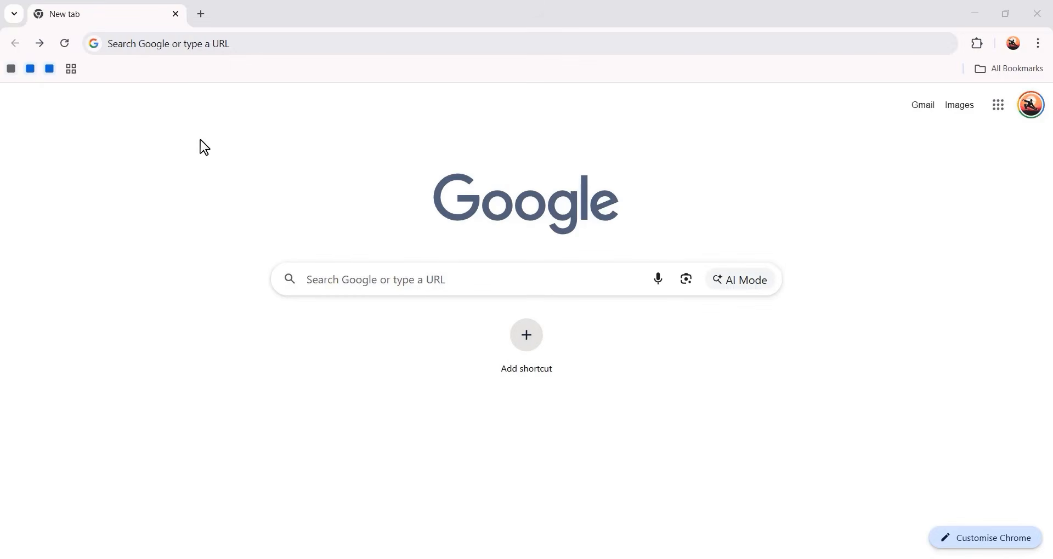
Open jimfahaddigital.com/besthos in the browser's address bar
left_click(129, 43)
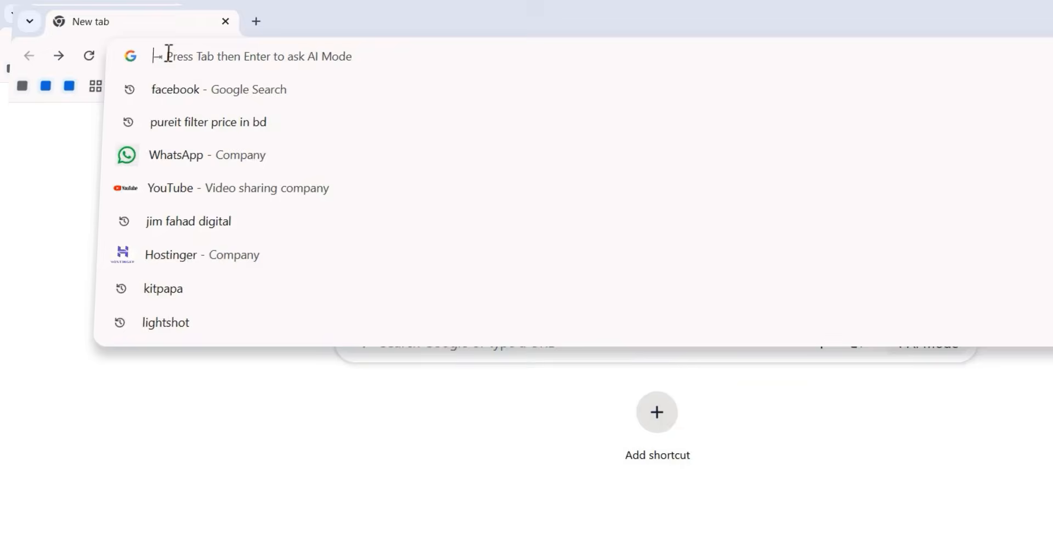
type("jimfahadd")
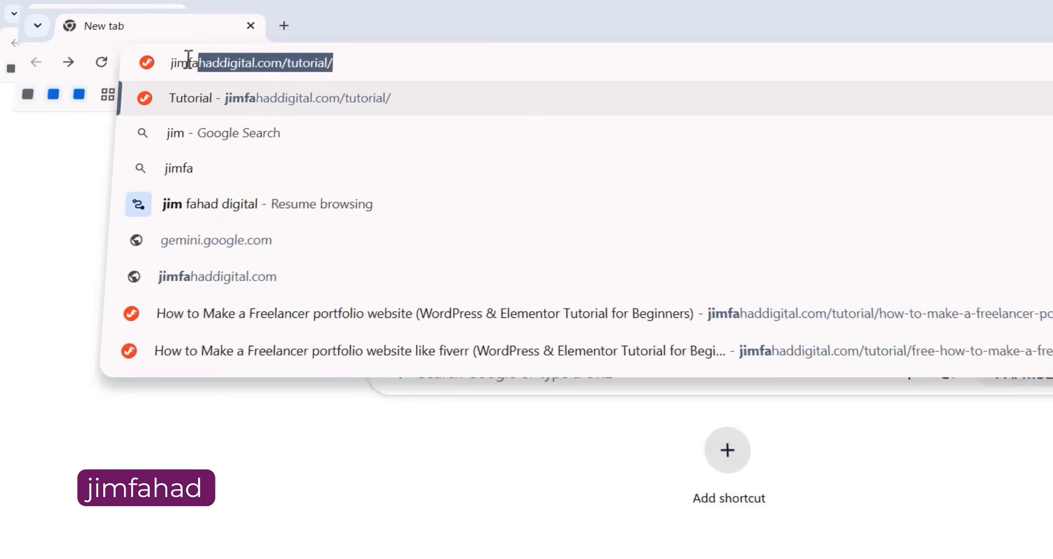
type("igital")
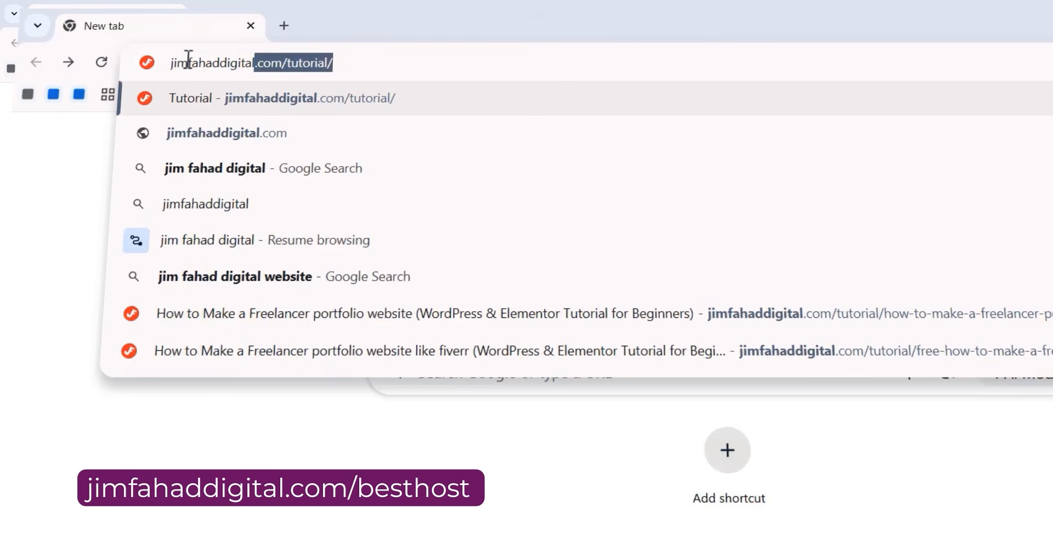
type(".com")
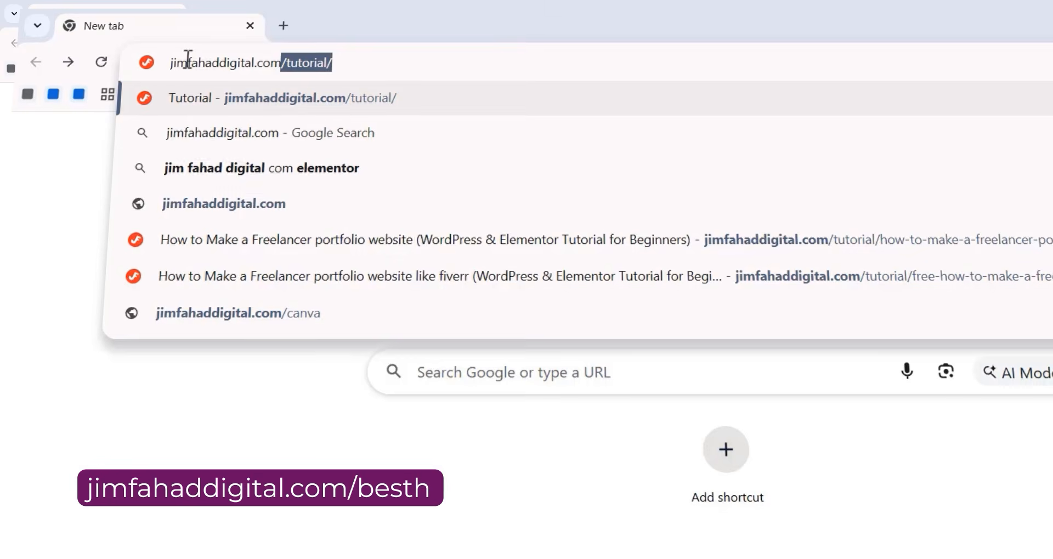
type("/besth")
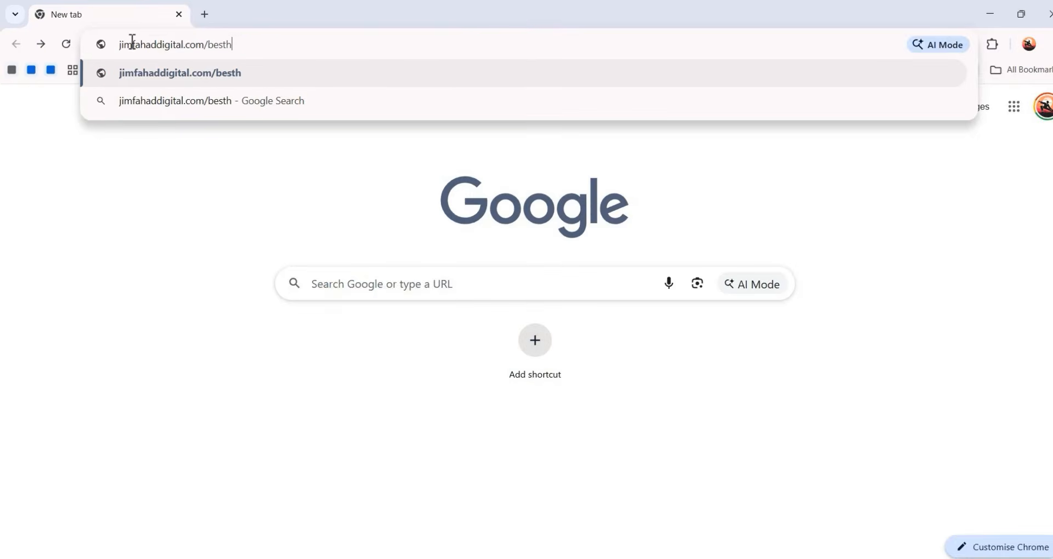
type("os")
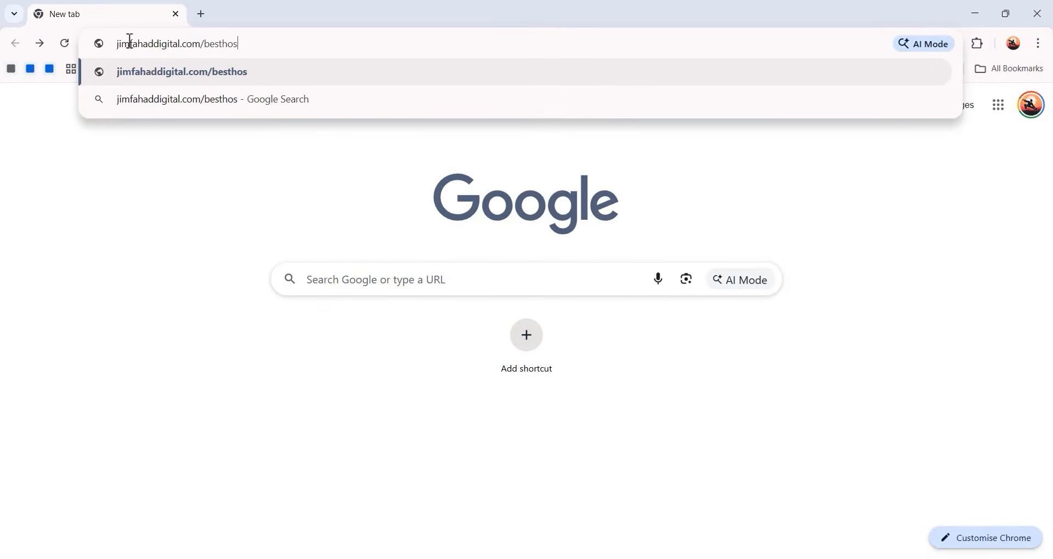
key("Return")
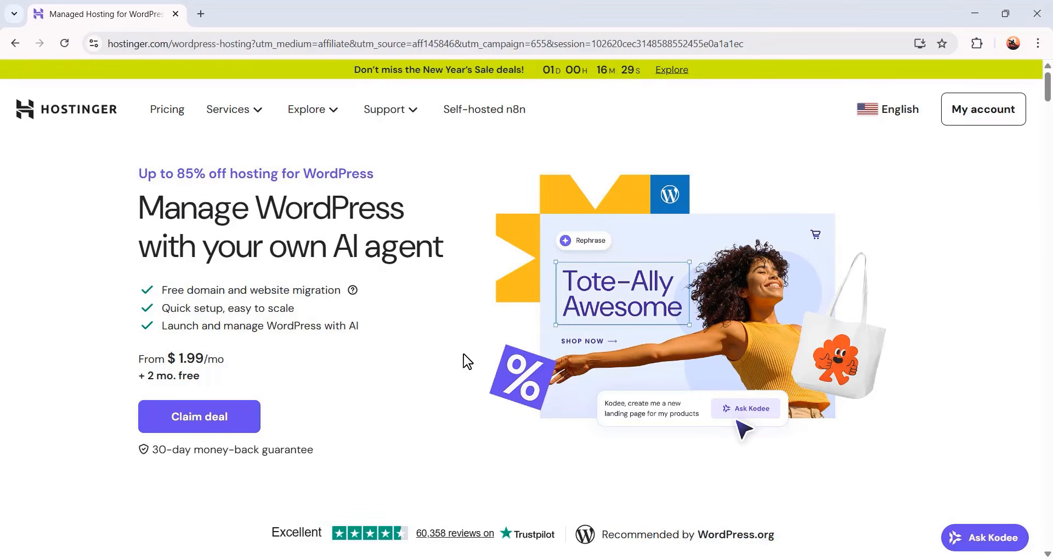
Browse the WordPress hosting page and compare the Premium, Business + AI and Cloud Startup + AI plan features
left_click(900, 109)
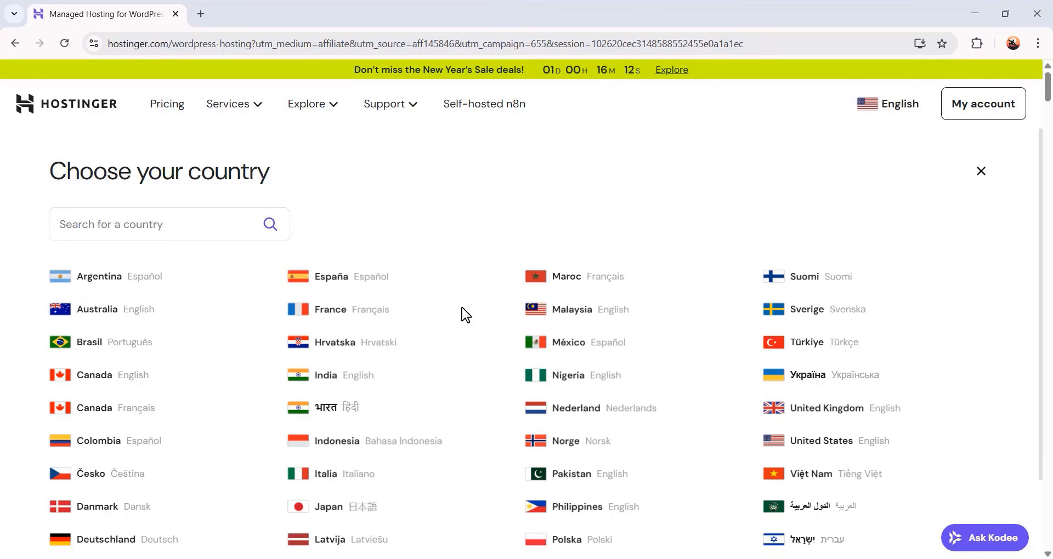
left_click(984, 171)
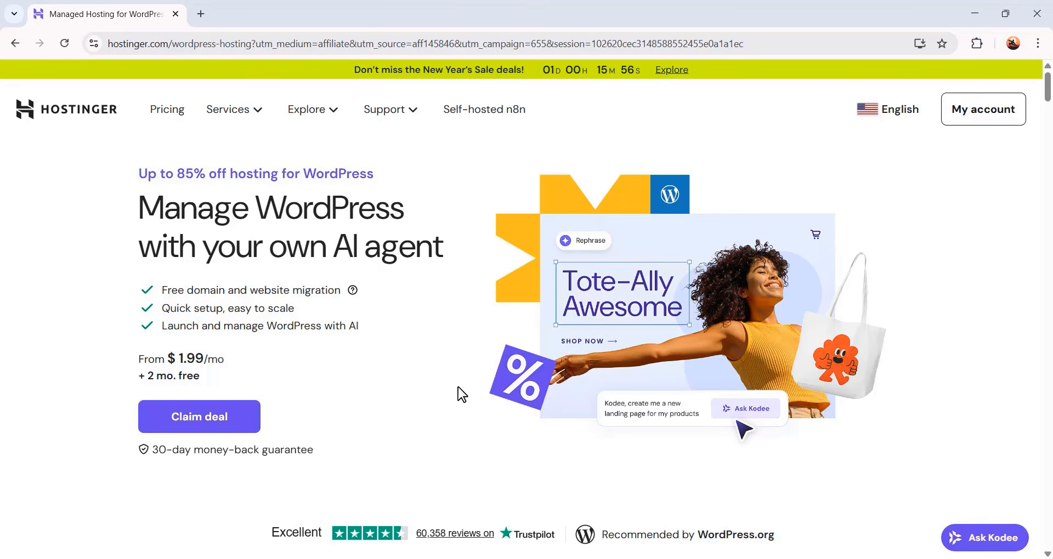
scroll(583, 383, "down", 10)
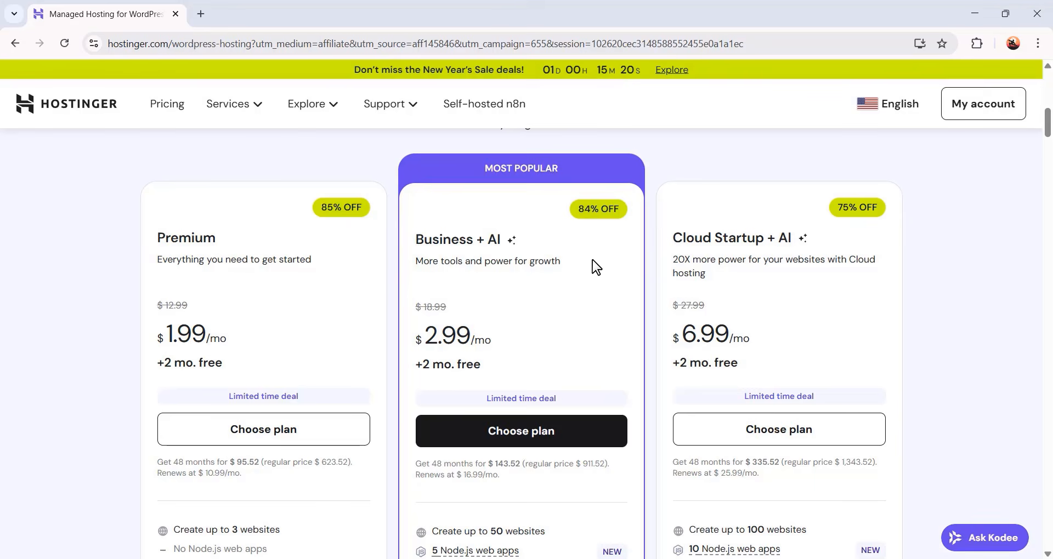
scroll(596, 267, "down", 3)
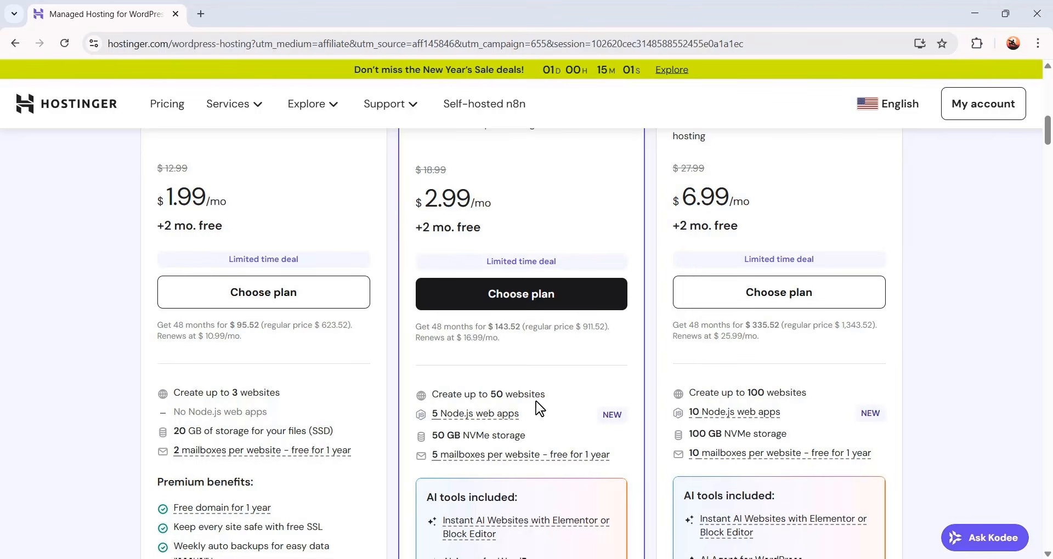
scroll(541, 409, "down", 4)
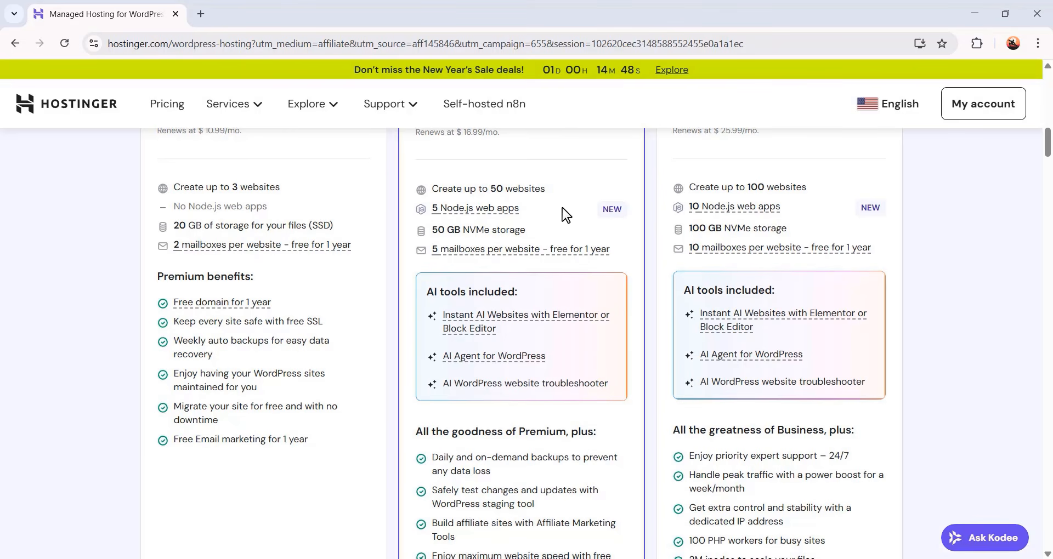
scroll(565, 215, "down", 3)
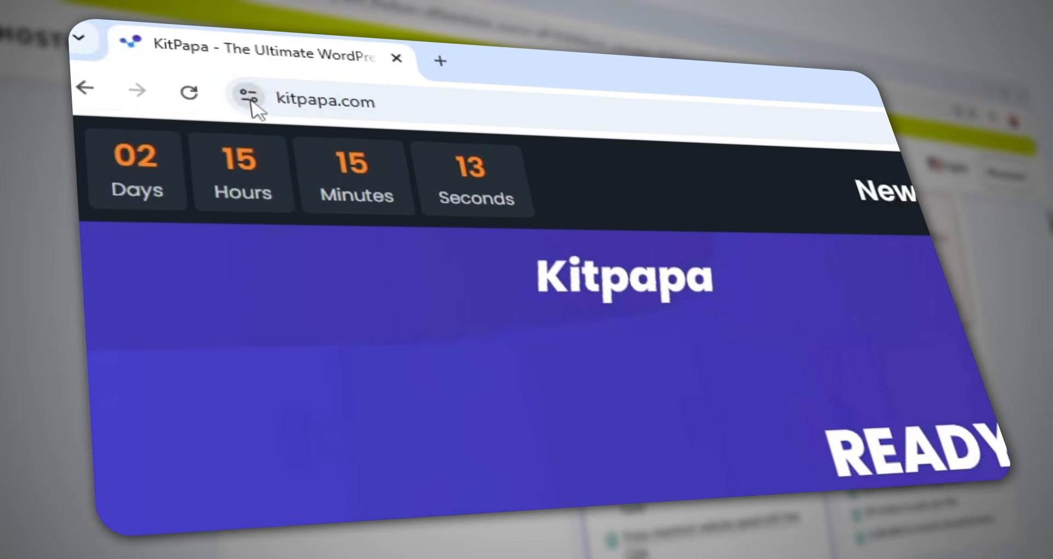
left_click(253, 102)
left_click(404, 226)
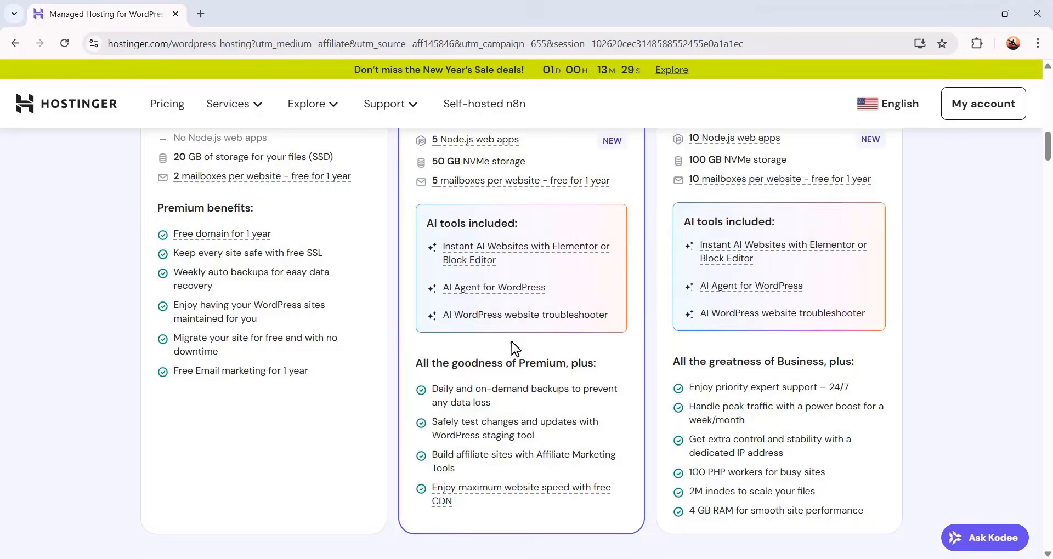
Choose the Business + AI hosting plan
scroll(513, 347, "up", 4)
mouse_move(520, 394)
scroll(529, 426, "up", 3)
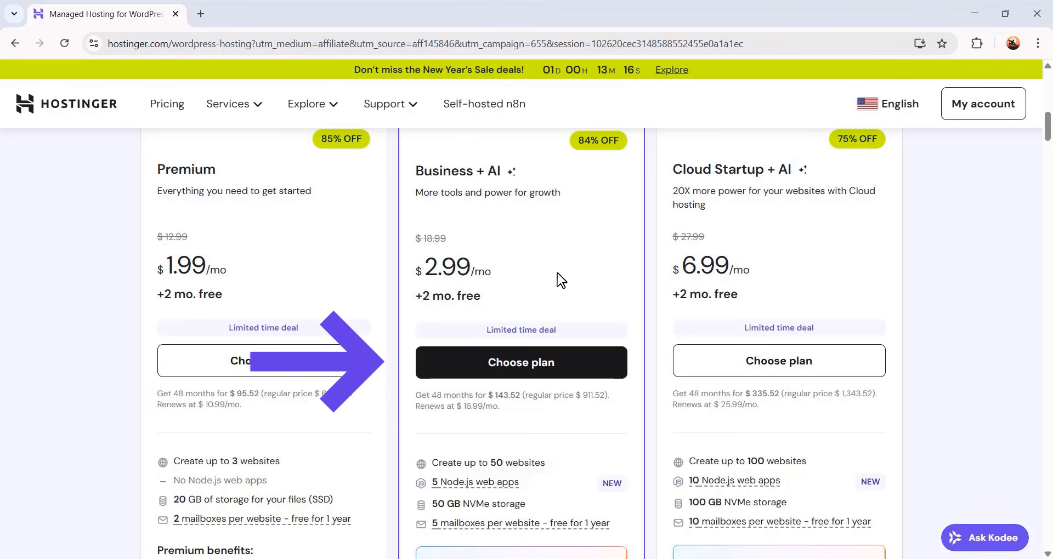
left_click(552, 378)
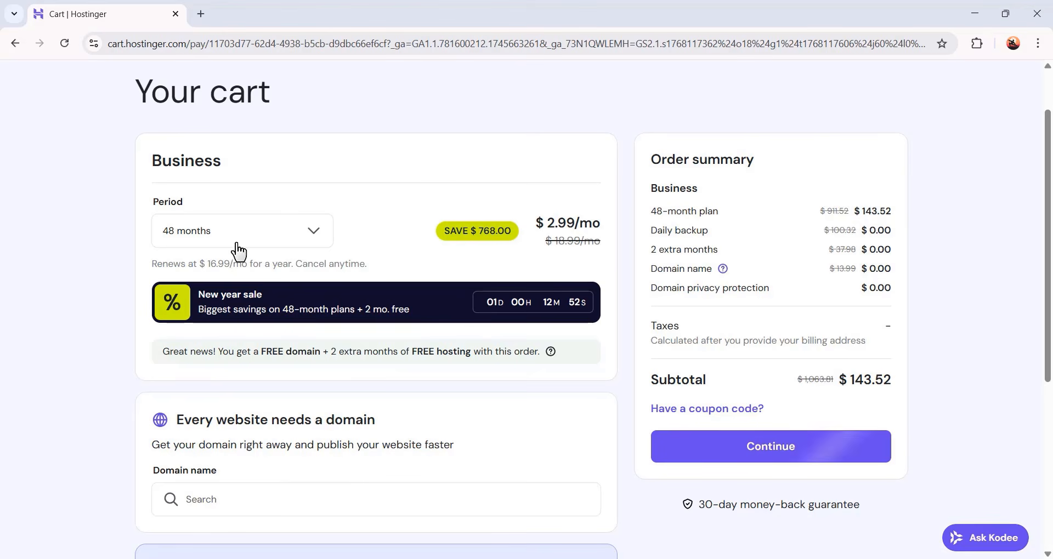
Compare the cart's billing periods by switching between 1 month, 12 months and 48 months
left_click(262, 239)
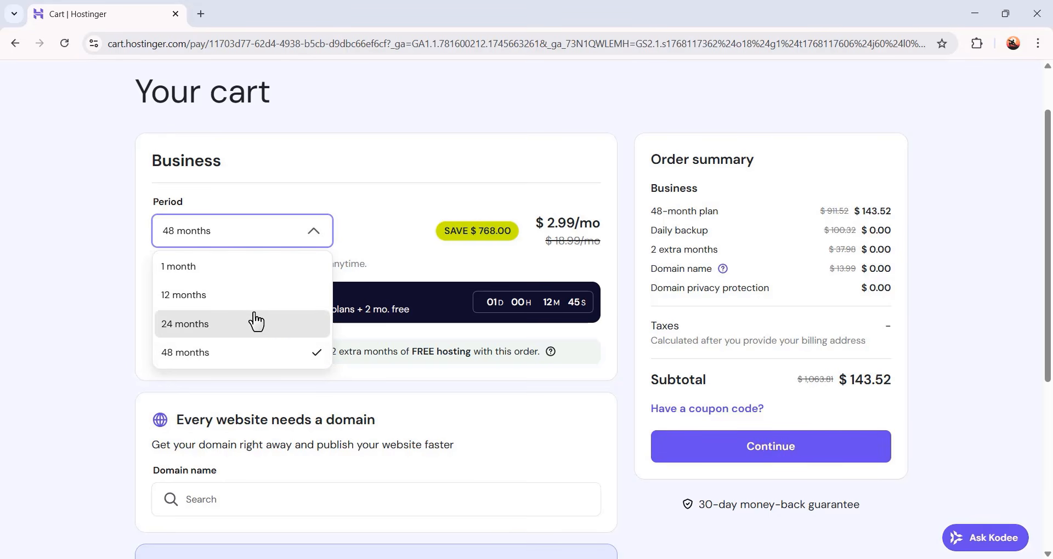
left_click(269, 275)
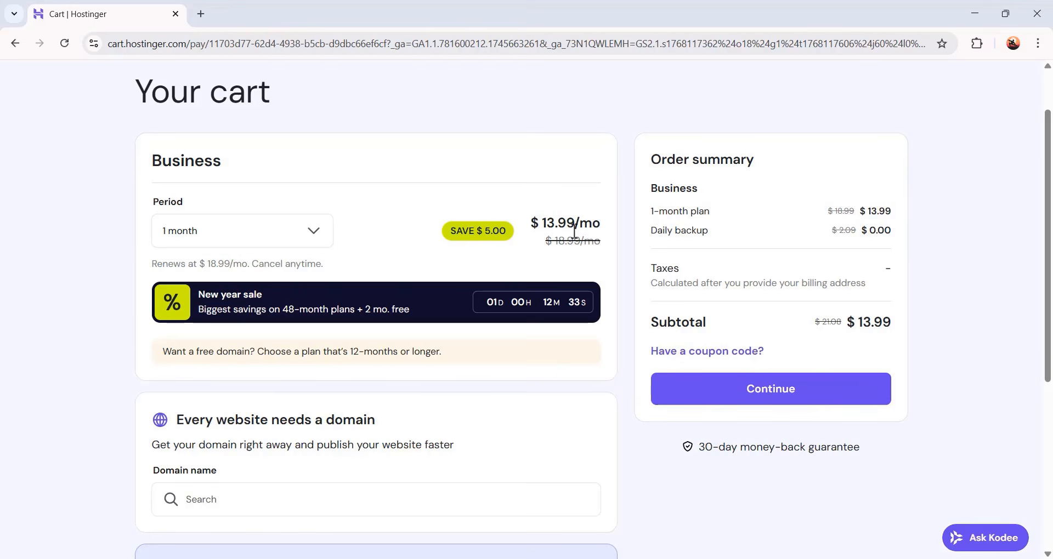
left_click(279, 237)
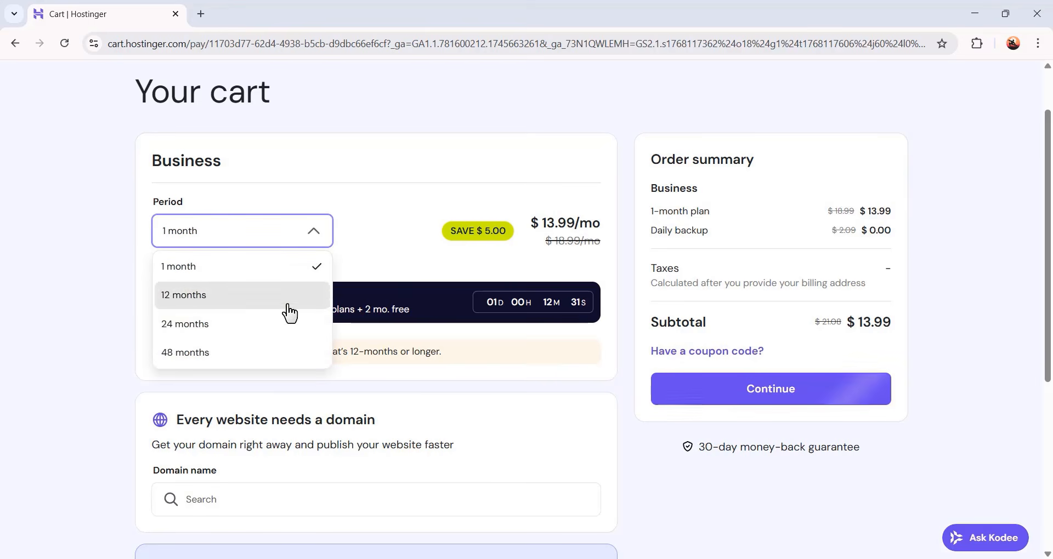
left_click(279, 362)
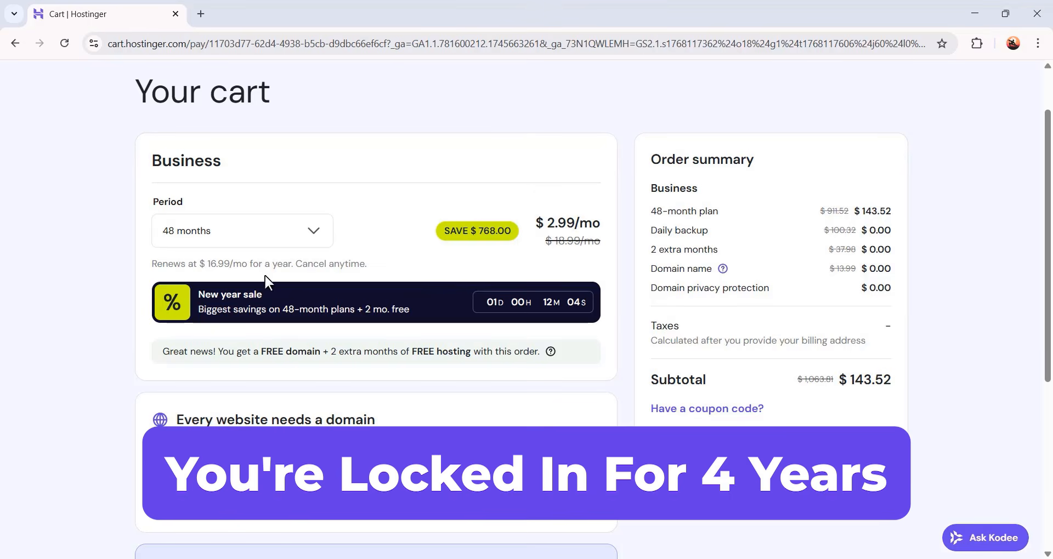
left_click(300, 233)
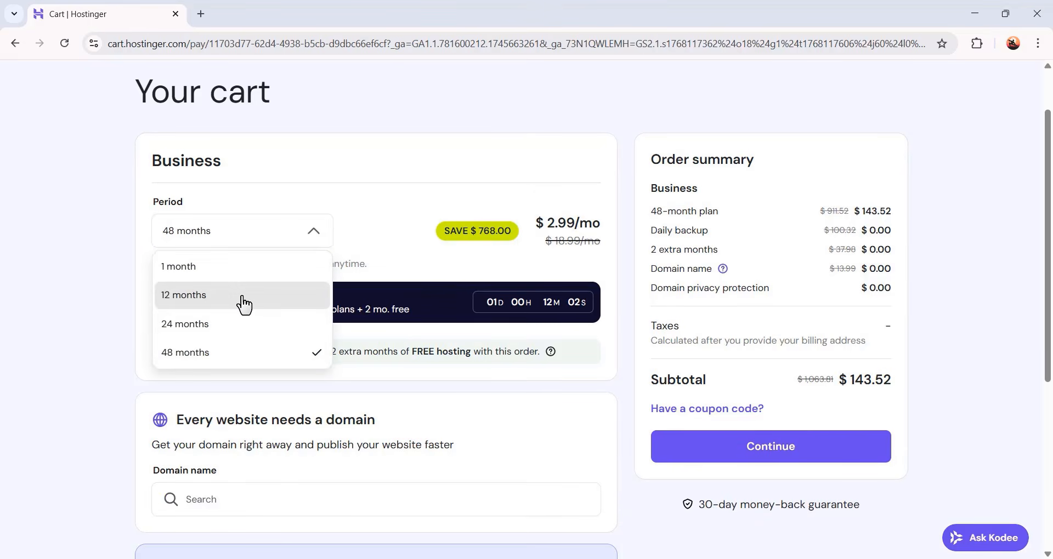
left_click(241, 301)
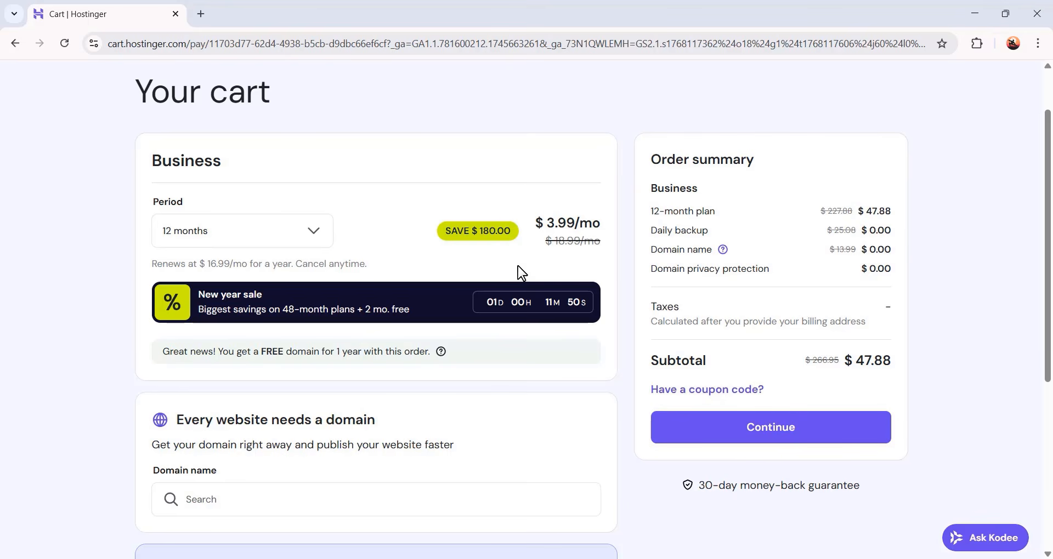
left_click(248, 233)
left_click(226, 354)
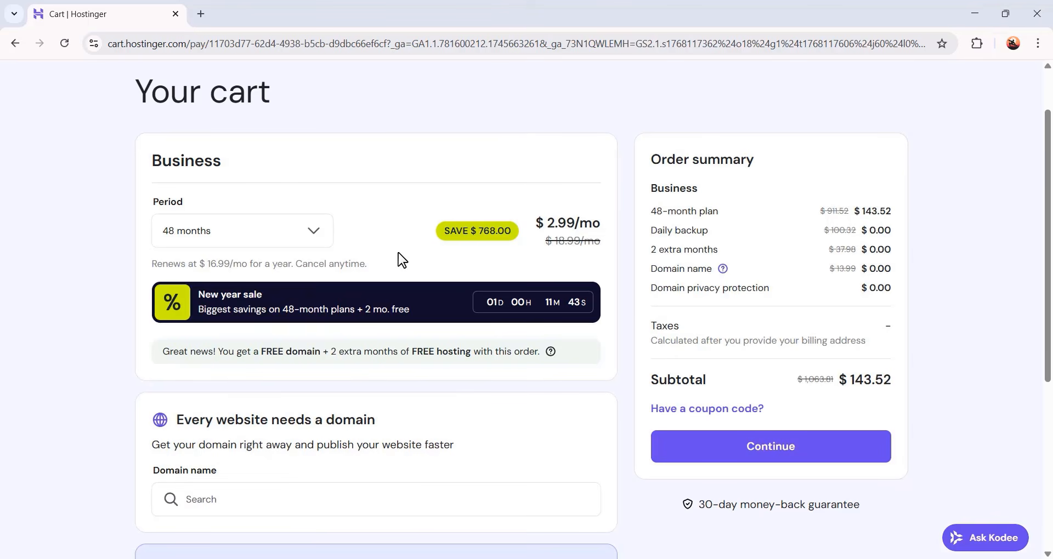
Apply the coupon code JFD10 to the order
left_click(695, 412)
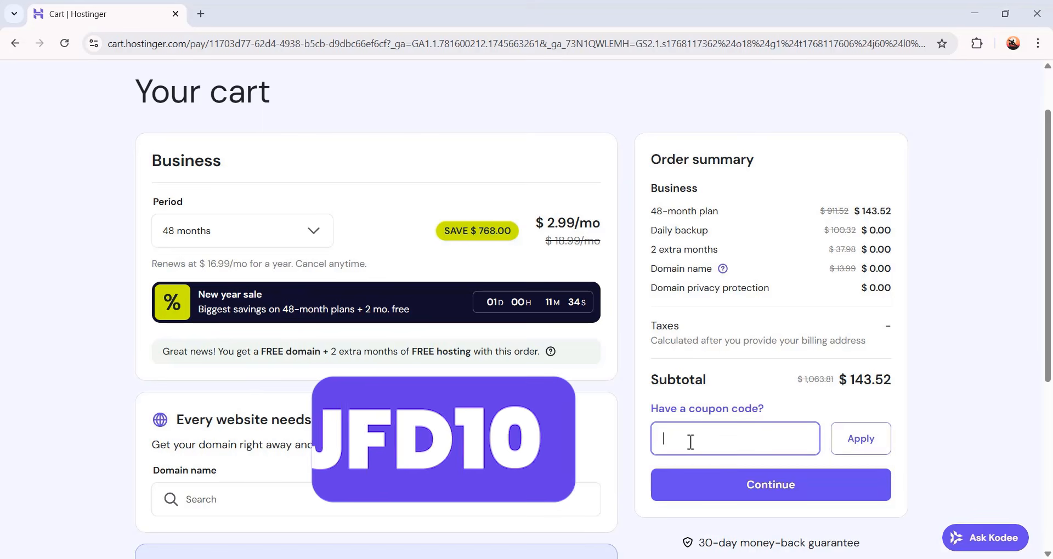
type("JFD10")
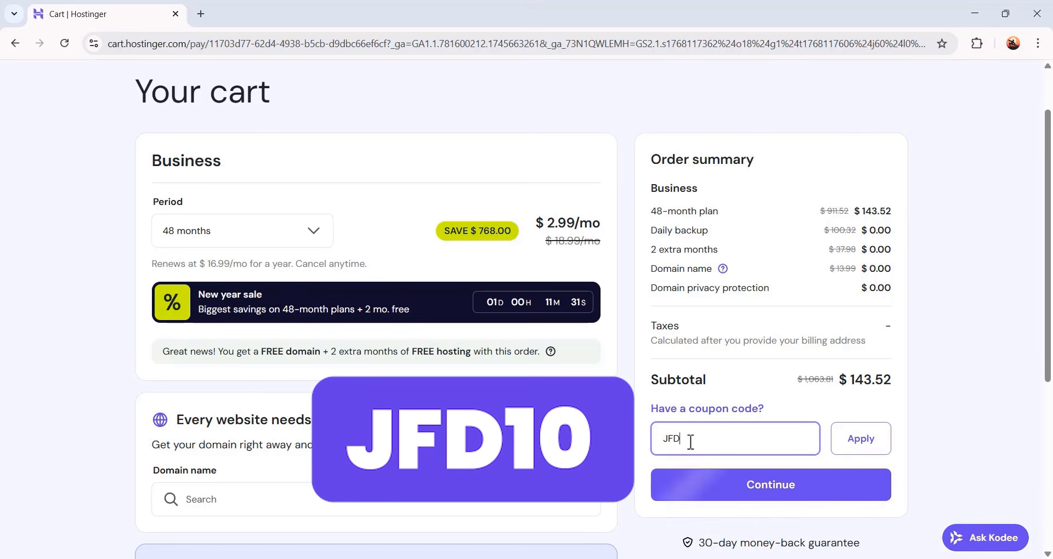
left_click(870, 452)
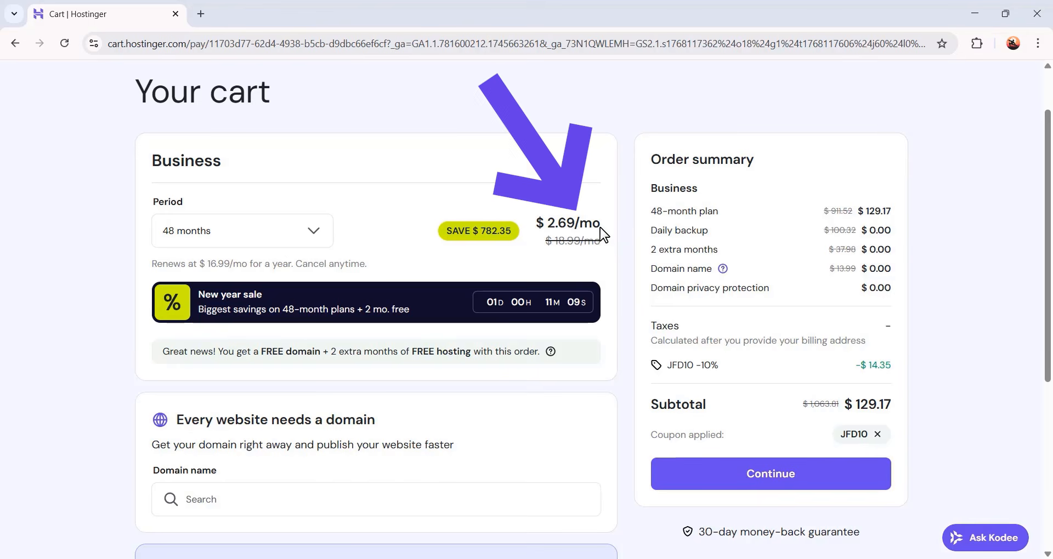
Switch the billing period to 12 months and review the cart
left_click(245, 230)
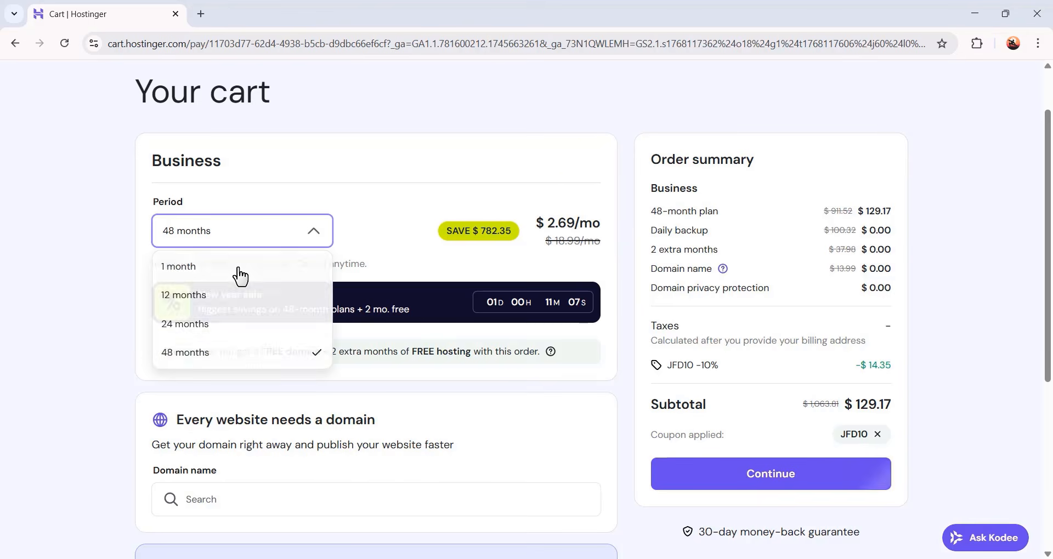
left_click(251, 296)
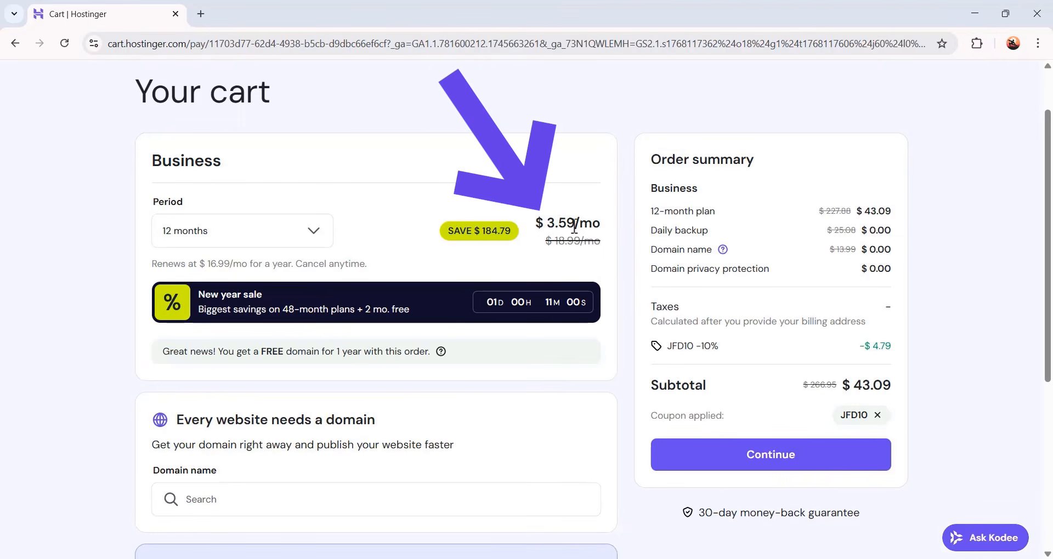
scroll(529, 322, "down", 2)
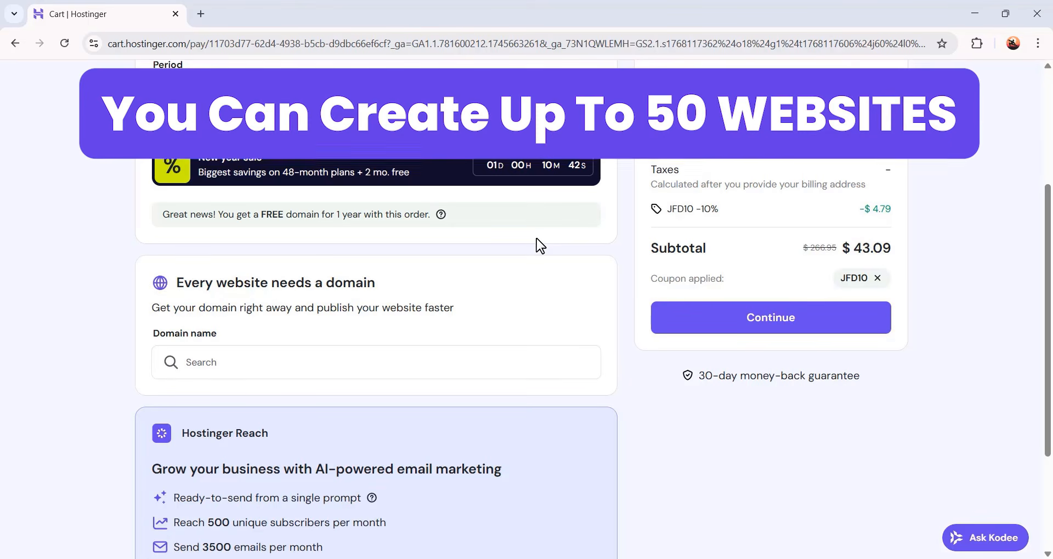
scroll(566, 373, "up", 2)
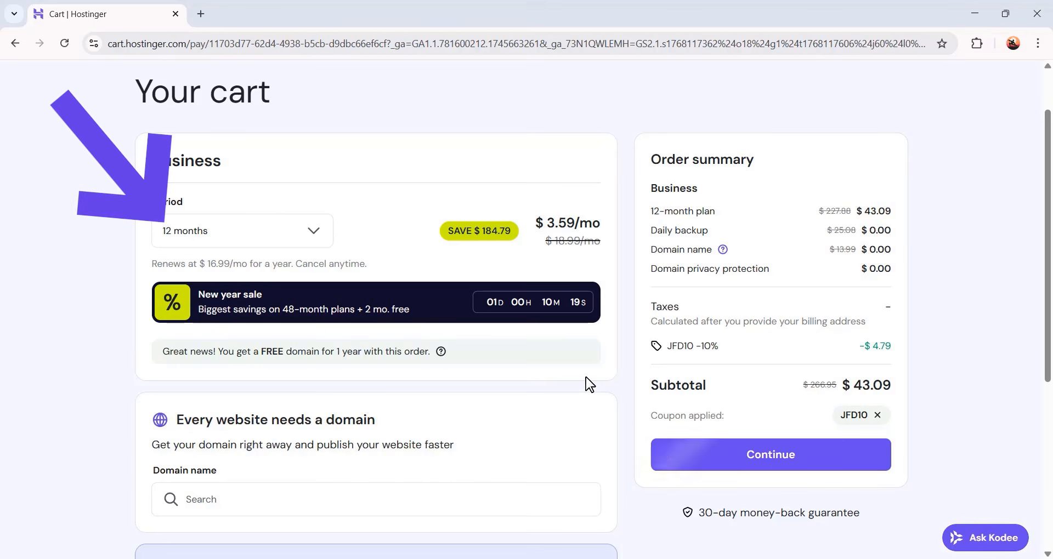
scroll(591, 383, "down", 5)
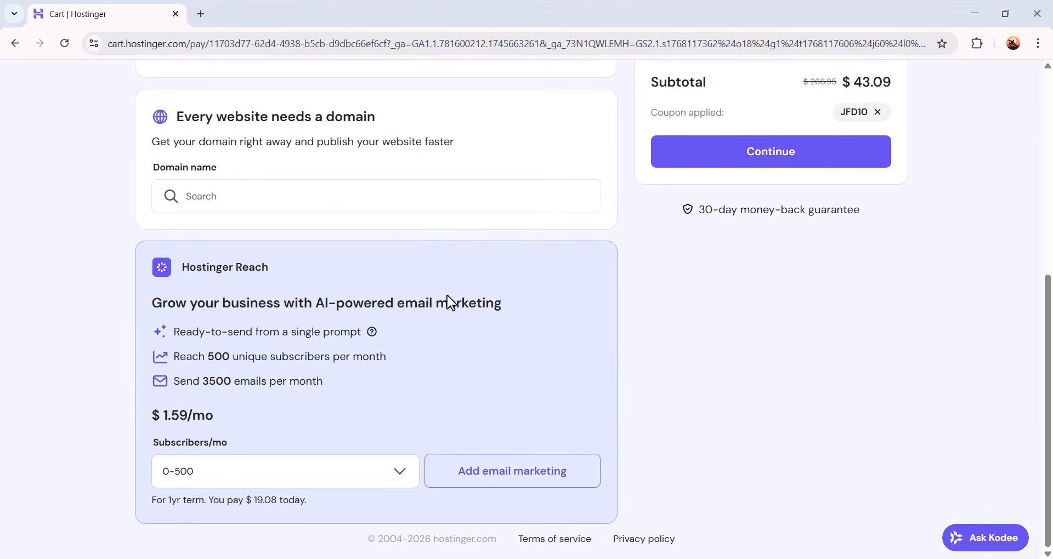
scroll(543, 405, "up", 7)
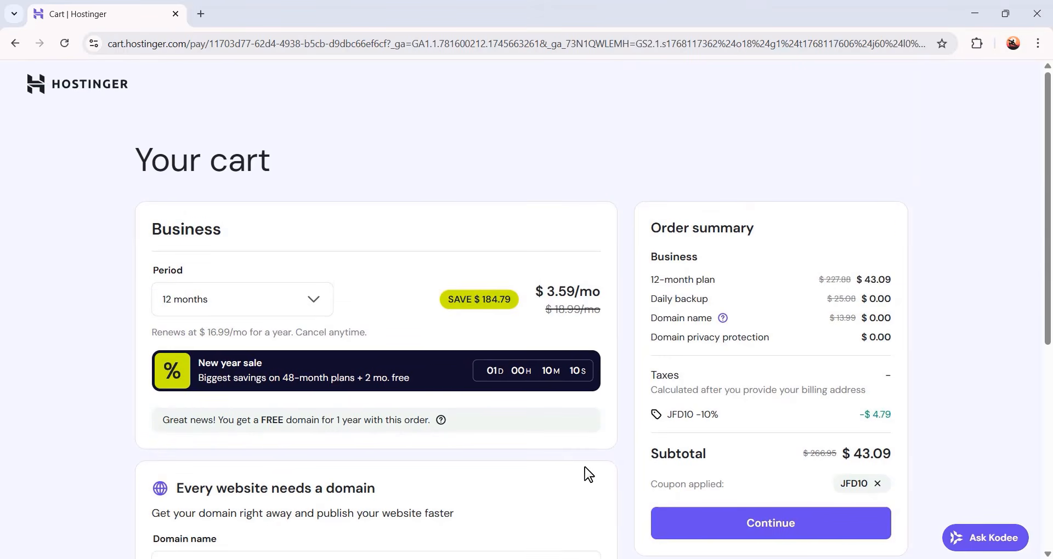
Continue to checkout and register a new account with an e-mail address and password
left_click(723, 526)
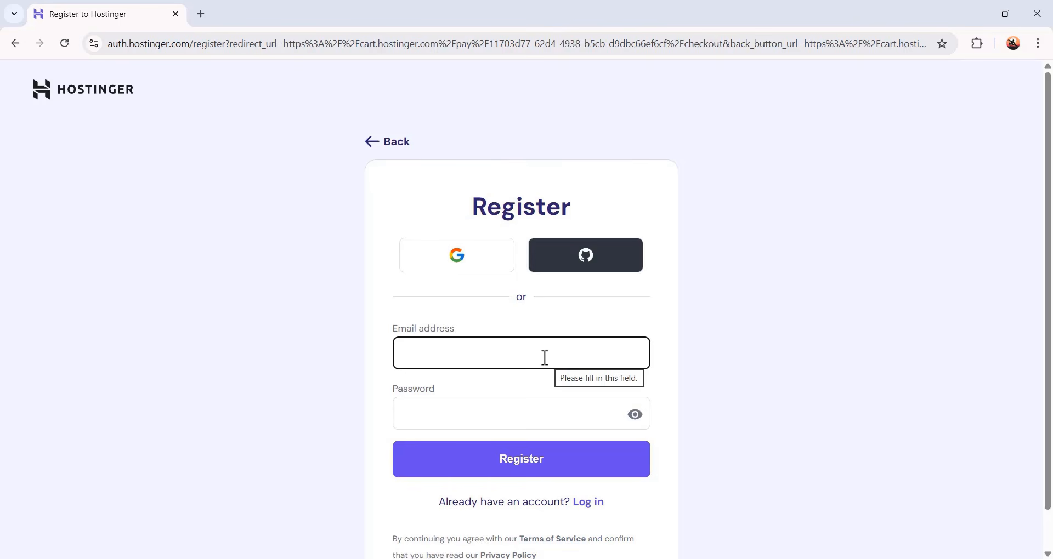
type("[blurred]")
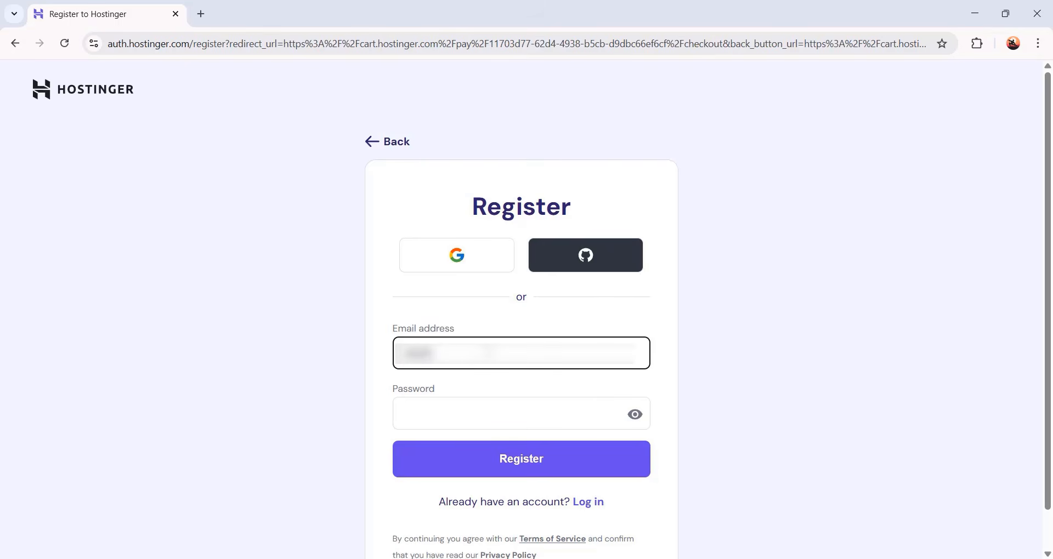
key("BackSpace")
key("BackSpace")
key("BackSpace")
key("BackSpace")
key("BackSpace")
key("BackSpace")
type("[blurred]")
key("Tab")
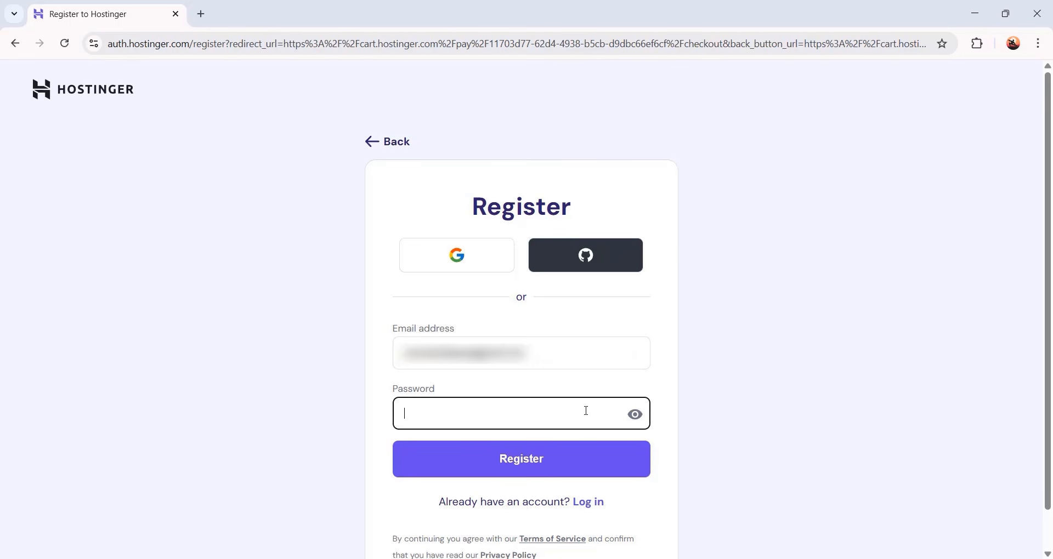
type("•••")
left_click(545, 462)
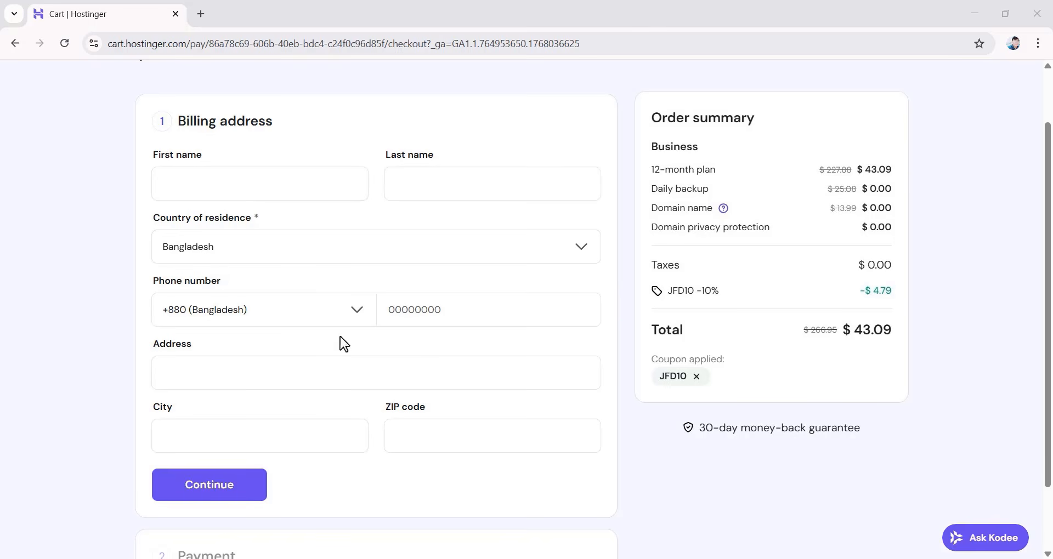
Fill in the billing address with first name, last name, phone number, address, city and ZIP code, then continue
left_click(277, 187)
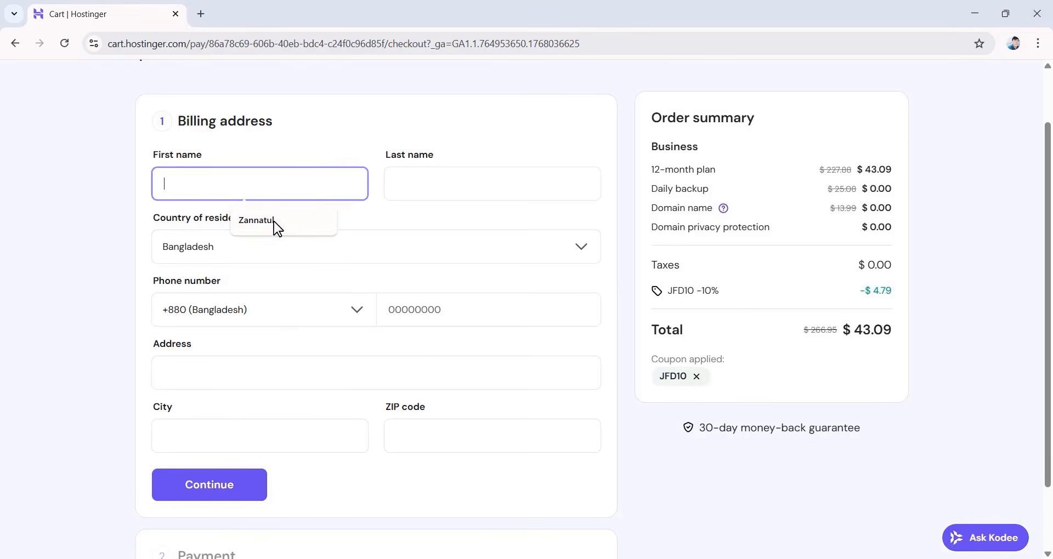
left_click(275, 225)
left_click(433, 186)
left_click(499, 221)
left_click(481, 308)
left_click(504, 346)
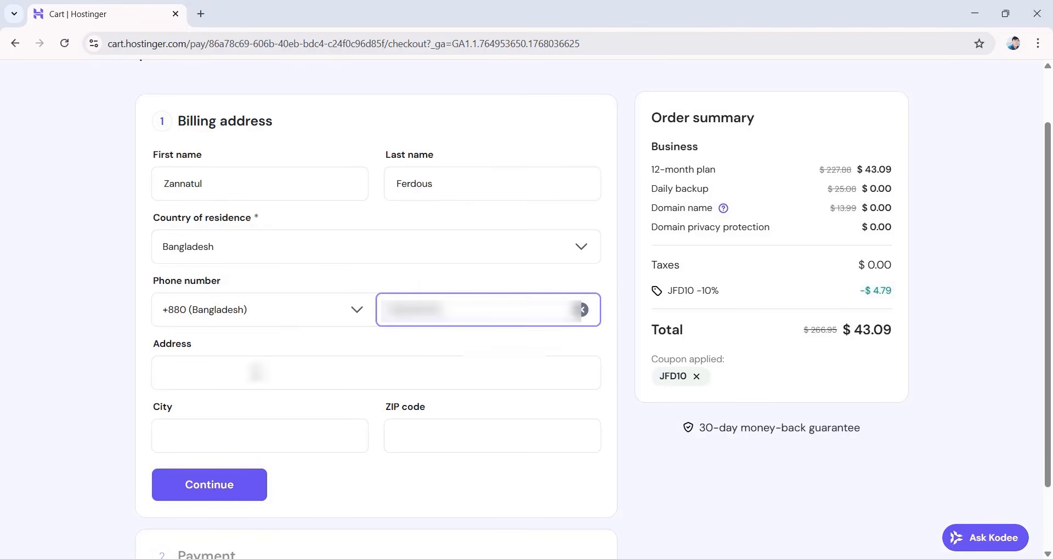
left_click(256, 373)
left_click(253, 409)
left_click(263, 435)
left_click(281, 472)
left_click(483, 437)
left_click(484, 482)
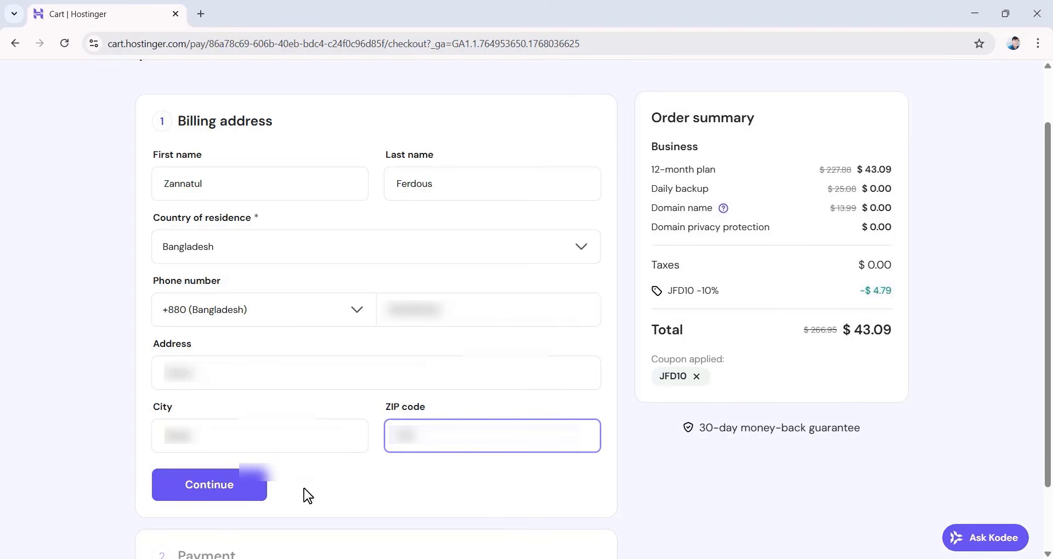
scroll(305, 493, "down", 2)
left_click(235, 407)
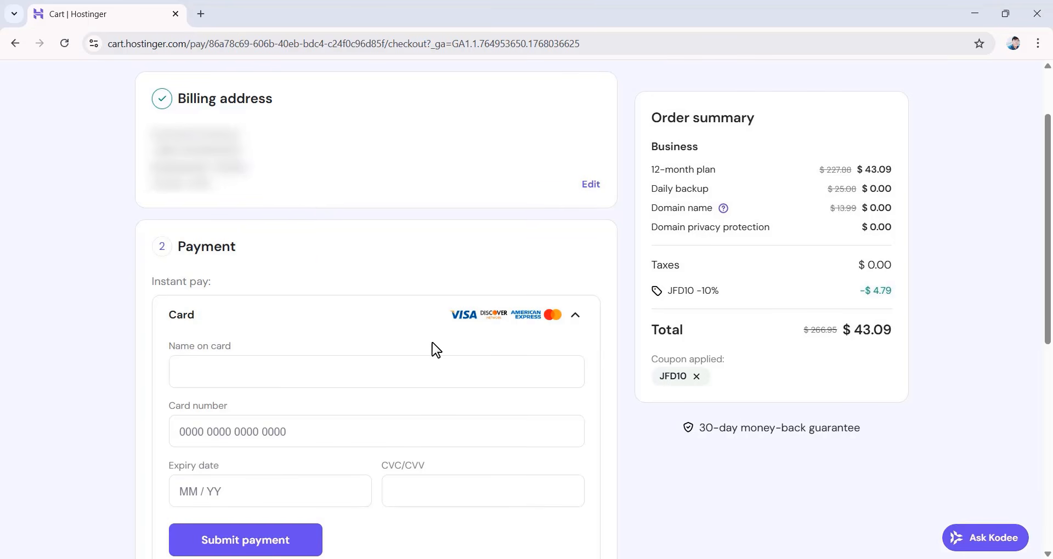
Pay by card, entering the name on card, card number, expiry date and CVC, and submit the payment
scroll(591, 240, "down", 7)
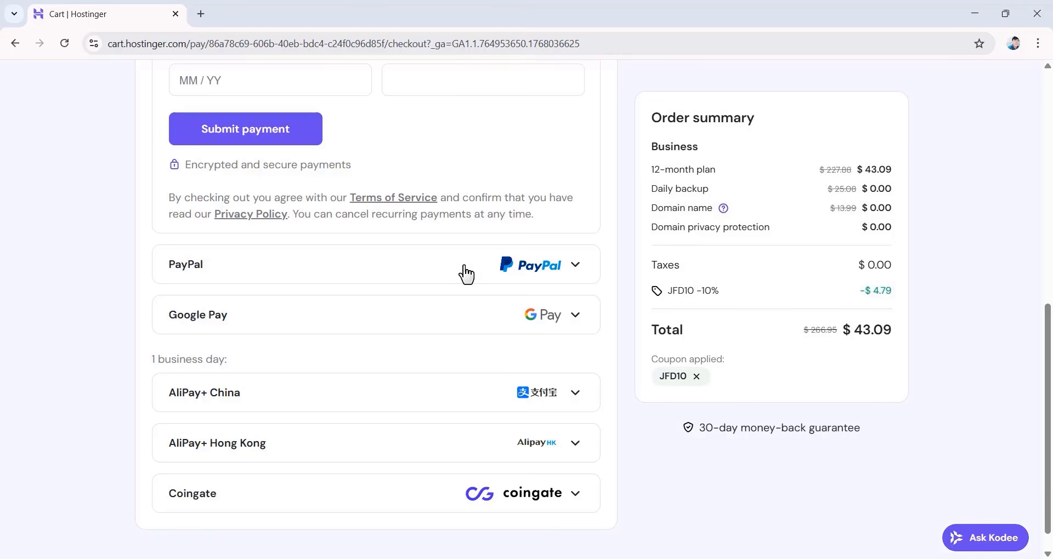
scroll(513, 373, "up", 8)
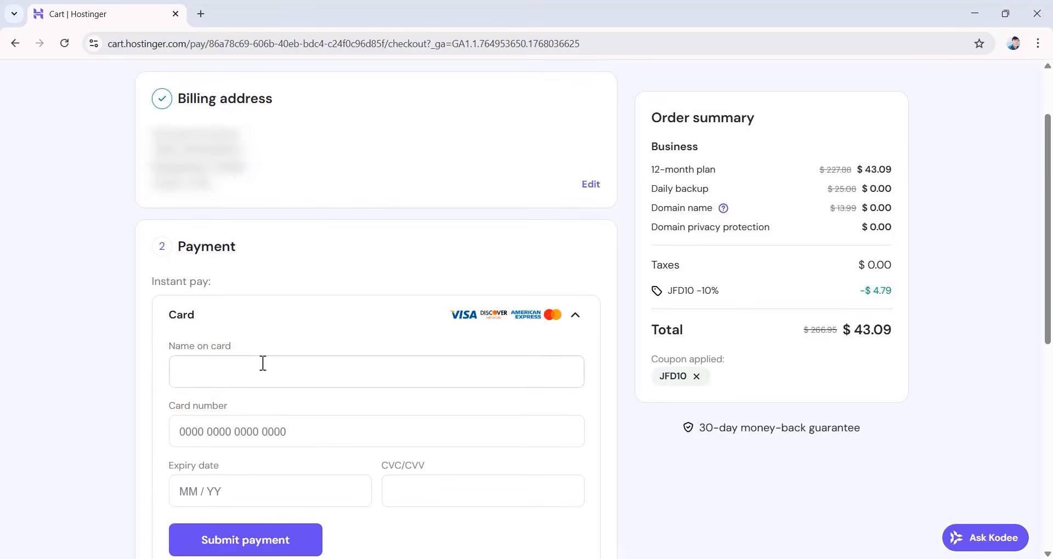
left_click(263, 363)
type("Name")
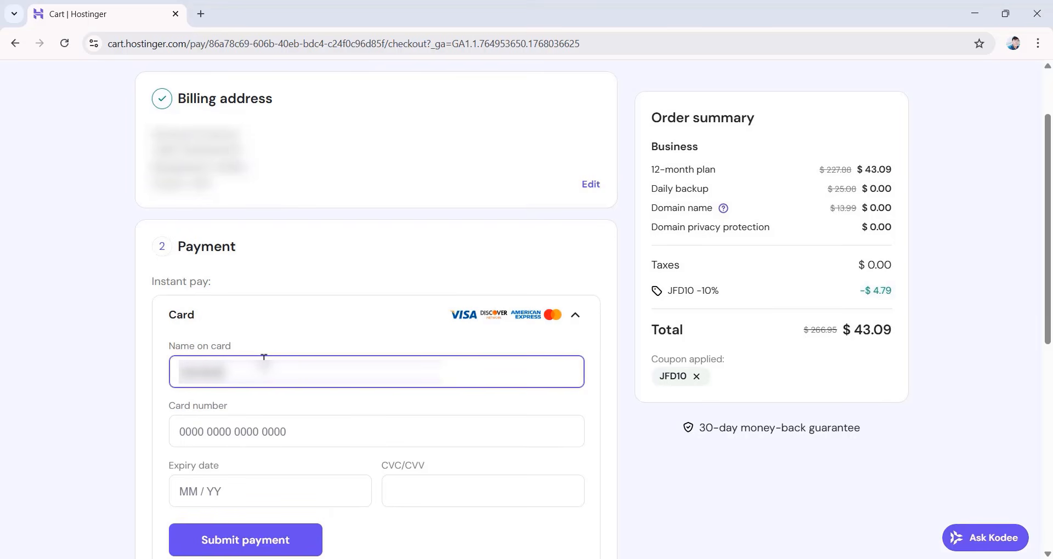
type("******")
type("************")
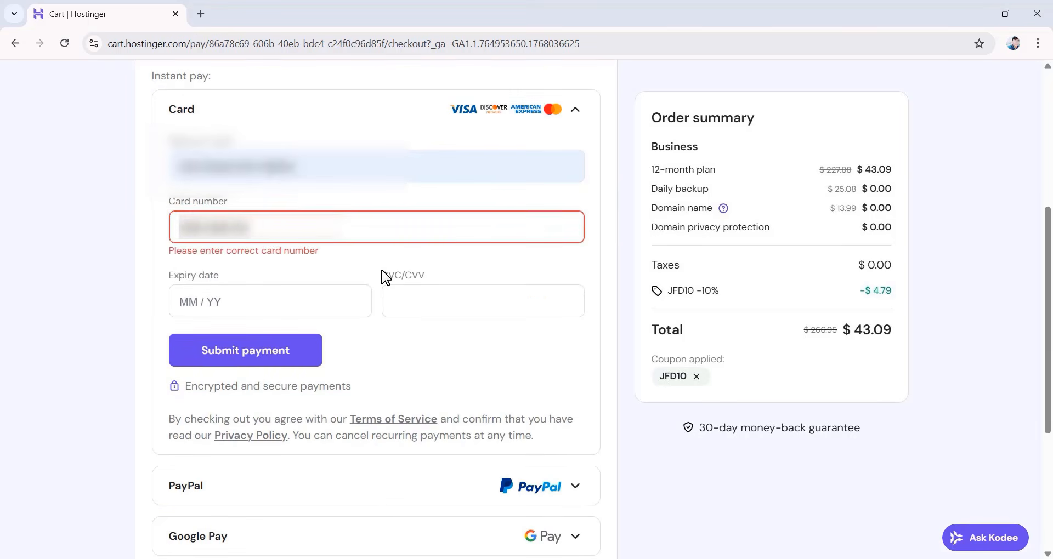
type("**")
left_click(291, 288)
type("****")
left_click(462, 289)
type("***")
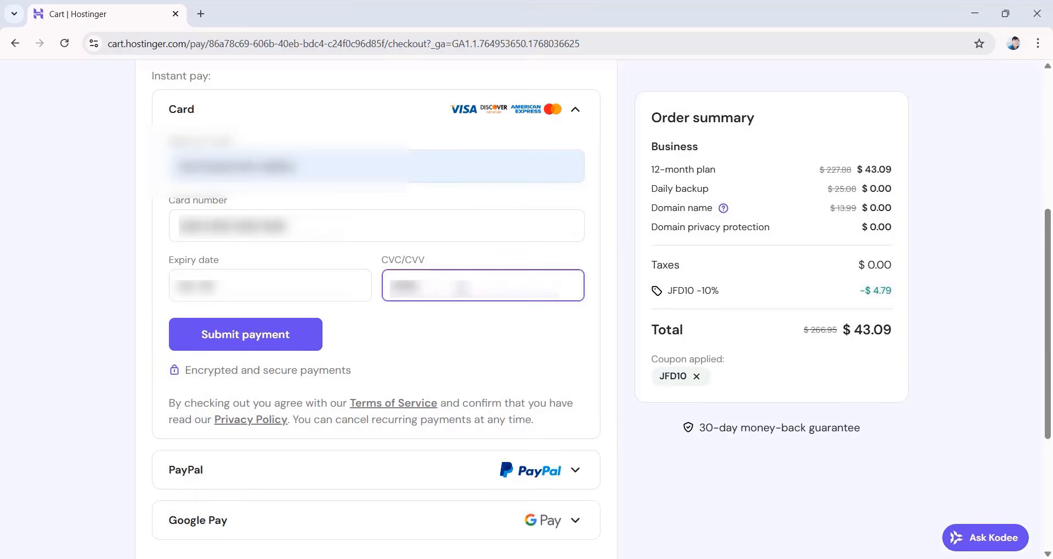
left_click(286, 348)
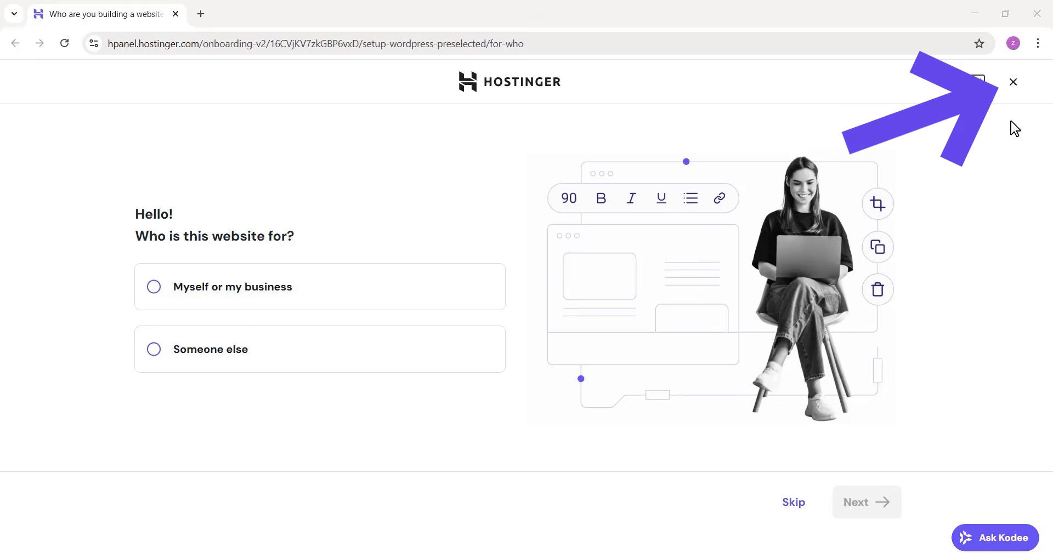
Leave the website onboarding wizard without saving progress
left_click(1012, 82)
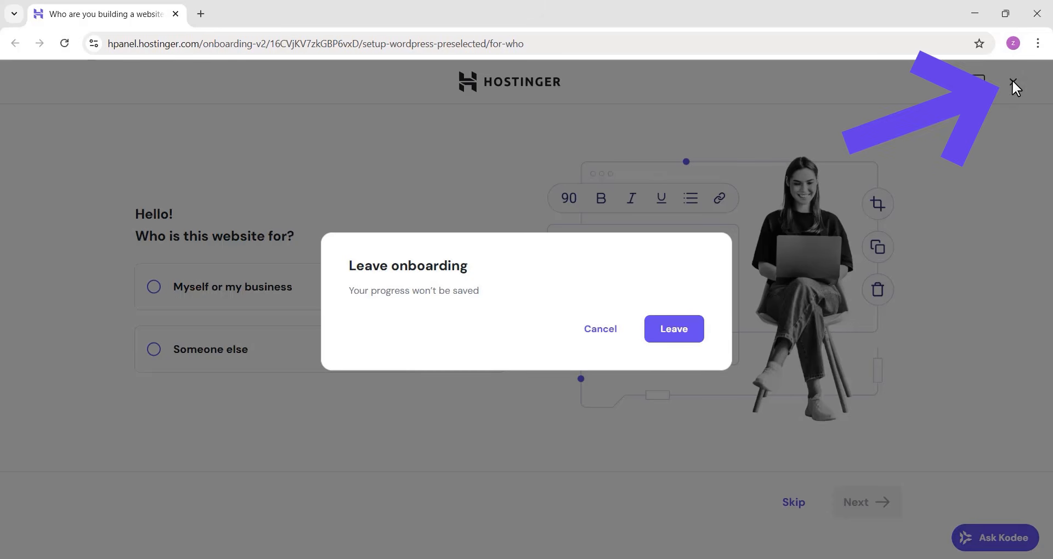
left_click(671, 336)
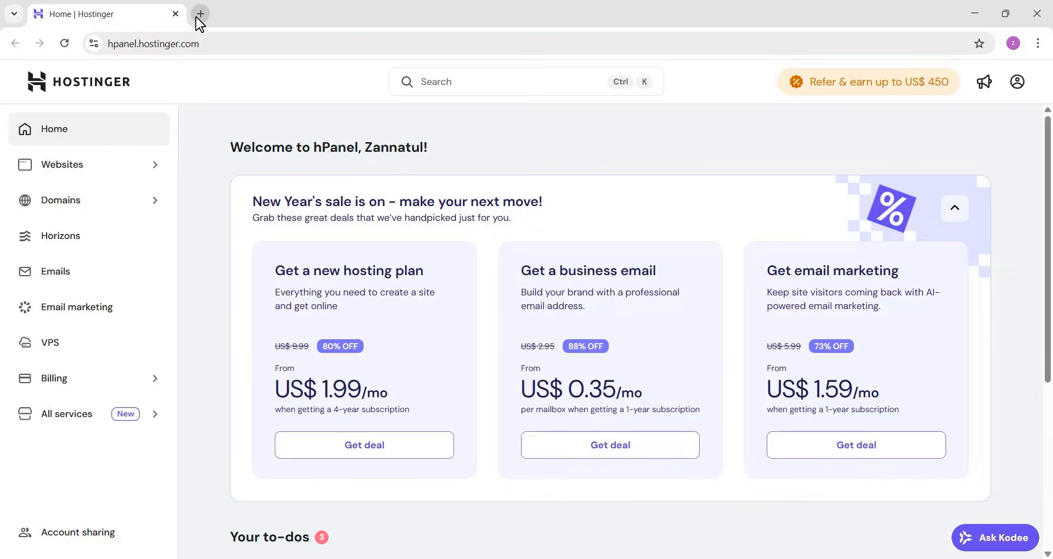
Open Gmail in a new tab and verify the e-mail address from Hostinger's verification message
left_click(200, 14)
left_click(935, 94)
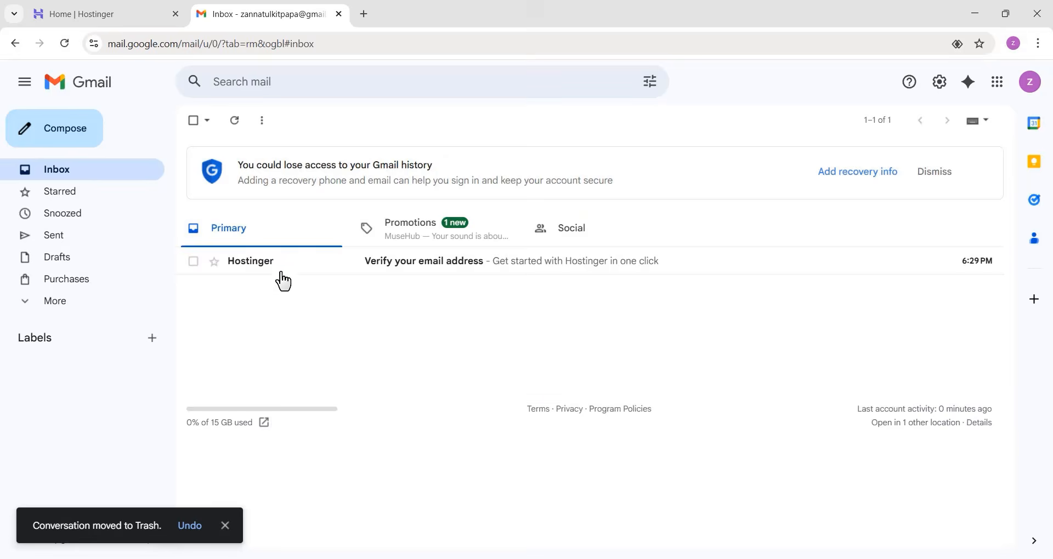
left_click(284, 267)
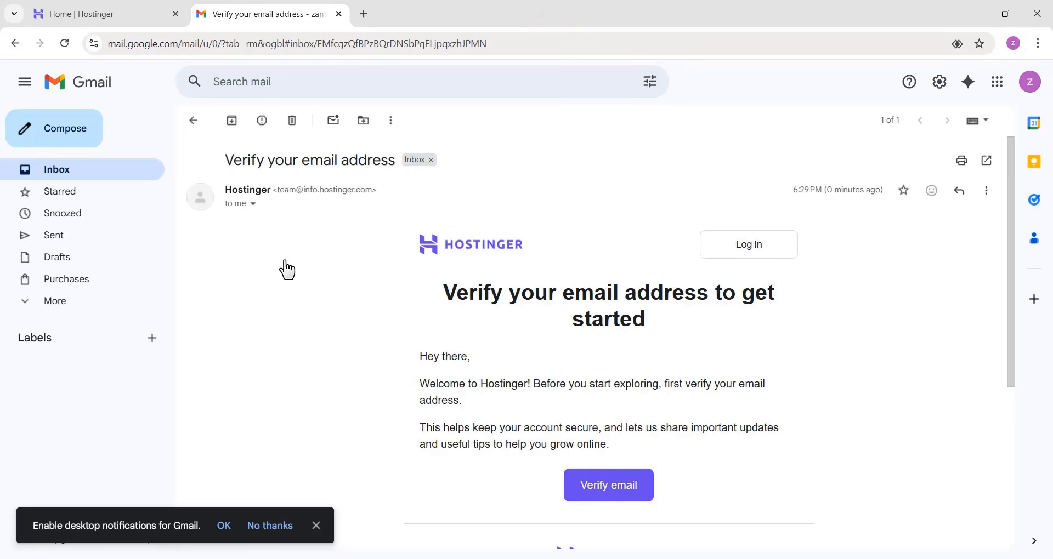
left_click(588, 492)
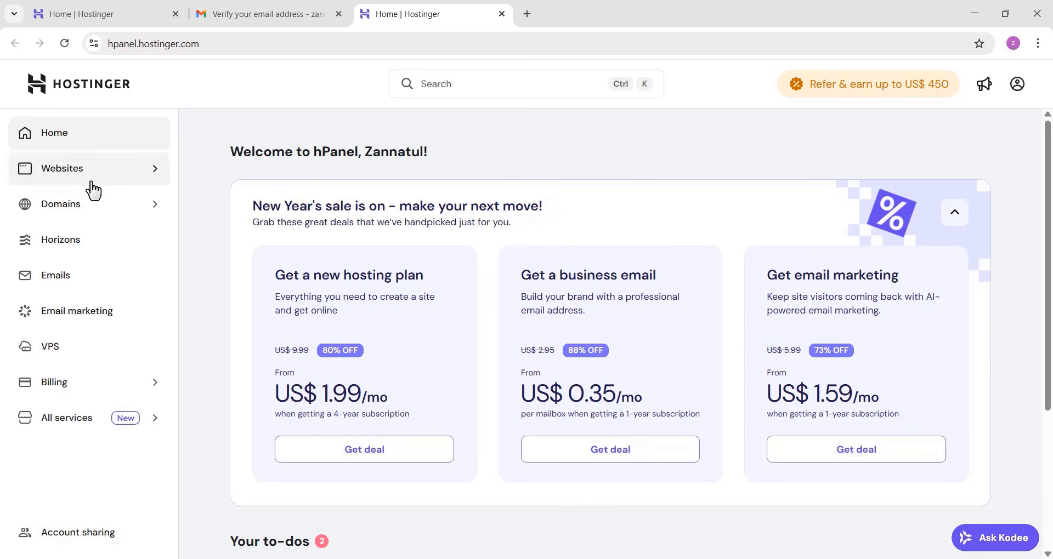
Claim the free domain realtuts.com with the .com extension from the domain portfolio
left_click(135, 210)
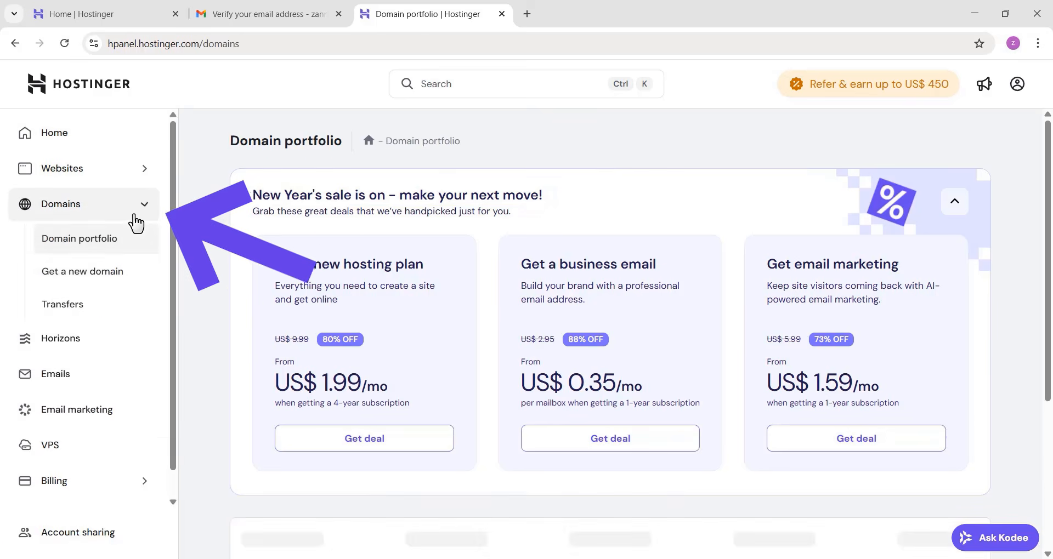
left_click(913, 296)
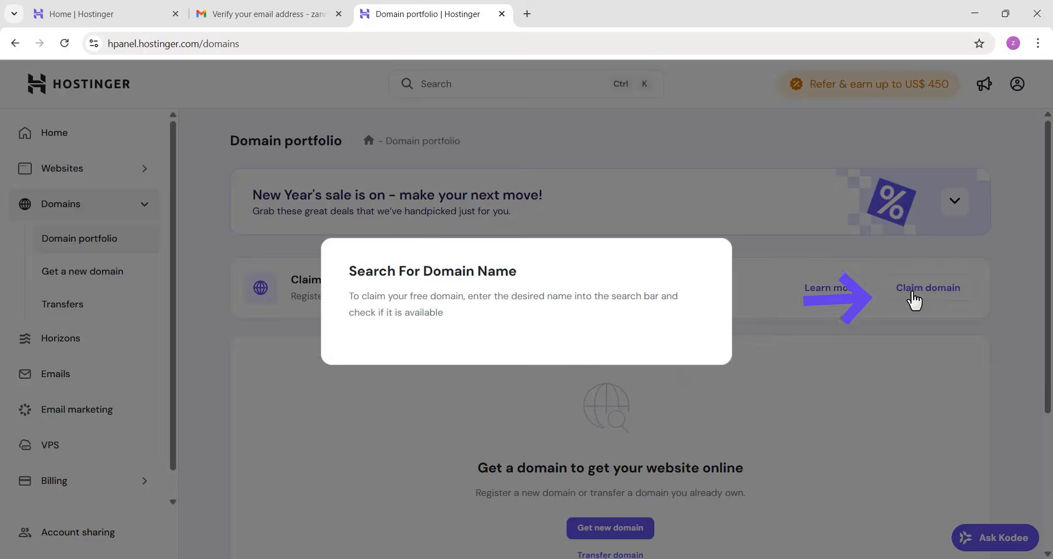
left_click(639, 327)
scroll(645, 422, "down", 3)
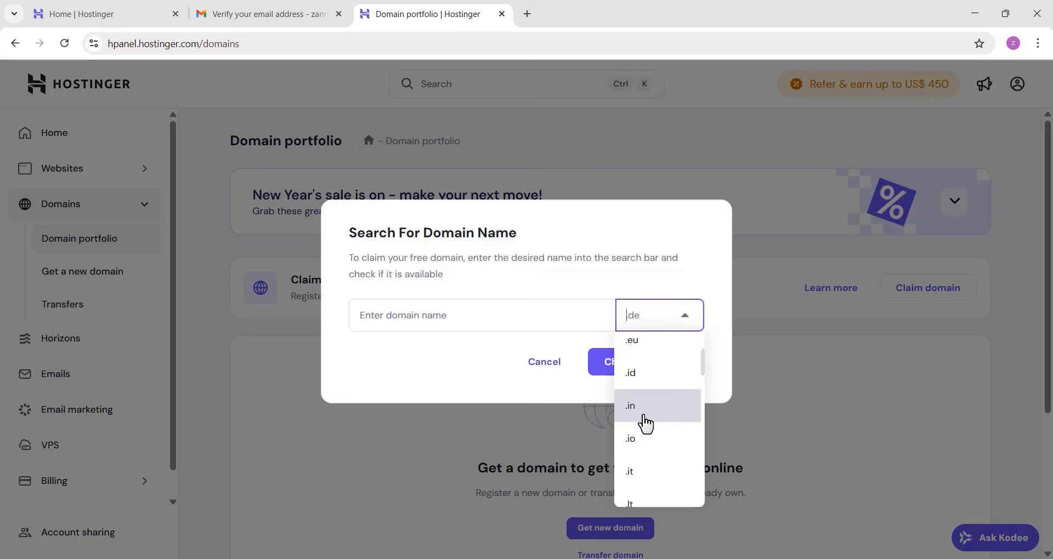
left_click(646, 446)
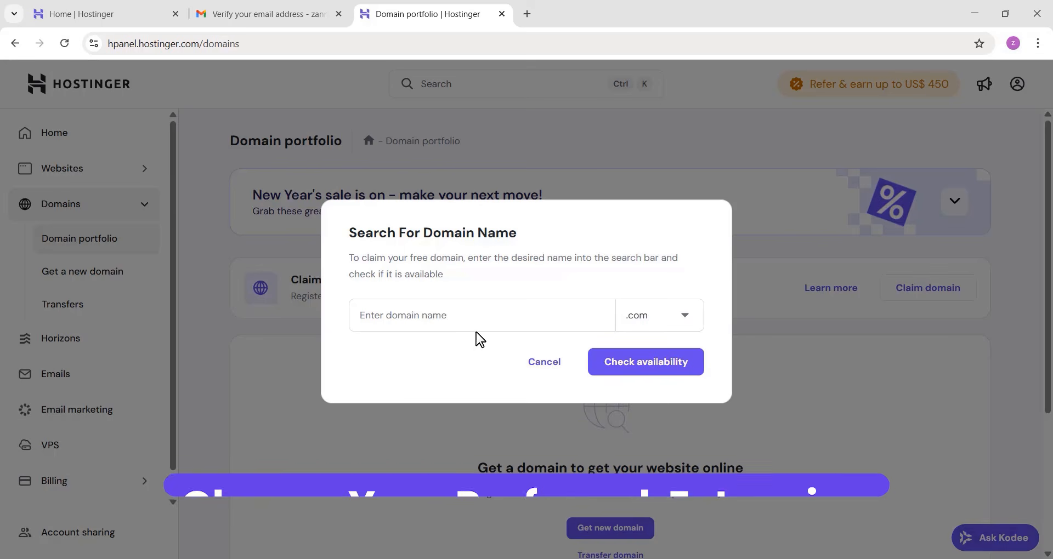
left_click(475, 315)
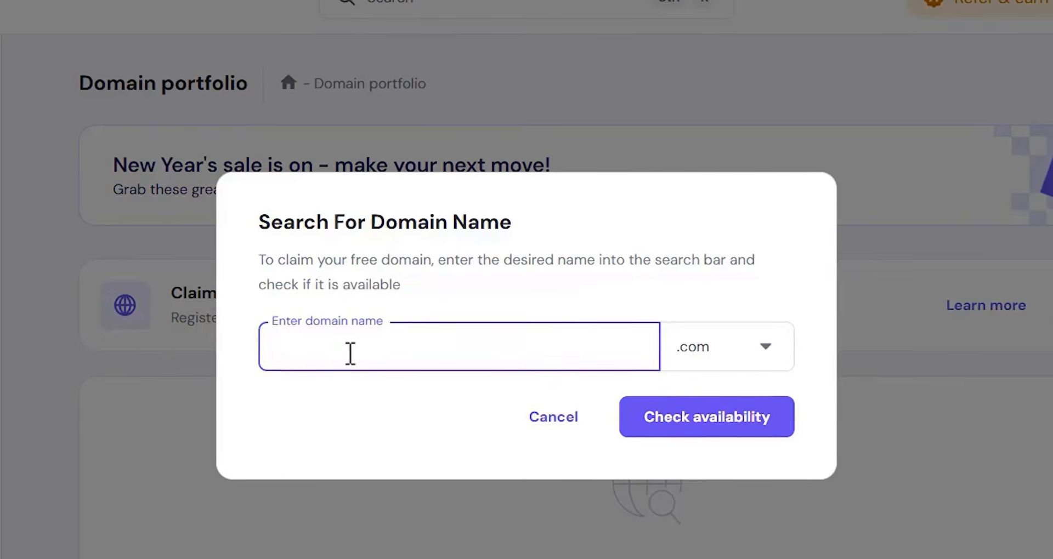
type("realtuts")
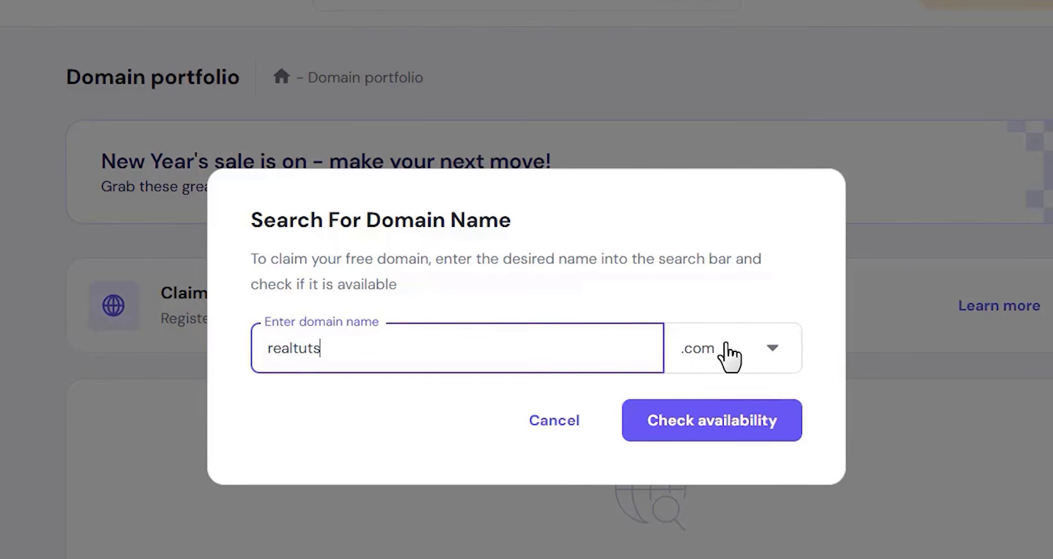
left_click(715, 429)
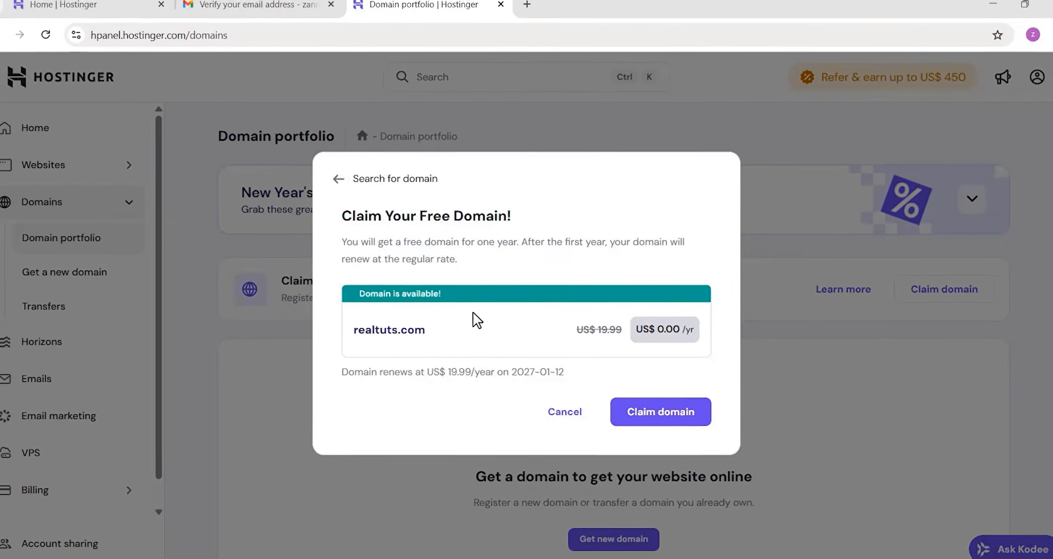
left_click(655, 419)
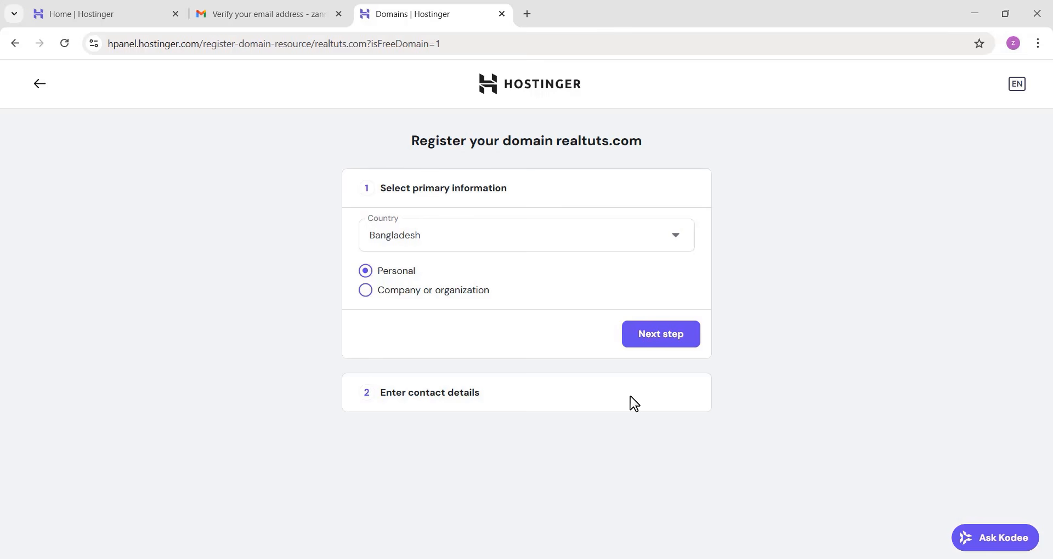
Register the domain with Bangladesh as country and a personal owner type, complete the contact details and continue
left_click(501, 246)
scroll(453, 384, "down", 8)
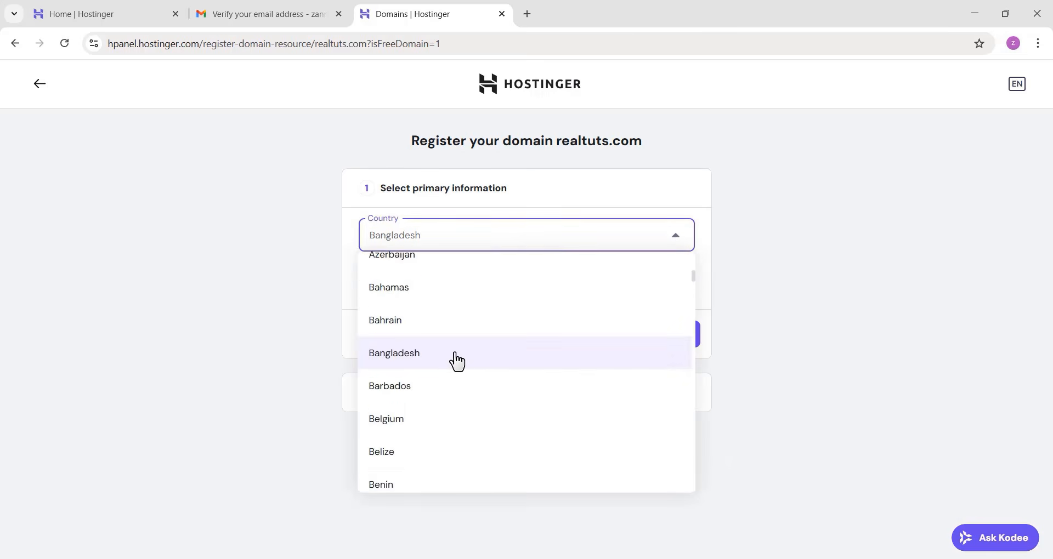
left_click(456, 361)
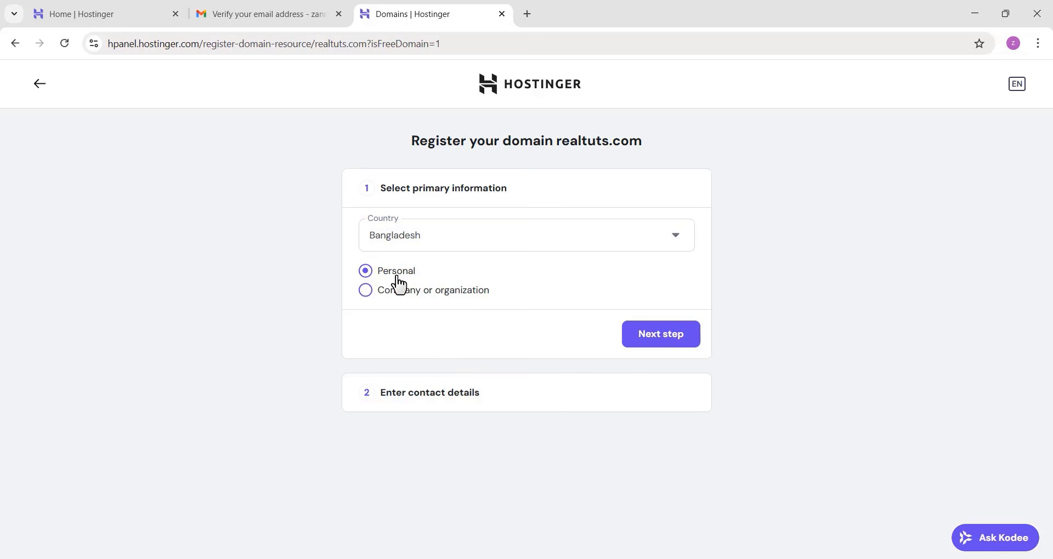
left_click(638, 341)
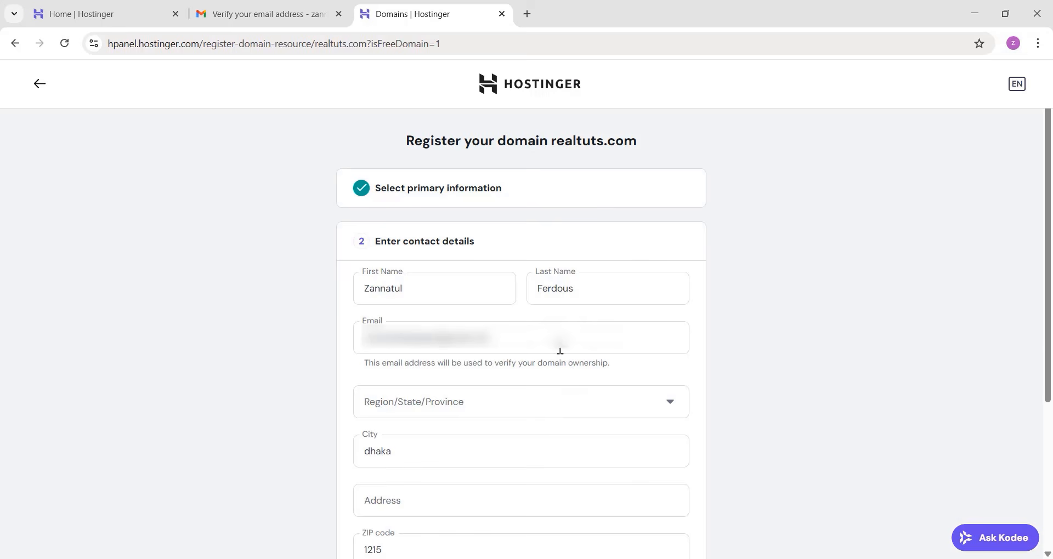
scroll(581, 340, "down", 4)
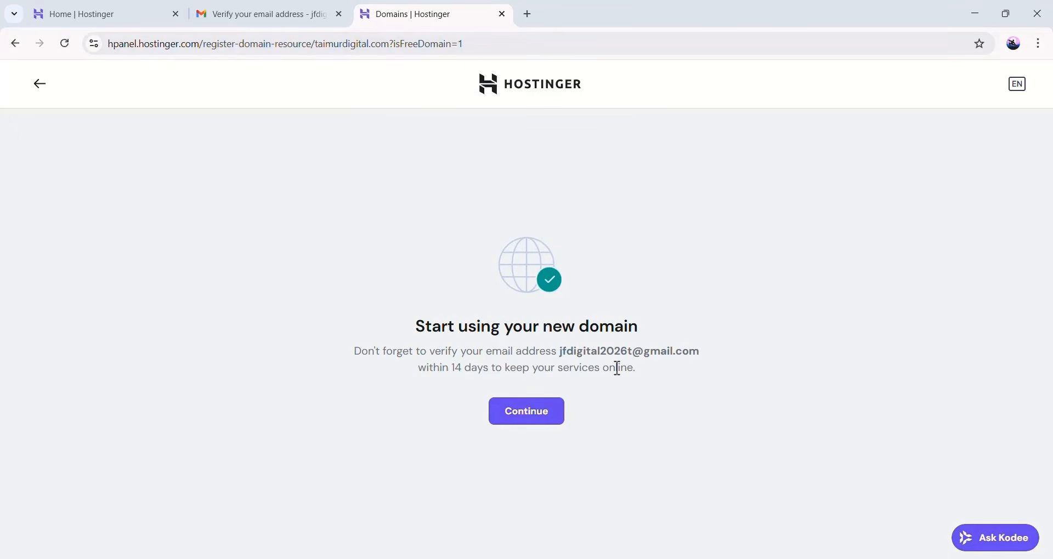
left_click(521, 416)
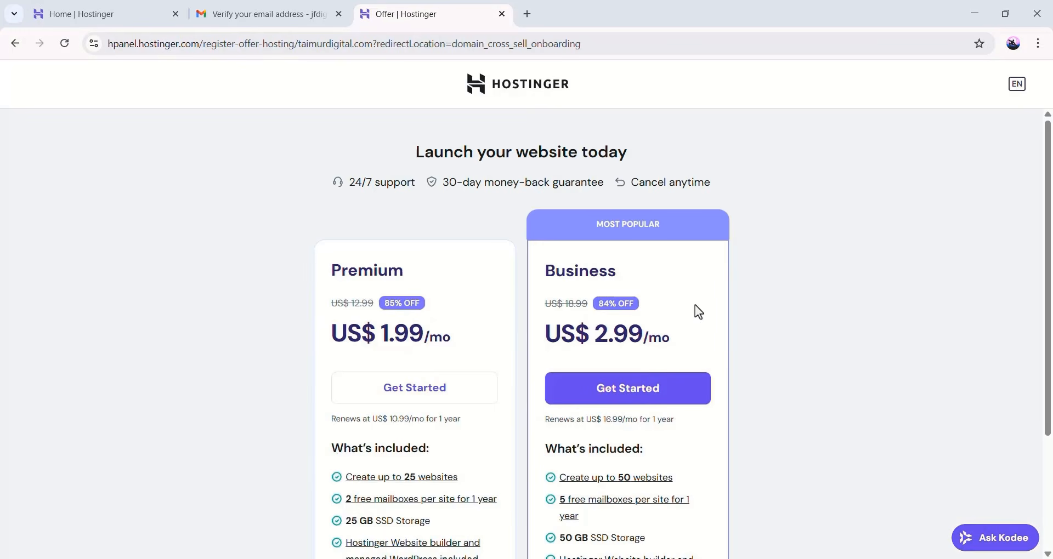
Skip the hosting plan offer for now
scroll(581, 437, "down", 3)
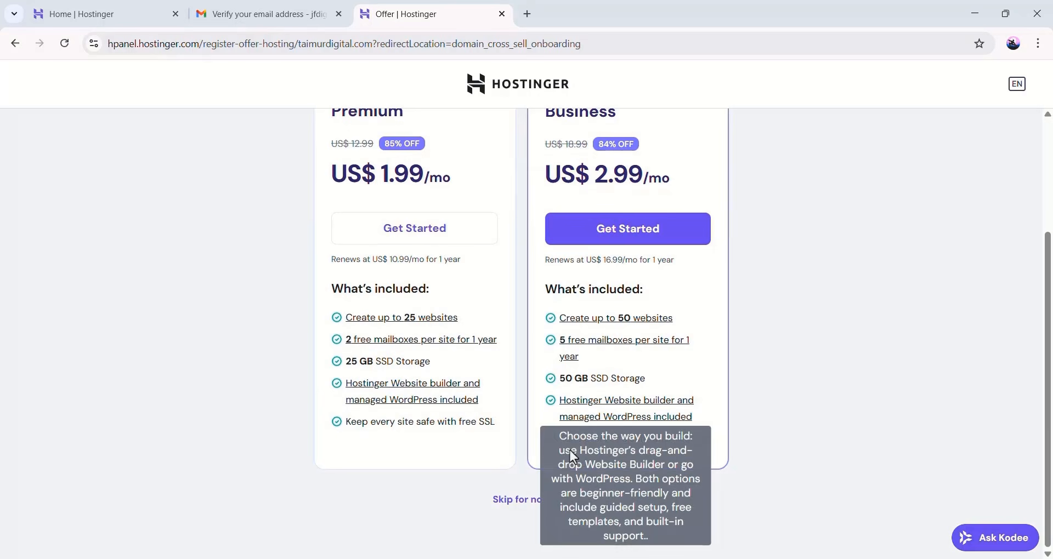
left_click(523, 513)
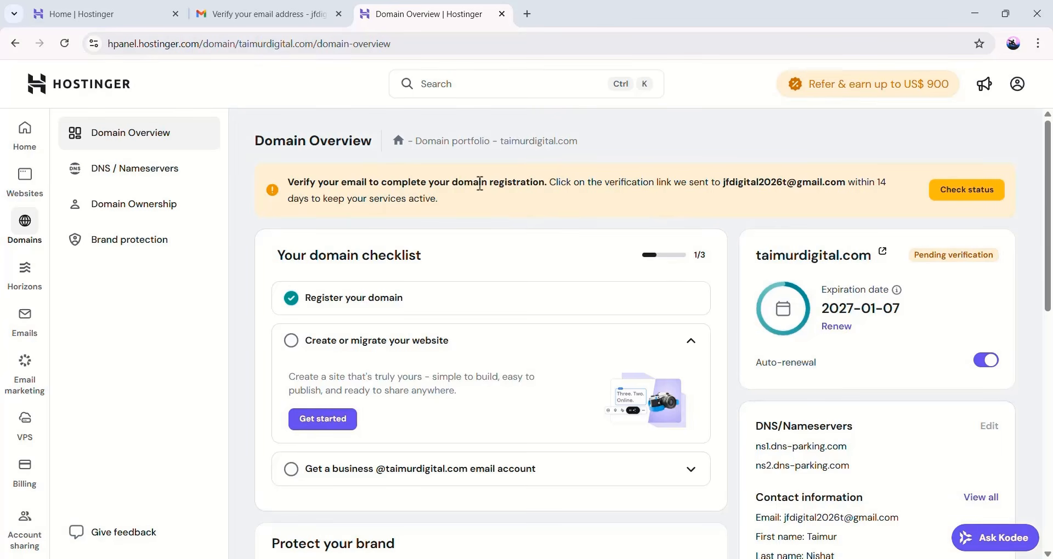
Verify the domain contact e-mail from the Gmail message, return home and open the Websites list
left_click(296, 22)
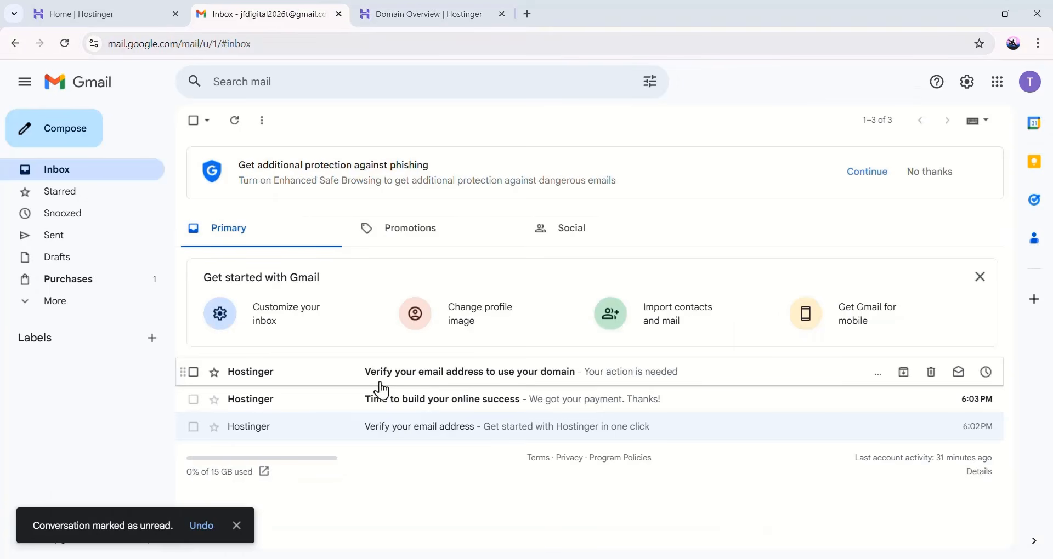
left_click(382, 382)
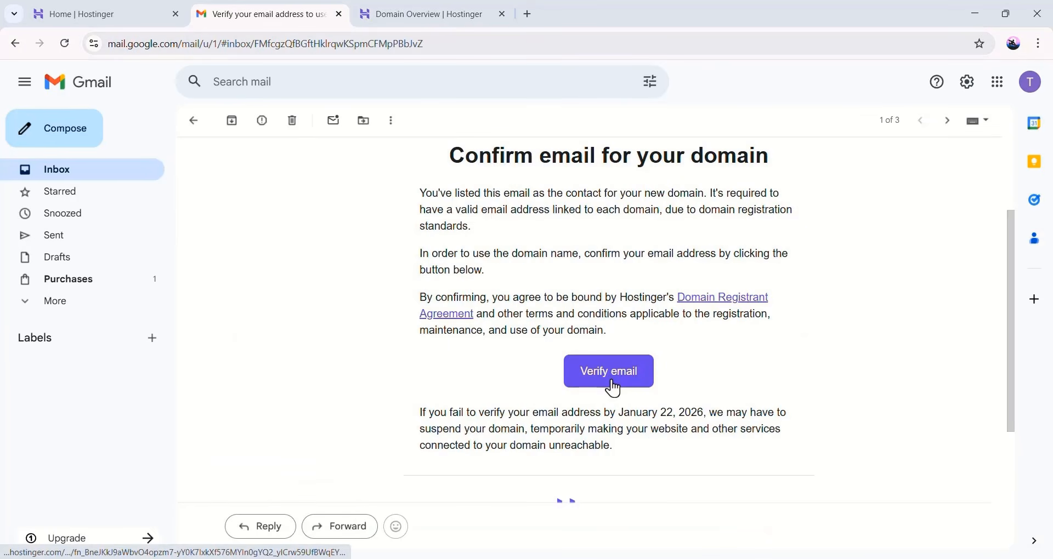
left_click(611, 381)
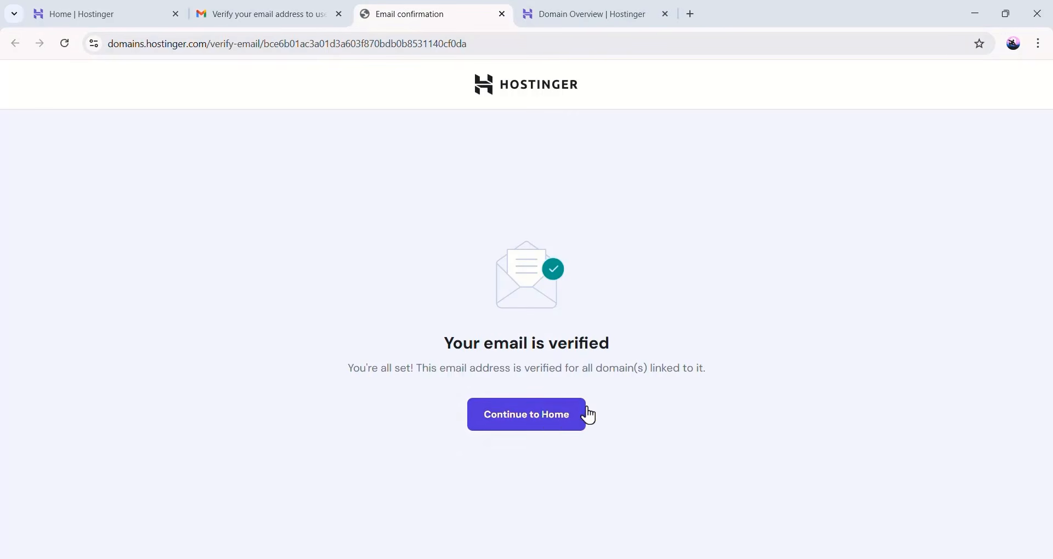
left_click(536, 429)
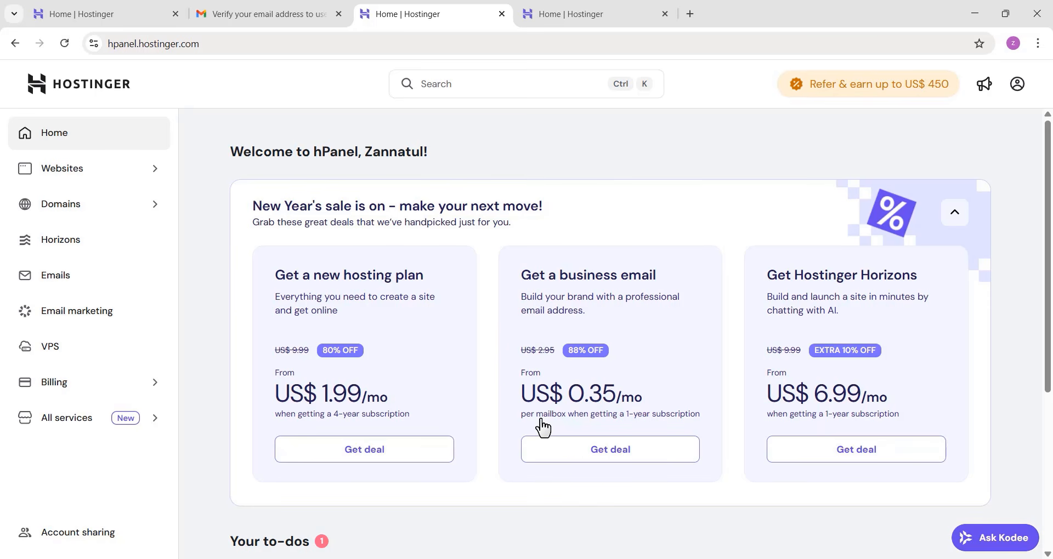
left_click(138, 175)
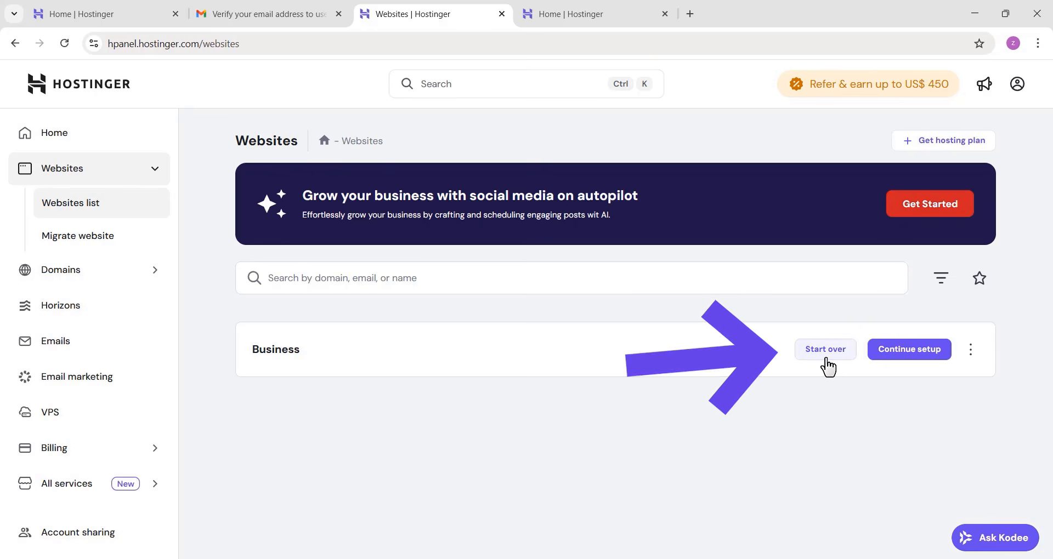
Start over the Business website setup and answer that the website is for myself or my business
left_click(826, 362)
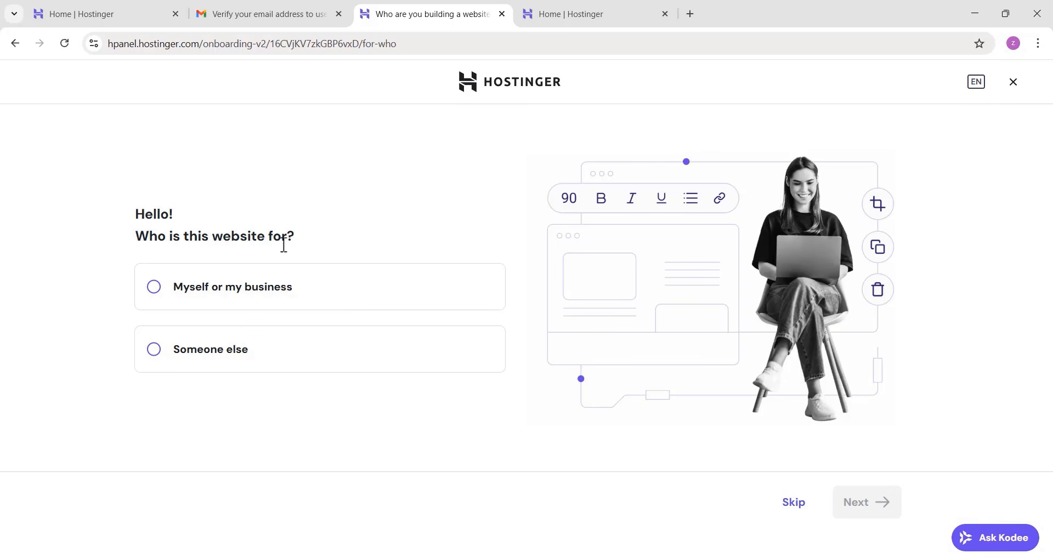
left_click(334, 301)
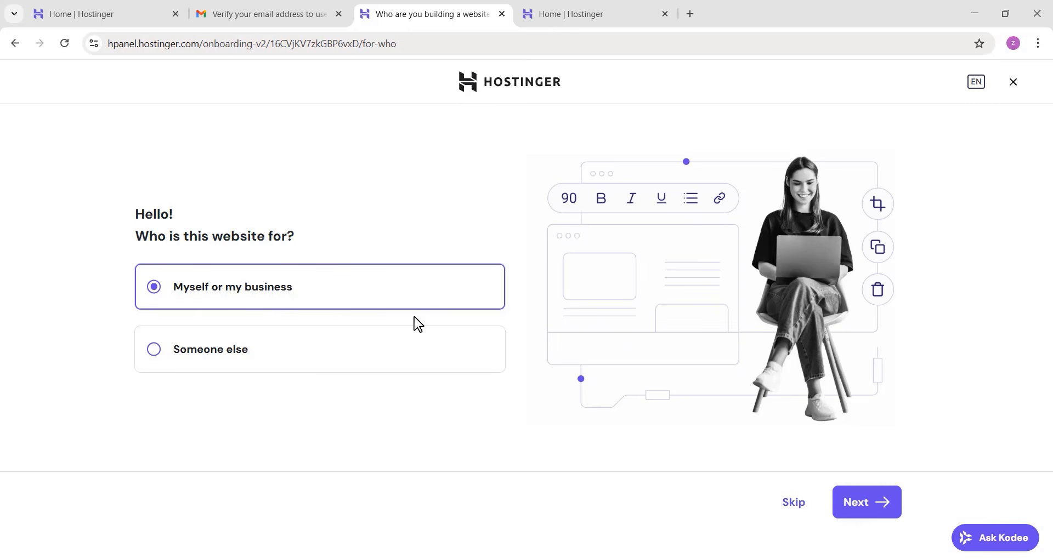
left_click(875, 510)
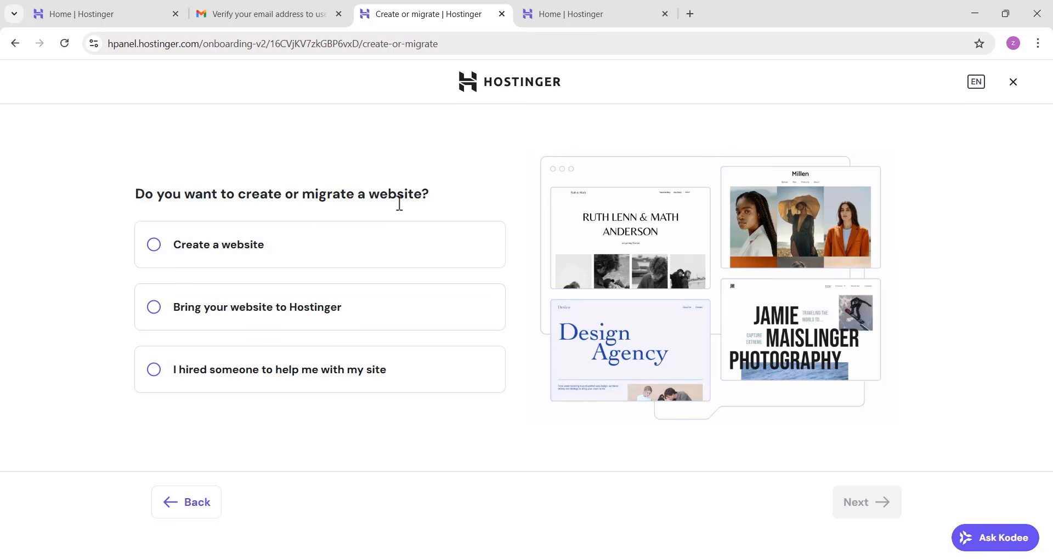
Choose to create a new website and pick WordPress as the building platform
left_click(158, 250)
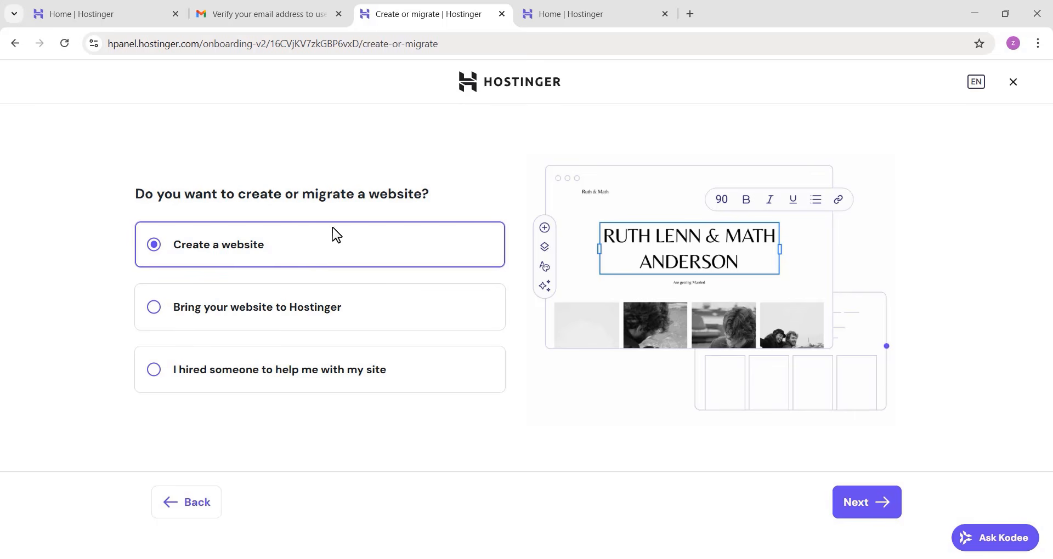
left_click(864, 508)
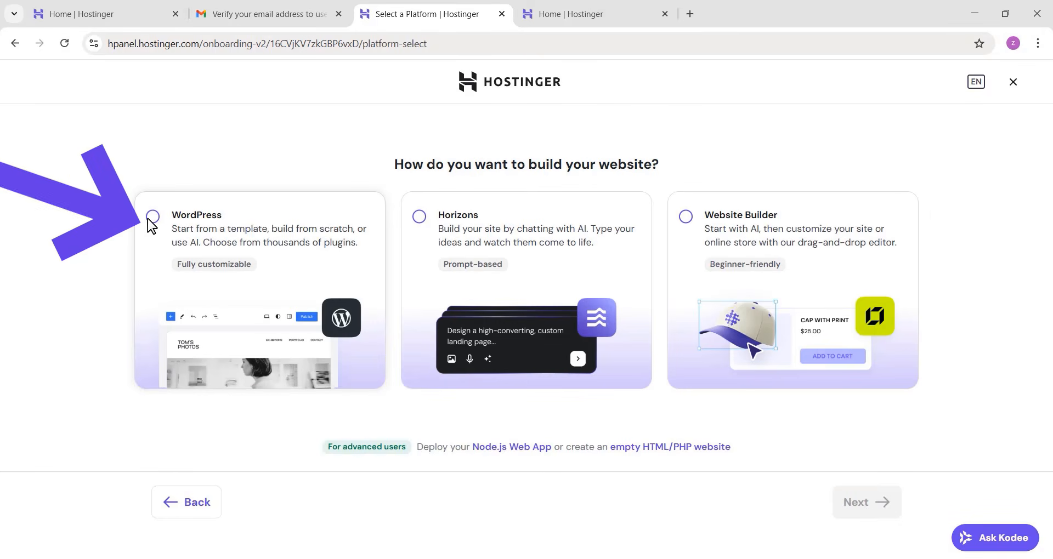
left_click(306, 351)
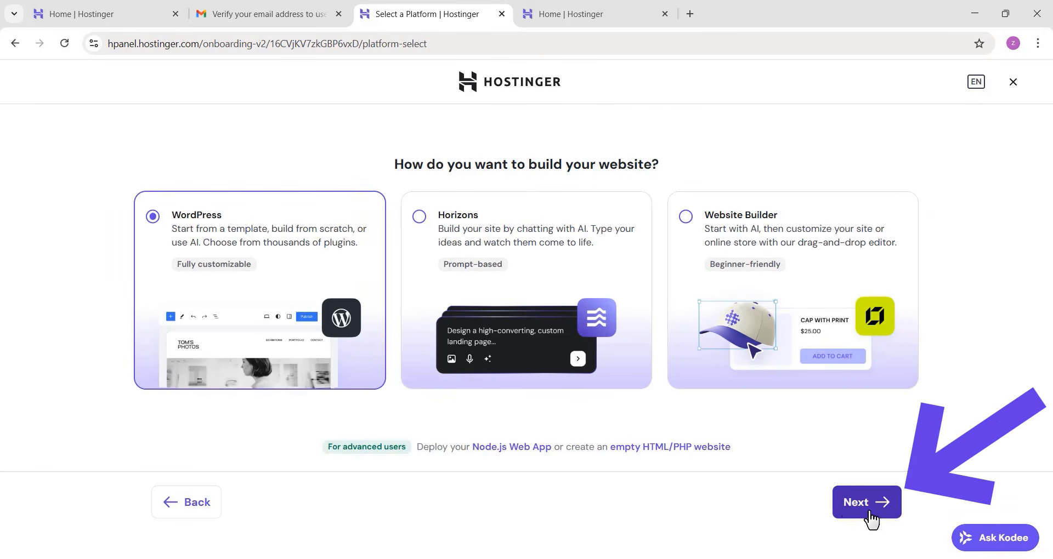
left_click(851, 511)
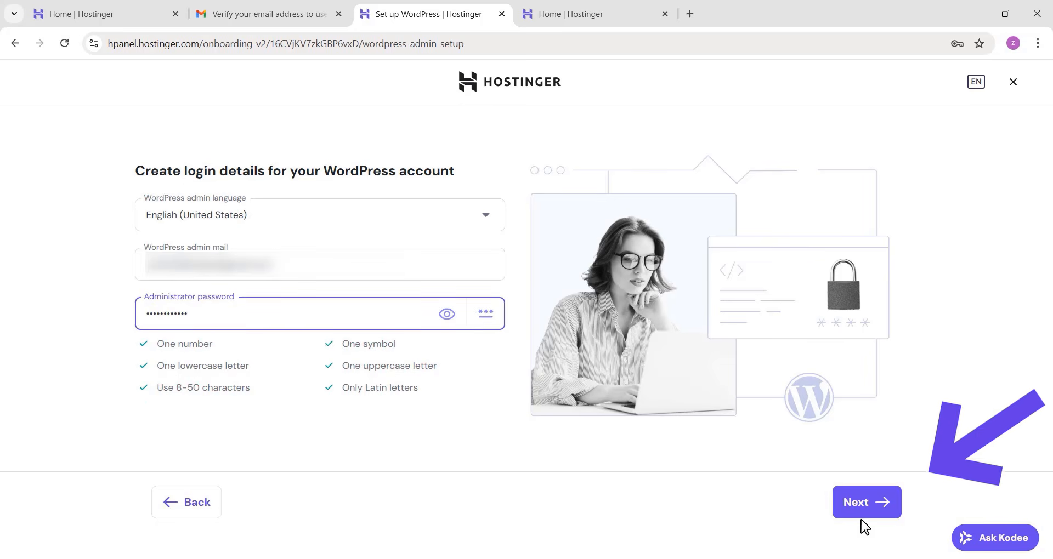
Continue past the WordPress login details and choose to create a blank site
left_click(868, 511)
left_click(868, 515)
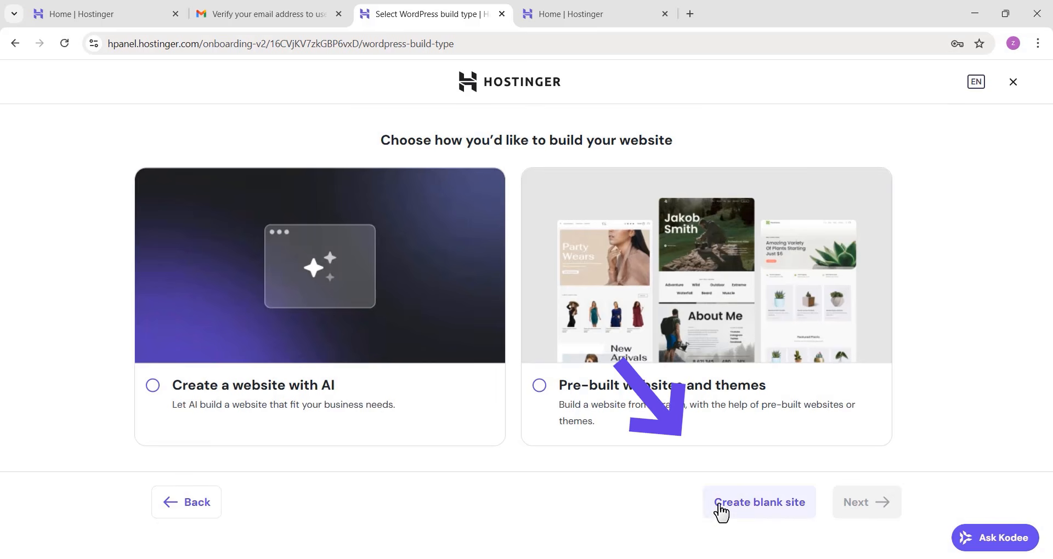
left_click(770, 512)
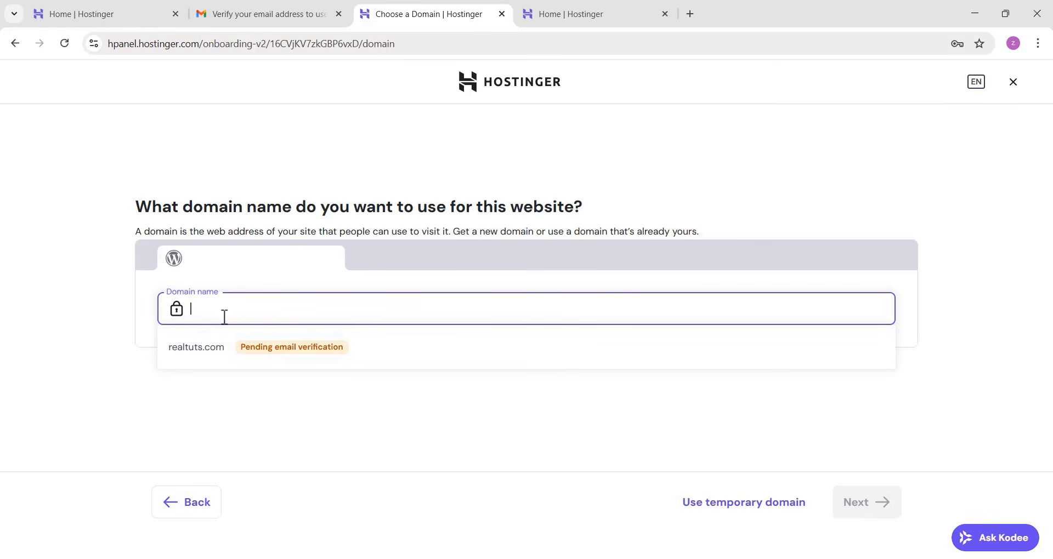
Use realtuts.com as the website's domain and set the target audience location to United States, Massachusetts
left_click(232, 357)
left_click(857, 509)
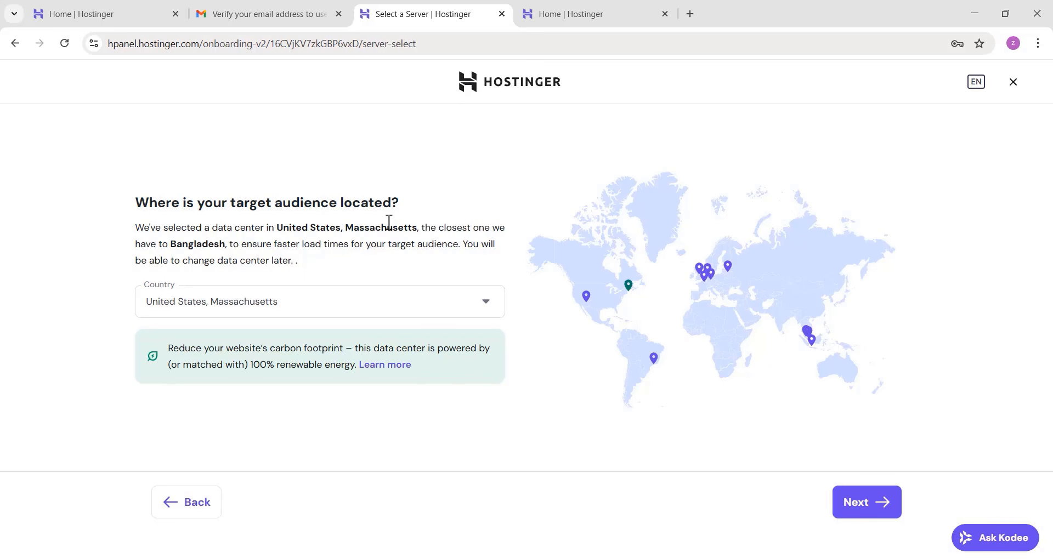
left_click(394, 310)
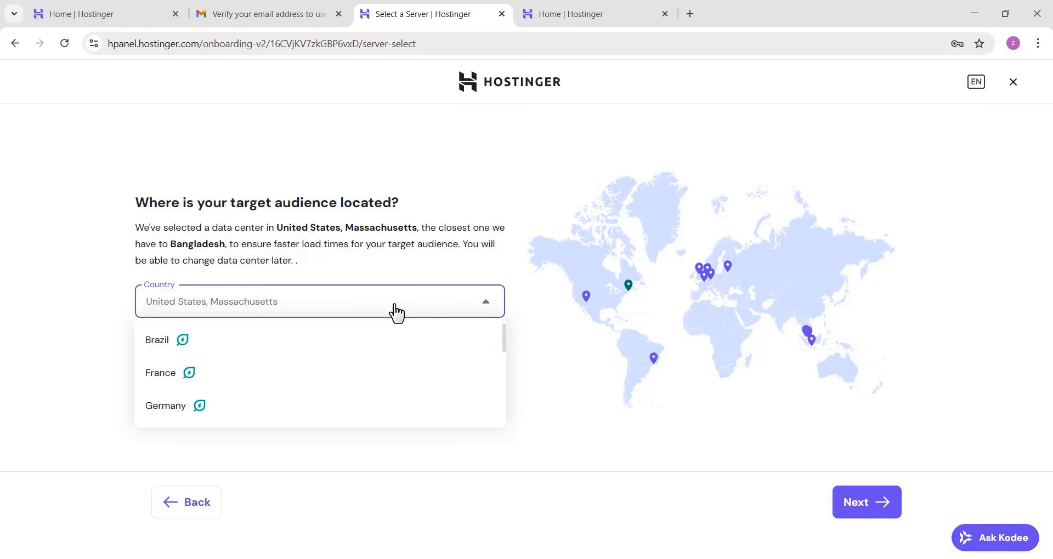
type("US")
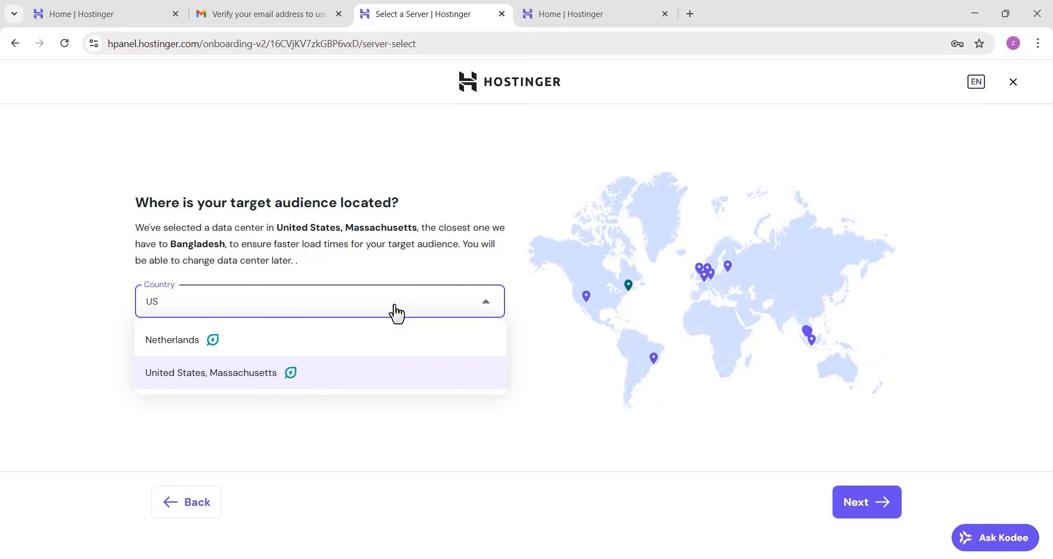
left_click(276, 383)
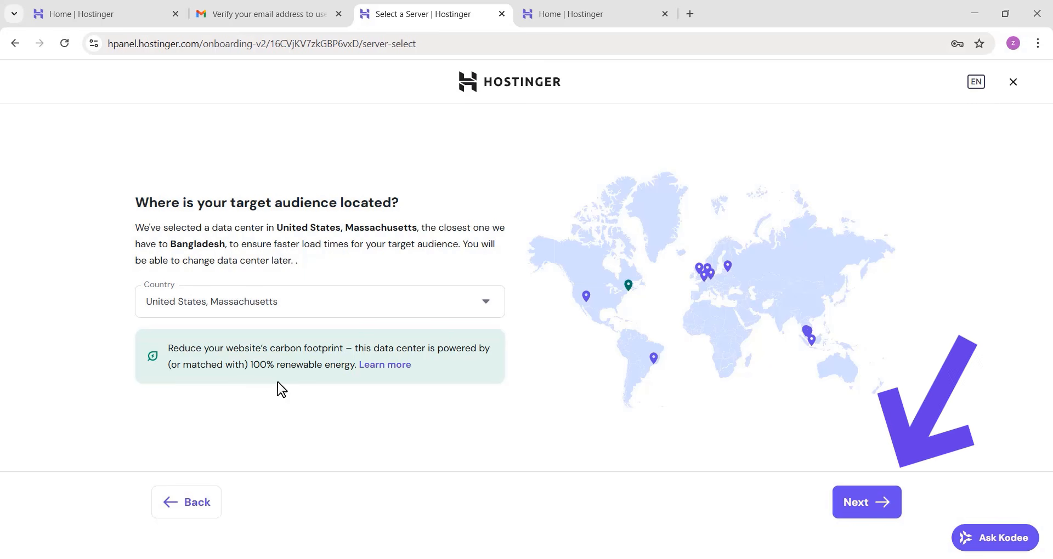
left_click(842, 503)
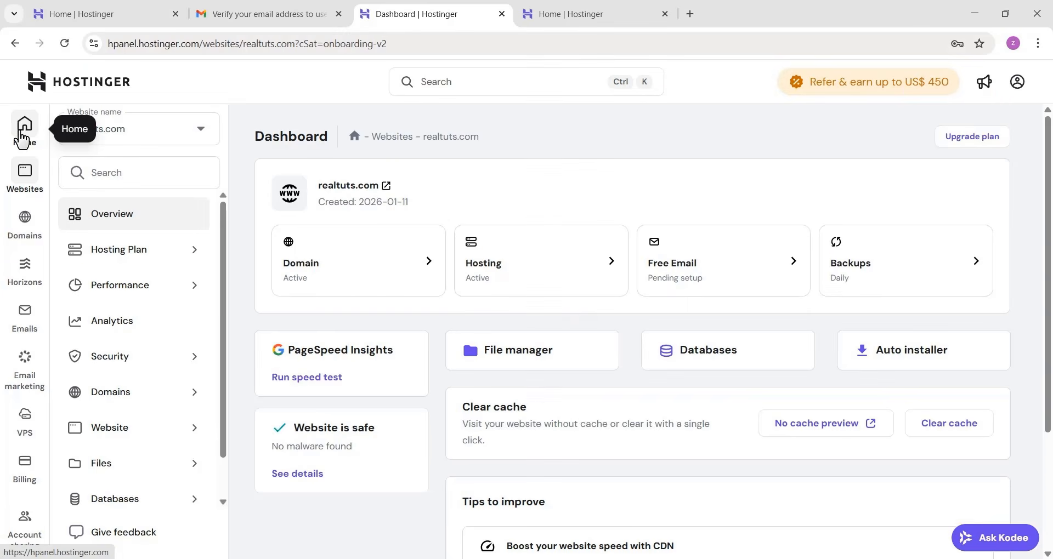
Return to hPanel home and open the Hostinger website in a new tab by searching "HO"
left_click(22, 138)
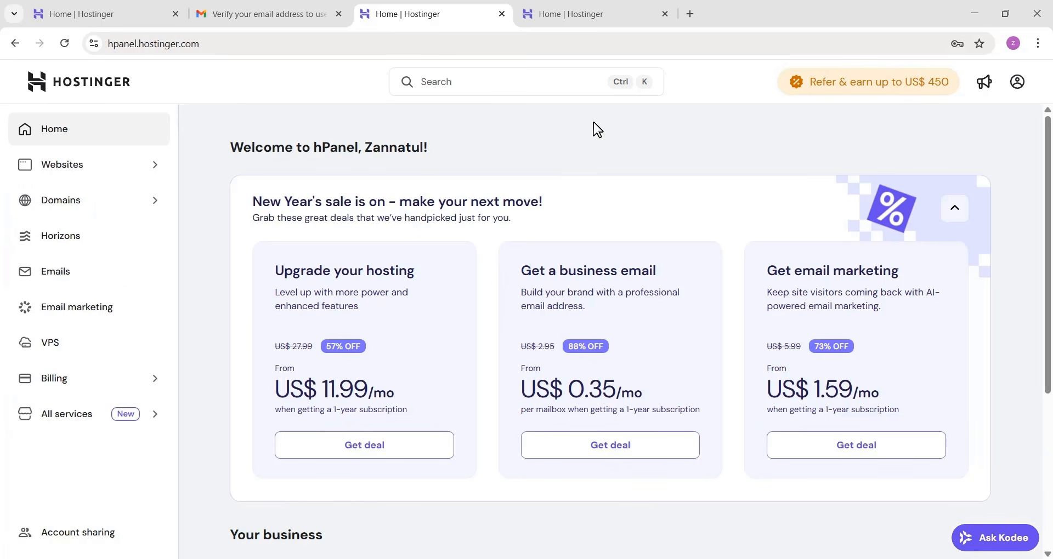
left_click(690, 13)
left_click(425, 44)
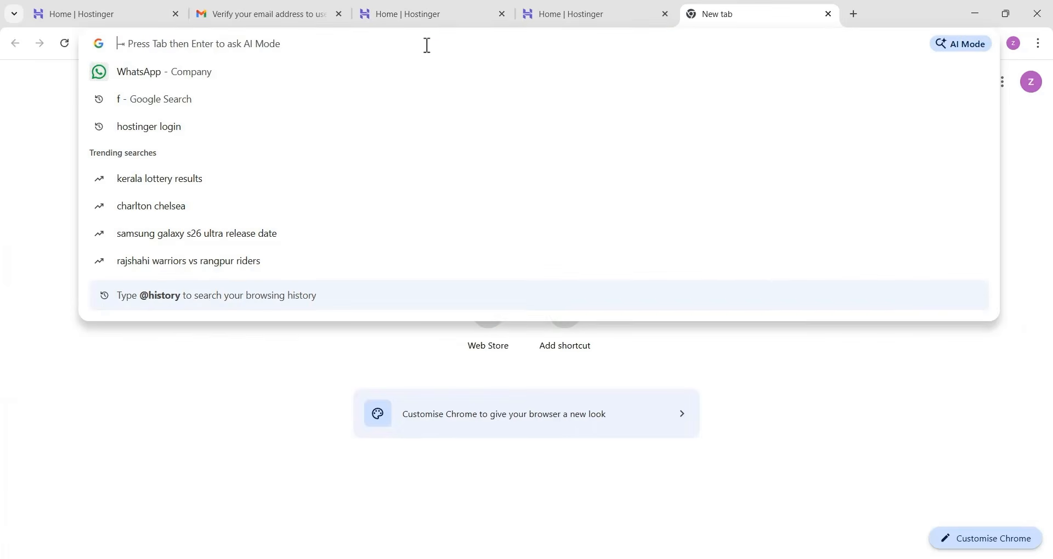
type("HO")
key("Return")
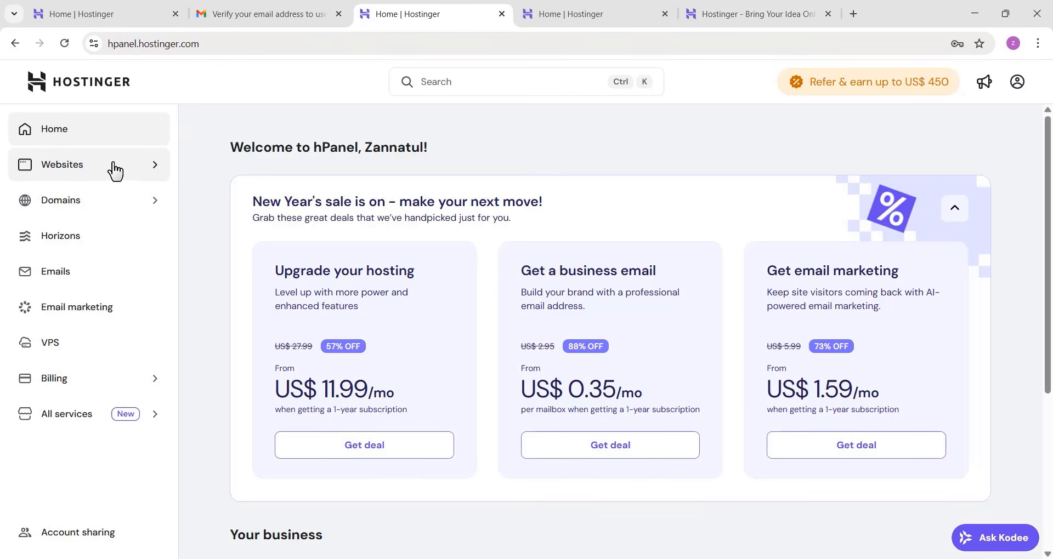
Open the realtuts.com website dashboard, go to its WordPress overview and launch WordPress admin
left_click(114, 169)
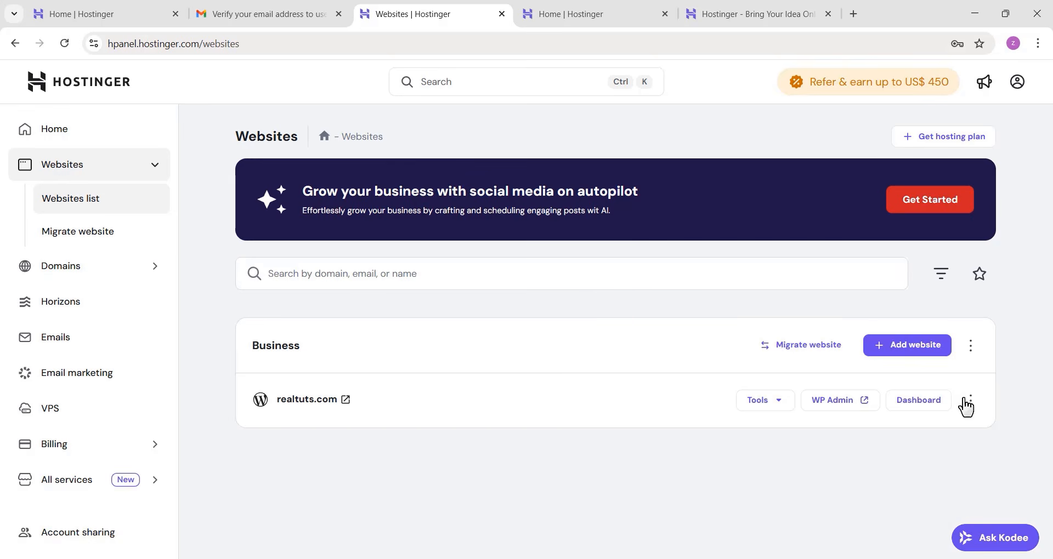
left_click(919, 406)
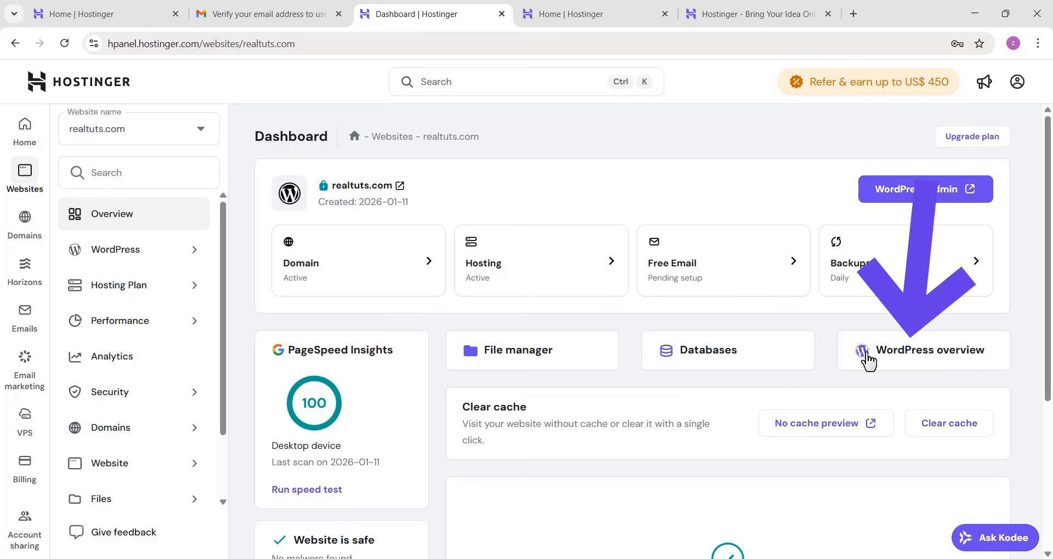
left_click(870, 362)
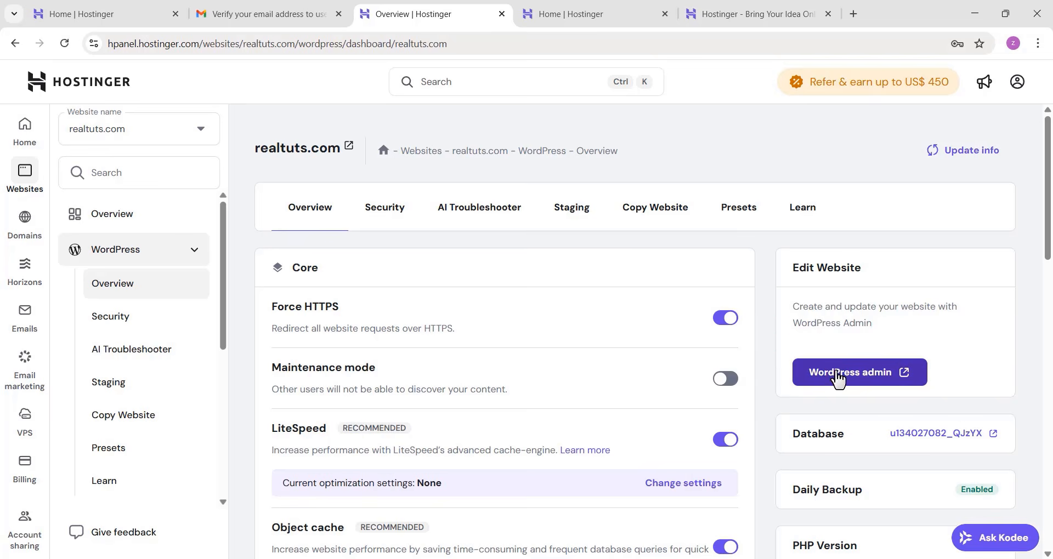
left_click(837, 378)
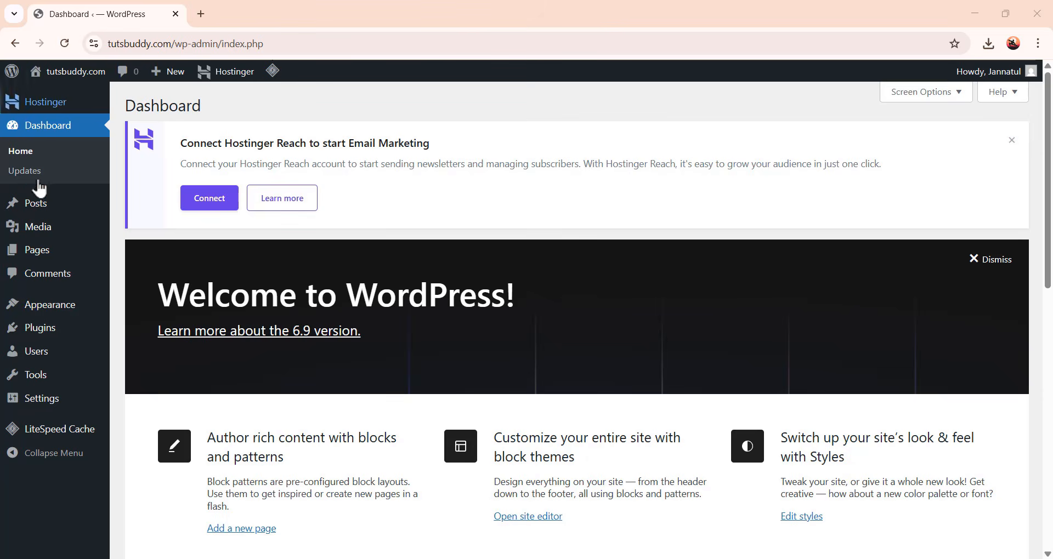
Dismiss the Welcome to WordPress panel on the admin dashboard
mouse_move(55, 237)
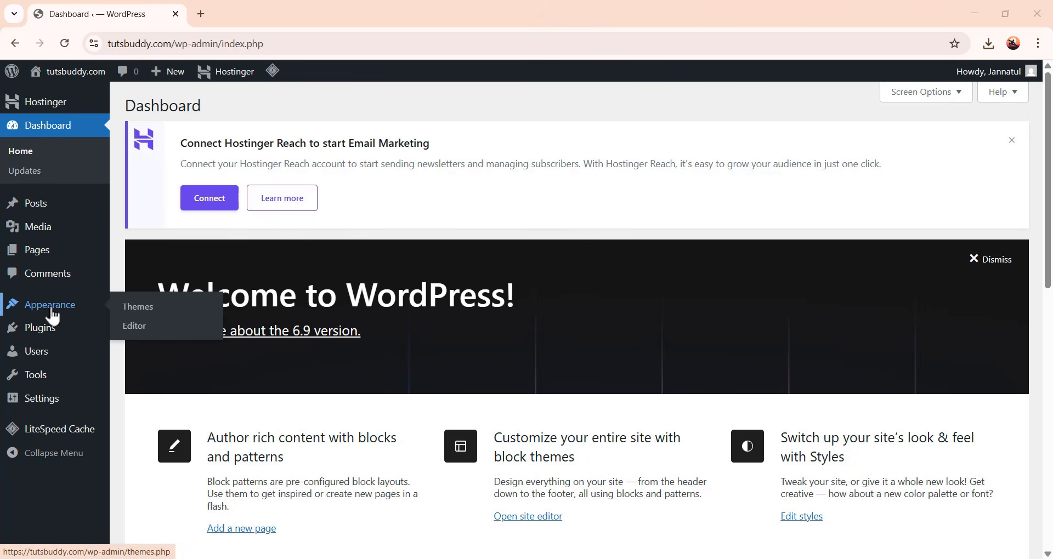
mouse_move(49, 334)
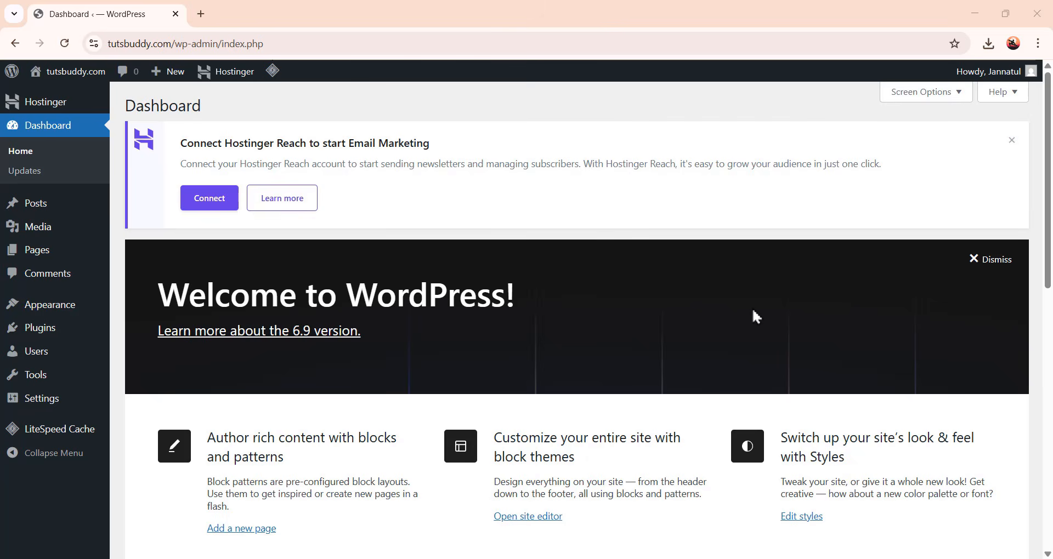
scroll(752, 311, "down", 1)
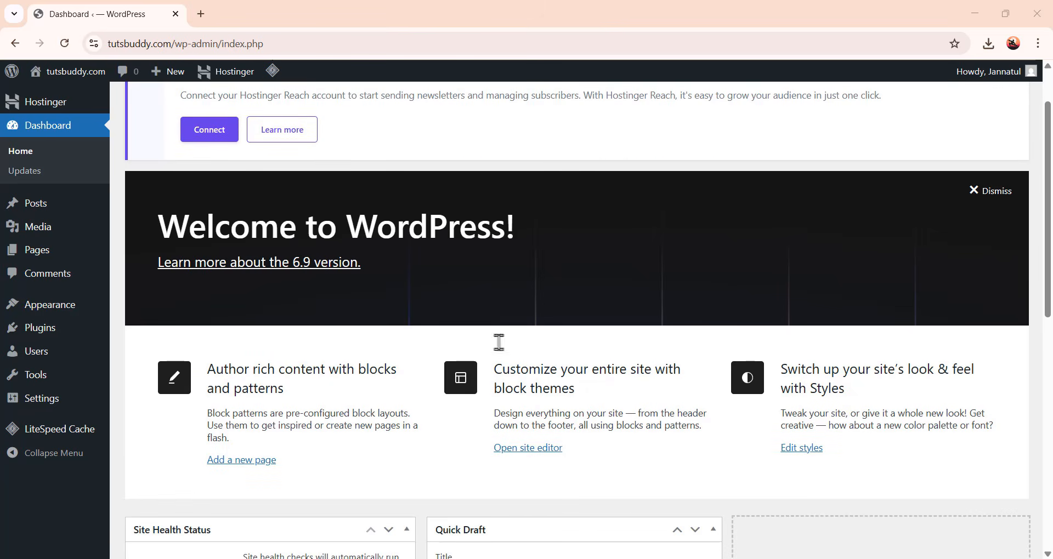
scroll(700, 313, "down", 2)
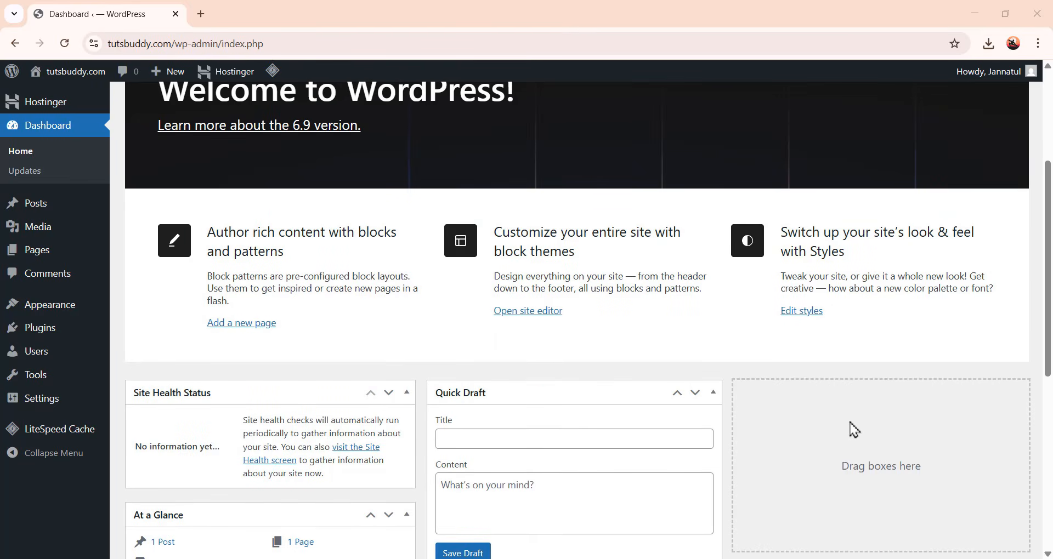
scroll(903, 440, "up", 1)
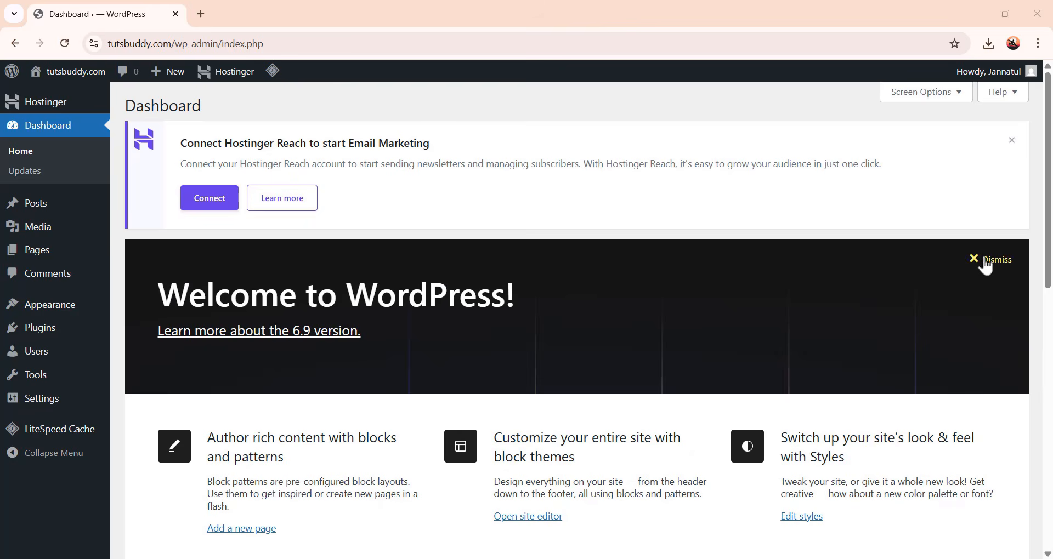
left_click(976, 263)
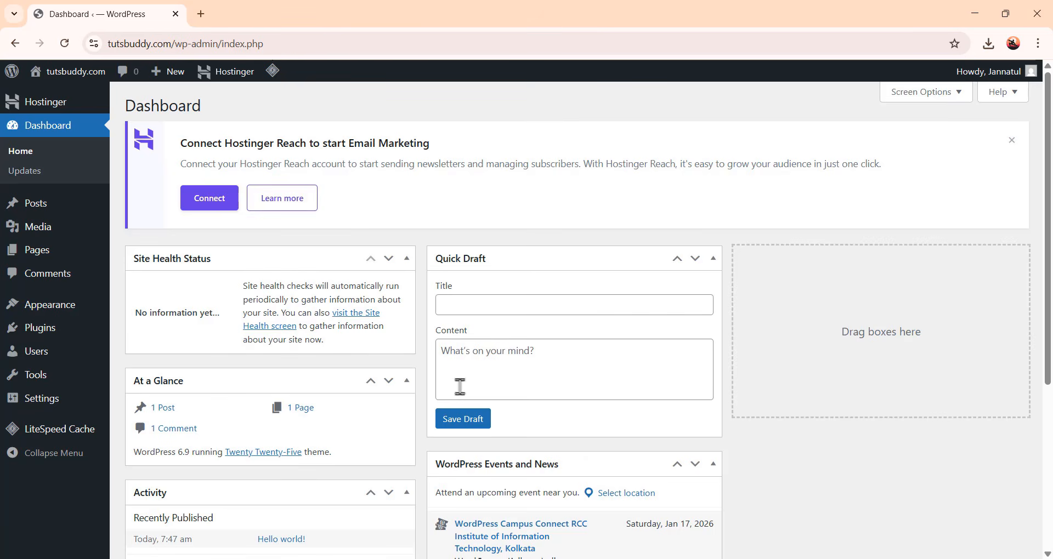
Clear the dashboard by hiding the Site Health Status, At a Glance, Activity and Quick Draft boxes and closing the Hostinger Reach notice
left_click(389, 259)
left_click(389, 371)
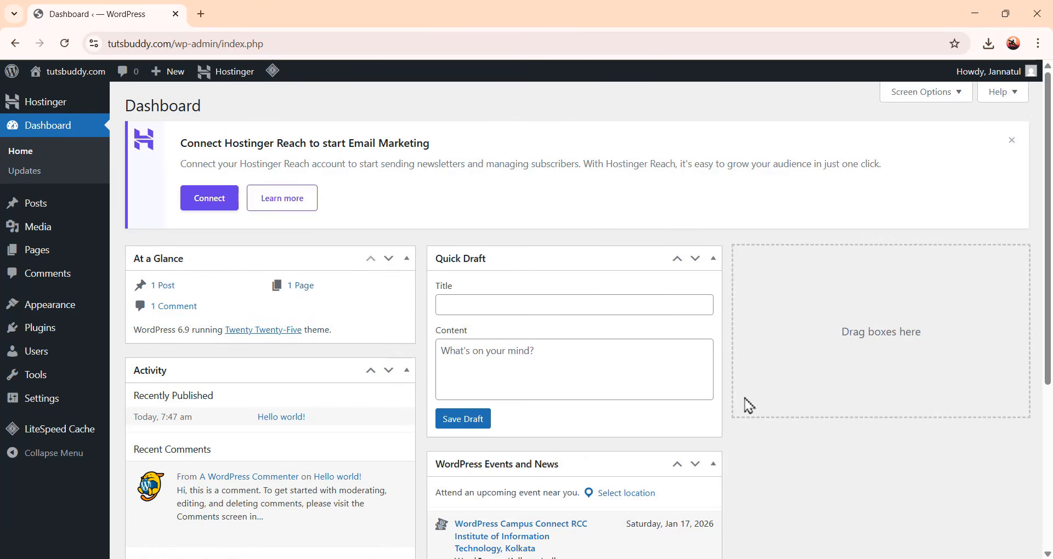
left_click(927, 92)
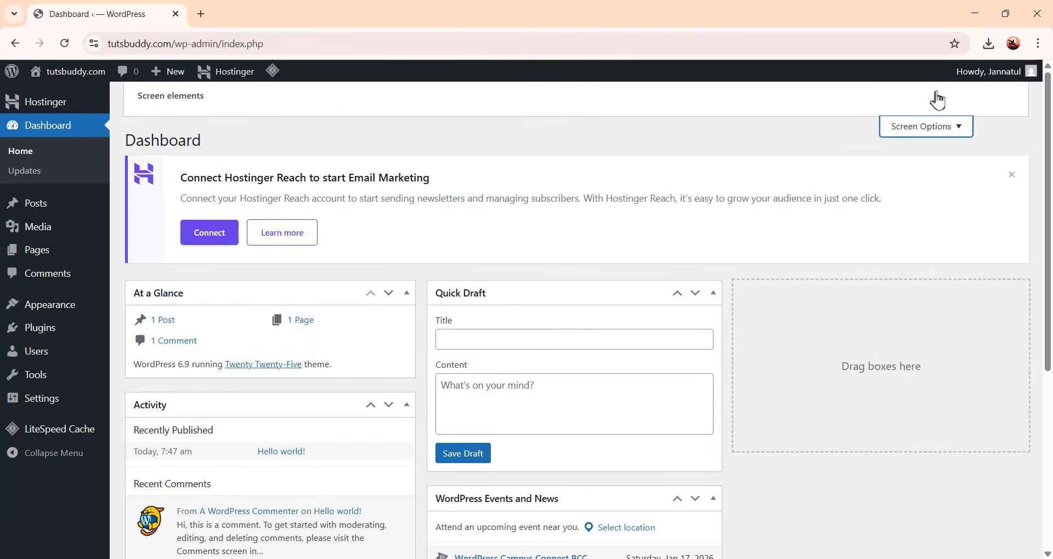
left_click(143, 166)
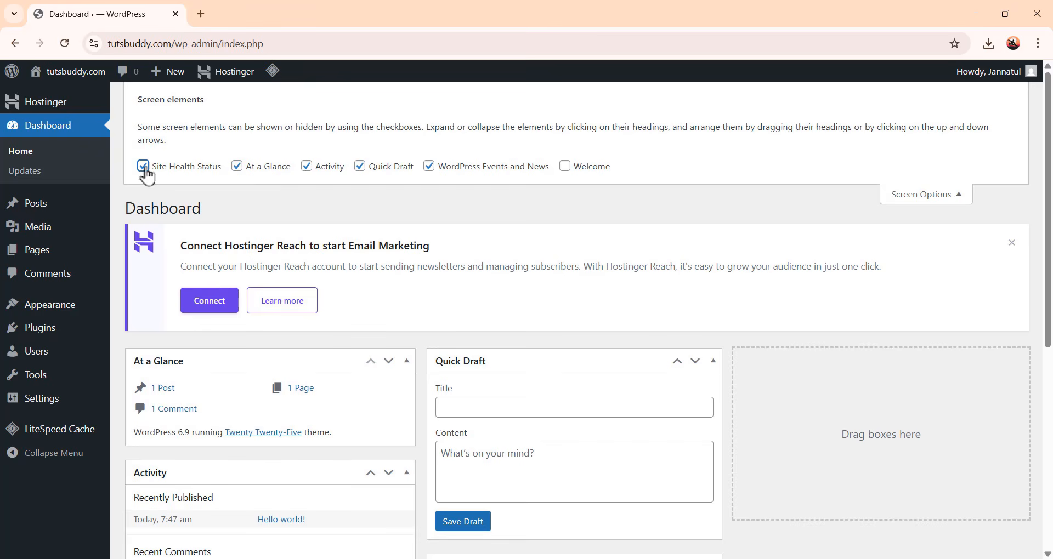
left_click(237, 167)
left_click(307, 166)
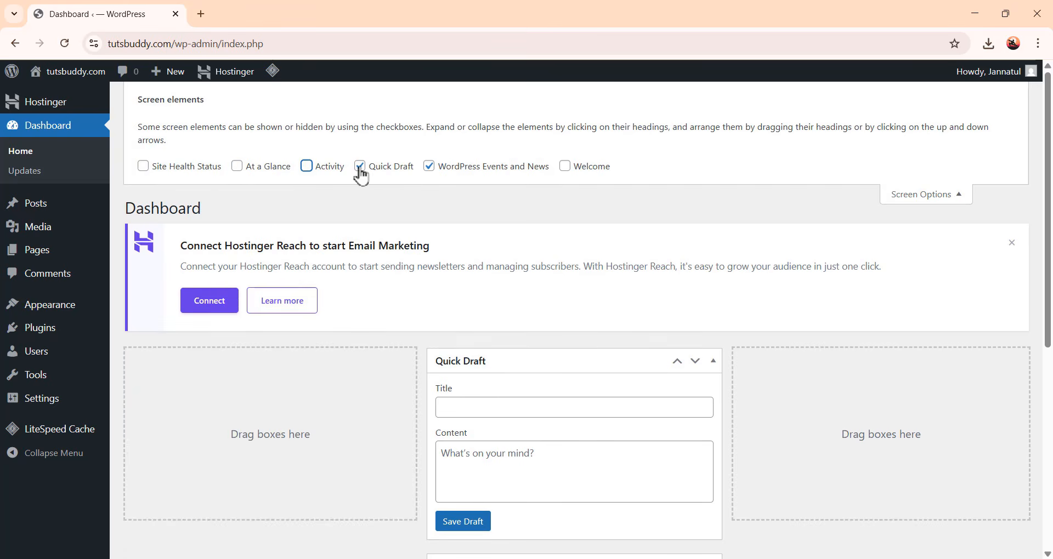
left_click(360, 167)
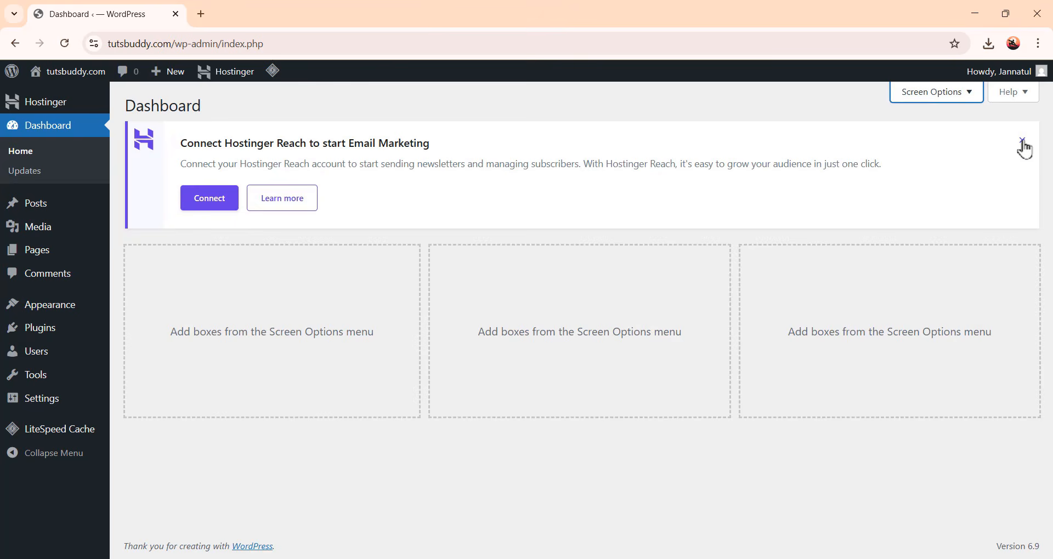
left_click(1023, 140)
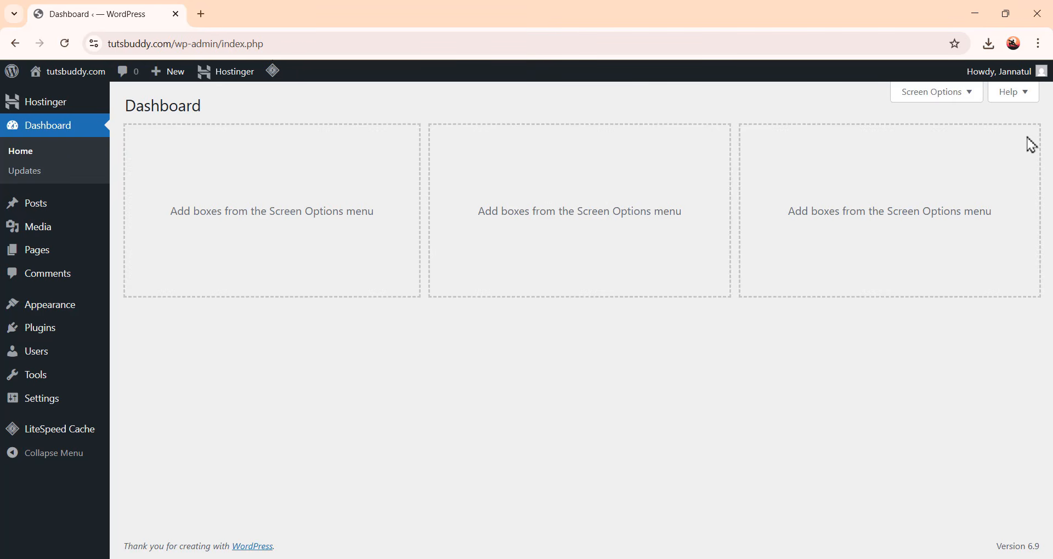
Open Plugins and deactivate all three installed plugins with a bulk Deactivate action
left_click(34, 332)
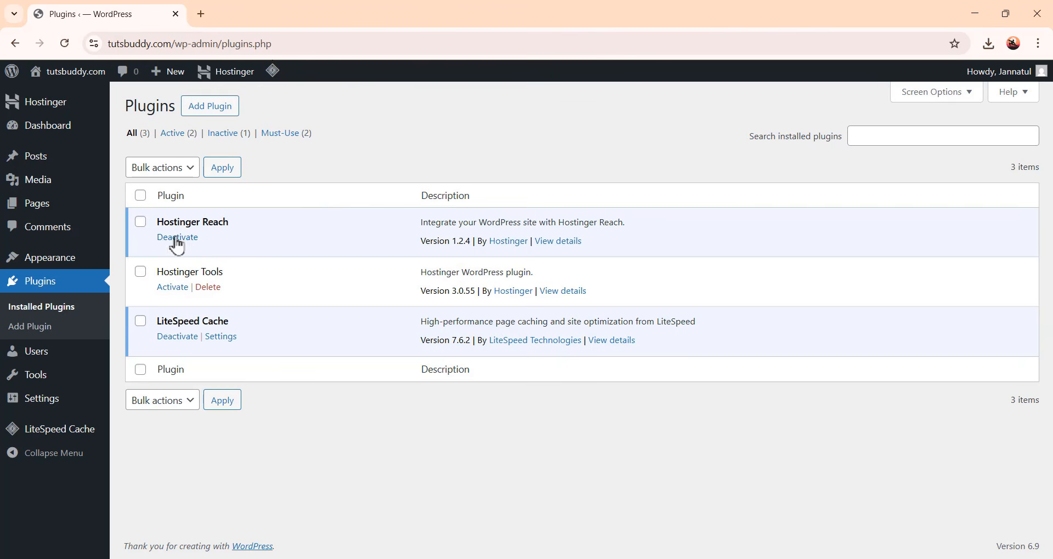
left_click(141, 222)
left_click(140, 272)
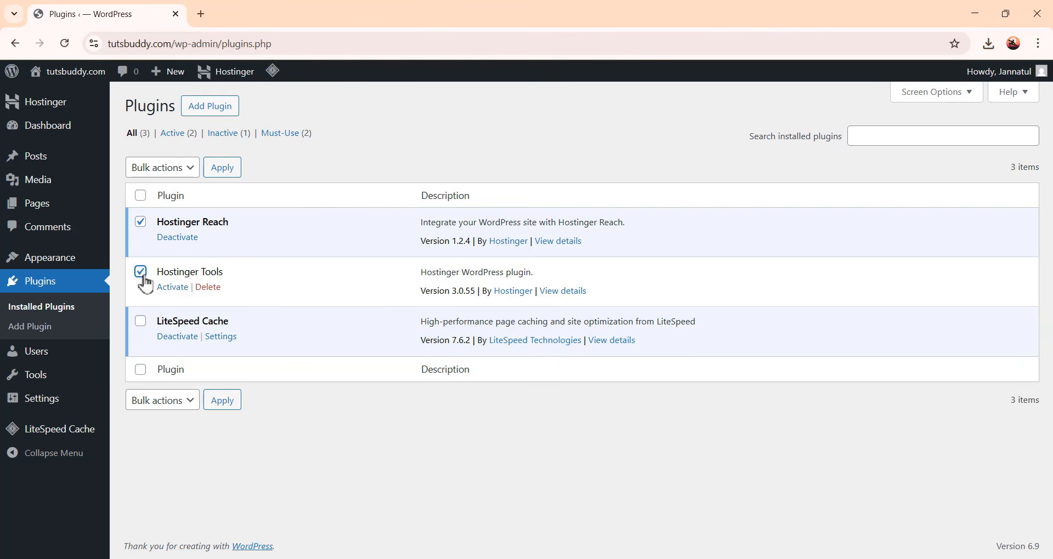
left_click(140, 320)
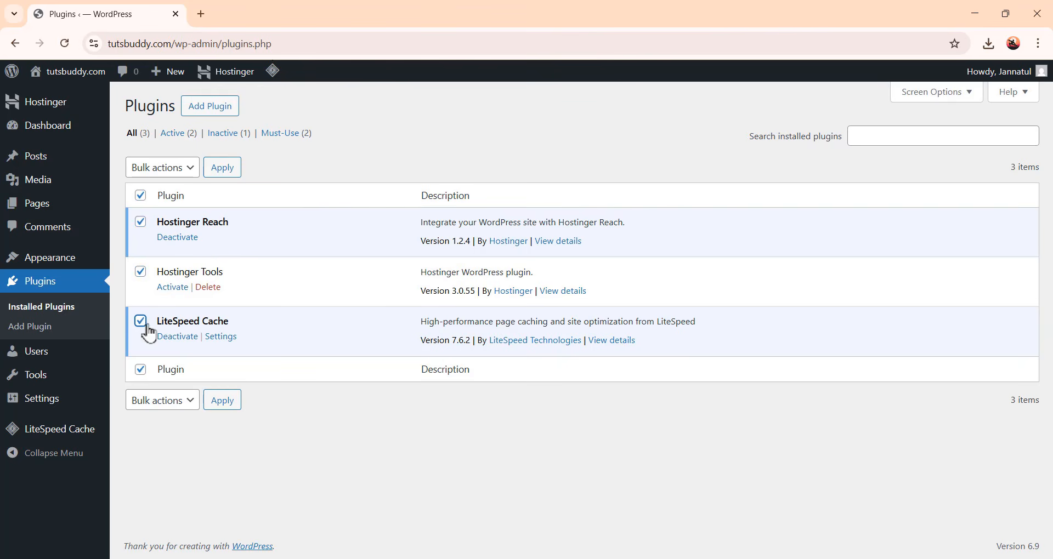
left_click(187, 170)
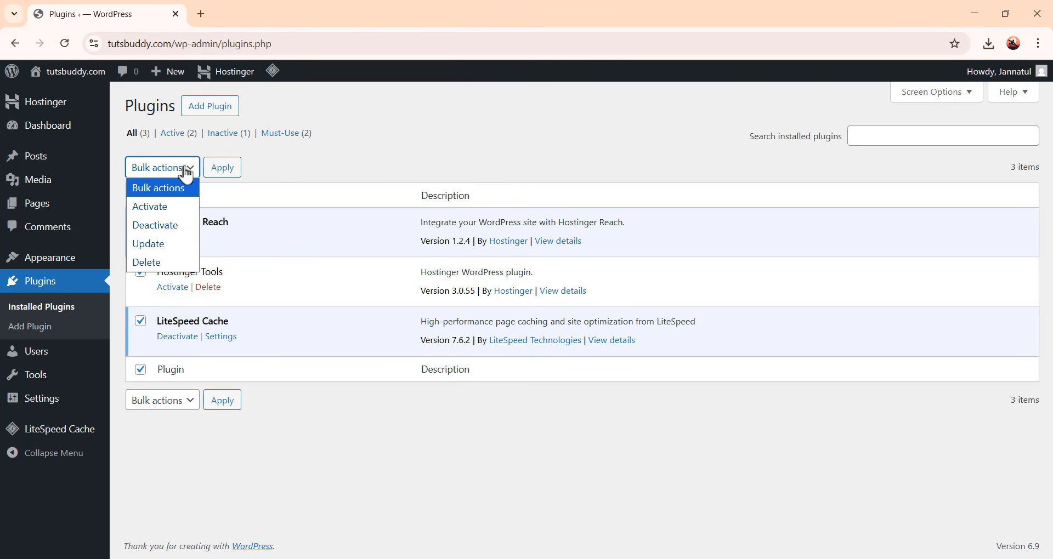
left_click(170, 225)
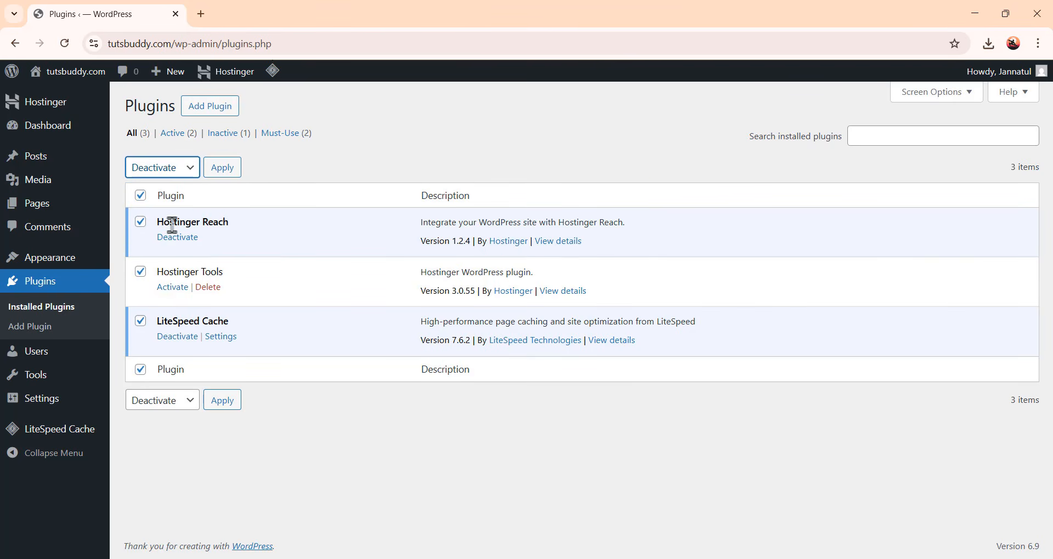
left_click(227, 174)
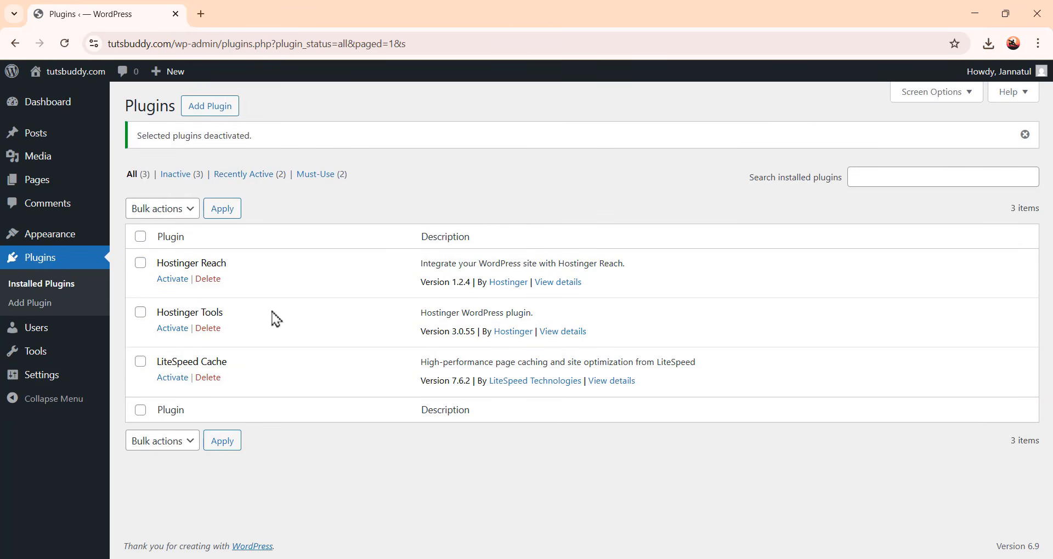
Select all plugins and delete them with a bulk Delete action, confirming the deletion
left_click(141, 411)
left_click(188, 213)
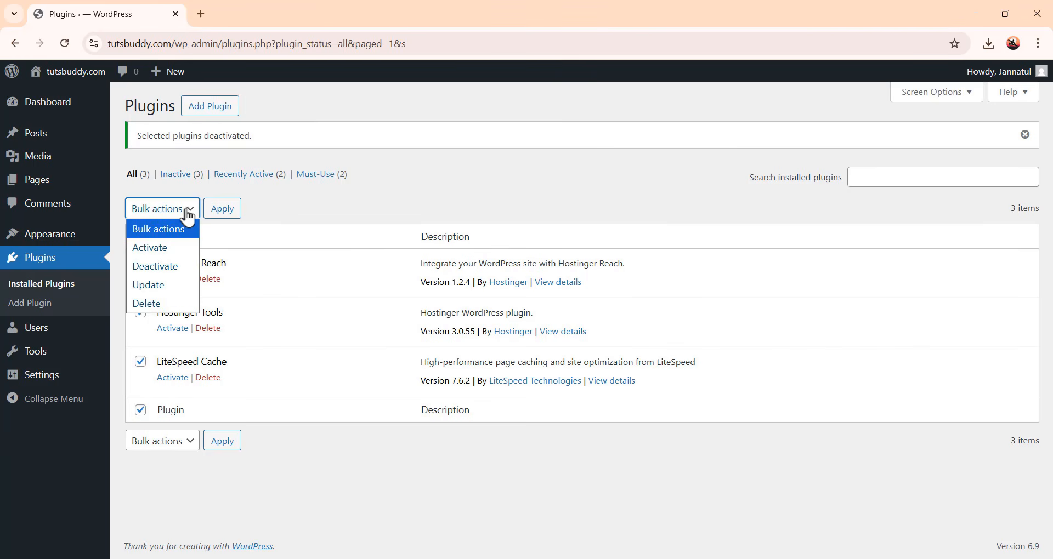
left_click(170, 304)
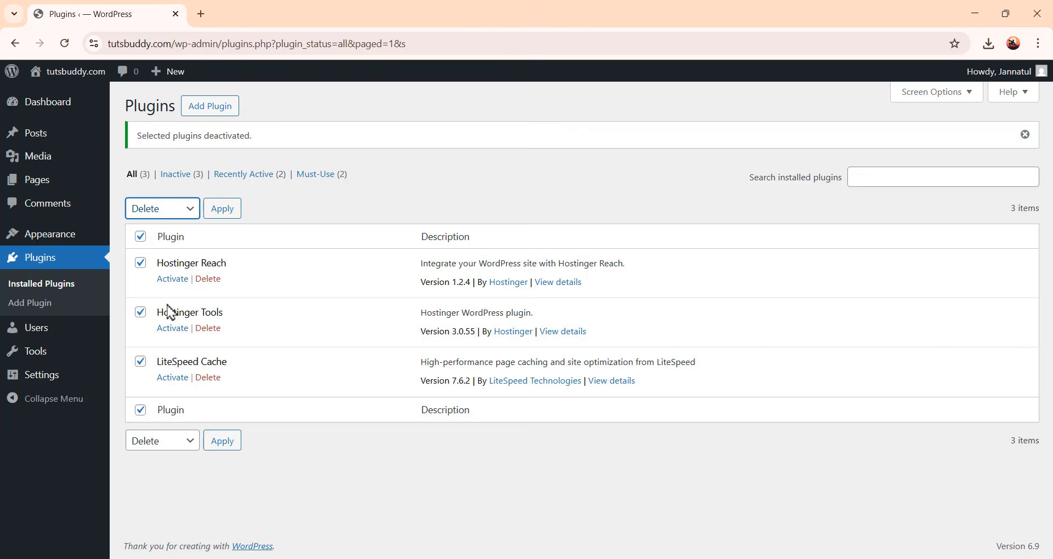
left_click(222, 211)
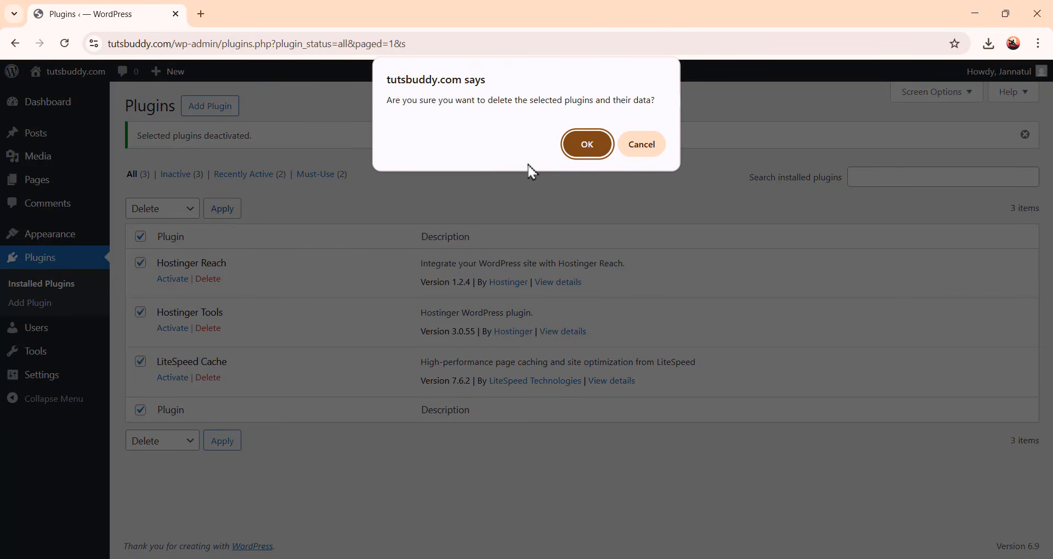
left_click(594, 146)
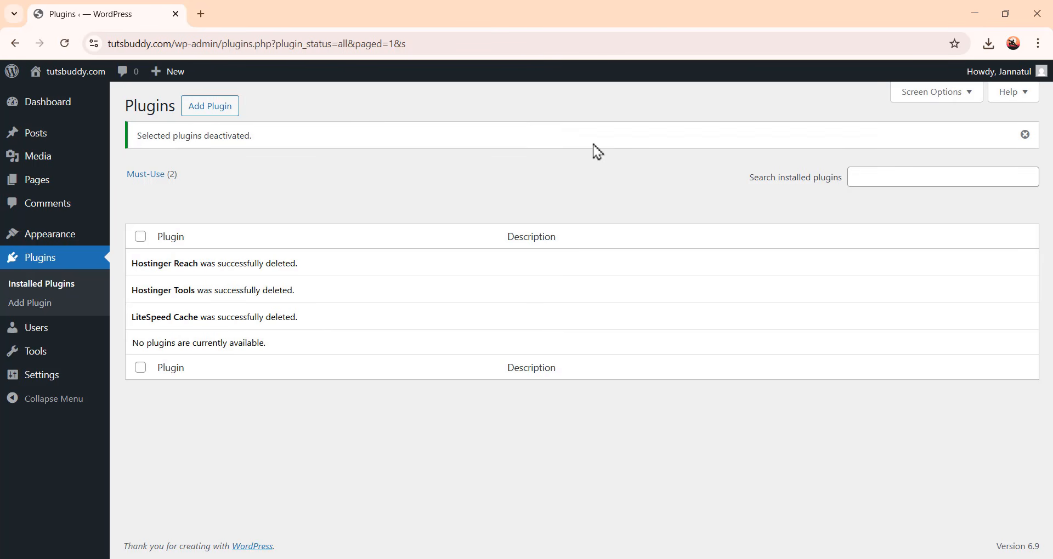
Open the user Profile and try the Light, Ectoplasm and Coffee color schemes before restoring Default
mouse_move(36, 338)
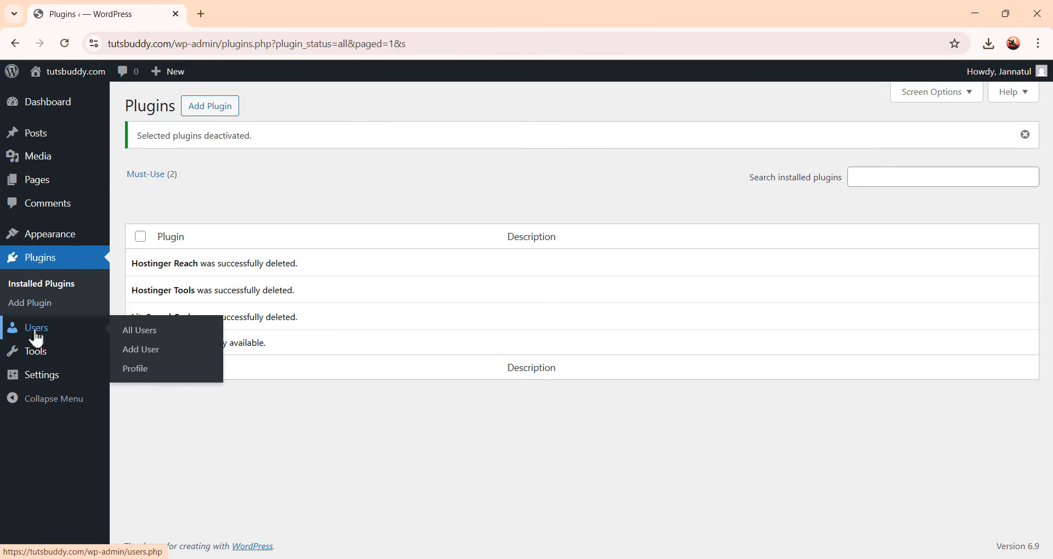
left_click(138, 370)
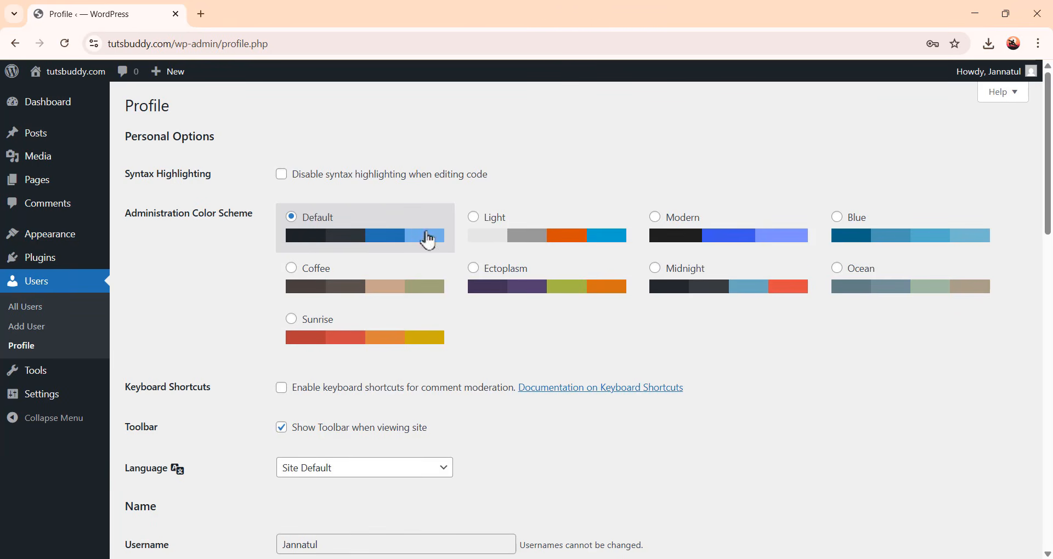
left_click(545, 239)
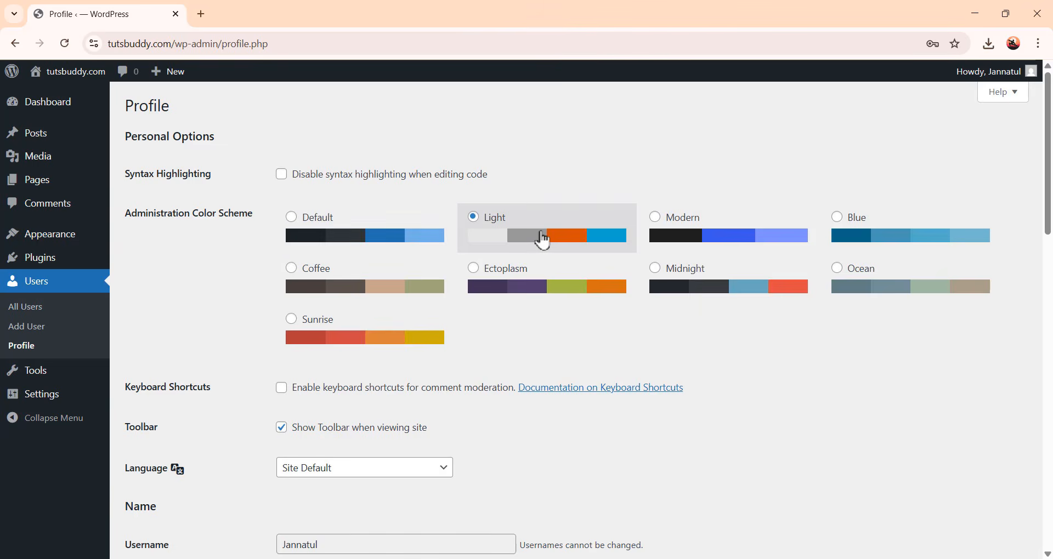
left_click(550, 286)
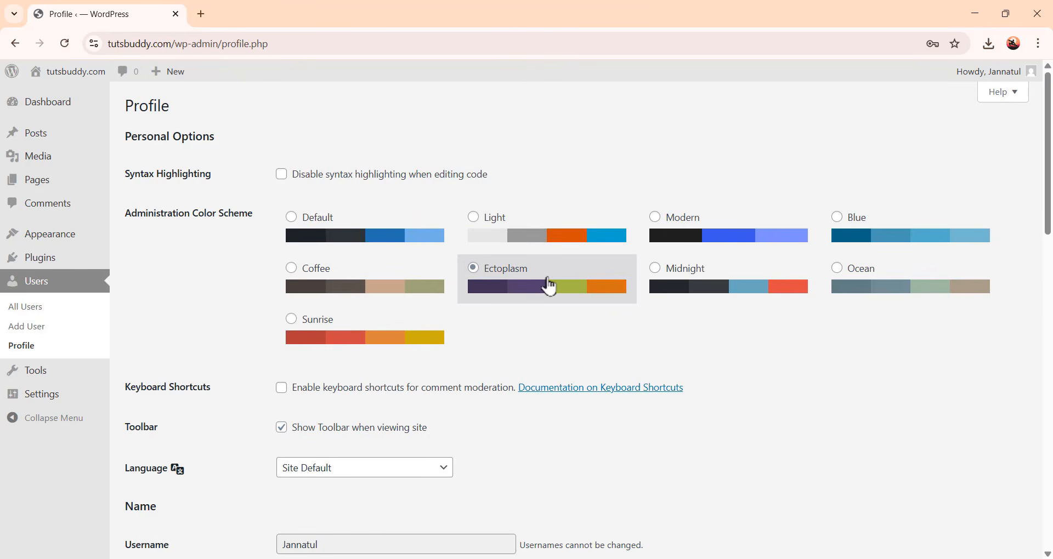
left_click(415, 288)
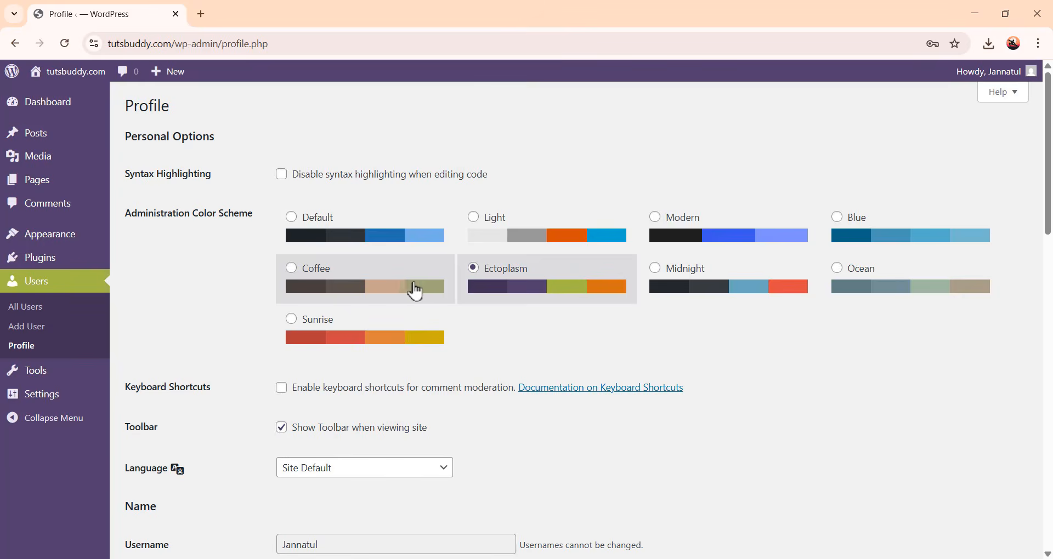
left_click(395, 241)
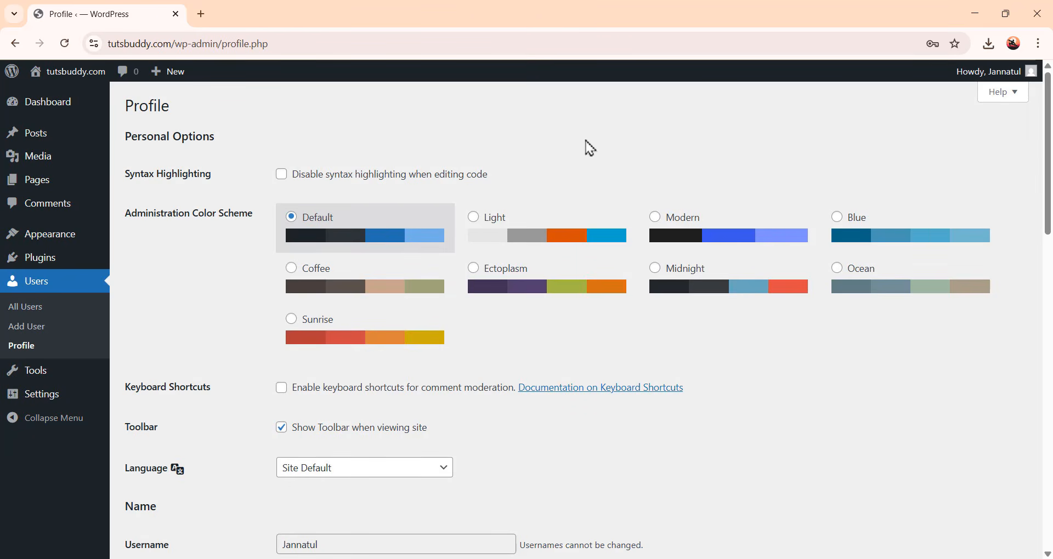
Browse the available profile languages and keep Site Default
scroll(564, 329, "down", 5)
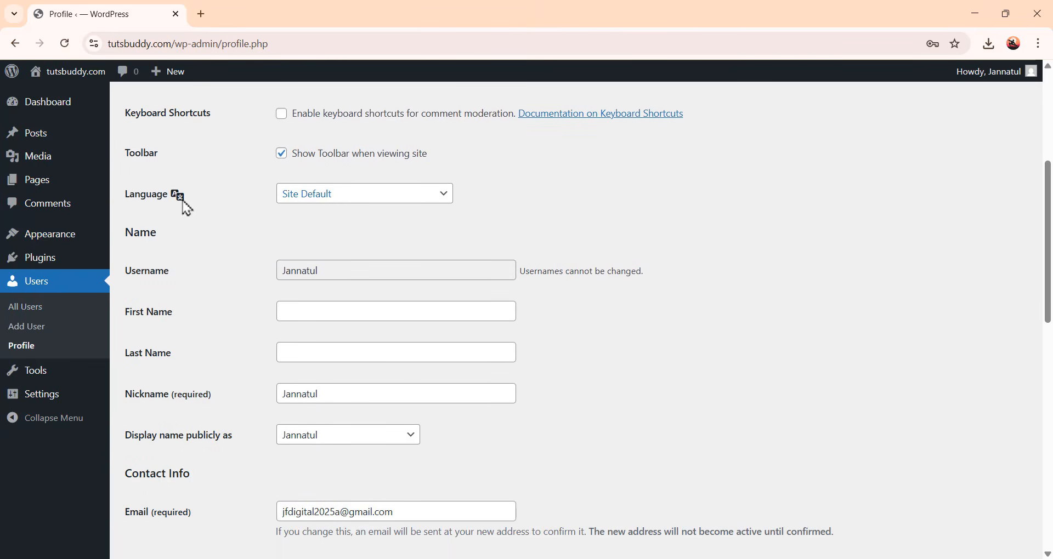
left_click(357, 205)
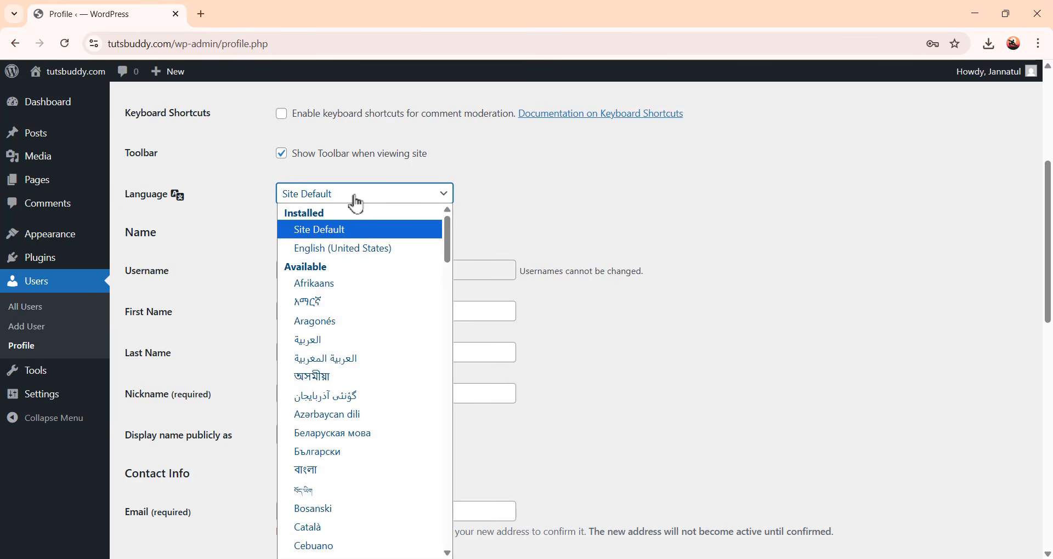
scroll(371, 356, "down", 15)
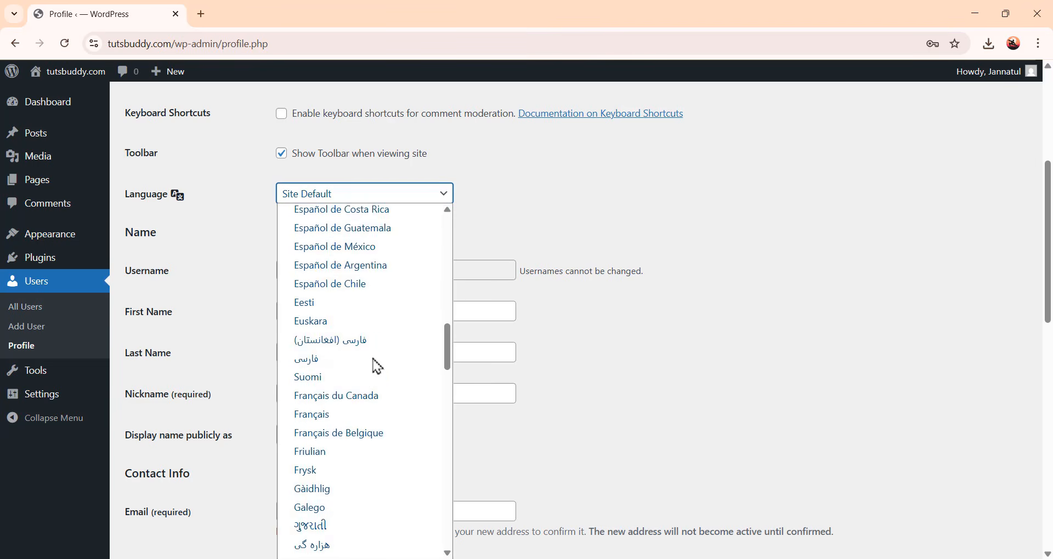
scroll(377, 366, "down", 10)
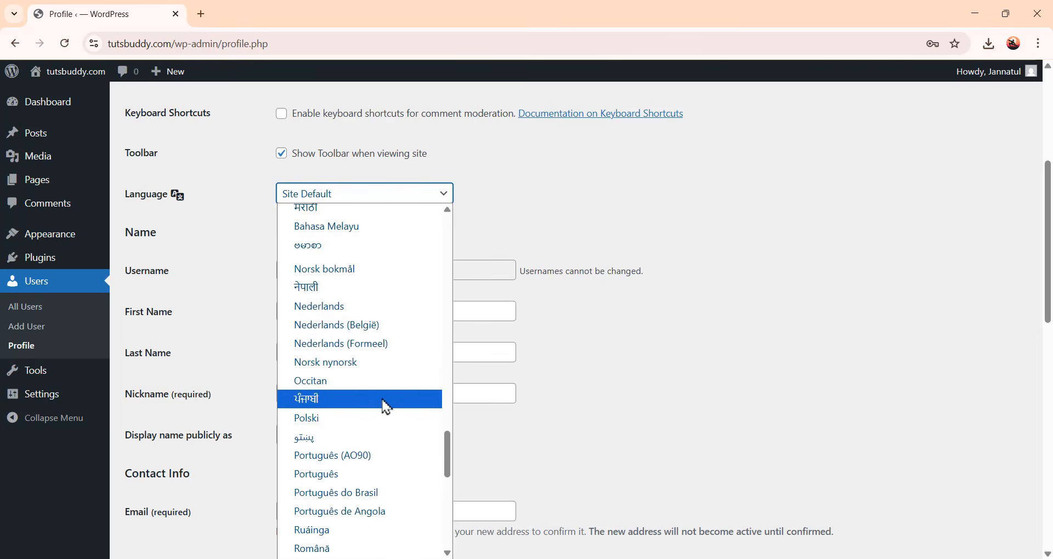
scroll(388, 445, "up", 10)
scroll(388, 445, "up", 15)
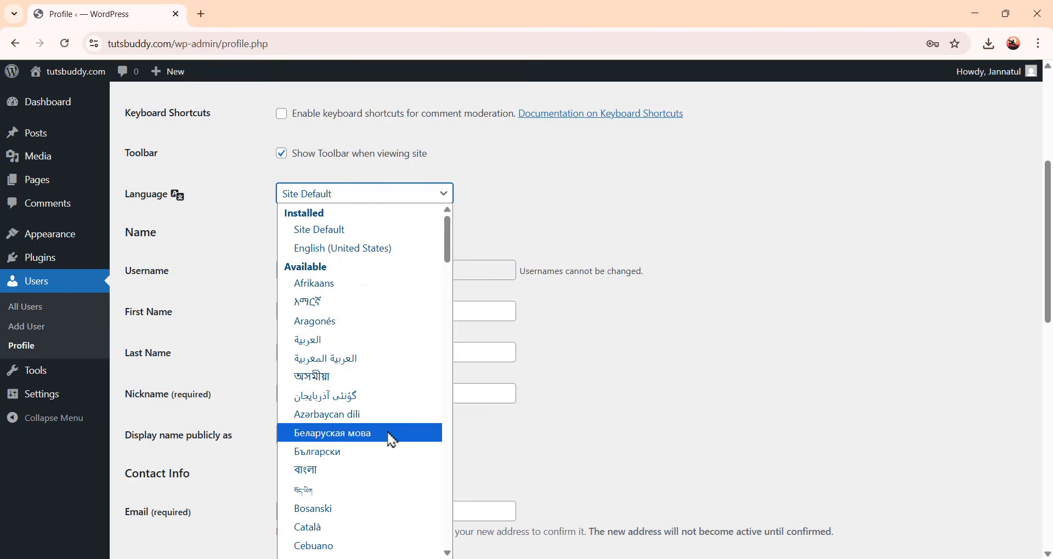
left_click(387, 230)
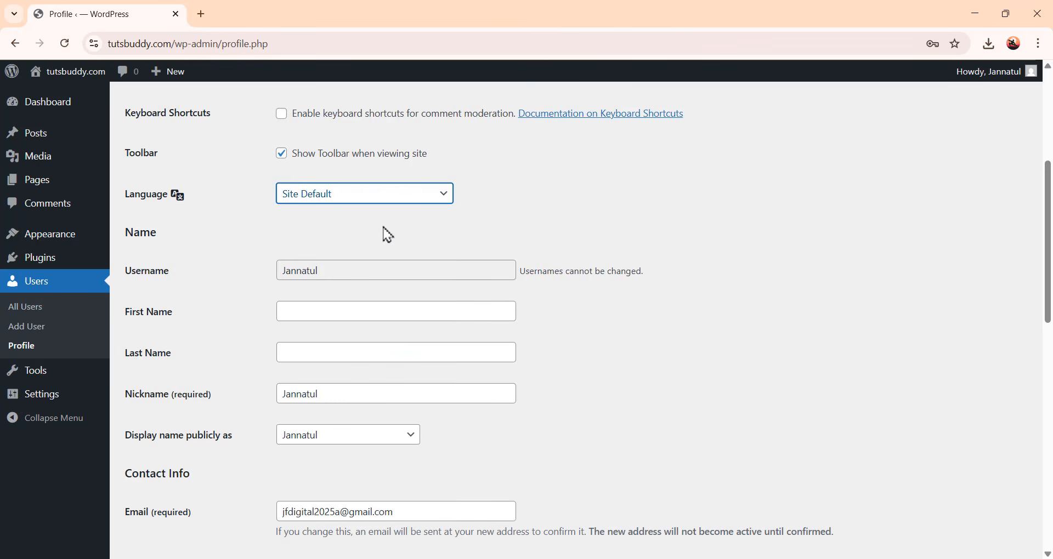
Enter the user's first name and last name in the profile
scroll(389, 236, "down", 2)
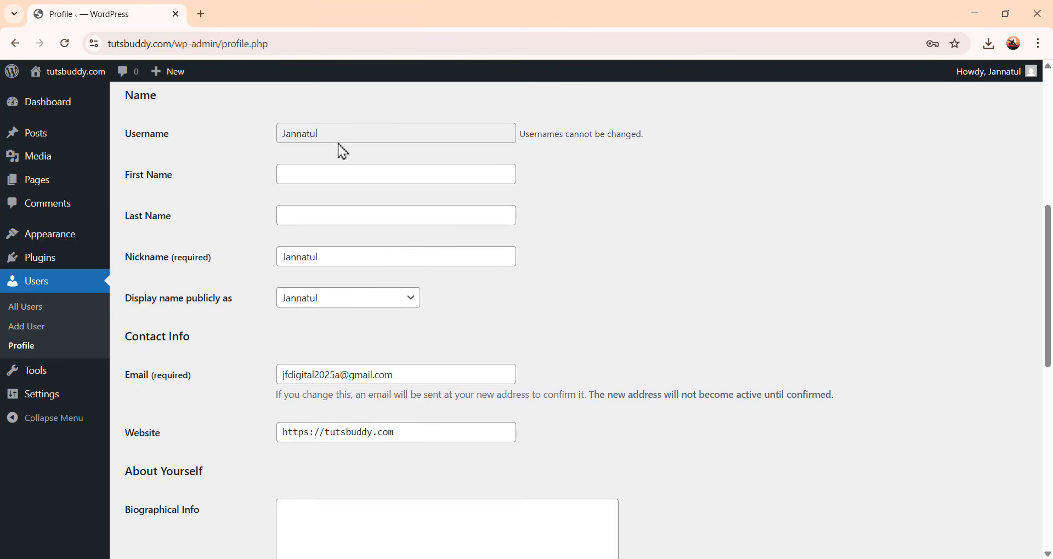
left_click(346, 172)
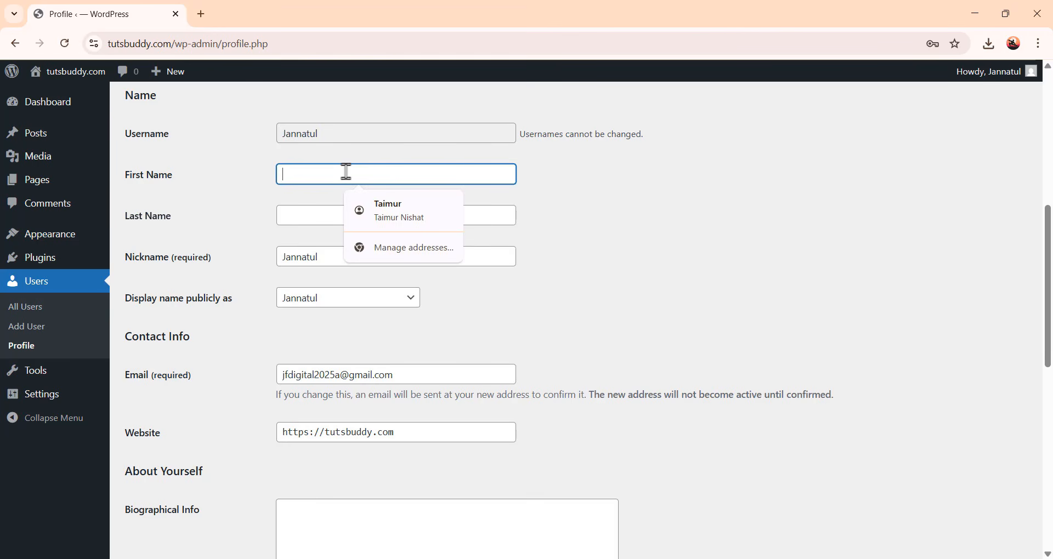
type("za")
left_click(364, 204)
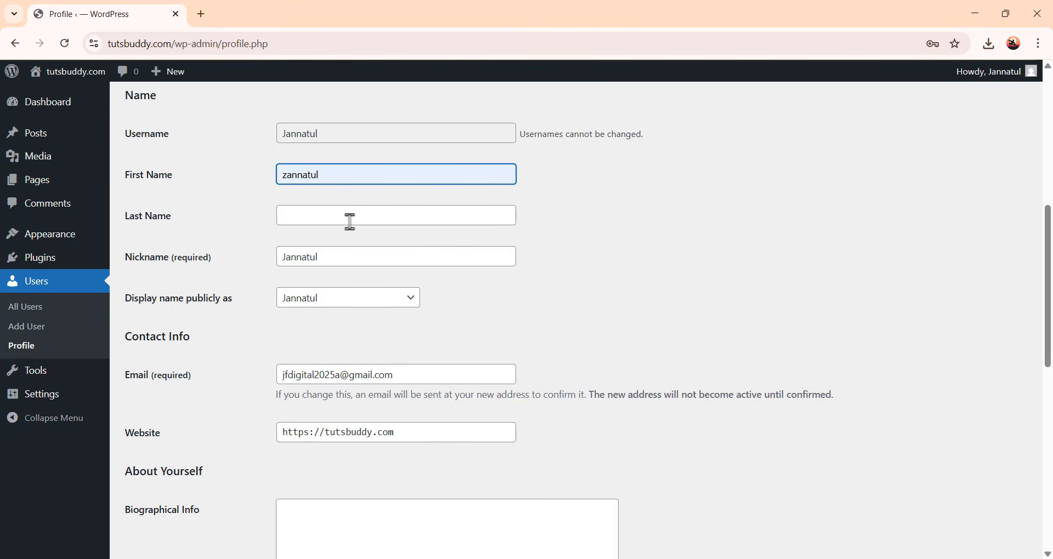
left_click(350, 219)
type("ferdous")
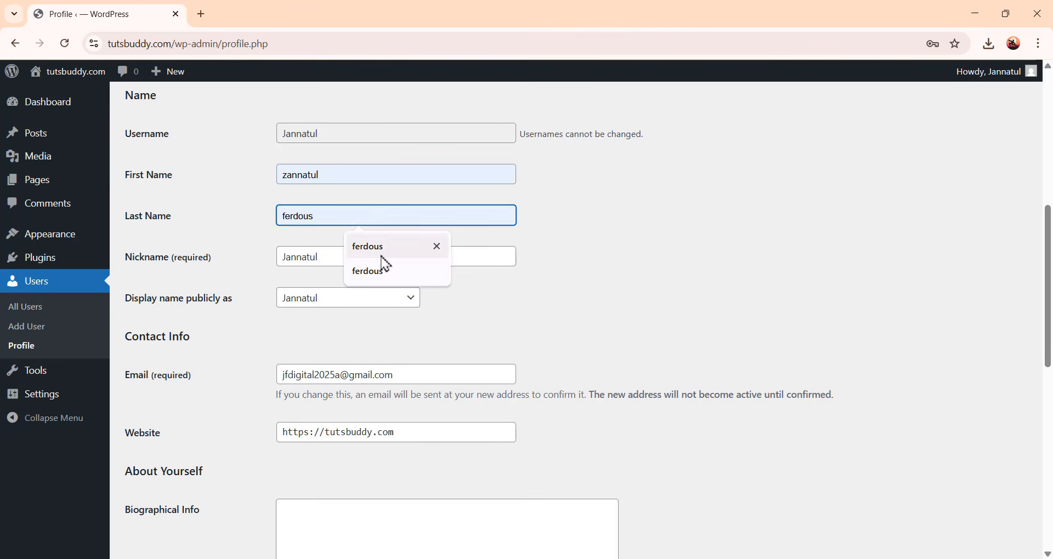
left_click(389, 271)
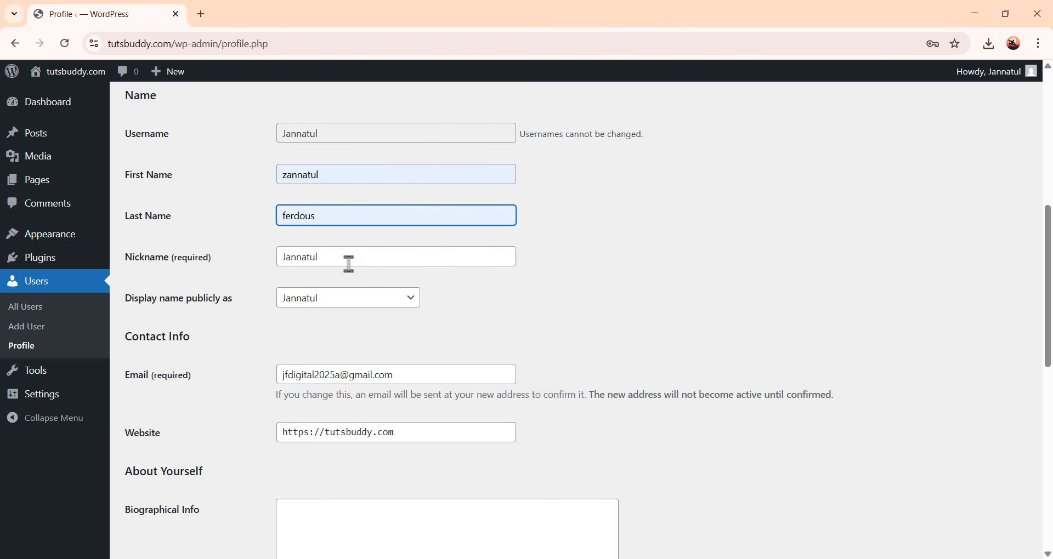
Set the public display name to the first-and-last-name combination
scroll(356, 263, "down", 1)
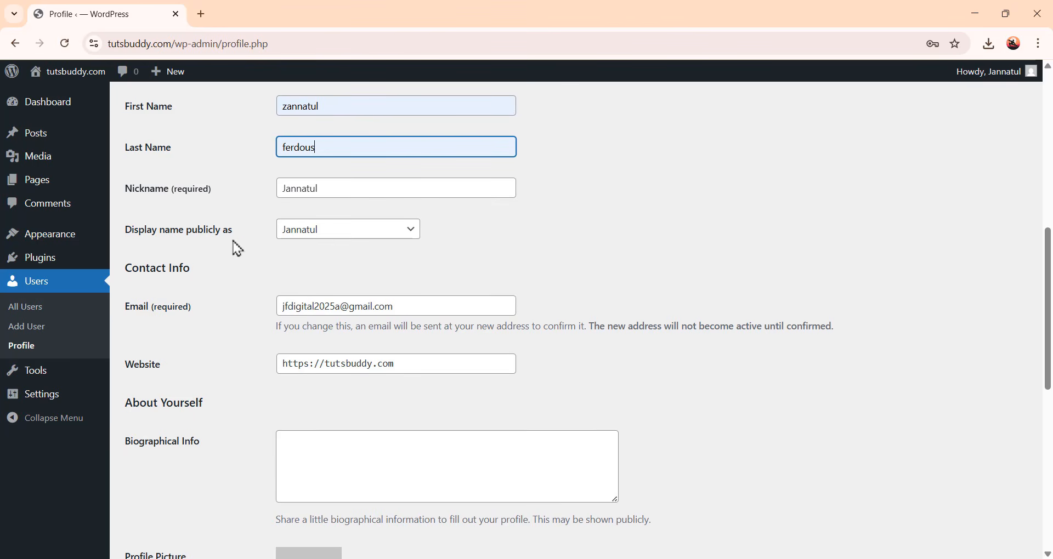
left_click(380, 233)
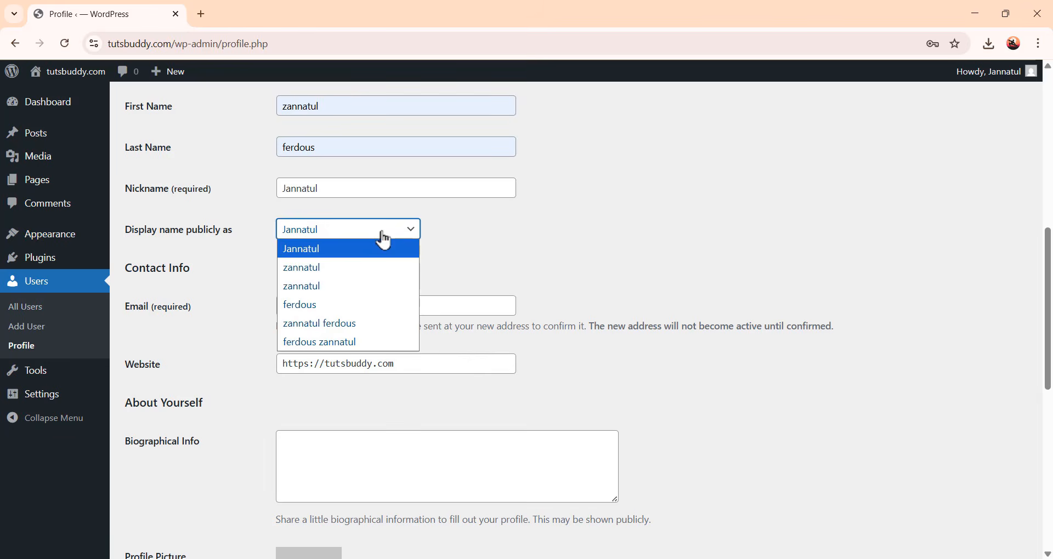
left_click(391, 325)
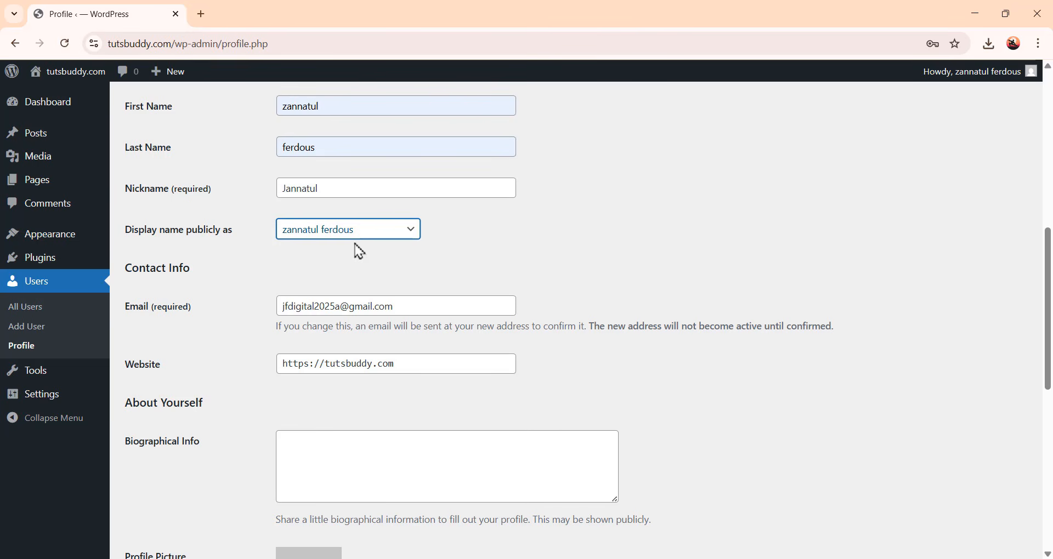
Start setting a new password and replace the generated one with the account's new password
scroll(459, 274, "down", 3)
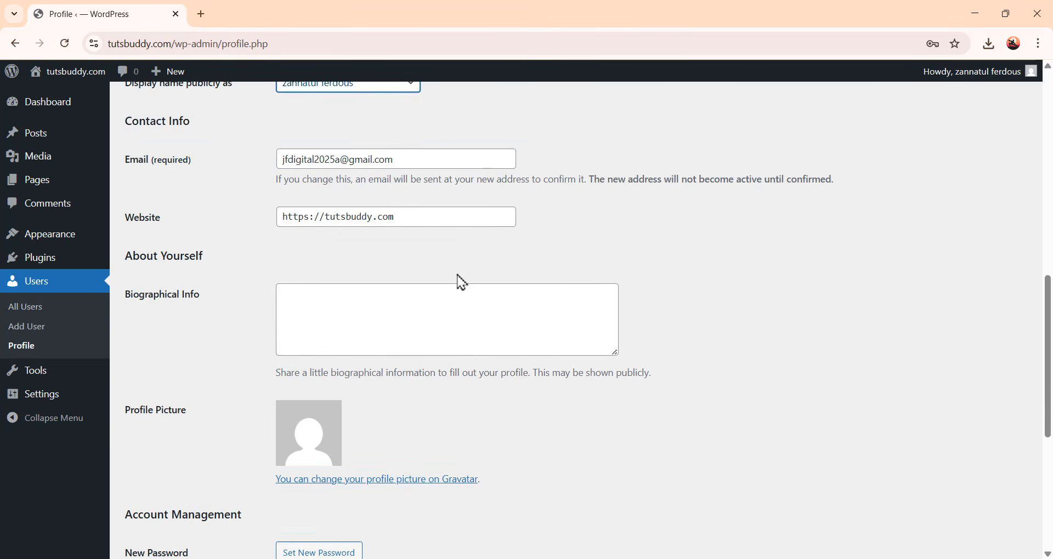
scroll(459, 274, "down", 1)
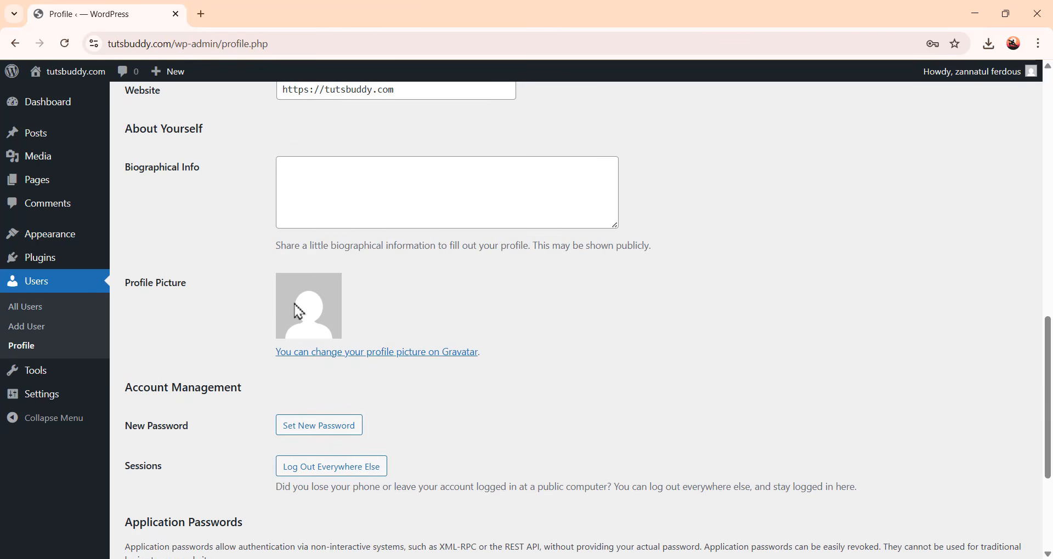
scroll(384, 329, "down", 1)
scroll(436, 333, "down", 1)
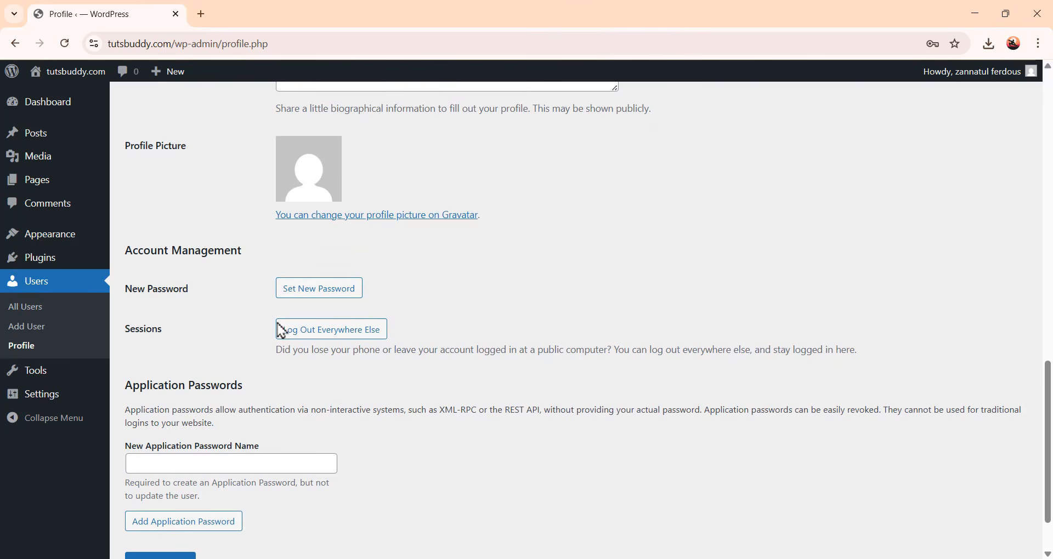
left_click(326, 300)
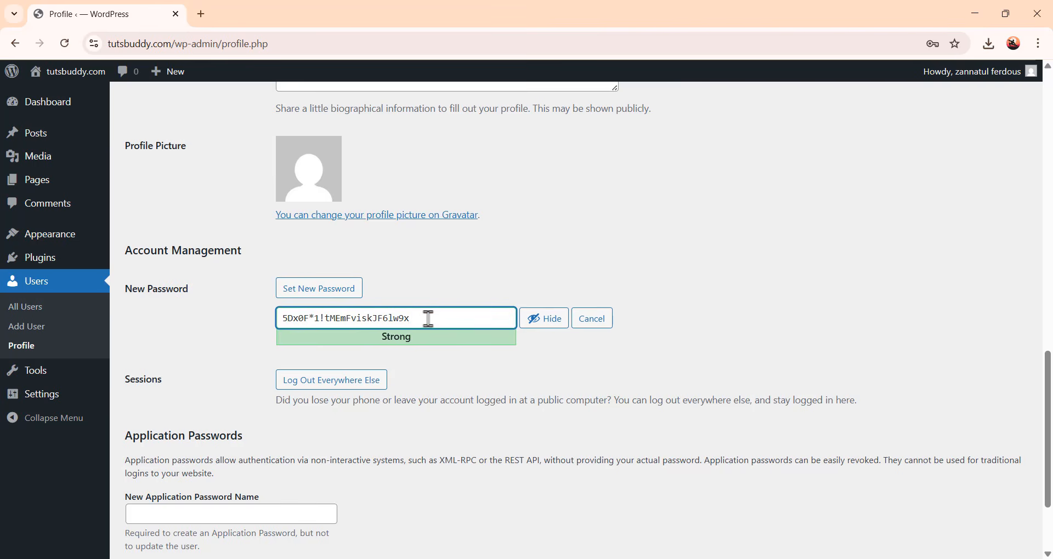
left_click_drag(428, 318, 242, 322)
type("•")
type("••••••••••")
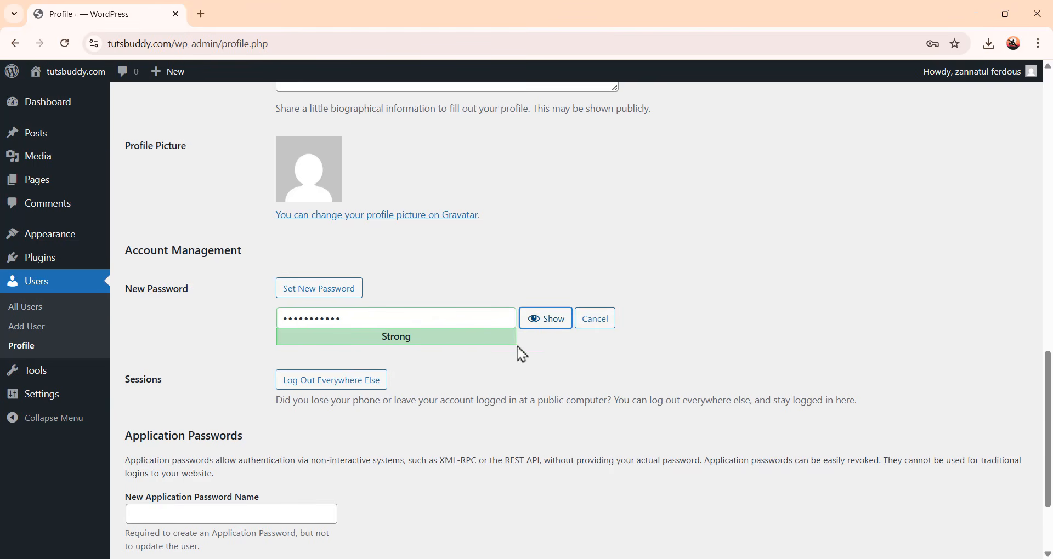
scroll(516, 387, "down", 3)
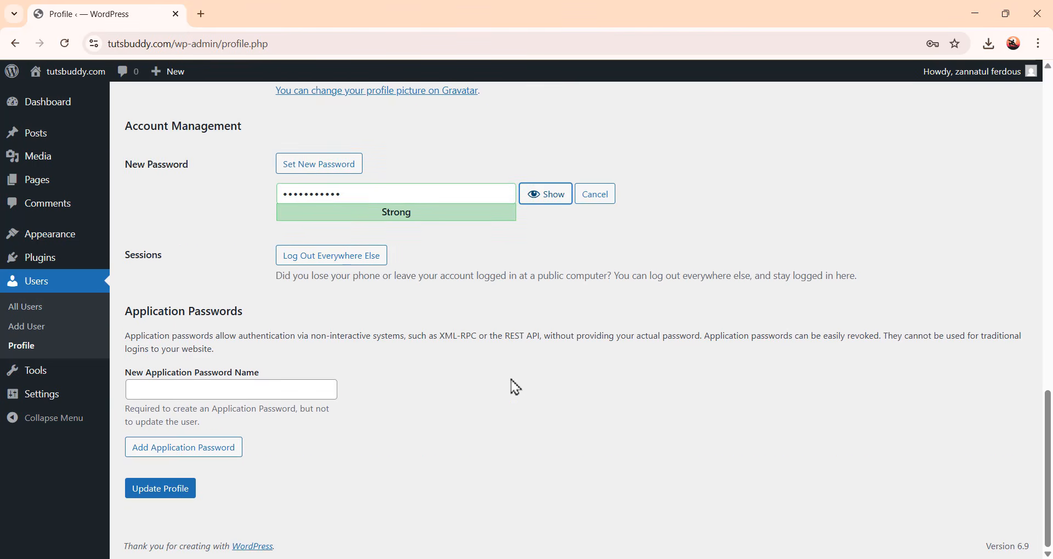
Save the updated profile
left_click(180, 500)
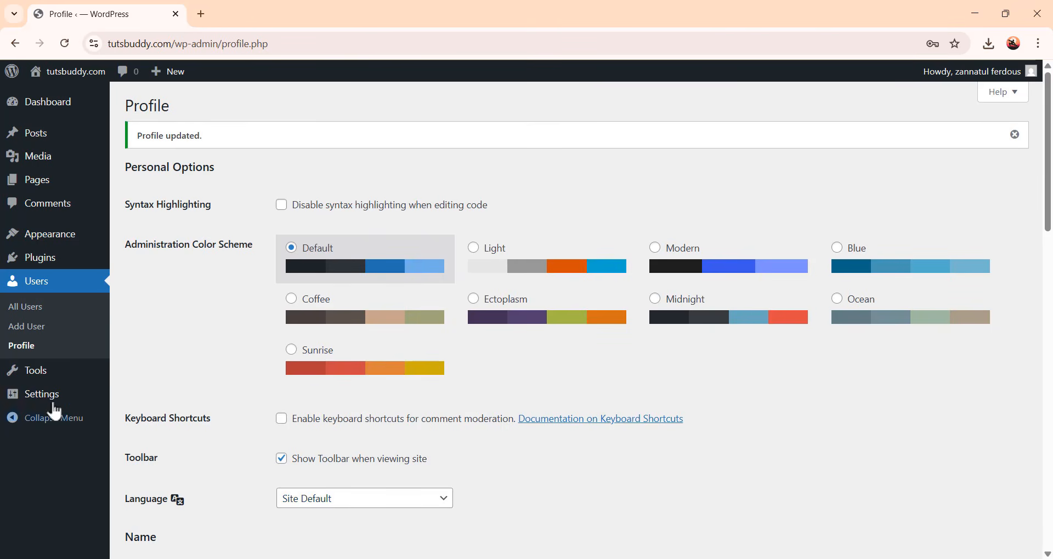
Open the general settings and set the site title to Moments
mouse_move(42, 406)
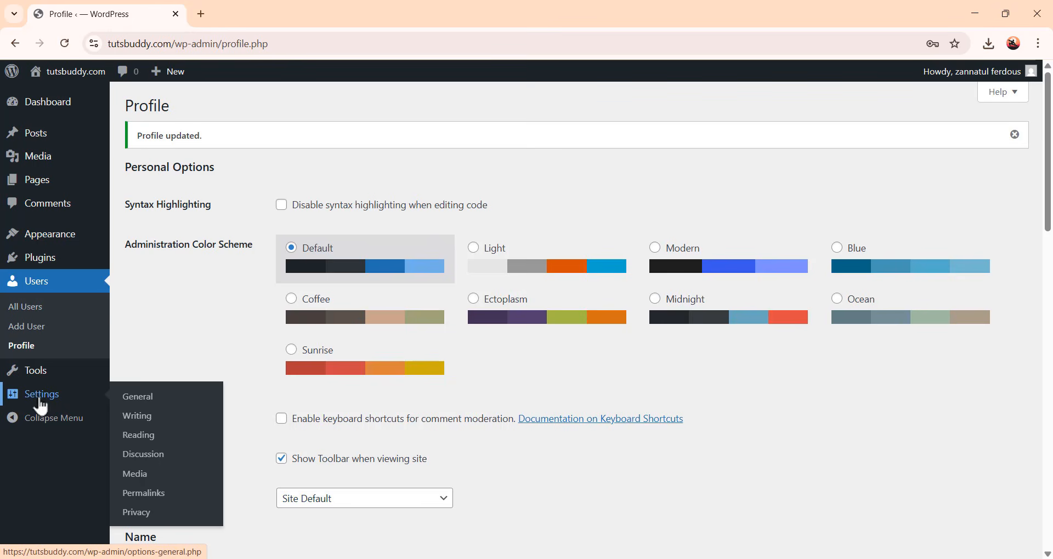
left_click(138, 397)
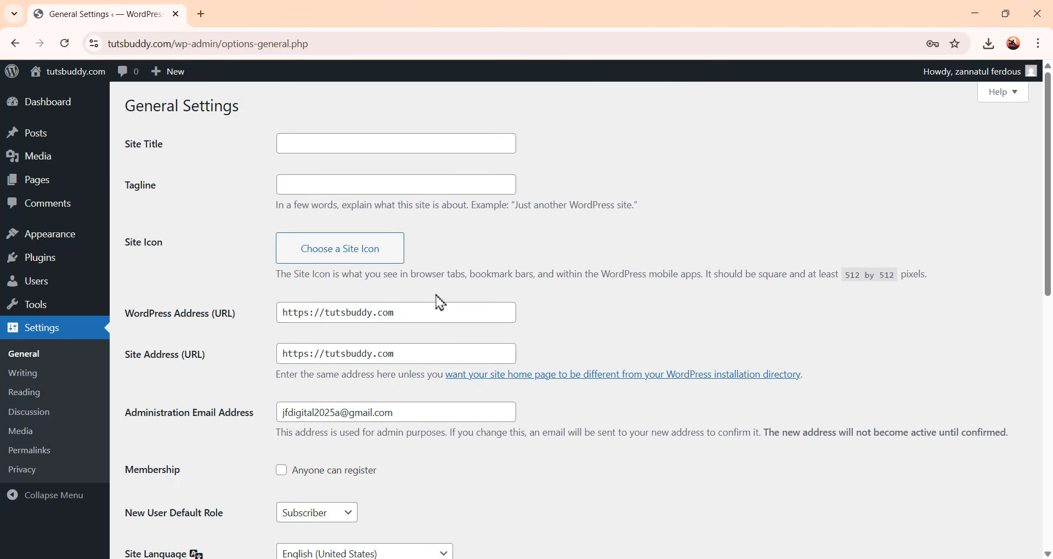
left_click(390, 145)
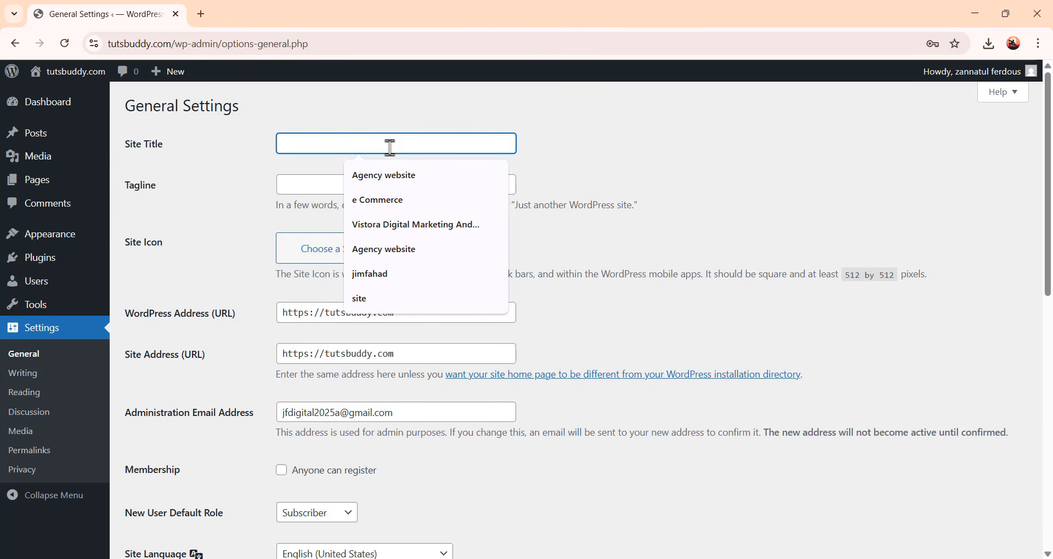
type("Moments")
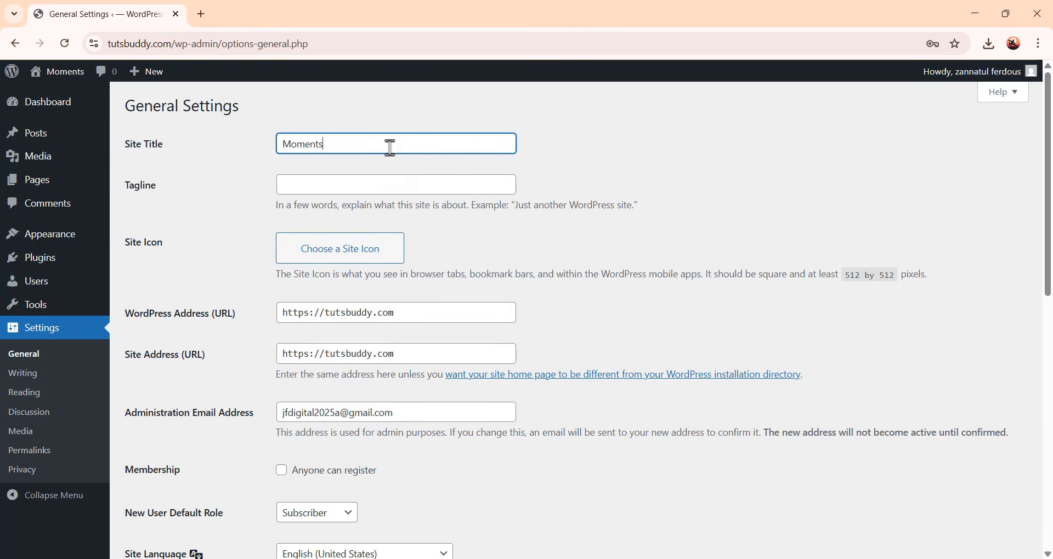
Set the site tagline to Wedding Photography
left_click(331, 183)
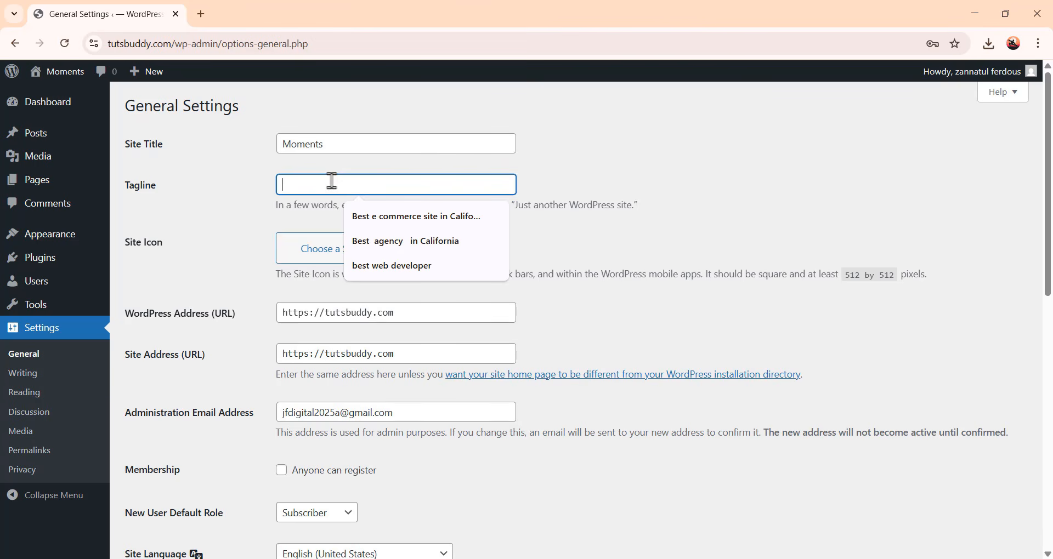
type("Wedding")
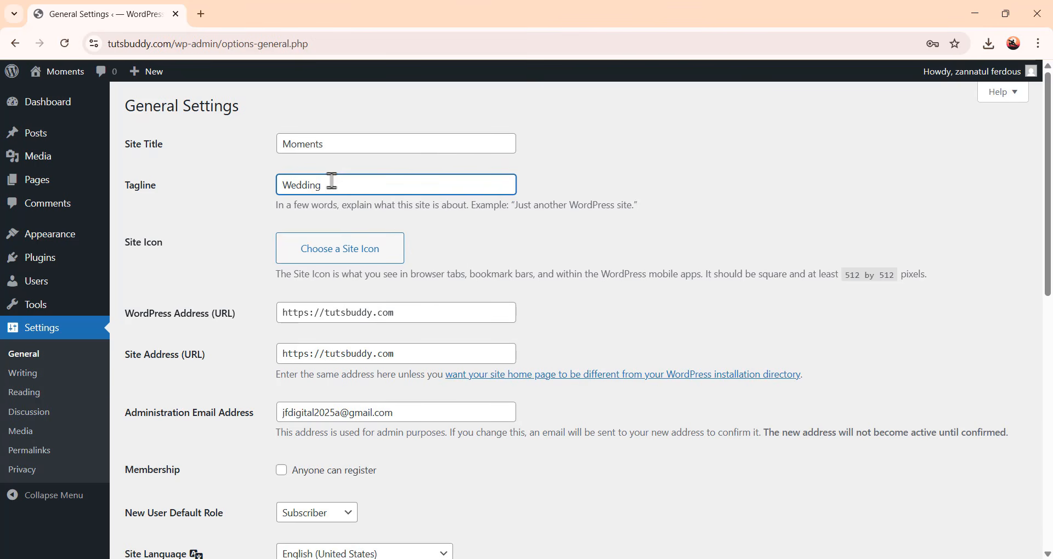
type(" Photography")
scroll(532, 256, "down", 5)
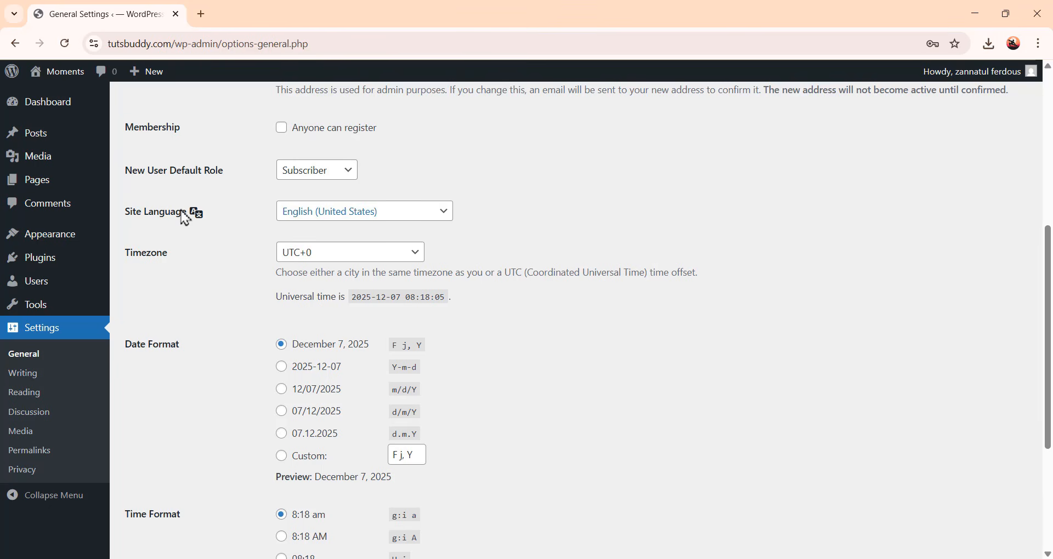
Browse the available site languages and keep English (United States)
left_click(398, 222)
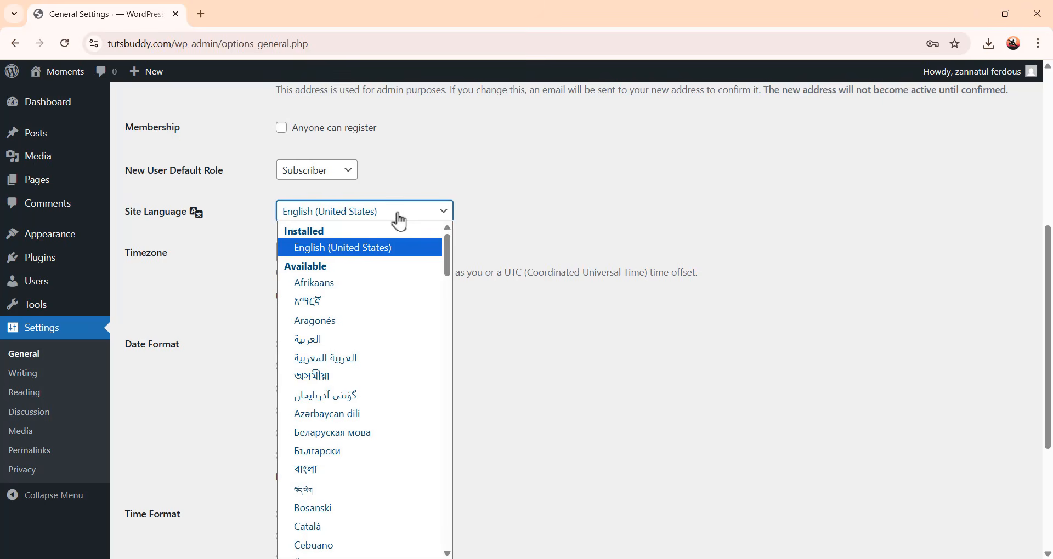
scroll(377, 387, "down", 20)
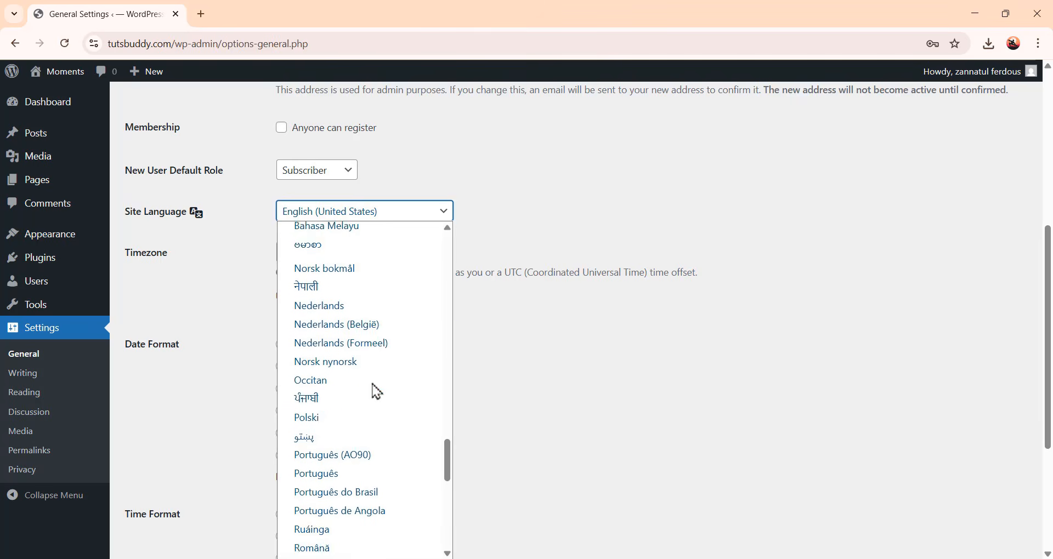
scroll(375, 389, "down", 10)
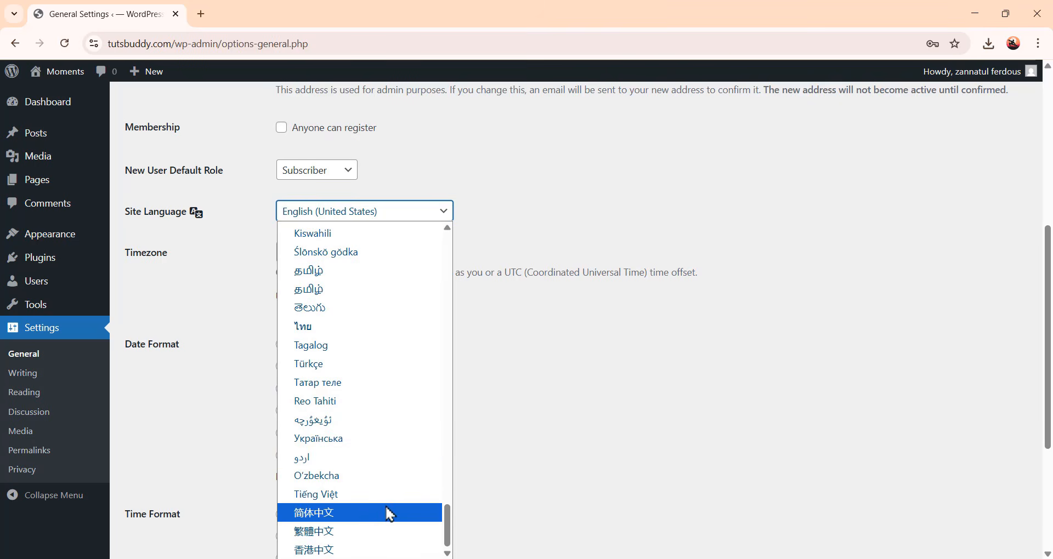
scroll(395, 504, "up", 20)
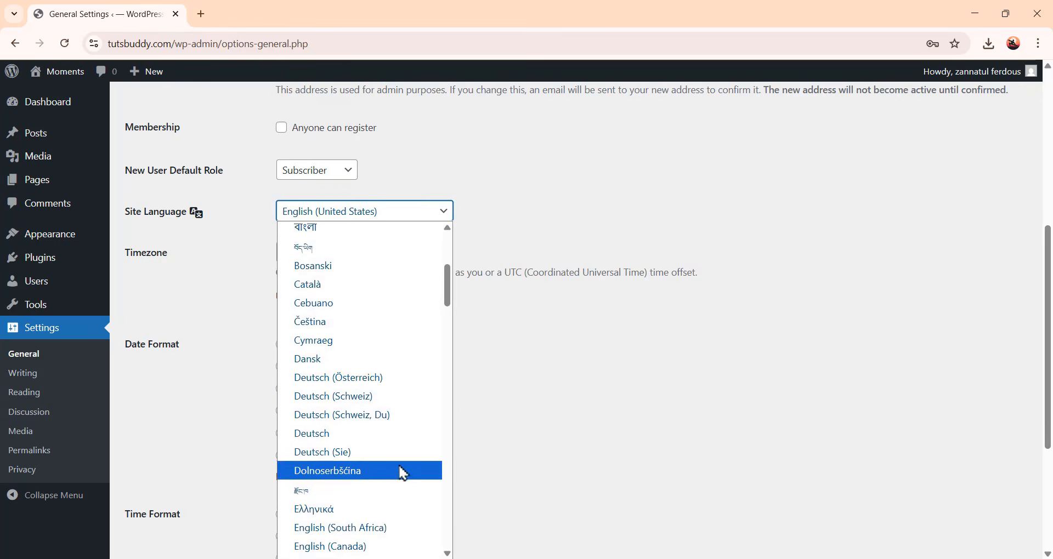
scroll(399, 472, "up", 5)
left_click(410, 252)
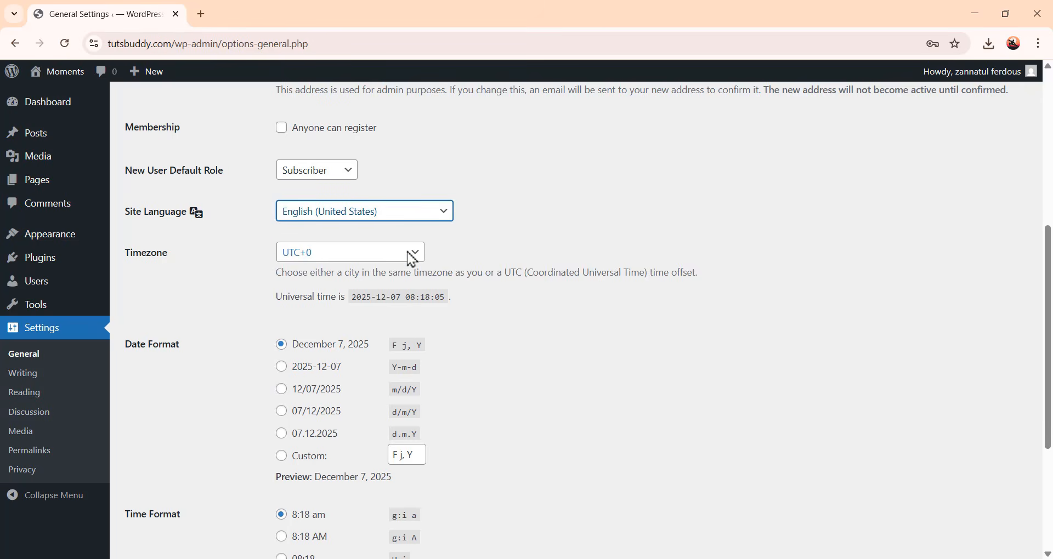
Review the date and time format options and save the general settings
scroll(467, 317, "down", 2)
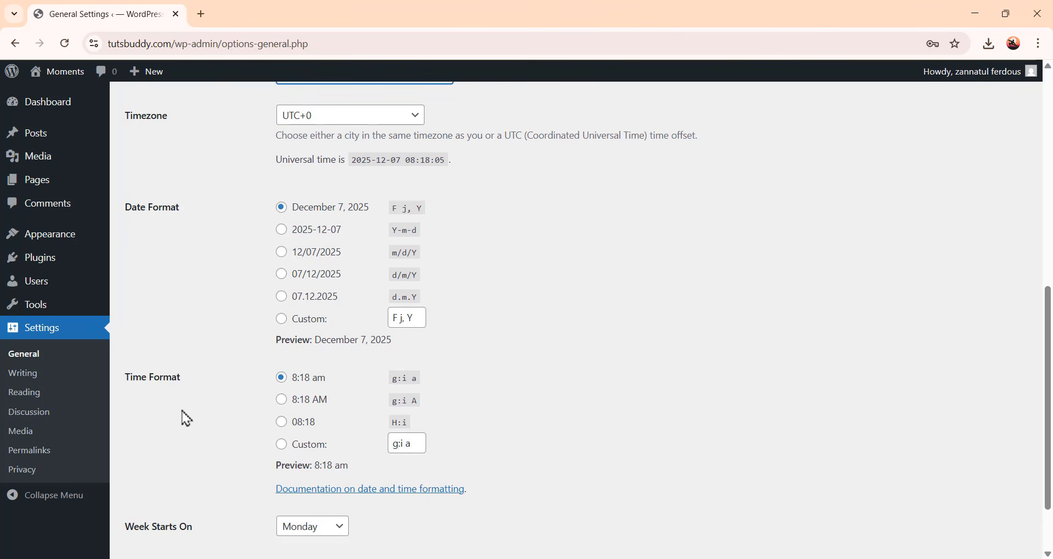
scroll(479, 414, "down", 1)
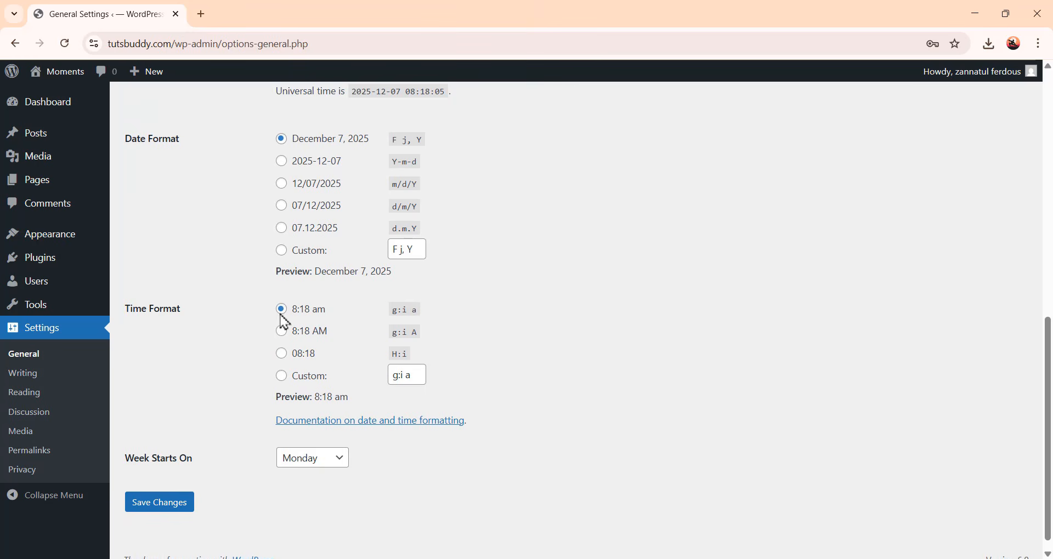
scroll(481, 371, "up", 2)
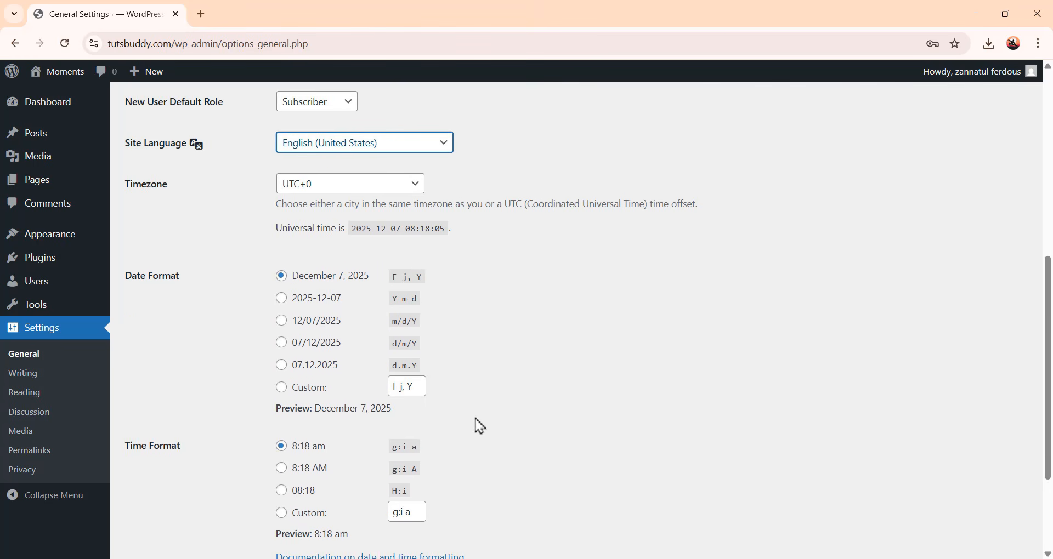
scroll(480, 418, "down", 2)
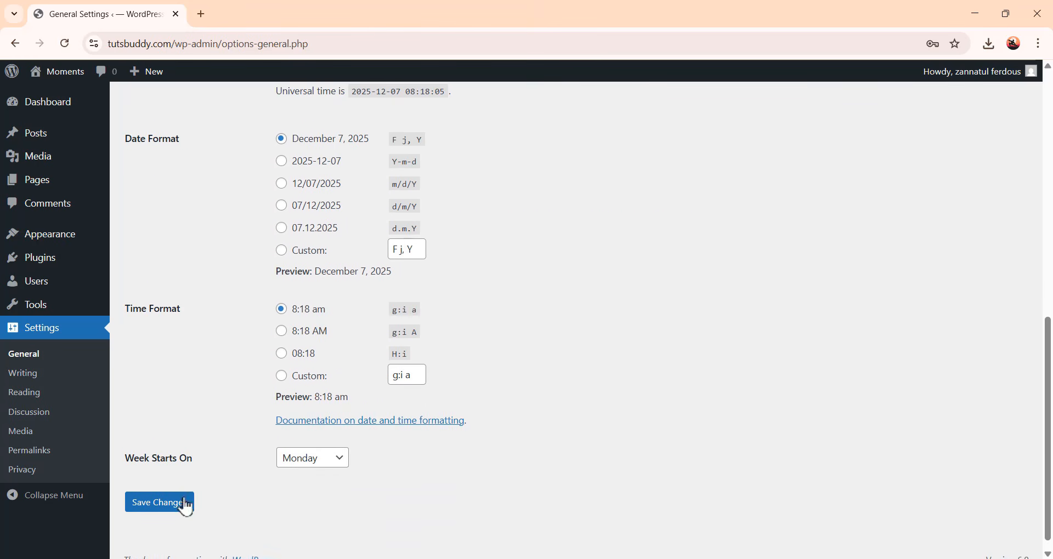
left_click(163, 504)
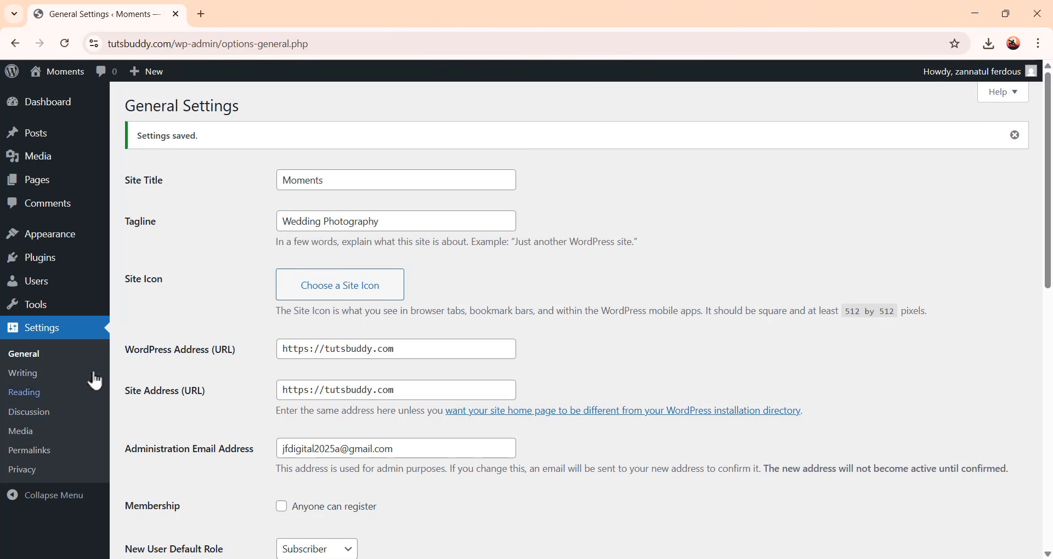
Set the permalink structure to Post name and save the changes
left_click(44, 457)
scroll(620, 329, "down", 1)
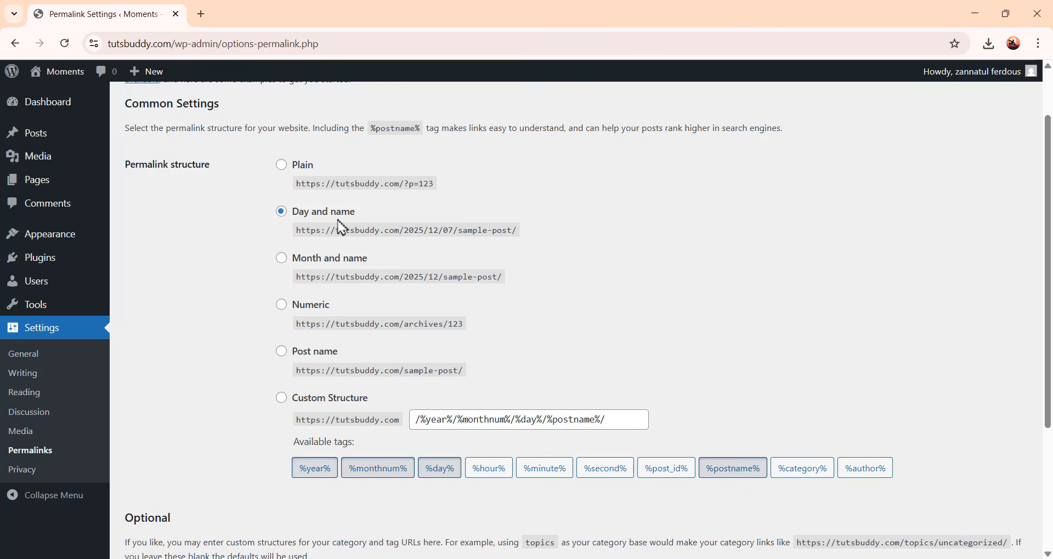
left_click(283, 352)
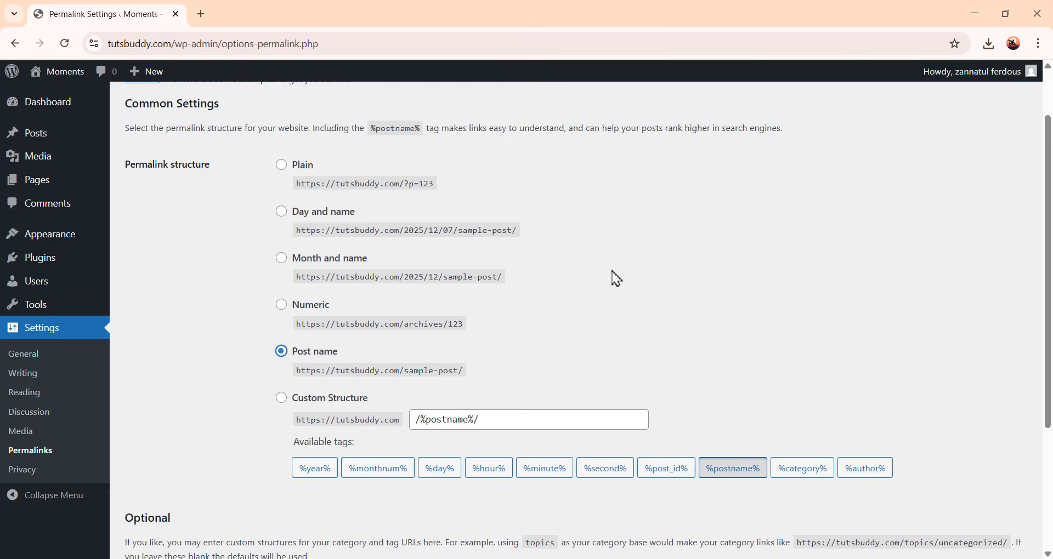
scroll(616, 279, "down", 3)
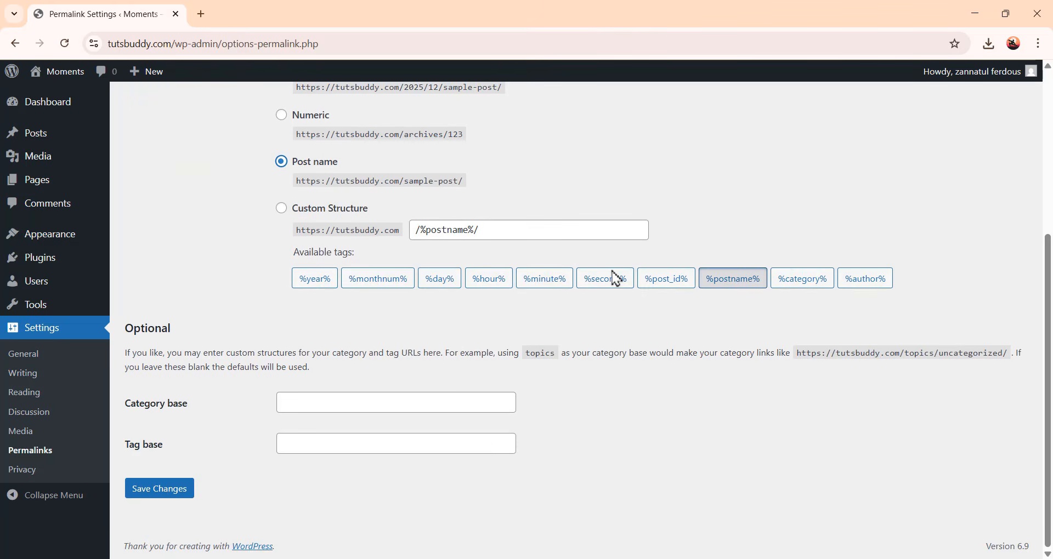
left_click(164, 499)
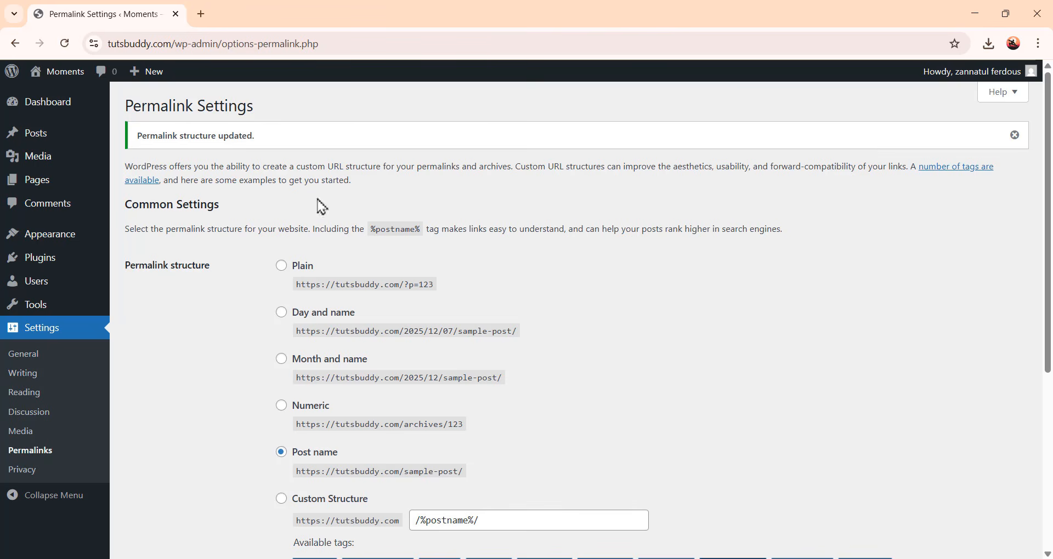
Open the live site in a new tab to preview it, then return to the admin tab
right_click(72, 84)
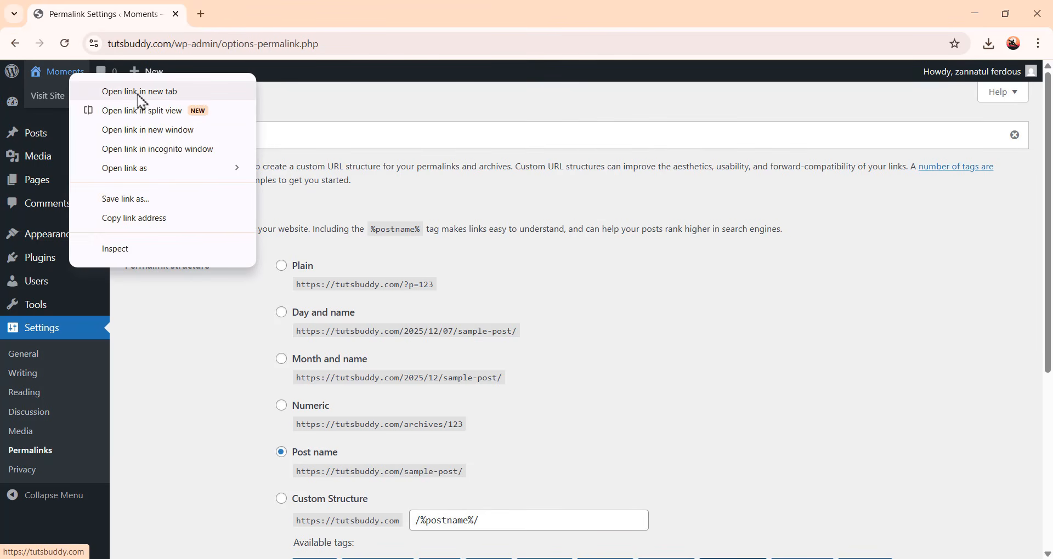
left_click(166, 97)
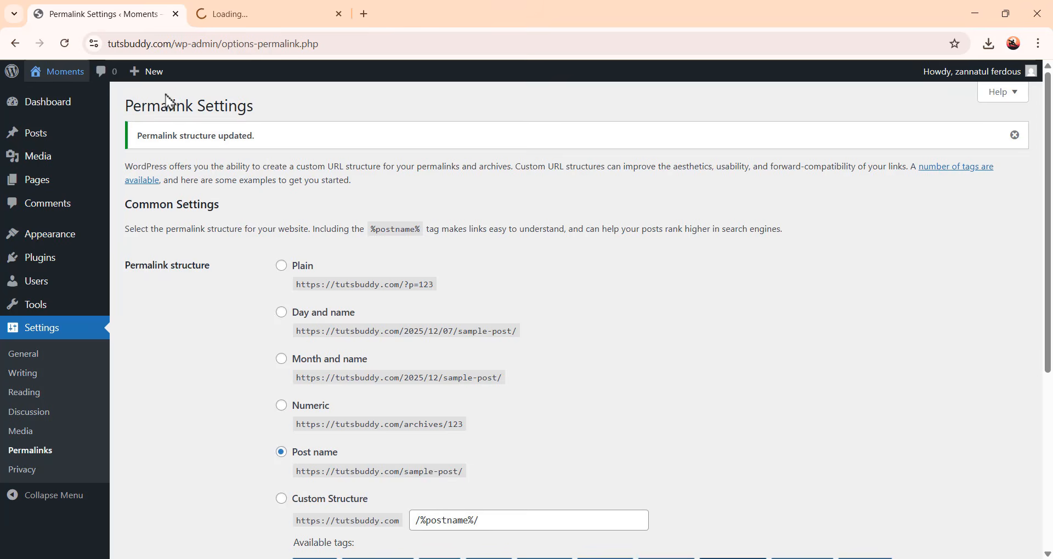
left_click(250, 12)
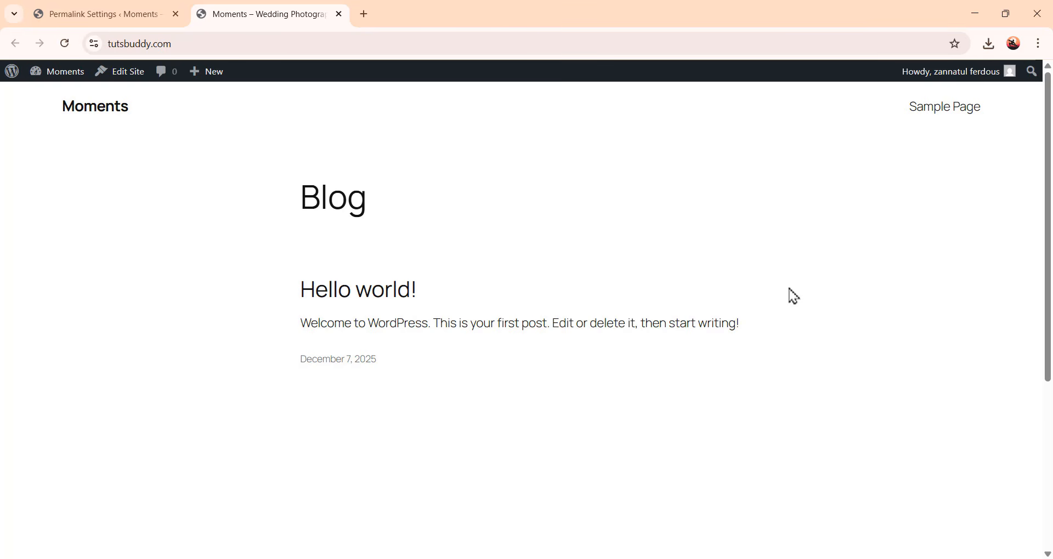
left_click(162, 22)
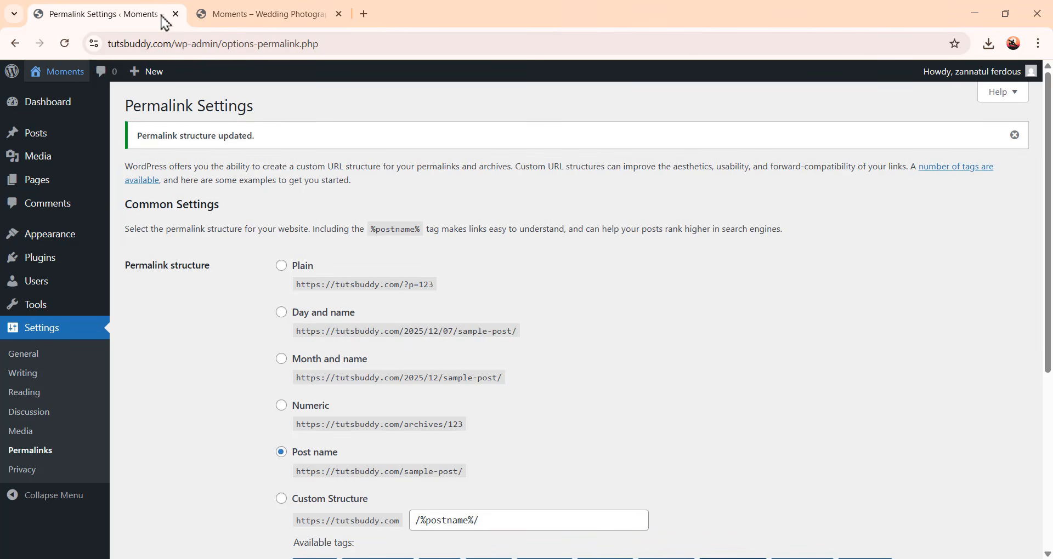
Activate the Twenty Twenty-Four theme from the installed themes
mouse_move(54, 240)
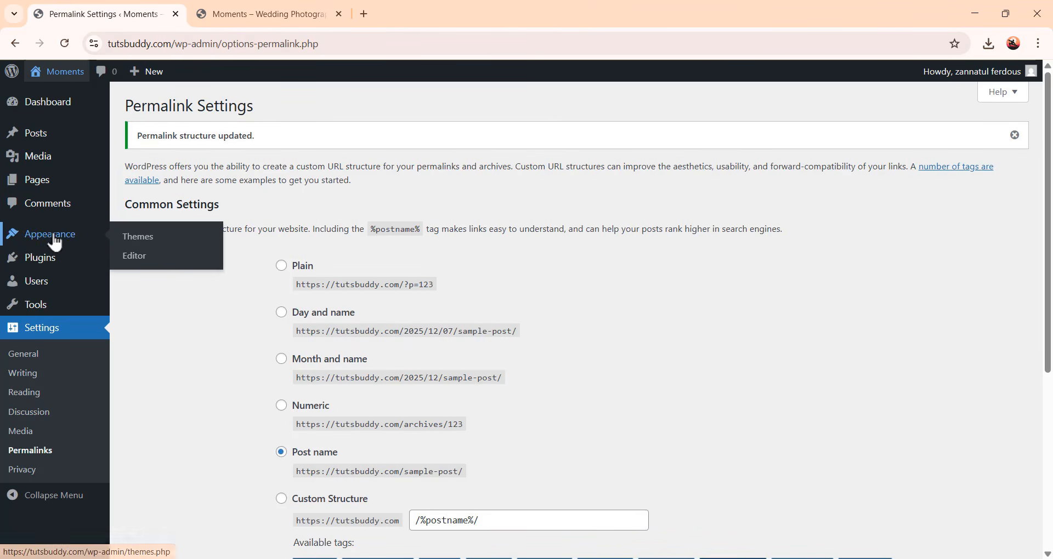
left_click(142, 241)
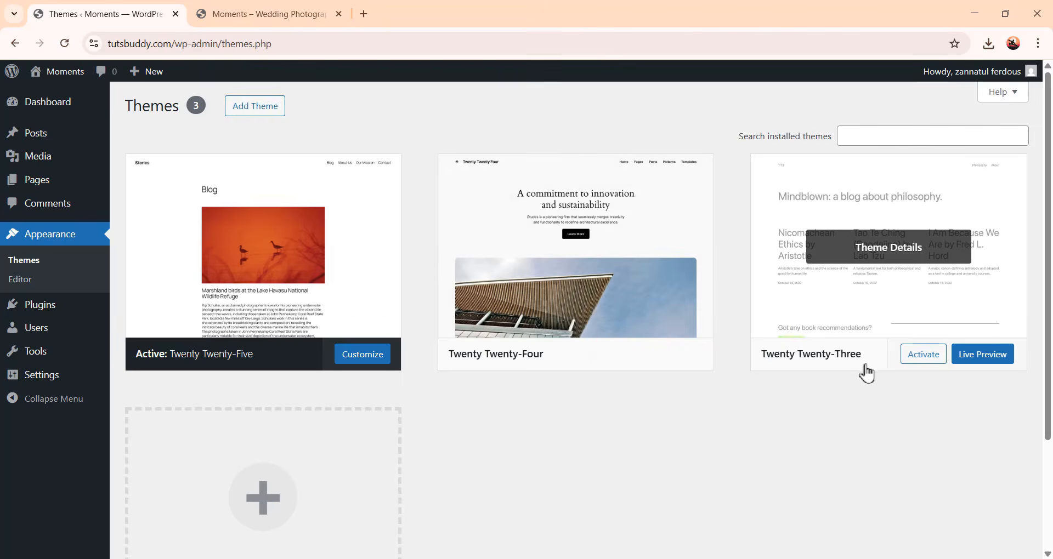
scroll(625, 435, "down", 2)
scroll(677, 438, "up", 2)
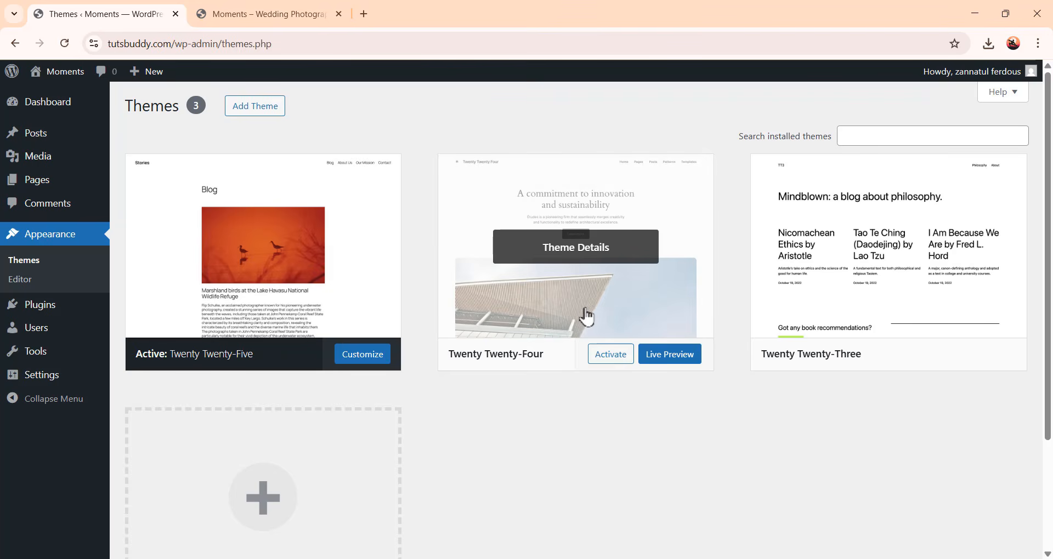
left_click(611, 355)
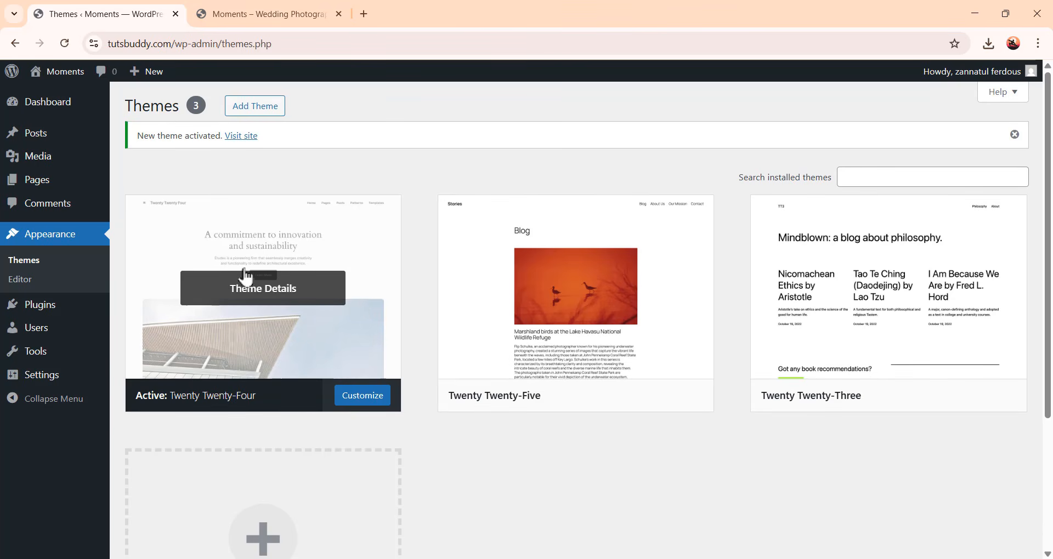
Reload the live site tab and scroll through the homepage with the new theme
left_click(273, 23)
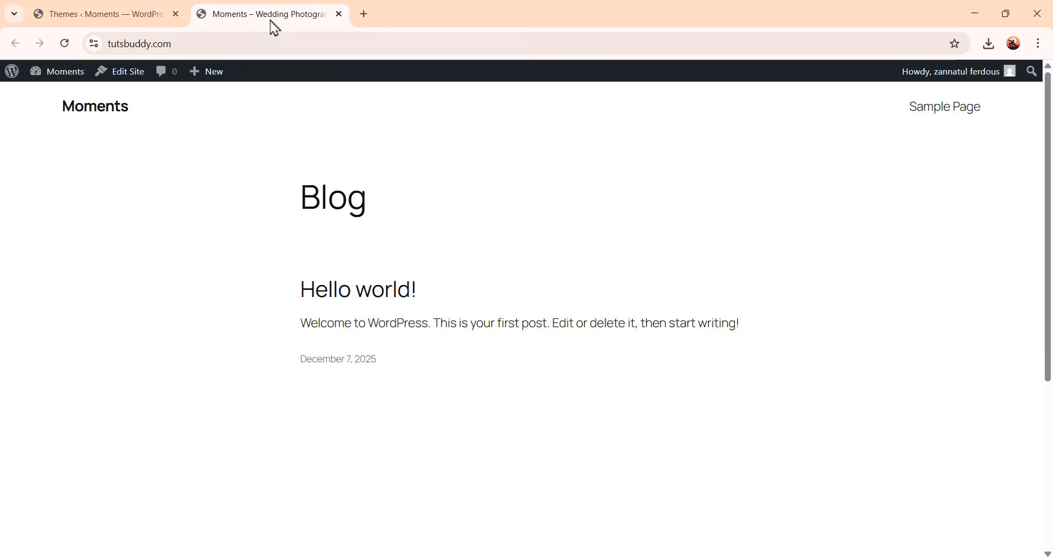
left_click(67, 45)
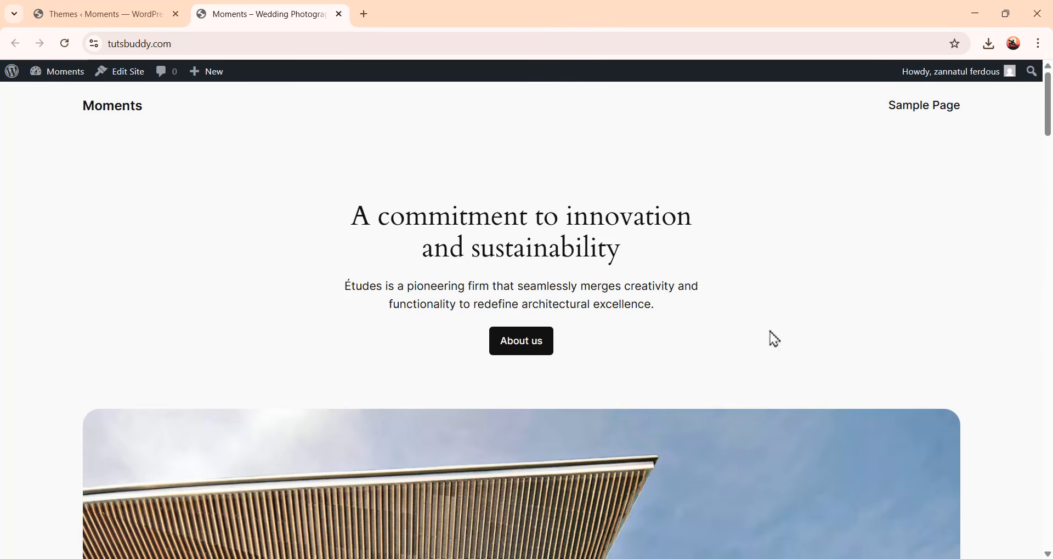
scroll(729, 273, "down", 4)
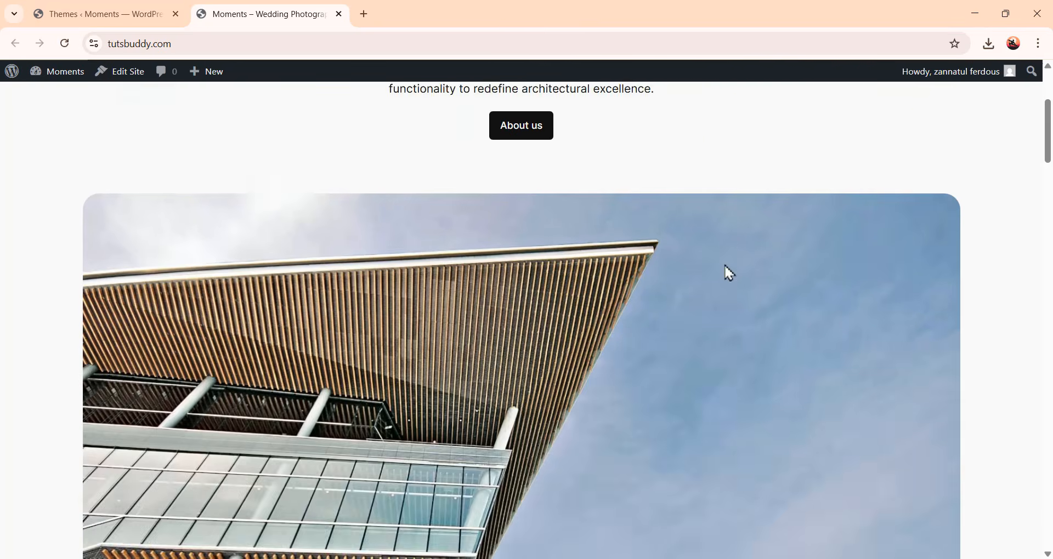
scroll(725, 272, "down", 20)
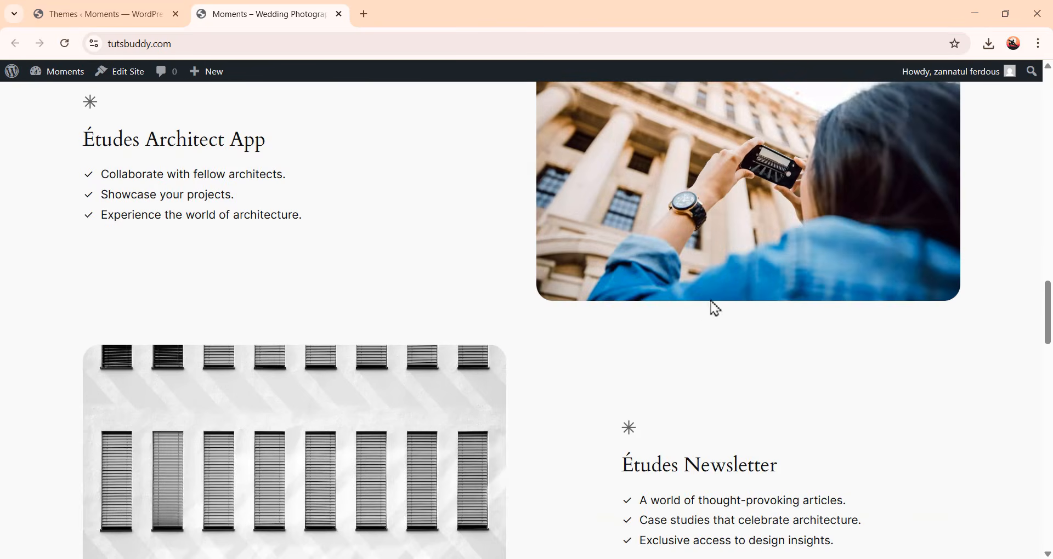
scroll(716, 310, "up", 20)
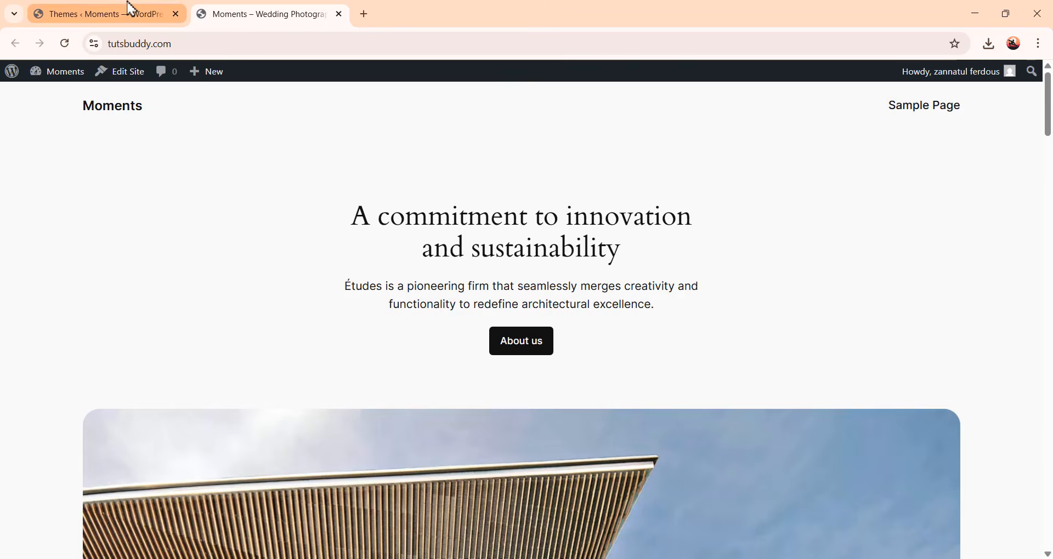
Return to the admin tab and browse the popular themes available in Add Themes
left_click(131, 7)
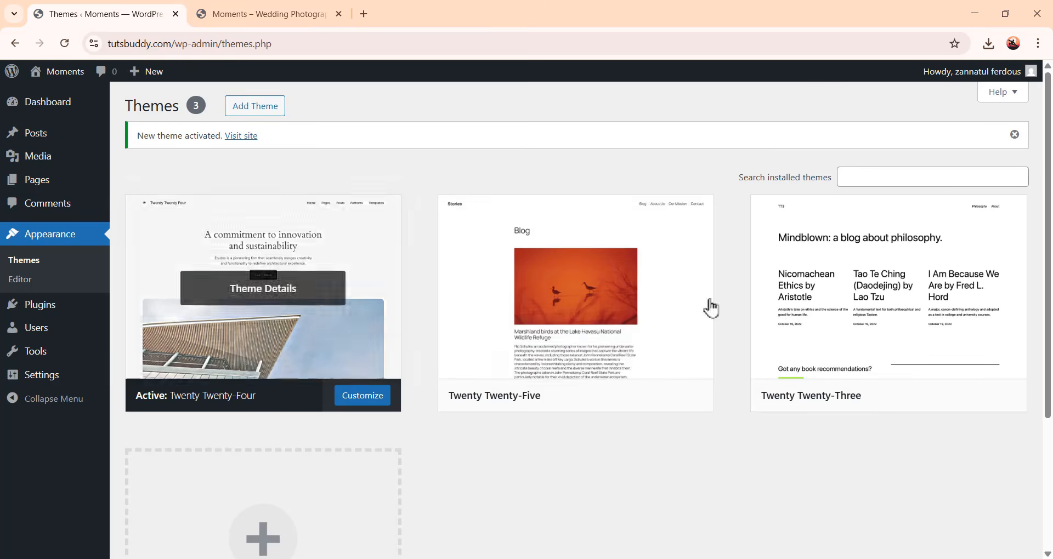
scroll(713, 329, "down", 1)
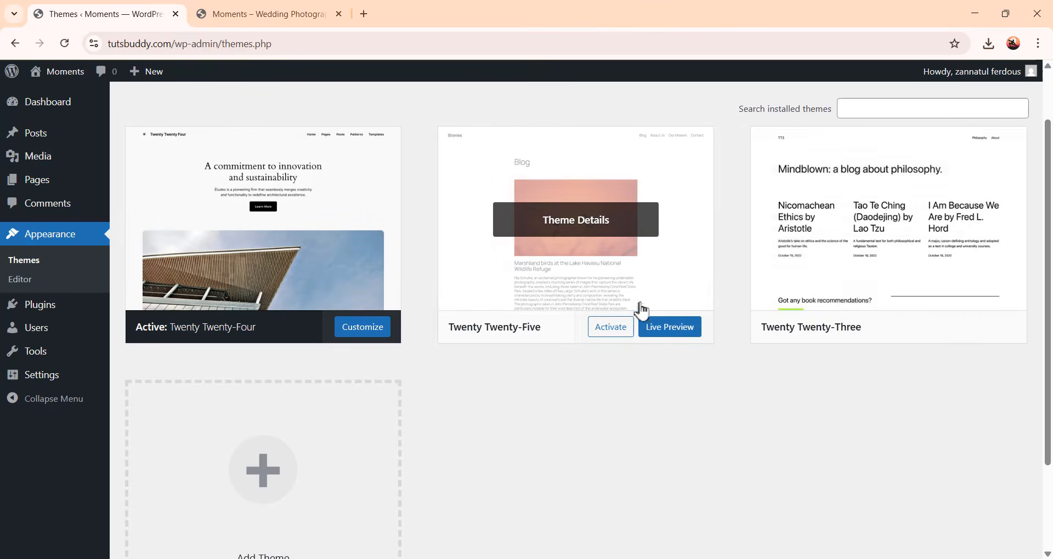
scroll(639, 311, "up", 1)
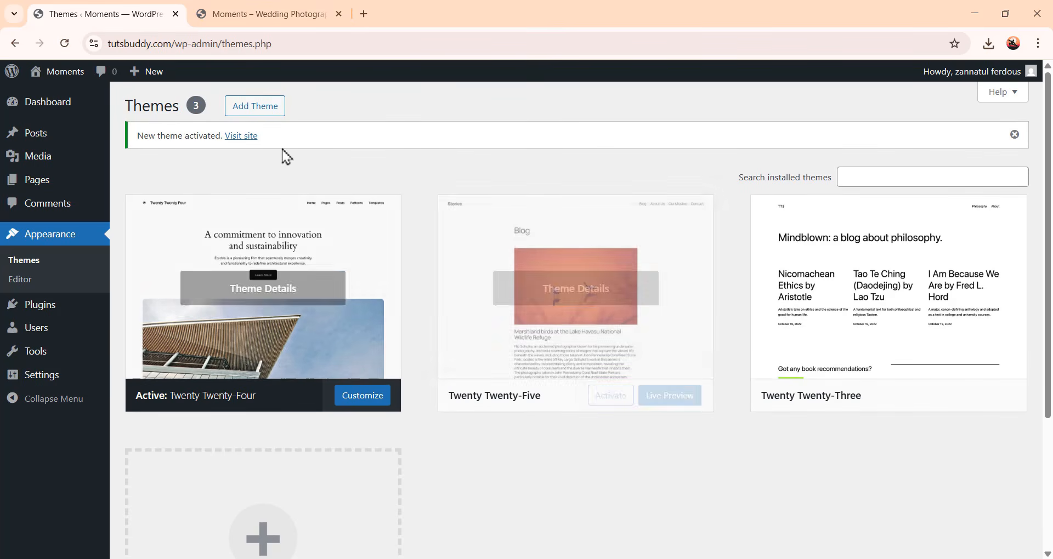
scroll(329, 219, "down", 2)
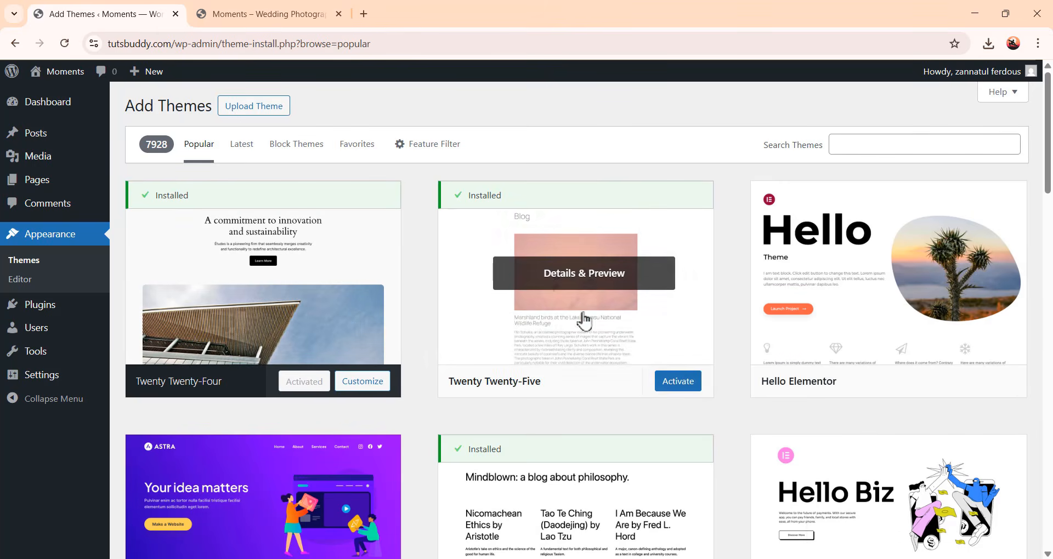
scroll(611, 417, "down", 1)
scroll(610, 416, "down", 20)
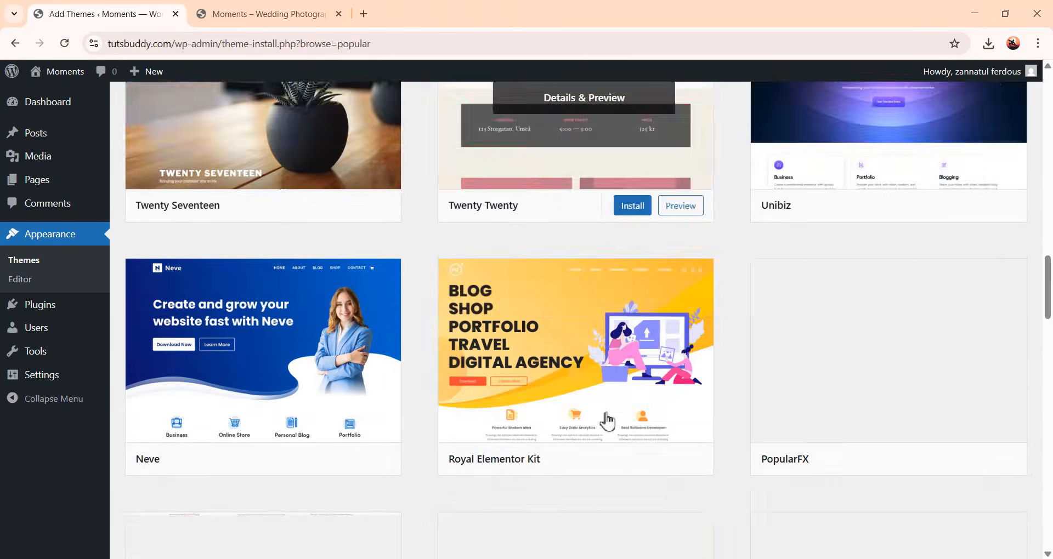
scroll(606, 430, "down", 13)
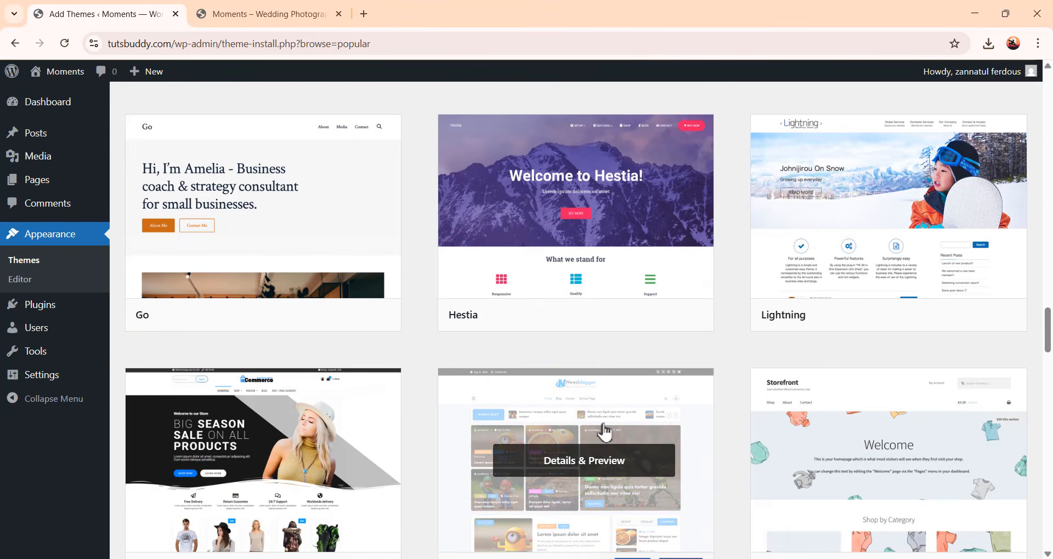
scroll(606, 434, "up", 6)
scroll(607, 432, "up", 20)
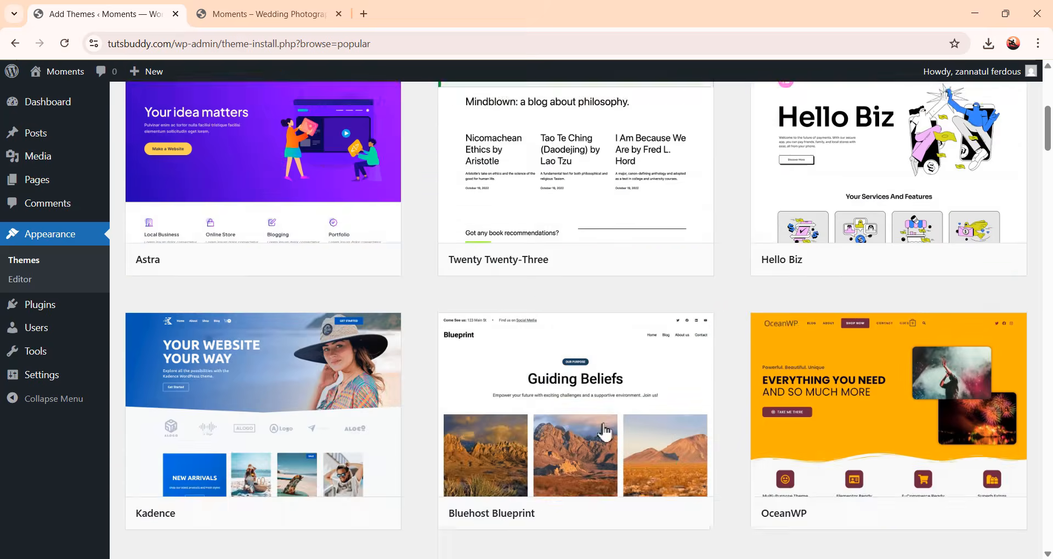
scroll(605, 432, "up", 2)
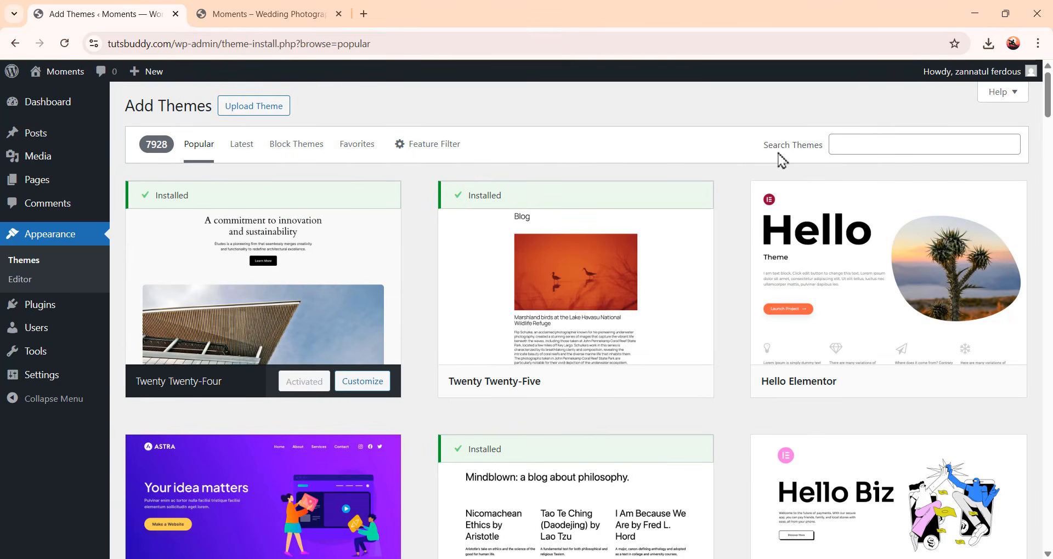
Search the theme directory for hello elementor, then install and activate the Hello Elementor theme
left_click(862, 147)
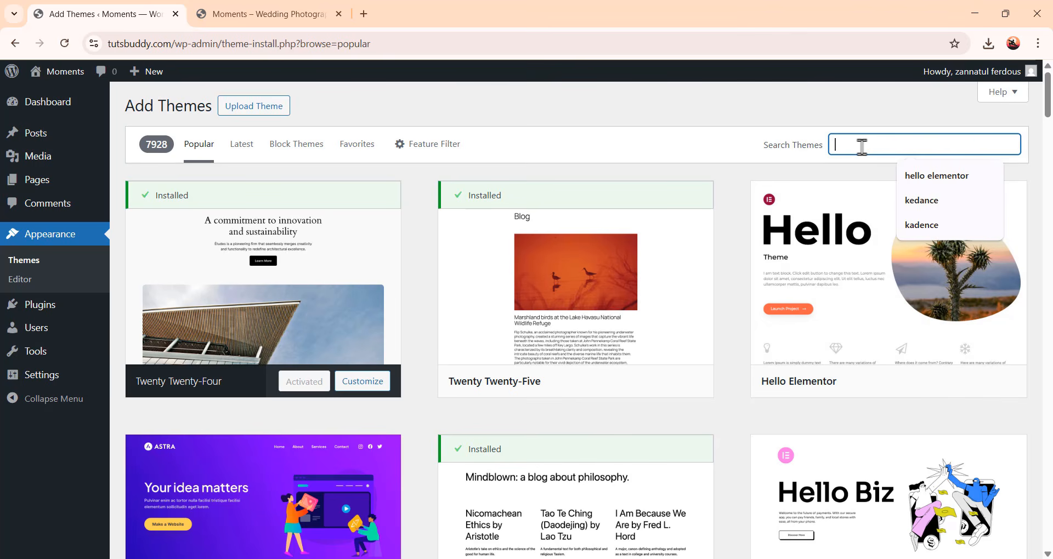
left_click(939, 176)
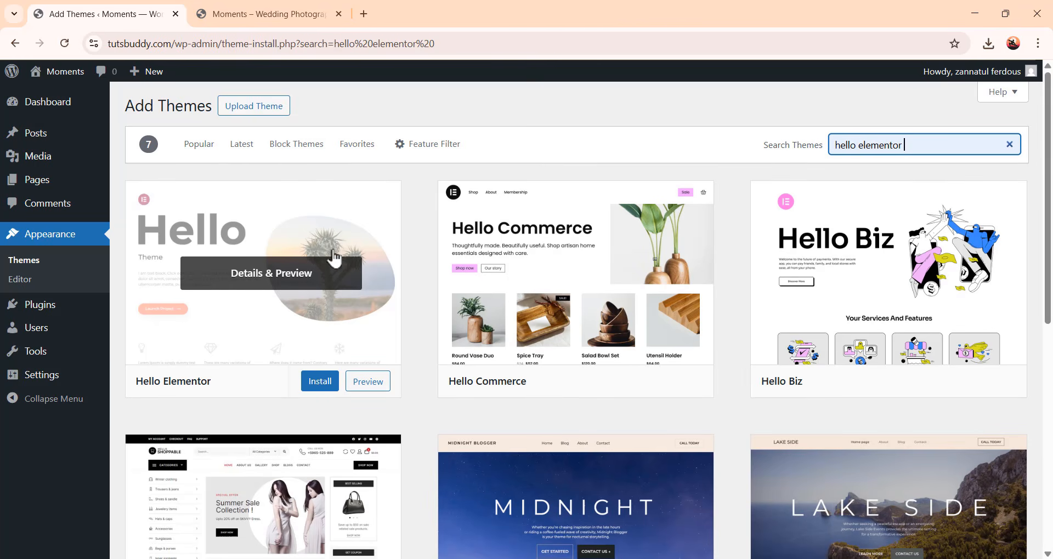
left_click(324, 386)
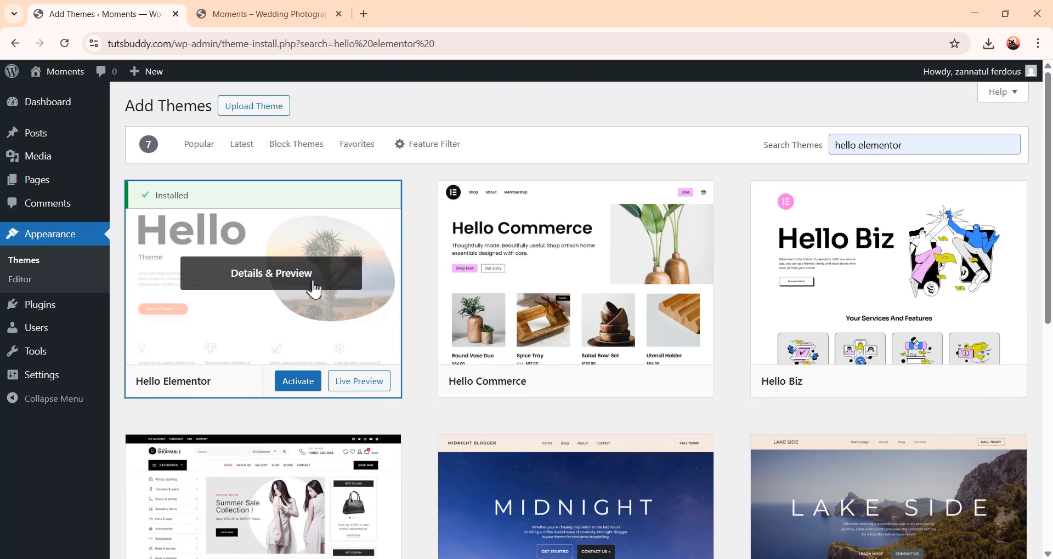
left_click(298, 381)
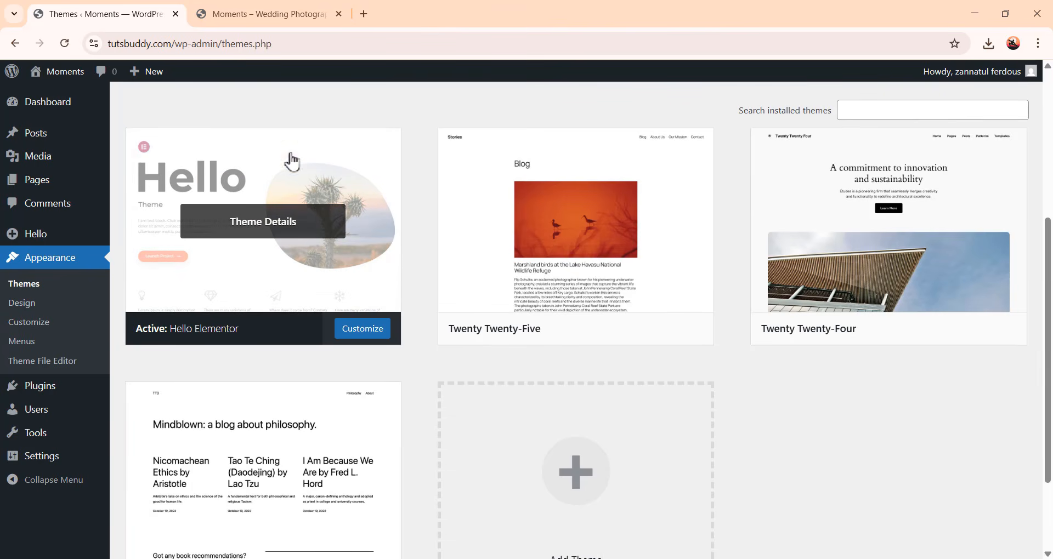
Reload the live site tab to preview the new theme, then return to the admin tab
left_click(291, 14)
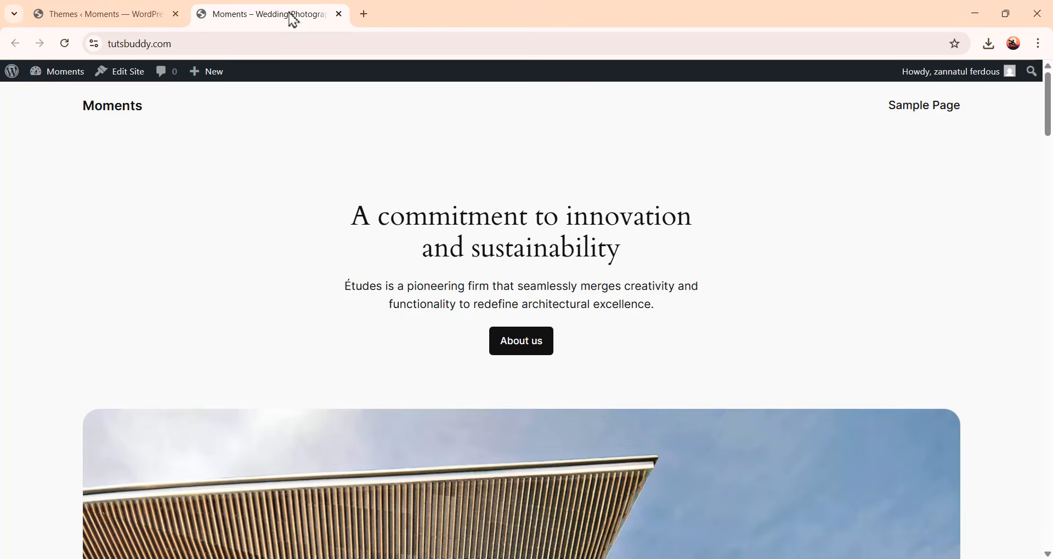
left_click(66, 44)
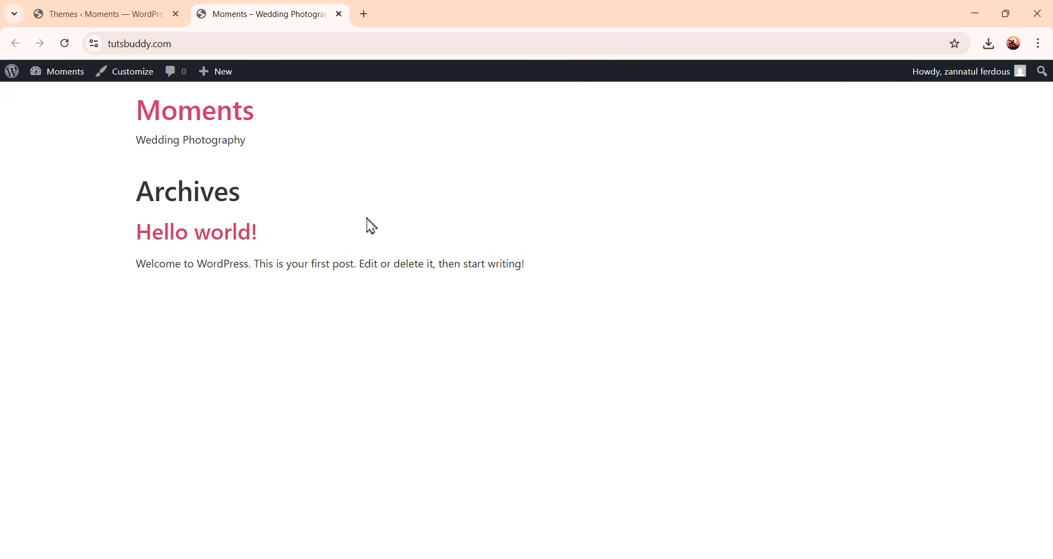
left_click(151, 11)
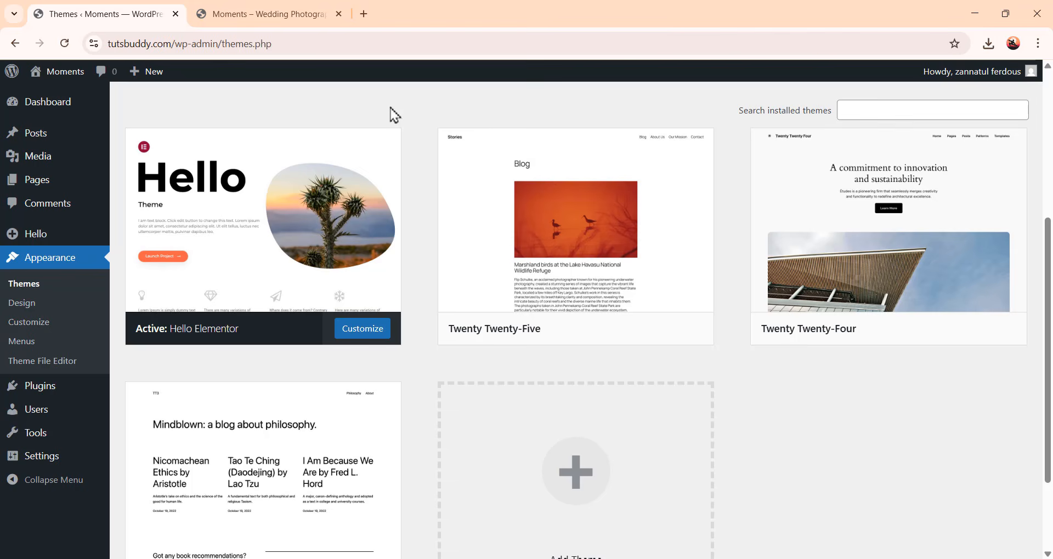
Open the tutorial page in a new tab and follow its Get Elementor FREE Account link
left_click(363, 14)
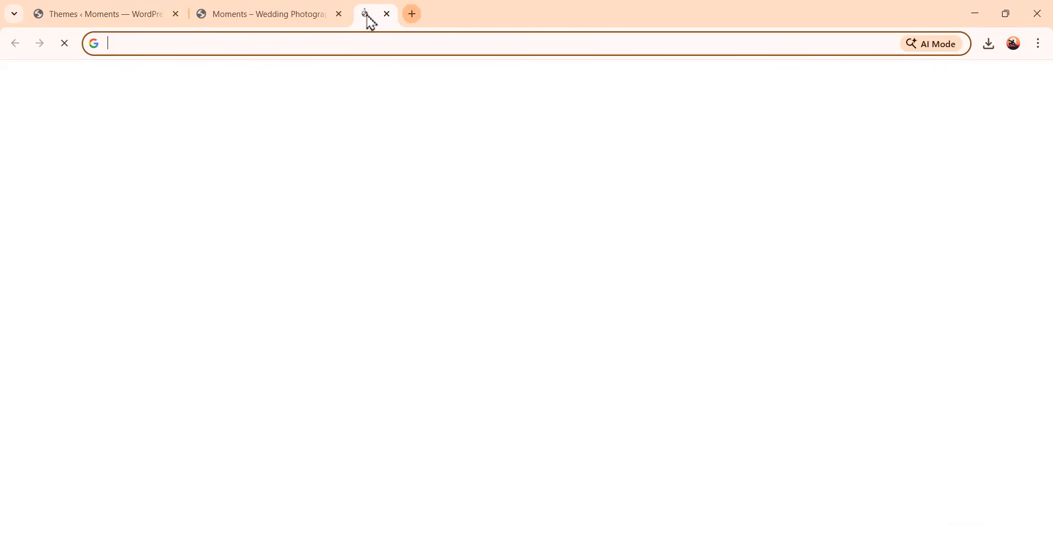
left_click(313, 43)
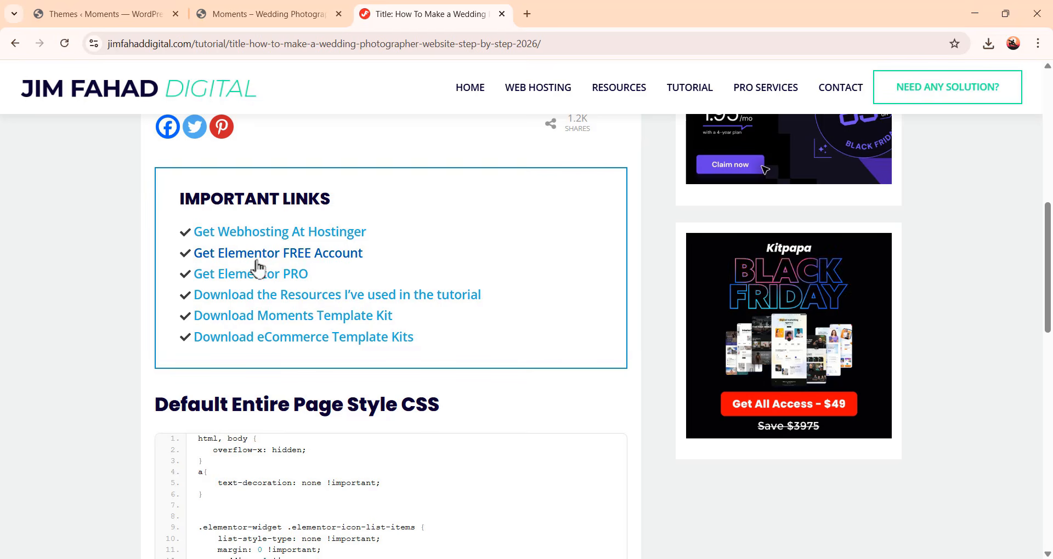
left_click(310, 255)
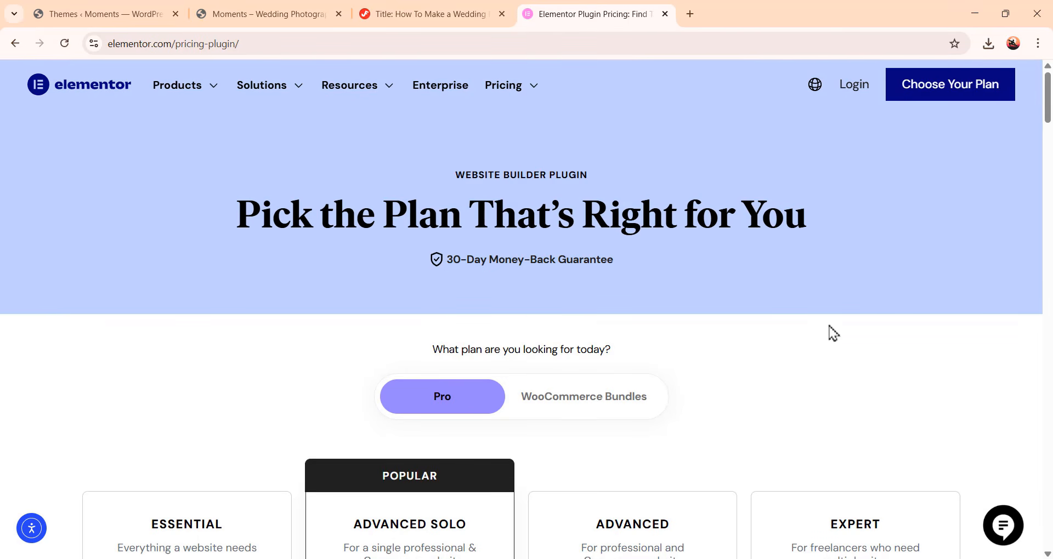
Scroll the Elementor pricing page, open the login page and choose to create a new account
scroll(834, 327, "down", 5)
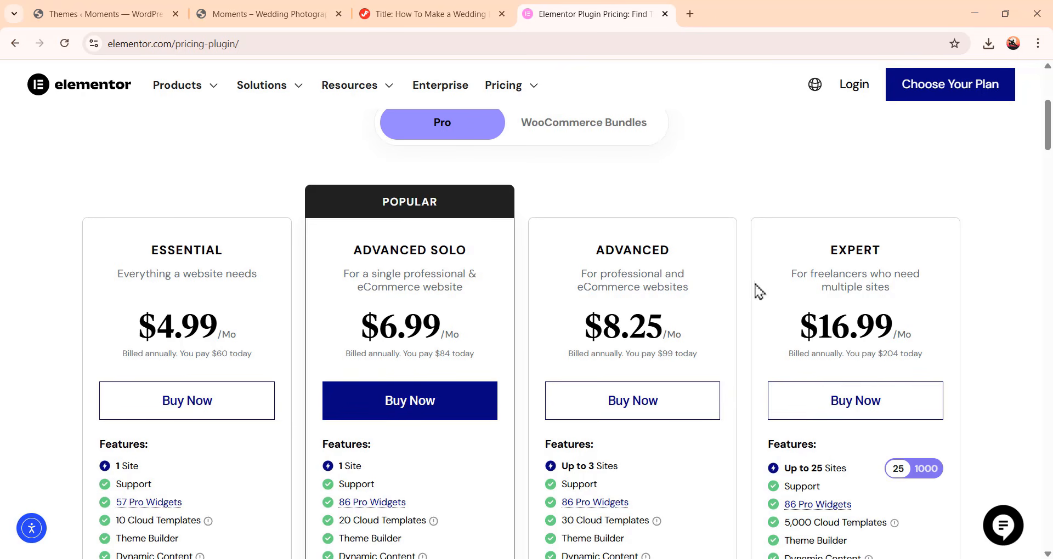
scroll(778, 333, "down", 5)
scroll(715, 407, "up", 9)
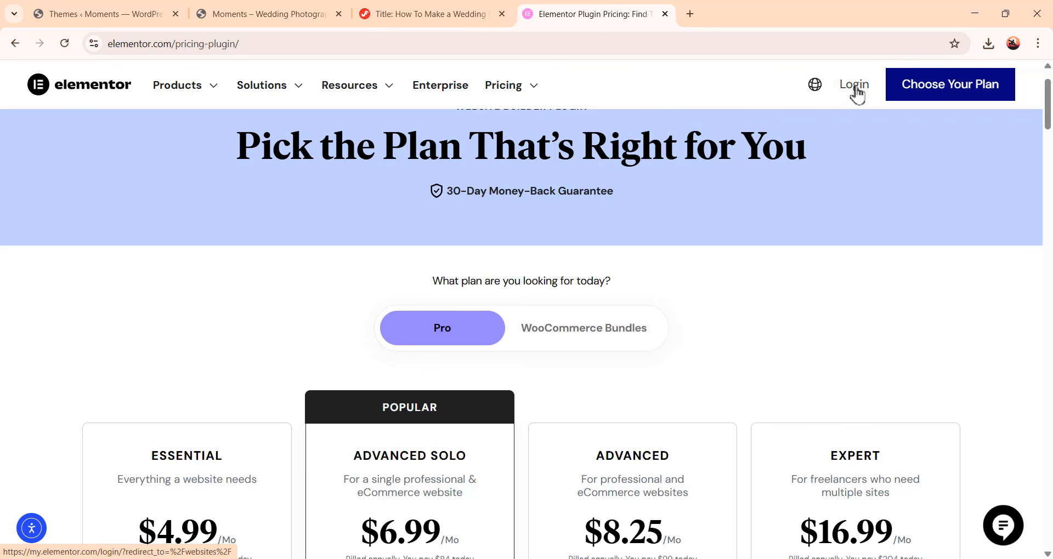
left_click(856, 89)
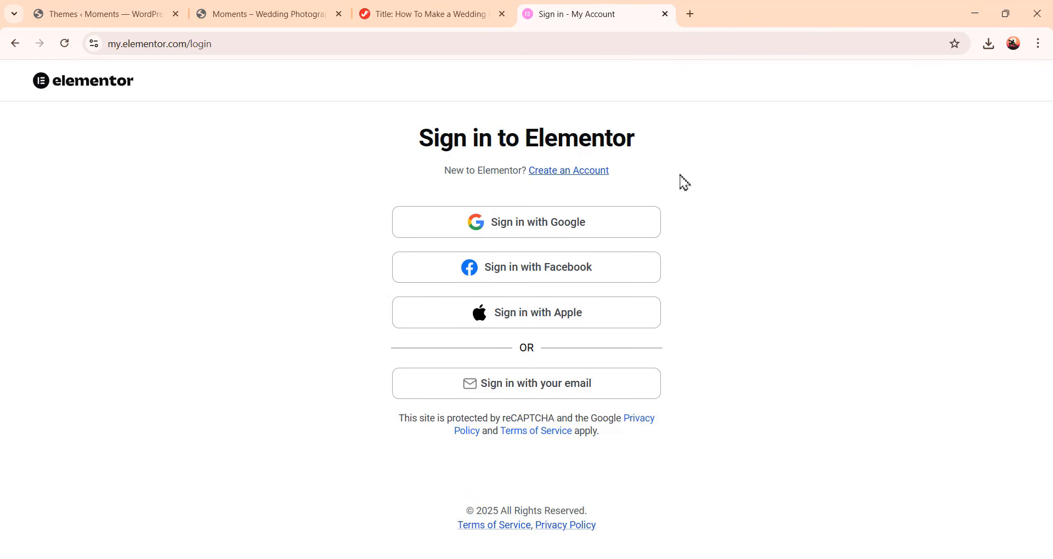
left_click(583, 177)
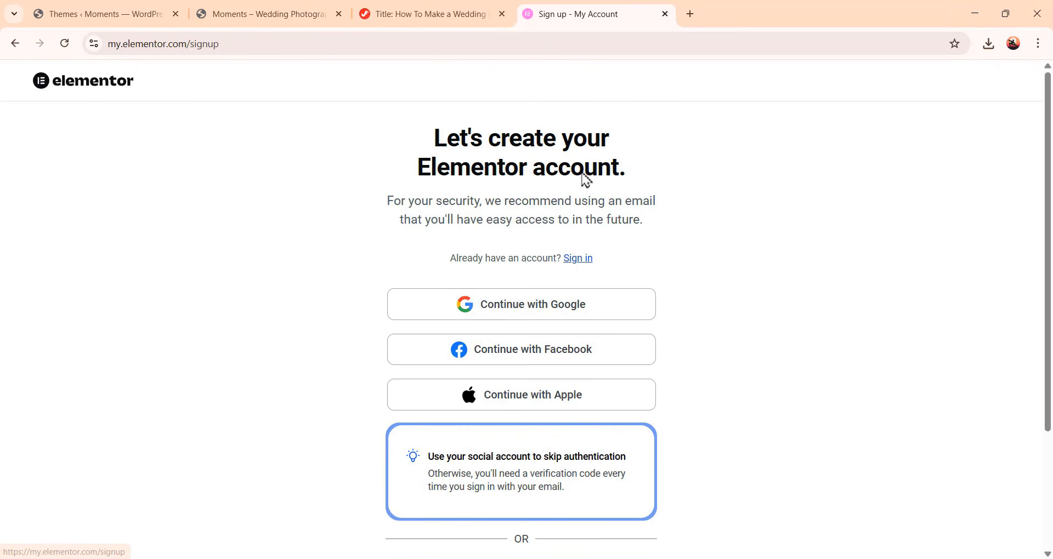
Sign up for an Elementor account by email, filling in the email address and the account password
scroll(790, 258, "down", 1)
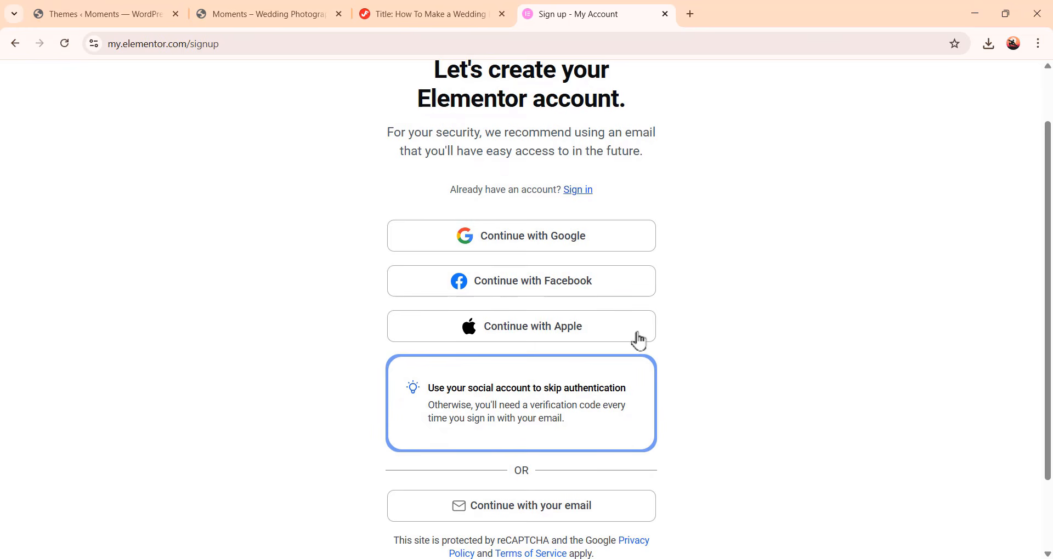
scroll(694, 347, "down", 1)
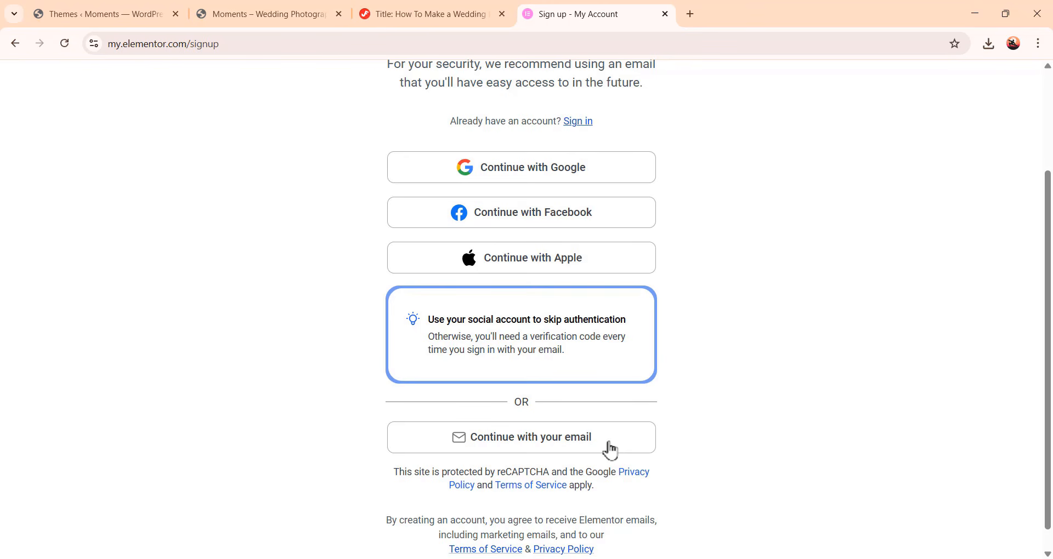
left_click(568, 451)
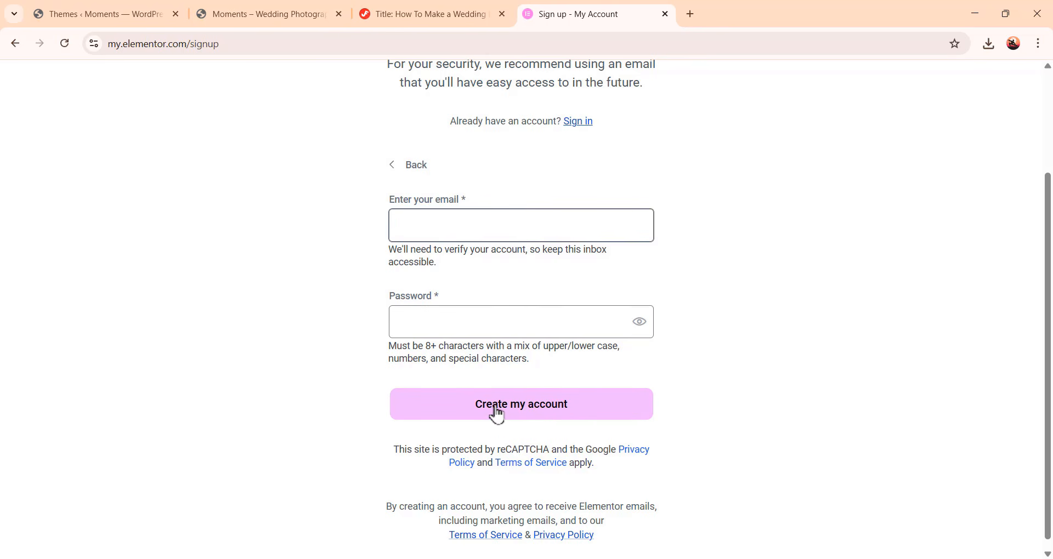
left_click(492, 224)
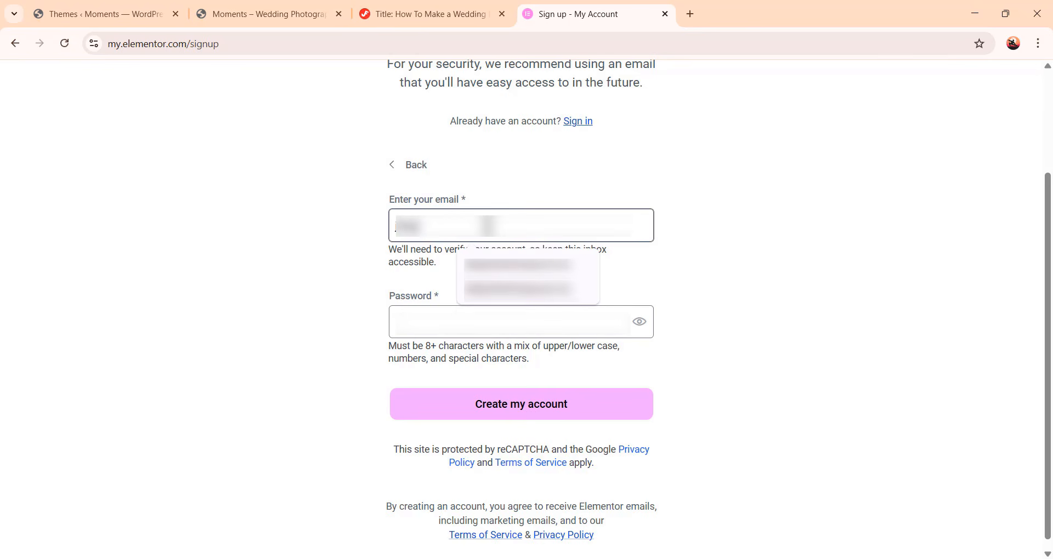
left_click(551, 271)
left_click(517, 318)
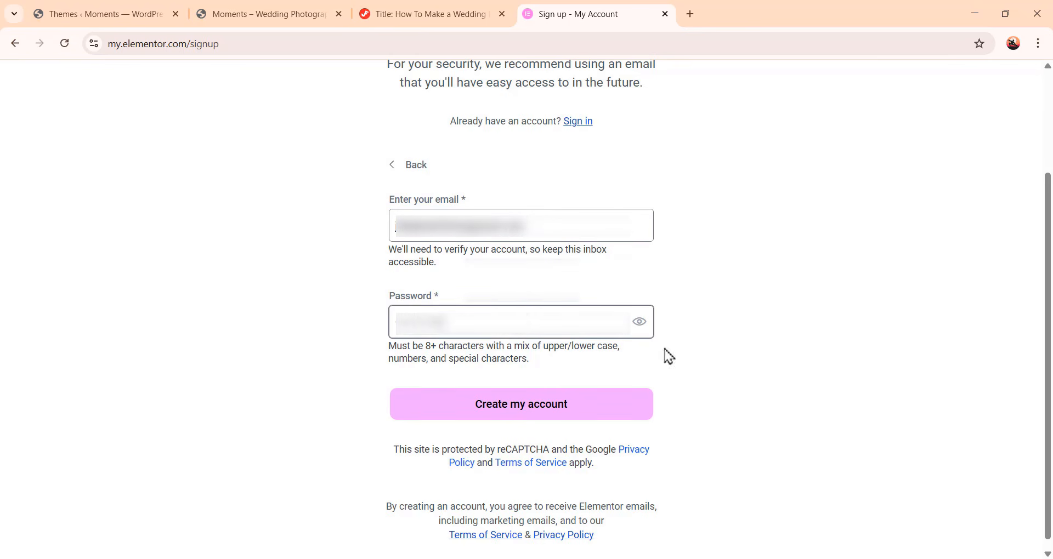
left_click(609, 412)
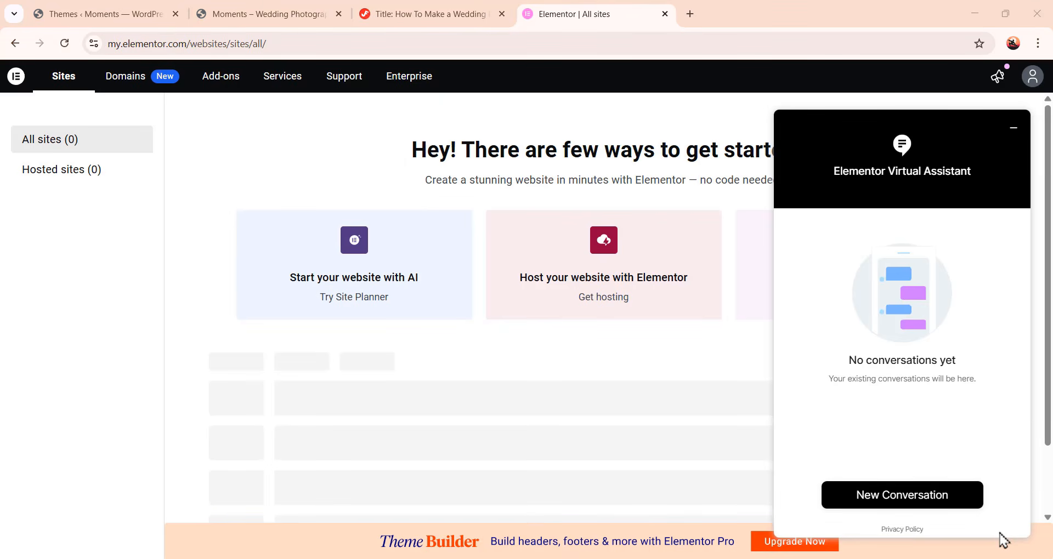
Return to the WordPress admin, open Plugins and dismiss the Hello Theme welcome notice
scroll(592, 357, "down", 1)
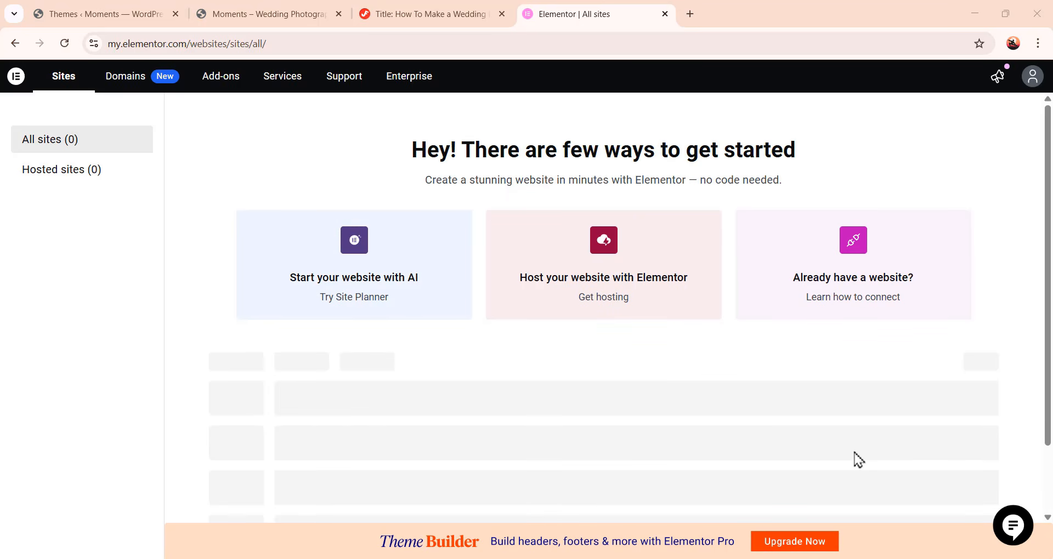
left_click(149, 20)
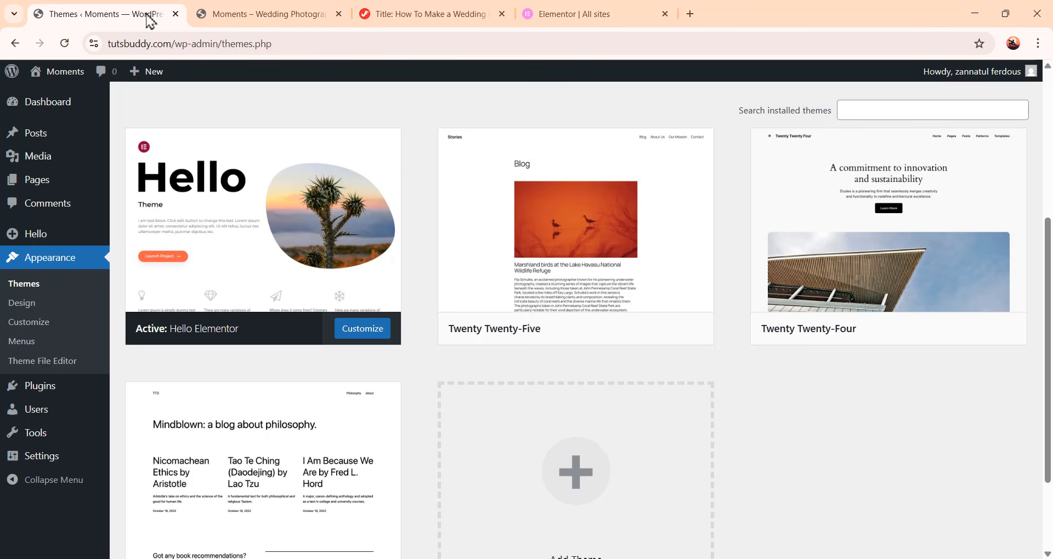
mouse_move(40, 388)
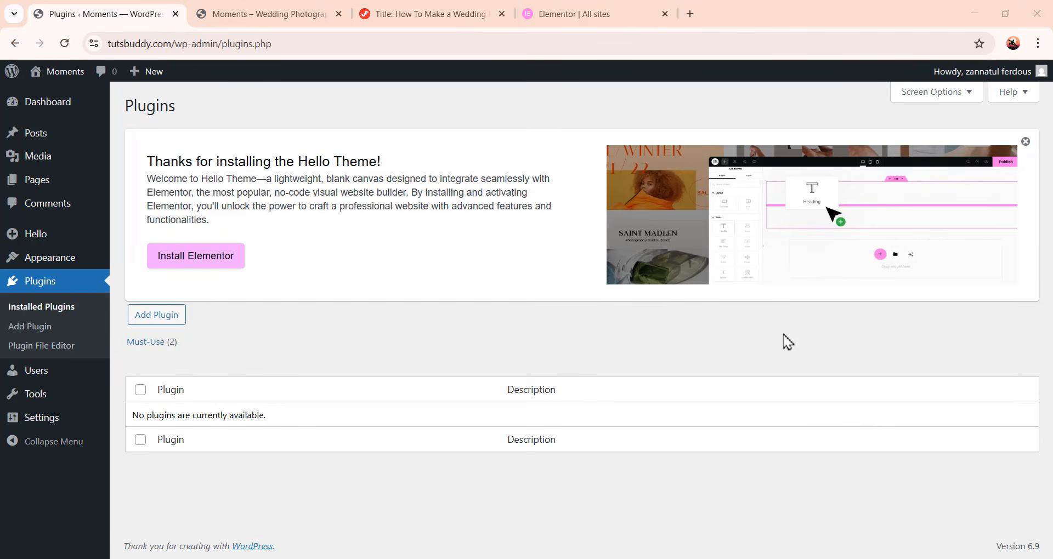
left_click(1025, 143)
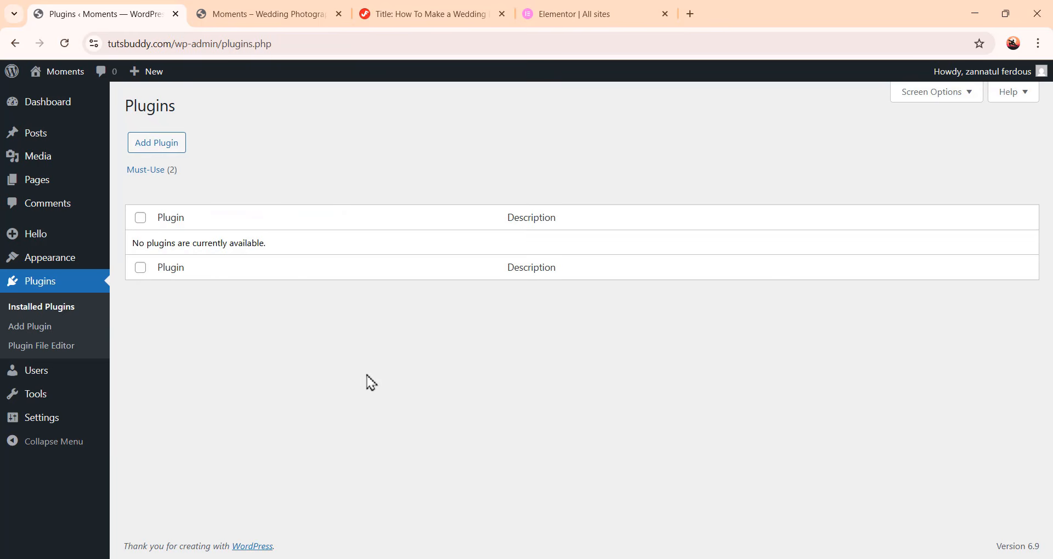
Search the plugin directory for elementor from the Add Plugins page
left_click(171, 153)
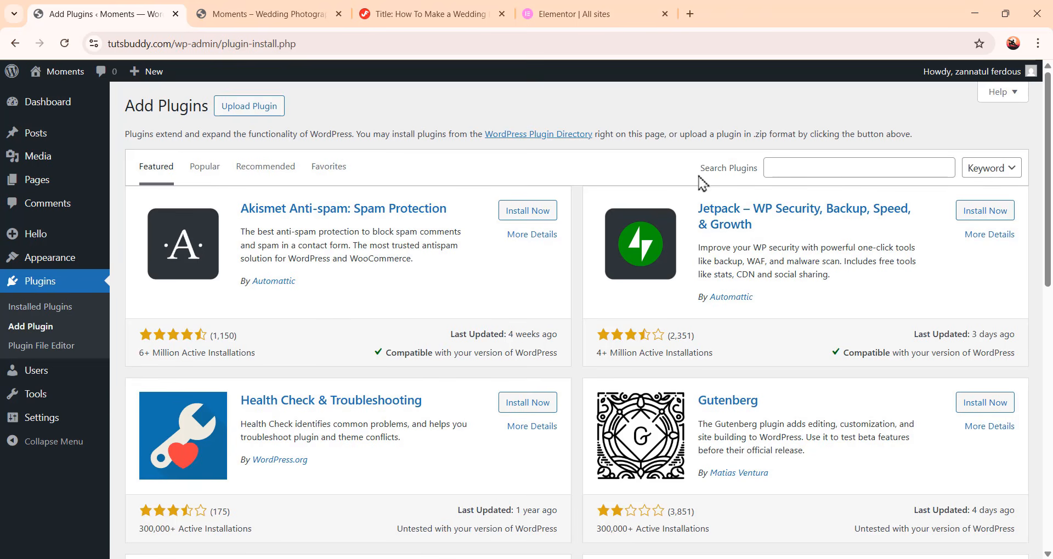
left_click(779, 168)
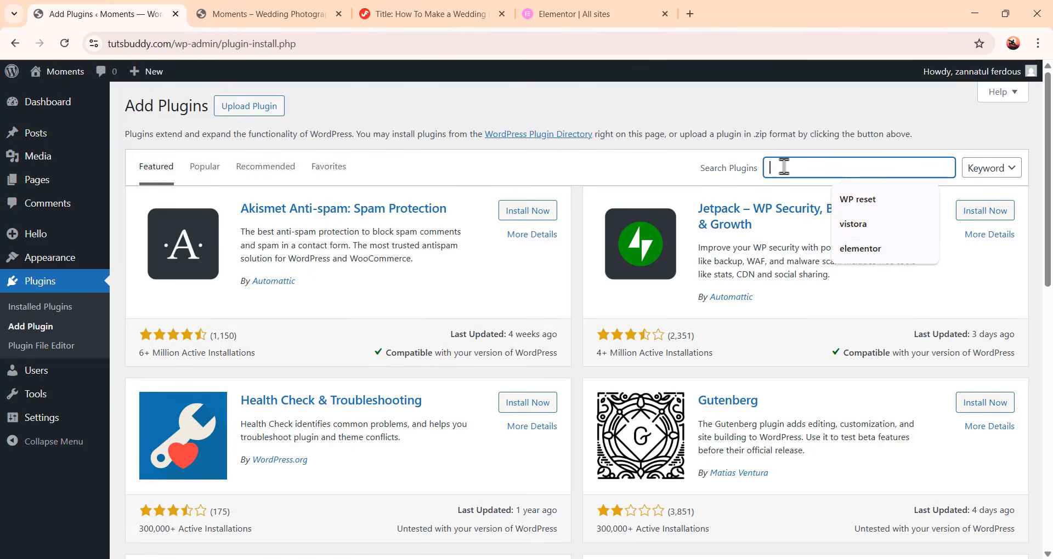
left_click(877, 251)
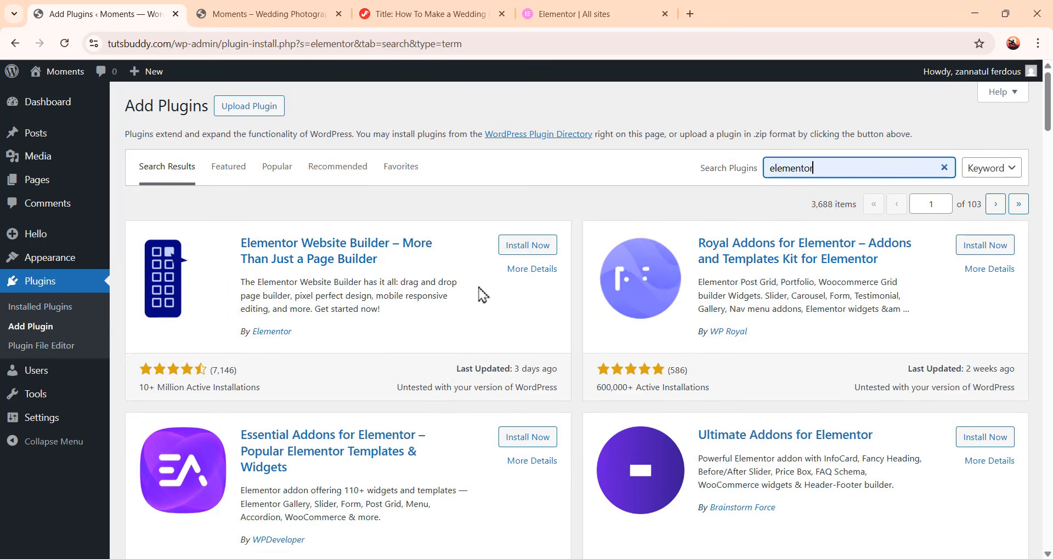
Install and activate the Elementor Website Builder plugin, leaving its setup wizard without connecting
left_click(526, 252)
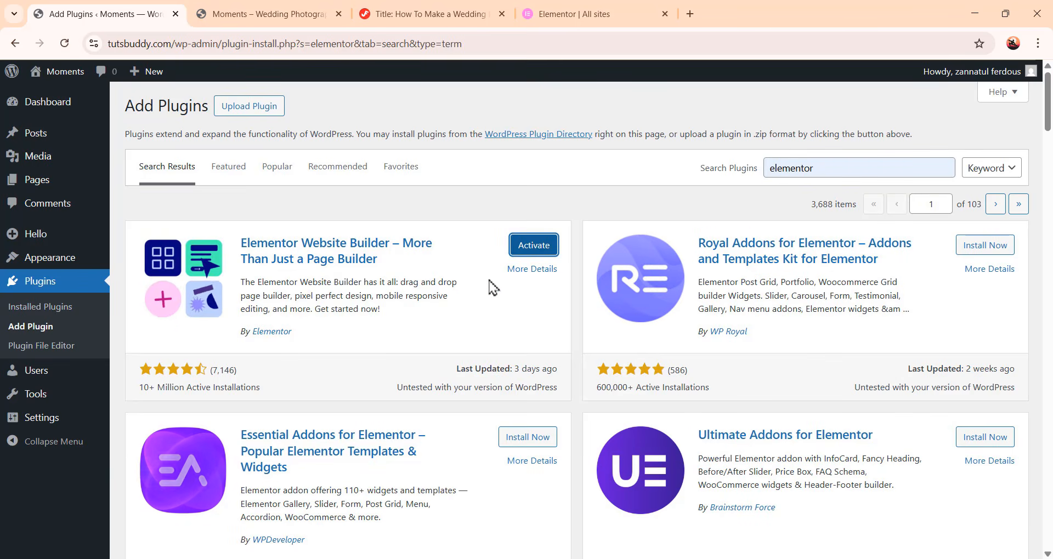
left_click(535, 246)
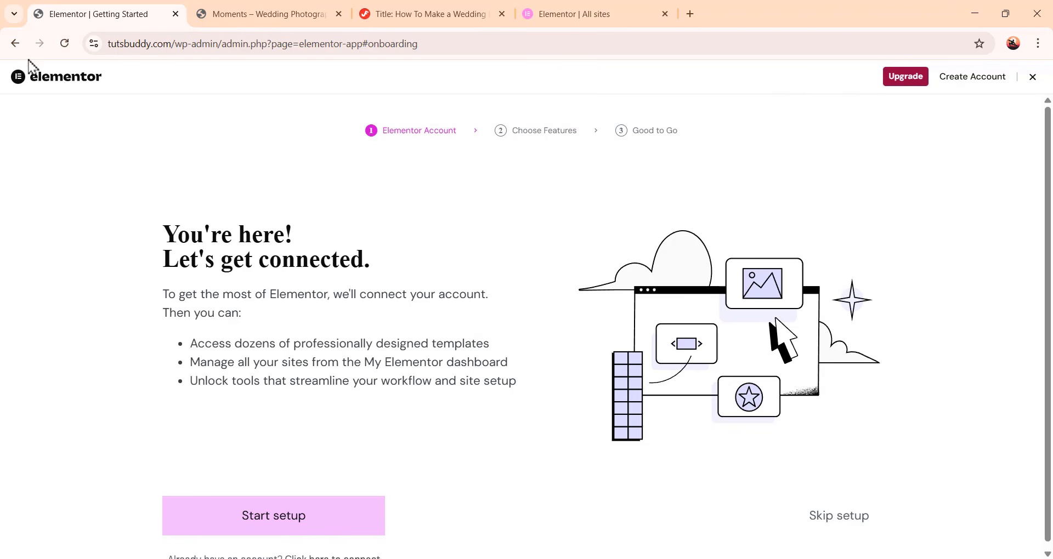
left_click(16, 44)
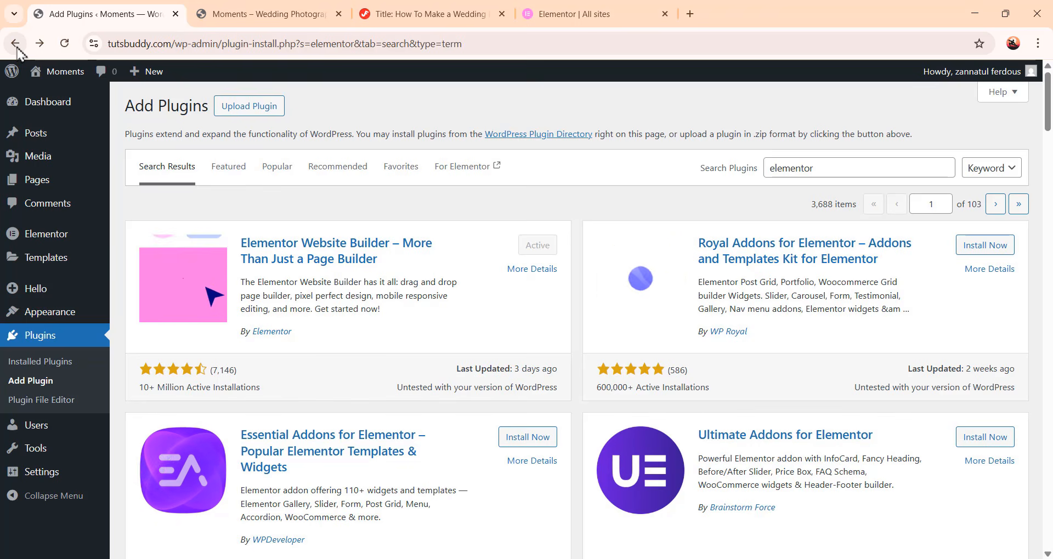
Select all existing pages in the Pages list and move them to Trash with a bulk action
mouse_move(44, 183)
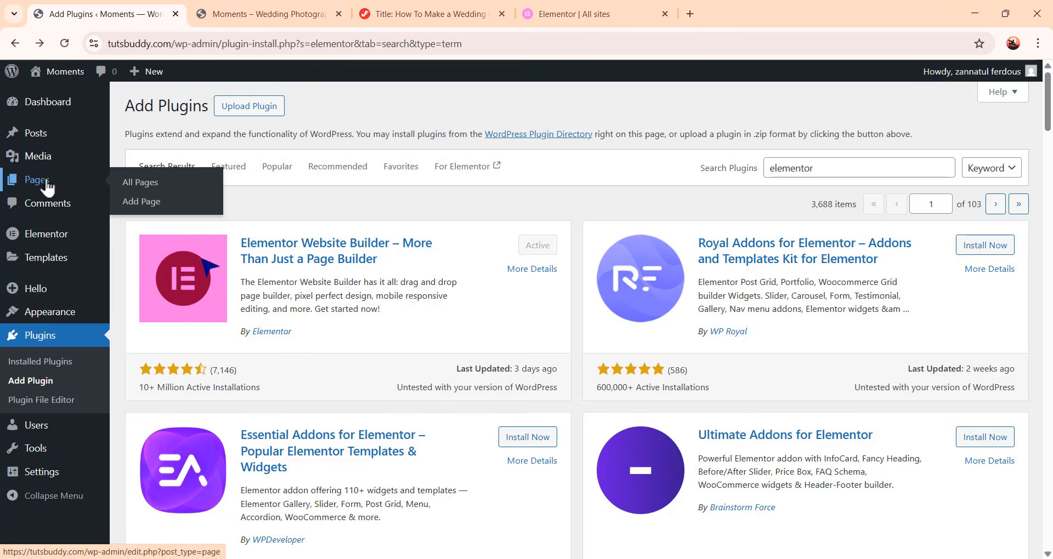
left_click(47, 184)
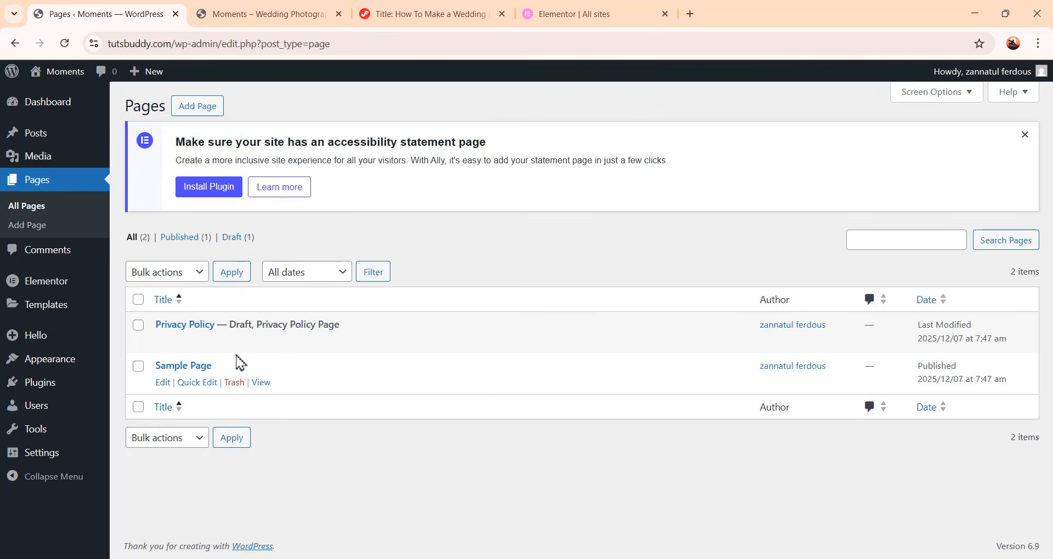
left_click(137, 408)
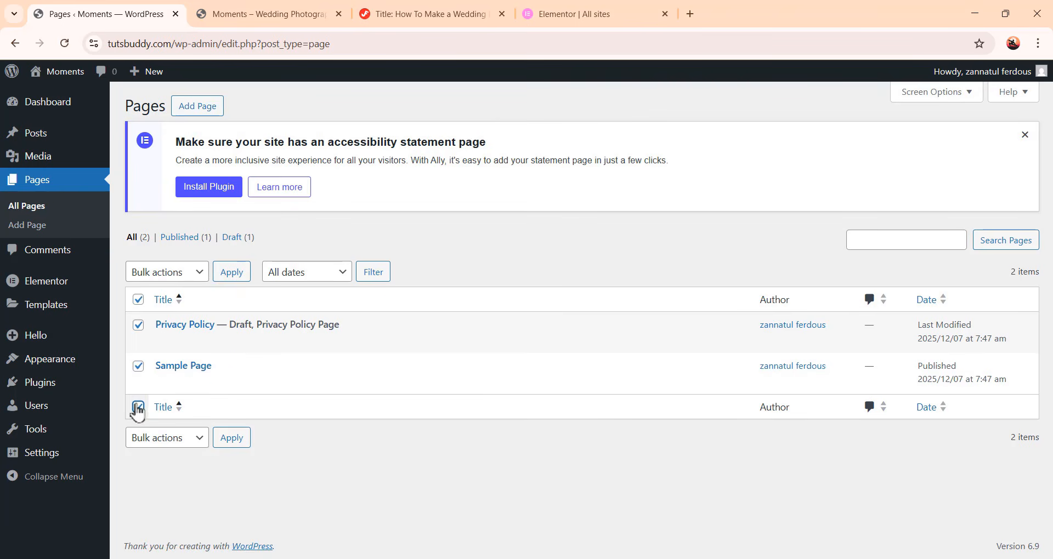
left_click(173, 278)
left_click(176, 332)
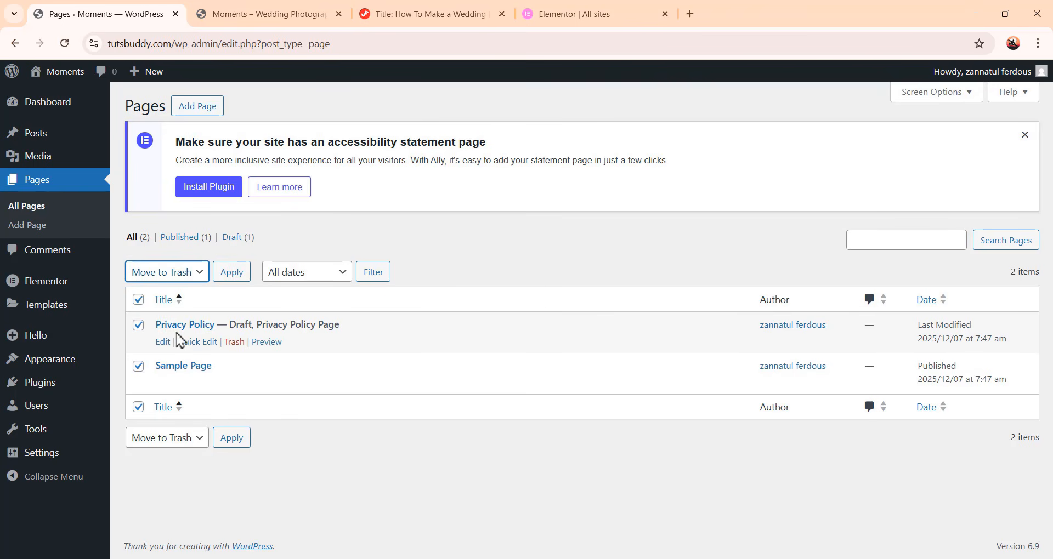
left_click(242, 276)
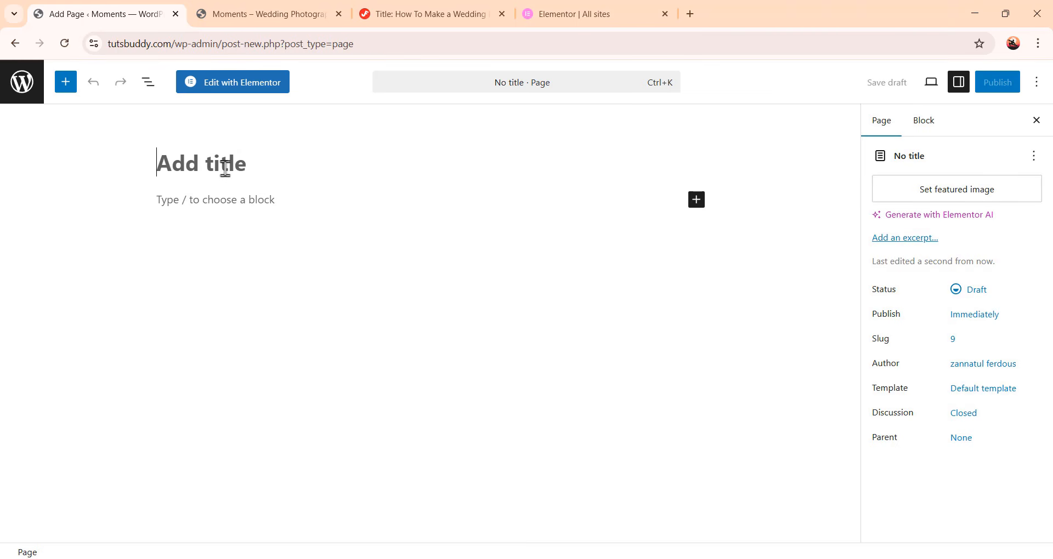
Create a new page titled Home, publish it, and return to the admin pages list
type("Home")
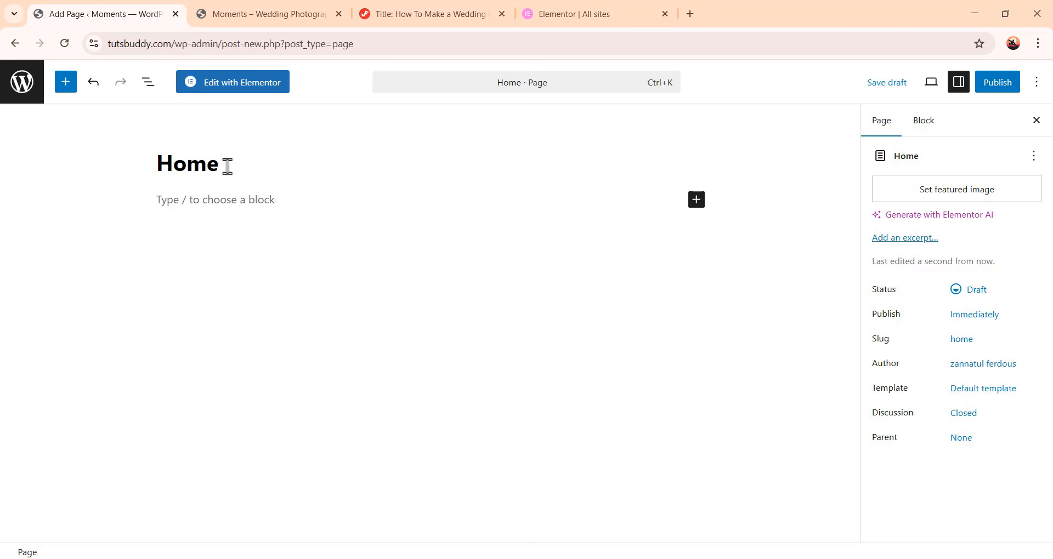
left_click(1001, 94)
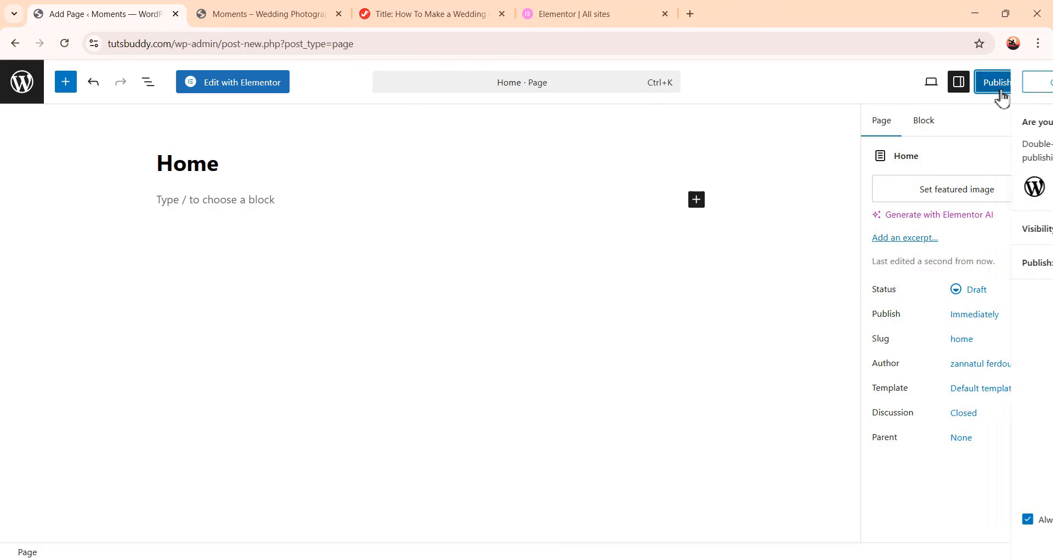
left_click(1008, 94)
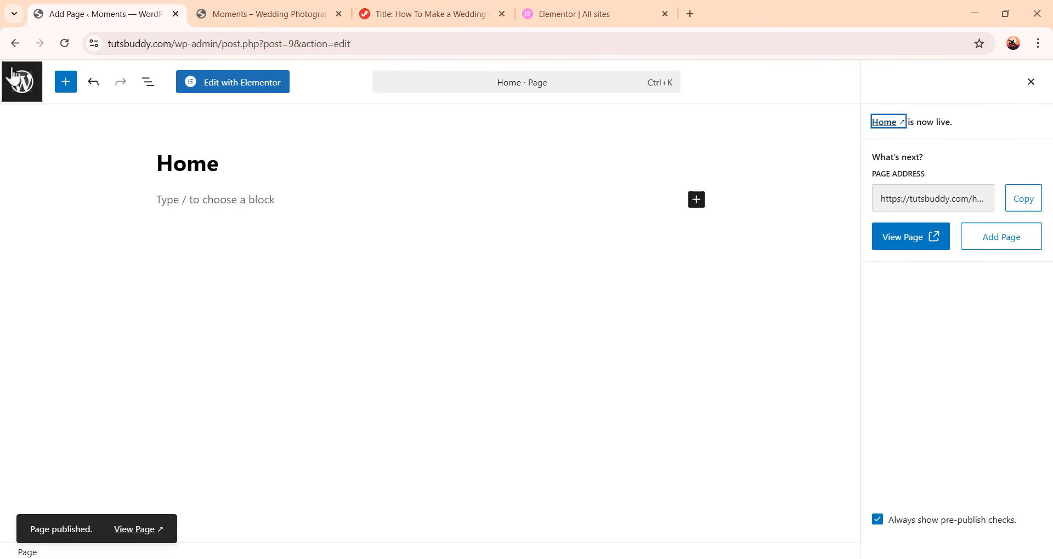
left_click(24, 91)
Open the live site in a new tab, reload it to view the front end, and return to the admin
mouse_move(64, 76)
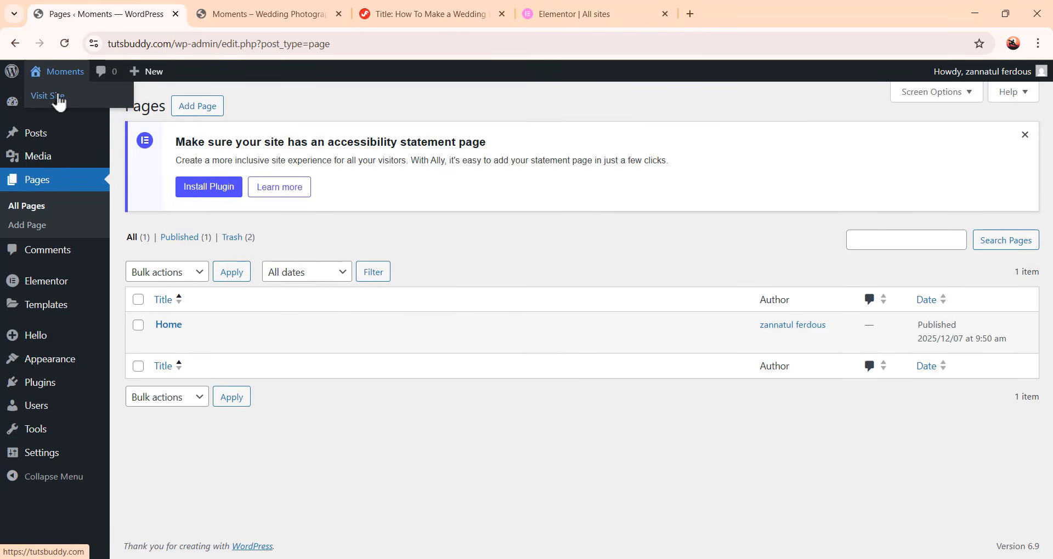
right_click(59, 99)
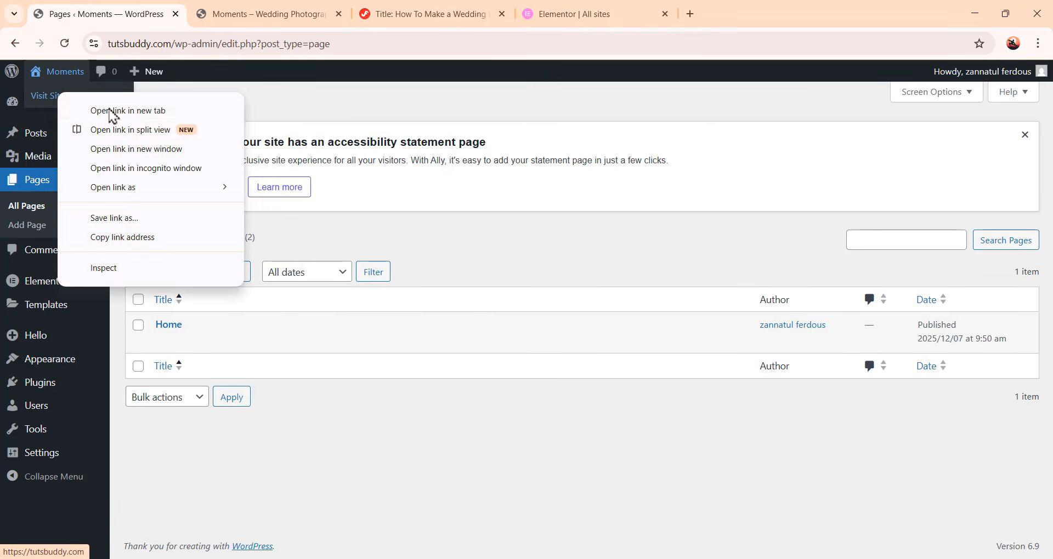
left_click(112, 108)
key("ctrl+Tab")
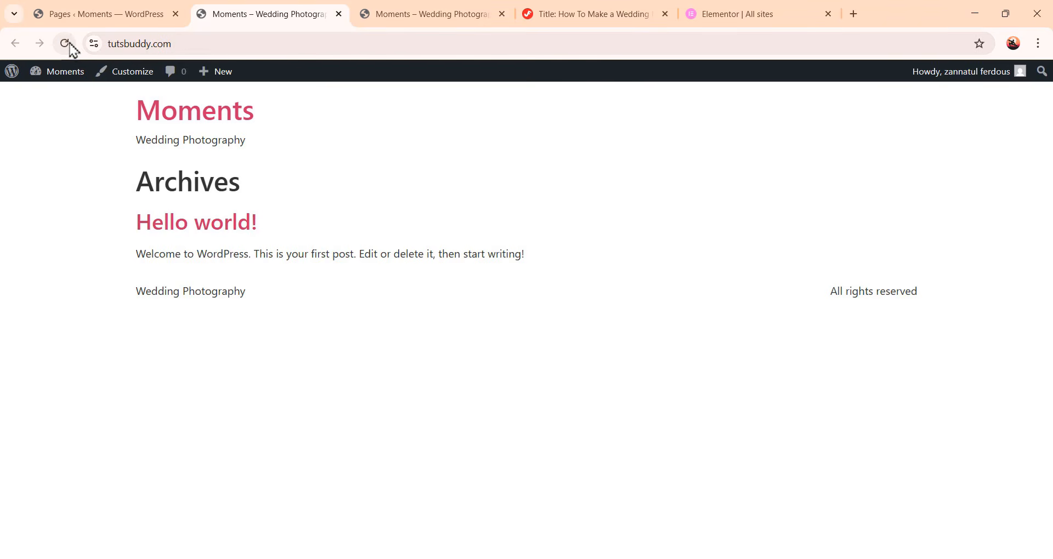
left_click(72, 44)
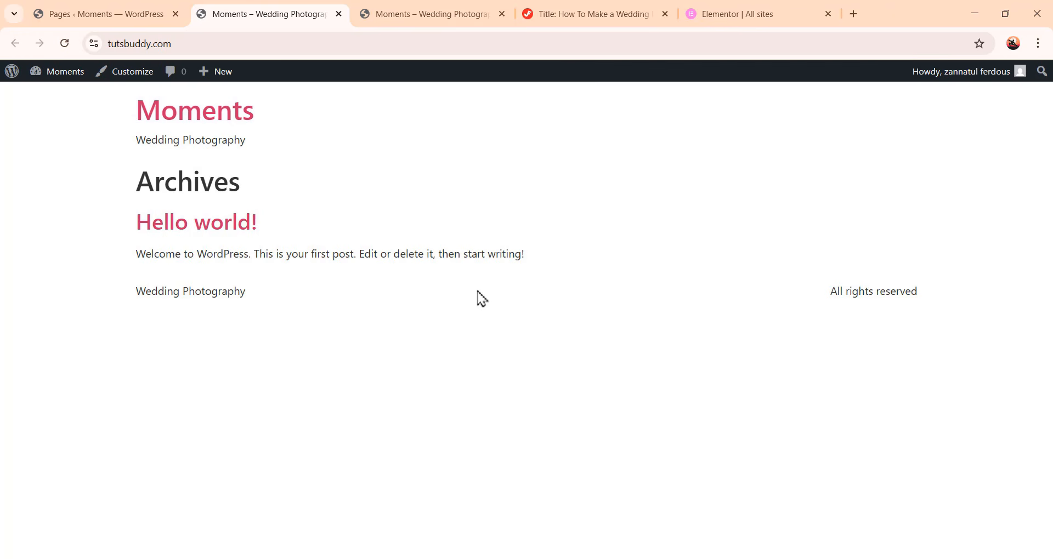
left_click(86, 10)
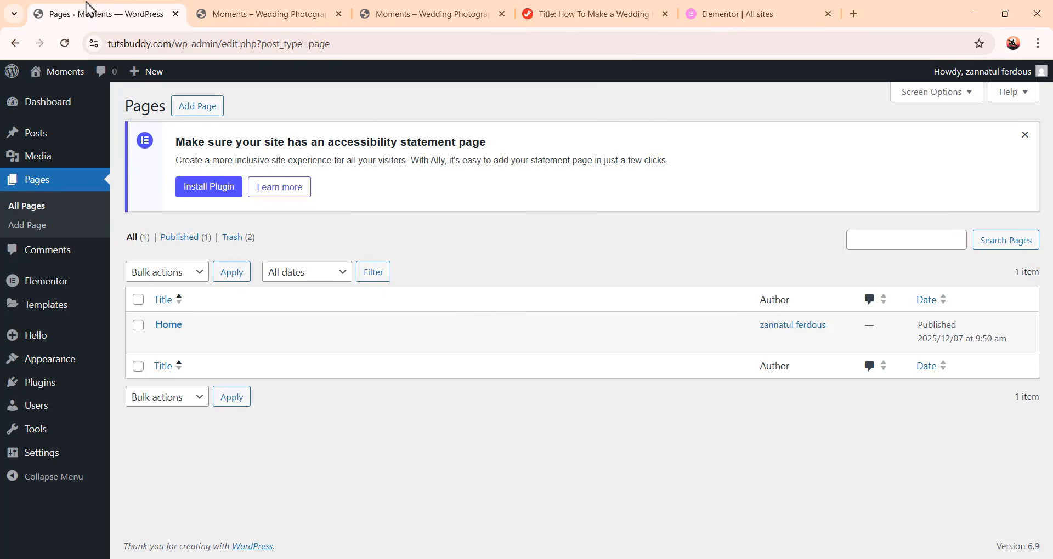
In Reading Settings, make the homepage display a static page, choose Home as the homepage, and save
mouse_move(42, 460)
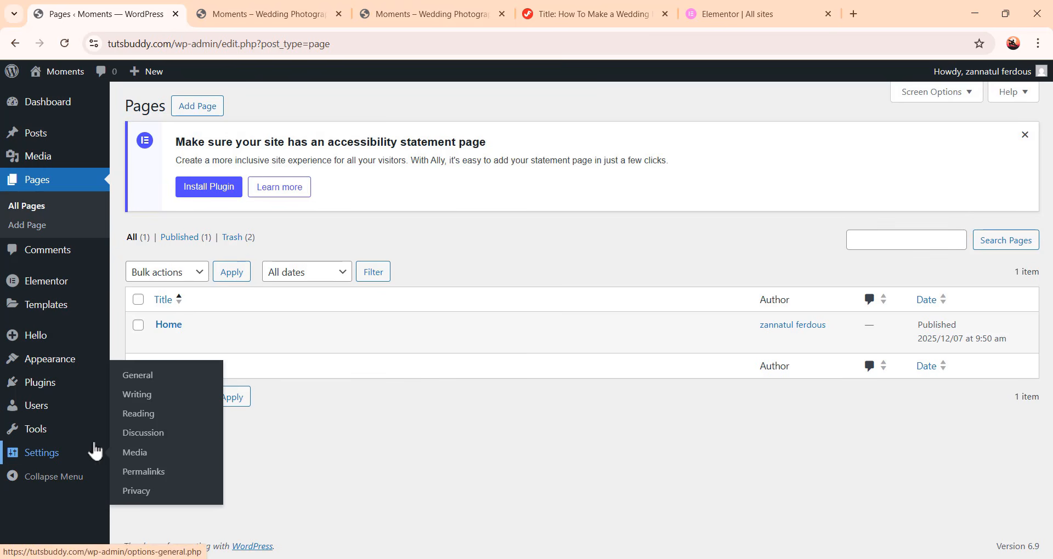
left_click(138, 414)
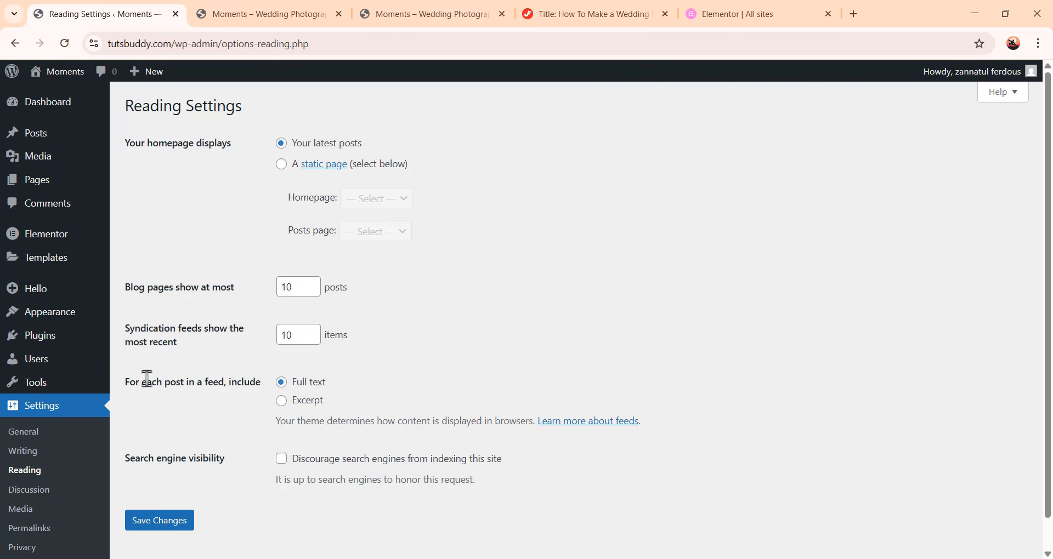
left_click(282, 165)
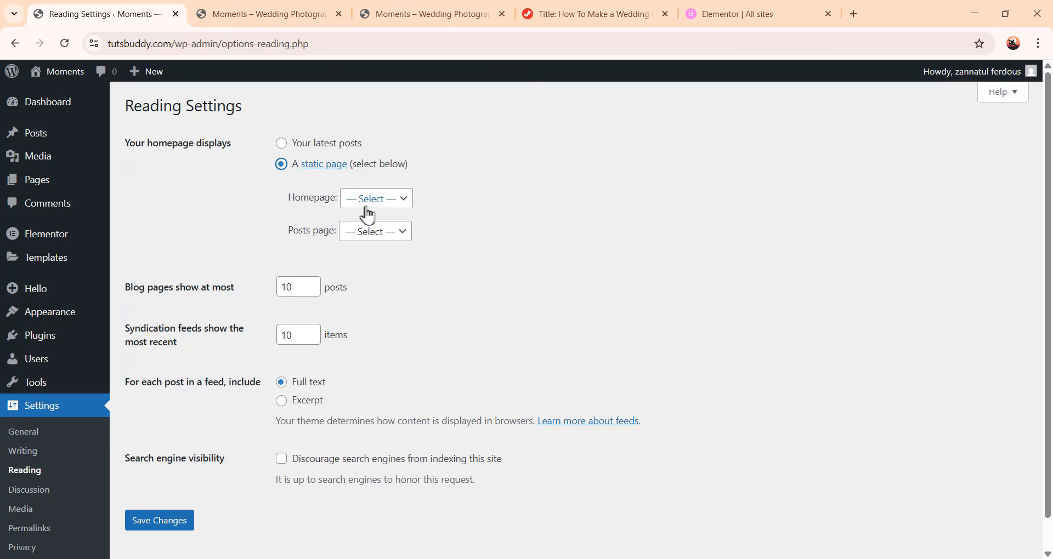
left_click(388, 207)
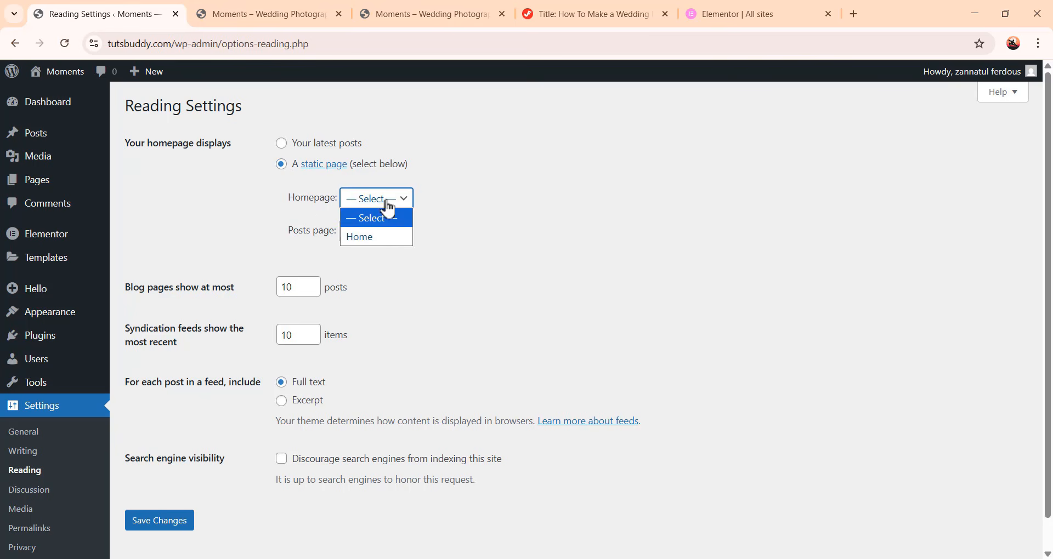
left_click(384, 237)
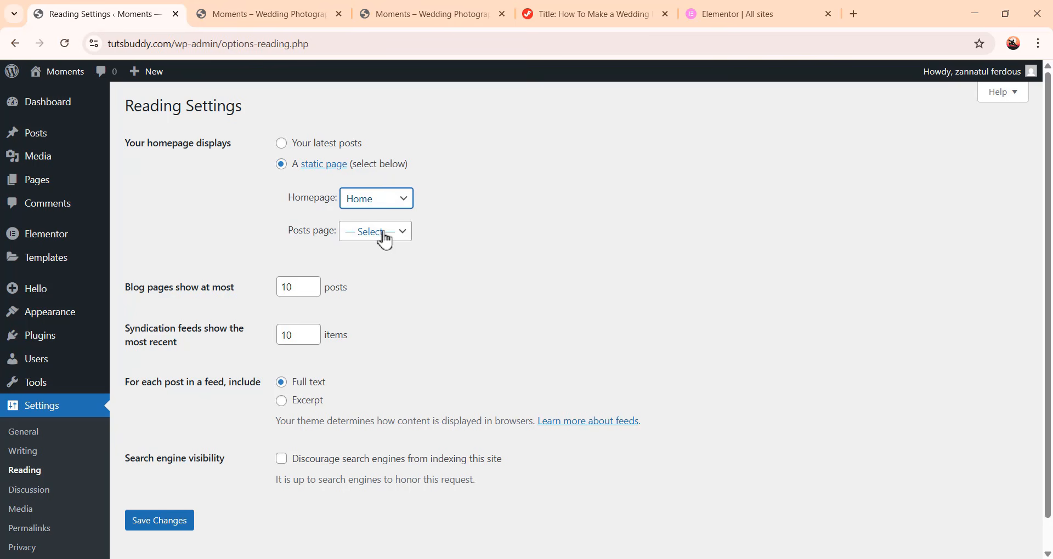
left_click(160, 521)
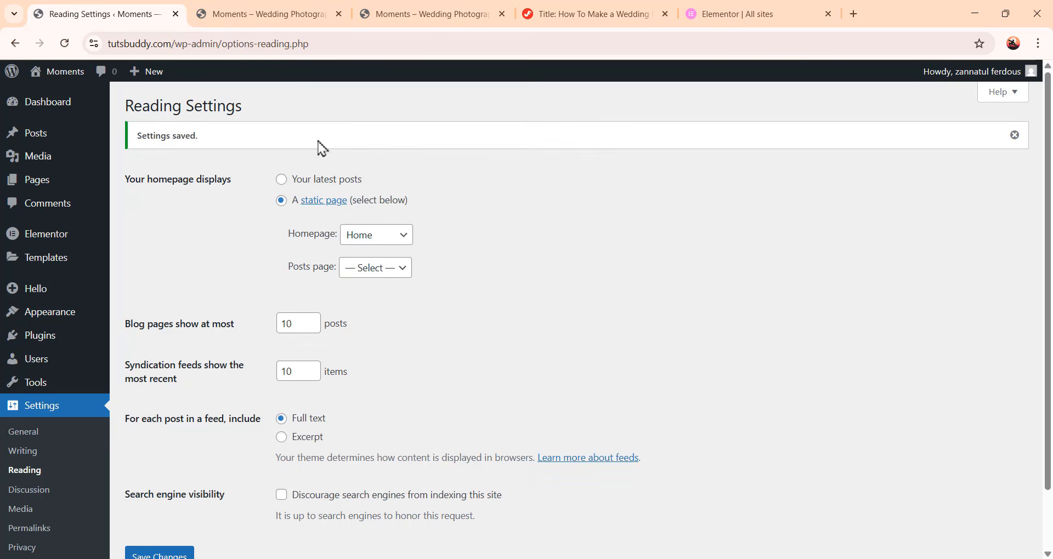
Reload the live site tab to check the new homepage, then return to the admin tab
left_click(279, 22)
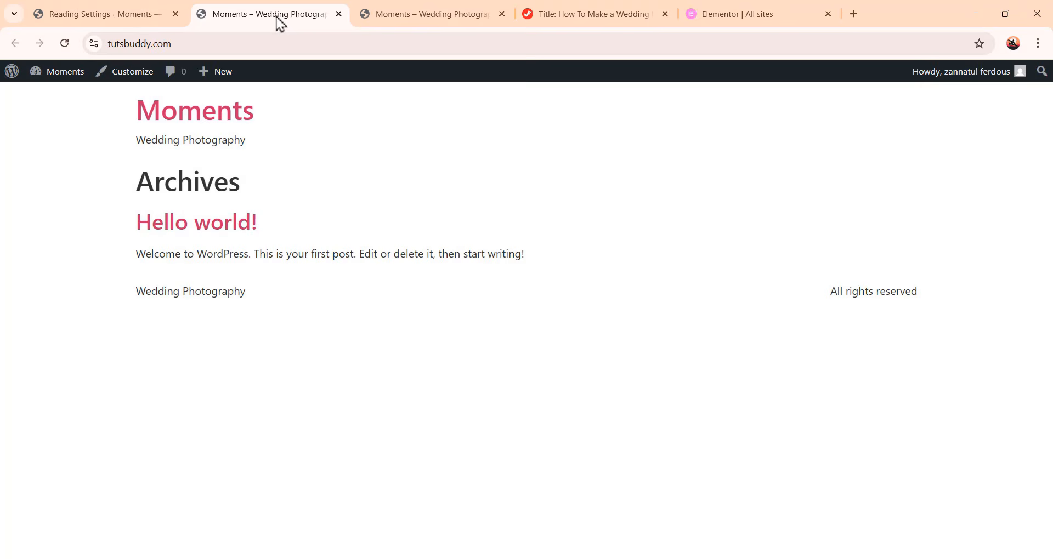
left_click(66, 46)
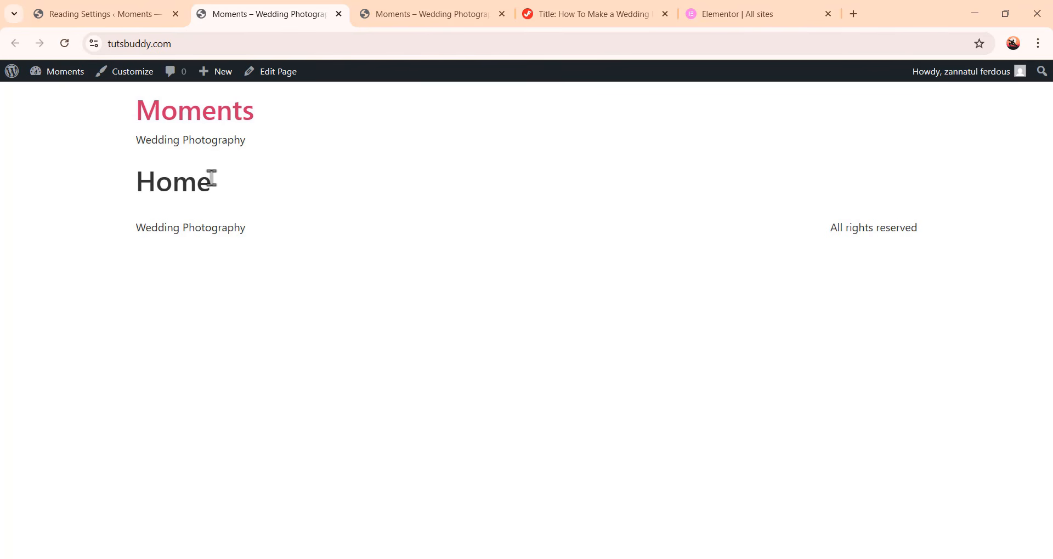
left_click(123, 9)
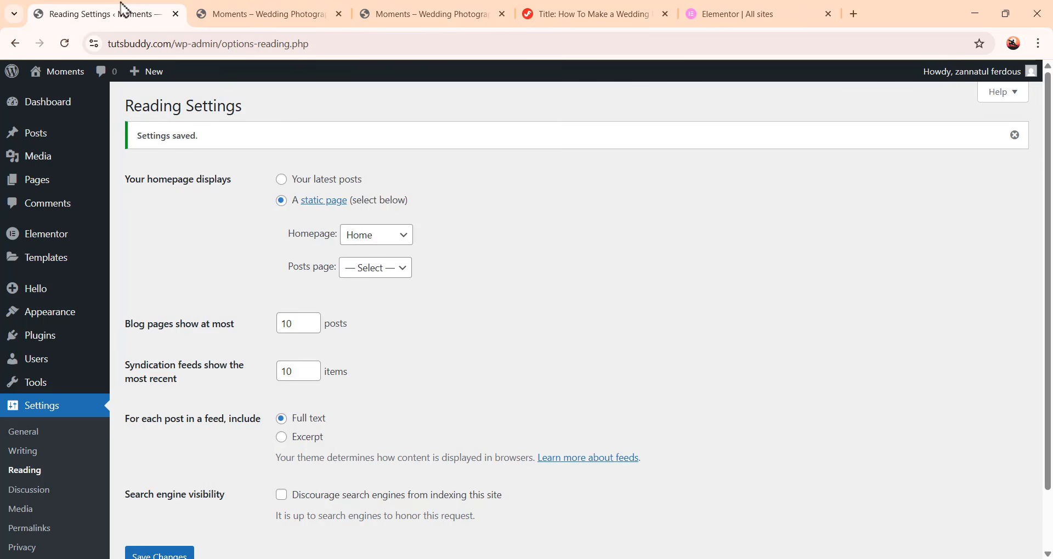
Open the Home page with Elementor and close the notifications popup
left_click(33, 182)
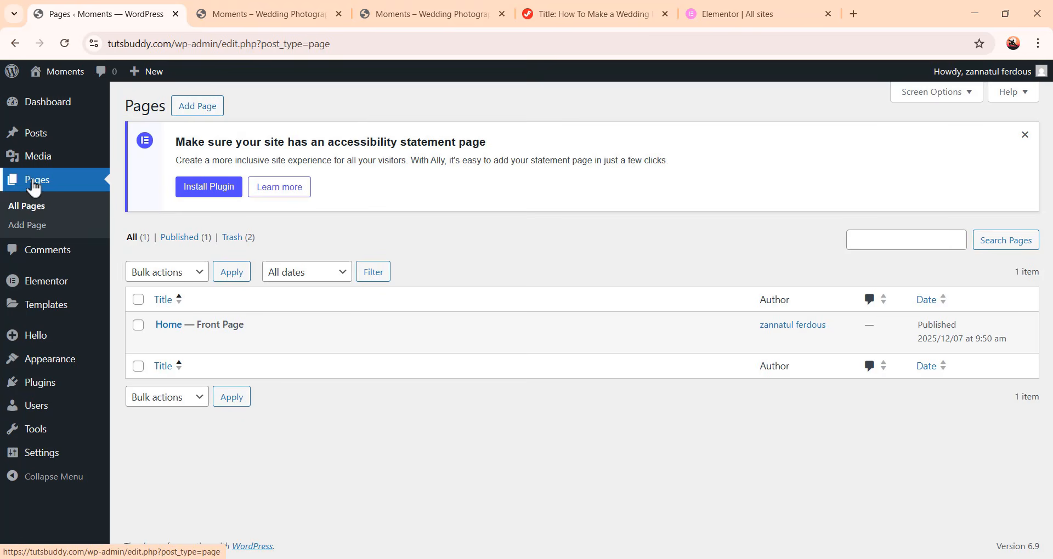
left_click(170, 327)
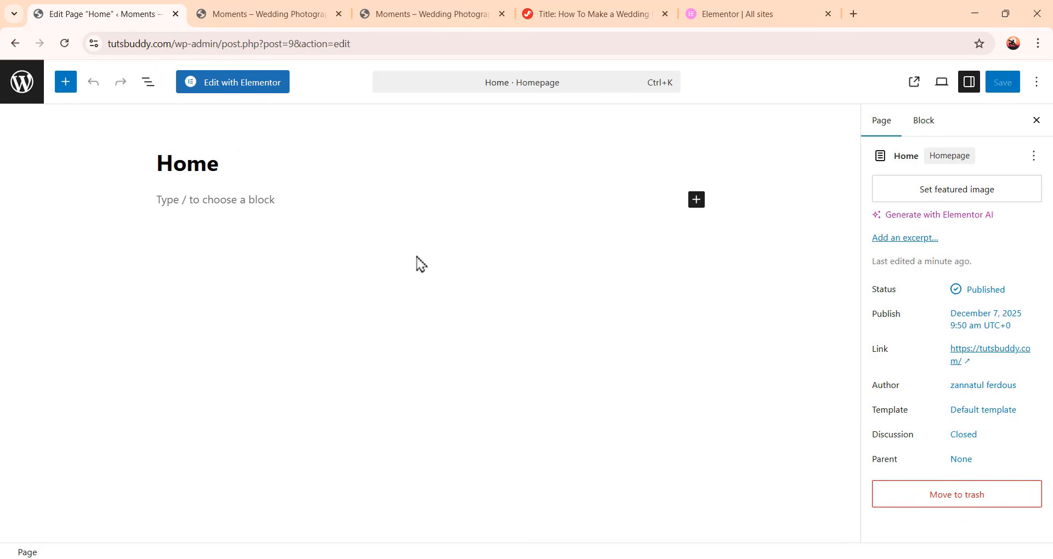
left_click(231, 83)
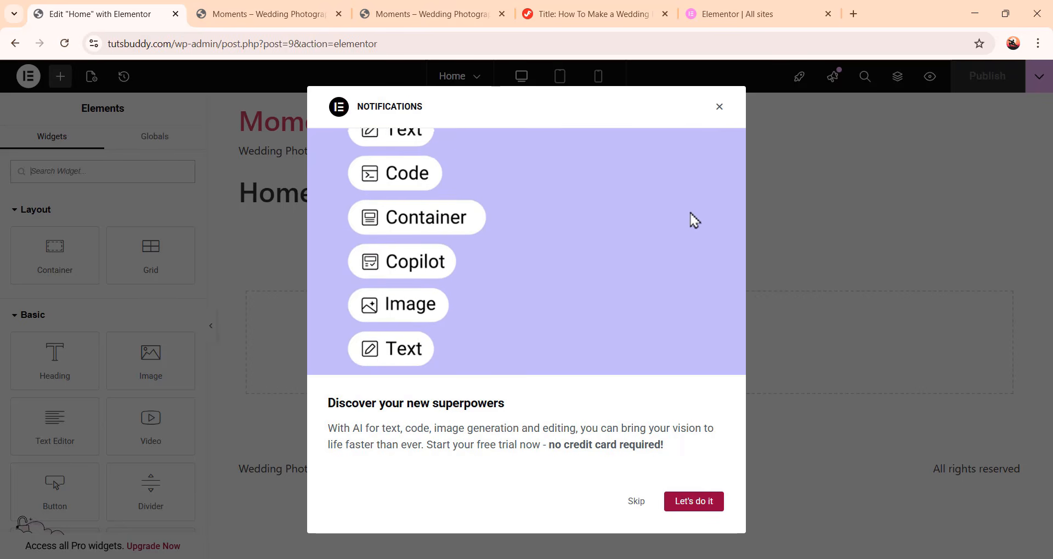
left_click(720, 108)
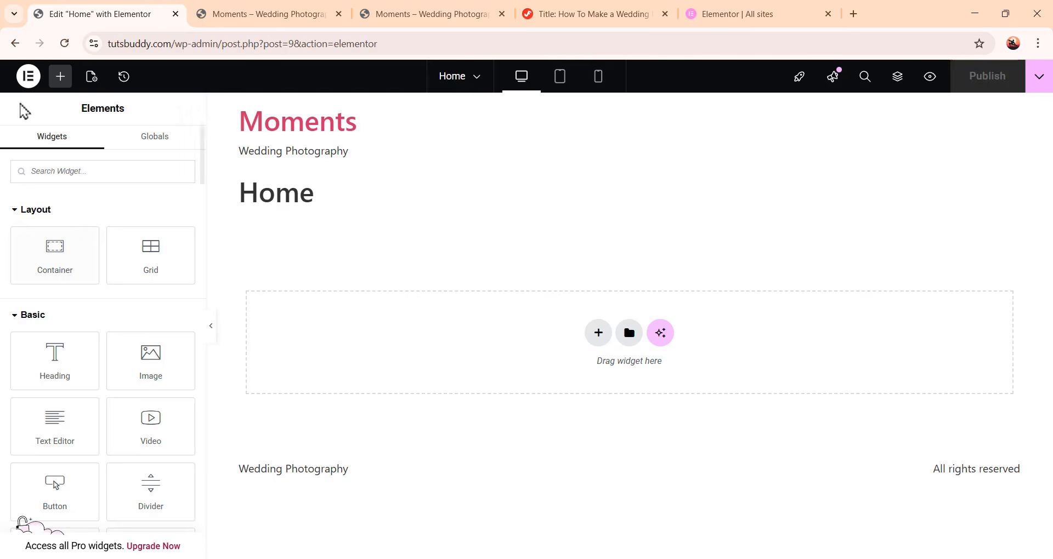
In the Home page settings, set the page layout to Elementor Canvas
left_click(92, 79)
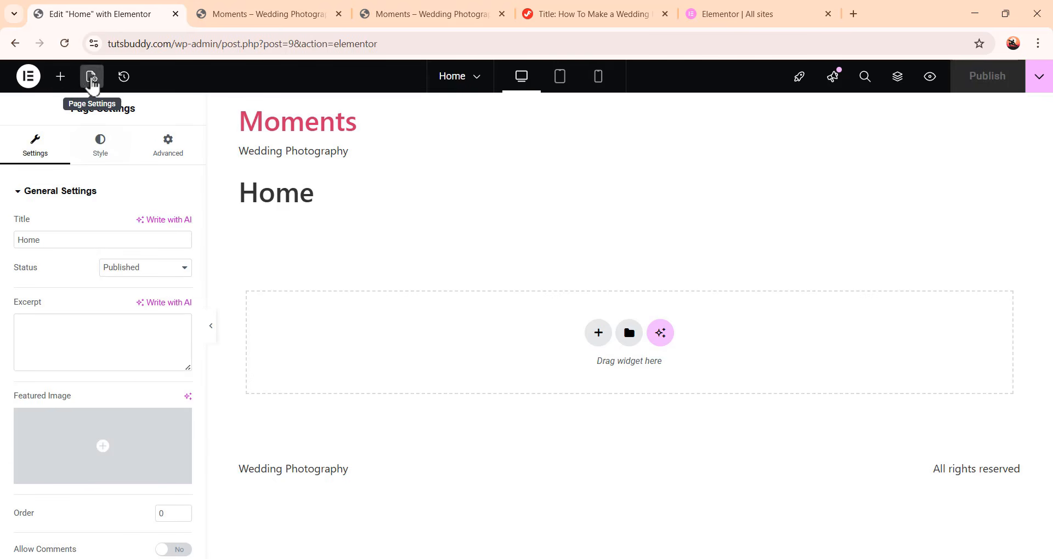
scroll(94, 362, "down", 2)
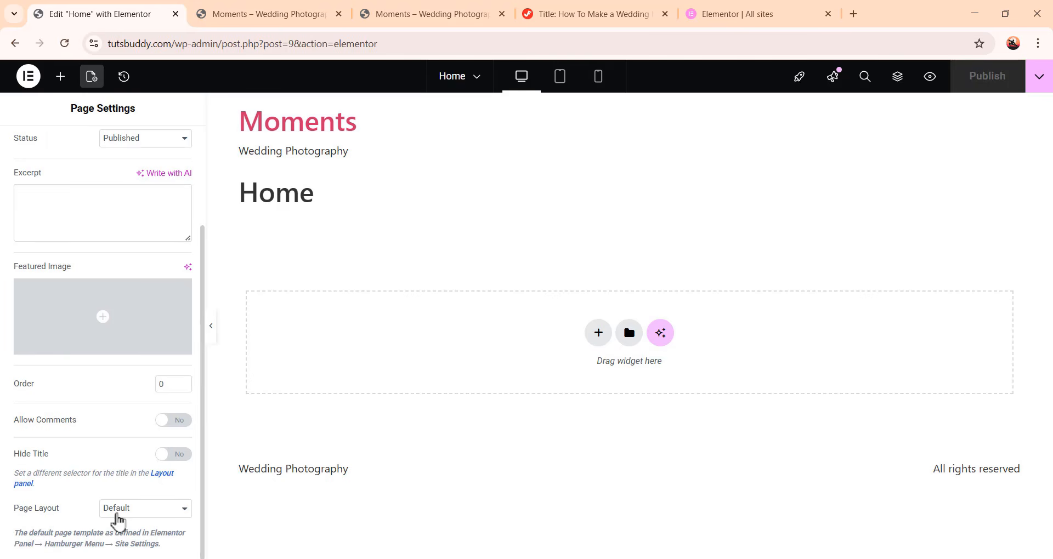
left_click(122, 517)
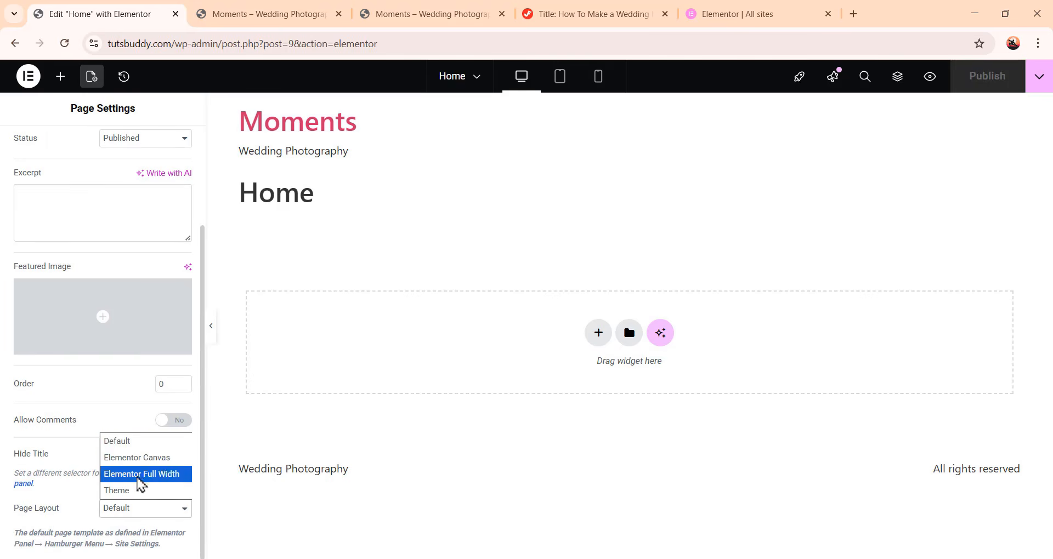
left_click(146, 461)
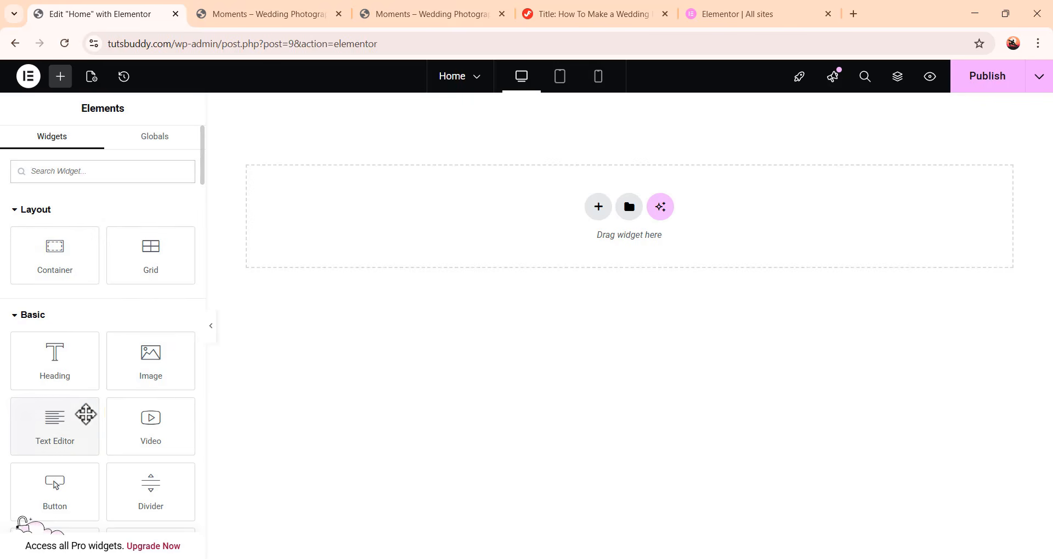
Browse the widget panel to review the basic and Pro widgets available
scroll(146, 405, "down", 4)
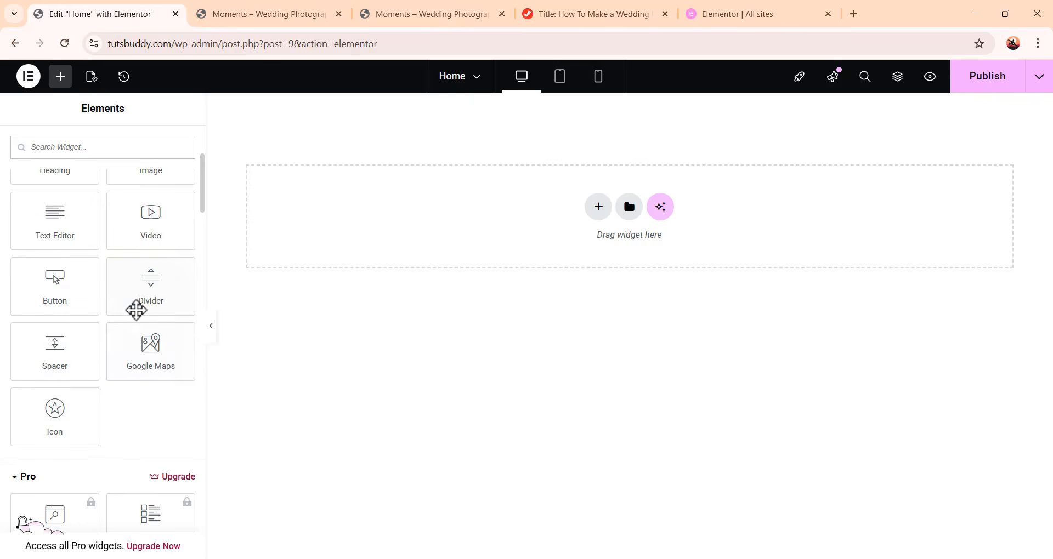
scroll(140, 307, "down", 5)
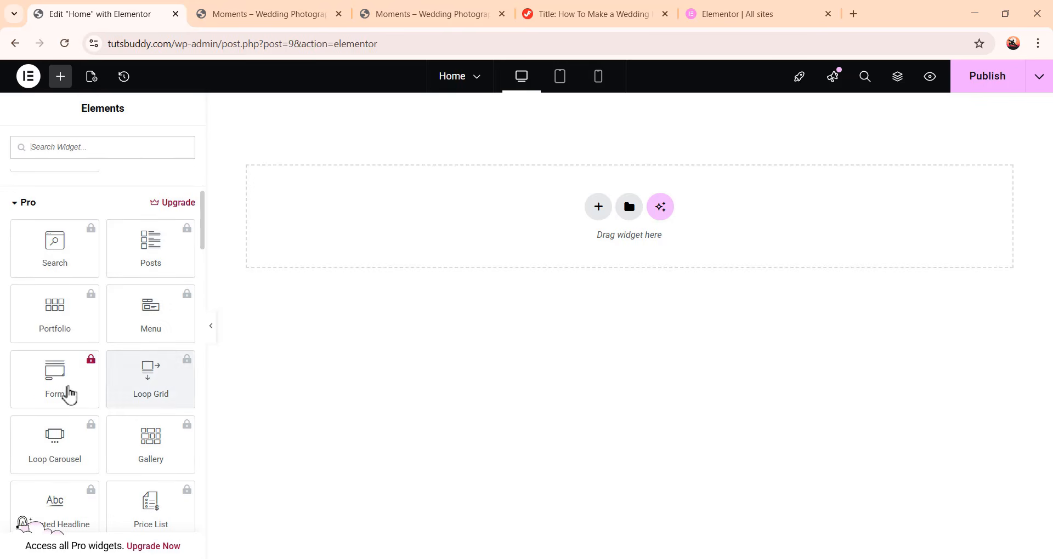
scroll(137, 351, "down", 3)
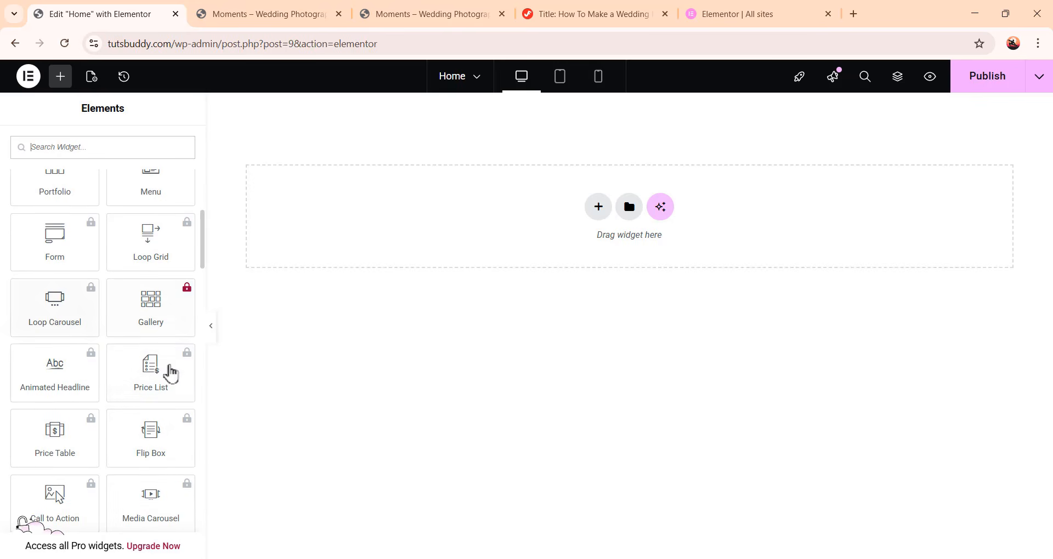
scroll(165, 340, "up", 10)
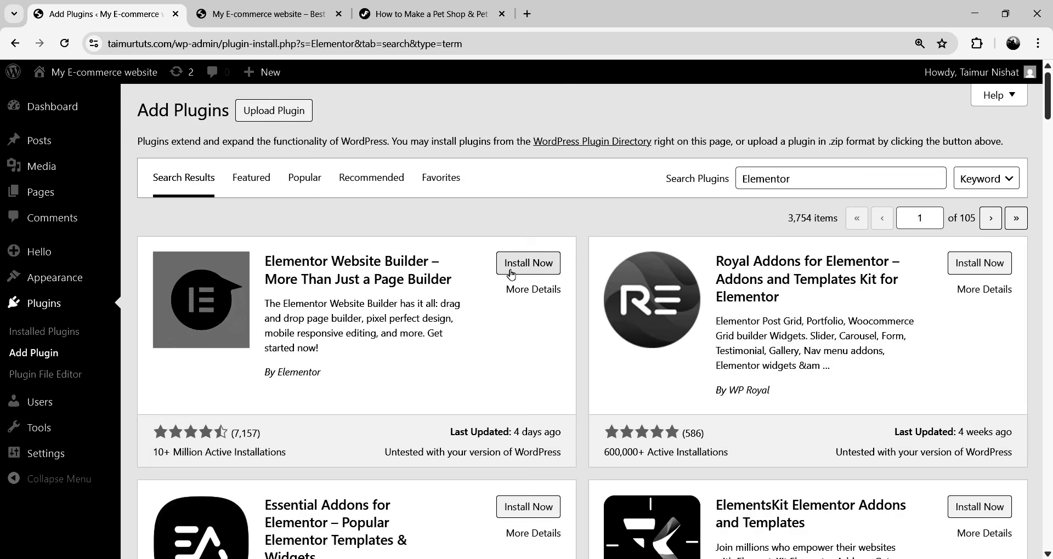
Install the Elementor Website Builder plugin from the plugin search results
left_click(523, 268)
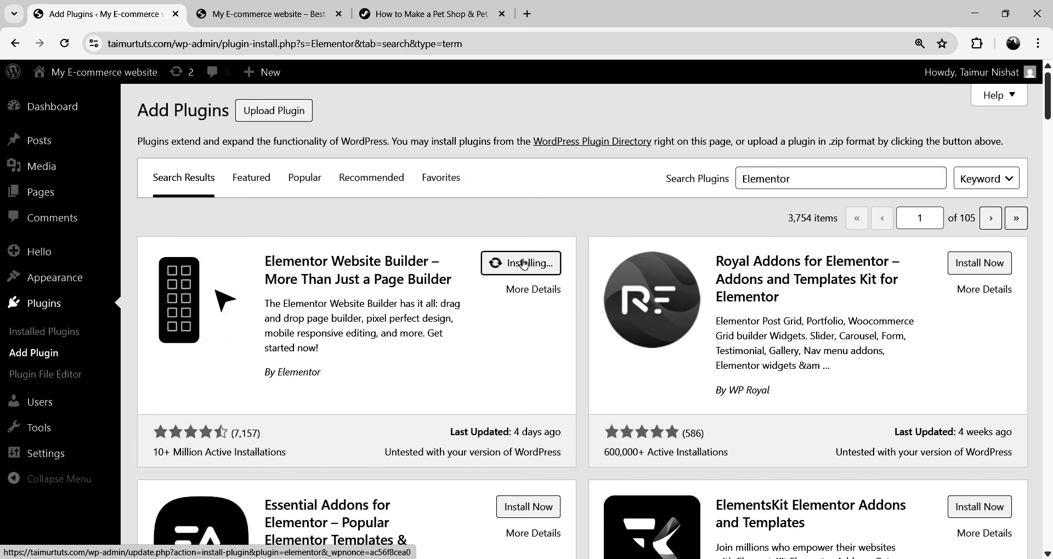
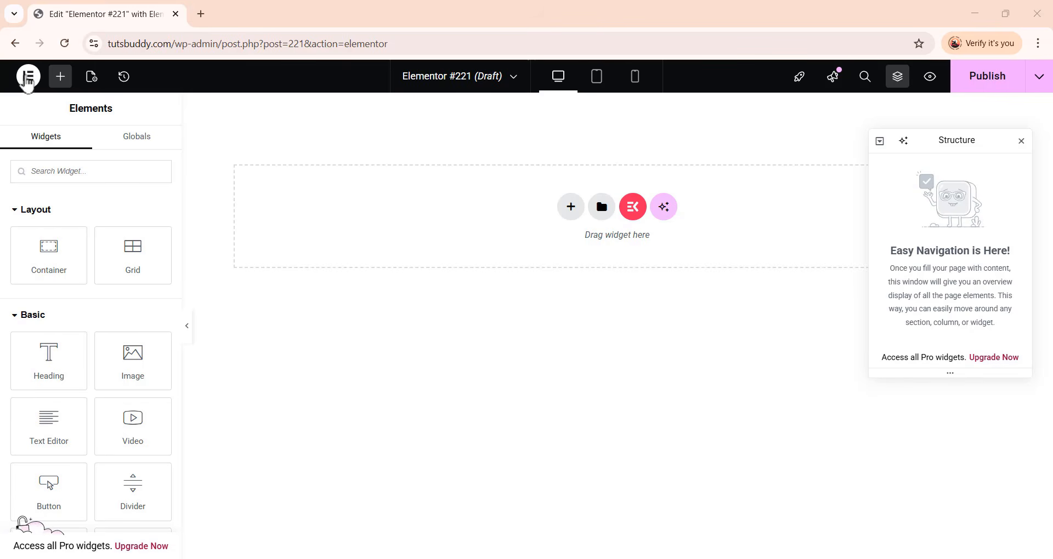
Exit the Elementor editor back to WordPress and go to the Pages list
left_click(28, 77)
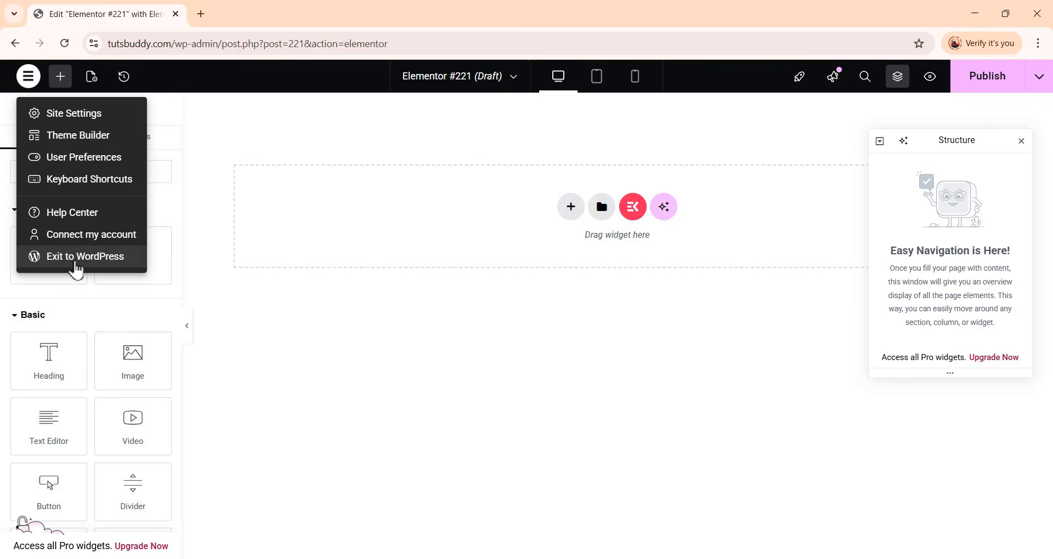
left_click(76, 263)
key("Return")
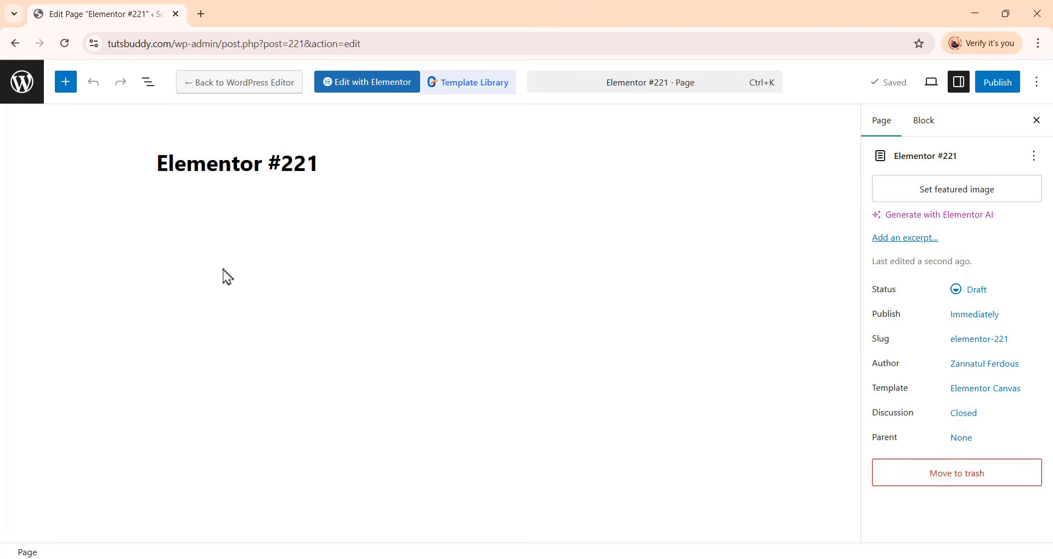
left_click(25, 90)
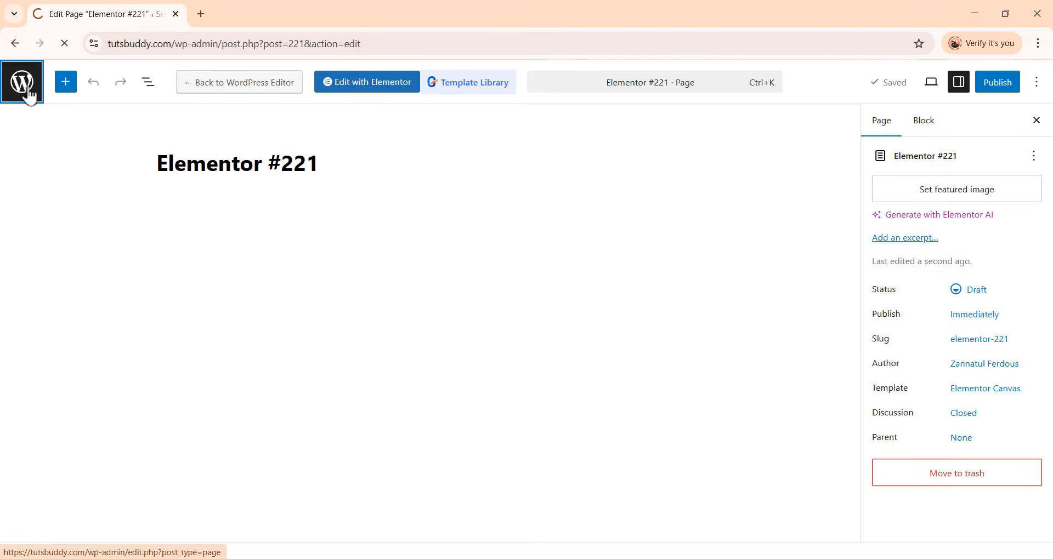
Roll Elementor back to version 3.33.6 from the Version Control tools and confirm the reinstall
mouse_move(49, 138)
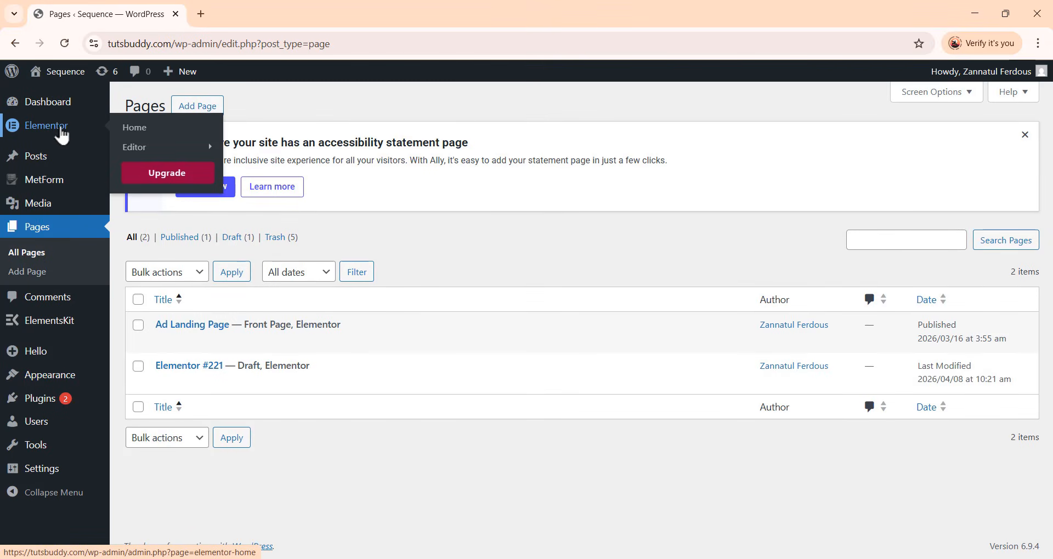
mouse_move(127, 145)
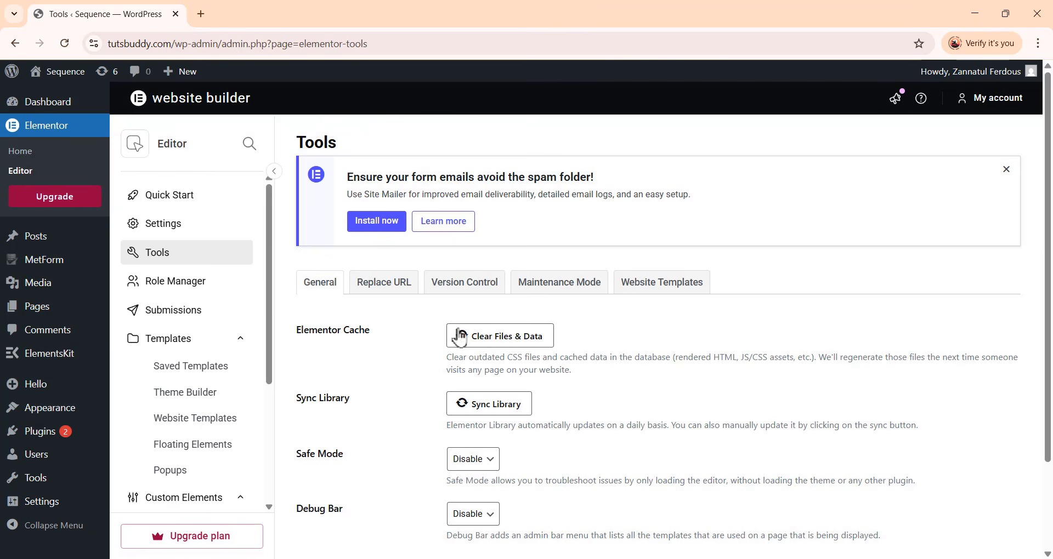
left_click(480, 289)
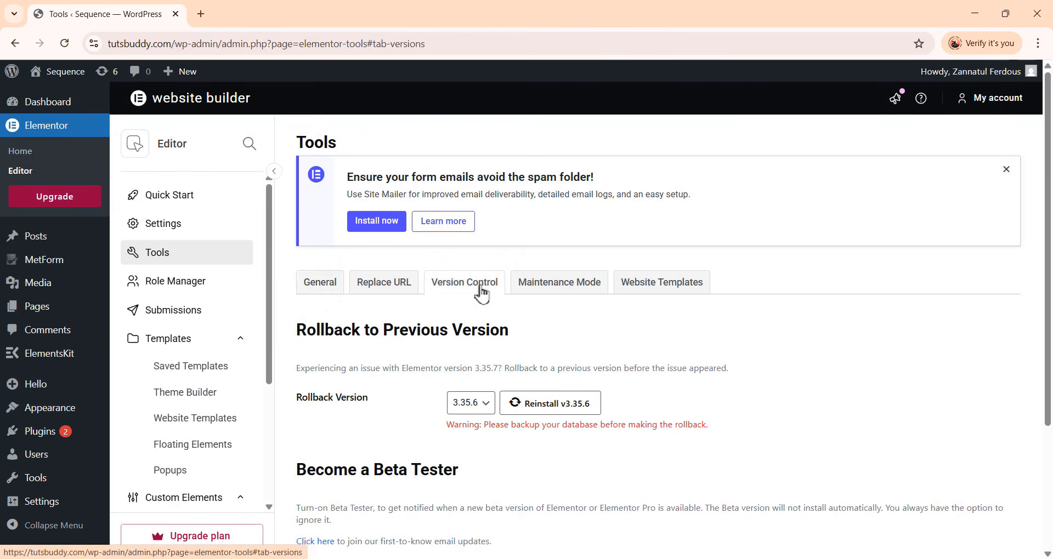
scroll(317, 275, "down", 3)
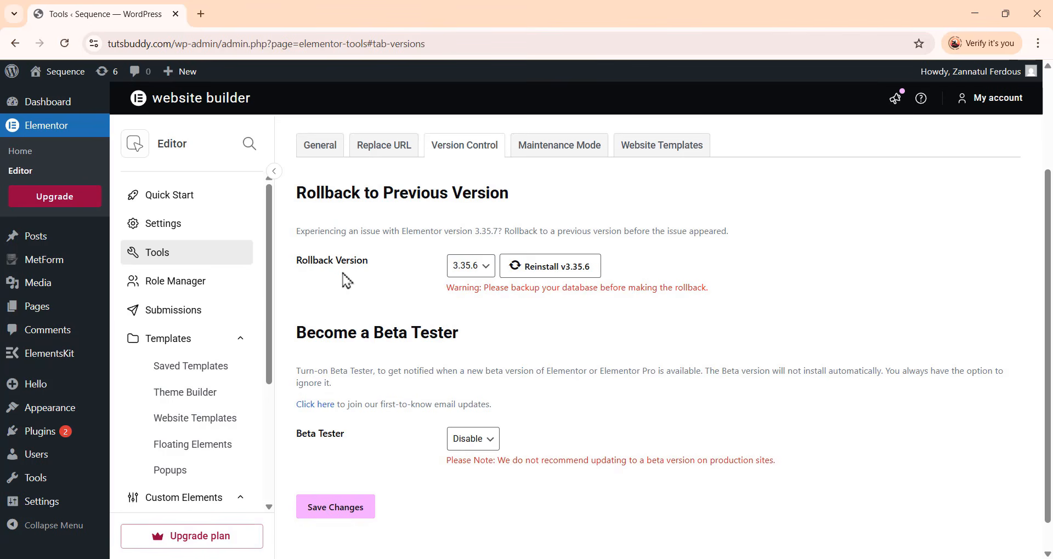
left_click(471, 266)
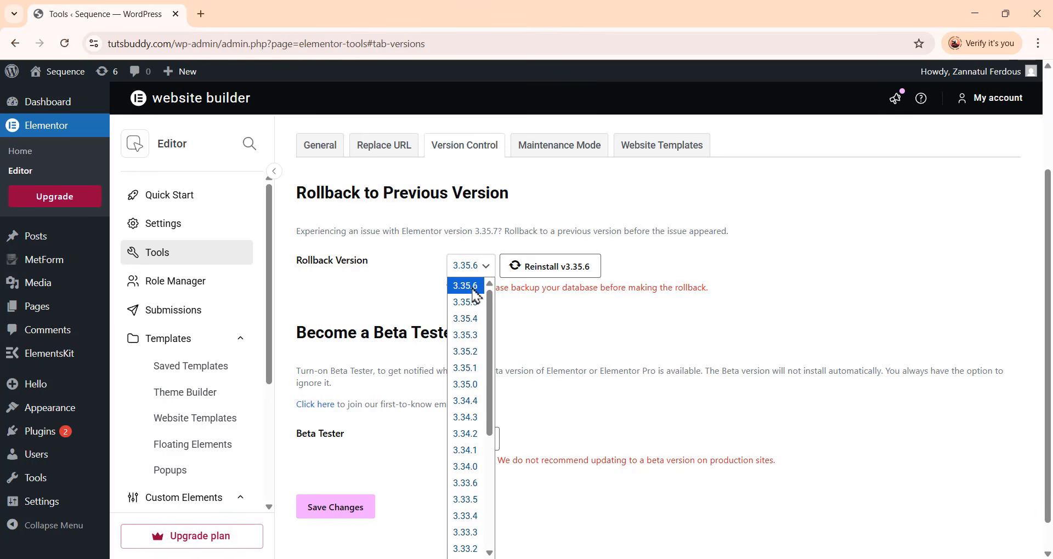
left_click(469, 488)
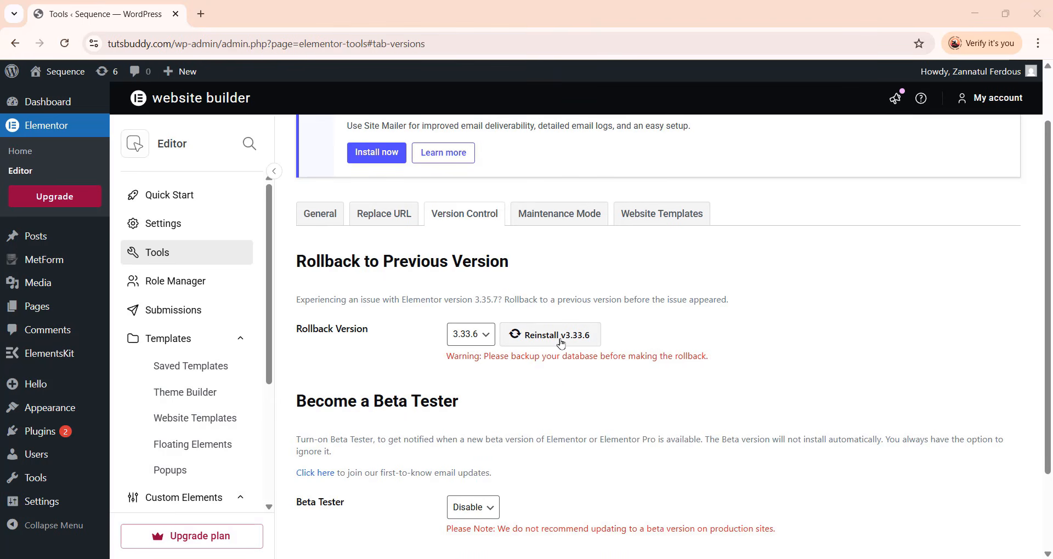
left_click(561, 344)
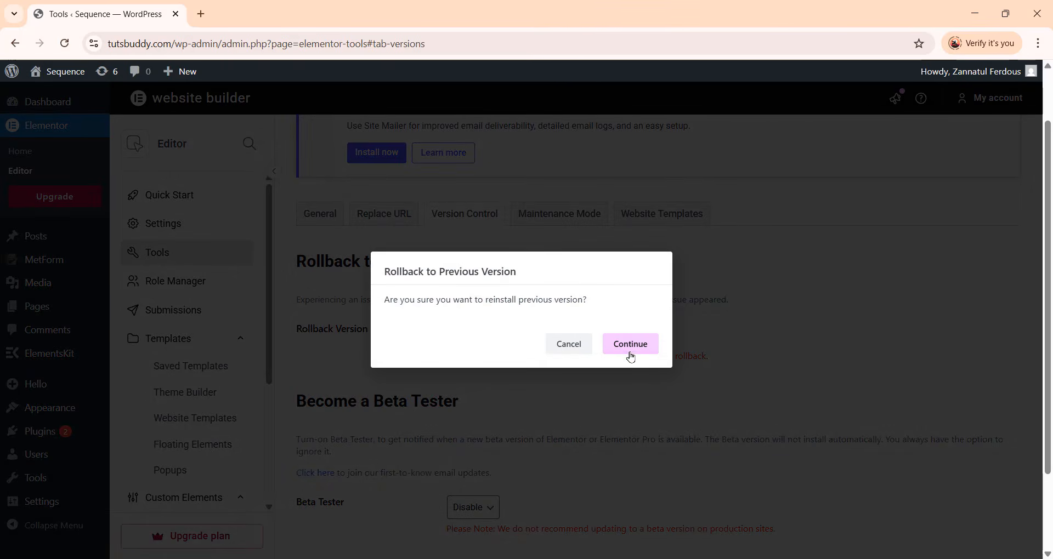
left_click(630, 346)
scroll(460, 485, "down", 1)
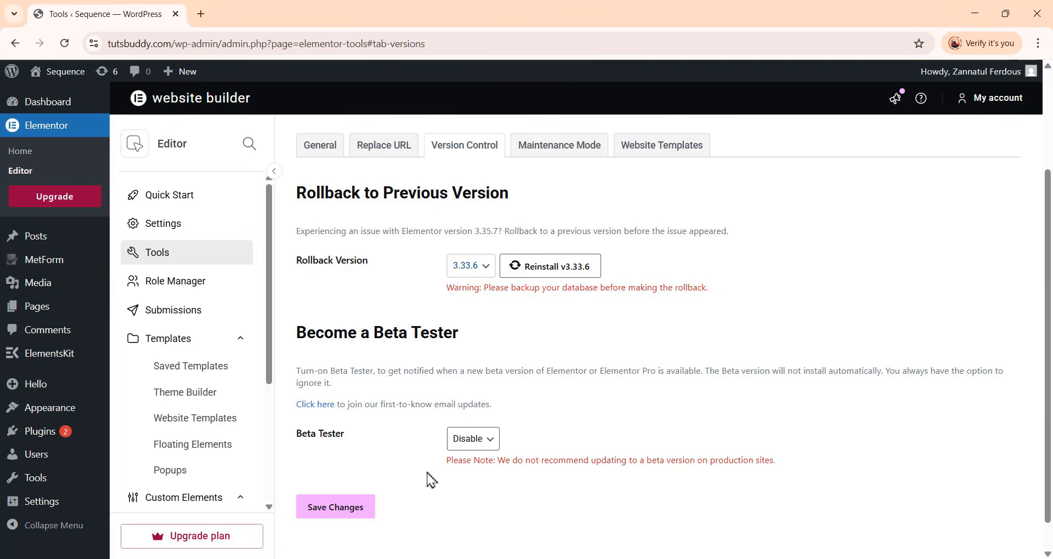
scroll(389, 502, "up", 1)
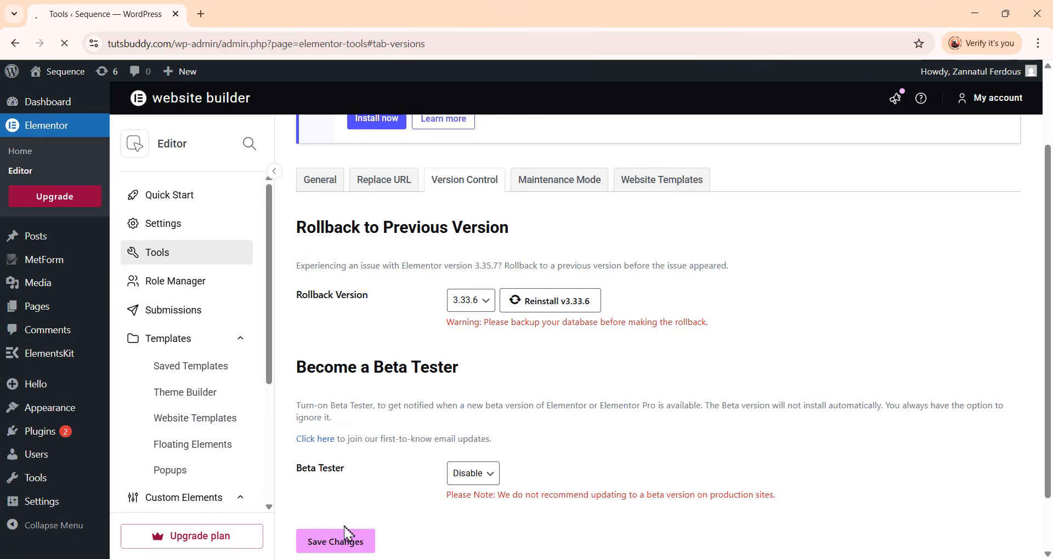
scroll(347, 535, "down", 1)
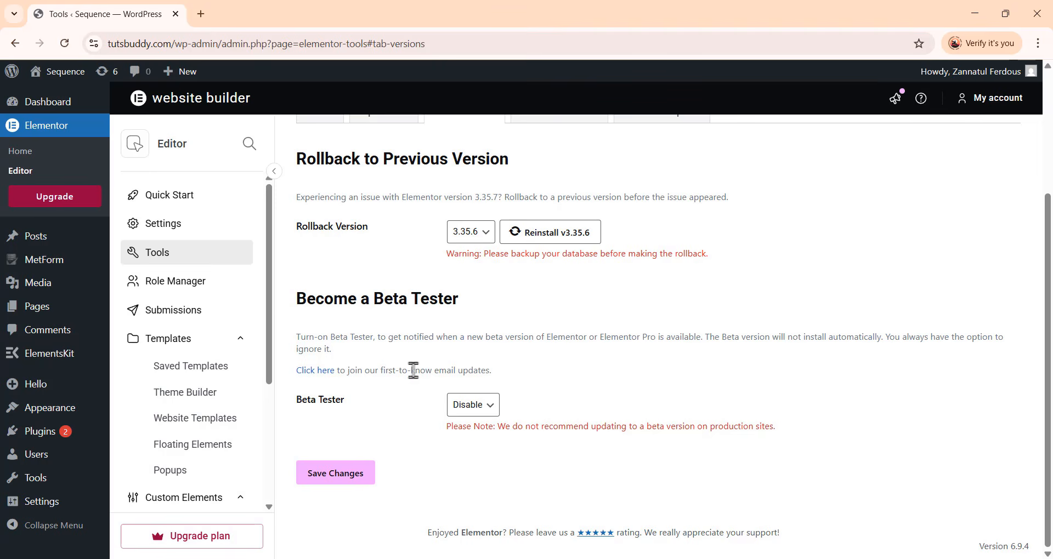
Move the Elementor #221 draft page to the Trash from the Pages list
mouse_move(57, 113)
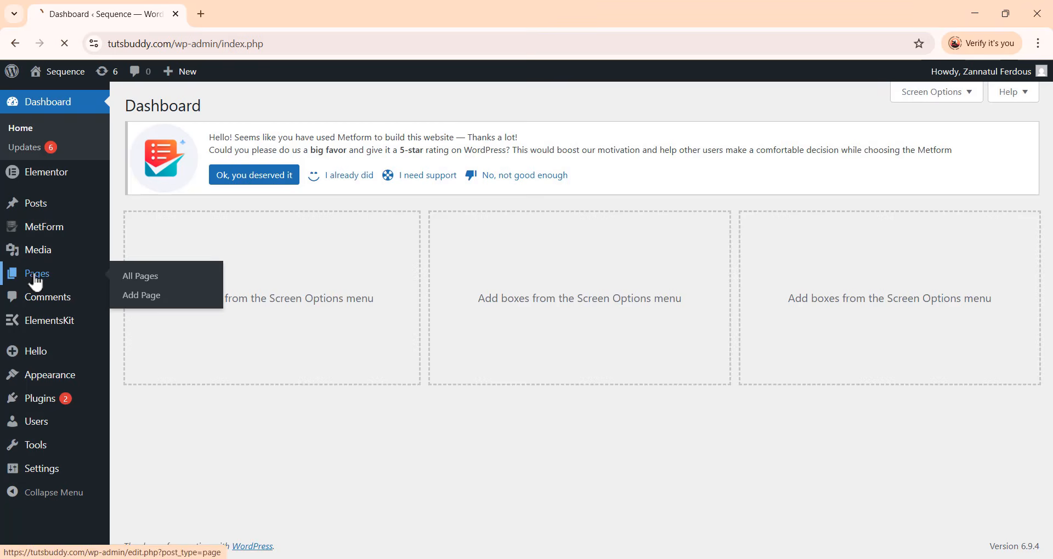
left_click(35, 279)
left_click(235, 367)
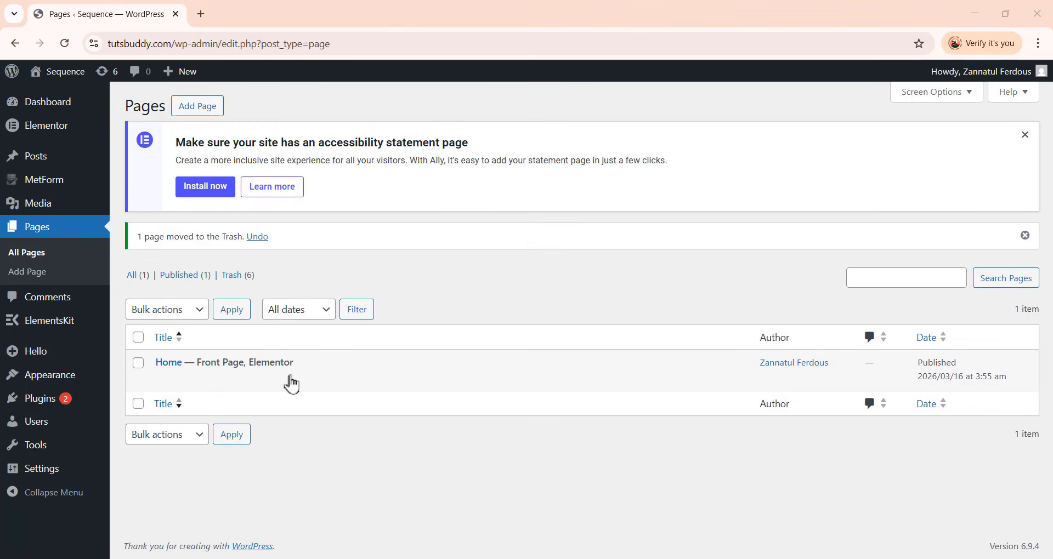
Open the Home page with Elementor and add a flexbox container to the empty canvas
mouse_move(255, 363)
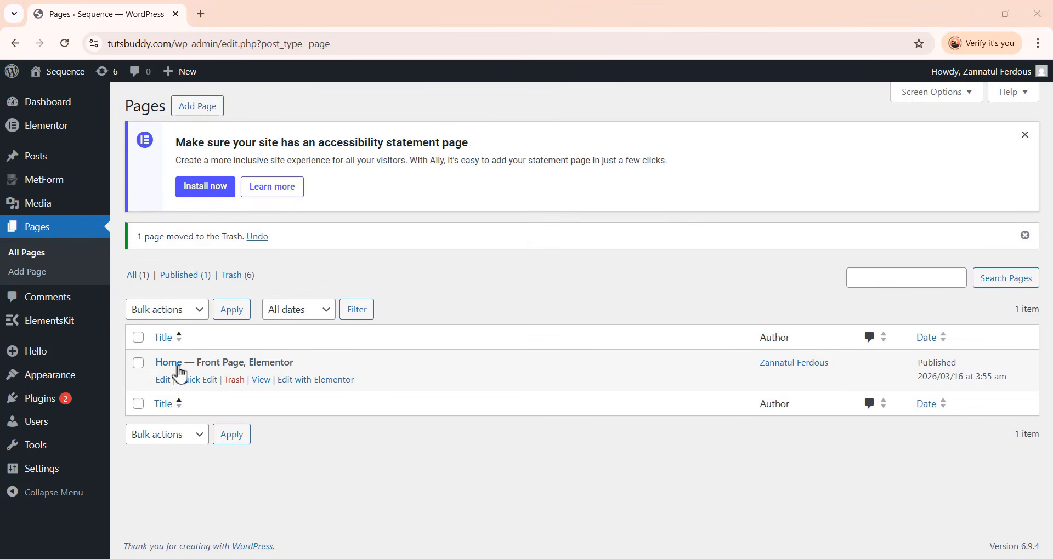
left_click(294, 384)
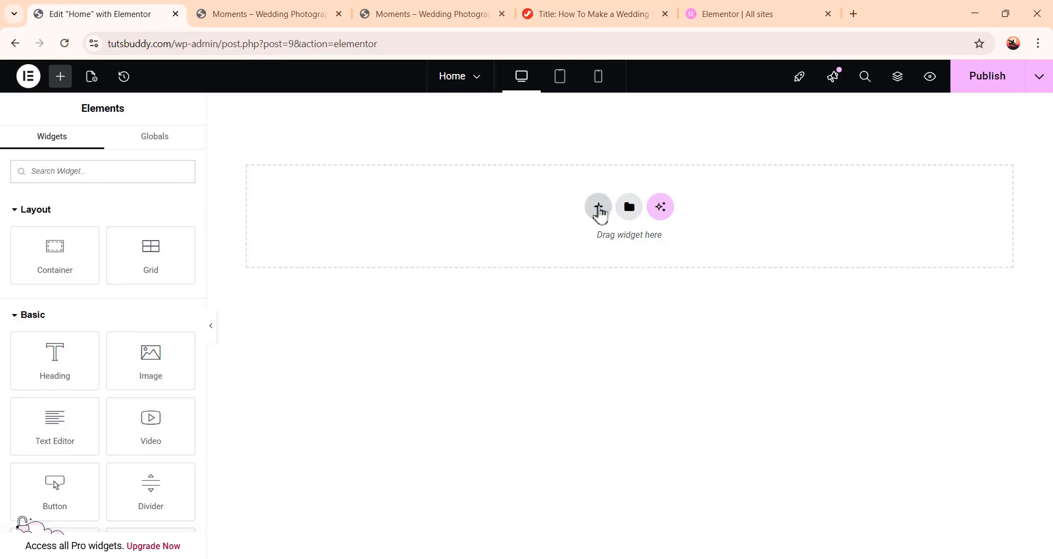
left_click(597, 208)
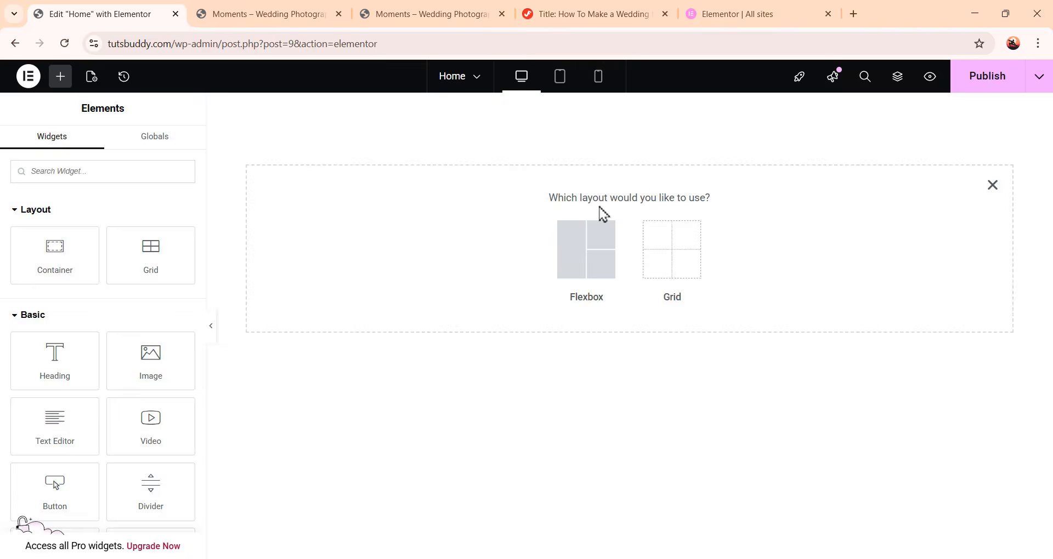
left_click(587, 258)
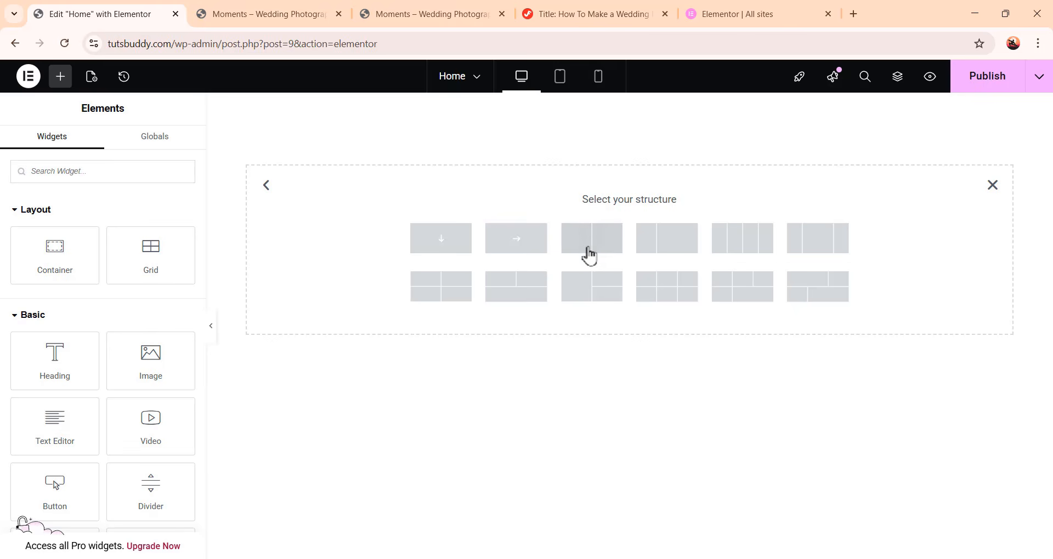
left_click(449, 243)
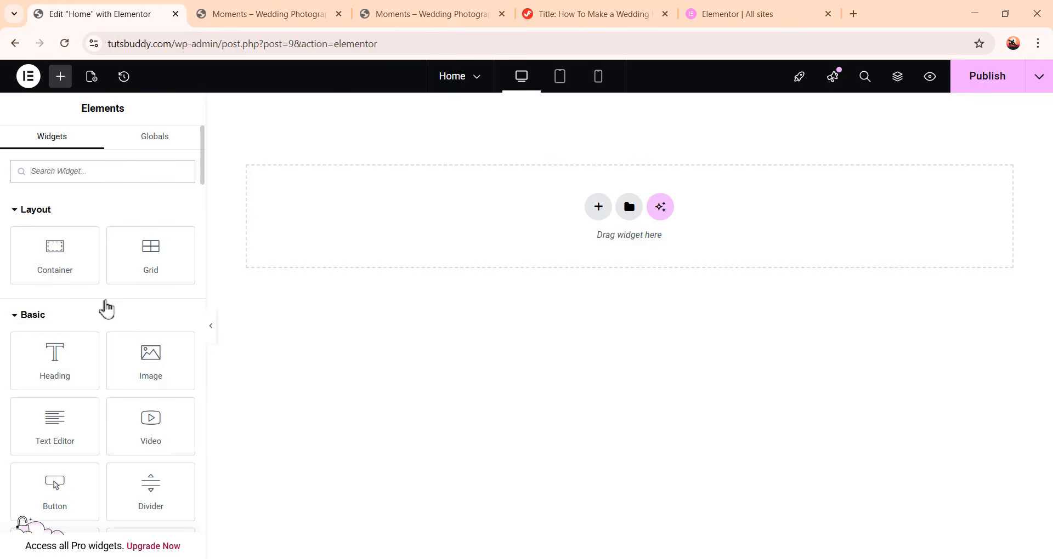
left_click_drag(85, 264, 656, 222)
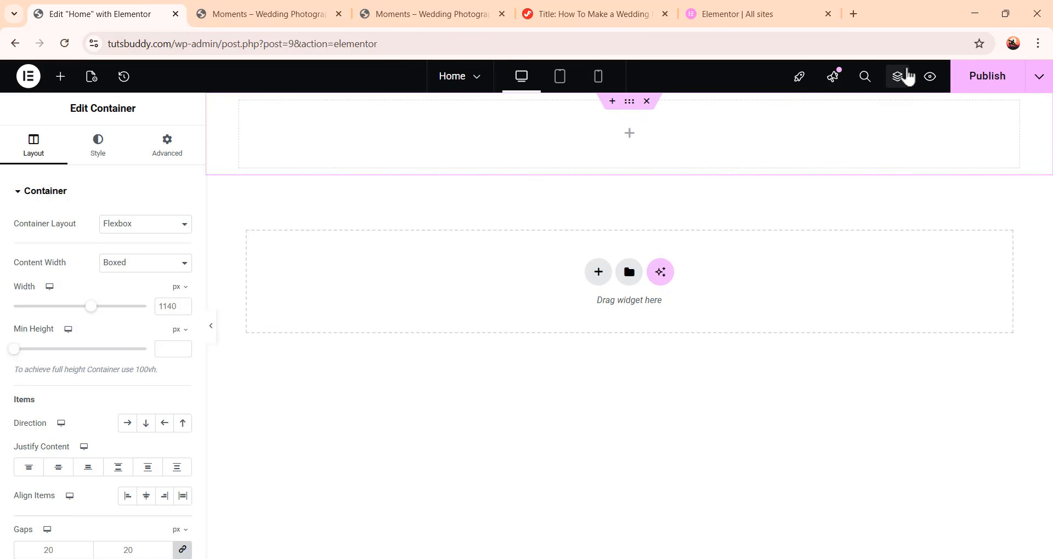
Open the structure navigator and set the container's content width to Full Width
left_click(898, 77)
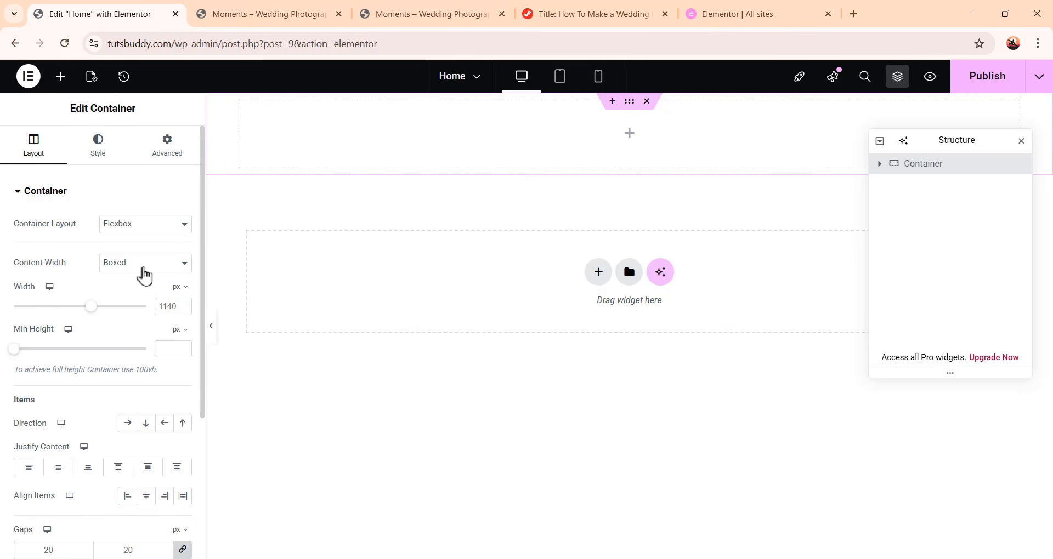
left_click(142, 268)
left_click(147, 298)
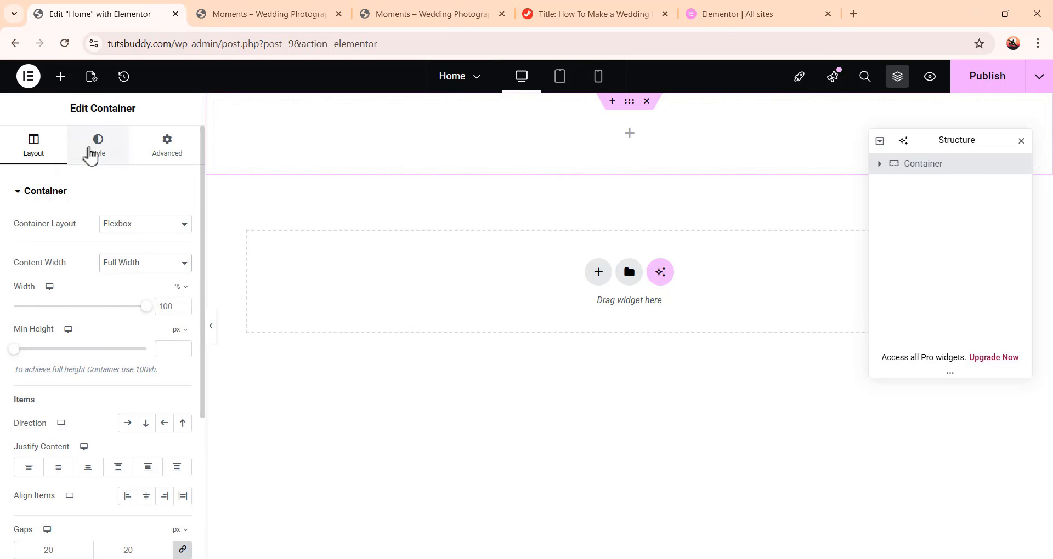
Give the container a classic background color of #BCE7E4
left_click(91, 155)
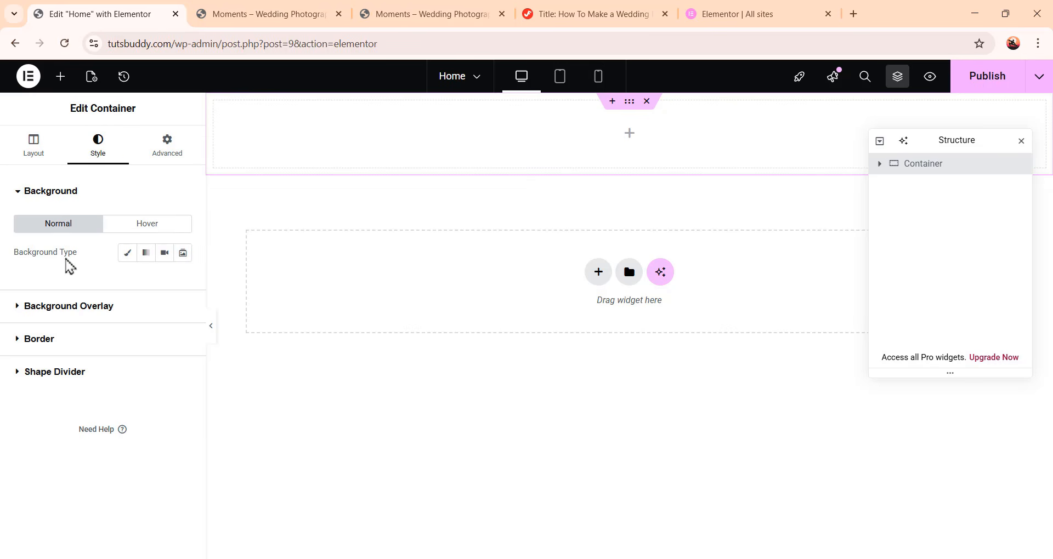
left_click(128, 254)
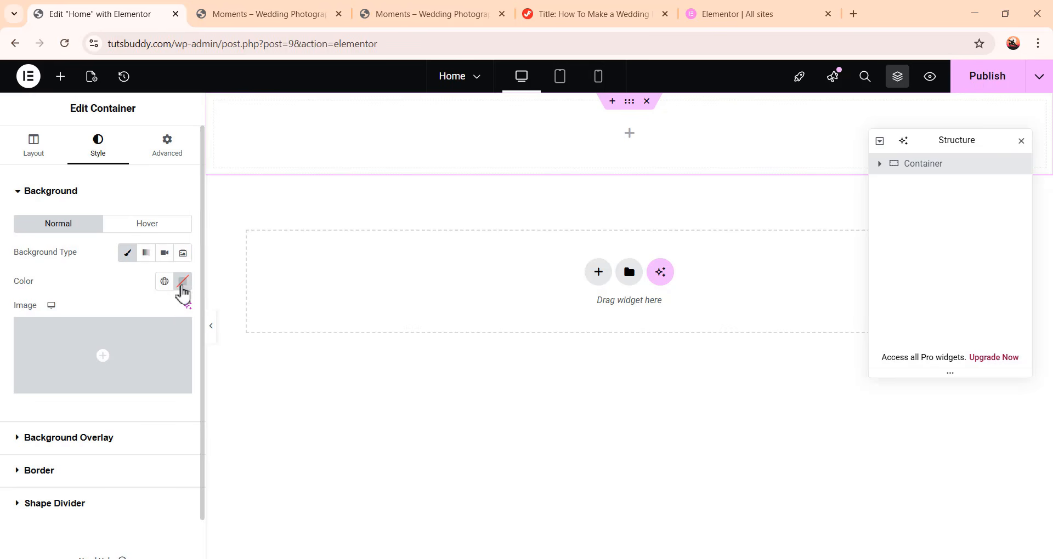
left_click(182, 282)
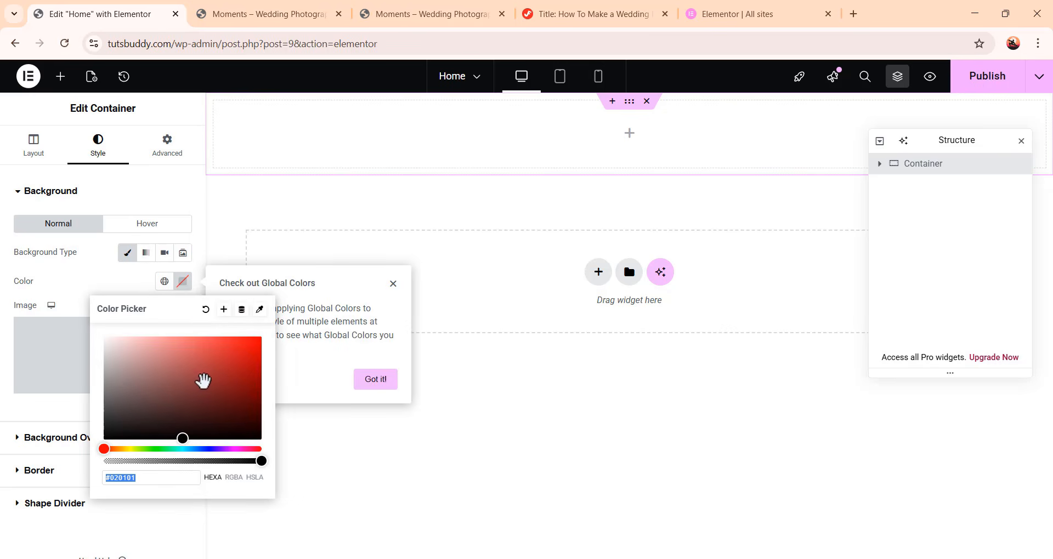
mouse_move(199, 381)
left_mouse_down()
mouse_move(212, 369)
mouse_move(232, 404)
mouse_move(139, 400)
mouse_move(189, 417)
left_mouse_up()
mouse_move(135, 397)
left_mouse_down()
mouse_move(192, 393)
mouse_move(117, 390)
mouse_move(126, 373)
mouse_move(222, 371)
mouse_move(184, 427)
mouse_move(158, 357)
mouse_move(211, 374)
left_mouse_up()
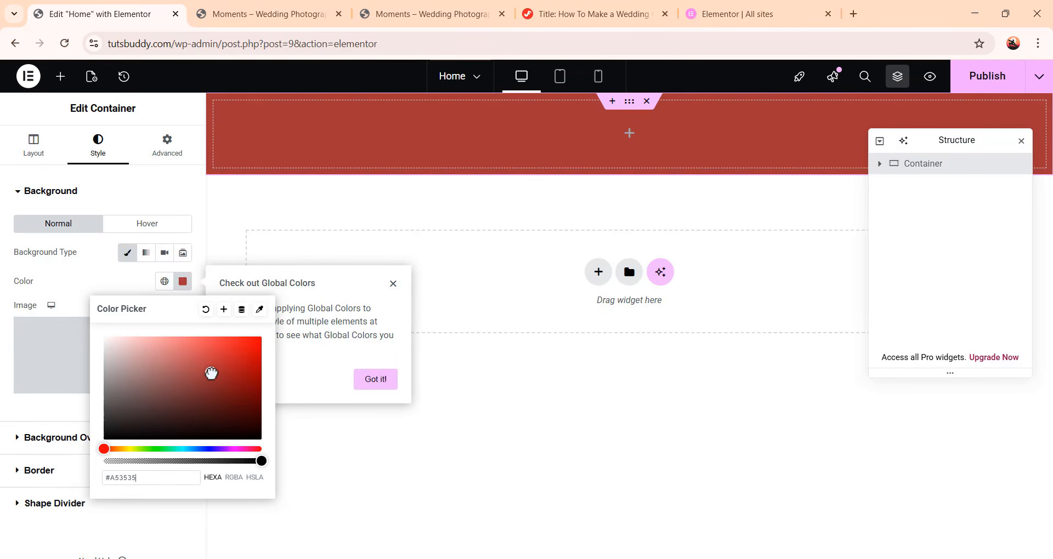
left_click(154, 478)
left_click_drag(152, 477, 60, 478)
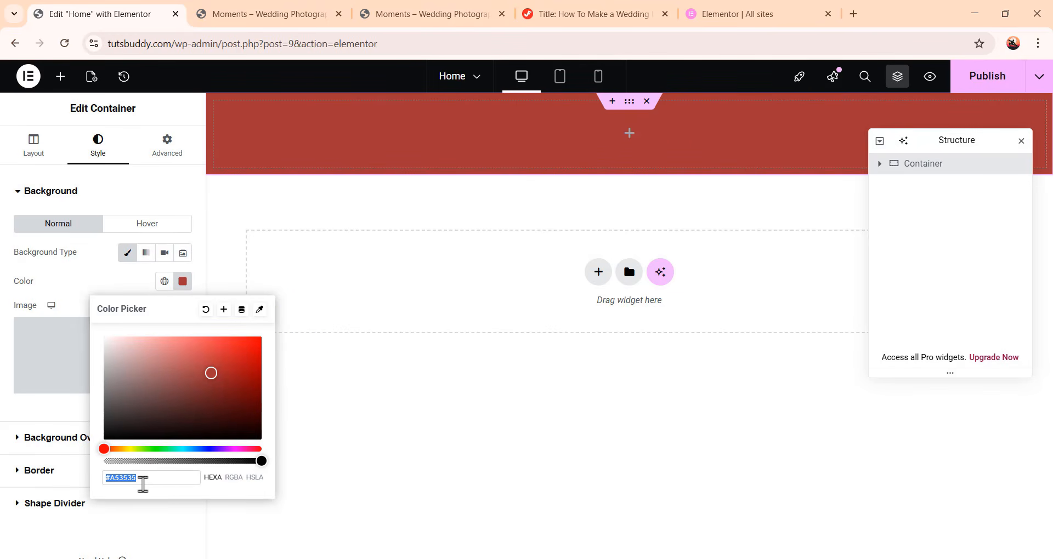
left_click_drag(154, 449, 181, 449)
left_click_drag(195, 364, 133, 347)
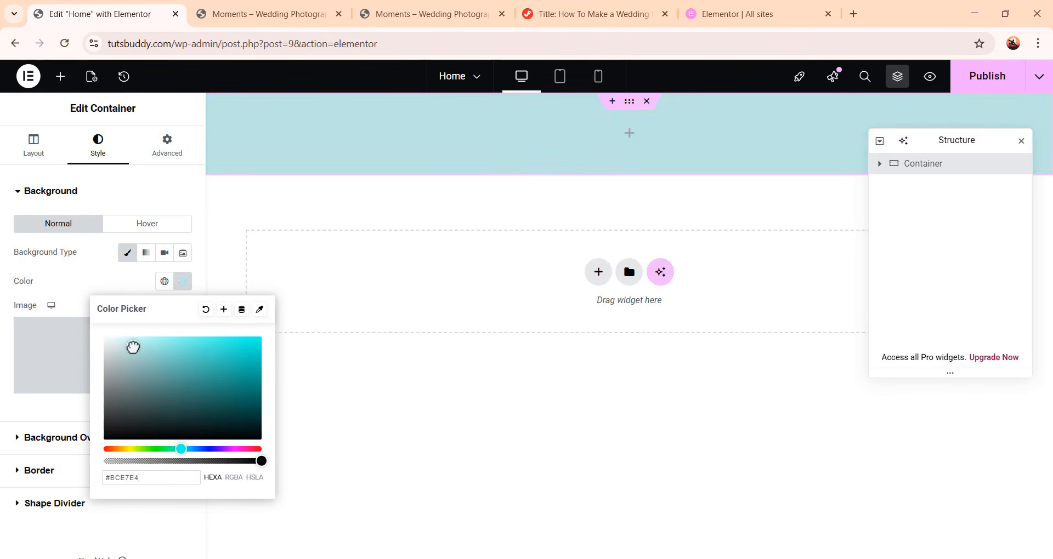
left_click(143, 289)
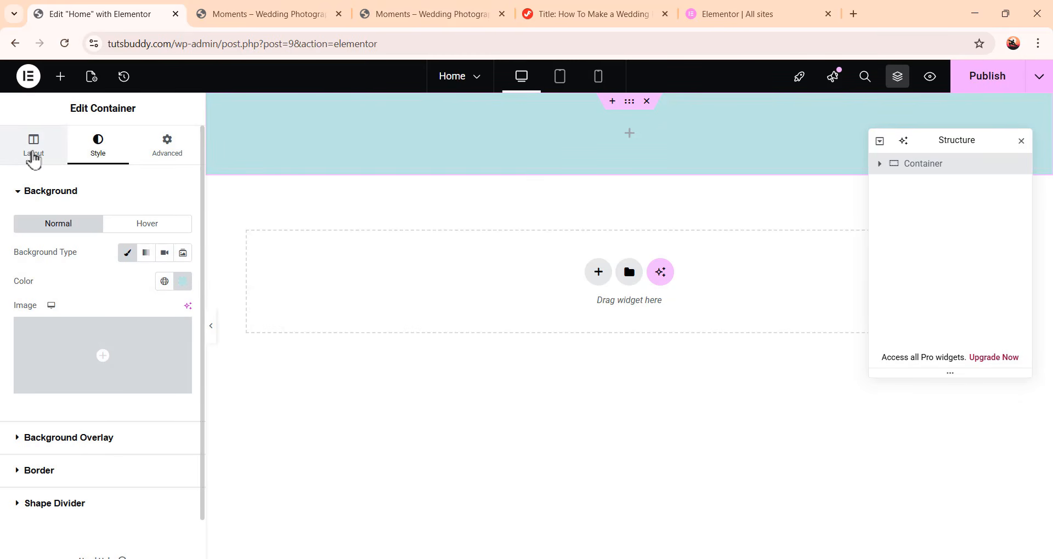
Set the container's minimum height to about 253 px
left_click(33, 158)
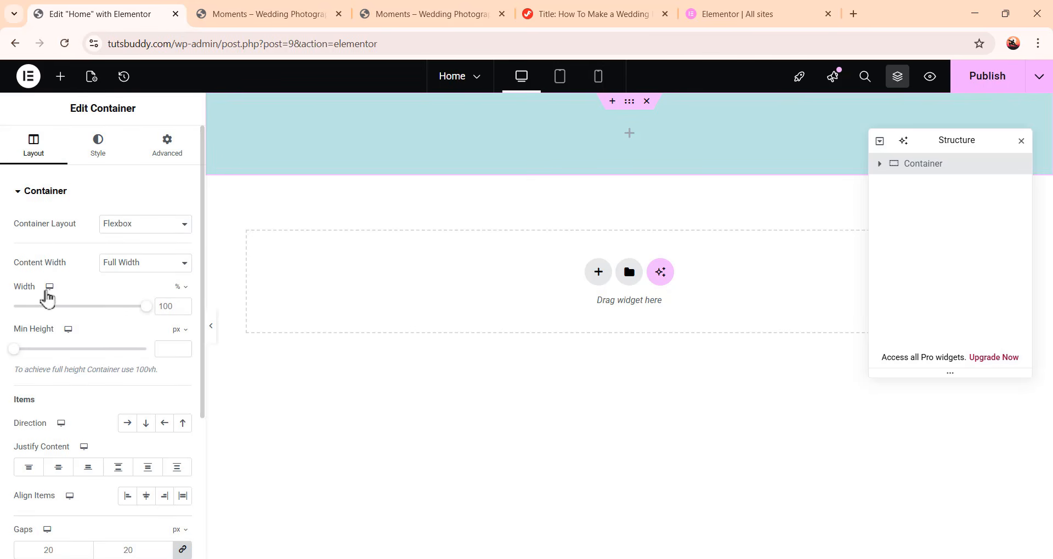
mouse_move(147, 307)
left_mouse_down()
mouse_move(19, 308)
mouse_move(160, 312)
left_mouse_up()
left_click_drag(14, 354, 38, 362)
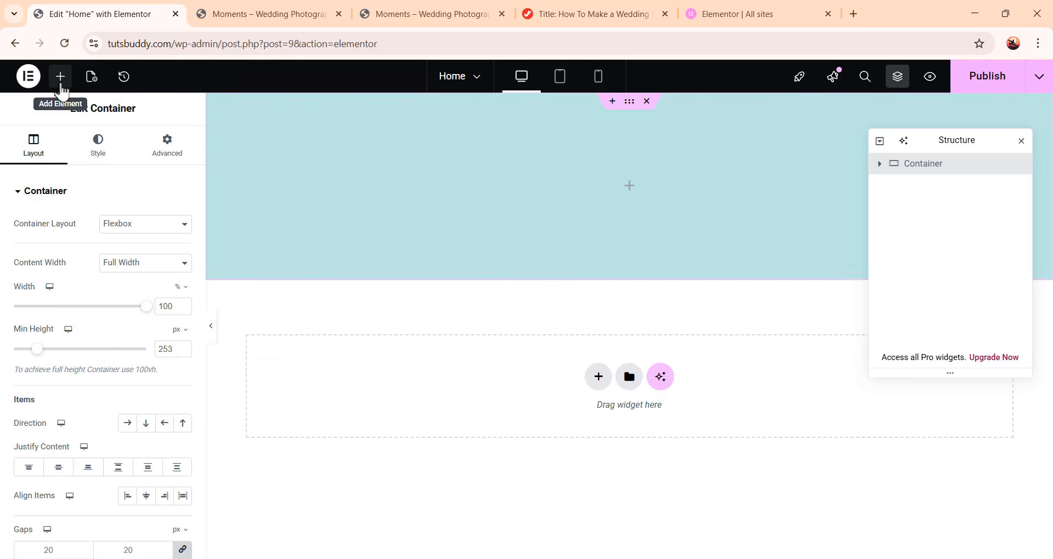
Add a Heading widget into the hero container
left_click(60, 78)
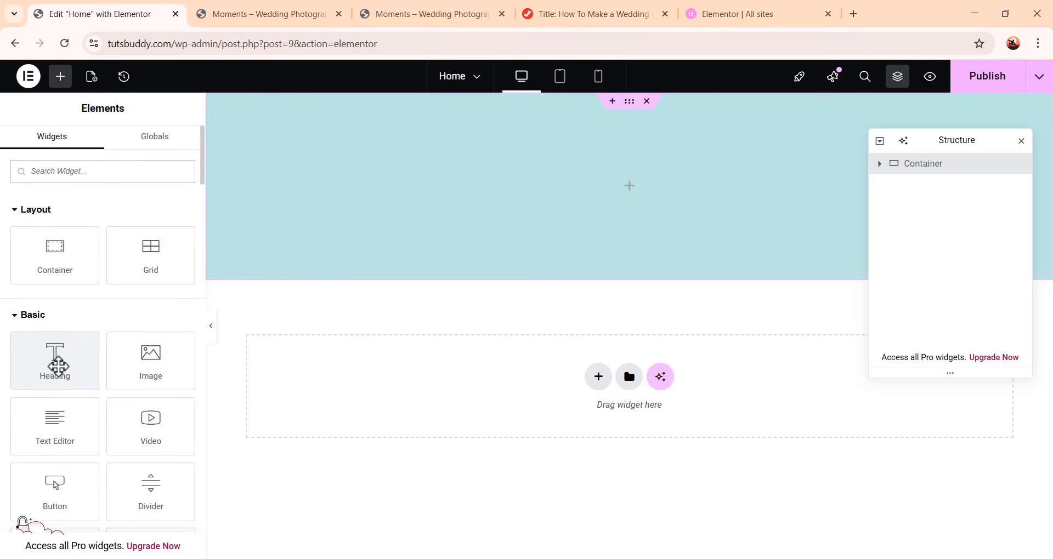
left_click_drag(54, 360, 635, 193)
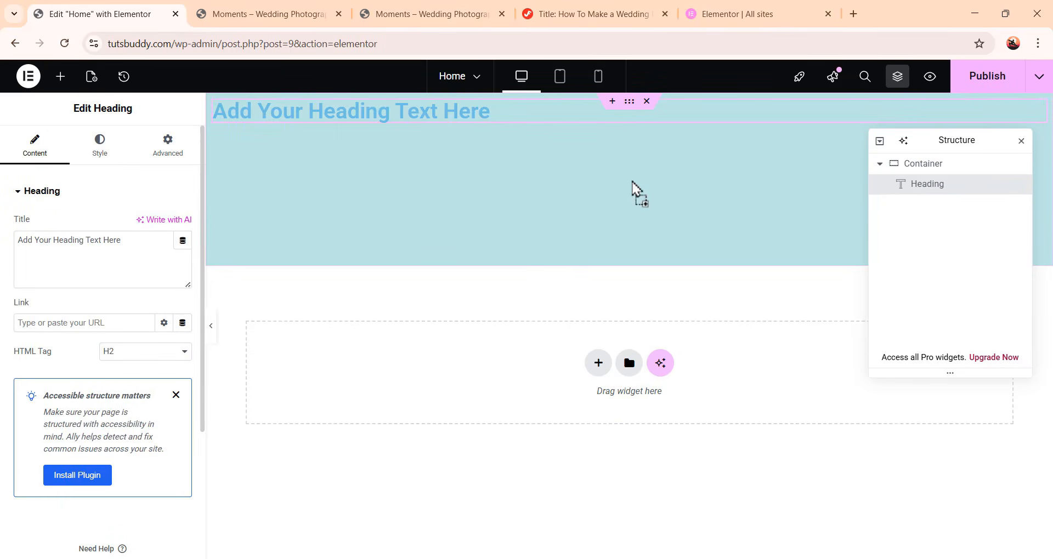
Replace the heading's placeholder title with the photographer's full name
triple_click(433, 114)
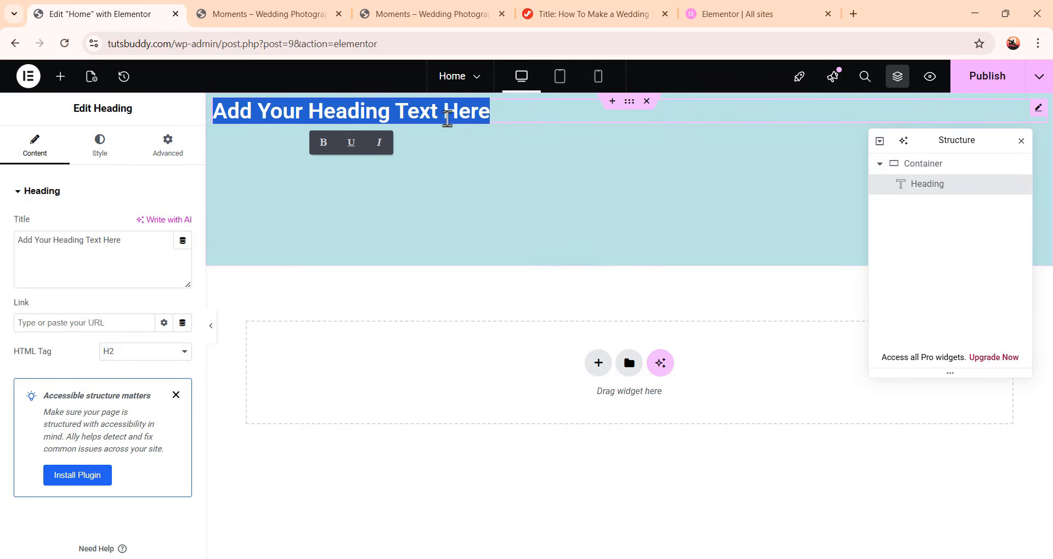
left_click(480, 159)
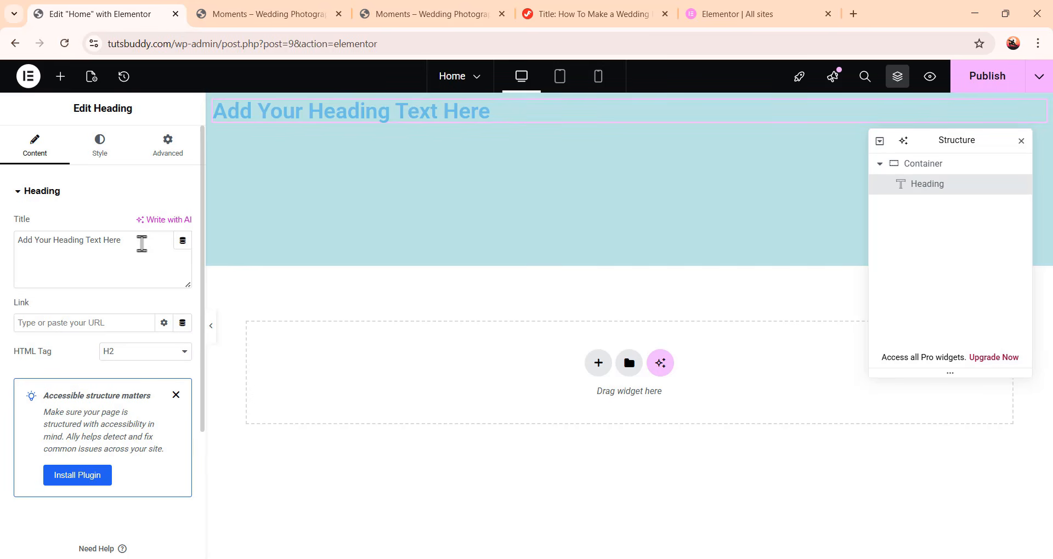
left_click_drag(141, 243, 4, 248)
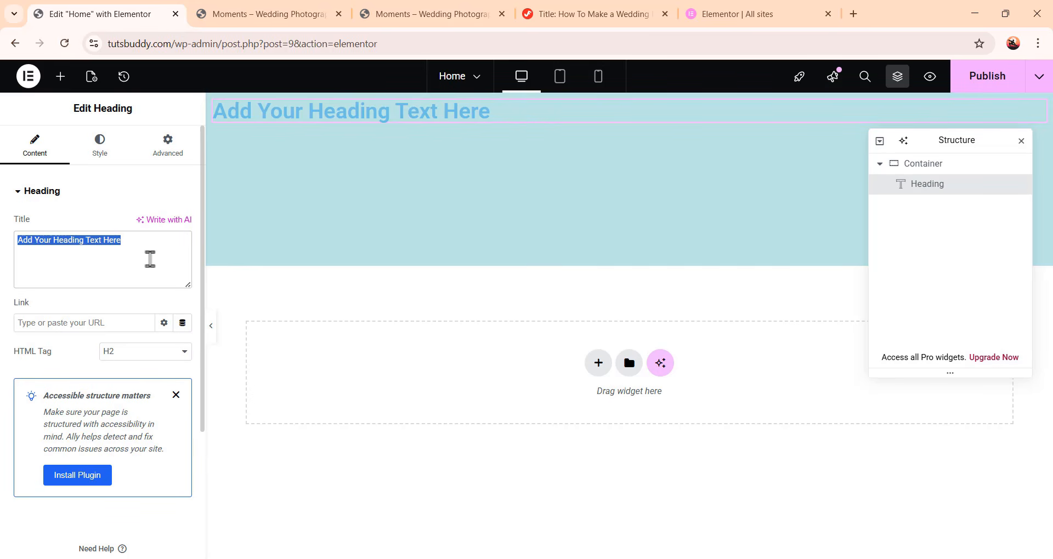
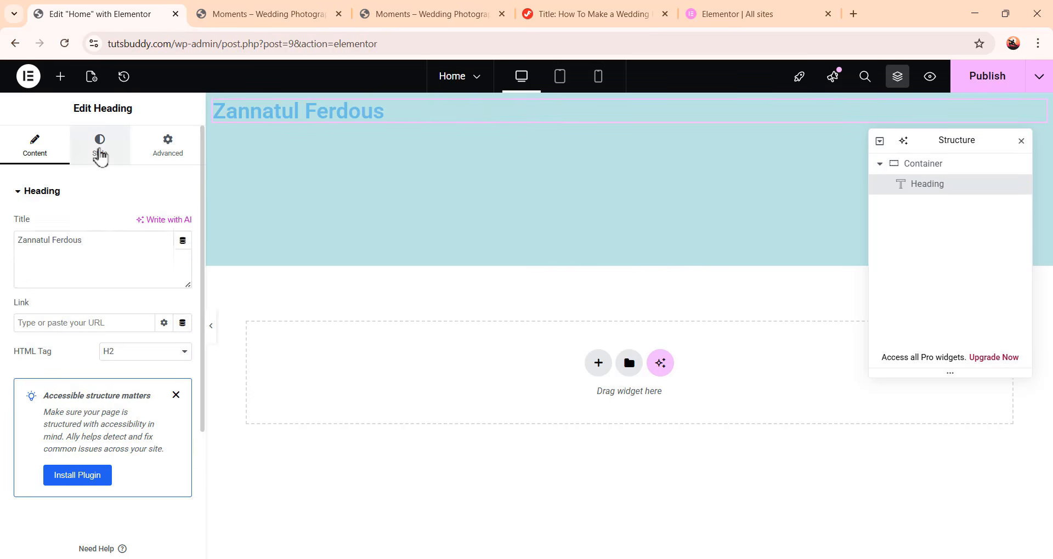
Center-align the heading text in its style settings
left_click(100, 153)
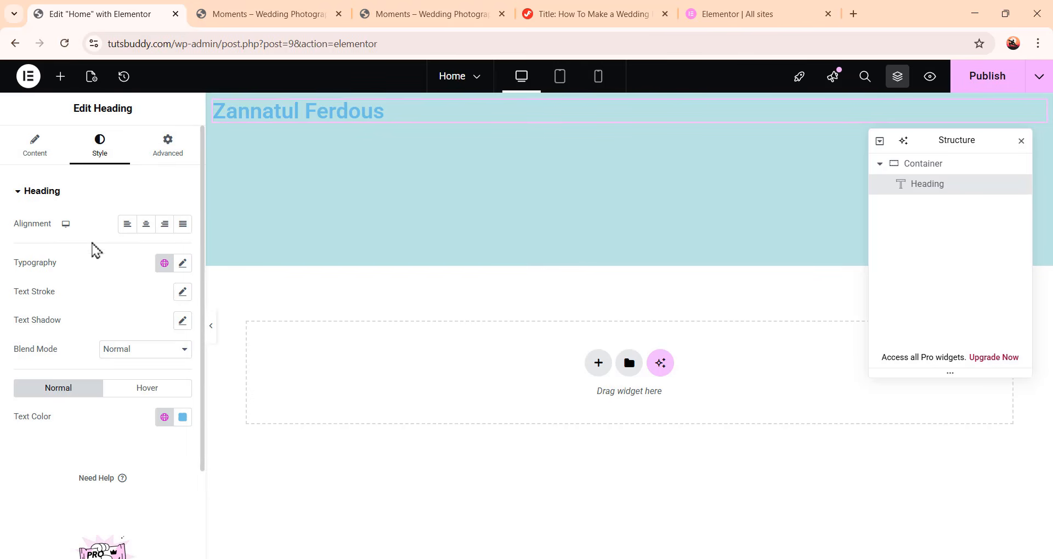
left_click(146, 226)
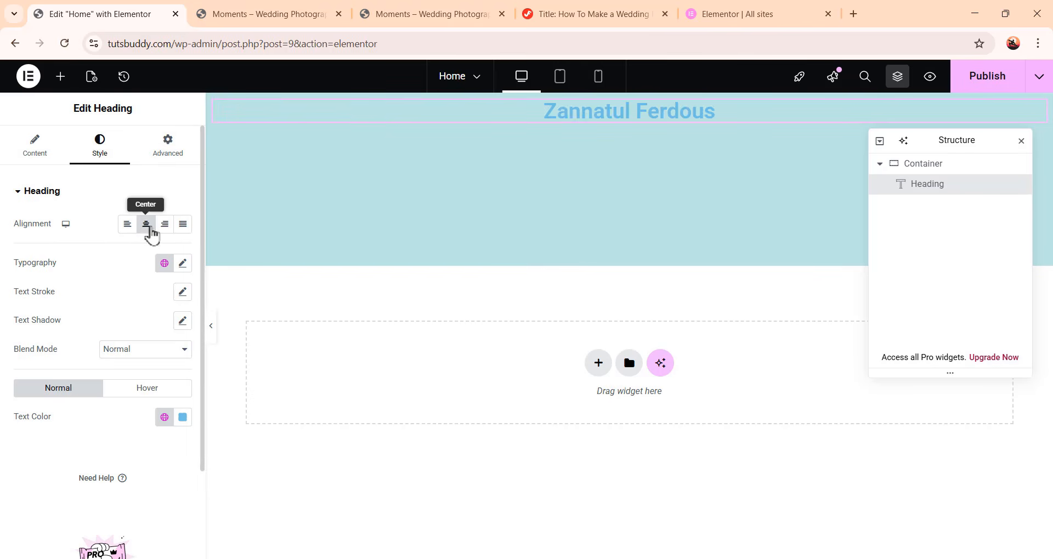
left_click(166, 231)
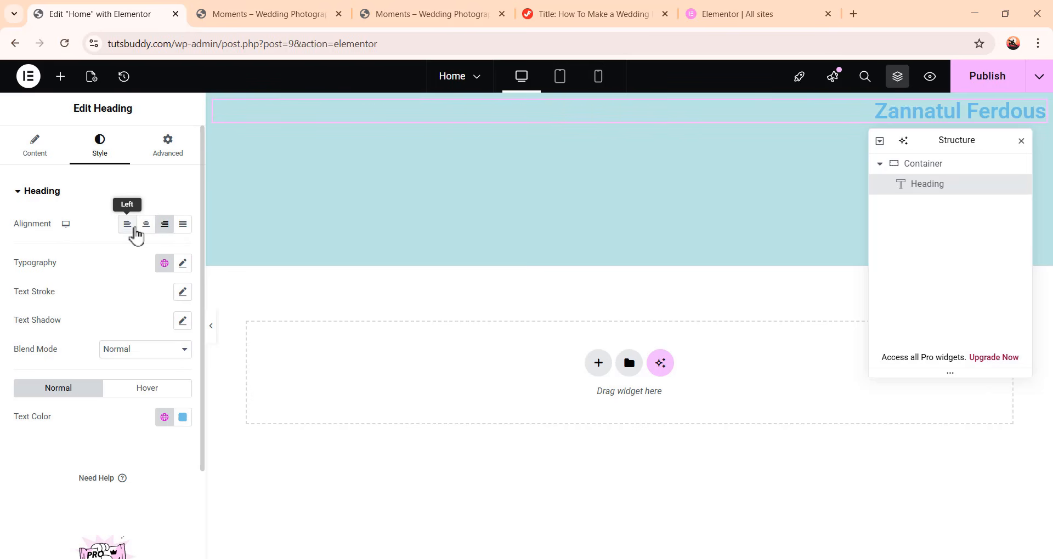
left_click(135, 230)
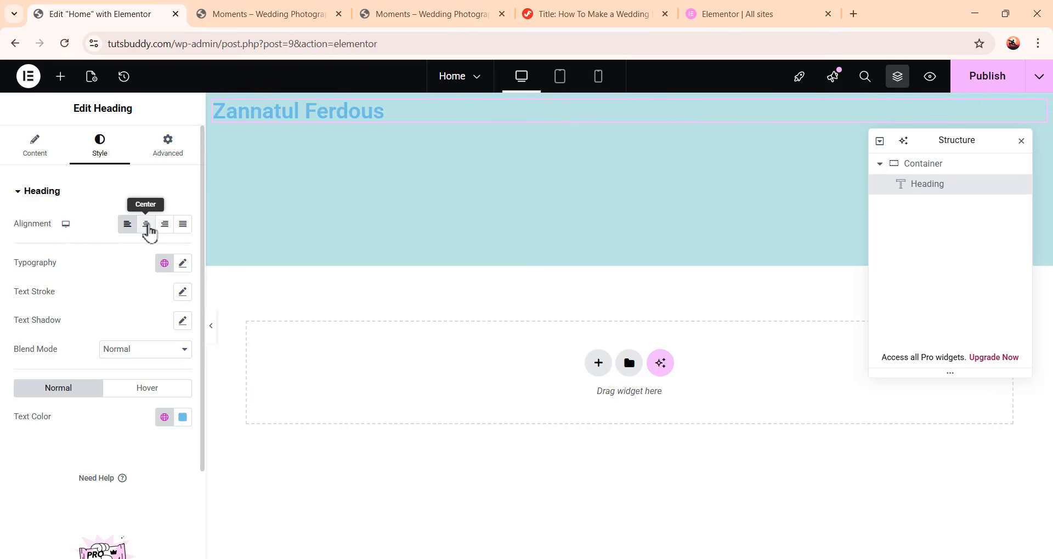
left_click(147, 230)
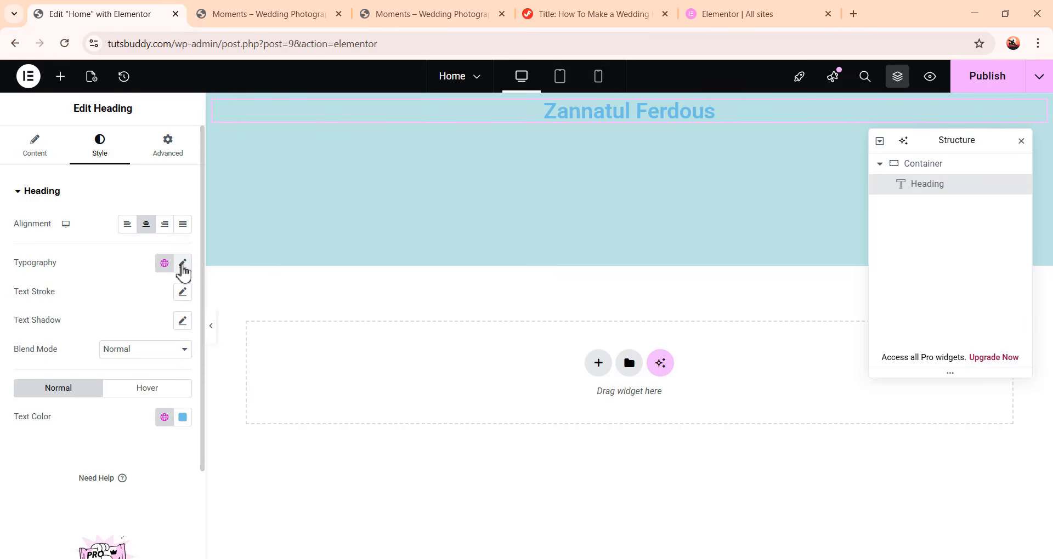
Open the heading's typography settings and set the font family to Onest
left_click(182, 268)
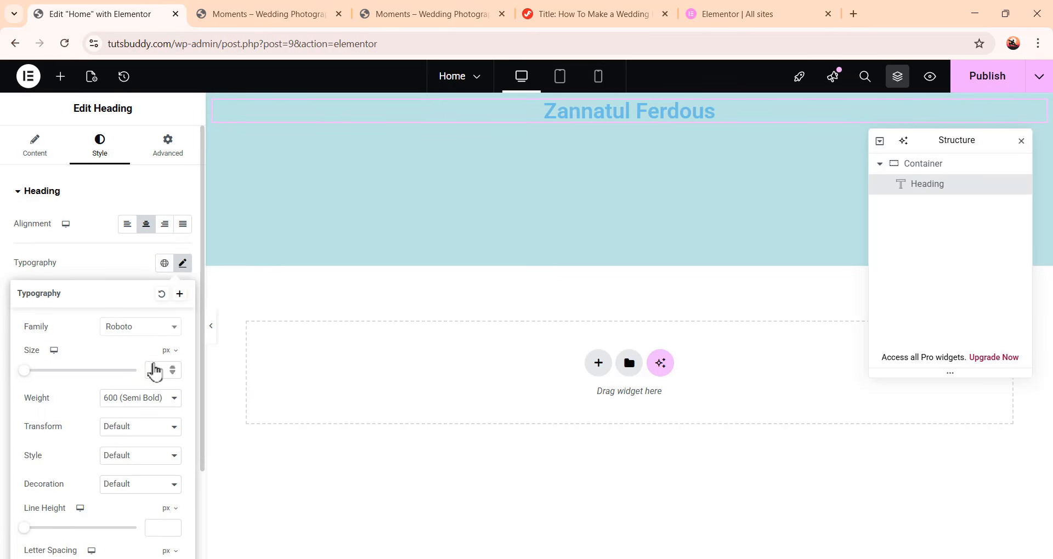
scroll(152, 368, "down", 2)
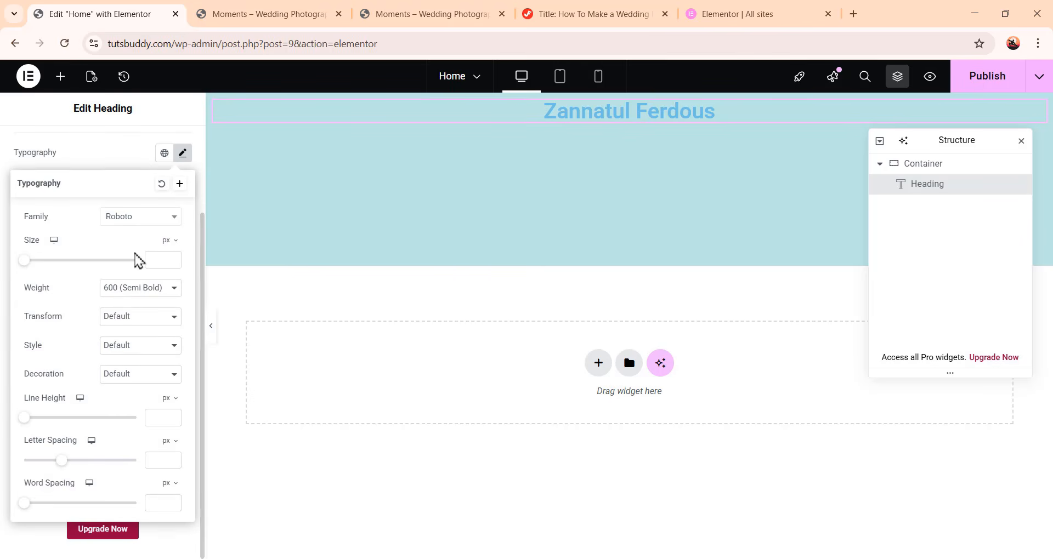
left_click(156, 225)
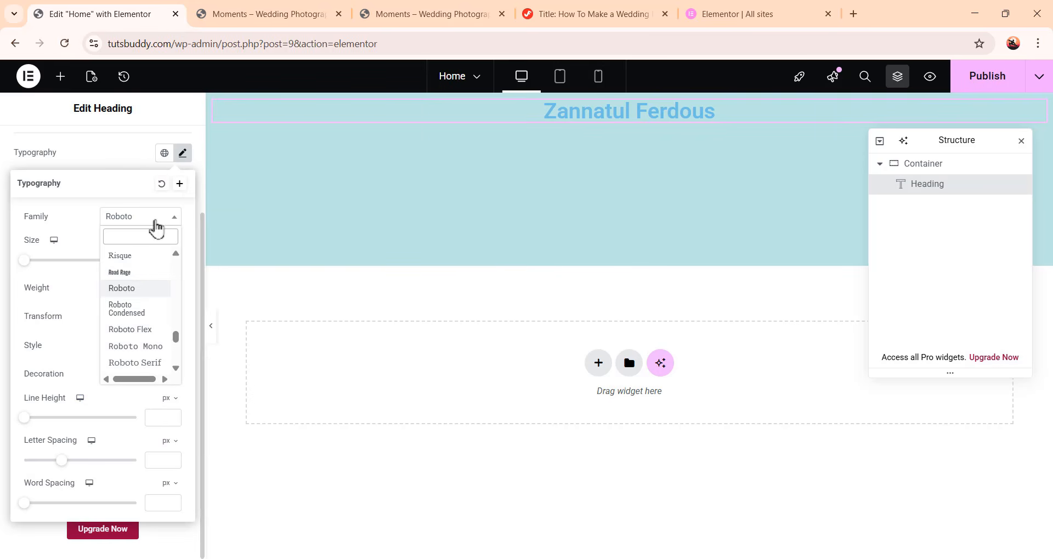
scroll(155, 305, "down", 15)
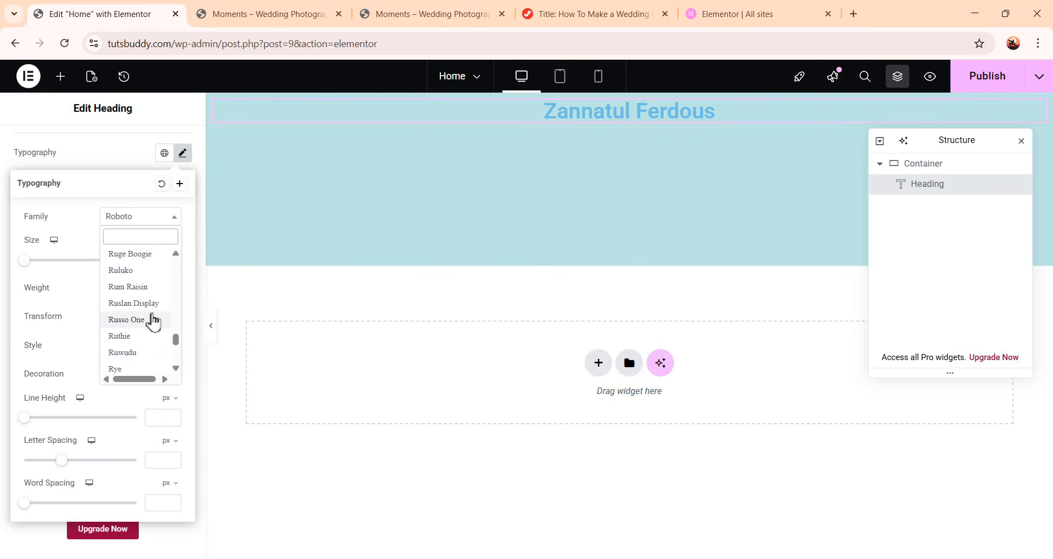
scroll(153, 324, "down", 10)
scroll(152, 329, "up", 20)
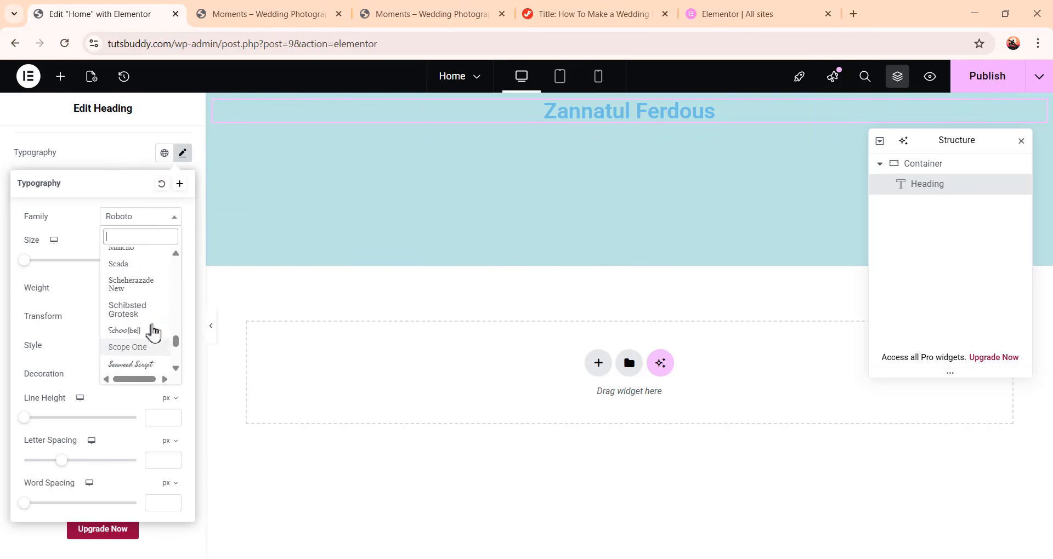
scroll(151, 321, "up", 20)
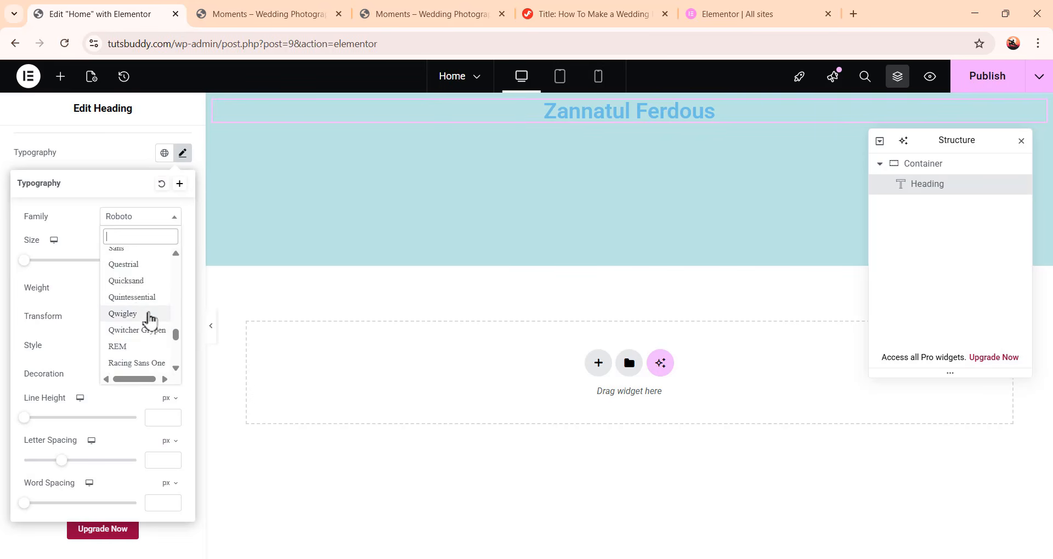
scroll(146, 314, "up", 3)
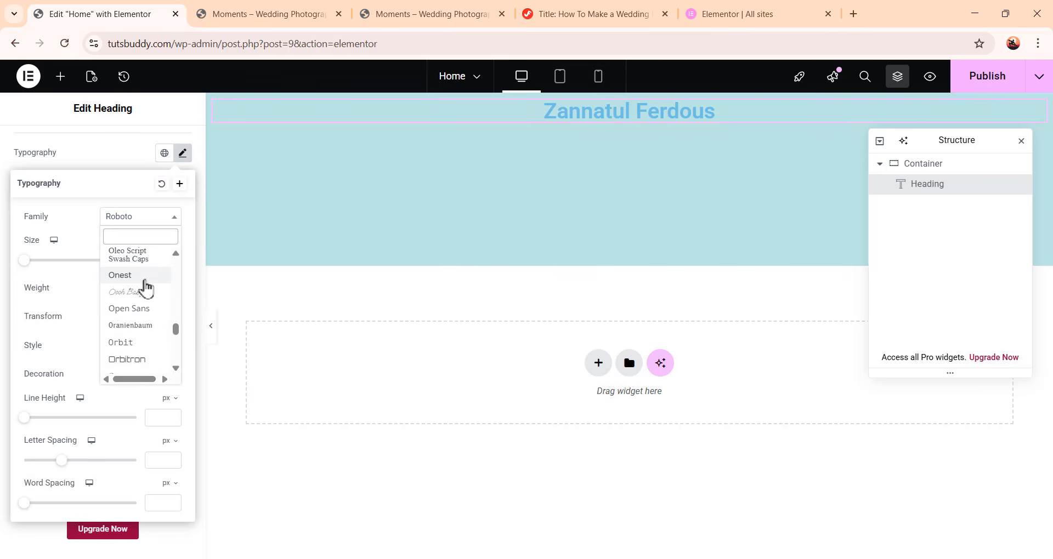
left_click(146, 276)
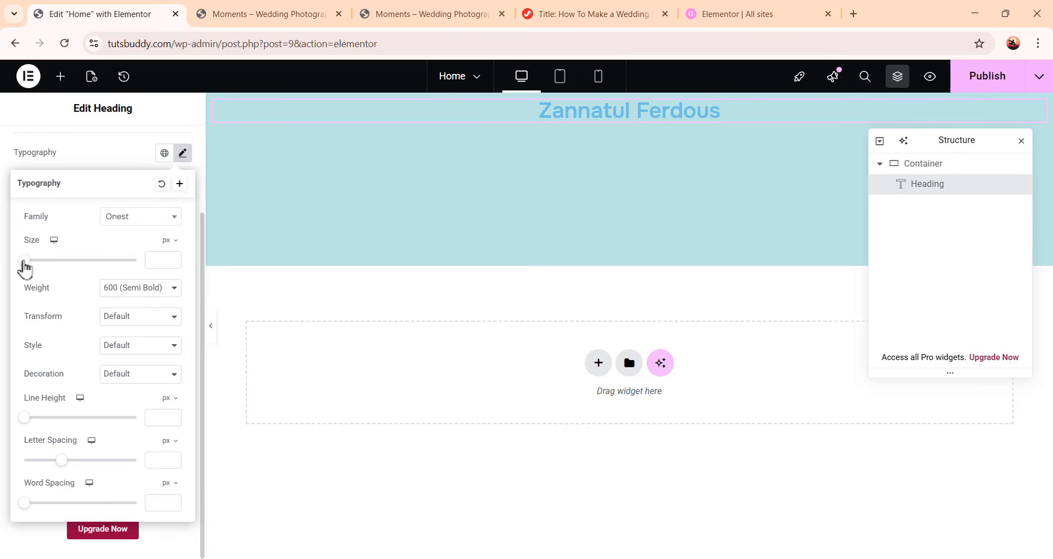
Set the heading's font size to 60 px
left_click_drag(25, 267, 51, 270)
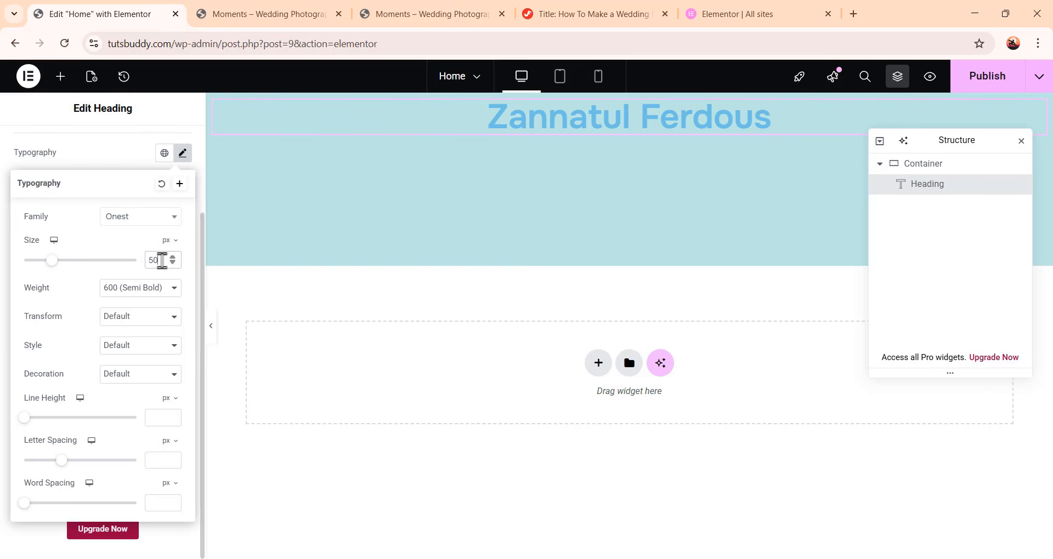
left_click_drag(162, 260, 146, 261)
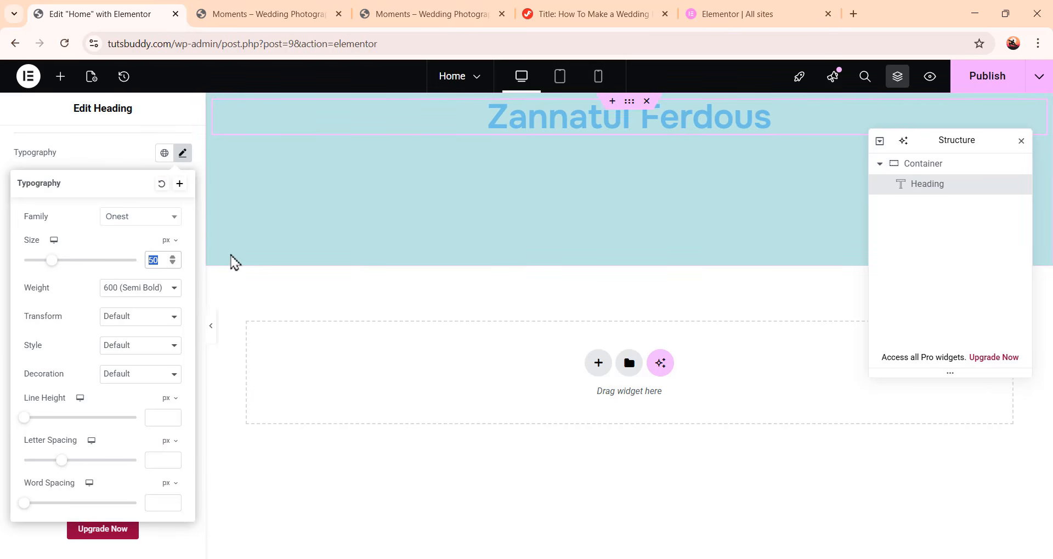
type("60")
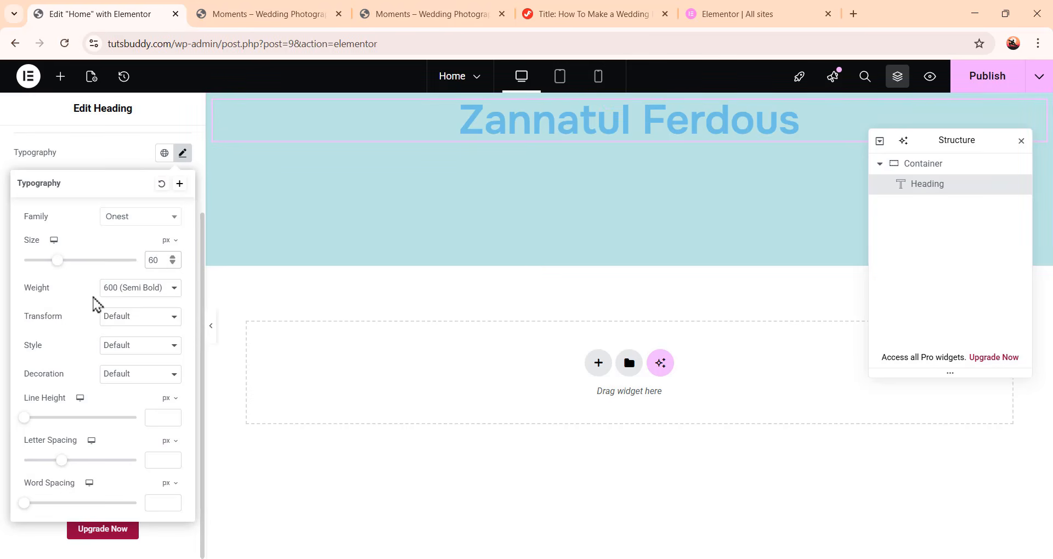
Set the heading's font weight to 200 (Extra Light)
left_click(121, 297)
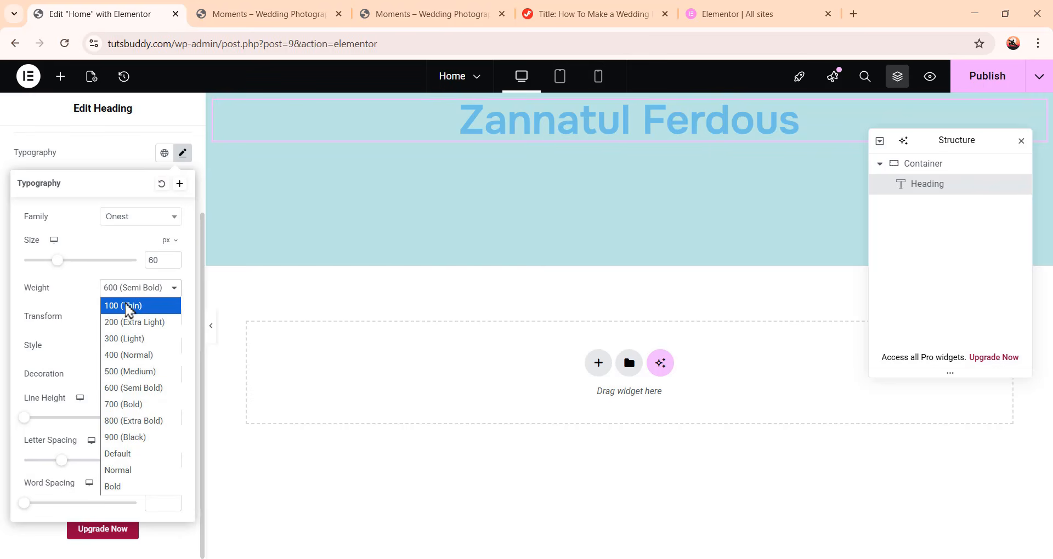
left_click(128, 308)
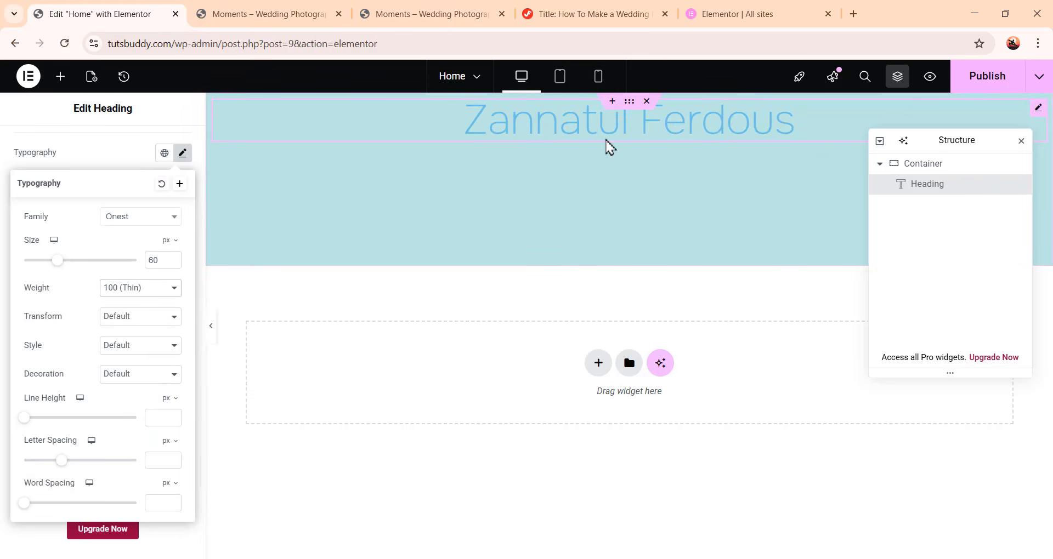
left_click(145, 291)
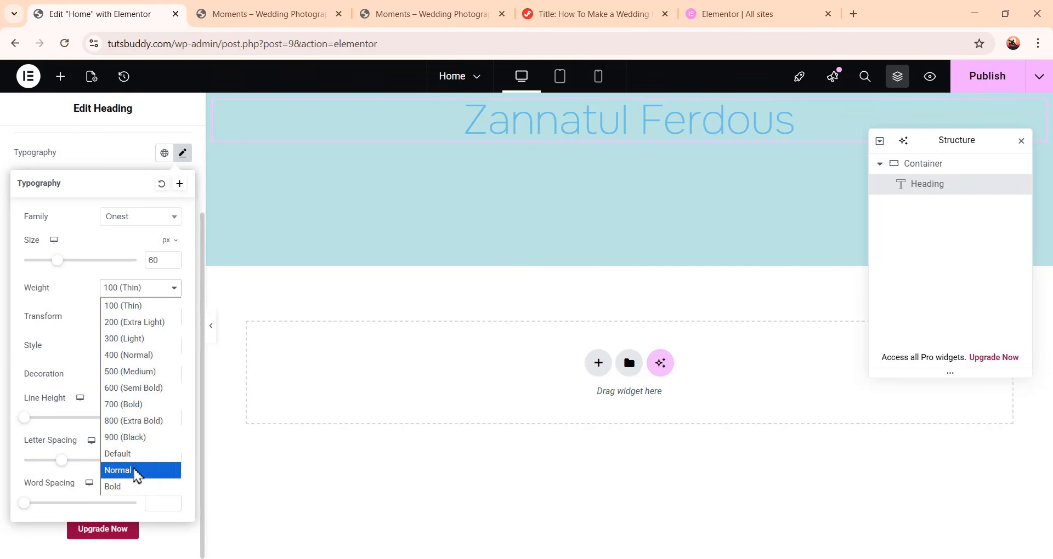
left_click(145, 438)
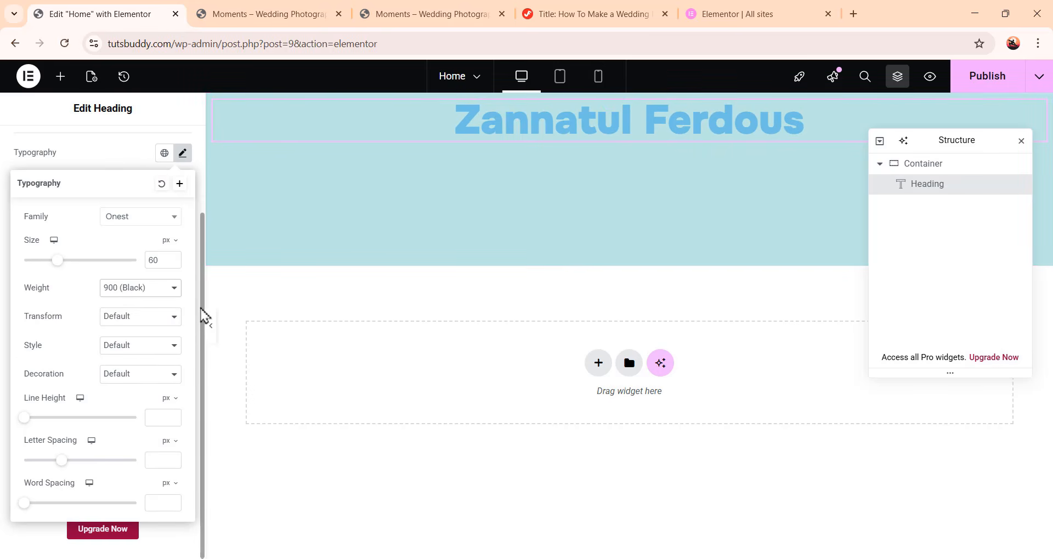
left_click(141, 289)
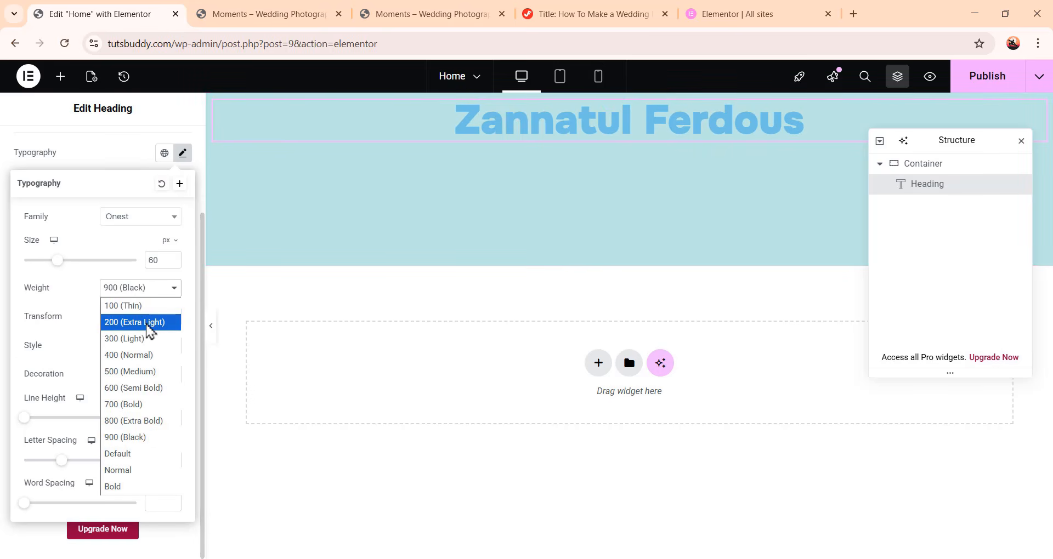
left_click(148, 323)
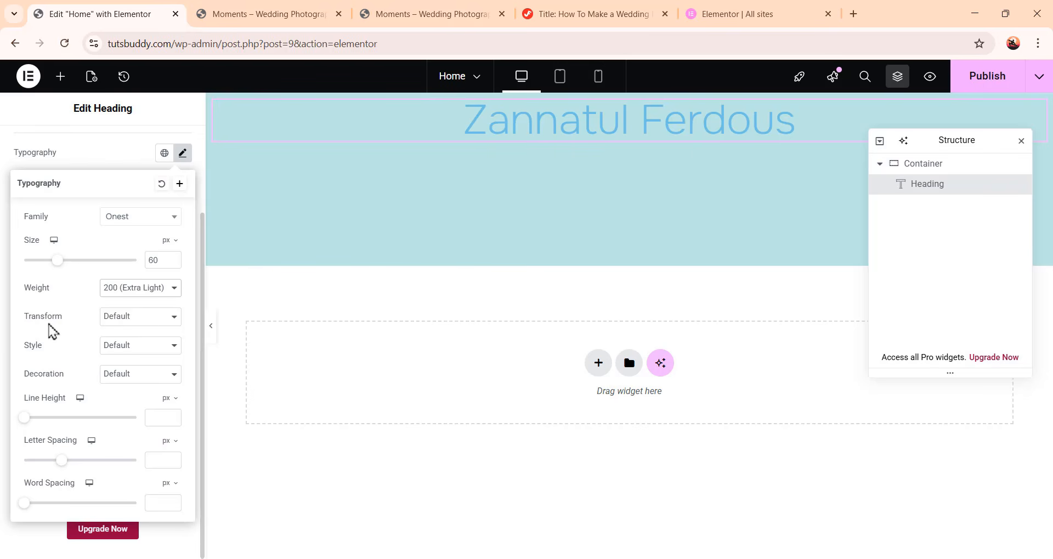
Set the heading's text transform to Uppercase
left_click(131, 318)
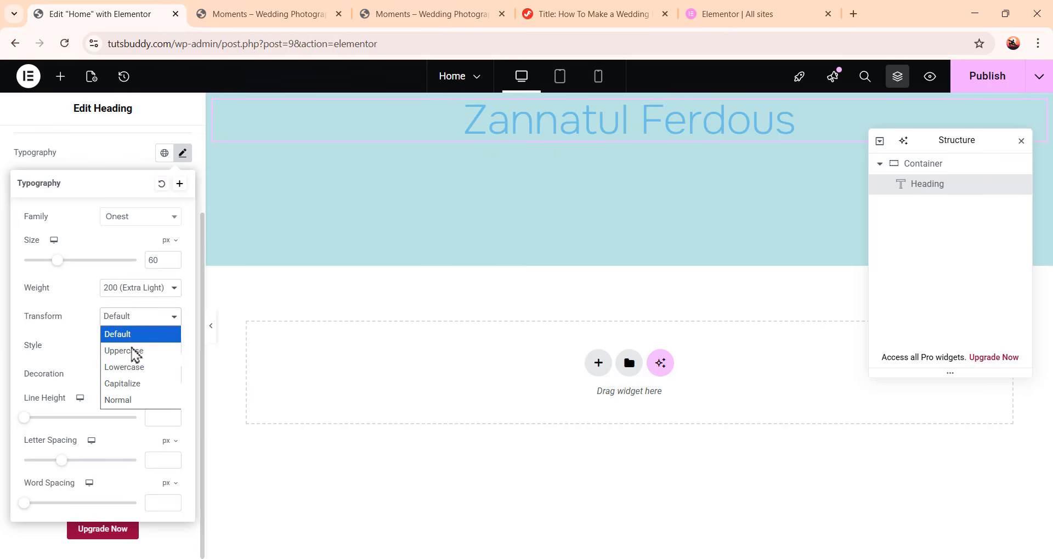
left_click(135, 351)
left_click(142, 318)
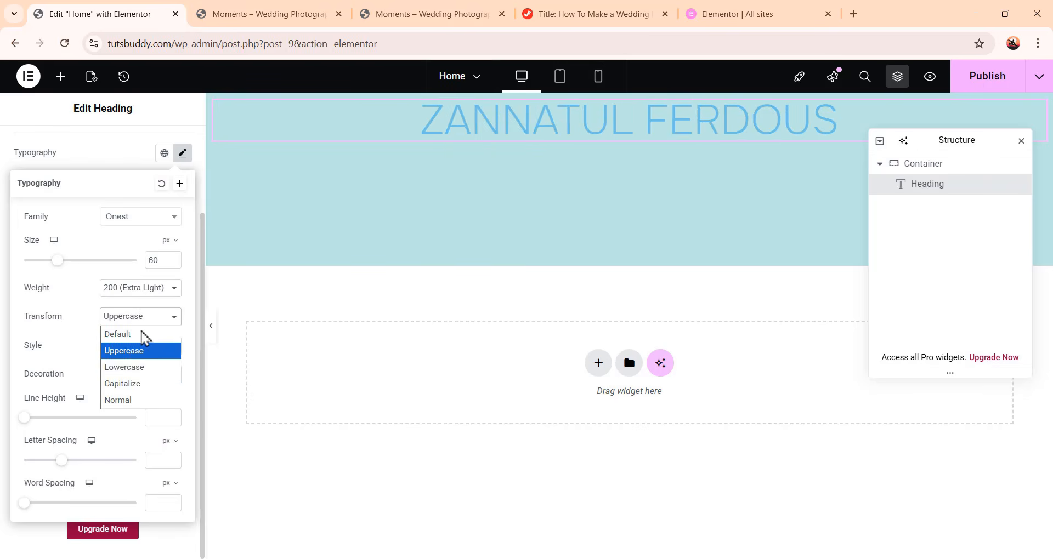
left_click(141, 367)
left_click(147, 321)
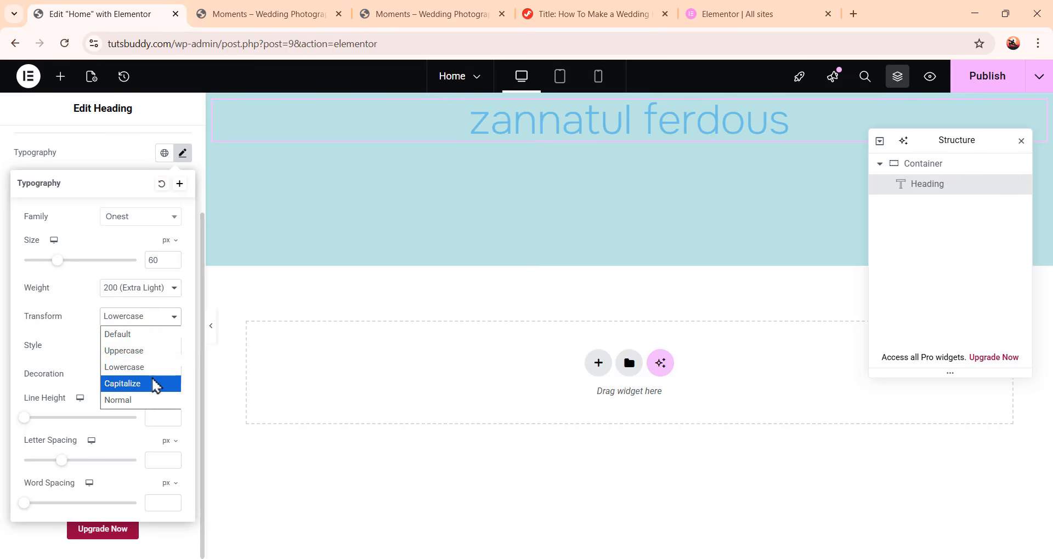
left_click(154, 383)
left_click(163, 319)
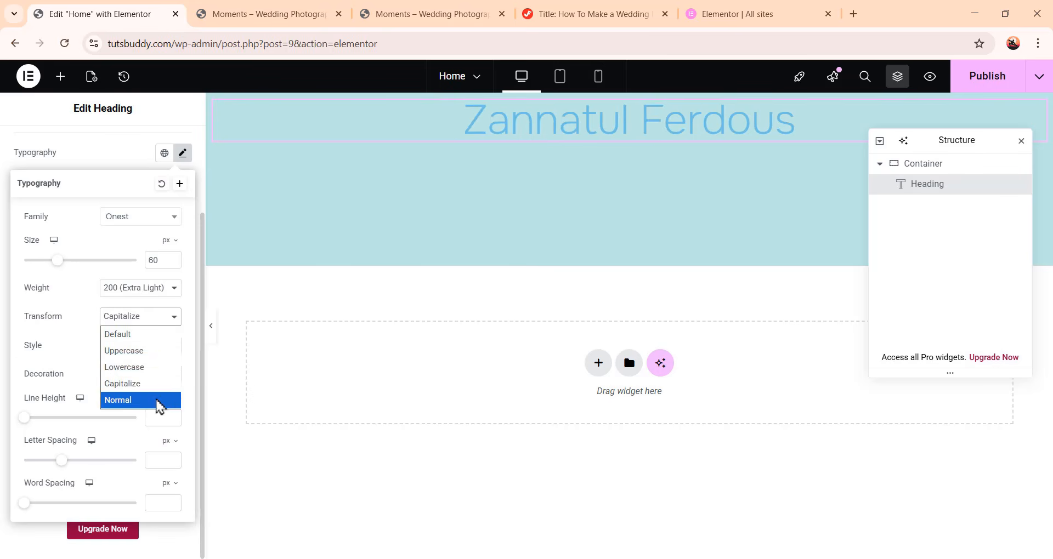
left_click(159, 401)
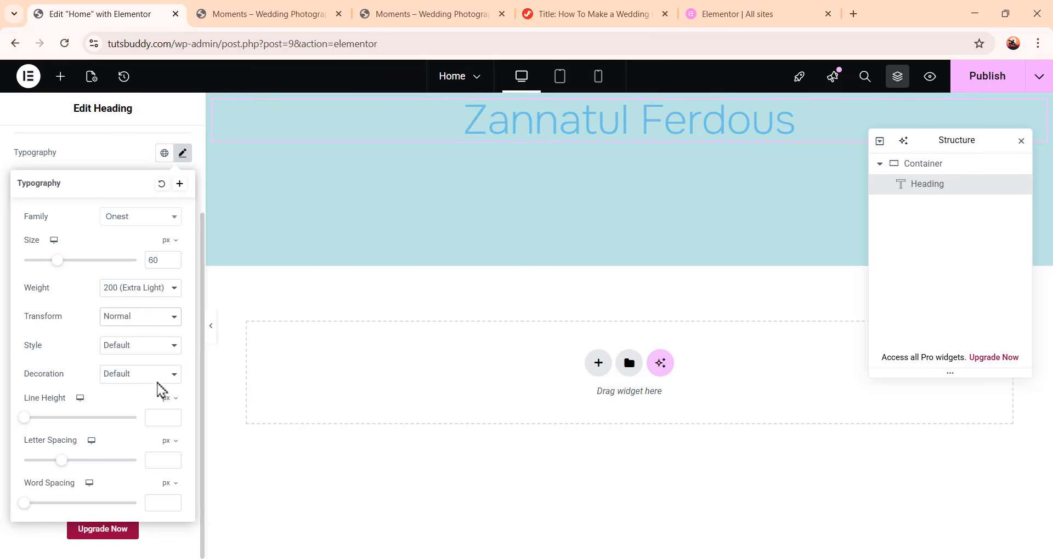
left_click(161, 328)
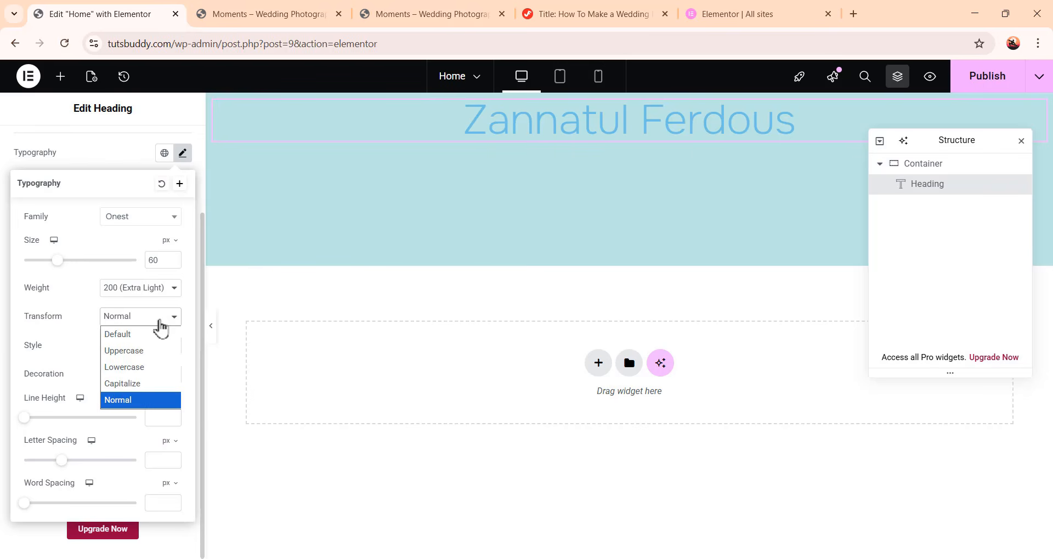
left_click(159, 351)
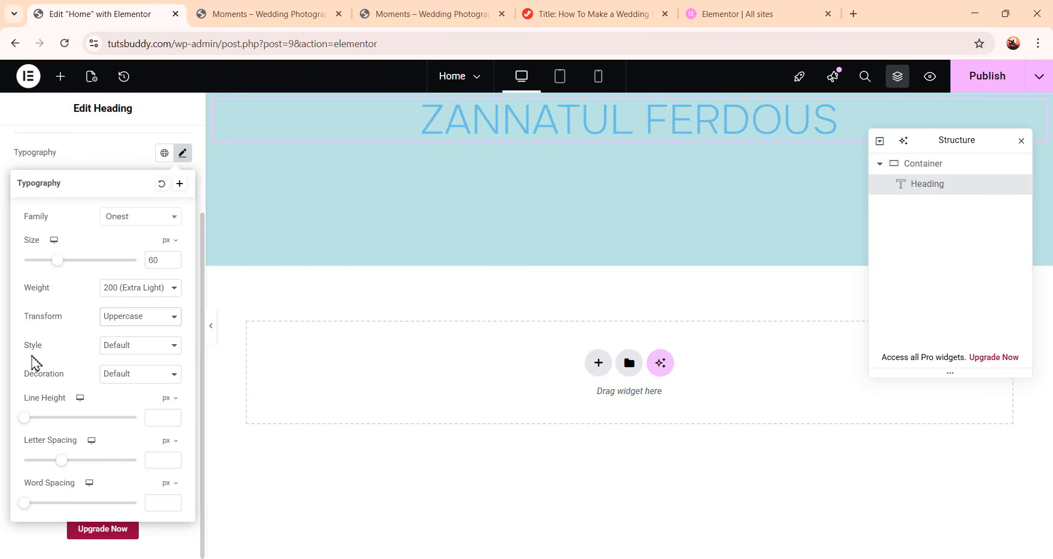
Set the heading's font style to Normal
left_click(140, 351)
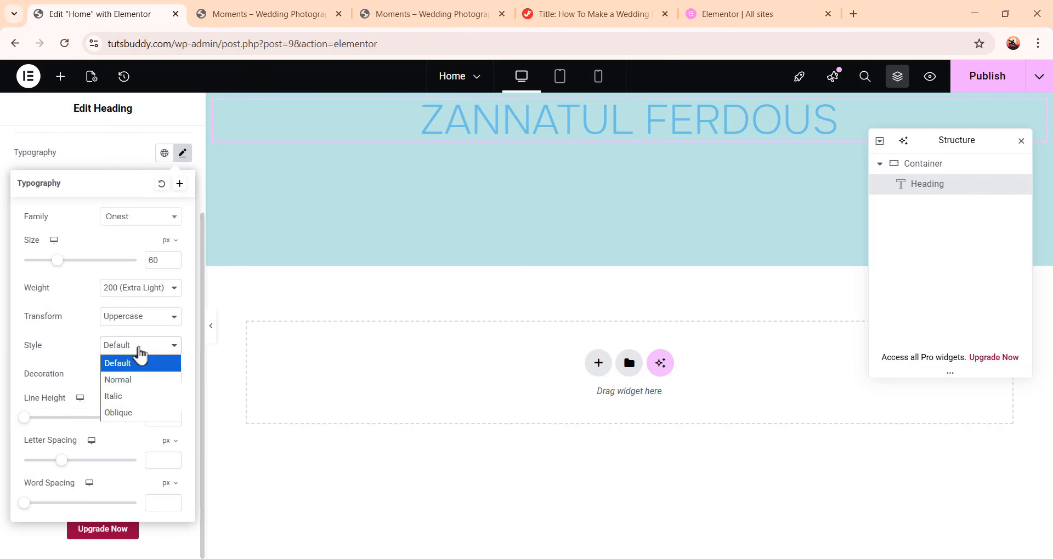
left_click(146, 397)
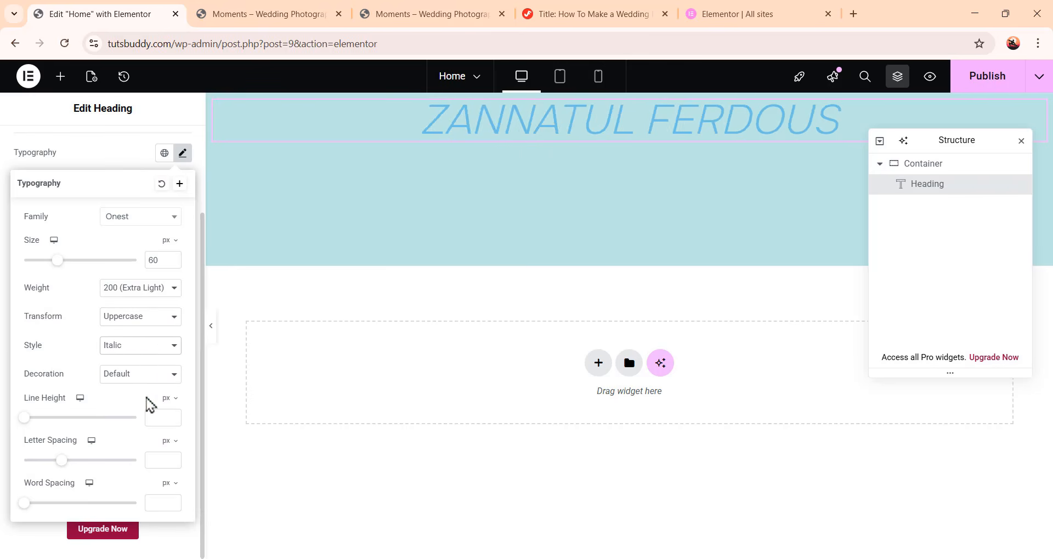
left_click(144, 351)
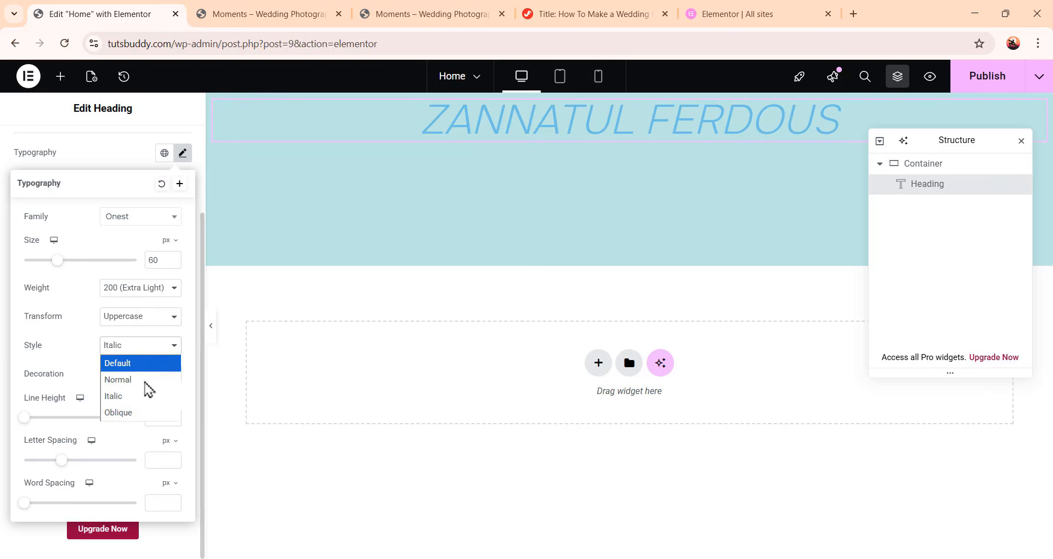
left_click(147, 417)
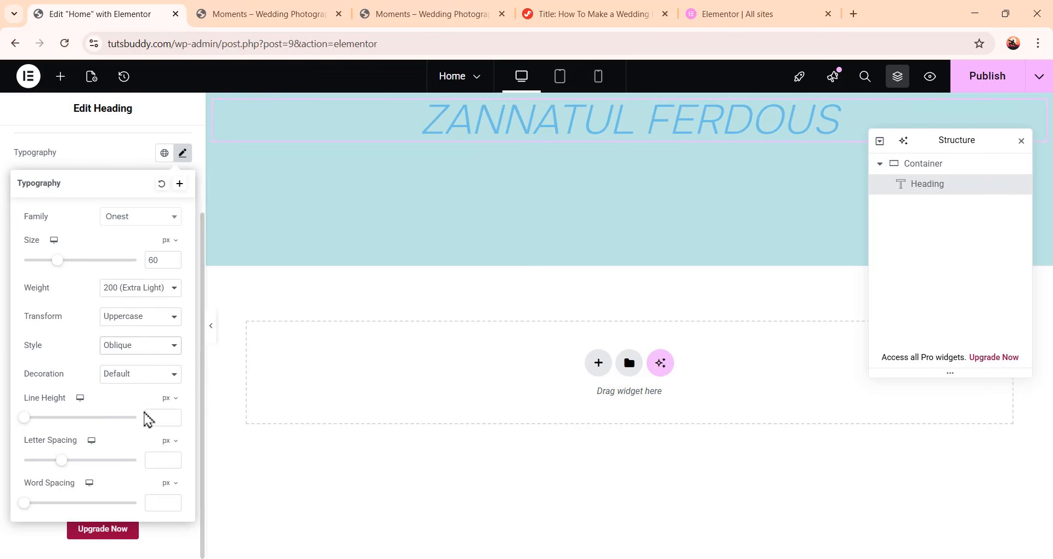
left_click(146, 350)
left_click(148, 379)
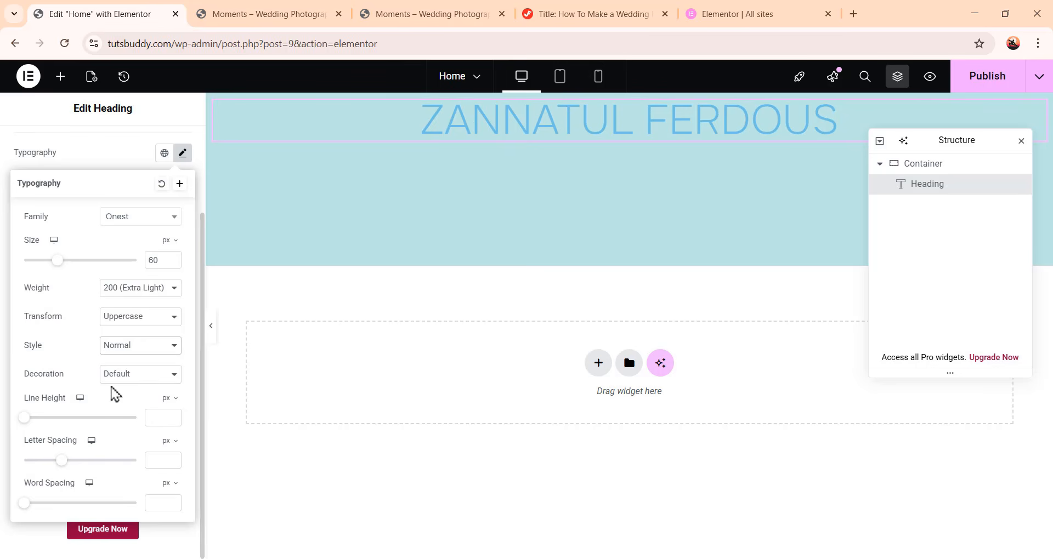
Set the heading's text decoration to None
left_click(141, 378)
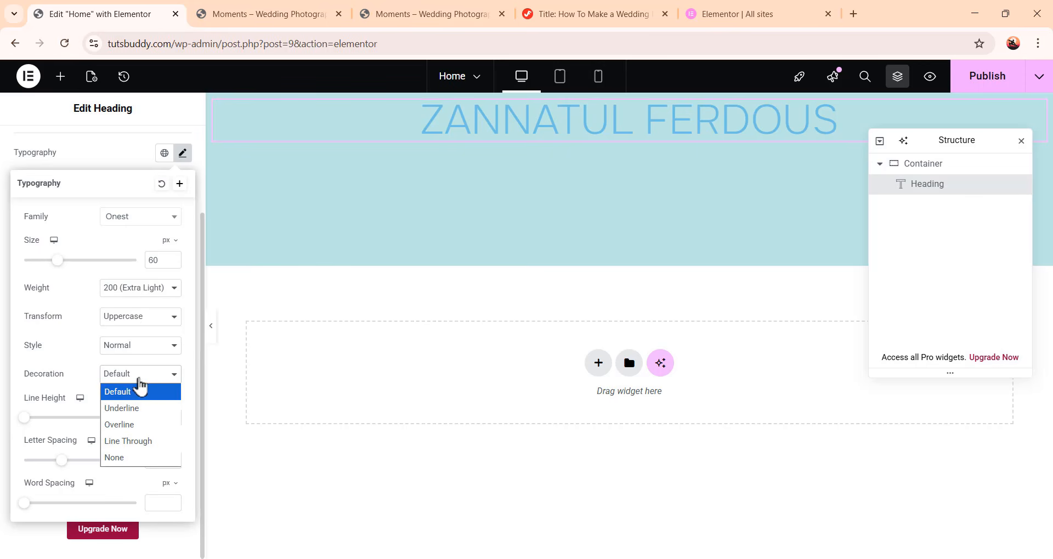
left_click(149, 408)
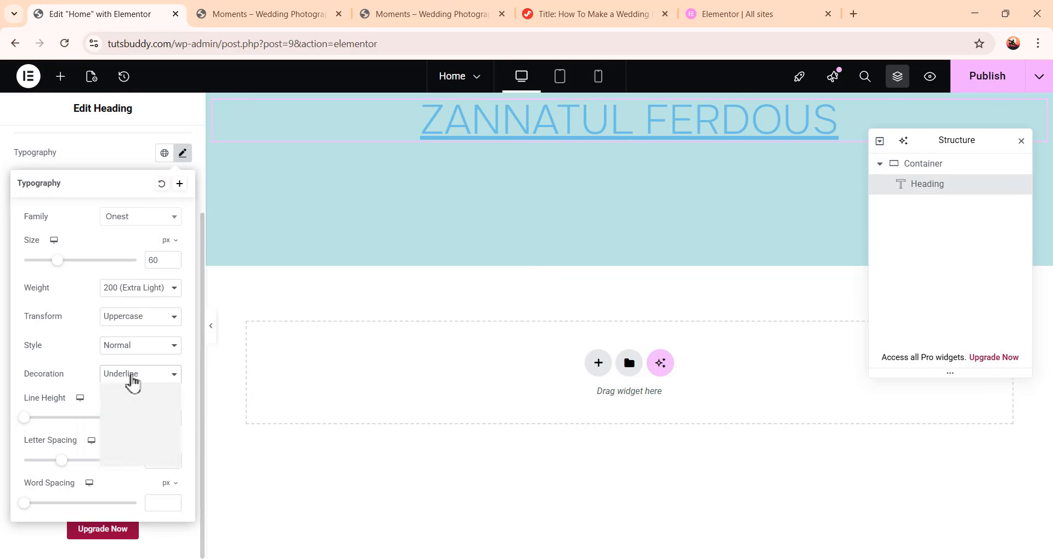
left_click(132, 379)
left_click(133, 424)
left_click(132, 380)
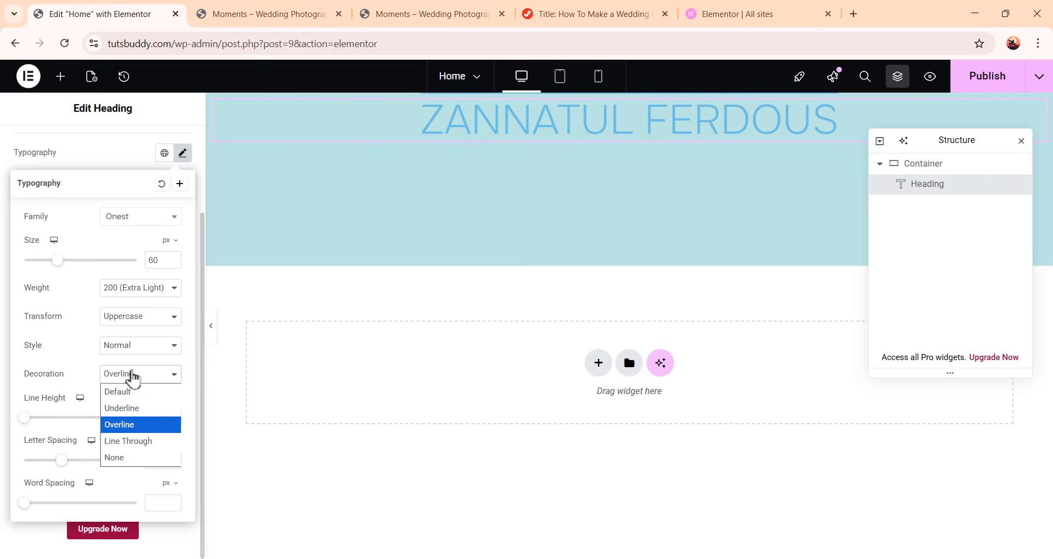
left_click(141, 439)
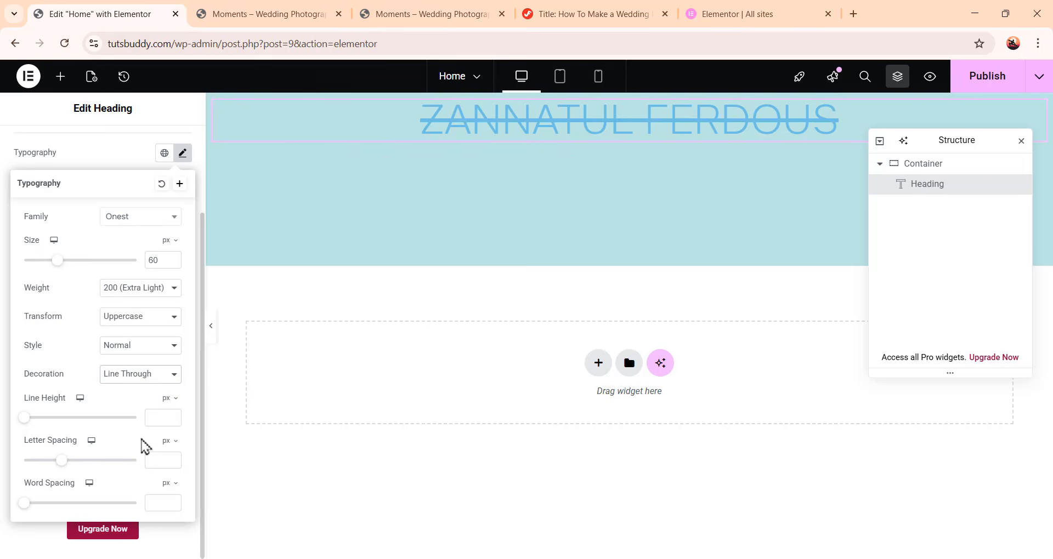
left_click(135, 378)
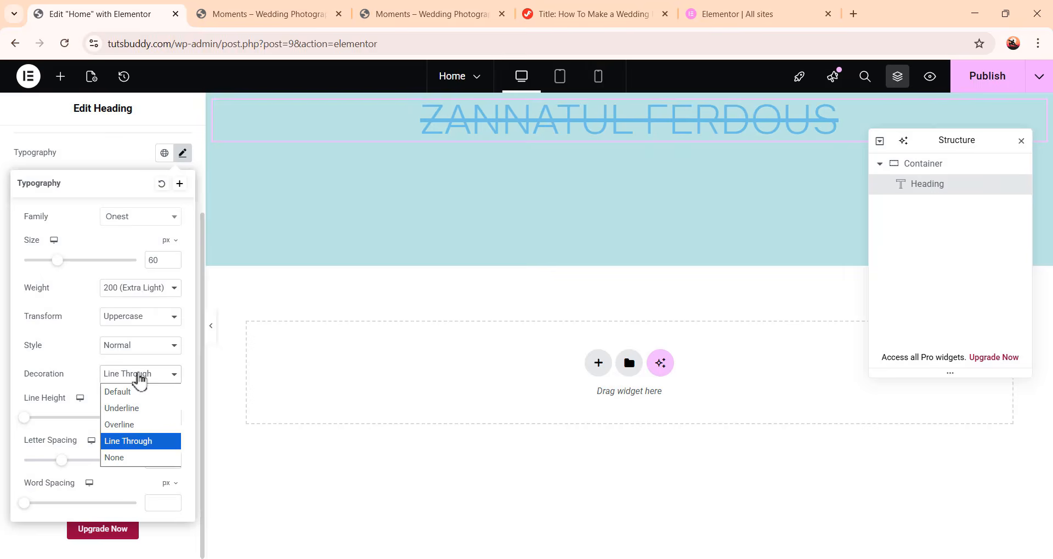
left_click(139, 458)
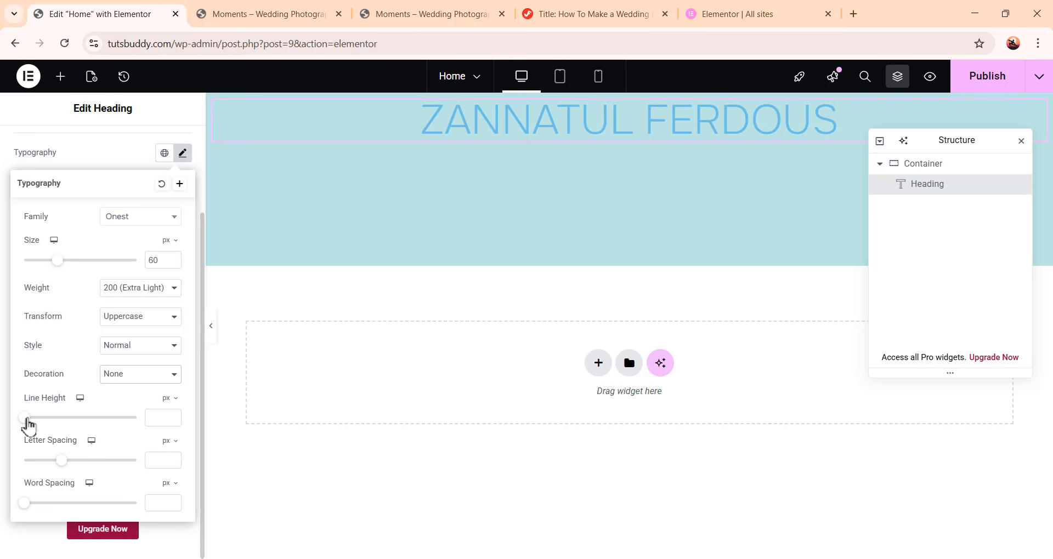
Set the heading's line height to 150 px
left_click_drag(27, 420, 142, 449)
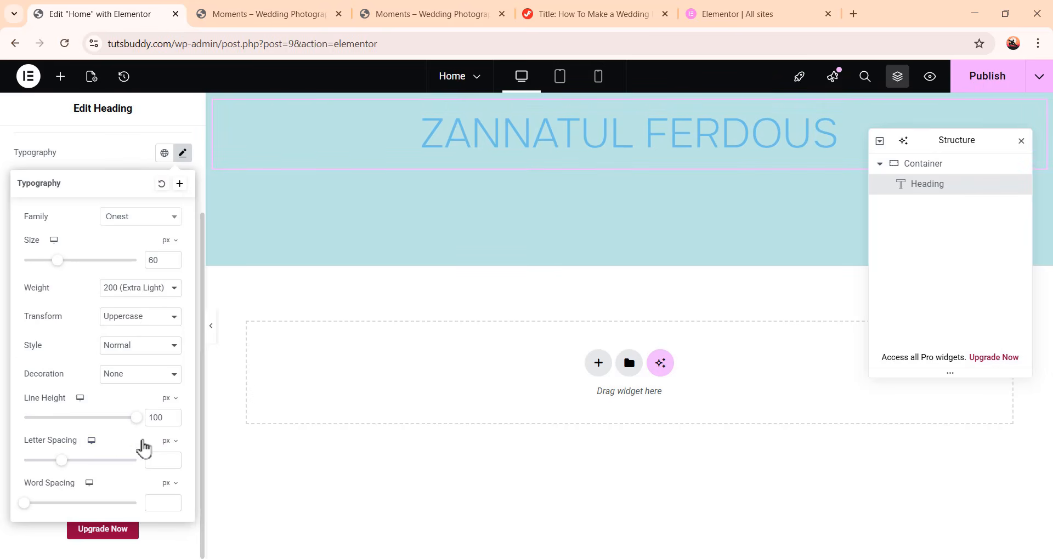
double_click(166, 418)
type("150")
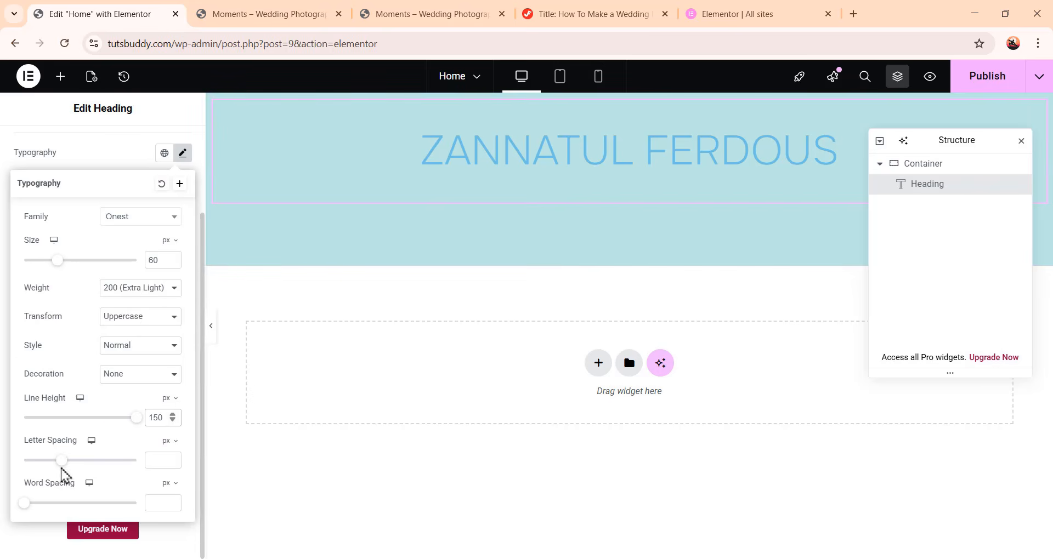
Set the heading's letter spacing to 0.1 px and word spacing to about 26 px
mouse_move(63, 471)
left_mouse_down()
mouse_move(123, 483)
mouse_move(65, 482)
left_mouse_up()
left_click_drag(164, 462, 140, 470)
left_click(95, 487)
left_click_drag(26, 505, 85, 515)
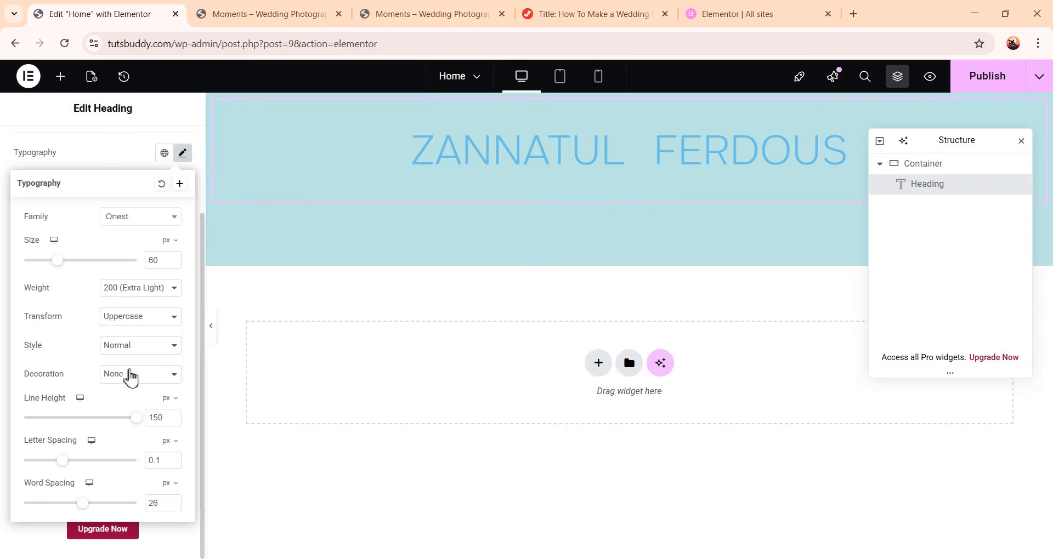
left_click(183, 154)
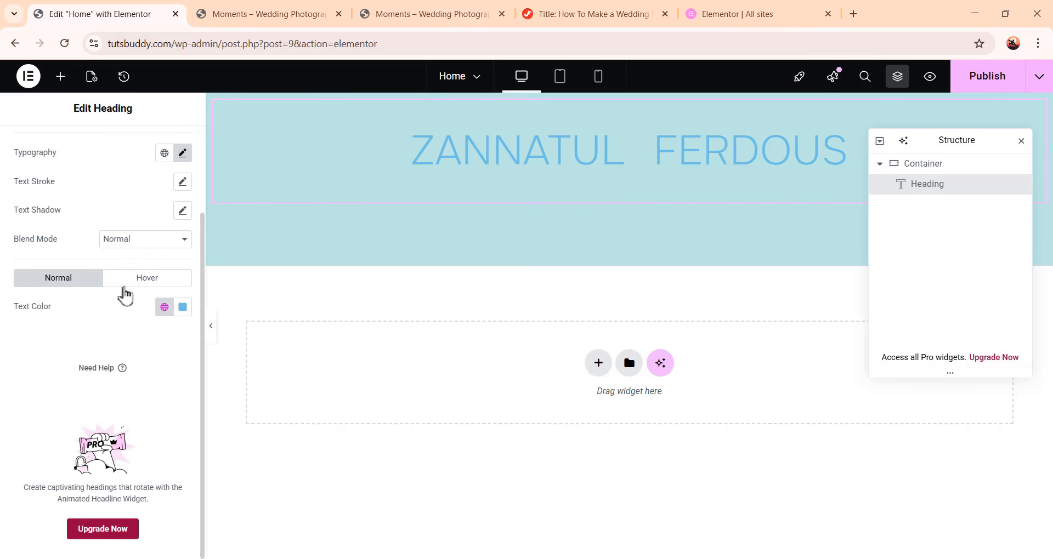
Set the heading's text color to black, #000000
left_click(183, 308)
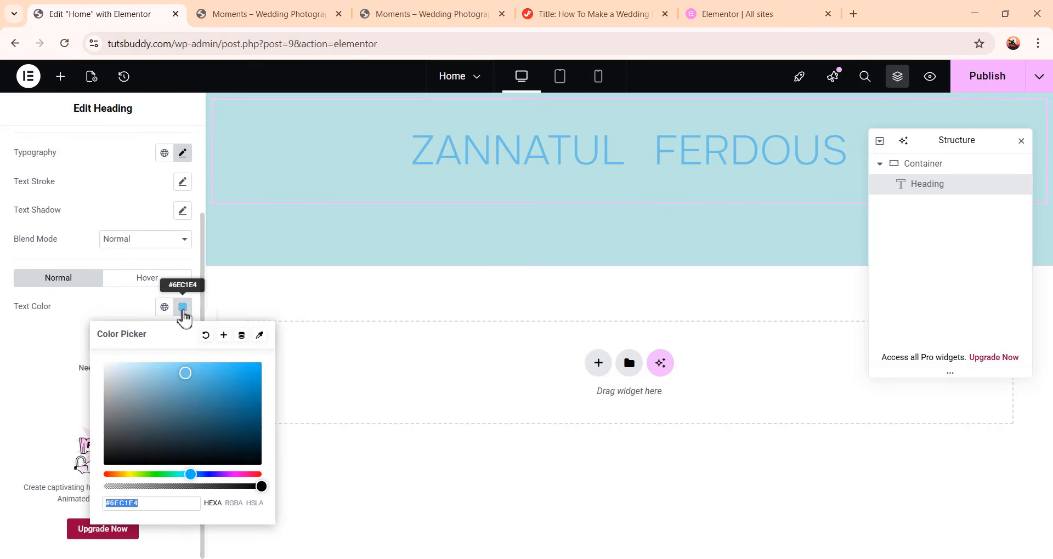
left_click(206, 416)
left_click(165, 376)
left_click(144, 439)
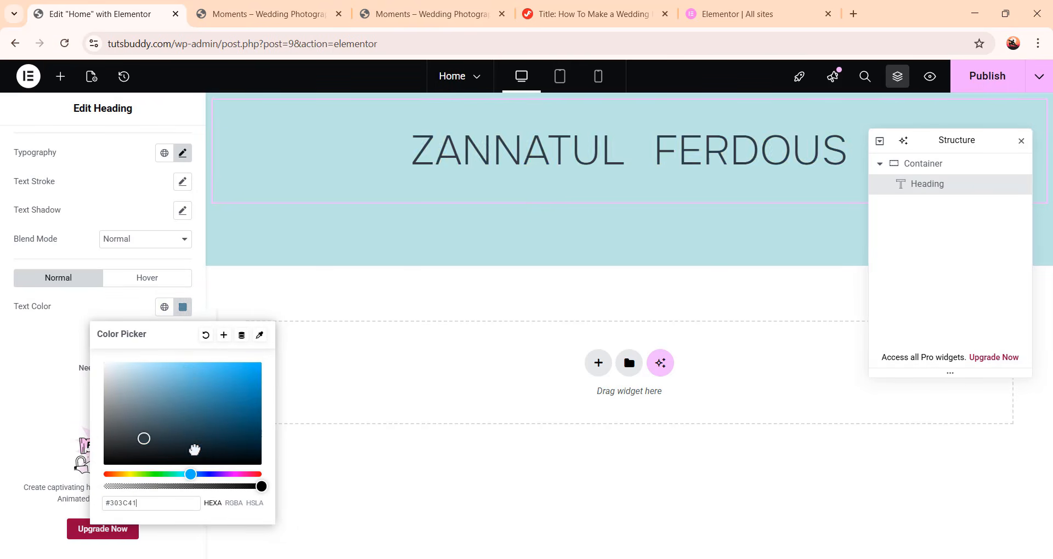
left_click(165, 369)
left_click(207, 430)
left_click(174, 414)
left_click(168, 389)
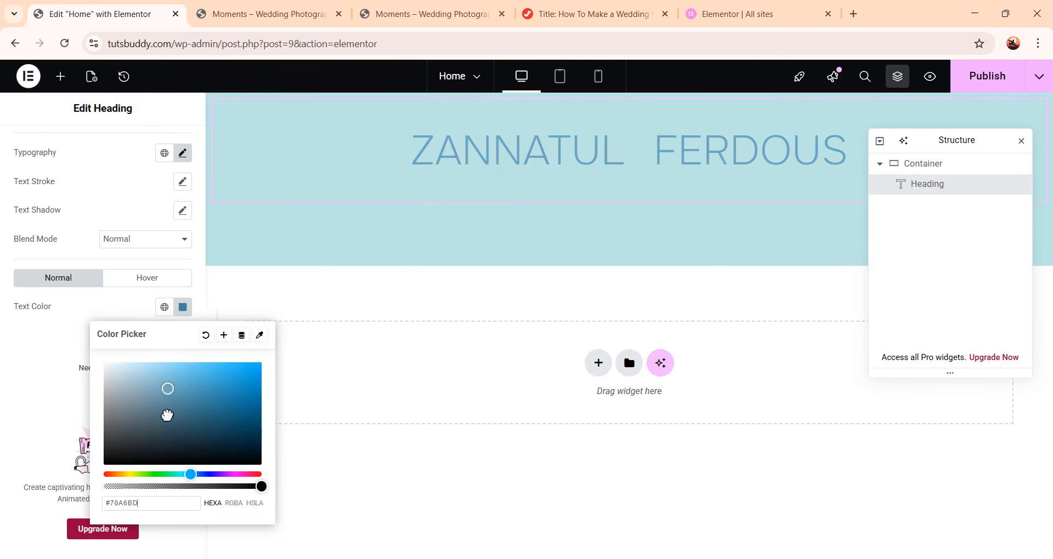
left_click(120, 421)
left_click(157, 378)
left_click(131, 380)
left_click(151, 383)
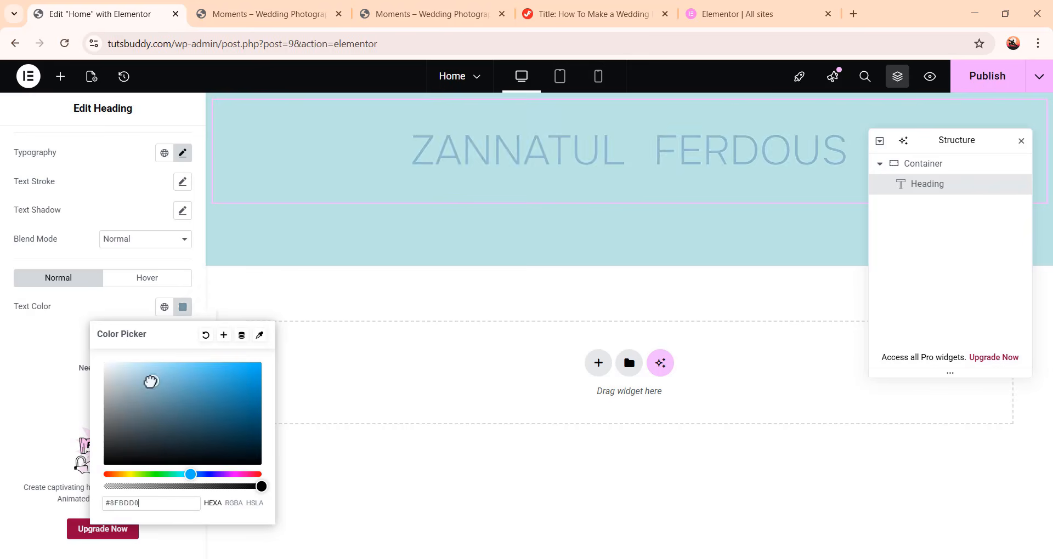
mouse_move(151, 382)
left_mouse_down()
mouse_move(136, 416)
mouse_move(146, 442)
mouse_move(166, 460)
mouse_move(201, 467)
left_mouse_up()
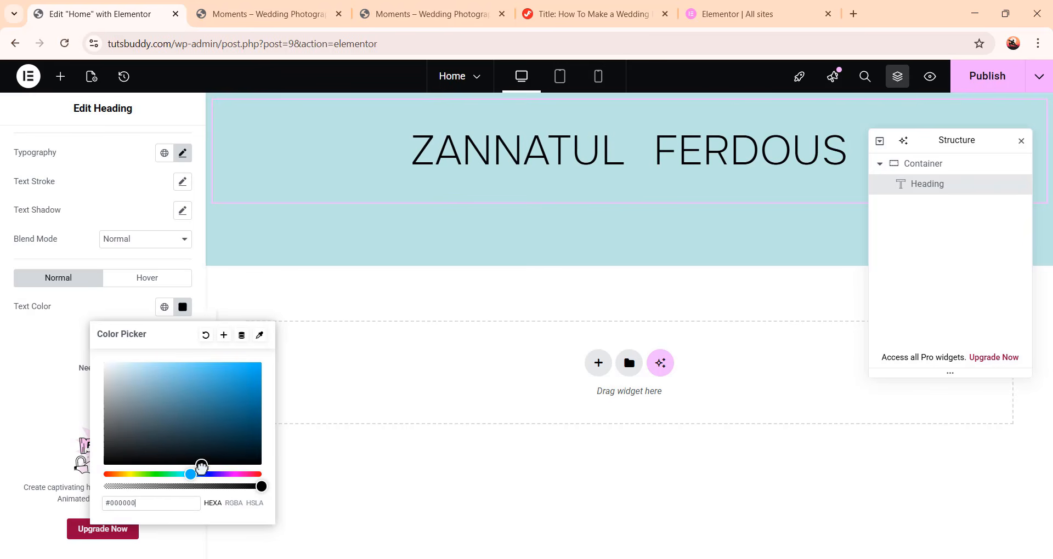
left_click(47, 423)
Add a Text Editor widget below the name heading inside the hero container
scroll(156, 175, "up", 2)
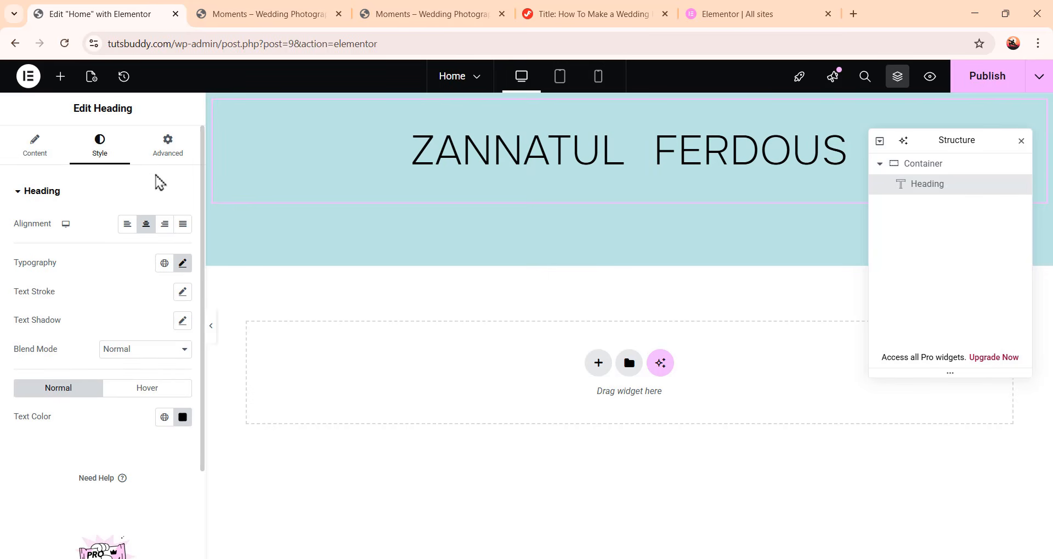
left_click(61, 77)
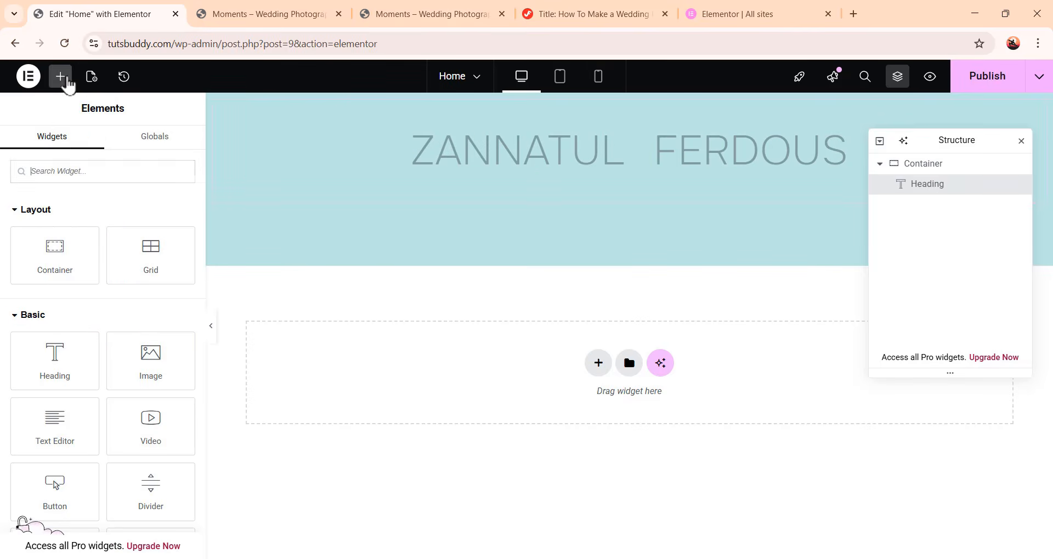
left_click_drag(53, 426, 634, 205)
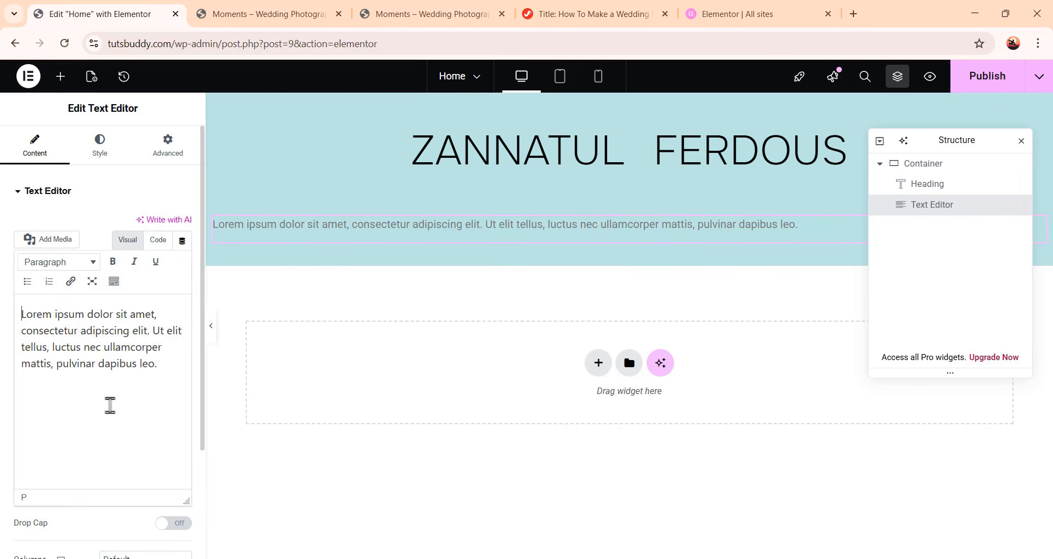
left_click_drag(163, 371, 11, 298)
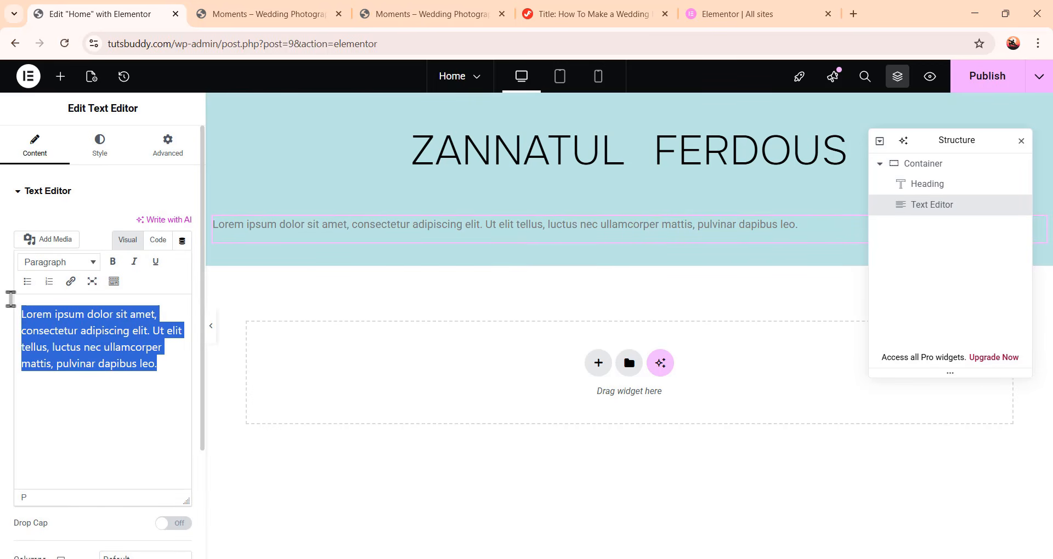
left_click(56, 418)
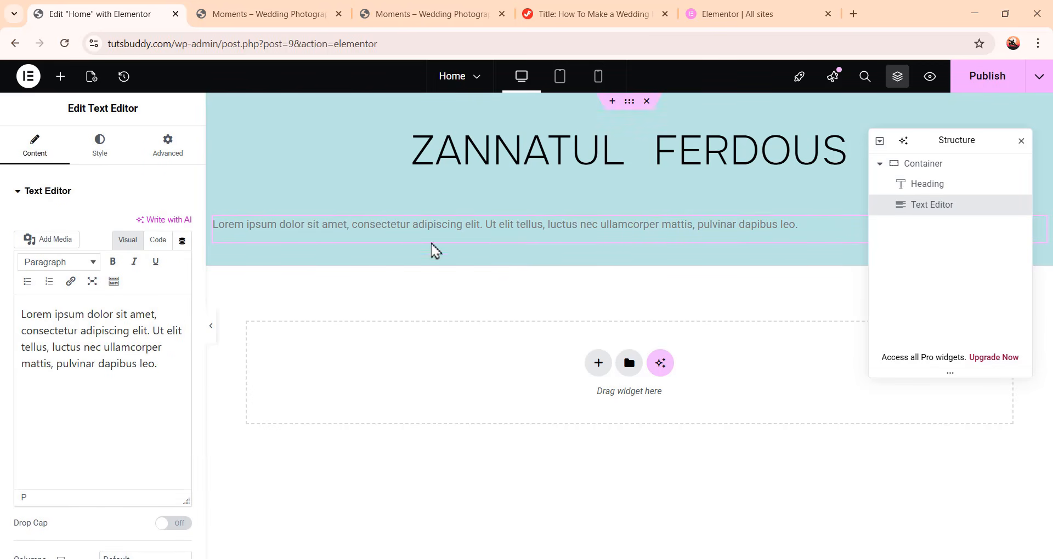
triple_click(455, 234)
left_click(123, 418)
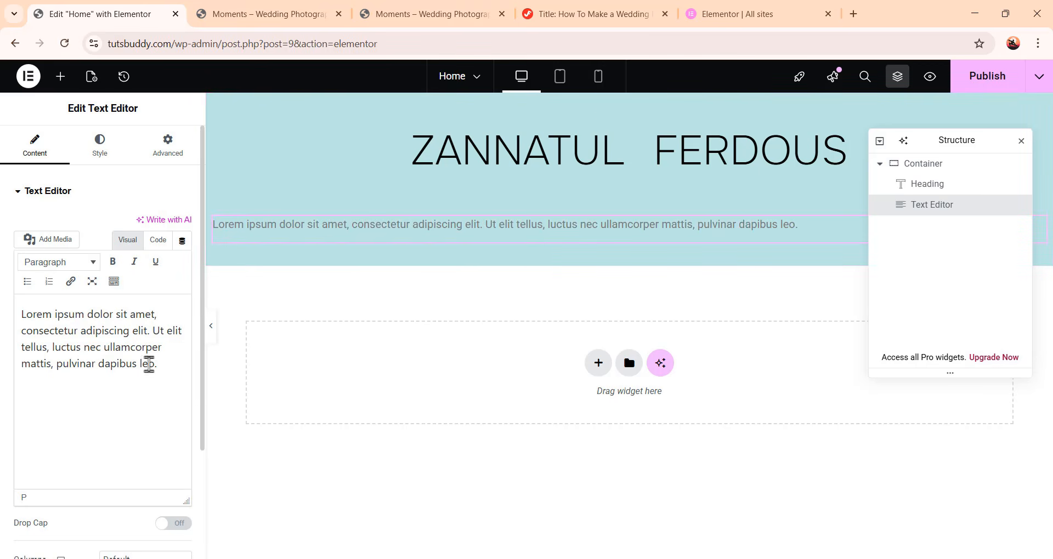
Center-align the text editor's paragraph and set its font family to Roboto Flex
left_click(99, 148)
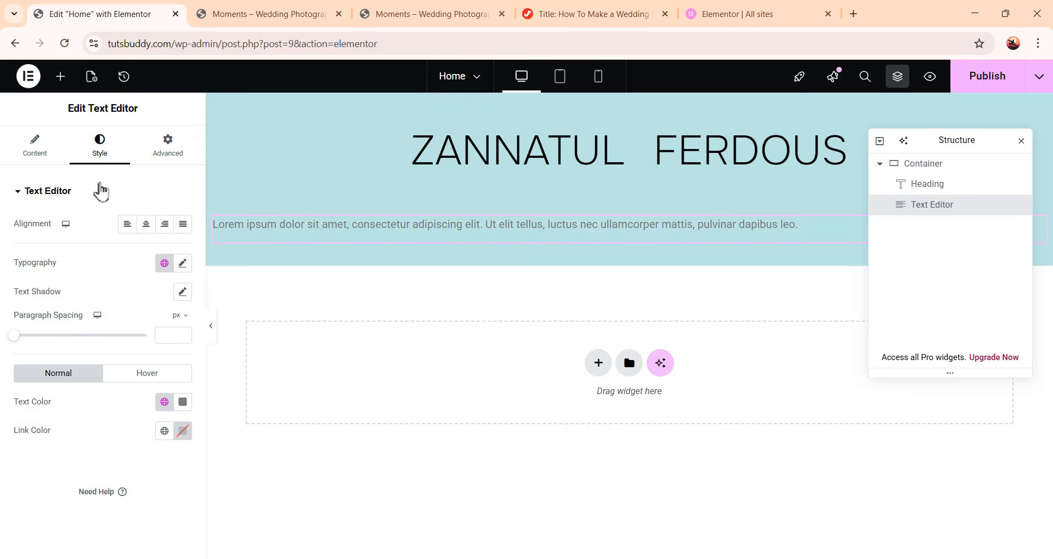
left_click(145, 225)
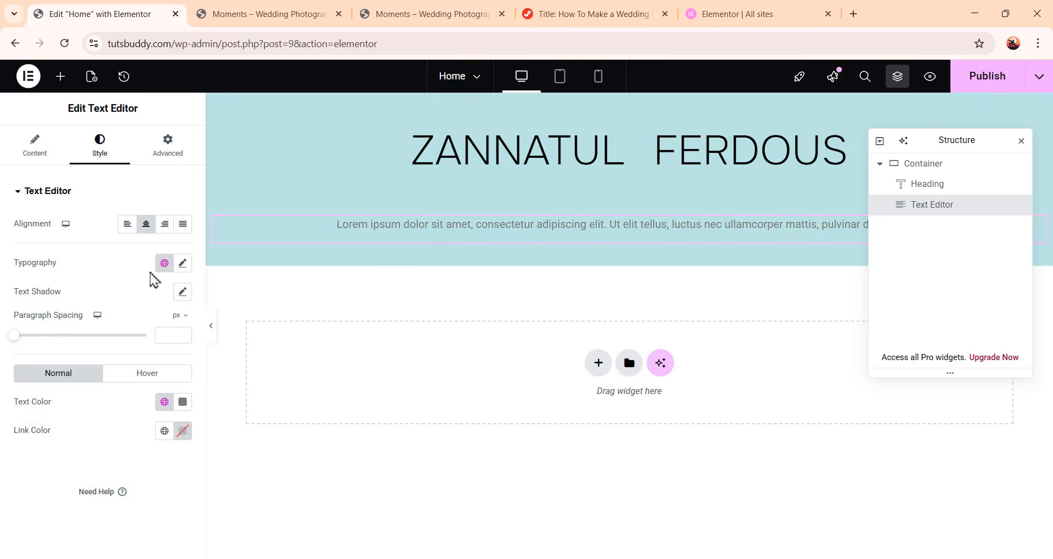
left_click(183, 264)
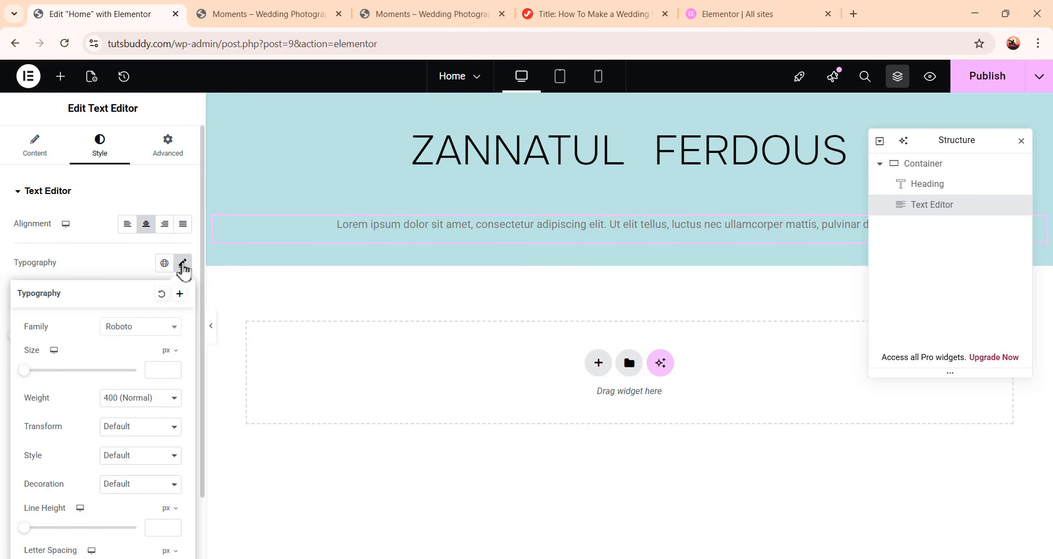
scroll(153, 447, "down", 2)
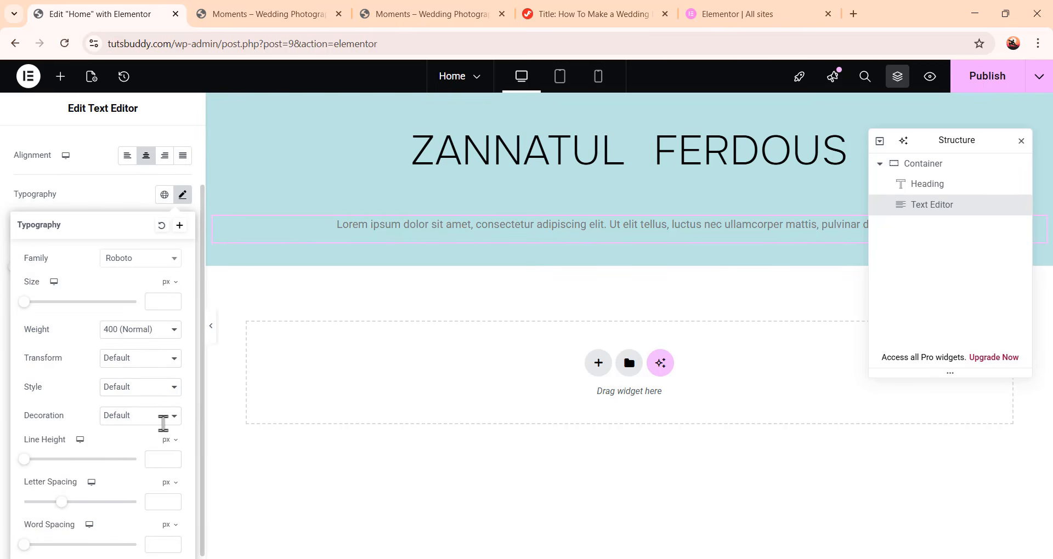
left_click(144, 264)
left_click(132, 371)
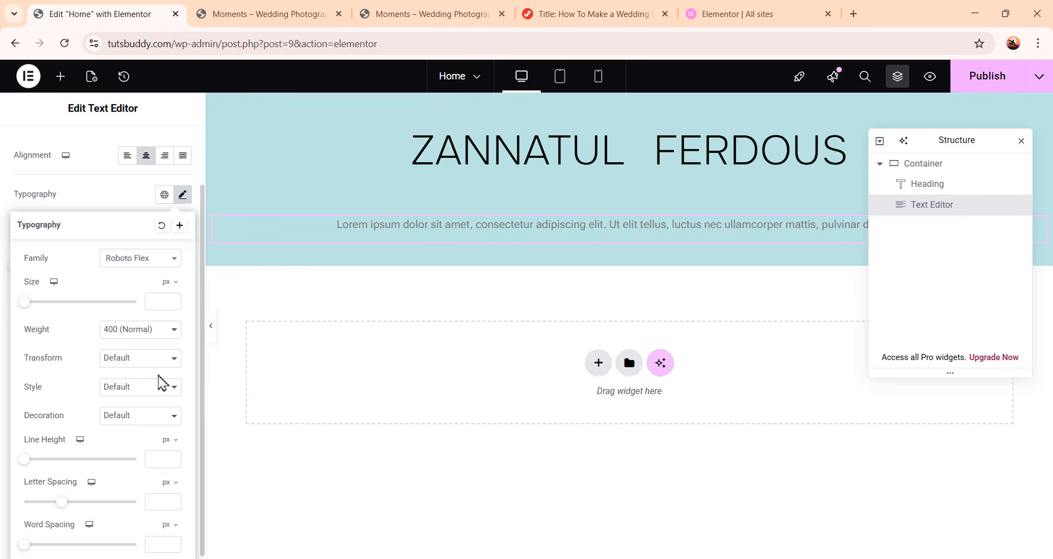
Set the paragraph's font size to 16 px and font weight to 500 (Medium)
left_click(156, 302)
type("16")
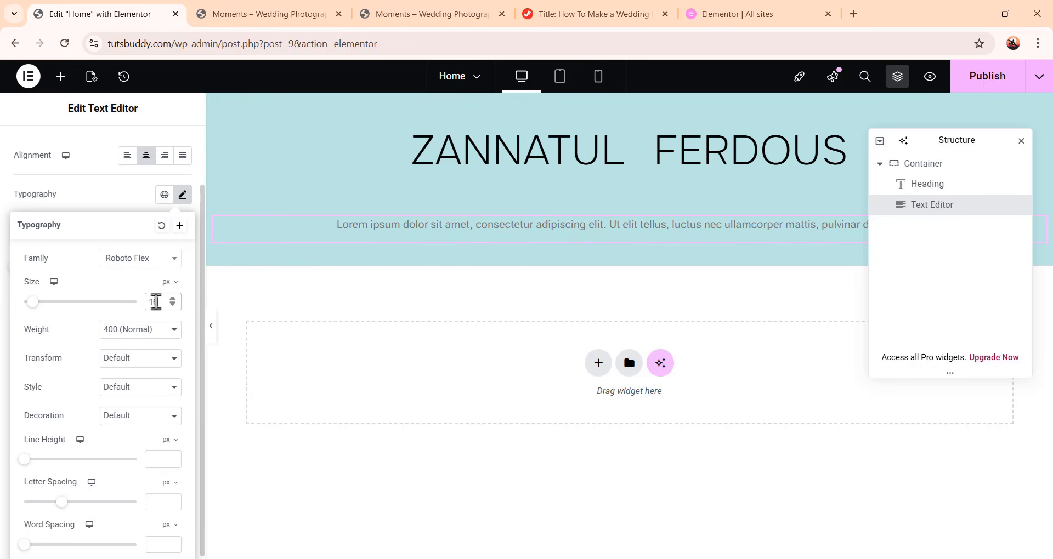
left_click(153, 331)
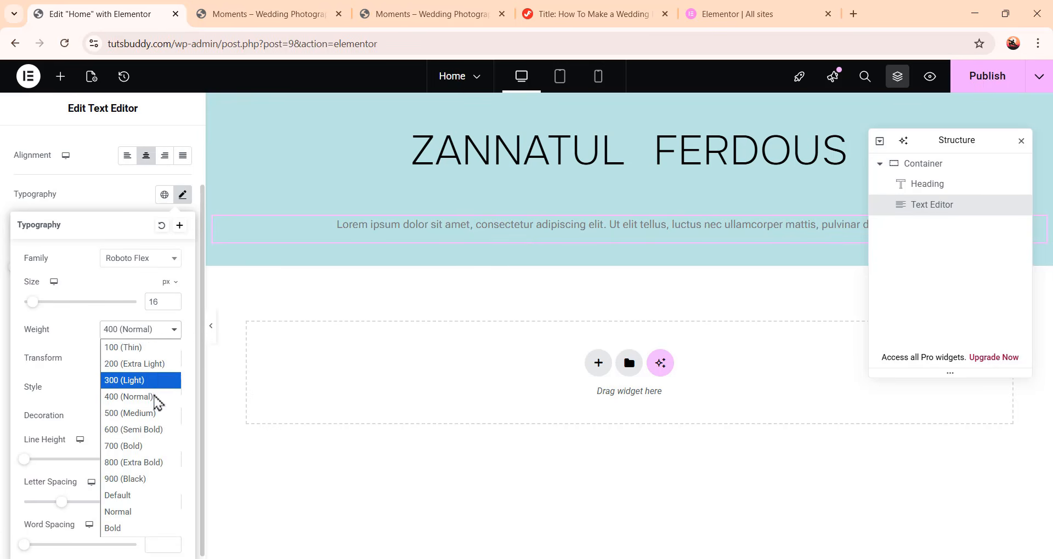
left_click(160, 414)
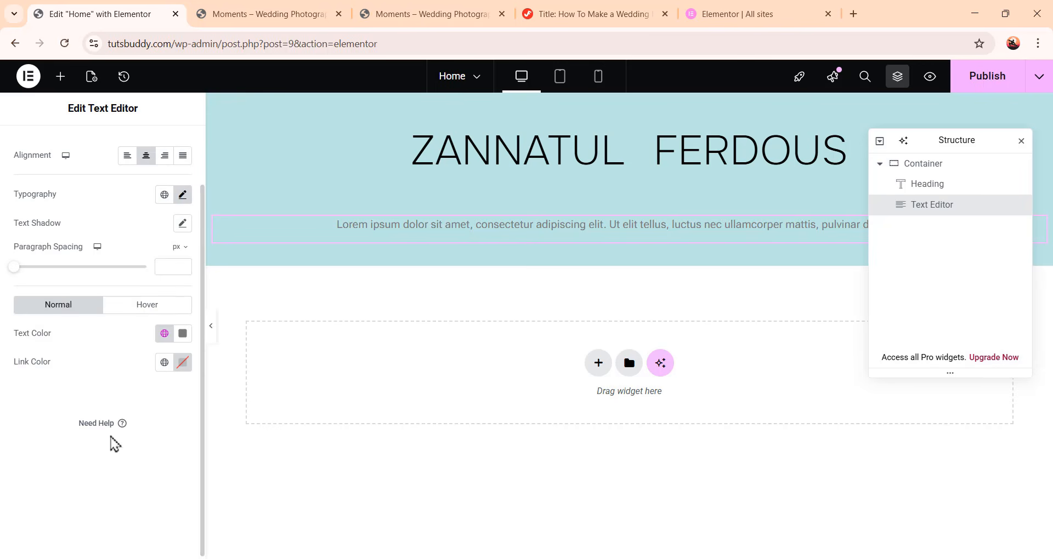
scroll(132, 461, "up", 2)
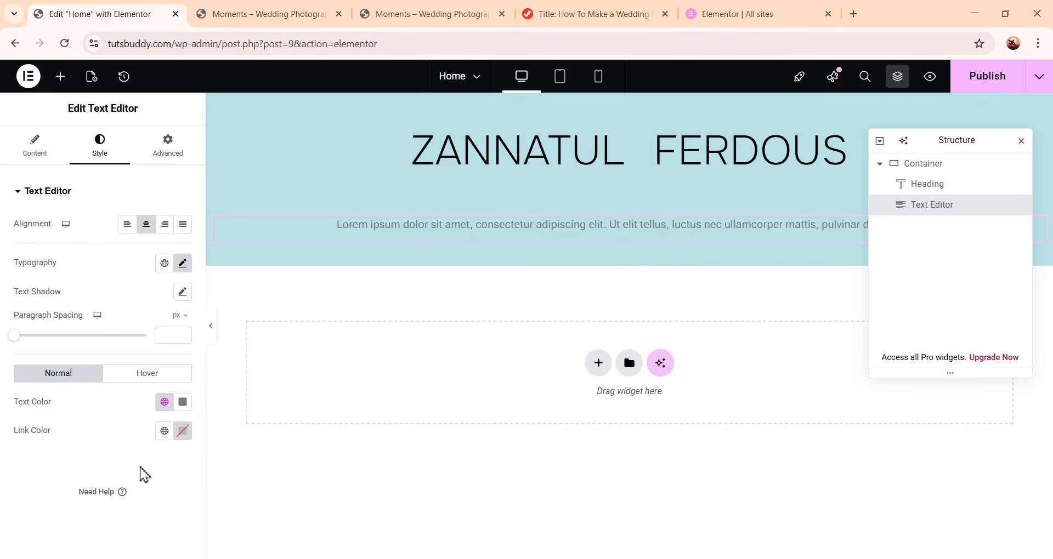
Add a Button widget below the paragraph inside the hero container
left_click(60, 76)
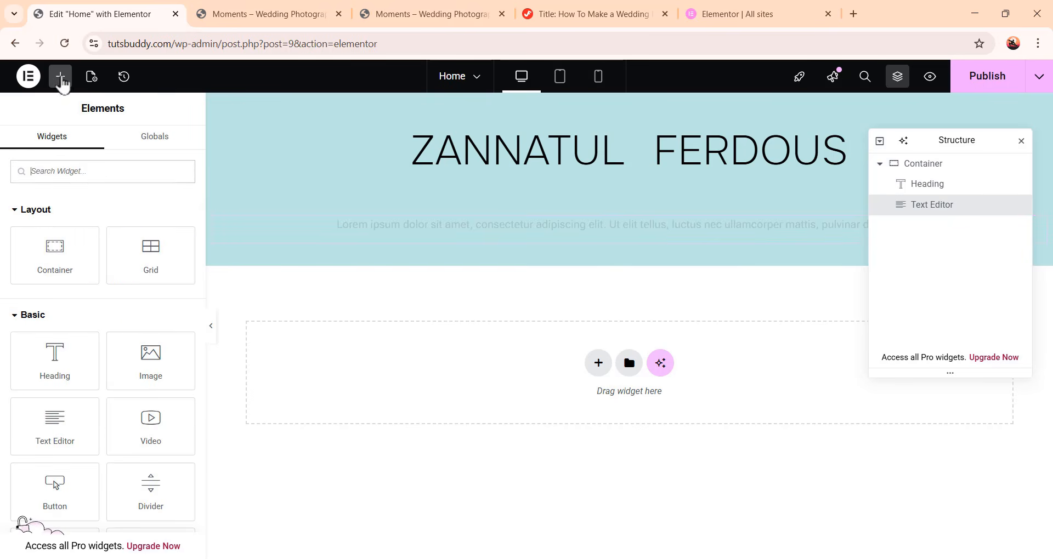
scroll(143, 312, "down", 2)
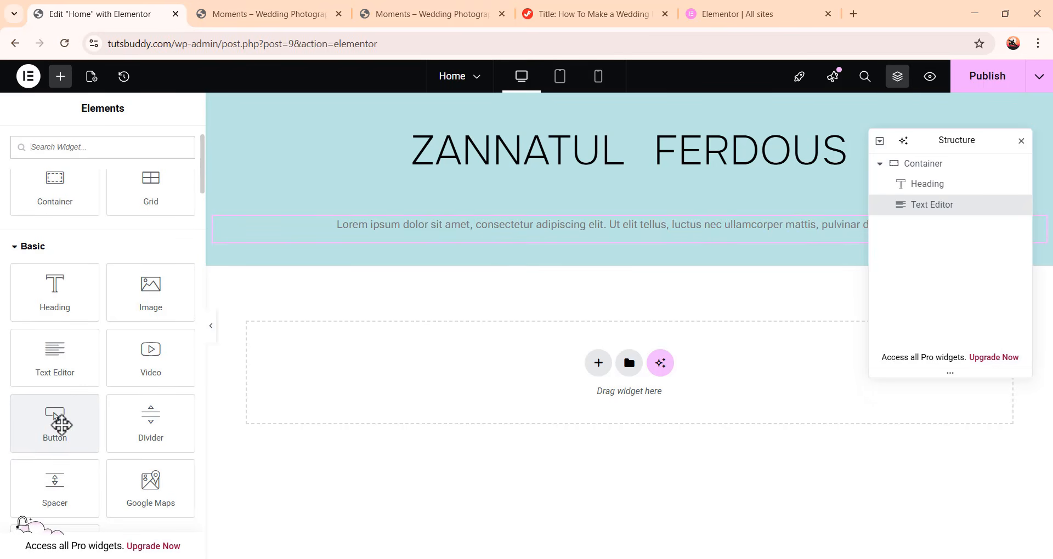
left_click_drag(55, 423, 654, 255)
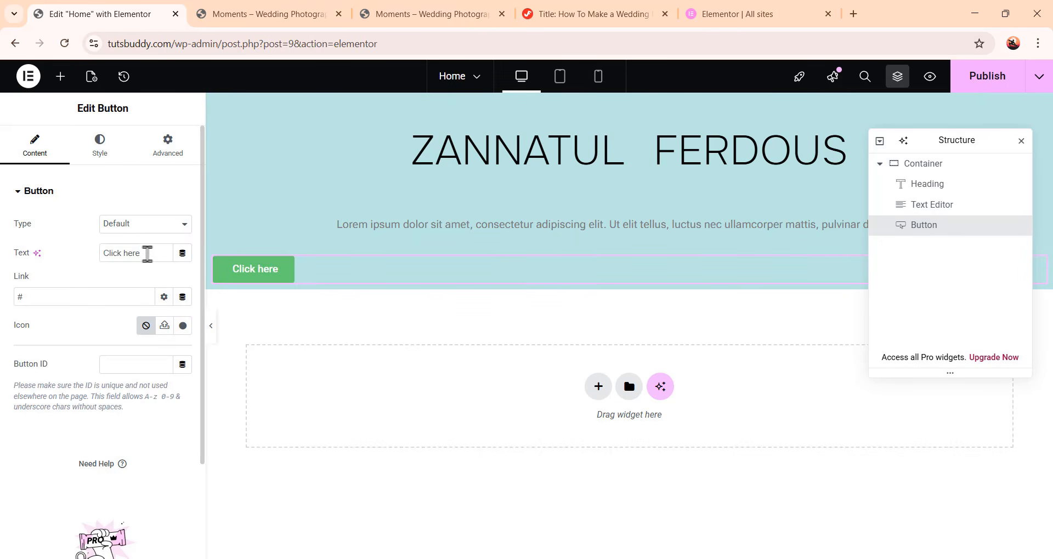
Change the button's text to "know More"
left_click_drag(150, 253, 90, 262)
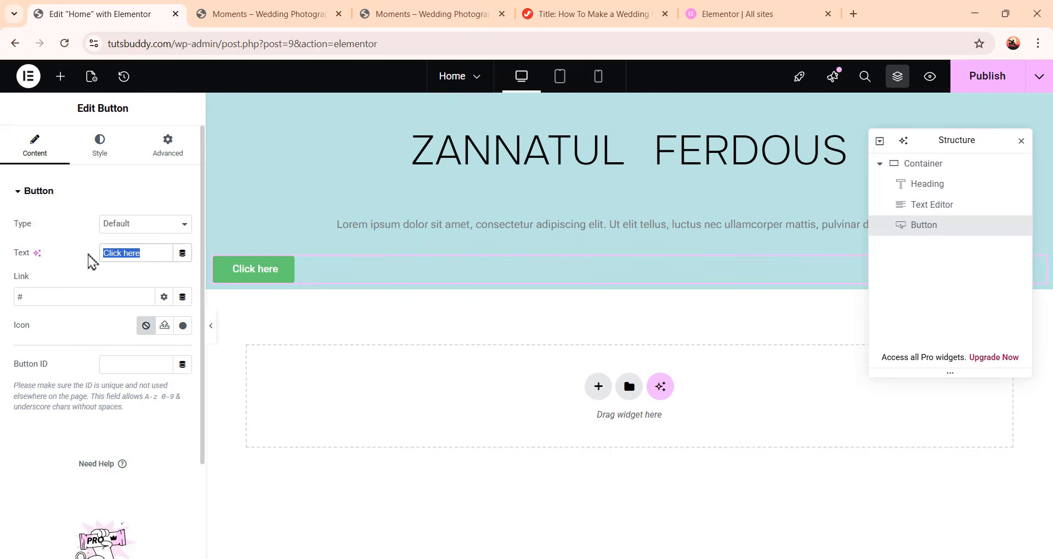
type("know")
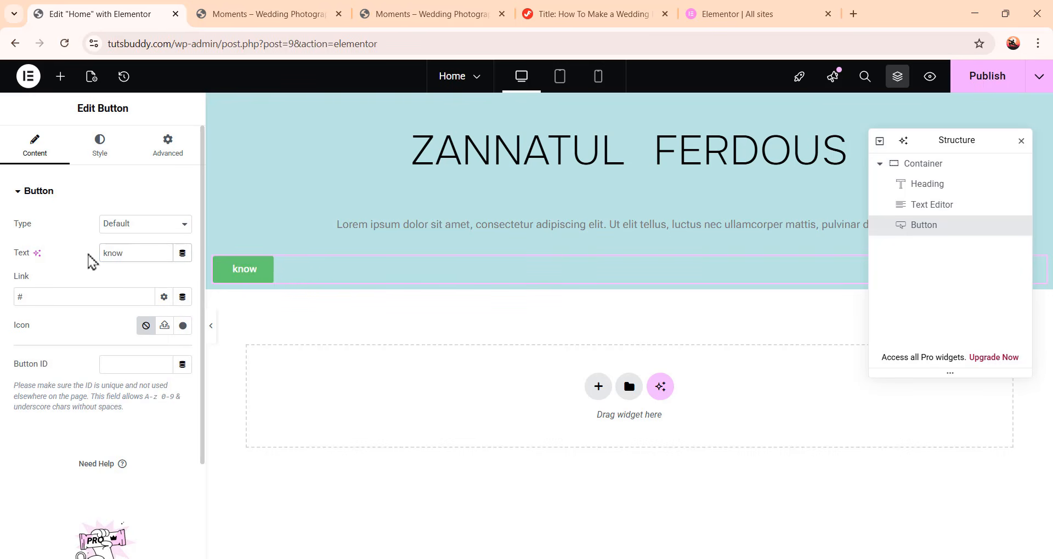
type(" More")
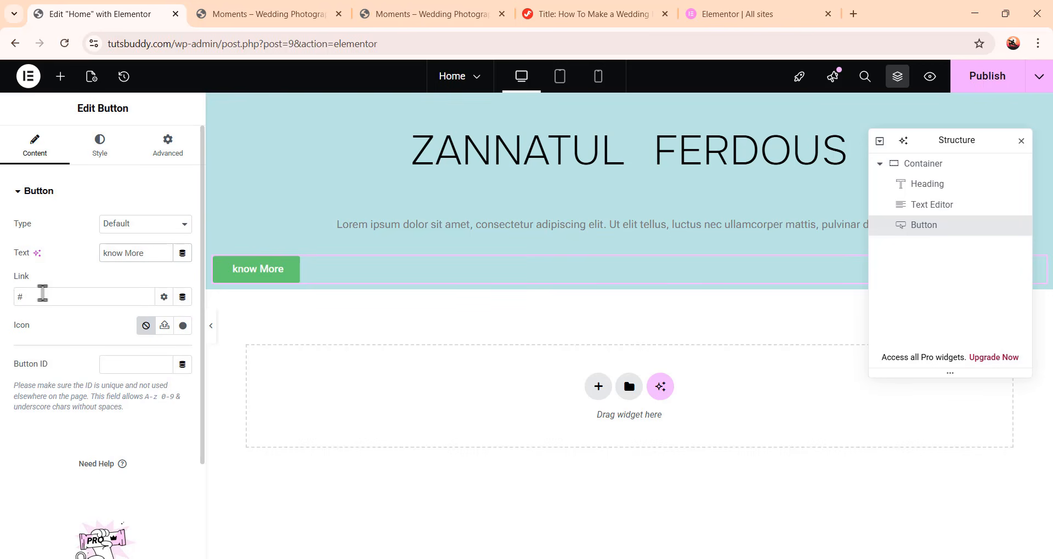
left_click(94, 302)
left_click(183, 327)
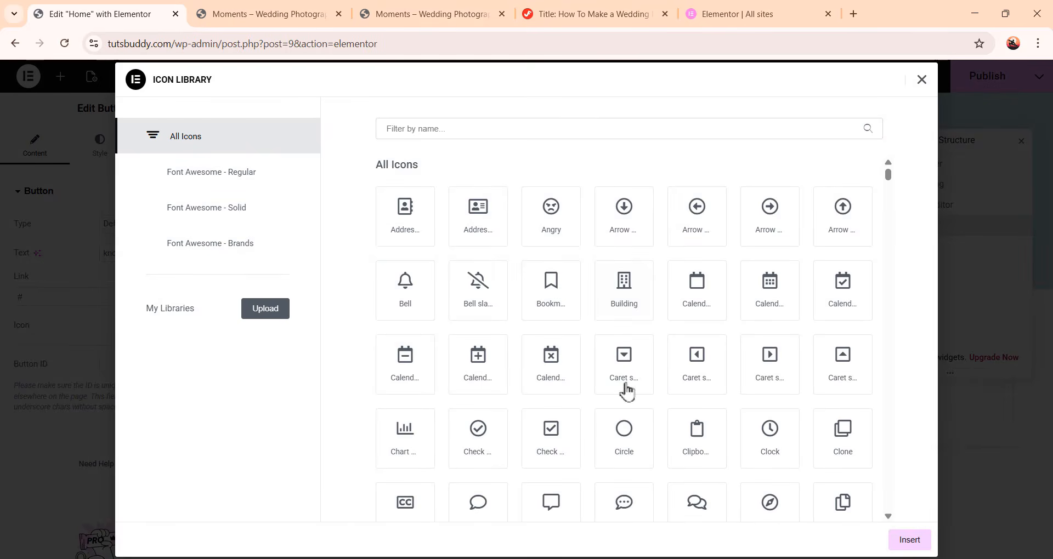
scroll(639, 325, "down", 10)
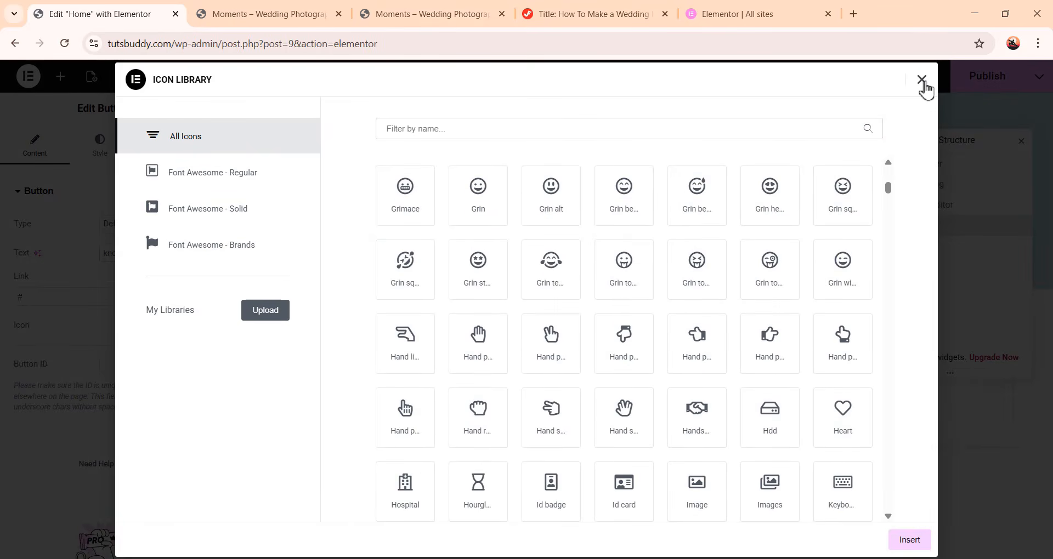
left_click(922, 80)
Set the button's position to center within the hero
left_click(110, 150)
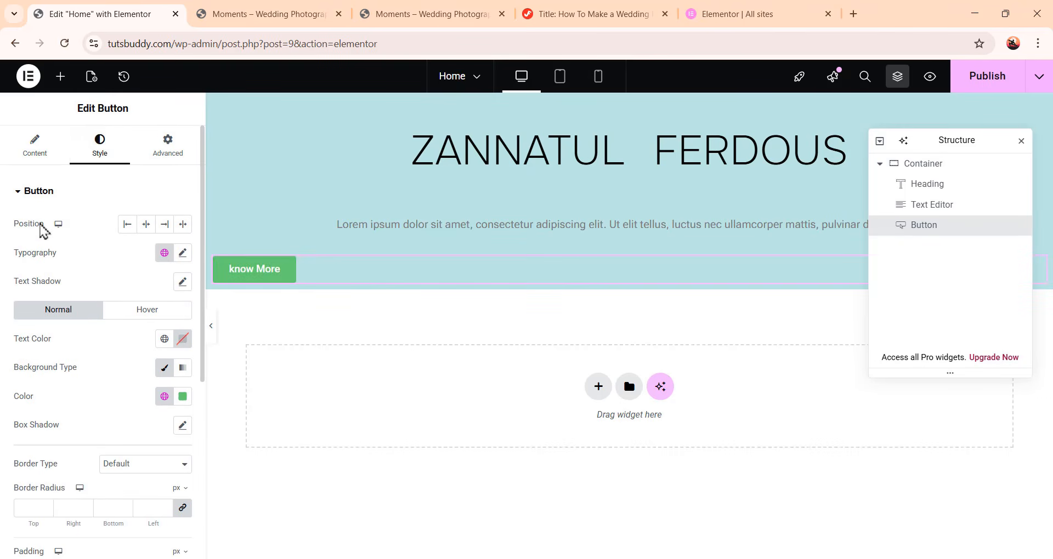
left_click(146, 225)
left_click(171, 225)
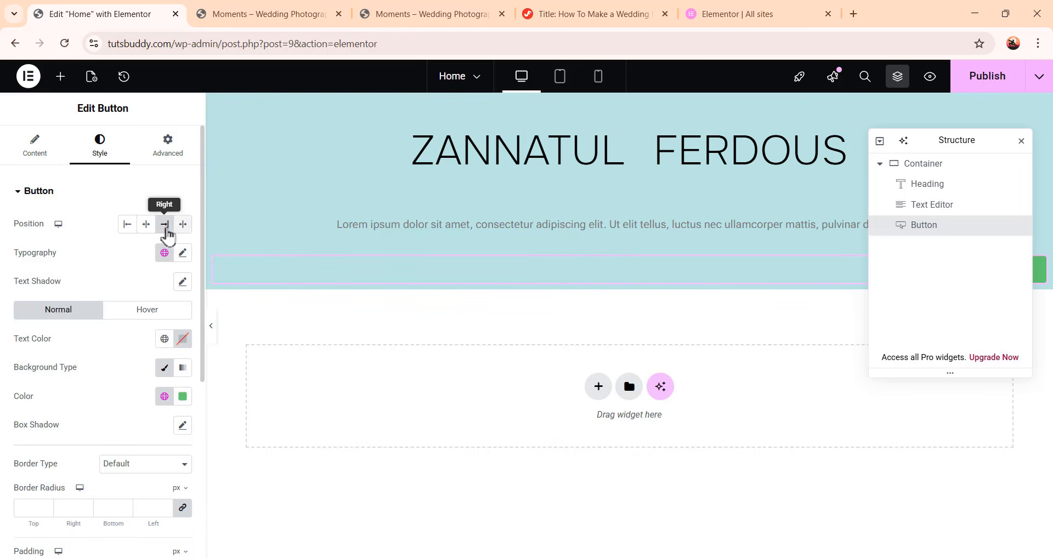
left_click(127, 225)
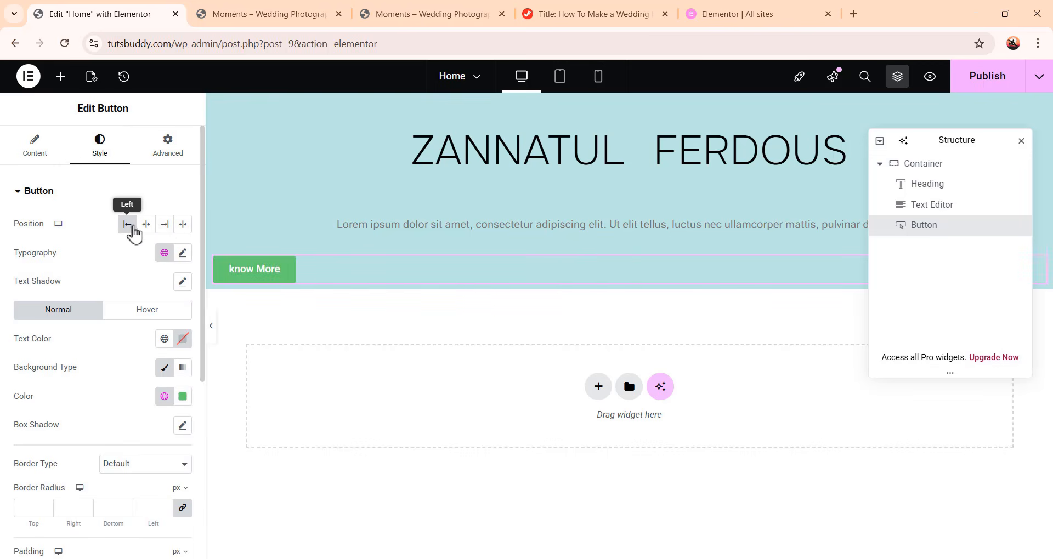
left_click(146, 225)
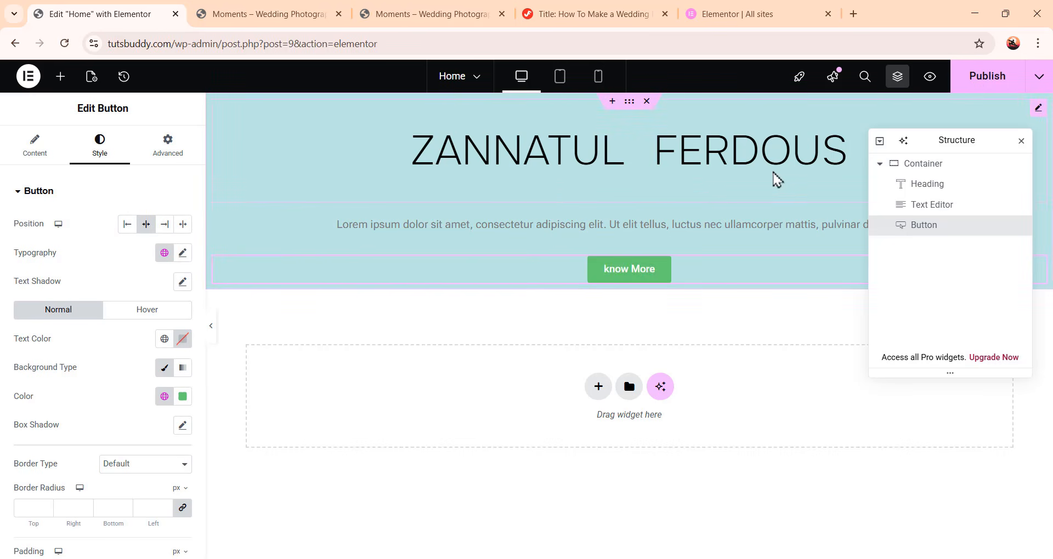
Replace the paragraph's placeholder text with "Best Web Developer"
left_click(751, 228)
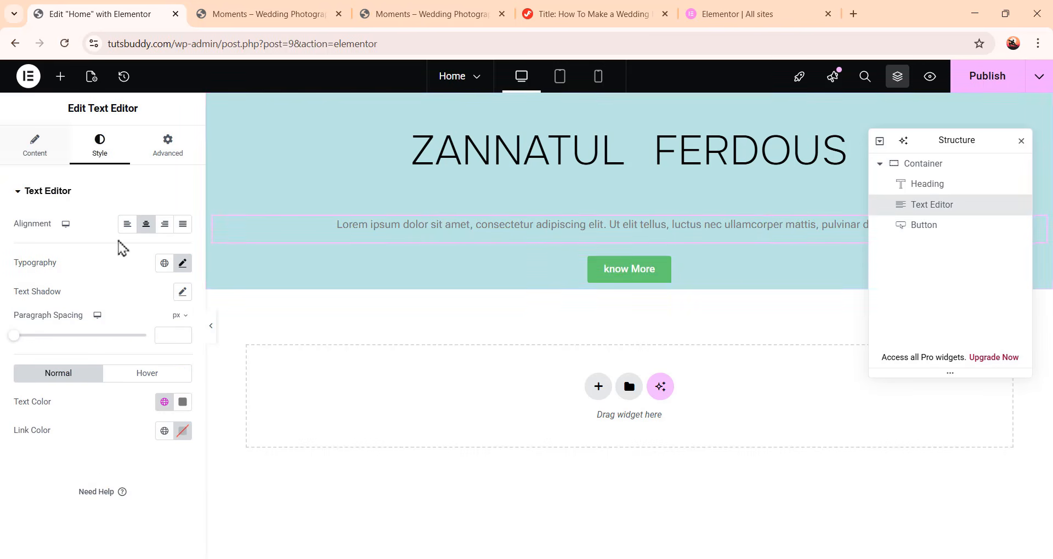
left_click(31, 144)
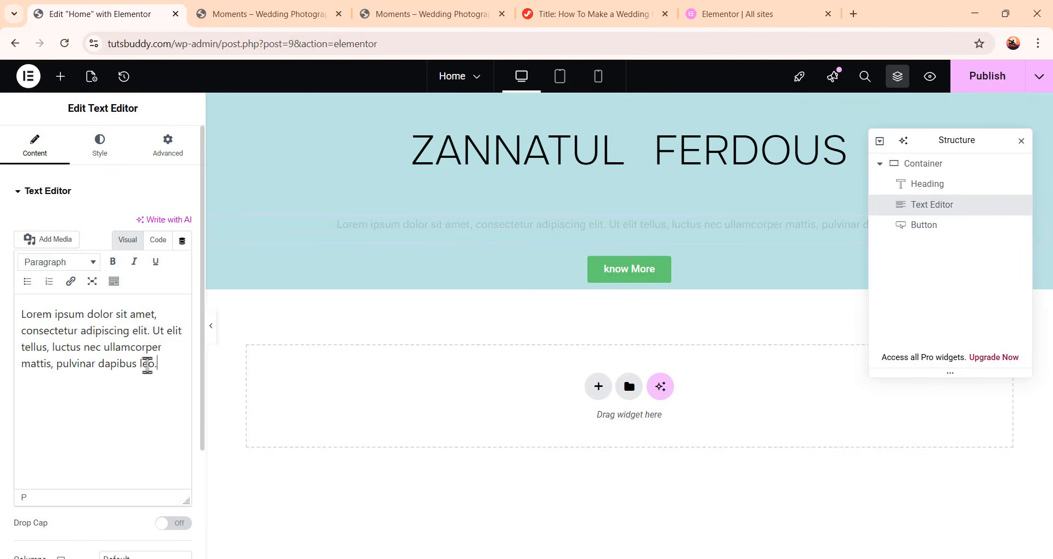
left_click_drag(158, 366, 12, 303)
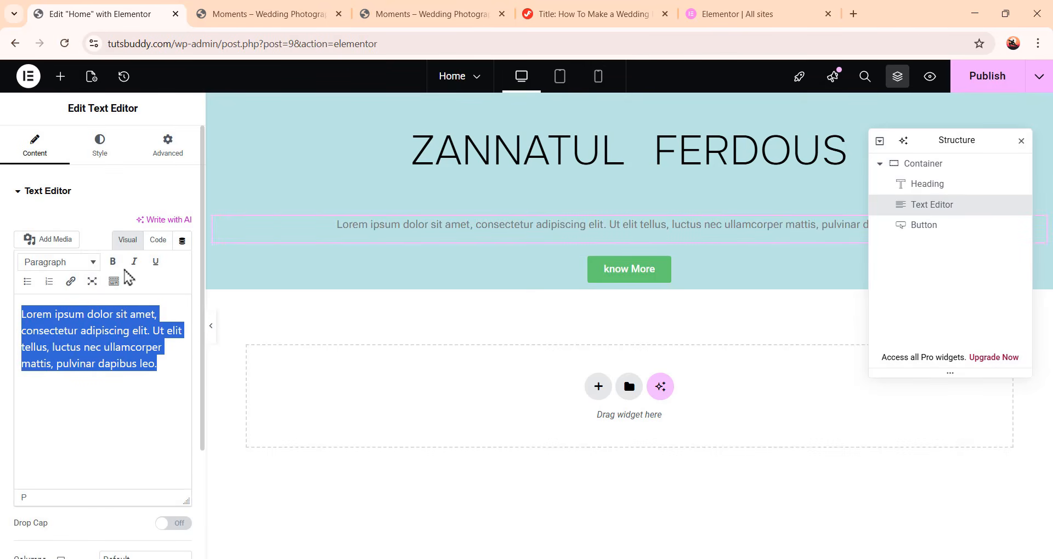
type("Best web")
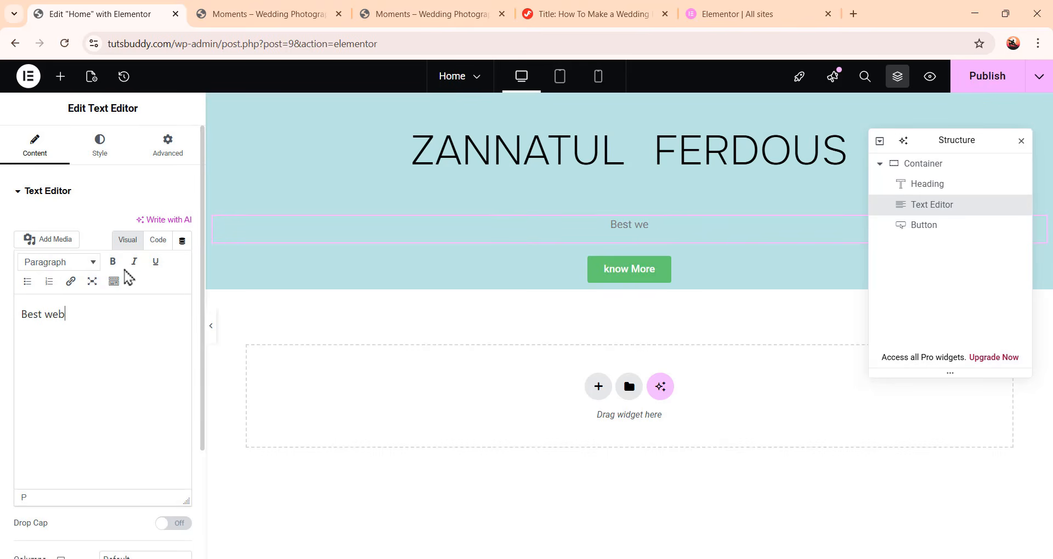
key("BackSpace")
key("BackSpace")
key("BackSpace")
type("Web Developer")
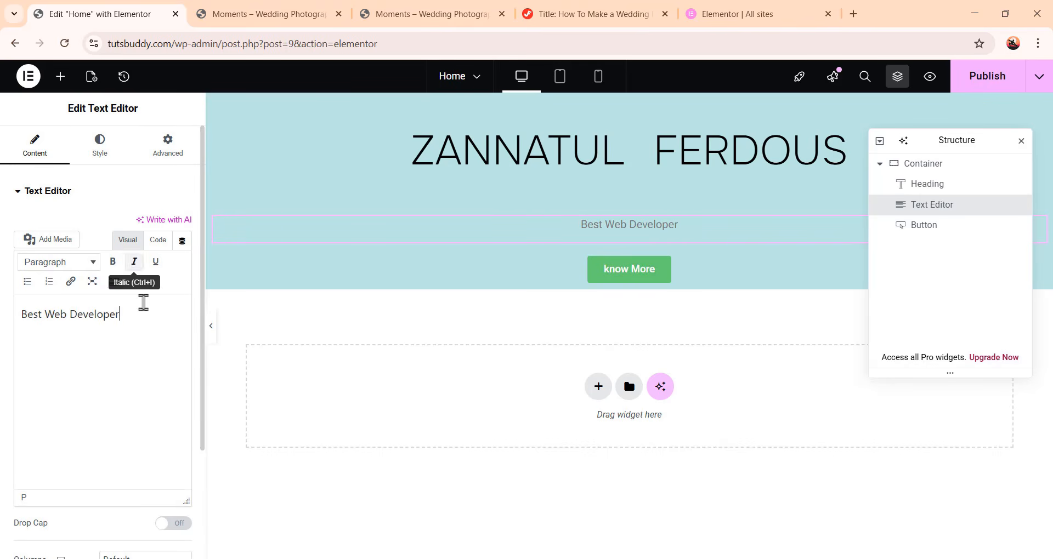
Set the button's typography font family to Roboto Flex
left_click(602, 274)
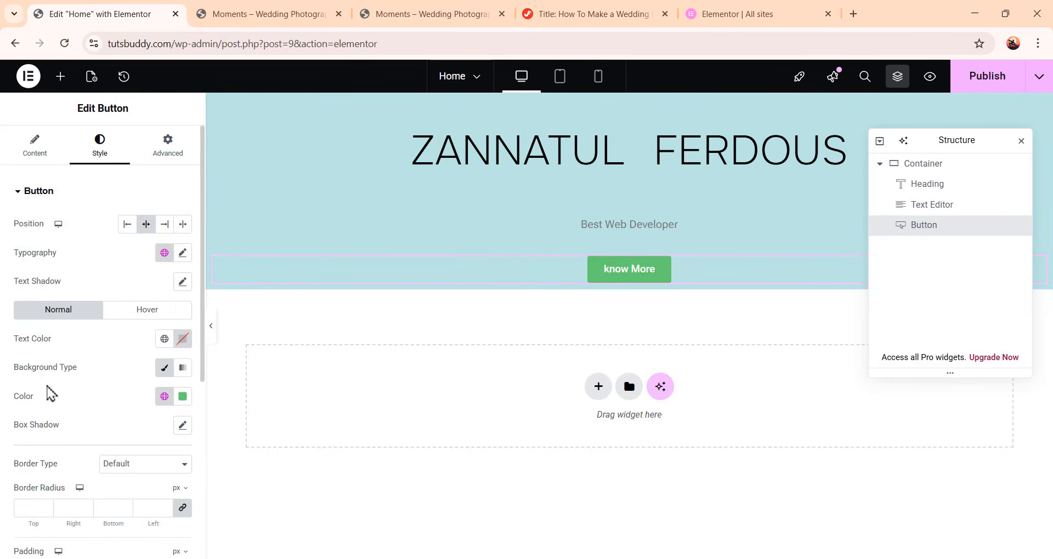
left_click(183, 253)
scroll(105, 418, "down", 2)
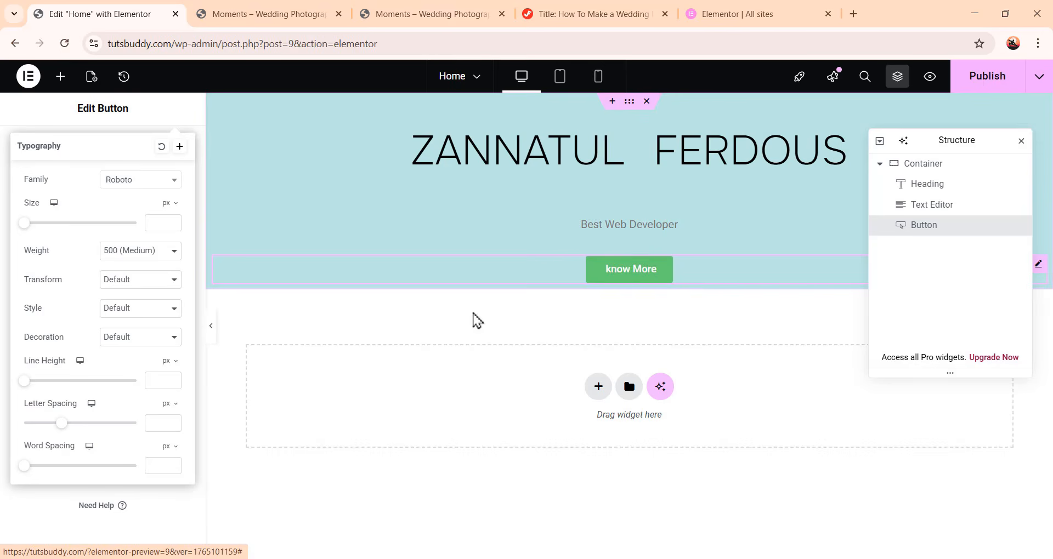
left_click(135, 186)
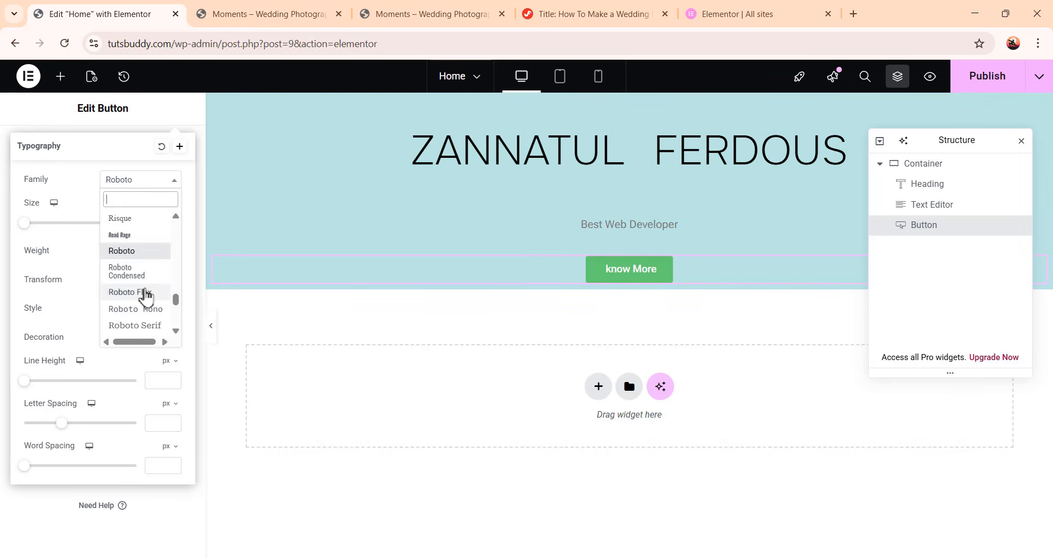
left_click(145, 292)
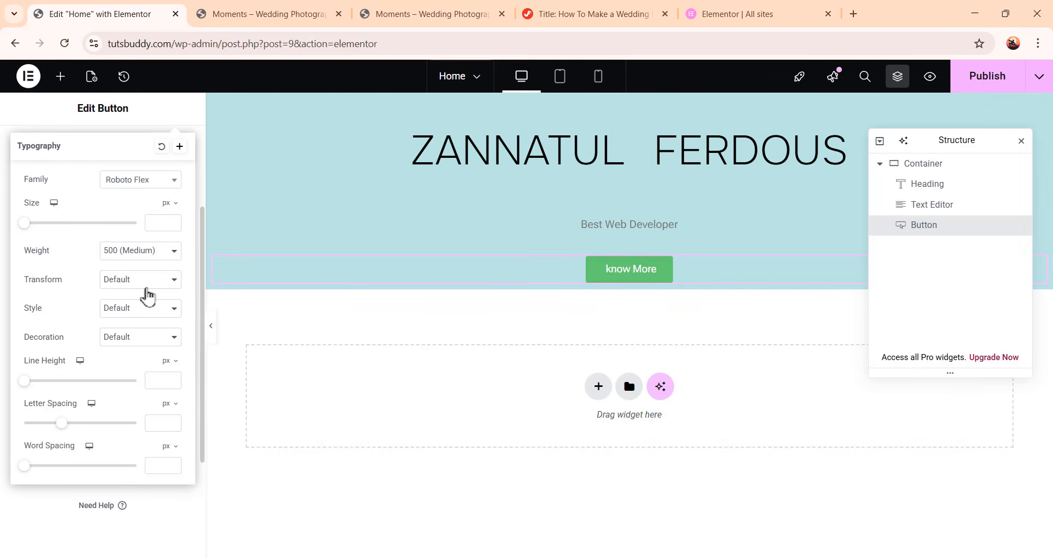
left_click(159, 121)
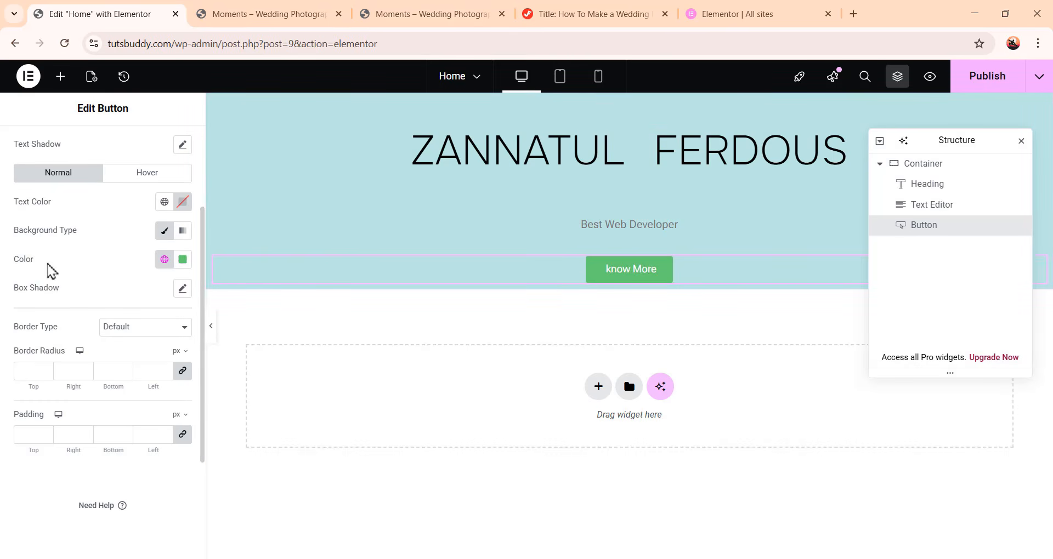
Set the button's background color to a teal, #359183
left_click(183, 261)
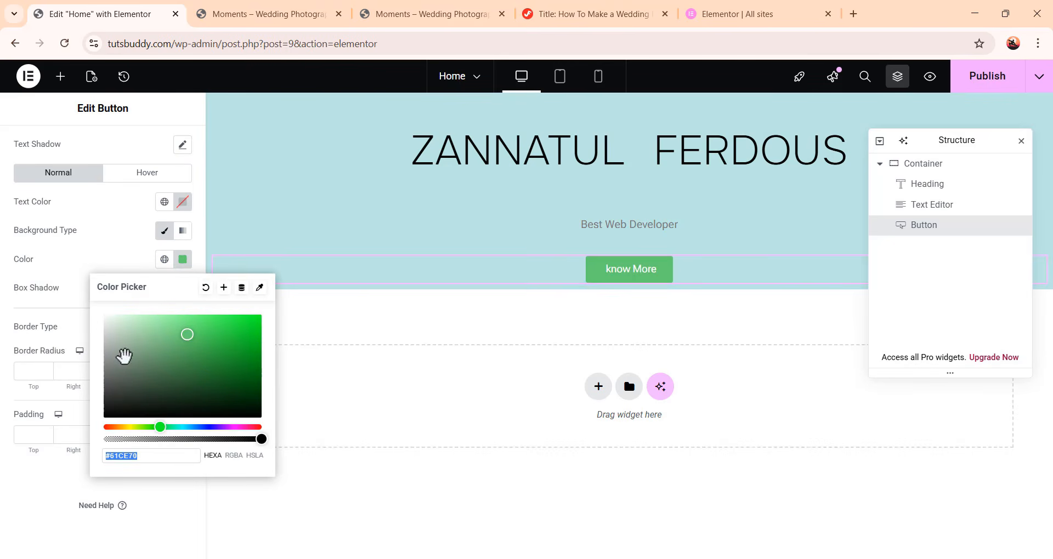
mouse_move(165, 427)
left_mouse_down()
mouse_move(169, 437)
mouse_move(162, 426)
mouse_move(177, 425)
left_mouse_up()
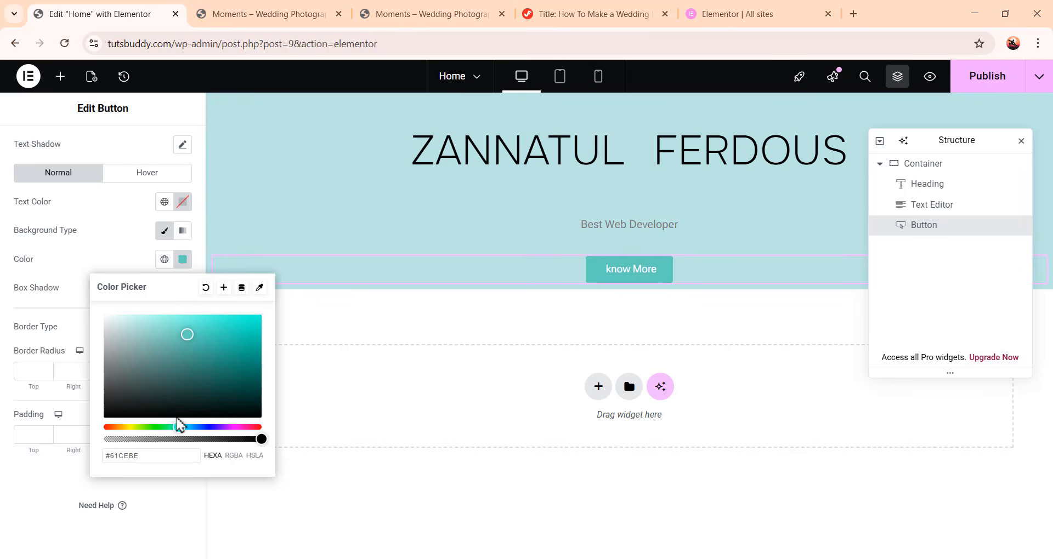
left_click_drag(172, 328, 204, 359)
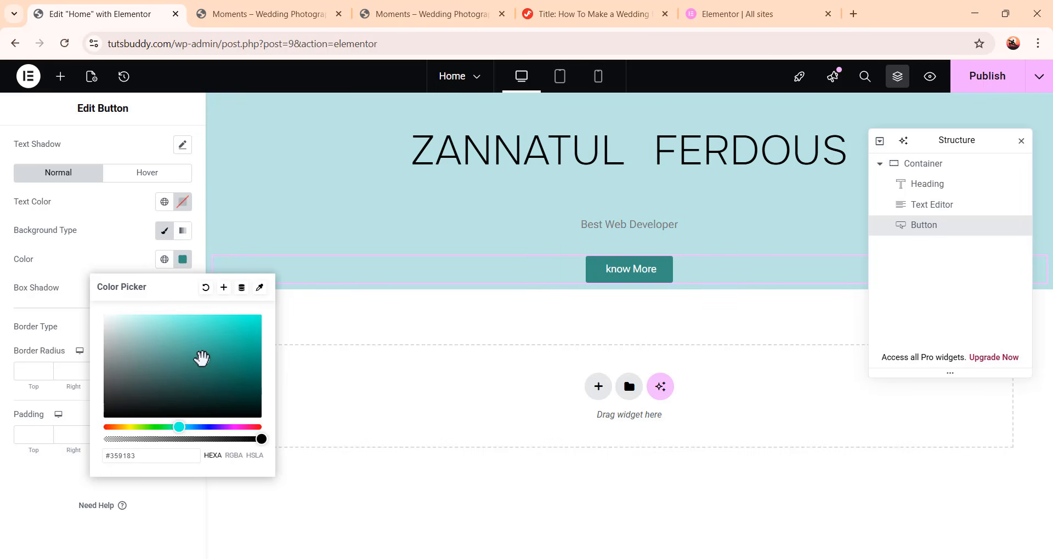
left_click(130, 254)
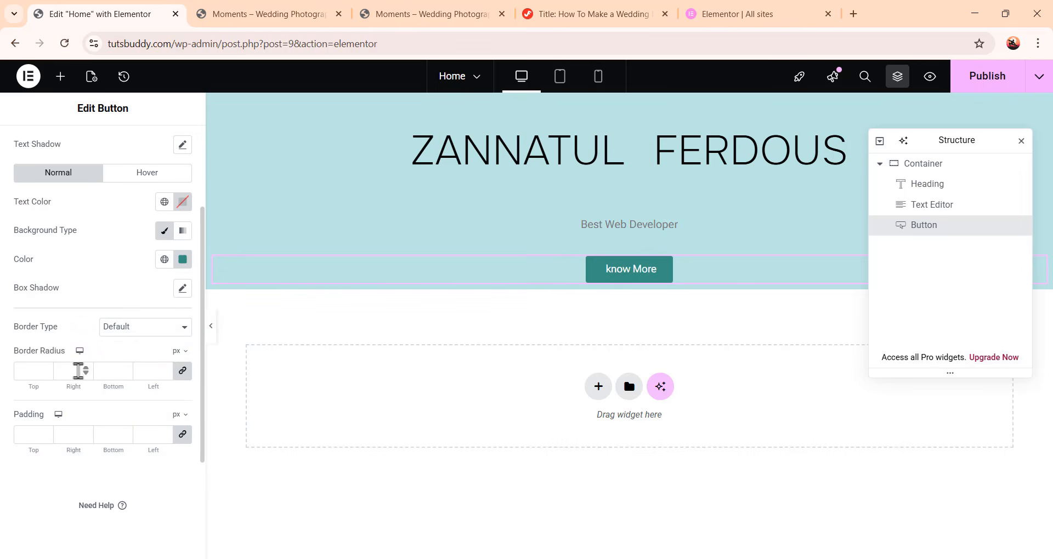
Set the button's border radius to 50 px on all corners
left_click(39, 366)
type("50")
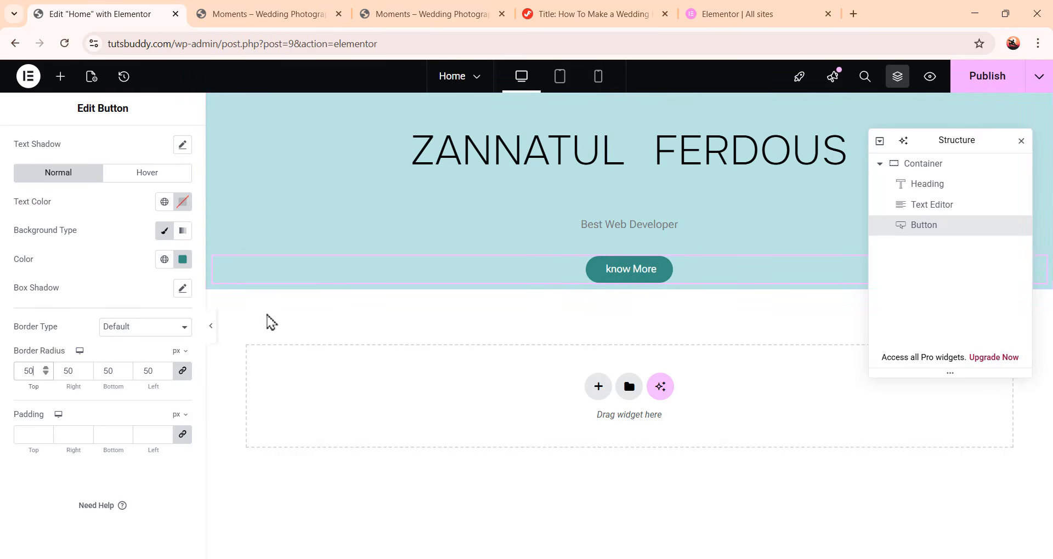
left_click(211, 329)
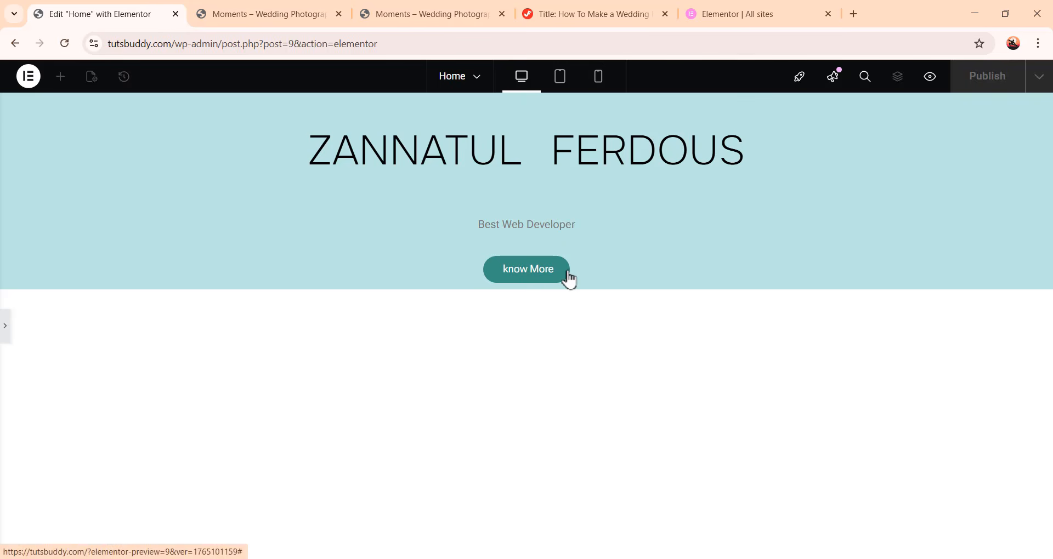
left_click(8, 339)
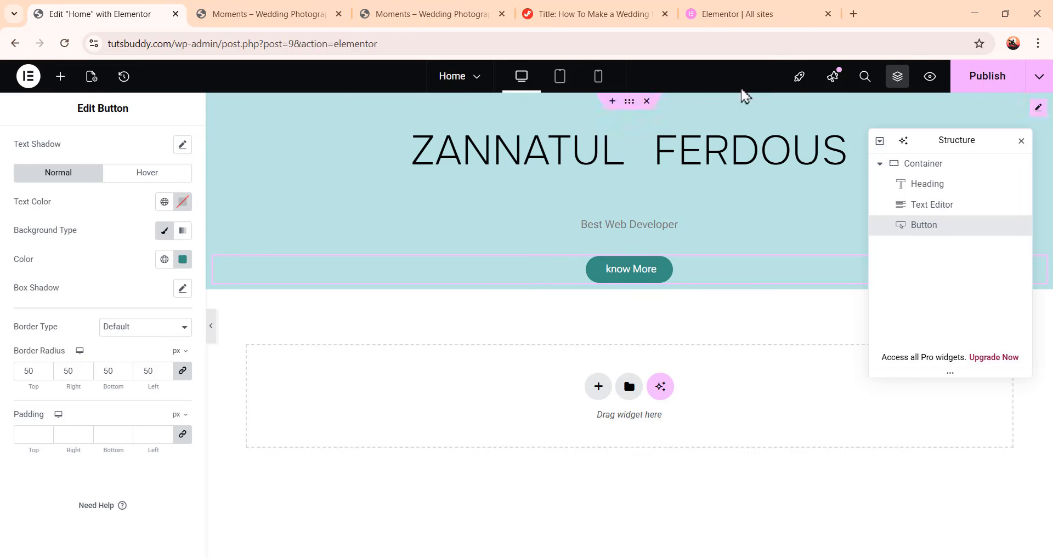
Open kitpapa.com in a new browser tab and scroll through its template listings
left_click(853, 14)
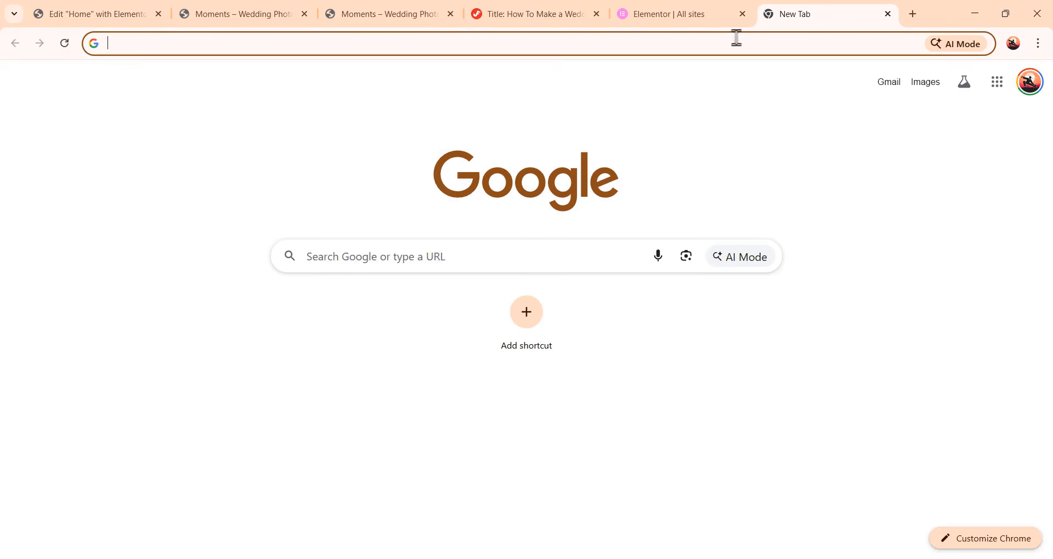
left_click(519, 44)
type("kitpapa.com")
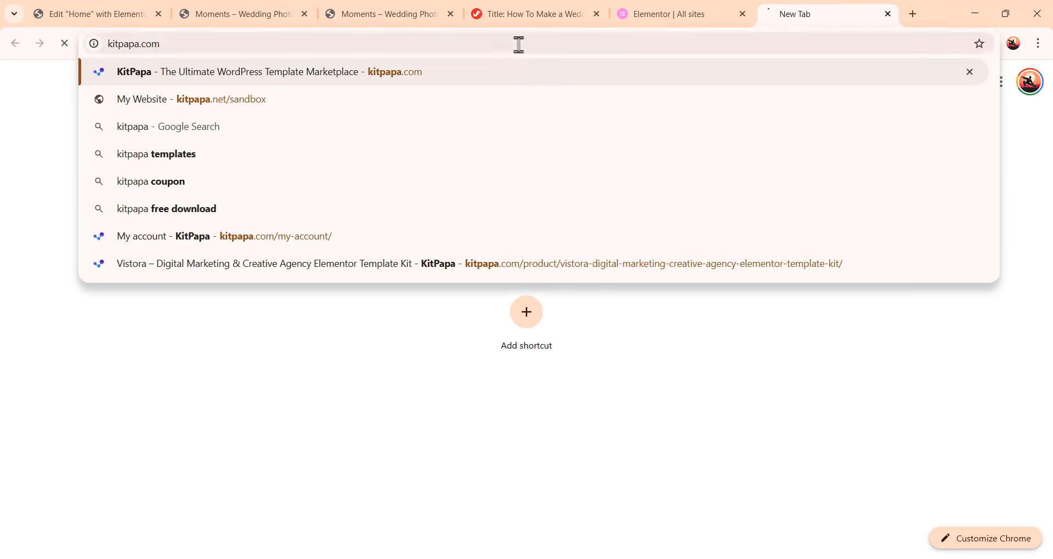
key("Return")
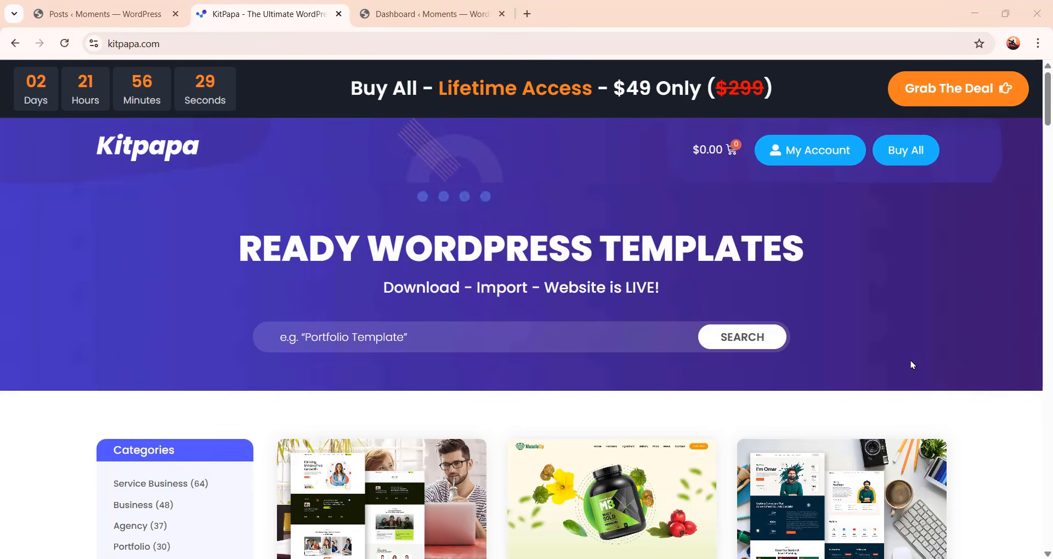
scroll(912, 365, "down", 3)
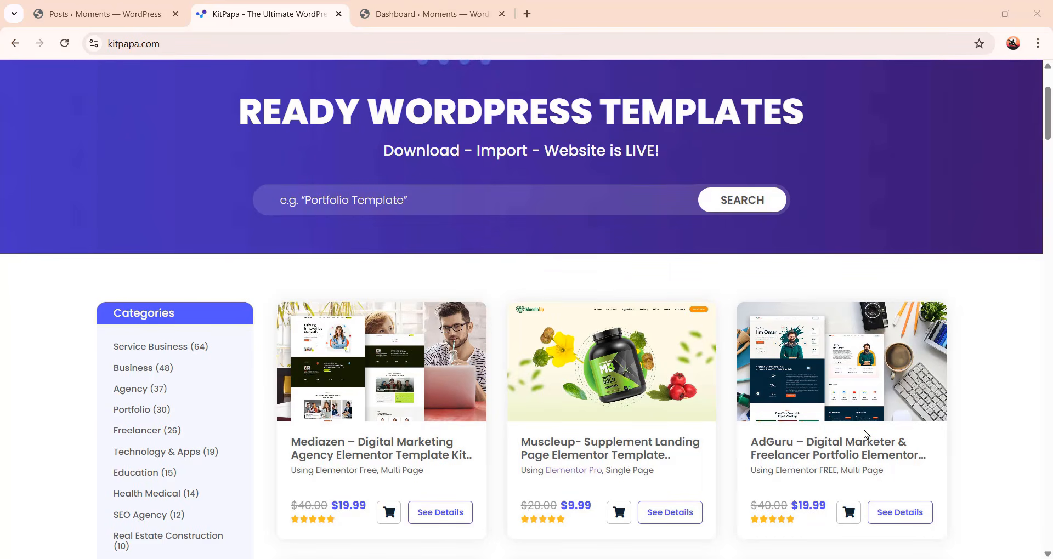
scroll(677, 418, "down", 2)
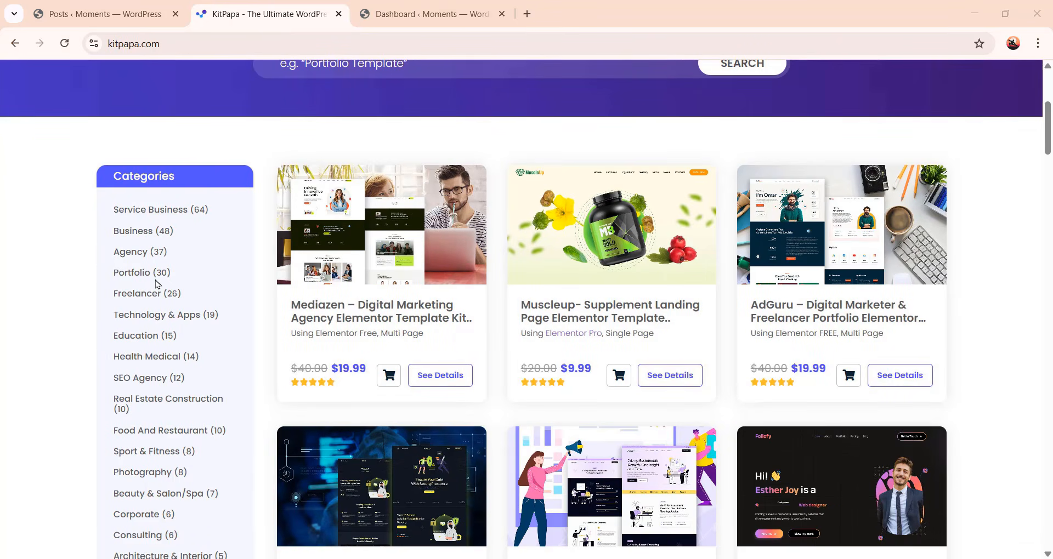
Browse the template listings and open the Moments – Wedding Photography Elementor Template Kit page
scroll(113, 204, "down", 3)
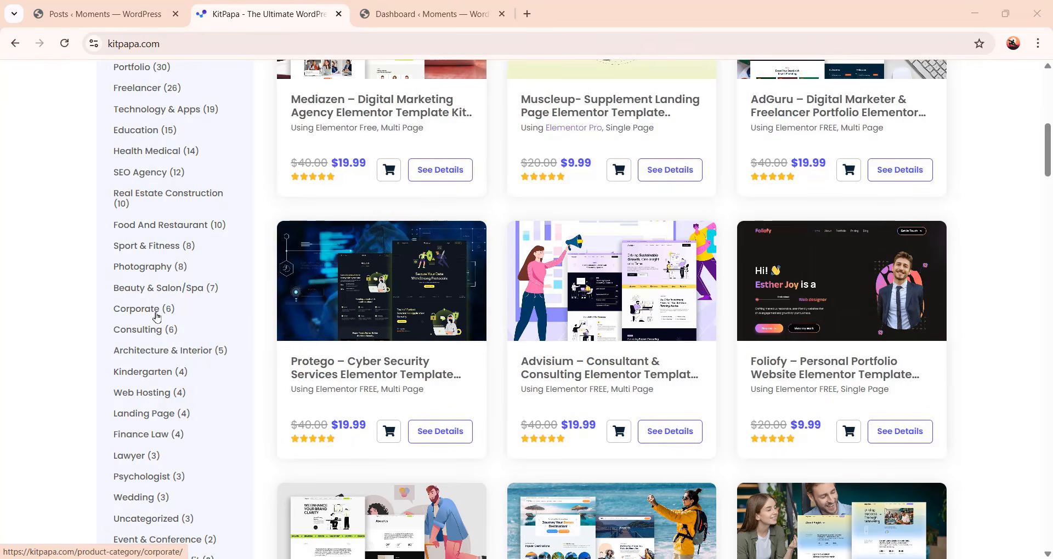
scroll(173, 354, "down", 3)
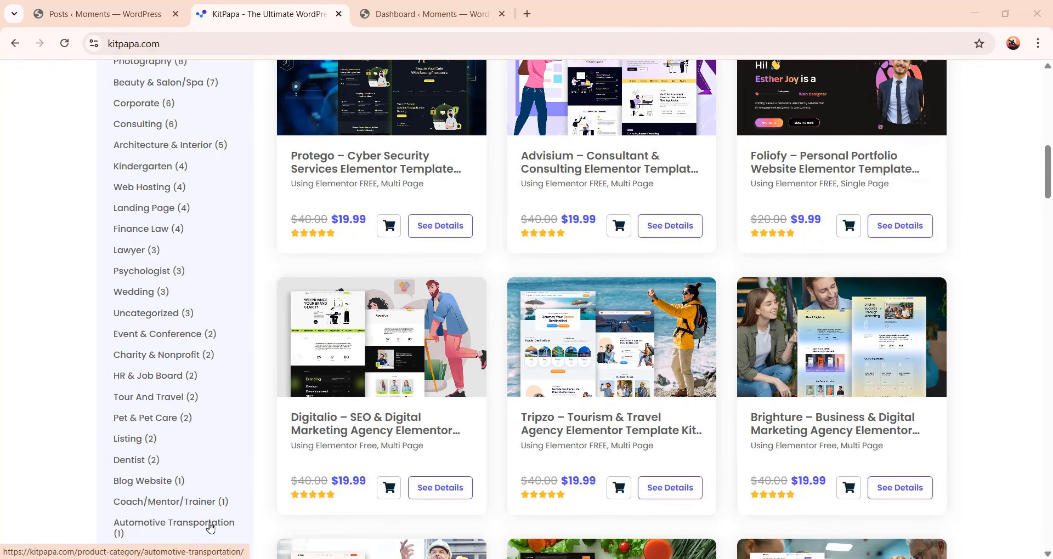
scroll(176, 527, "up", 6)
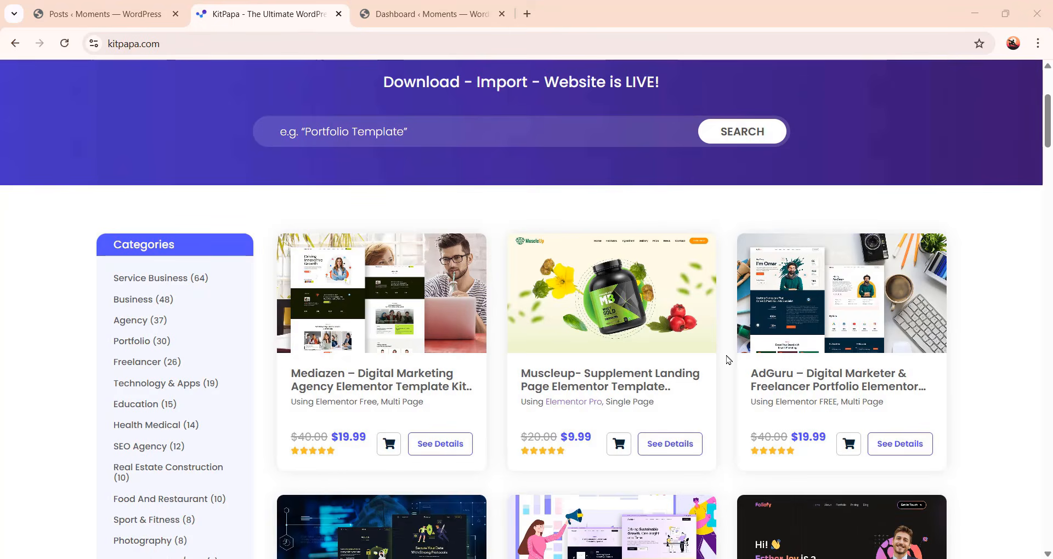
scroll(723, 372, "down", 8)
scroll(722, 372, "down", 11)
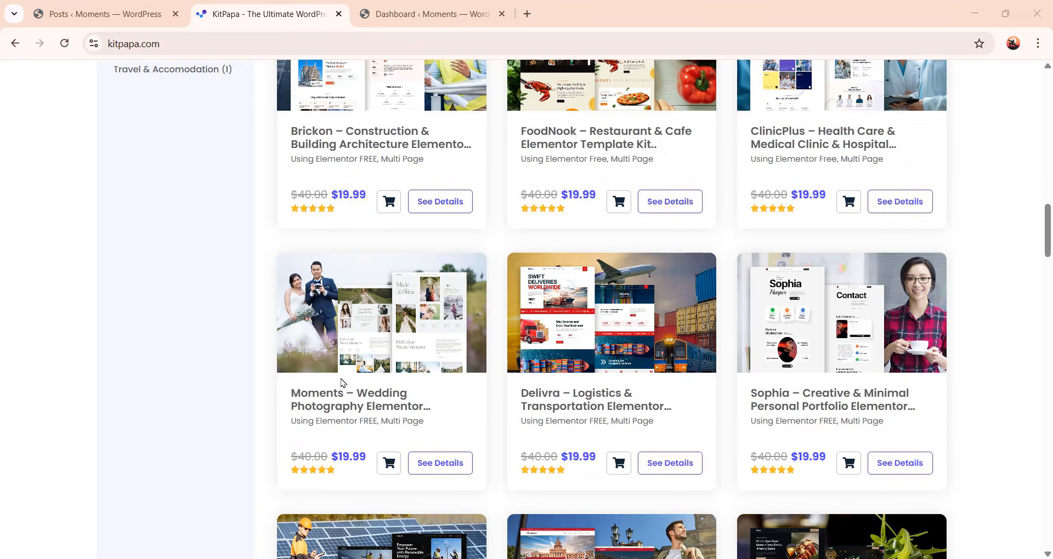
left_click(393, 325)
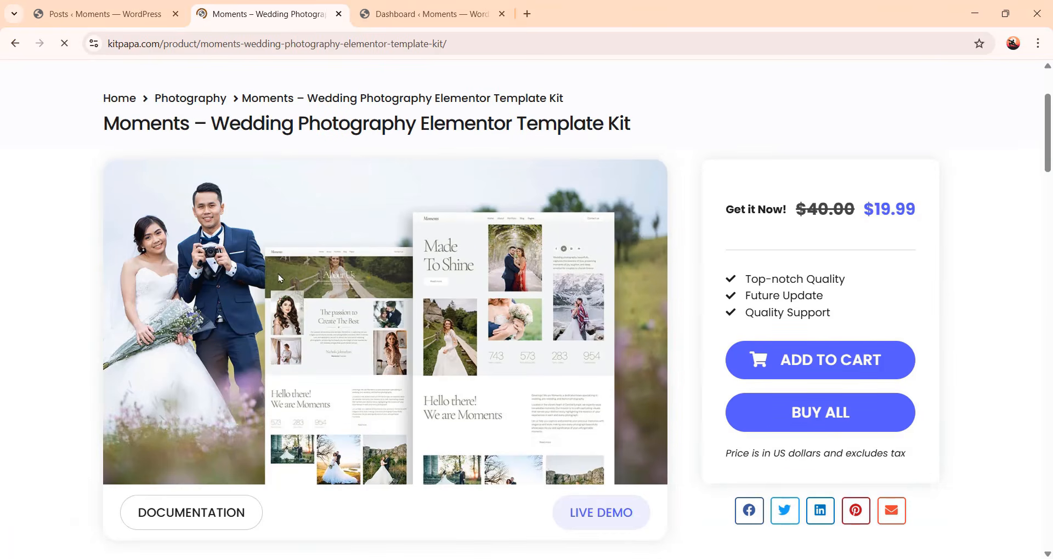
Open the kit's live demo and scroll through its Home page design
scroll(439, 362, "up", 2)
scroll(519, 402, "down", 1)
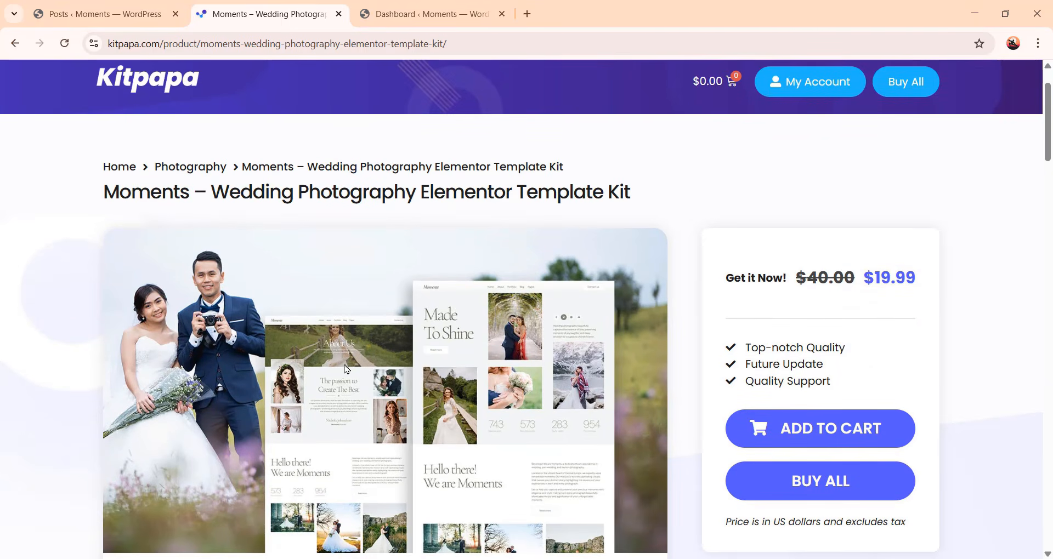
scroll(455, 363, "down", 1)
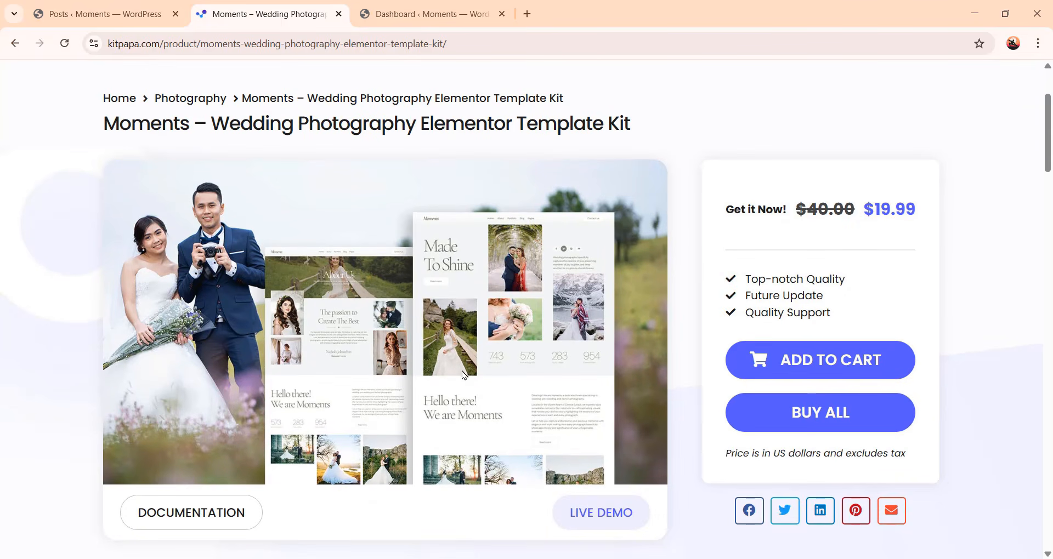
left_click(604, 516)
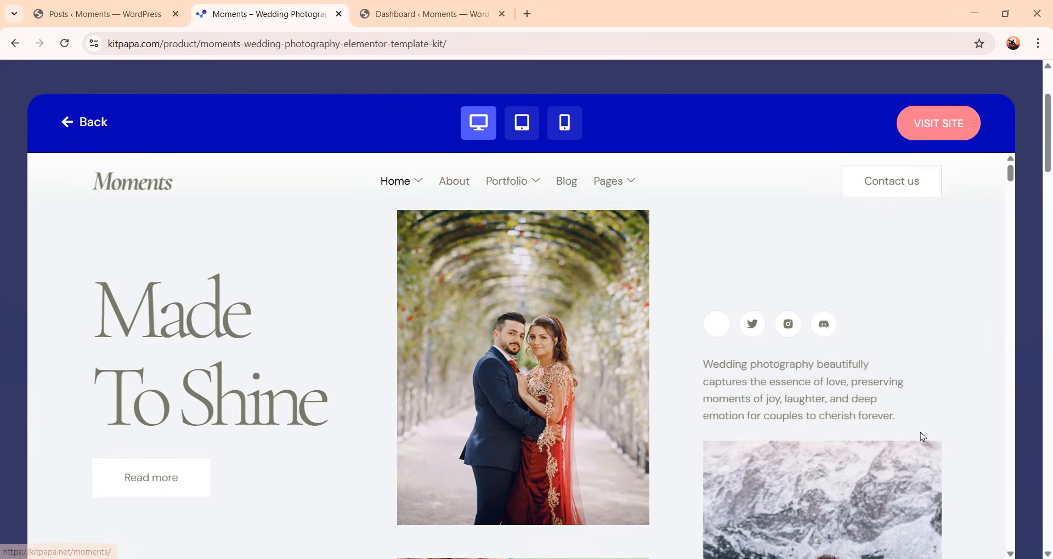
scroll(782, 428, "down", 1)
scroll(650, 470, "up", 1)
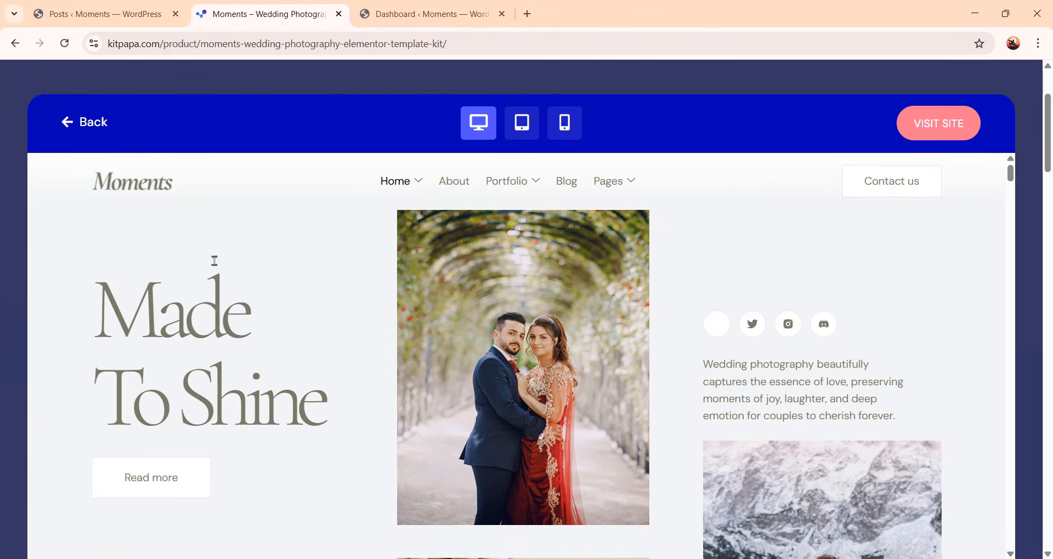
scroll(634, 362, "down", 5)
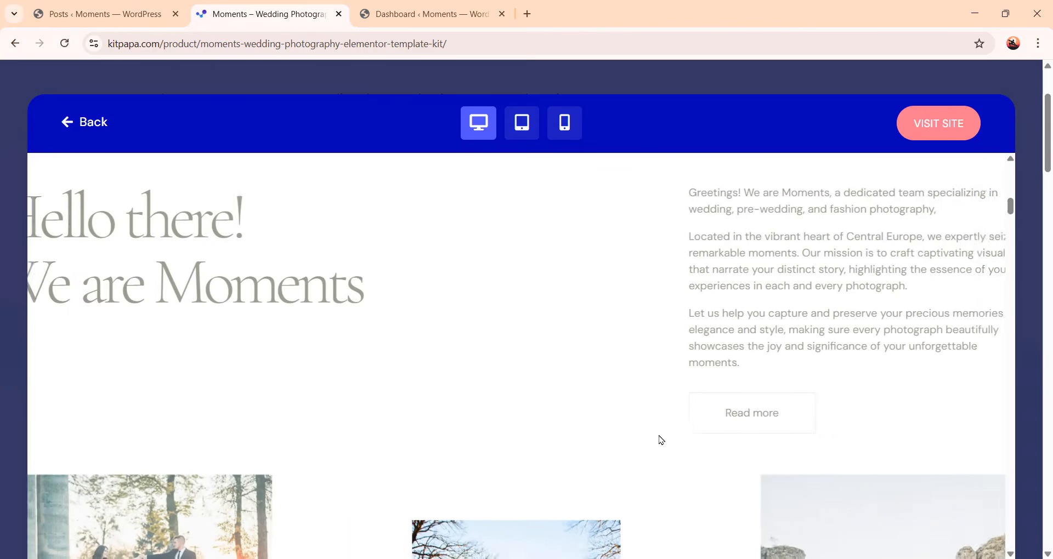
scroll(553, 476, "down", 8)
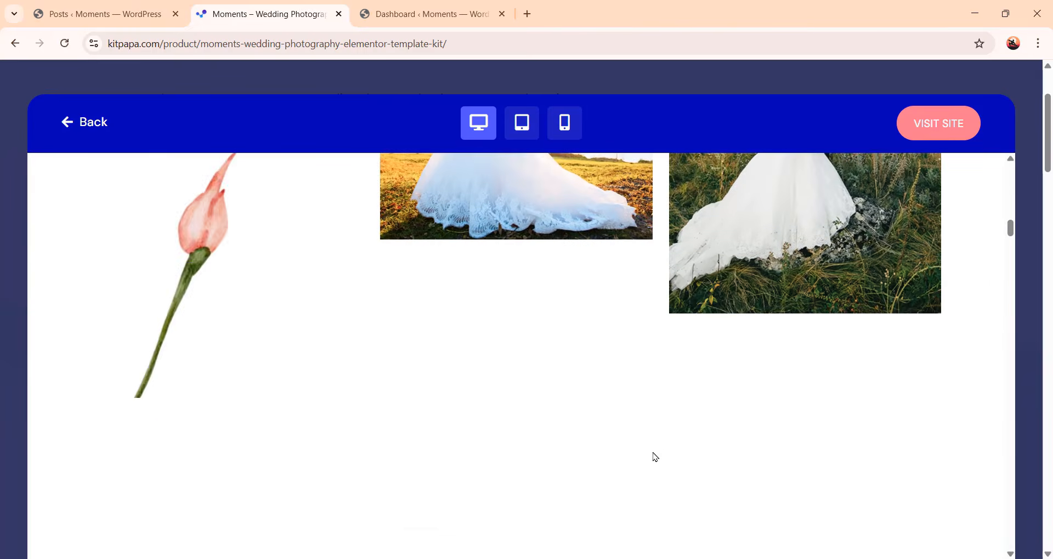
scroll(646, 477, "down", 8)
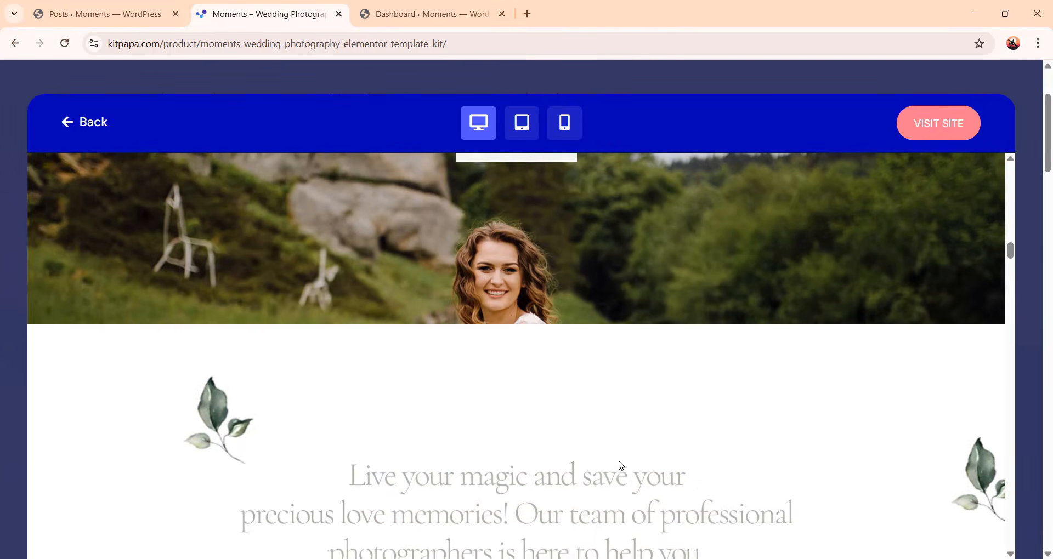
scroll(619, 462, "down", 10)
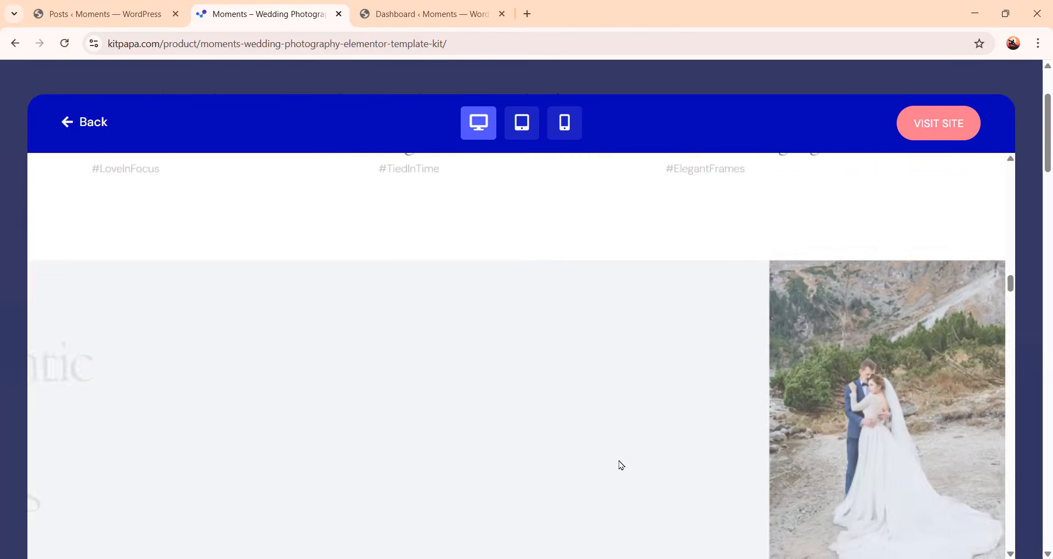
scroll(619, 464, "up", 6)
scroll(619, 464, "up", 20)
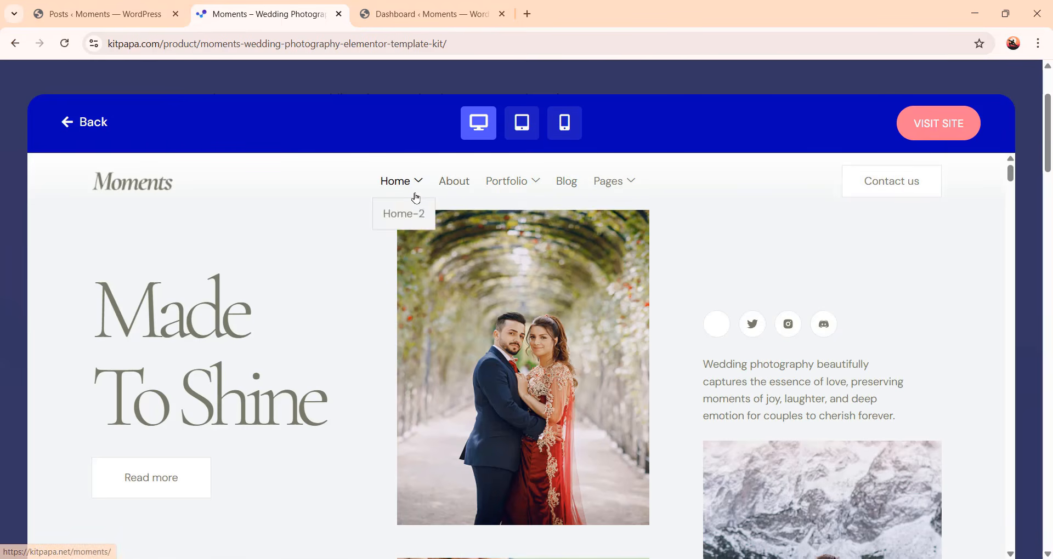
Open the About page in the live demo and scroll through its sections
left_click(465, 187)
scroll(711, 384, "down", 20)
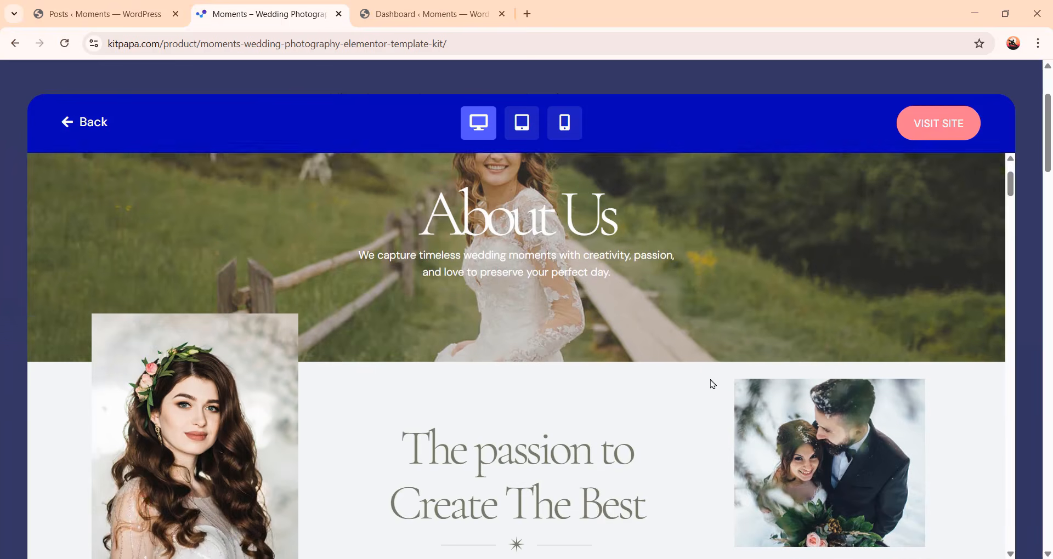
scroll(713, 389, "down", 20)
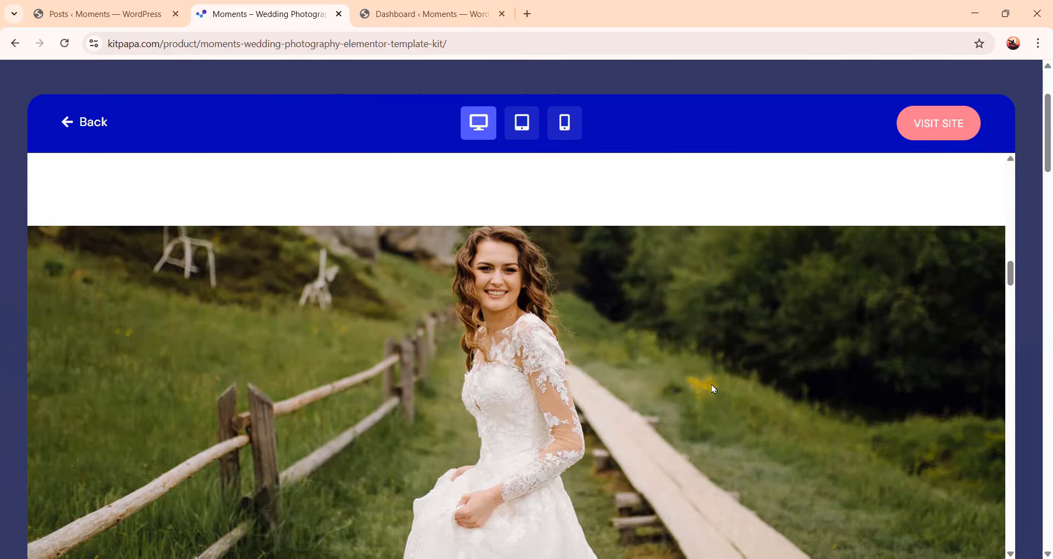
scroll(713, 392, "up", 15)
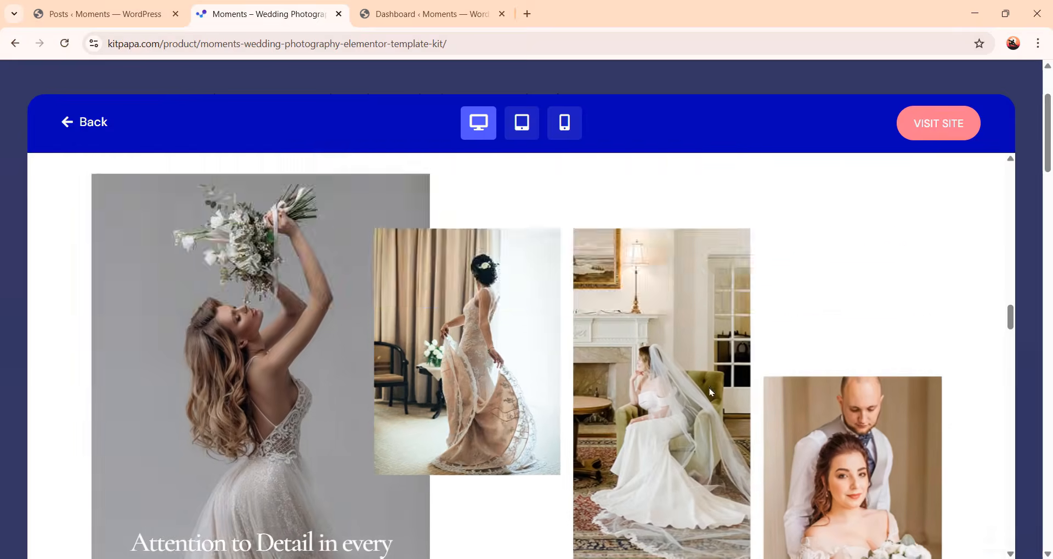
scroll(712, 393, "up", 8)
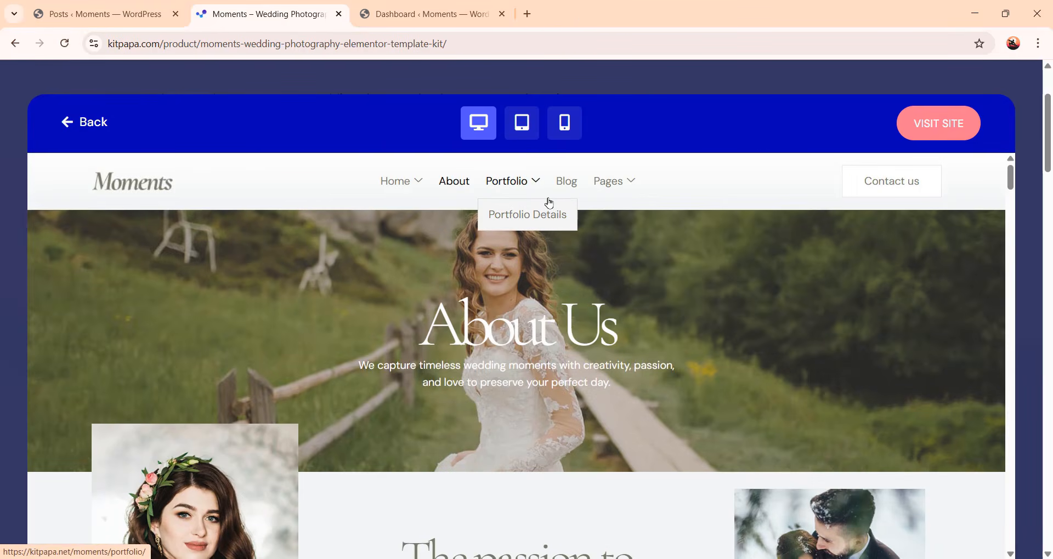
Preview the demo in tablet and mobile views, scrolling each, and close the preview
mouse_move(608, 193)
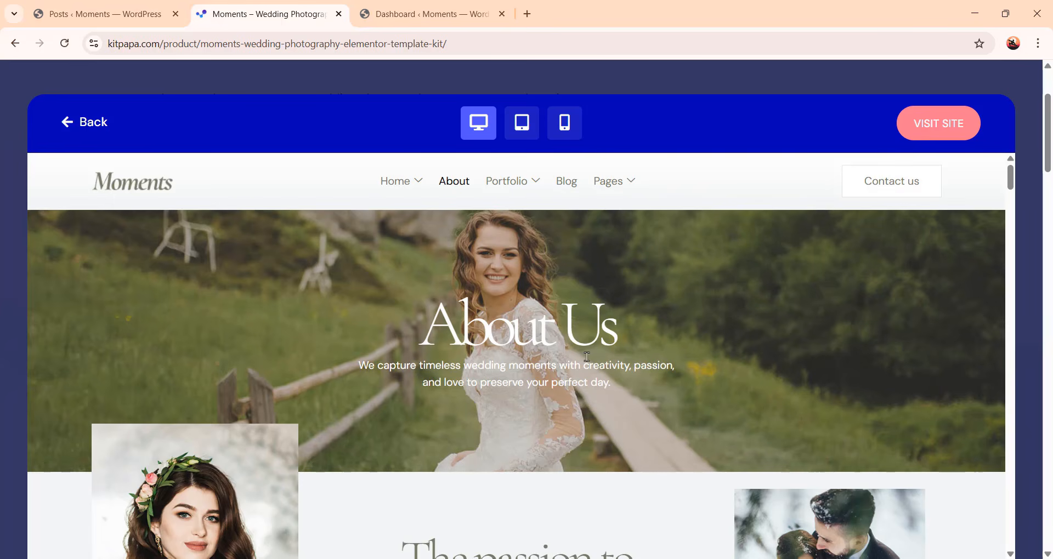
left_click(523, 137)
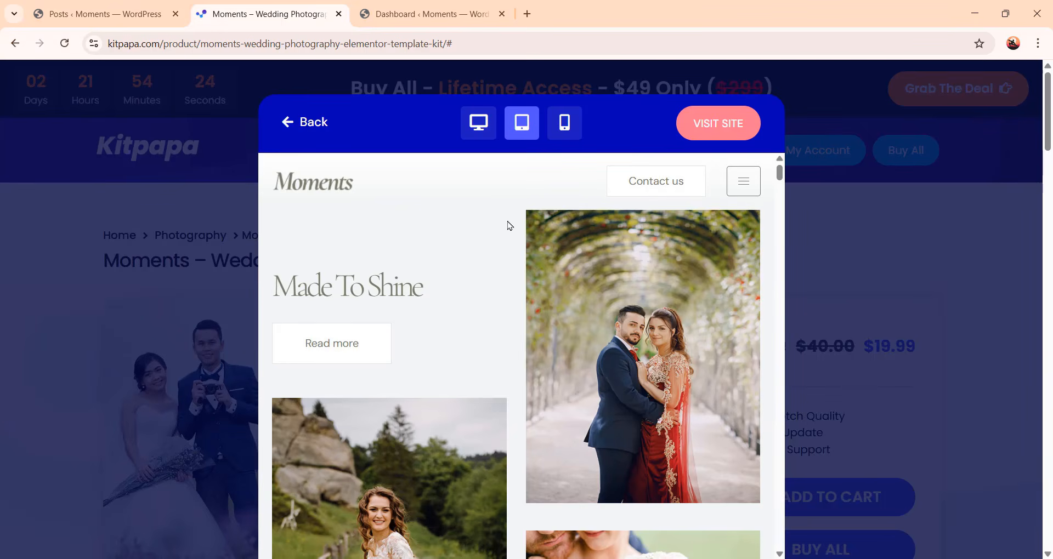
scroll(576, 315, "down", 10)
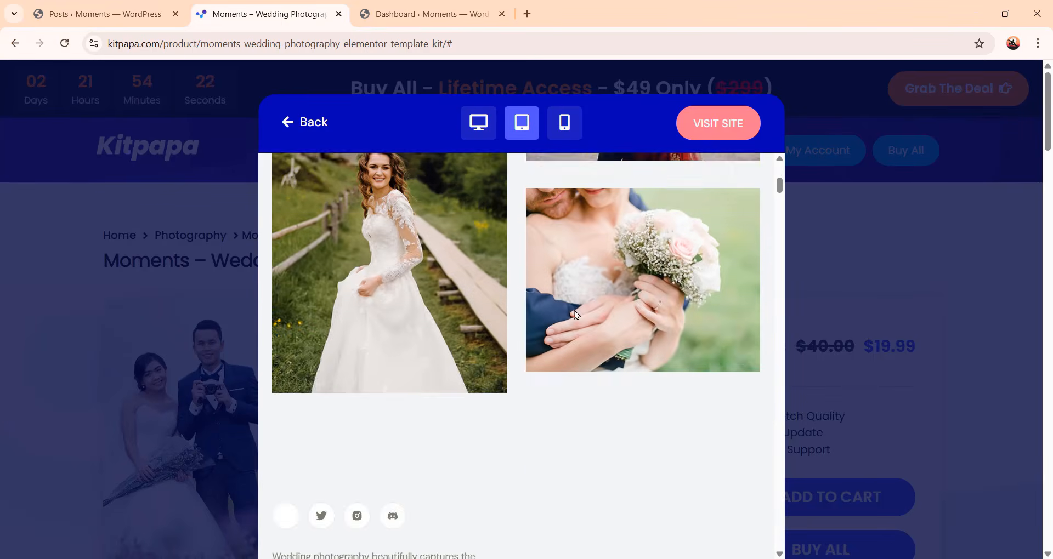
scroll(576, 314, "down", 5)
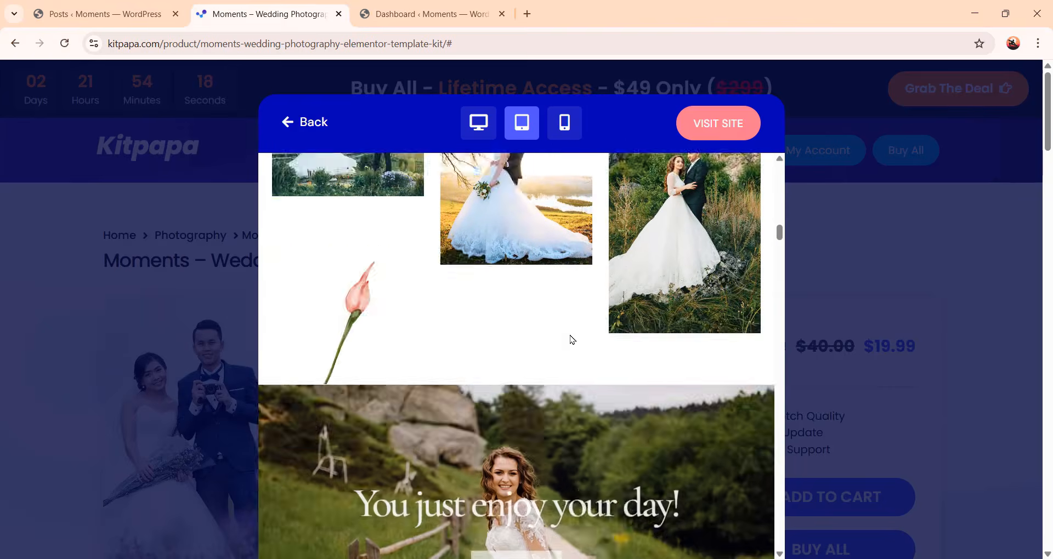
scroll(575, 336, "up", 10)
scroll(570, 334, "up", 1)
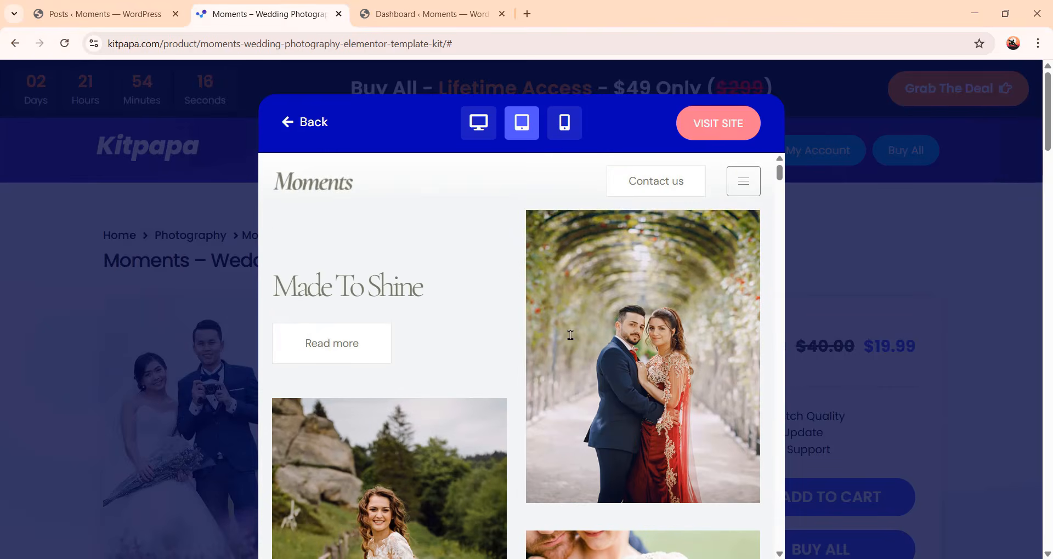
left_click(572, 134)
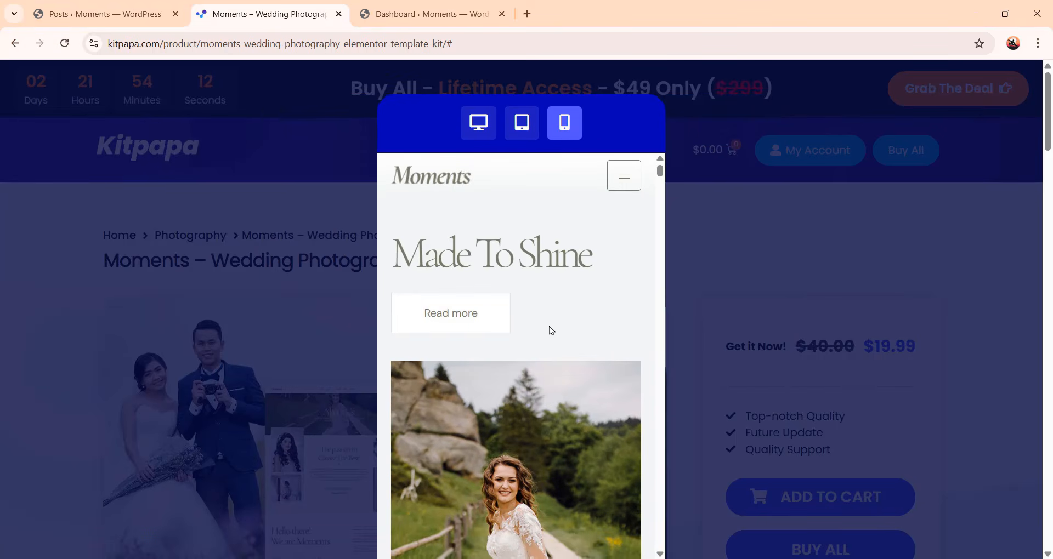
scroll(561, 326, "down", 10)
scroll(562, 326, "down", 10)
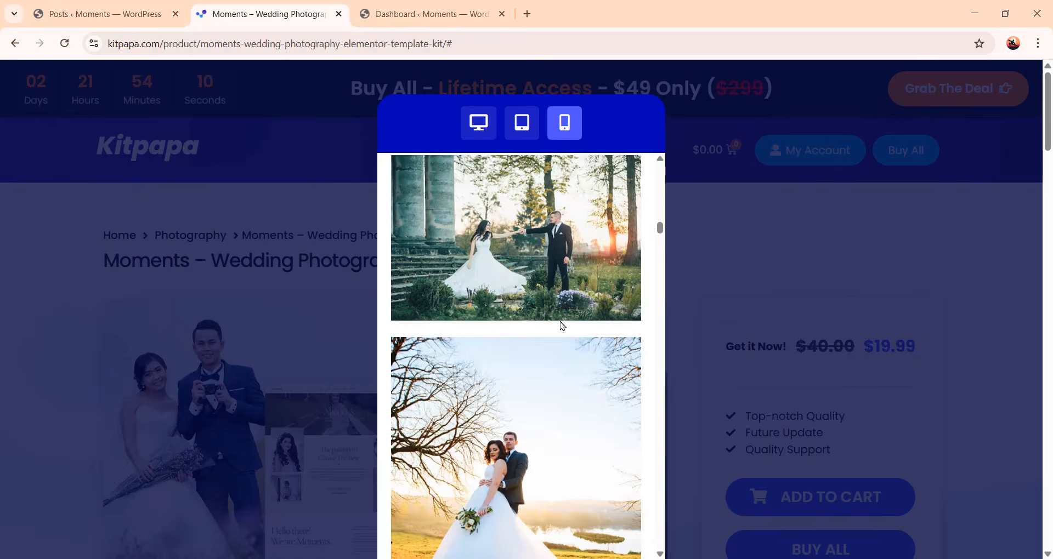
left_click(729, 271)
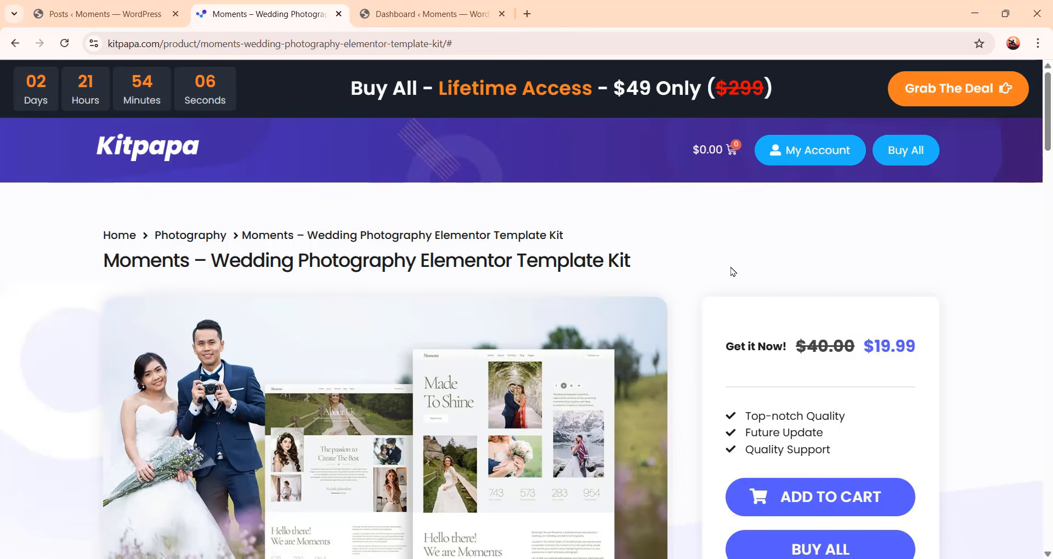
Scroll through the kit's description, feature list and included templates on the product page
scroll(830, 273, "down", 3)
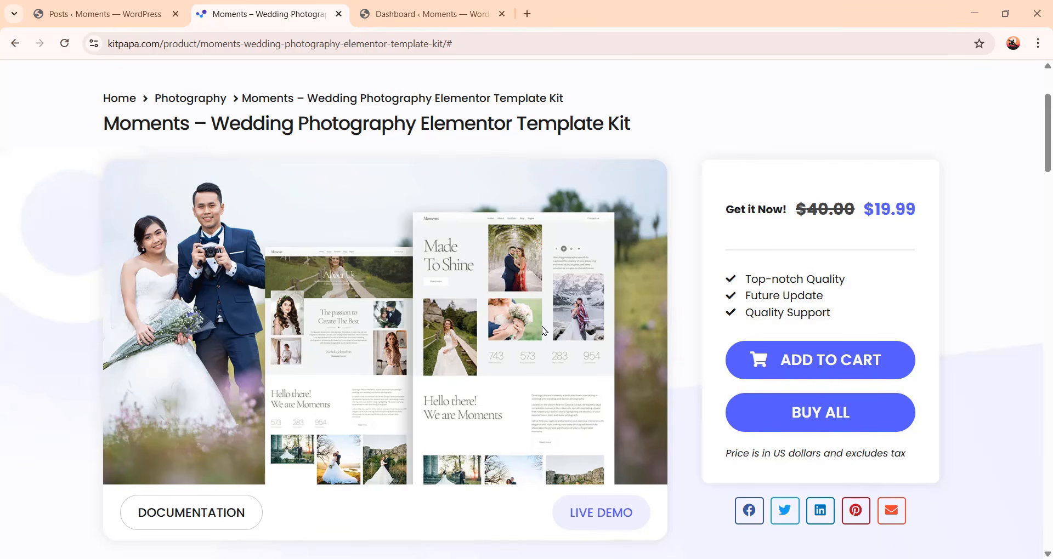
scroll(544, 330, "down", 10)
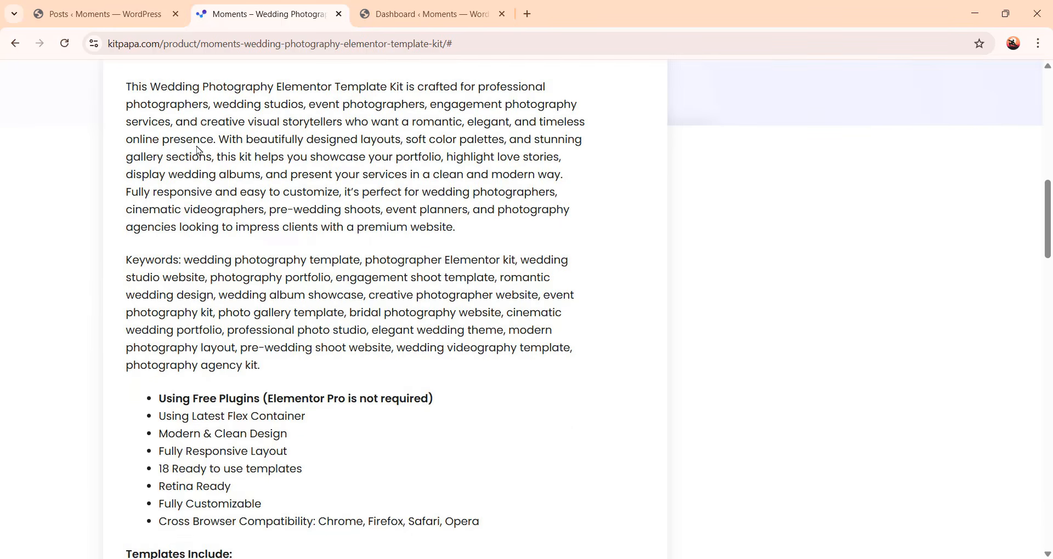
scroll(498, 271, "down", 2)
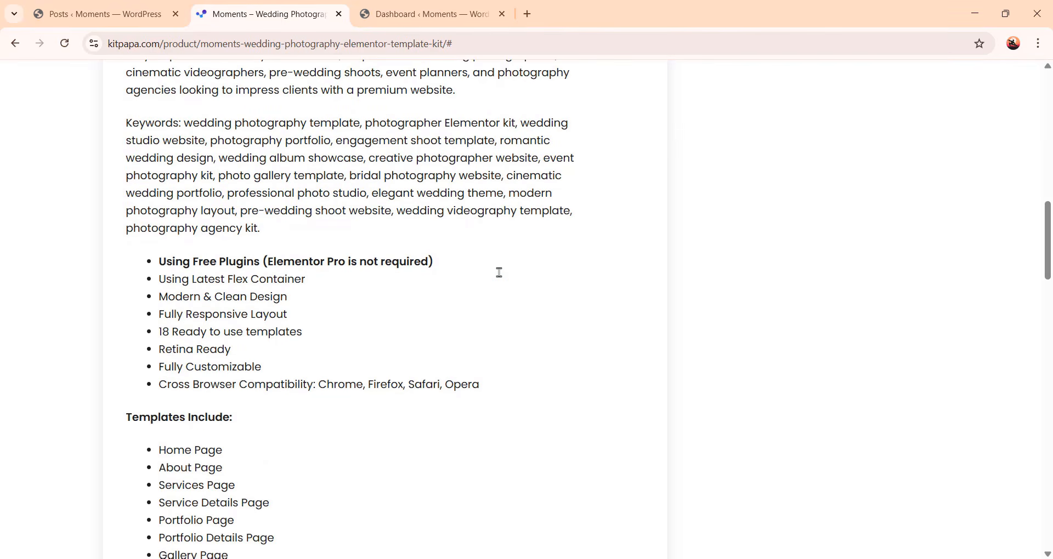
scroll(530, 379, "down", 4)
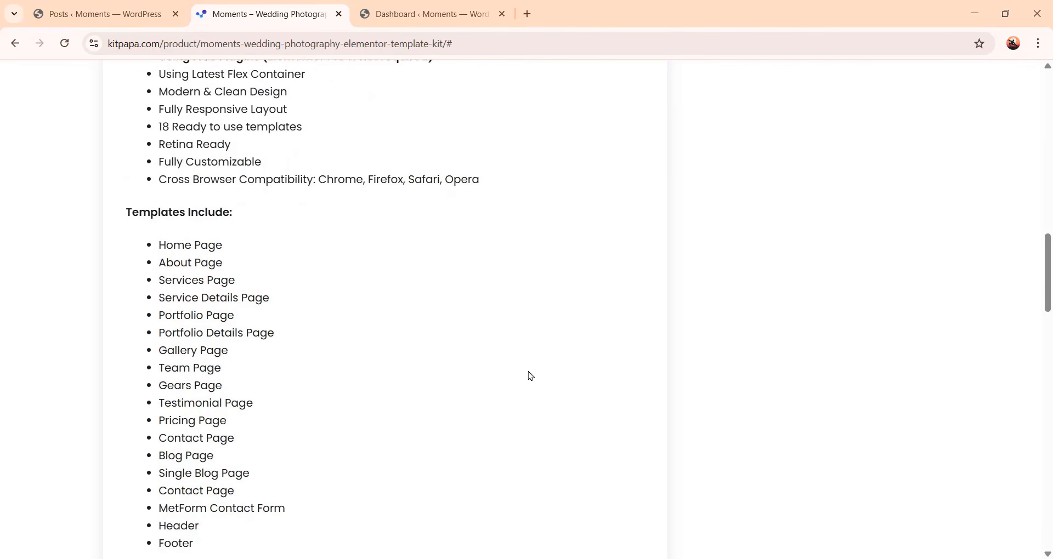
scroll(432, 309, "down", 1)
scroll(433, 307, "down", 2)
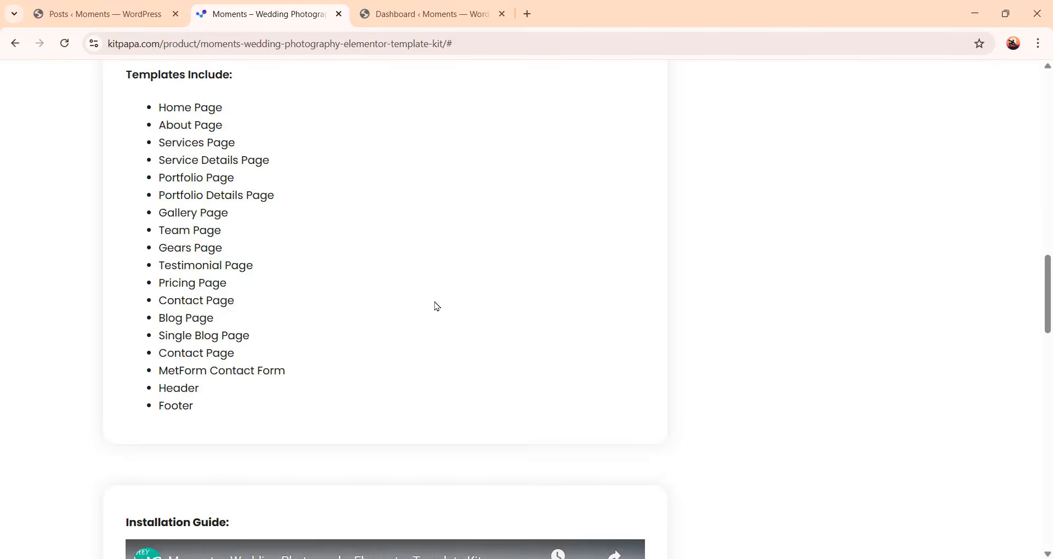
scroll(433, 306, "up", 9)
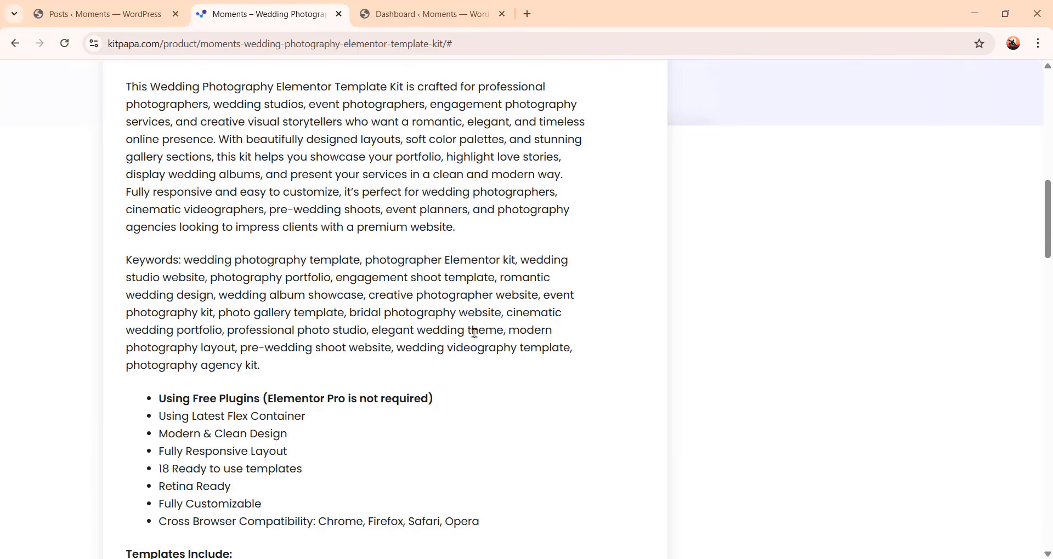
scroll(490, 328, "down", 18)
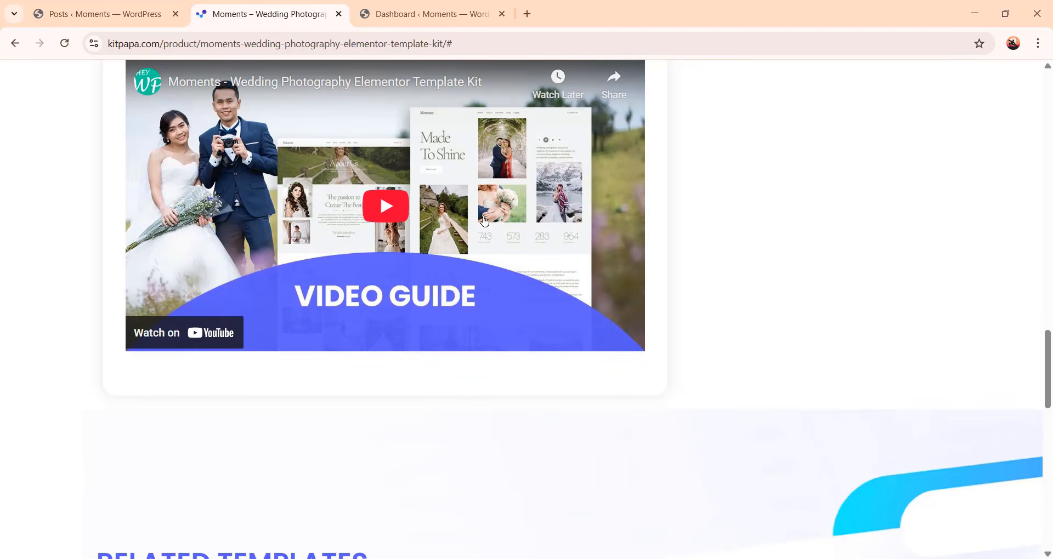
Play and pause the kit's installation guide video
left_click(386, 206)
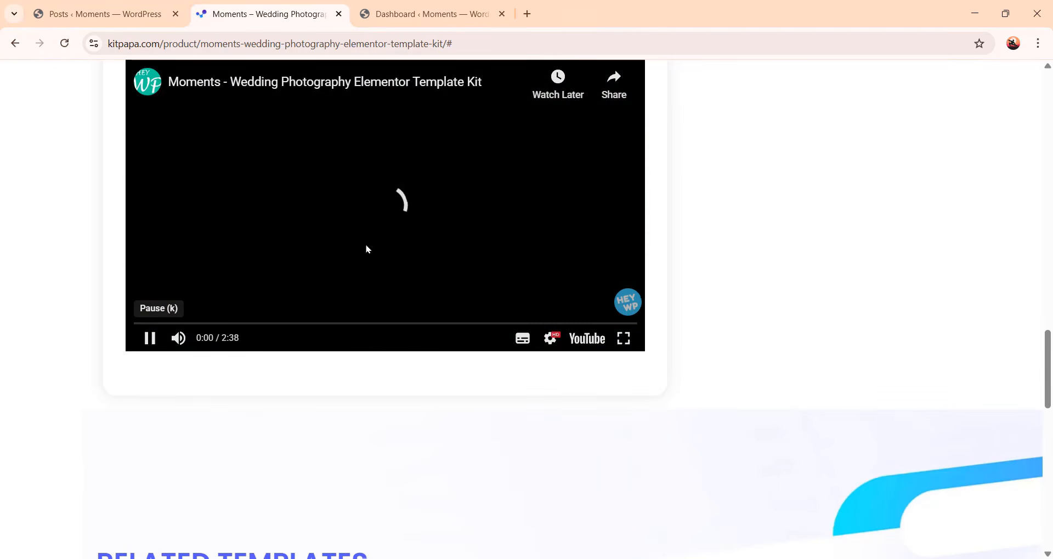
left_click(149, 340)
scroll(190, 393, "up", 3)
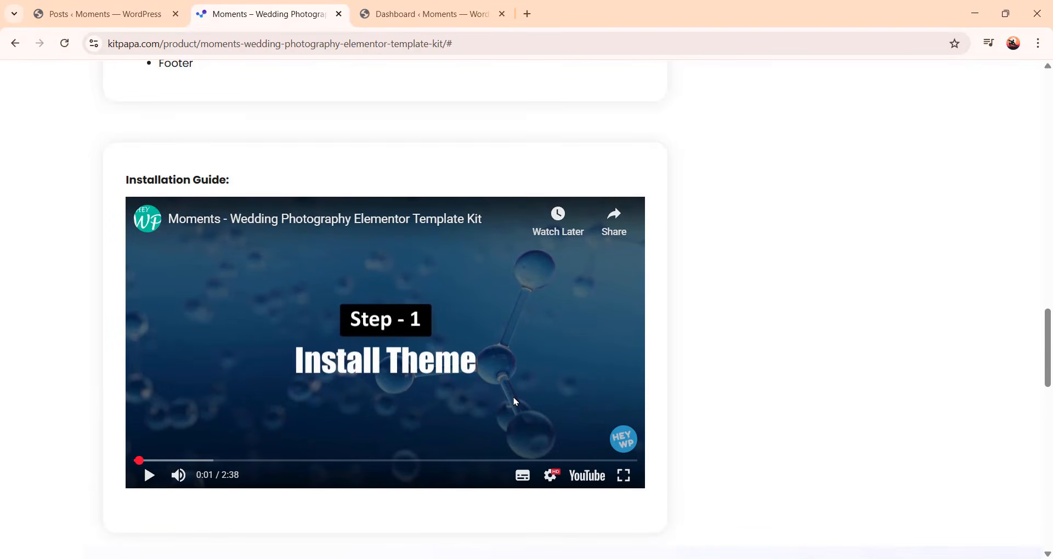
Add the Moments wedding kit to the cart and proceed to checkout
scroll(652, 380, "up", 15)
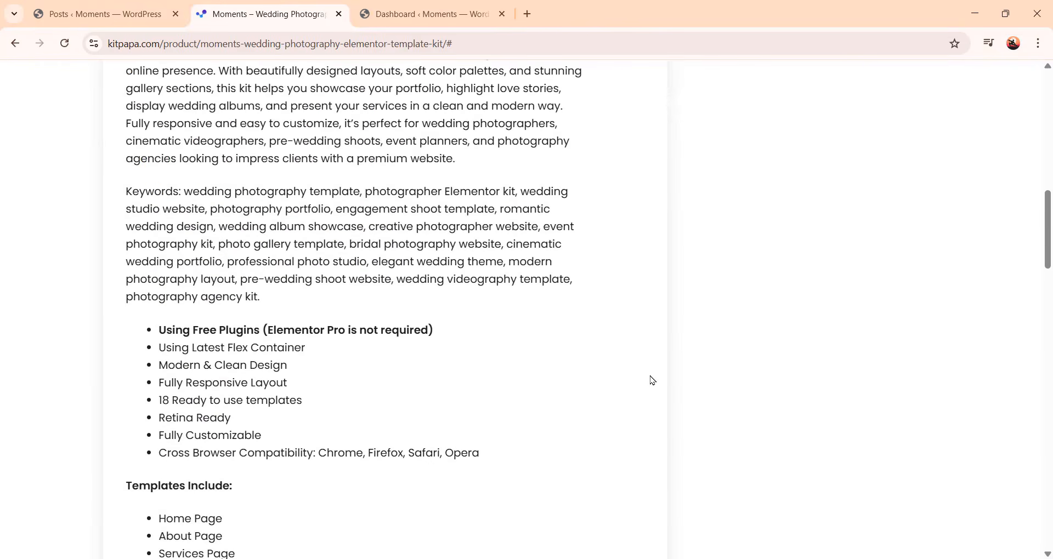
scroll(651, 379, "up", 3)
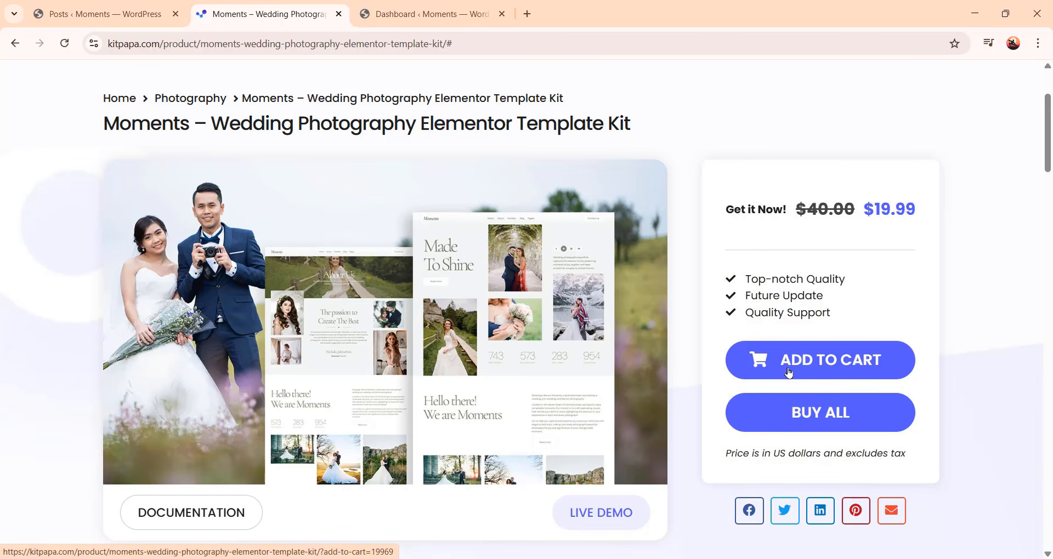
left_click(849, 366)
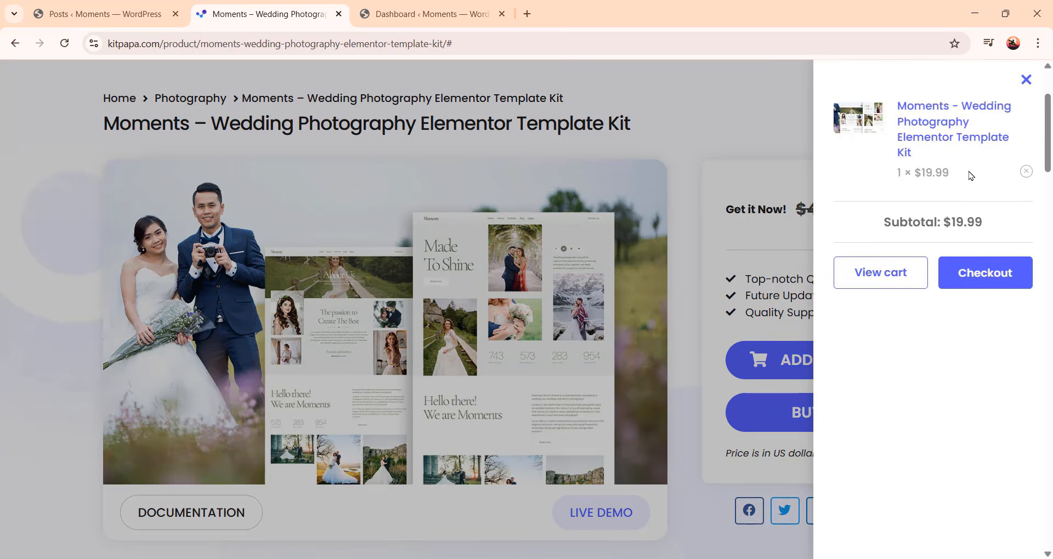
left_click(974, 284)
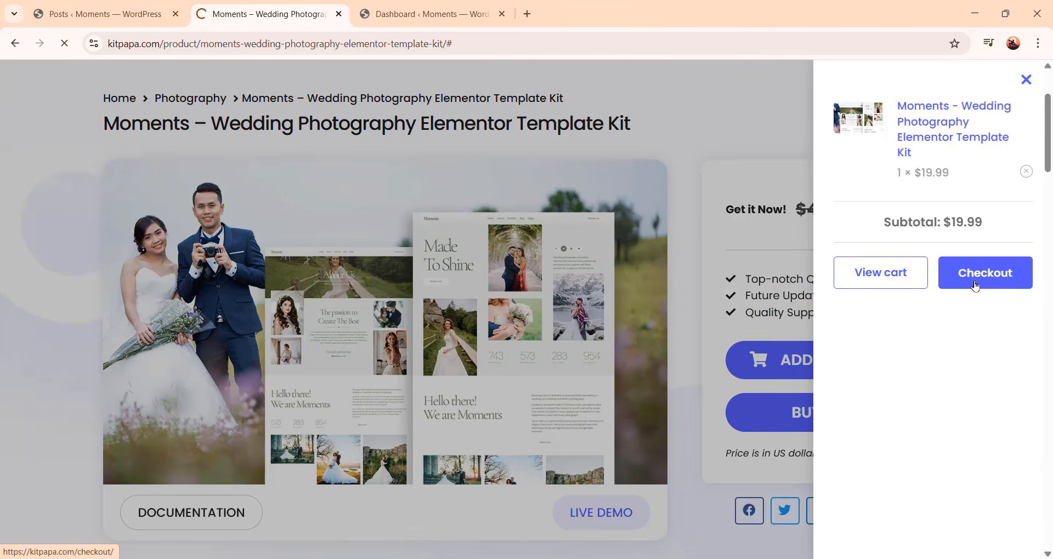
Scroll through the checkout page's billing details and order summary
scroll(844, 282, "down", 1)
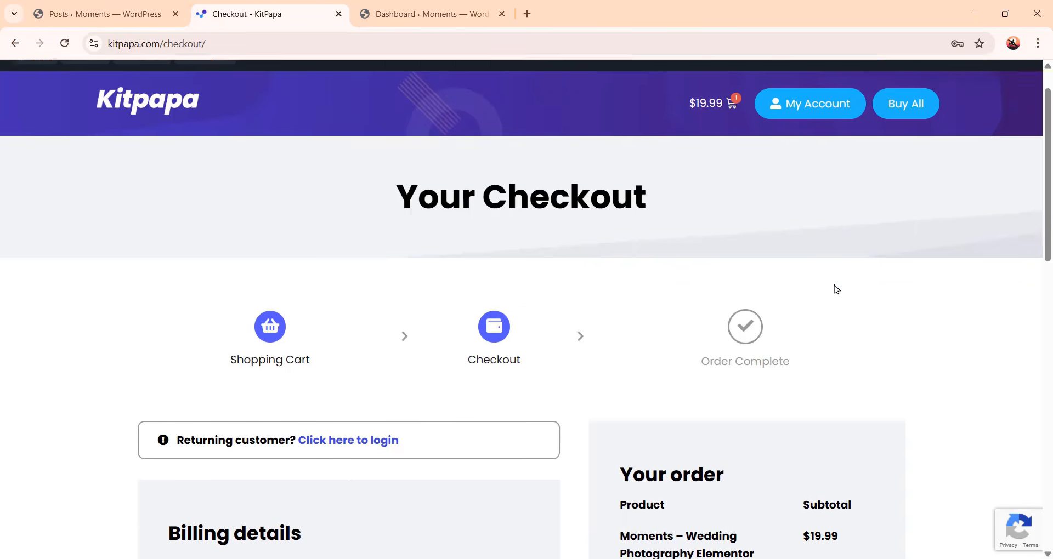
scroll(837, 289, "down", 4)
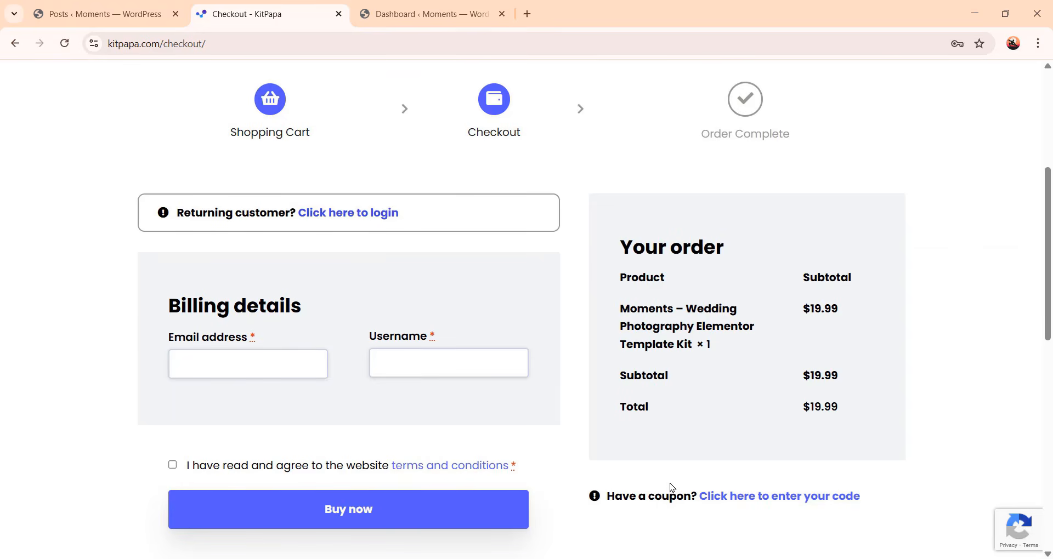
scroll(671, 488, "up", 2)
scroll(644, 470, "down", 5)
scroll(538, 393, "up", 3)
scroll(581, 395, "down", 1)
scroll(592, 376, "up", 6)
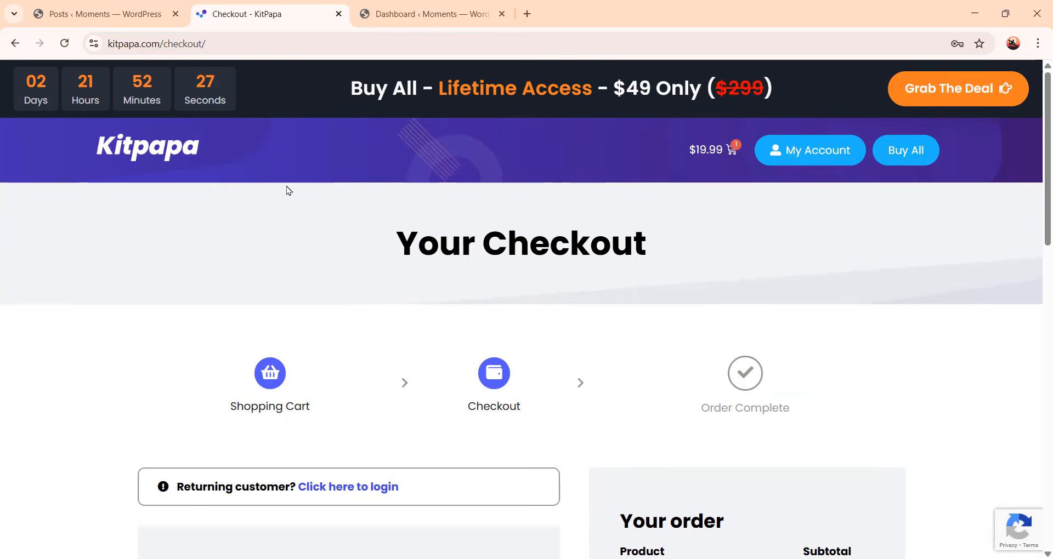
Return to the KitPapa home page, open the All Access lifetime deal and scroll through its plan comparison and offer
left_click(136, 158)
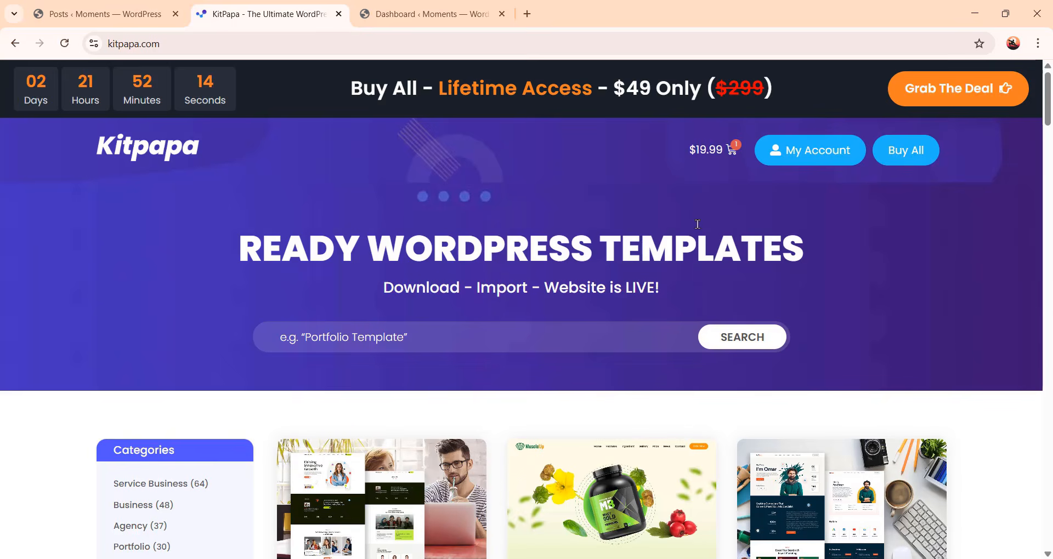
scroll(697, 224, "down", 2)
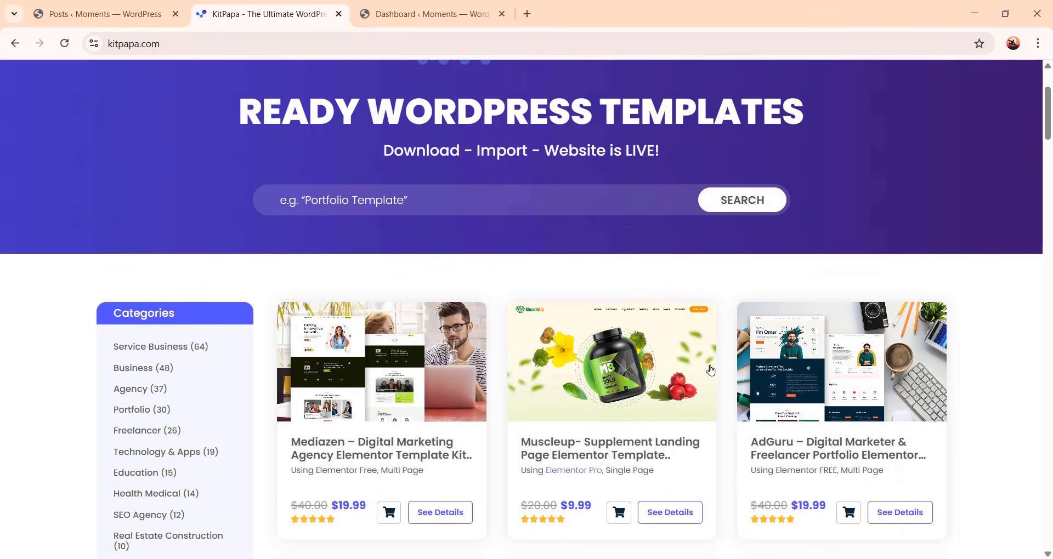
scroll(710, 370, "up", 2)
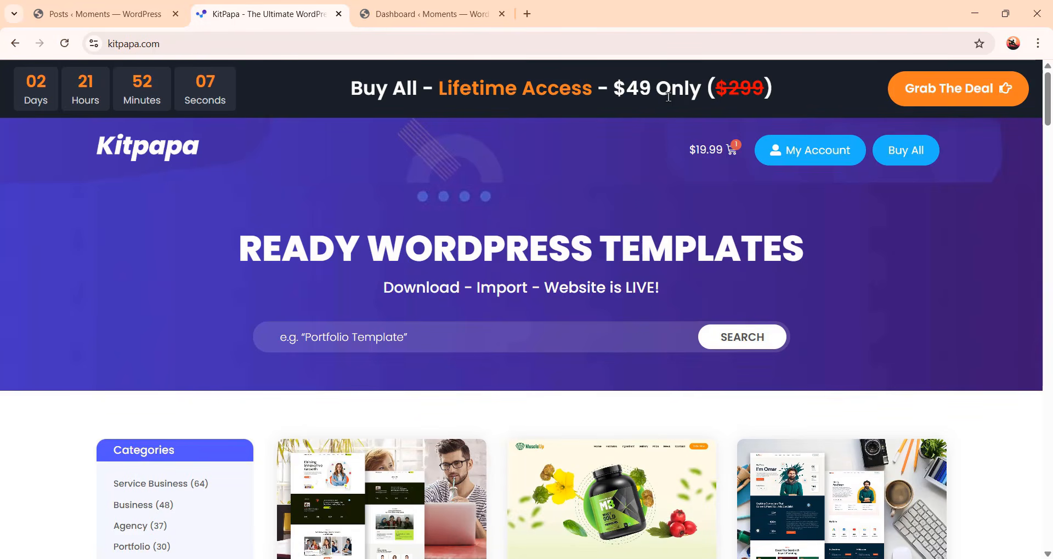
left_click(944, 96)
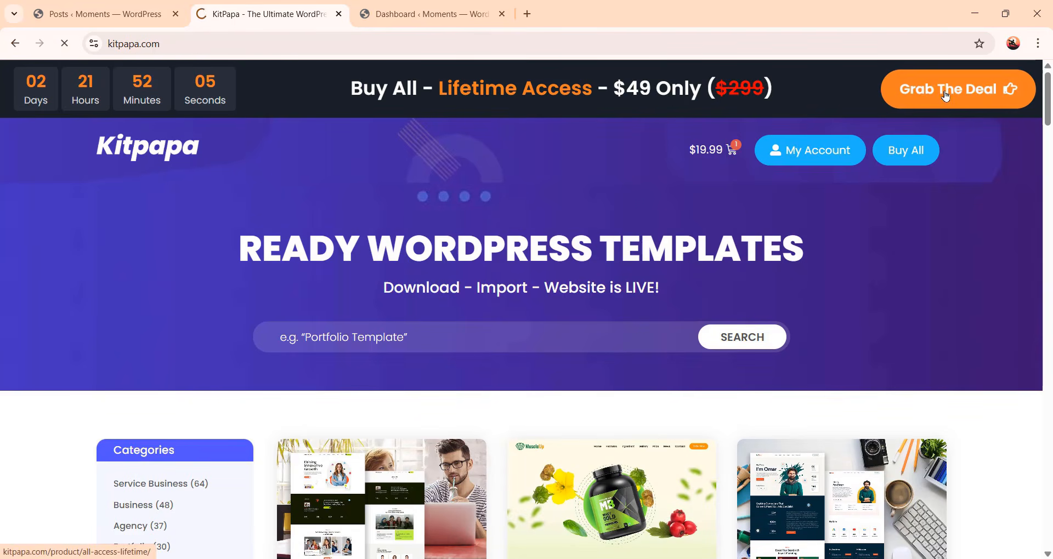
scroll(720, 360, "down", 17)
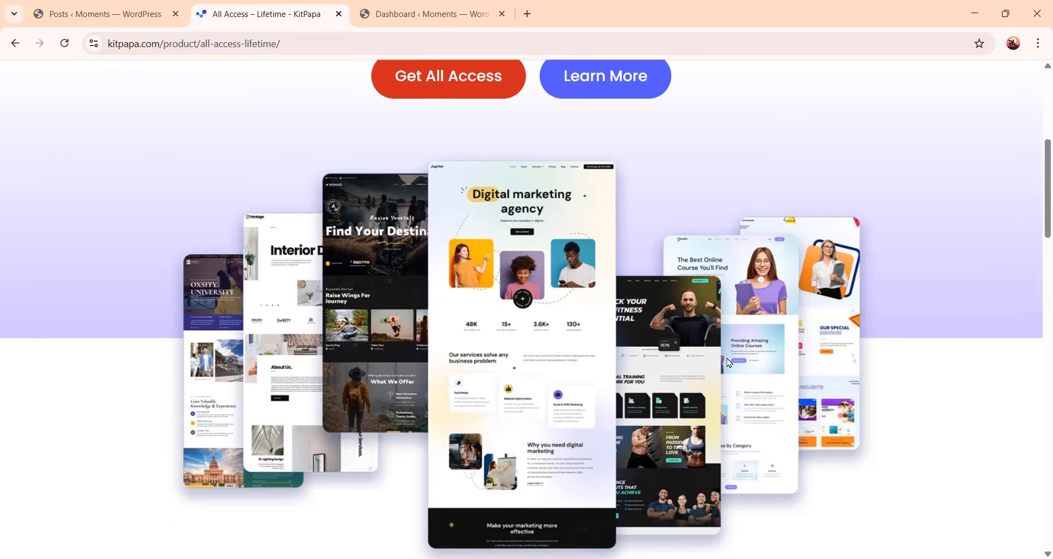
scroll(644, 475, "up", 1)
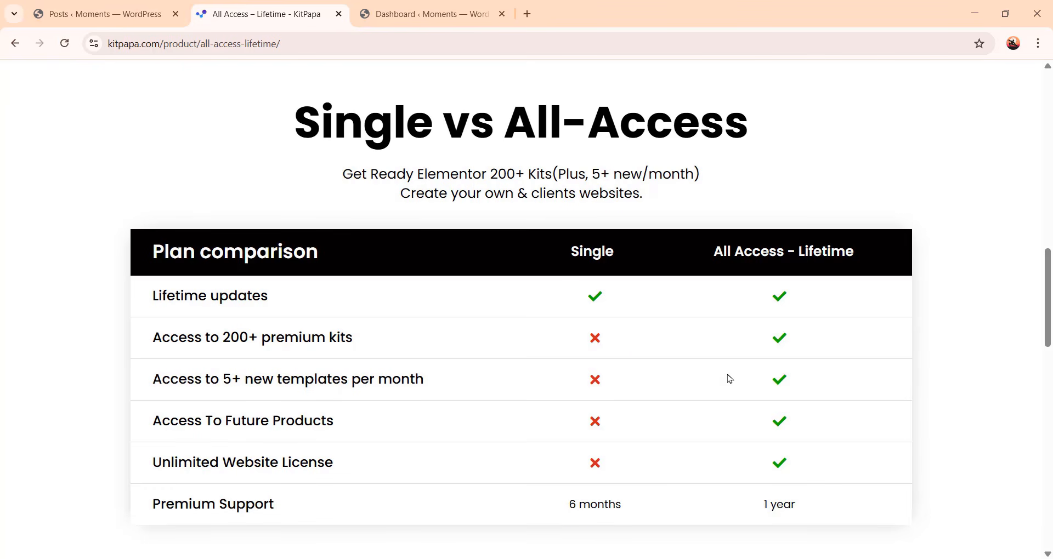
scroll(728, 375, "down", 8)
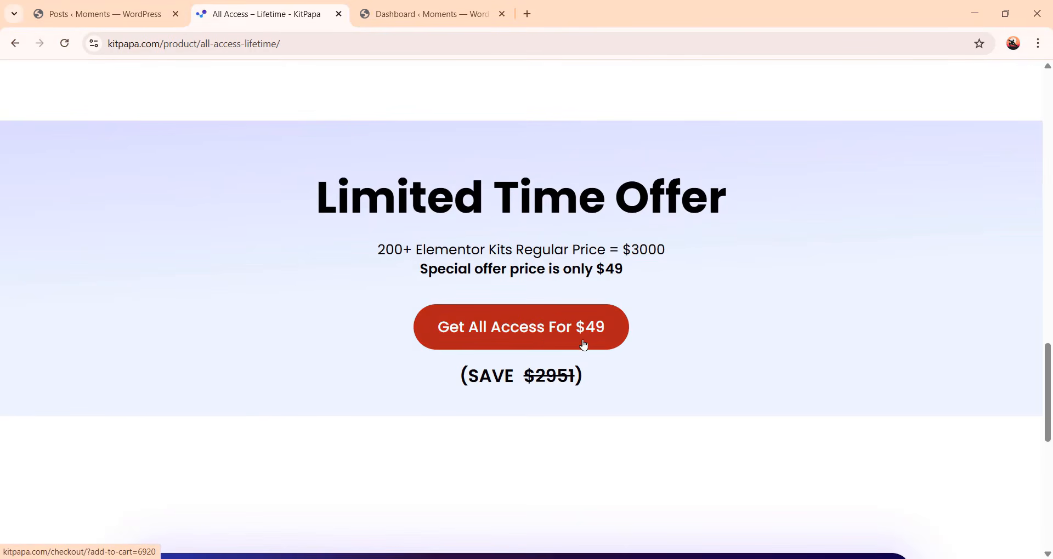
scroll(736, 389, "up", 1)
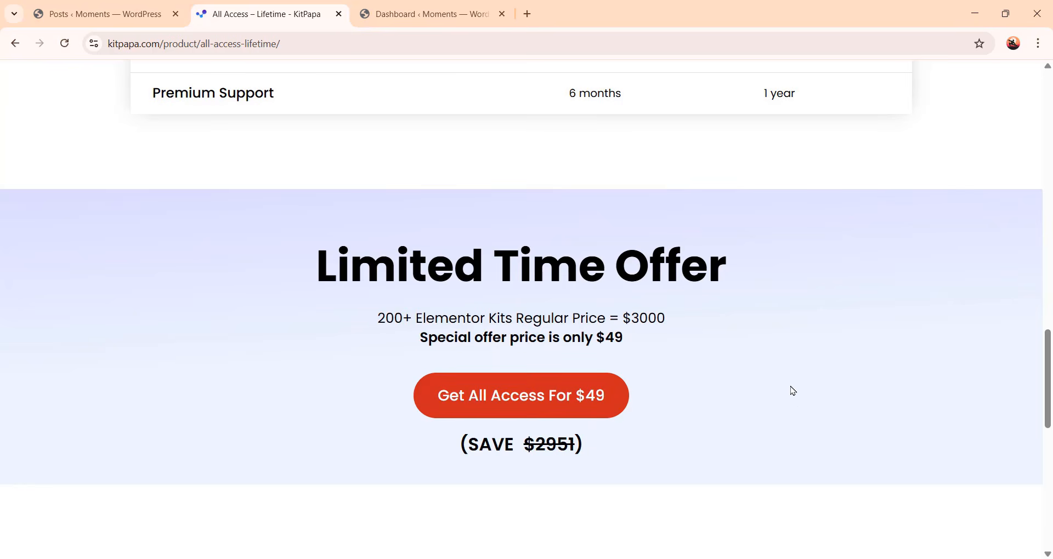
scroll(805, 396, "up", 7)
scroll(804, 396, "up", 10)
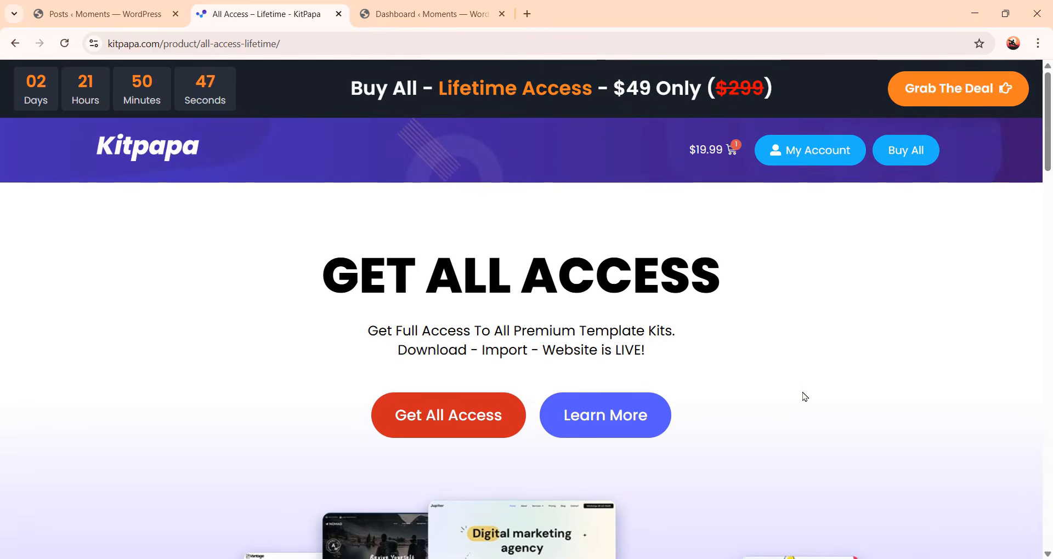
Open the My Account page and scroll through its dashboard
left_click(821, 162)
scroll(460, 372, "down", 4)
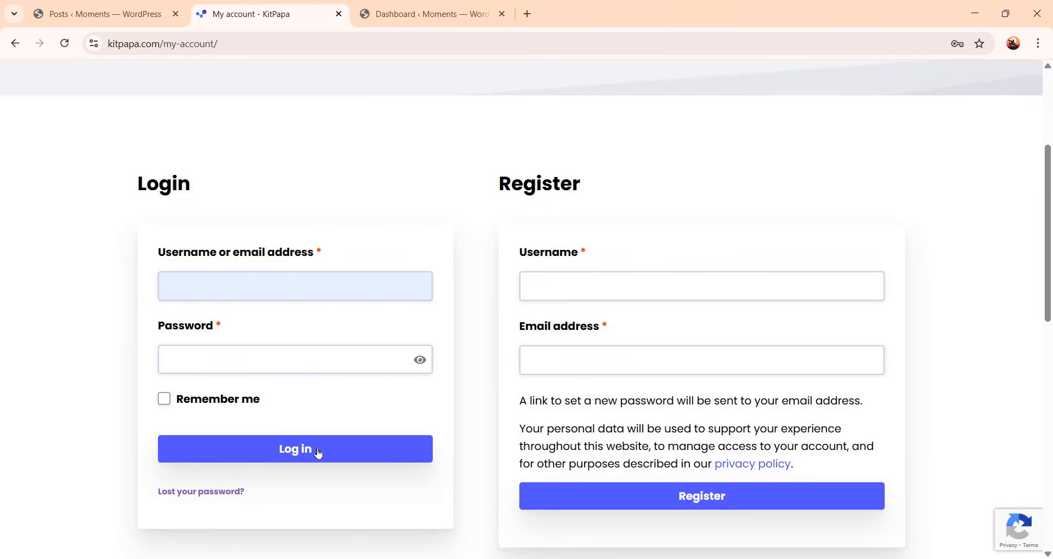
scroll(337, 458, "down", 1)
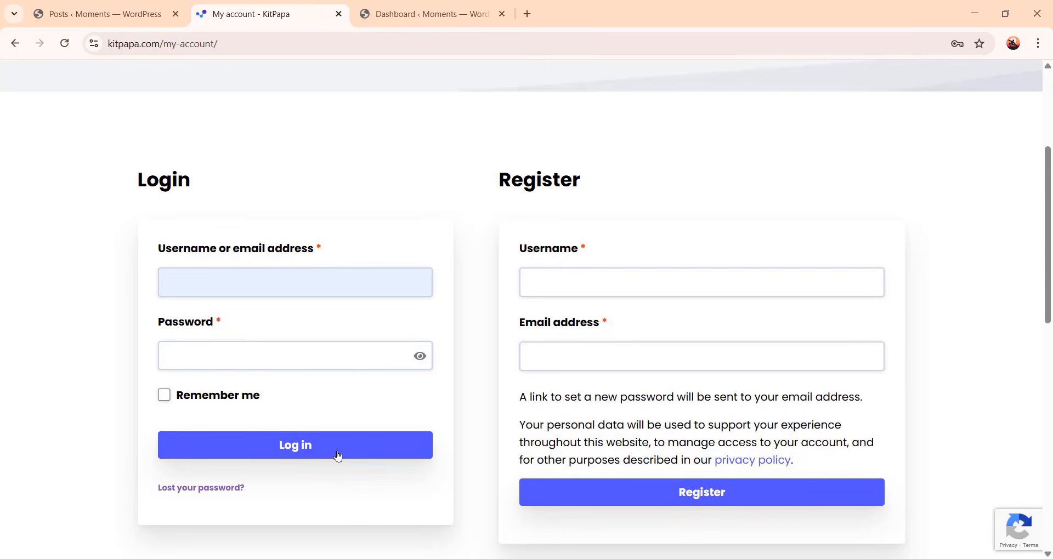
scroll(322, 469, "up", 1)
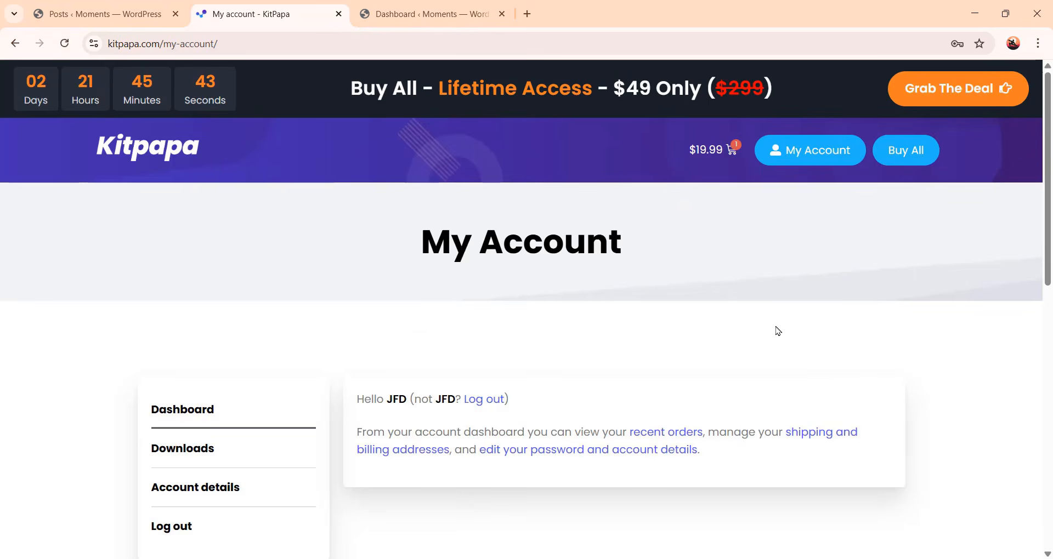
scroll(740, 332, "down", 4)
scroll(738, 333, "up", 4)
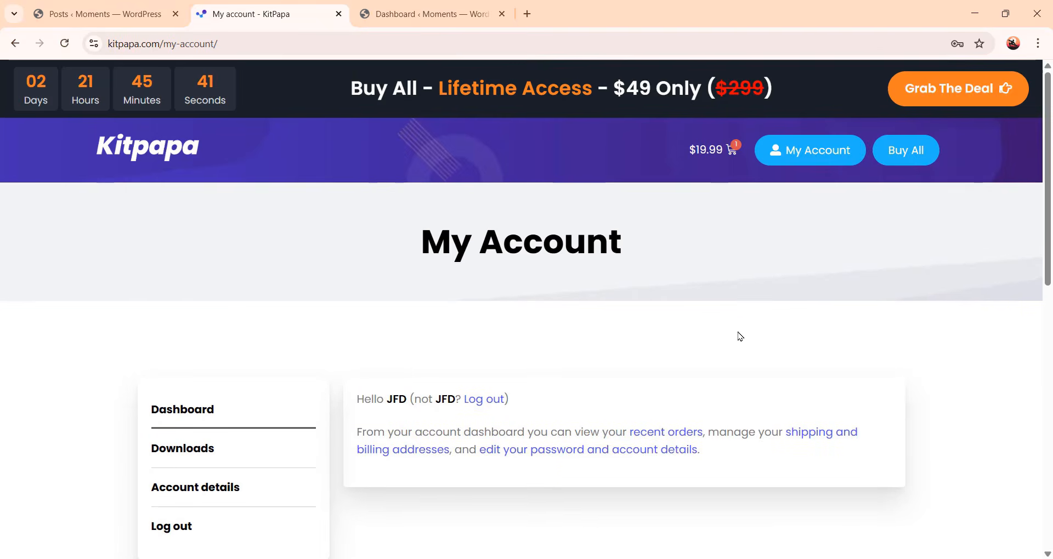
Go back to the home page, open the Moments wedding kit's product page and download the kit
left_click(164, 155)
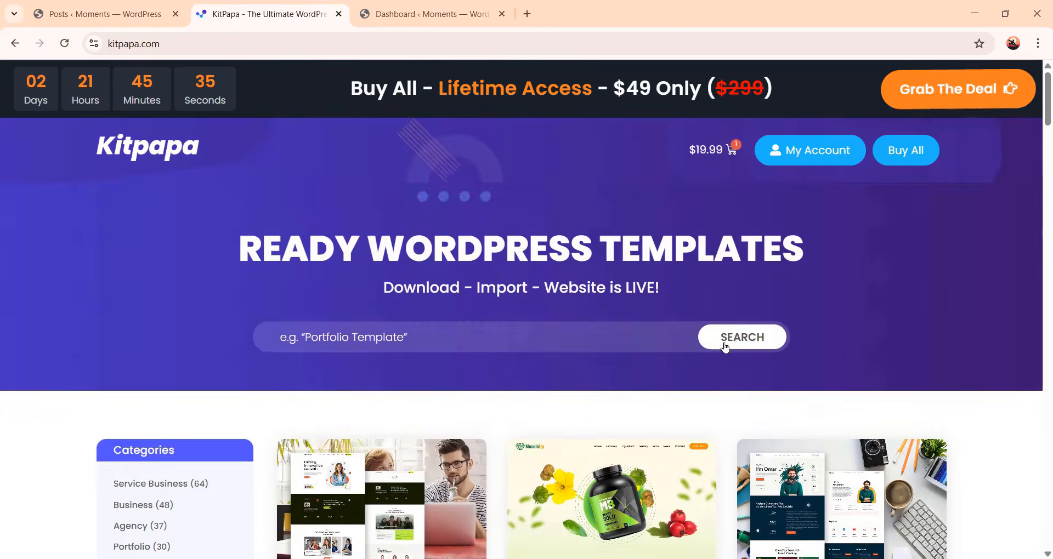
scroll(725, 350, "down", 6)
scroll(725, 350, "down", 15)
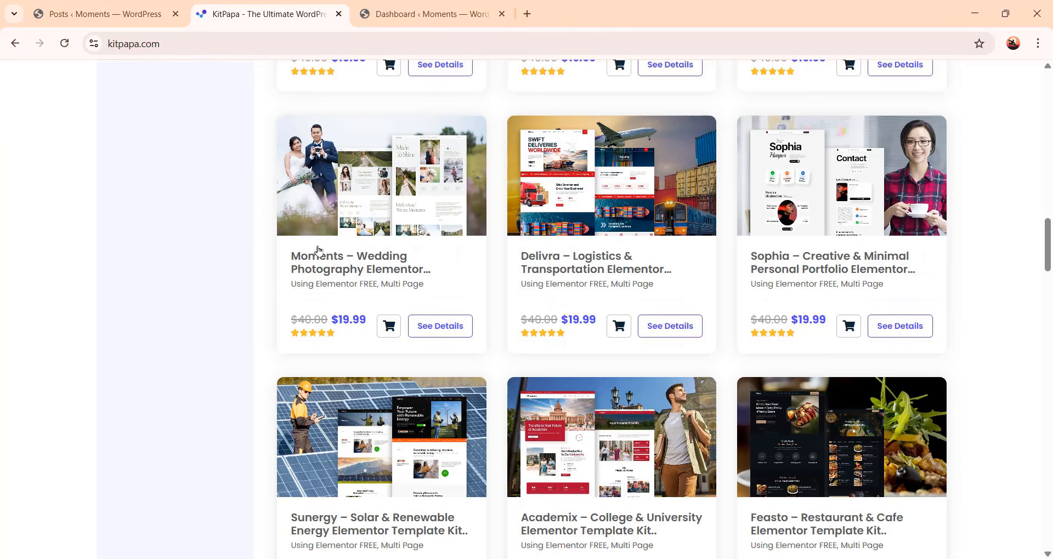
left_click(382, 272)
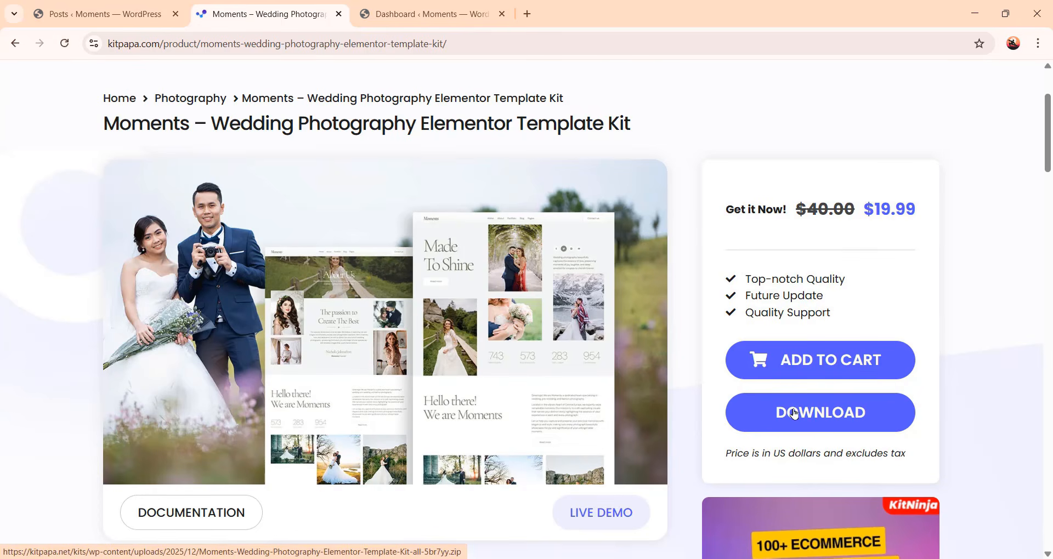
left_click(827, 420)
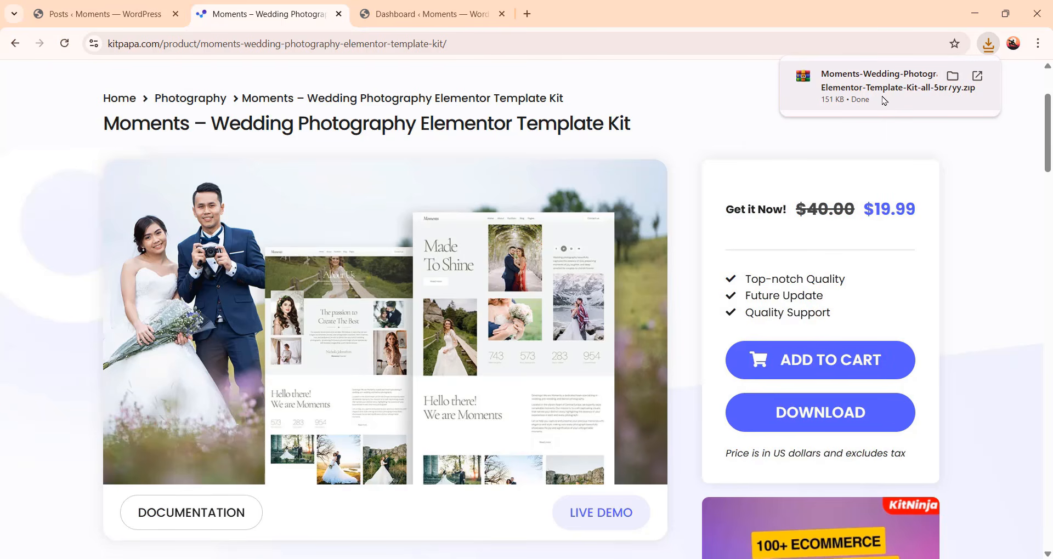
Switch to the WordPress dashboard tab and open the Themes page
left_click(414, 12)
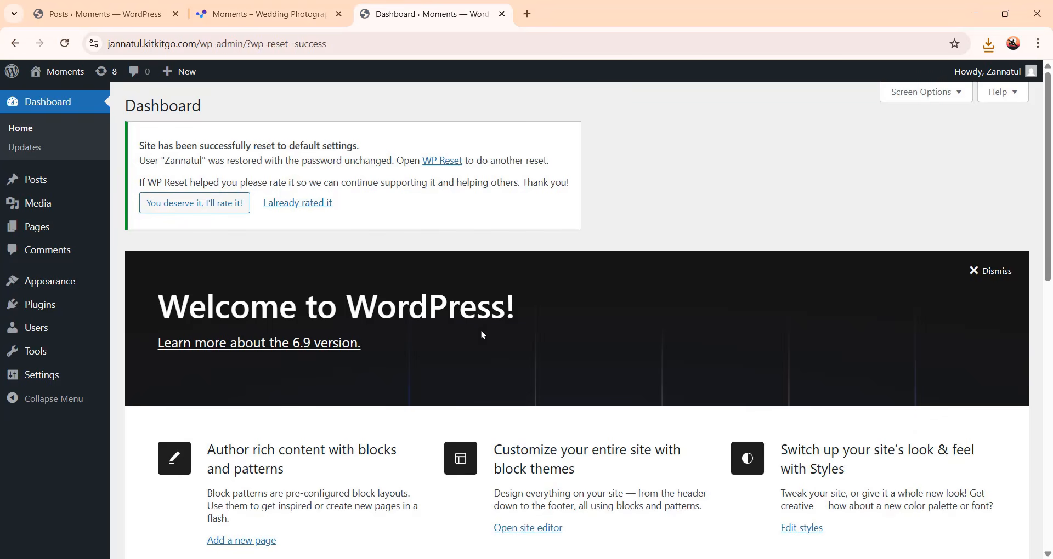
scroll(827, 195, "down", 5)
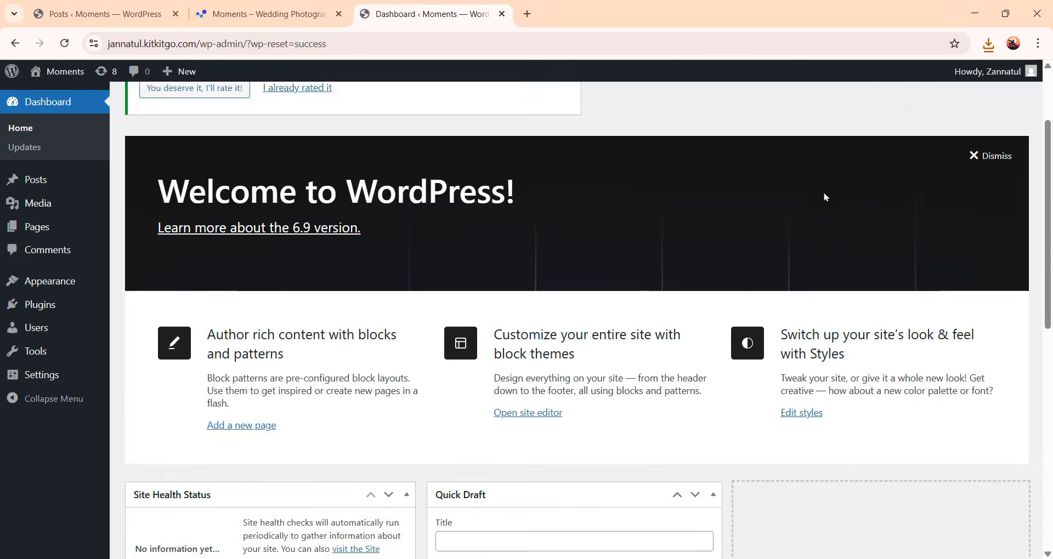
scroll(644, 388, "down", 2)
scroll(784, 264, "up", 6)
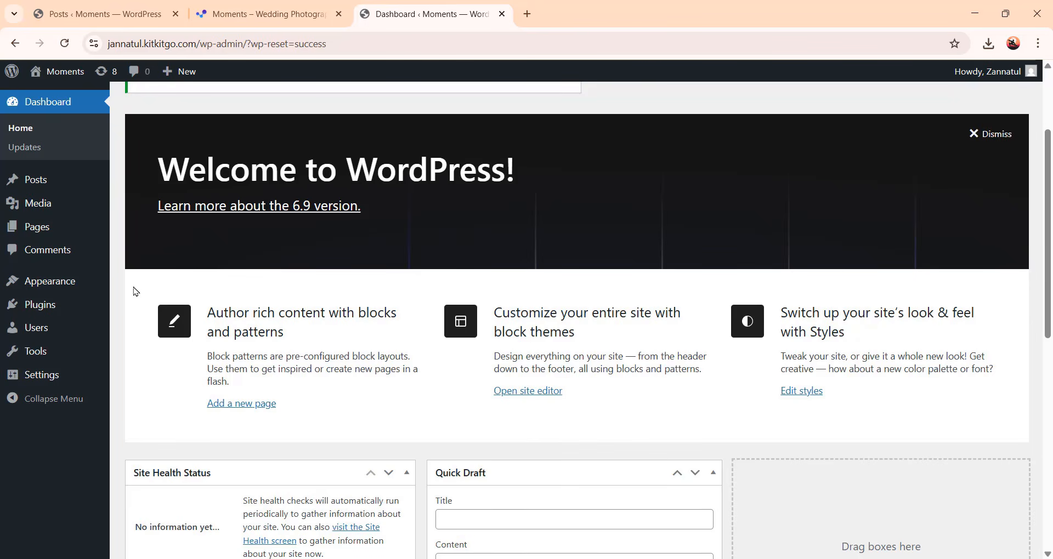
mouse_move(73, 286)
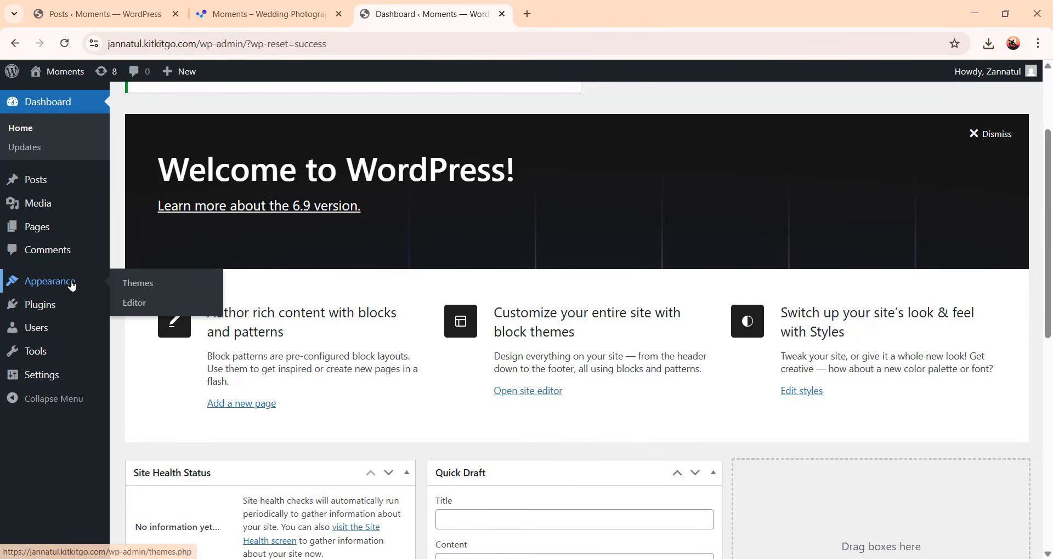
left_click(130, 290)
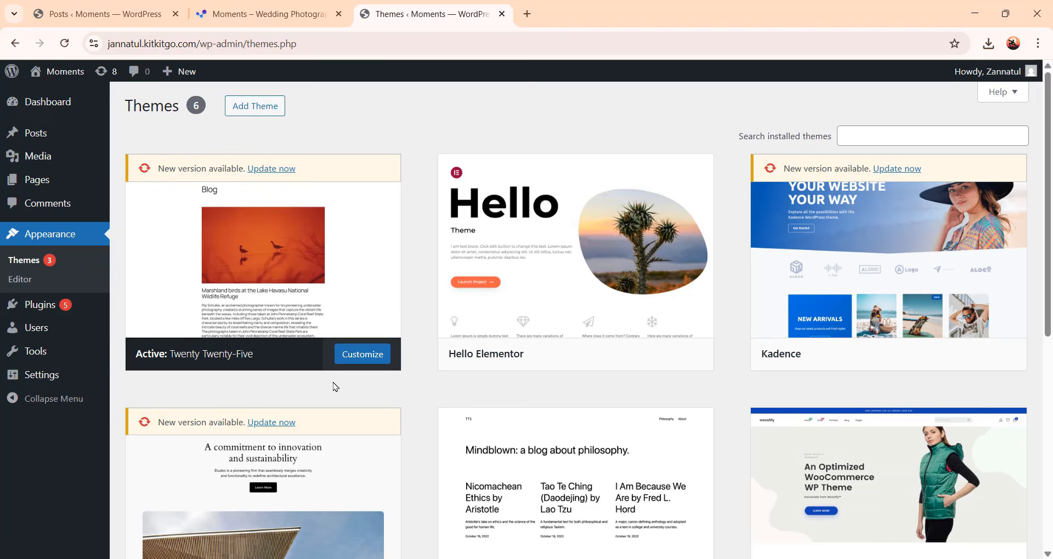
Activate the Hello Elementor theme
mouse_move(525, 277)
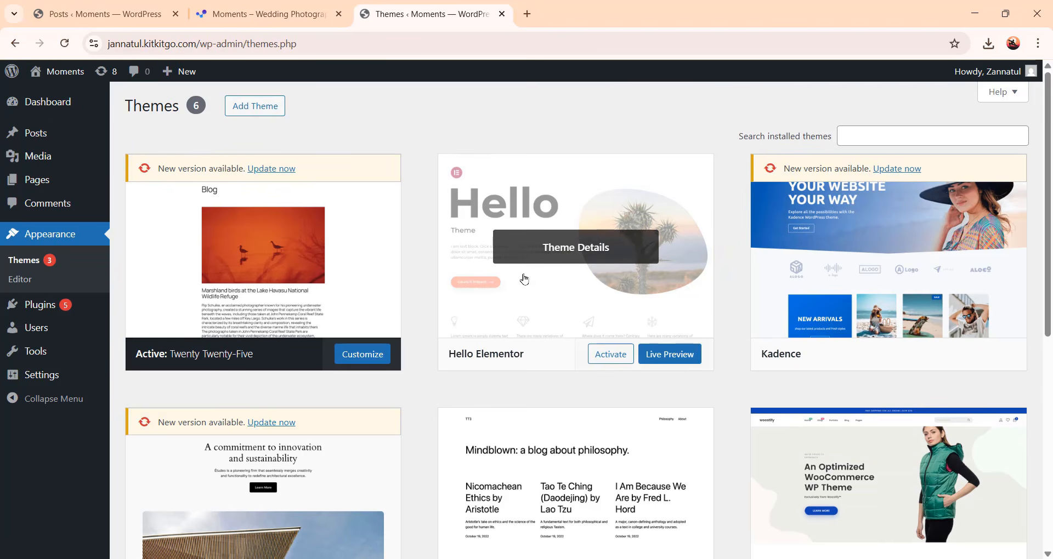
left_click(609, 360)
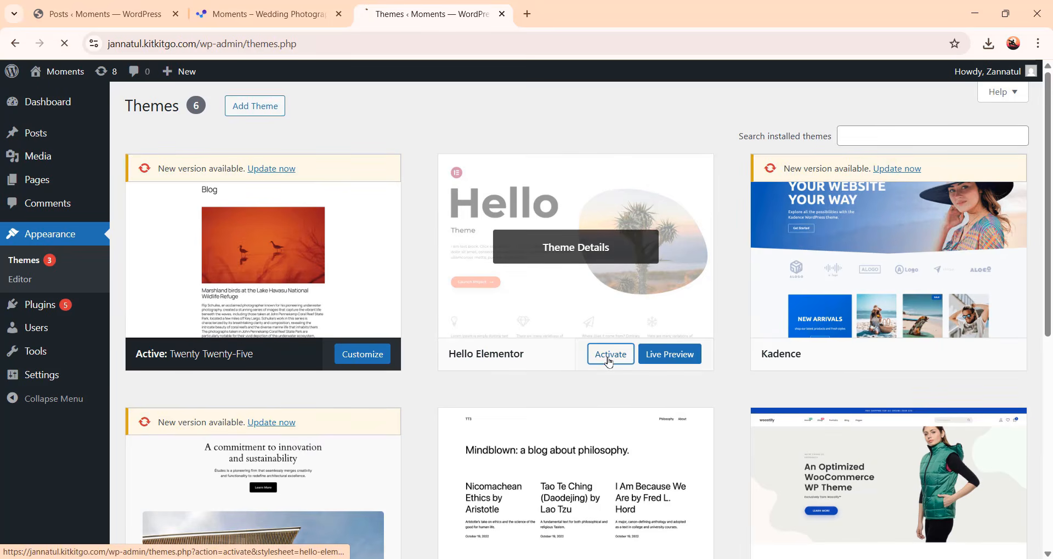
scroll(300, 326, "down", 4)
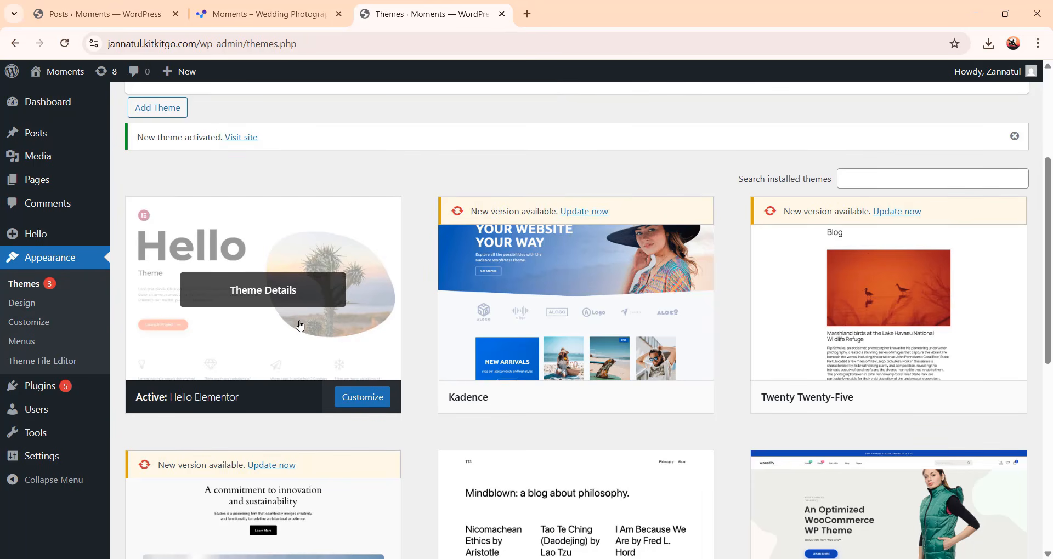
Install and activate the Elementor Website Builder plugin from the plugin directory, skipping its setup wizard
left_click(33, 386)
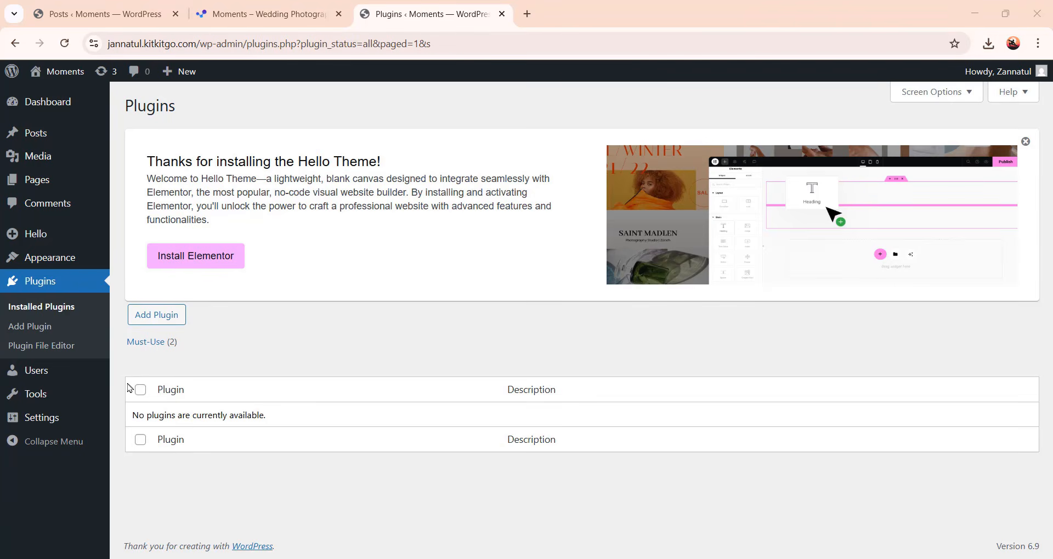
left_click(168, 324)
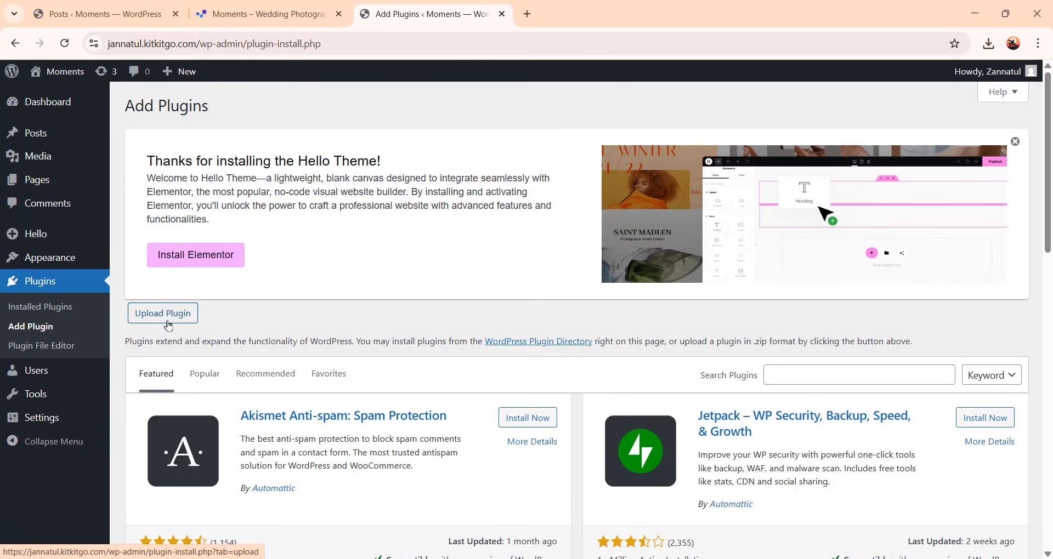
scroll(763, 337, "down", 3)
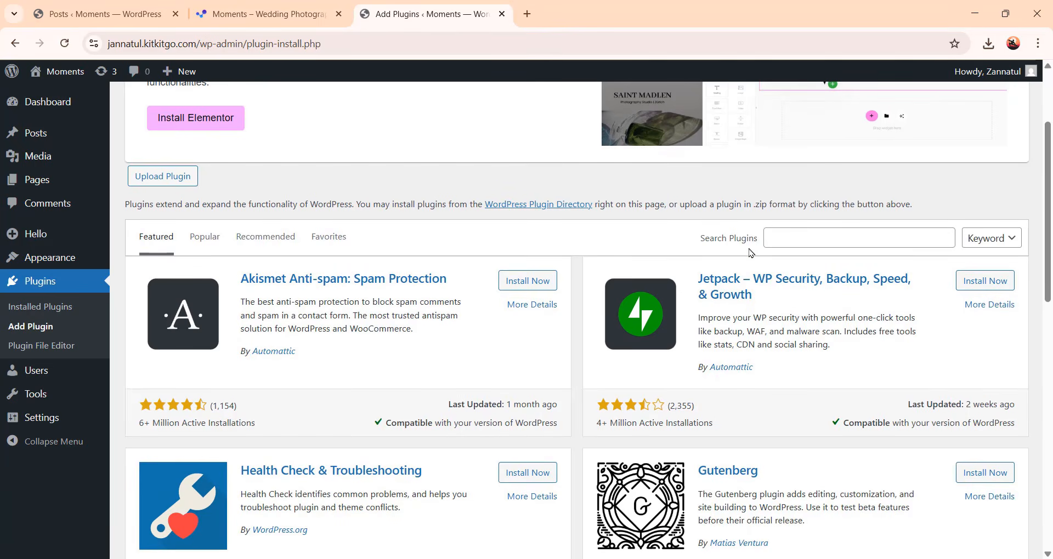
left_click(817, 237)
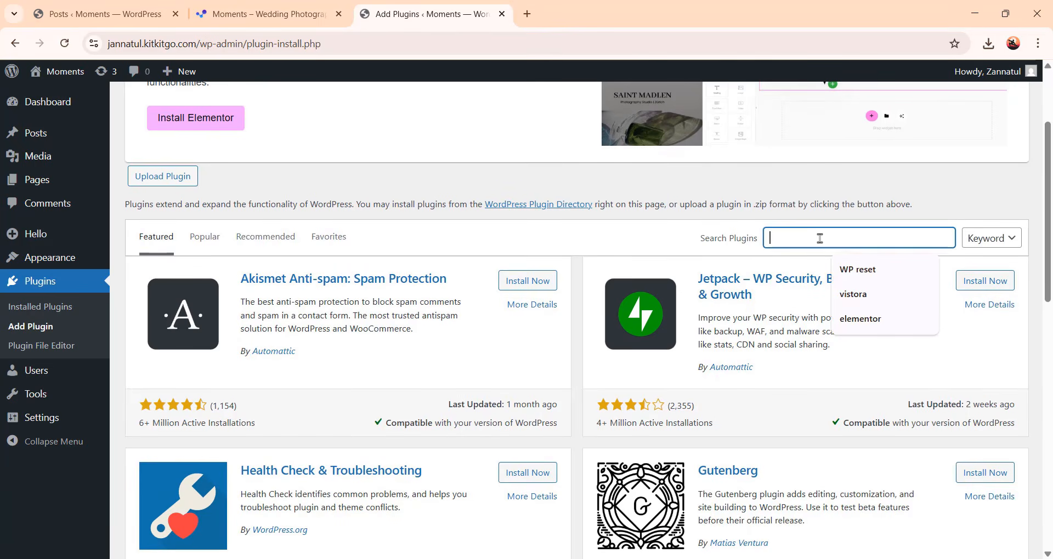
left_click(878, 328)
scroll(356, 250, "down", 3)
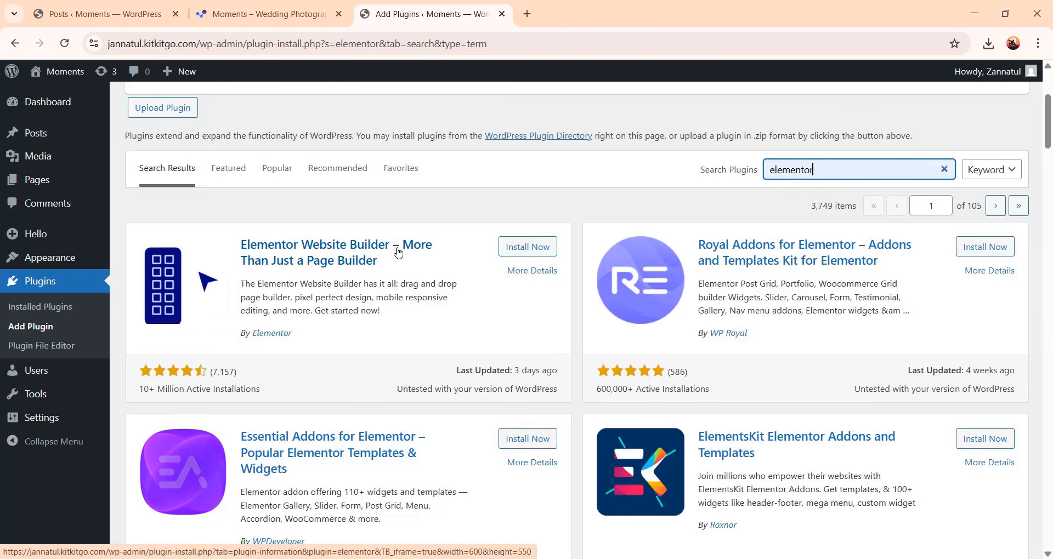
left_click(524, 247)
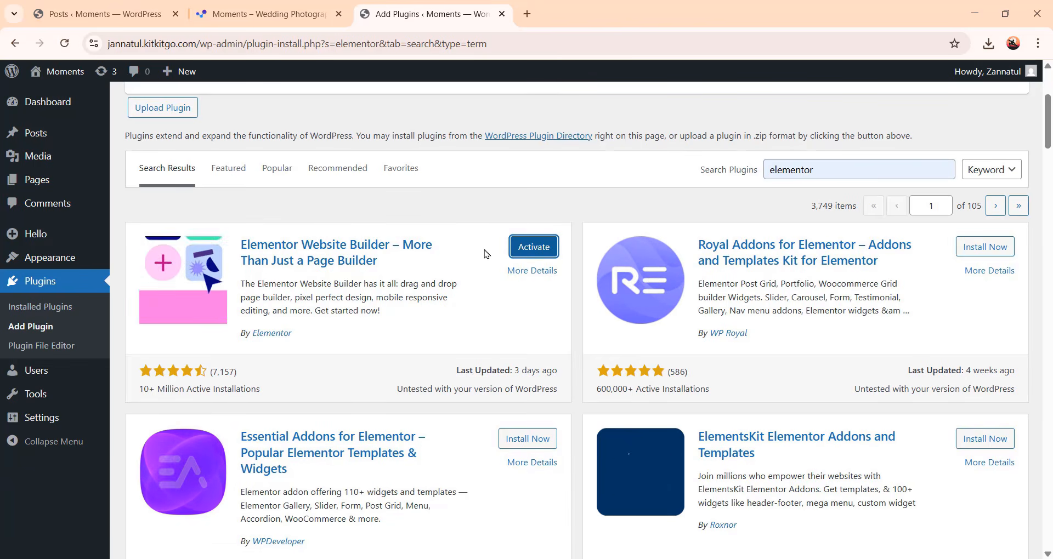
left_click(525, 248)
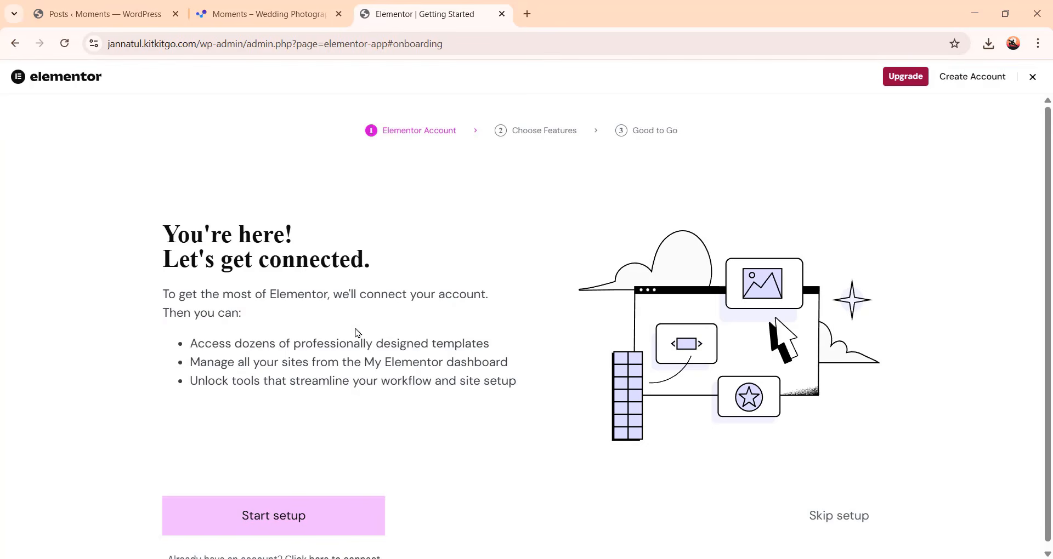
scroll(617, 327, "down", 1)
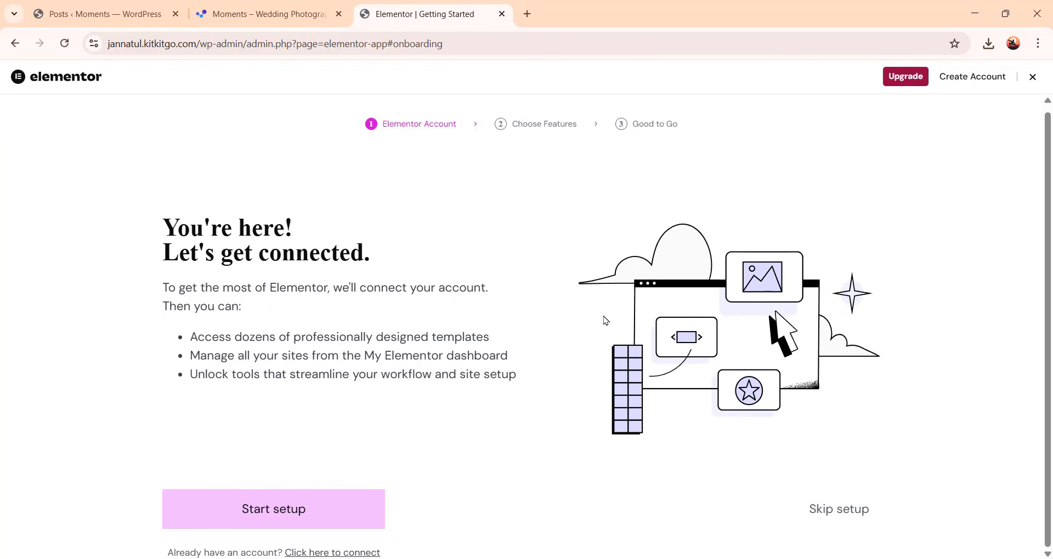
left_click(839, 516)
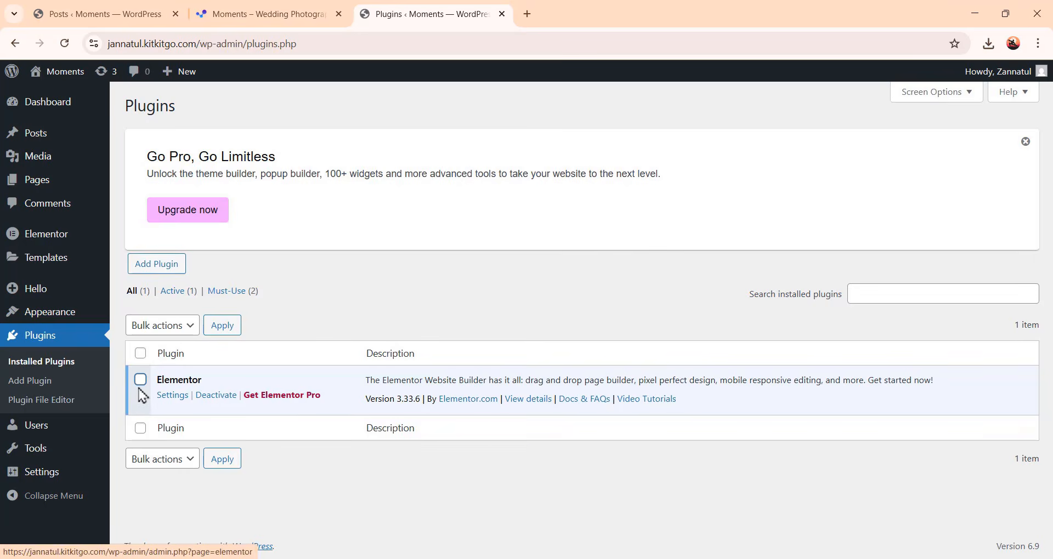
In Elementor's advanced settings, enable unfiltered file uploads and save the changes
mouse_move(50, 236)
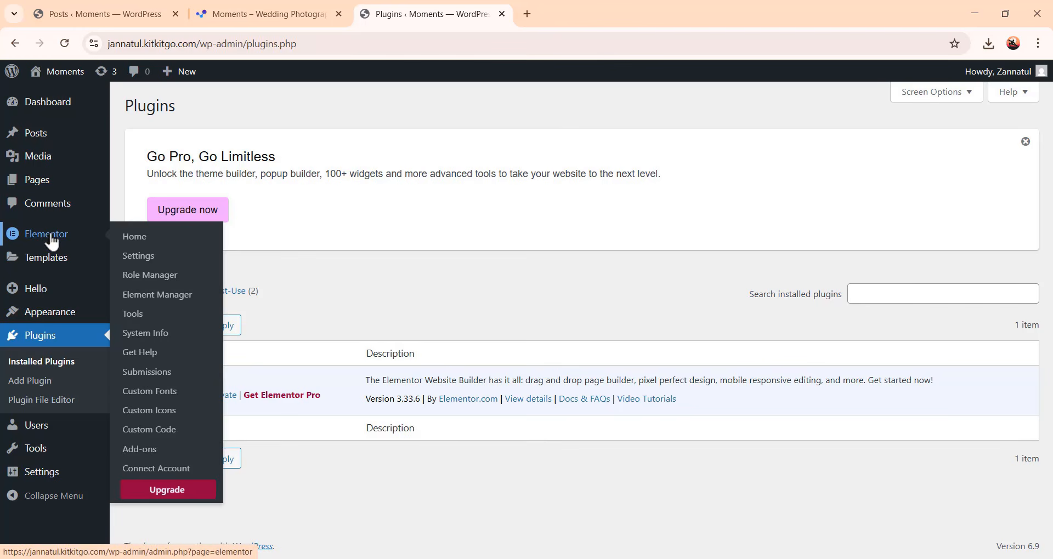
left_click(138, 258)
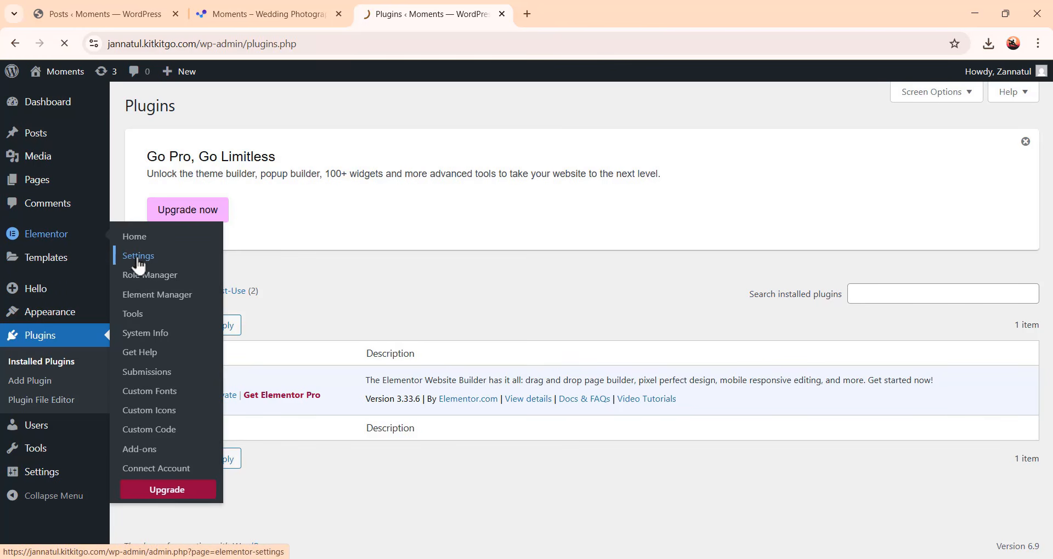
scroll(434, 362, "down", 2)
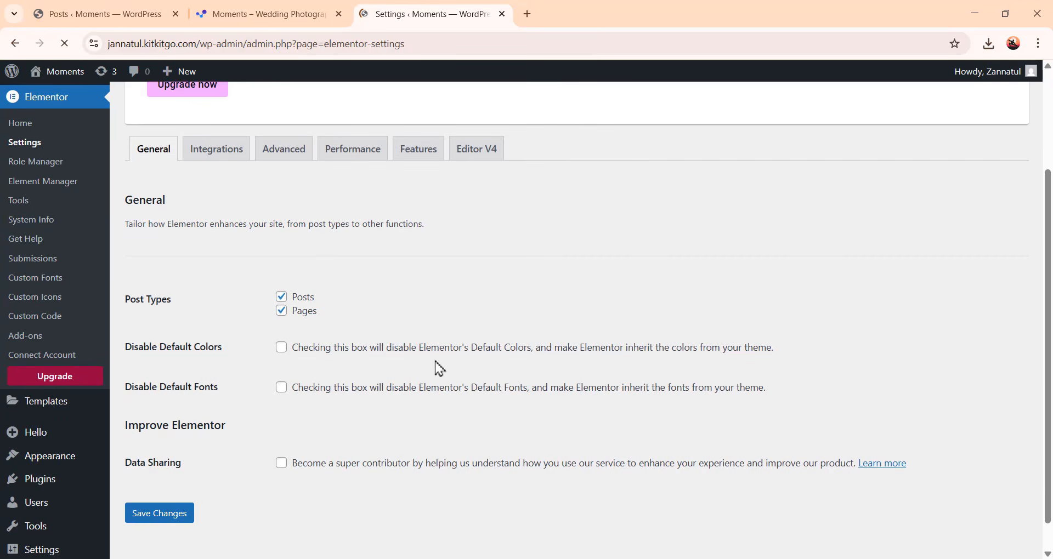
left_click(291, 159)
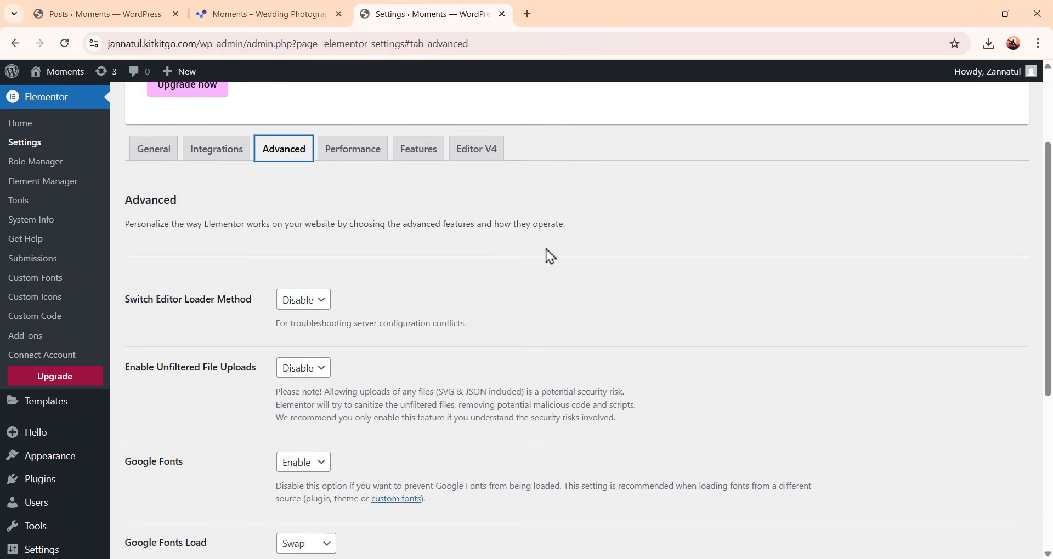
scroll(587, 269, "down", 3)
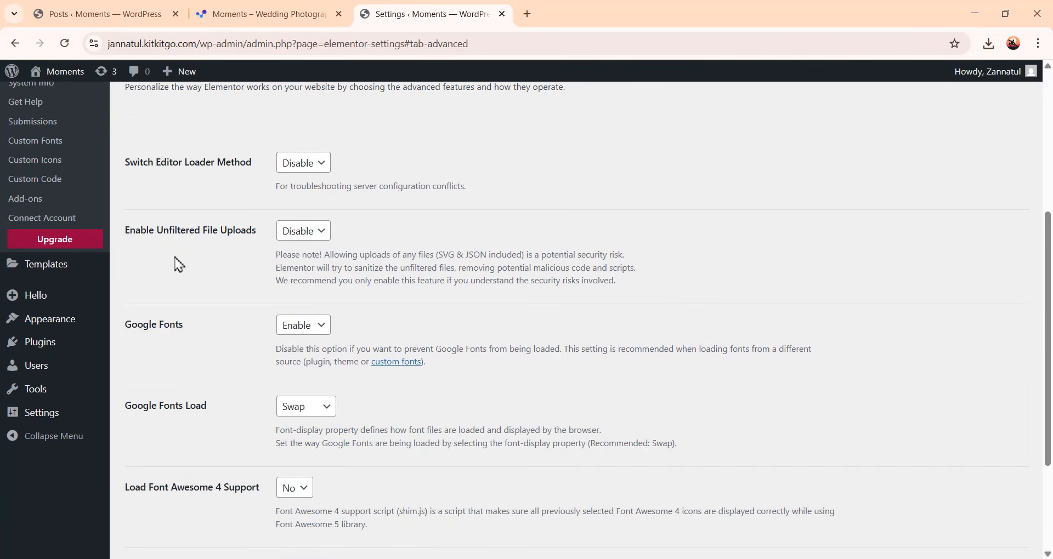
left_click(310, 242)
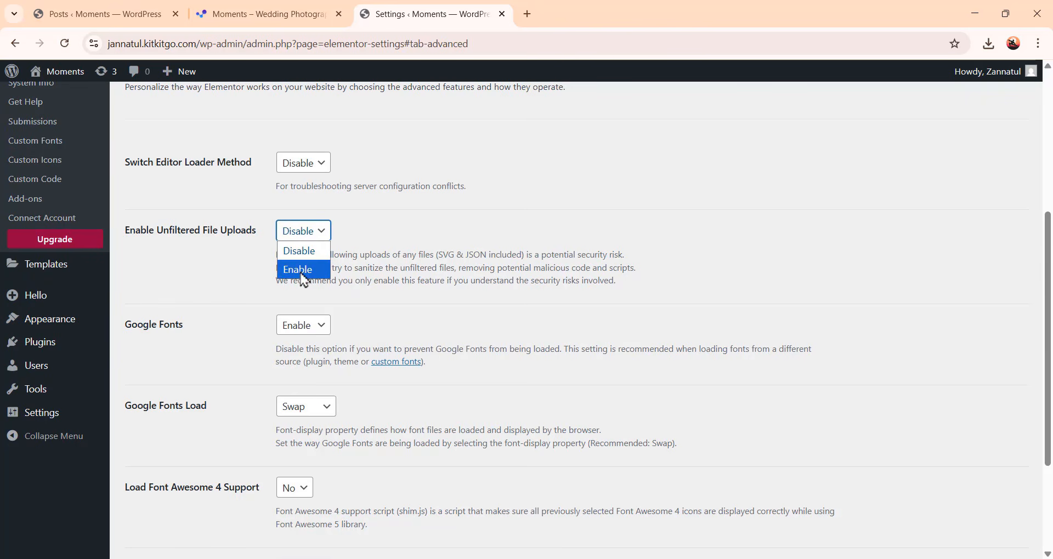
left_click(305, 271)
scroll(308, 281, "down", 3)
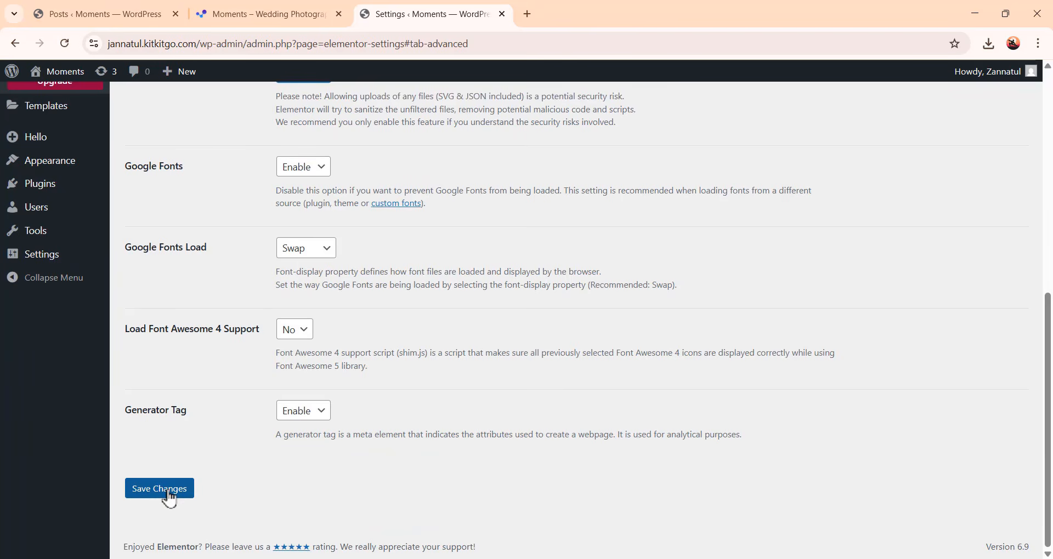
left_click(171, 499)
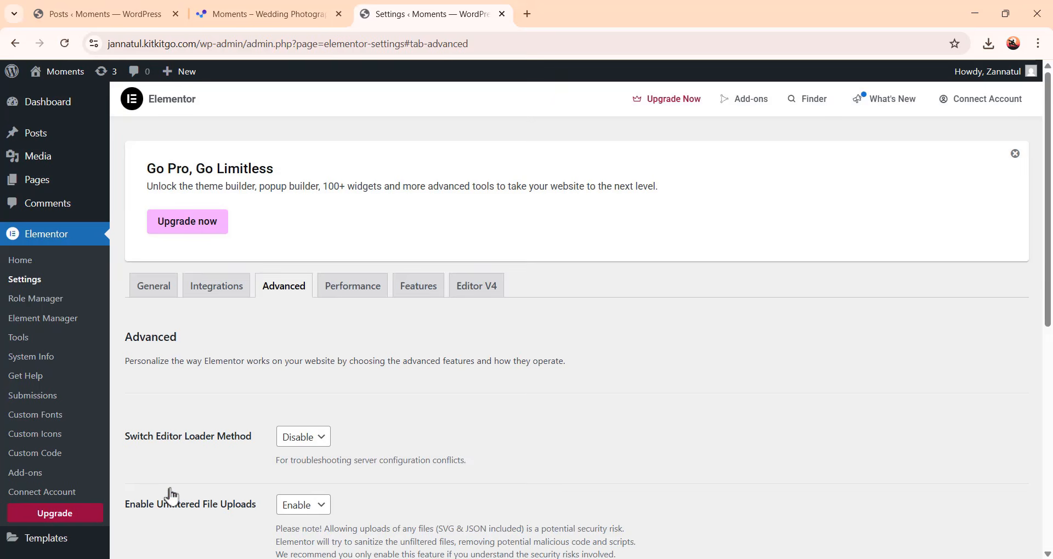
Import the Moments-Wedding-Photography-Elementor-Template-Kit zip as an Elementor website template and apply it
left_click(22, 342)
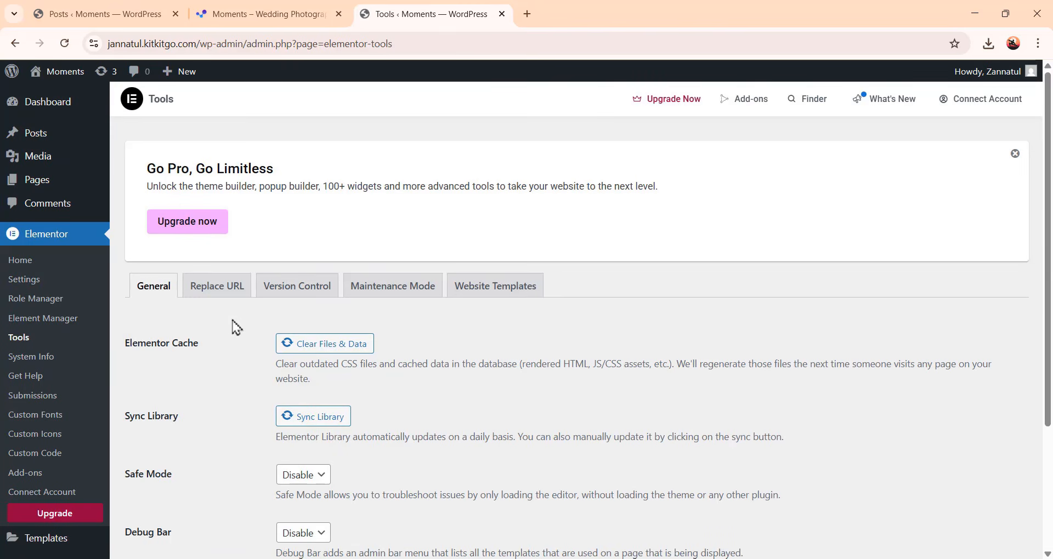
left_click(483, 286)
scroll(603, 282, "down", 3)
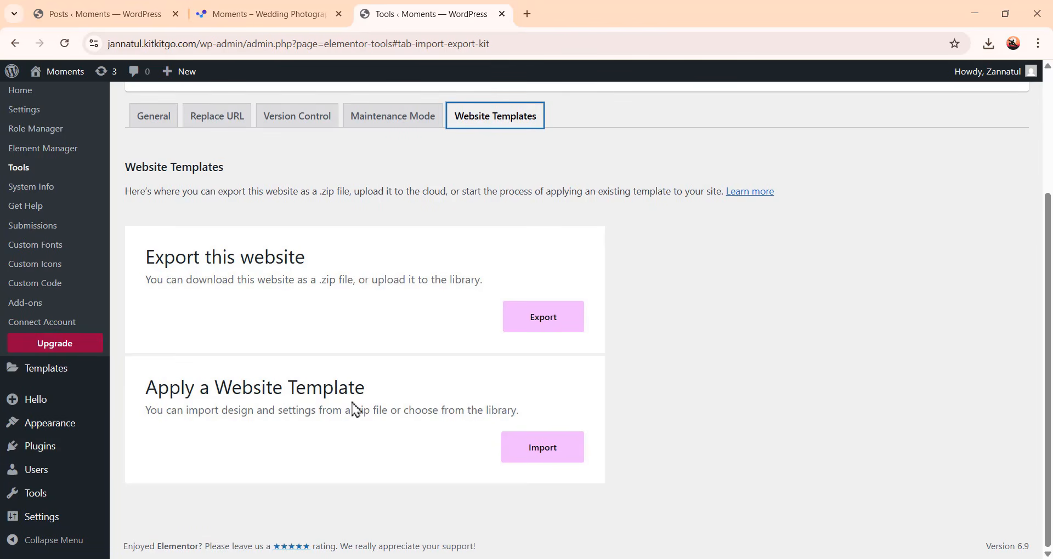
left_click(543, 458)
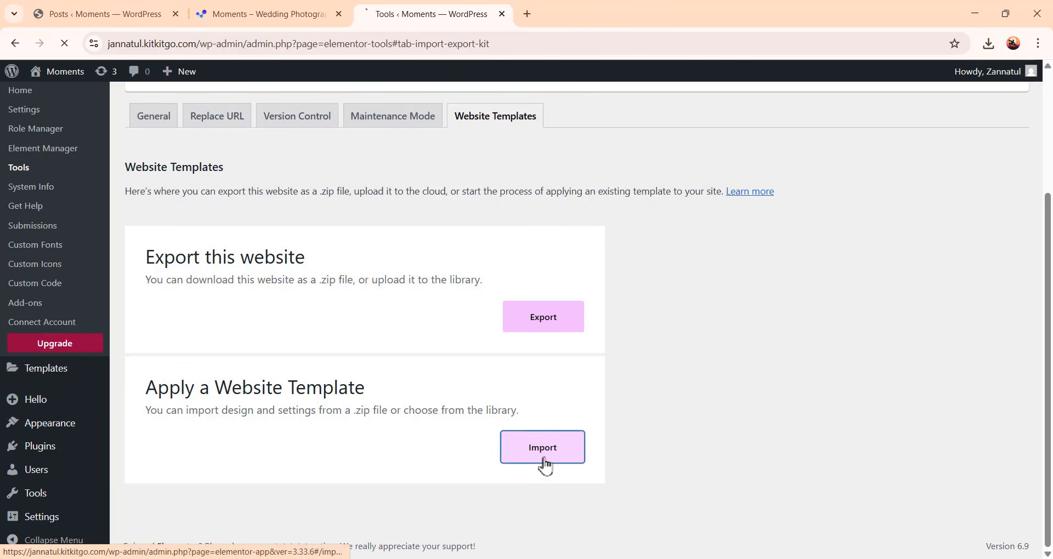
scroll(647, 323, "down", 1)
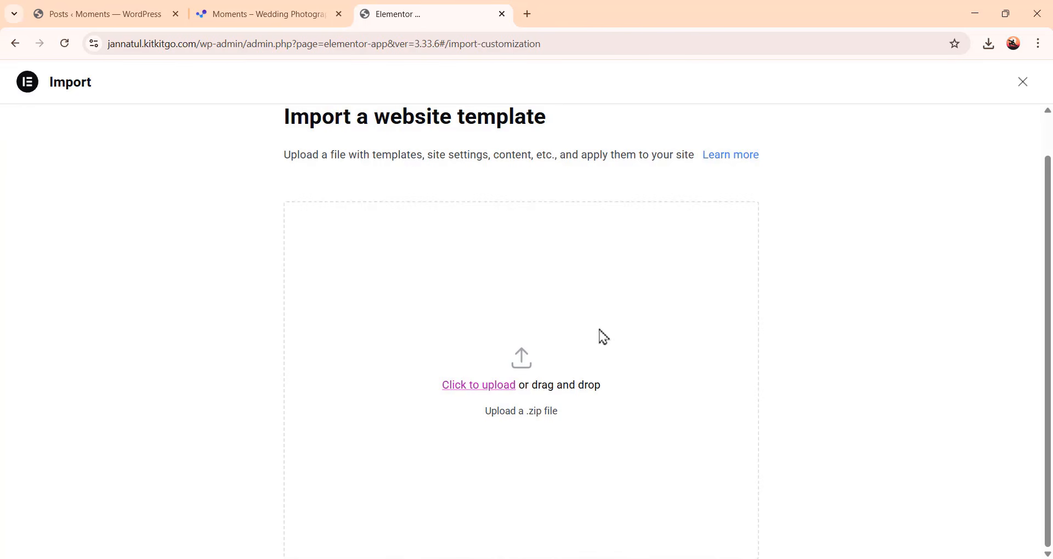
left_click(504, 395)
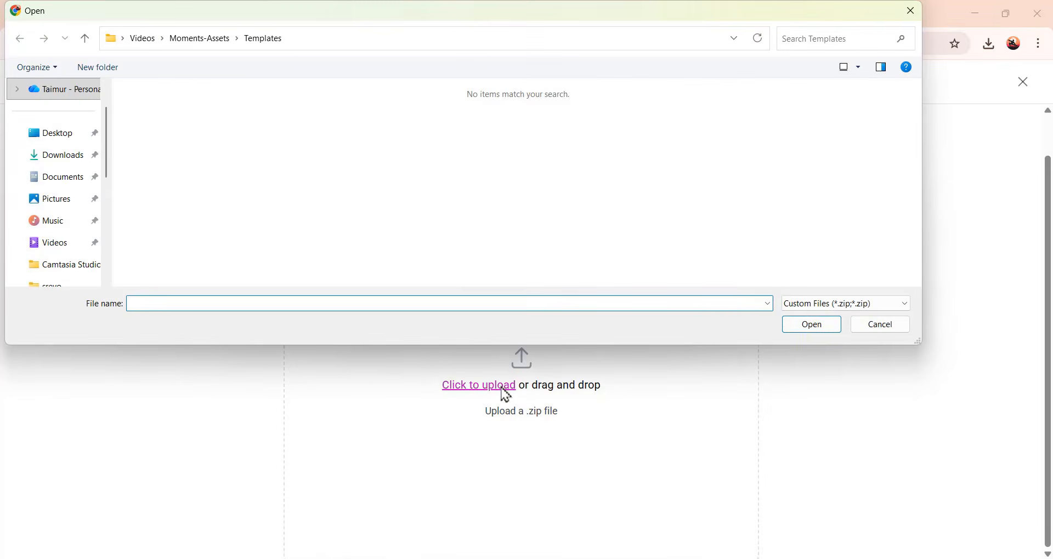
left_click(54, 243)
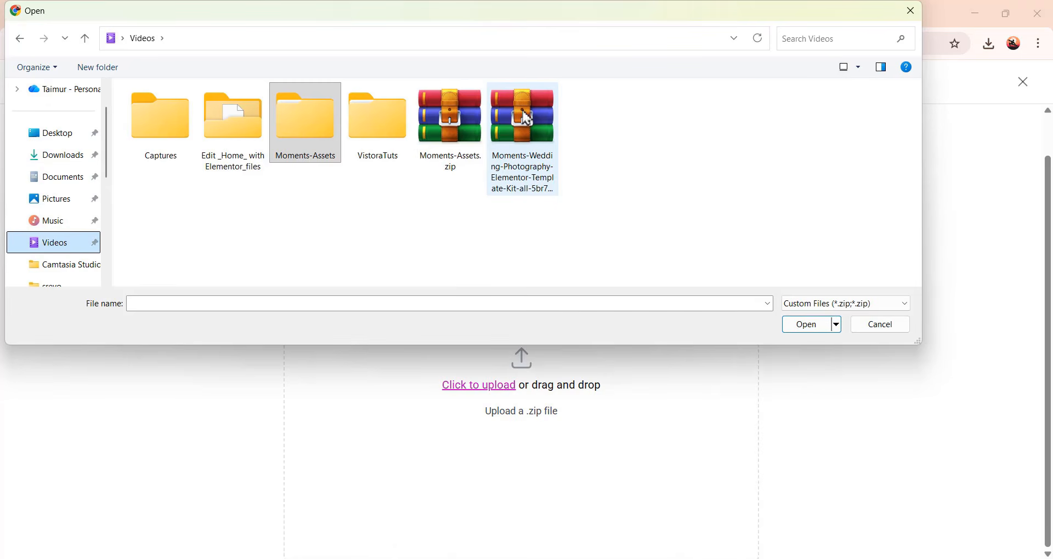
left_click(525, 140)
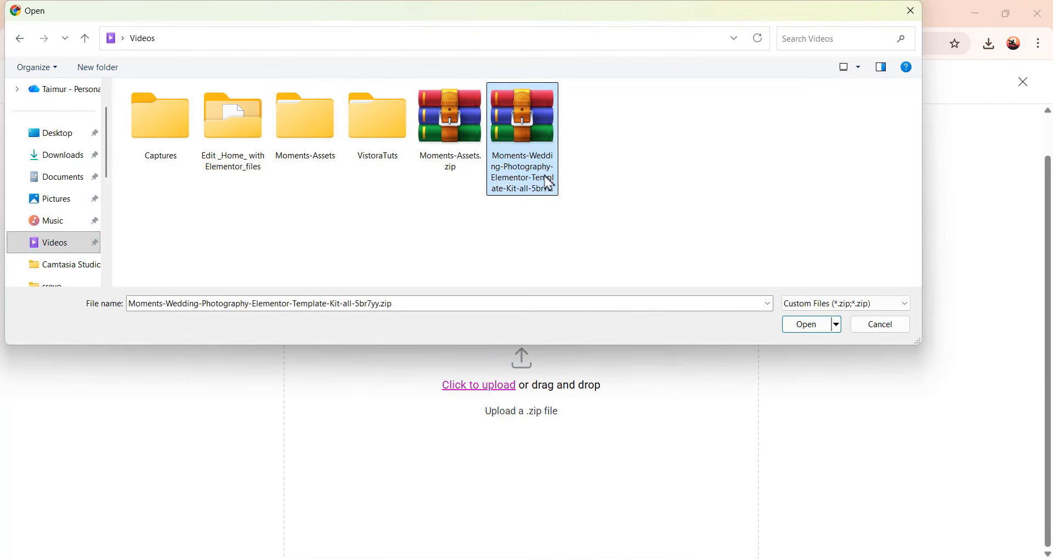
left_click(810, 332)
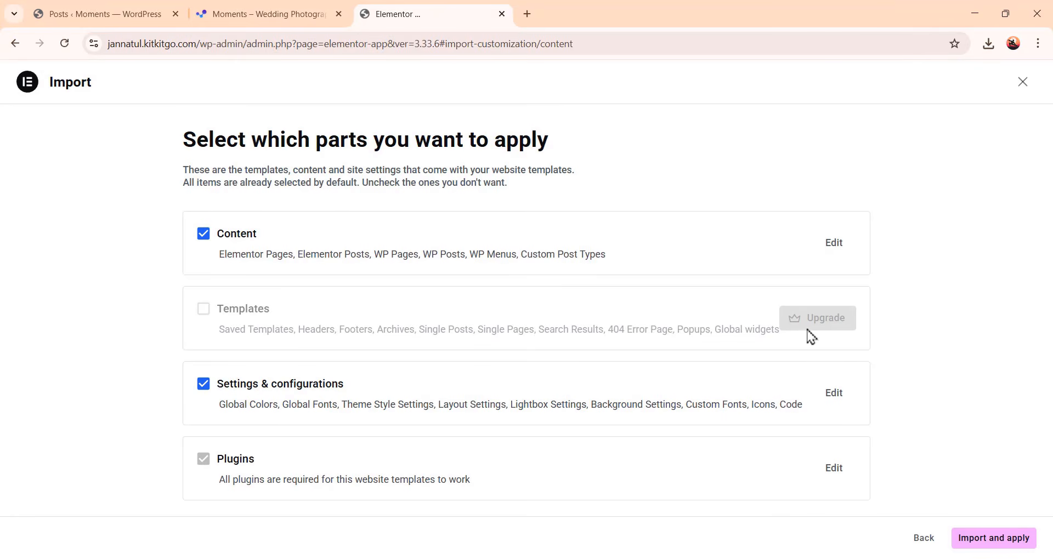
left_click(987, 542)
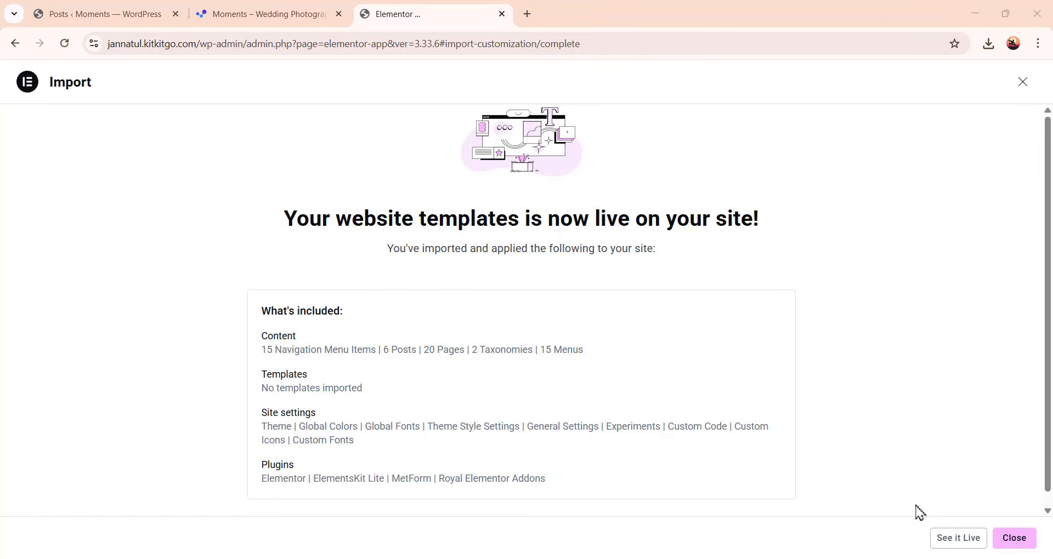
Open the live site and scroll through the imported Moments home page
left_click(958, 538)
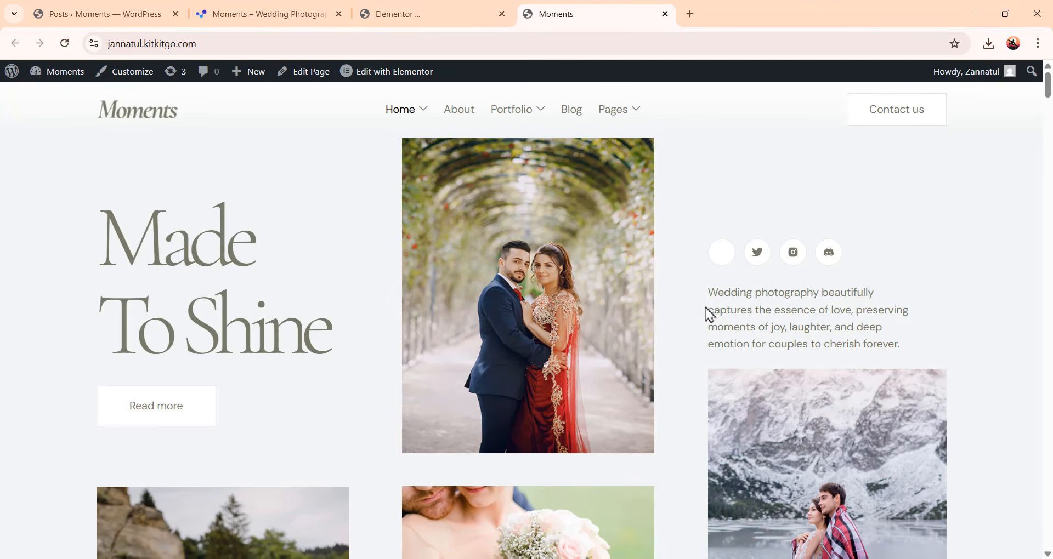
scroll(705, 312, "down", 8)
scroll(814, 389, "down", 12)
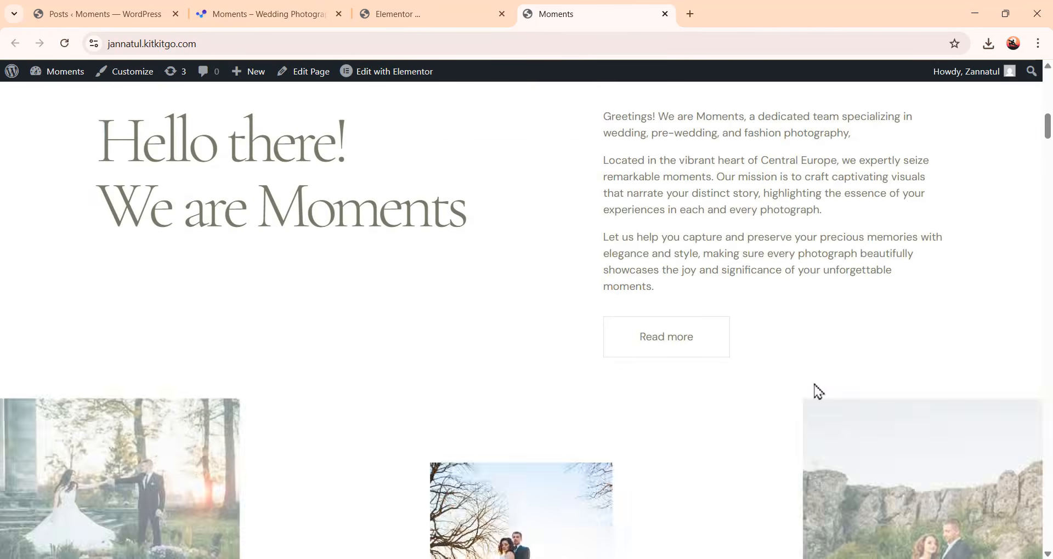
scroll(817, 390, "down", 15)
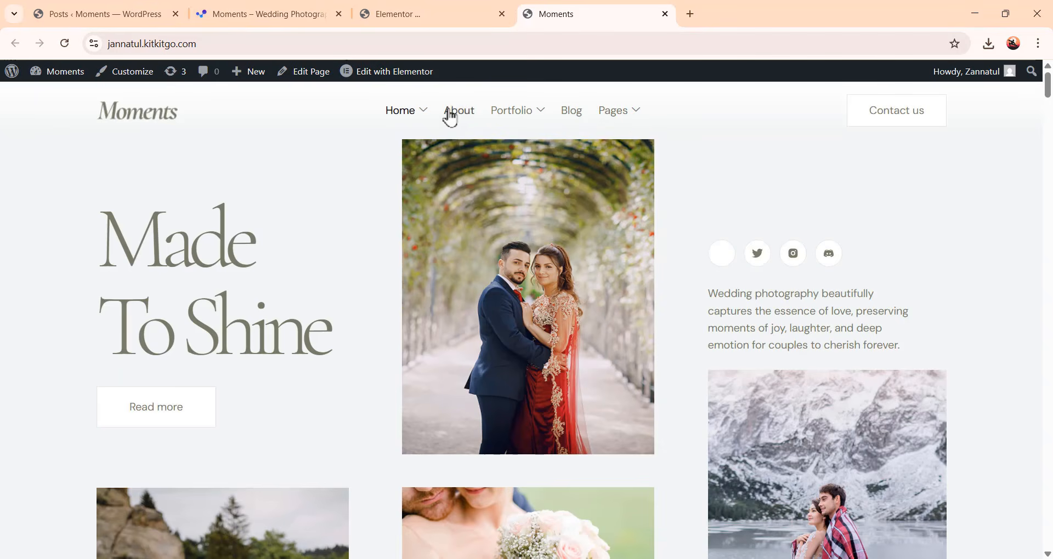
mouse_move(430, 119)
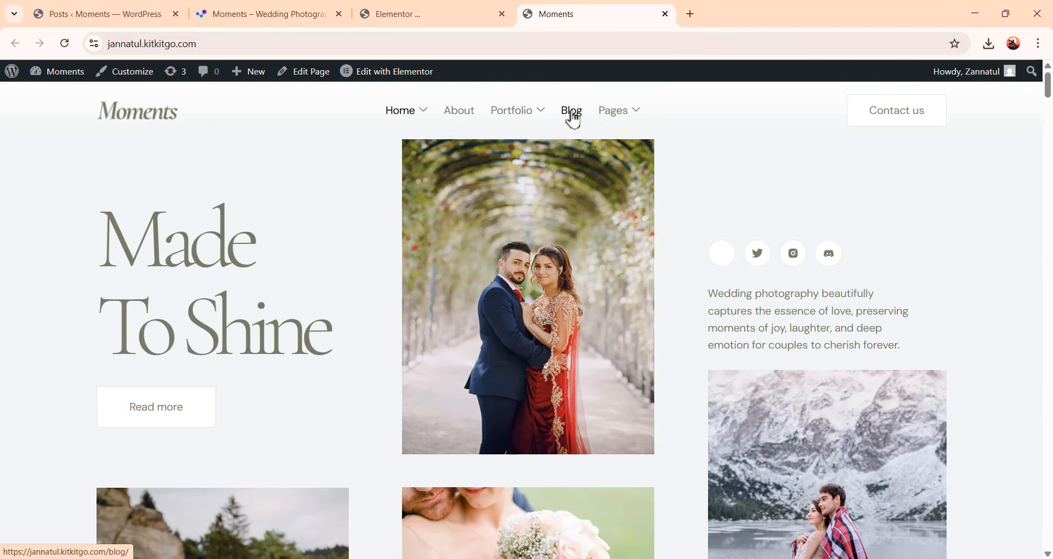
mouse_move(620, 122)
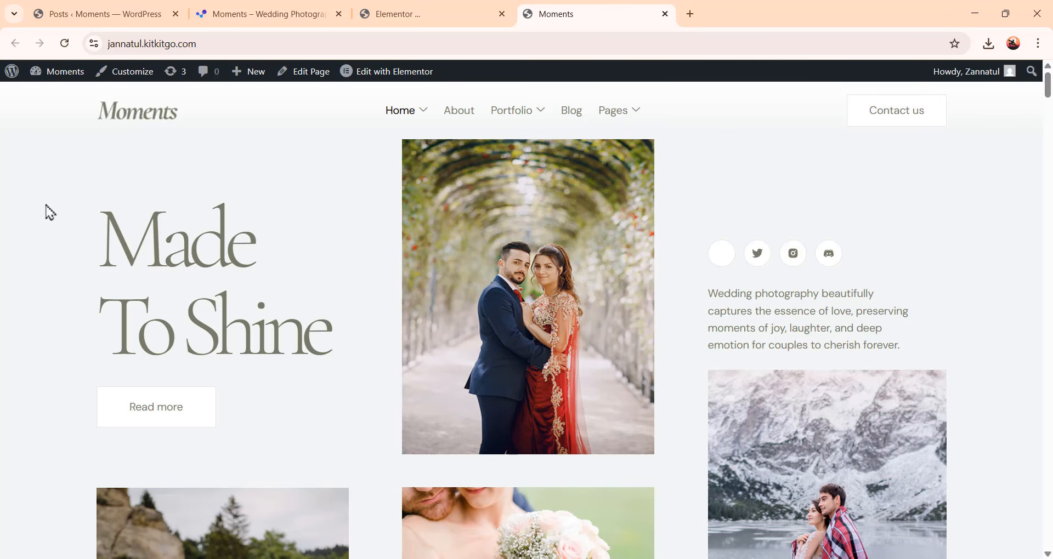
Go to the WordPress Add Plugins page and search for ElementsKit Lite
left_click(59, 14)
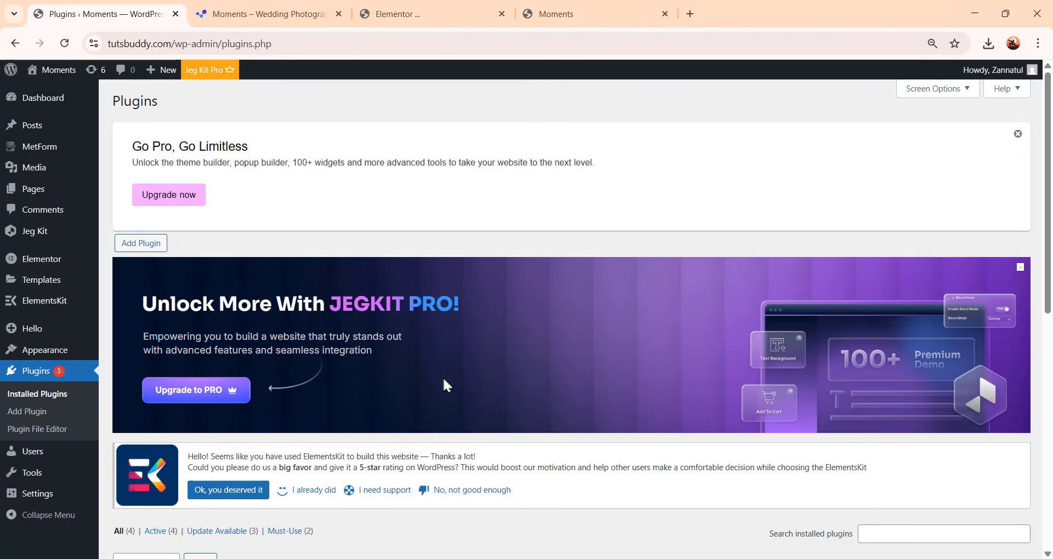
left_click(140, 243)
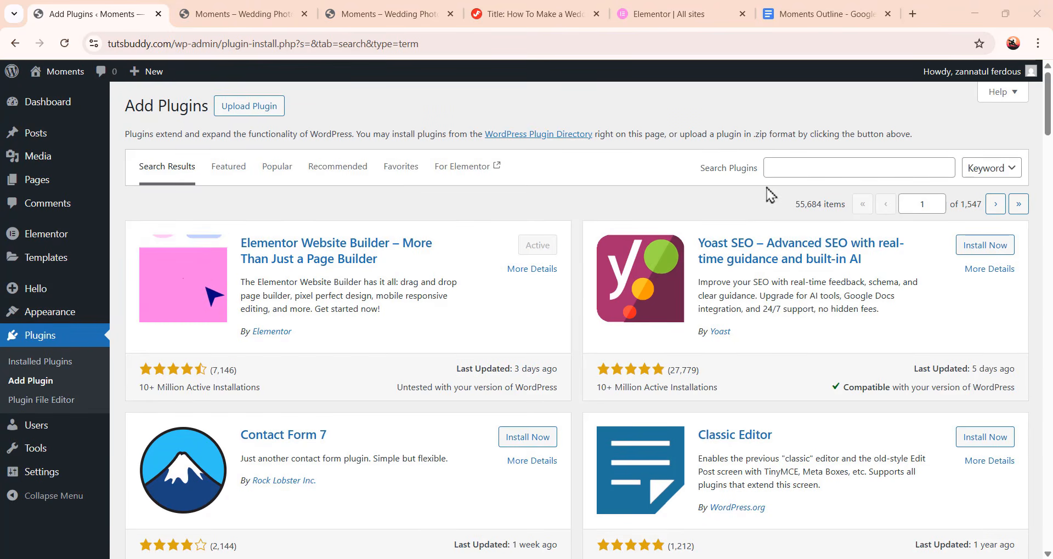
left_click(796, 170)
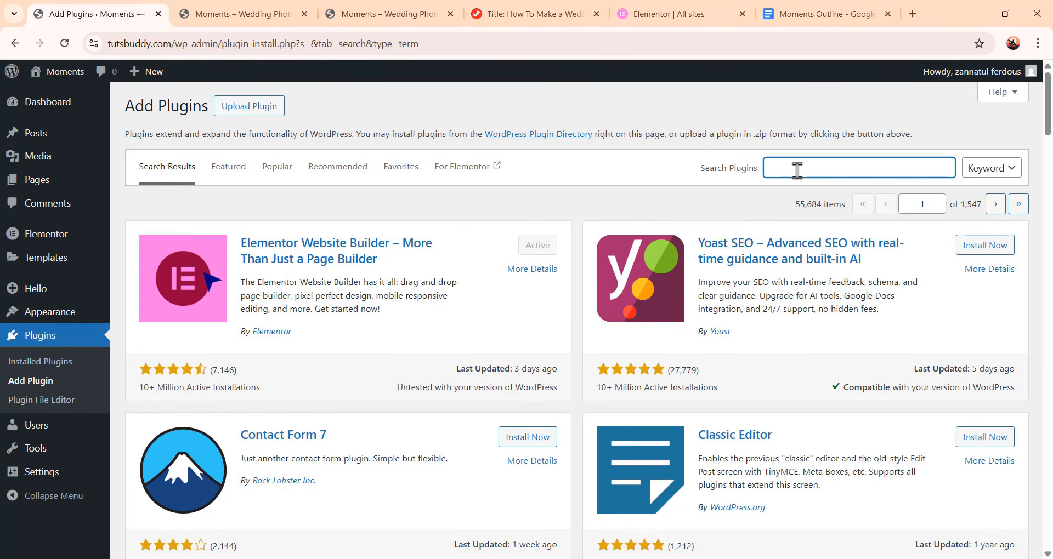
type("ElementsKit Lite")
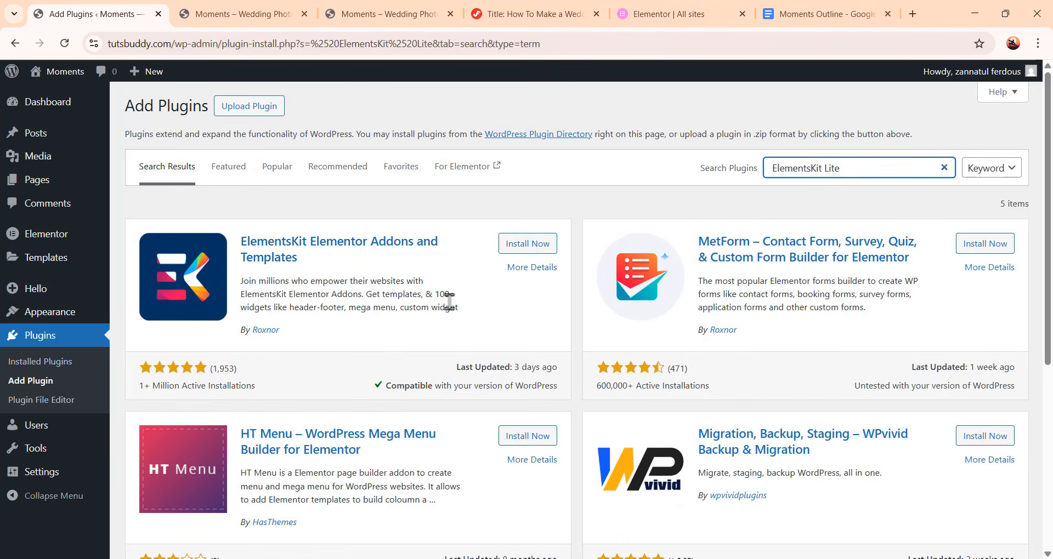
Install and activate the ElementsKit Elementor Addons and Templates plugin
left_click(539, 245)
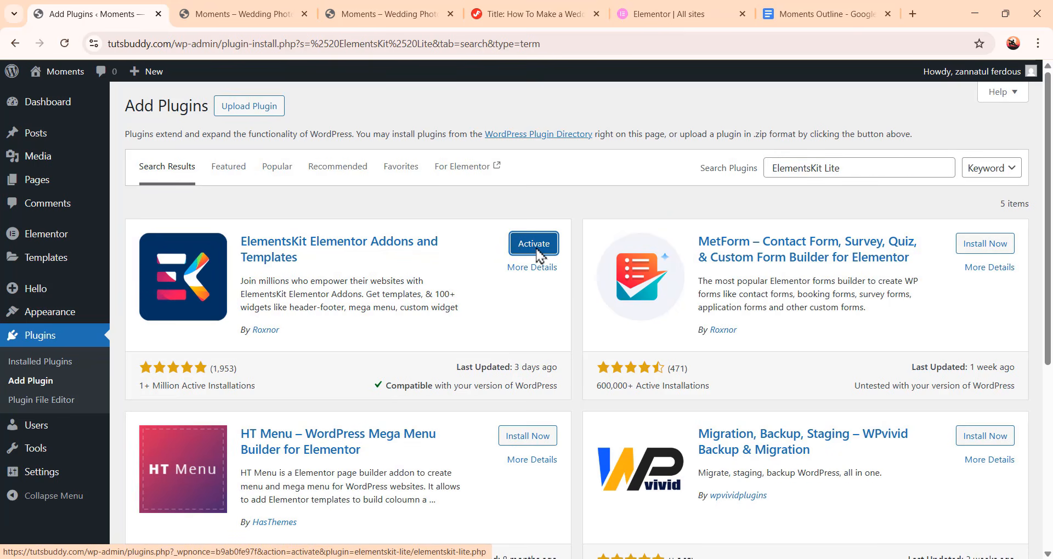
left_click(536, 250)
Search the plugin directory for metform and install the MetForm contact form plugin
left_click_drag(872, 169, 752, 175)
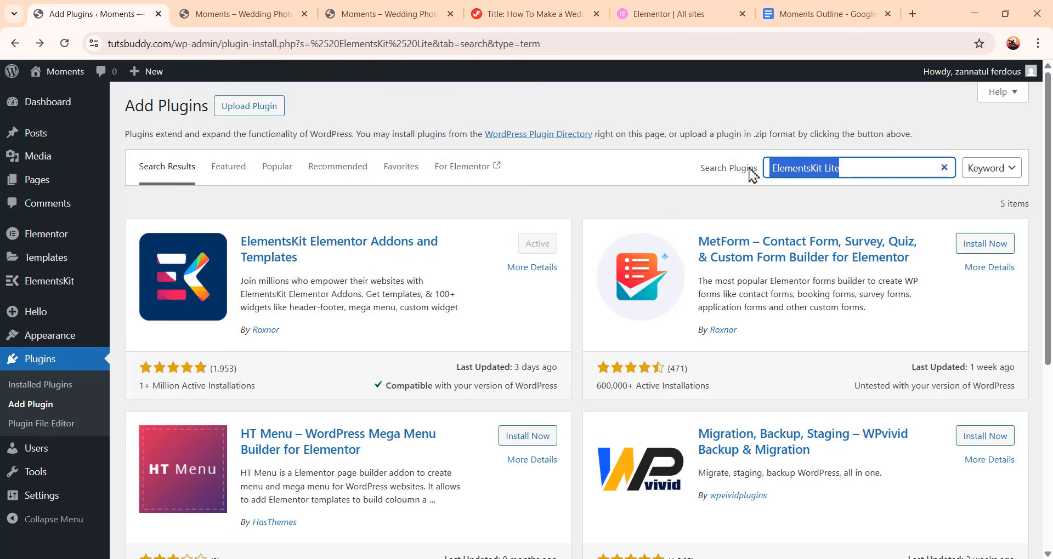
type("metform")
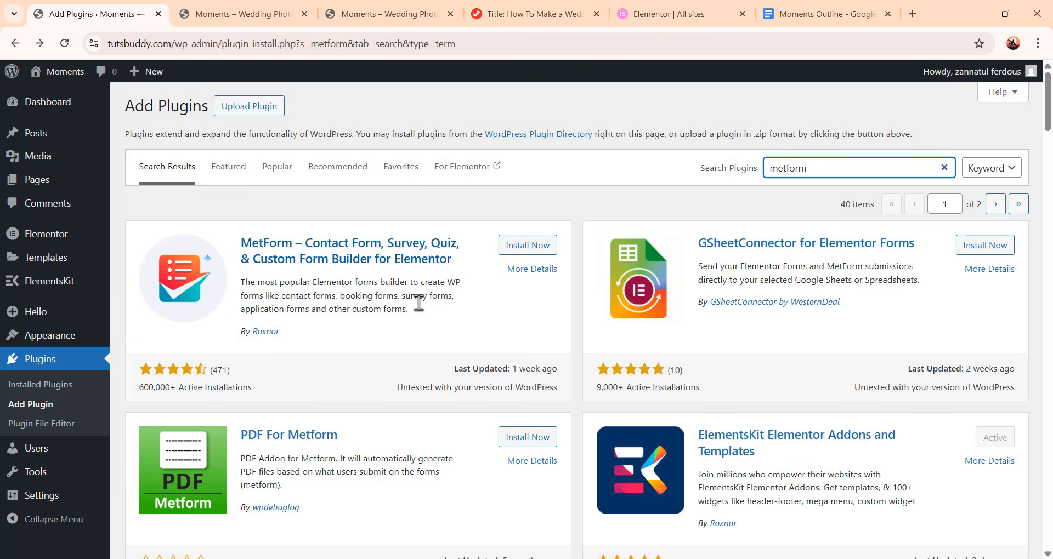
left_click(512, 252)
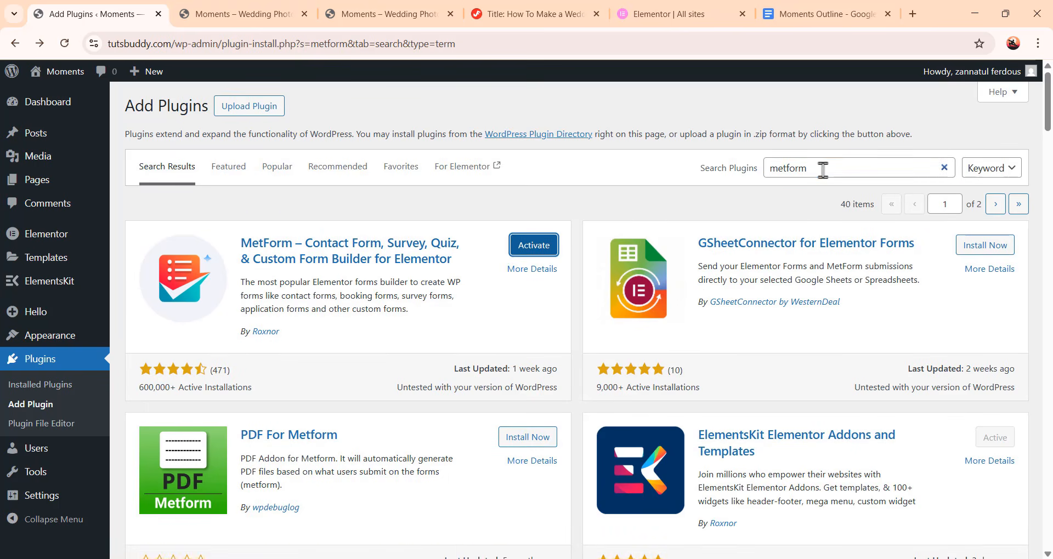
Search for jeg kit for elementor and install the Jeg Kit for Elementor plugin
left_click_drag(822, 169, 724, 164)
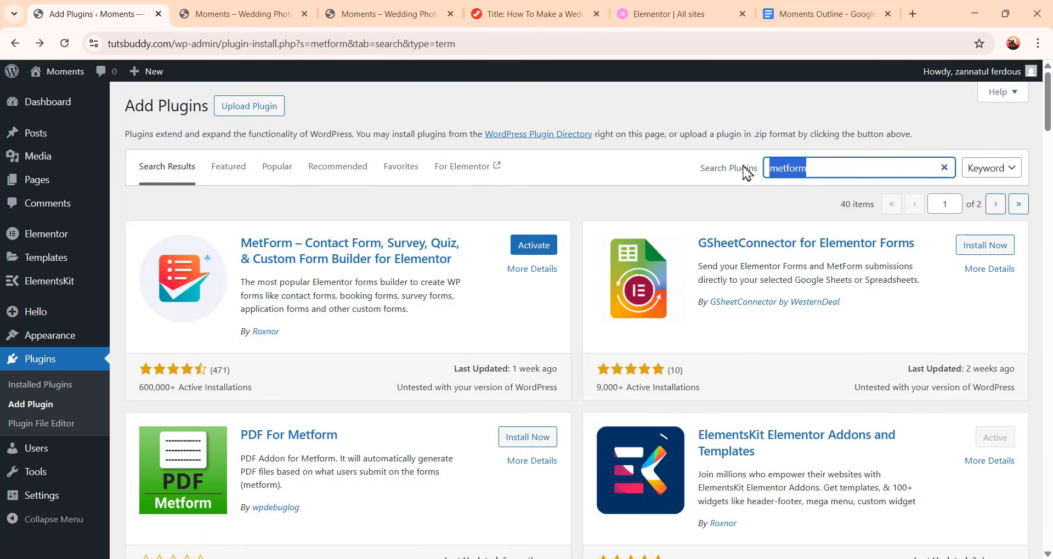
type("jeg kit")
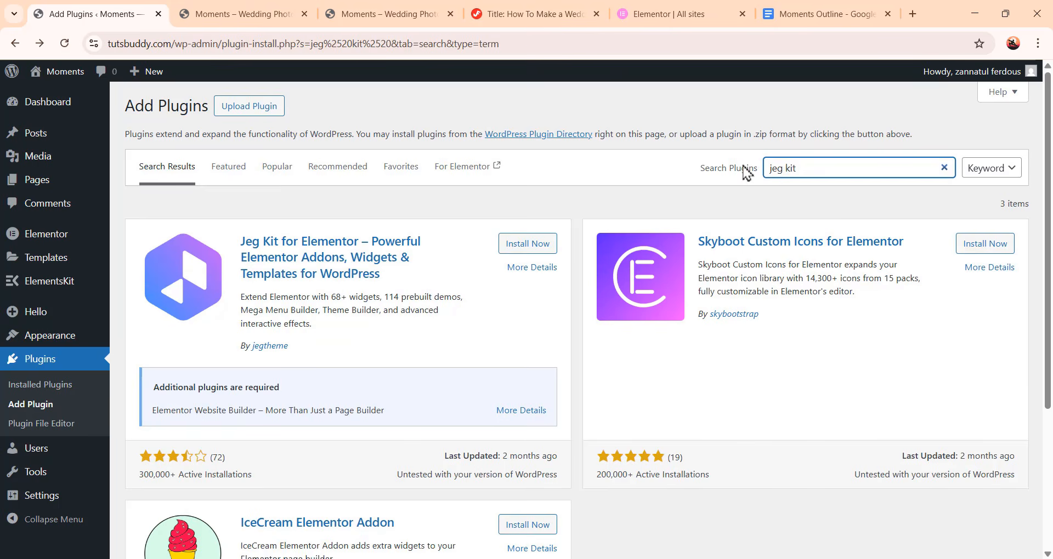
type(" for elementor")
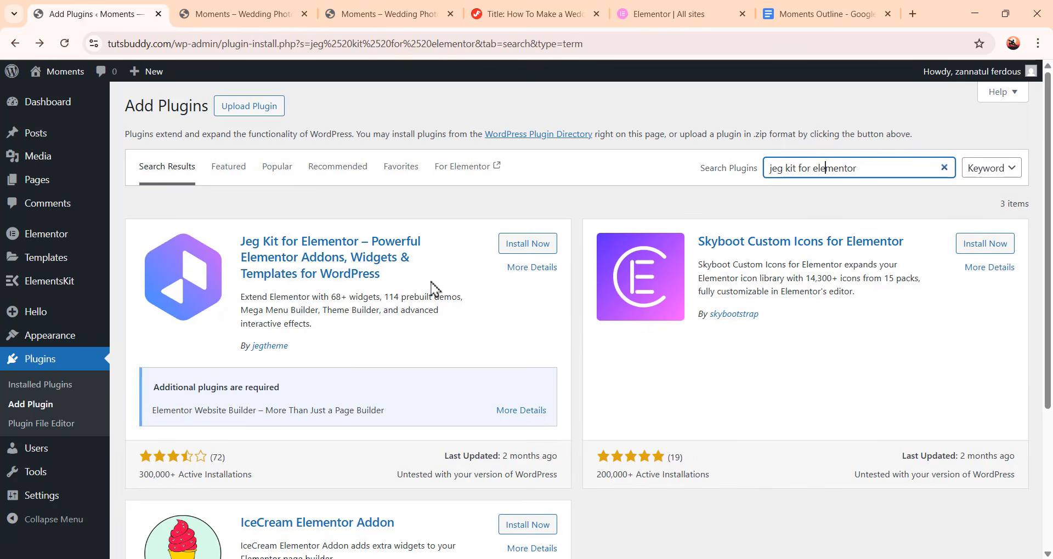
left_click(525, 250)
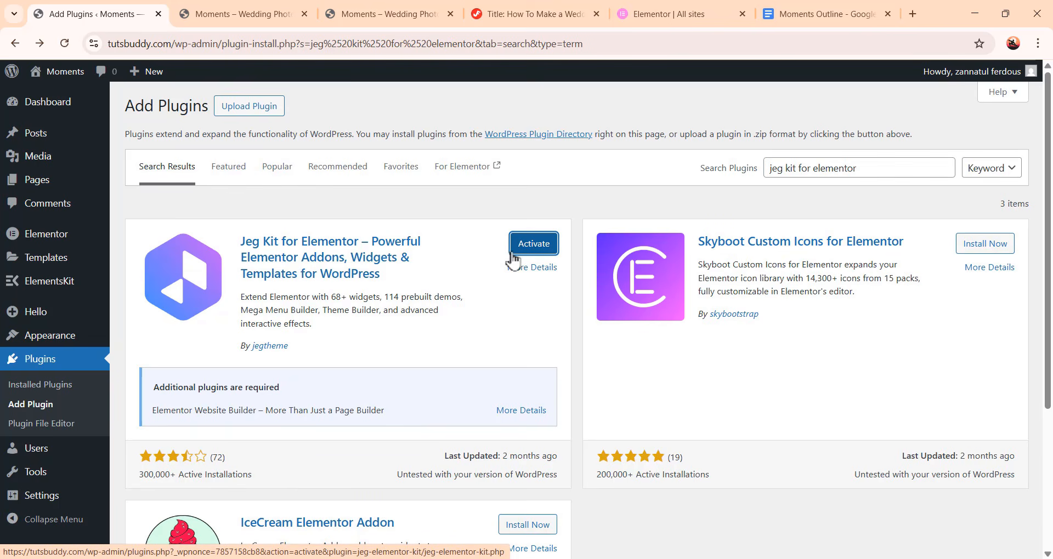
Select all installed plugins and bulk-activate them
left_click(40, 362)
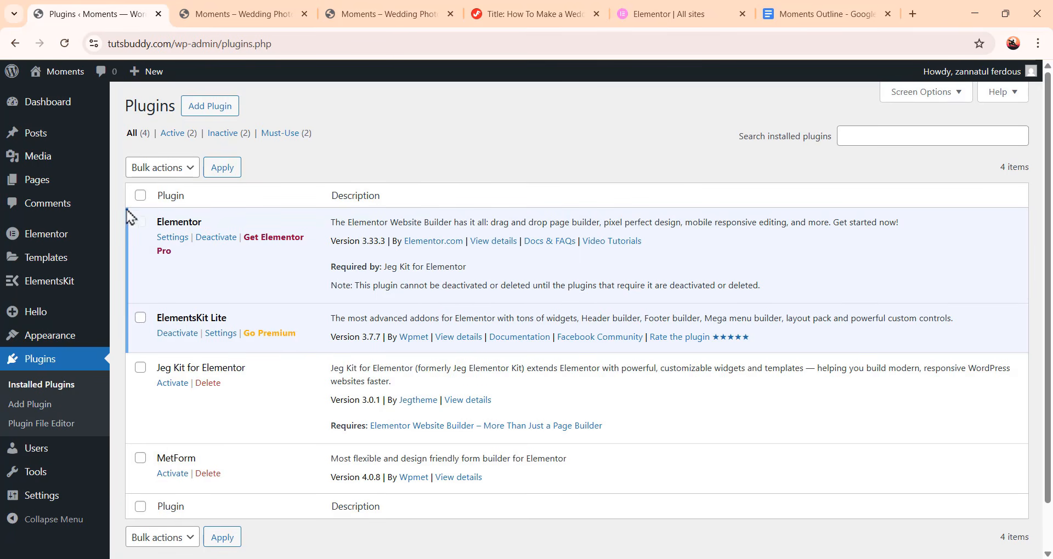
left_click(140, 196)
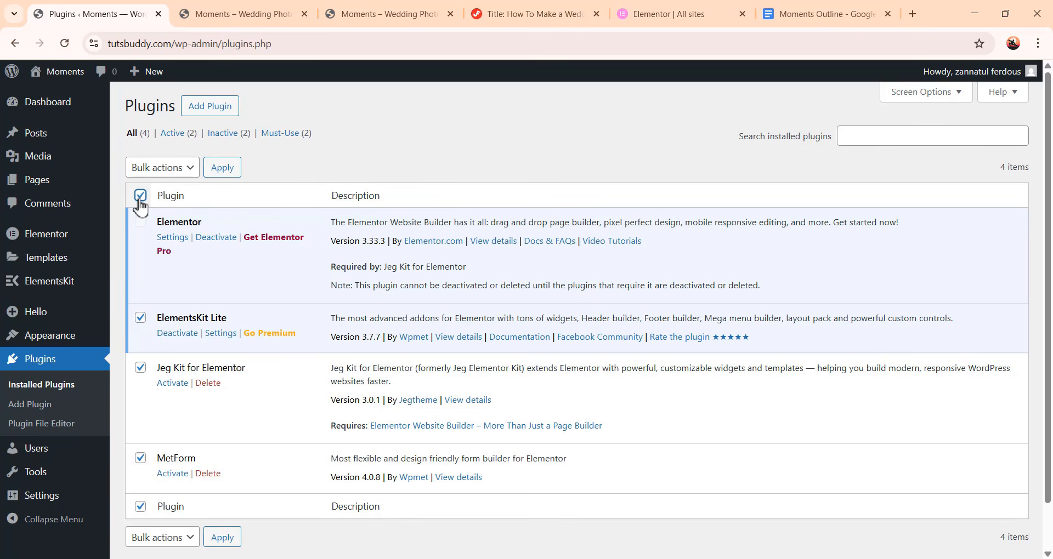
left_click(174, 170)
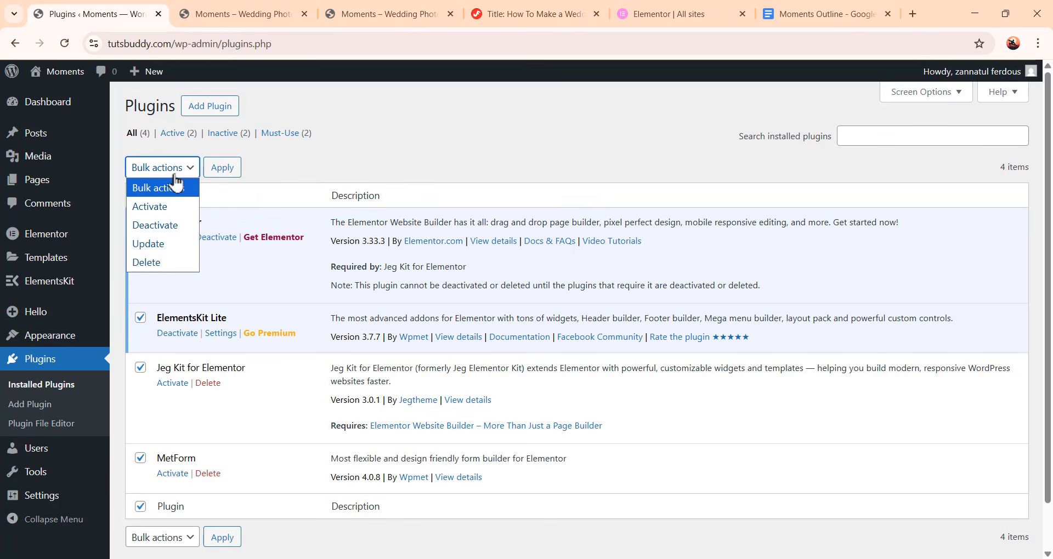
left_click(165, 207)
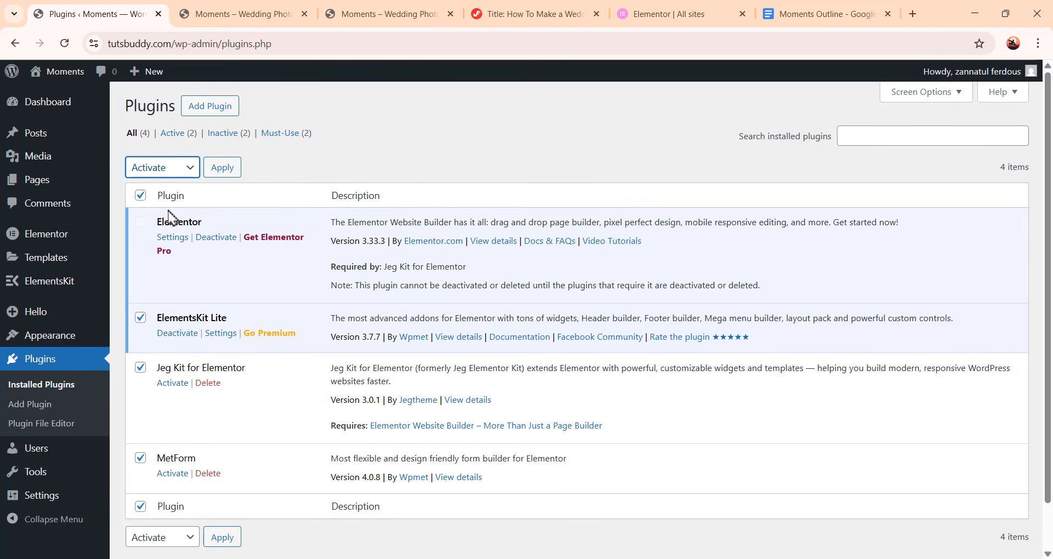
left_click(226, 171)
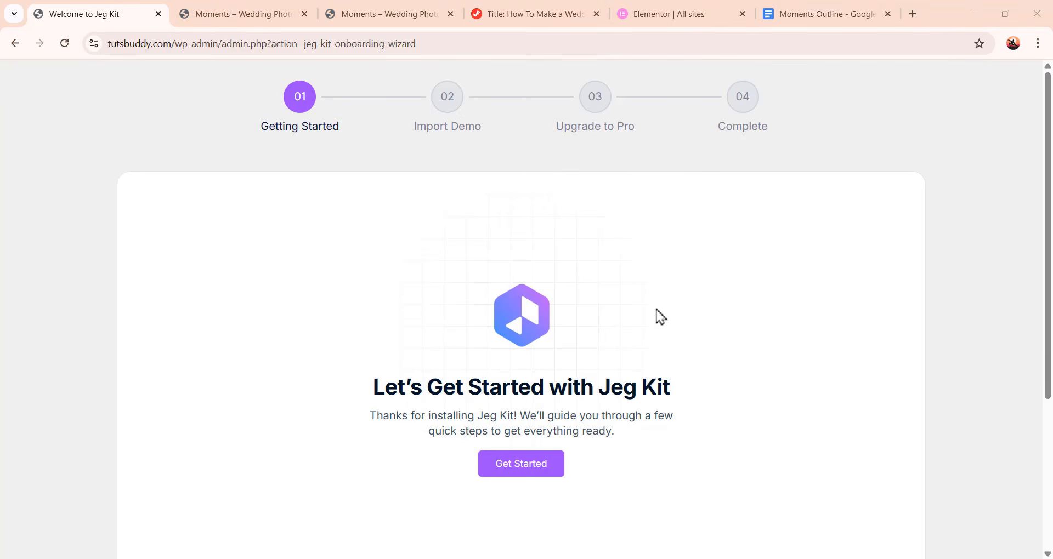
Skip and exit the Jeg Kit onboarding setup wizard
scroll(642, 354, "down", 1)
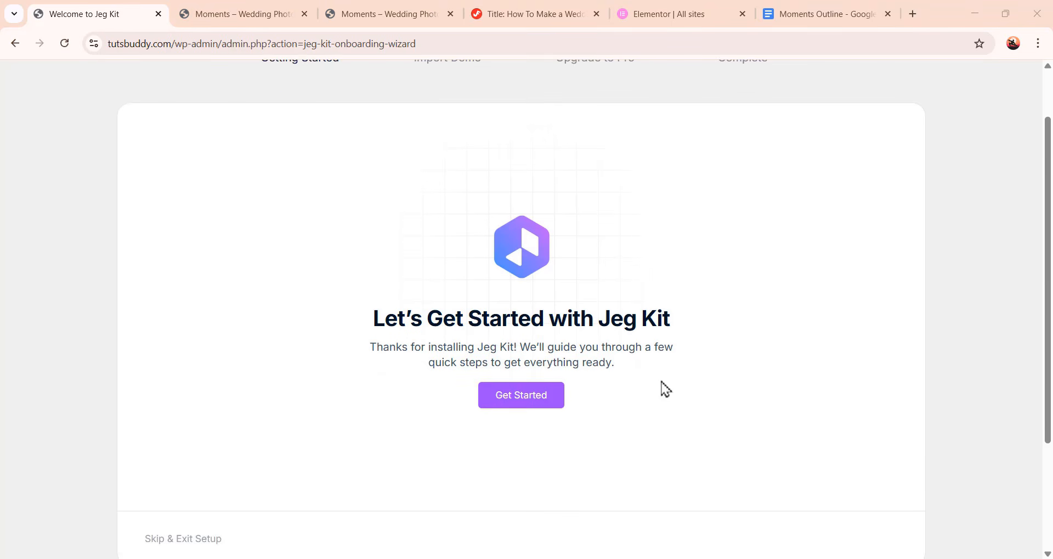
scroll(681, 460, "up", 1)
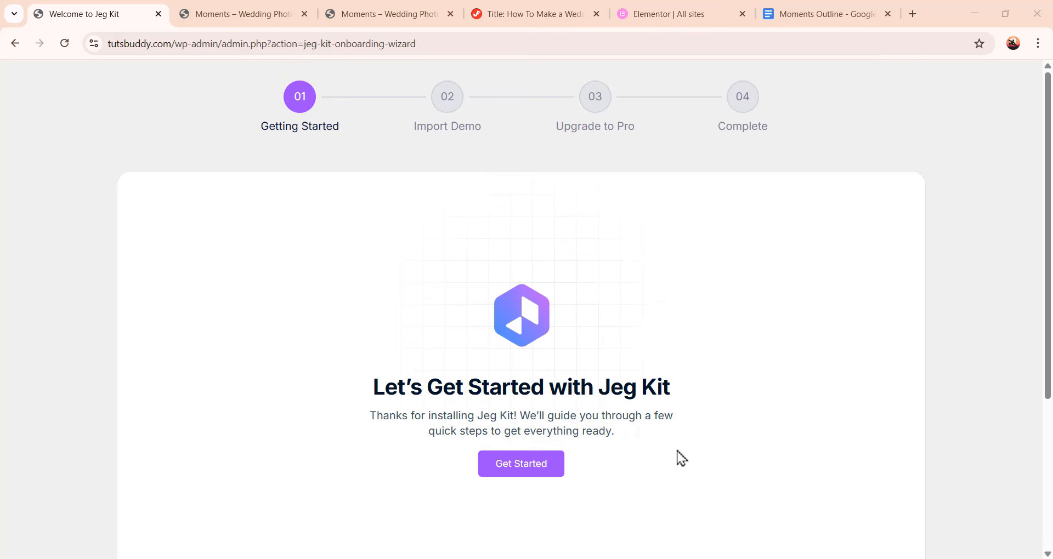
scroll(681, 459, "down", 3)
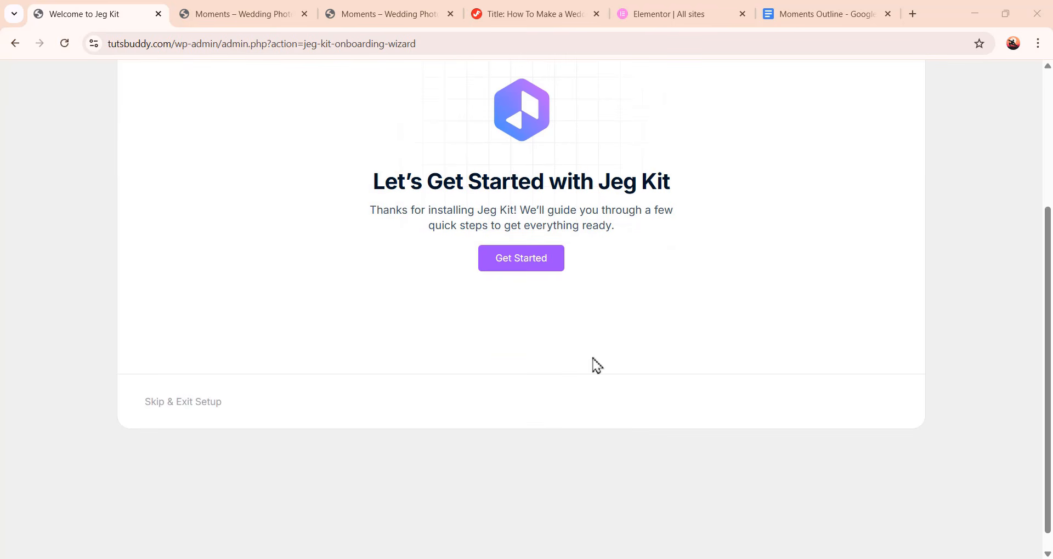
left_click(193, 413)
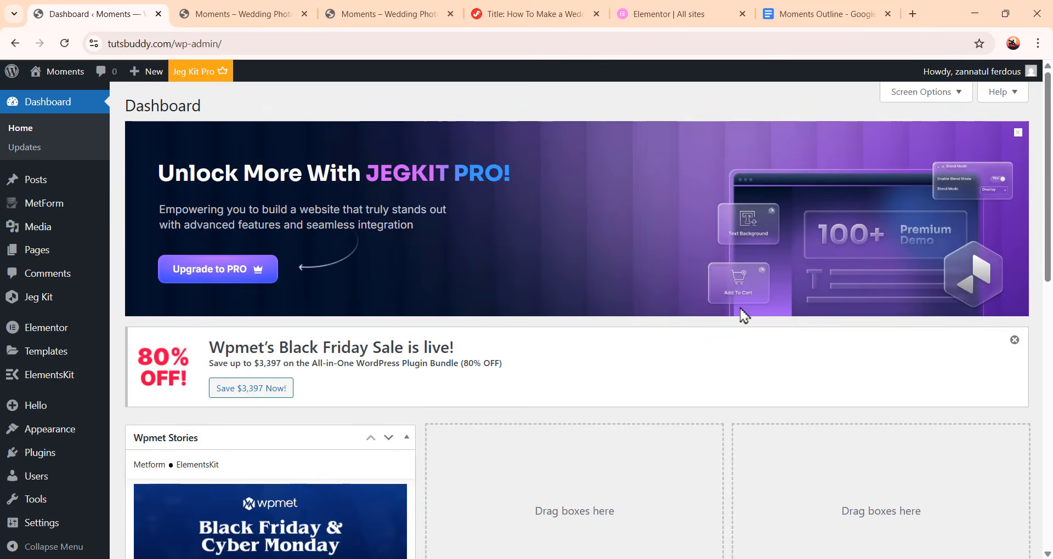
Dismiss the Jeg Kit Pro banner and the Wpmet Black Friday notice on the dashboard
scroll(413, 473, "down", 2)
scroll(702, 329, "up", 2)
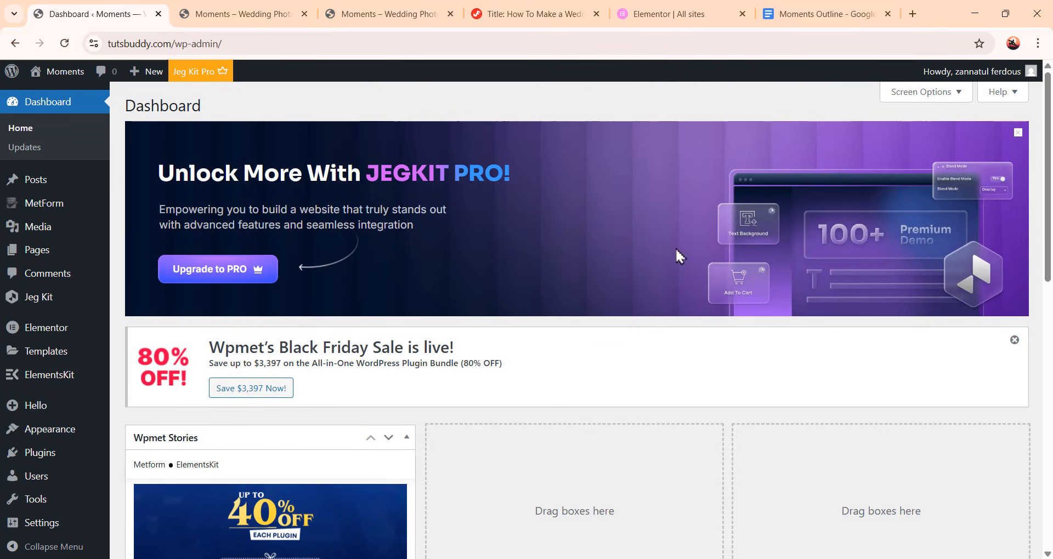
left_click(1017, 135)
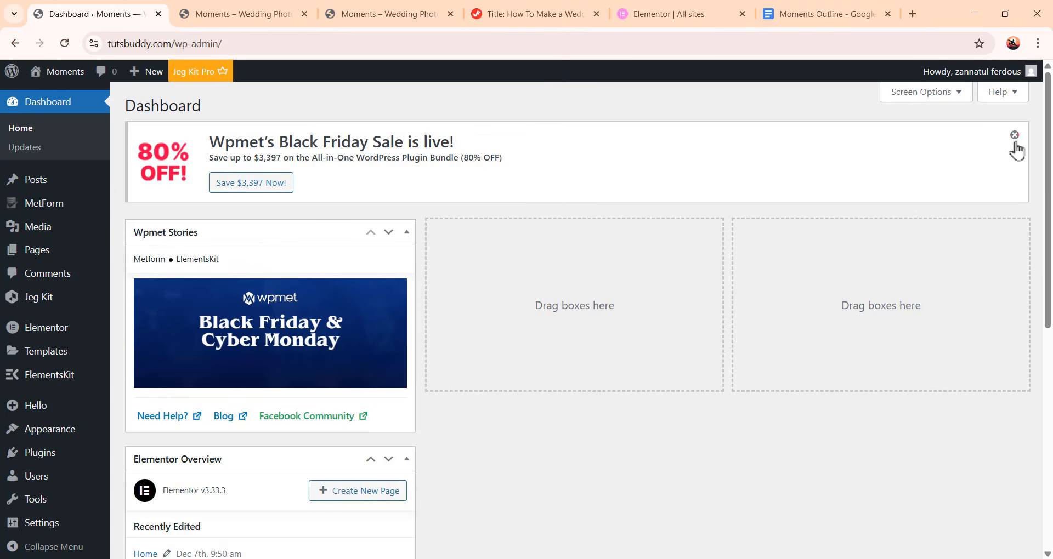
left_click(1014, 138)
Hide the Wpmet Stories and Elementor Overview boxes from the dashboard screen options
left_click(959, 93)
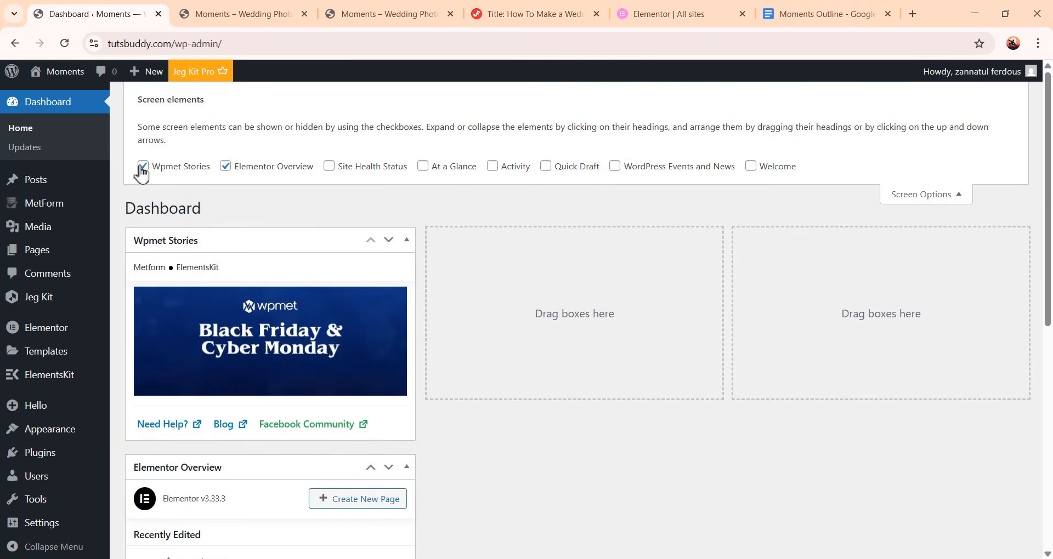
left_click(142, 166)
left_click(225, 166)
left_click(909, 195)
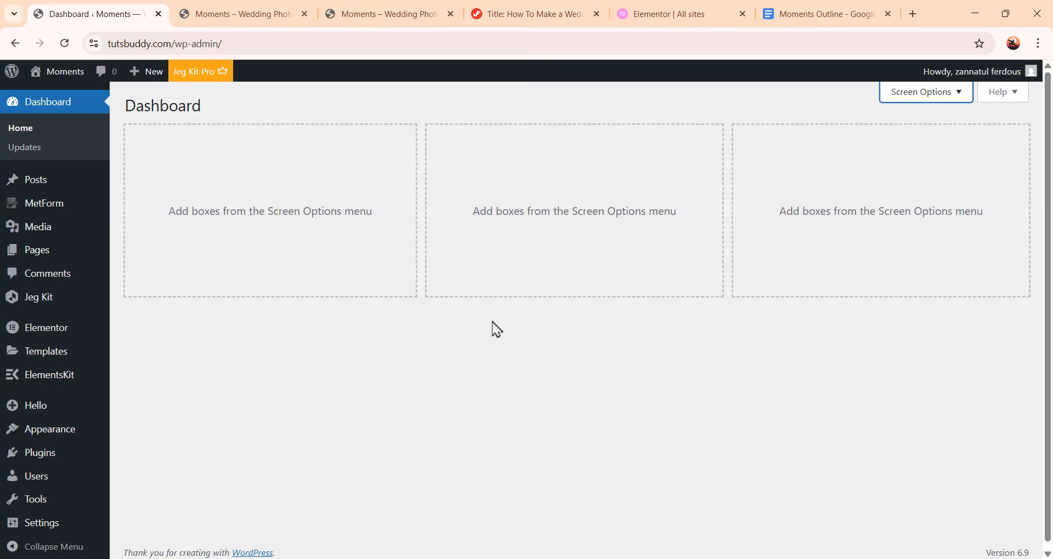
Open the Home page for editing with Elementor
left_click(43, 255)
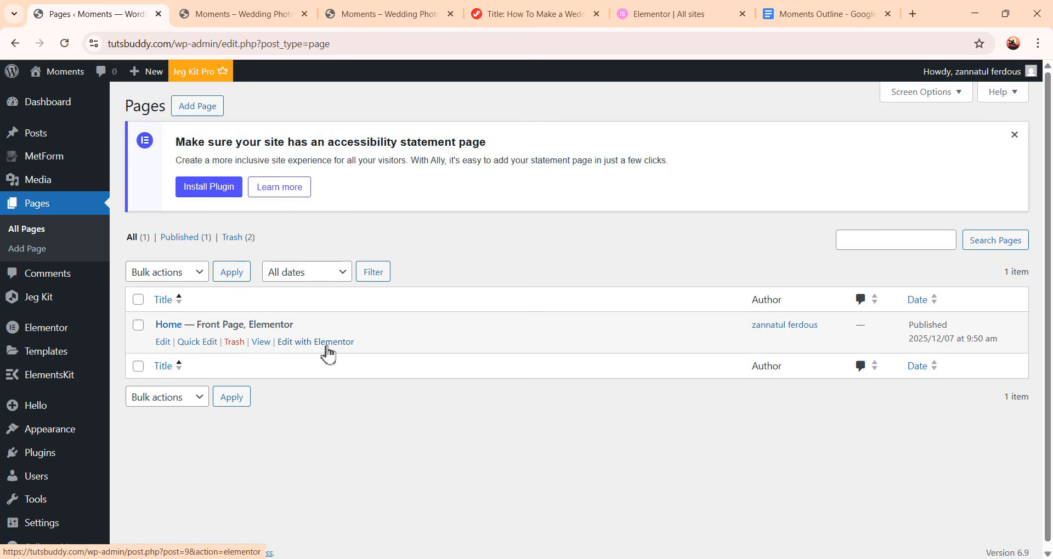
left_click(326, 346)
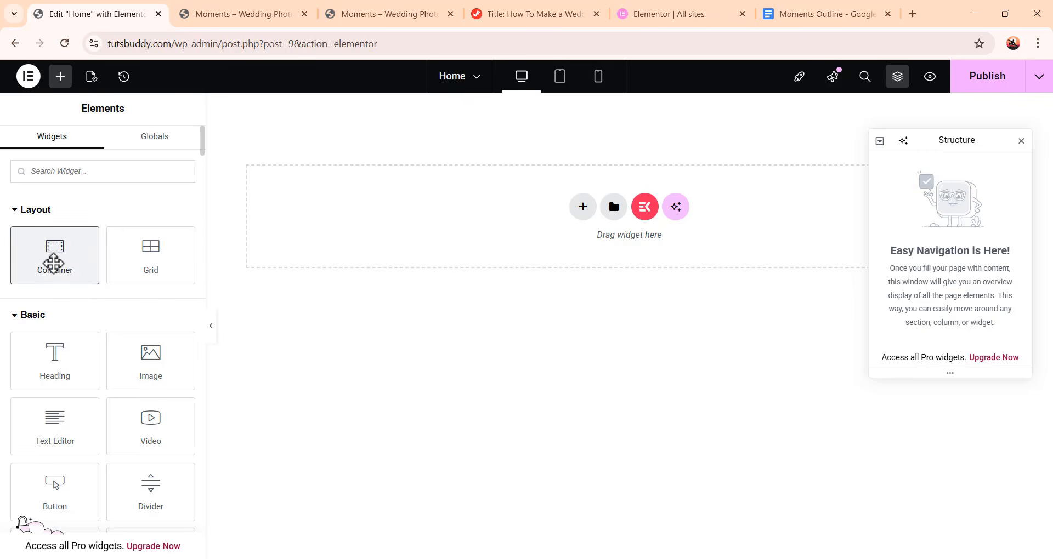
Add a container to the empty Home page and rename it Hero
left_click_drag(52, 254, 630, 224)
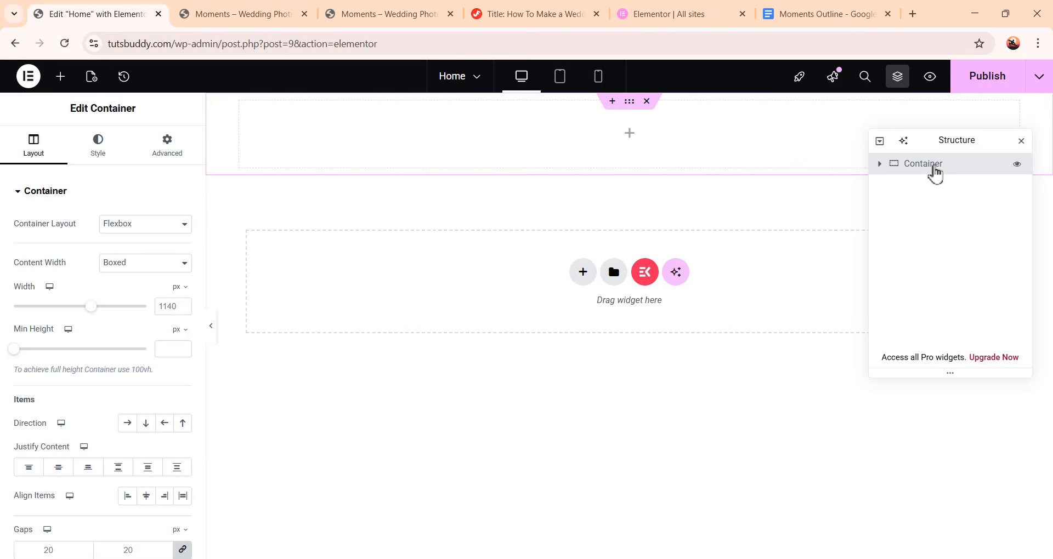
double_click(935, 167)
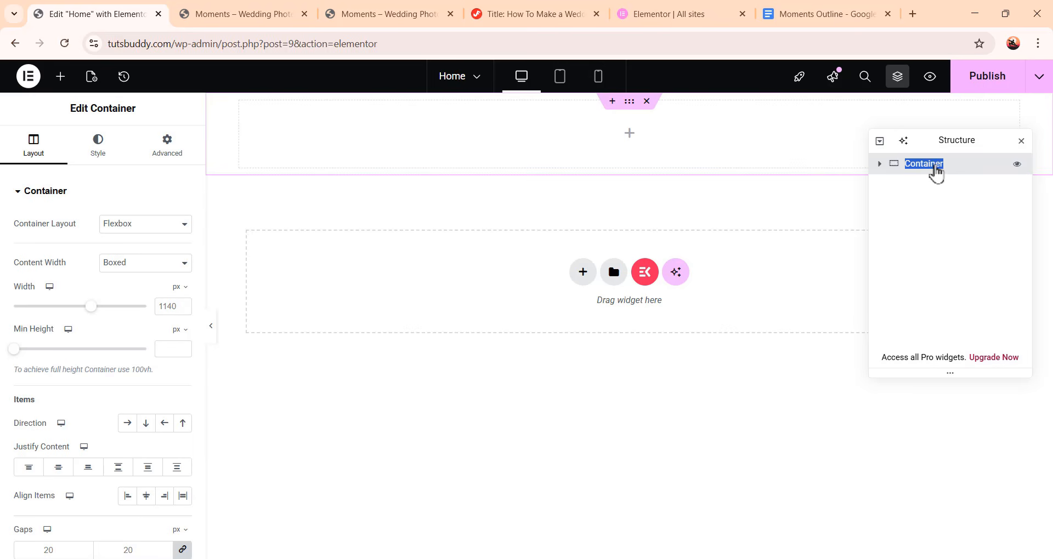
type("Hero")
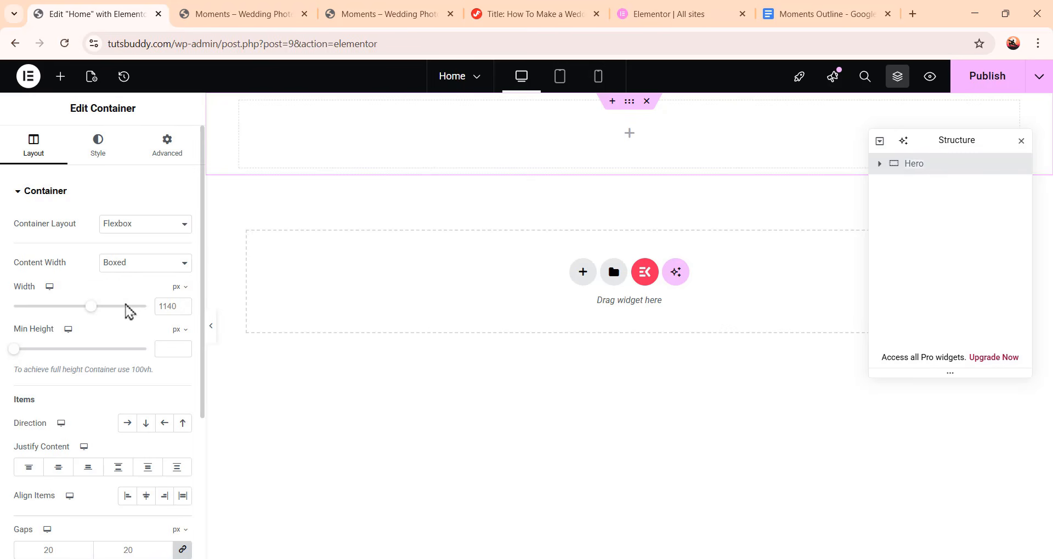
Set the Hero container's width to 1240 px, its direction to row, and its gaps to 0
type("1")
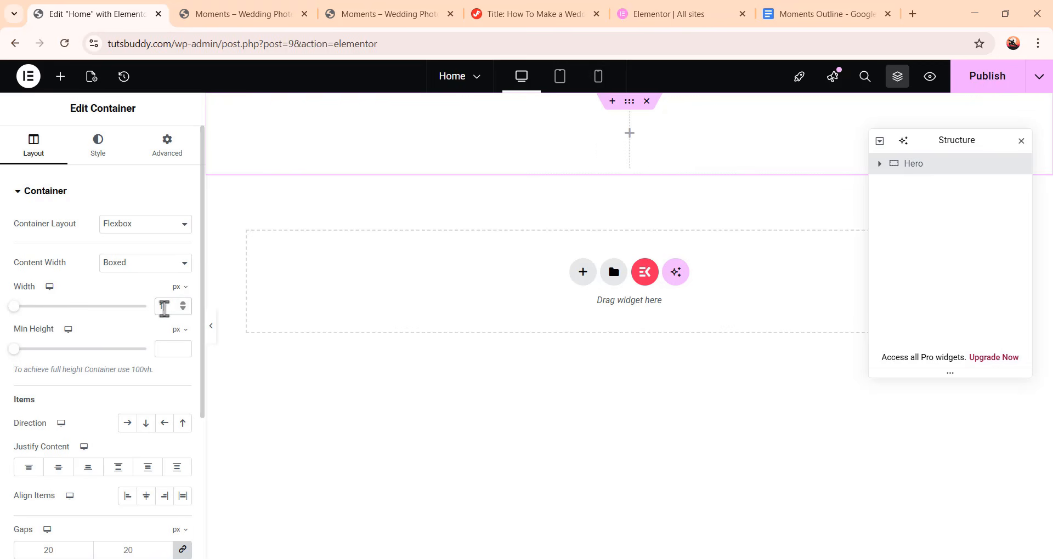
type("240")
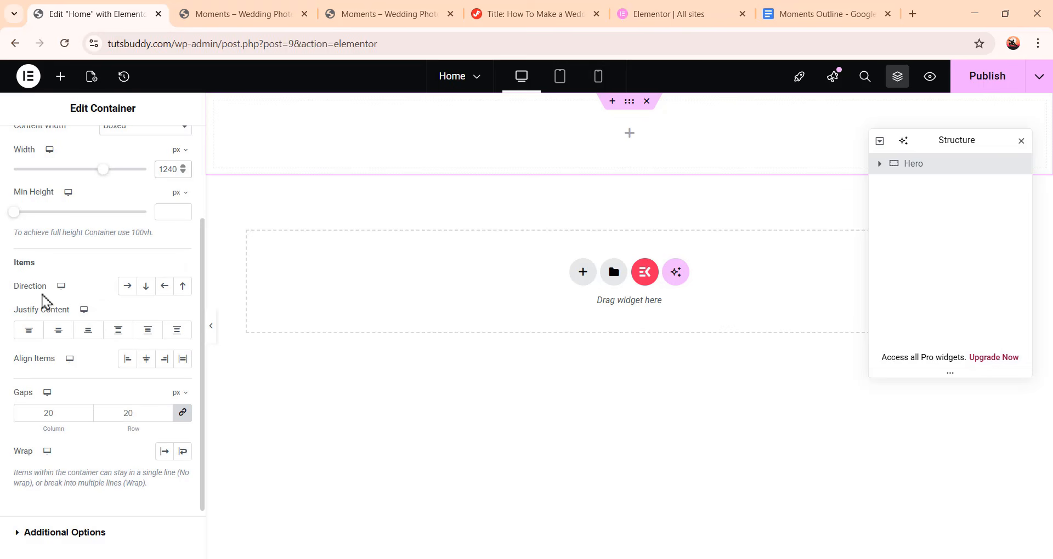
left_click(128, 289)
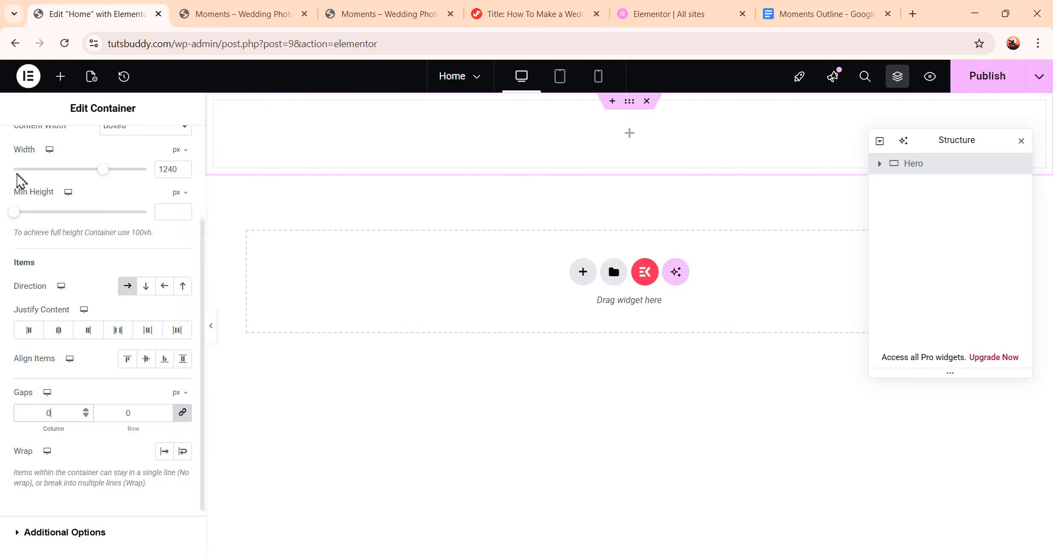
Give the Hero container a classic background colour of #f2f5f3
scroll(55, 219, "up", 3)
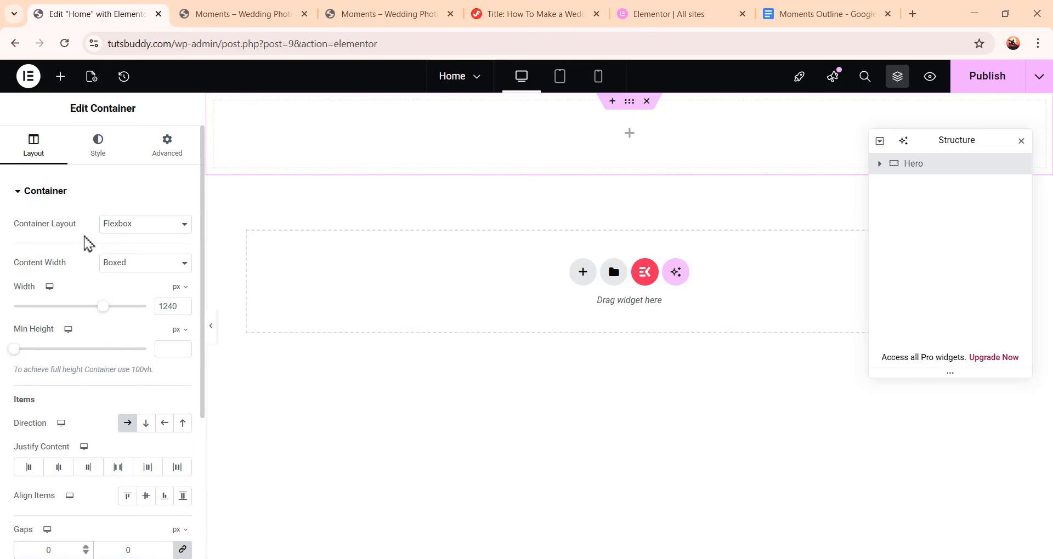
left_click(98, 159)
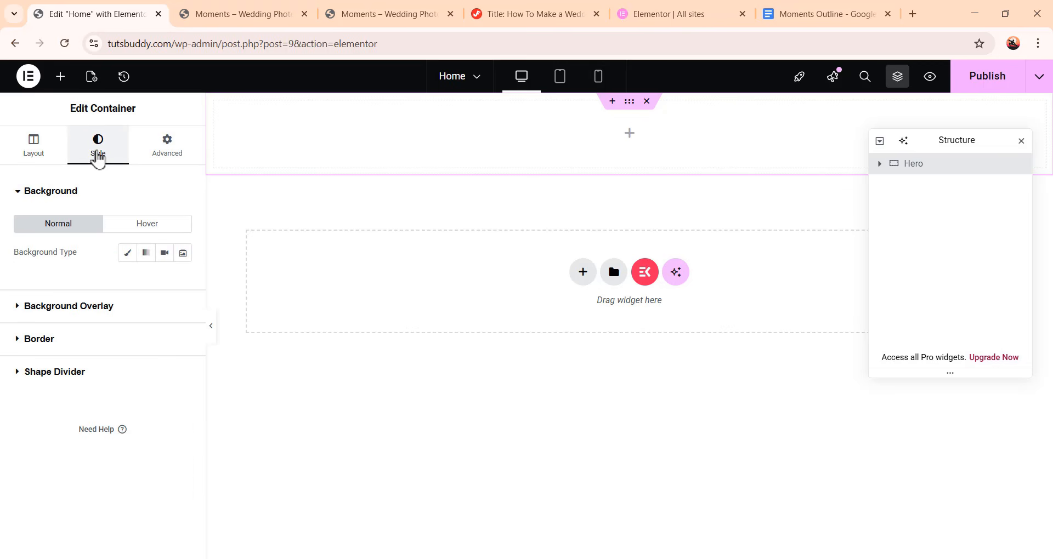
left_click(128, 255)
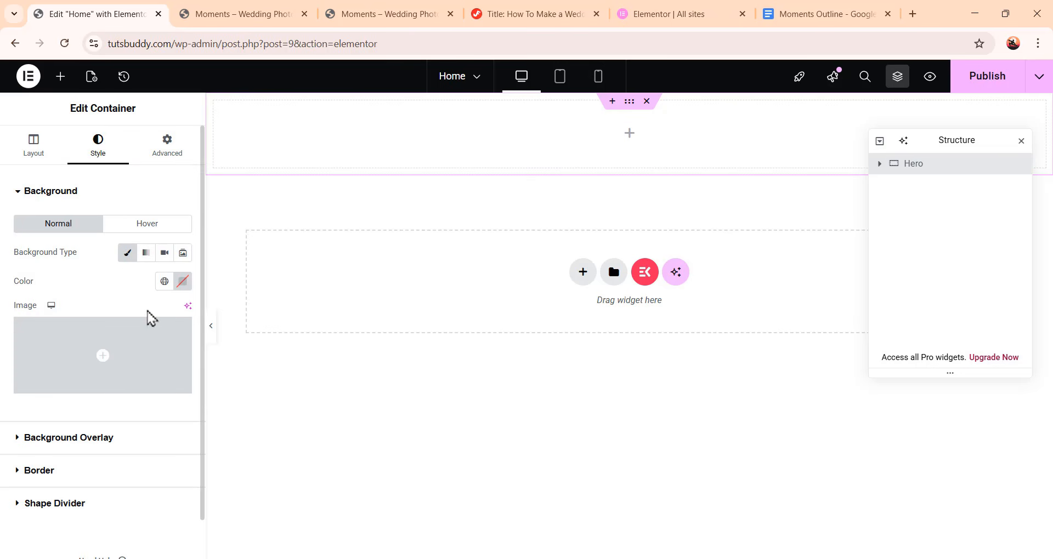
left_click(183, 282)
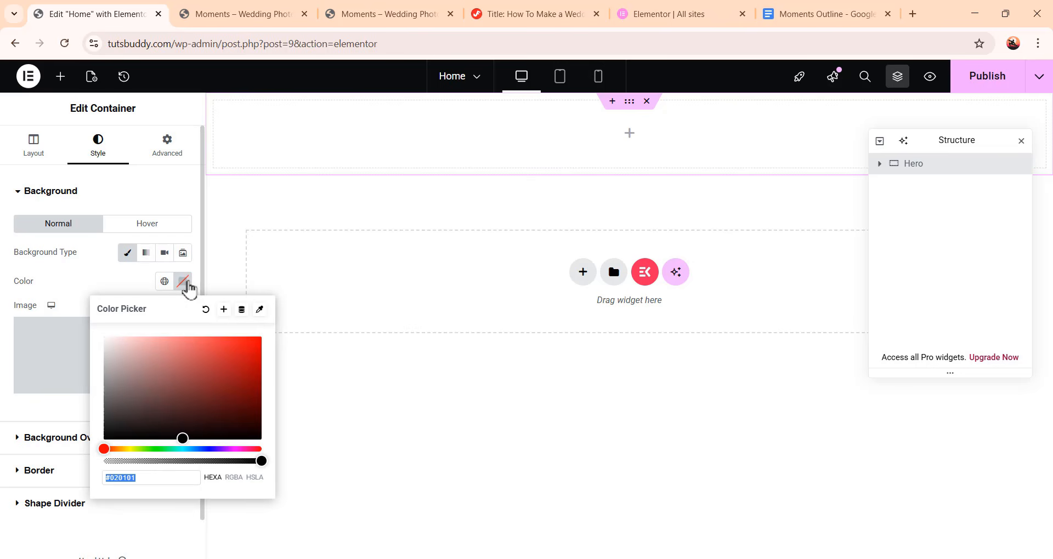
type("f2f5f")
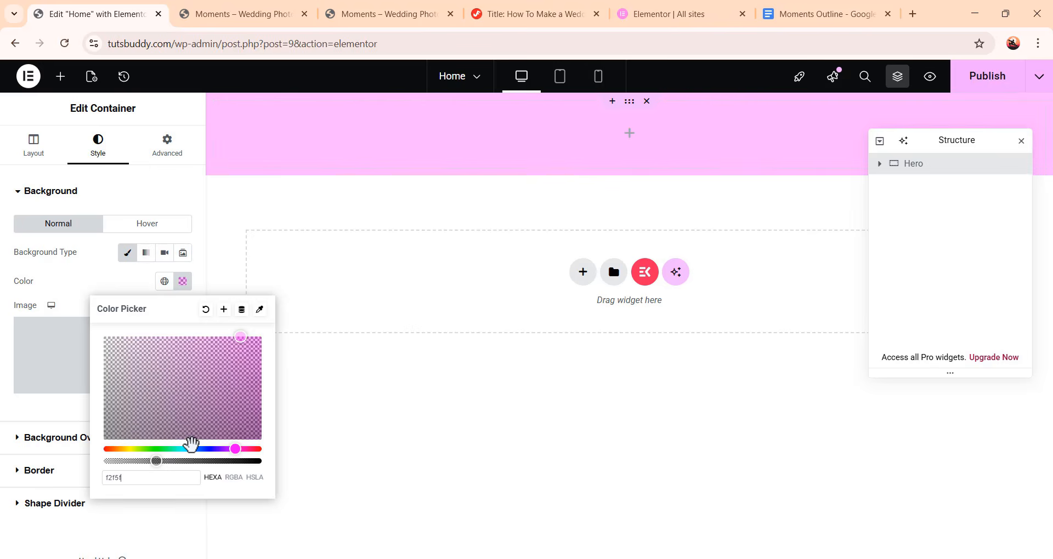
type("3")
left_click(65, 277)
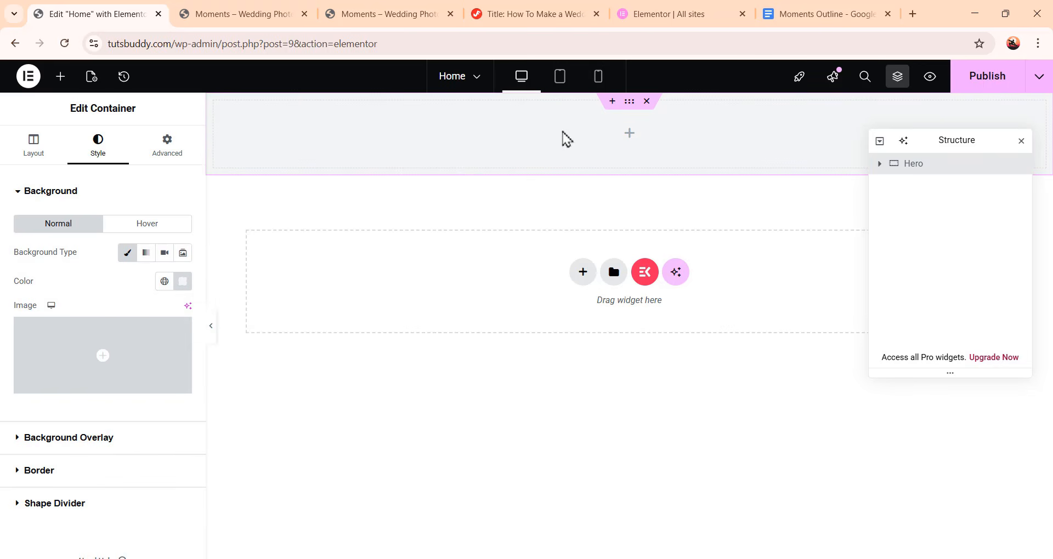
Set the Hero container's padding to 0 on all sides in its advanced settings
left_click(172, 155)
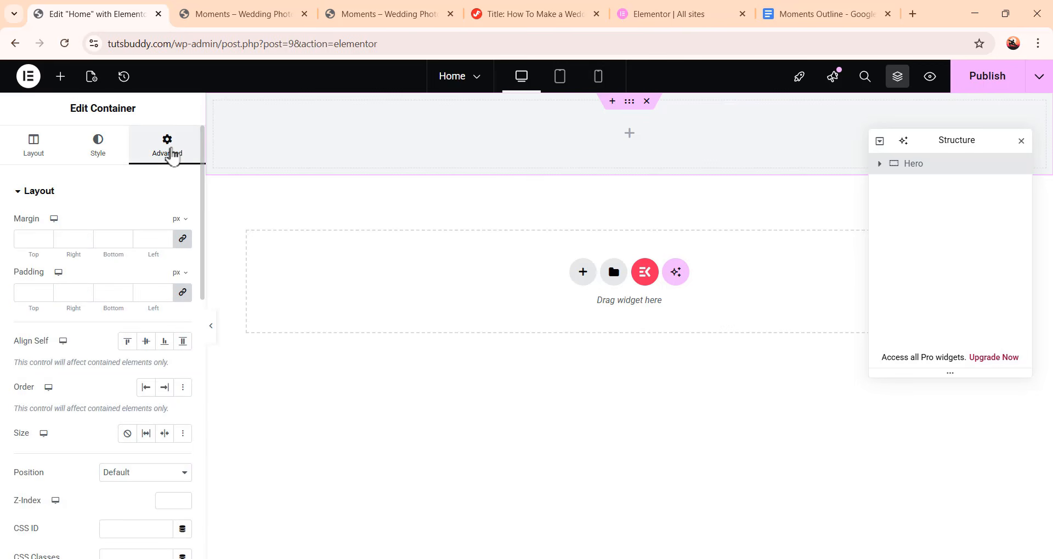
left_click(182, 292)
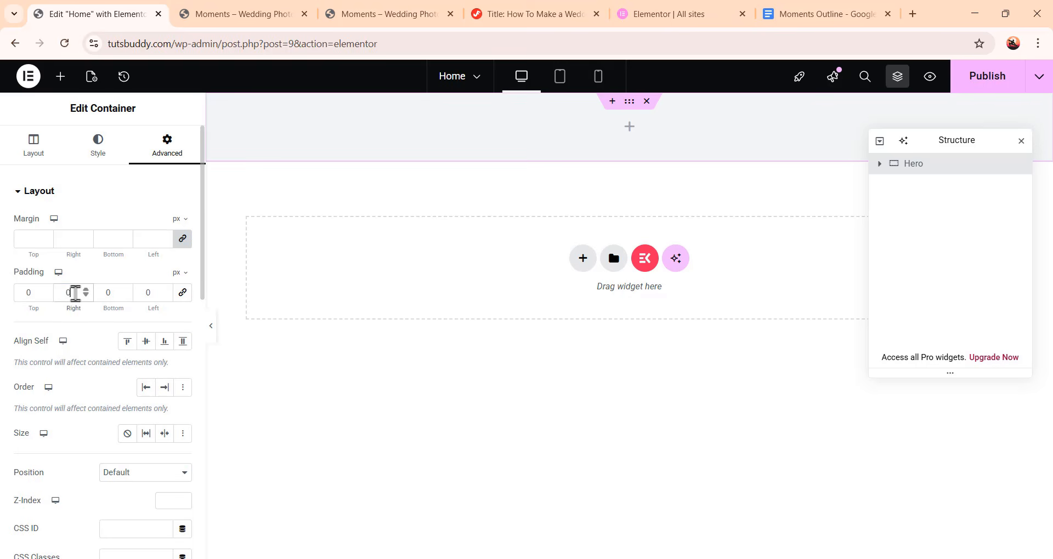
Set the Hero container's right and left padding to 20
left_click_drag(75, 293, 53, 293)
left_click_drag(151, 292, 140, 293)
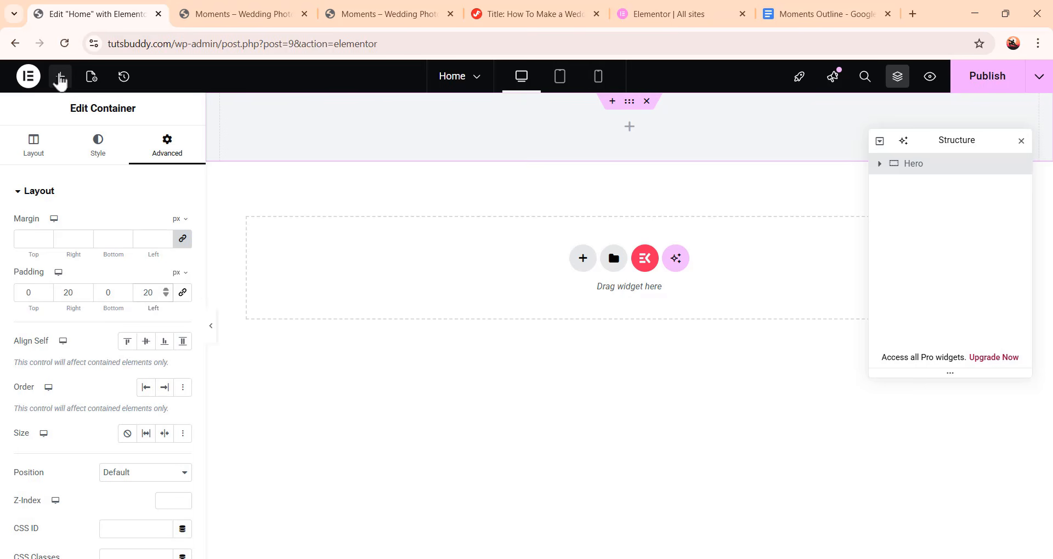
Add an inner container inside Hero and set its width to 368 px and its gaps to 0
left_click(61, 76)
left_click_drag(52, 262, 638, 128)
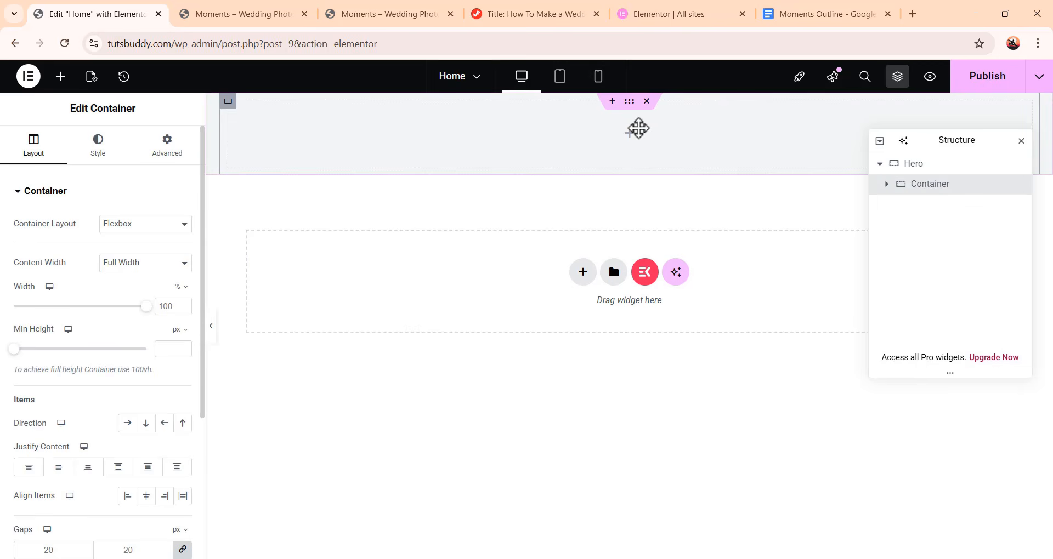
double_click(169, 307)
type("368")
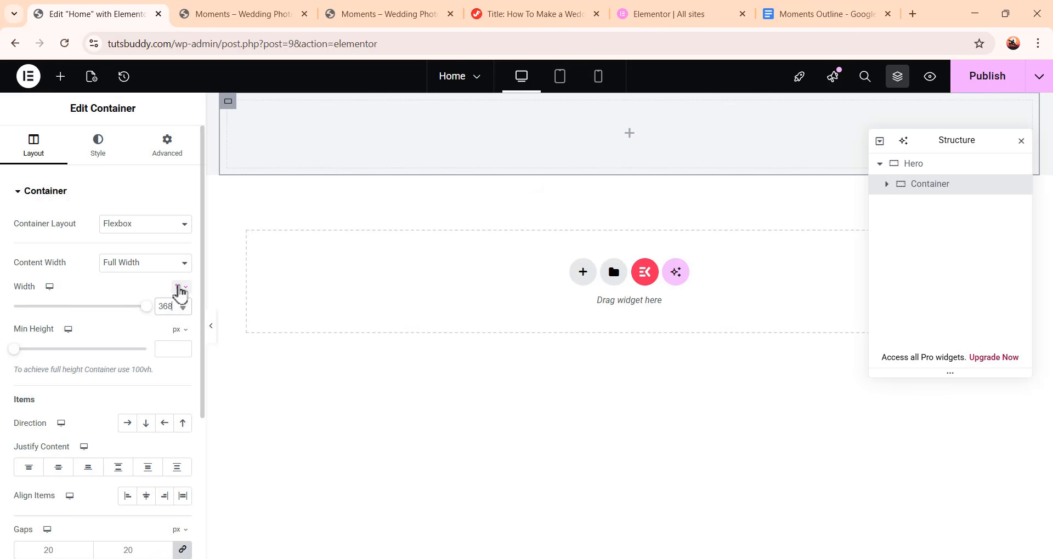
left_click(179, 289)
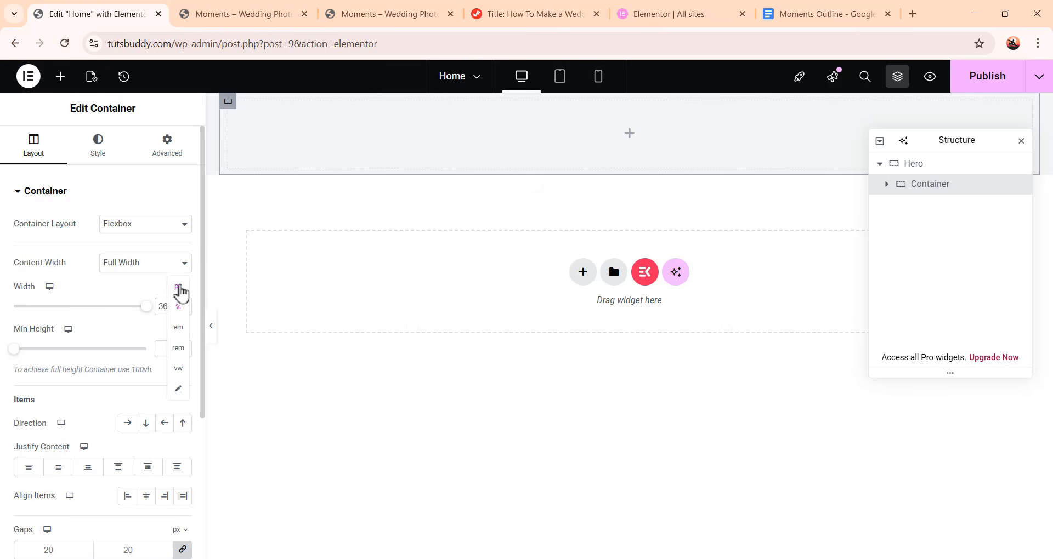
left_click(179, 287)
scroll(129, 415, "down", 4)
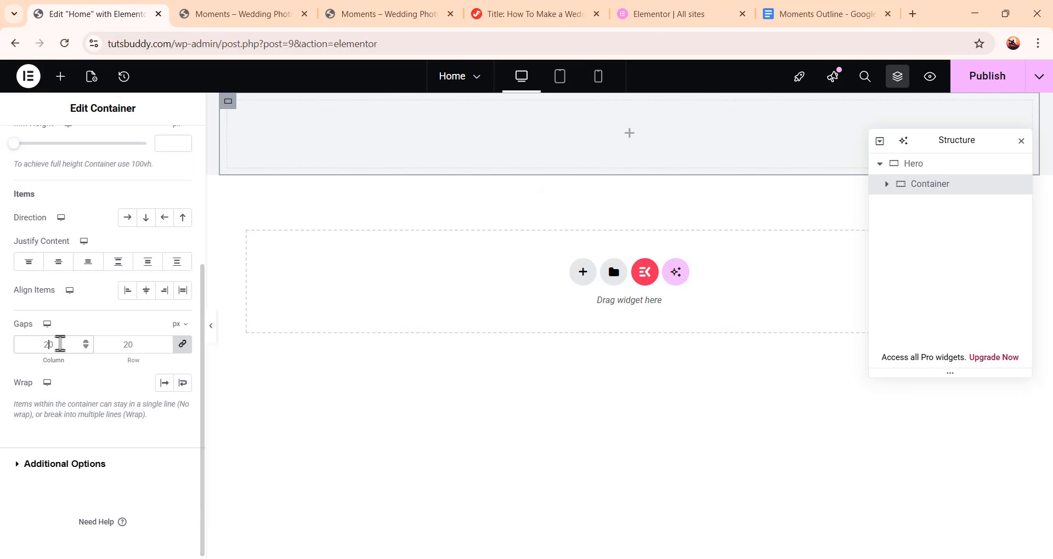
scroll(60, 343, "up", 4)
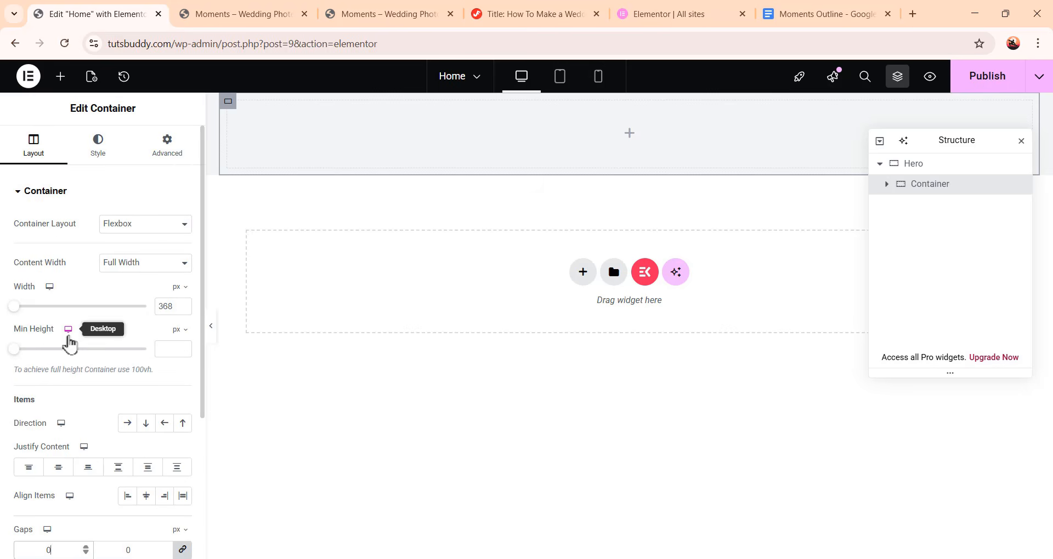
Set the inner container's padding to 0 on all sides except 81 px on top
left_click(170, 149)
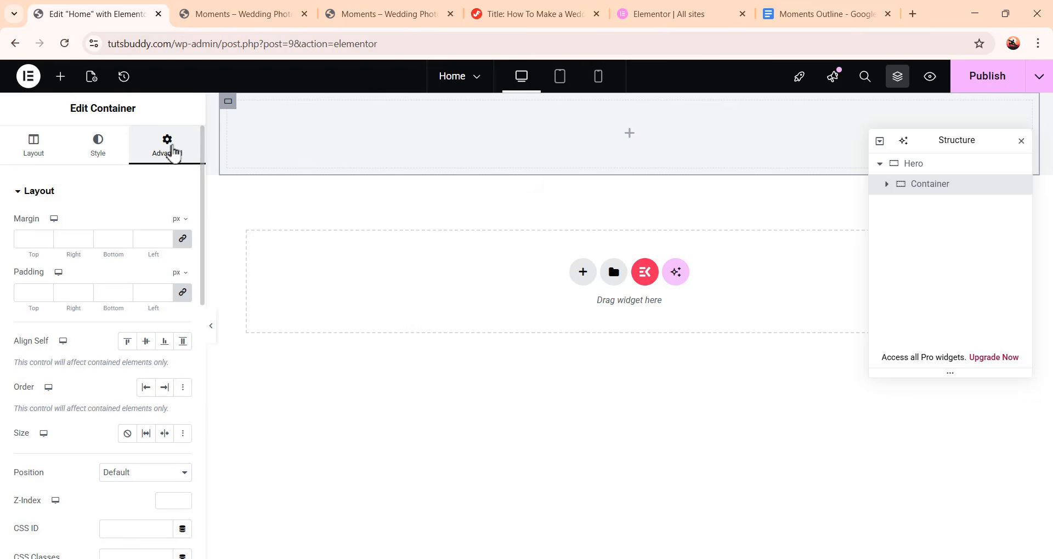
left_click(183, 293)
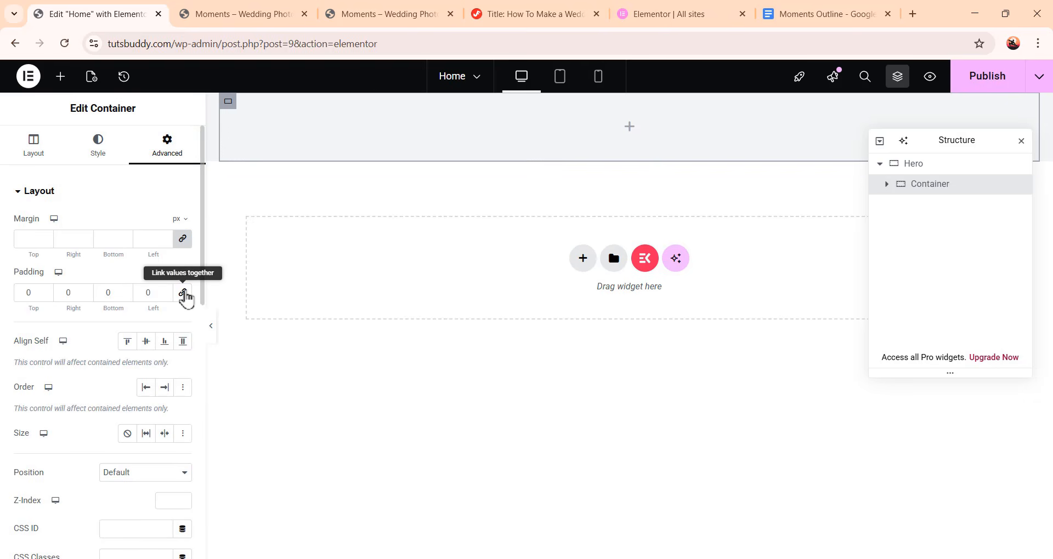
left_click_drag(38, 293, 20, 292)
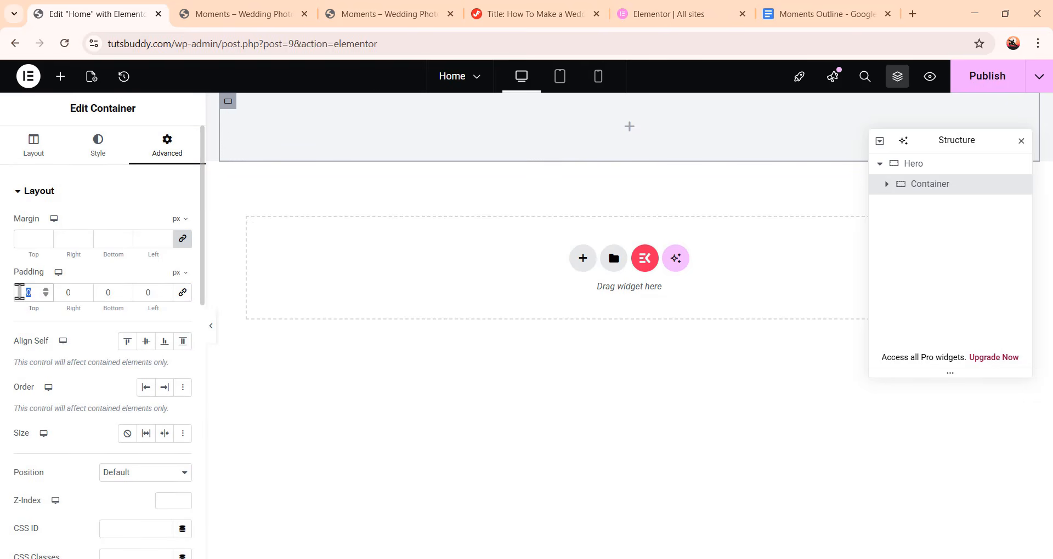
type("81")
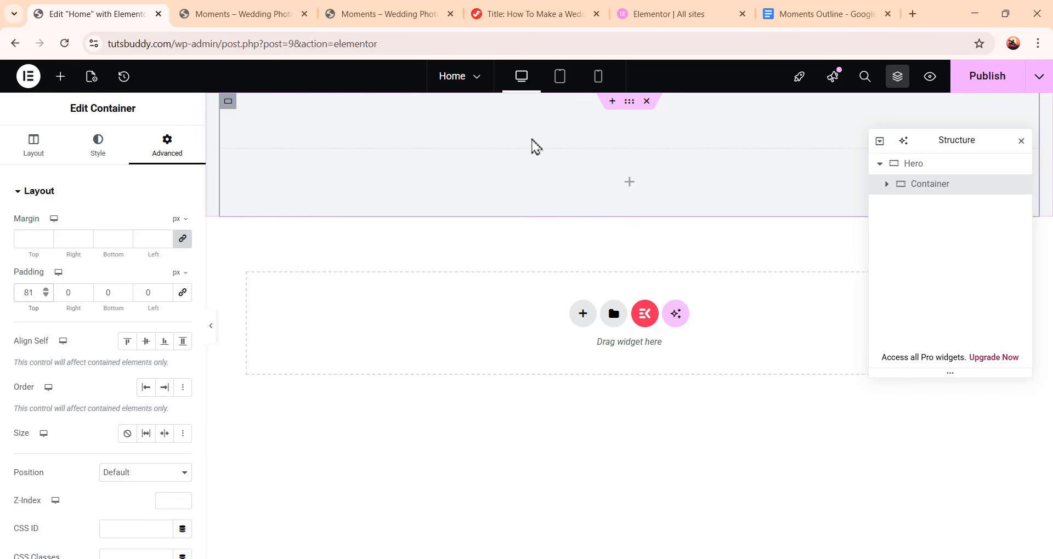
Add a Heading widget into the inner container and paste the title Made To Shine
left_click(66, 79)
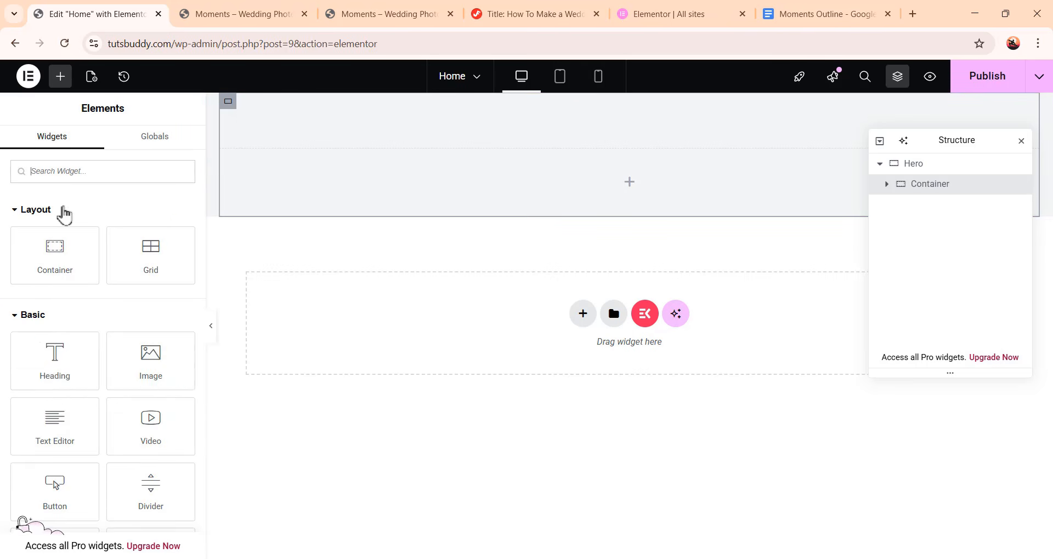
left_click_drag(55, 362, 633, 192)
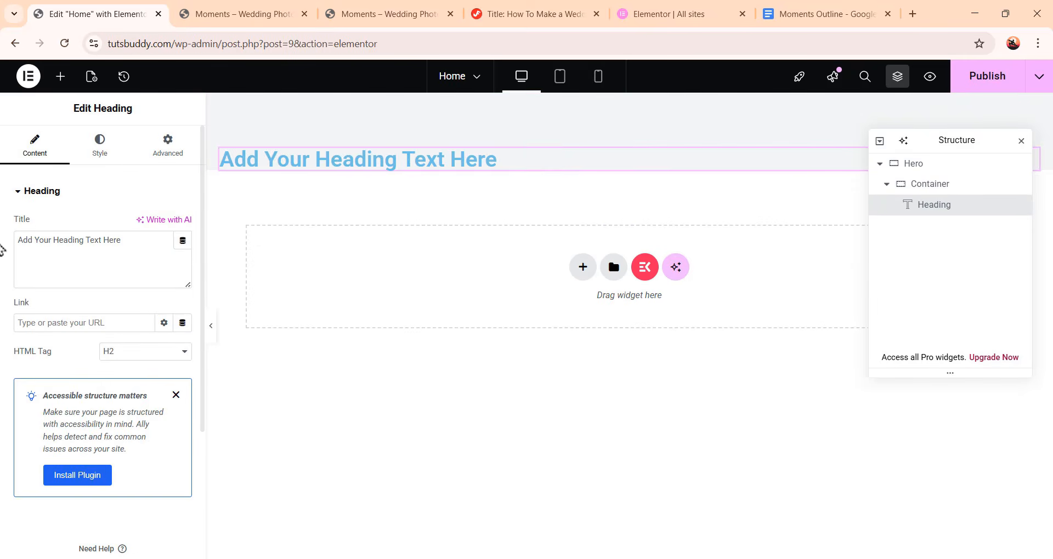
left_click_drag(140, 241, 7, 241)
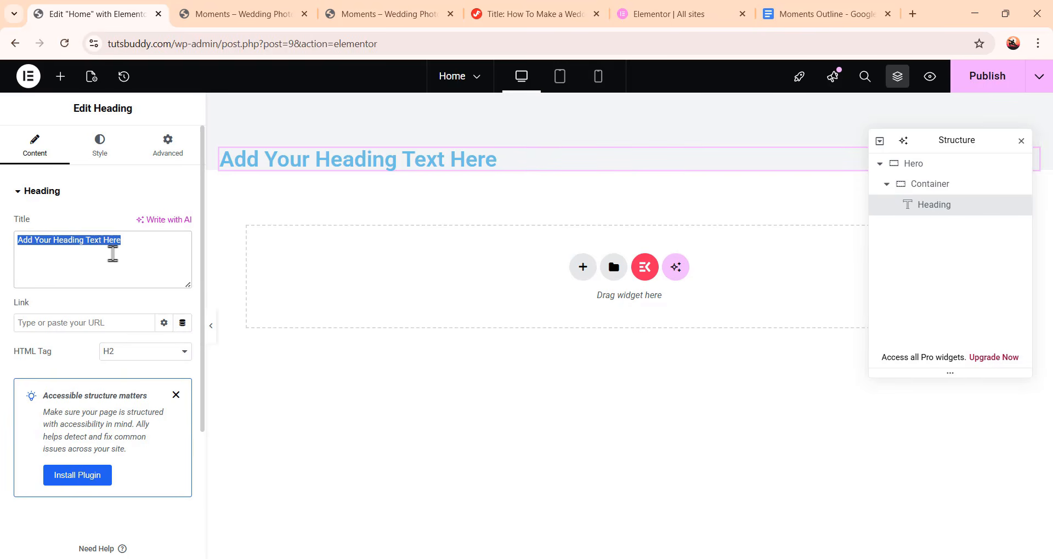
type("Made To Shine")
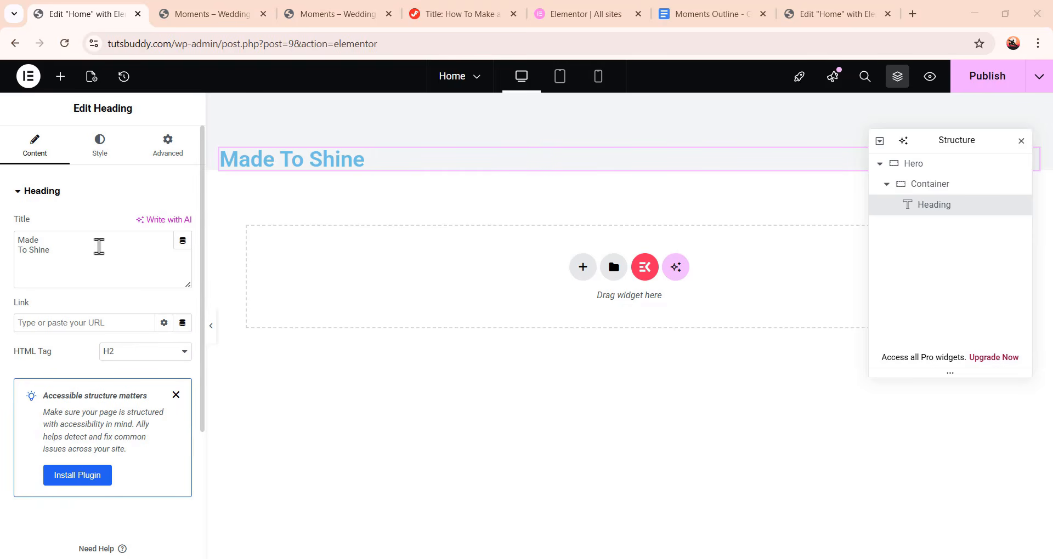
Set the heading's text colour to #787b6a
left_click(108, 150)
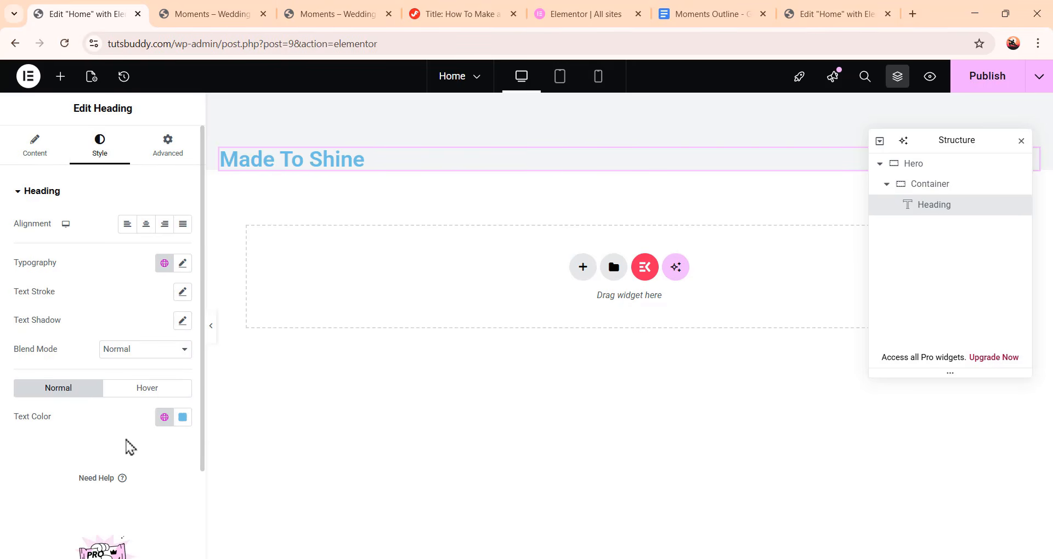
left_click(185, 420)
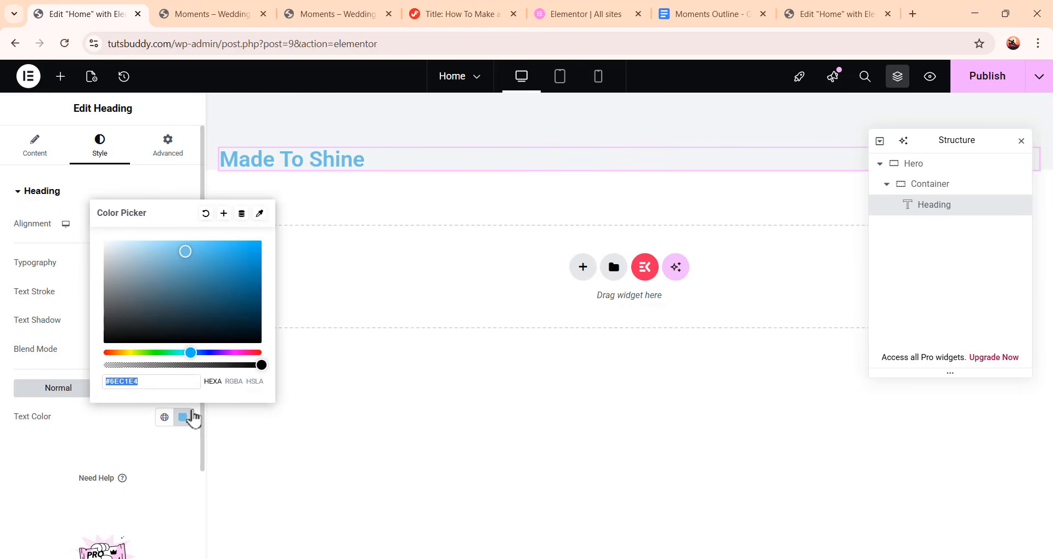
type("787b6")
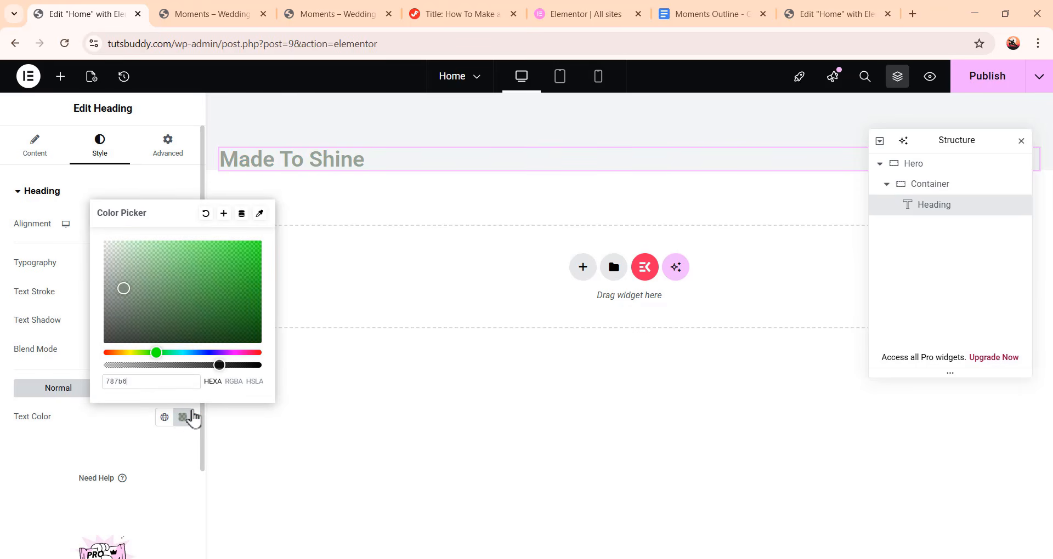
type("a")
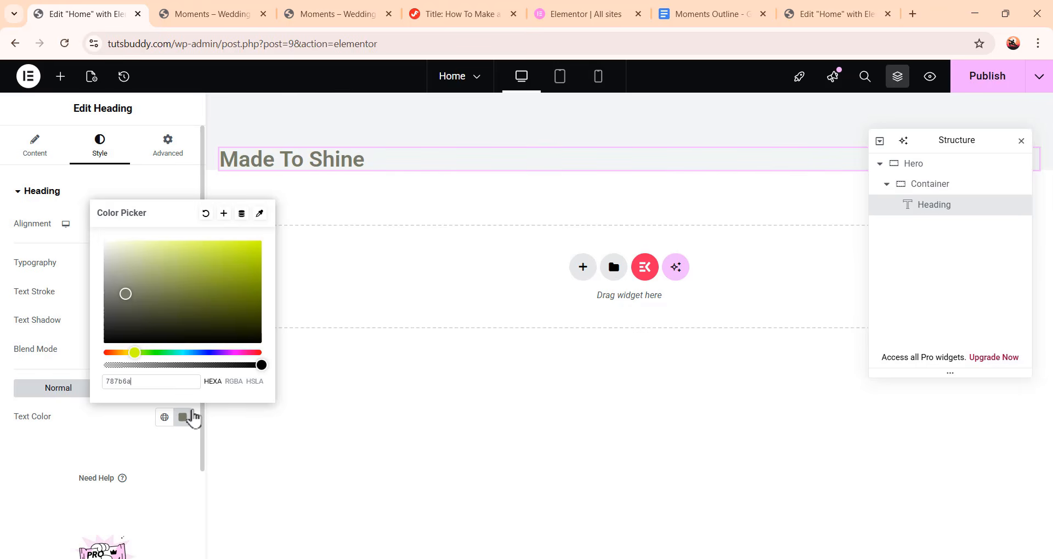
left_click(166, 455)
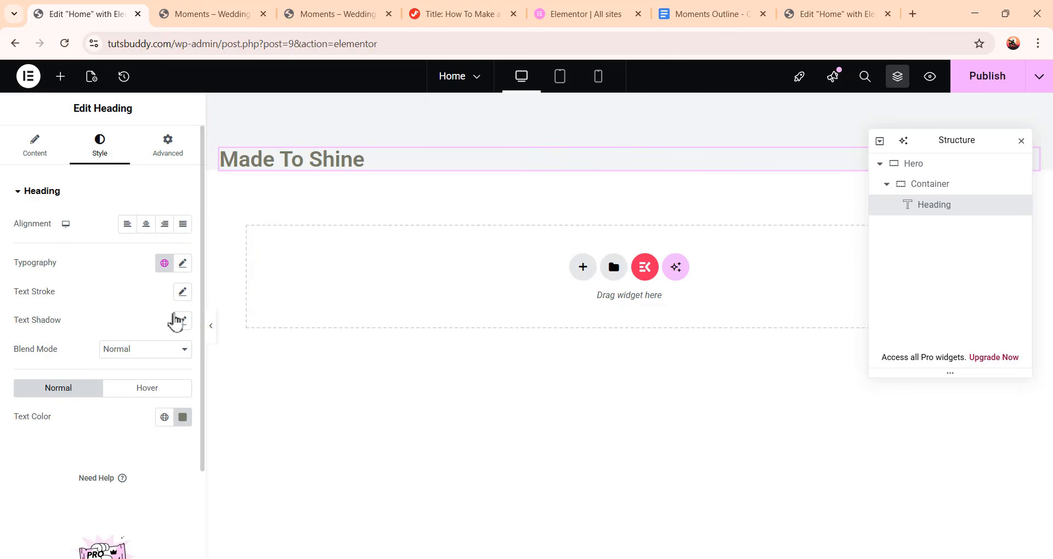
Set the heading's typography family to Cormorant Garamond and size to 128 px
left_click(182, 265)
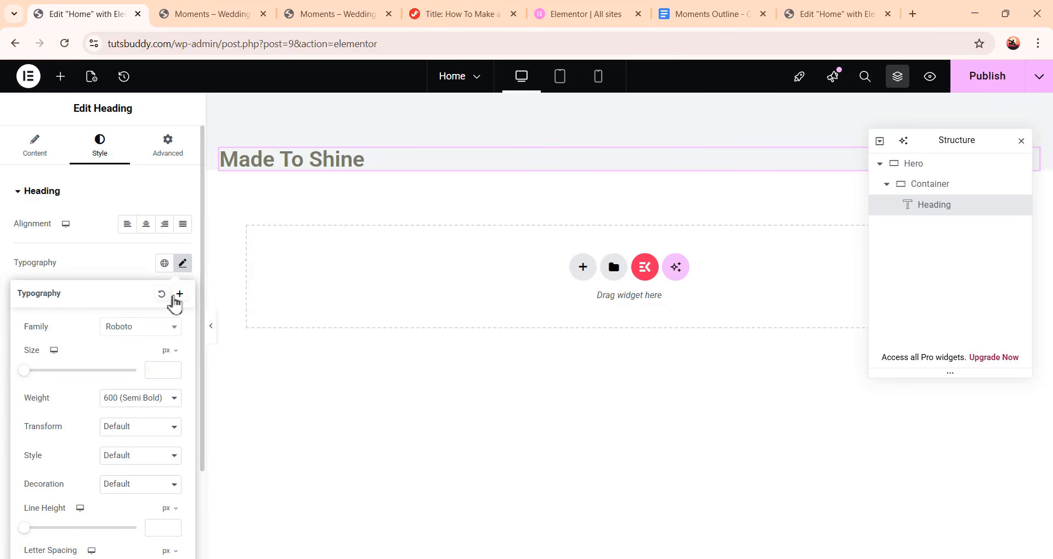
left_click(133, 333)
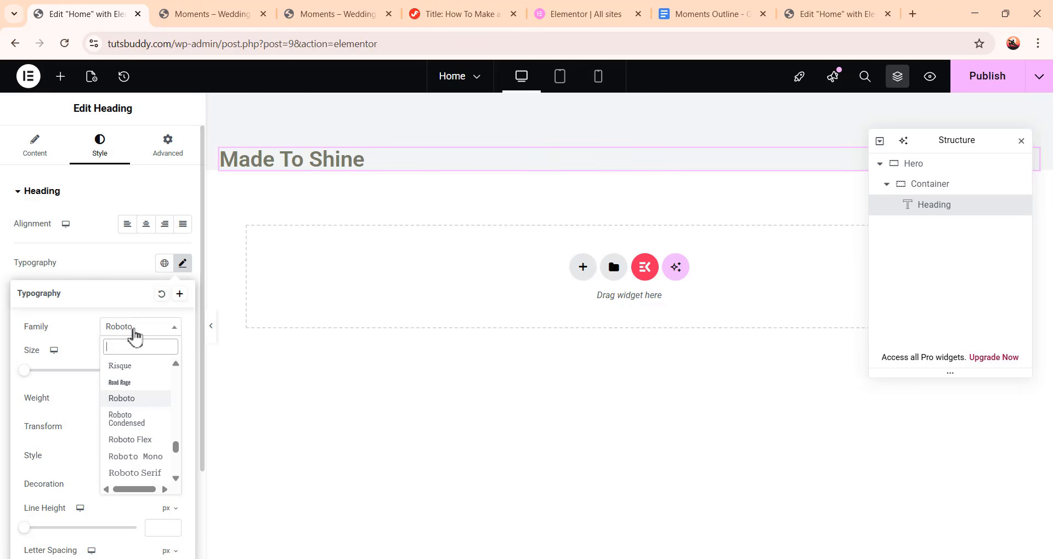
type("cormo")
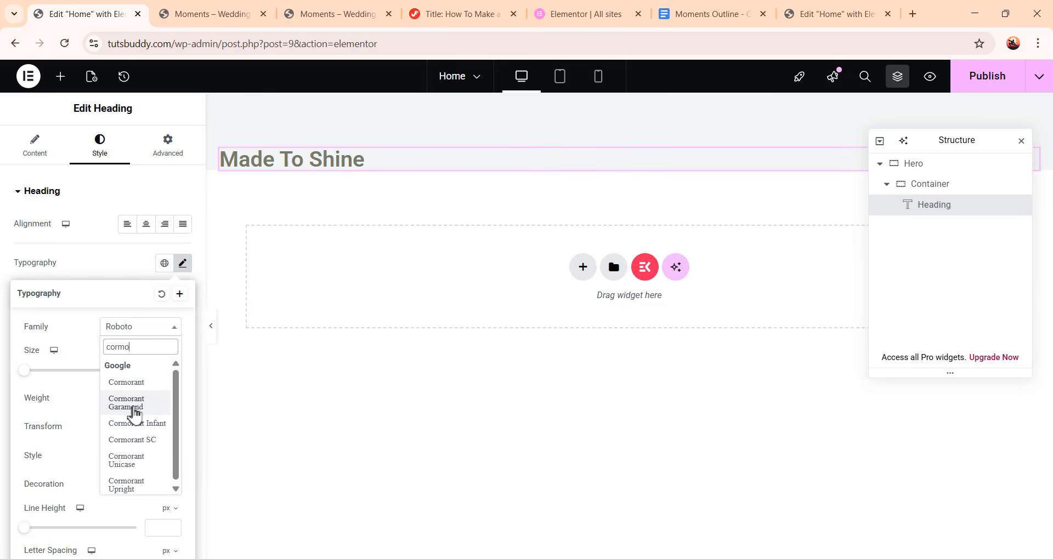
left_click(132, 404)
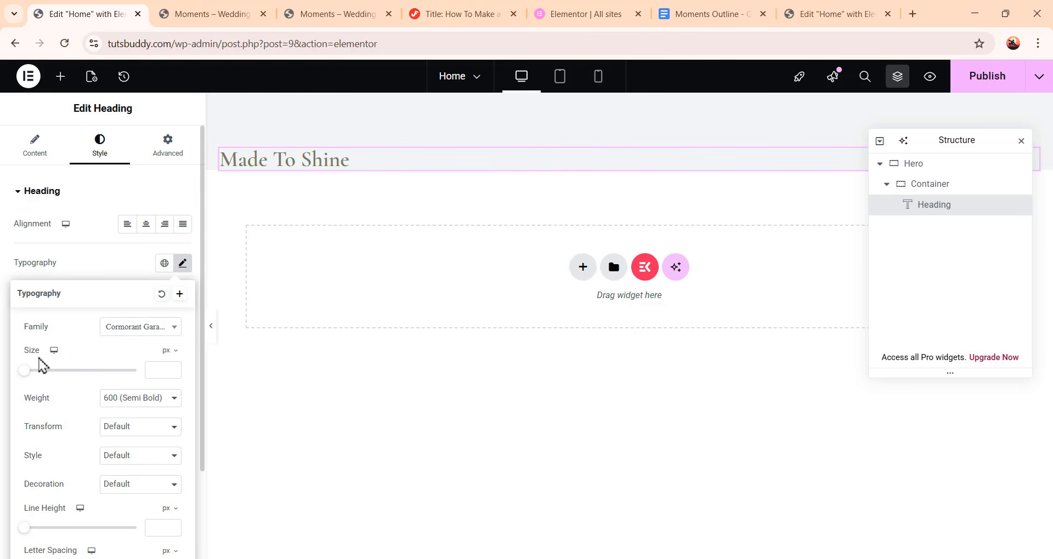
left_click(160, 369)
type("120")
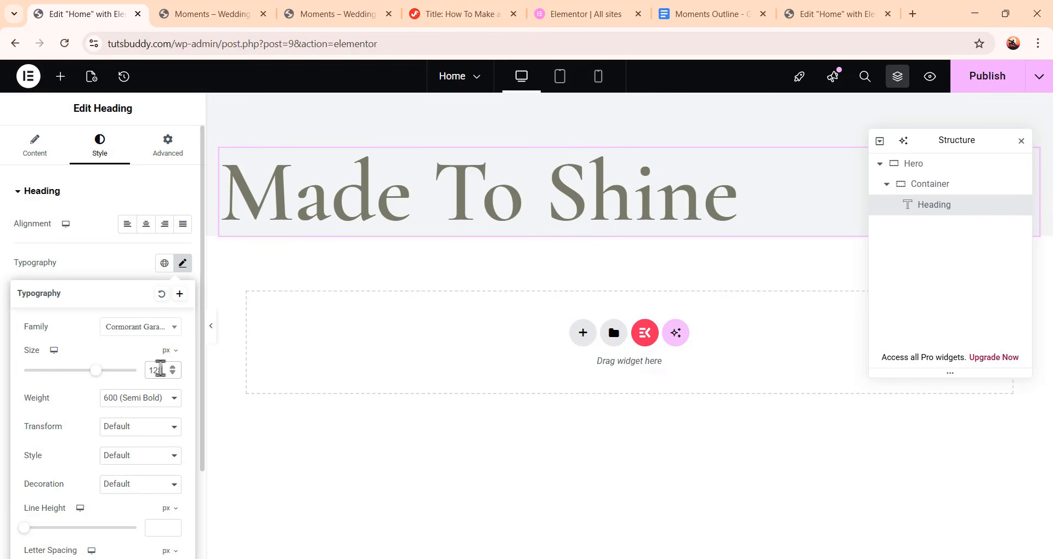
Set the heading's font weight to 300 (Light) and line height to 128 px
left_click(155, 398)
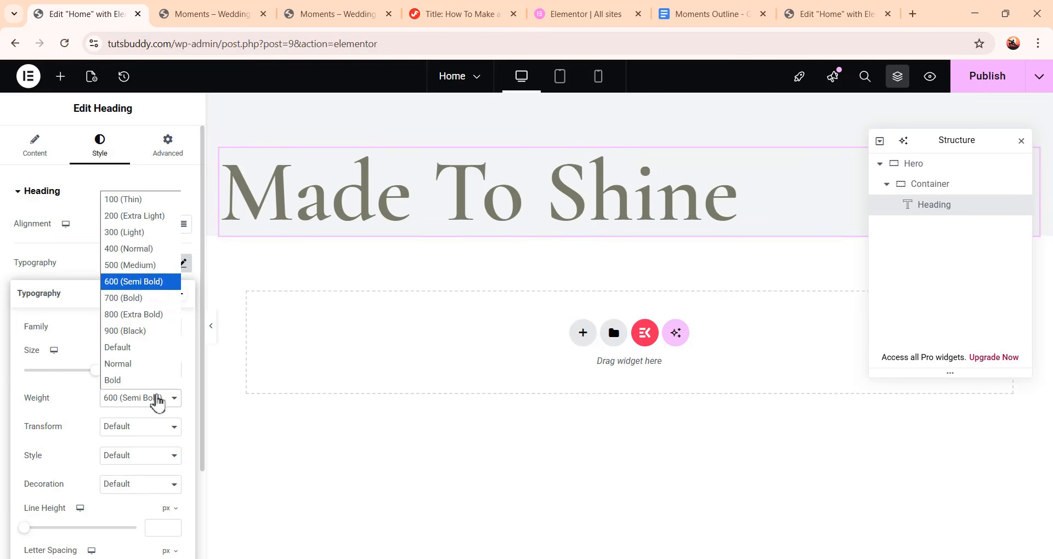
left_click(159, 232)
scroll(101, 438, "down", 2)
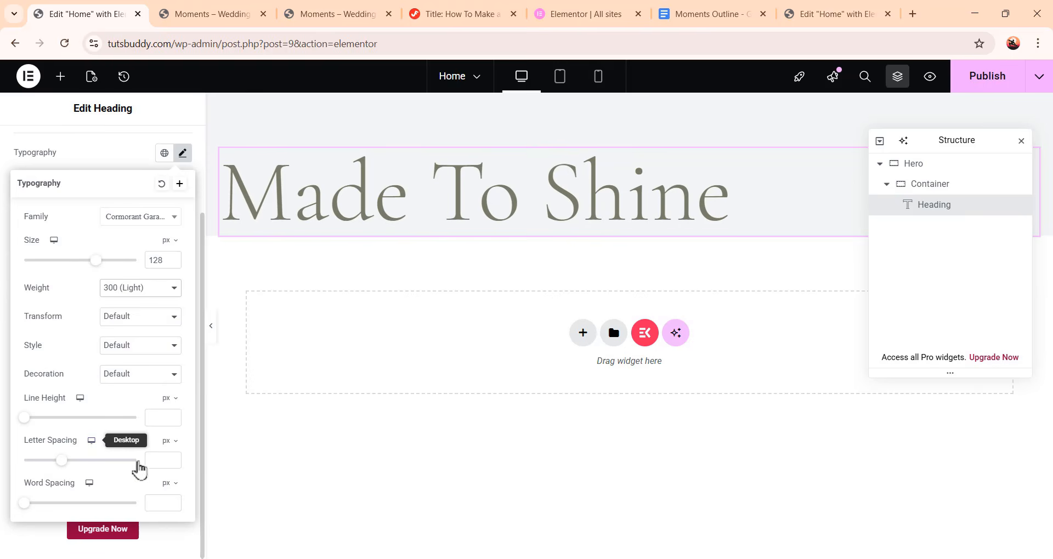
left_click(157, 419)
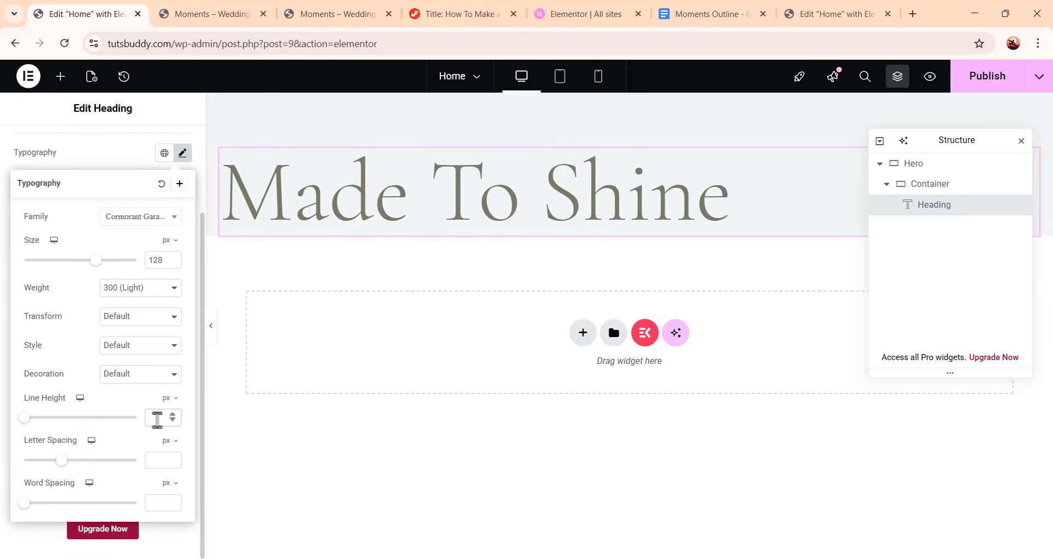
type("128")
Set the heading's letter spacing to -0.01 em
left_click(167, 440)
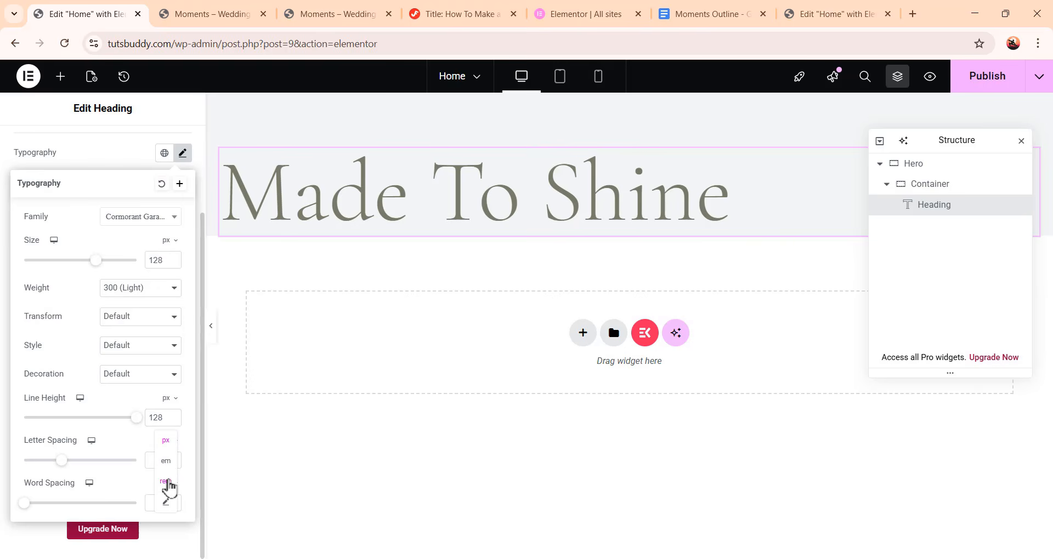
left_click(166, 462)
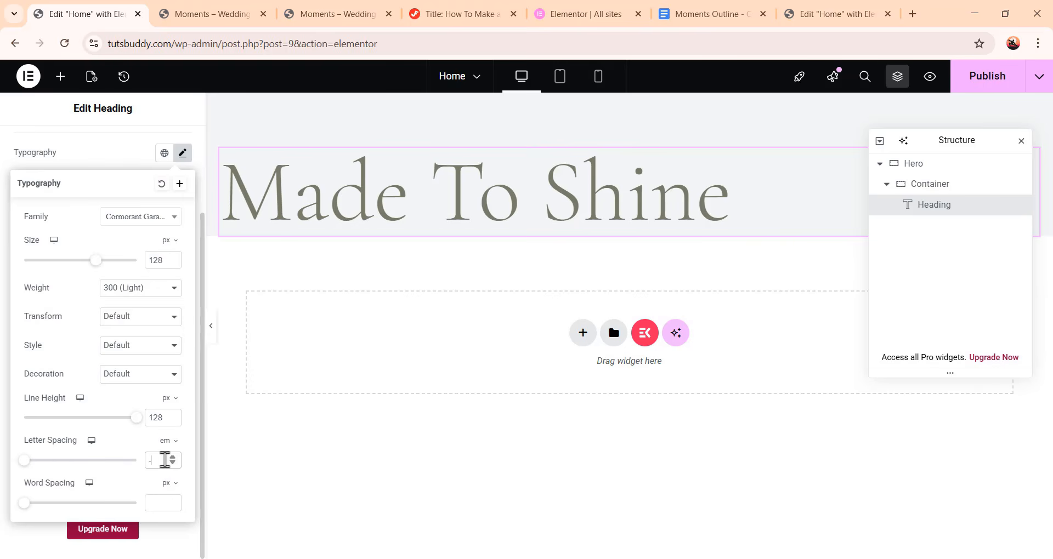
left_click(164, 460)
type("-0.01")
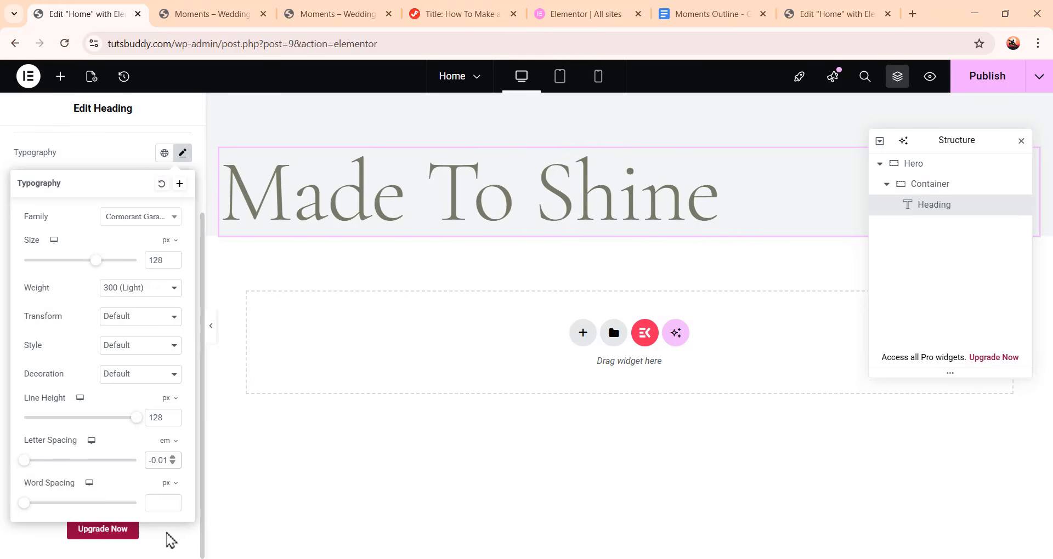
left_click(168, 535)
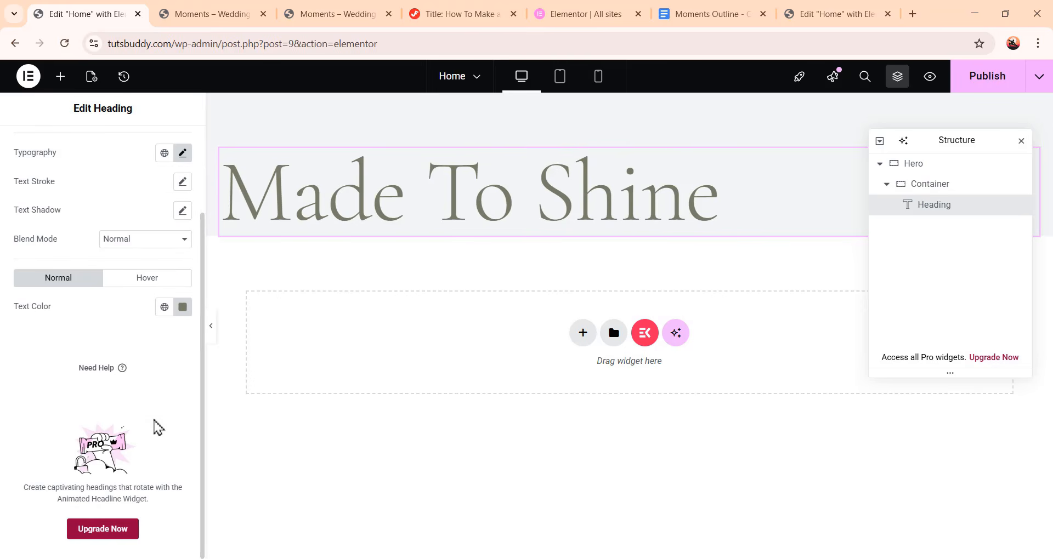
Set the heading's padding to 0 on all sides except 24 px at the bottom
scroll(153, 383, "up", 2)
left_click(183, 156)
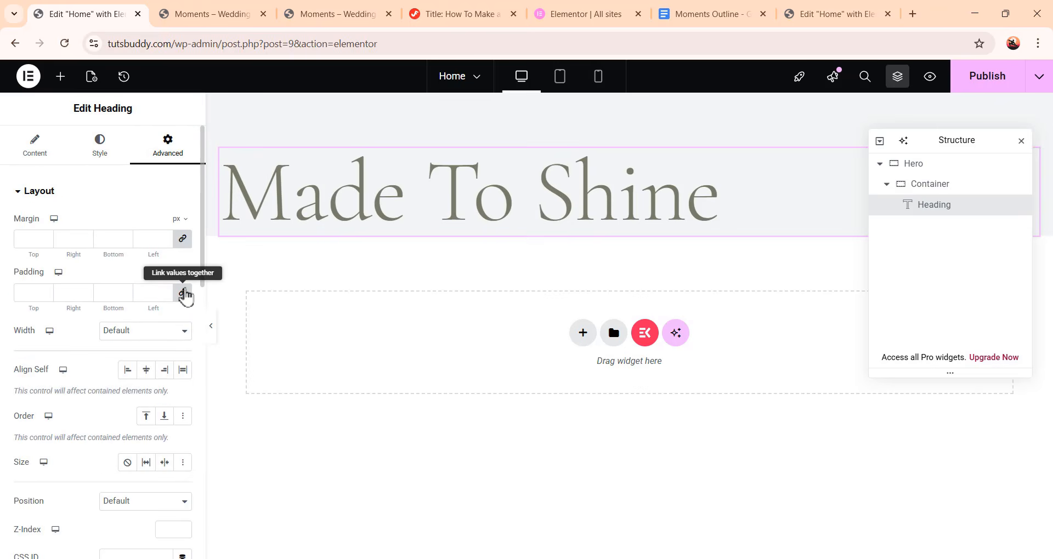
left_click(184, 295)
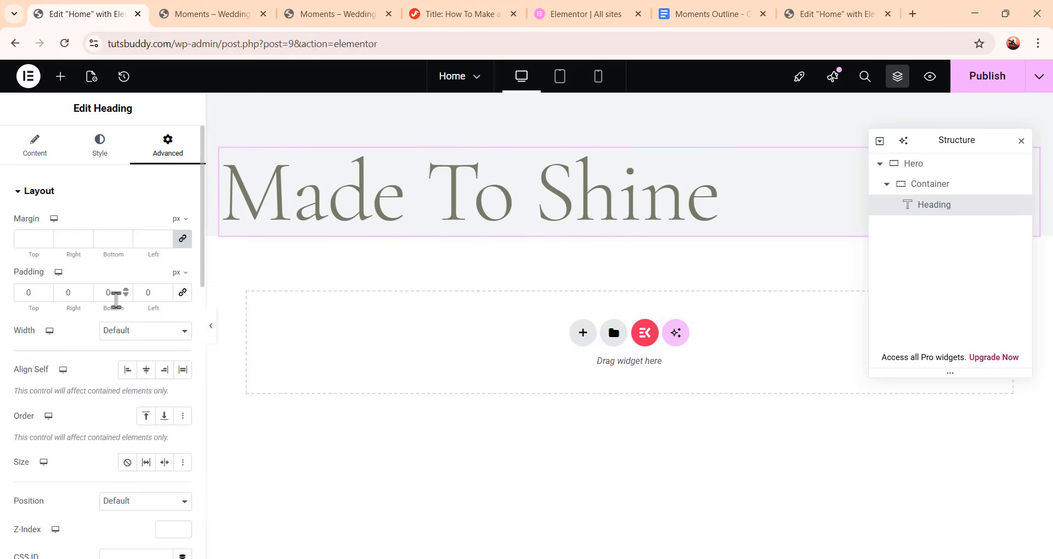
left_click_drag(115, 295, 104, 293)
type("24")
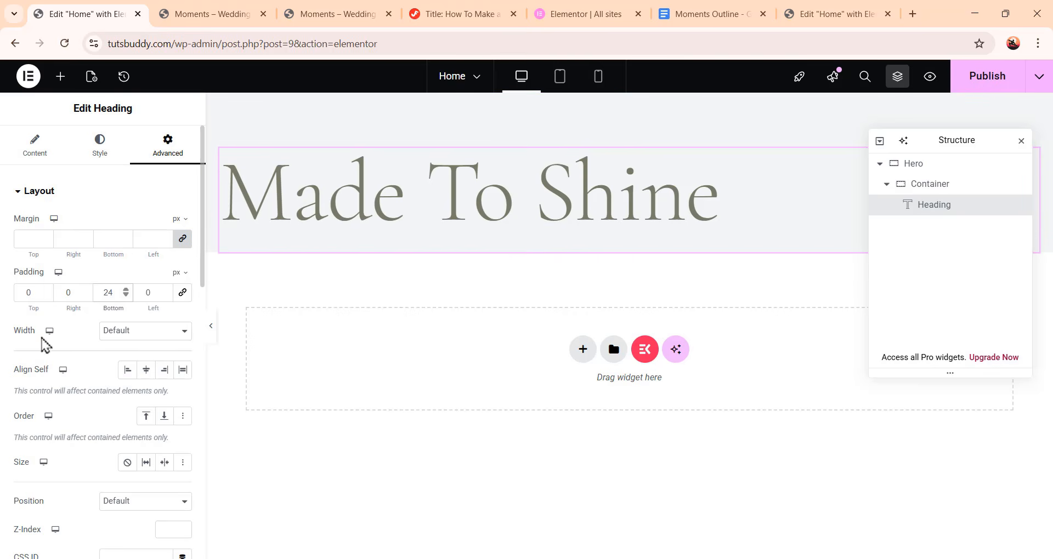
Set the heading's width to Custom at 94%
left_click(142, 336)
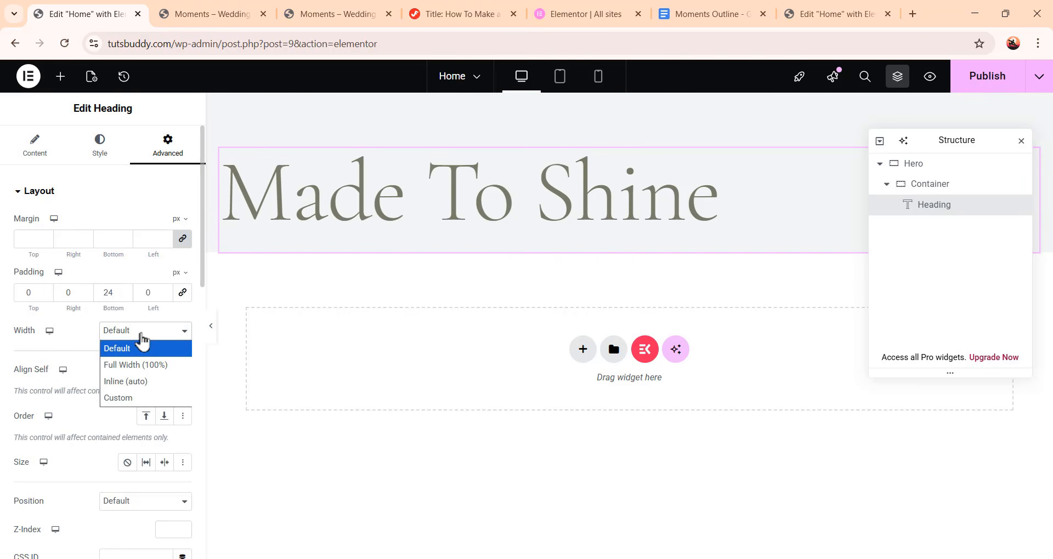
left_click(149, 400)
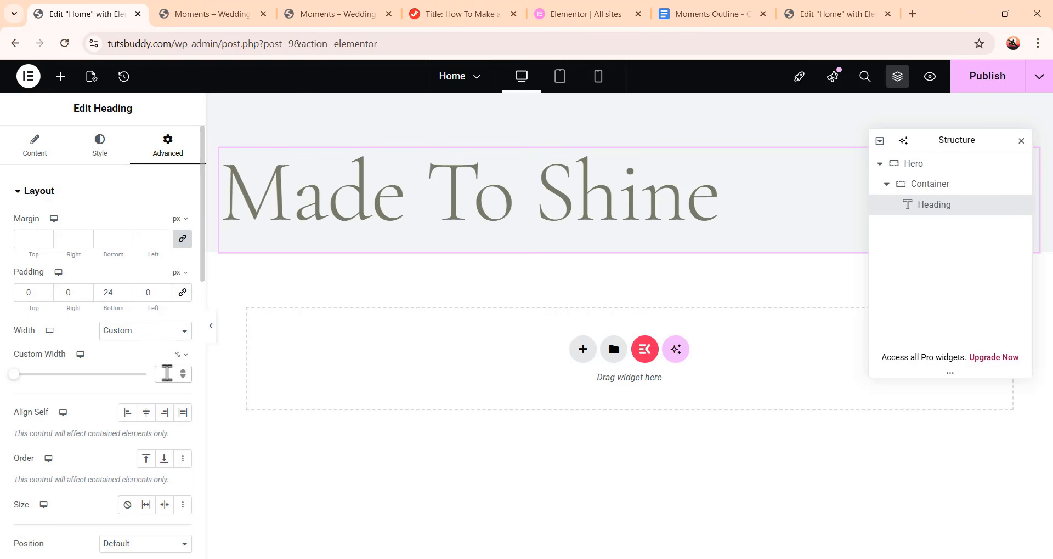
type("94")
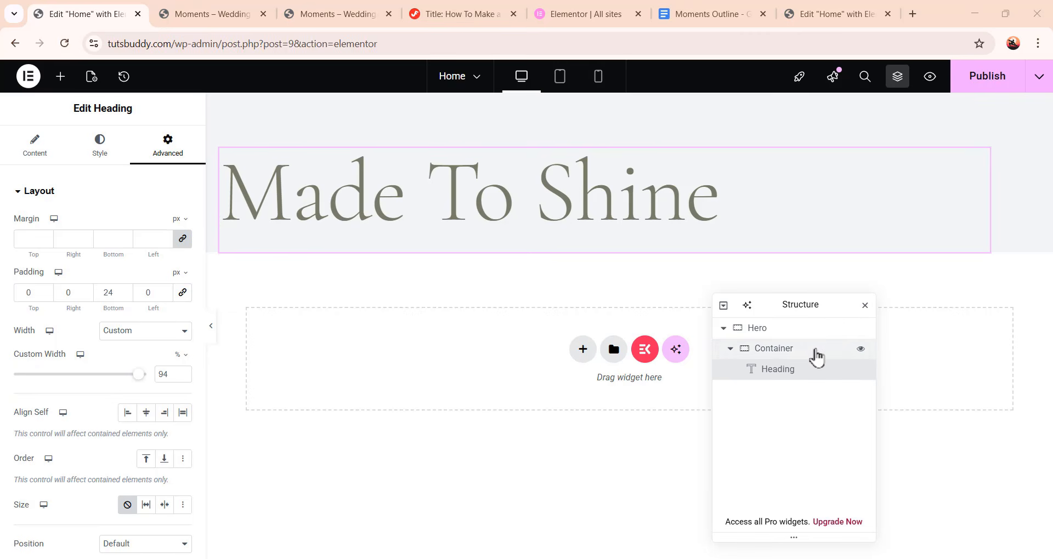
Select the heading's container and set its width to 368 px
left_click(815, 356)
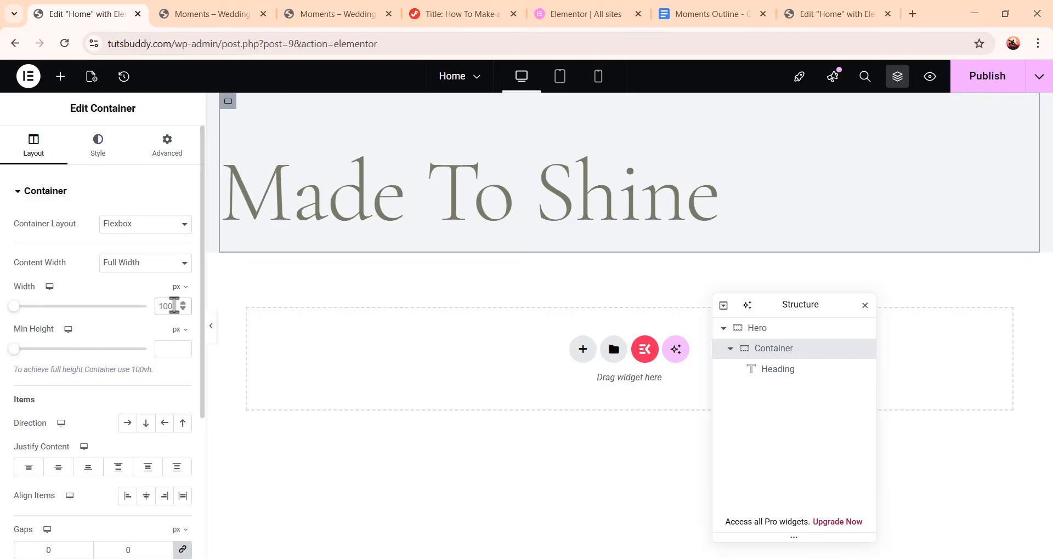
left_click(173, 305)
type("368")
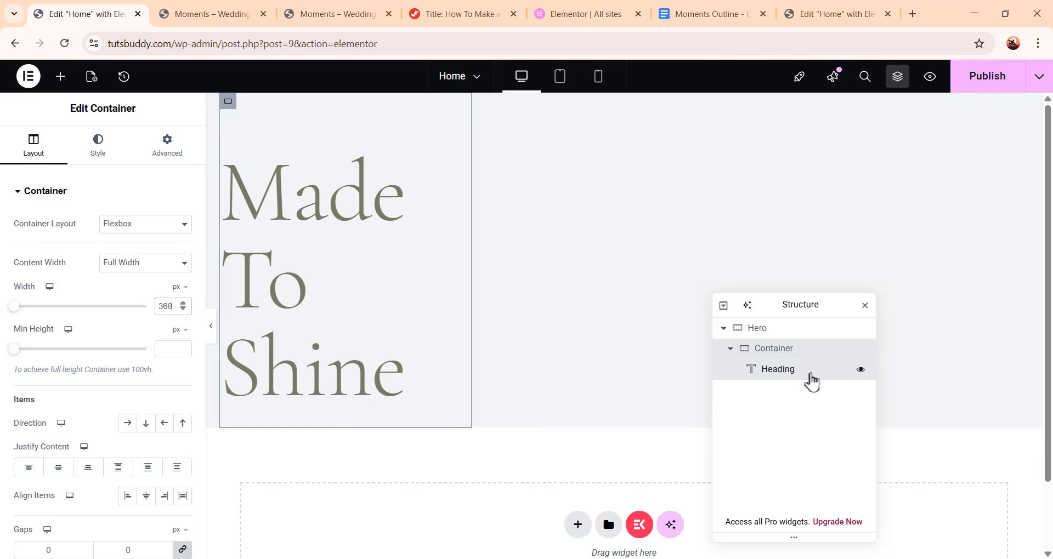
Reselect the heading and set its typography letter spacing to -0.1 em
left_click(811, 374)
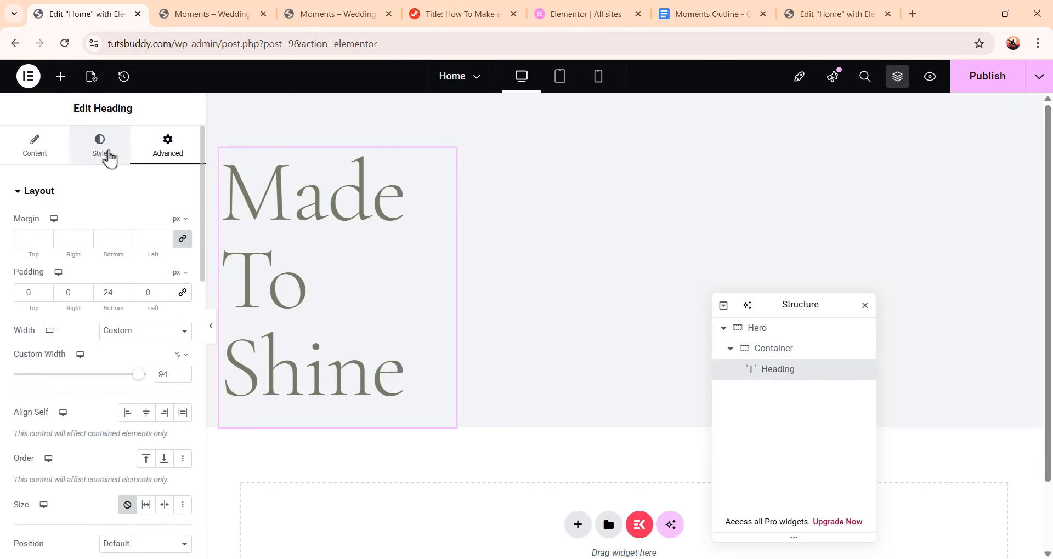
left_click(108, 156)
left_click(183, 264)
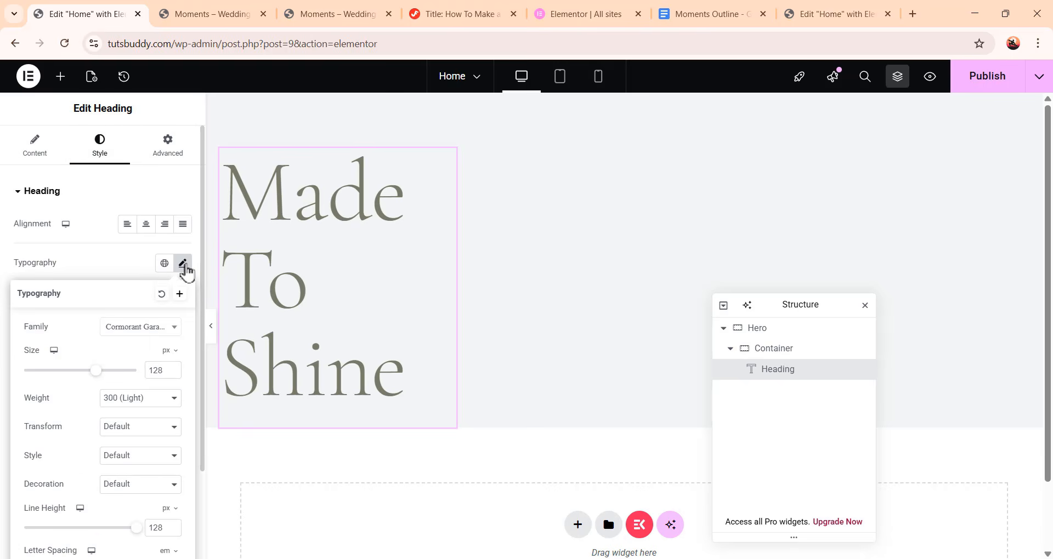
scroll(181, 356, "down", 1)
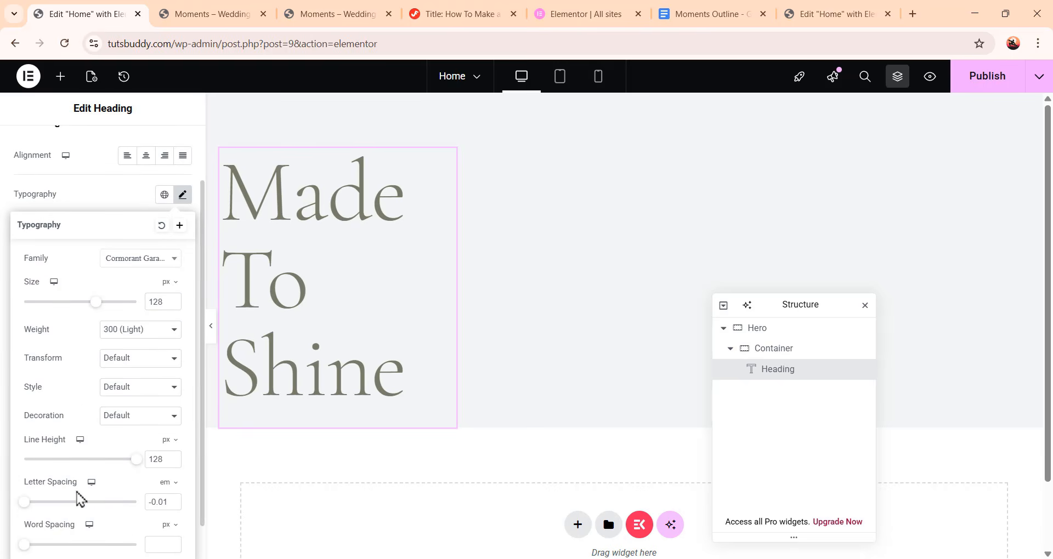
left_click(171, 499)
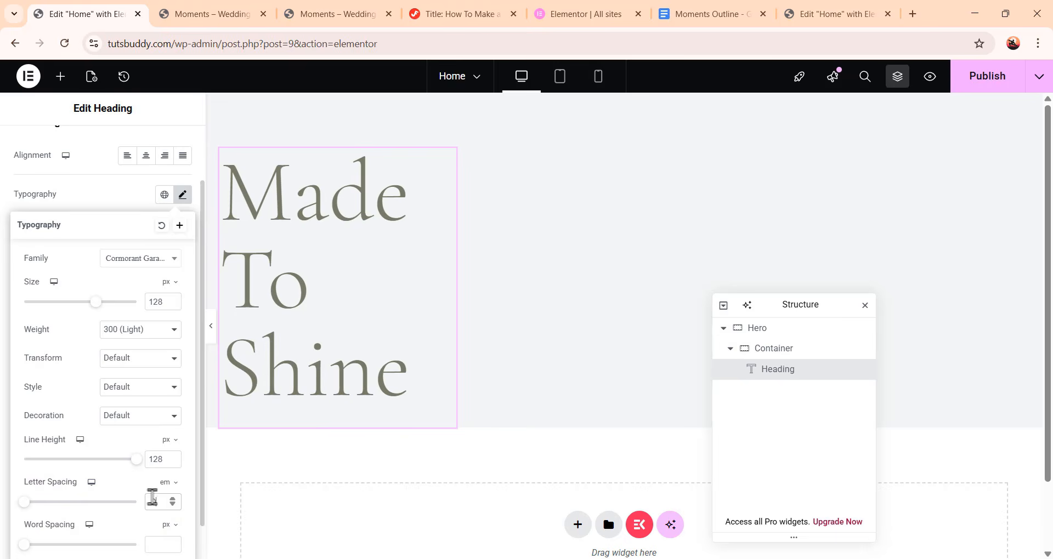
type("1")
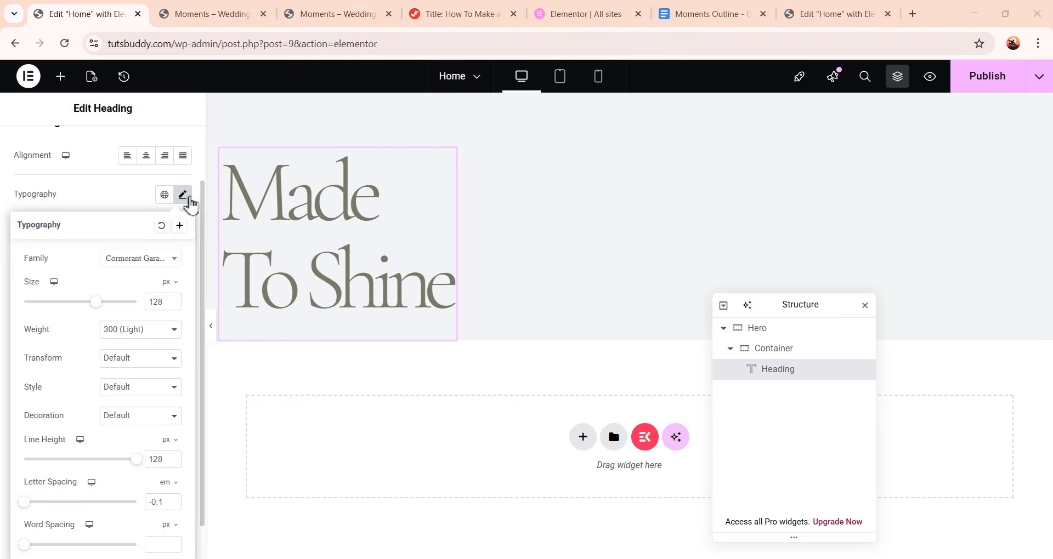
left_click(186, 197)
Add a Button widget below the heading and set its text to Read more
scroll(146, 274, "up", 2)
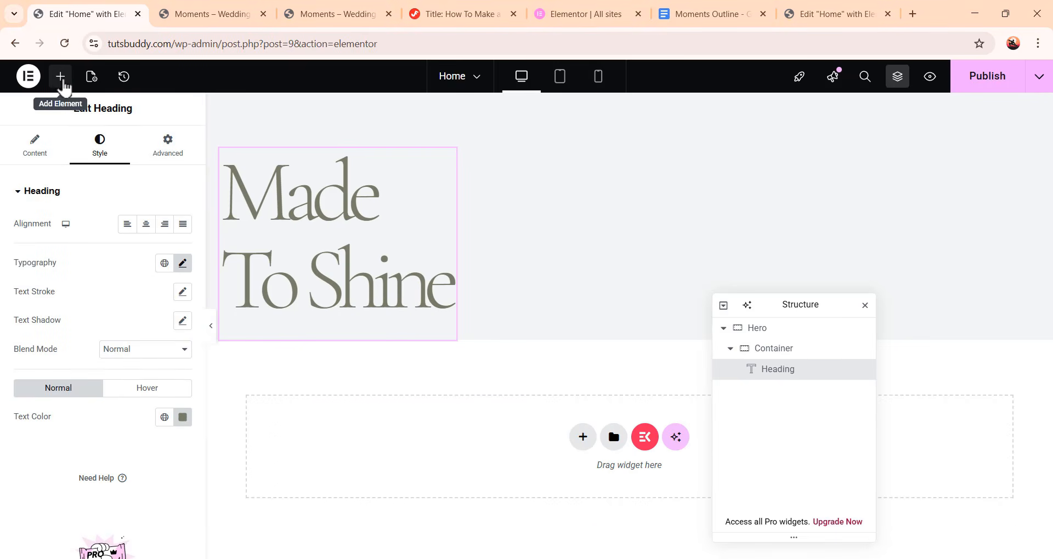
left_click(61, 79)
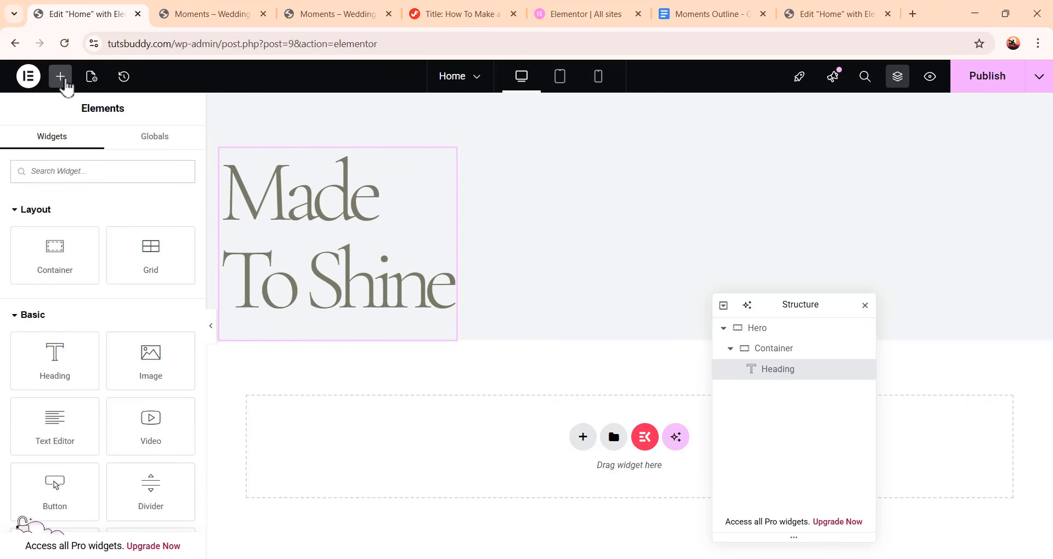
scroll(80, 367, "down", 3)
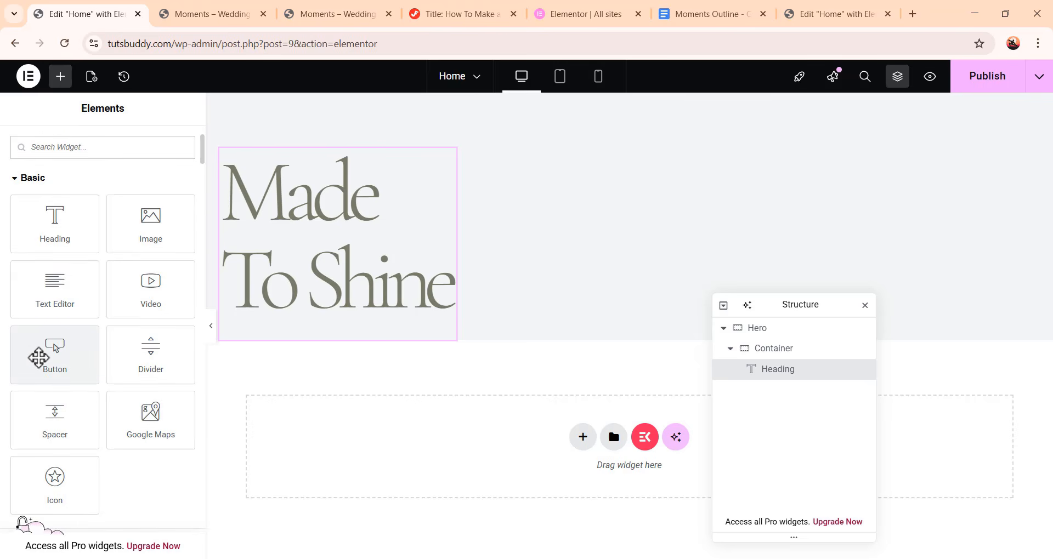
left_click_drag(53, 353, 362, 355)
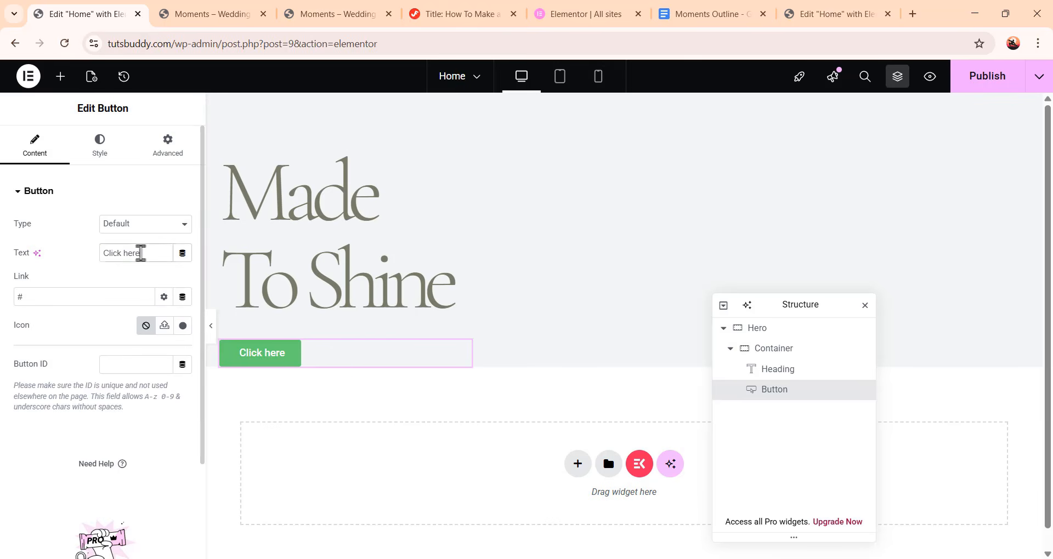
left_click_drag(145, 253, 99, 258)
type("Read more")
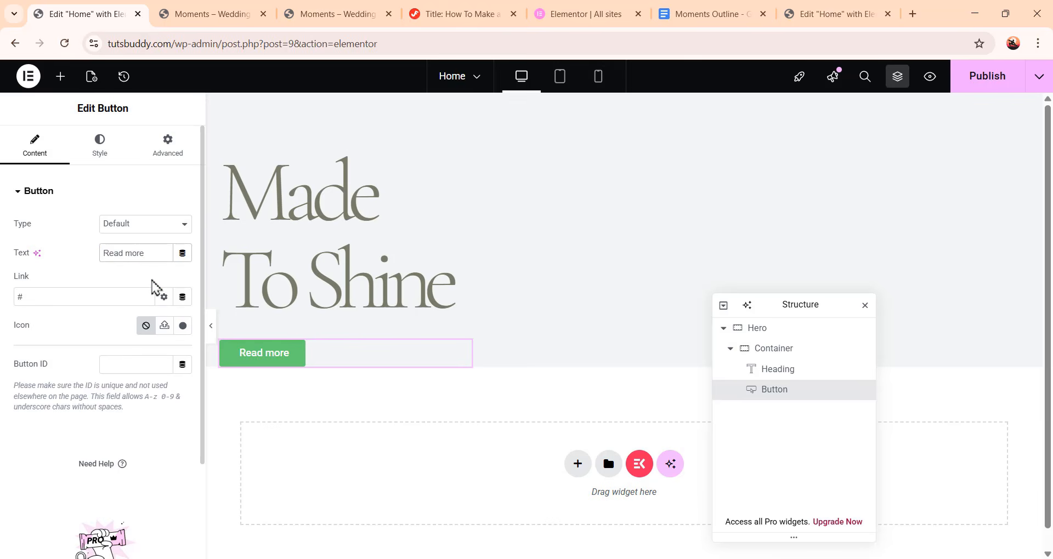
Set the button's typography family to DM Sans and size to 16 px
left_click(110, 142)
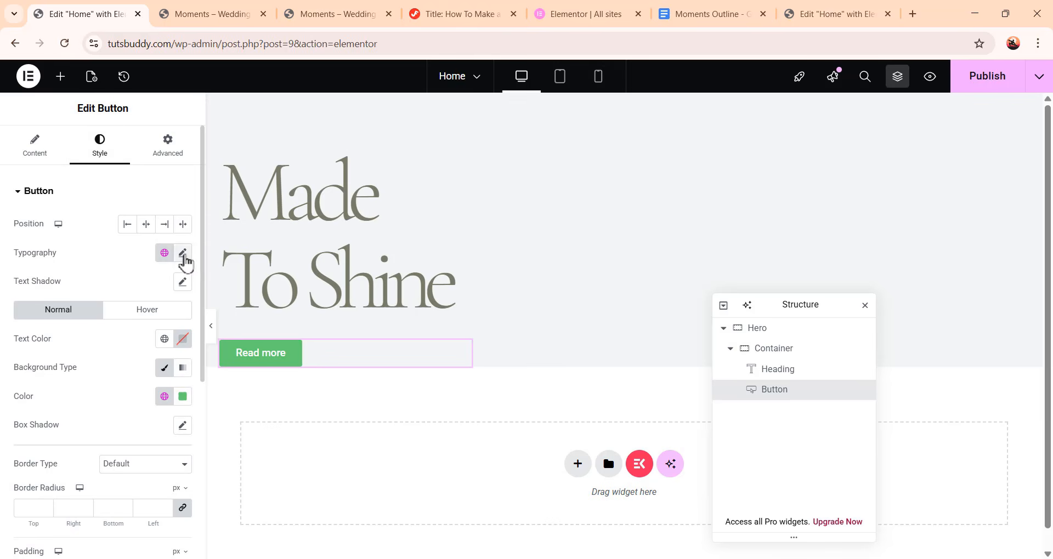
left_click(183, 253)
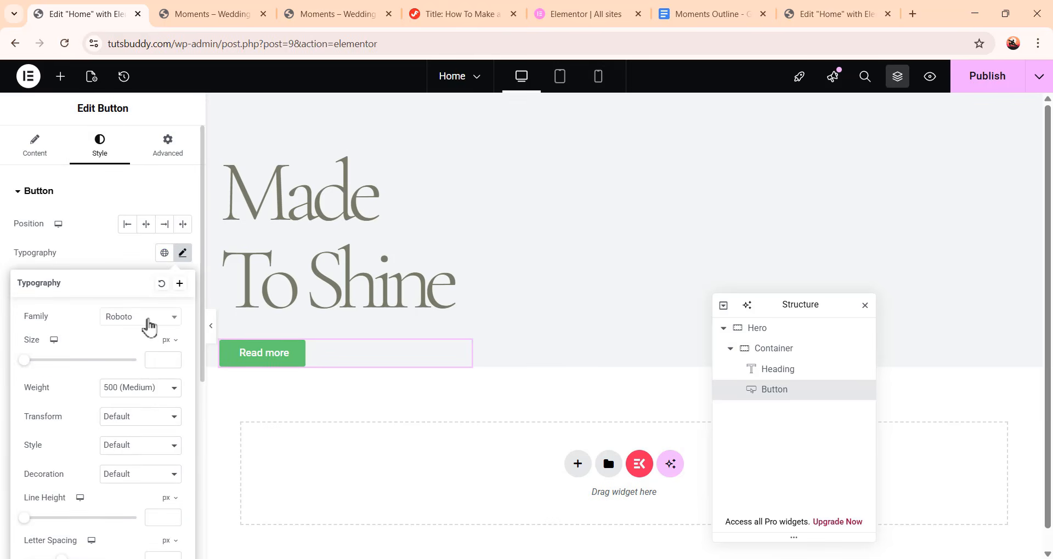
left_click(149, 326)
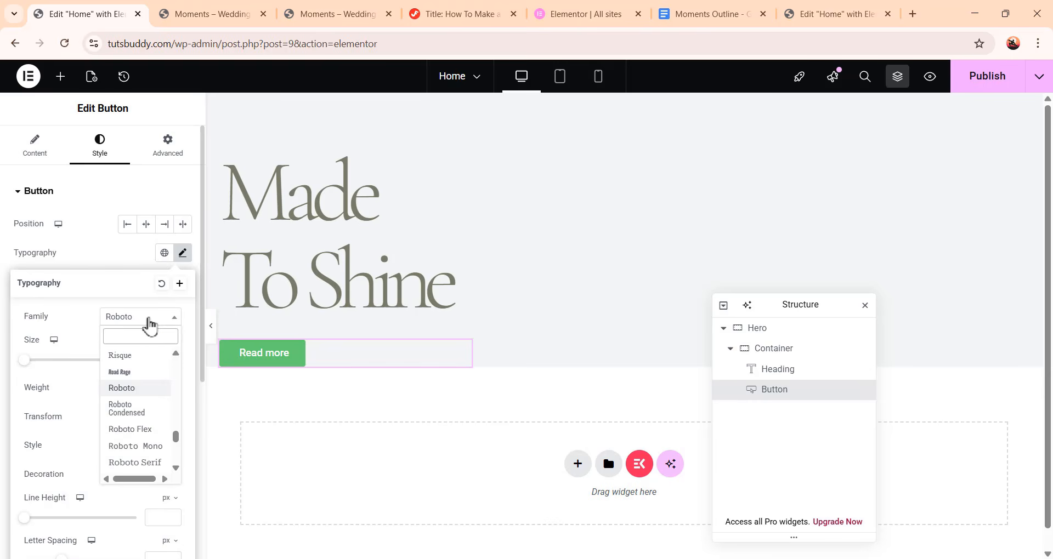
type("dm sans")
left_click(143, 372)
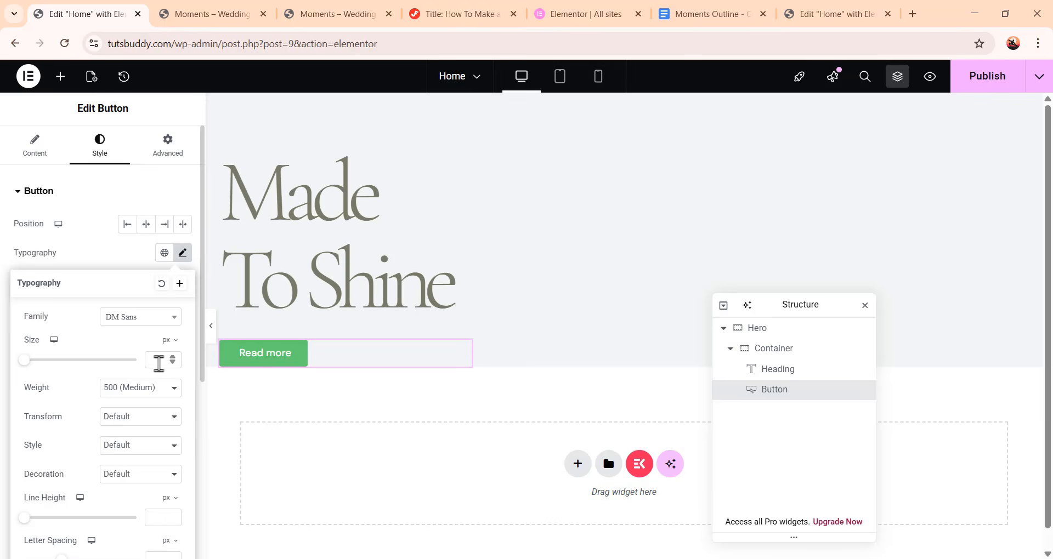
left_click(161, 360)
type("16")
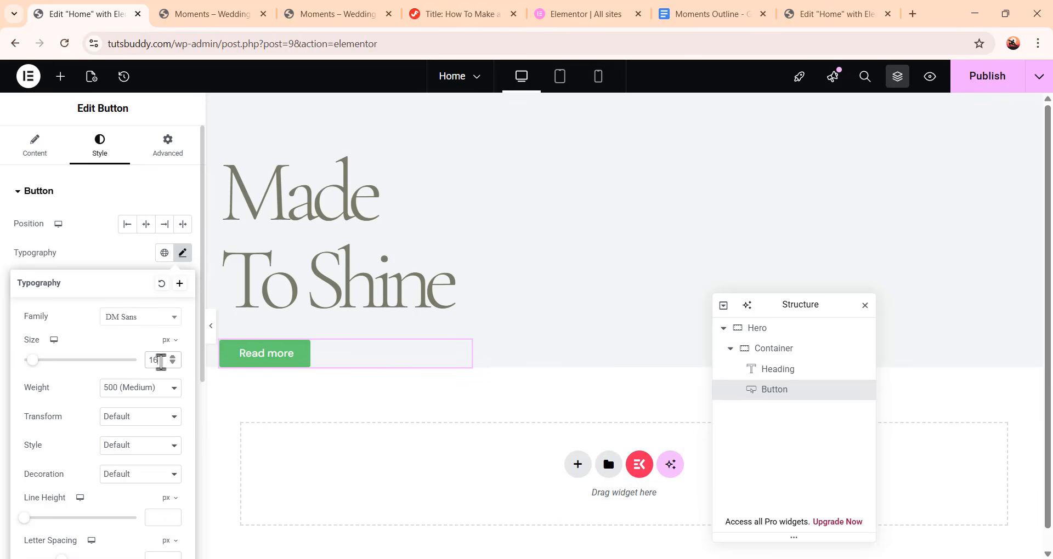
Set the button's font weight to 400 (Normal), line height to 26 px and letter spacing to -0.01 em
left_click(157, 393)
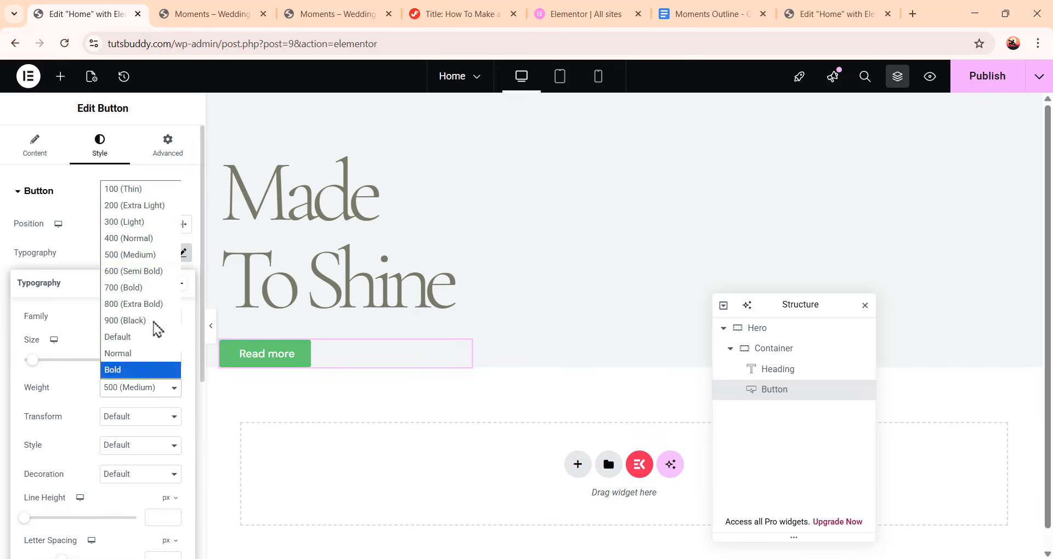
left_click(163, 236)
scroll(115, 469, "down", 3)
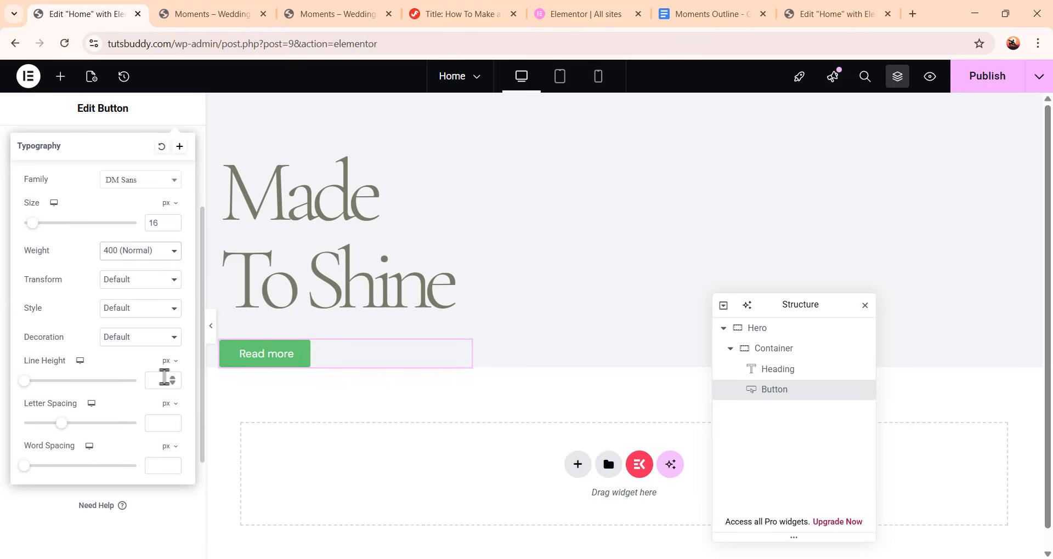
left_click(164, 378)
type("26")
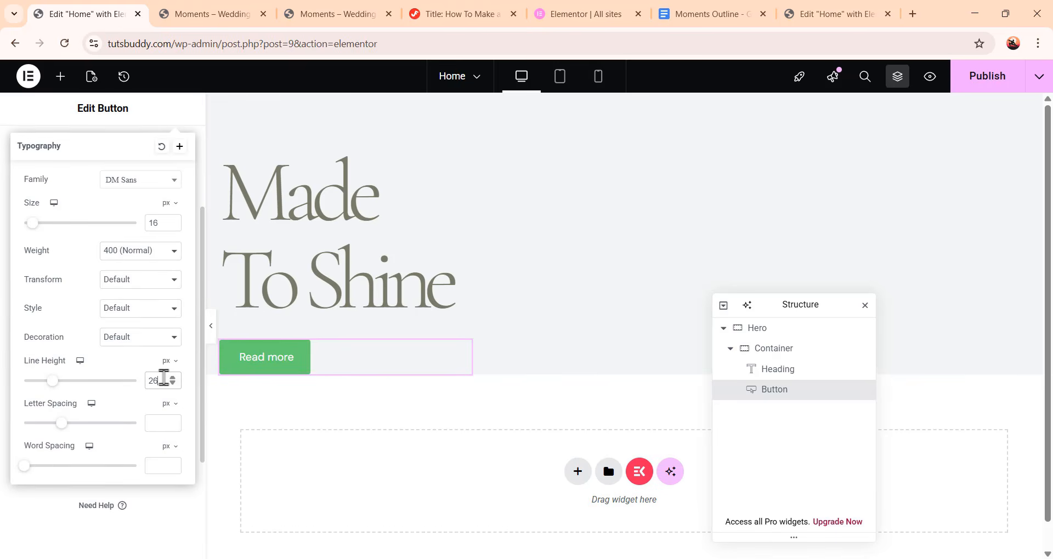
mouse_move(170, 406)
left_click(166, 423)
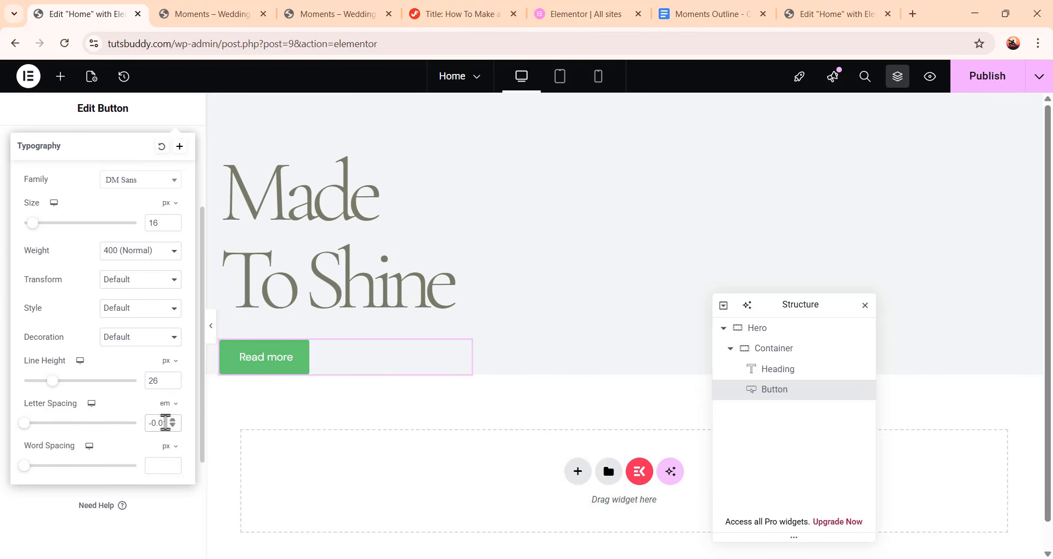
left_click(173, 126)
Set the button's text color to #787b6a
scroll(114, 344, "up", 1)
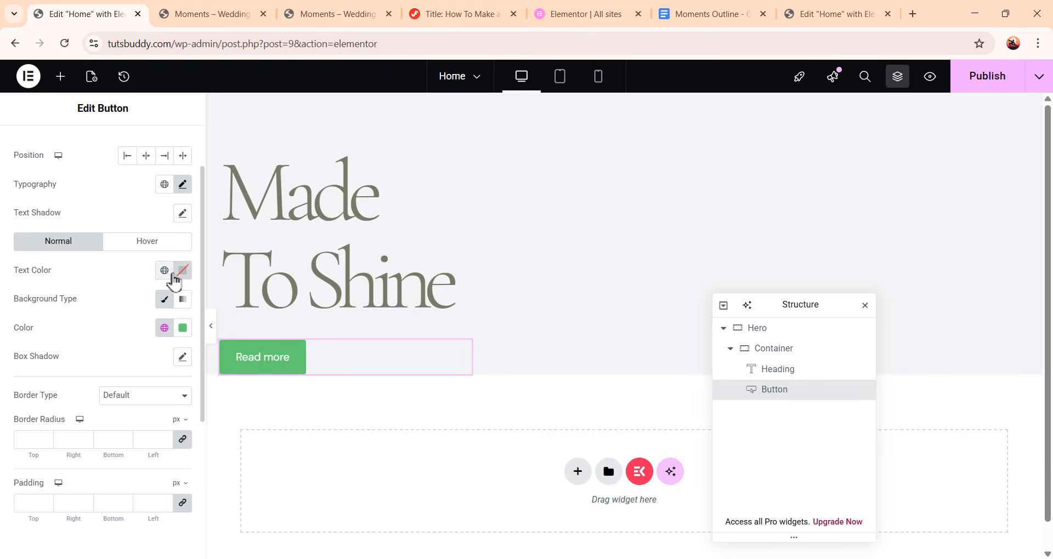
left_click(183, 271)
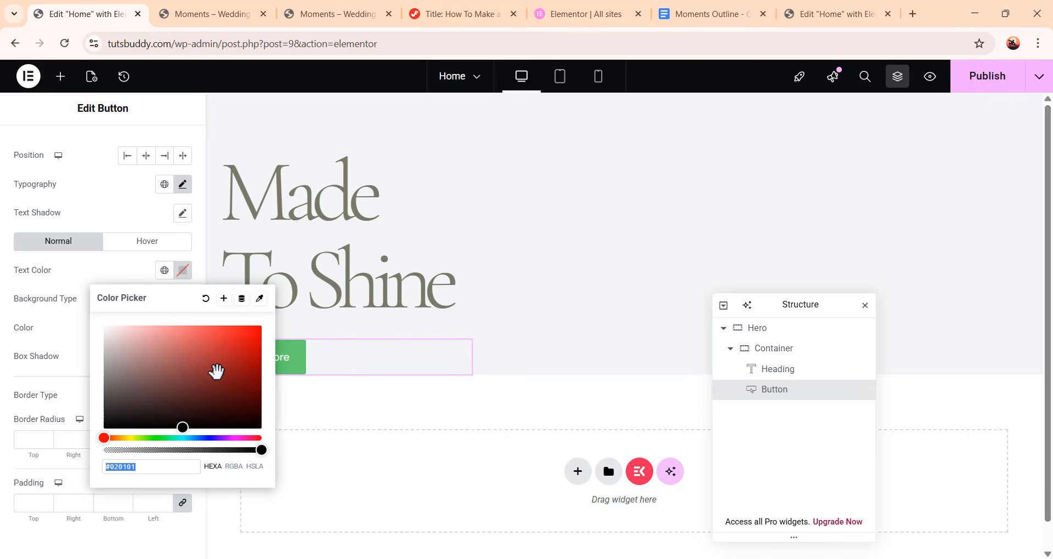
type("787b")
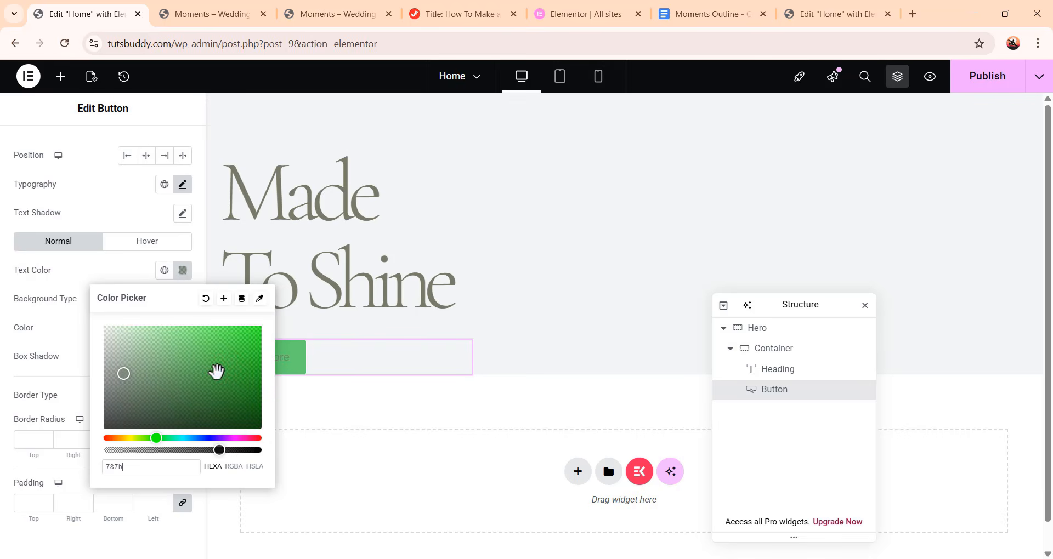
type("6a")
left_click(81, 337)
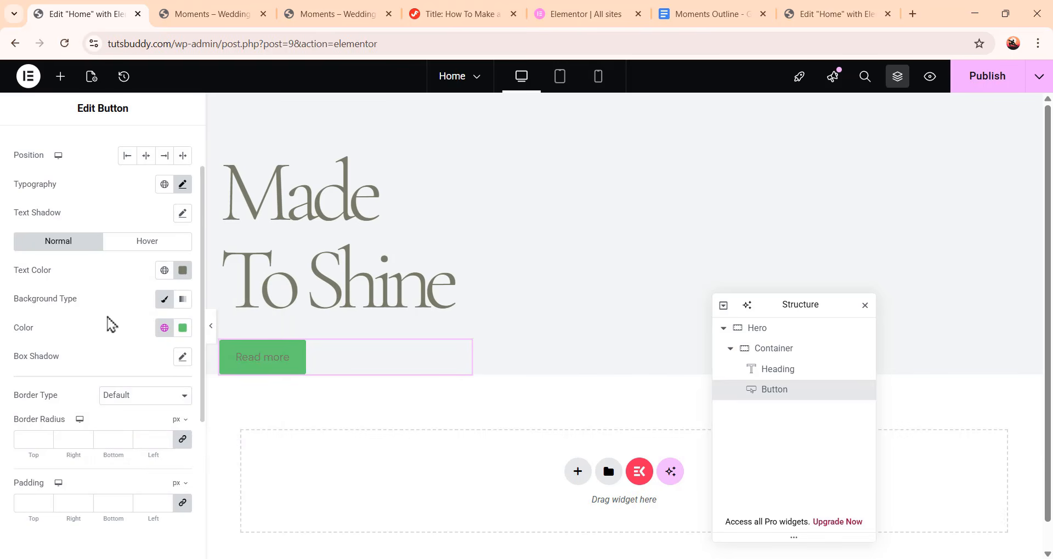
Set the button's background color to white
left_click(182, 328)
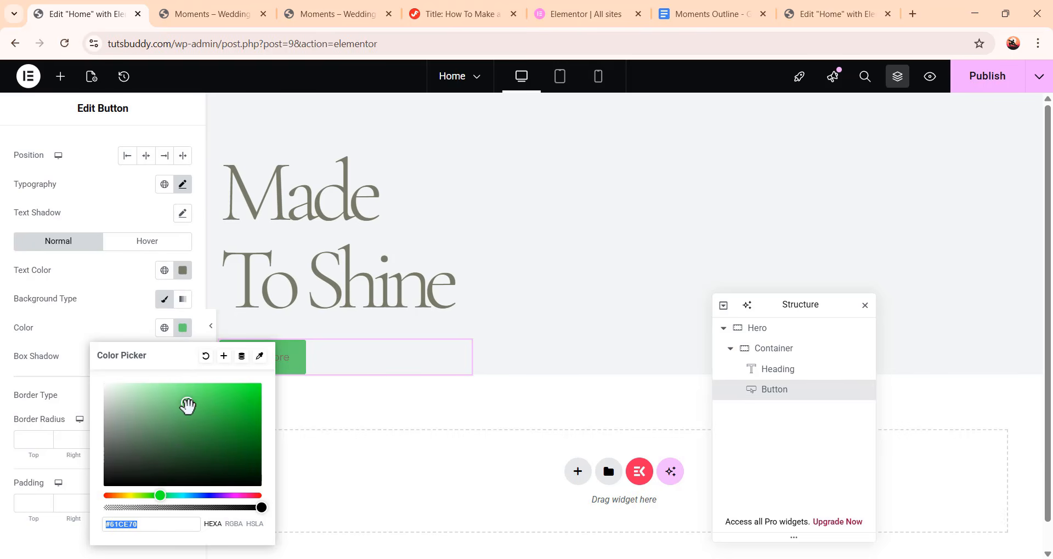
left_click_drag(188, 405, 100, 383)
left_click(85, 367)
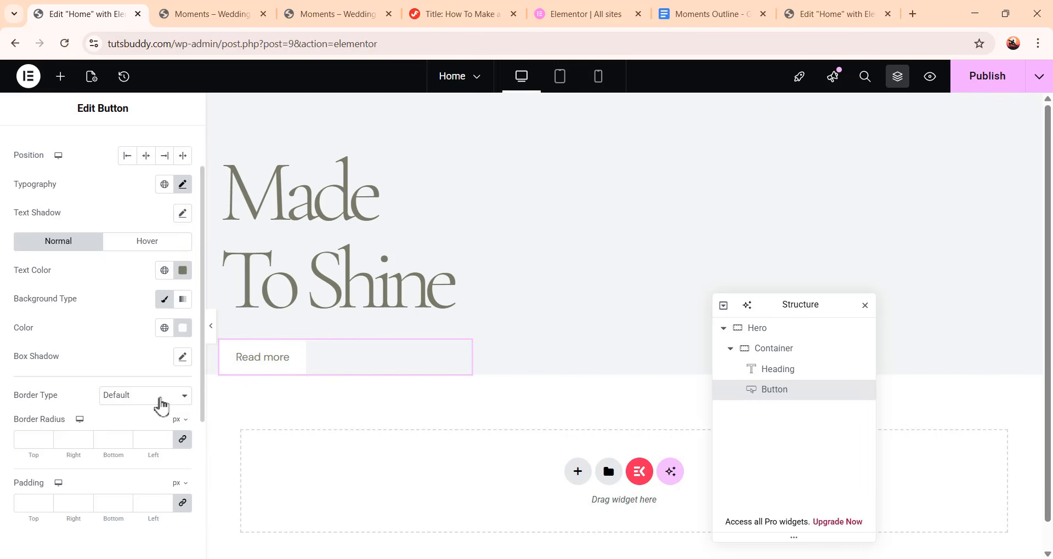
Give the button a Solid border 1 px wide on all sides
left_click(161, 405)
left_click(158, 446)
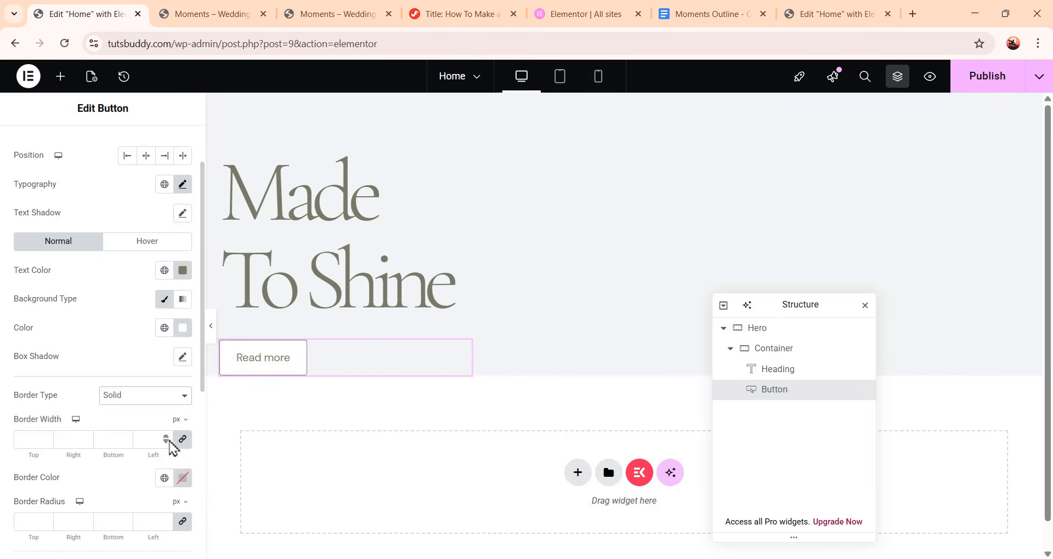
scroll(156, 413, "down", 3)
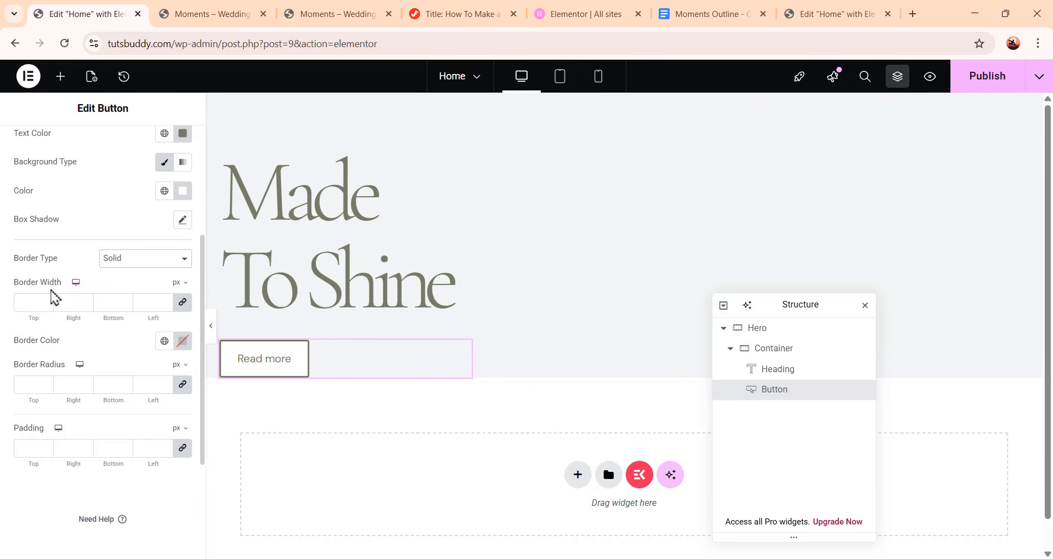
left_click(37, 302)
type("1")
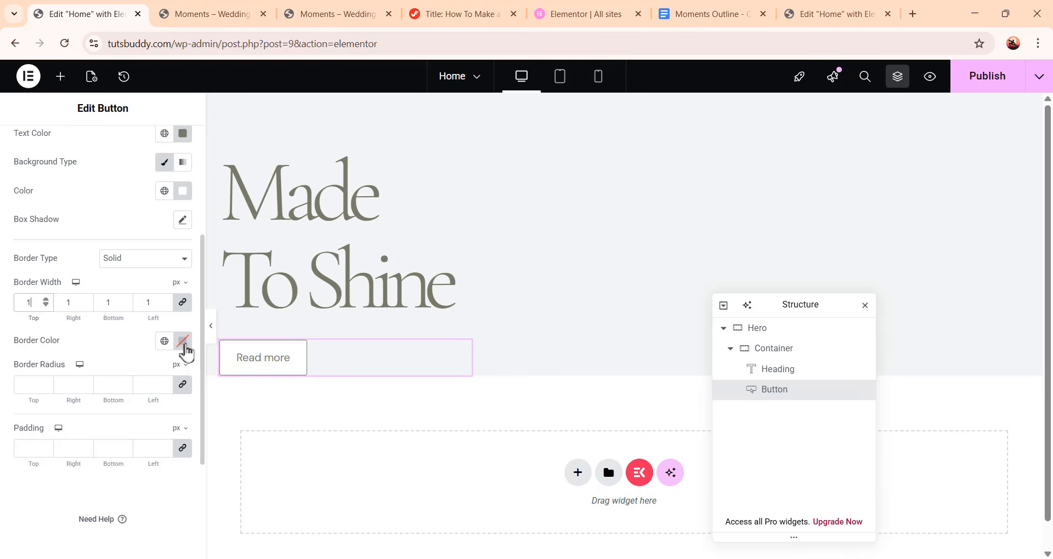
Set the button's border color to #78796833
left_click(184, 345)
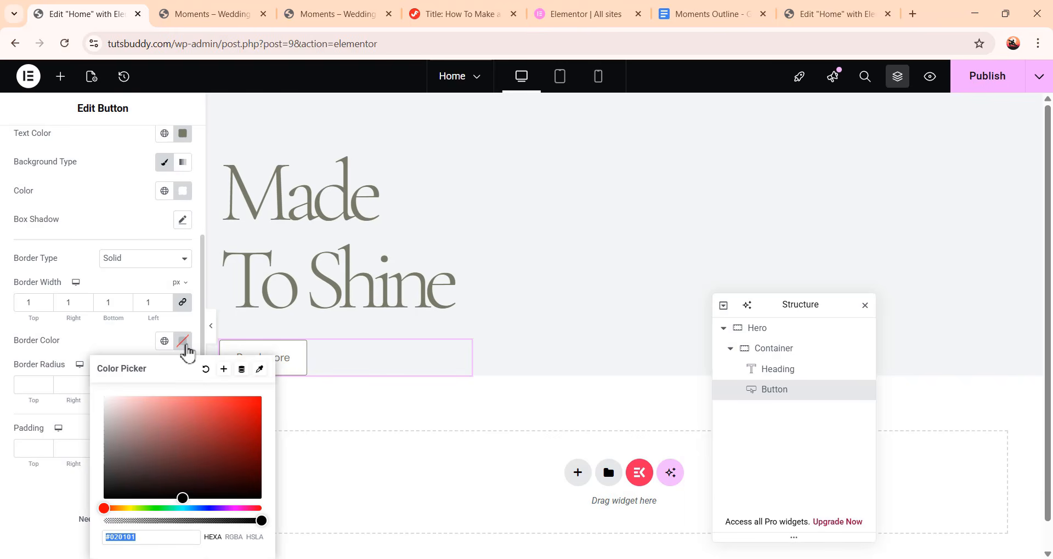
type("78796833")
left_click(66, 473)
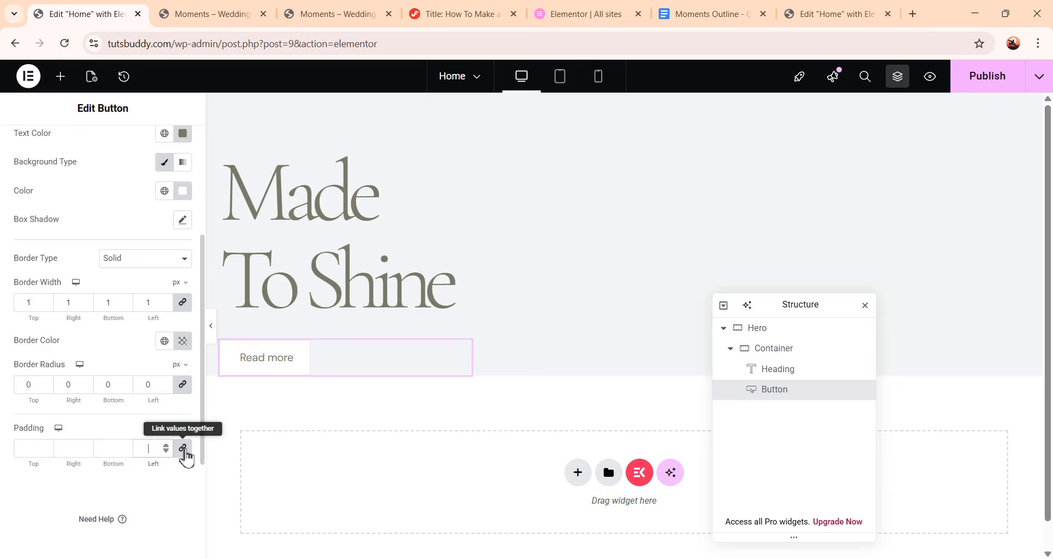
Set the button's padding to 16 px top and bottom and 48 px right and left
left_click(184, 451)
left_click_drag(38, 449, 5, 445)
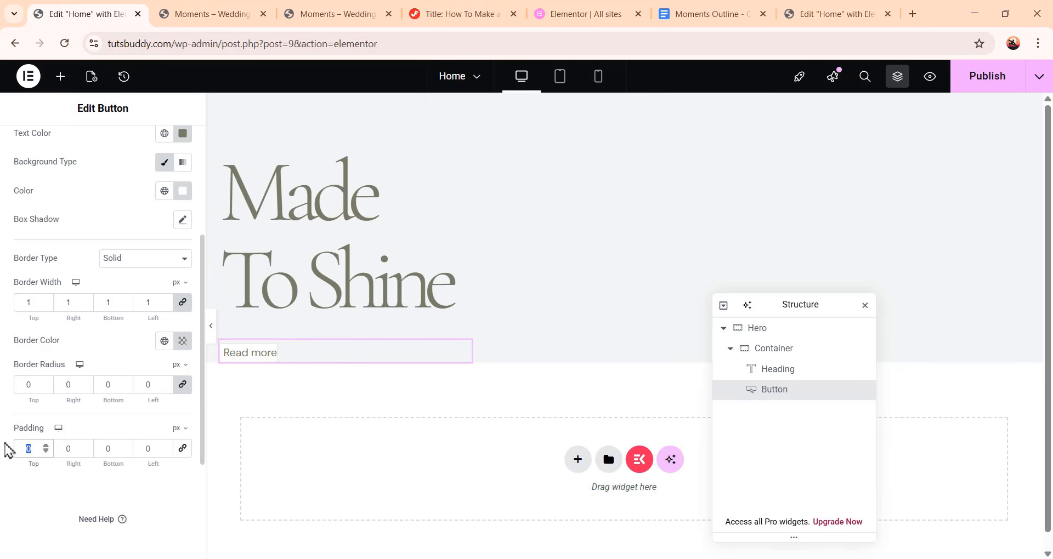
type("16")
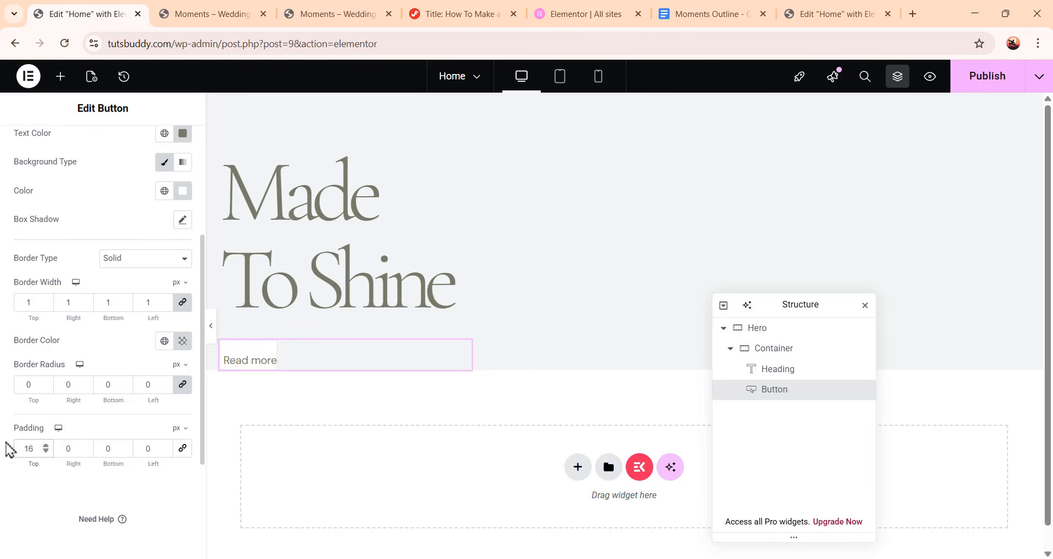
left_click_drag(73, 448, 58, 448)
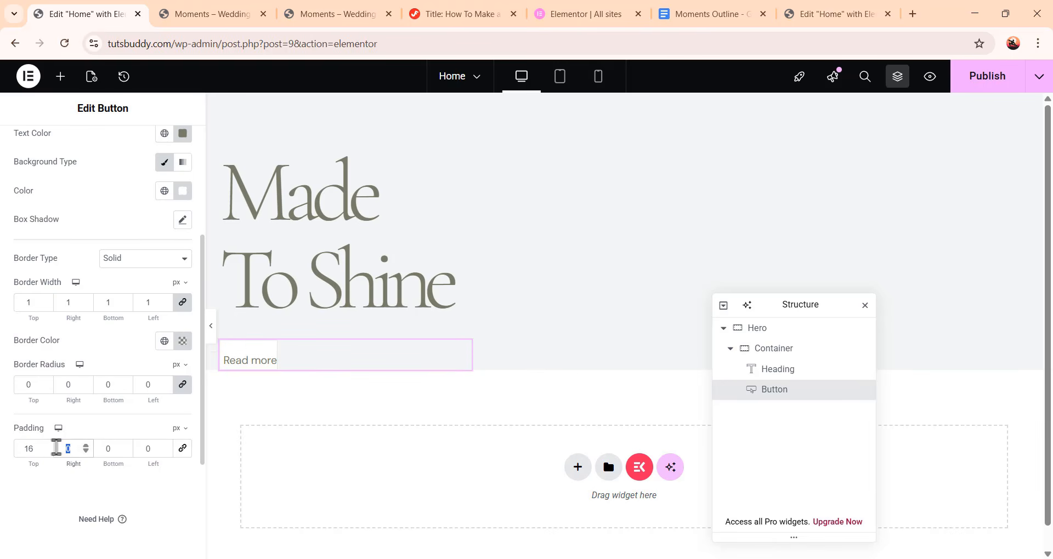
type("48")
mouse_move(116, 449)
left_mouse_down()
mouse_move(98, 449)
mouse_move(131, 450)
left_mouse_up()
type("1648")
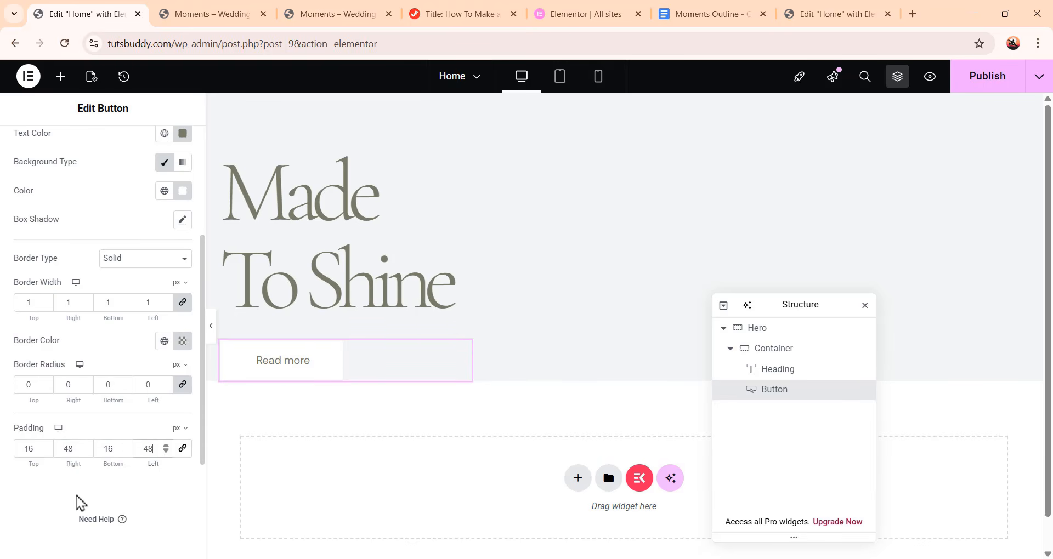
Add a Spacer widget below the button and set its space to 88 px
scroll(117, 442, "up", 4)
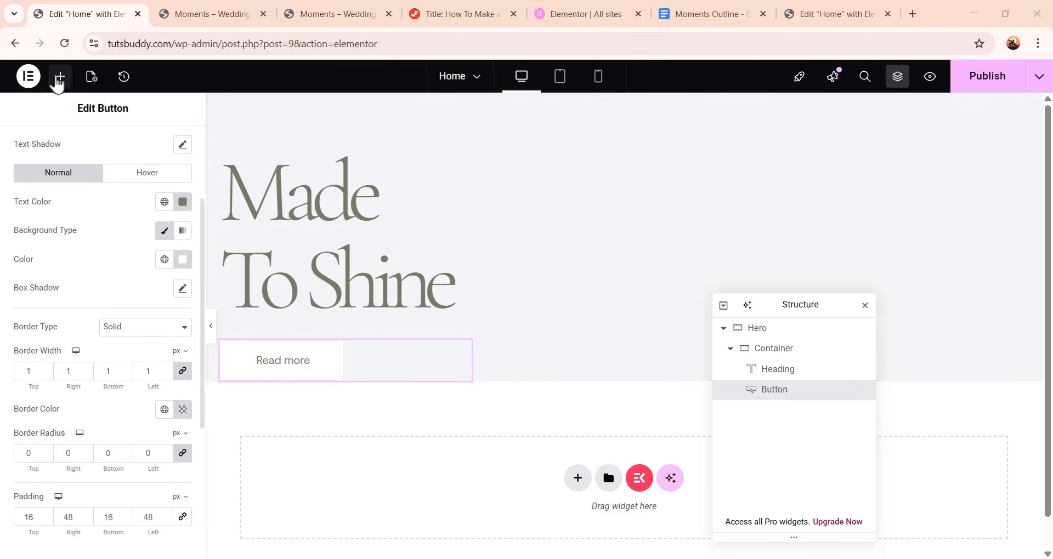
left_click(59, 77)
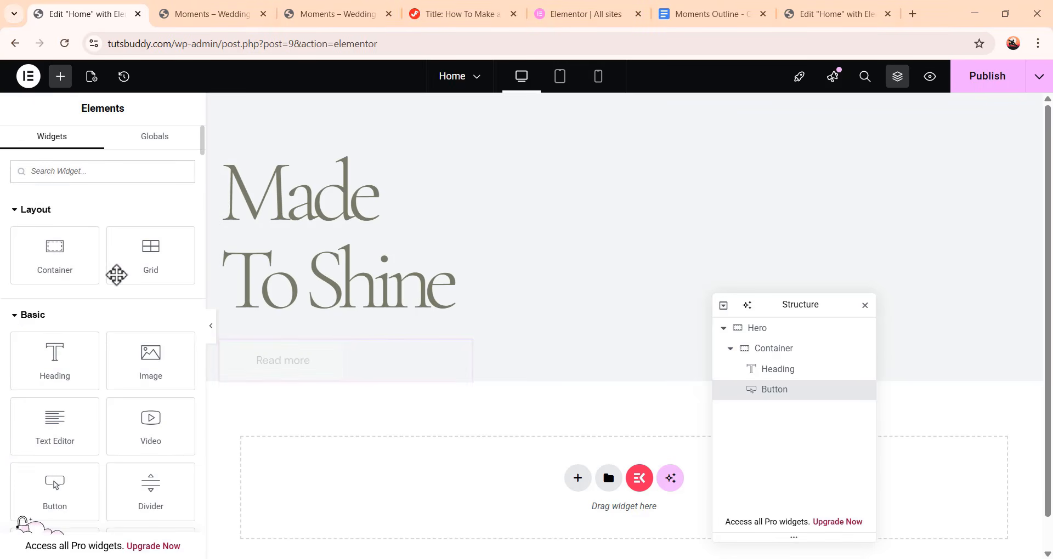
scroll(136, 280, "down", 2)
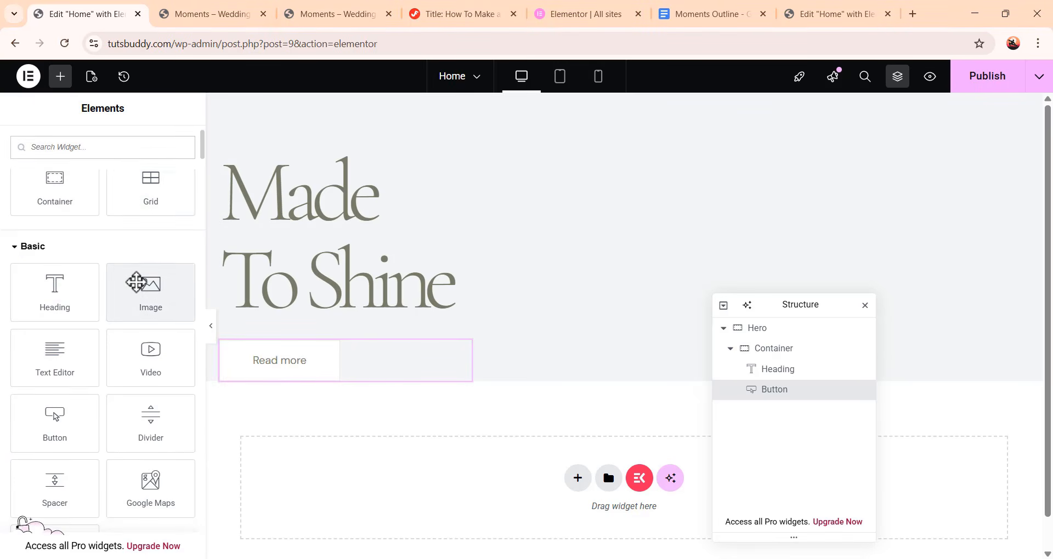
scroll(147, 284, "down", 2)
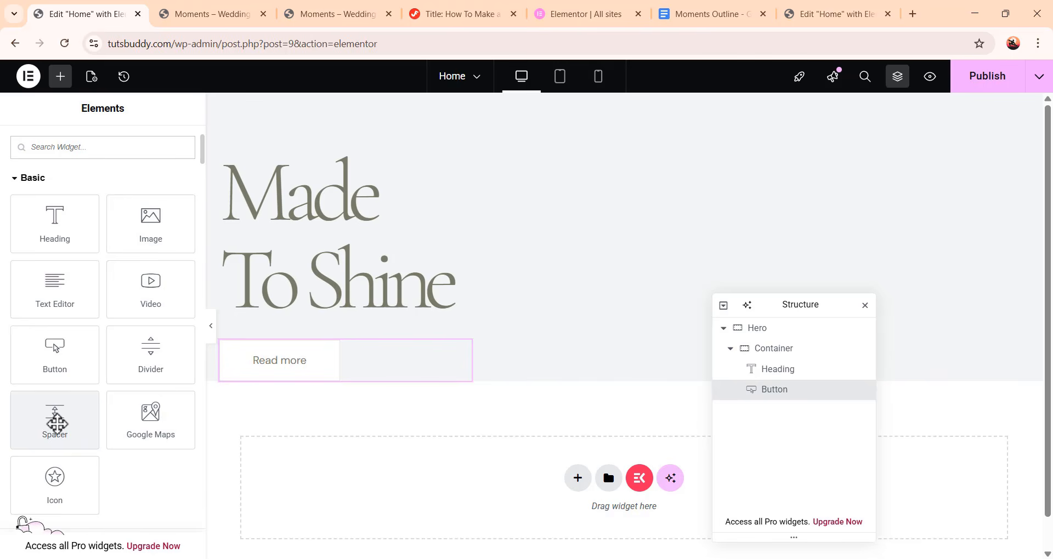
left_click(57, 424)
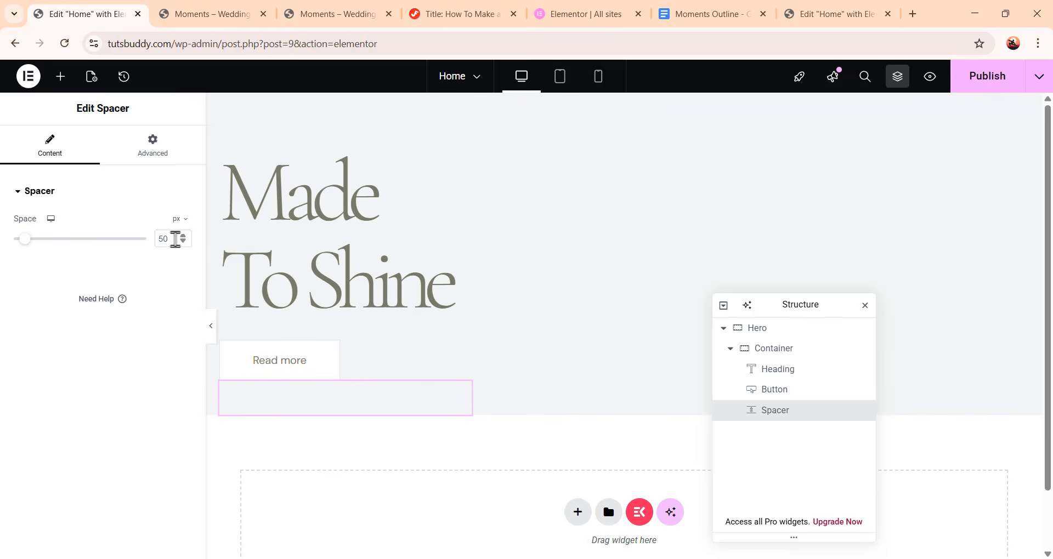
left_click_drag(173, 238, 153, 245)
type("88")
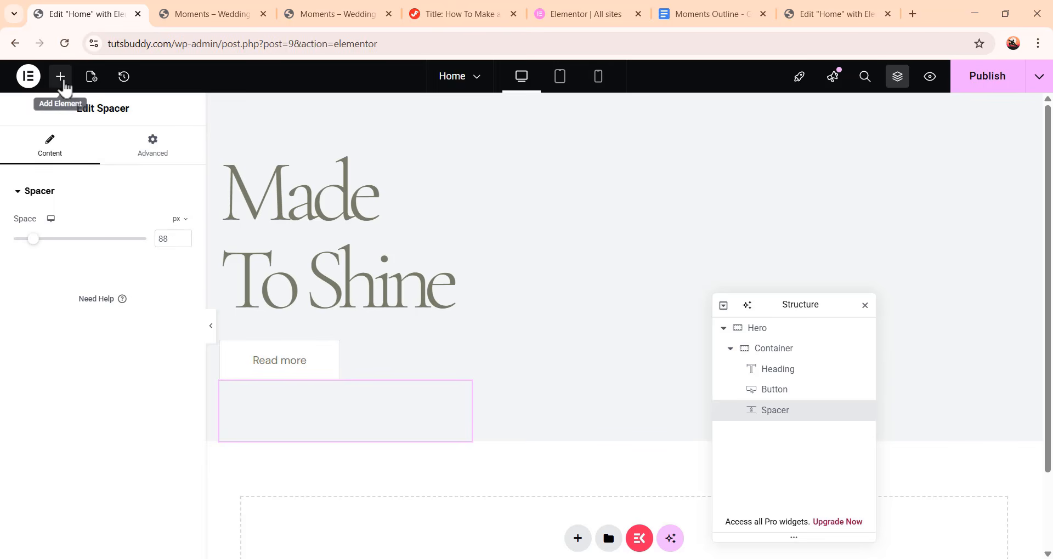
Add an Image widget to the Hero container below the spacer
left_click(63, 80)
scroll(109, 280, "down", 3)
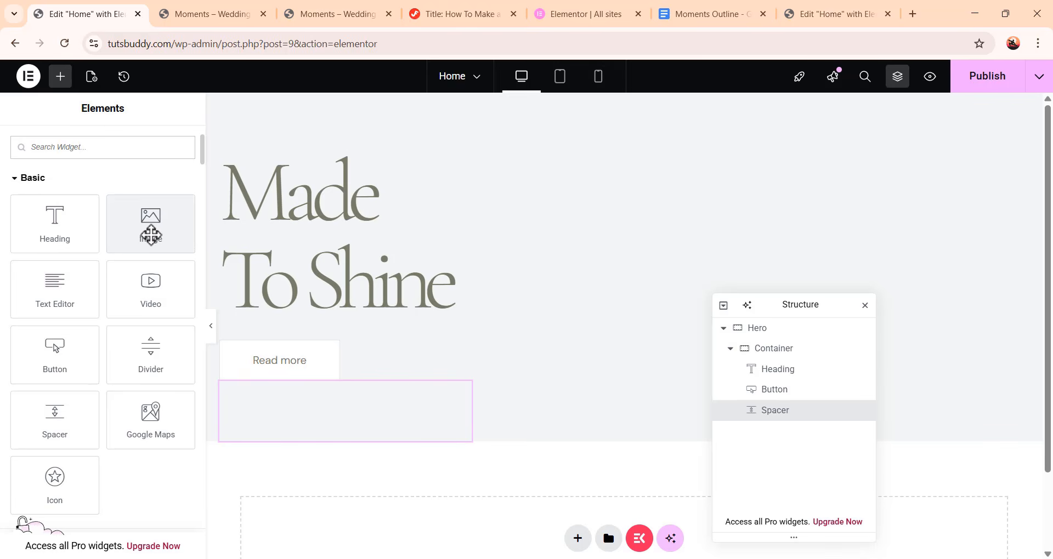
left_click_drag(150, 236, 378, 449)
scroll(600, 358, "down", 4)
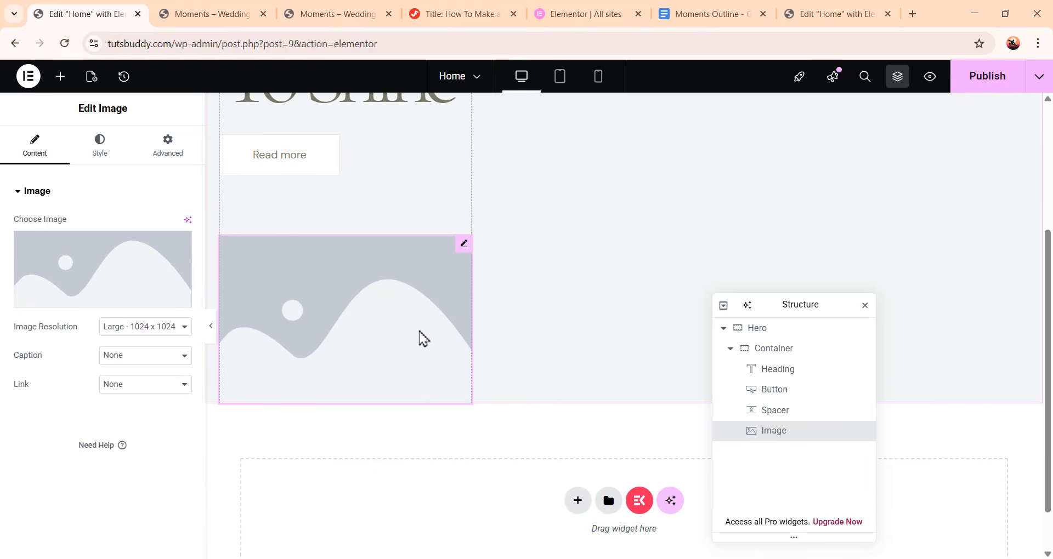
Browse the media library for the image without choosing one, then publish the page
mouse_move(101, 273)
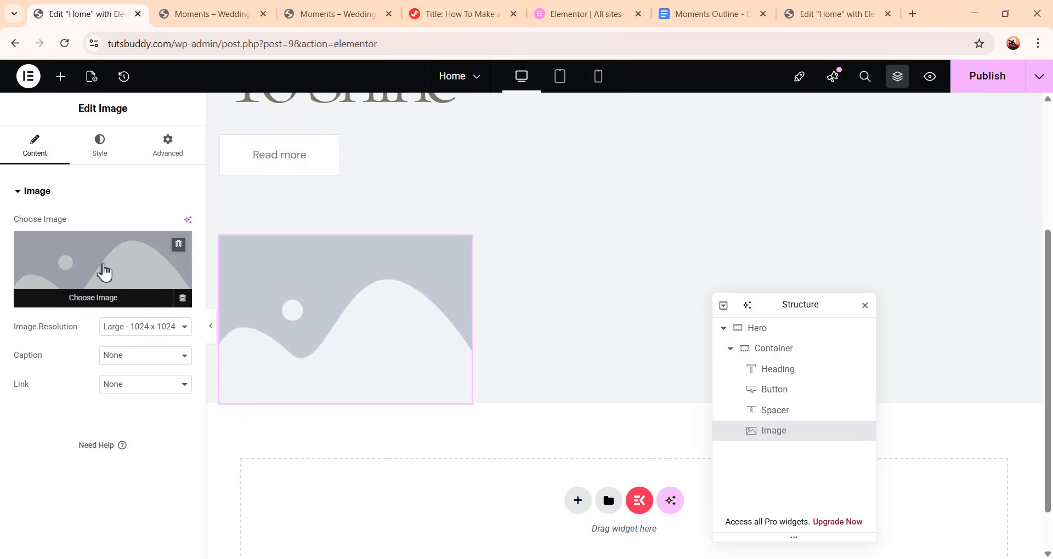
left_click(125, 270)
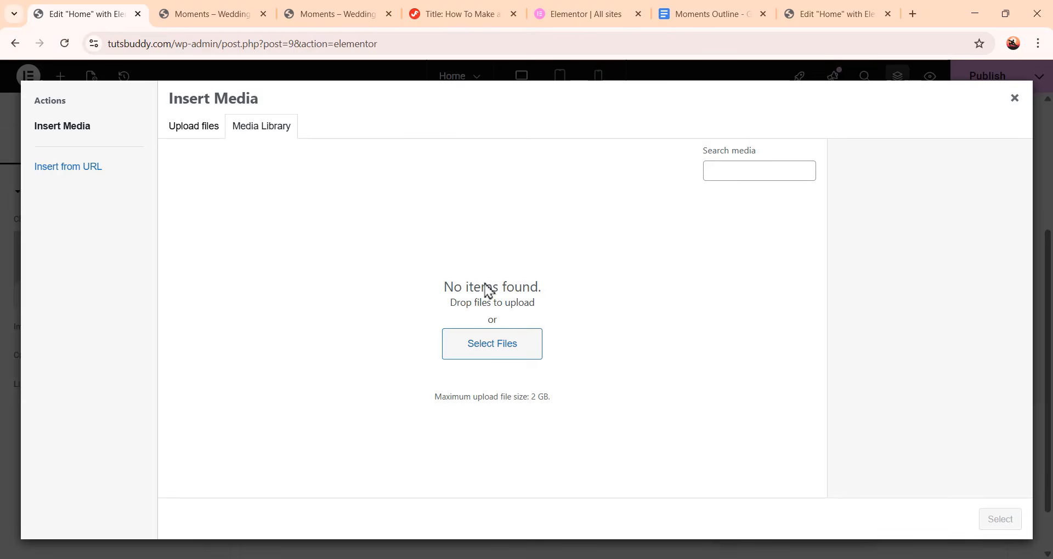
left_click(1015, 98)
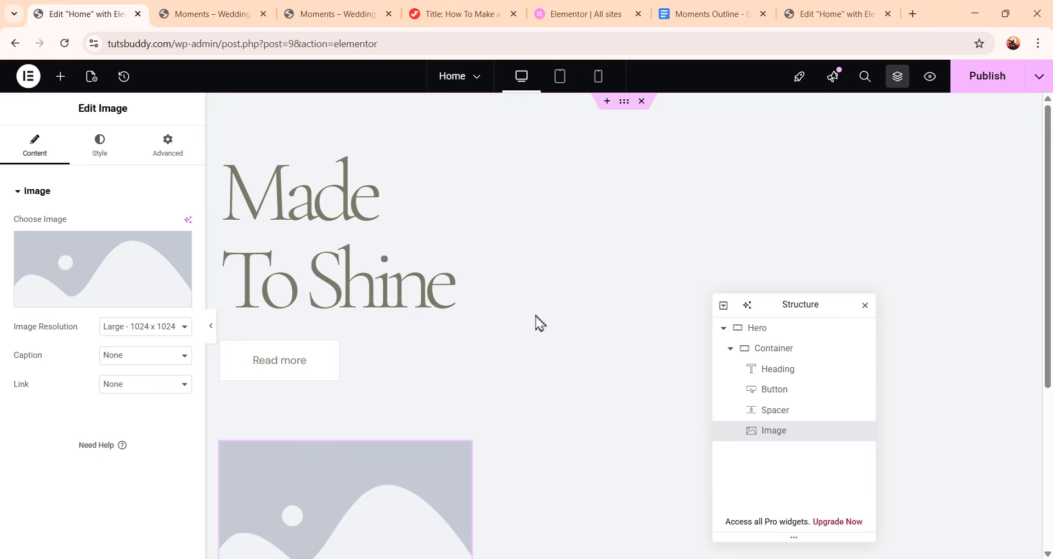
left_click(1007, 87)
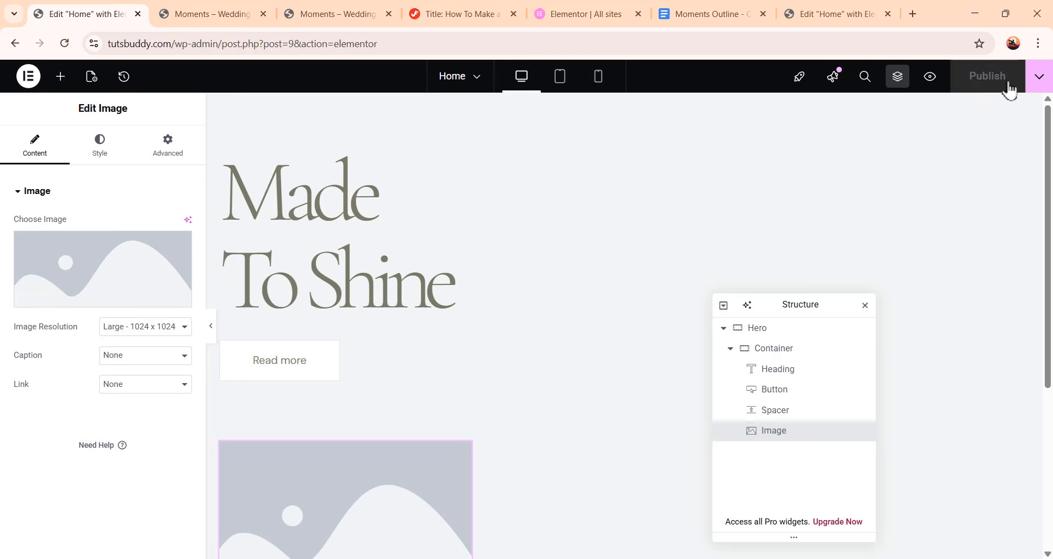
Download Moments-Assets.zip from the tutorial's resources link and show the downloaded file in its folder
left_click(474, 11)
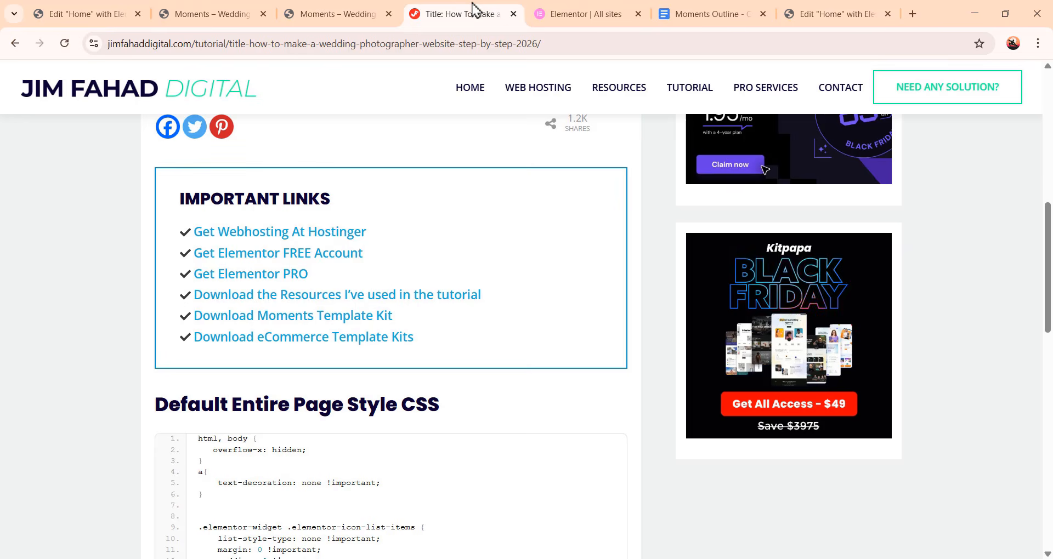
scroll(543, 305, "down", 1)
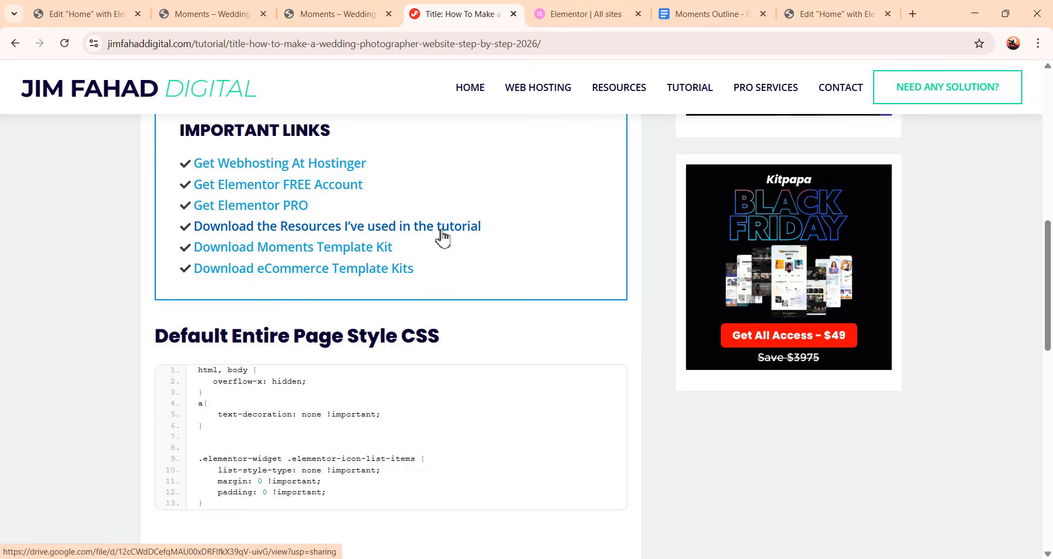
left_click(311, 230)
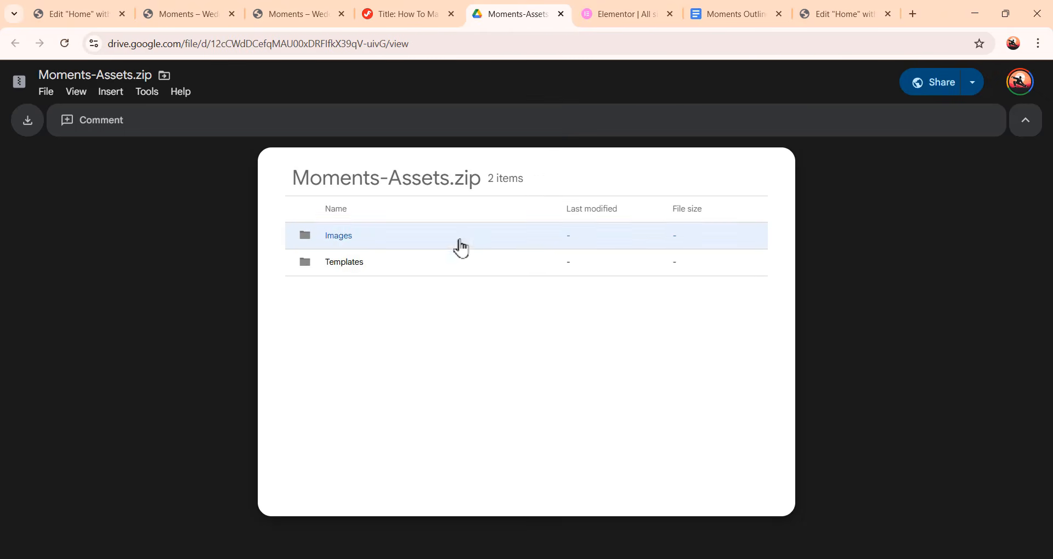
left_click(500, 269)
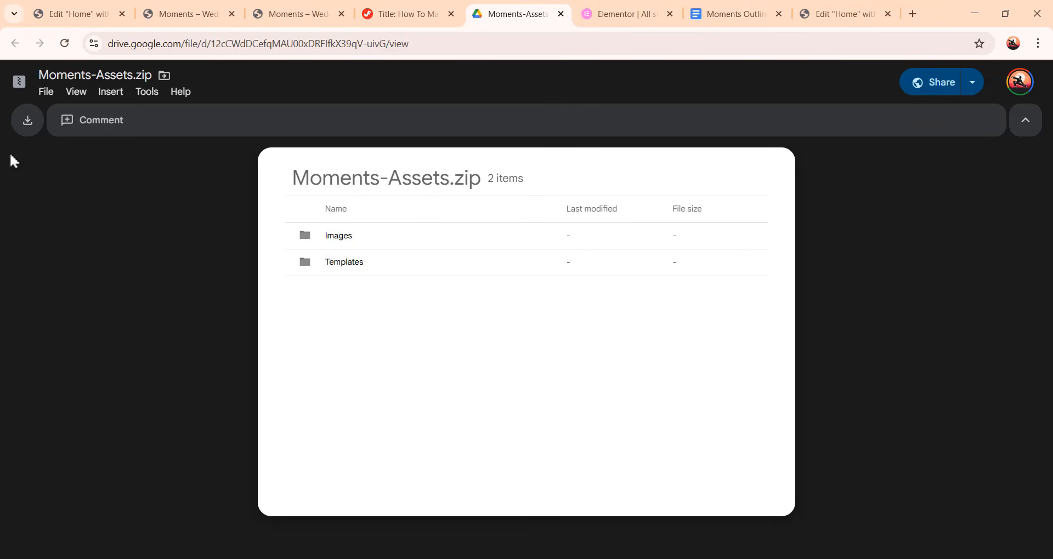
left_click(29, 126)
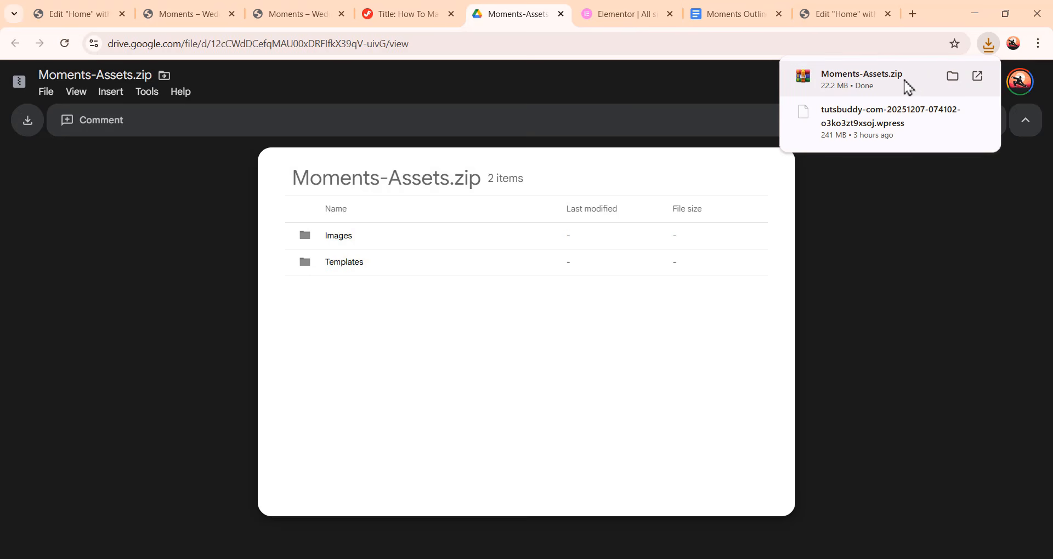
left_click(953, 77)
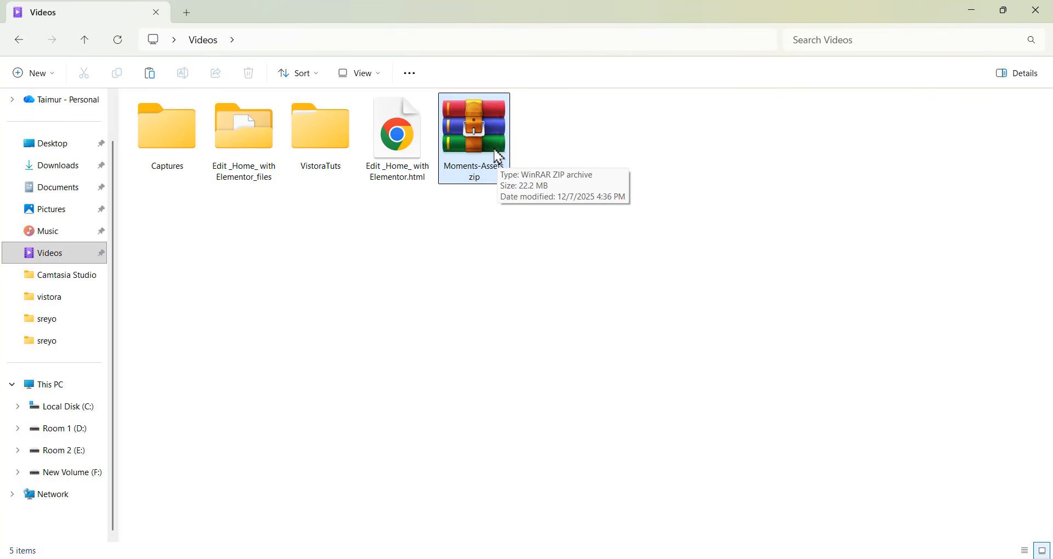
Extract Moments-Assets.zip into a Moments-Assets folder inside Videos
right_click(494, 148)
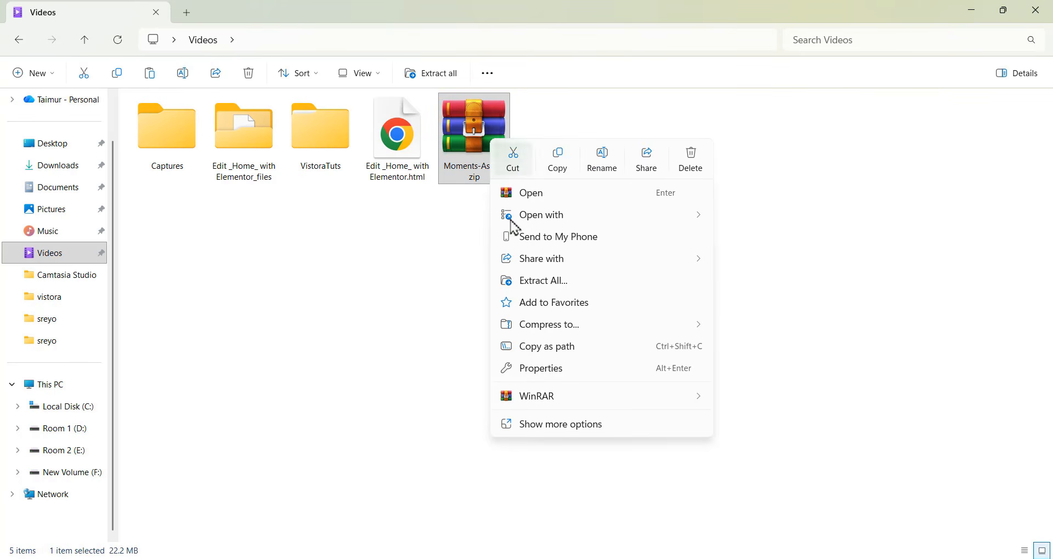
left_click(574, 289)
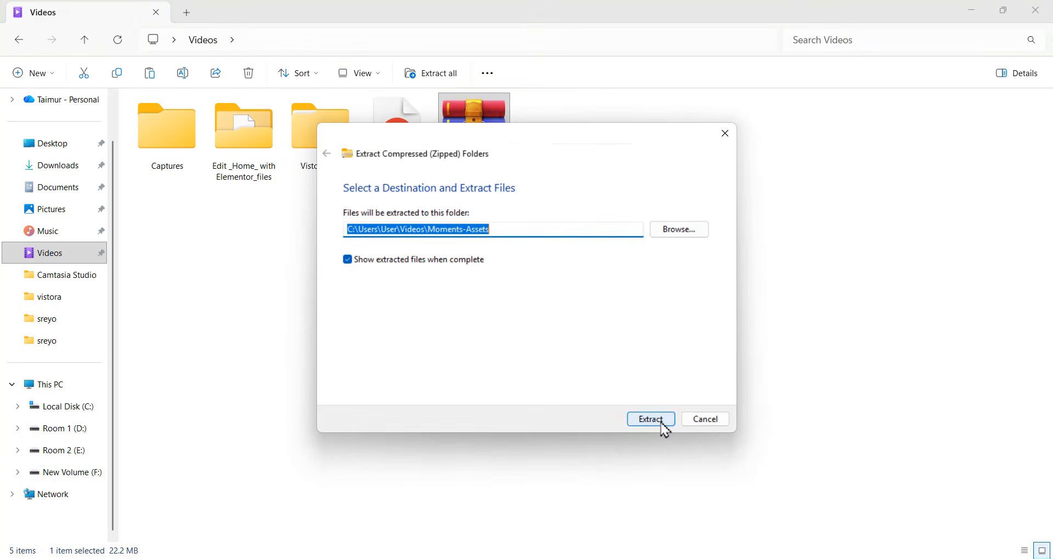
left_click(651, 419)
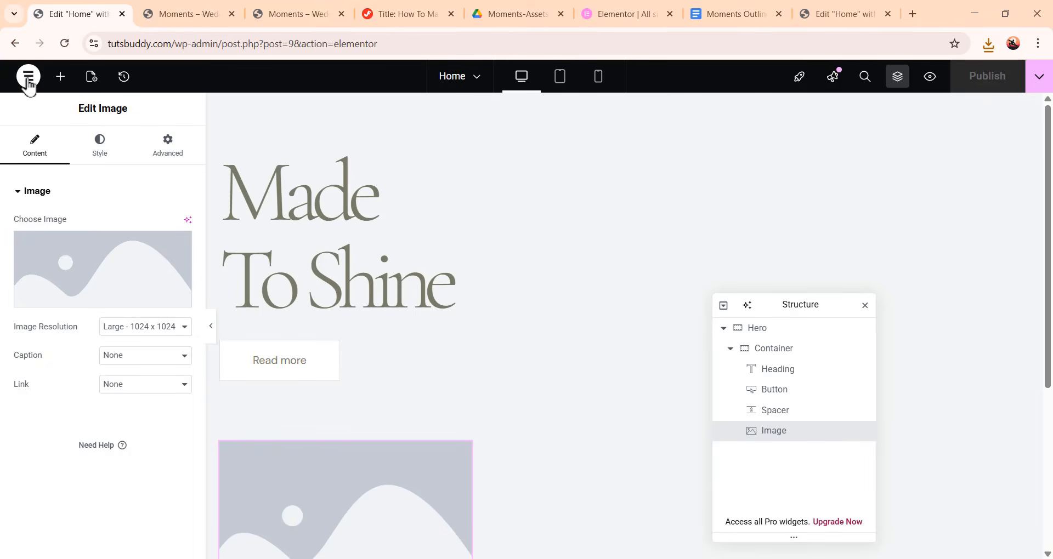
Exit the Elementor editor and return to the WordPress dashboard
left_click(28, 80)
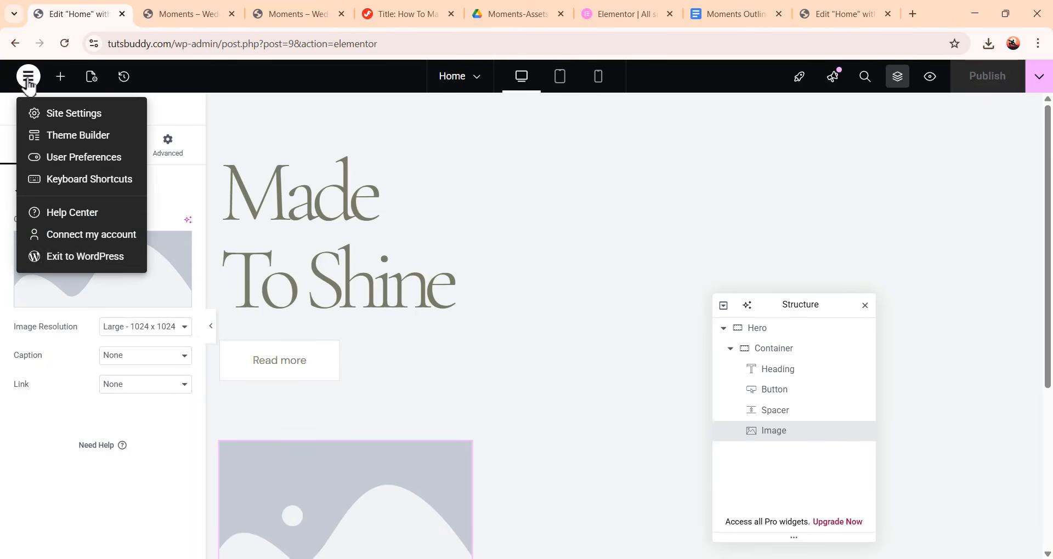
left_click(103, 265)
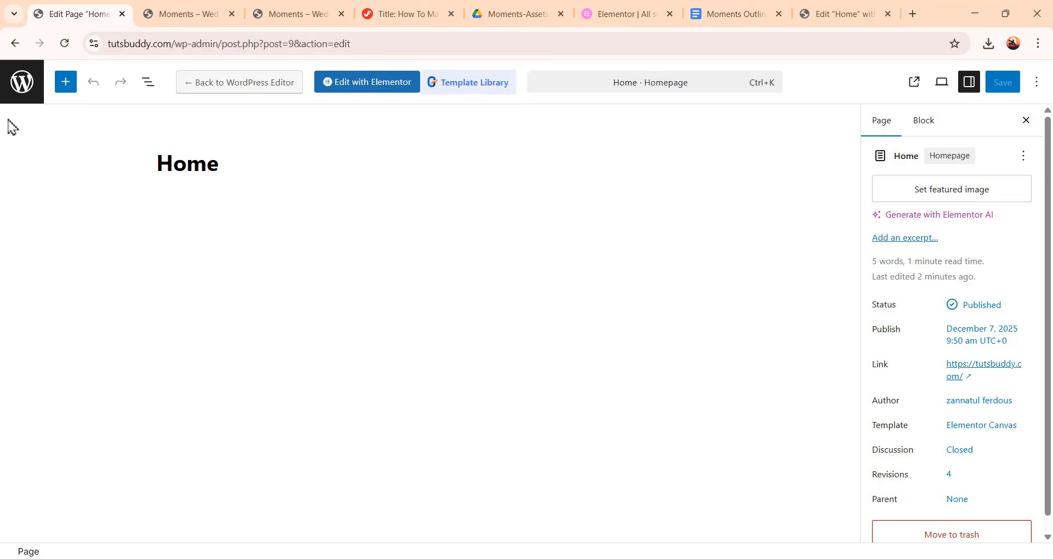
left_click(23, 83)
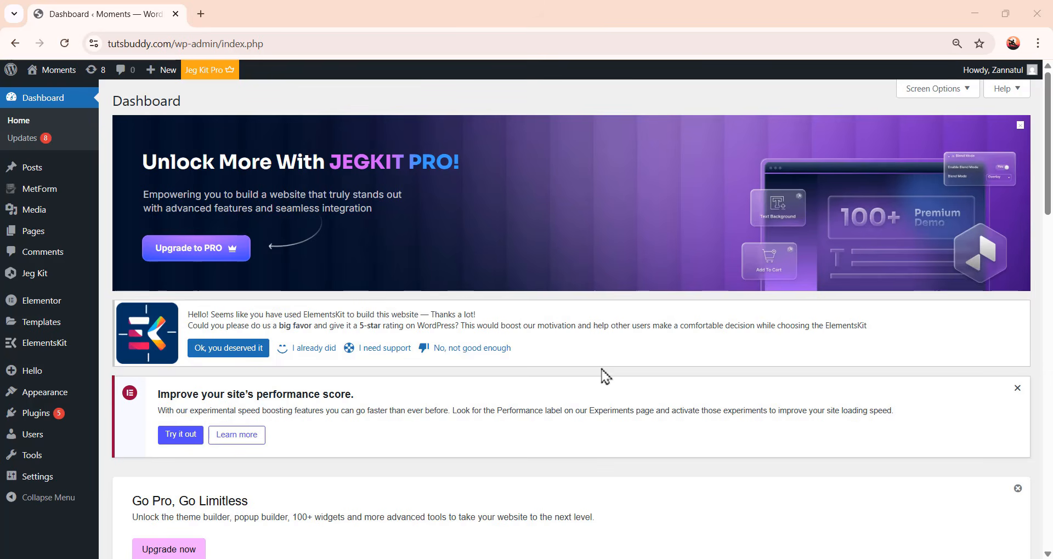
Enable Unfiltered File Uploads in Elementor's Advanced settings
mouse_move(45, 305)
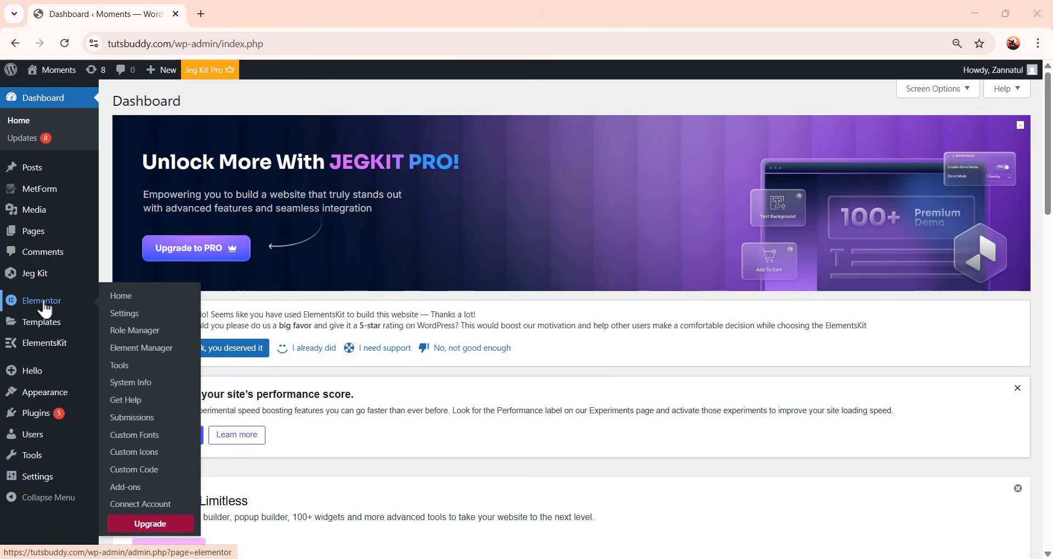
left_click(124, 316)
scroll(486, 358, "down", 3)
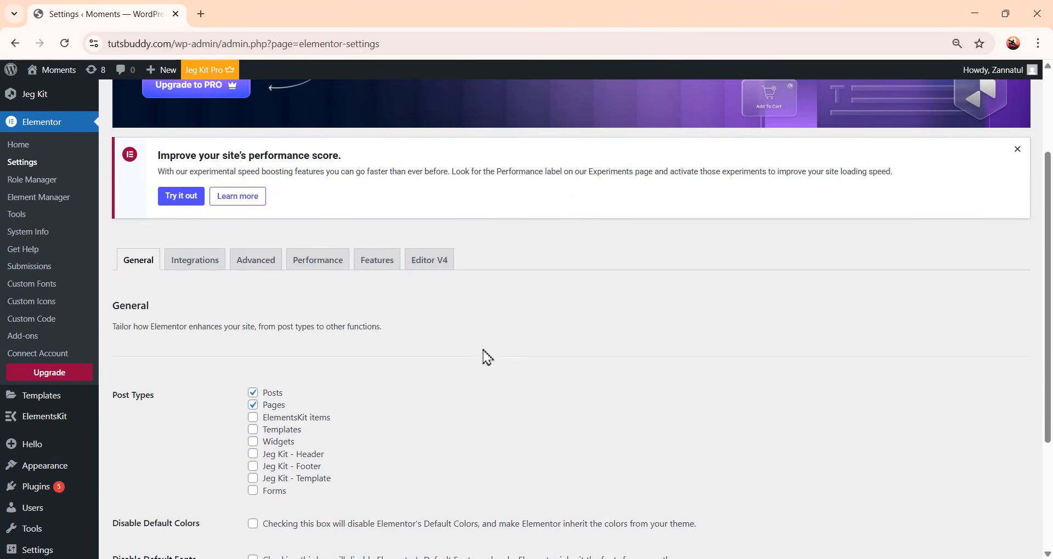
left_click(253, 370)
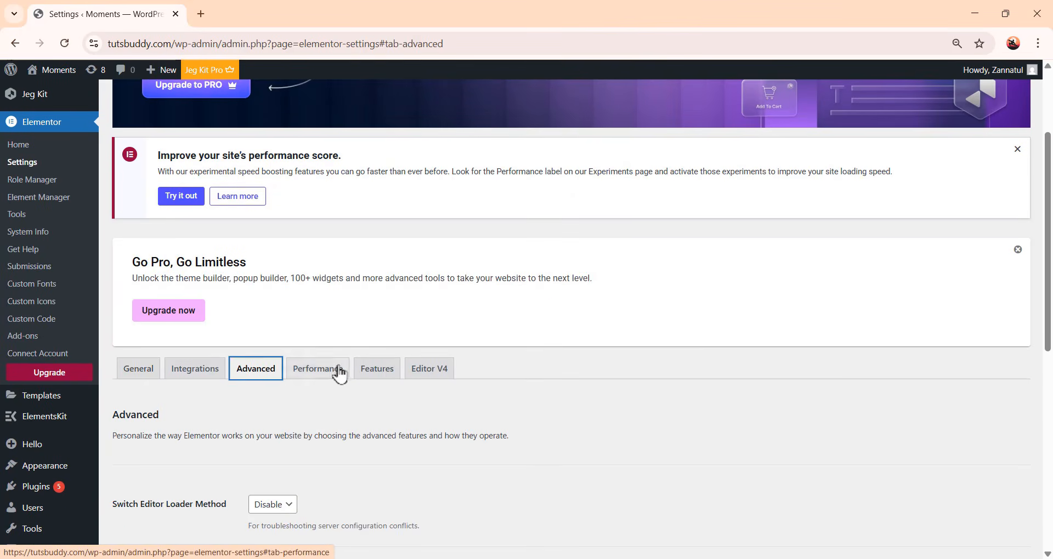
scroll(470, 370, "down", 2)
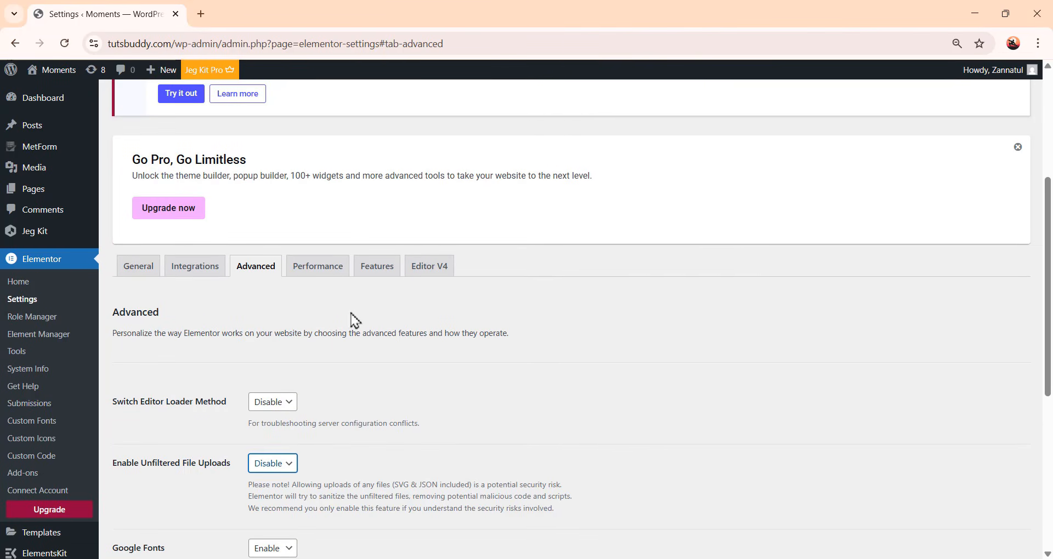
scroll(354, 318, "down", 4)
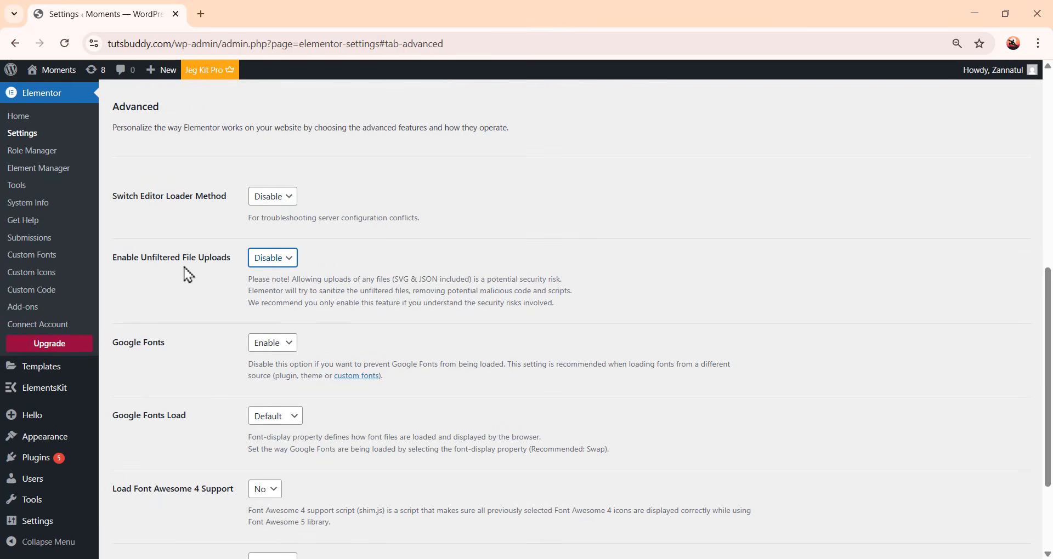
left_click(279, 262)
left_click(267, 293)
Save the Elementor settings and open the WordPress Media Library
scroll(227, 393, "down", 1)
scroll(226, 393, "down", 2)
left_click(165, 502)
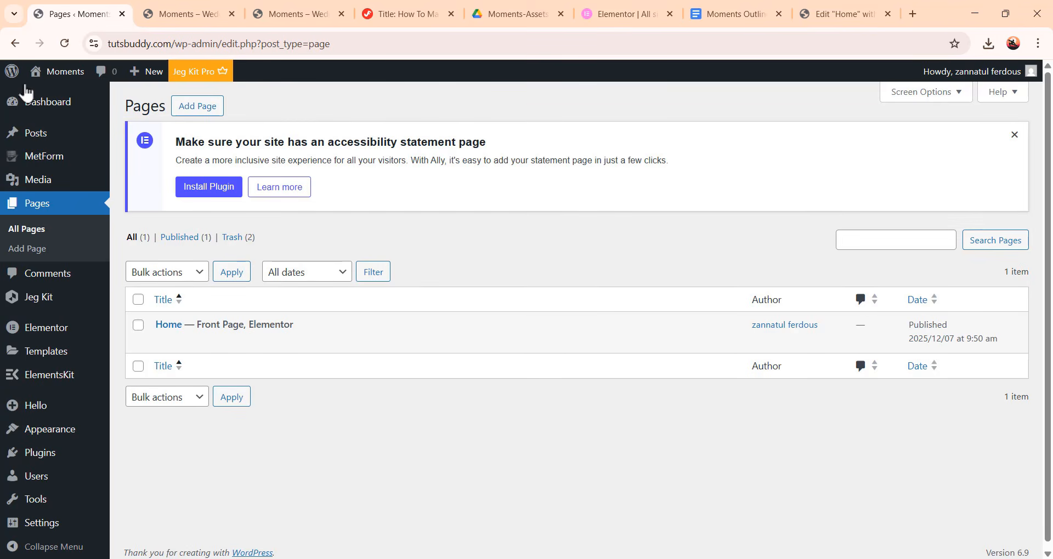
left_click(46, 189)
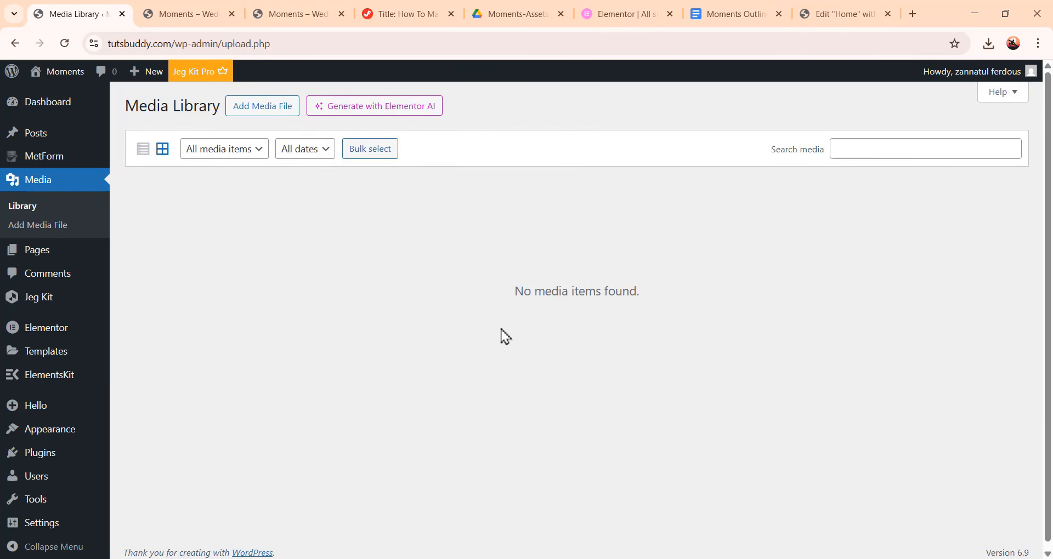
Upload all images from the Moments-Assets Images folder to the Media Library
left_click(267, 112)
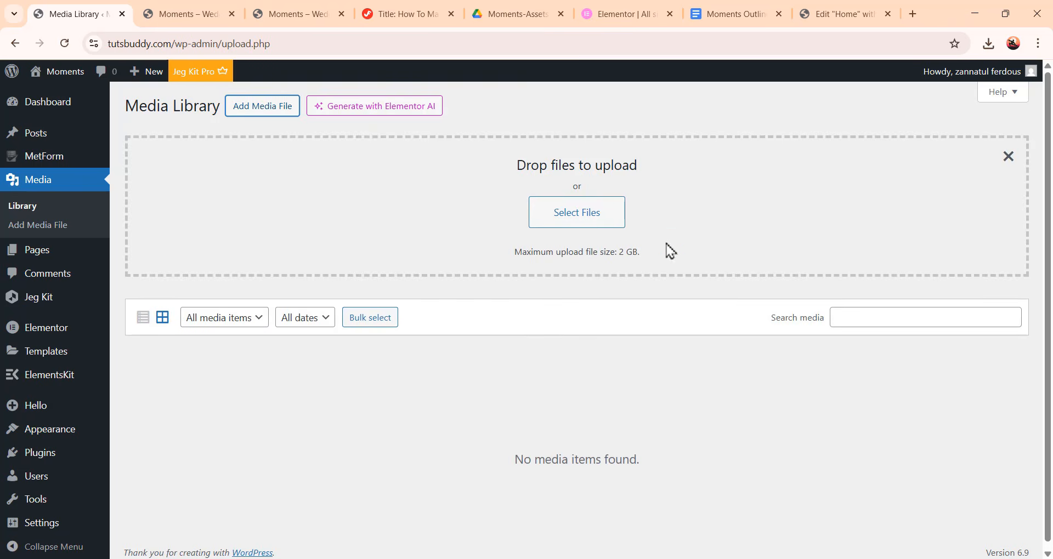
left_click(600, 225)
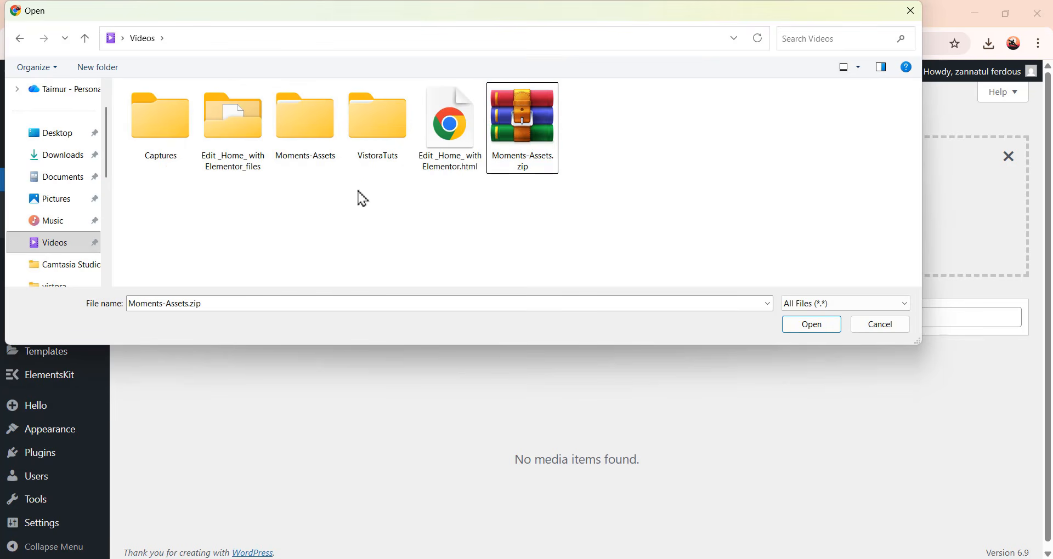
double_click(311, 140)
left_click(180, 147)
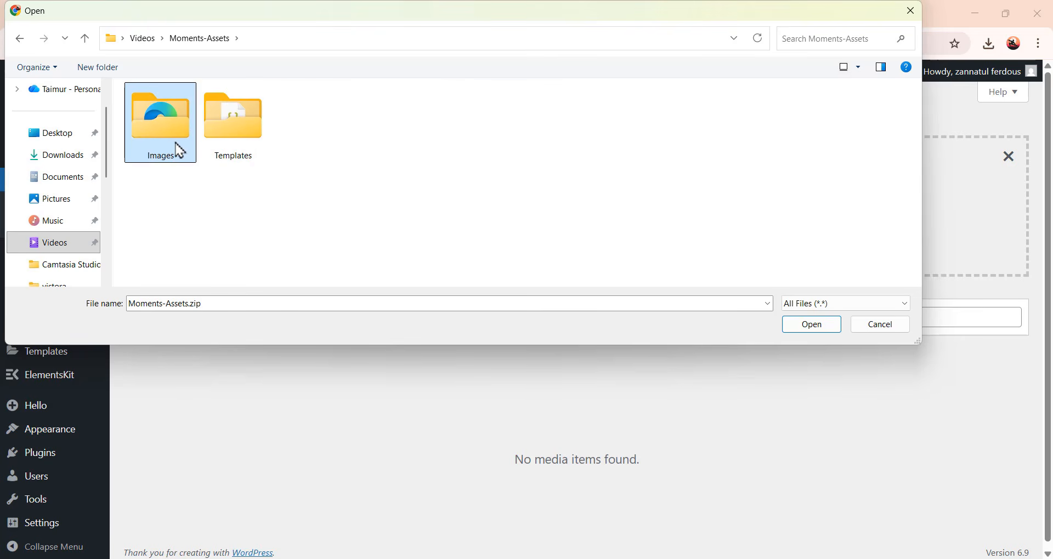
double_click(181, 150)
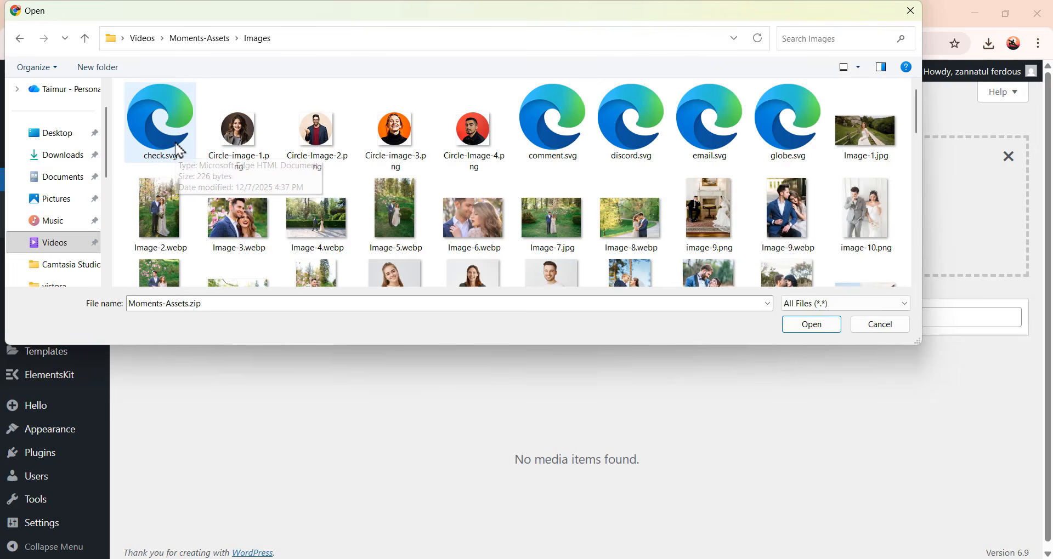
key("ctrl+a")
scroll(702, 241, "down", 15)
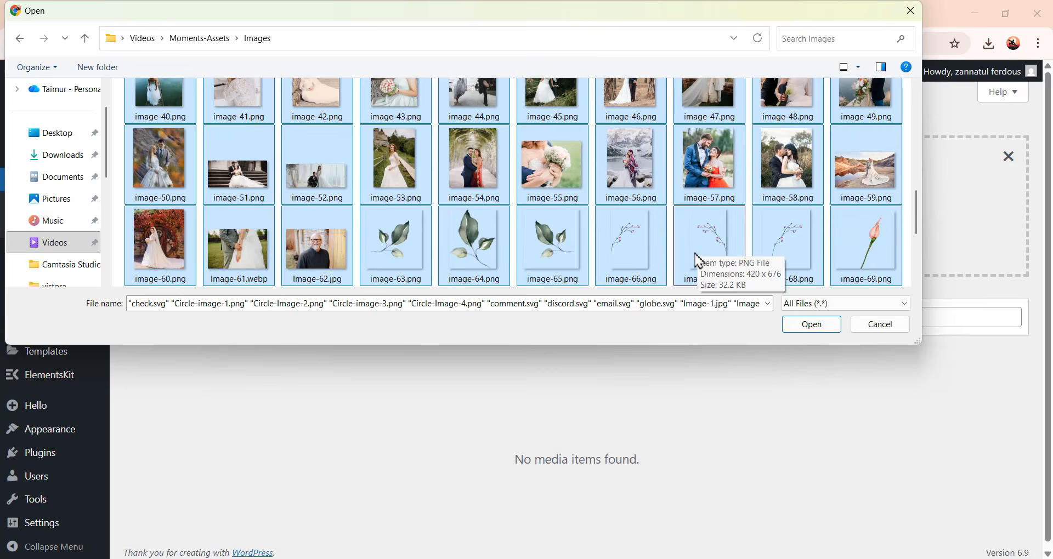
scroll(696, 263, "up", 15)
scroll(701, 258, "down", 1)
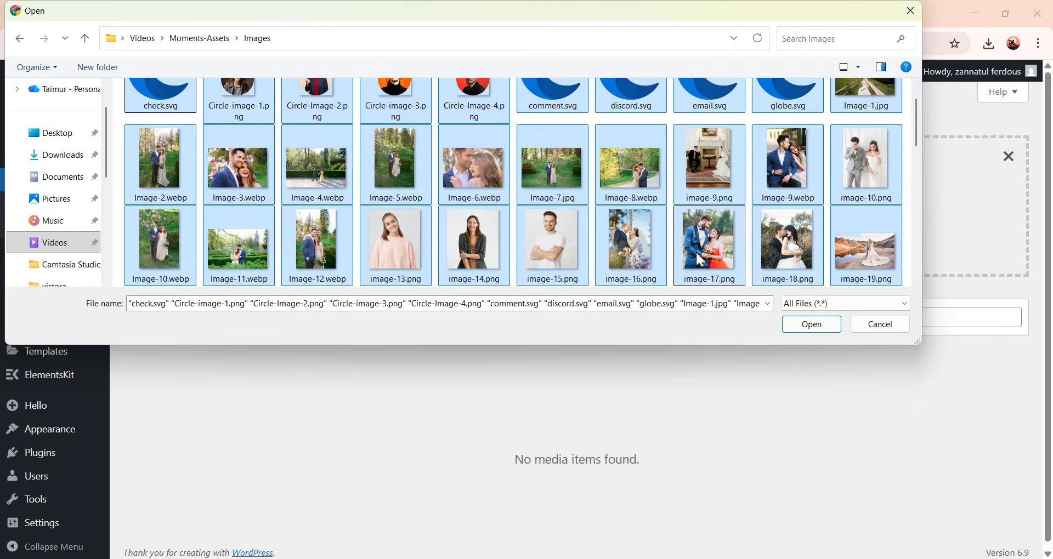
scroll(701, 258, "up", 1)
left_click(804, 329)
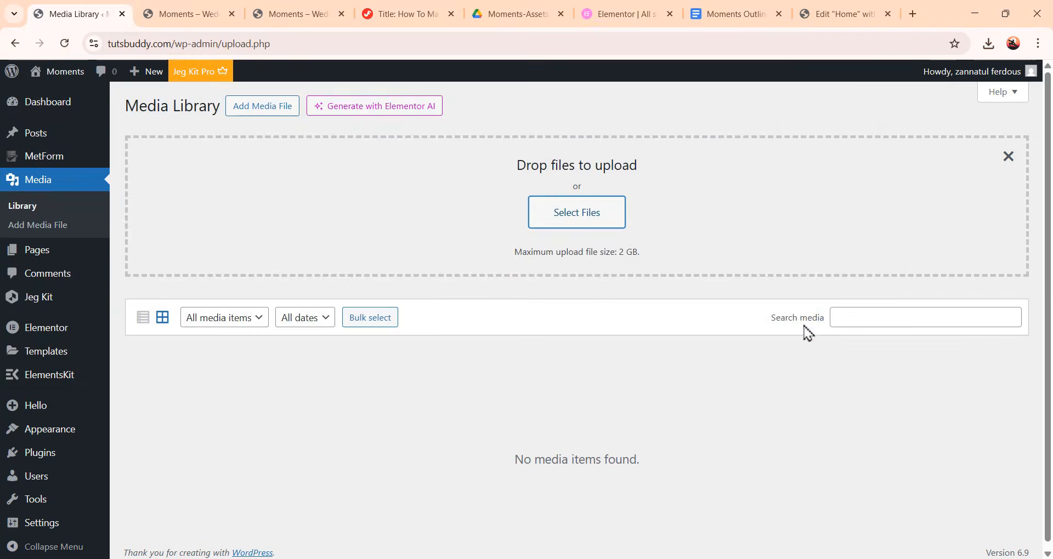
Open the Home page in the Elementor editor
scroll(795, 395, "down", 15)
scroll(823, 402, "down", 2)
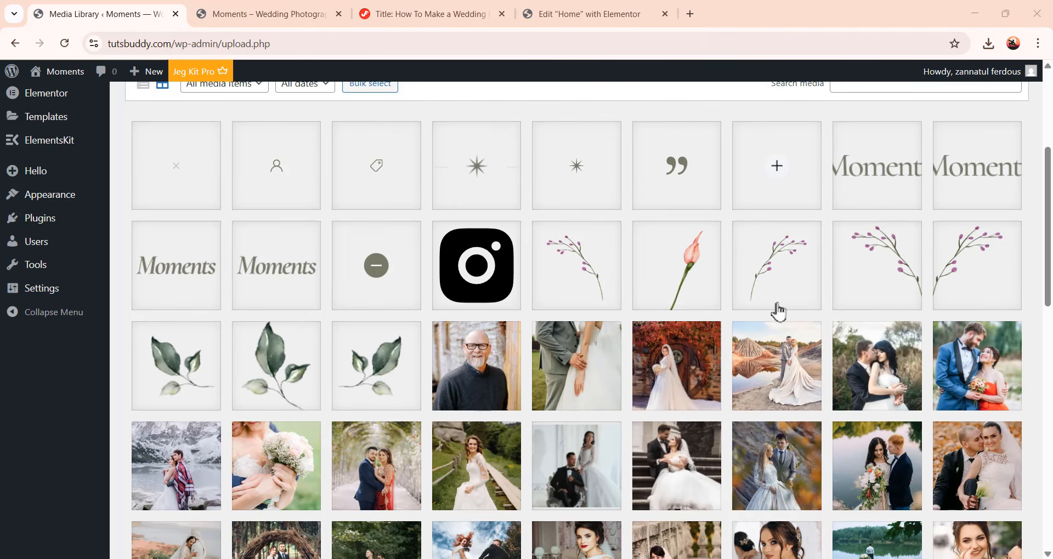
scroll(776, 307, "up", 4)
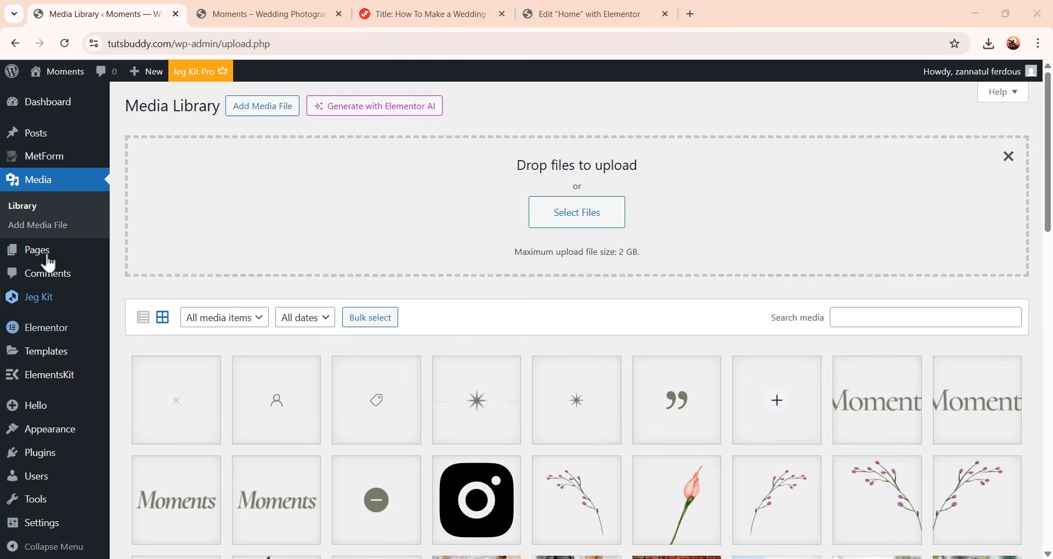
left_click(46, 257)
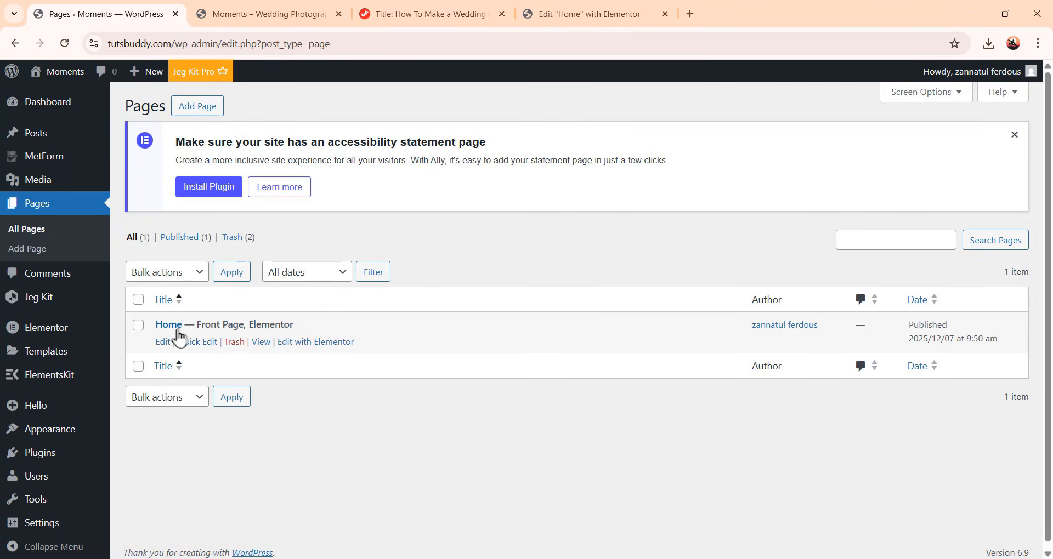
left_click(335, 346)
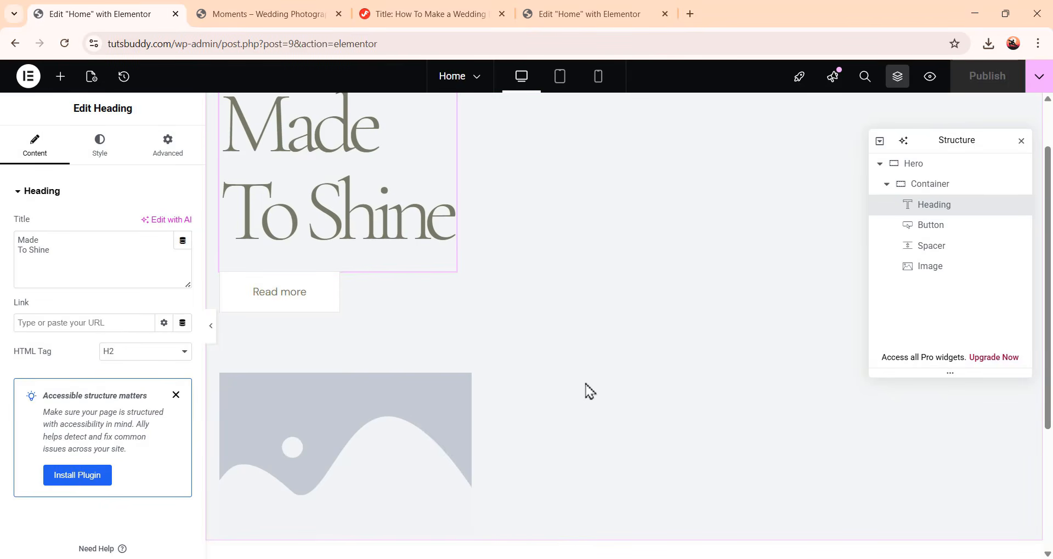
Replace the Hero image widget's placeholder with image-53.png from the media library
left_click(365, 439)
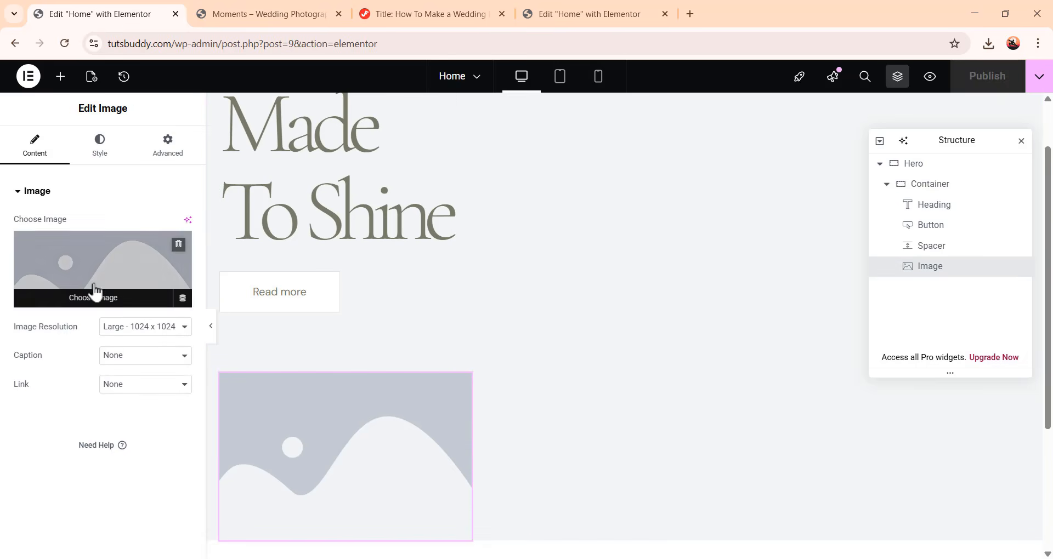
left_click(117, 282)
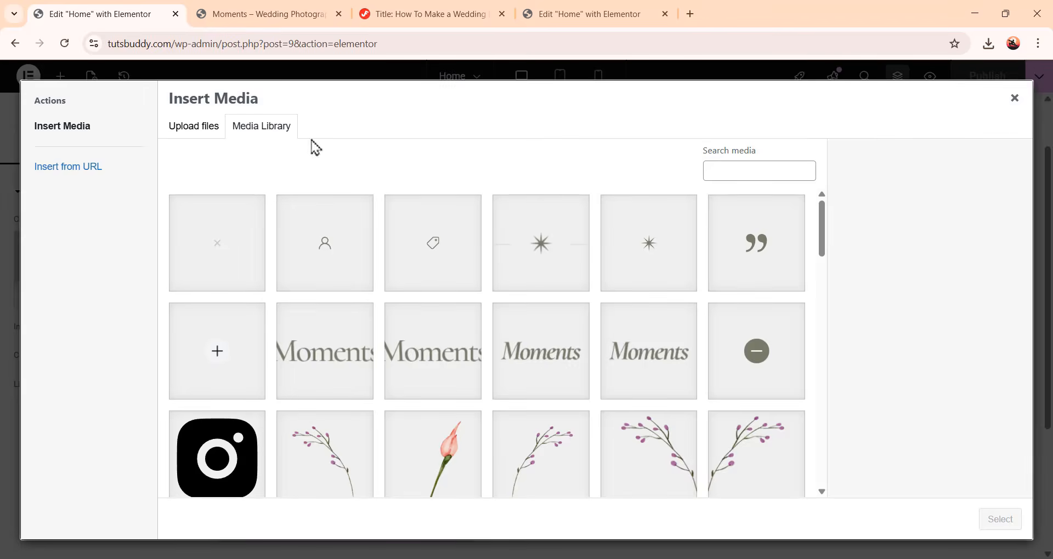
scroll(627, 412, "down", 10)
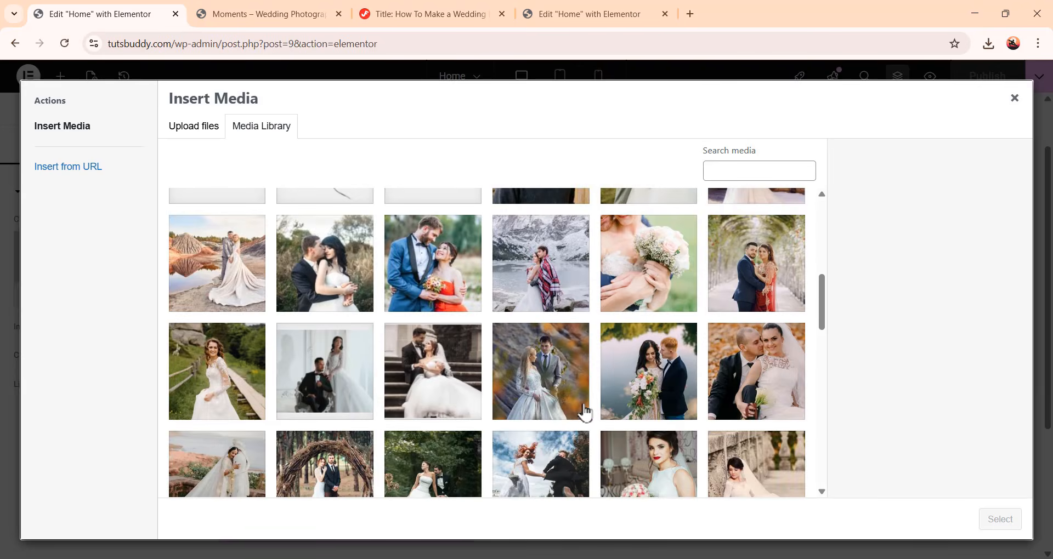
scroll(540, 409, "down", 10)
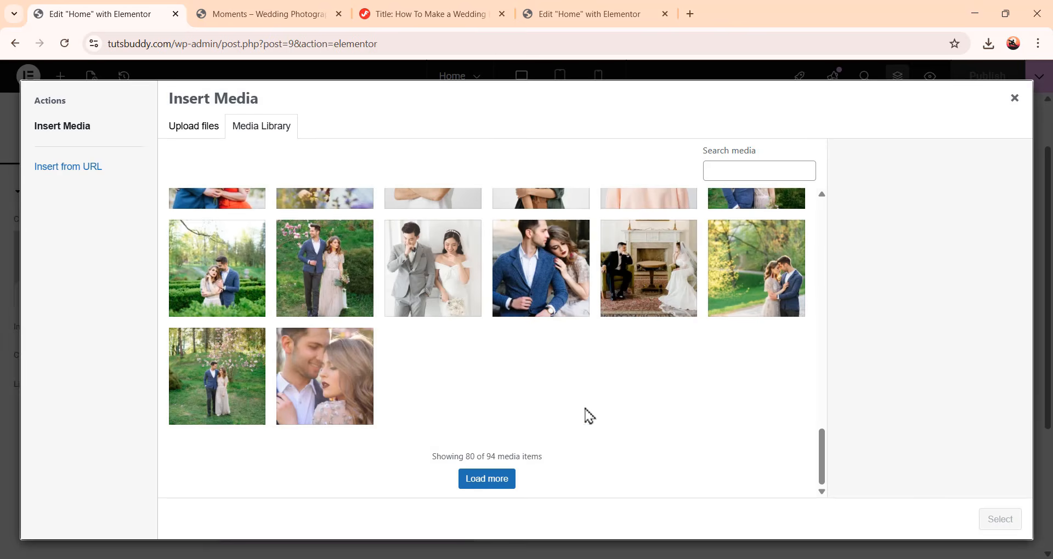
scroll(589, 417, "up", 5)
scroll(607, 424, "up", 5)
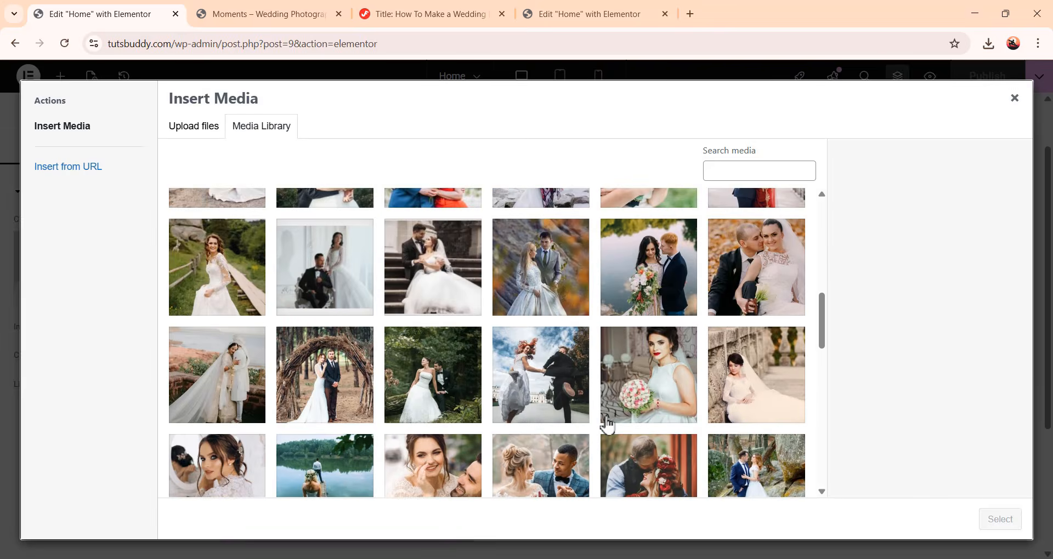
left_click(244, 425)
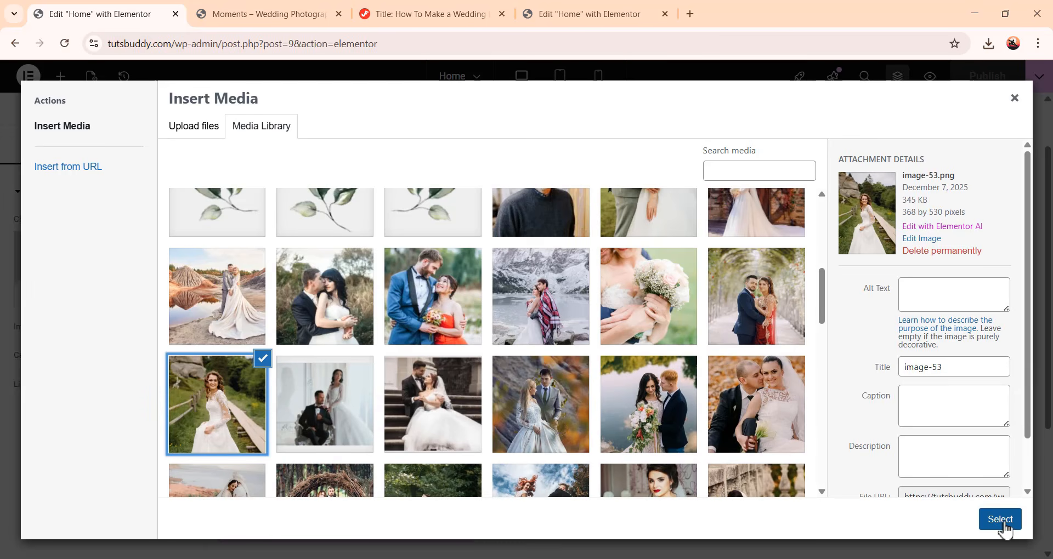
left_click(999, 521)
Set the image's width to 368 px and height to 530 px
scroll(648, 370, "down", 3)
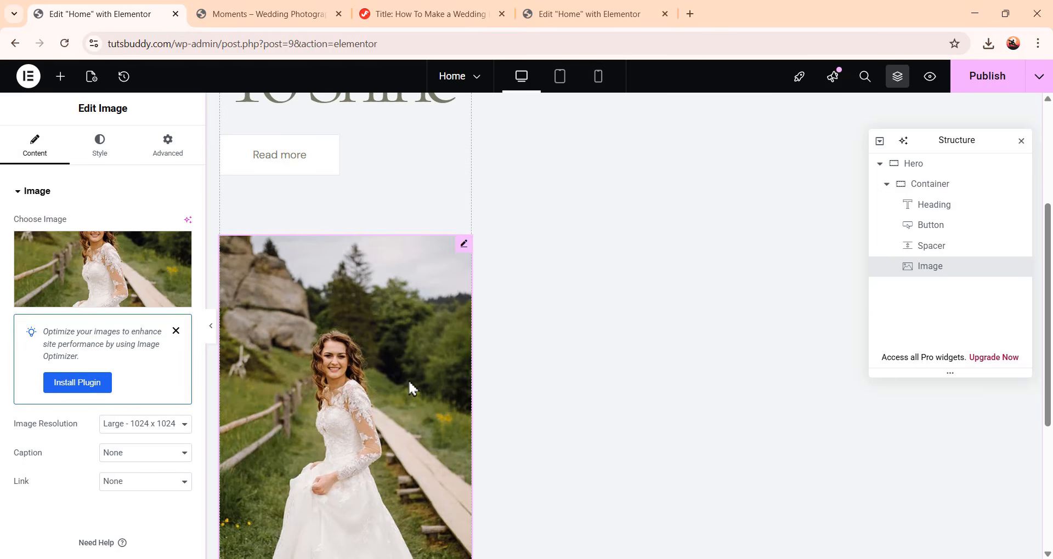
left_click(100, 156)
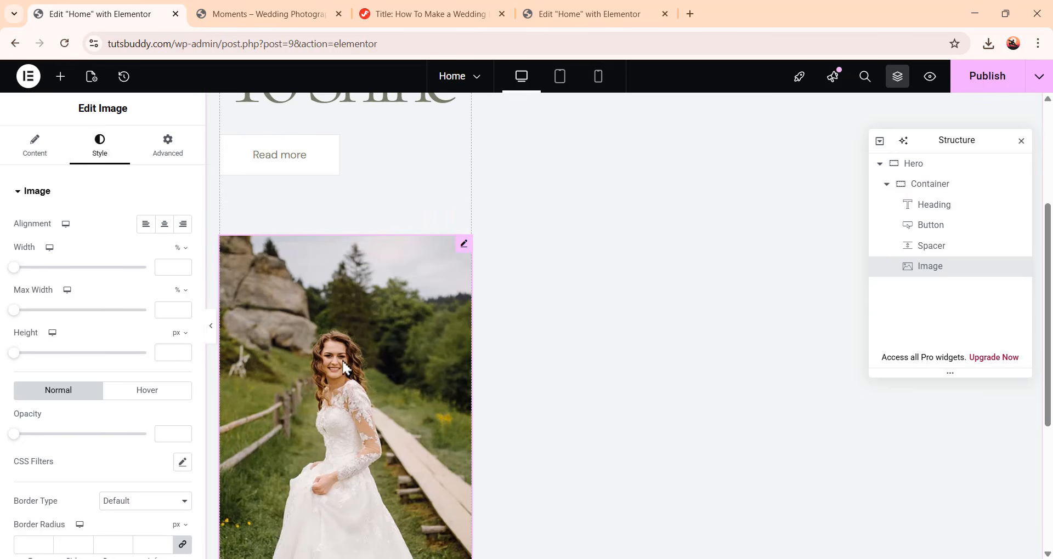
left_click(186, 254)
left_click(178, 284)
left_click(174, 267)
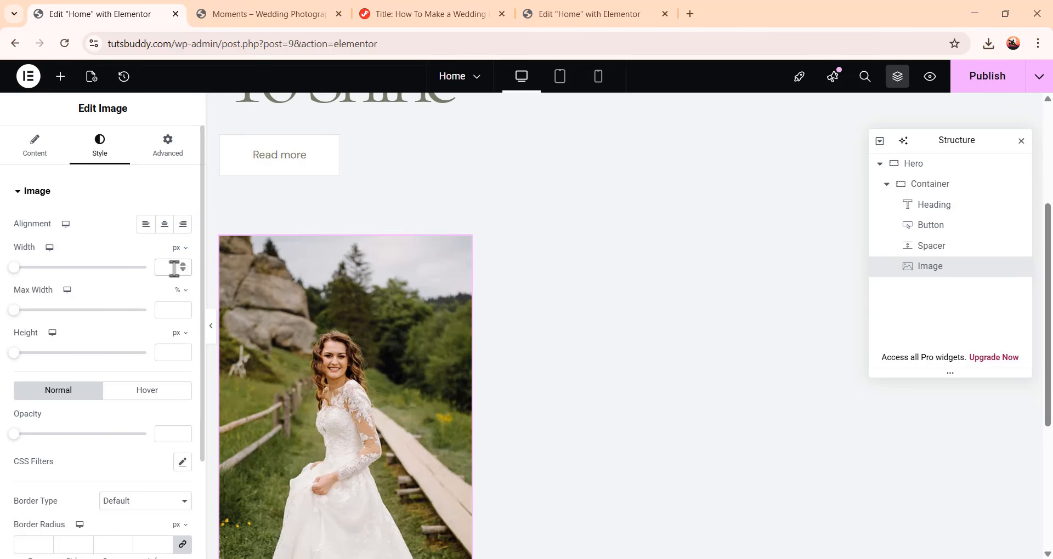
type("368")
left_click(171, 349)
type("530")
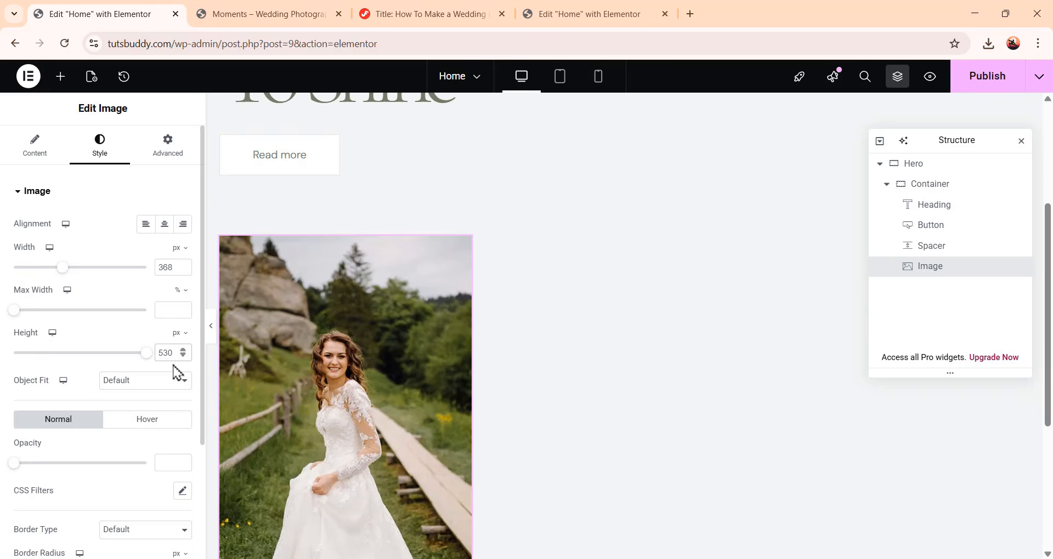
Set the image's object fit to Cover
scroll(414, 301, "up", 3)
scroll(424, 301, "down", 5)
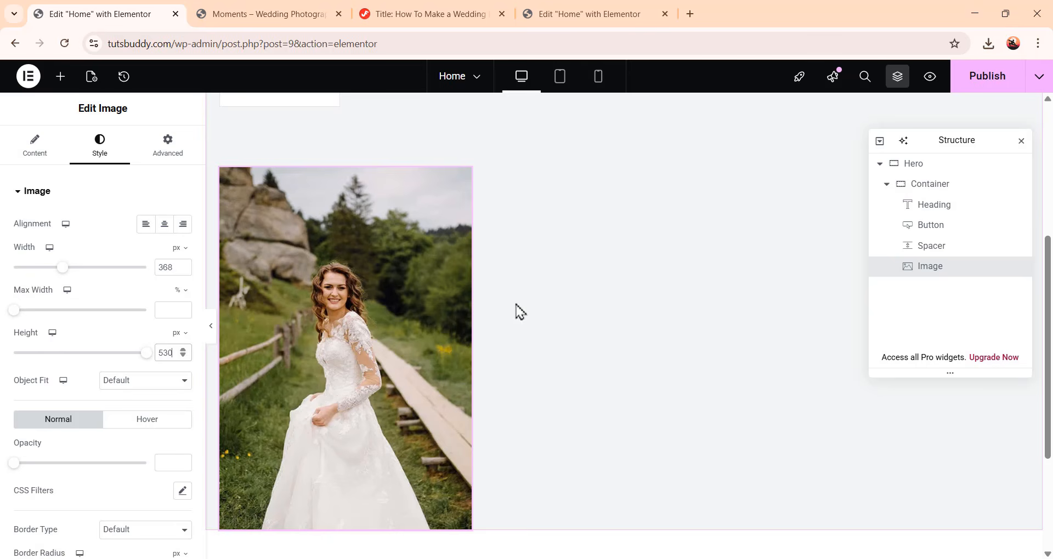
scroll(59, 324, "down", 1)
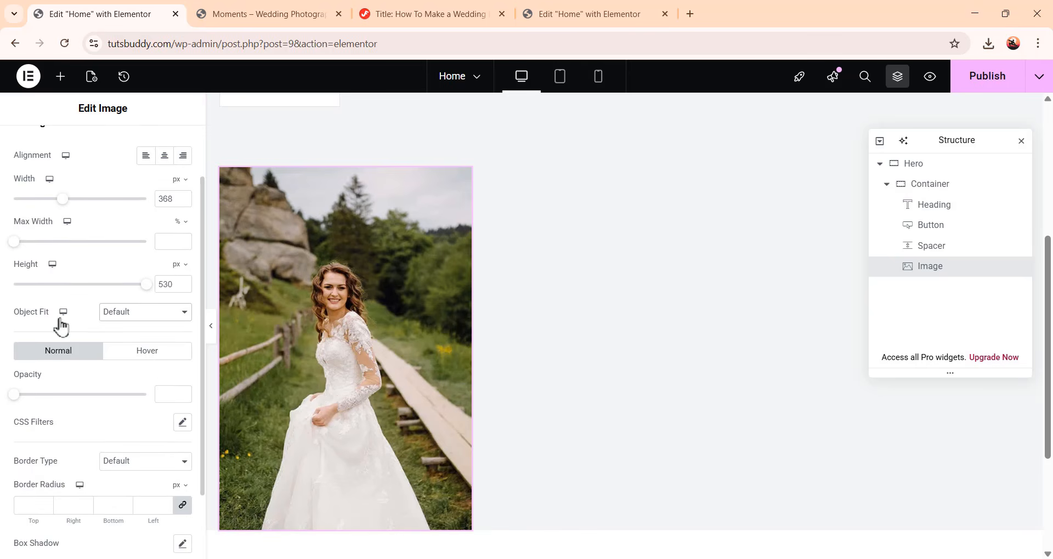
left_click(162, 318)
left_click(163, 363)
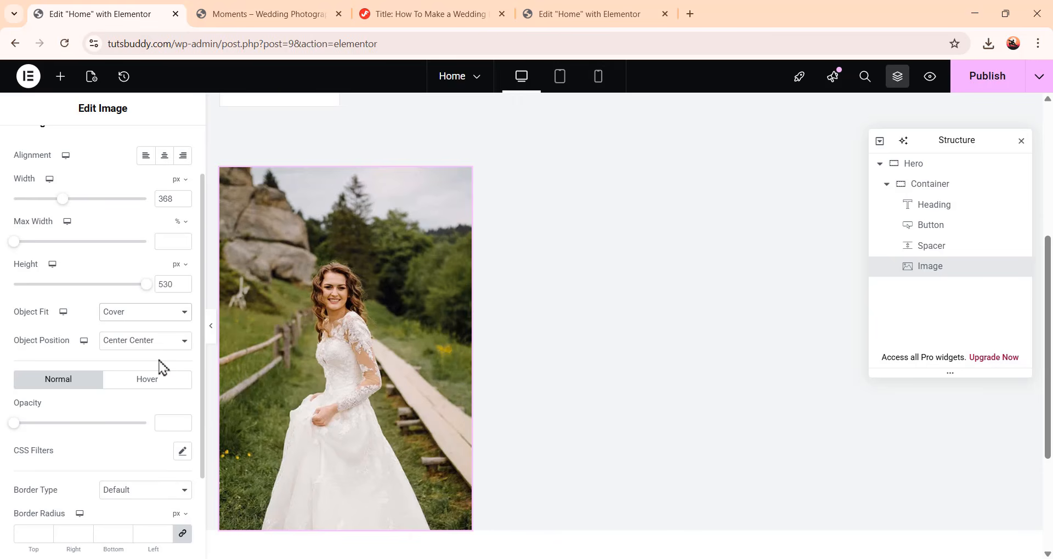
scroll(118, 336, "up", 1)
scroll(429, 369, "down", 1)
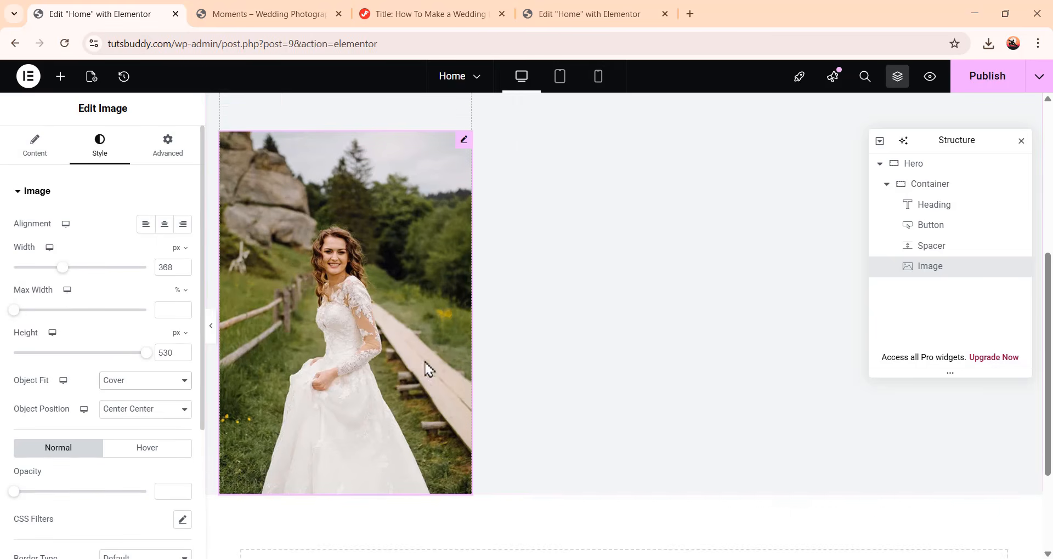
scroll(430, 369, "down", 1)
scroll(433, 368, "up", 2)
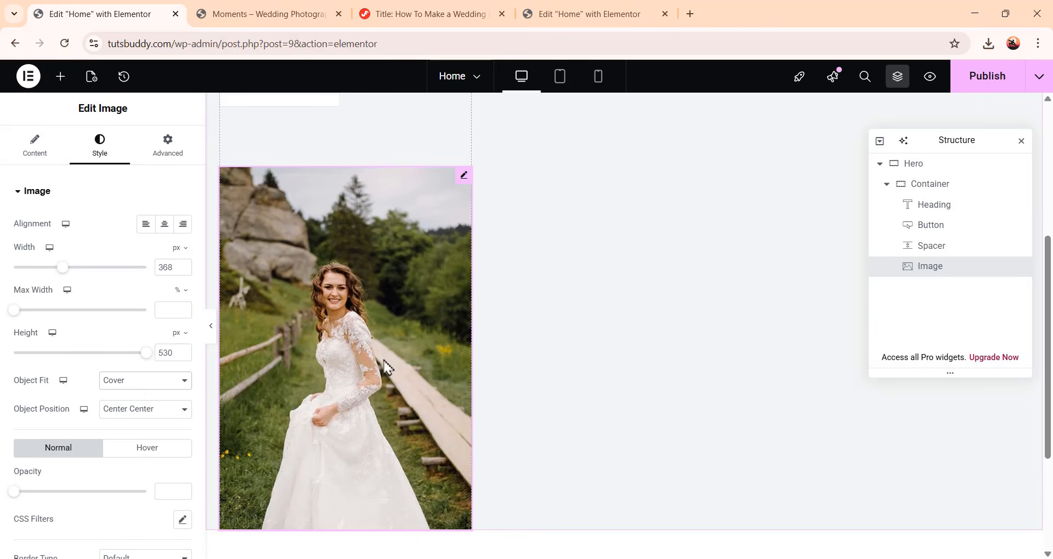
Add a new container after the existing container in the Hero section
left_click(887, 187)
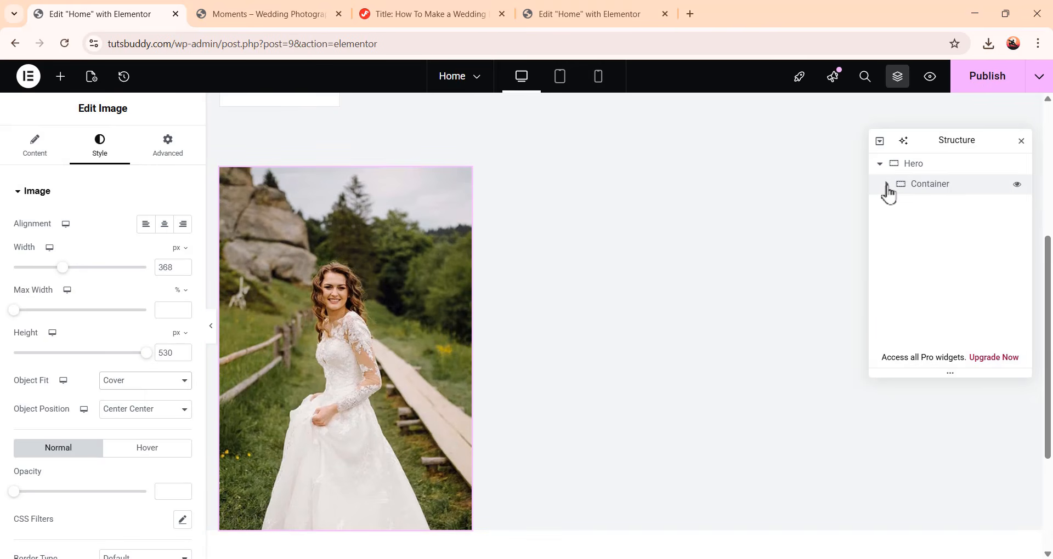
right_click(954, 194)
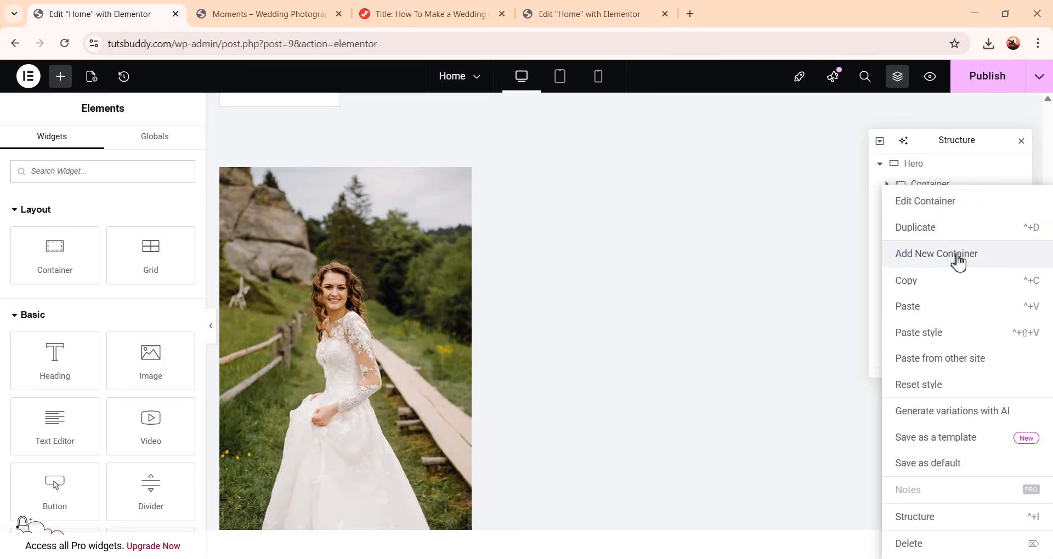
left_click(957, 255)
scroll(789, 351, "up", 4)
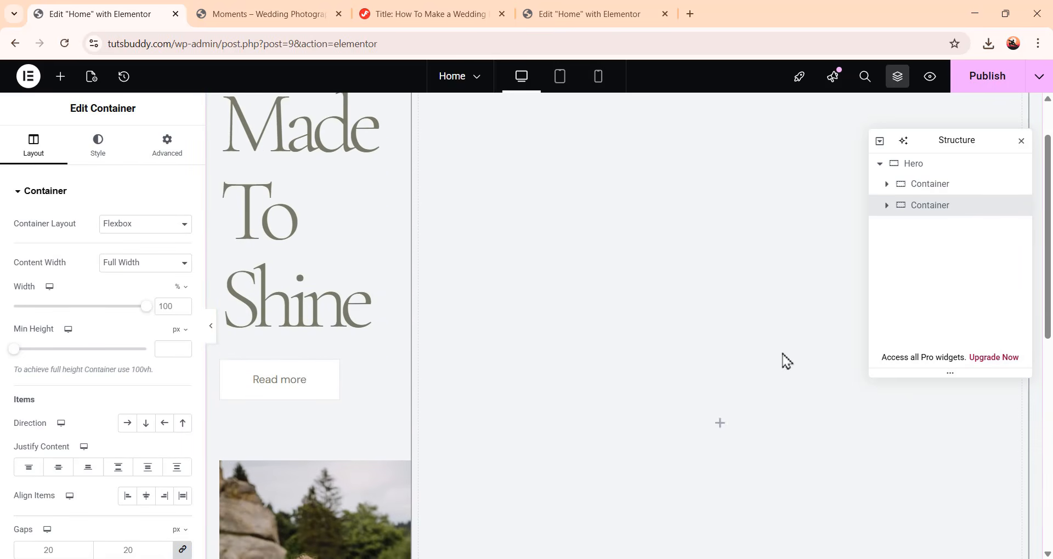
scroll(642, 398, "up", 1)
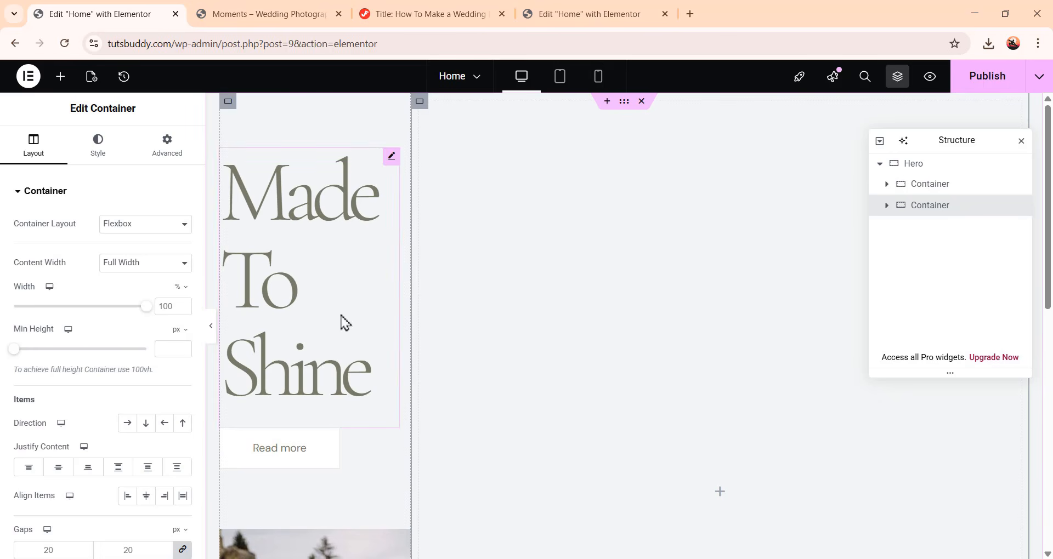
Set the new container's width to 368 px
scroll(345, 322, "down", 6)
scroll(362, 373, "up", 6)
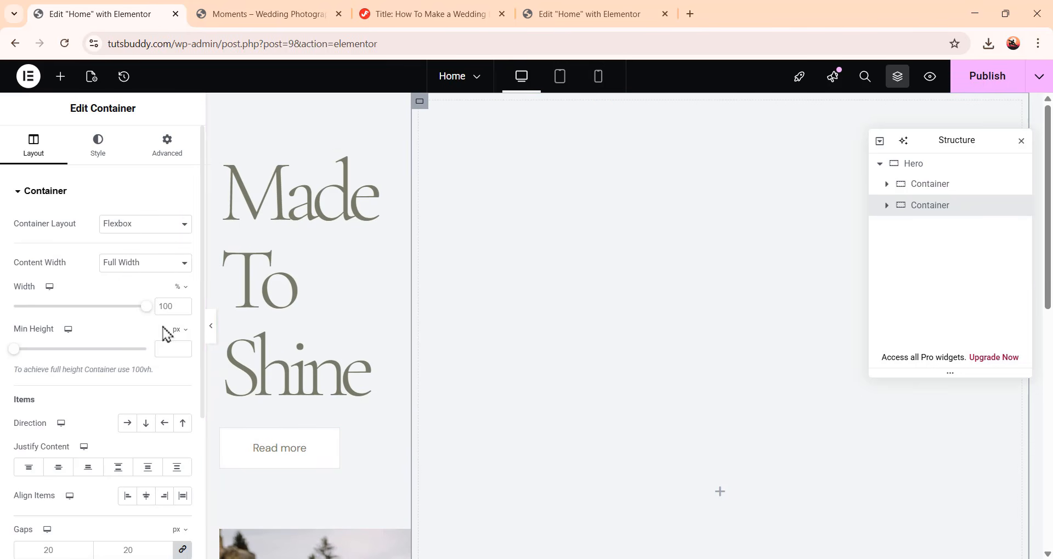
left_click(179, 286)
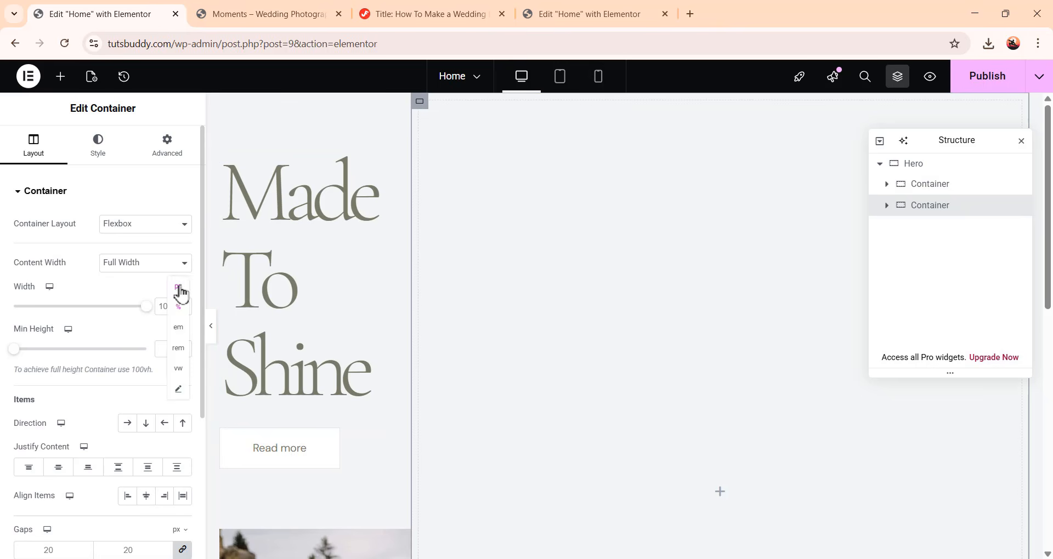
left_click(177, 298)
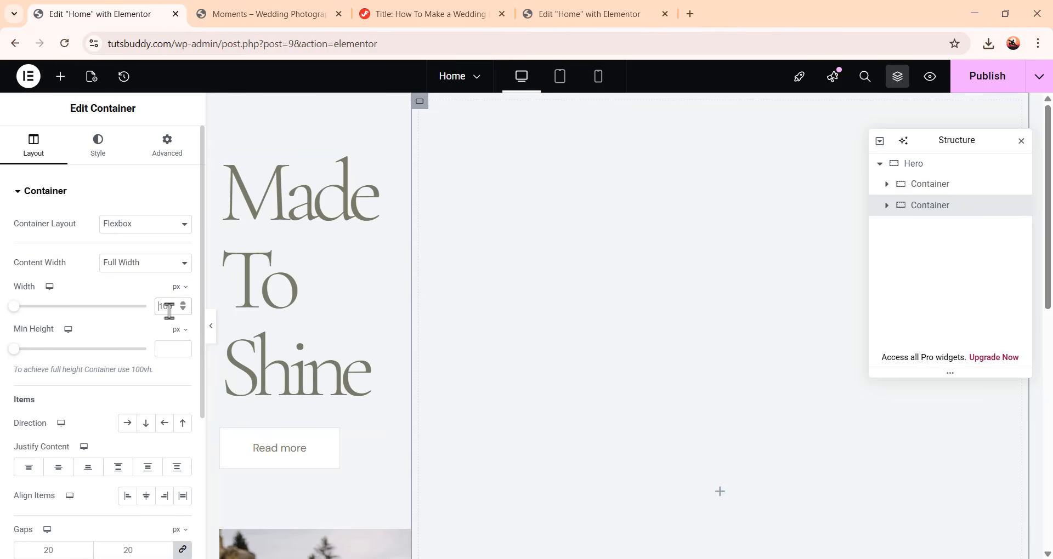
type("368")
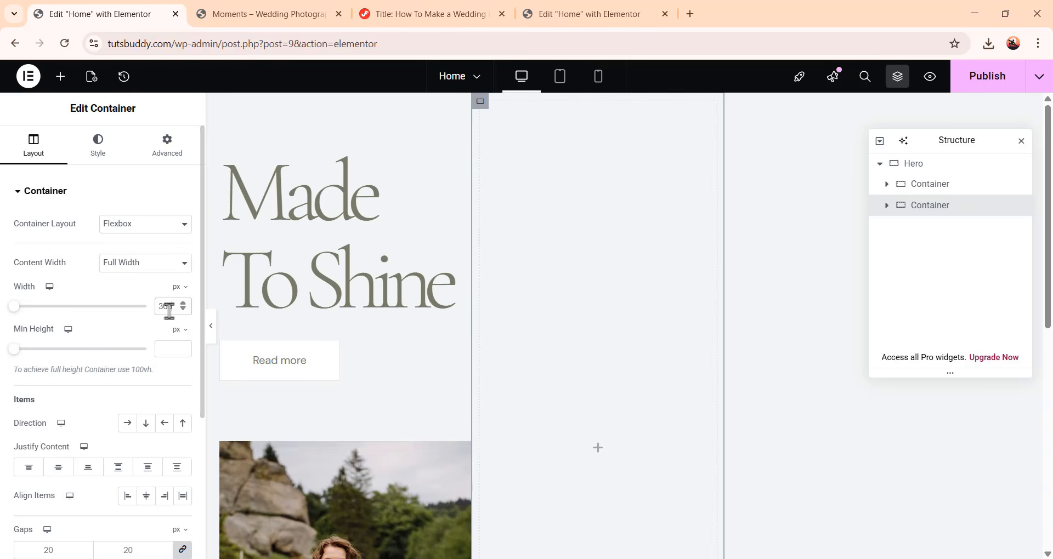
scroll(415, 332, "down", 5)
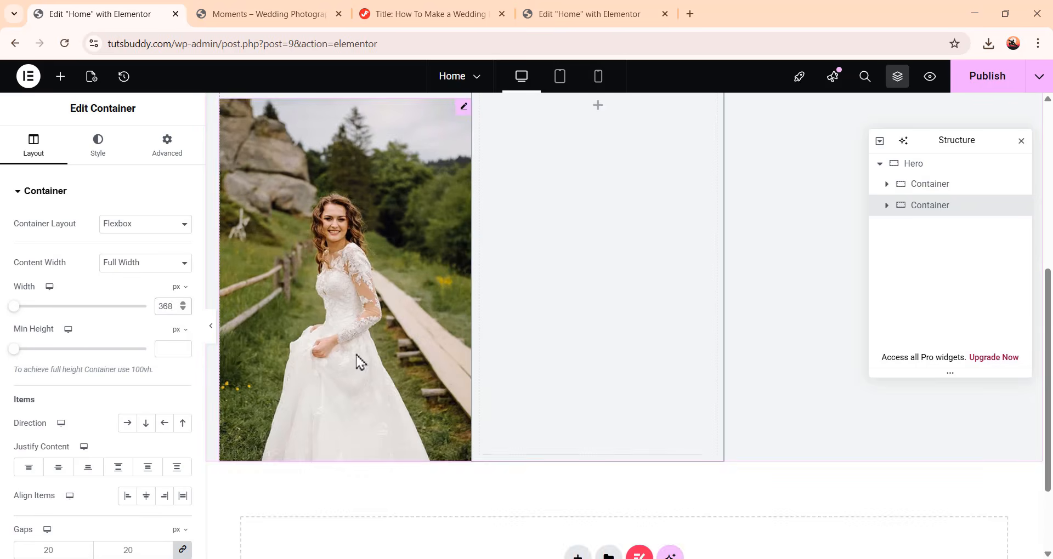
Set the new container's column and row gaps to 0
scroll(357, 359, "up", 4)
scroll(362, 304, "up", 1)
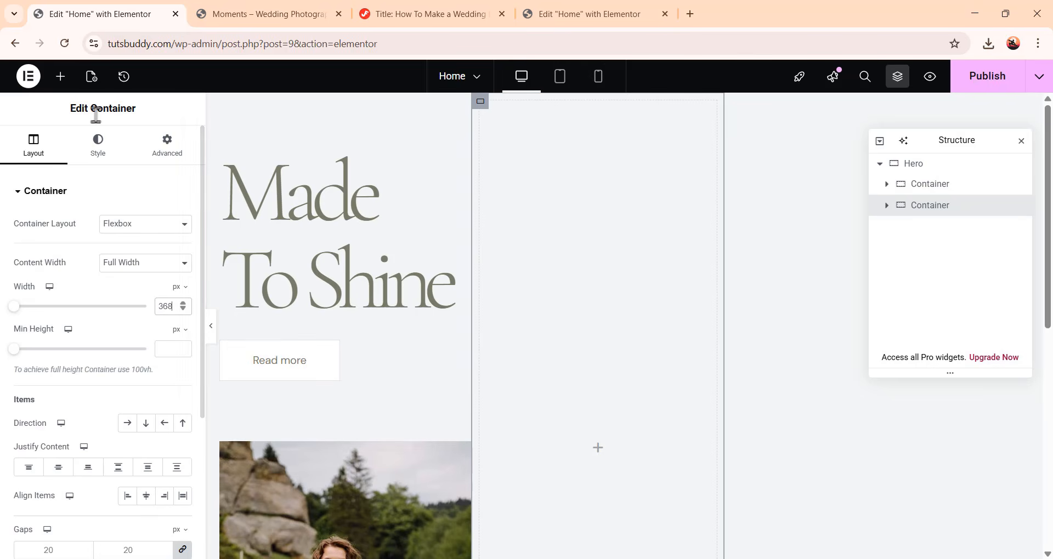
scroll(68, 369, "down", 4)
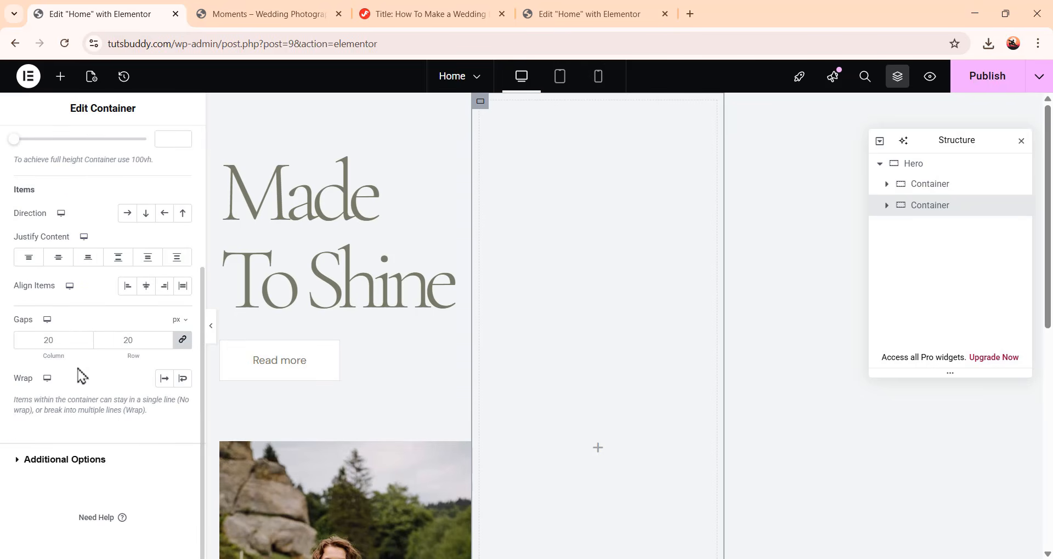
left_click(184, 341)
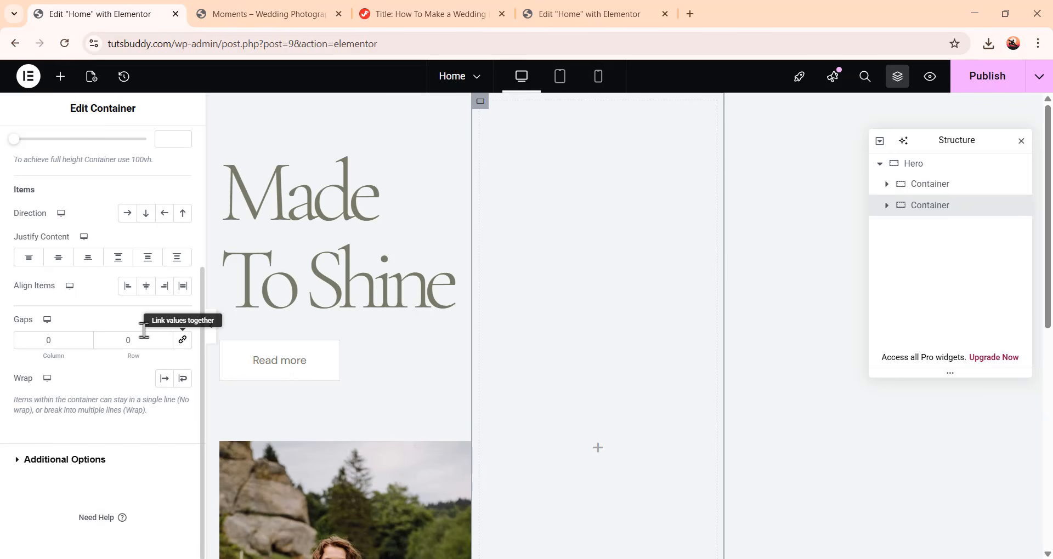
Set the new container's right and left margins to 78 px, keeping top and bottom at 0
scroll(76, 263, "up", 4)
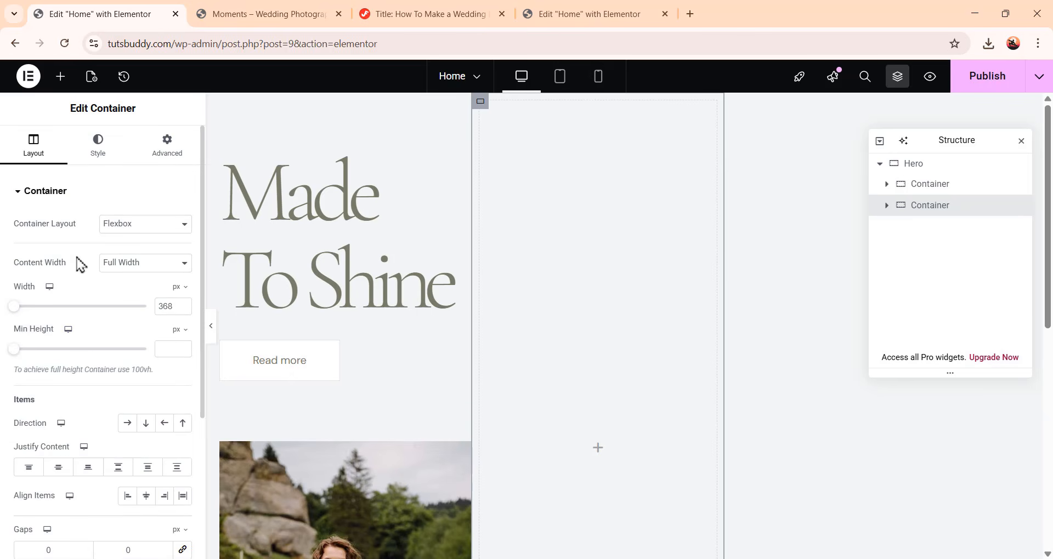
left_click(175, 159)
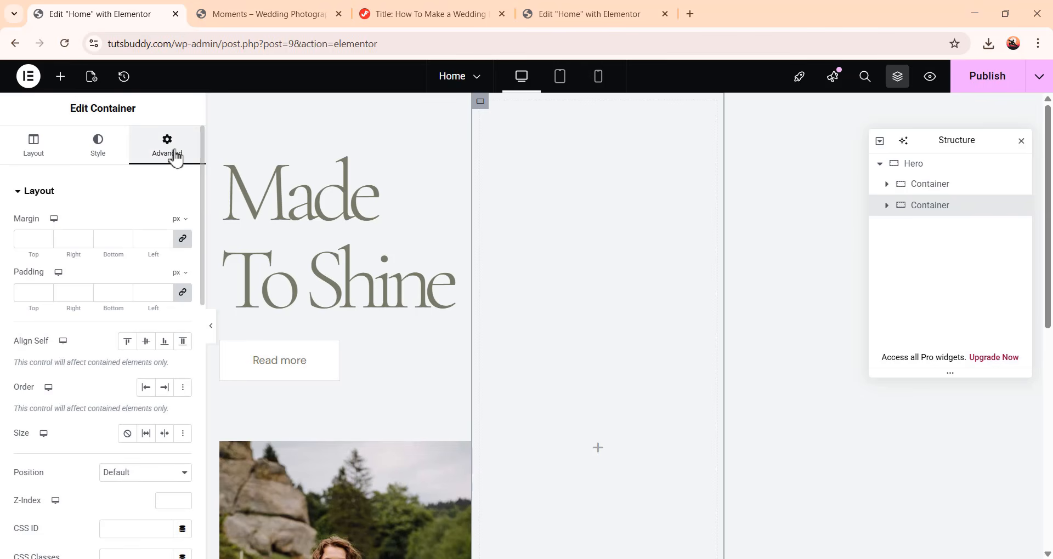
left_click(183, 240)
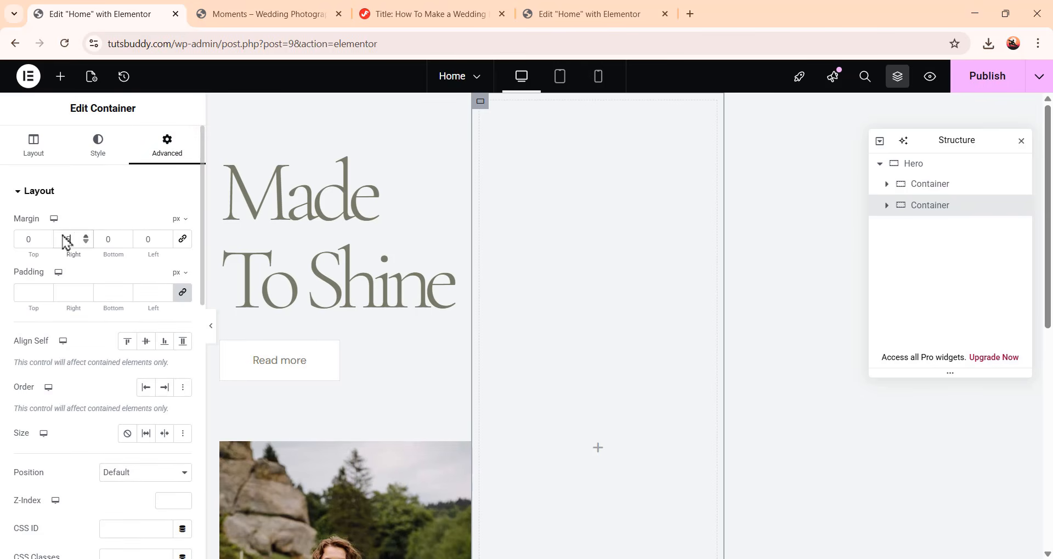
left_click_drag(79, 238, 64, 236)
left_click(141, 238)
type("78")
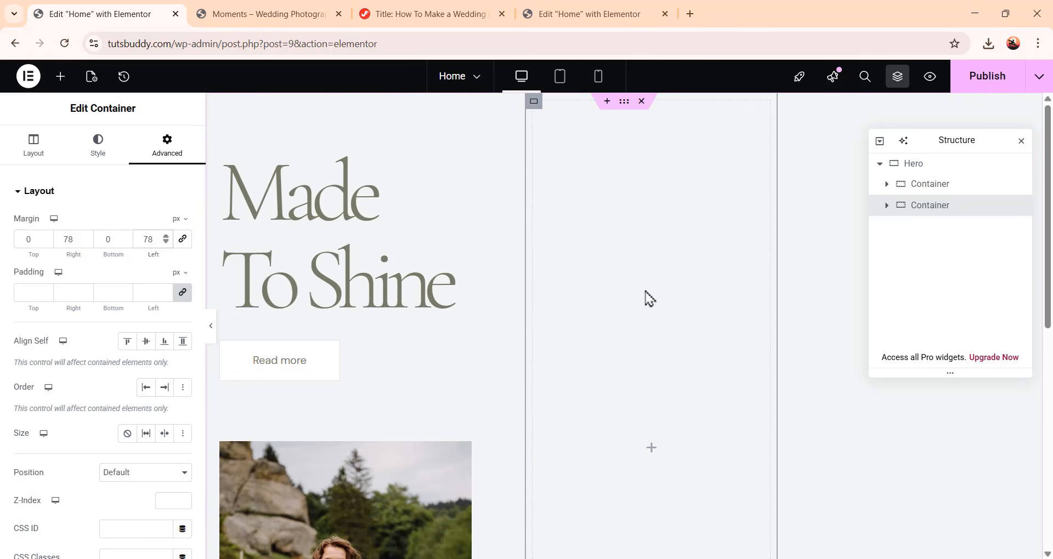
Add an Image widget to the new container and insert the couple-under-the-floral-archway photo from the media library
scroll(521, 377, "down", 3)
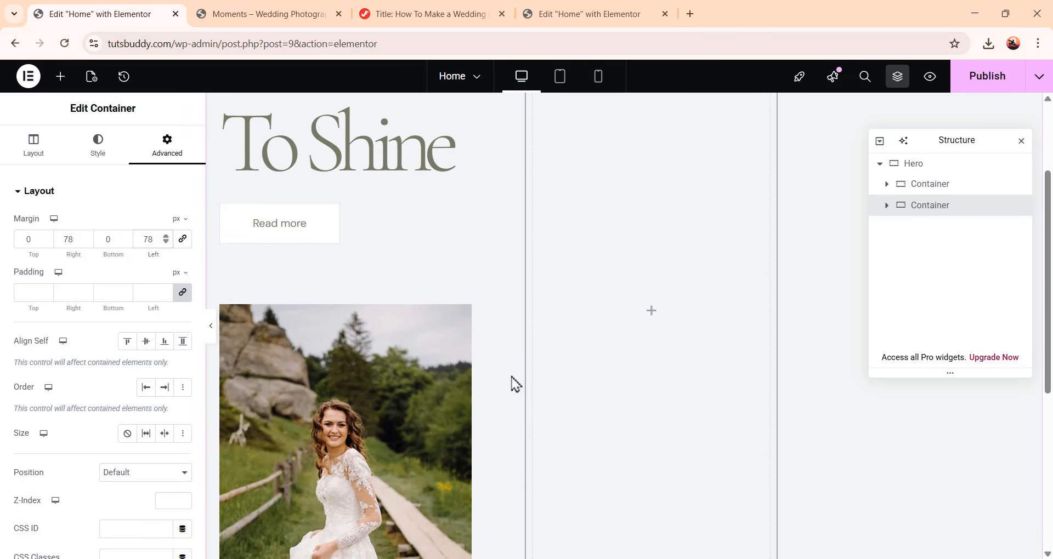
scroll(698, 386, "up", 3)
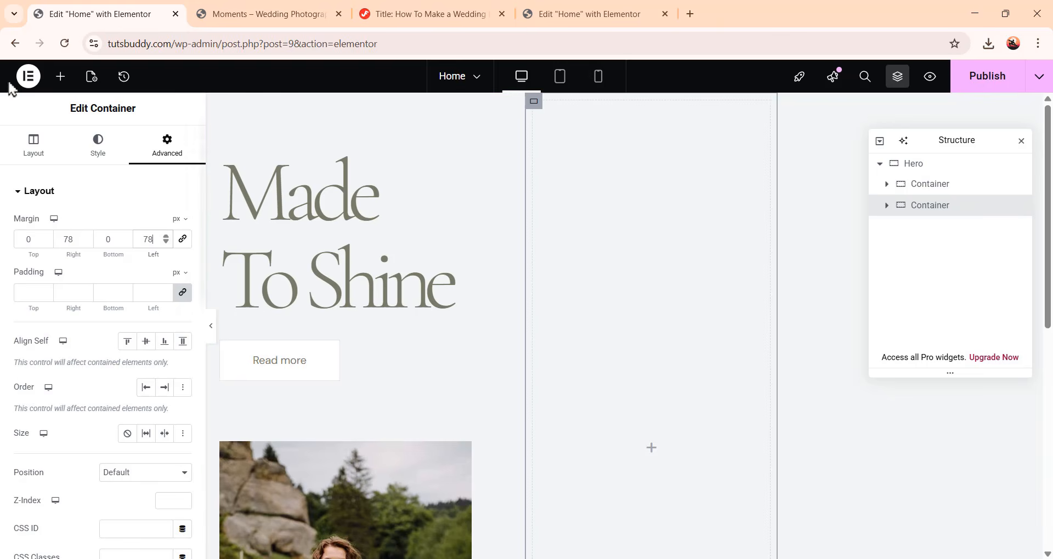
left_click(60, 78)
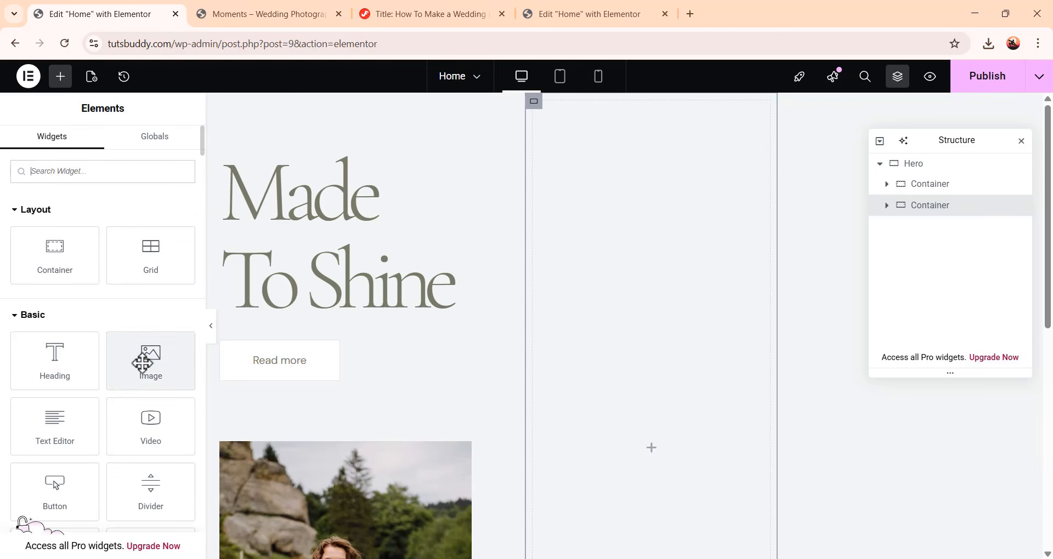
left_click_drag(149, 359, 691, 456)
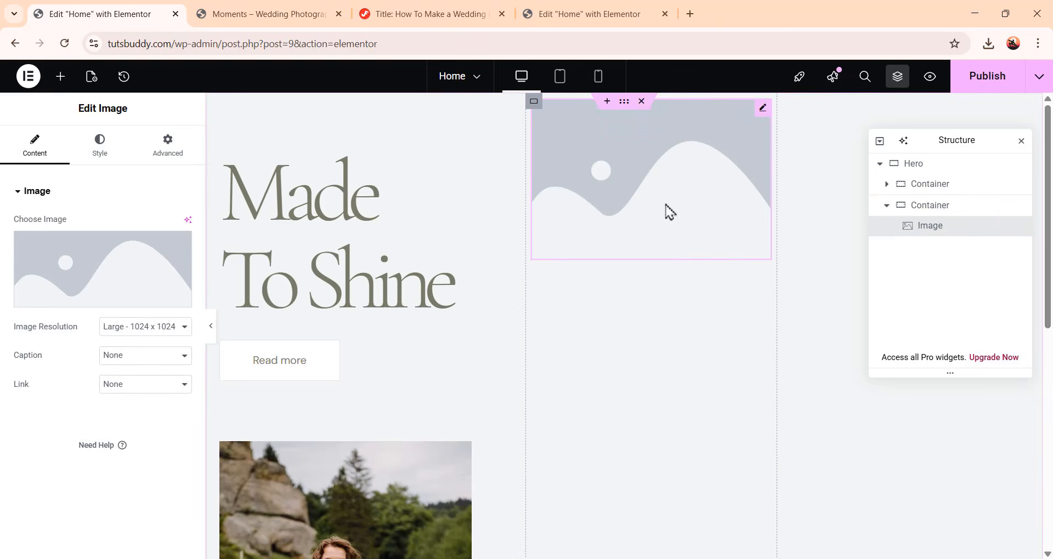
left_click(94, 279)
scroll(510, 334, "down", 4)
scroll(772, 432, "up", 1)
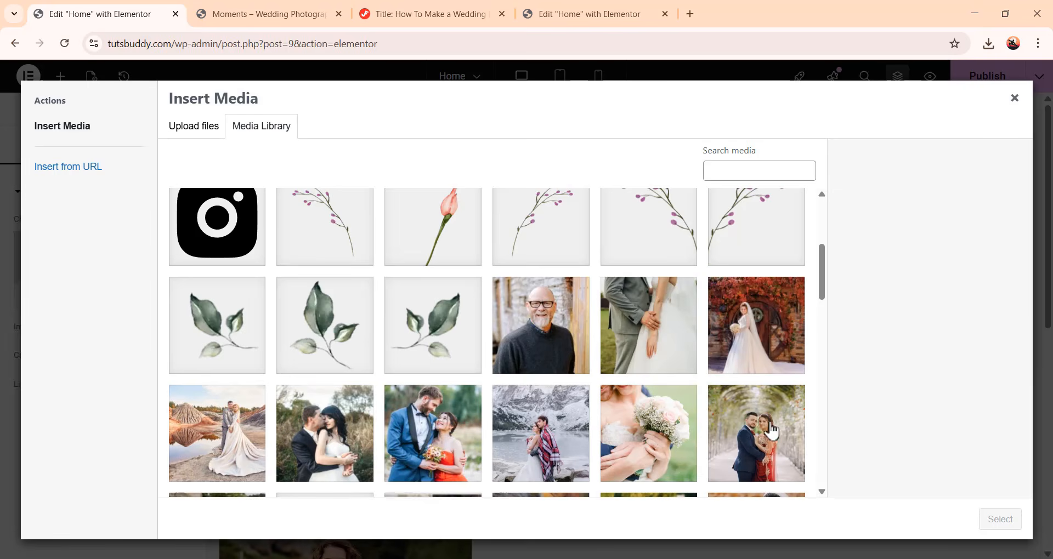
left_click(771, 435)
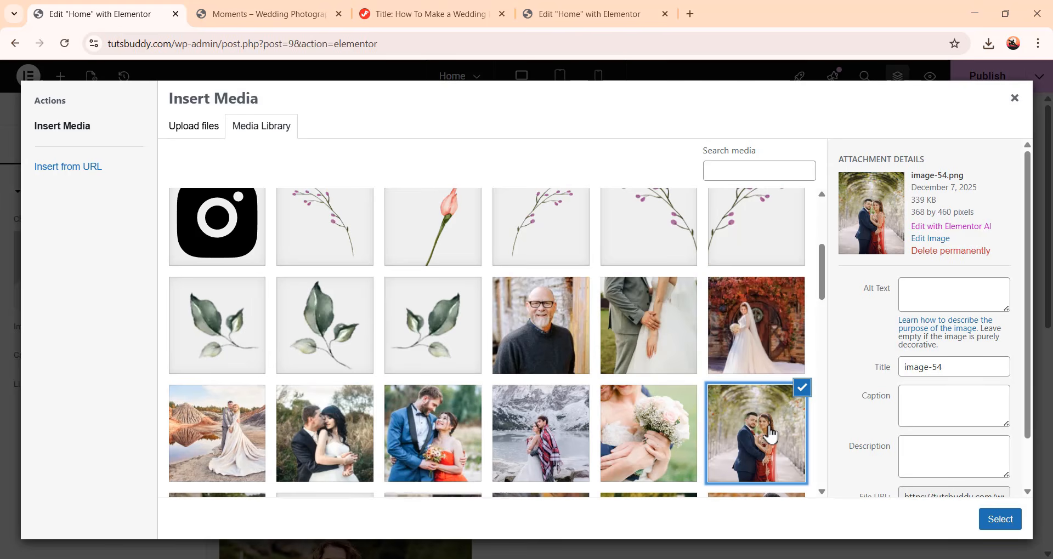
left_click(1009, 523)
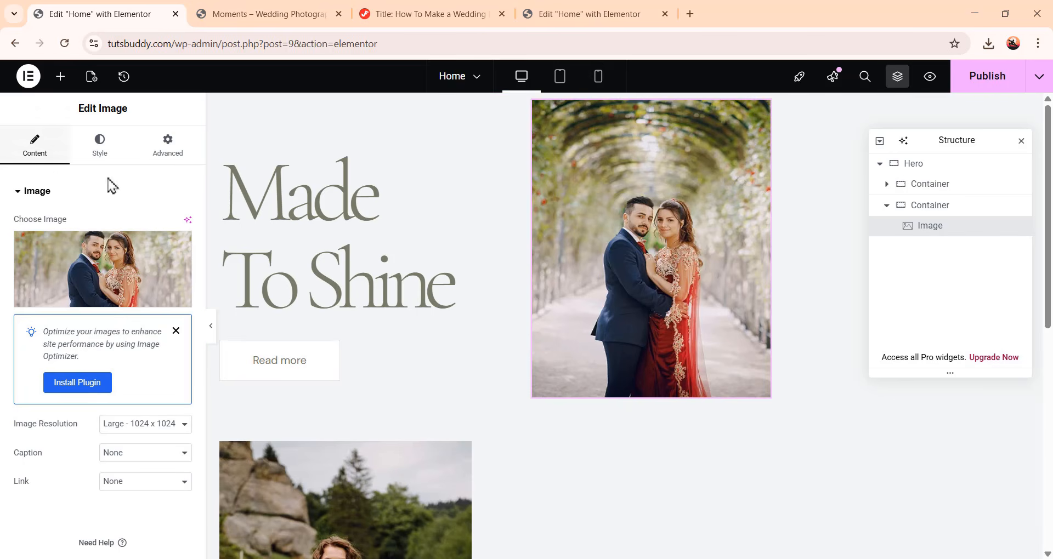
Set the archway image's width to 368 px and height to 460 px
left_click(105, 147)
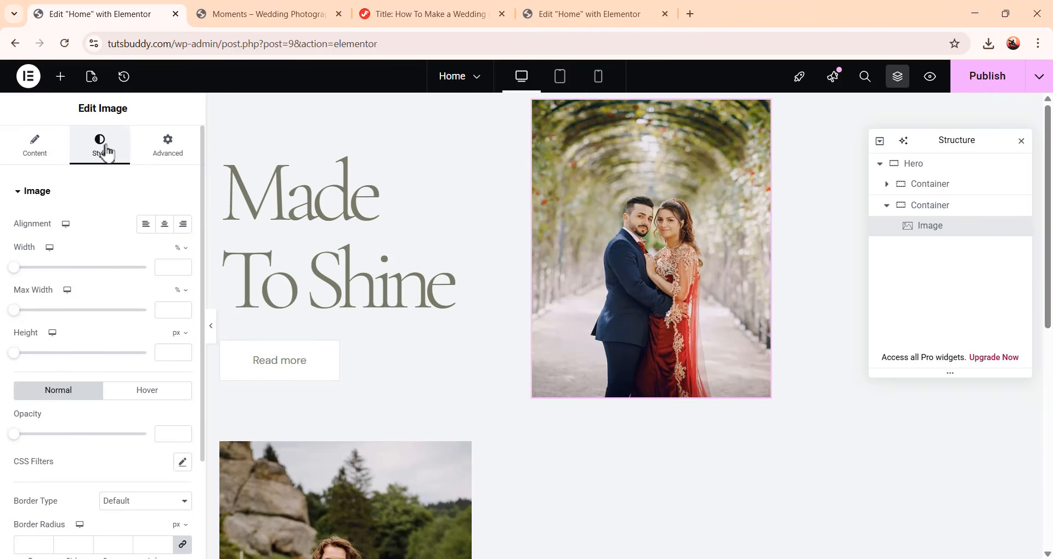
left_click(164, 268)
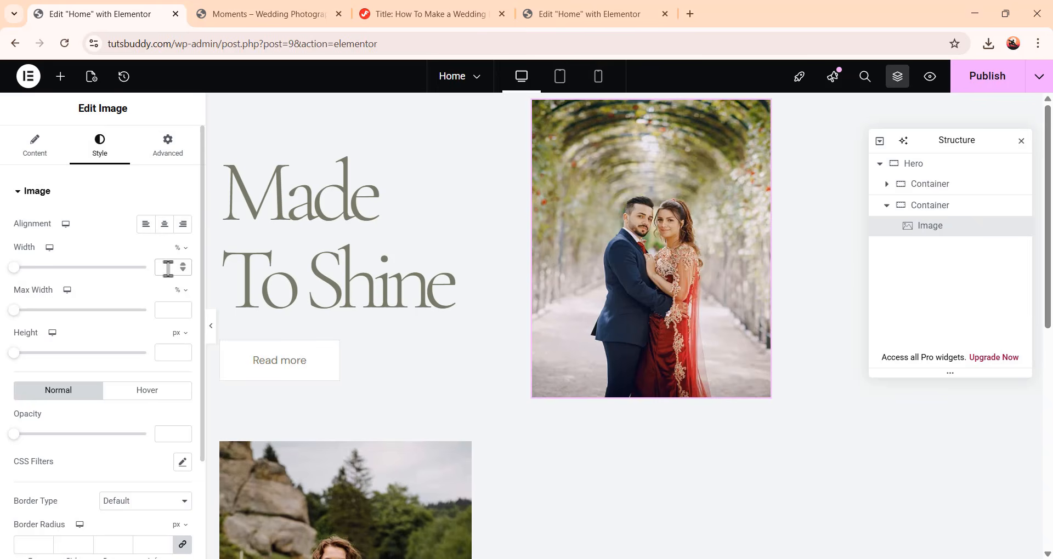
type("368")
left_click(179, 250)
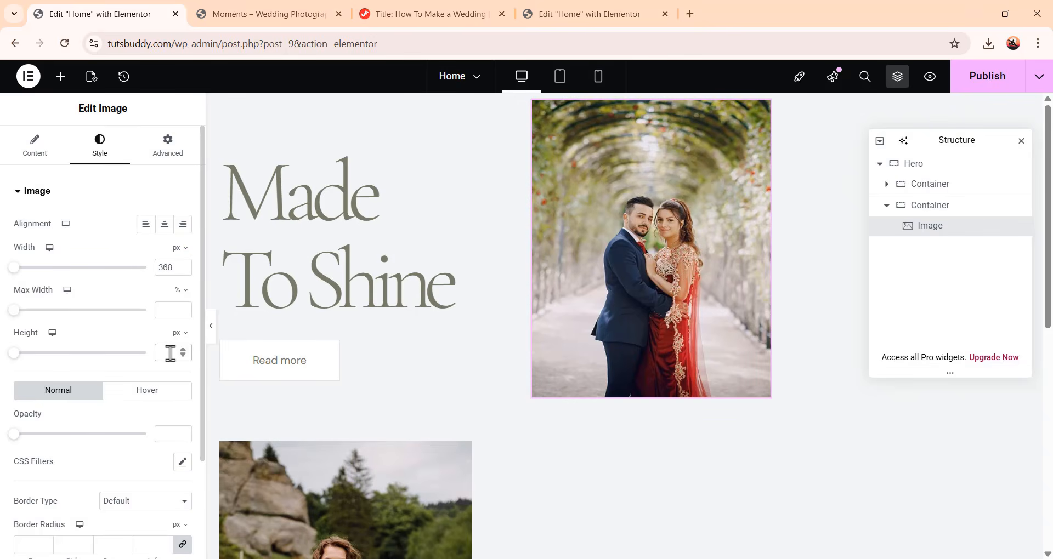
type("460")
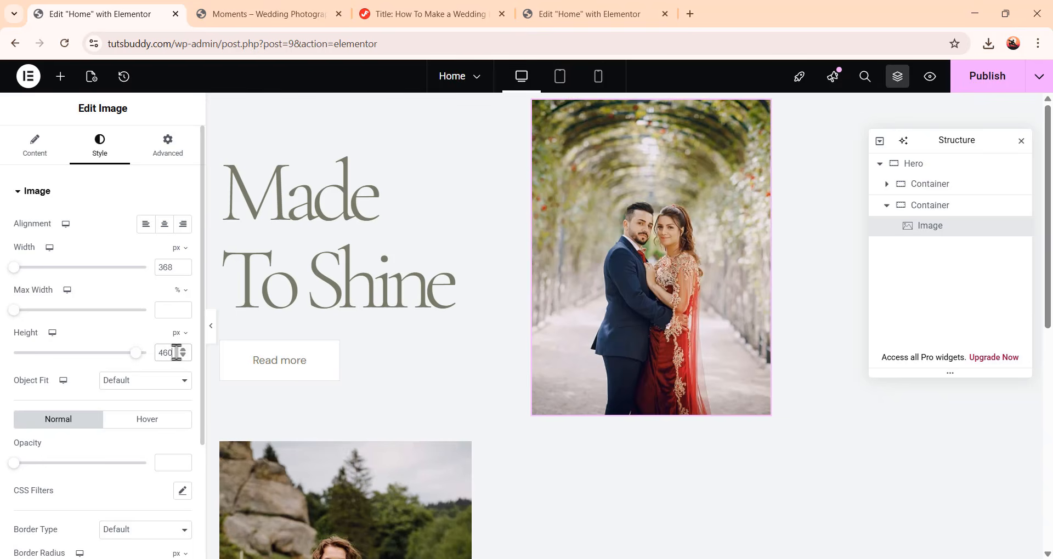
Set the archway image's object fit to Cover
left_click(122, 382)
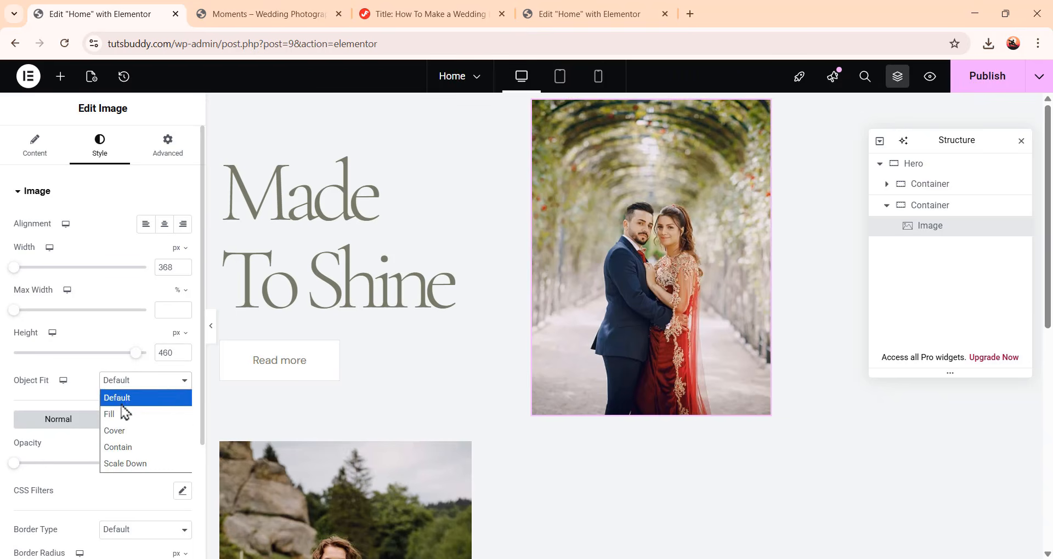
left_click(125, 431)
Add a Spacer below the archway image and set its space to 48 px
scroll(690, 391, "down", 2)
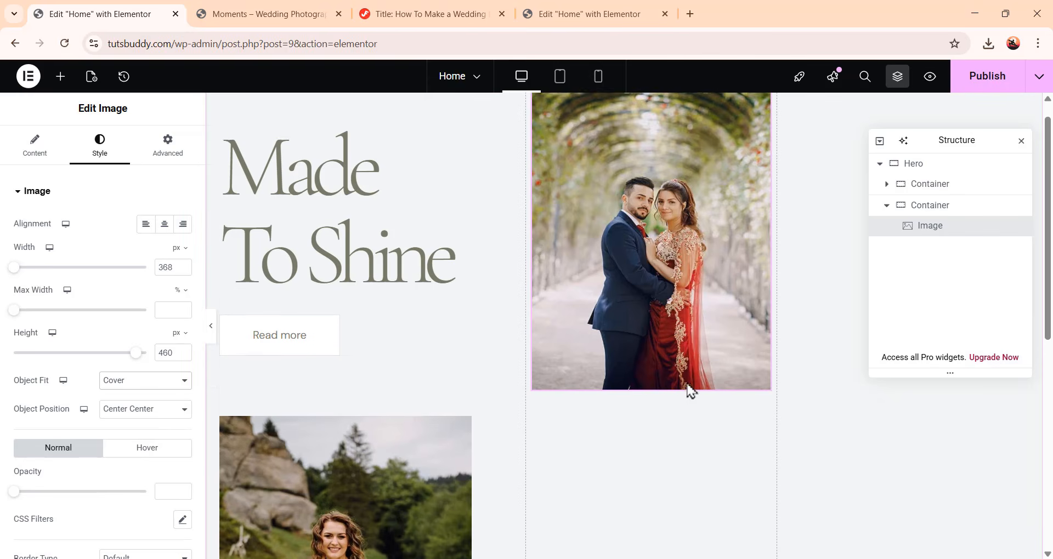
scroll(690, 391, "down", 2)
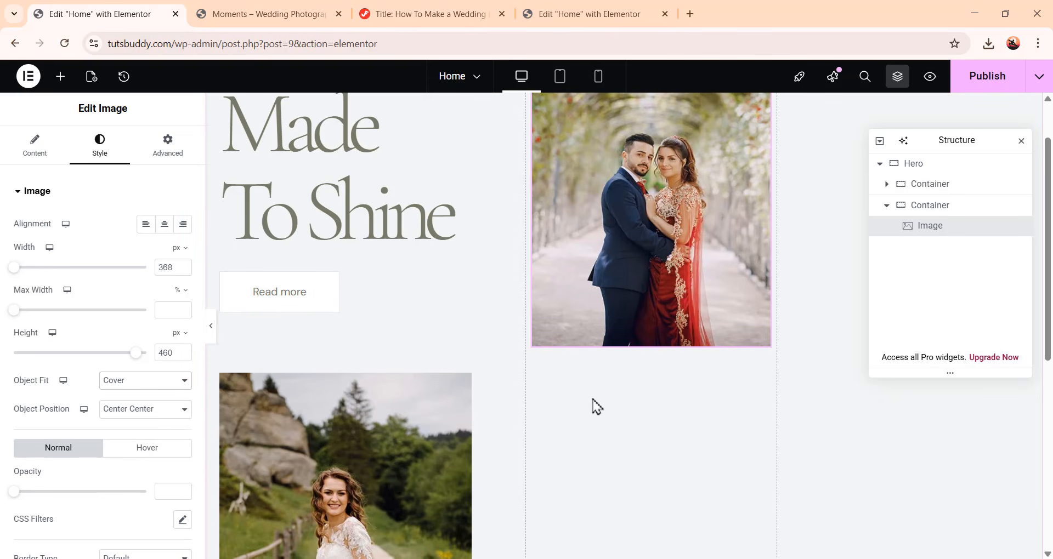
left_click(66, 80)
scroll(94, 373, "down", 2)
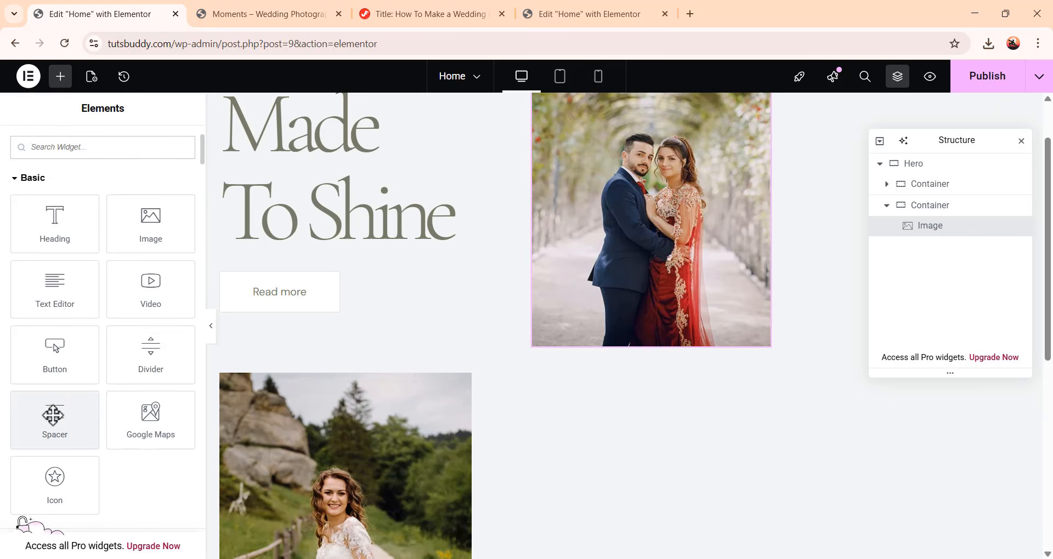
left_click_drag(53, 415, 675, 341)
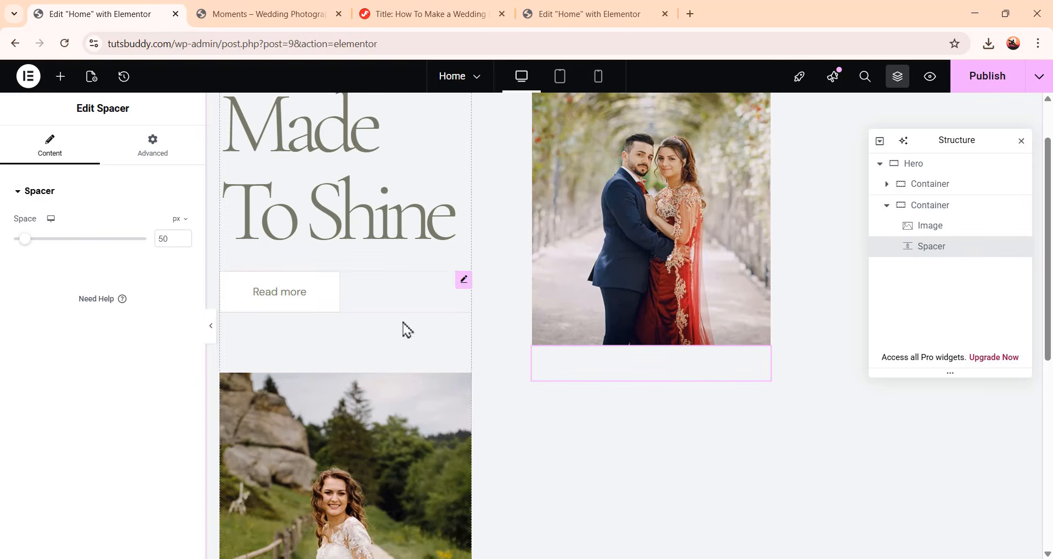
left_click_drag(174, 239, 147, 245)
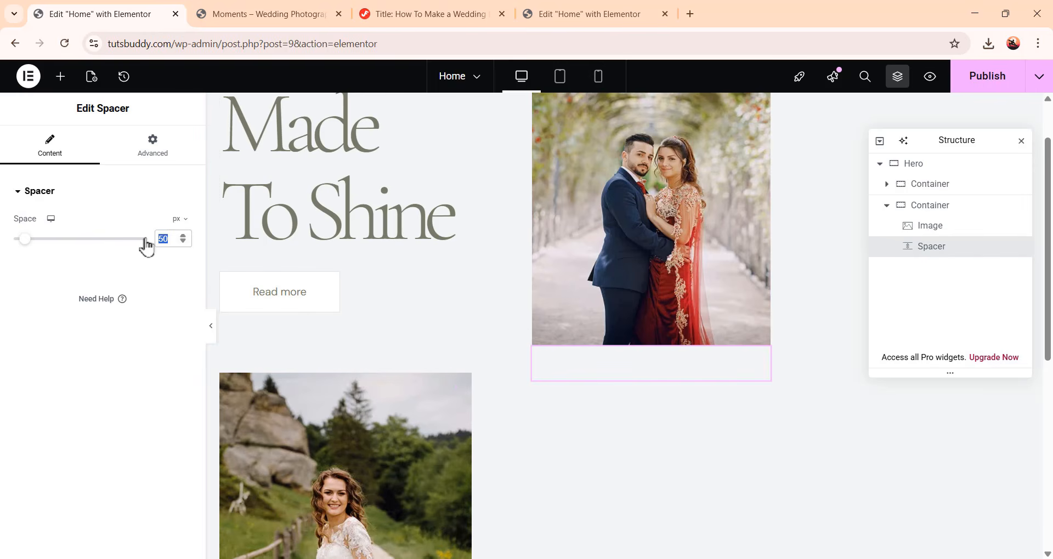
type("48")
Add another Image widget below the spacer and insert the bridal bouquet photo from the media library
left_click(62, 81)
left_click_drag(157, 360, 660, 384)
scroll(722, 392, "down", 2)
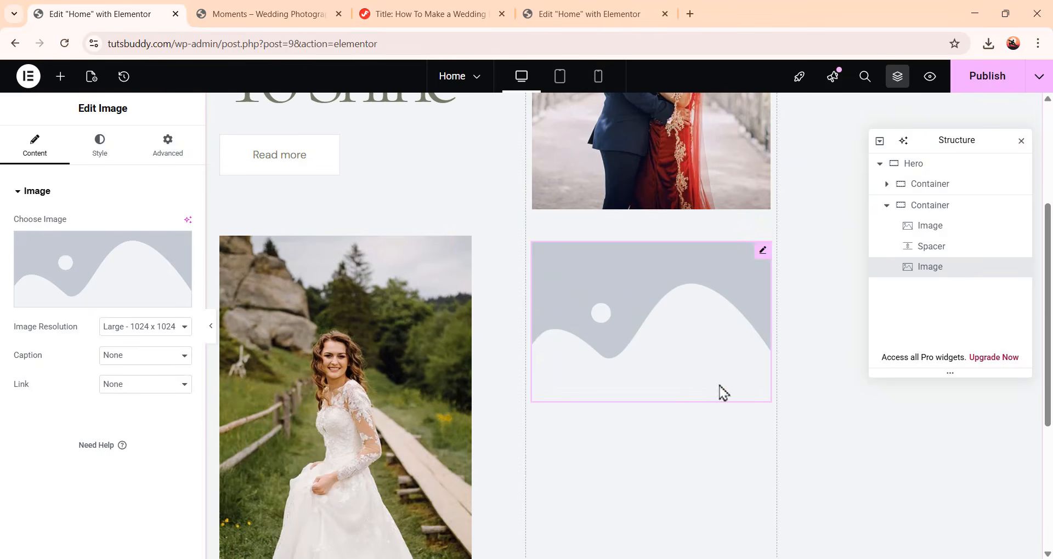
left_click(133, 280)
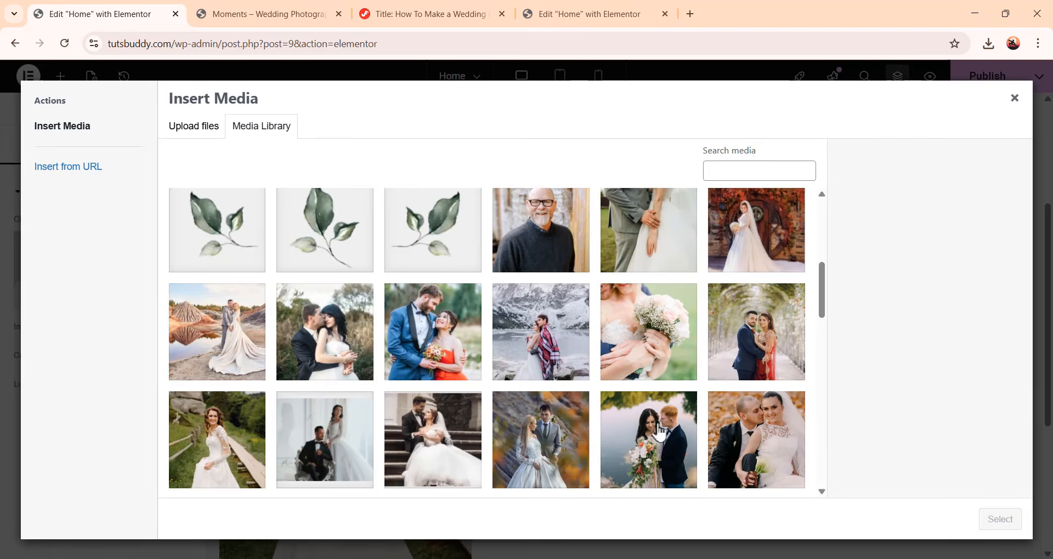
left_click(648, 339)
left_click(1003, 522)
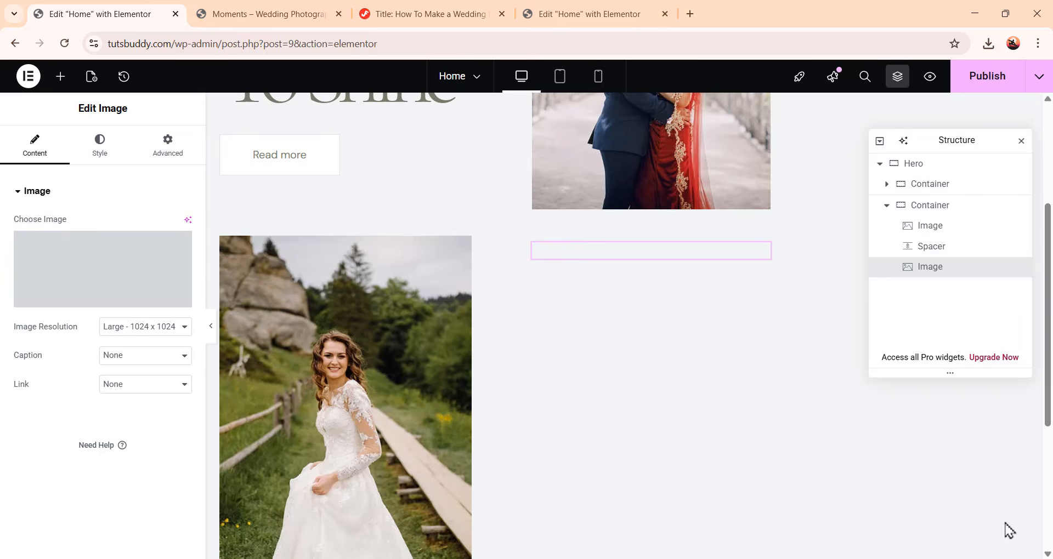
Set the bouquet image's width to 368 px and height to 289 px
scroll(746, 340, "up", 1)
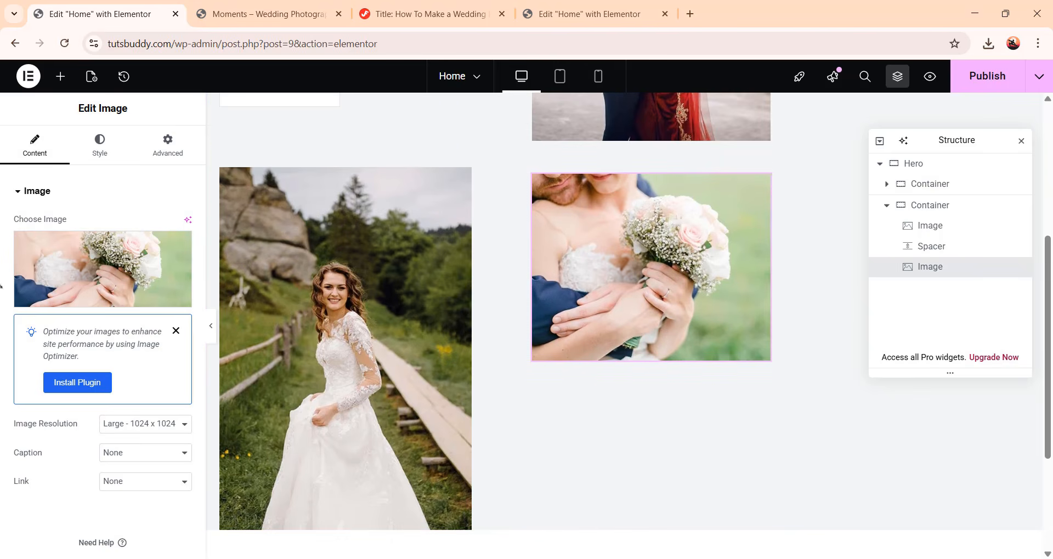
left_click(99, 155)
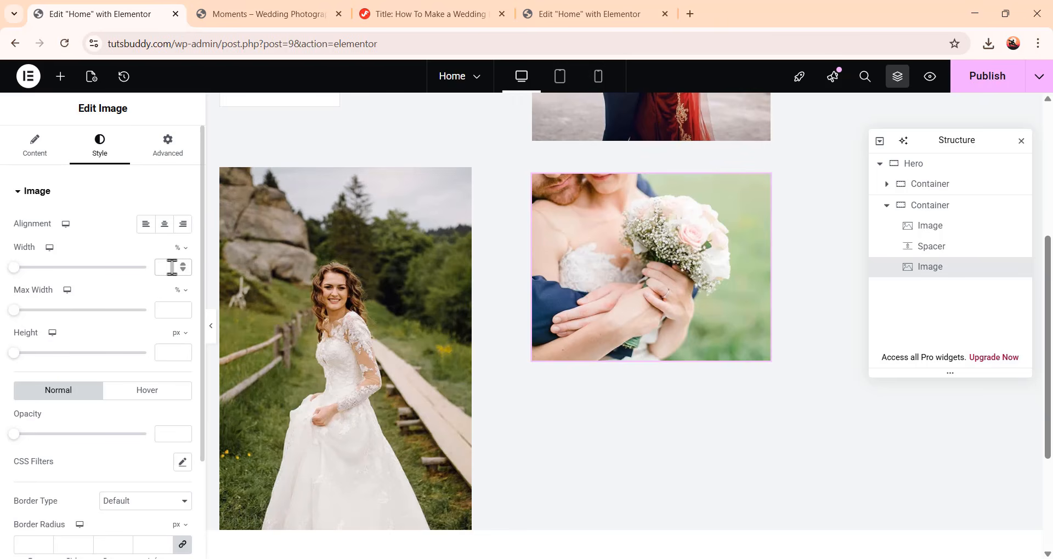
type("368")
left_click(181, 248)
left_click(178, 266)
left_click(165, 352)
type("289")
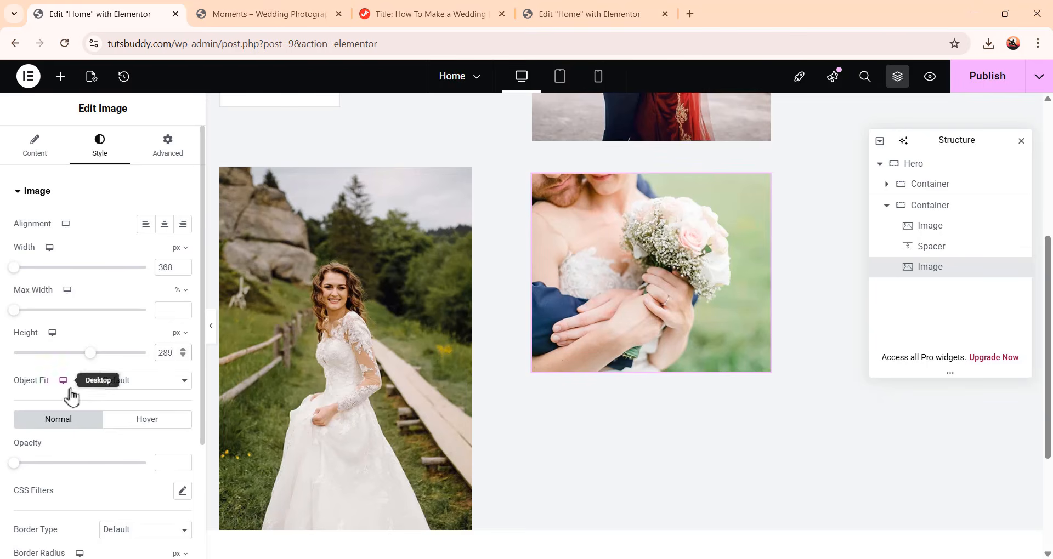
Set the bouquet image's object fit to Cover
left_click(112, 384)
left_click(115, 430)
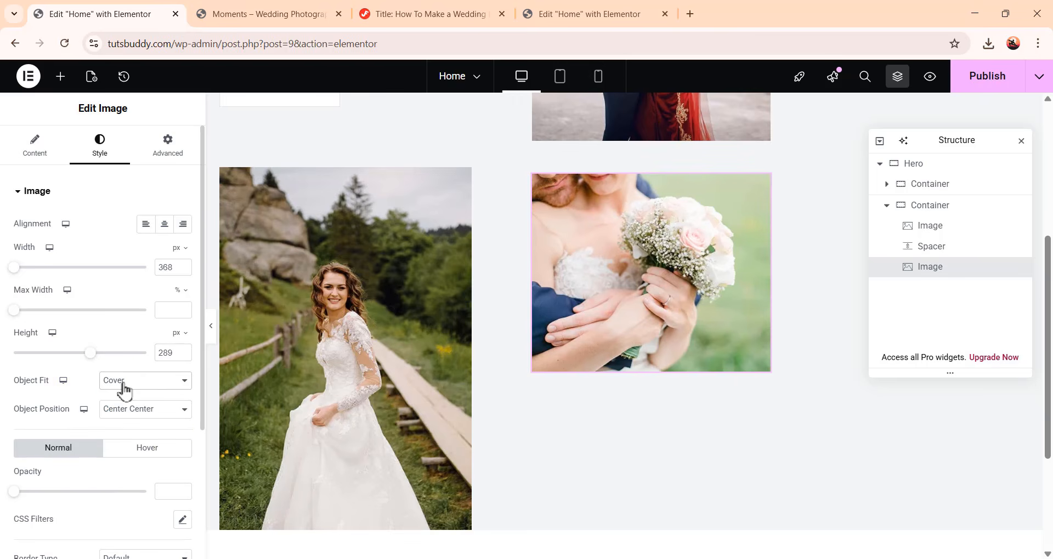
scroll(617, 335, "down", 1)
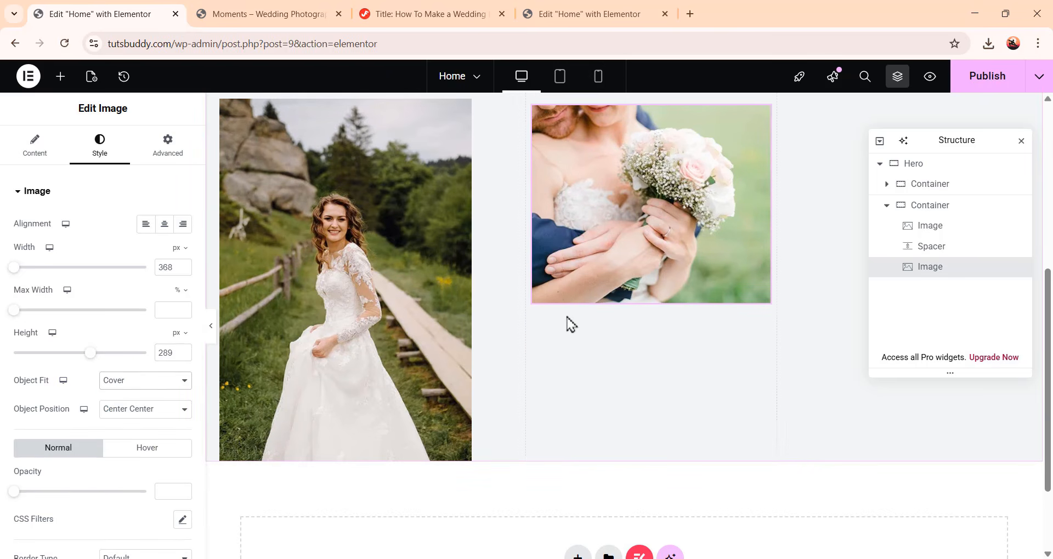
Add a Spacer below the bouquet image and set its space to 80 px
left_click(61, 80)
scroll(70, 428, "down", 2)
scroll(63, 488, "up", 1)
left_click_drag(63, 489, 680, 297)
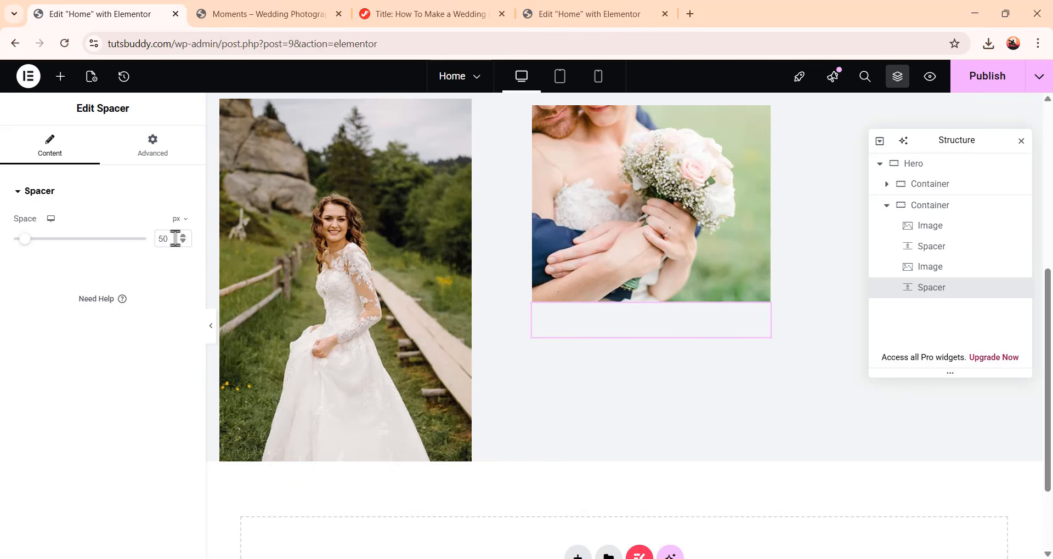
left_click_drag(173, 238, 160, 234)
type("80")
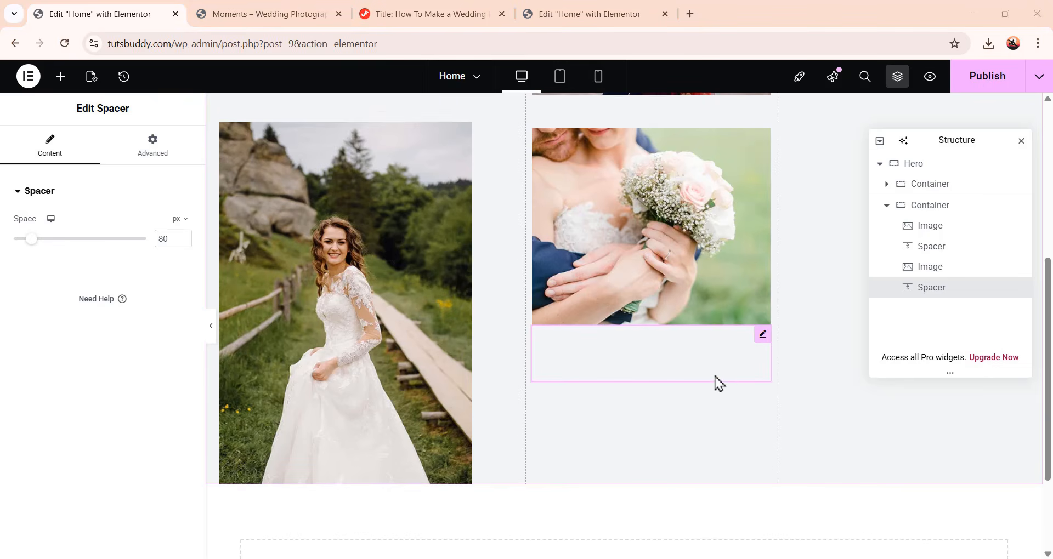
Add a Container below the bouquet spacer with row direction, Space Between justification and gaps of 0
left_click(69, 84)
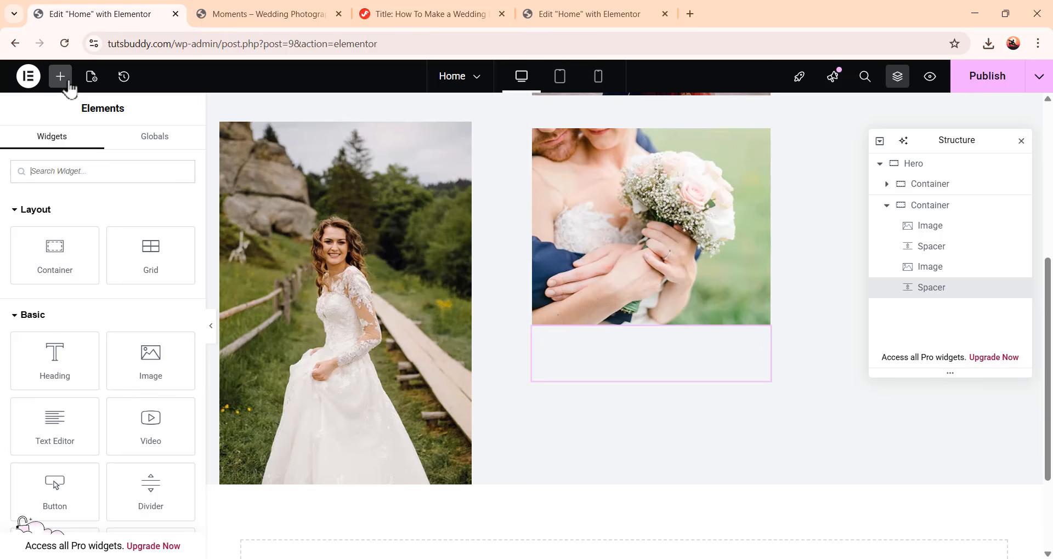
left_click(55, 256)
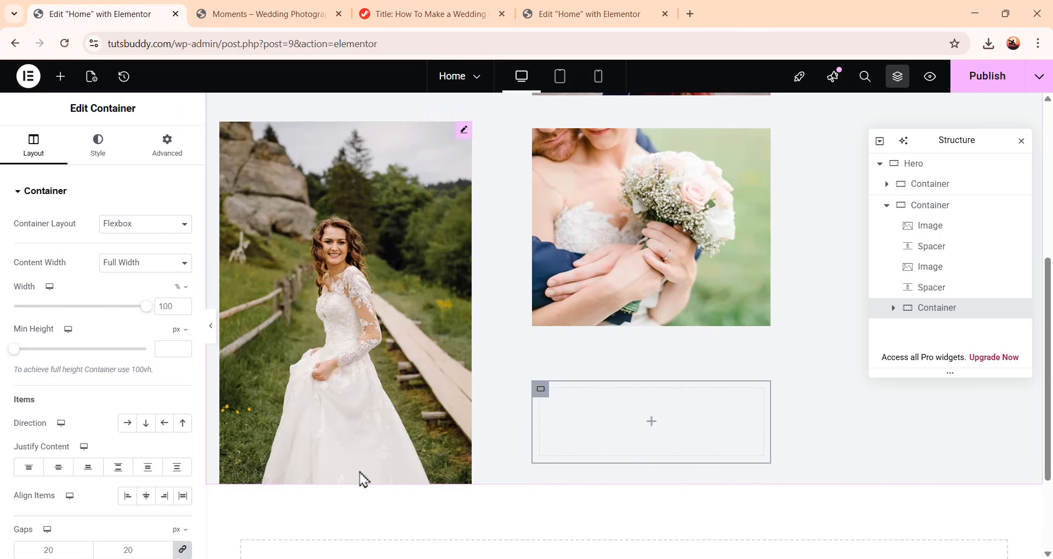
left_click(127, 423)
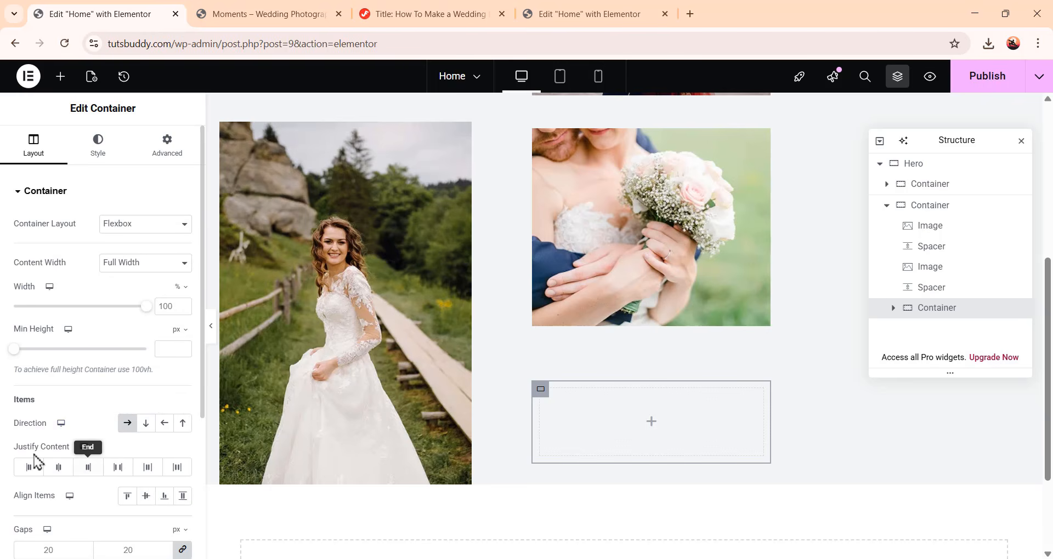
left_click(116, 467)
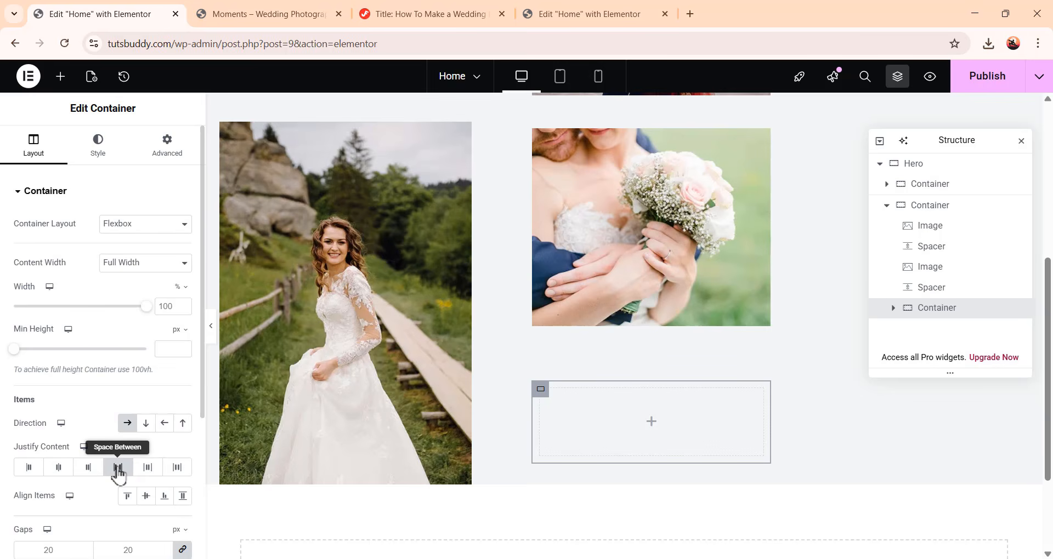
scroll(116, 473, "down", 1)
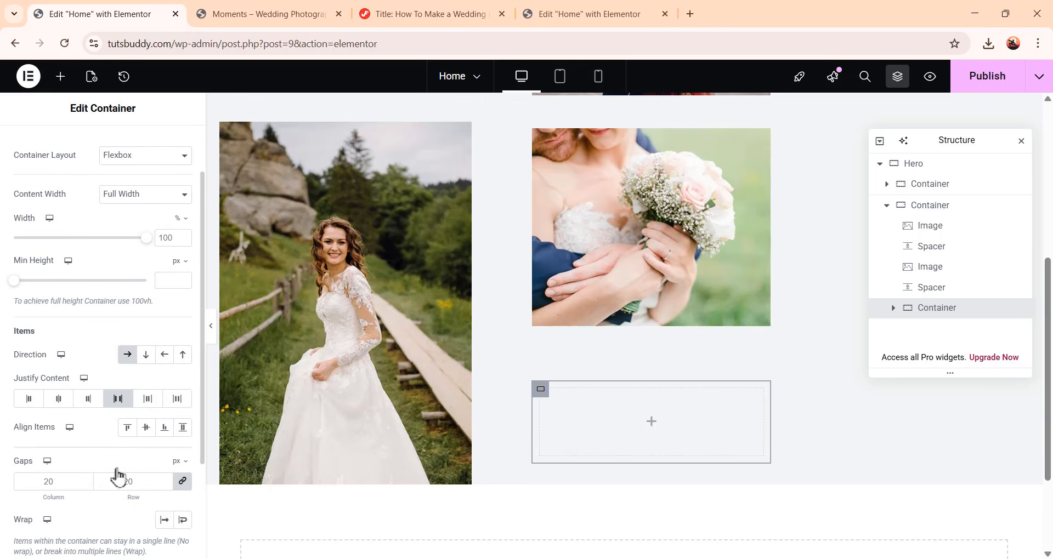
left_click(182, 483)
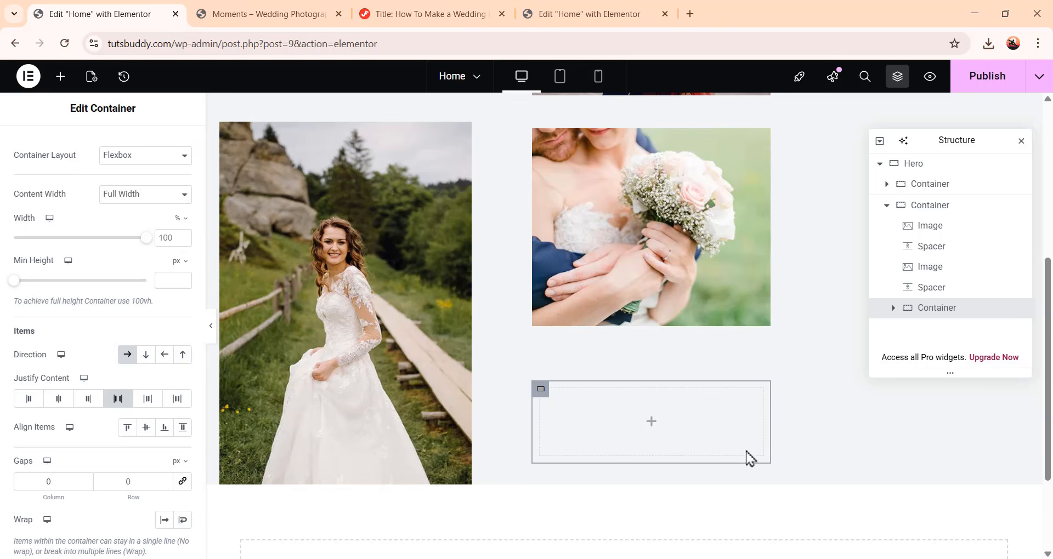
scroll(60, 307, "up", 1)
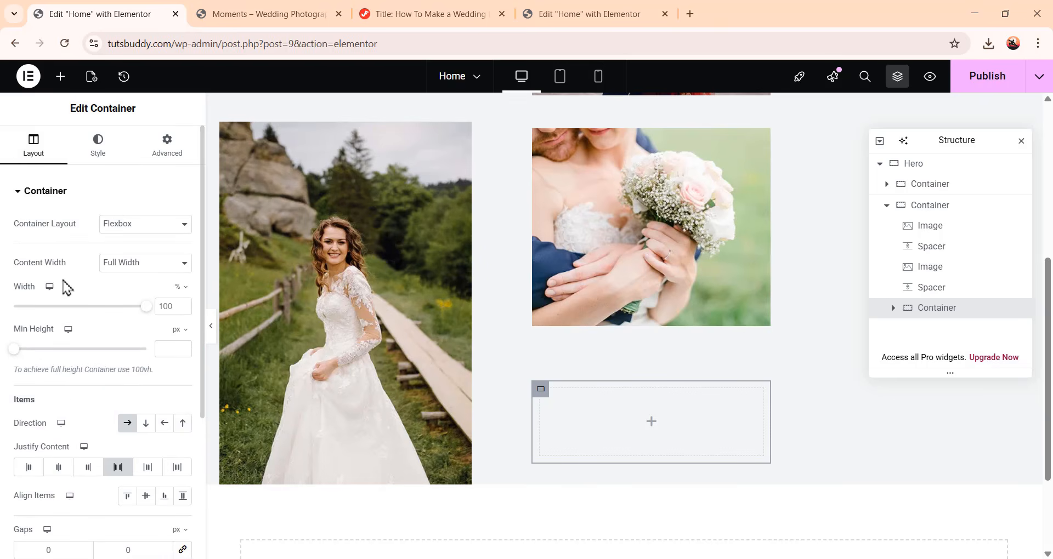
Search for the Counter widget and place it into the new container
left_click(61, 80)
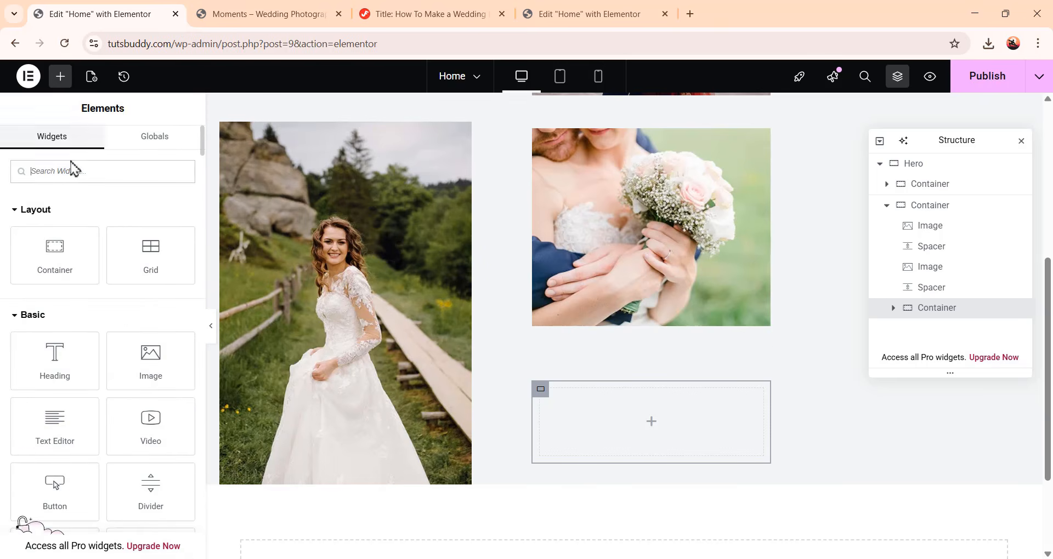
left_click(115, 174)
type("counte")
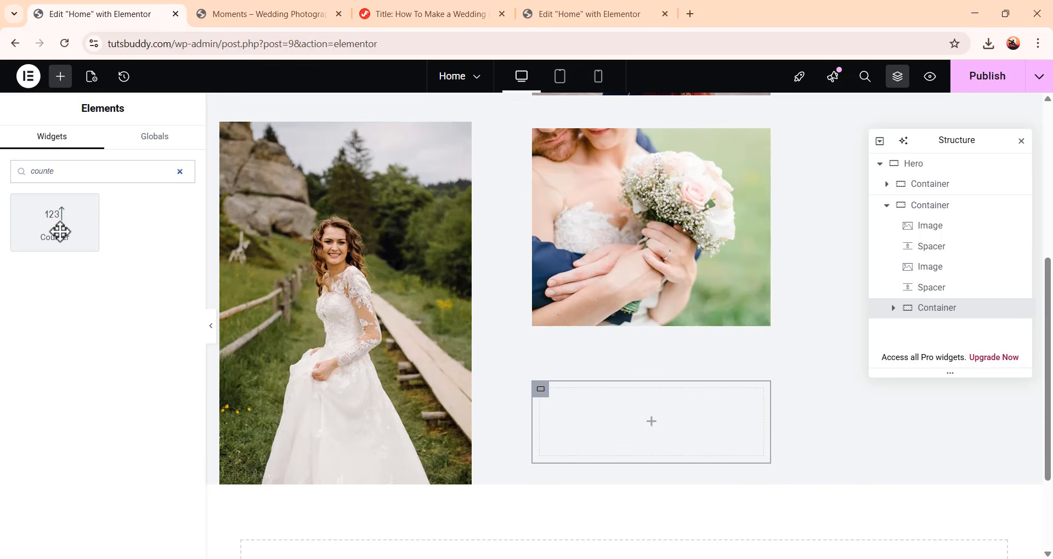
left_click_drag(60, 231, 652, 419)
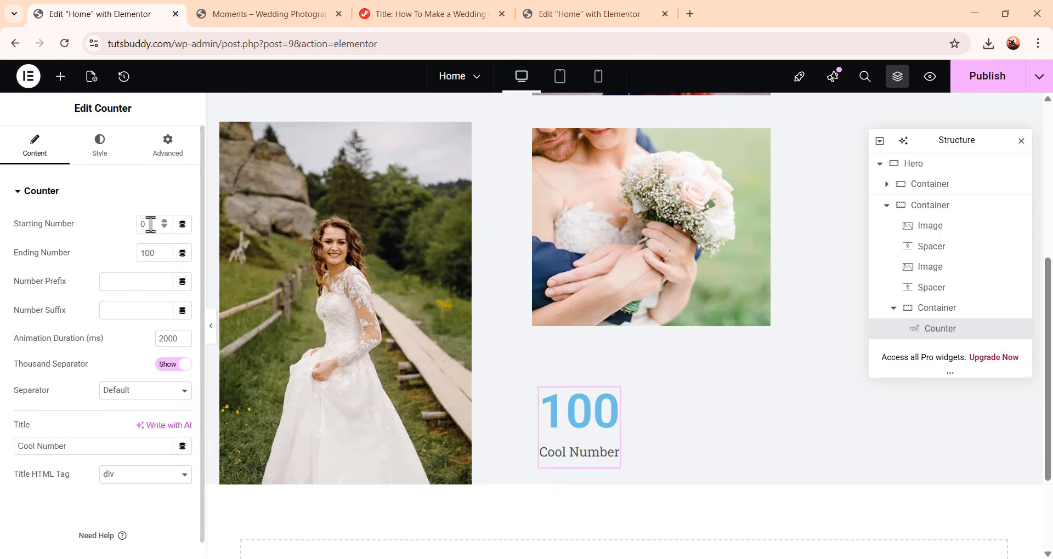
Set the counter's ending number to 743 and its title to New couples
left_click_drag(158, 253, 117, 253)
type("743")
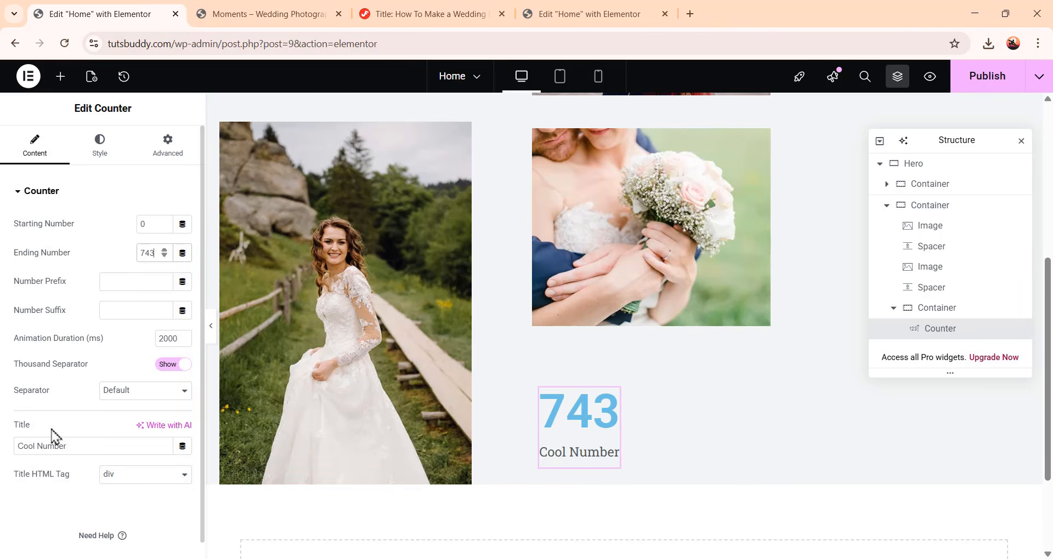
triple_click(34, 446)
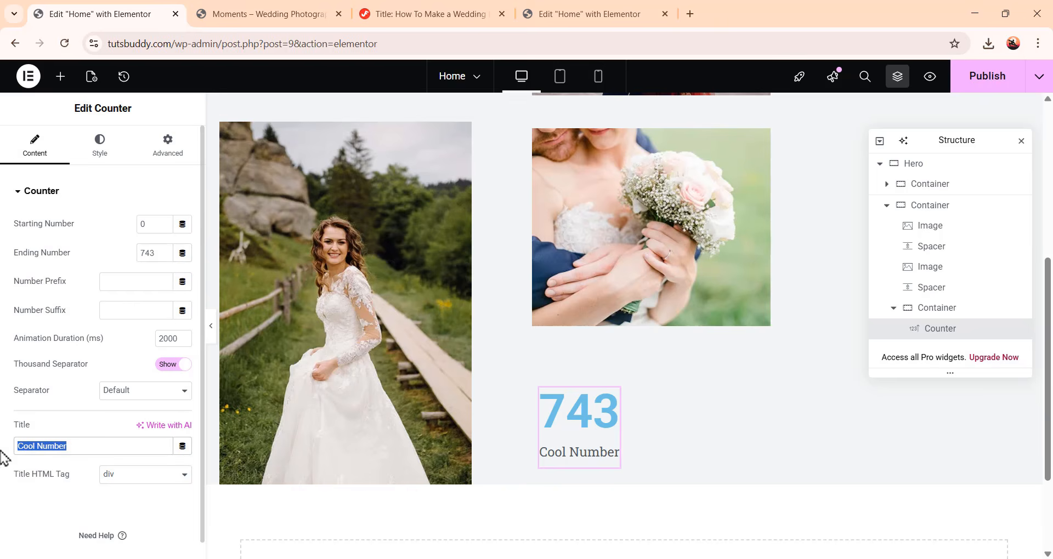
type("New couples")
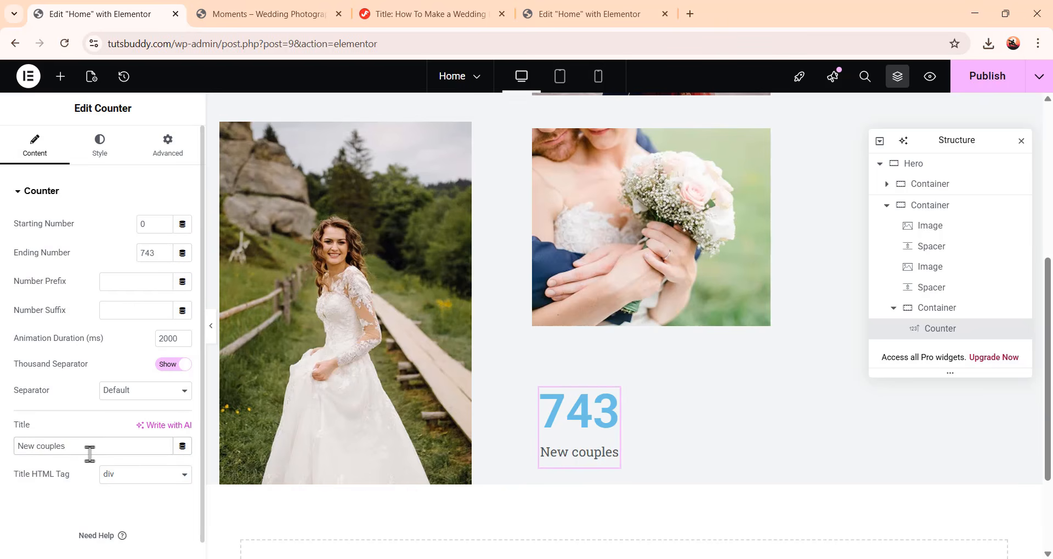
Style the counter with start title alignment, a 12 px title gap and start number position
left_click(103, 158)
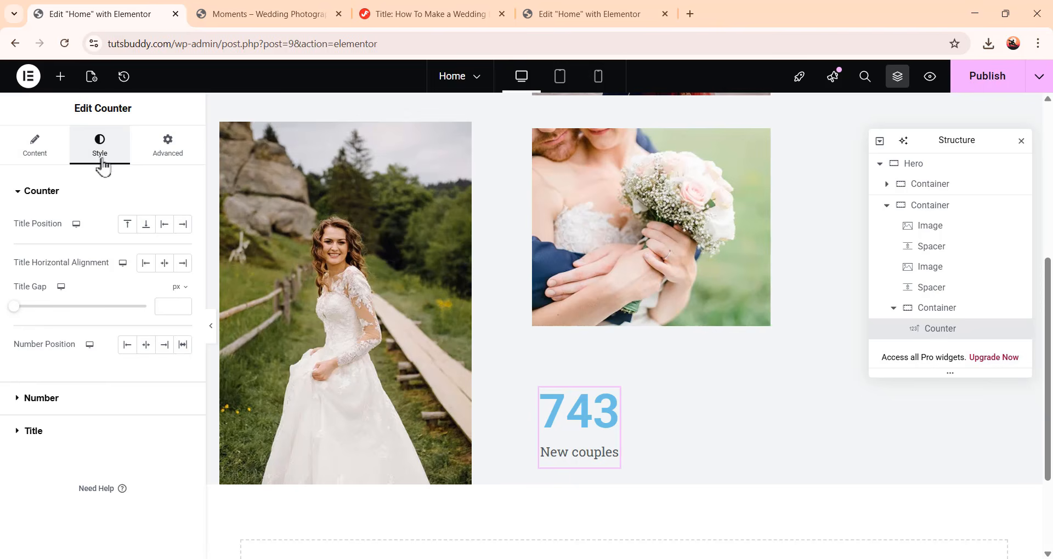
left_click(146, 265)
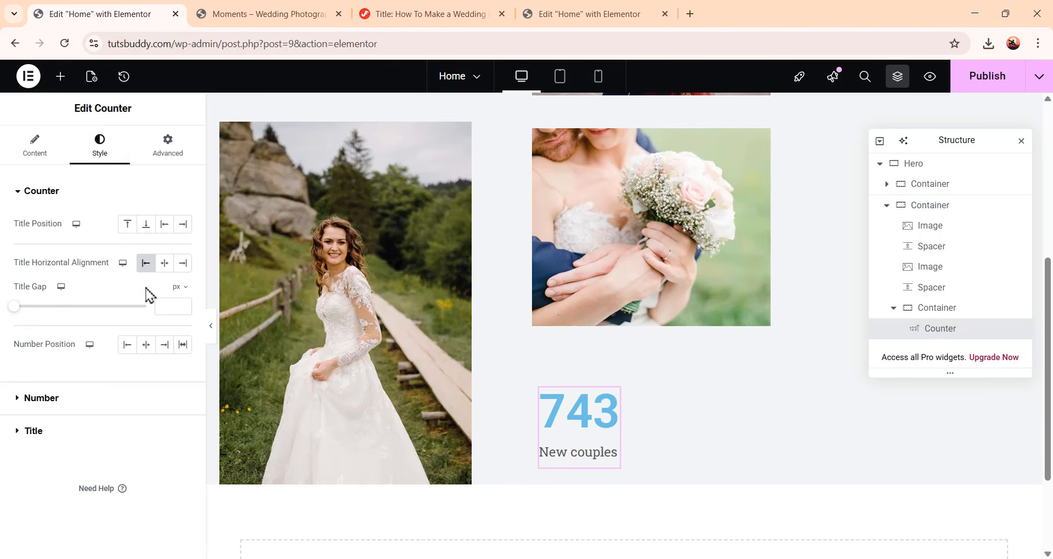
left_click(170, 303)
type("12")
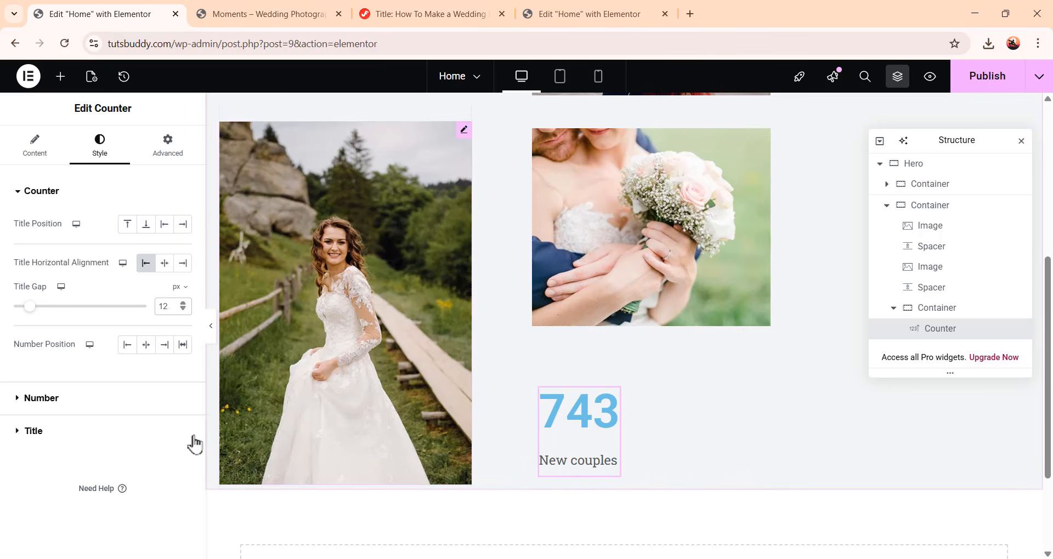
left_click(128, 346)
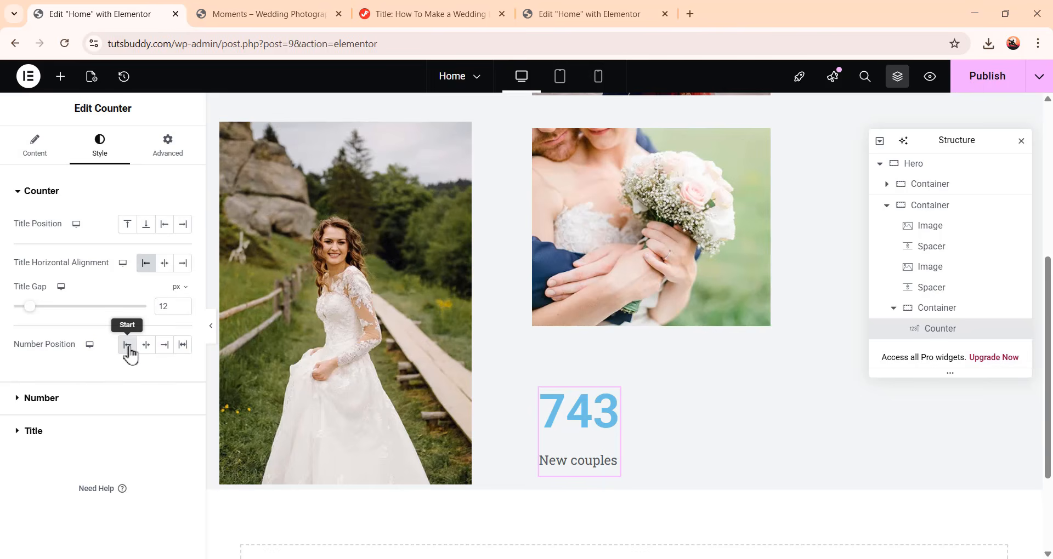
Set the counter number's text color to #787b6a
left_click(41, 399)
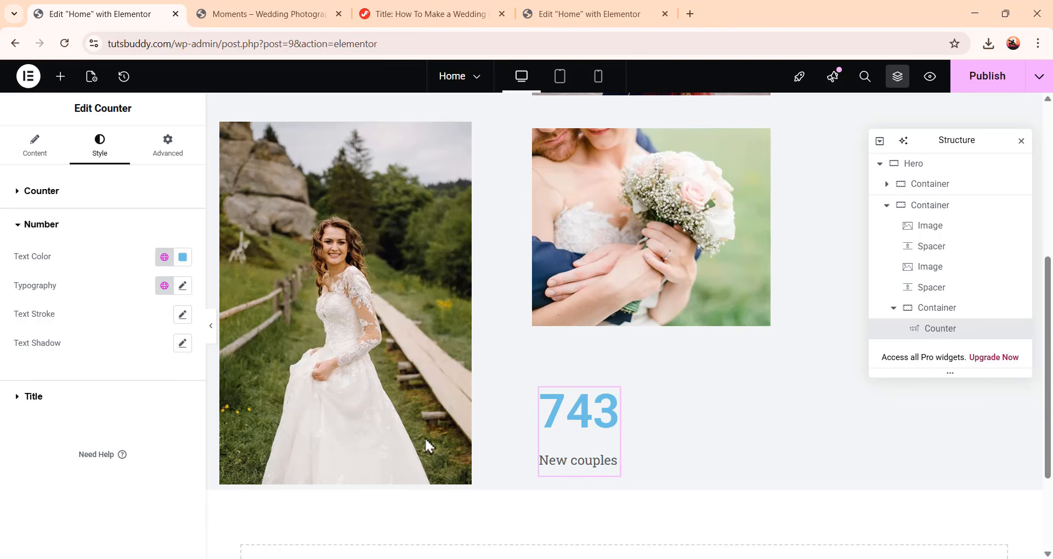
left_click(182, 262)
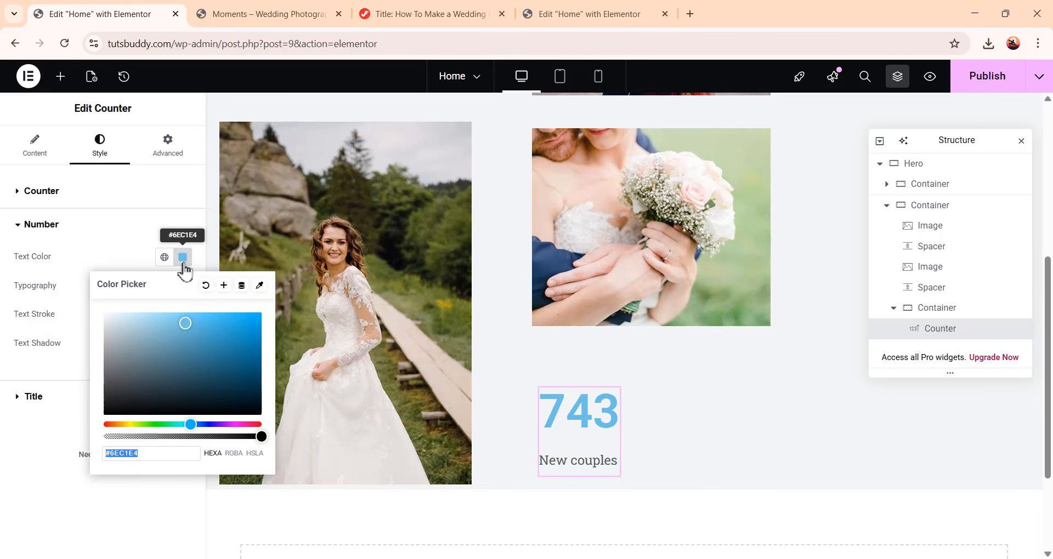
type("78")
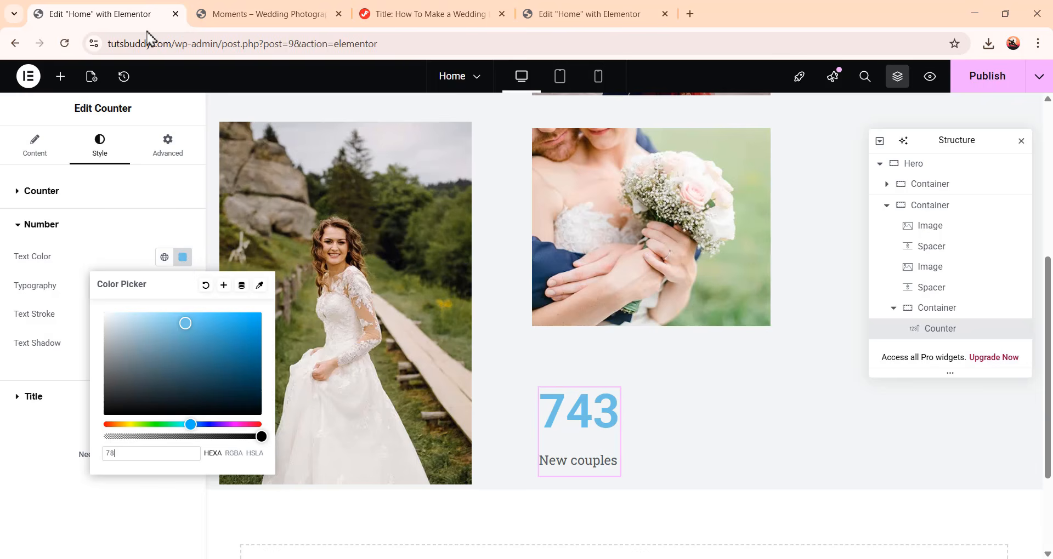
type("7b6a")
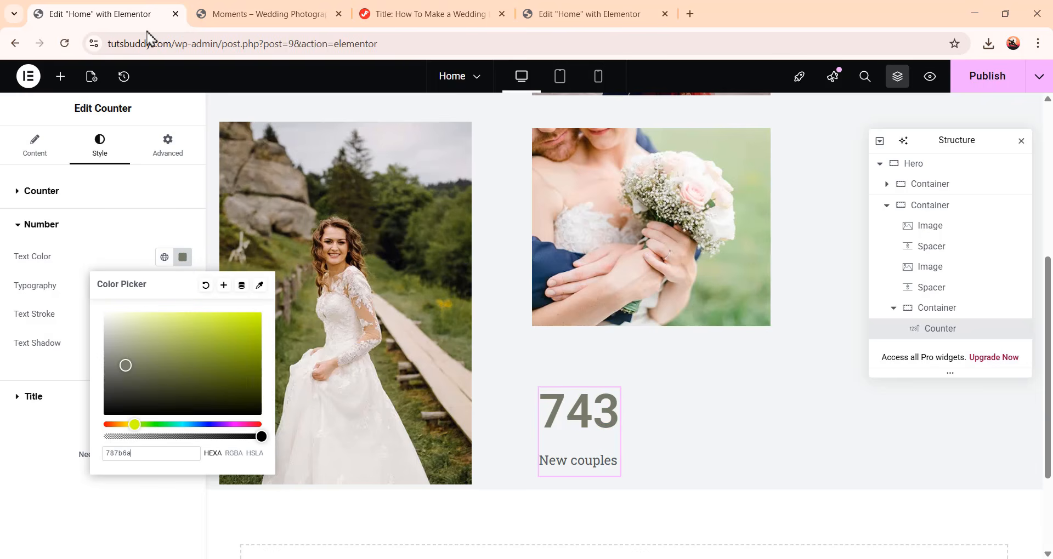
left_click(52, 365)
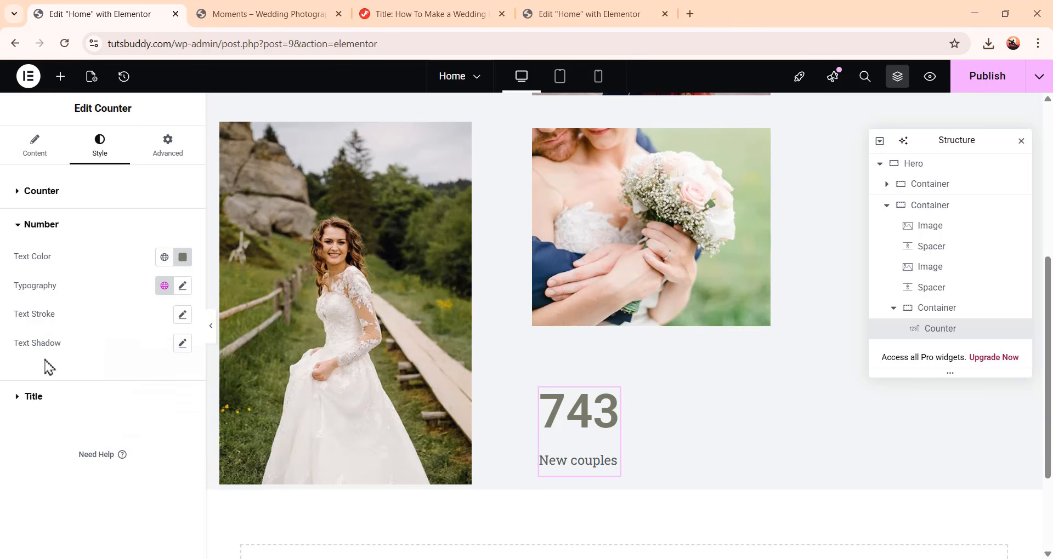
Set the number typography to DM Sans, size 72, weight 100 (Thin) and line height 58 px
left_click(182, 286)
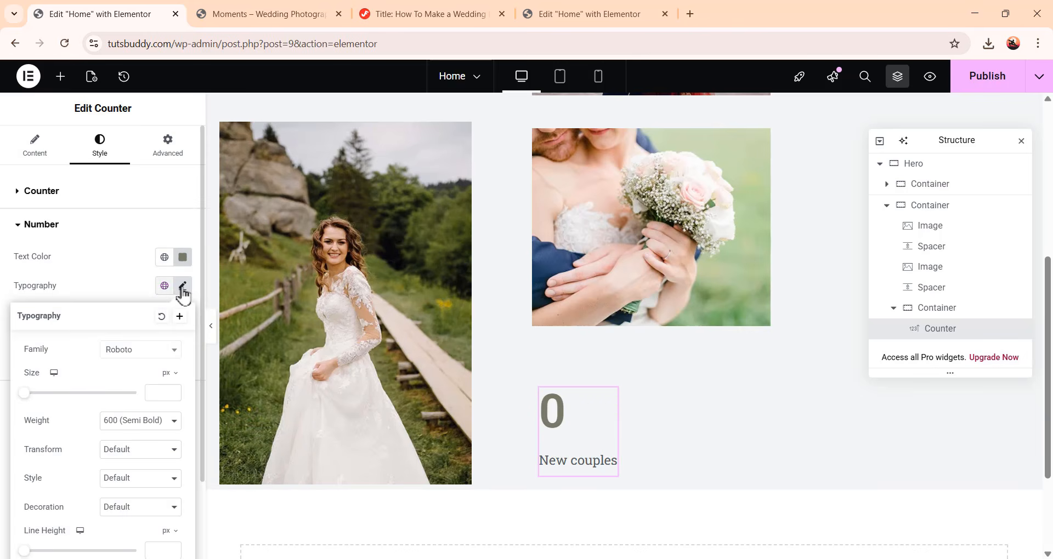
left_click(137, 356)
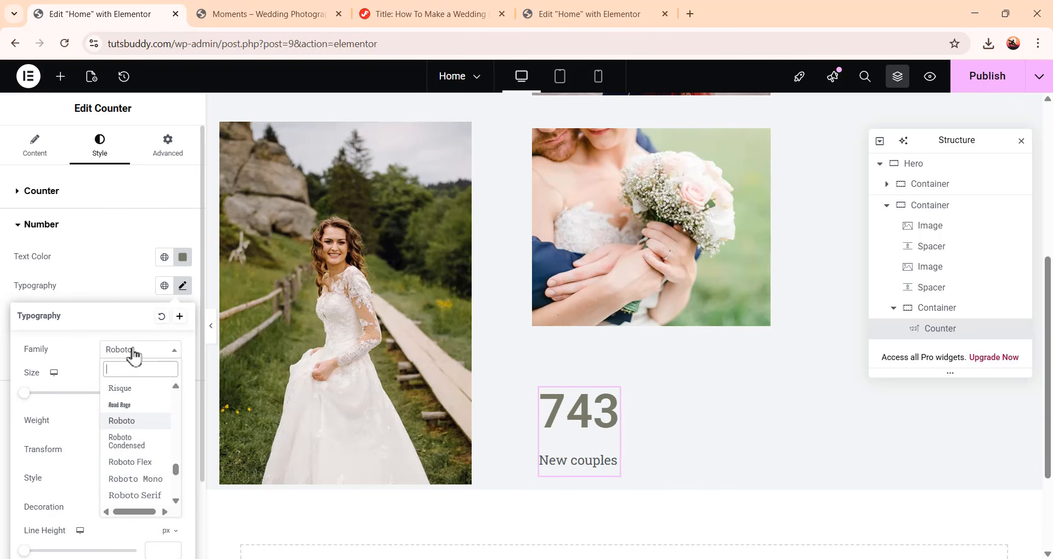
type("dm")
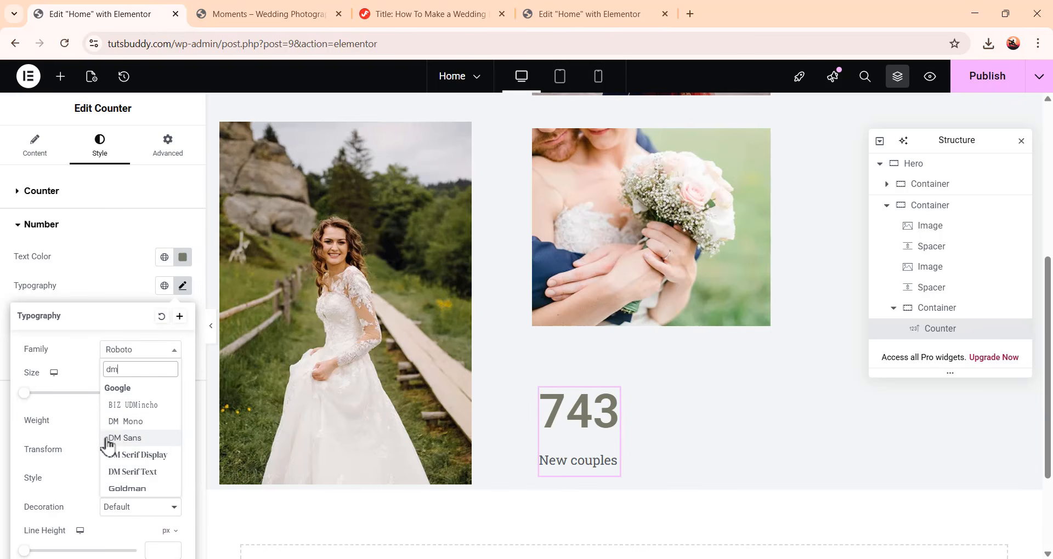
left_click(130, 441)
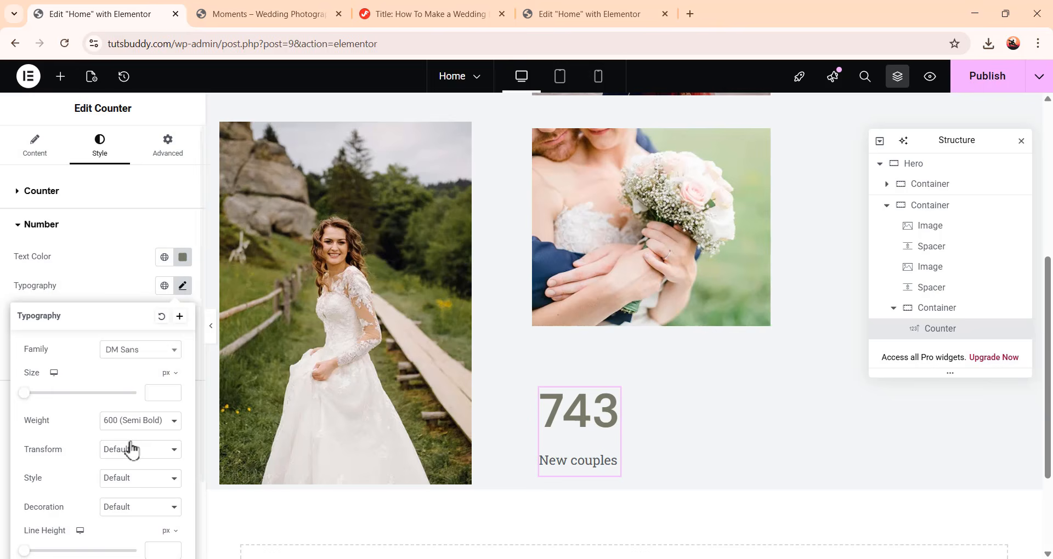
left_click(150, 393)
type("72")
left_click(141, 424)
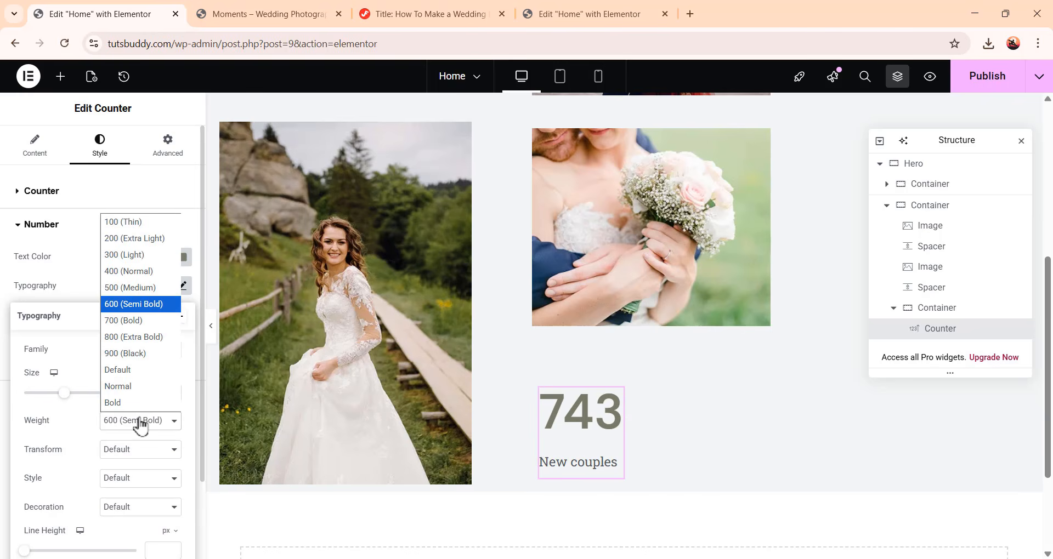
left_click(142, 221)
scroll(136, 394, "down", 2)
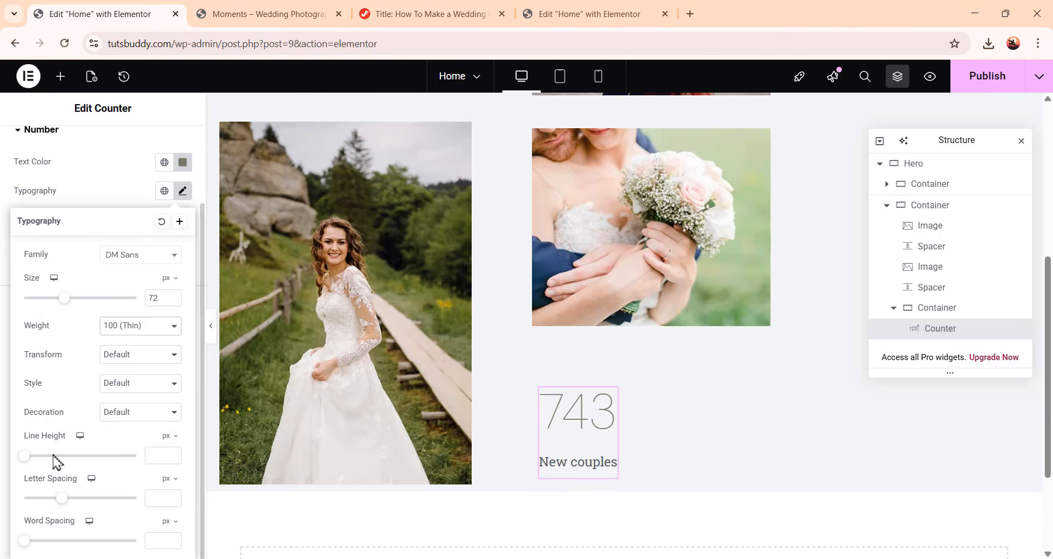
left_click(154, 457)
type("58")
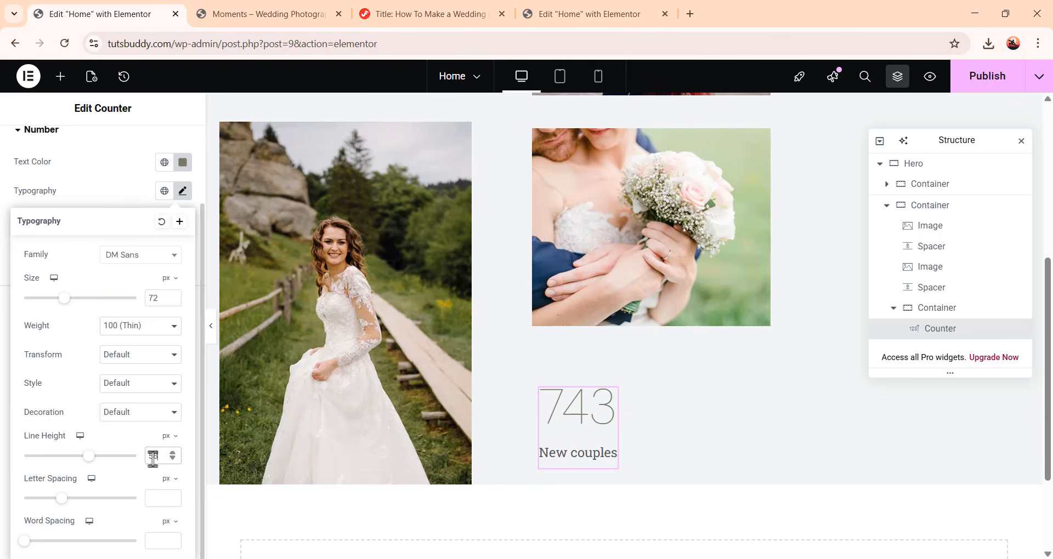
left_click(183, 194)
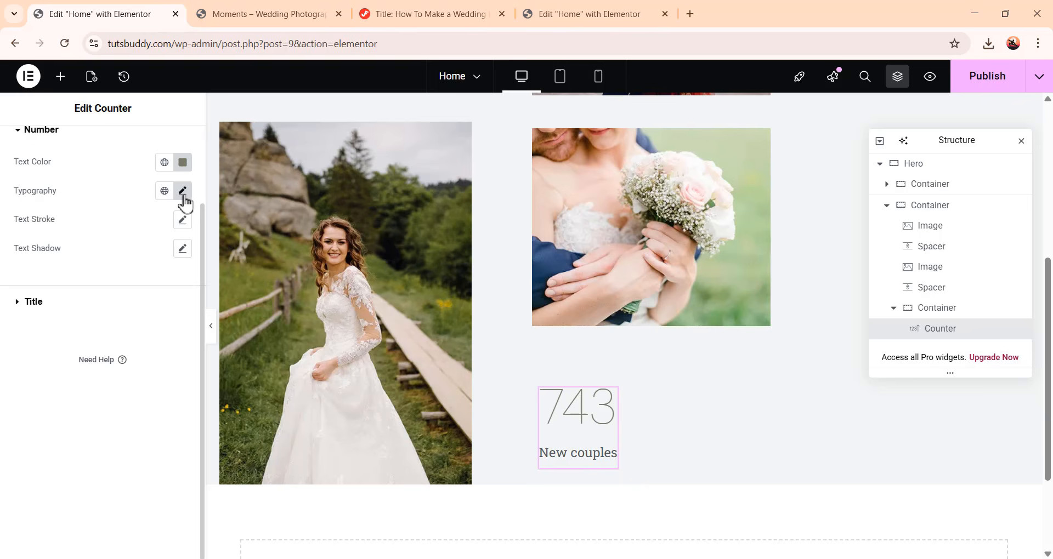
Set the counter title's text color to #7b716a80
left_click(30, 310)
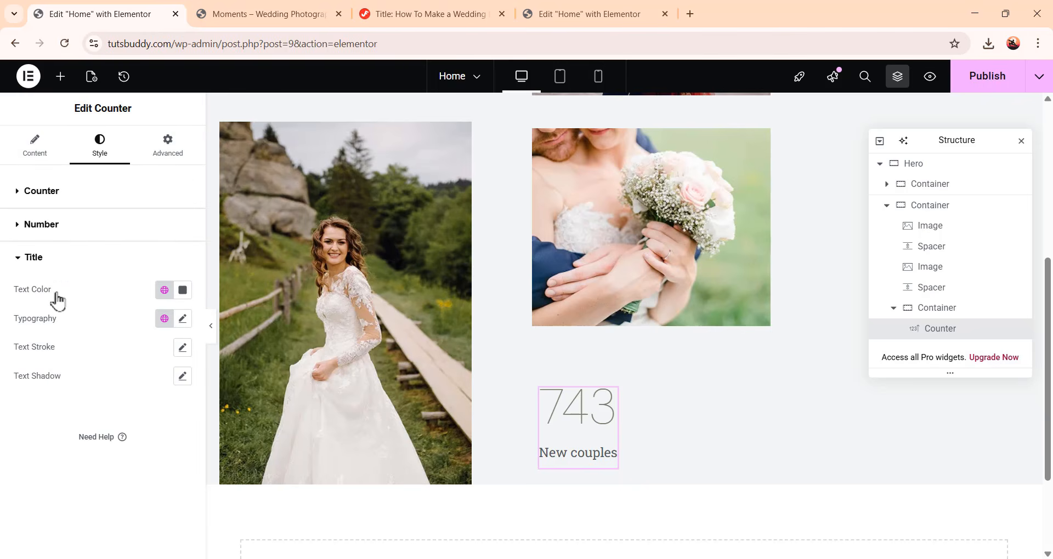
left_click(186, 295)
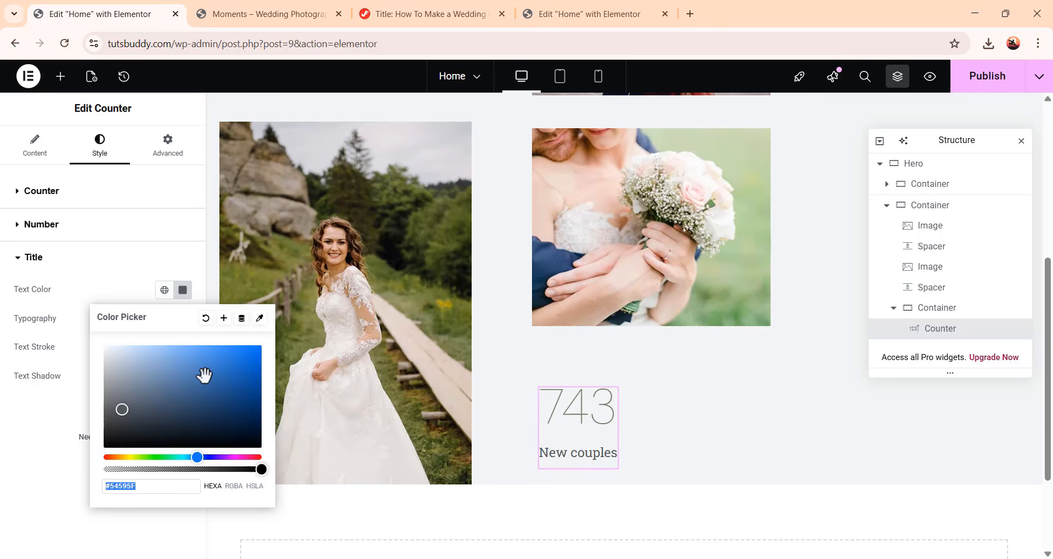
type("716a80")
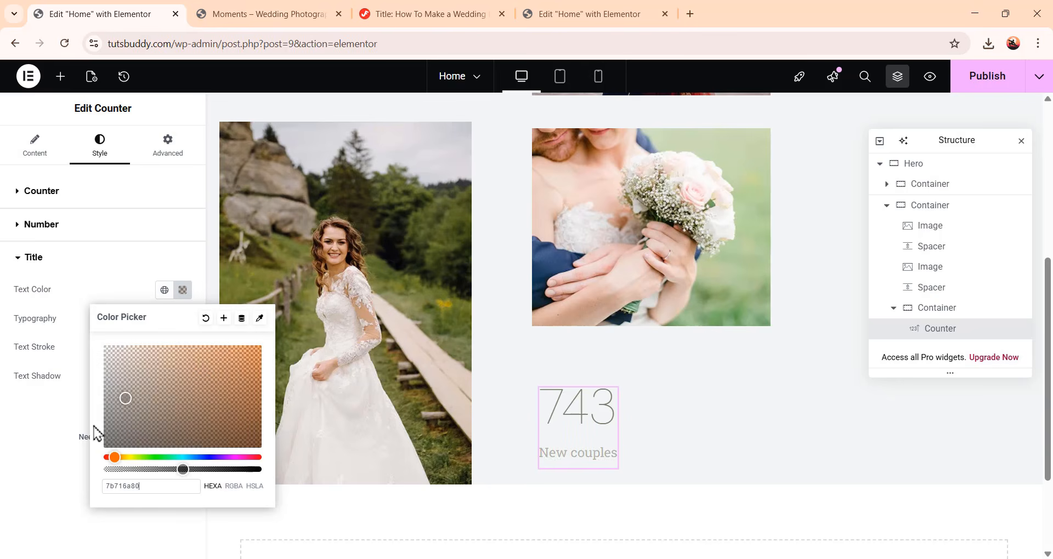
left_click(66, 416)
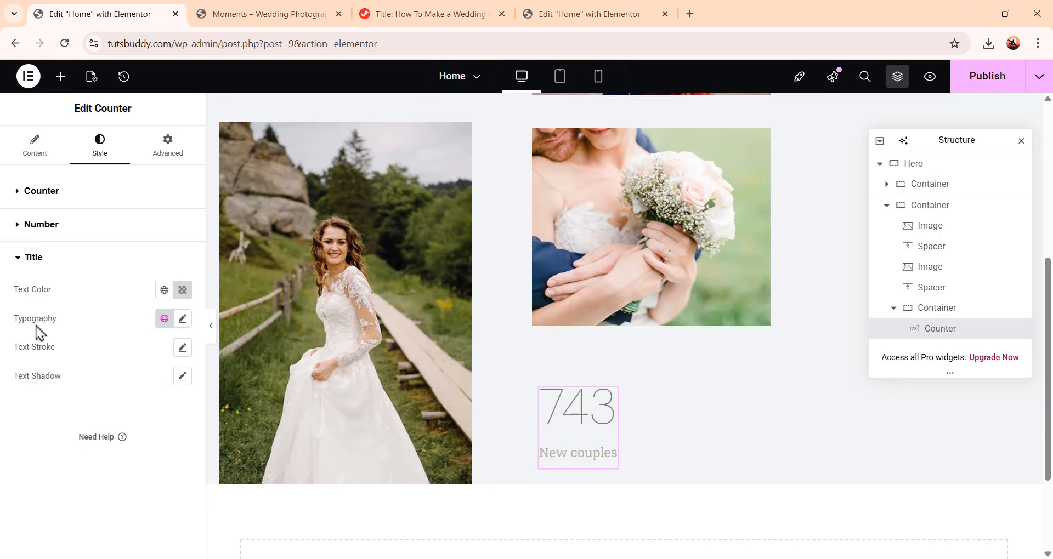
Set the counter title's typography to DM Sans, size 16, weight 300 (Light) and line height 20 px
left_click(183, 319)
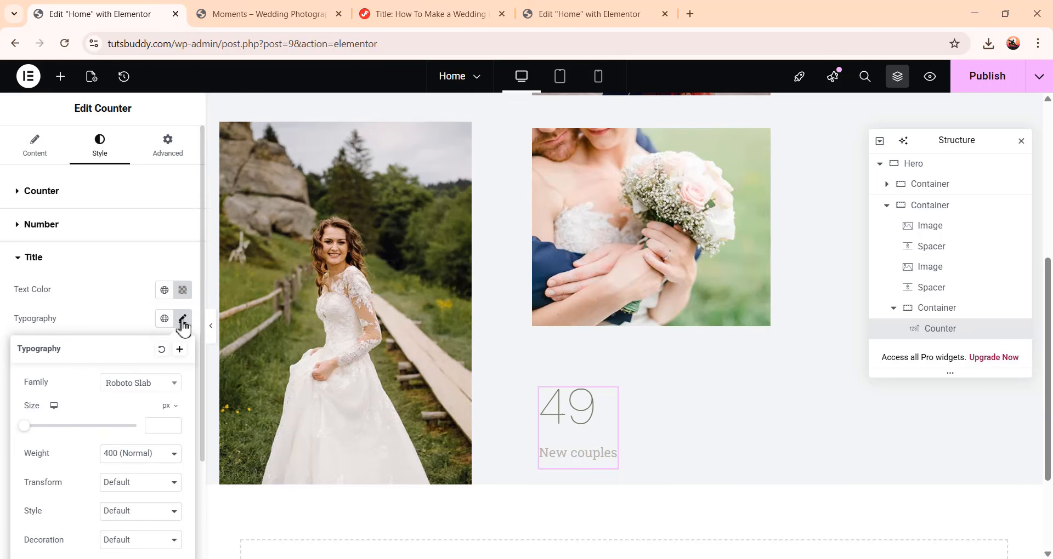
left_click(160, 387)
type("dm")
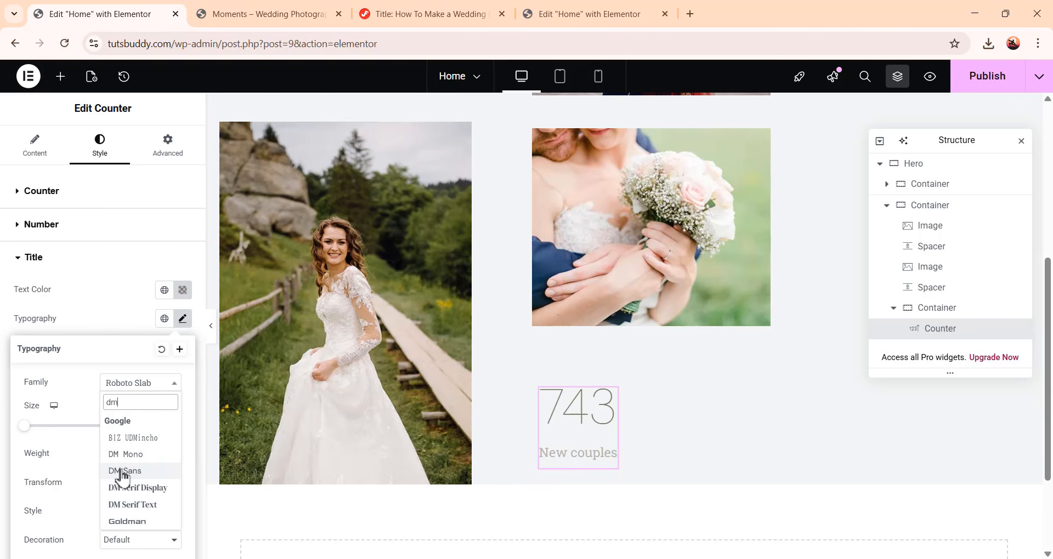
left_click(125, 472)
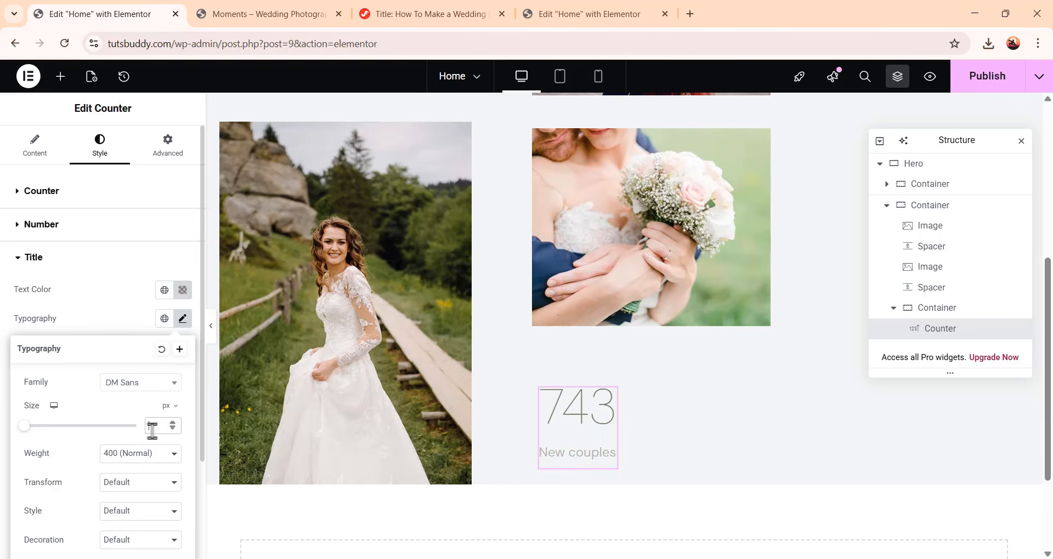
type("16")
left_click(147, 455)
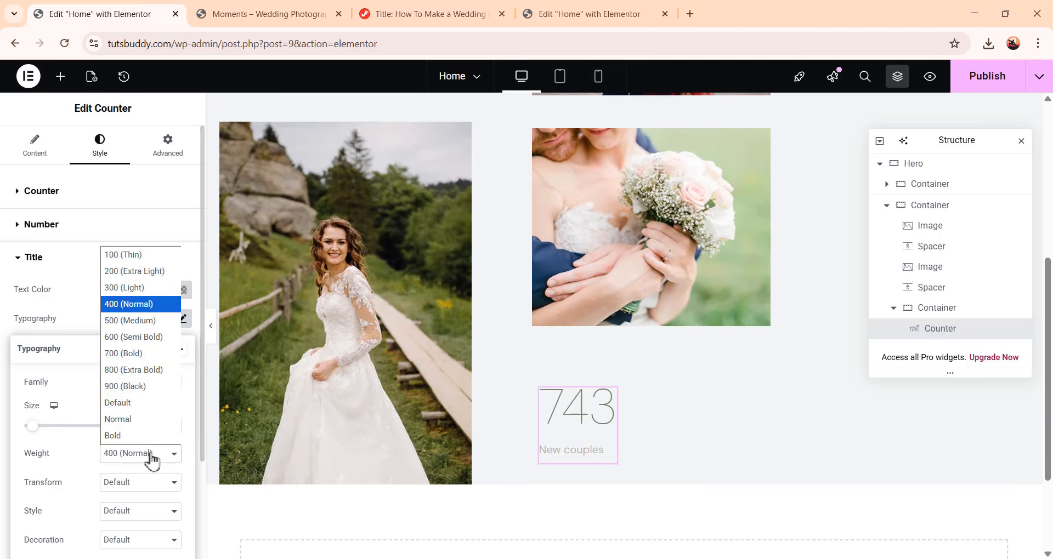
left_click(135, 287)
scroll(126, 477, "down", 2)
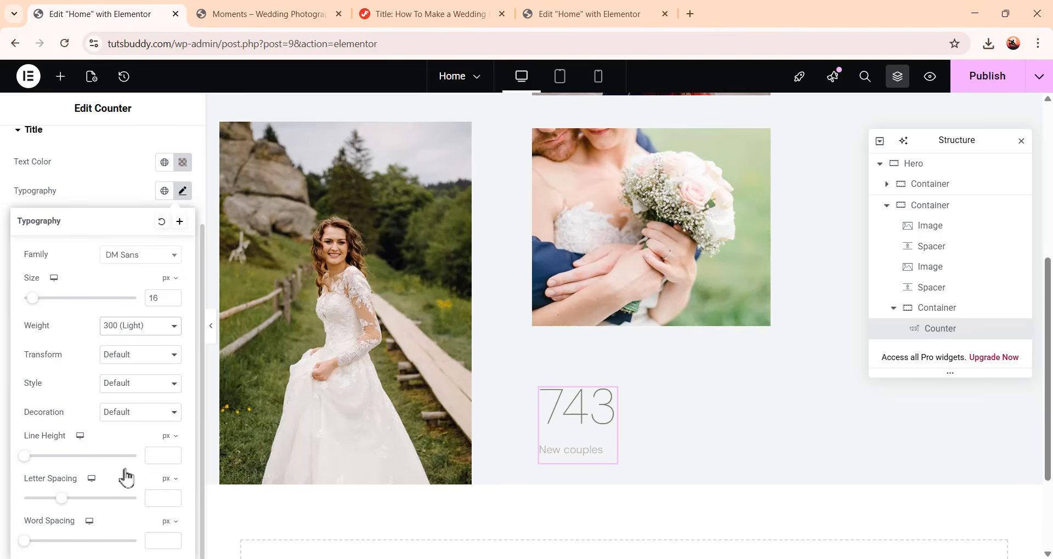
left_click(159, 455)
type("20")
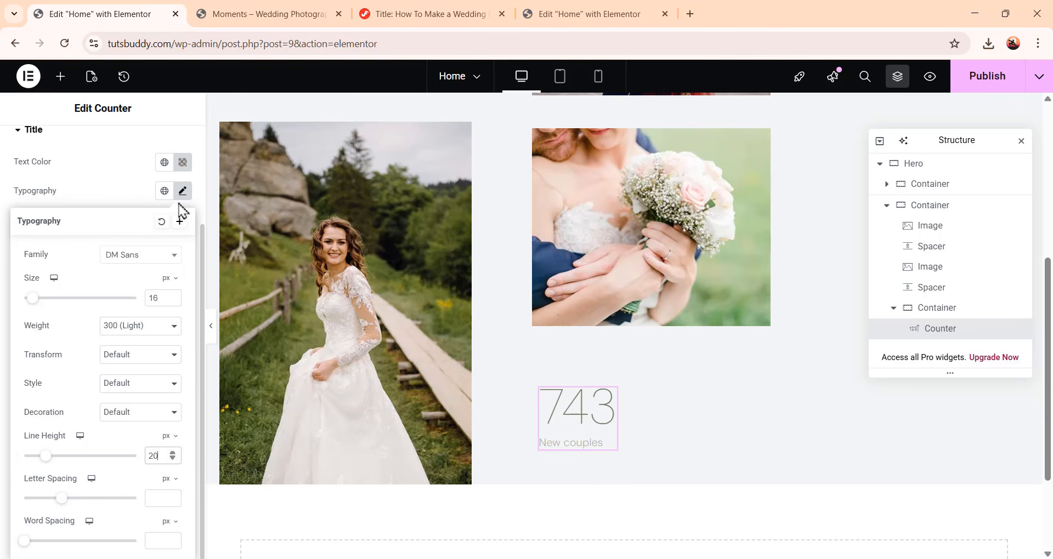
left_click(183, 192)
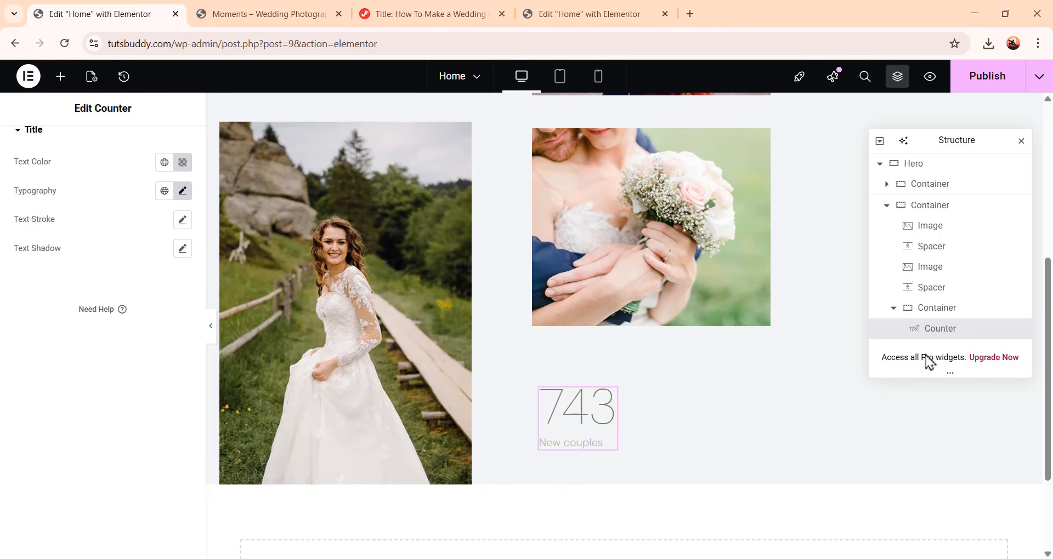
Duplicate the counter widget inside its container
right_click(955, 339)
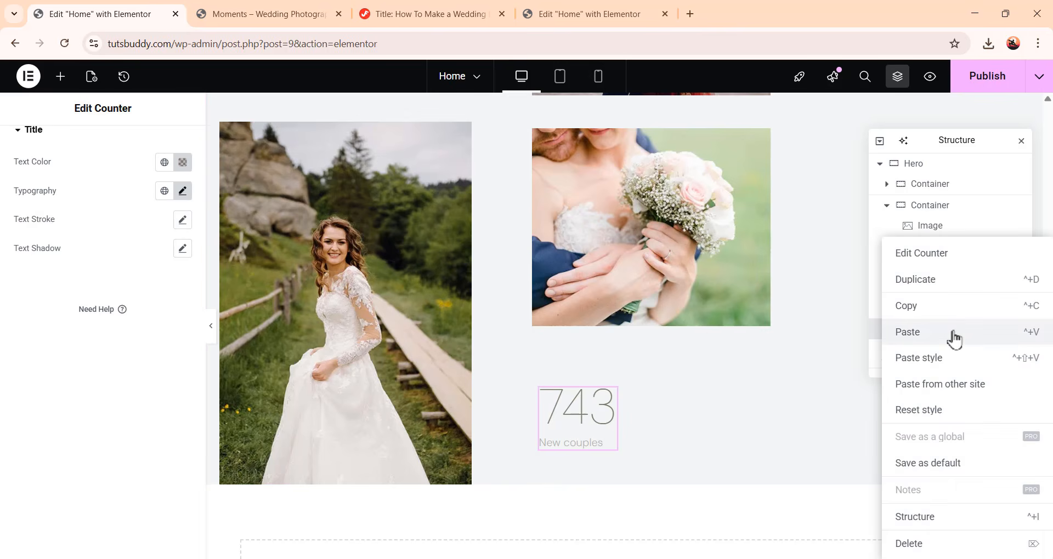
left_click(976, 289)
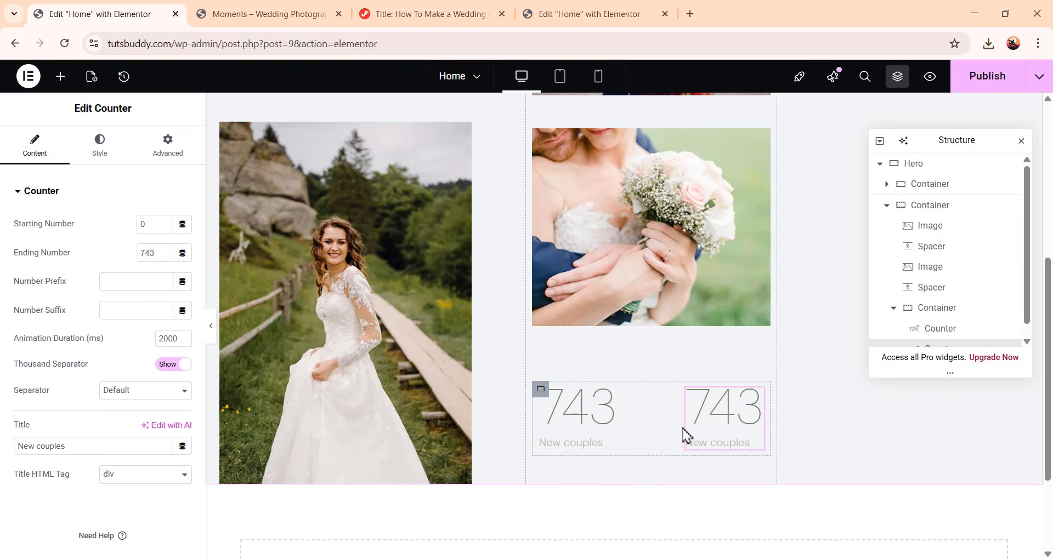
scroll(743, 422, "down", 1)
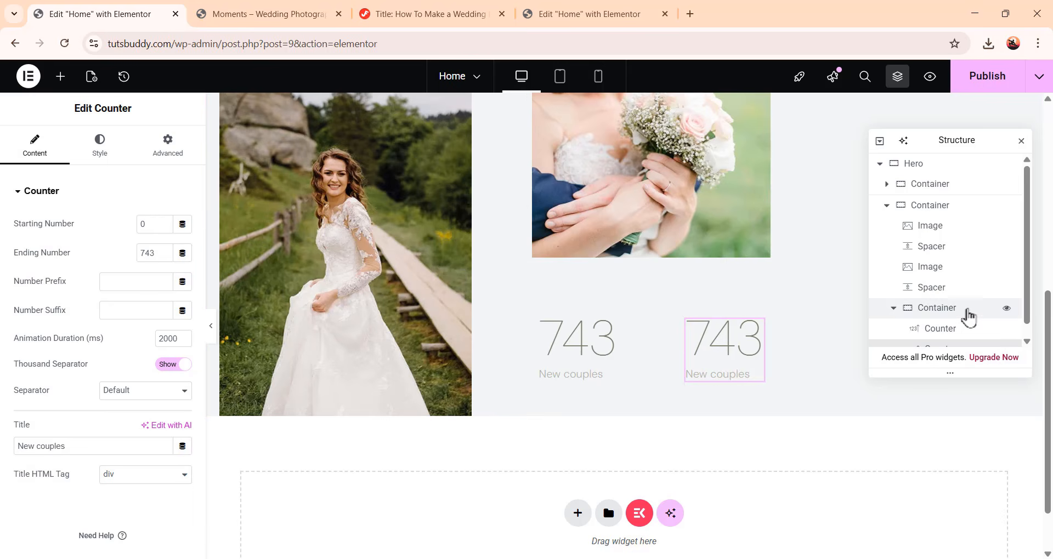
Select the duplicated counter and set its ending number to 573
left_click(903, 313)
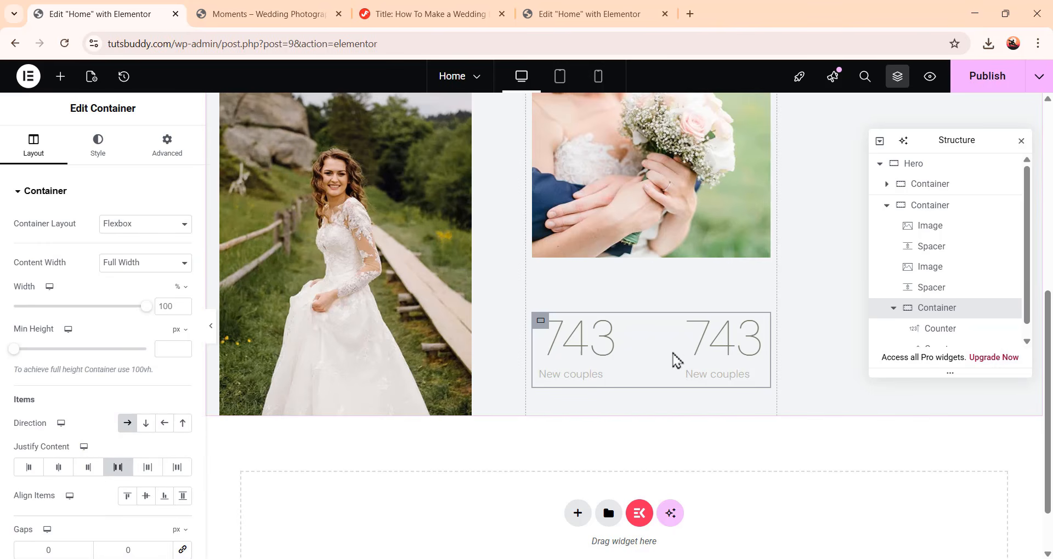
scroll(946, 329, "down", 1)
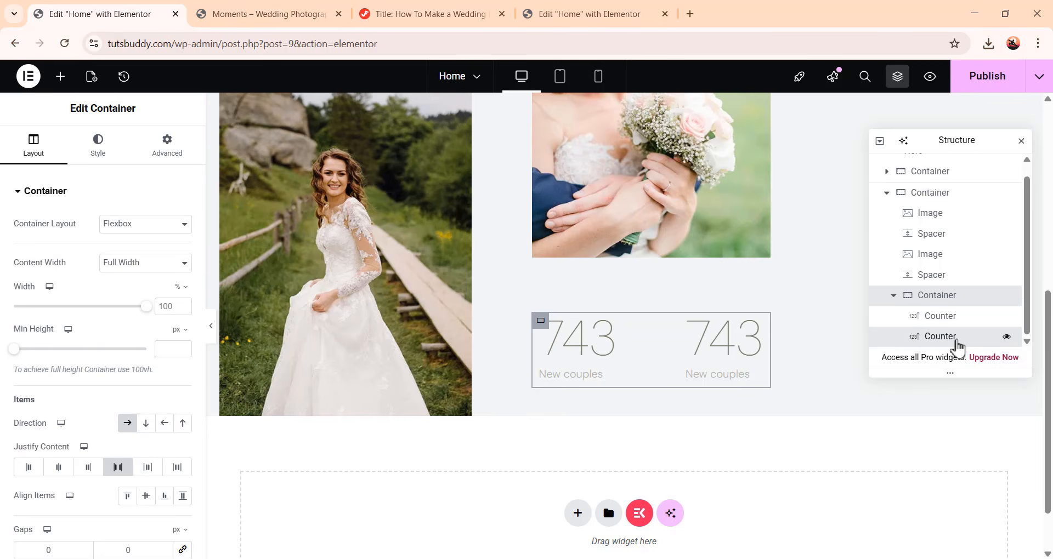
left_click(949, 337)
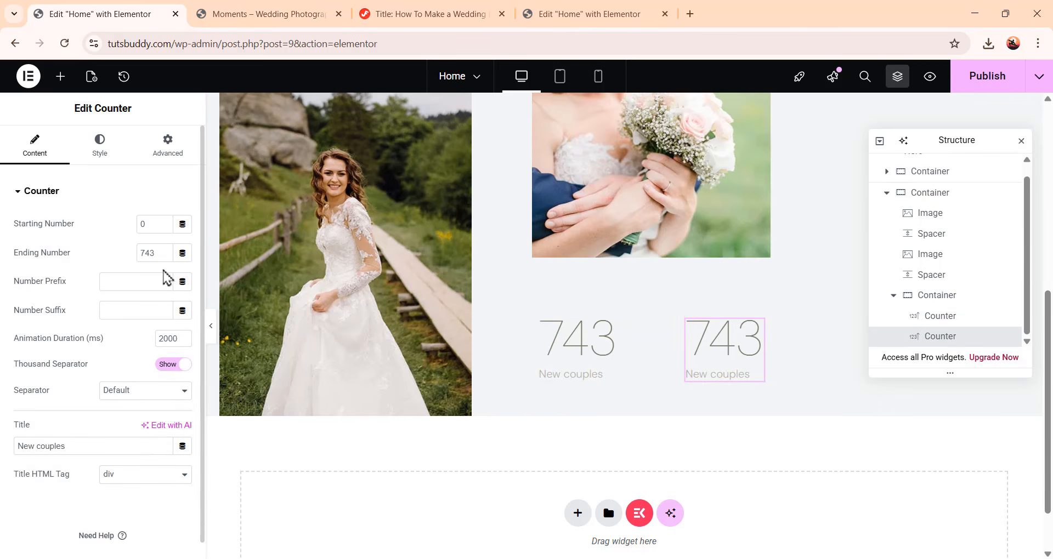
double_click(147, 253)
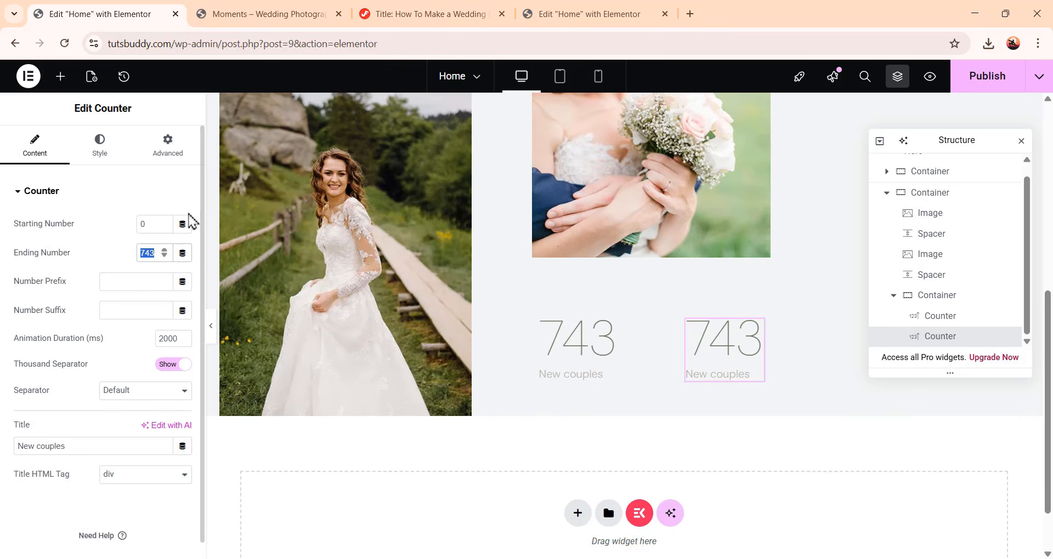
type("573")
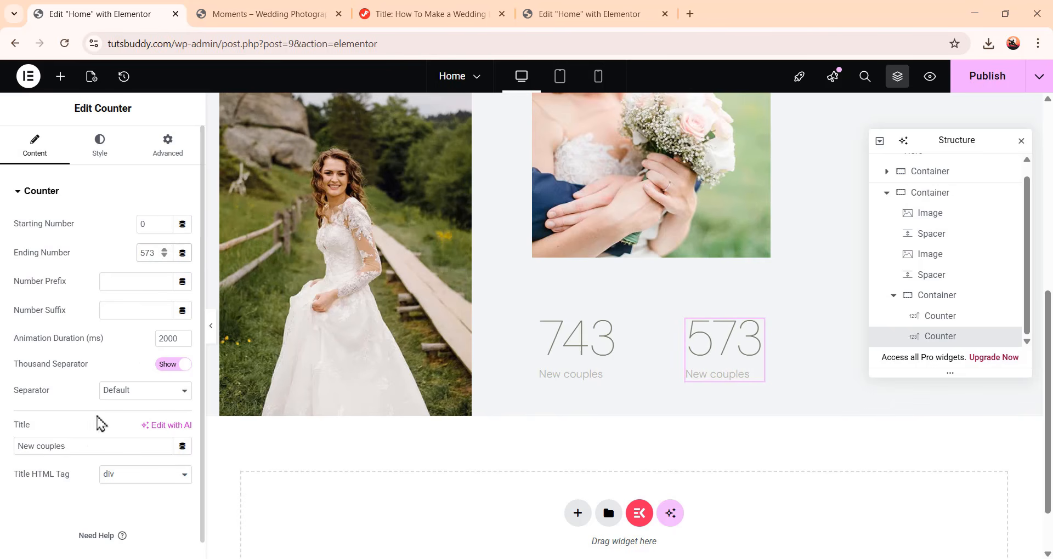
Change the duplicated counter's title to Best bouquets
left_click_drag(95, 446, 8, 453)
type("Best bouquets")
scroll(701, 480, "up", 6)
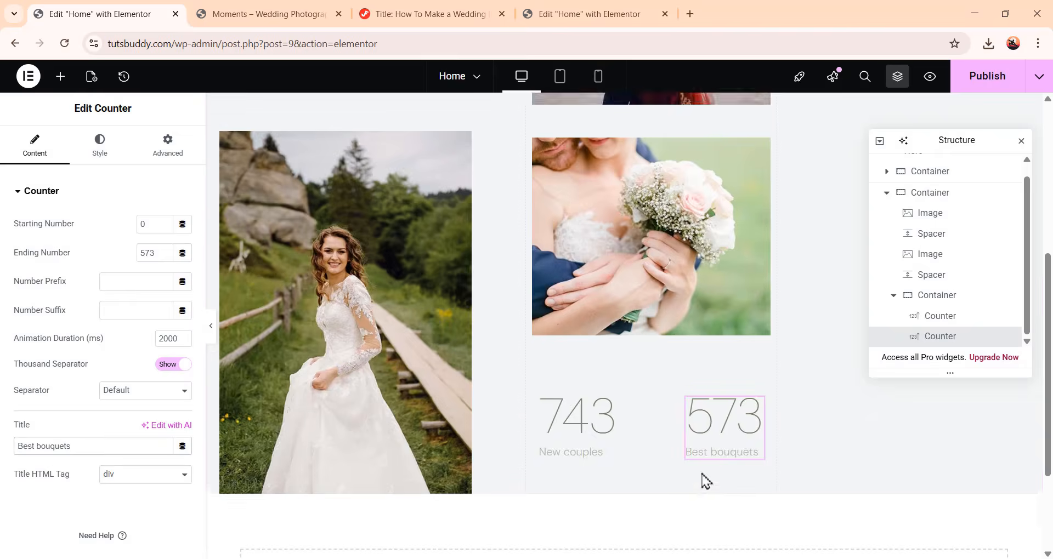
scroll(717, 480, "down", 5)
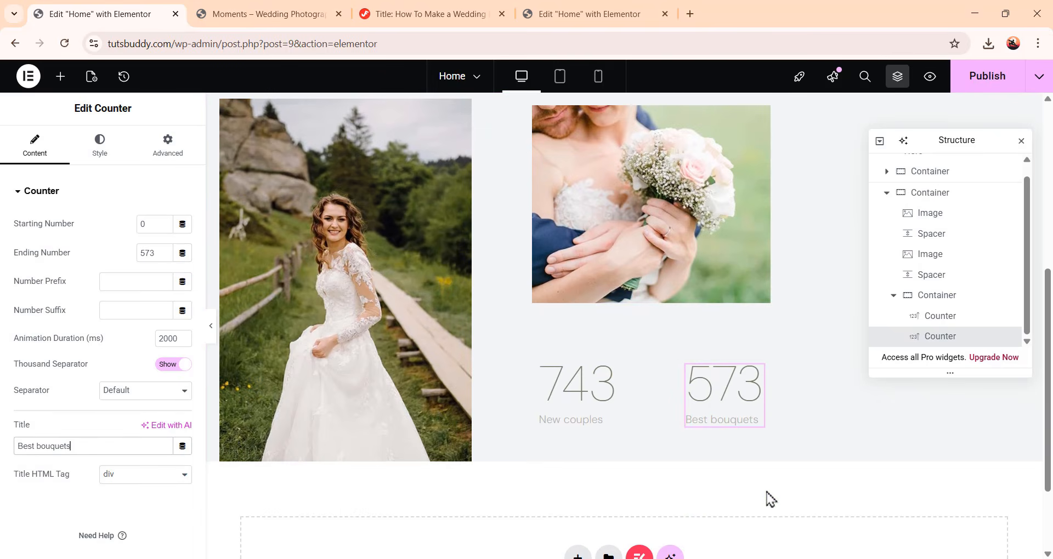
Collapse the second Hero container in the structure and add a new container after it
left_click(900, 302)
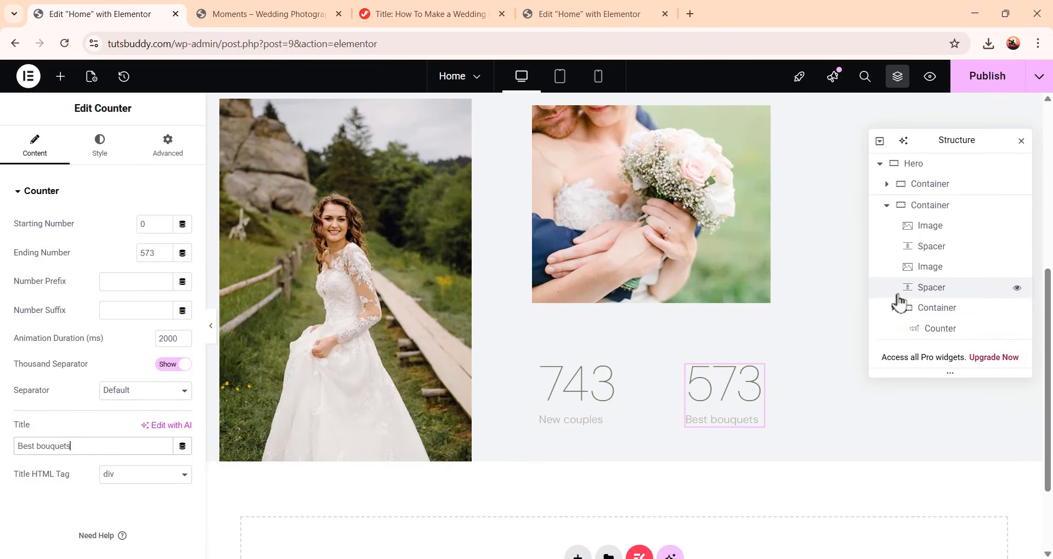
scroll(762, 389, "up", 3)
scroll(765, 394, "up", 4)
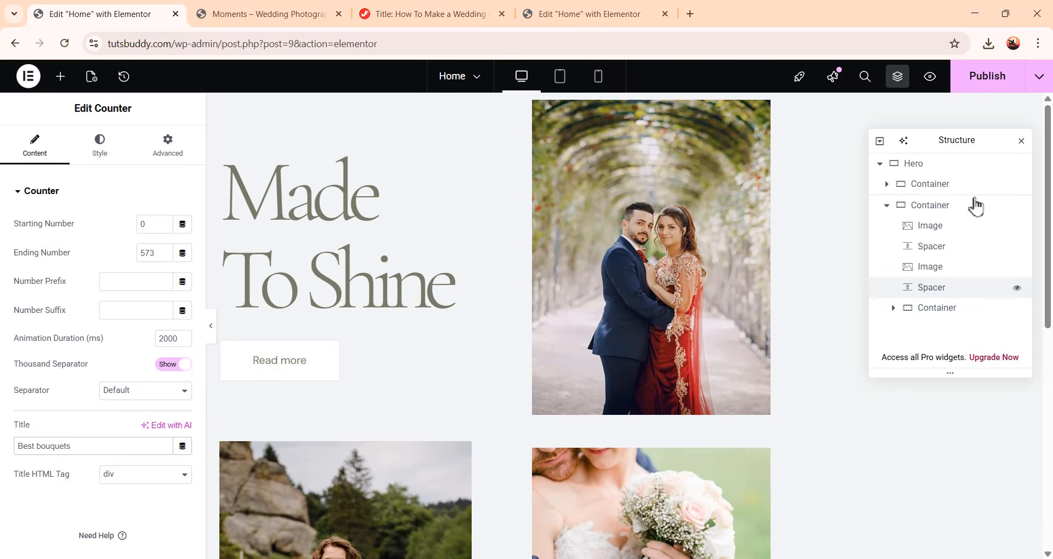
left_click_drag(957, 144, 395, 188)
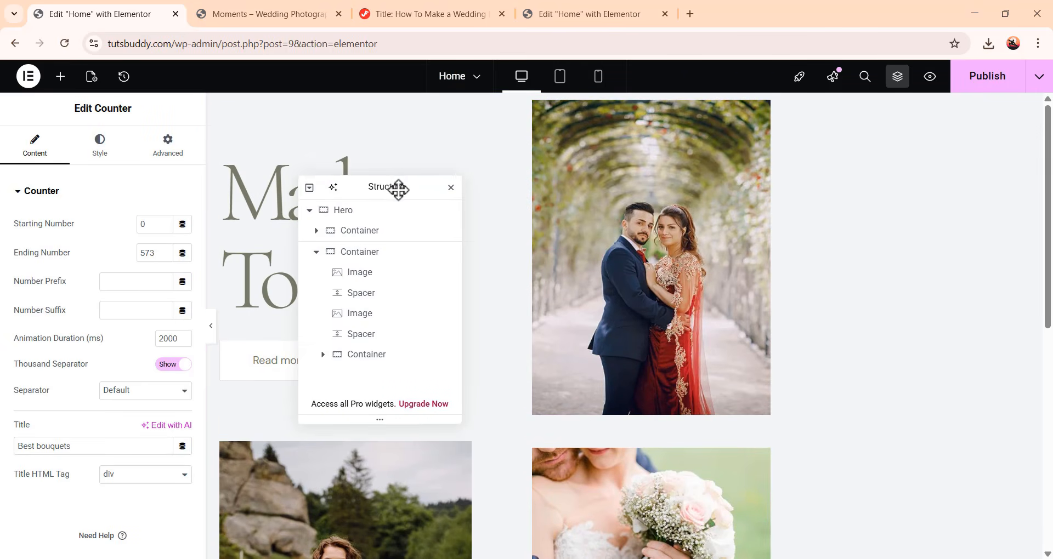
left_click(316, 252)
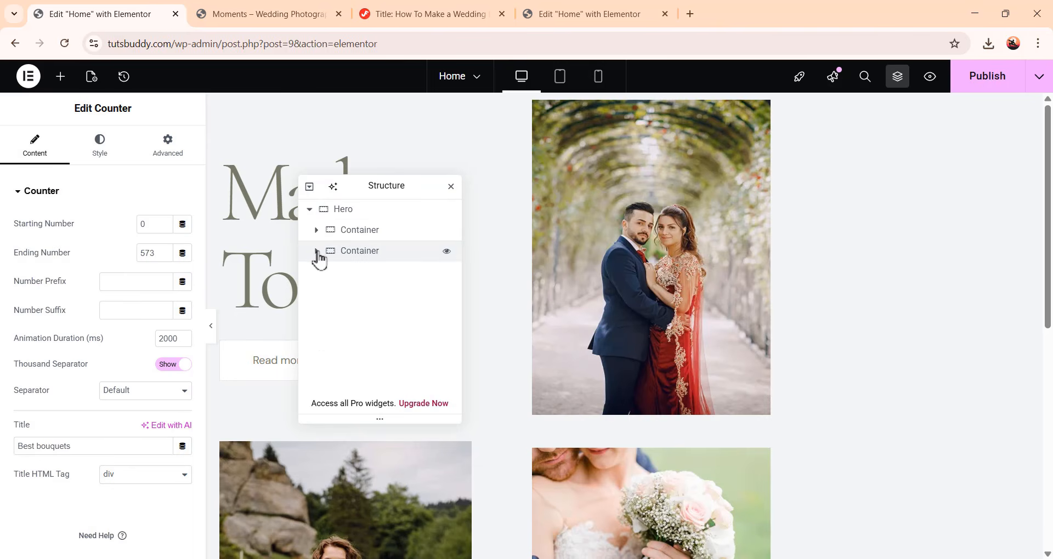
right_click(369, 260)
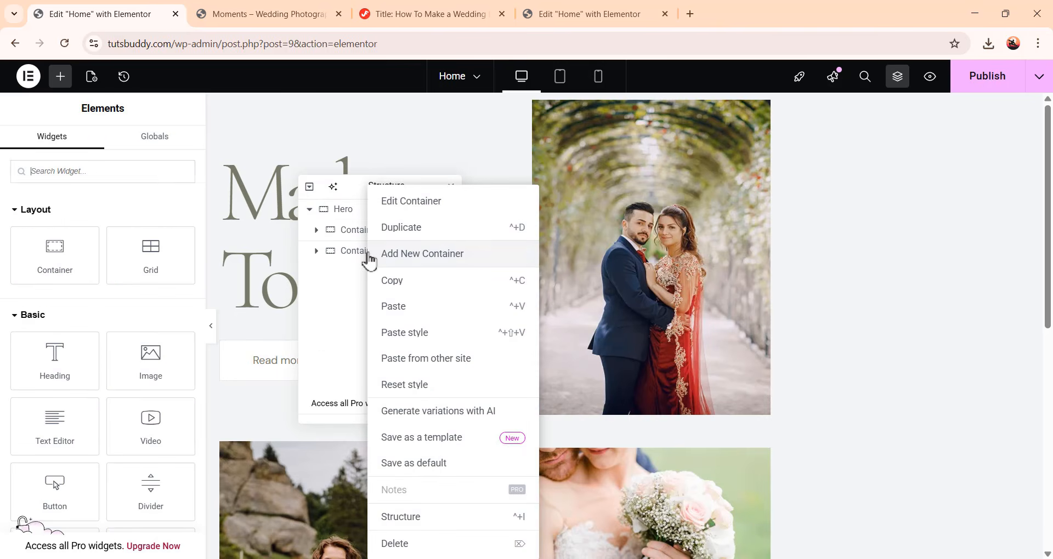
left_click(459, 262)
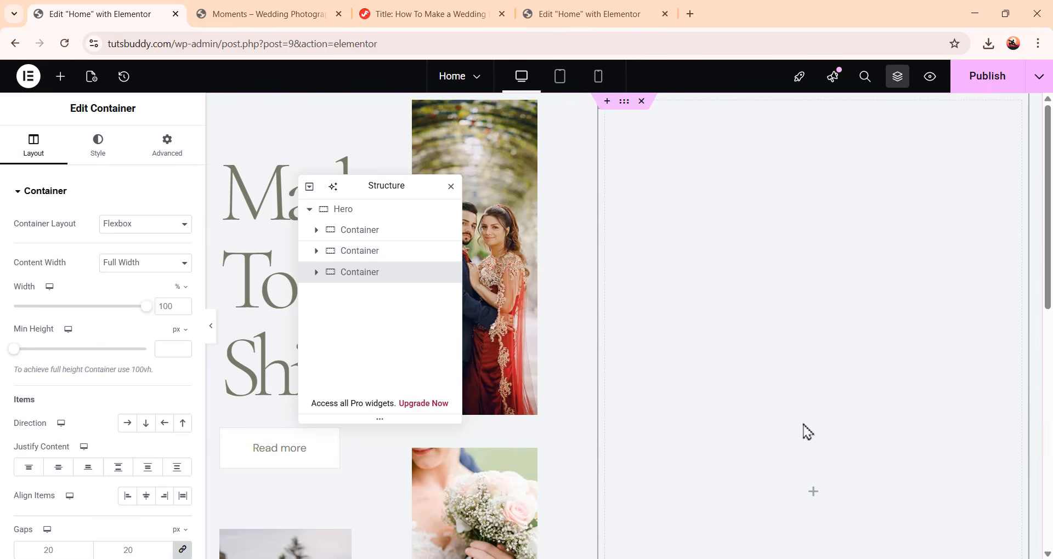
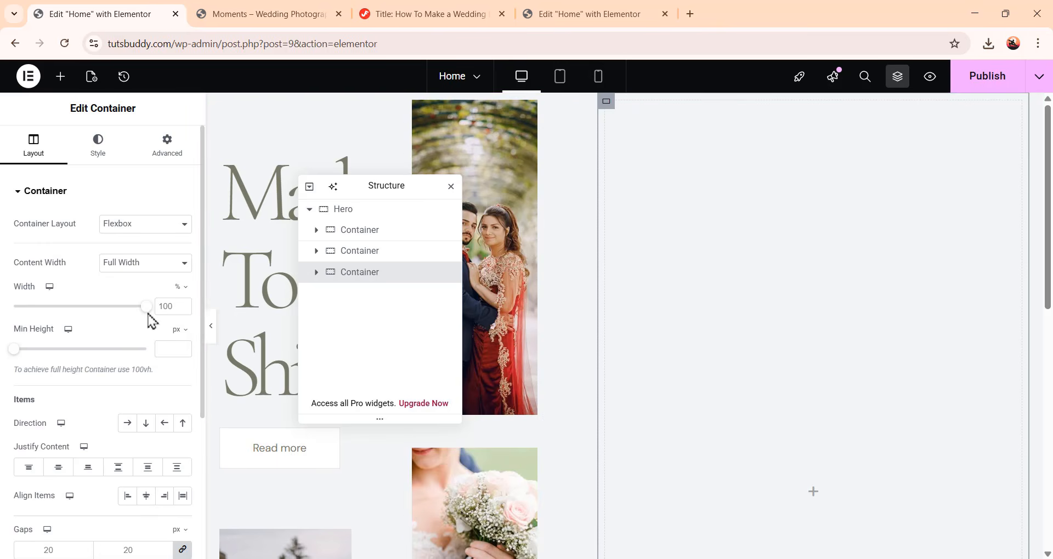
Set the new container's width to 16% and its gaps to 0
type("16")
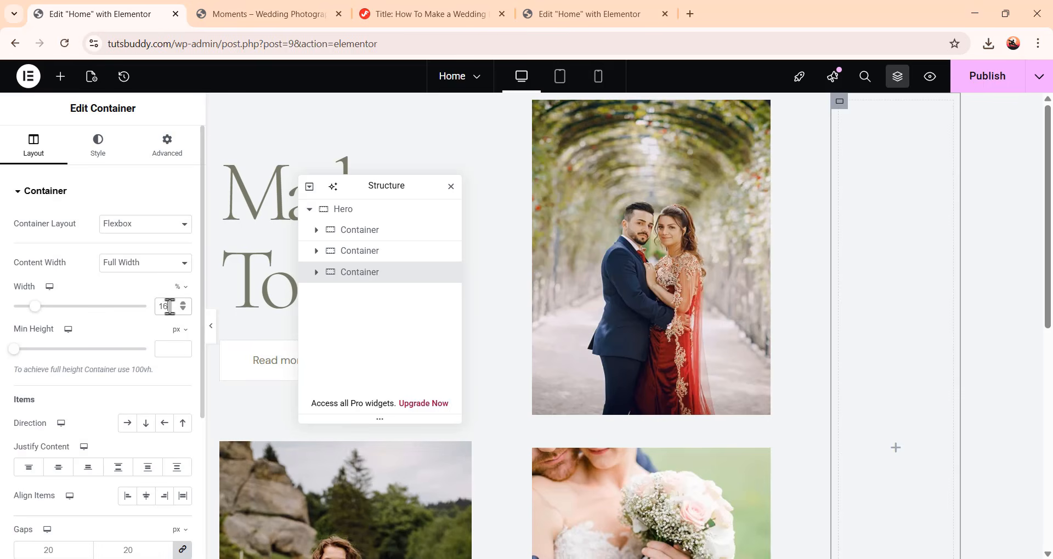
scroll(90, 380, "down", 4)
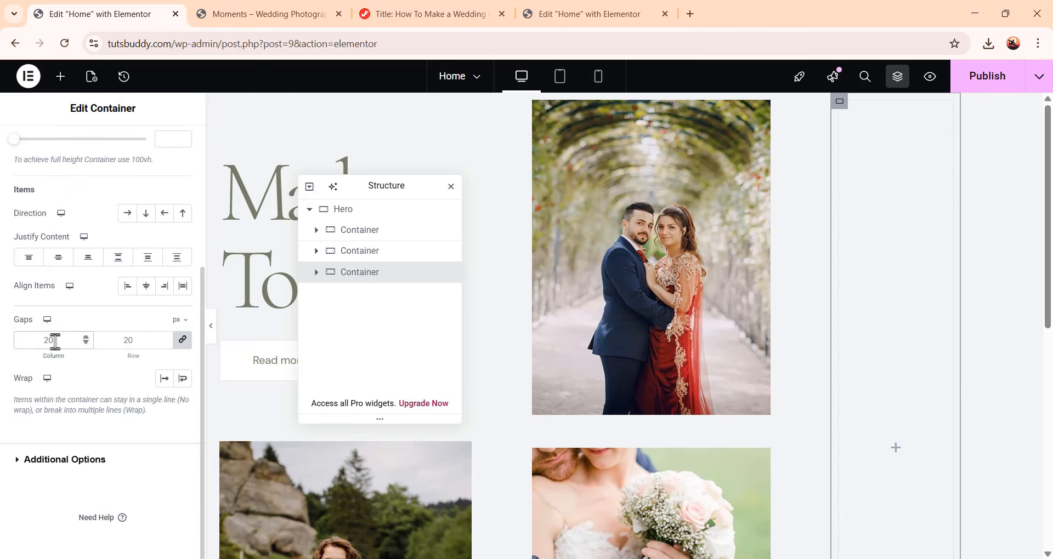
scroll(126, 176, "up", 4)
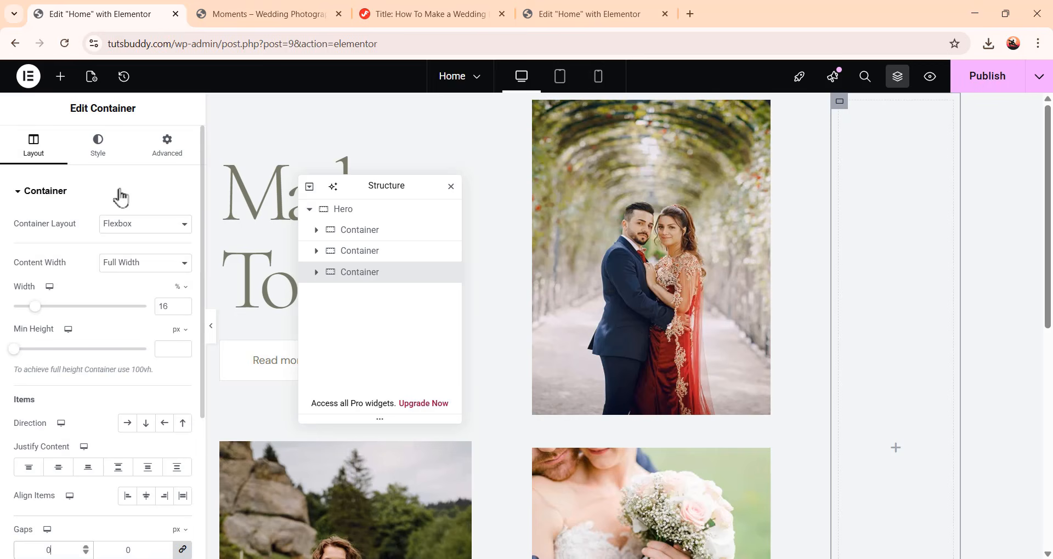
Try setting unlinked margins on the container with a right margin of 78 px
left_click(159, 159)
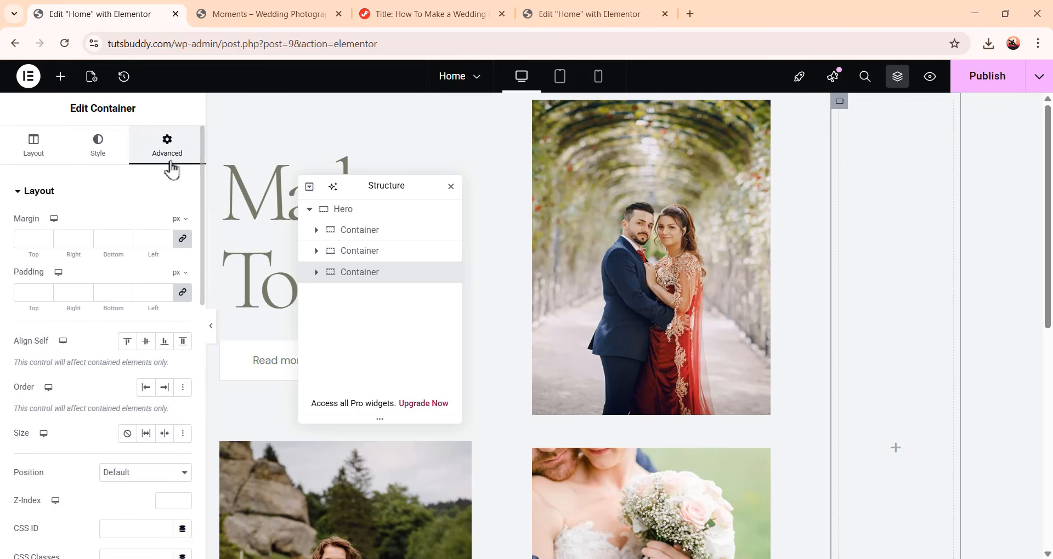
left_click(183, 238)
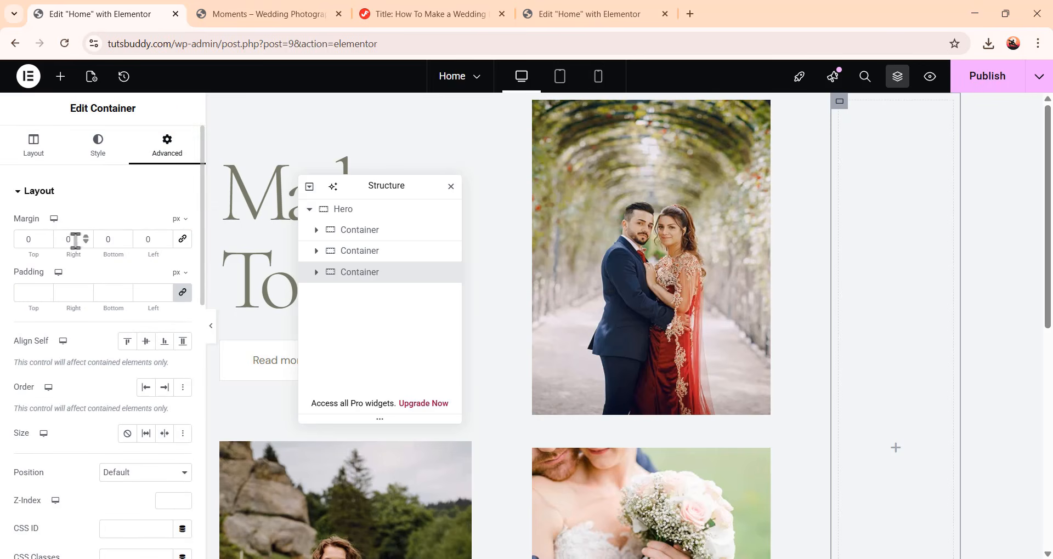
left_click_drag(75, 241, 59, 241)
left_click_drag(154, 242, 113, 246)
type("78")
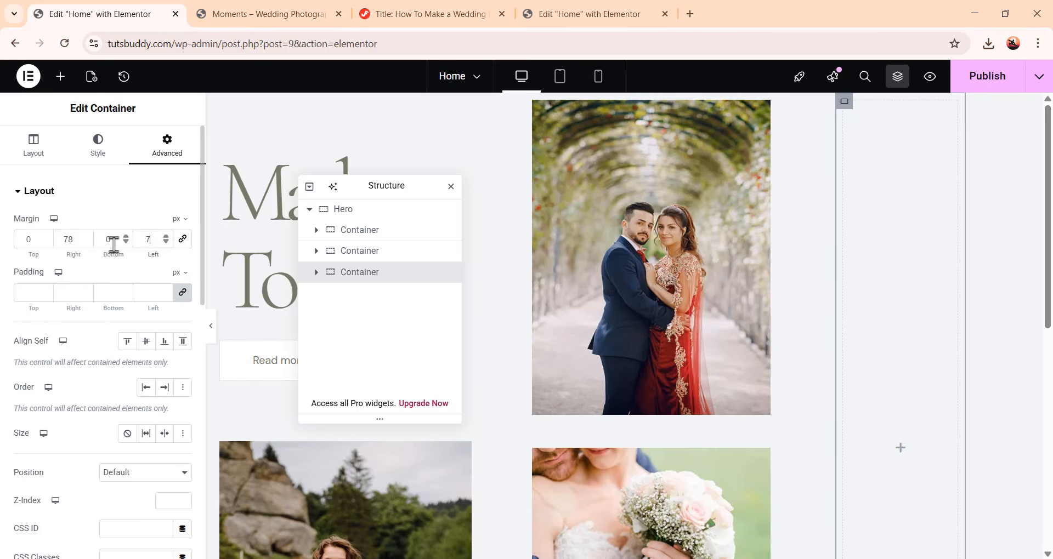
left_click(183, 239)
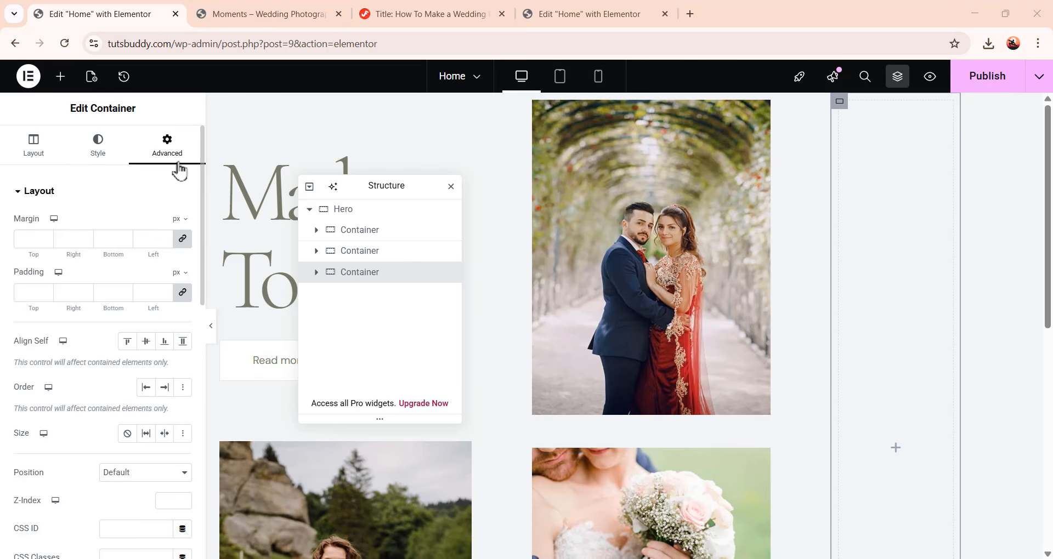
Set the container's top padding to 146 px and its size to Grow
left_click(183, 293)
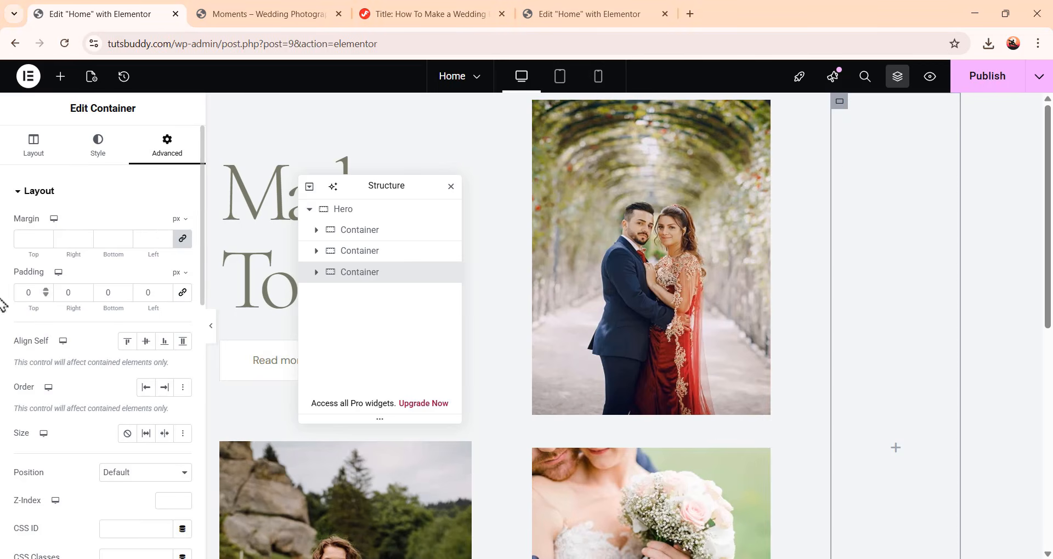
left_click_drag(37, 292, 1, 293)
left_click(146, 434)
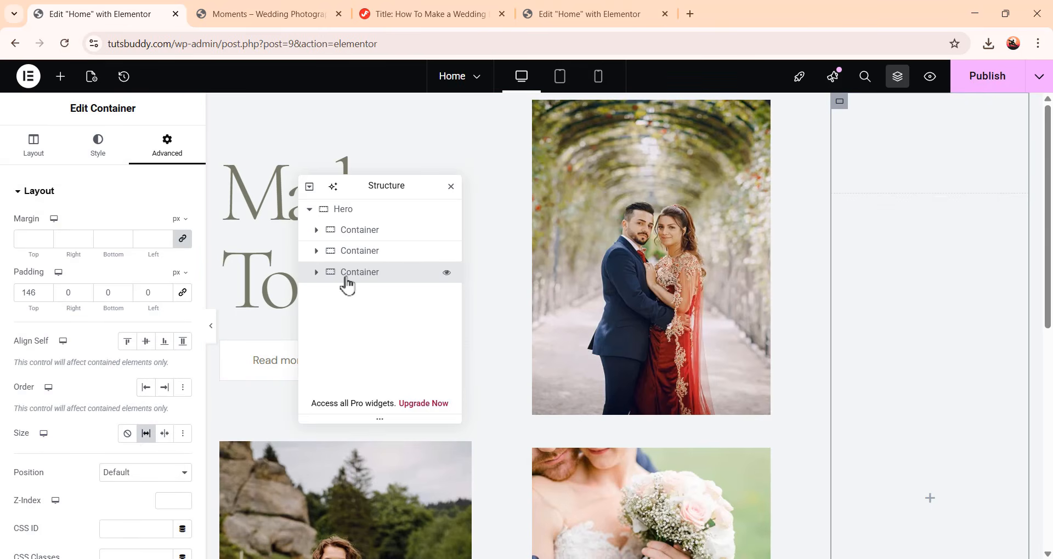
Add a nested container inside the new container and set its gaps to 0
left_click(60, 76)
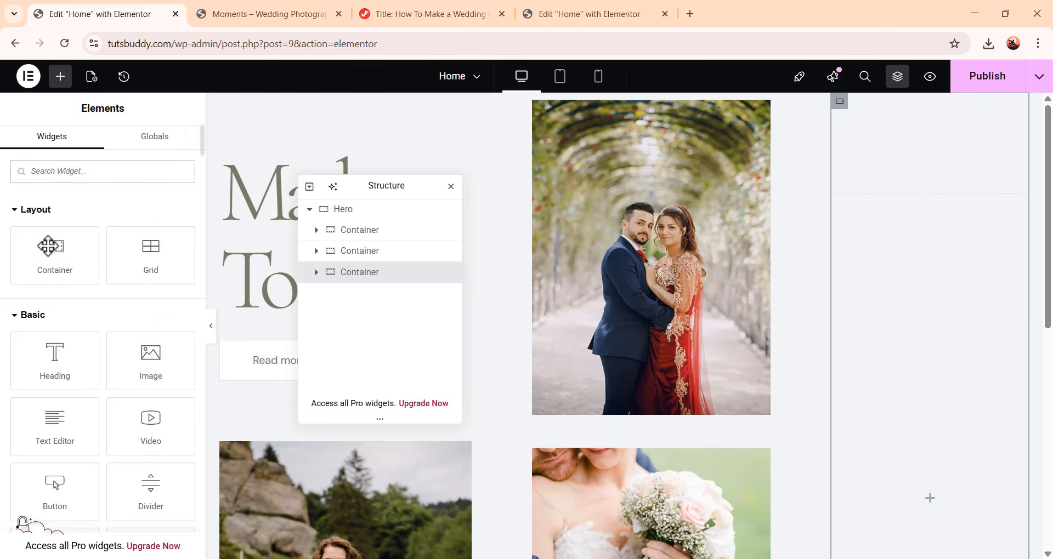
left_click_drag(49, 253, 963, 510)
scroll(737, 432, "up", 1)
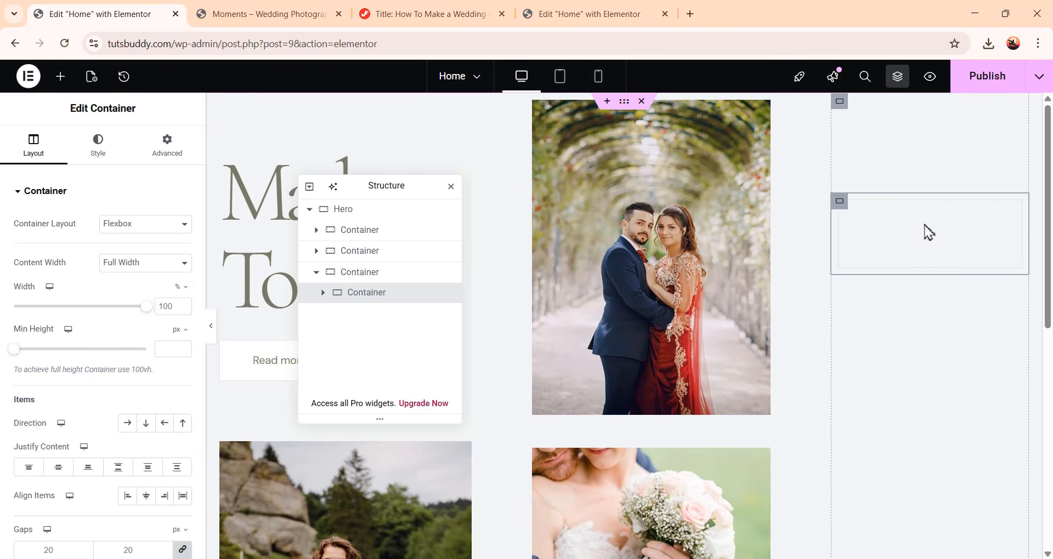
scroll(125, 470, "down", 3)
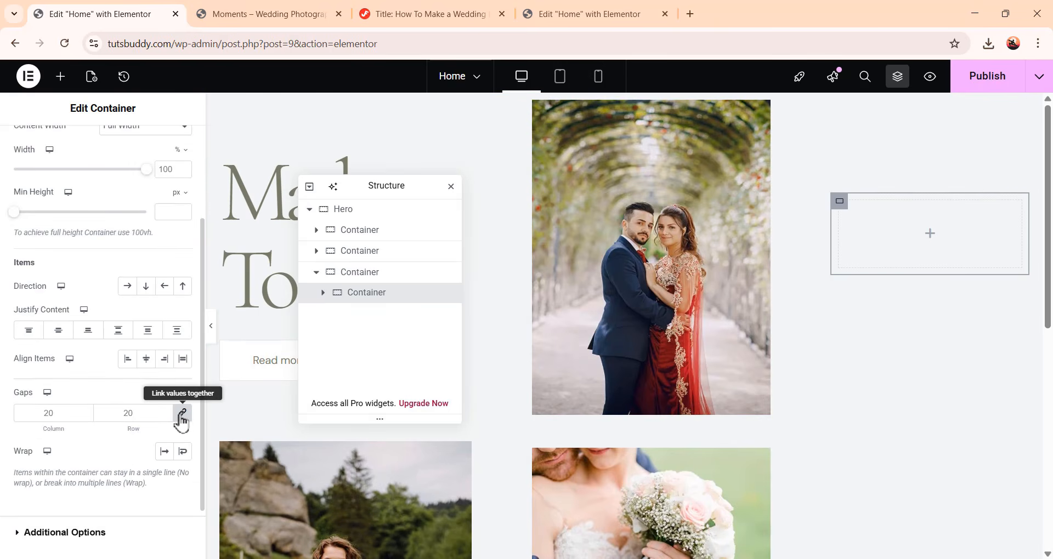
scroll(98, 498, "up", 3)
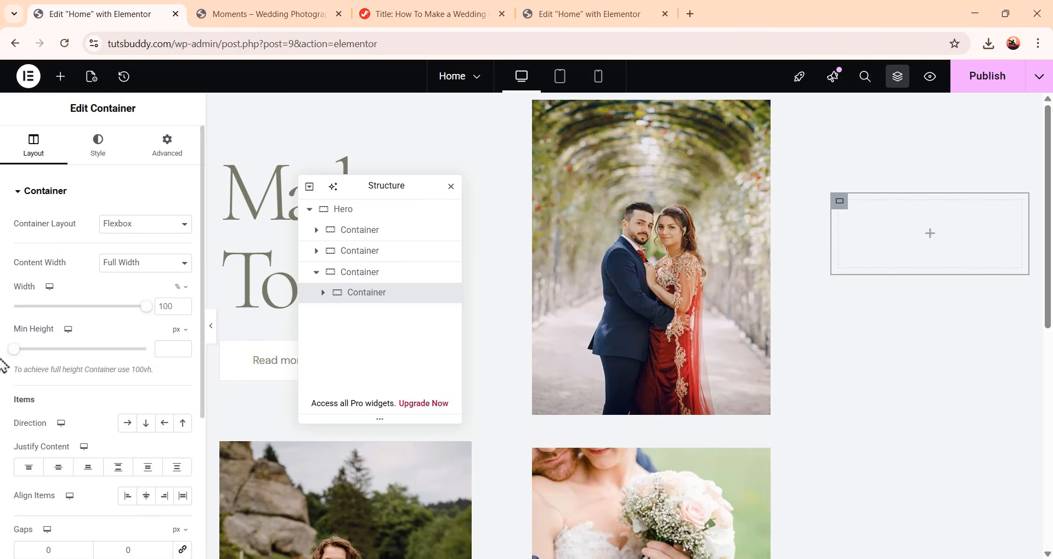
Search for the Social Icons widget and place it in the nested container
left_click(59, 83)
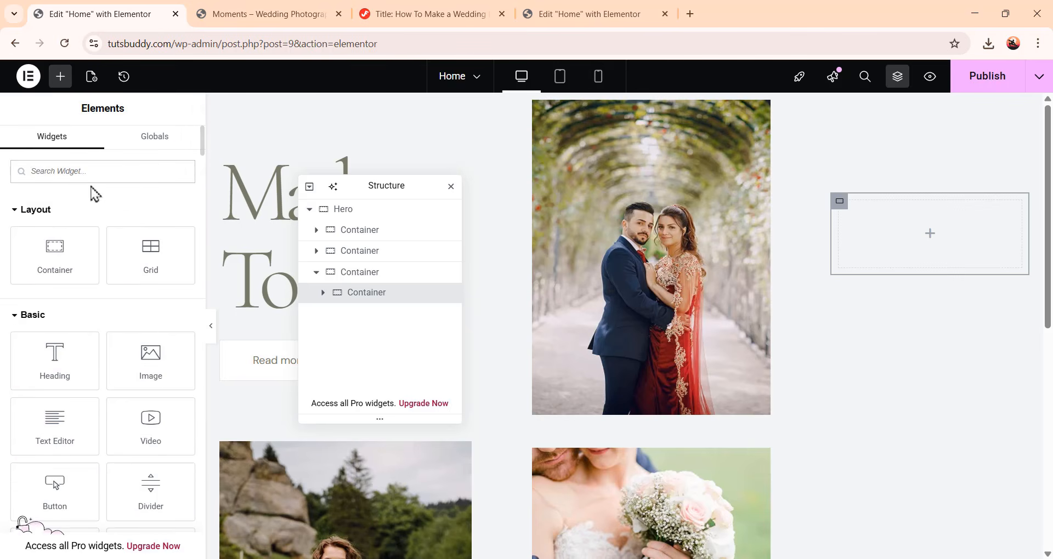
type("social")
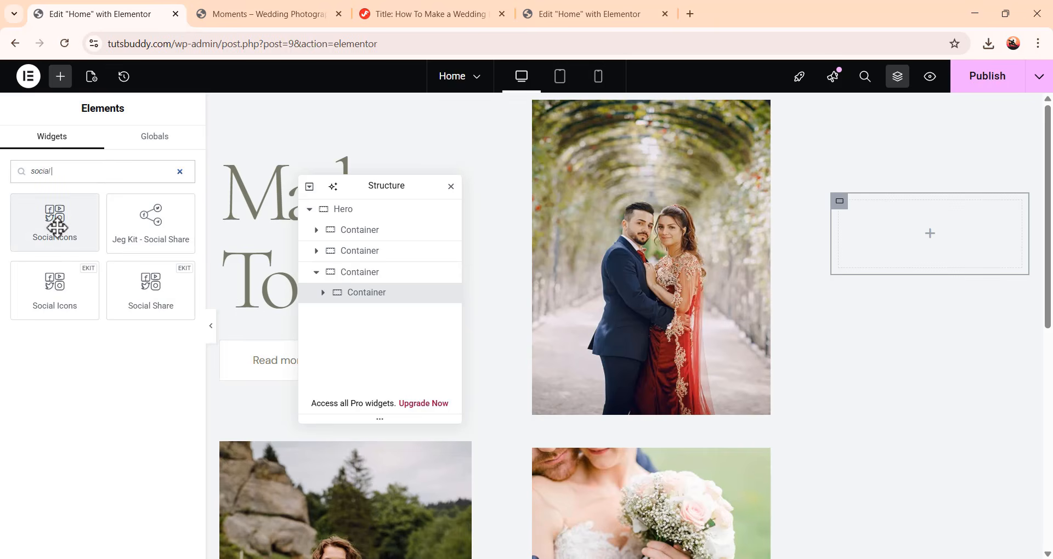
left_click_drag(55, 228, 936, 233)
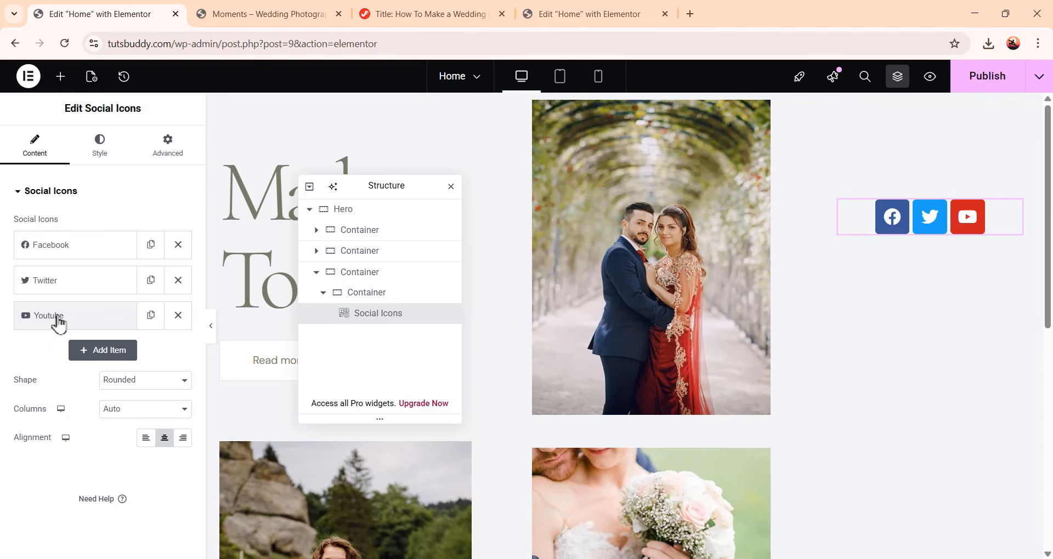
Delete the YouTube icon and add a new icon using the instagram-fill SVG from the media library
left_click(178, 317)
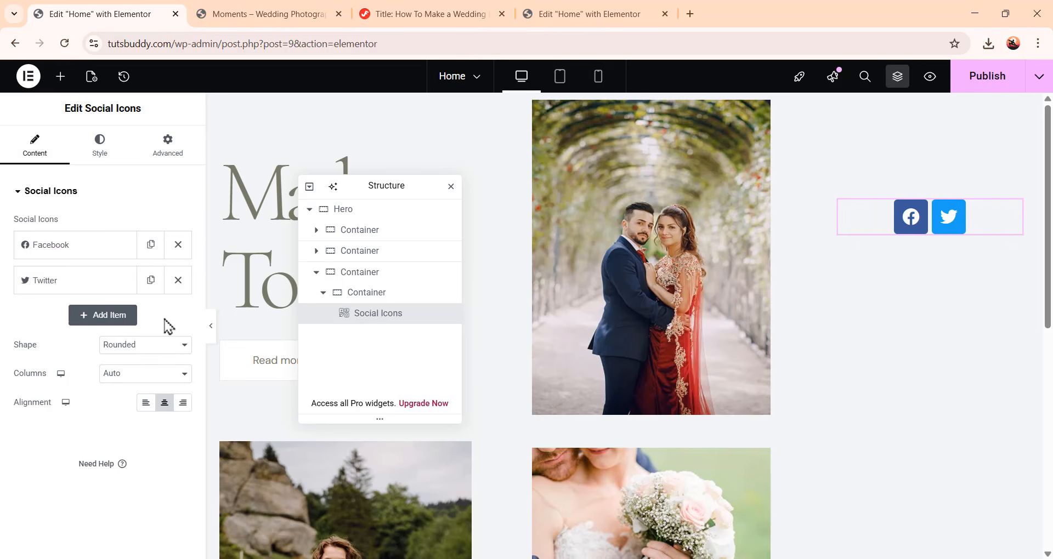
left_click(123, 321)
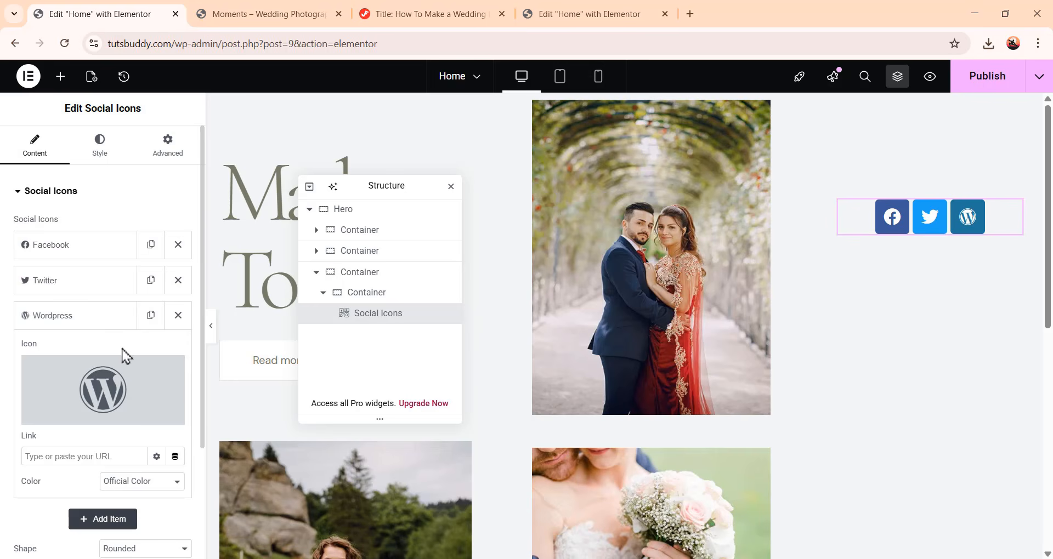
mouse_move(106, 394)
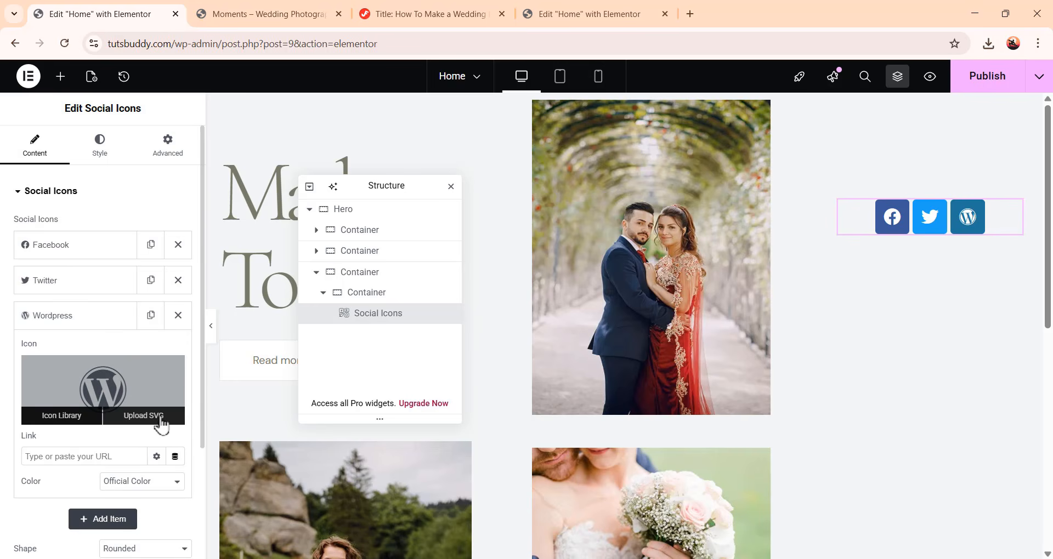
left_click(144, 415)
left_click(635, 356)
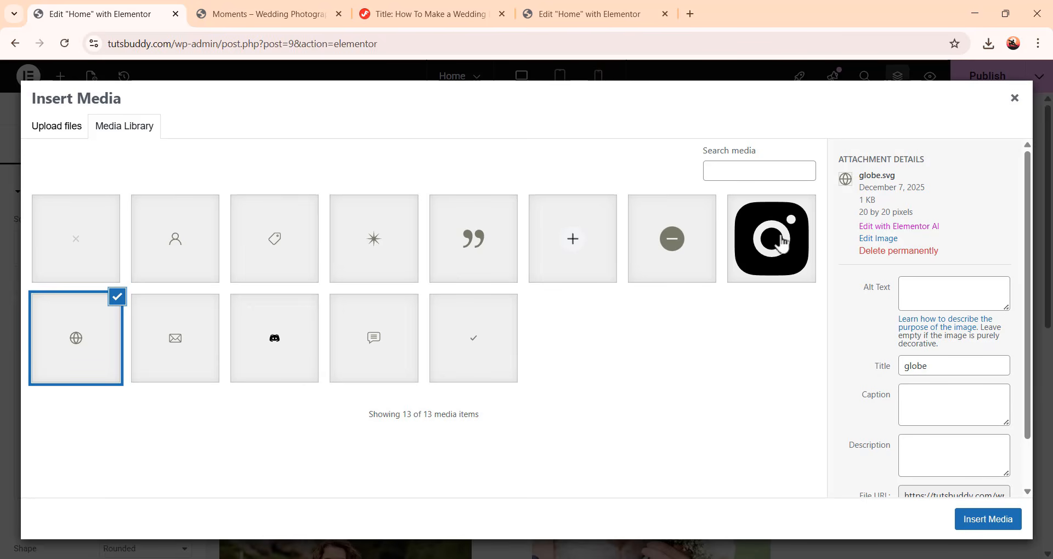
left_click(781, 241)
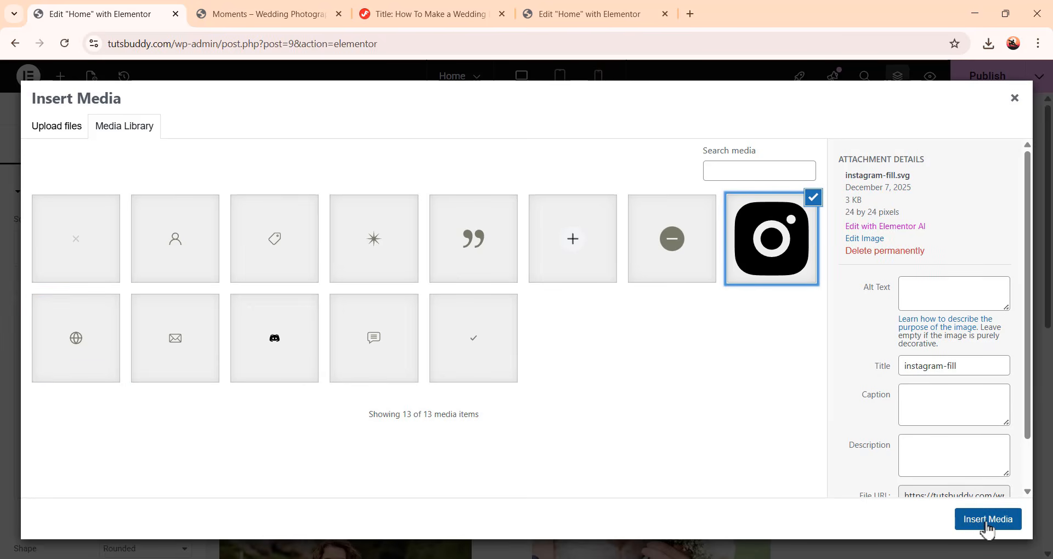
left_click(987, 519)
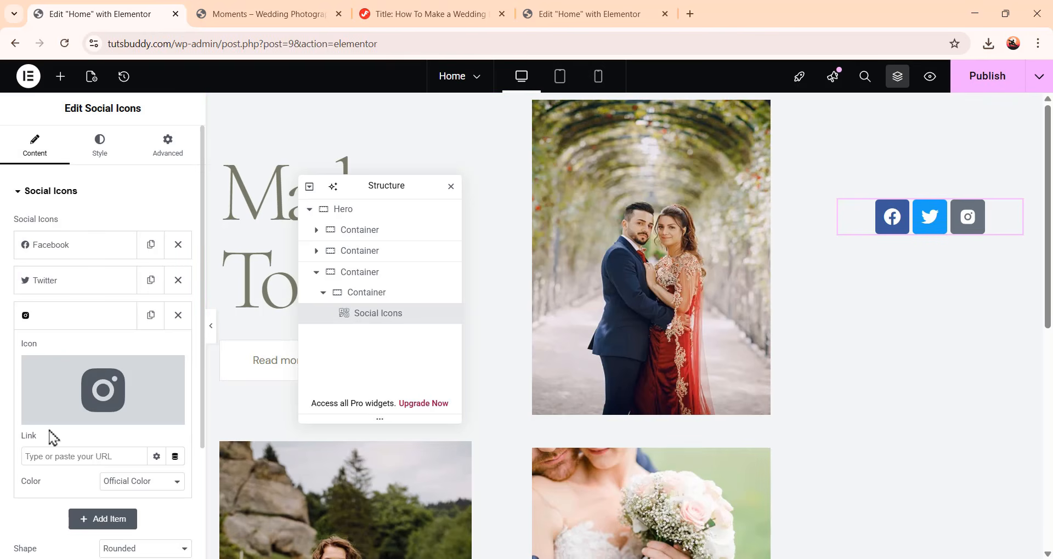
Add another social icon using the discord SVG from the media library
left_click(82, 323)
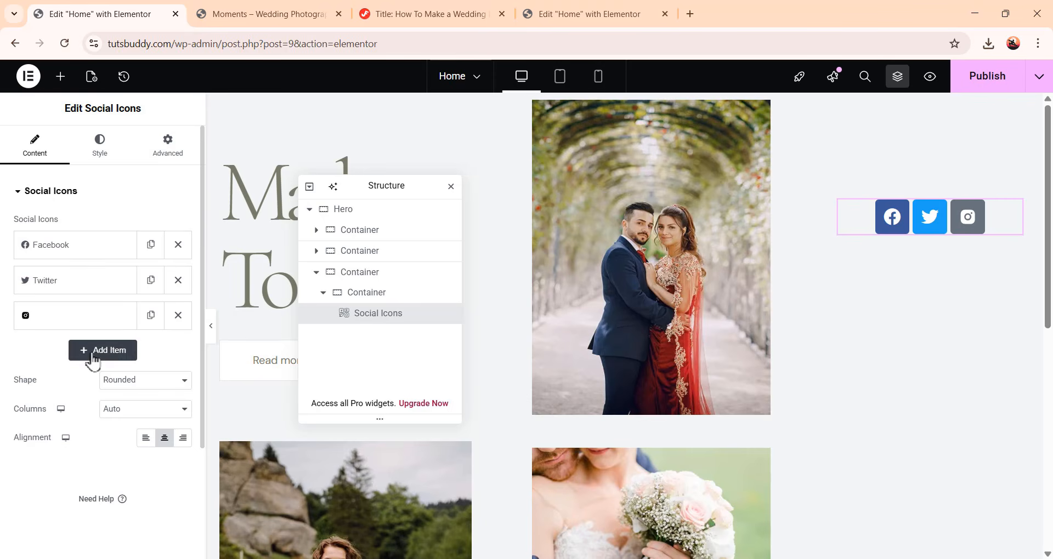
left_click(122, 351)
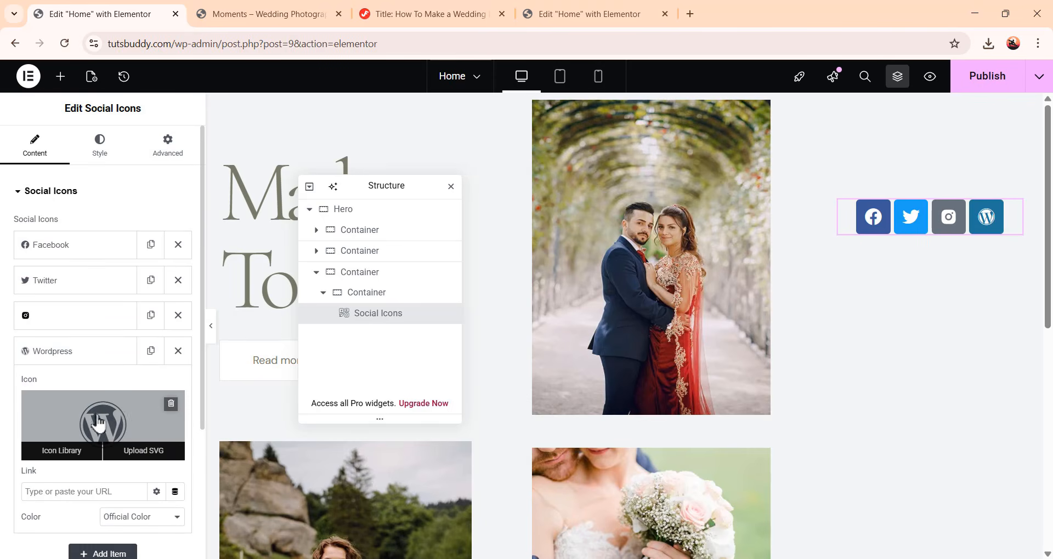
left_click(158, 462)
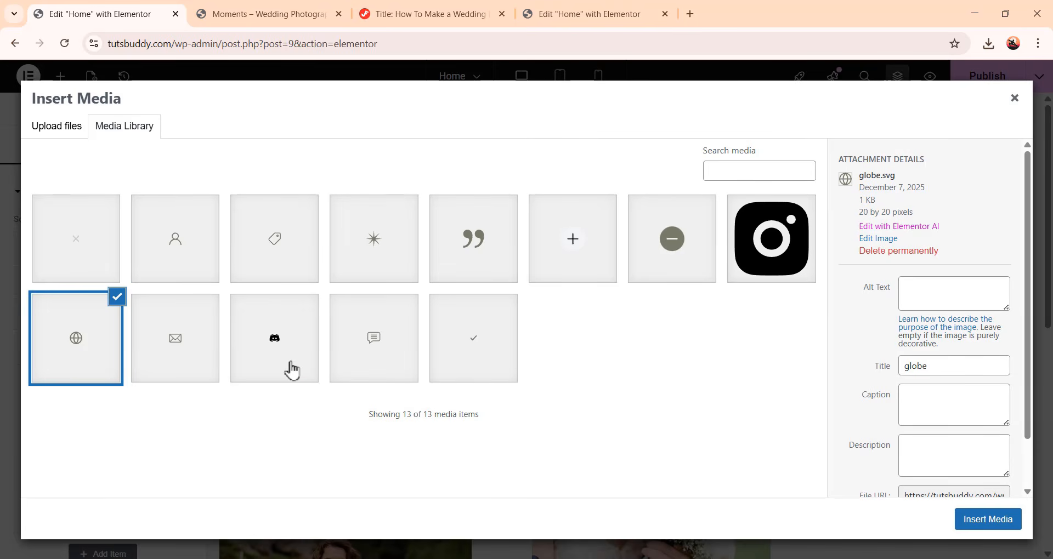
left_click(292, 370)
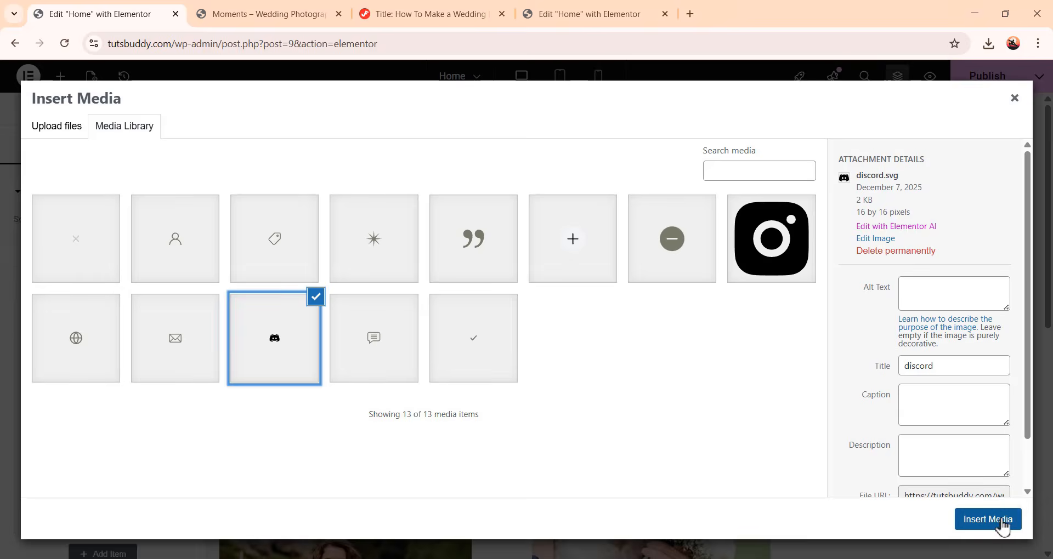
left_click(1000, 524)
scroll(168, 420, "down", 3)
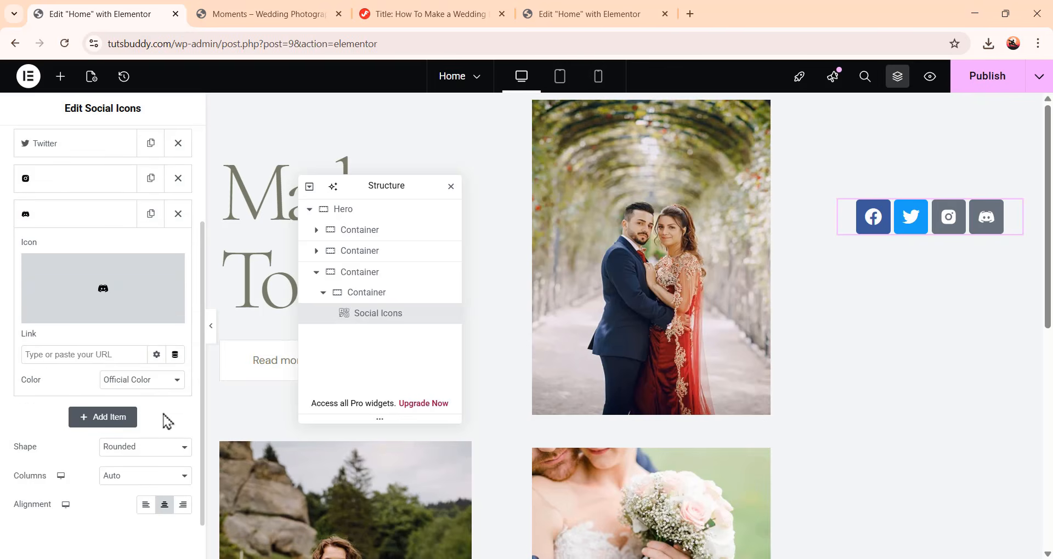
scroll(146, 420, "up", 3)
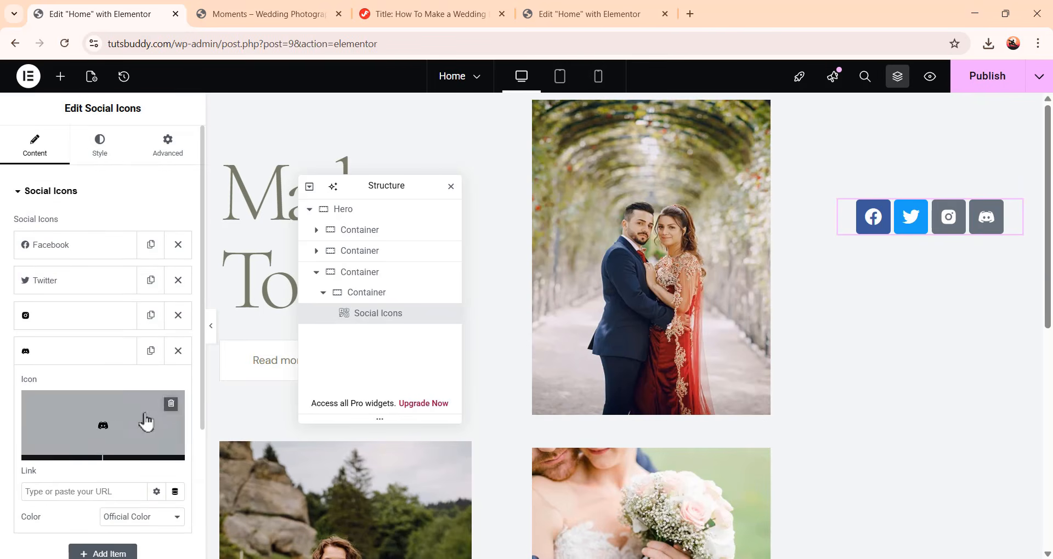
Set the social icons' color to Custom with a white primary color
left_click(112, 148)
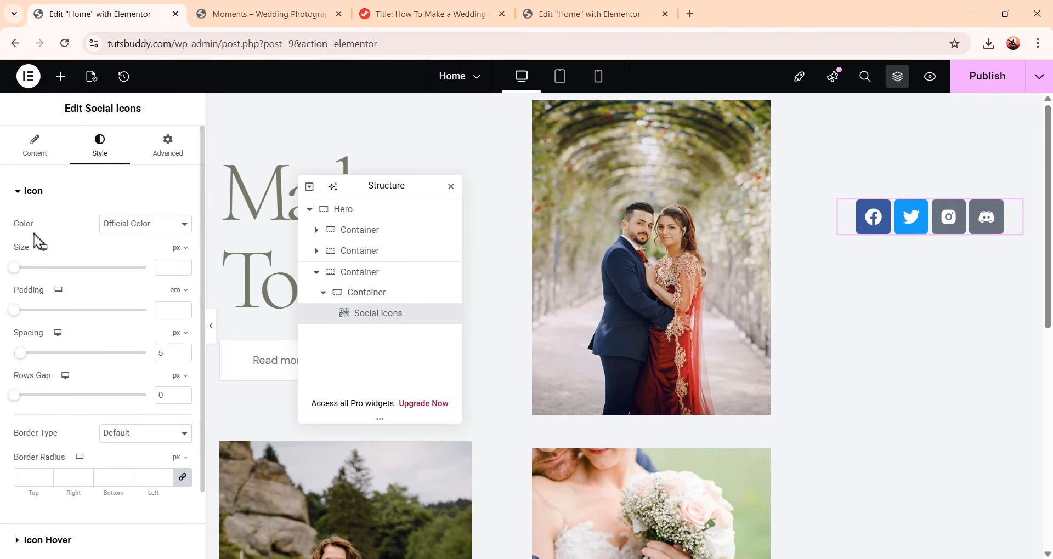
left_click(141, 227)
left_click(131, 260)
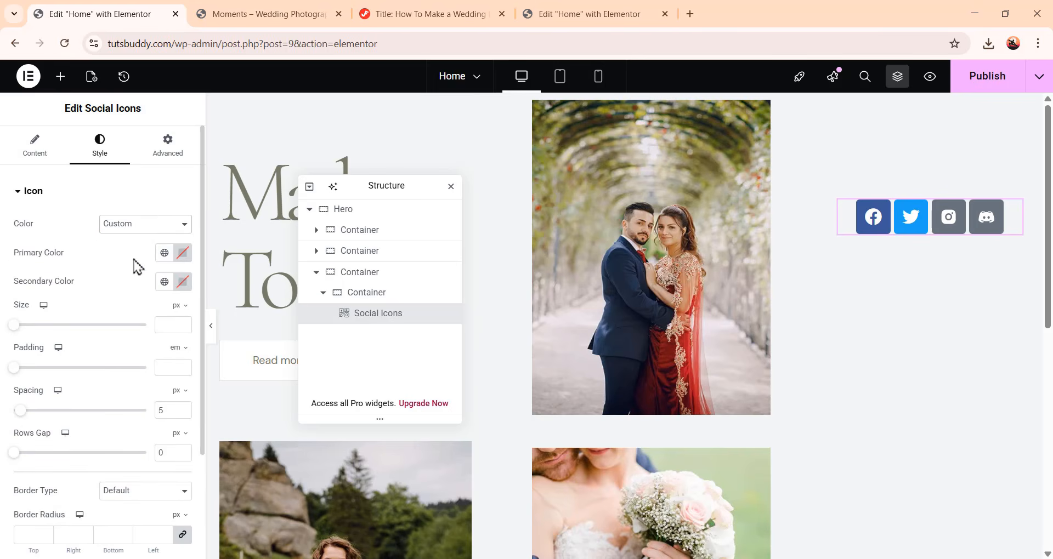
left_click(182, 253)
left_click_drag(181, 387, 59, 261)
left_click(100, 255)
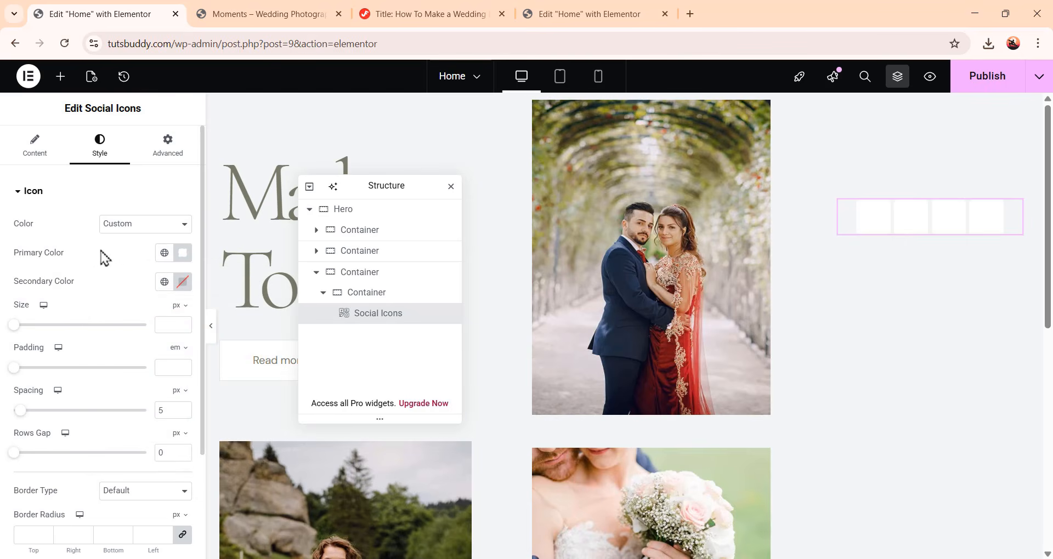
Set the icons' secondary color to #787b6a and the icon size to 16 px
left_click(187, 284)
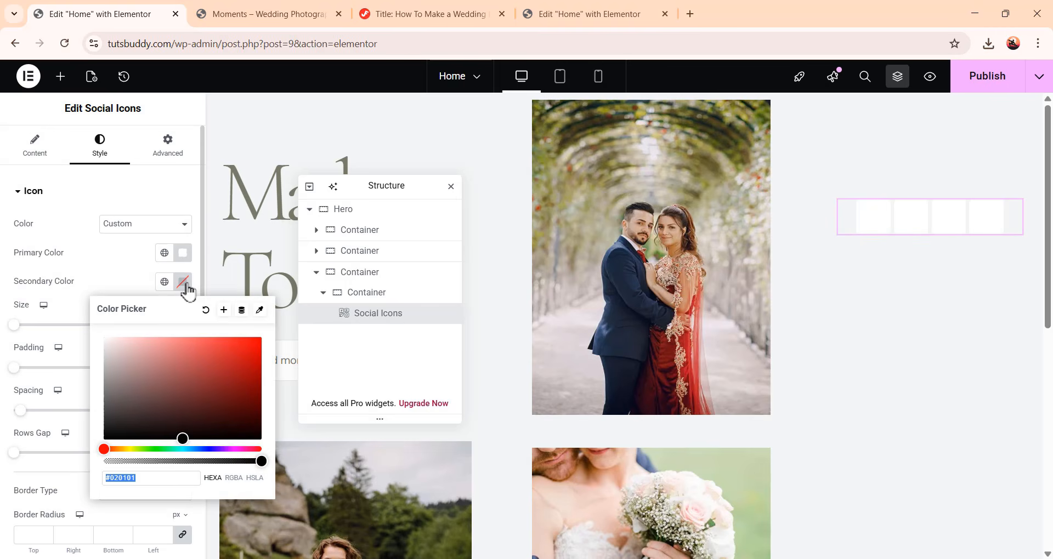
type("787b6a")
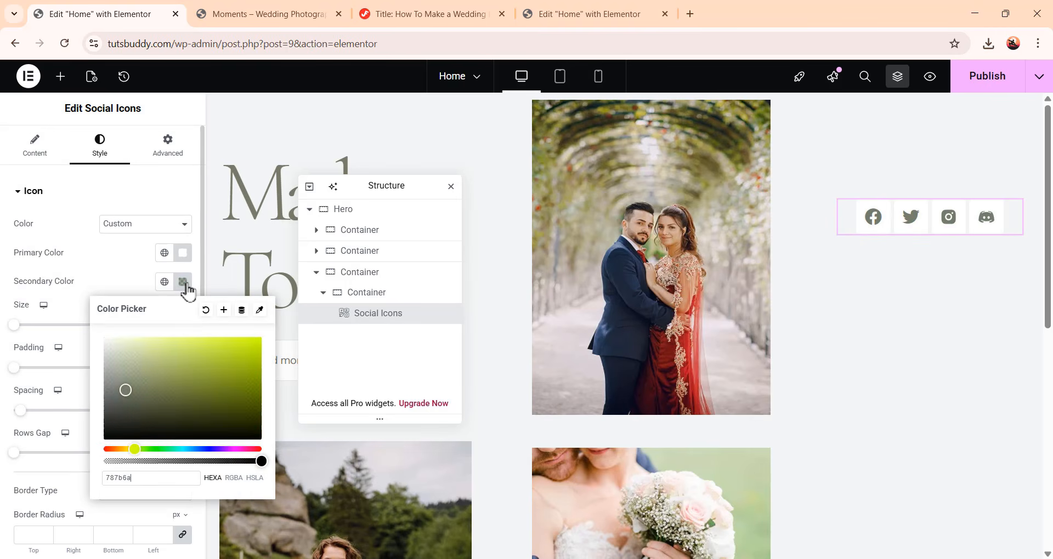
left_click(109, 287)
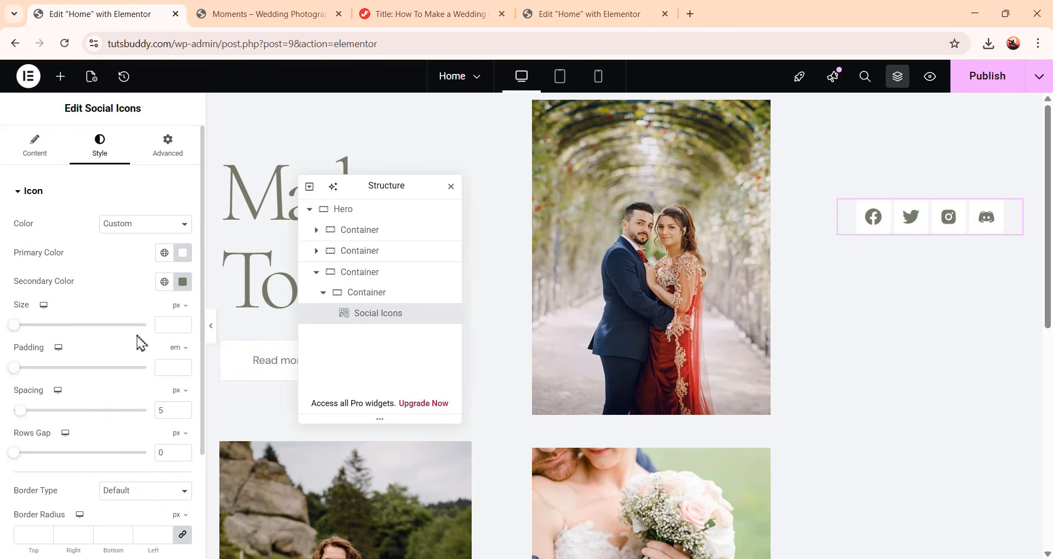
left_click(168, 328)
type("16")
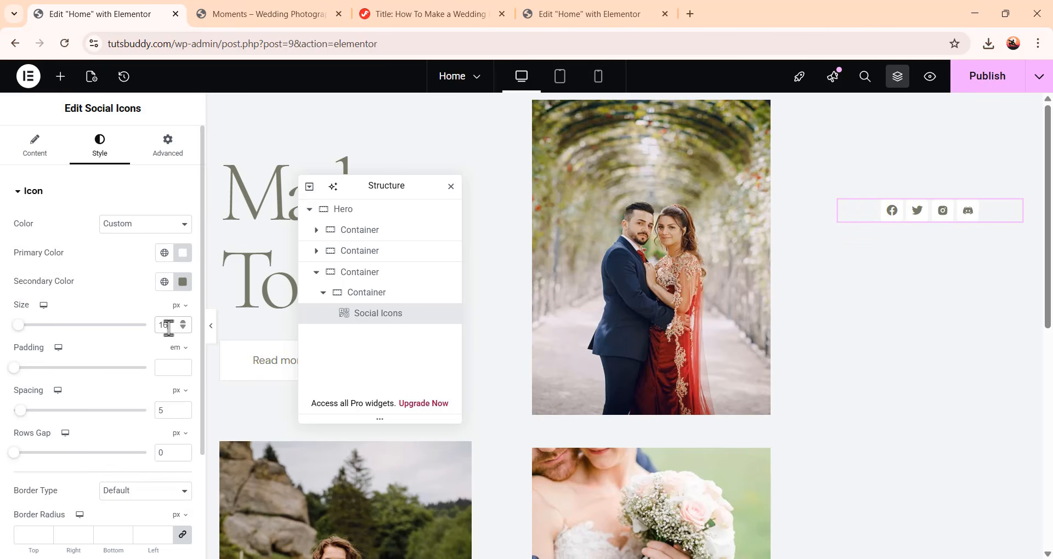
Set the social icons' padding to 12 px and their spacing to 12 px
left_click(170, 365)
type("12")
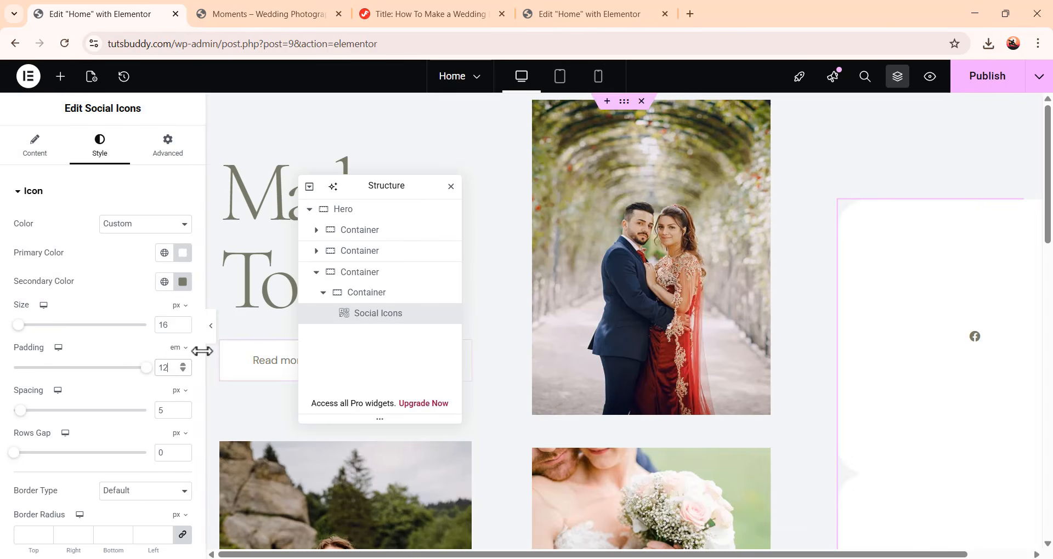
left_click(180, 350)
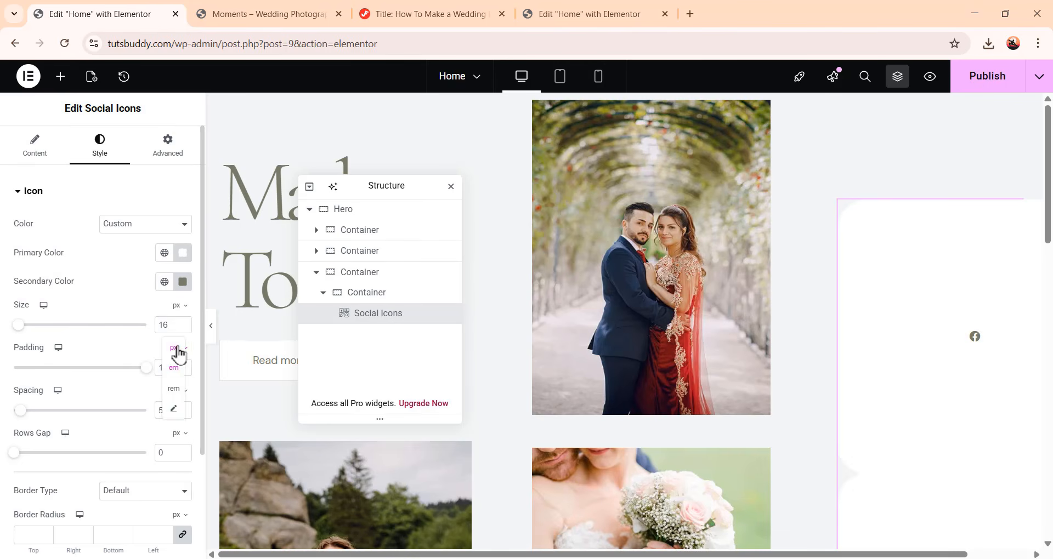
left_click(176, 349)
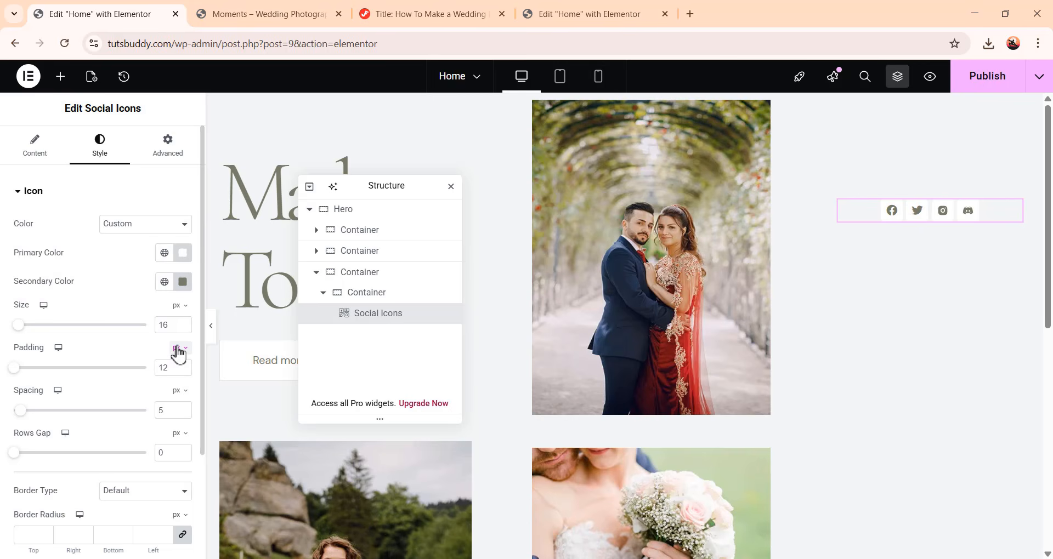
left_click_drag(171, 410, 141, 415)
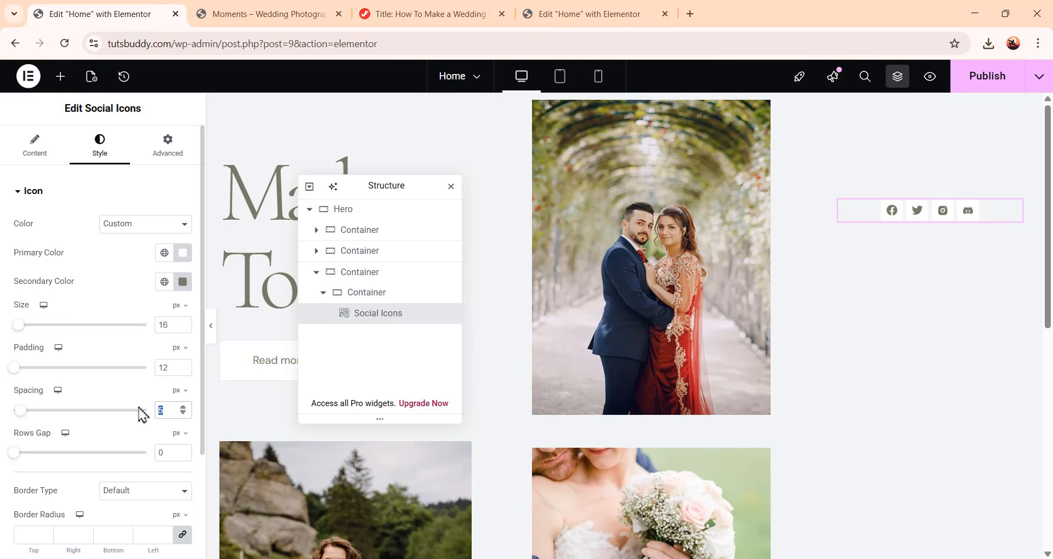
type("12")
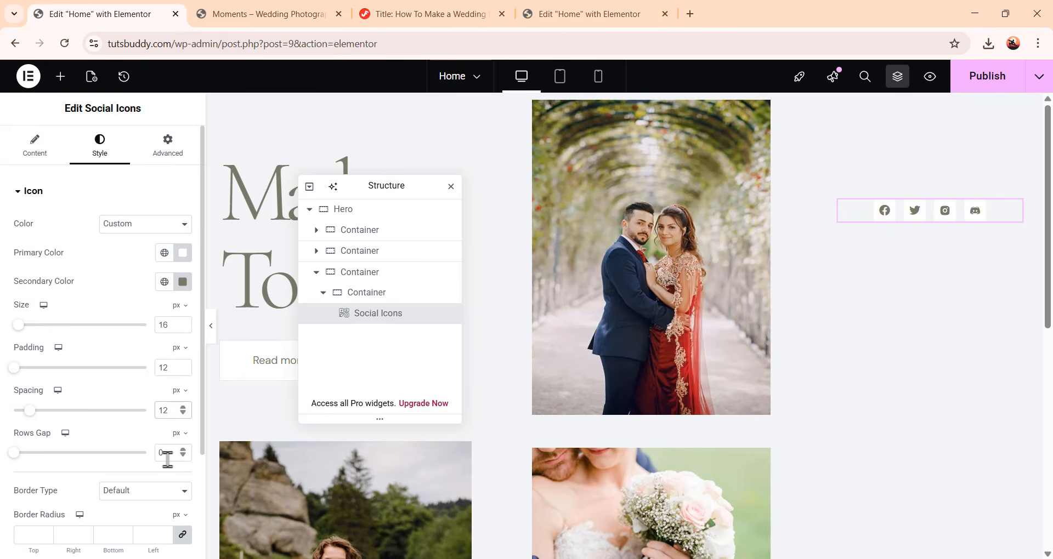
Give the social icons a Solid border with a 1 px border width
scroll(159, 450, "down", 3)
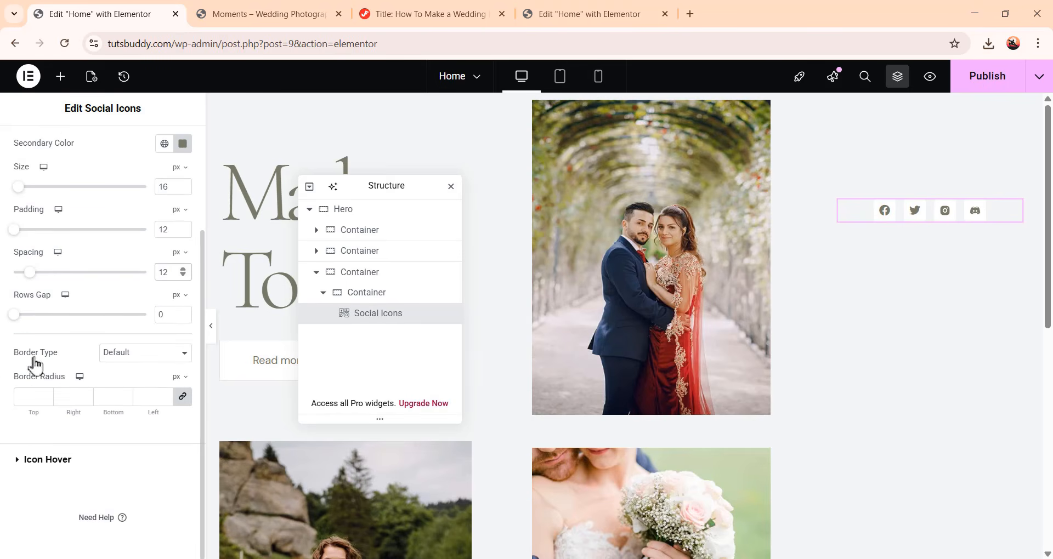
left_click(147, 360)
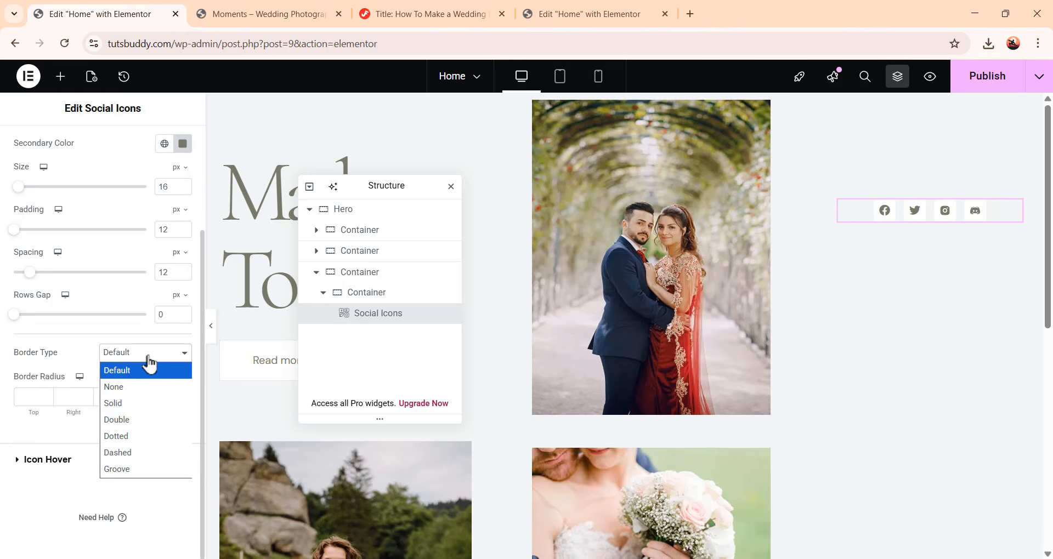
left_click(147, 405)
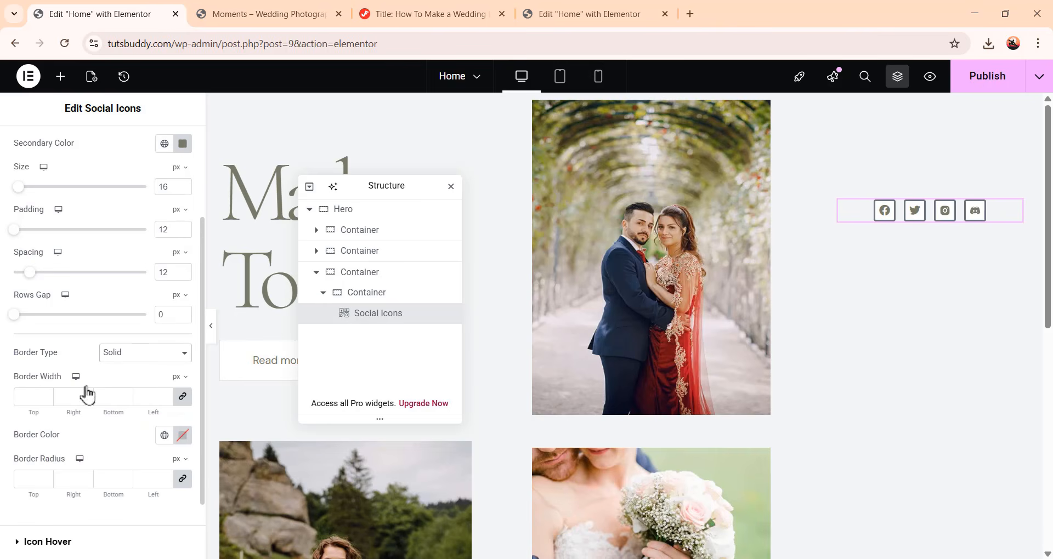
left_click(33, 397)
type("1")
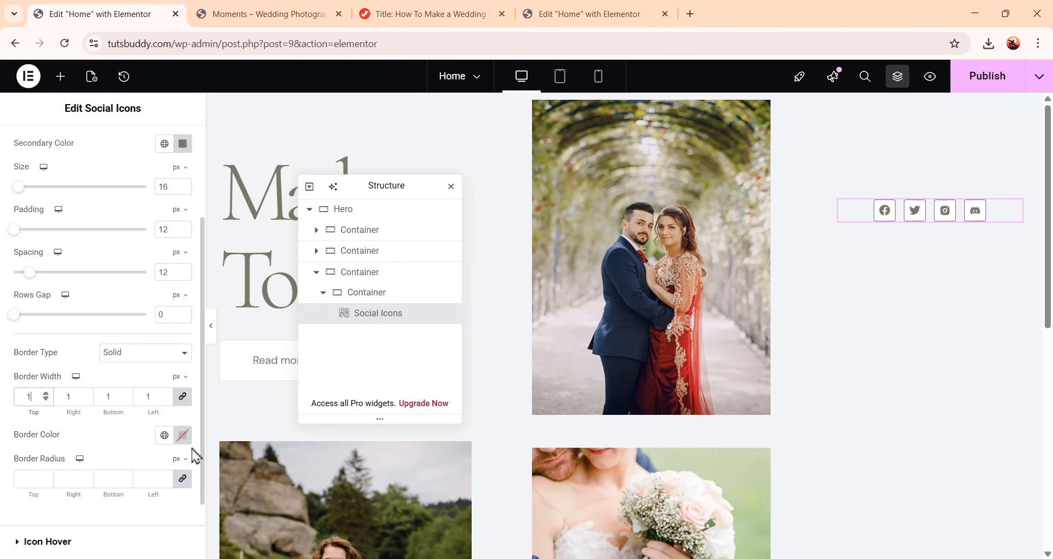
Apply a border color to the icons and set their border radius to 100 px
left_click(185, 437)
left_click(180, 438)
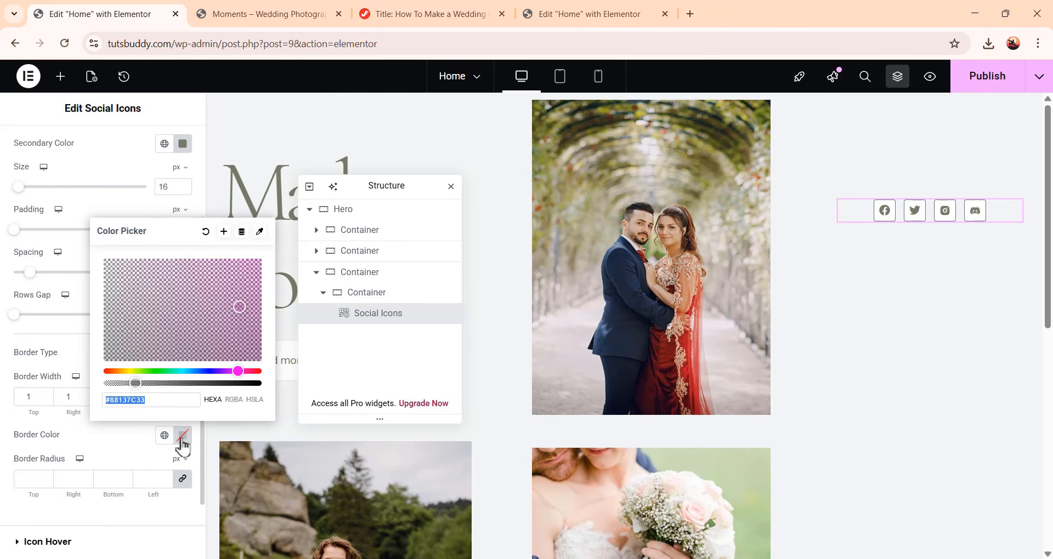
left_click(135, 455)
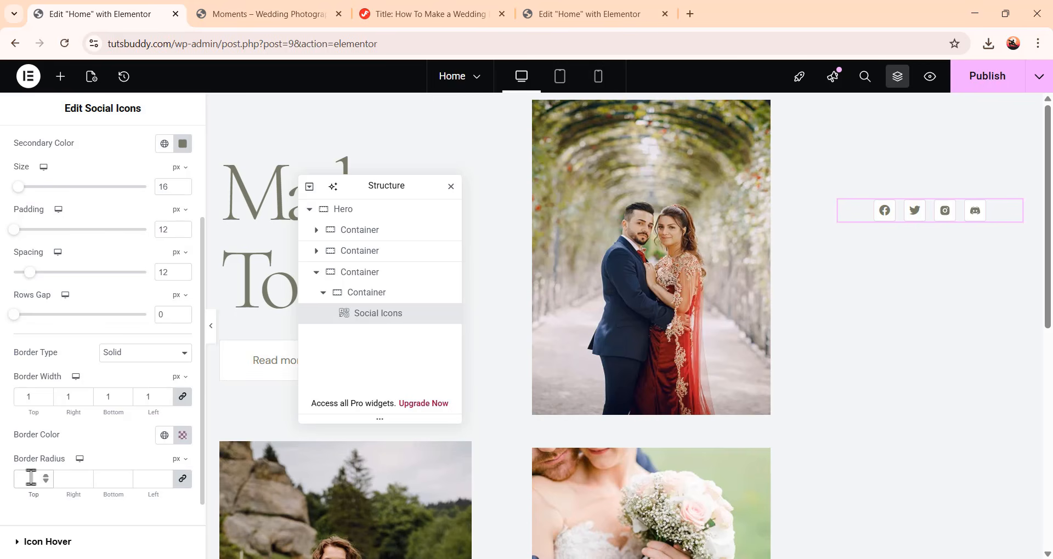
type("00")
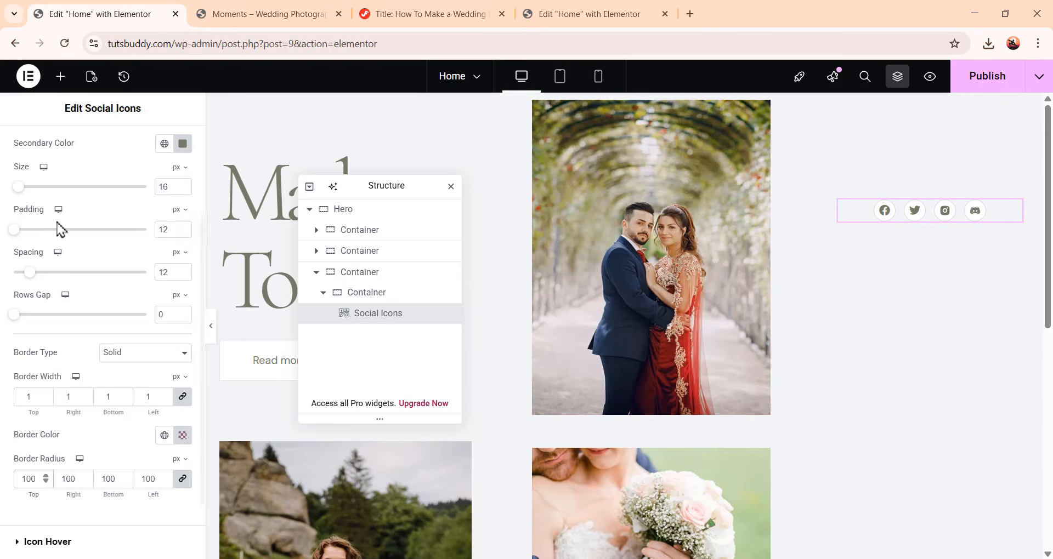
Set the icon hover primary color to #787b6a and the hover secondary color to #FFFFFF
scroll(61, 220, "up", 3)
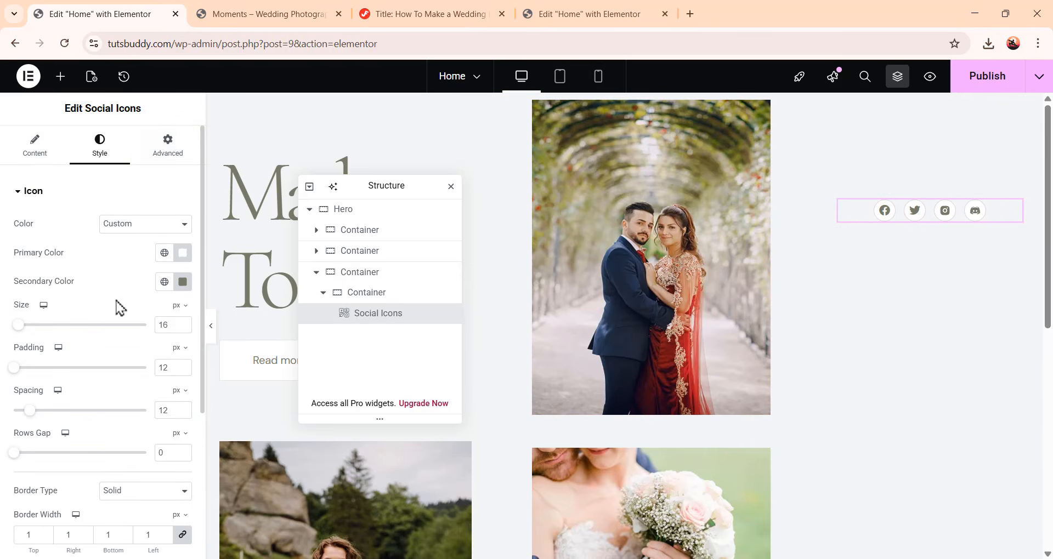
scroll(116, 326, "down", 4)
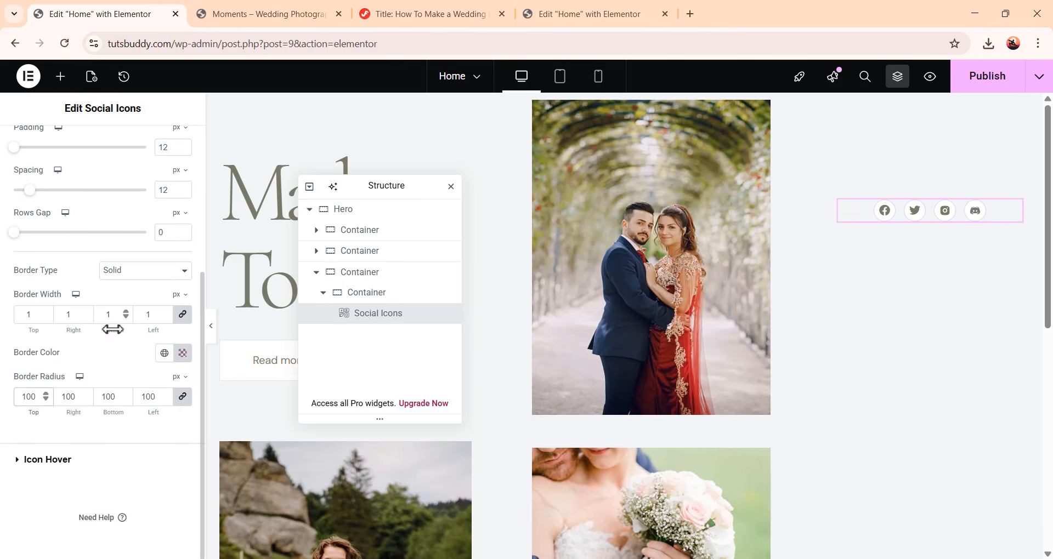
left_click(54, 466)
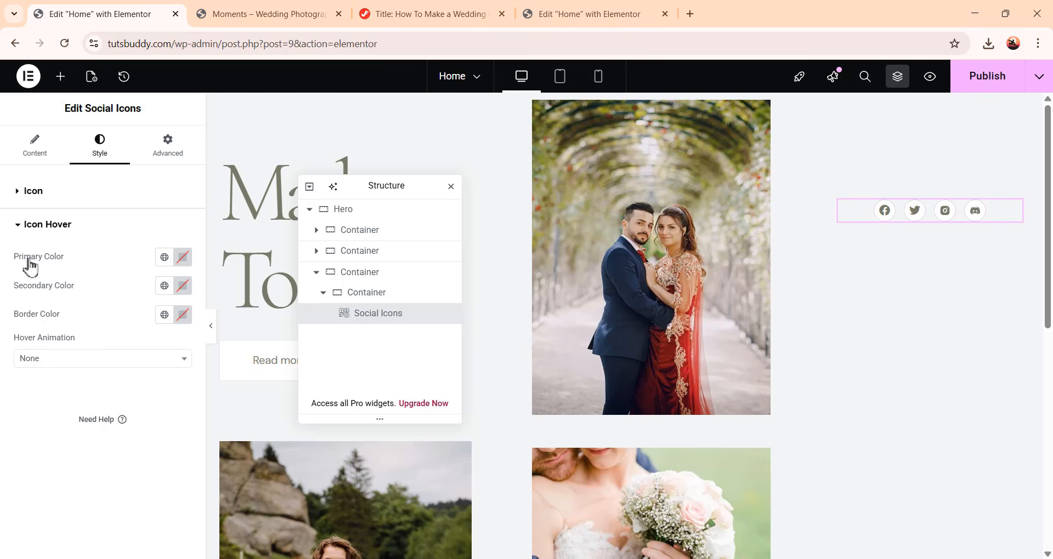
left_click(184, 262)
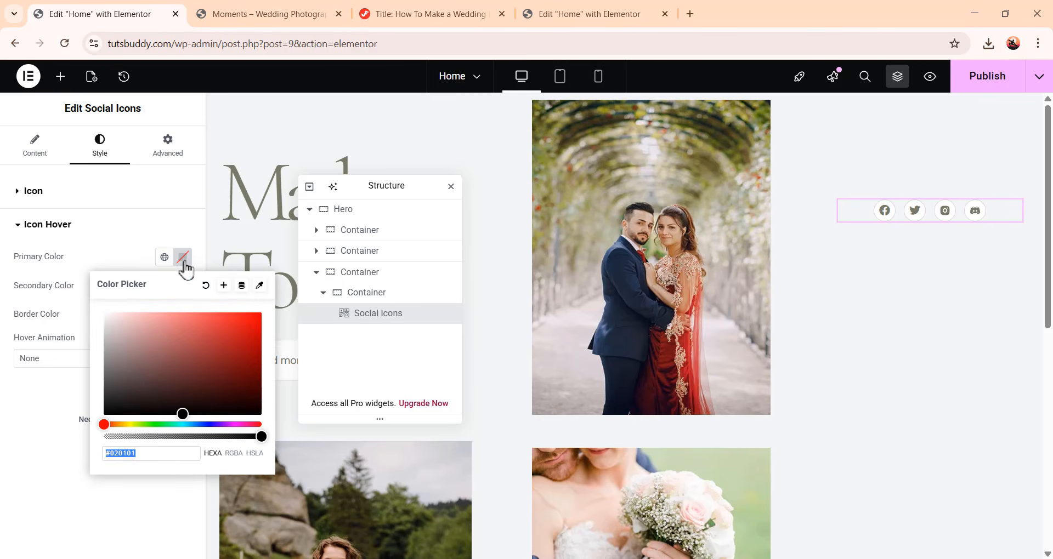
type("787b")
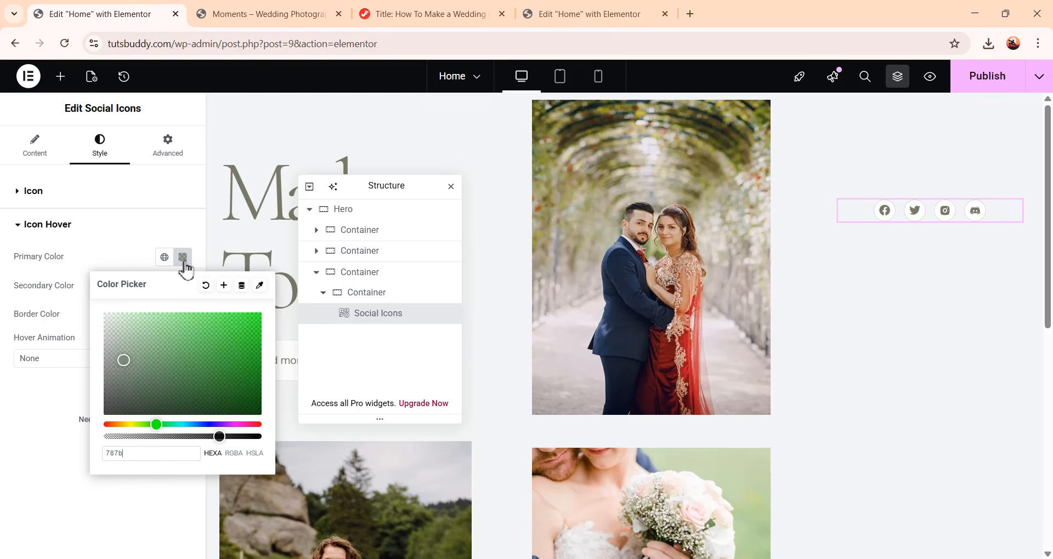
type("6a")
left_click(50, 391)
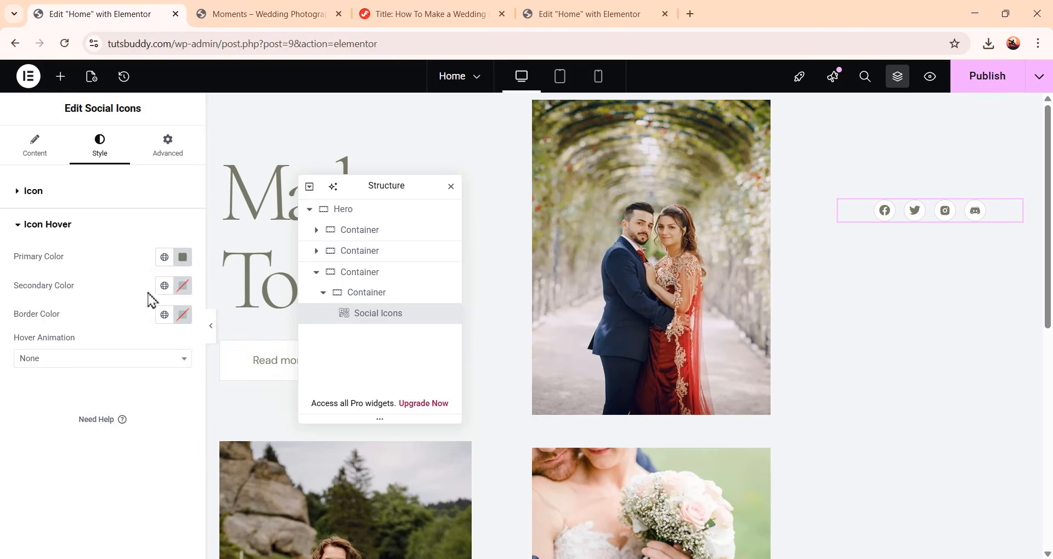
left_click(178, 286)
left_click(102, 336)
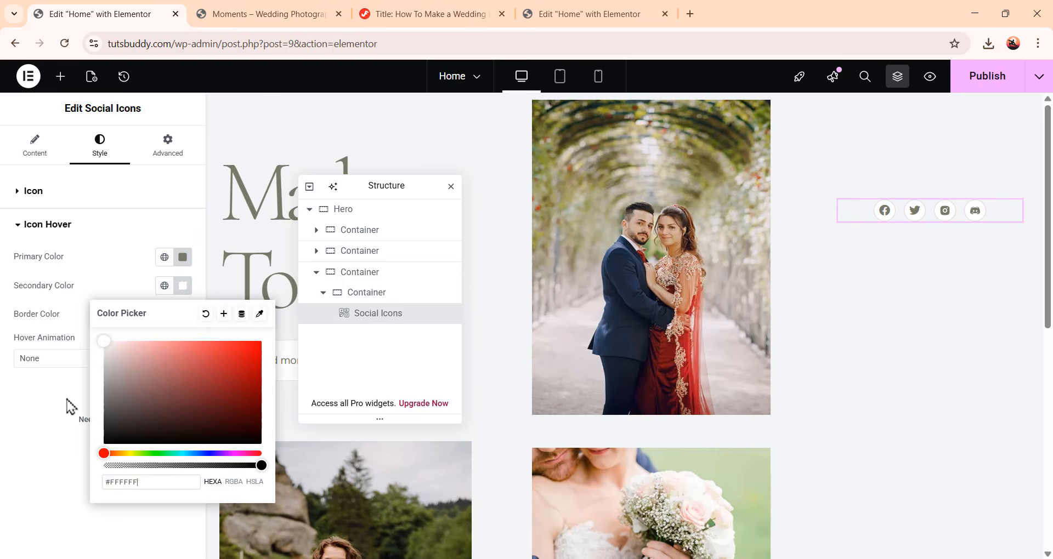
left_click(50, 430)
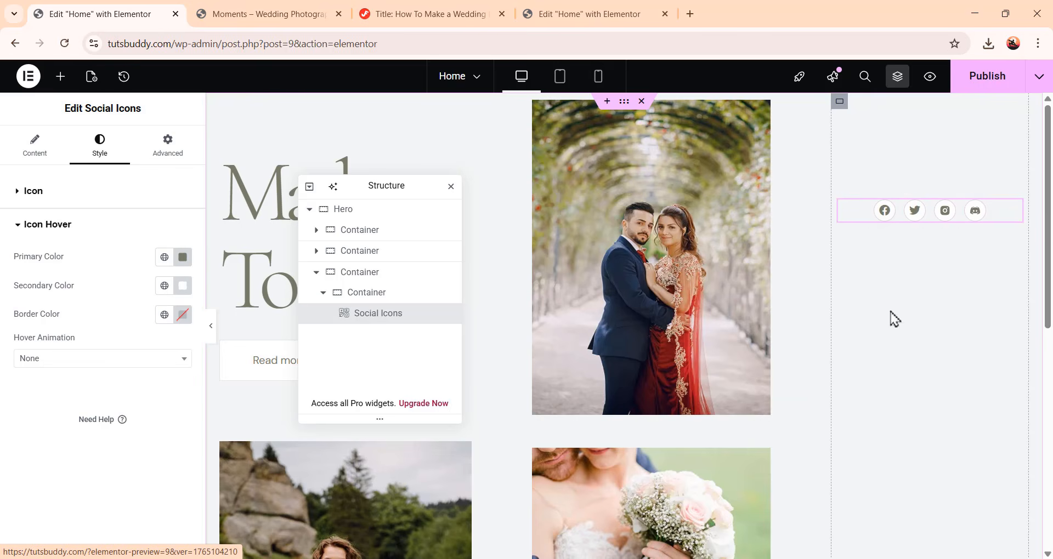
Unlink the social icons widget's padding values and set its bottom padding to 27 px
left_click(171, 159)
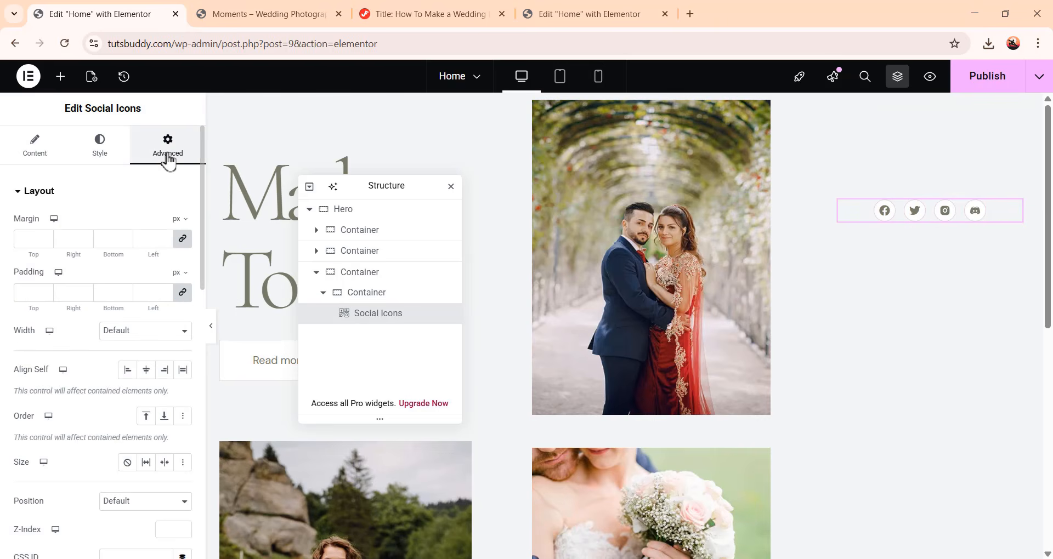
left_click(183, 293)
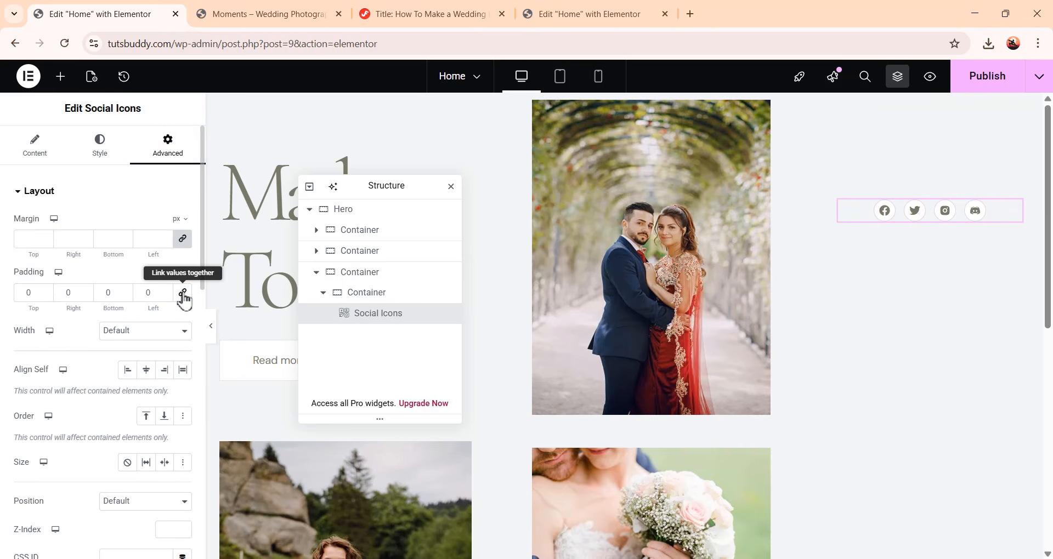
double_click(109, 293)
type("27")
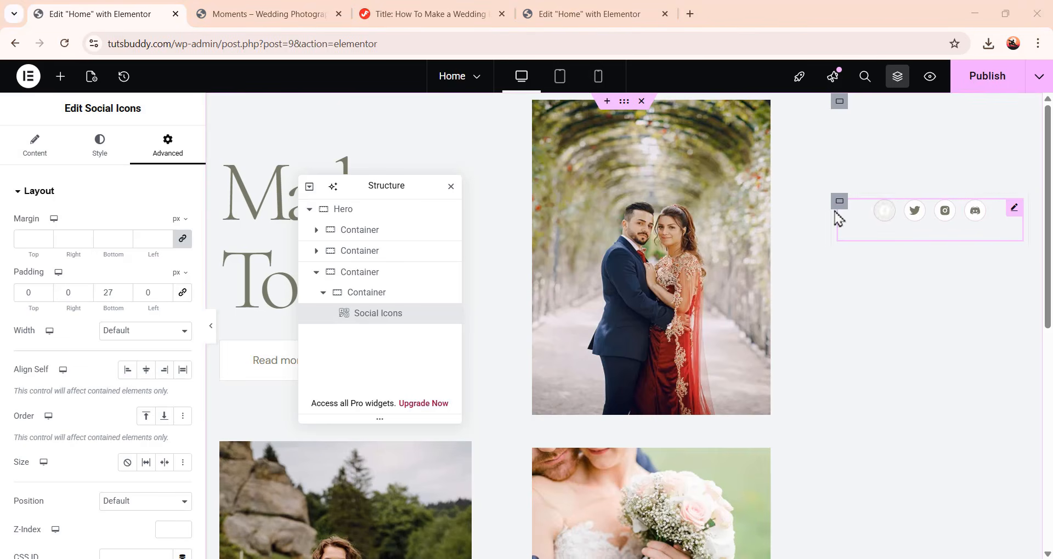
Align the social icons to the left
left_click(35, 146)
scroll(124, 290, "down", 1)
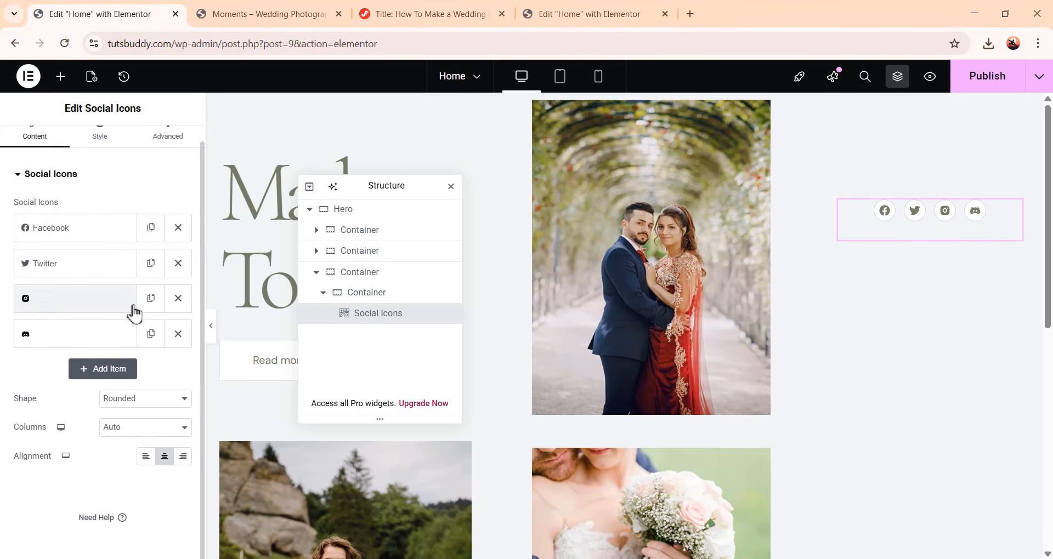
left_click(147, 458)
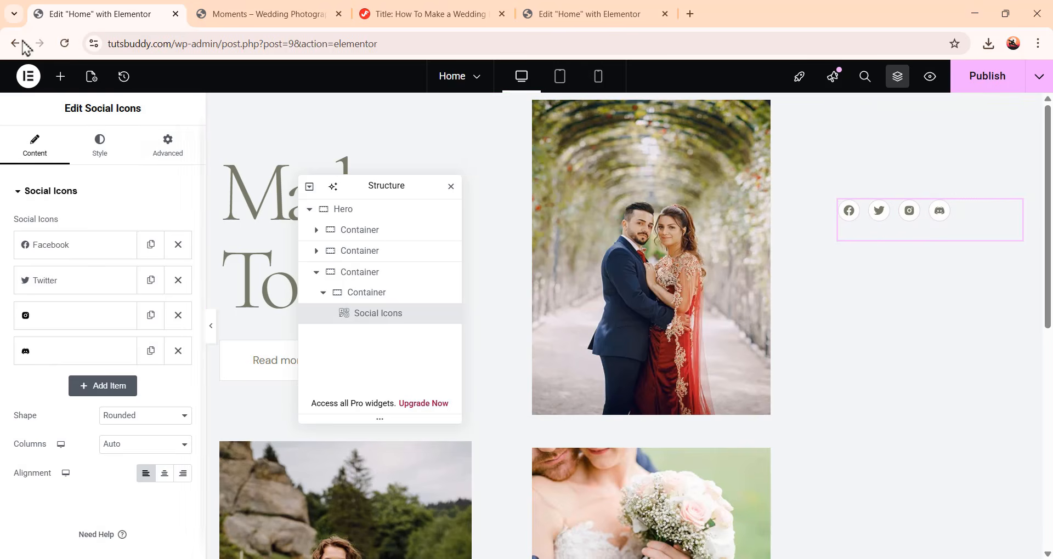
Add a Text Editor widget below the social icons and paste the wedding photography description over the placeholder text
left_click(60, 76)
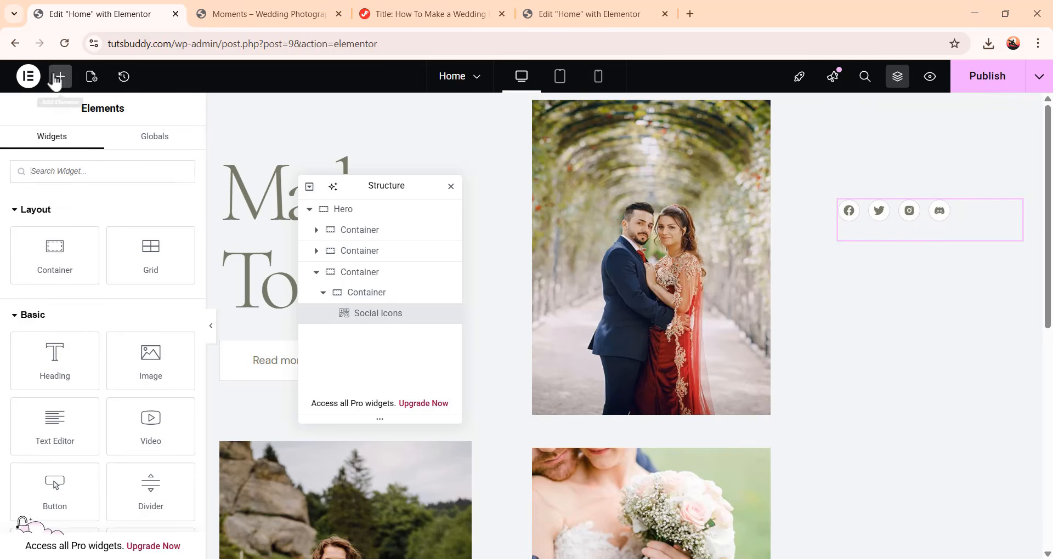
left_click(70, 427)
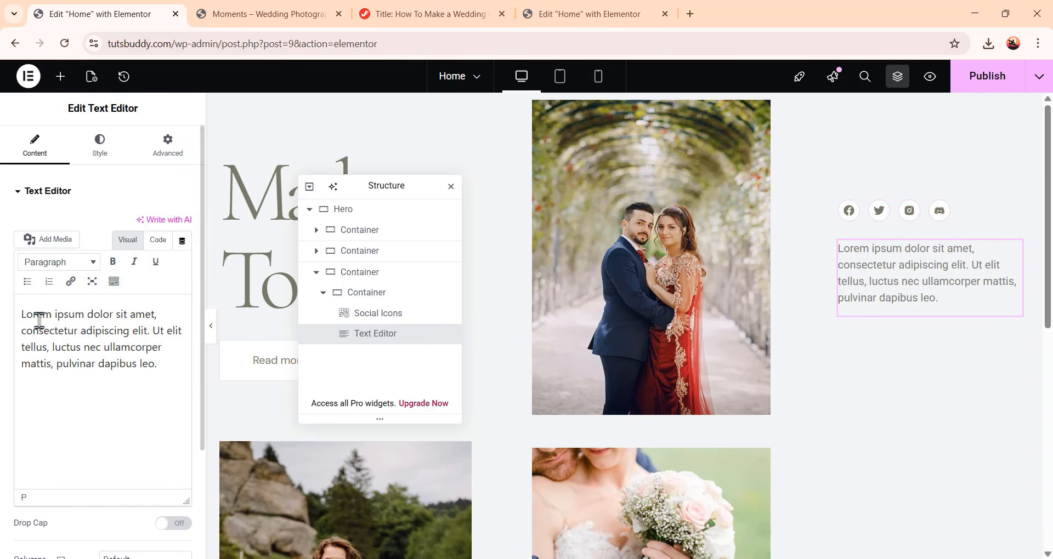
left_click_drag(157, 367, 2, 282)
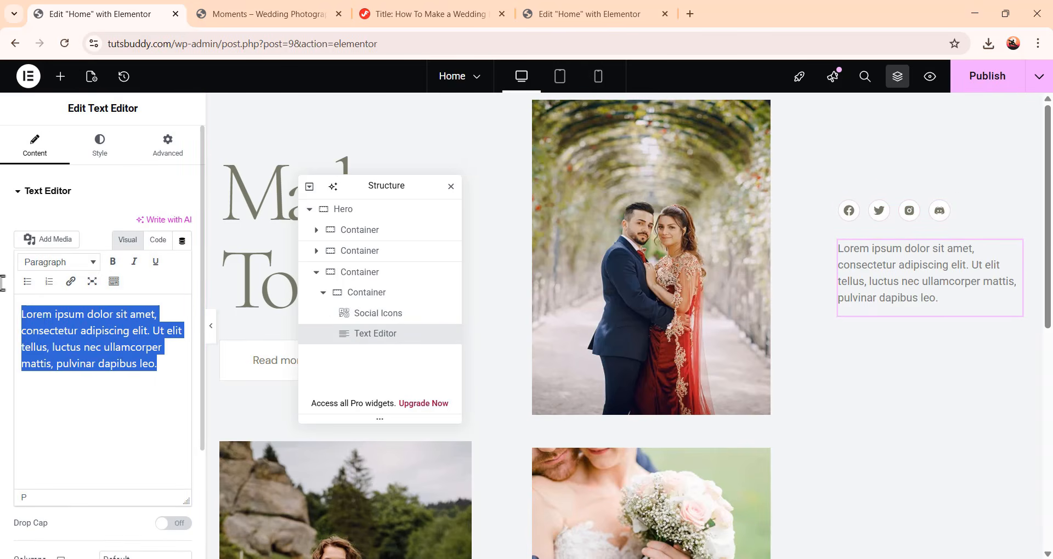
type("Wedding photography beautifully captures the essence of love, preserving moments of joy, laughter, and deep emotion for couples to cherish forever.")
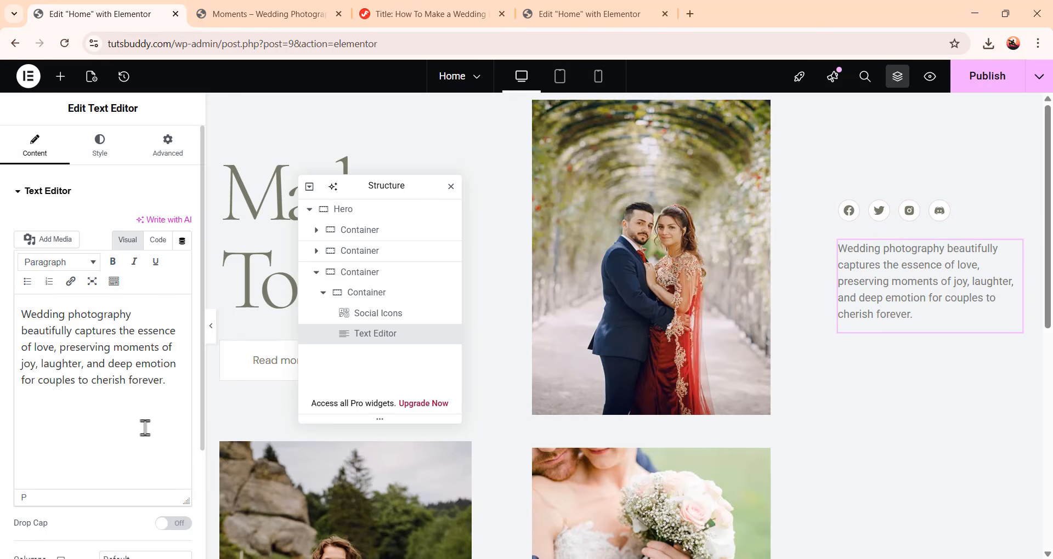
Set the text's typography to the DM Sans family at 16 px
left_click(101, 144)
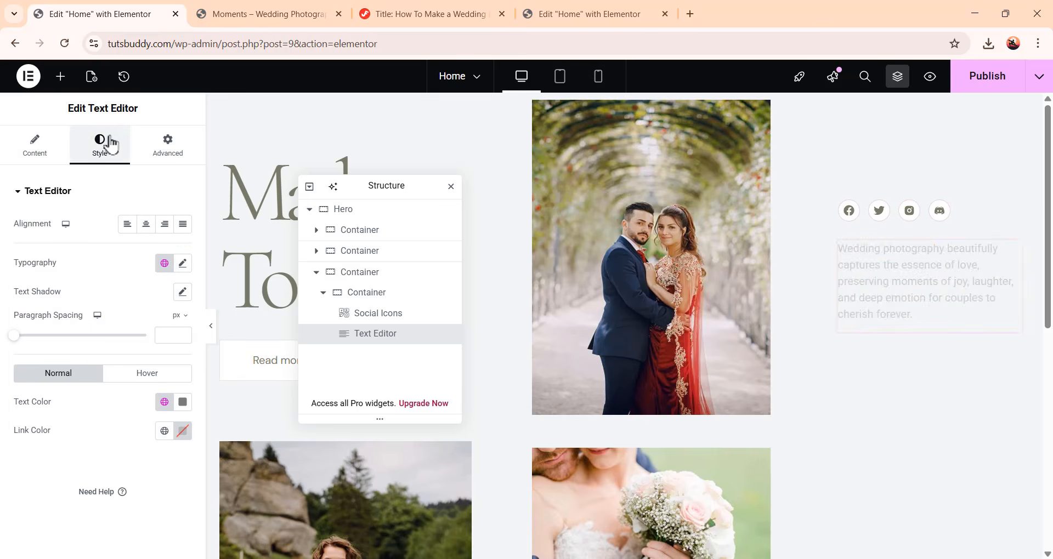
left_click(184, 264)
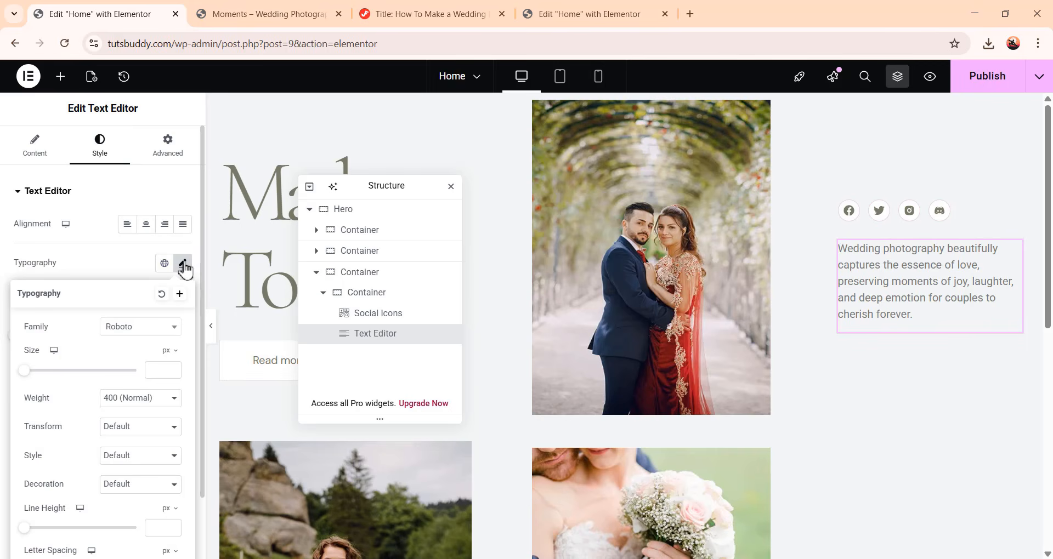
left_click(144, 329)
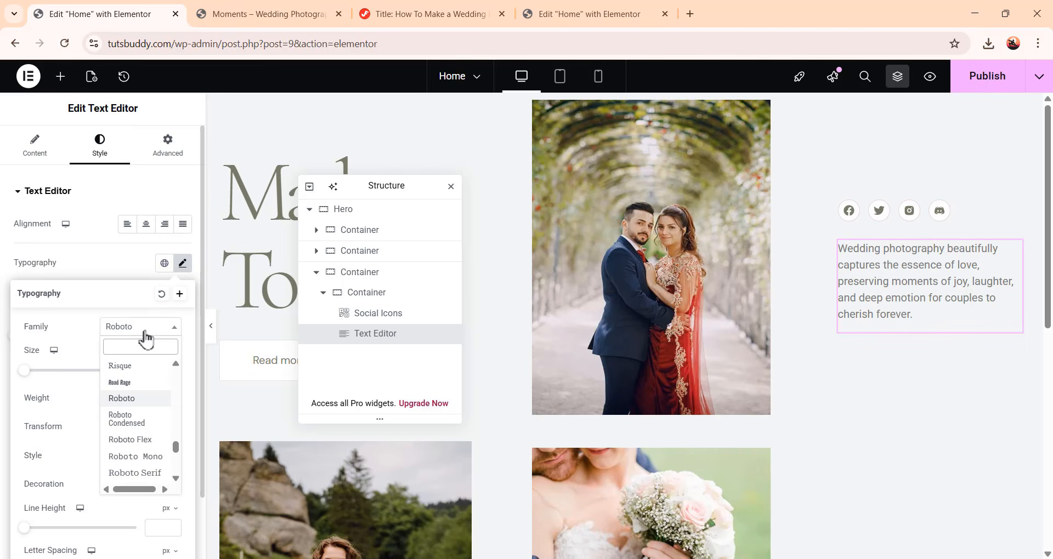
type("dm s")
left_click(146, 386)
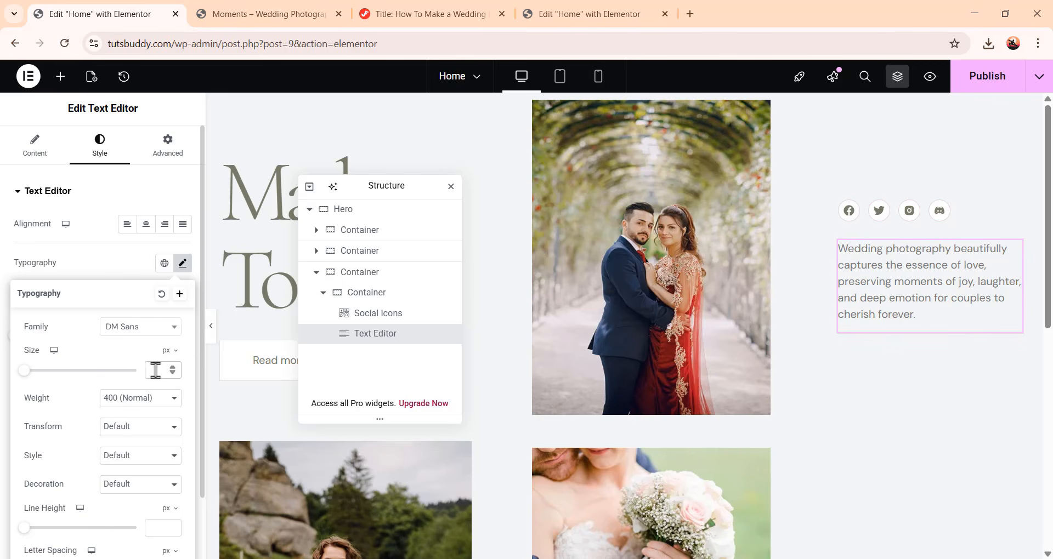
type("16")
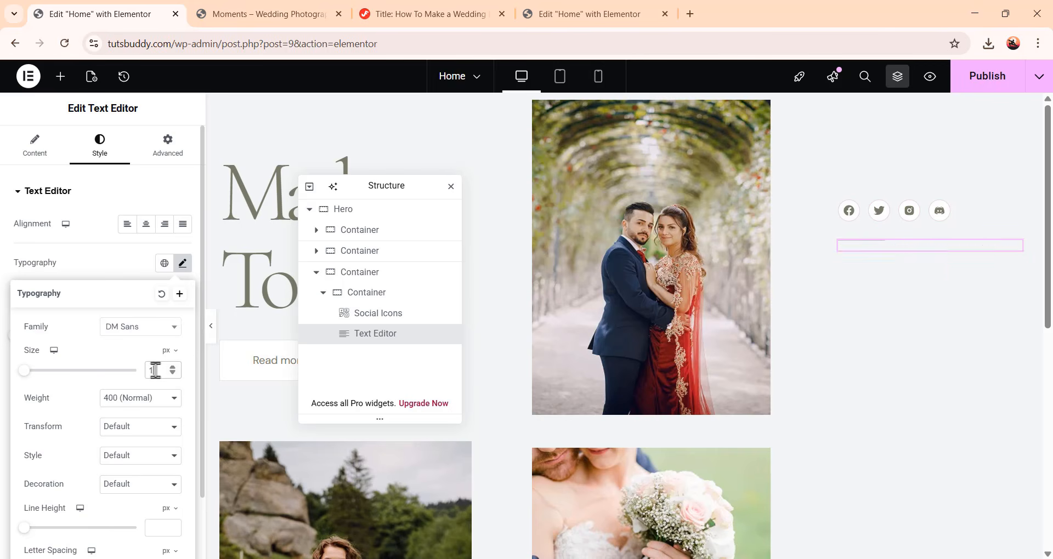
scroll(108, 470, "down", 1)
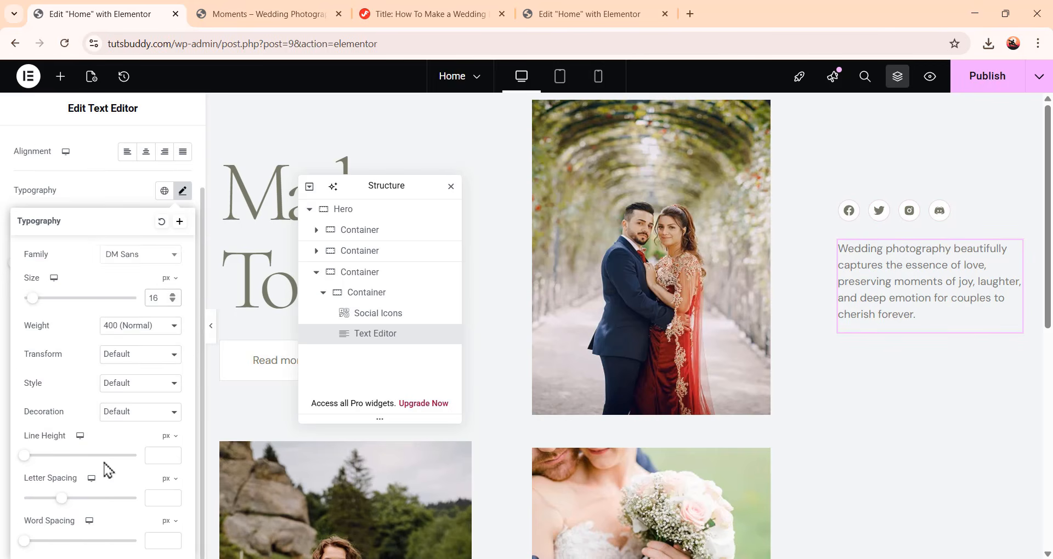
Set the text's line height to 25 px and its letter spacing to -0.01 em
left_click(160, 455)
type("25")
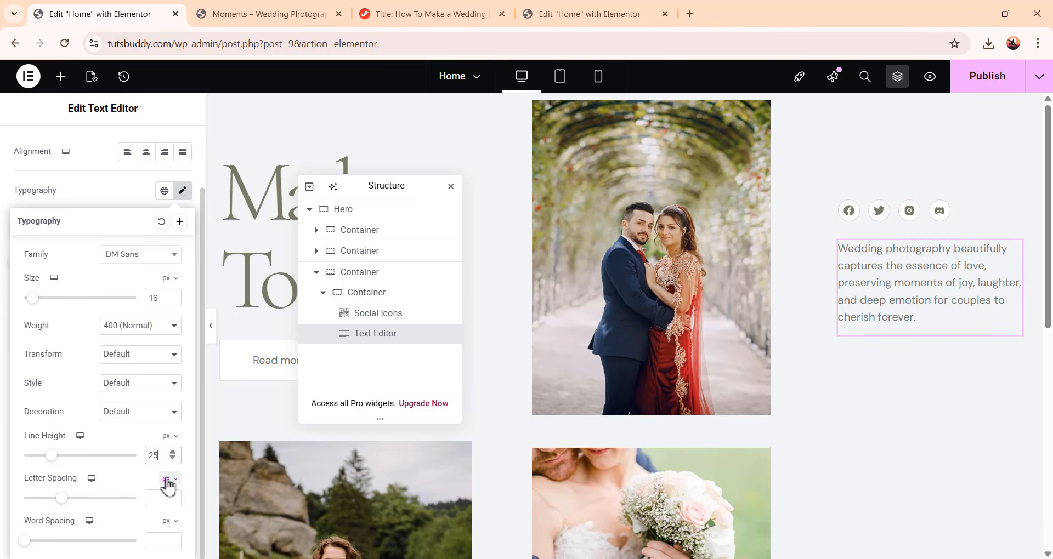
left_click(169, 480)
left_click(166, 496)
type("-0.01")
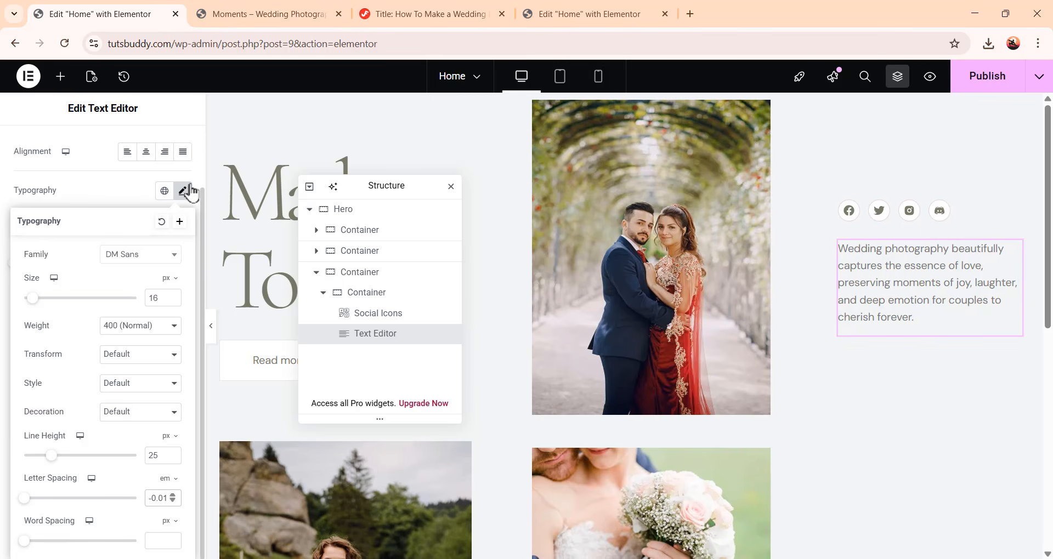
left_click(183, 191)
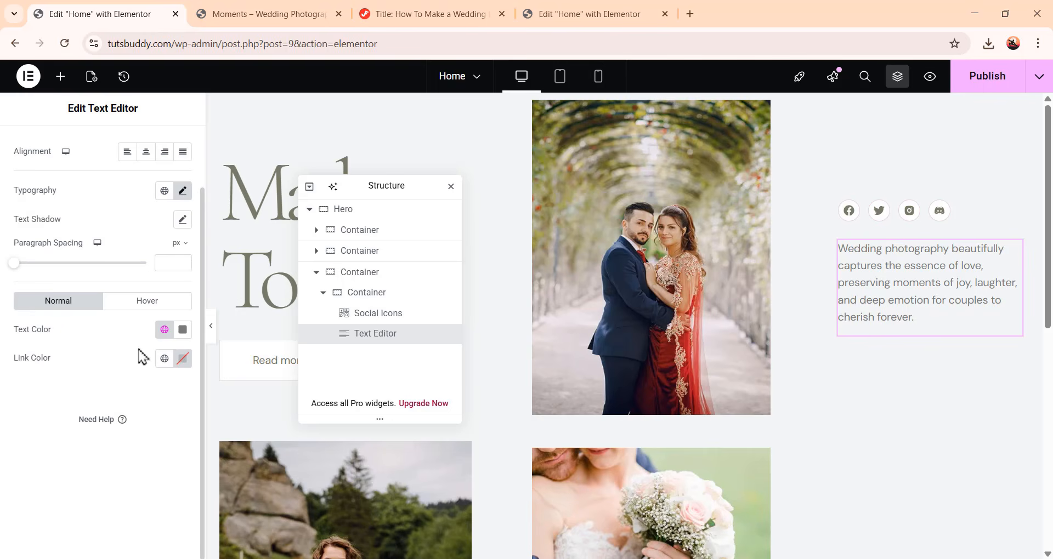
Set the text color to 787b64
left_click(183, 331)
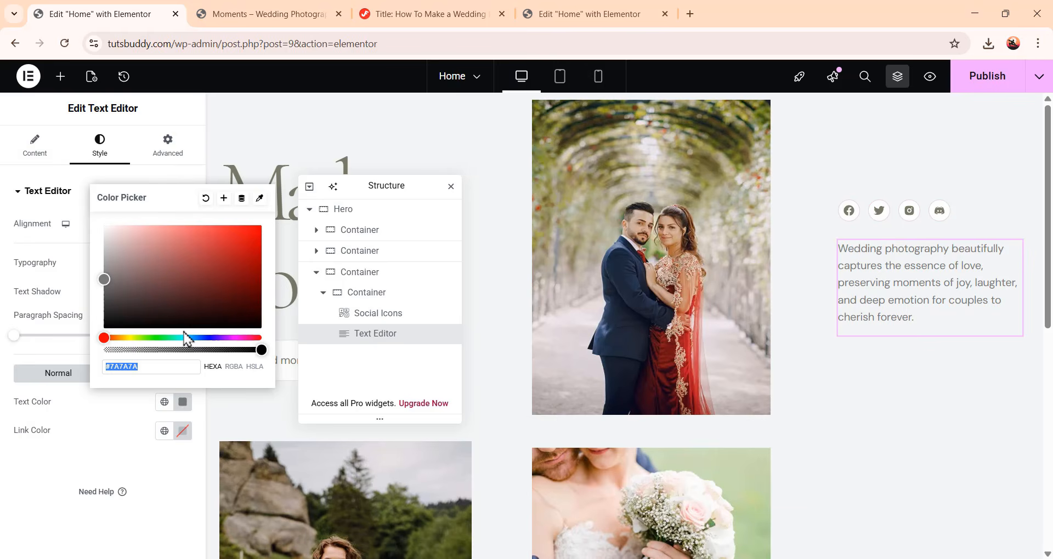
type("787b64")
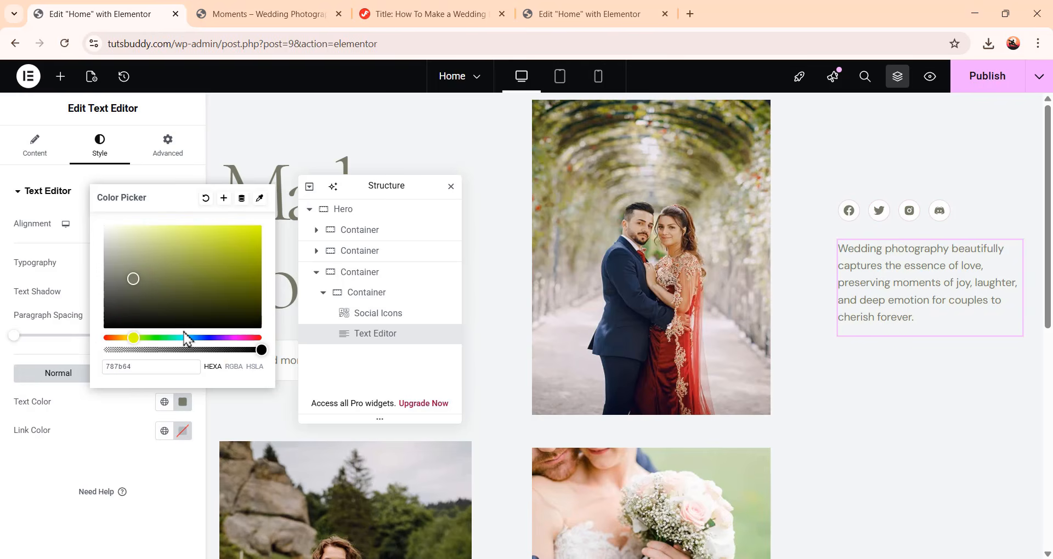
left_click(100, 459)
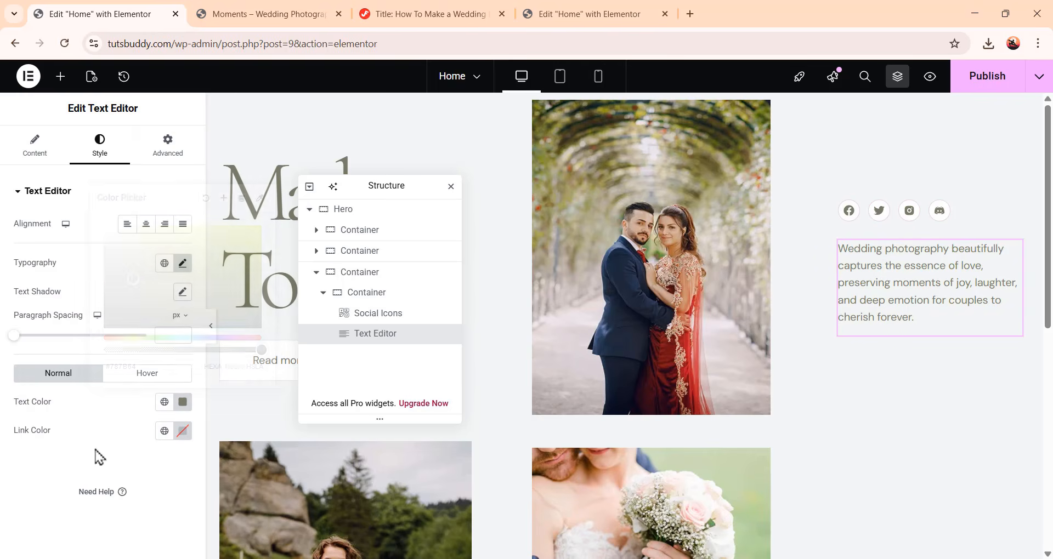
Unlink the text widget's padding values and set its bottom padding to 24 px
left_click(179, 161)
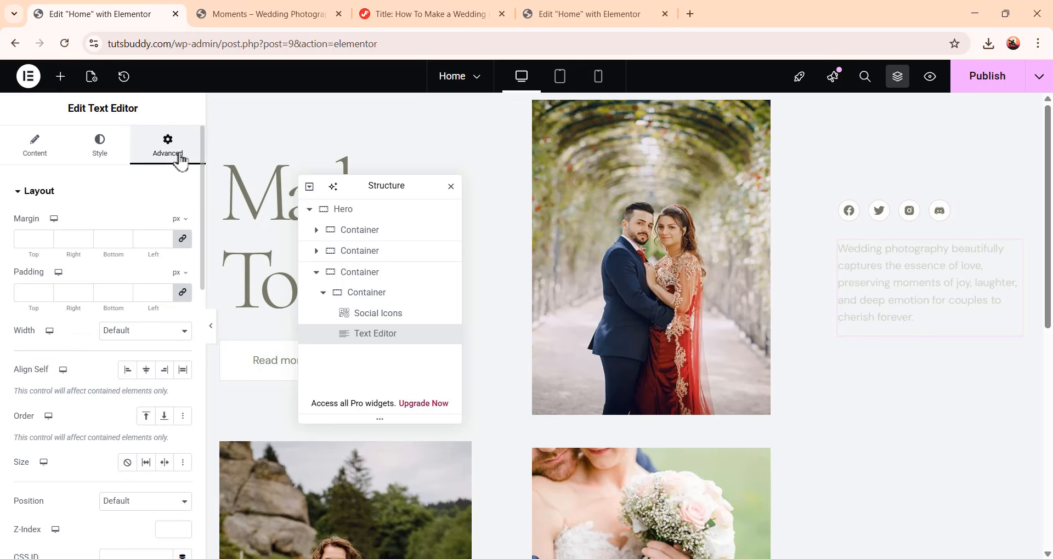
left_click(183, 293)
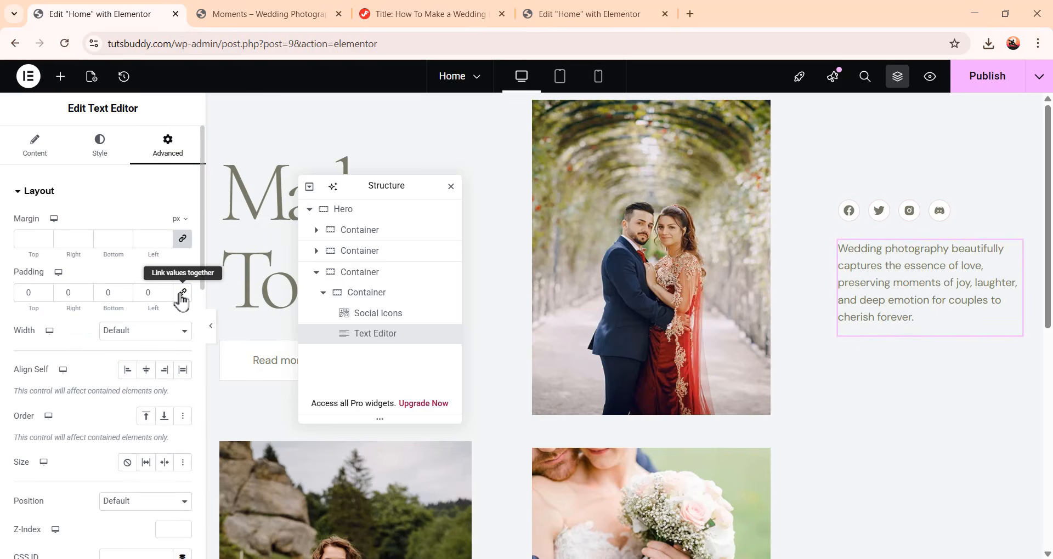
double_click(102, 293)
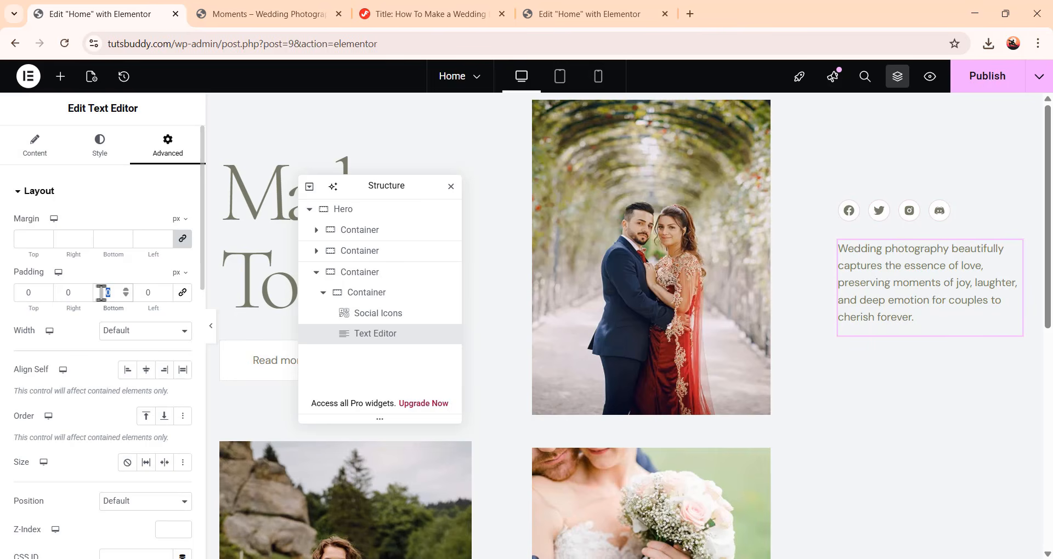
type("24")
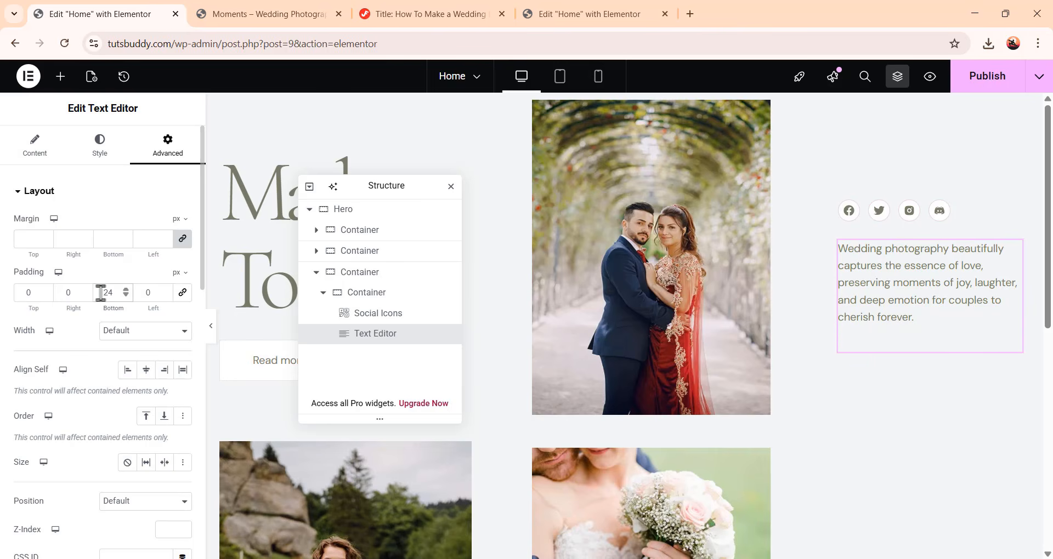
Set the text widget's width option to Custom
left_click(131, 333)
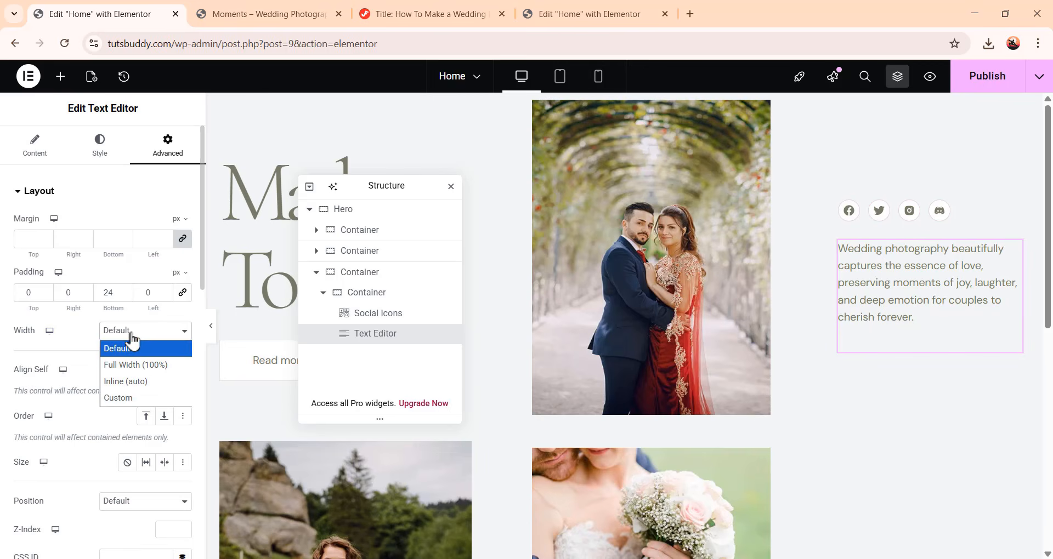
left_click(135, 398)
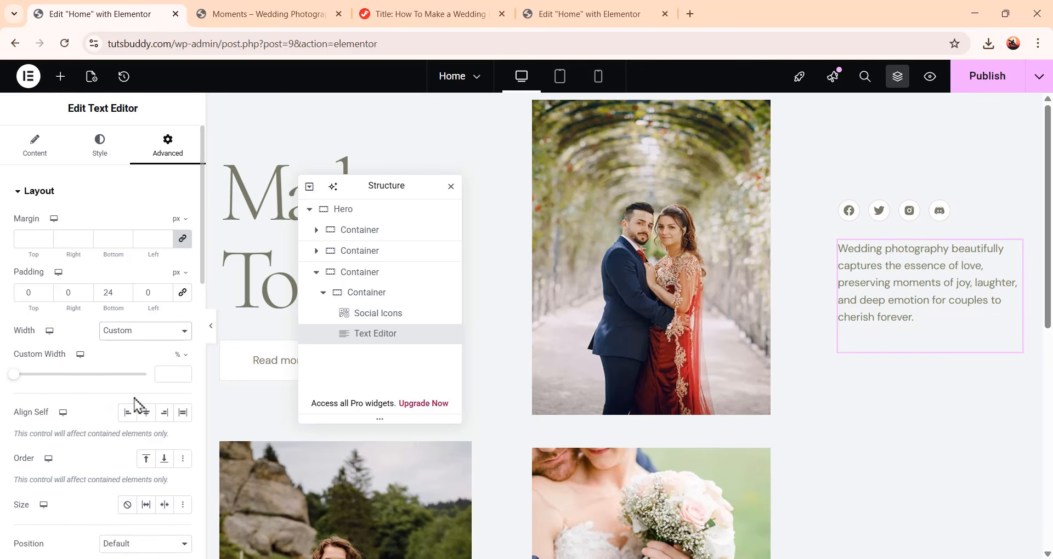
left_click(182, 355)
left_click(182, 356)
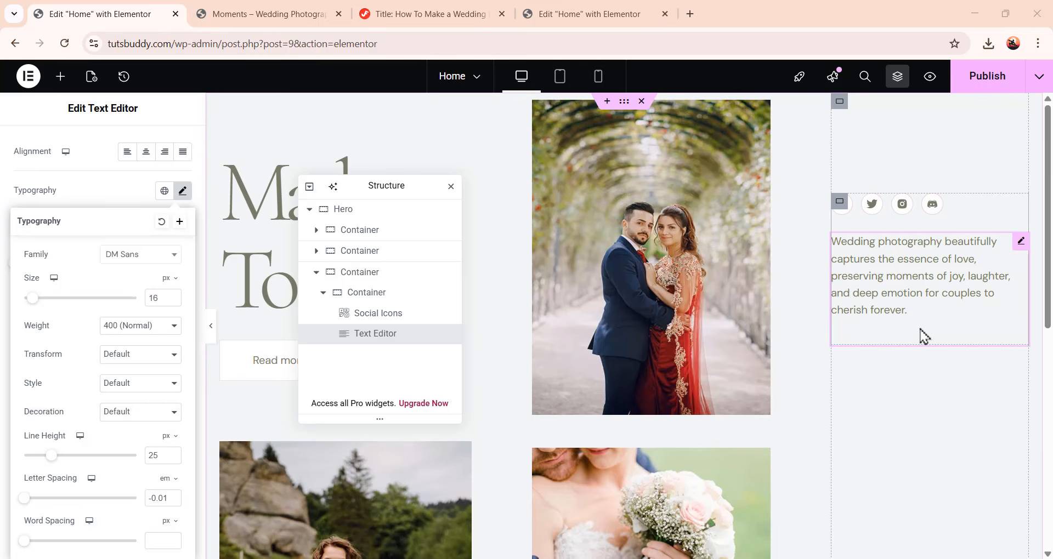
Collapse the inner container in the structure and add a new container after it
left_click(324, 296)
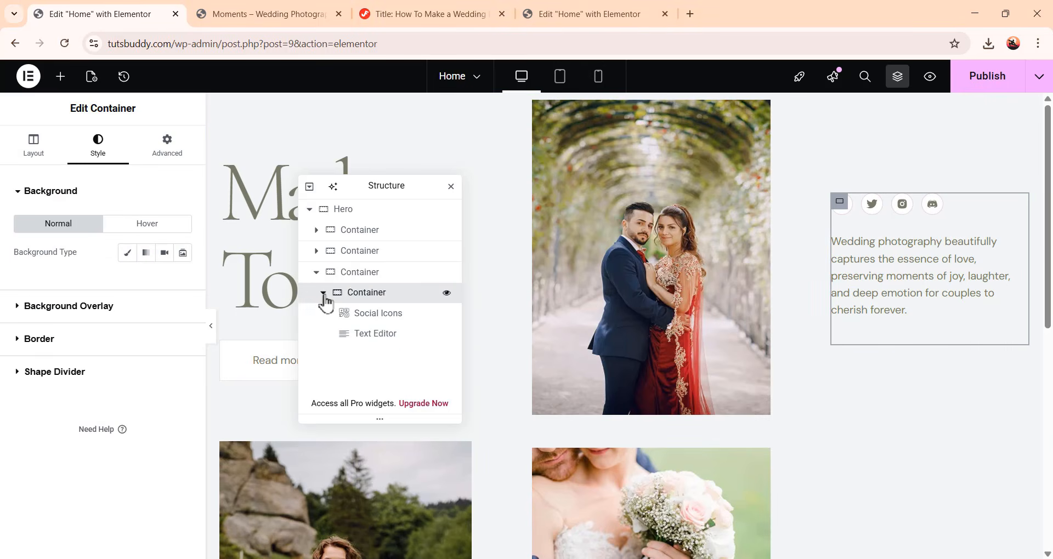
left_click(323, 294)
right_click(357, 299)
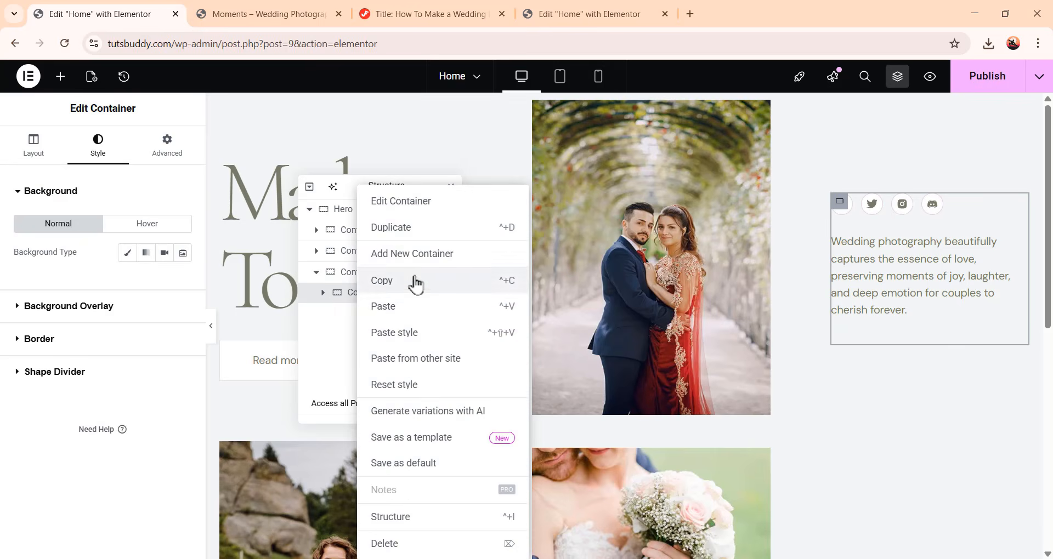
left_click(436, 254)
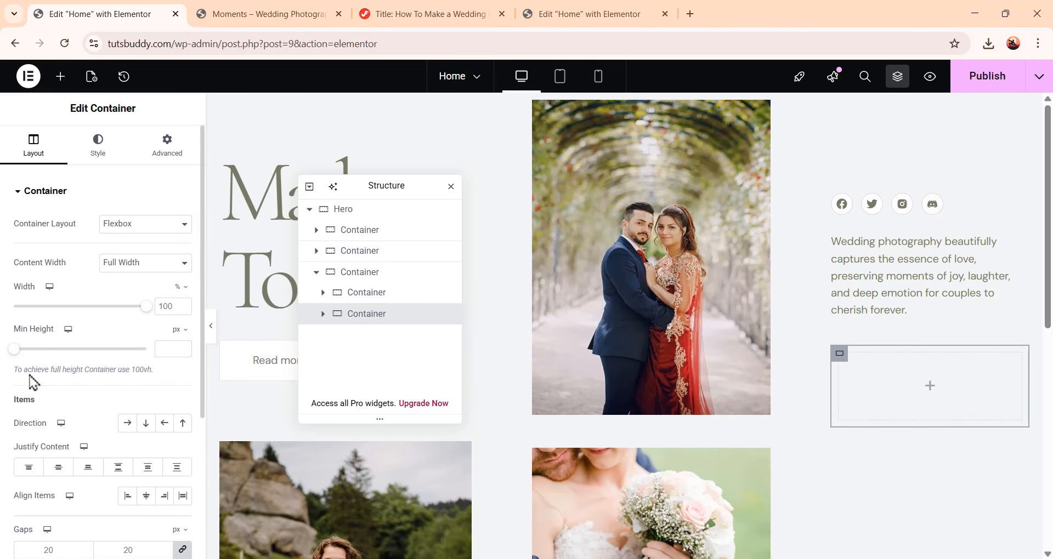
Set the new container's gaps to 0
scroll(41, 378, "down", 3)
left_click(59, 424)
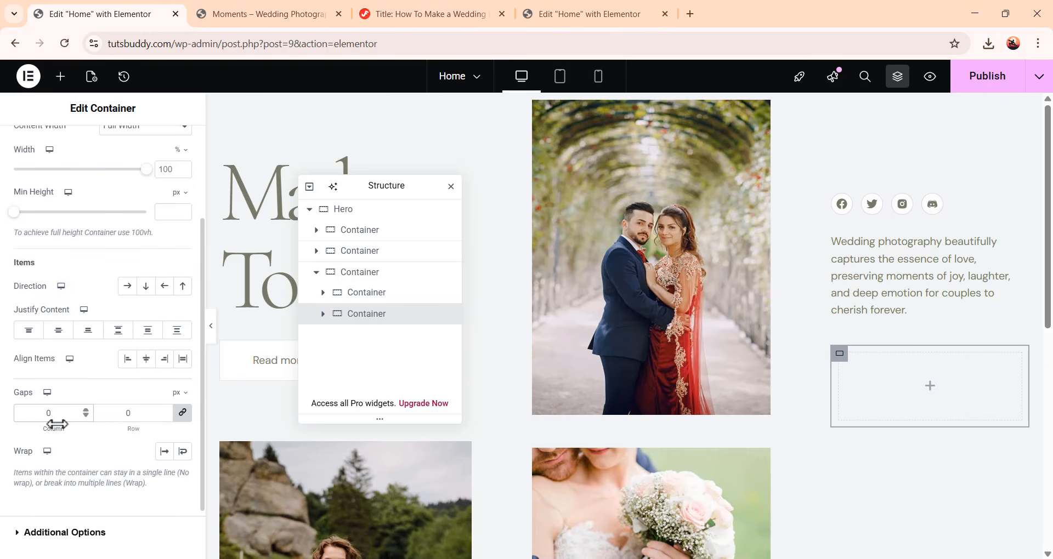
scroll(57, 424, "up", 3)
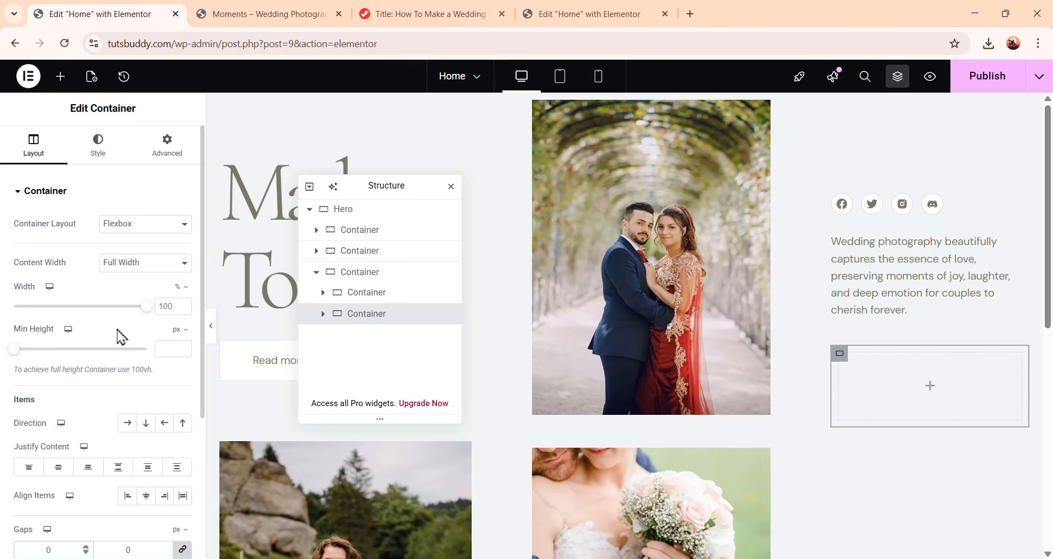
Drop an Image widget into the new container and choose the couple-by-the-mountain-lake photo image-56
left_click(60, 78)
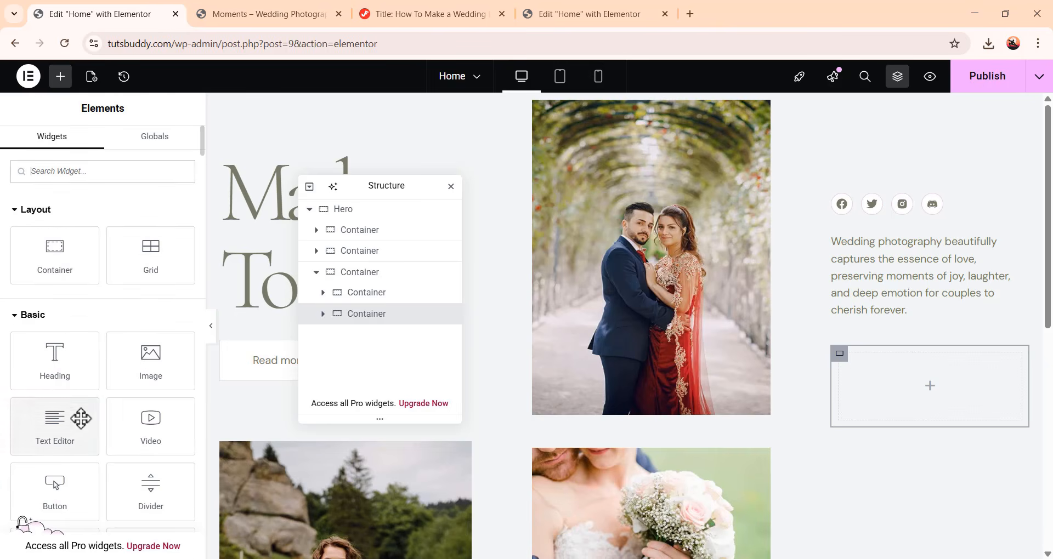
left_click_drag(146, 367, 945, 405)
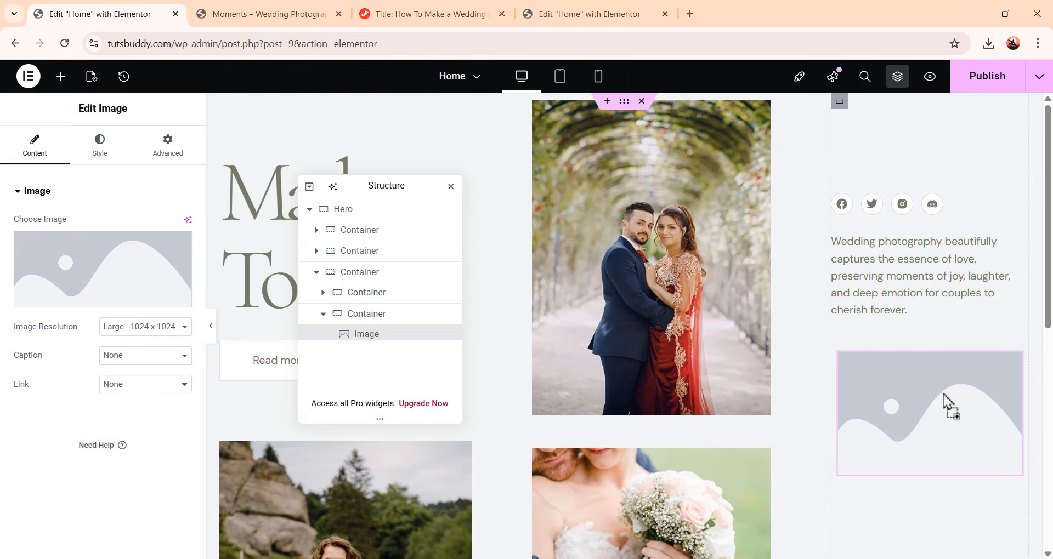
left_click(125, 269)
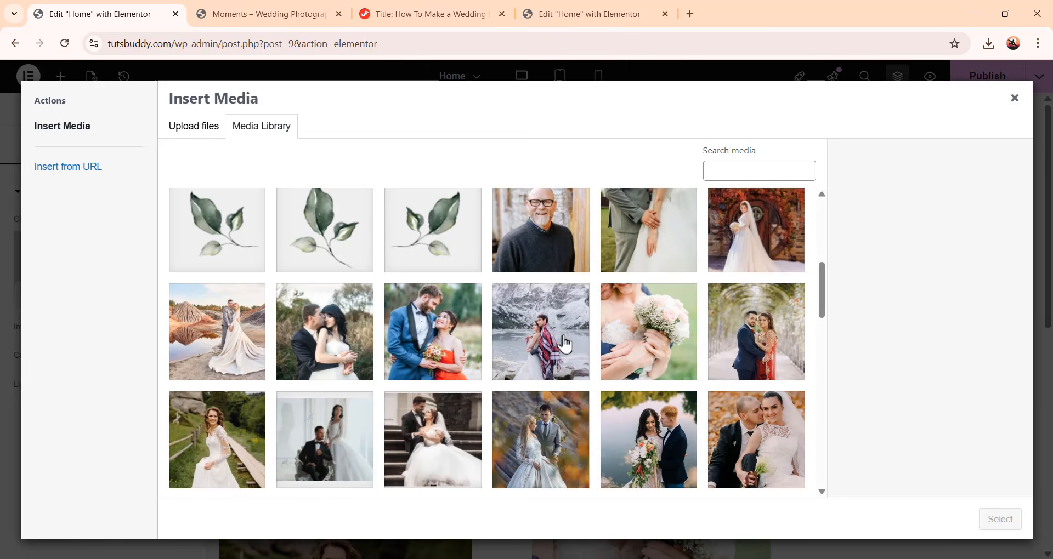
left_click(558, 318)
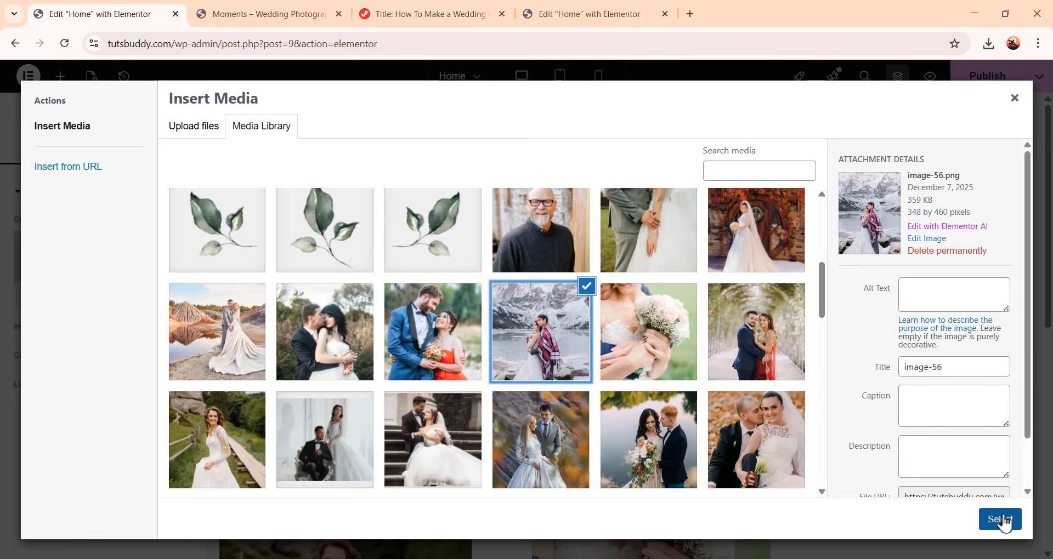
left_click(1001, 520)
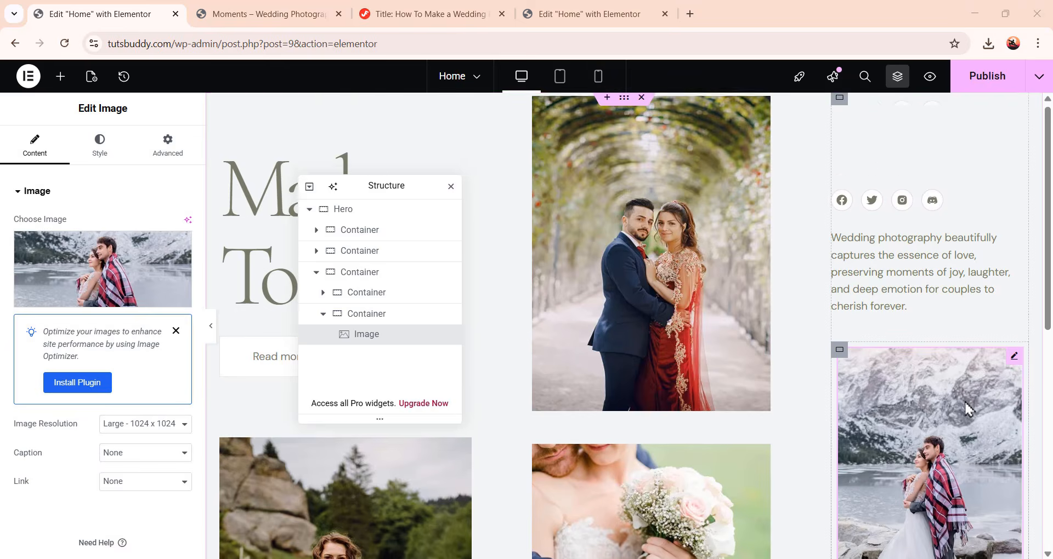
Size the image to 348 px wide and 460 px high with Cover object fit
scroll(969, 454, "down", 3)
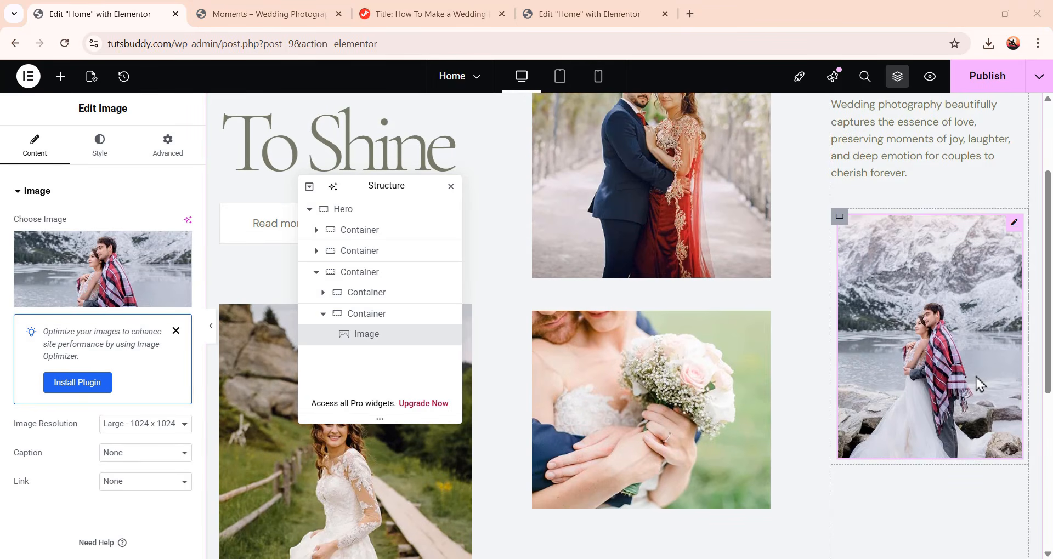
left_click(117, 164)
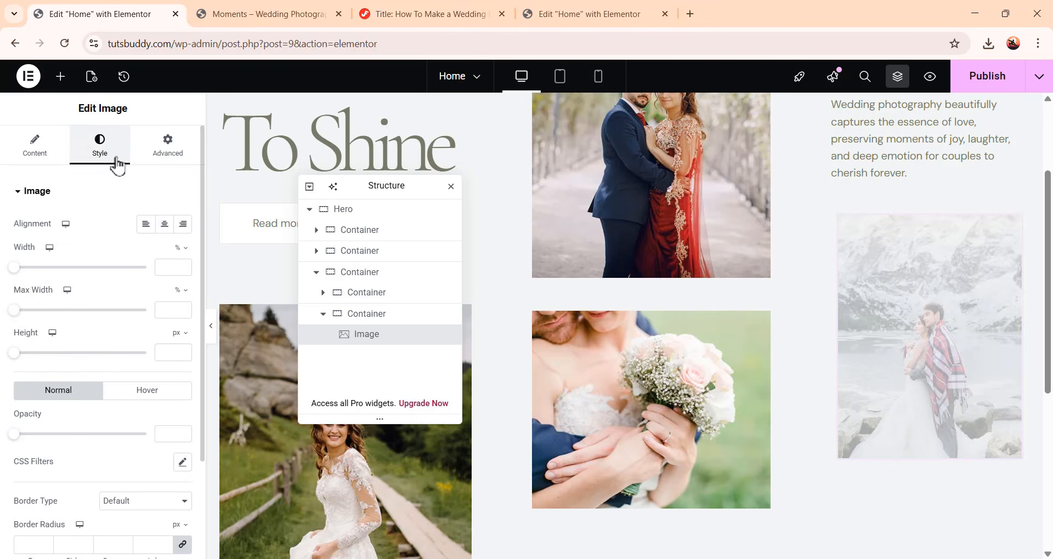
left_click(179, 249)
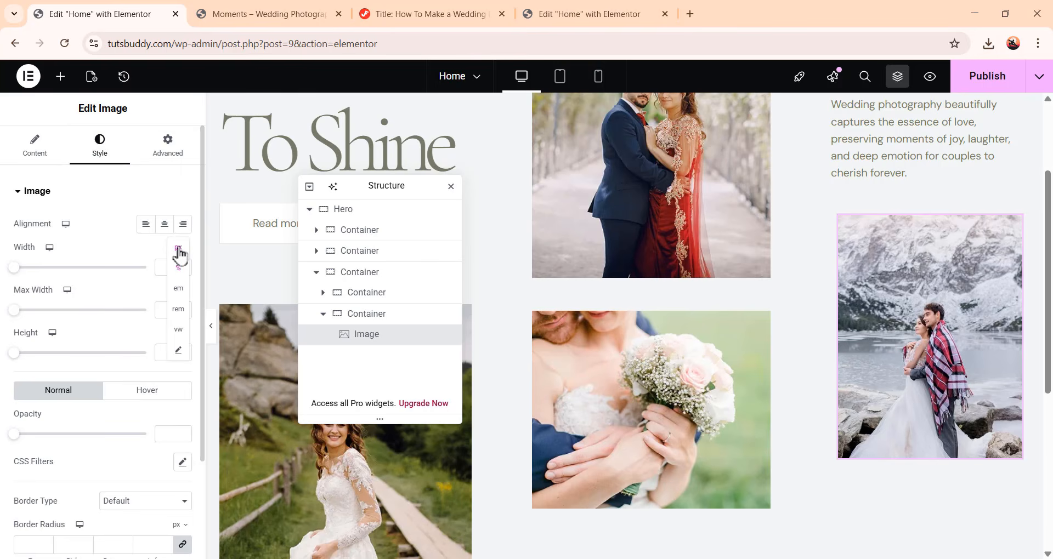
left_click(179, 250)
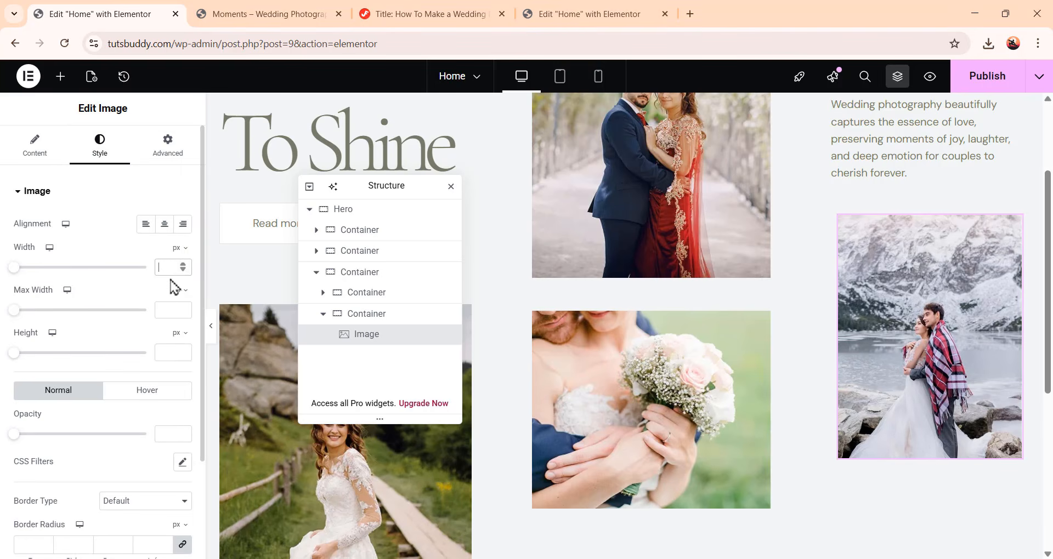
type("348")
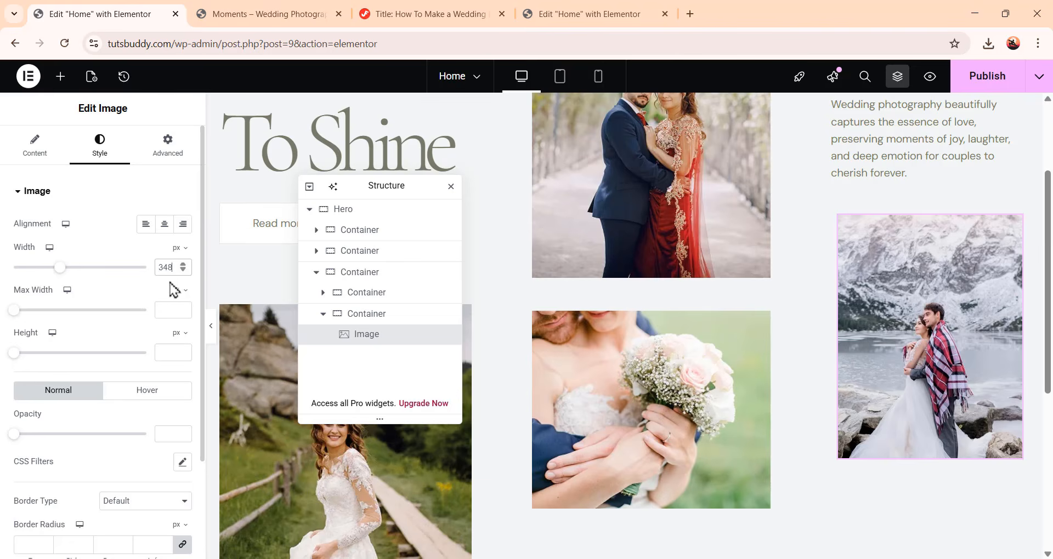
left_click(173, 354)
type("460")
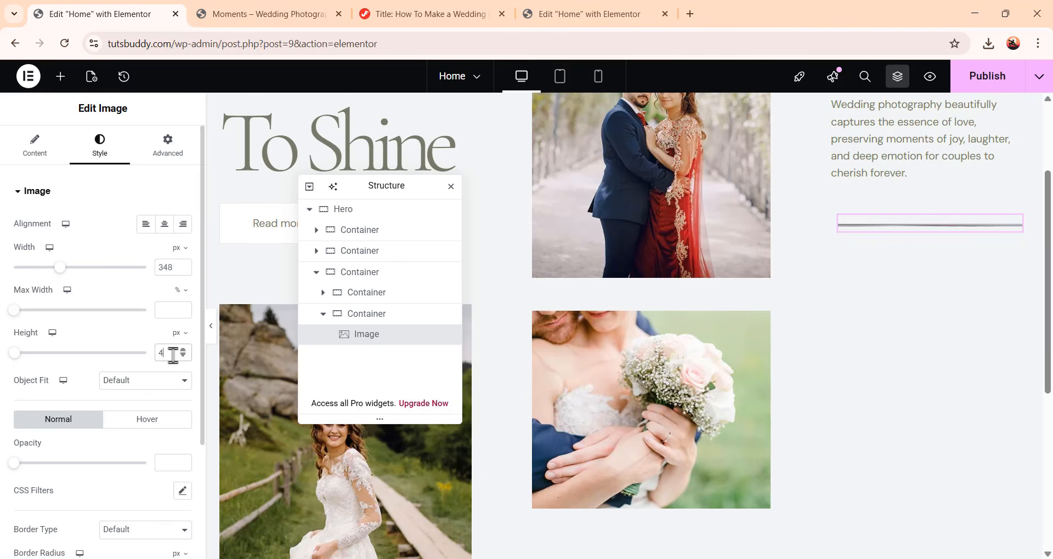
left_click(145, 383)
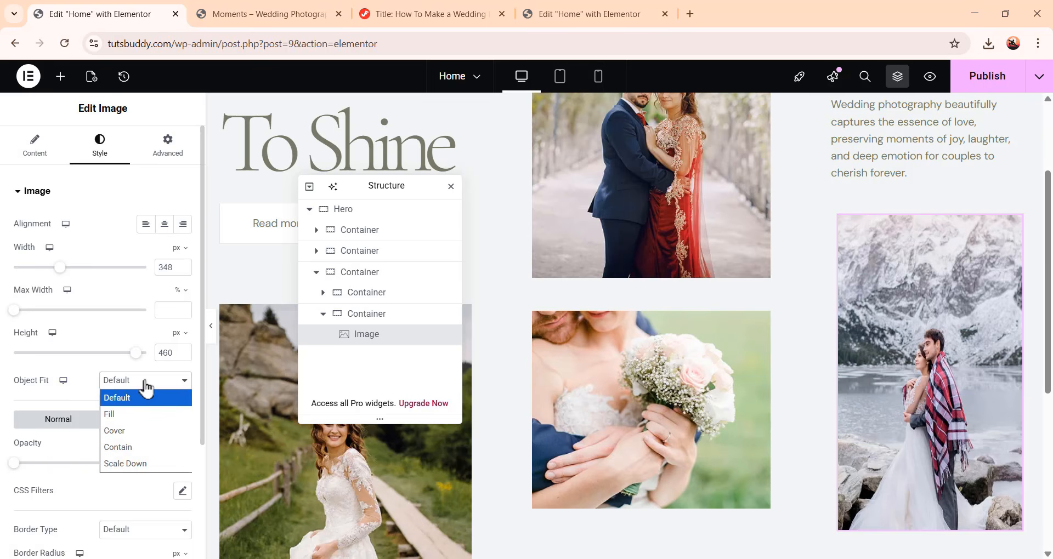
left_click(153, 430)
Link the padding values of the image and of its container so both are zero
left_click(164, 153)
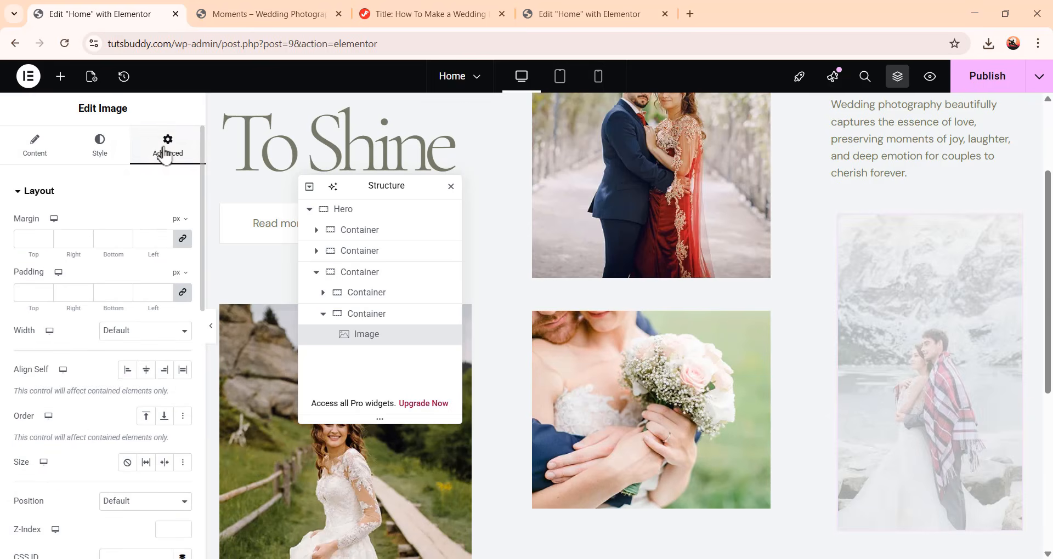
left_click(184, 295)
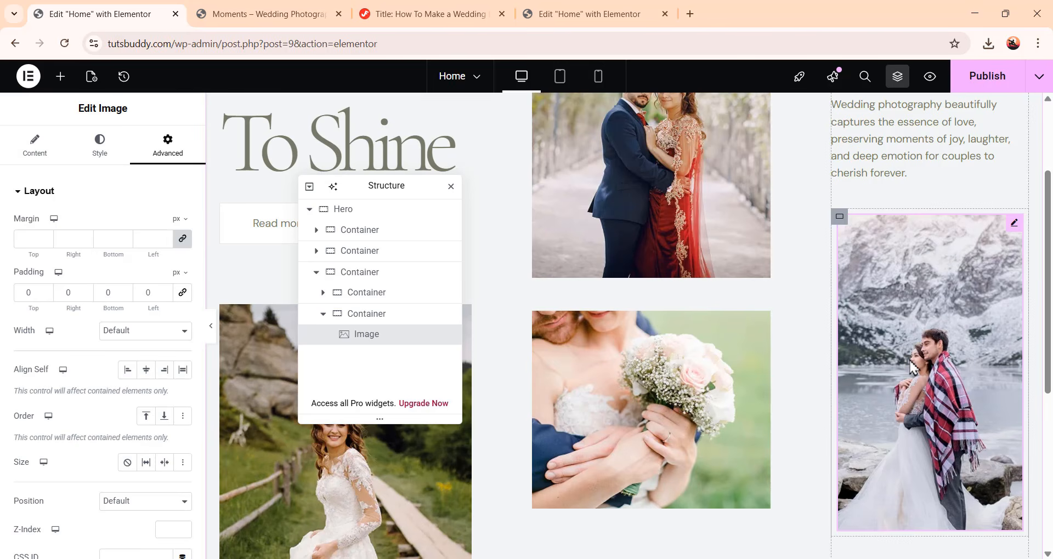
left_click(394, 316)
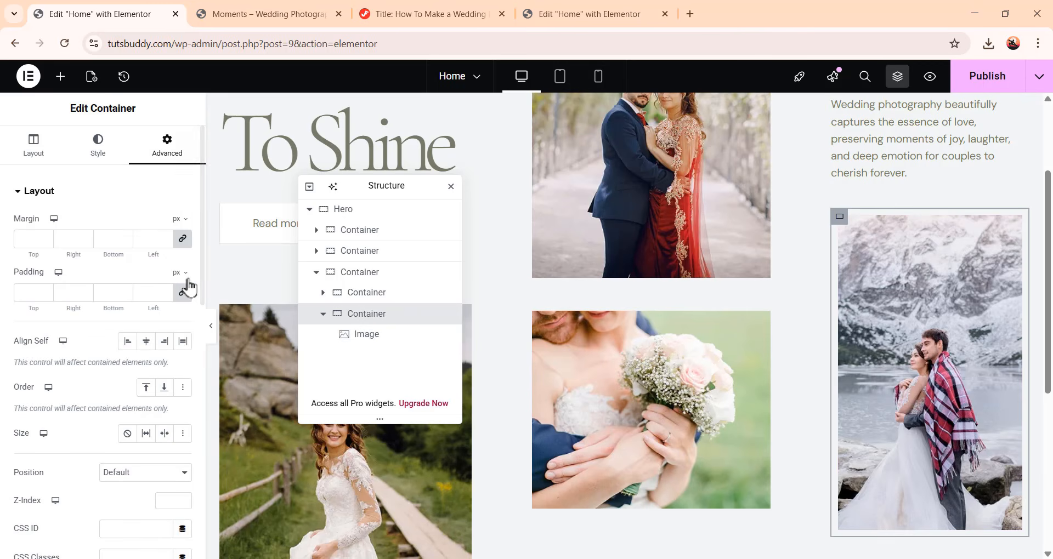
left_click(183, 293)
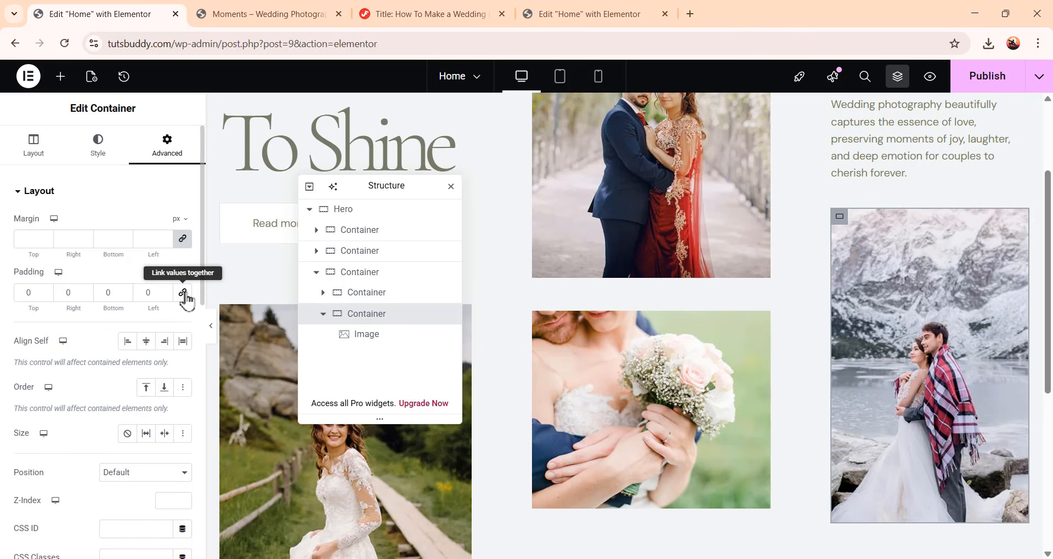
scroll(965, 422, "down", 3)
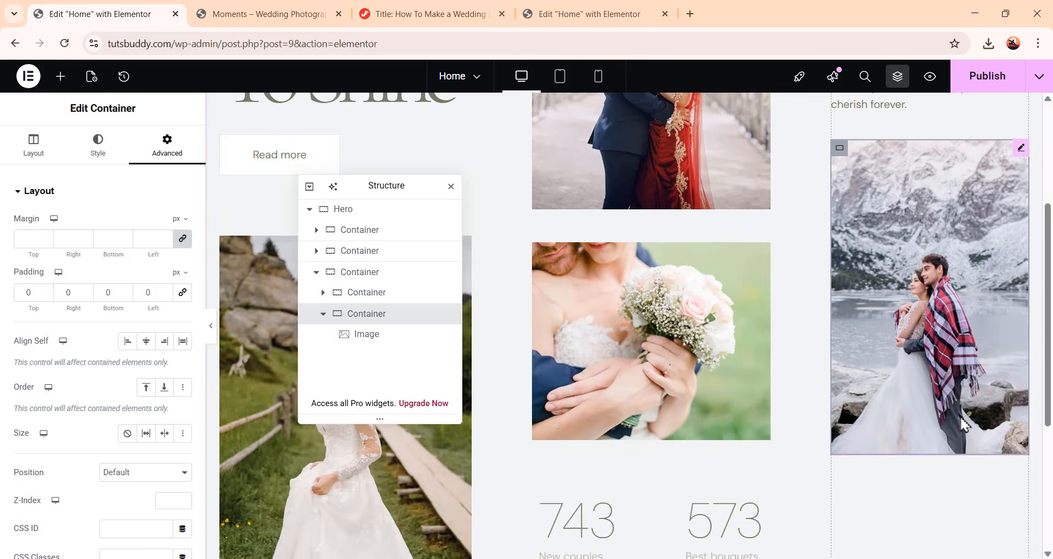
scroll(971, 420, "up", 1)
scroll(982, 409, "down", 3)
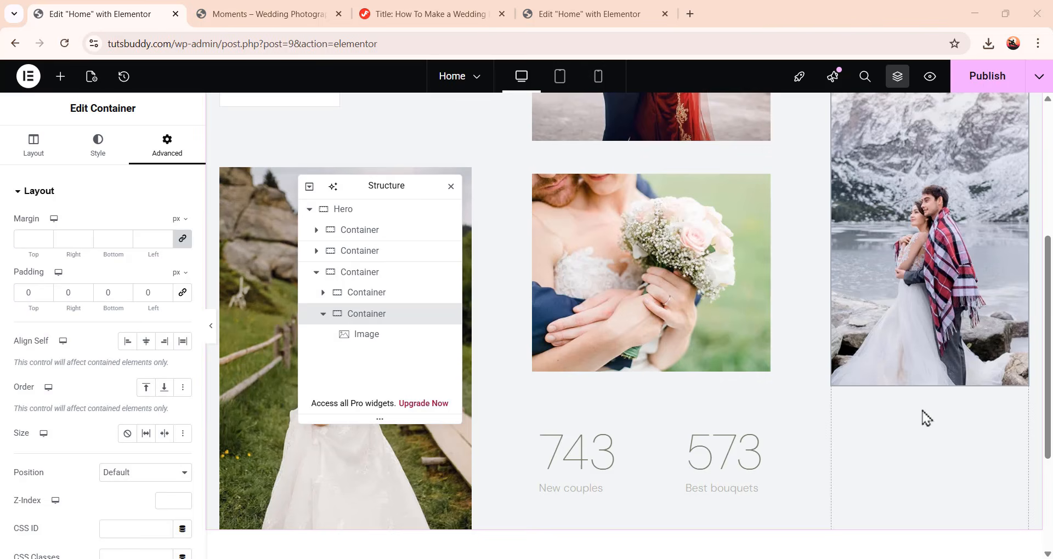
Add a Spacer below the mountain-lake image and set its space to 80
left_click(61, 82)
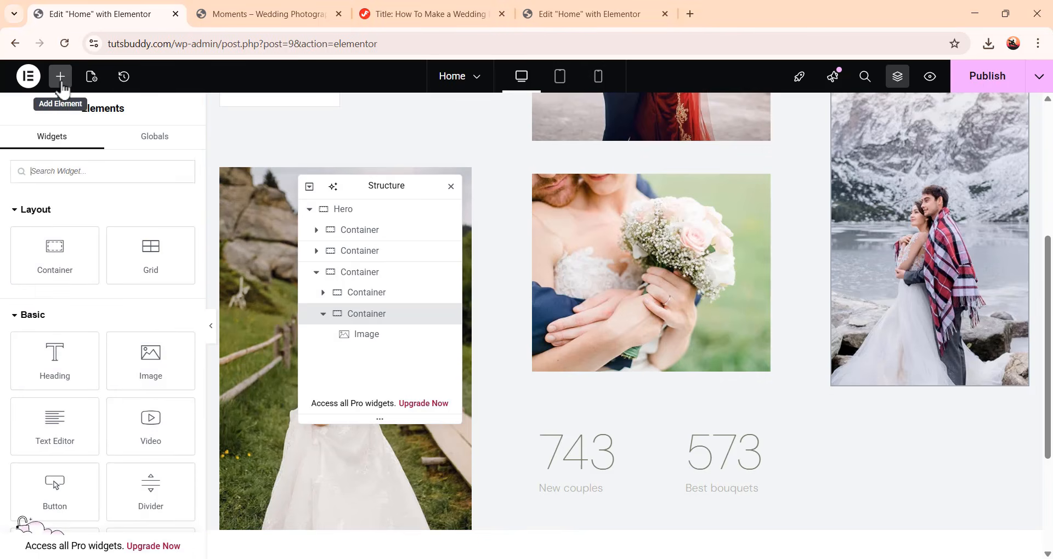
scroll(104, 483, "down", 1)
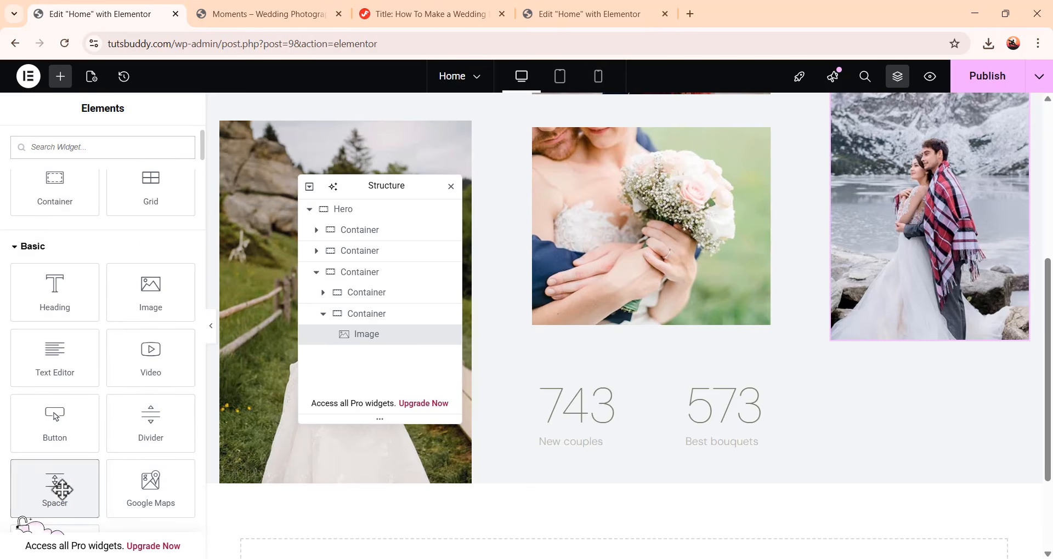
left_click_drag(62, 490, 953, 337)
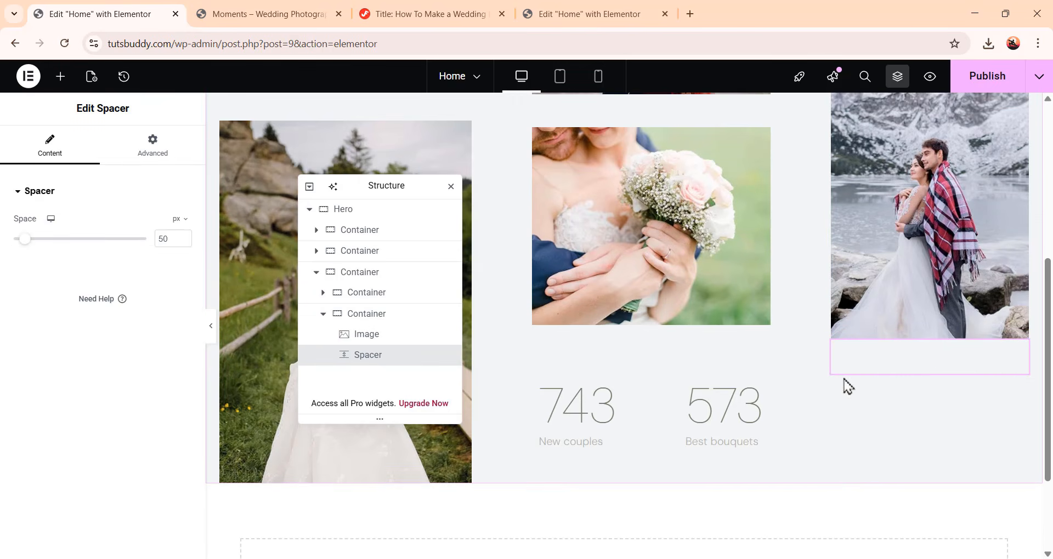
left_click_drag(172, 240, 145, 236)
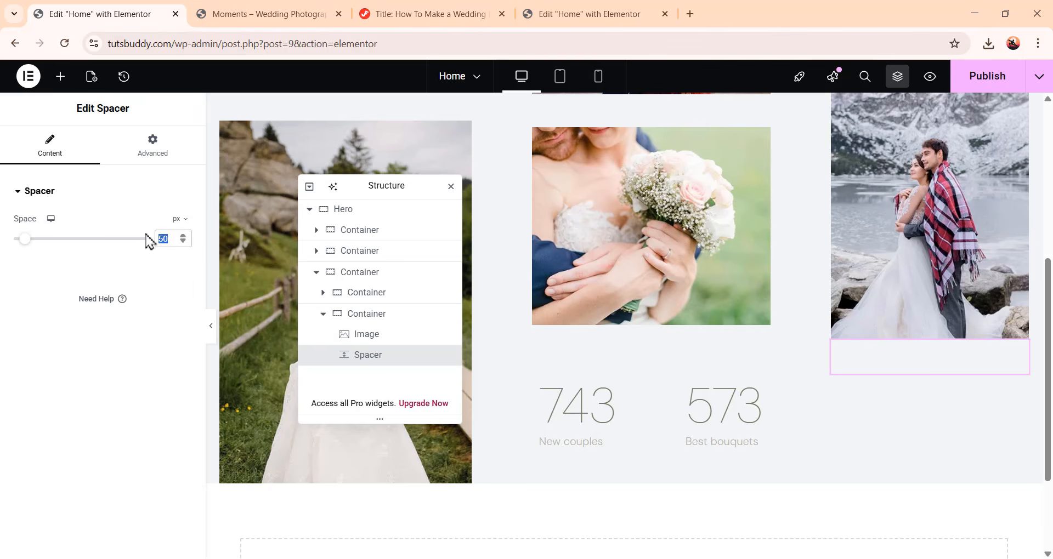
type("80")
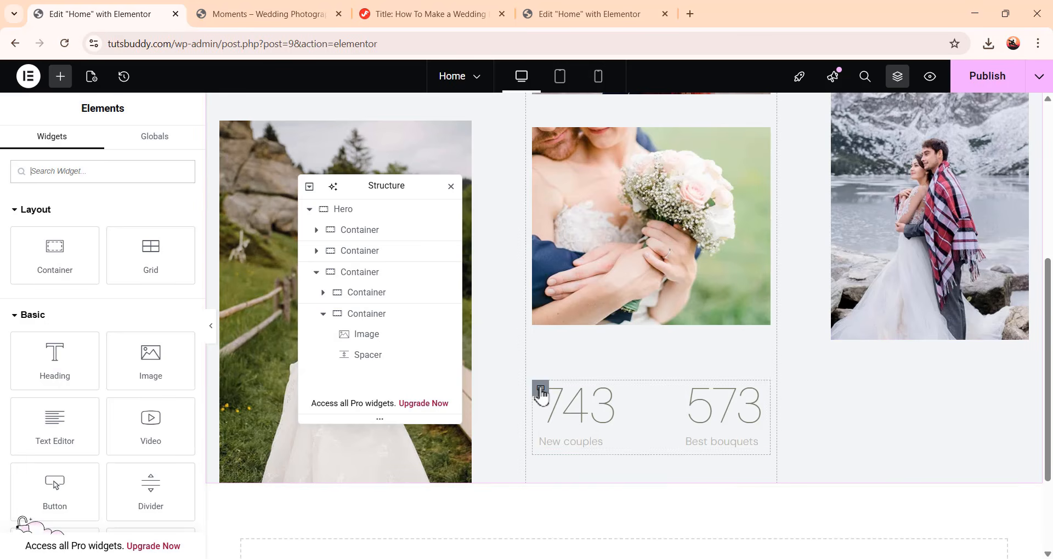
Copy the middle column's counters container and paste it into a new container placed below the spacer
left_click(540, 390)
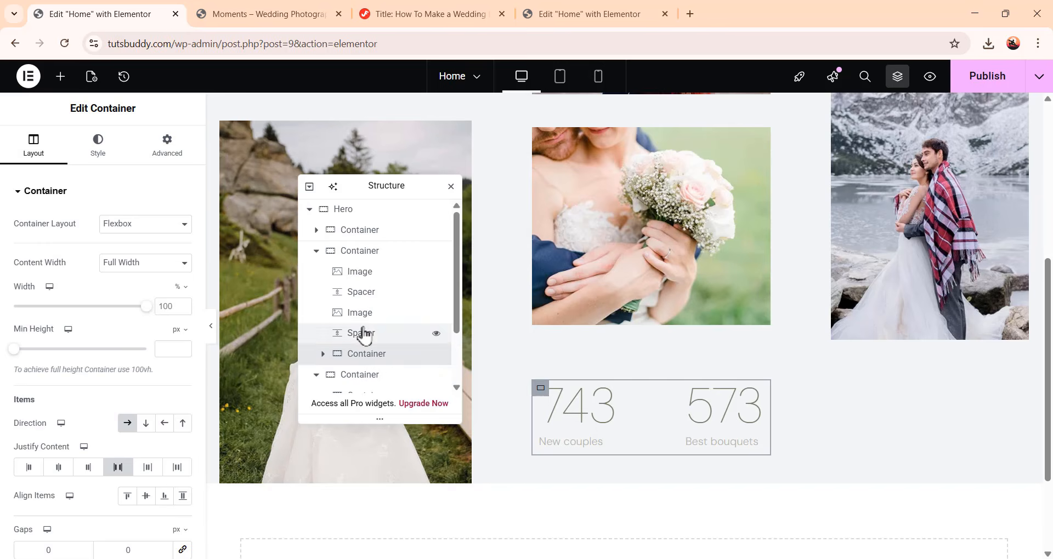
scroll(364, 336, "down", 1)
right_click(391, 285)
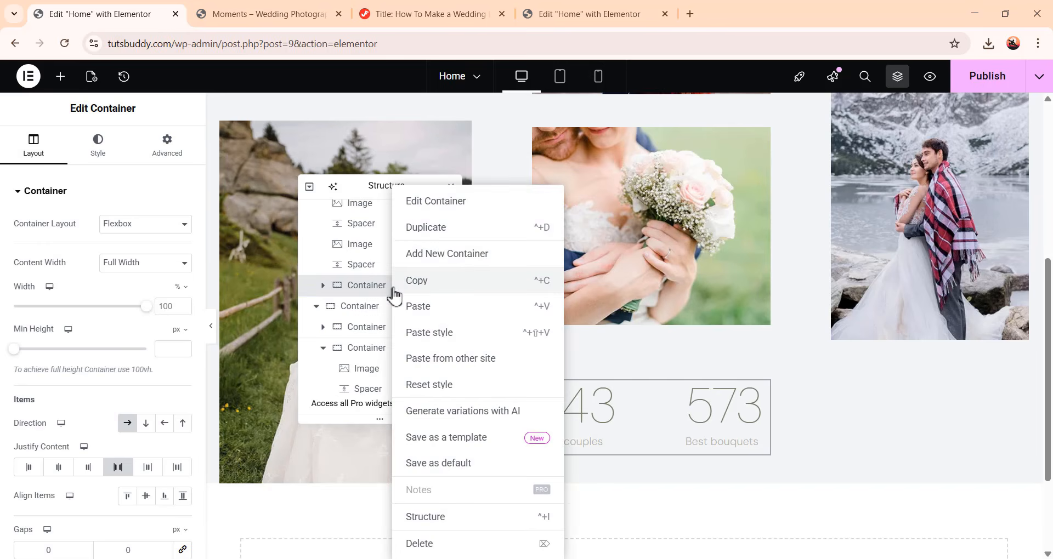
left_click(467, 280)
left_click(60, 76)
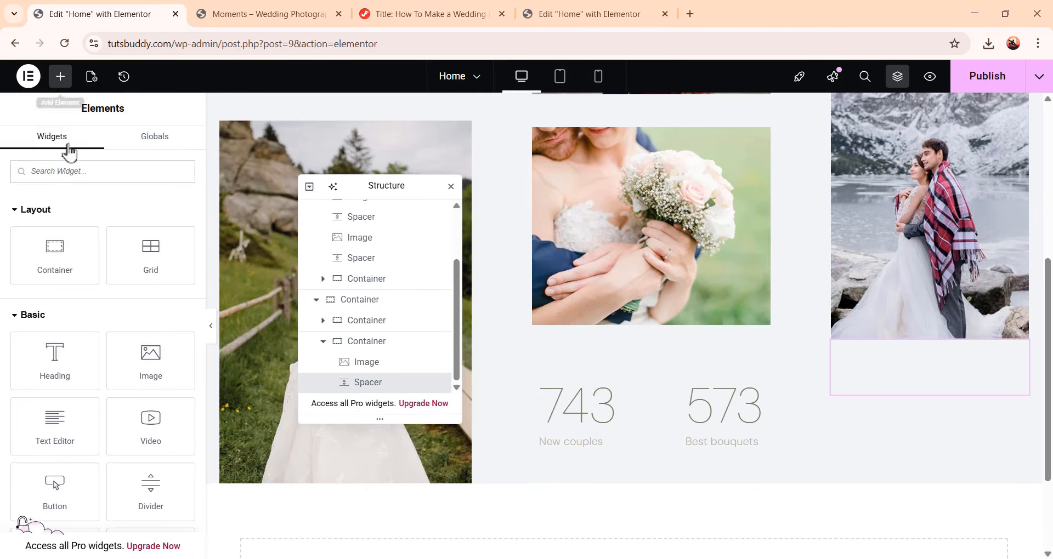
left_click_drag(66, 258, 933, 397)
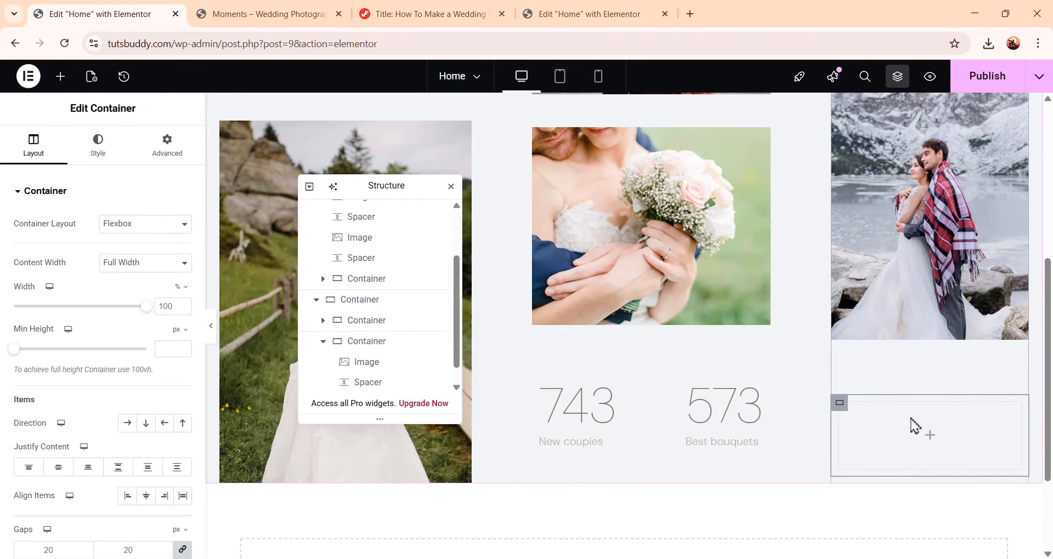
scroll(351, 327, "down", 1)
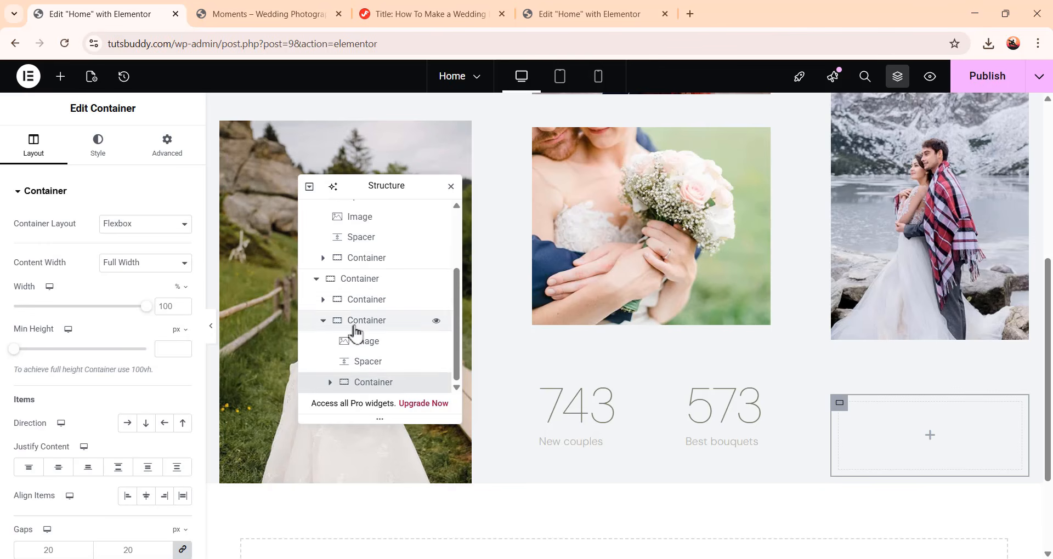
right_click(390, 386)
left_click(433, 307)
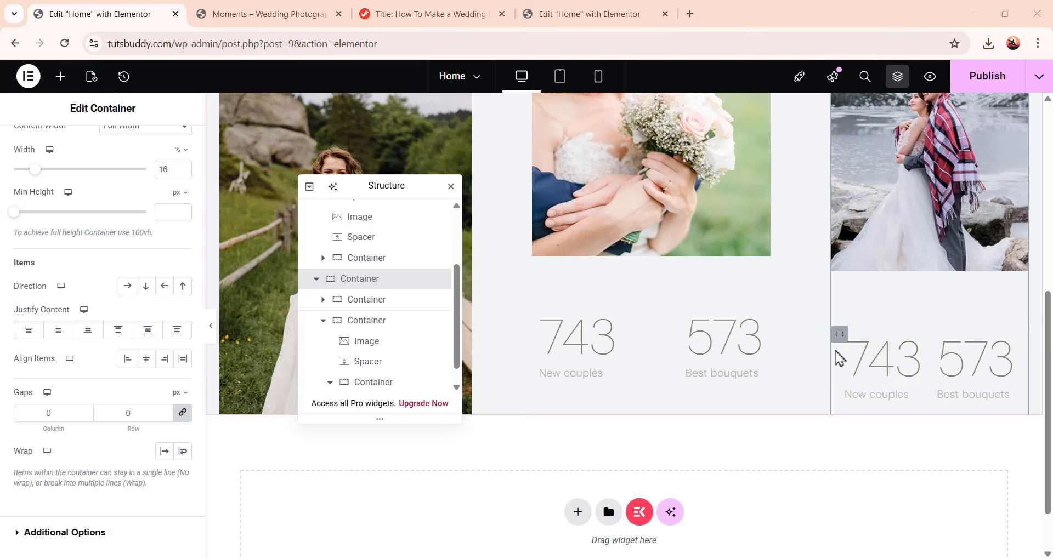
Link the padding of the new outer container and the pasted counters container so both are zero
left_click(840, 337)
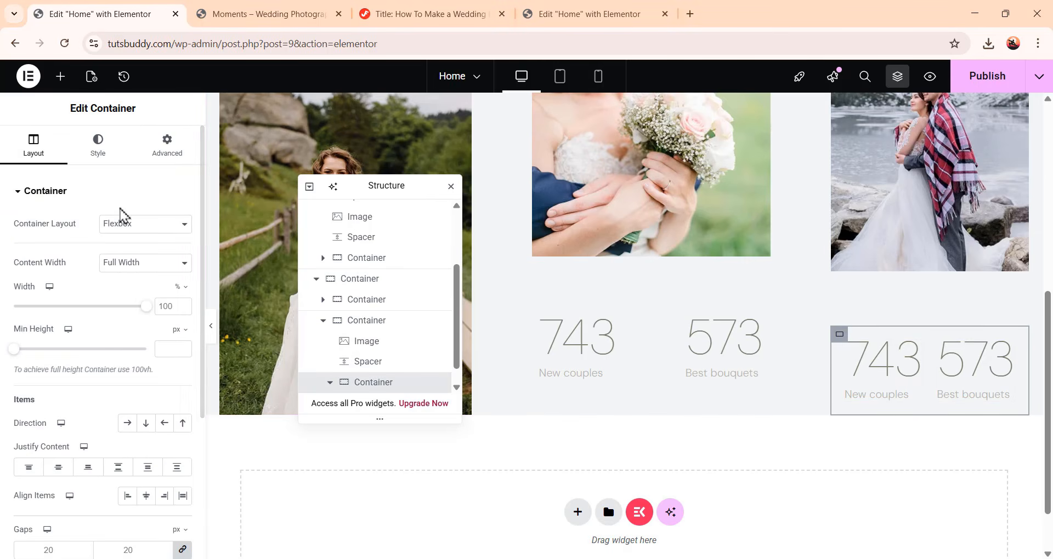
left_click(167, 147)
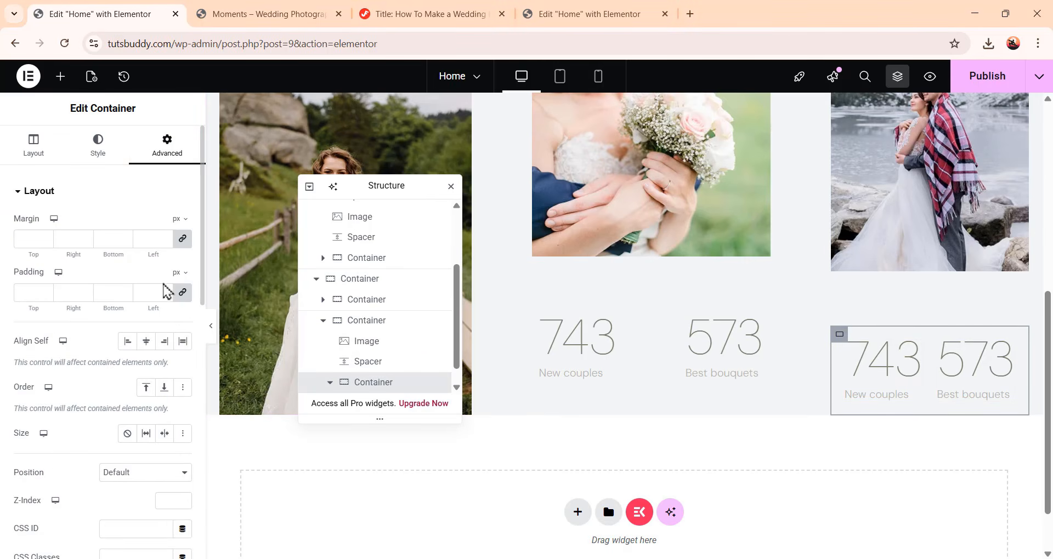
left_click(183, 295)
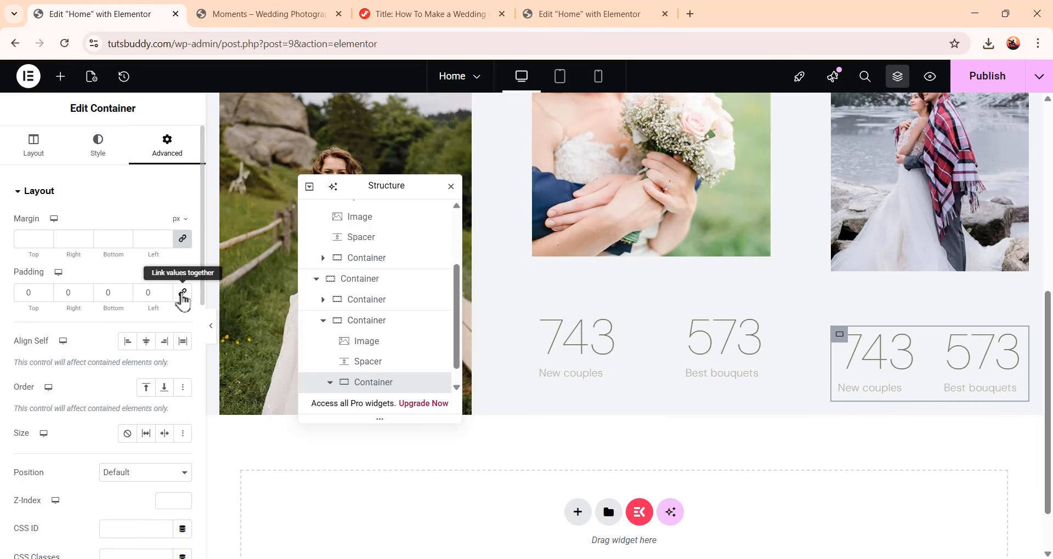
scroll(384, 334, "down", 1)
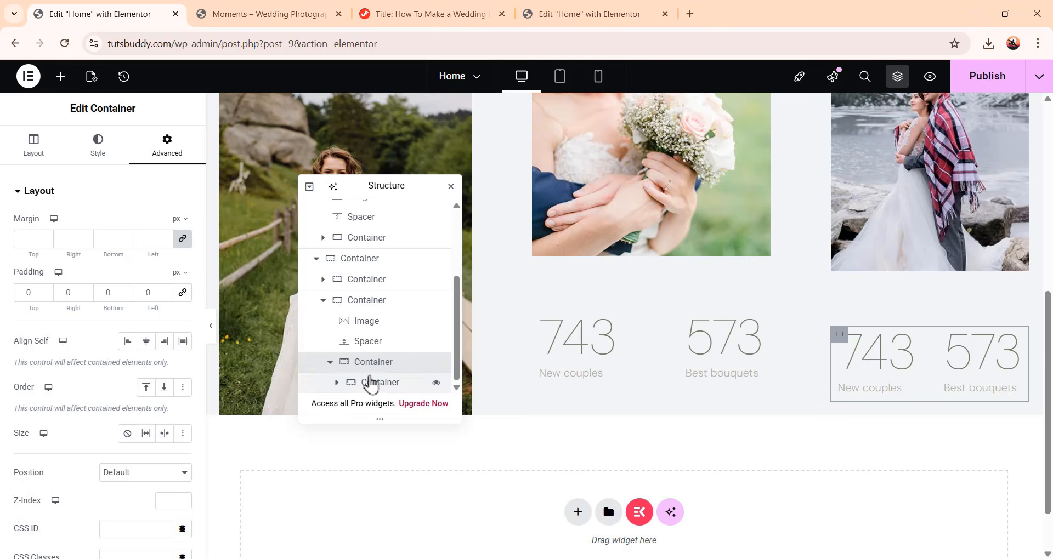
left_click(372, 383)
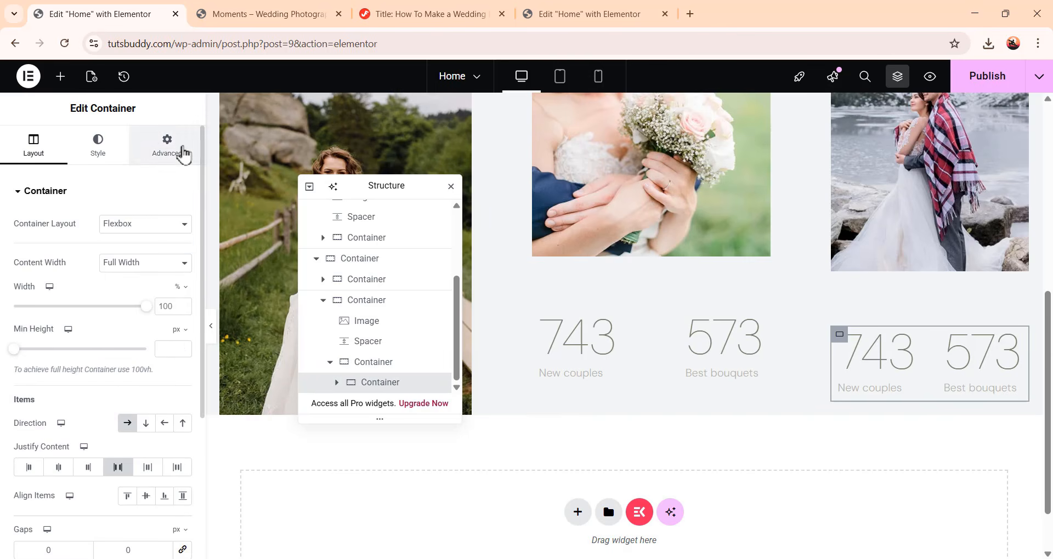
left_click(182, 154)
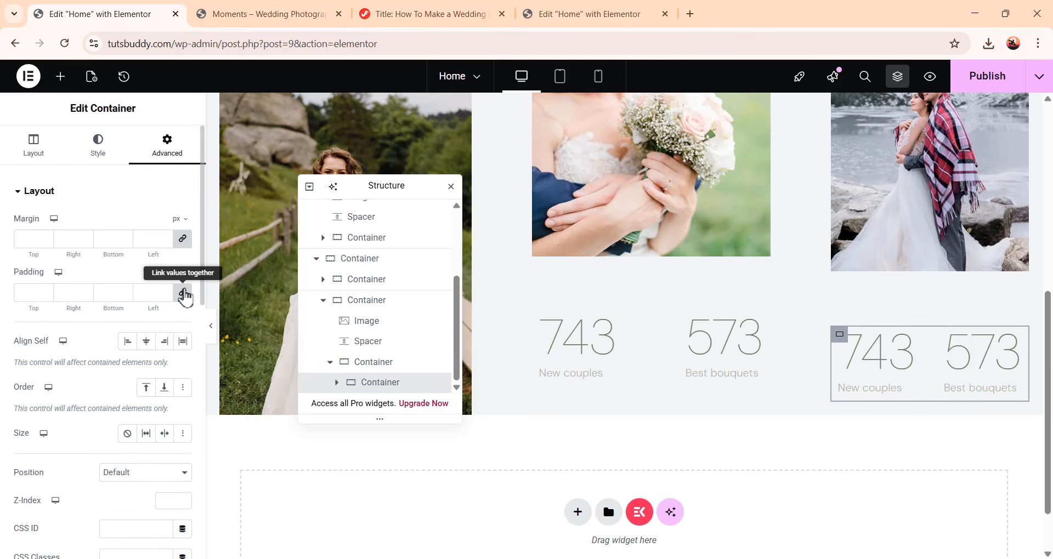
left_click(183, 294)
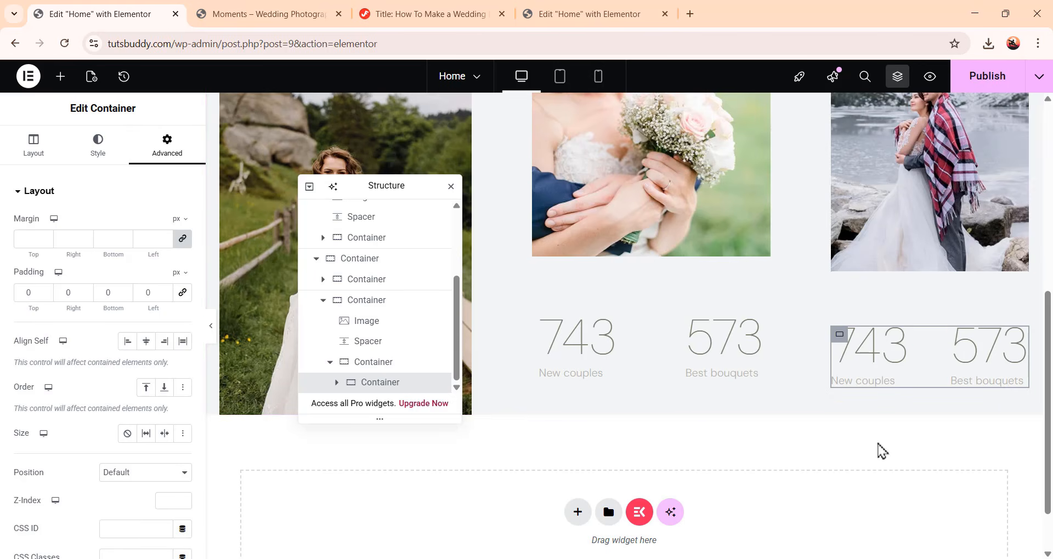
Set the first copied counter's ending number to 283 and its title to Tasty cakes
left_click(883, 397)
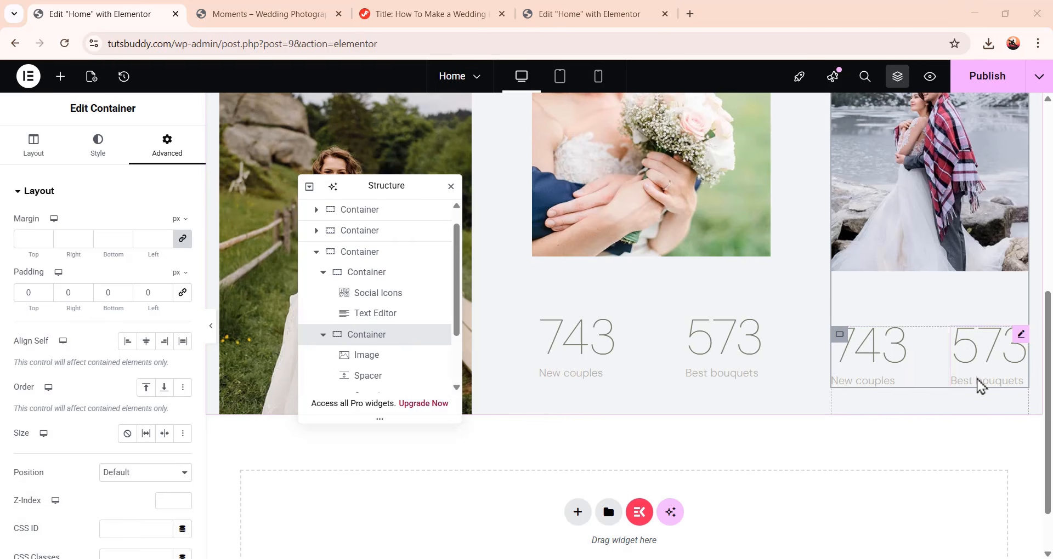
left_click(892, 366)
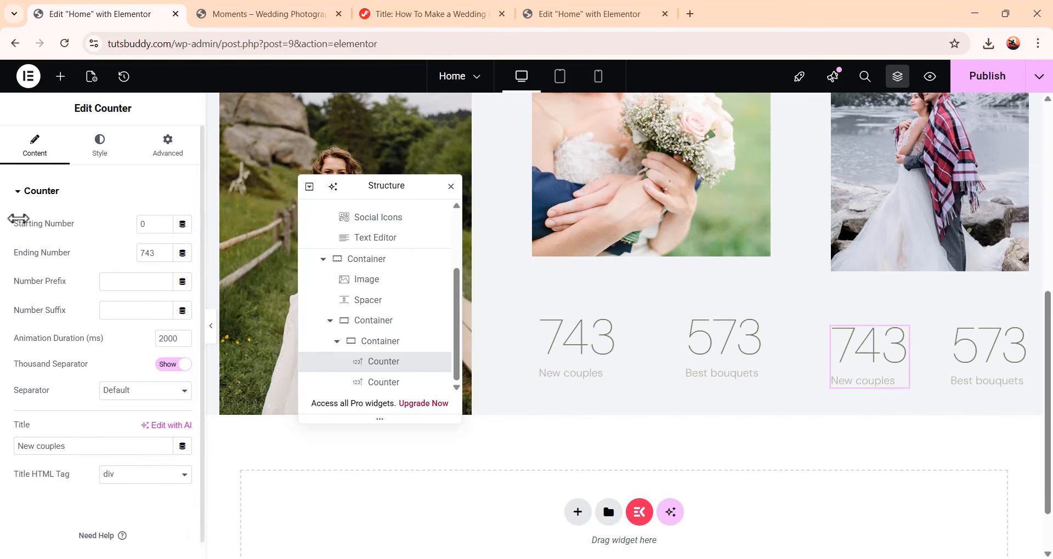
left_click_drag(158, 253, 88, 255)
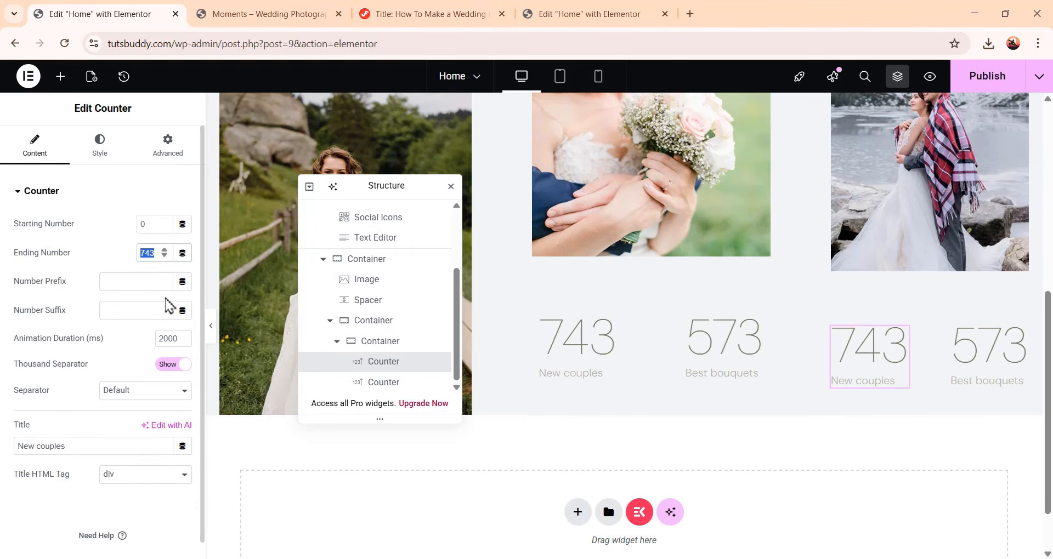
type("283")
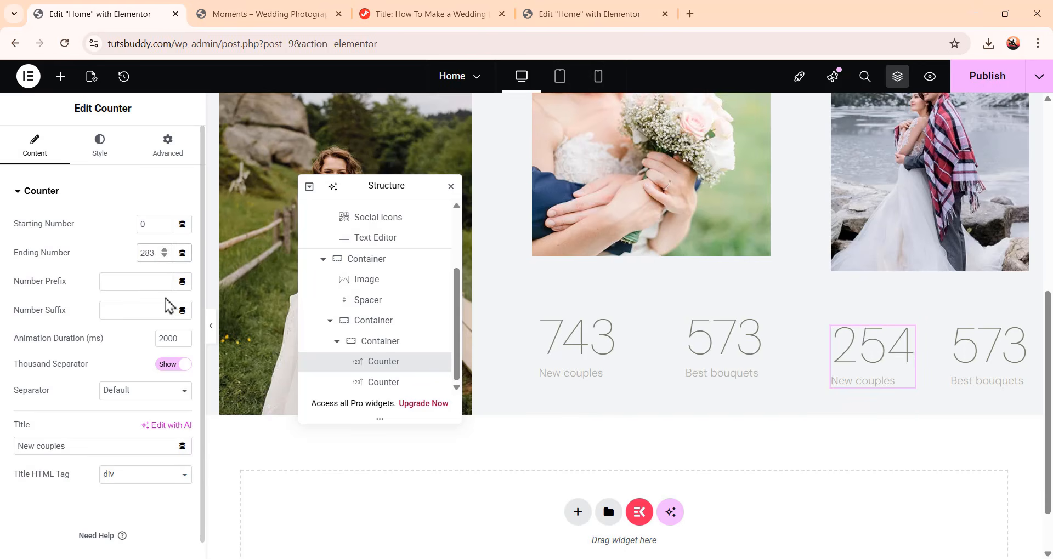
left_click_drag(87, 447, 3, 442)
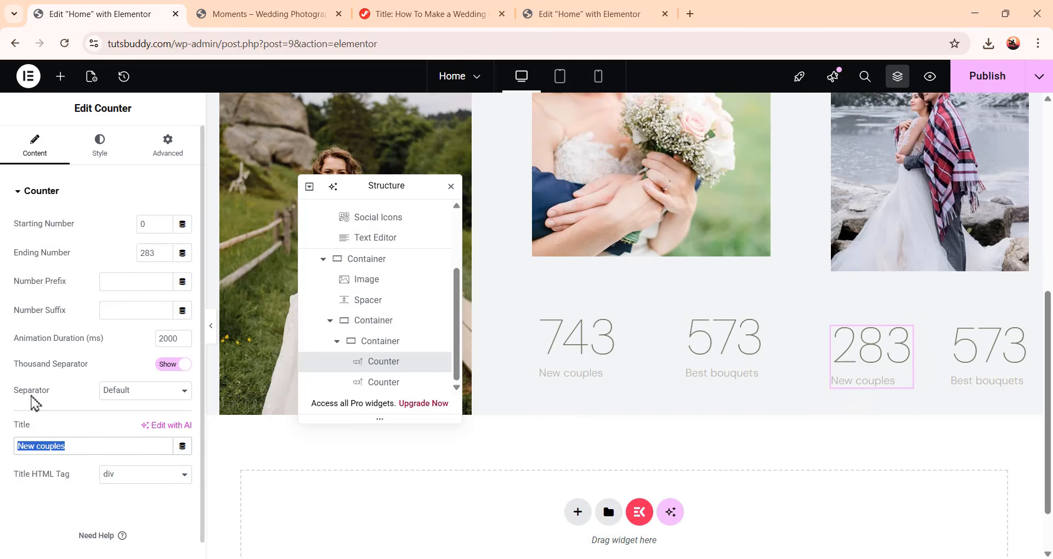
type("Tasty cakes")
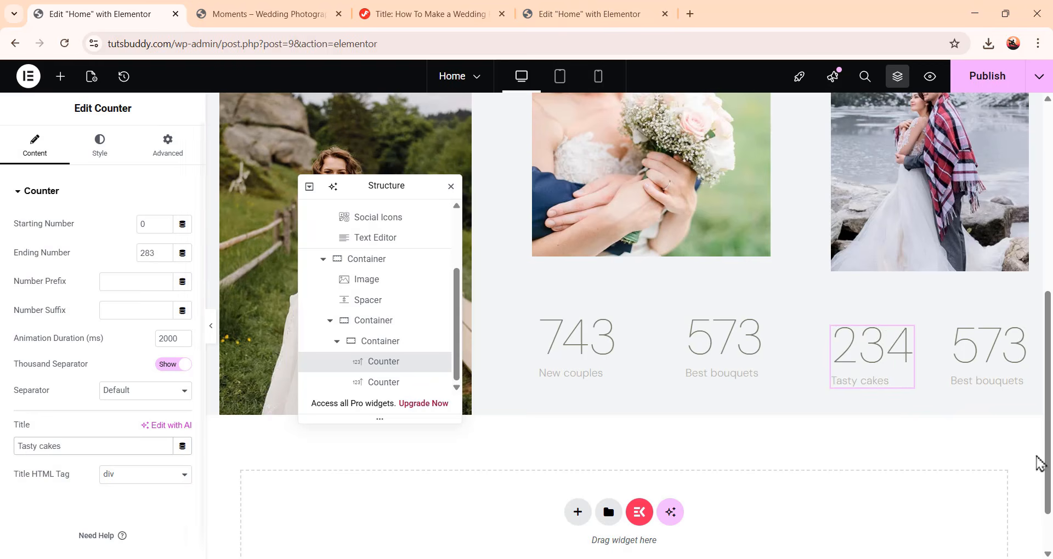
Set the second copied counter's ending number to 954 and its title to Ceremonies
left_click(1017, 364)
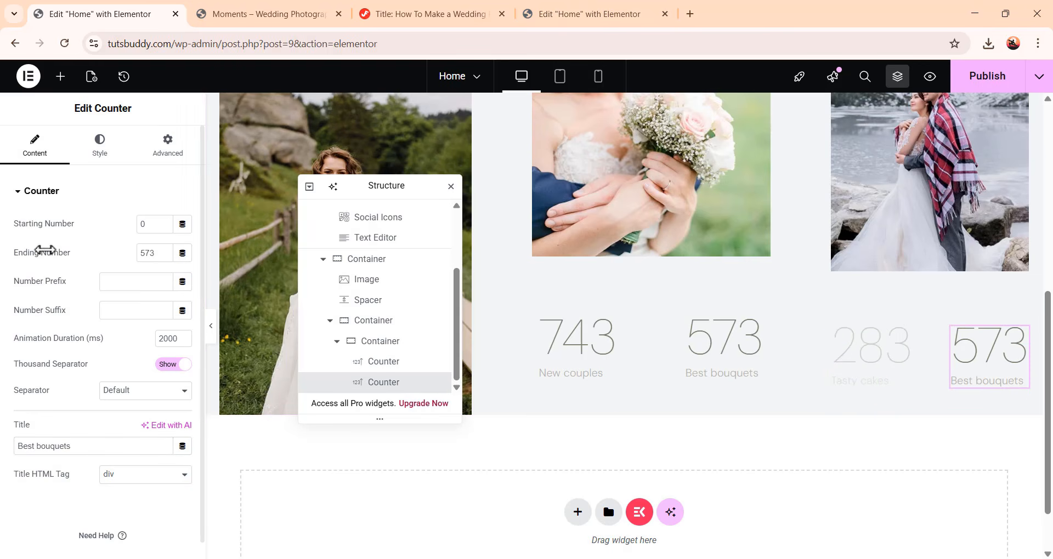
double_click(147, 253)
type("954")
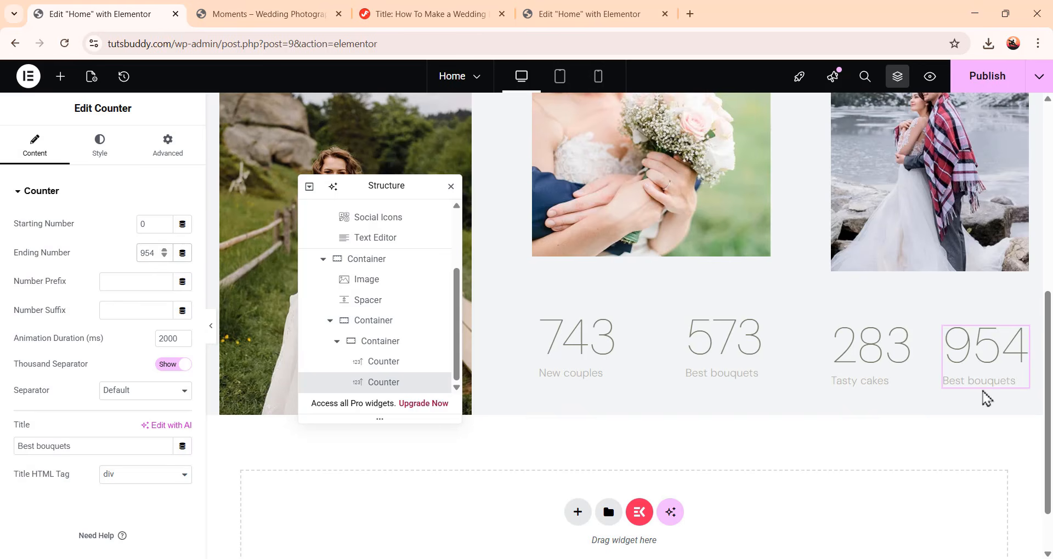
triple_click(113, 446)
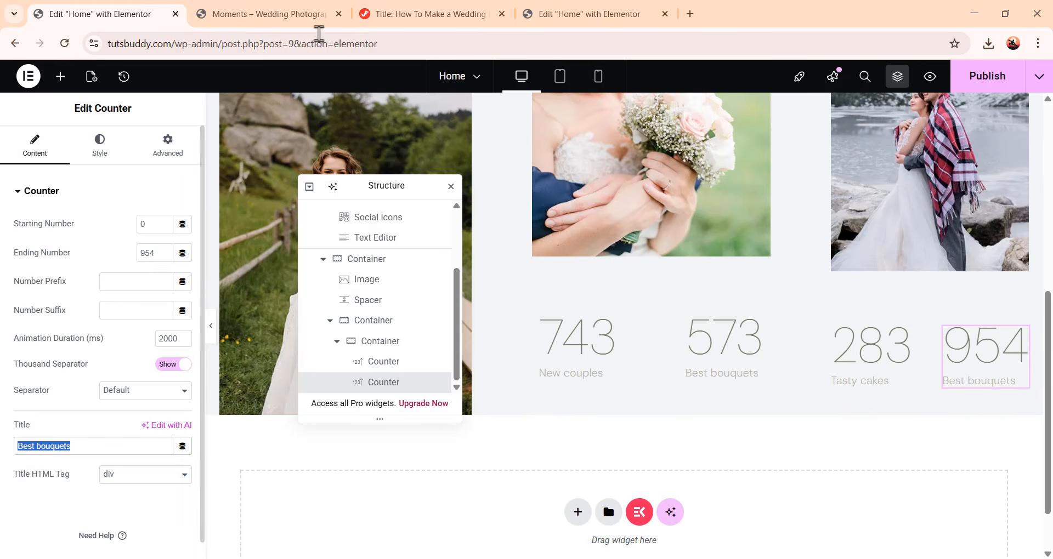
type("Ceremonies")
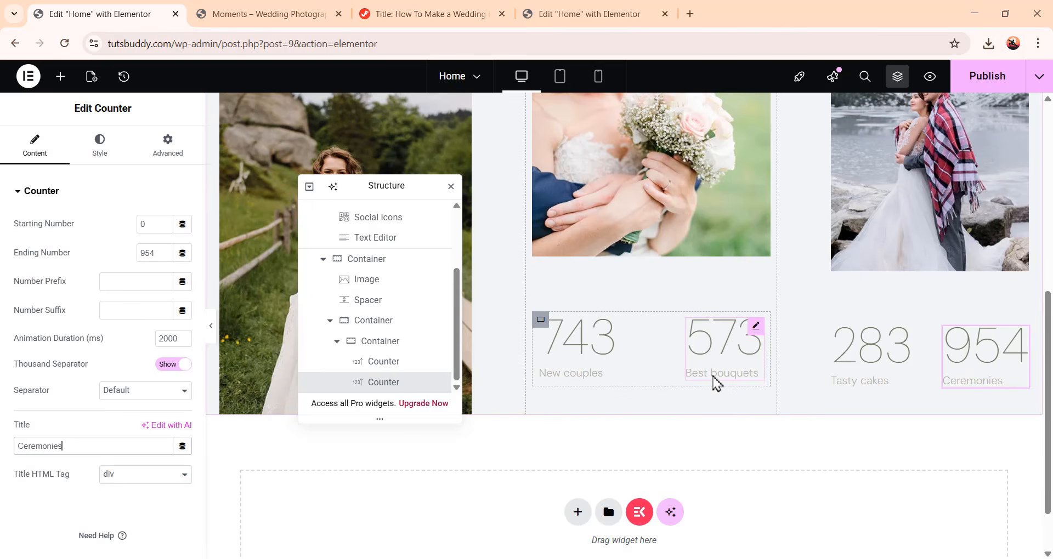
Preview the finished Hero section with the editor panel hidden, then publish the page
scroll(715, 384, "up", 7)
scroll(729, 392, "up", 2)
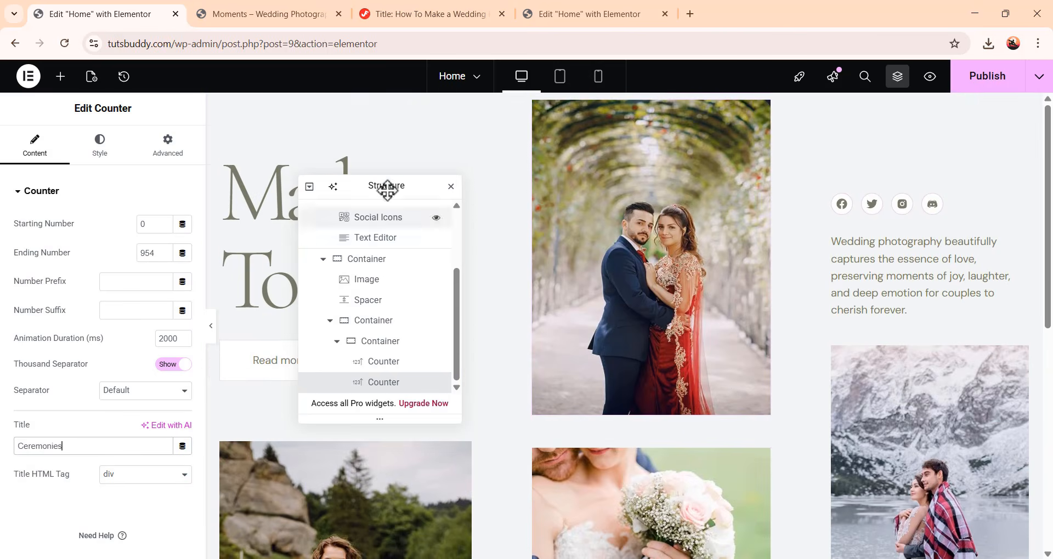
left_click_drag(387, 188, 911, 178)
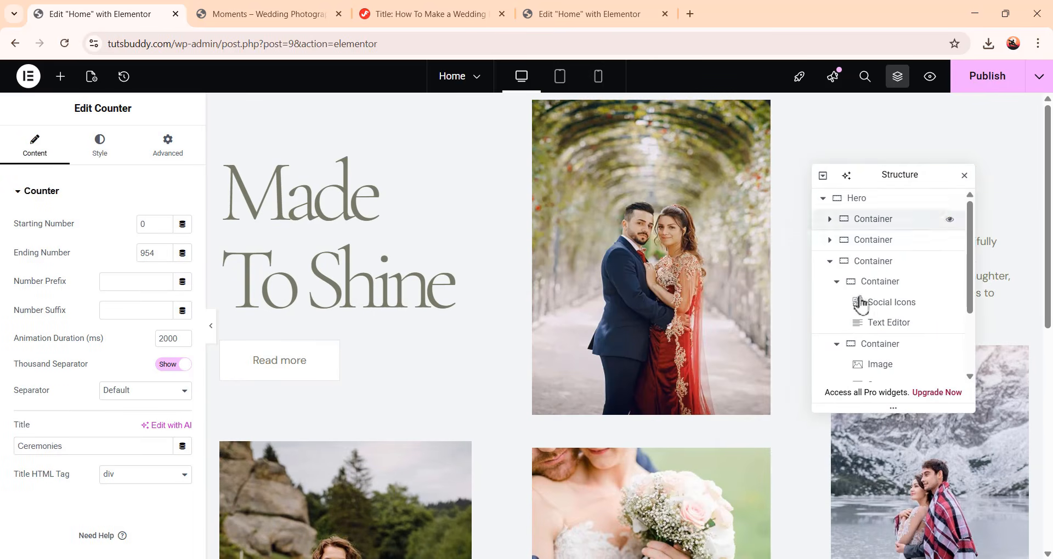
left_click(211, 326)
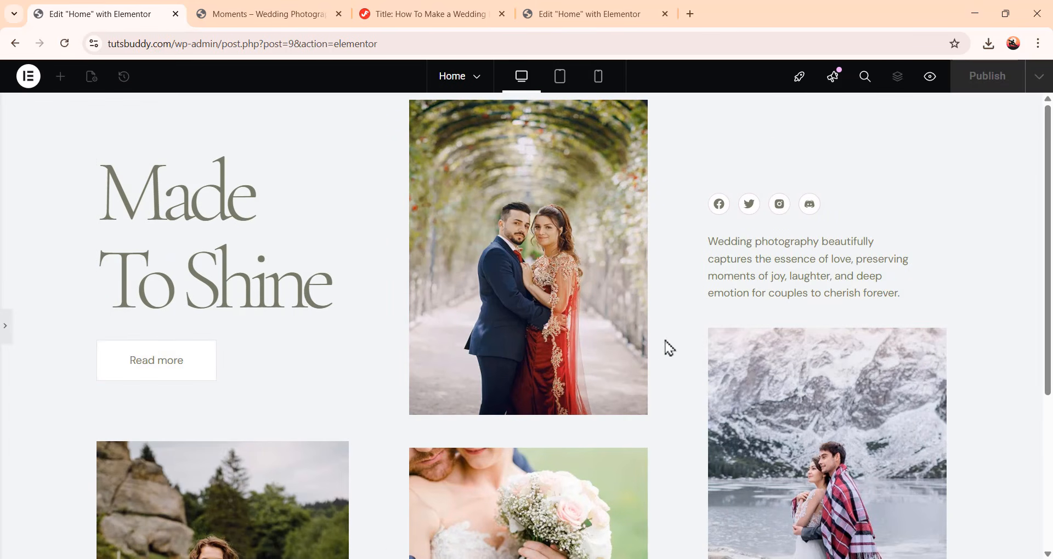
scroll(658, 354, "down", 5)
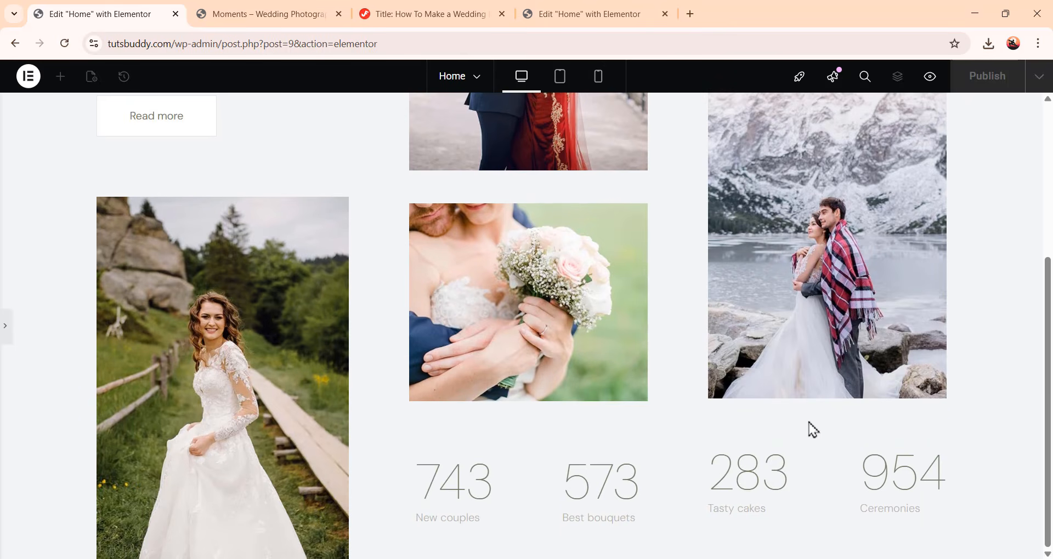
scroll(813, 429, "up", 3)
scroll(740, 478, "up", 2)
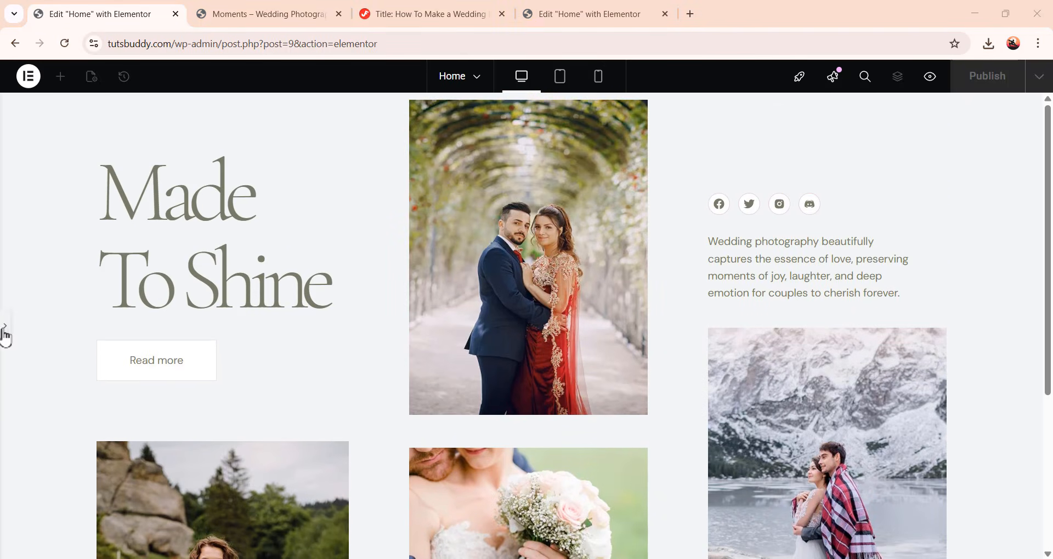
left_click(6, 336)
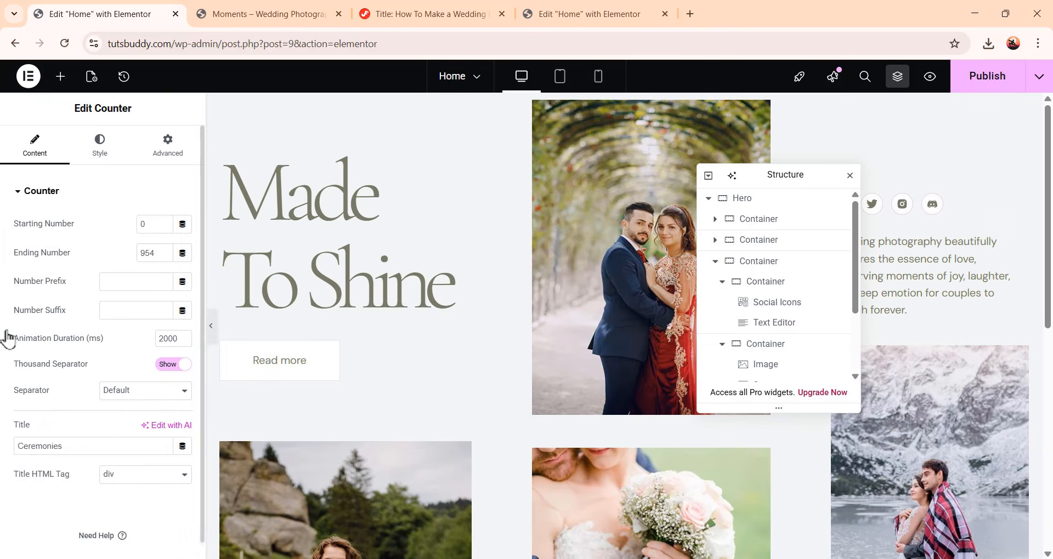
left_click(1005, 95)
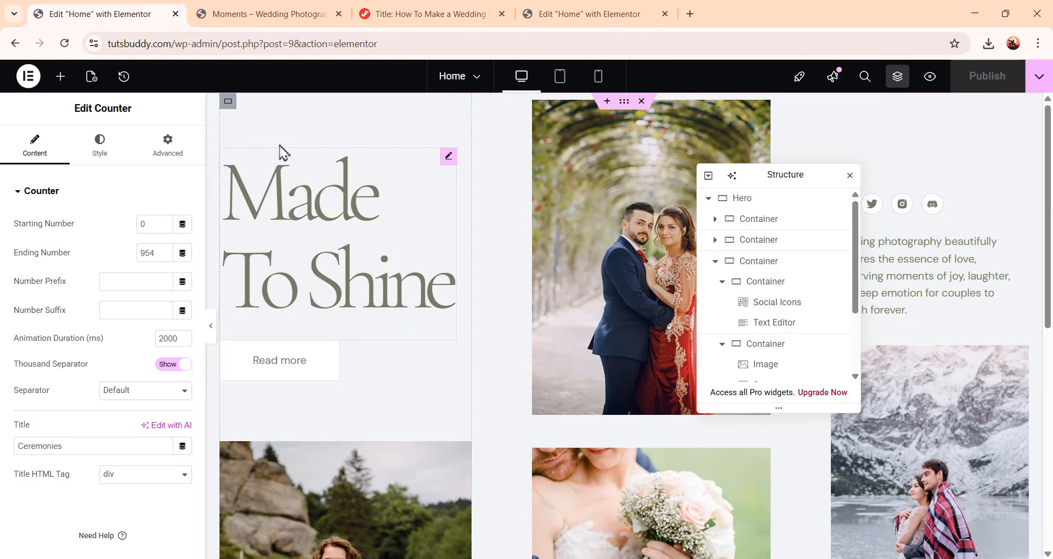
Reload the live site in its browser tab and scroll through the published Hero section
left_click(277, 15)
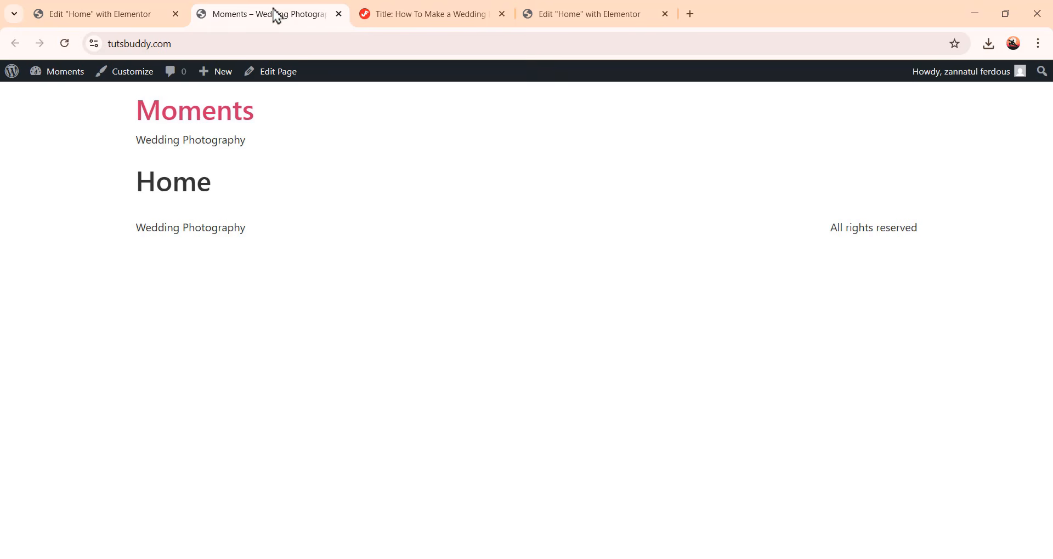
left_click(64, 43)
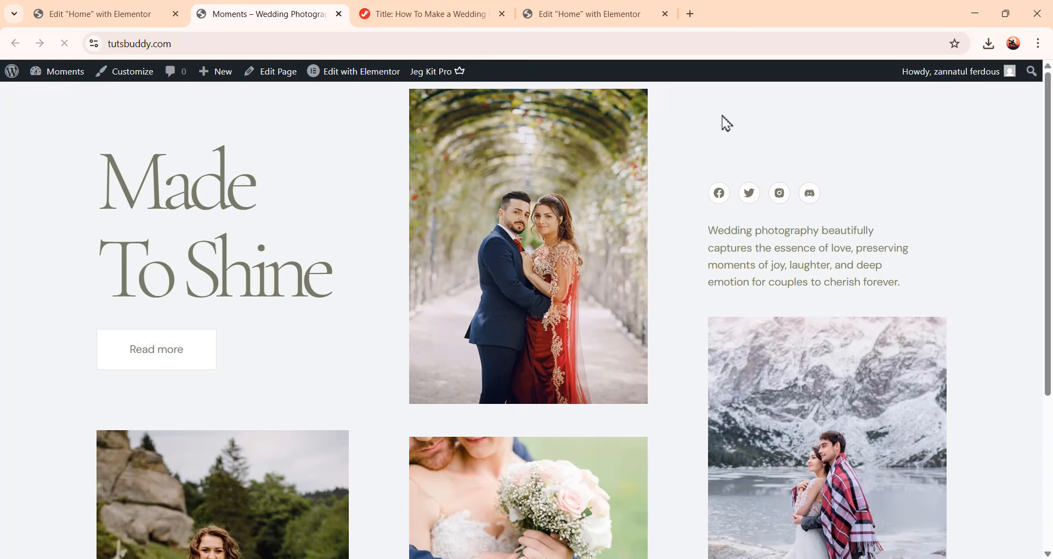
scroll(696, 340, "down", 4)
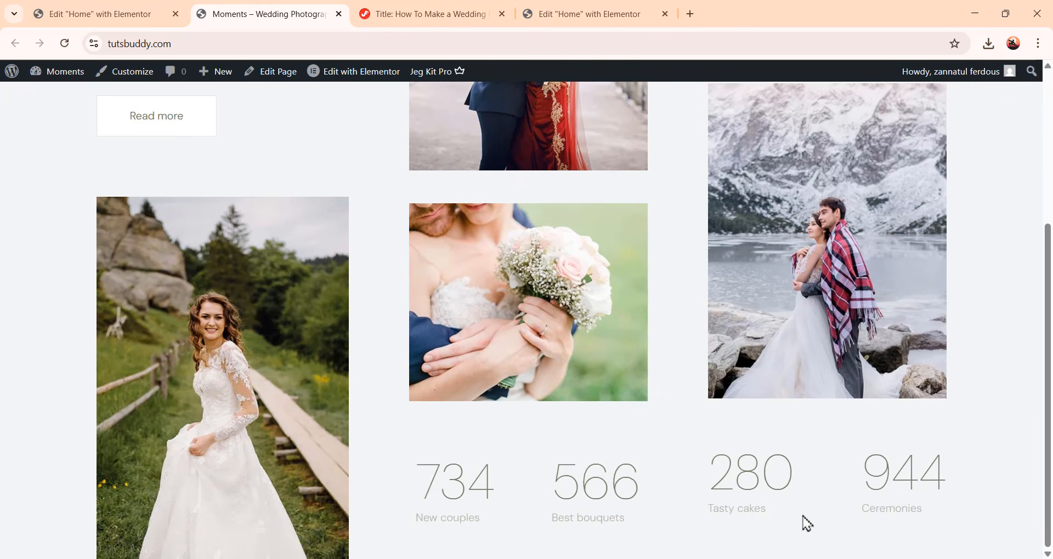
scroll(706, 510, "up", 4)
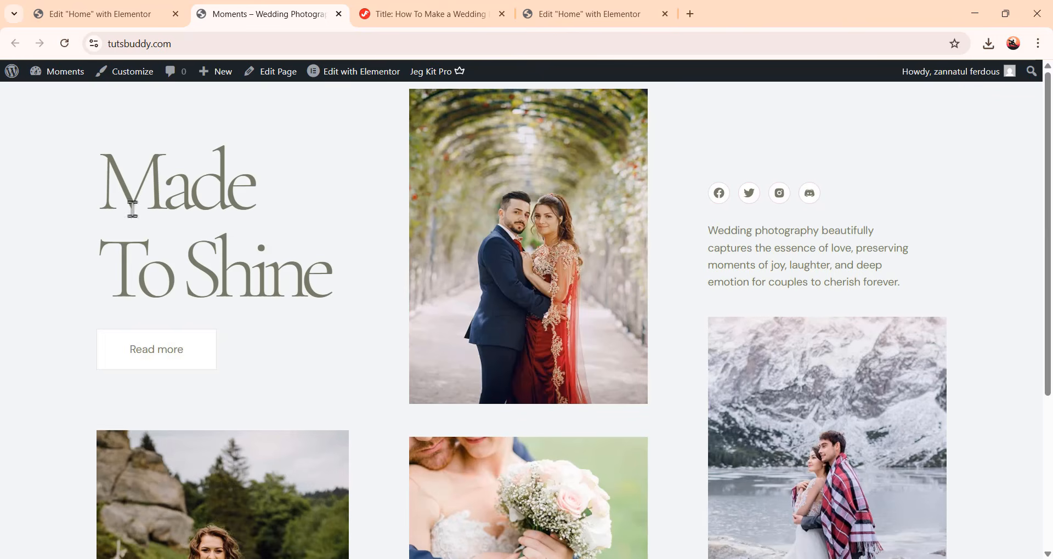
Back in the editor, add a Laptop breakpoint in Site Settings layout breakpoints, save the changes and reload the editor
left_click(144, 19)
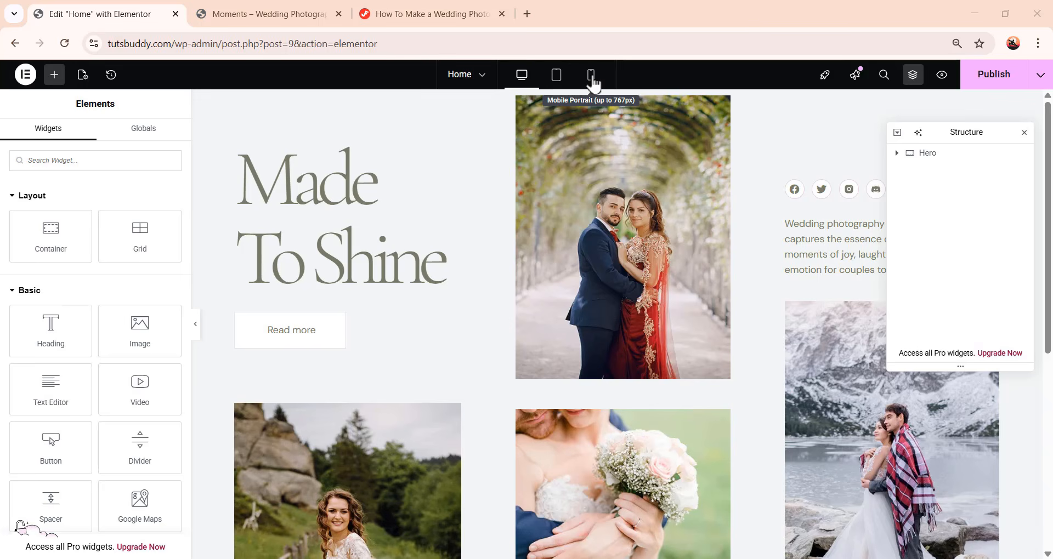
left_click(26, 76)
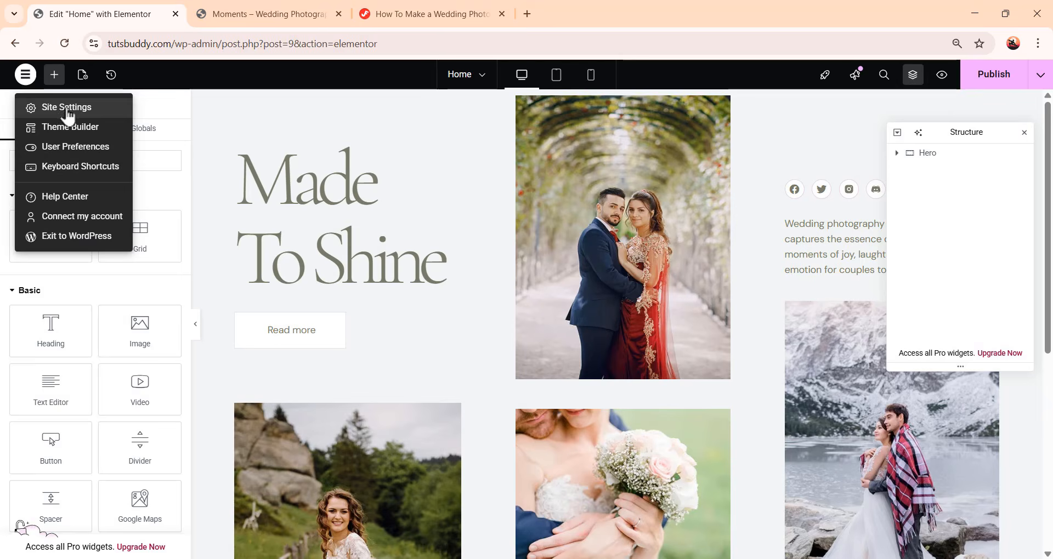
left_click(67, 108)
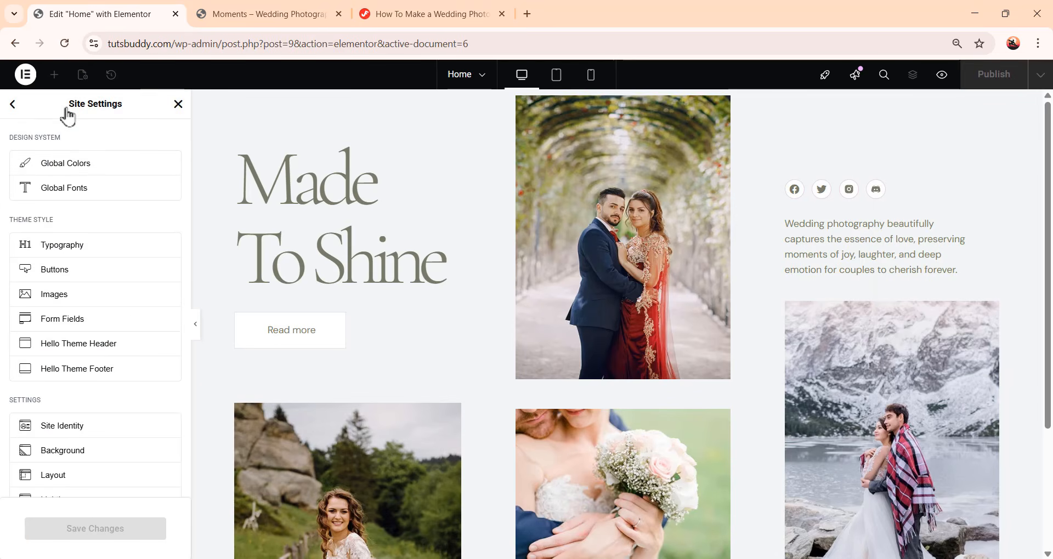
scroll(73, 269, "down", 3)
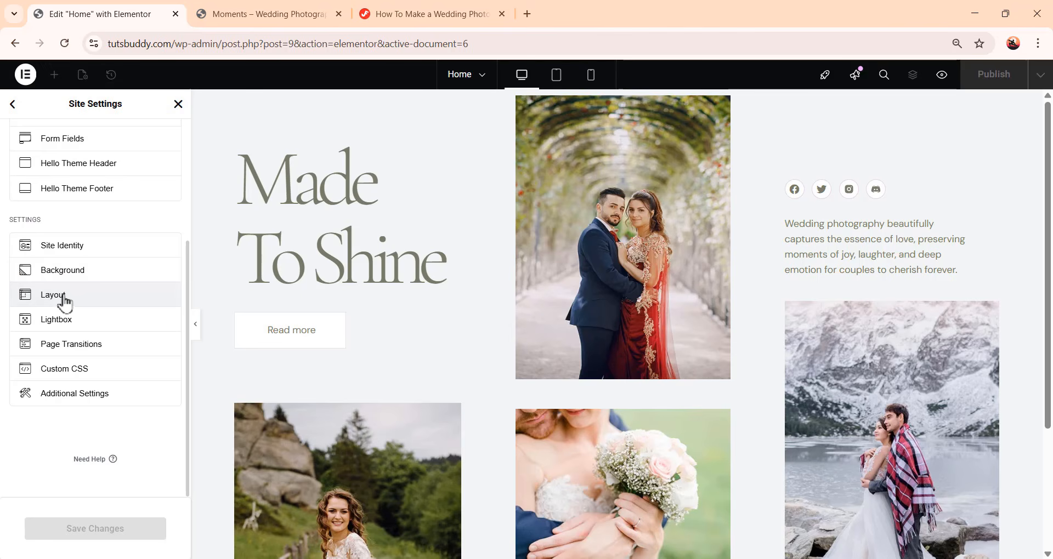
left_click(65, 301)
scroll(102, 286, "down", 4)
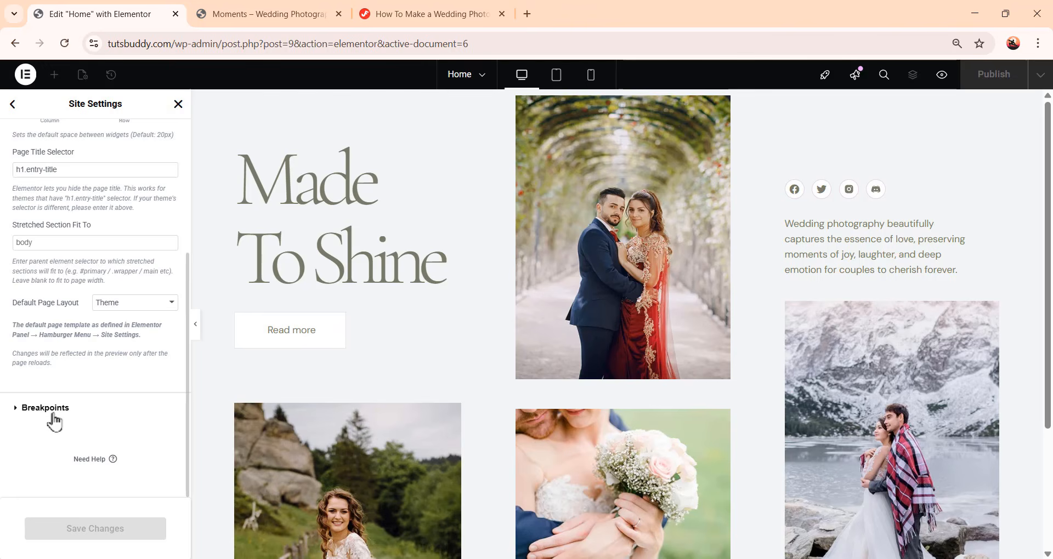
left_click(46, 408)
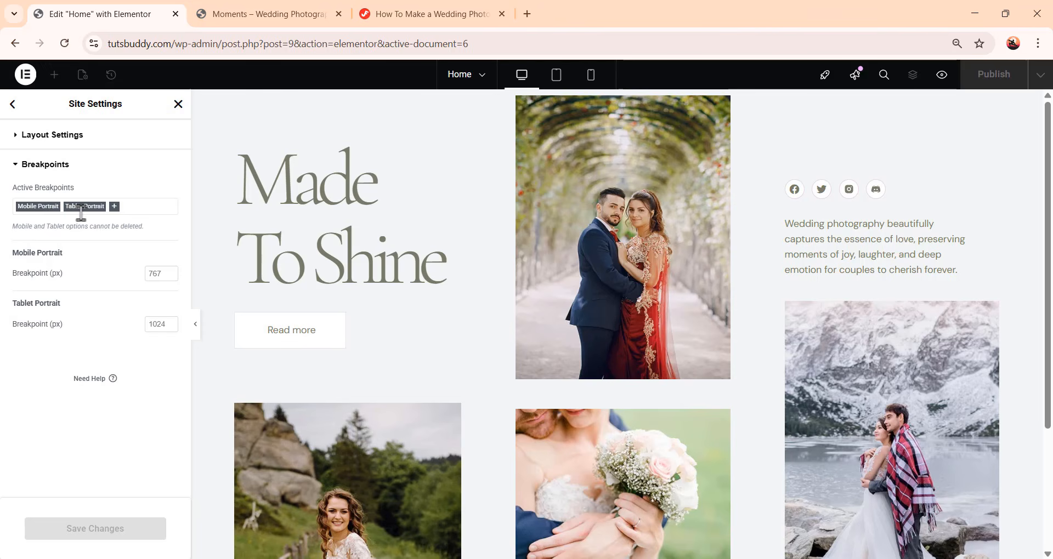
left_click(115, 207)
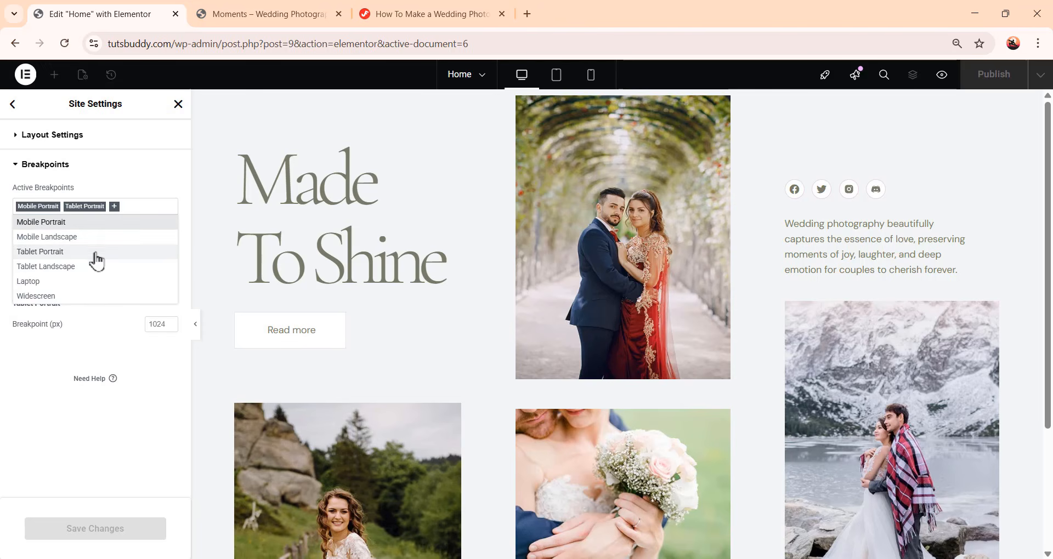
left_click(29, 282)
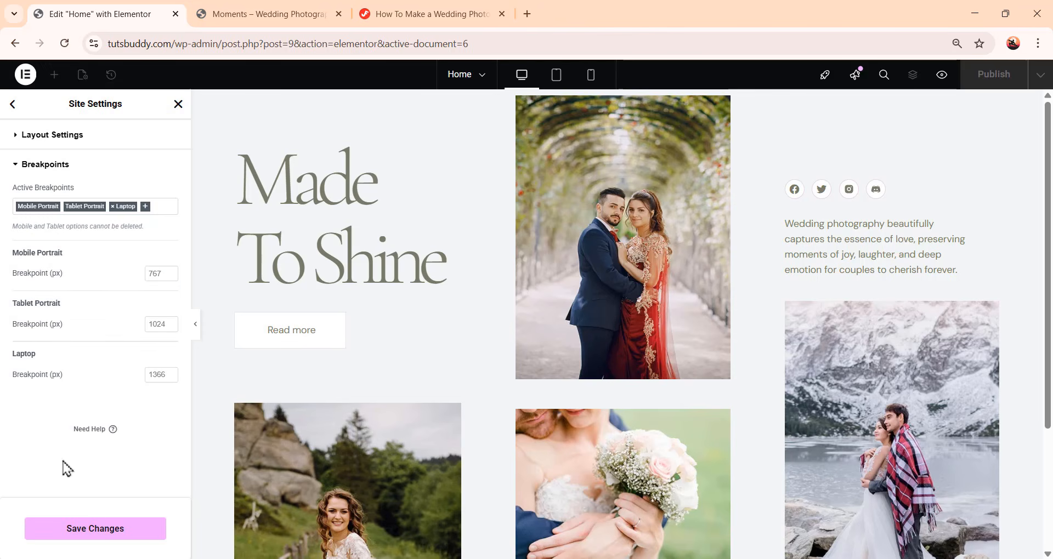
left_click(85, 532)
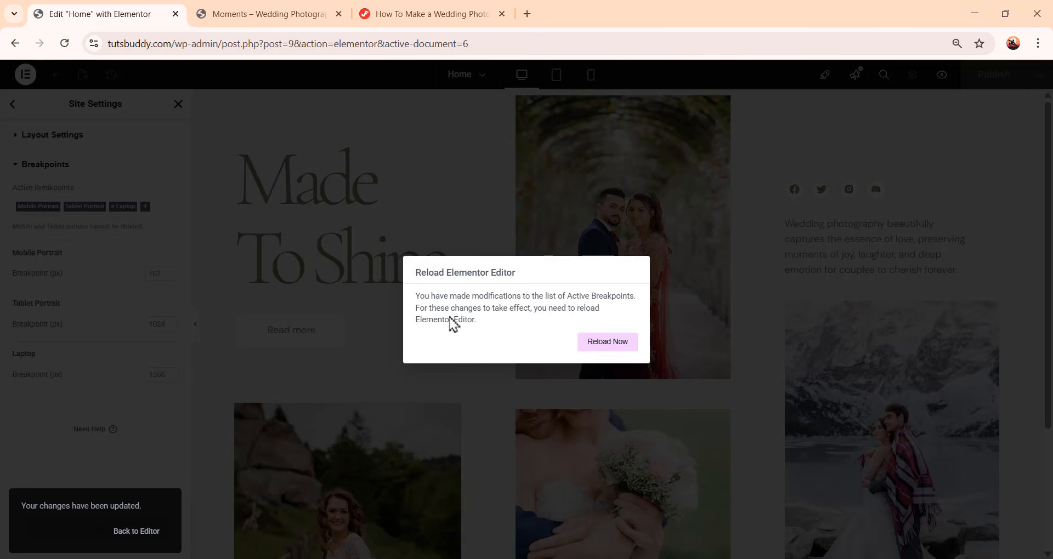
left_click(601, 349)
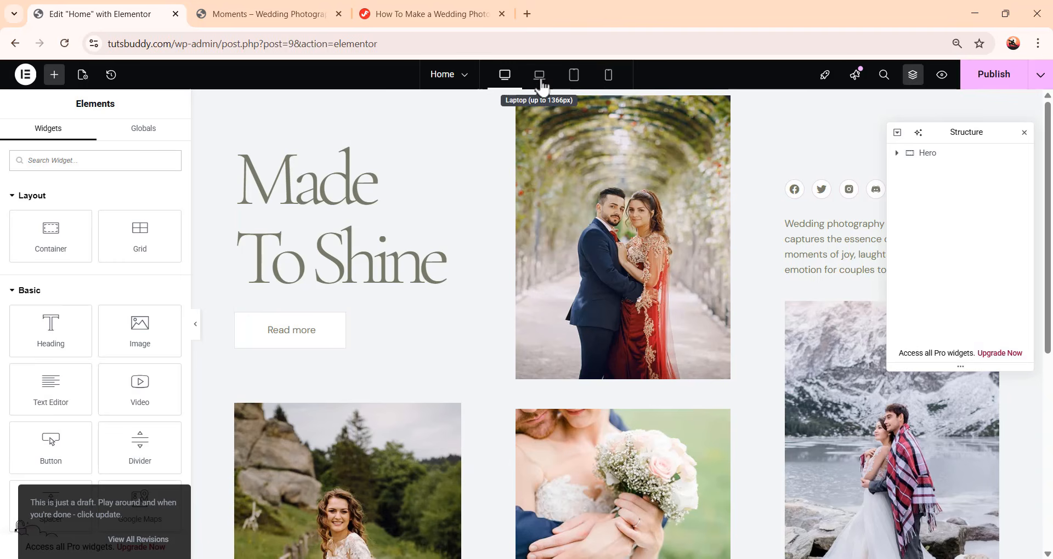
At the Laptop breakpoint, check the New couples counter's number typography and copy that counter
left_click(540, 83)
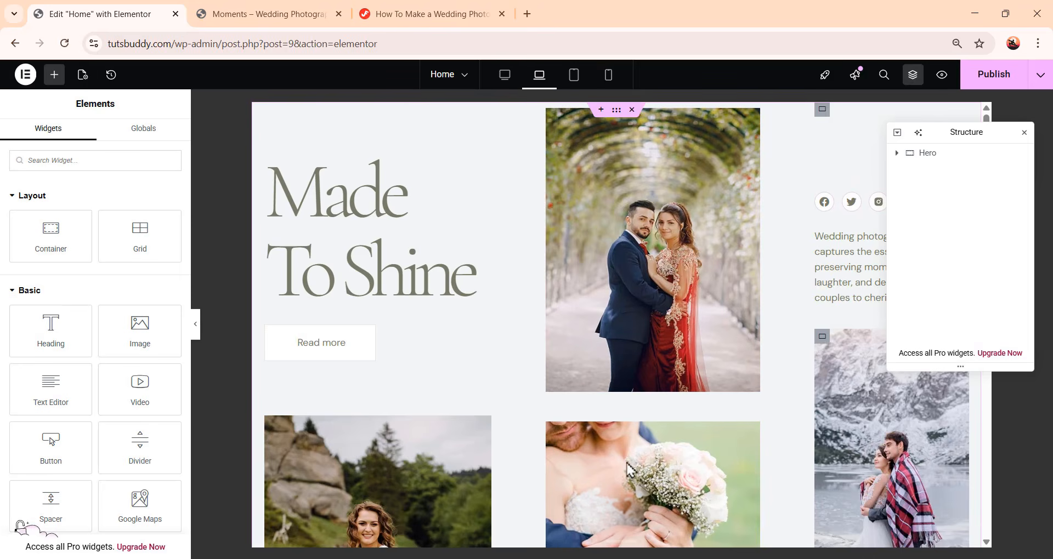
scroll(631, 384, "down", 4)
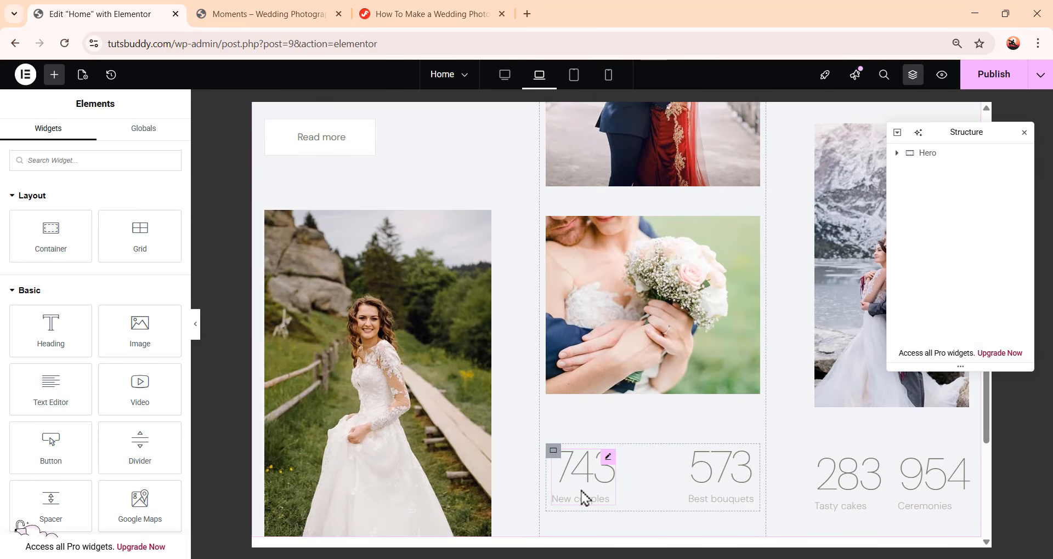
left_click(607, 457)
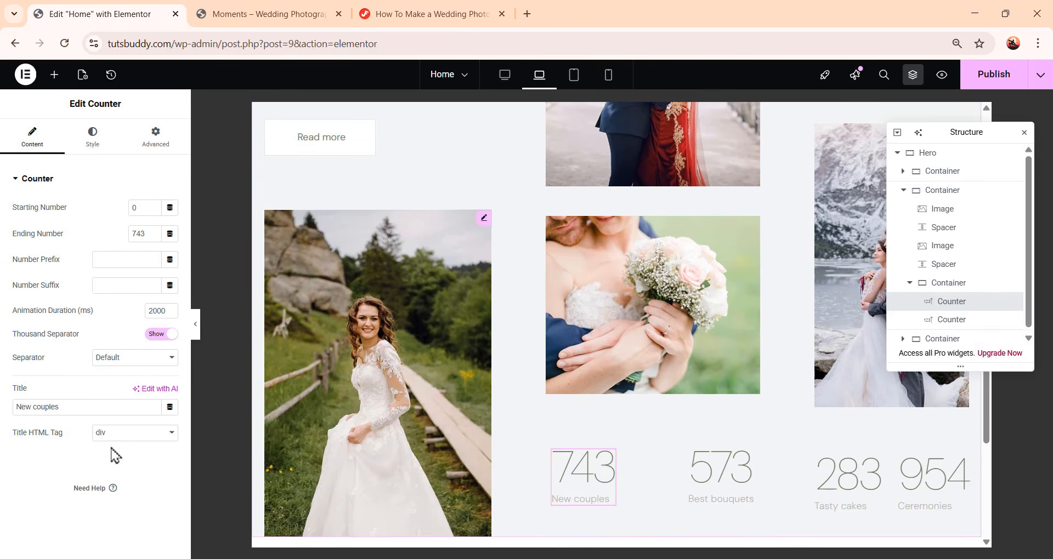
left_click(87, 144)
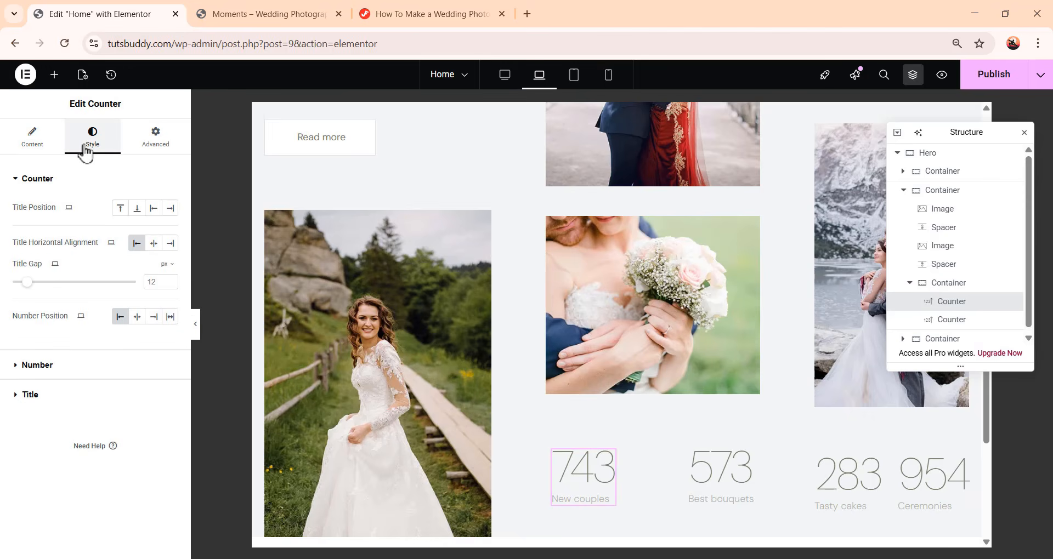
left_click(38, 366)
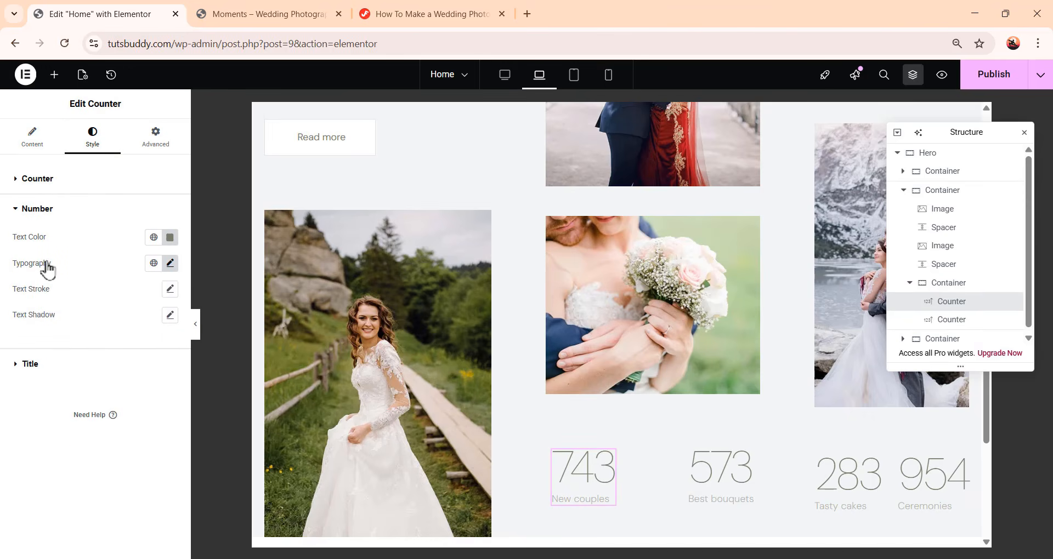
left_click(169, 264)
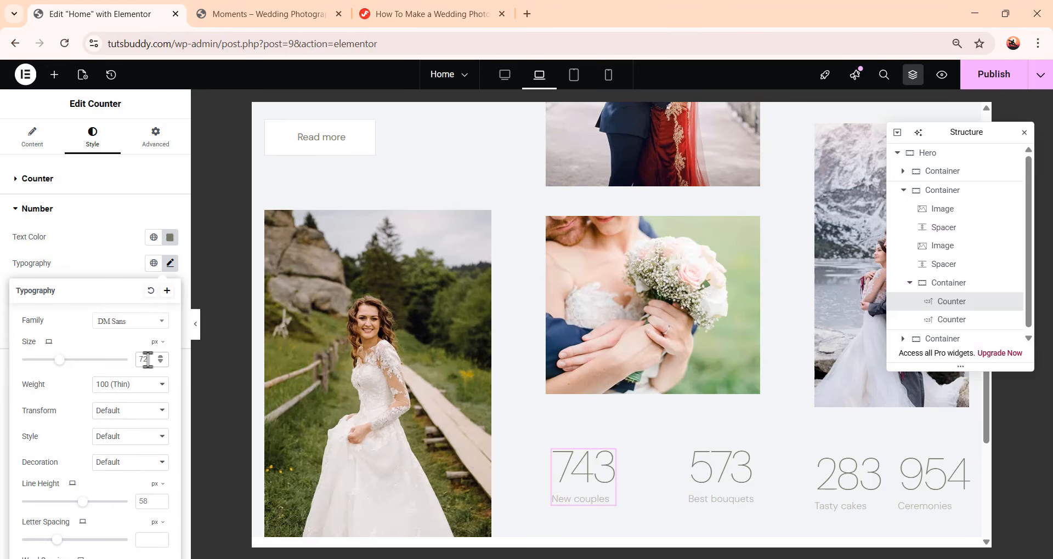
left_click(122, 268)
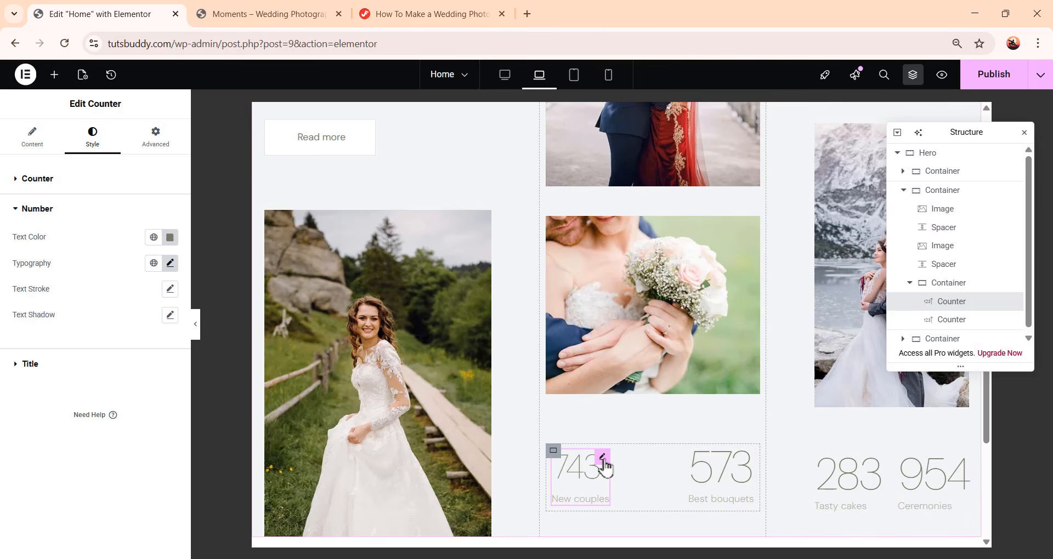
right_click(605, 466)
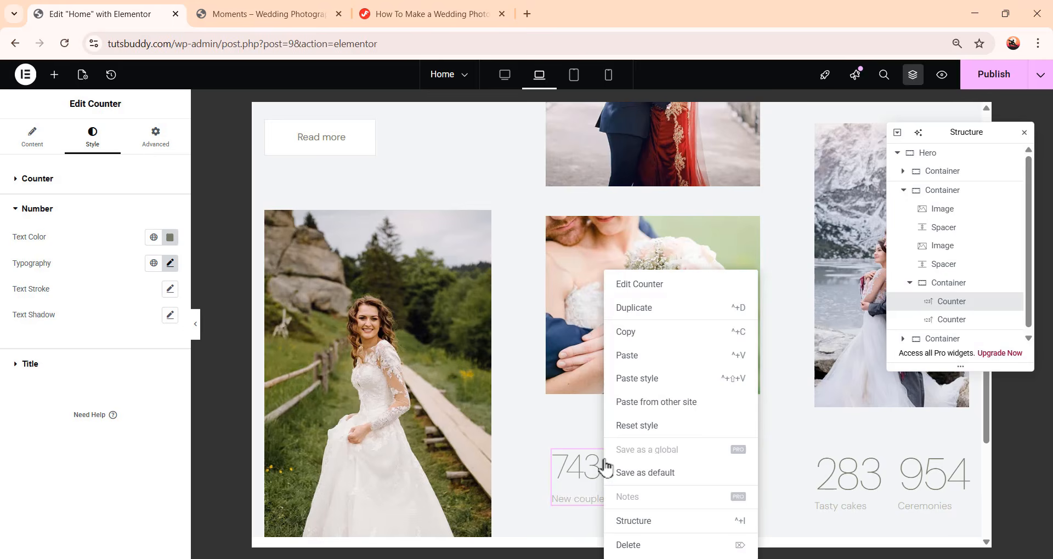
left_click(677, 341)
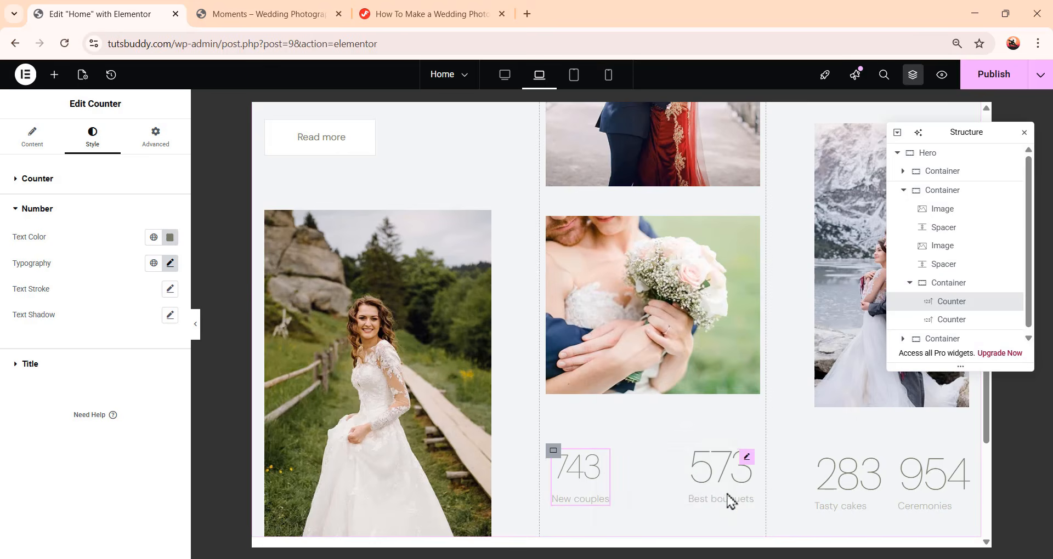
Paste the copied counter style onto the Best bouquets and Tasty cakes counters
left_click(747, 461)
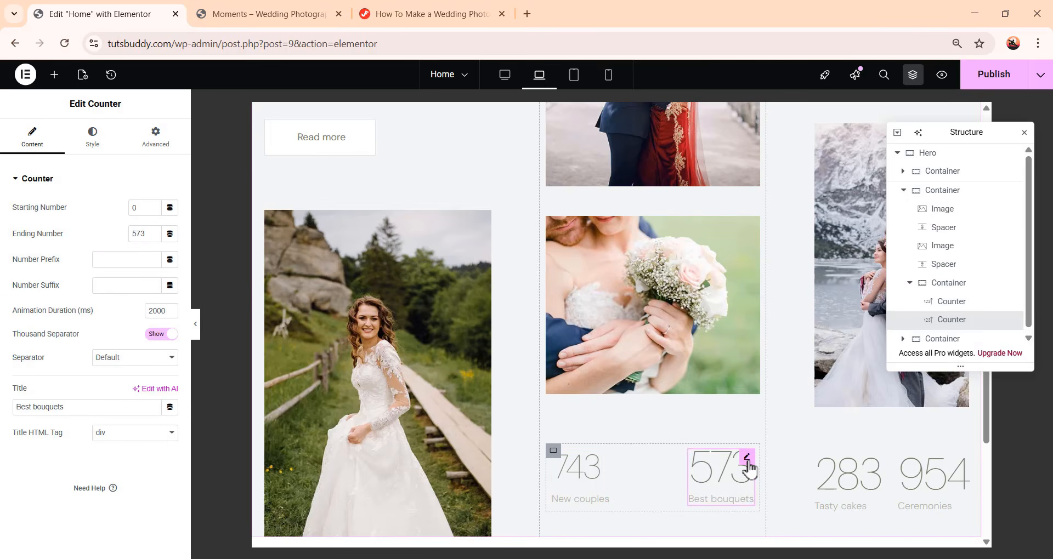
right_click(748, 468)
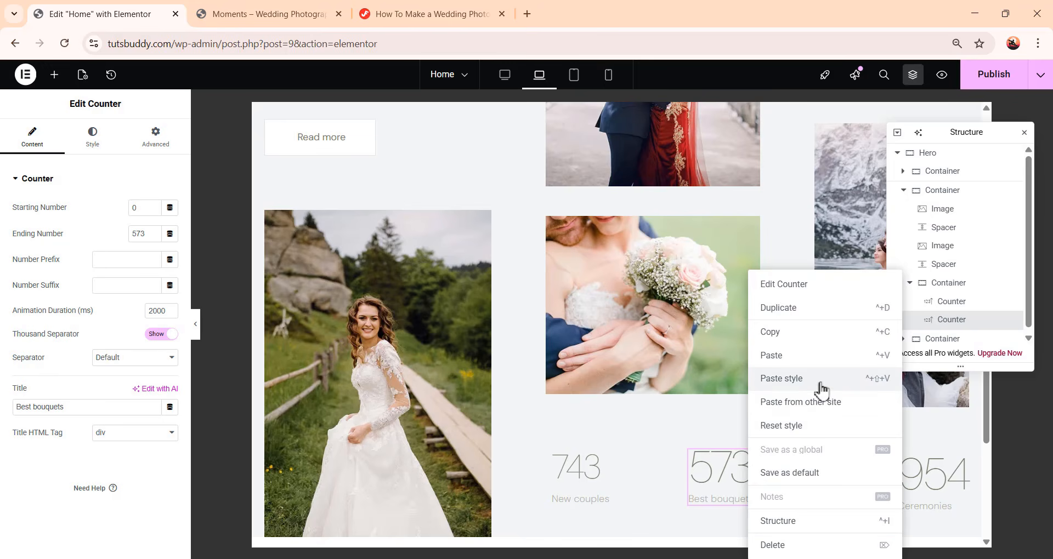
left_click(797, 388)
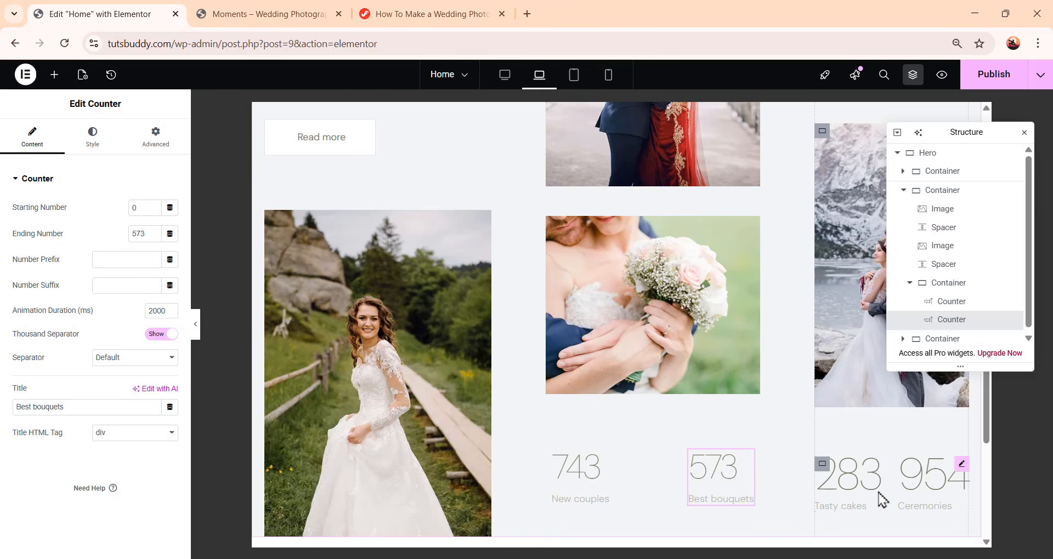
left_click(878, 467)
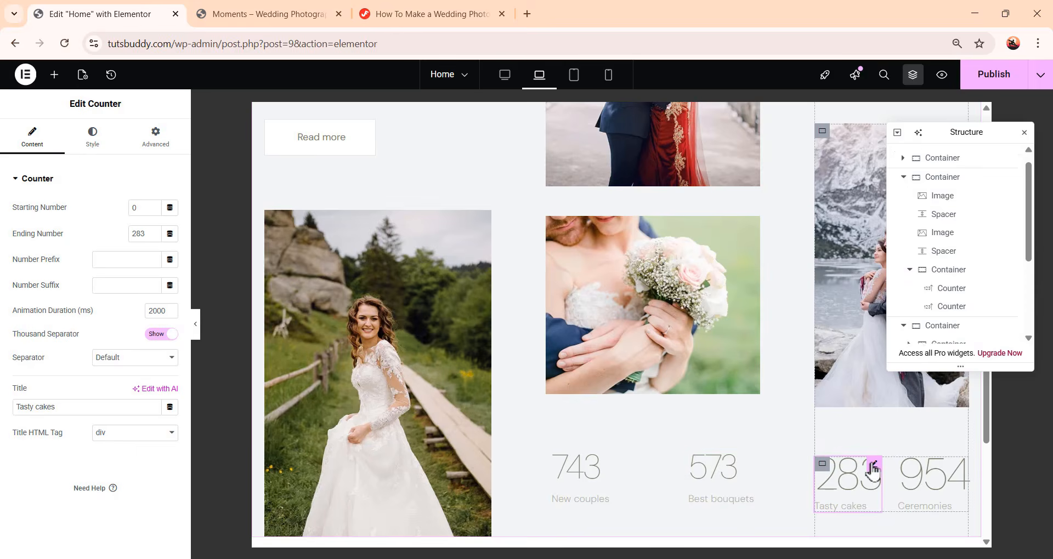
right_click(873, 472)
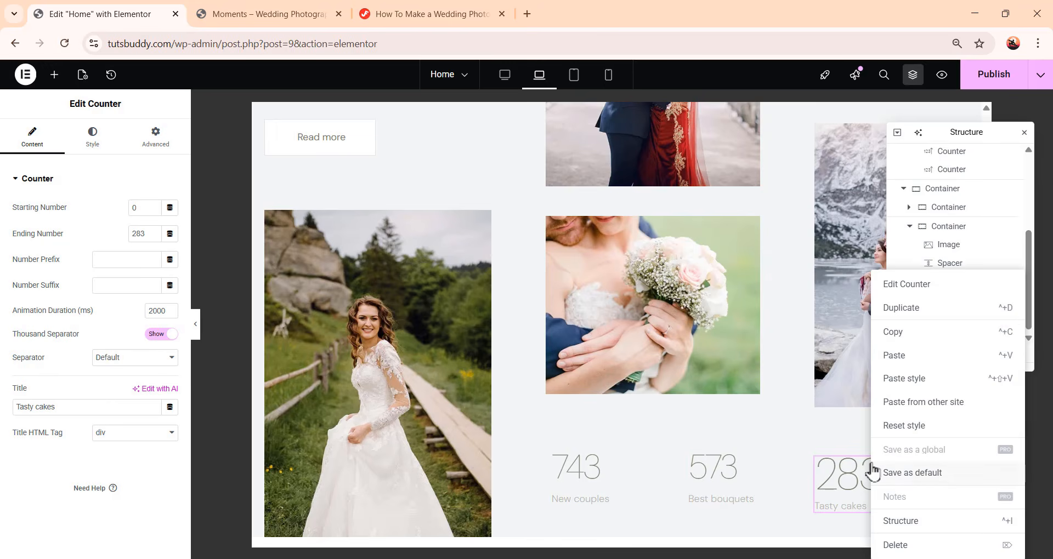
left_click(914, 386)
Select the Ceremonies counter and review the Hero layout at the Laptop and Tablet Portrait breakpoints
left_click(962, 467)
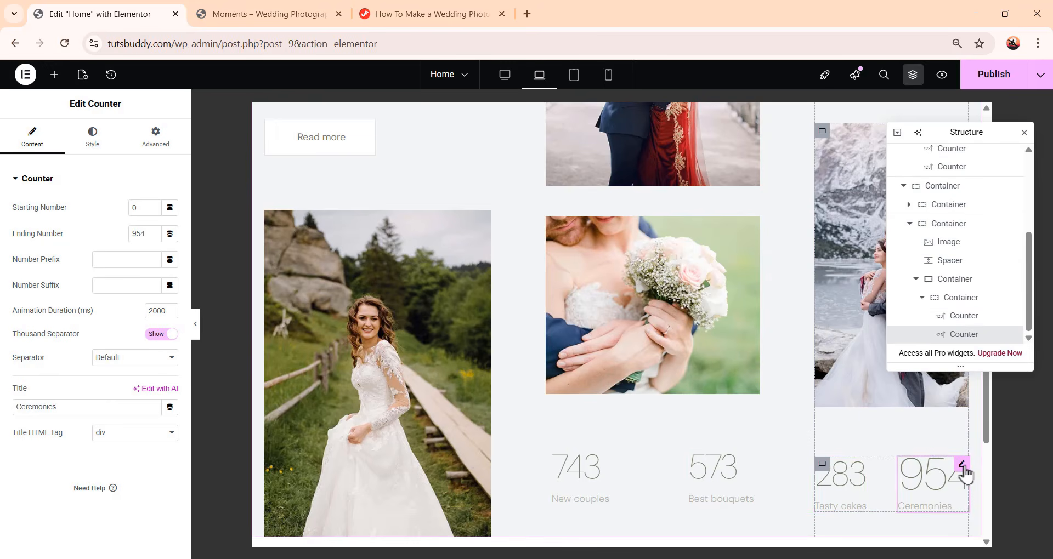
scroll(823, 482, "up", 5)
scroll(757, 382, "down", 3)
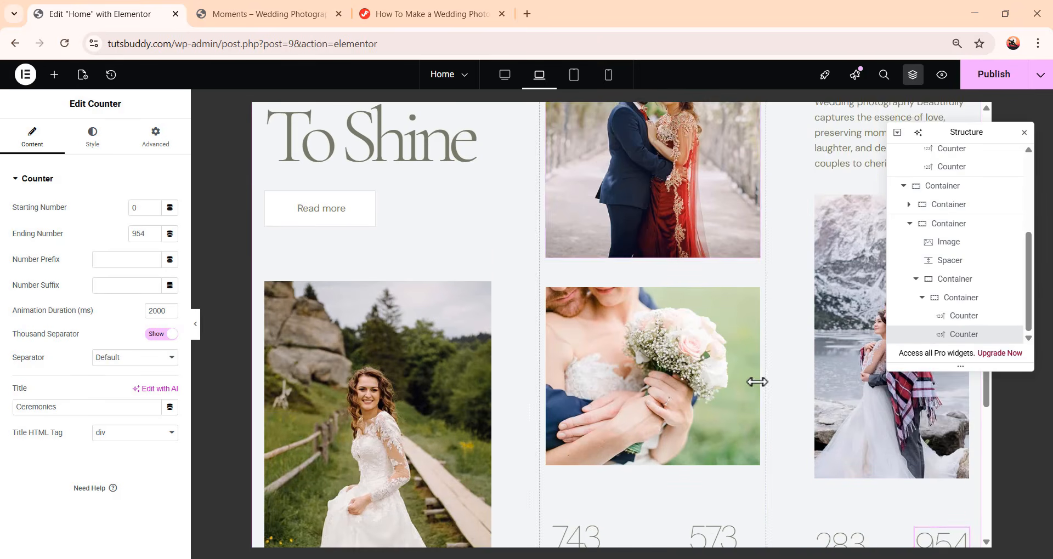
scroll(757, 382, "down", 2)
scroll(771, 444, "up", 4)
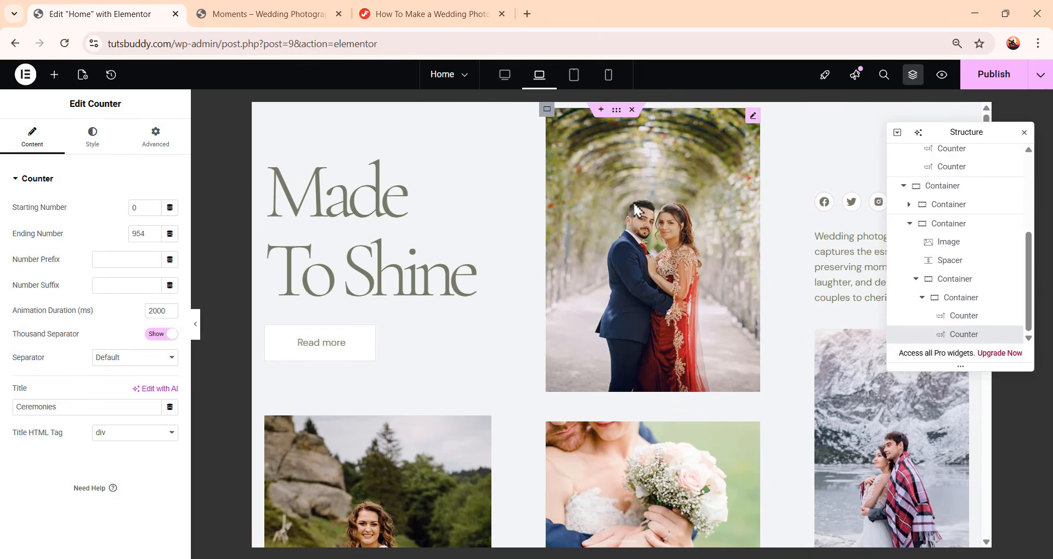
scroll(722, 336, "down", 3)
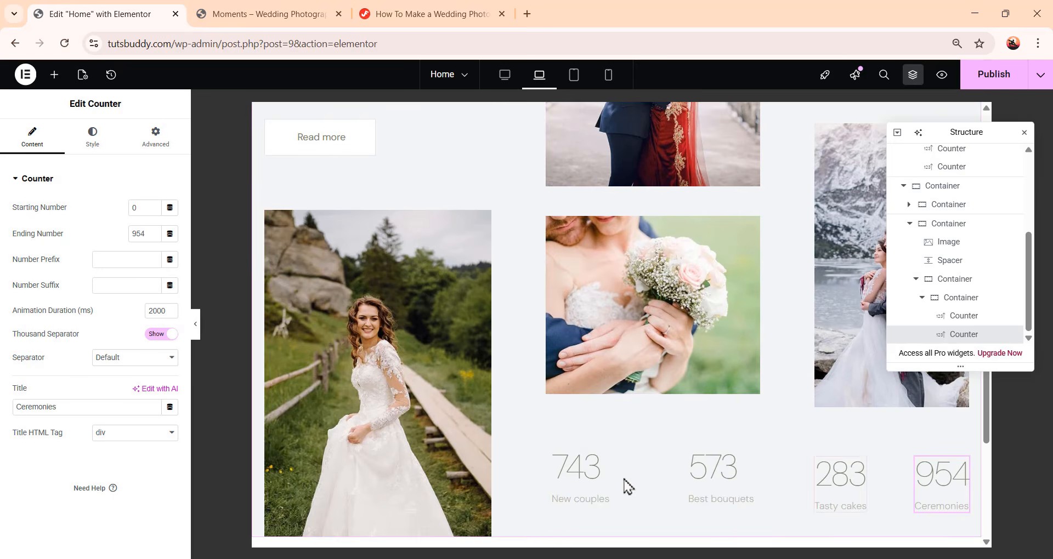
scroll(792, 441, "up", 3)
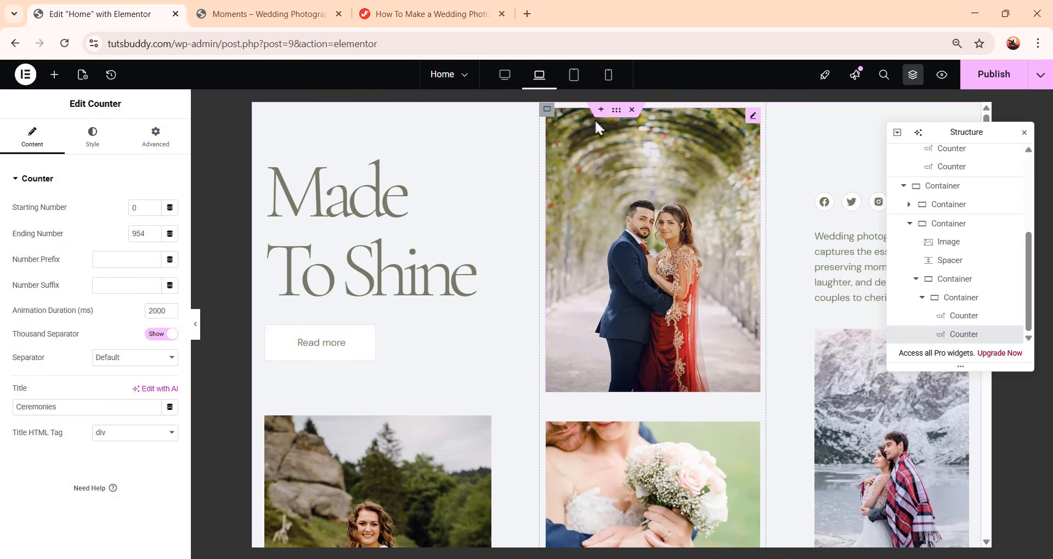
left_click(575, 75)
scroll(597, 134, "down", 10)
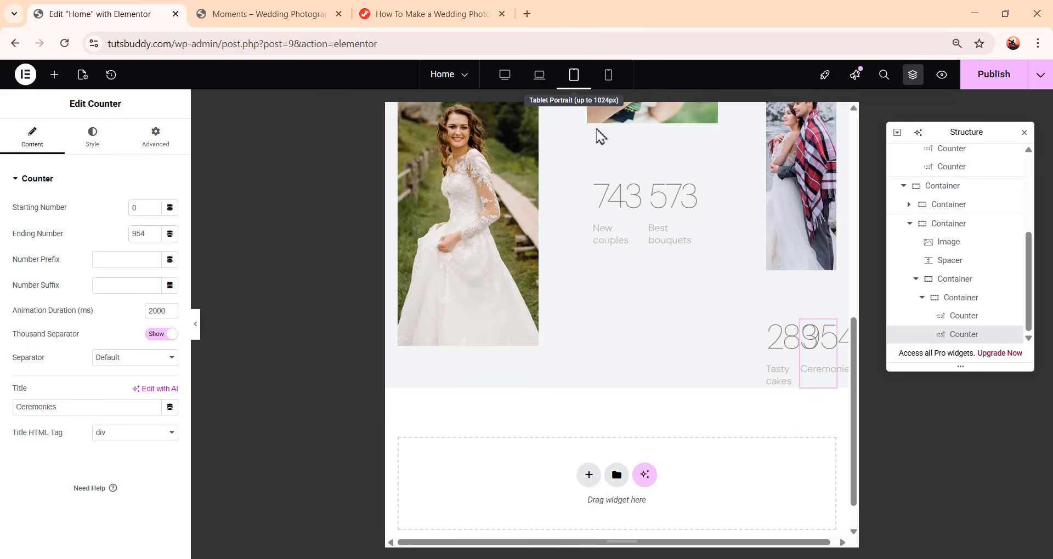
scroll(729, 299, "up", 10)
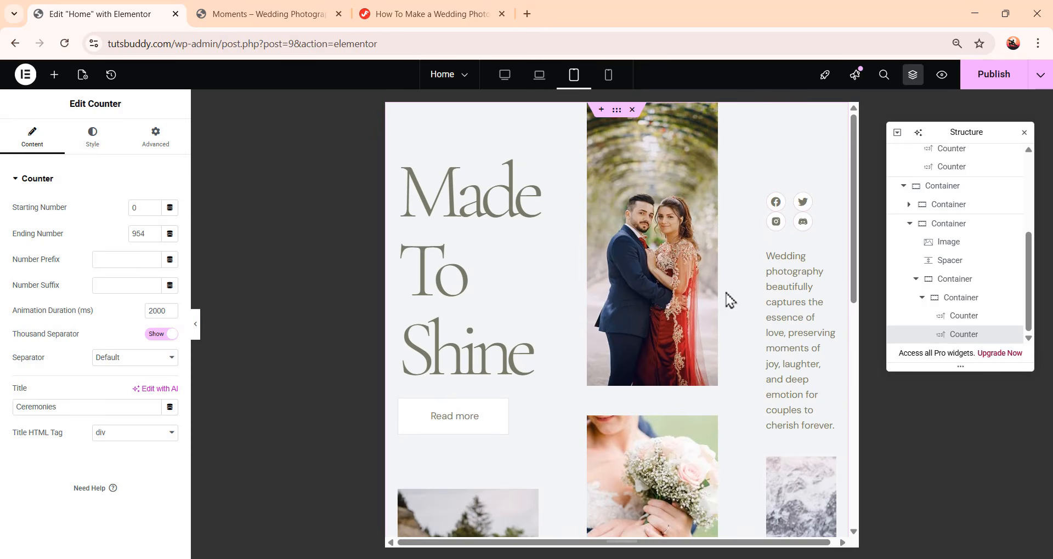
Set the Hero container to wrap its items onto multiple lines at the Tablet Portrait breakpoint
scroll(952, 253, "up", 5)
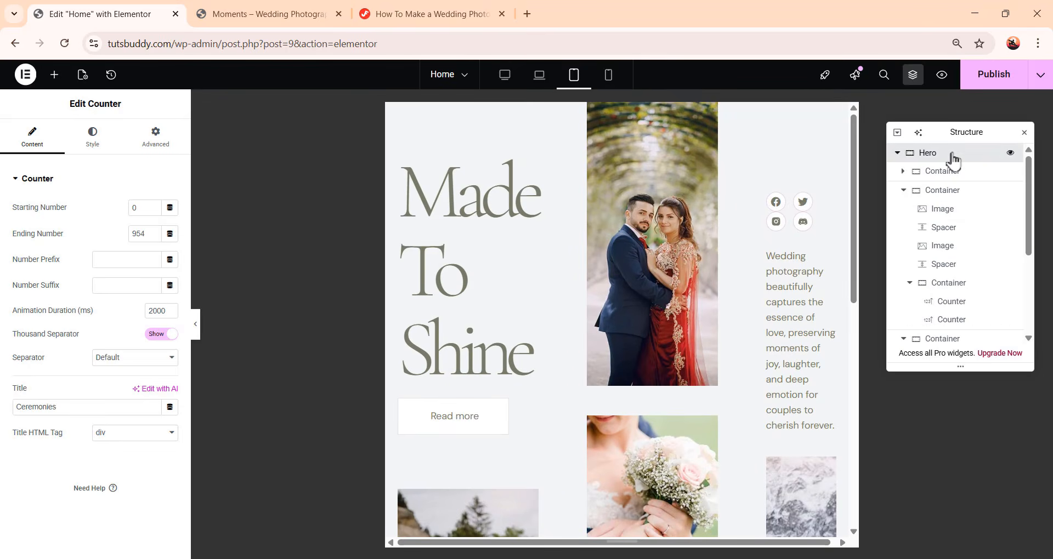
left_click(952, 158)
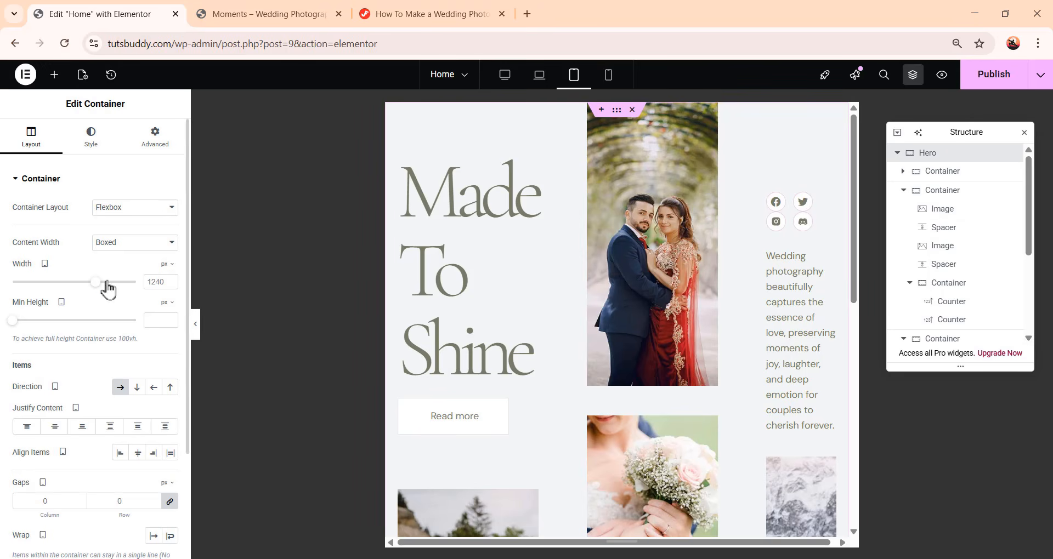
scroll(106, 306, "down", 3)
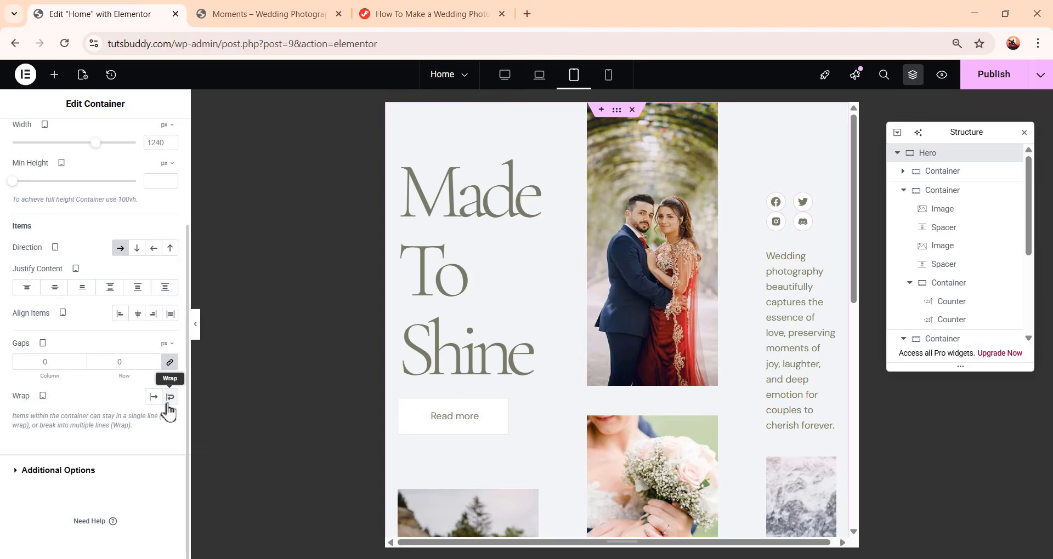
left_click(169, 400)
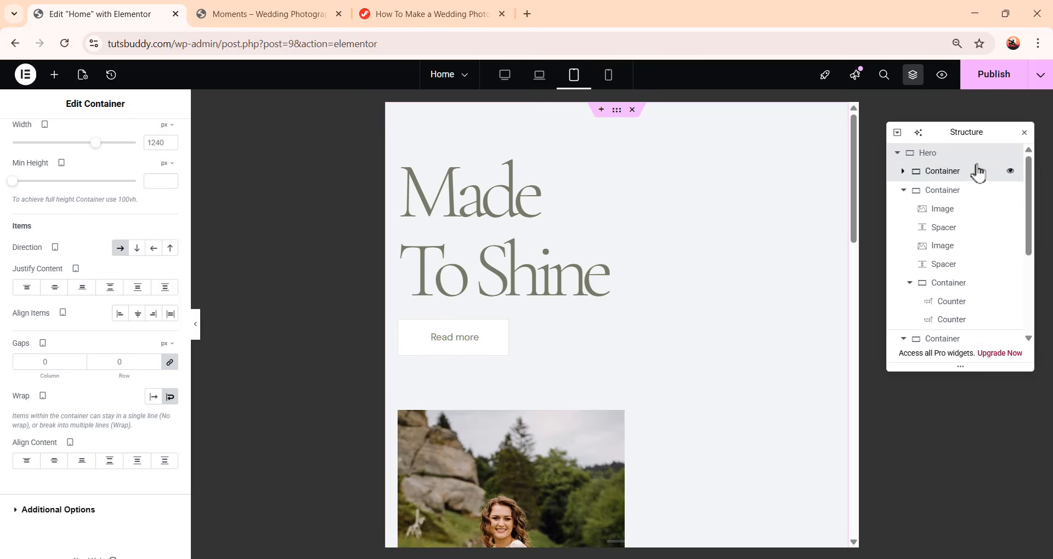
Set the first Hero column container's width to 48%
left_click(977, 167)
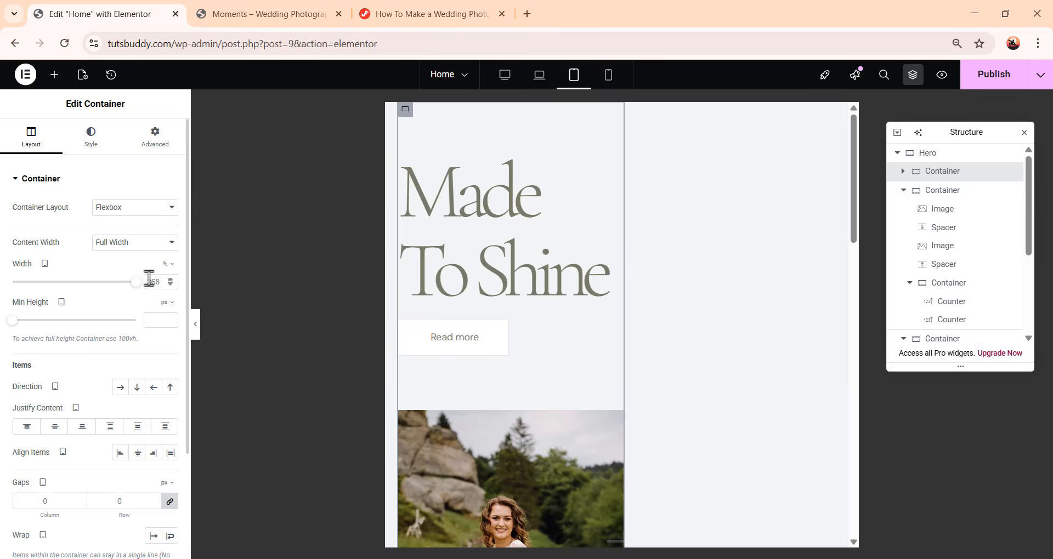
double_click(151, 281)
type("48")
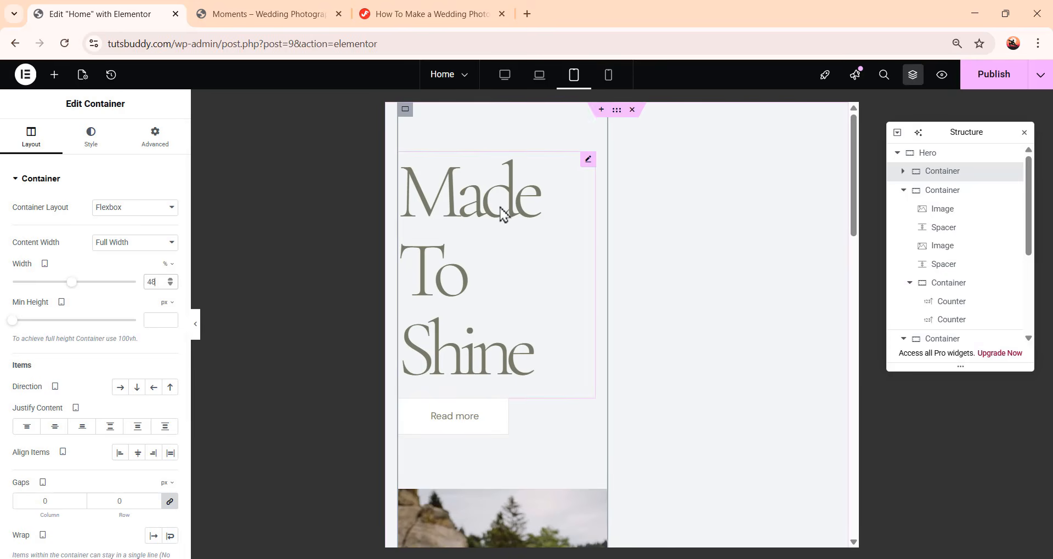
Set the Made To Shine heading's font size to 48 px and line height to 60 px
left_click(503, 214)
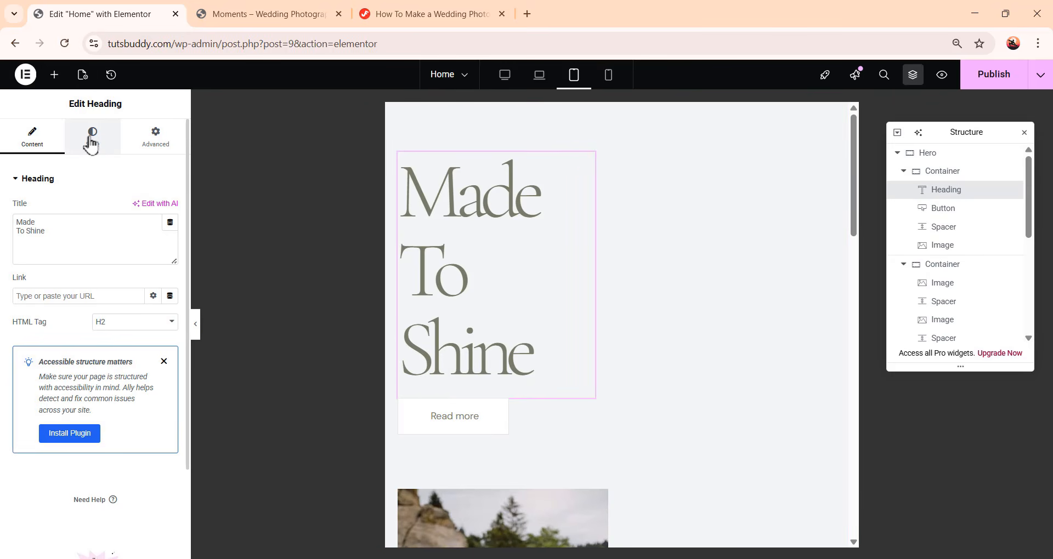
left_click(91, 143)
left_click(171, 243)
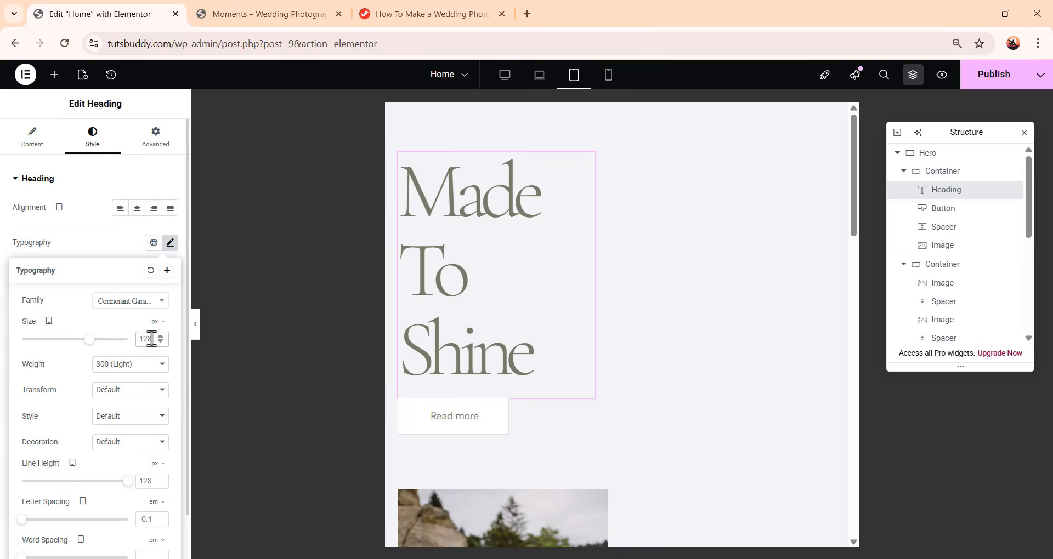
double_click(151, 339)
type("48")
scroll(148, 373, "down", 1)
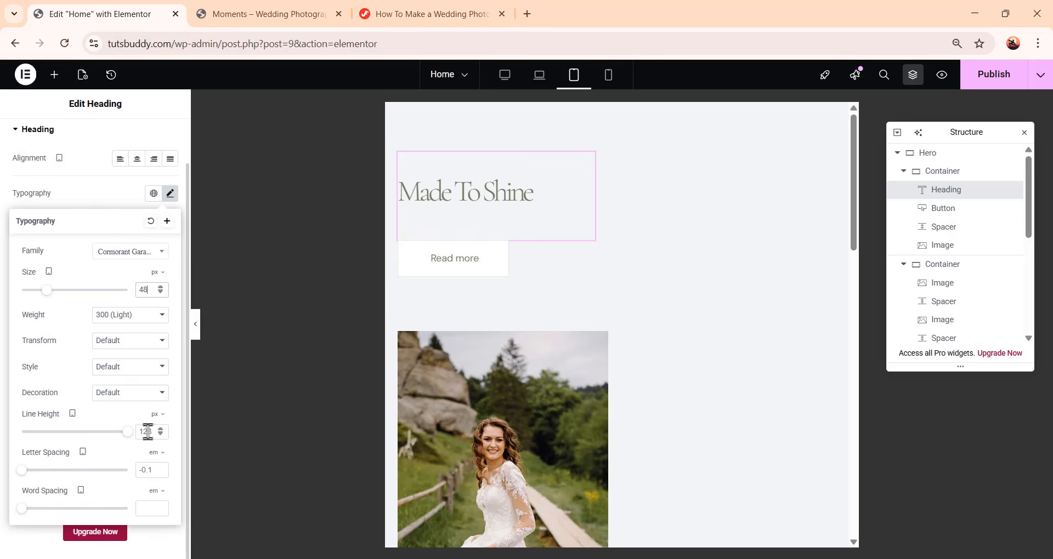
double_click(149, 432)
type("60")
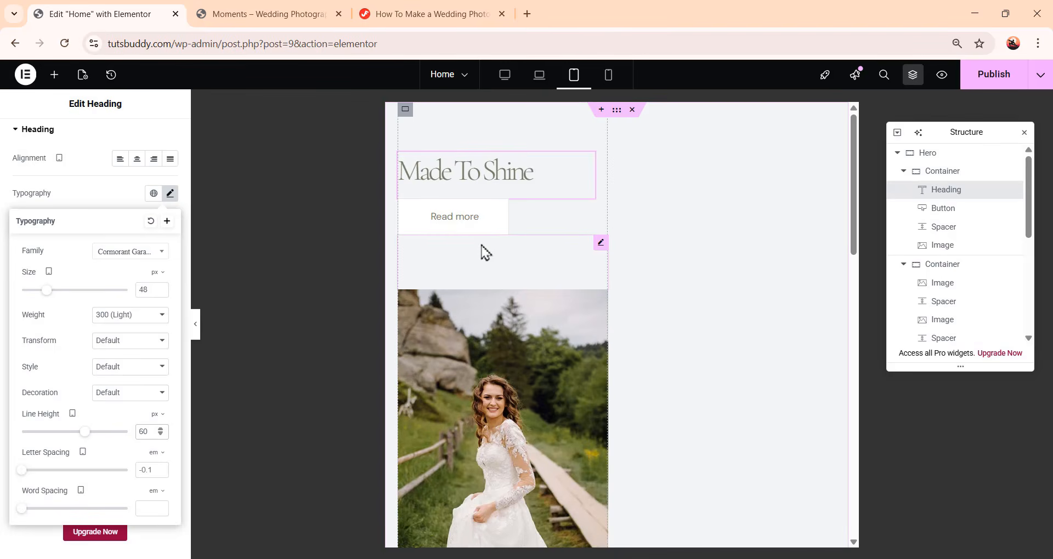
Set the spacer below the Read more button to 50 px
left_click(600, 244)
left_click(164, 220)
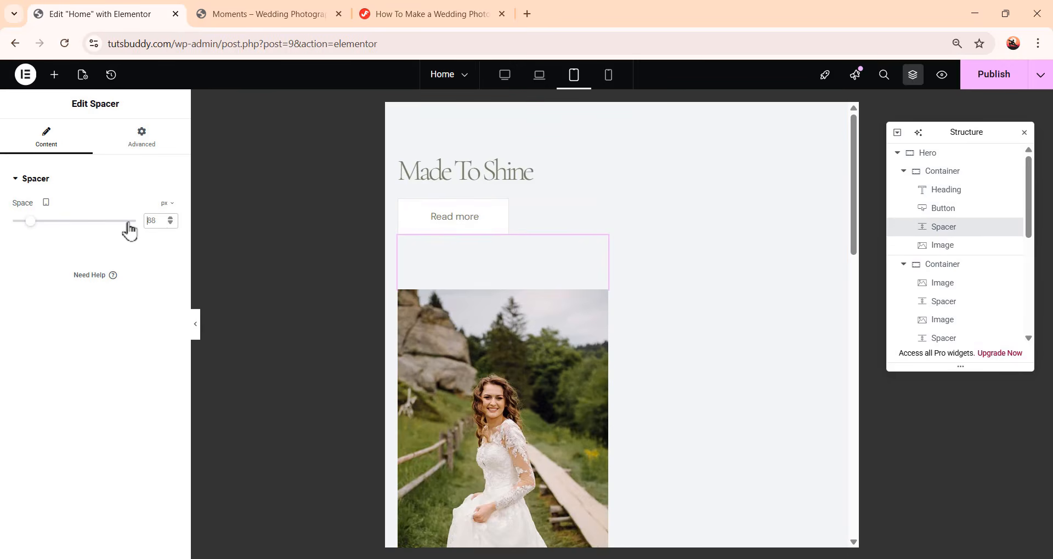
type("50")
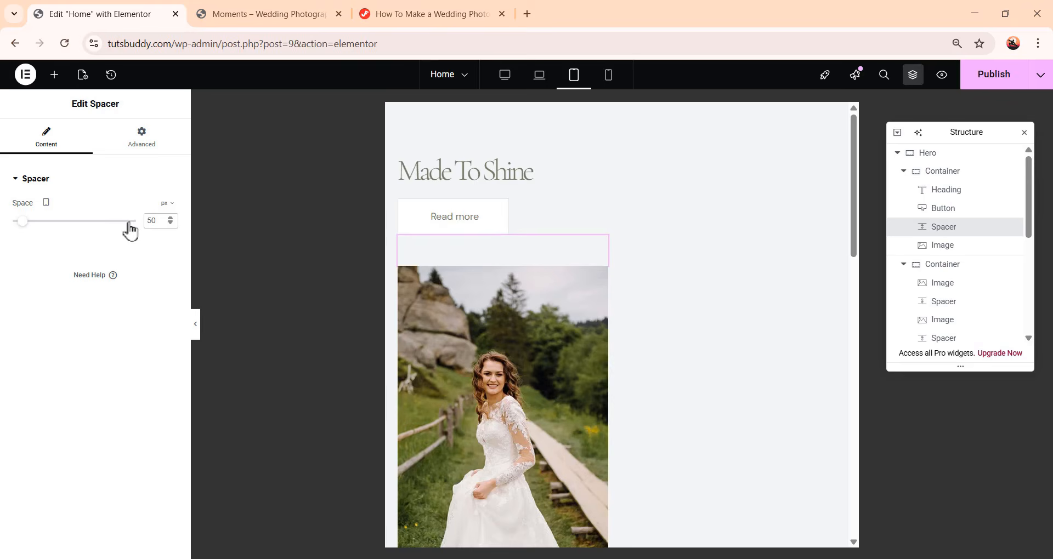
Set the bride image's width to 100% and its height to 100%
left_click(601, 281)
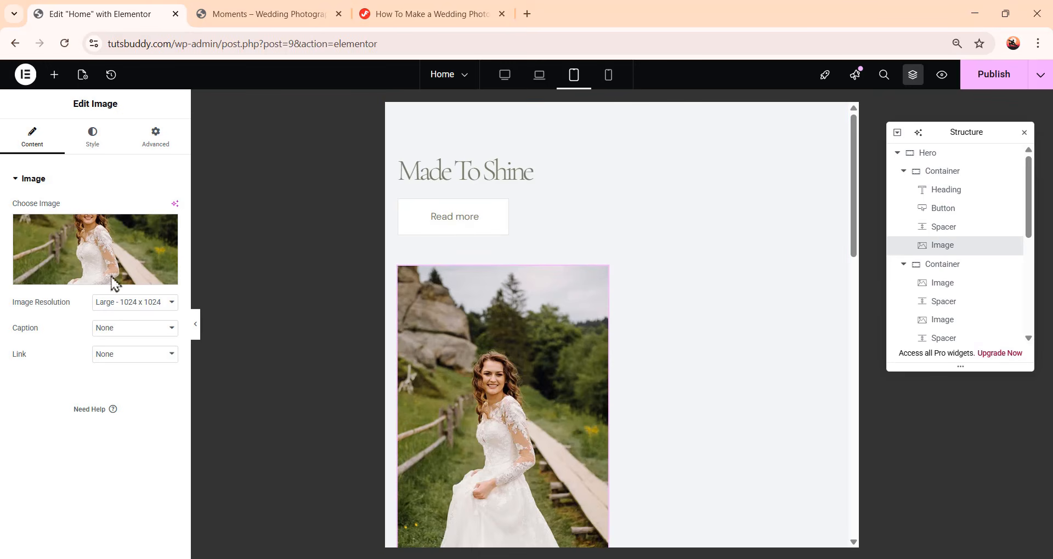
left_click(98, 147)
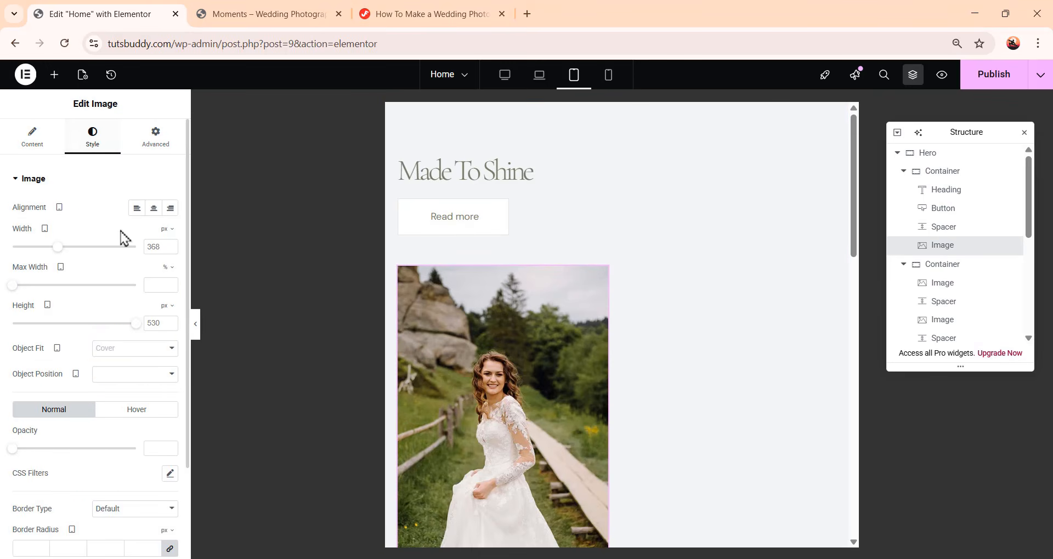
left_click(167, 230)
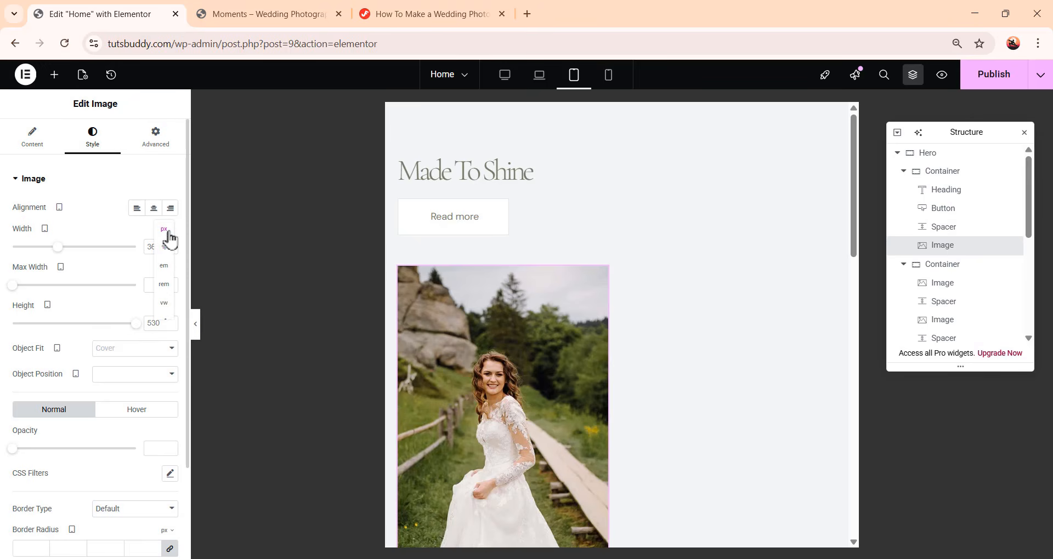
left_click(162, 247)
key("ctrl+a")
type("100")
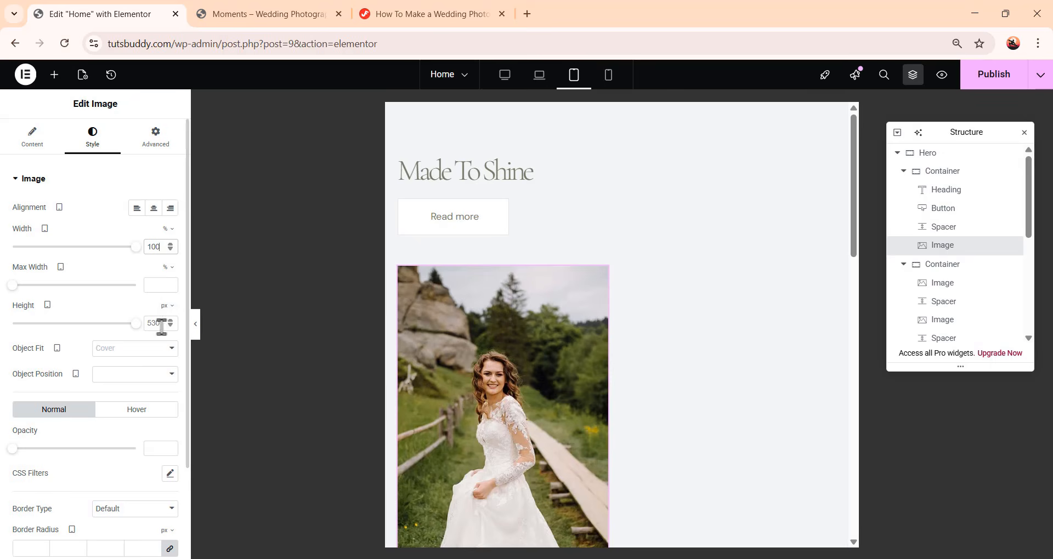
key("ctrl+a")
type("100")
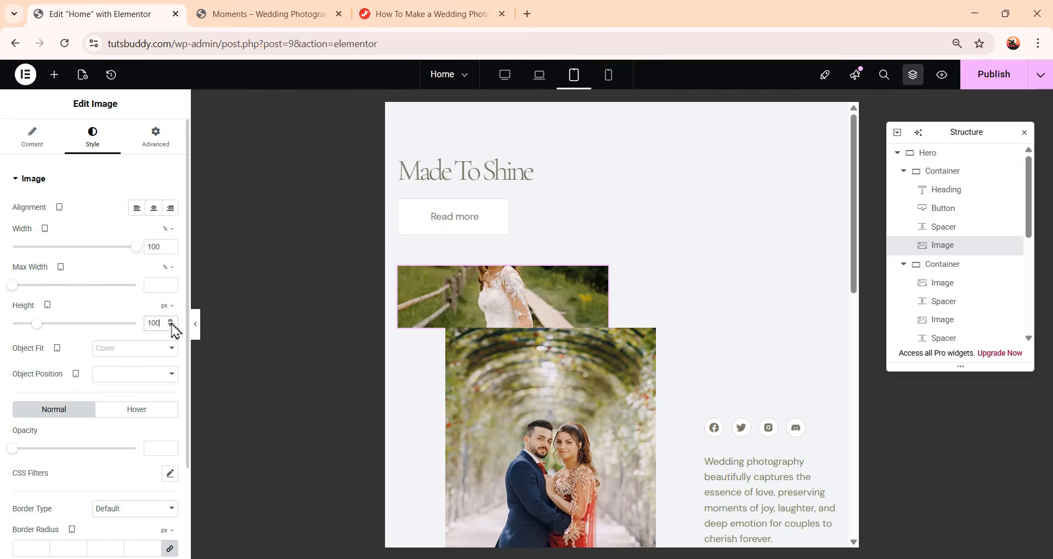
left_click(165, 307)
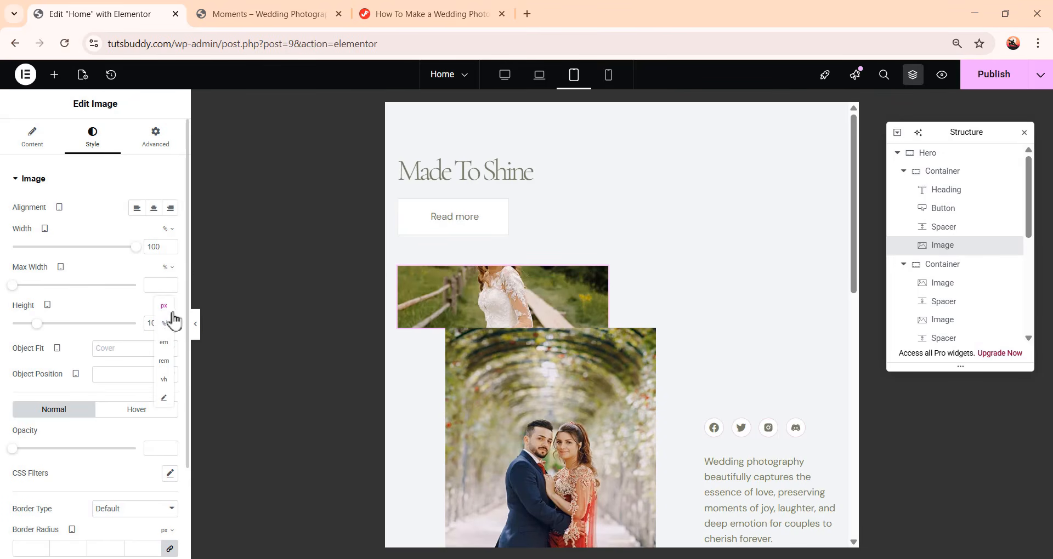
left_click(168, 328)
scroll(536, 442, "down", 3)
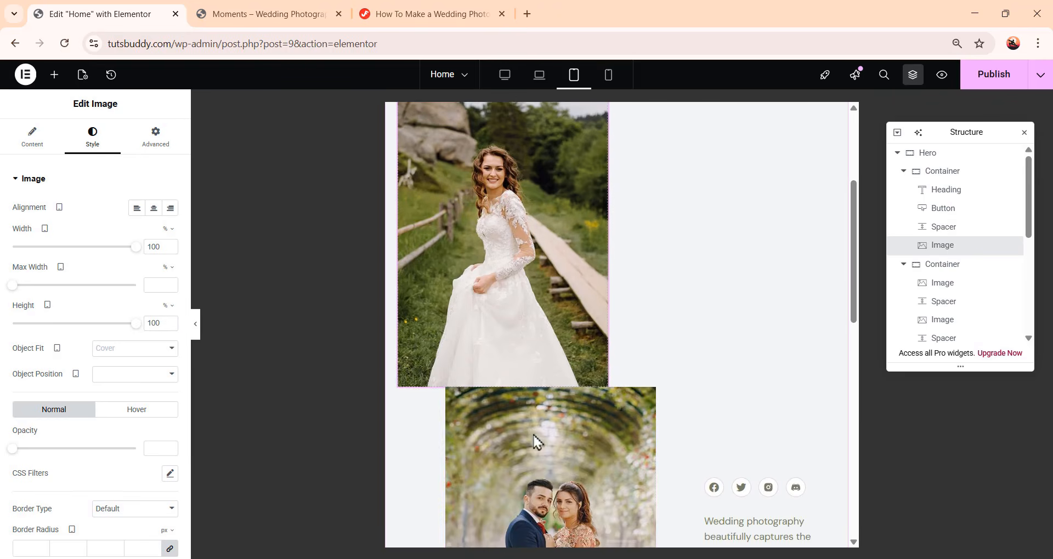
scroll(535, 438, "up", 3)
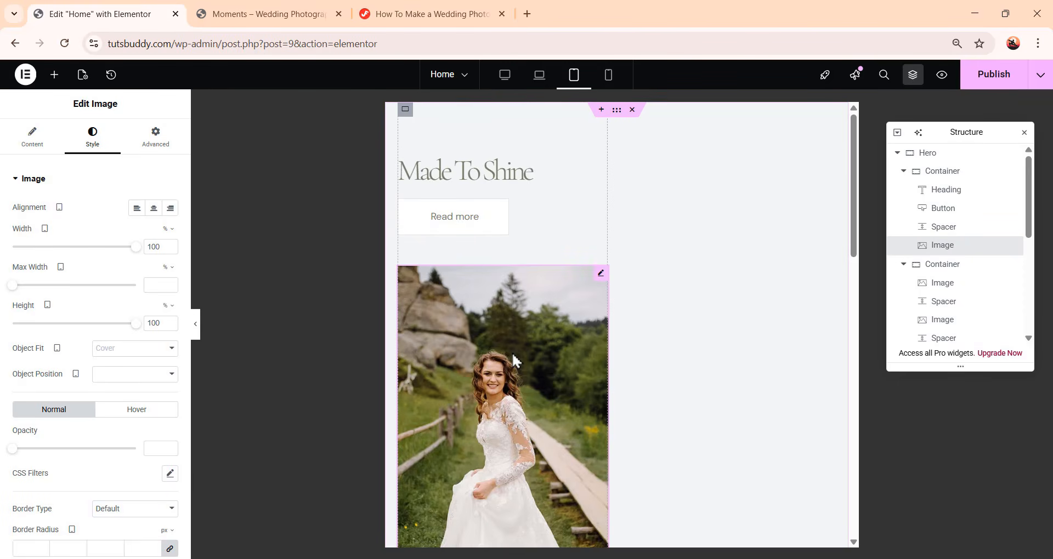
Unlink the second column container's margins, zero them and set its left margin to 28 px
left_click(945, 266)
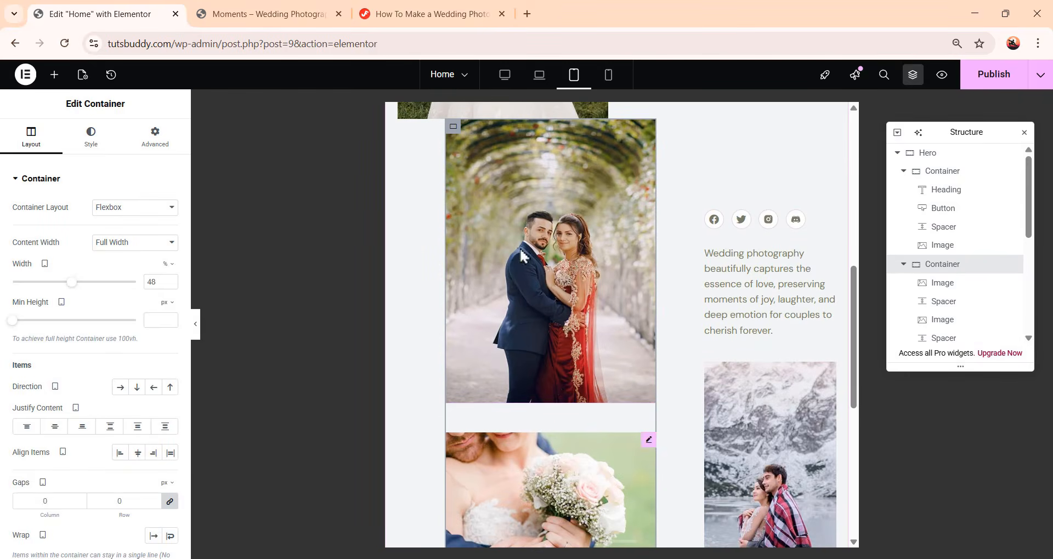
scroll(552, 378, "up", 3)
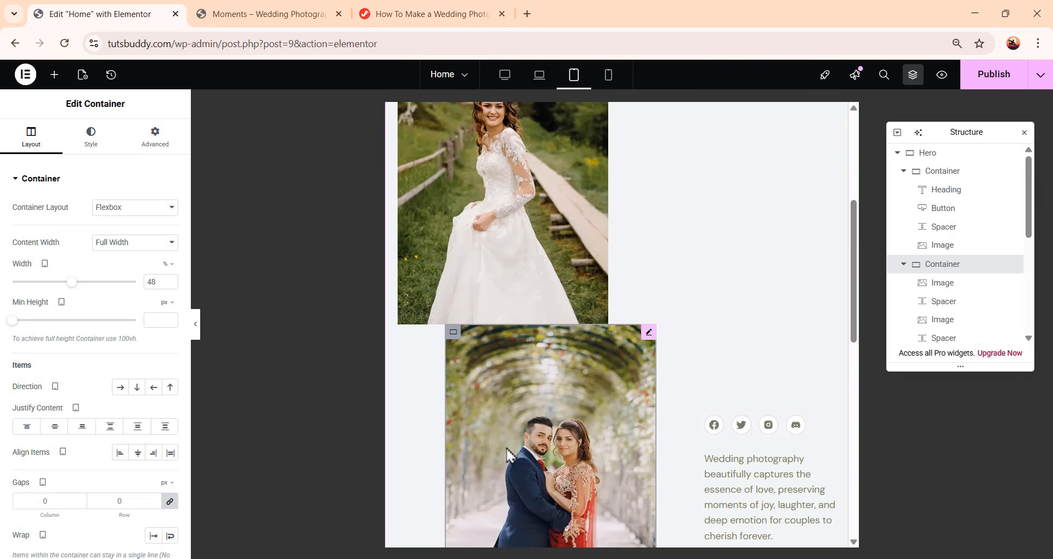
left_click(156, 143)
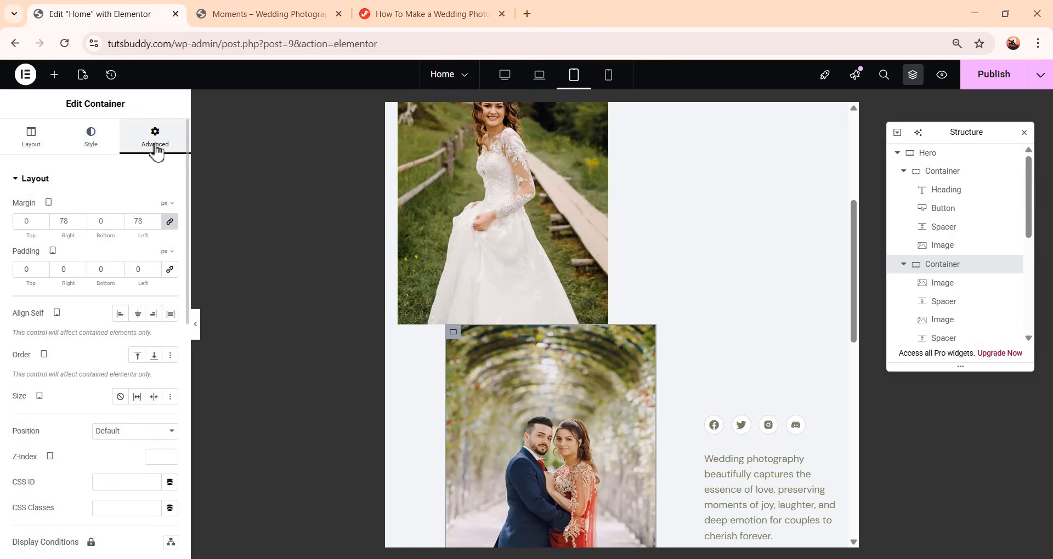
left_click(170, 222)
double_click(144, 221)
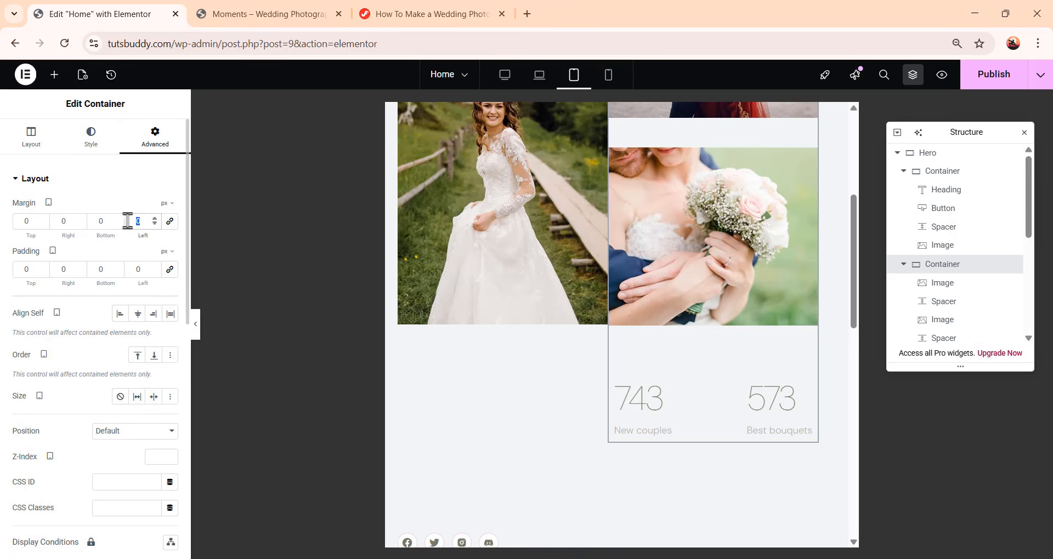
scroll(684, 388, "up", 5)
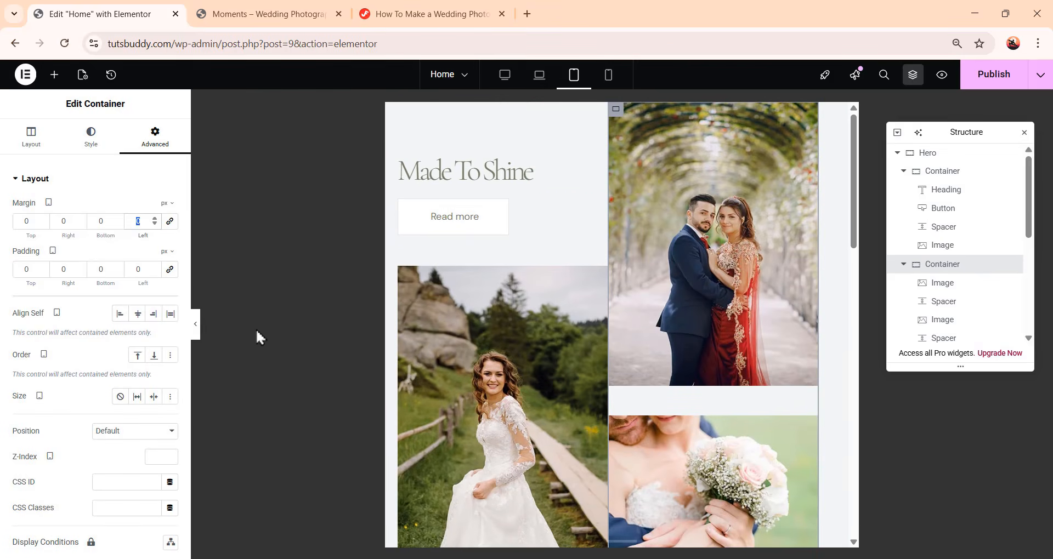
type("28")
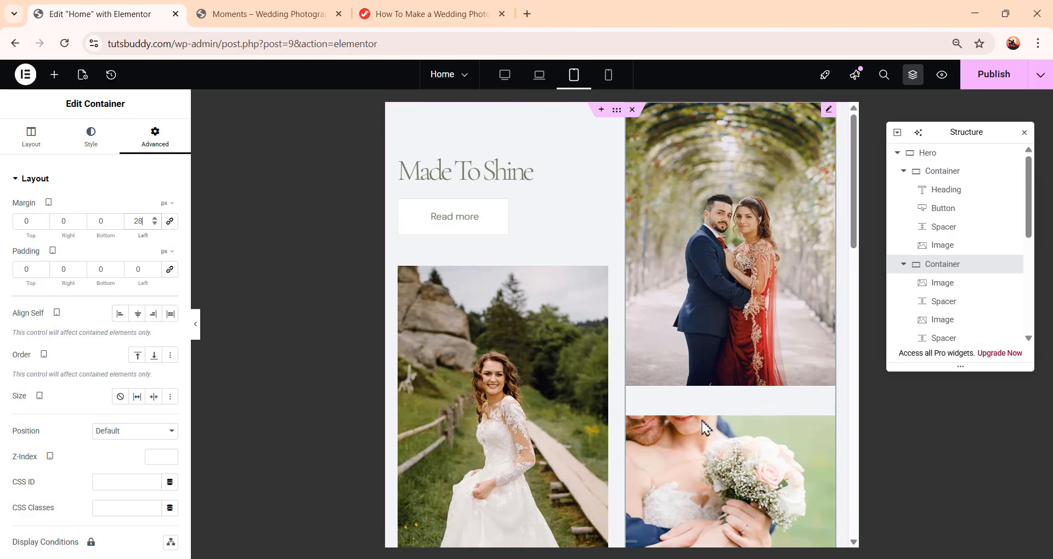
Set the third Hero column container's direction to row
left_click(947, 157)
scroll(55, 389, "down", 3)
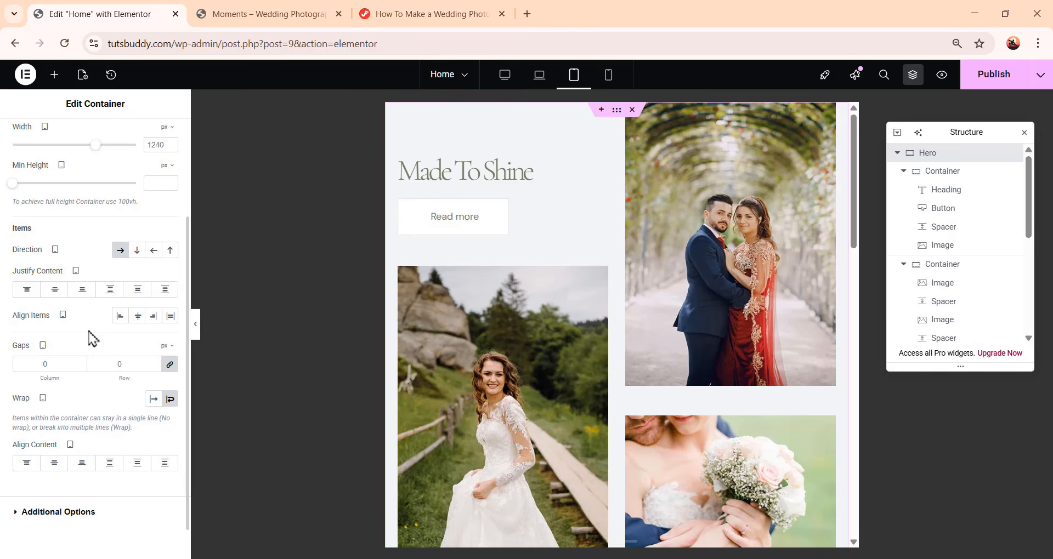
scroll(91, 337, "up", 3)
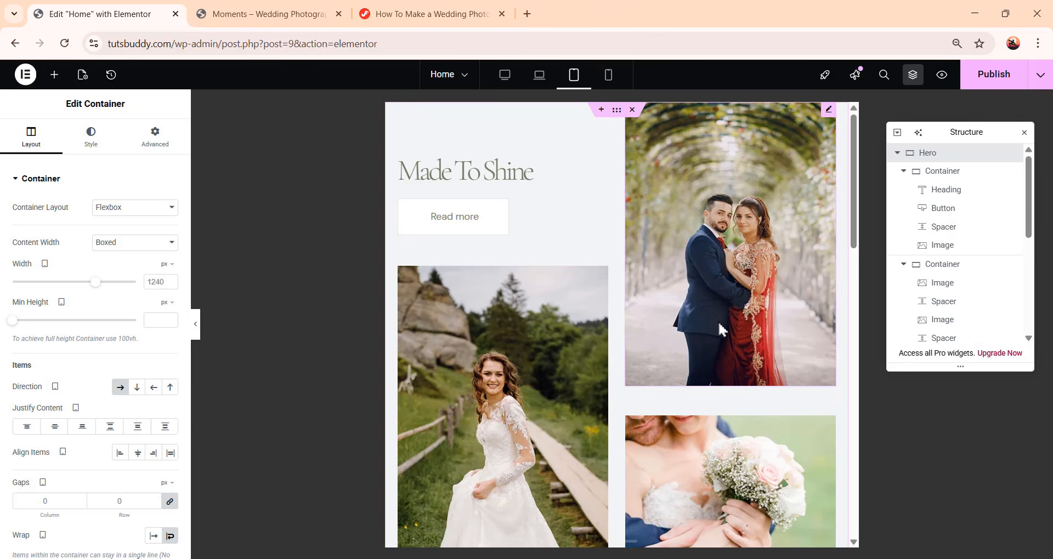
scroll(588, 325, "down", 3)
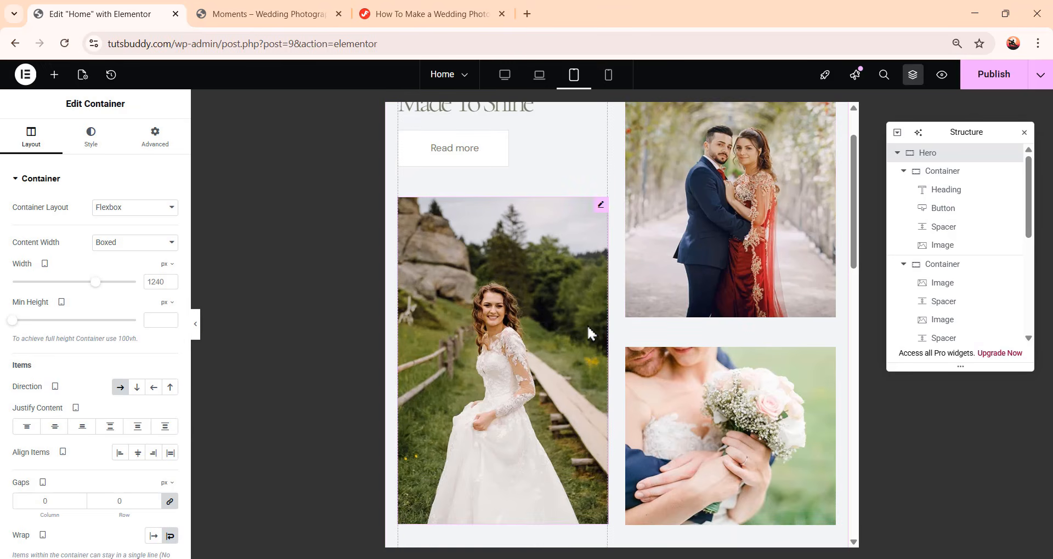
scroll(625, 323, "down", 5)
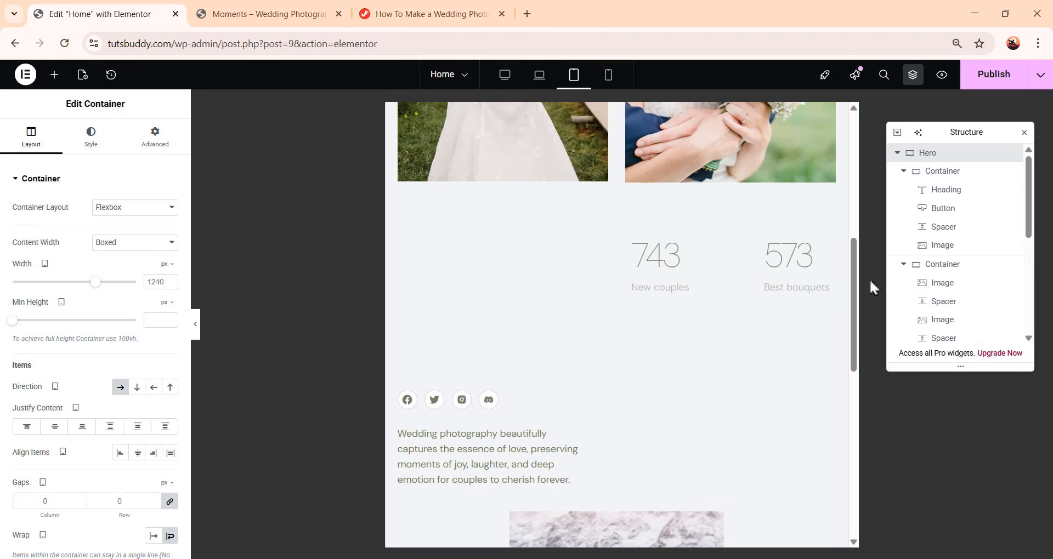
scroll(937, 278, "down", 5)
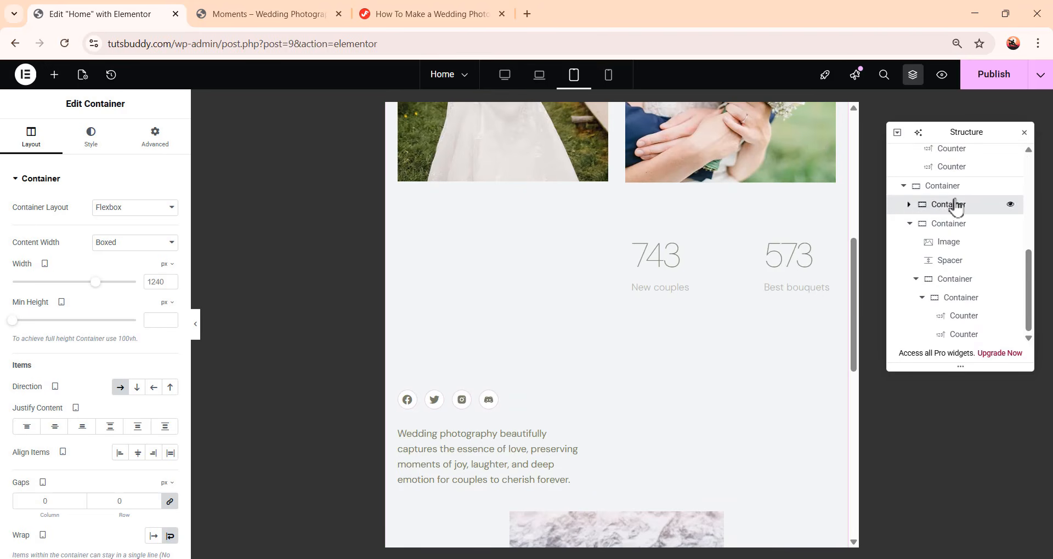
left_click(942, 186)
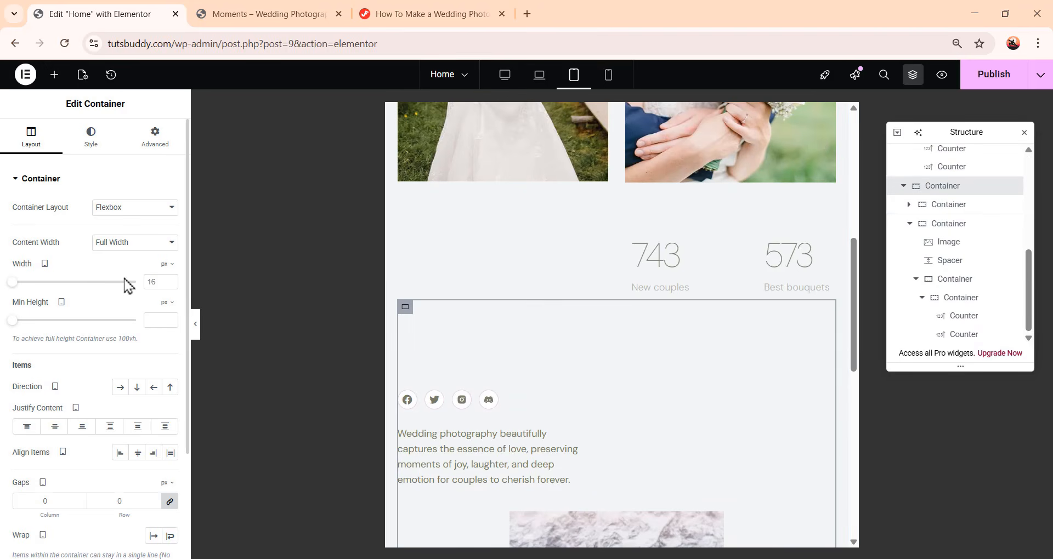
left_click(120, 388)
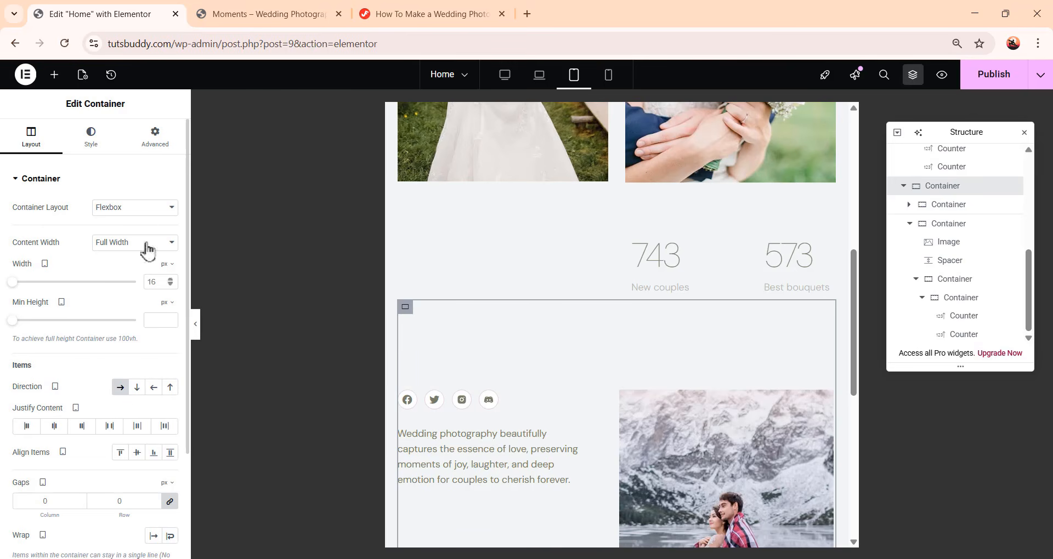
Set the third Hero column container's top padding to 50 px on tablet
left_click(158, 143)
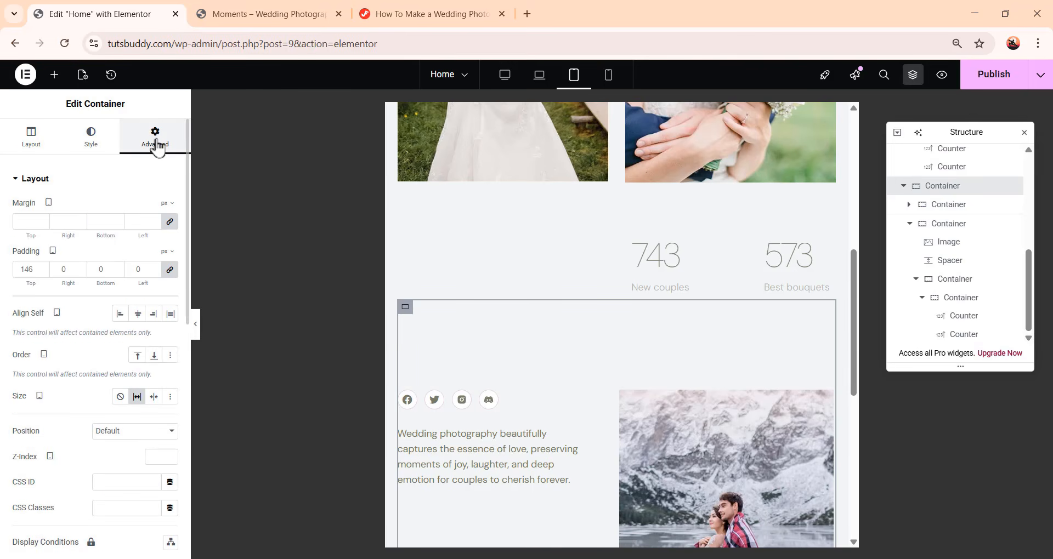
left_click(170, 273)
left_click_drag(35, 273, 4, 272)
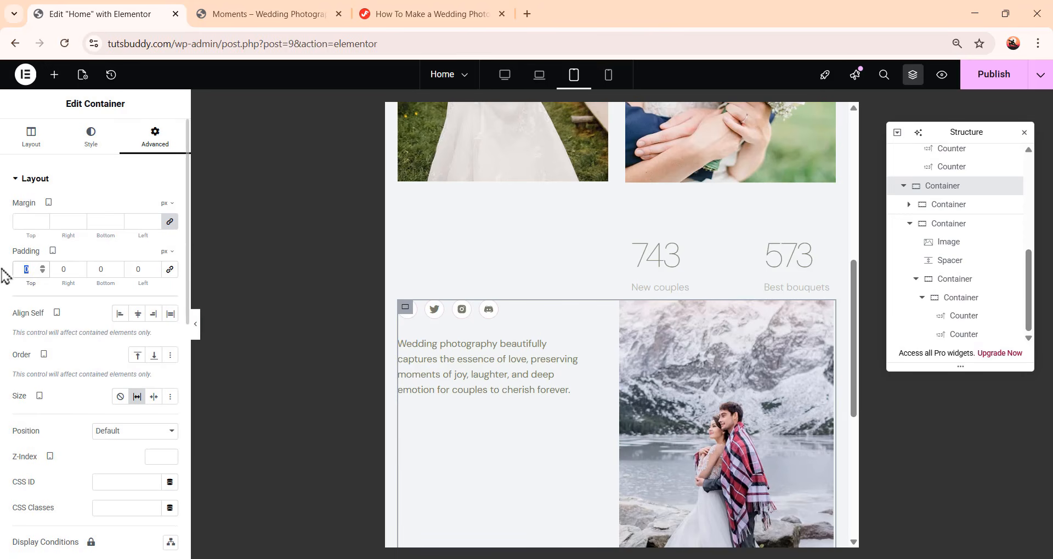
type("50")
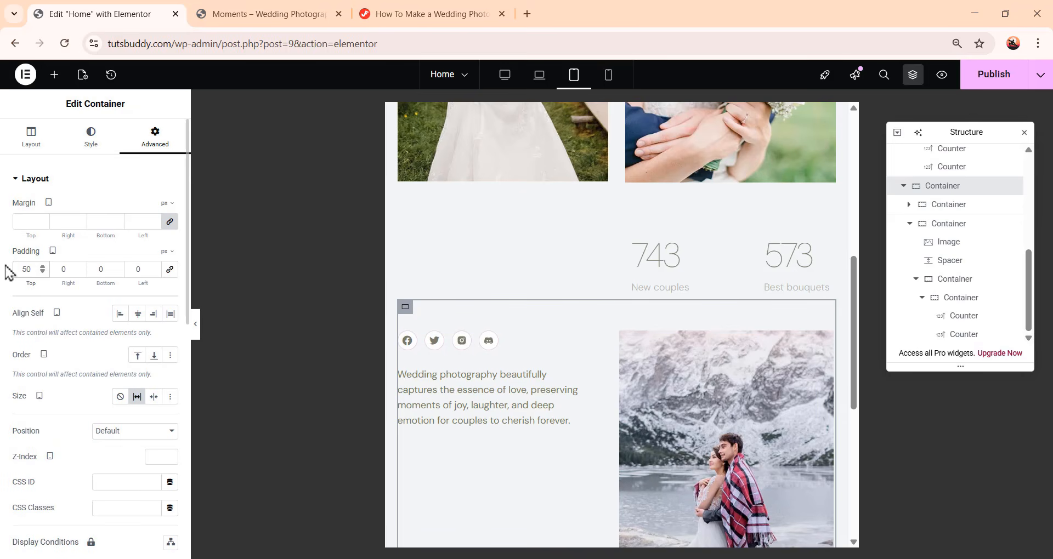
Select the image-and-counters container and set its direction to reversed column
left_click(963, 209)
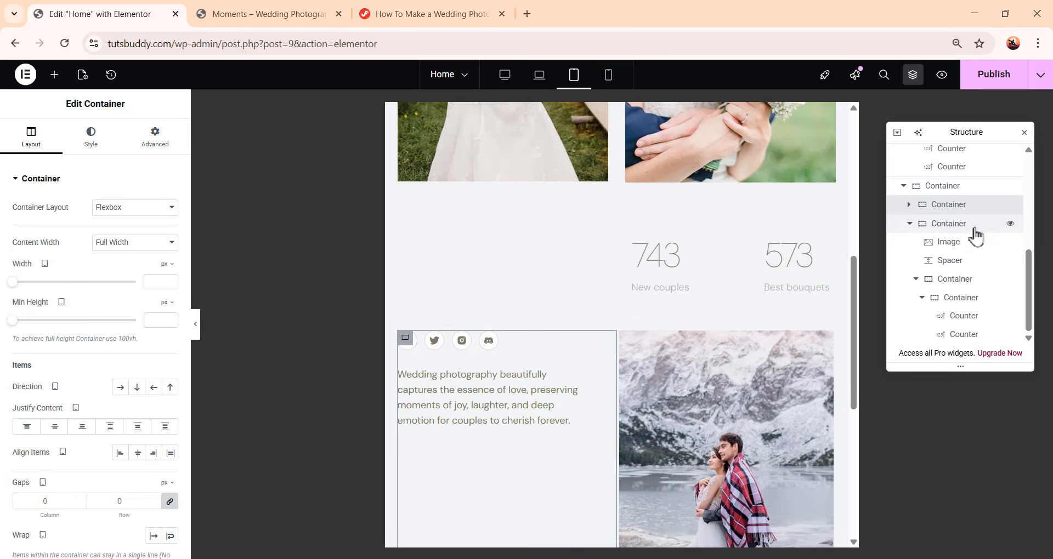
left_click(954, 225)
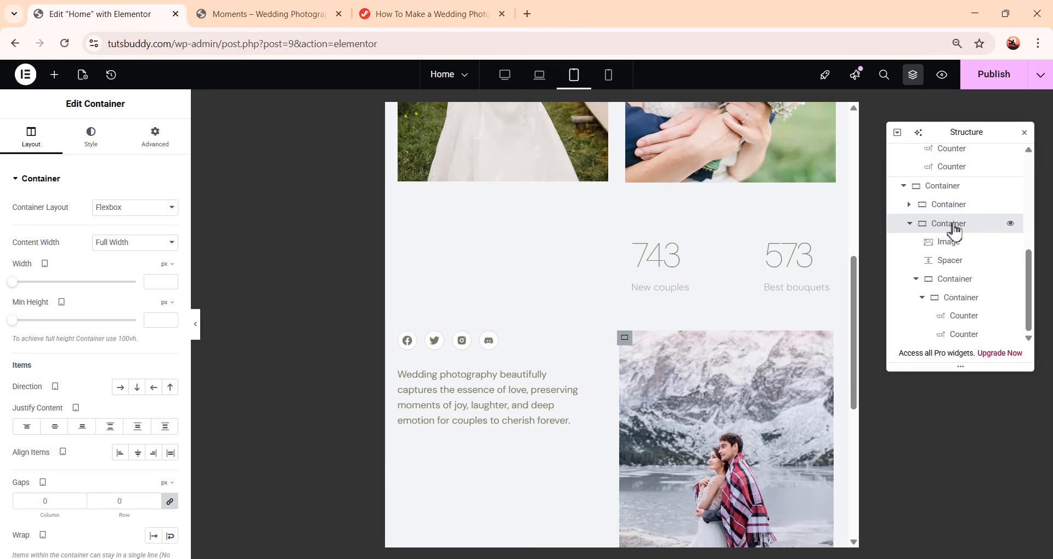
scroll(725, 341, "up", 5)
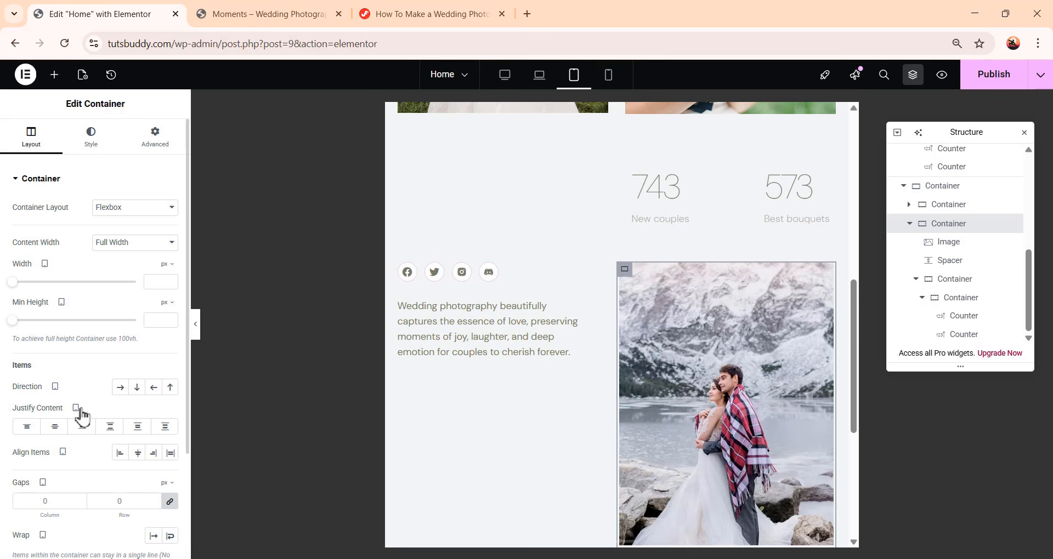
left_click(170, 387)
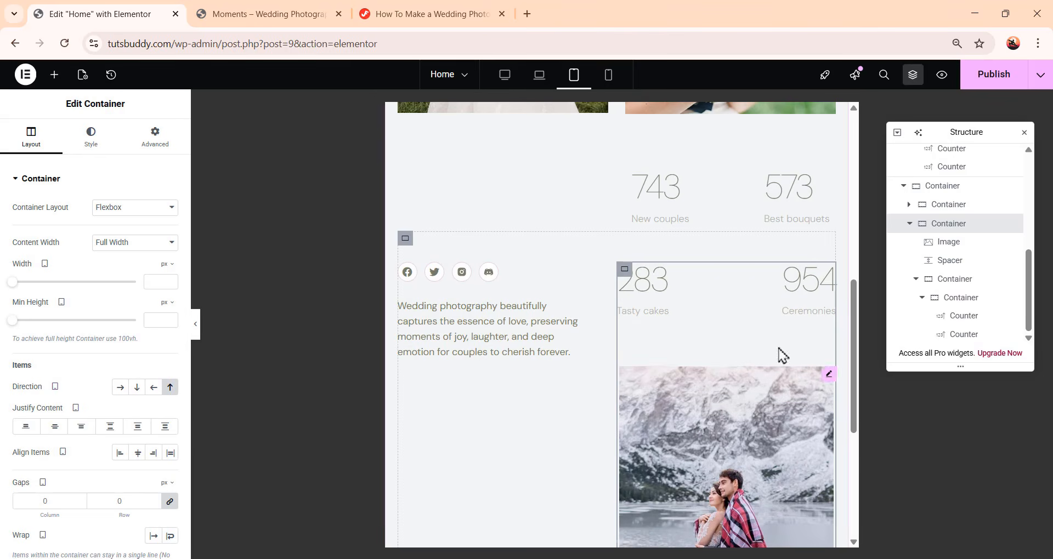
Scroll through the Hero section to review its tablet layout
scroll(741, 404, "up", 5)
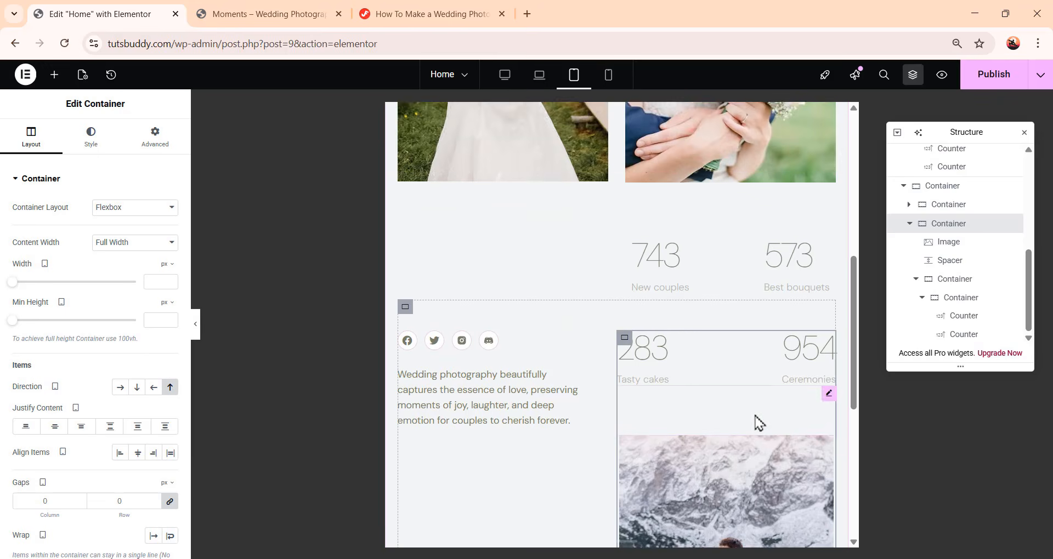
scroll(758, 428, "down", 4)
scroll(757, 434, "up", 7)
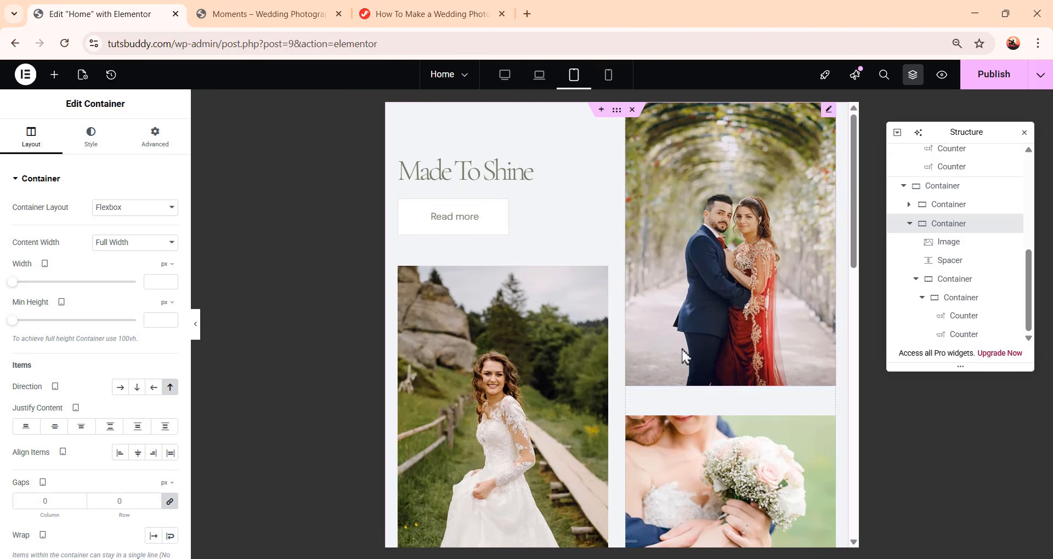
scroll(631, 377, "down", 10)
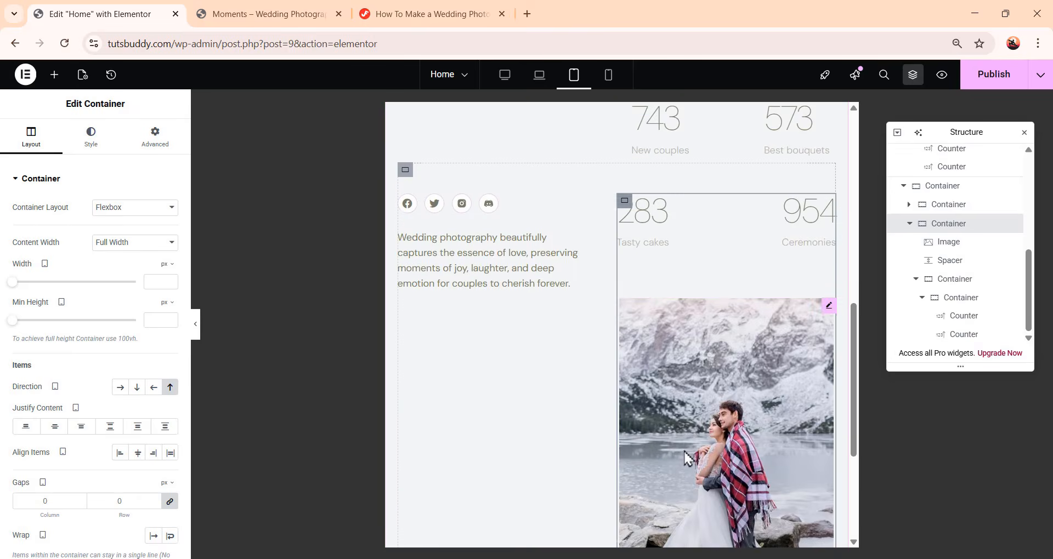
scroll(683, 451, "up", 7)
scroll(686, 458, "up", 3)
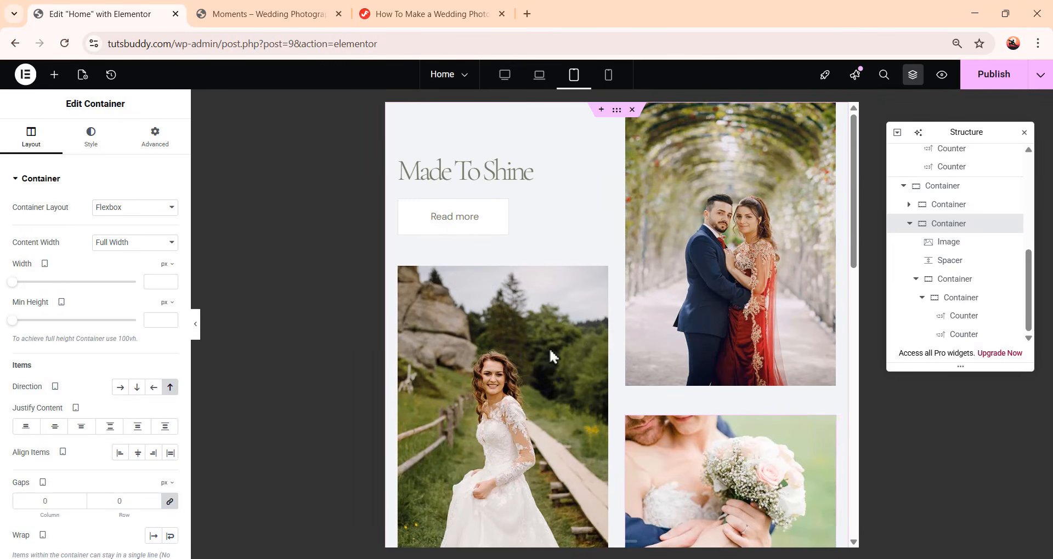
Switch to the mobile view and set the second column container's margins to 30 px top and 0 elsewhere
left_click(608, 76)
left_click(668, 357)
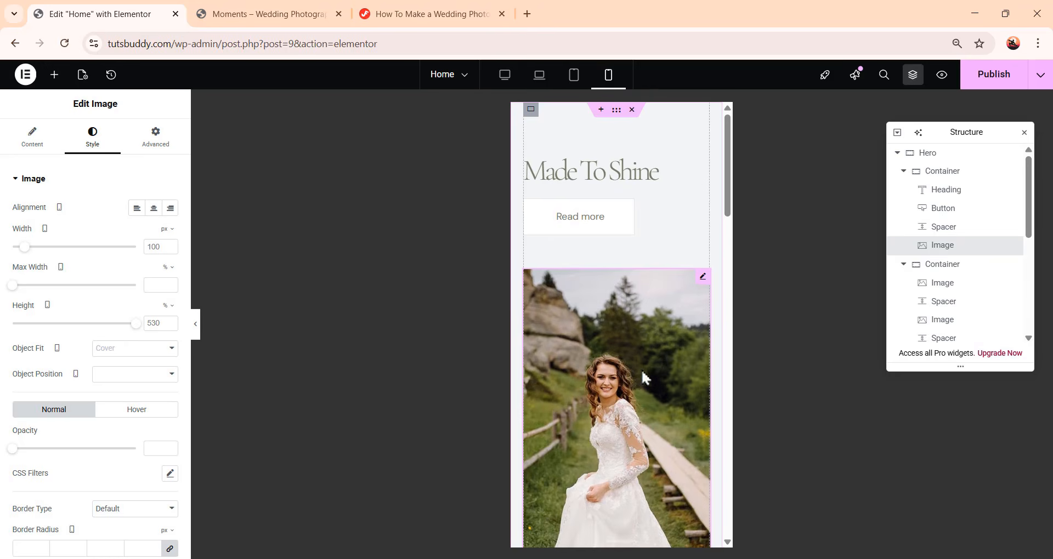
left_click(944, 266)
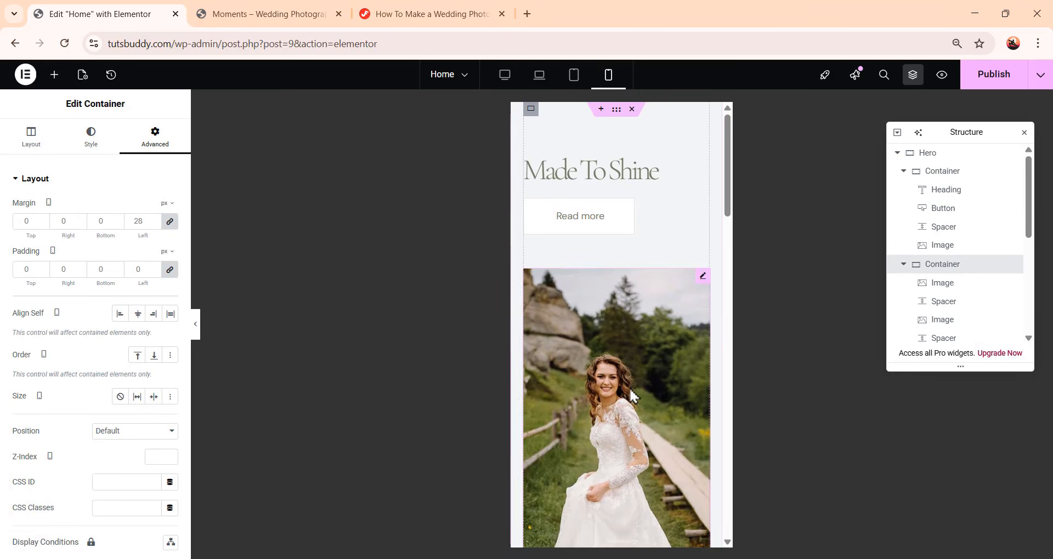
scroll(631, 395, "down", 5)
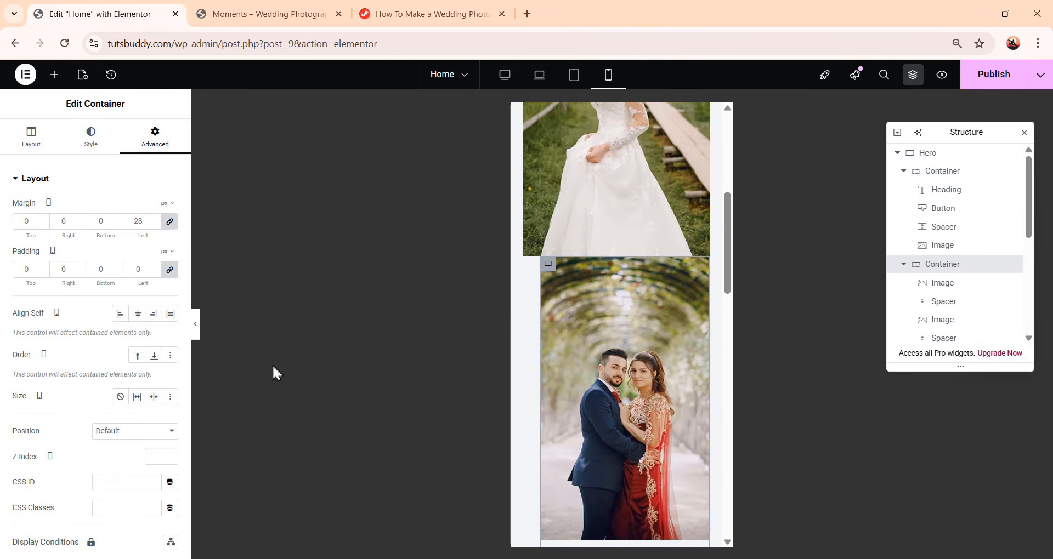
left_click(170, 222)
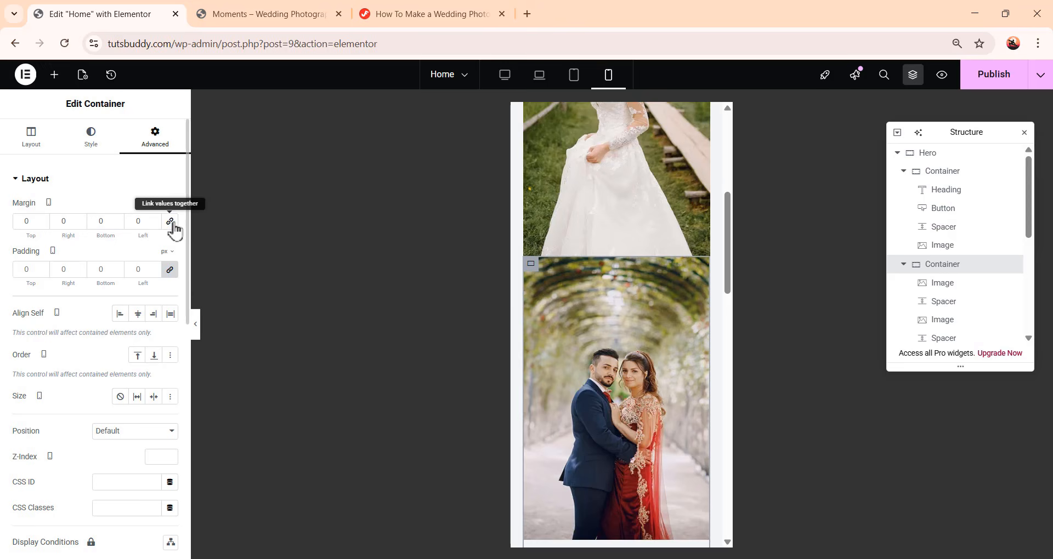
double_click(26, 221)
type("30")
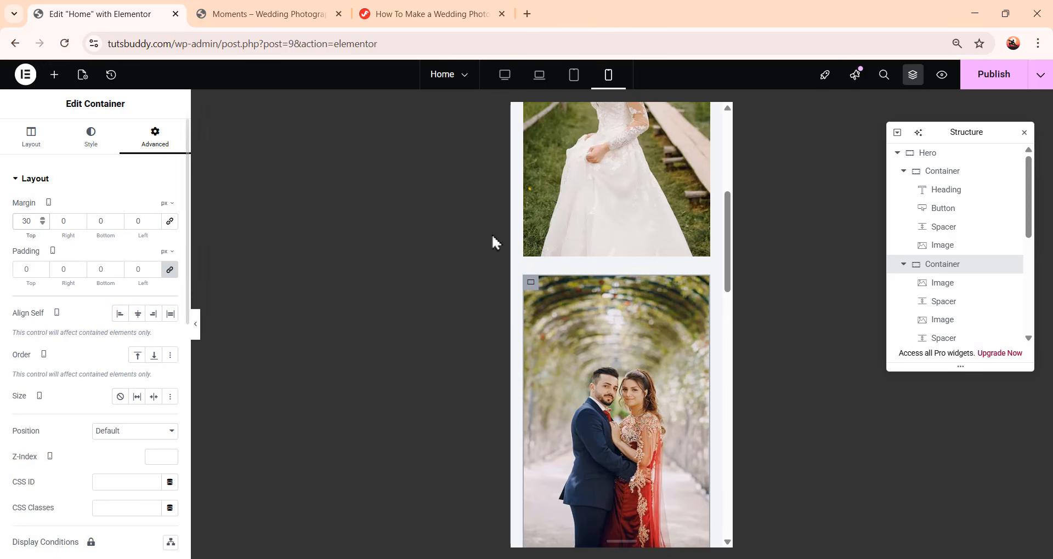
Set the spacer between the second column's images to 30 px on mobile
scroll(615, 360, "down", 6)
scroll(614, 360, "up", 4)
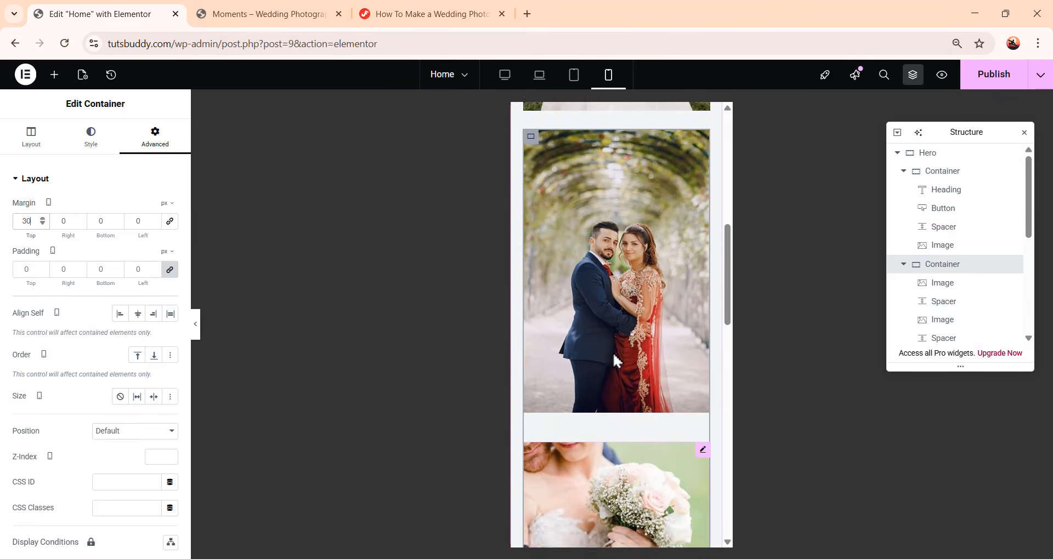
scroll(613, 356, "down", 1)
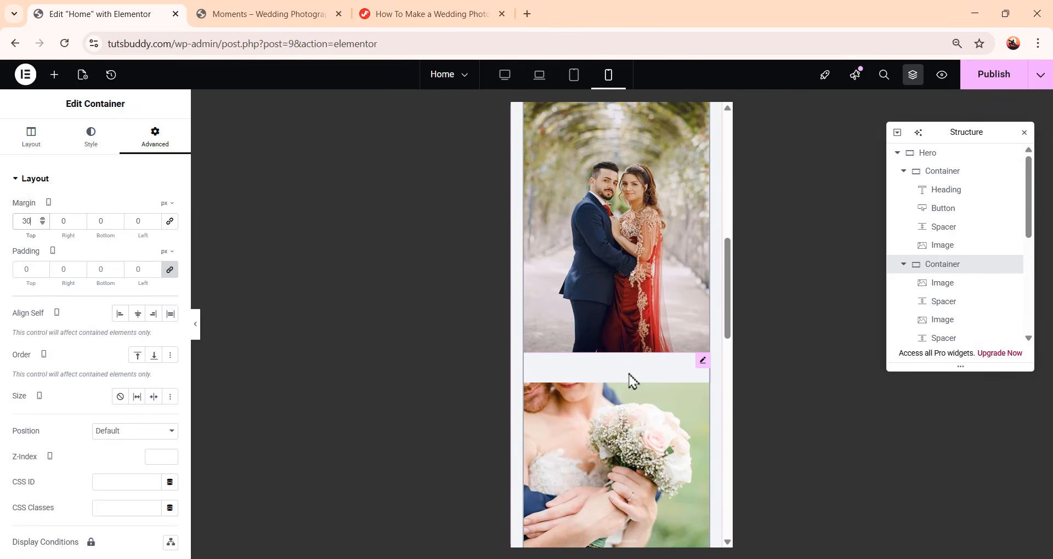
left_click(702, 360)
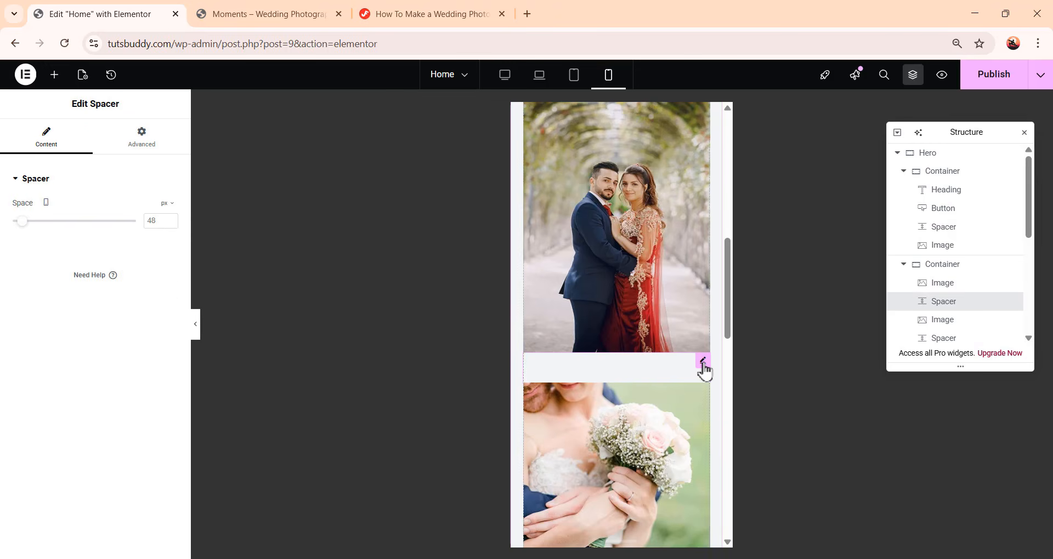
left_click(162, 221)
type("30")
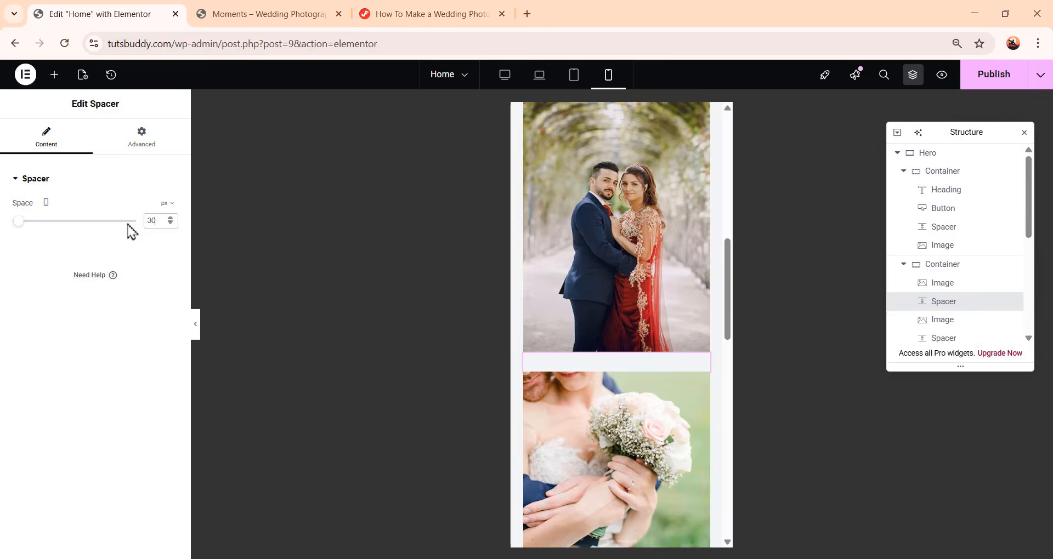
Move the counters-and-image container above the social icons container in the third Hero column
scroll(620, 283, "down", 5)
scroll(620, 283, "down", 1)
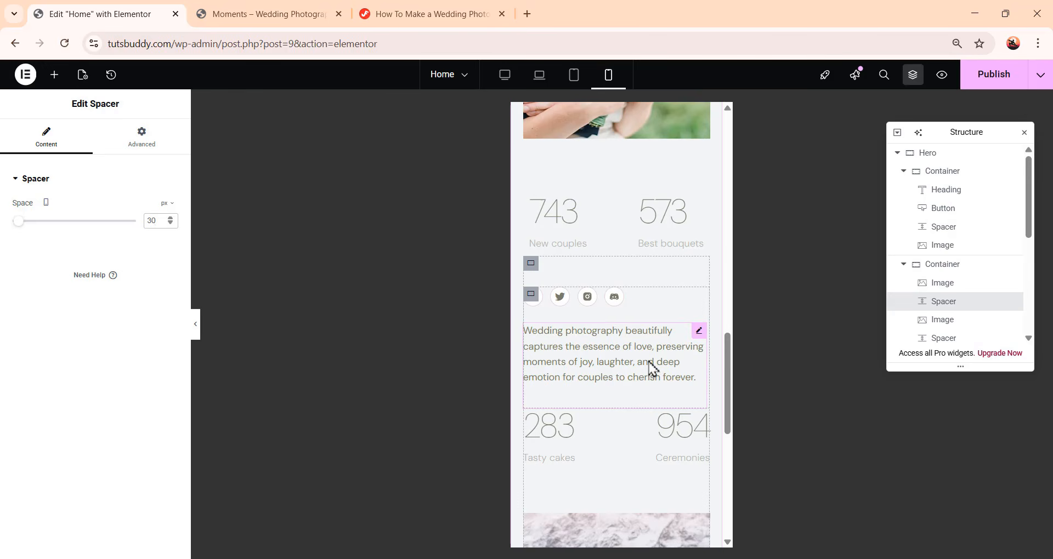
scroll(976, 275, "down", 5)
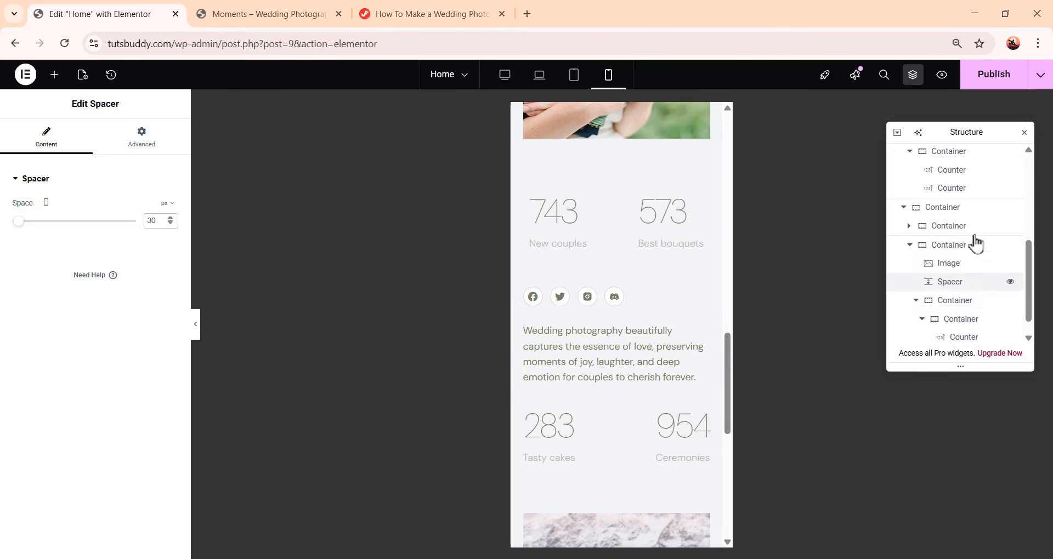
left_click(970, 208)
left_click(964, 247)
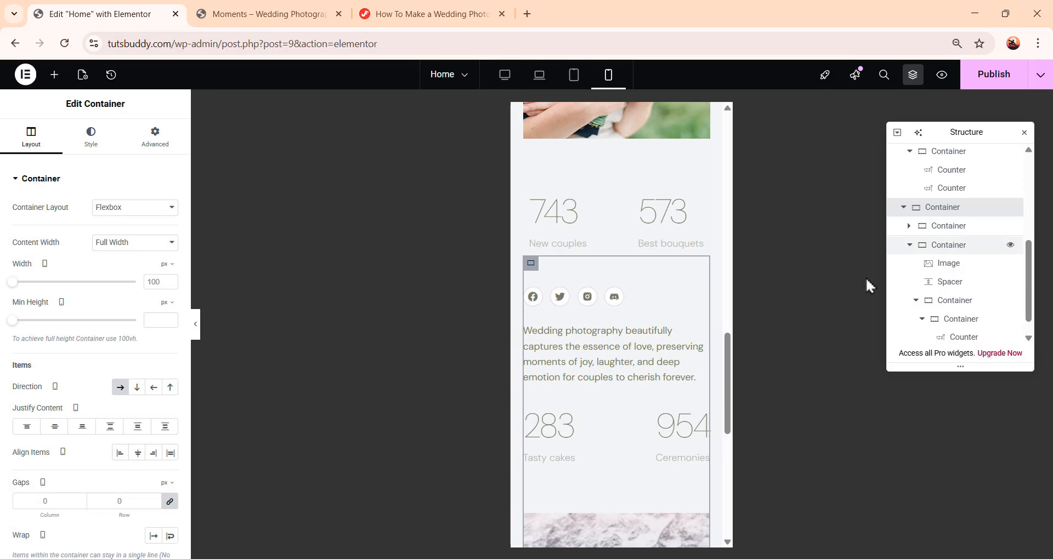
left_click(951, 227)
left_click(960, 253)
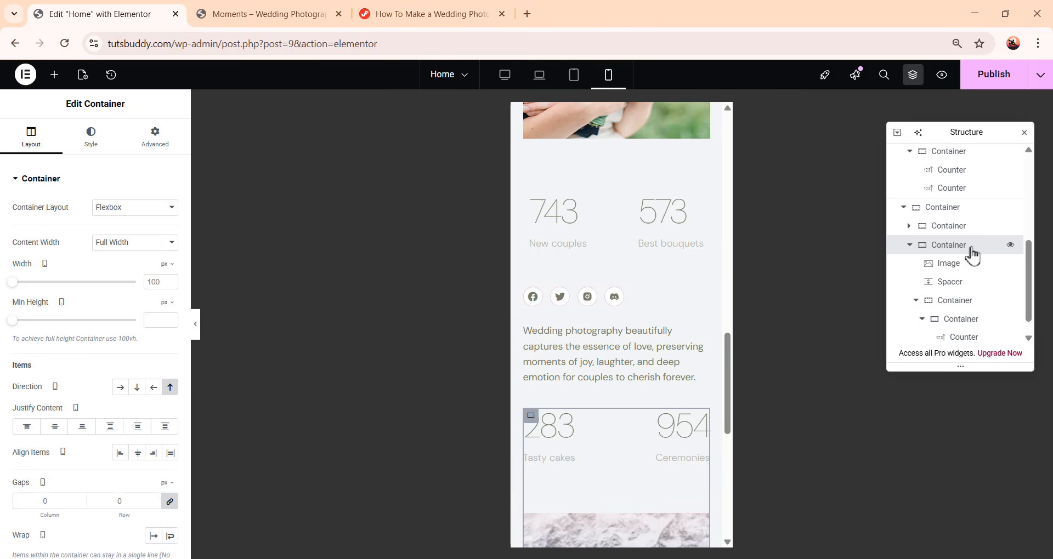
mouse_move(973, 245)
left_mouse_down()
mouse_move(971, 229)
mouse_move(971, 266)
left_mouse_up()
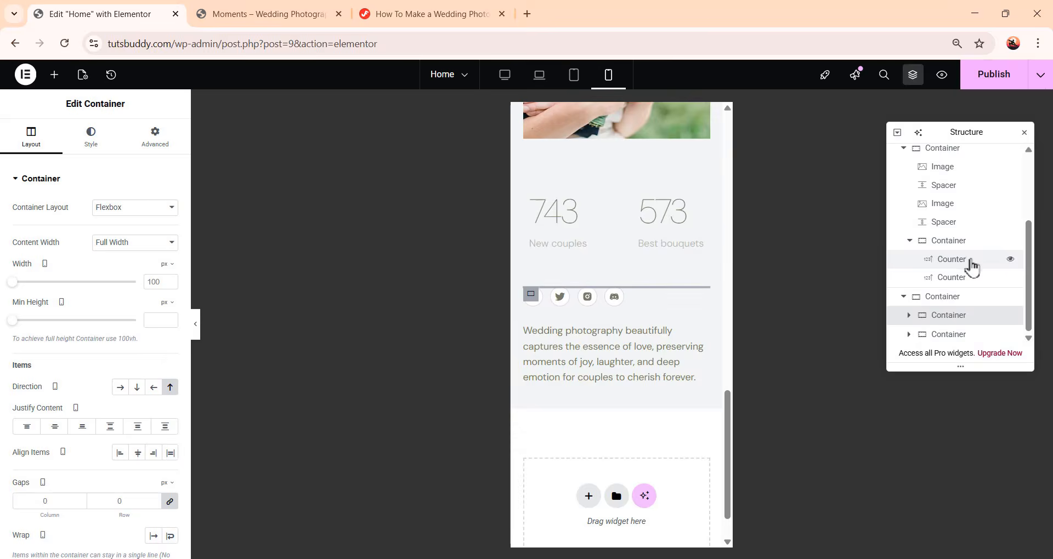
scroll(686, 318, "down", 8)
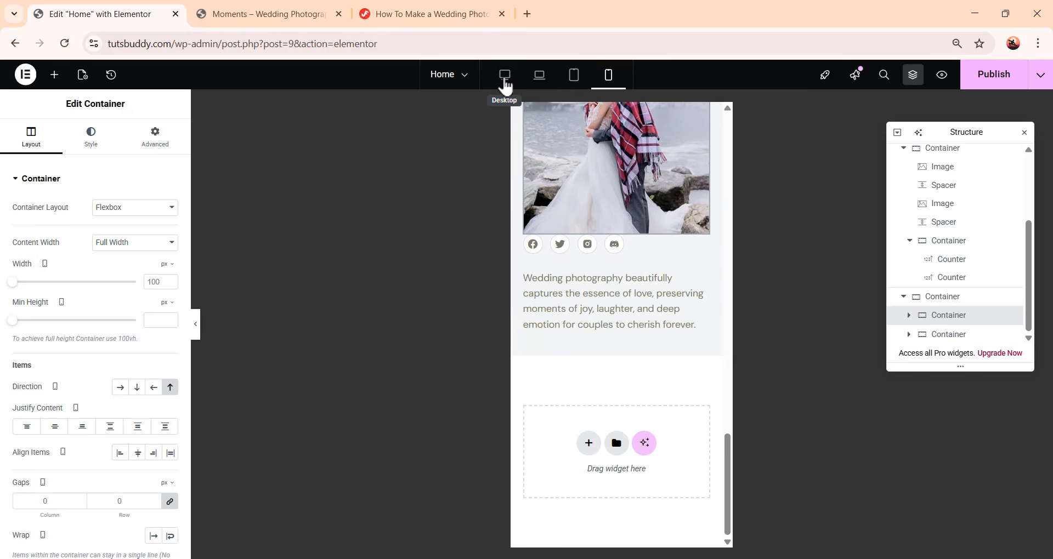
Switch back to the desktop view and publish the page
left_click(505, 81)
scroll(555, 189, "up", 6)
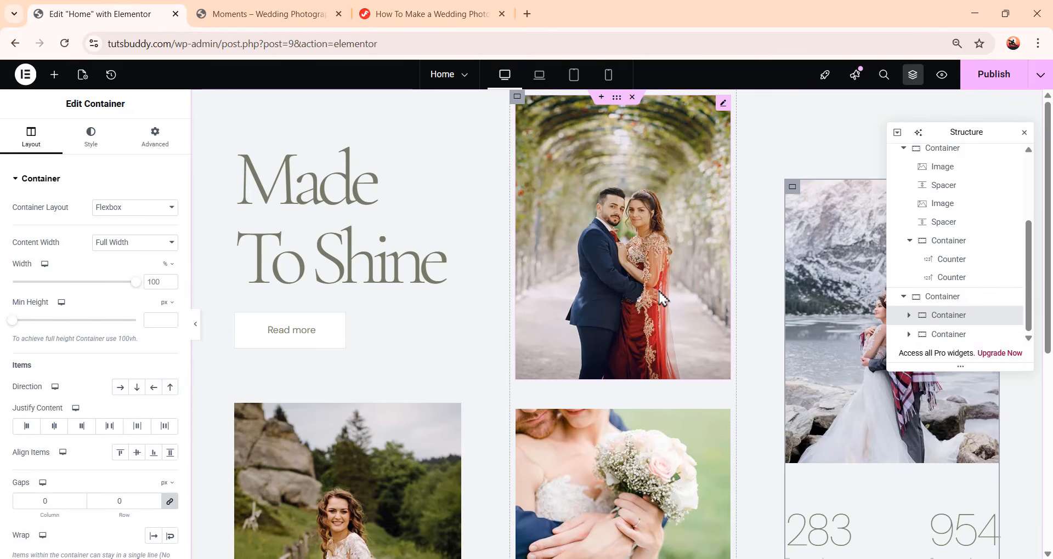
left_click(1006, 78)
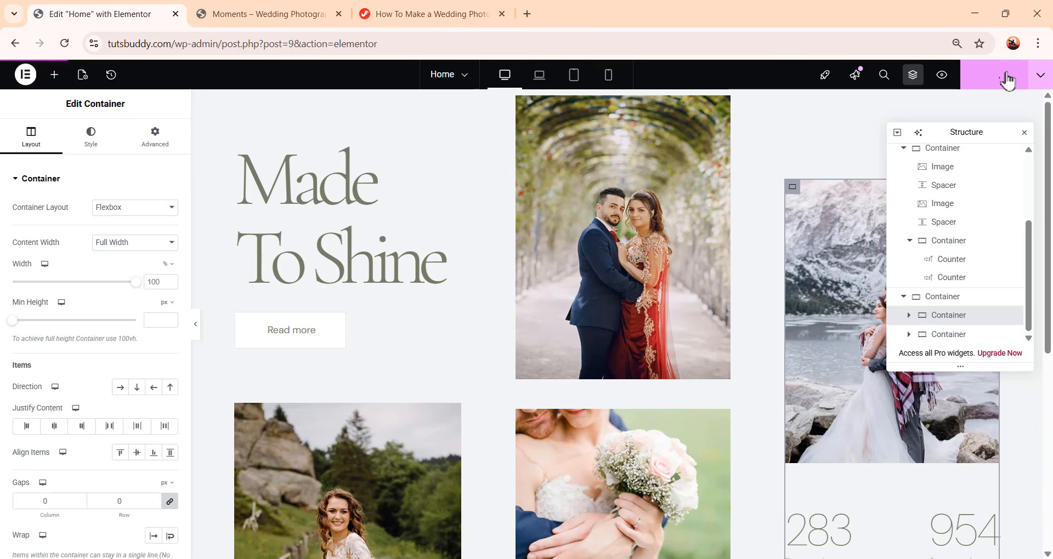
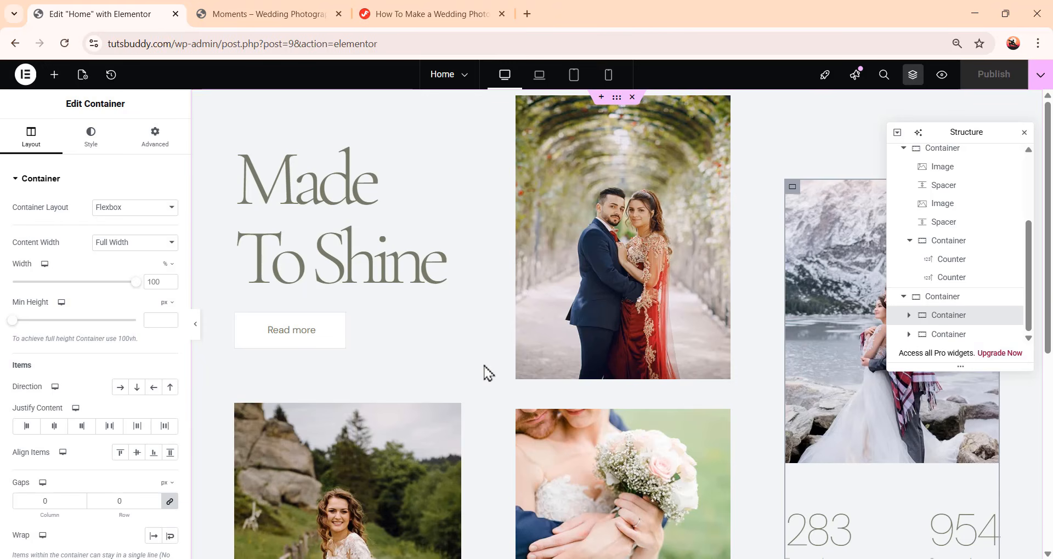
Open the site's Global Colors settings
scroll(603, 370, "down", 8)
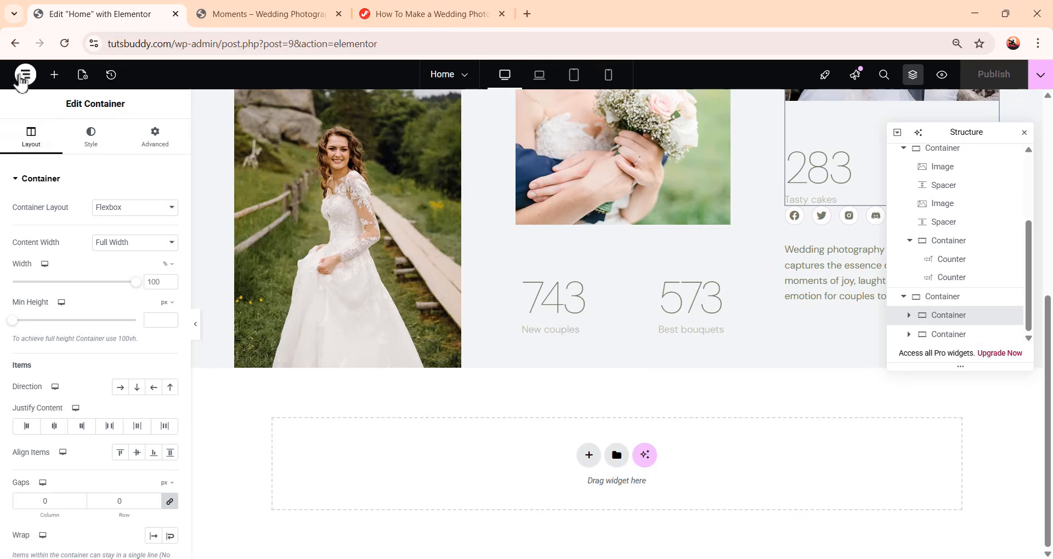
left_click(25, 76)
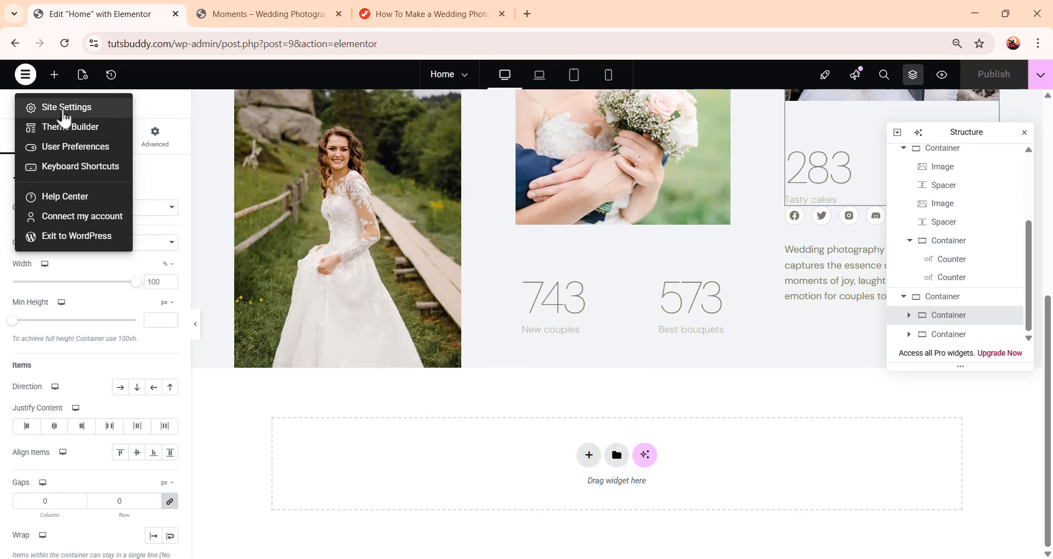
left_click(64, 109)
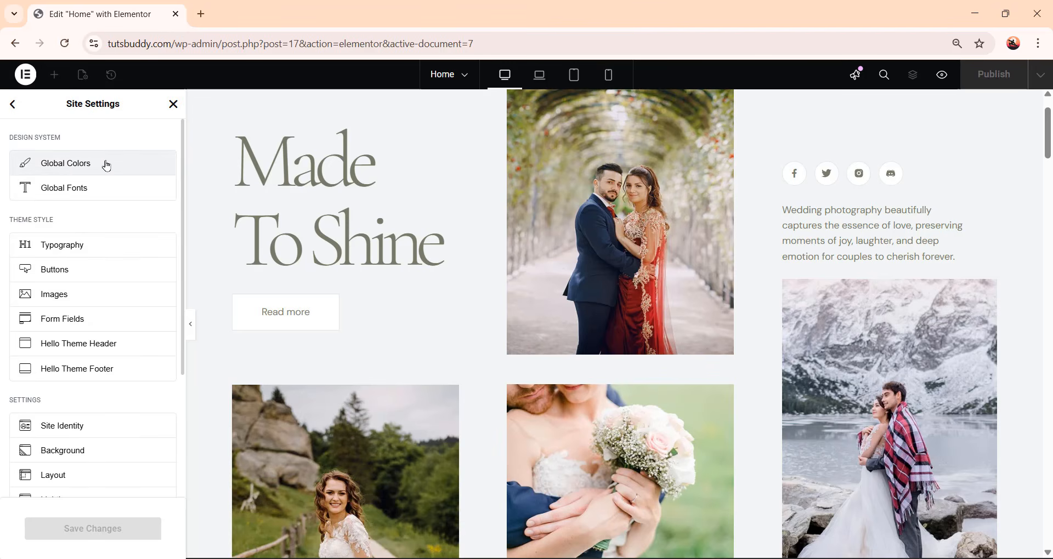
left_click(107, 165)
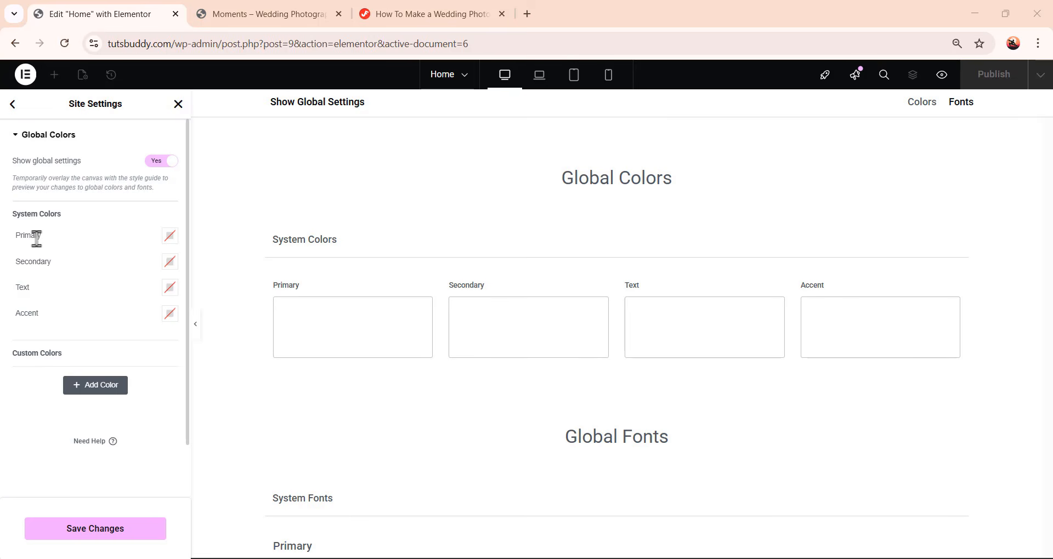
Set the Primary system color to #787B6A
left_click(170, 238)
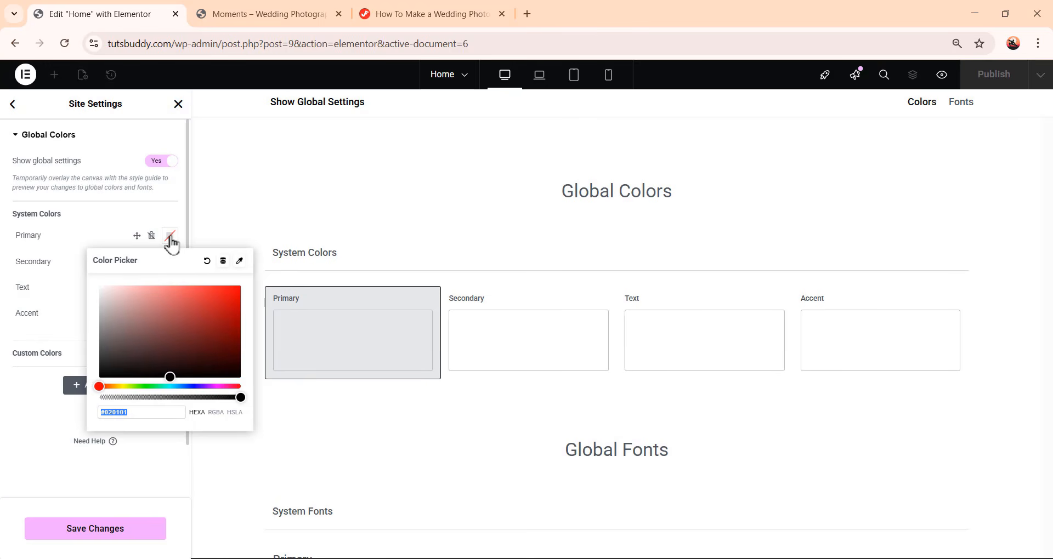
type("787b6a")
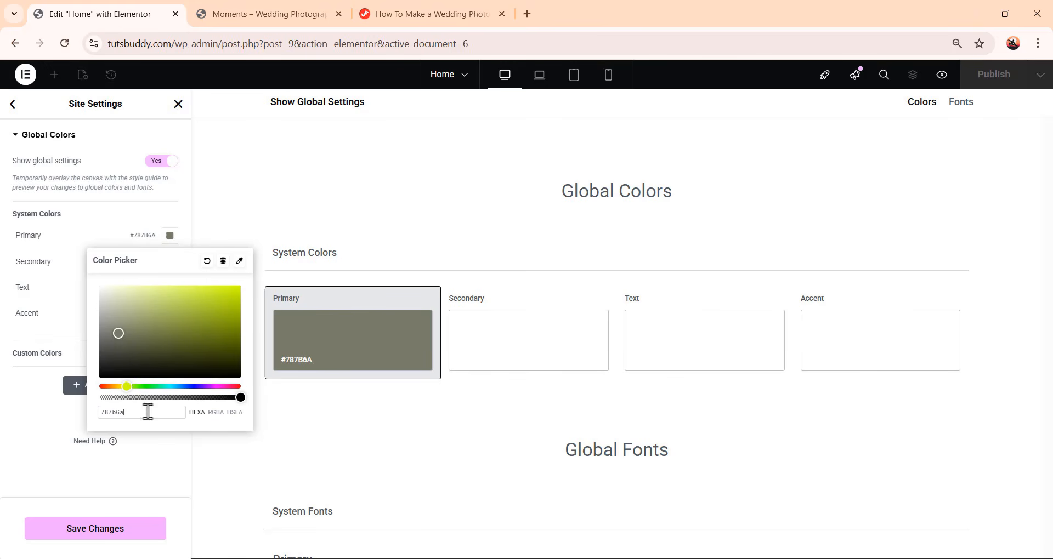
left_click_drag(146, 412, 56, 411)
left_click(53, 265)
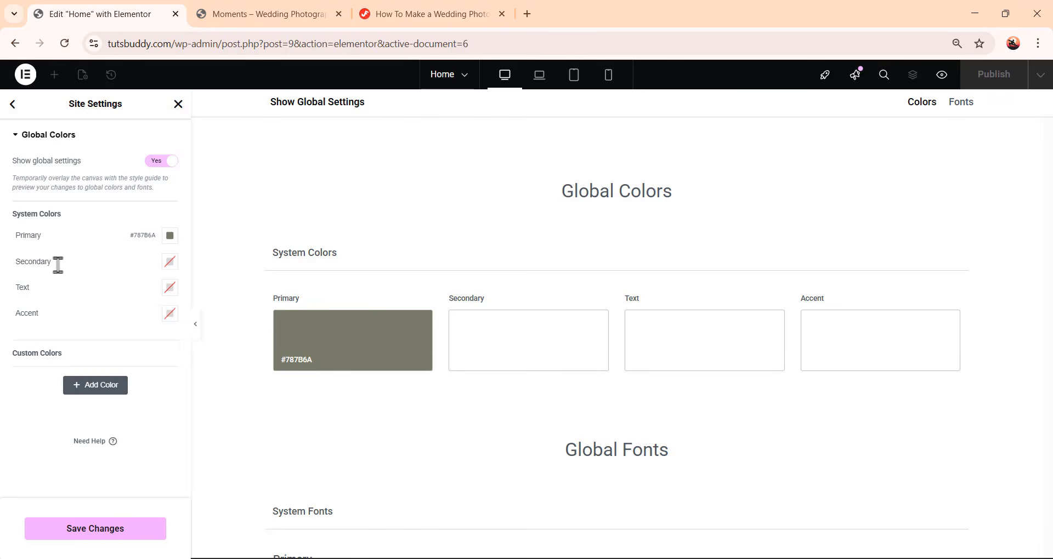
Set the Secondary, Text and Accent system colors to #787B6A as well
left_click(170, 264)
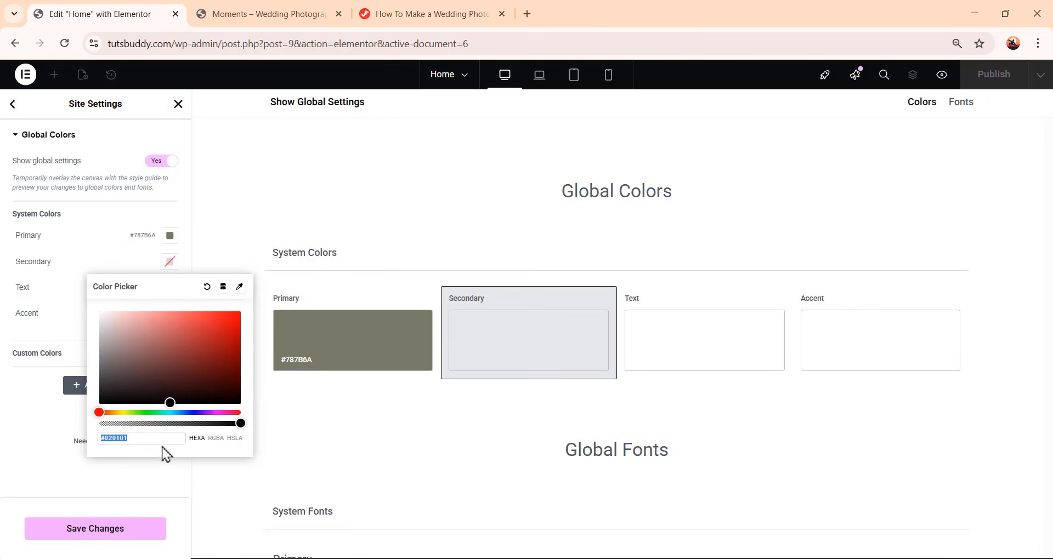
type("#787B6A")
left_click(69, 287)
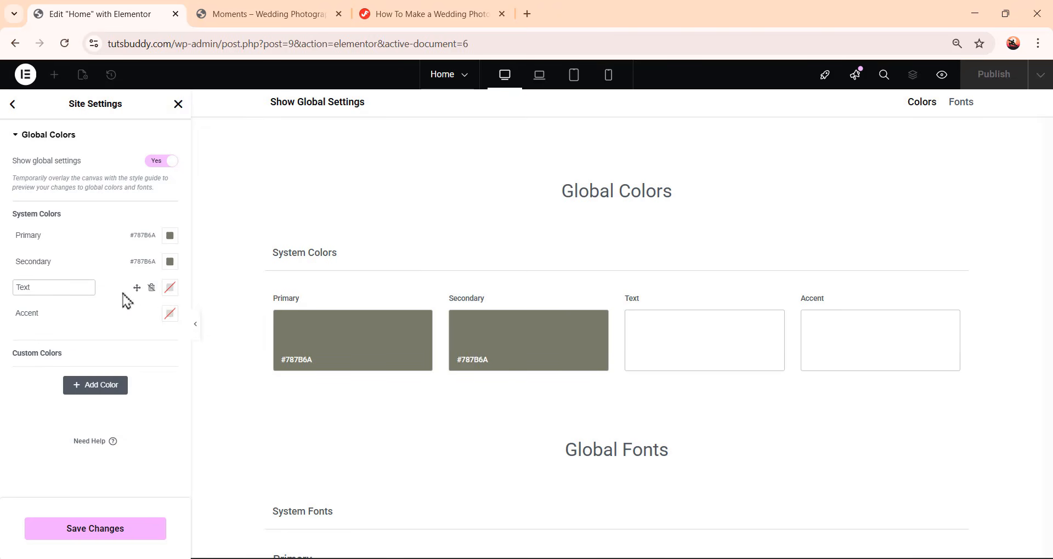
left_click(170, 290)
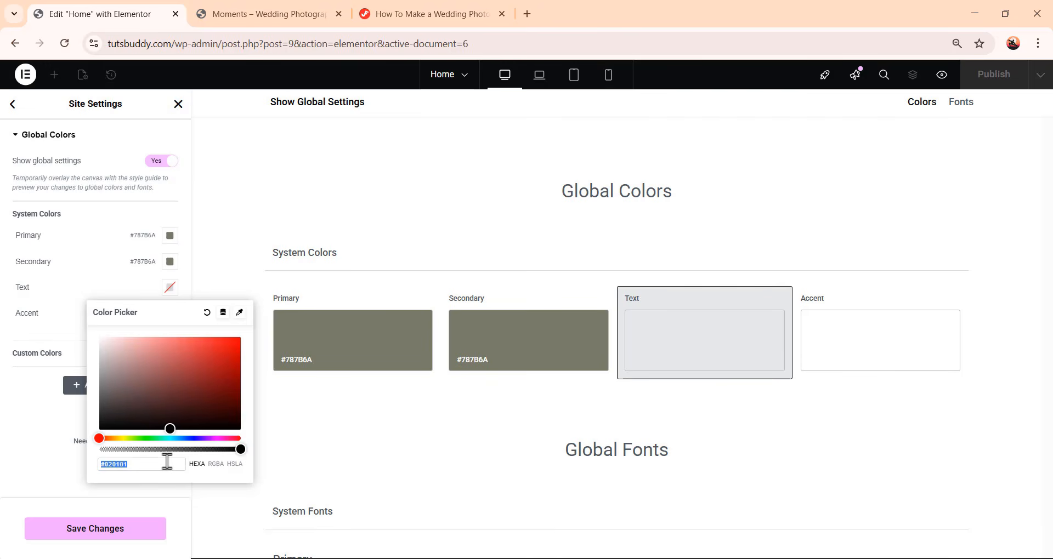
type("#787B6A")
key("Return")
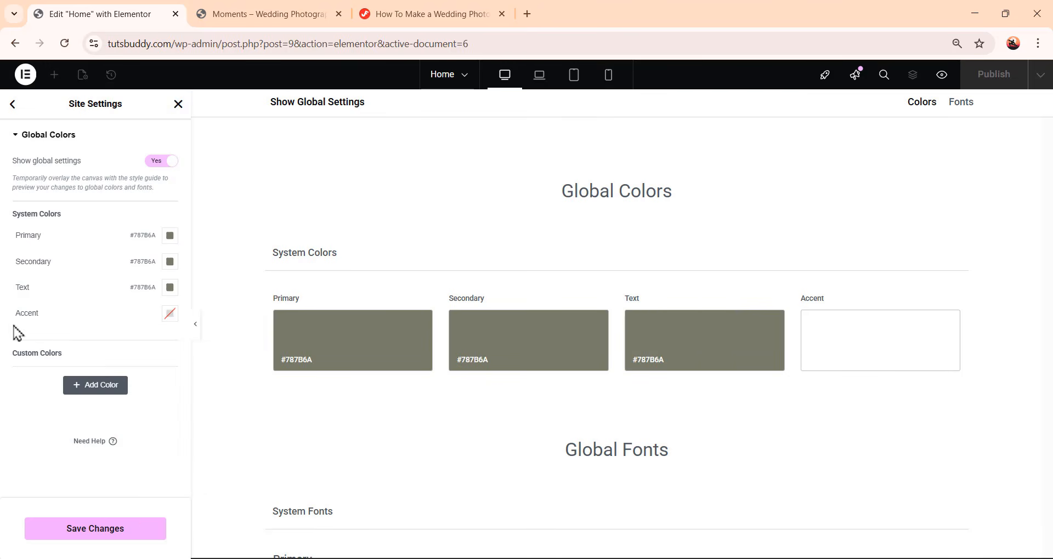
left_click(170, 314)
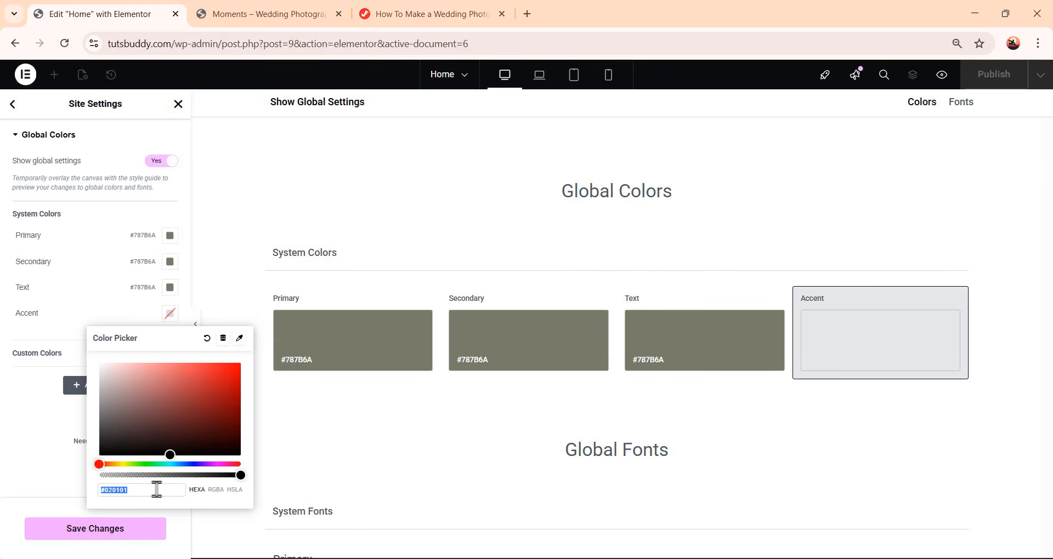
type("#787B6A")
key("Return")
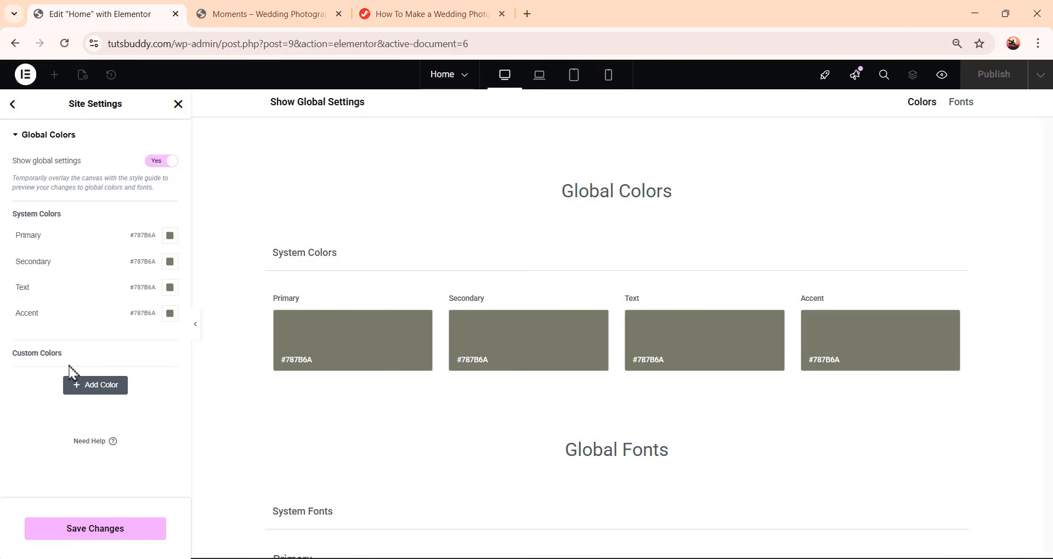
Add a custom color named White with the value #FFFFFF
left_click(85, 390)
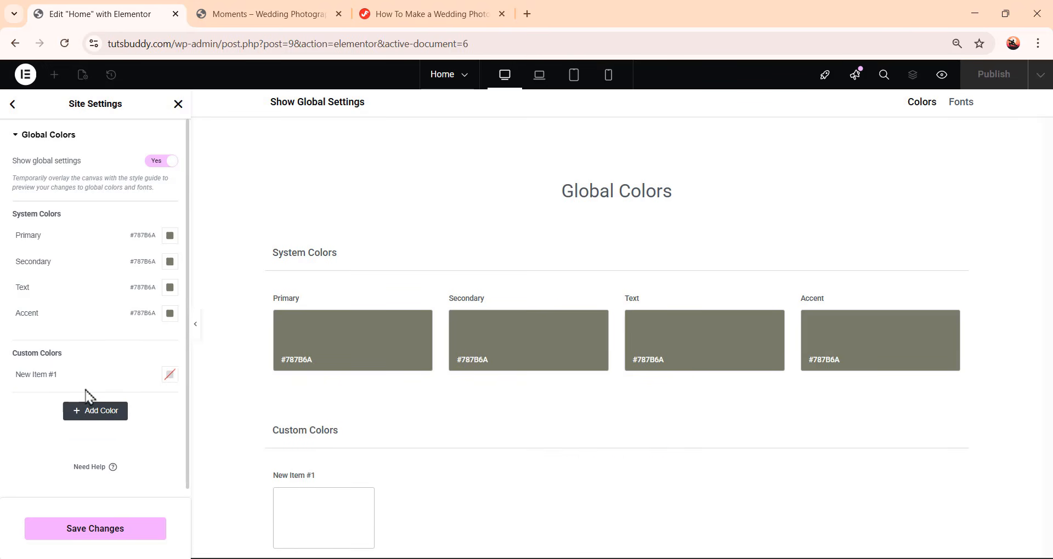
left_click(36, 374)
triple_click(39, 376)
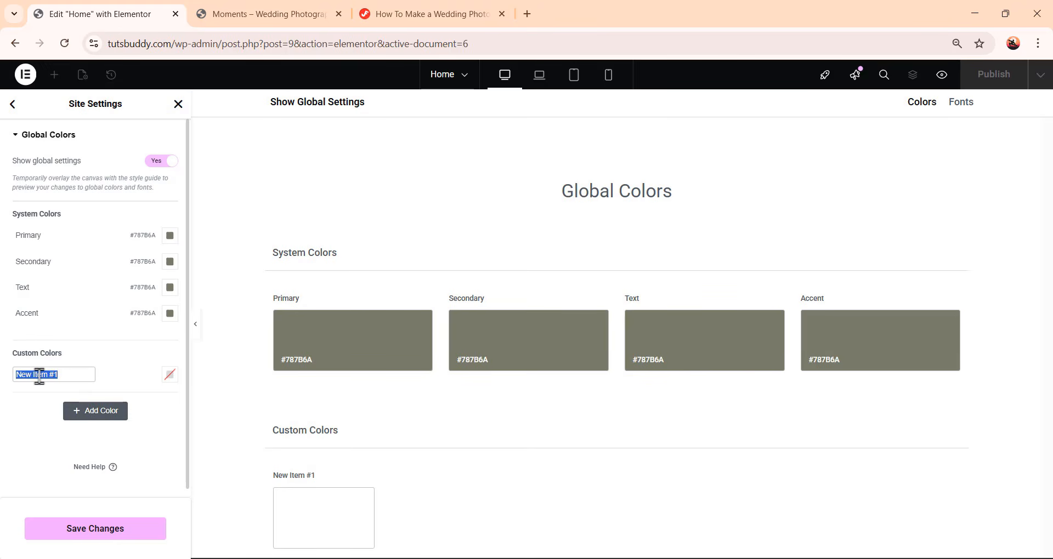
type("White")
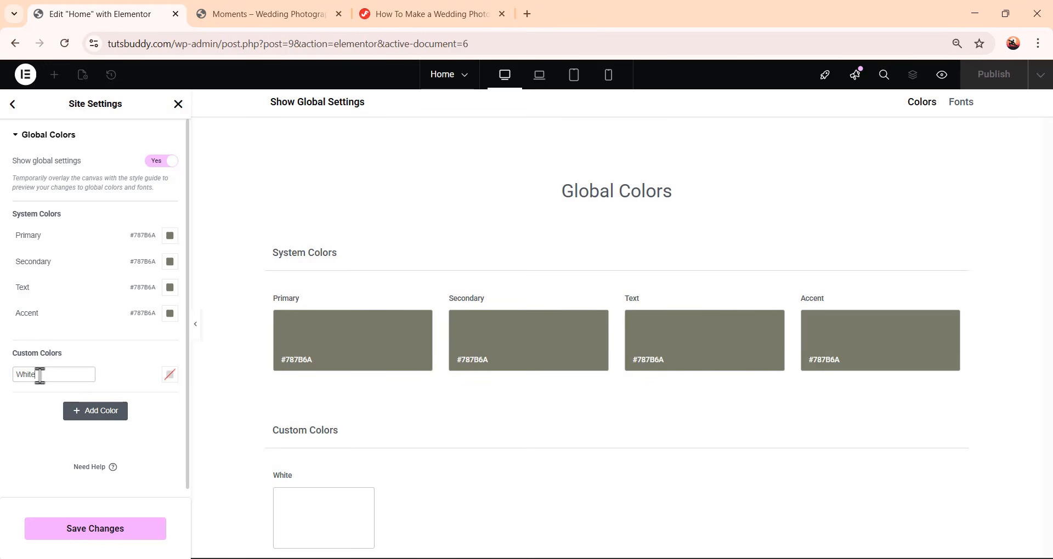
left_click(170, 378)
left_click(170, 379)
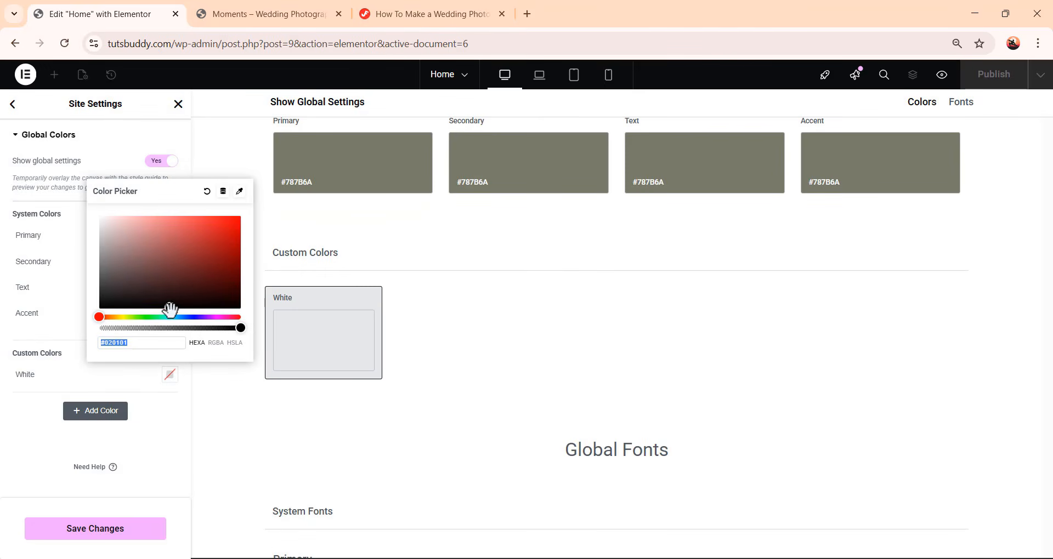
type("#FFFFFF")
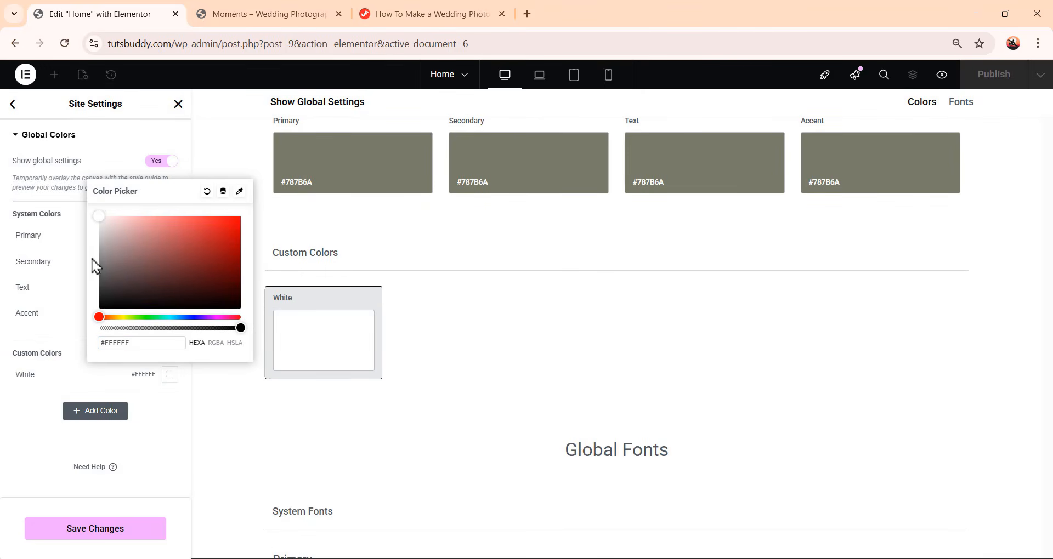
left_click(79, 307)
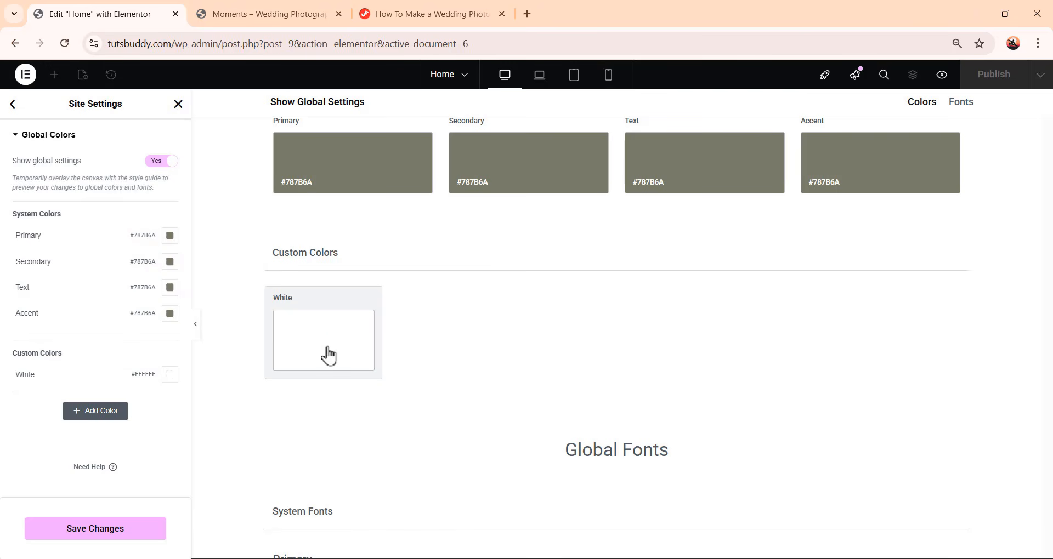
Add a custom color named Grayish Brown 50% with the value #7B716A80
left_click(96, 411)
triple_click(44, 400)
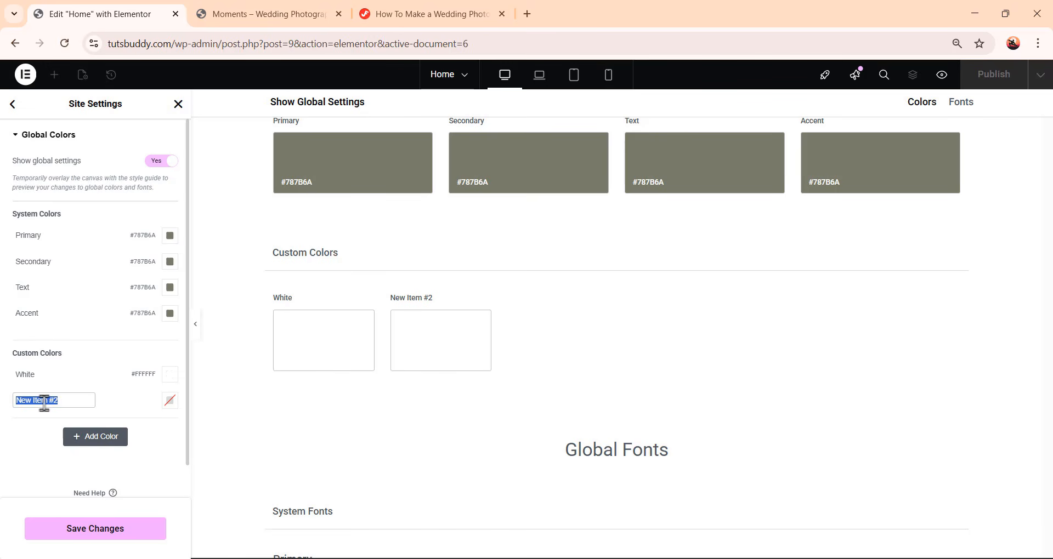
type("Grayish Brown")
key("BackSpace")
key("BackSpace")
key("BackSpace")
key("BackSpace")
key("BackSpace")
key("BackSpace")
type("Brown")
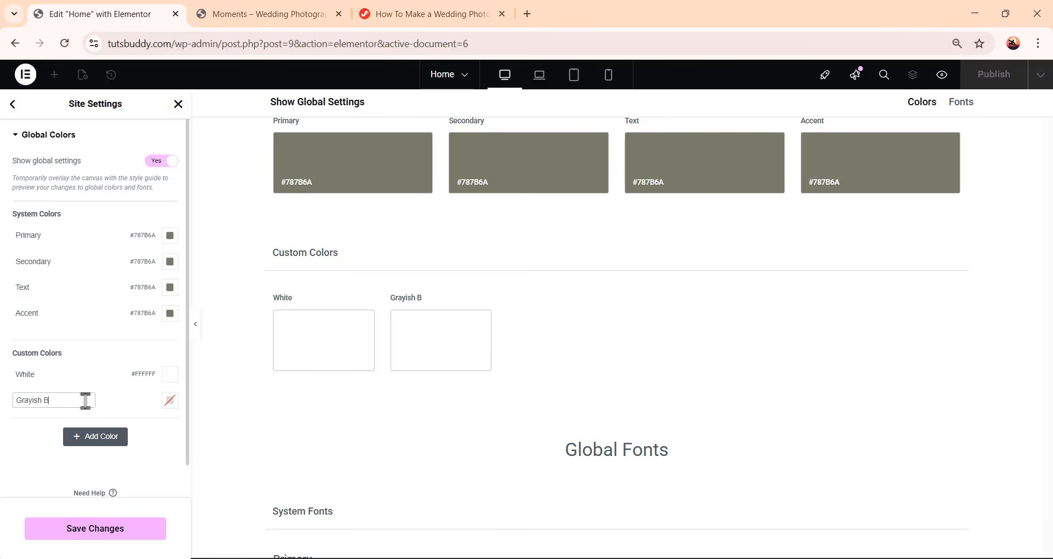
left_click(170, 402)
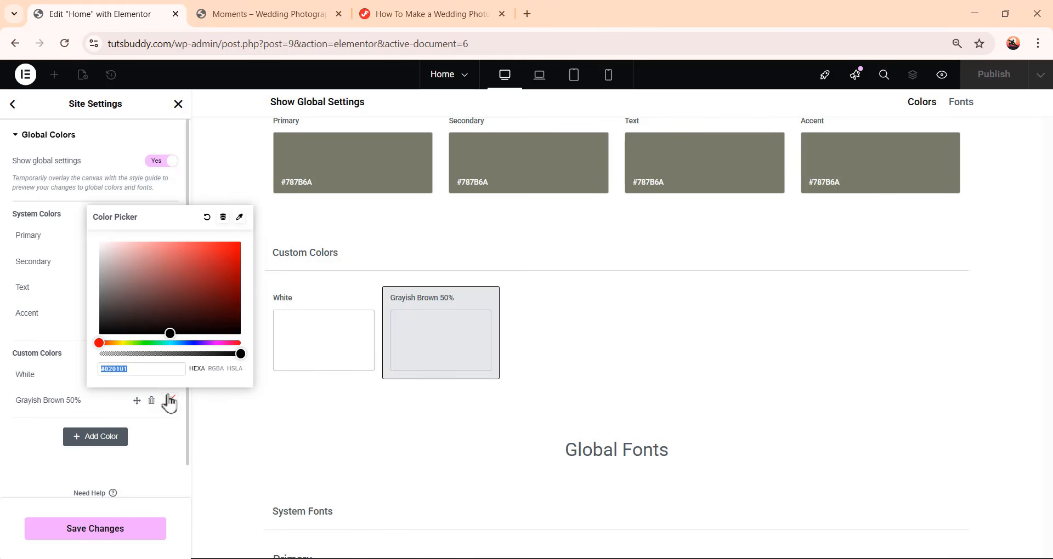
type("7b716a80")
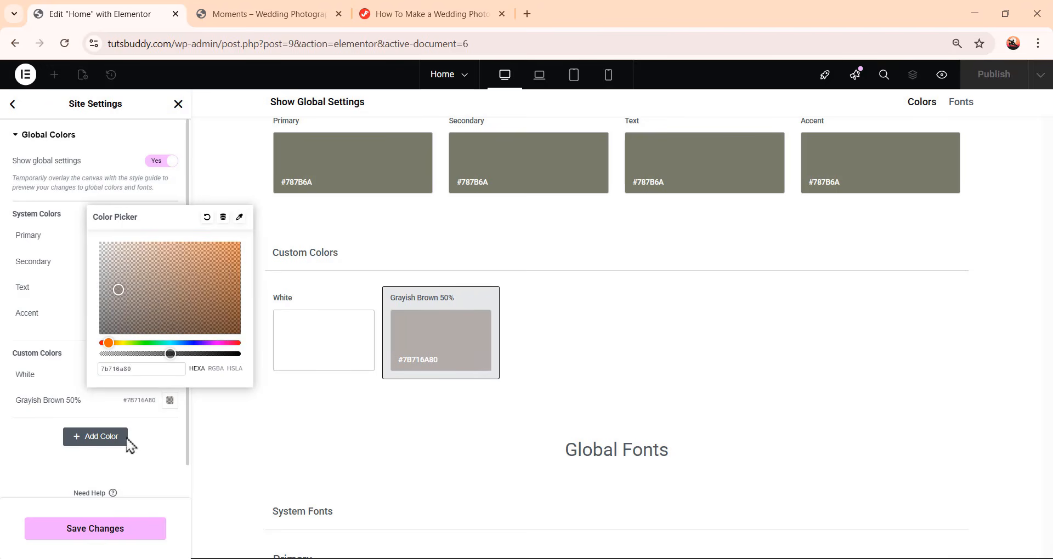
left_click(151, 433)
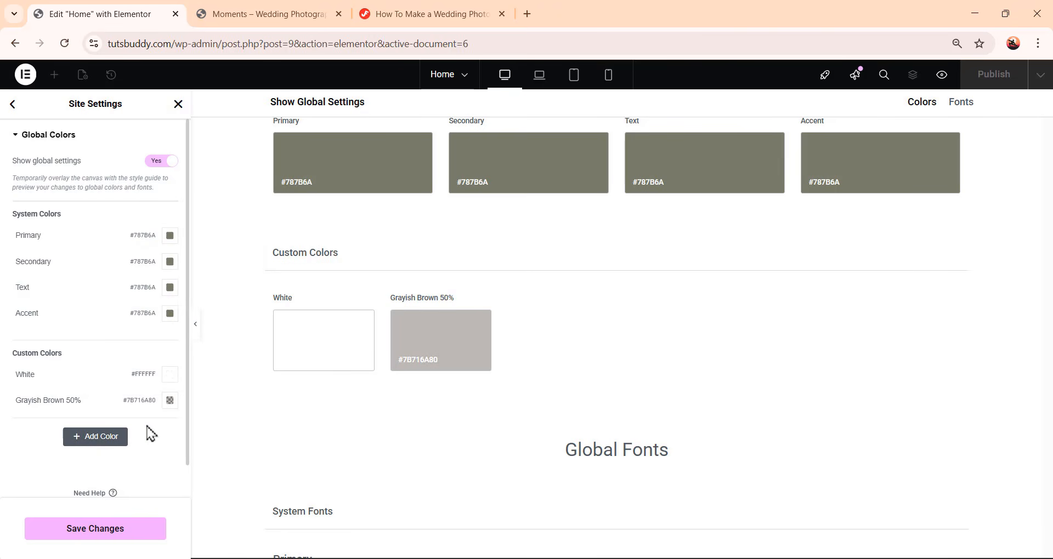
Add a custom color named Backgorund with the value #F2F5F3 and save the site settings
left_click(104, 439)
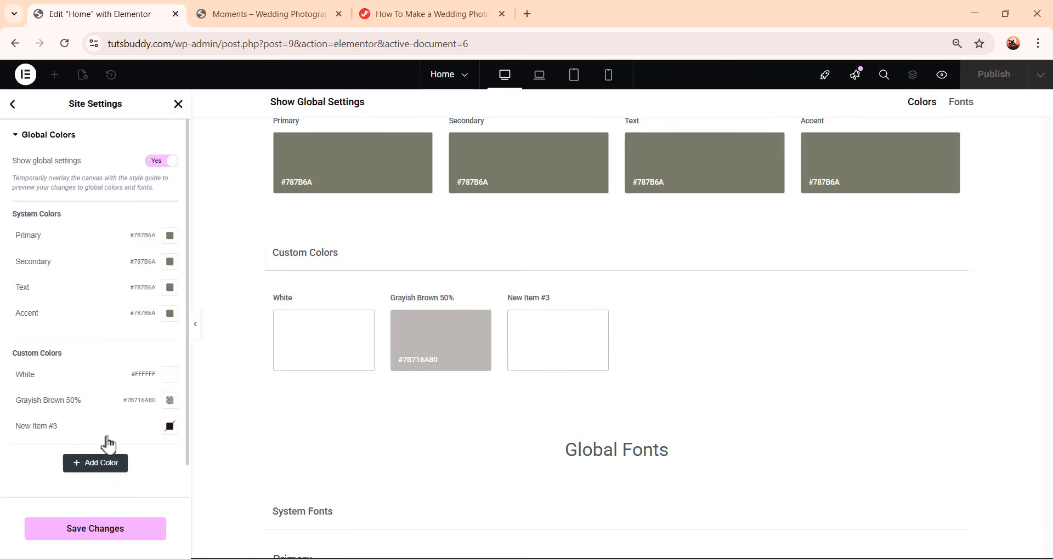
left_click(45, 427)
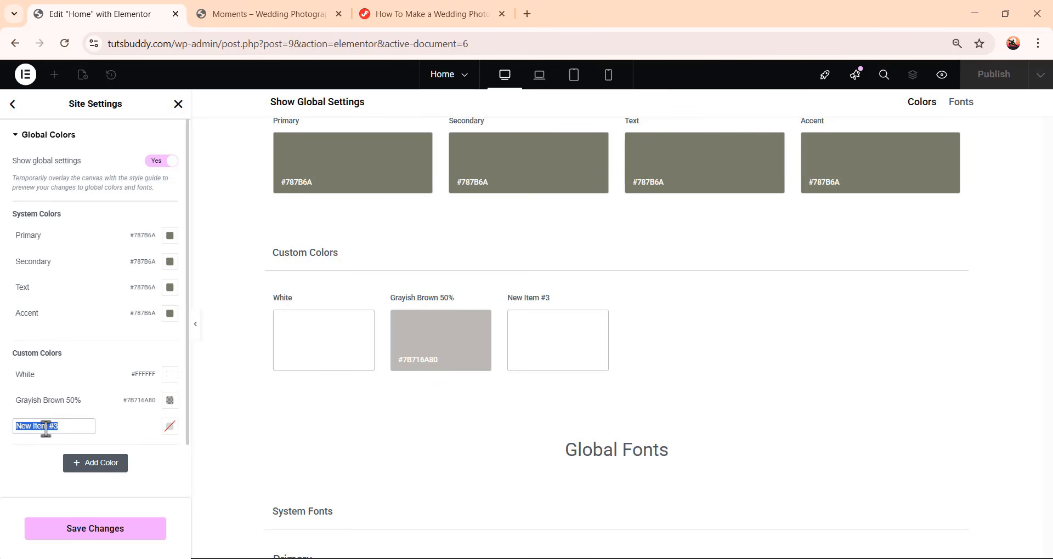
type("Backgorund")
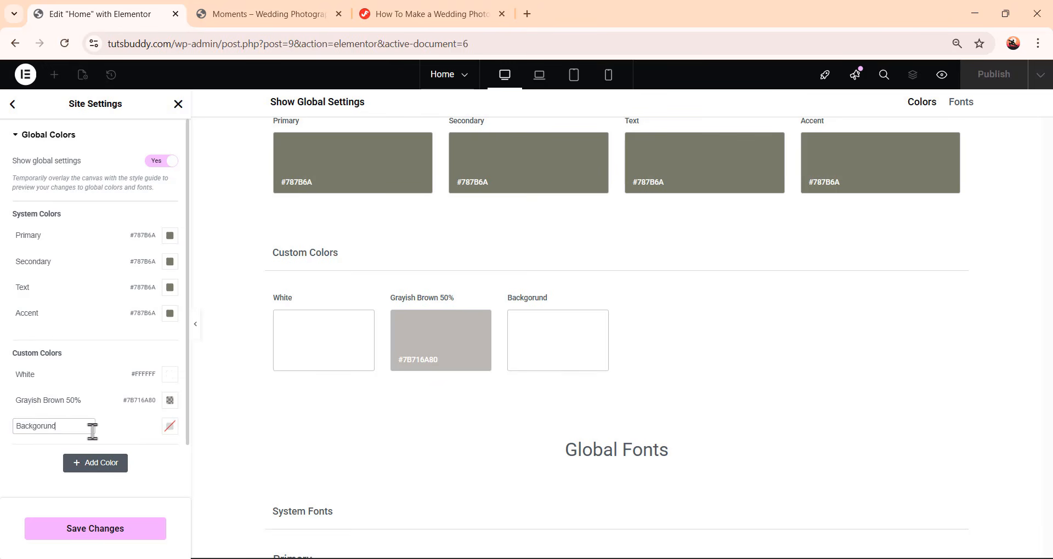
left_click(170, 426)
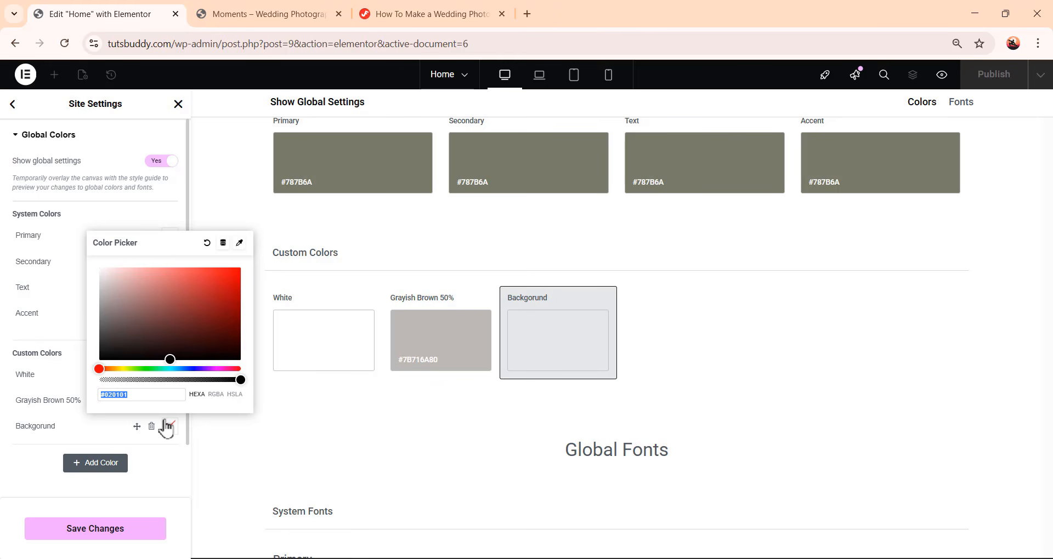
type("#F2F5F3")
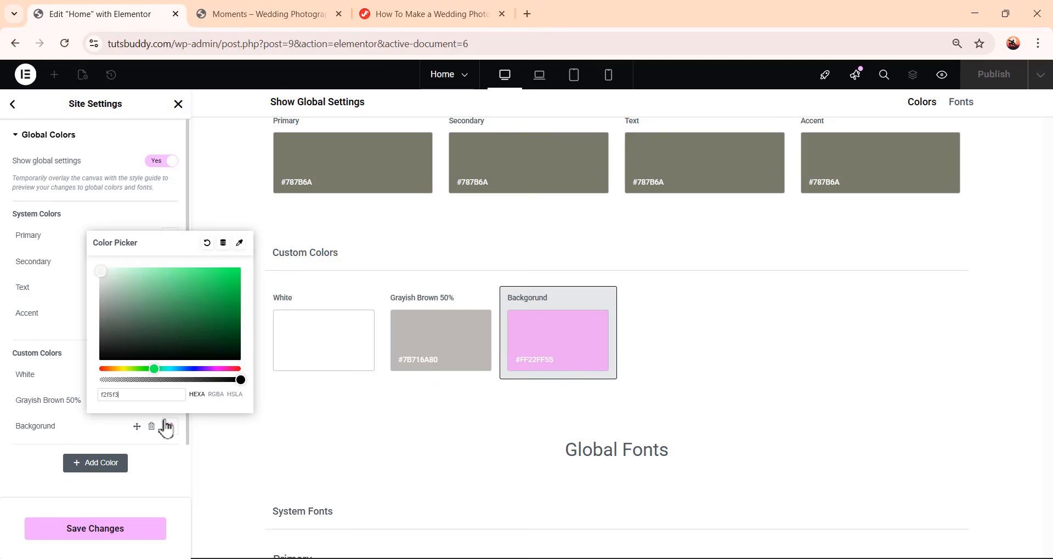
left_click(312, 436)
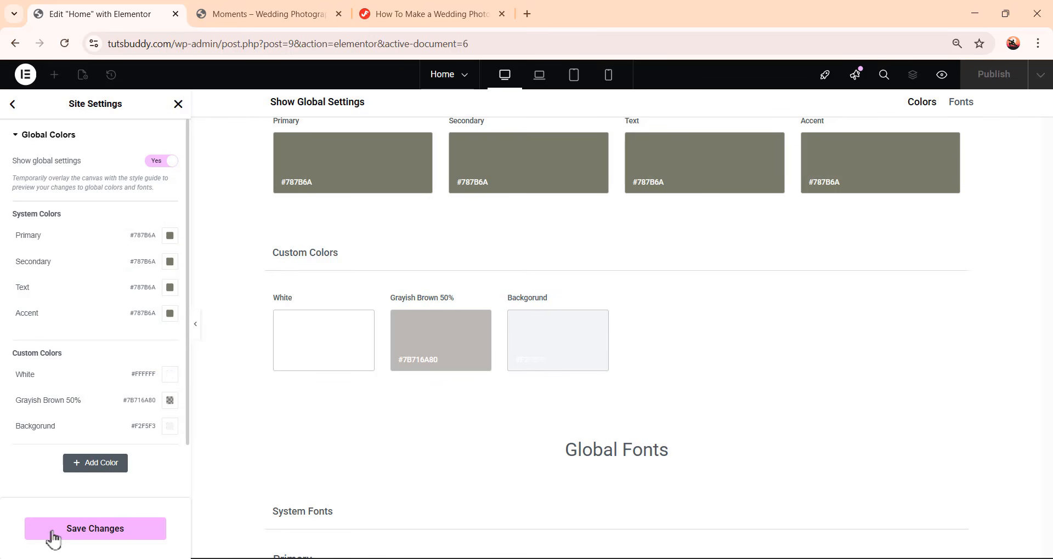
left_click(109, 533)
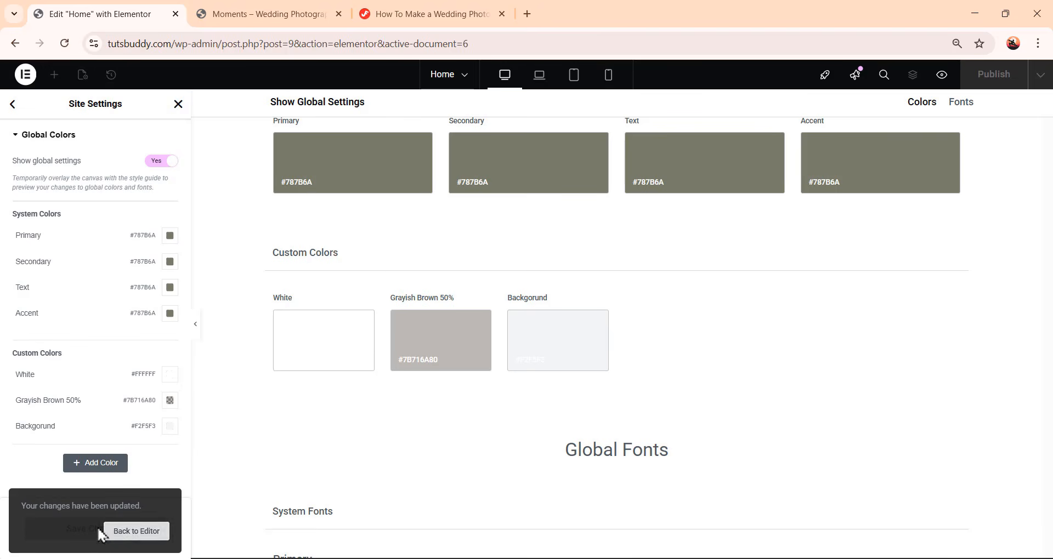
Open the global fonts and set the Primary font family to Cormorant Garamond
left_click(15, 107)
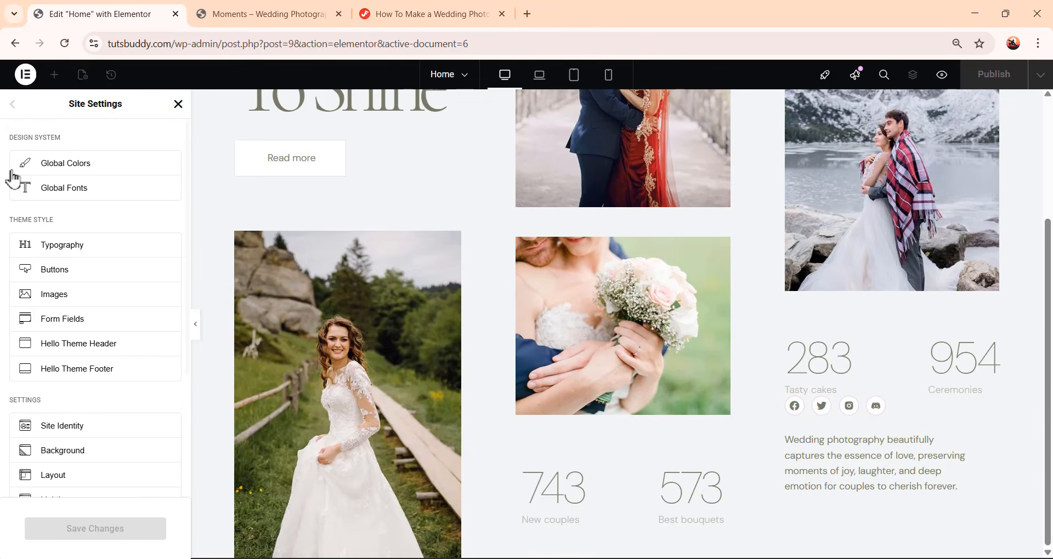
left_click(75, 192)
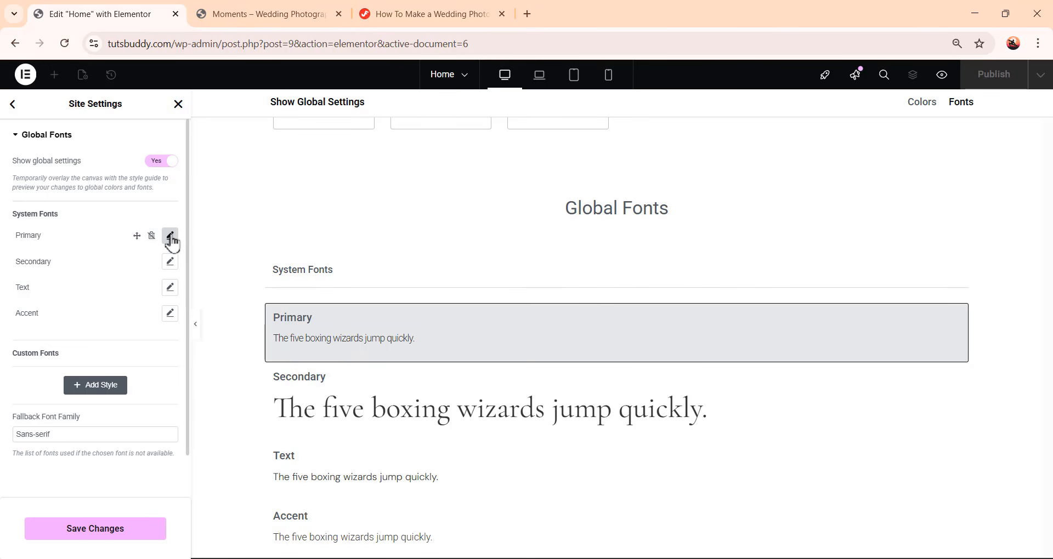
left_click(171, 237)
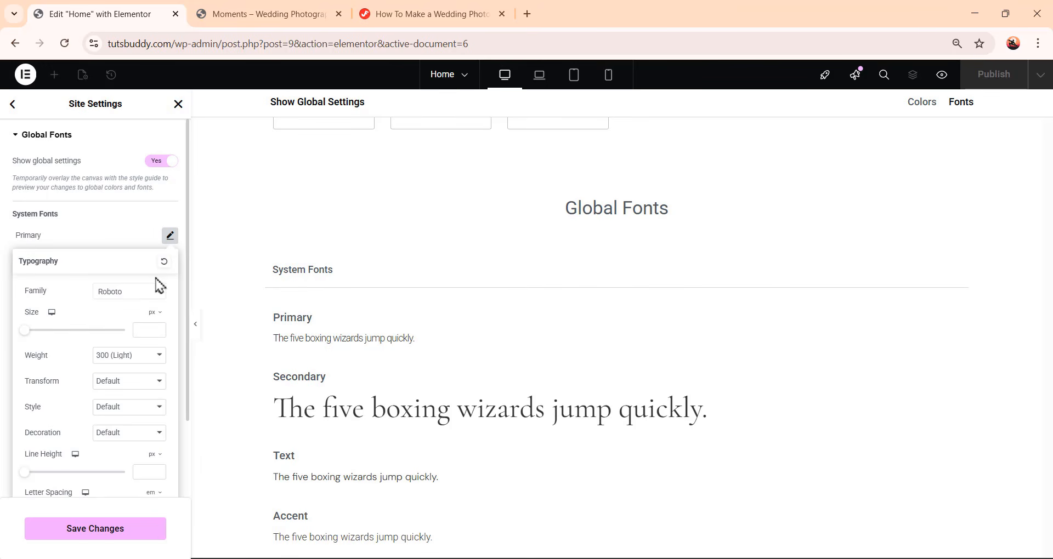
left_click(128, 295)
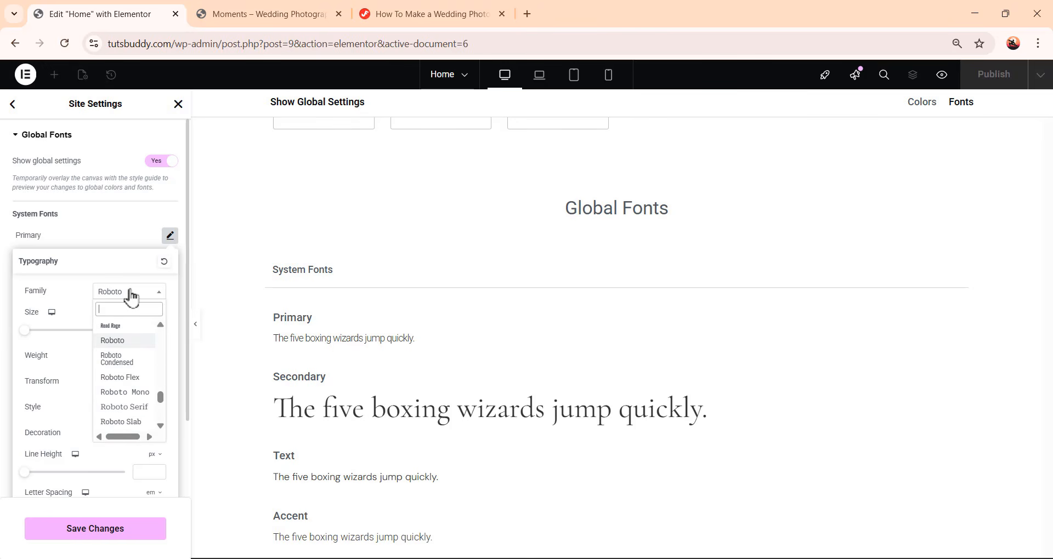
type("cormoran")
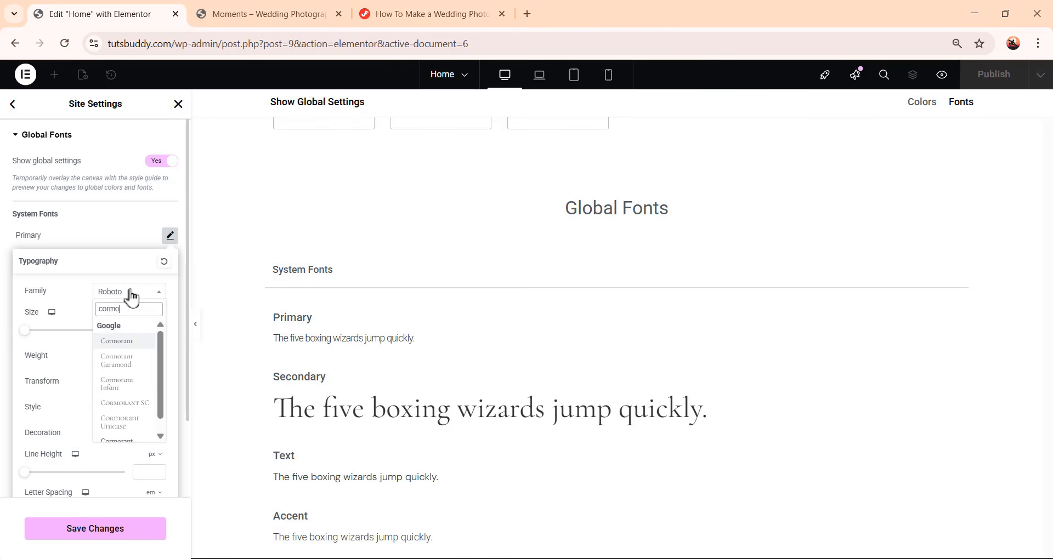
left_click(116, 363)
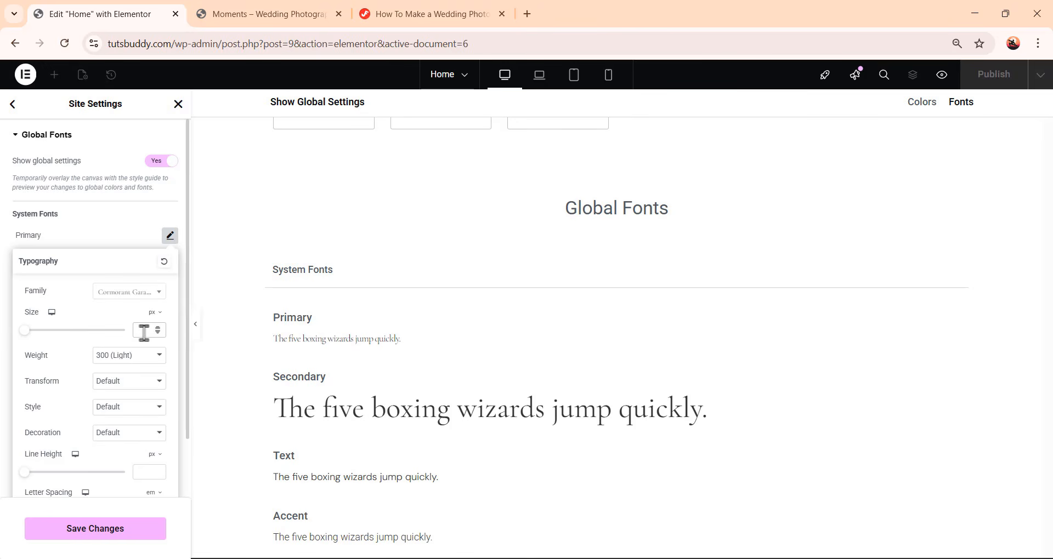
Set the Primary font size to 64 px, line height to 72 px and letter spacing to -0.05 em
type("64")
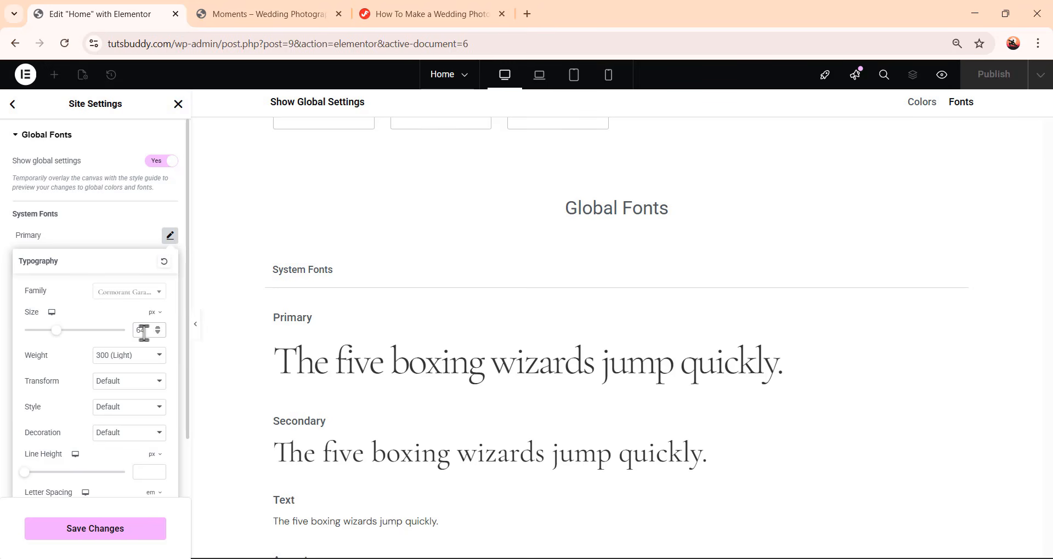
left_click(147, 473)
type("72")
scroll(120, 455, "down", 2)
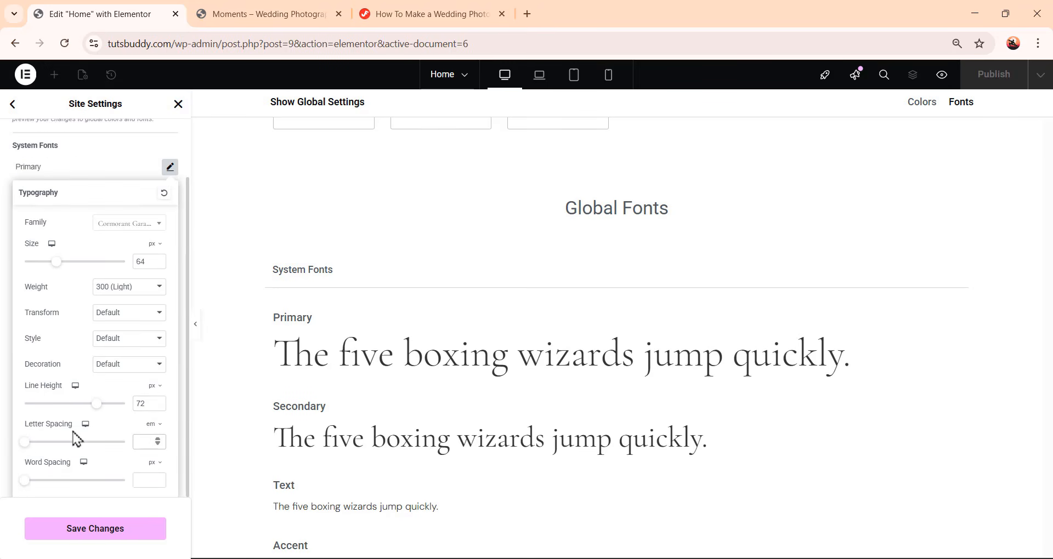
left_click(150, 443)
type("-0.05")
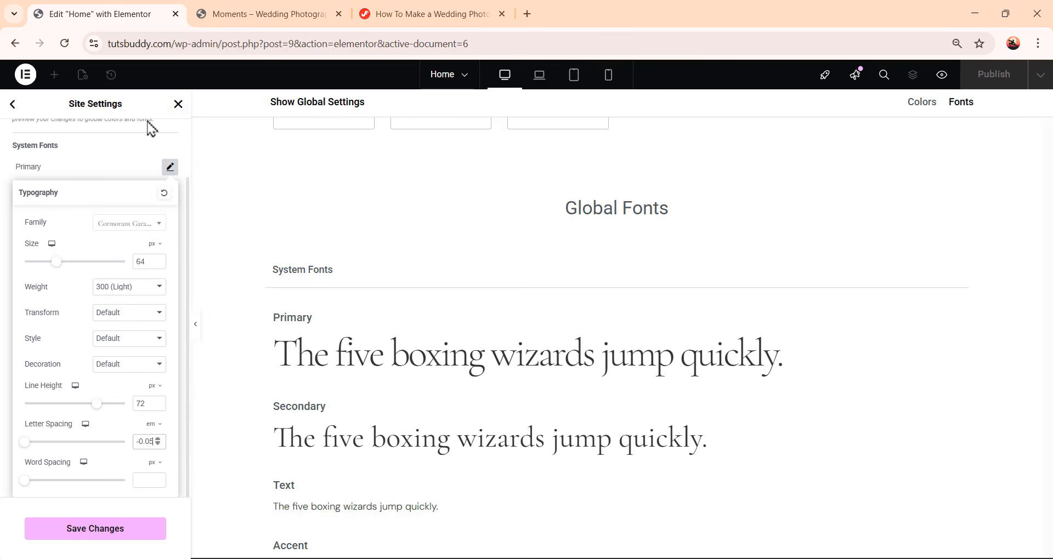
left_click(124, 165)
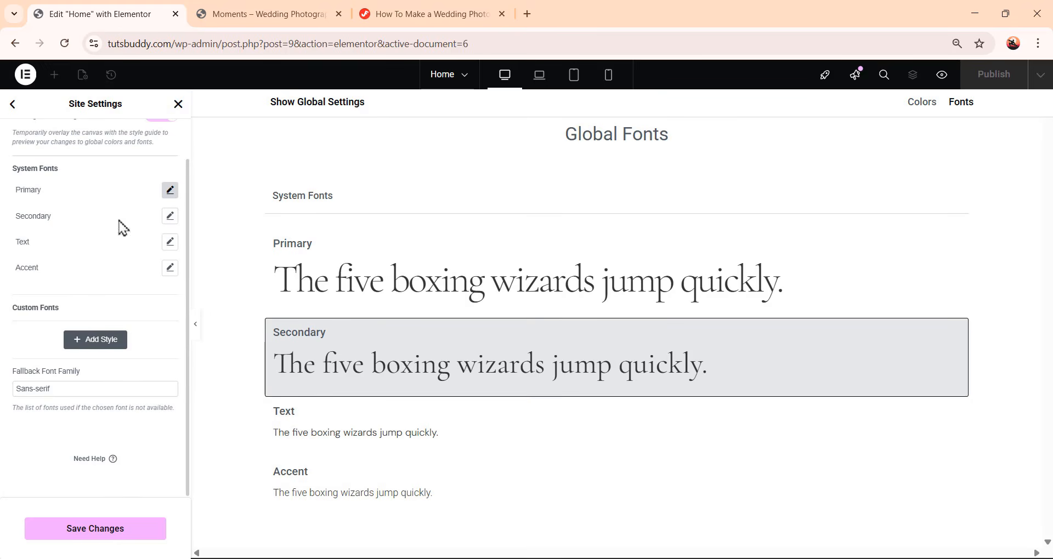
Set the Secondary font to Cormorant Garamond with size 48 px and line height 56 px
left_click(170, 216)
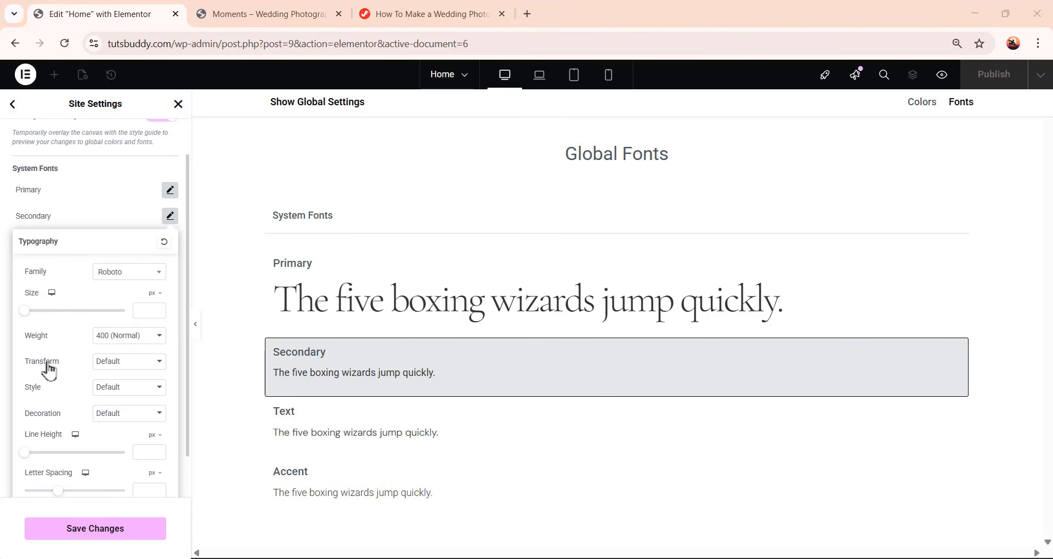
left_click(129, 277)
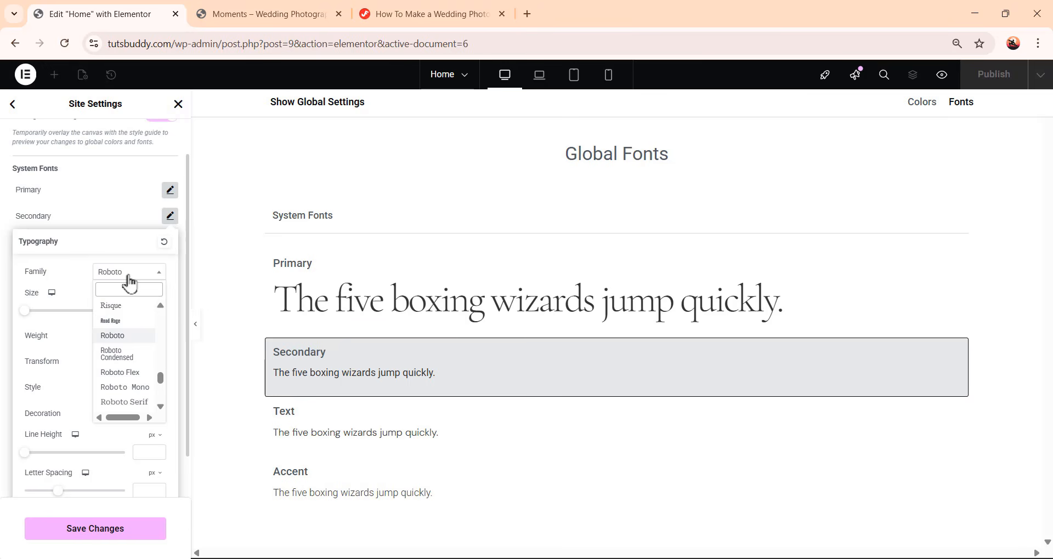
type("cormorant")
left_click(129, 352)
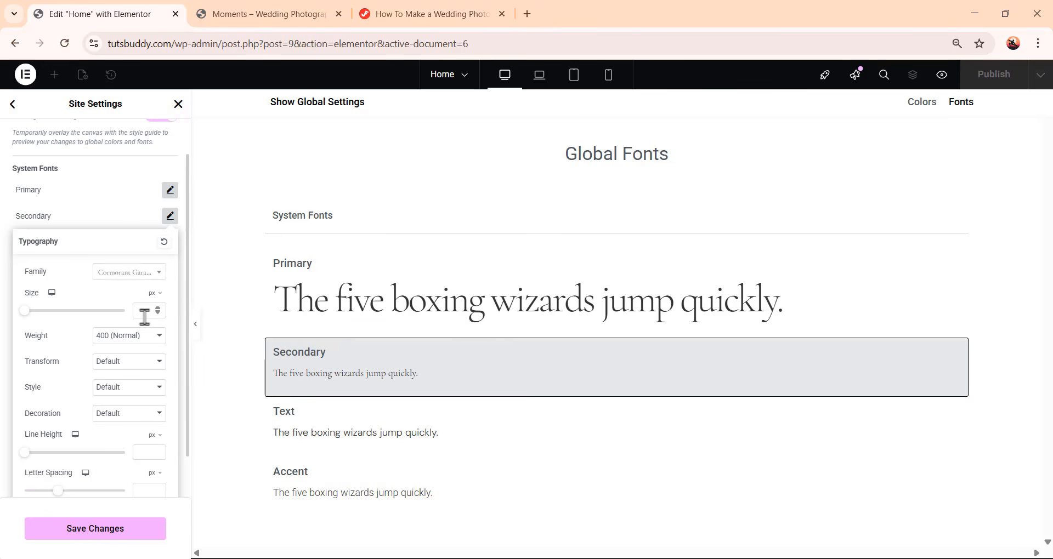
left_click(144, 312)
type("48")
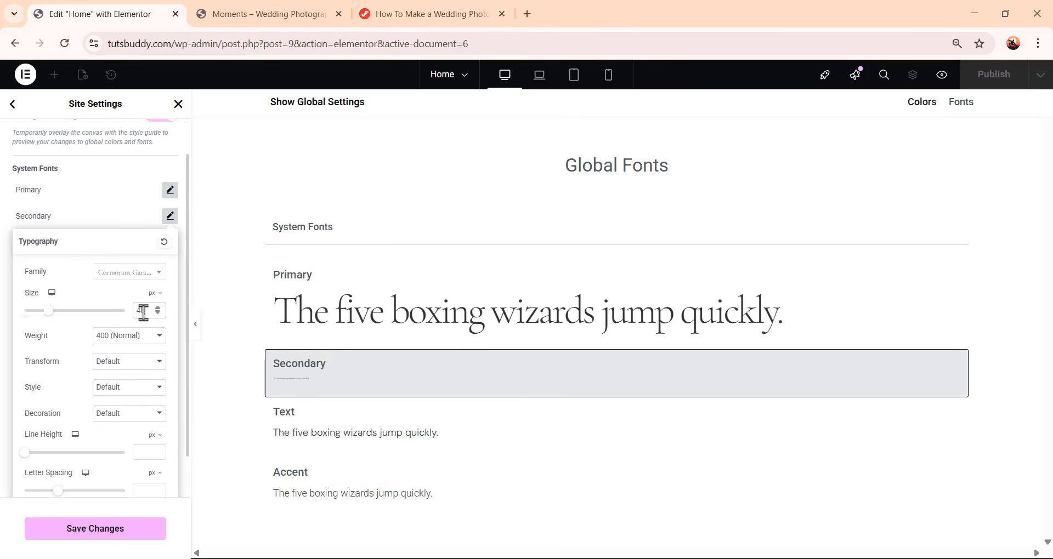
left_click(148, 454)
type("56")
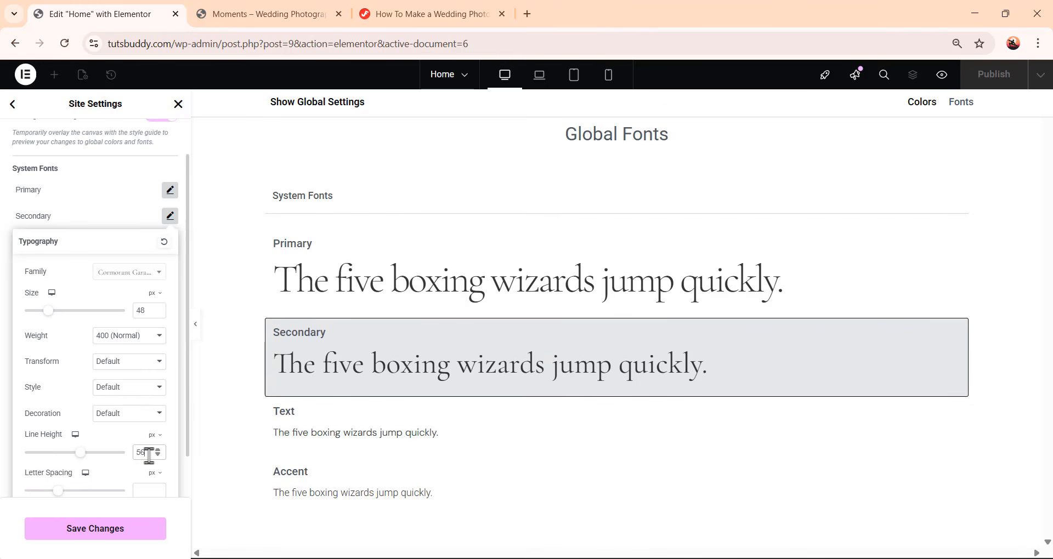
left_click(132, 227)
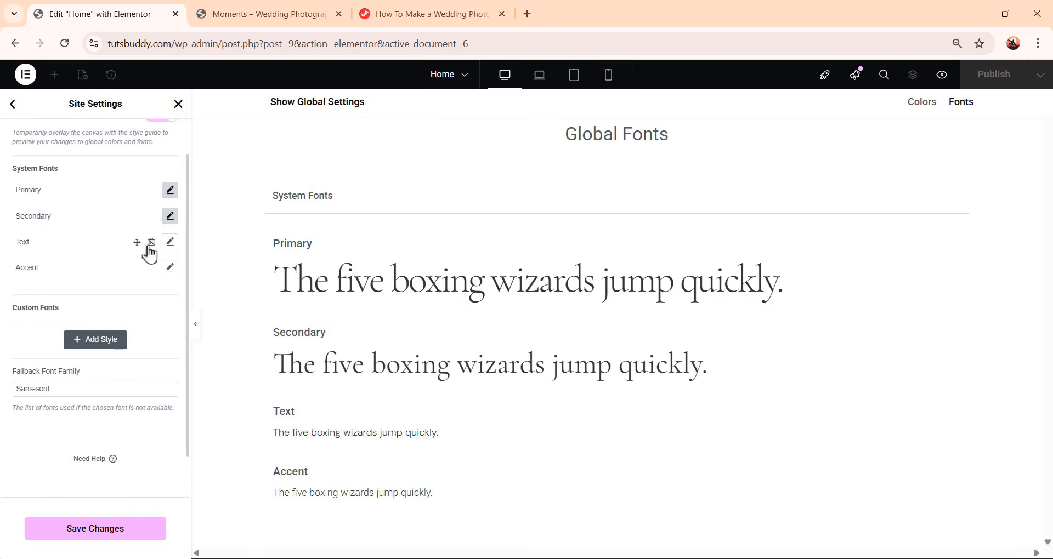
Set the Text font family to DM Sans
left_click(170, 242)
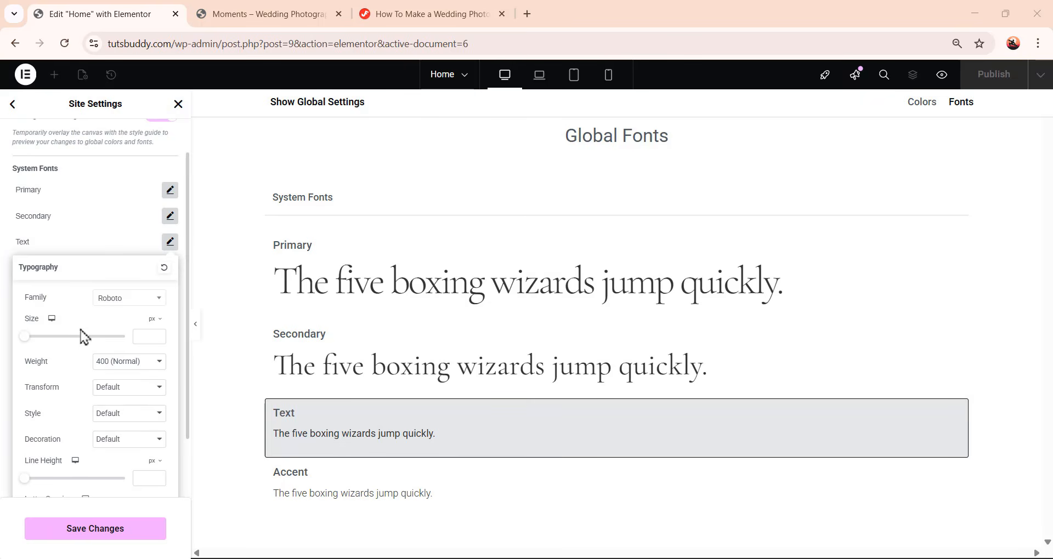
left_click(116, 301)
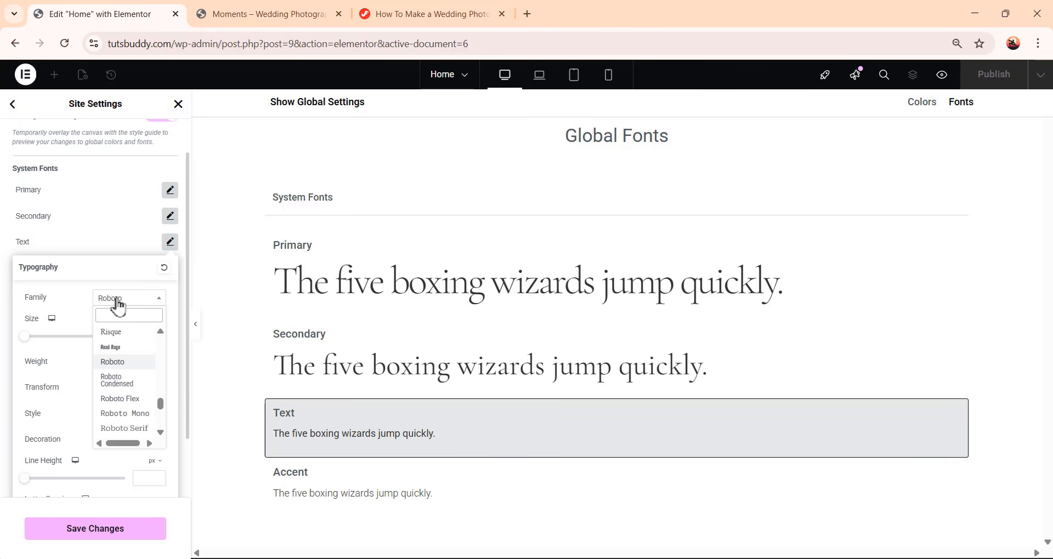
type("dm sans")
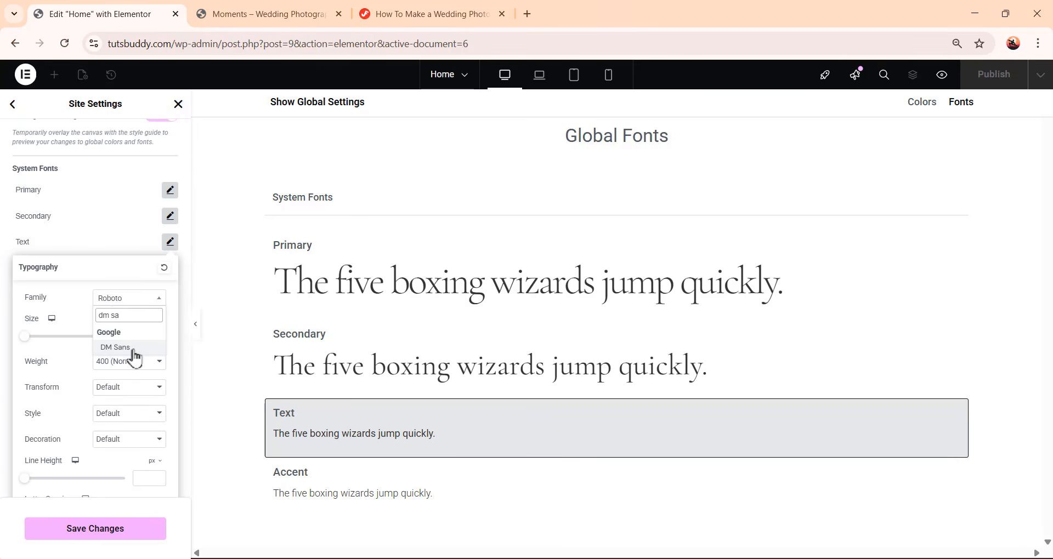
left_click(134, 353)
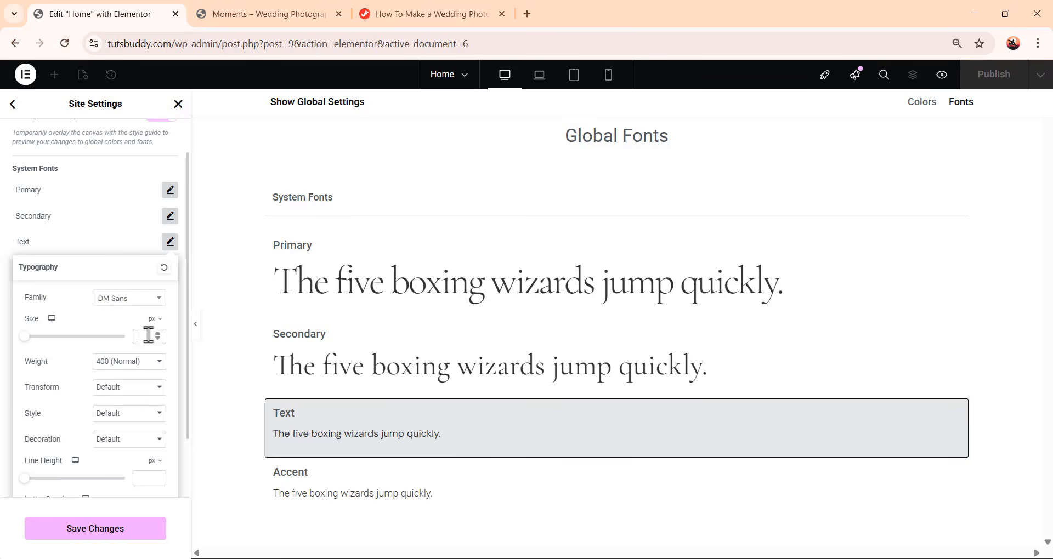
Set the Text font size to 16 px, weight to 300 (Light) and line height to 26 px
type("16")
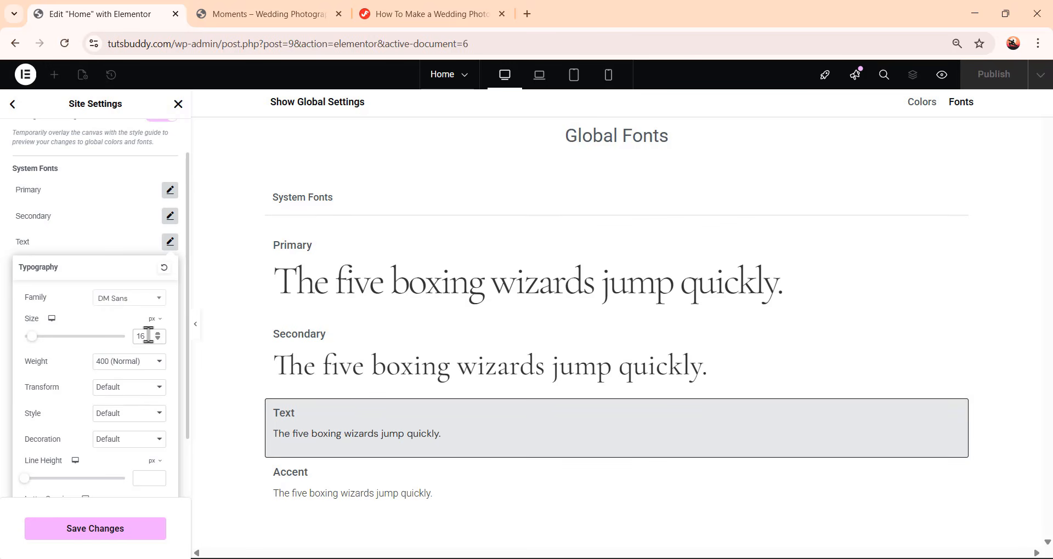
left_click(142, 363)
left_click(134, 197)
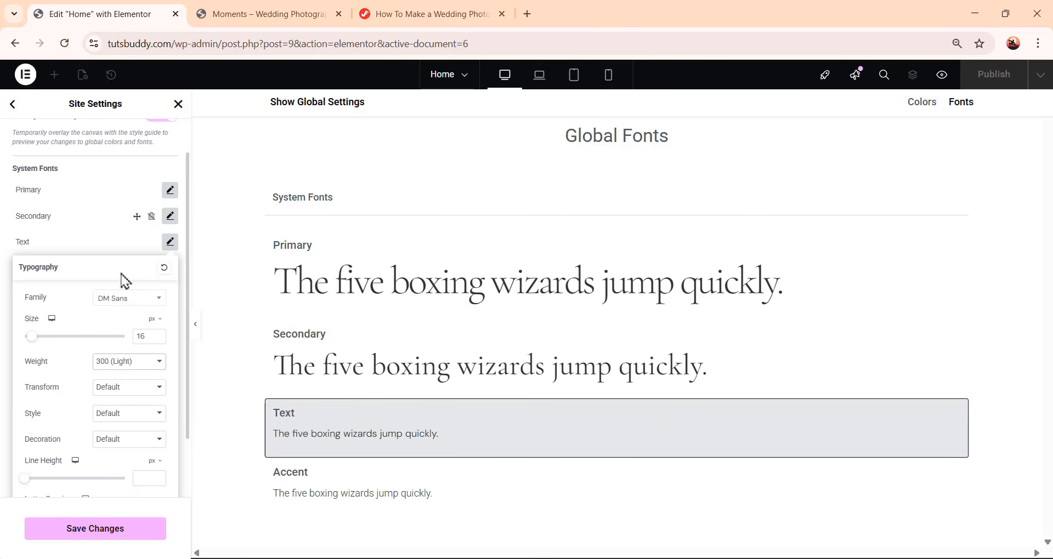
left_click(139, 476)
type("24")
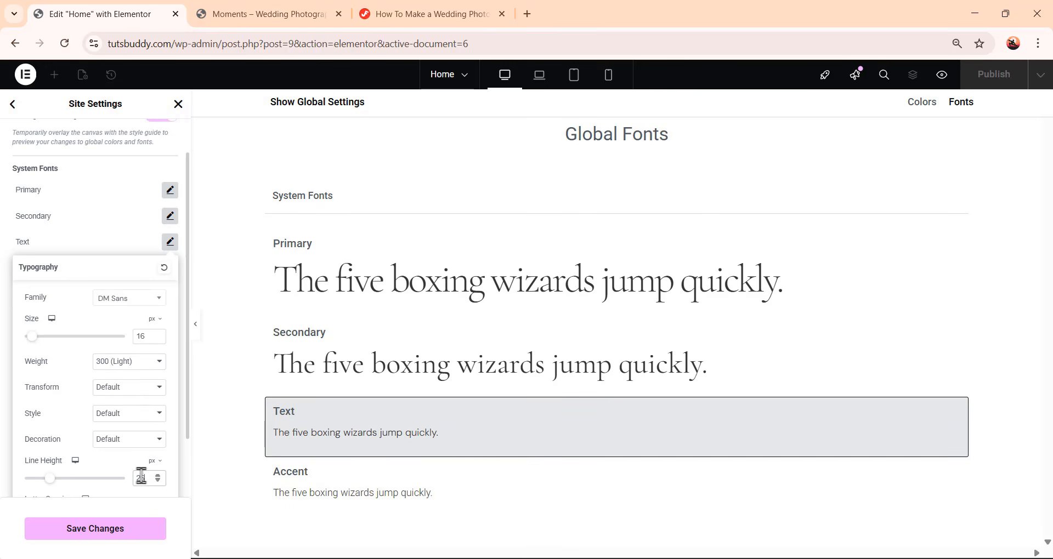
left_click(131, 240)
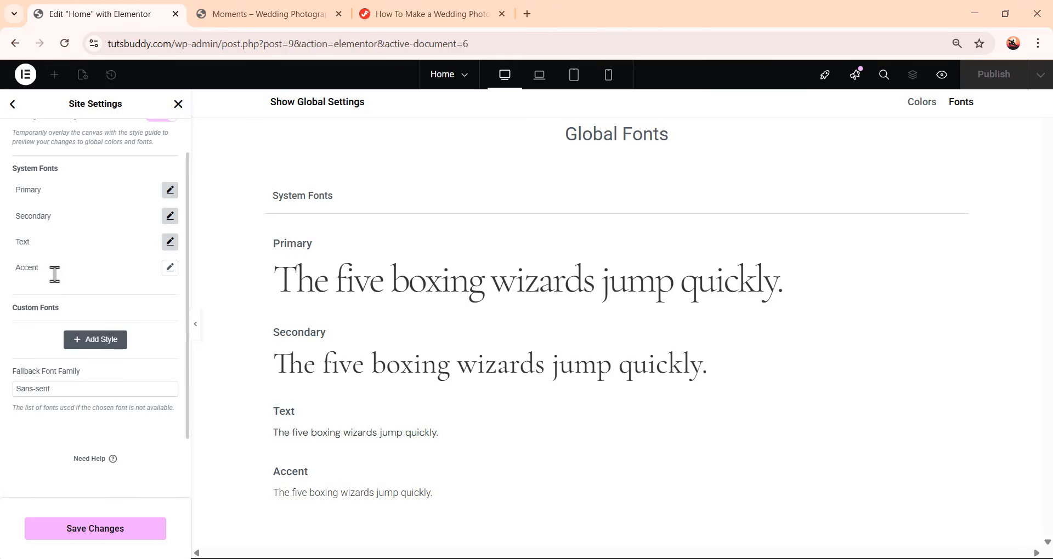
Set the Accent font to DM Sans with size 16 px
left_click(170, 269)
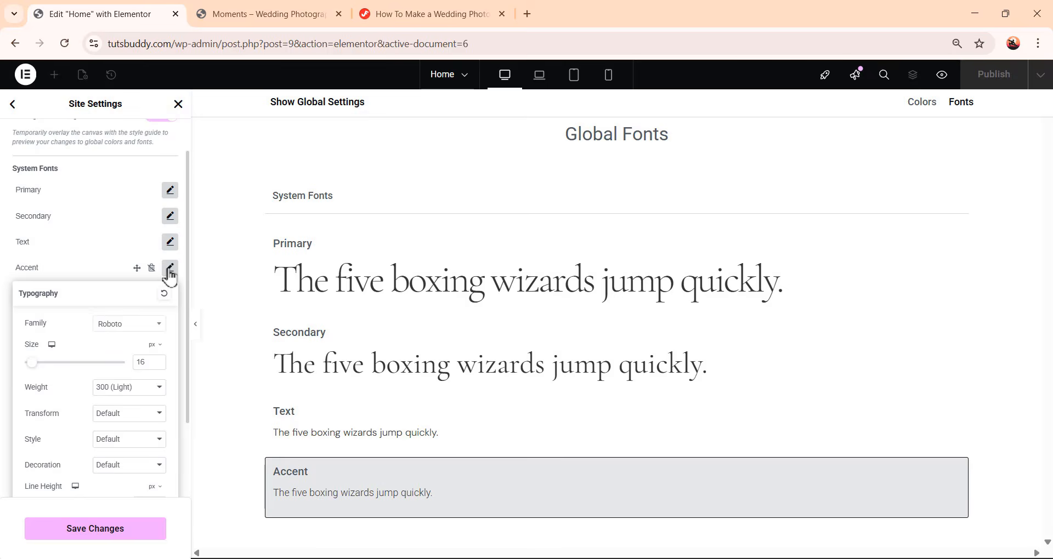
left_click(130, 331)
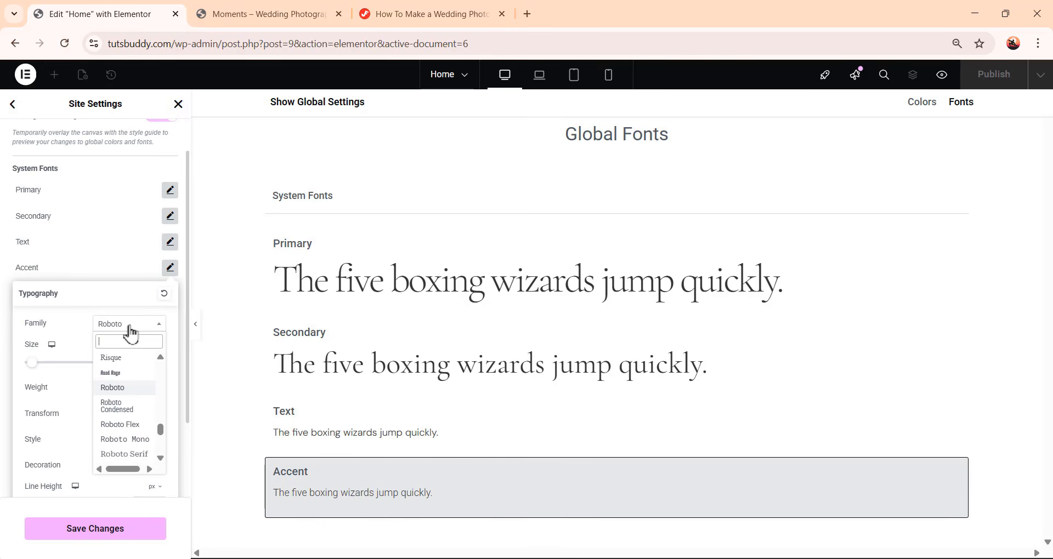
type("dm")
left_click(130, 392)
scroll(146, 362, "down", 2)
left_click_drag(147, 262, 130, 268)
key("BackSpace")
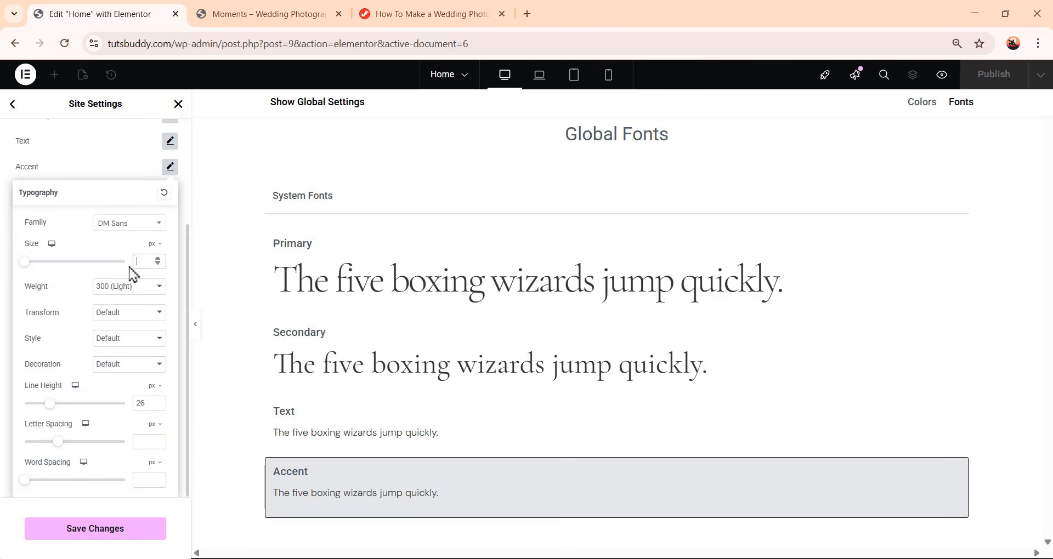
type("16")
left_click(132, 170)
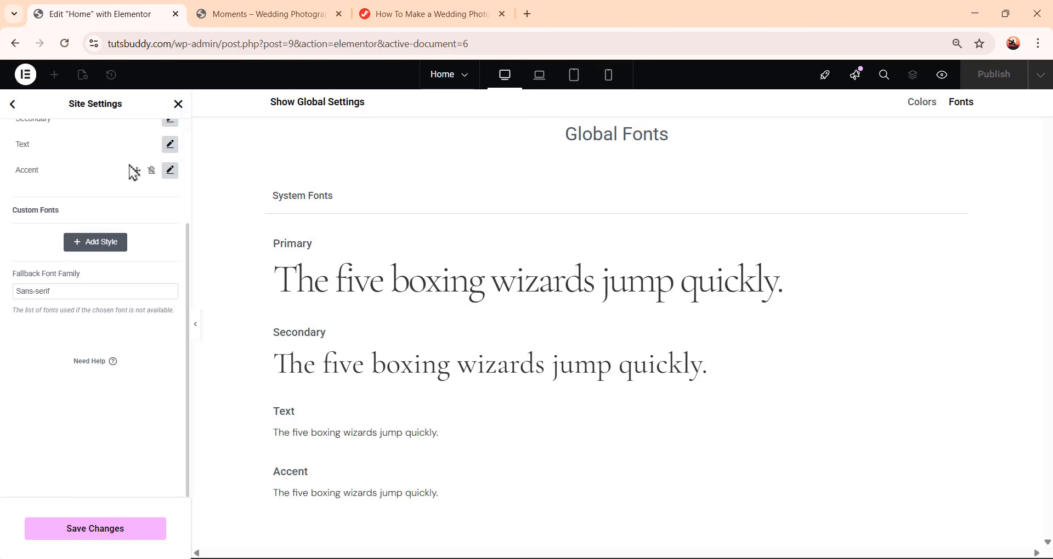
Add a custom font style named Heading 36 and open its typography settings
left_click(114, 247)
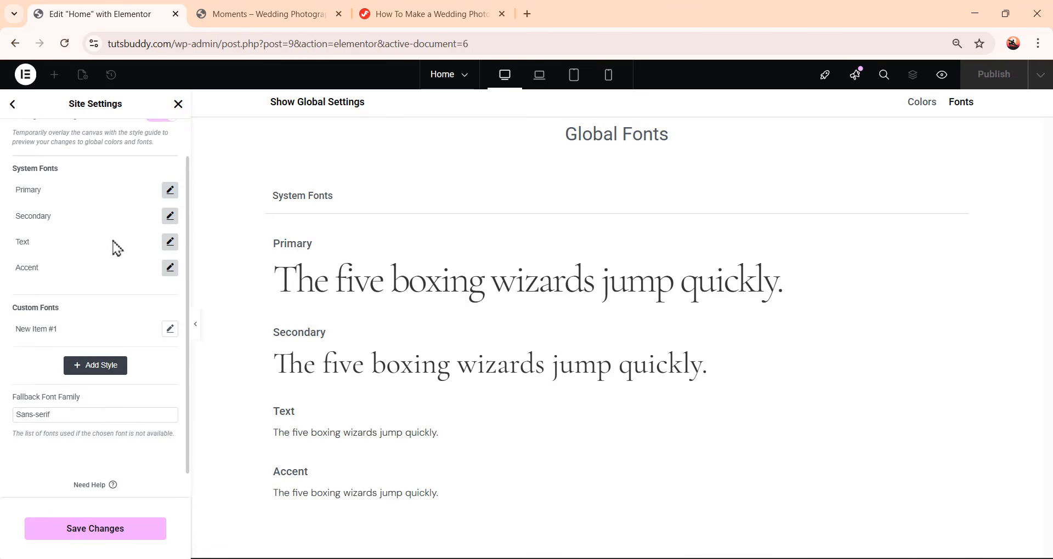
left_click(47, 329)
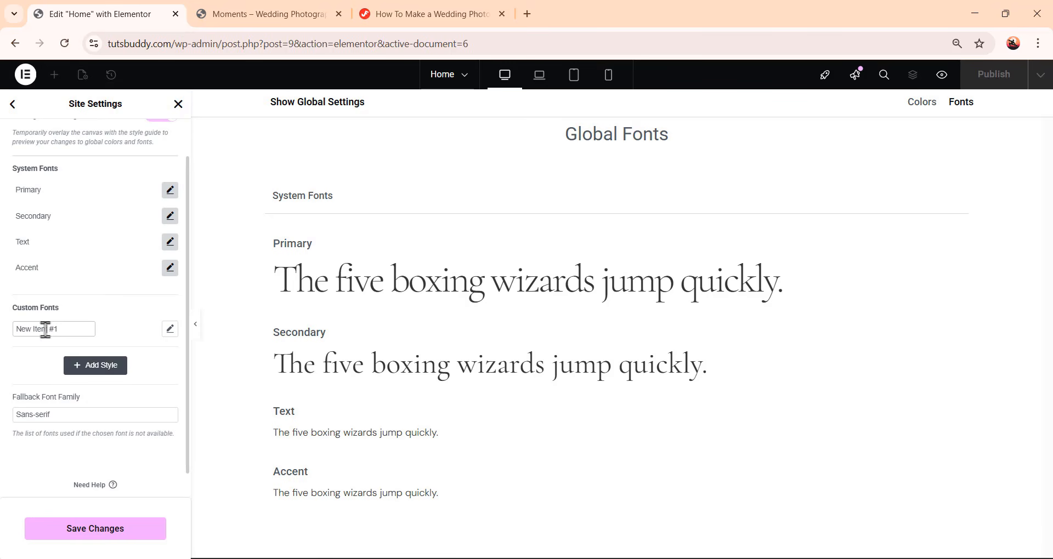
triple_click(50, 330)
type("Heading 36")
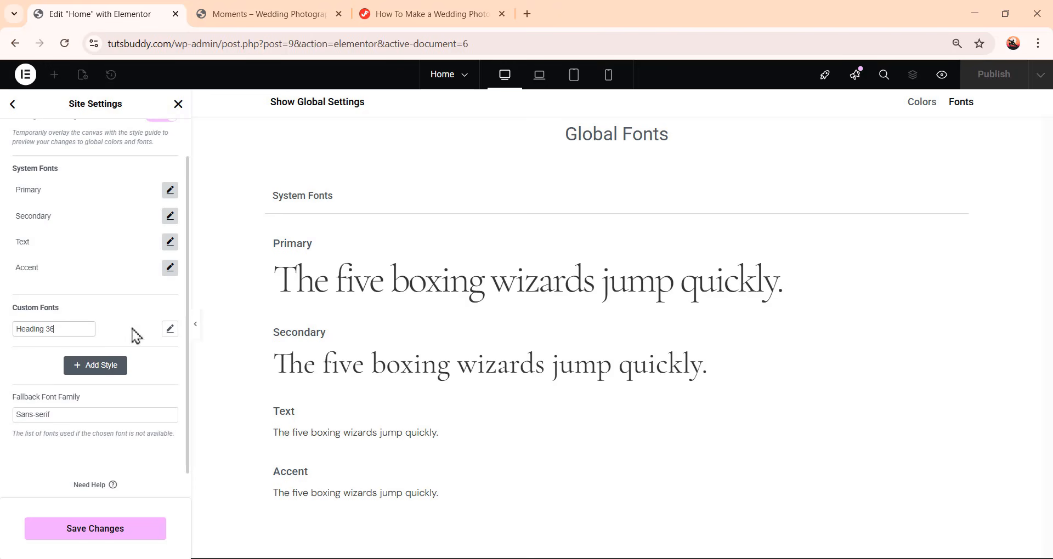
left_click(171, 332)
left_click(170, 331)
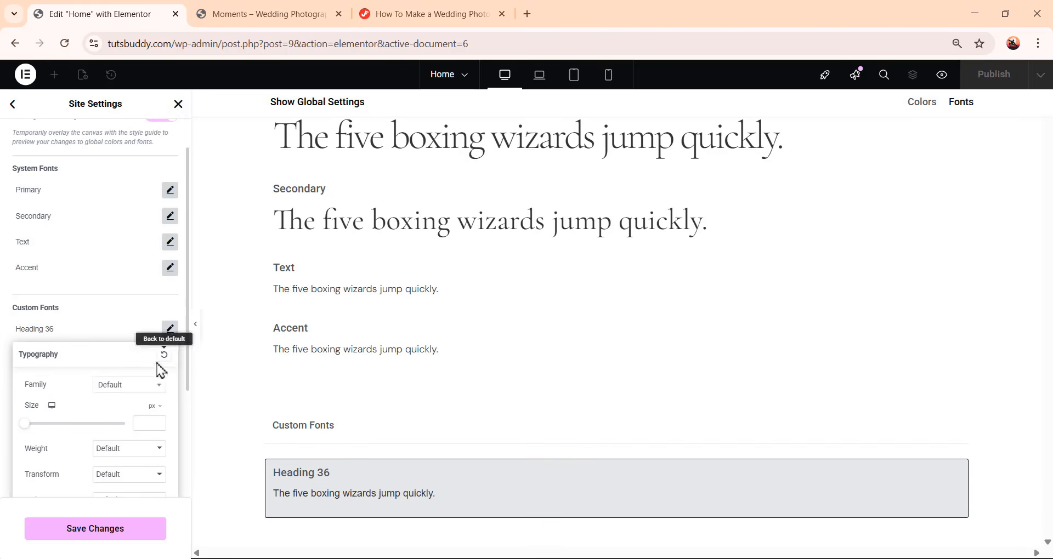
Set the Heading 36 font family to Cormorant Garamond and its size to 36 px
left_click(123, 388)
type("cormorant")
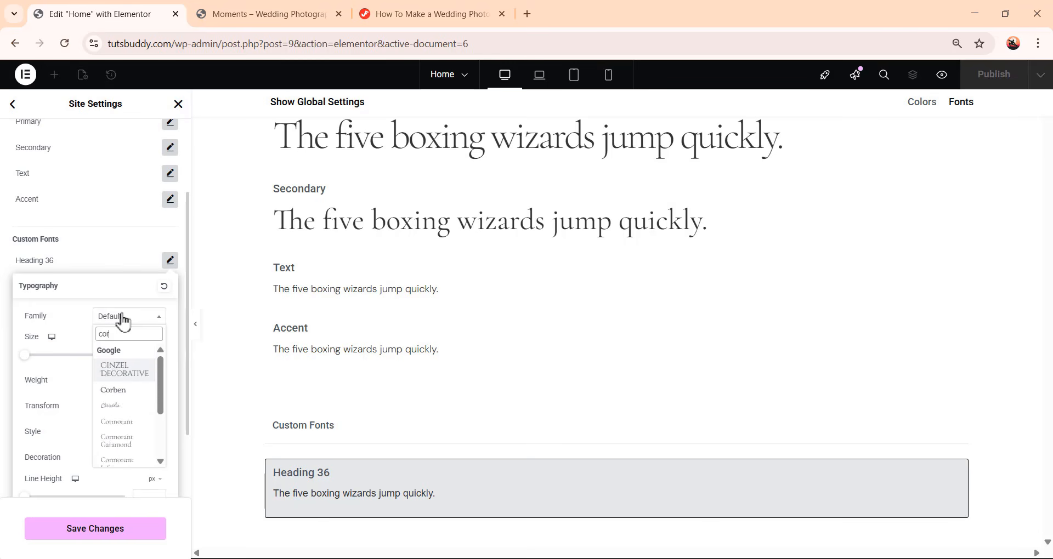
left_click(133, 396)
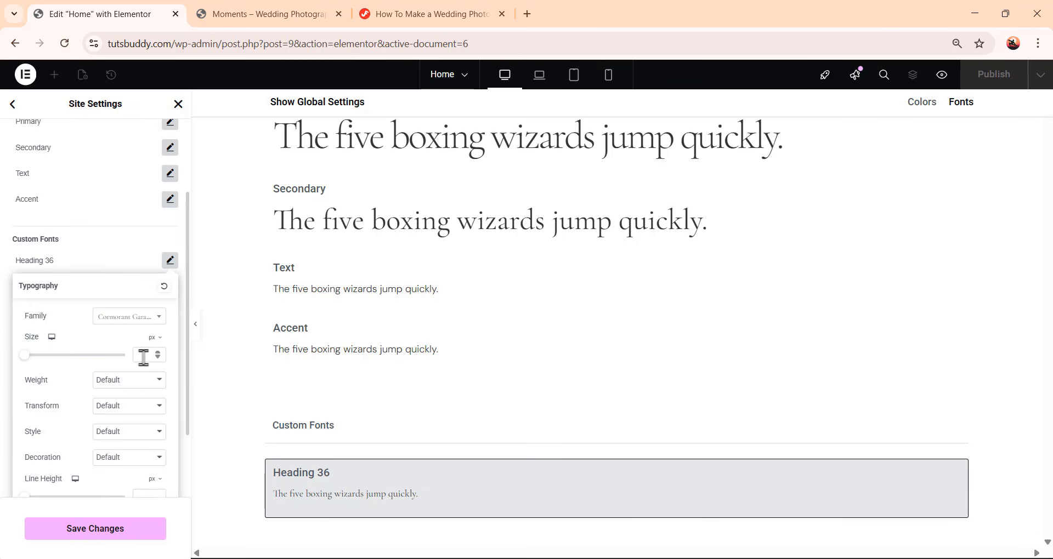
type("6")
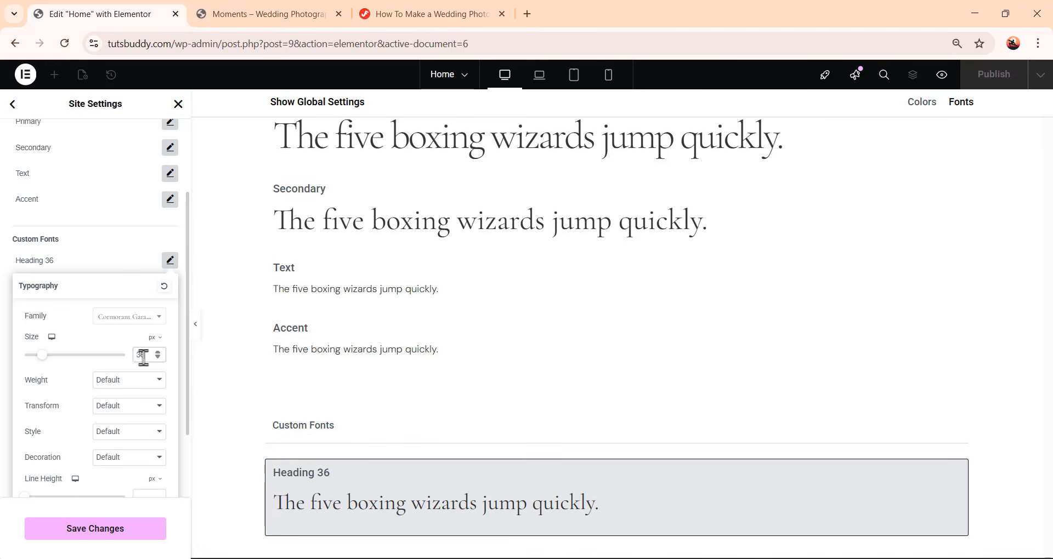
Set the Heading 36 font weight to 300 (Light) and its line height to 40 px
left_click(136, 383)
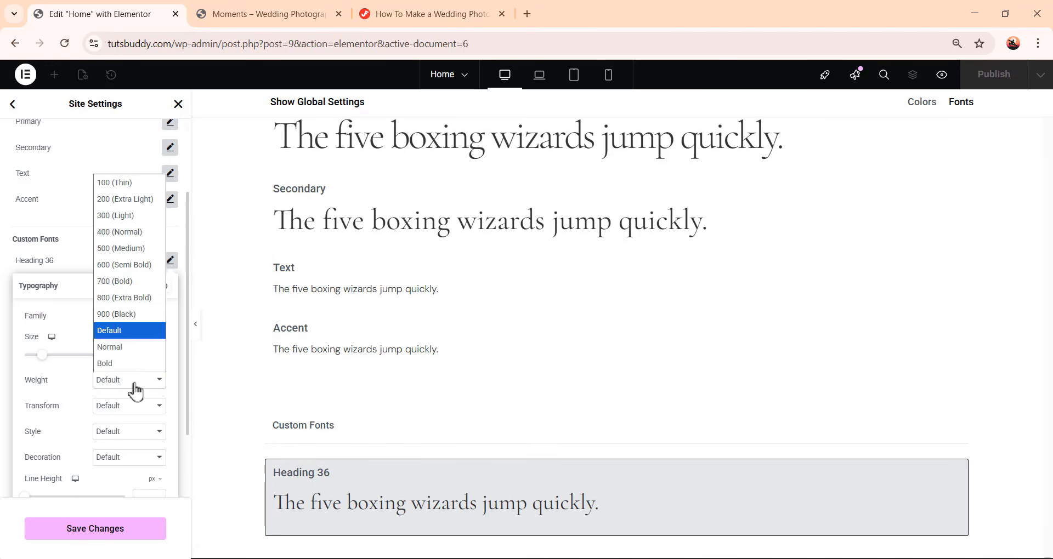
left_click(137, 215)
scroll(89, 393, "down", 2)
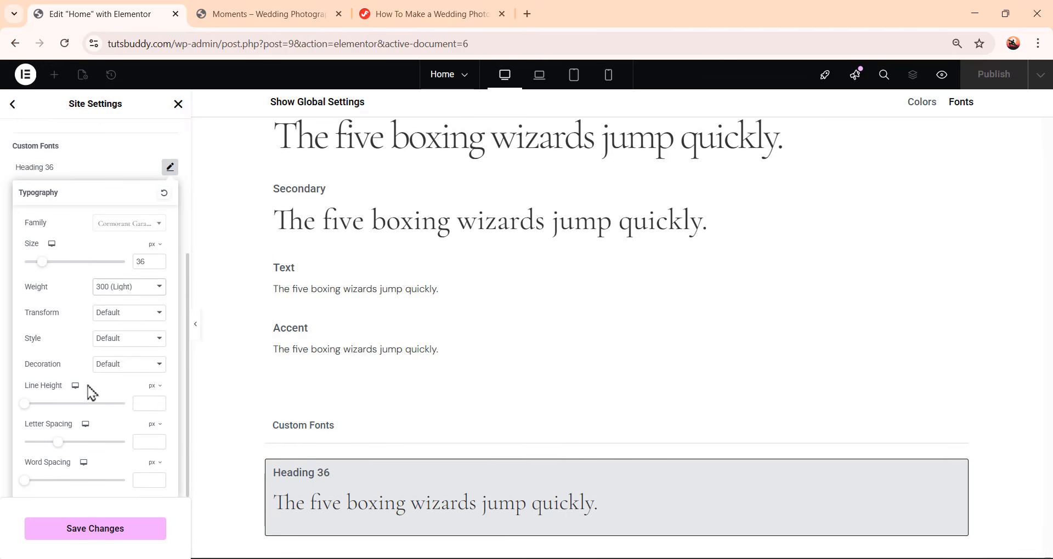
left_click(144, 403)
type("40")
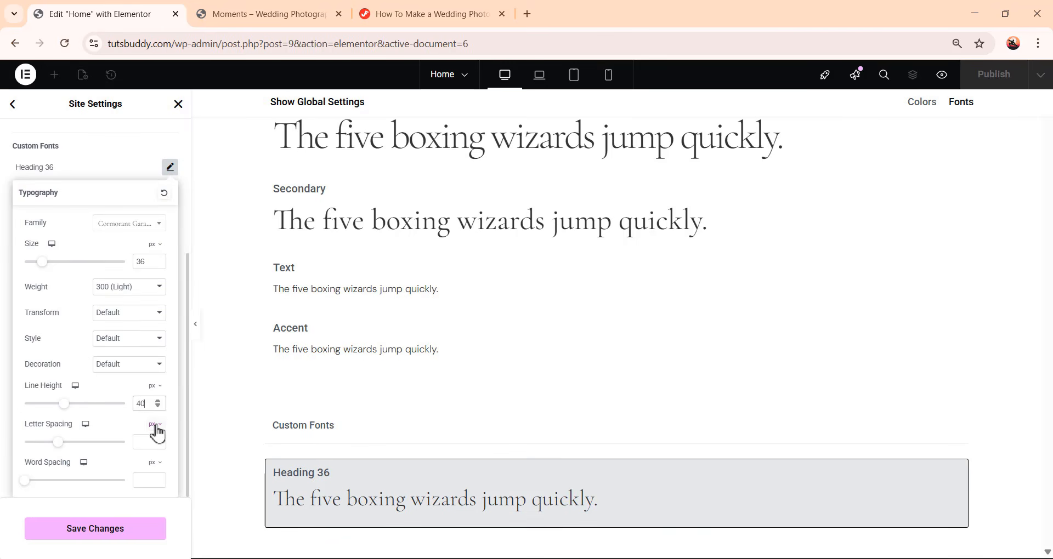
Switch the Heading 36 letter spacing unit to em, enter a small negative value, and close its typography settings
left_click(158, 433)
left_click(156, 450)
left_click(151, 441)
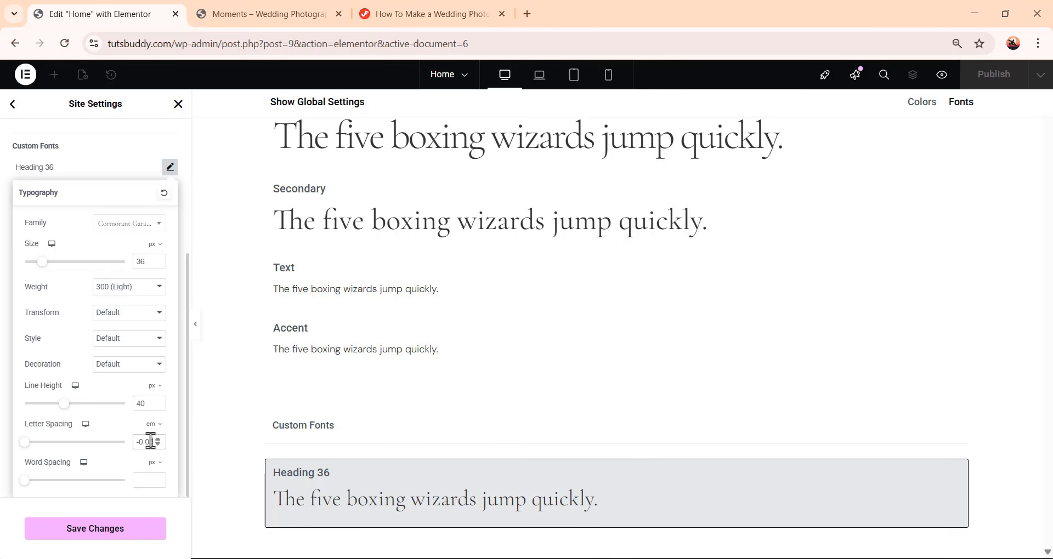
left_click(115, 166)
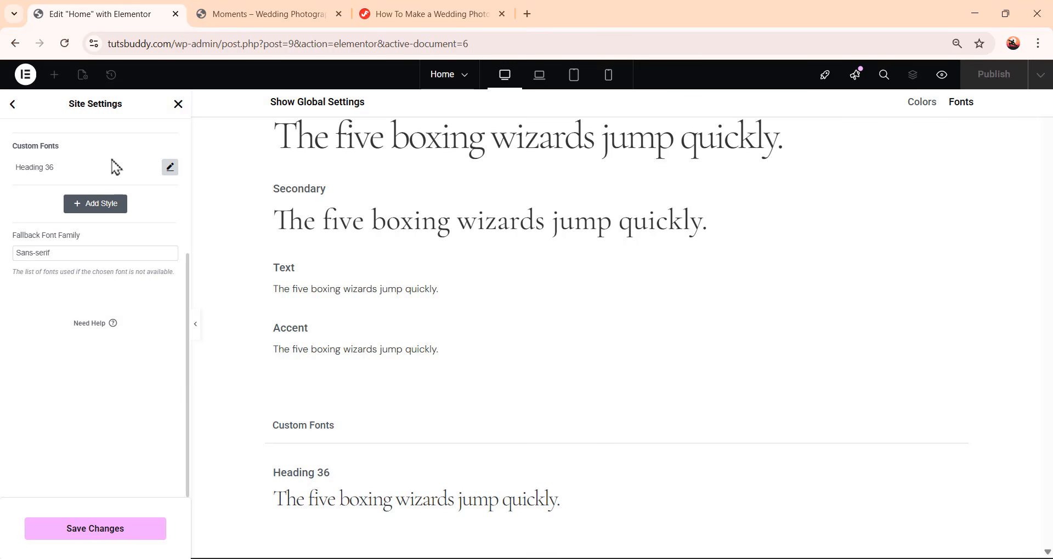
Add another custom font style named Text-2 and open its typography settings
left_click(105, 206)
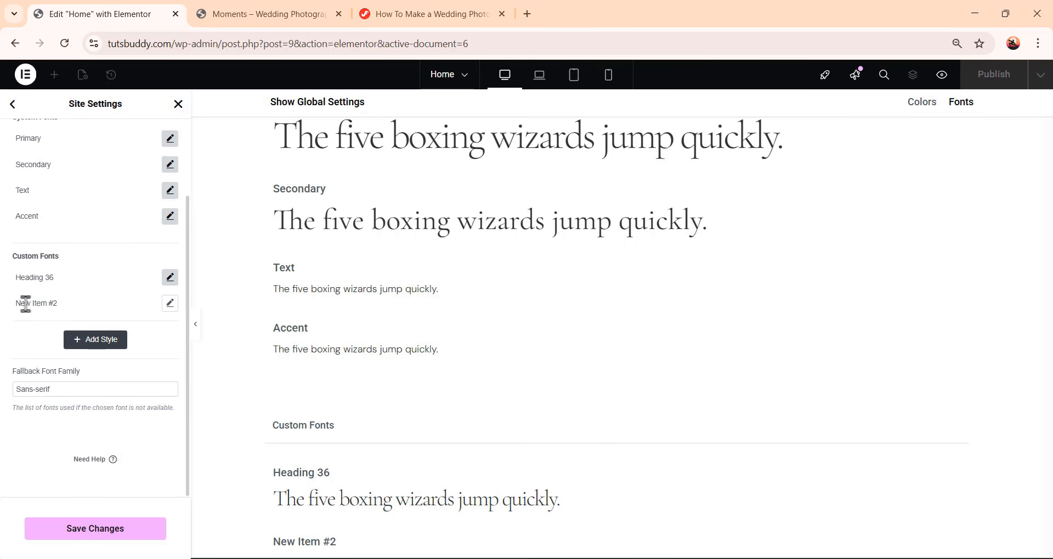
left_click(25, 303)
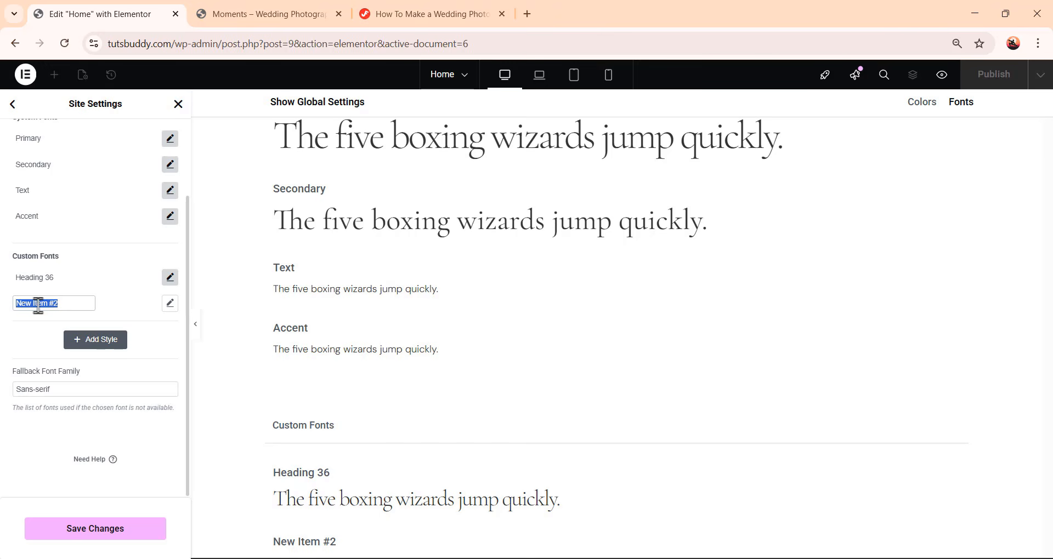
type("Text")
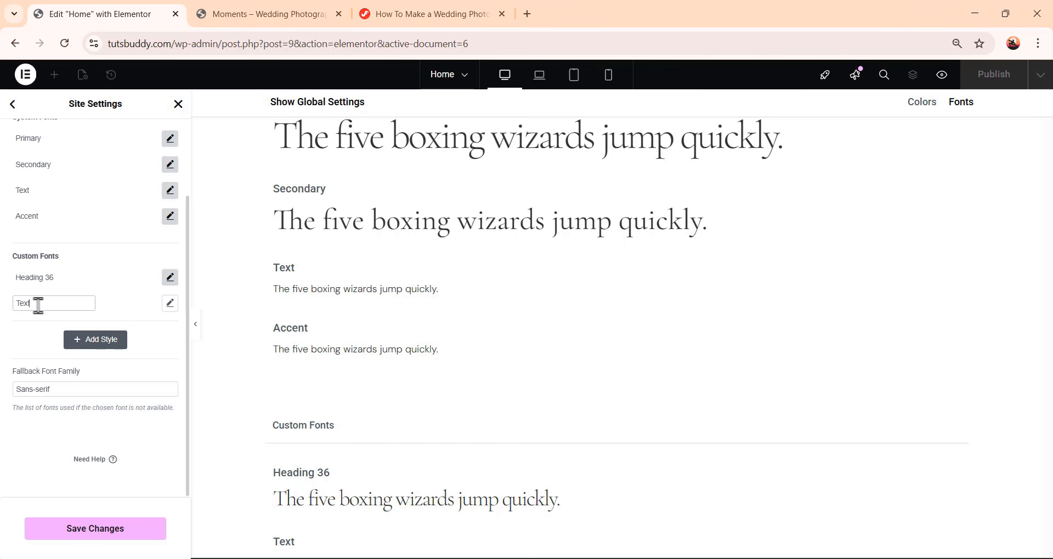
type("-2")
left_click(170, 304)
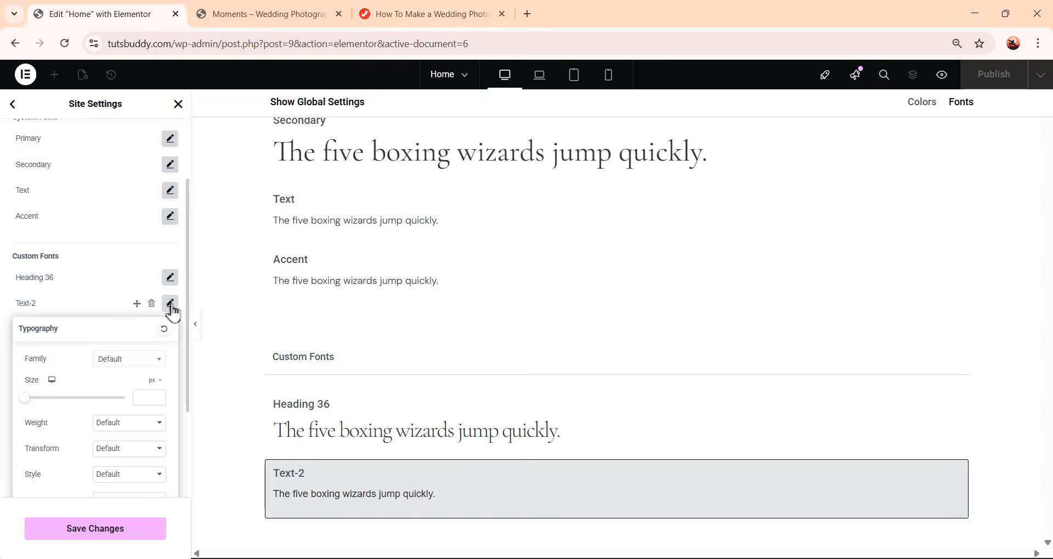
Set the Text-2 font family to DM Sans and its size to 16 px
left_click(123, 362)
left_click(117, 443)
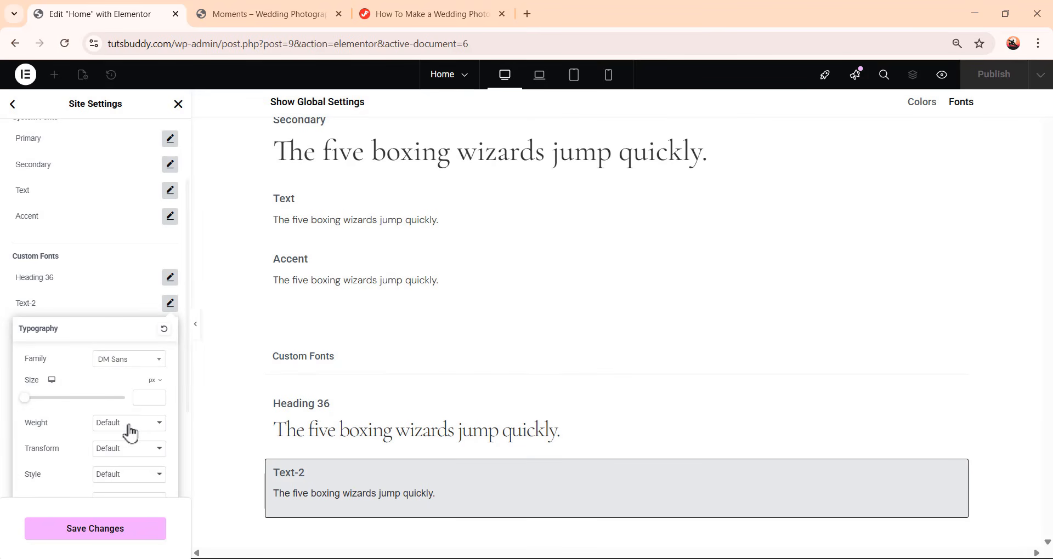
left_click(146, 399)
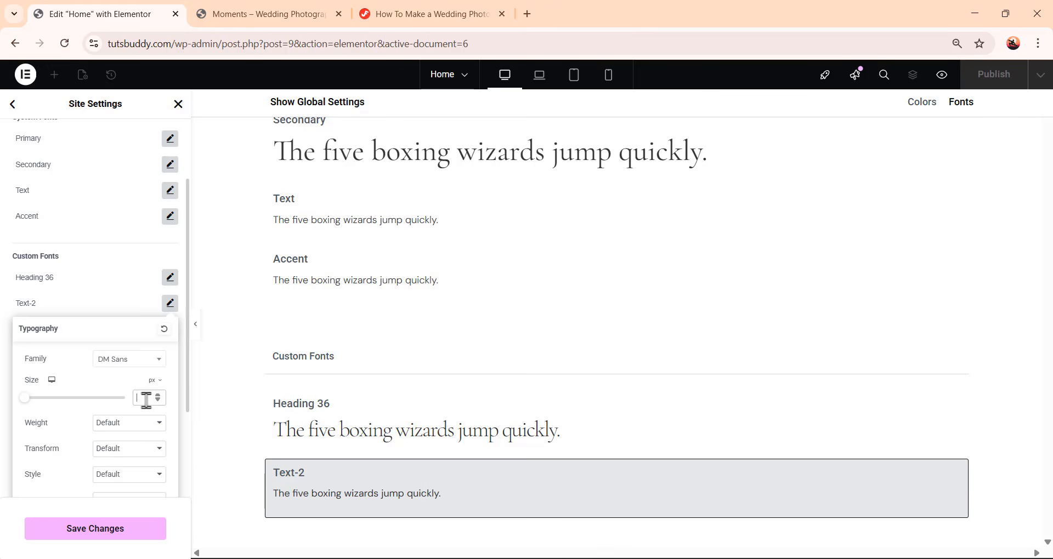
type("16")
Set the Text-2 line height to 20 px and letter spacing to -0.02 em, then close its settings
scroll(146, 400, "down", 2)
left_click(142, 402)
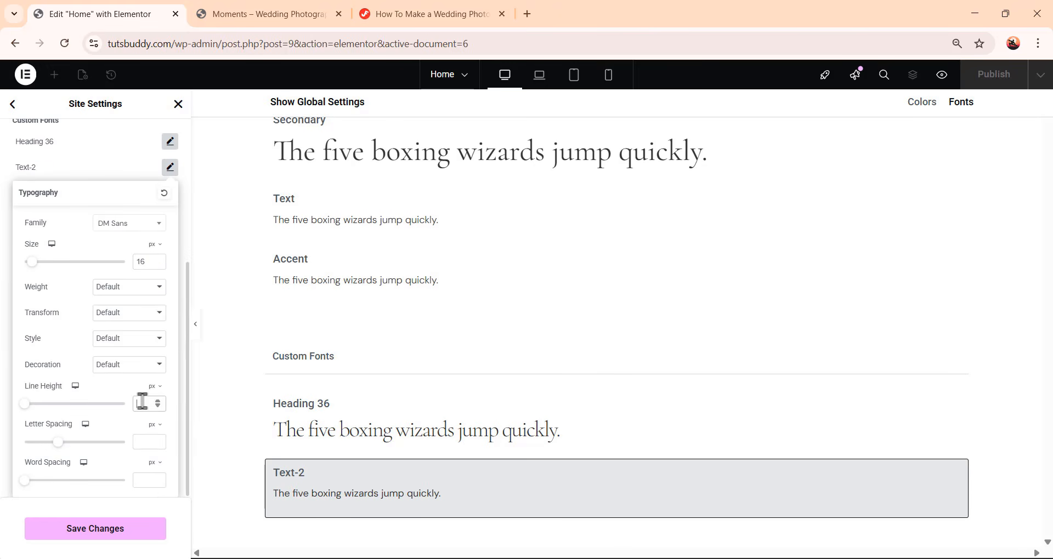
type("20")
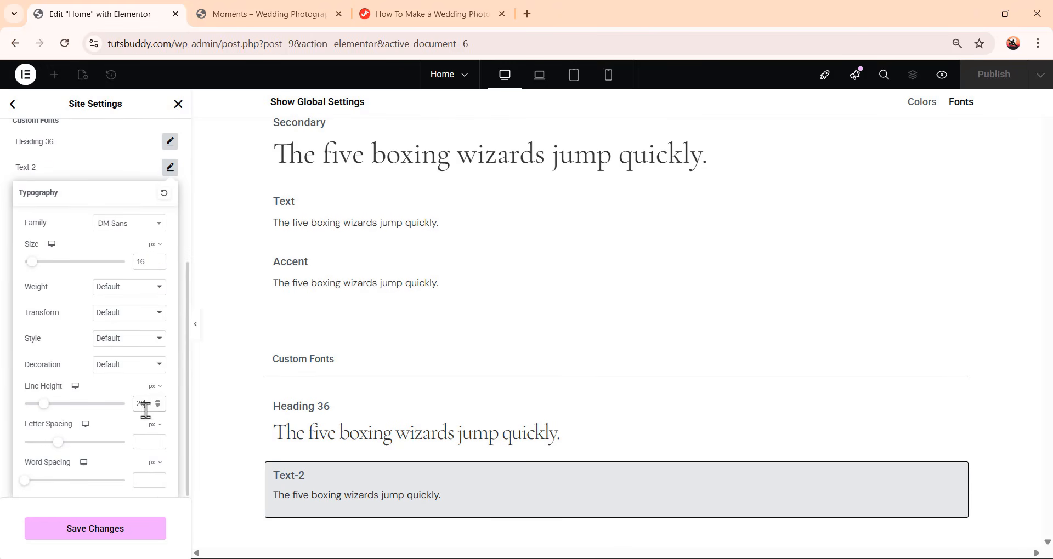
left_click(155, 427)
left_click(154, 446)
type("-0.02")
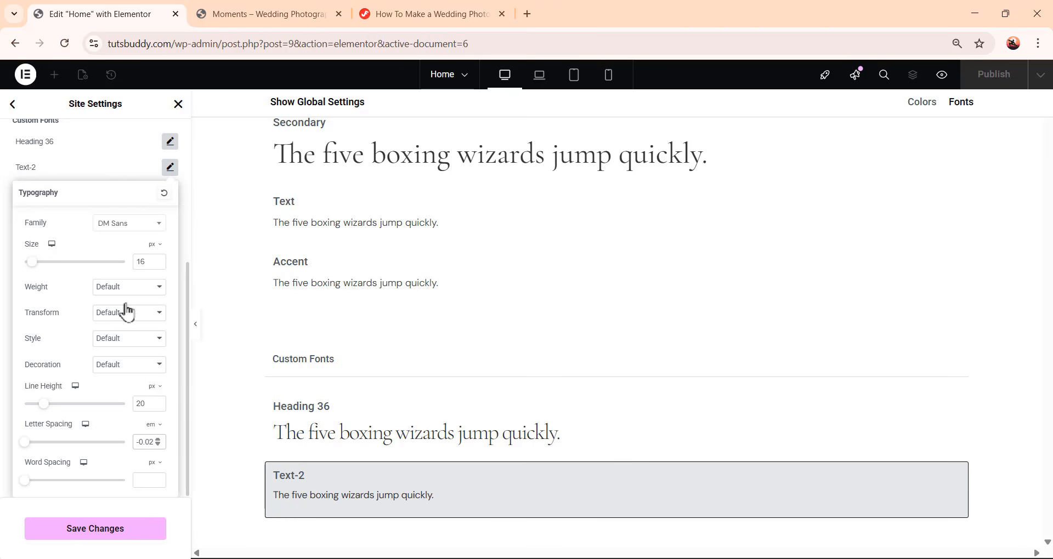
left_click(133, 171)
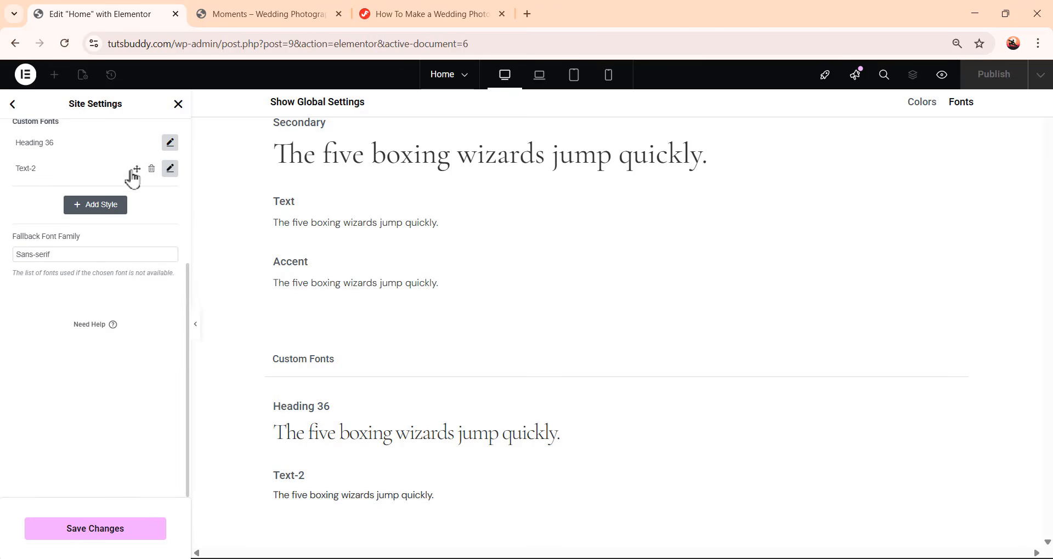
Add a custom font style named Heading 72 and open its typography settings
left_click(109, 210)
left_click(42, 329)
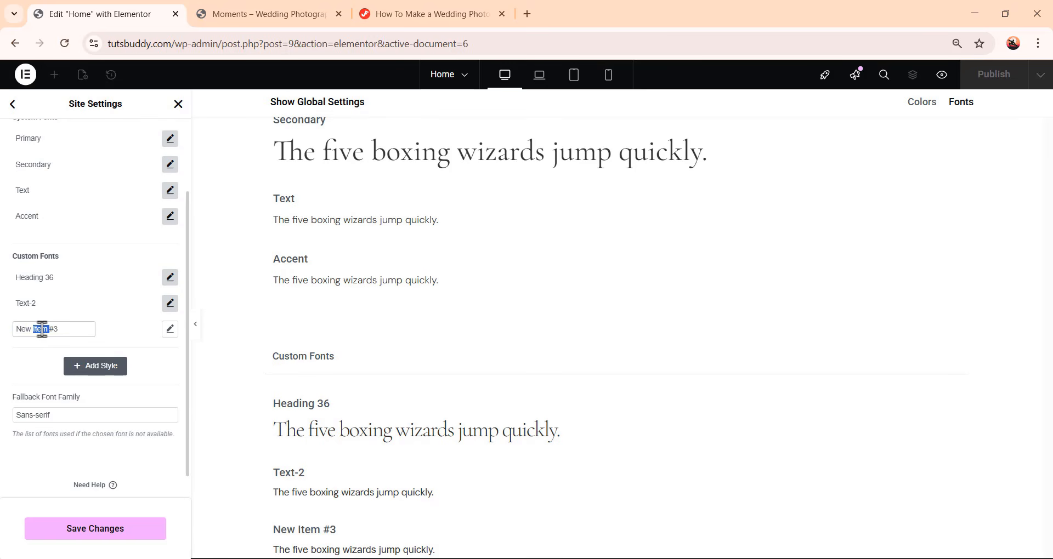
type("Heading 72")
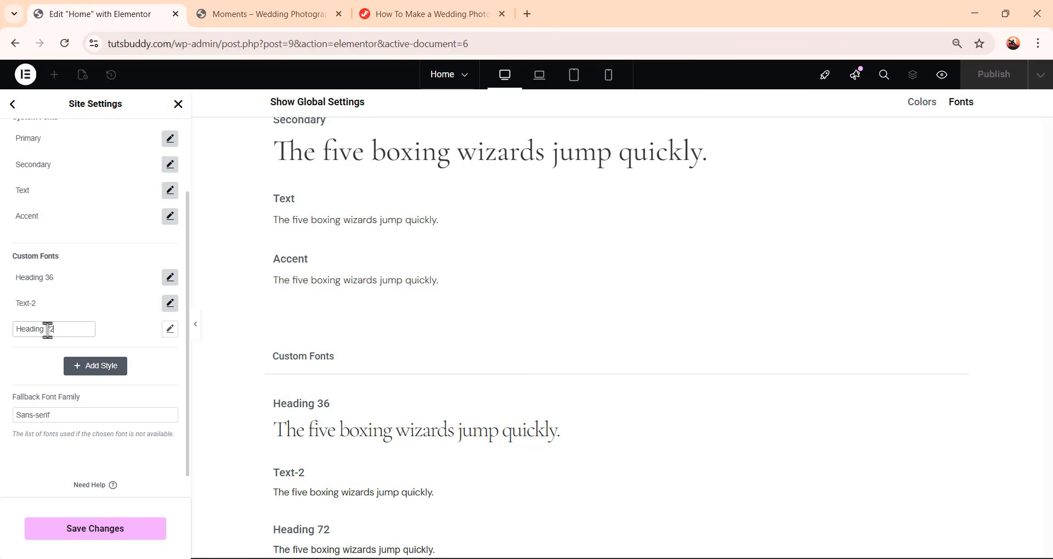
left_click(170, 330)
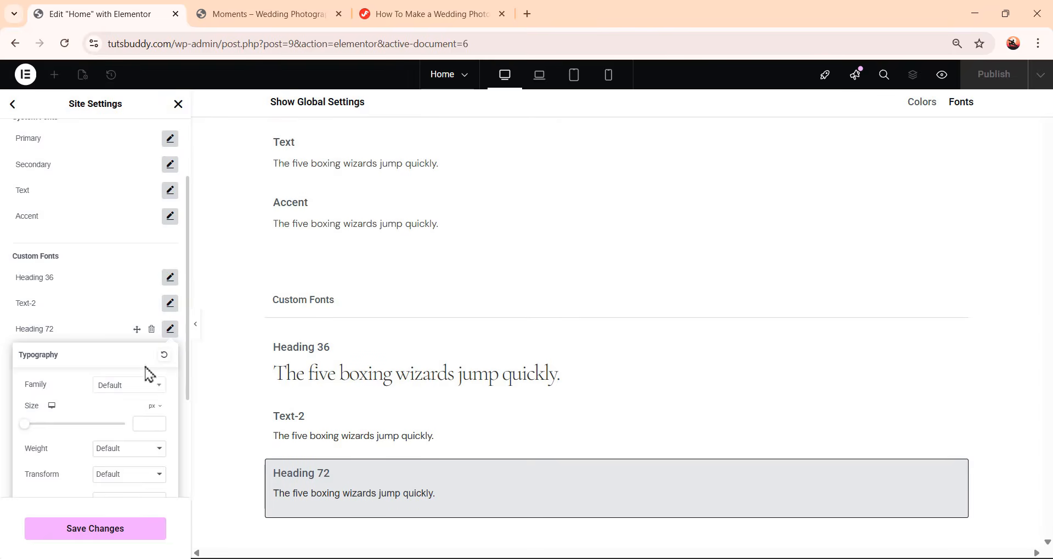
Set the Heading 72 font family to Cormorant Garamond and its size to 72 px
left_click(132, 387)
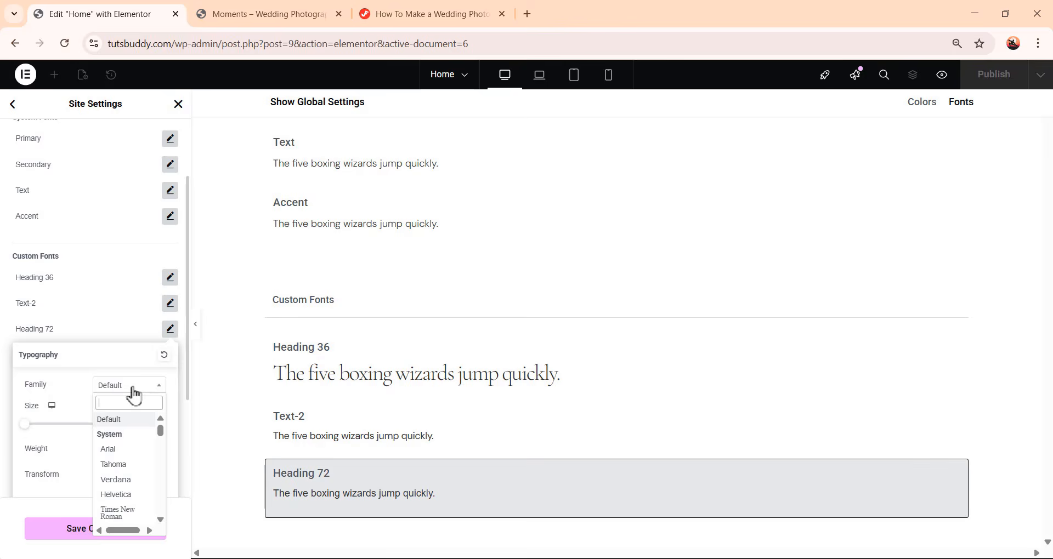
type("cormo")
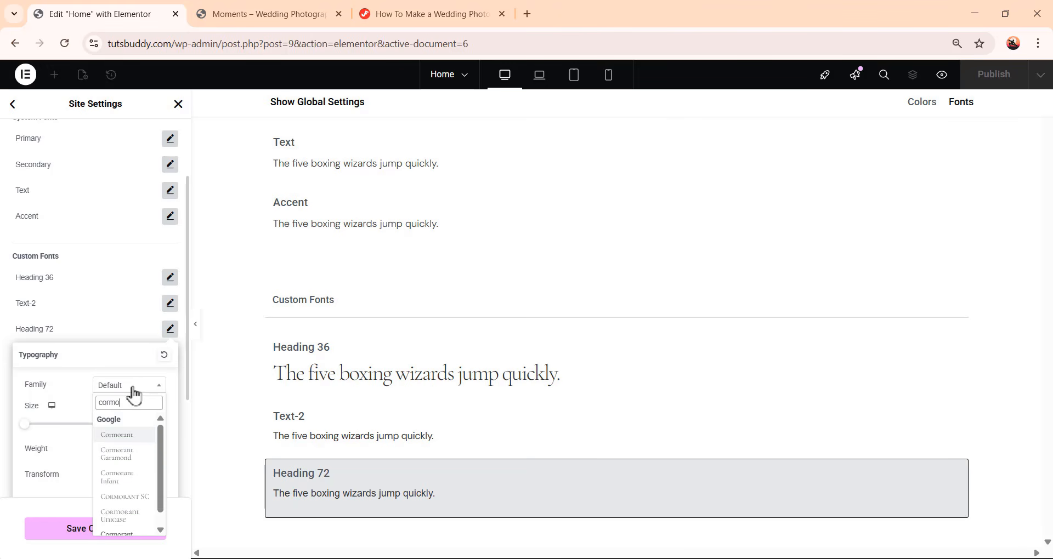
left_click(123, 455)
left_click(146, 424)
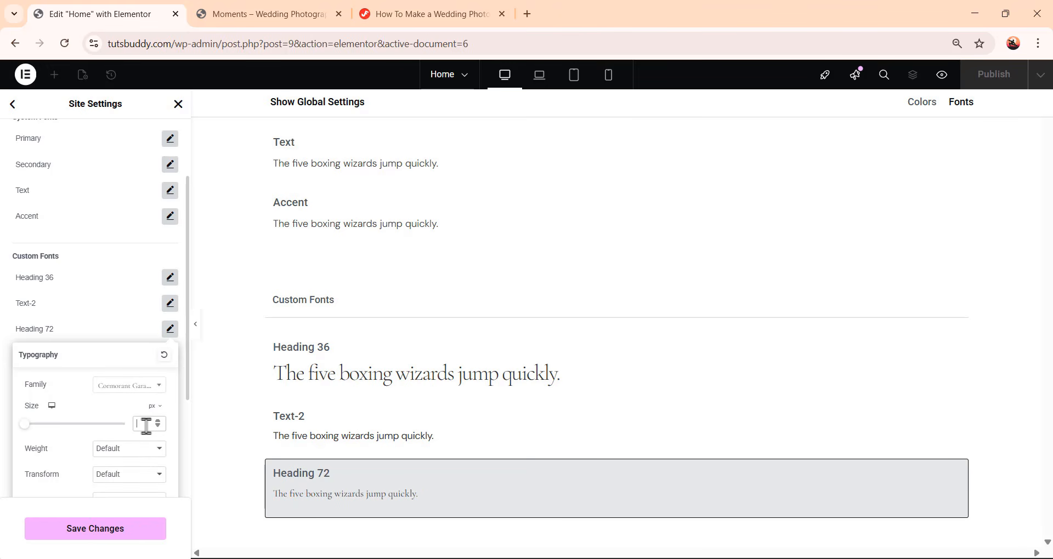
type("72")
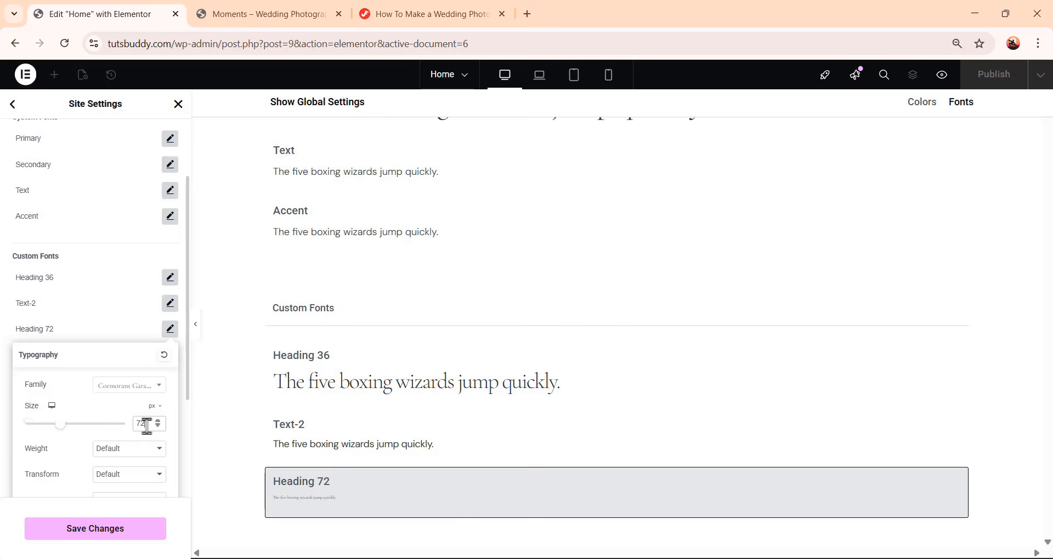
Set the Heading 72 weight to 400 (Normal) and line height to 80 px, then close its settings
scroll(146, 438, "down", 3)
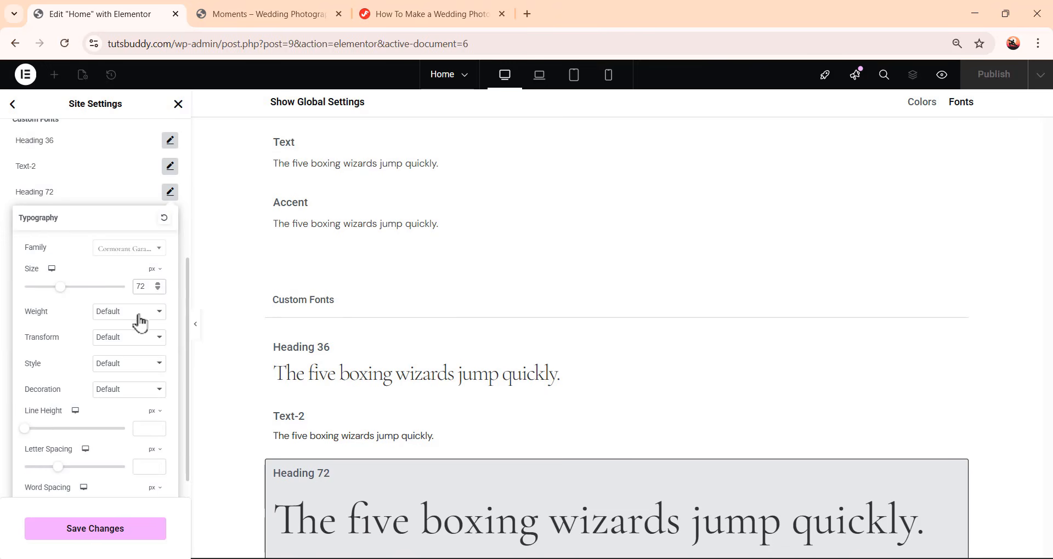
left_click(138, 312)
left_click(136, 384)
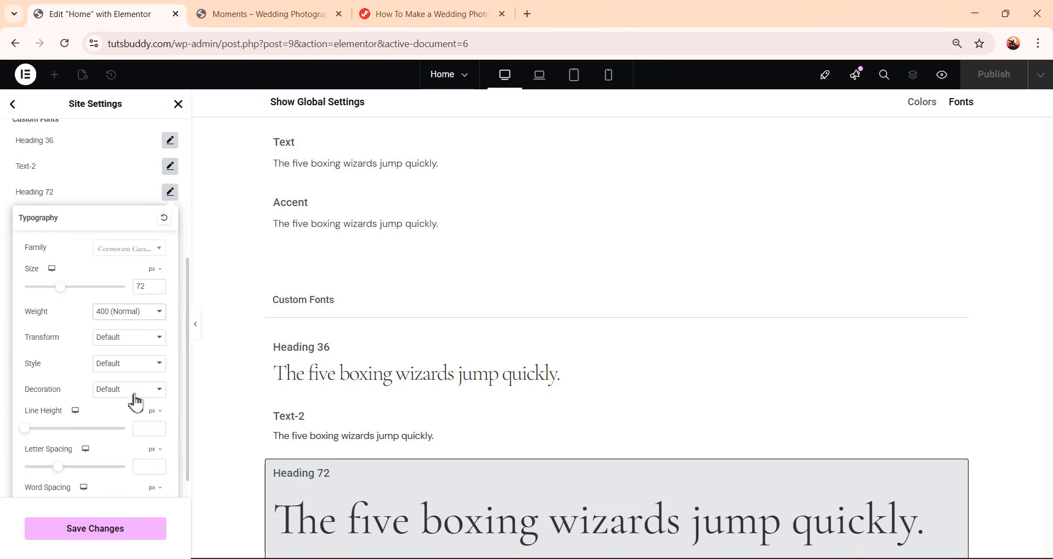
left_click(150, 430)
type("8")
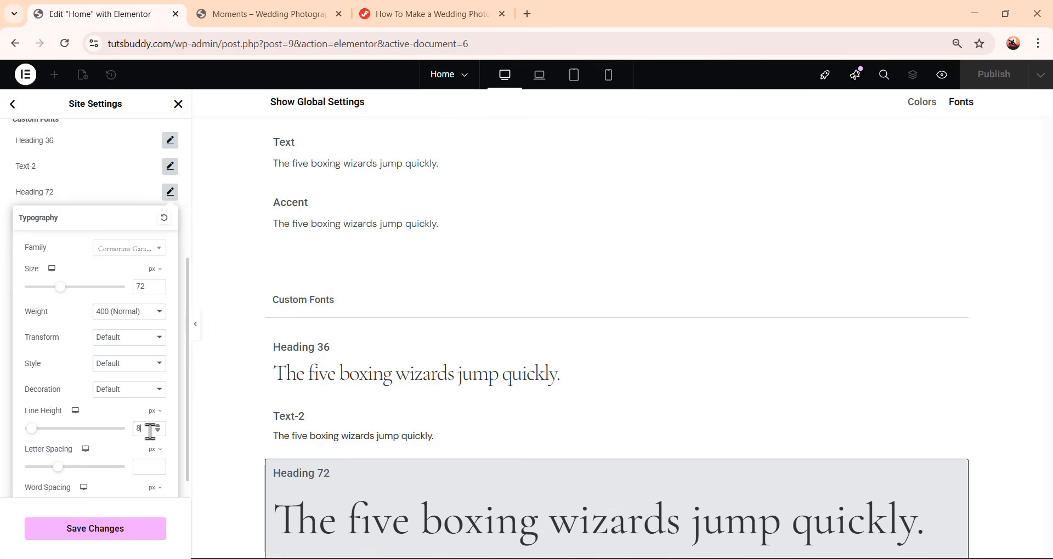
type("0")
left_click(146, 467)
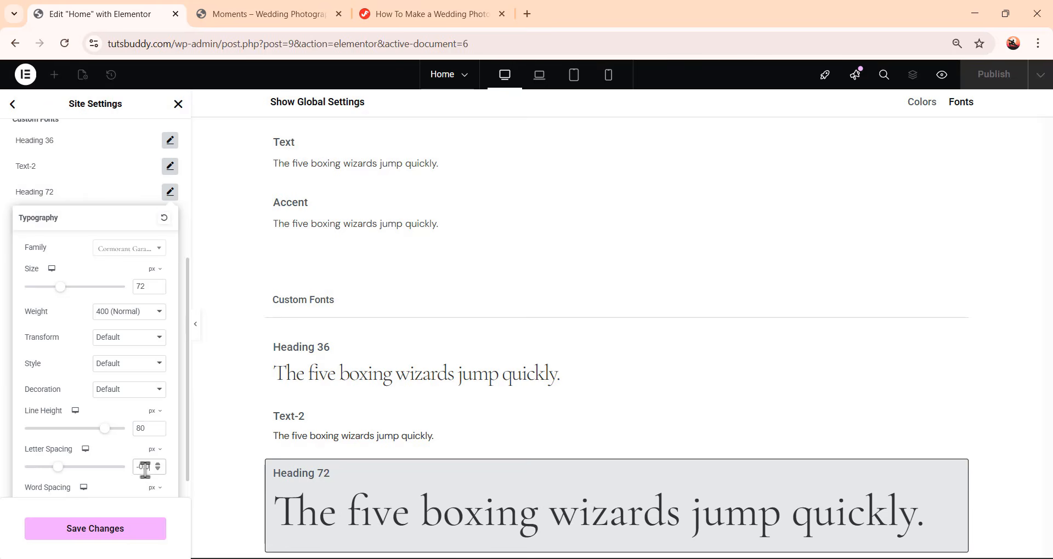
left_click(123, 196)
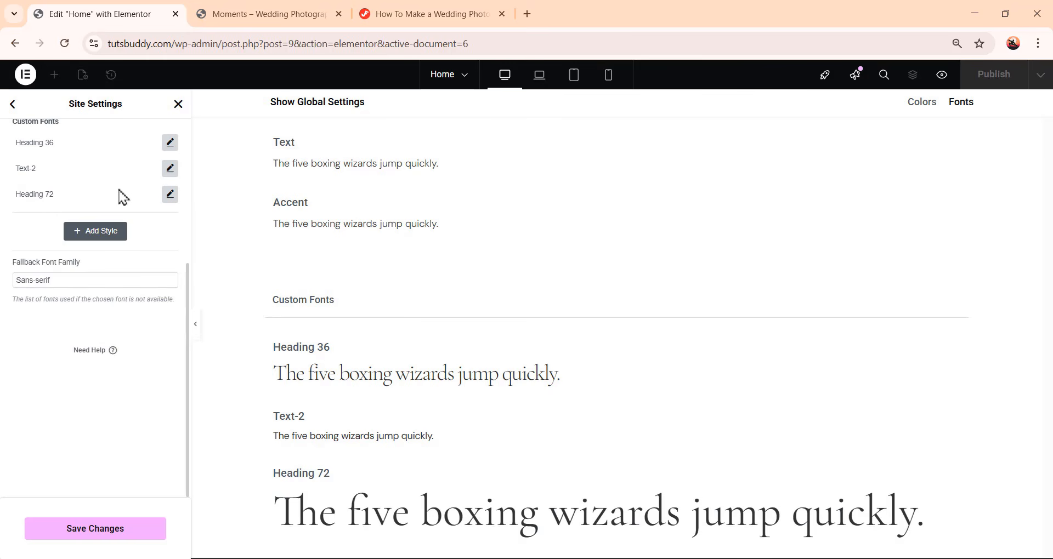
Add a custom font style named DM sans and open its typography settings
left_click(115, 235)
left_click(43, 330)
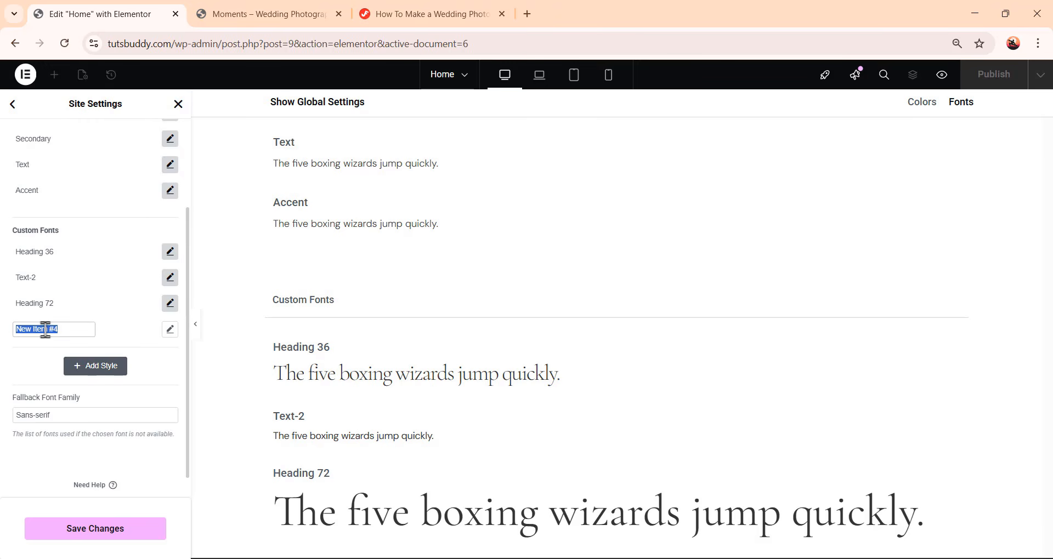
key("alt+Tab")
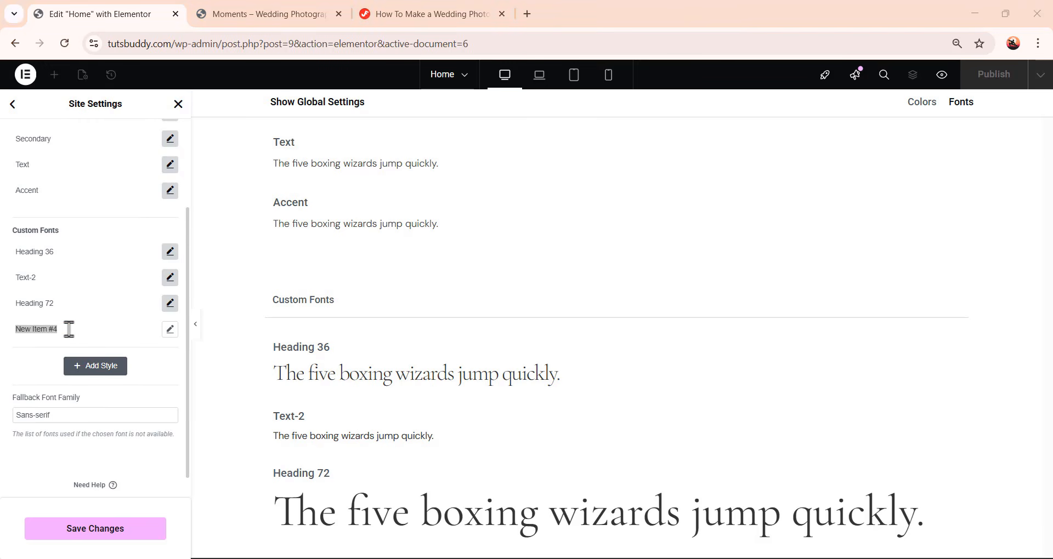
key("alt+Tab")
type("Dm")
key("BackSpace")
type("M sans")
left_click(170, 329)
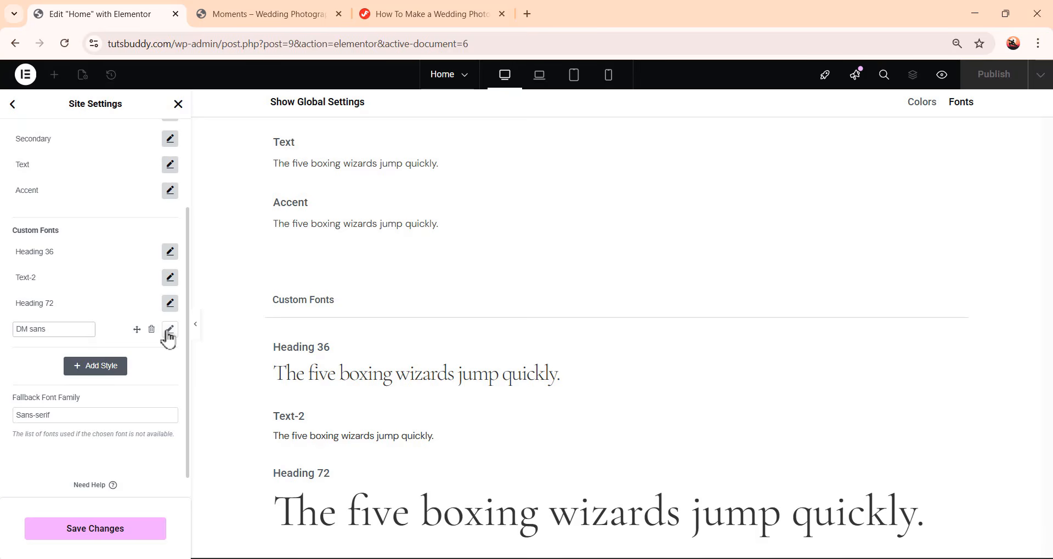
Set the DM sans style's font family to DM Sans and its size to 16 px
scroll(117, 388, "down", 3)
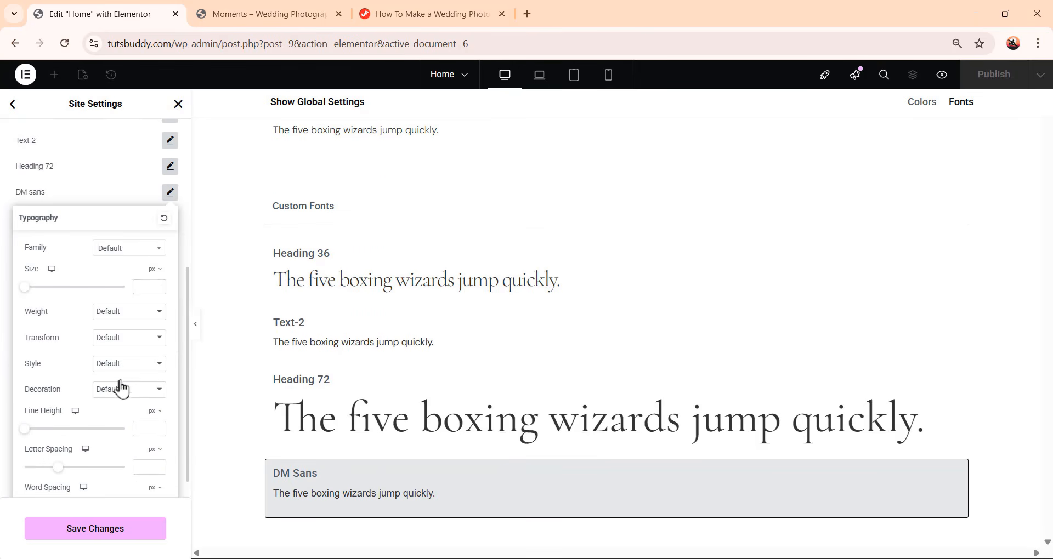
left_click(137, 251)
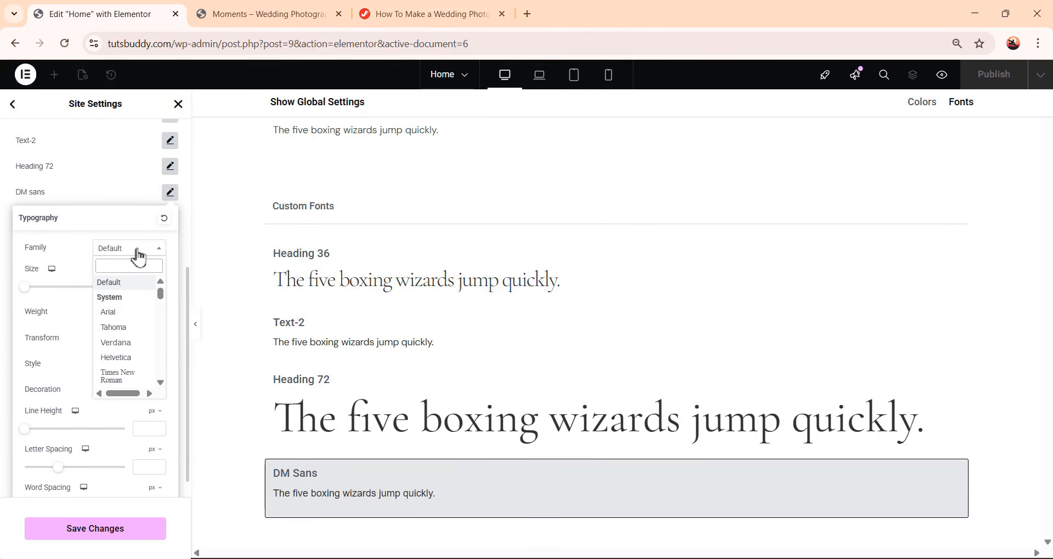
type("dm")
left_click(112, 328)
left_click(148, 286)
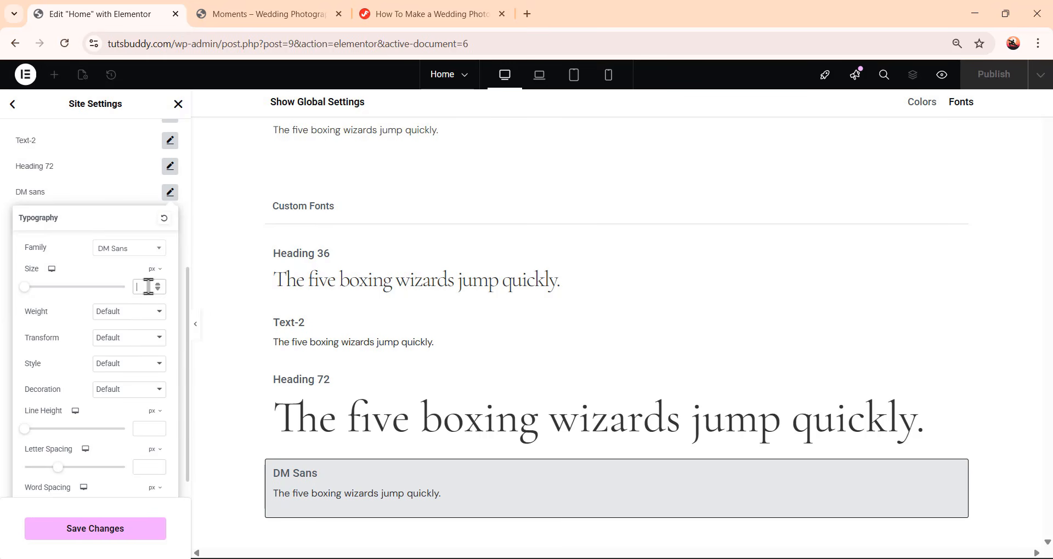
type("16")
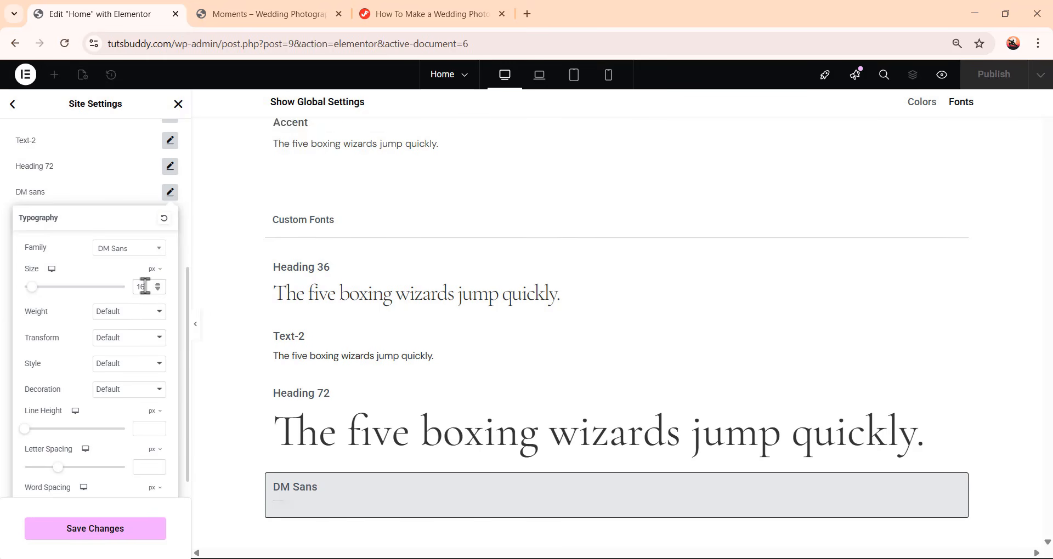
Set the DM sans style's weight to 400 (Normal) and edit its line height
left_click(141, 313)
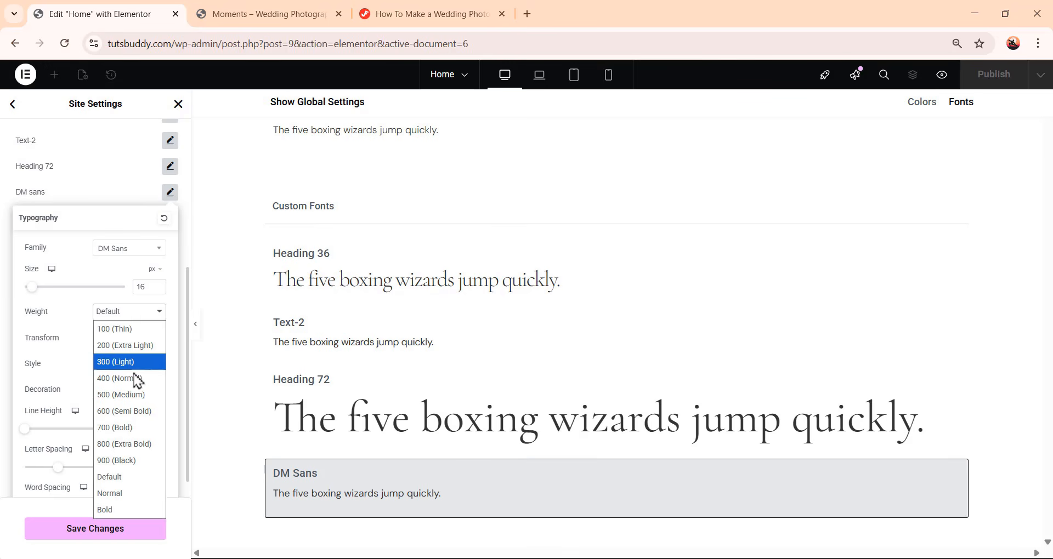
left_click(121, 379)
left_click(143, 427)
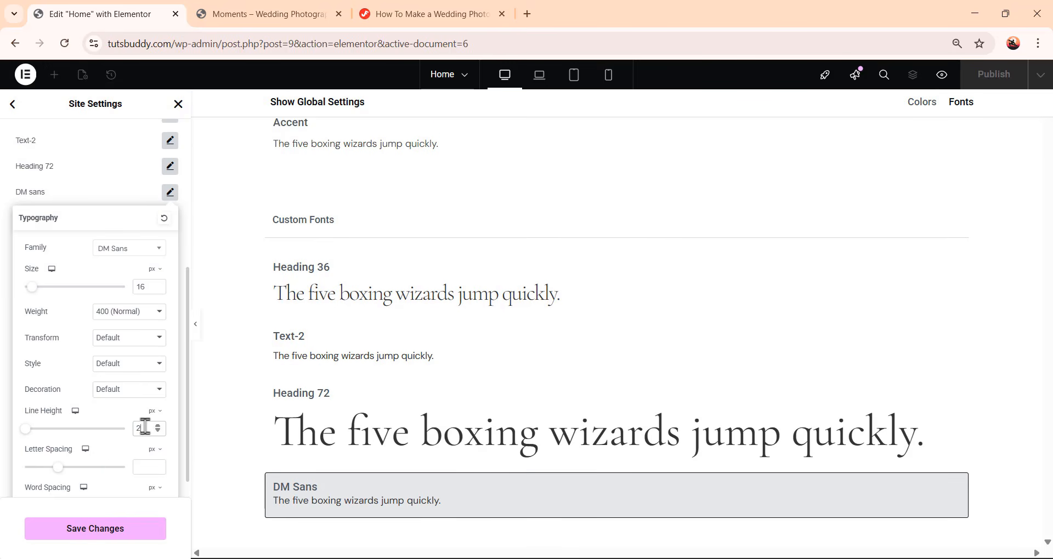
Close the DM sans typography settings and save the site settings changes
scroll(126, 173, "down", 1)
left_click(126, 173)
scroll(119, 217, "up", 5)
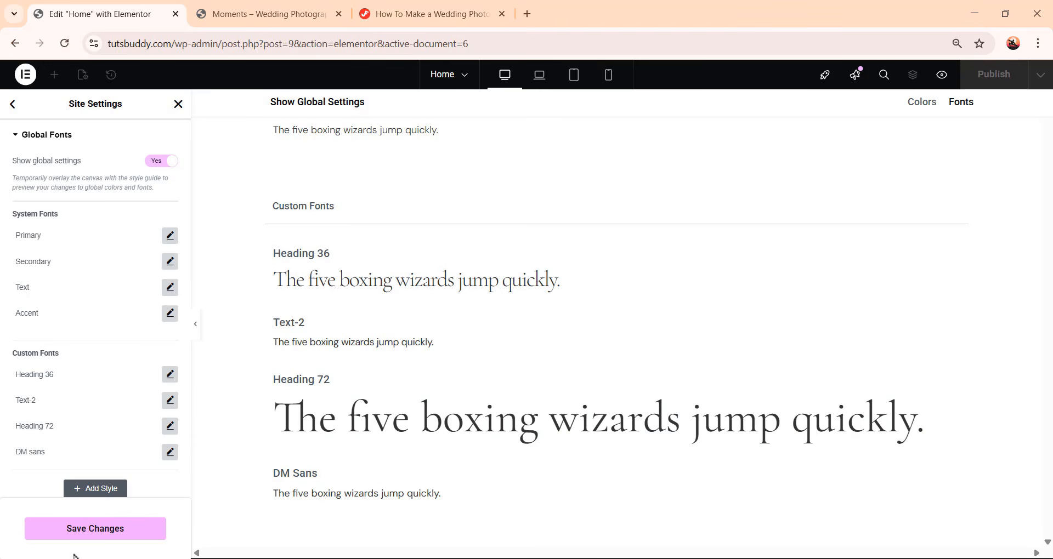
left_click(100, 534)
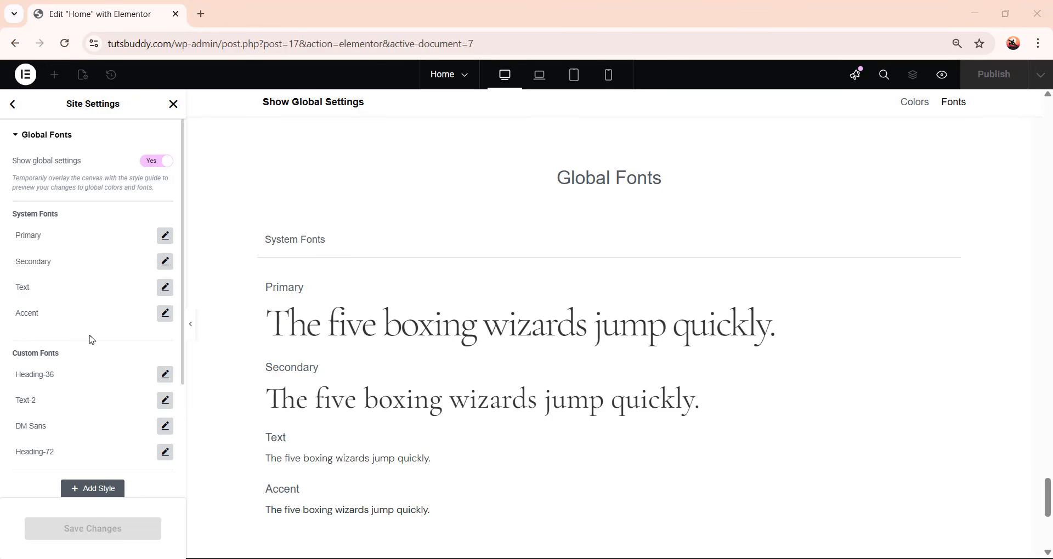
Open the theme Typography settings, set the body paragraph spacing to 0 px, and save the changes
left_click(12, 105)
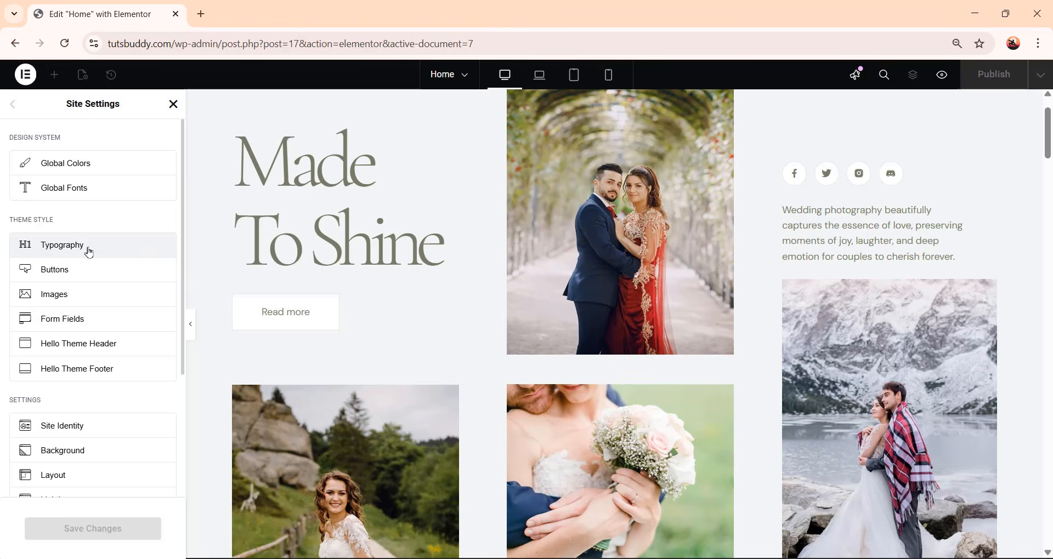
left_click(89, 252)
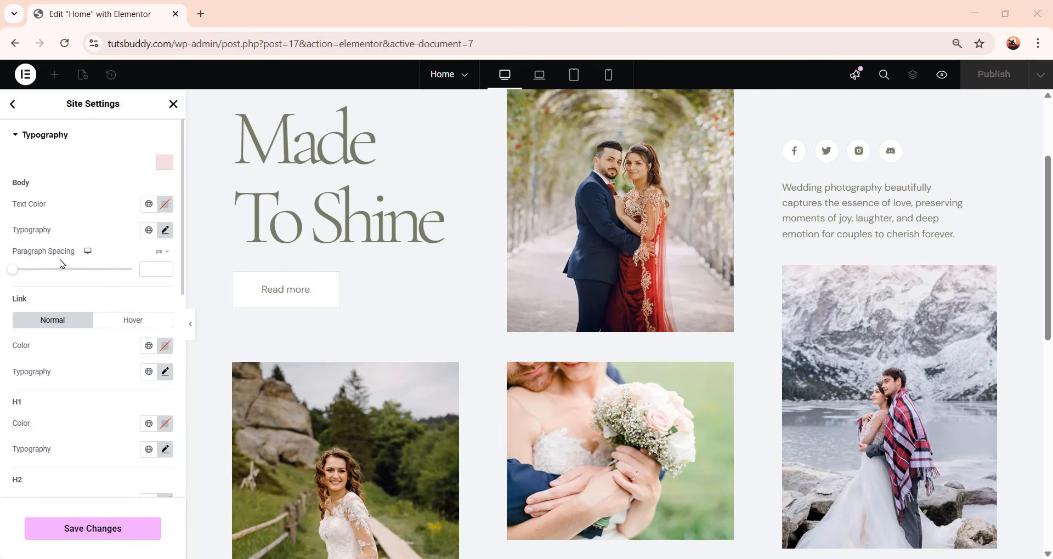
left_click(151, 265)
type("0")
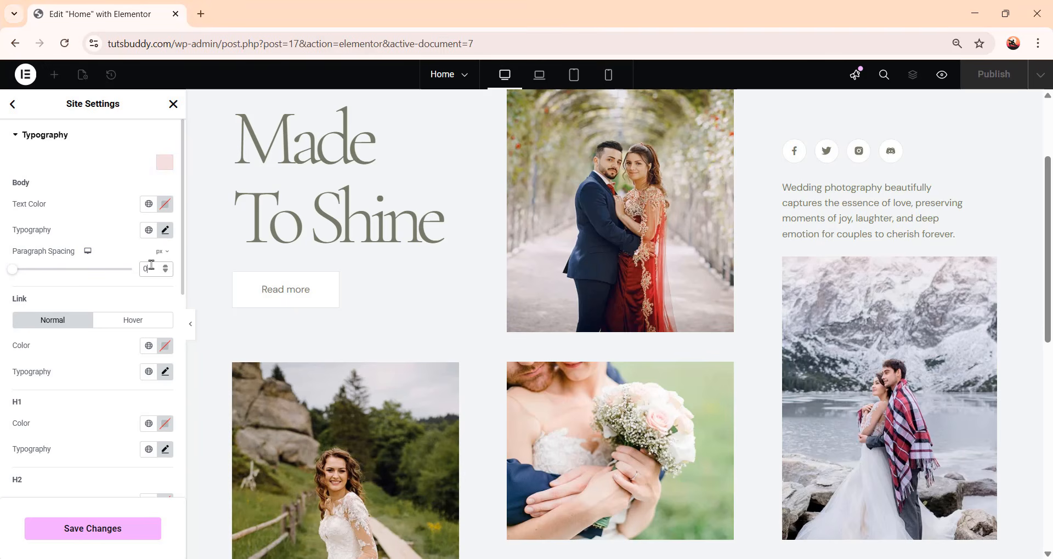
scroll(120, 325, "down", 8)
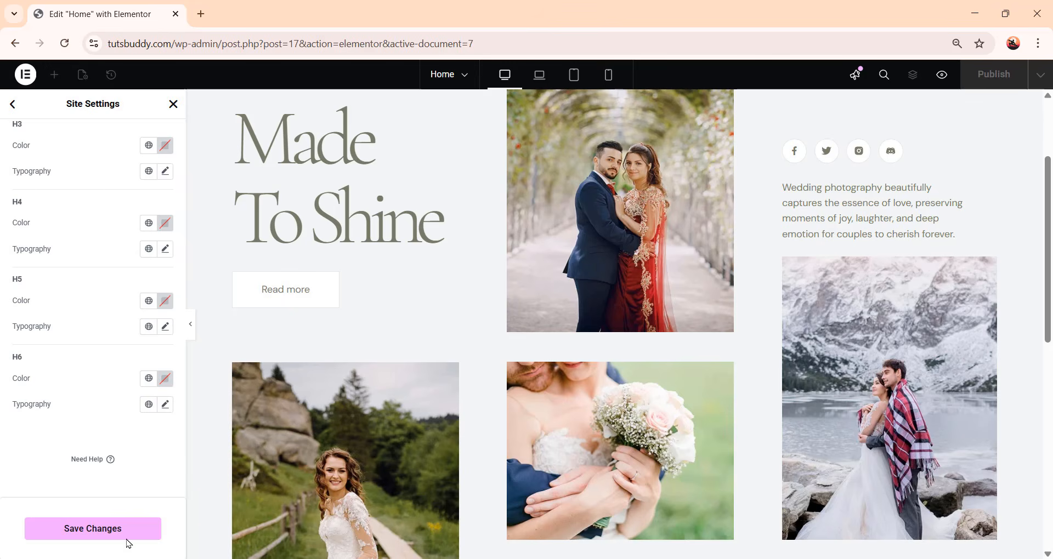
left_click(127, 538)
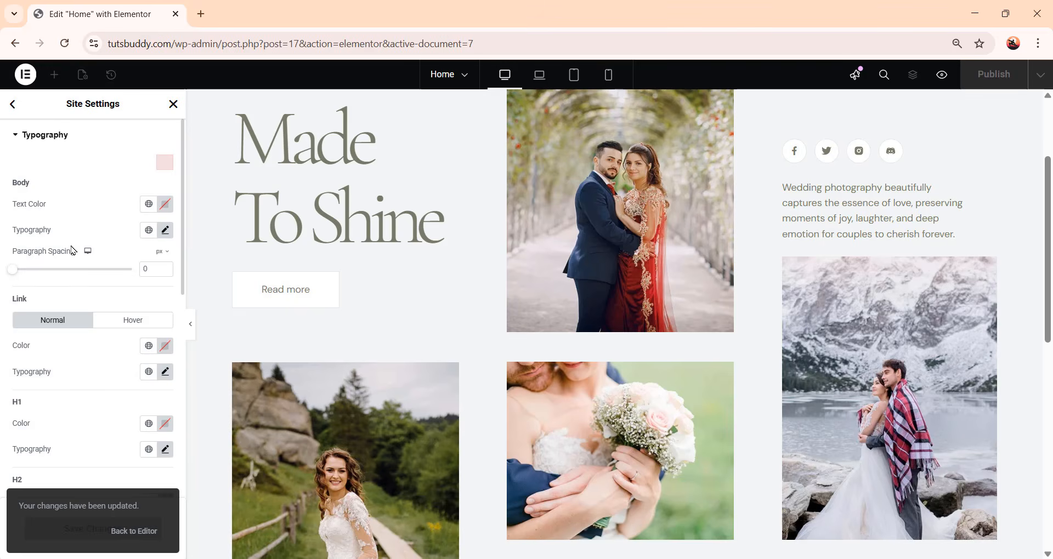
Open the Layout settings and set the default content width to 1240 px
left_click(13, 105)
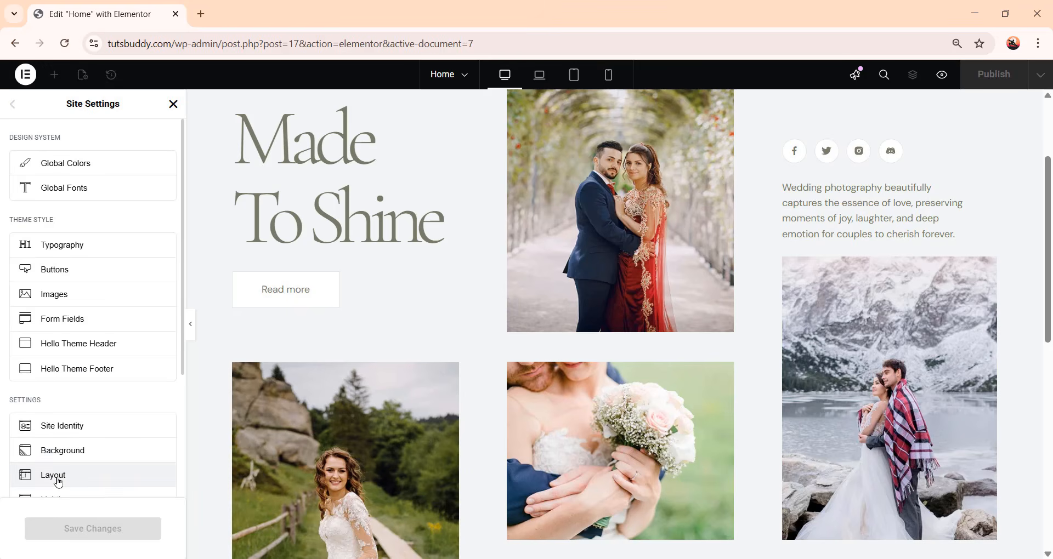
left_click(57, 477)
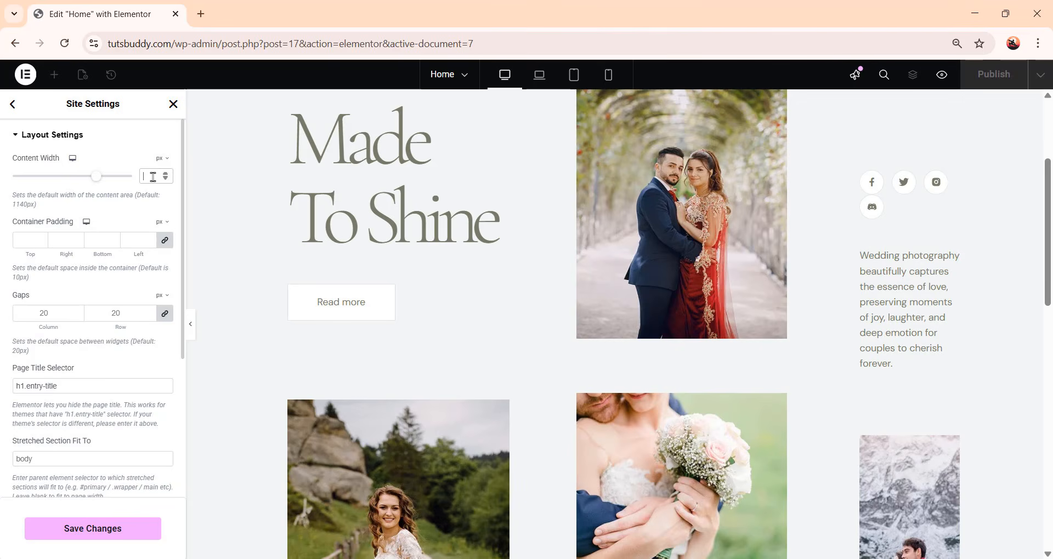
type("1200")
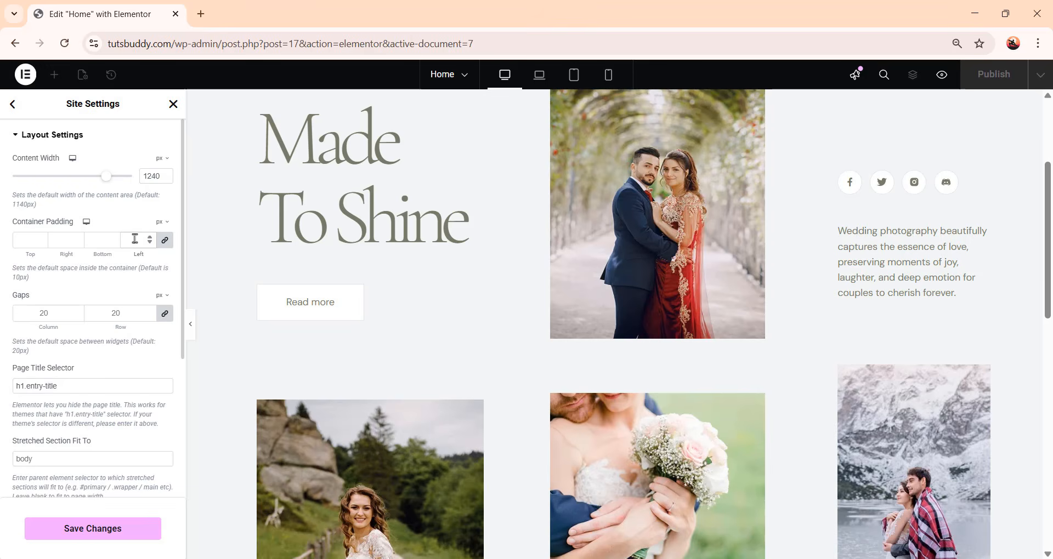
Set the default container padding and the column and row gaps to 0 px, then save the changes
left_click(135, 239)
type("0")
left_click(44, 316)
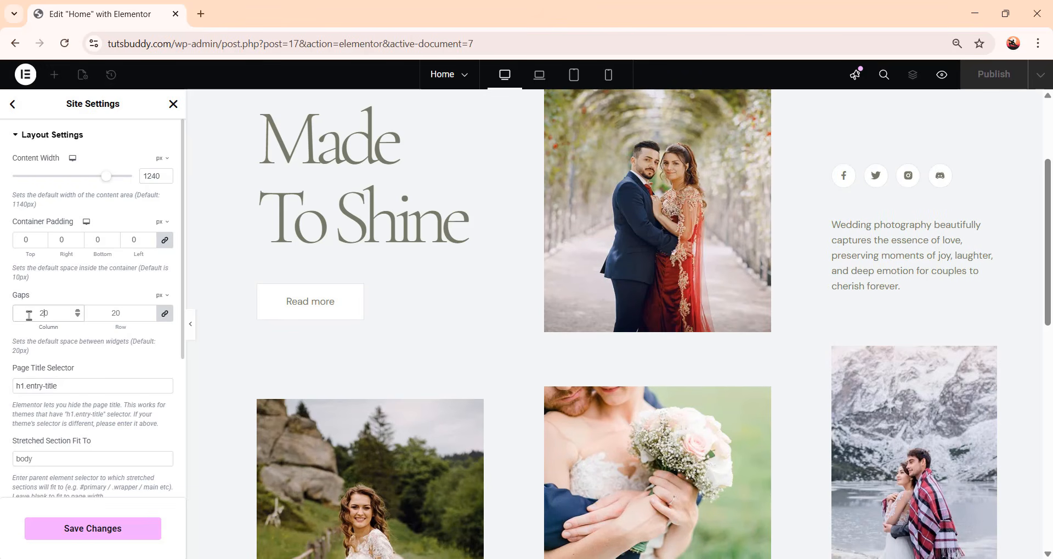
key("BackSpace")
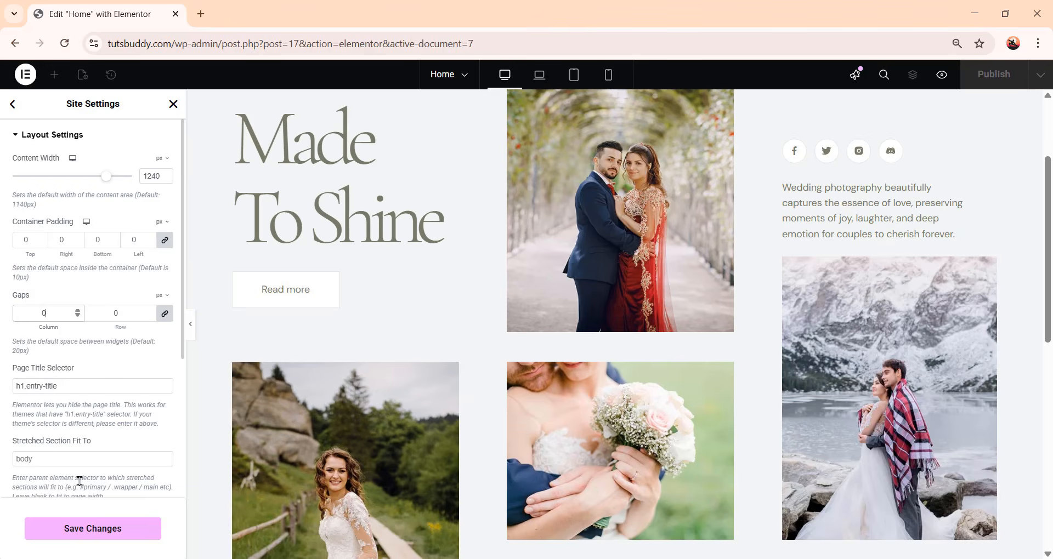
left_click(122, 526)
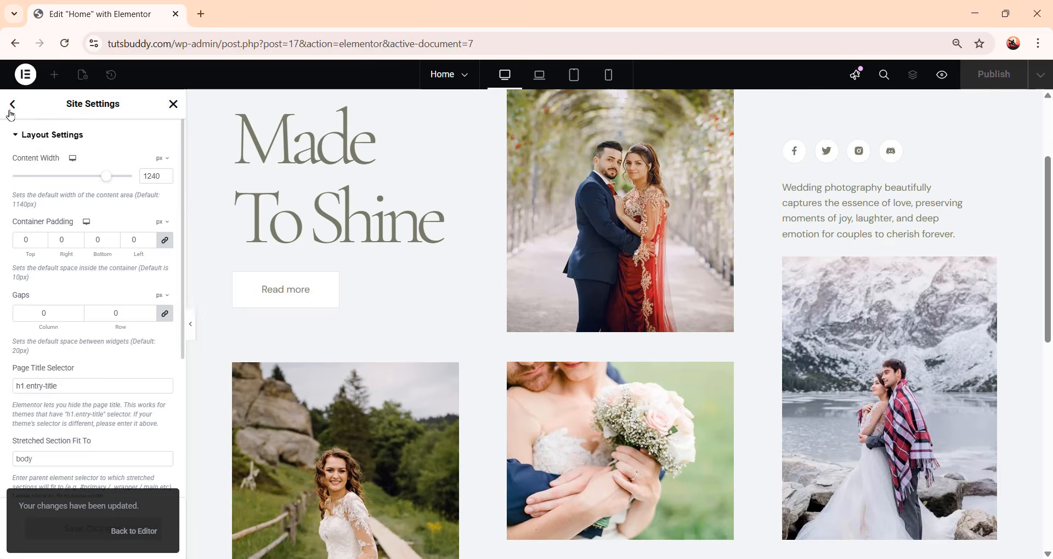
Leave Site Settings and add a new container below the hero section of the page
left_click(11, 107)
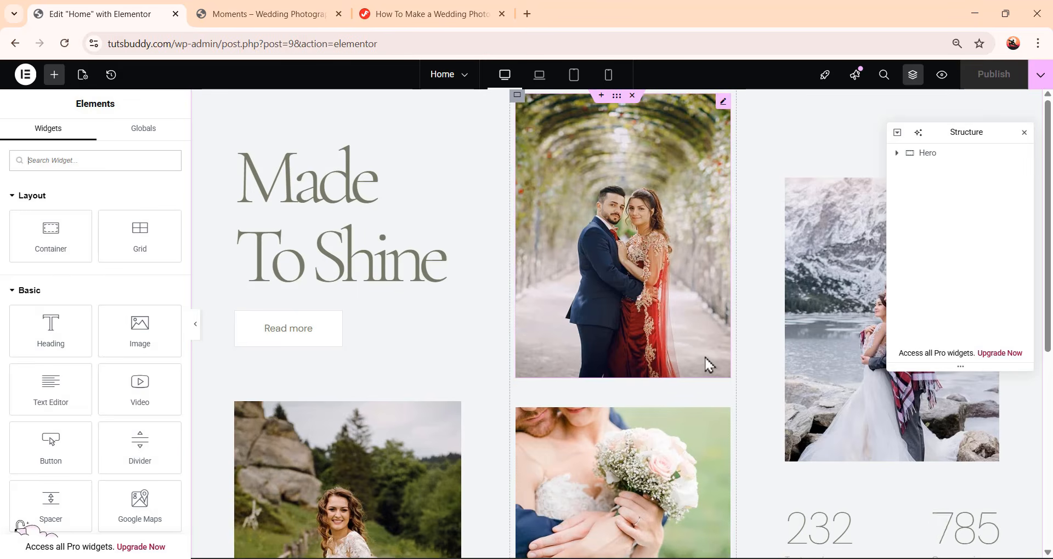
scroll(705, 364, "down", 3)
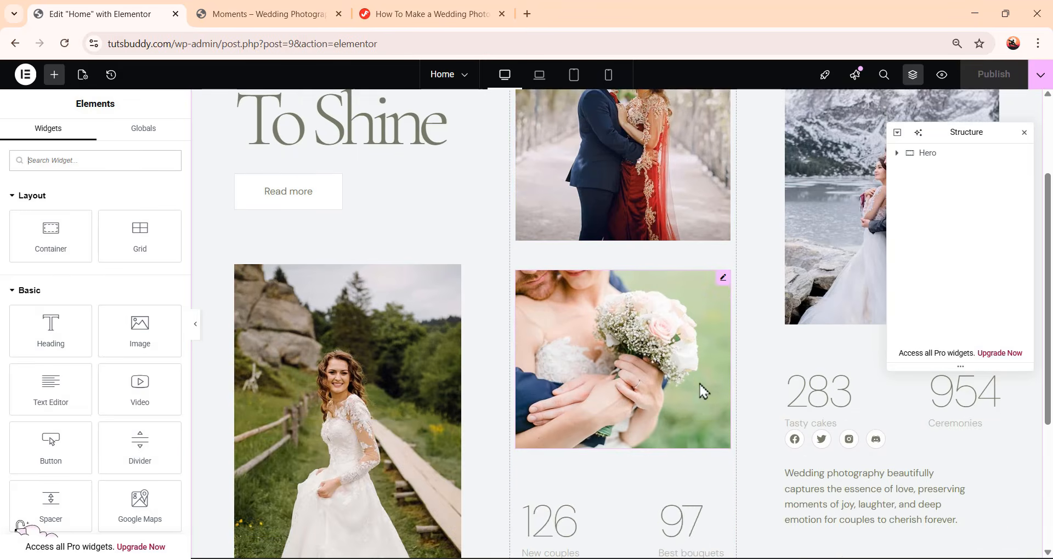
scroll(703, 392, "up", 3)
scroll(665, 412, "down", 7)
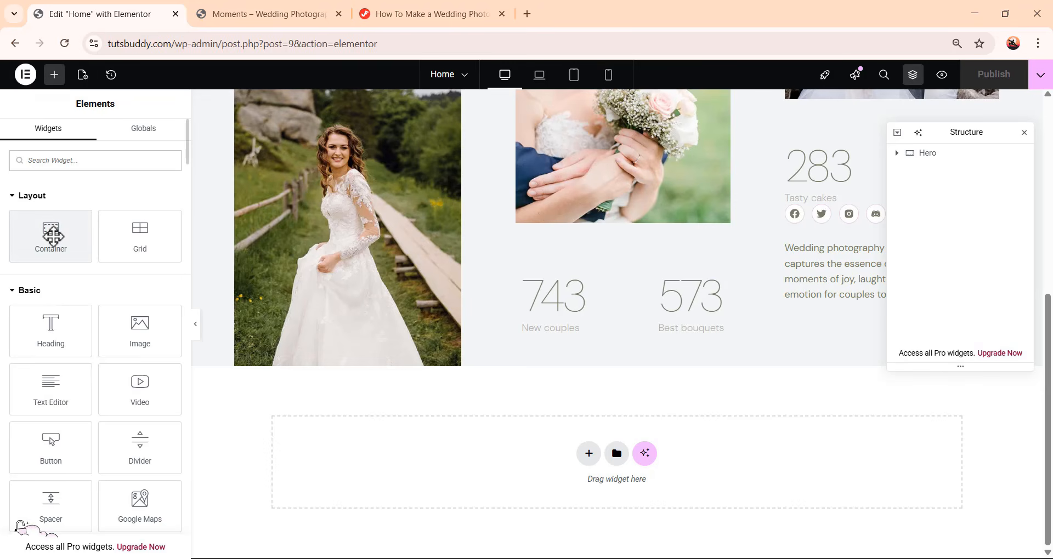
left_click_drag(51, 233, 653, 461)
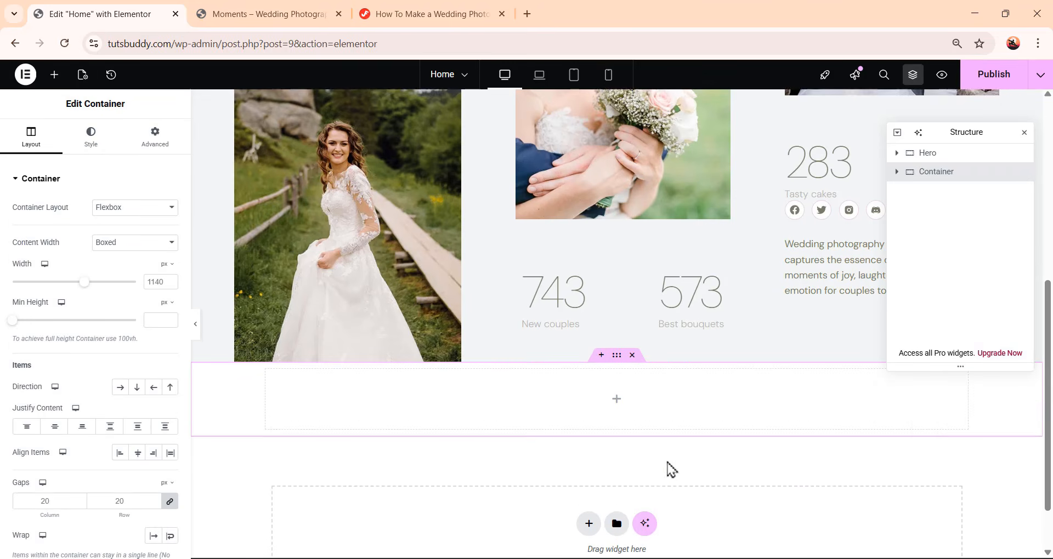
Add a Heading widget inside the new container and apply the Accent global font to it
scroll(667, 467, "down", 1)
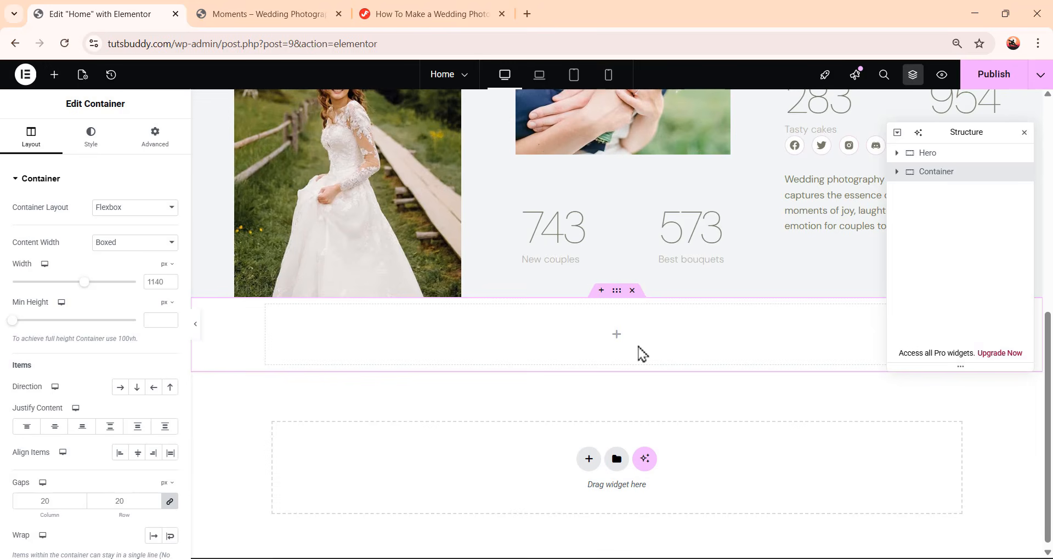
left_click(55, 74)
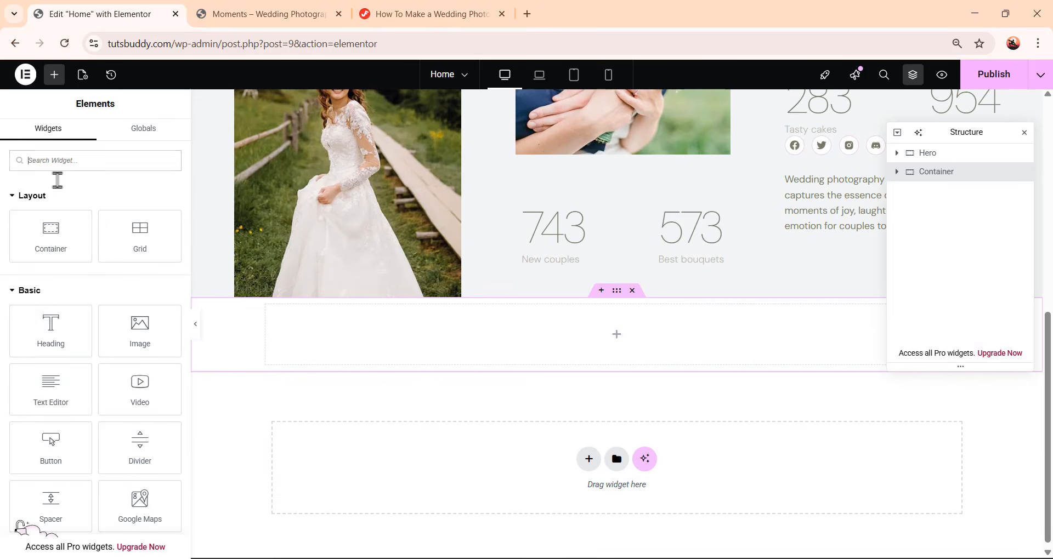
left_click_drag(55, 326, 680, 345)
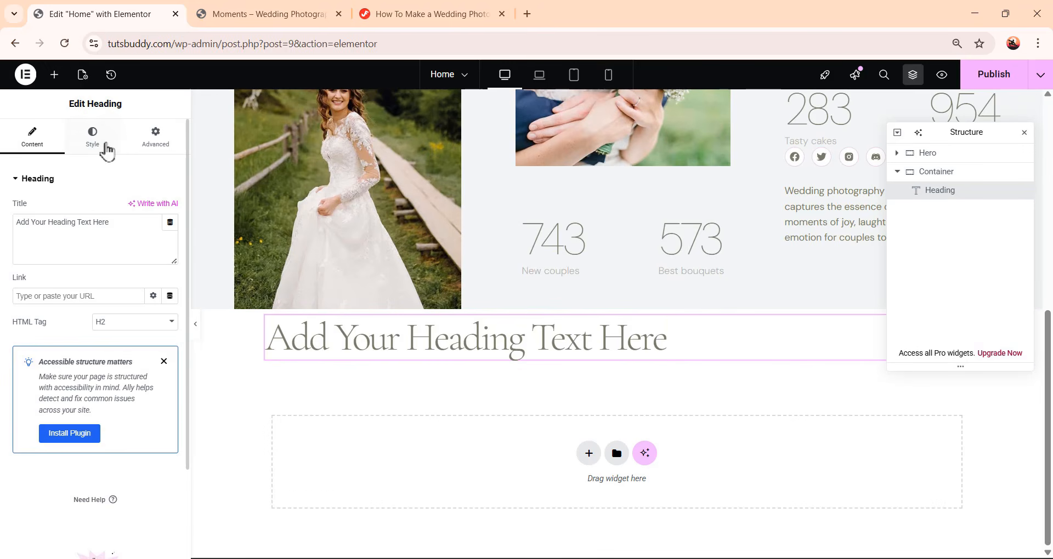
left_click(107, 149)
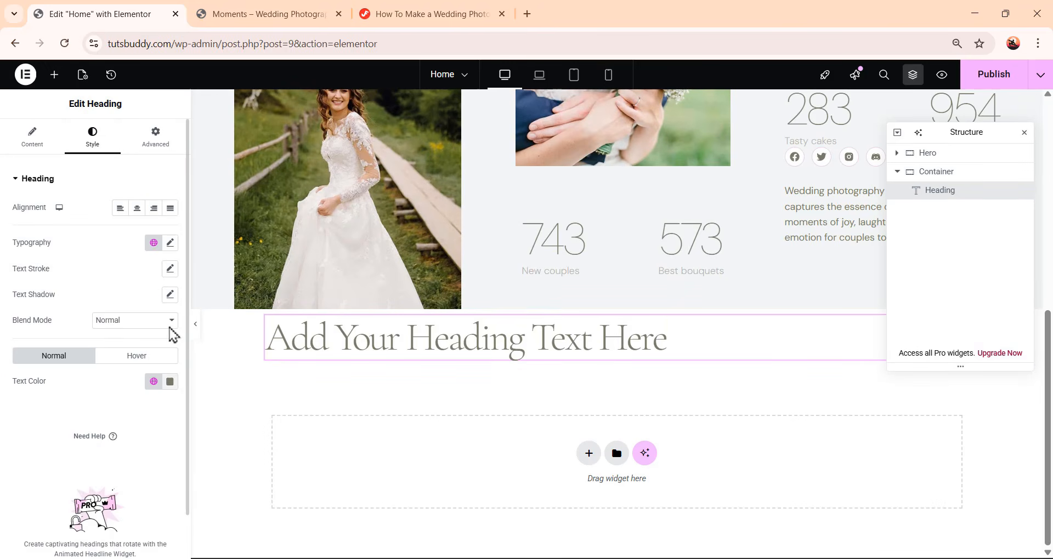
left_click(154, 243)
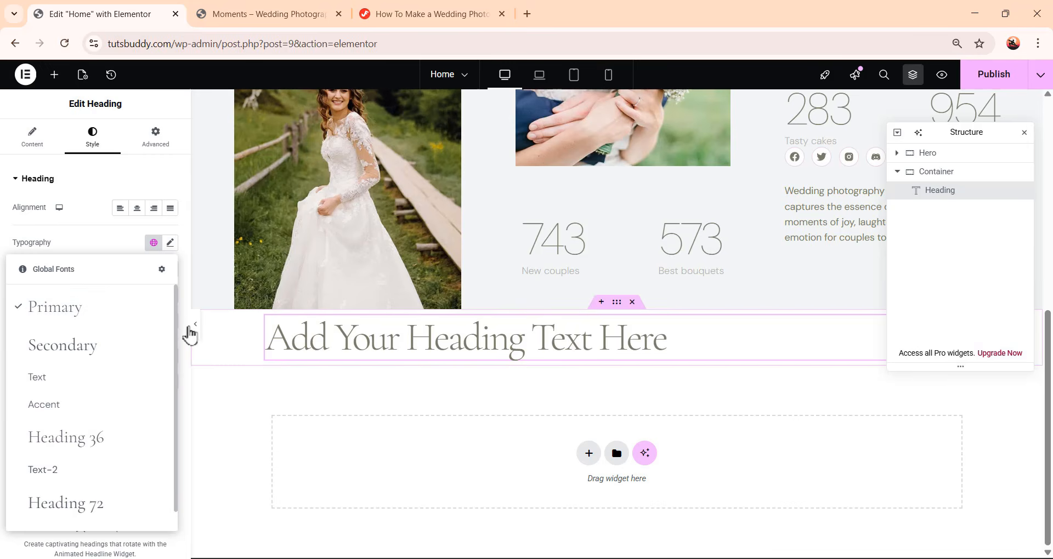
scroll(93, 450, "down", 1)
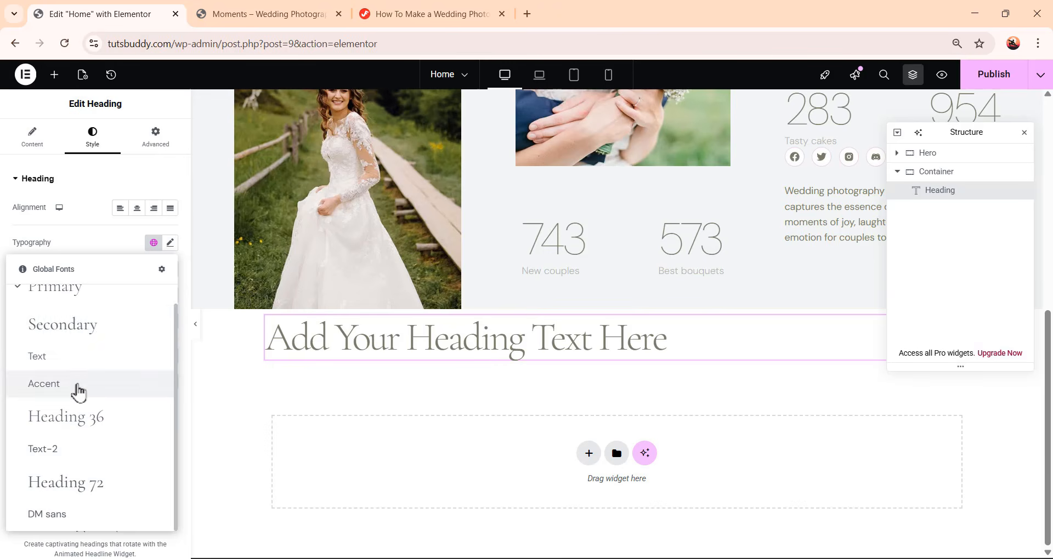
left_click(75, 384)
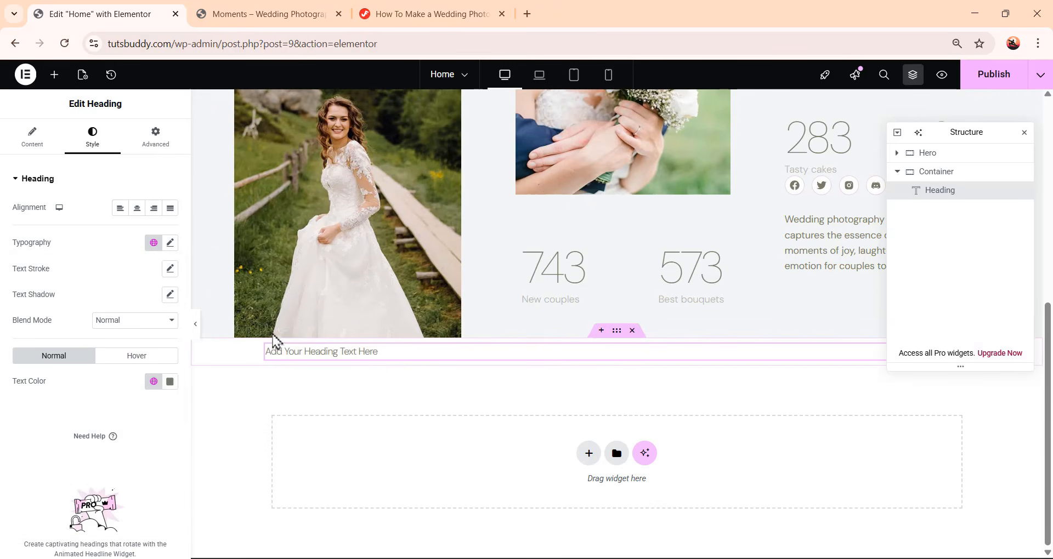
Delete the new container together with its heading
left_click(153, 242)
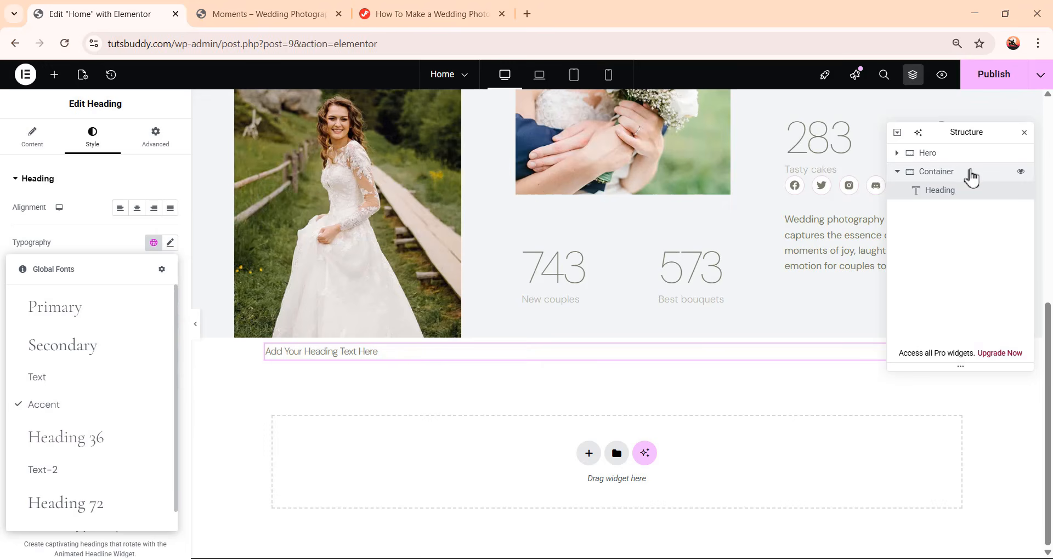
right_click(971, 176)
left_click(960, 496)
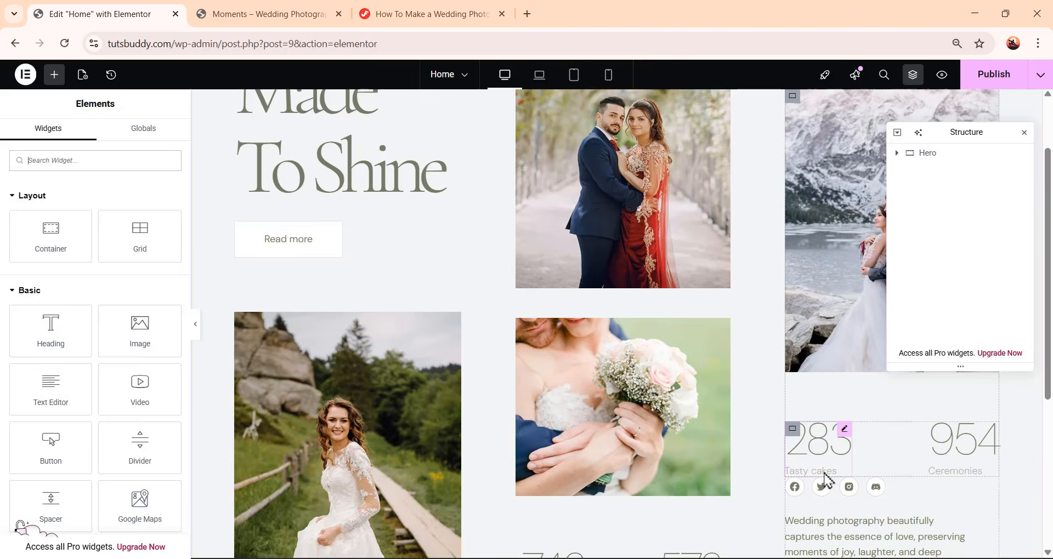
Add a new container below the hero section and center its content and items
scroll(825, 480, "down", 5)
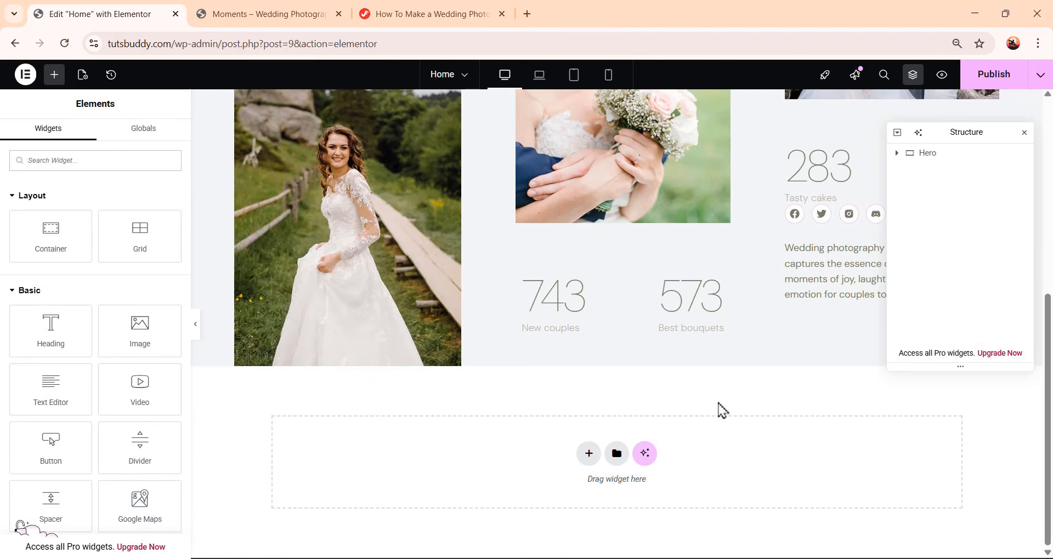
left_click_drag(50, 235, 630, 458)
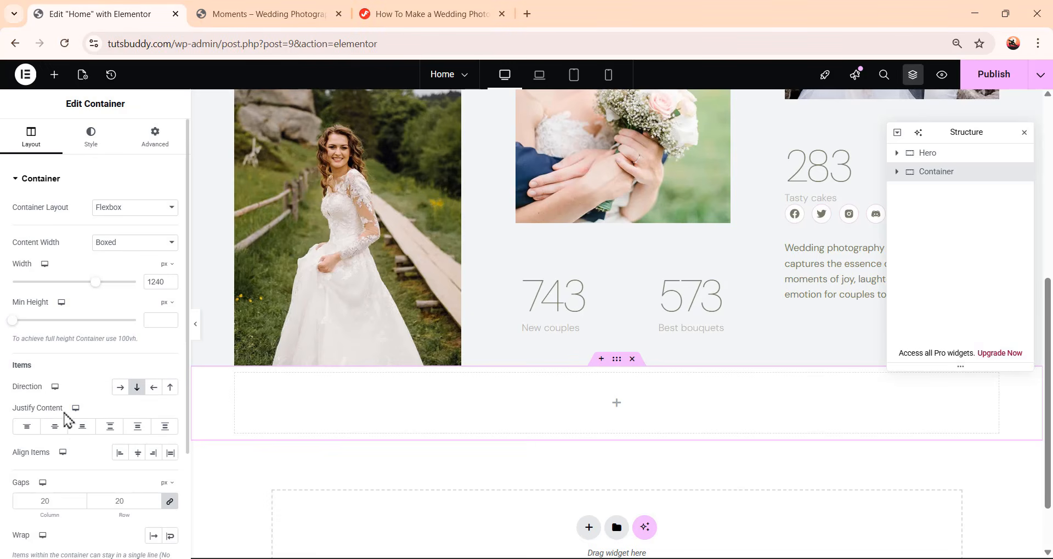
left_click(55, 427)
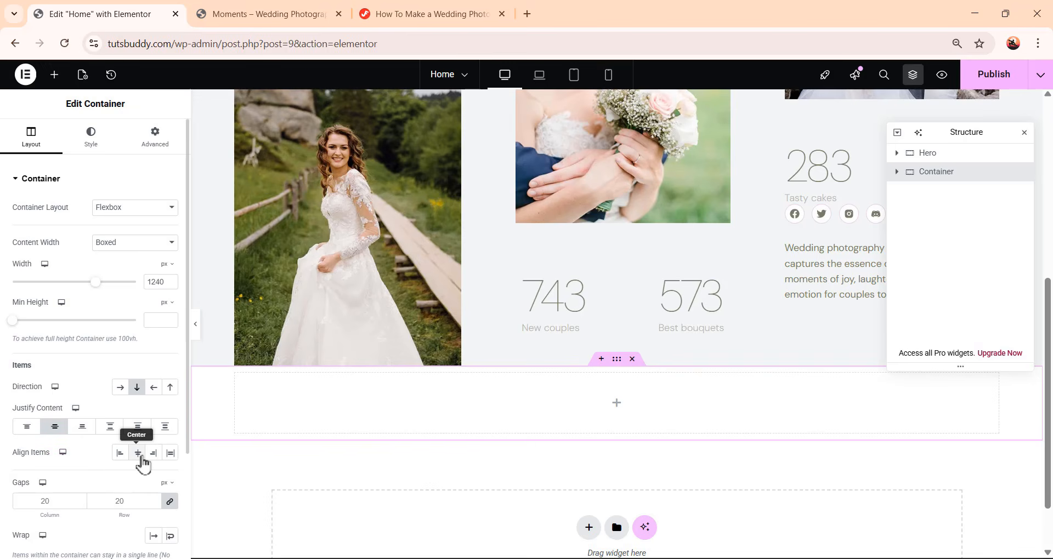
left_click(139, 455)
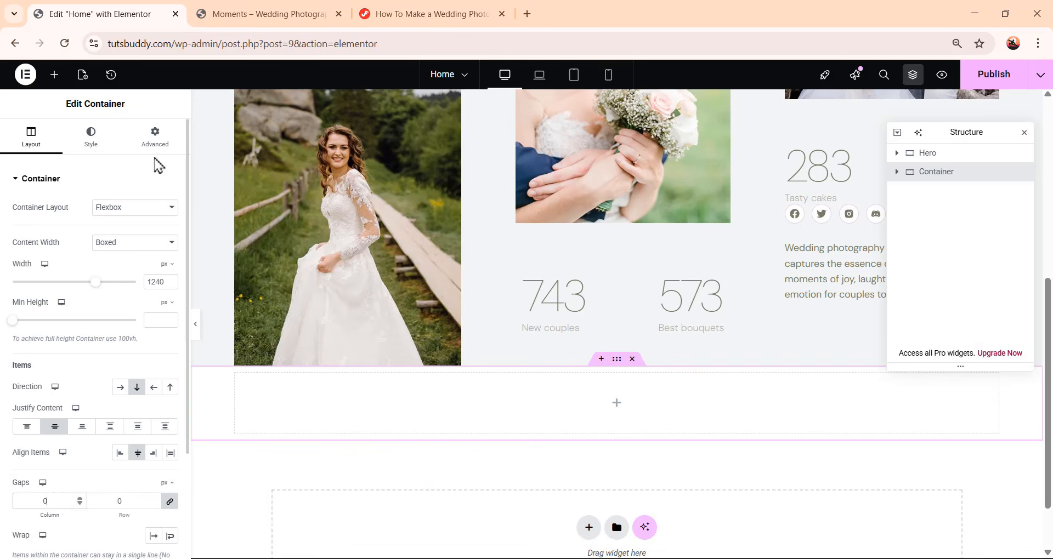
Unlink the container's padding values and set its top padding to 120 px
left_click(156, 144)
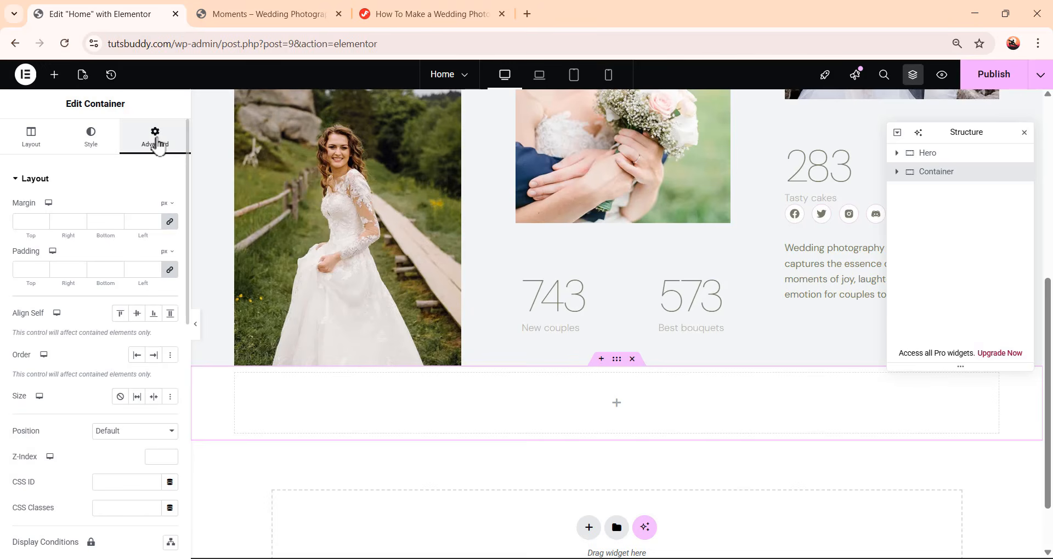
left_click(169, 269)
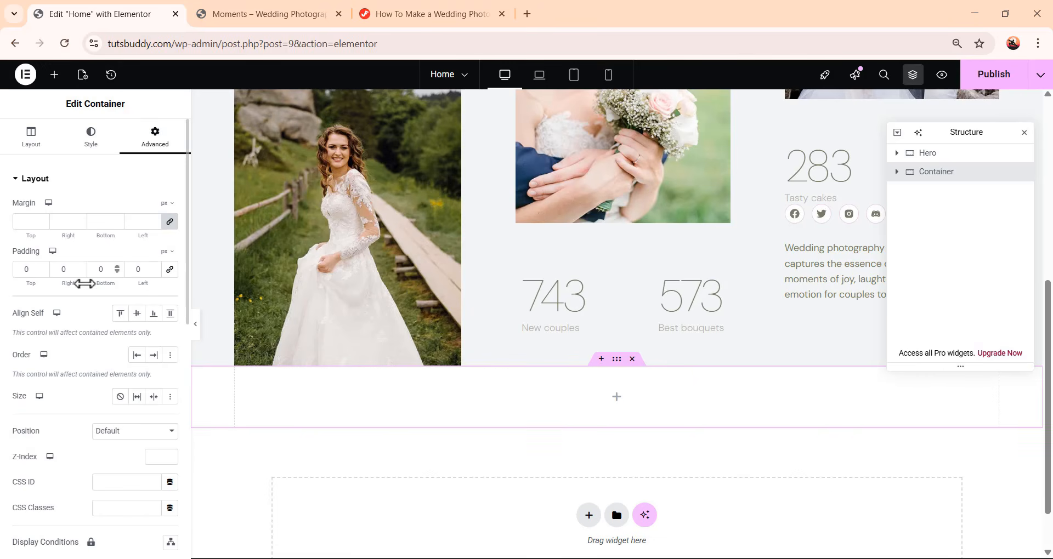
double_click(24, 269)
type("120")
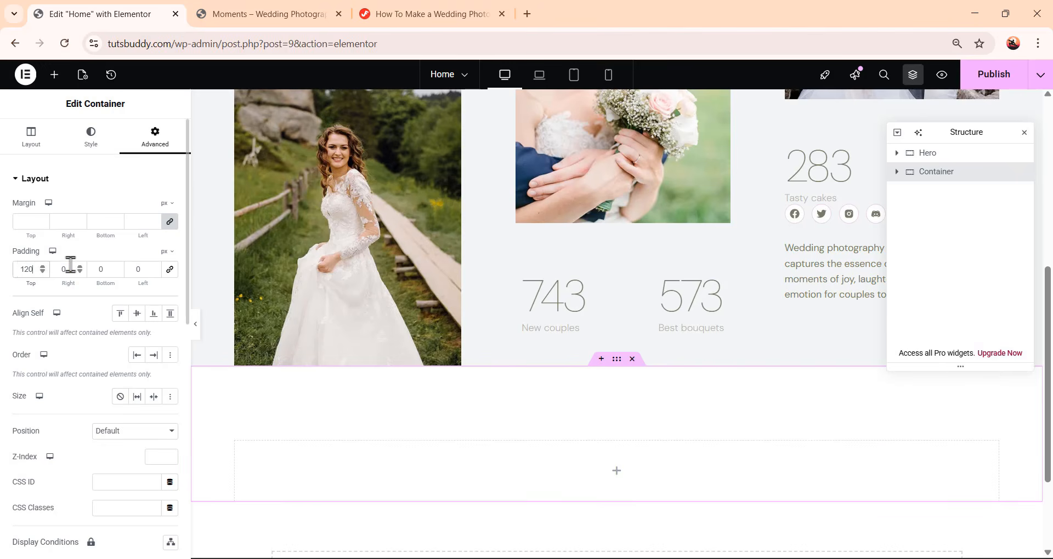
Set the container's right and left padding to 20 px and its bottom padding to 124 px
double_click(57, 270)
type("20")
double_click(95, 267)
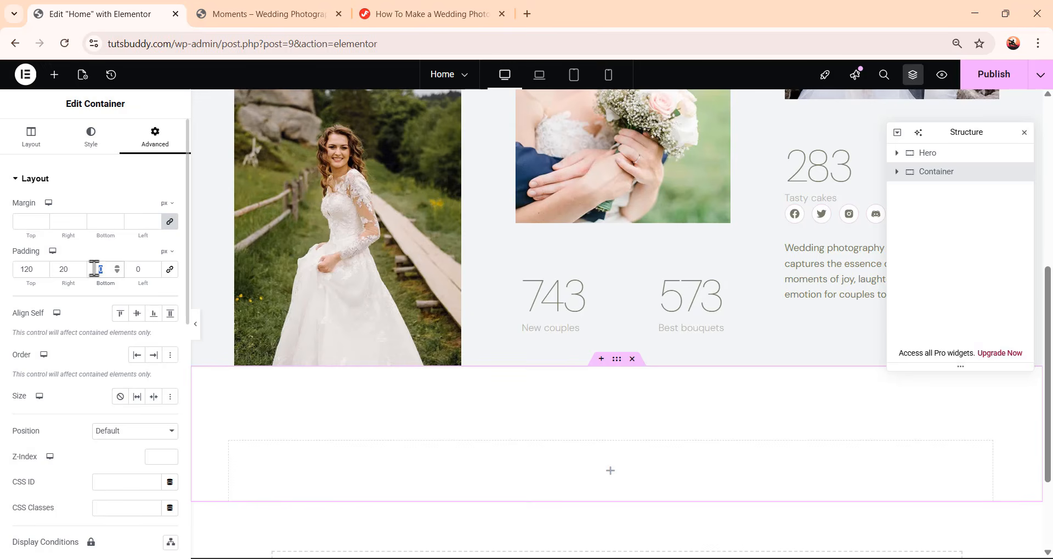
type("124")
double_click(139, 269)
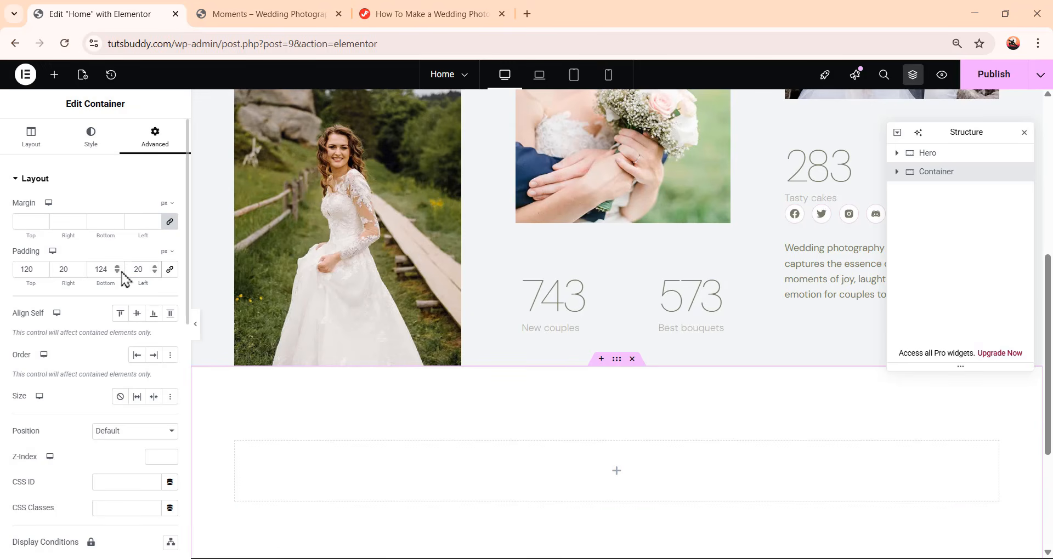
type("20")
Rename the new container to Feature in the structure tree
scroll(686, 320, "down", 4)
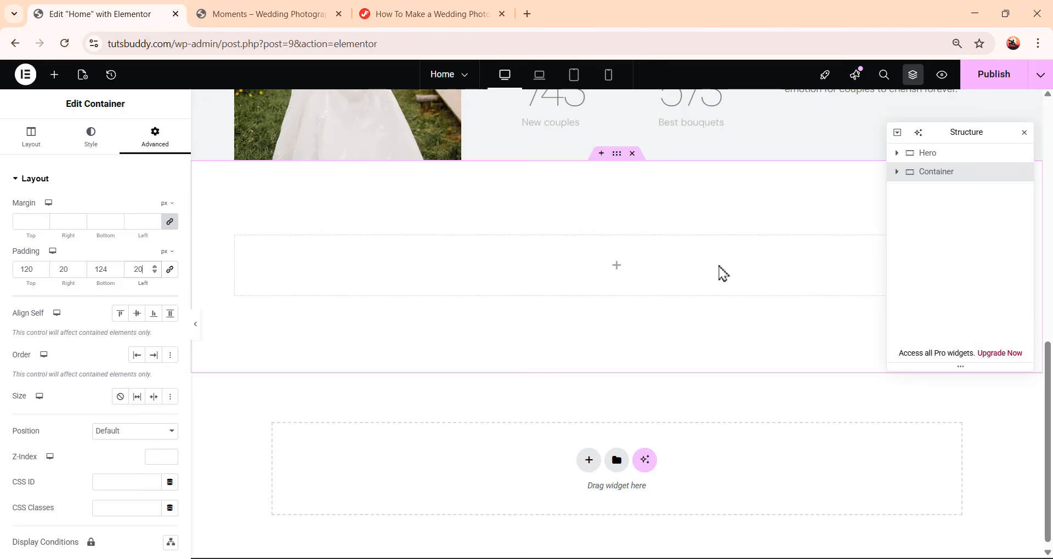
double_click(936, 174)
type("Feature")
Add a nested container inside Feature and center its content and items
left_click(56, 77)
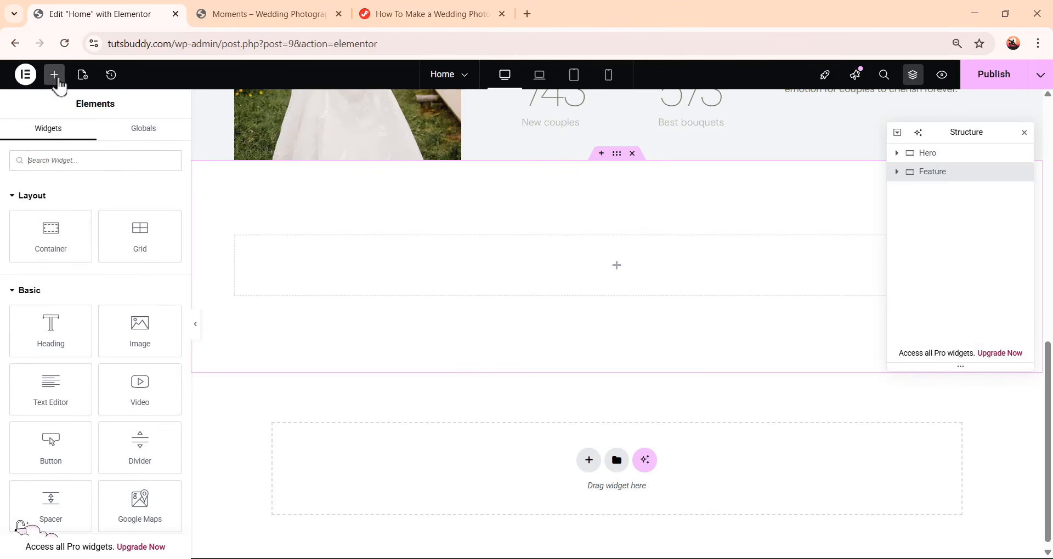
left_click_drag(51, 229, 623, 275)
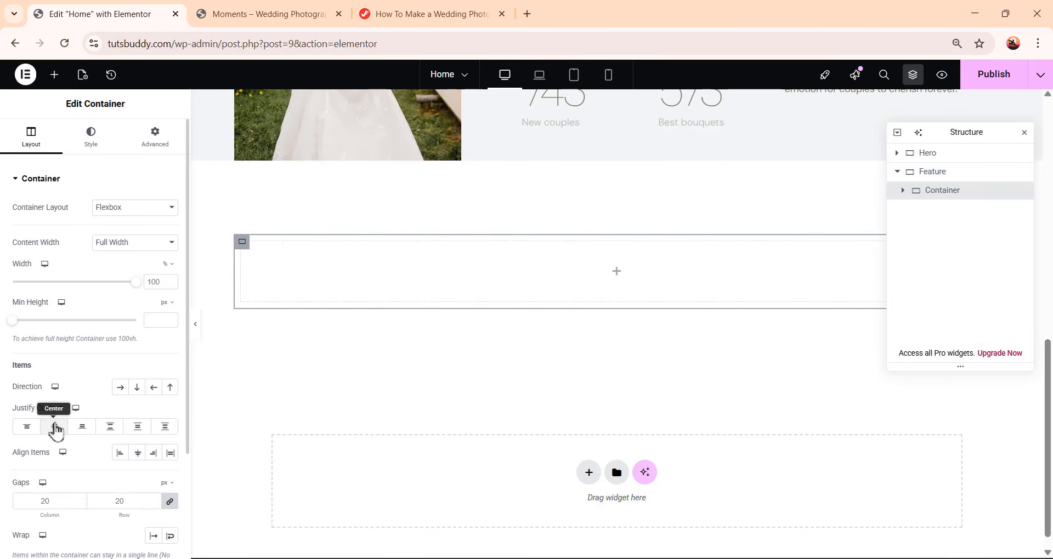
left_click(55, 427)
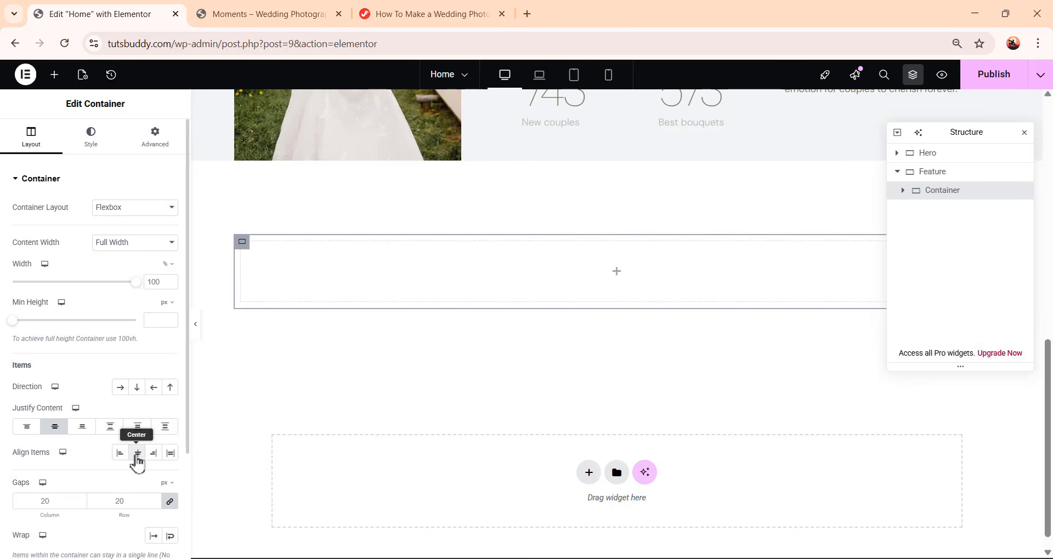
left_click(137, 453)
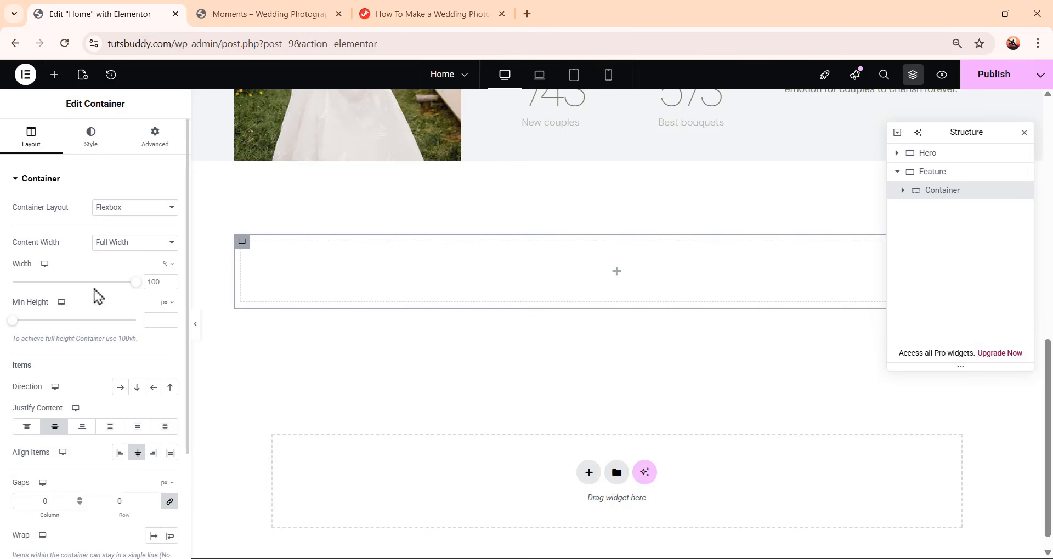
Set the nested container's bottom margin to 36 px
left_click(159, 142)
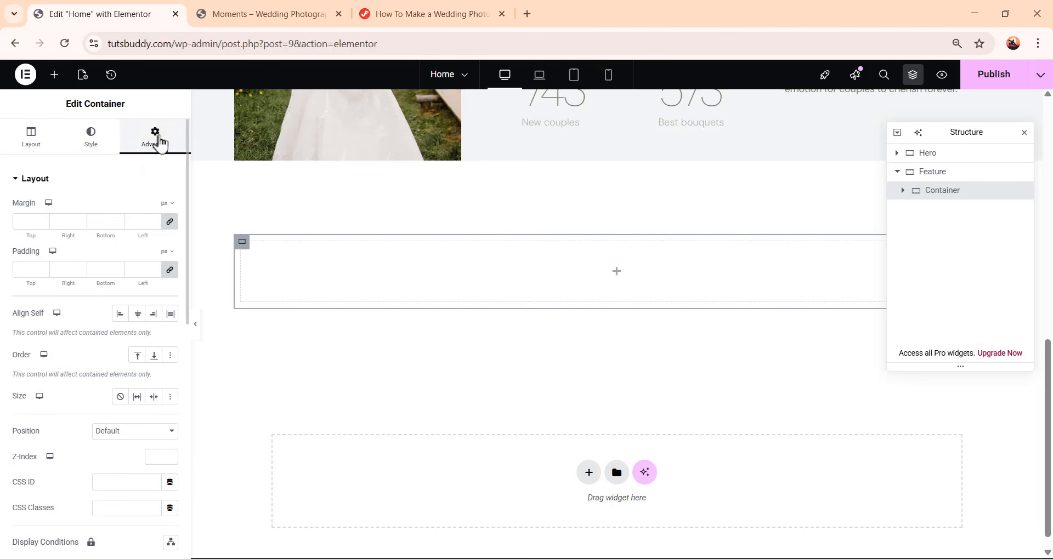
left_click(171, 271)
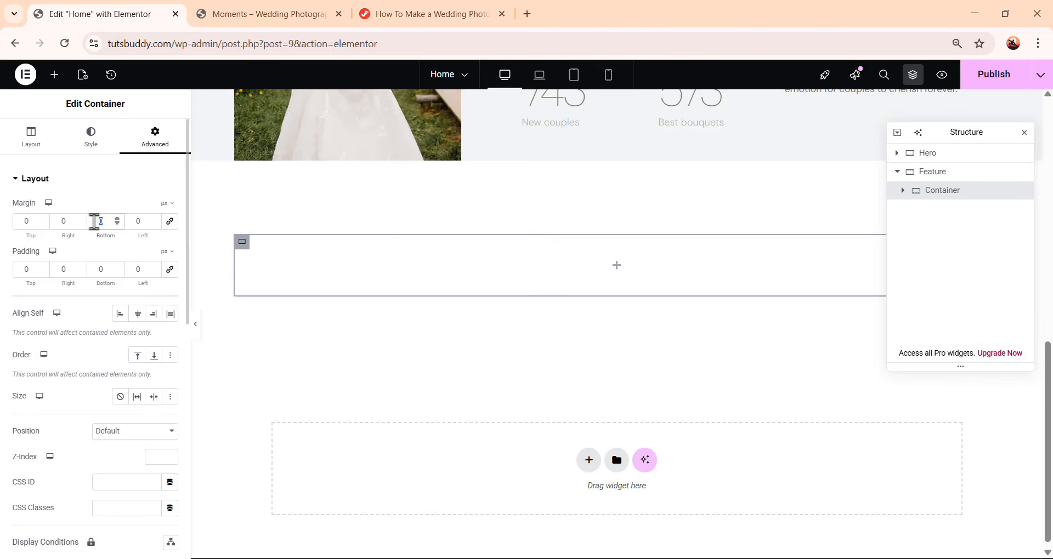
type("36")
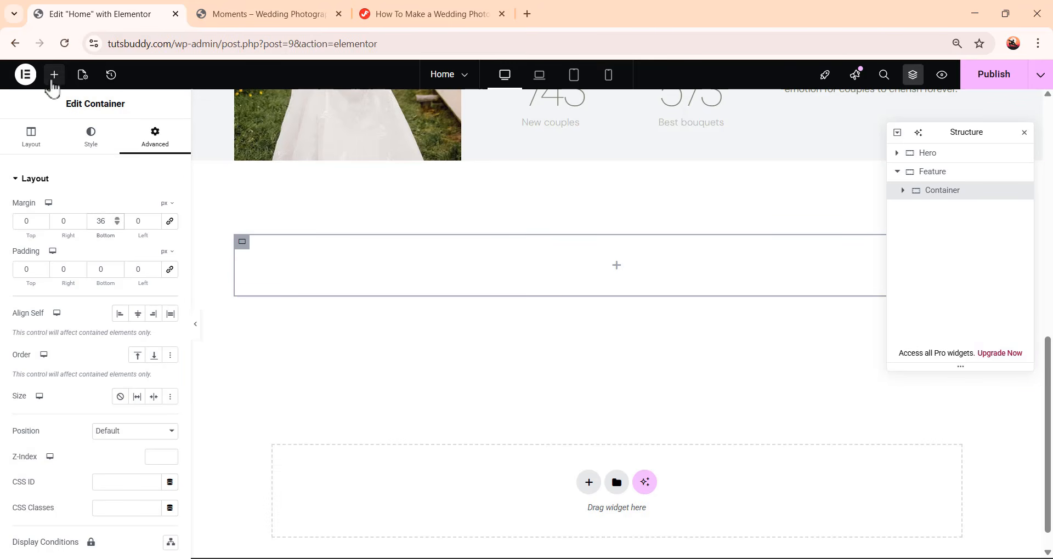
Add a Heading widget to the nested container, center-align it, and apply the Primary global font
left_click(53, 80)
left_click_drag(71, 324, 642, 275)
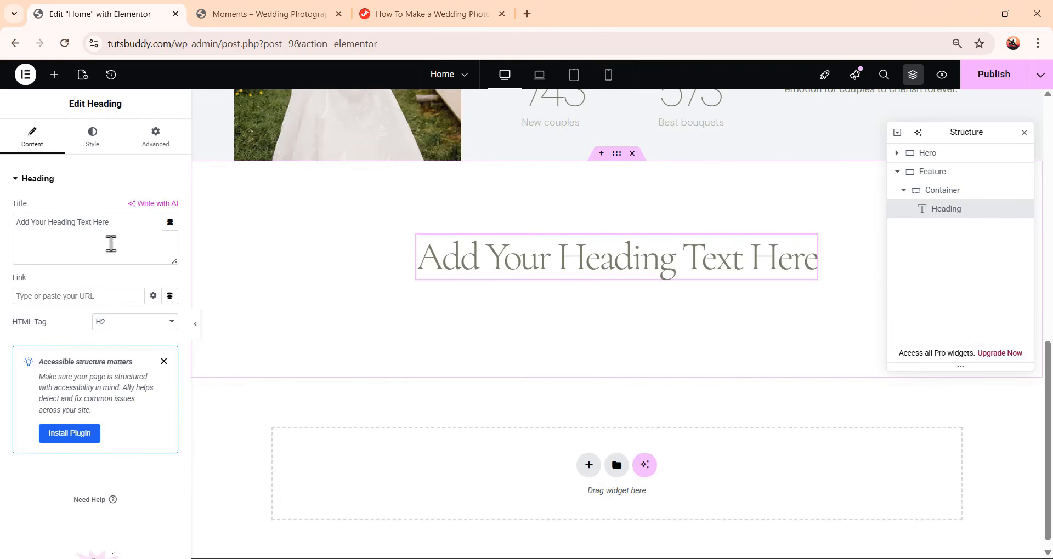
left_click(93, 143)
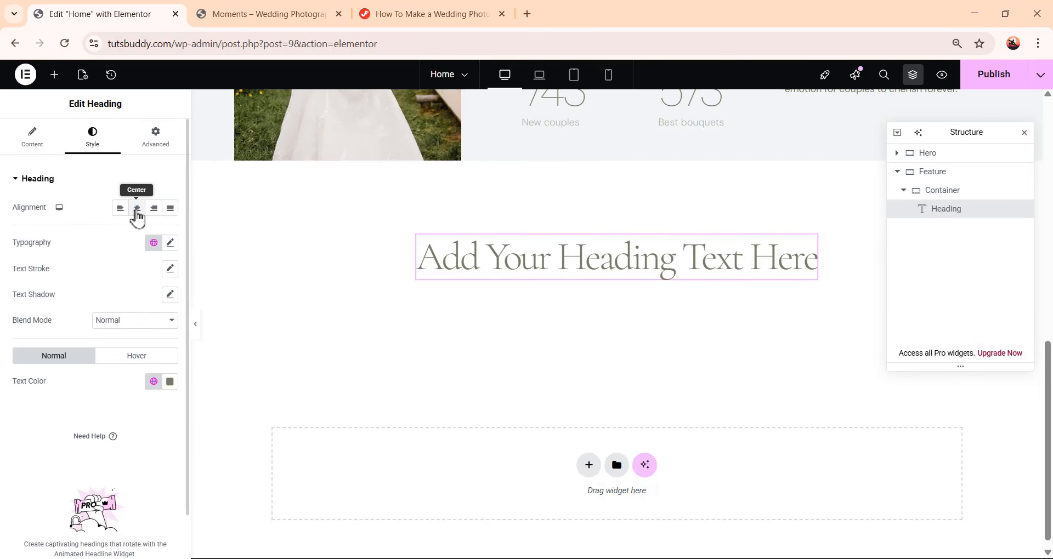
left_click(137, 211)
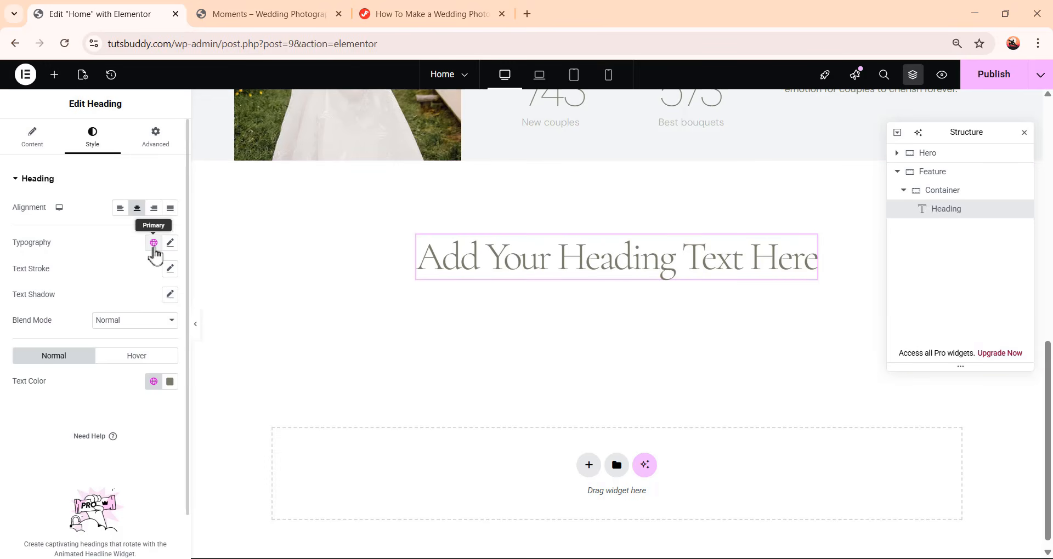
left_click(153, 245)
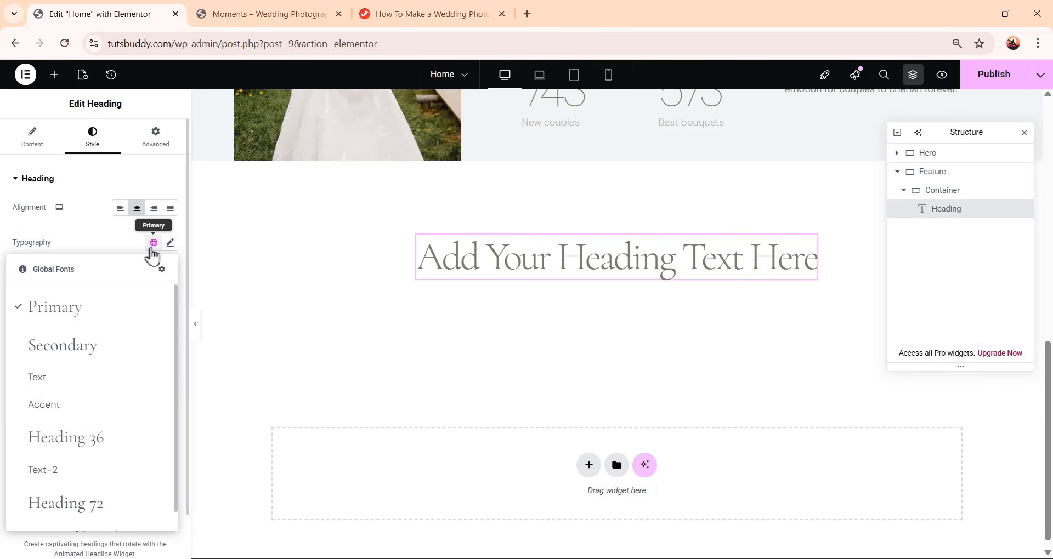
left_click(144, 314)
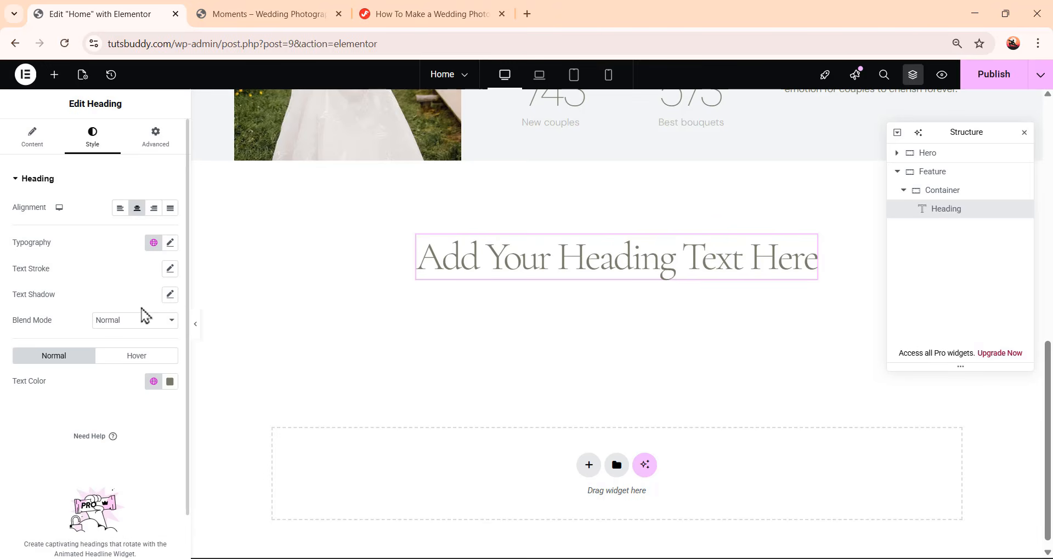
Replace the heading title with the pasted text "Relive the magic of your day with our featured wedding stories..."
left_click(36, 147)
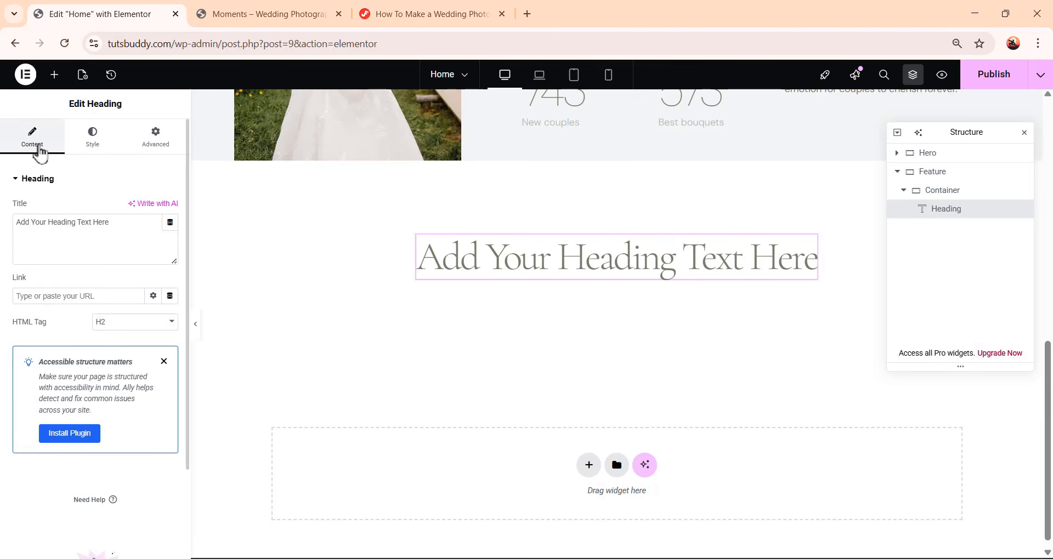
left_click_drag(120, 226, 2, 232)
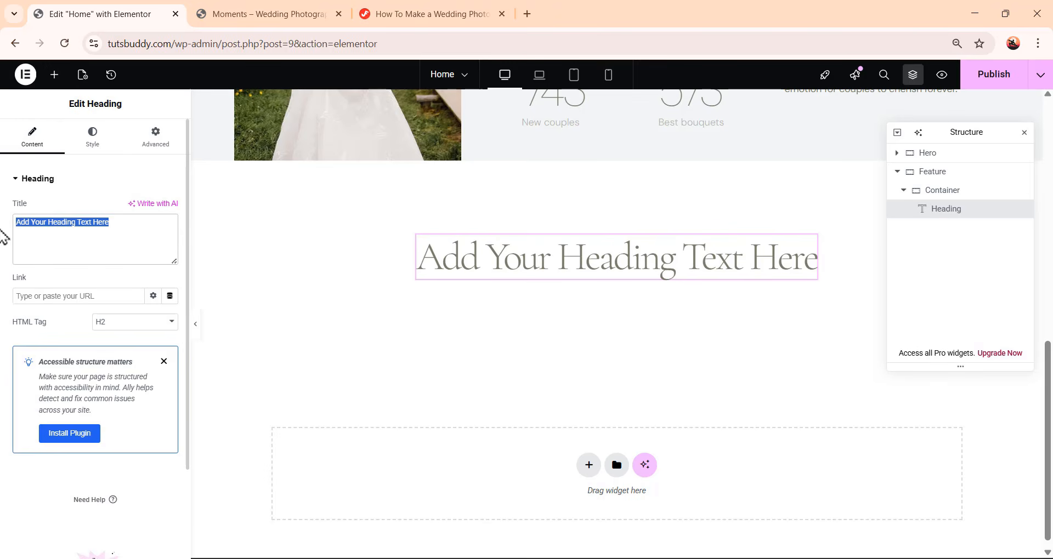
type("Relive the magic of your day with our featured wedding stories, captured to preserve your most precious love memories.")
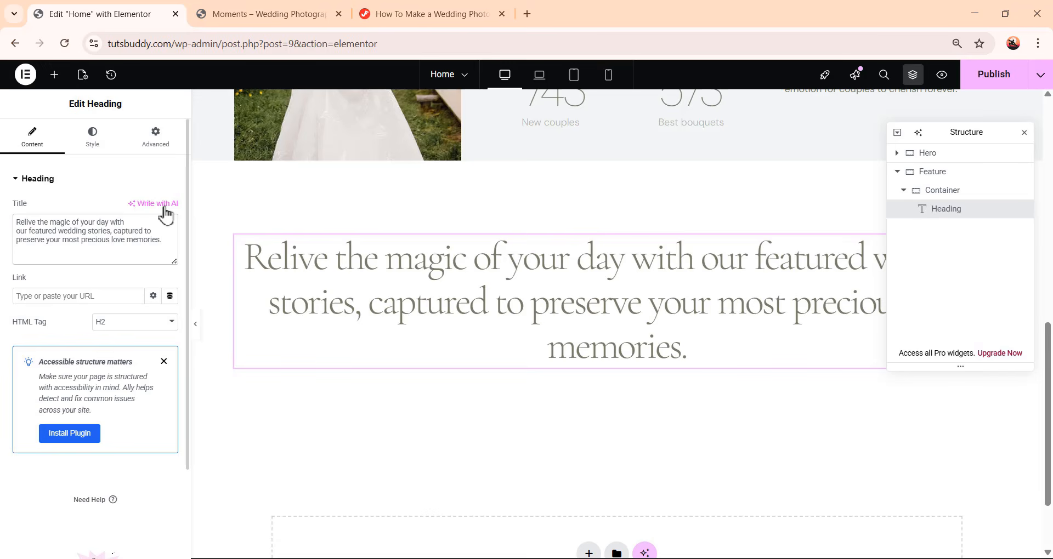
Give the heading a Custom width of 867 px
left_click(161, 138)
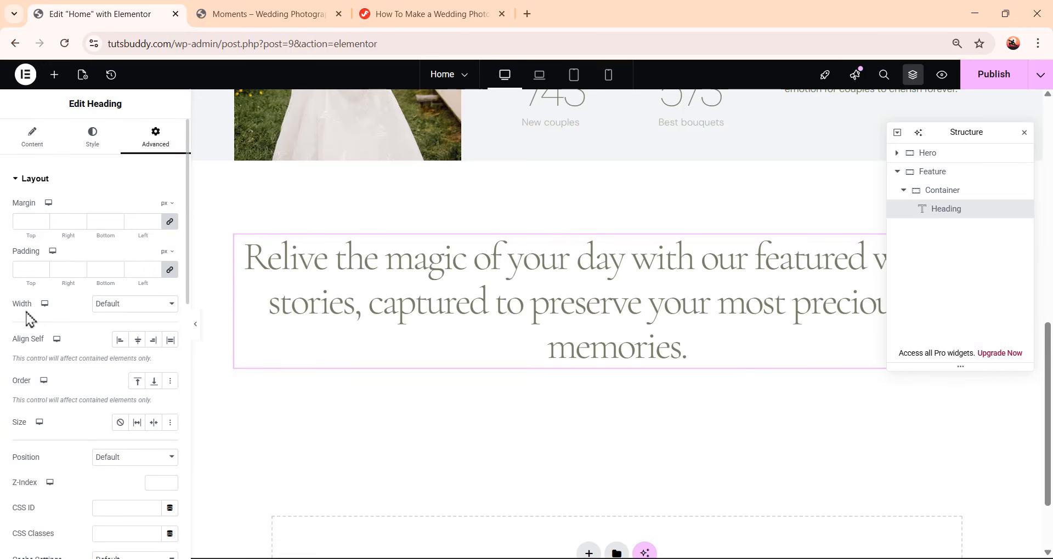
left_click(125, 307)
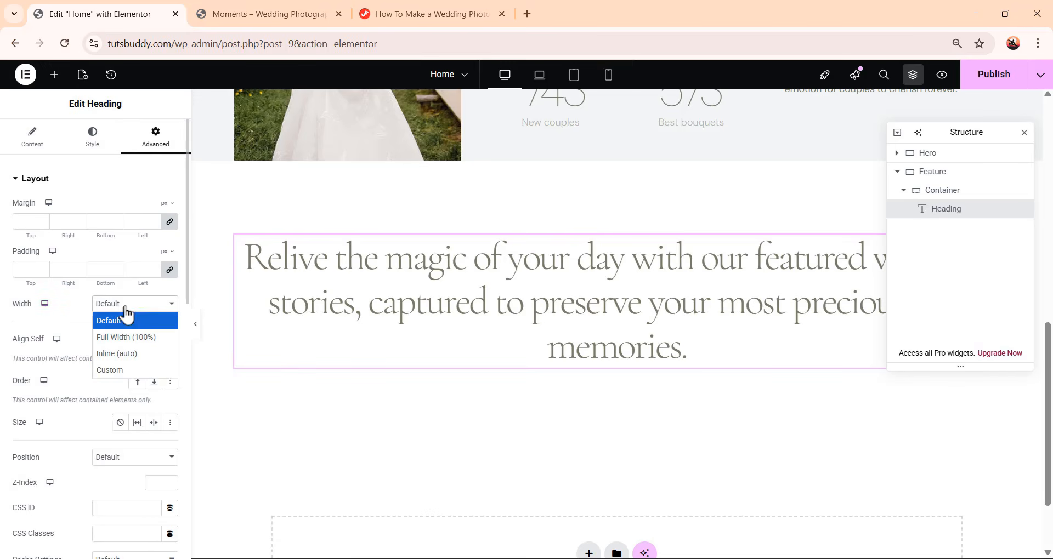
left_click(129, 371)
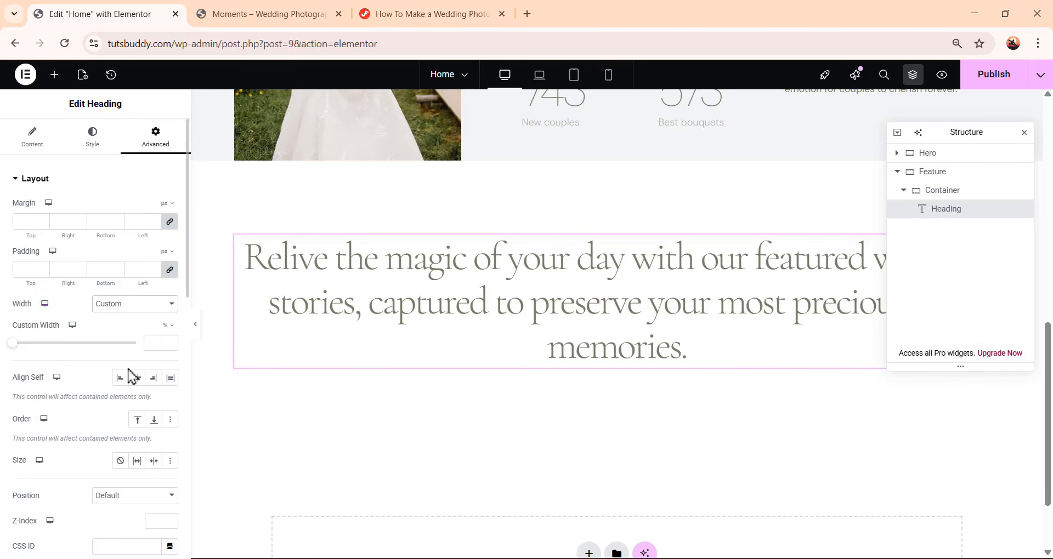
left_click(166, 327)
left_click(158, 344)
type("867")
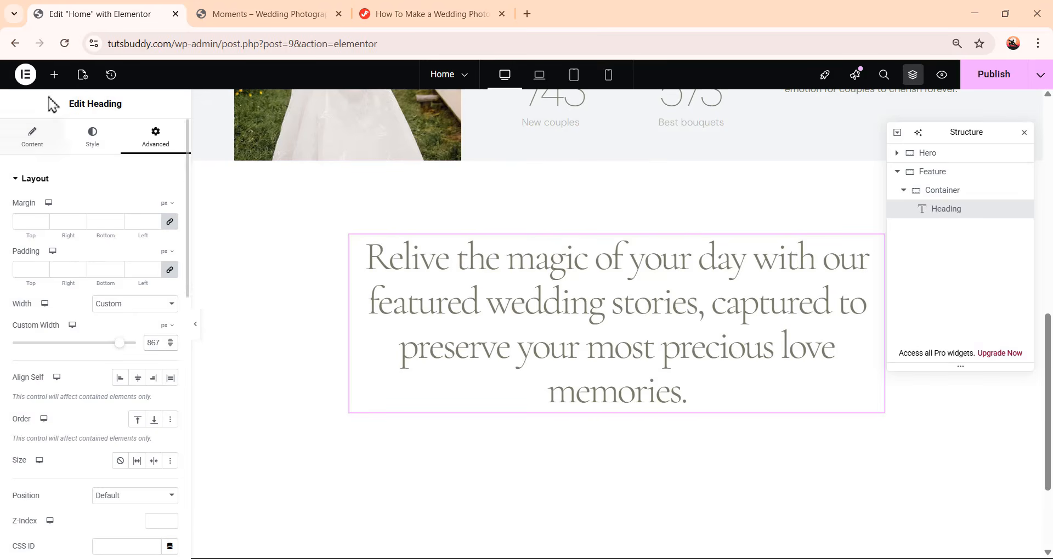
Add an Image widget below the heading and choose the green leaf image from the media library
left_click(55, 75)
left_click(132, 337)
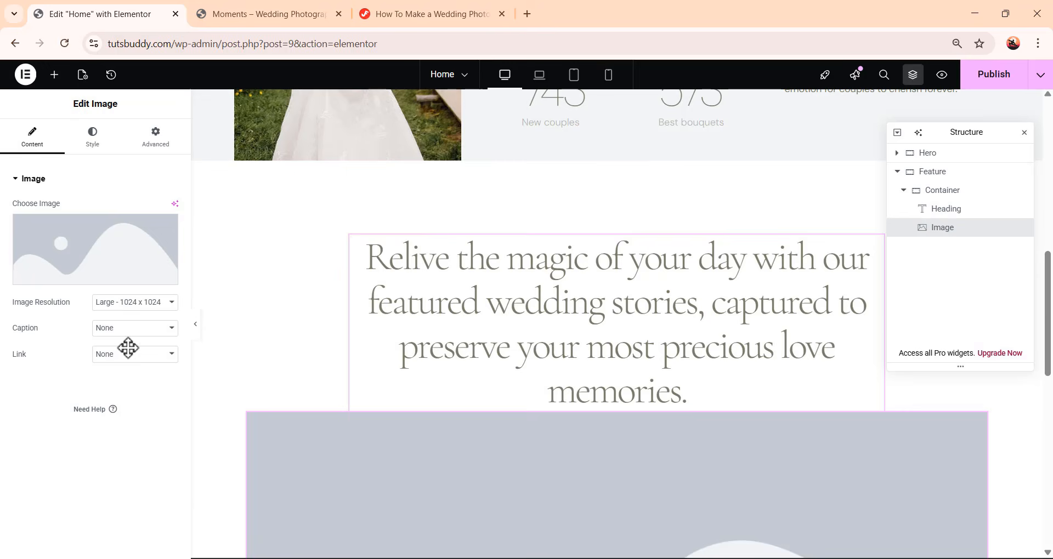
scroll(764, 453, "down", 3)
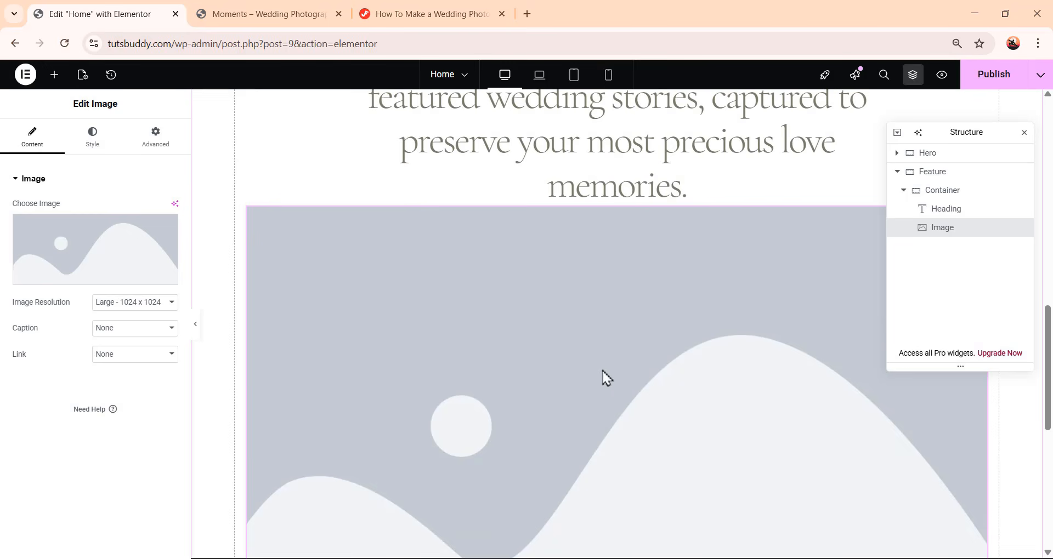
scroll(604, 377, "down", 1)
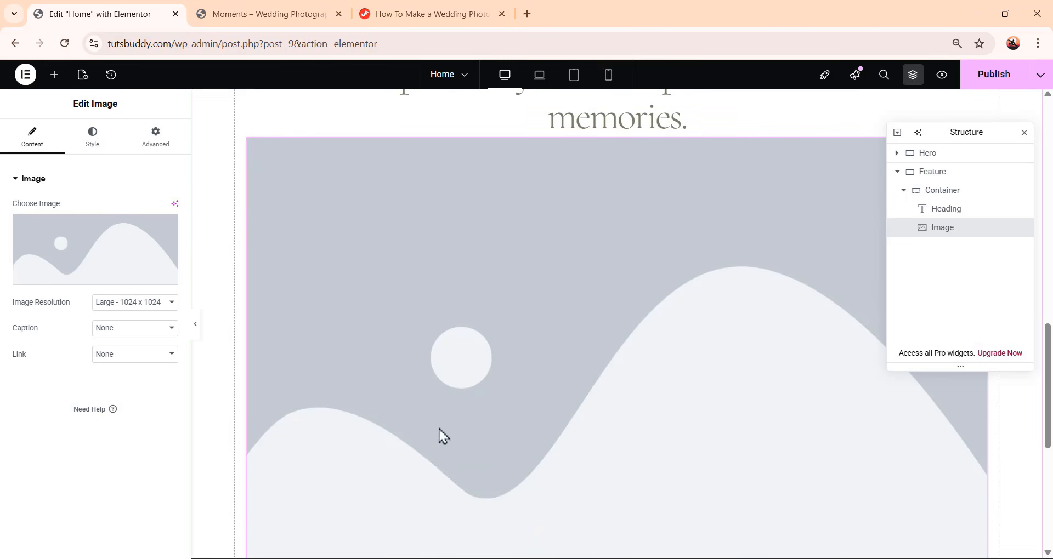
left_click(120, 255)
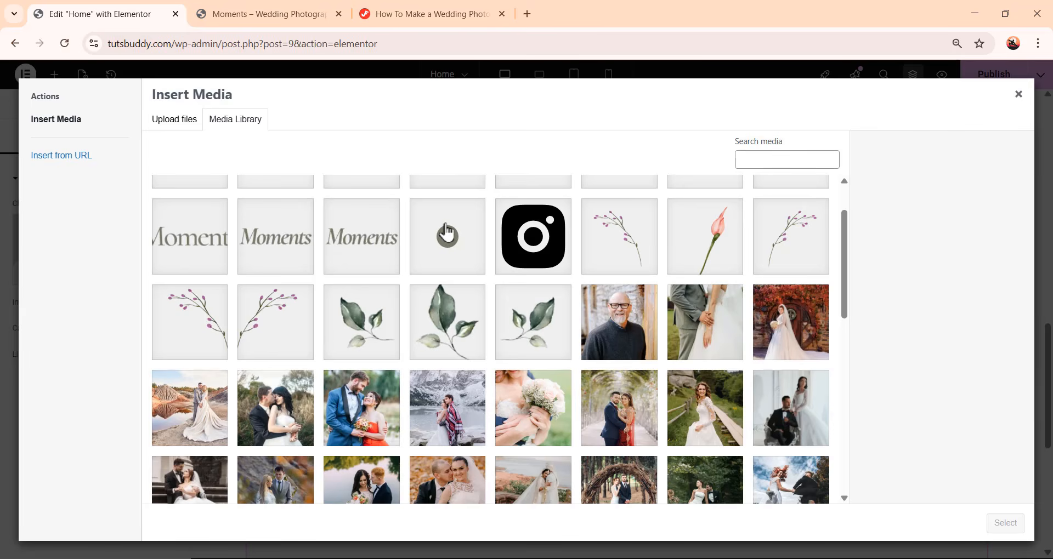
left_click(539, 327)
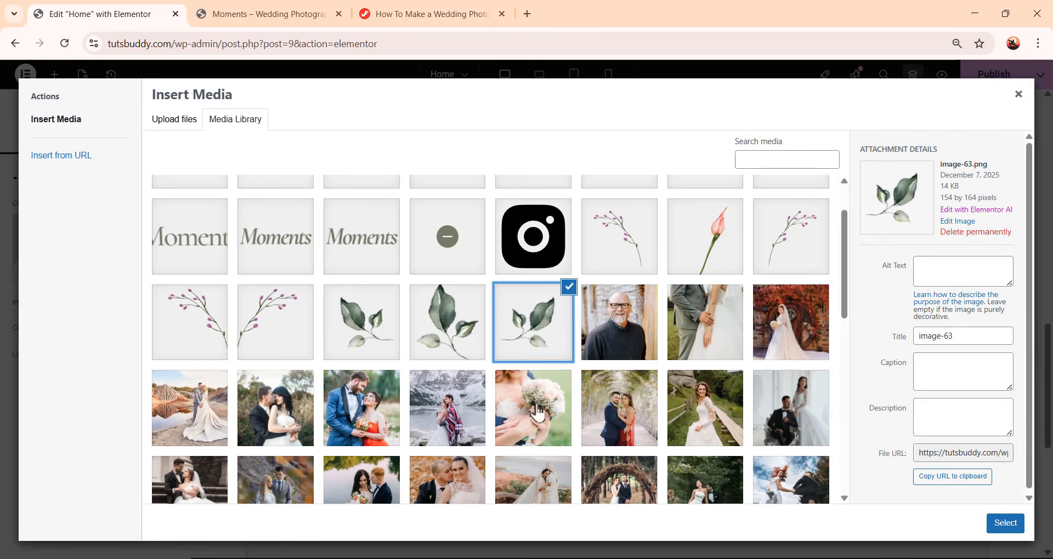
left_click(1009, 529)
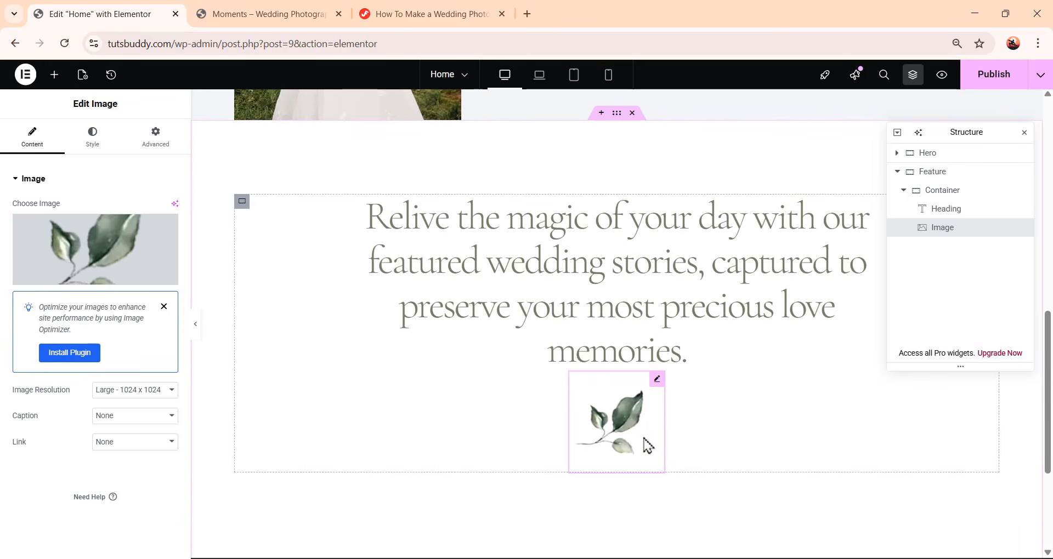
Set the image's position to Absolute and move it beside the heading's upper-left corner
left_click(157, 146)
scroll(121, 277, "down", 4)
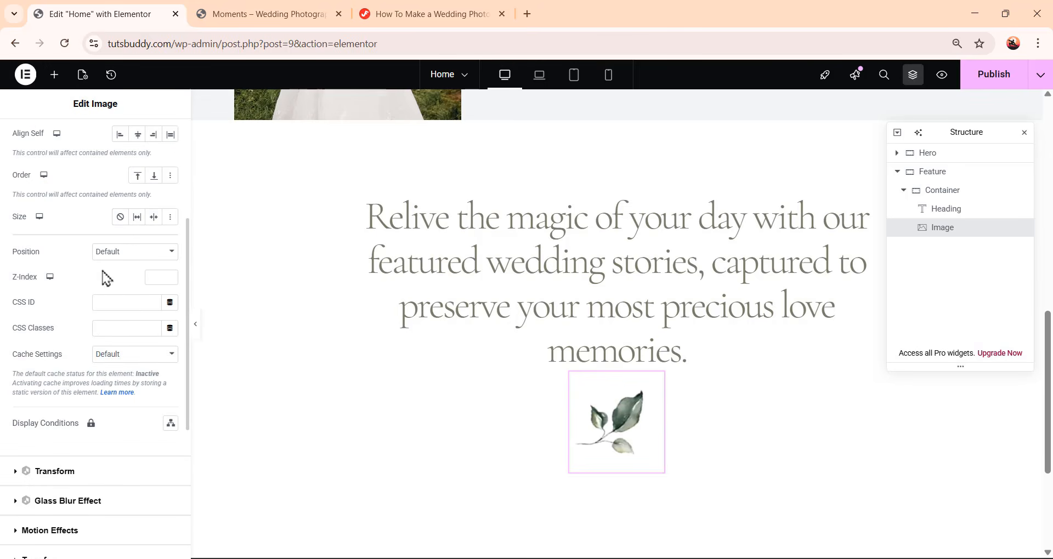
left_click(117, 253)
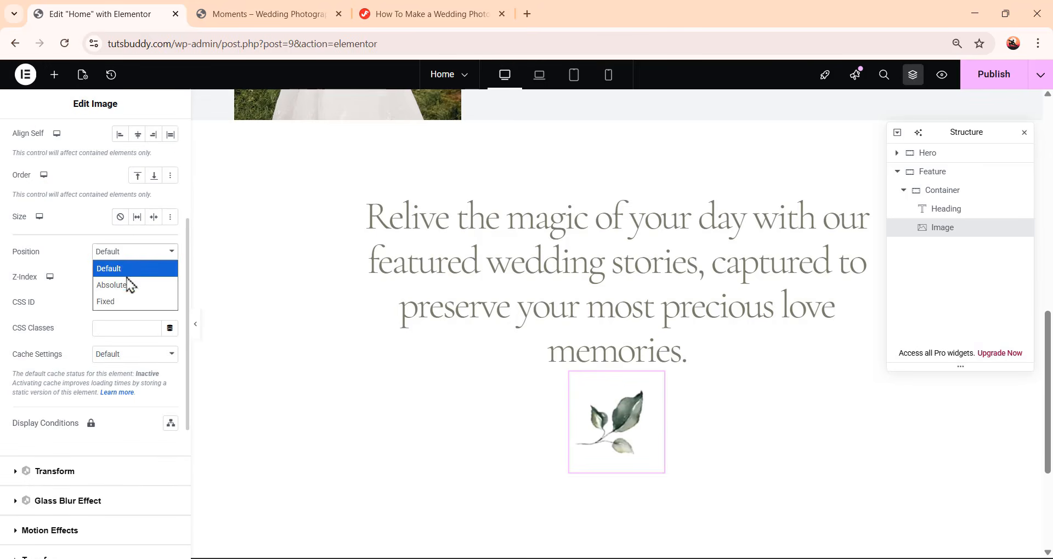
left_click(128, 286)
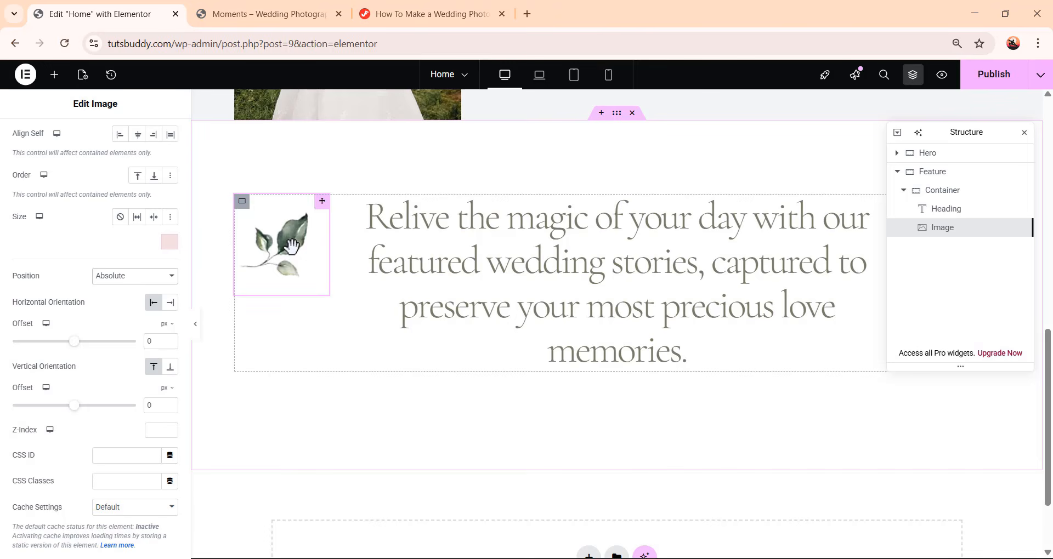
left_click_drag(323, 291, 294, 249)
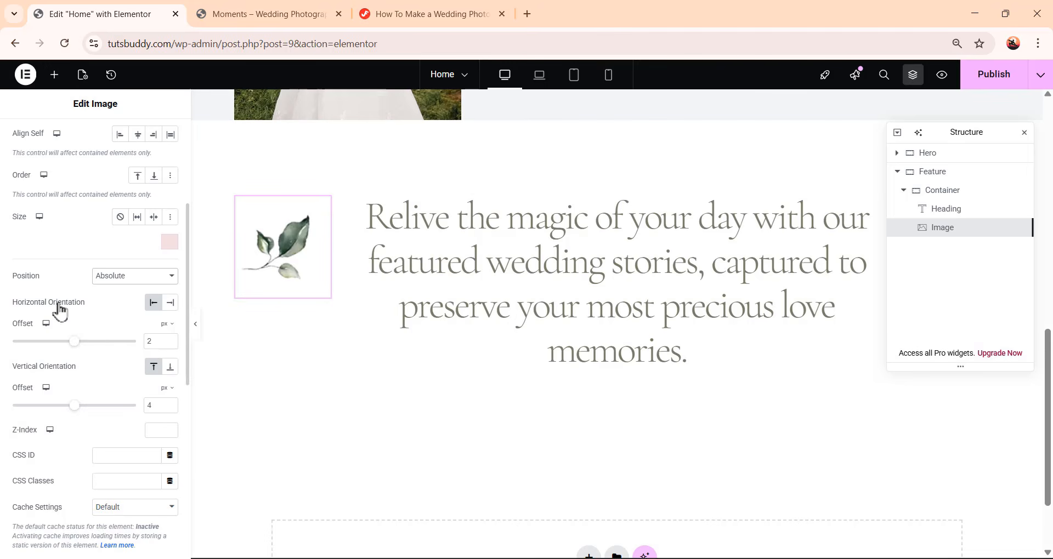
Anchor the image to the right with a horizontal offset of -20 px and a vertical offset of 16 px
left_click(170, 303)
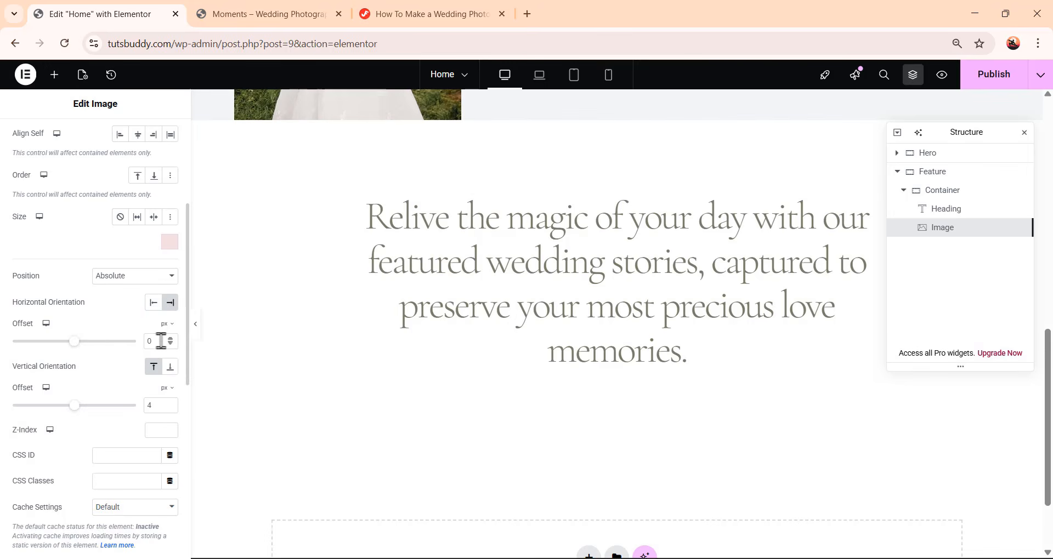
left_click_drag(162, 341, 143, 346)
type("-20")
double_click(153, 405)
type("16")
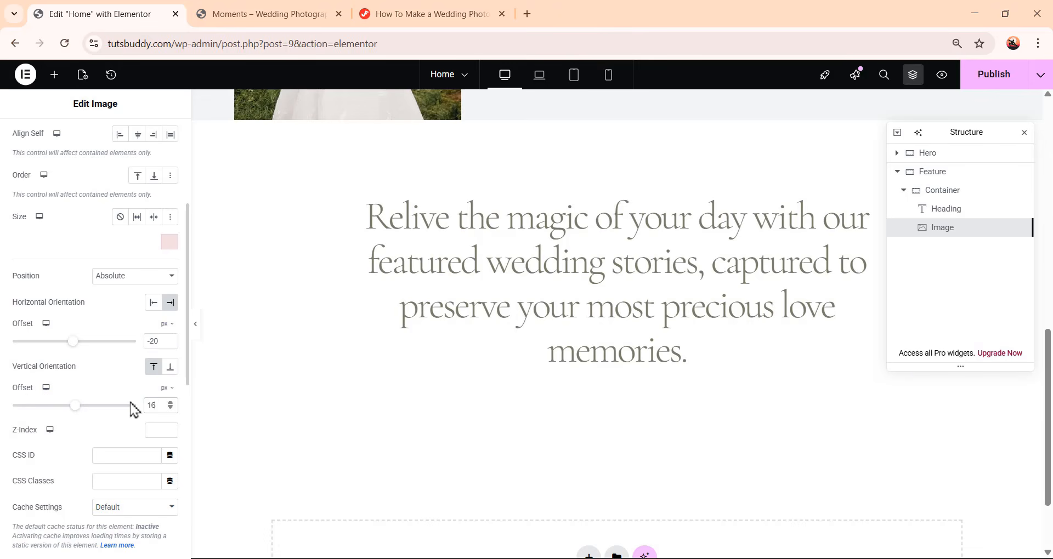
type("4")
Set the leaf image's vertical offset to 164 px
left_click_drag(990, 134, 327, 279)
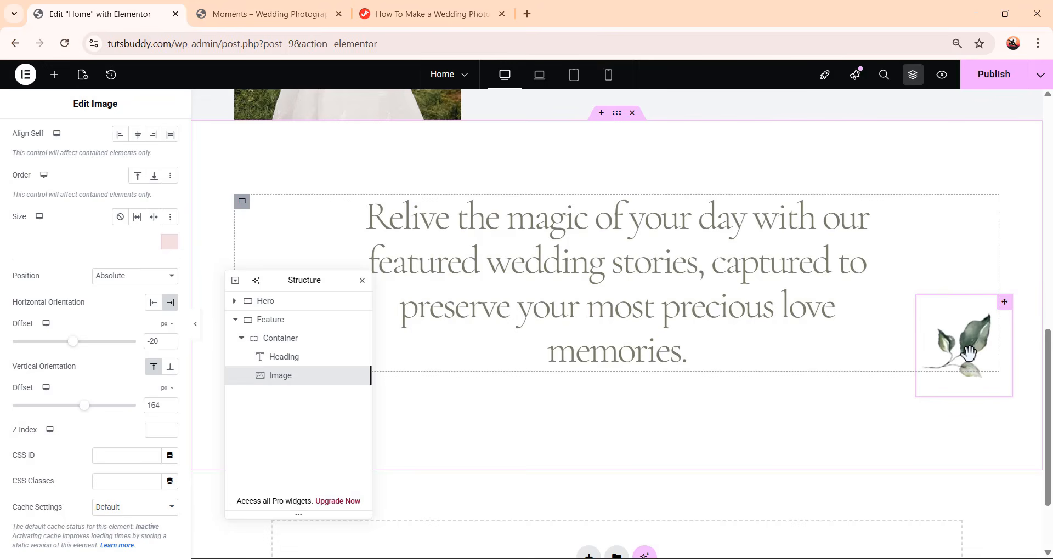
scroll(762, 366, "down", 1)
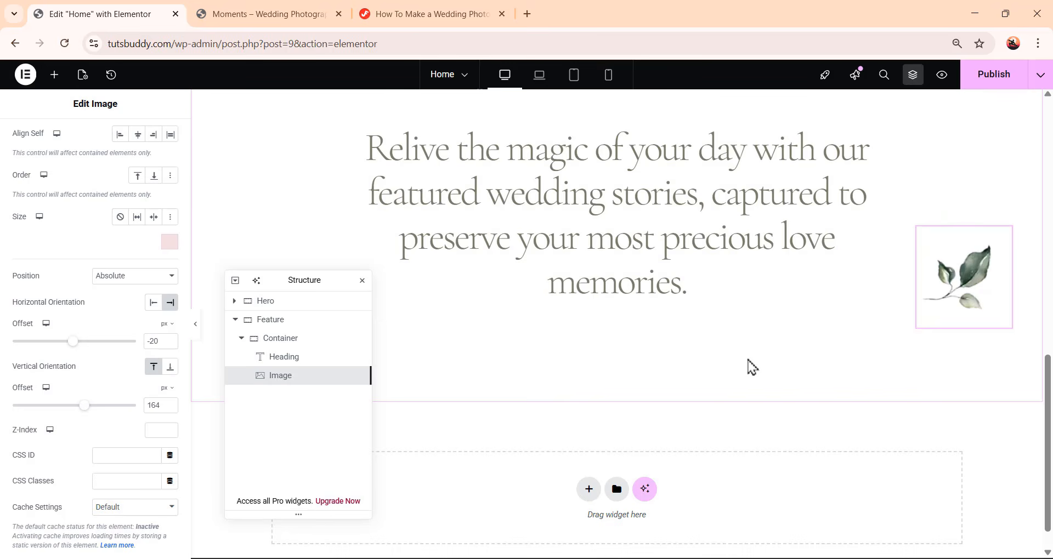
Copy the Banner Style CSS code from the tutorial page in the other tab
left_click(430, 23)
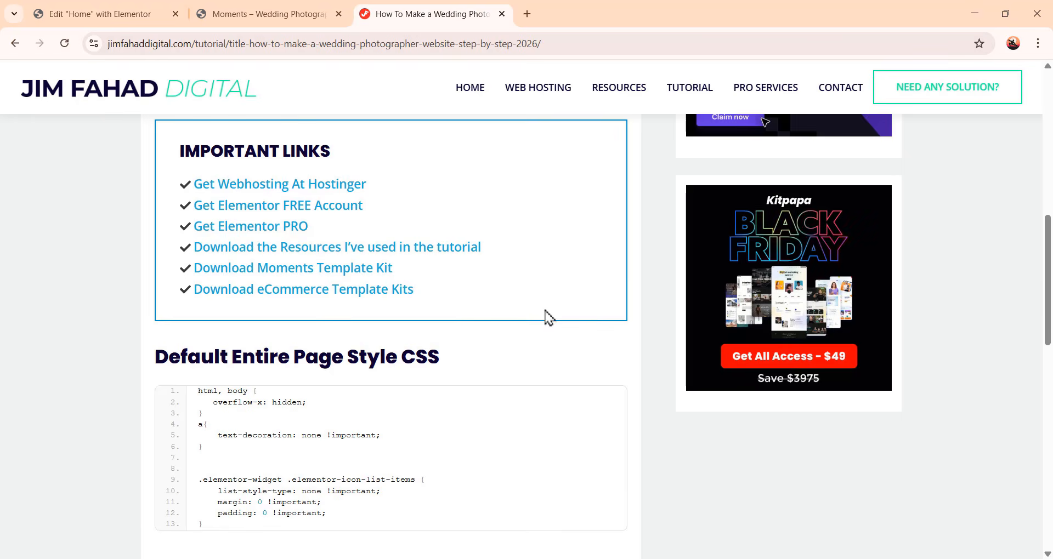
scroll(548, 317, "down", 12)
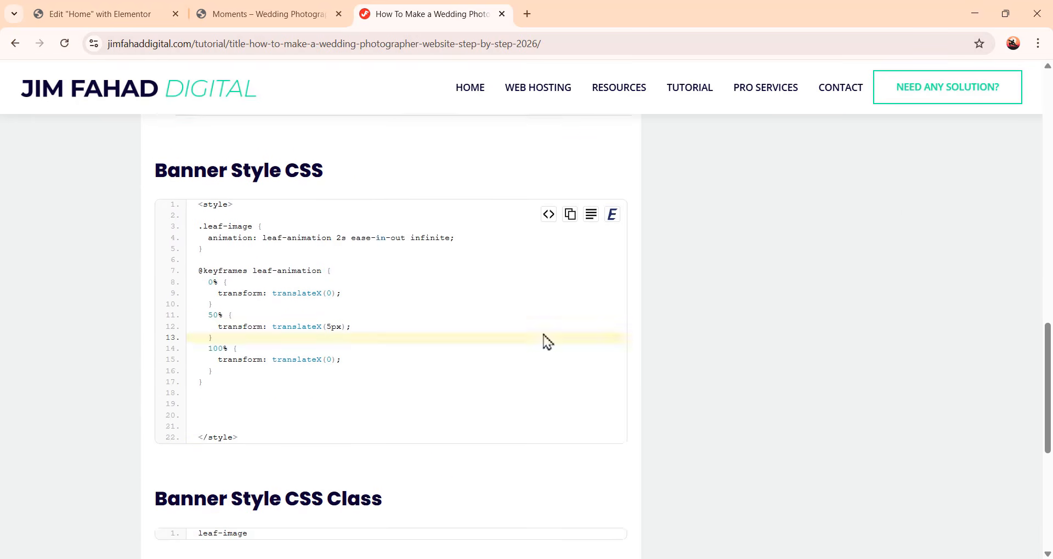
scroll(541, 359, "up", 10)
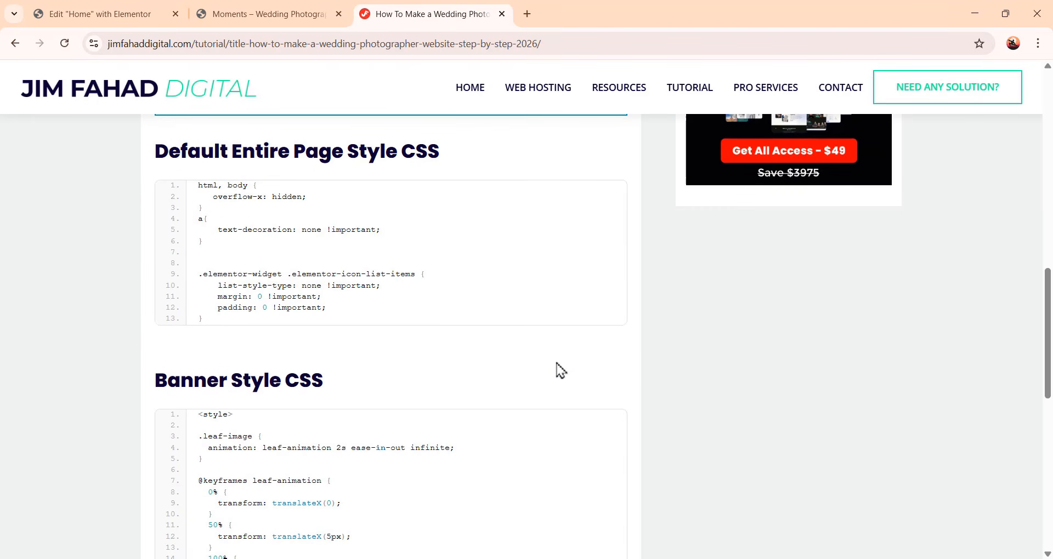
scroll(557, 369, "up", 1)
scroll(557, 369, "down", 5)
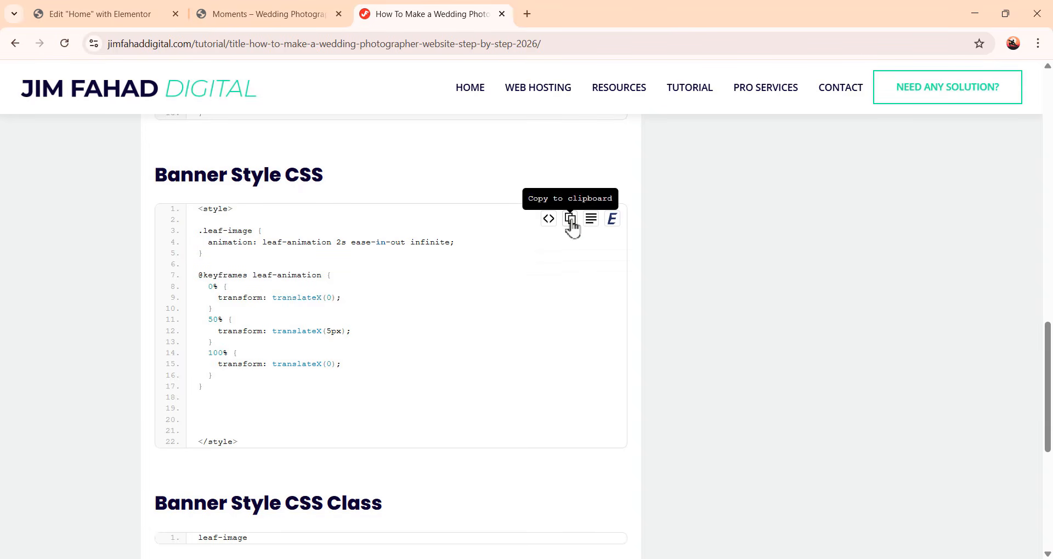
left_click(571, 221)
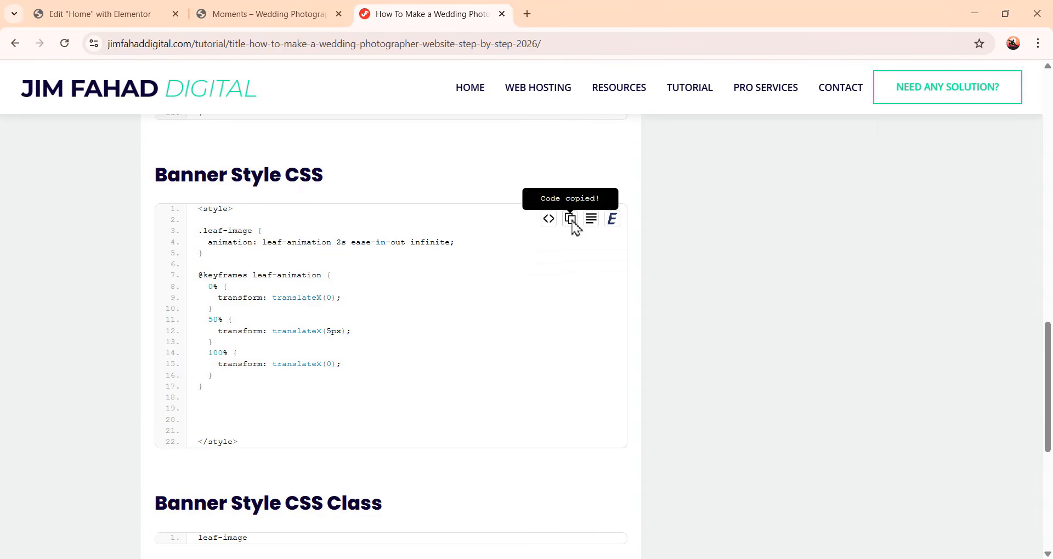
Add an HTML widget below the Feature section and paste the copied Banner Style CSS into its code
left_click(144, 16)
scroll(787, 344, "down", 1)
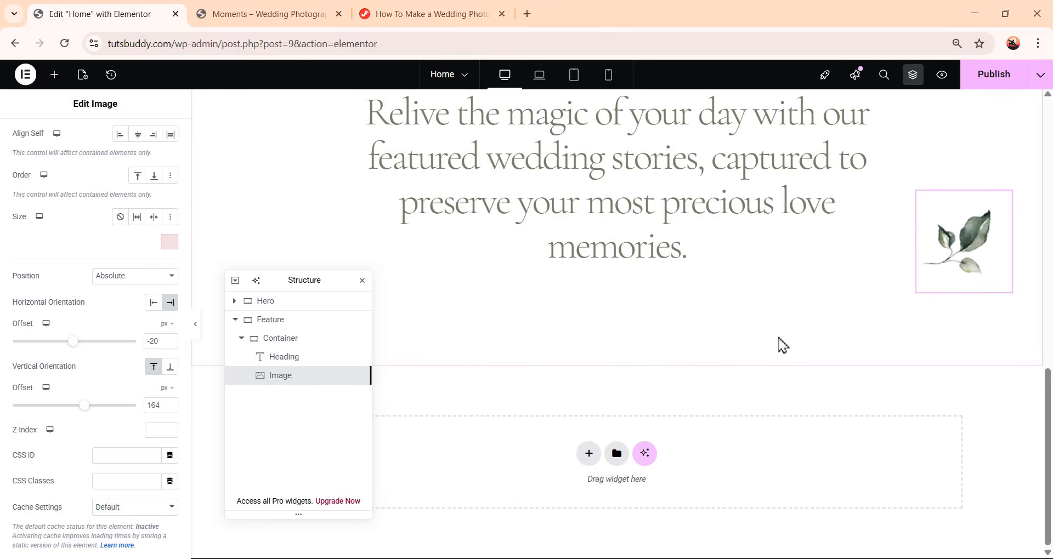
left_click(54, 74)
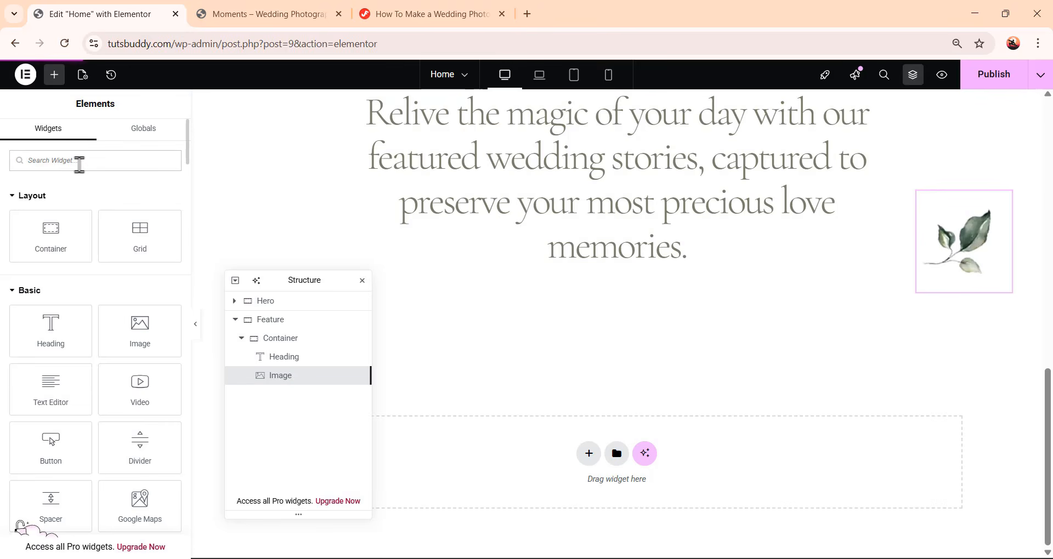
type("html")
left_click_drag(55, 209, 651, 480)
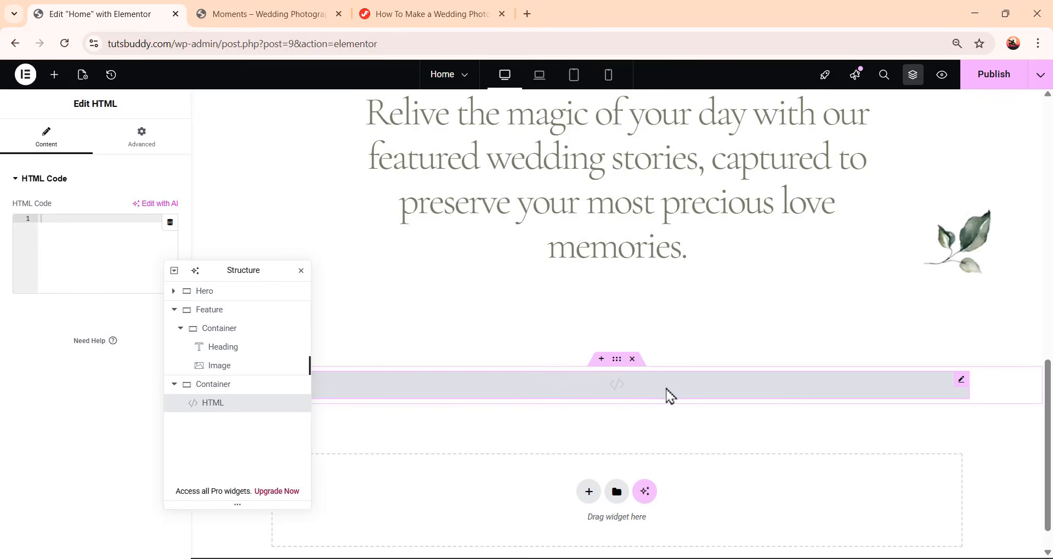
left_click(69, 222)
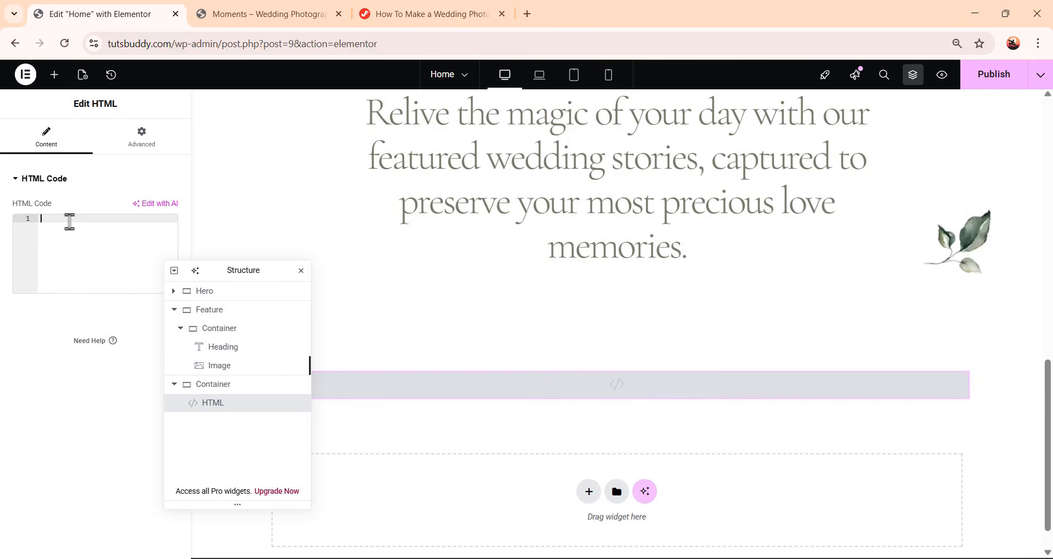
key("ctrl+v")
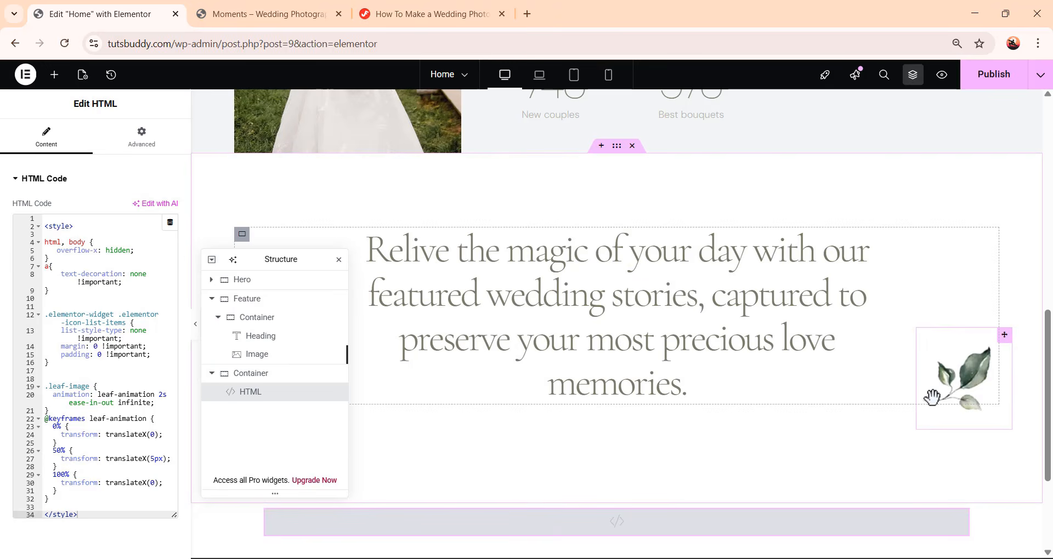
Copy the Banner Style CSS class name from the tutorial page and return to the editor
left_click(400, 19)
scroll(451, 417, "down", 2)
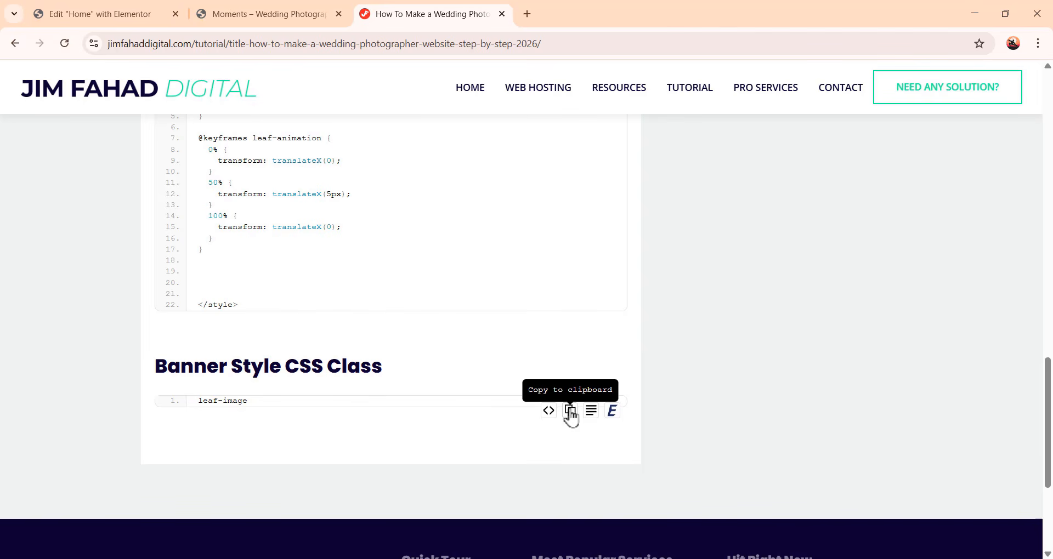
left_click(571, 411)
left_click(93, 14)
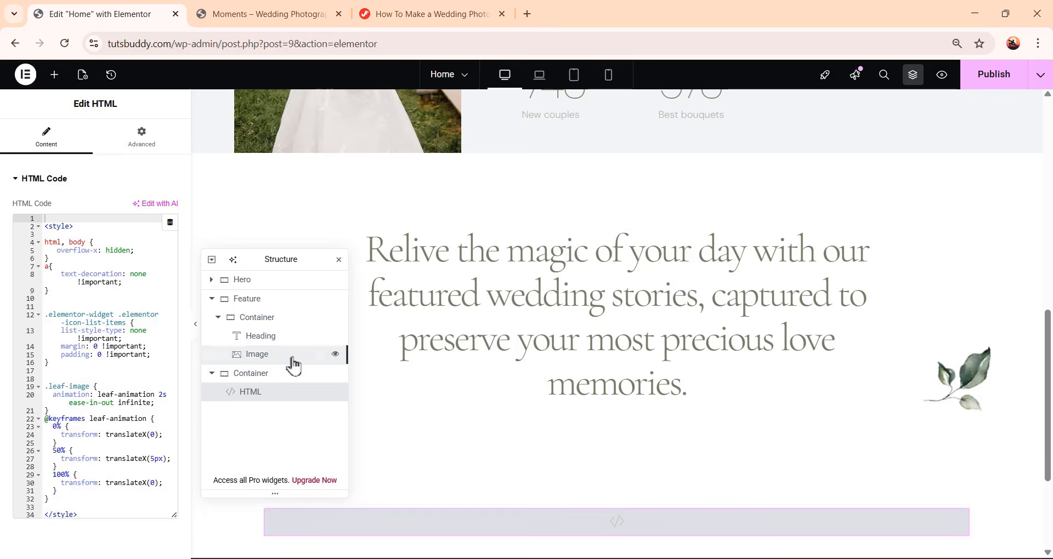
Give the right-hand leaf image the CSS class leaf-image
left_click(294, 362)
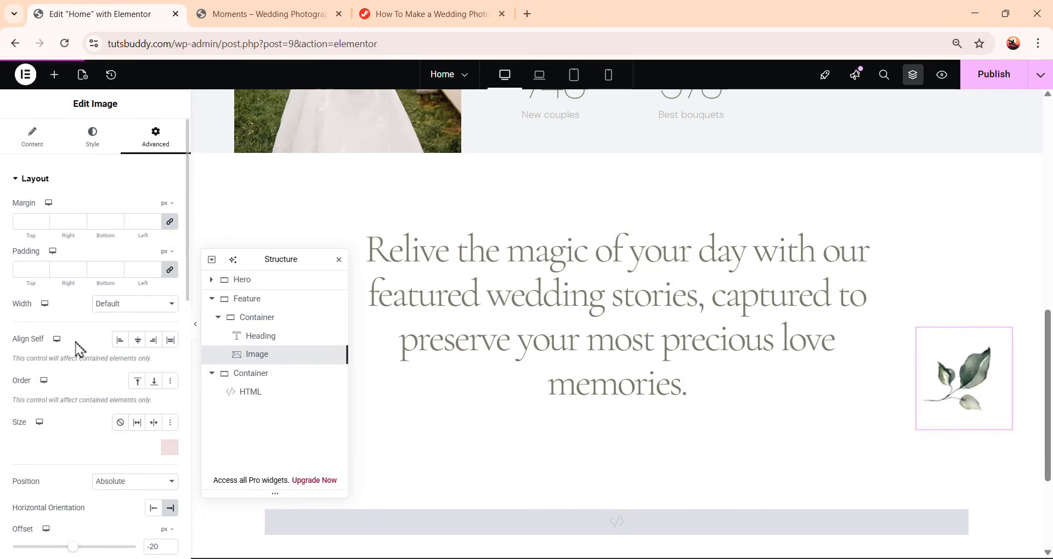
scroll(66, 348, "down", 9)
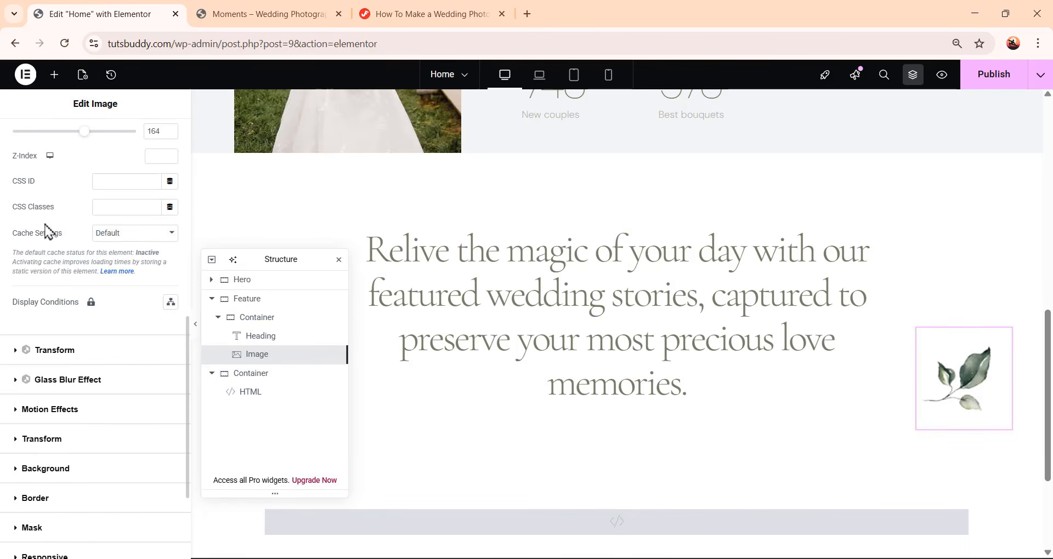
left_click(112, 208)
type("leaf-image")
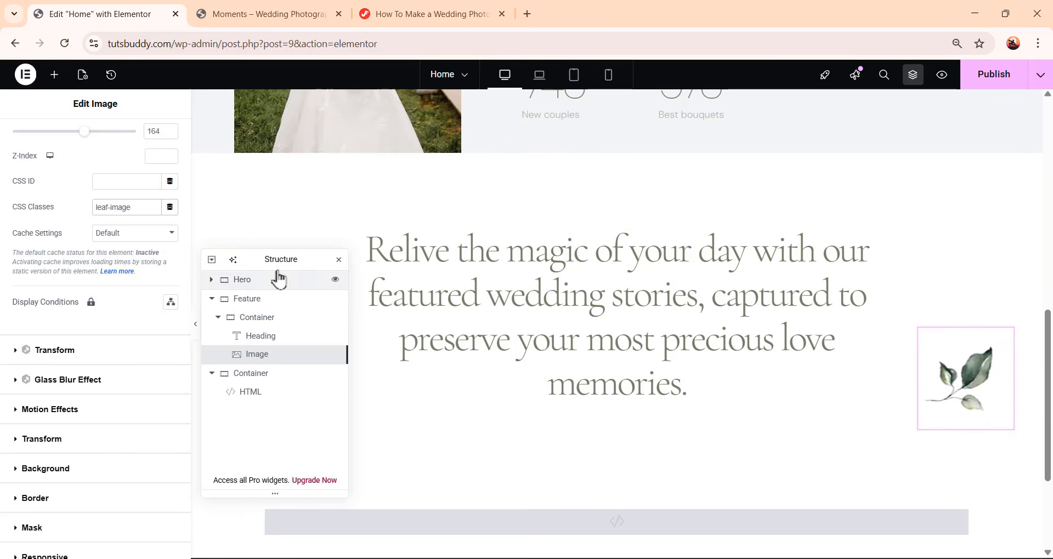
Add another Image widget to the Feature container and choose the leaf image from the media library
left_click_drag(286, 264, 284, 304)
left_click(53, 75)
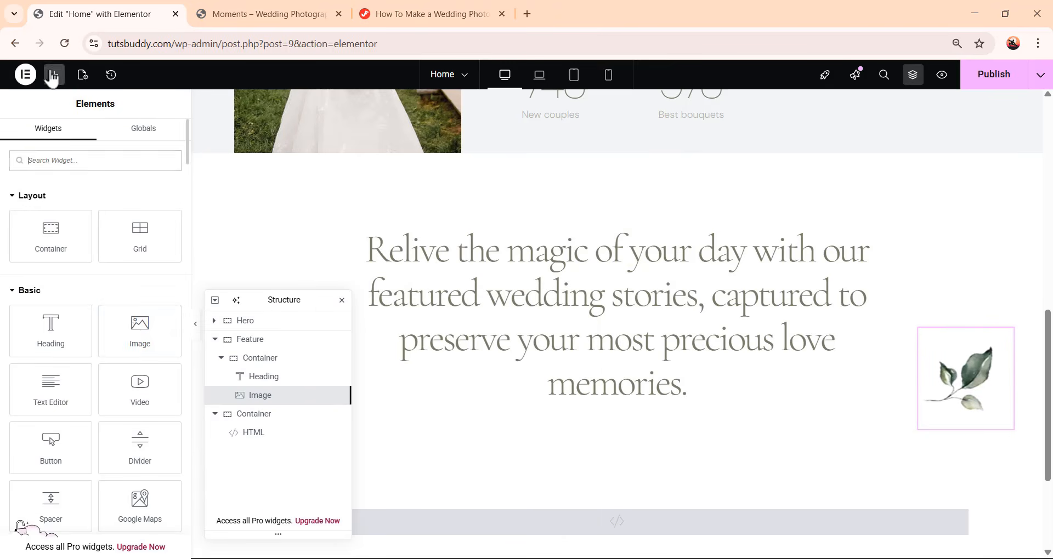
left_click(130, 329)
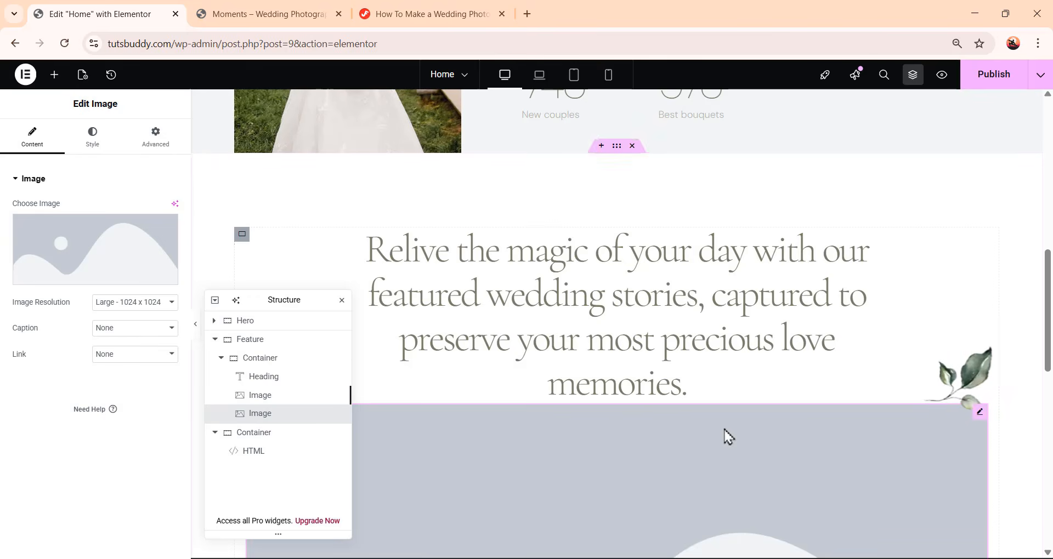
scroll(724, 437, "down", 3)
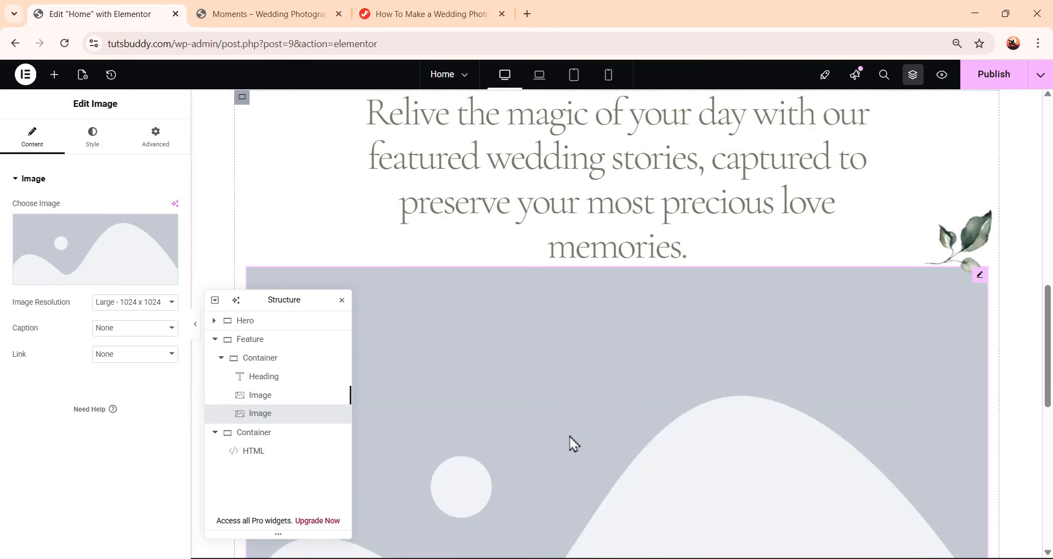
left_click(104, 262)
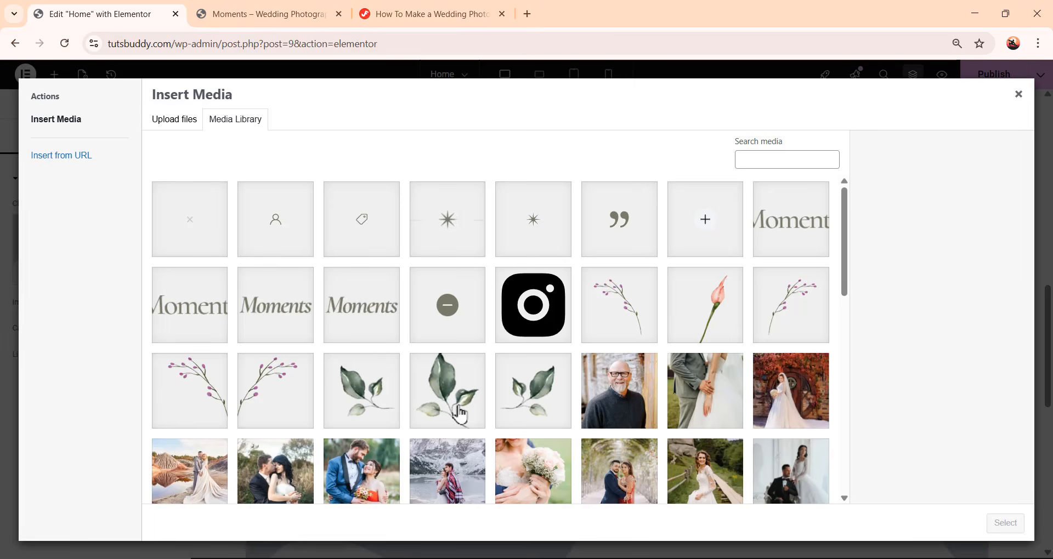
left_click(460, 408)
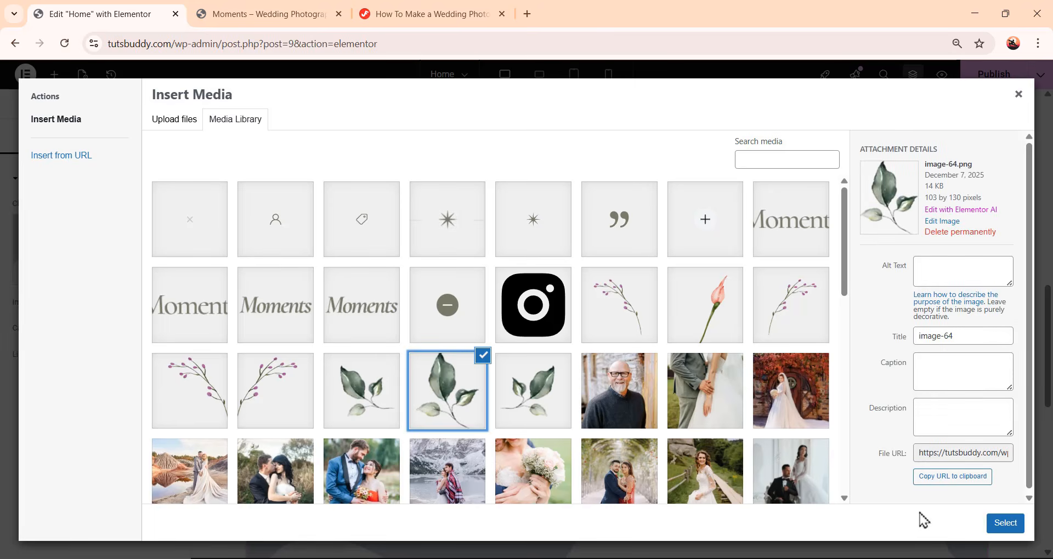
left_click(1004, 524)
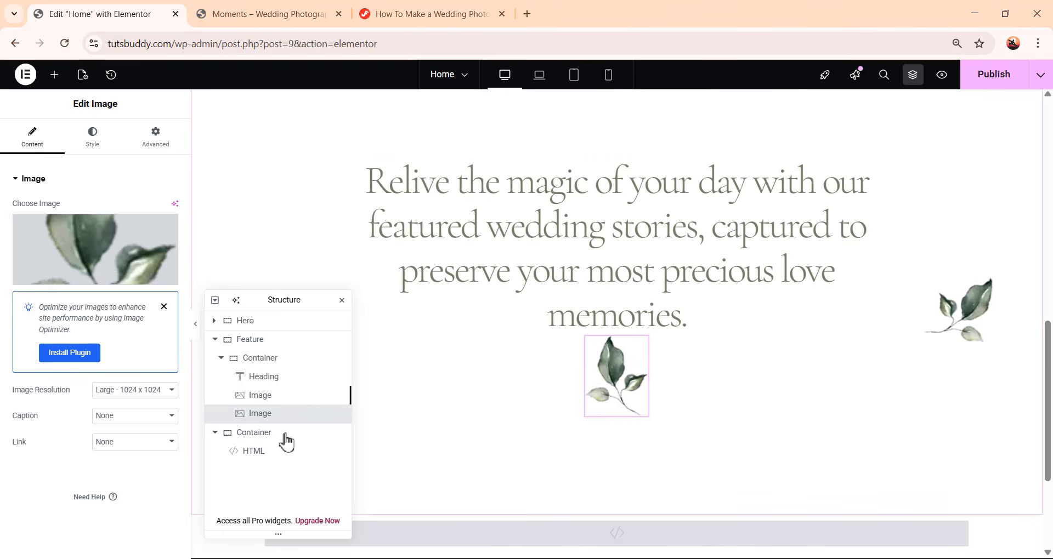
Set the new image's position to Absolute with a horizontal offset of 20 px and vertical offset of -45 px
left_click(156, 140)
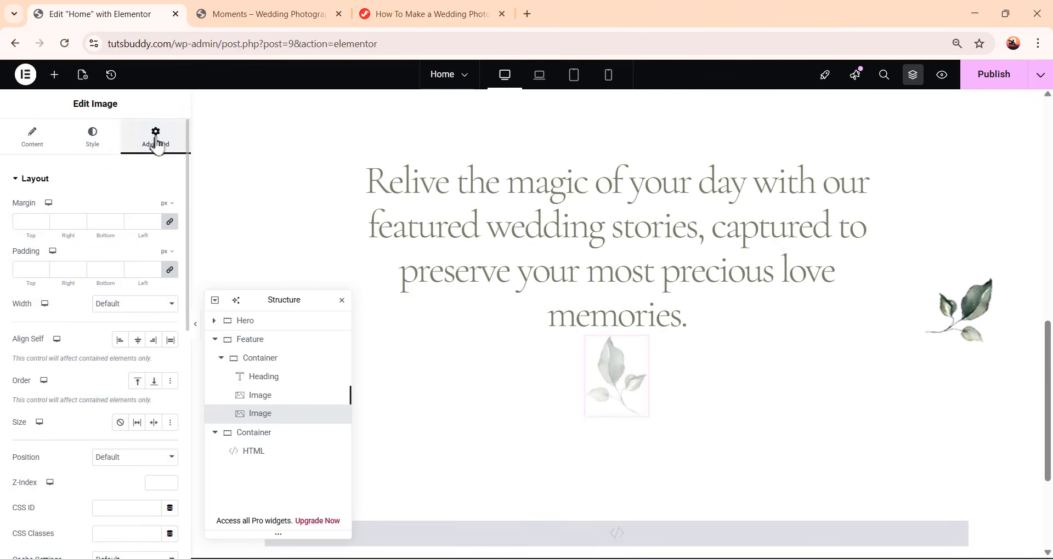
scroll(59, 396, "down", 1)
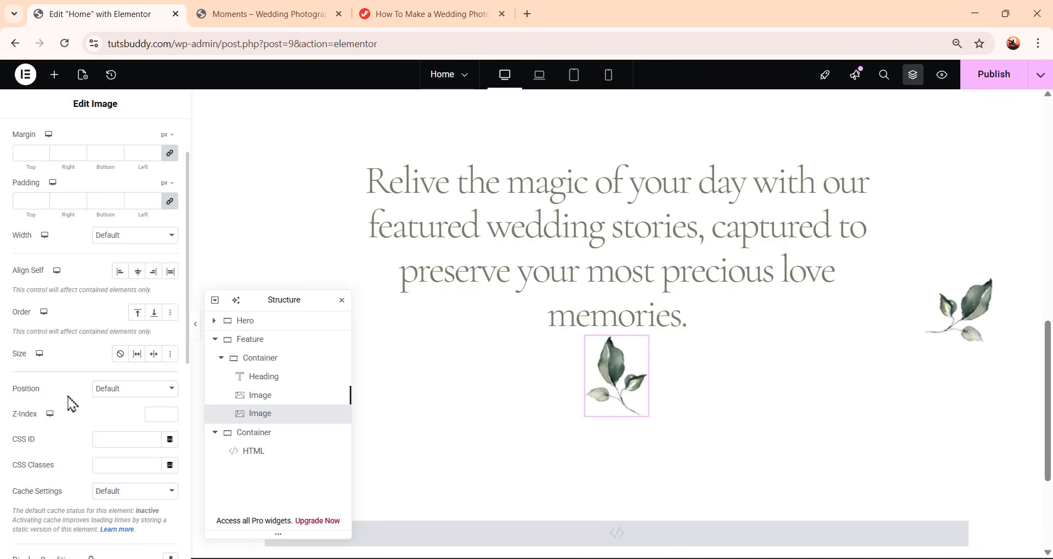
left_click(113, 390)
left_click(121, 421)
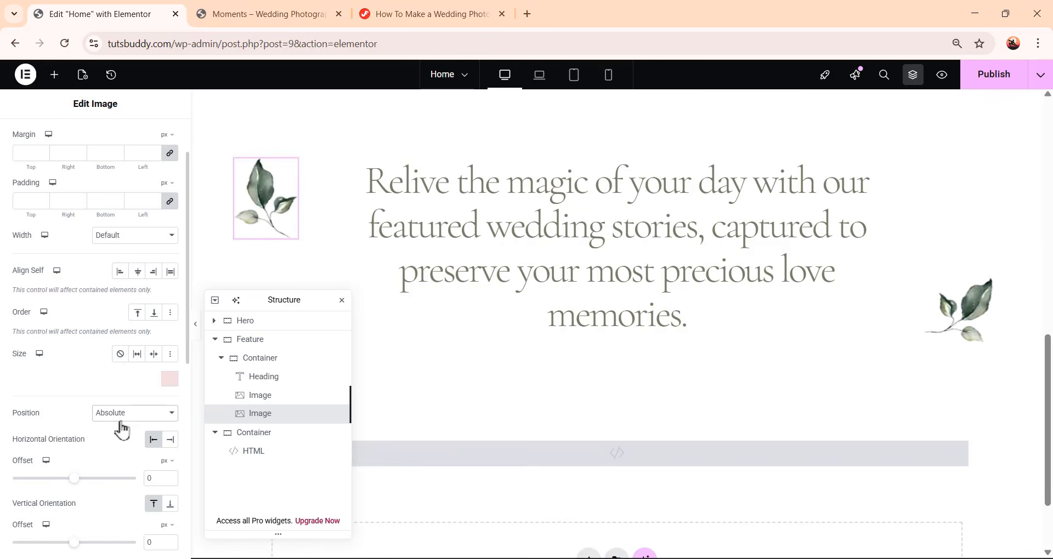
scroll(83, 418, "down", 2)
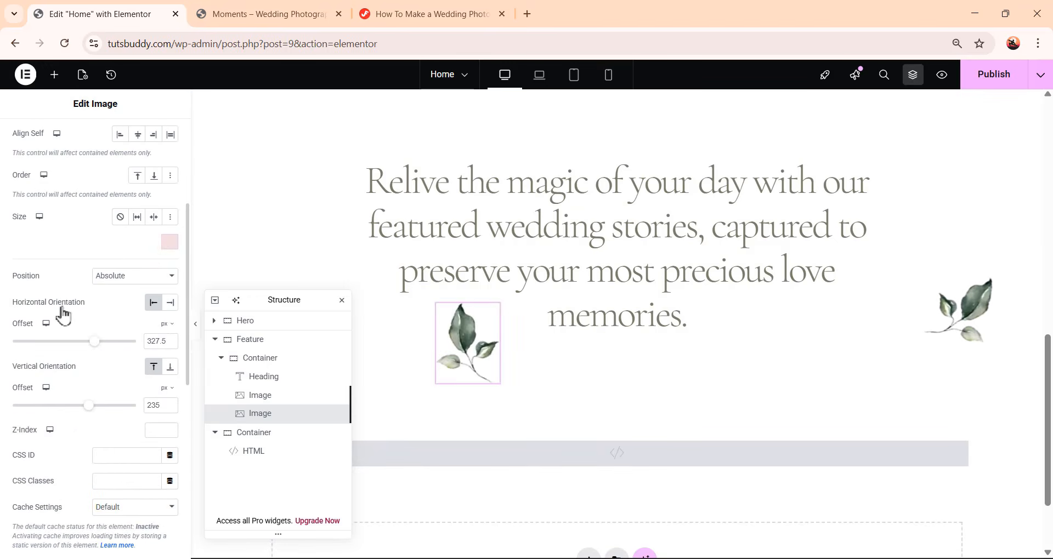
double_click(158, 341)
type("20")
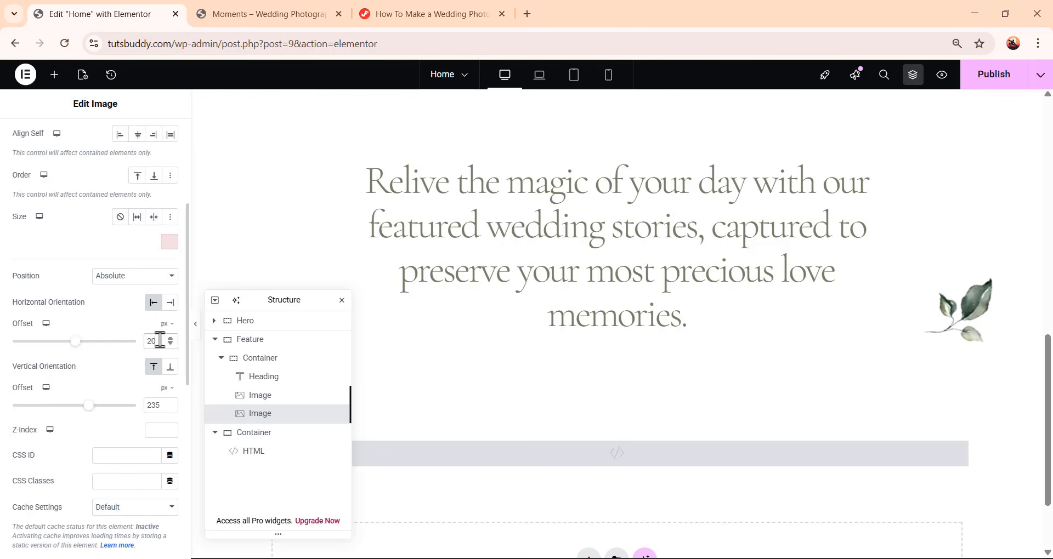
left_click_drag(165, 407, 121, 417)
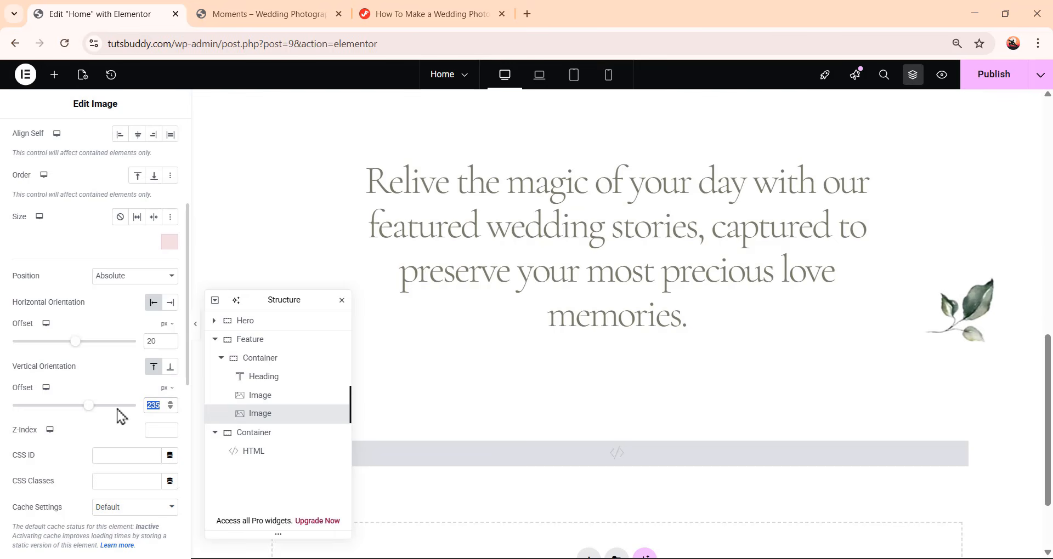
type("-45")
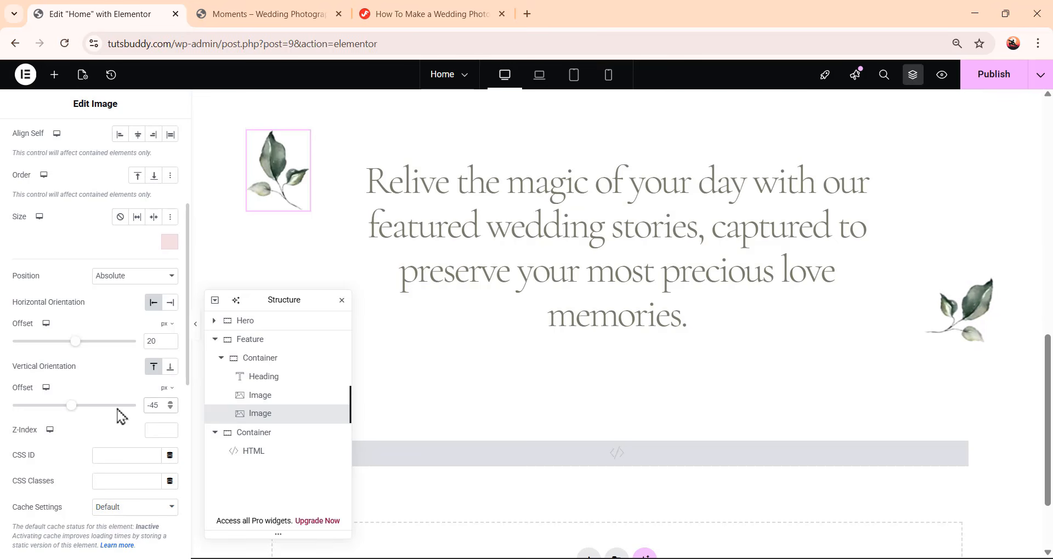
Copy the leaf-image class from the tutorial and apply it to the new image's CSS Classes
scroll(119, 416, "down", 4)
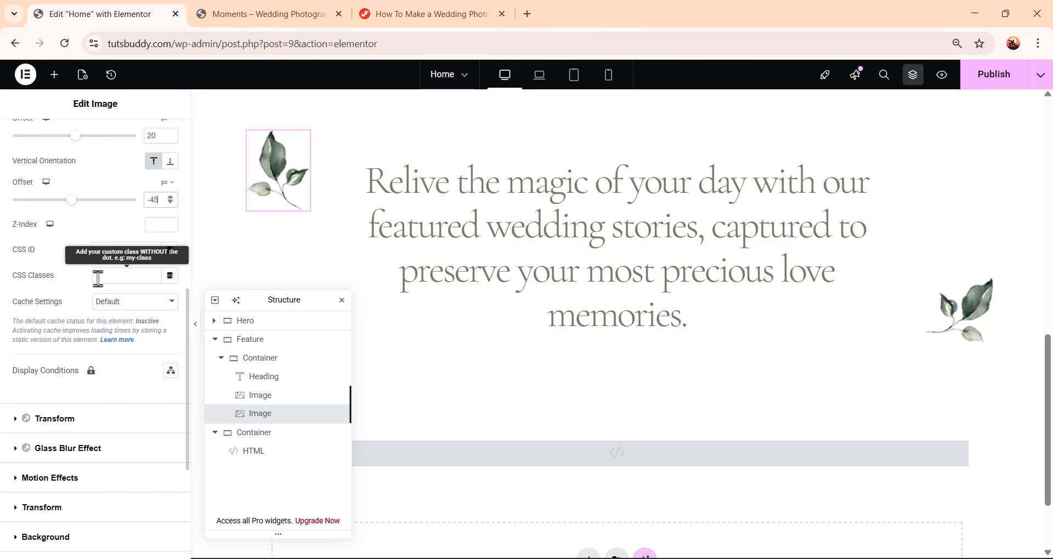
left_click(391, 7)
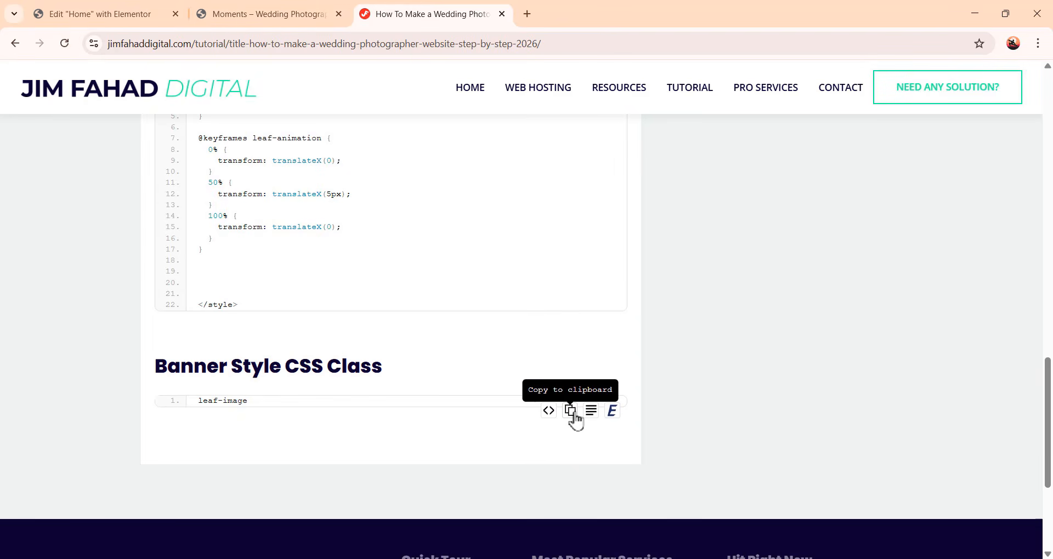
left_click(573, 415)
left_click(79, 10)
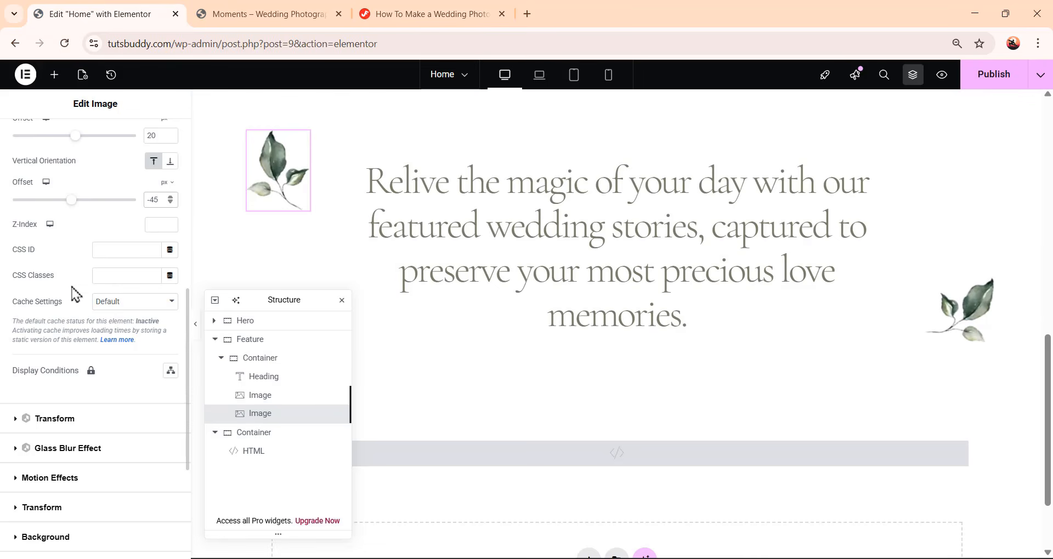
left_click(122, 277)
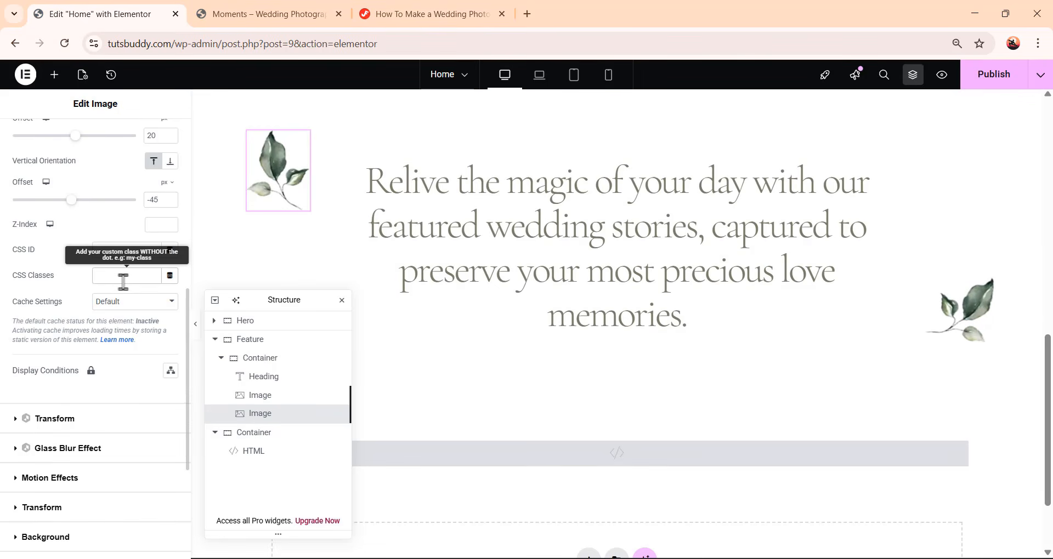
key("ctrl+v")
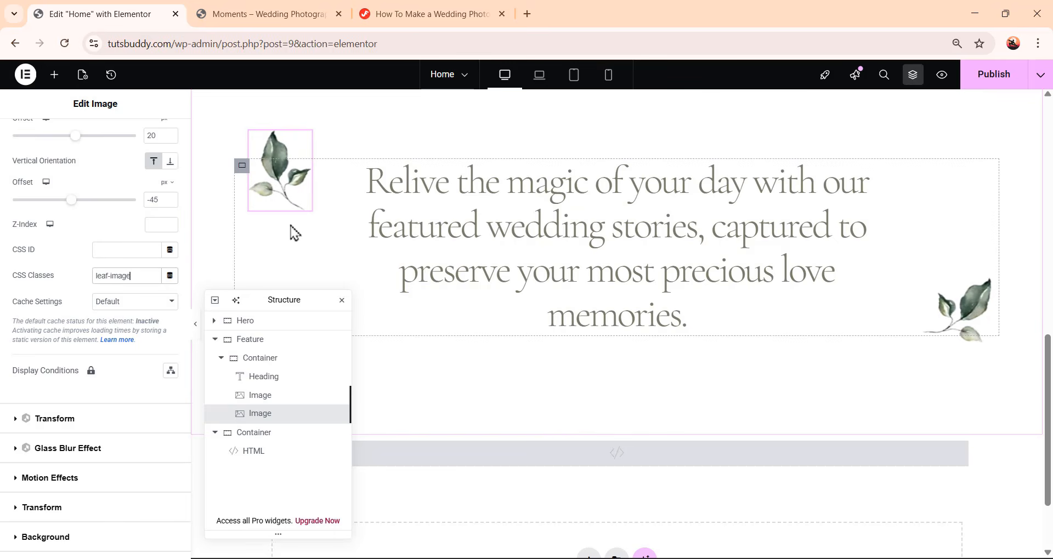
Add a new empty container to the Feature section below the heading container
scroll(510, 329, "up", 3)
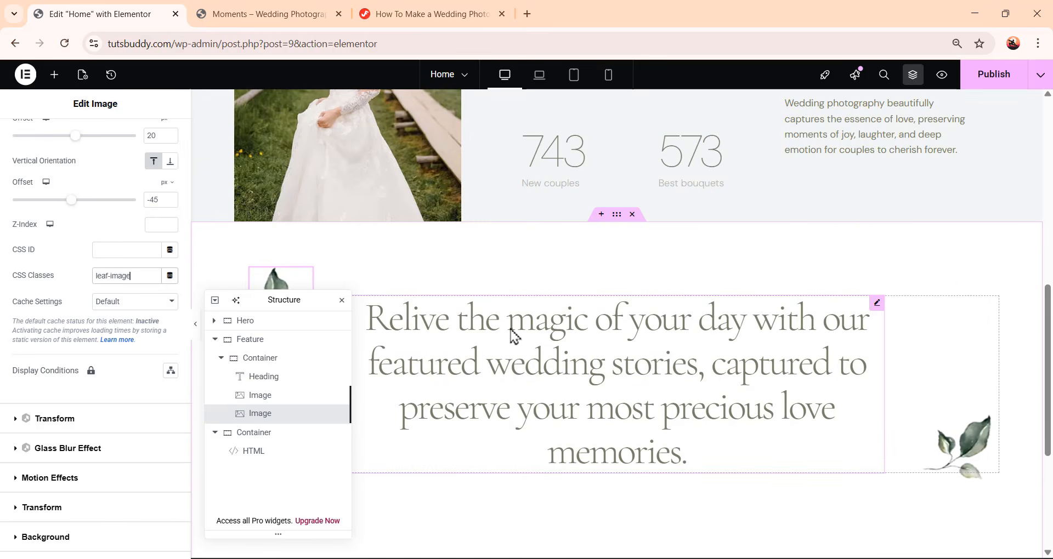
scroll(514, 336, "down", 3)
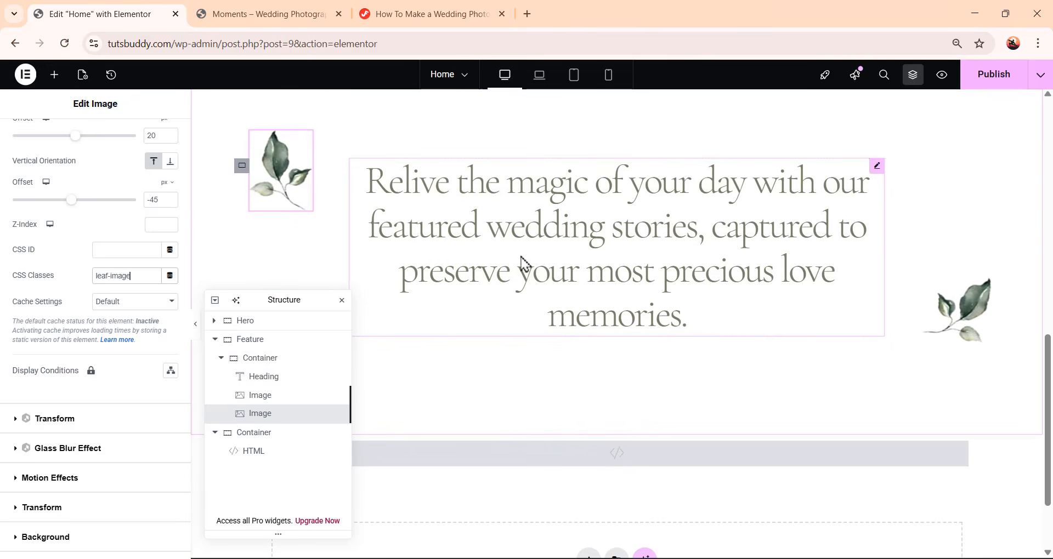
left_click(221, 359)
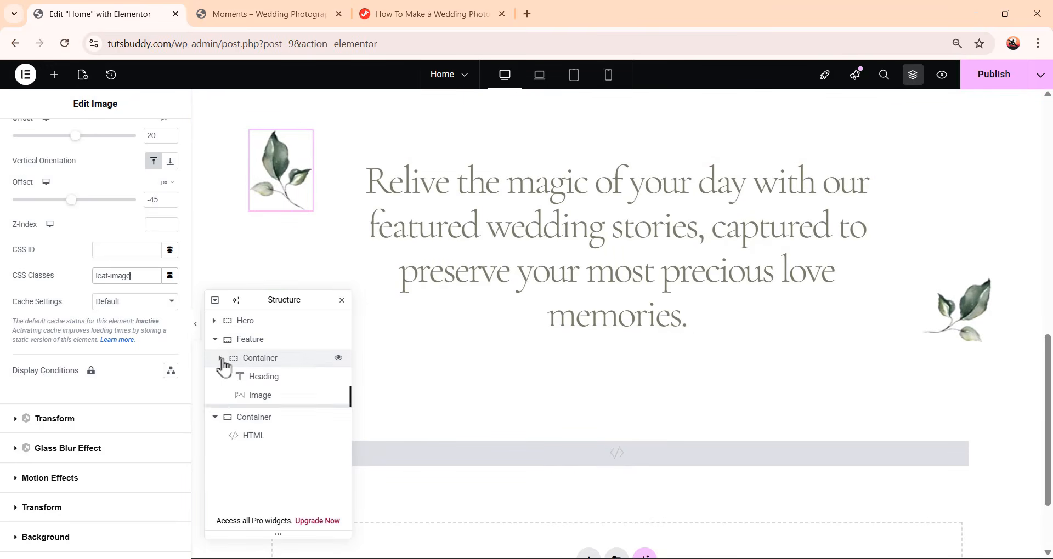
left_click(253, 362)
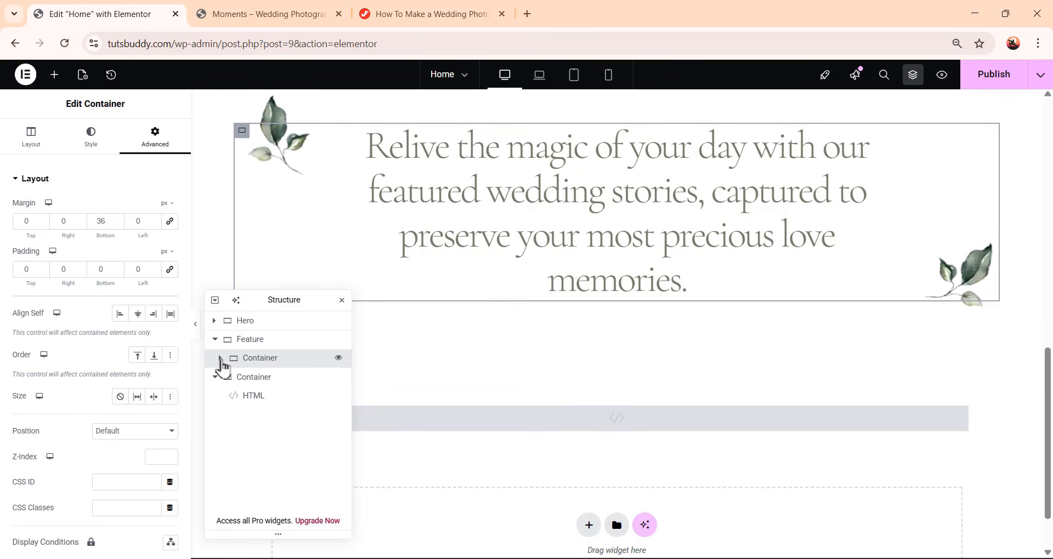
left_click(220, 359)
left_click(221, 359)
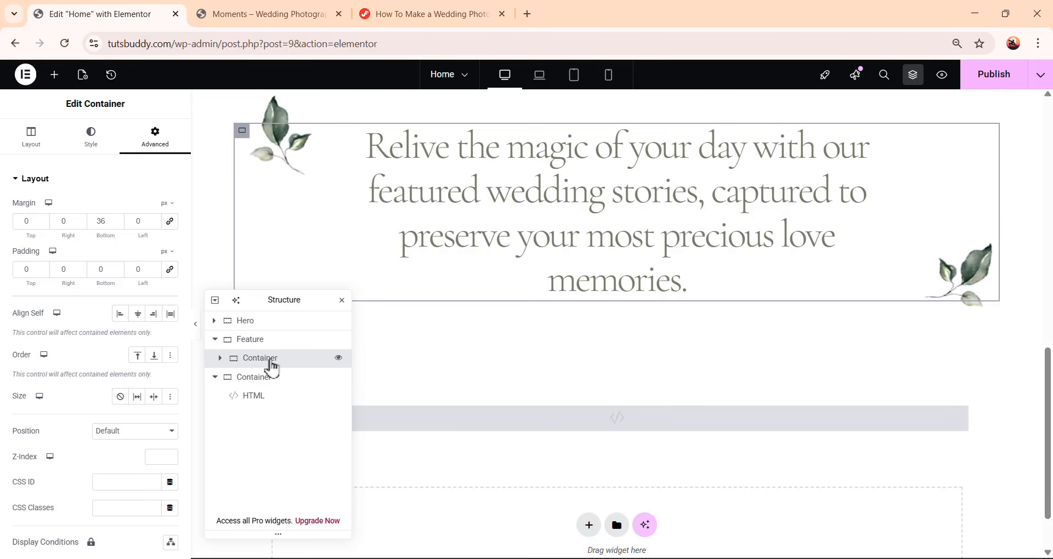
right_click(272, 367)
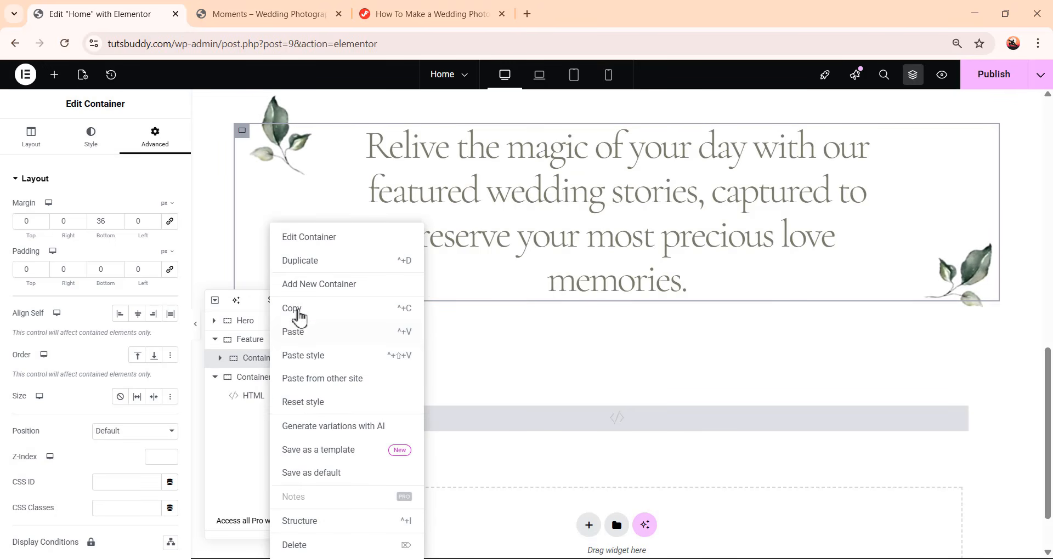
left_click(320, 290)
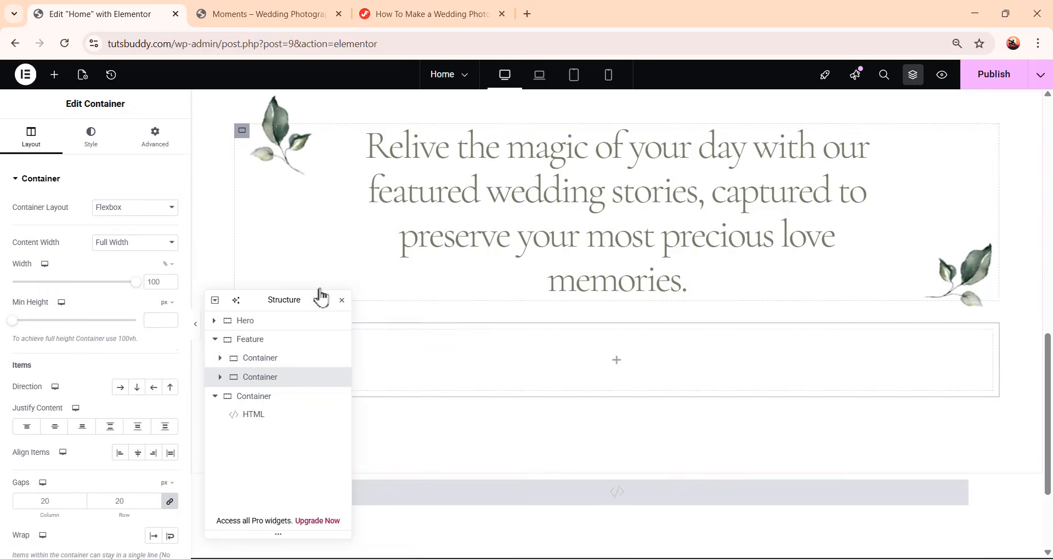
Set the new container's direction to row and reset its padding to 0
left_click(120, 388)
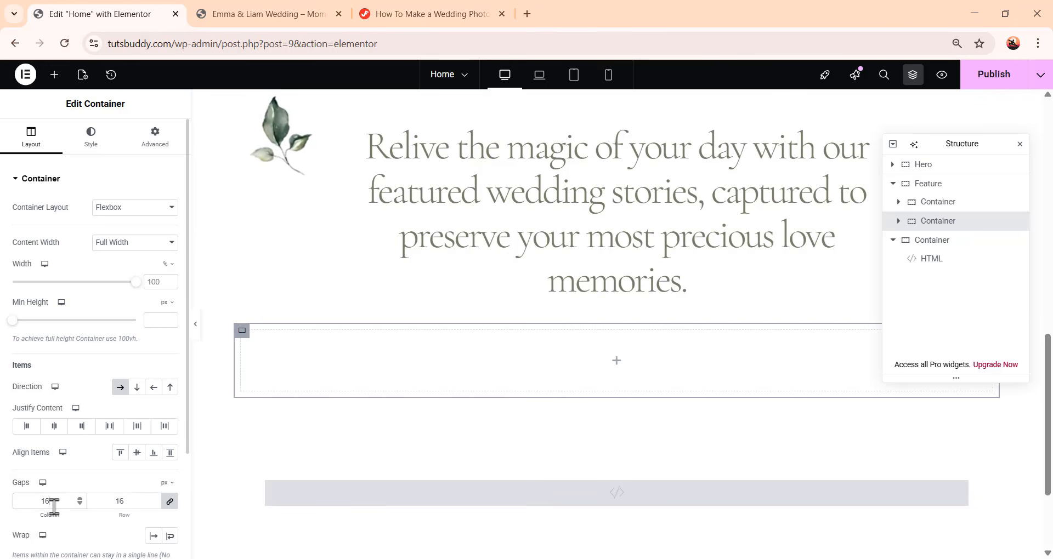
left_click(168, 146)
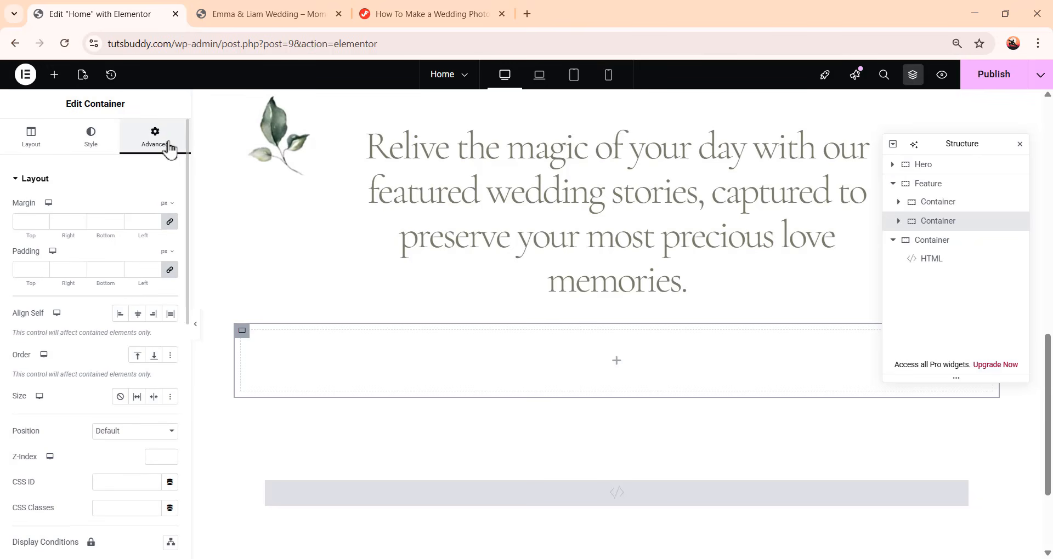
left_click(170, 272)
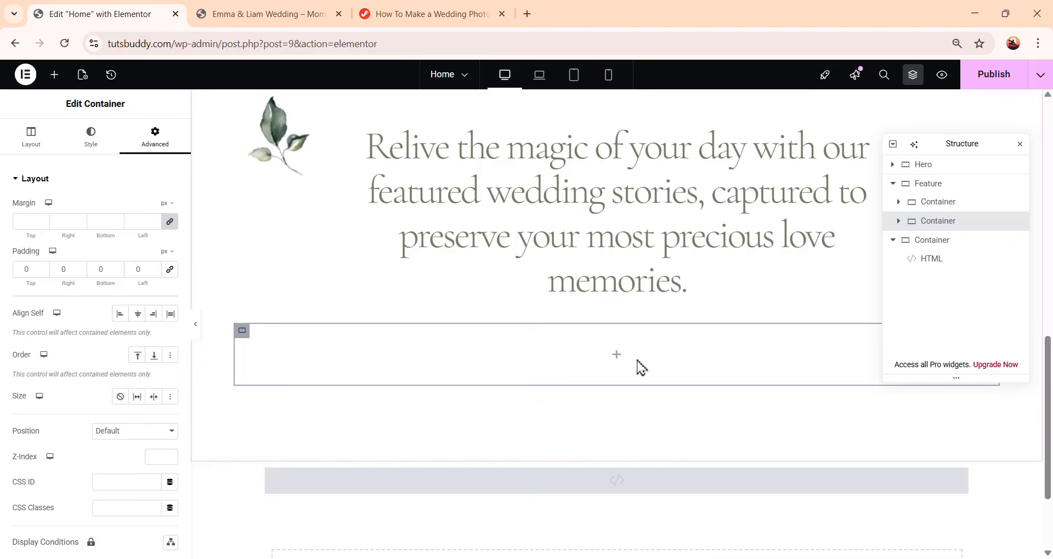
Add an inner container to the new container, setting its width to 28% and its gaps to 0
left_click(55, 81)
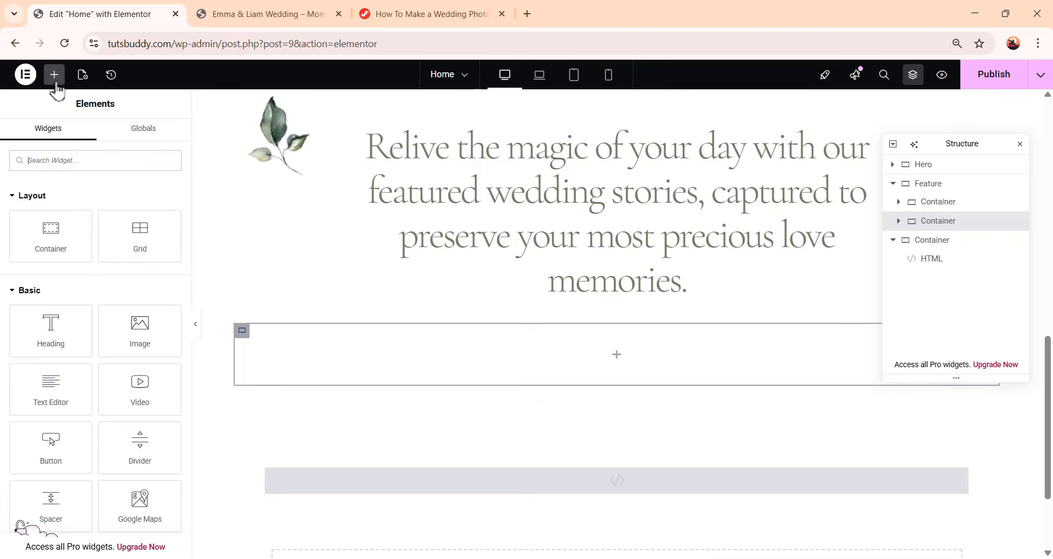
left_click_drag(48, 225, 625, 353)
scroll(631, 354, "down", 1)
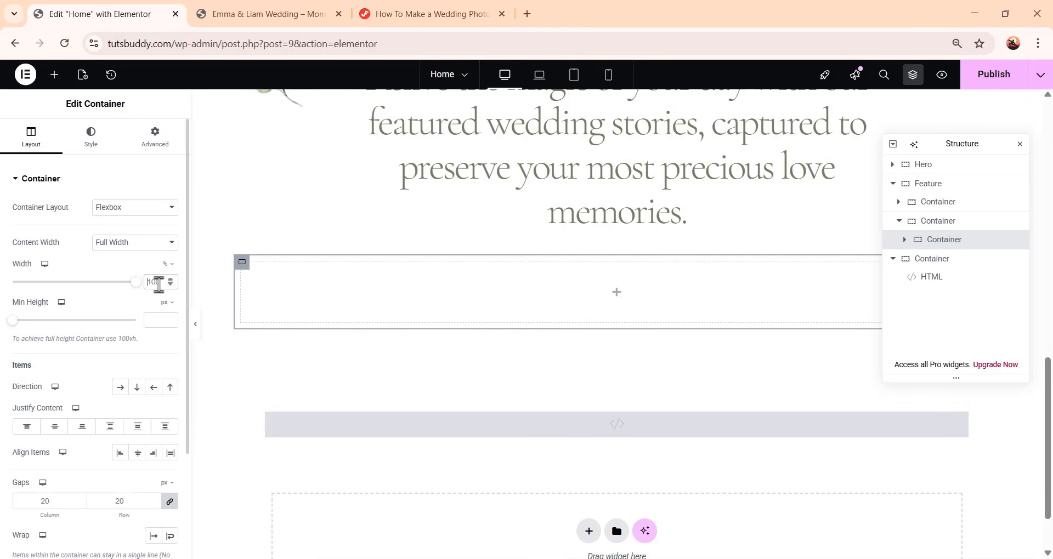
double_click(153, 282)
type("28")
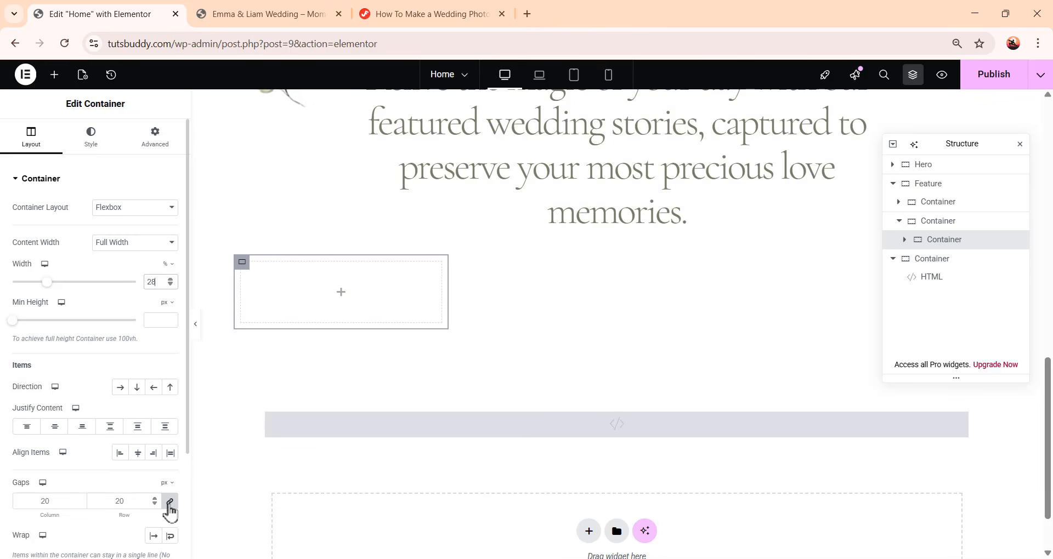
left_click(170, 501)
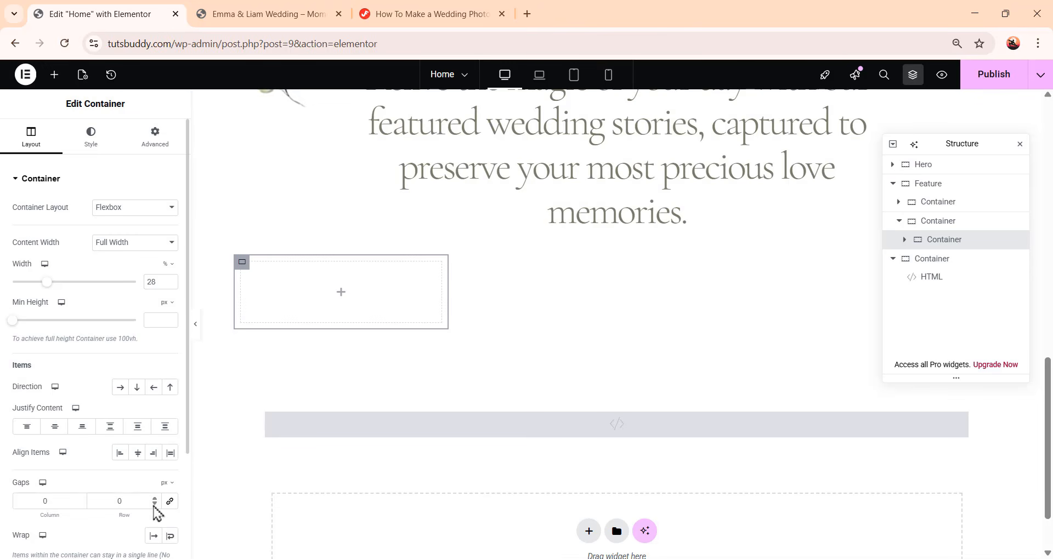
Set the inner container's padding to 0 and turn on Wrap for its items
left_click(161, 144)
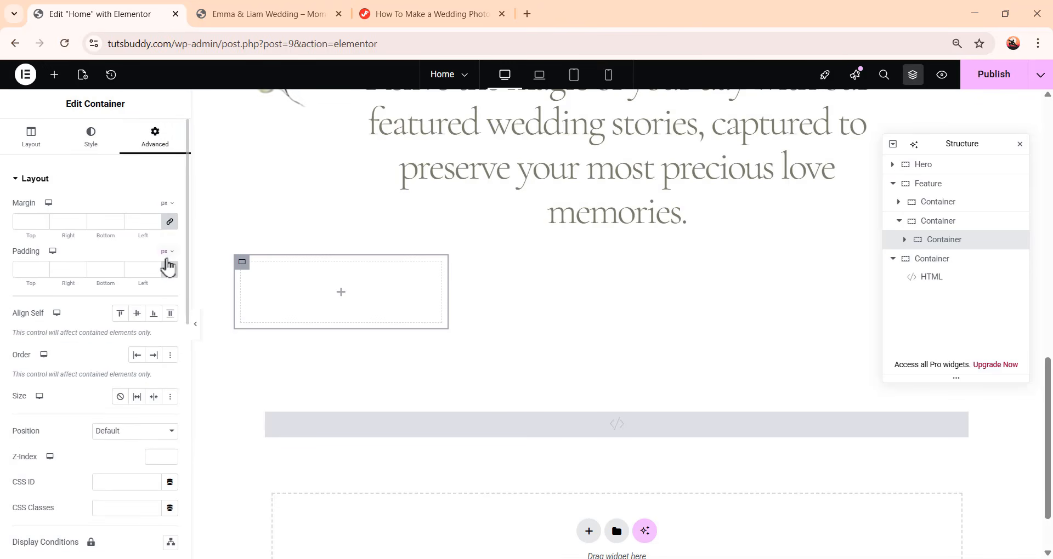
left_click(170, 270)
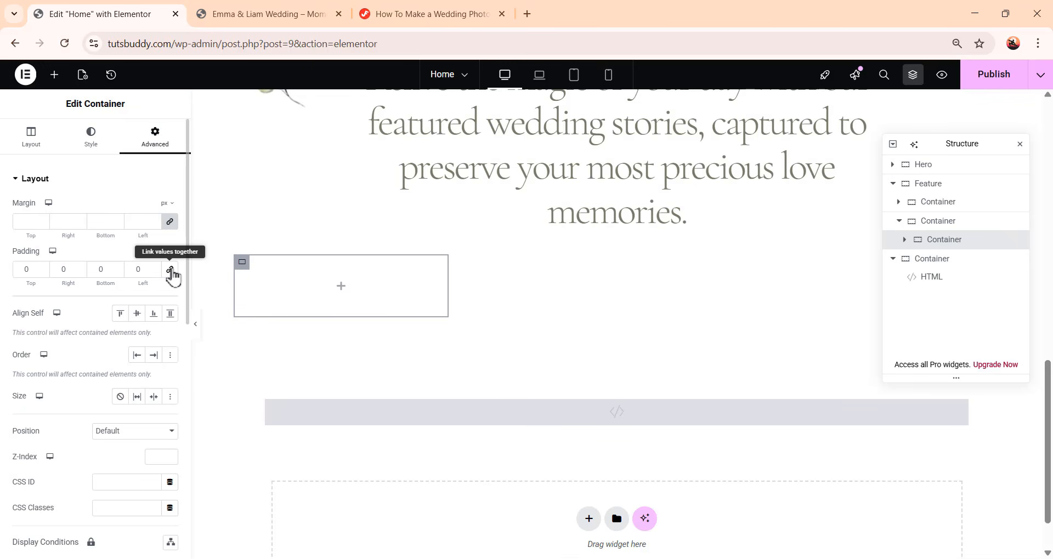
left_click(30, 138)
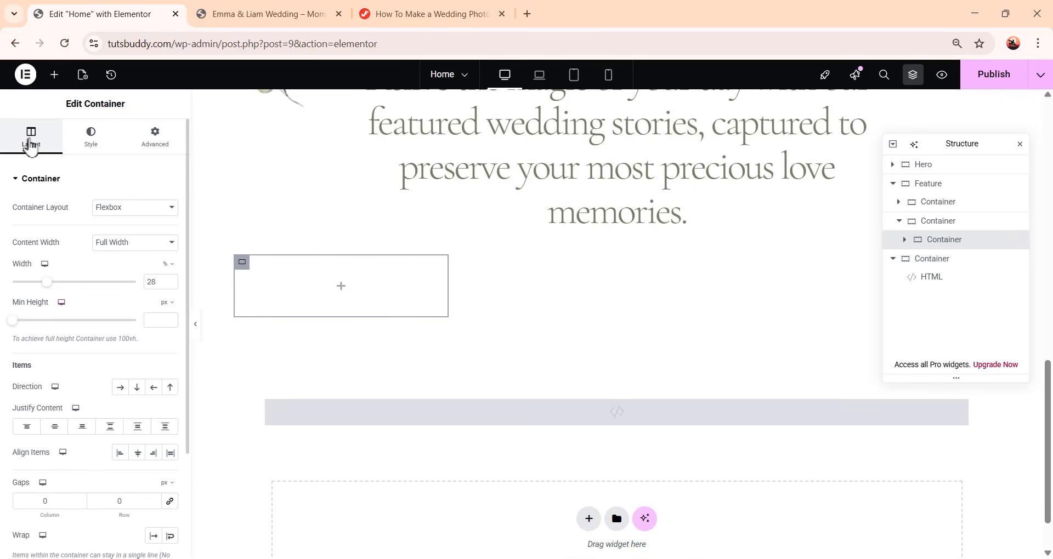
scroll(98, 336, "down", 3)
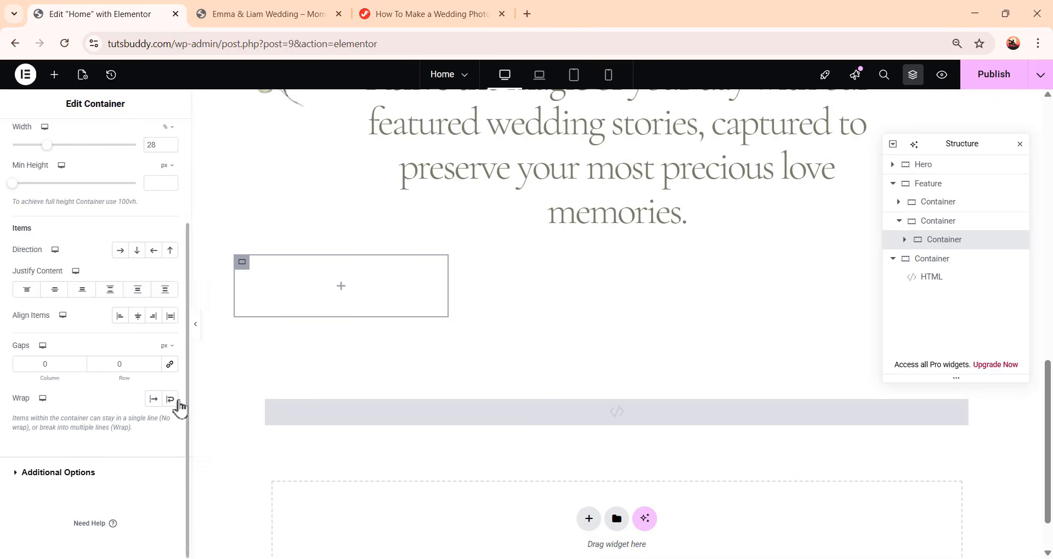
left_click(170, 399)
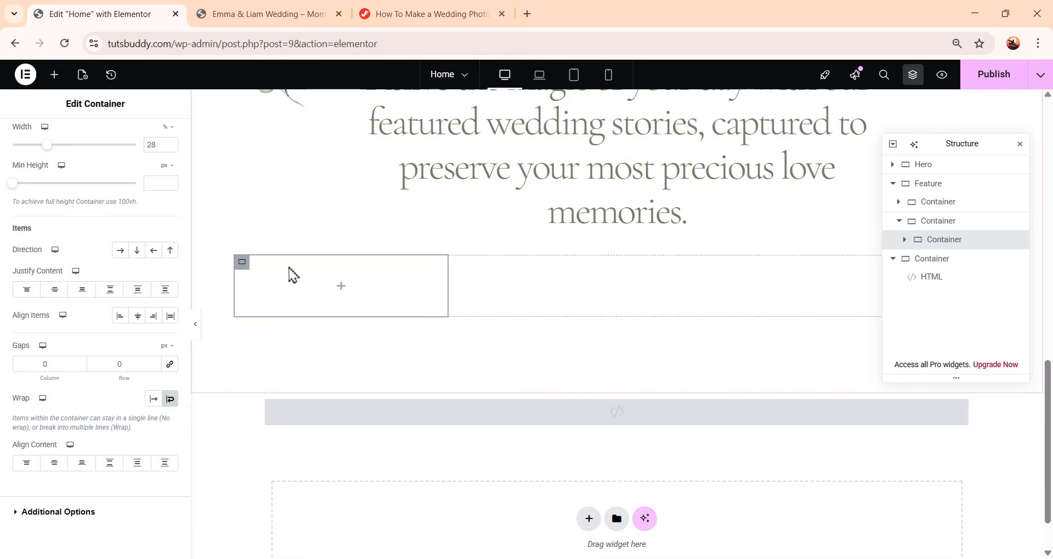
Add an Image widget to the inner container and choose the smiling couple photo image-39 from the media library
left_click(54, 74)
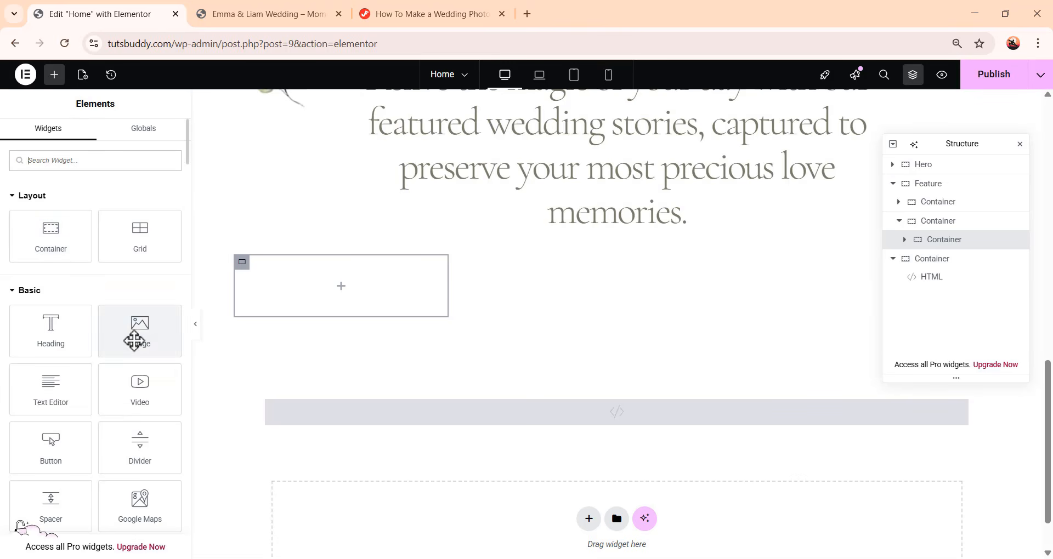
left_click_drag(137, 335, 405, 296)
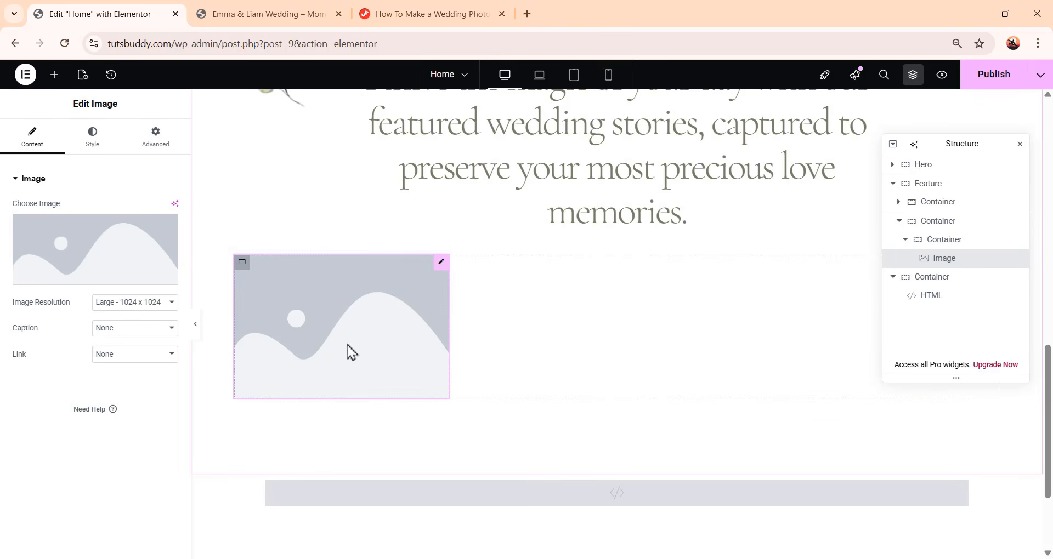
left_click(102, 251)
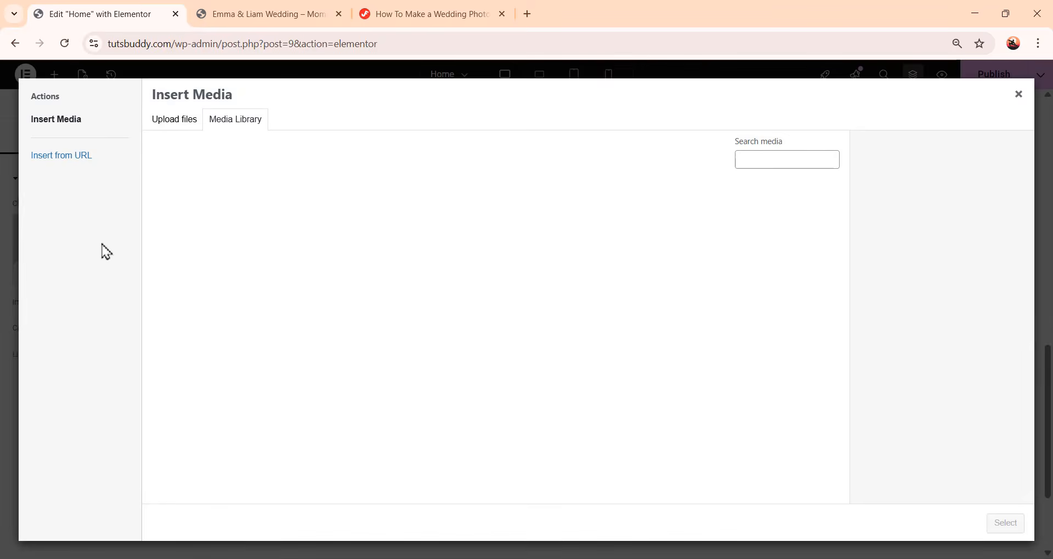
scroll(530, 277, "down", 5)
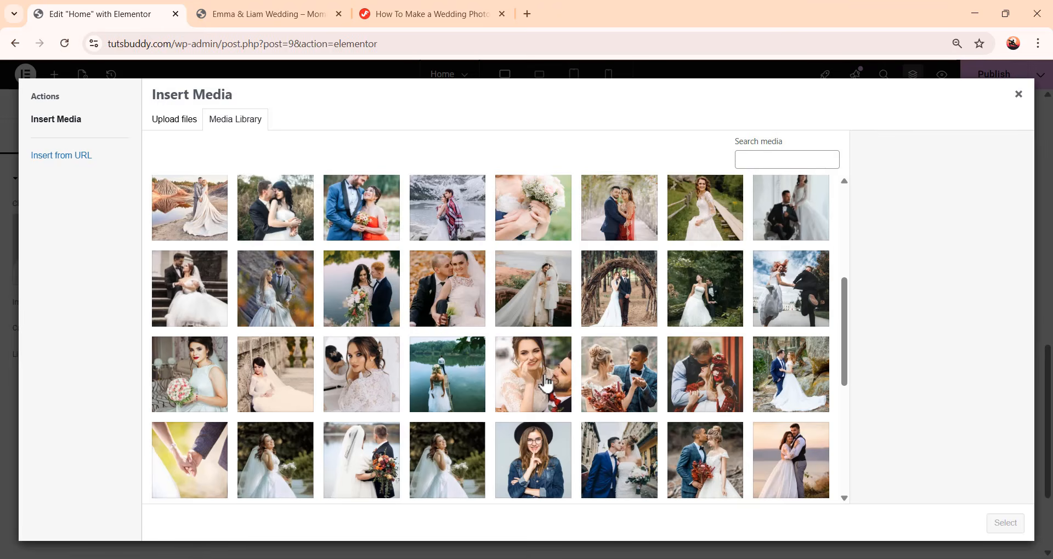
left_click(540, 373)
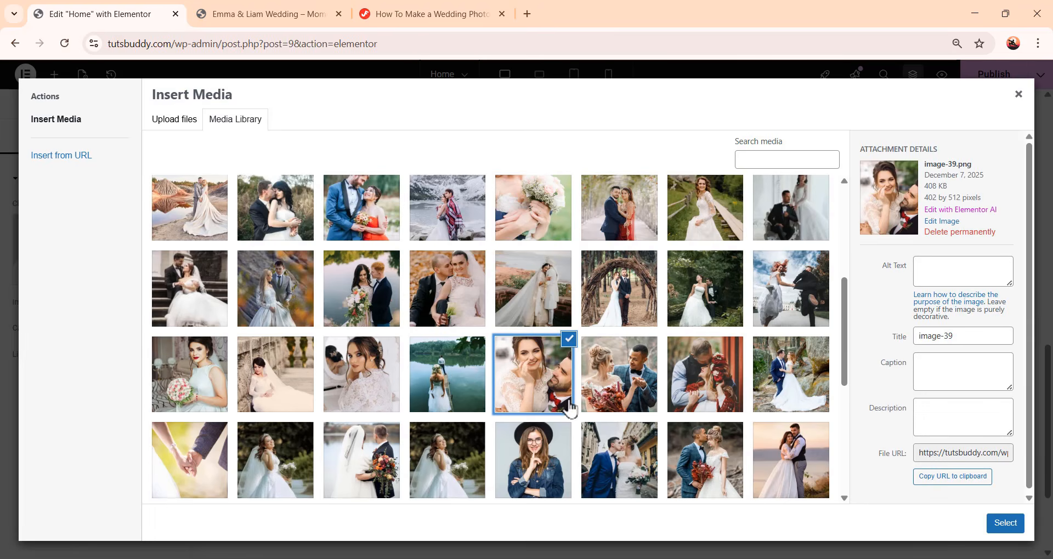
left_click(1006, 524)
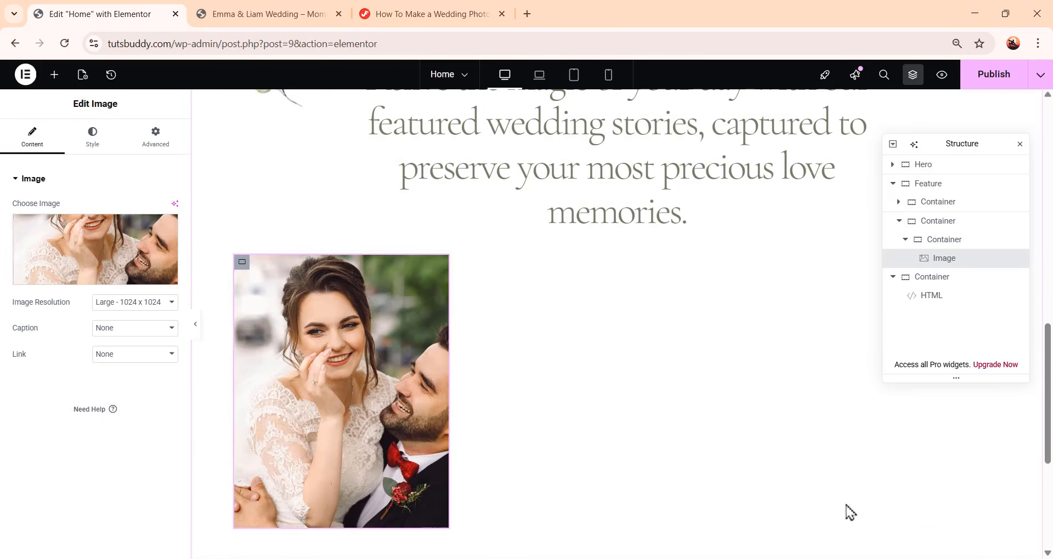
Set the photo's width to 100%, height to 512 px and object fit to Cover
scroll(513, 374, "down", 2)
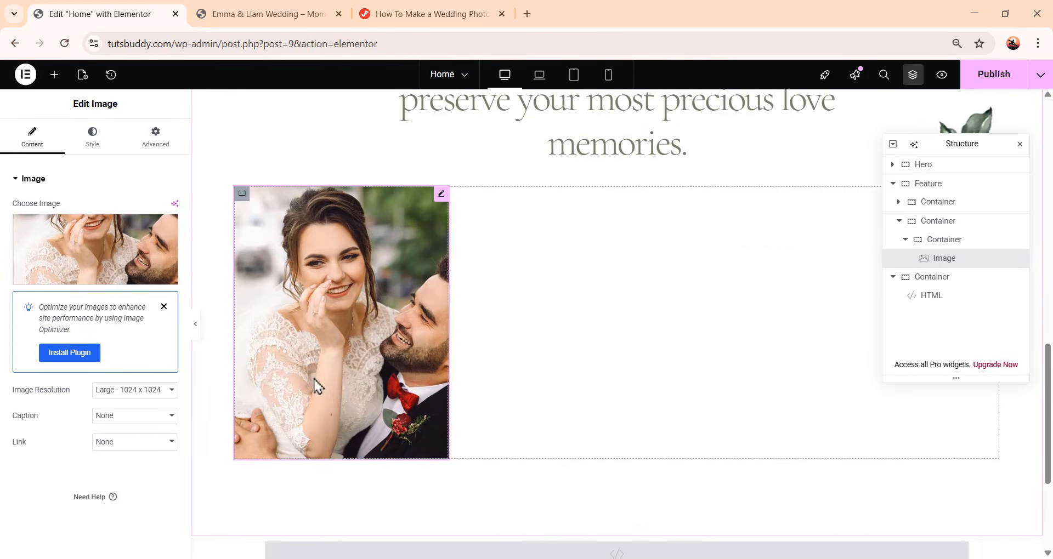
left_click(87, 152)
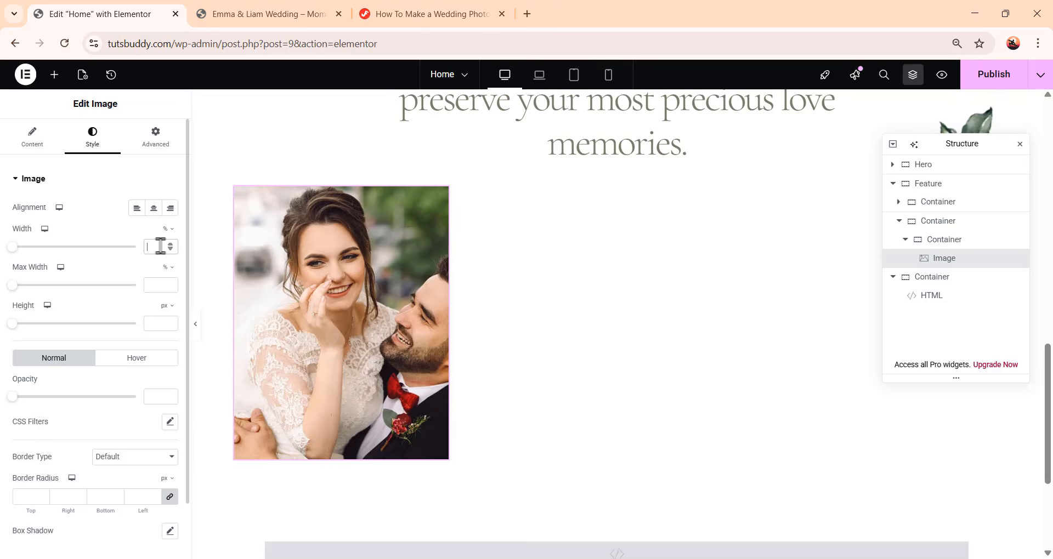
type("100")
left_click(159, 321)
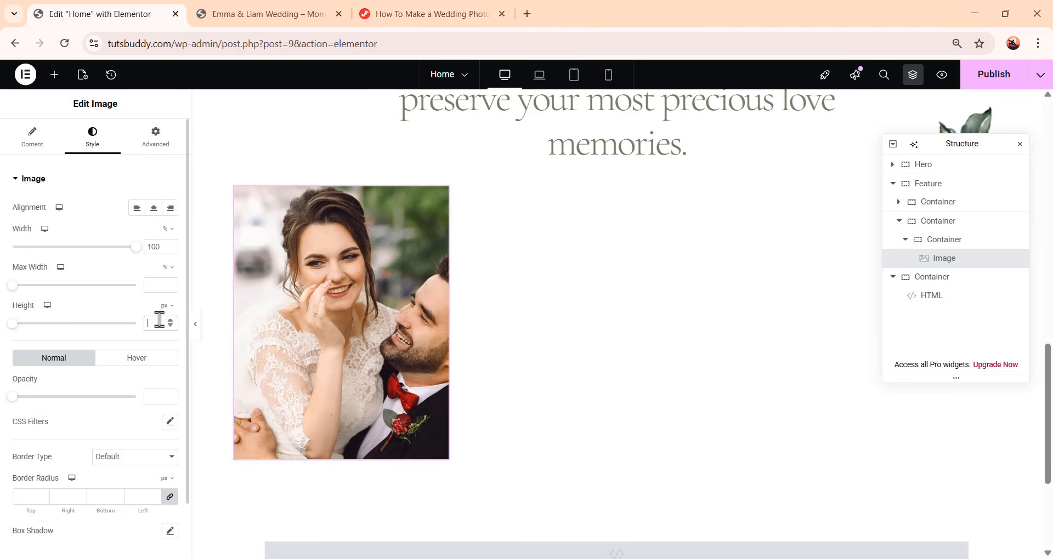
type("512")
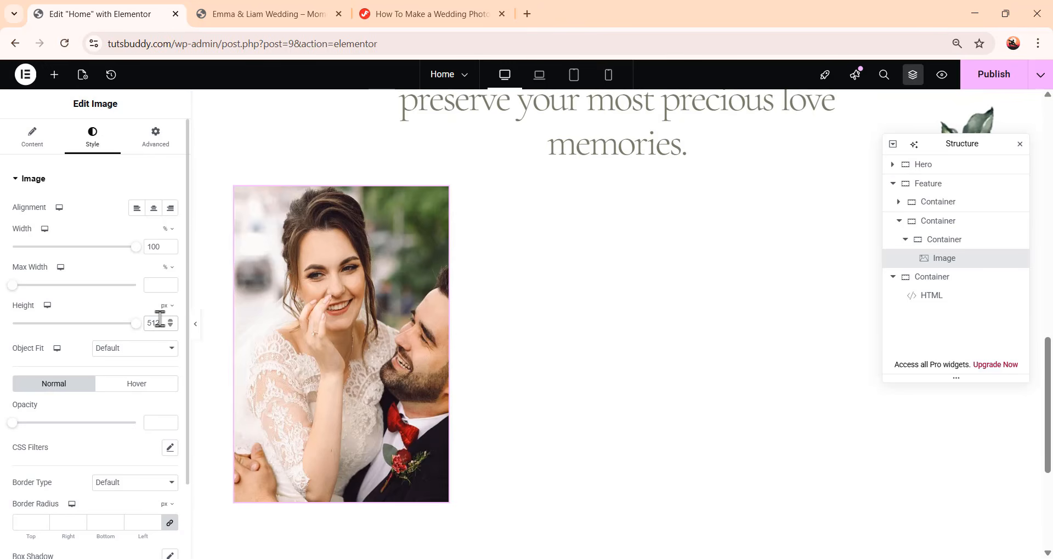
left_click(126, 352)
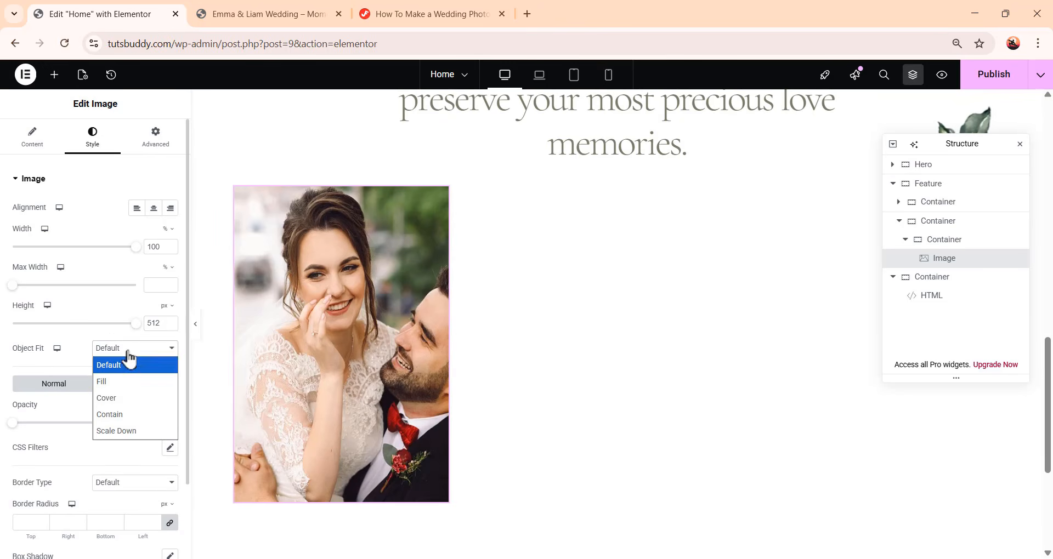
left_click(134, 399)
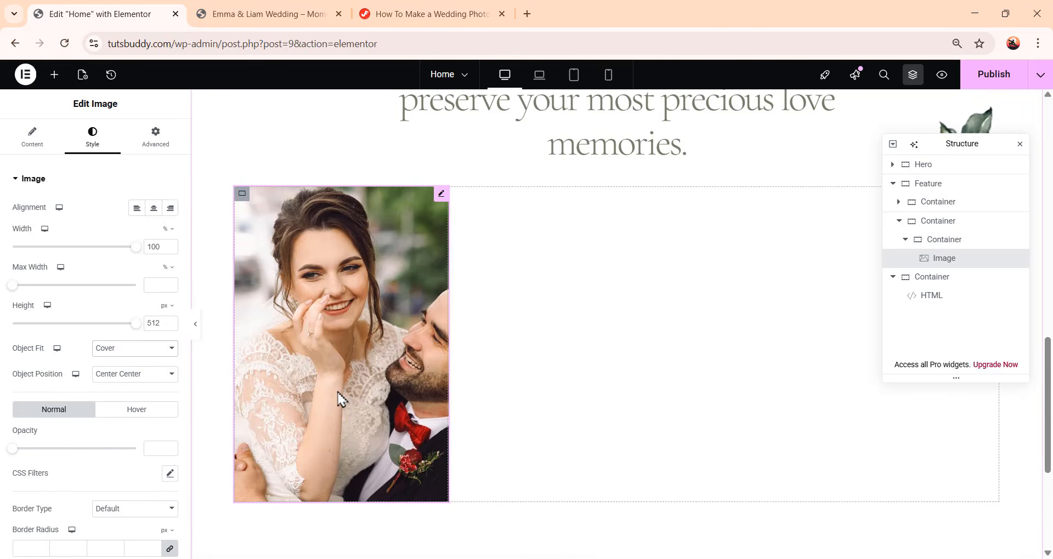
Add a Heading widget below the photo in the inner container
scroll(340, 399, "down", 1)
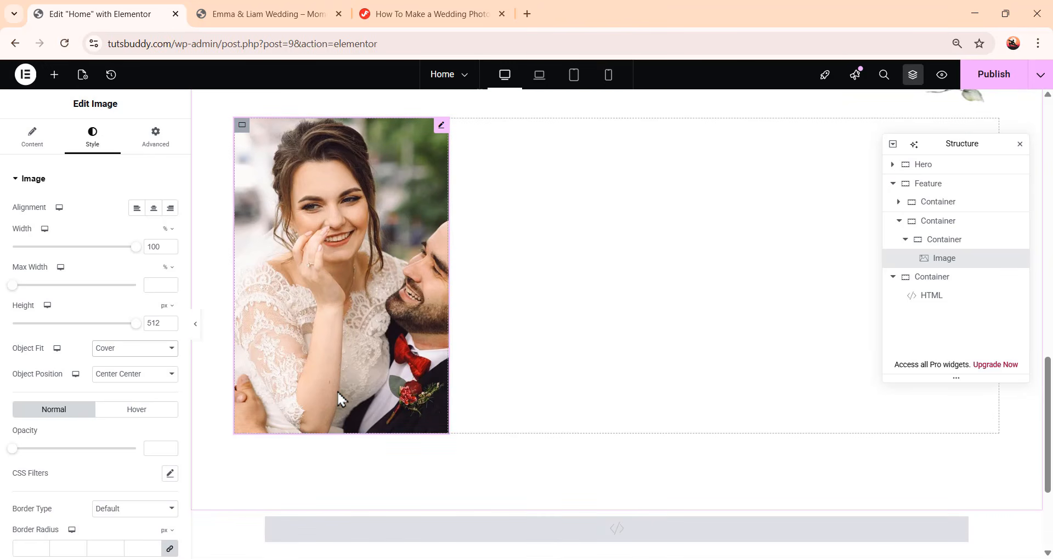
left_click(62, 81)
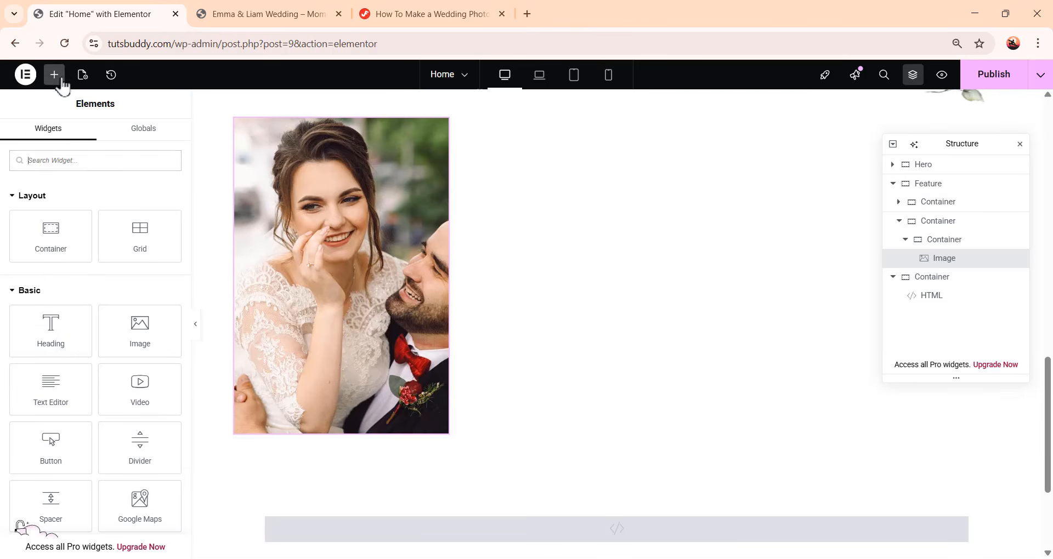
left_click(56, 341)
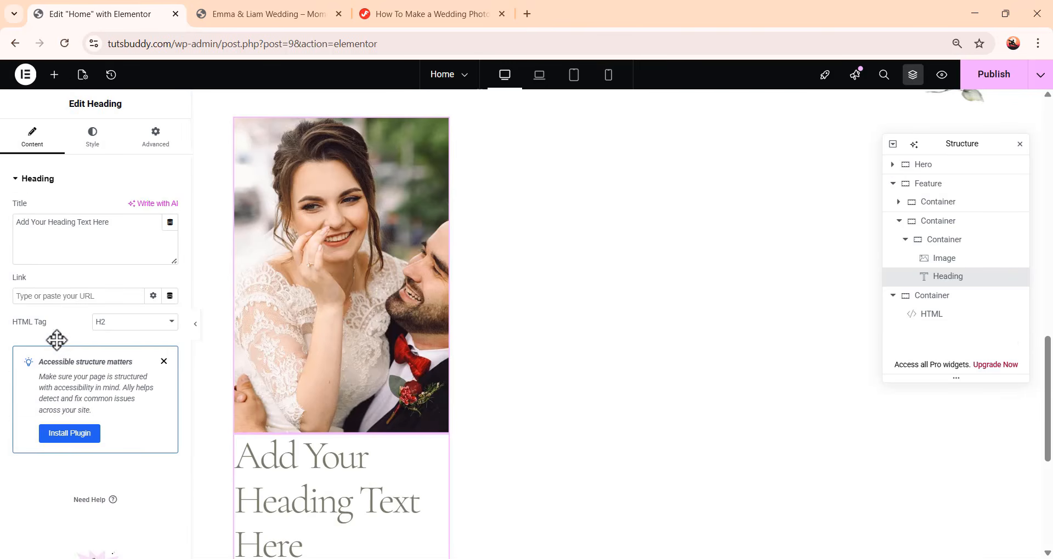
scroll(329, 390, "down", 3)
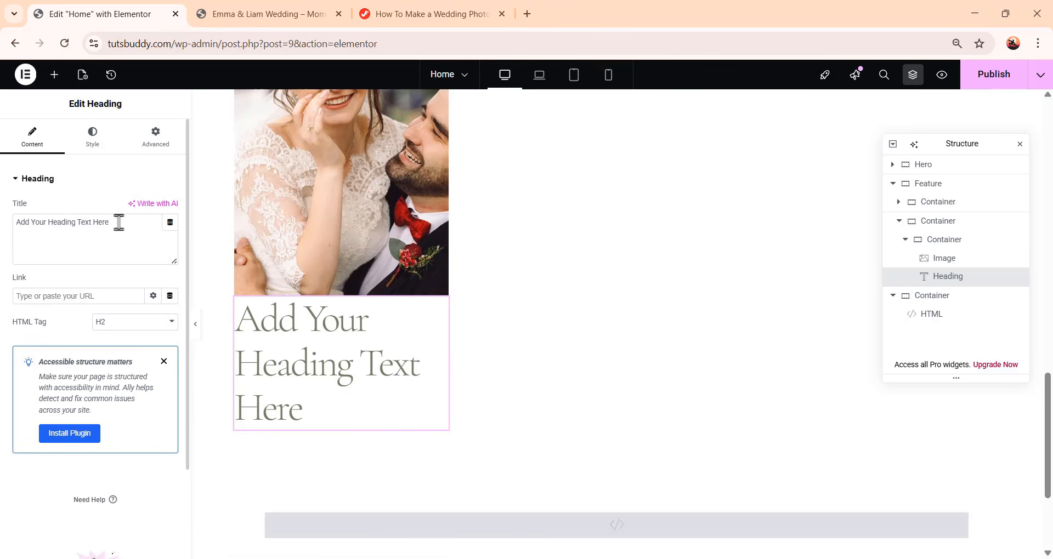
Set the heading text to Emma & Liam Wedding and apply the Heading 36 global font to it
left_click_drag(118, 222, 5, 225)
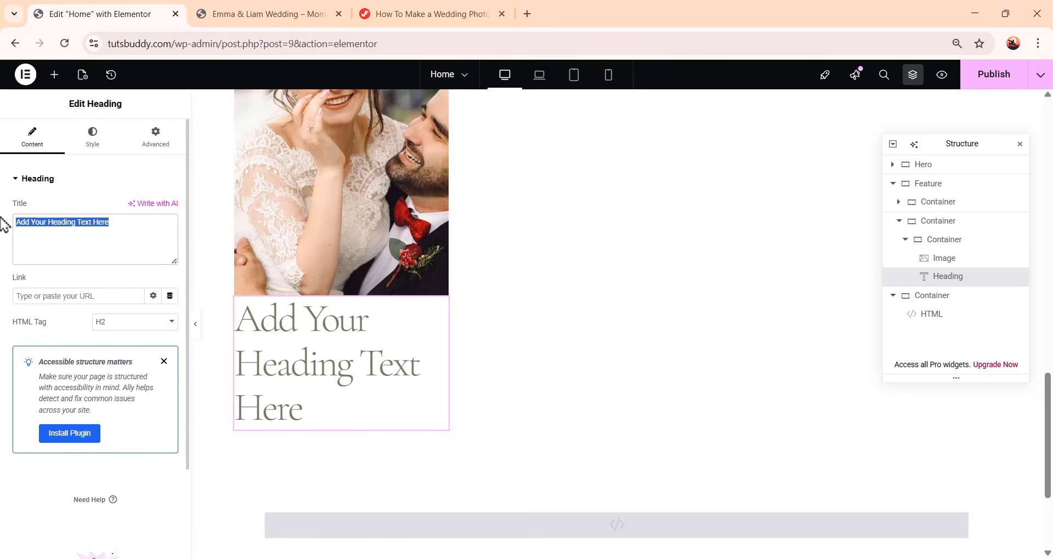
type("Emma & Liam Wedding")
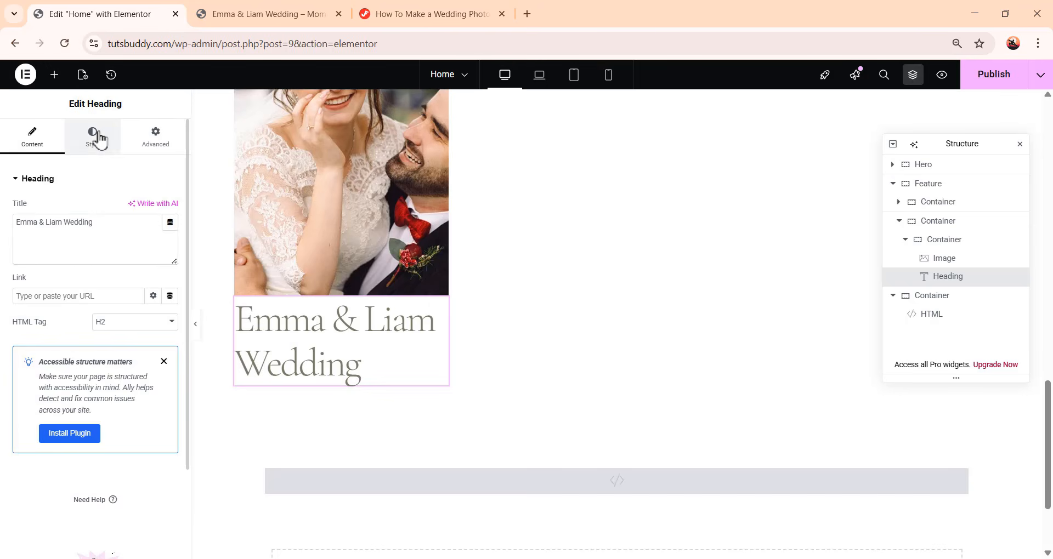
left_click(95, 136)
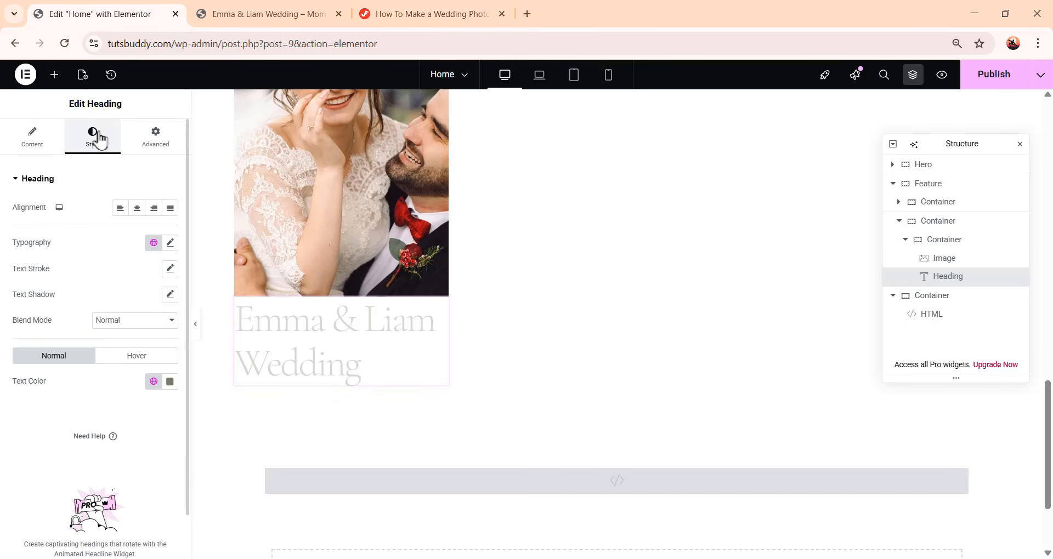
left_click(154, 244)
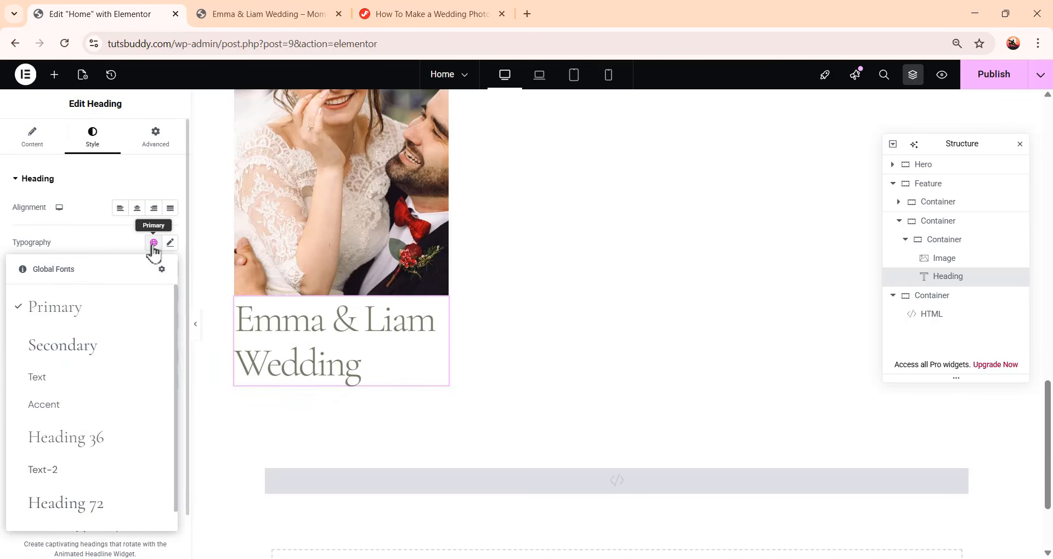
left_click(82, 447)
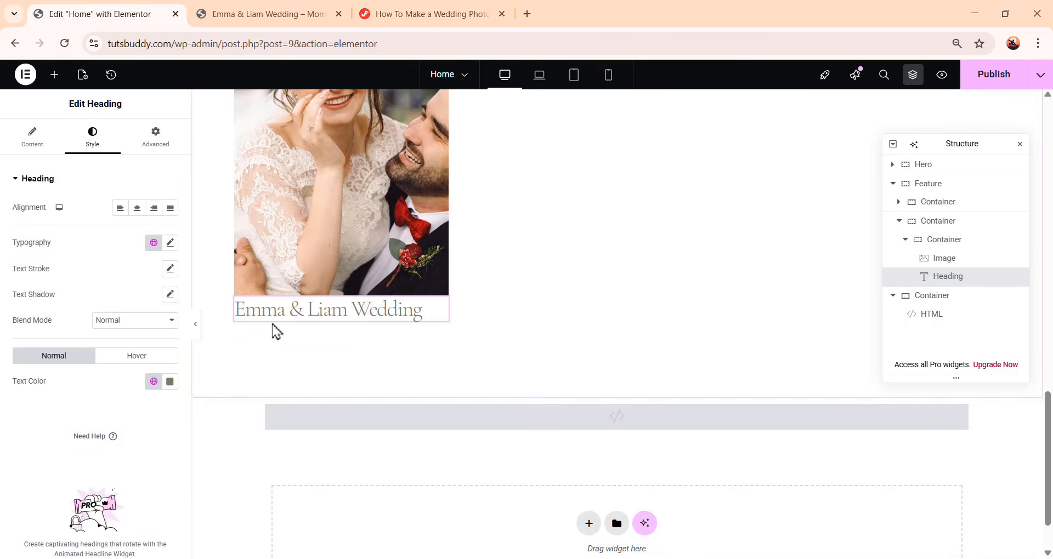
Set the heading's padding to 16 px top and 10 px bottom, with right and left at 0
left_click(155, 138)
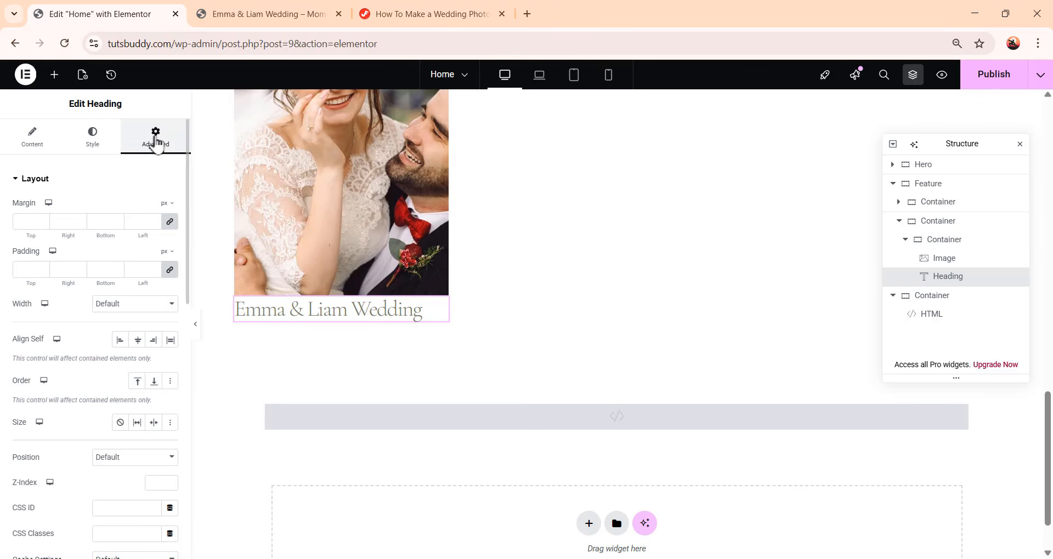
left_click(169, 270)
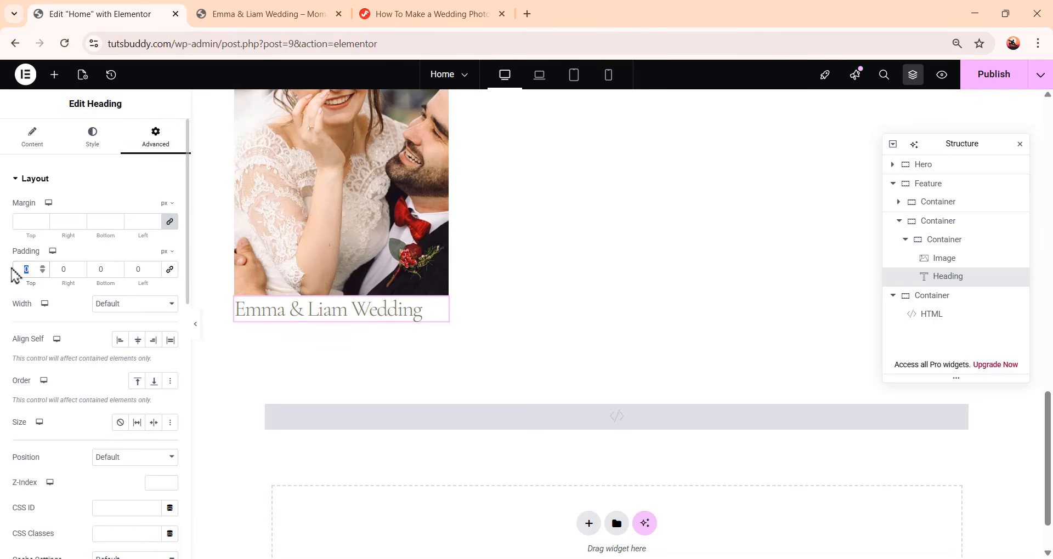
type("16")
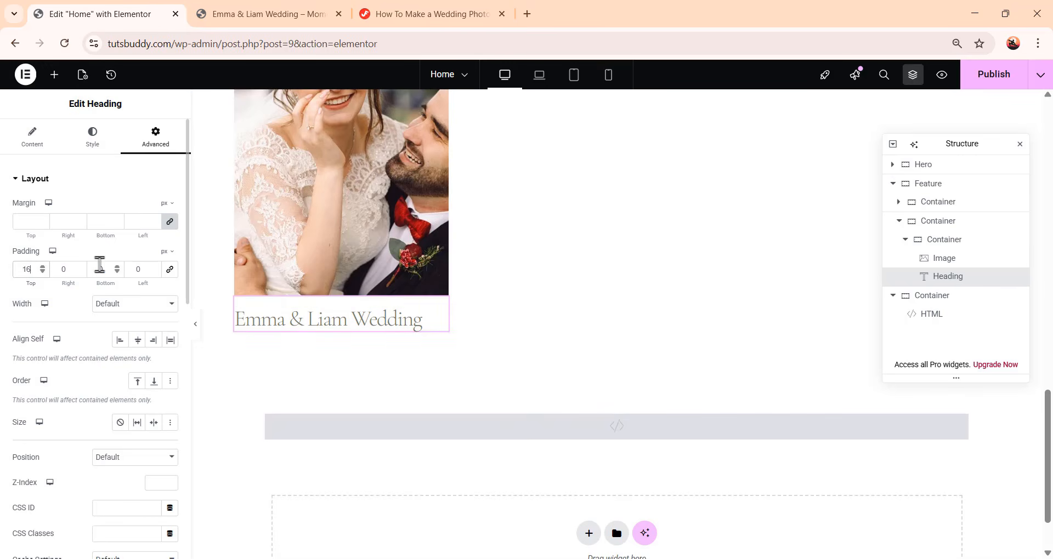
double_click(94, 265)
type("10")
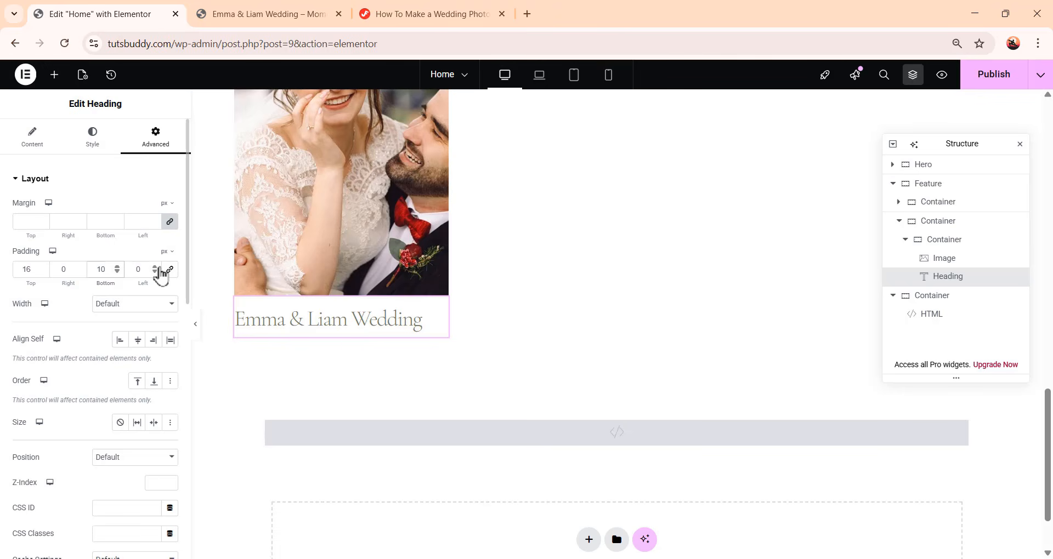
Add a Text Editor widget below the heading and replace its text with #LoveInFocus
left_click(54, 74)
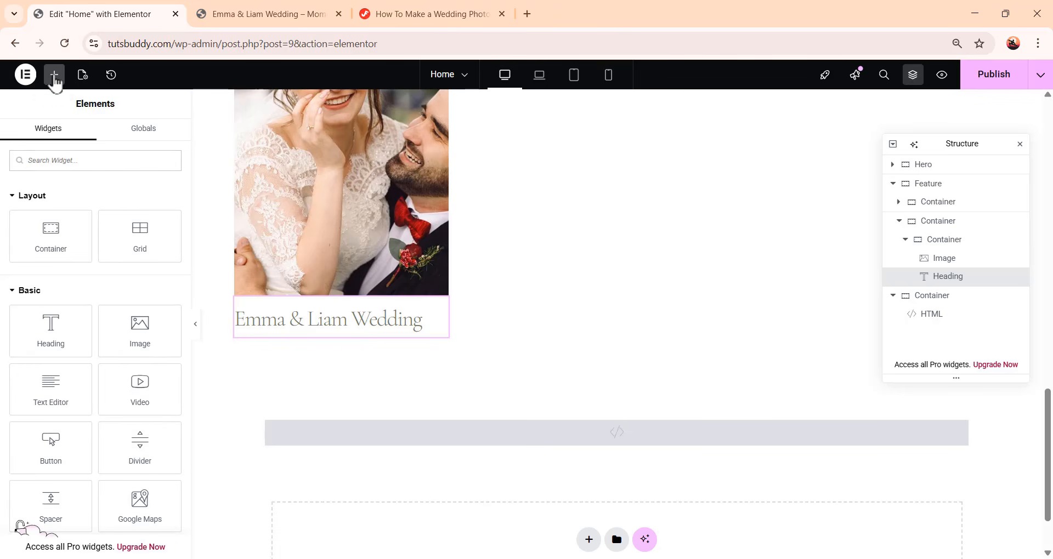
left_click(75, 393)
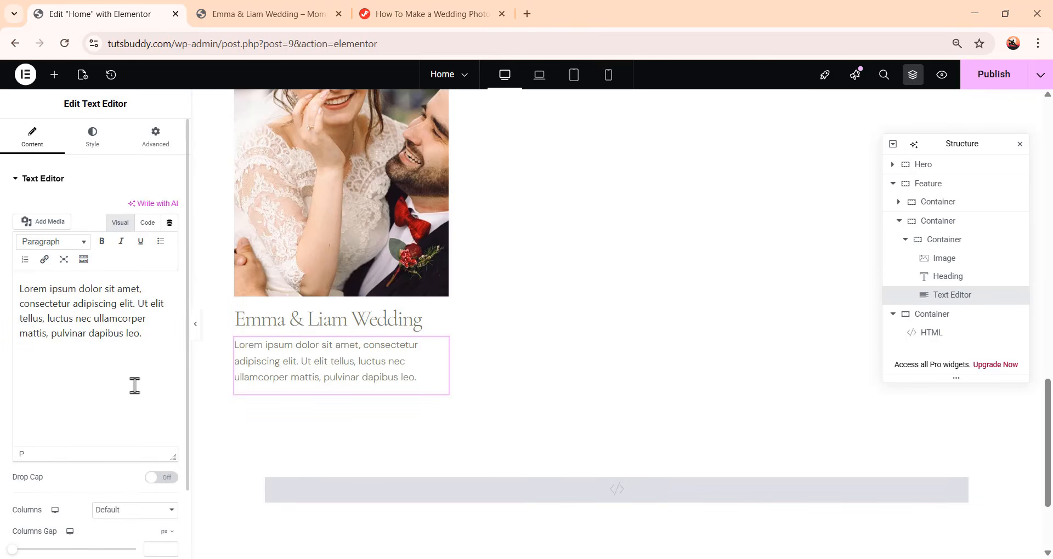
left_click_drag(148, 339, 2, 272)
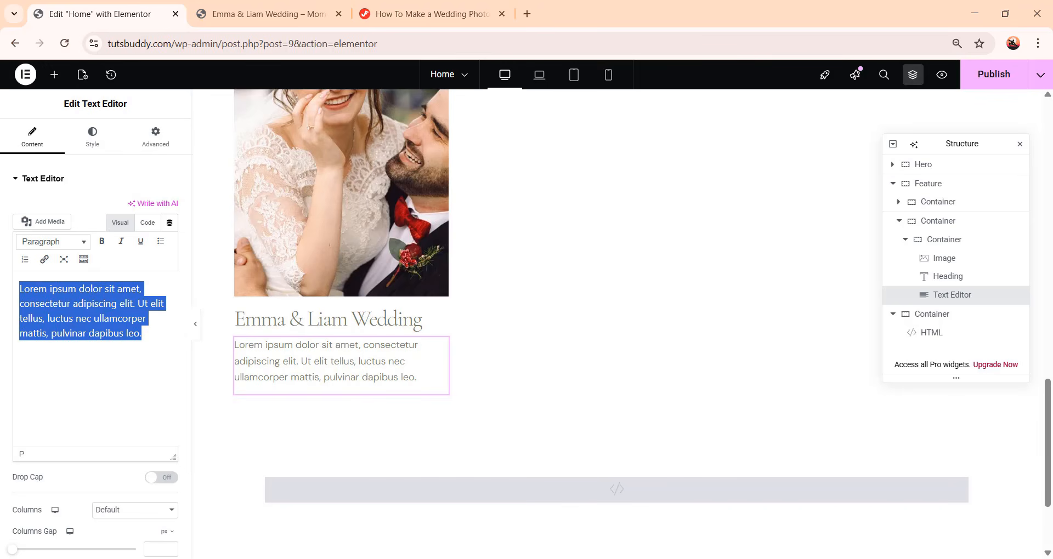
type("#LoveInFocus")
Apply the Text-2 global font to the #LoveInFocus text
left_click(102, 145)
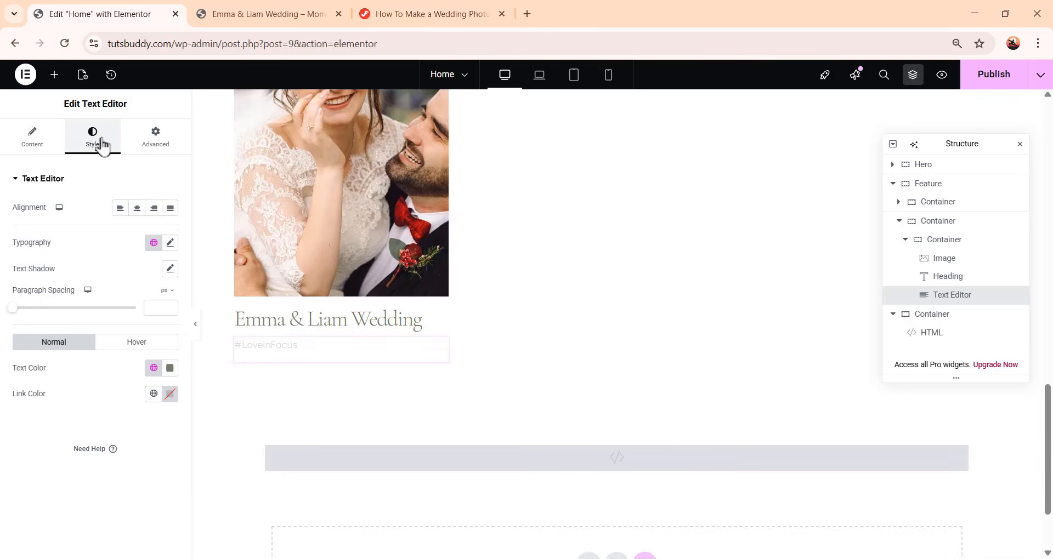
left_click(154, 243)
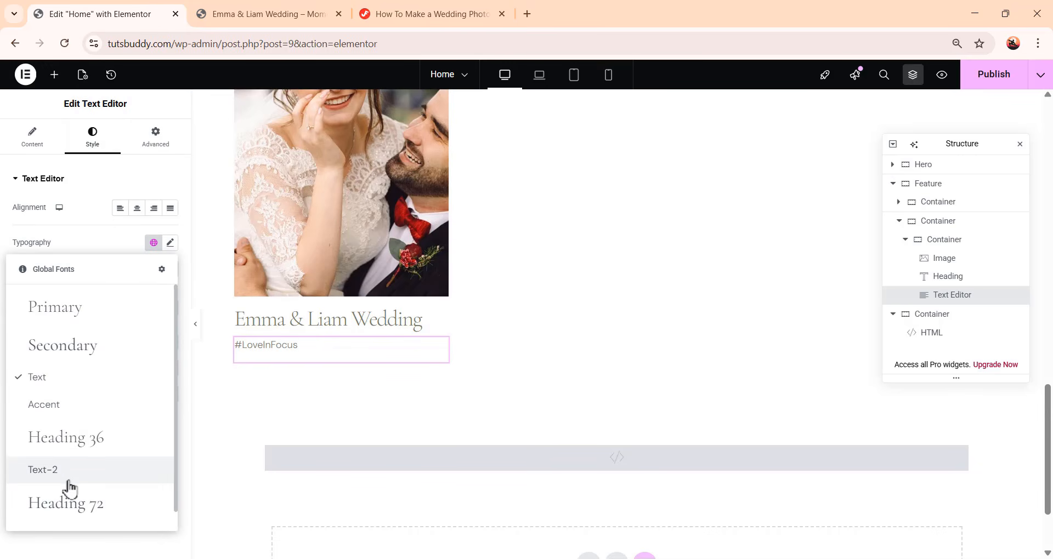
left_click(55, 471)
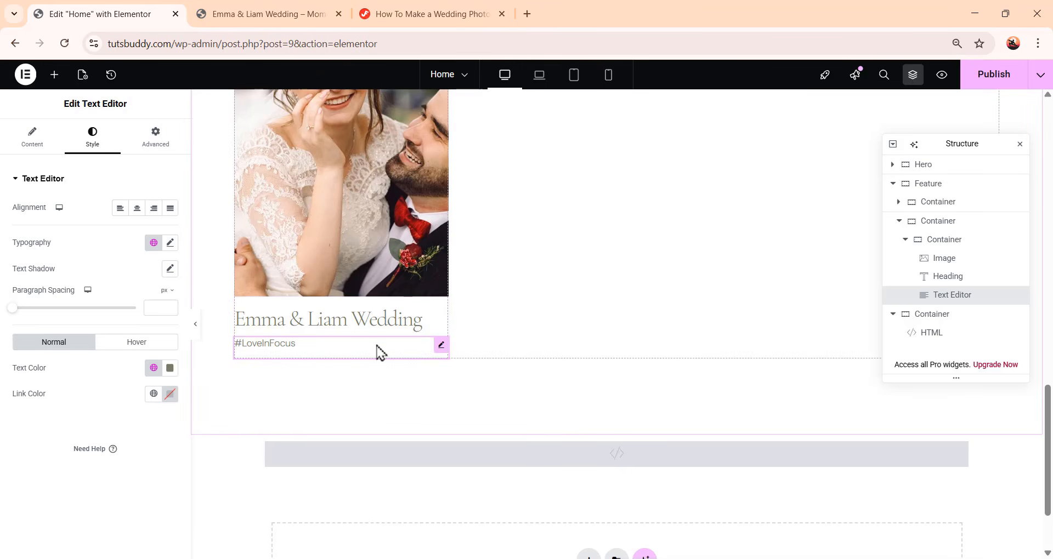
Select the card's inner container and switch its size option to Custom flex grow and shrink
scroll(378, 359, "up", 1)
scroll(347, 305, "up", 1)
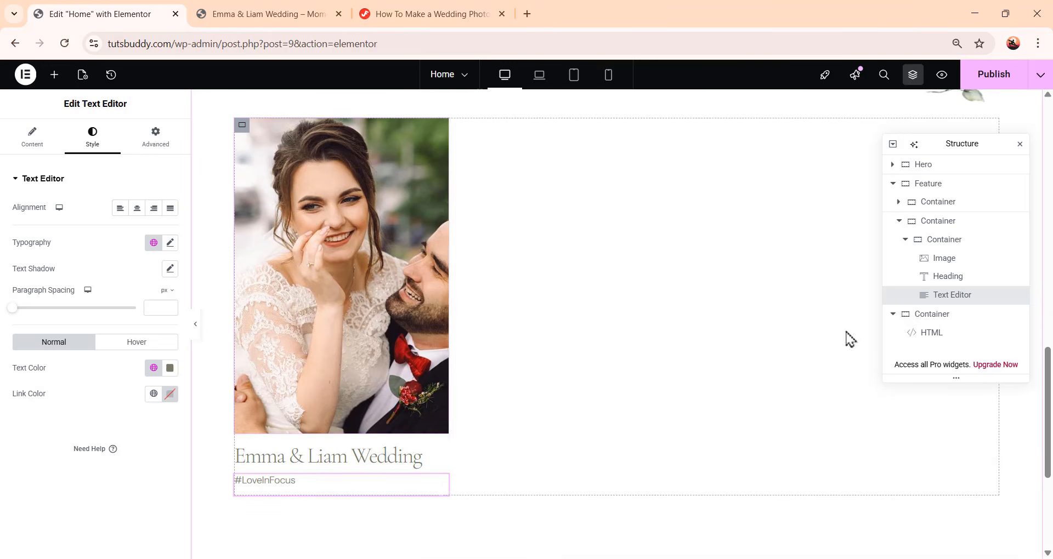
left_click(906, 241)
left_click(938, 241)
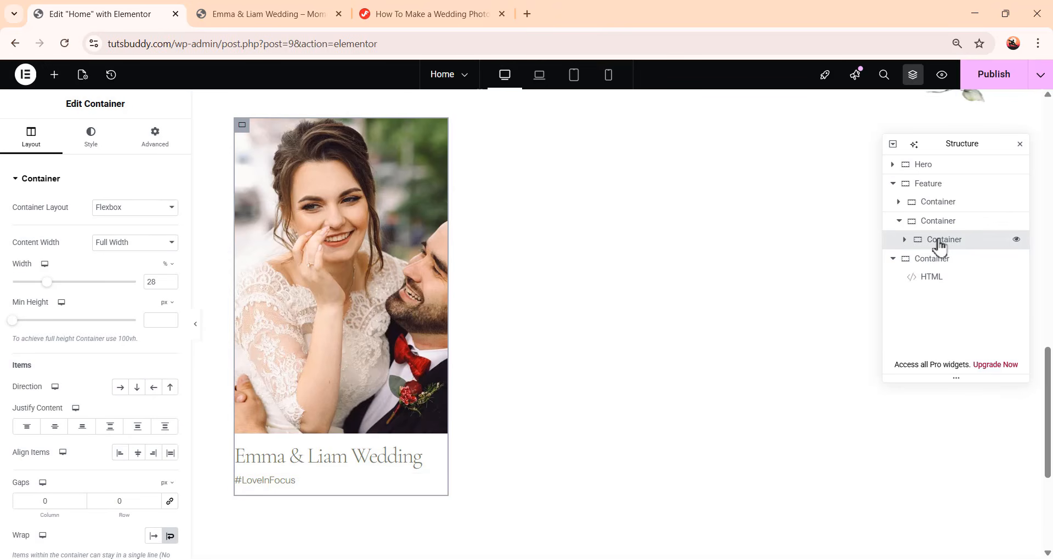
left_click(155, 137)
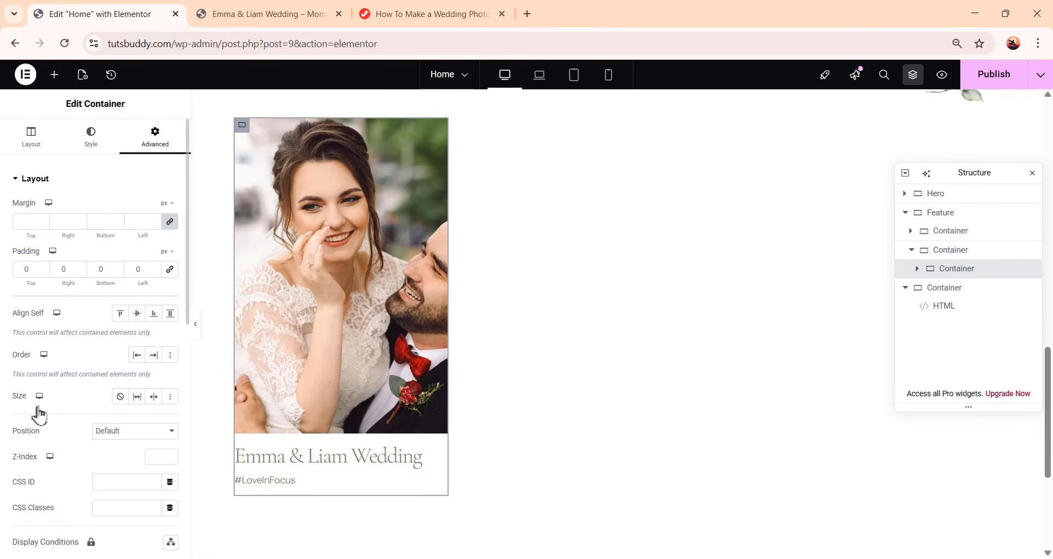
left_click(170, 402)
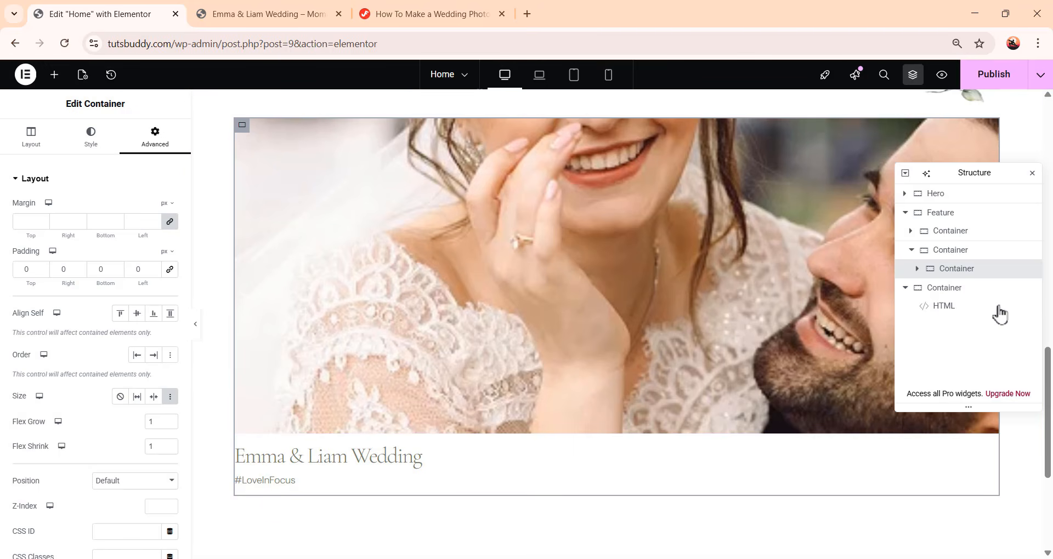
Duplicate the card container twice to create three wedding story cards side by side
right_click(996, 273)
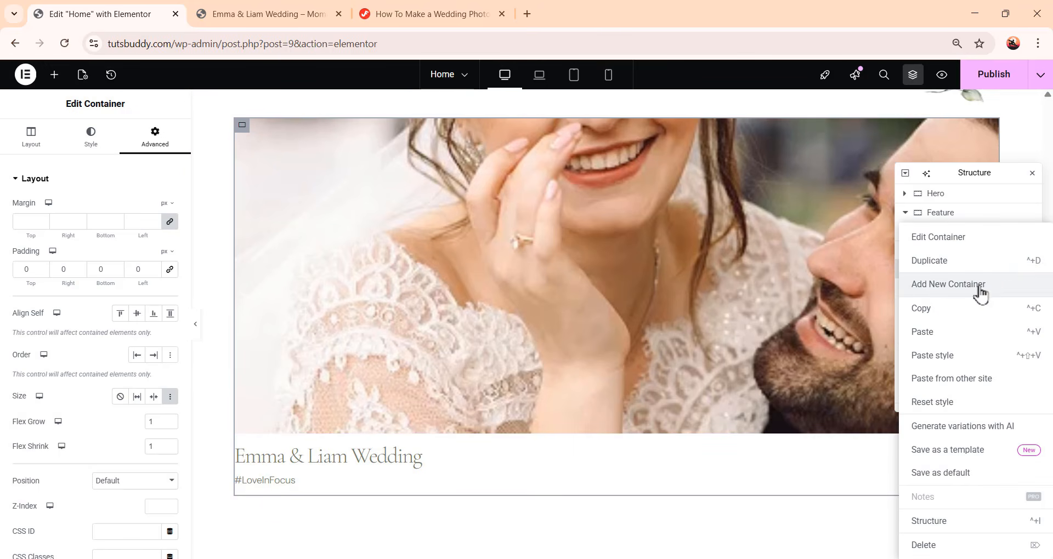
left_click(973, 262)
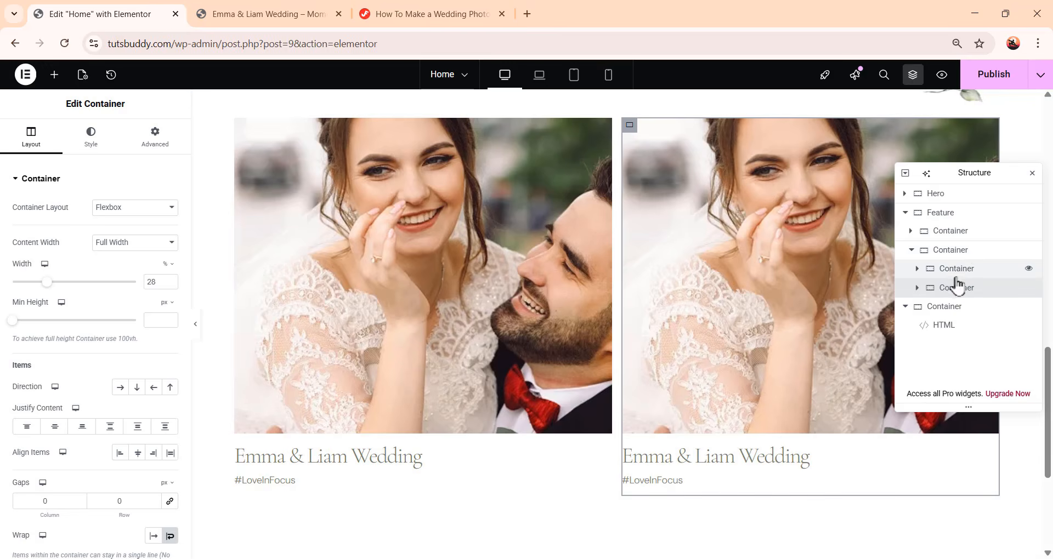
right_click(961, 290)
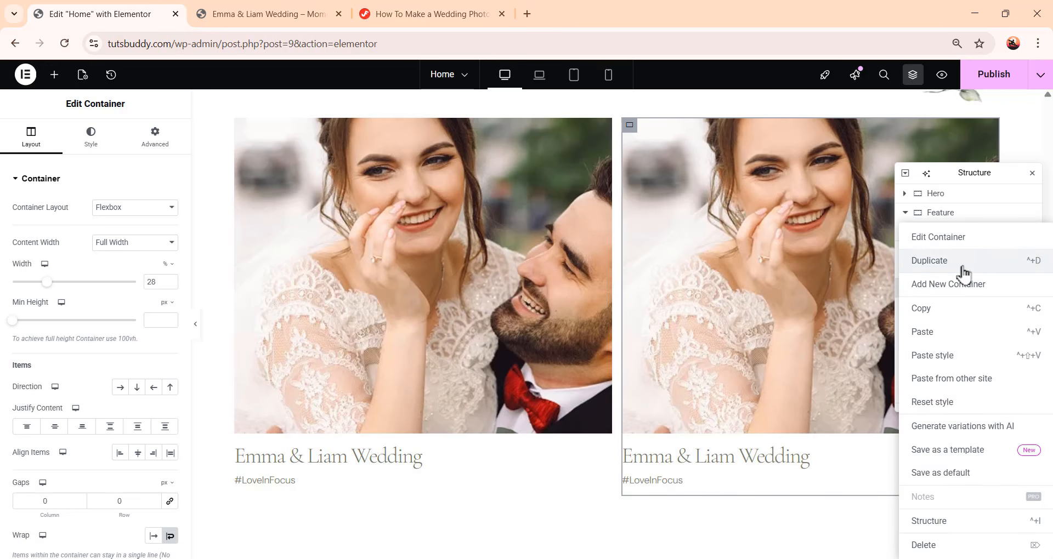
left_click(963, 271)
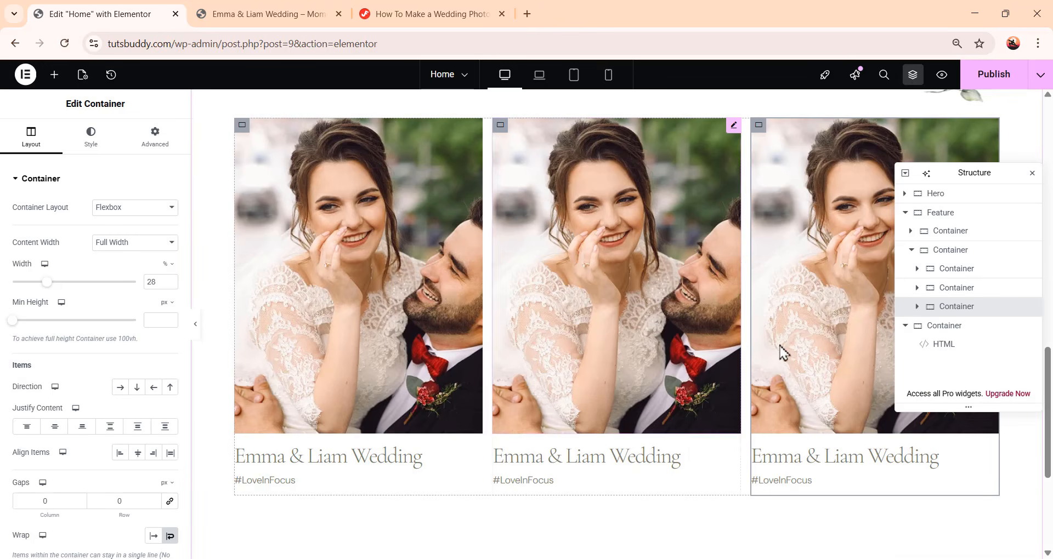
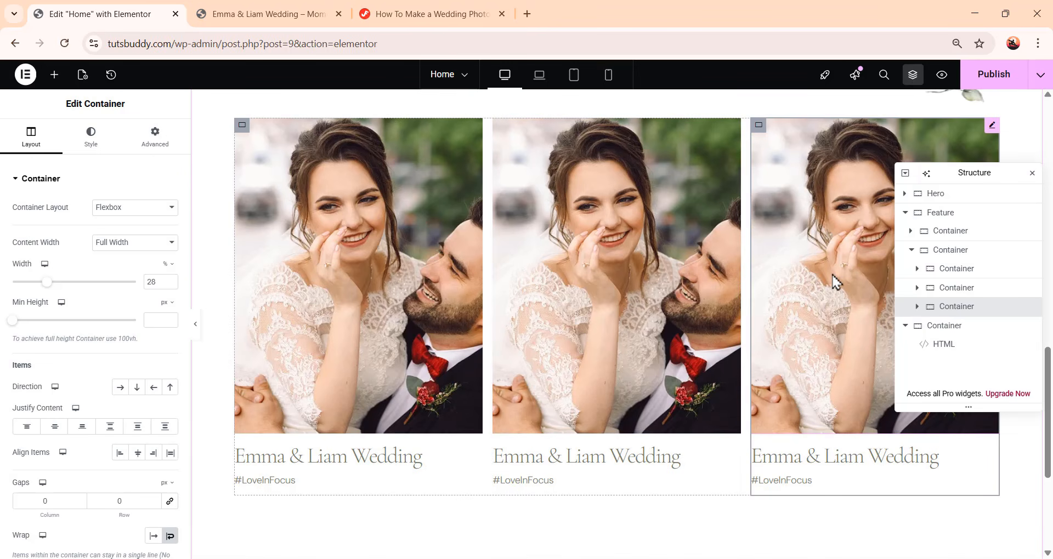
Replace the second wedding card's photo with the bride-on-the-pier image (image-40) from the media library
left_click(625, 357)
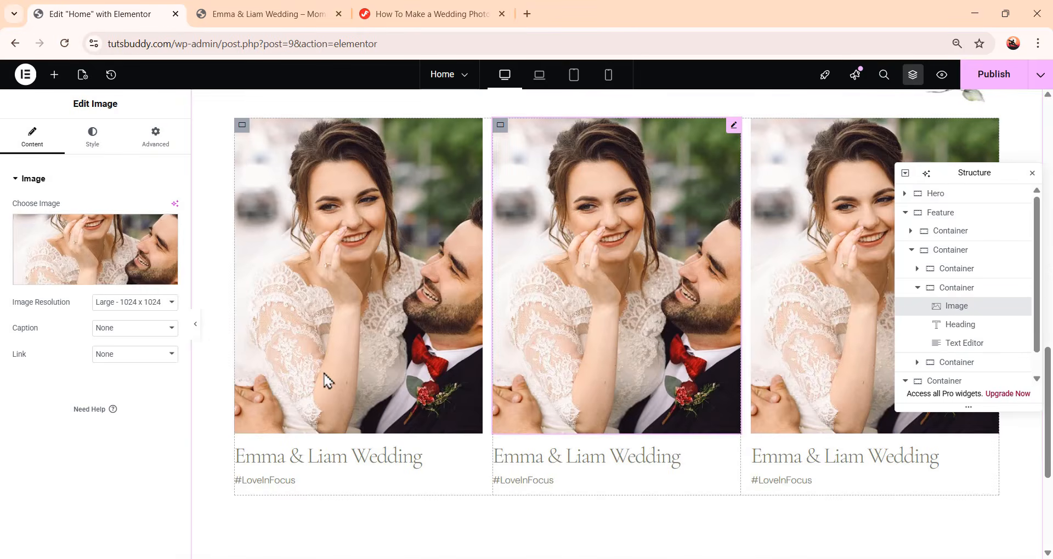
left_click(111, 270)
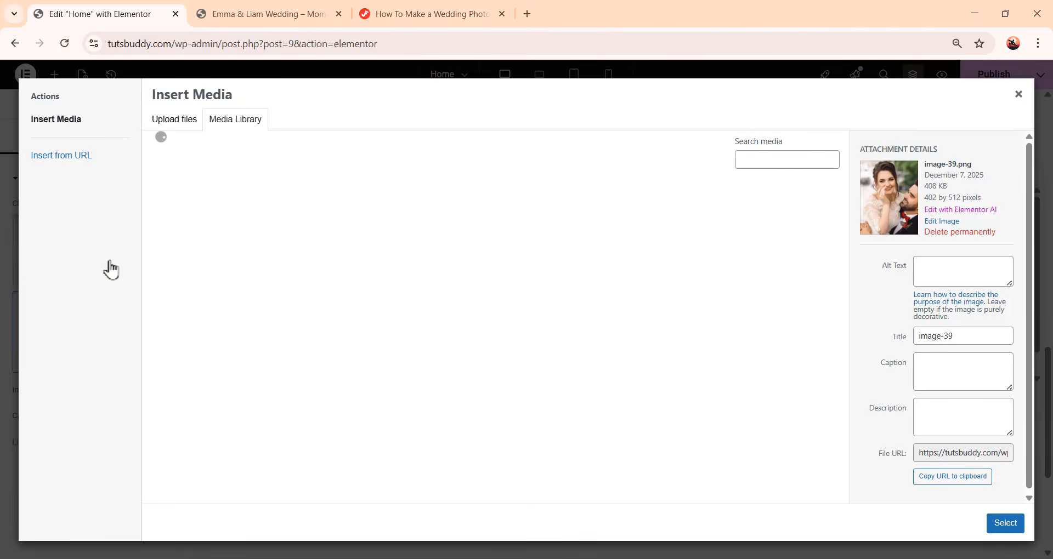
scroll(466, 454, "down", 3)
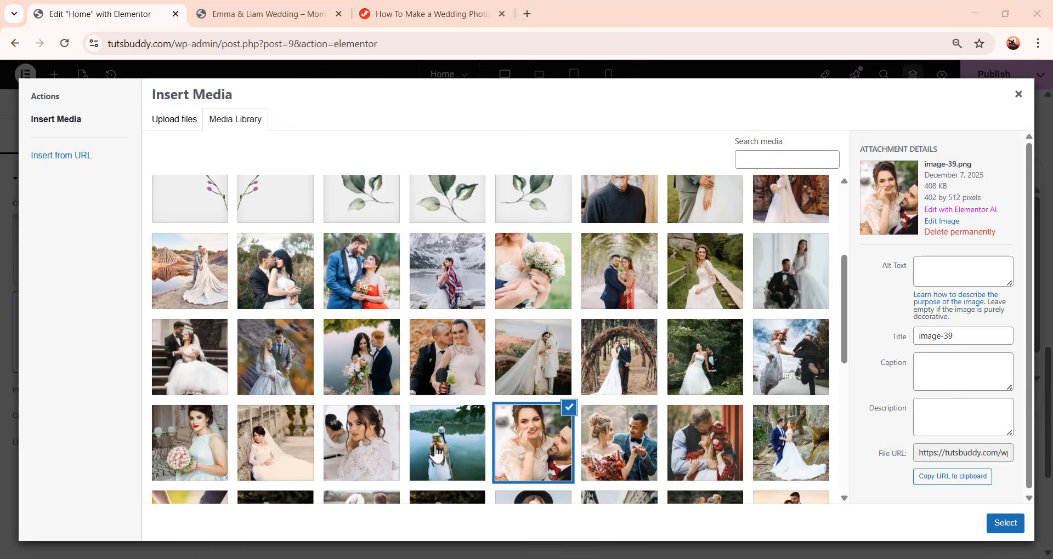
left_click(438, 453)
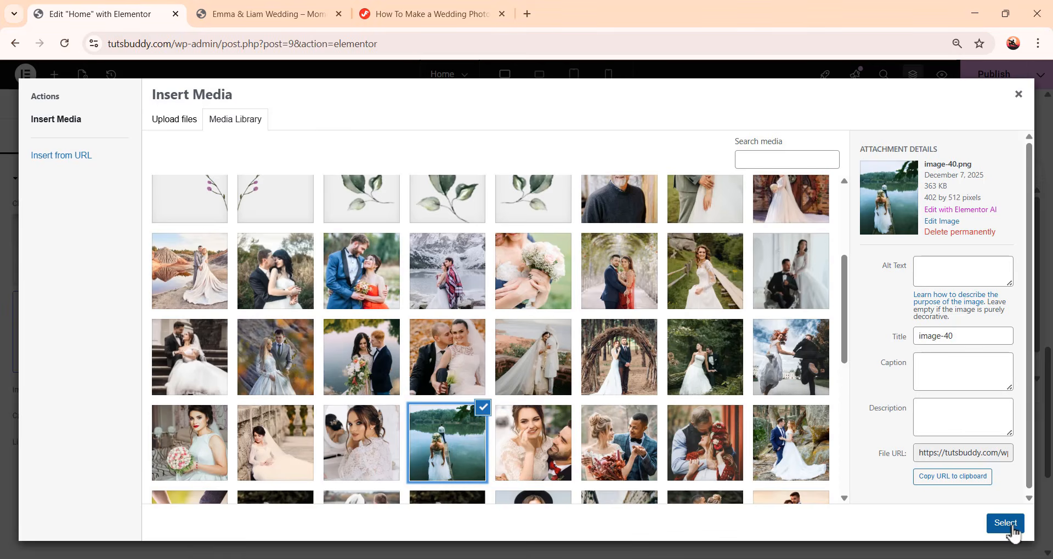
left_click(1005, 524)
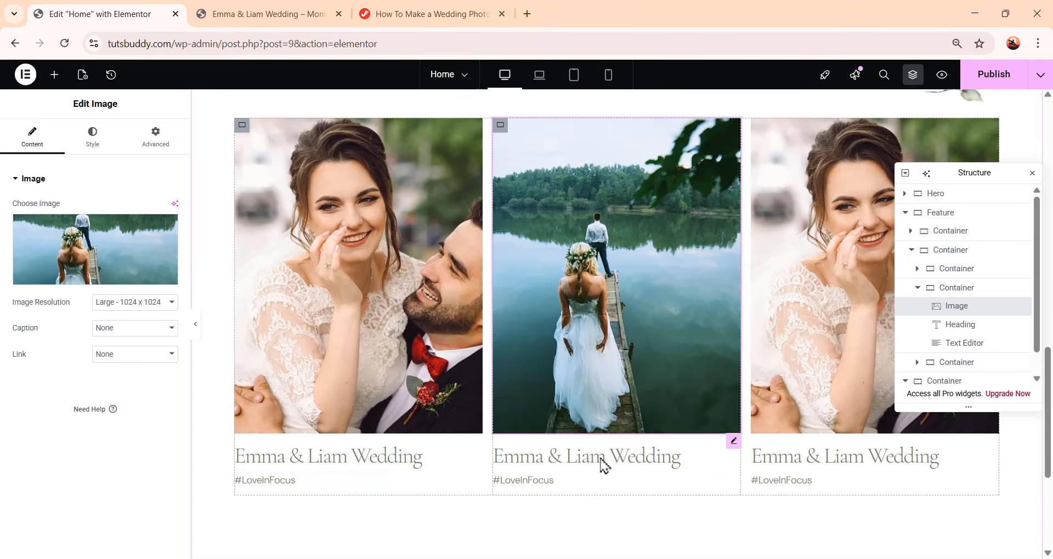
Change the second card's heading to Sophia & Noah Wedding
left_click(633, 466)
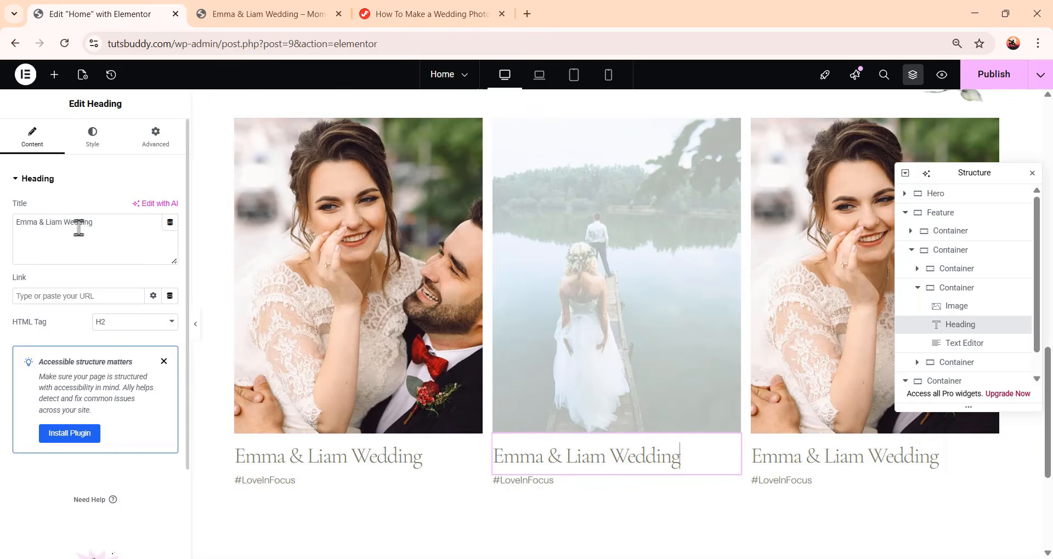
left_click_drag(93, 222, 10, 211)
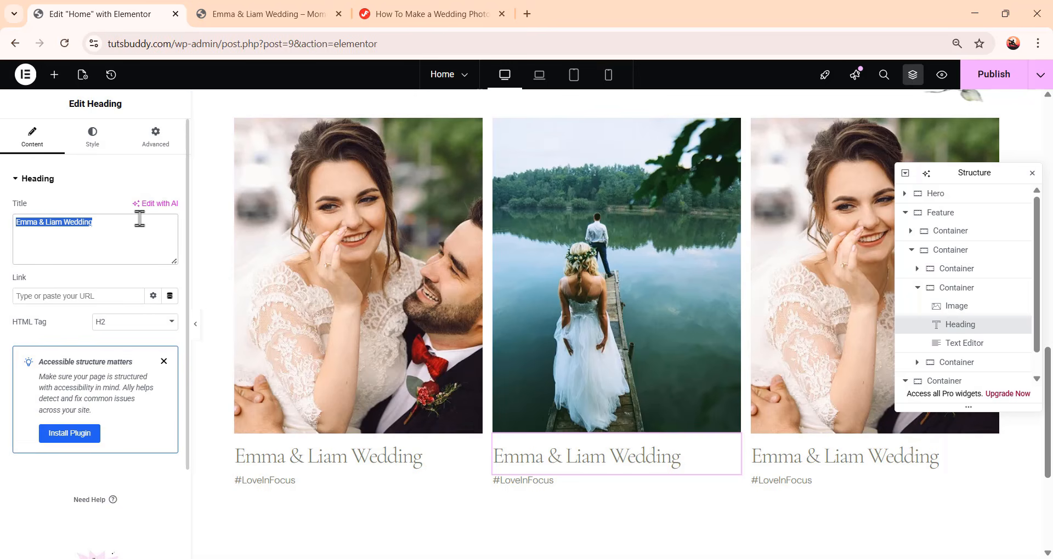
type("Sophia & Noah Wedding")
Replace the third wedding card's photo with the bride-at-the-mirror image from the media library
left_click(827, 332)
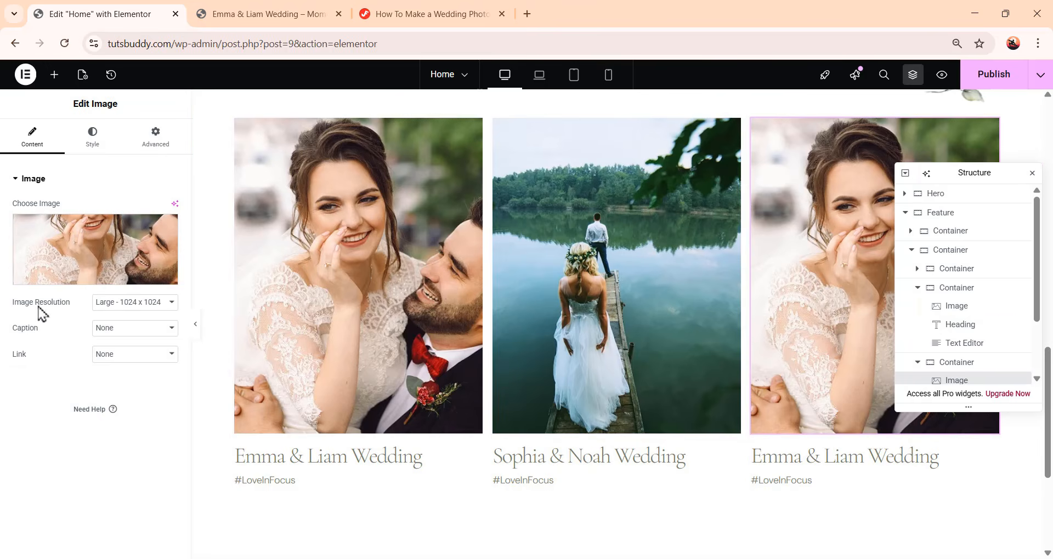
left_click(102, 263)
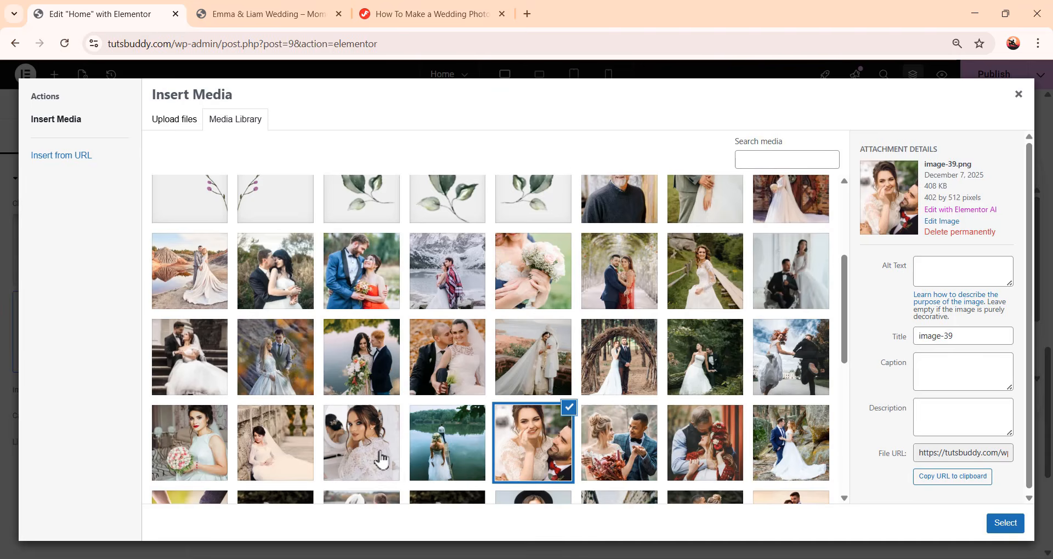
left_click(1004, 523)
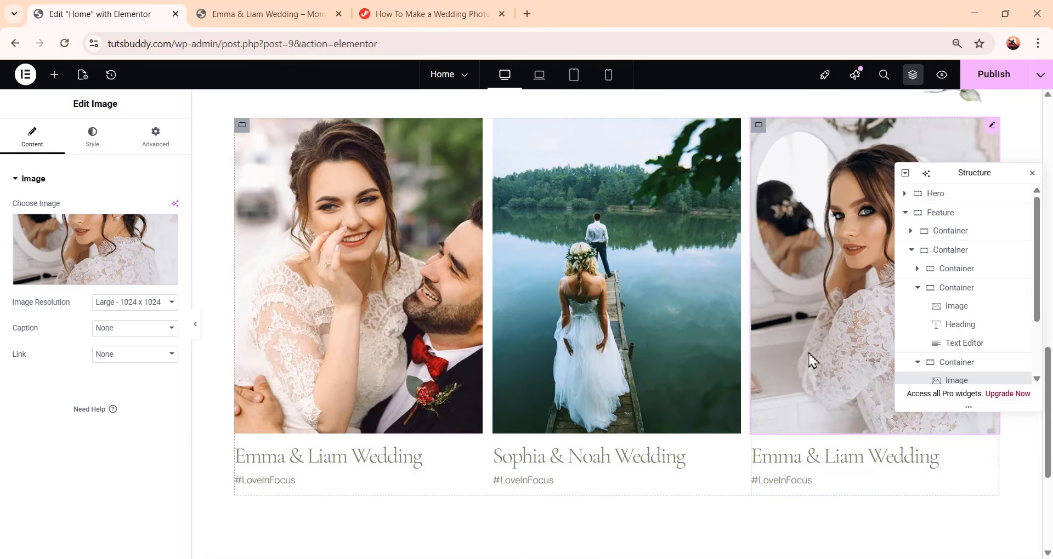
Change the third card's heading to Olivia & Ethan Wedding
left_click(849, 469)
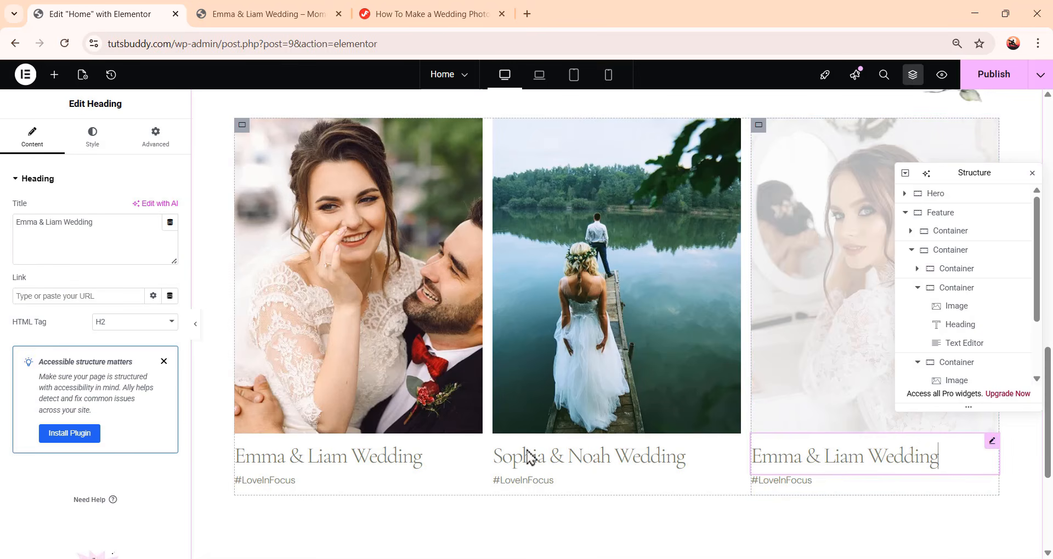
left_click_drag(90, 223, 4, 235)
type("Olivia & Ethan Wedding")
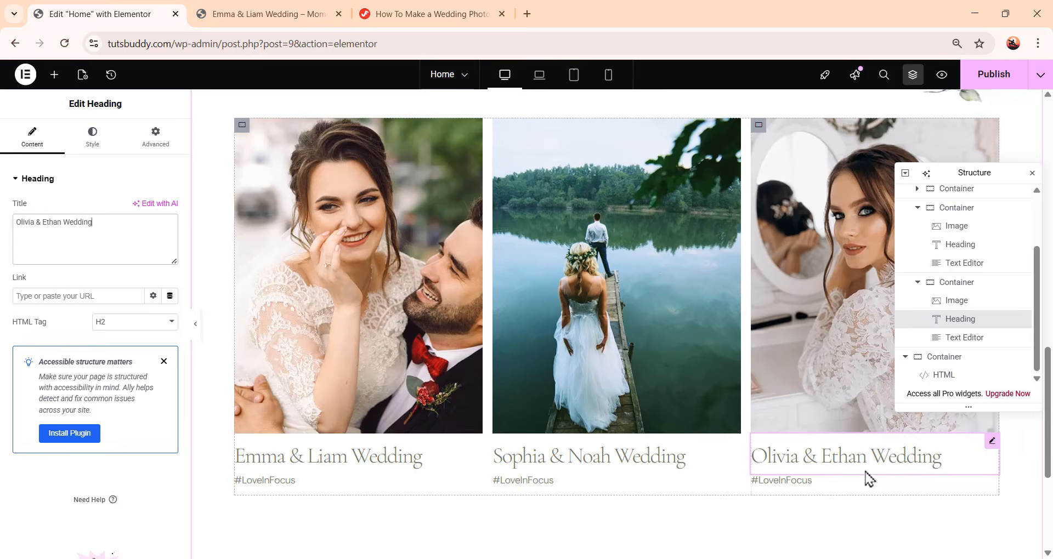
Add a Button widget to the Feature section under the featured stories heading
scroll(784, 482, "up", 5)
scroll(784, 483, "down", 5)
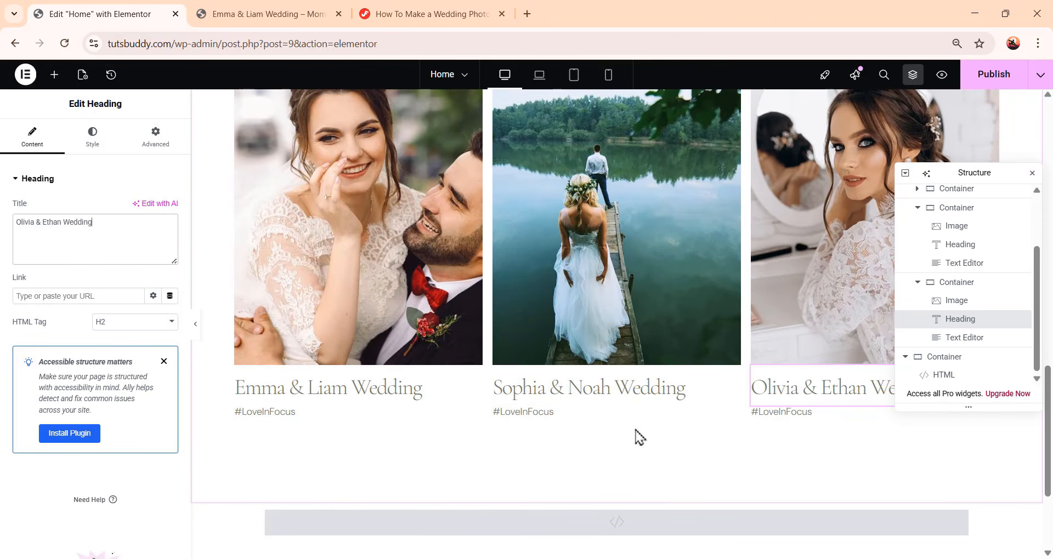
scroll(344, 364, "up", 1)
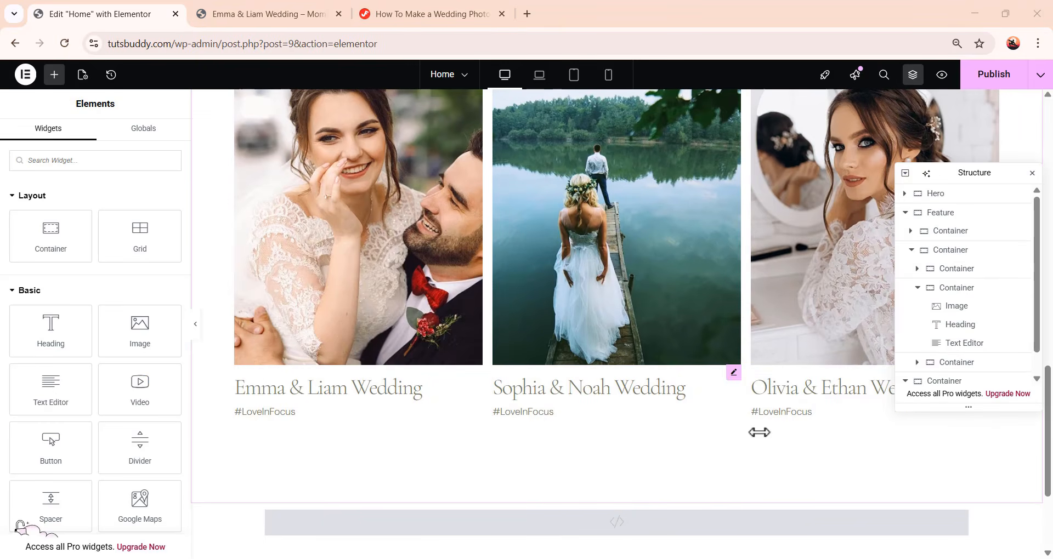
left_click(921, 290)
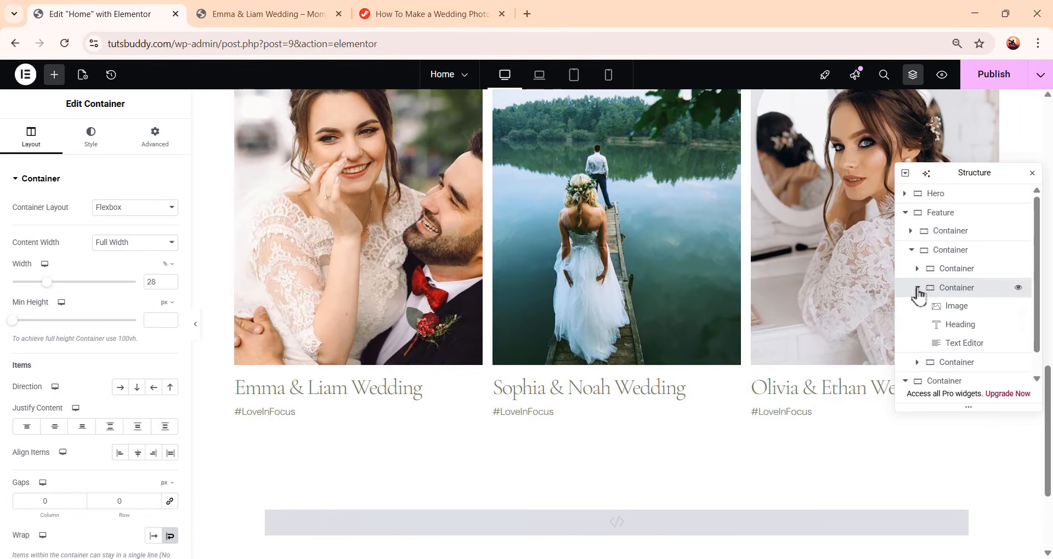
left_click(918, 288)
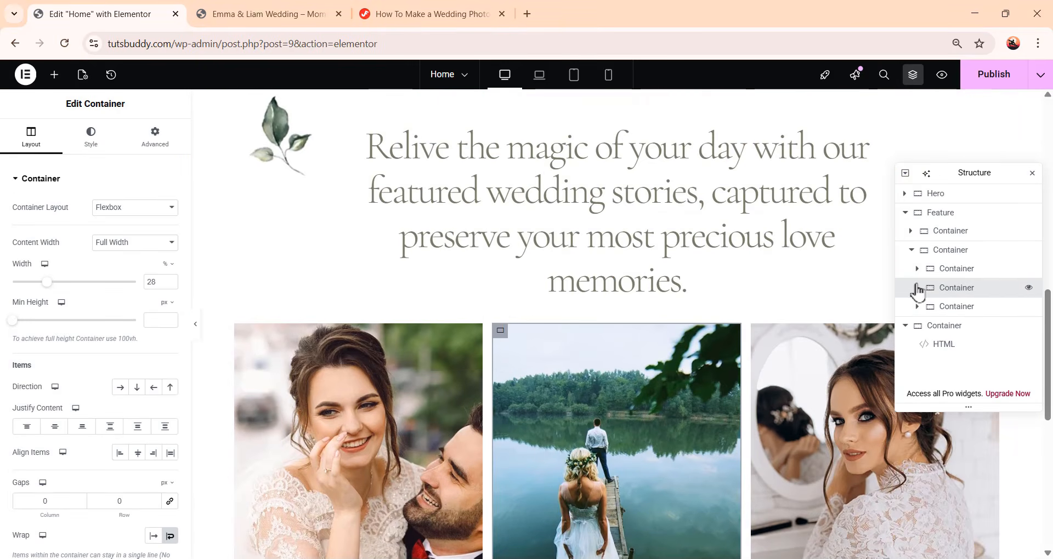
left_click(911, 250)
left_click(55, 75)
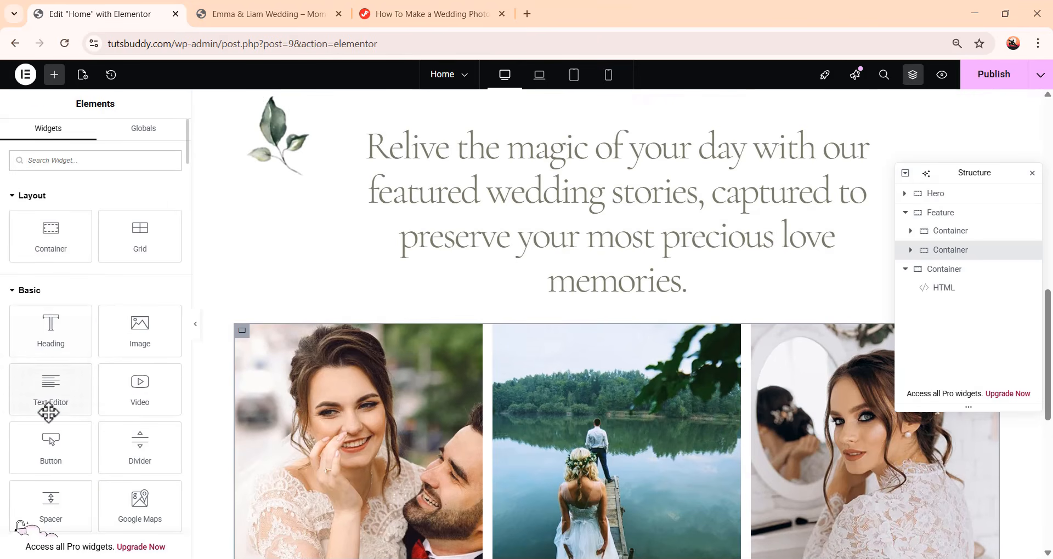
left_click_drag(51, 447, 651, 307)
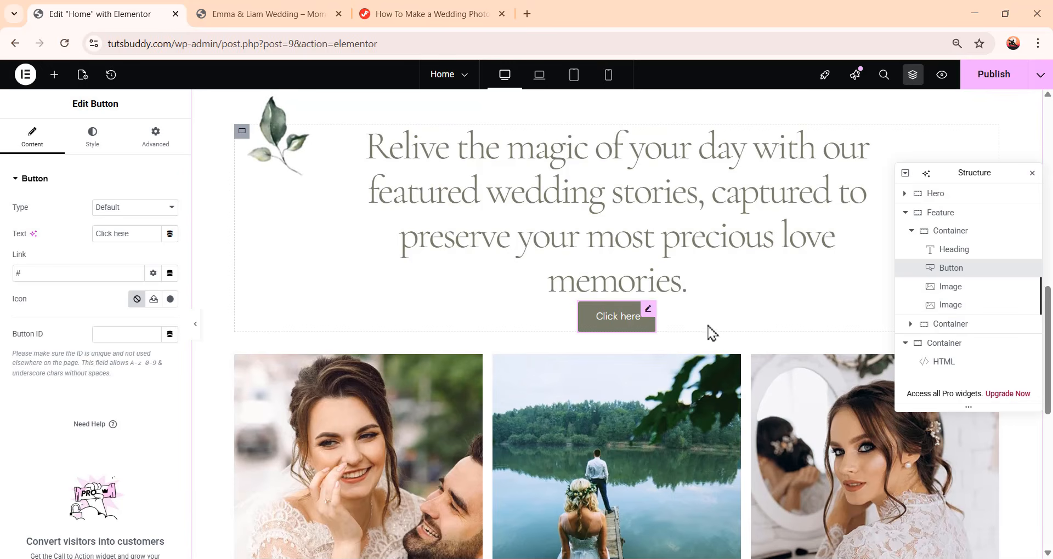
Move the button in the structure tree so it sits below the row of wedding story cards
scroll(665, 308, "down", 5)
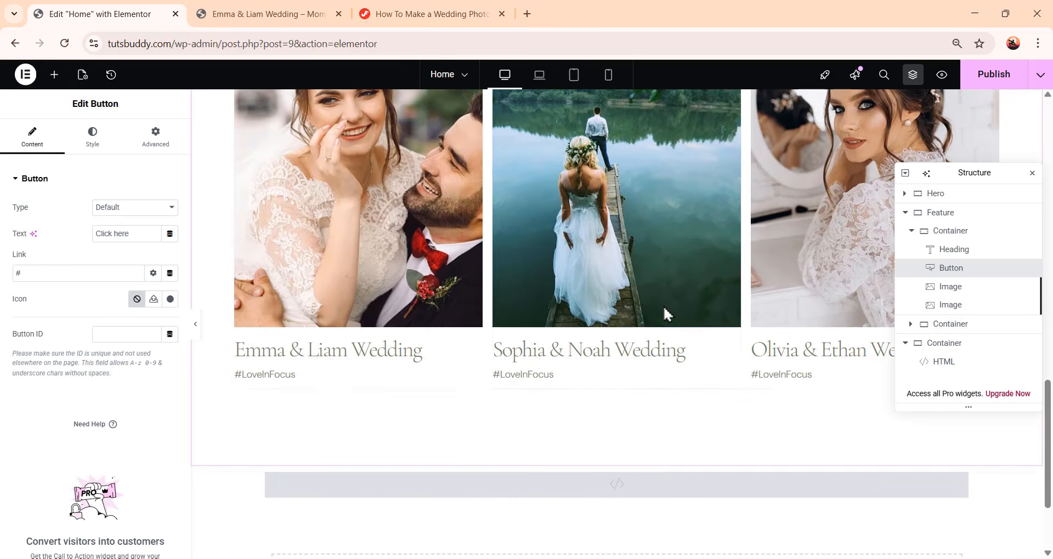
scroll(709, 410, "up", 7)
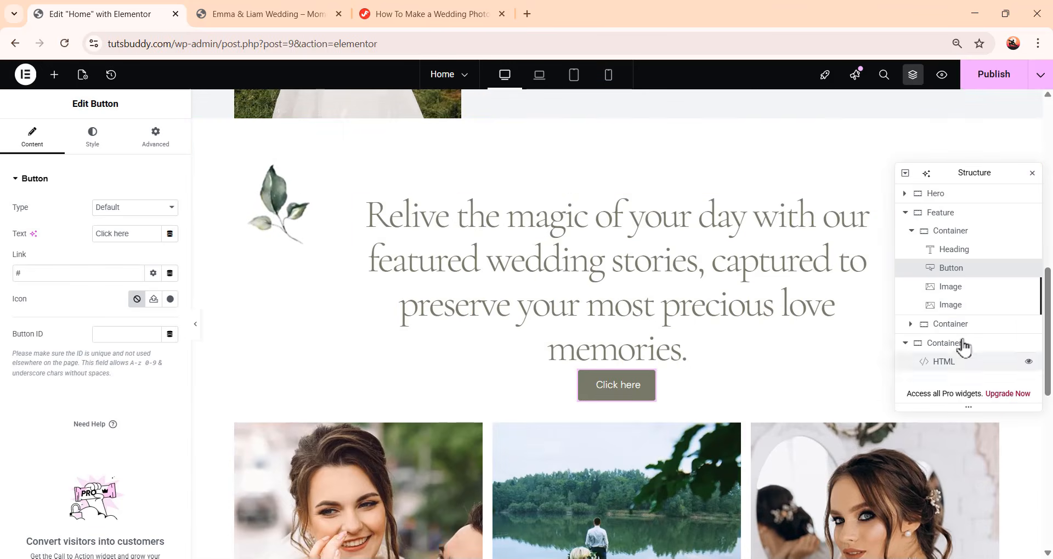
left_click_drag(980, 274, 963, 348)
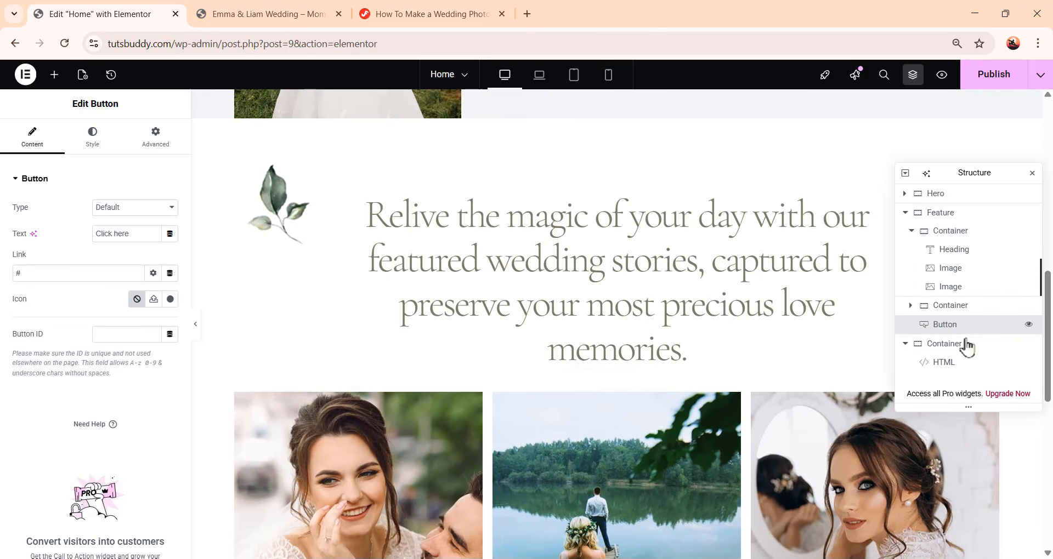
Set the button's text to Show more
scroll(650, 365, "down", 5)
scroll(650, 364, "down", 1)
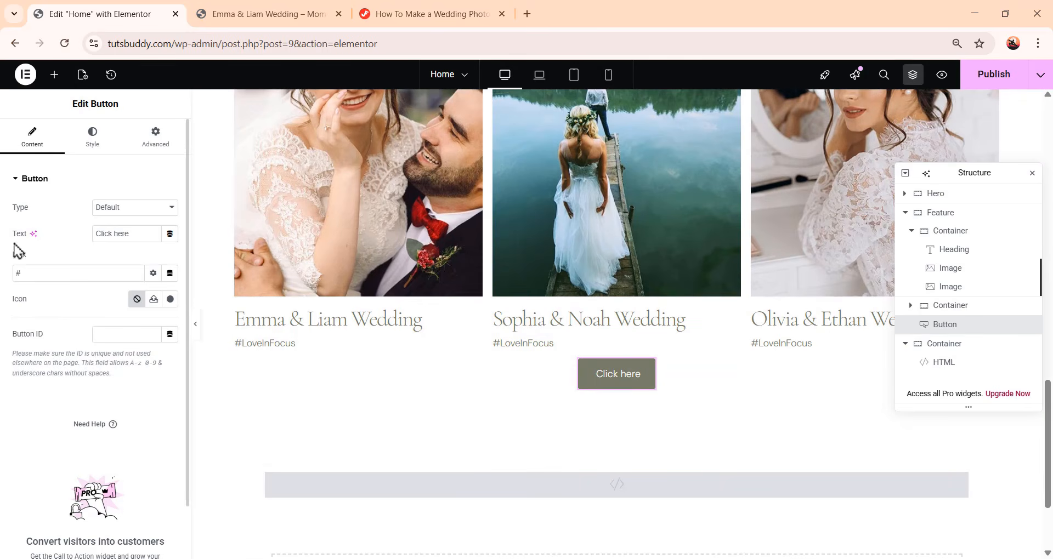
left_click_drag(135, 233, 66, 239)
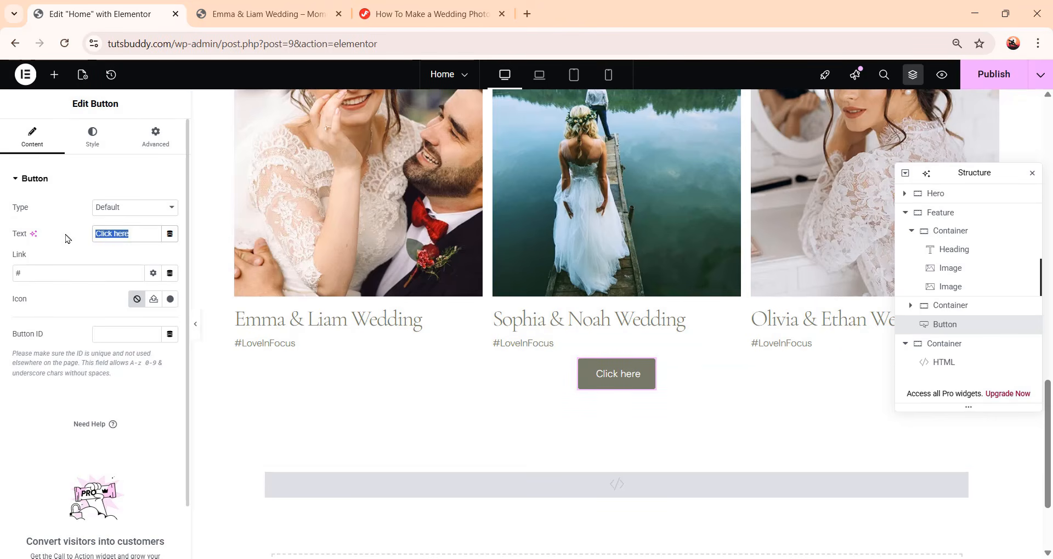
type("Show more")
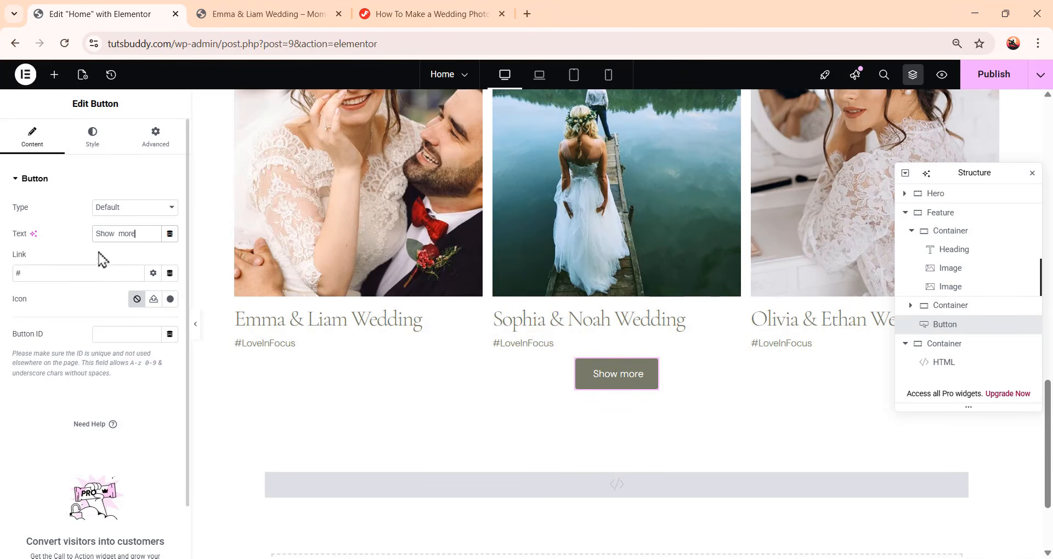
Examine the Show more button's advanced layout settings and its placement below the cards
left_click(155, 138)
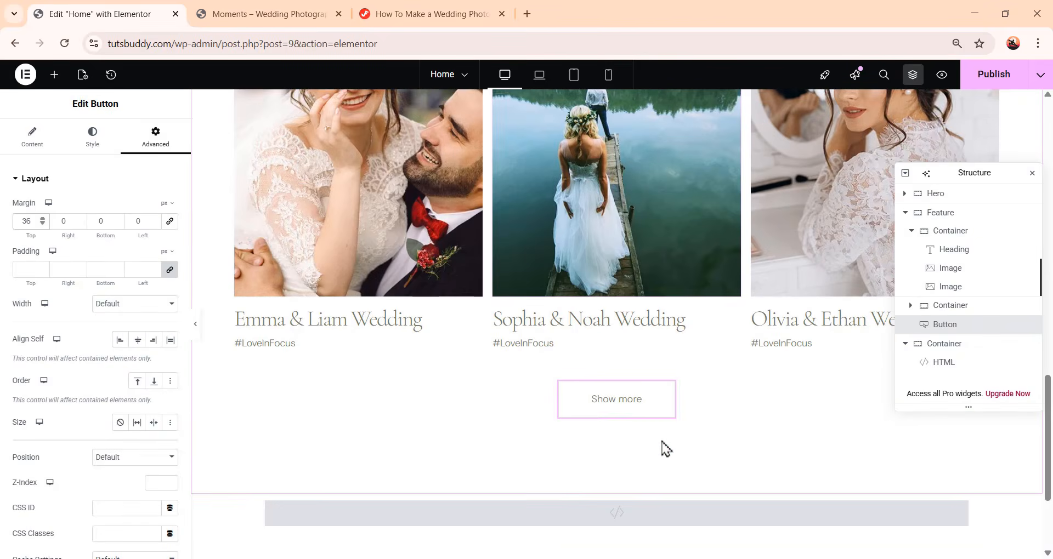
scroll(663, 447, "up", 8)
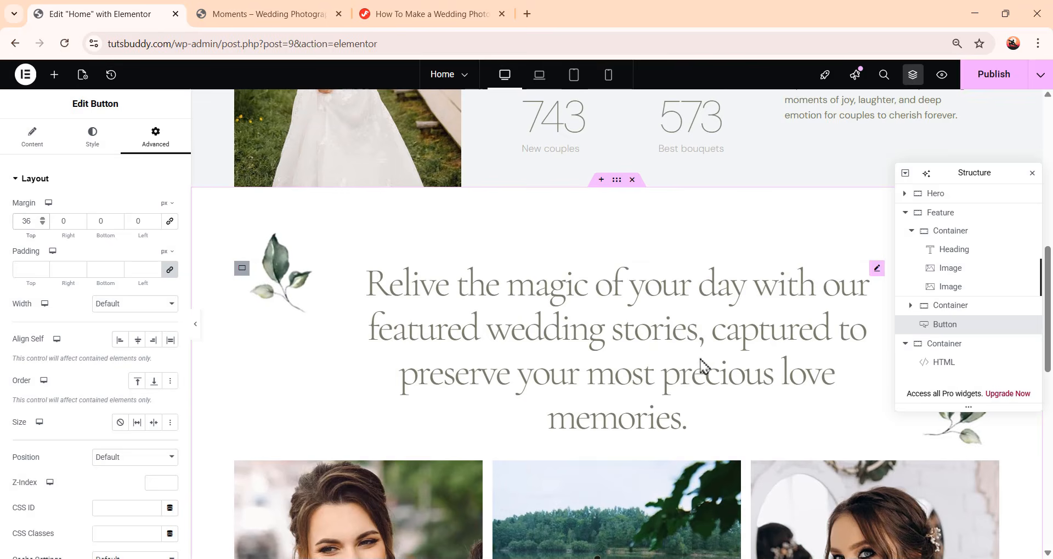
scroll(630, 395, "down", 3)
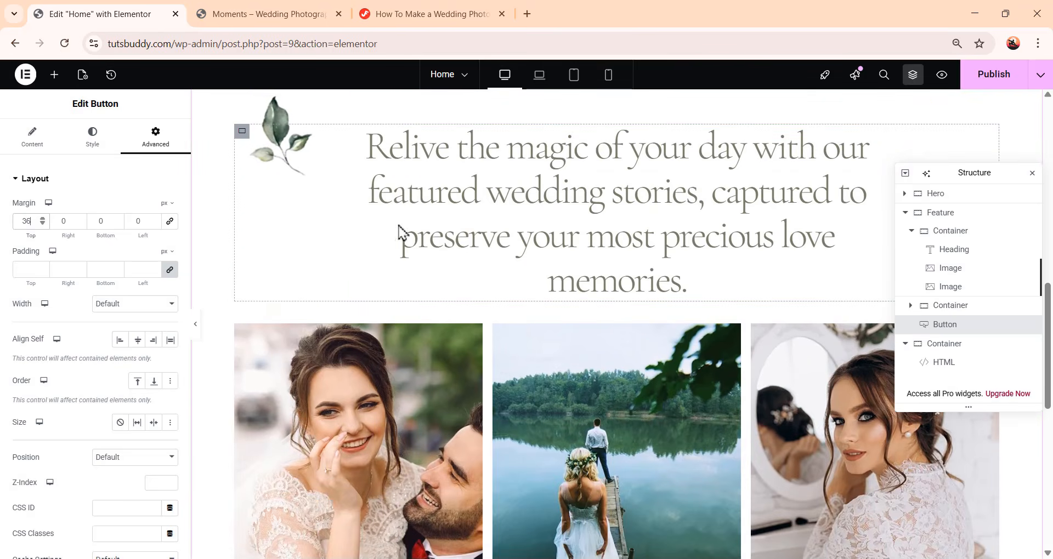
scroll(731, 393, "down", 3)
scroll(758, 402, "down", 6)
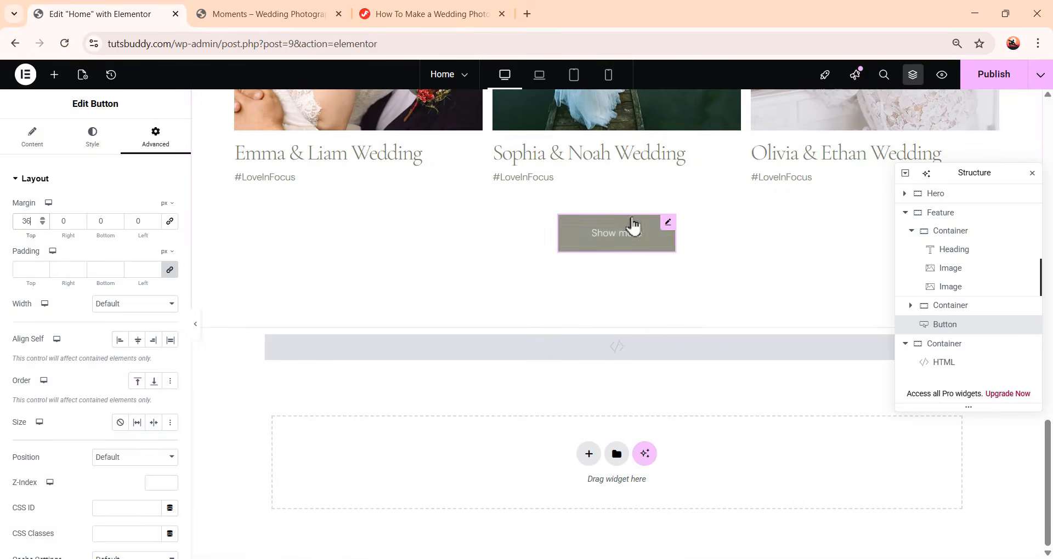
scroll(630, 371, "up", 3)
scroll(702, 409, "up", 5)
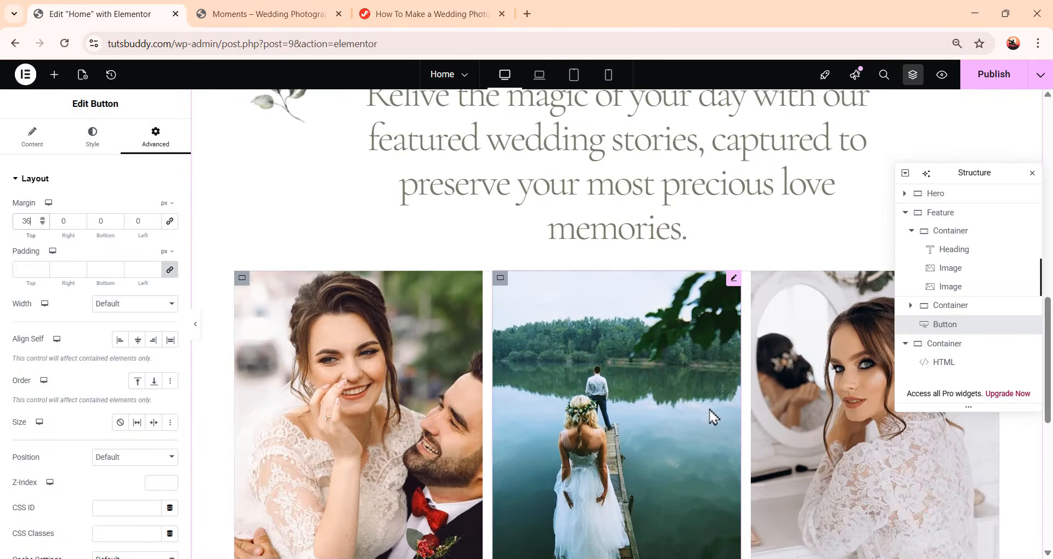
scroll(713, 417, "up", 2)
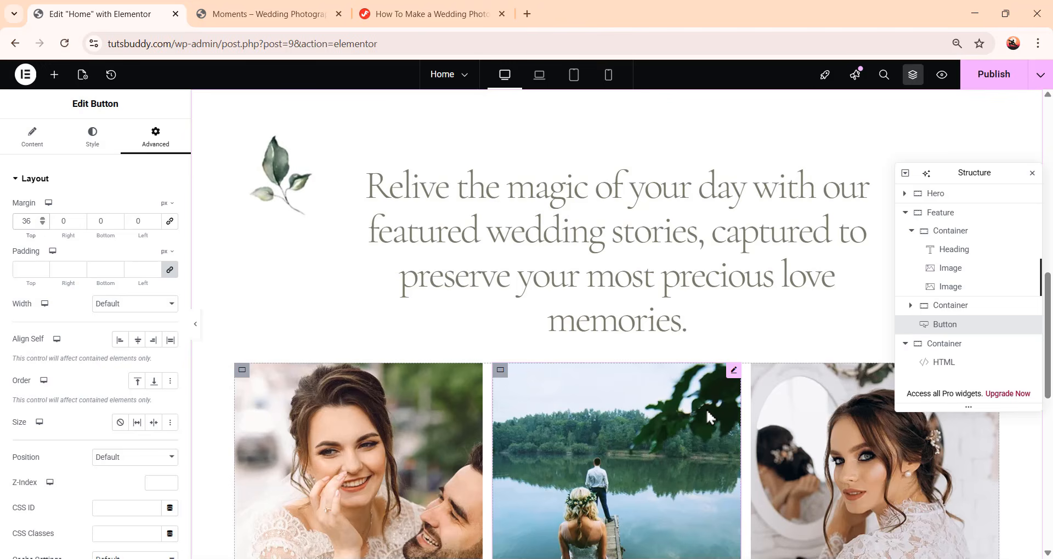
In laptop view, set the top-left leaf image's horizontal offset to -20 px and vertical offset to -30 px
left_click(543, 82)
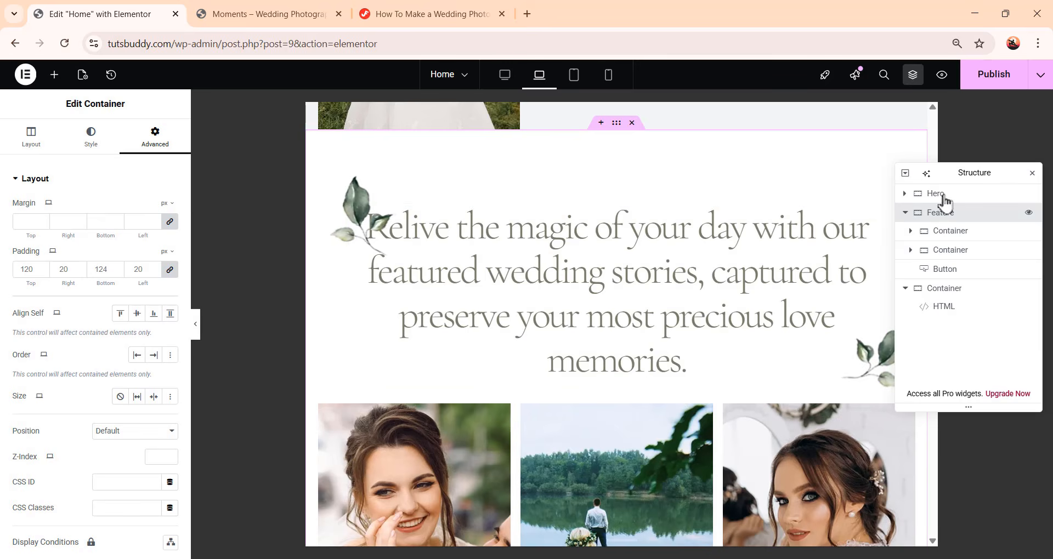
left_click_drag(977, 171, 1045, 172)
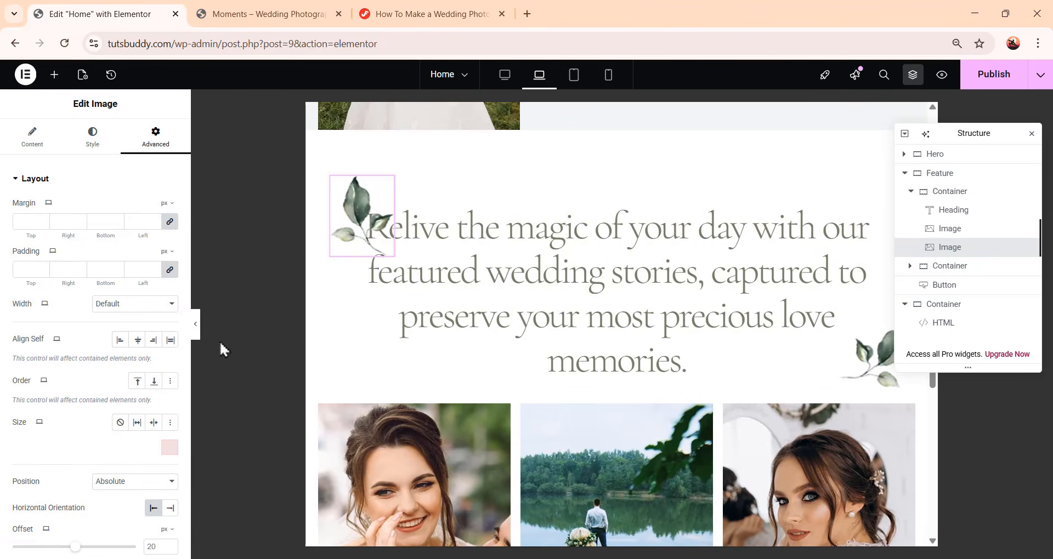
scroll(95, 351, "down", 4)
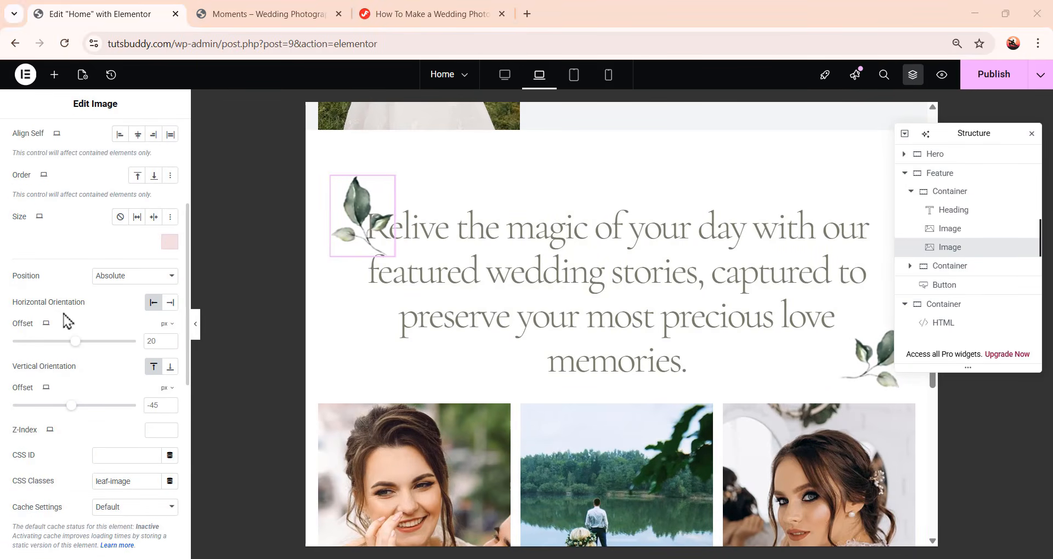
left_click(158, 340)
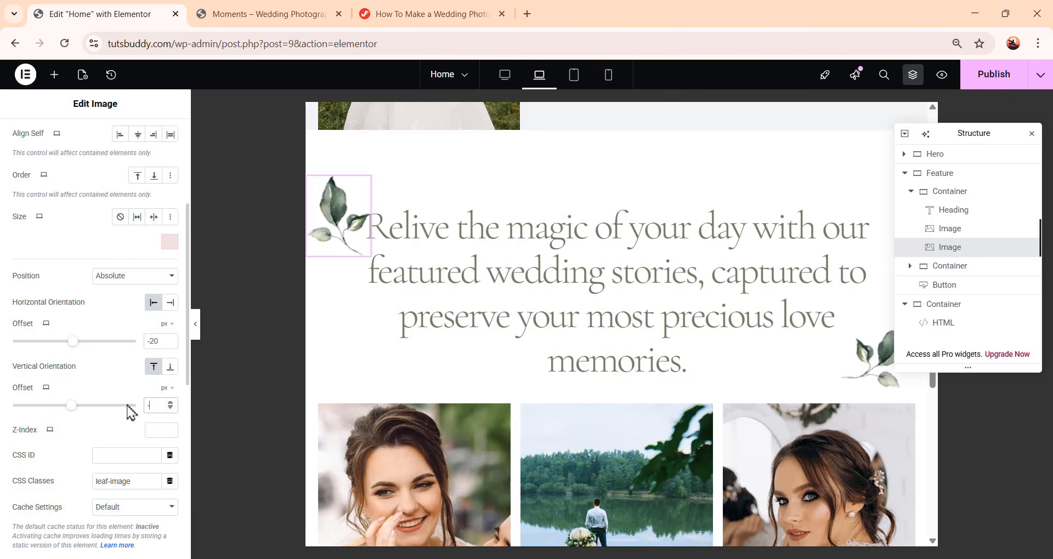
left_click_drag(991, 136, 287, 211)
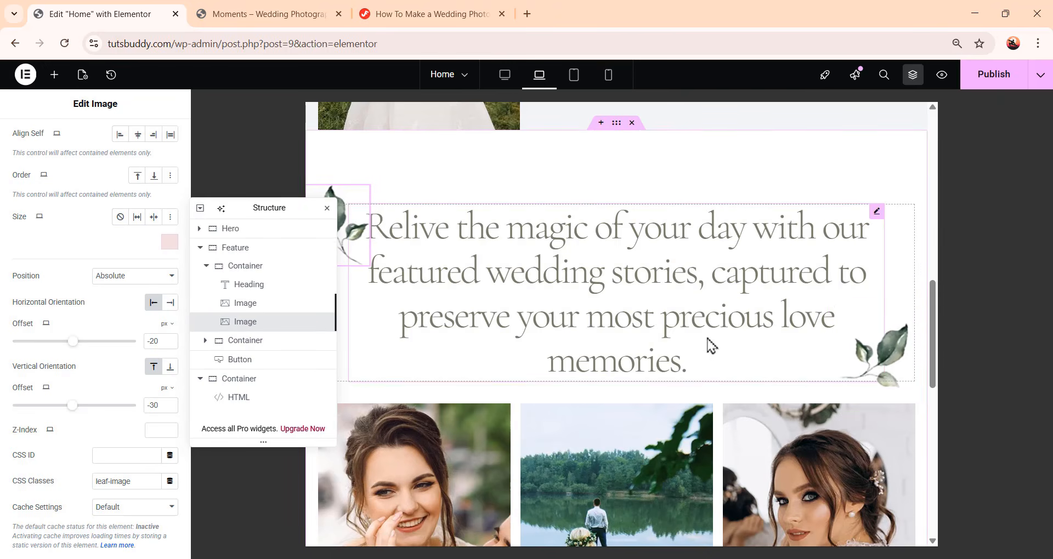
In tablet view, set the Feature heading's typography size to 48 px and line height to 60 px
scroll(707, 346, "down", 8)
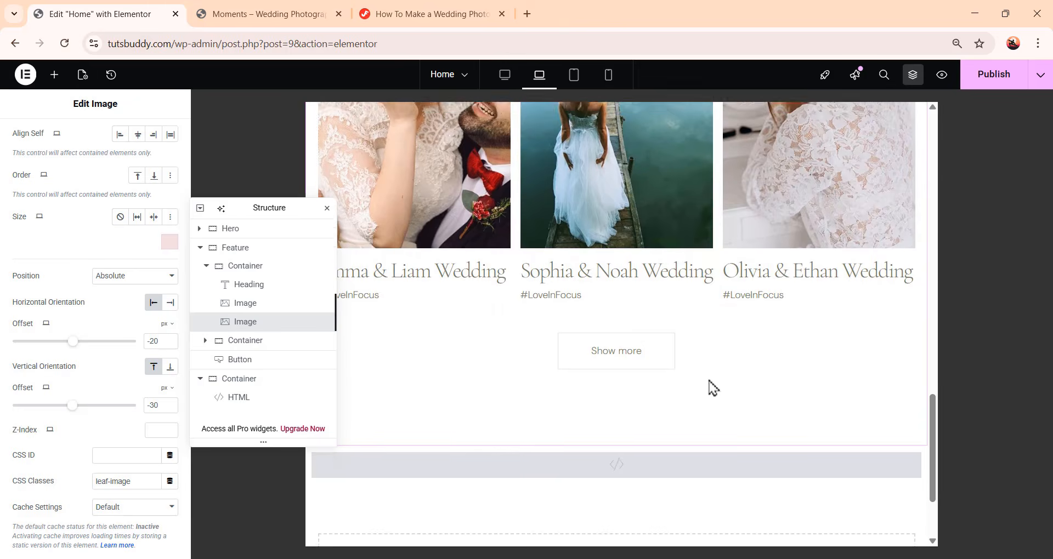
scroll(713, 390, "up", 6)
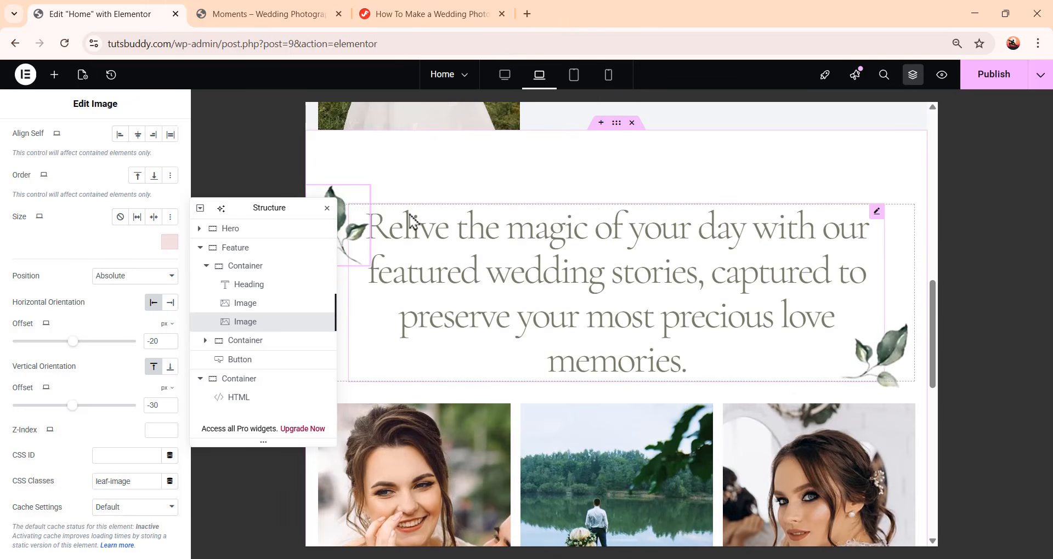
left_click_drag(274, 207, 985, 182)
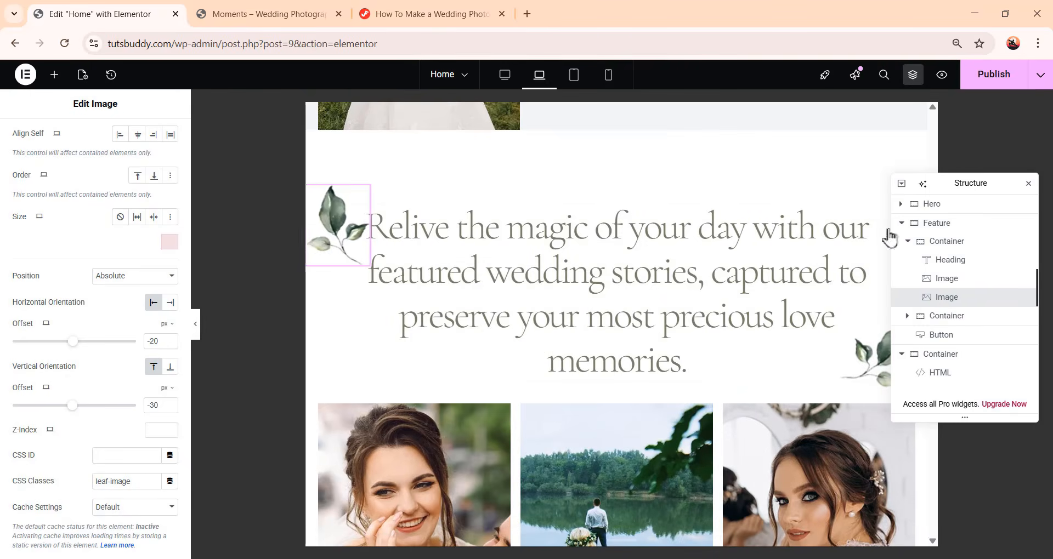
left_click(446, 216)
left_click(574, 75)
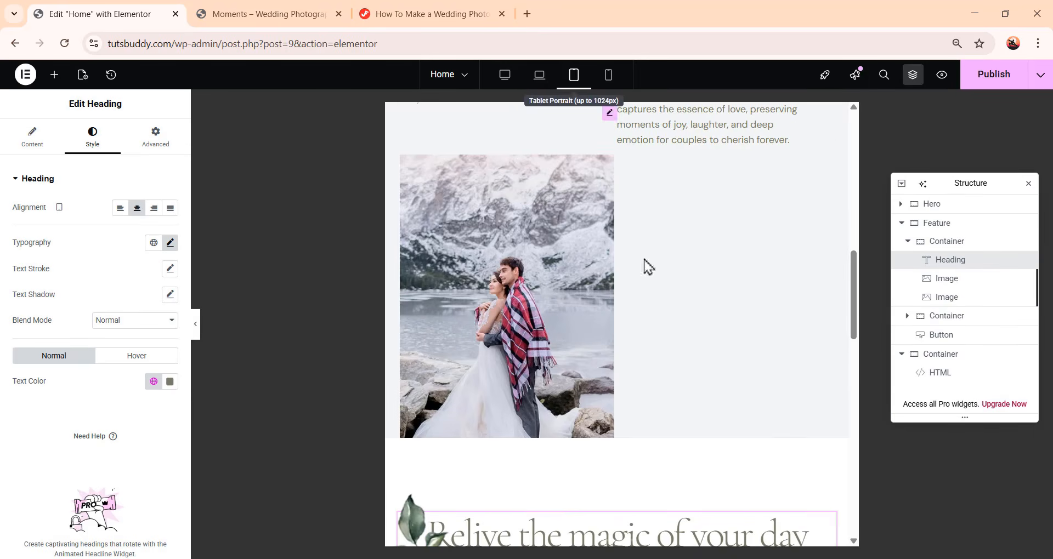
scroll(680, 376, "down", 6)
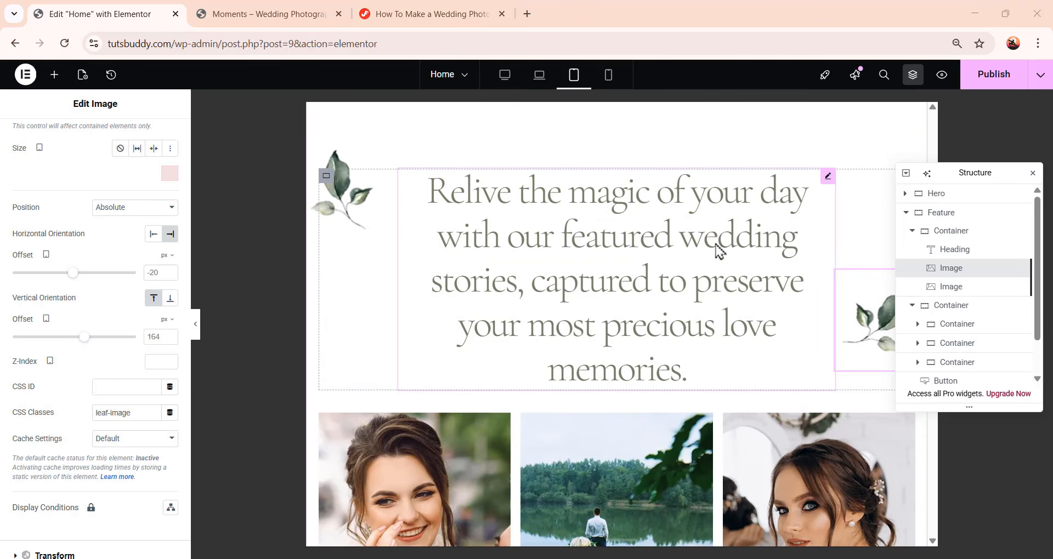
left_click(792, 210)
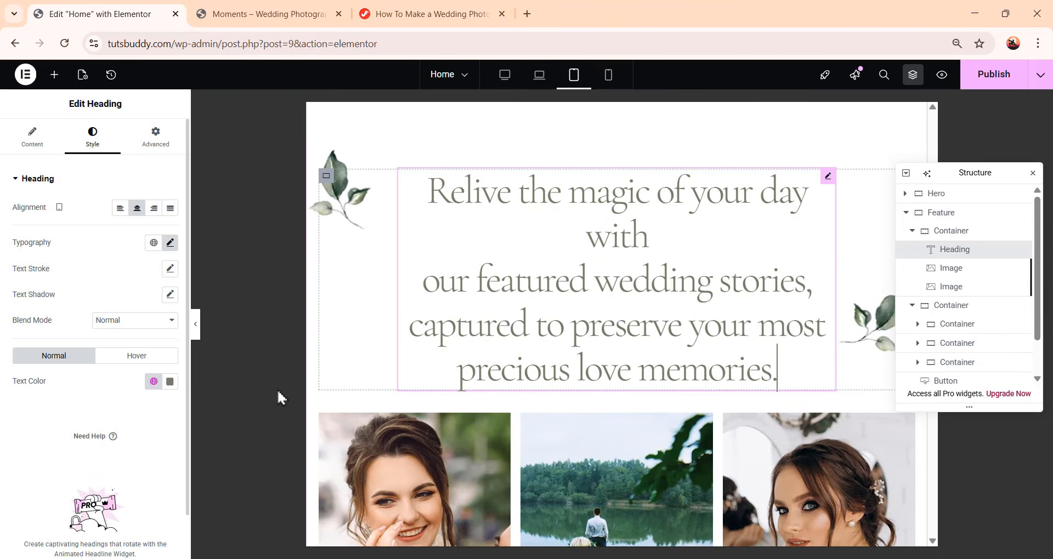
left_click(170, 243)
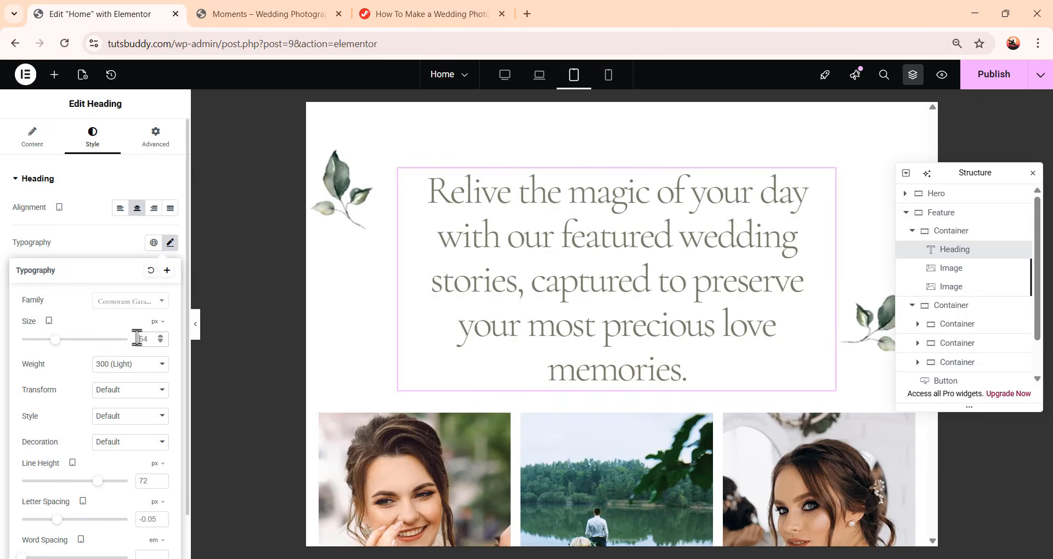
double_click(141, 339)
type("48")
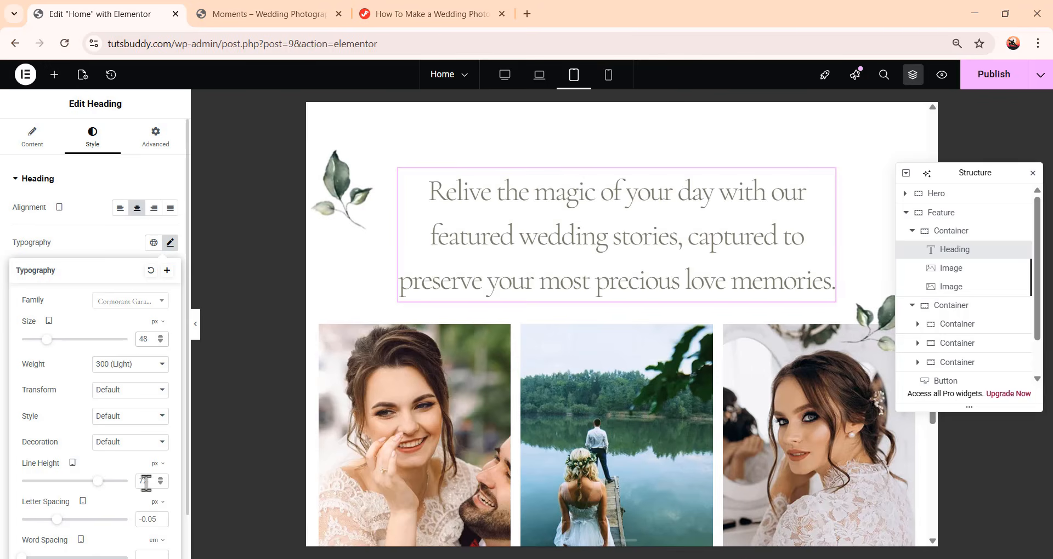
type("60")
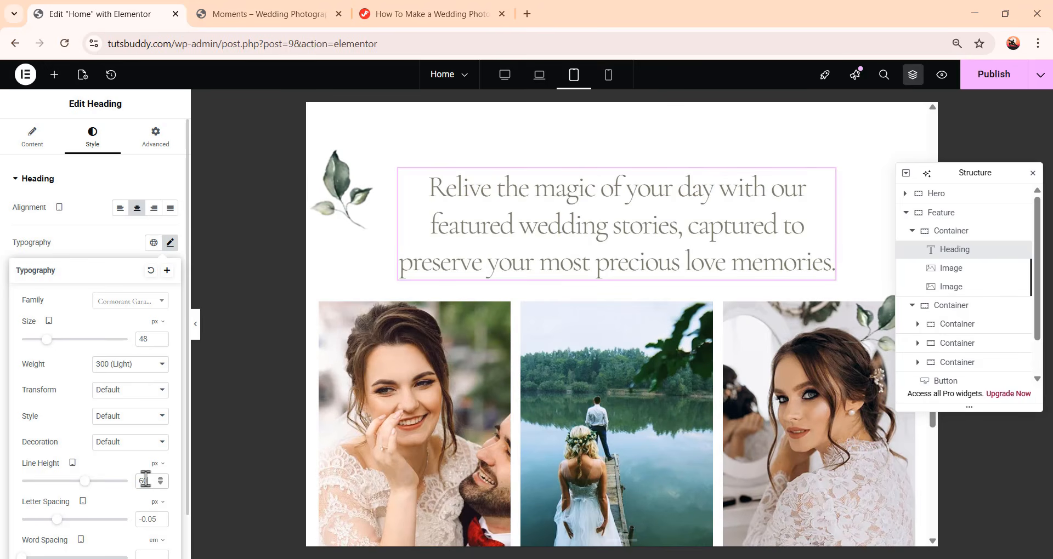
For tablet, set the right leaf image's horizontal offset to -50 px and vertical offset to 100 px
left_click_drag(975, 172, 960, 230)
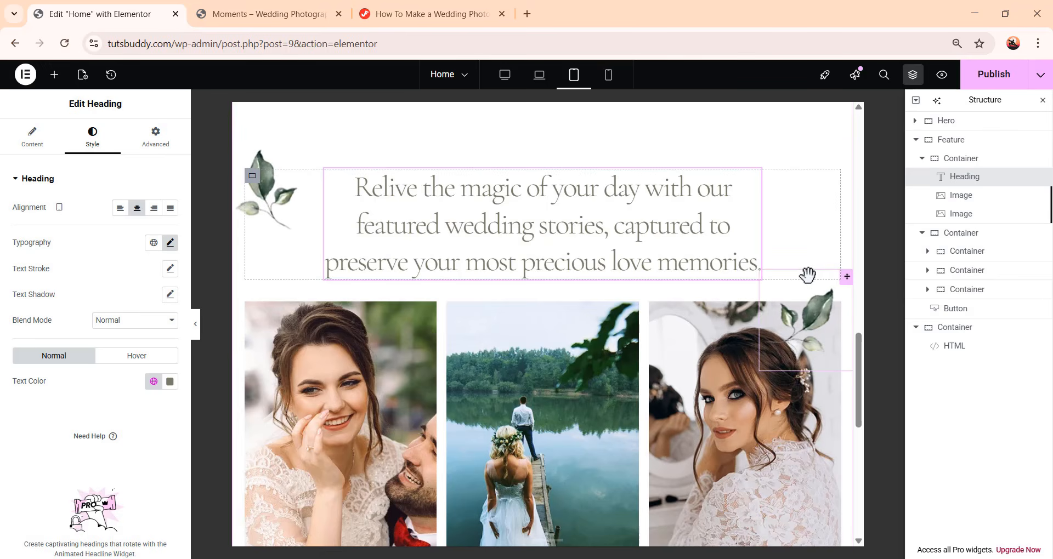
left_click(815, 324)
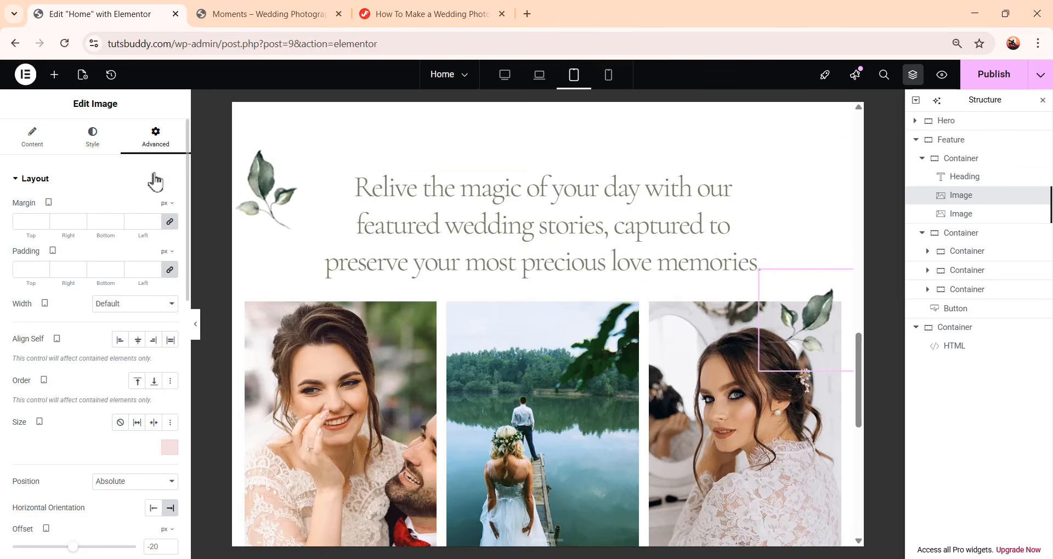
scroll(153, 189, "down", 3)
scroll(154, 190, "down", 3)
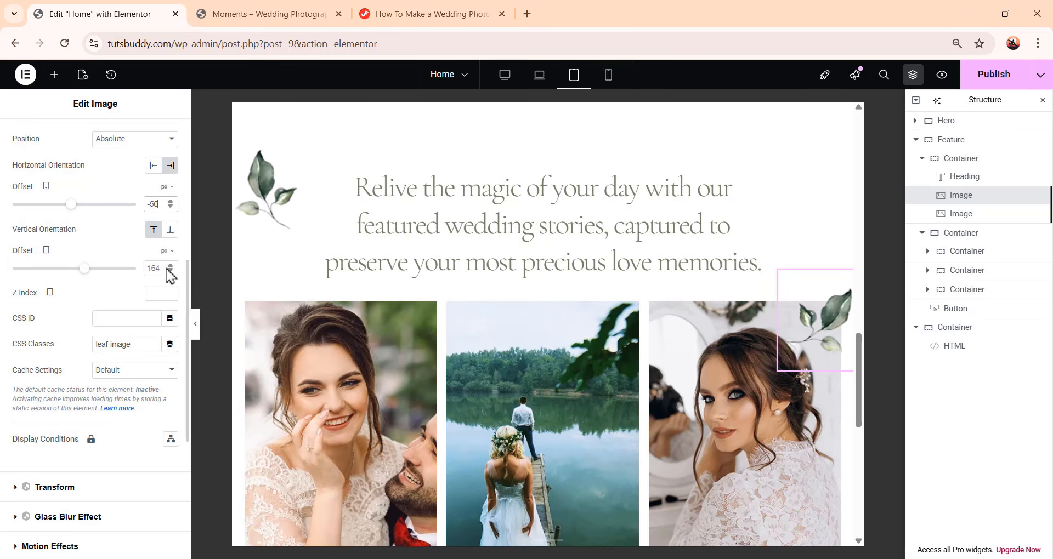
key("BackSpace")
key("BackSpace")
key("BackSpace")
type("100")
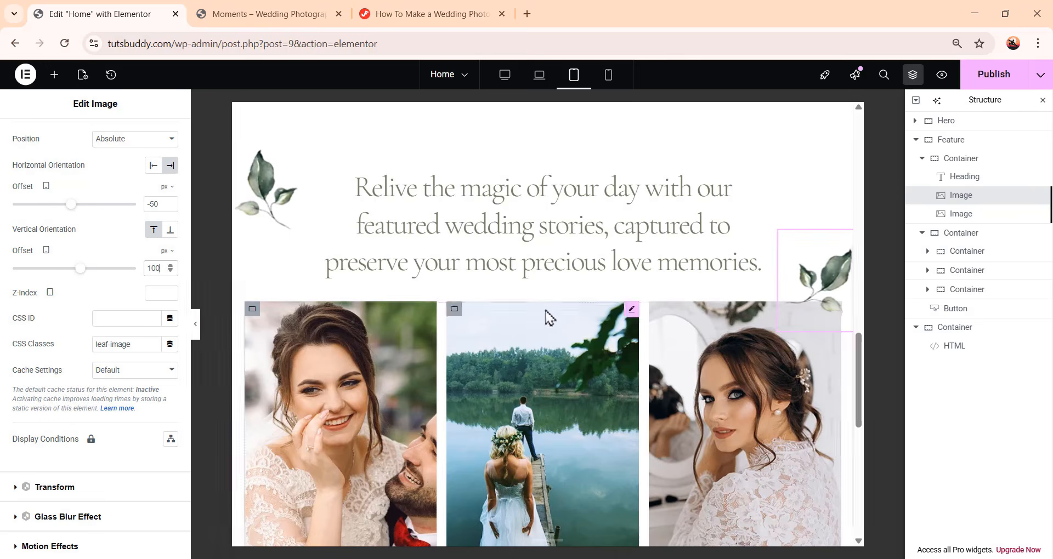
In mobile portrait view, hide the top-left leaf image on mobile portrait
scroll(545, 316, "down", 5)
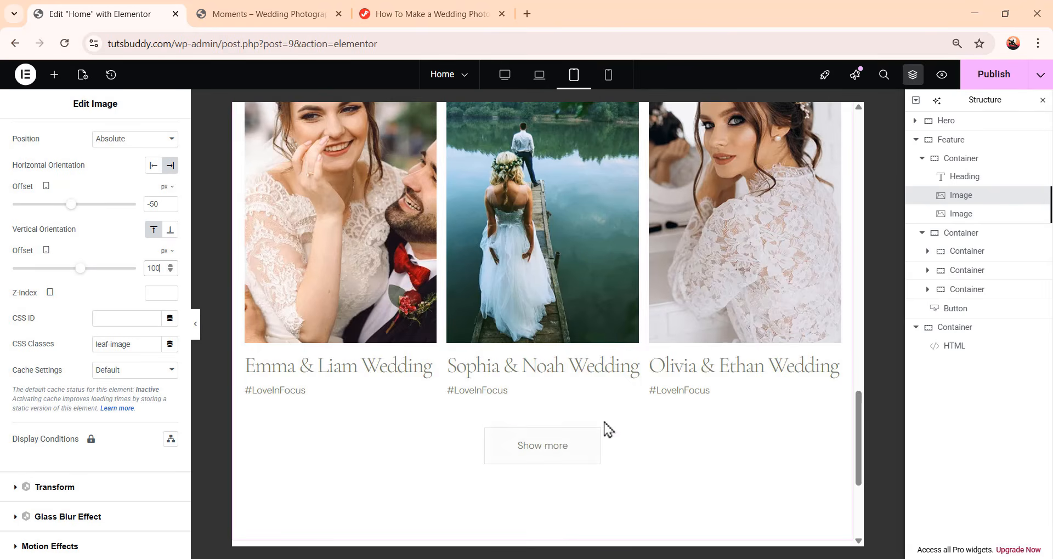
scroll(607, 430, "up", 5)
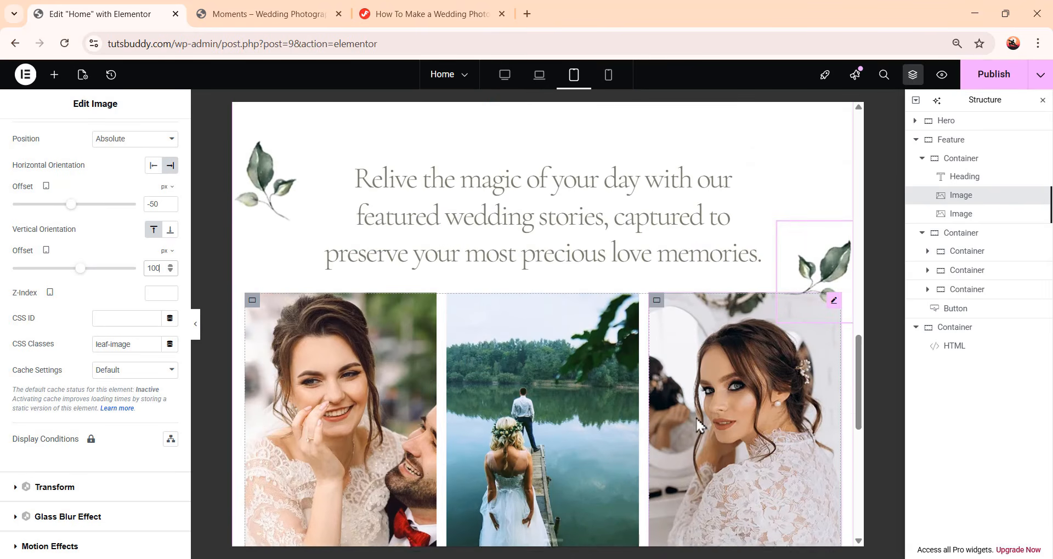
scroll(696, 417, "down", 1)
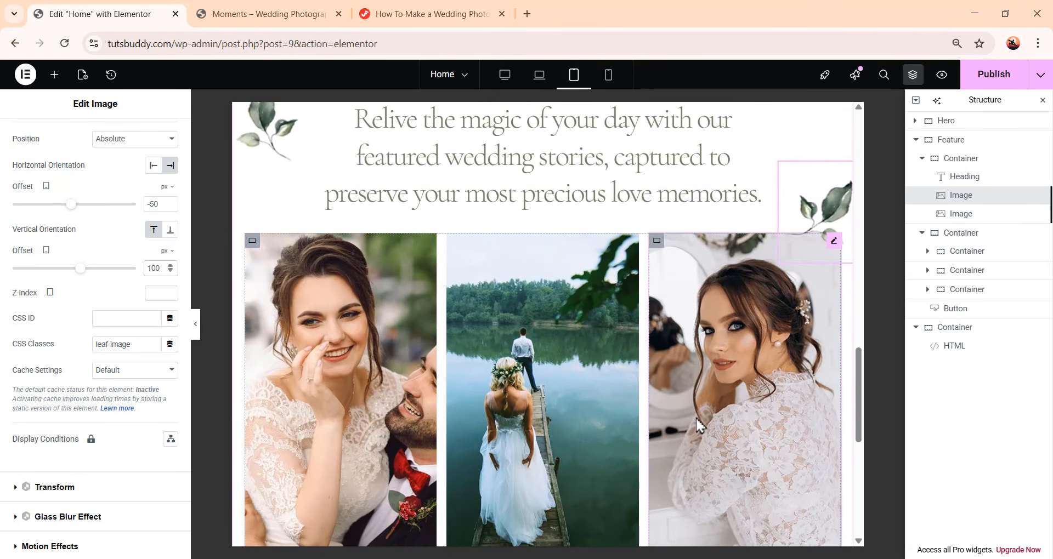
left_click(609, 77)
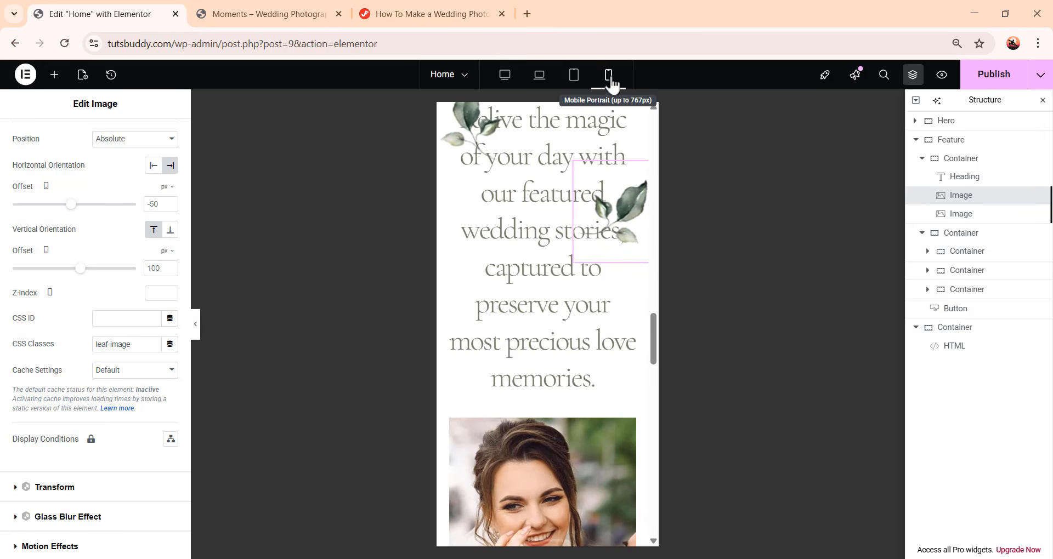
scroll(614, 187, "up", 1)
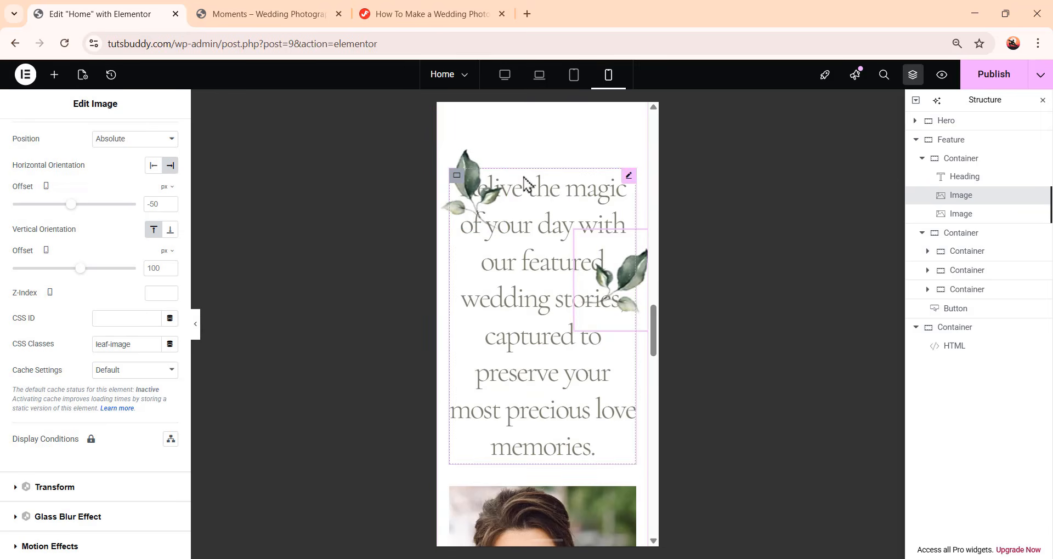
left_click(475, 183)
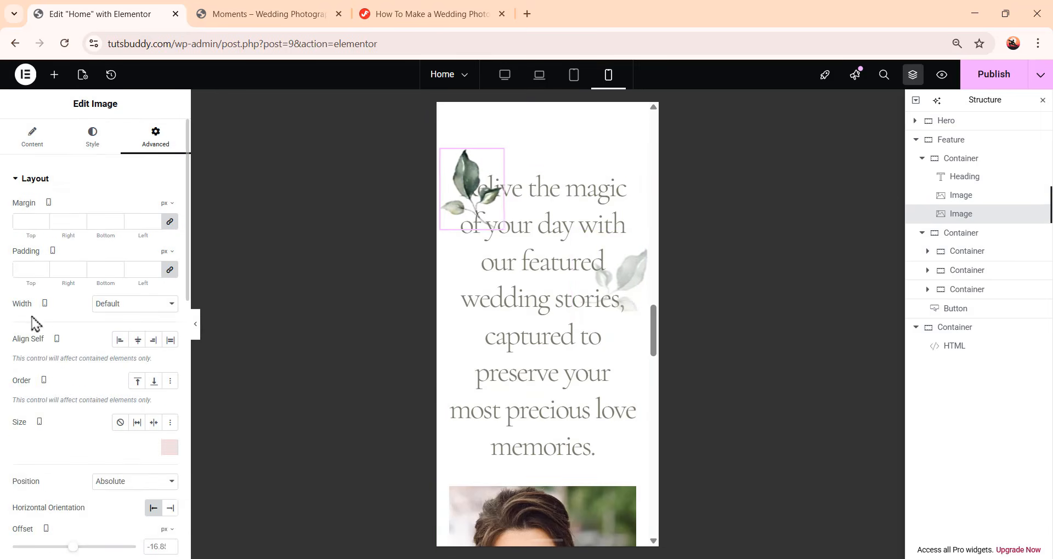
scroll(135, 271, "down", 1)
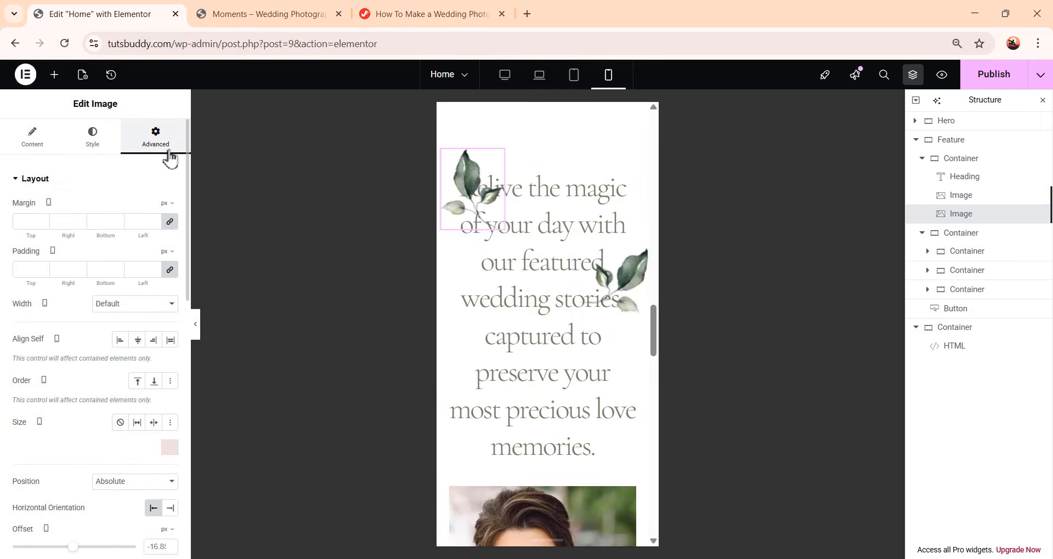
scroll(133, 274, "down", 10)
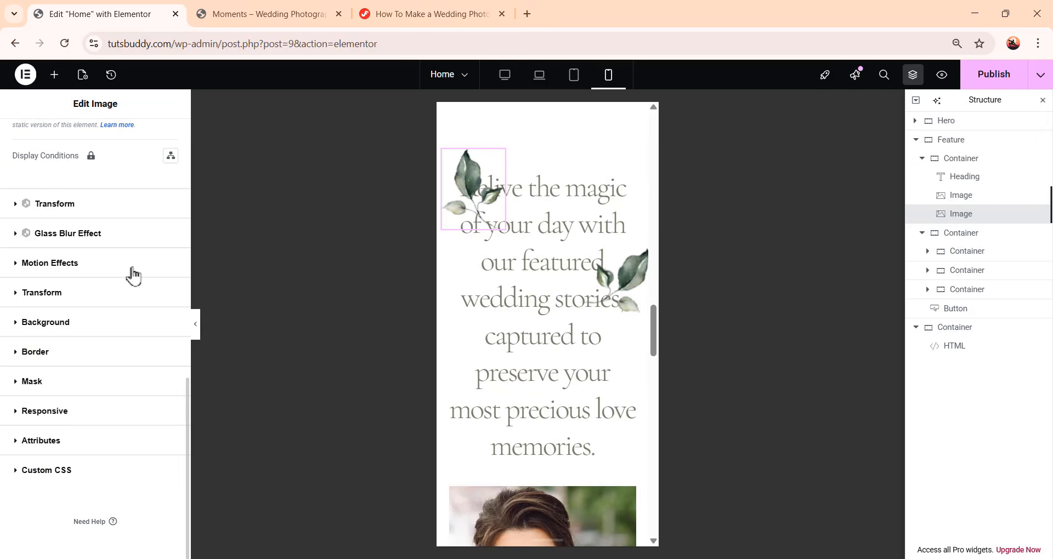
left_click(36, 412)
scroll(36, 419, "down", 3)
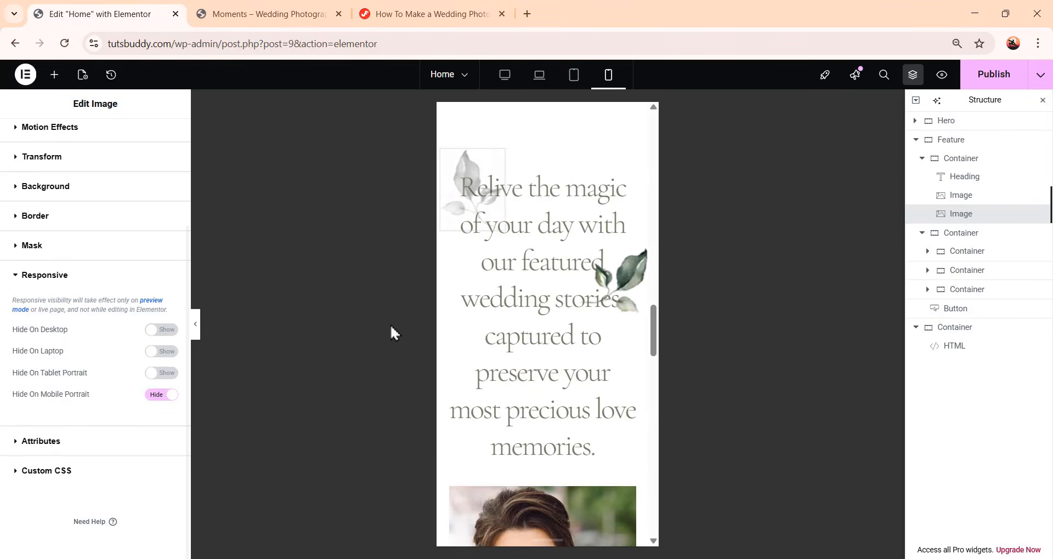
Hide the right leaf image on mobile portrait as well
left_click(627, 278)
scroll(39, 403, "down", 10)
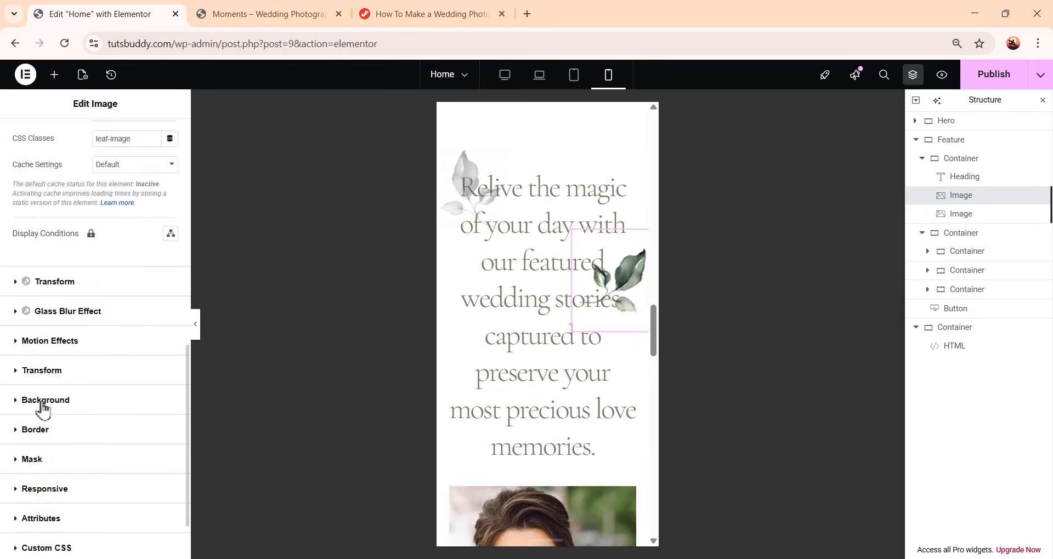
left_click(44, 420)
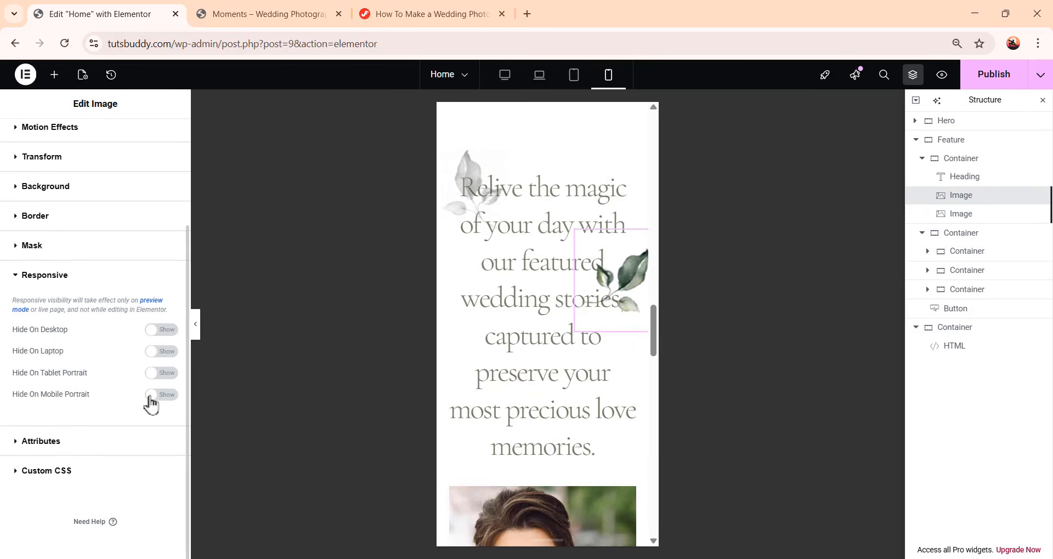
left_click(167, 396)
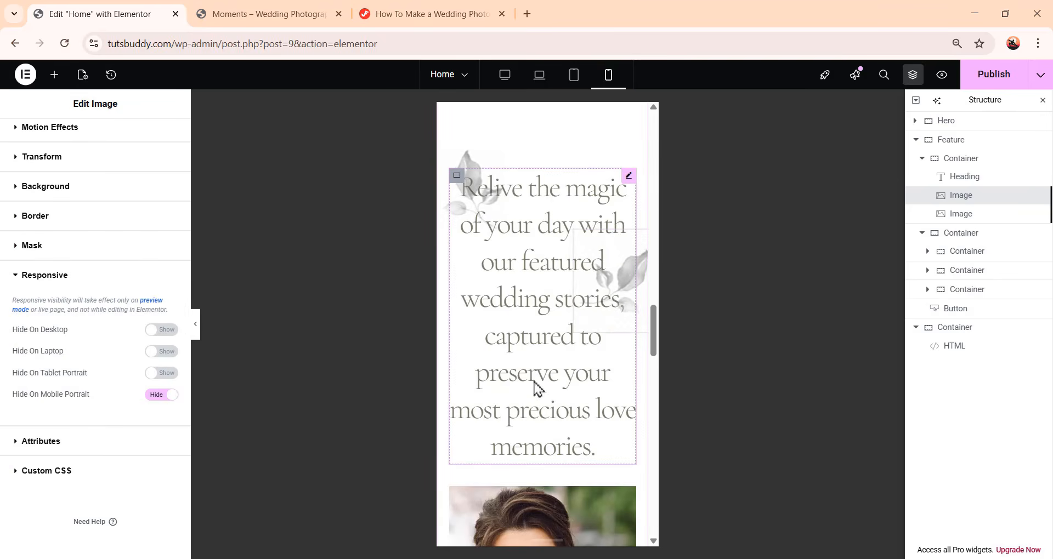
For mobile, set the Feature heading's typography size to 40 px and line height to 52 px
left_click(554, 193)
left_click(170, 244)
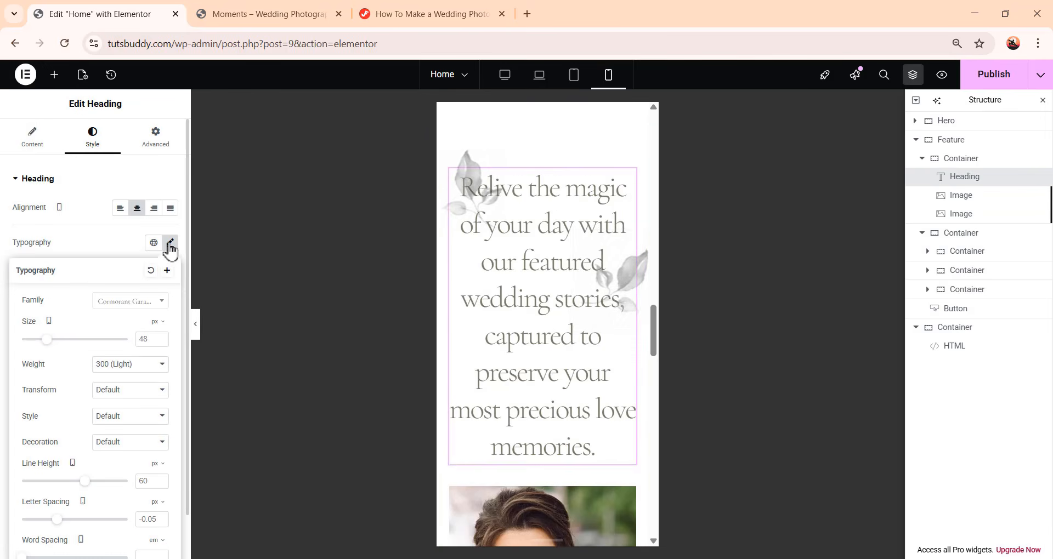
left_click(144, 339)
type("40")
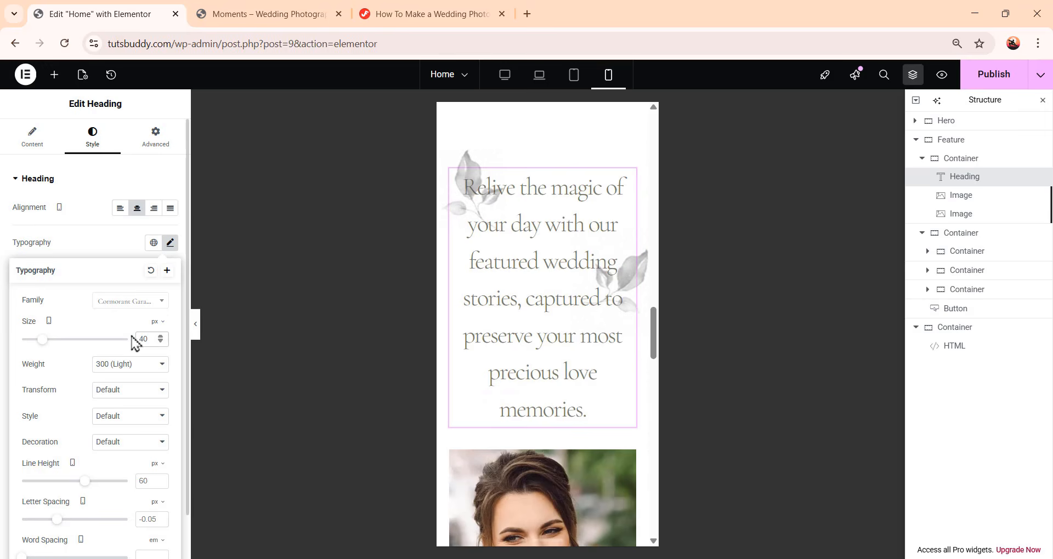
left_click(150, 480)
type("52")
Return to desktop view and publish the page
scroll(572, 351, "down", 15)
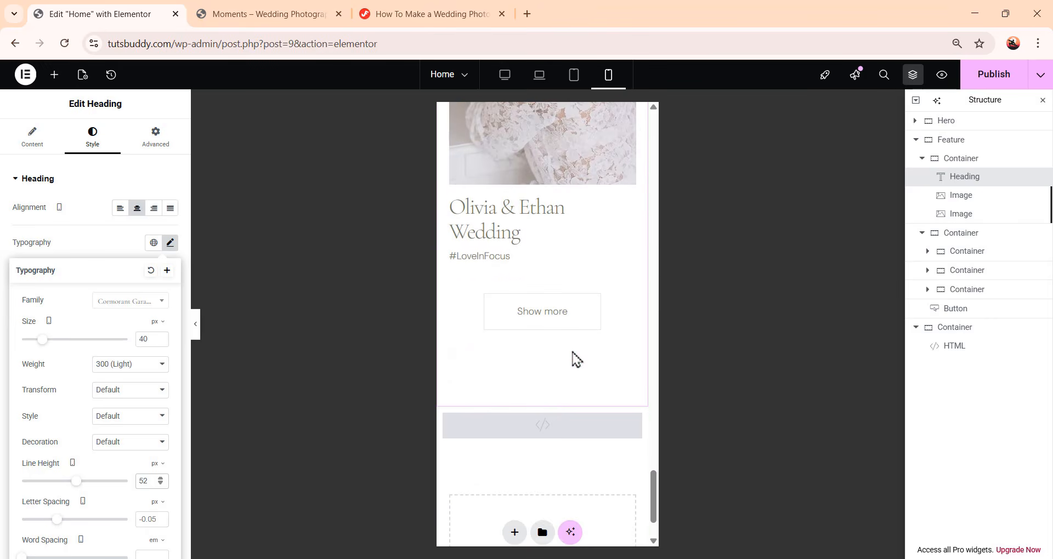
scroll(568, 408, "up", 8)
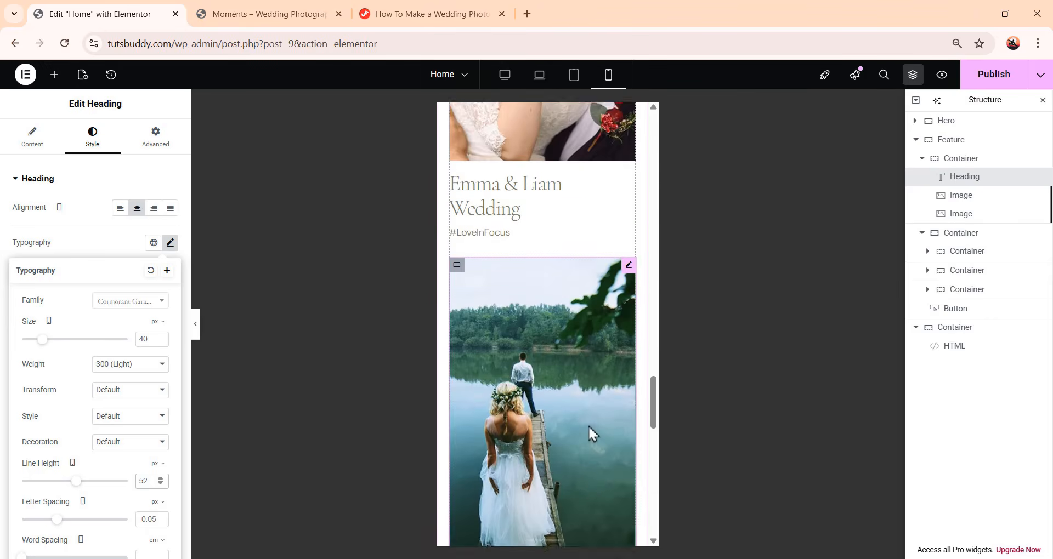
scroll(587, 419, "up", 5)
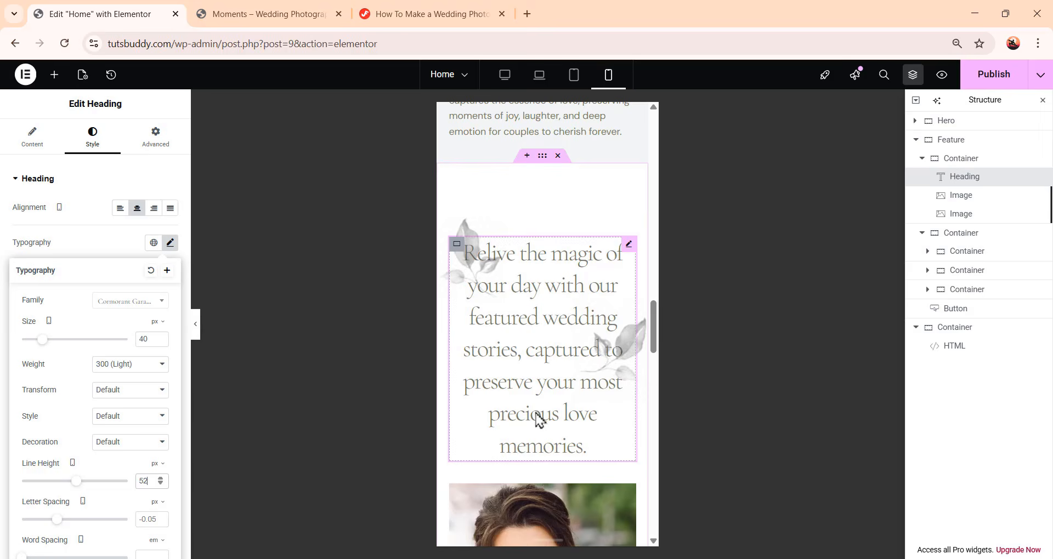
left_click(504, 75)
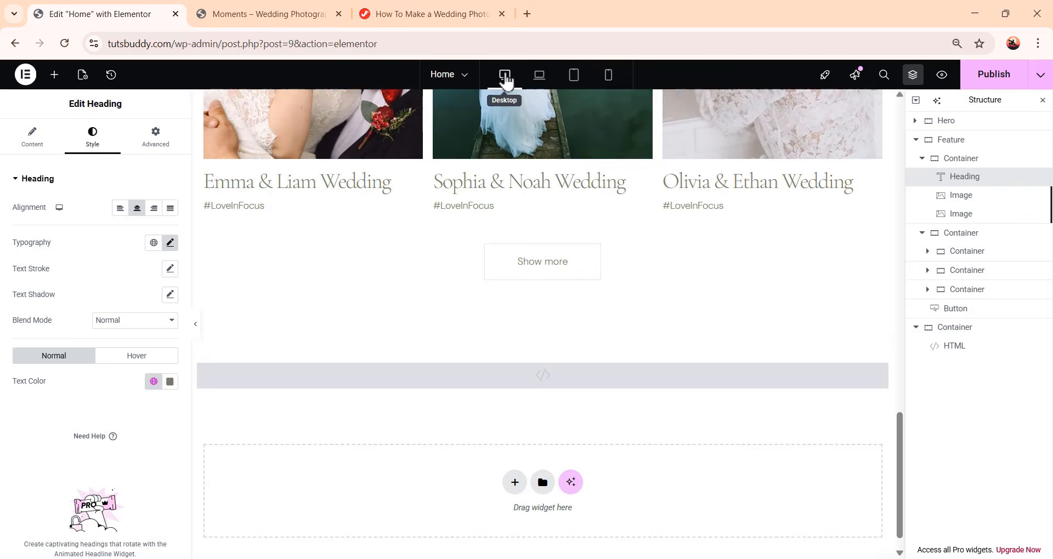
scroll(598, 351, "up", 8)
scroll(749, 414, "down", 3)
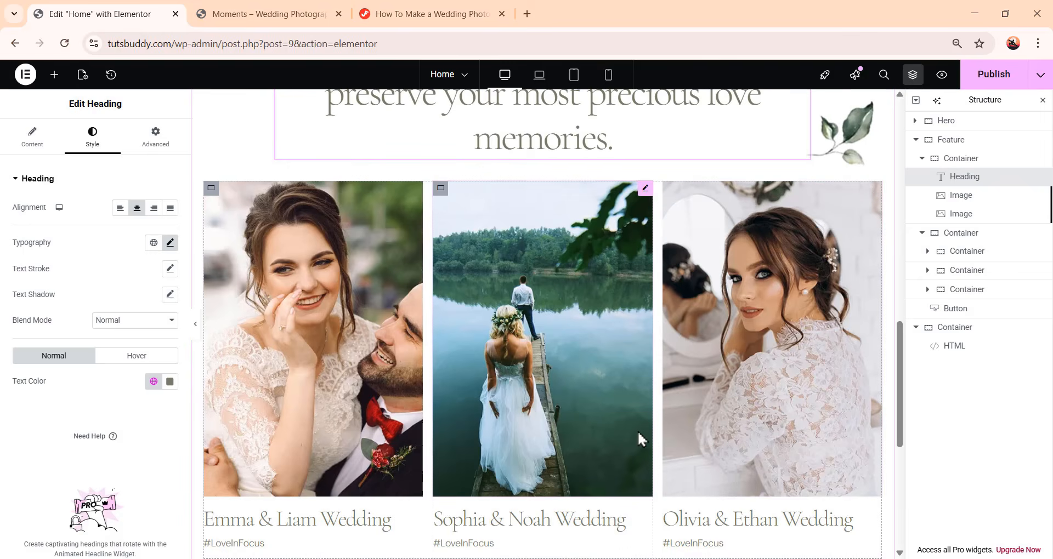
left_click(993, 74)
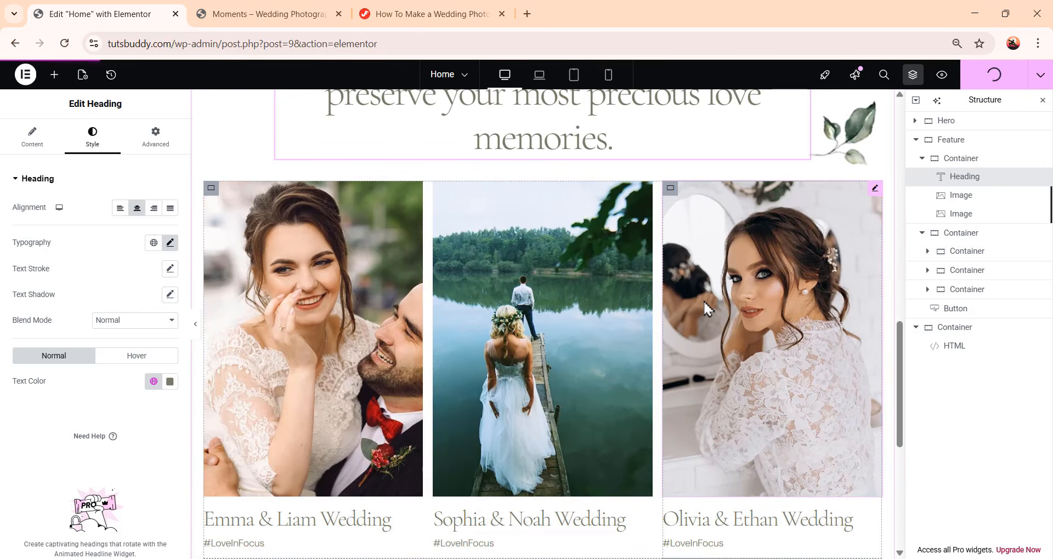
scroll(716, 413, "up", 3)
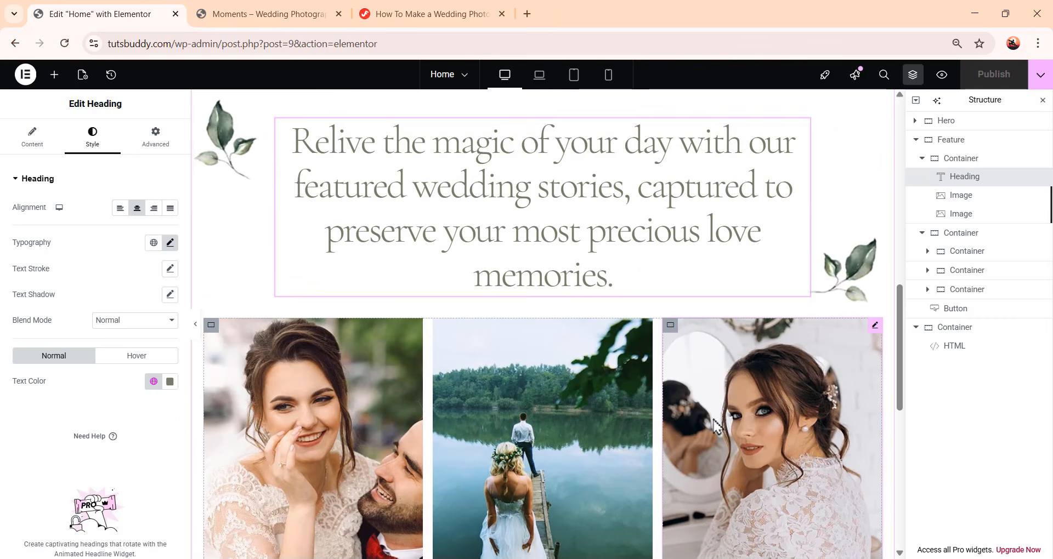
scroll(713, 419, "down", 2)
scroll(713, 419, "down", 3)
scroll(713, 419, "up", 2)
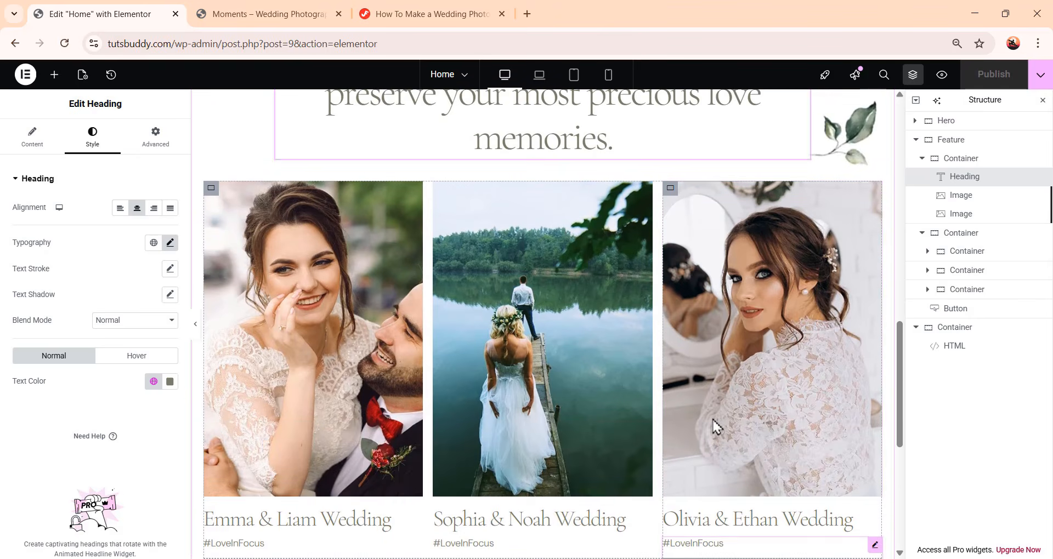
Collapse the Feature section and its containers in the Structure navigator
scroll(713, 419, "down", 1)
scroll(716, 425, "down", 4)
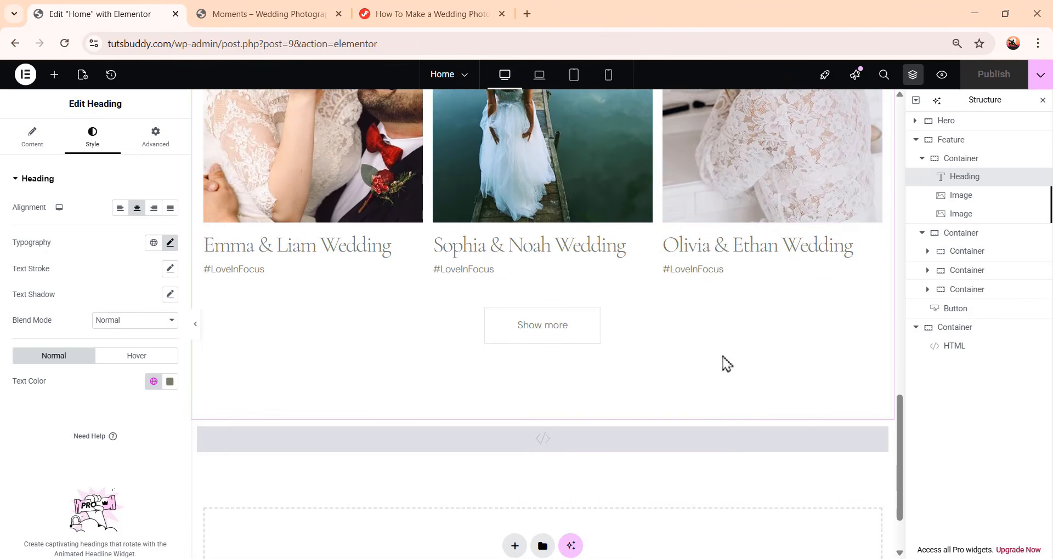
left_click(923, 160)
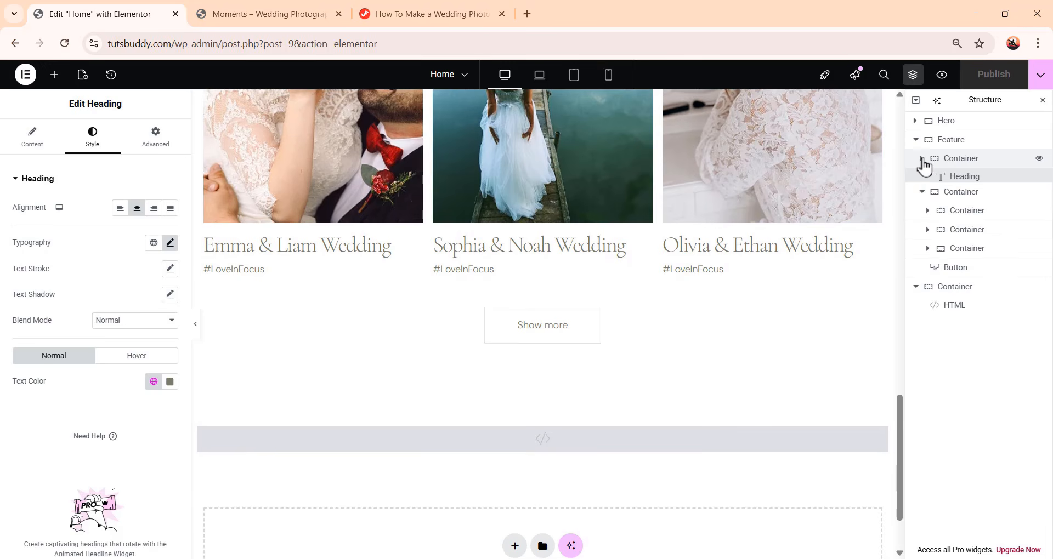
left_click(925, 178)
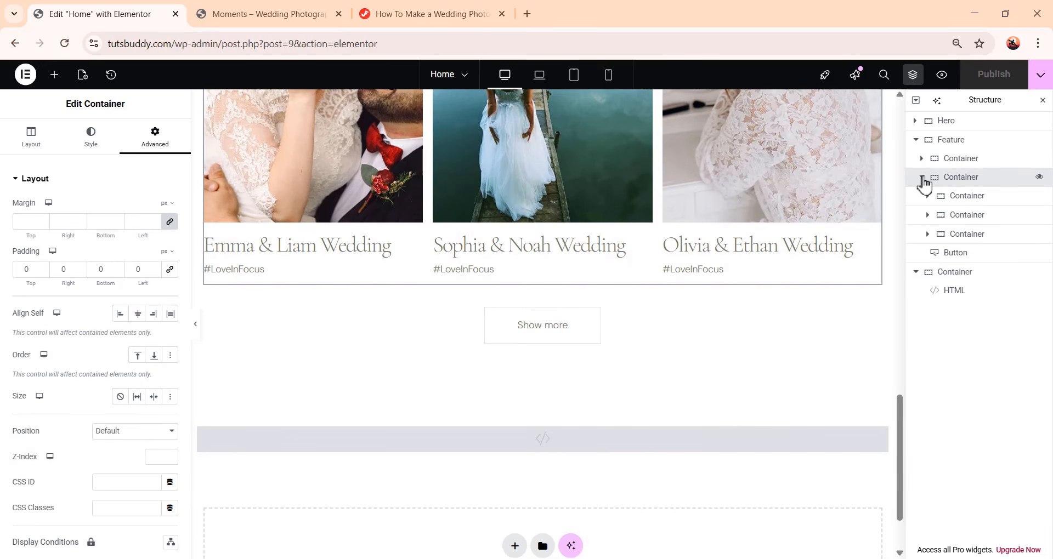
left_click(923, 177)
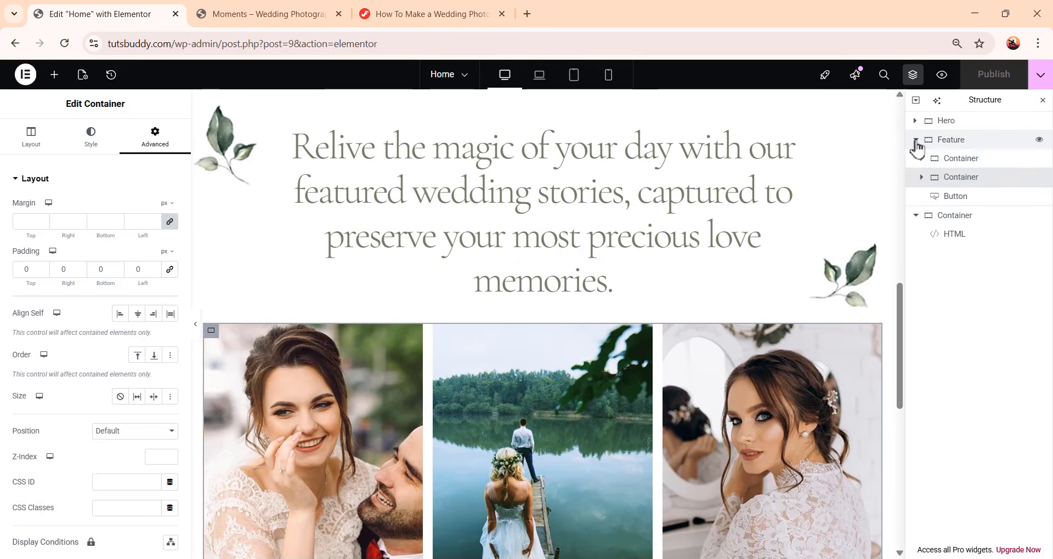
left_click(916, 139)
scroll(678, 443, "down", 5)
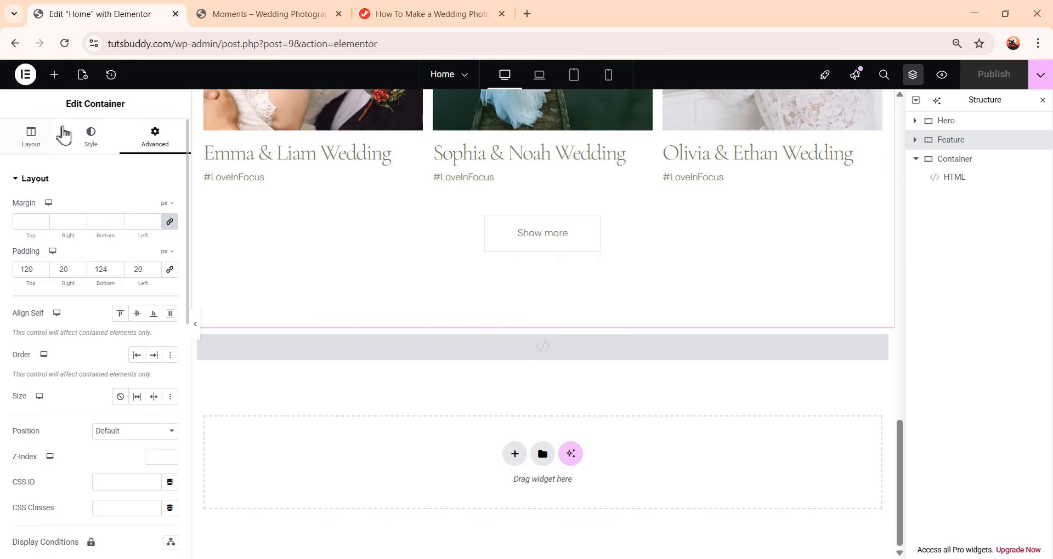
Add a new Container below the Feature section, placing it above the HTML container
left_click(55, 77)
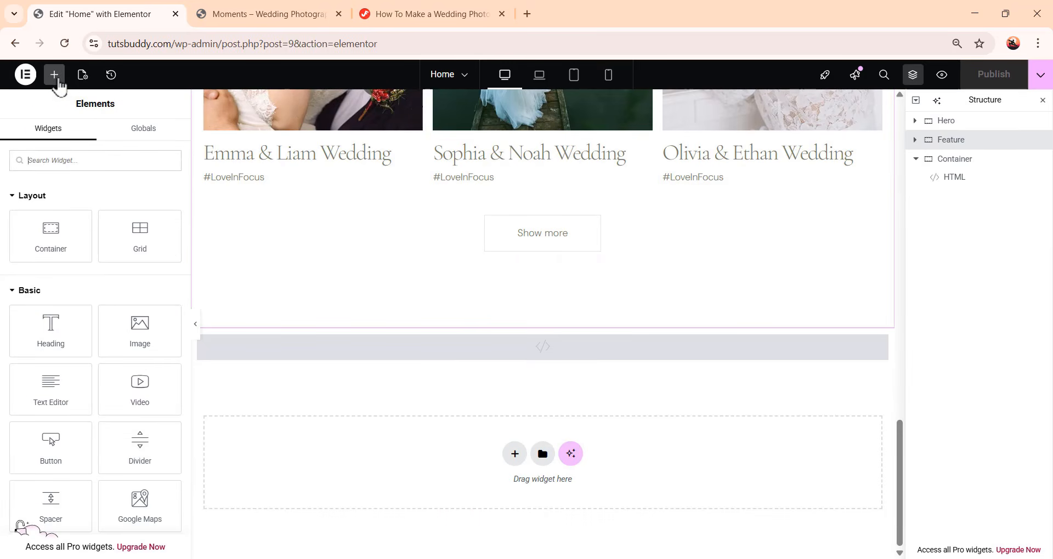
left_click_drag(47, 247, 536, 471)
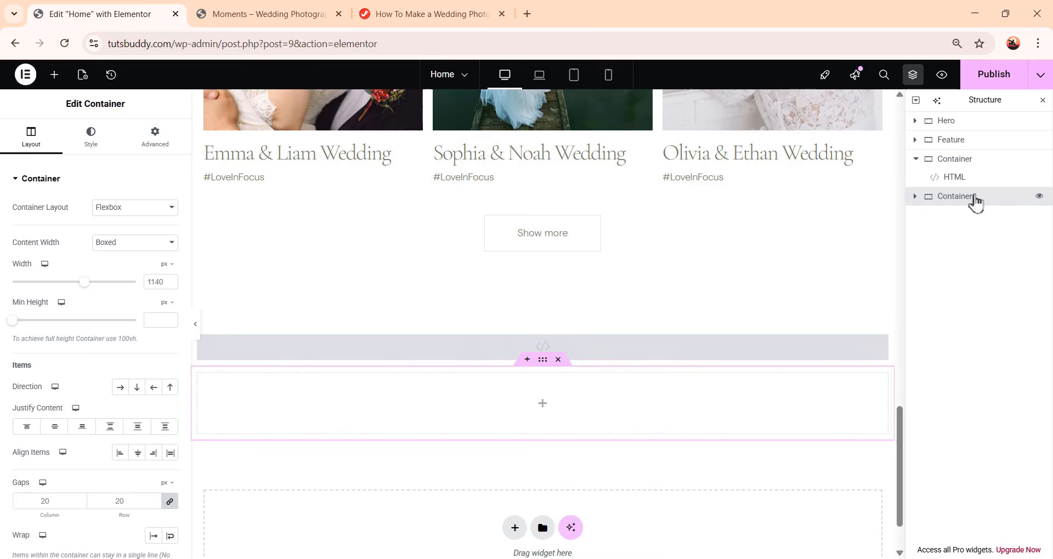
left_click_drag(975, 198, 975, 161)
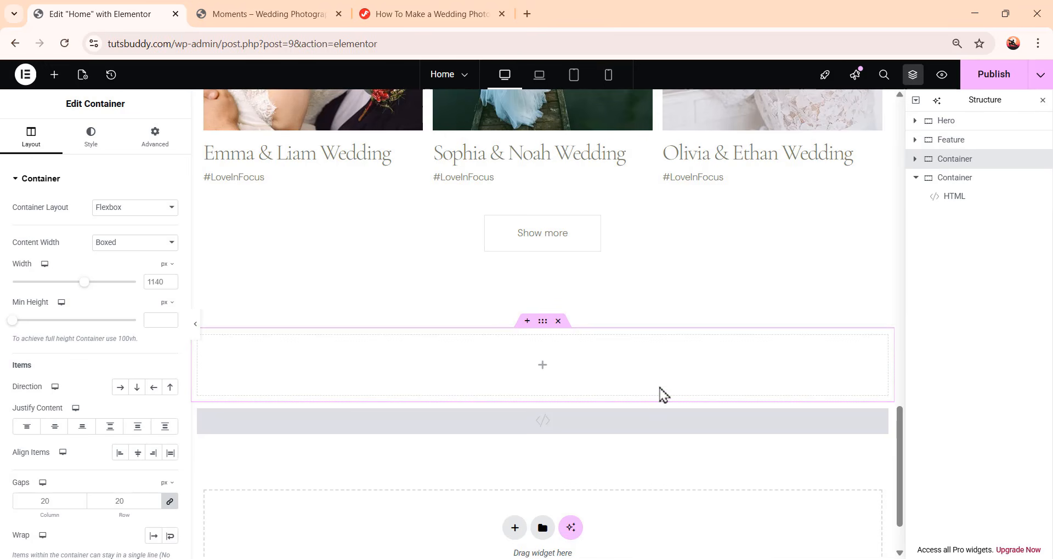
Rename the new container as Call to Action
double_click(956, 160)
type("Call to a")
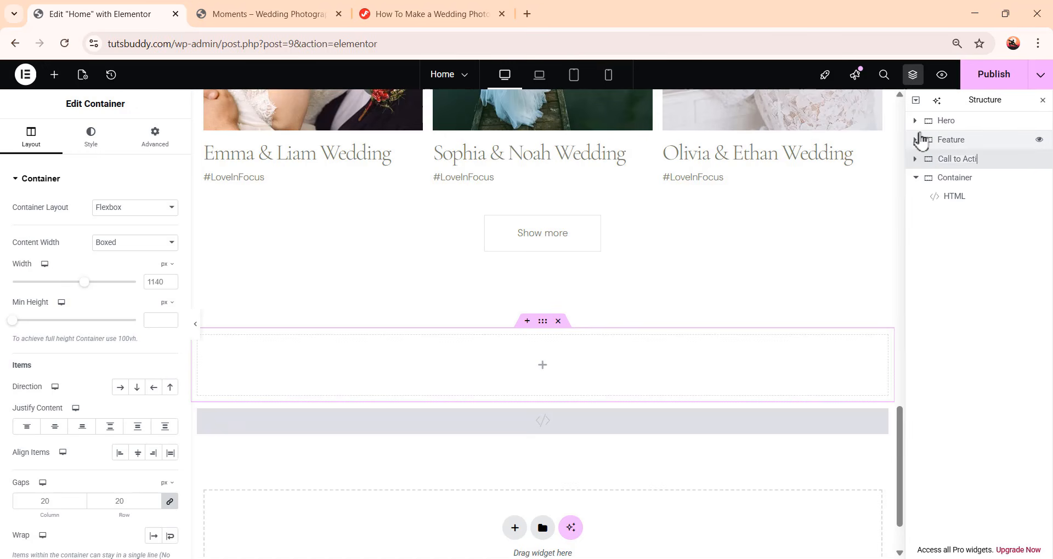
type("ction")
key("Return")
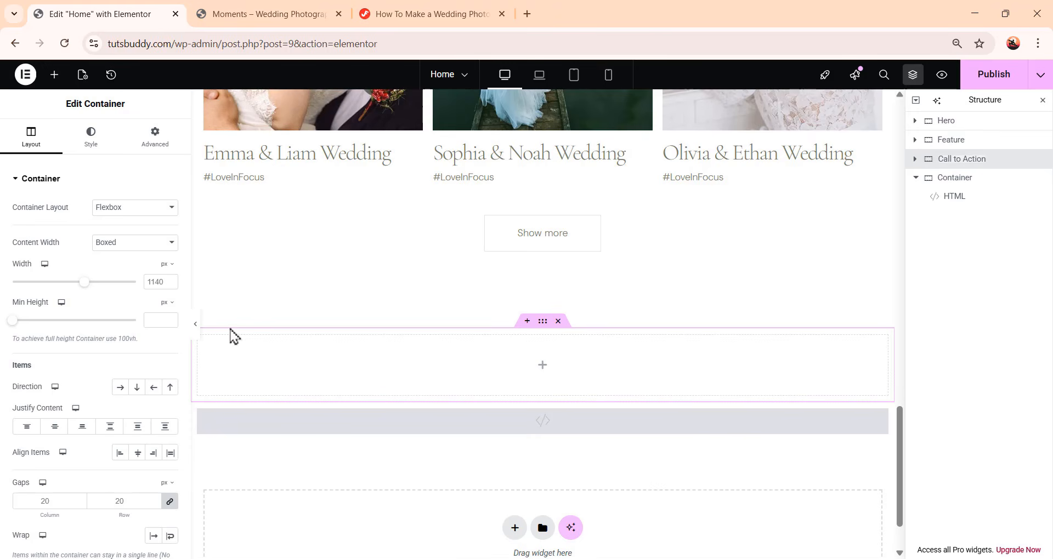
Set the Call to Action container's width to 1240 px and minimum height to 692 px
left_click(161, 286)
type("1240")
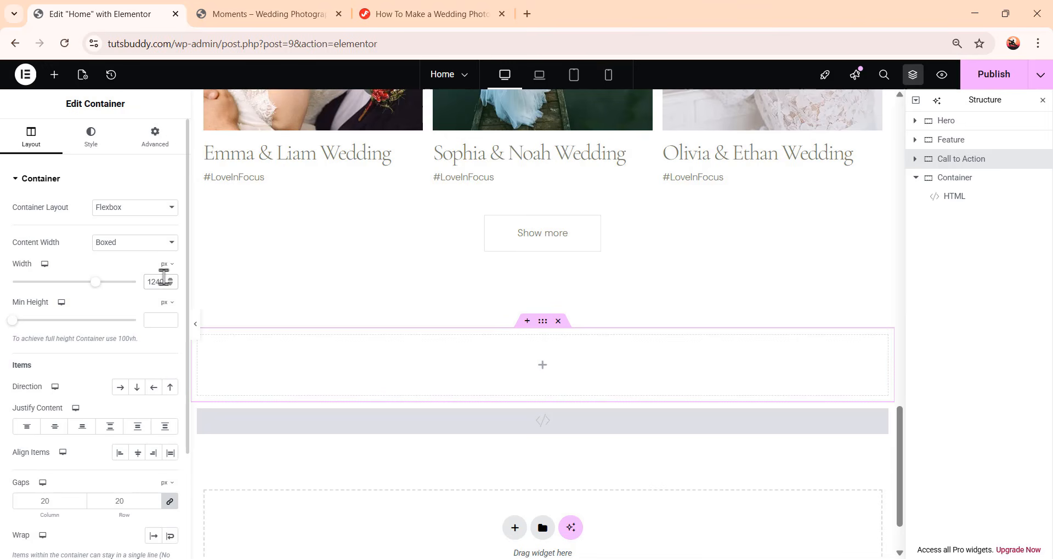
left_click(158, 323)
type("650")
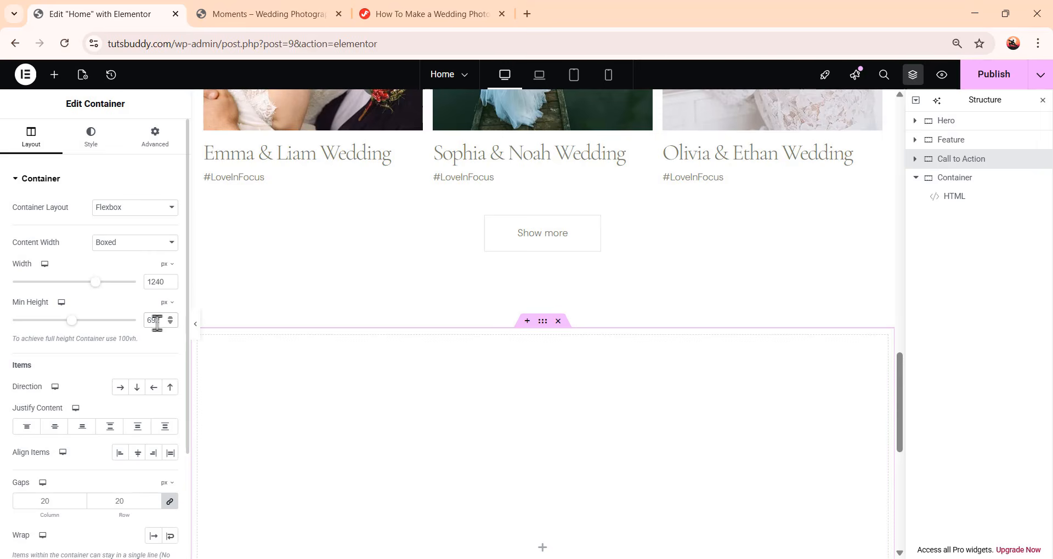
scroll(625, 358, "down", 4)
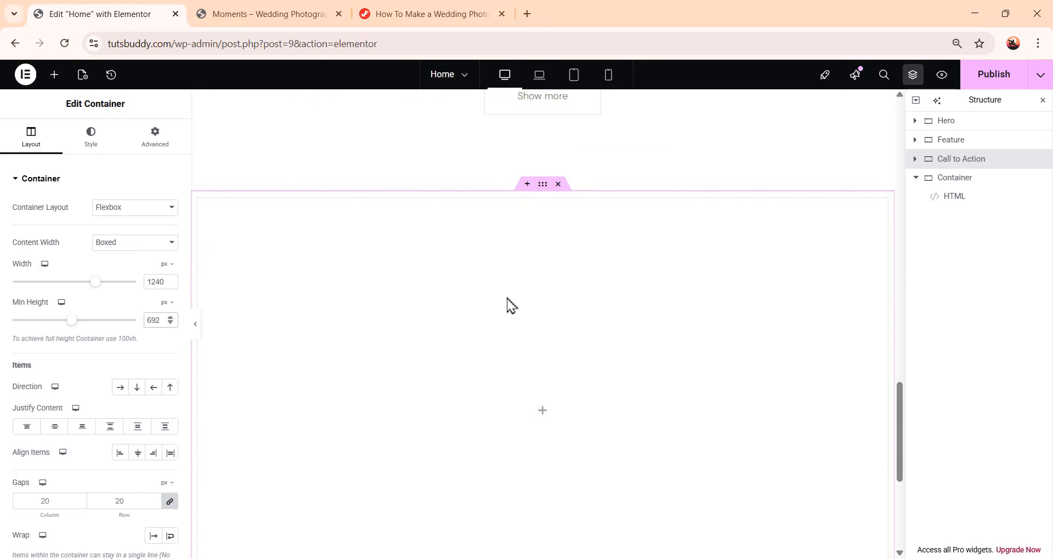
scroll(650, 399, "down", 1)
Reopen the Structure navigator as a floating panel over the canvas
left_click(1043, 105)
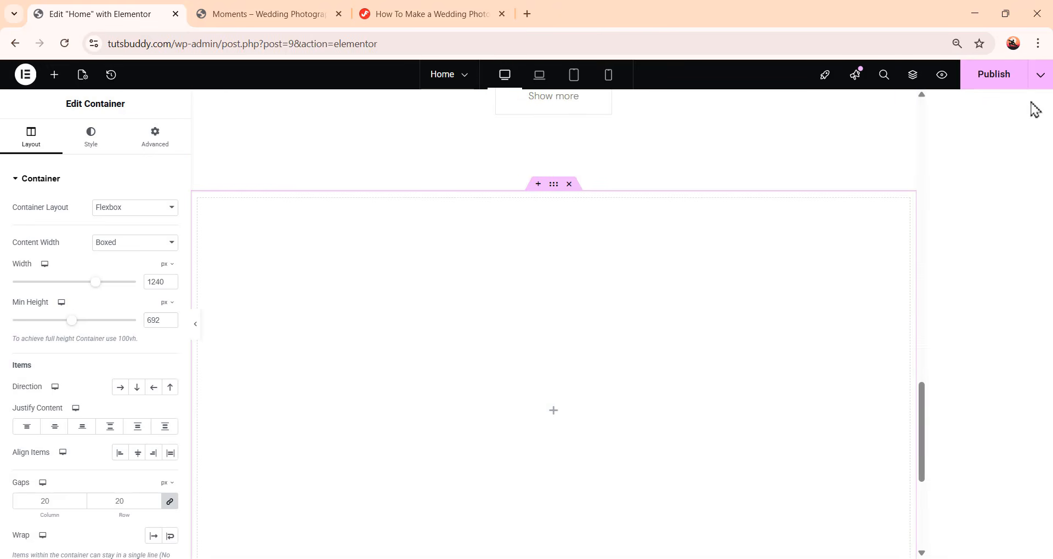
left_click(913, 77)
left_click_drag(1017, 99, 955, 144)
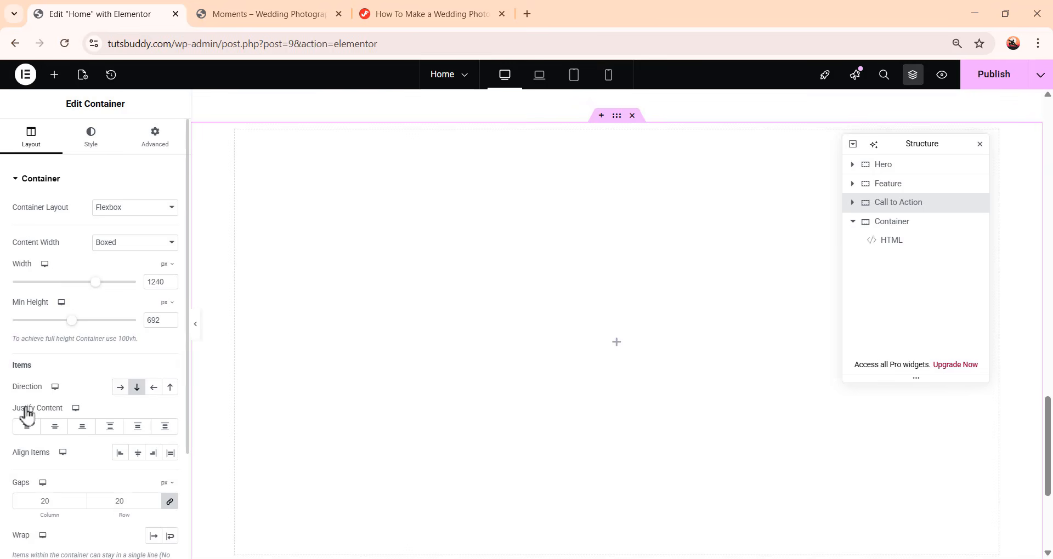
Center the container's content with justify and align options and set its gaps to 0
left_click(53, 427)
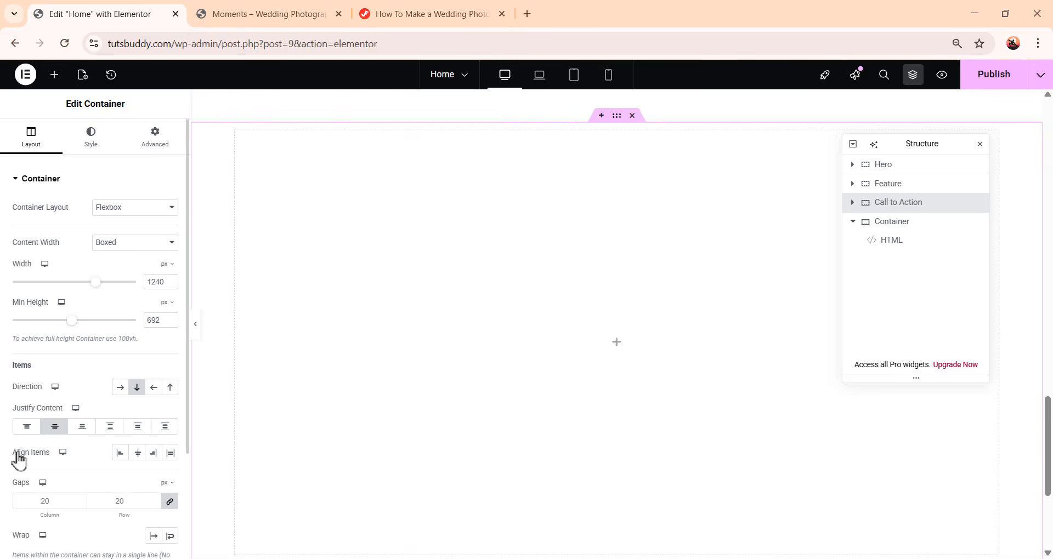
left_click(137, 456)
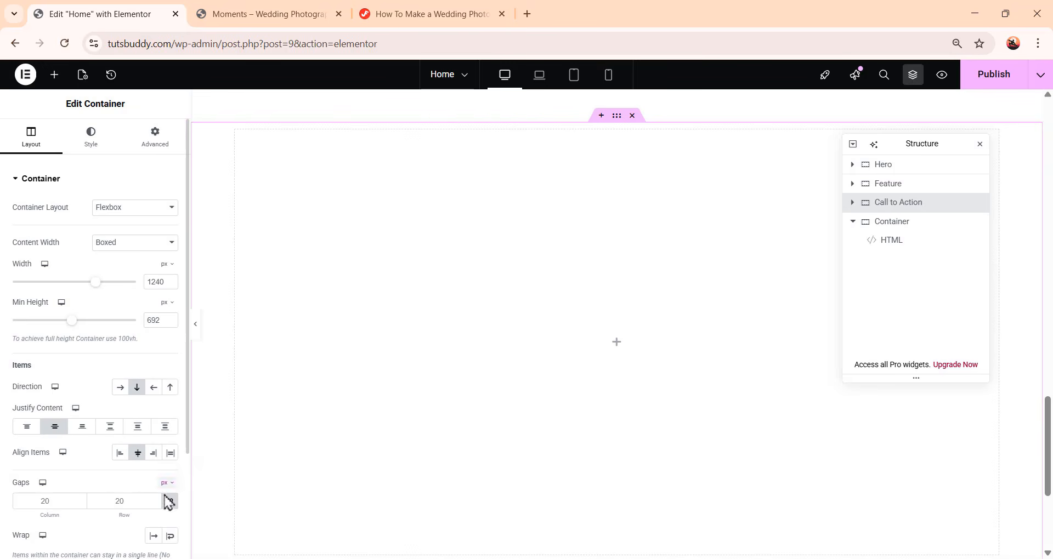
left_click(169, 501)
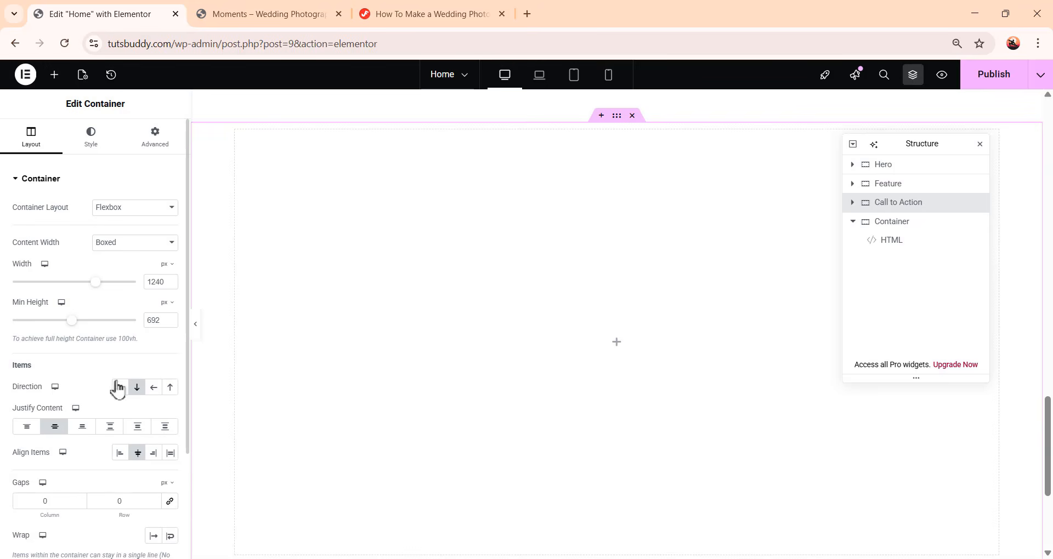
Give the Call to Action container a classic background image, choosing Image-1 from the media library
scroll(127, 413, "down", 3)
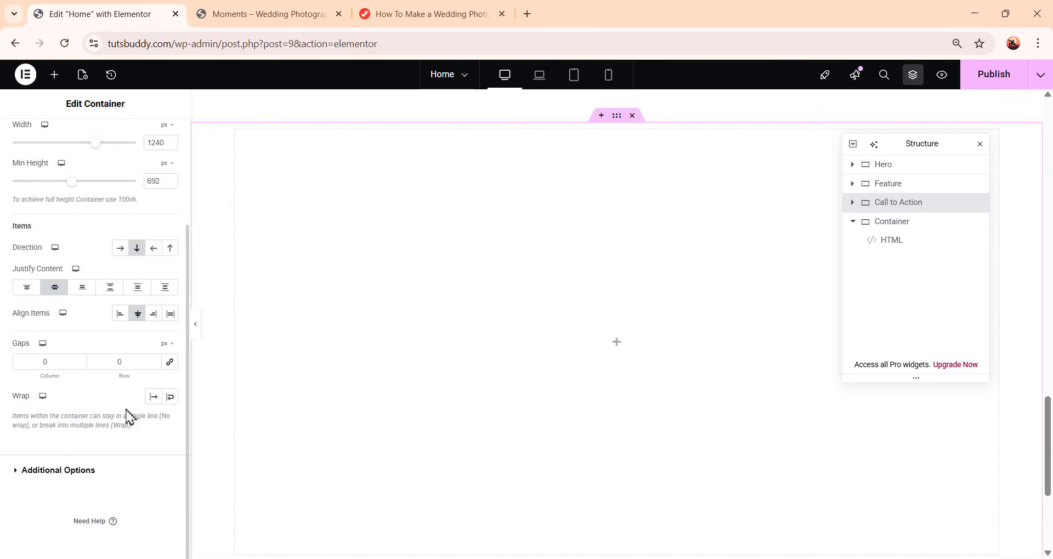
scroll(128, 417, "up", 3)
left_click(91, 144)
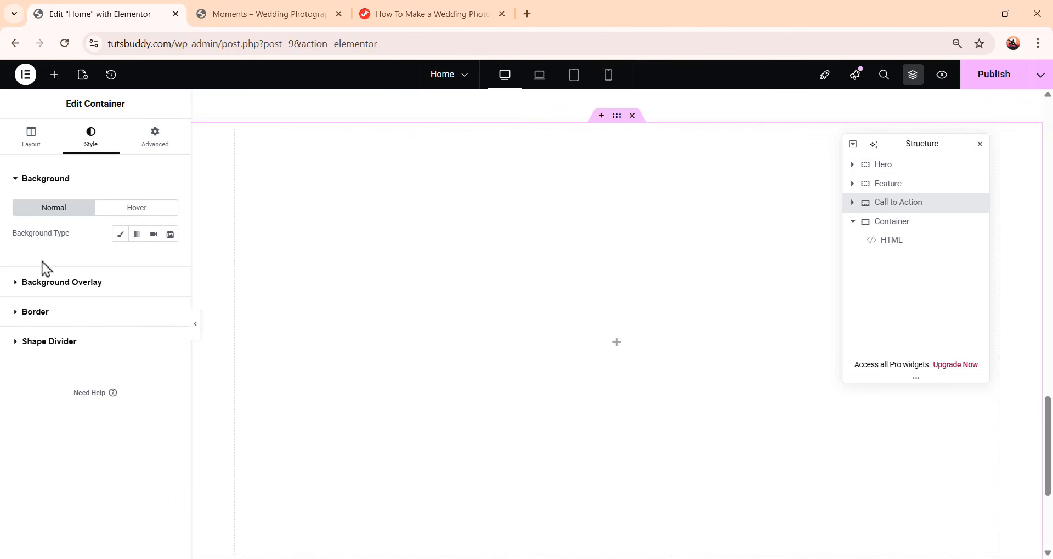
left_click(119, 235)
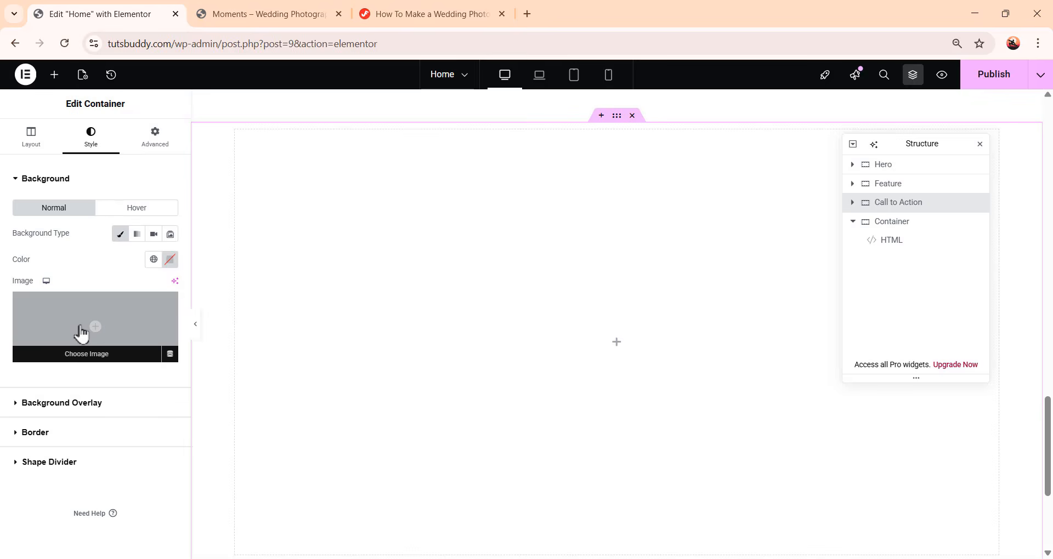
left_click(82, 333)
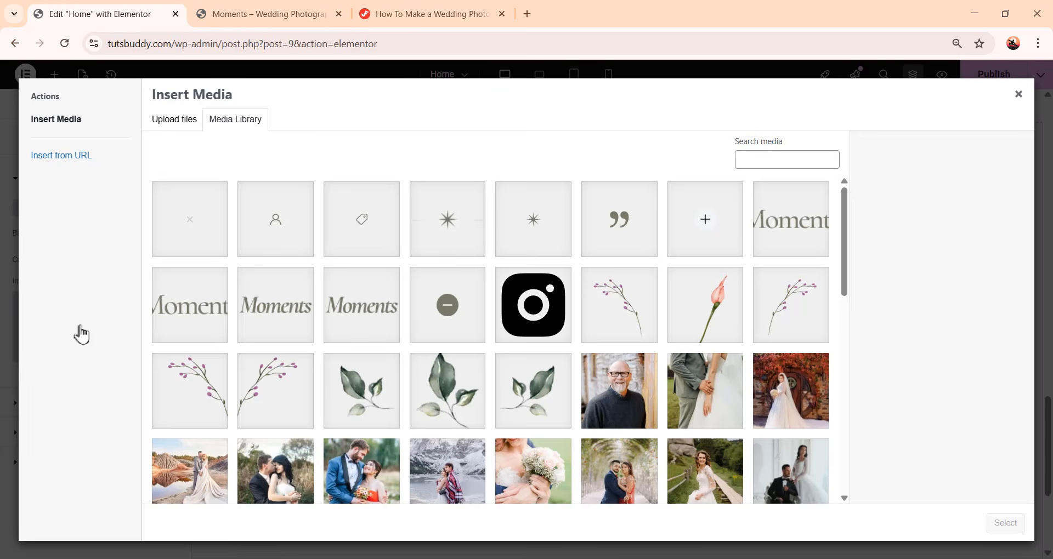
scroll(543, 337, "down", 10)
left_click(543, 338)
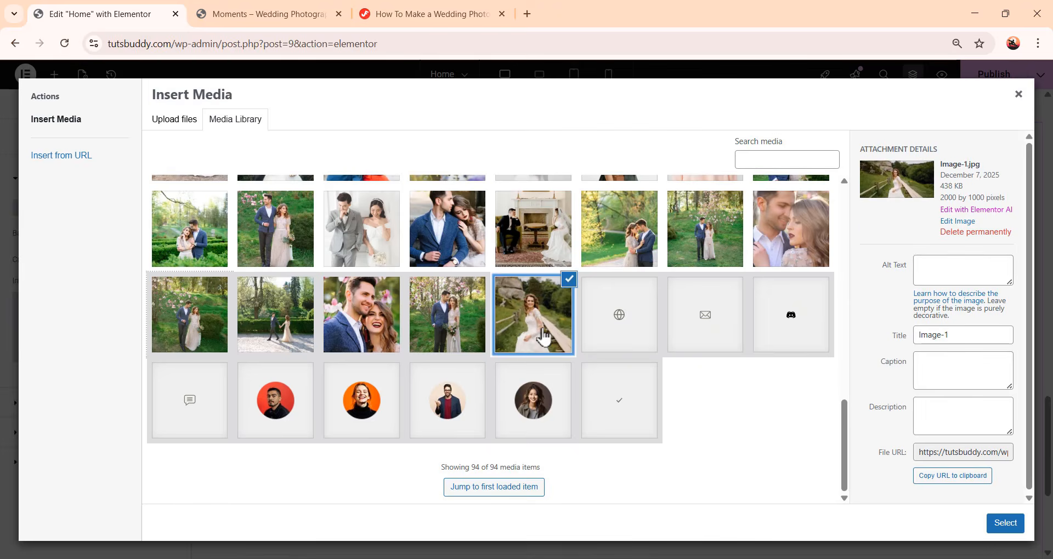
left_click(1005, 524)
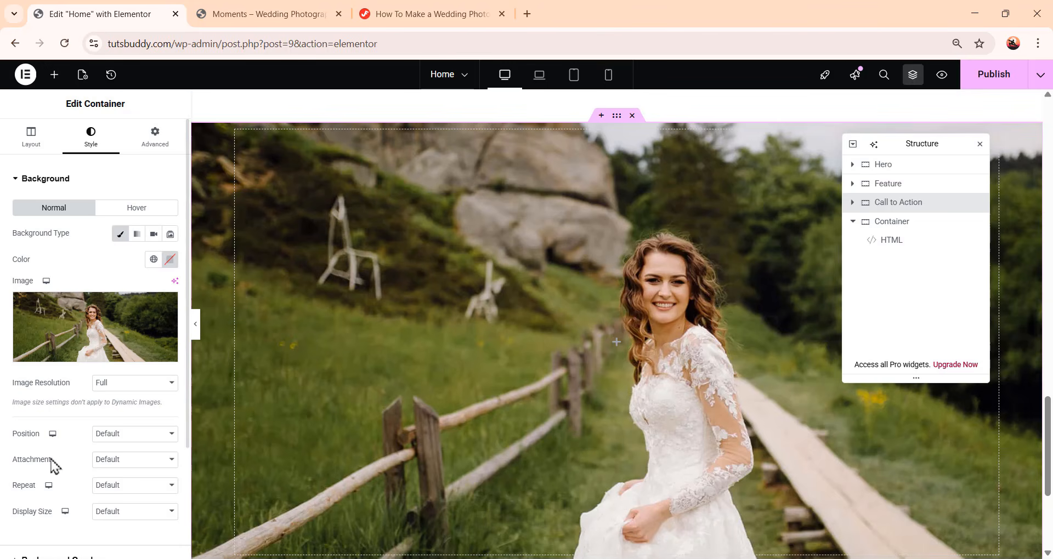
Set the background image position to Center Center, attachment Fixed, repeat No-repeat and display size Cover
left_click(115, 439)
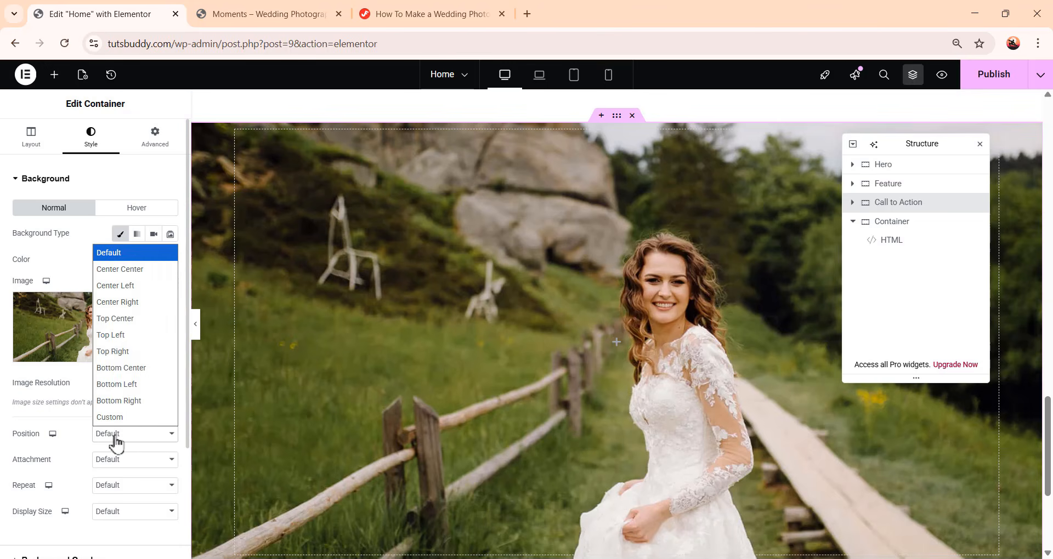
left_click(148, 269)
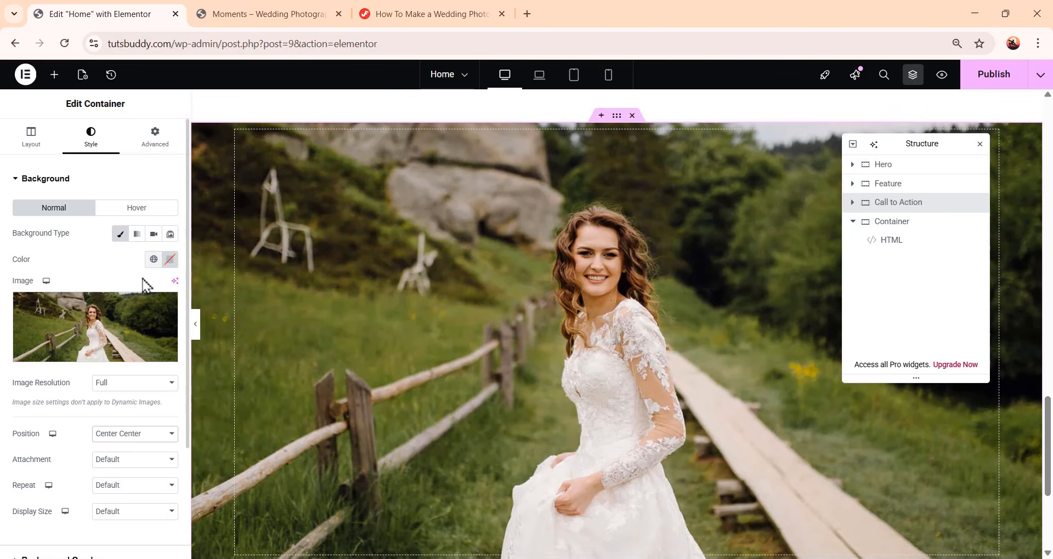
left_click(118, 462)
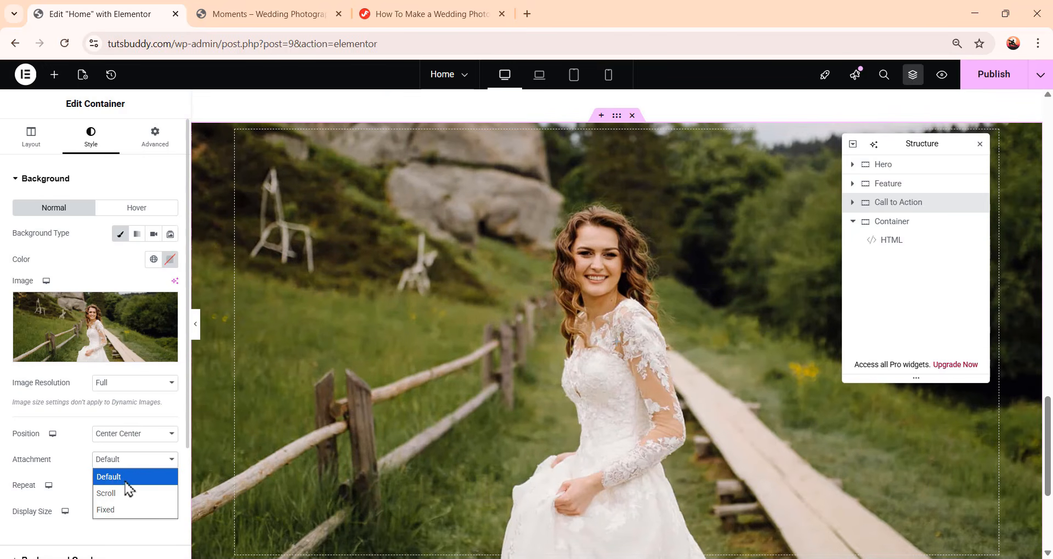
left_click(128, 512)
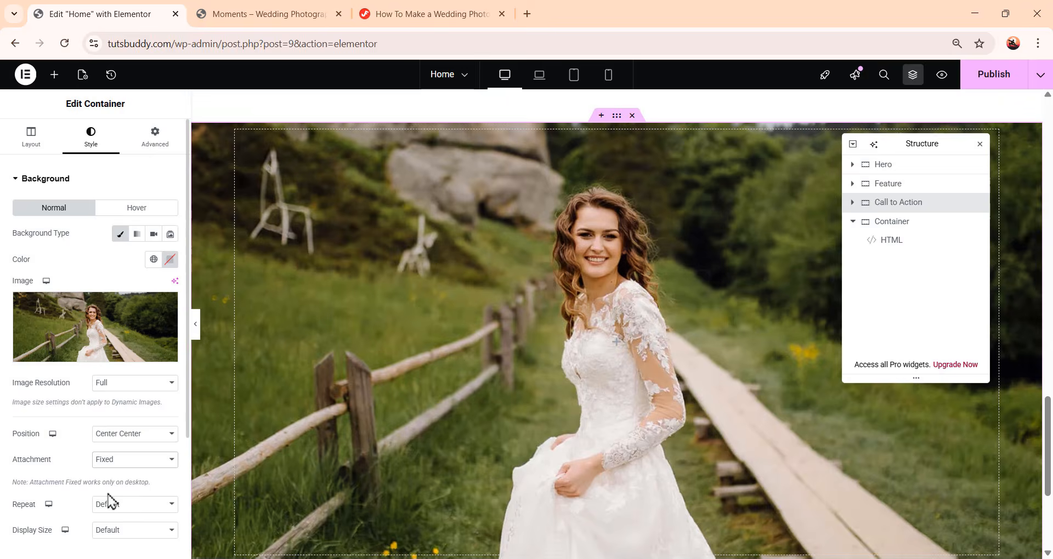
scroll(108, 501, "down", 1)
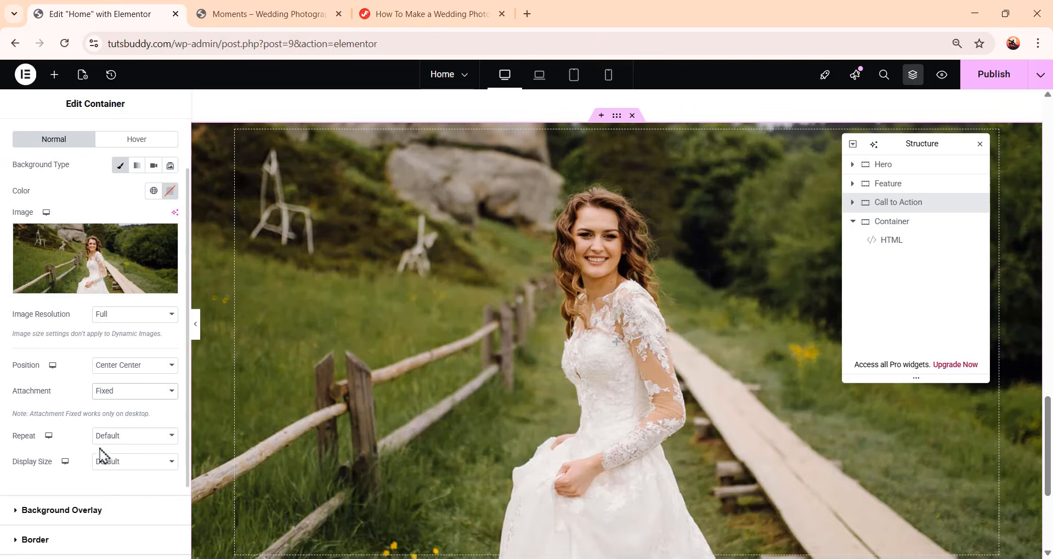
left_click(141, 438)
left_click(141, 471)
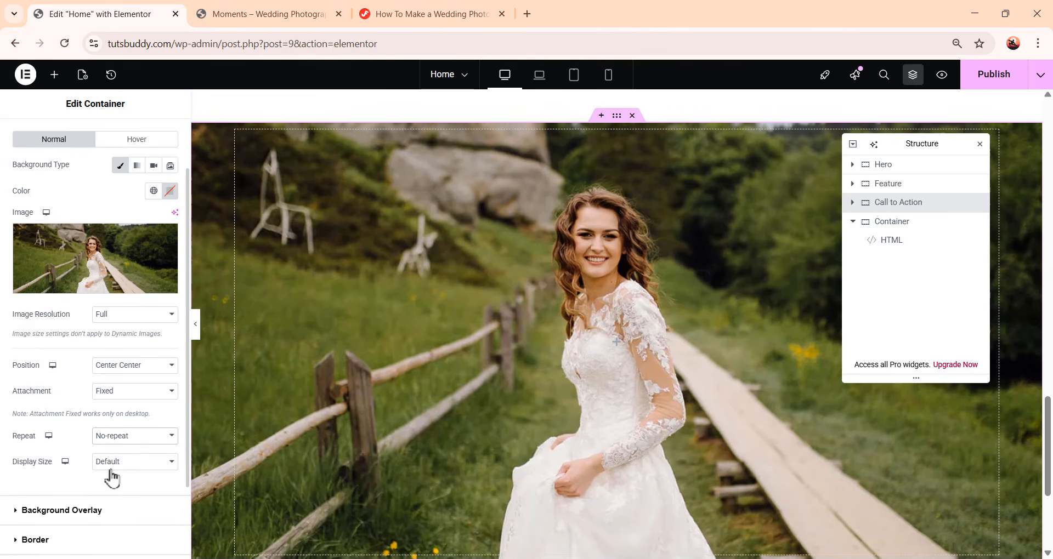
left_click(122, 463)
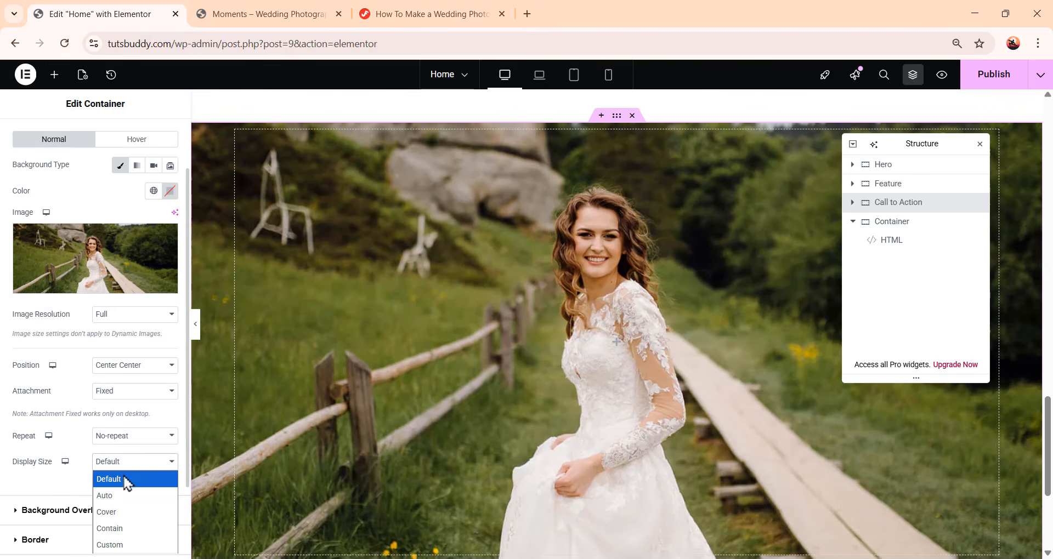
left_click(117, 511)
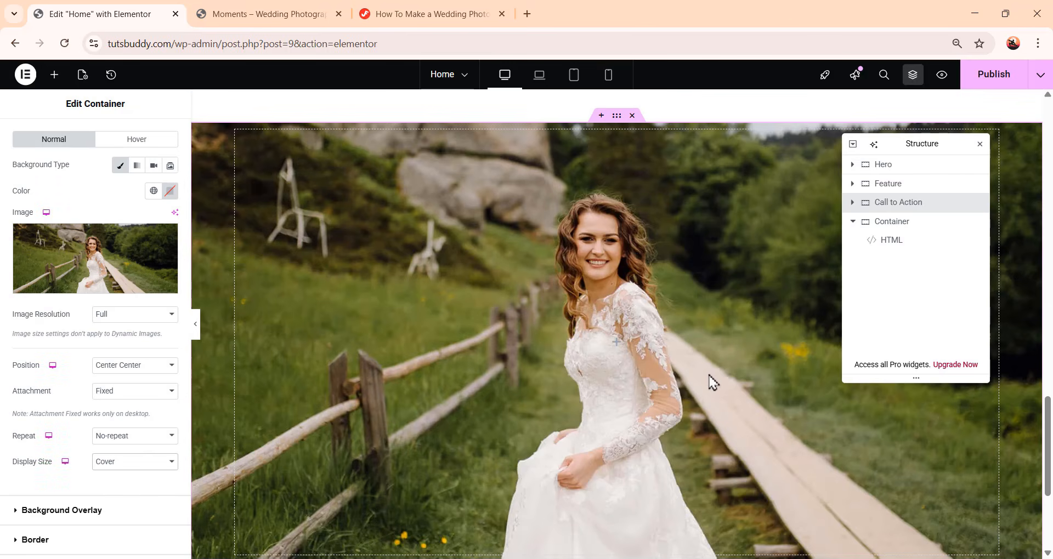
Scroll through the Call to Action section to review its background
scroll(712, 384, "down", 2)
scroll(707, 379, "down", 2)
scroll(702, 389, "up", 8)
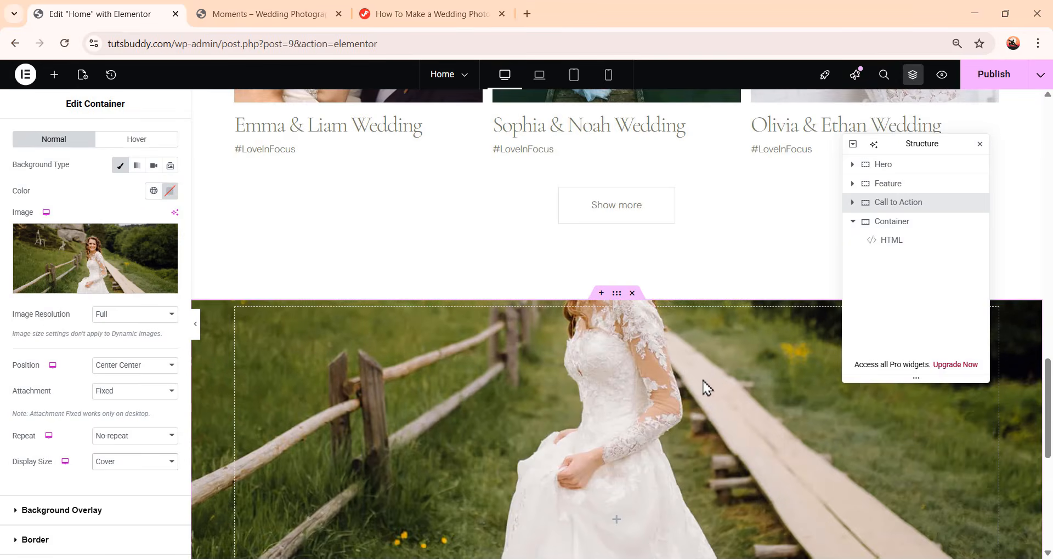
scroll(696, 403, "down", 8)
scroll(695, 401, "up", 5)
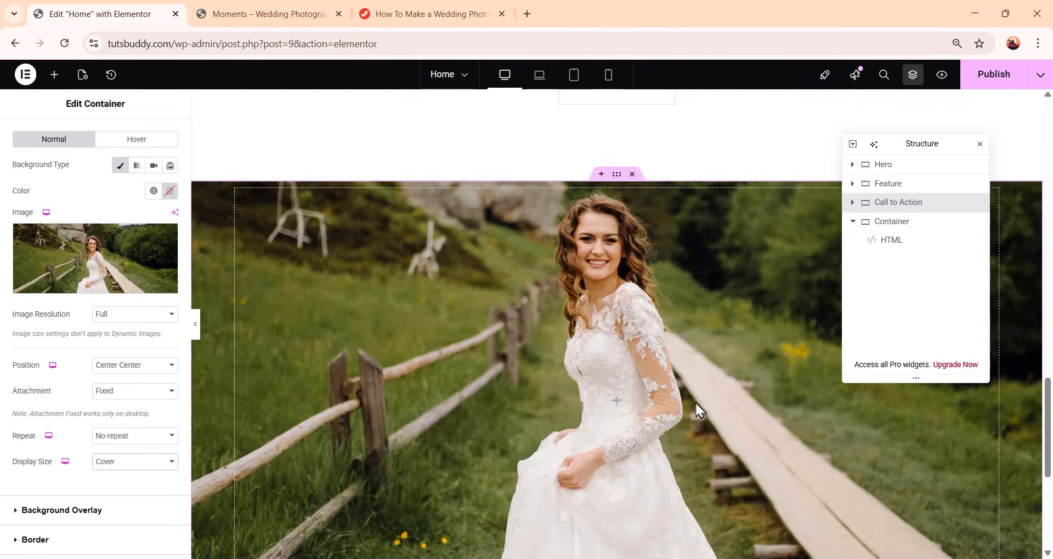
scroll(695, 404, "down", 1)
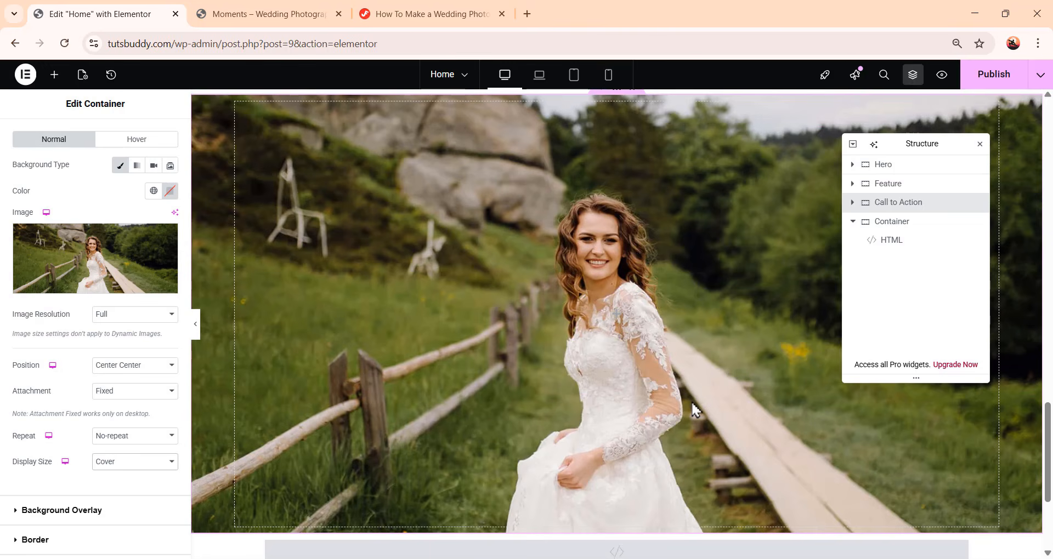
scroll(65, 272, "up", 2)
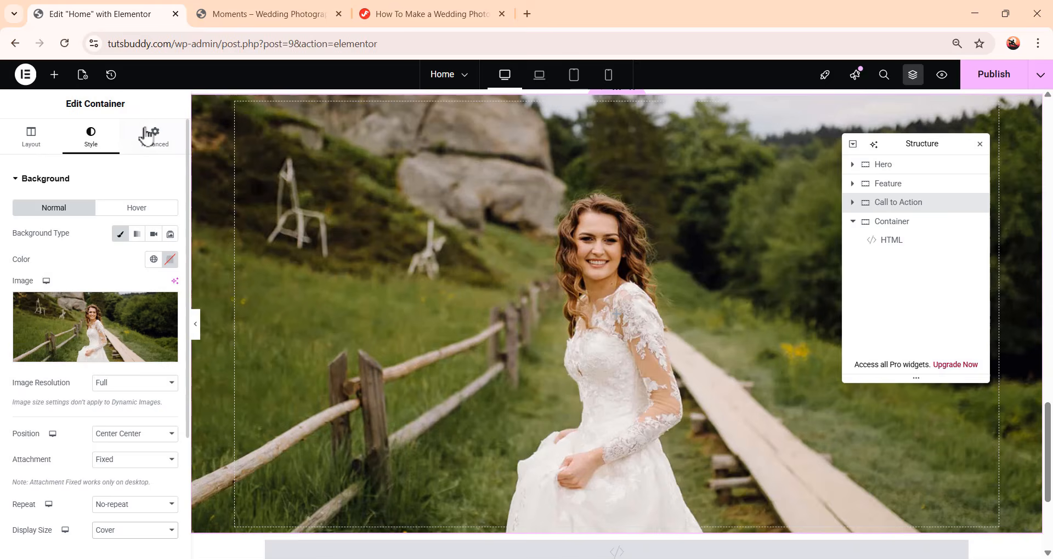
Set the Call to Action container's padding to 0 top and bottom and 20 px right and left
left_click(154, 140)
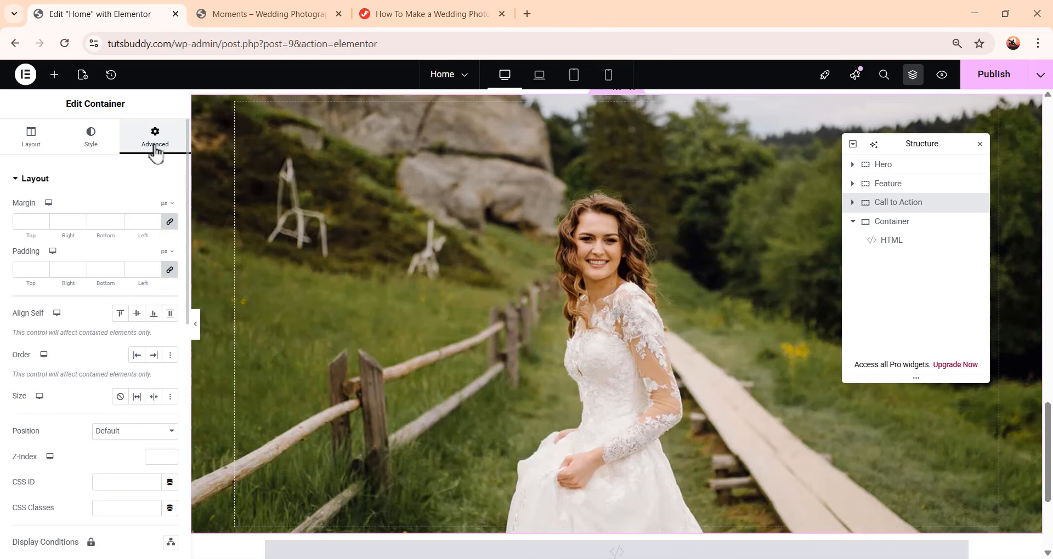
left_click(169, 269)
double_click(55, 269)
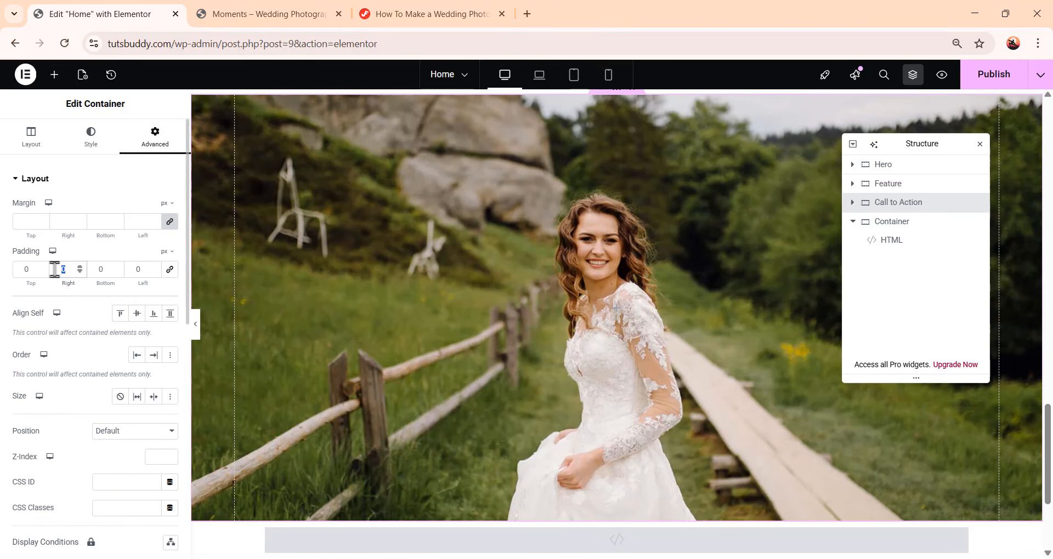
type("20")
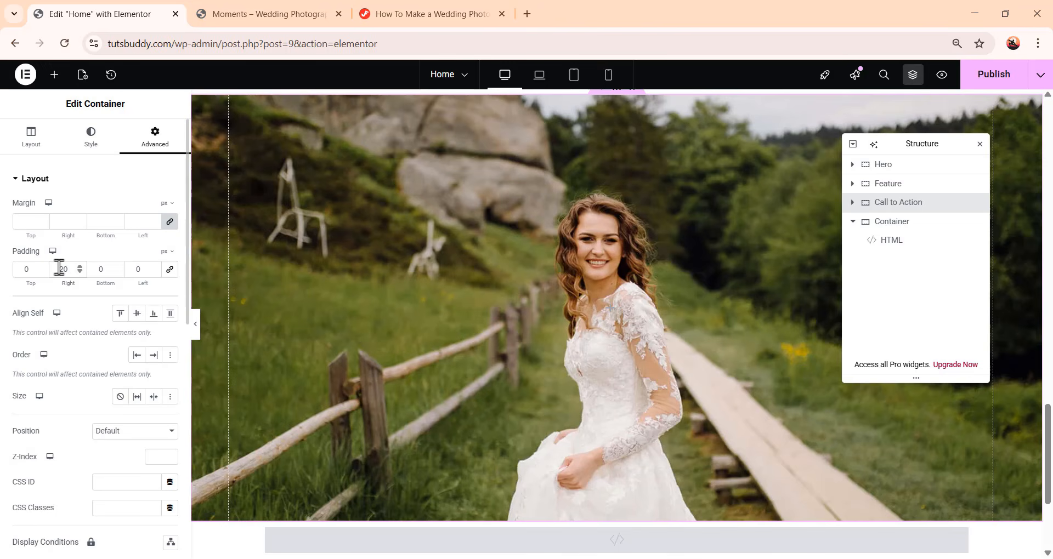
double_click(128, 270)
type("20")
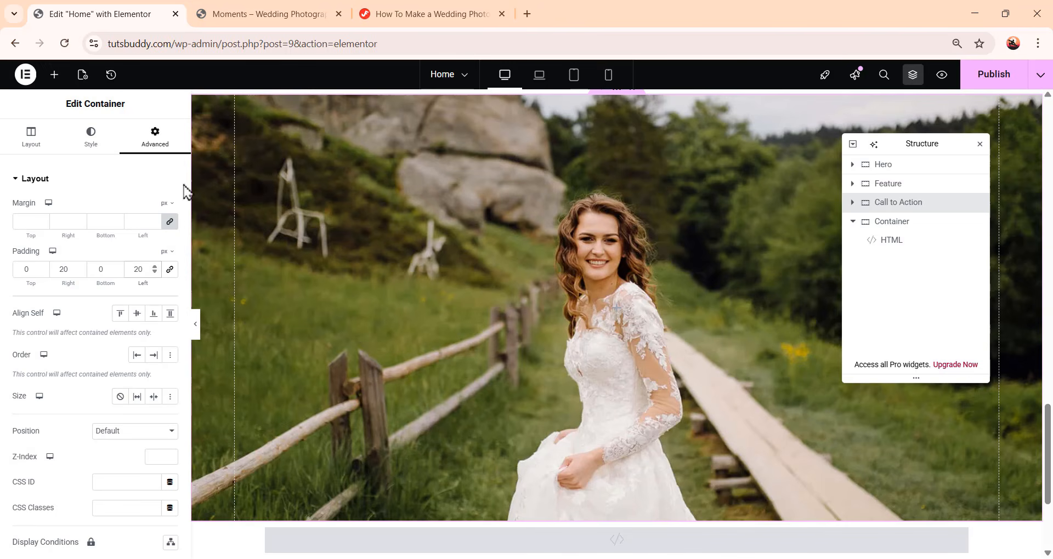
Add a Heading widget to the Call to Action container with the title "You just enjoy your day!"
left_click(61, 80)
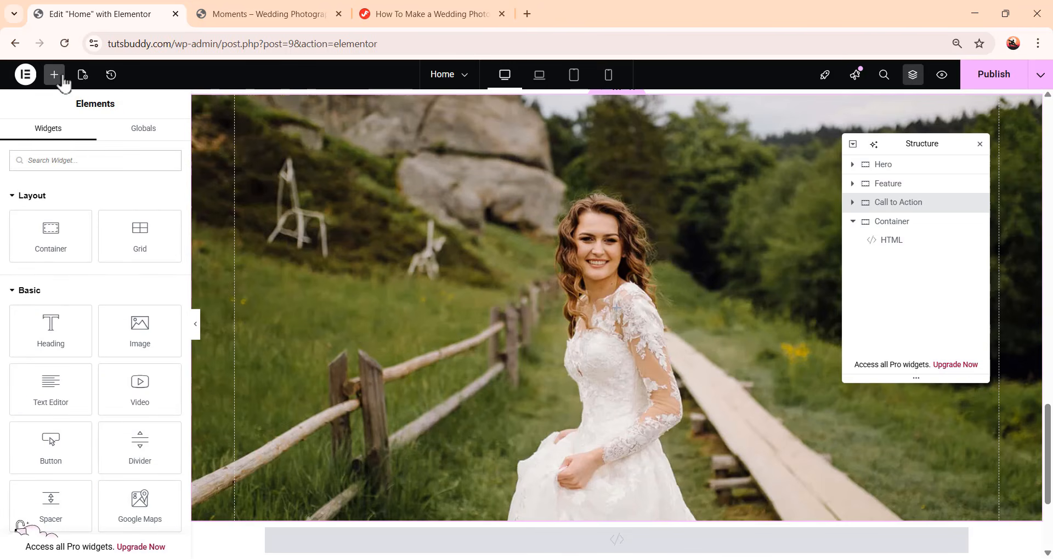
left_click(50, 329)
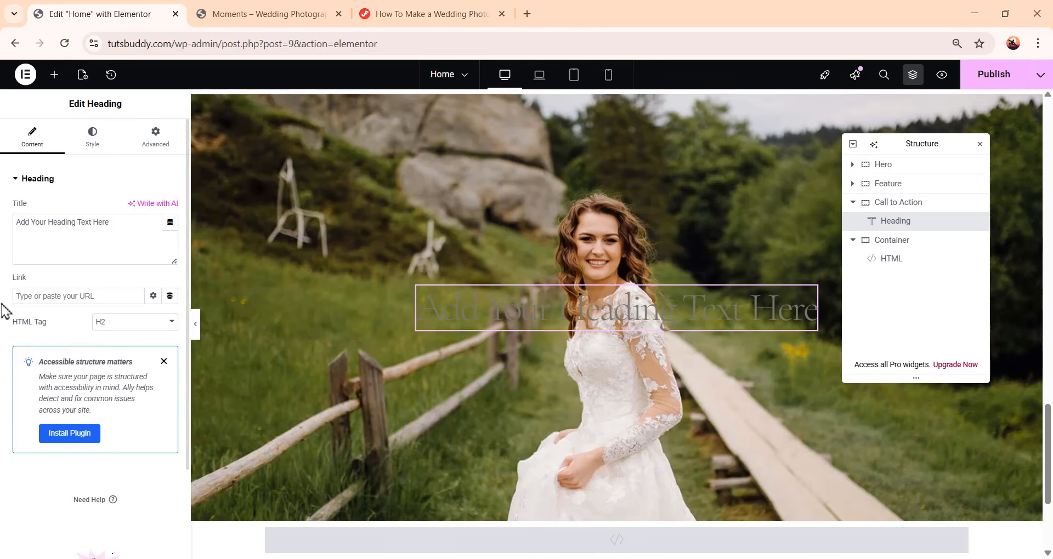
left_click_drag(110, 222, 2, 234)
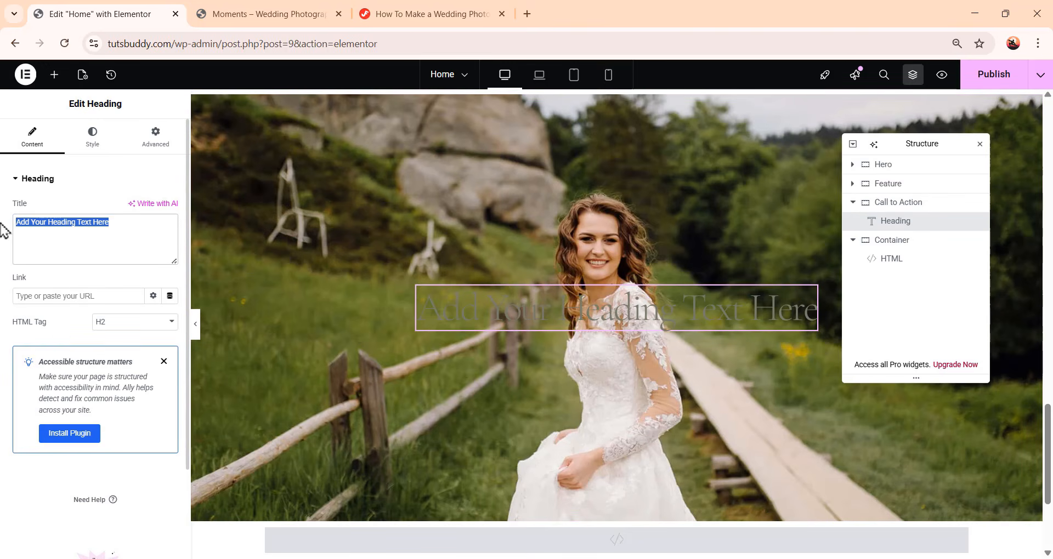
type("You just enjoy your day!")
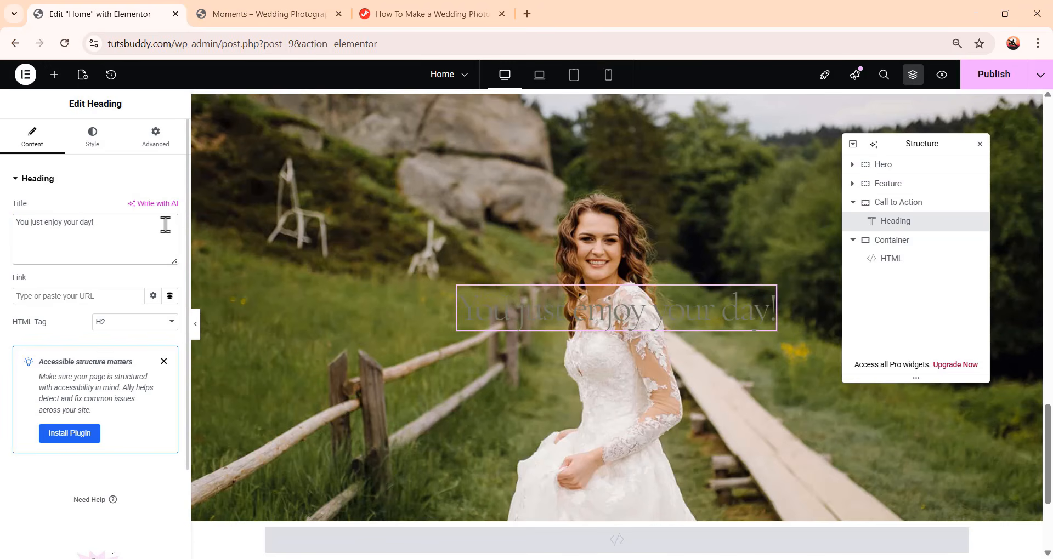
Set the heading's text color to white #FFFFFF
left_click(89, 144)
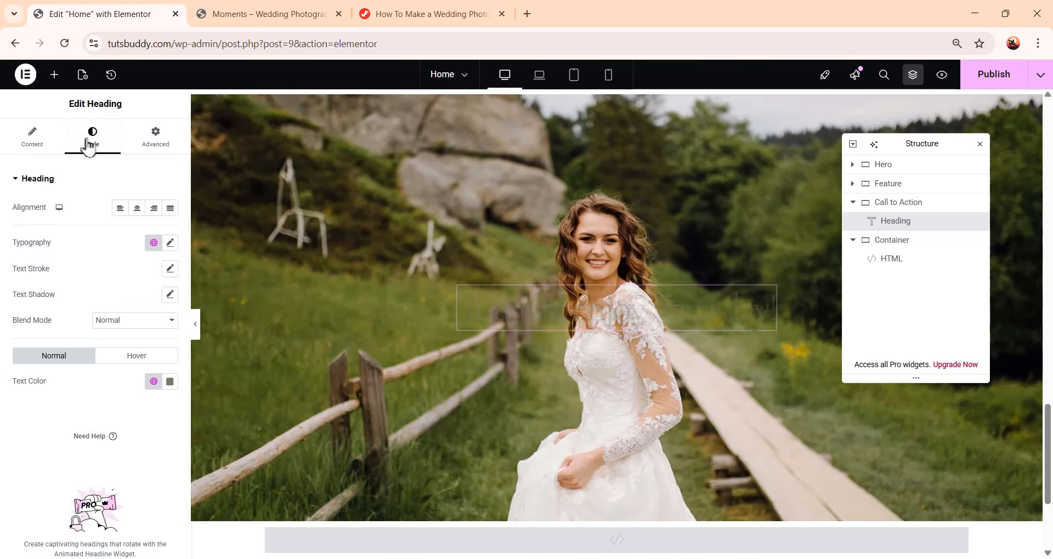
left_click(170, 382)
left_click_drag(120, 246, 99, 223)
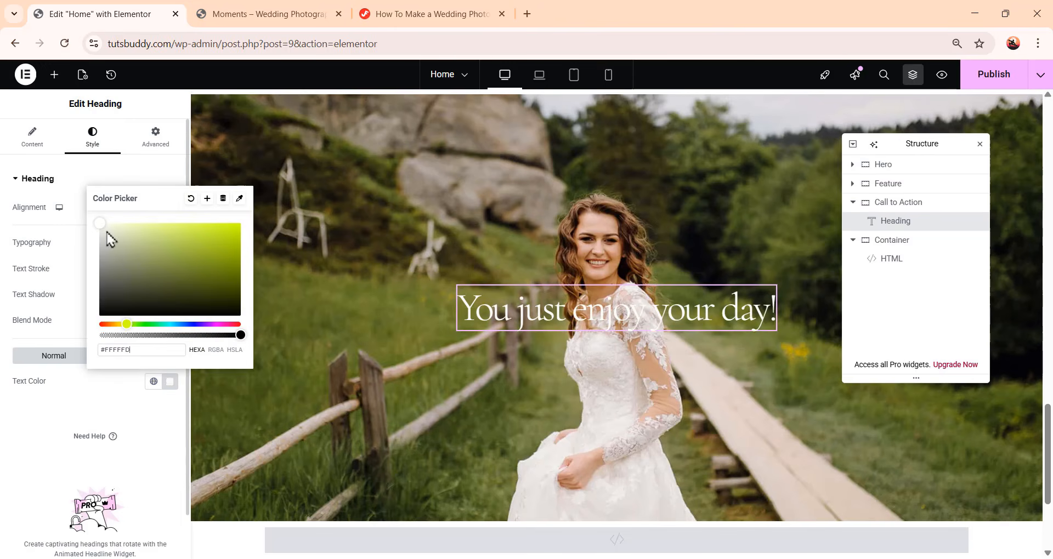
left_click(82, 440)
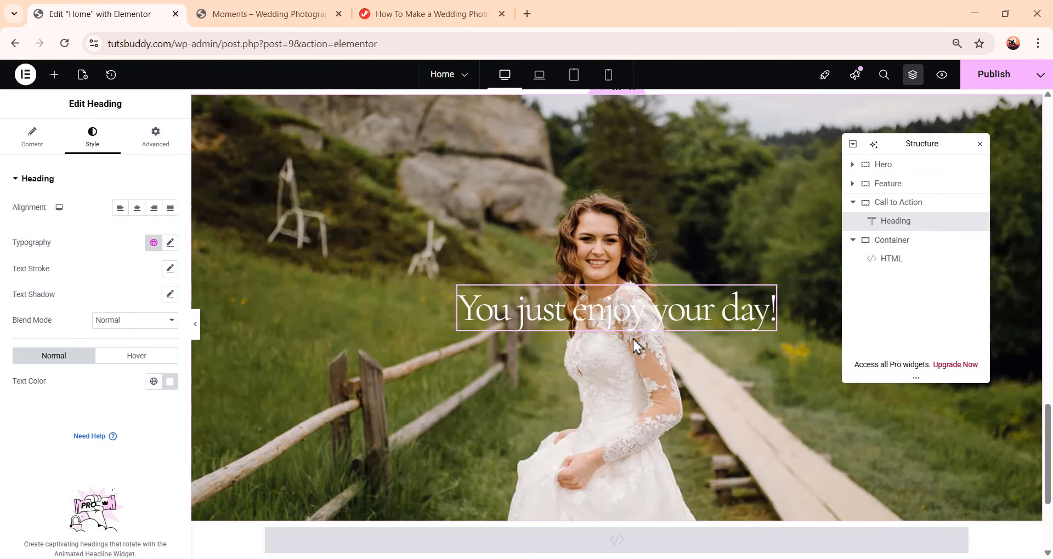
Set the heading's bottom padding to 24 px
left_click(154, 242)
left_click(137, 237)
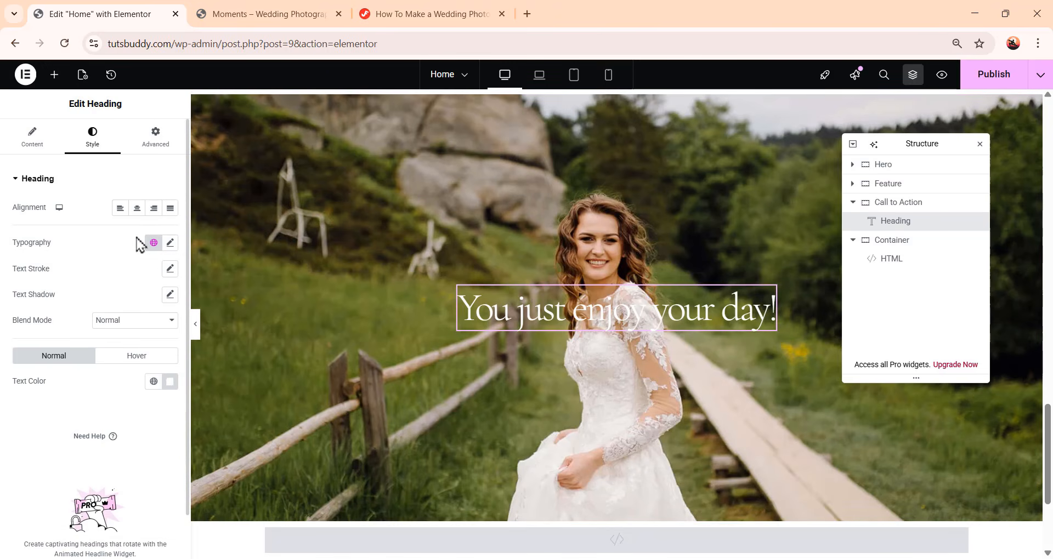
left_click(156, 139)
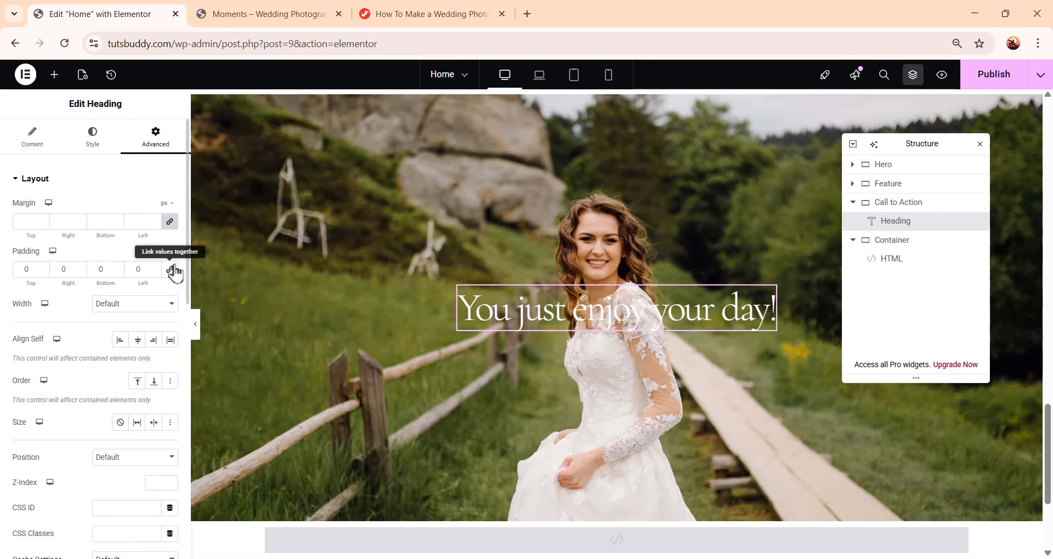
double_click(97, 267)
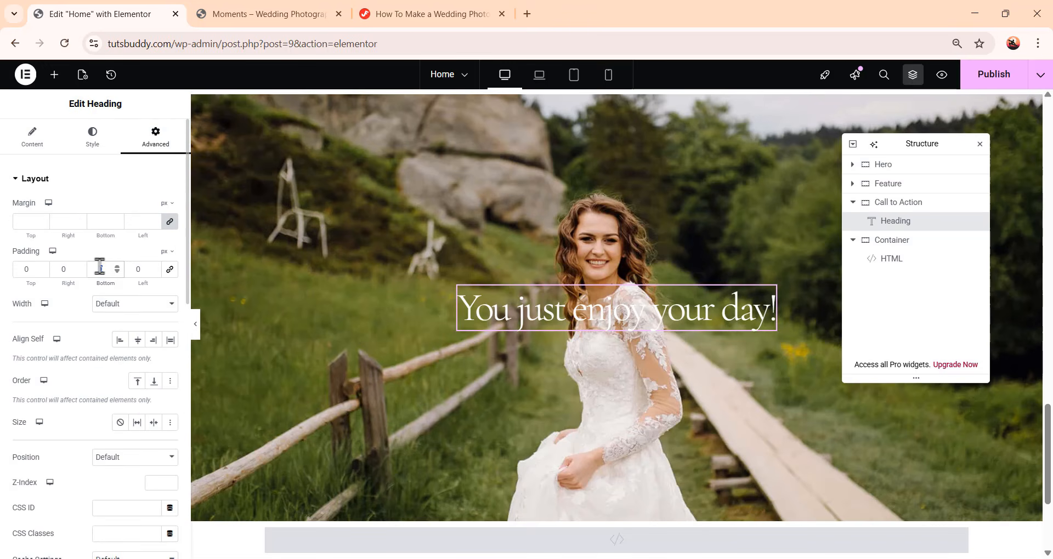
type("24")
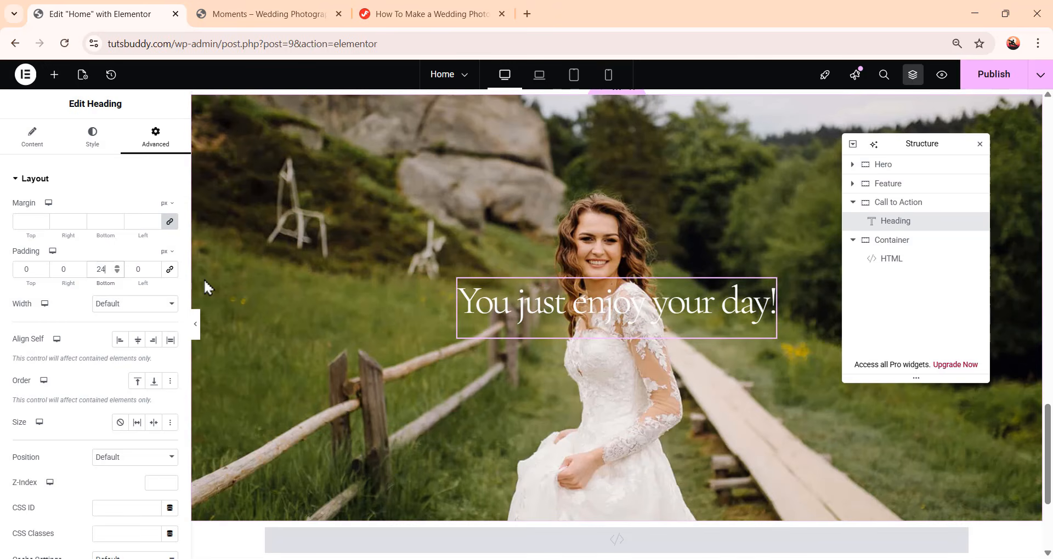
Add a Button widget below the heading with the text "Contact us"
left_click(56, 76)
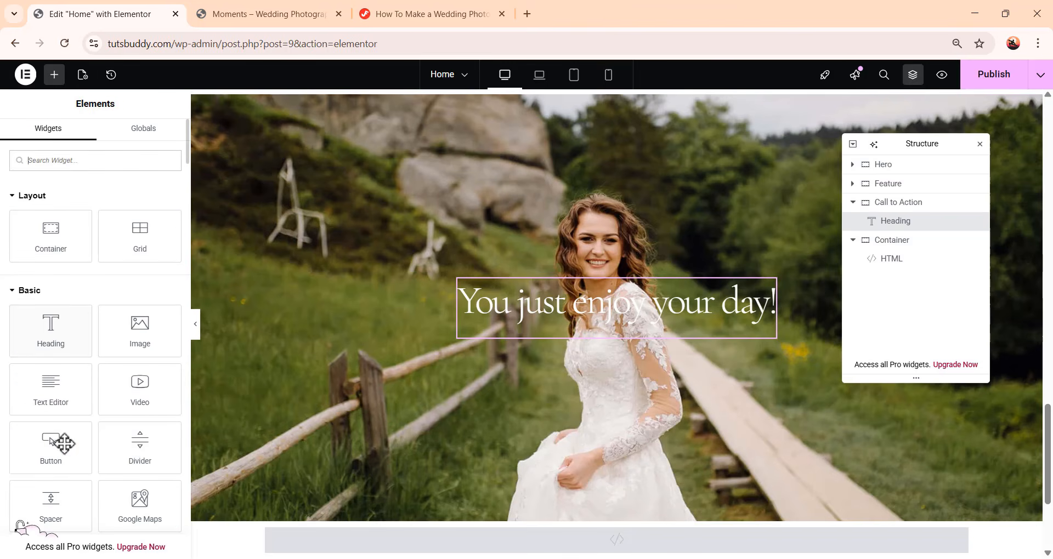
left_click(60, 448)
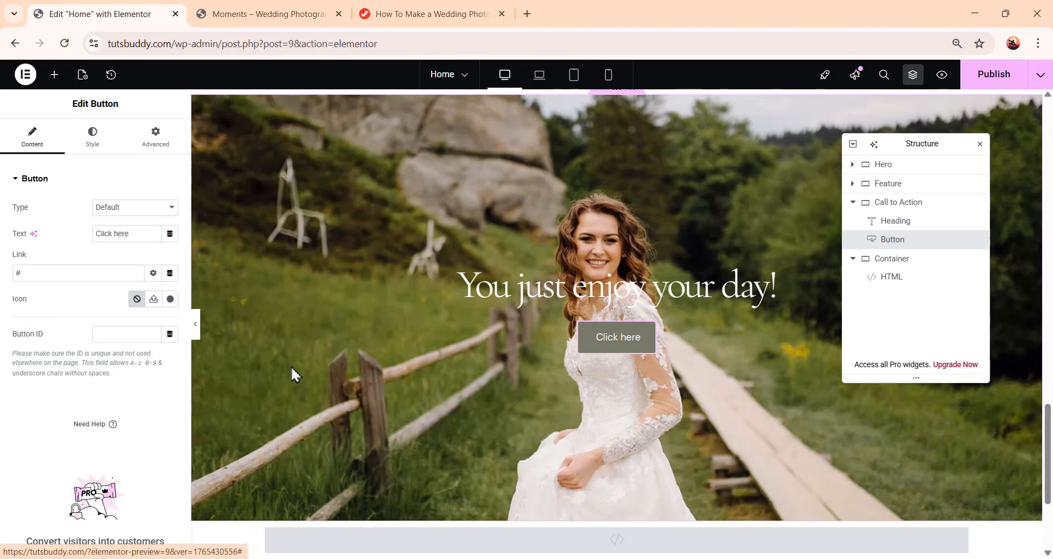
left_click_drag(133, 232, 42, 235)
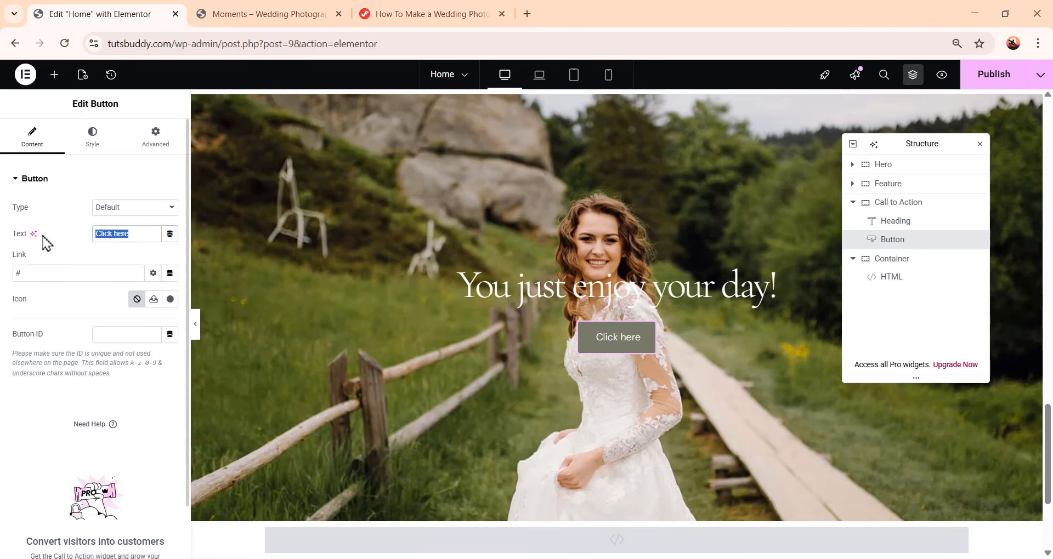
type("Contact us")
Set the button's text color to #787b6a and its background color to white
left_click(93, 147)
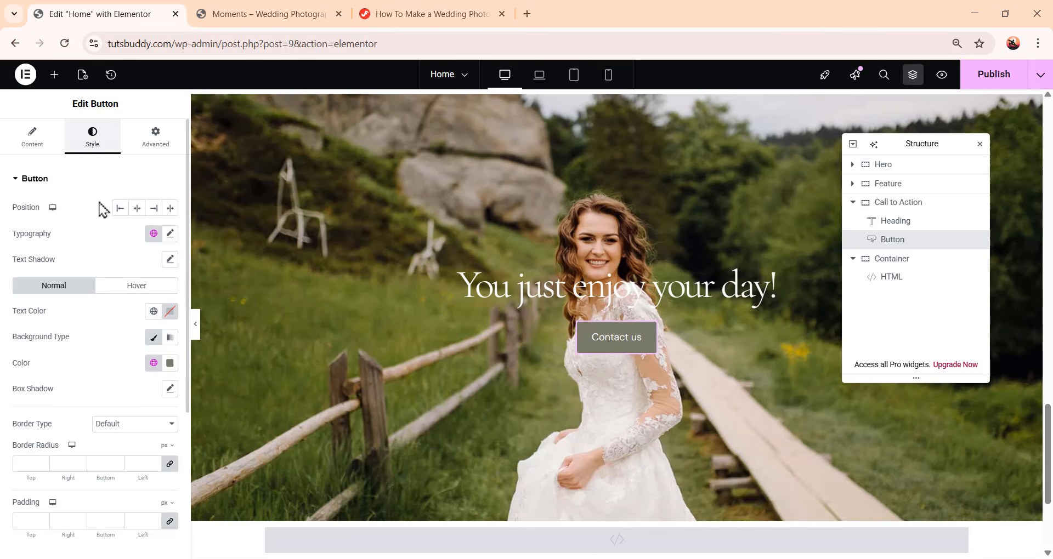
left_click(170, 314)
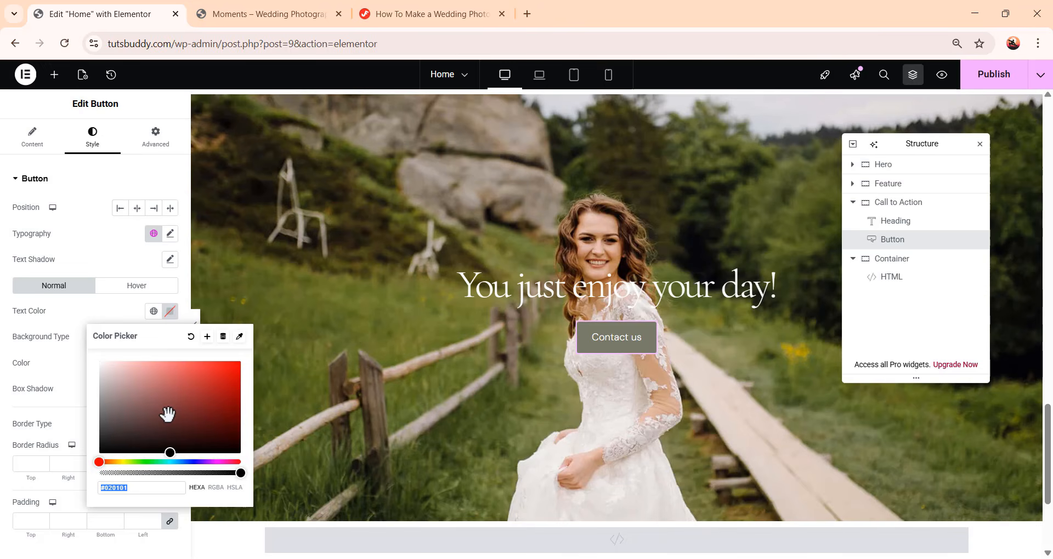
type("787b6")
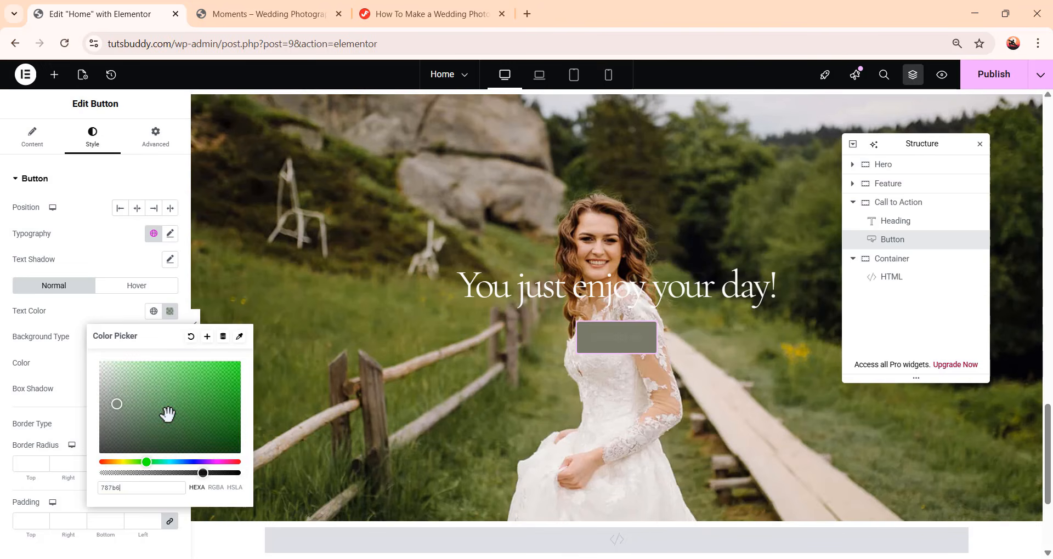
type("a")
left_click(76, 344)
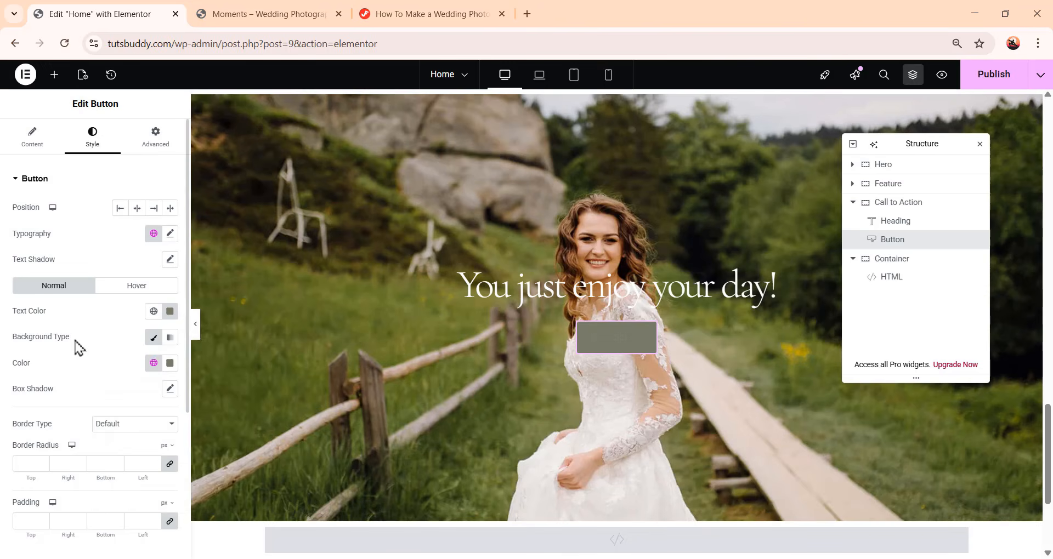
left_click(177, 363)
type("#FFFFFF")
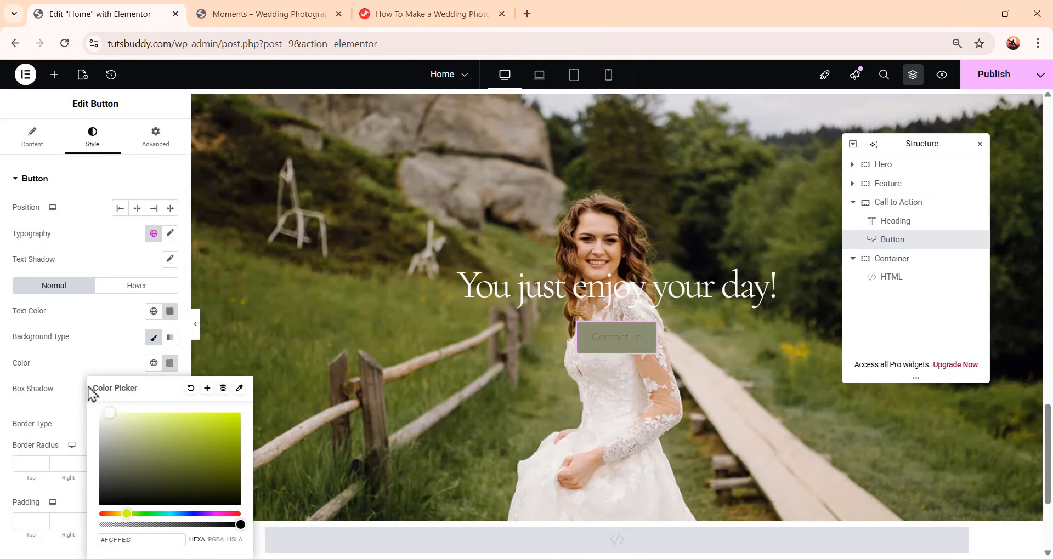
left_click(104, 345)
Set the button's padding to 17 px top and bottom and 48 px right and left
scroll(101, 336, "down", 1)
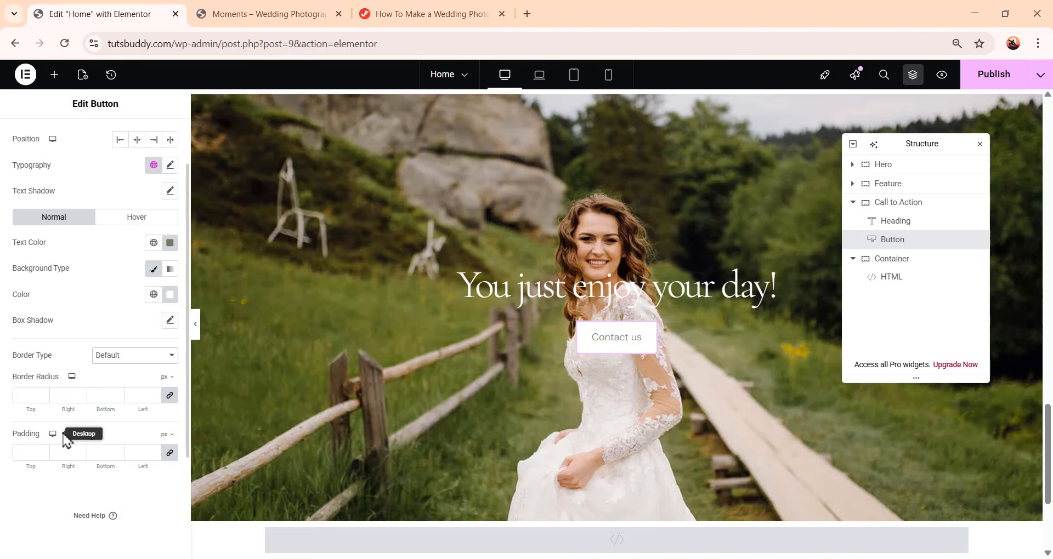
left_click(29, 452)
type("0")
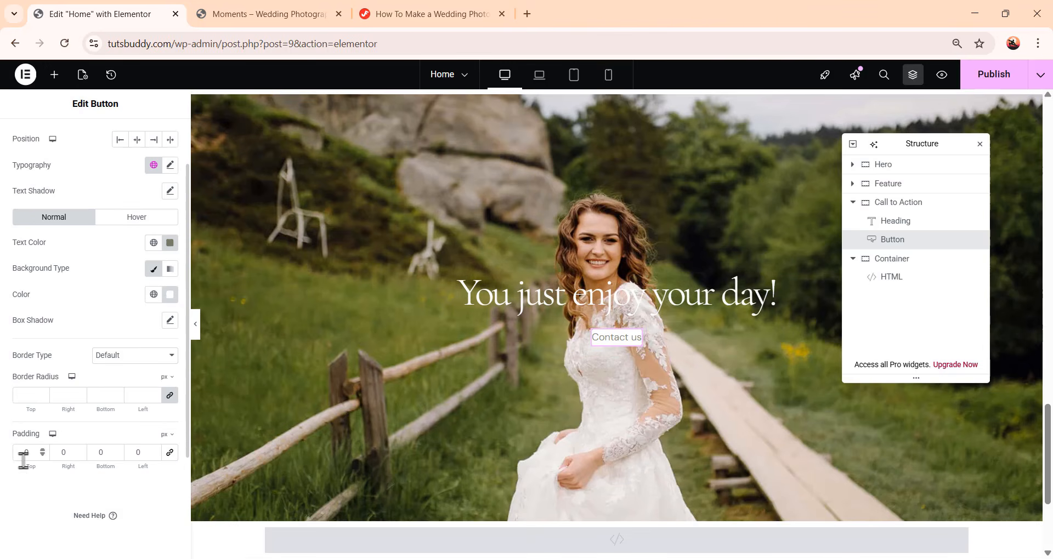
left_click_drag(31, 452, 17, 451)
type("17")
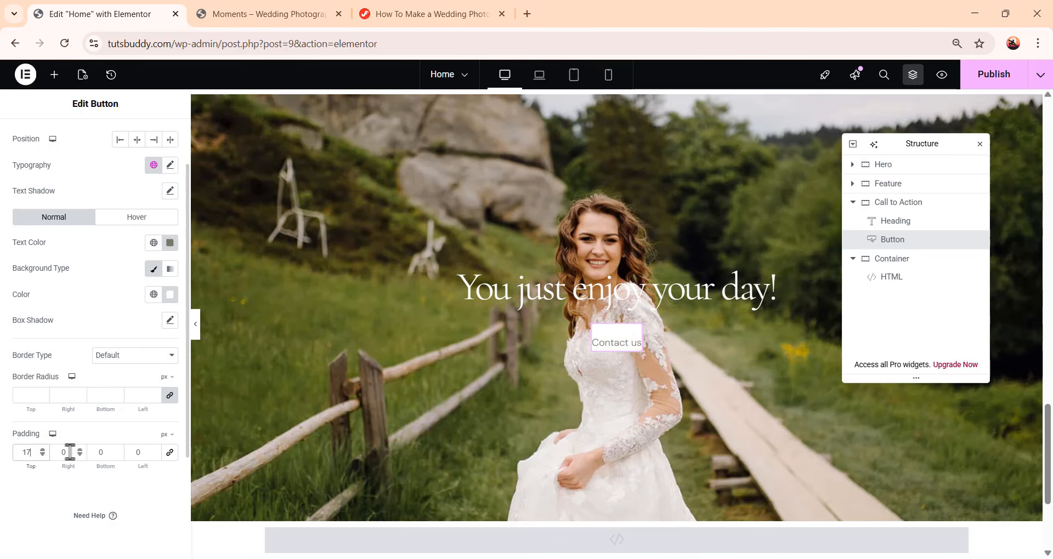
left_click_drag(70, 453, 53, 452)
type("48")
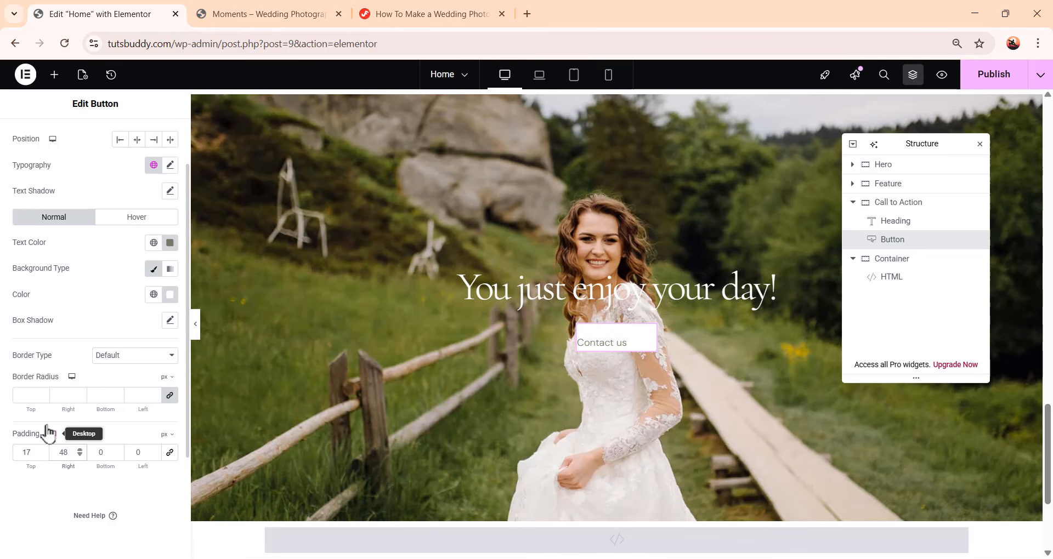
left_click(102, 452)
left_click_drag(102, 453, 78, 449)
type("1")
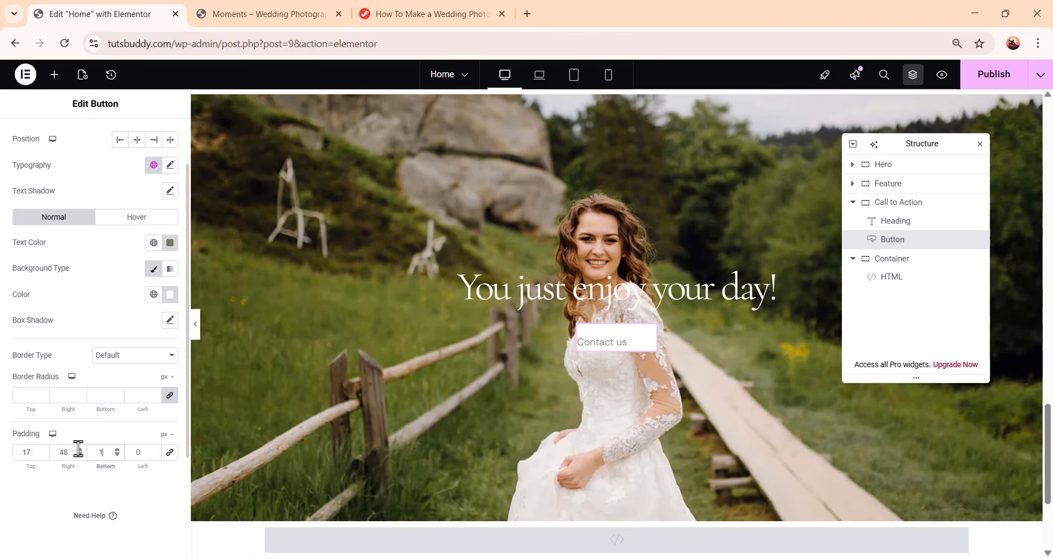
type("7")
left_click_drag(141, 452, 116, 456)
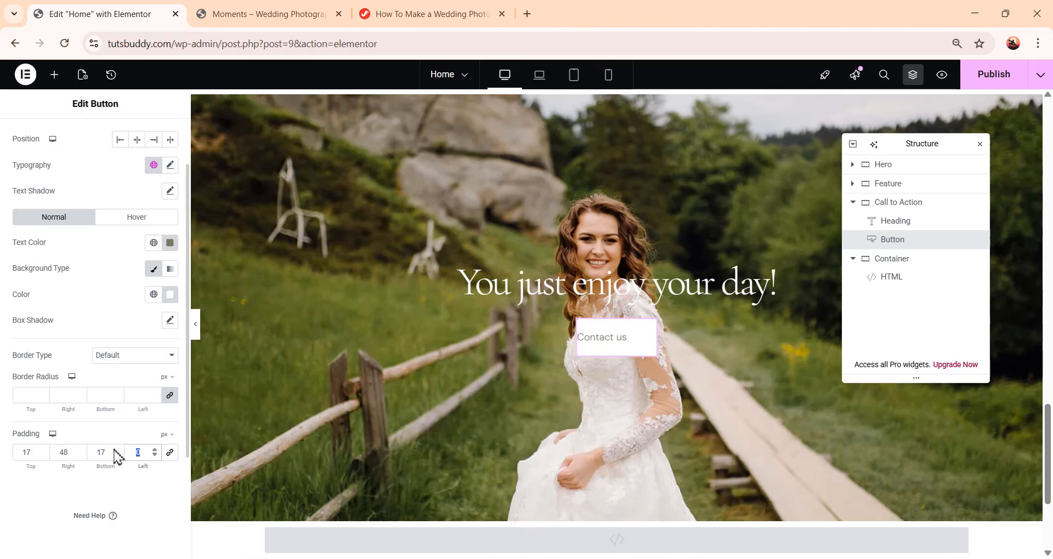
type("48")
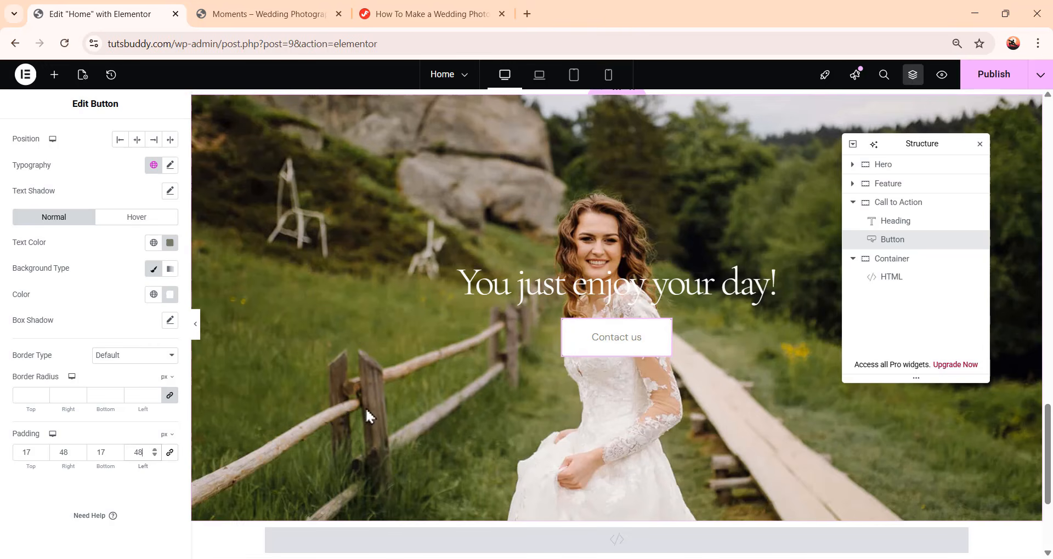
Set the button's hover text color to white and its hover background color to a dark olive grey
left_click(135, 219)
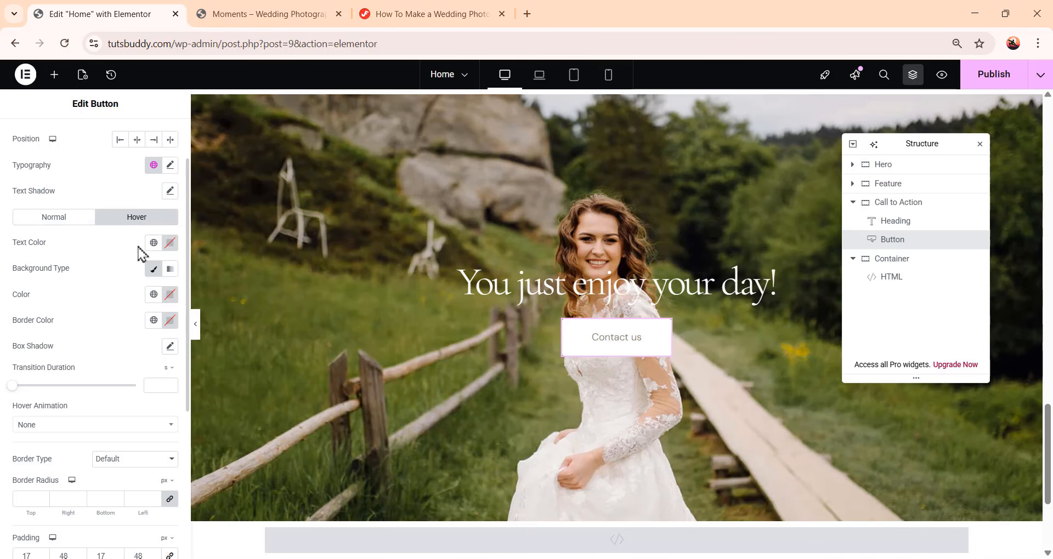
left_click(170, 244)
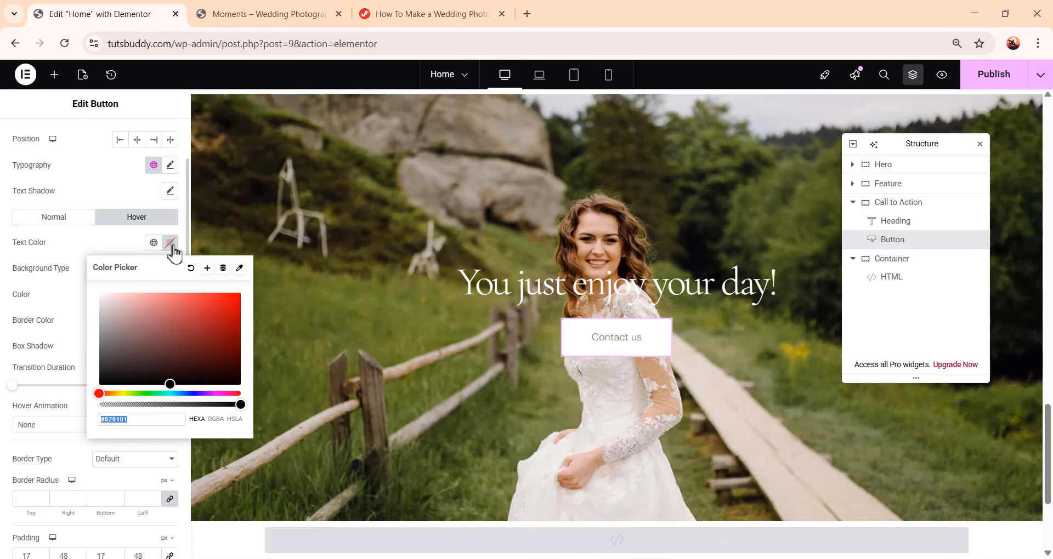
left_click(102, 294)
left_click(107, 249)
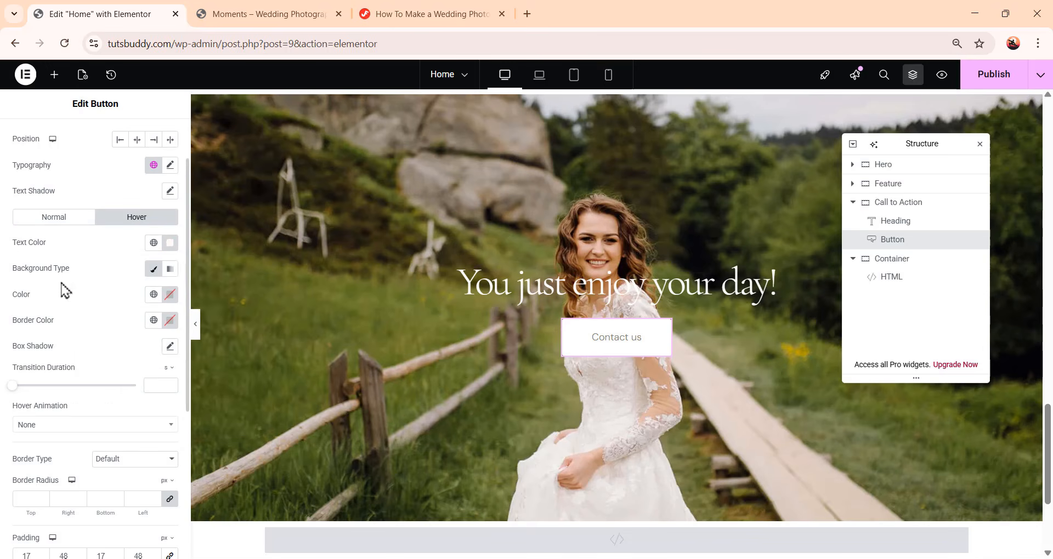
left_click(171, 297)
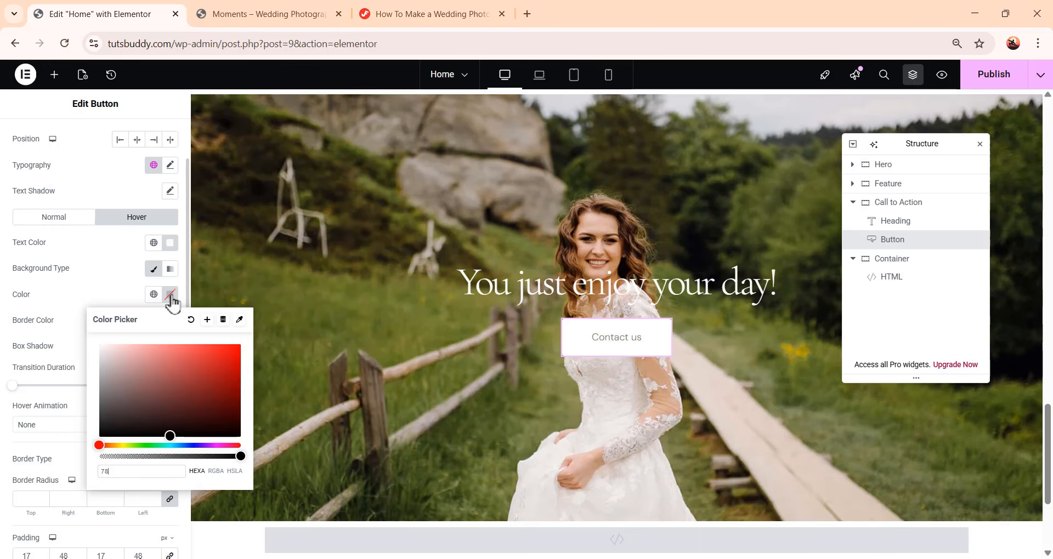
type("7b")
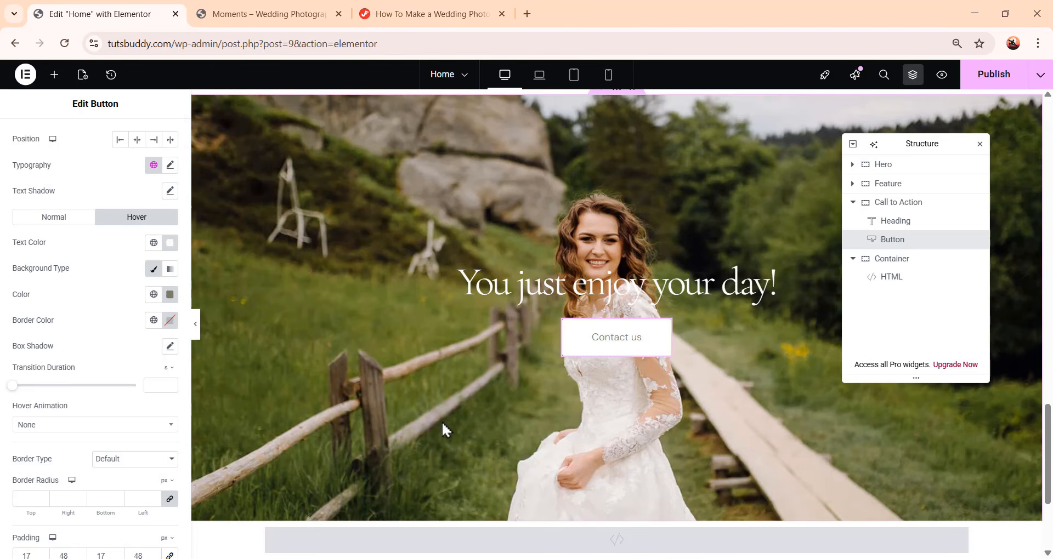
scroll(431, 416, "up", 1)
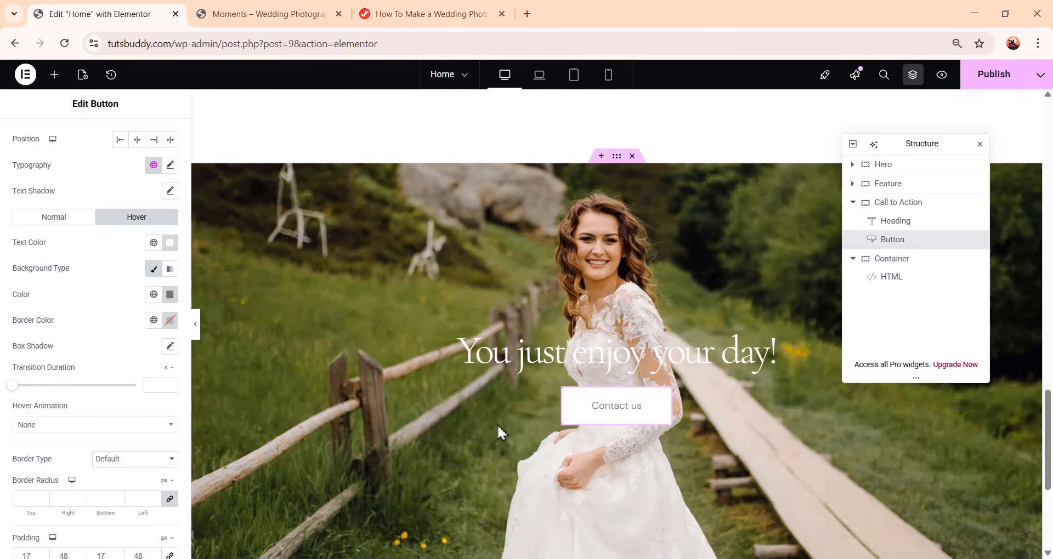
scroll(670, 415, "down", 1)
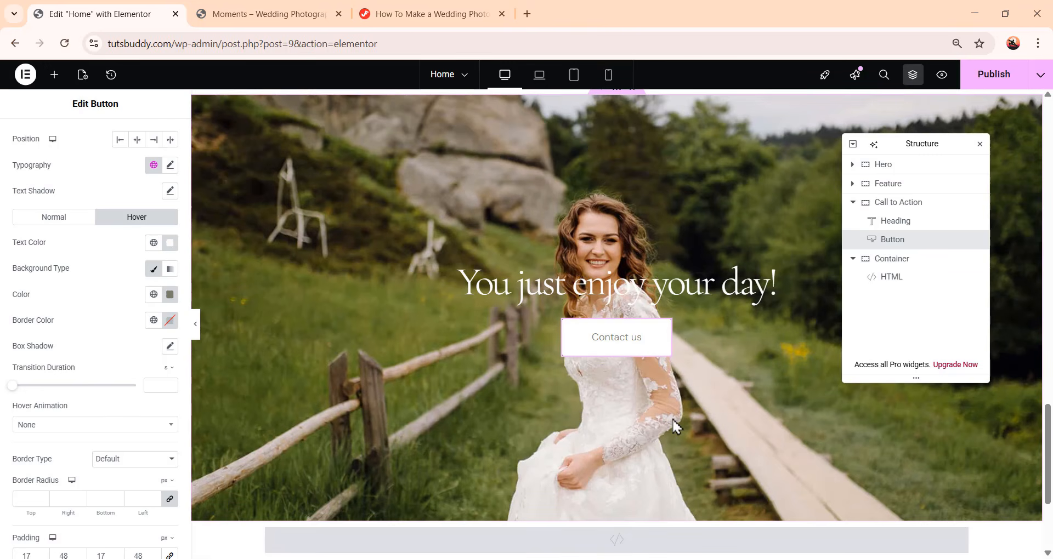
In tablet view, set the heading's font size to 48 px and its line height to 60 px
left_click(539, 81)
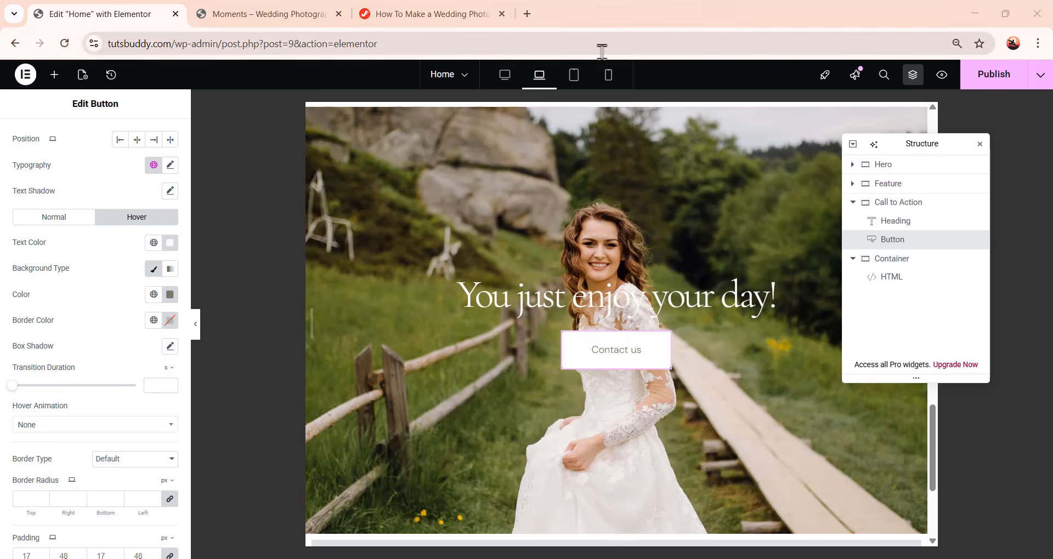
left_click(576, 80)
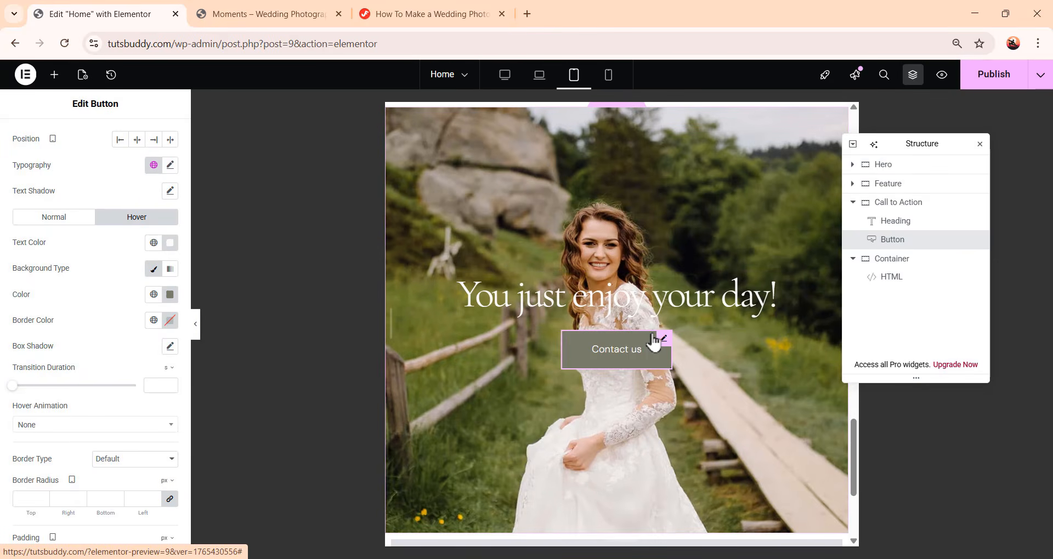
left_click(692, 303)
left_click(85, 144)
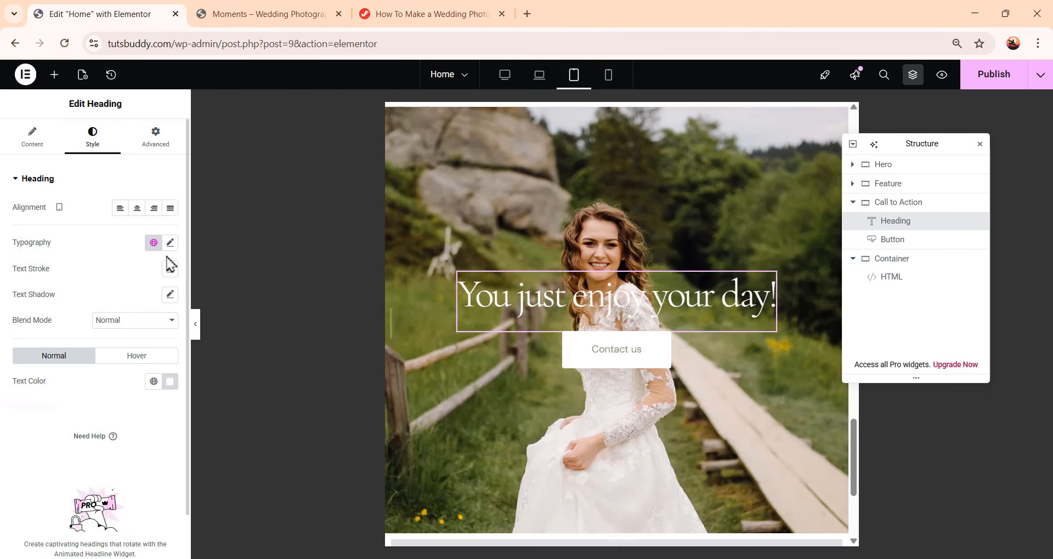
left_click(170, 244)
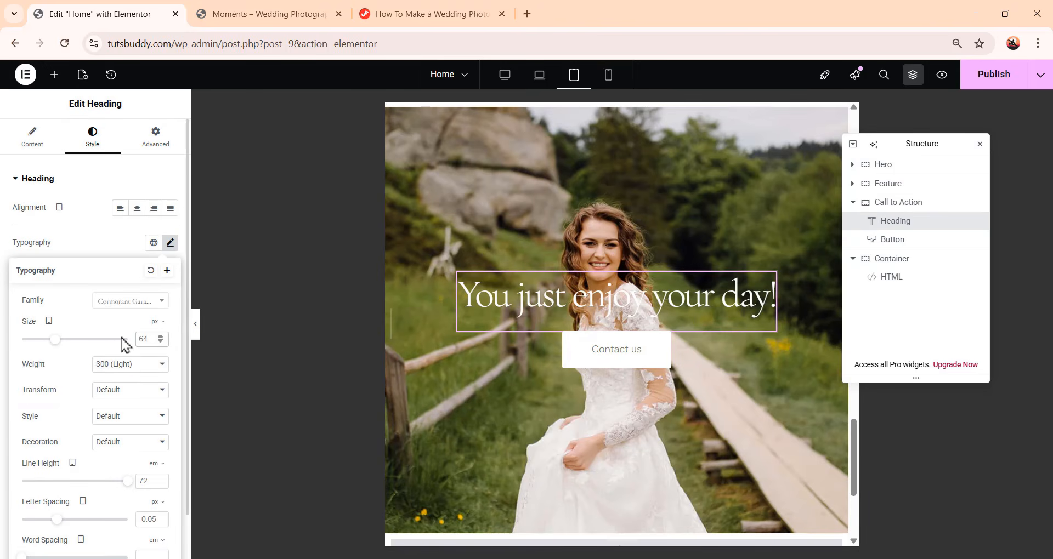
key("BackSpace")
key("BackSpace")
type("48")
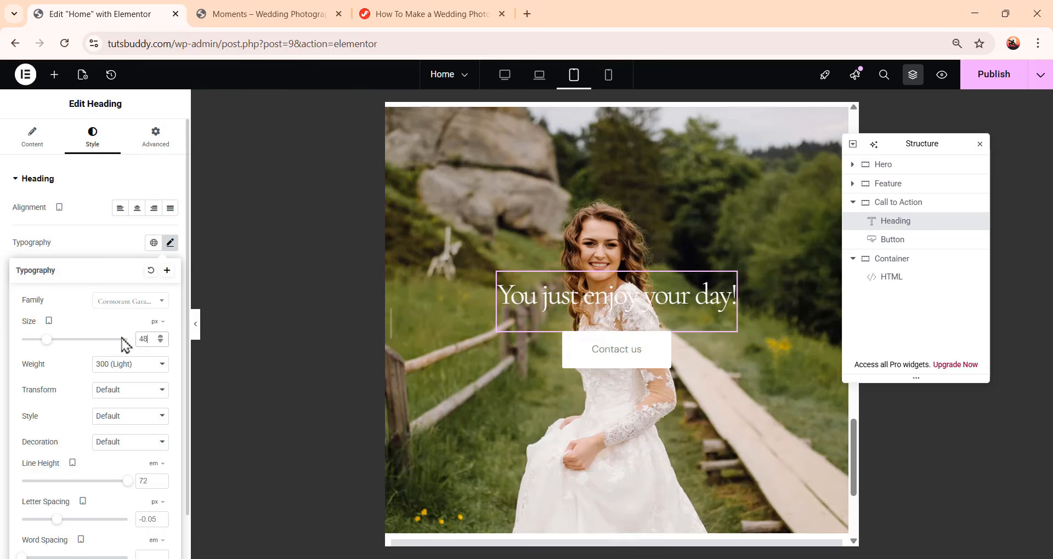
left_click(151, 483)
key("BackSpace")
key("BackSpace")
type("60")
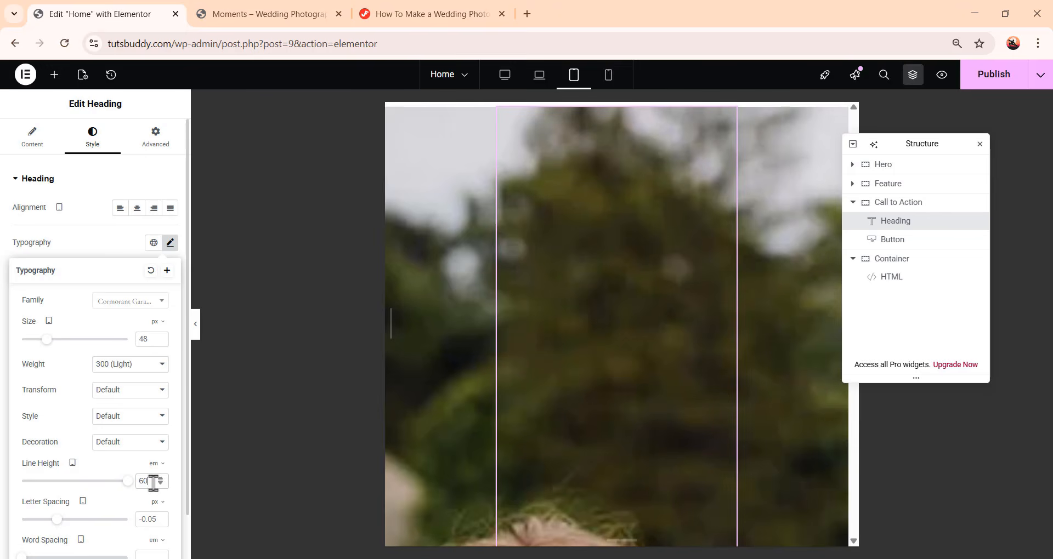
left_click(158, 463)
left_click(155, 471)
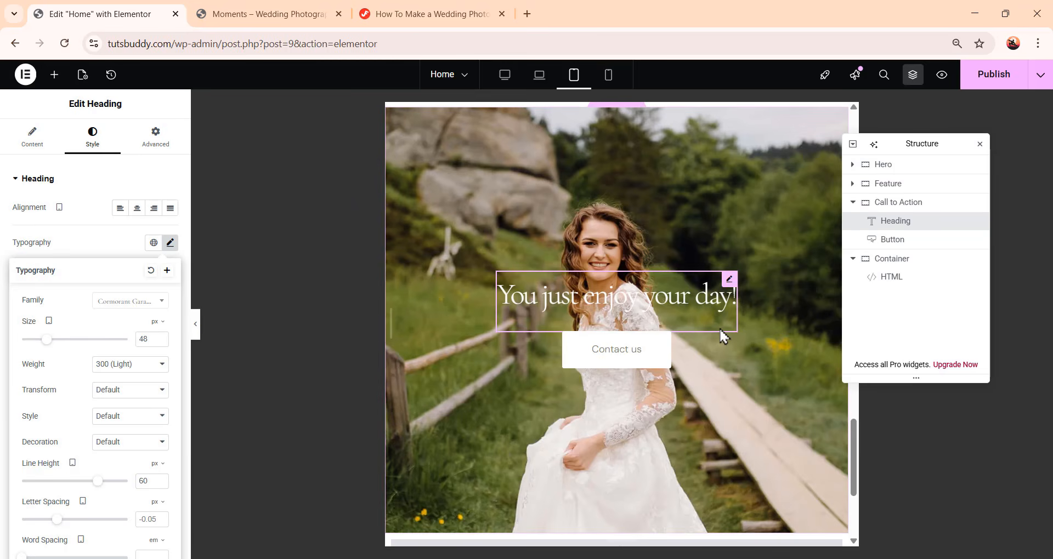
Set the button's tablet padding to 12 px top and bottom and 26 px right and left
left_click(639, 364)
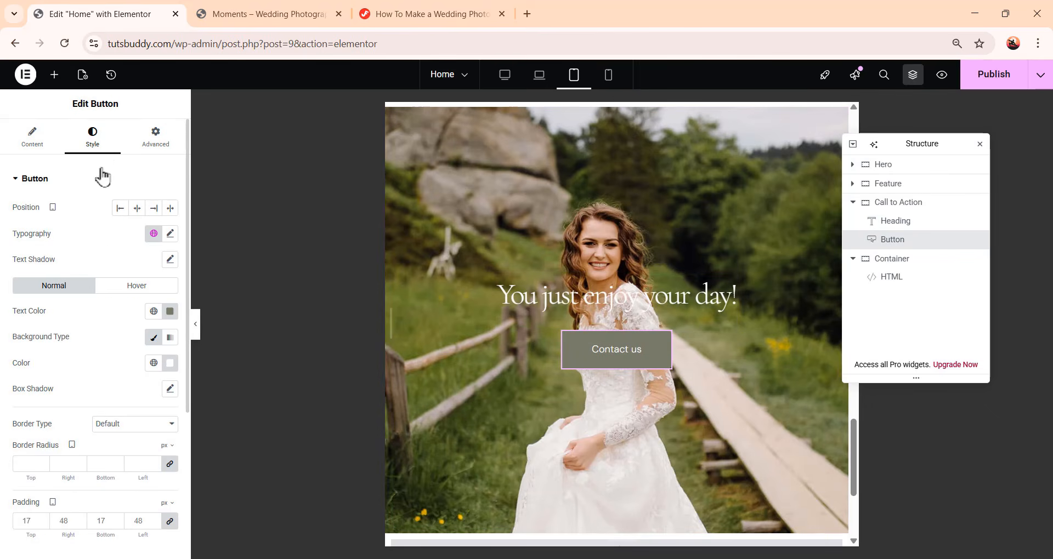
scroll(109, 247, "down", 4)
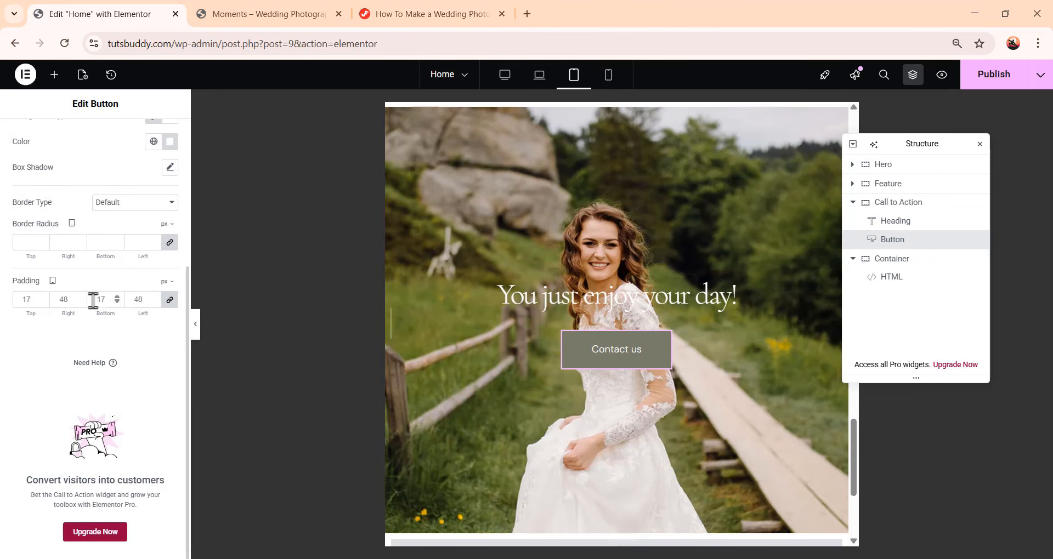
left_click(170, 301)
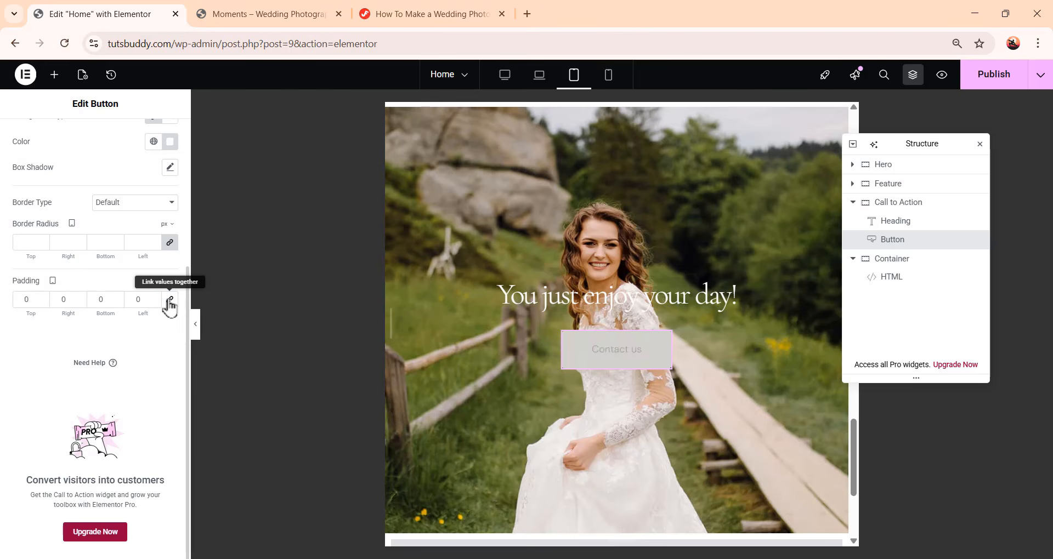
double_click(22, 300)
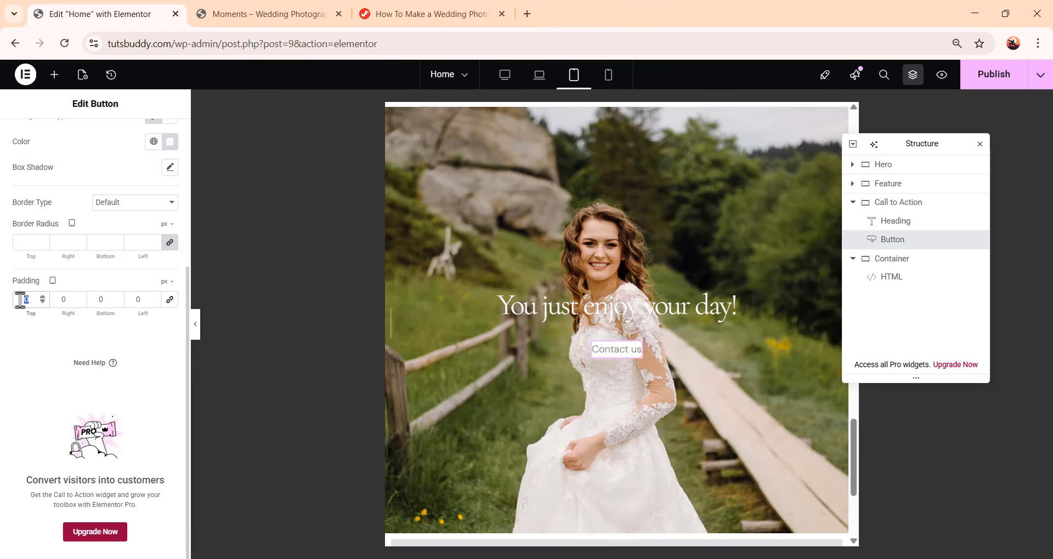
type("12")
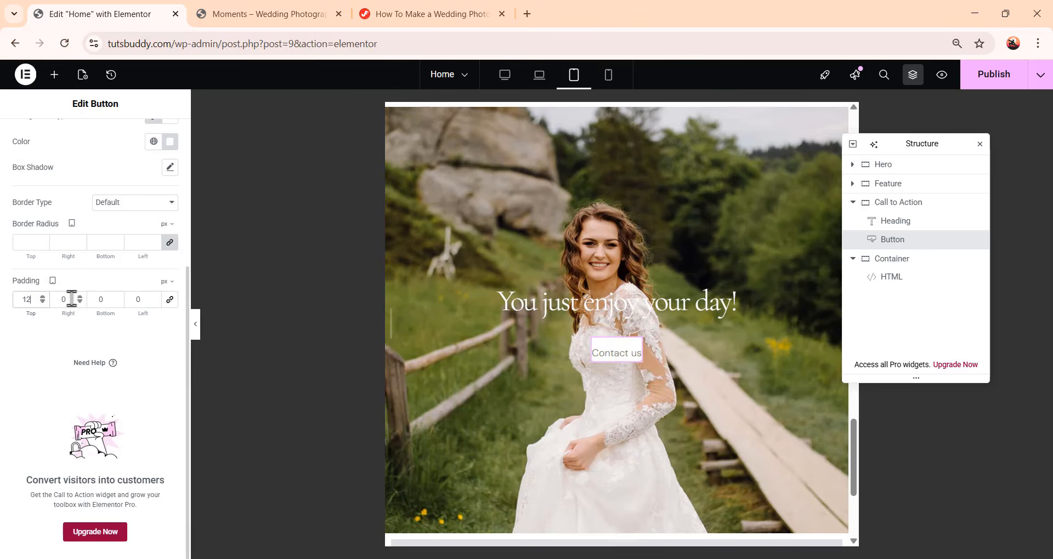
key("Tab")
type("26")
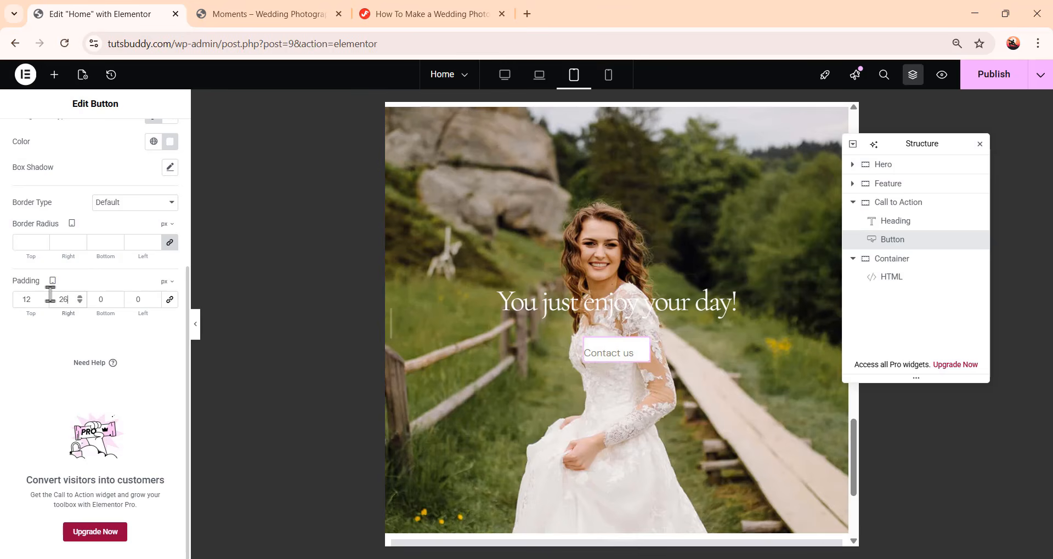
key("Tab")
type("12")
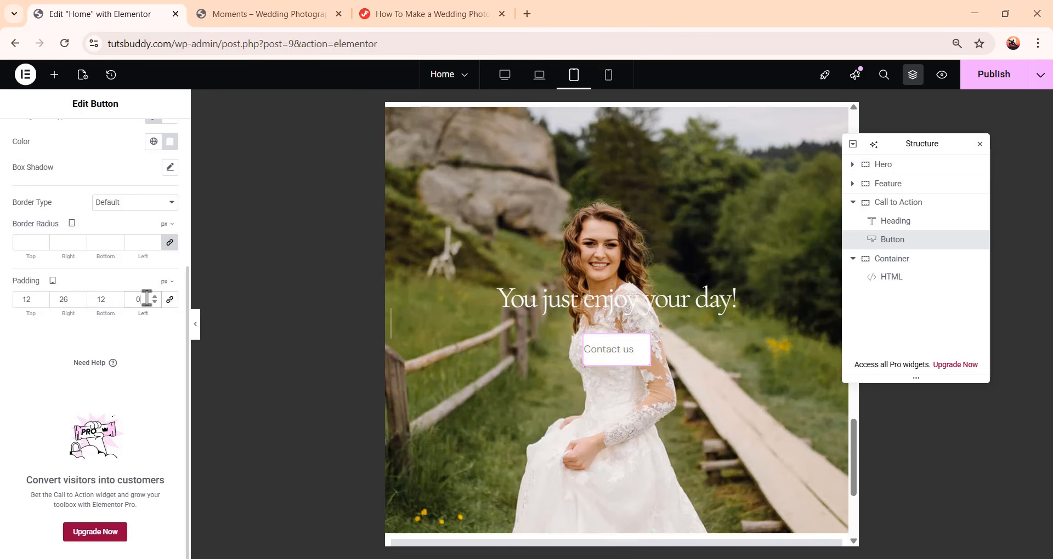
key("Tab")
type("26")
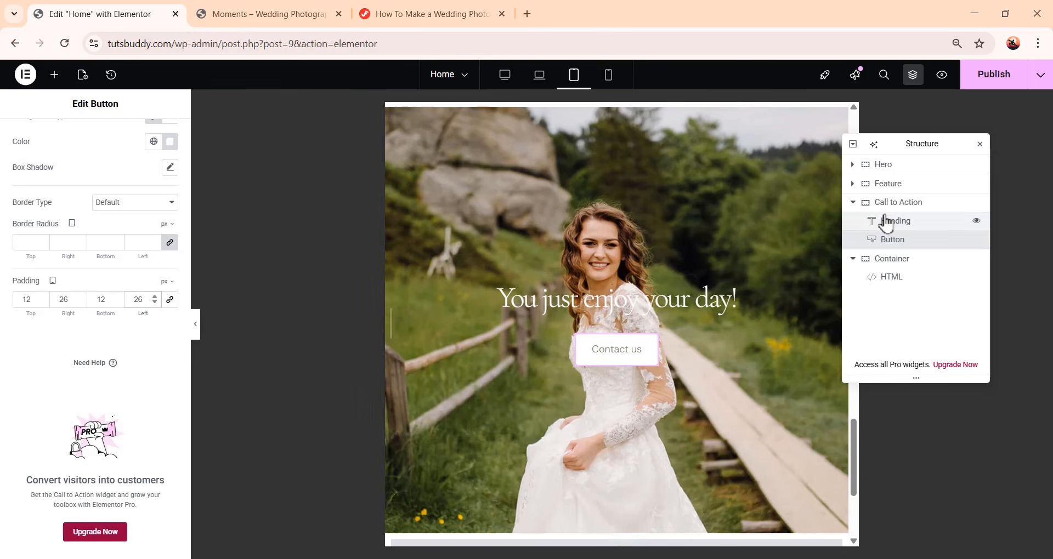
Set the Call to Action container's tablet minimum height to 401 px
left_click(907, 205)
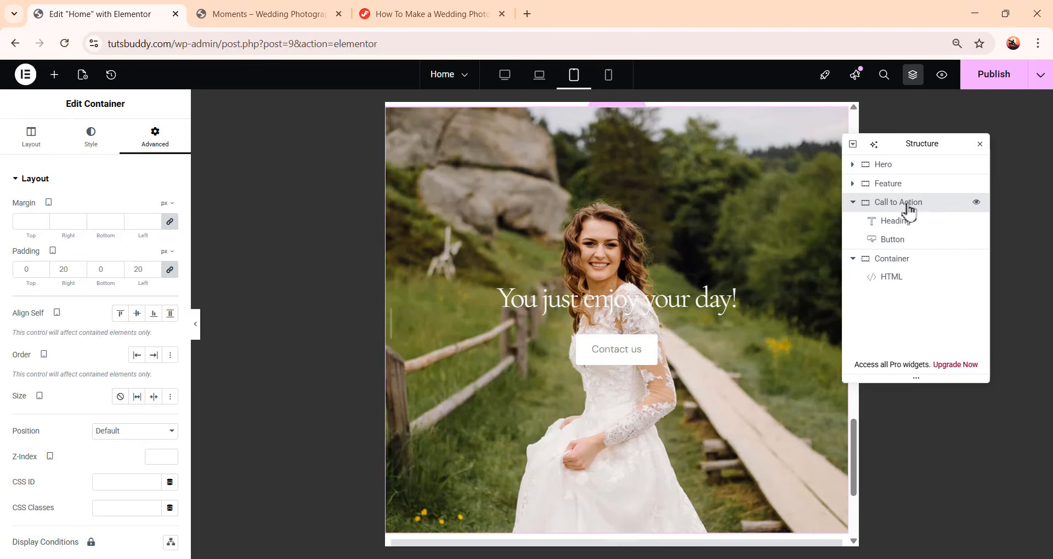
left_click(41, 143)
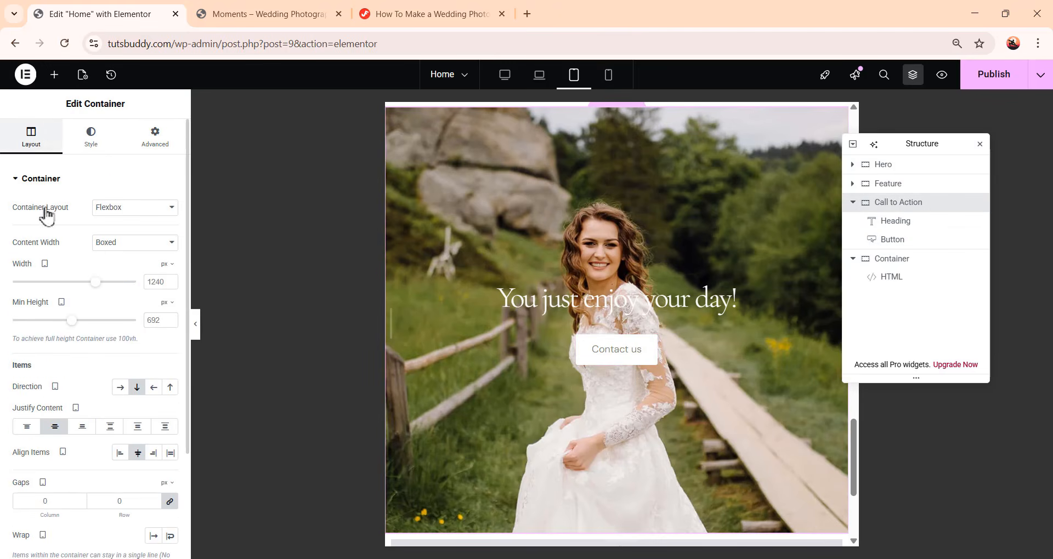
double_click(153, 319)
type("400")
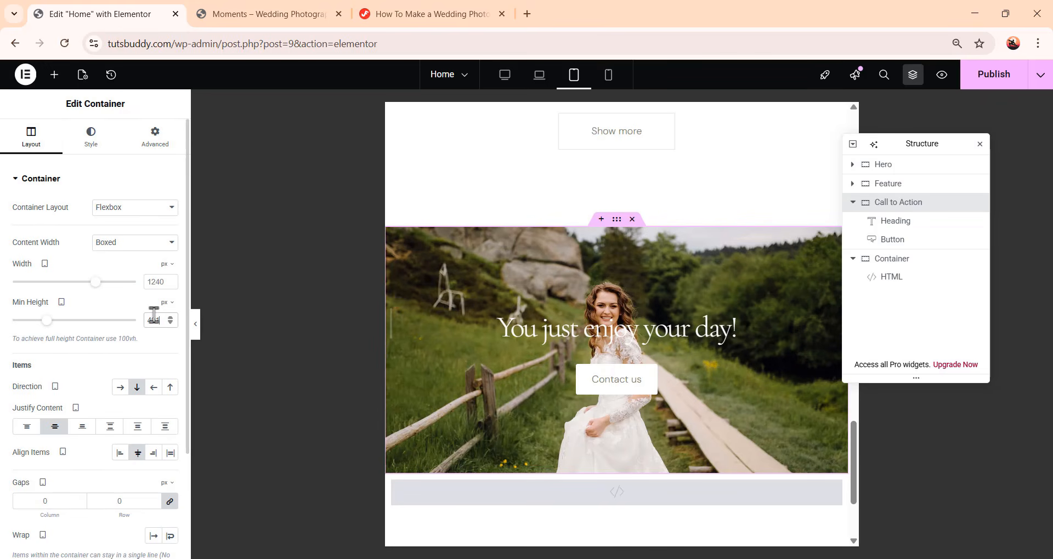
scroll(732, 347, "down", 1)
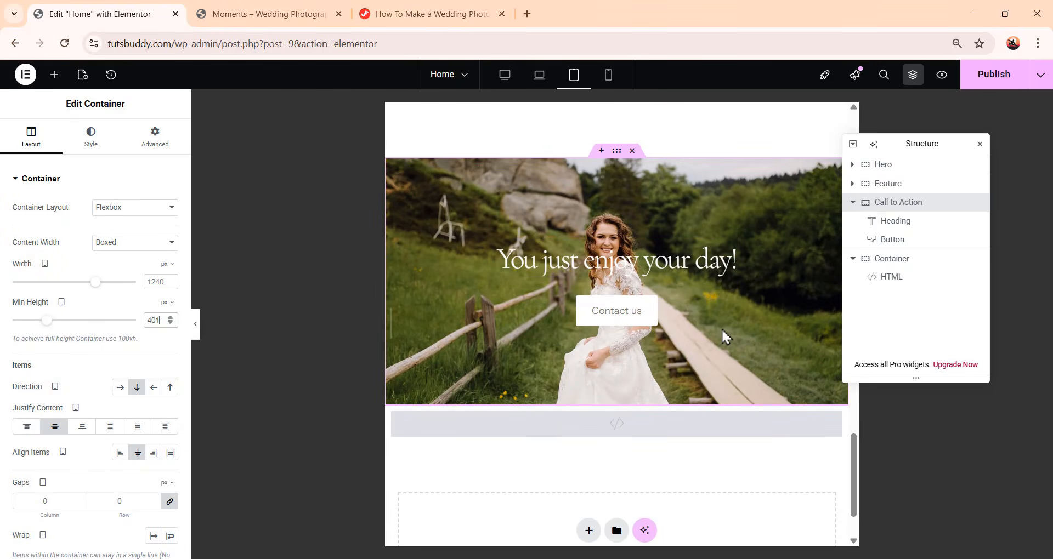
In mobile view, set the heading's font size to 40 px and its line height to 52 px
left_click(608, 80)
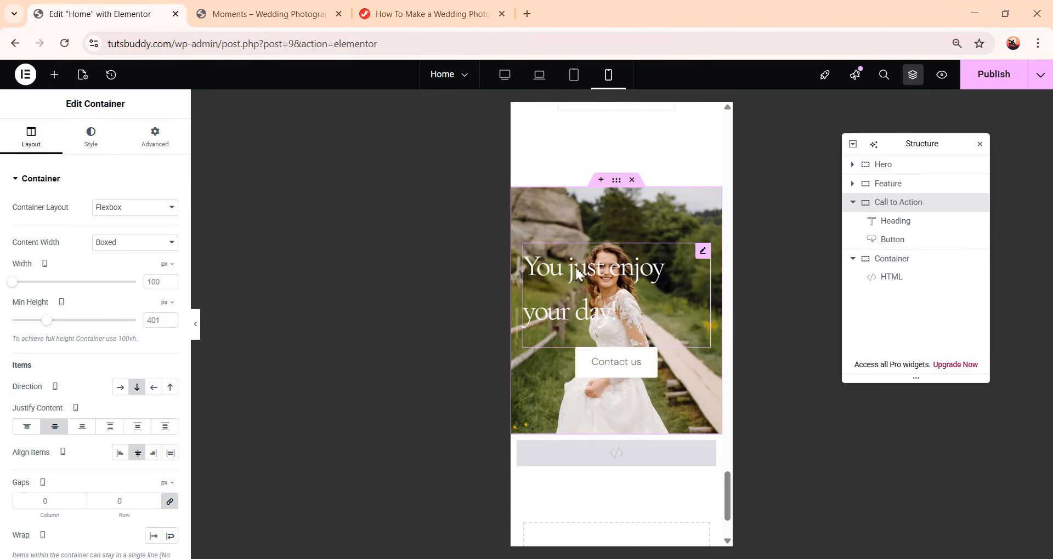
left_click(625, 282)
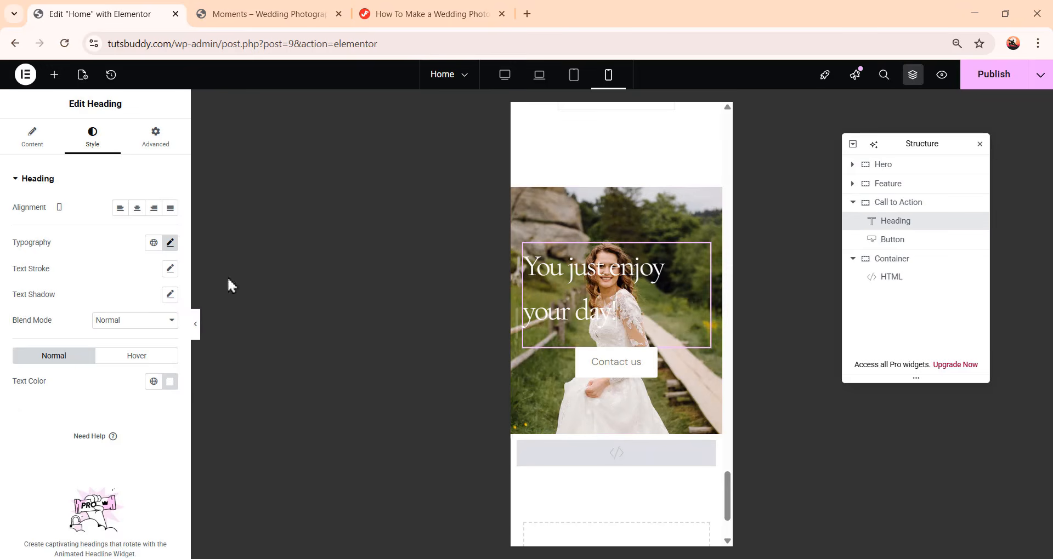
left_click(171, 243)
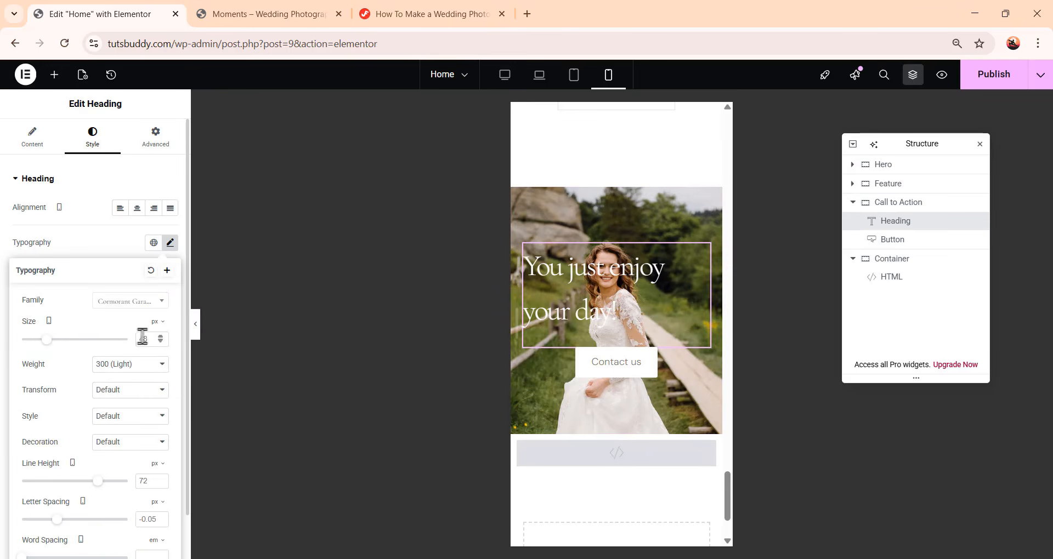
key("ctrl+a")
type("40")
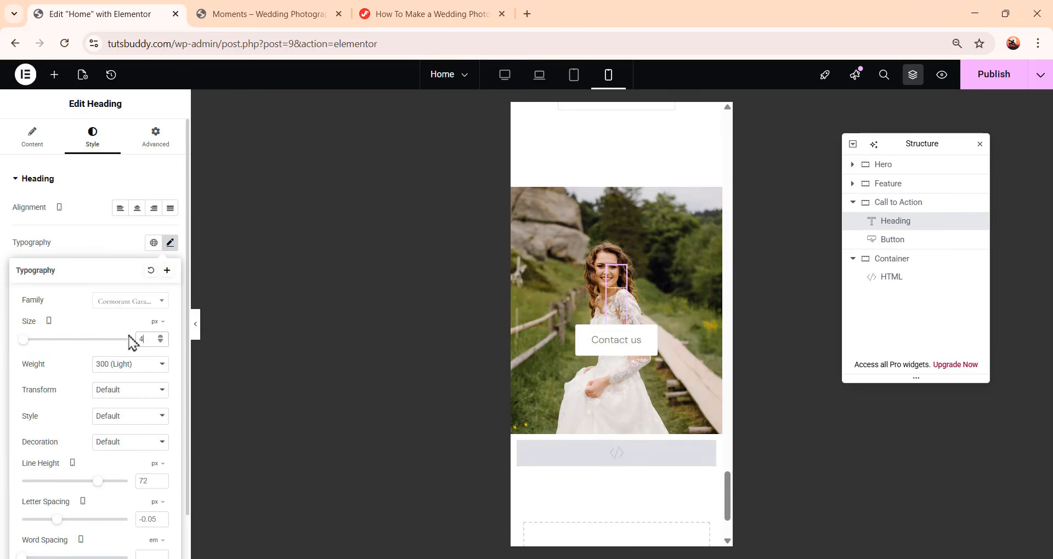
double_click(142, 481)
type("52")
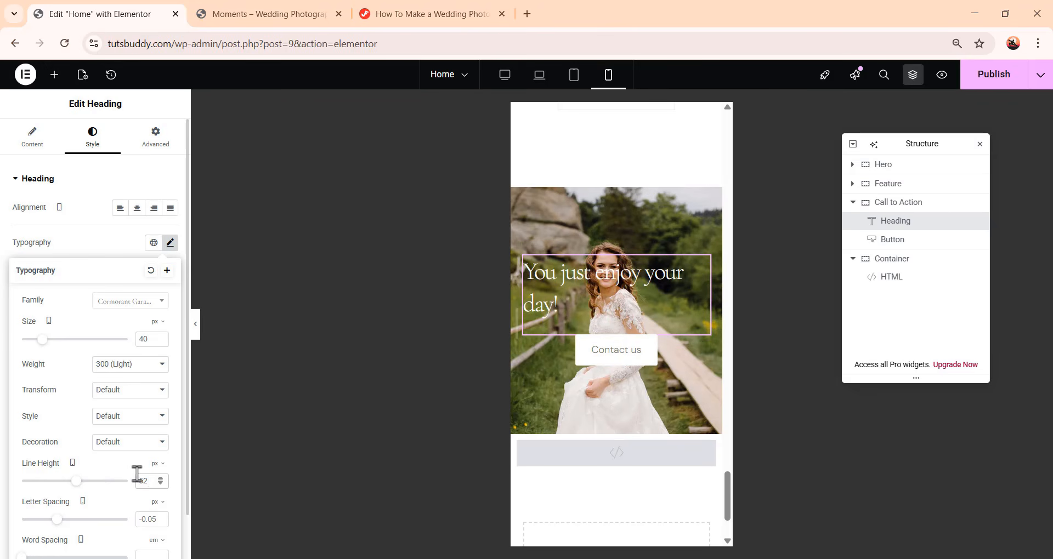
Set the Call to Action container's mobile minimum height to 300 px and return to desktop view
left_click(928, 204)
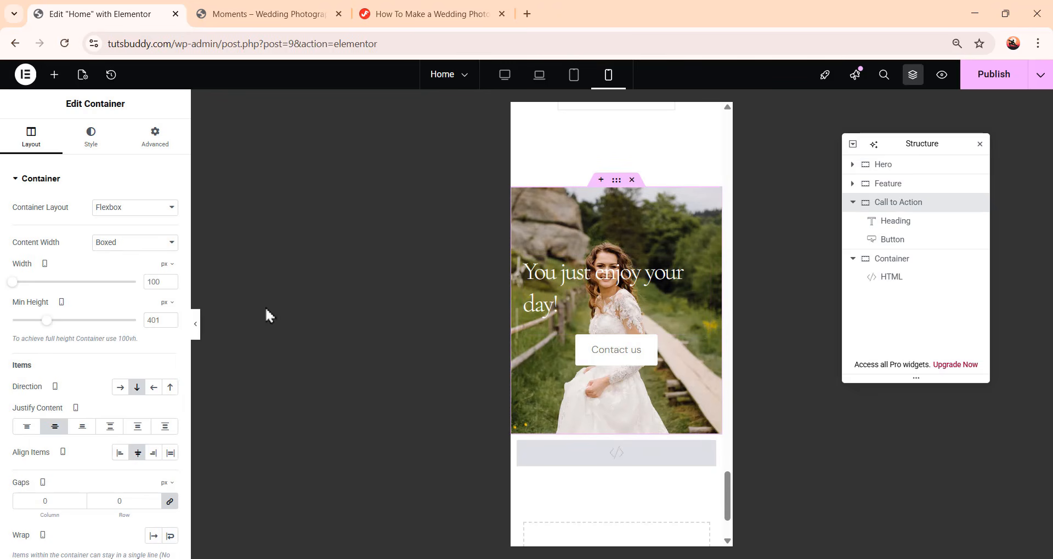
left_click(165, 322)
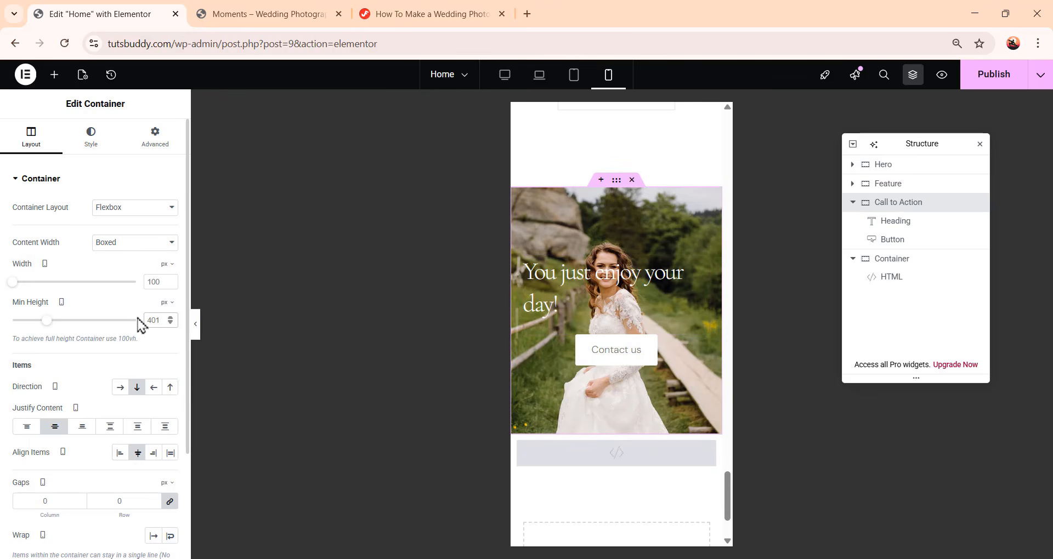
type("300")
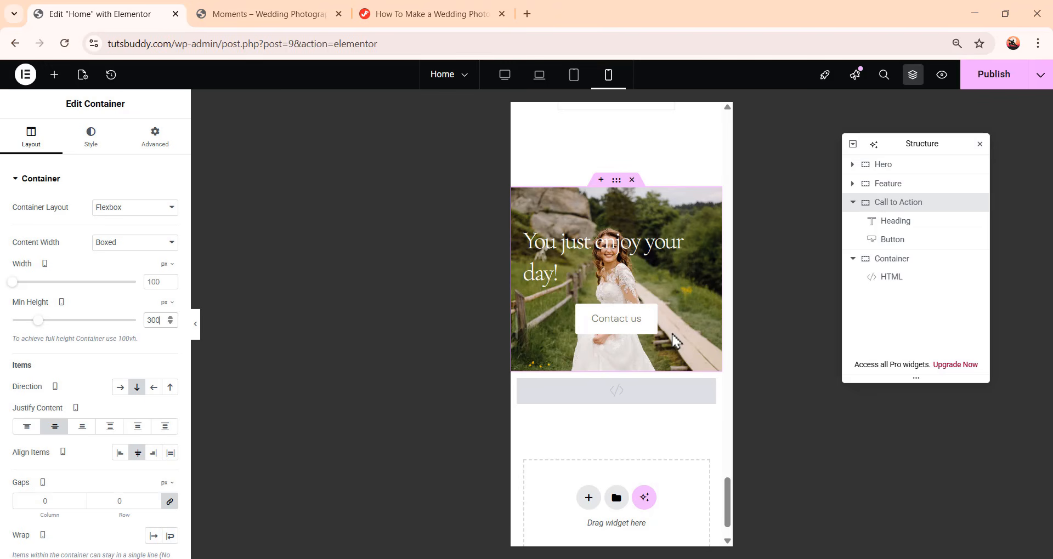
left_click(505, 75)
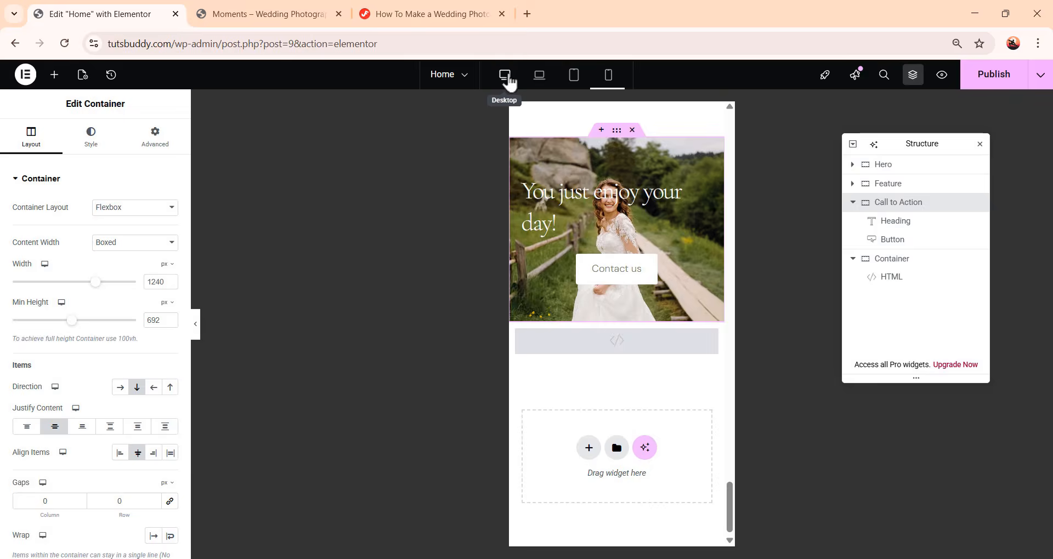
Add a new container to the page below the HTML container
scroll(734, 273, "up", 7)
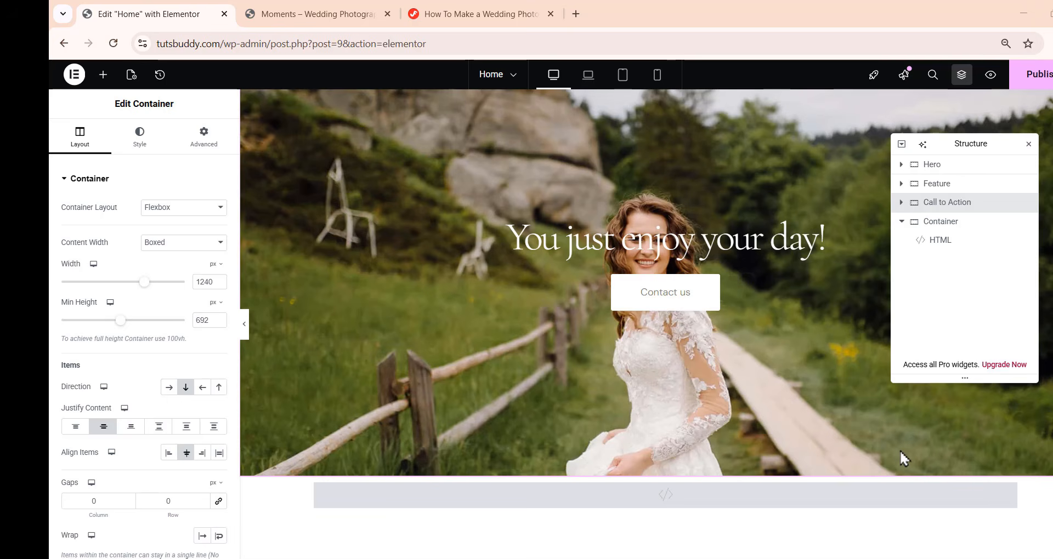
scroll(897, 453, "down", 3)
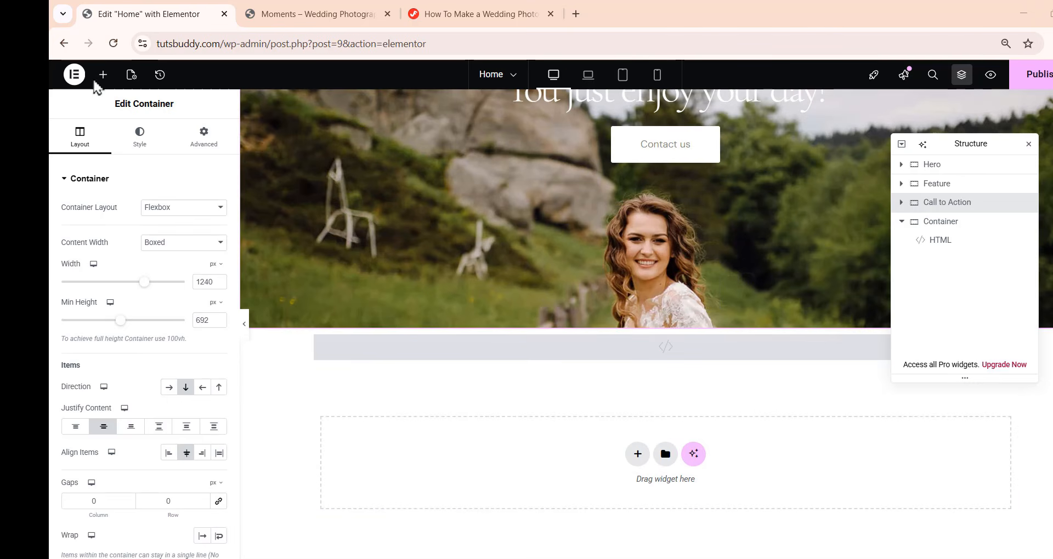
left_click(103, 75)
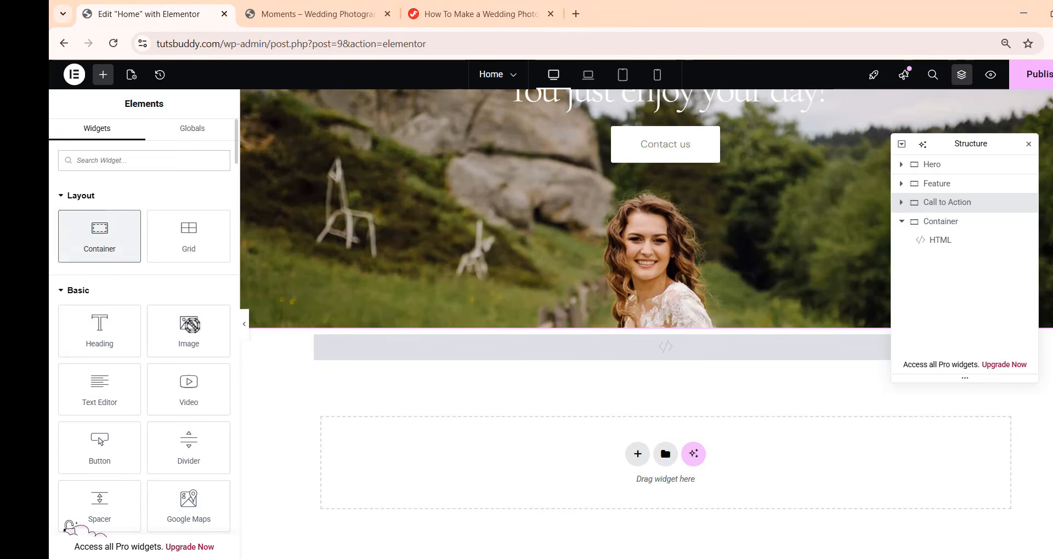
left_click_drag(99, 236, 682, 458)
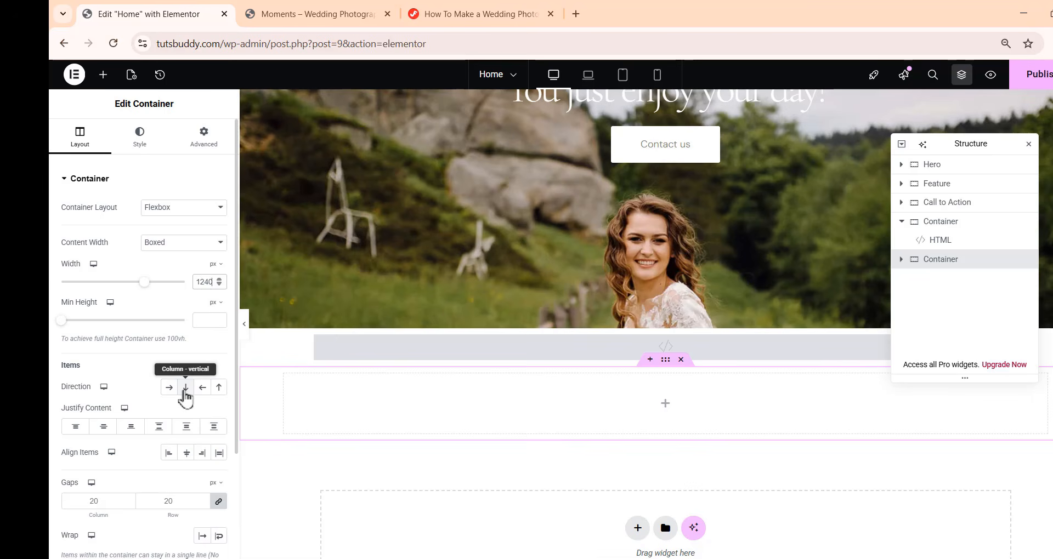
Set the new container to column direction with centered justify content and align items, and unlink its gaps
left_click(186, 388)
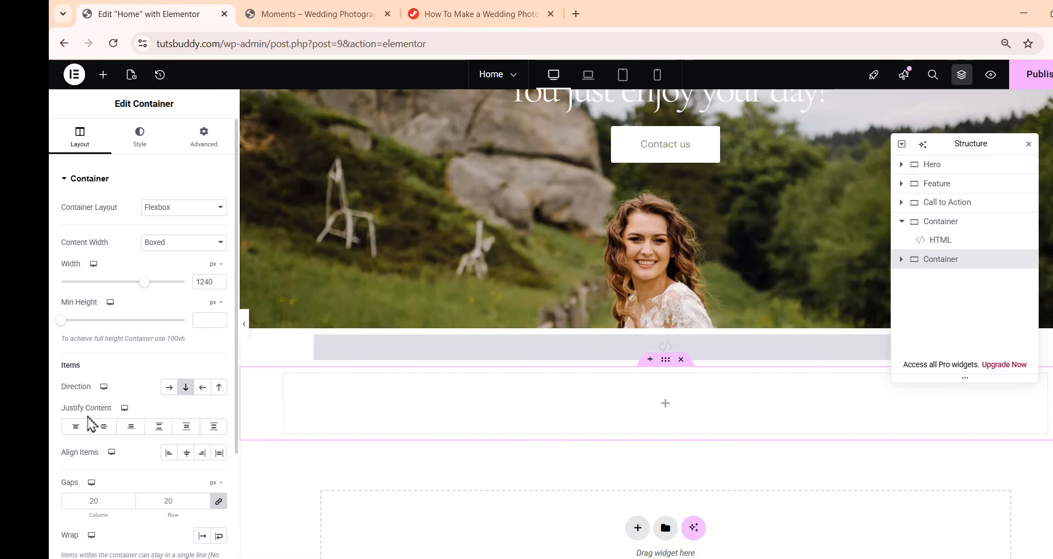
left_click(105, 427)
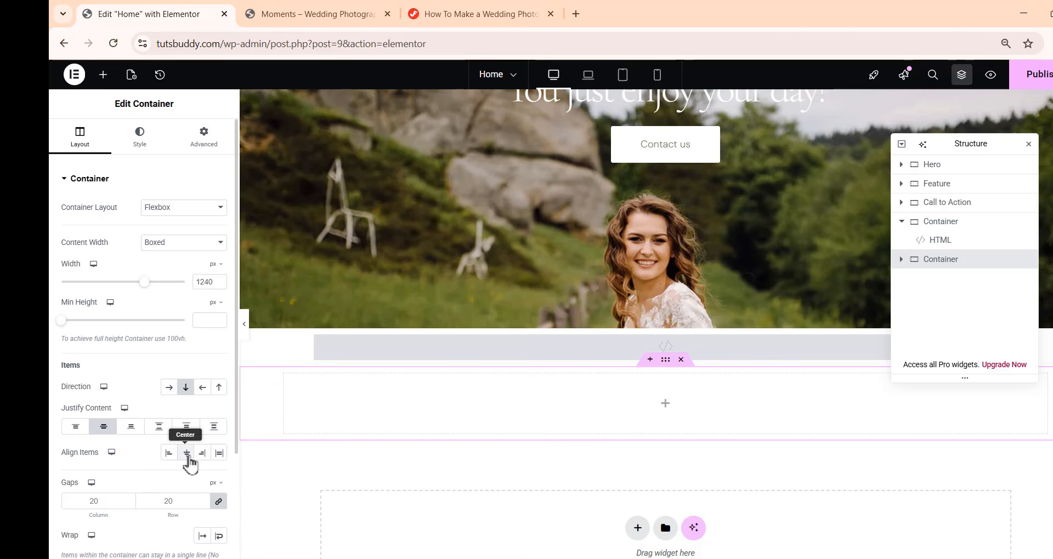
left_click(186, 453)
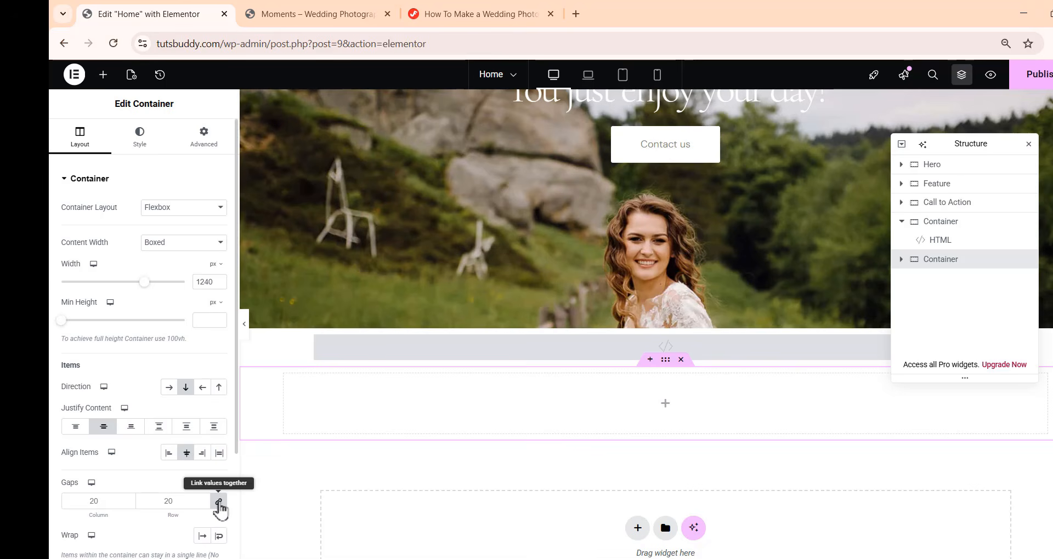
left_click(219, 502)
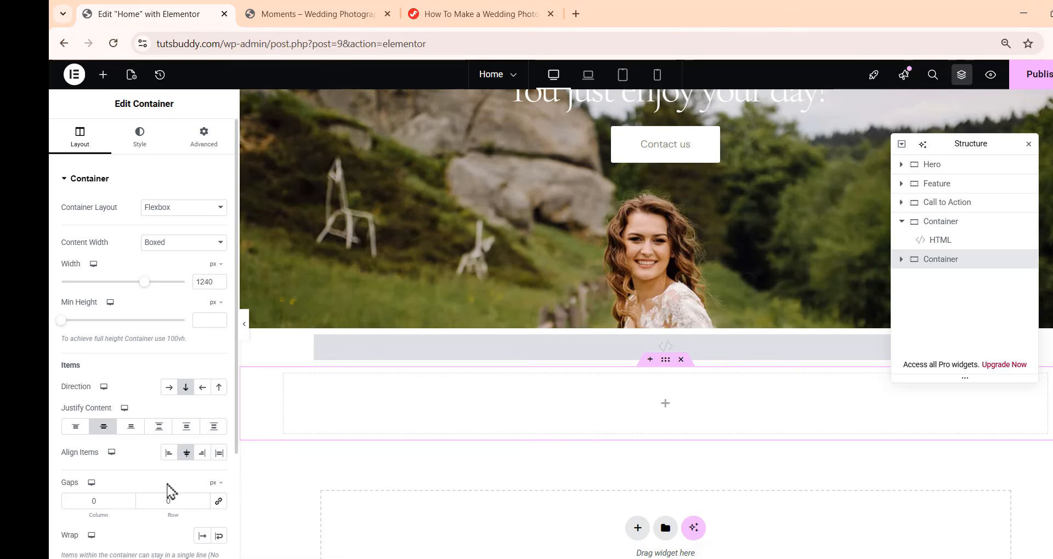
Unlink the container's padding values and give it a classic background using the global Backgorund color
left_click(201, 149)
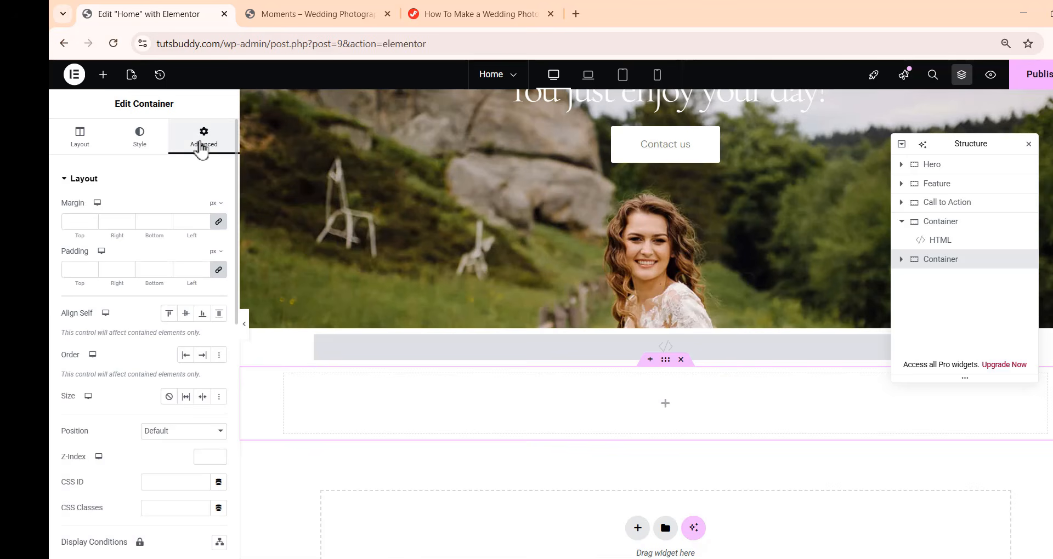
left_click(219, 270)
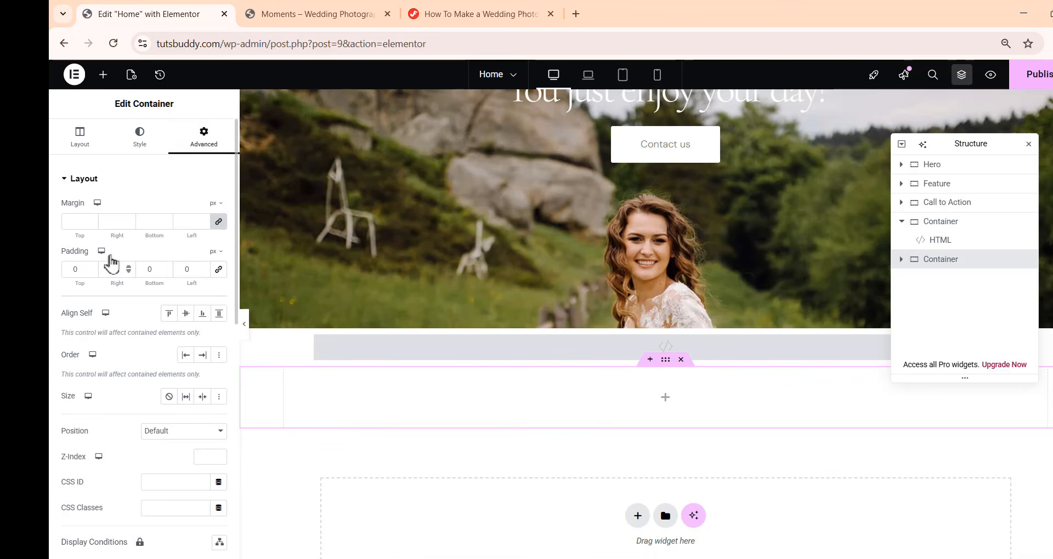
left_click(138, 147)
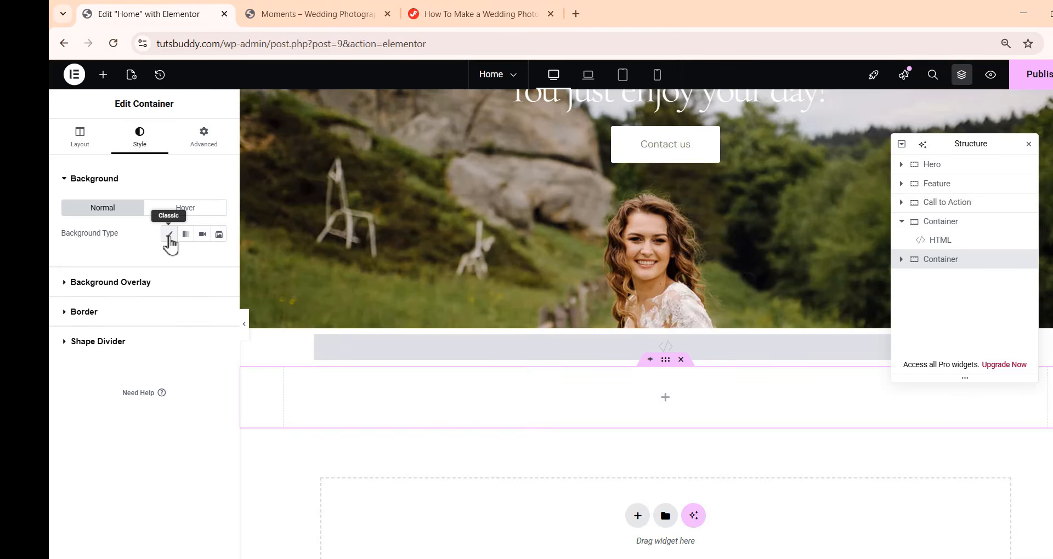
left_click(169, 236)
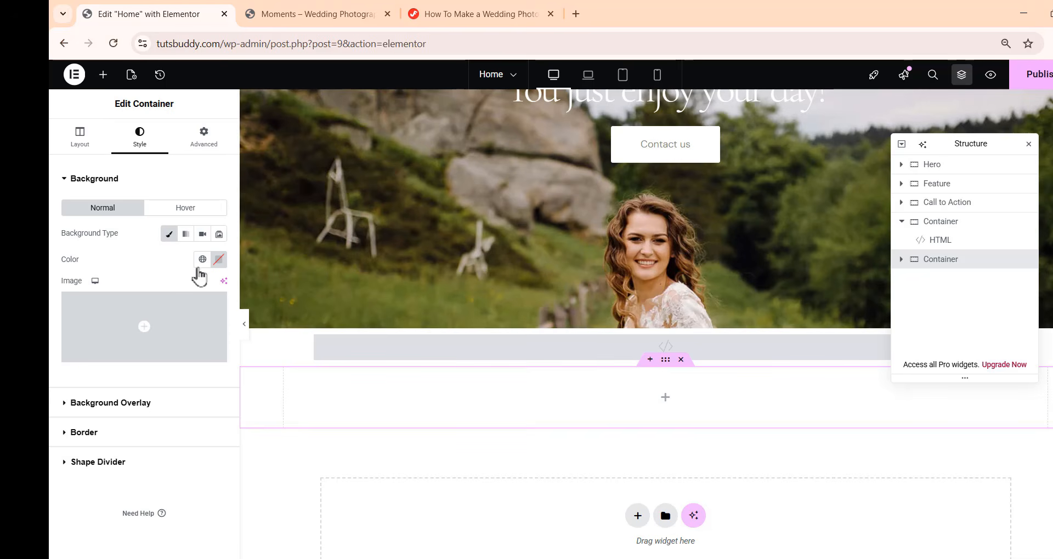
left_click(203, 260)
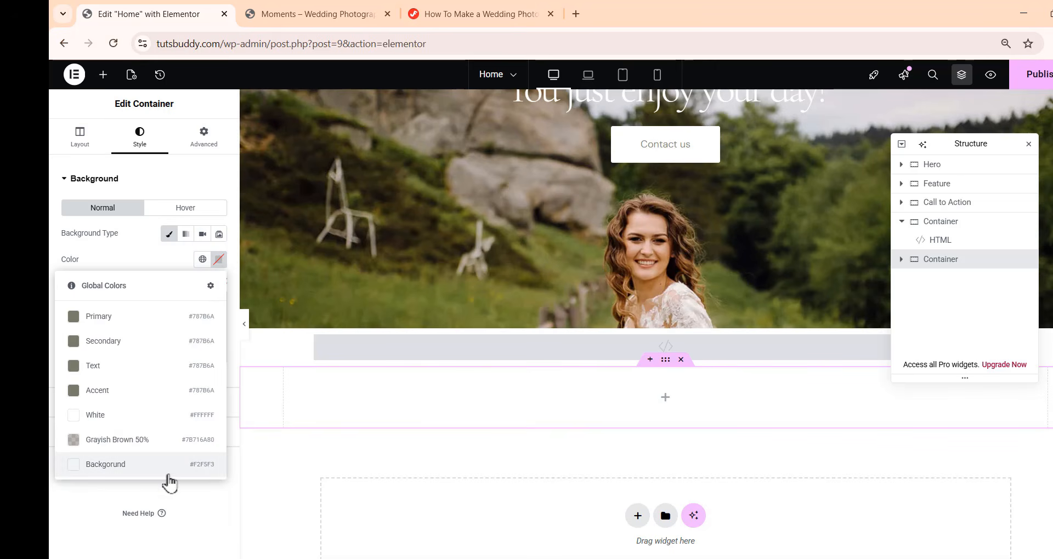
left_click(176, 467)
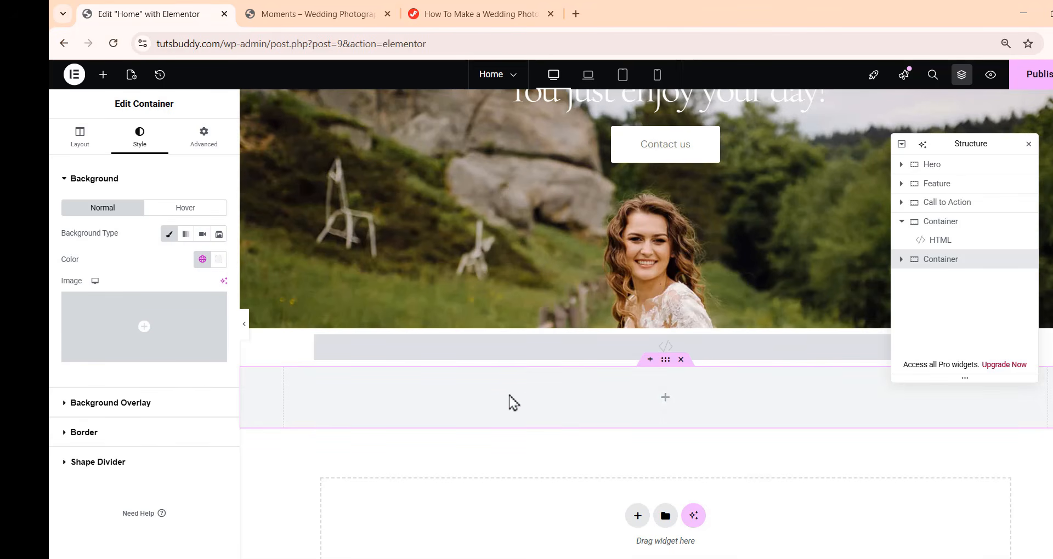
Set the container's padding to 120 px top and bottom and 20 px right and left
left_click(204, 137)
left_click_drag(77, 269, 66, 273)
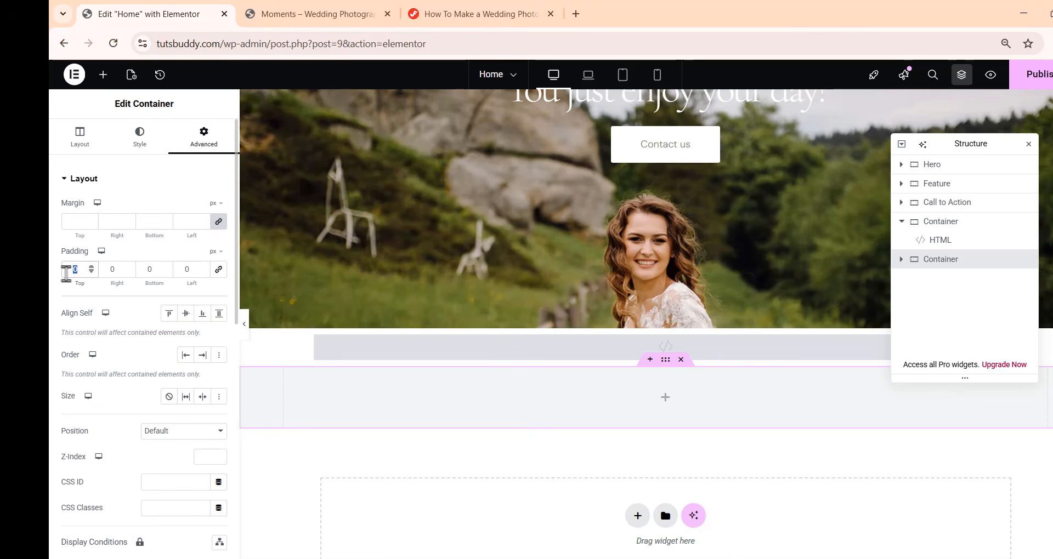
type("120")
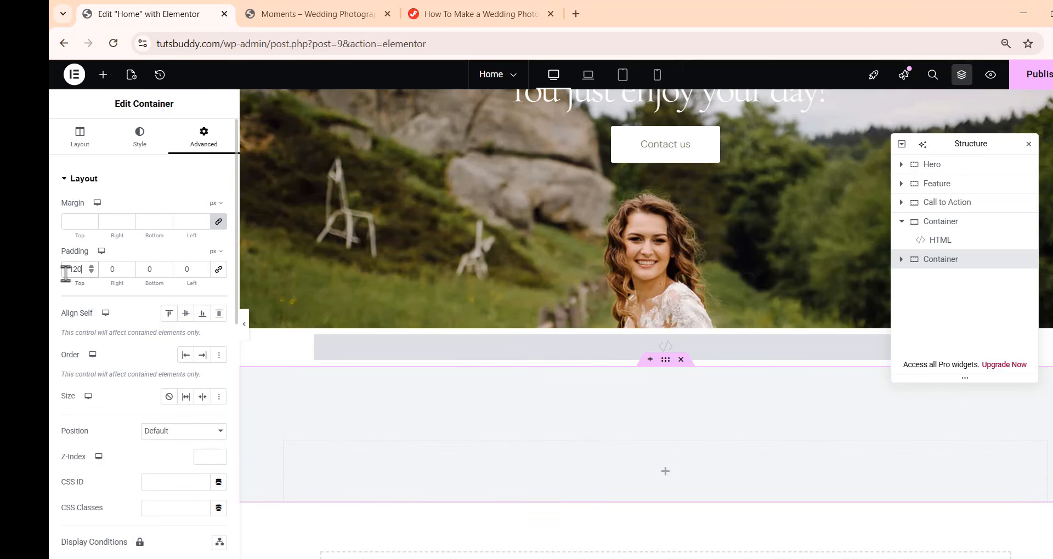
left_click_drag(116, 269, 103, 270)
type("120")
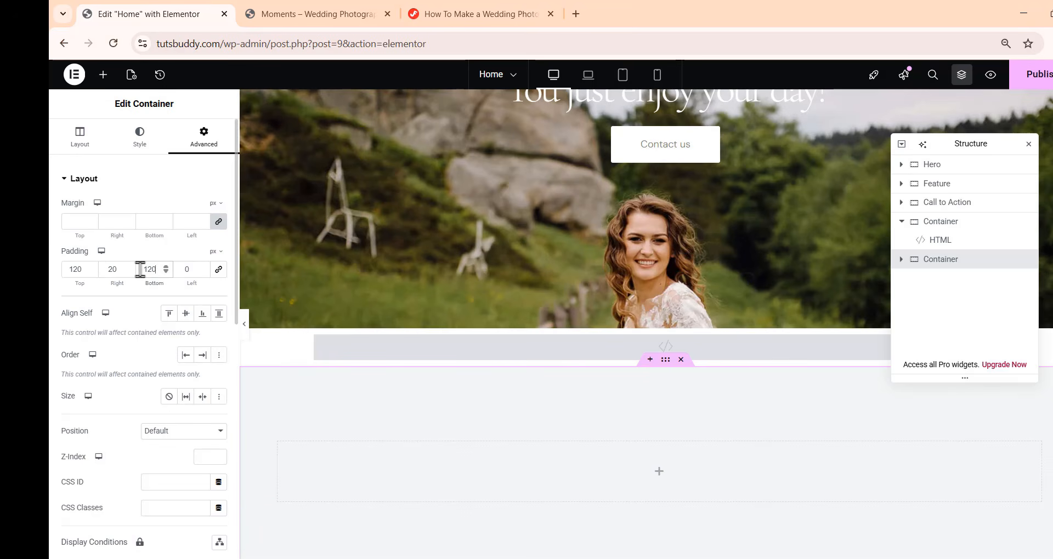
left_click_drag(189, 269, 179, 270)
scroll(798, 288, "down", 4)
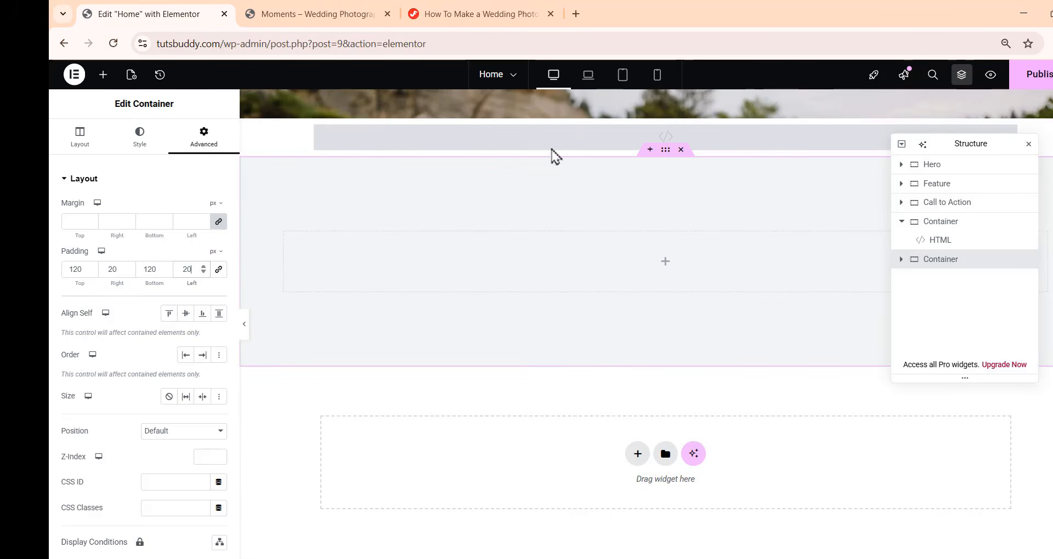
Add a Heading widget to the new container and paste the 'Passionate wedding photographers…' text as its title
left_click(103, 75)
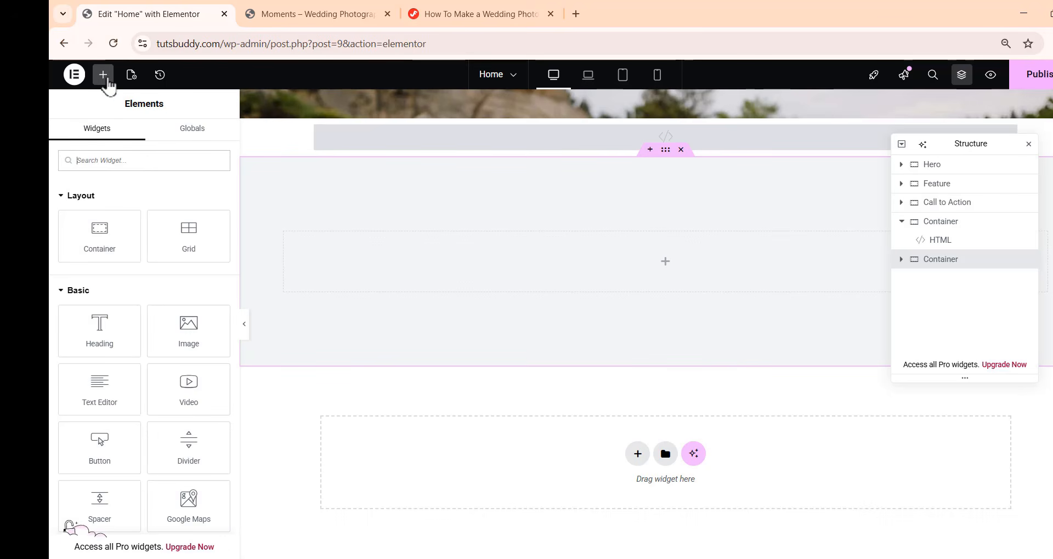
left_click_drag(112, 335, 668, 276)
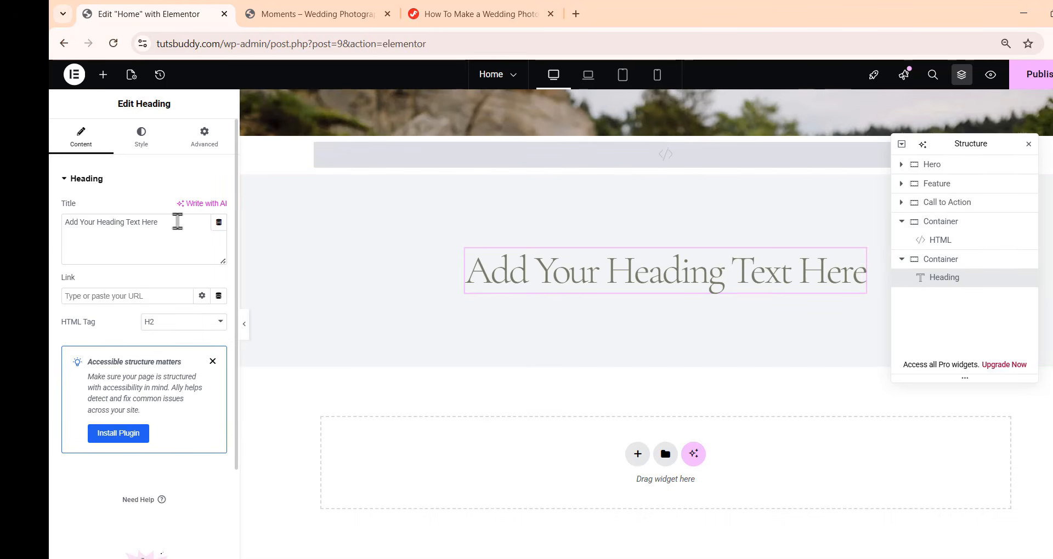
left_click_drag(177, 222, 53, 231)
type("Passionate wedding photographerscommitted to capturing love, emotion, and timeless memories—beautifully, everywhere.")
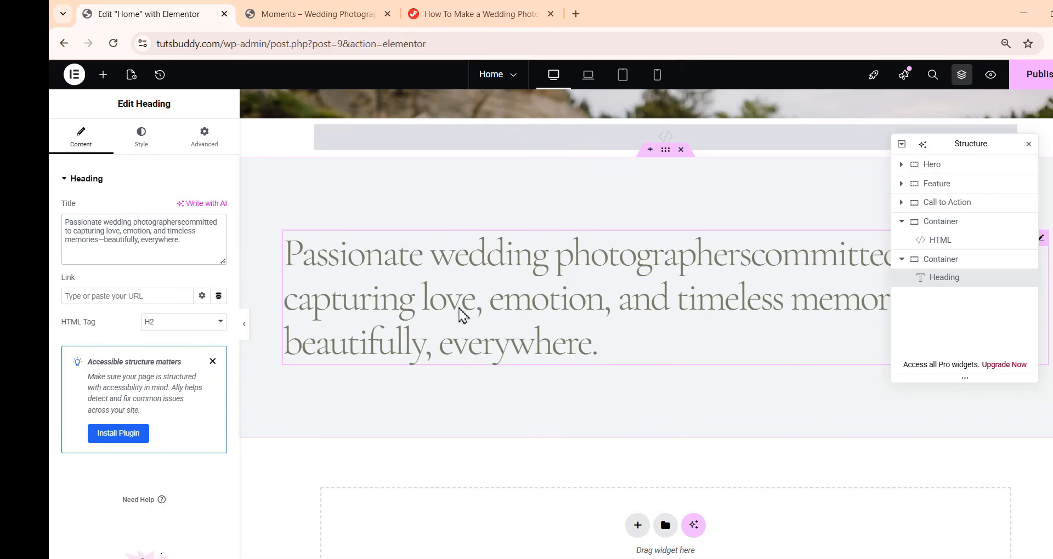
Center-align the new heading
left_click(141, 150)
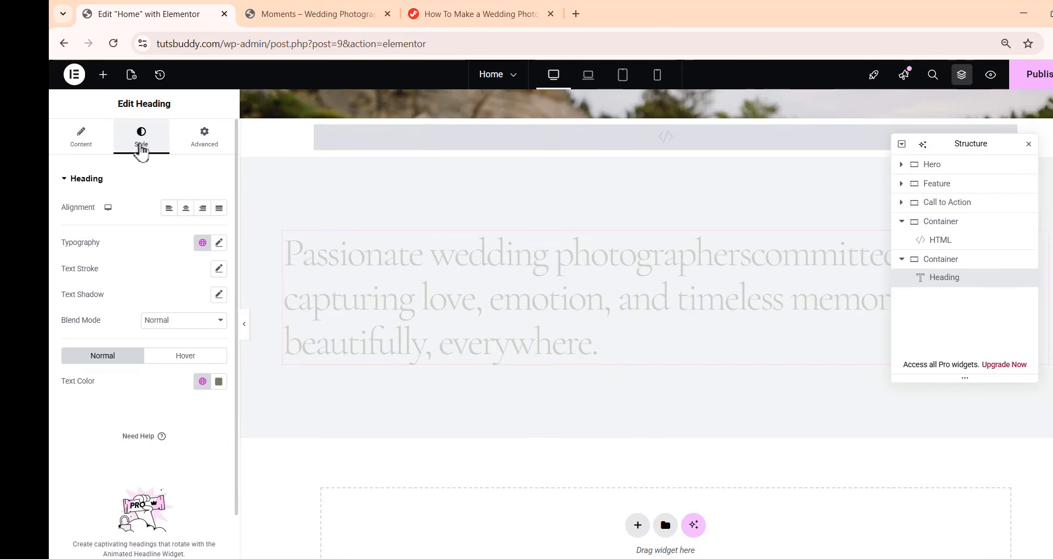
left_click(109, 147)
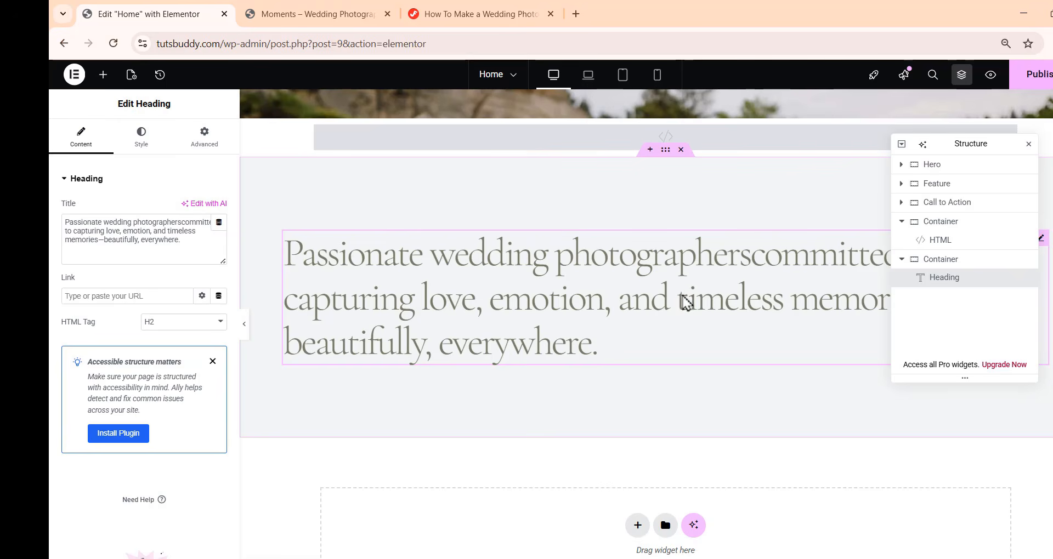
left_click(147, 146)
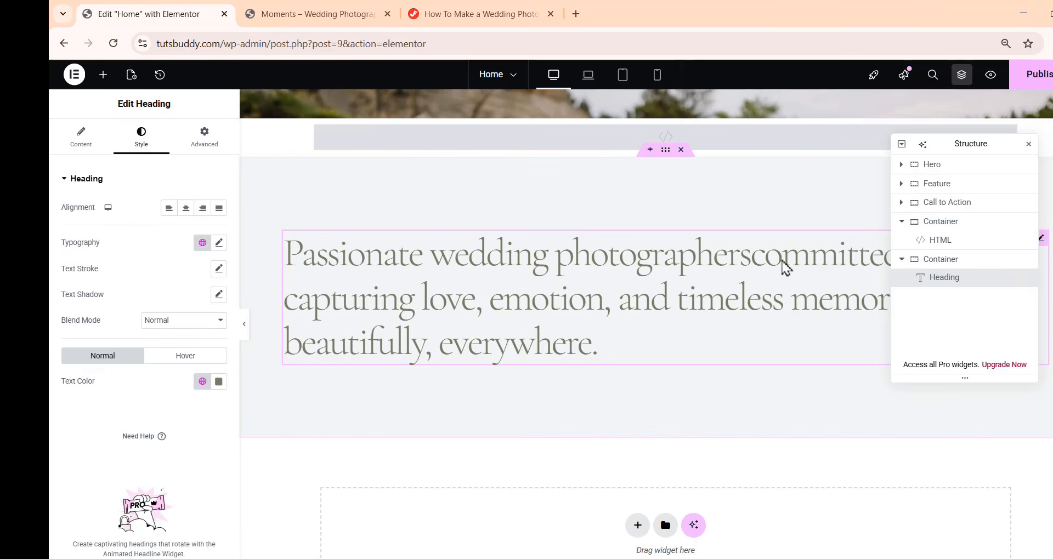
left_click(186, 208)
left_click_drag(968, 144, 1019, 194)
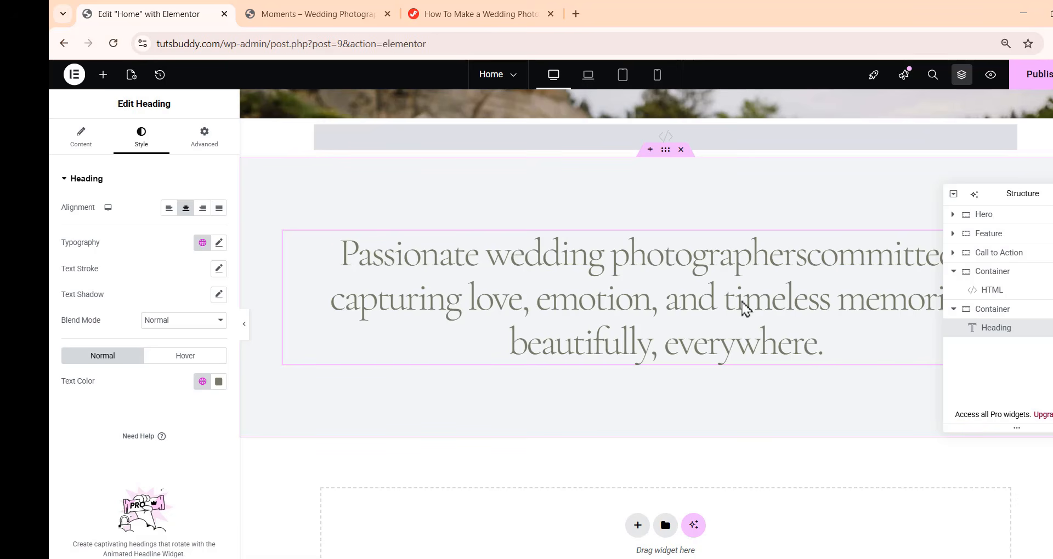
Set the heading's typography size to 48 px and line height to 60 px
left_click(219, 243)
left_click_drag(202, 340, 188, 339)
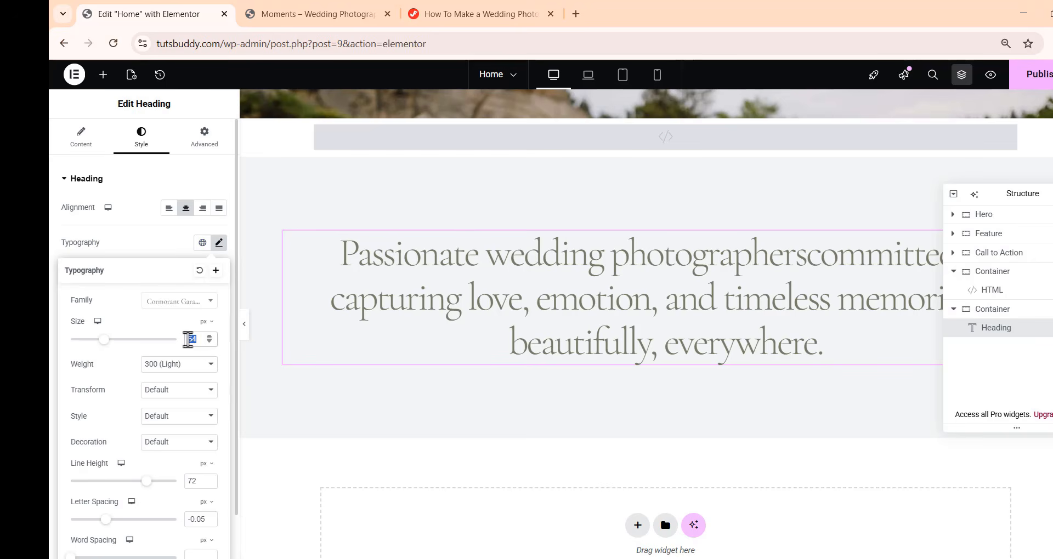
type("48")
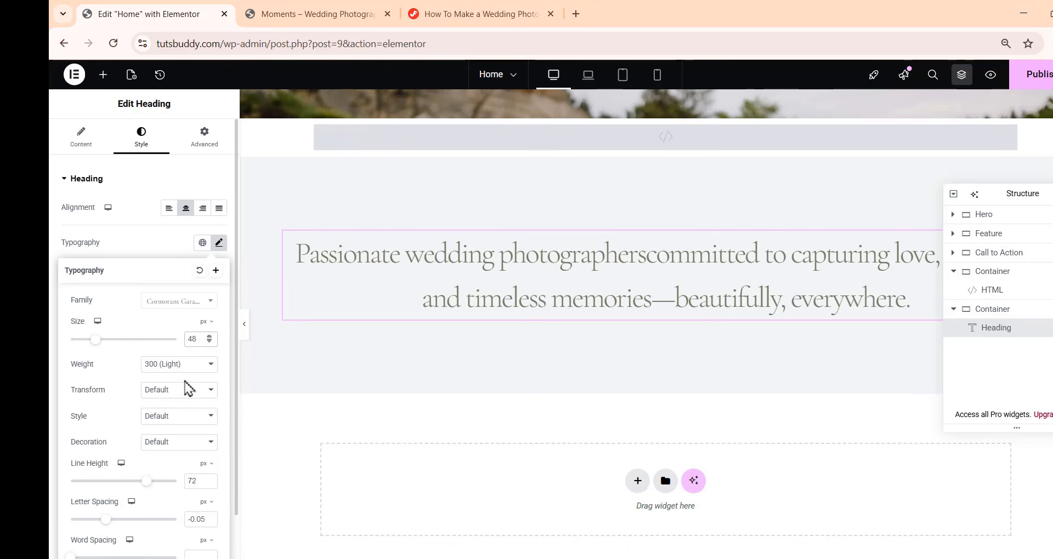
left_click(194, 481)
type("60")
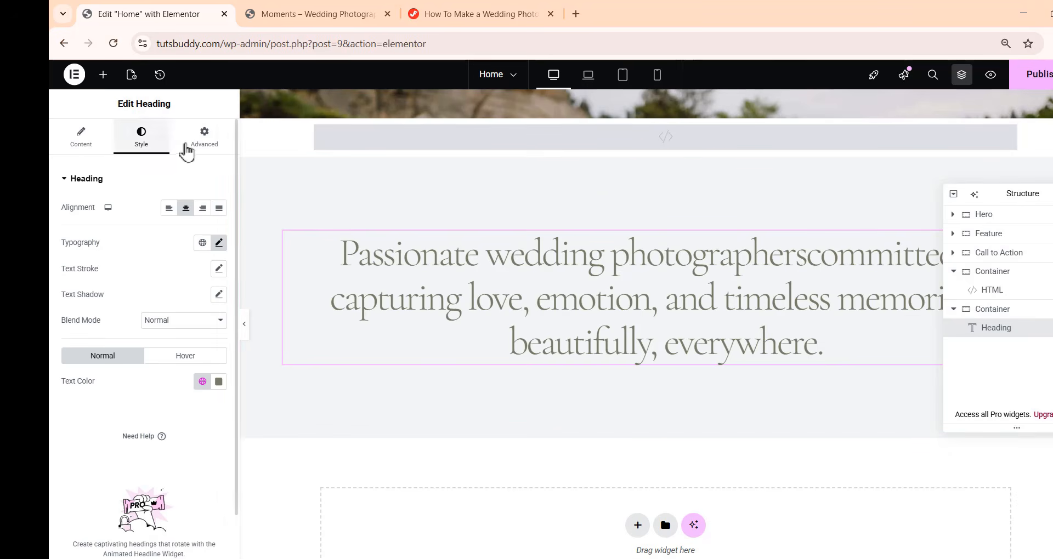
Set the heading's bottom padding to 32 px
left_click(198, 140)
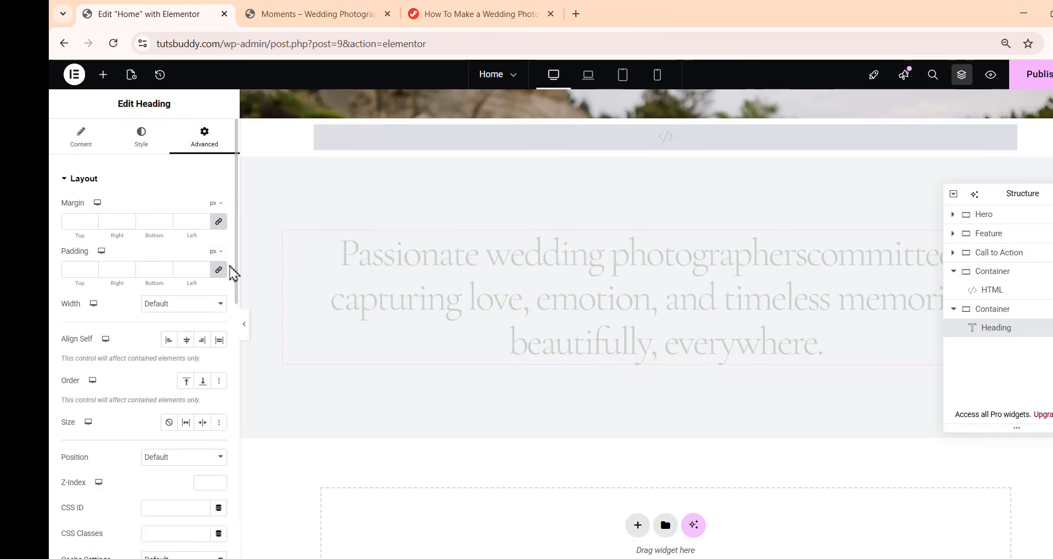
double_click(141, 269)
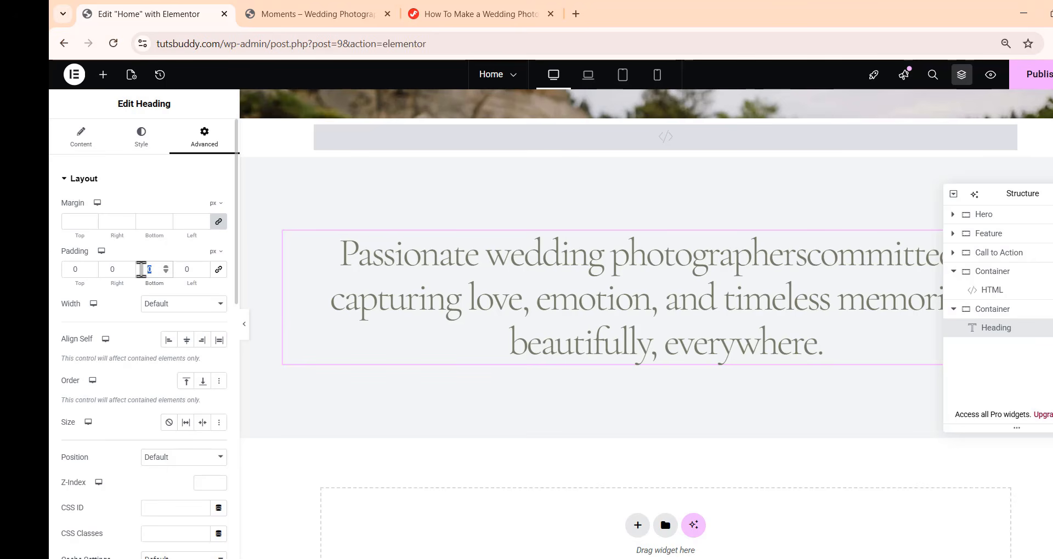
type("32")
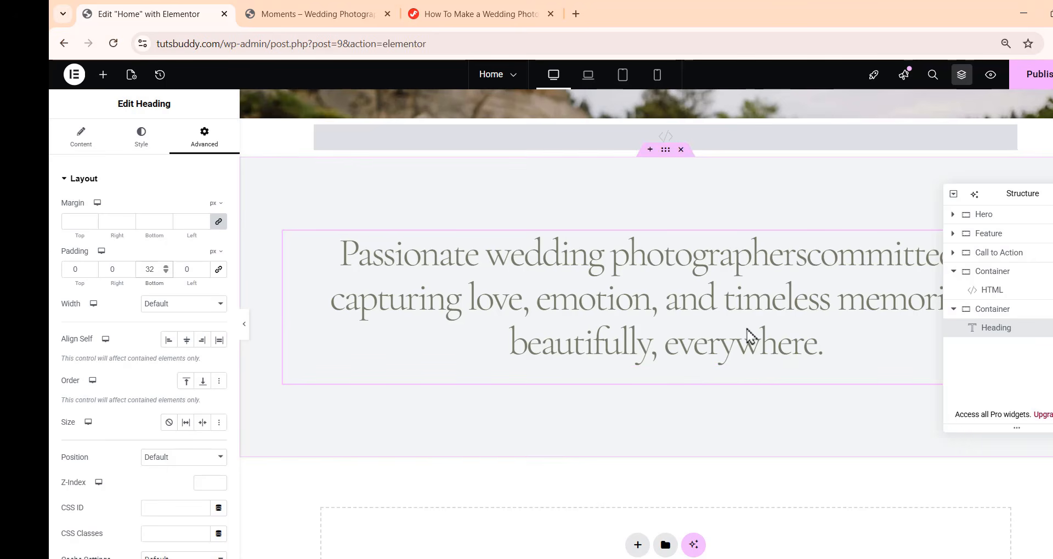
Give the heading a custom width of 912 px
left_click(169, 305)
left_click(177, 373)
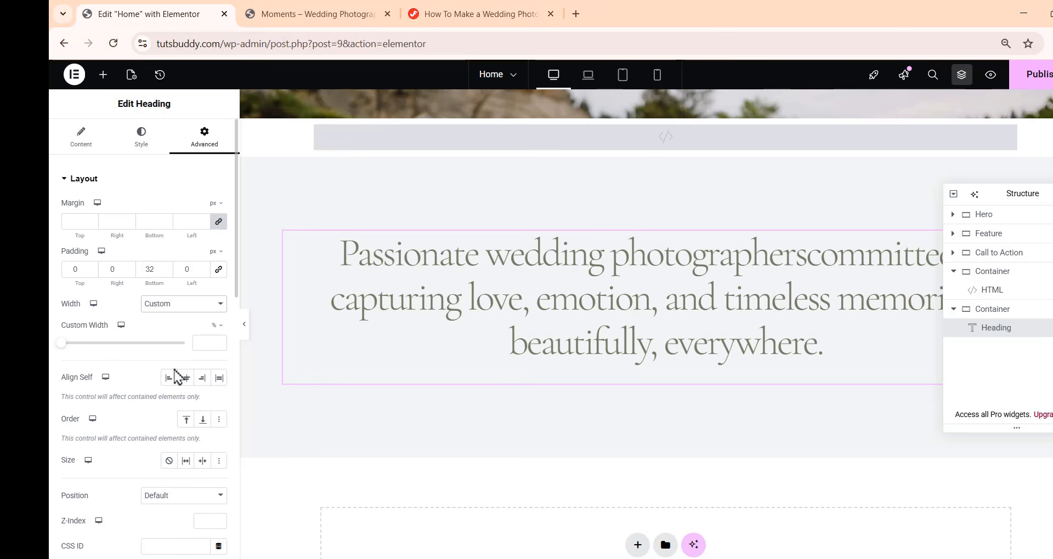
left_click(215, 341)
left_click(216, 326)
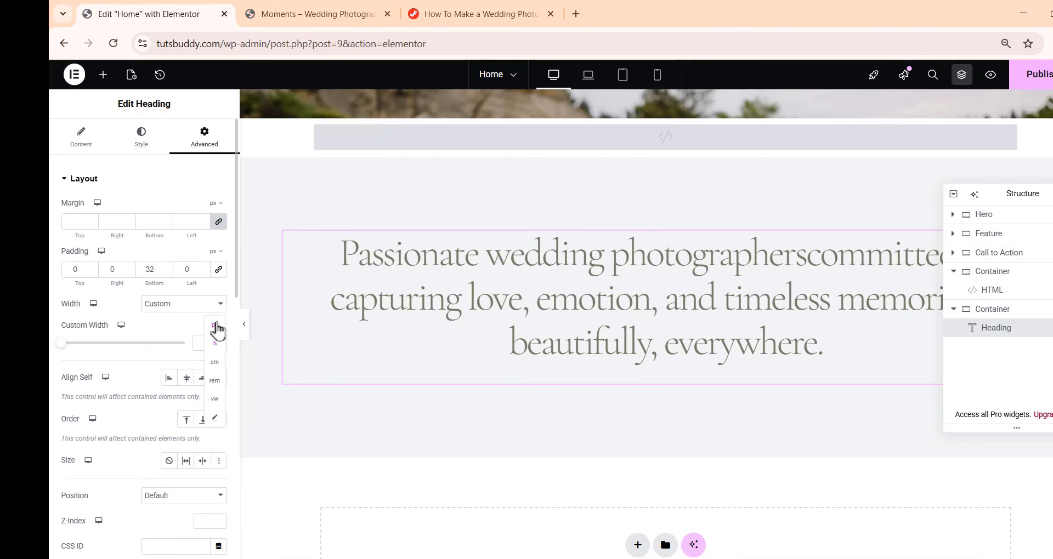
left_click(218, 345)
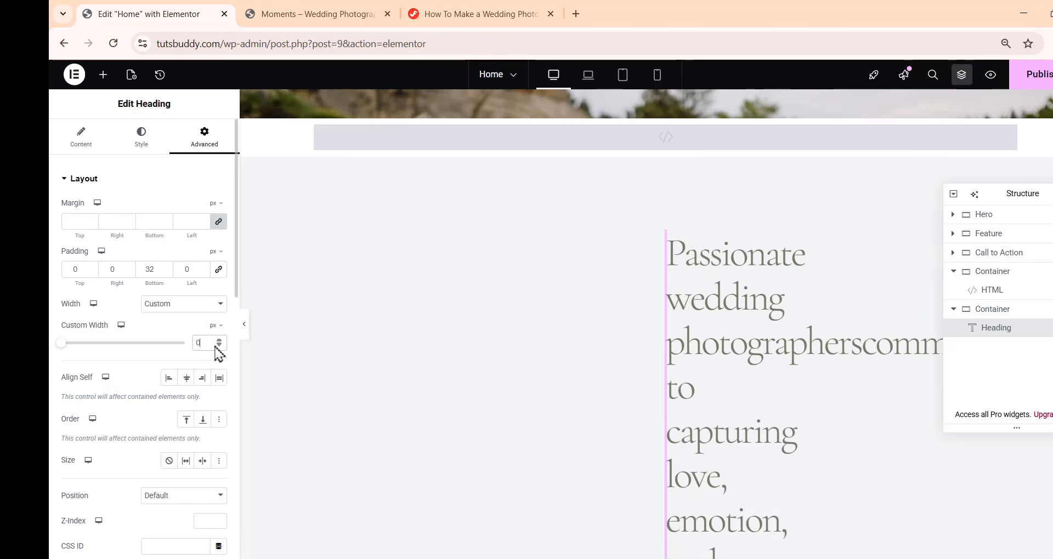
type("912")
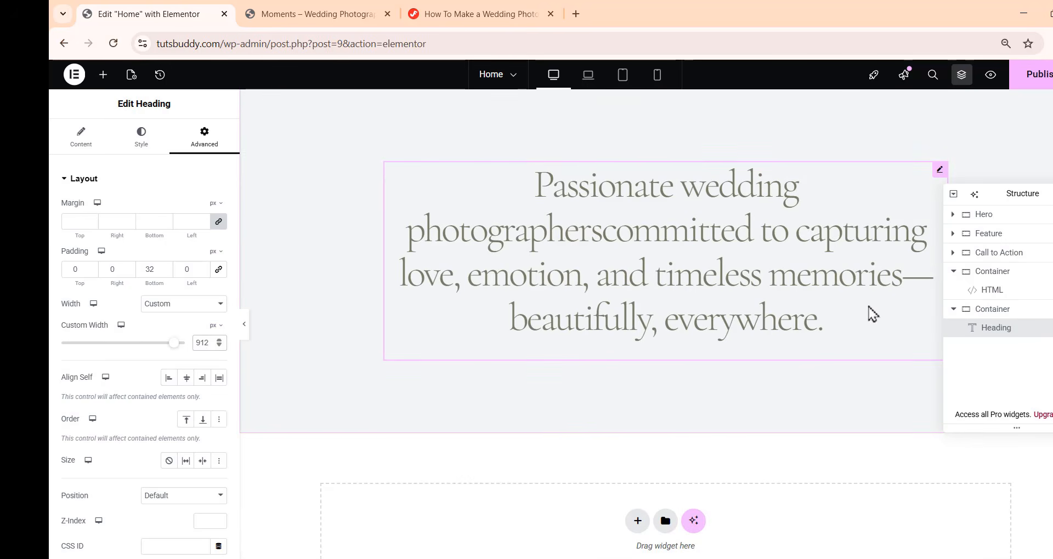
Add a new container inside the section below the introductory heading
scroll(872, 314, "up", 1)
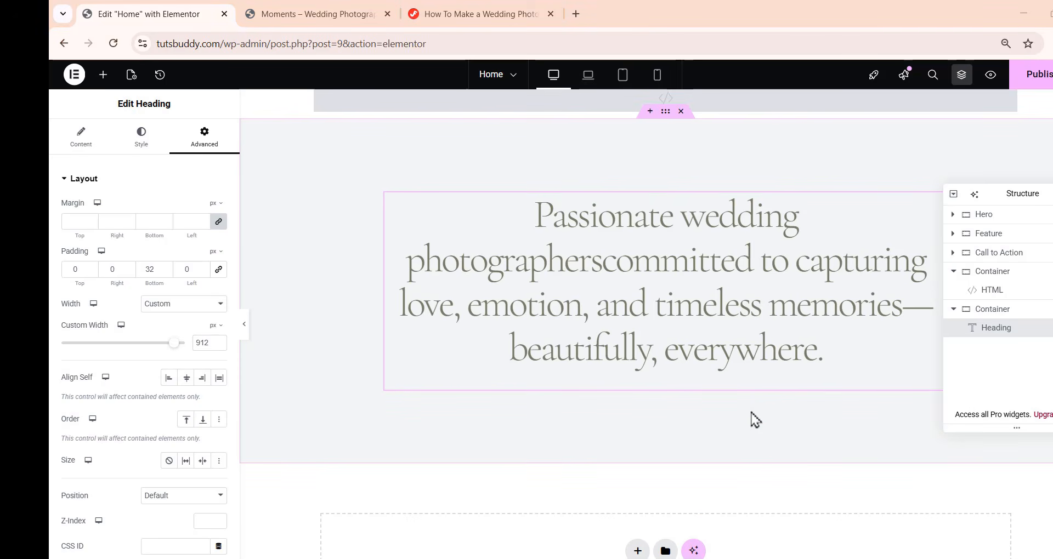
left_click(103, 75)
left_click_drag(127, 241, 714, 385)
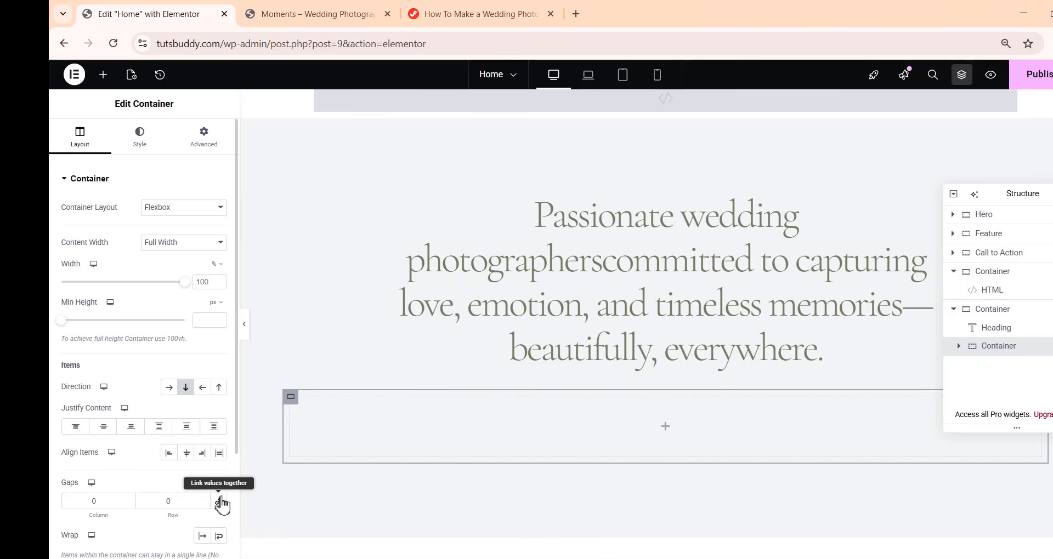
Set the container's padding to 124 px top and bottom and 20 px right and left
left_click(210, 147)
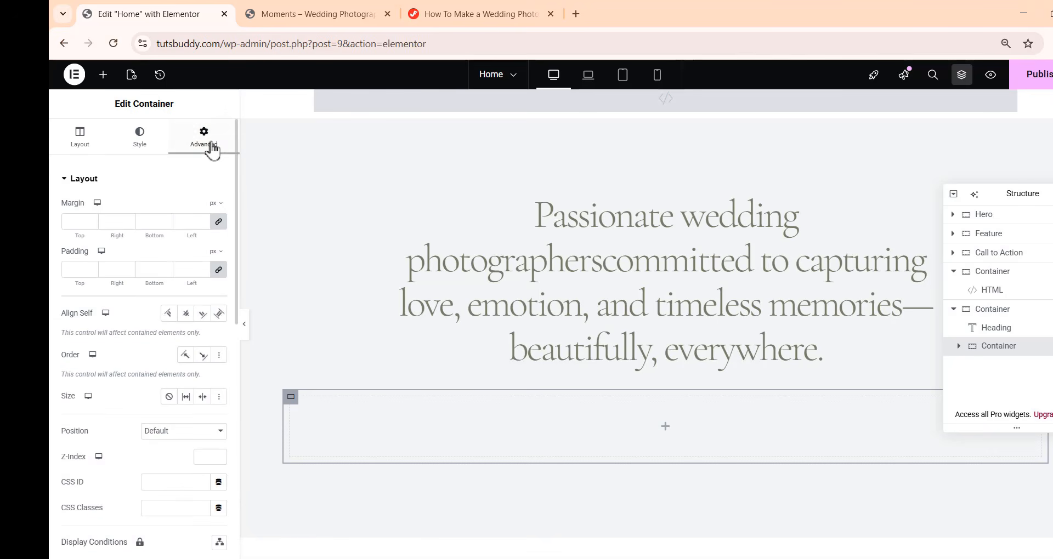
left_click(222, 272)
double_click(68, 269)
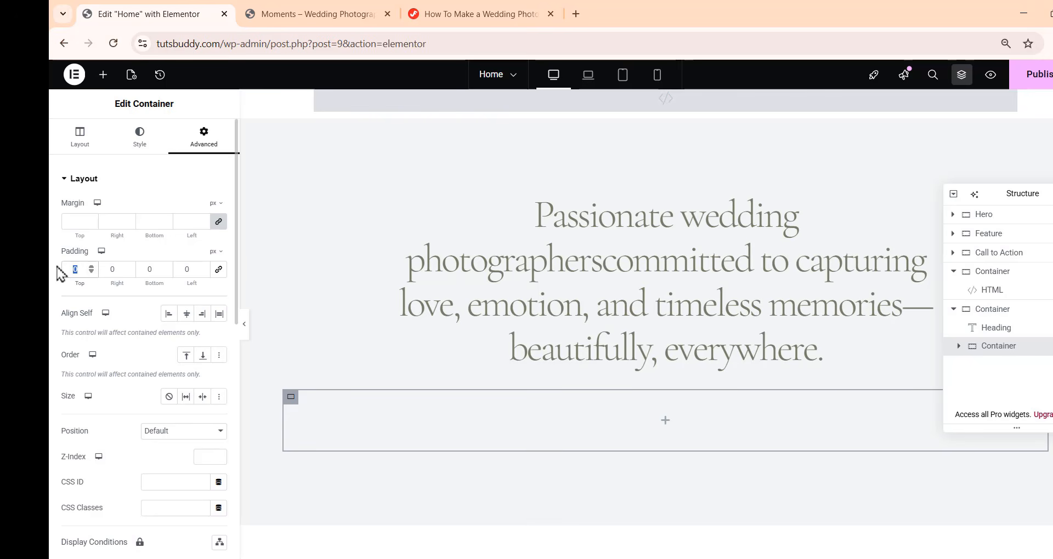
type("124")
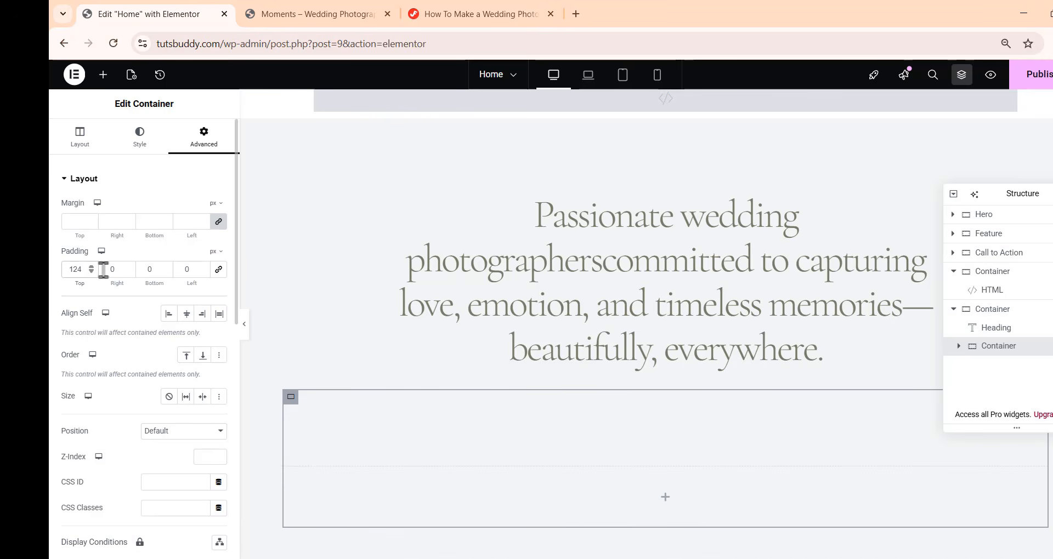
double_click(103, 269)
double_click(156, 269)
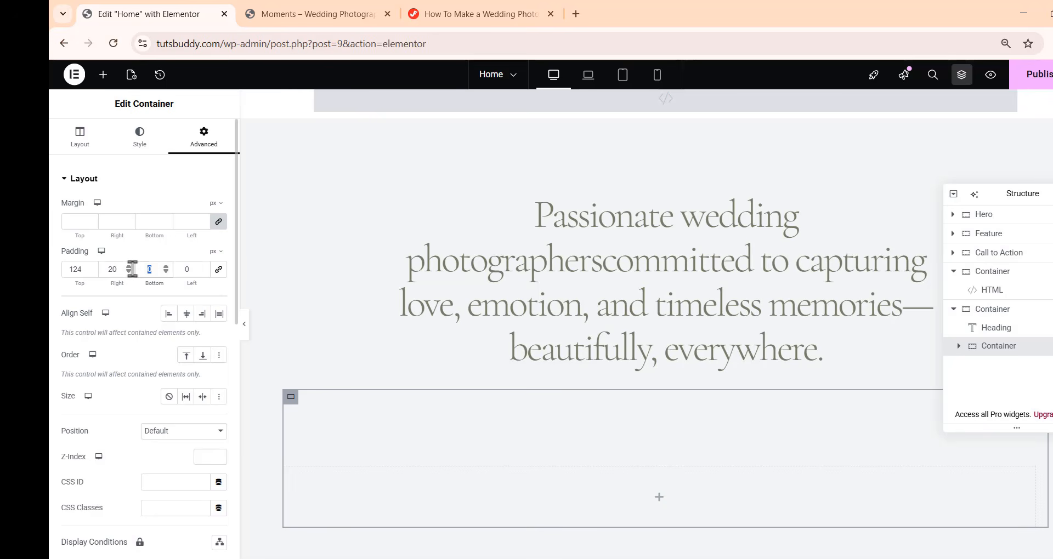
type("124")
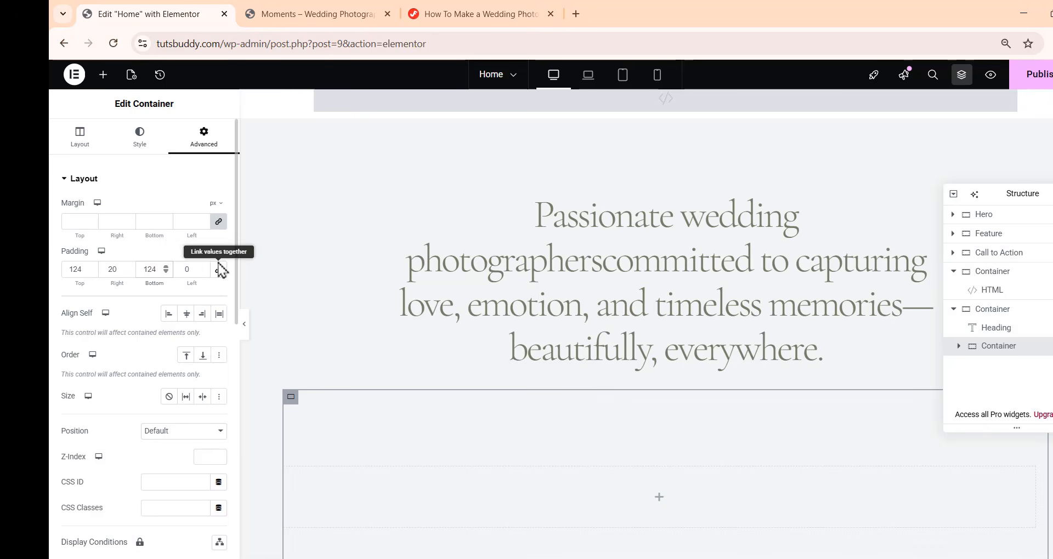
double_click(191, 267)
type("20")
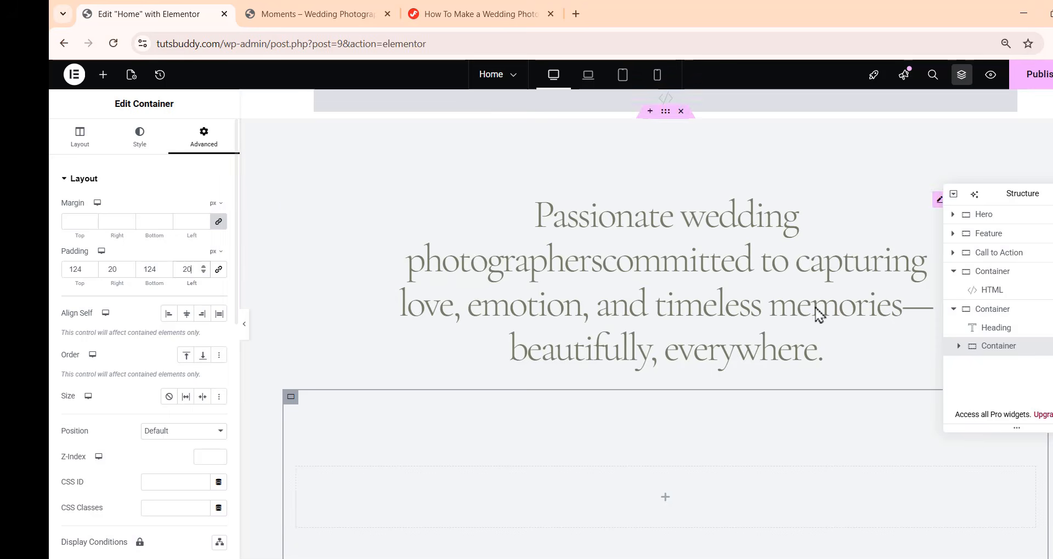
Add a nested container inside it with row direction, zero gaps and zero padding
scroll(806, 352, "down", 4)
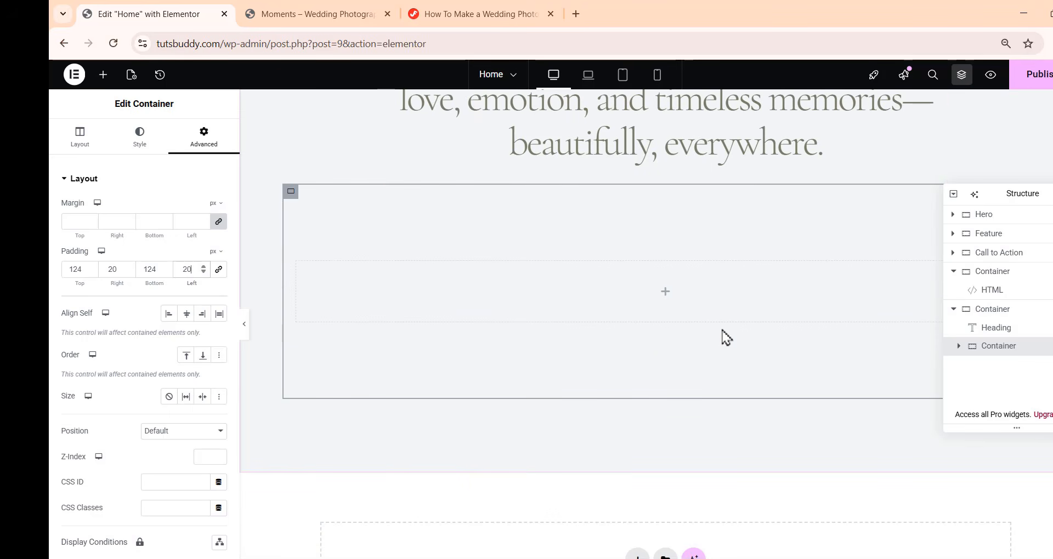
left_click(103, 74)
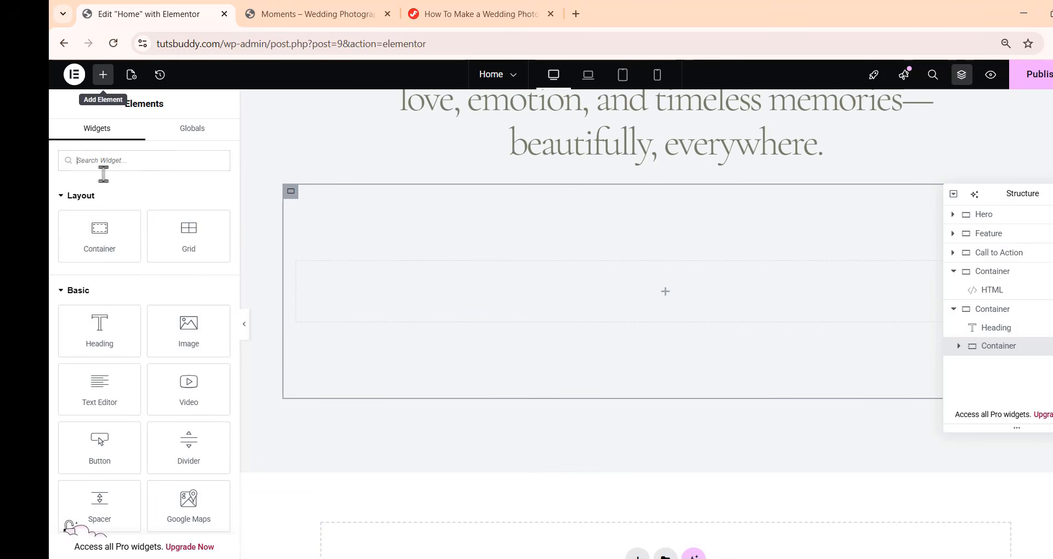
left_click_drag(104, 237, 691, 297)
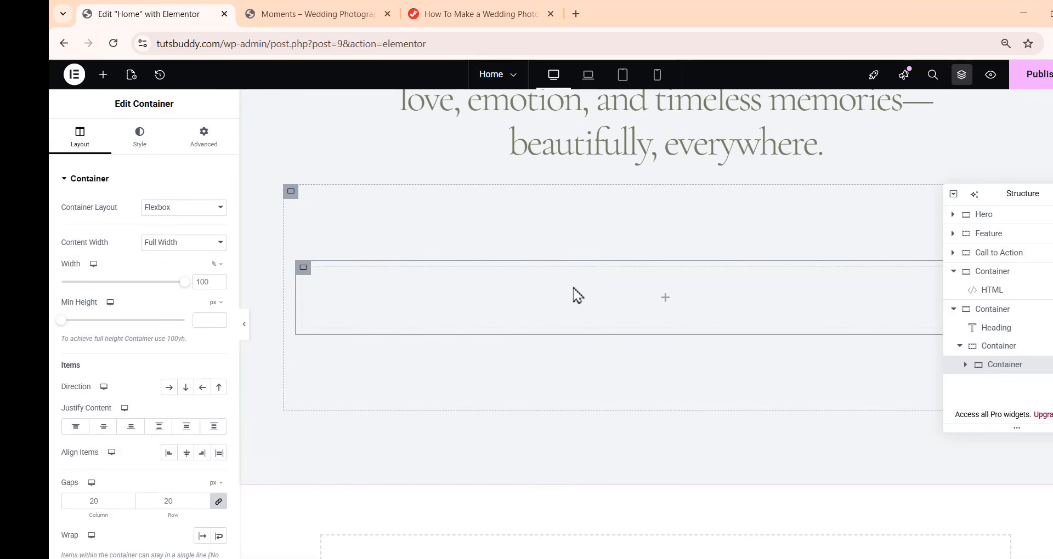
left_click(170, 389)
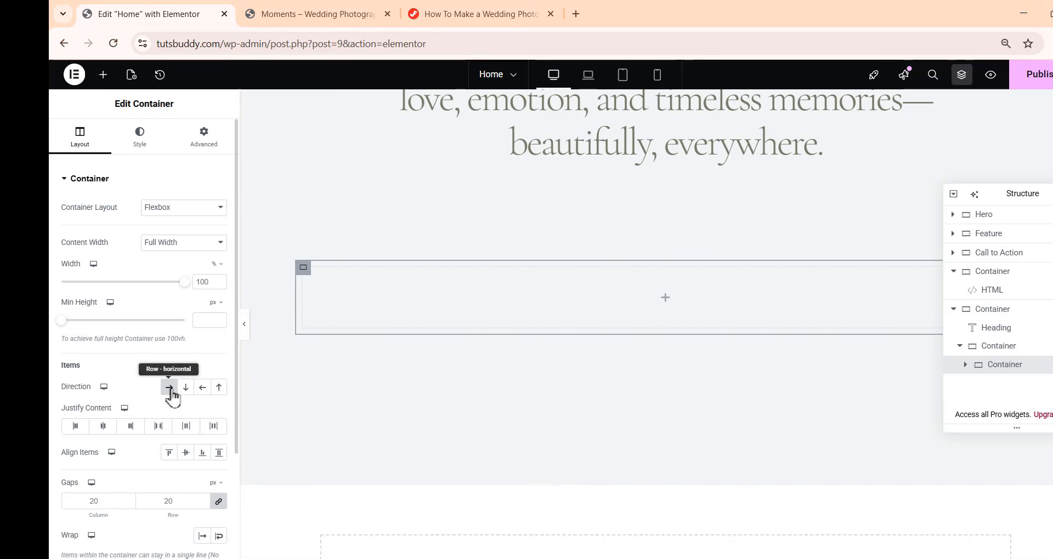
left_click(219, 503)
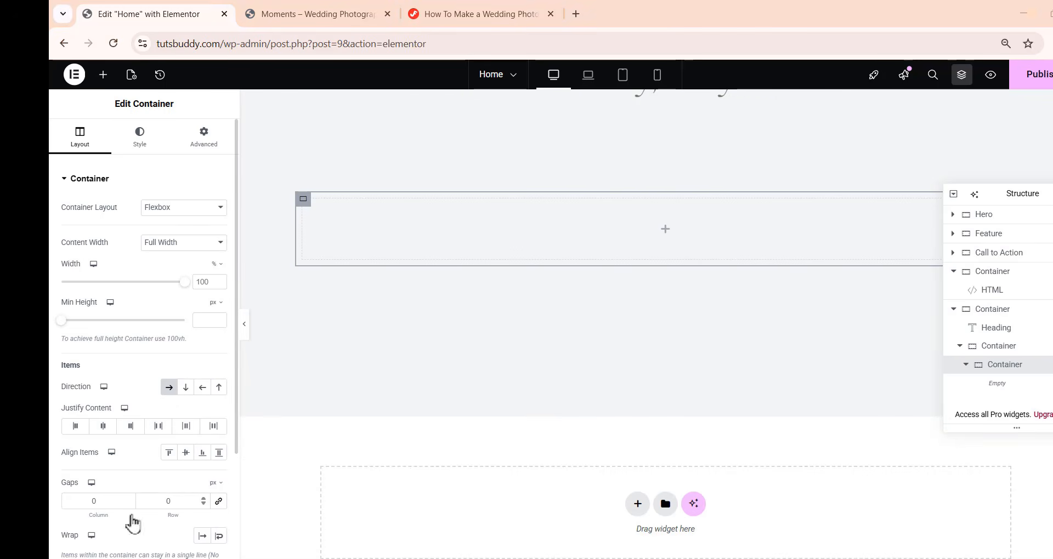
left_click(201, 149)
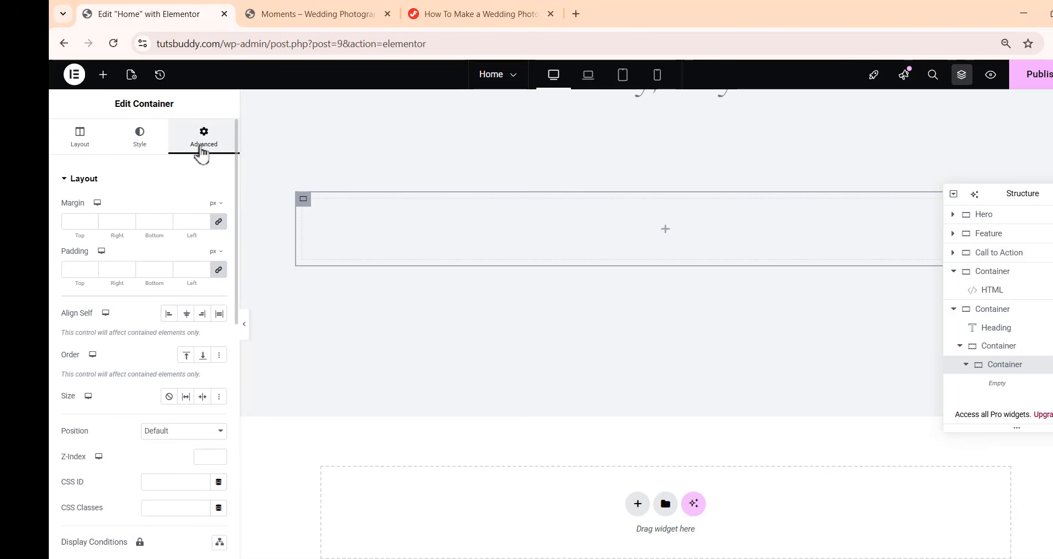
left_click(220, 271)
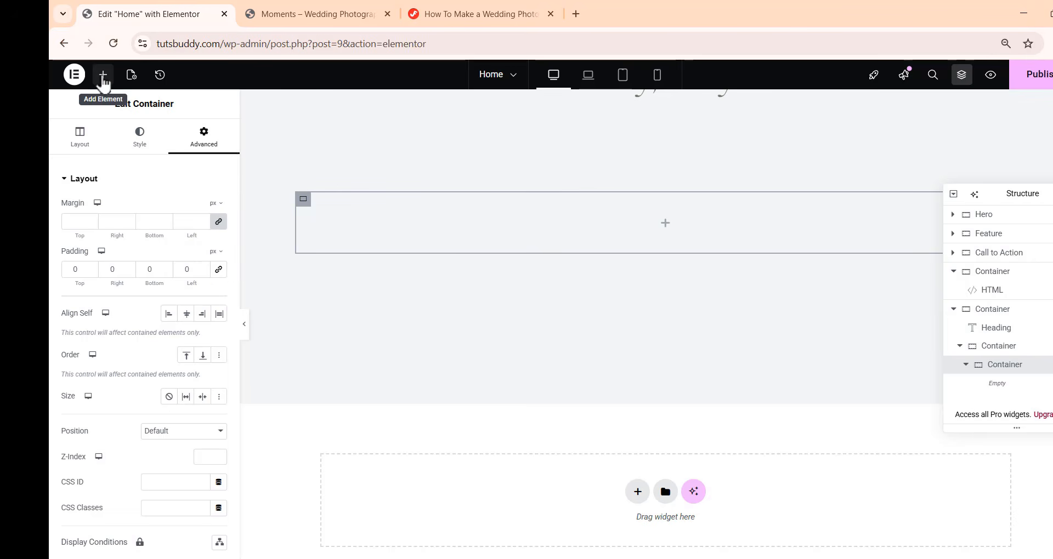
Add an inner container inside the row container with zero gaps and padding and a 201 px right margin
left_click(102, 75)
left_click_drag(99, 236, 757, 239)
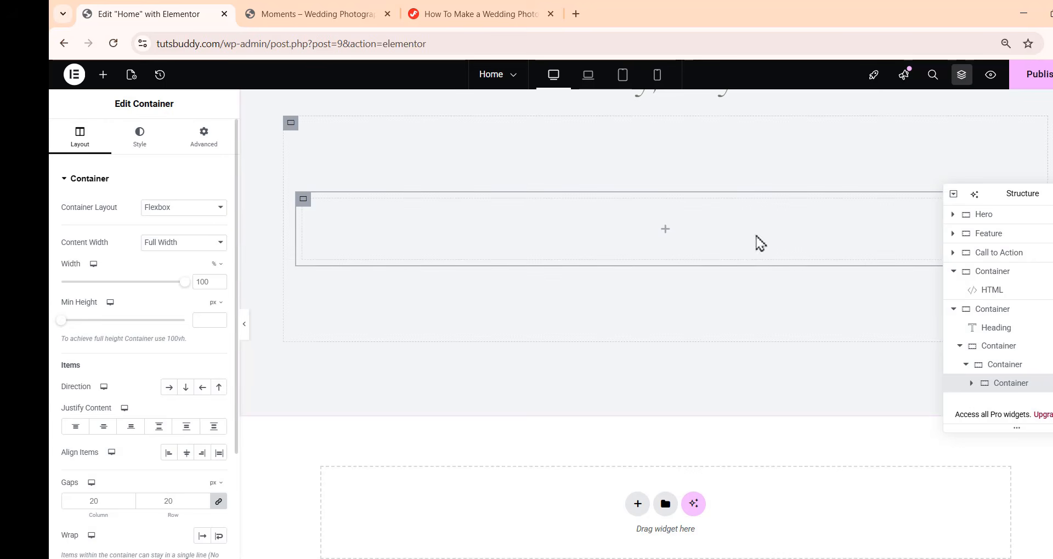
left_click(218, 501)
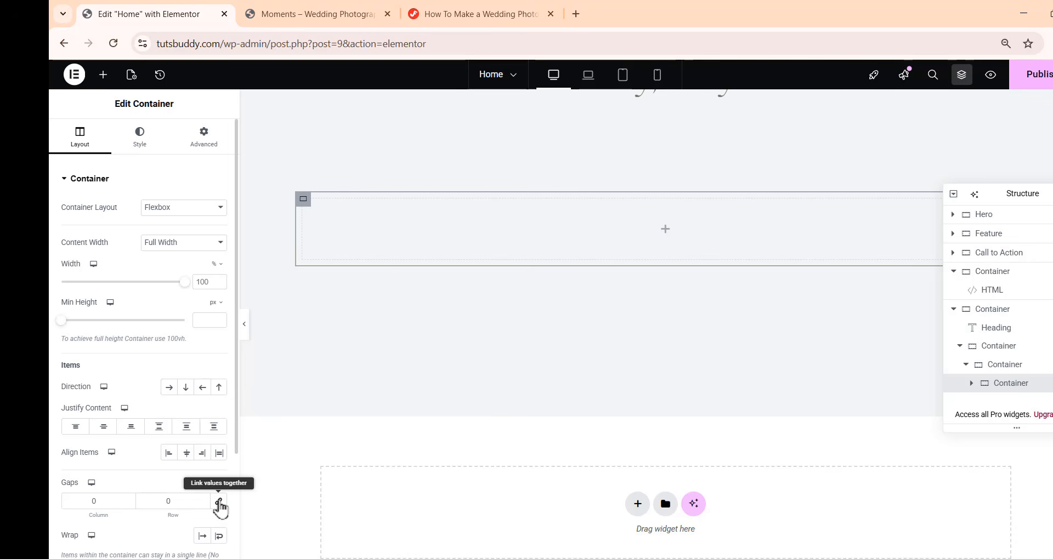
left_click(201, 148)
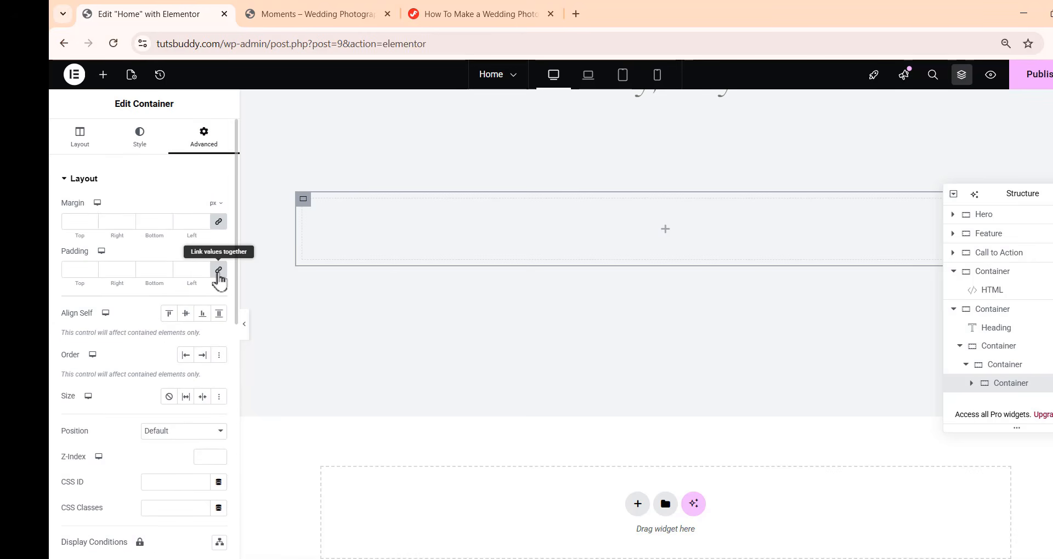
left_click(218, 272)
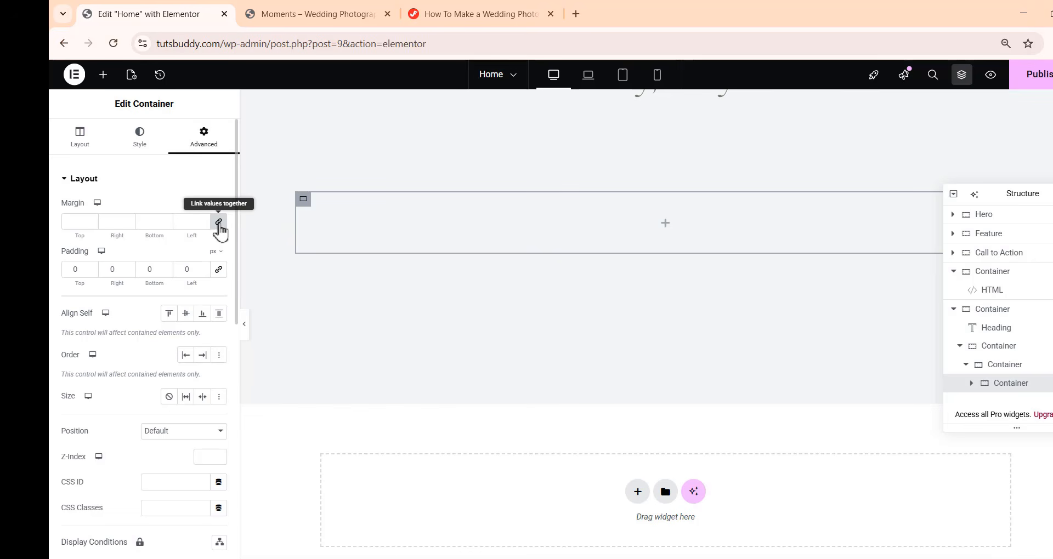
left_click(218, 222)
double_click(106, 221)
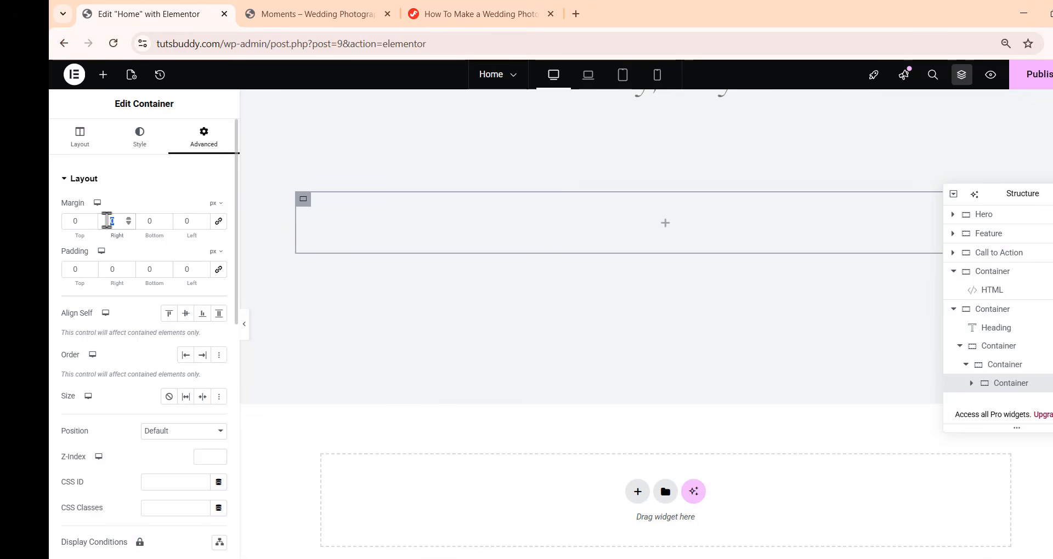
type("201")
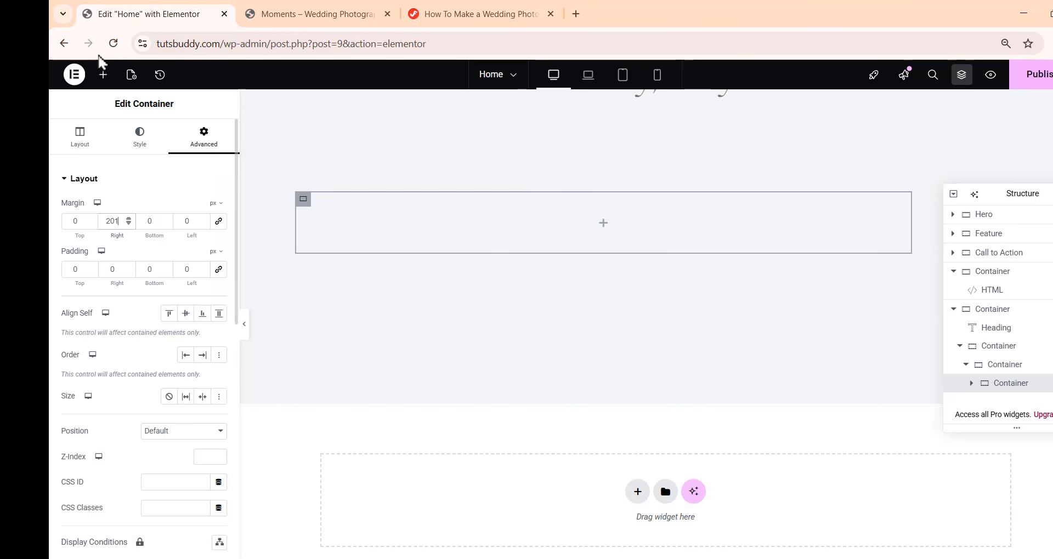
Add a heading to the inner container with the text "Hello there! <br> We are Moments"
left_click(103, 75)
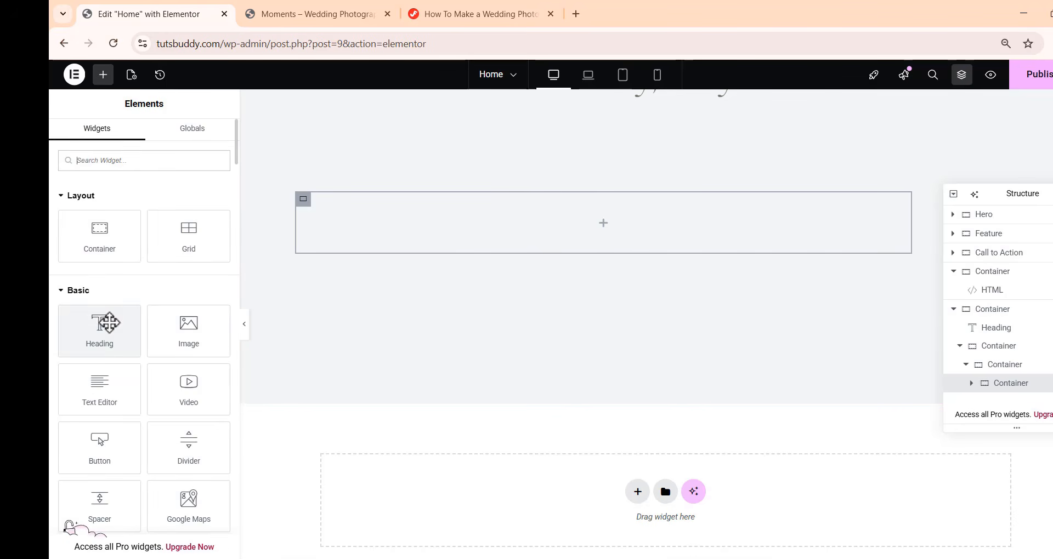
left_click_drag(109, 323, 625, 223)
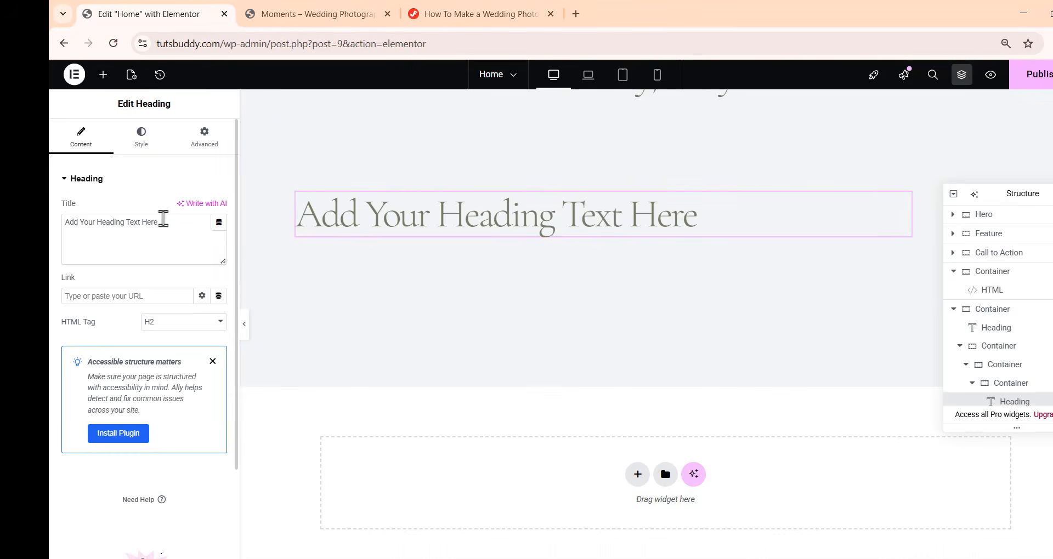
key("ctrl+a")
type("Hello there! <br> We are Moments")
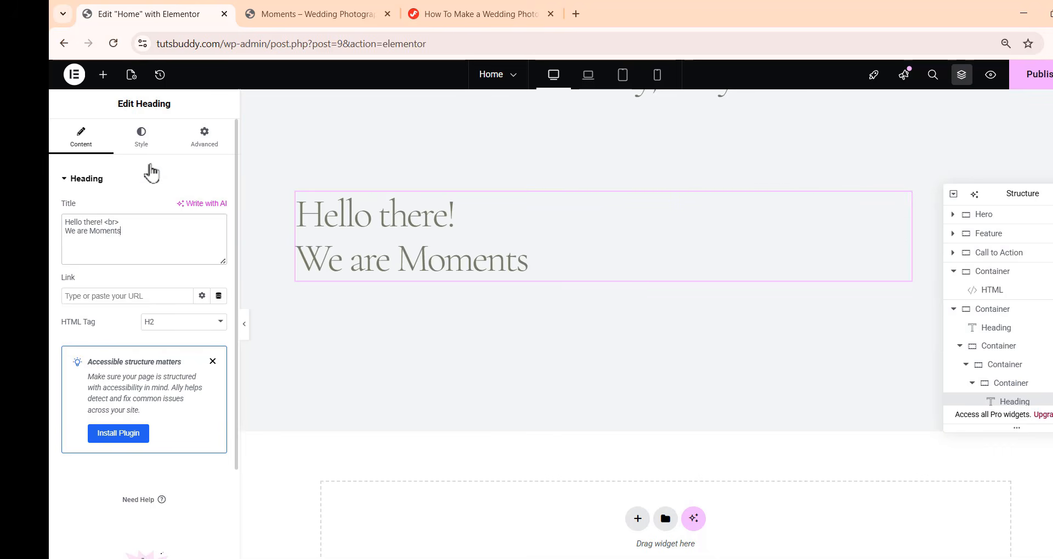
Set the heading's typography to size 96 px, line height 95 px and letter spacing -0.07 em
left_click(143, 146)
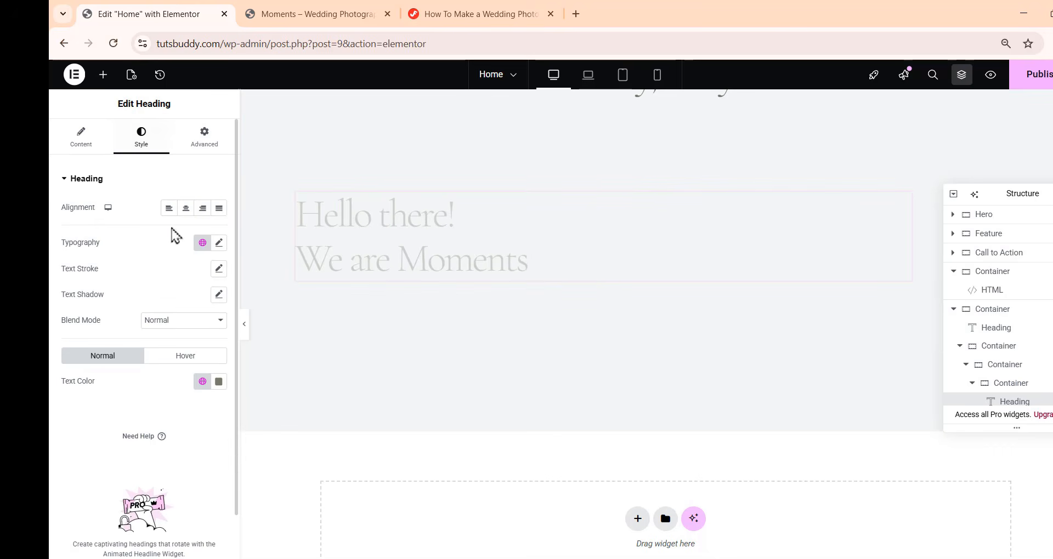
left_click(219, 243)
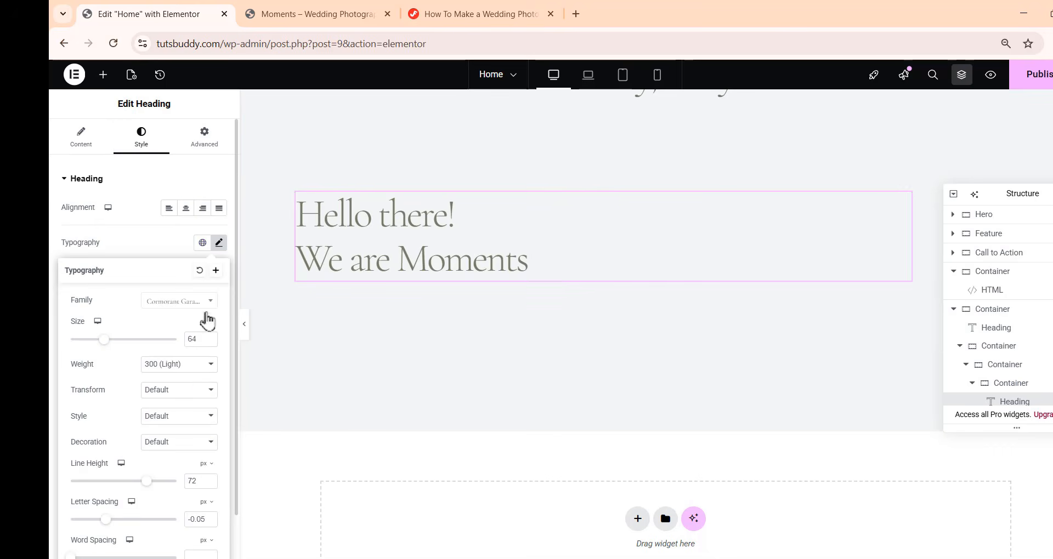
left_click_drag(200, 339, 185, 343)
type("96")
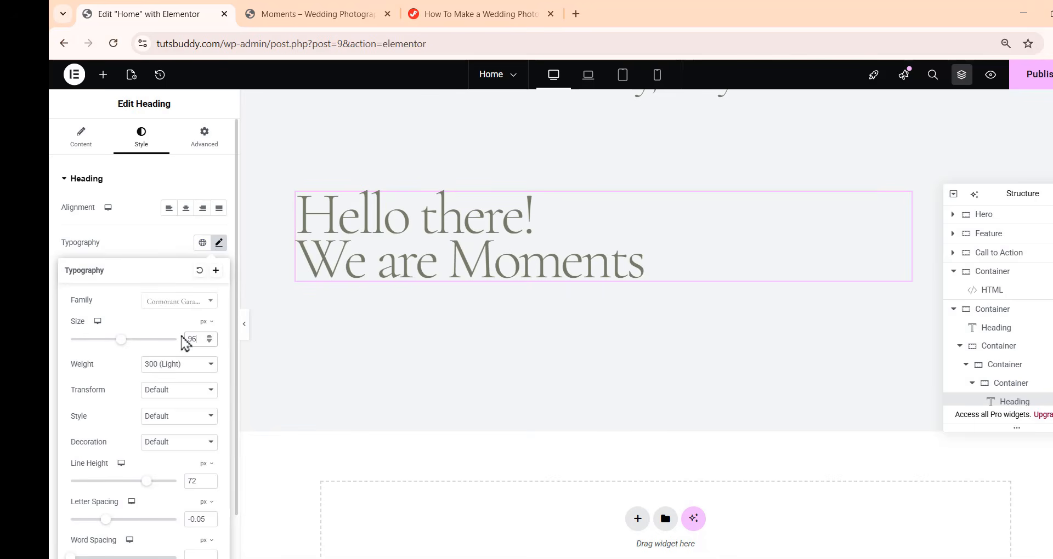
left_click(188, 481)
type("35")
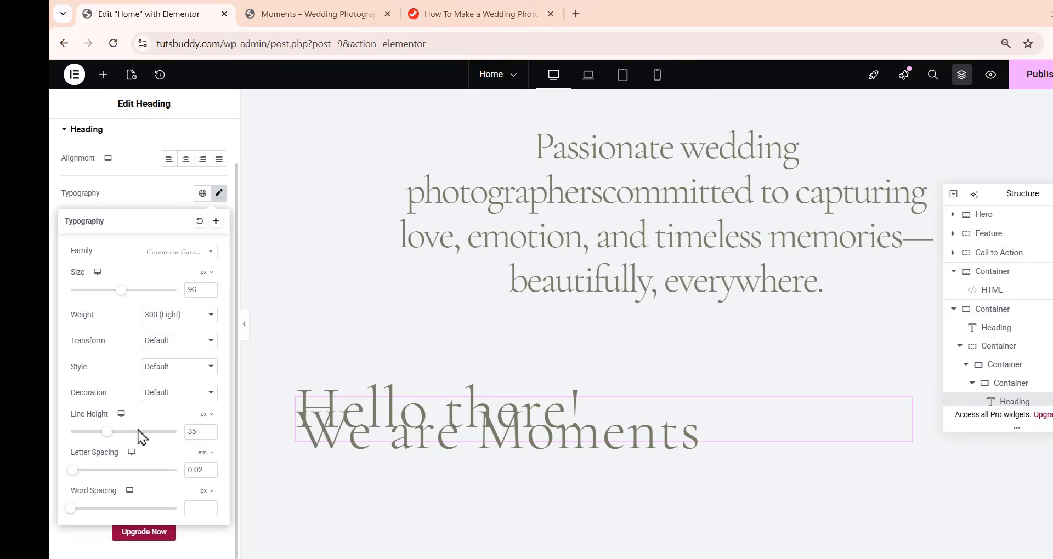
left_click_drag(199, 432, 162, 434)
type("95")
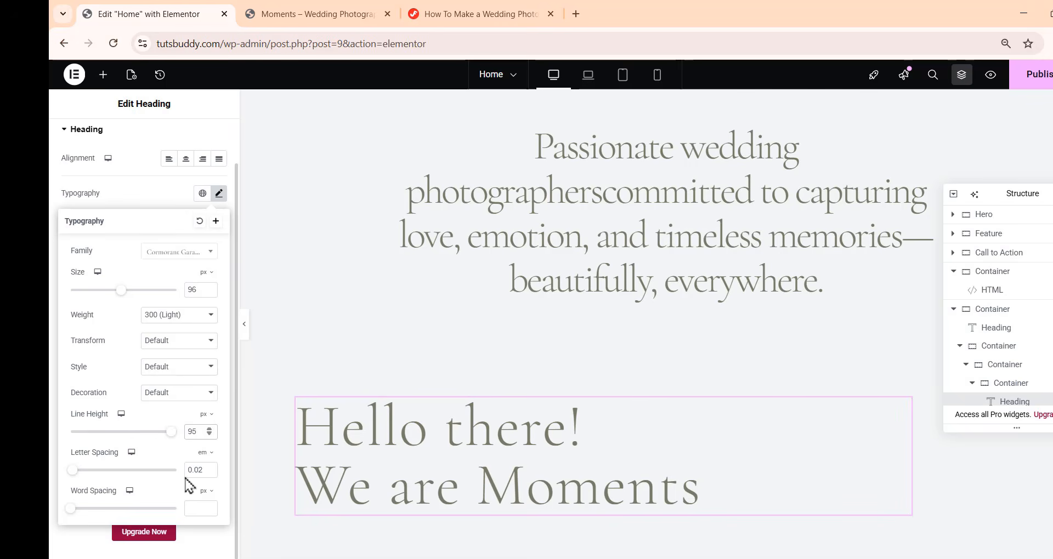
left_click_drag(203, 470, 175, 477)
type("-0")
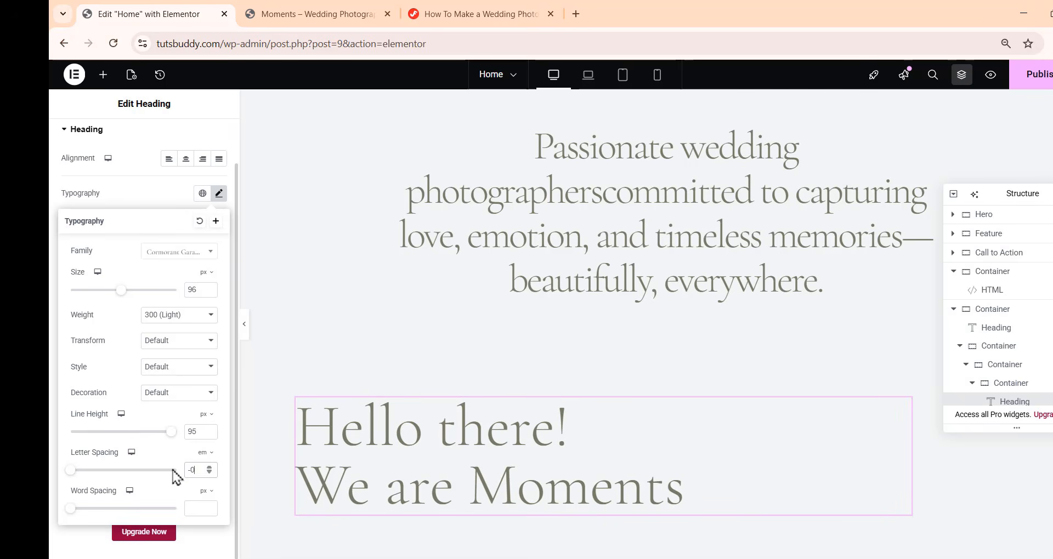
type(".07")
scroll(670, 324, "down", 5)
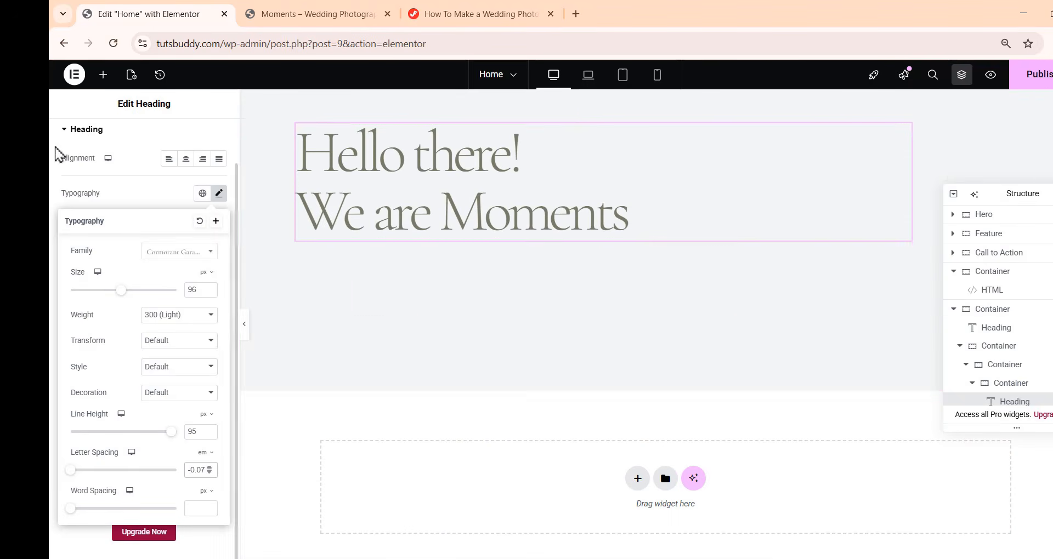
left_click(141, 176)
Add a new container beside the inner container holding the heading
scroll(571, 437, "up", 1)
scroll(720, 439, "down", 1)
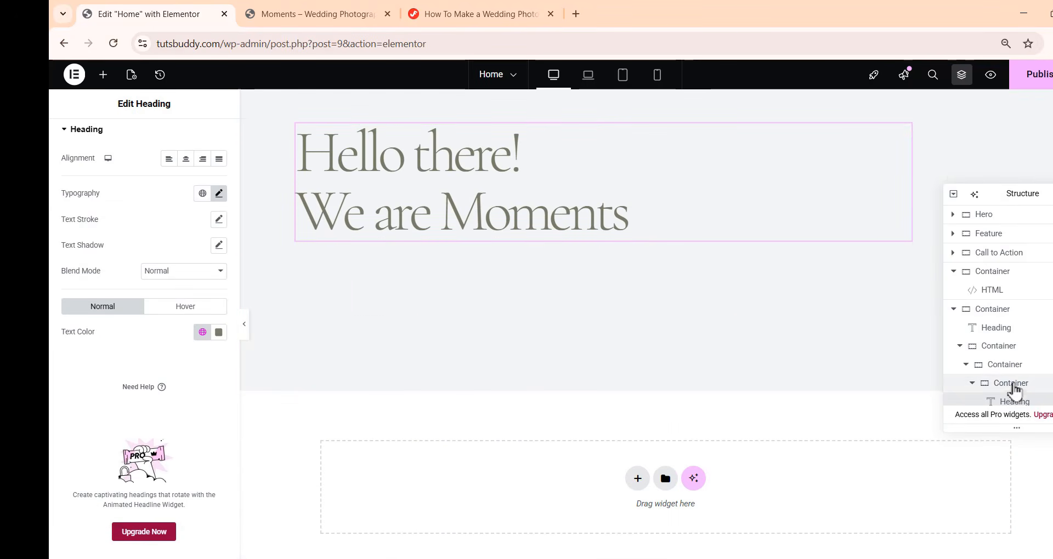
scroll(1014, 378, "down", 1)
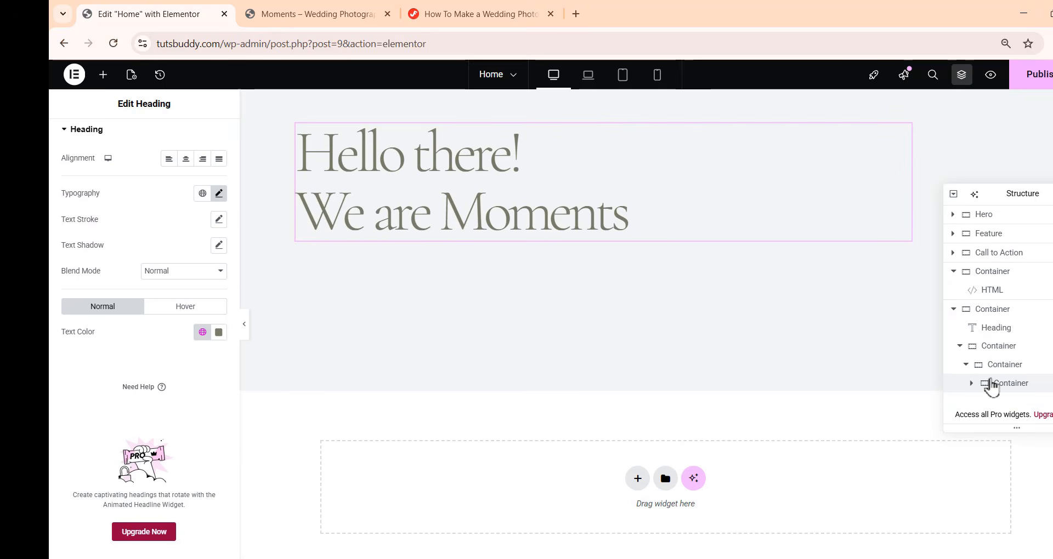
right_click(1000, 383)
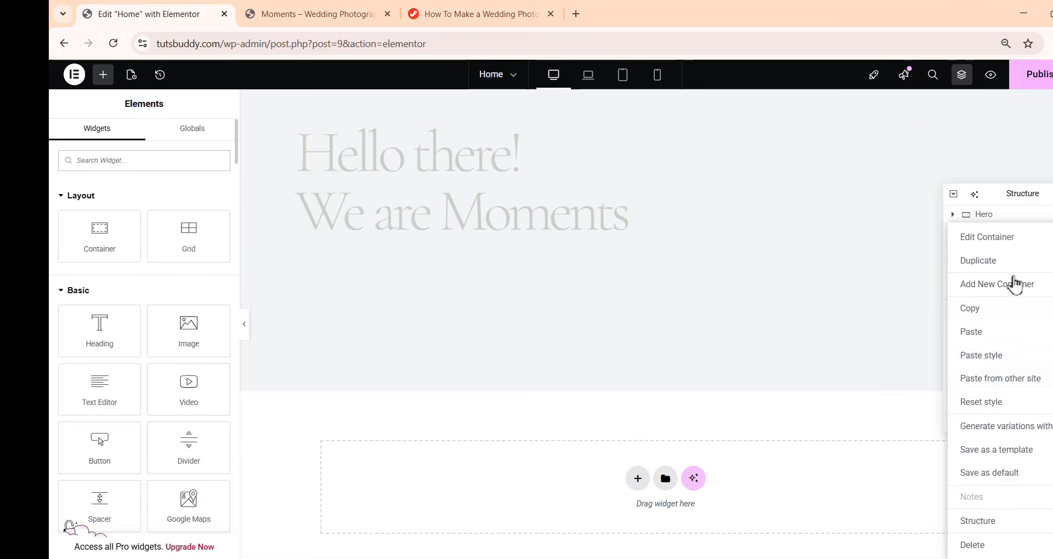
left_click(1013, 284)
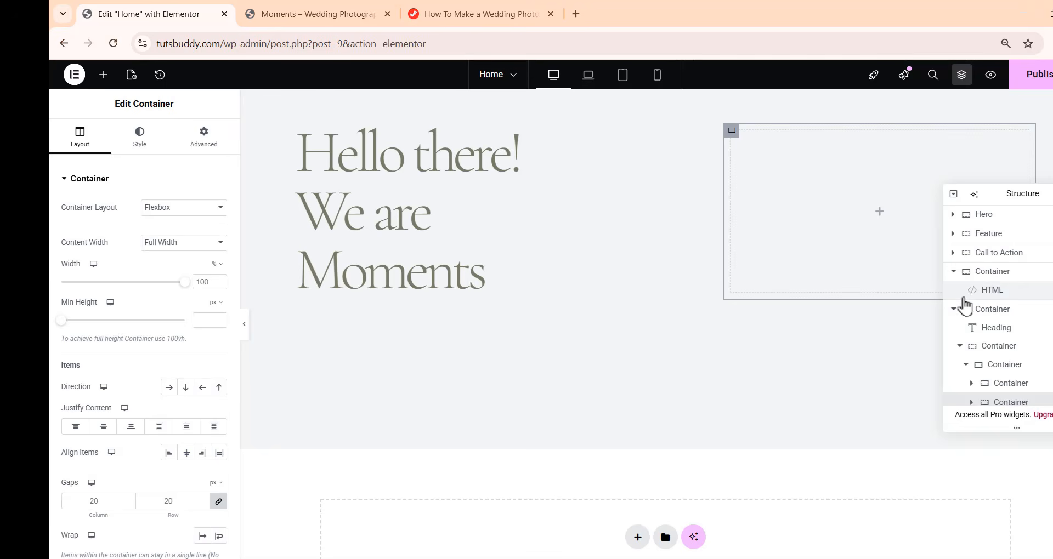
scroll(1050, 363, "down", 1)
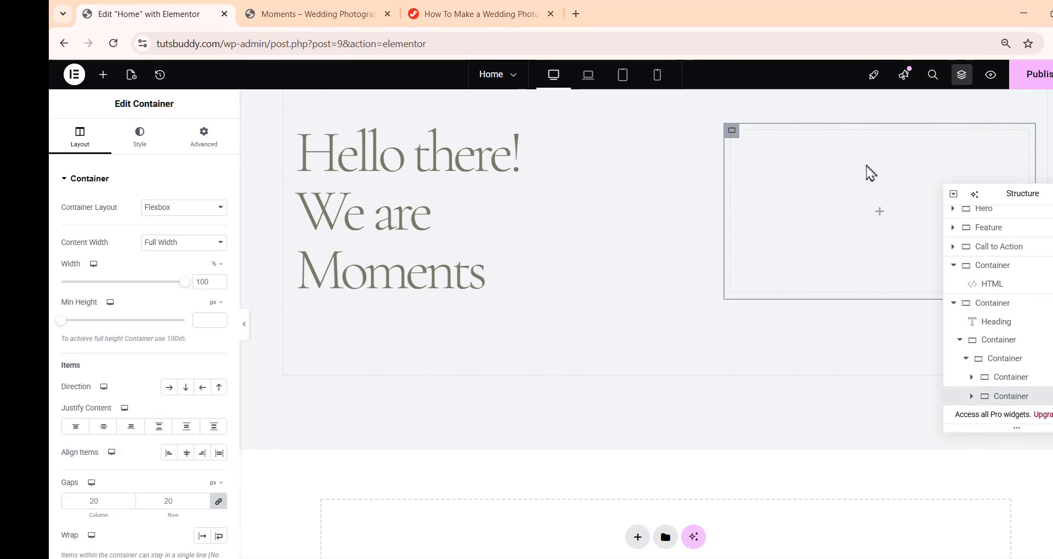
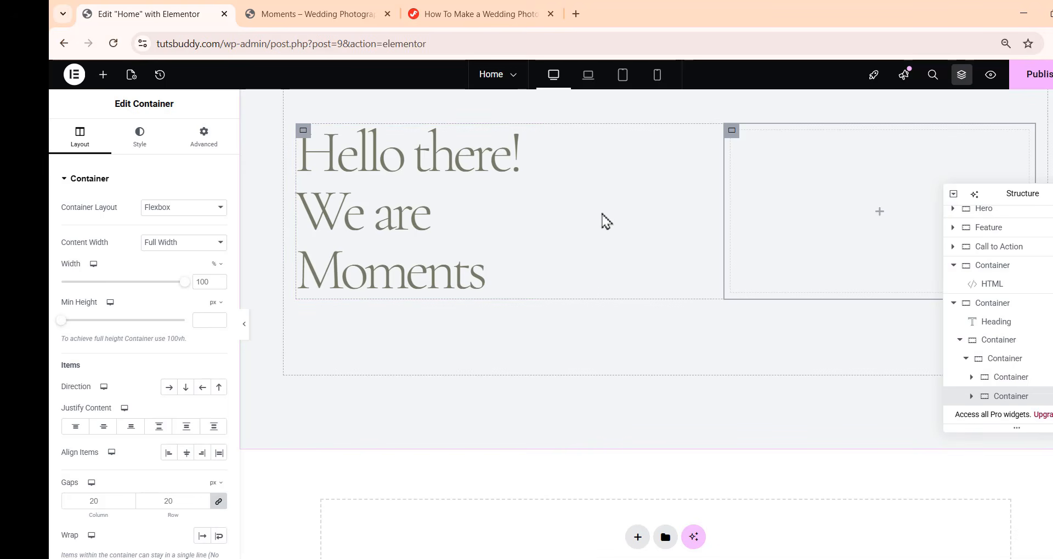
Set the new container's width to 93% and its gaps and padding to zero
left_click_drag(597, 213, 623, 213)
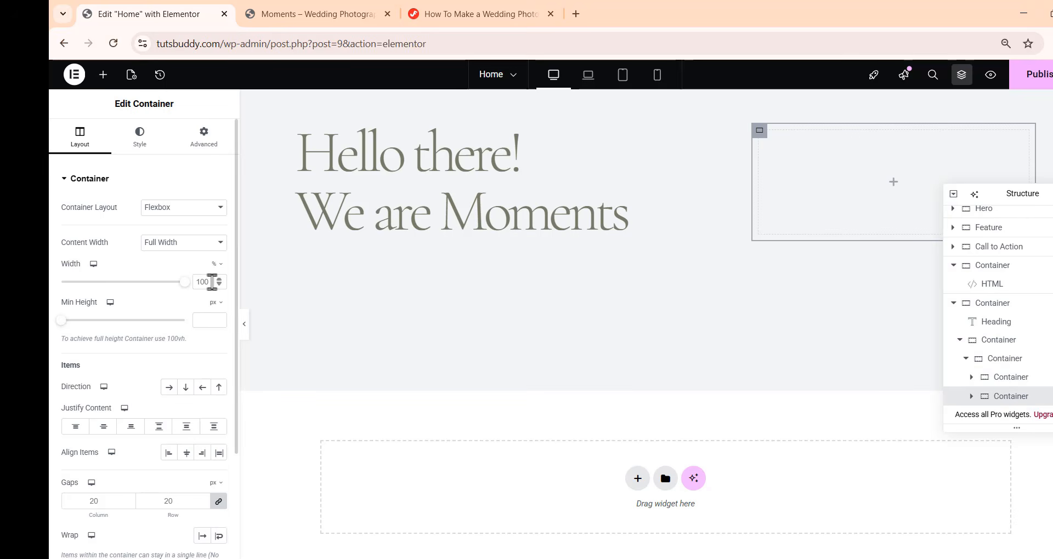
type("93")
left_click(218, 501)
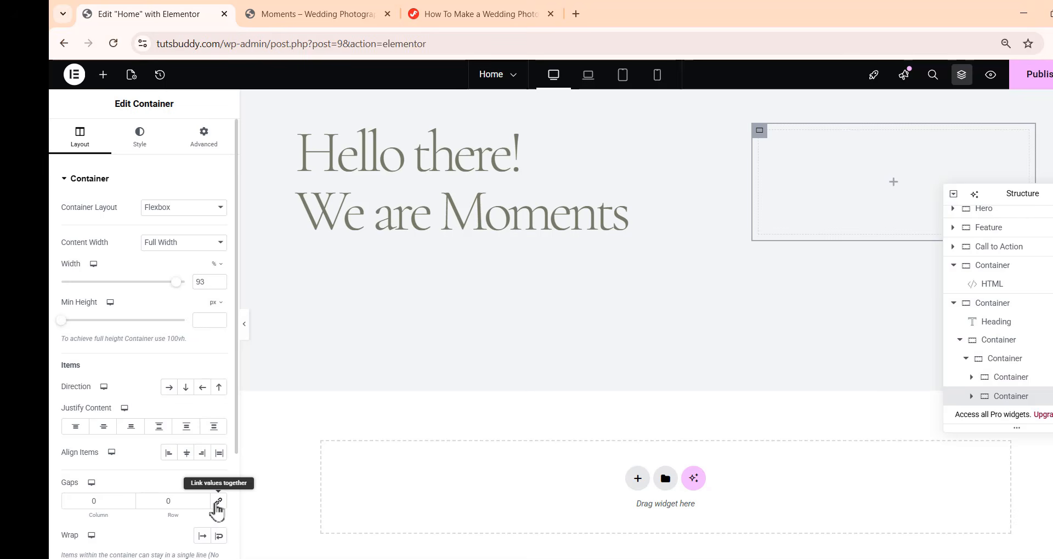
left_click(202, 139)
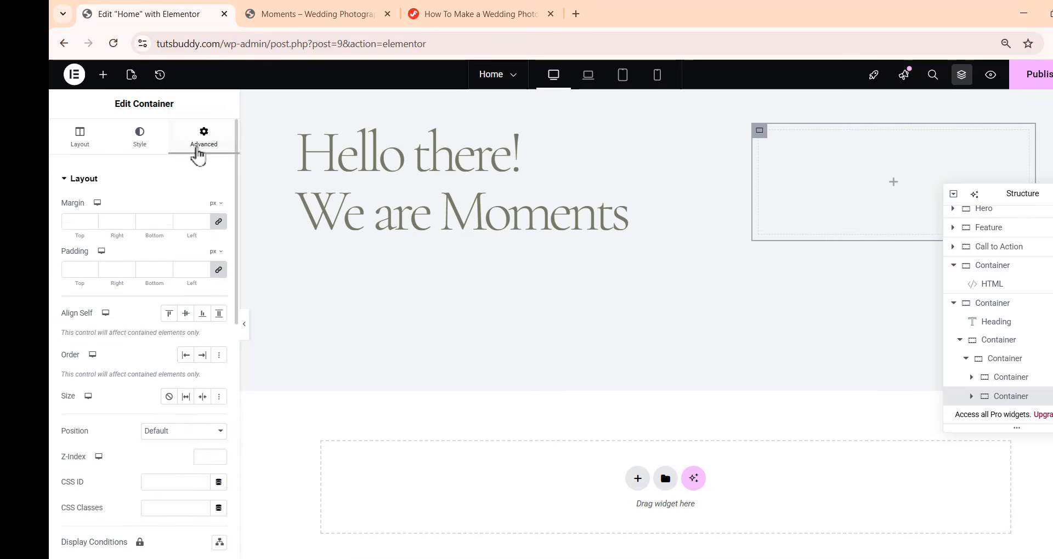
left_click(219, 270)
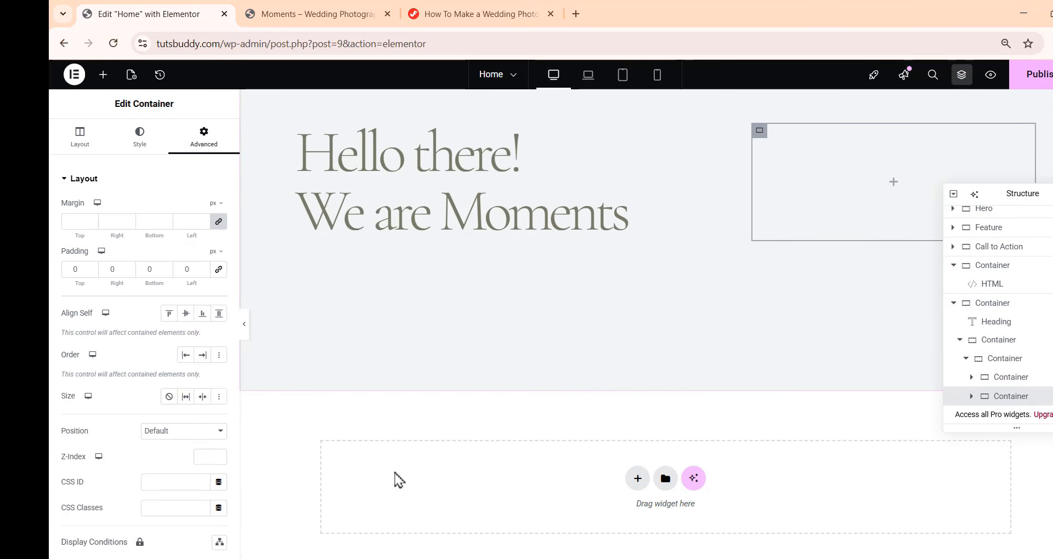
Add a Text Editor widget to the new container and paste the "Greetings! We are Moments…" paragraph
left_click(102, 74)
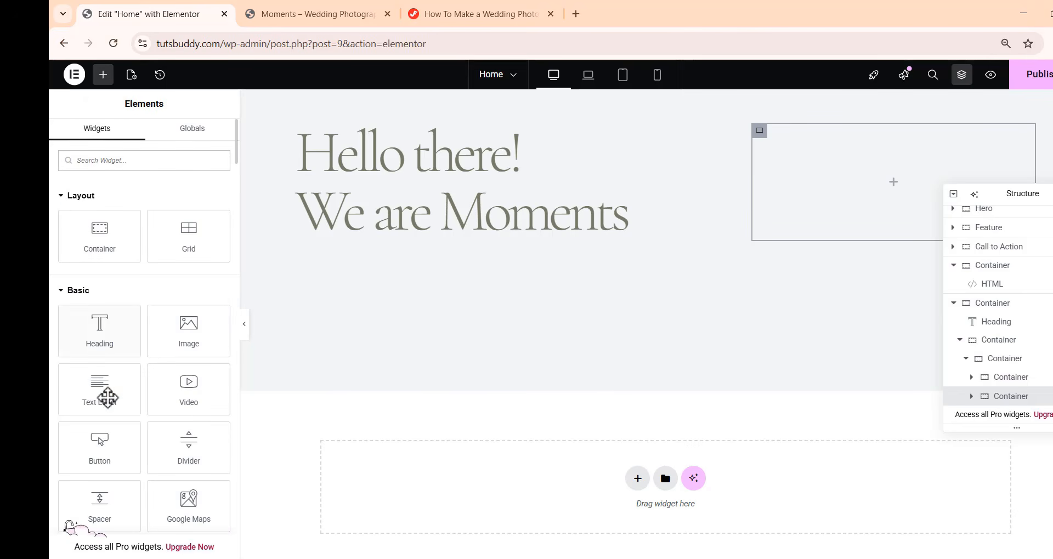
left_click_drag(102, 395, 864, 209)
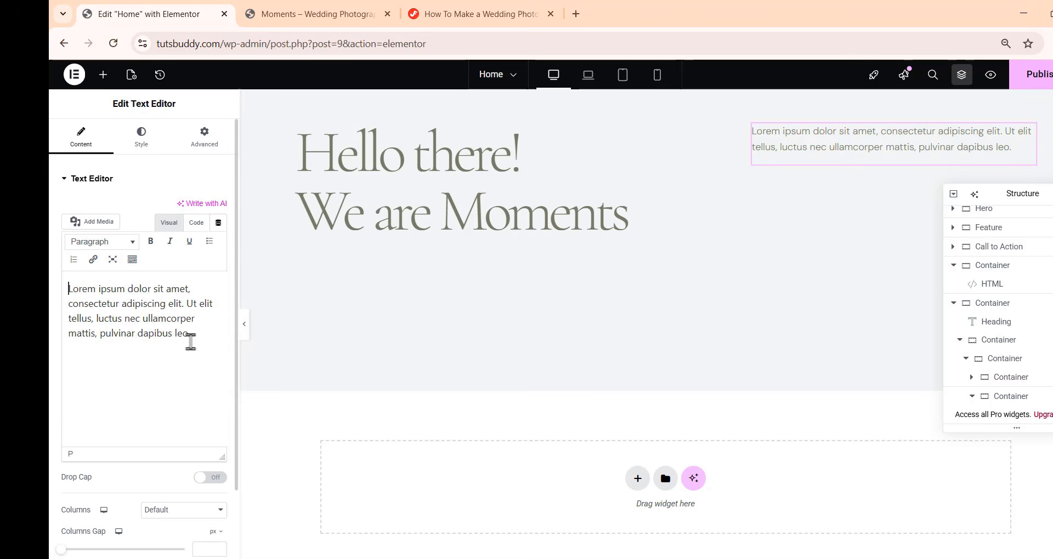
left_click_drag(193, 335, 50, 269)
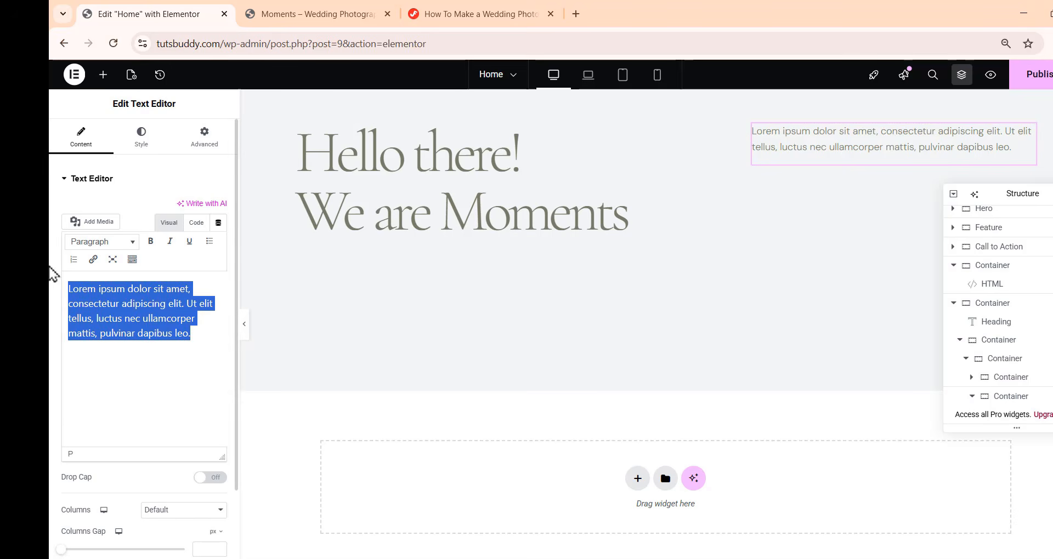
type("Greetings! We are Moments, a dedicated team specializing in wedding, pre-wedding, and fashion photography.")
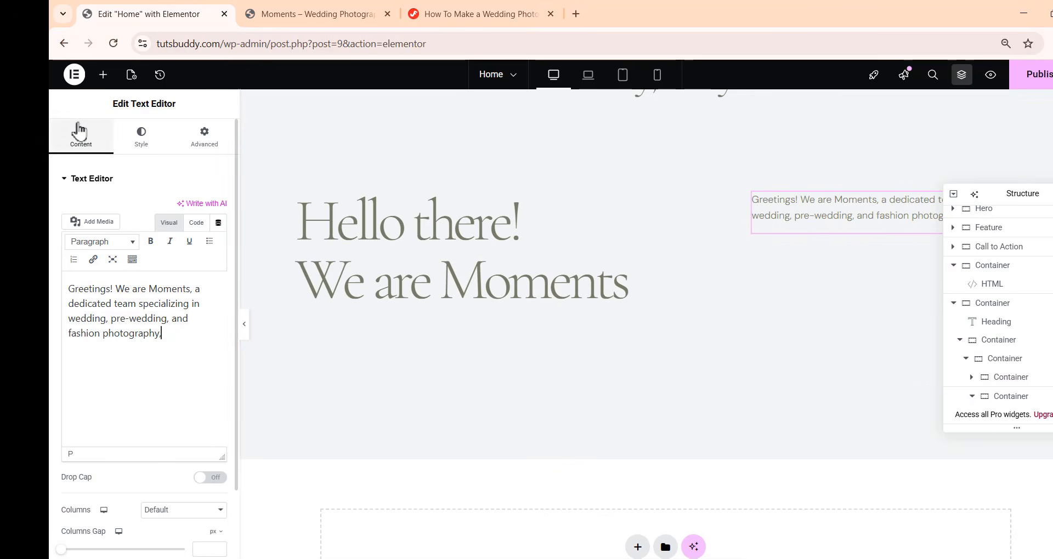
Set the paragraph's bottom padding to 16 px with the other padding sides at 0
left_click(141, 143)
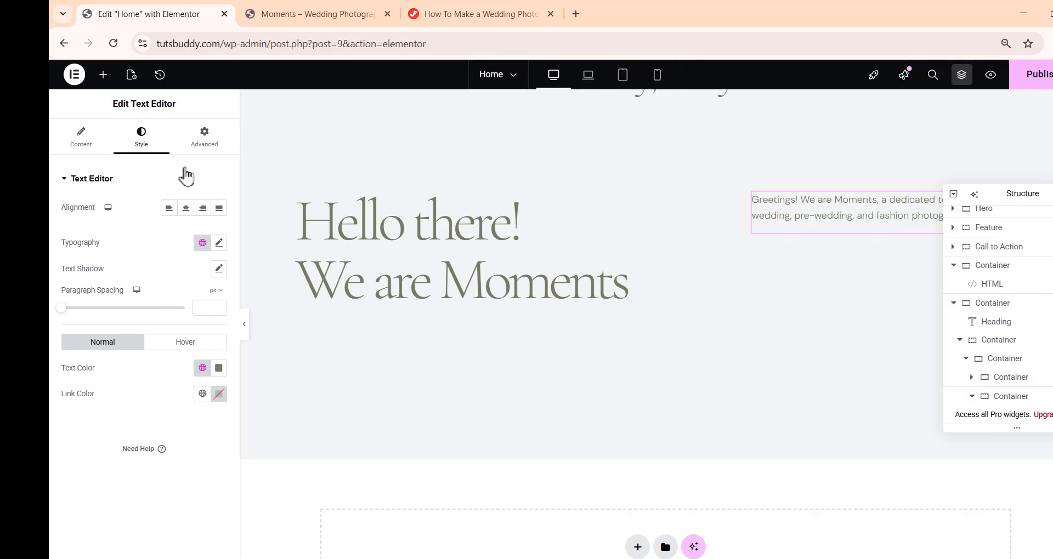
left_click(199, 153)
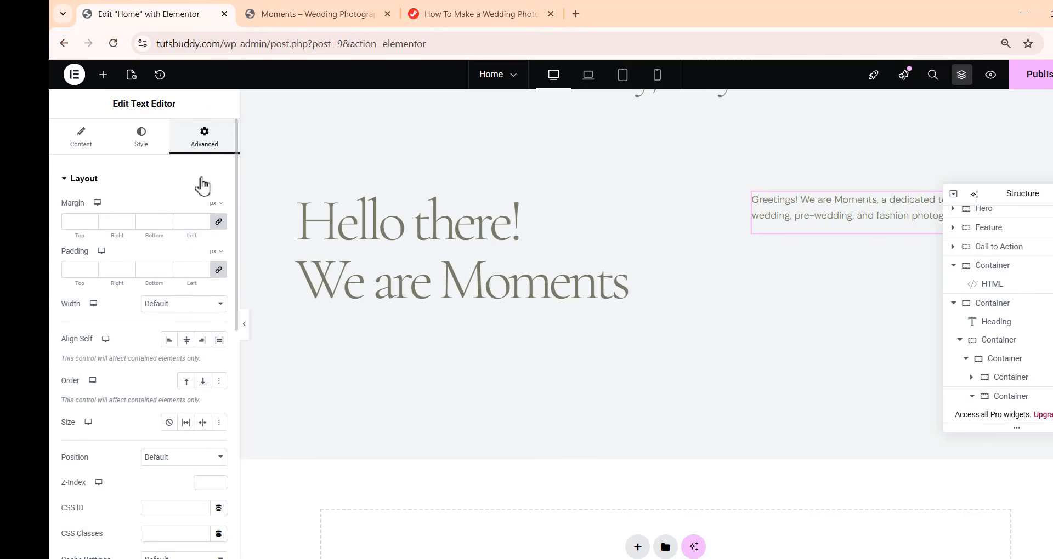
left_click(218, 269)
double_click(159, 268)
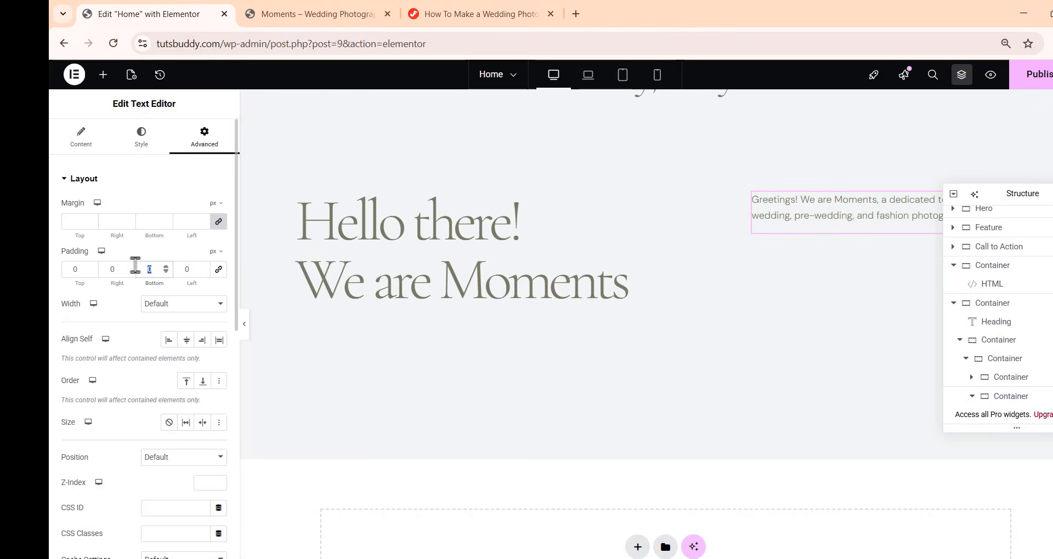
key("BackSpace")
type("16")
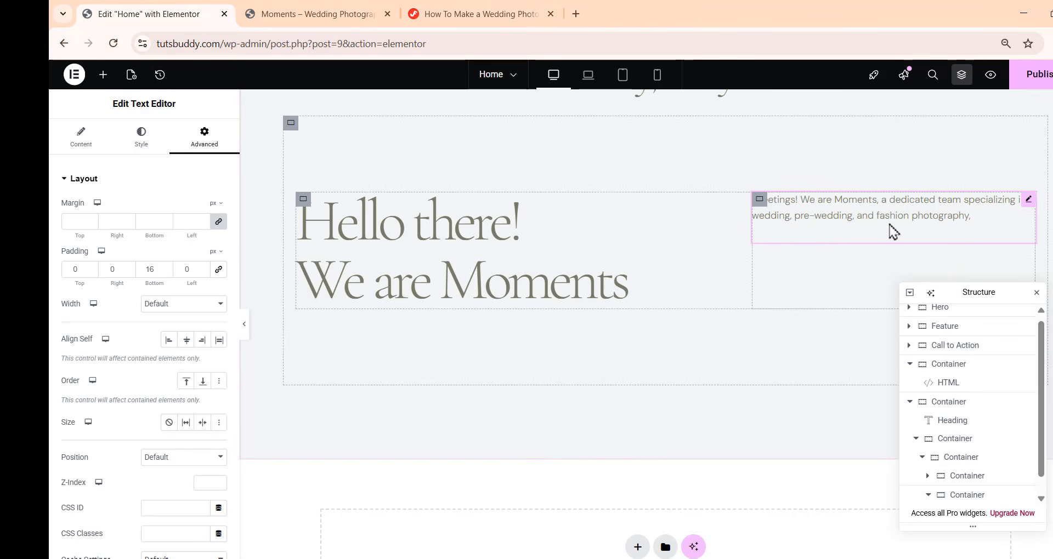
Duplicate the paragraph widget twice in the structure navigator
scroll(1022, 458, "down", 1)
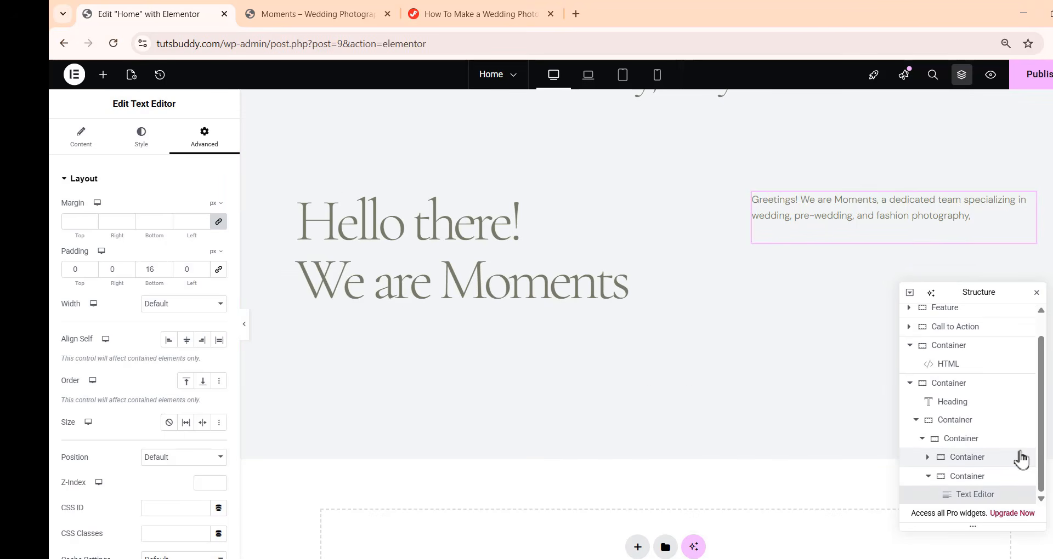
right_click(983, 497)
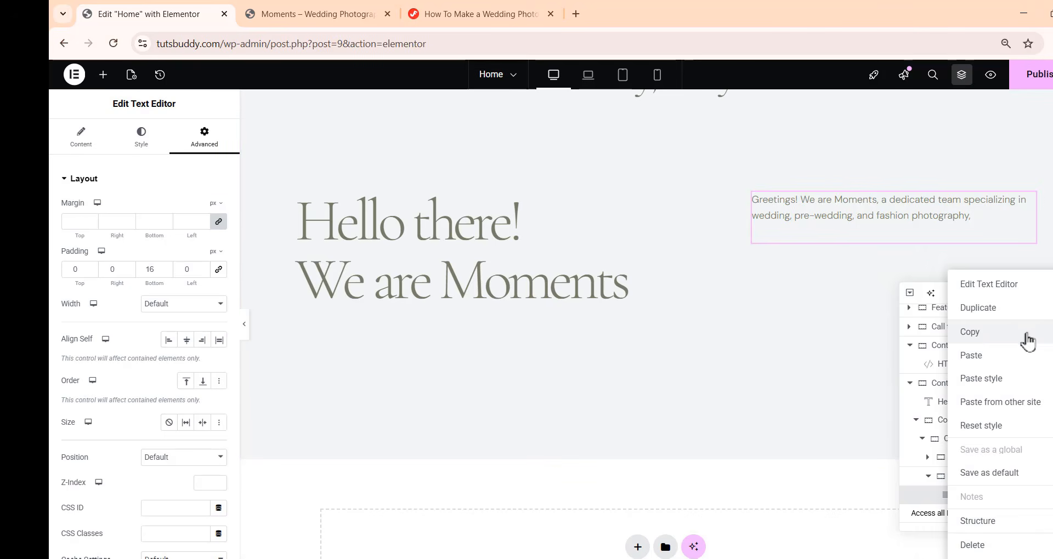
left_click(1041, 319)
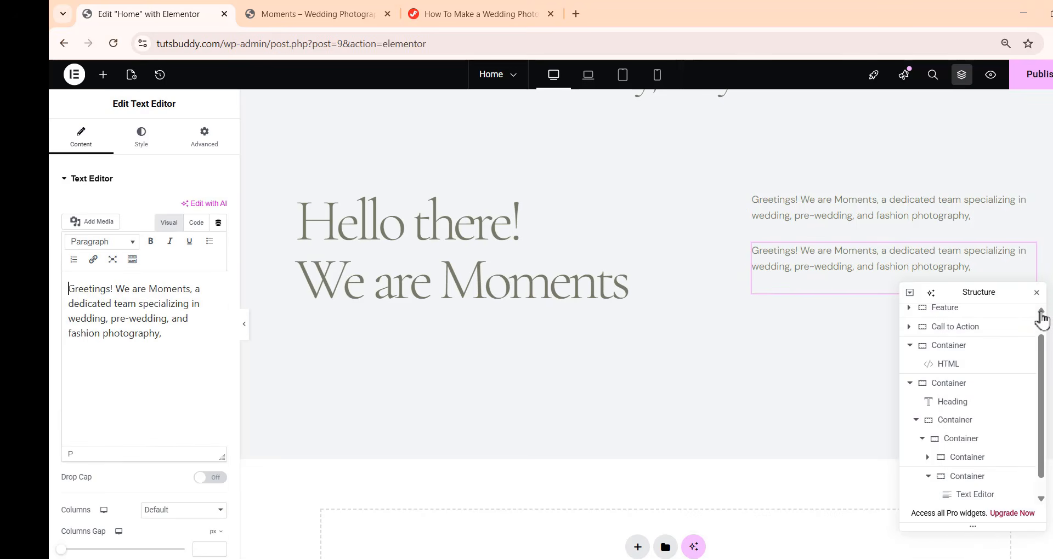
scroll(976, 488, "down", 1)
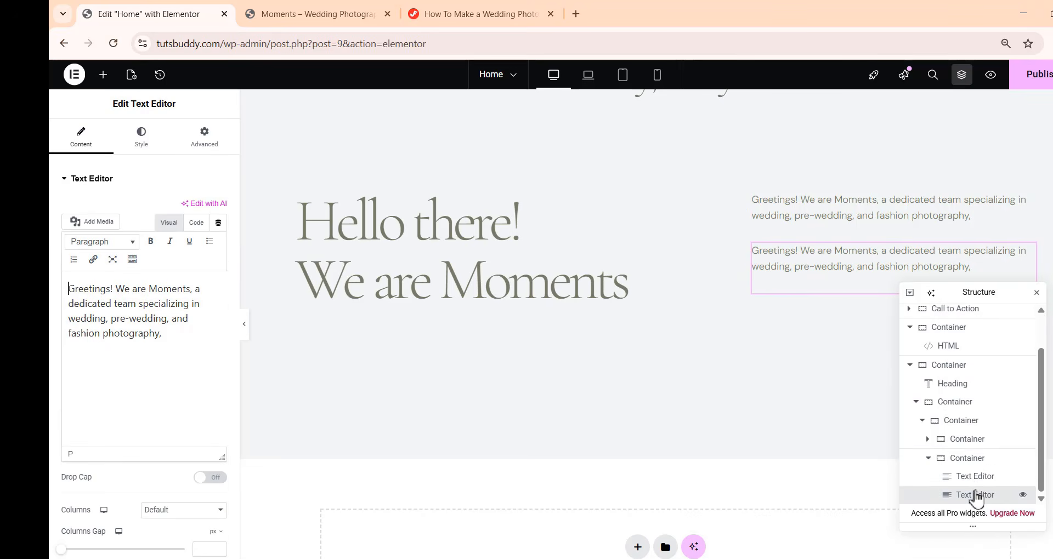
right_click(975, 496)
left_click(1010, 310)
scroll(992, 357, "down", 1)
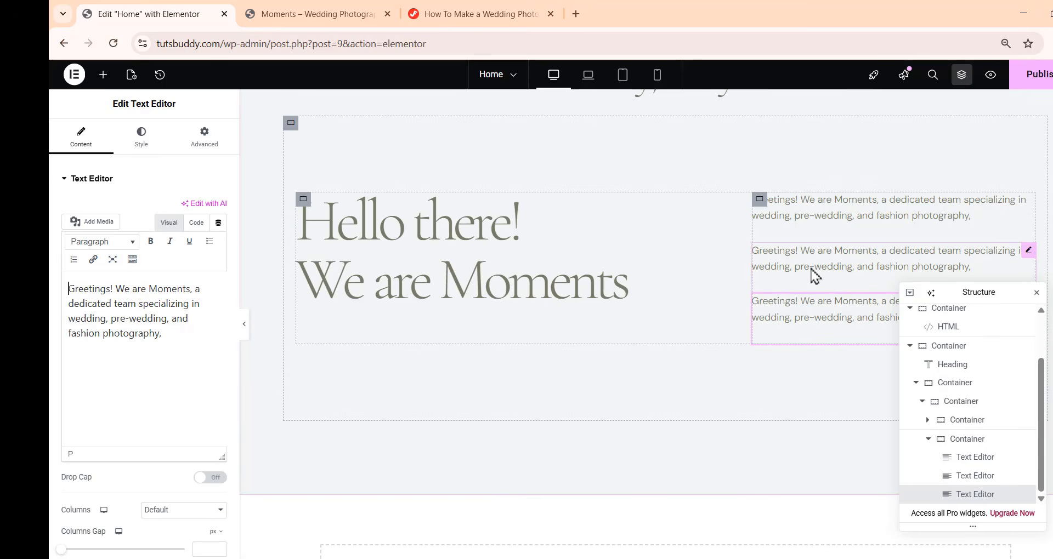
Replace the second paragraph's text with the pasted "Located in the vibrant heart of Central Europe…" text
left_click(845, 268)
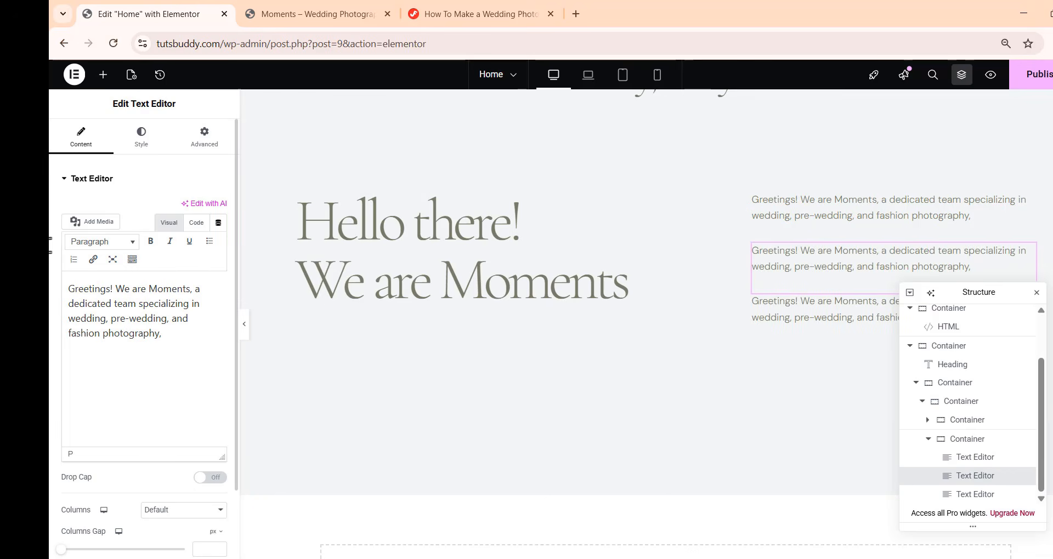
key("ctrl+a")
type("Located in the vibrant heart of Central Europe, we expertly seize remarkable moments. Our mission is to craft captivating visuals that narrate your distinct story, highlighting the essence of your experiences in each and every photograph.")
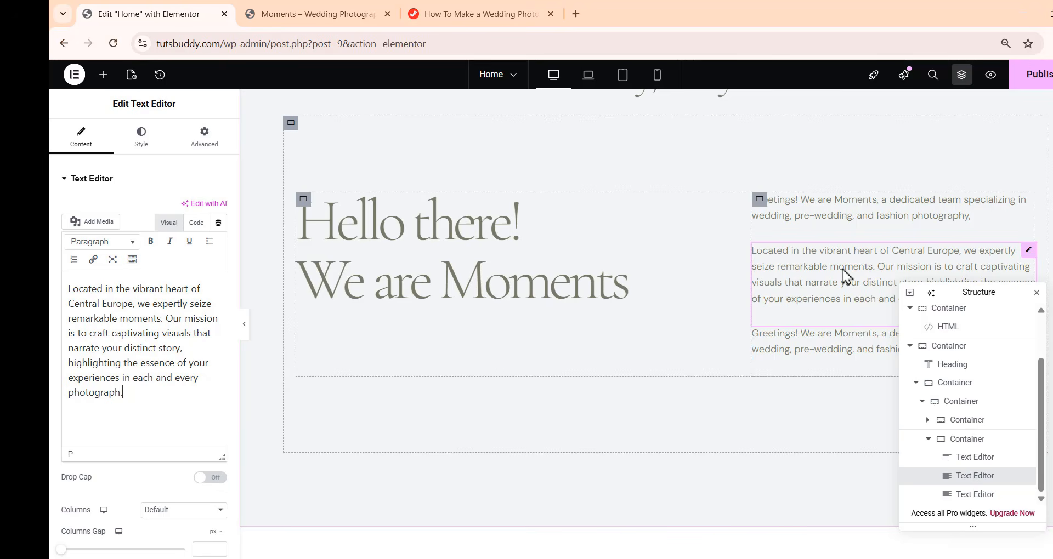
Replace the third paragraph's text with the pasted "Let us help you capture and preserve…" text
left_click(817, 352)
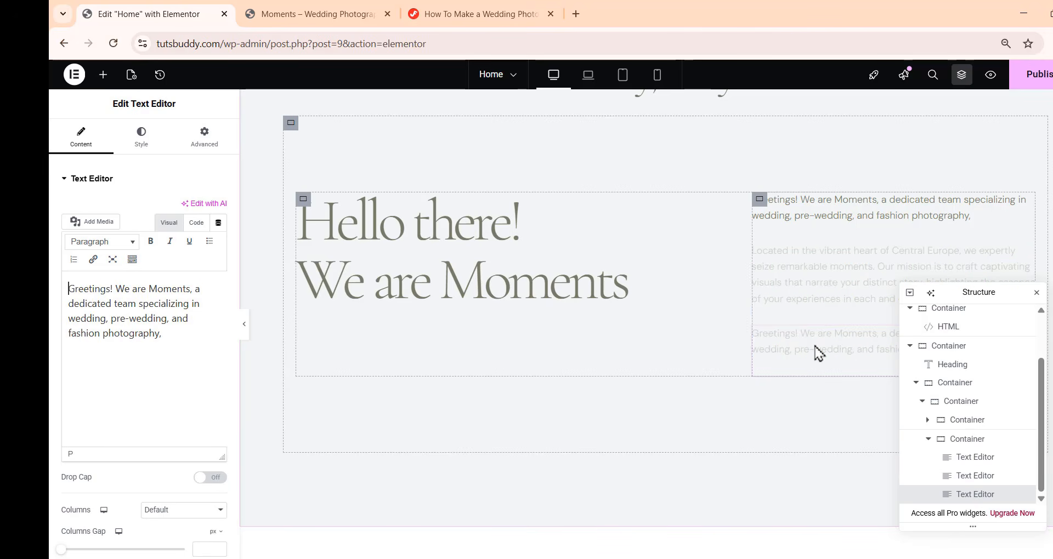
left_click(164, 334)
left_click_drag(135, 325, 51, 254)
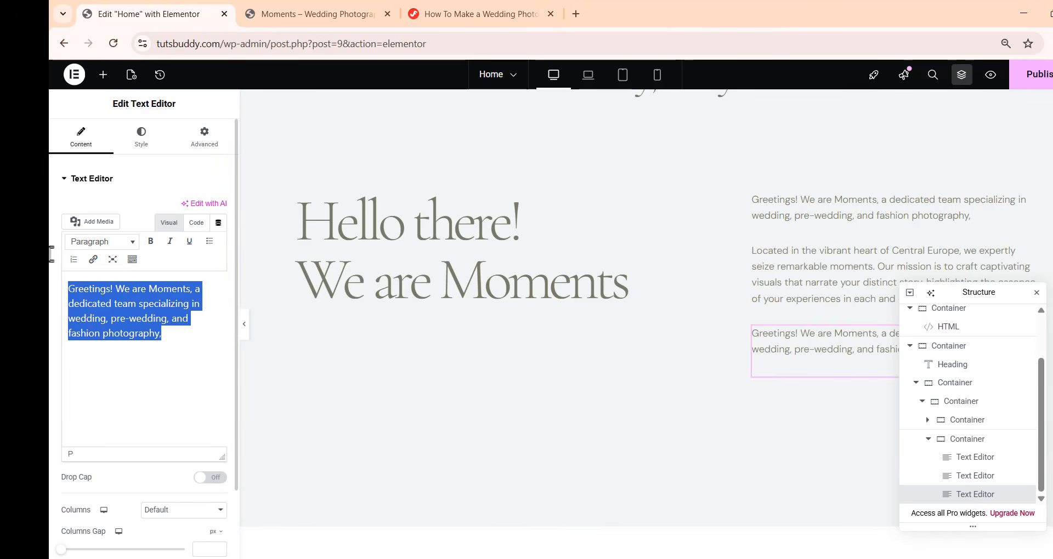
type("Let us help you capture and preserve your precious memories with elegance and style, making sure every photograph beautifully showcases the joy and significance of your unforgettable moments.")
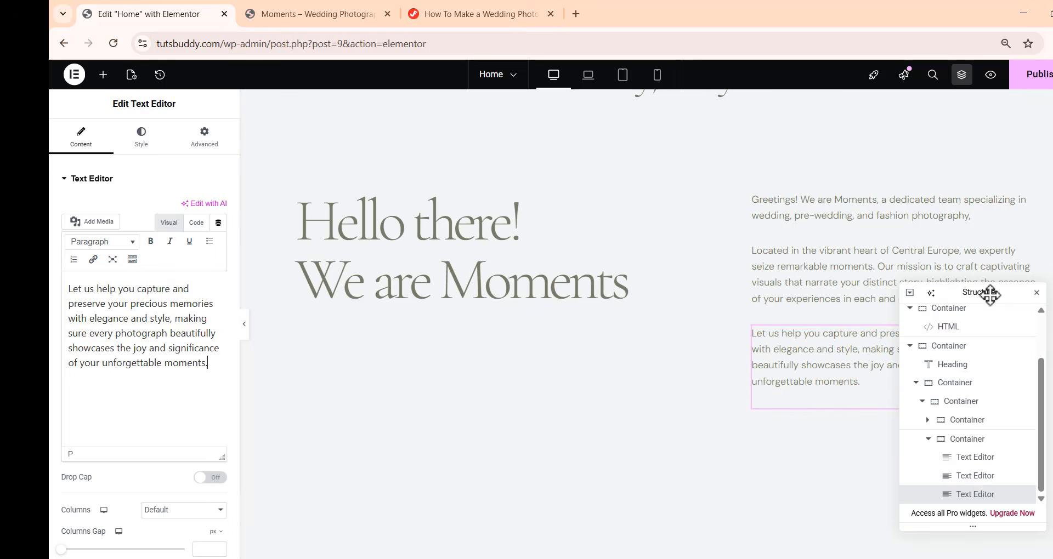
left_click_drag(987, 294, 468, 320)
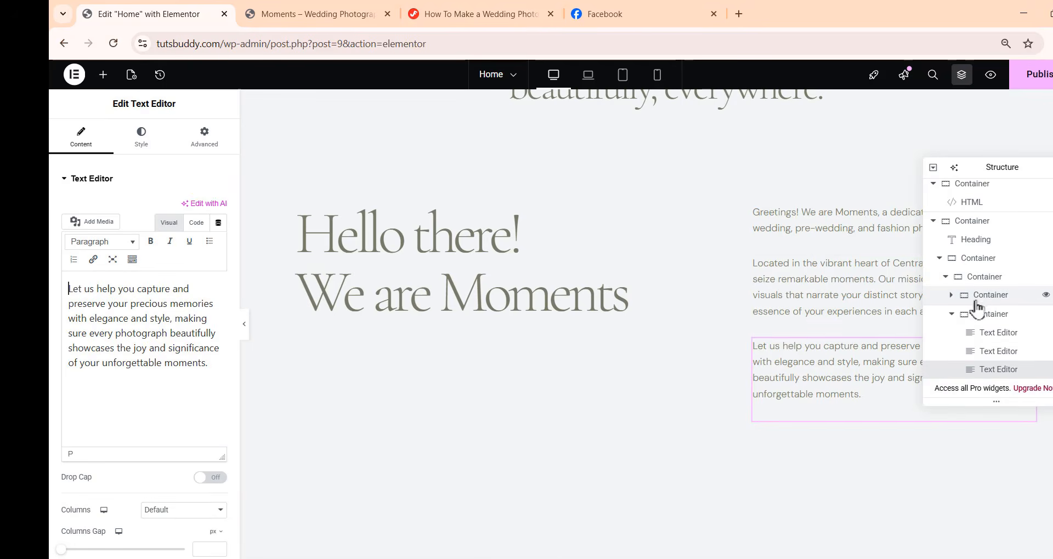
Set the heading container's right margin to 150 px
left_click(983, 296)
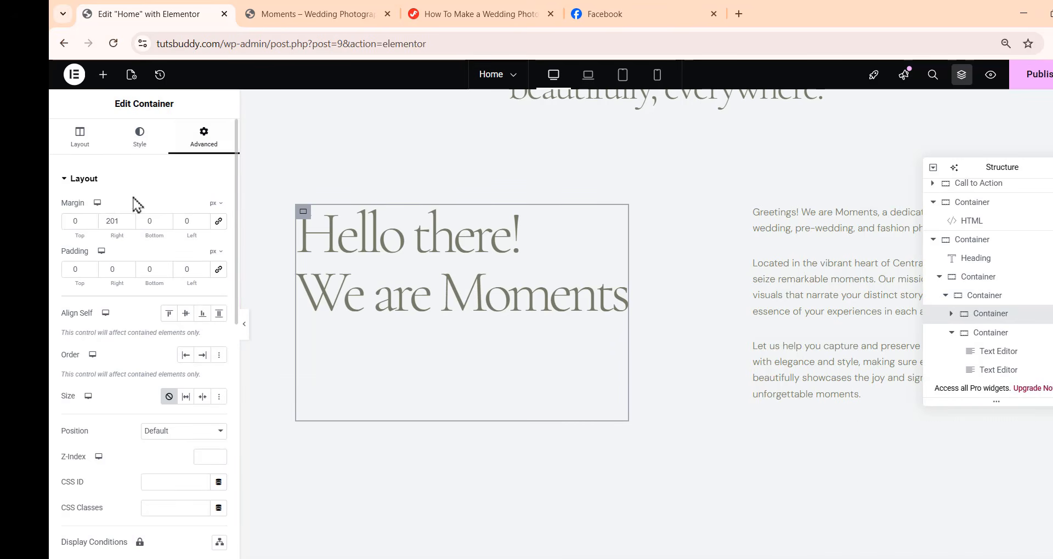
left_click(110, 215)
type("201")
left_click_drag(122, 221, 101, 220)
type("150")
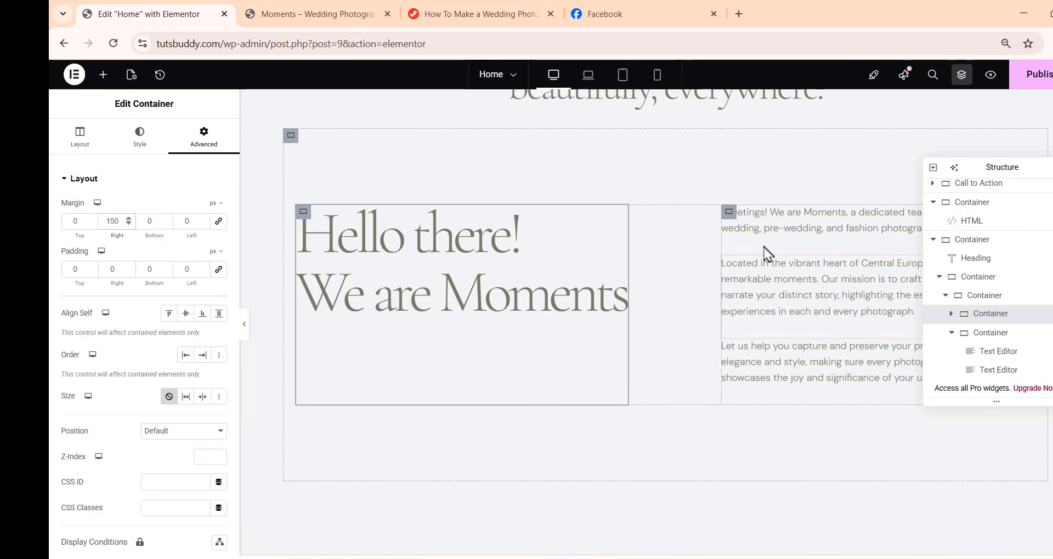
Add a button below the three paragraphs with the text "Read more"
left_click(812, 362)
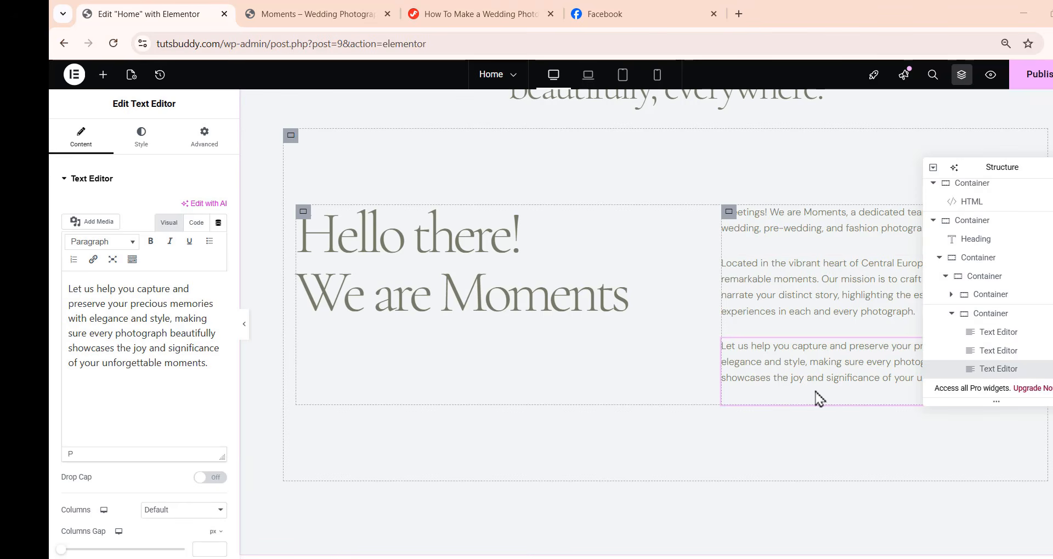
left_click(103, 74)
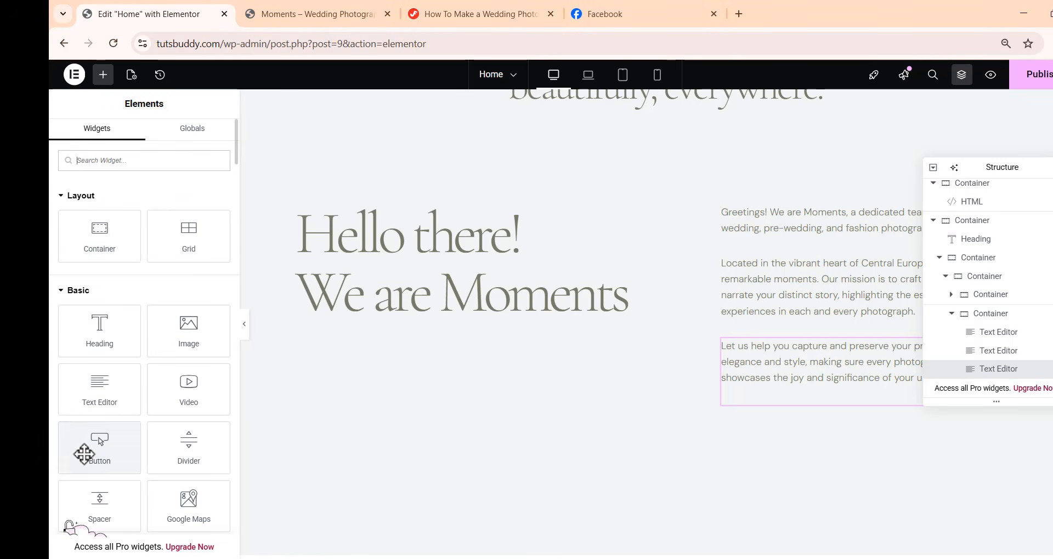
left_click_drag(99, 445, 806, 401)
scroll(803, 408, "down", 1)
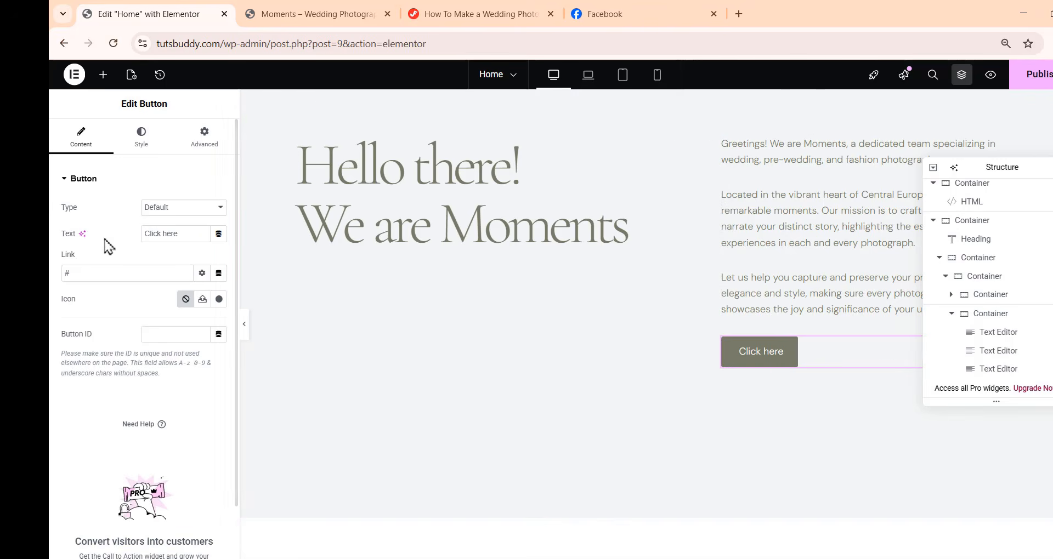
left_click_drag(182, 232, 106, 228)
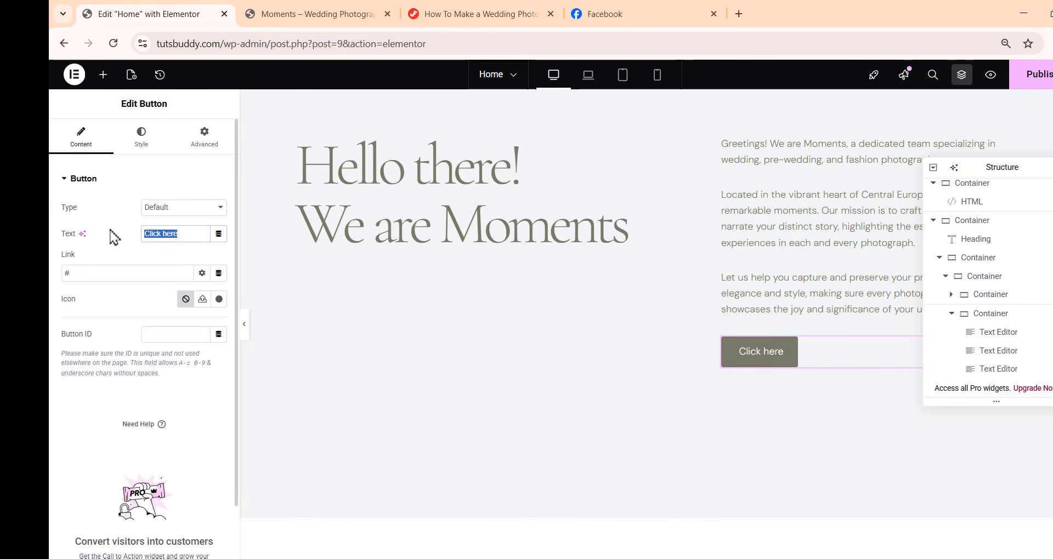
type("Read more")
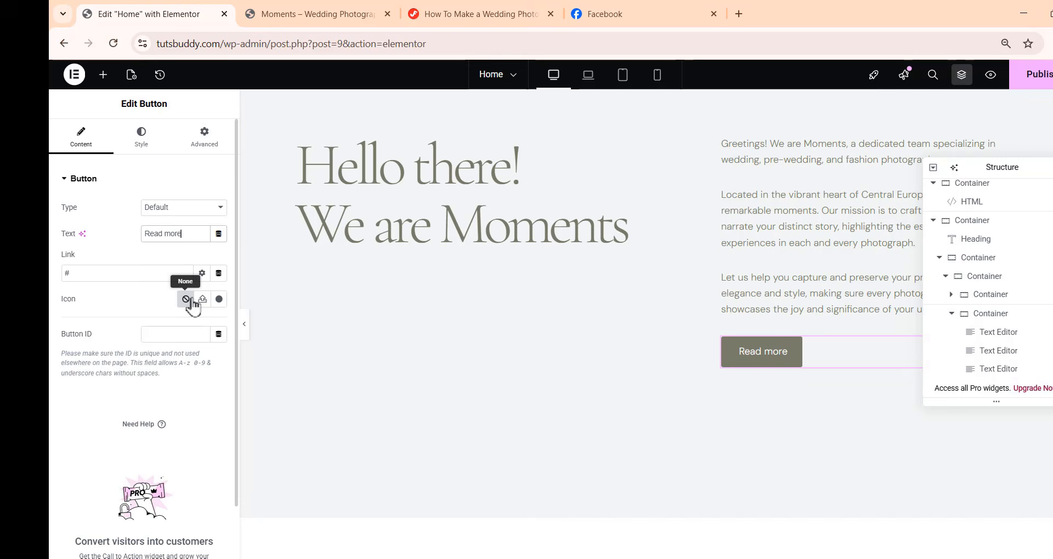
Set the button's text color to #787b6a
left_click(141, 143)
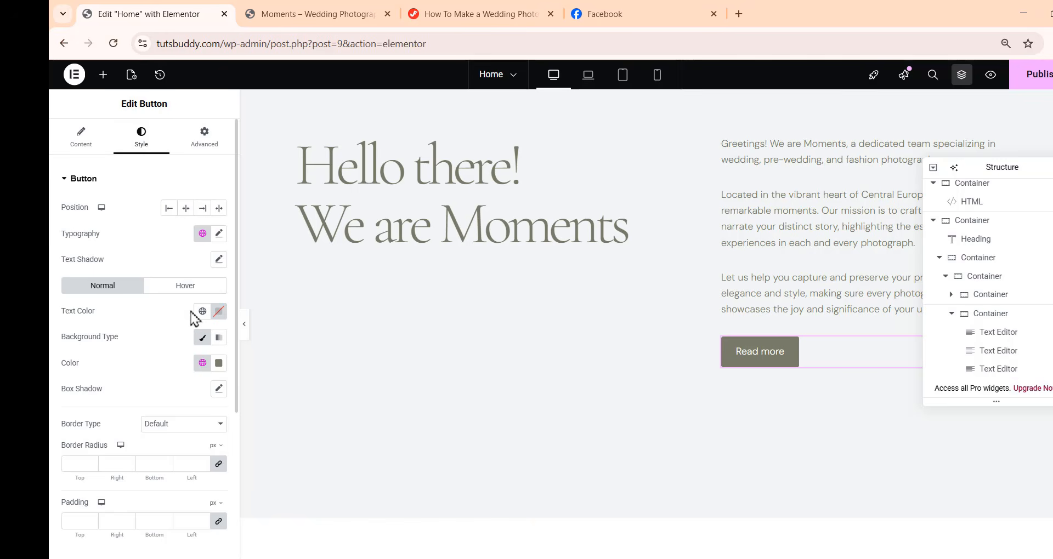
left_click(218, 311)
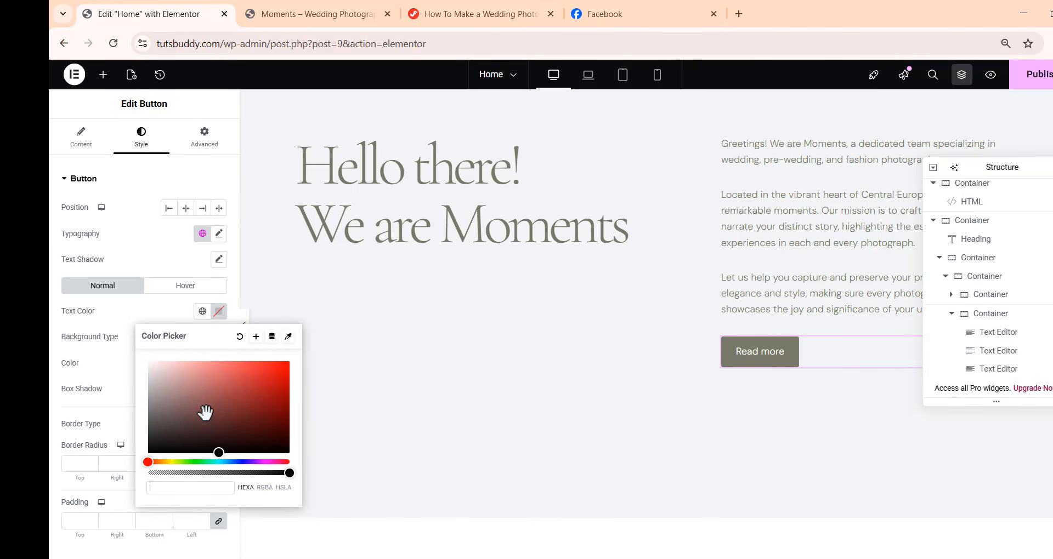
type("787b6a")
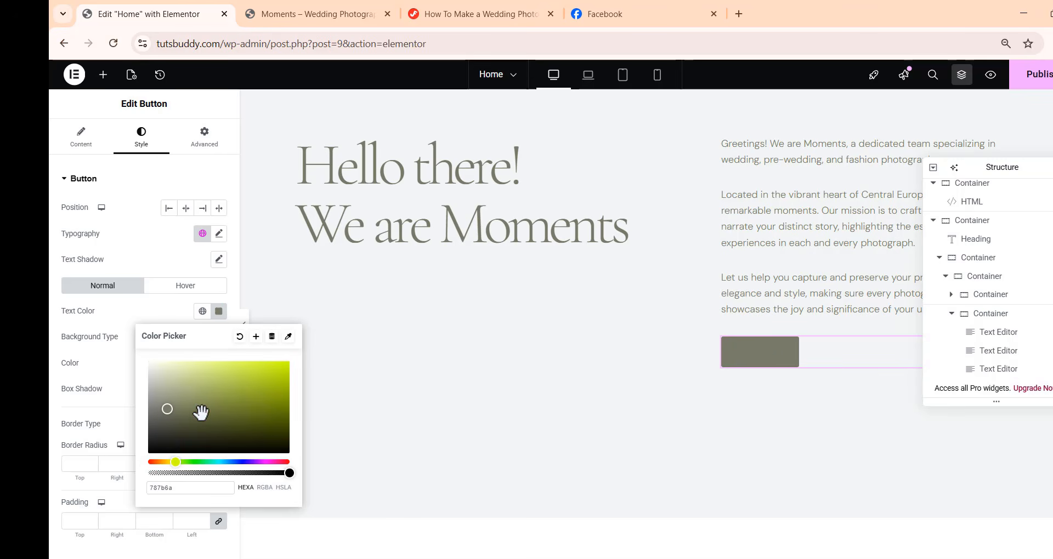
left_click(165, 320)
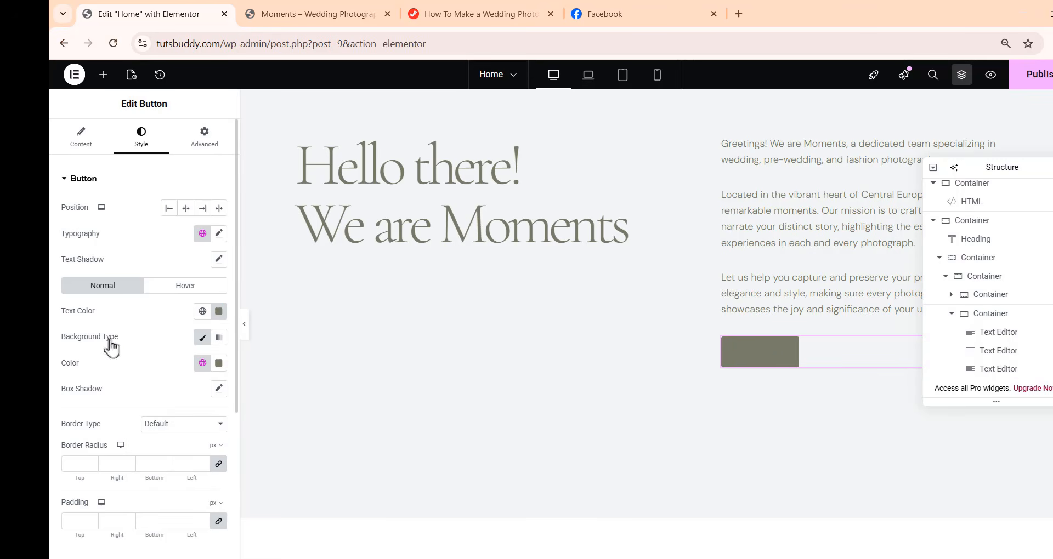
Set the button's background color to white #FFFFFF
left_click(218, 364)
left_click_drag(167, 436, 142, 393)
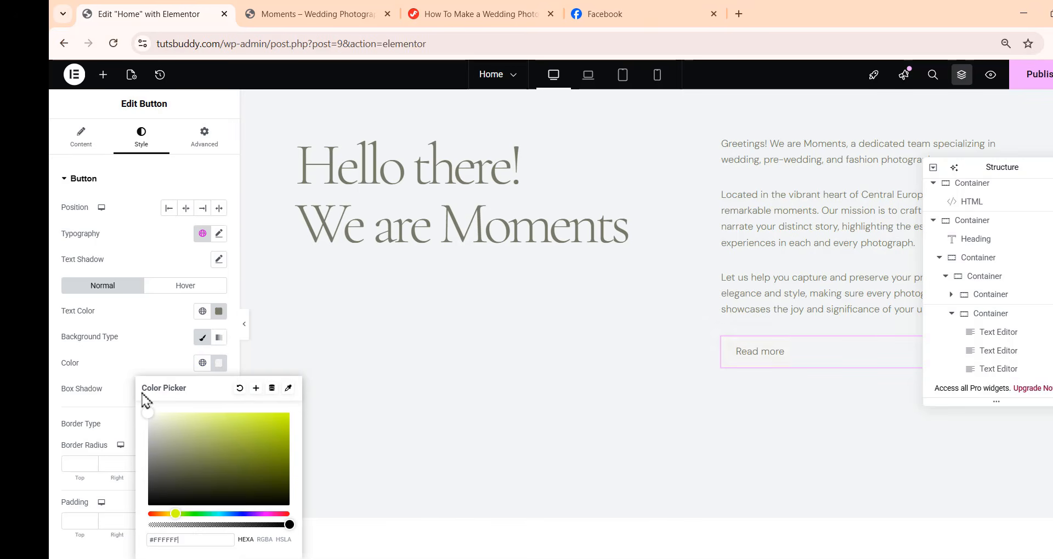
Give the Read more button a solid 1 px border and enter 78 as its border color hex value
left_click(147, 346)
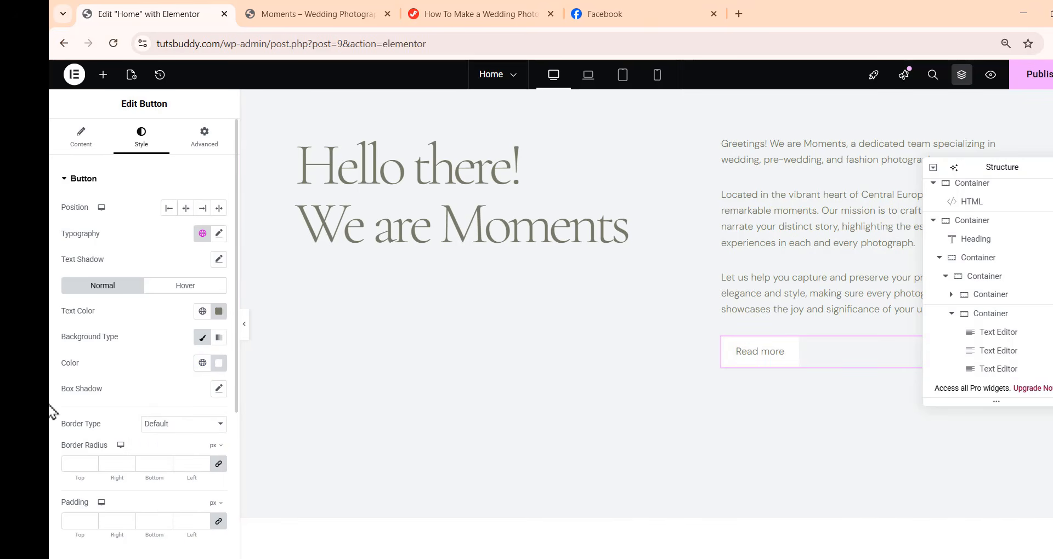
left_click(164, 424)
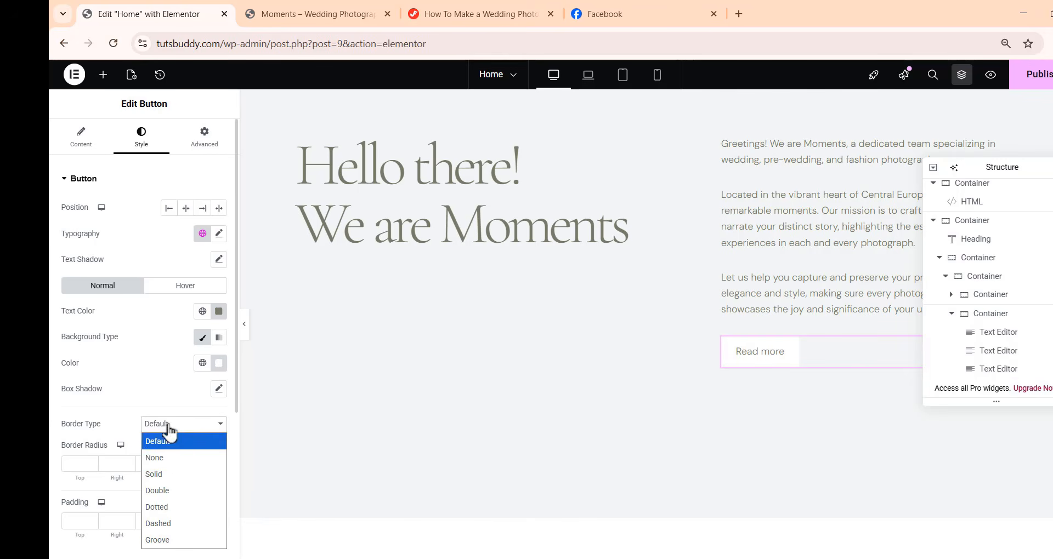
left_click(170, 467)
scroll(168, 458, "down", 3)
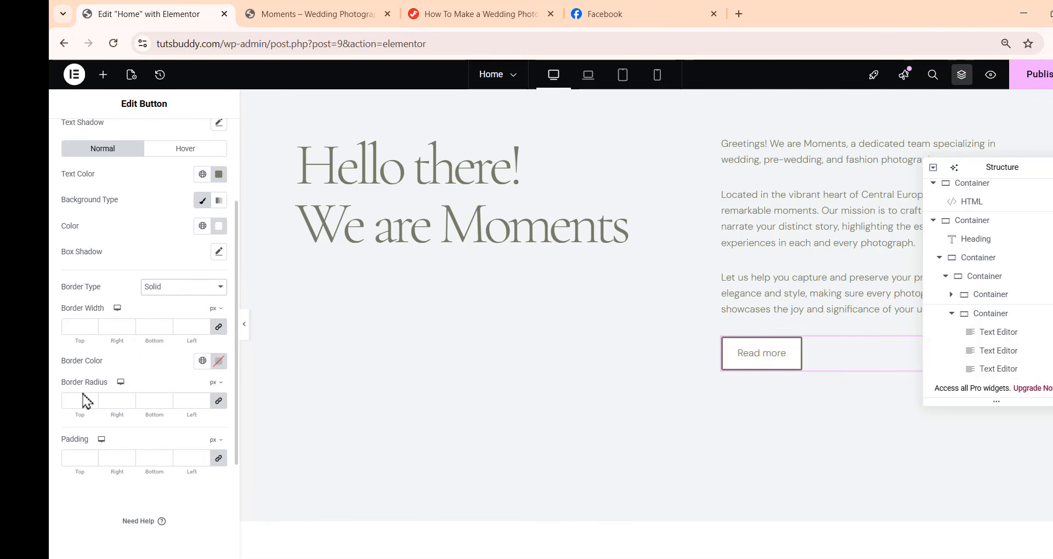
left_click(83, 327)
type("1")
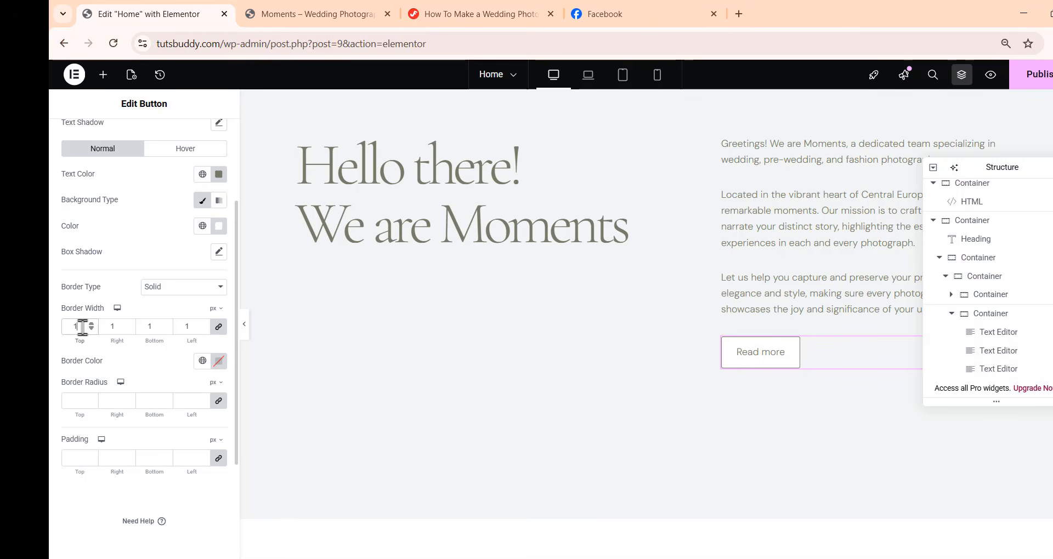
left_click(219, 366)
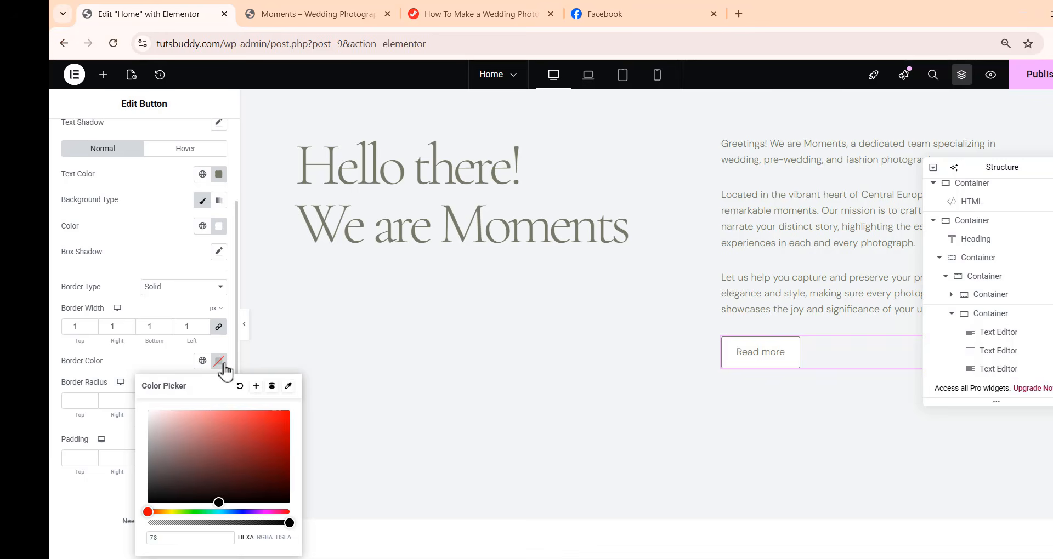
type("78")
left_click(165, 365)
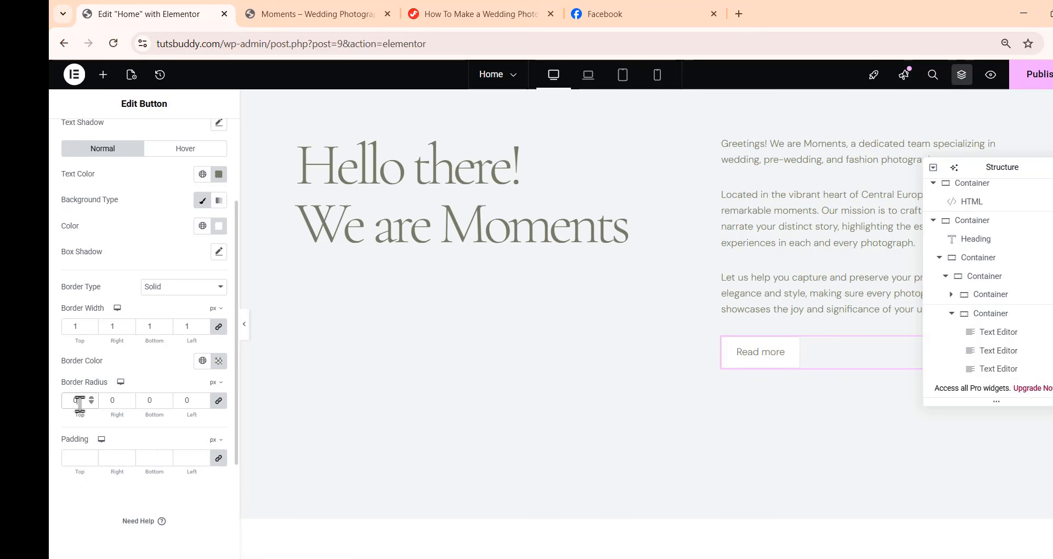
Set the button's padding to 16 px top and bottom and 53 px right and left
left_click(219, 459)
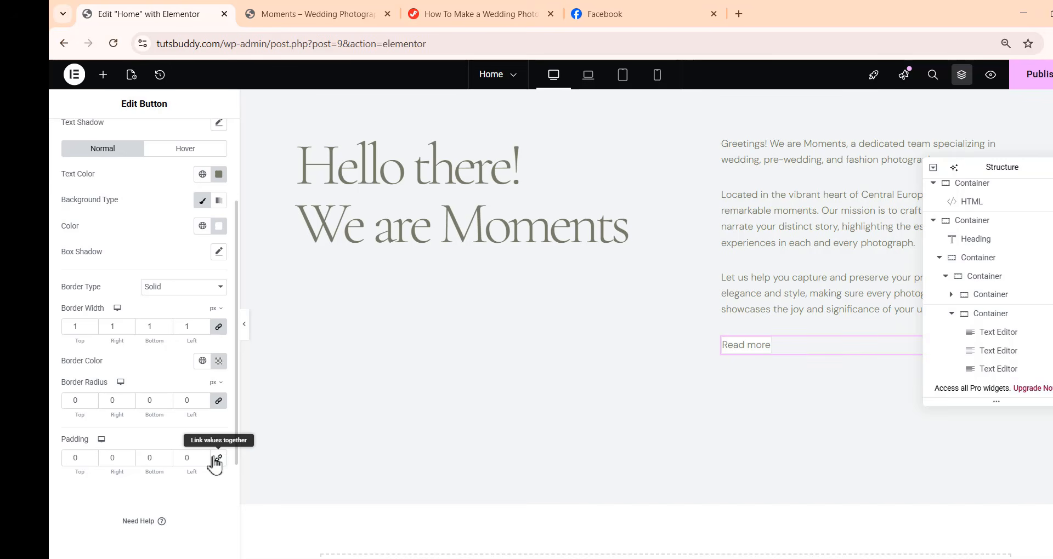
double_click(72, 458)
type("1")
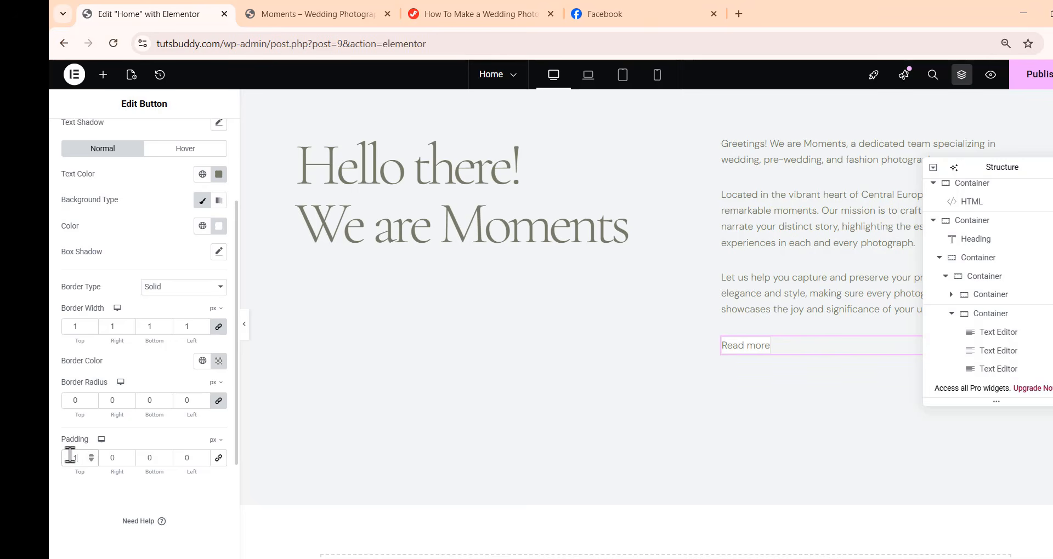
type("6")
left_click(101, 458)
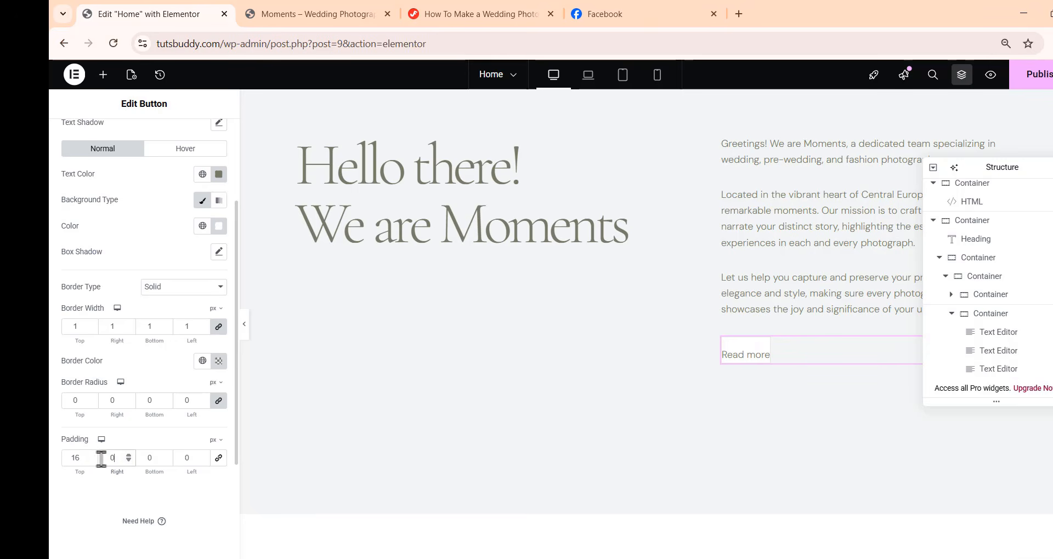
type("53")
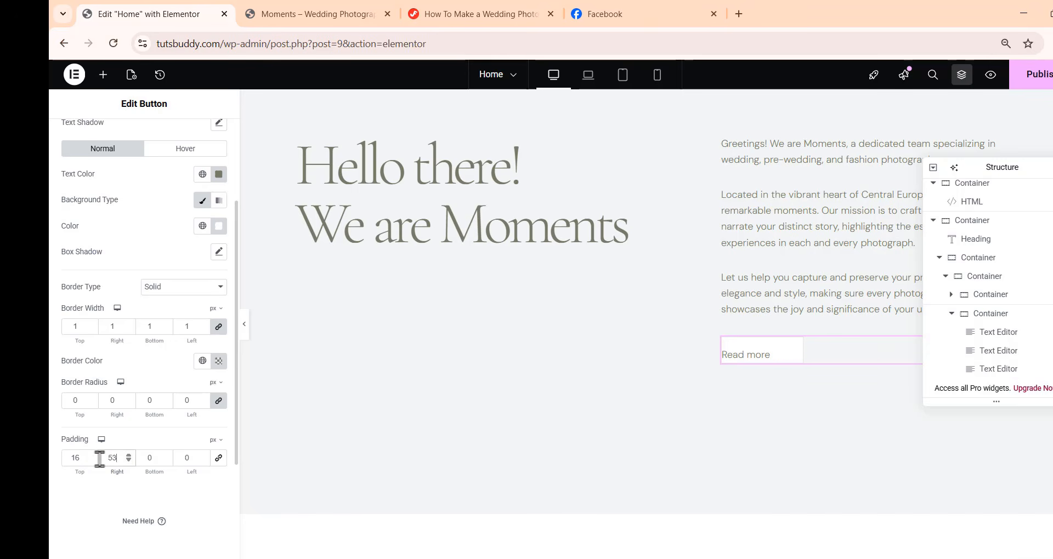
double_click(149, 458)
type("16")
double_click(184, 457)
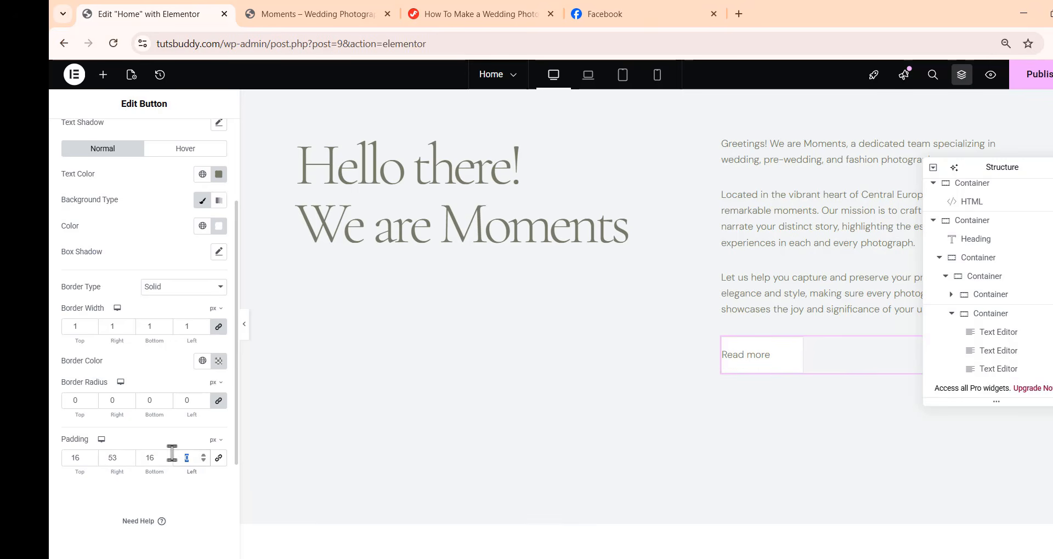
type("53")
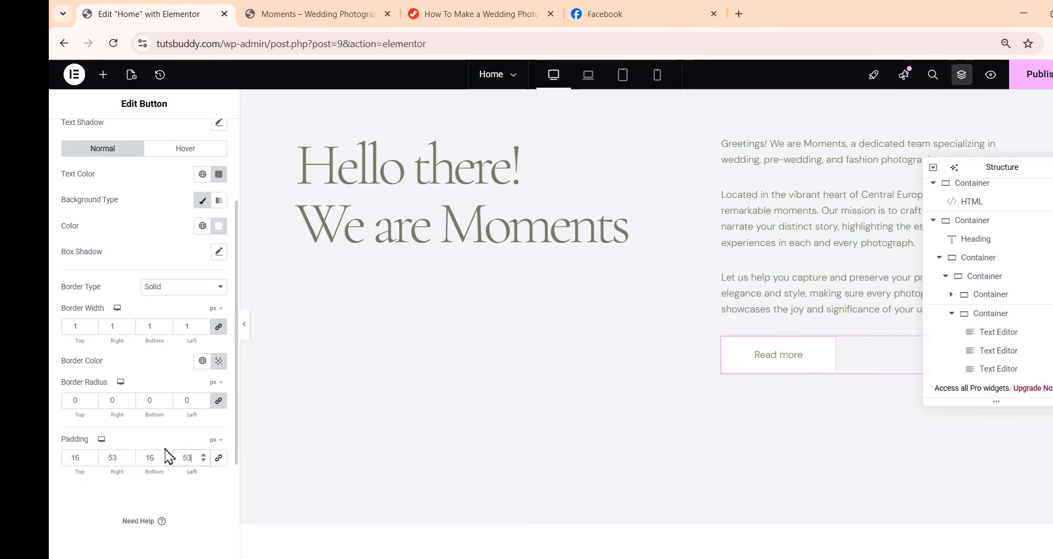
Set the button's hover text color to white #FFFFFF and hover background color to #787b6a
left_click(176, 151)
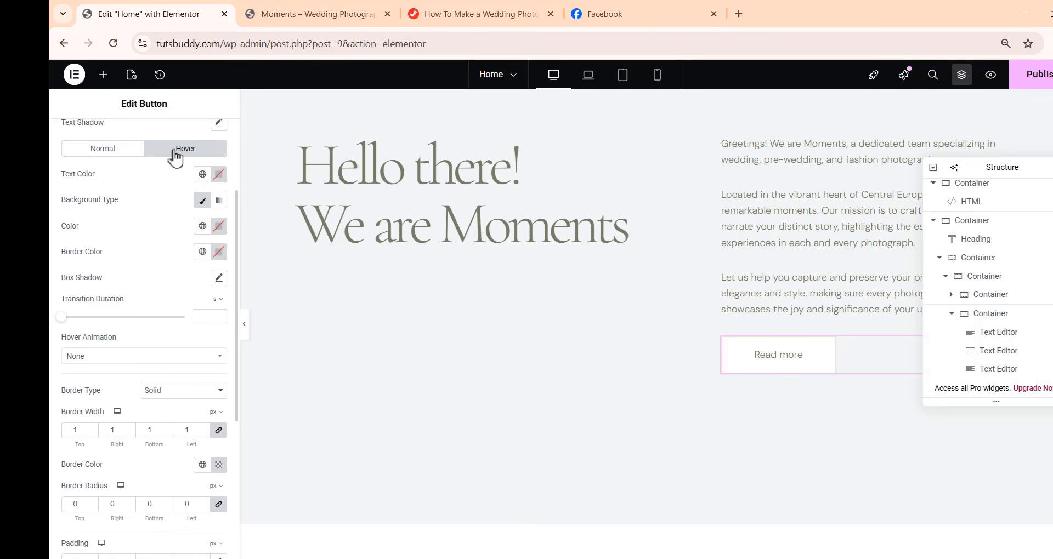
left_click(219, 176)
left_click_drag(198, 287, 147, 201)
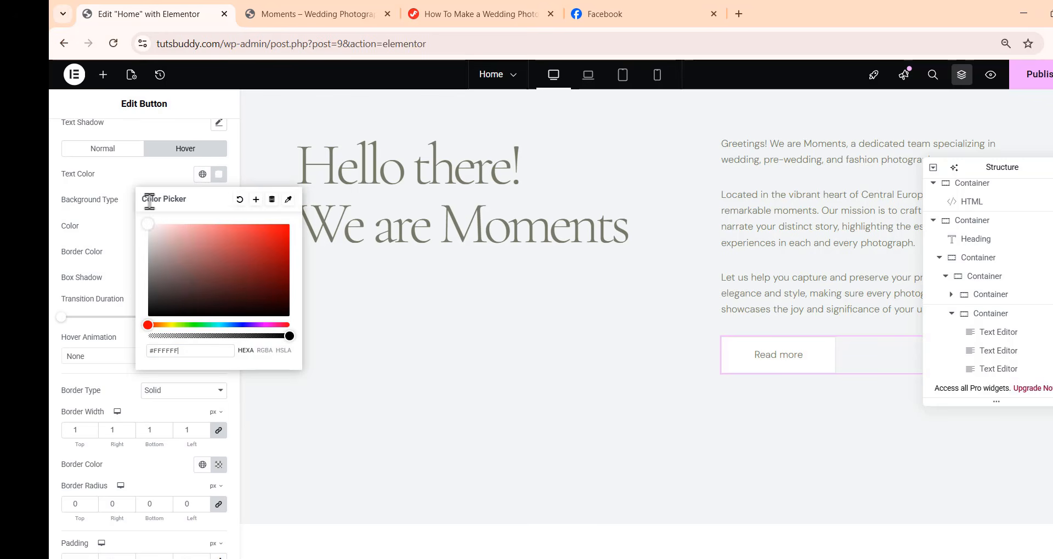
left_click(118, 196)
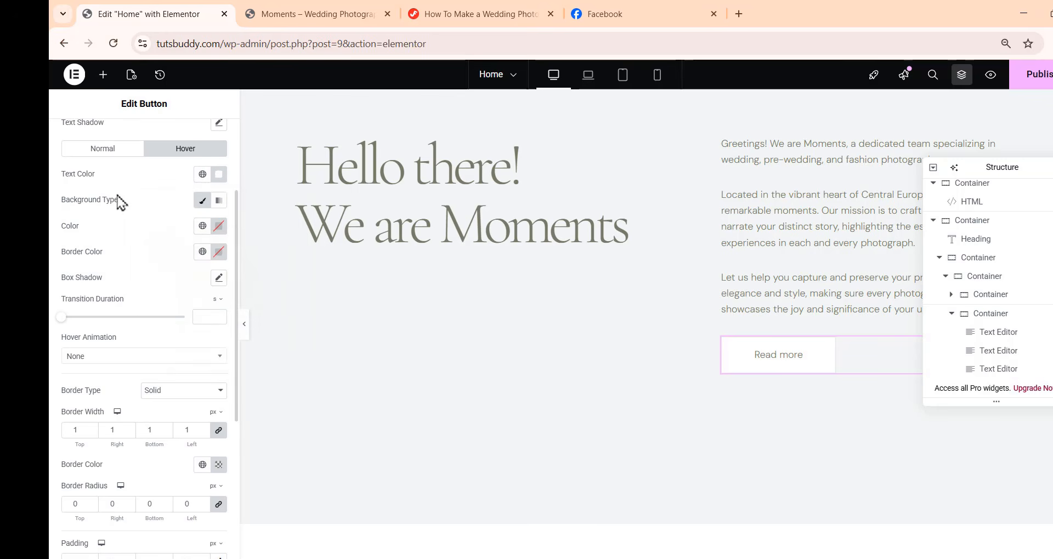
left_click(219, 226)
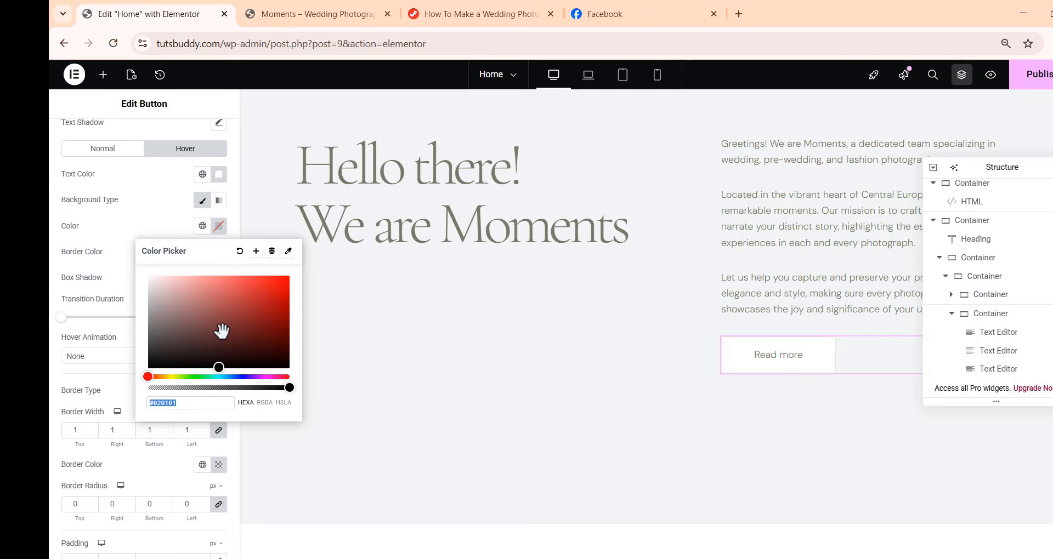
type("787b")
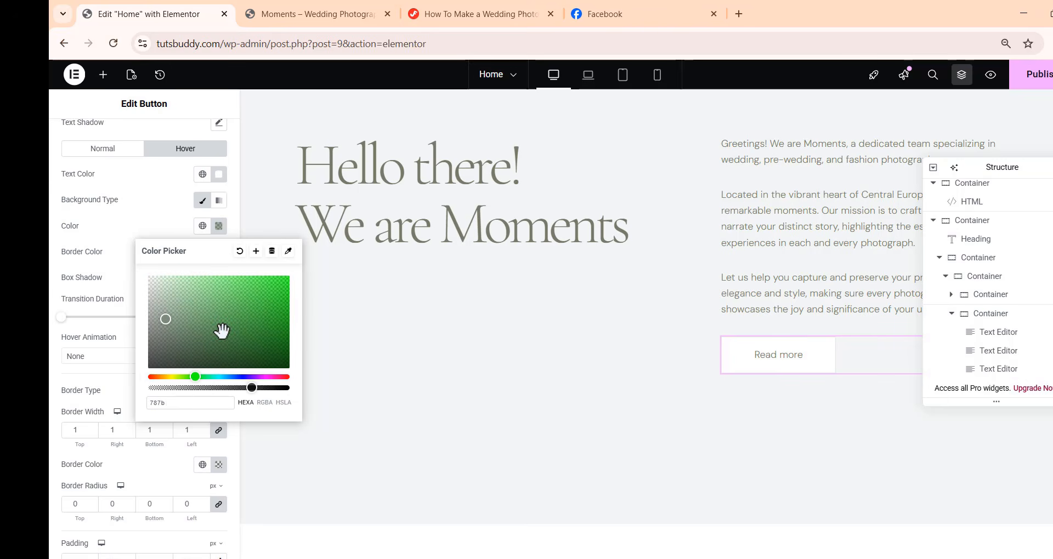
type("6a")
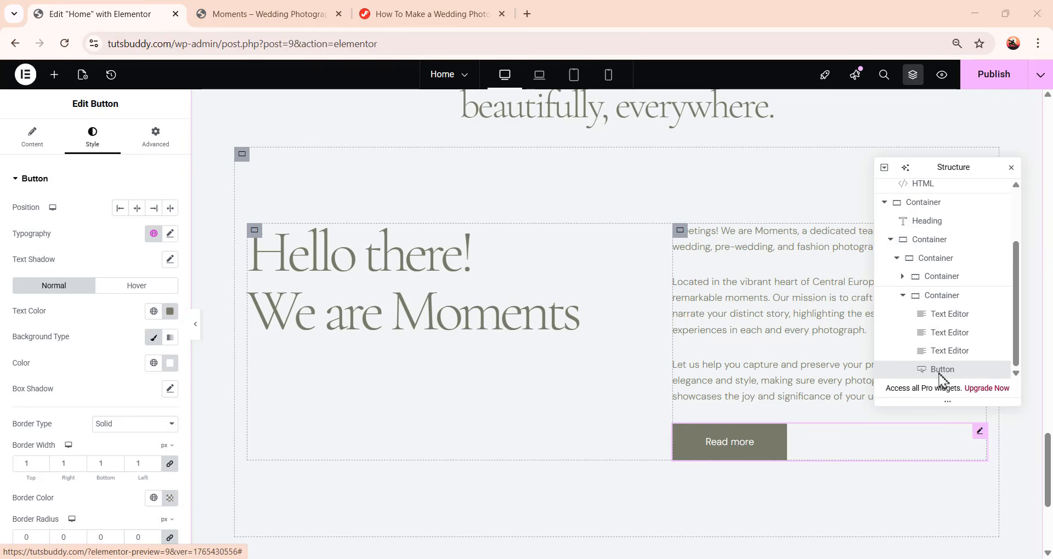
Add an Image widget to the intro section and move it after the paragraphs container in the structure
scroll(912, 348, "up", 2)
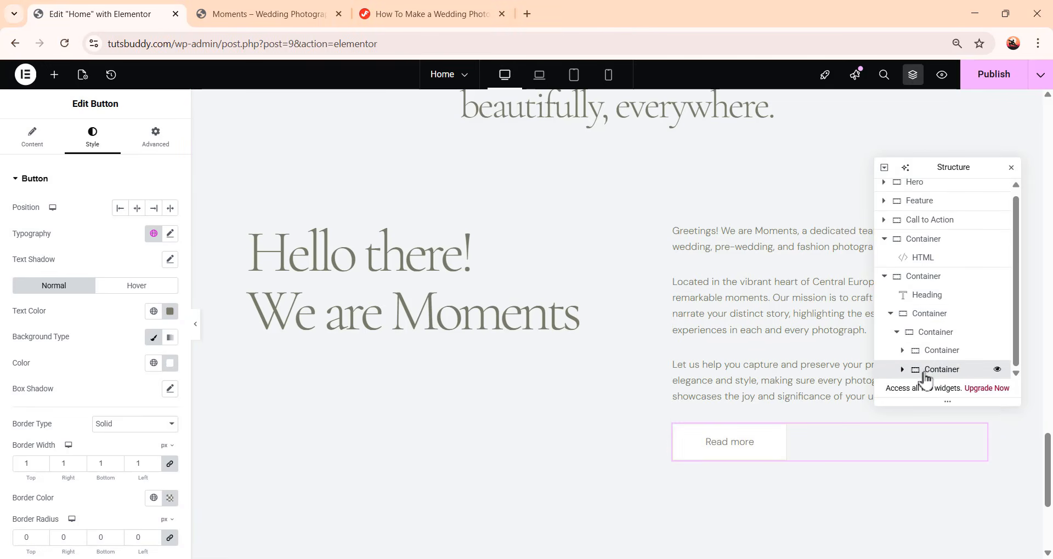
left_click(903, 369)
left_click(55, 76)
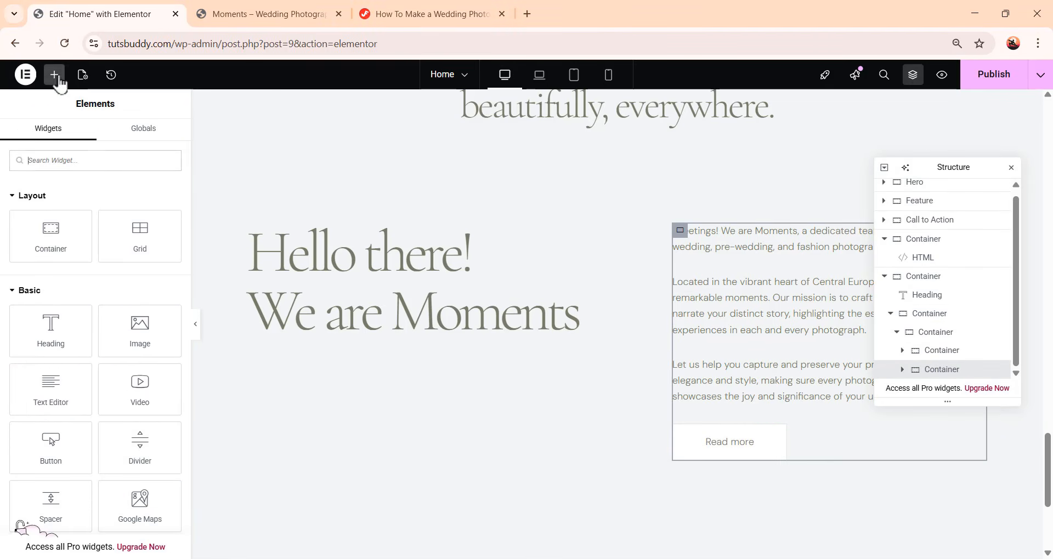
left_click(138, 329)
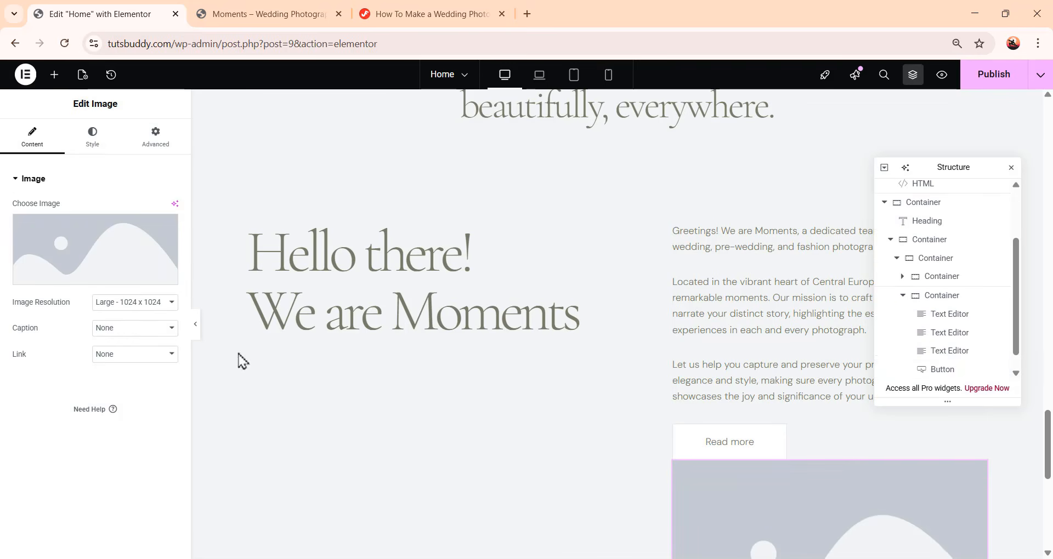
scroll(948, 357, "down", 2)
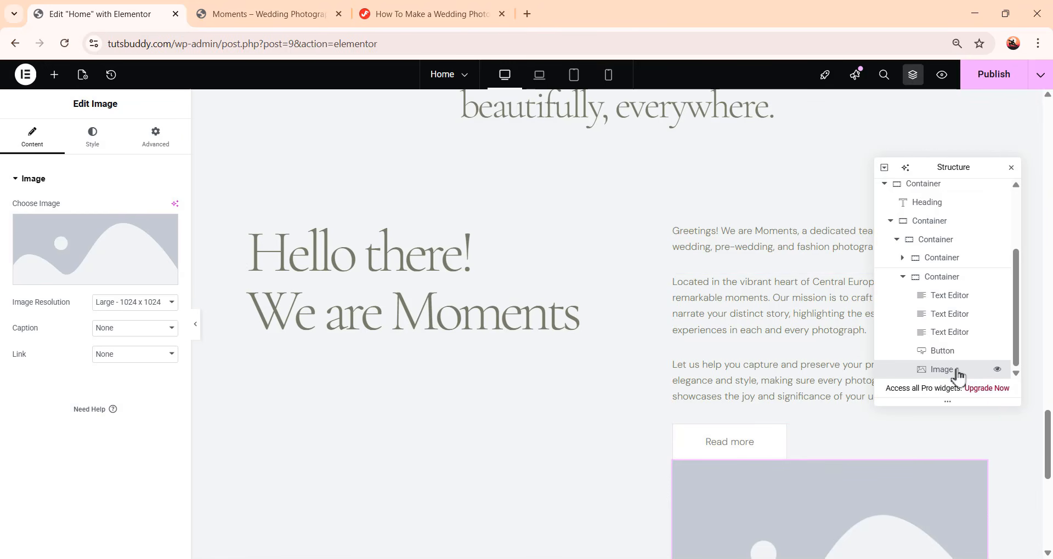
left_click_drag(960, 373, 954, 283)
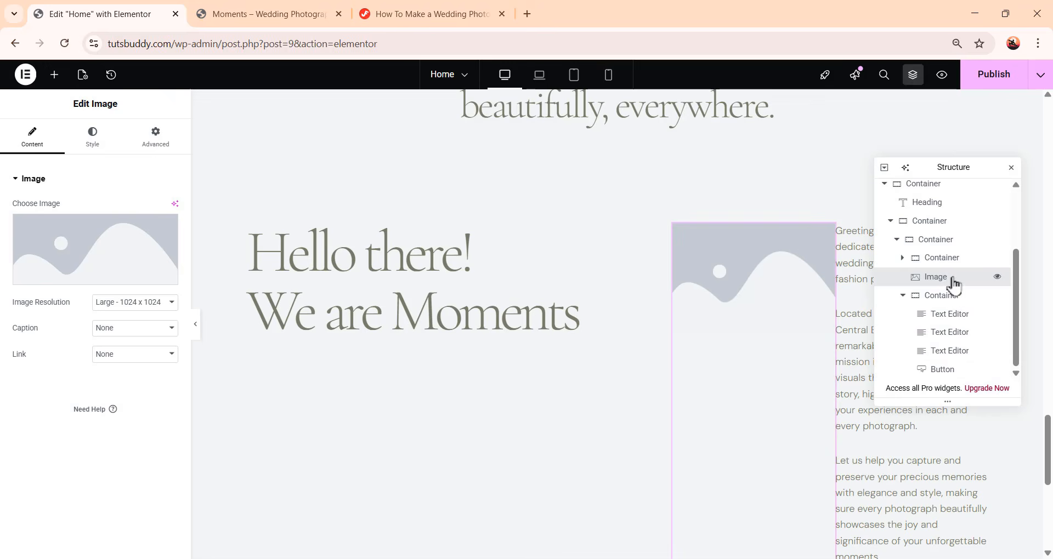
left_click(905, 298)
left_click(902, 296)
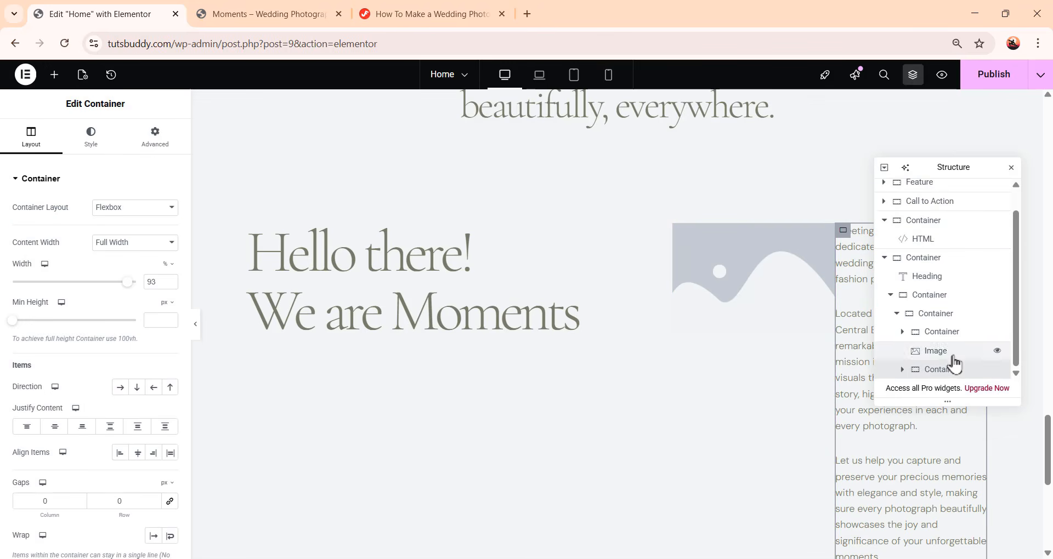
left_click_drag(953, 361, 959, 373)
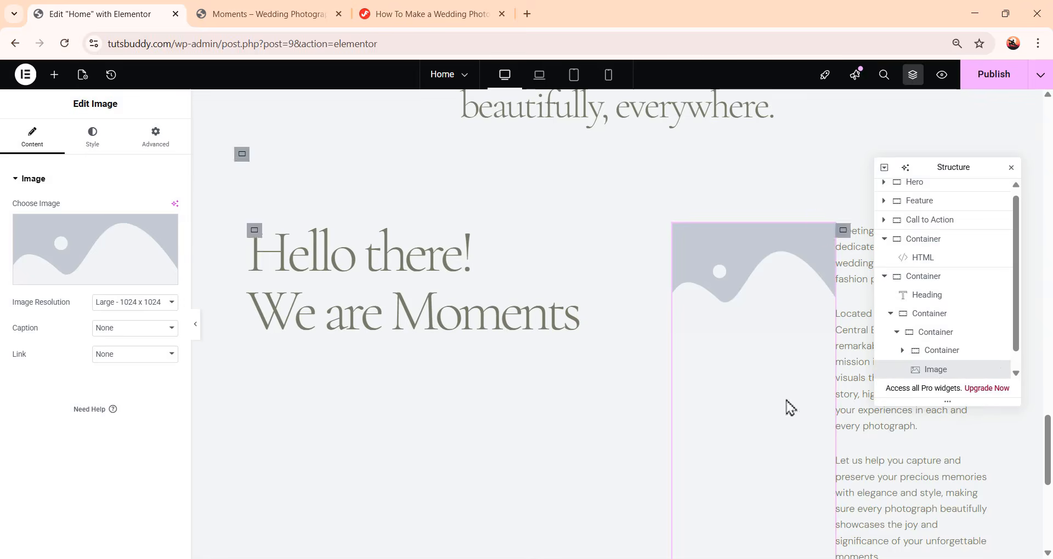
Choose the pink rose bud illustration from the media library as the image
scroll(735, 411, "up", 4)
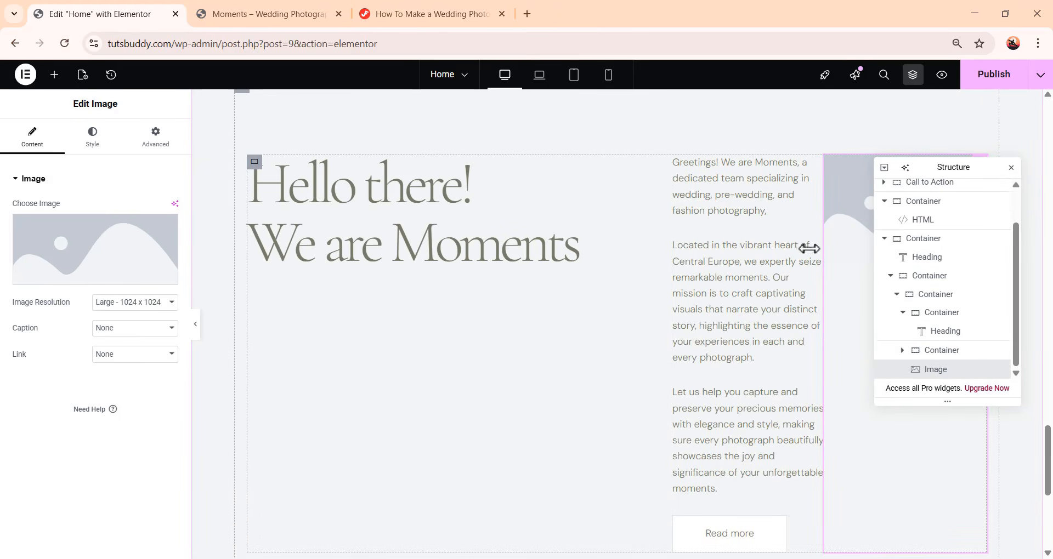
left_click(93, 263)
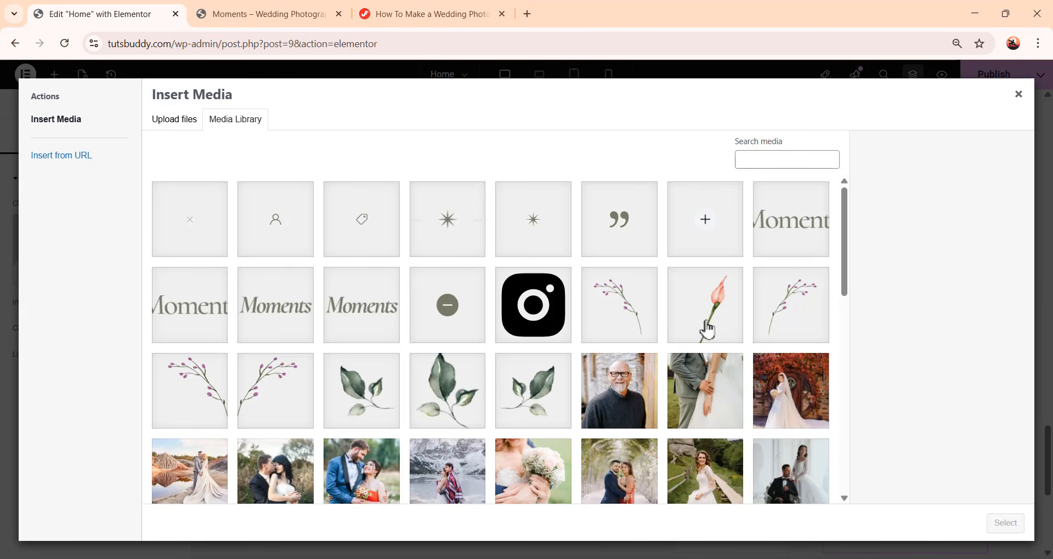
left_click(709, 324)
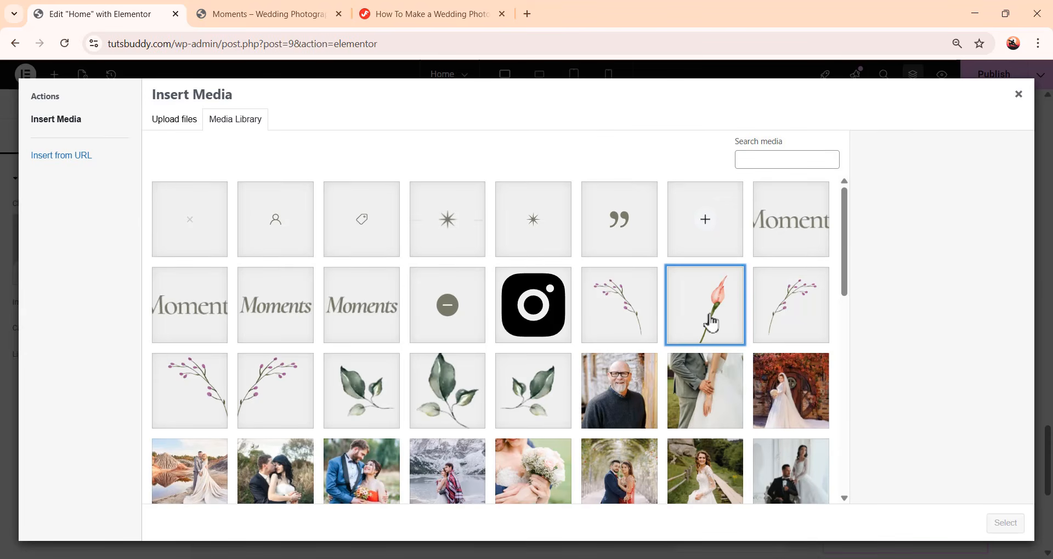
left_click(1004, 522)
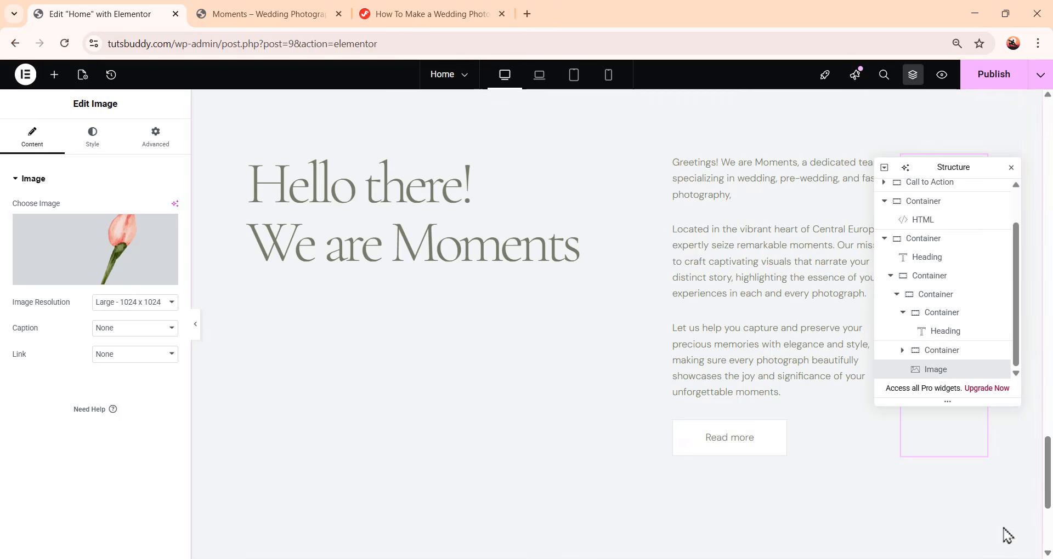
left_click_drag(946, 170, 584, 134)
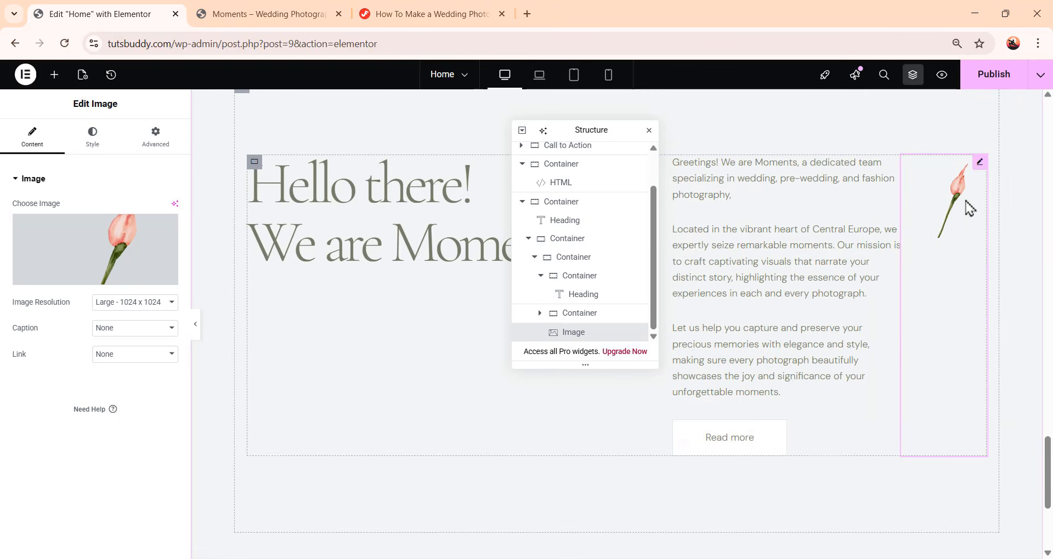
Set the image's position to Absolute with a horizontal offset of -100 px
left_click(143, 147)
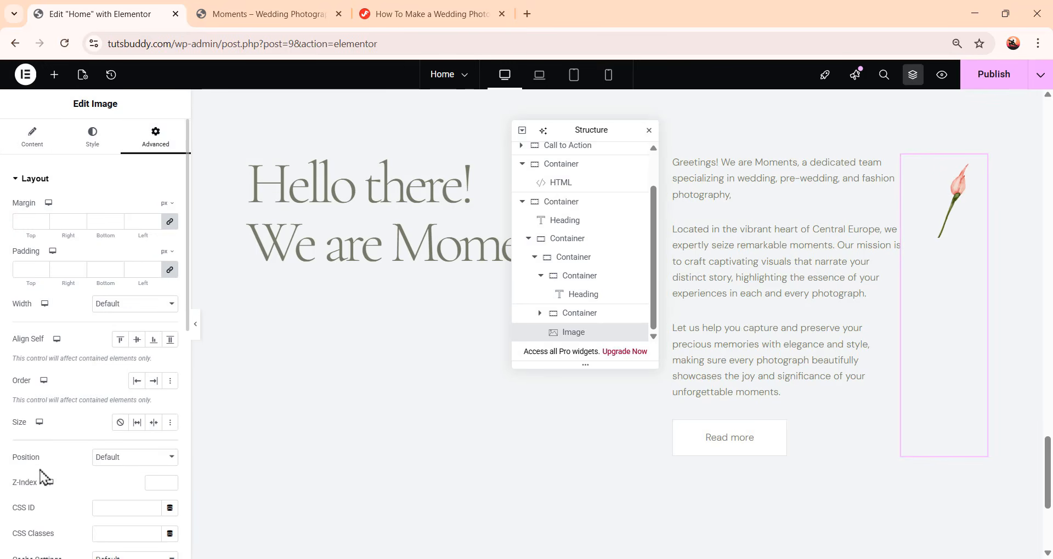
left_click(104, 460)
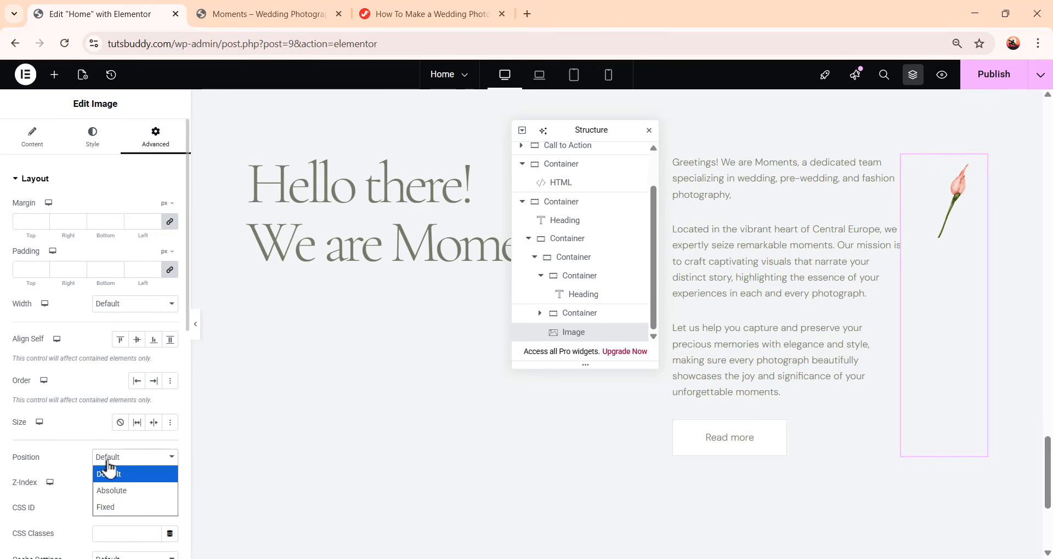
left_click(118, 490)
scroll(113, 378, "down", 5)
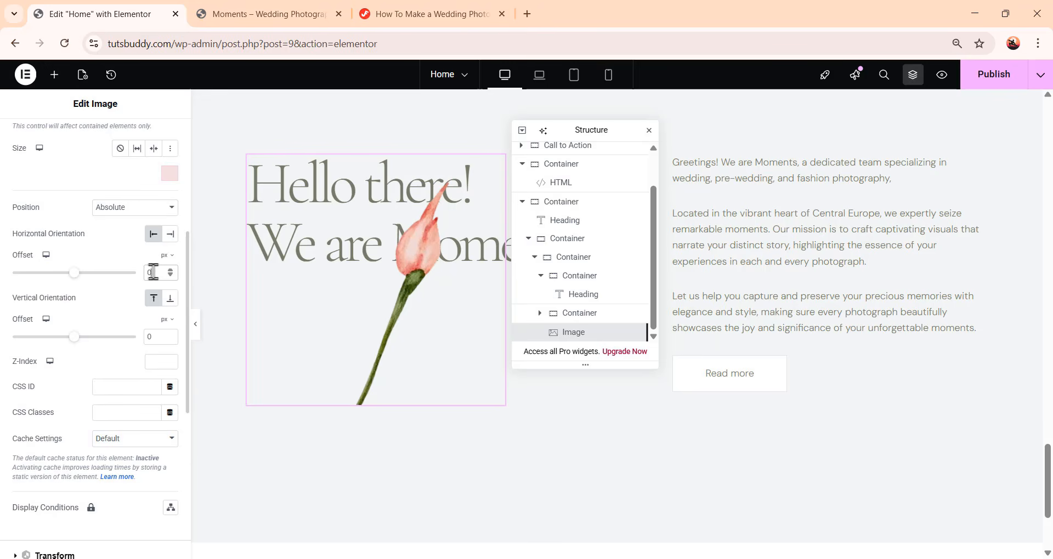
key("BackSpace")
type("-100")
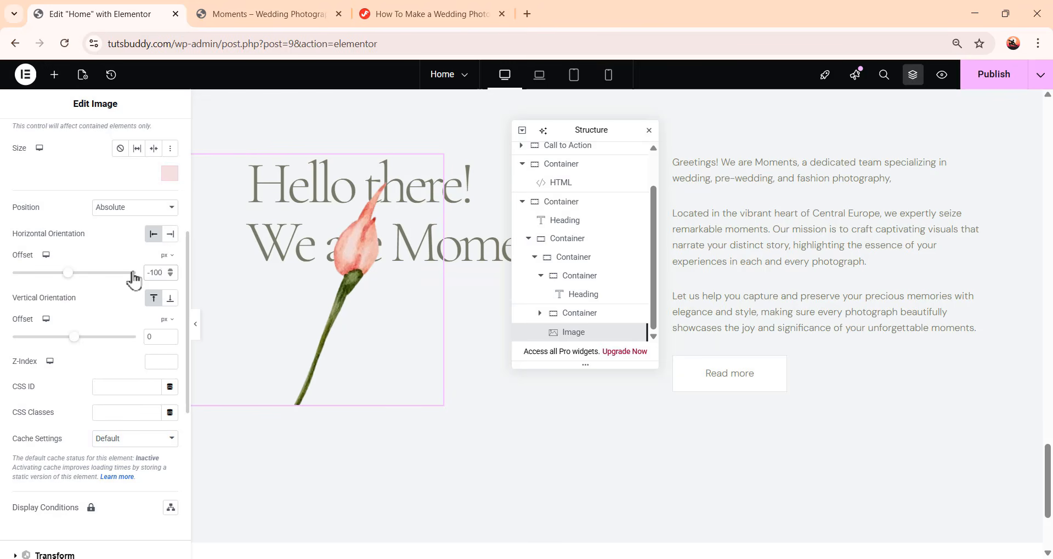
Anchor the image's vertical orientation to the bottom with an offset of -7 px
left_click(170, 300)
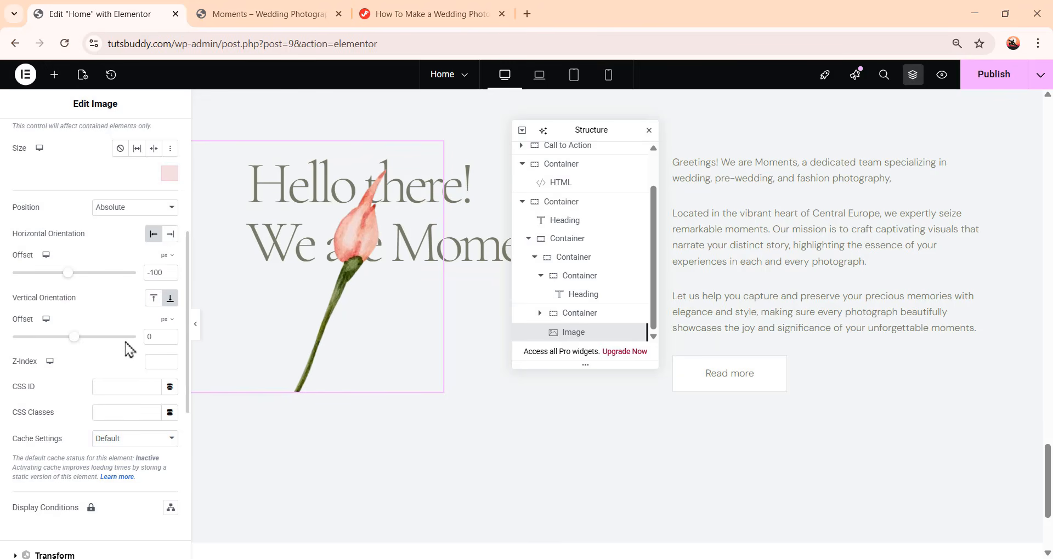
double_click(156, 336)
type("-7")
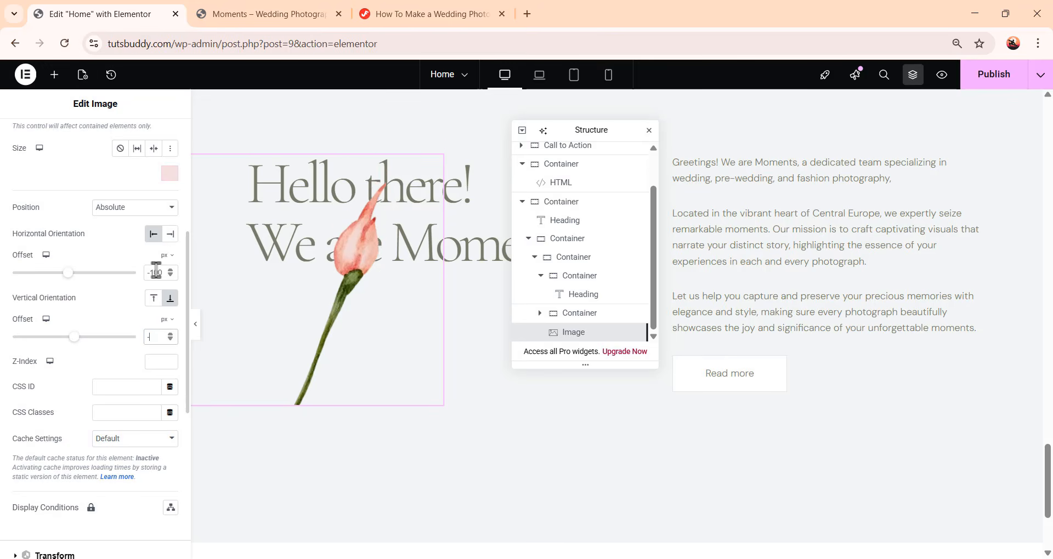
type("48")
Set the rose image's vertical offset to -748 px
scroll(368, 308, "down", 2)
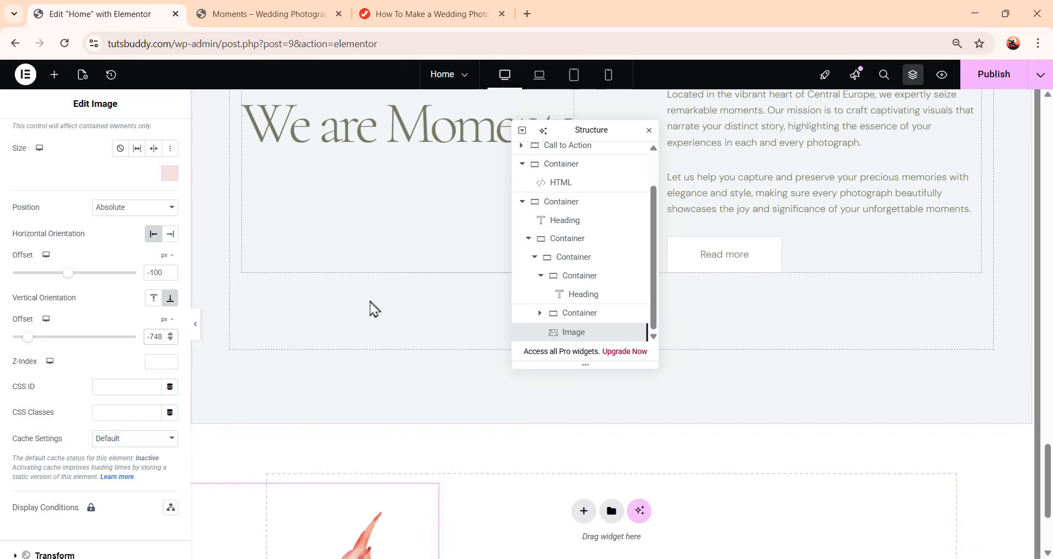
scroll(368, 314, "down", 3)
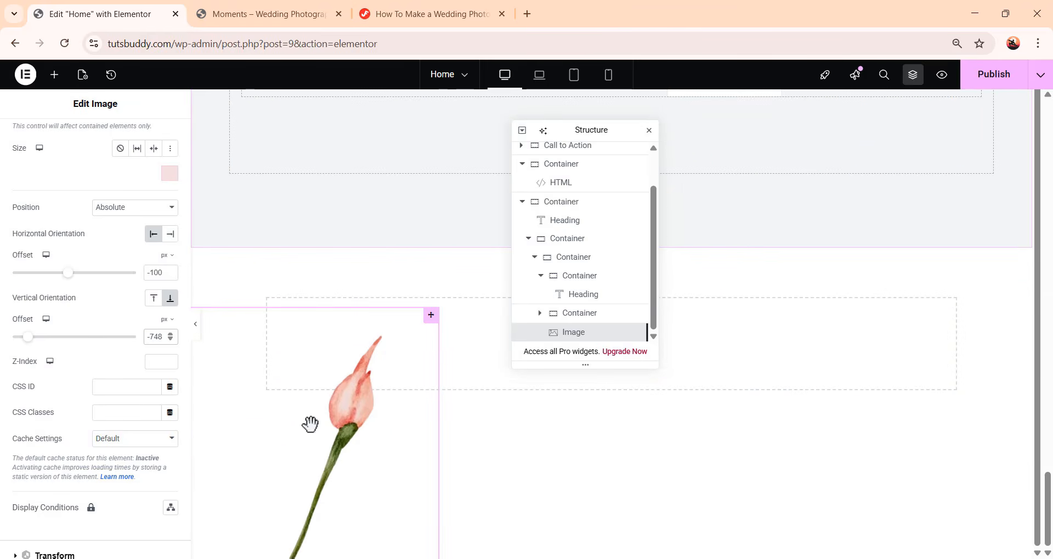
scroll(437, 466, "up", 7)
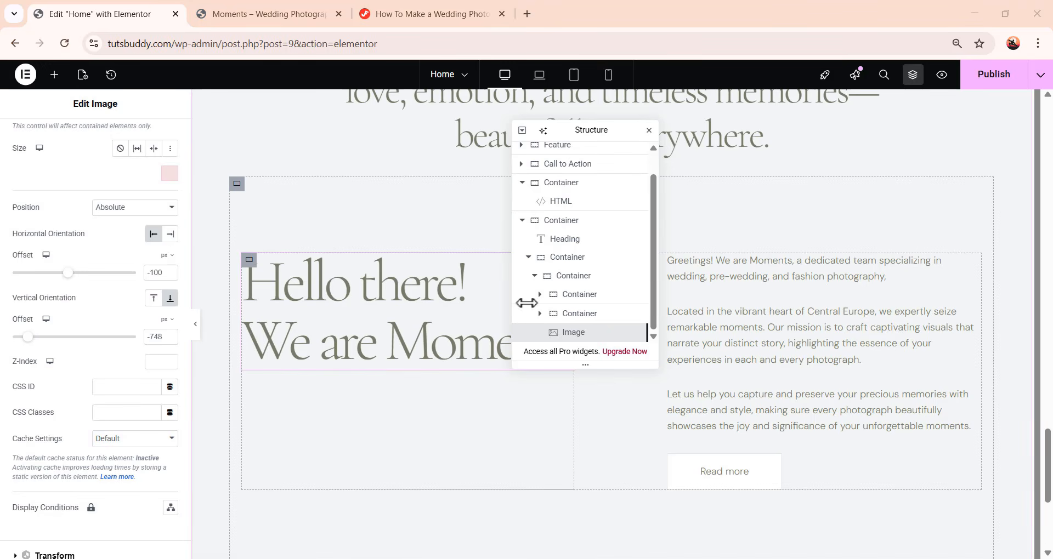
Add a new empty container after the intro section's content container
left_click(535, 292)
left_click(557, 303)
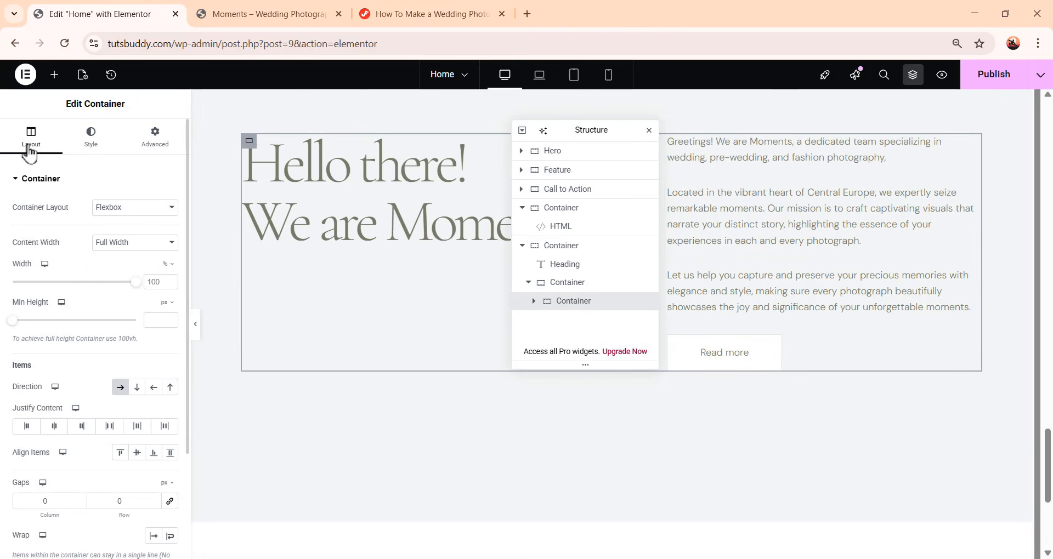
right_click(593, 310)
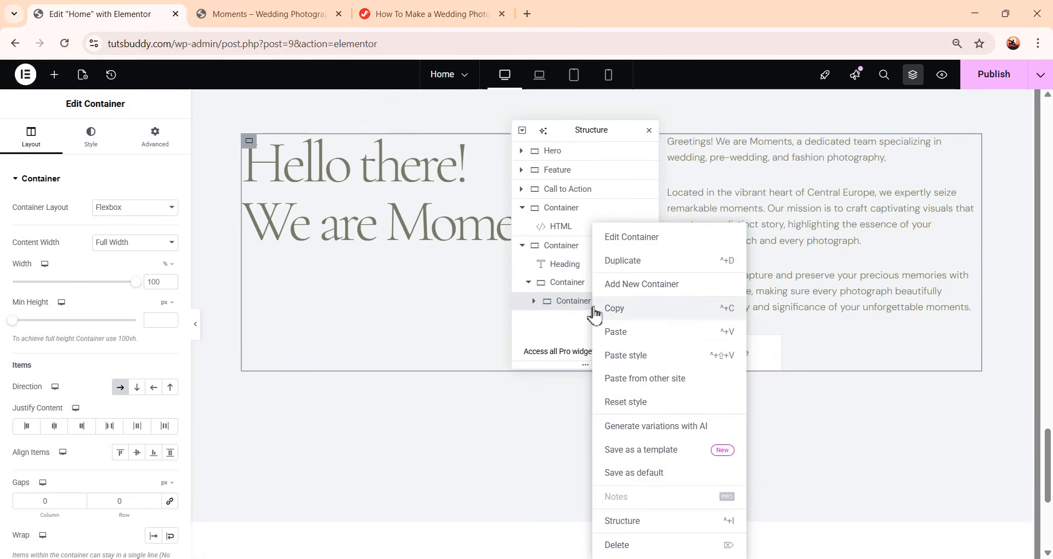
left_click(656, 296)
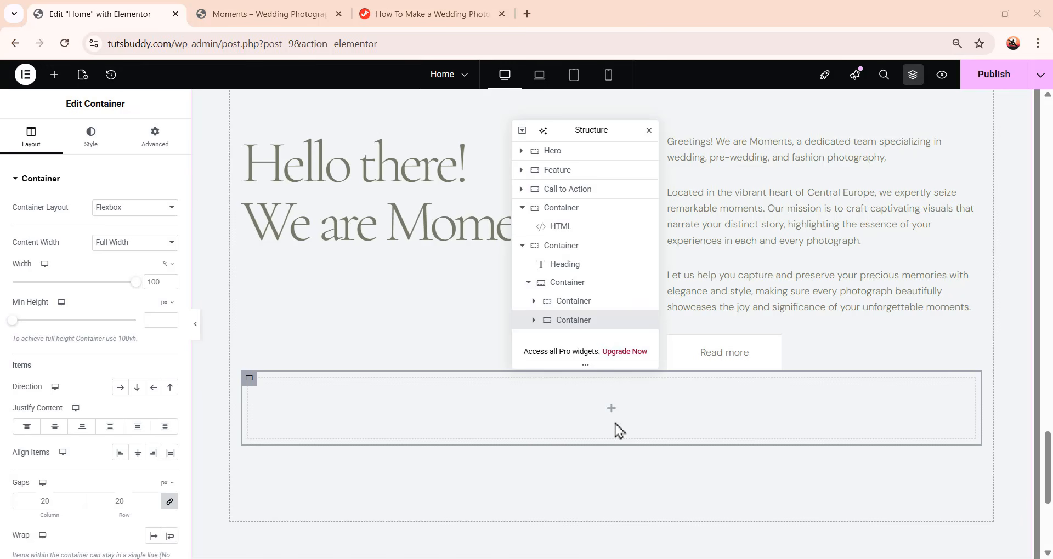
Set the new container's direction to row with 0 px gaps
left_click(120, 388)
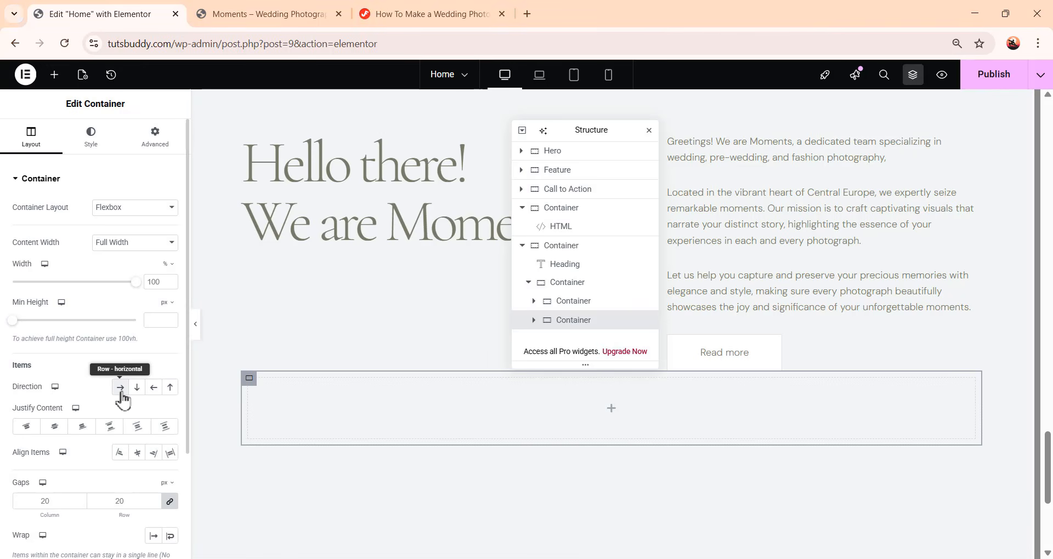
left_click(171, 504)
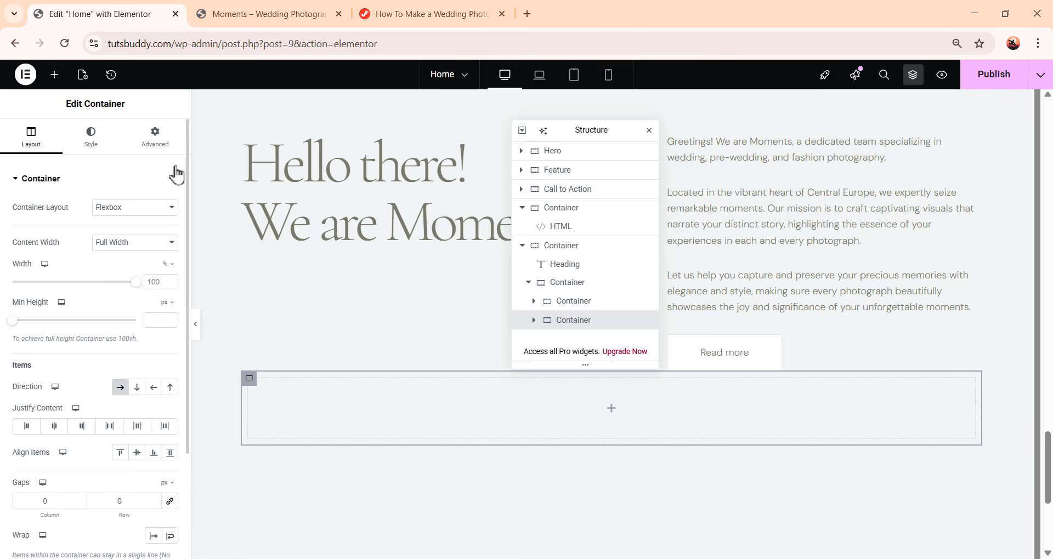
Give the new container a 60 px top margin and 0 padding on all sides
left_click(159, 146)
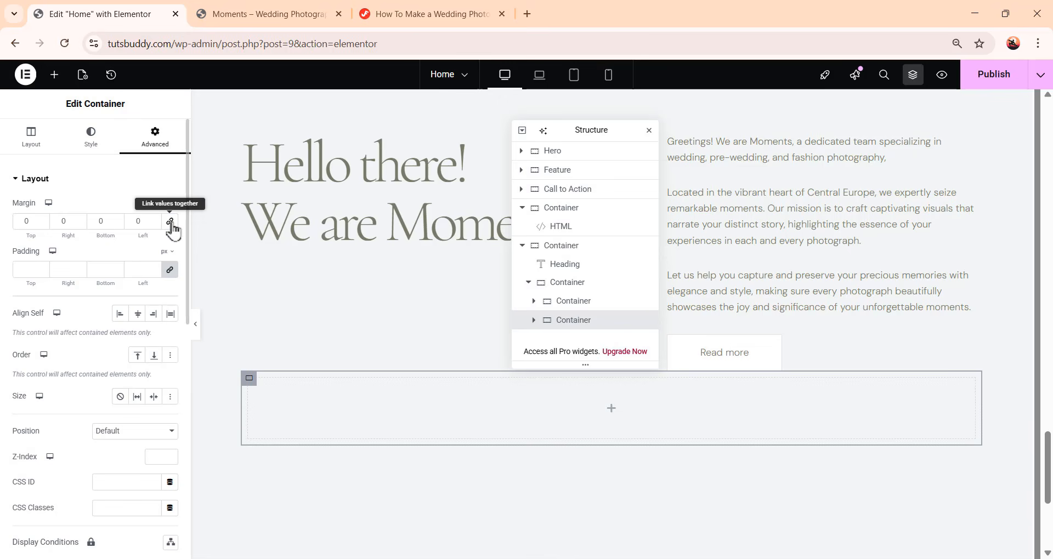
double_click(26, 221)
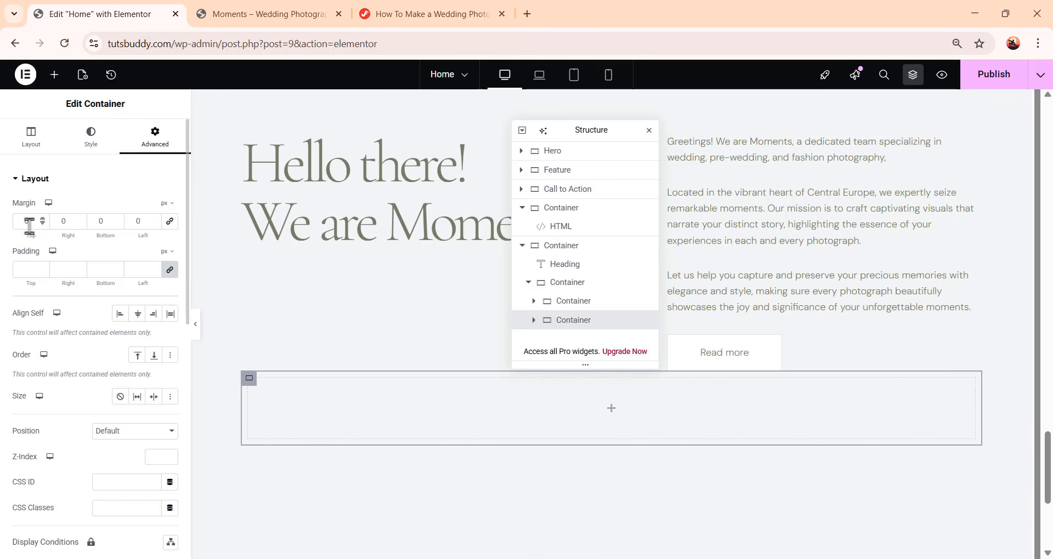
type("60")
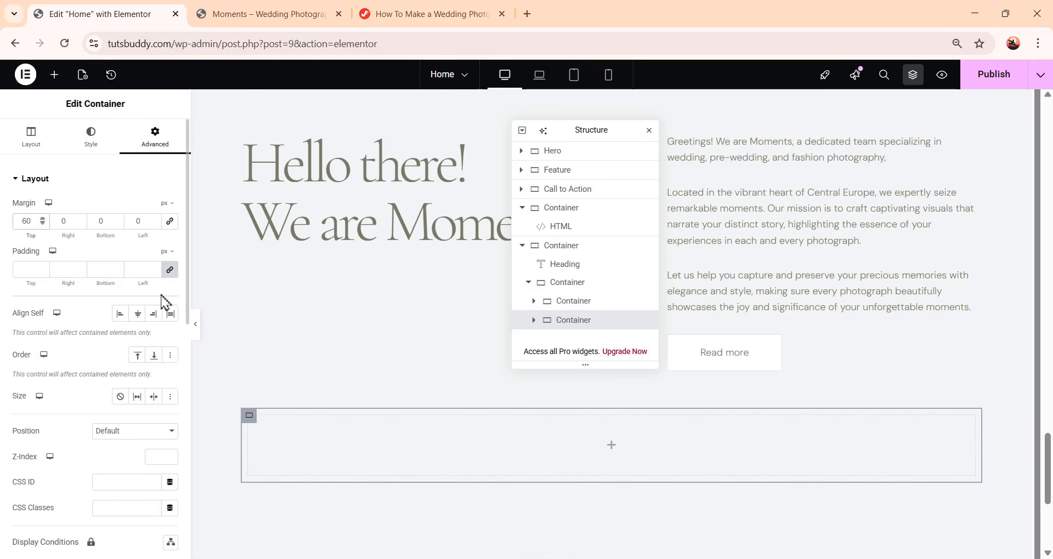
left_click(170, 269)
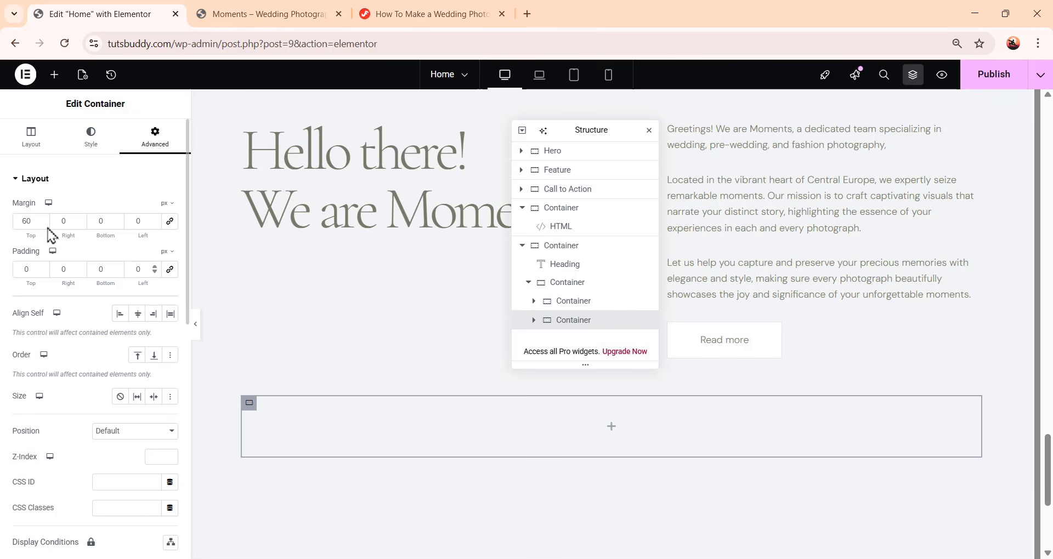
Place a container inside the new container and switch its layout to Grid
left_click(57, 78)
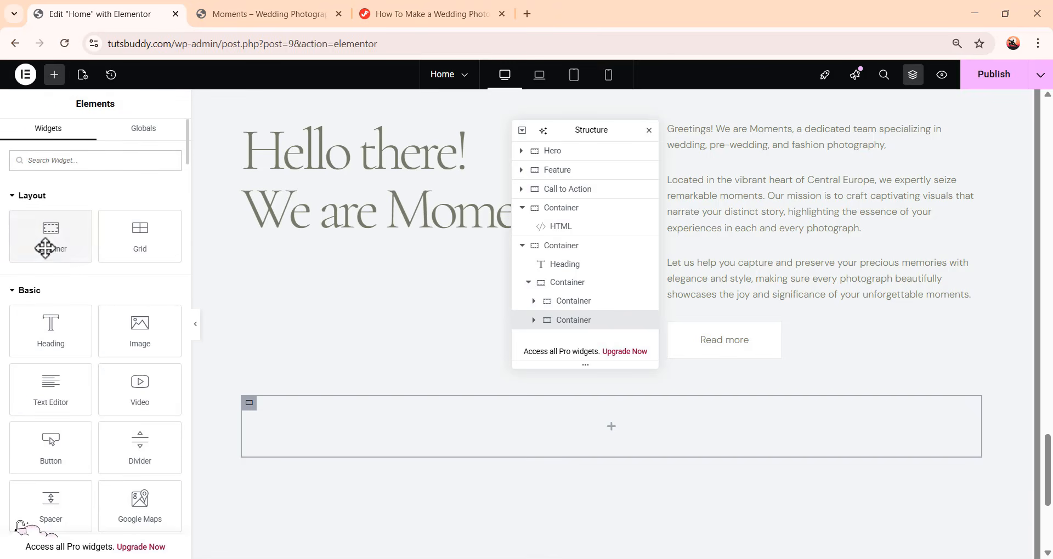
left_click_drag(46, 236, 644, 445)
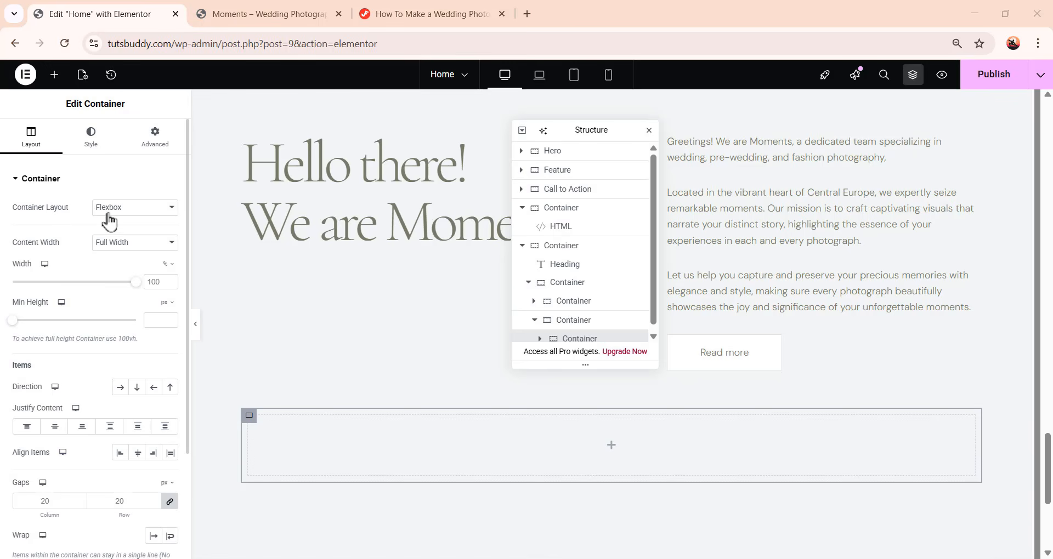
left_click(113, 212)
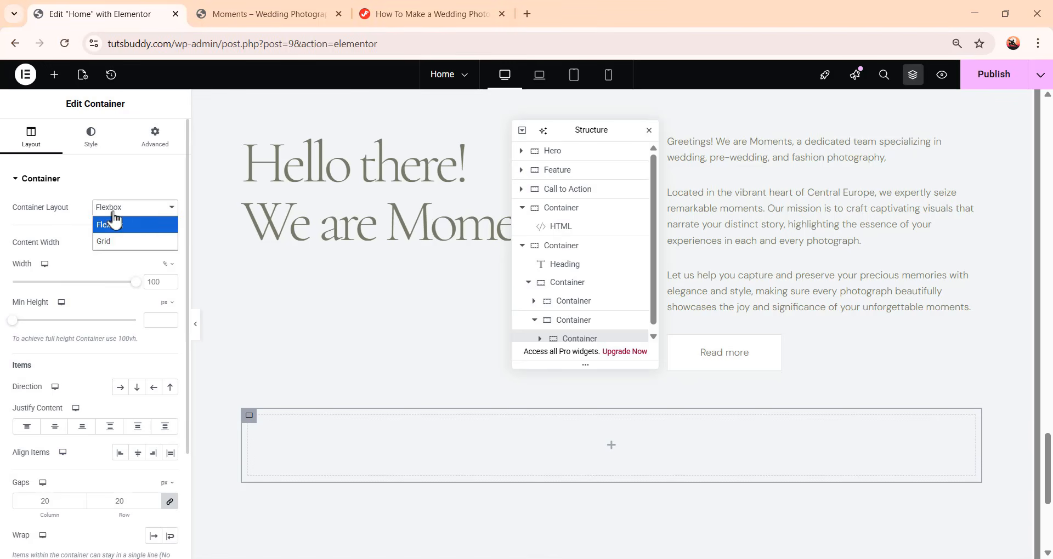
left_click(121, 251)
scroll(454, 422, "down", 3)
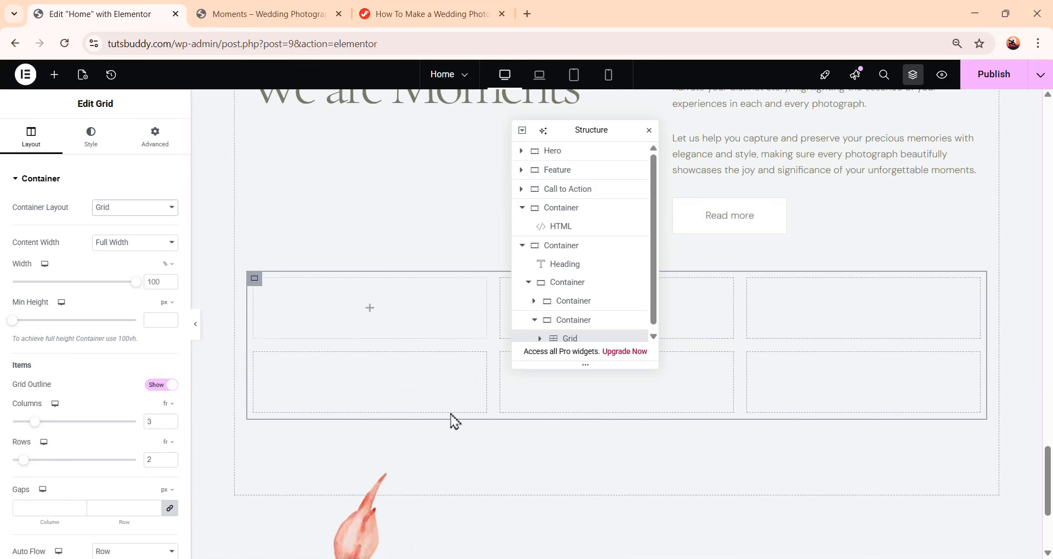
scroll(384, 497, "up", 3)
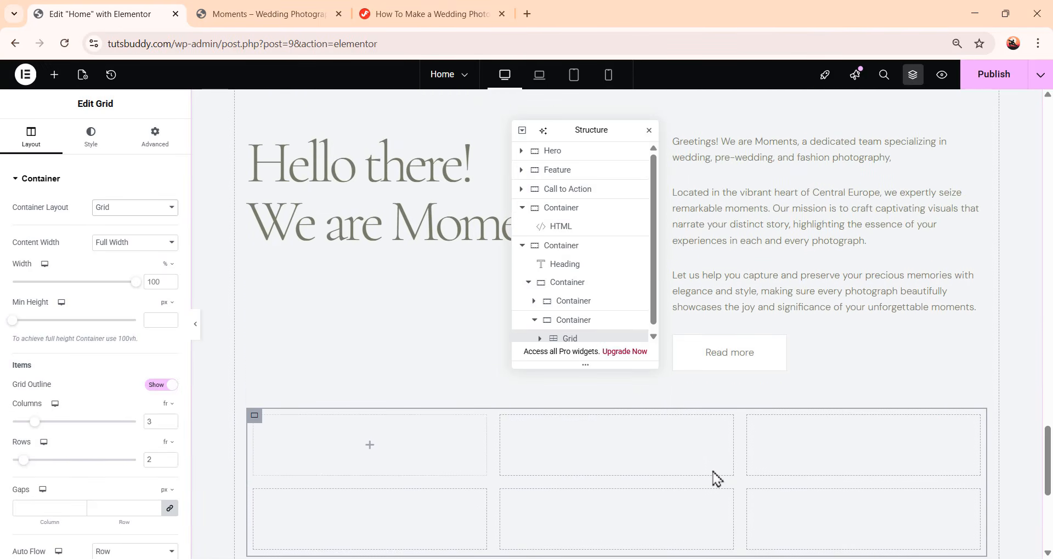
scroll(757, 478, "down", 2)
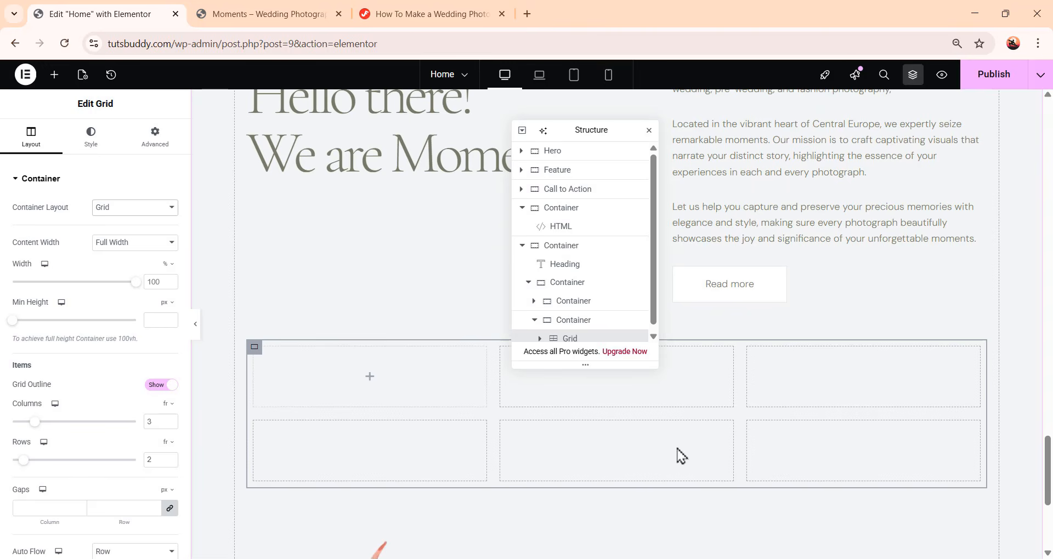
left_click(148, 211)
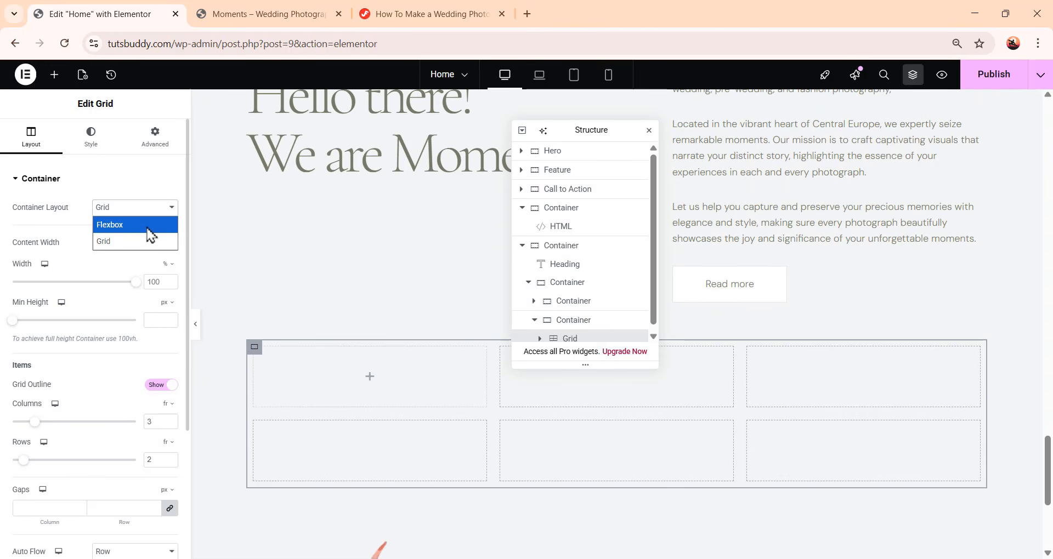
left_click(150, 225)
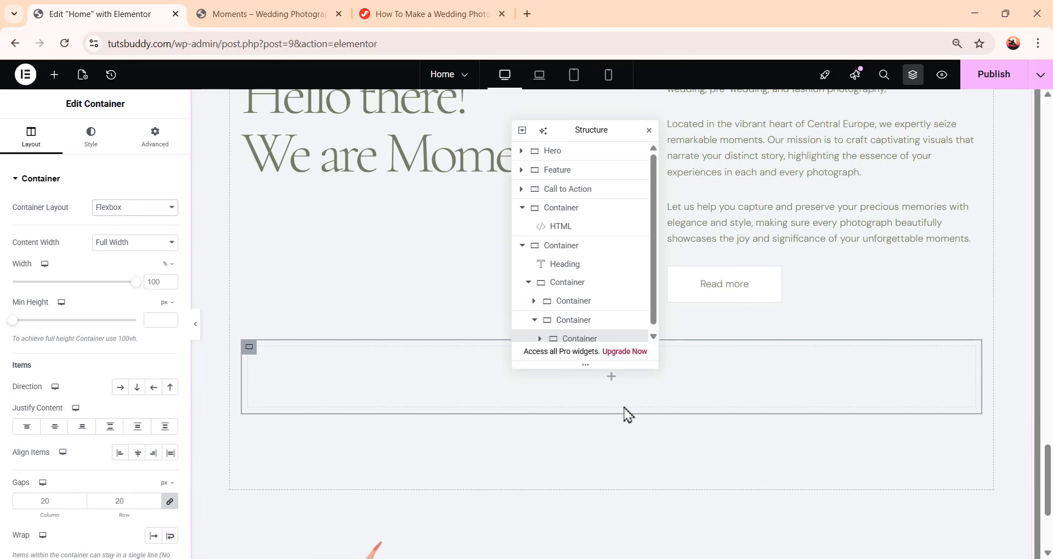
left_click(148, 211)
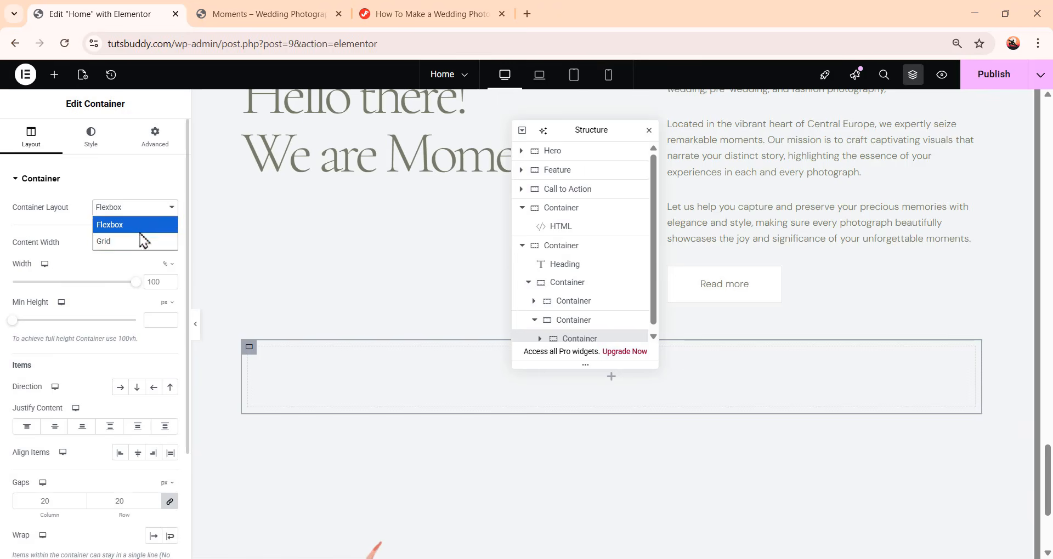
left_click(140, 237)
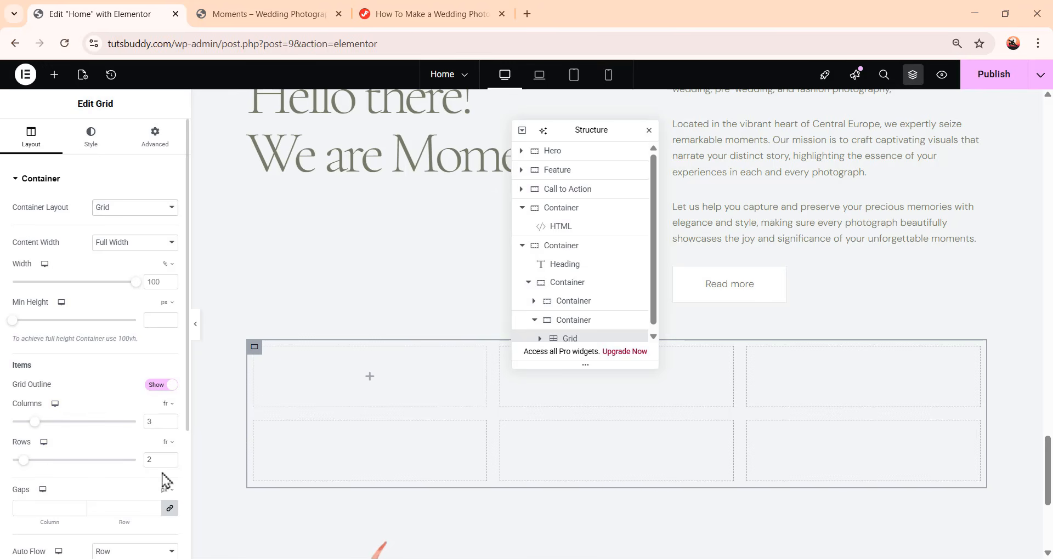
Set the grid to 1 row
left_click_drag(155, 460, 144, 459)
type("1")
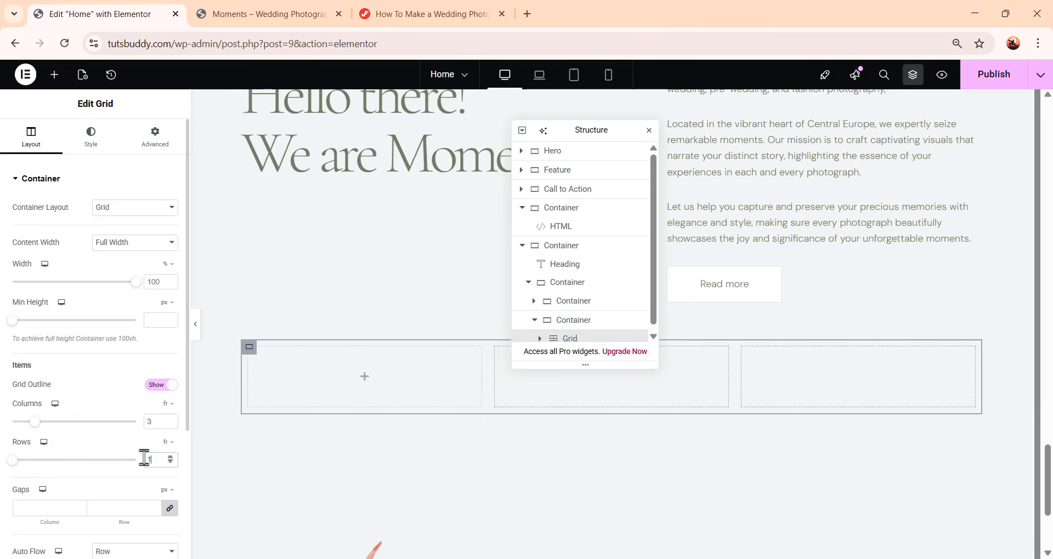
scroll(422, 386, "down", 1)
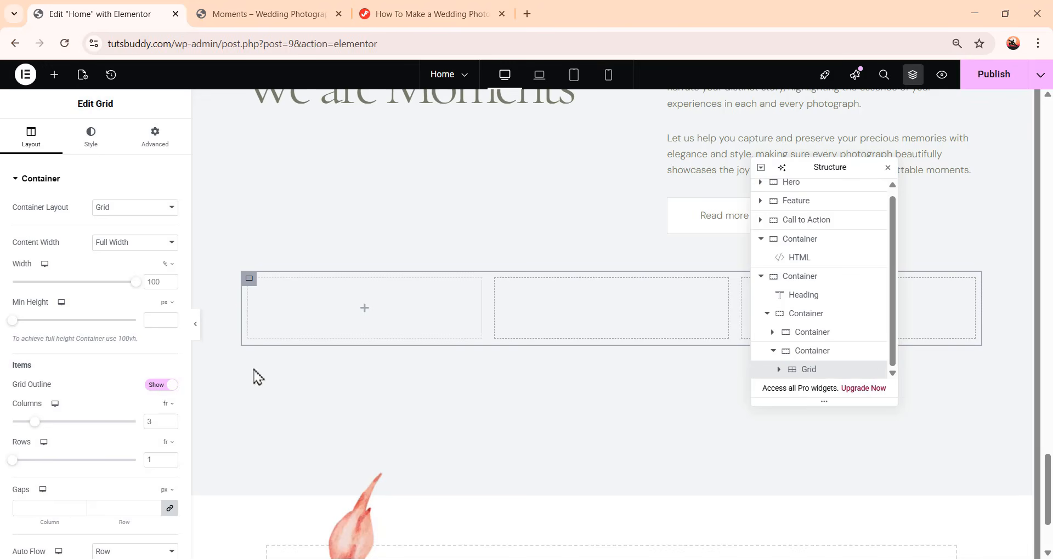
Add an Image widget to the first grid cell showing the couple-in-the-garden photo image-25
left_click(55, 74)
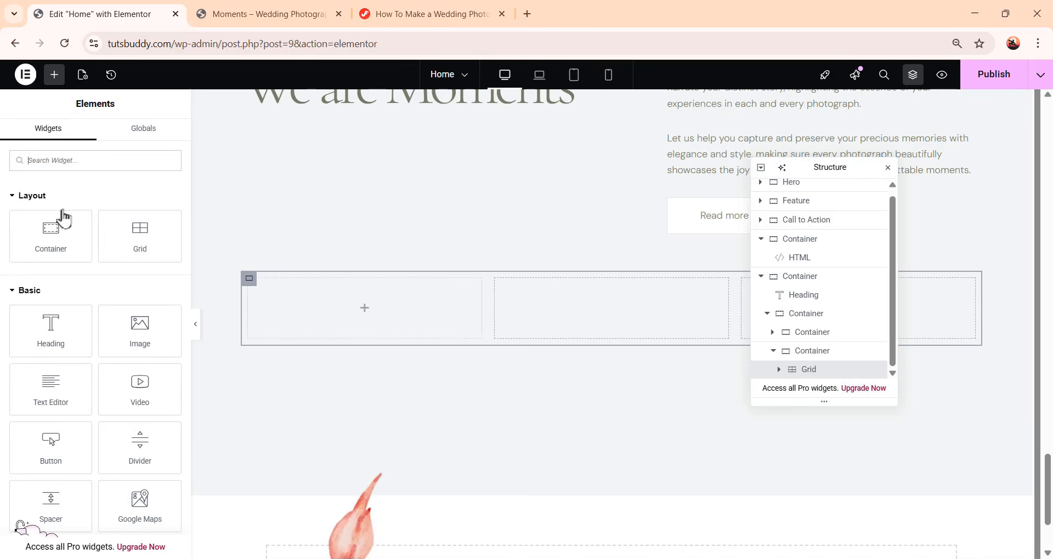
left_click(137, 335)
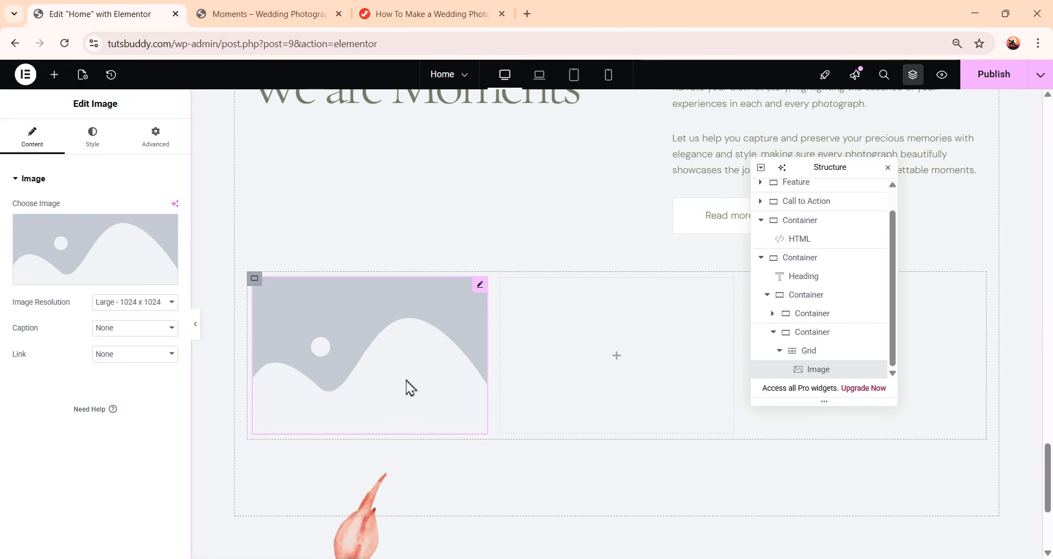
left_click(87, 255)
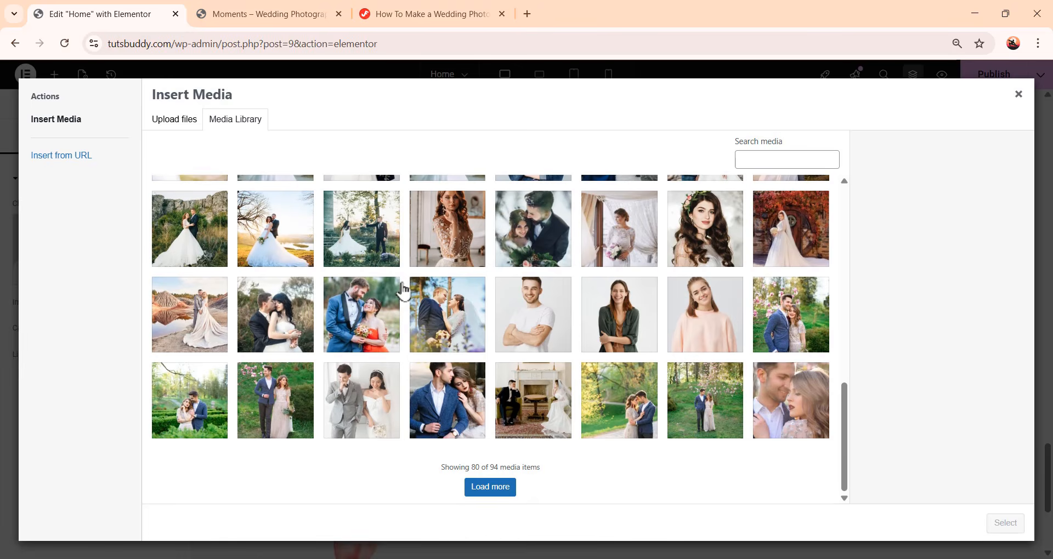
left_click(382, 240)
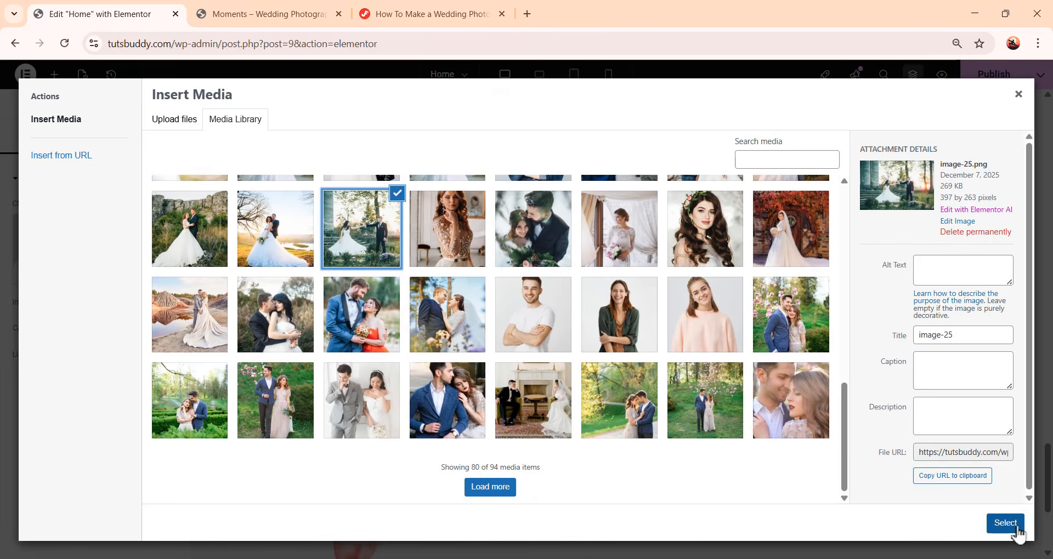
left_click(1012, 527)
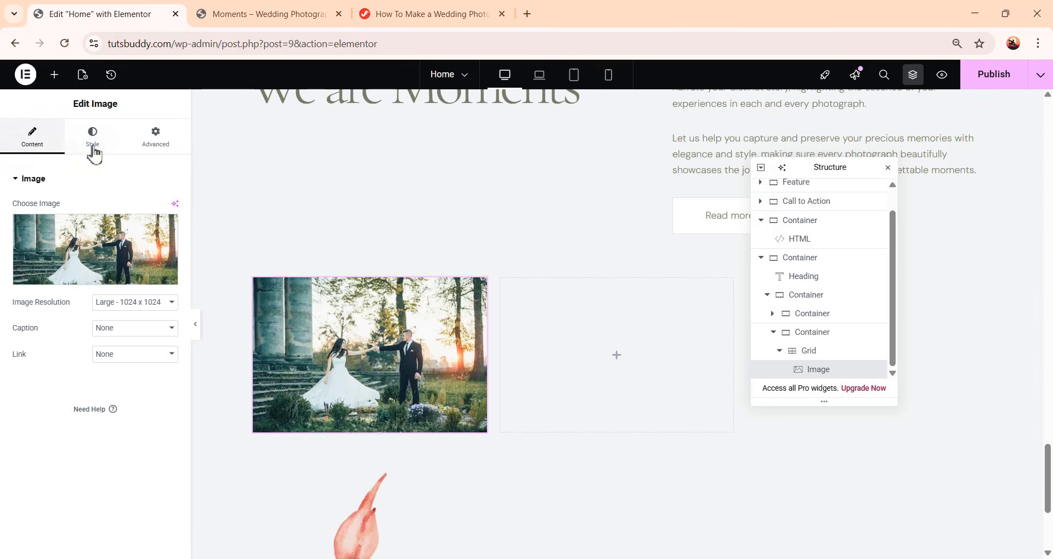
Style the photo with 100% width, 263 px height and Cover object fit
left_click(92, 137)
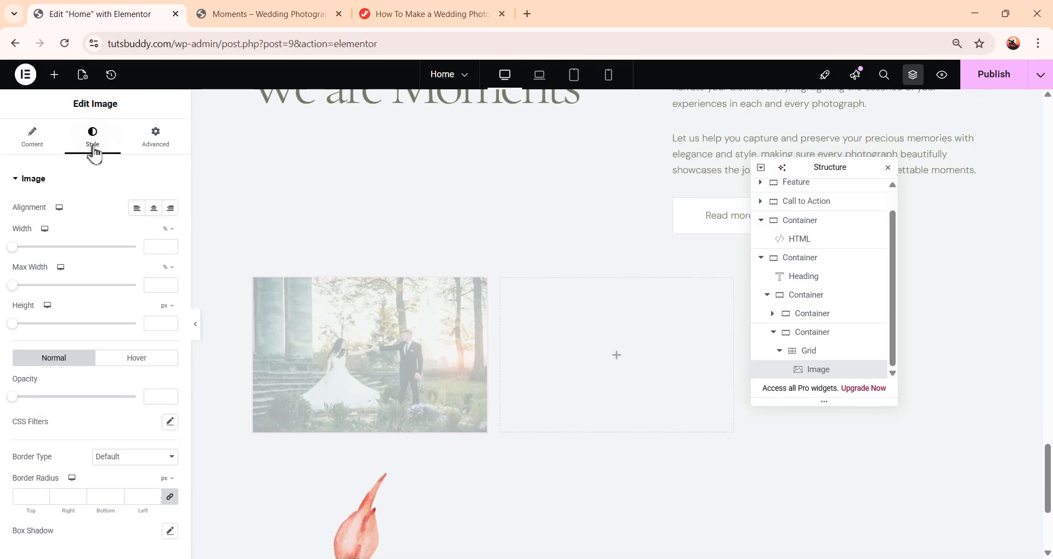
left_click(153, 246)
type("100")
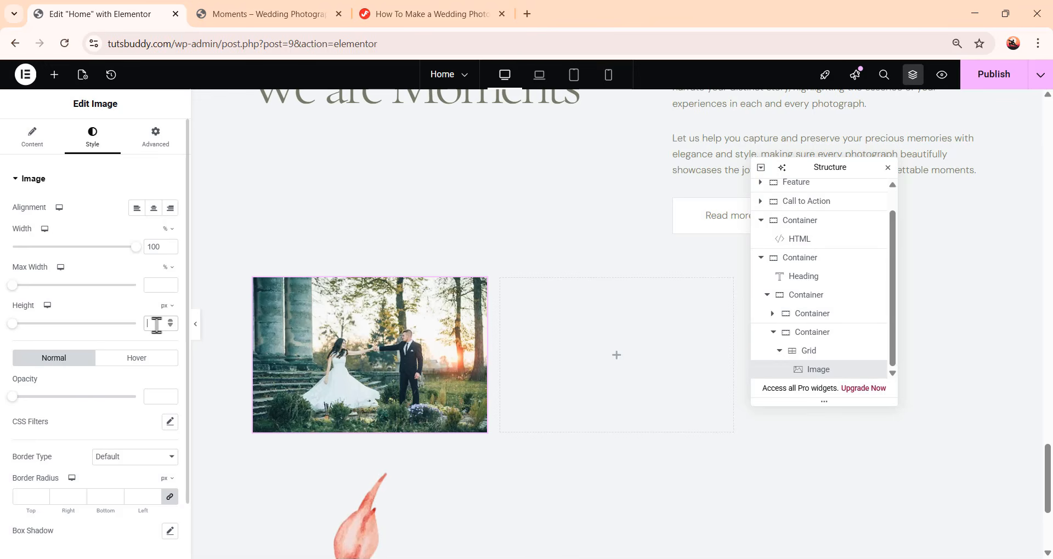
type("263")
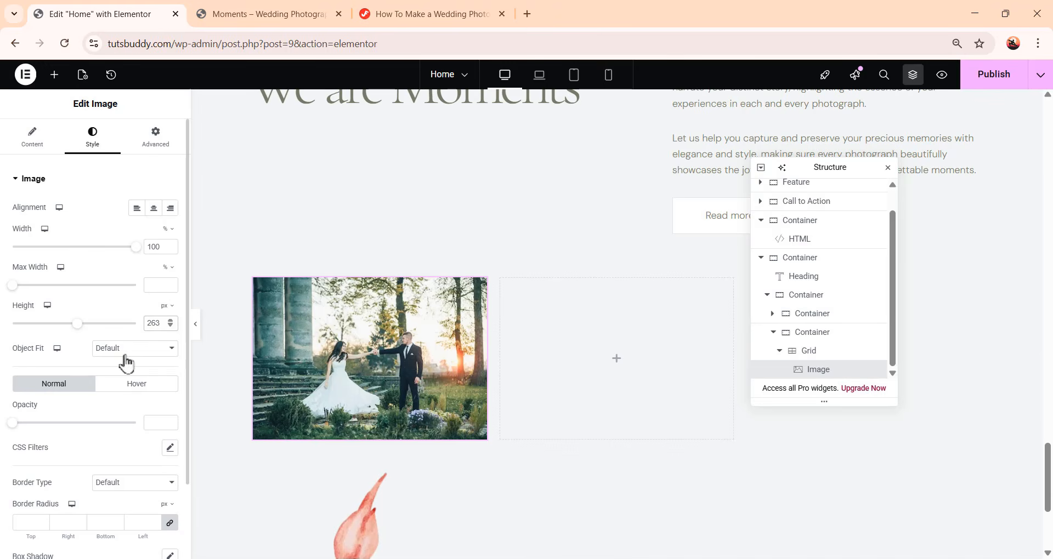
left_click(125, 355)
left_click(132, 397)
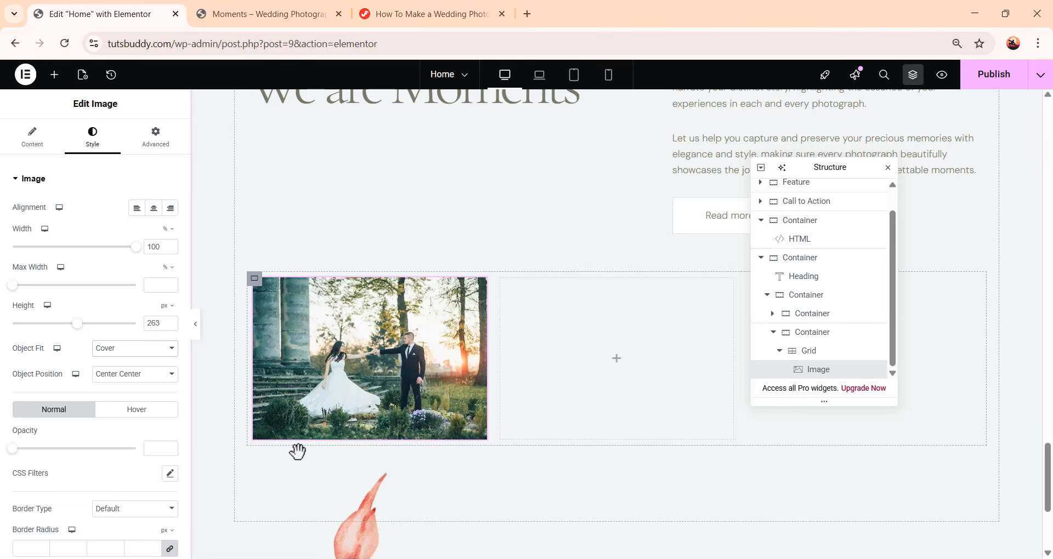
Add another Image widget to the second grid cell
left_click(54, 74)
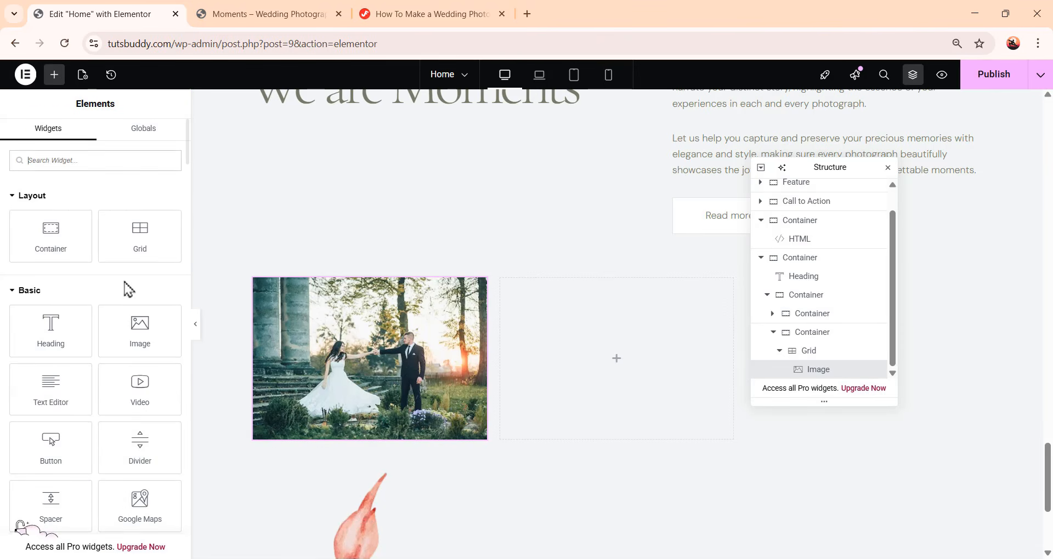
left_click(150, 336)
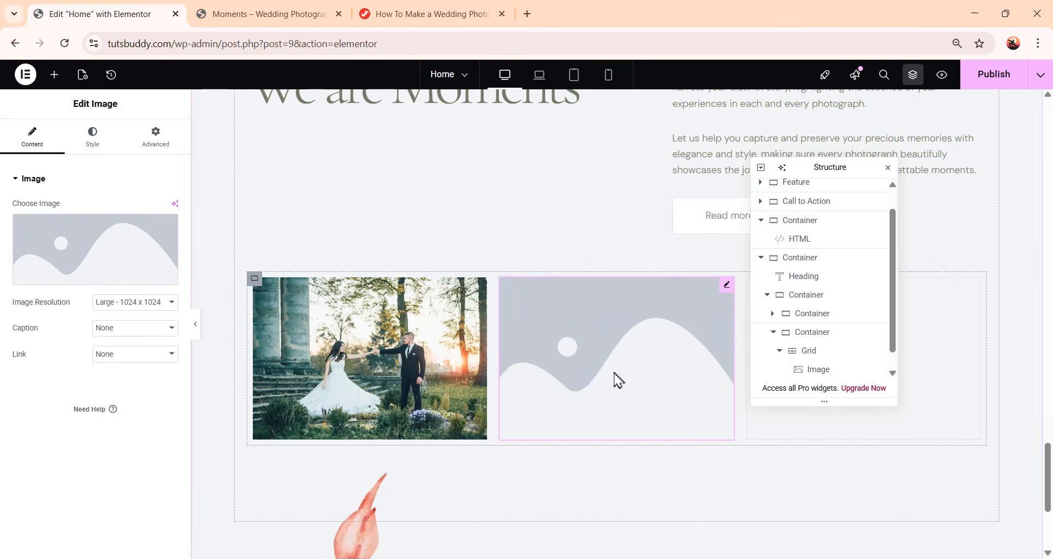
Set the second grid cell's Image widget to the bride-and-groom photo image-26 from the media library
left_click(98, 259)
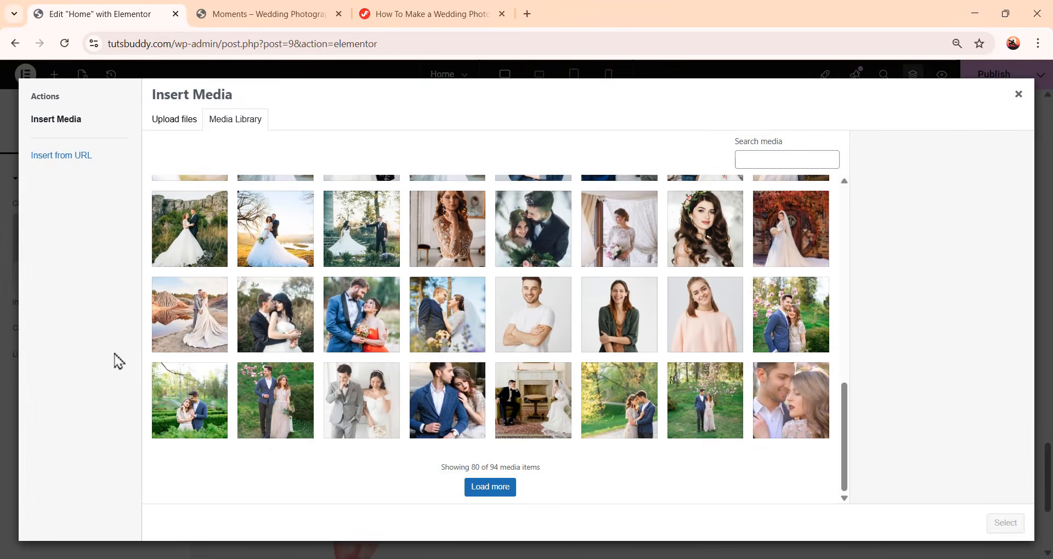
left_click(272, 253)
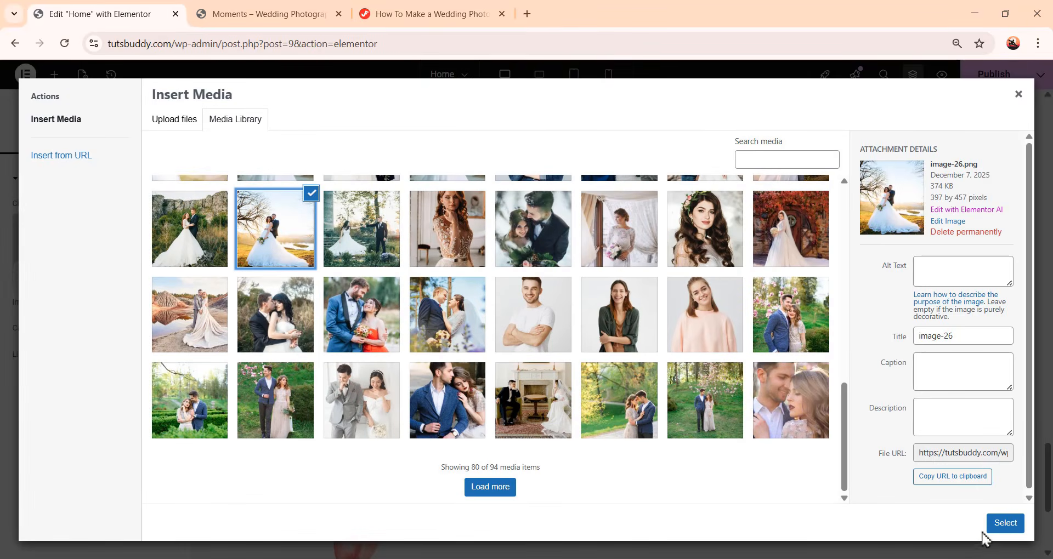
left_click(999, 523)
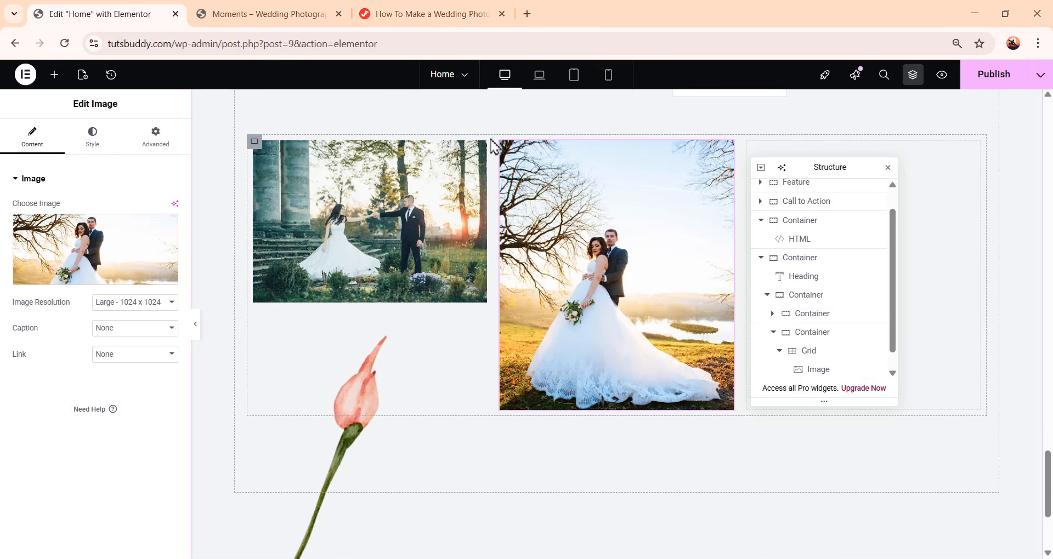
Set the grid container's padding to 0 on all sides
scroll(823, 359, "down", 1)
left_click(832, 351)
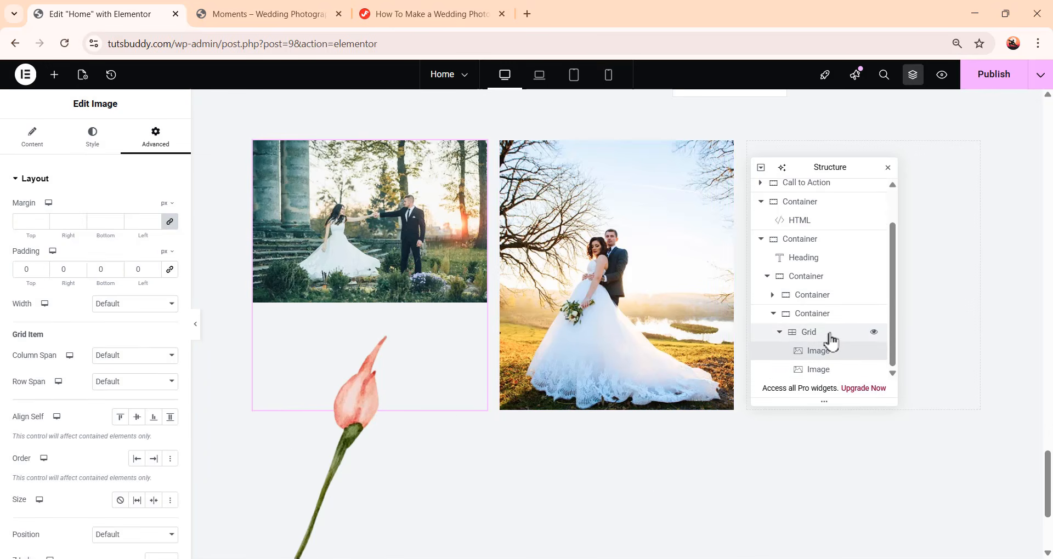
left_click(832, 335)
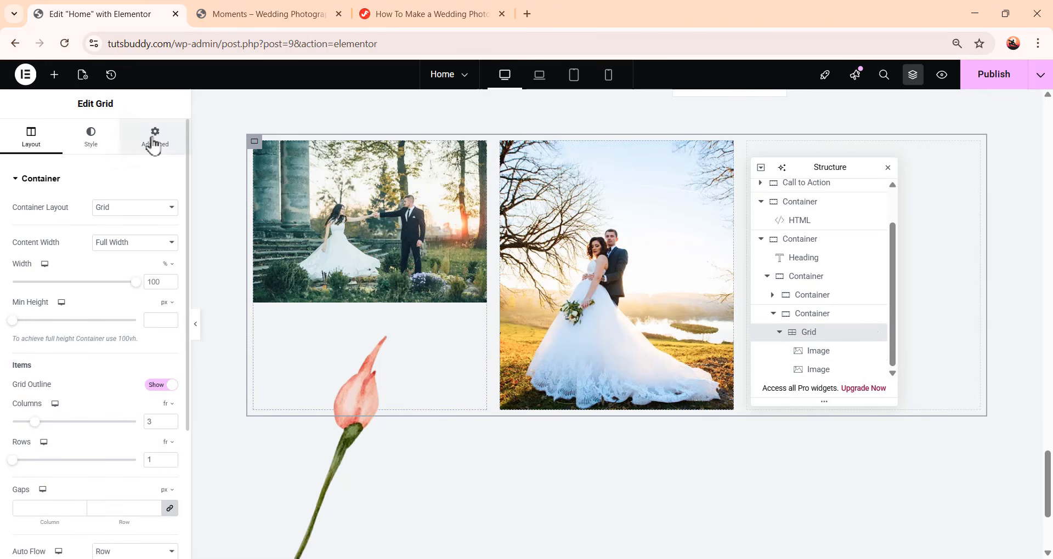
left_click(155, 137)
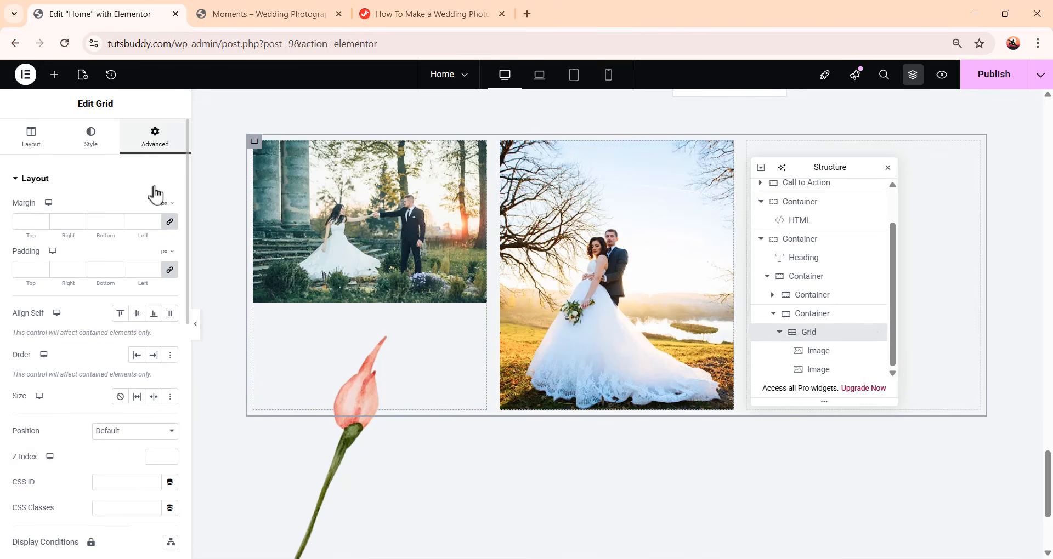
left_click(170, 271)
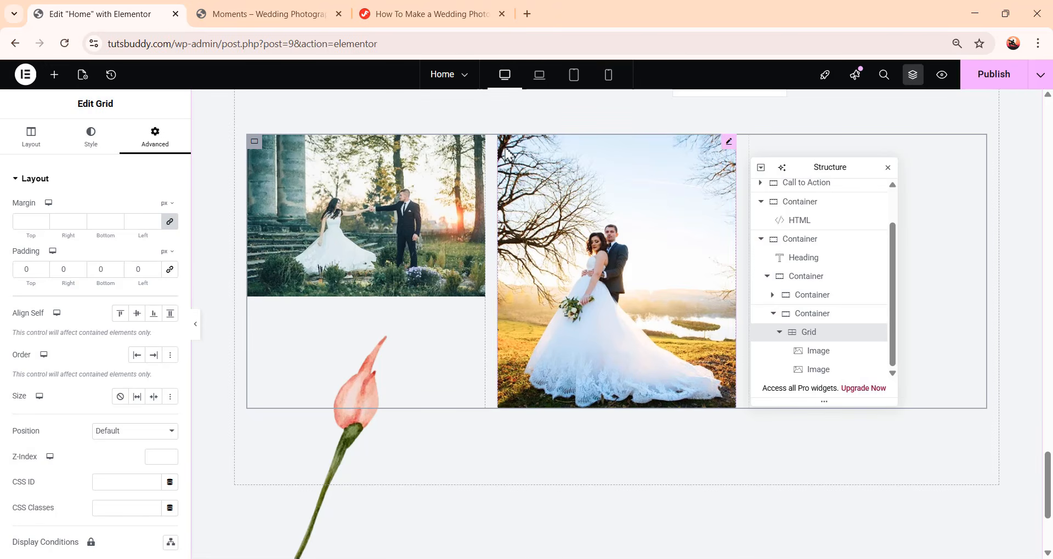
Set the second image's padding to 0 on all sides
left_click(839, 373)
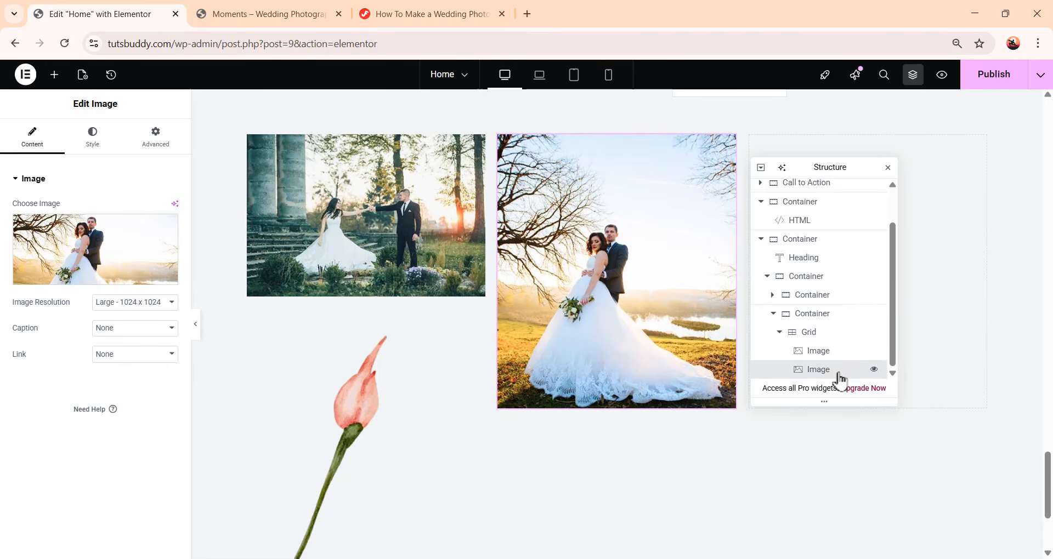
left_click(163, 139)
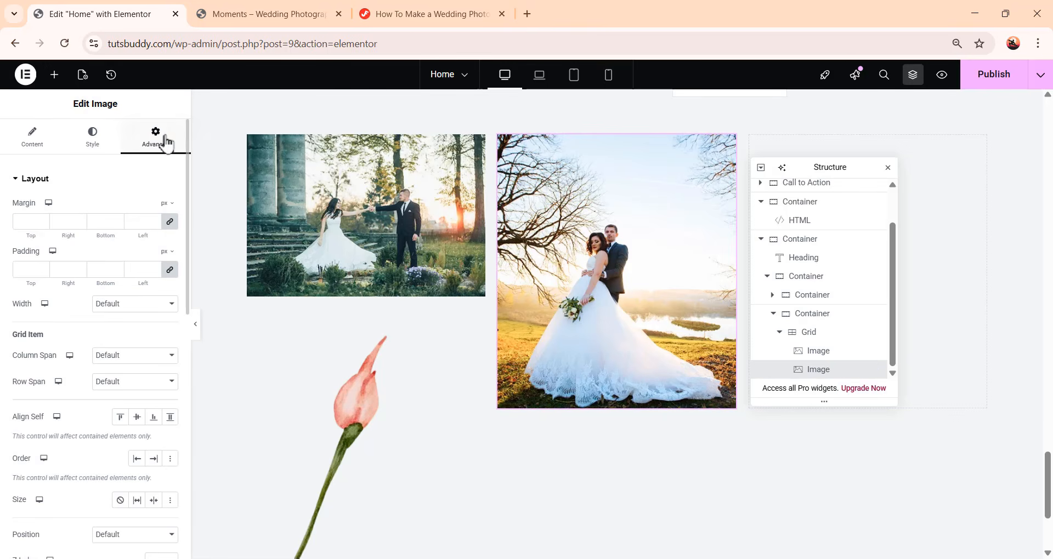
left_click(170, 271)
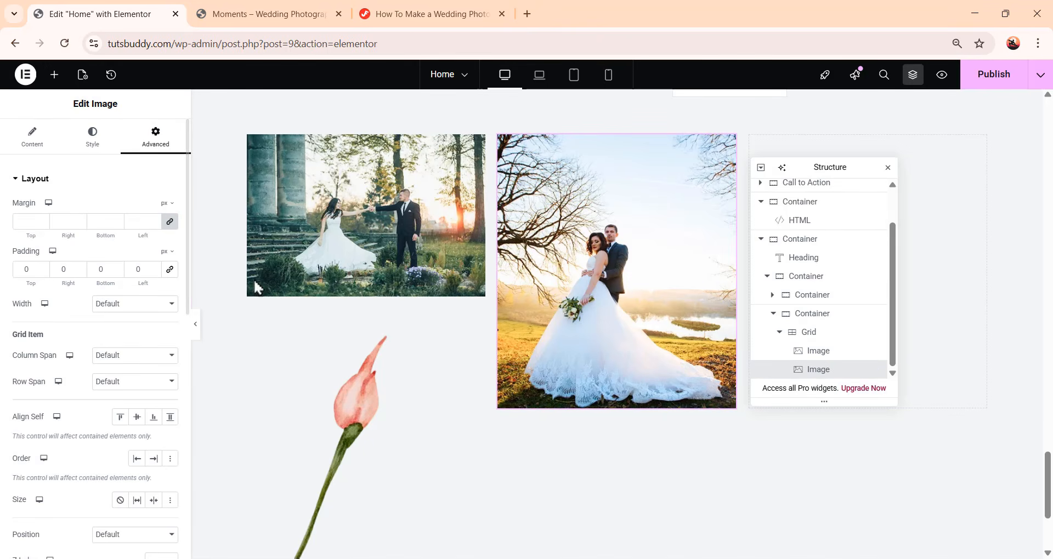
left_click_drag(825, 166, 566, 240)
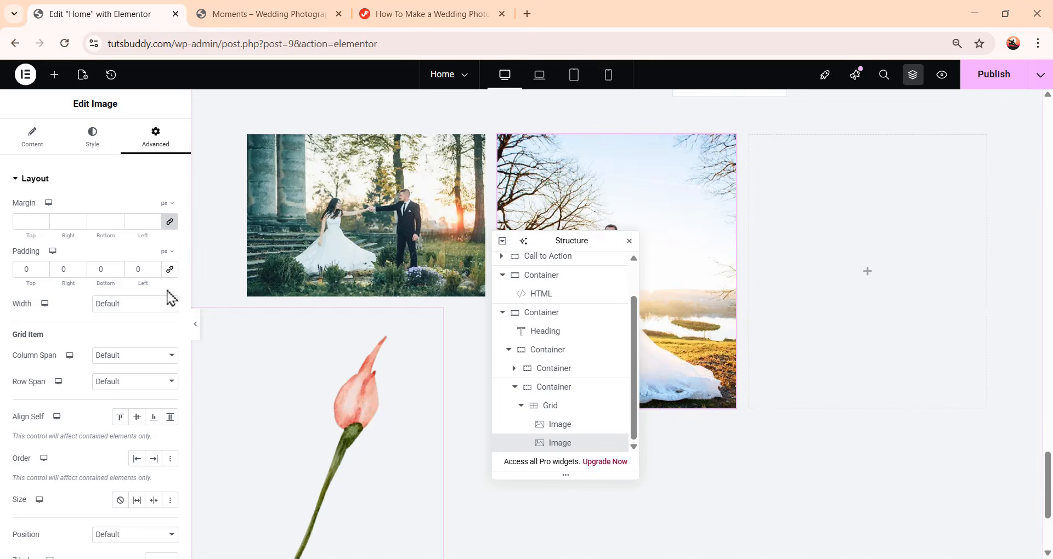
Add an Image widget to the third grid cell showing the couple-by-the-rocks photo image-27
left_click(54, 75)
left_click(145, 338)
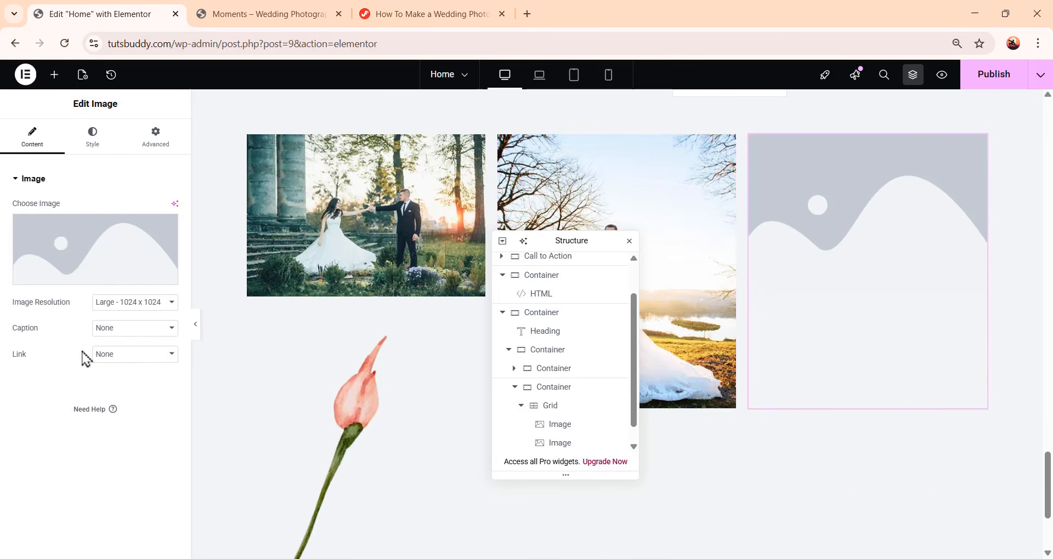
left_click(92, 264)
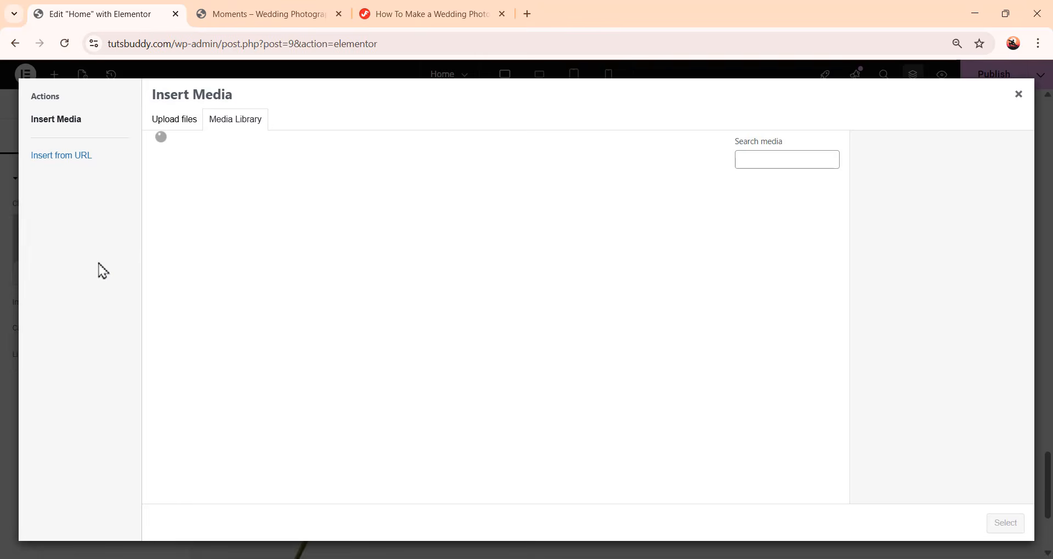
scroll(412, 376, "down", 10)
left_click(189, 245)
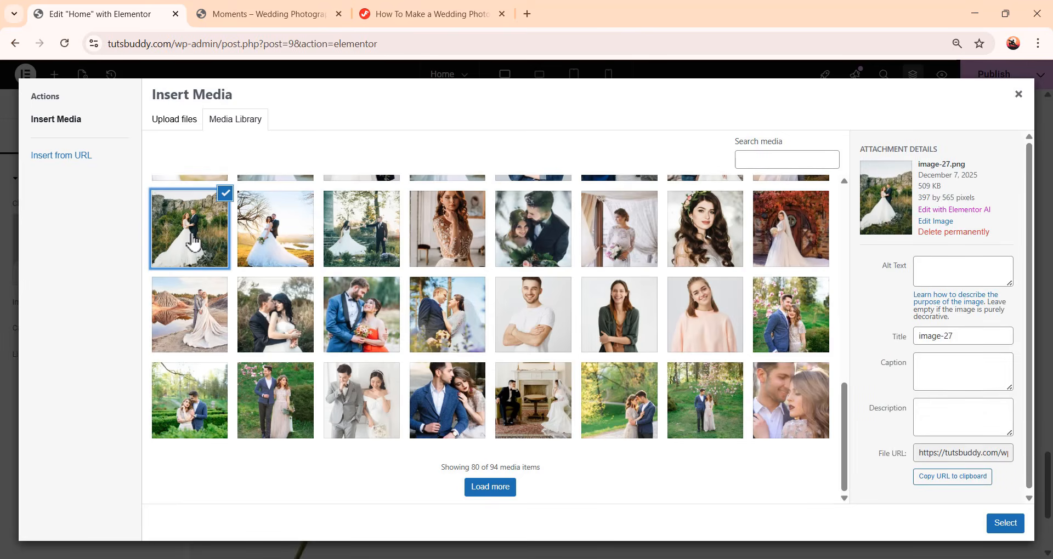
left_click(1012, 525)
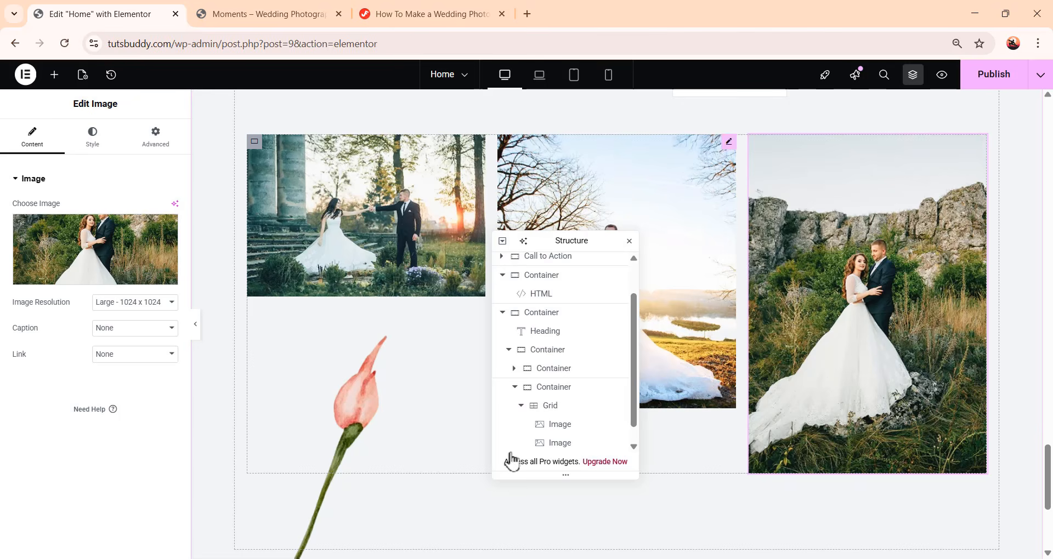
Style the third photo with 100% width and 565 px height
left_click(91, 149)
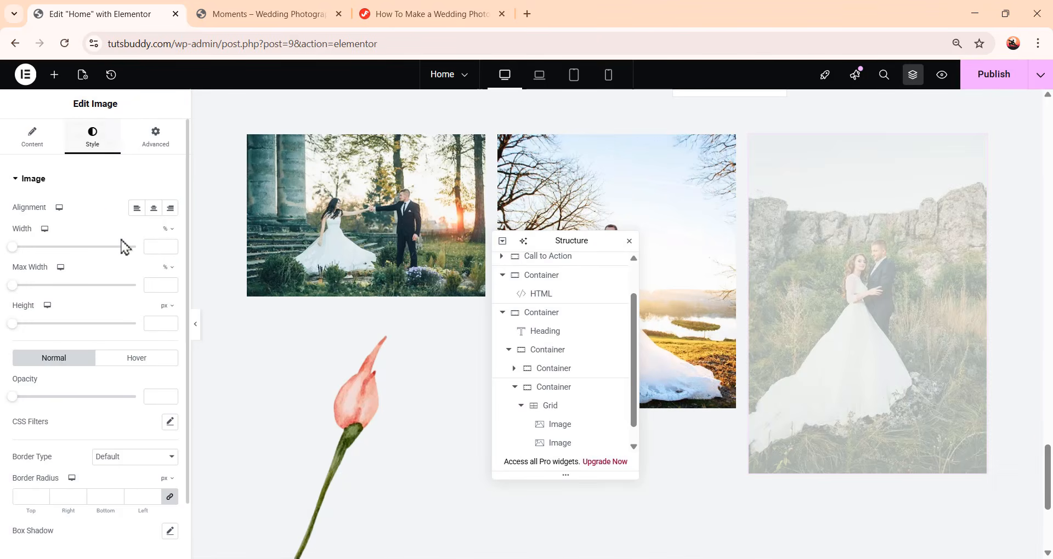
left_click(153, 246)
type("100")
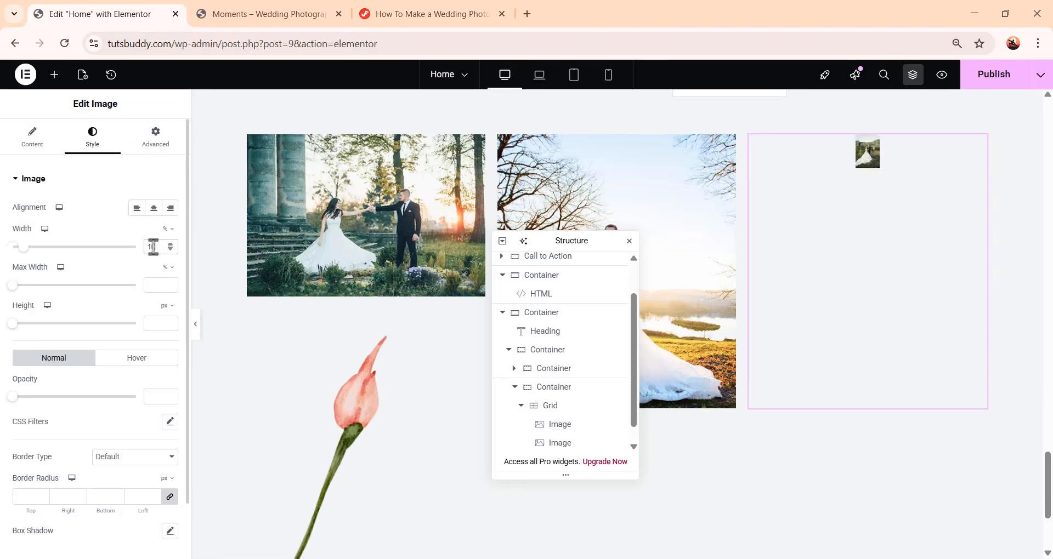
left_click(160, 323)
type("565")
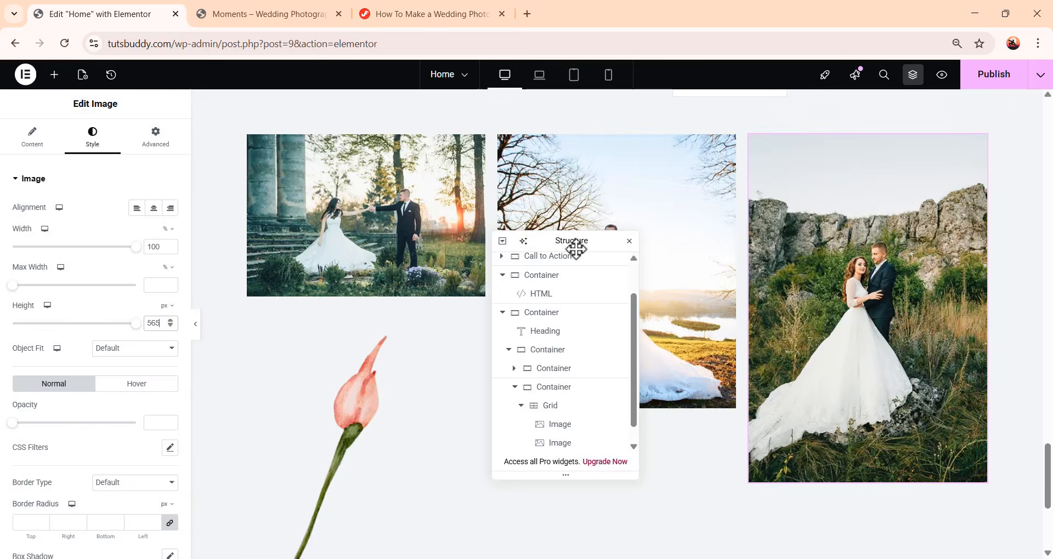
left_click_drag(576, 243, 581, 296)
Scroll through the intro section and photo grid to review the layout
scroll(845, 392, "up", 3)
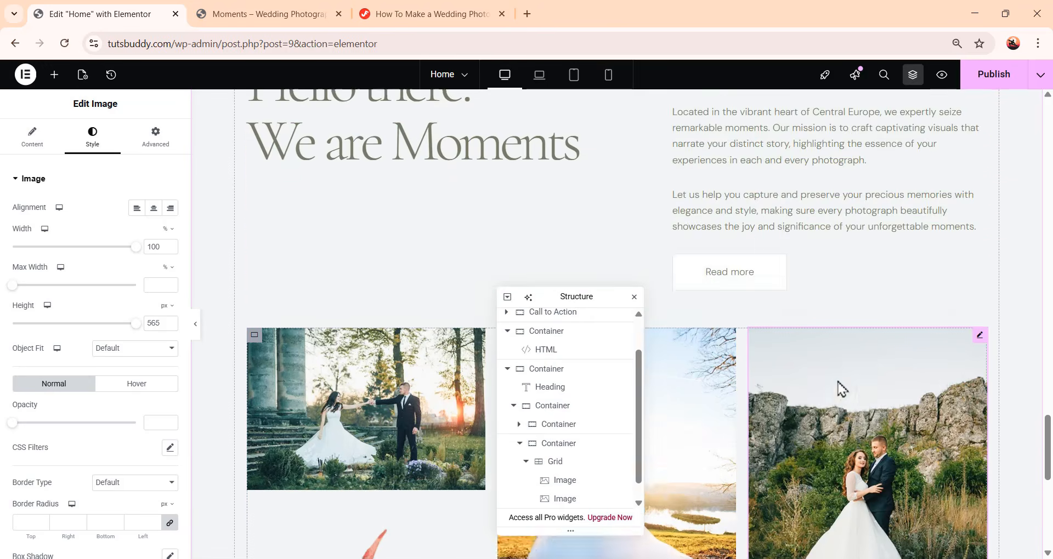
scroll(839, 388, "down", 7)
scroll(768, 377, "up", 3)
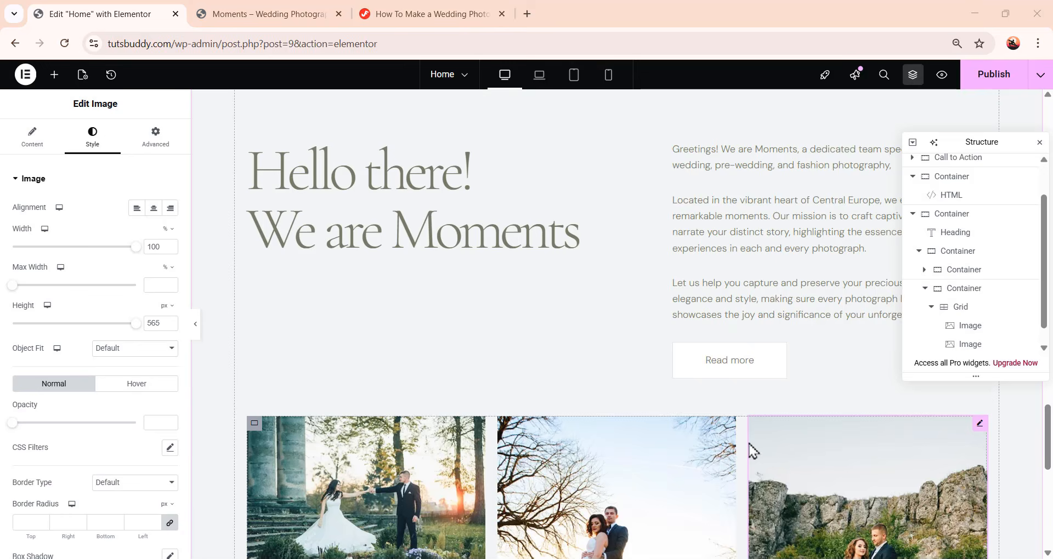
scroll(748, 447, "up", 2)
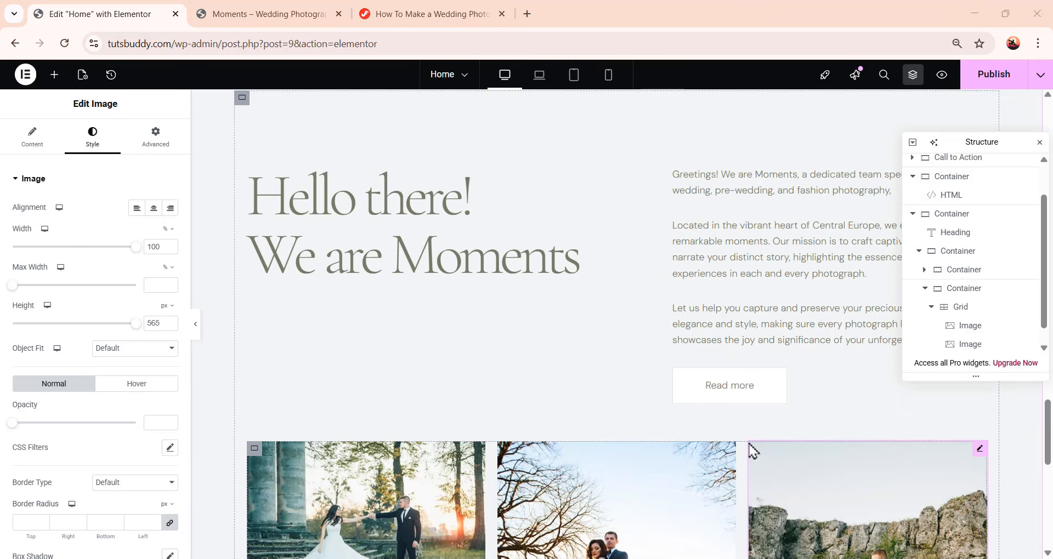
scroll(735, 447, "down", 6)
scroll(706, 439, "down", 2)
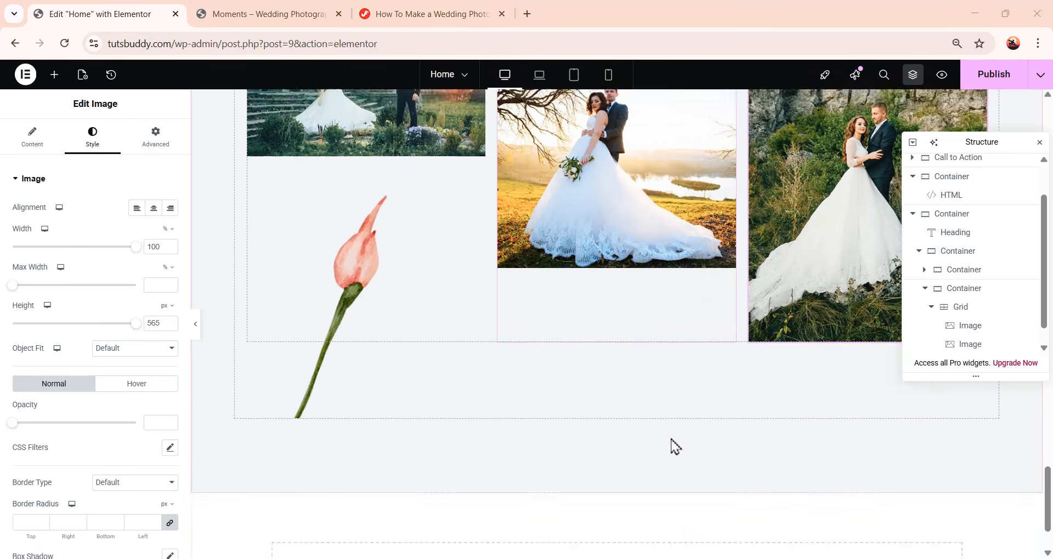
scroll(670, 447, "up", 7)
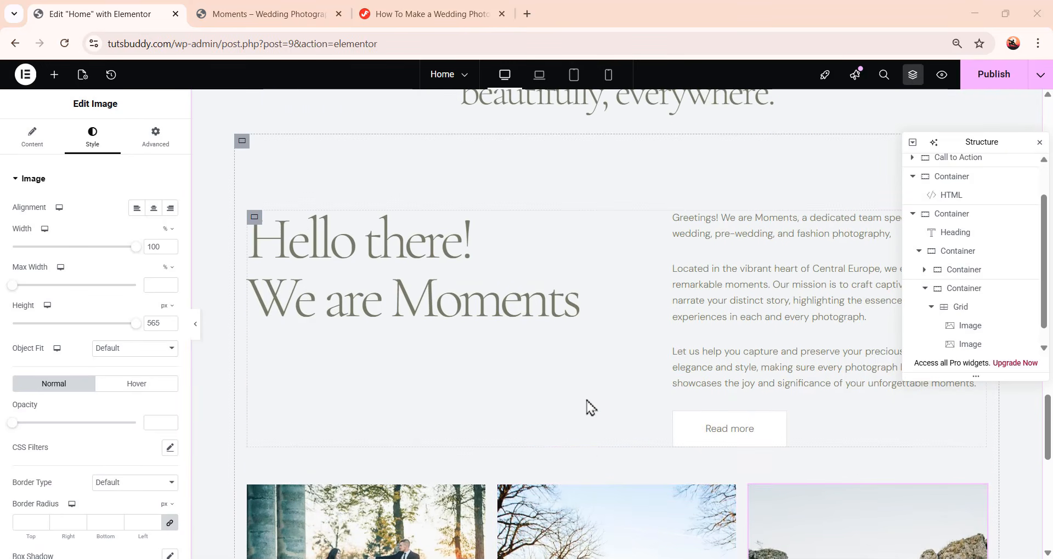
scroll(586, 407, "down", 10)
scroll(586, 406, "up", 4)
scroll(585, 409, "up", 5)
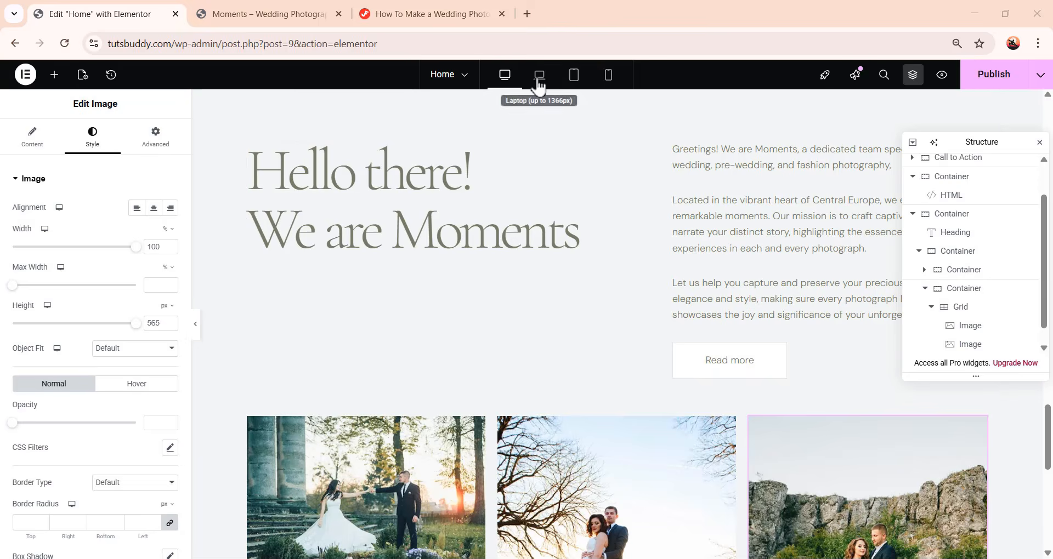
Preview the page in the laptop view
left_click(539, 85)
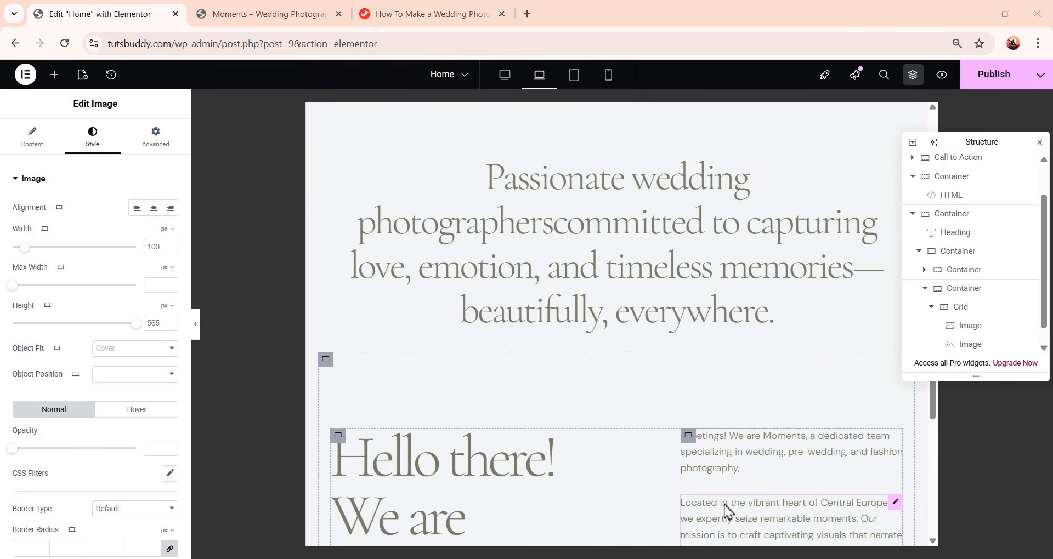
scroll(801, 327, "down", 15)
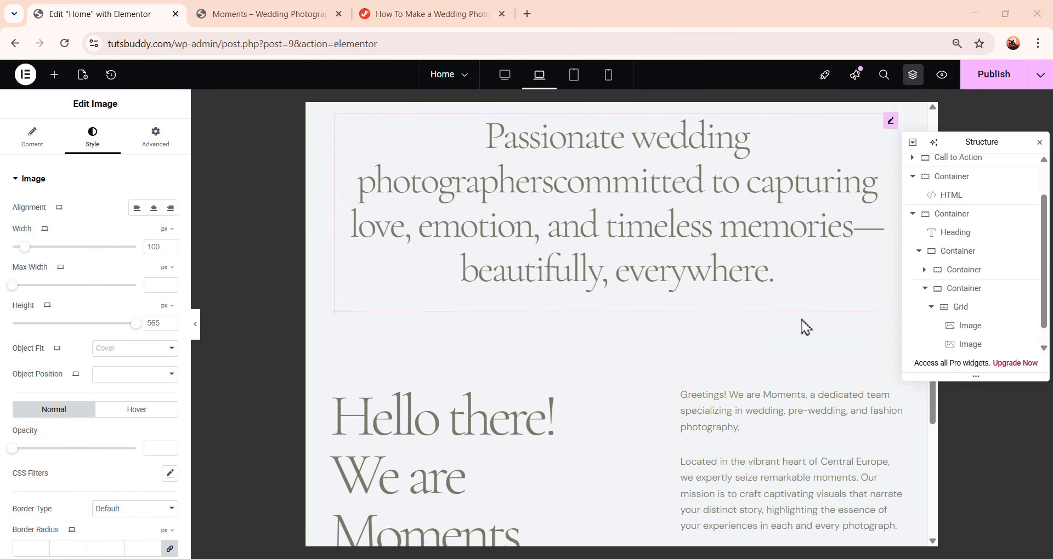
scroll(749, 343, "up", 12)
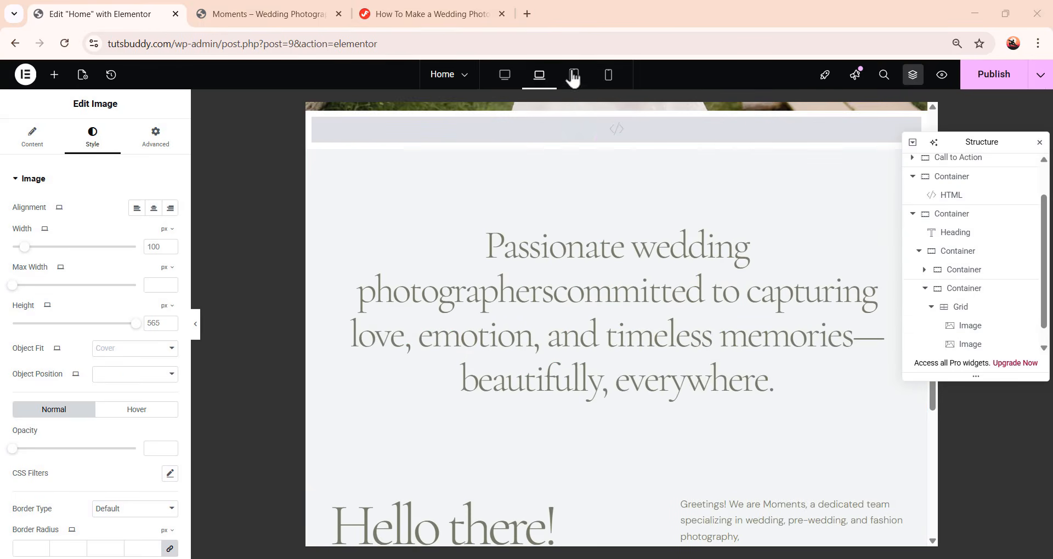
In tablet view, set the 'Passionate wedding photographers' heading to 48 px font size and 60 px line height
left_click(573, 77)
left_click(702, 365)
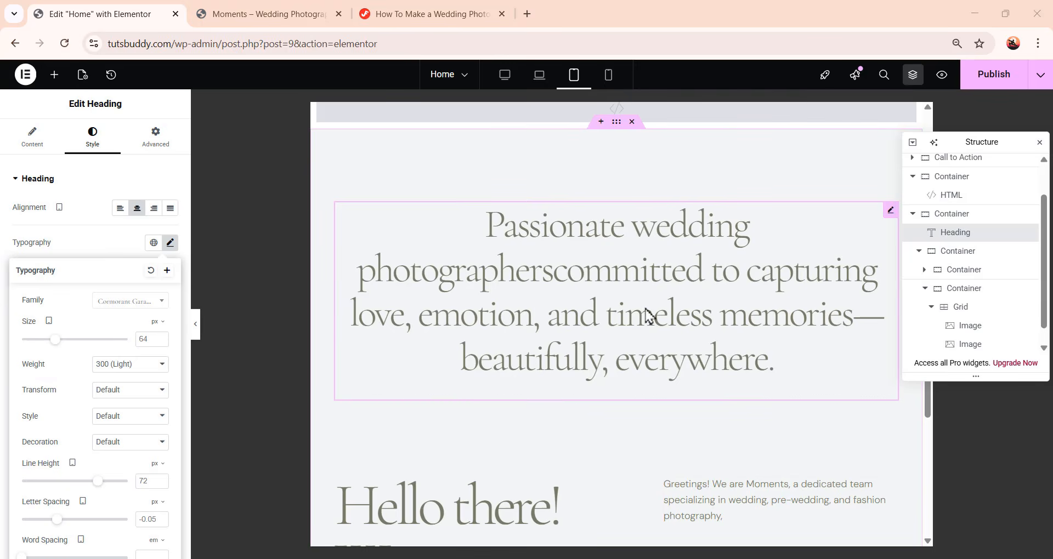
scroll(685, 368, "down", 10)
scroll(668, 441, "up", 10)
left_click(696, 242)
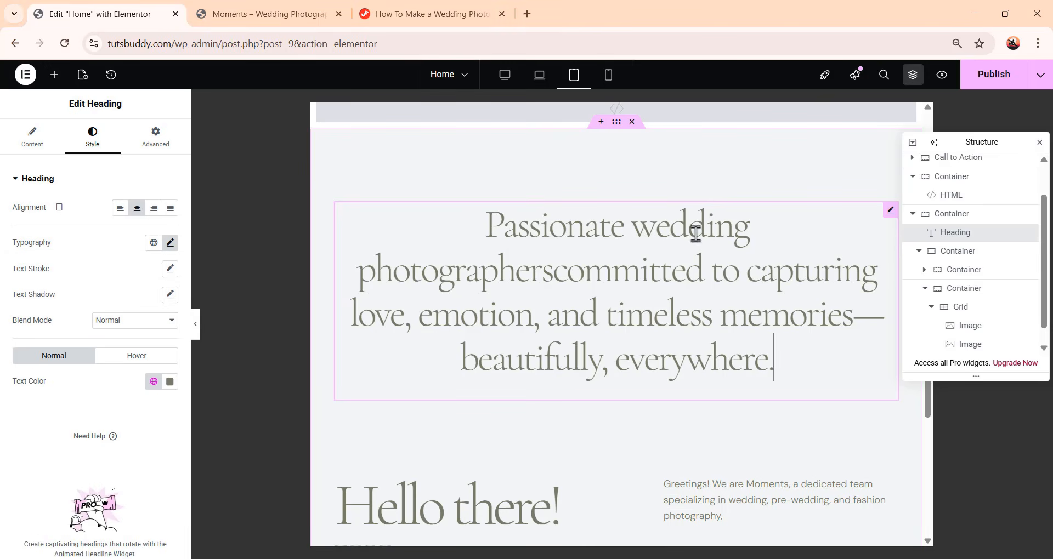
left_click(171, 244)
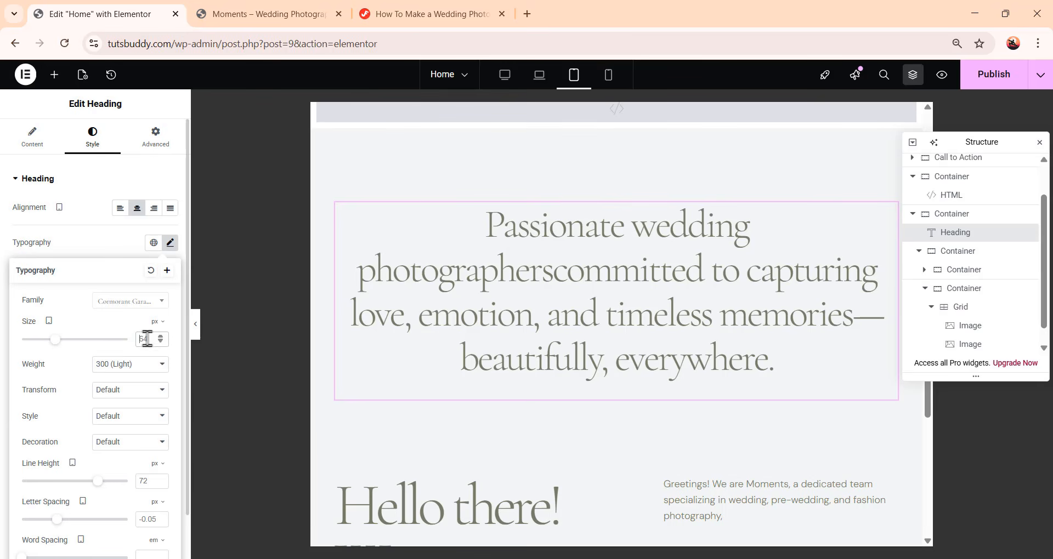
type("48")
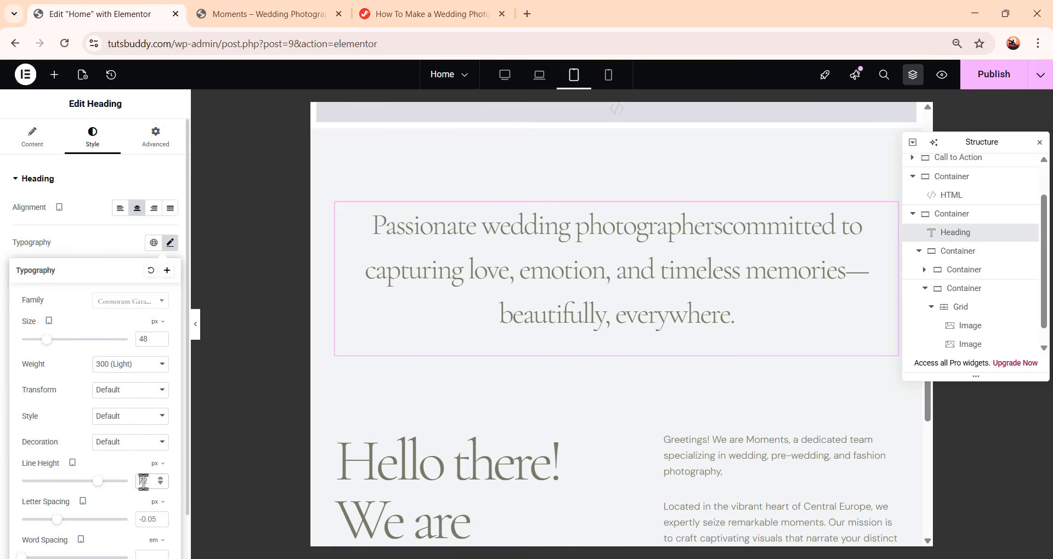
type("60")
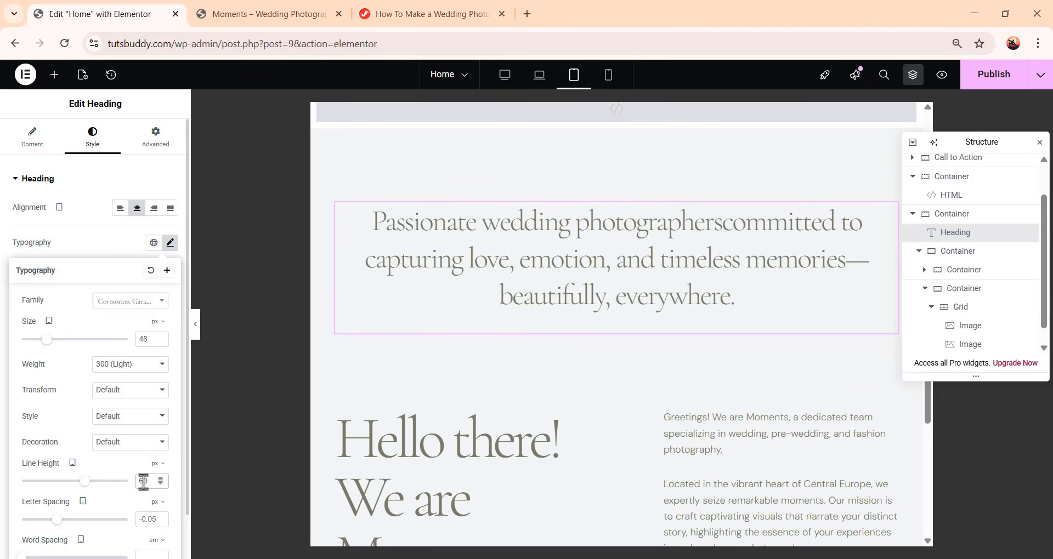
In mobile view, set the 'Passionate wedding photographers' heading to 40 px font size and 52 px line height
scroll(695, 354, "down", 10)
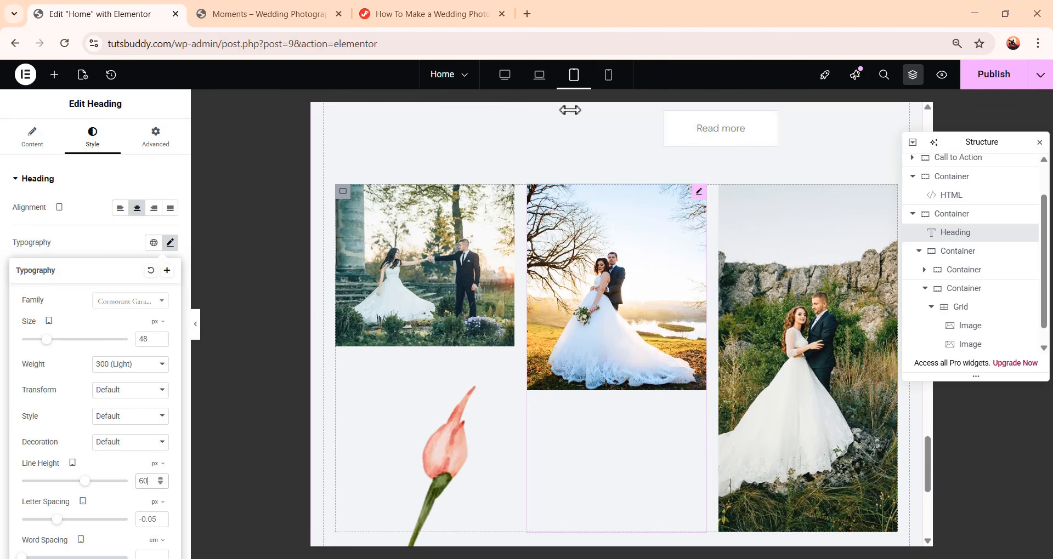
left_click(609, 85)
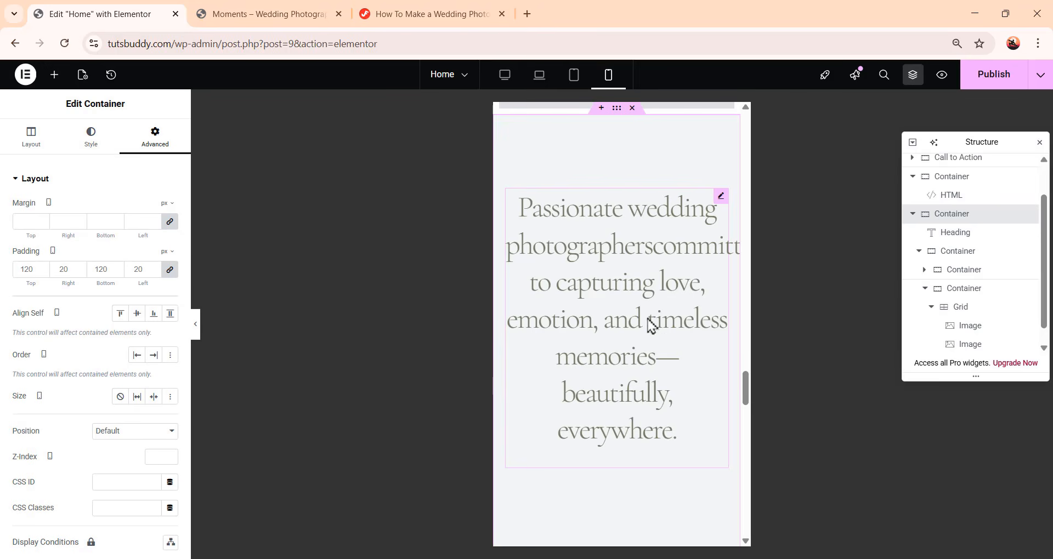
left_click(682, 221)
left_click(170, 243)
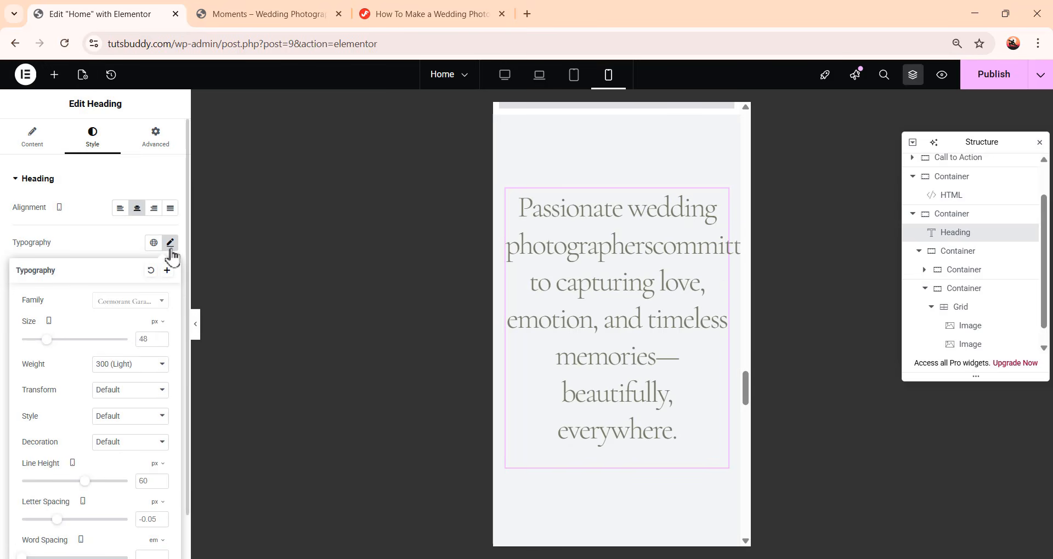
double_click(142, 340)
type("40")
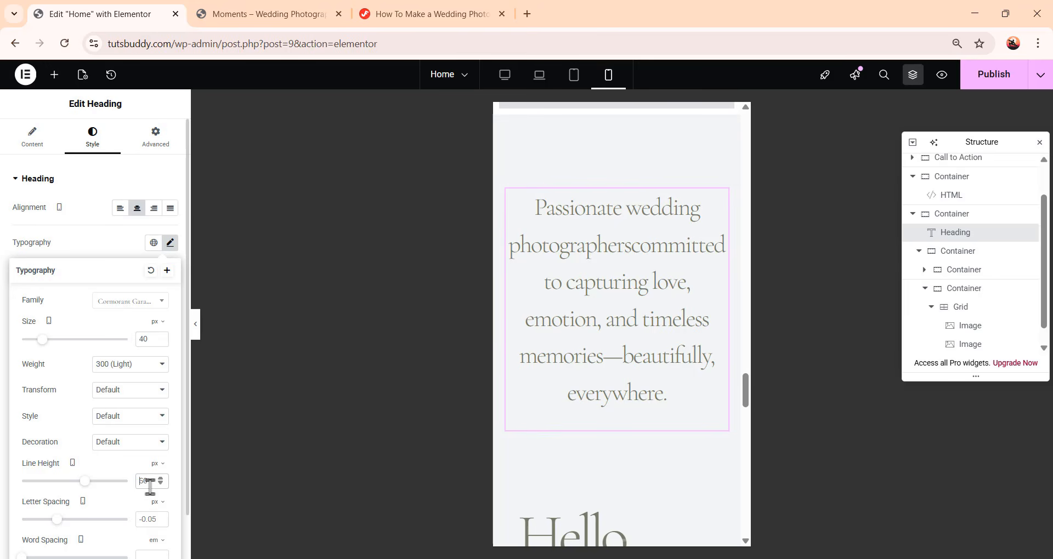
type("52")
Set the 'Hello there! We are Moments' heading to 40 px font size and 52 px line height on mobile
scroll(680, 403, "down", 5)
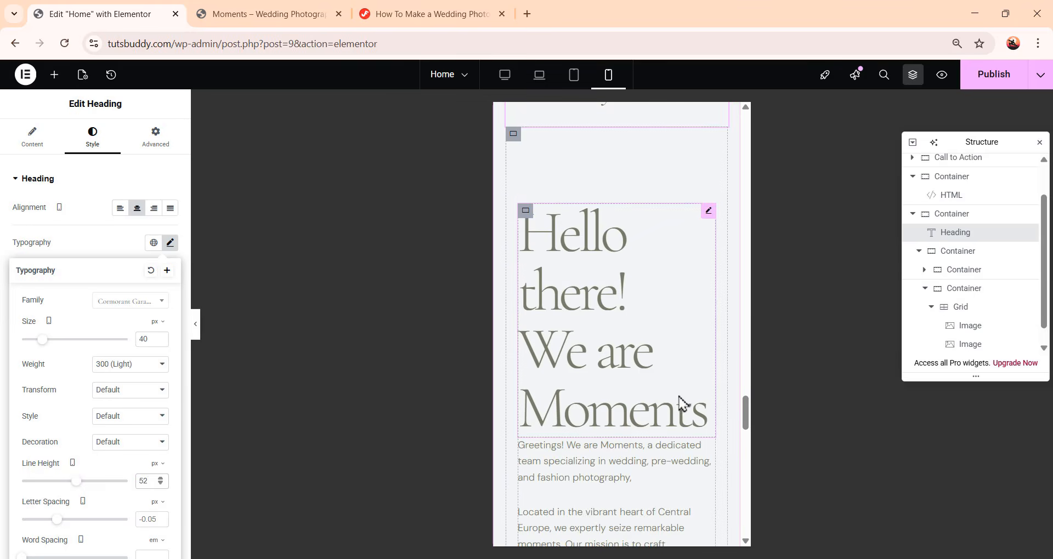
left_click(624, 373)
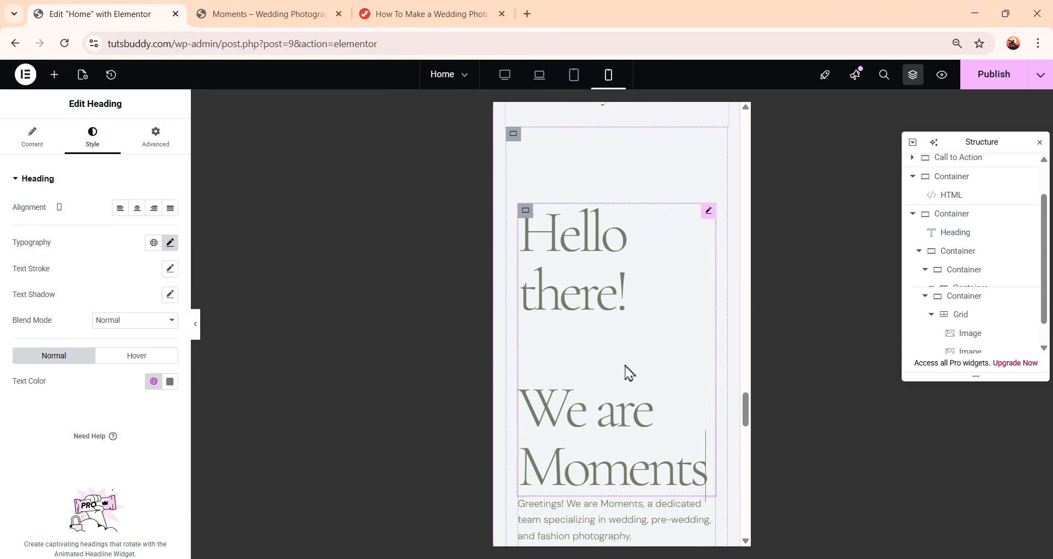
left_click(170, 243)
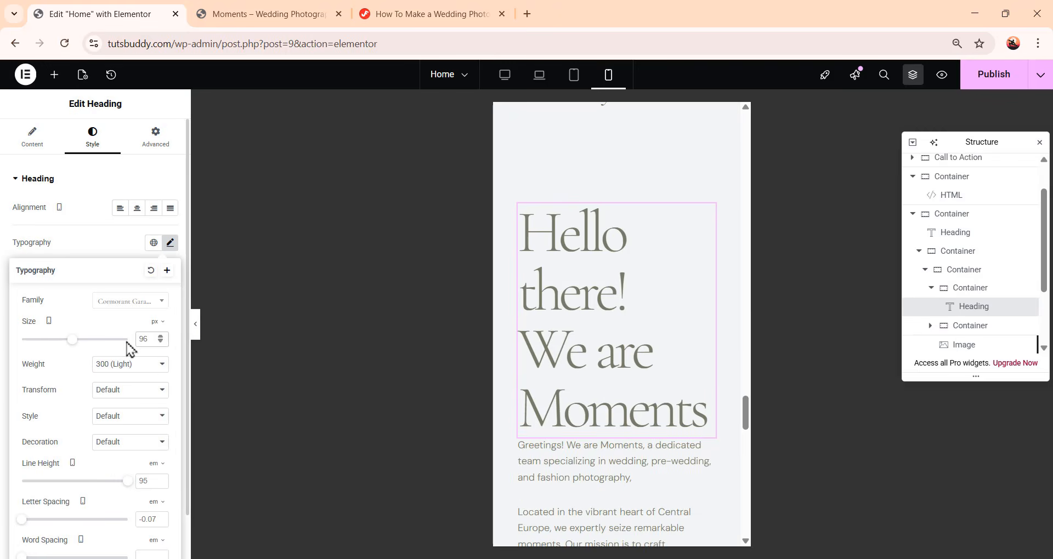
key("BackSpace")
key("BackSpace")
type("40")
left_click(141, 481)
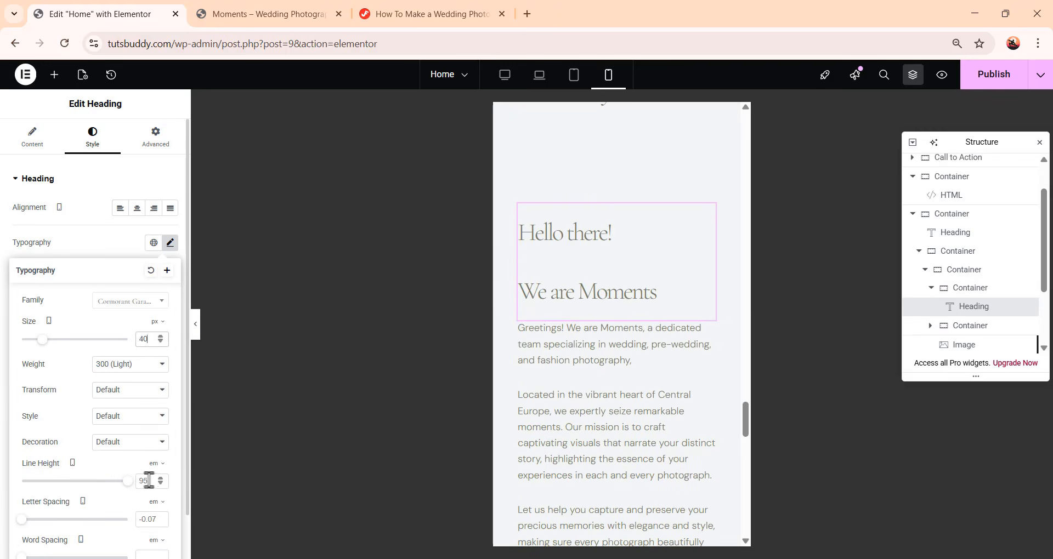
type("52")
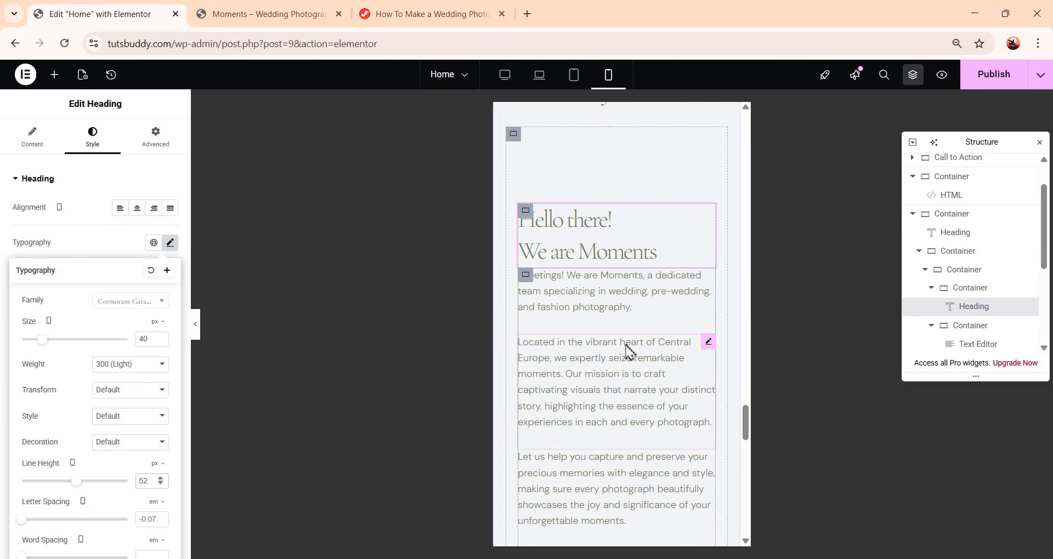
Give the 'Hello there! We are Moments' heading a 15 px bottom padding on mobile
scroll(628, 353, "up", 1)
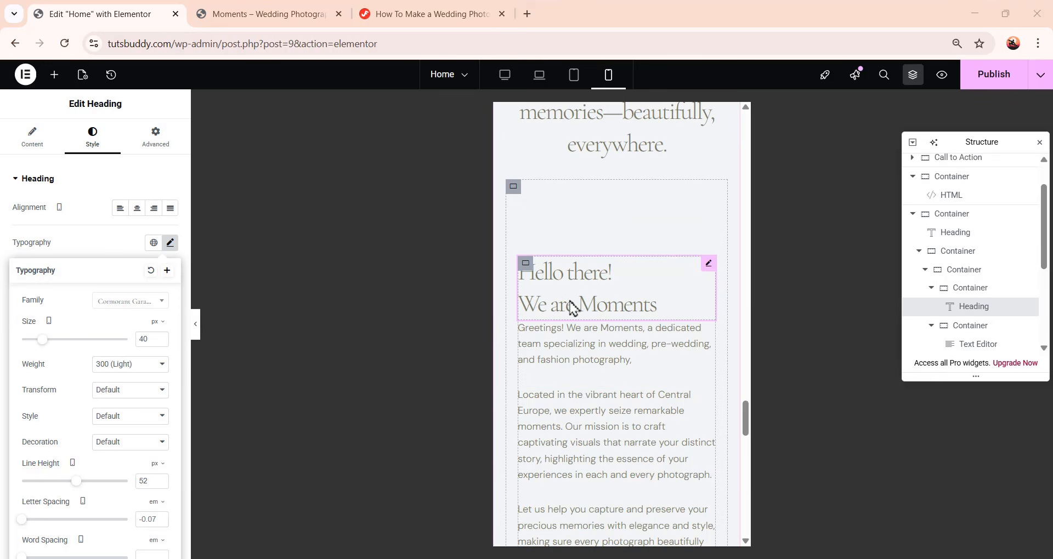
left_click(155, 137)
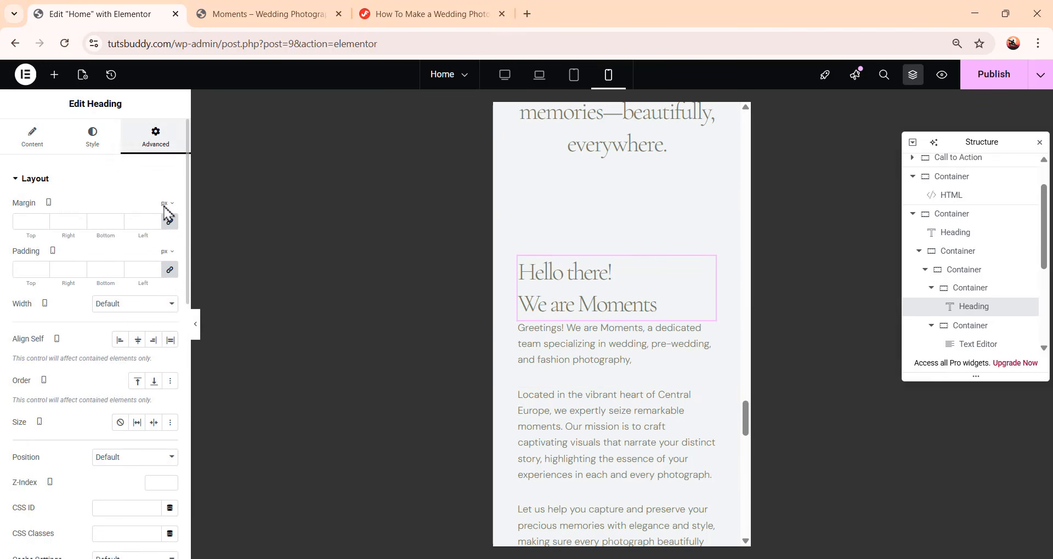
left_click(170, 271)
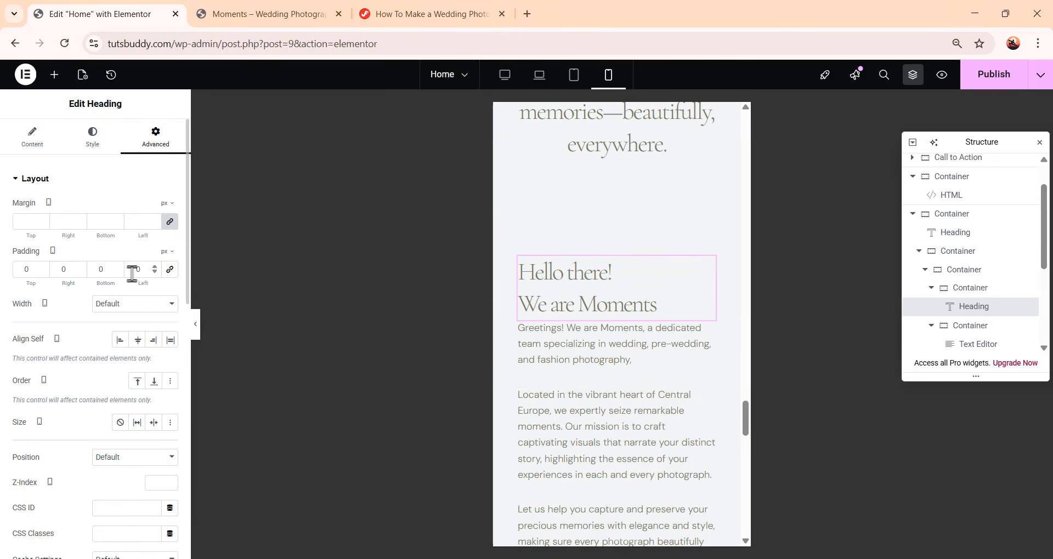
left_click_drag(113, 268, 91, 269)
type("15")
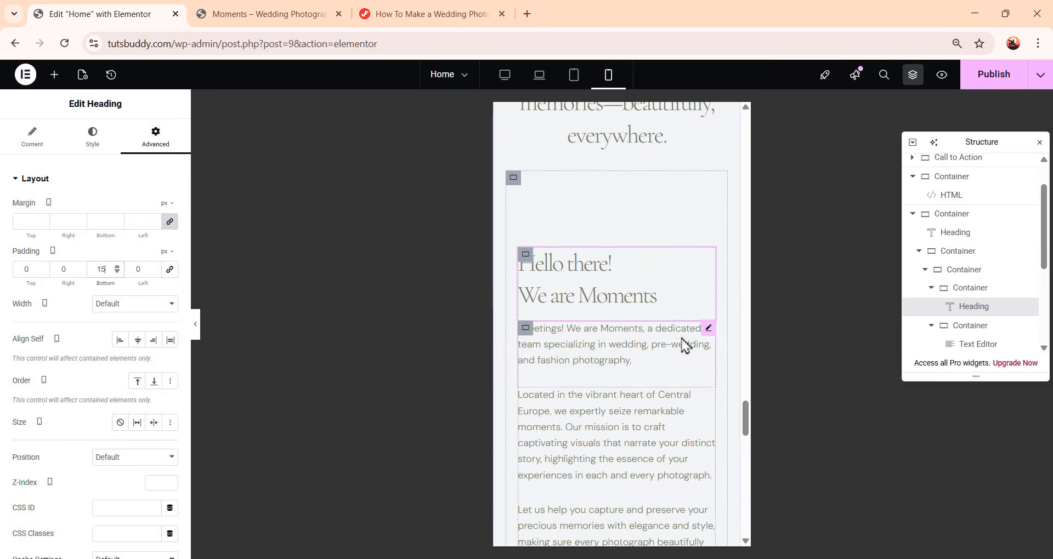
Hide the flower decoration image on mobile portrait
scroll(680, 340, "down", 15)
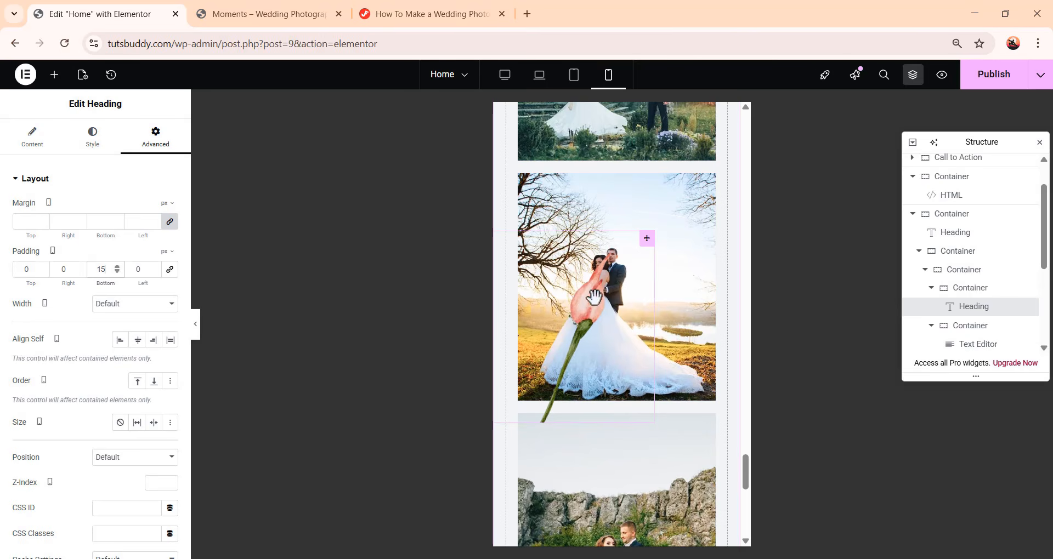
scroll(622, 338, "down", 4)
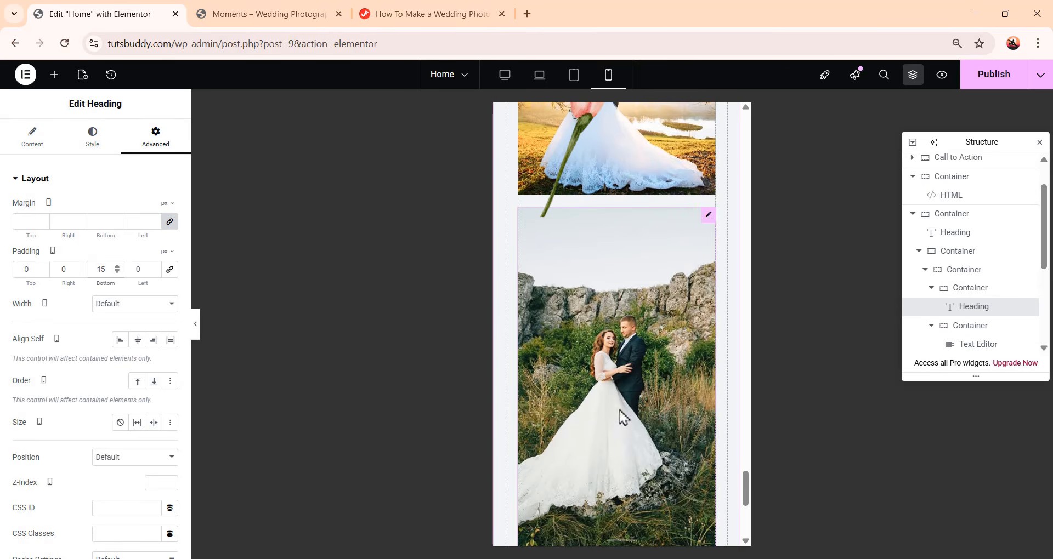
scroll(622, 417, "up", 6)
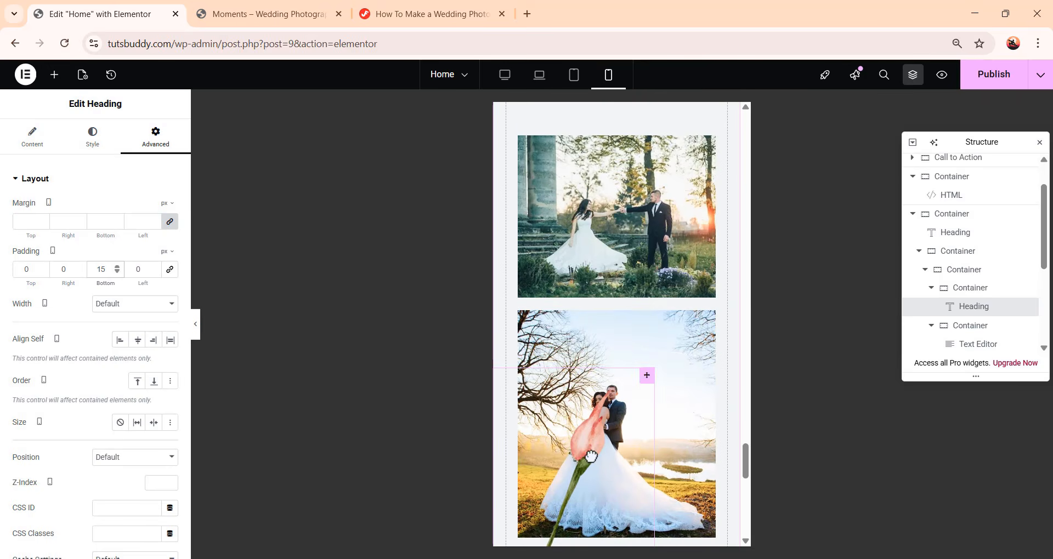
left_click(592, 456)
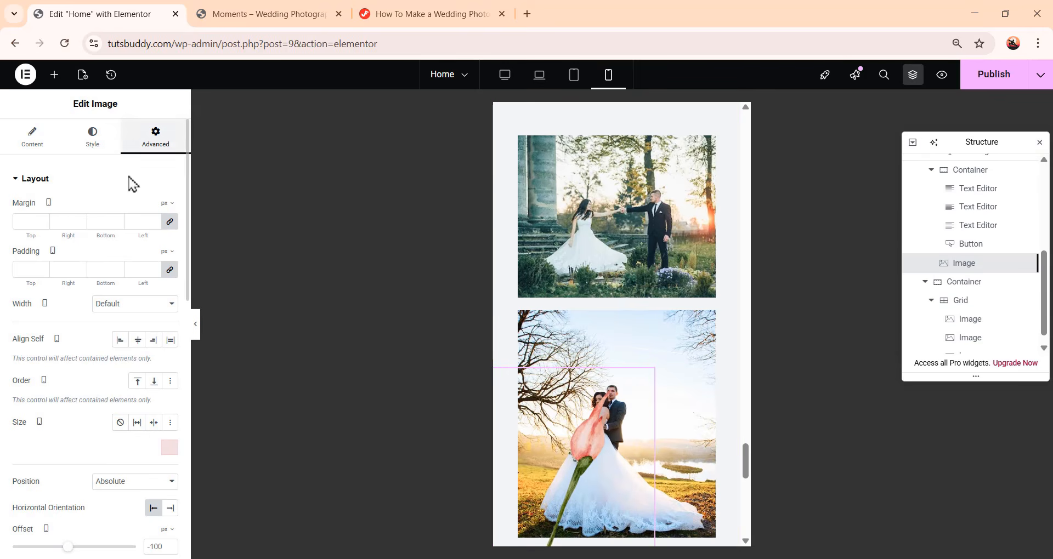
scroll(96, 303, "down", 10)
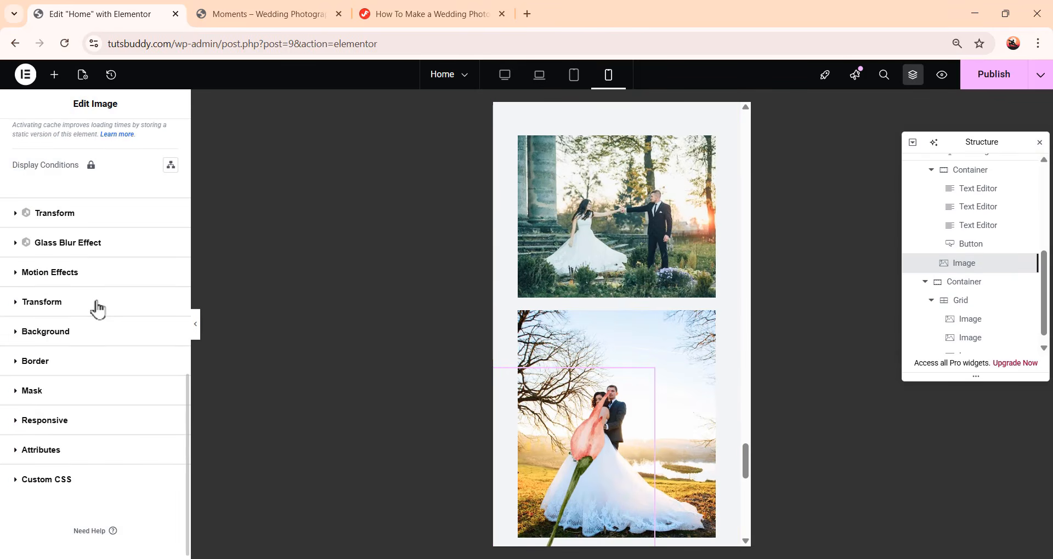
left_click(48, 422)
scroll(102, 417, "down", 3)
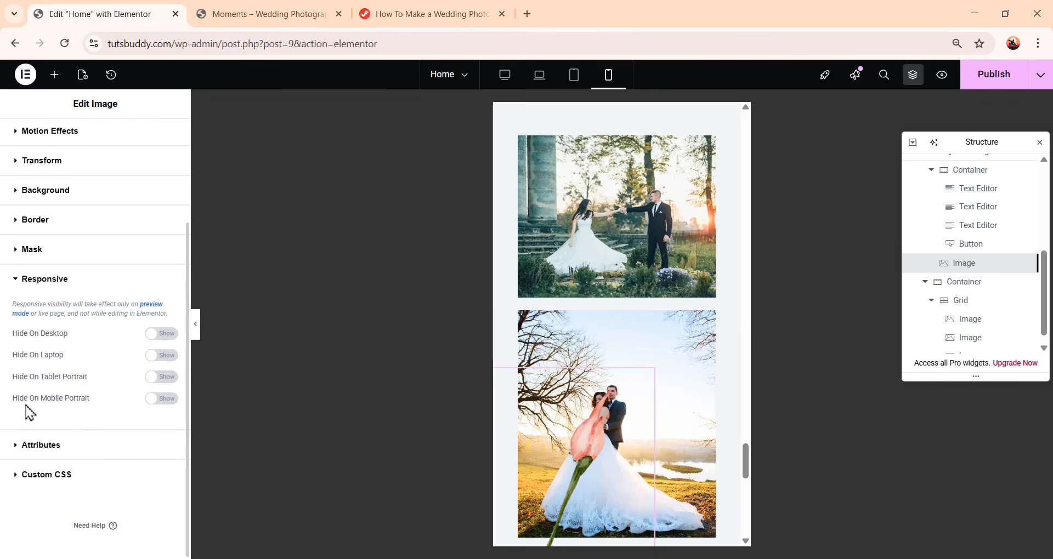
left_click(168, 400)
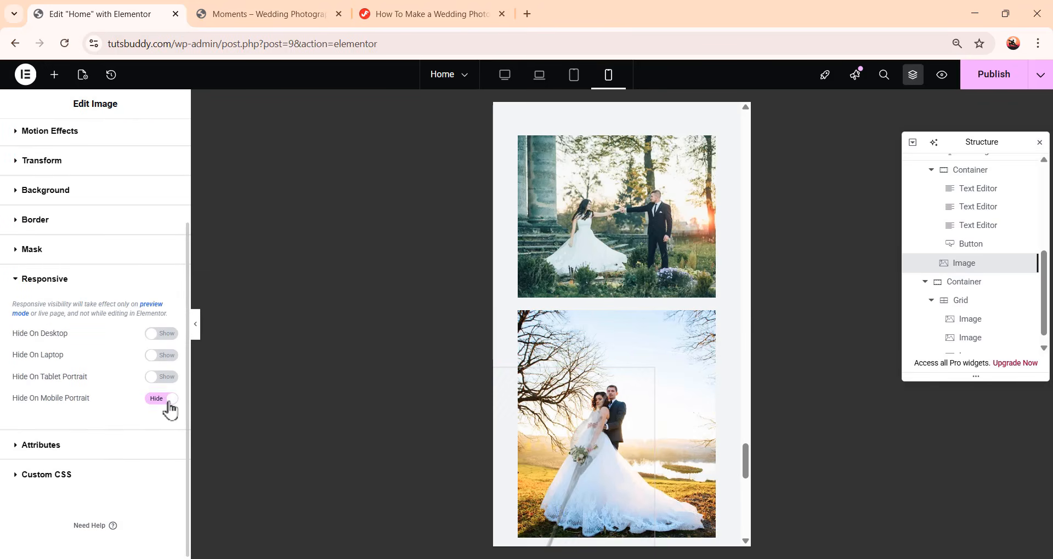
Switch to desktop view and scroll through the intro and photo grid to review the layout
scroll(658, 374, "down", 3)
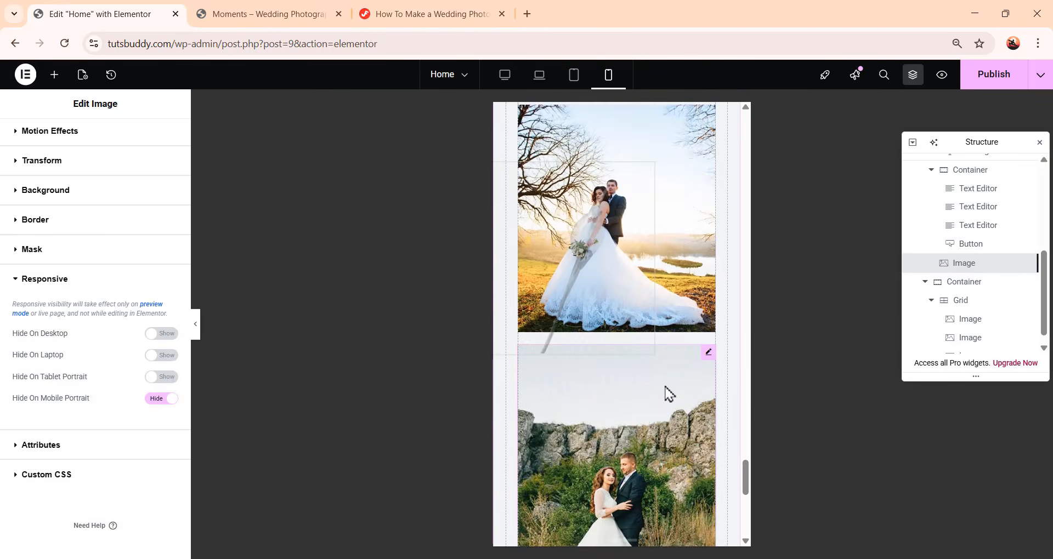
scroll(665, 394, "down", 3)
scroll(664, 386, "down", 3)
scroll(663, 392, "up", 10)
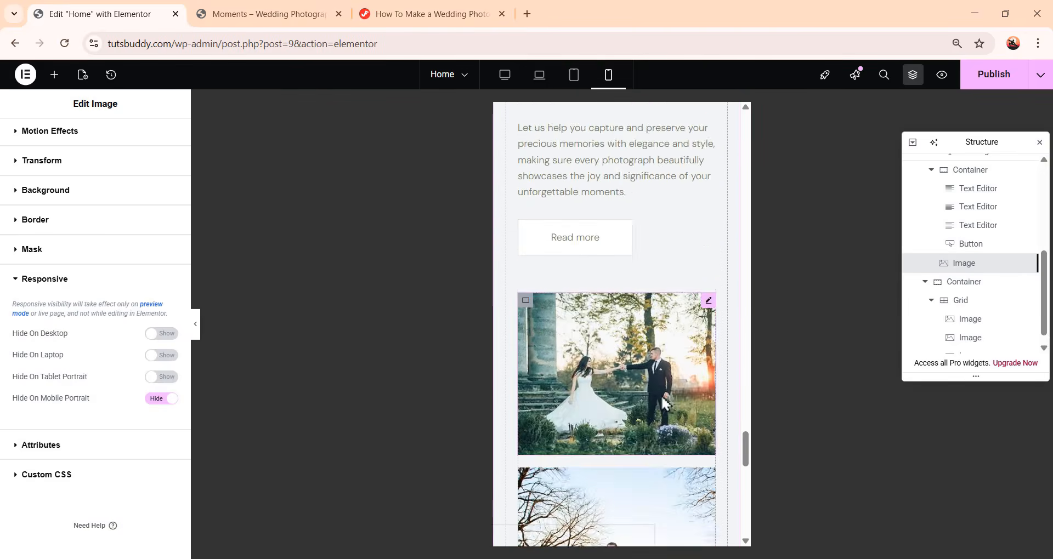
scroll(665, 409, "up", 5)
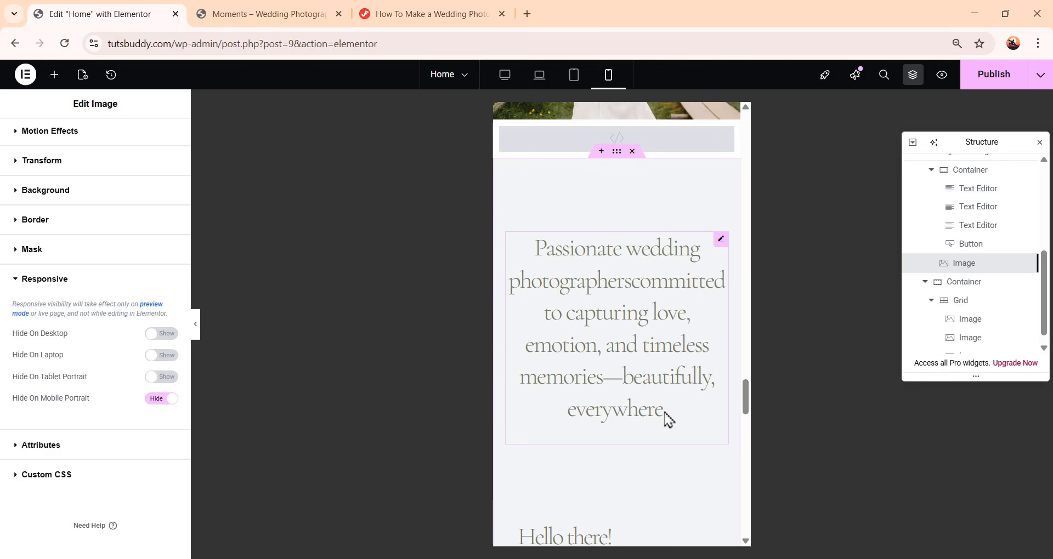
left_click(504, 80)
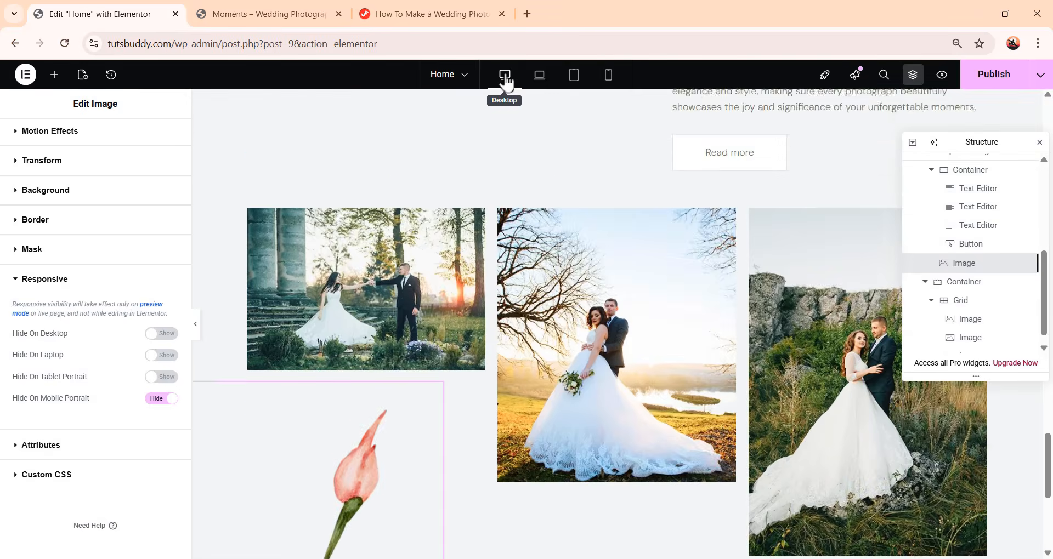
scroll(712, 359, "up", 8)
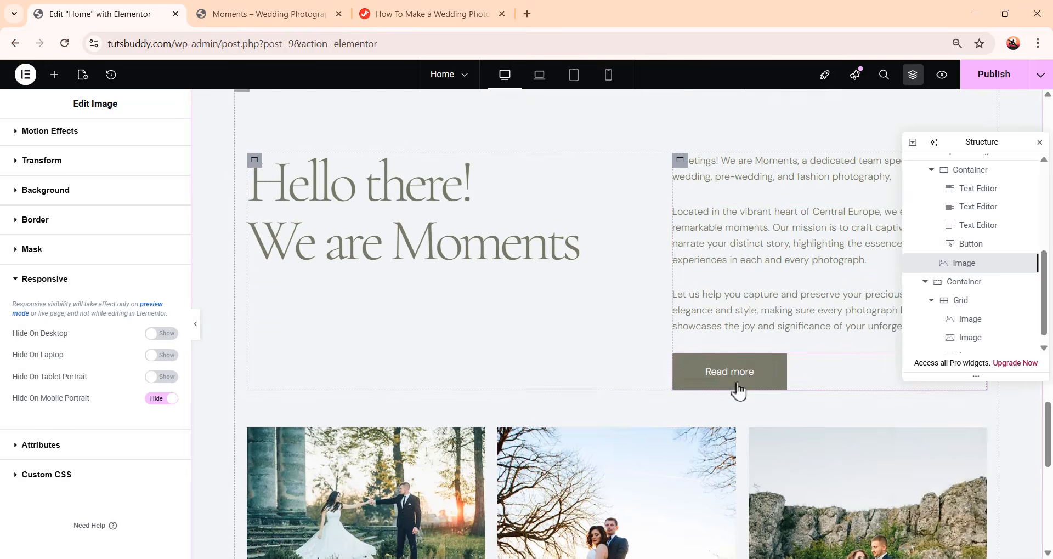
scroll(821, 409, "up", 2)
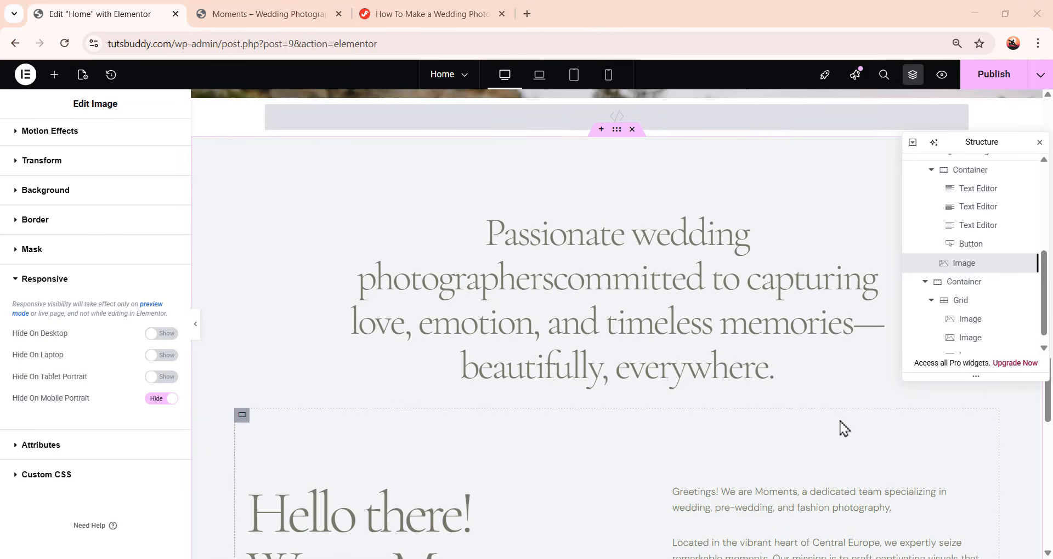
scroll(827, 432, "down", 12)
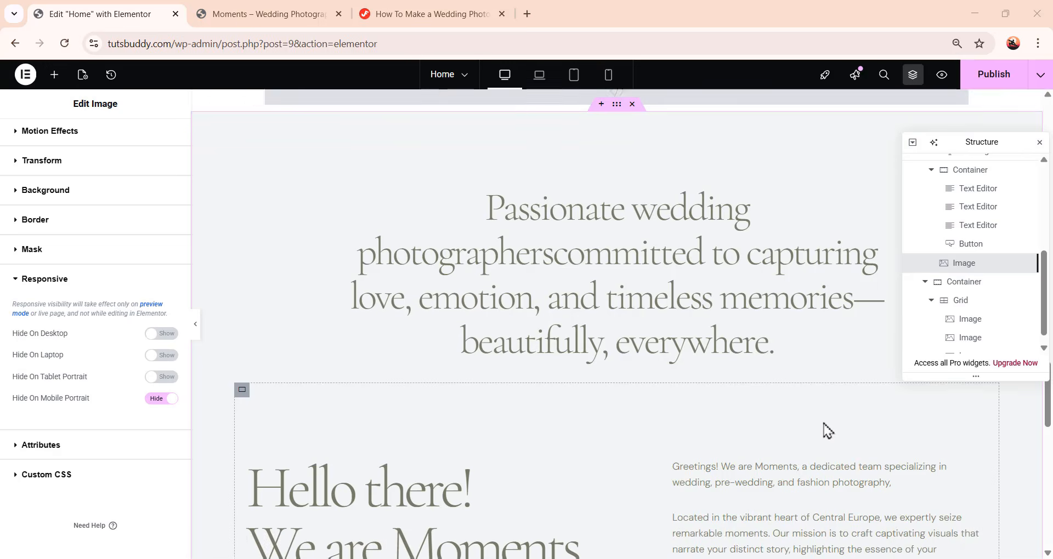
scroll(828, 432, "down", 3)
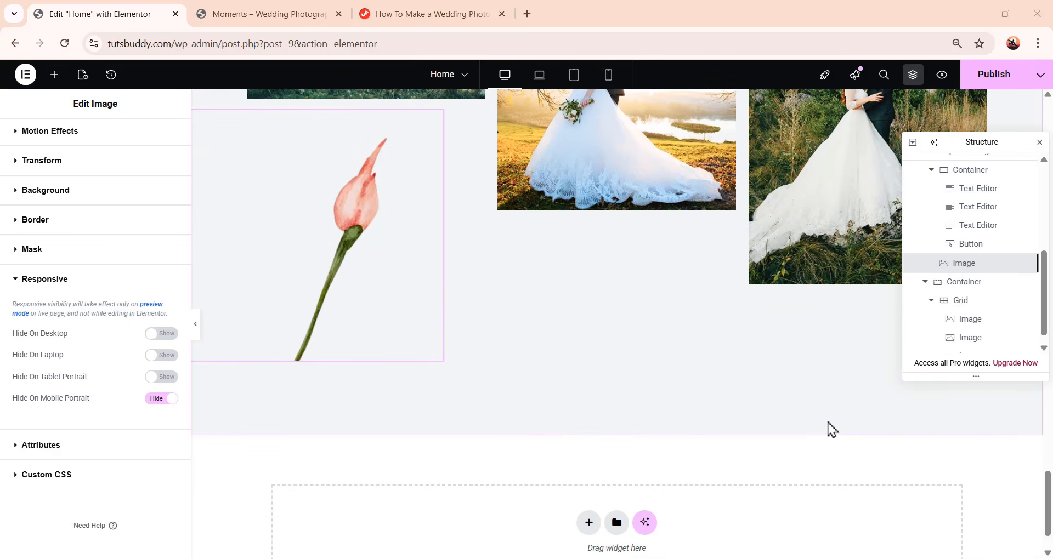
scroll(833, 429, "down", 2)
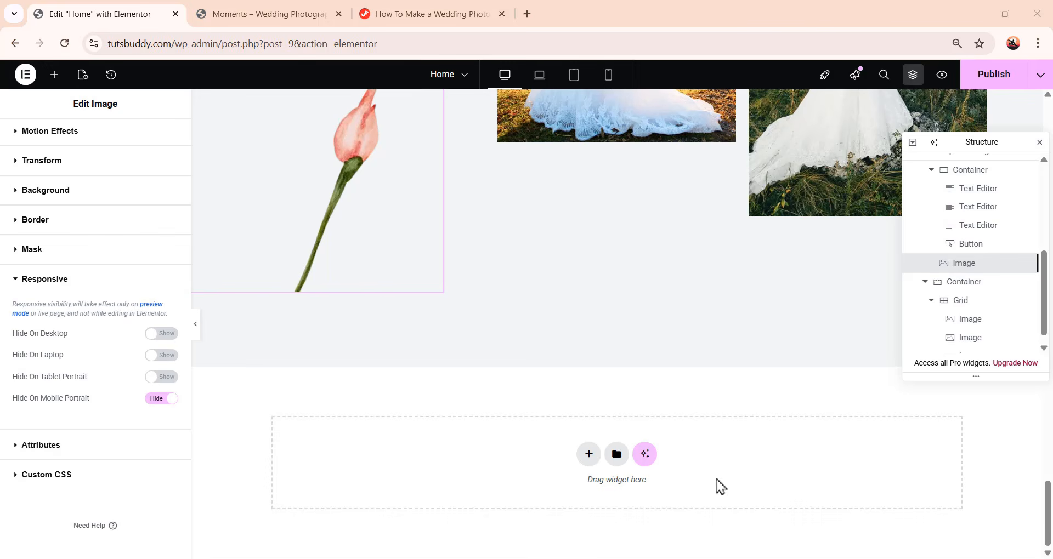
Import the review-section.json template from the Moments-Assets Templates folder into the template library
left_click(617, 456)
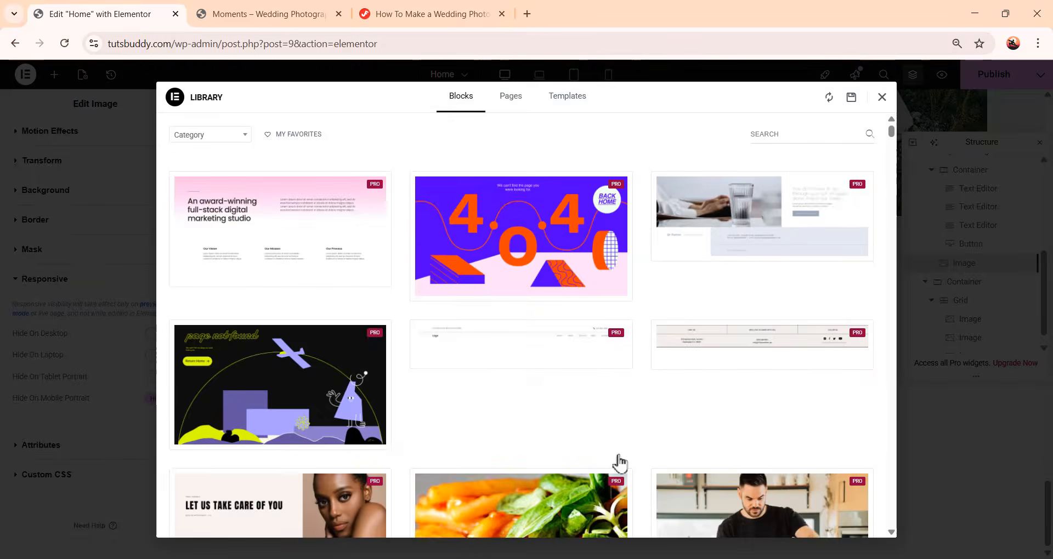
left_click(573, 104)
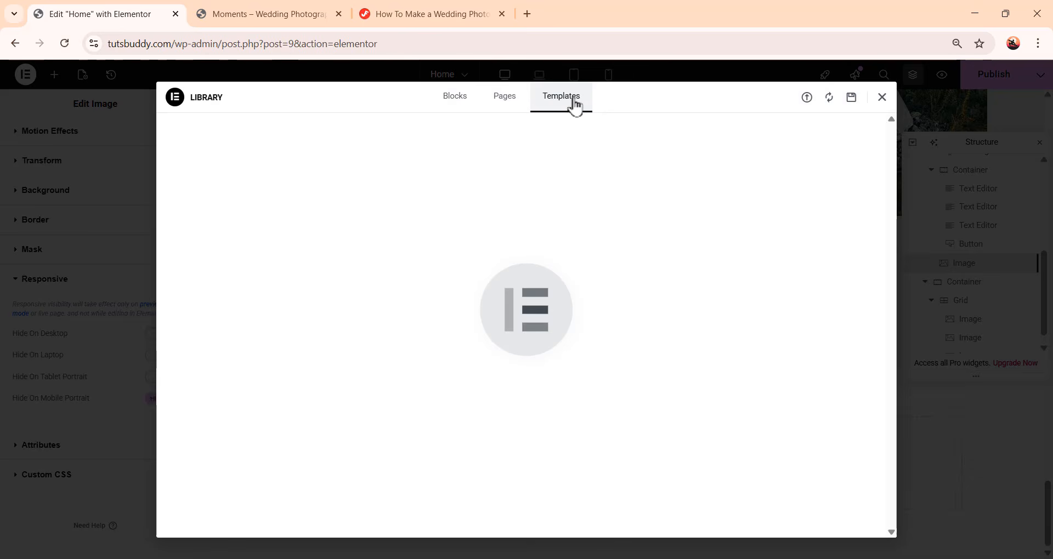
left_click(807, 101)
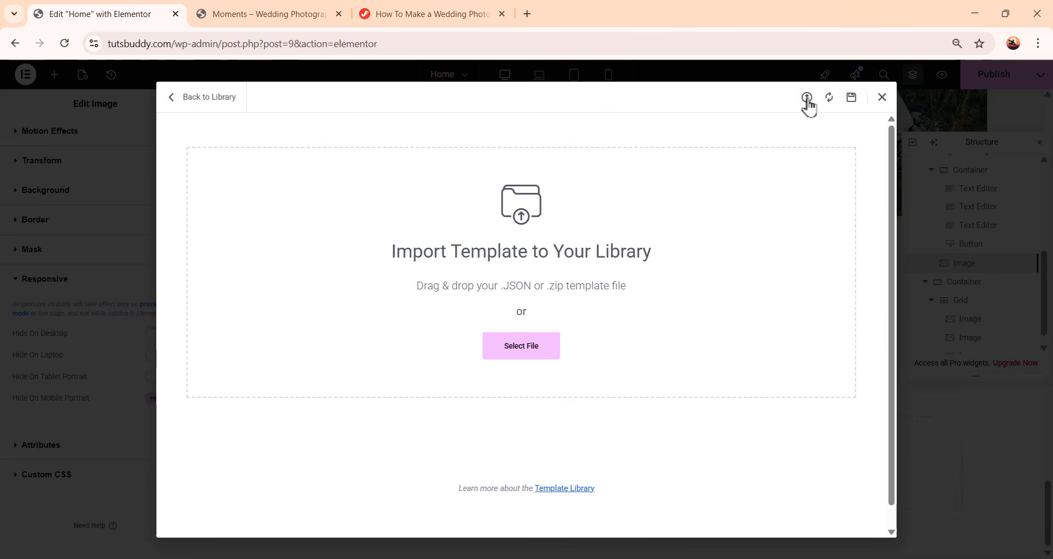
left_click(530, 358)
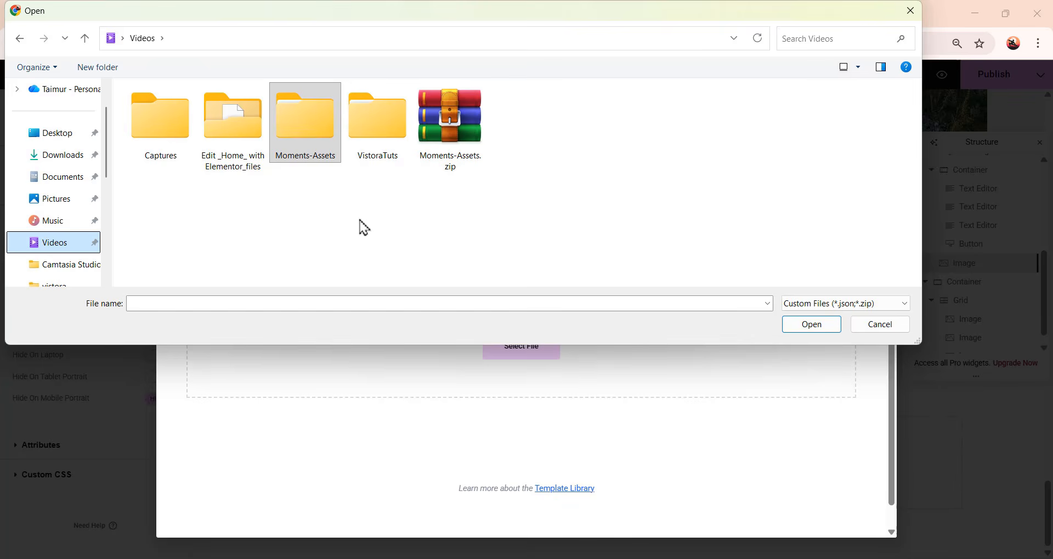
left_click(297, 135)
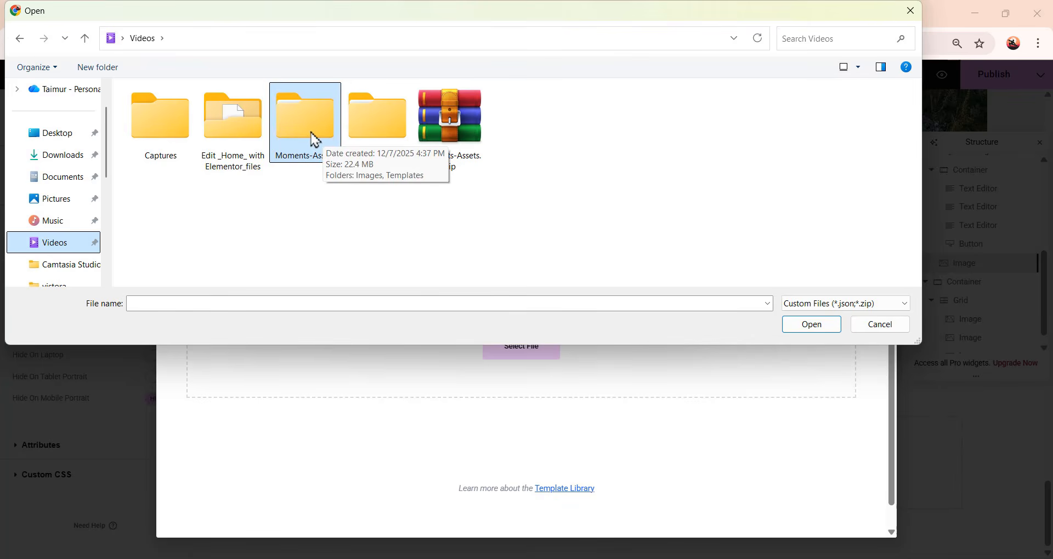
double_click(314, 138)
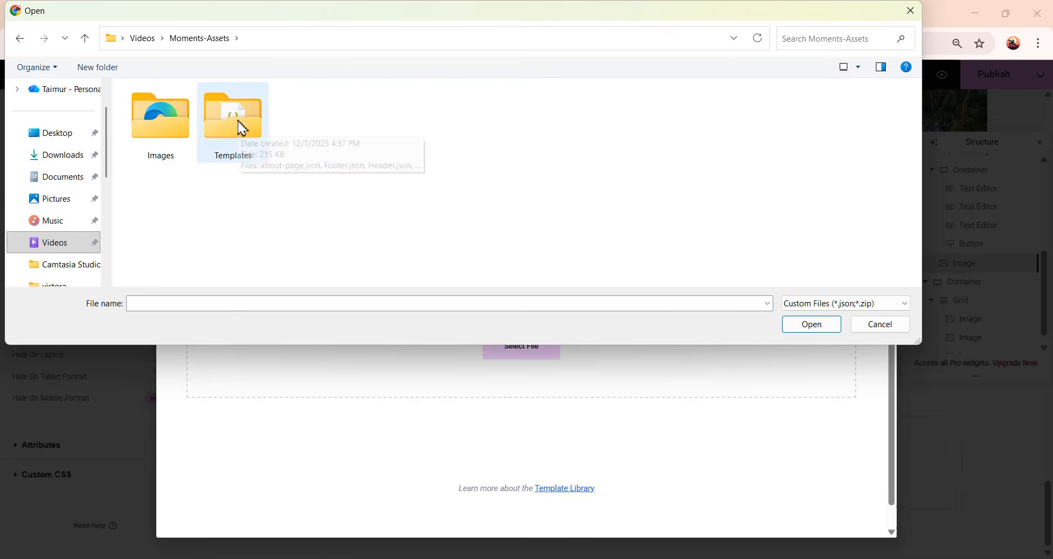
double_click(243, 134)
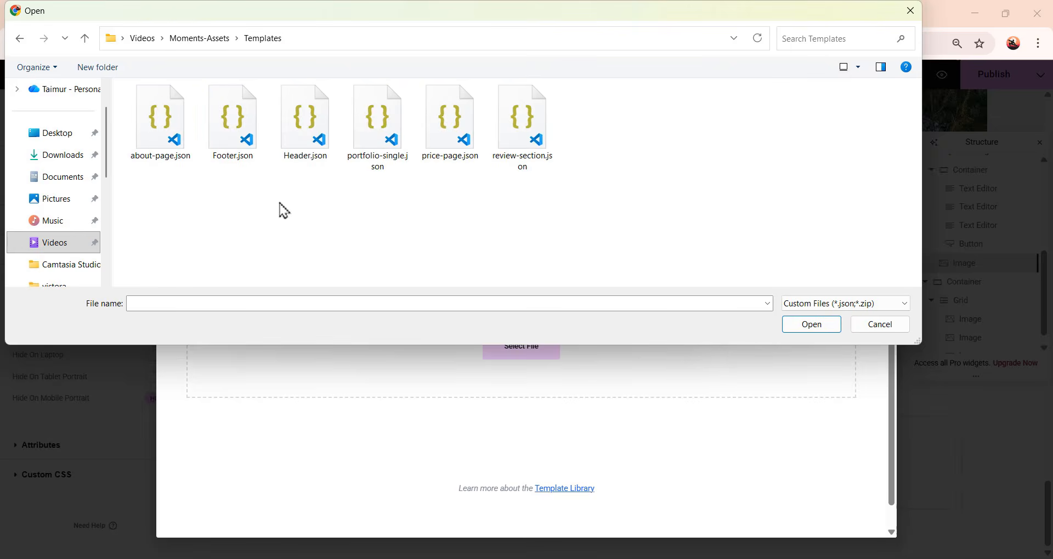
left_click(527, 148)
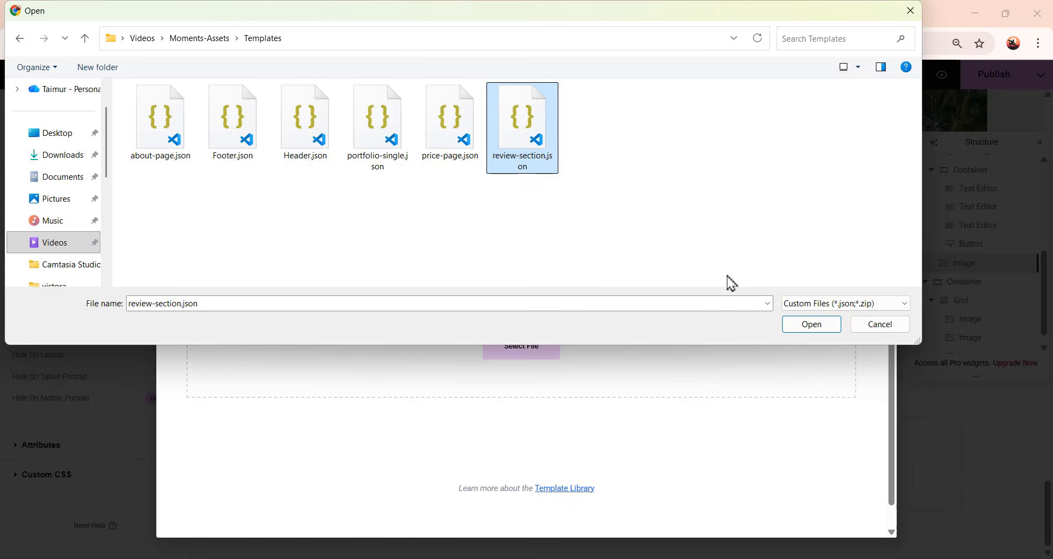
left_click(817, 328)
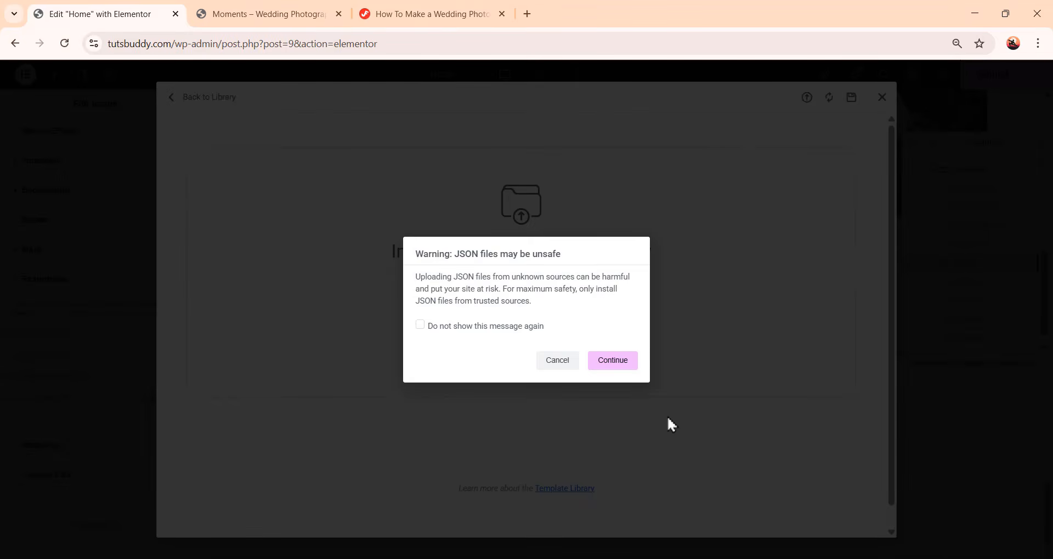
left_click(614, 366)
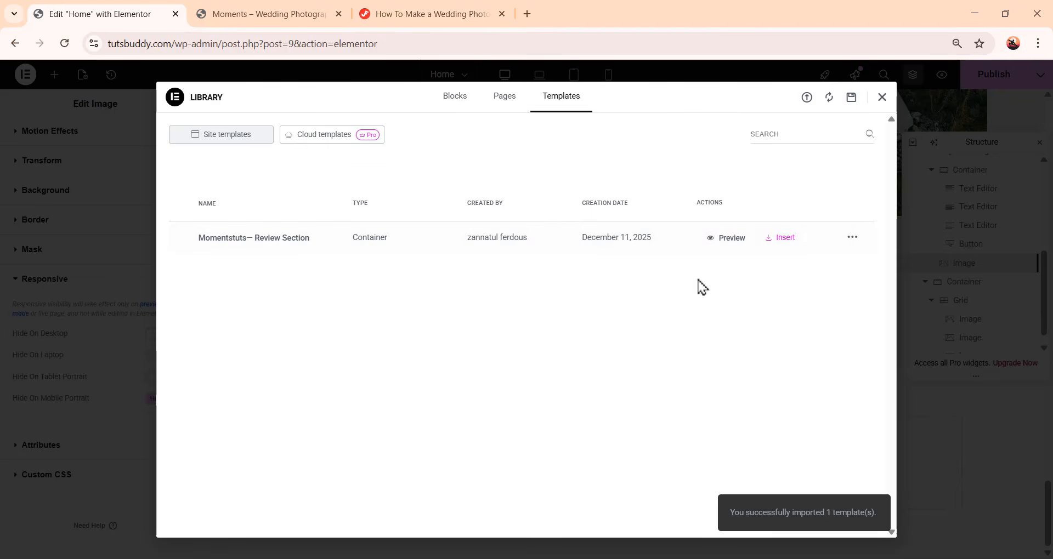
Insert the imported Review Section template into the page, applying its container settings too
left_click(786, 242)
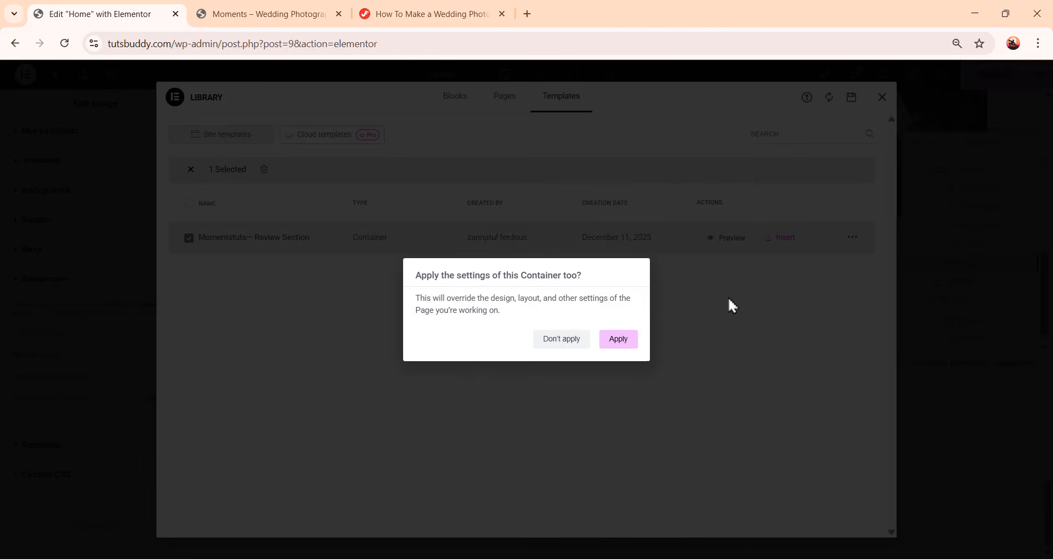
left_click(622, 342)
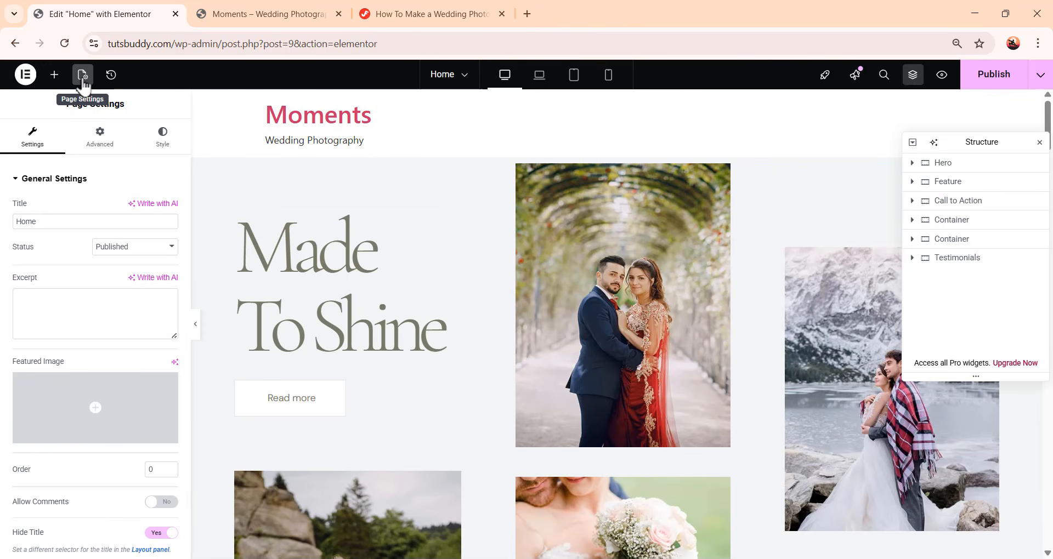
Set the page layout to Elementor Full Width in the page settings
scroll(67, 281, "down", 1)
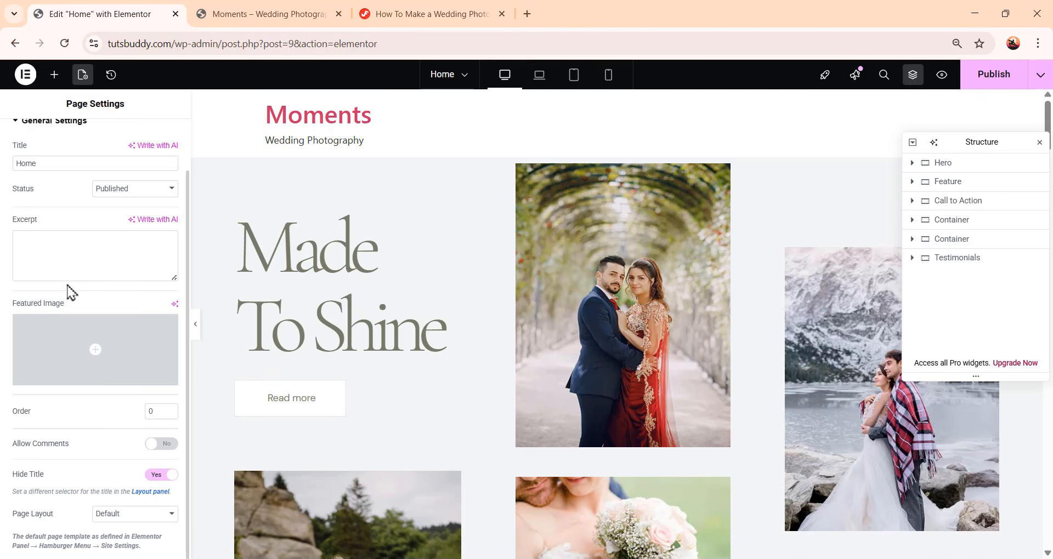
left_click(105, 515)
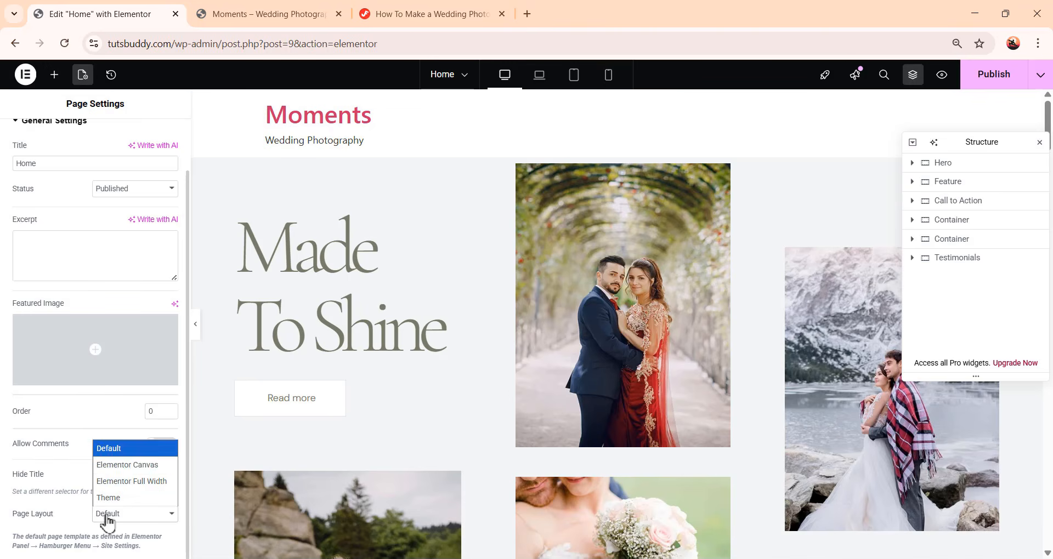
left_click(126, 480)
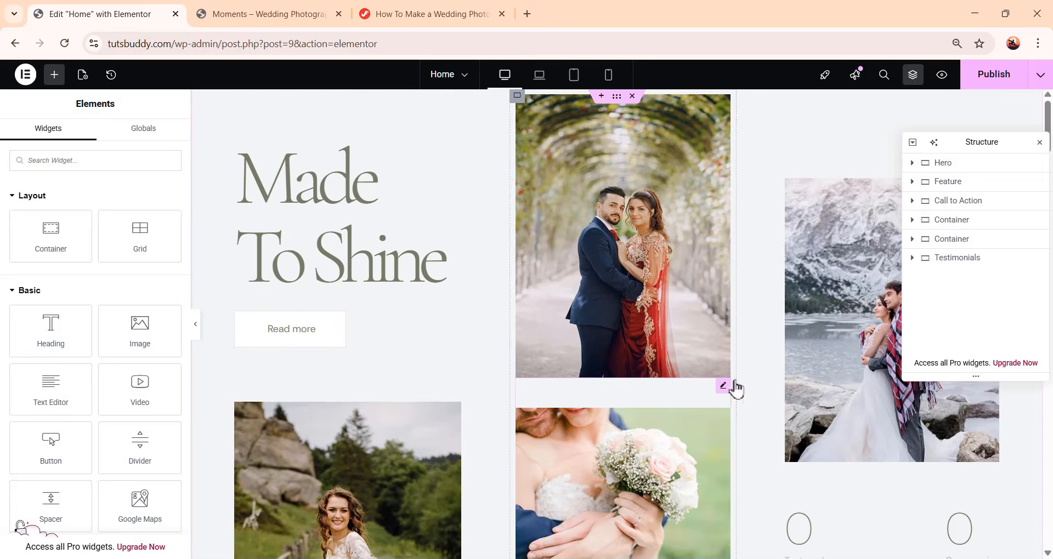
Scroll through the testimonials section of the reference page to review its layout
scroll(752, 390, "down", 6)
scroll(750, 394, "up", 5)
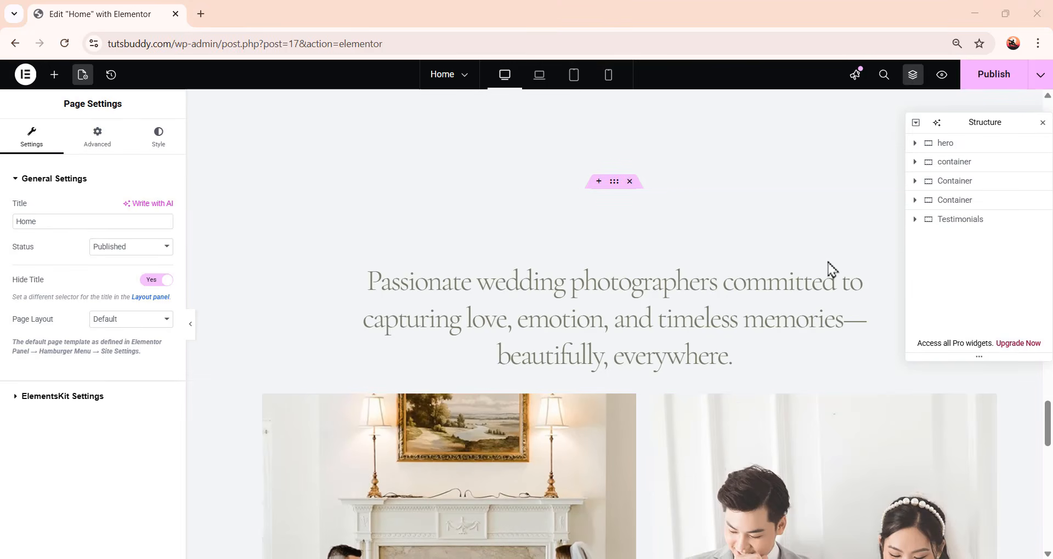
scroll(831, 257, "down", 1)
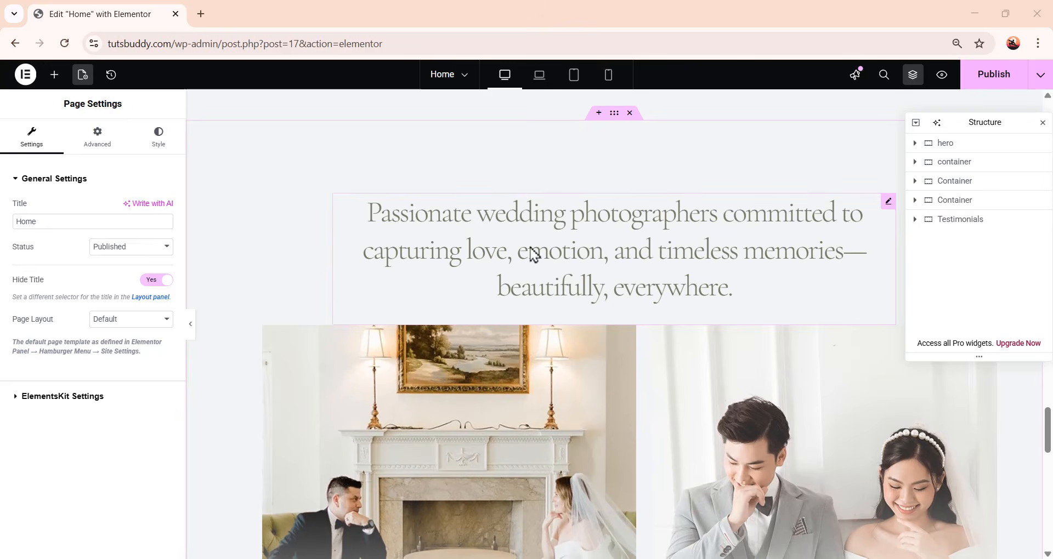
scroll(667, 260, "down", 3)
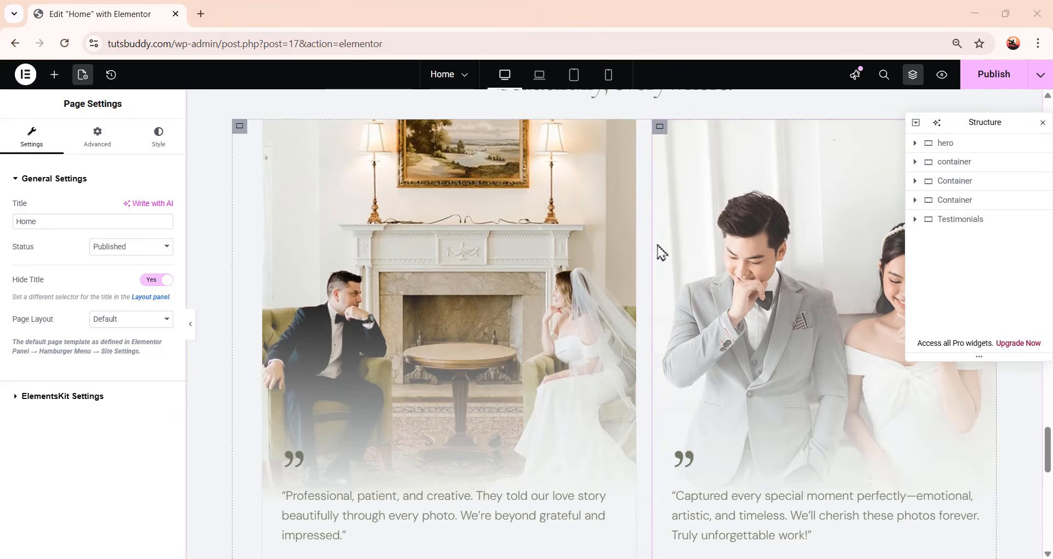
scroll(565, 359, "down", 2)
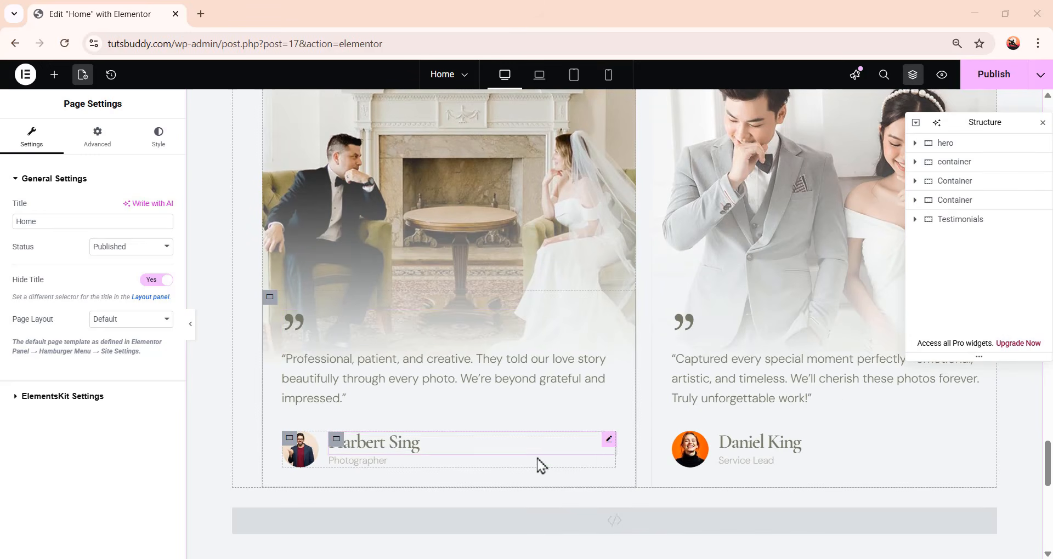
scroll(771, 456, "up", 2)
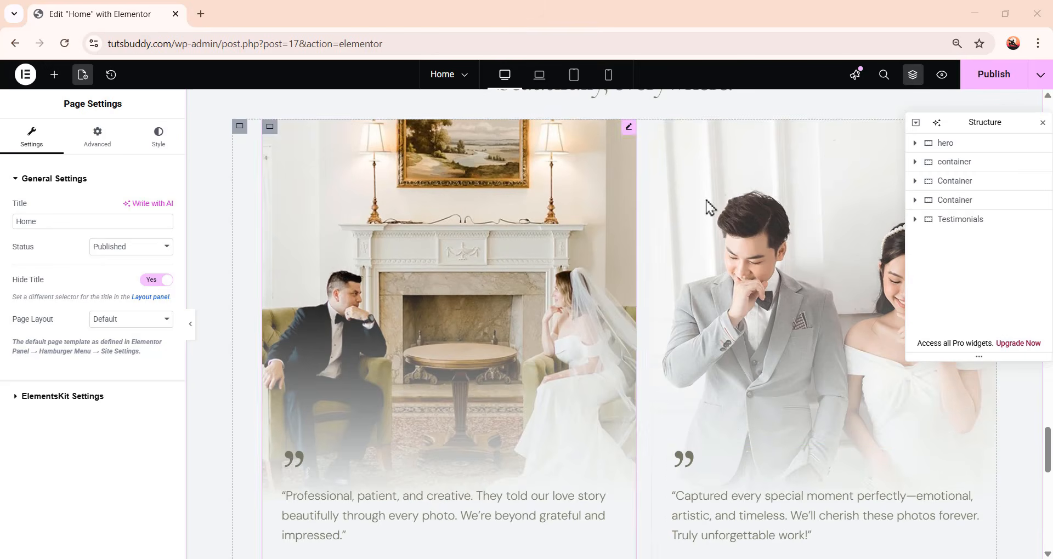
scroll(779, 336, "up", 3)
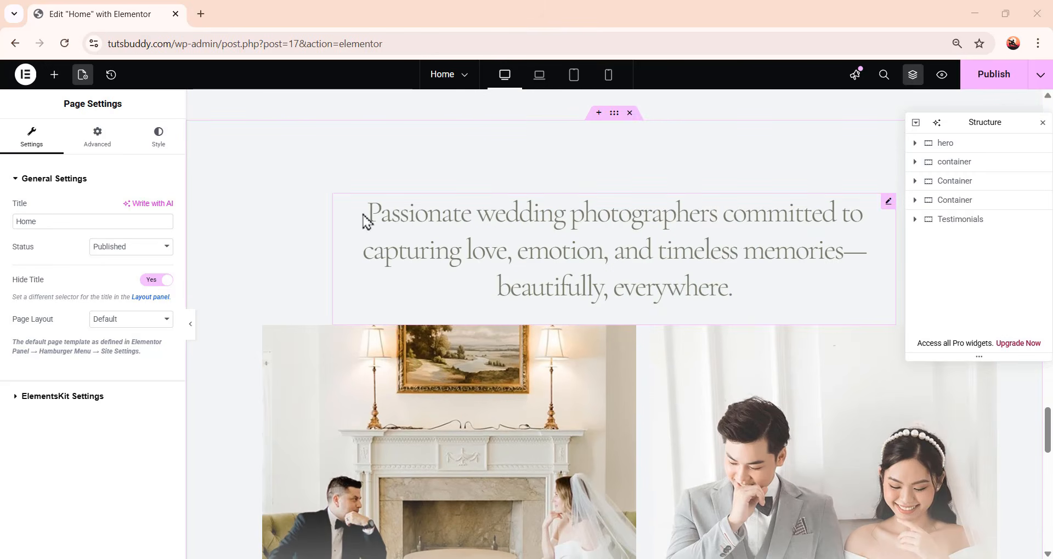
Inspect the reference testimonial heading, image and quote icon settings, including the icon and media libraries
left_click(624, 218)
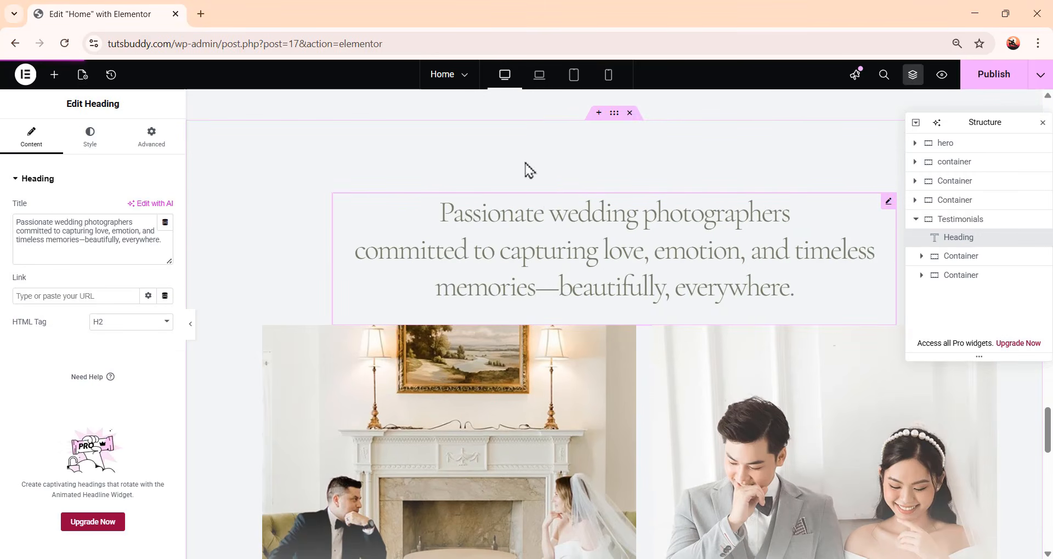
left_click_drag(138, 240, 4, 220)
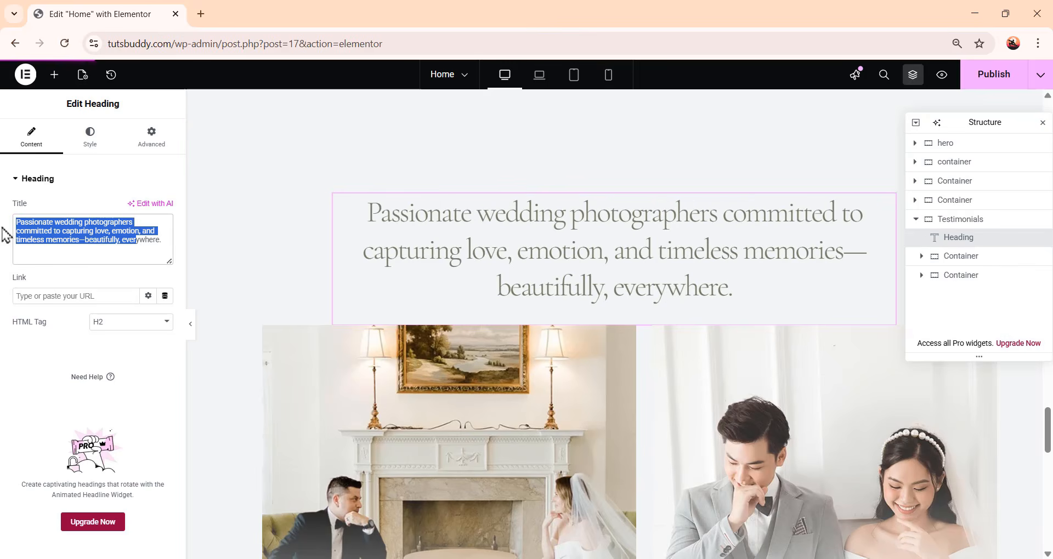
scroll(664, 241, "down", 3)
left_click(749, 284)
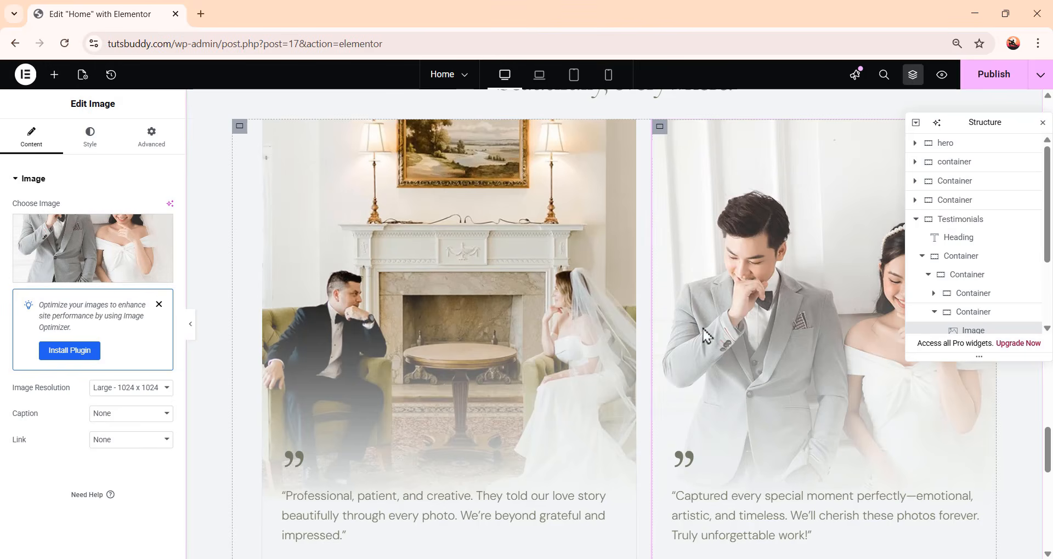
scroll(794, 340, "down", 3)
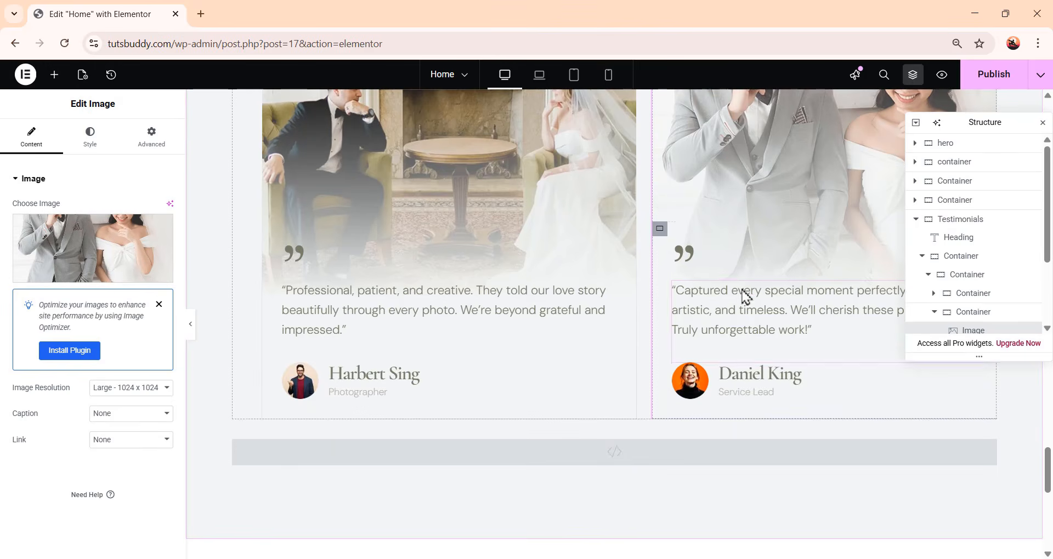
left_click(693, 257)
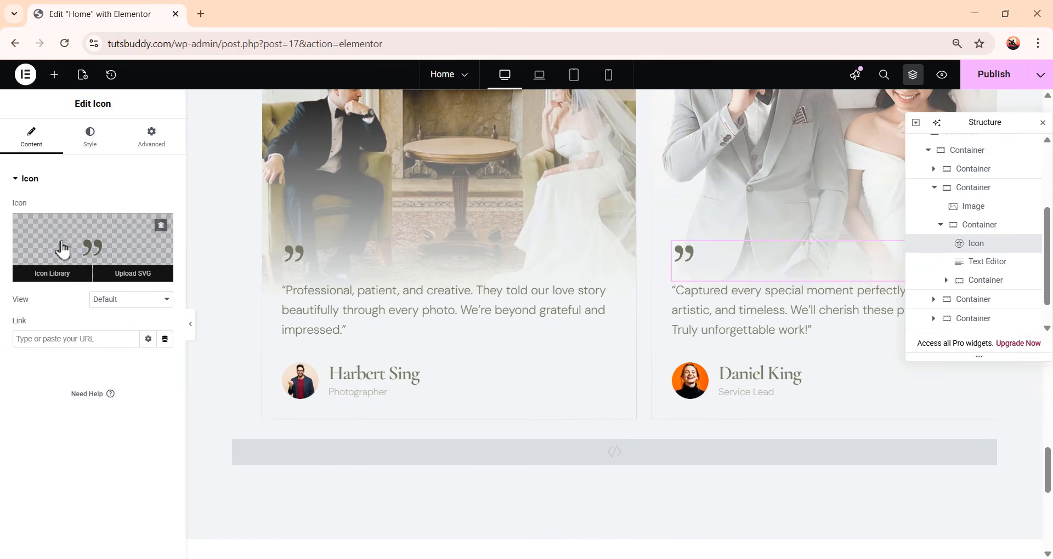
left_click(49, 274)
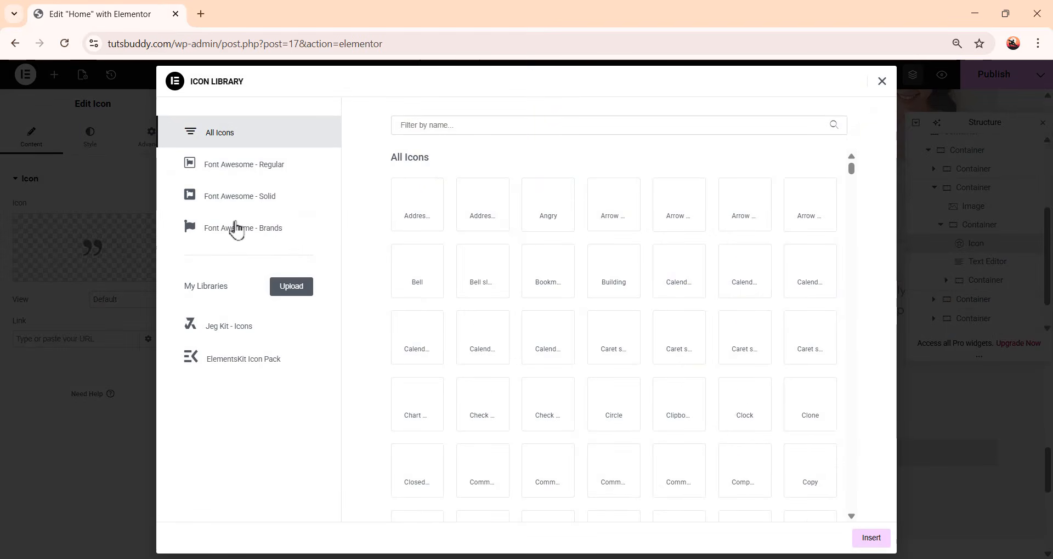
scroll(613, 318, "down", 20)
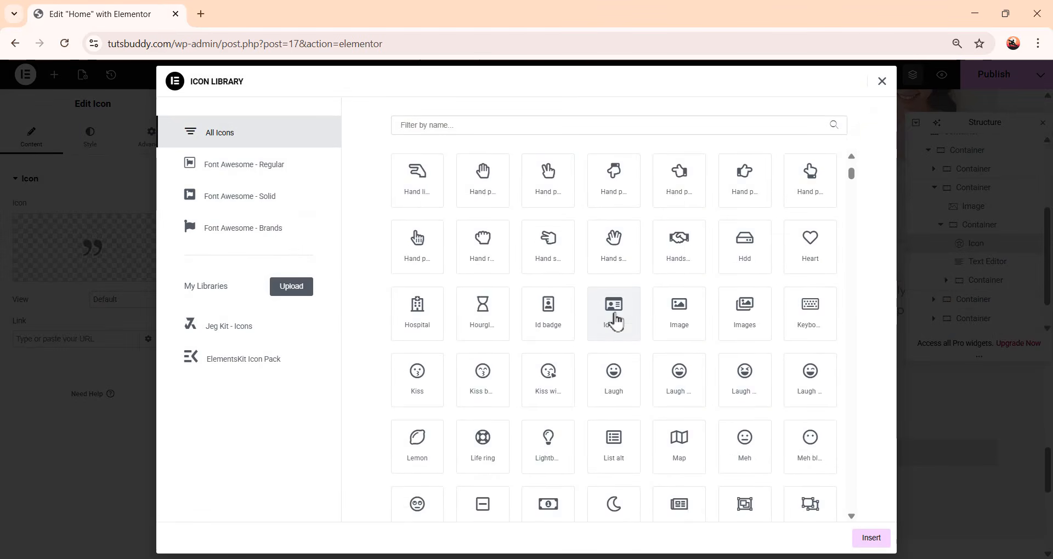
scroll(615, 321, "down", 8)
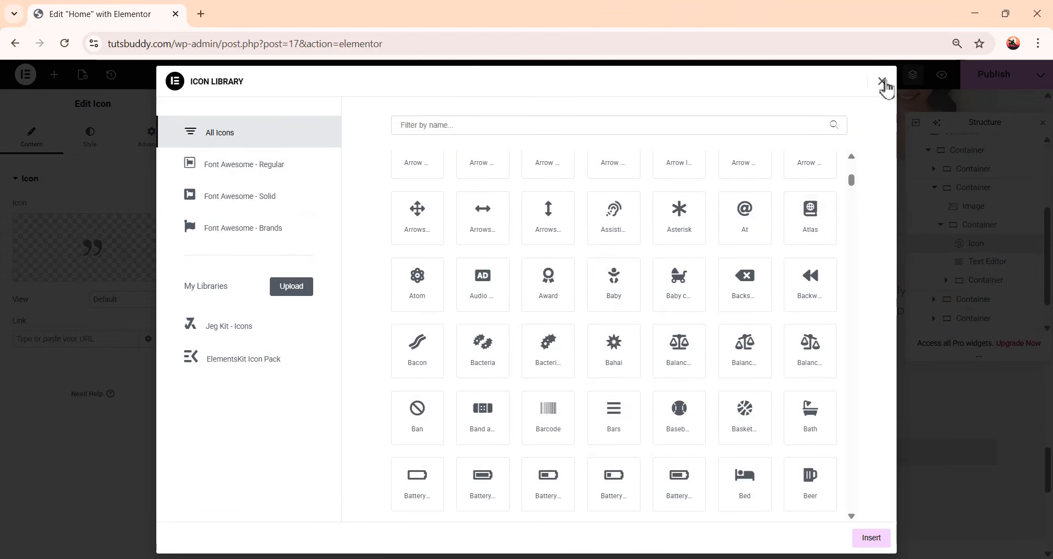
left_click(882, 81)
left_click(144, 278)
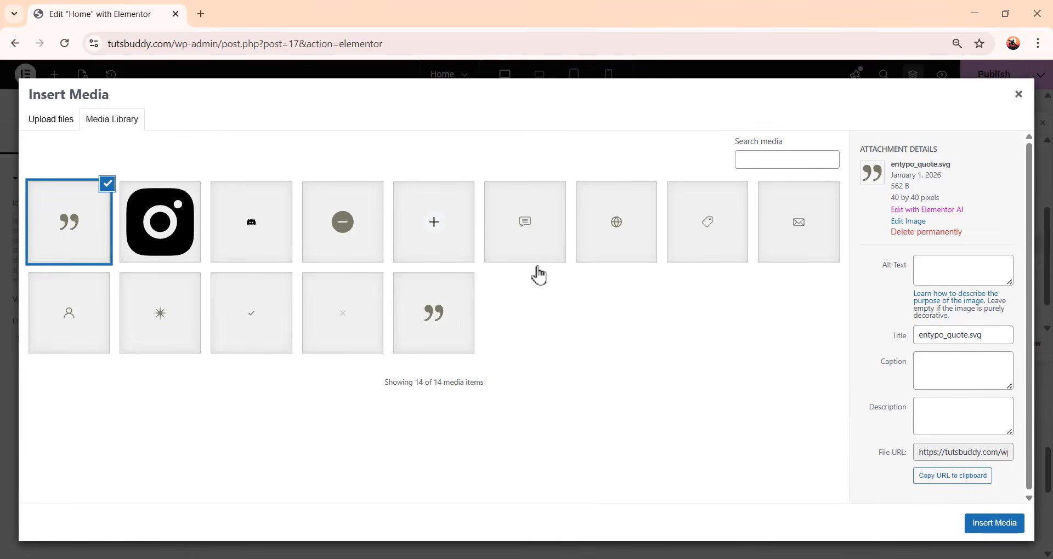
left_click(1018, 94)
scroll(784, 320, "up", 5)
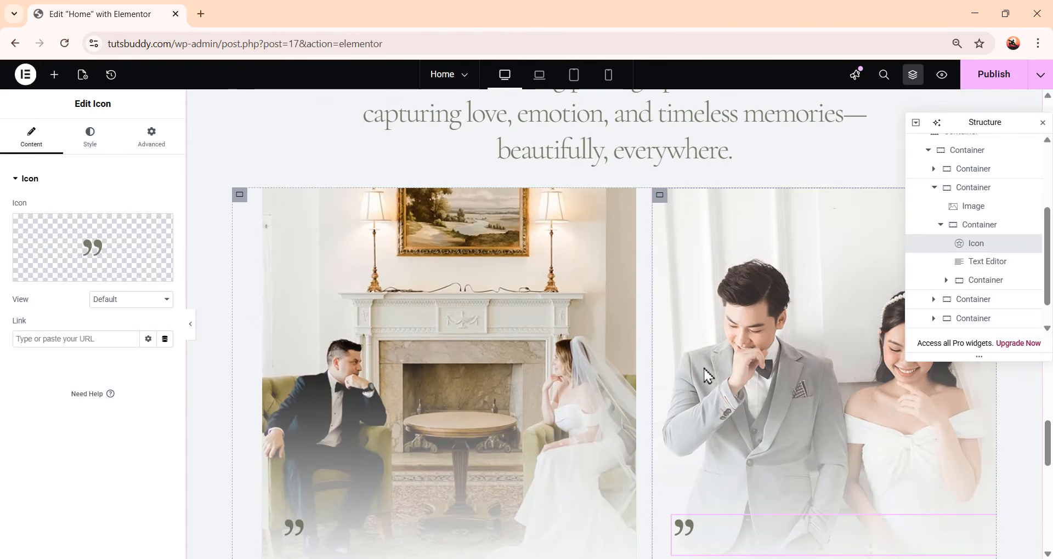
scroll(707, 377, "up", 1)
scroll(696, 387, "up", 4)
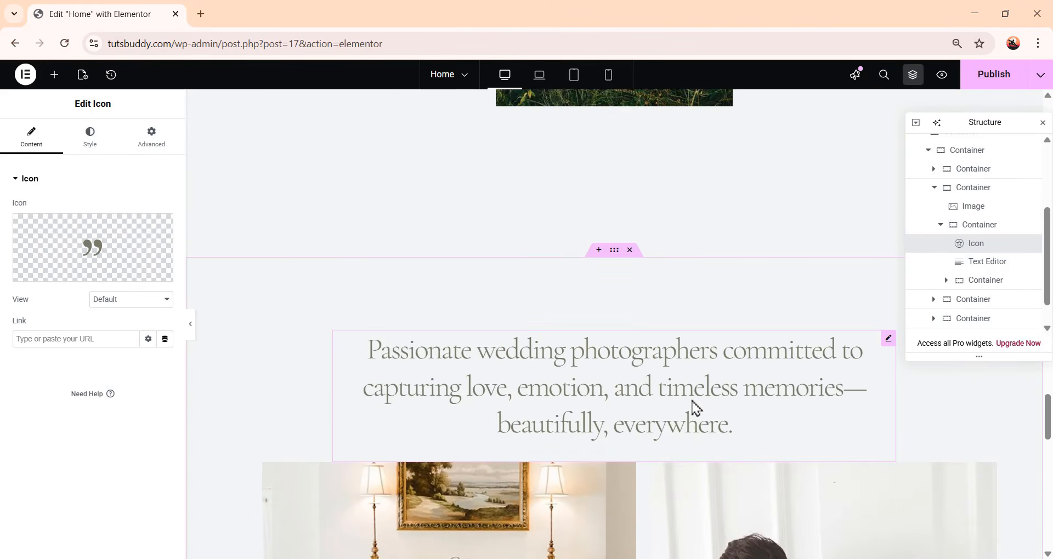
scroll(693, 409, "down", 4)
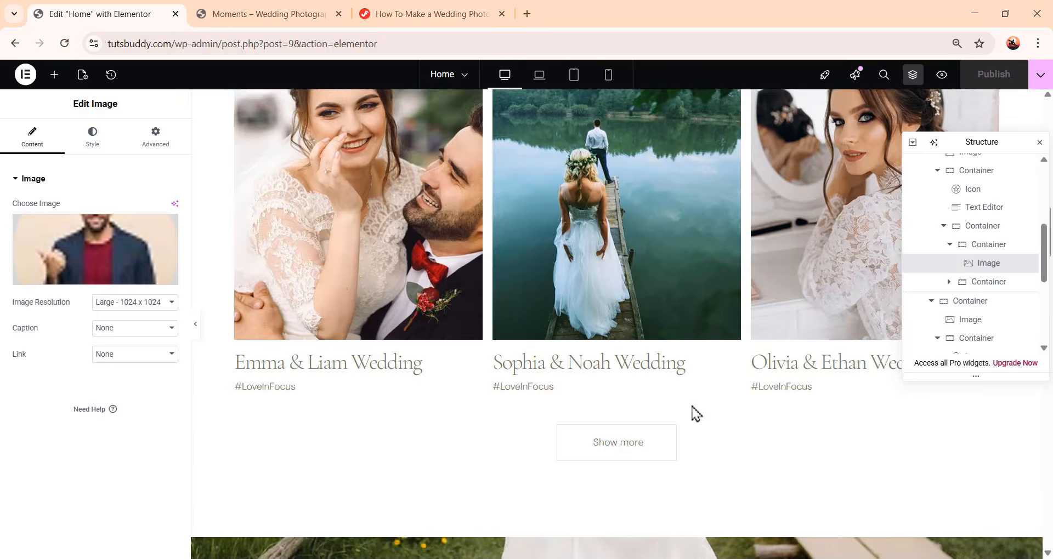
Preview the page changes in a new browser tab
scroll(691, 411, "up", 10)
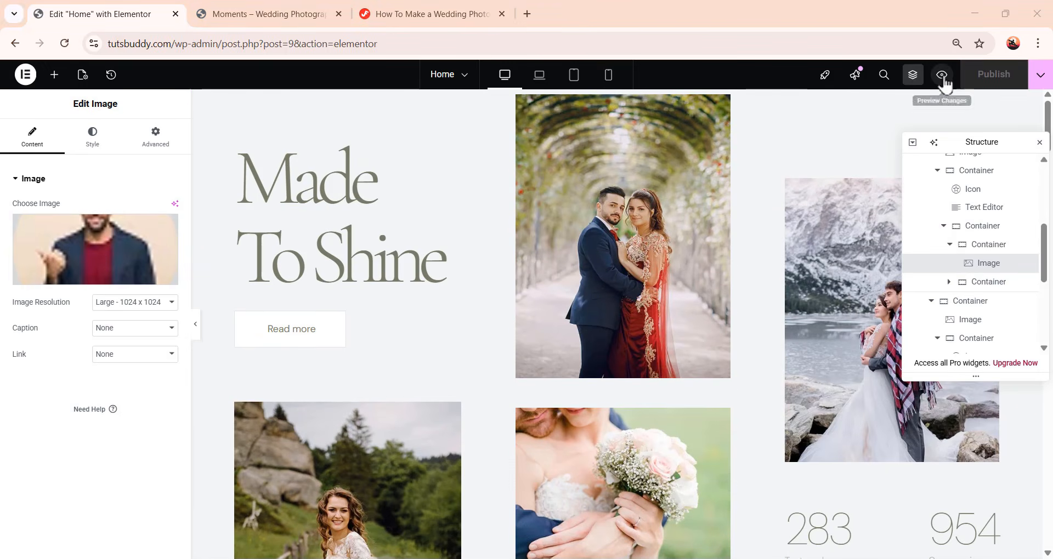
left_click(942, 77)
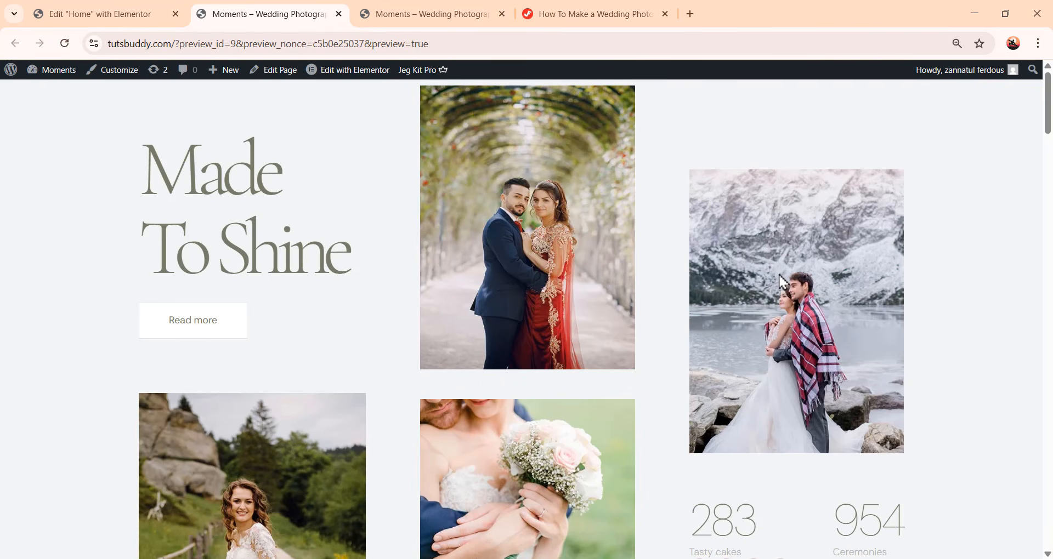
Scroll through the previewed home page to review its sections and the testimonials area
scroll(781, 282, "down", 10)
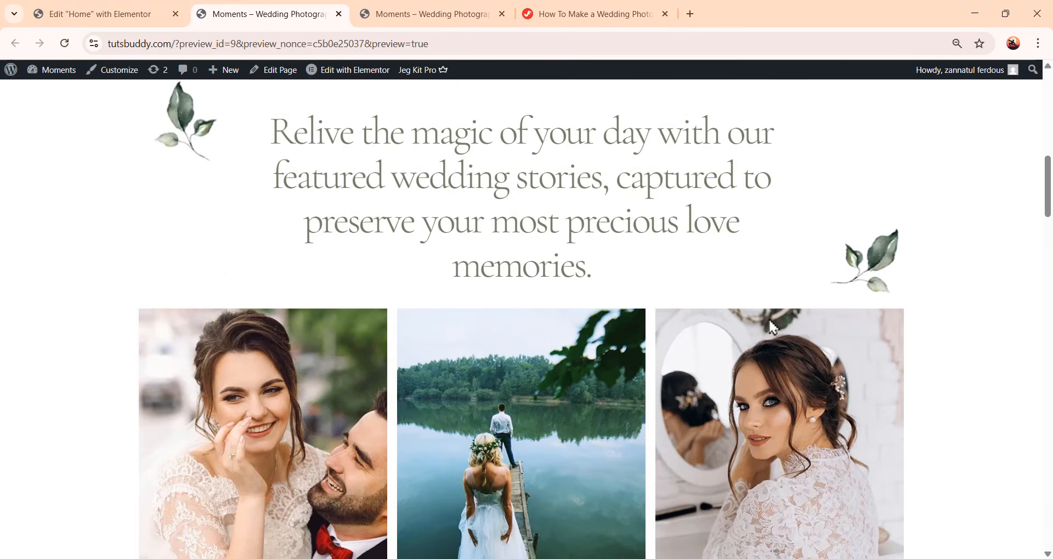
scroll(712, 351, "up", 1)
scroll(587, 338, "down", 10)
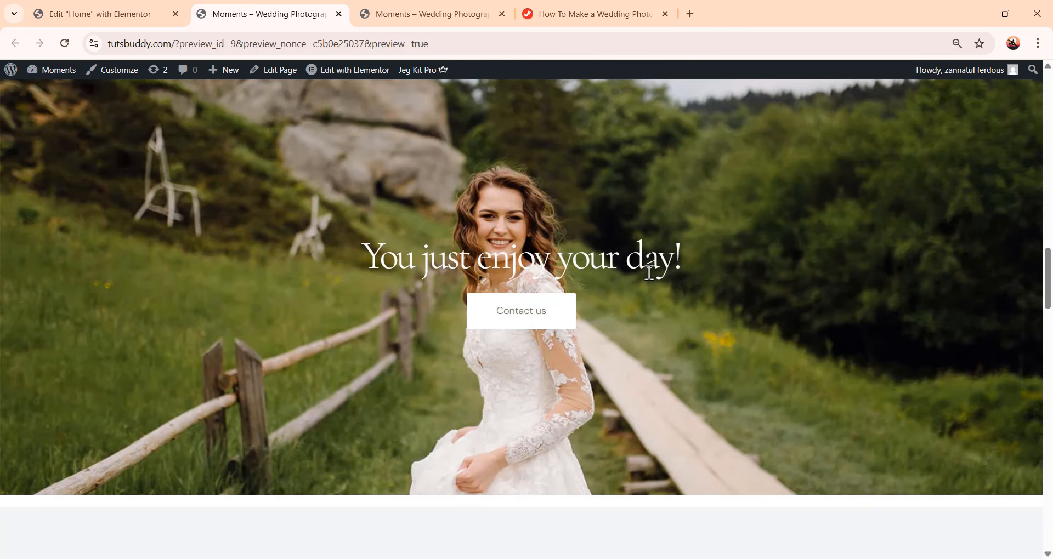
scroll(646, 329, "down", 8)
scroll(592, 332, "up", 1)
scroll(594, 338, "down", 6)
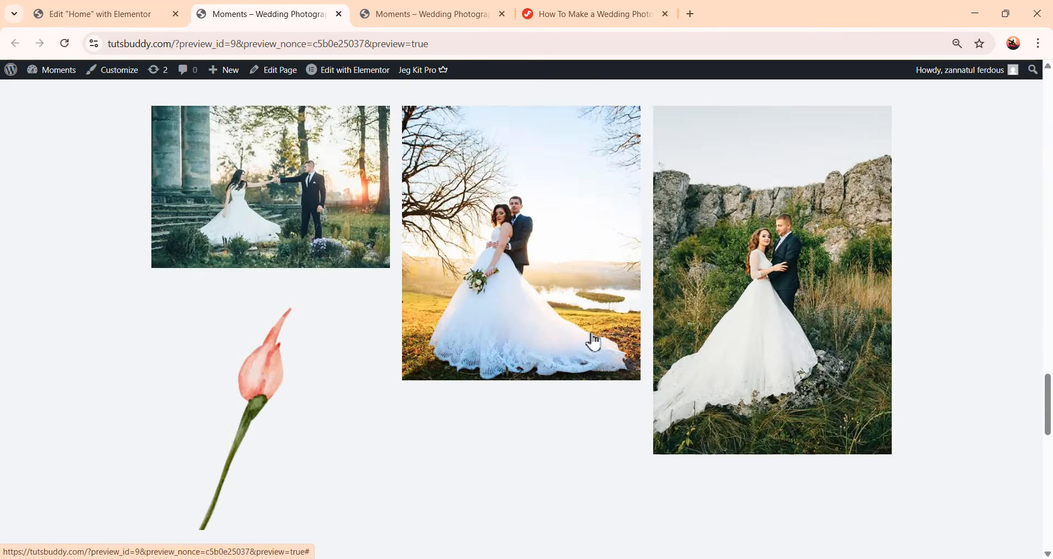
scroll(594, 341, "down", 10)
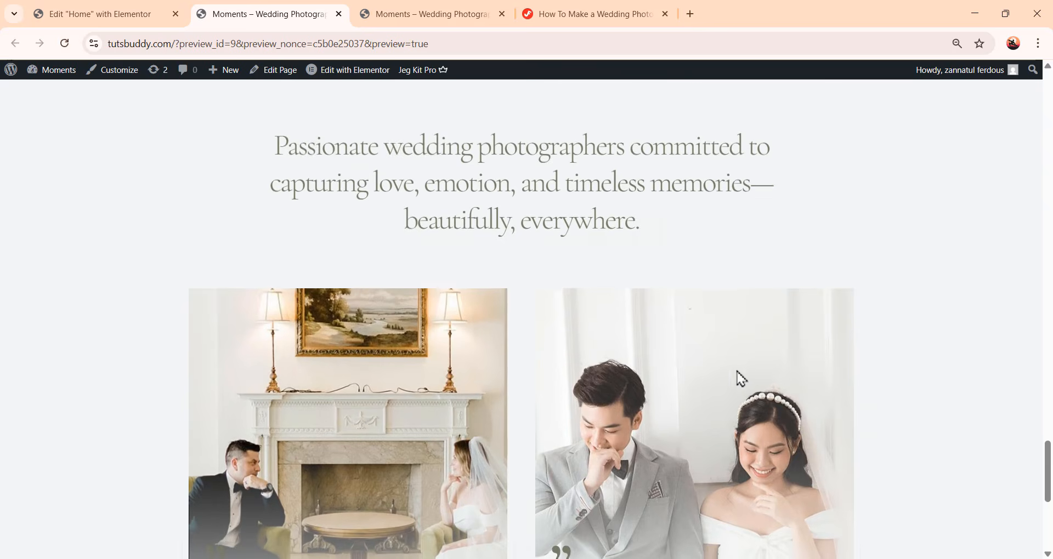
scroll(742, 378, "down", 6)
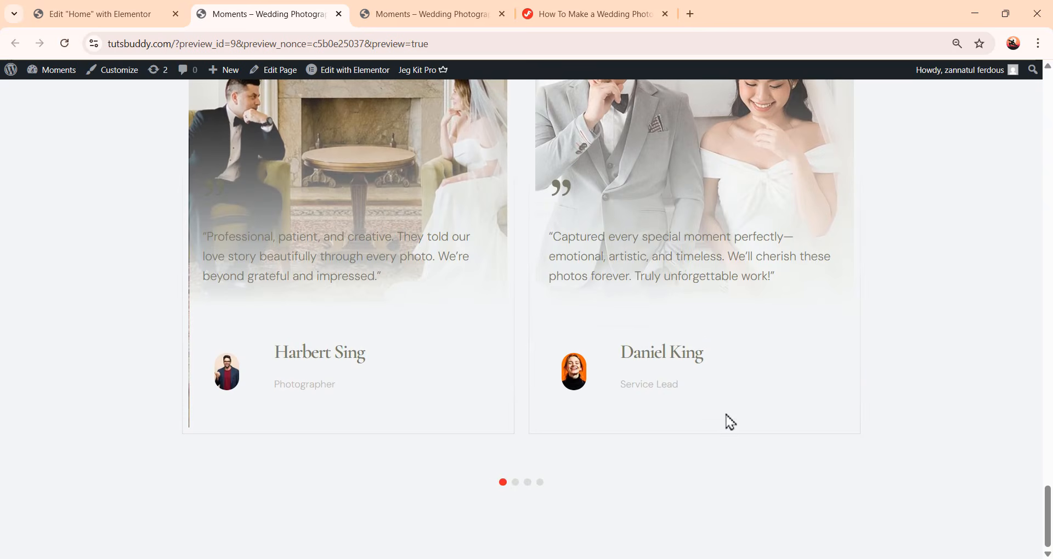
scroll(738, 452, "up", 4)
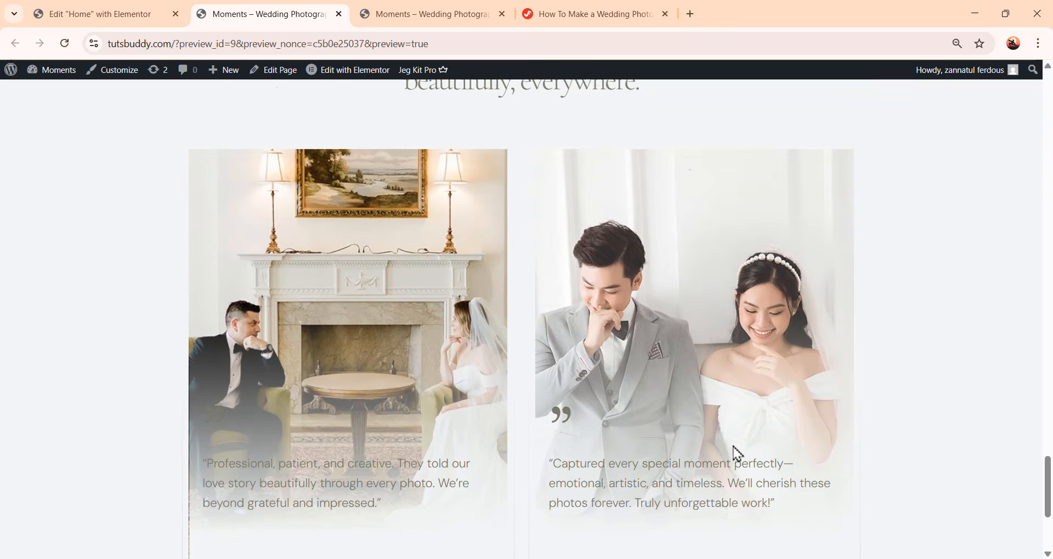
scroll(642, 458, "down", 1)
scroll(625, 293, "down", 3)
scroll(482, 364, "up", 3)
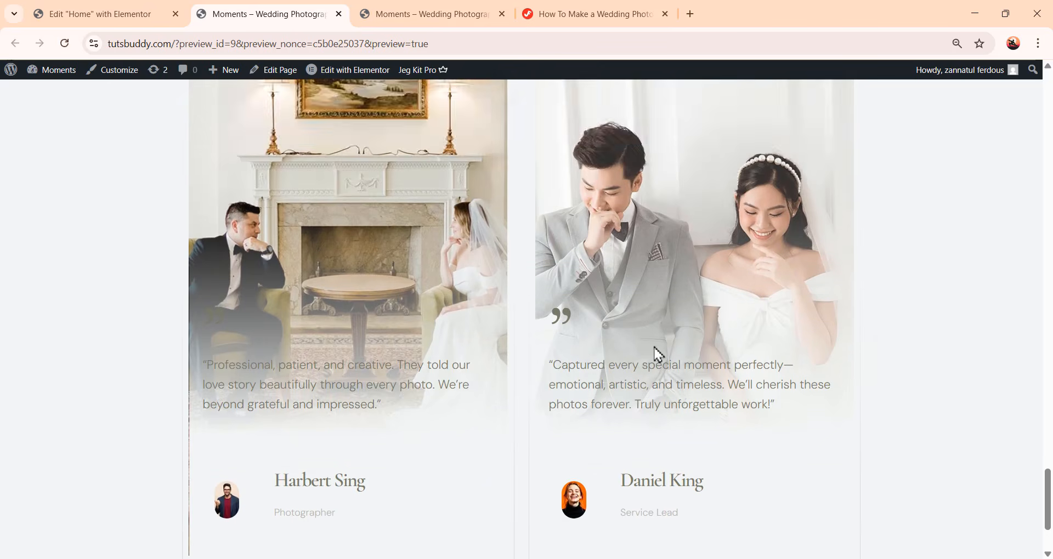
scroll(655, 357, "down", 3)
Browse the testimonial carousel slides using its pagination dots
left_click(515, 483)
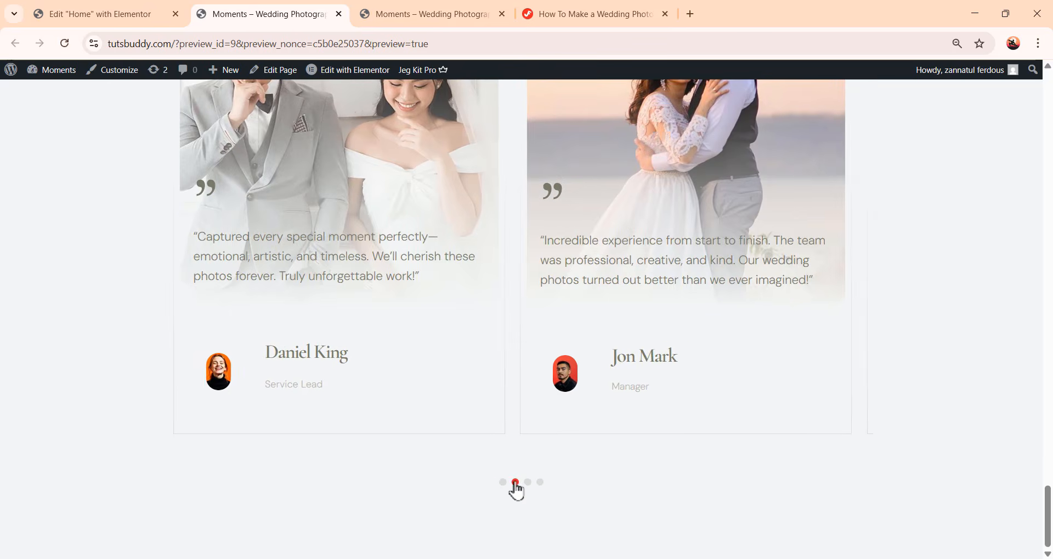
left_click(528, 483)
scroll(588, 488, "up", 1)
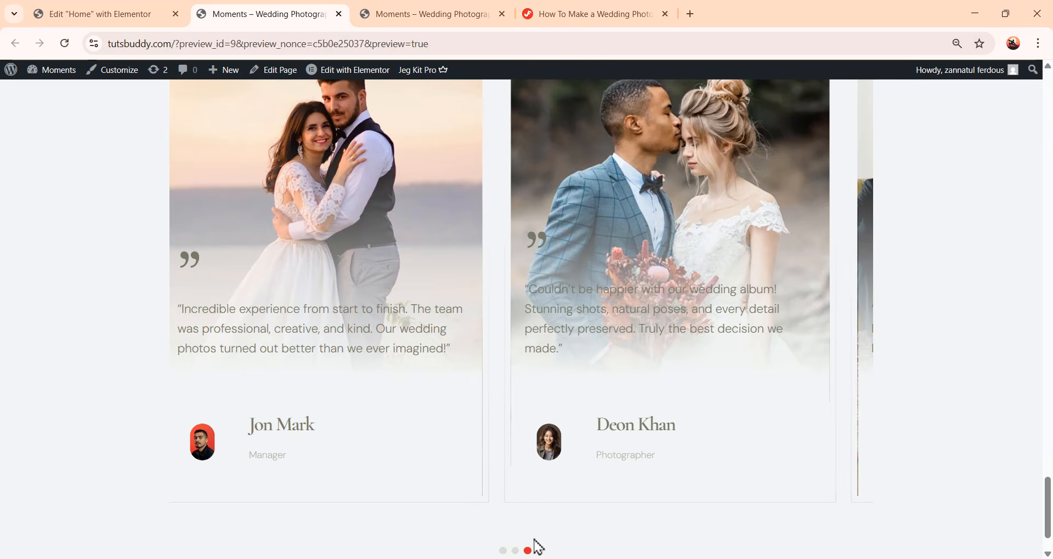
left_click(541, 551)
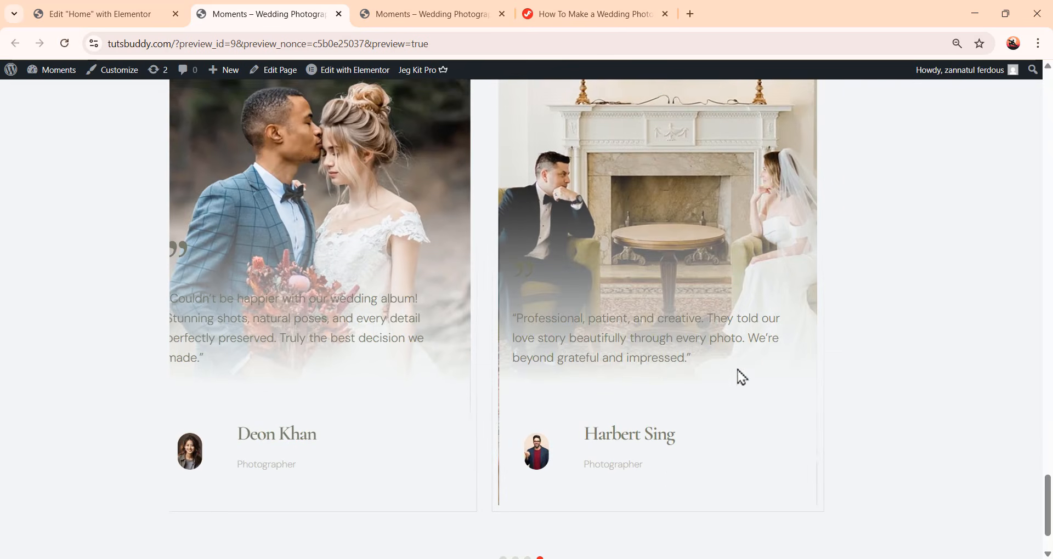
scroll(741, 376, "up", 3)
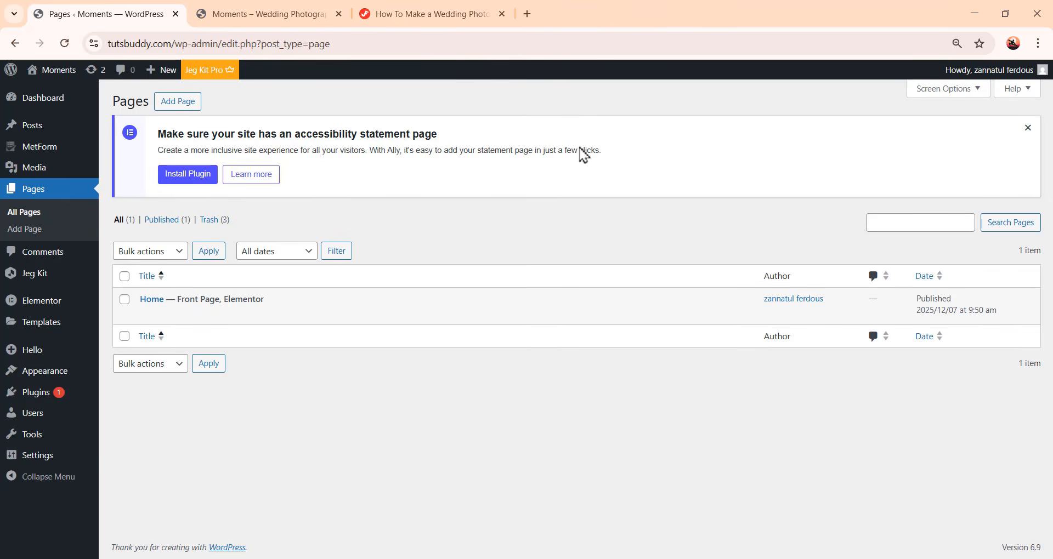
Create a new page titled Portfolio and publish it
left_click(192, 104)
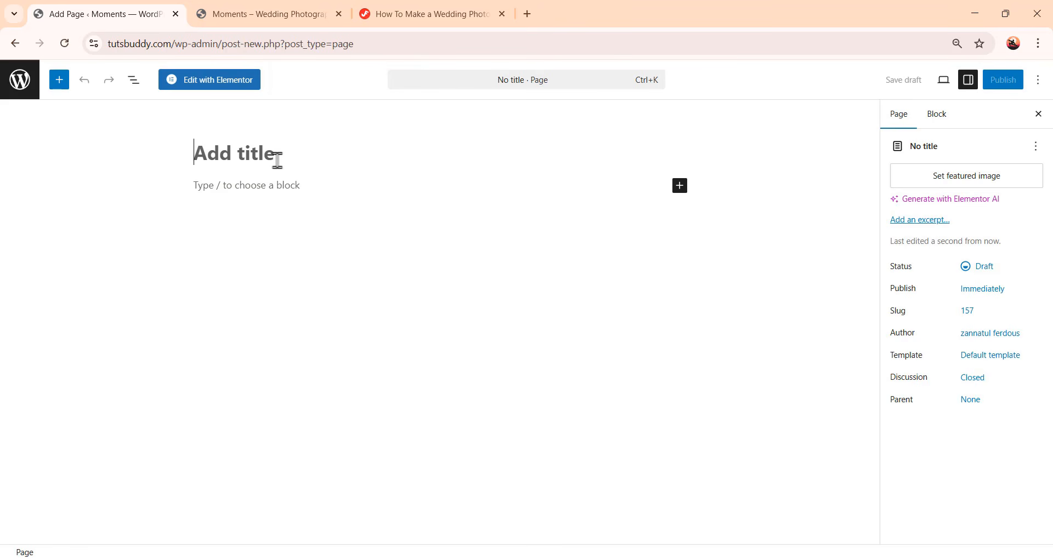
type("Portfolio")
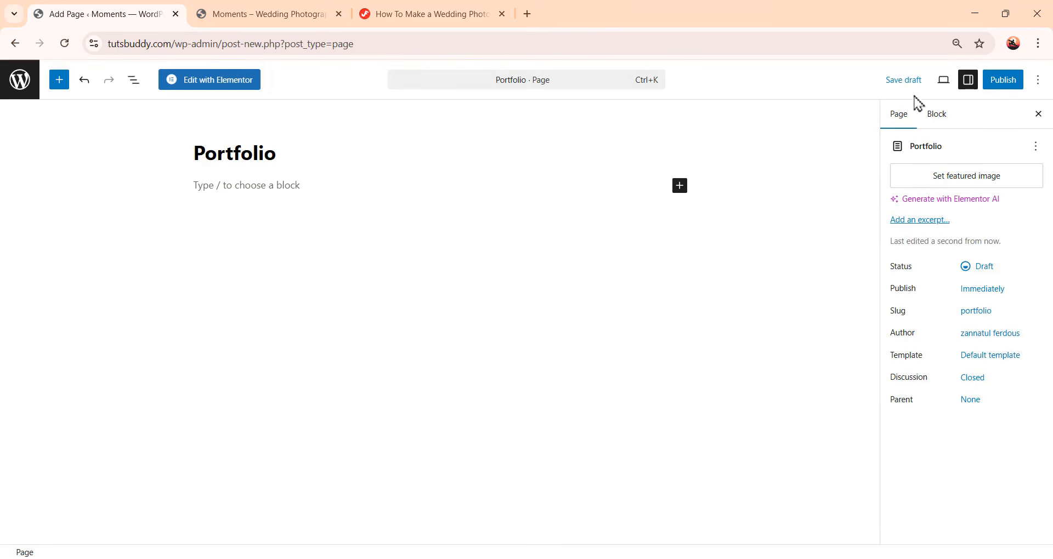
left_click(995, 83)
left_click(994, 82)
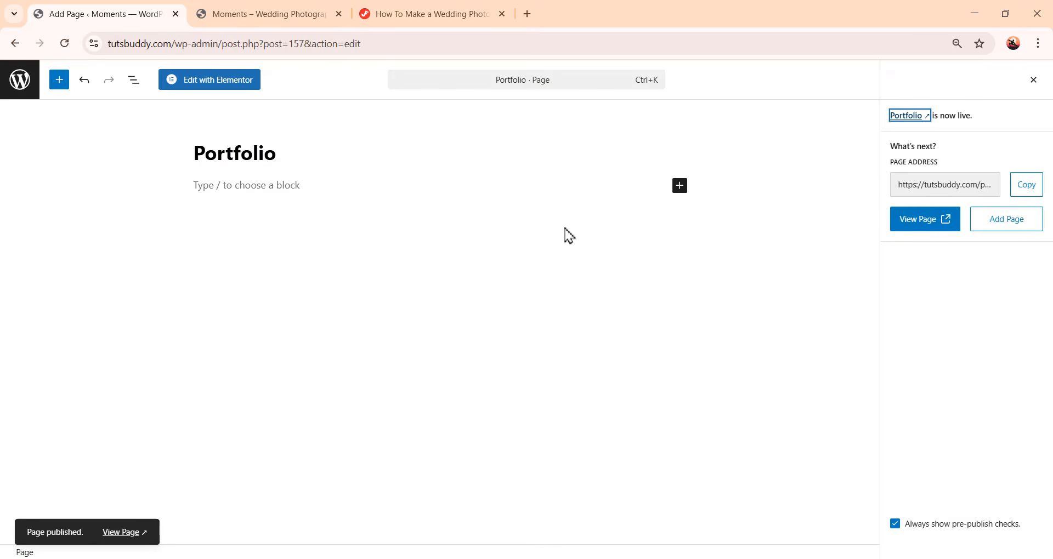
Open the Portfolio page in Elementor and set its page layout to Elementor Canvas
left_click(227, 81)
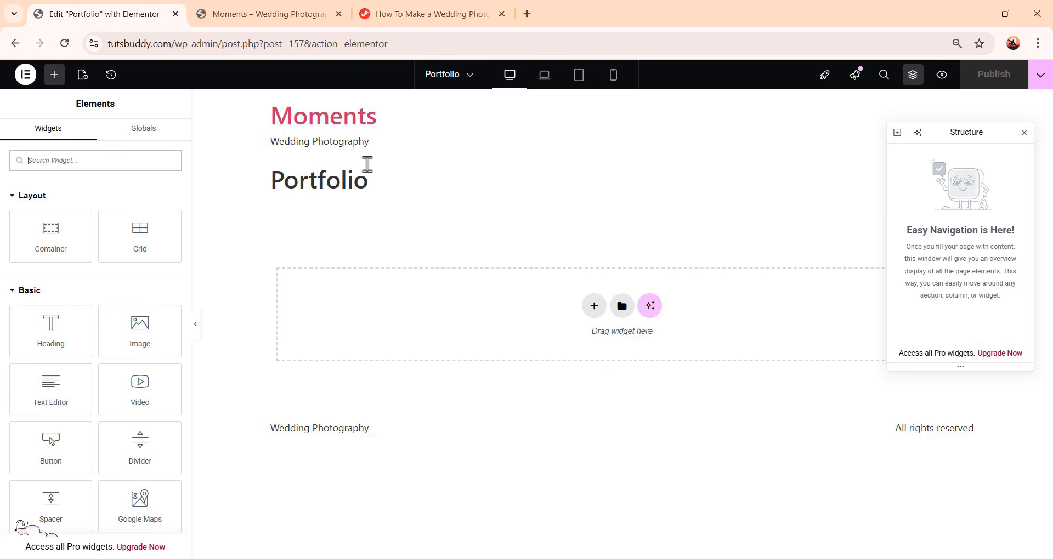
left_click(83, 77)
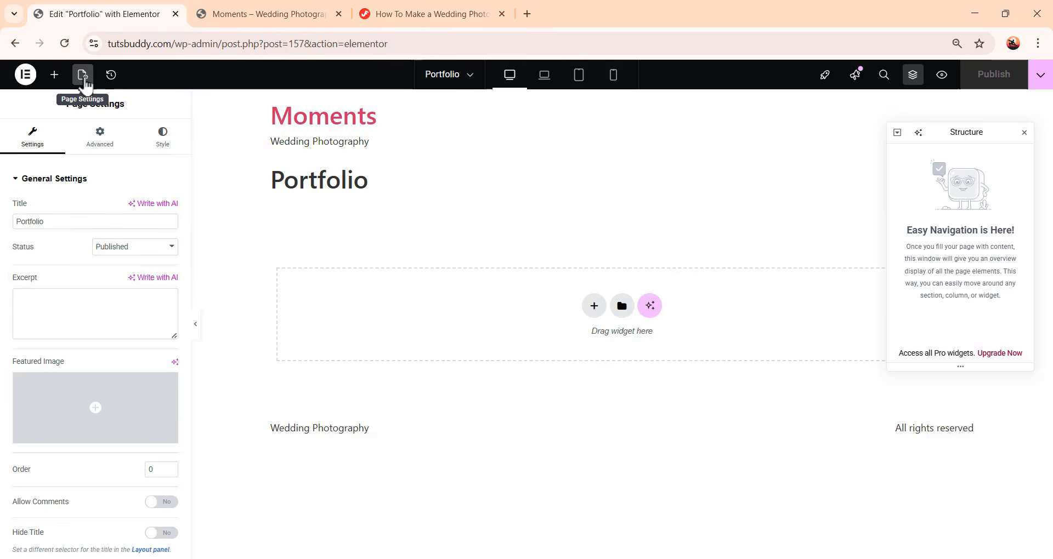
scroll(78, 359, "down", 1)
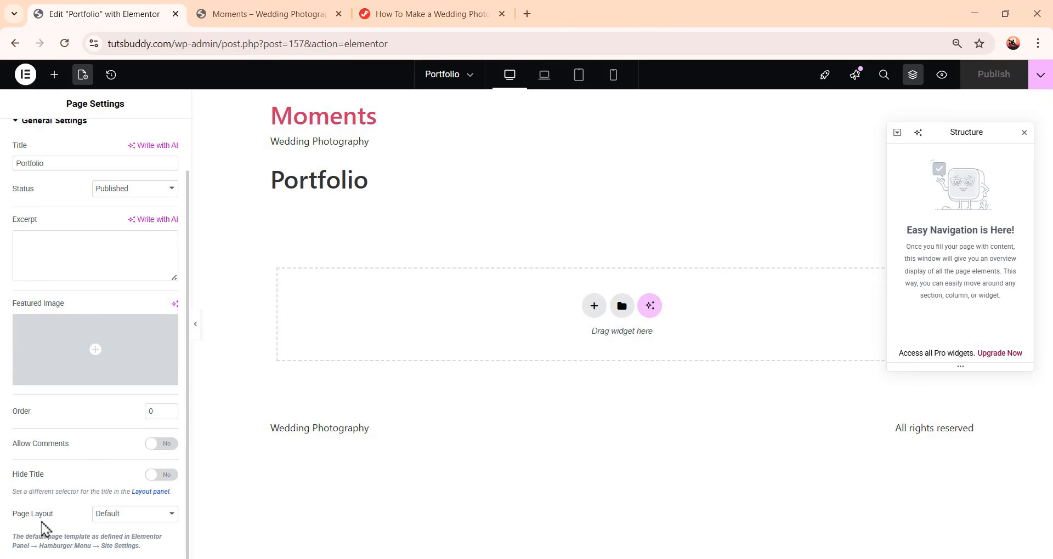
left_click(102, 515)
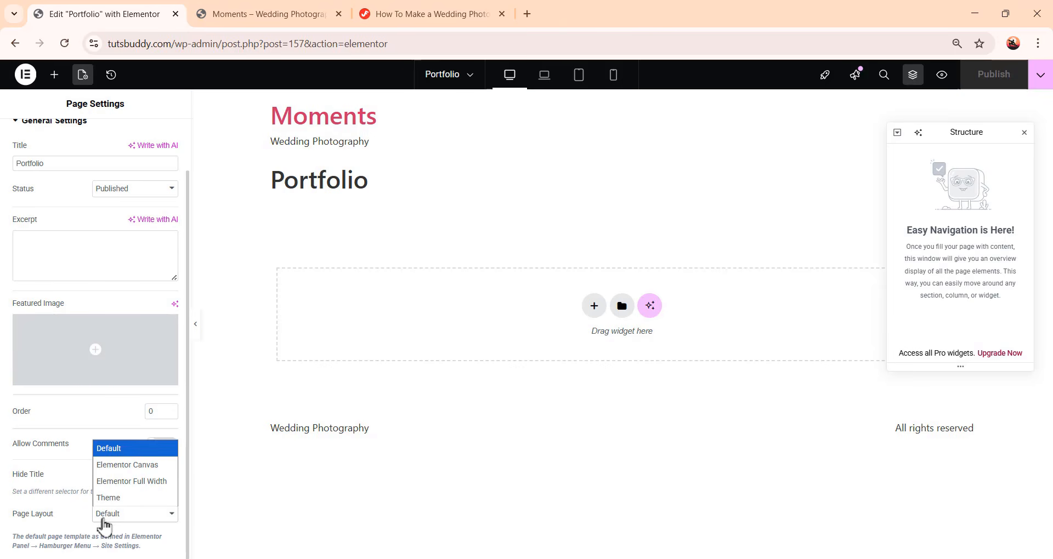
left_click(127, 465)
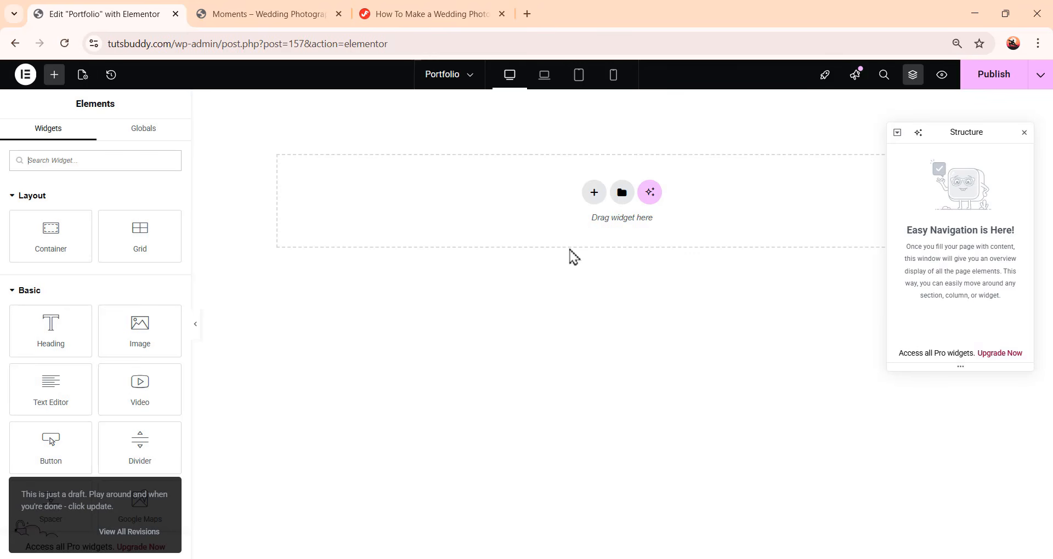
Add a container with a 1240 px width, centered content justification and centered item alignment
left_click_drag(58, 241, 574, 225)
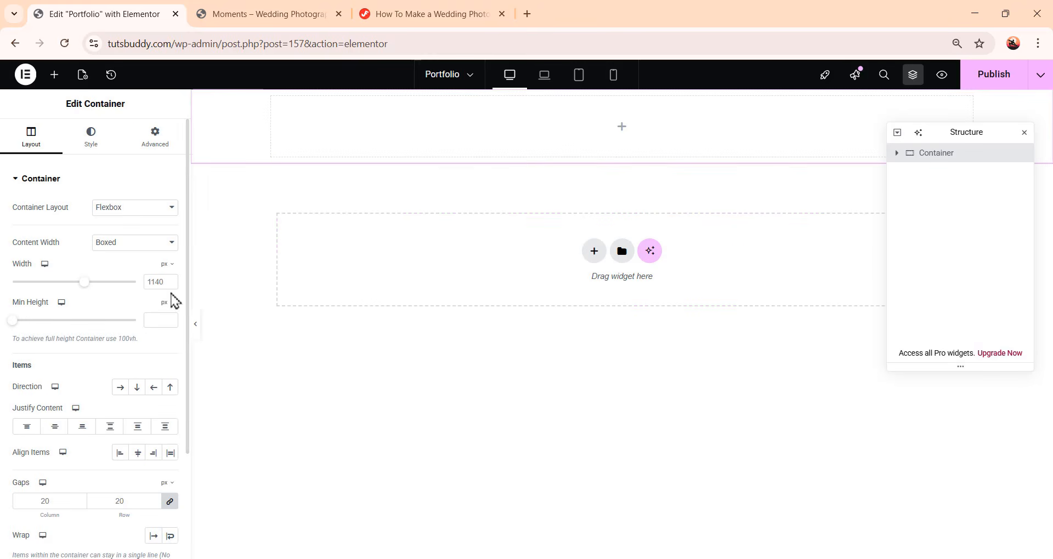
left_click(157, 283)
type("124")
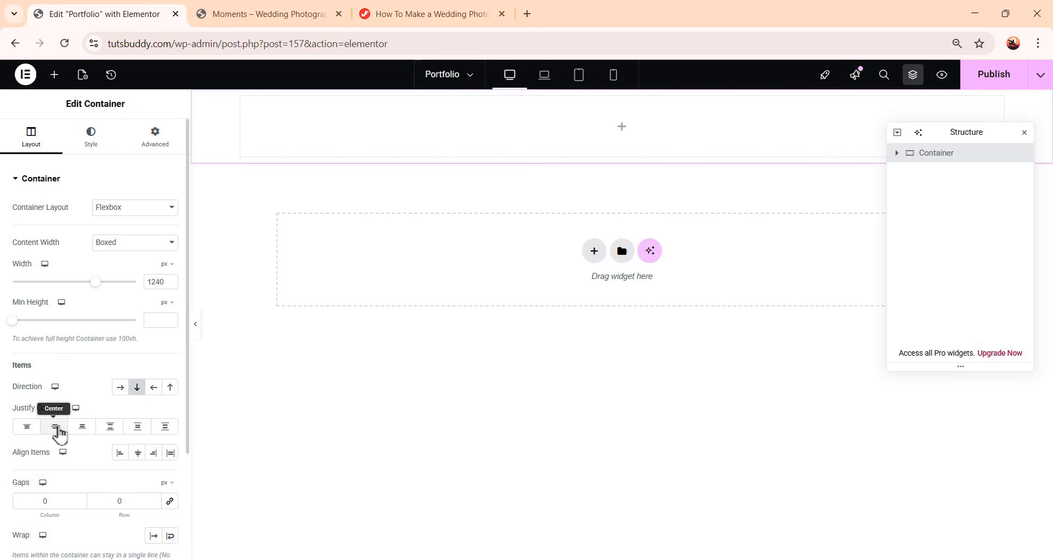
left_click(57, 431)
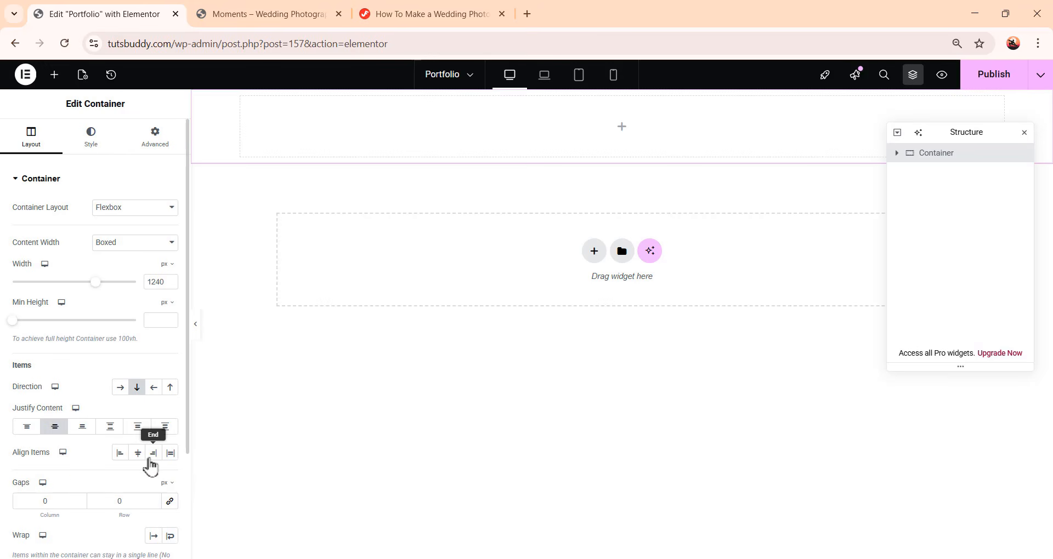
left_click(138, 457)
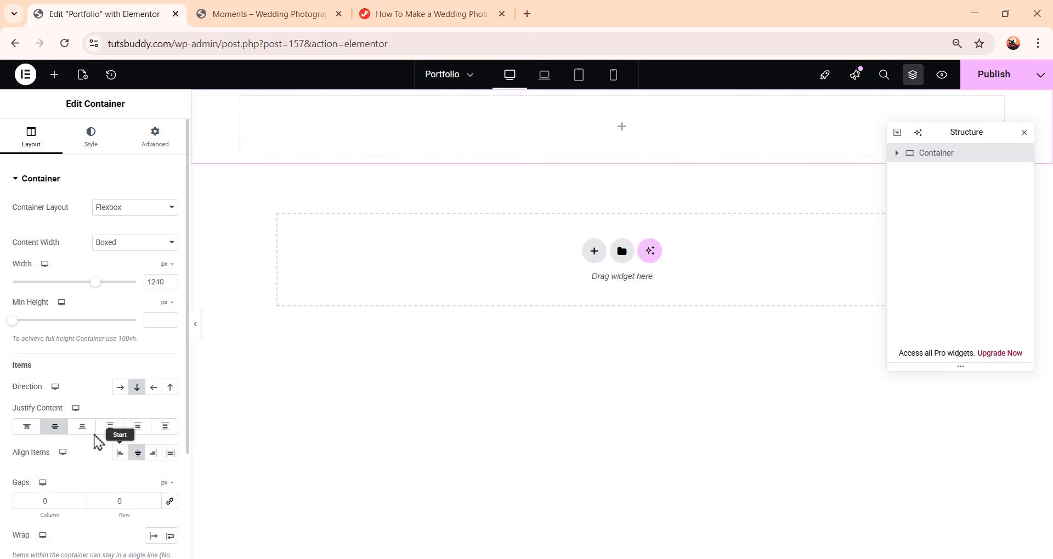
Give the container a classic background using the global Background color
left_click(91, 144)
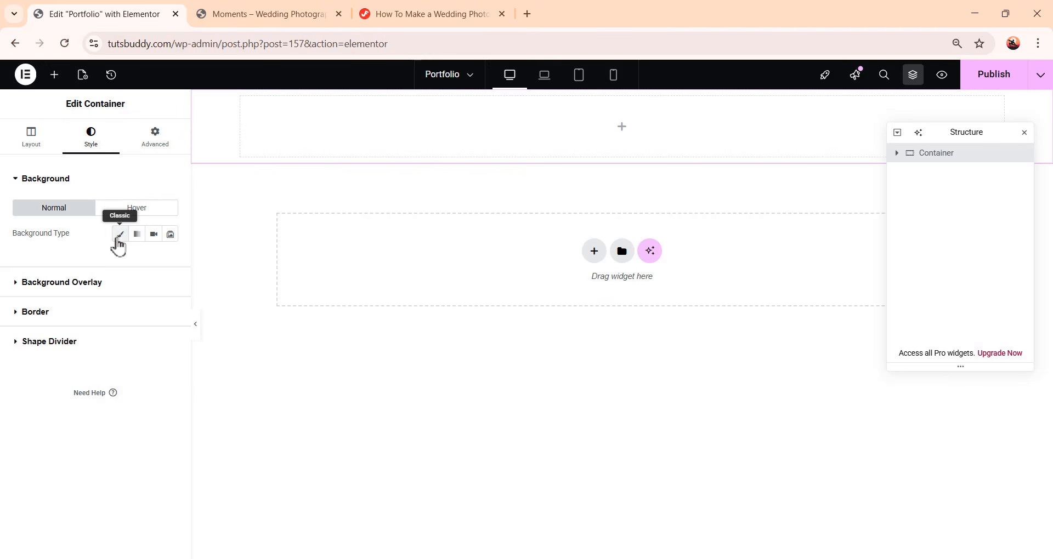
left_click(119, 234)
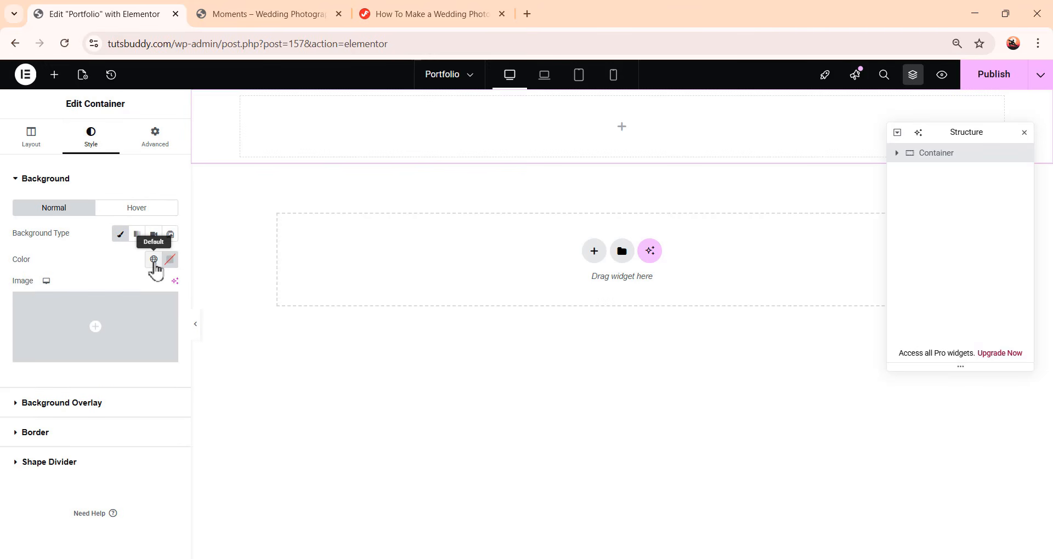
left_click(154, 261)
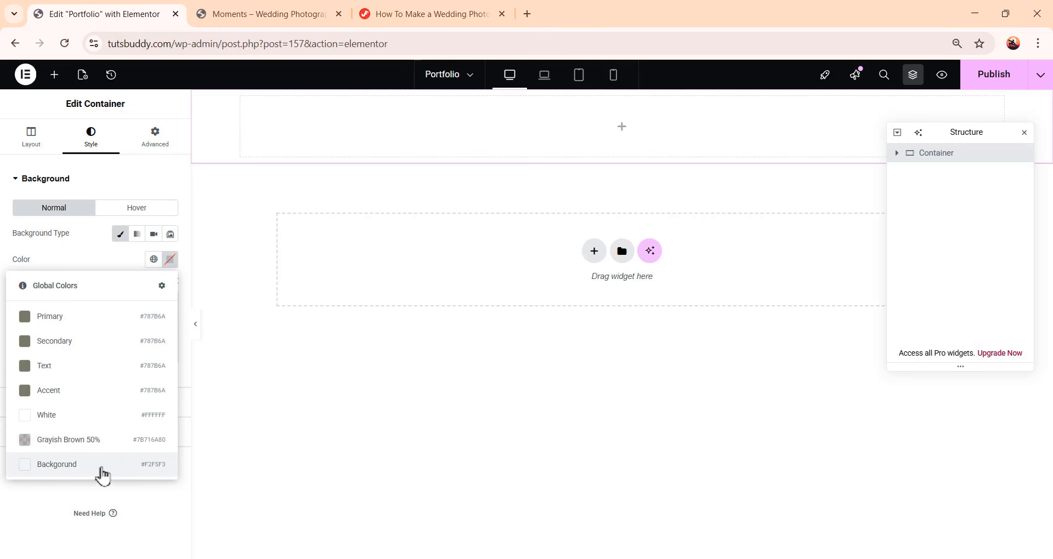
left_click(101, 471)
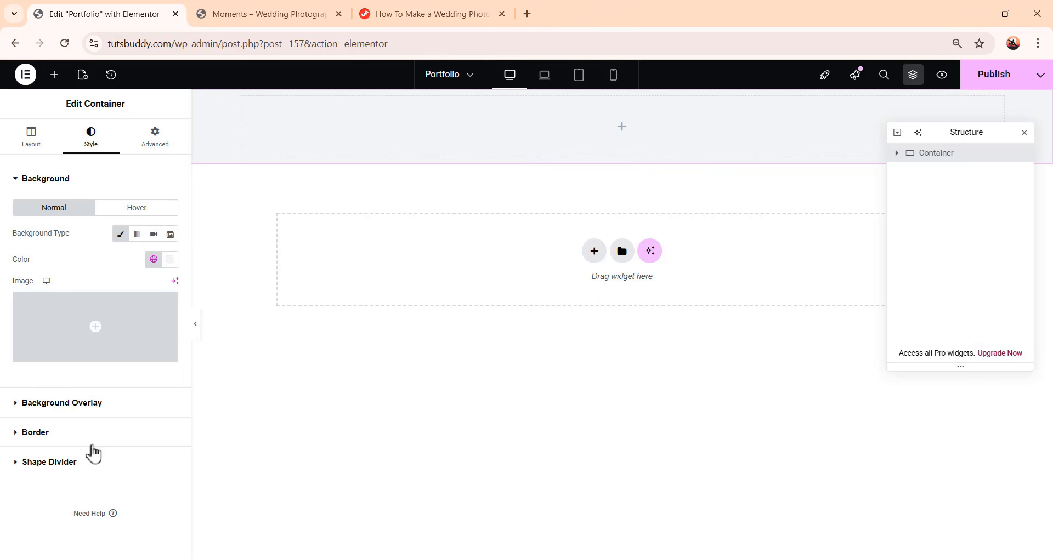
Unlink the container's padding and set it to 64 top, 20 right, 0 bottom, 20 left
left_click(155, 147)
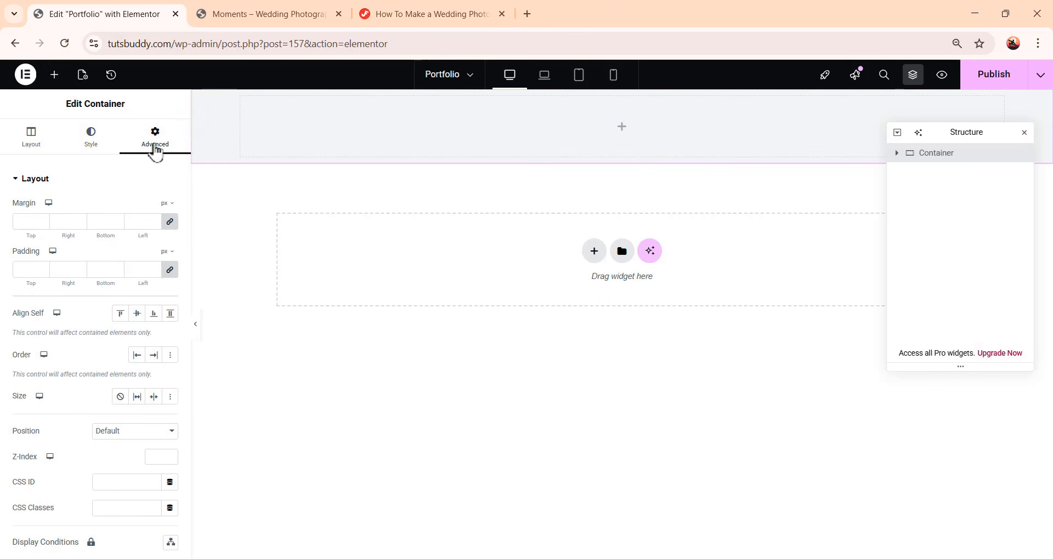
left_click(170, 271)
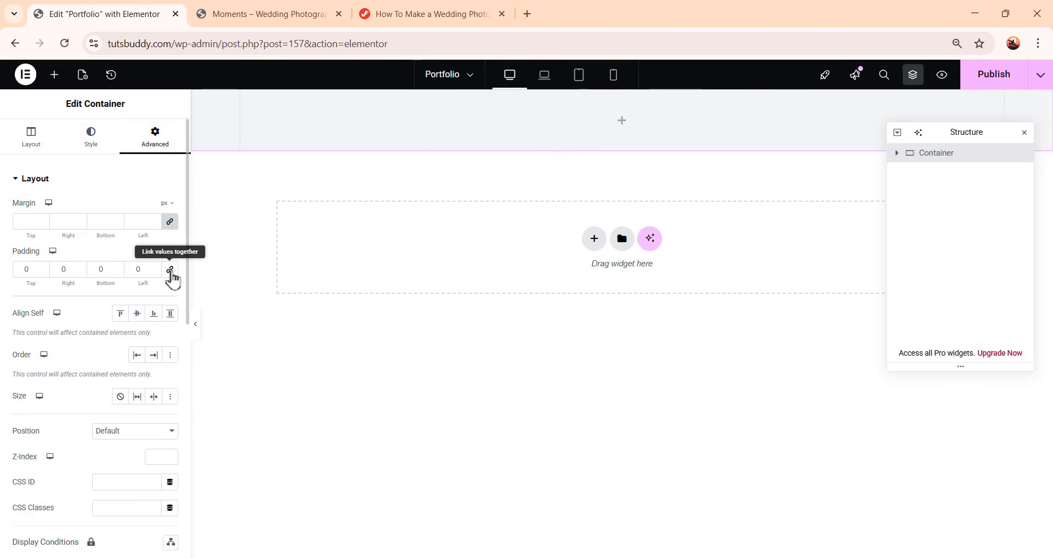
double_click(30, 269)
type("64")
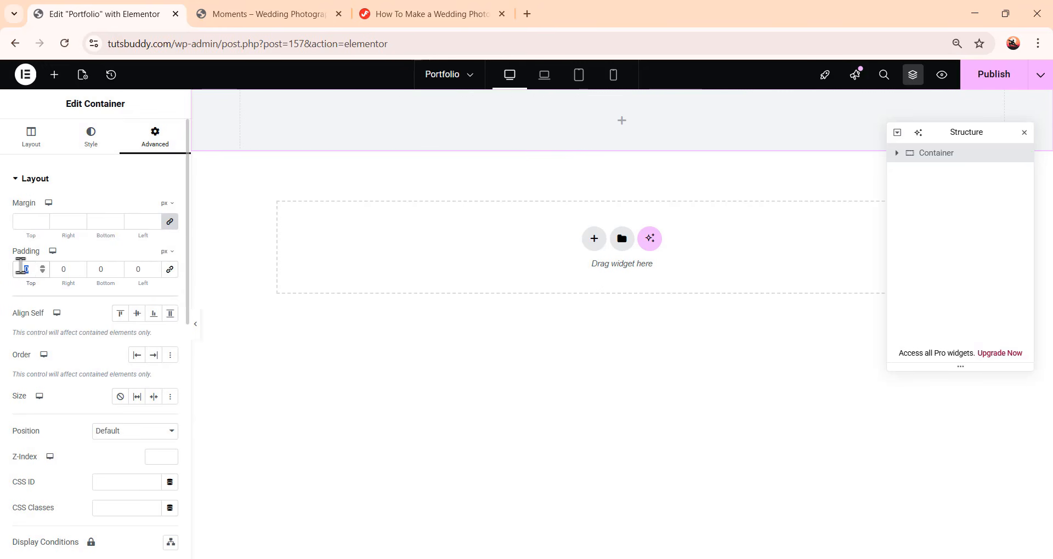
double_click(57, 268)
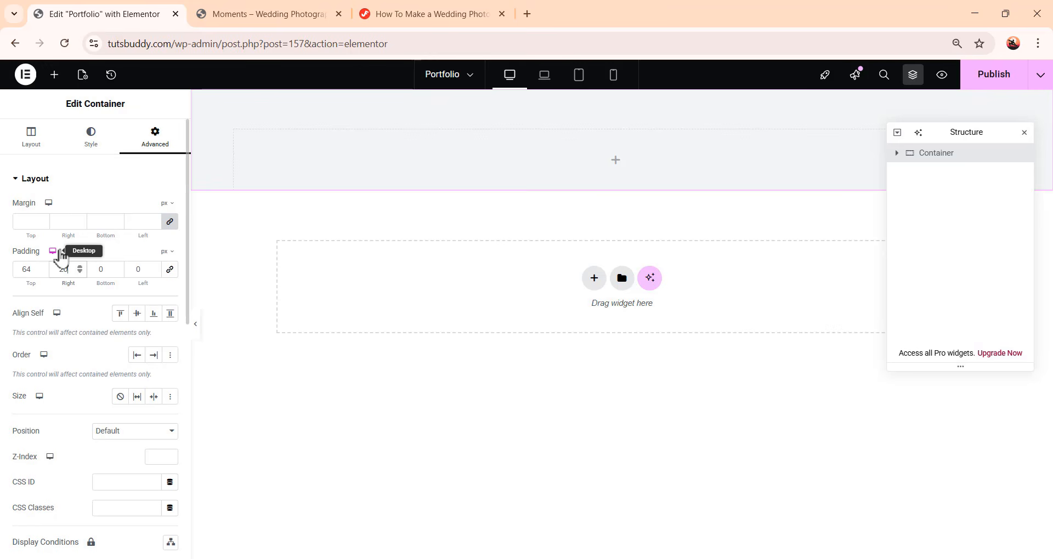
double_click(92, 268)
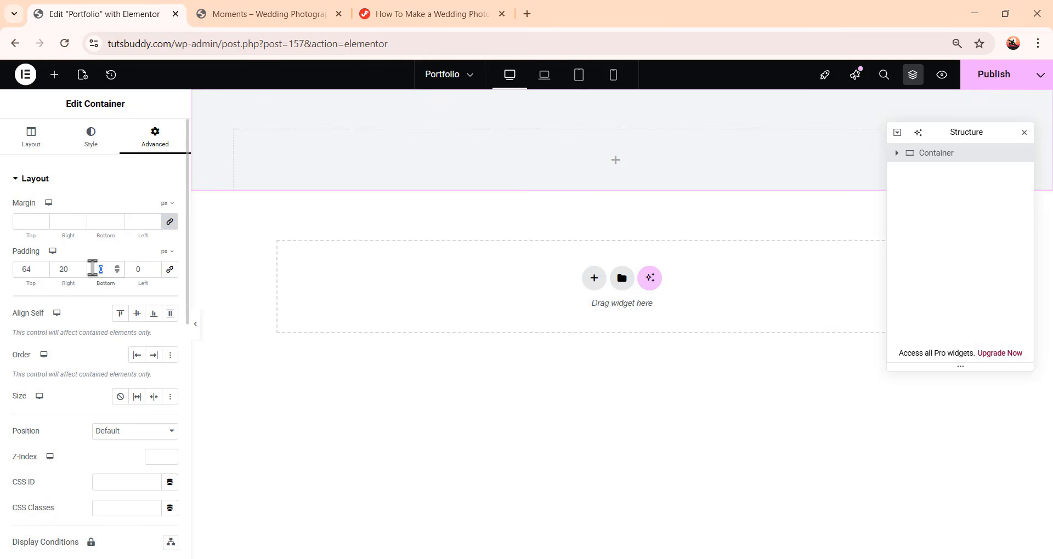
double_click(134, 266)
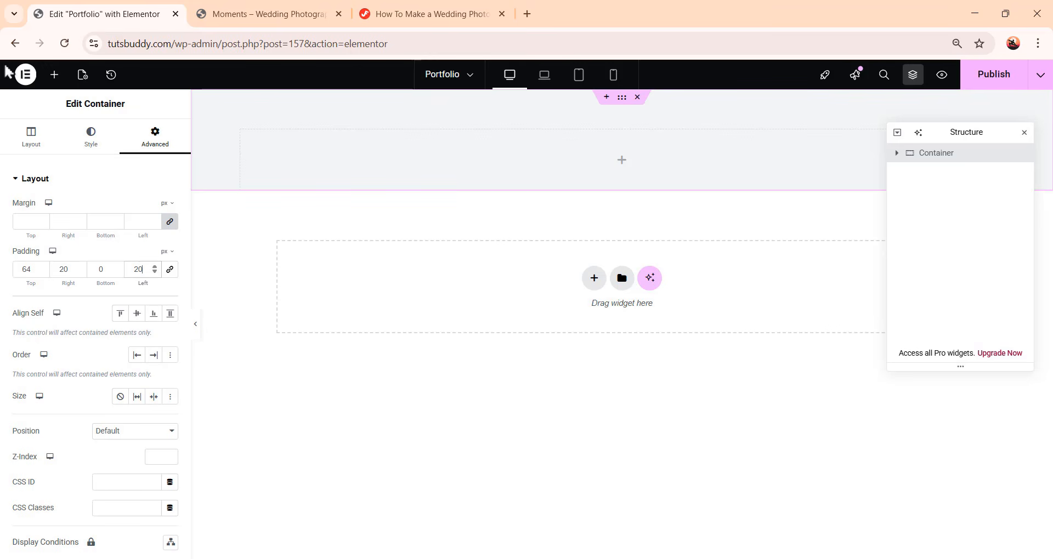
Add a Heading widget into the container
left_click(54, 75)
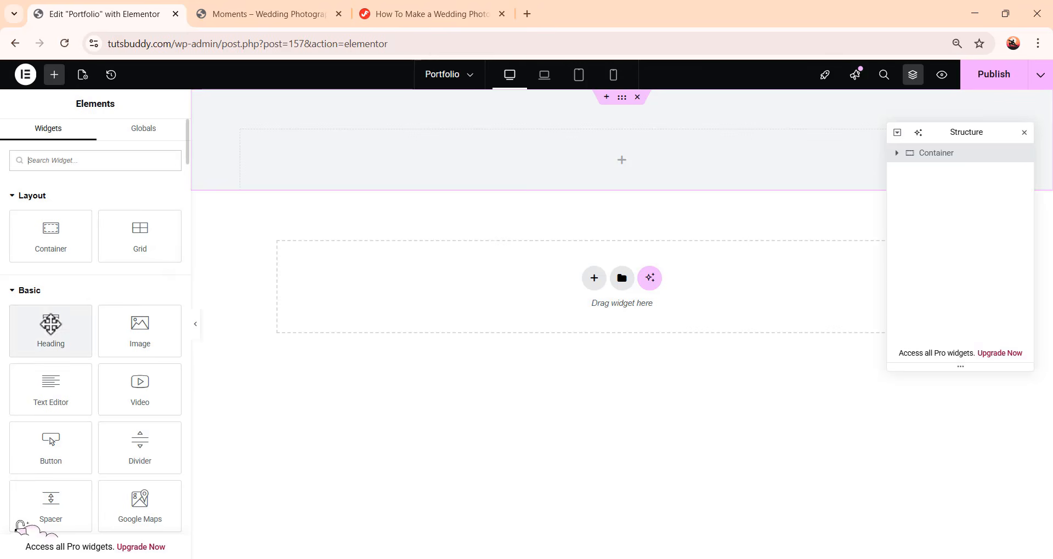
left_click_drag(51, 324, 636, 156)
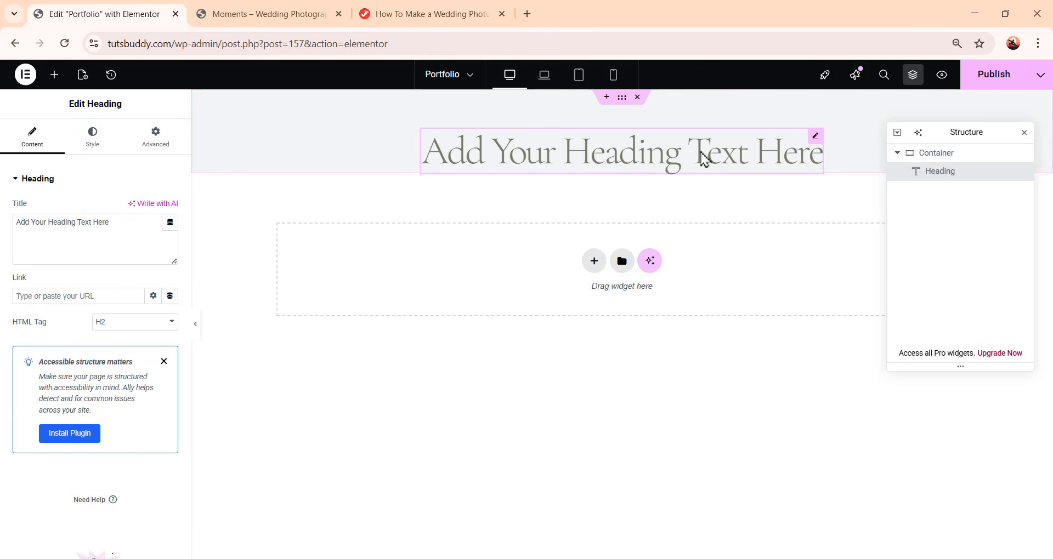
Replace the heading's title with Moments Portfolio
left_click(123, 226)
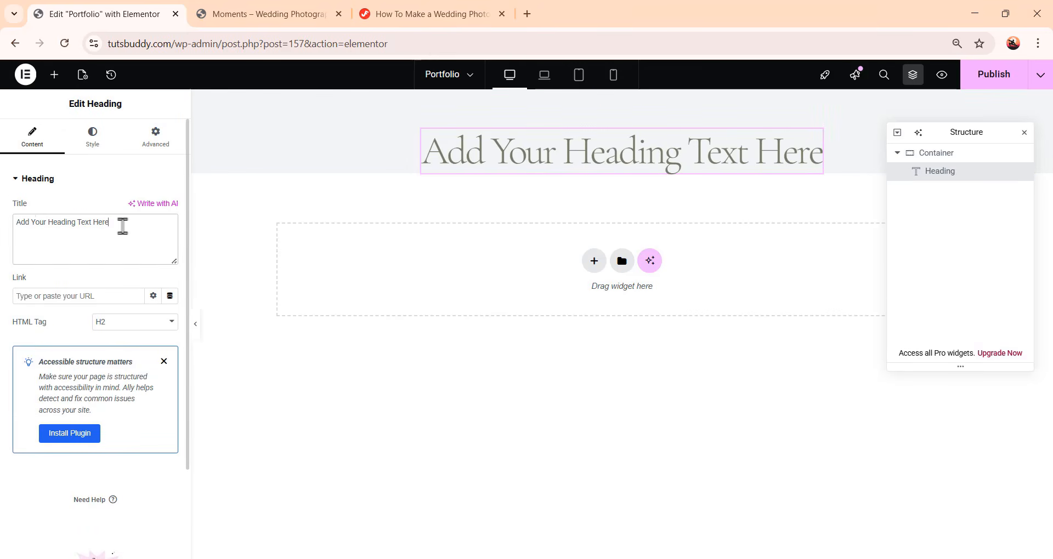
left_click_drag(122, 226, 1, 222)
type("Moments Portfolio")
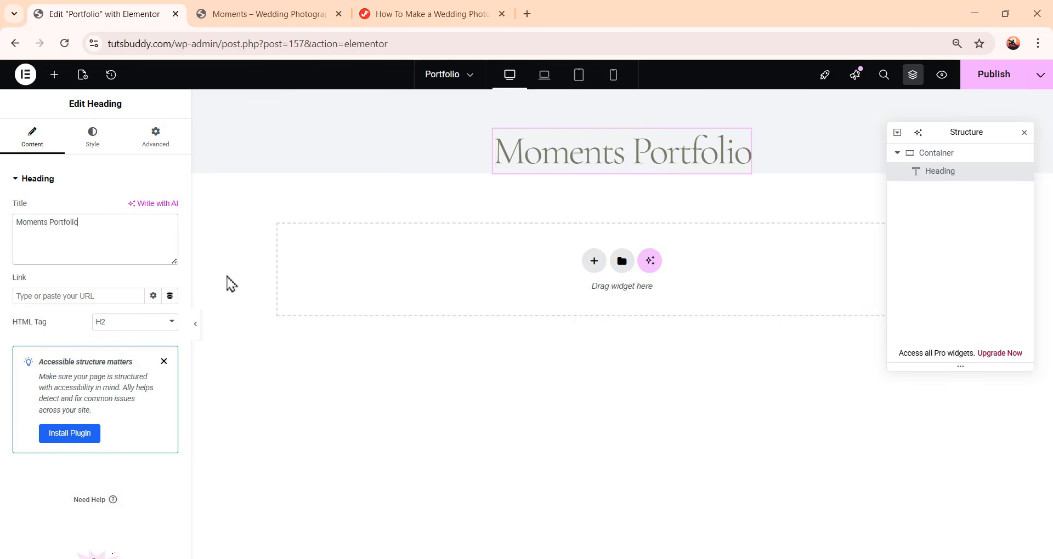
Unlink the heading's padding and set its bottom padding to 12 px
left_click(94, 145)
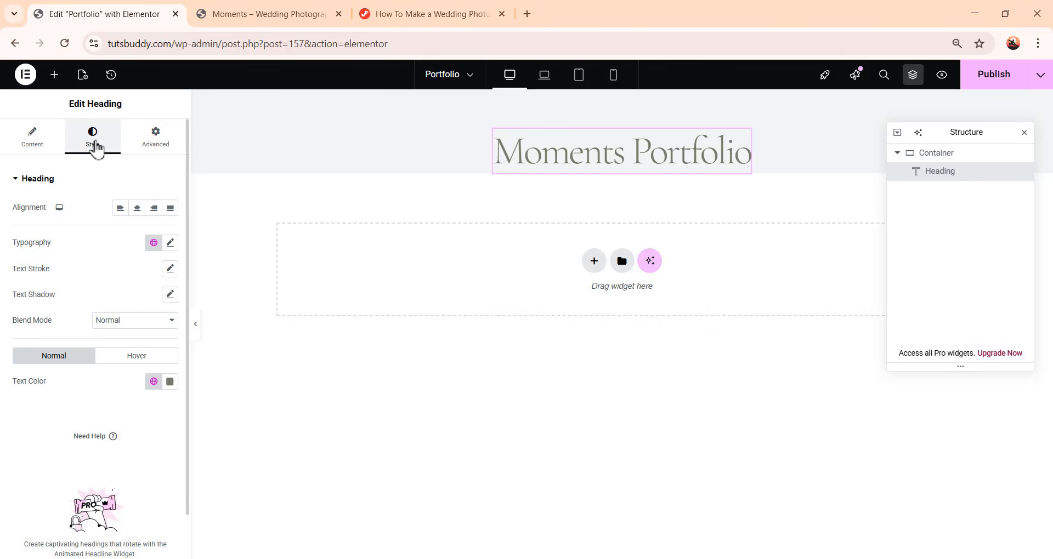
left_click(160, 137)
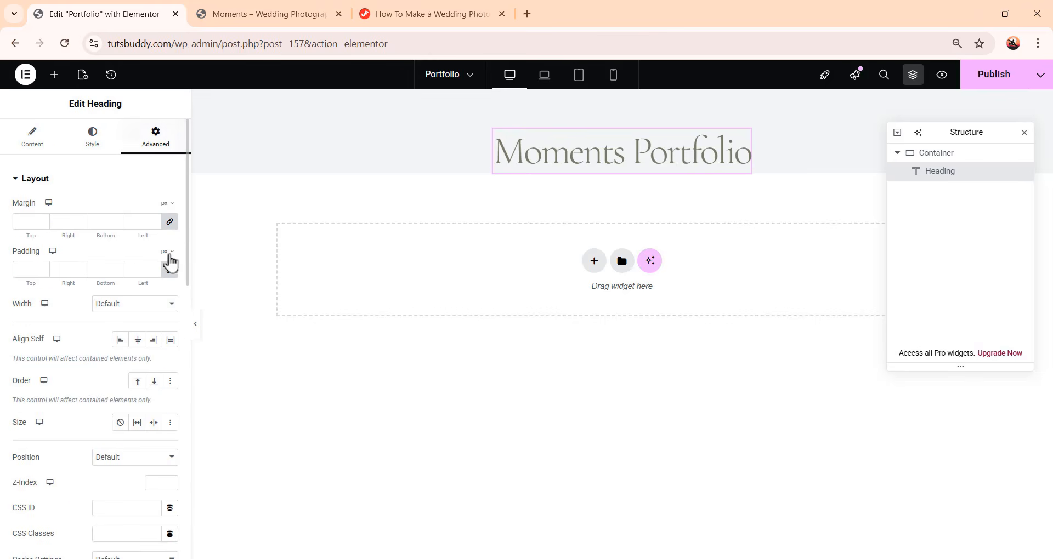
left_click(169, 269)
left_click_drag(106, 271, 91, 270)
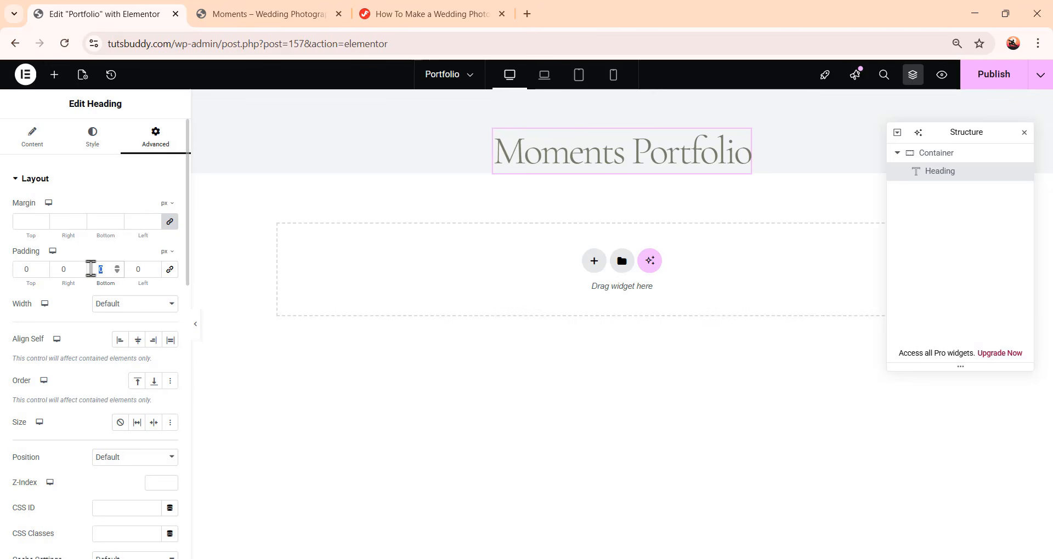
type("12")
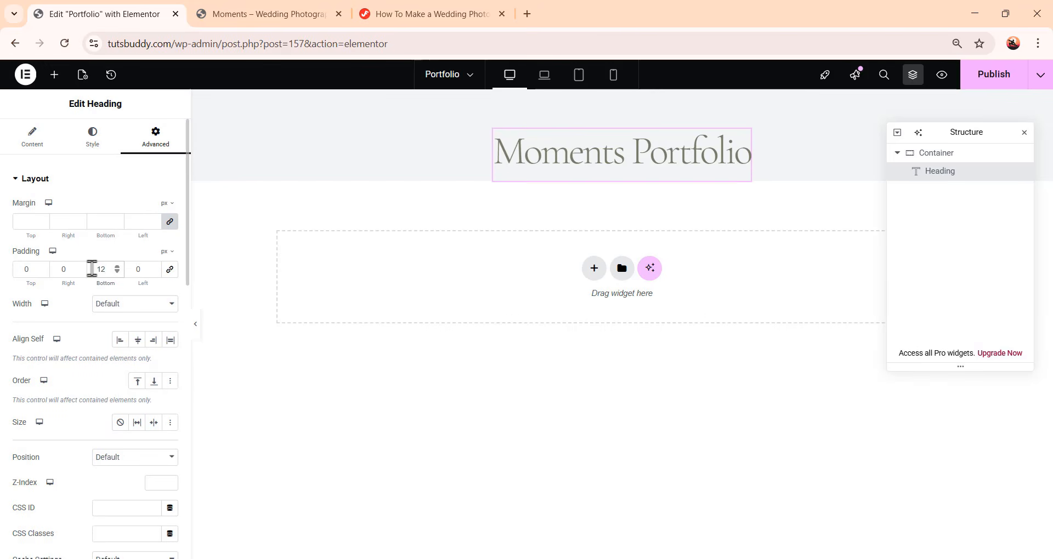
Add an Image widget below the heading and choose the Star-Icon-2 image from the media library
left_click(54, 75)
left_click_drag(118, 352, 623, 183)
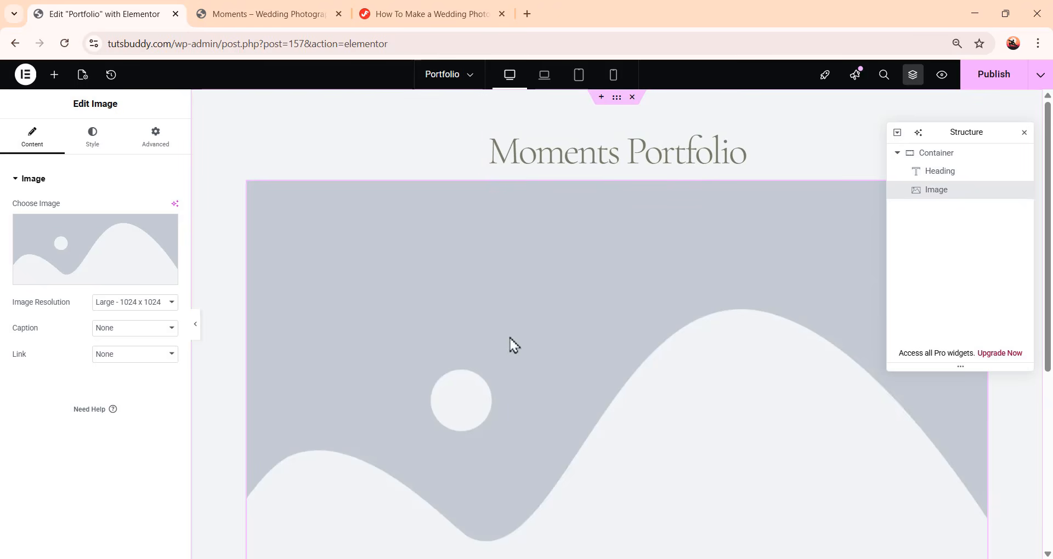
left_click(116, 263)
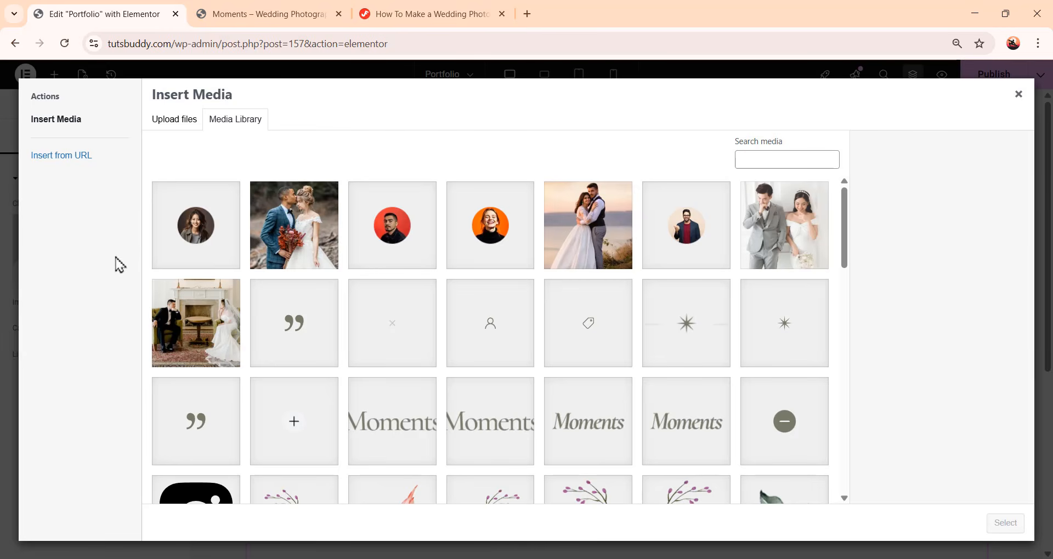
left_click(705, 347)
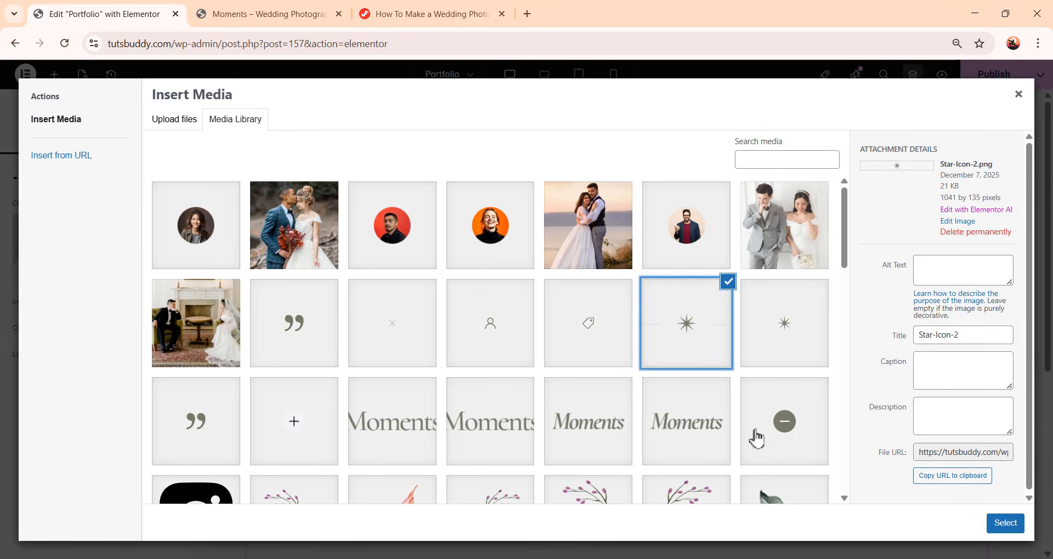
left_click(1006, 524)
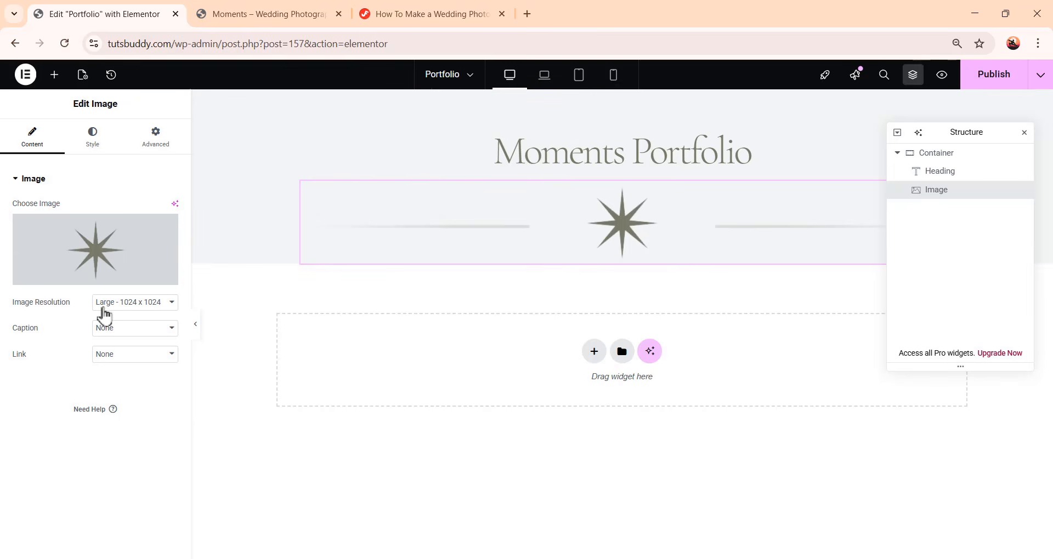
Switch the star image's width unit to px and set the width to 200
left_click(91, 144)
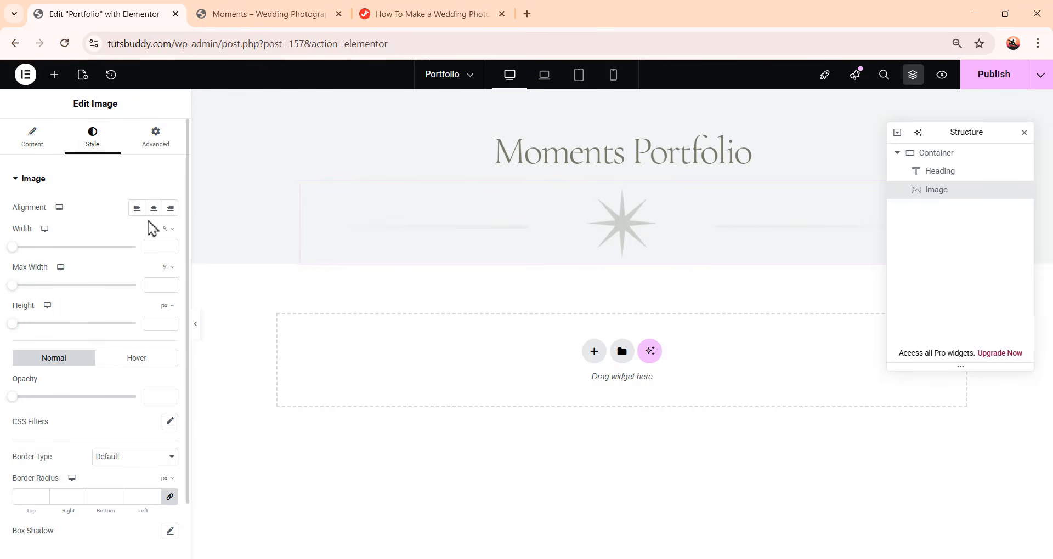
left_click(168, 230)
left_click(168, 229)
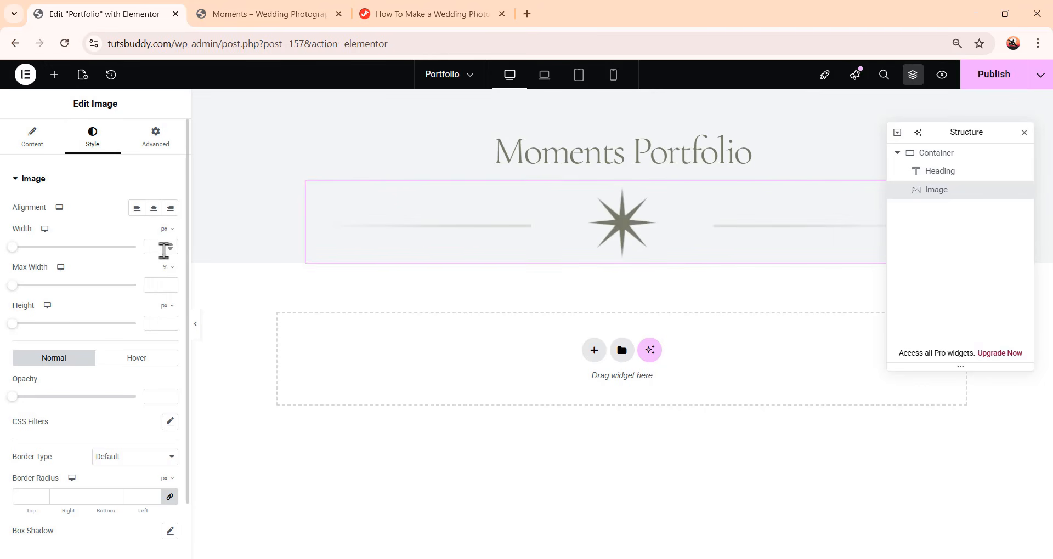
type("200")
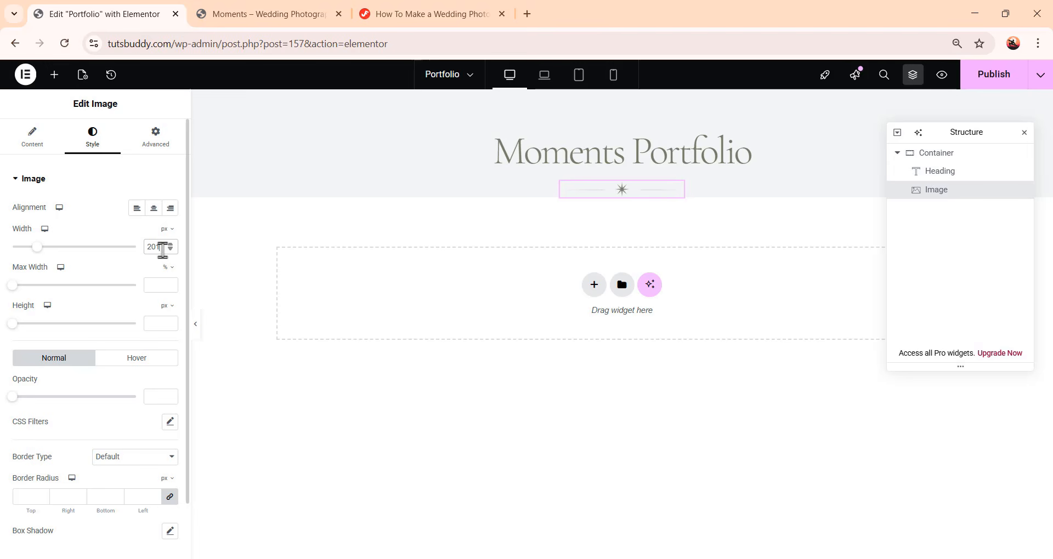
Add a Text Editor widget below the star image and replace its text with the pasted portfolio description
left_click(54, 76)
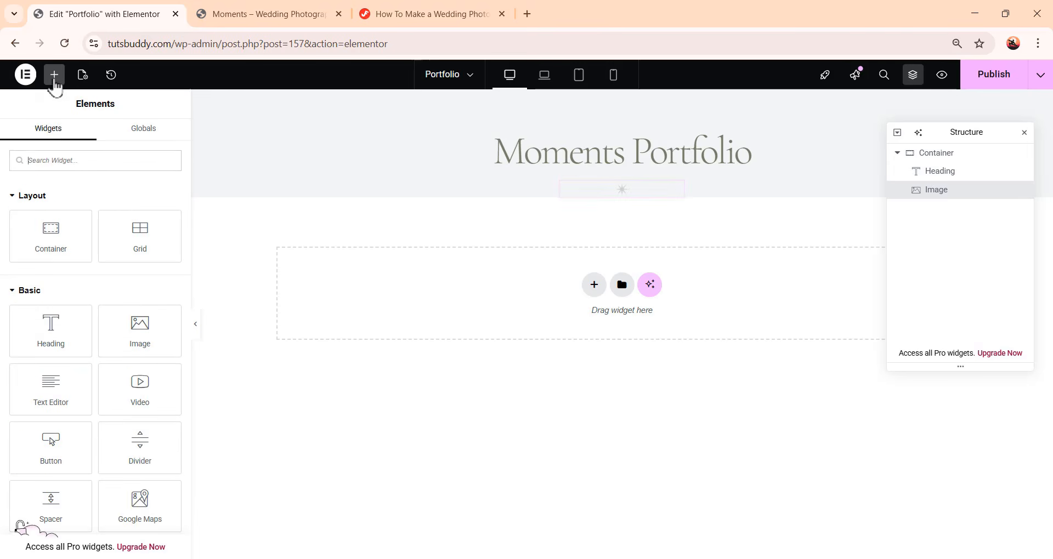
left_click_drag(65, 379, 654, 196)
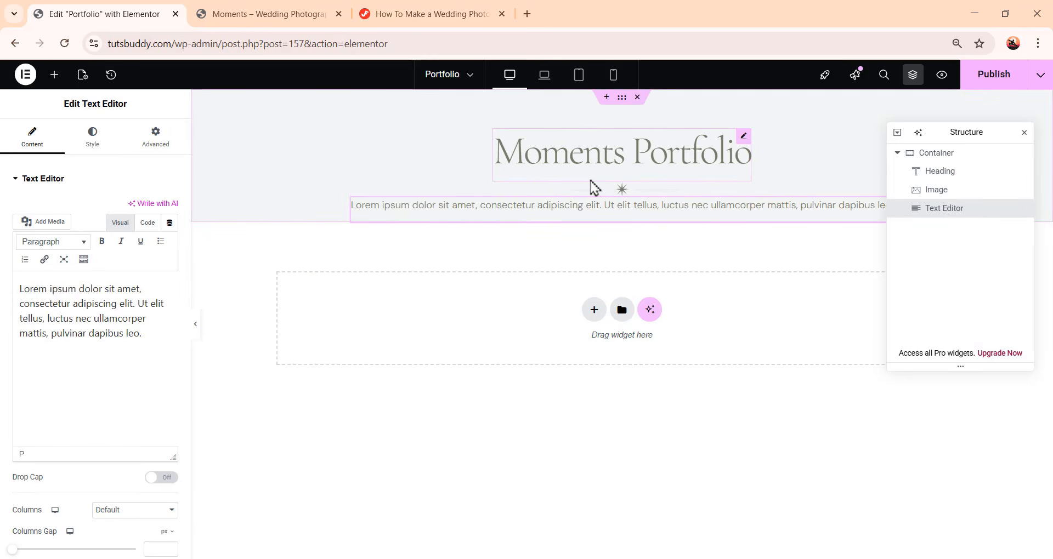
left_click(155, 333)
left_click_drag(141, 333, 7, 271)
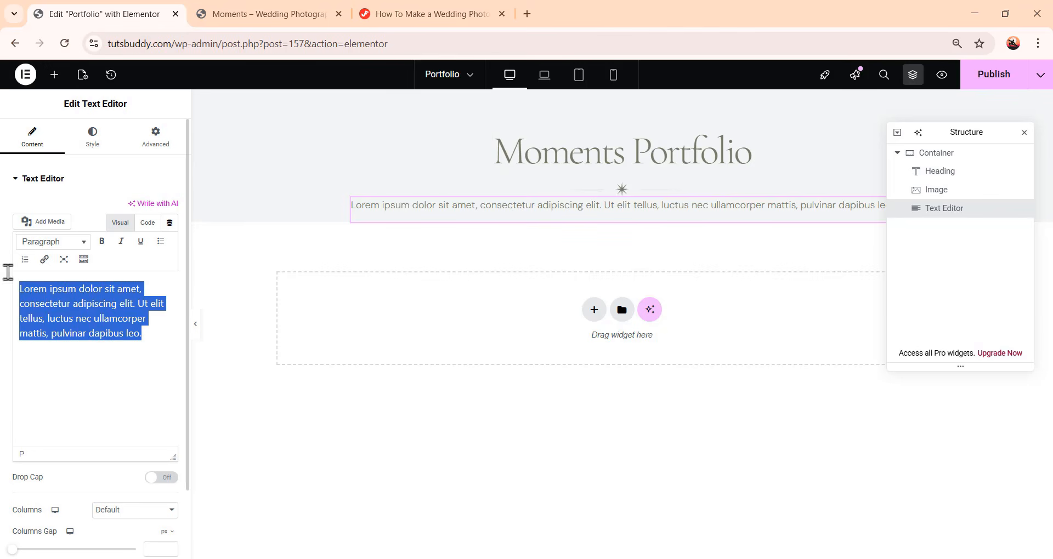
type("Our Moments Portfolio showcases the heartfelt emotions, timeless memories, and beautiful details captured on your special day. From candid laughter to intimate vows, each photograph tells a unique story, preserving your wedding moments forever with artistry and passion.")
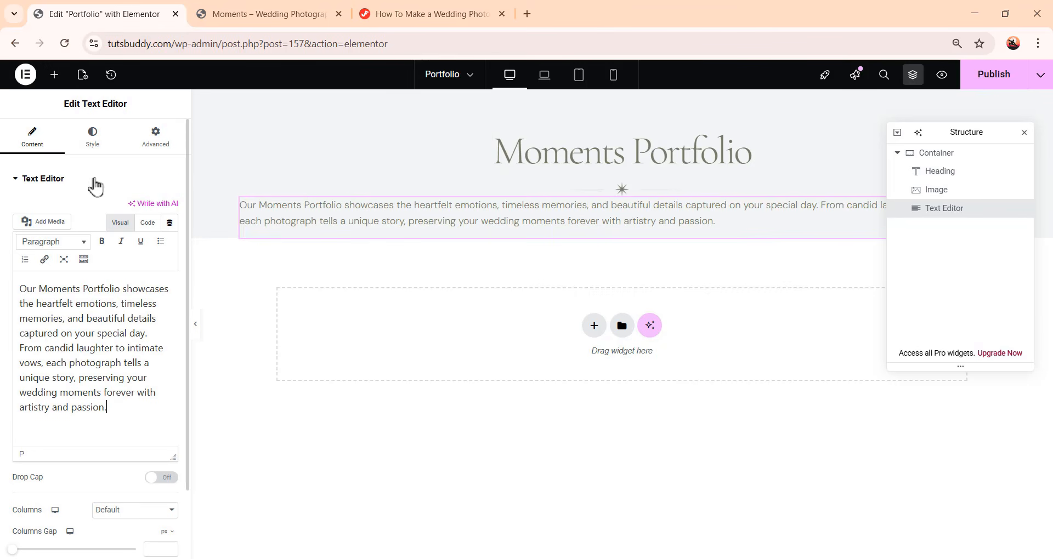
Center-align the description text and set its top padding to 18 px
left_click(93, 144)
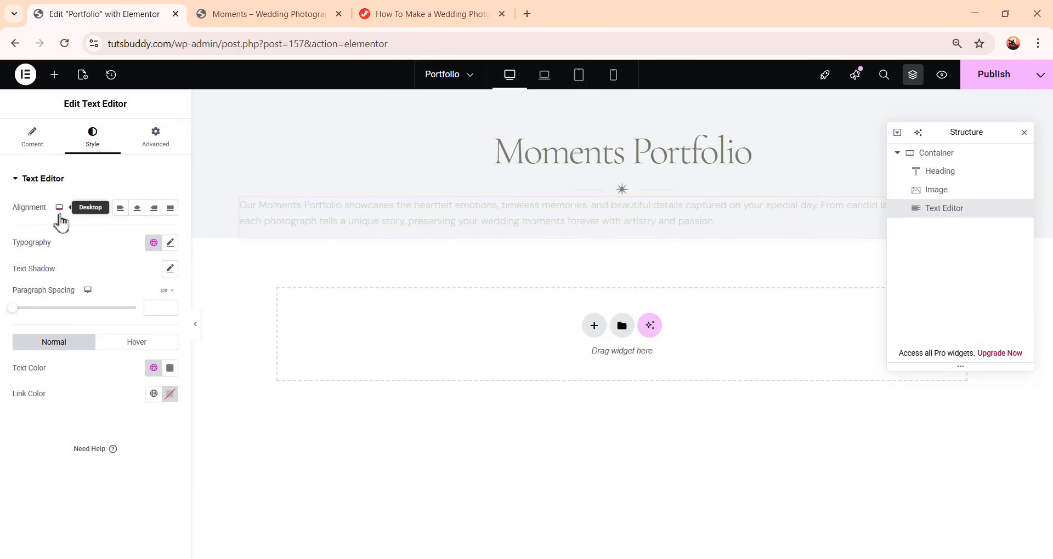
left_click(136, 217)
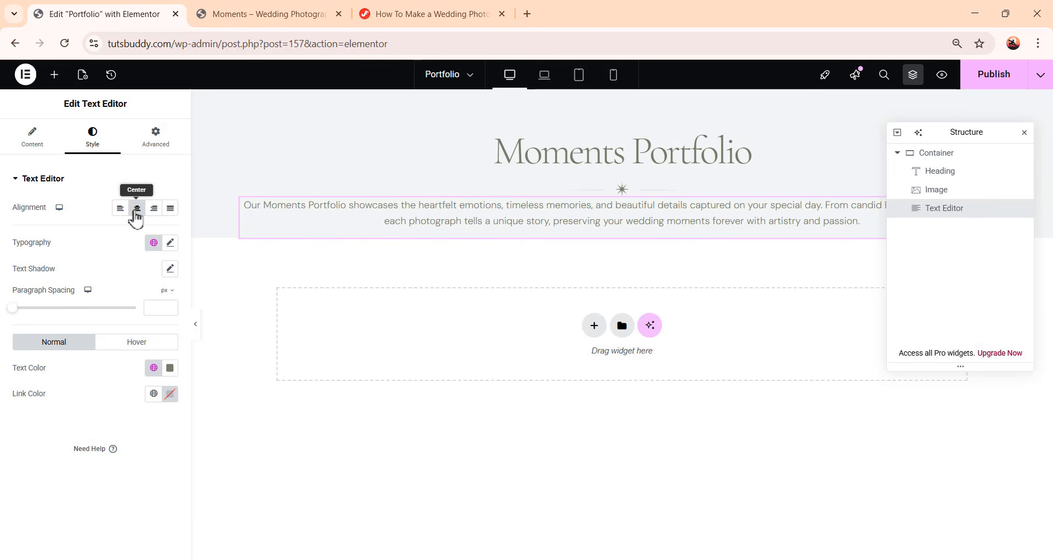
left_click(159, 147)
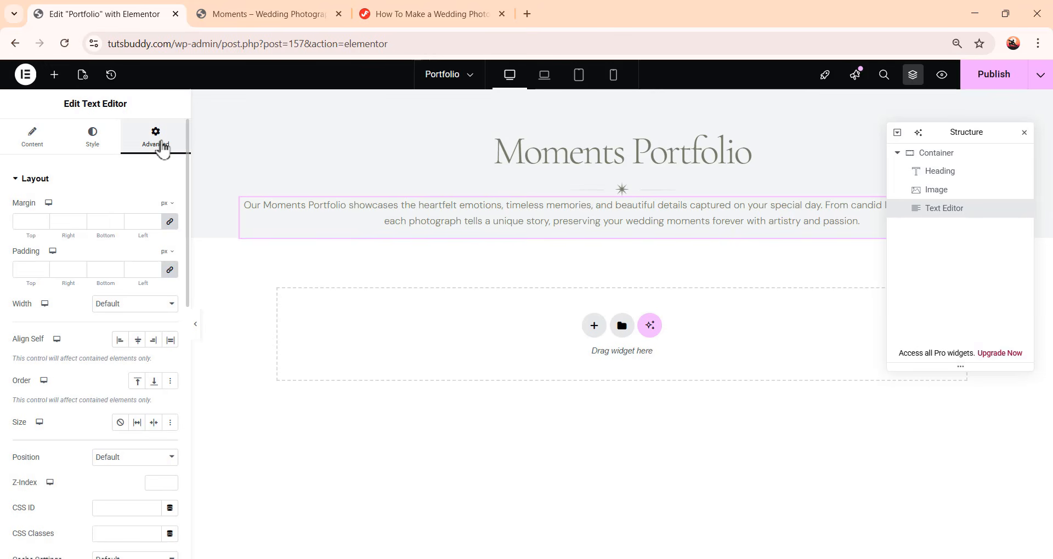
left_click(170, 270)
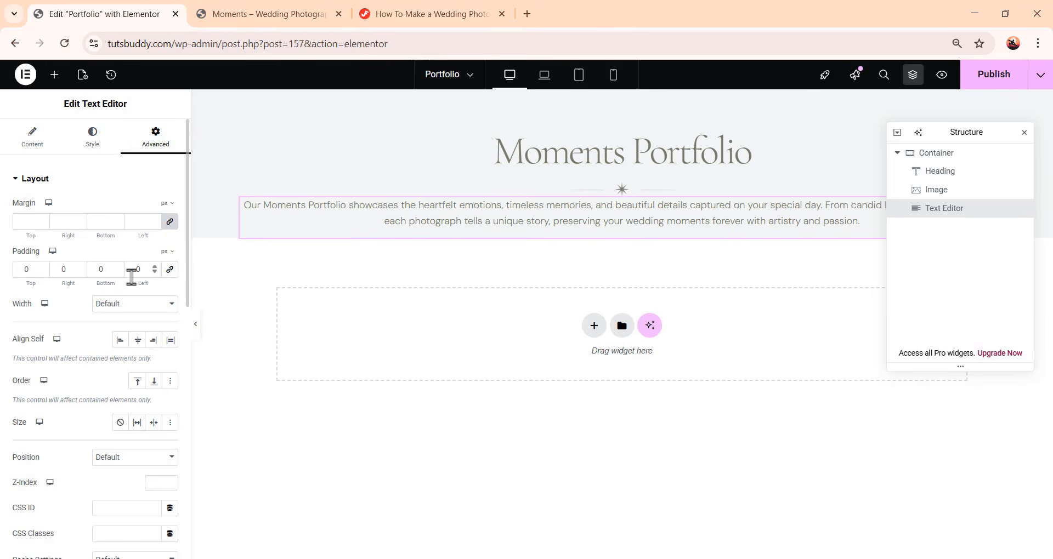
left_click(23, 270)
type("18")
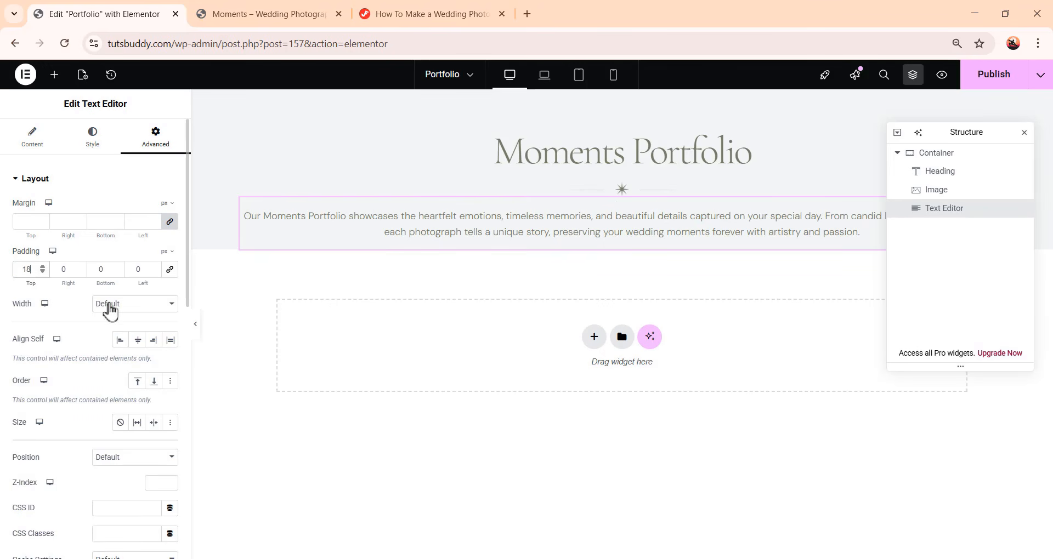
Give the description a custom width of 710 px
left_click(106, 305)
left_click(118, 370)
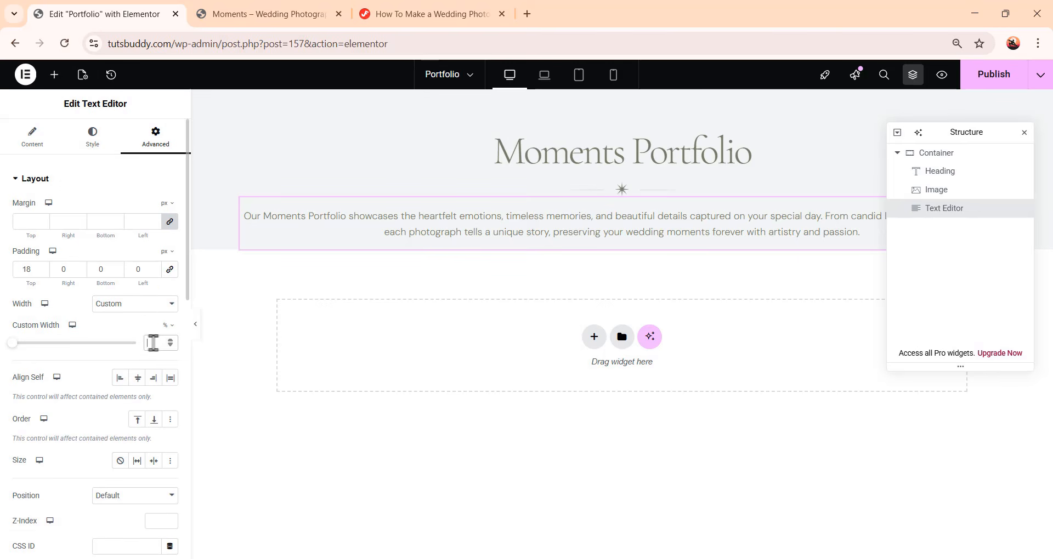
left_click(166, 326)
left_click(164, 338)
type("7")
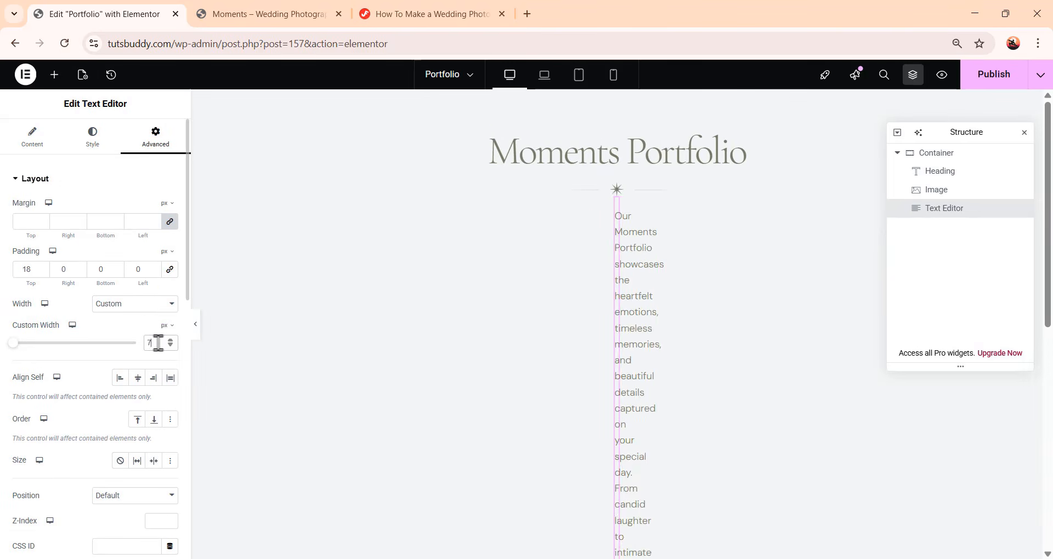
type("10")
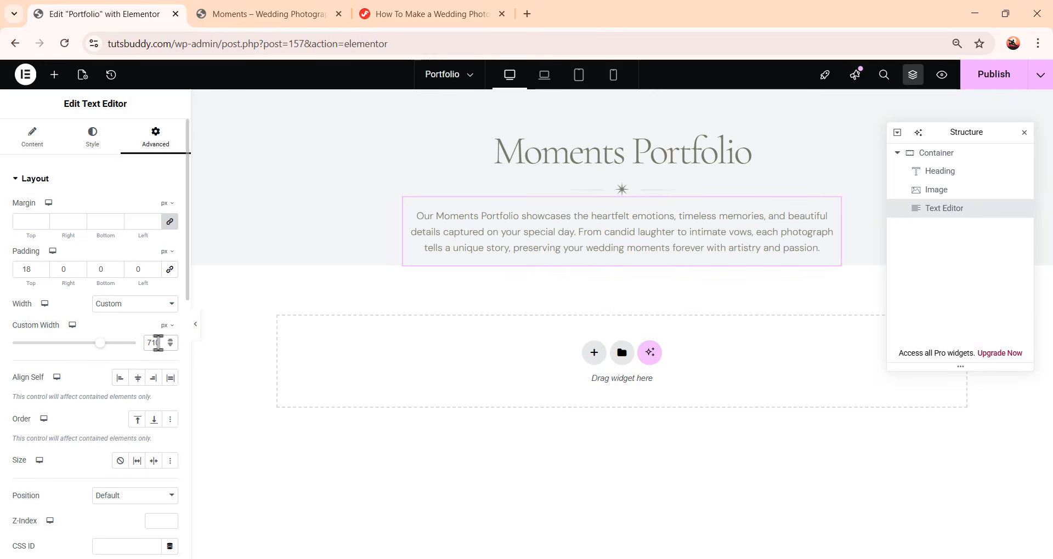
Add another Image widget at the end of the container and choose the pink floral branch image
left_click(54, 75)
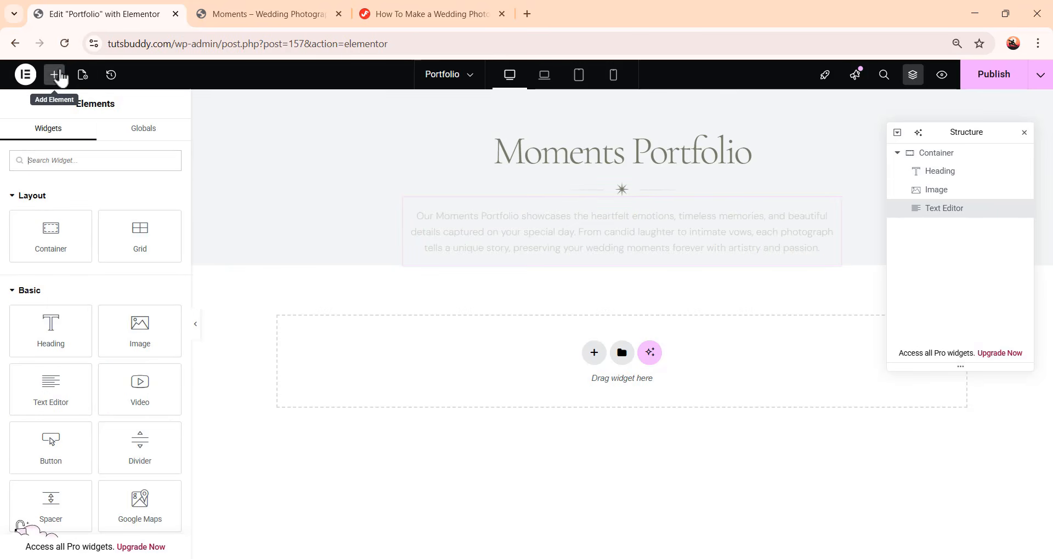
left_click(137, 334)
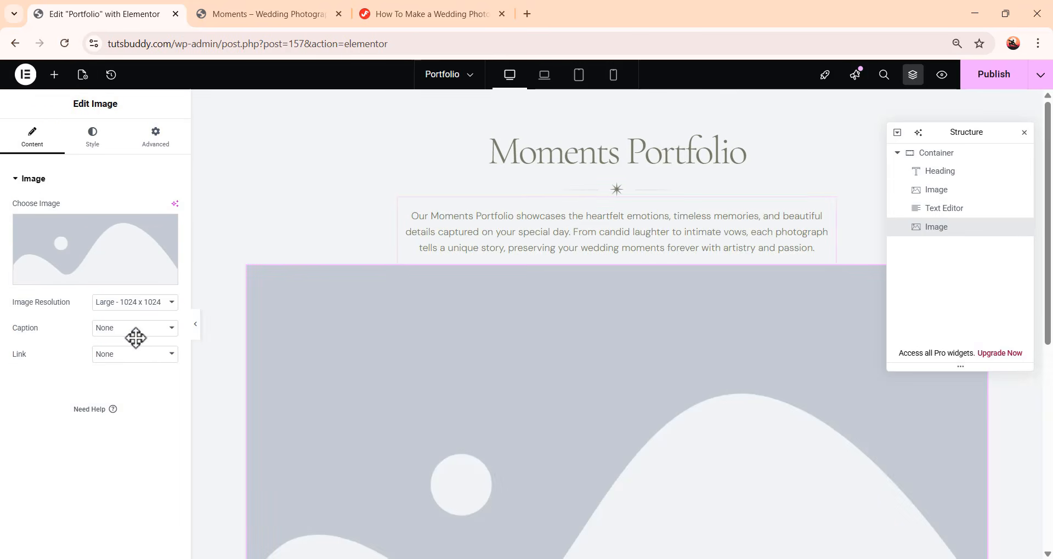
scroll(603, 384, "down", 3)
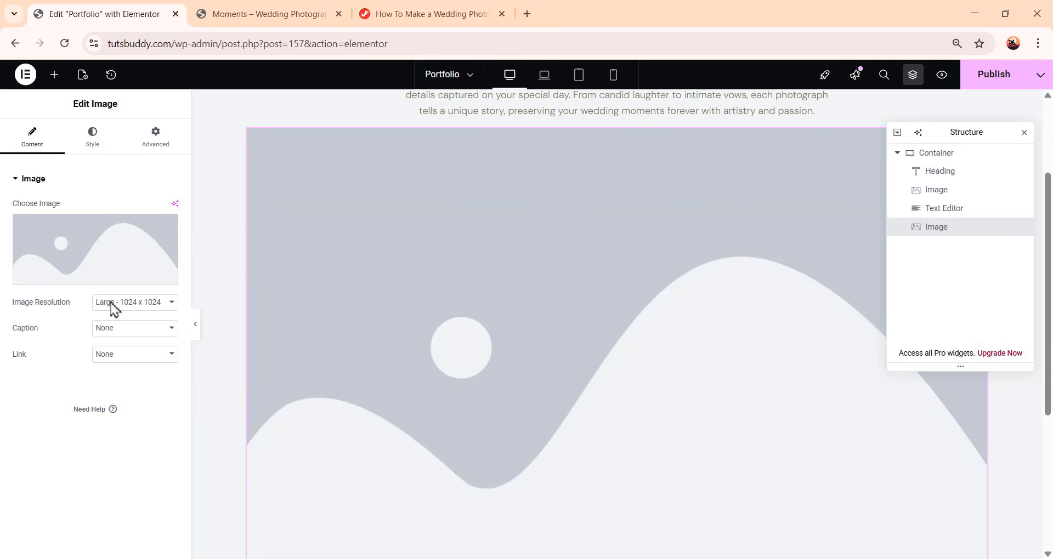
left_click(101, 262)
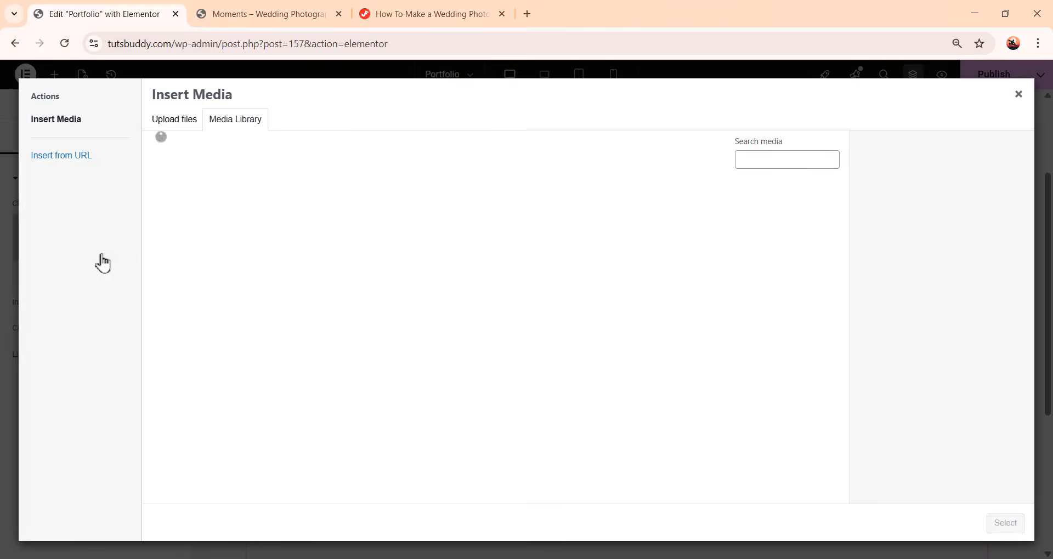
left_click(192, 343)
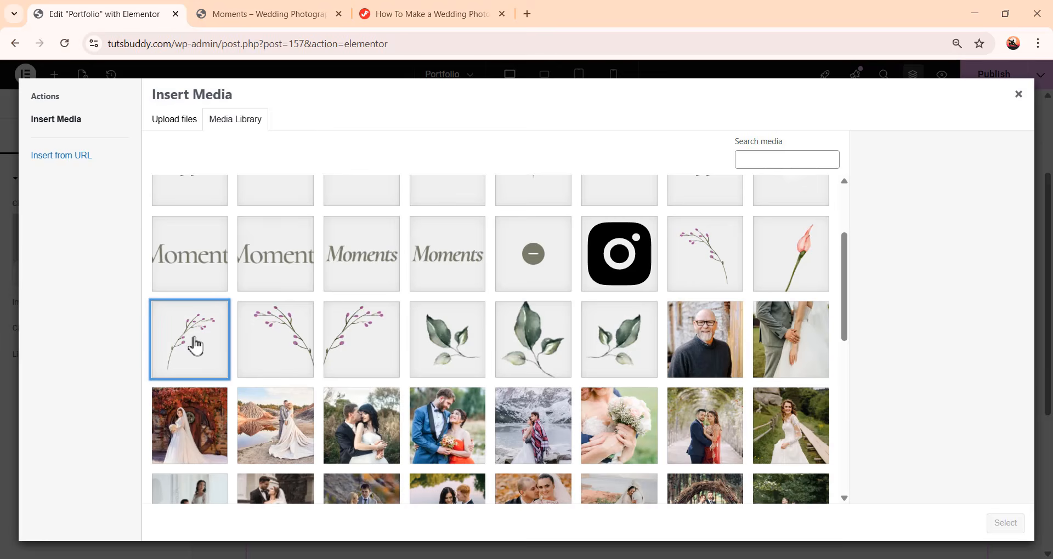
left_click(1003, 525)
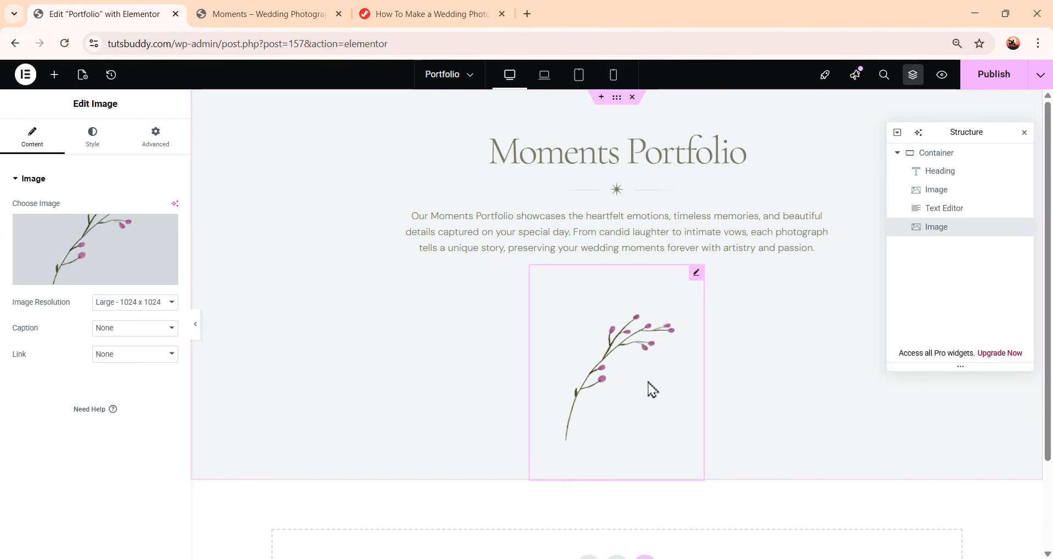
Set the floral image's position to Absolute with a vertical offset of 2 px
left_click(153, 153)
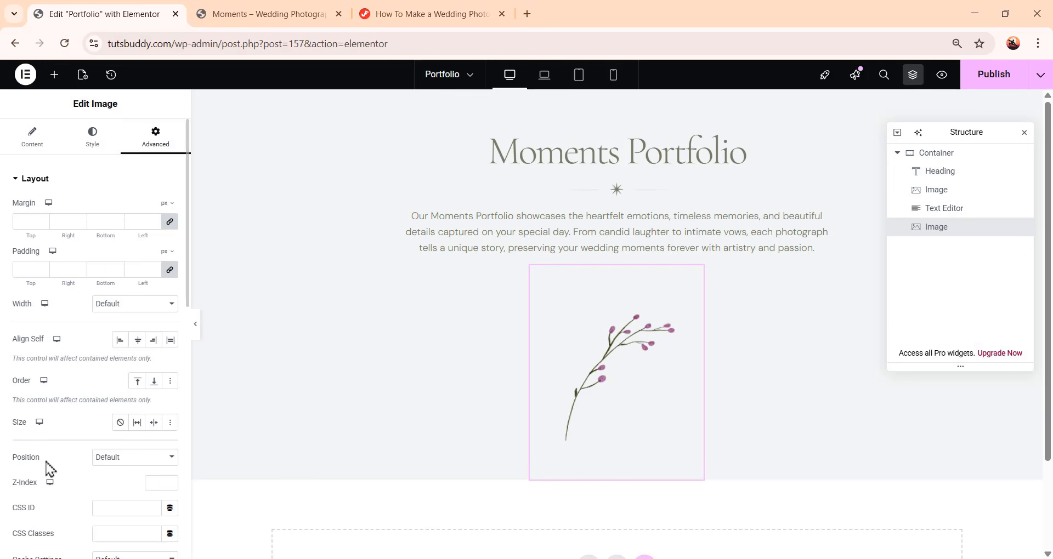
left_click(116, 460)
left_click(116, 490)
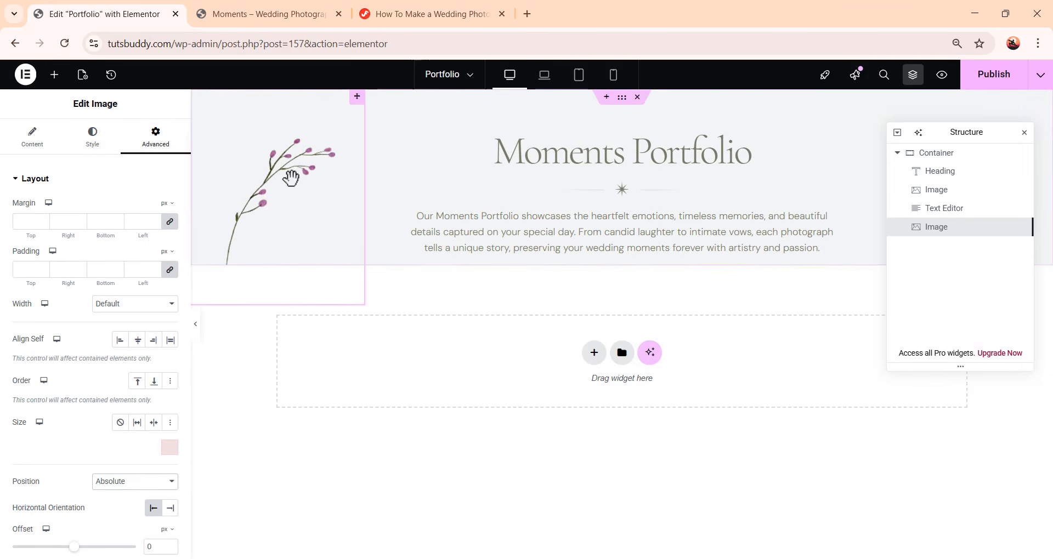
scroll(96, 362, "down", 4)
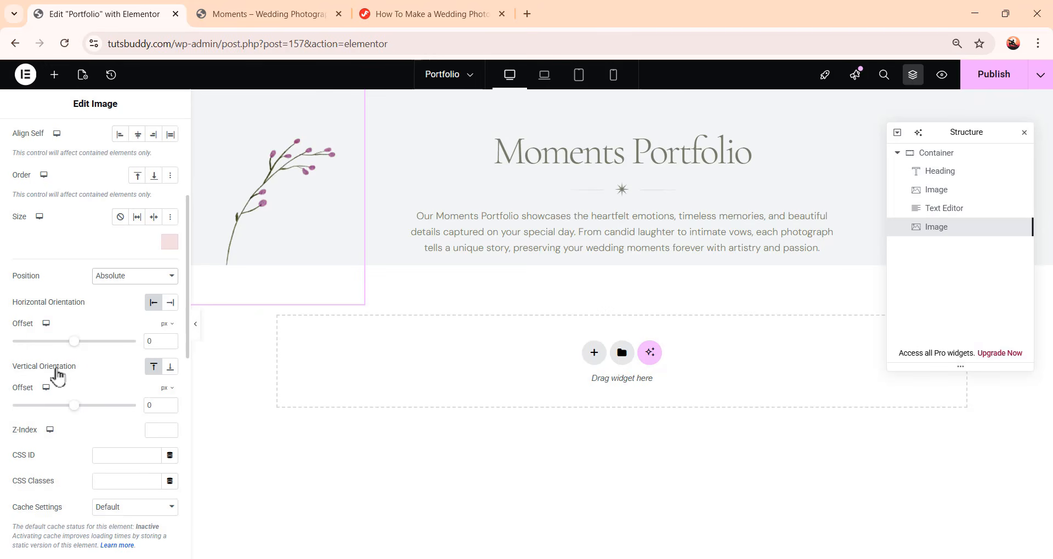
double_click(153, 406)
type("2")
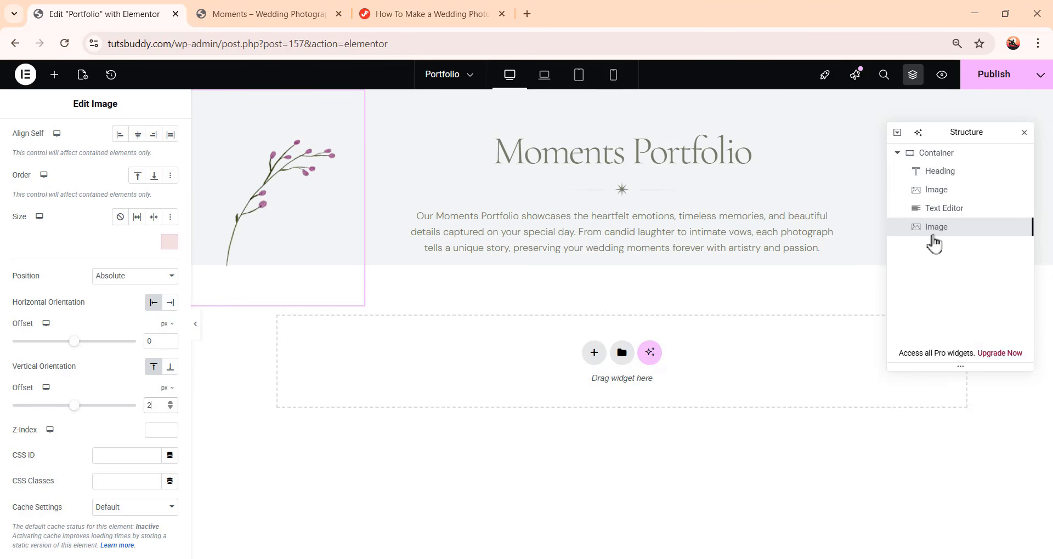
Duplicate the floral image and set the copy's horizontal orientation to Right
right_click(968, 232)
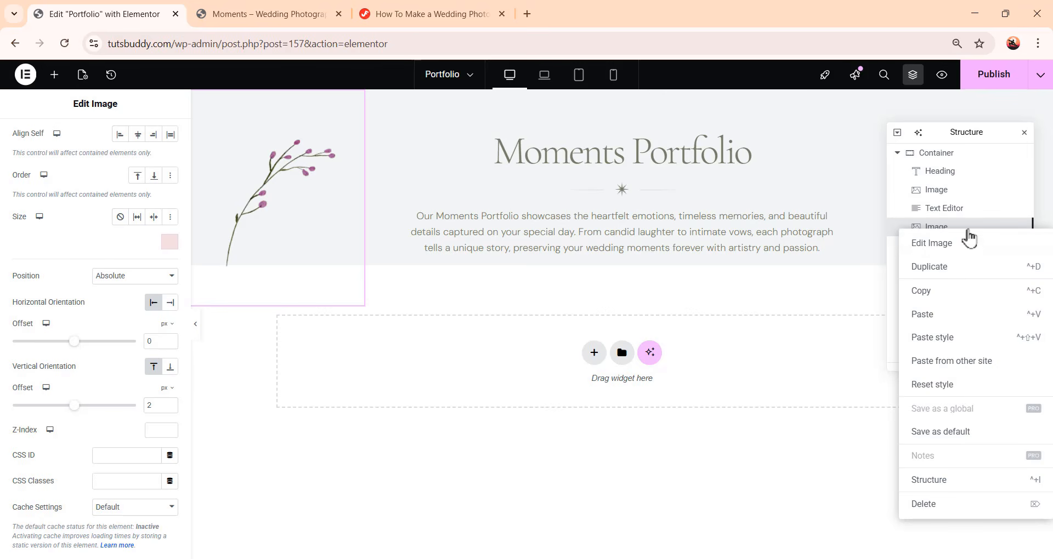
left_click(964, 268)
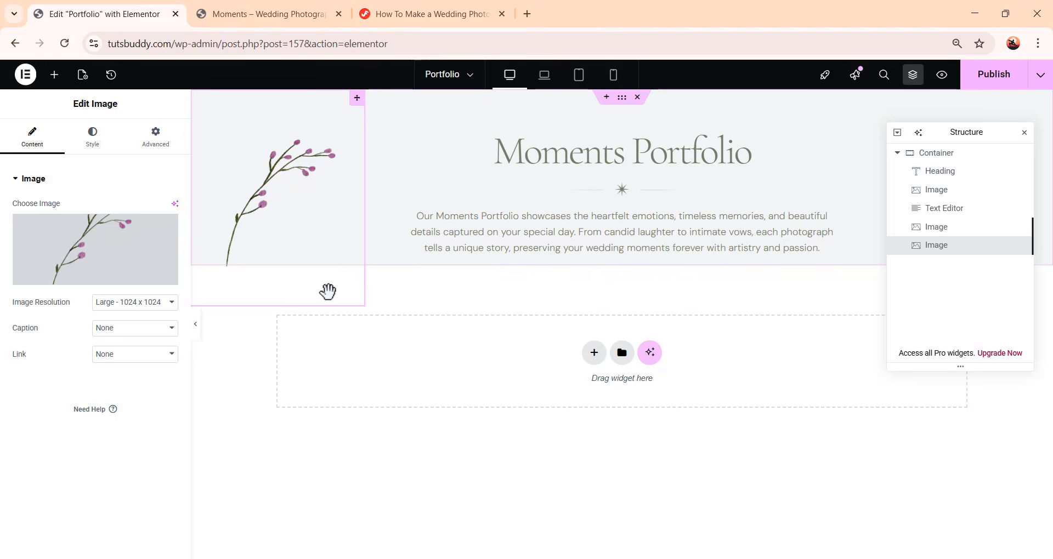
left_click(154, 143)
scroll(126, 297, "down", 8)
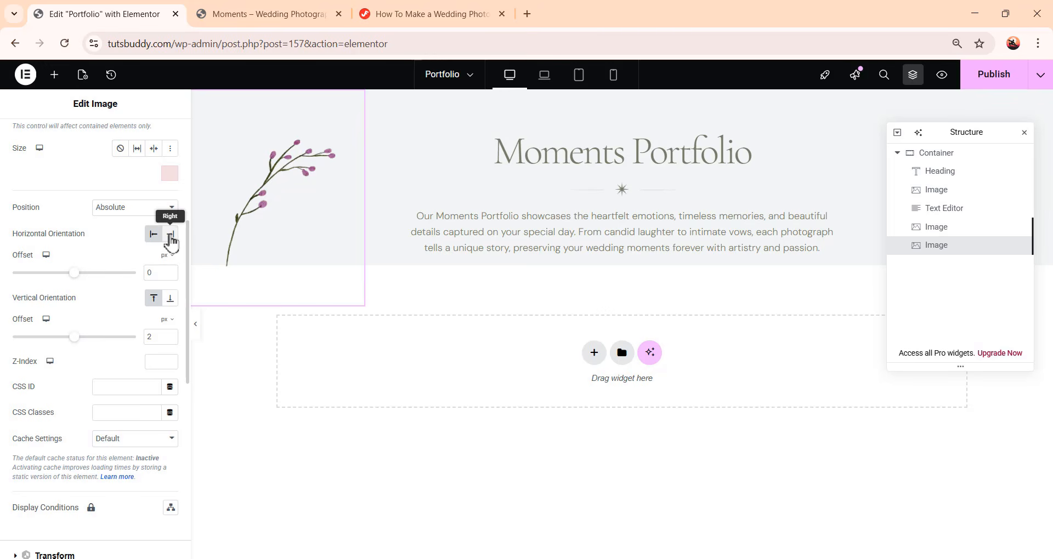
left_click(170, 234)
left_click_drag(987, 133, 917, 321)
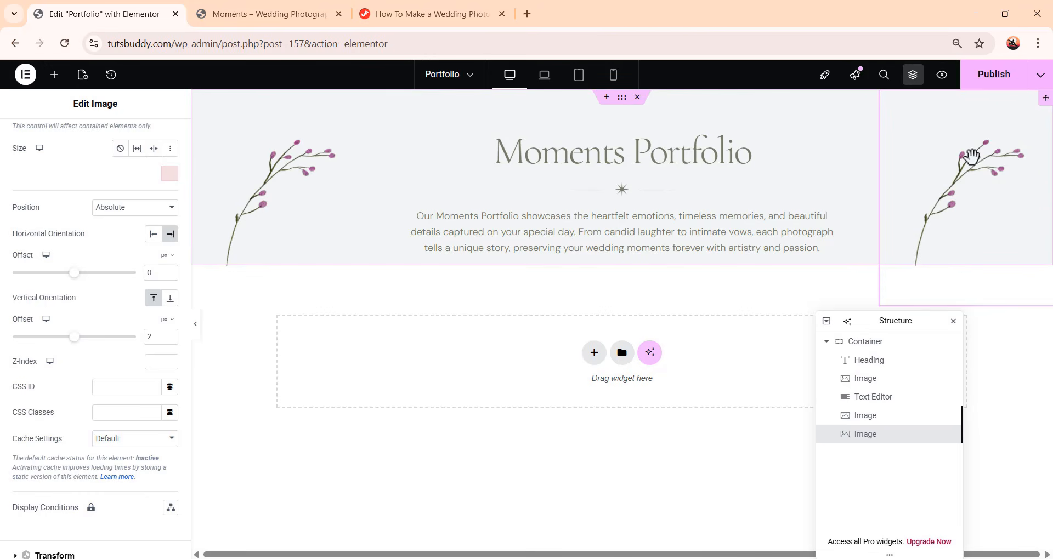
Replace the duplicate's picture with the mirrored pink floral branch image from the media library
scroll(8, 315, "up", 5)
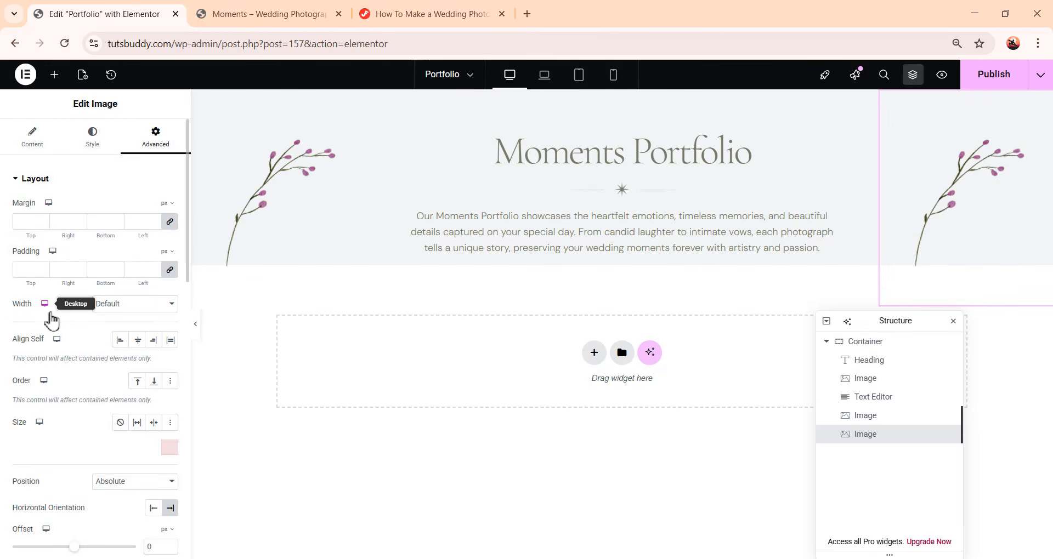
left_click(37, 143)
left_click(100, 252)
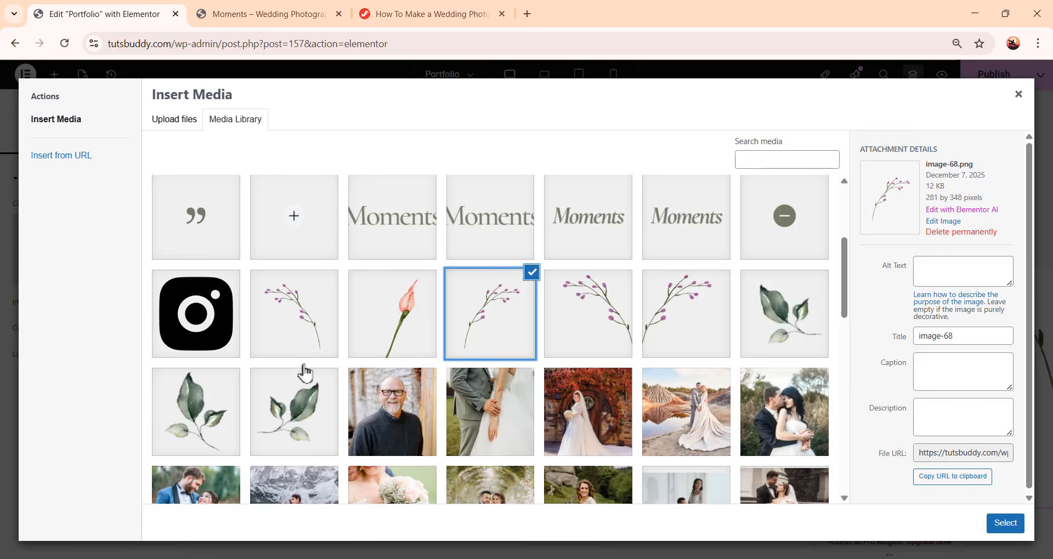
left_click(305, 350)
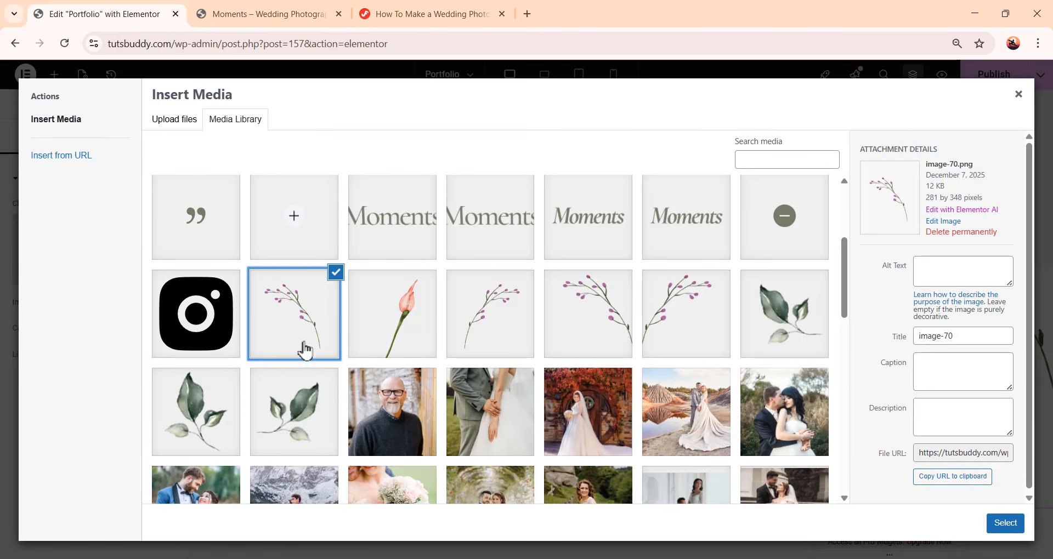
left_click(1003, 523)
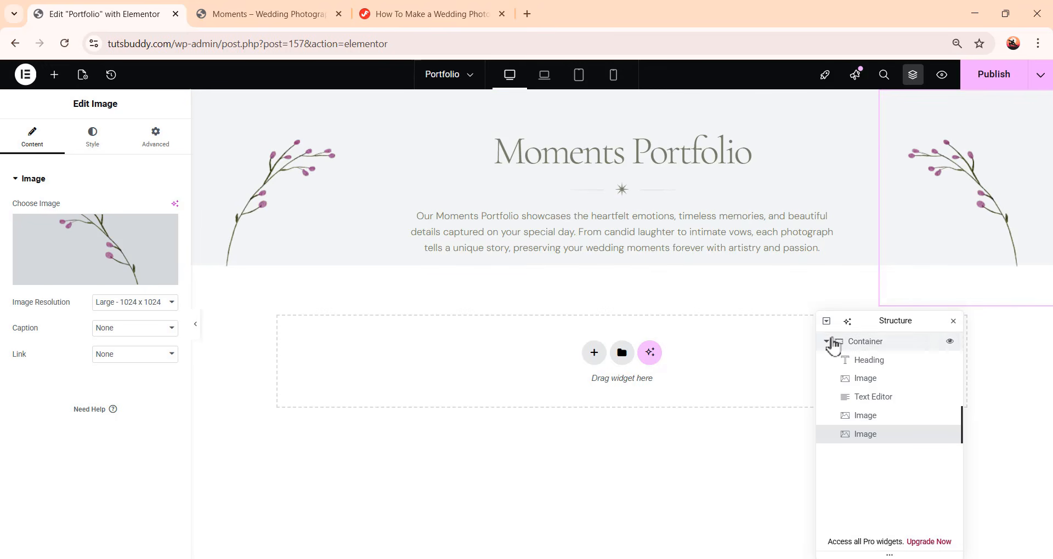
Collapse the intro container and add a new Container section below it
left_click(826, 342)
left_click(866, 344)
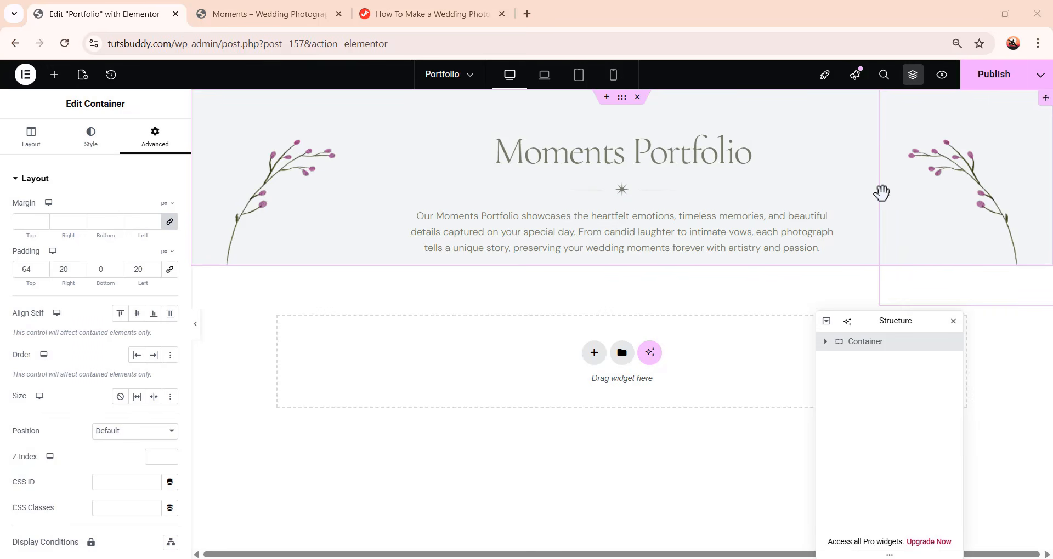
left_click(54, 75)
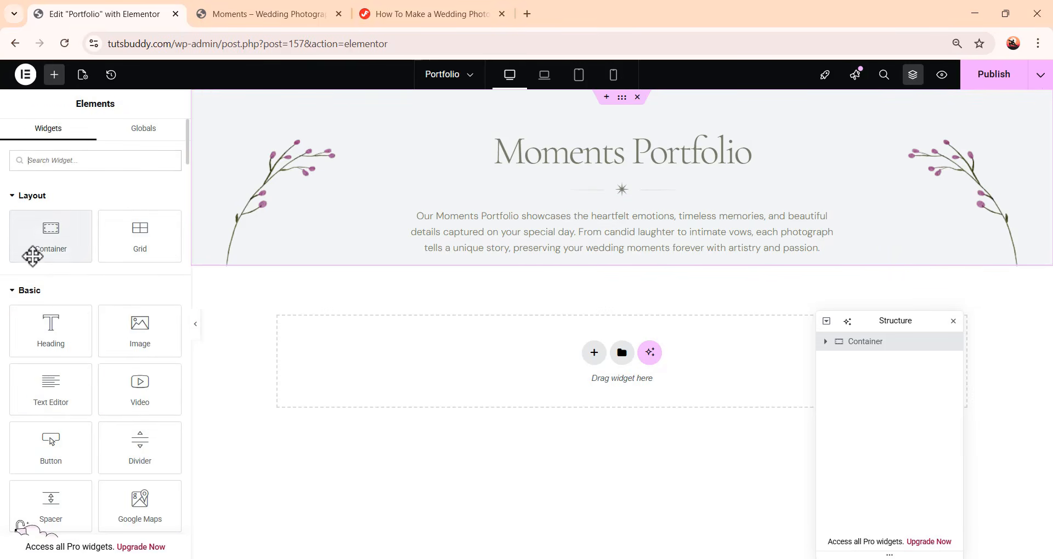
left_click_drag(33, 256, 504, 381)
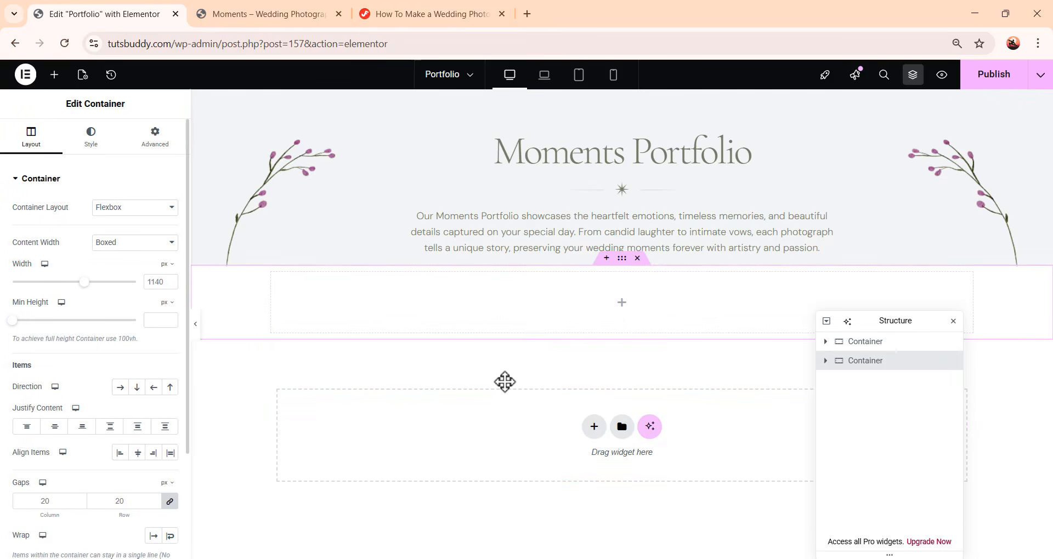
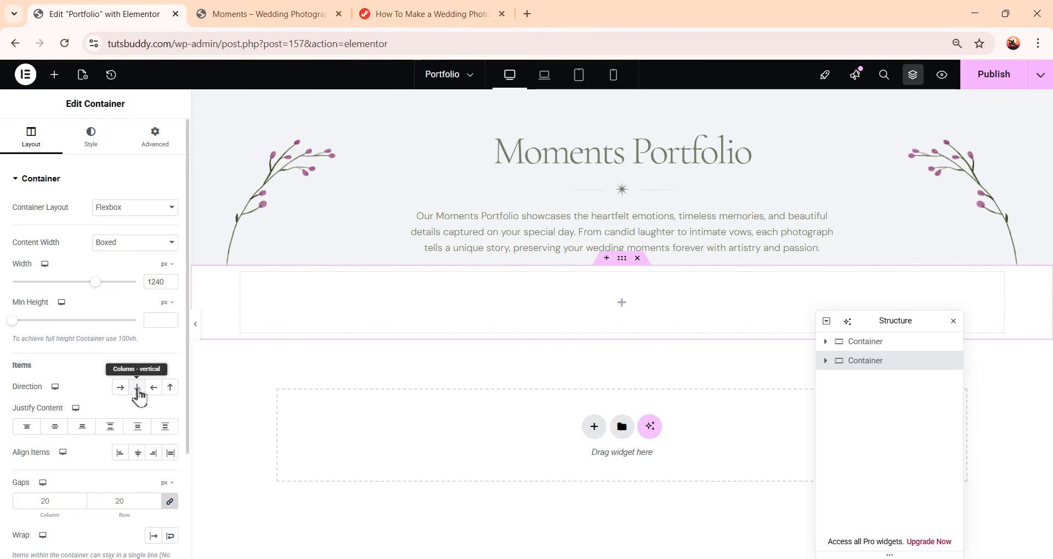
Set the new container's direction to column and link its gaps together at 0
left_click(137, 389)
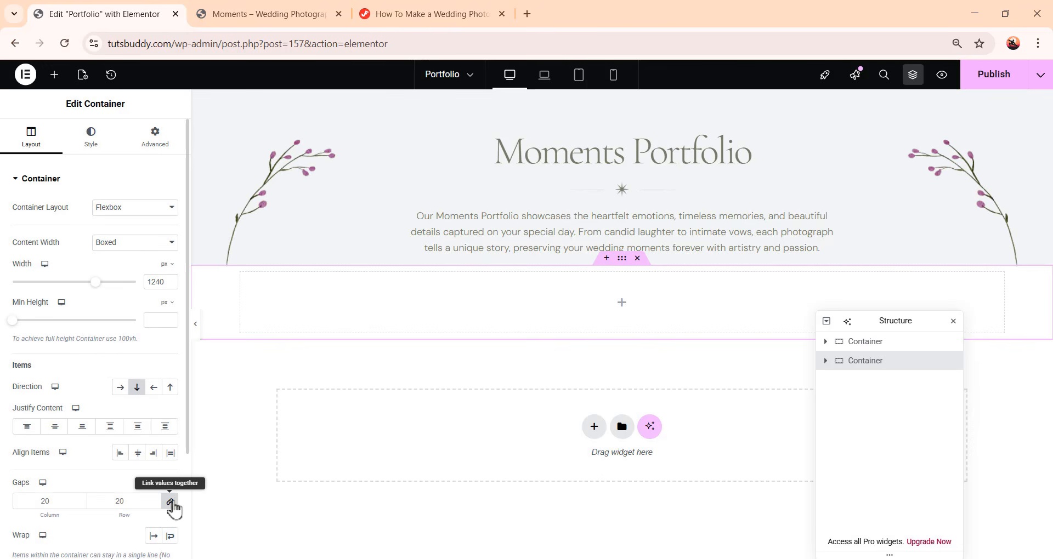
left_click(171, 502)
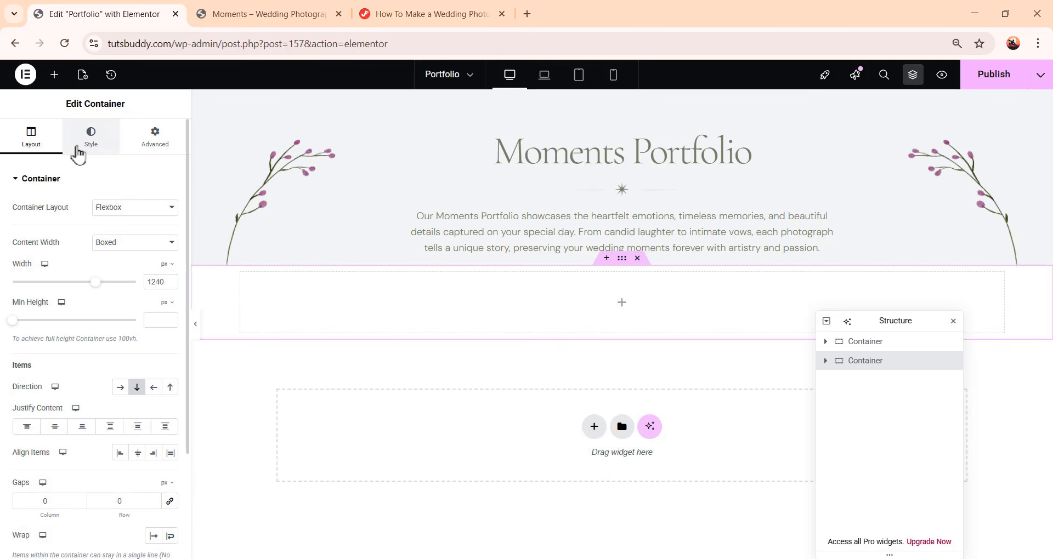
Give the container a classic background filled with a global color
left_click(77, 149)
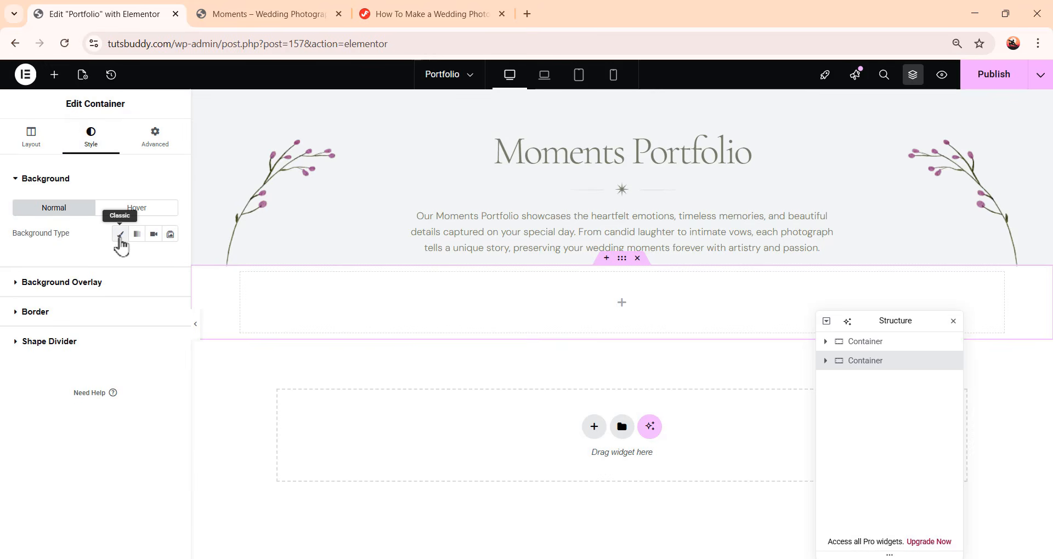
left_click(122, 237)
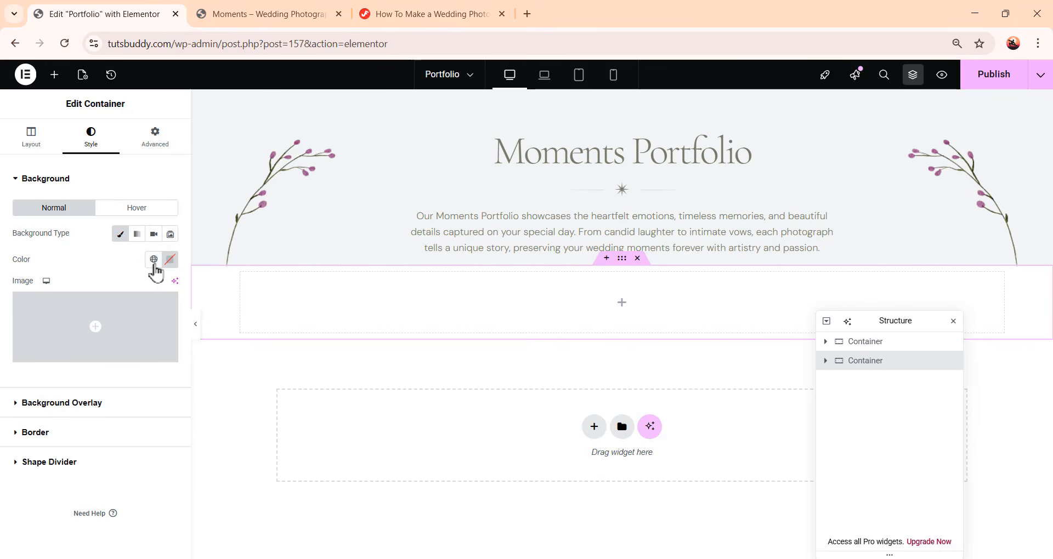
left_click(154, 260)
left_click(104, 467)
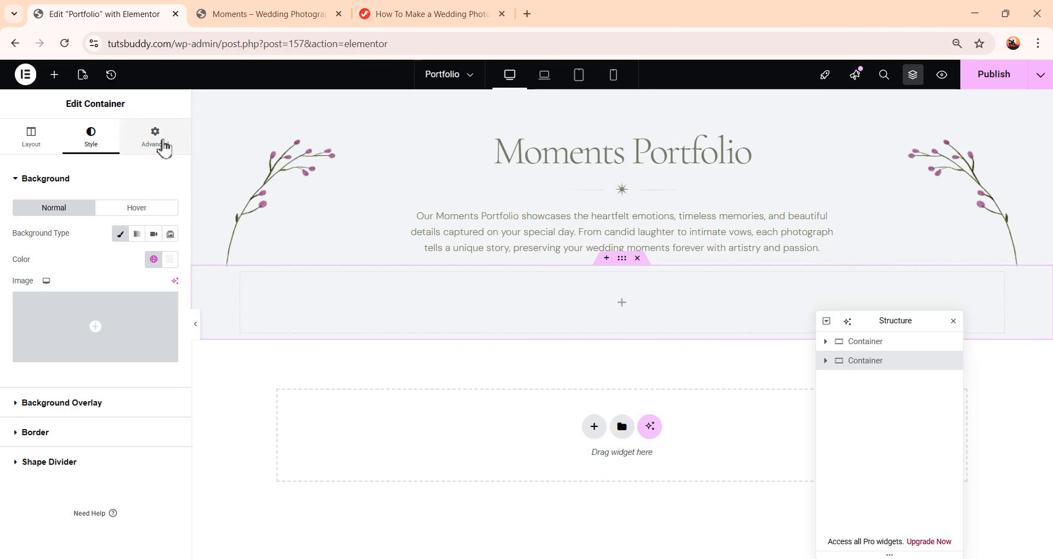
Set the container's padding to 102 top, 20 right, 92 bottom and 20 left
left_click(162, 144)
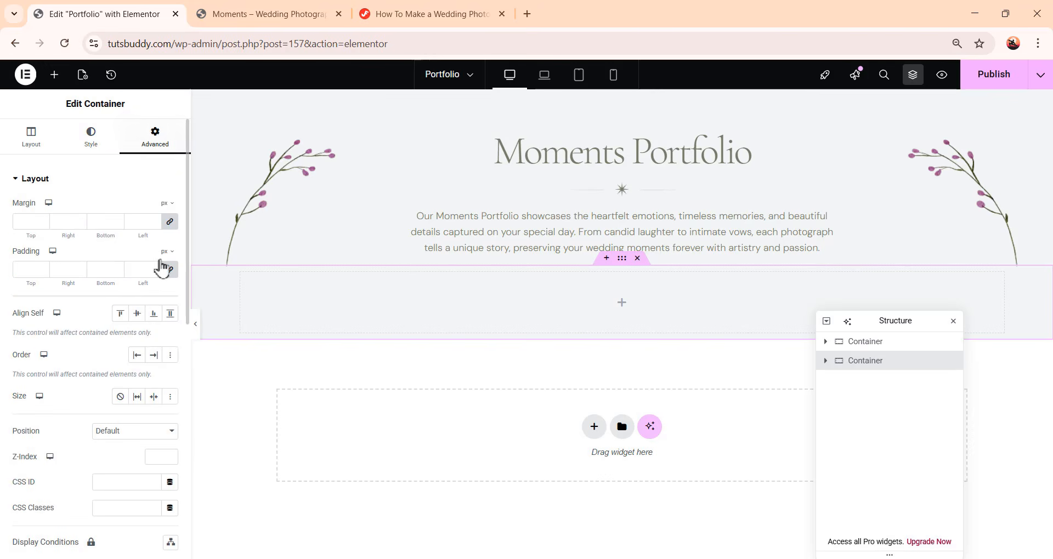
left_click(169, 271)
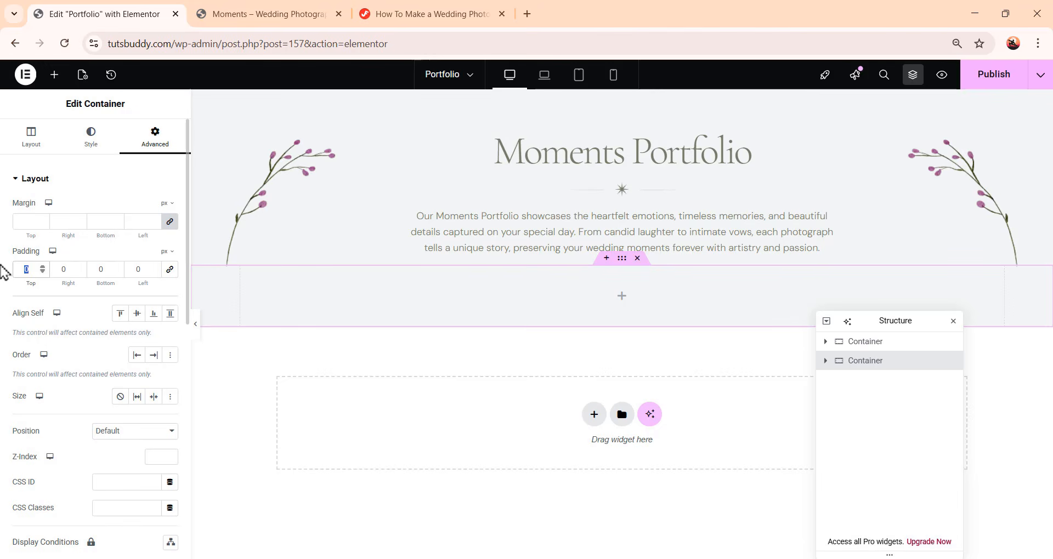
type("102")
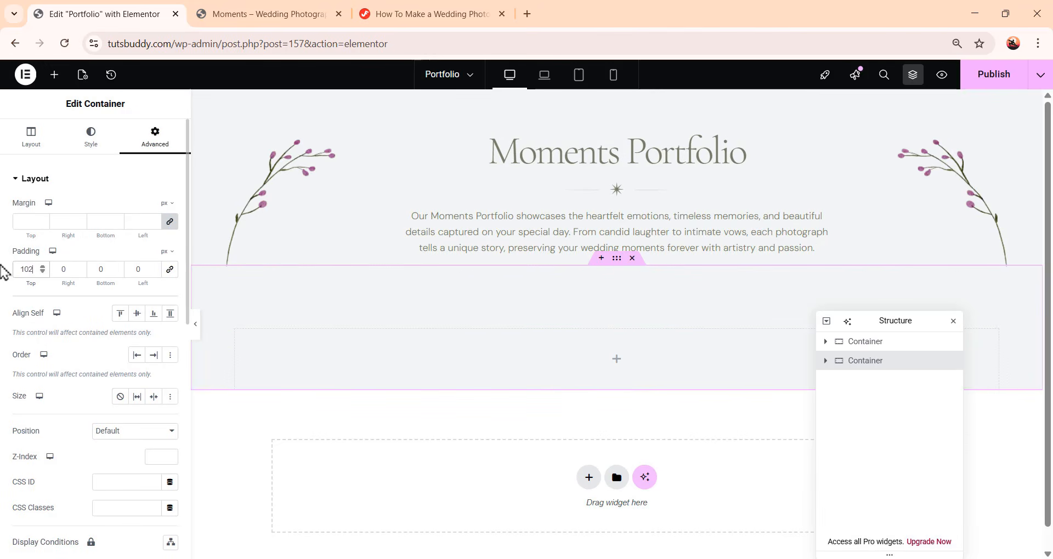
double_click(63, 269)
type("20")
key("Tab")
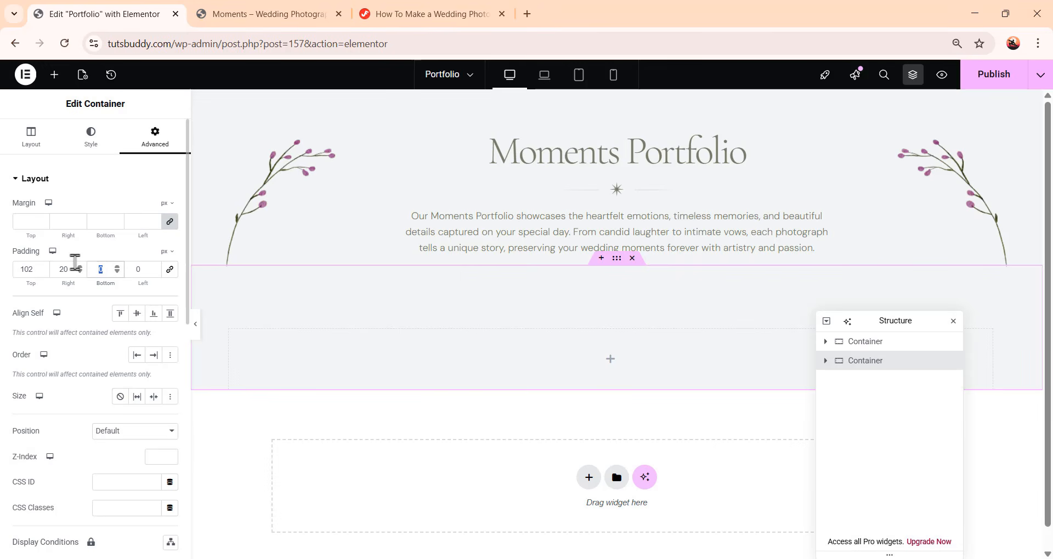
type("92")
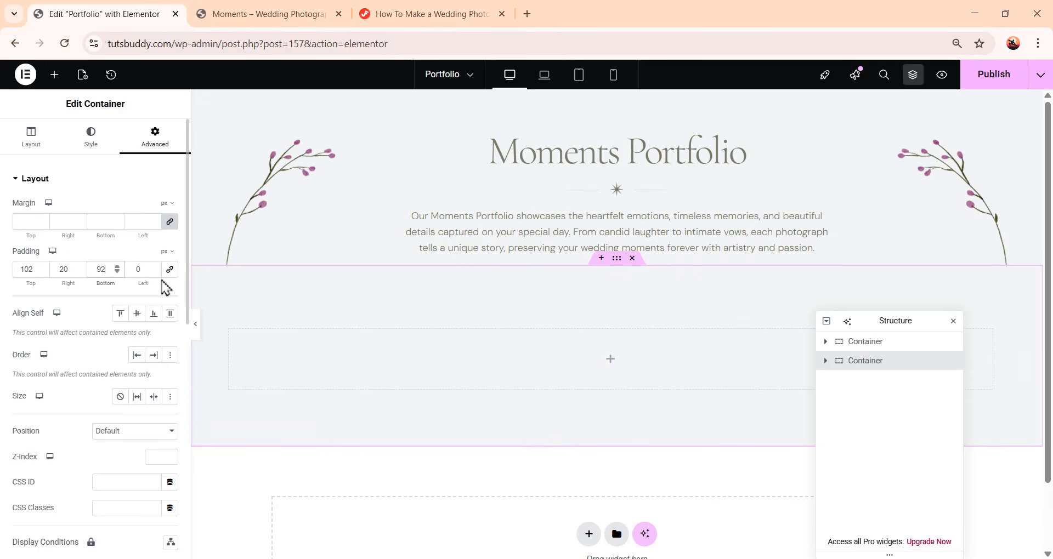
double_click(132, 268)
Add a Container inside the new section and switch its layout to Grid
left_click(54, 75)
left_click_drag(61, 242, 678, 367)
scroll(680, 368, "down", 1)
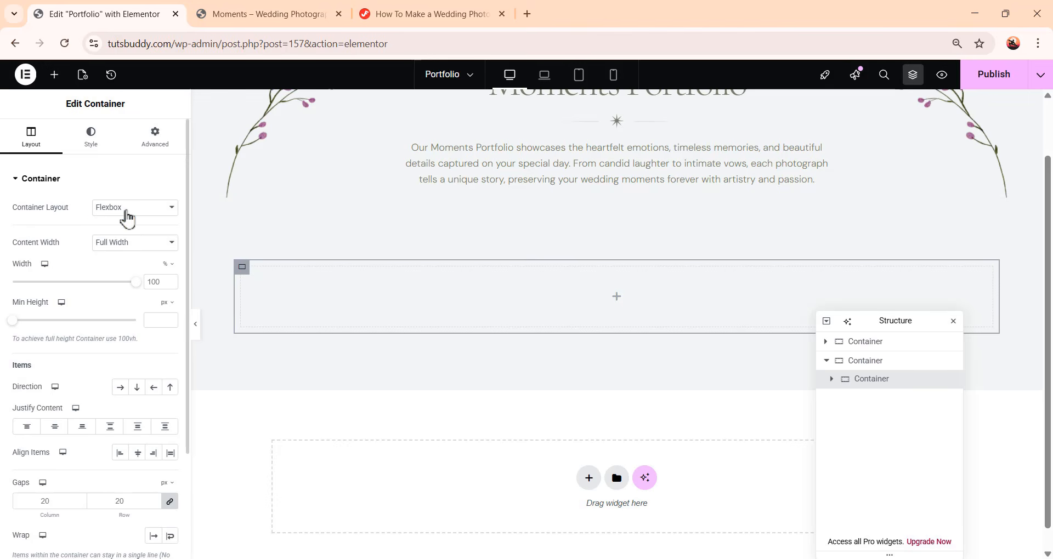
left_click(127, 210)
left_click(135, 242)
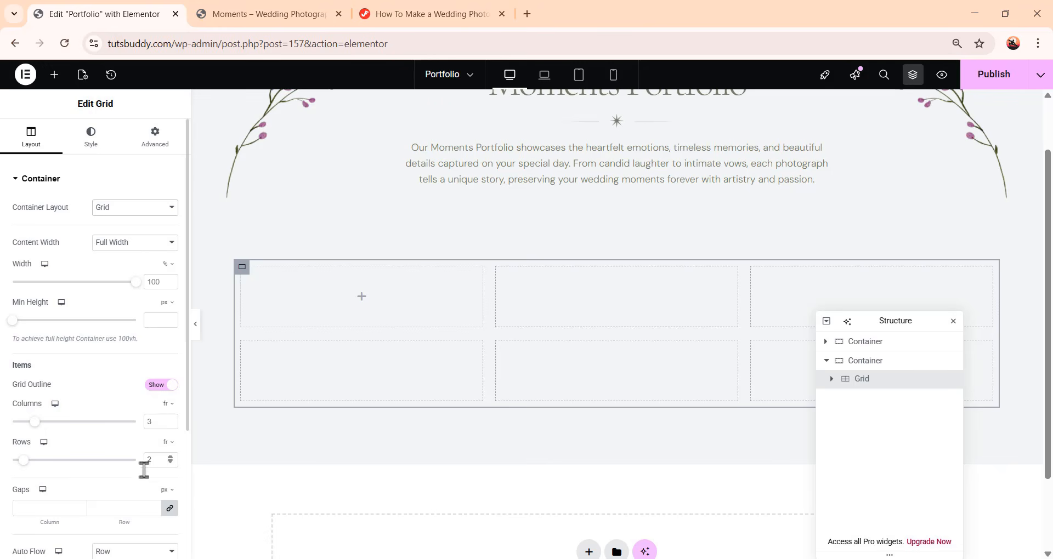
Unlink the grid gaps and set the column gap to 16 px and row gap to 32 px
scroll(174, 513, "down", 1)
left_click(171, 443)
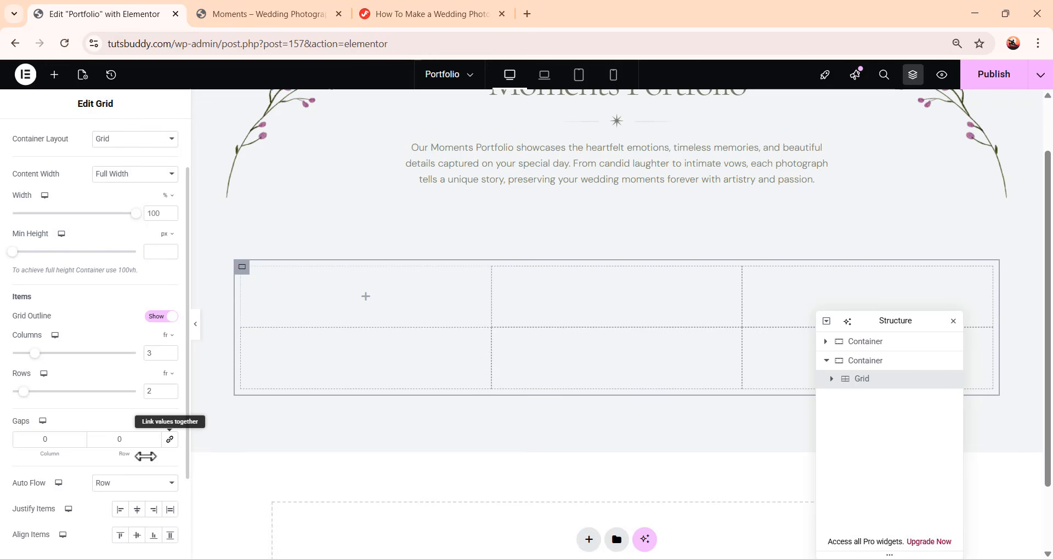
left_click_drag(52, 439, 21, 437)
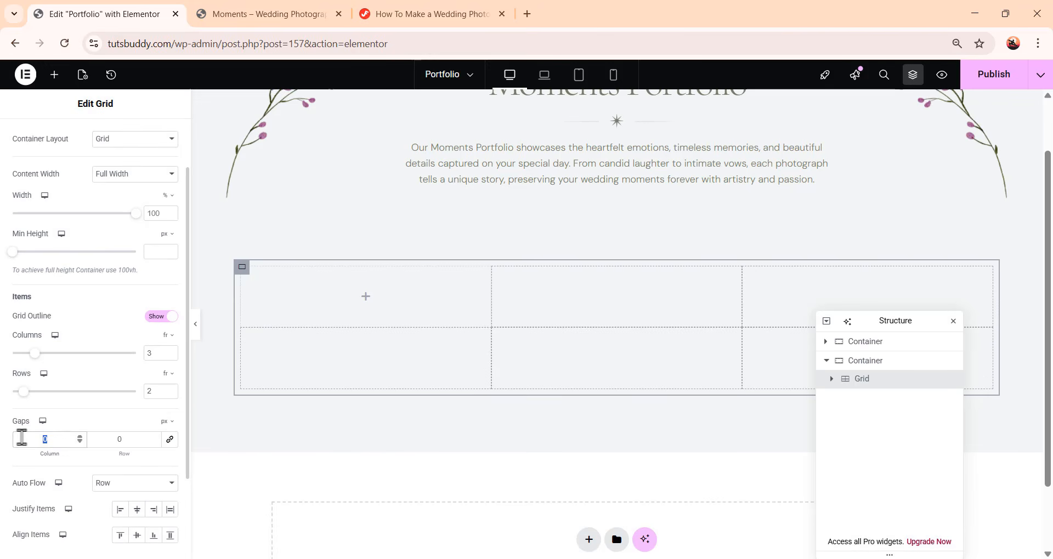
type("16")
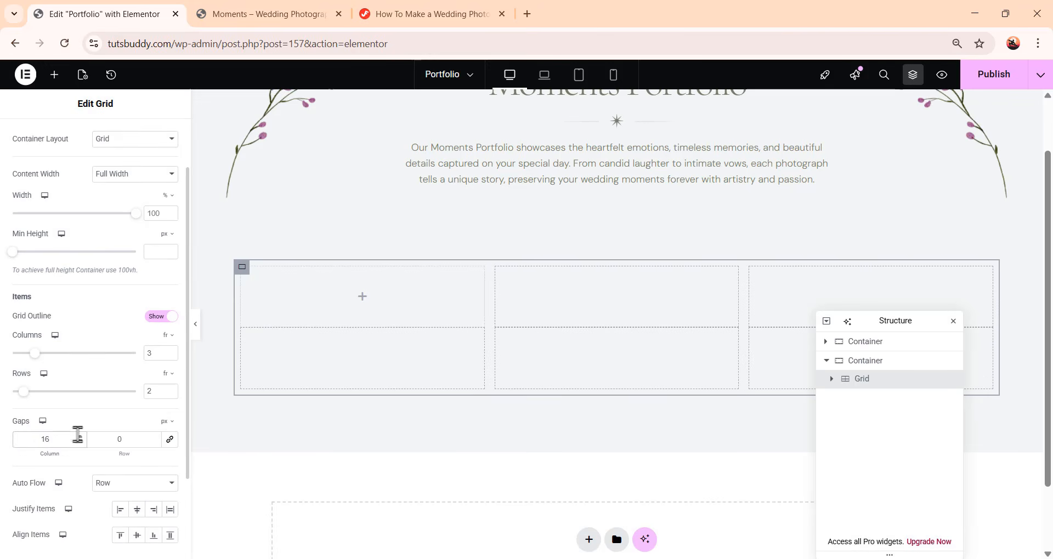
left_click_drag(126, 439, 102, 437)
type("32")
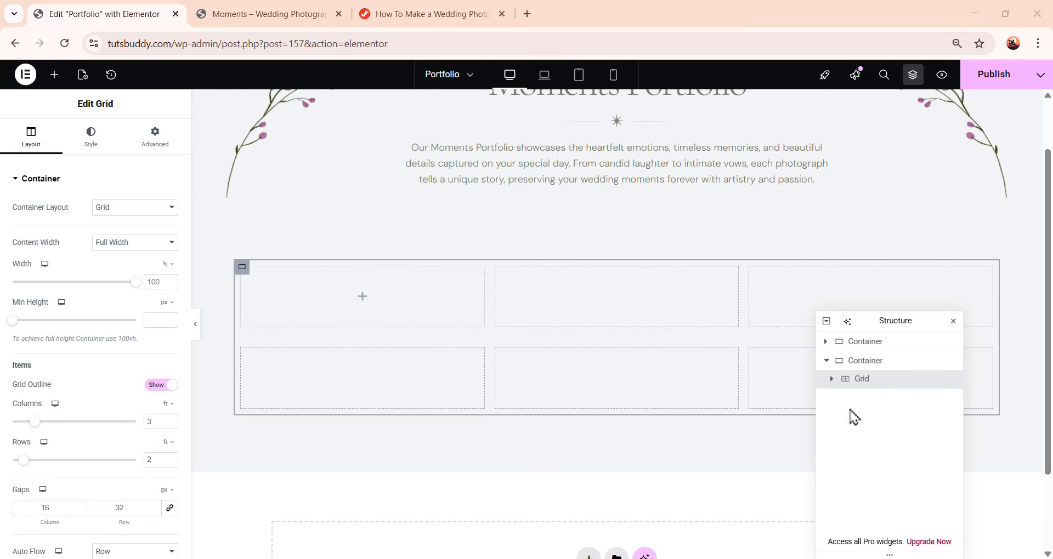
Drop a Container widget into the first grid cell
left_click(56, 77)
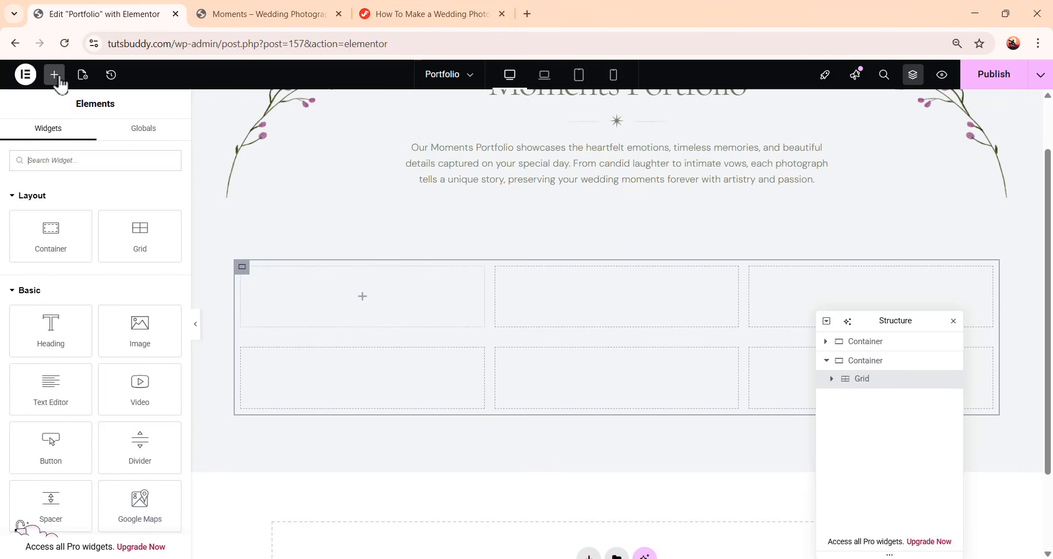
left_click_drag(57, 245, 398, 326)
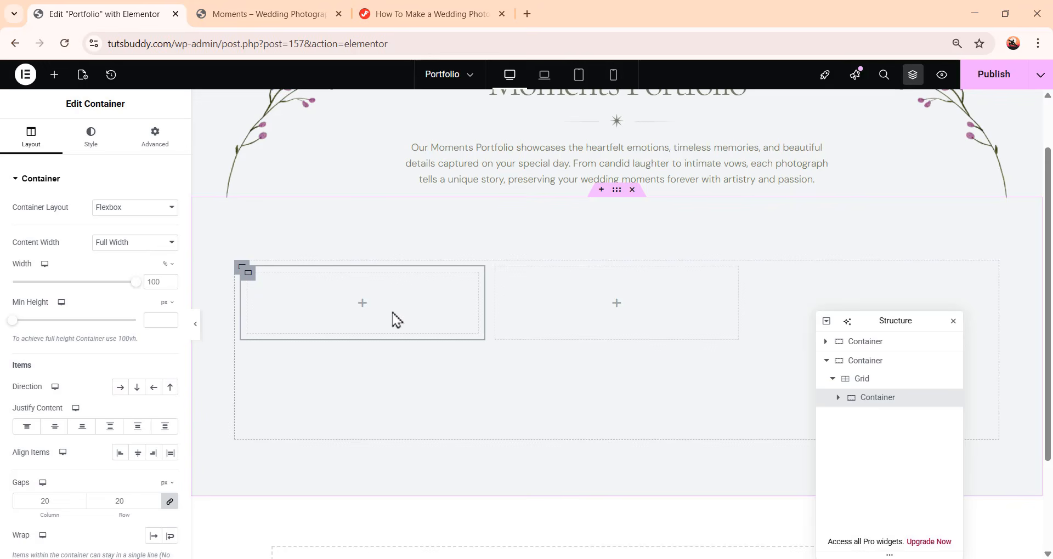
Switch to the Home page, saving changes before leaving
scroll(397, 321, "up", 1)
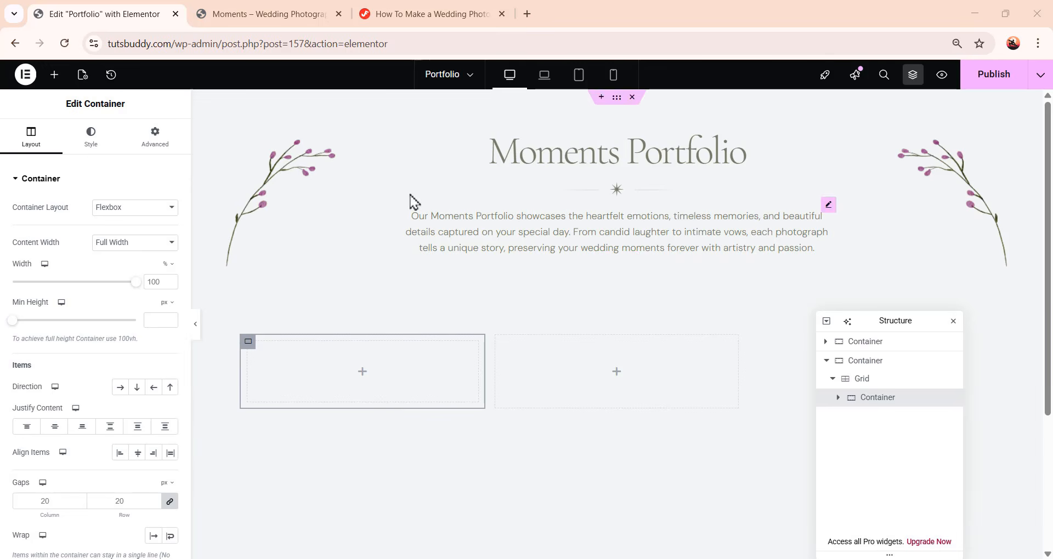
left_click(453, 77)
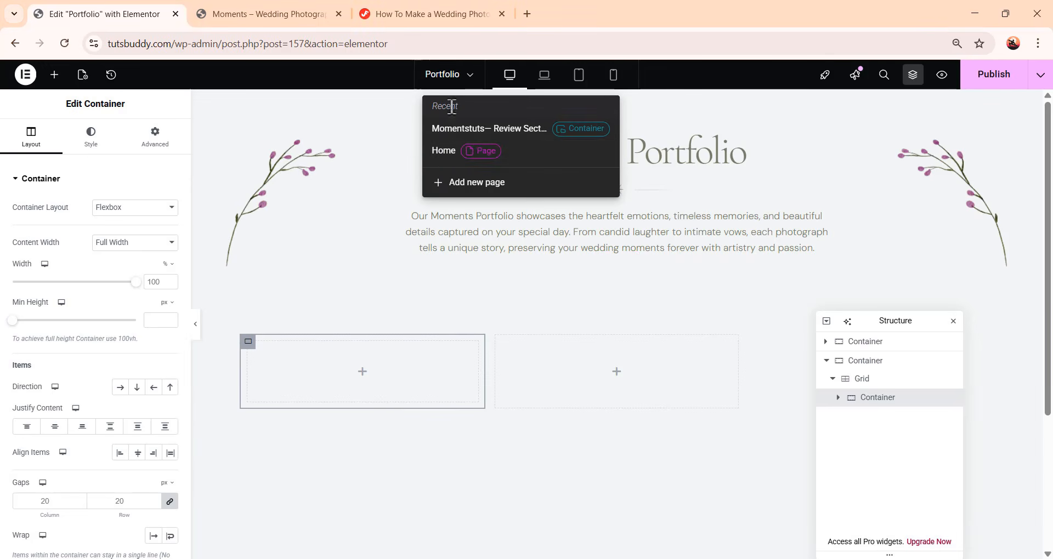
left_click(453, 159)
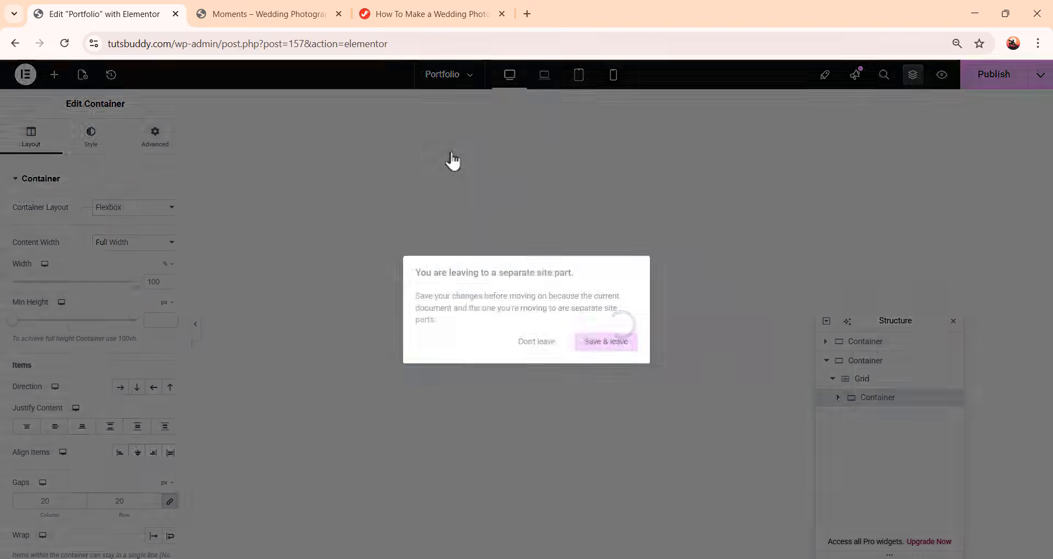
left_click(603, 355)
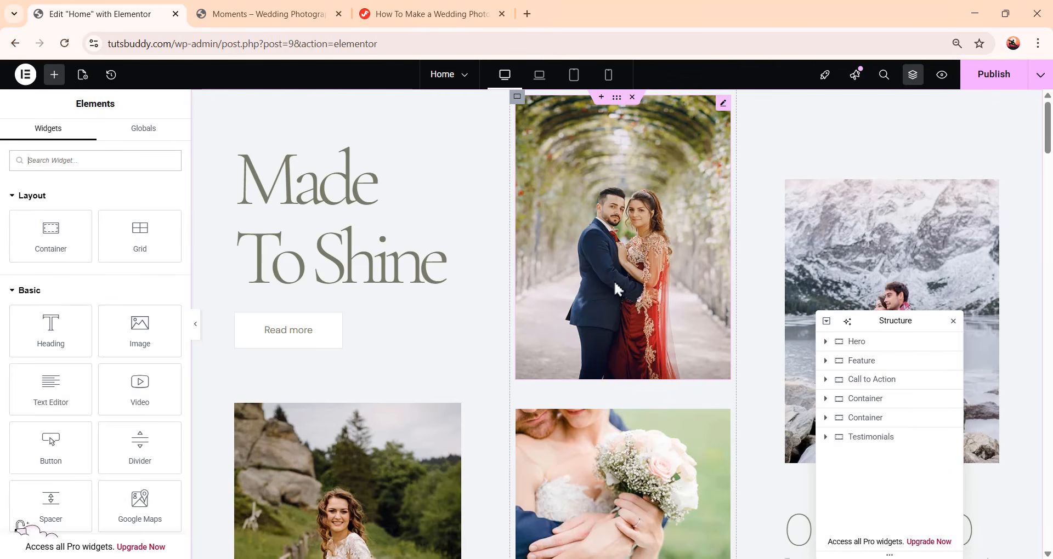
Copy the Emma & Liam Wedding card container from the Home page's featured stories grid
scroll(642, 307, "down", 15)
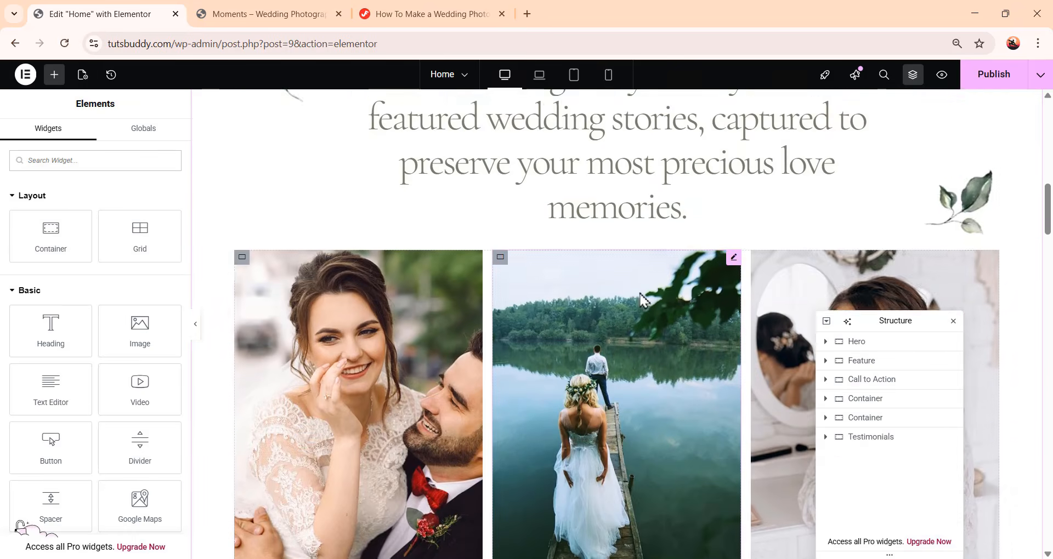
scroll(373, 322, "up", 2)
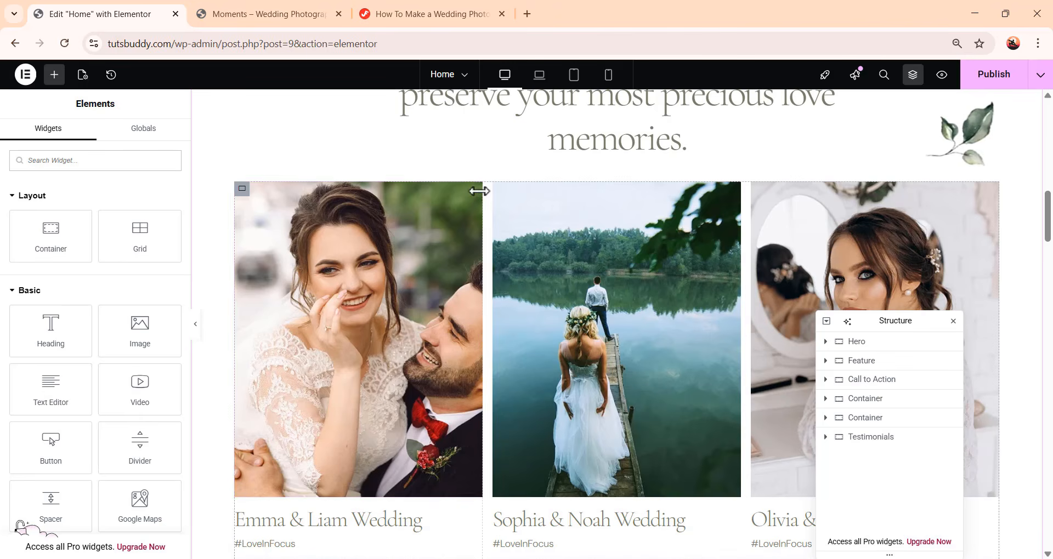
left_click(475, 192)
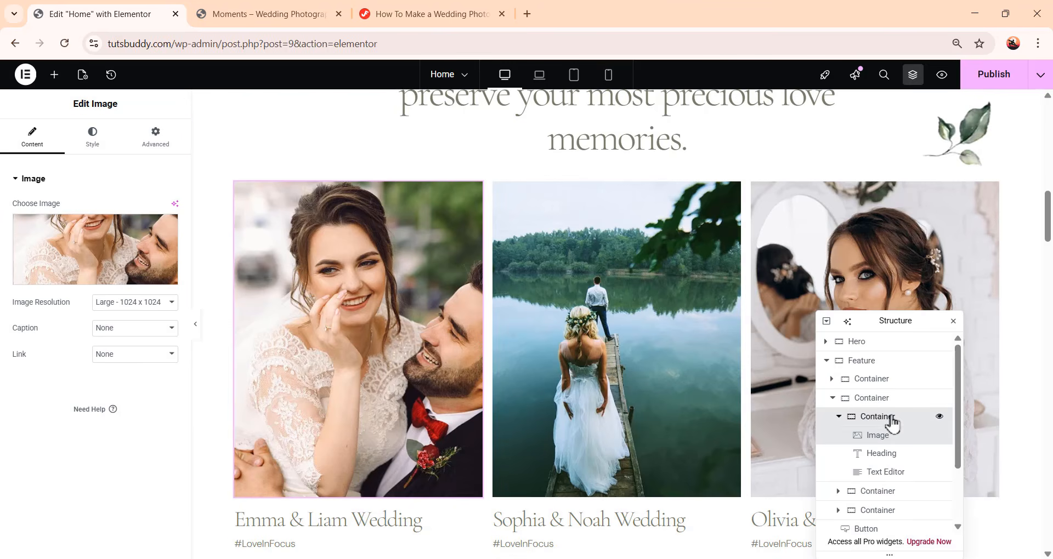
left_click(891, 418)
right_click(891, 420)
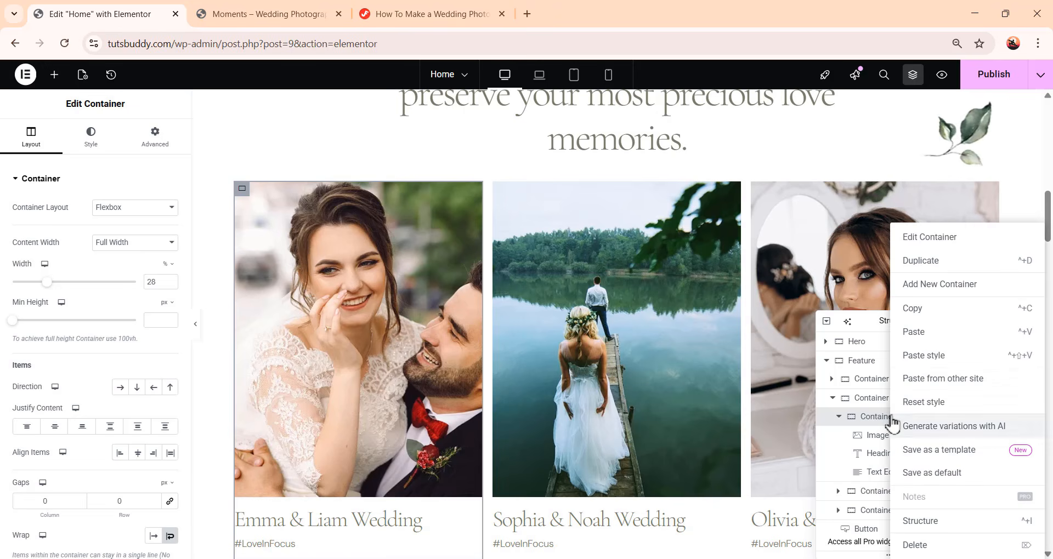
left_click(943, 311)
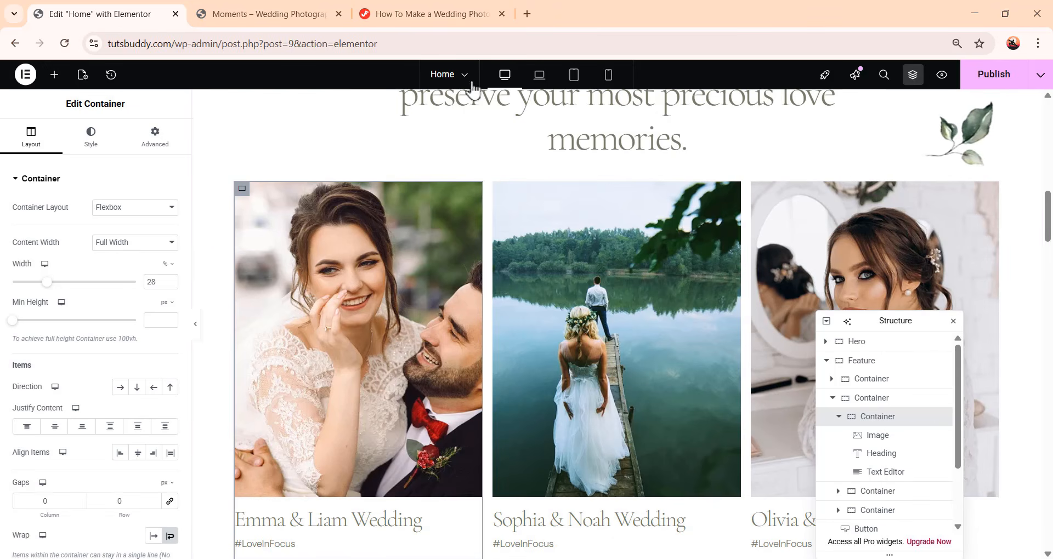
Return to the Portfolio page, saving changes before leaving
left_click(455, 80)
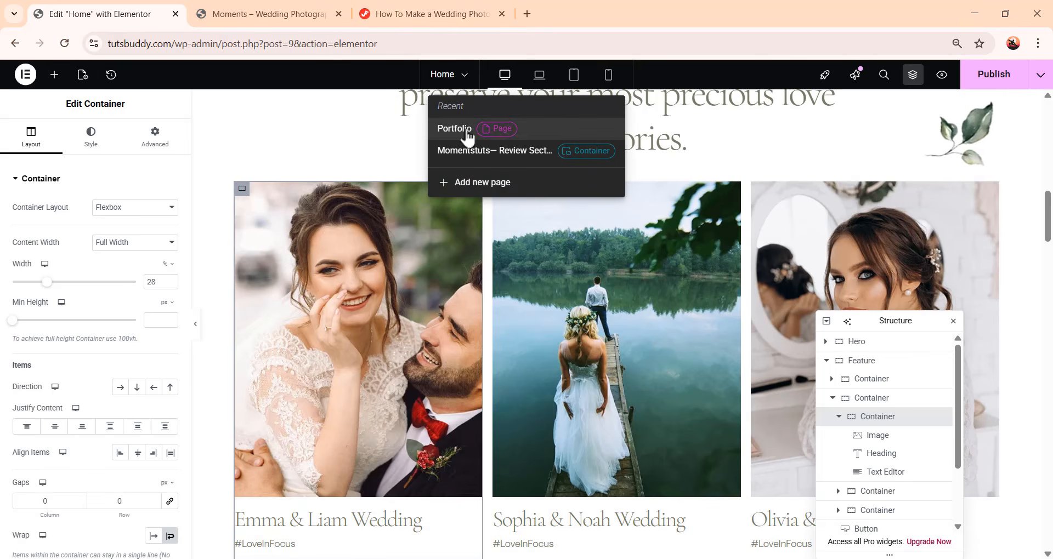
left_click(465, 132)
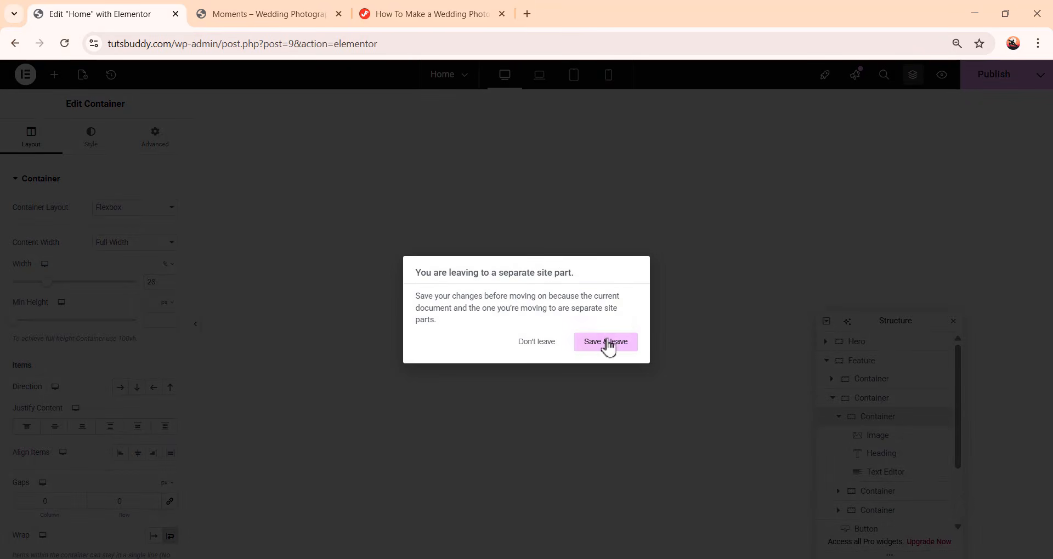
left_click(606, 342)
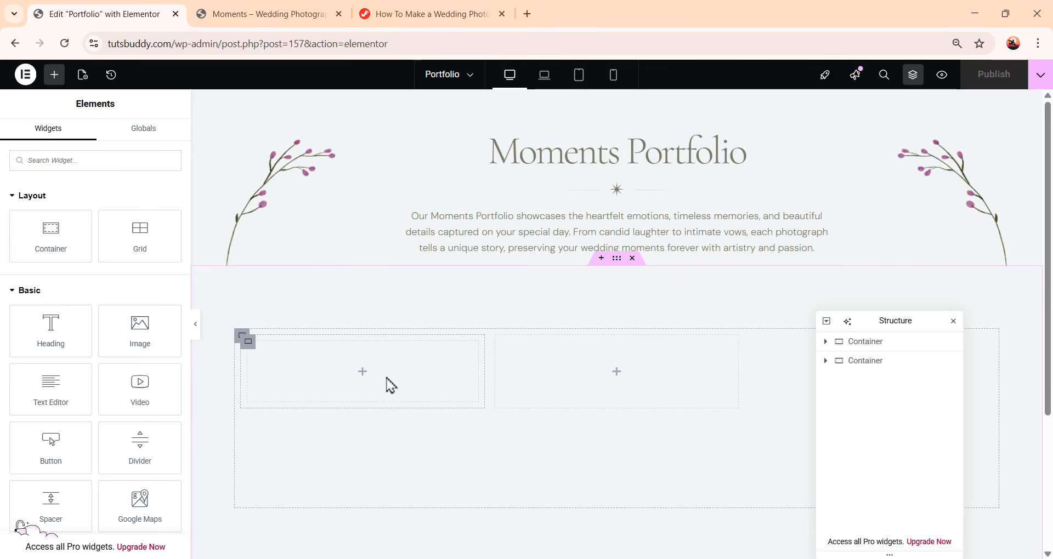
Paste the copied wedding card into the container in the first grid cell
left_click(826, 361)
left_click(842, 383)
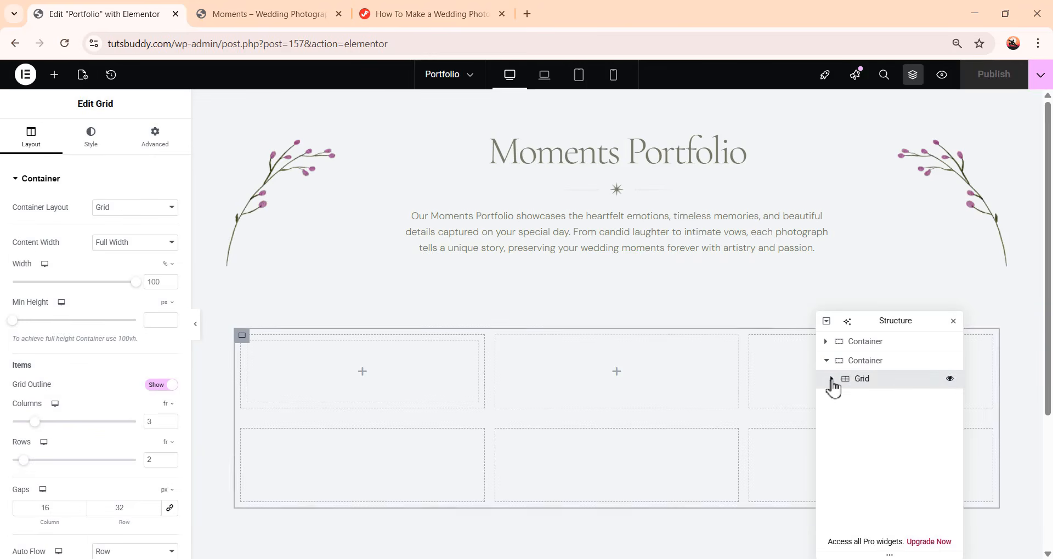
left_click(380, 380)
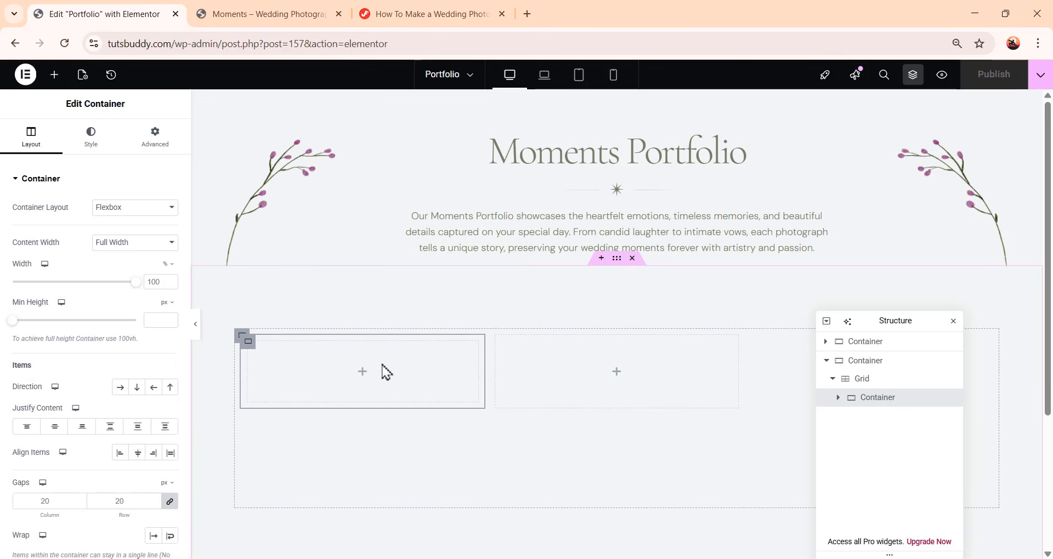
right_click(382, 368)
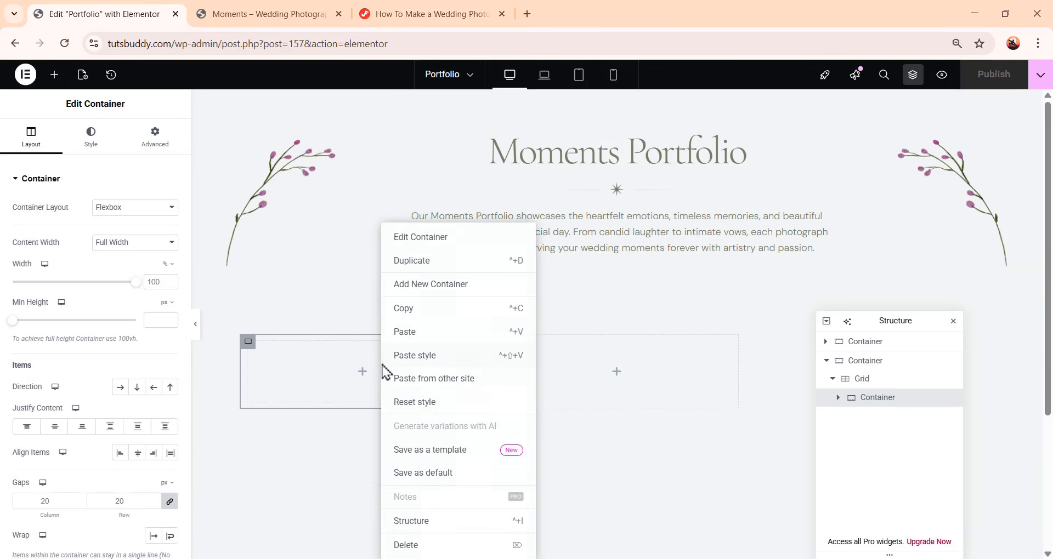
left_click(429, 332)
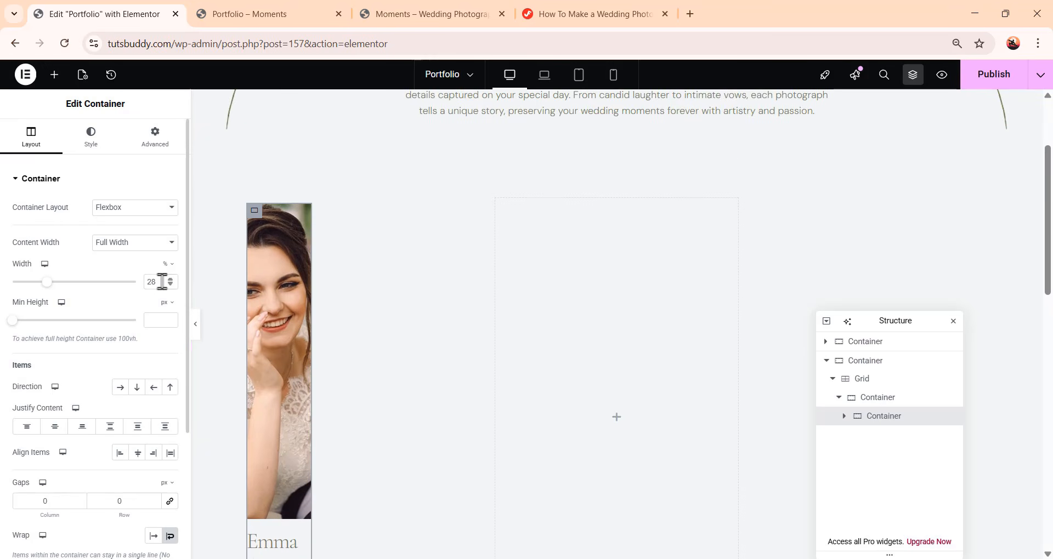
Set the pasted card's inner container width to 100%
left_click_drag(162, 281, 141, 283)
type("100")
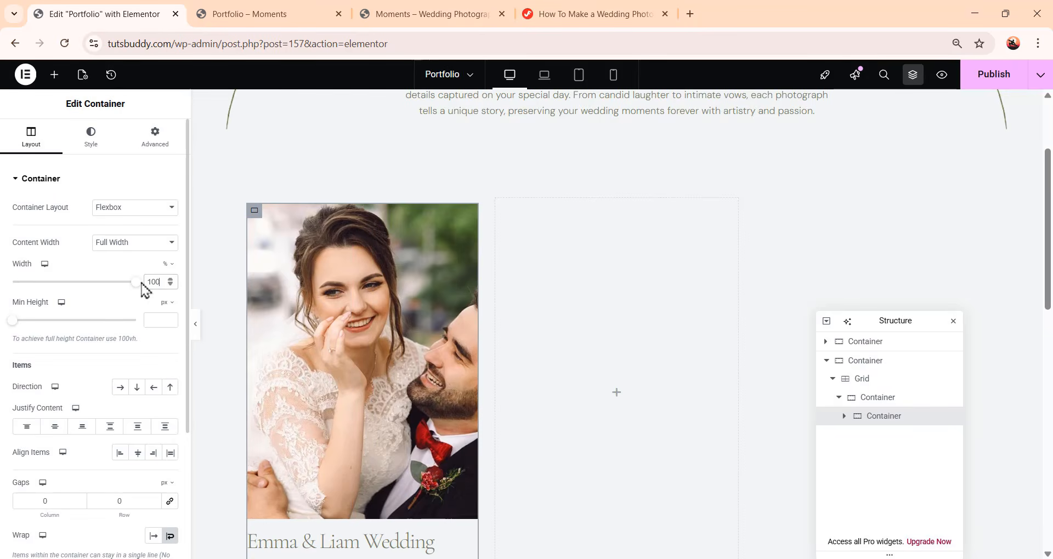
scroll(301, 336, "down", 3)
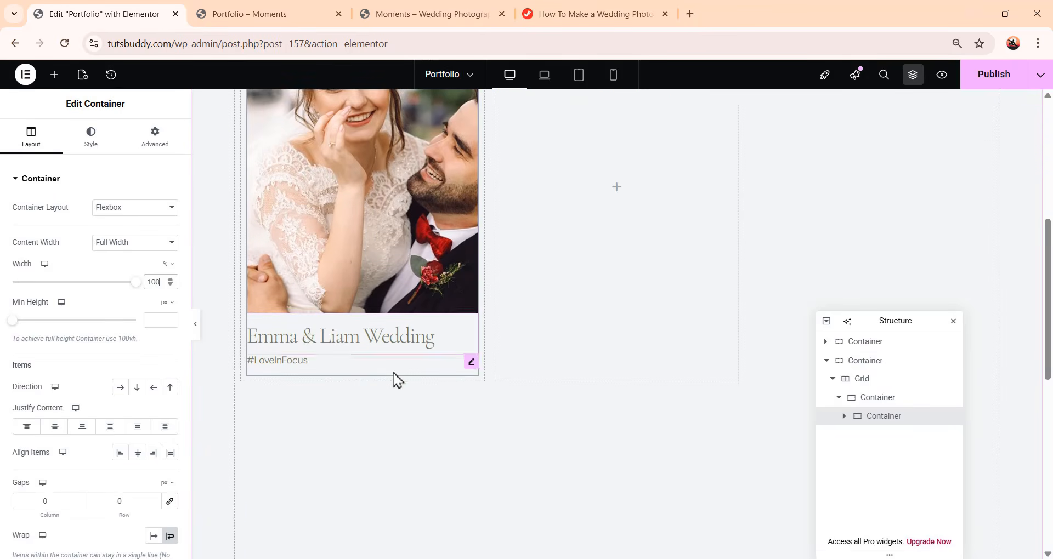
scroll(395, 379, "up", 3)
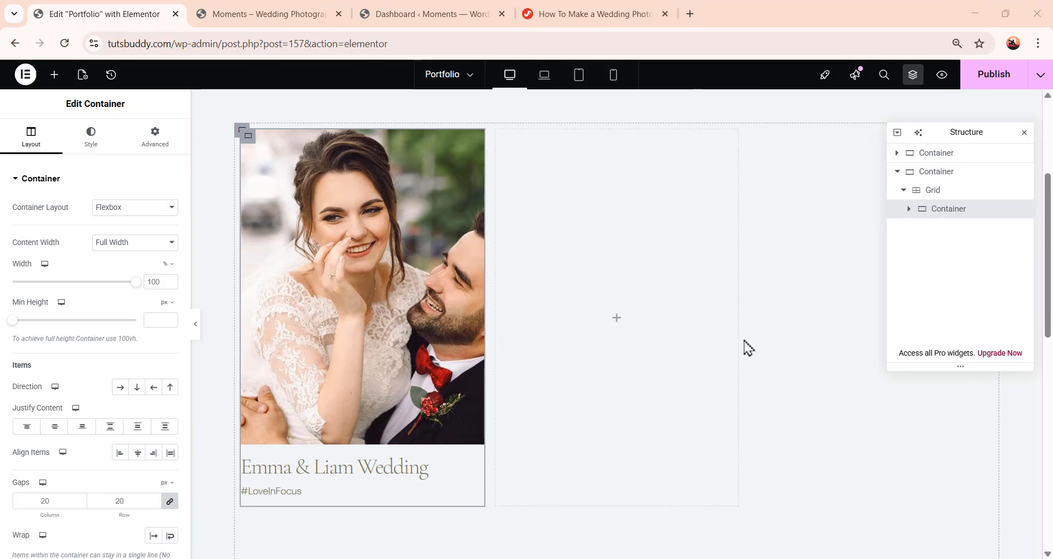
Switch to the Home page, saving changes before leaving
left_click(466, 75)
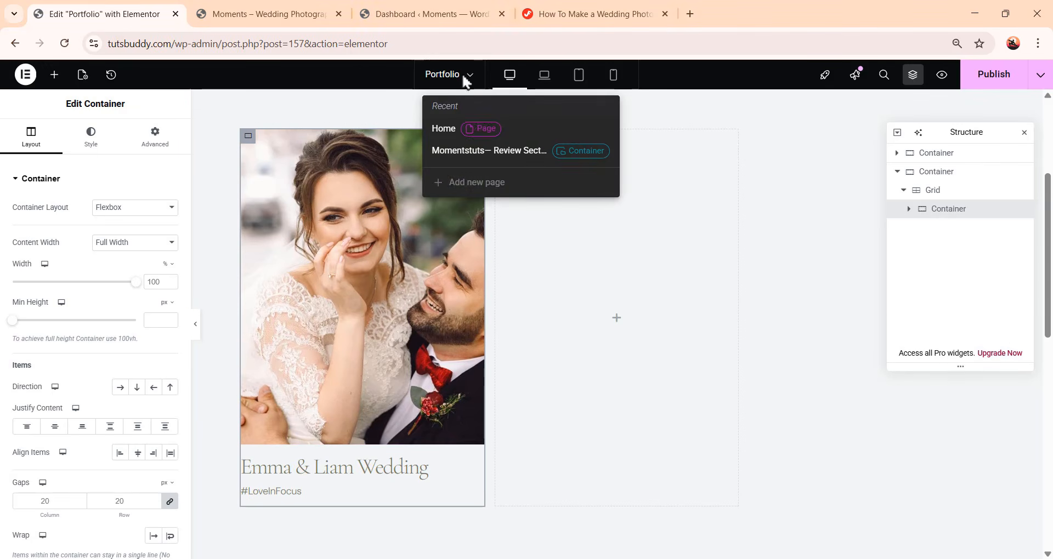
left_click(445, 128)
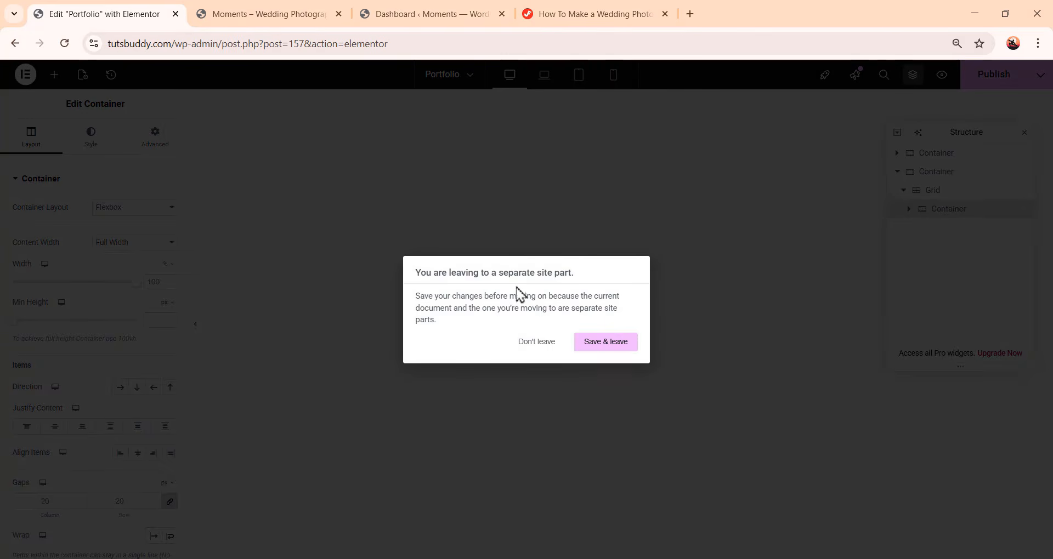
left_click(606, 342)
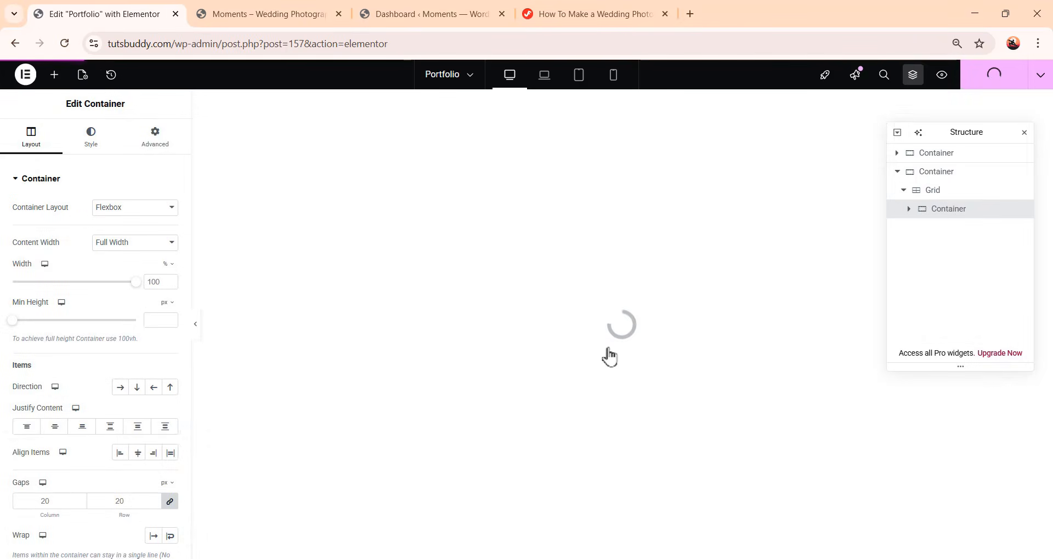
Copy the Sophia & Noah Wedding card from the Home page's featured stories grid
scroll(649, 282, "down", 10)
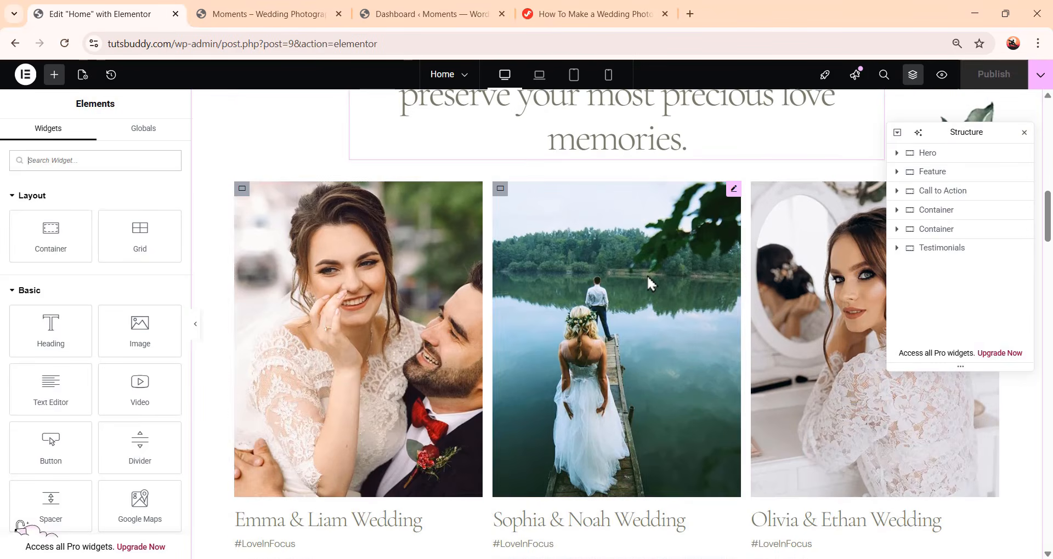
left_click(732, 195)
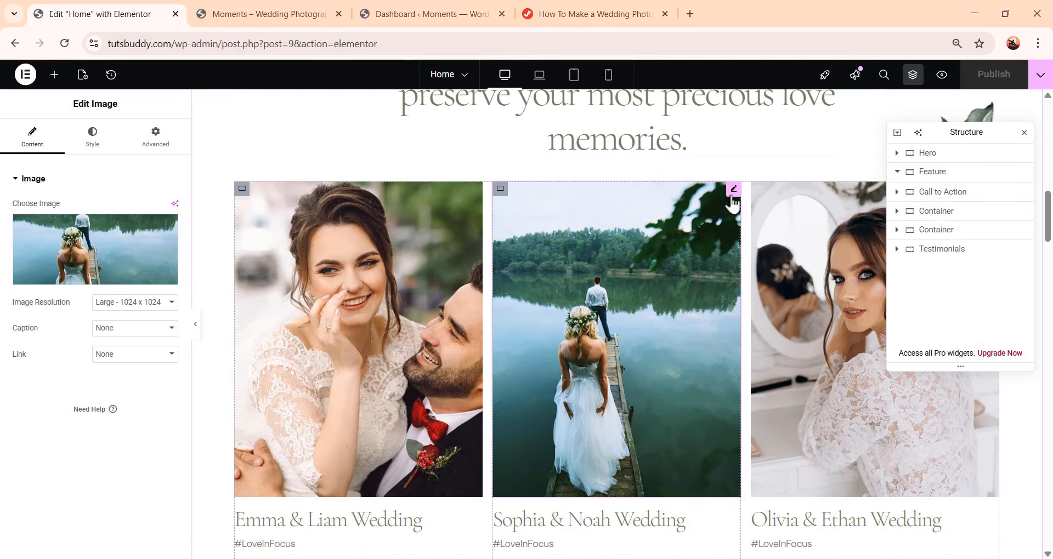
right_click(733, 203)
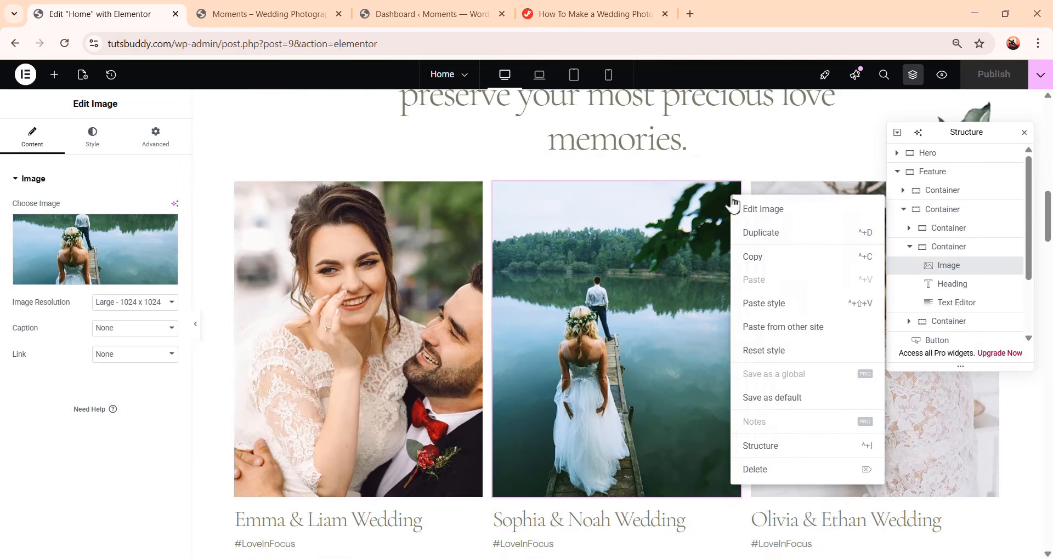
left_click(764, 267)
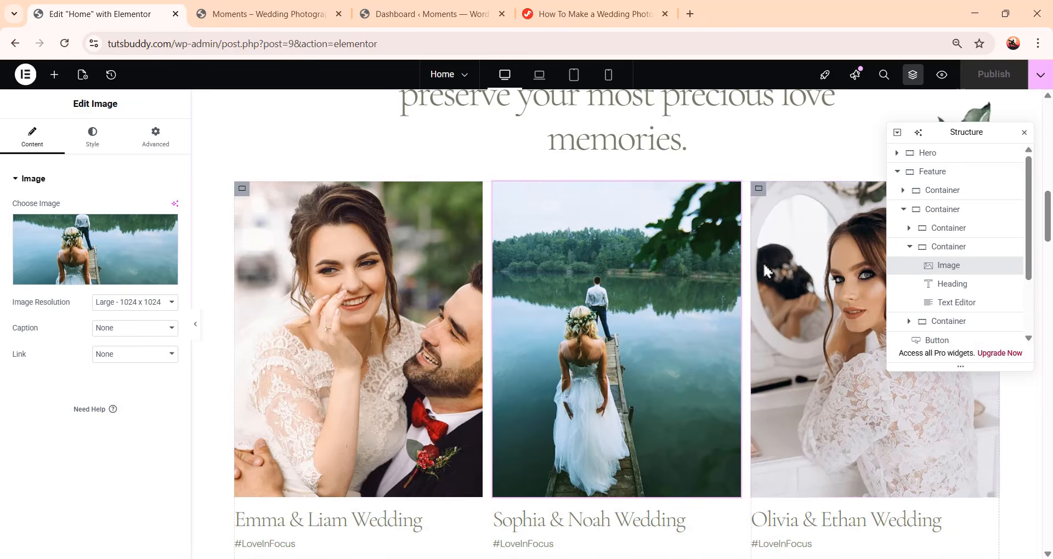
Return to the Portfolio page
left_click(446, 74)
left_click(453, 130)
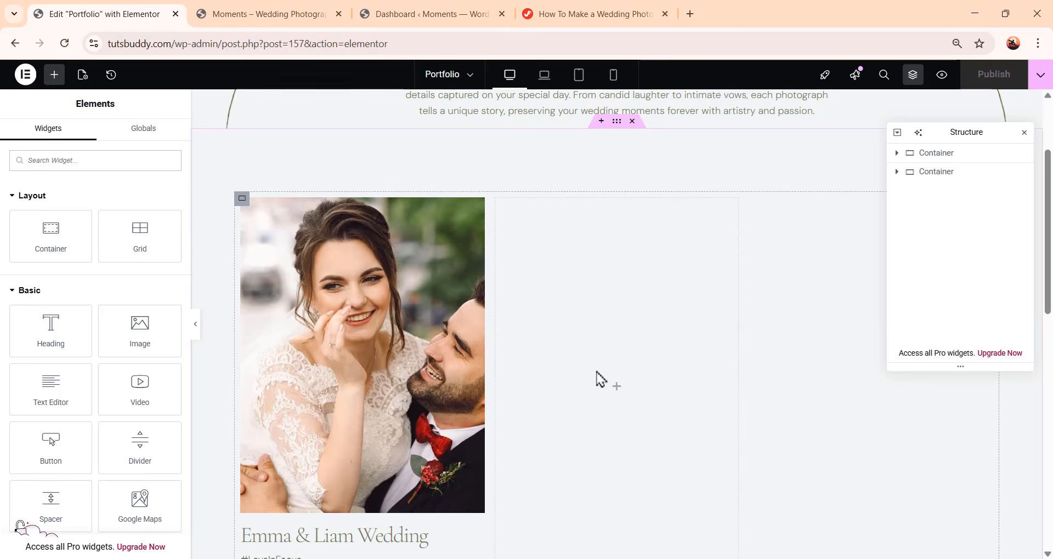
Drop a new Container into the second cell of the Portfolio grid
left_click(898, 172)
left_click(906, 192)
left_click(947, 209)
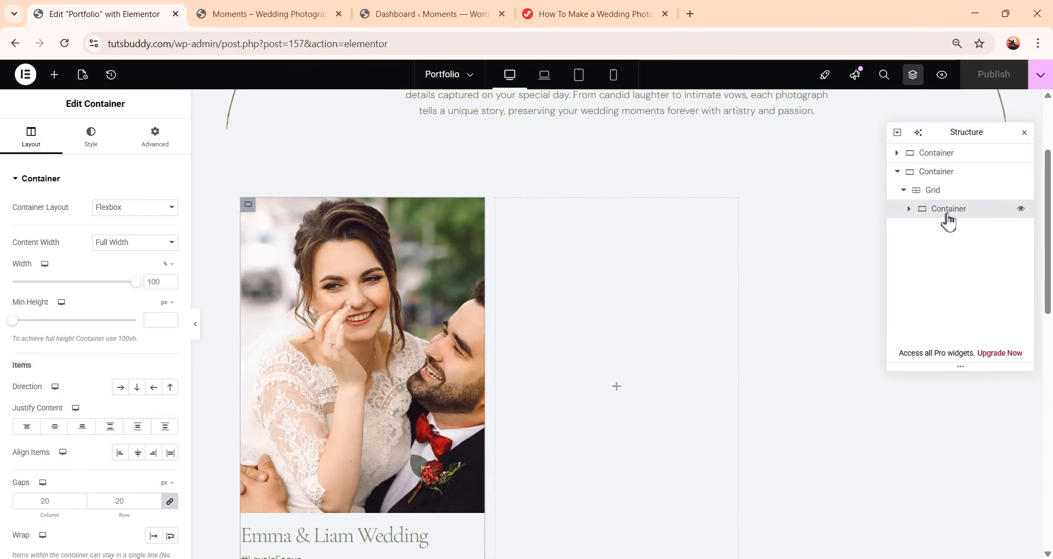
scroll(606, 337, "down", 1)
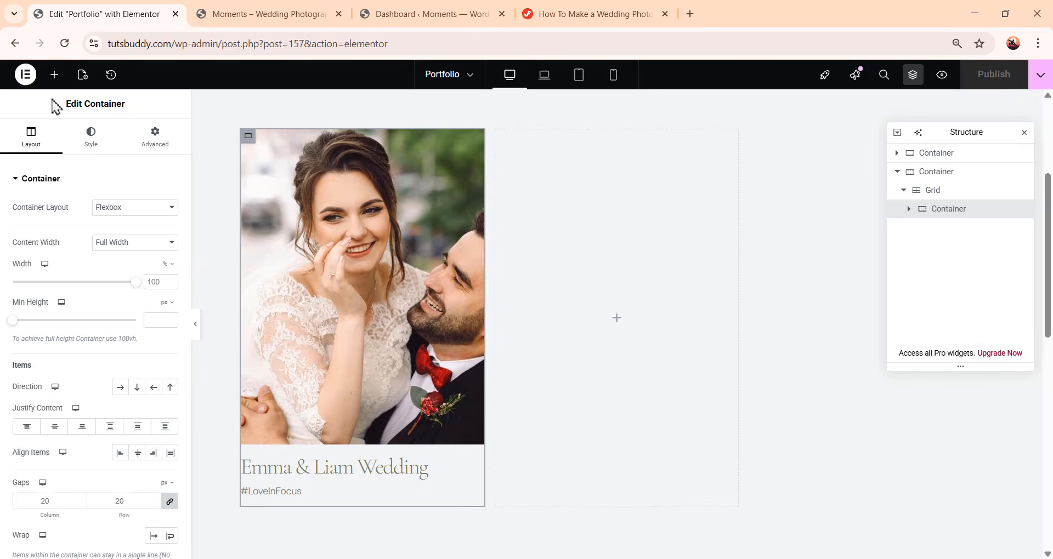
left_click(55, 74)
left_click_drag(57, 240, 614, 333)
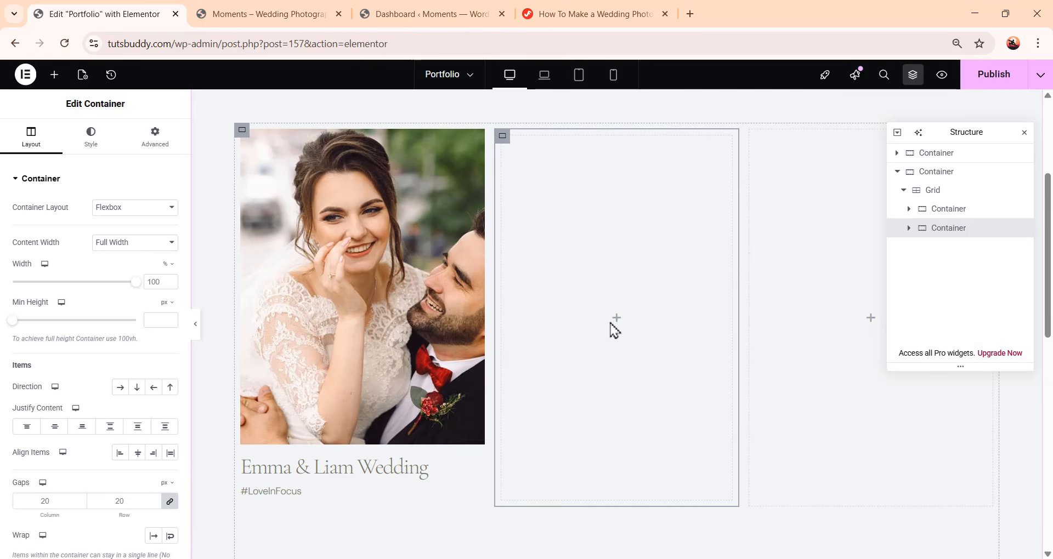
Paste the copied Sophia & Noah card into the new container in the second grid cell
right_click(937, 229)
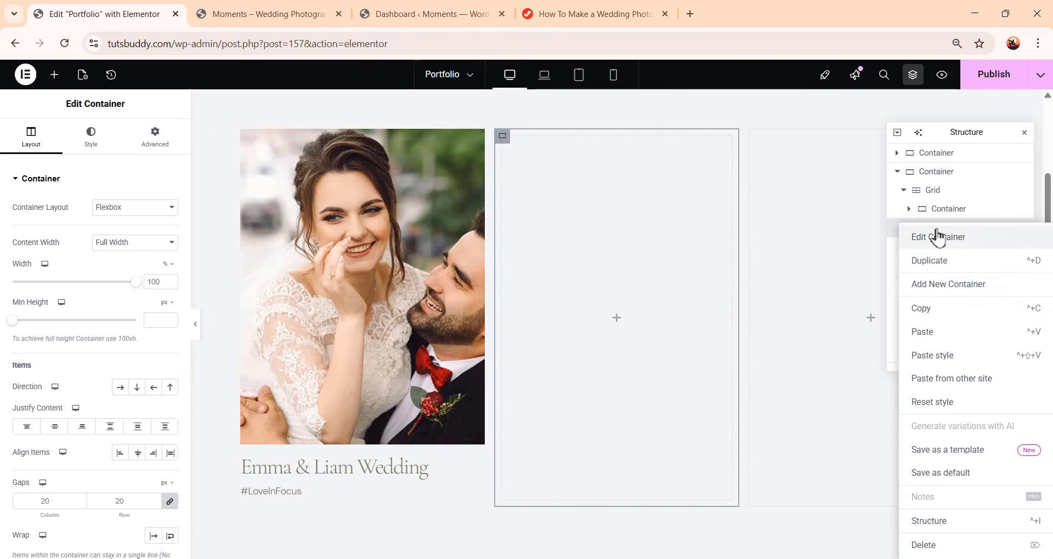
left_click(929, 332)
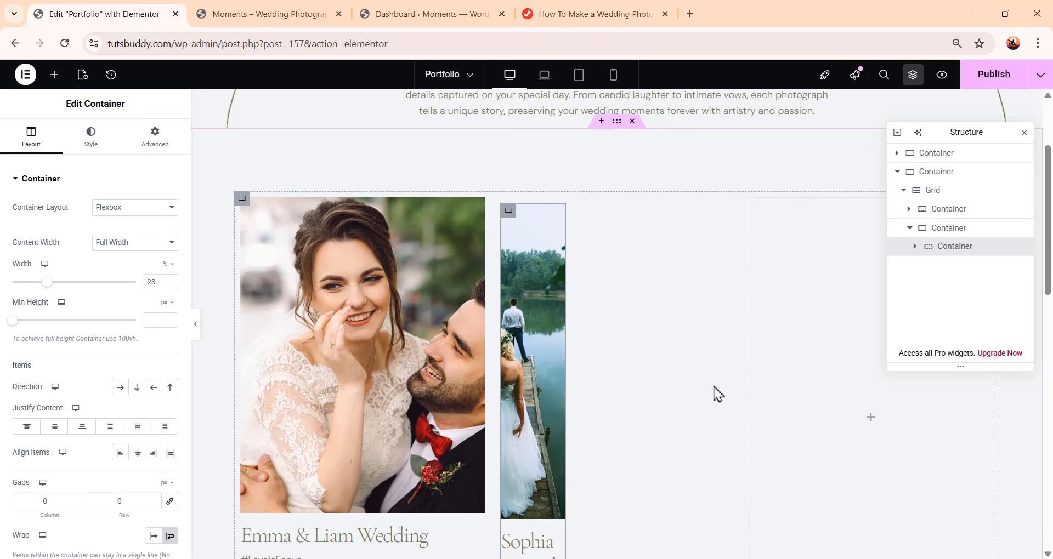
scroll(547, 384, "down", 2)
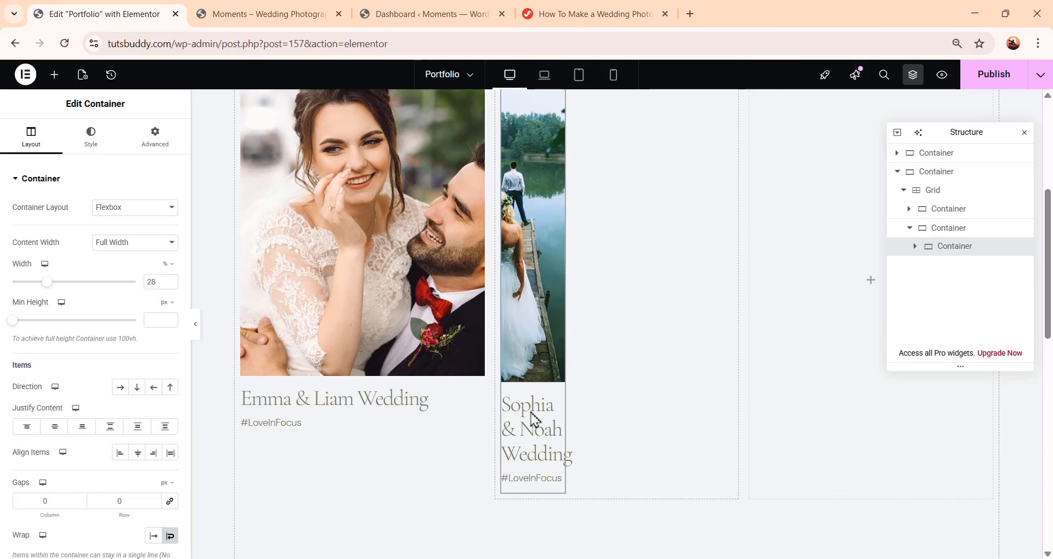
scroll(547, 379, "up", 1)
Set the pasted Sophia & Noah card's width to 100%
left_click_drag(154, 283, 141, 290)
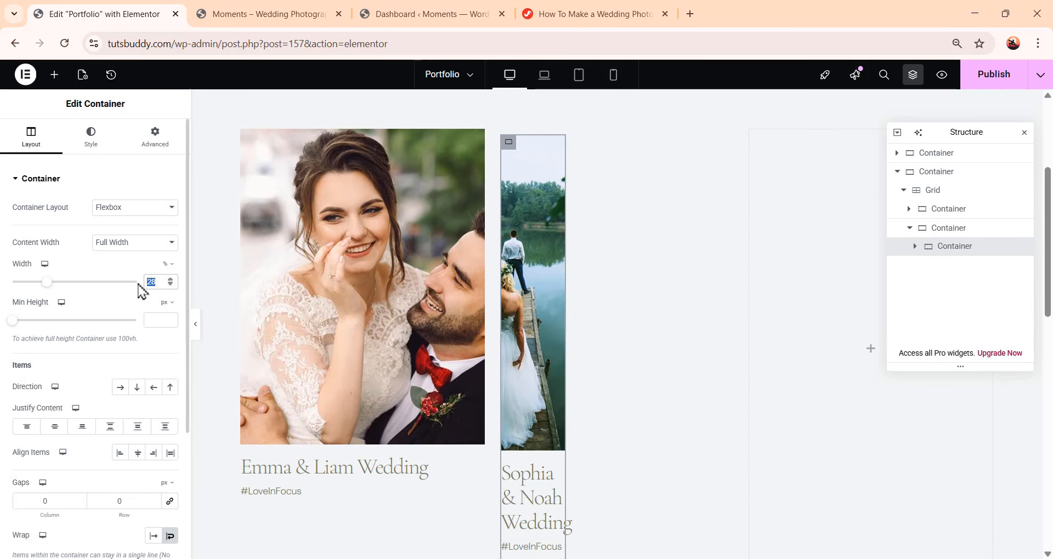
type("100")
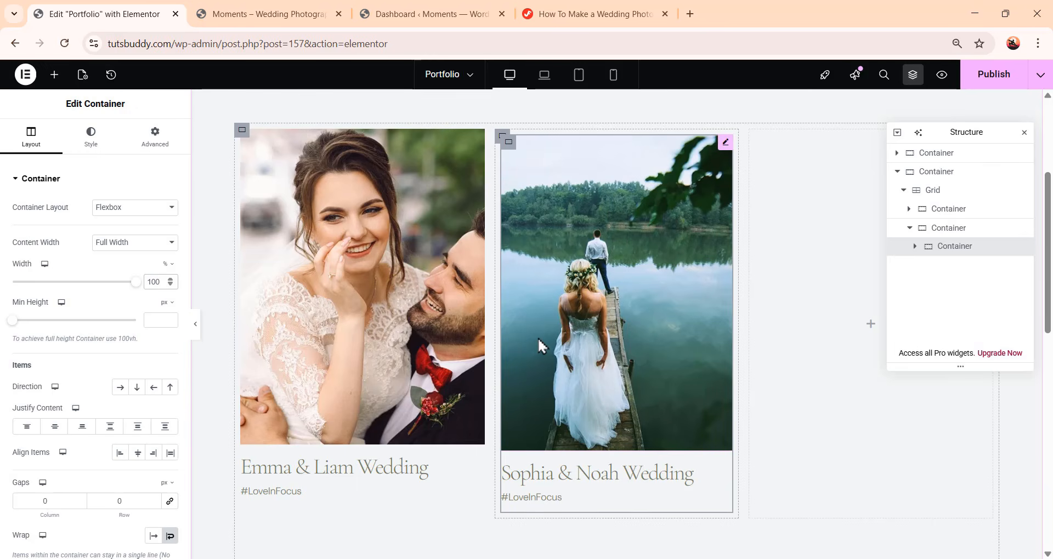
Set the second grid container's padding to 0 on all sides
left_click(970, 233)
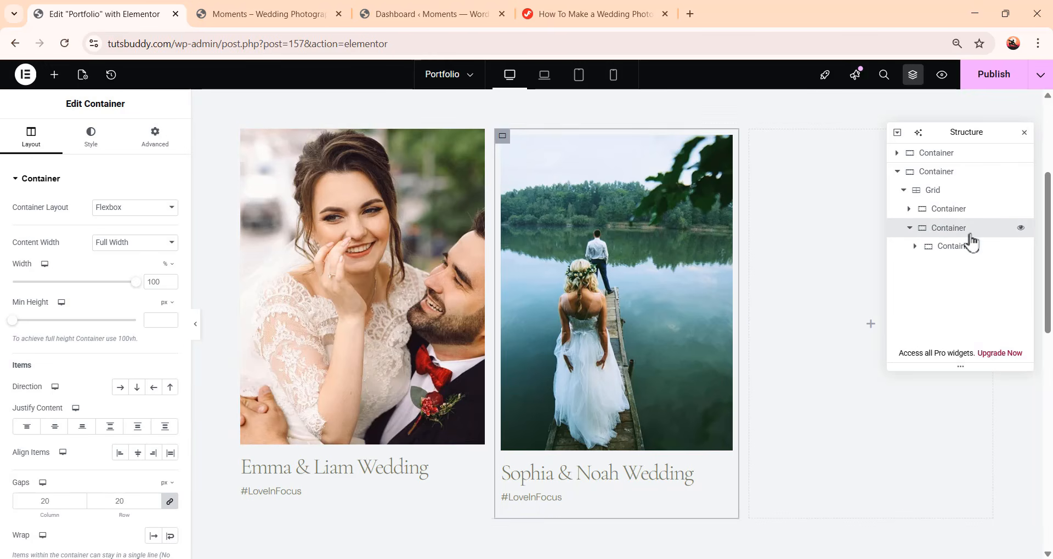
left_click(158, 138)
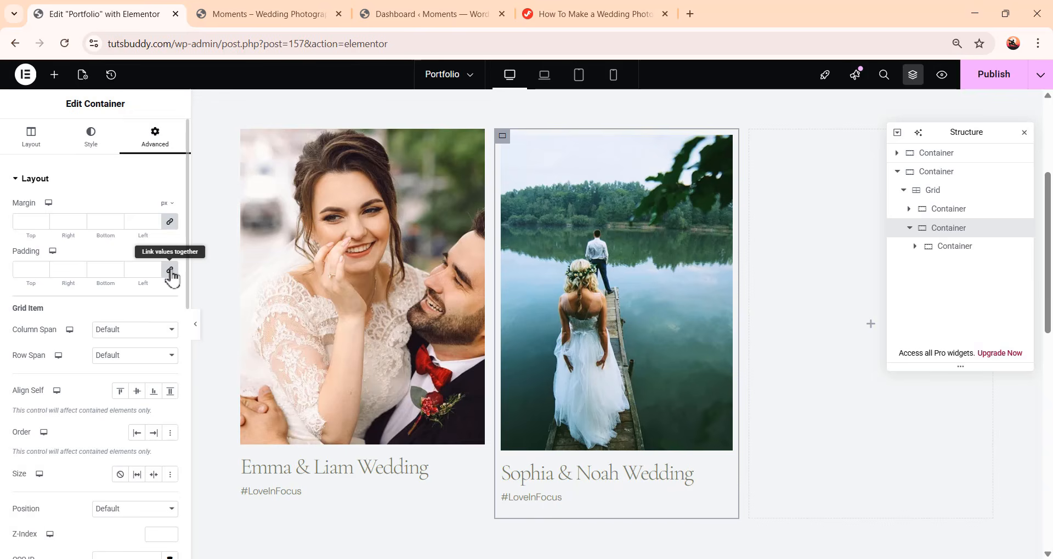
left_click(170, 270)
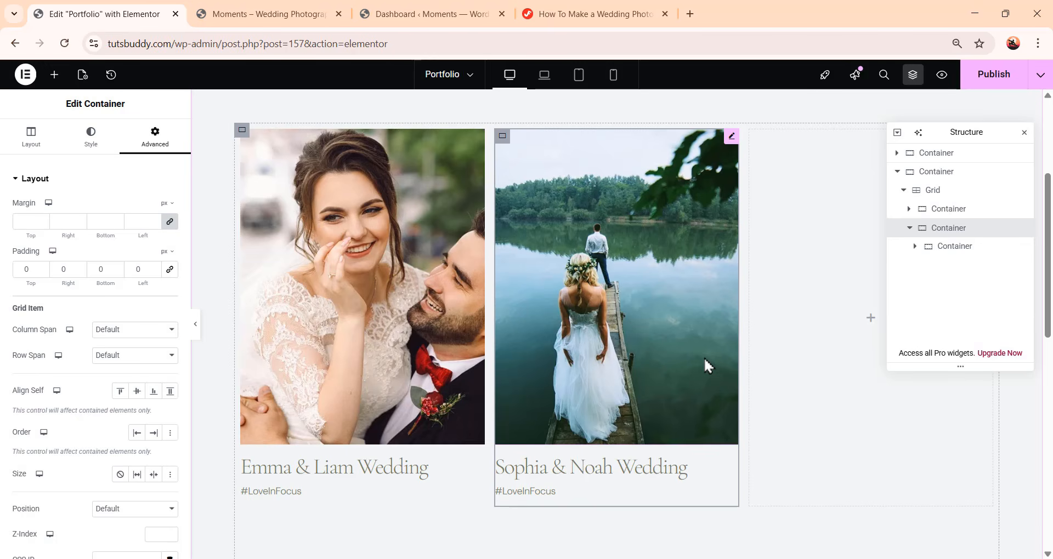
Duplicate the Sophia & Noah card container repeatedly to fill the grid with additional cards
left_click(910, 229)
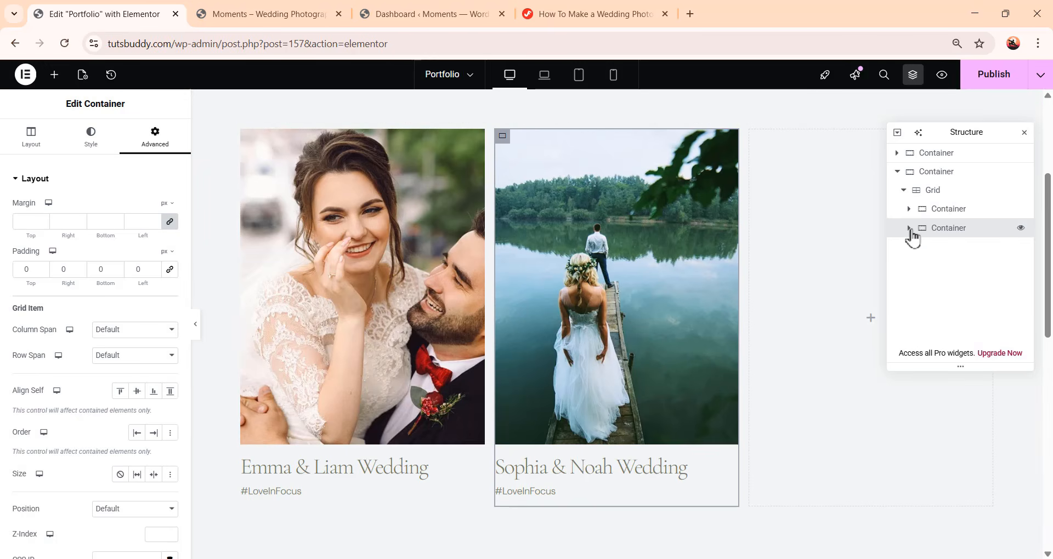
right_click(957, 236)
left_click(966, 268)
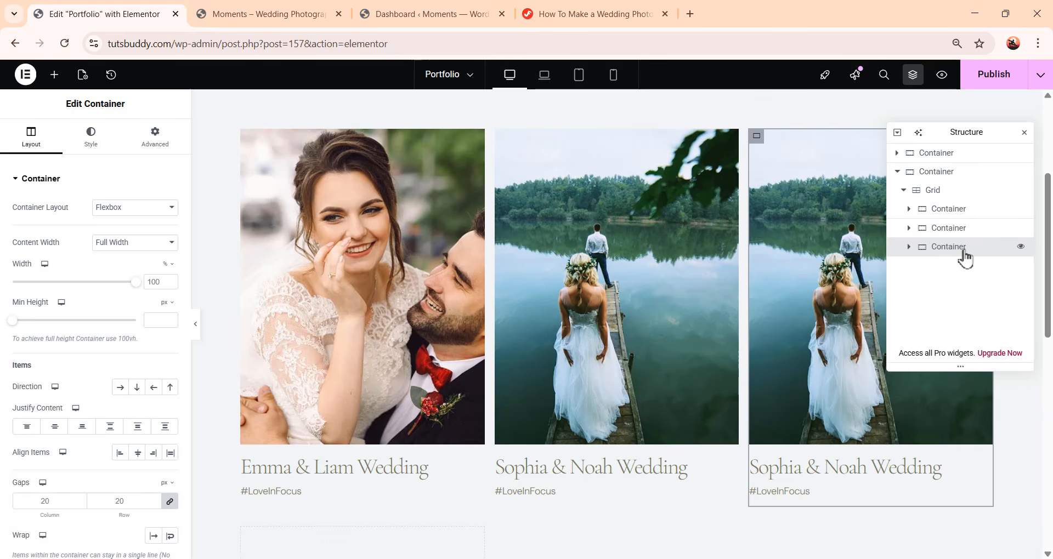
right_click(965, 257)
left_click(962, 265)
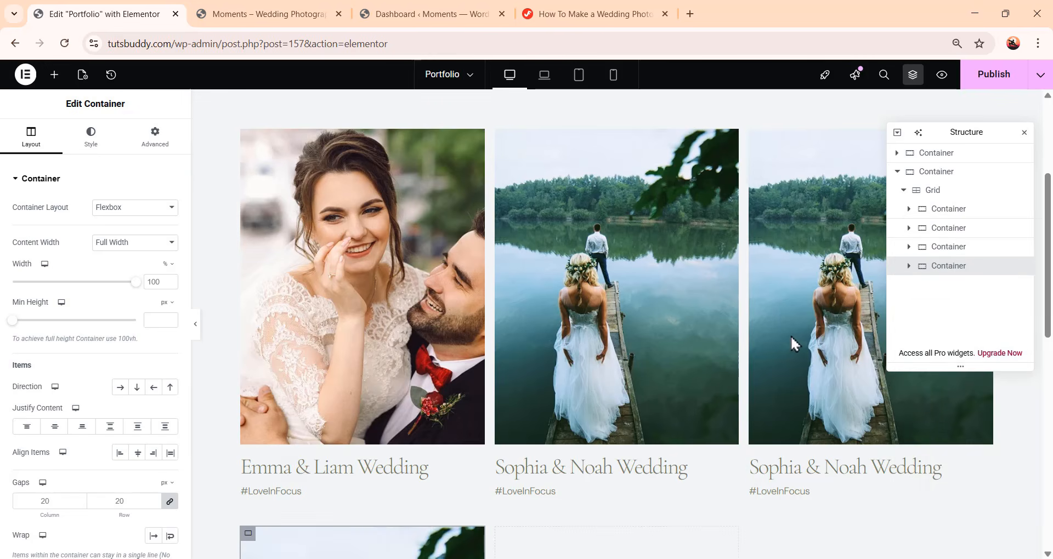
scroll(794, 344, "up", 1)
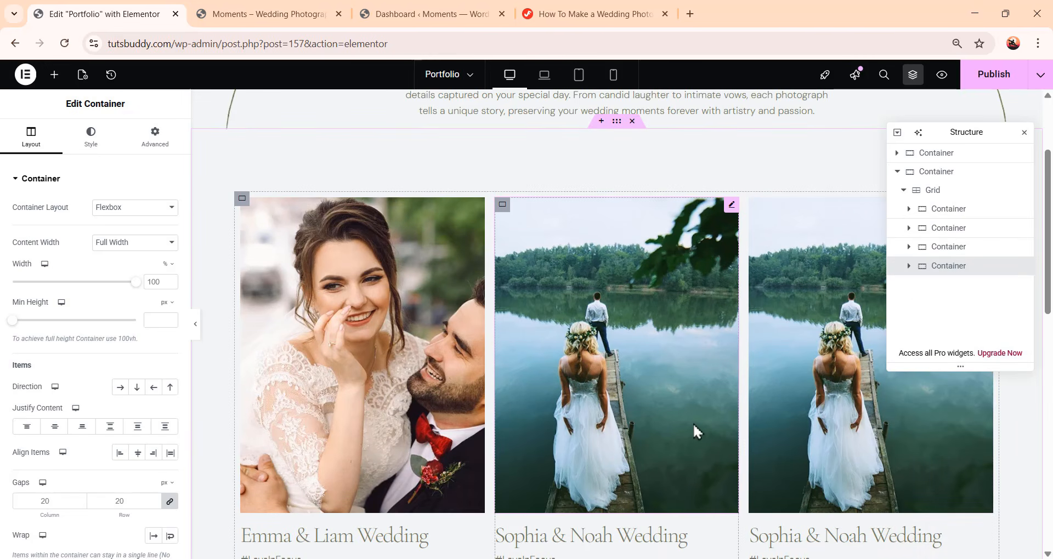
right_click(969, 269)
left_click(968, 262)
right_click(960, 285)
left_click(959, 262)
right_click(954, 315)
left_click(953, 262)
scroll(767, 417, "up", 9)
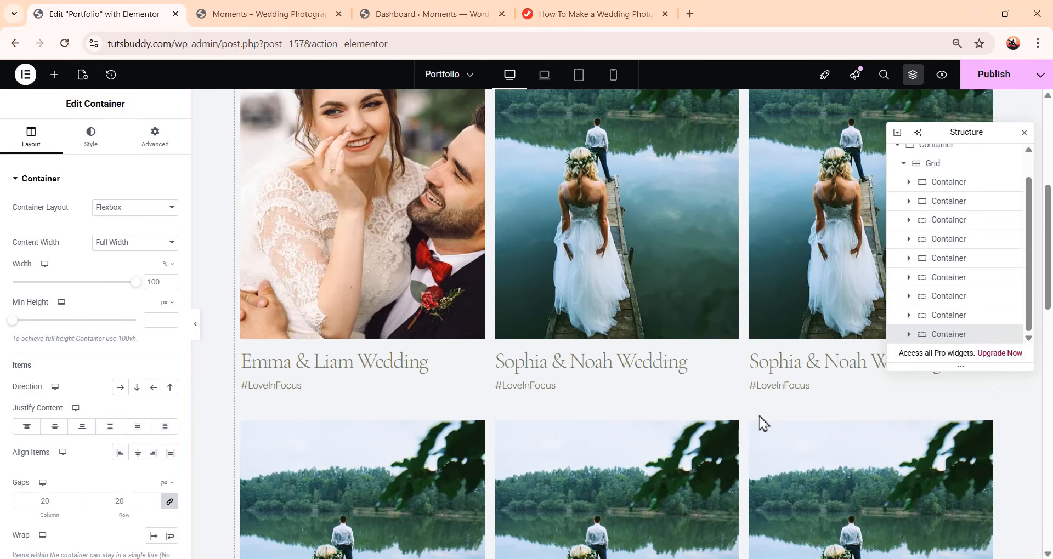
scroll(762, 422, "down", 9)
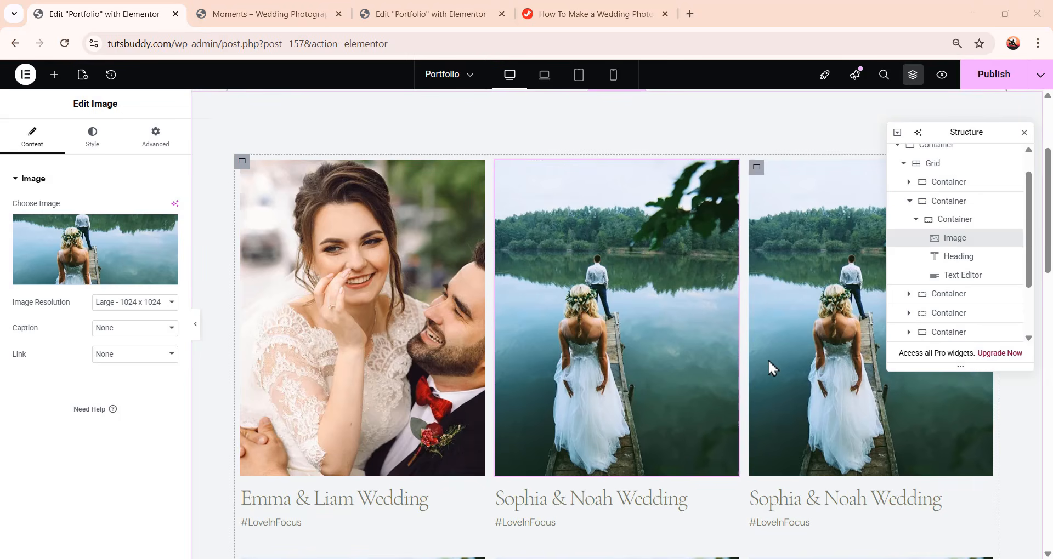
Replace the first card's image with image-36 from the media library
left_click(366, 328)
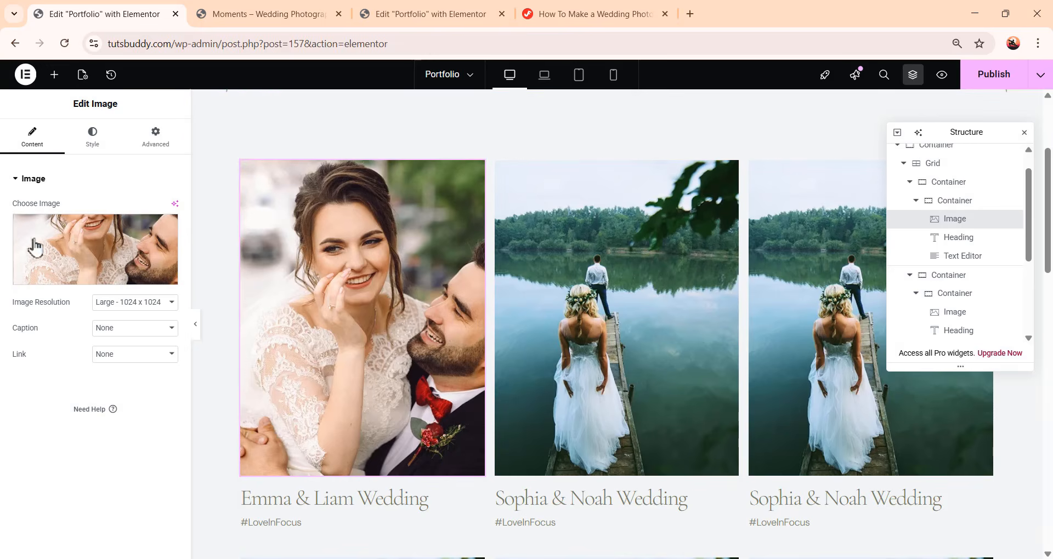
left_click(110, 251)
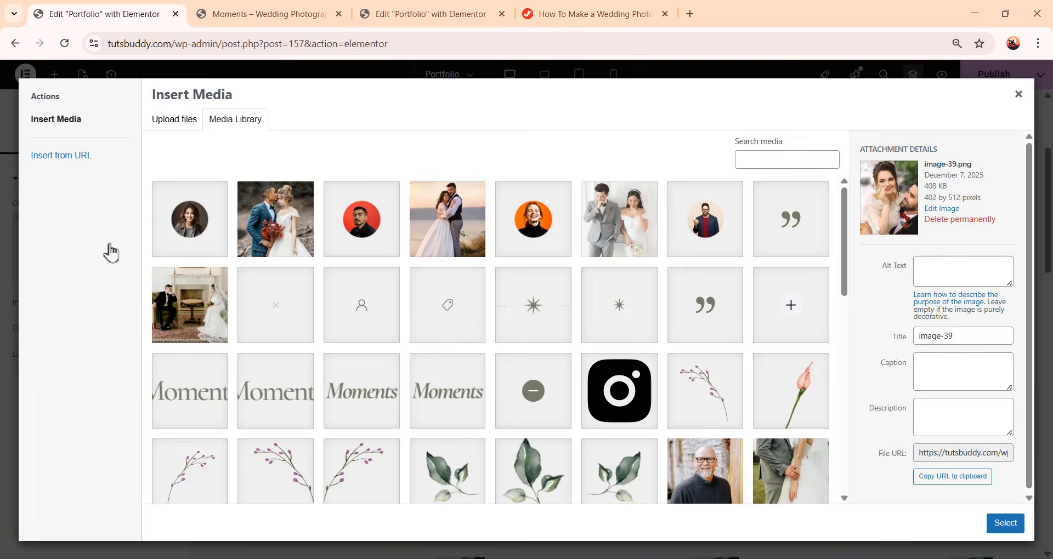
scroll(194, 431, "down", 10)
left_click(194, 431)
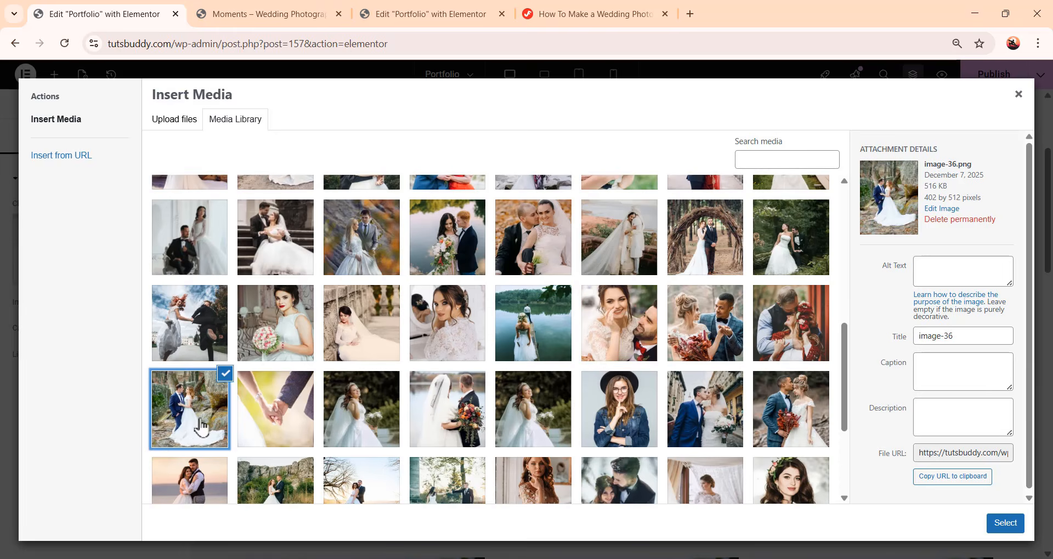
left_click(1009, 525)
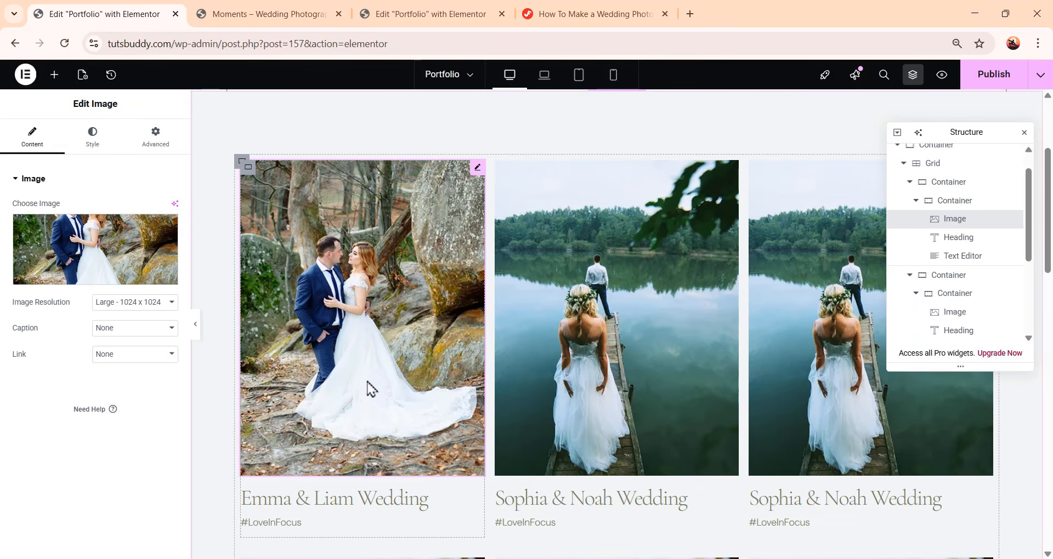
Open the first card's heading and tag text for editing
scroll(336, 410, "down", 1)
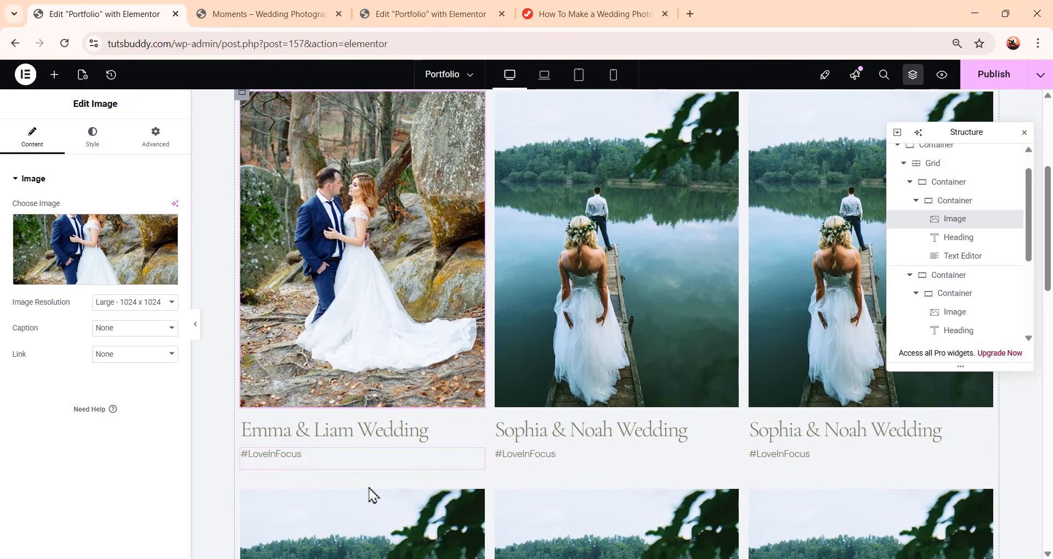
left_click(401, 439)
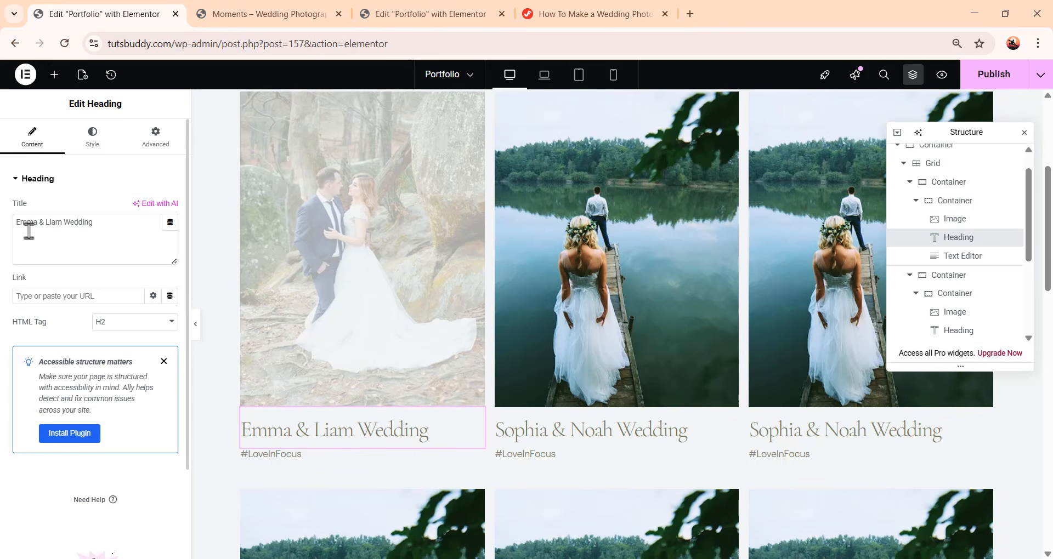
left_click_drag(109, 228, 7, 227)
left_click(44, 257)
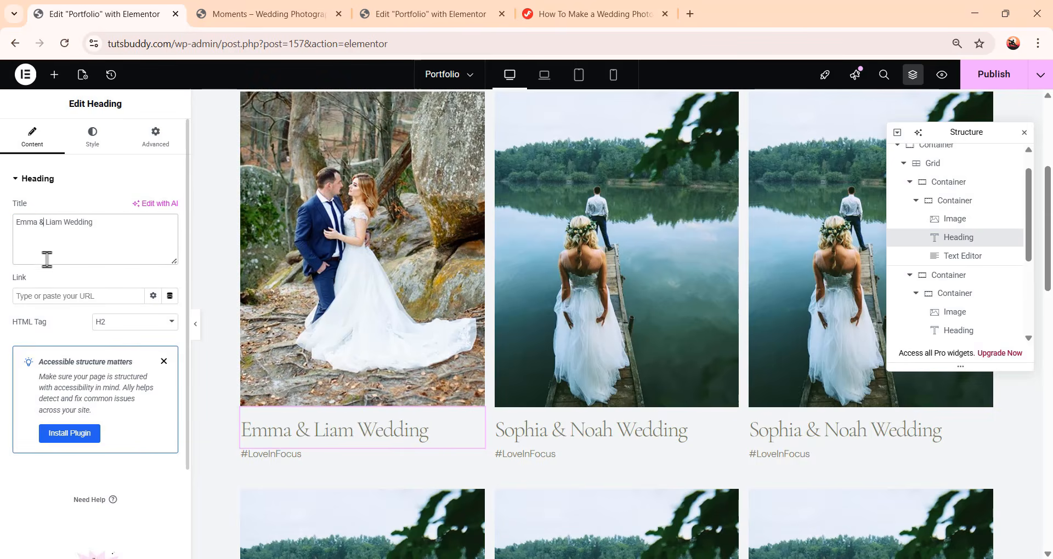
left_click(286, 464)
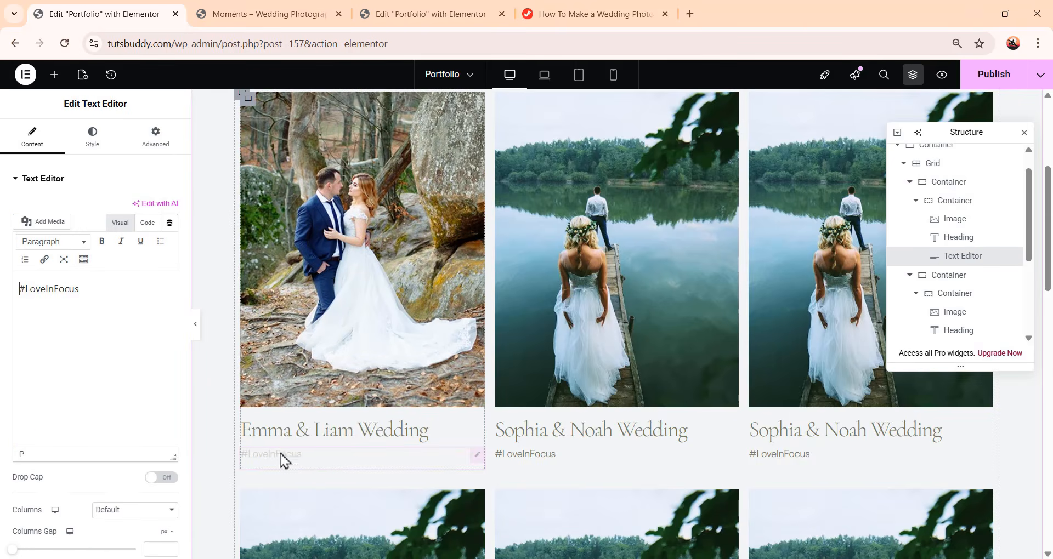
left_click_drag(92, 290, 3, 290)
left_click(99, 397)
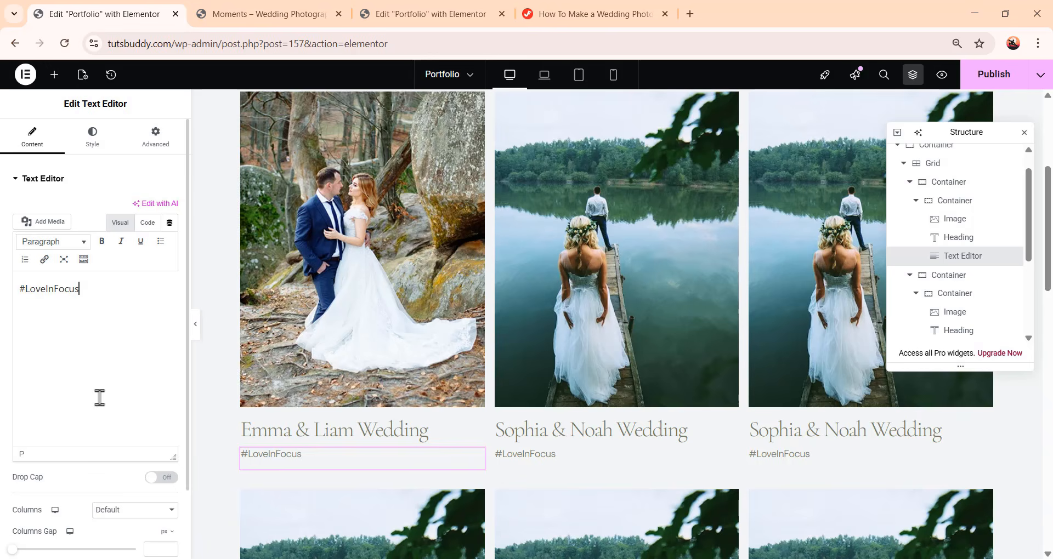
scroll(768, 411, "up", 1)
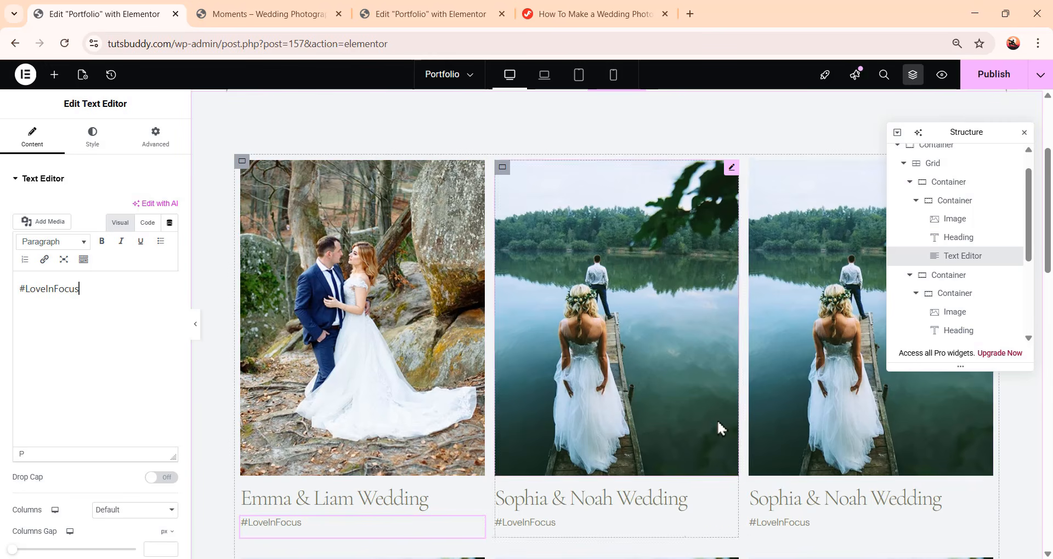
Replace the second card's image with the couple photo with red flowers from the media library
left_click(638, 354)
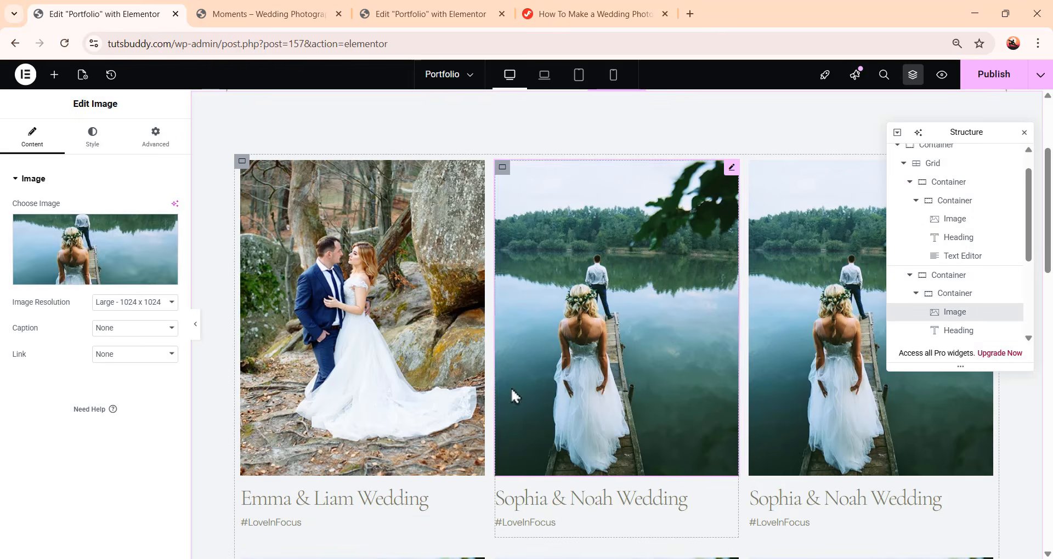
left_click(117, 254)
scroll(713, 384, "down", 5)
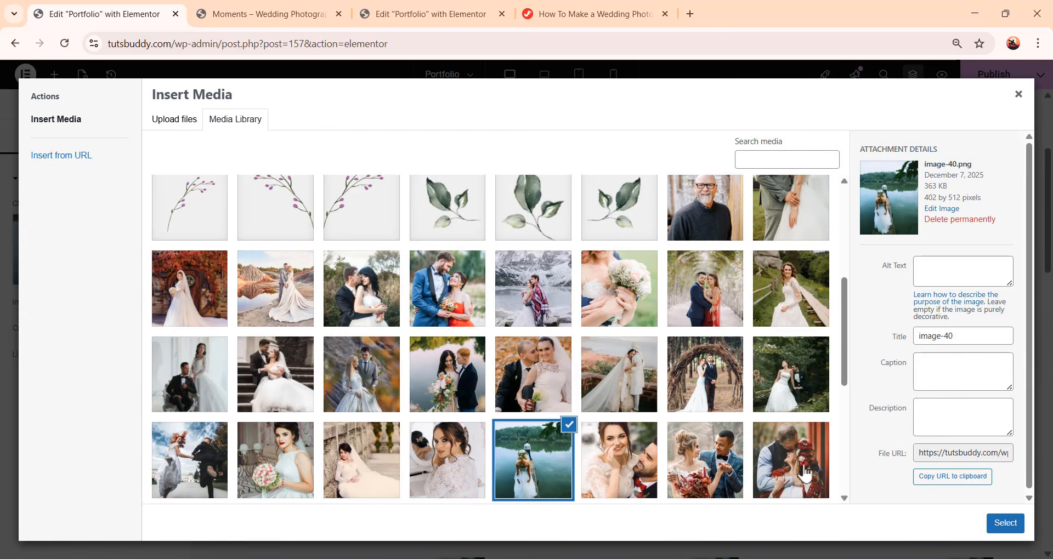
left_click(790, 461)
left_click(993, 525)
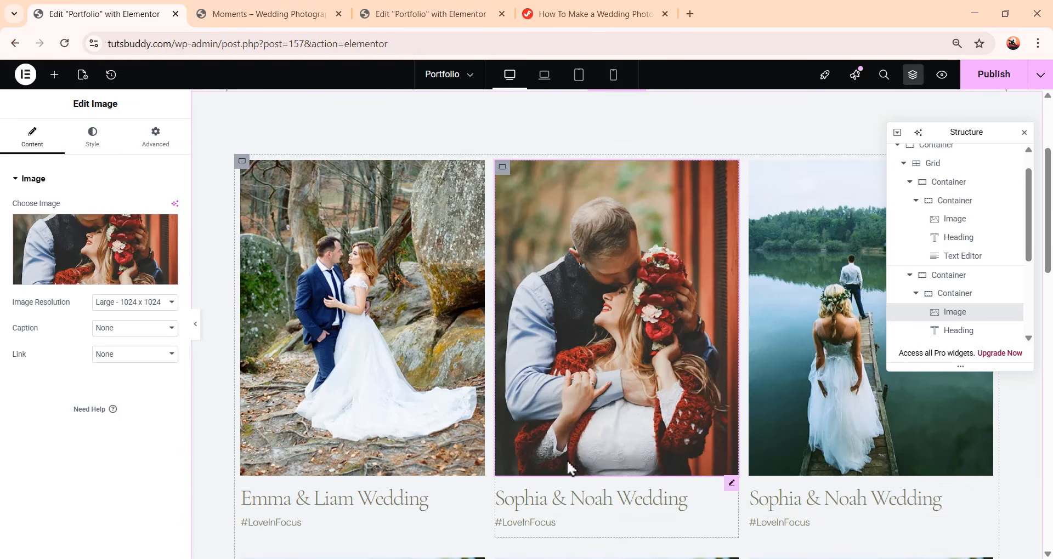
Scroll through the portfolio grid to review the customised wedding cards
scroll(602, 452, "down", 1)
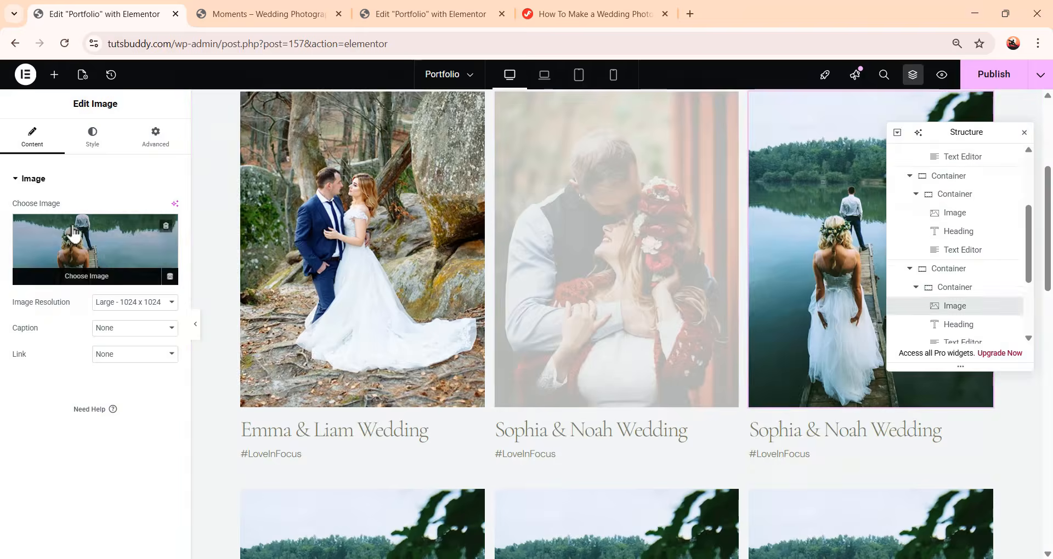
left_click(95, 250)
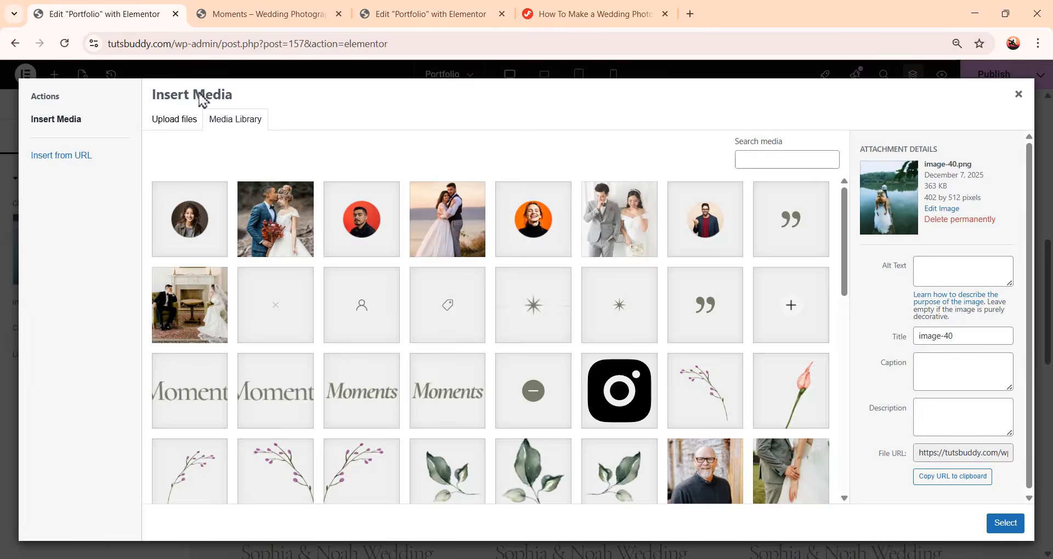
scroll(568, 408, "down", 10)
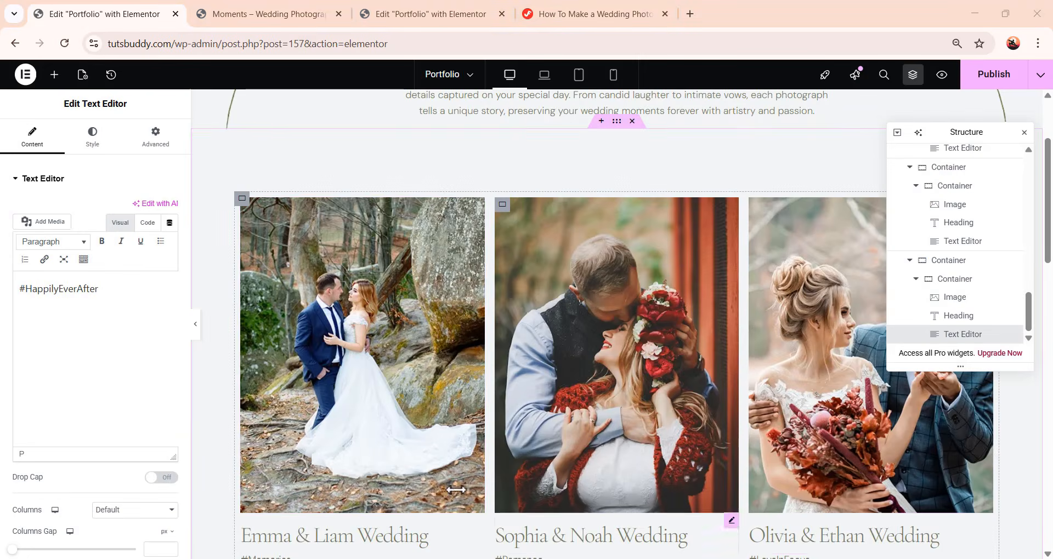
scroll(778, 395, "down", 4)
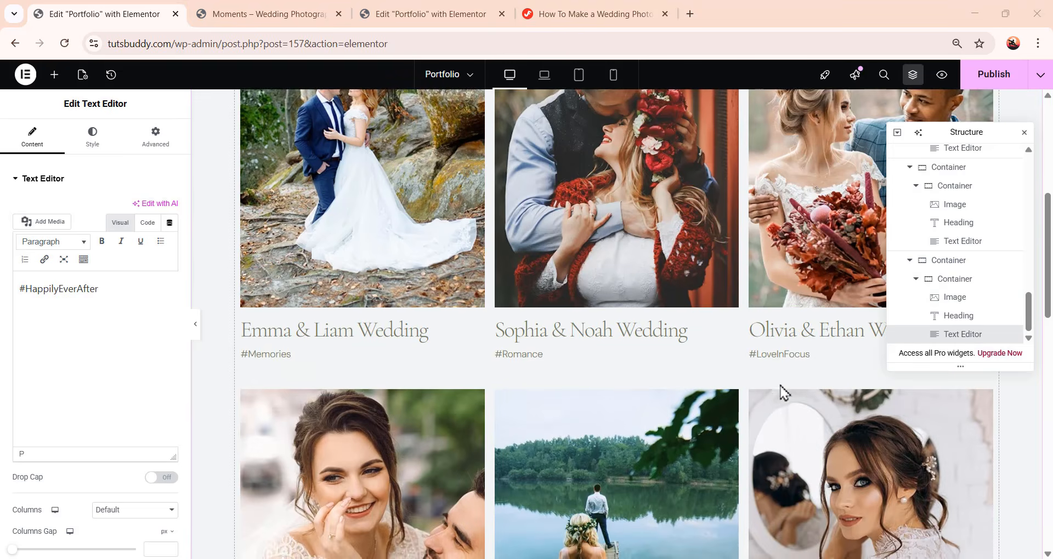
scroll(784, 393, "up", 3)
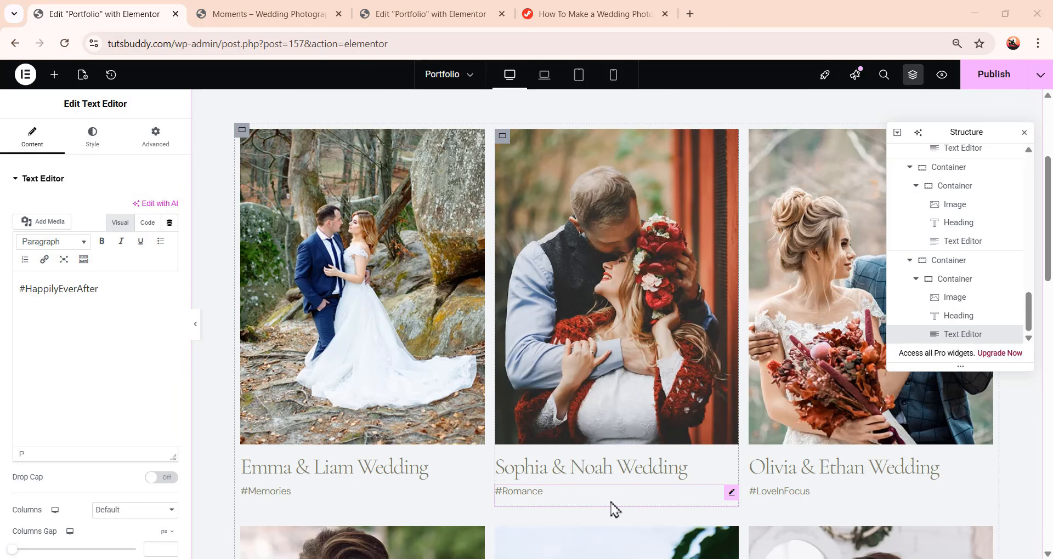
scroll(654, 464, "down", 15)
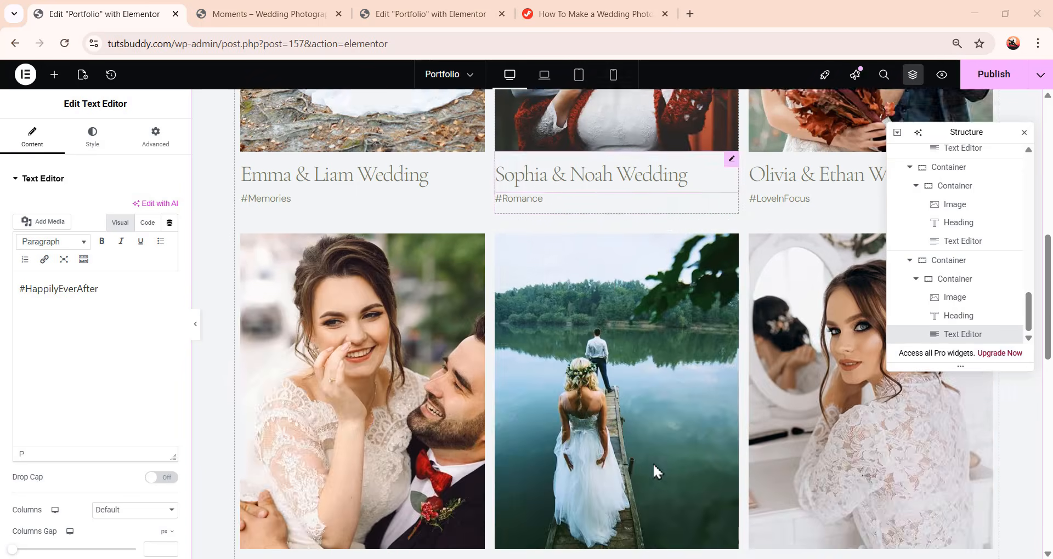
scroll(660, 469, "down", 2)
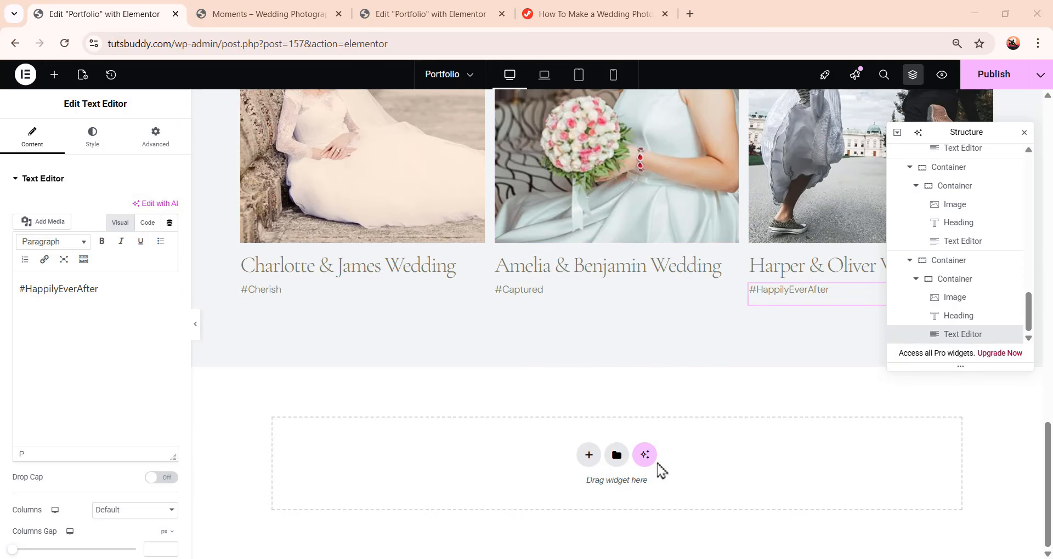
Collapse the nested containers in the Structure navigator down to the top-level containers
left_click(911, 169)
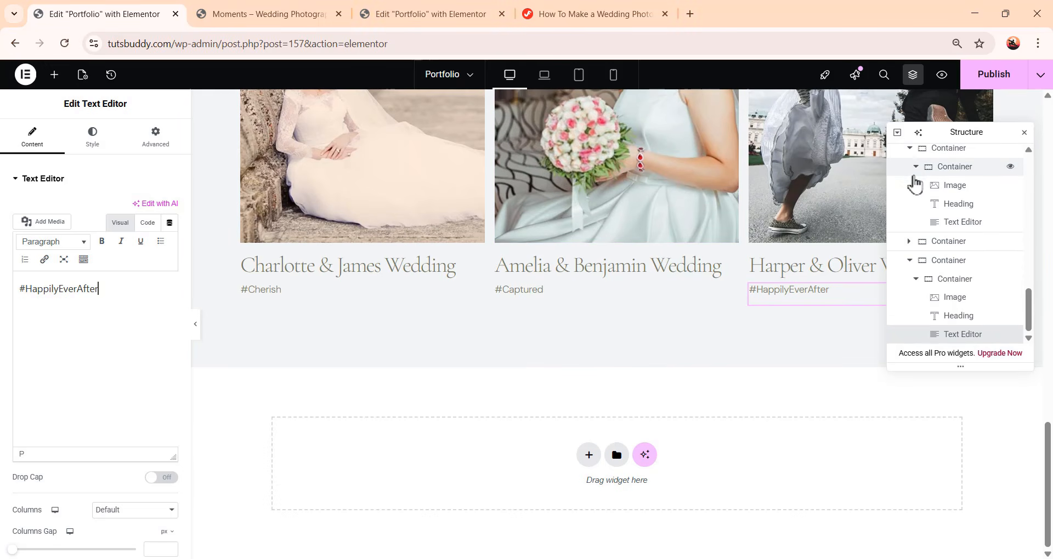
left_click(915, 167)
scroll(911, 194, "up", 5)
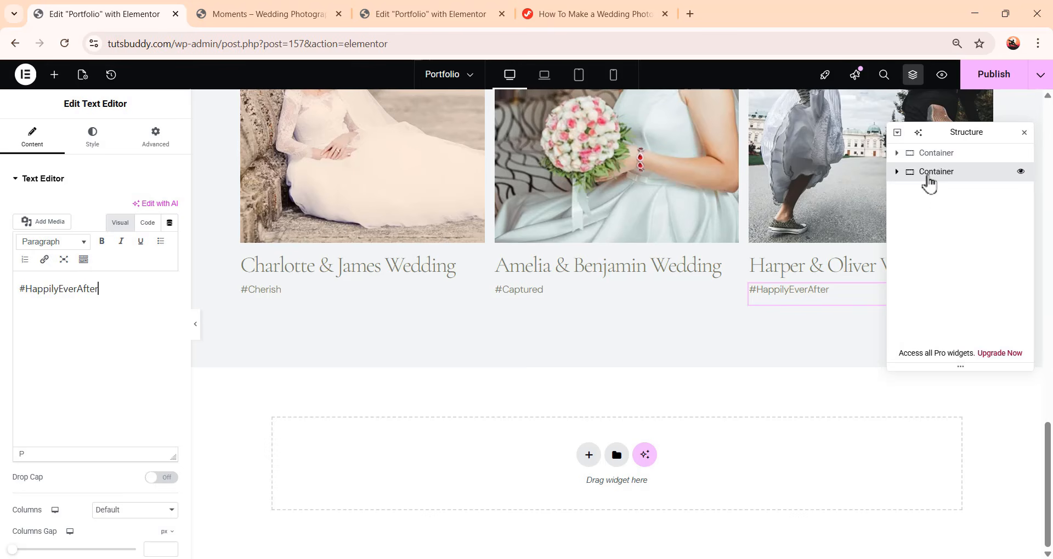
left_click(927, 175)
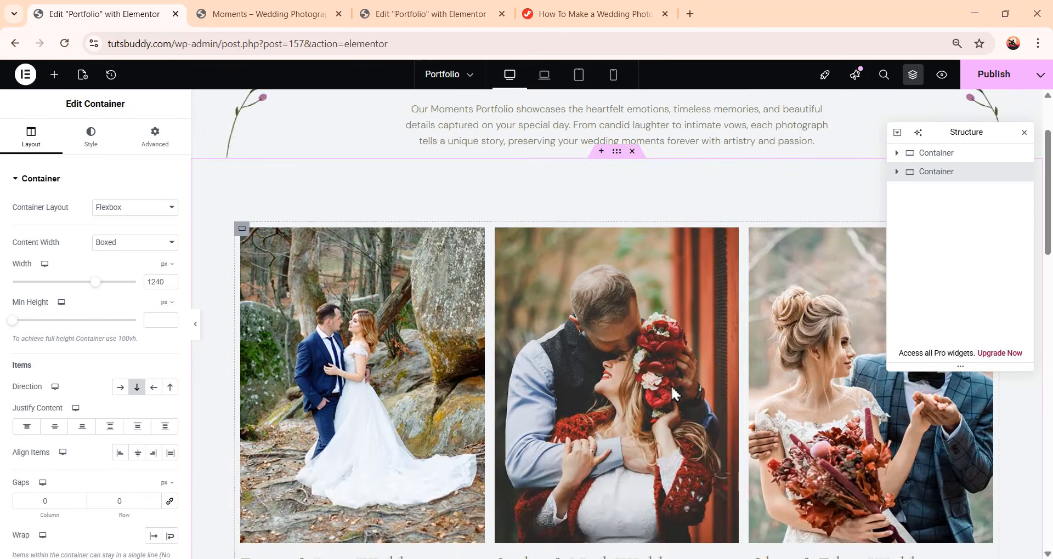
scroll(705, 400, "down", 15)
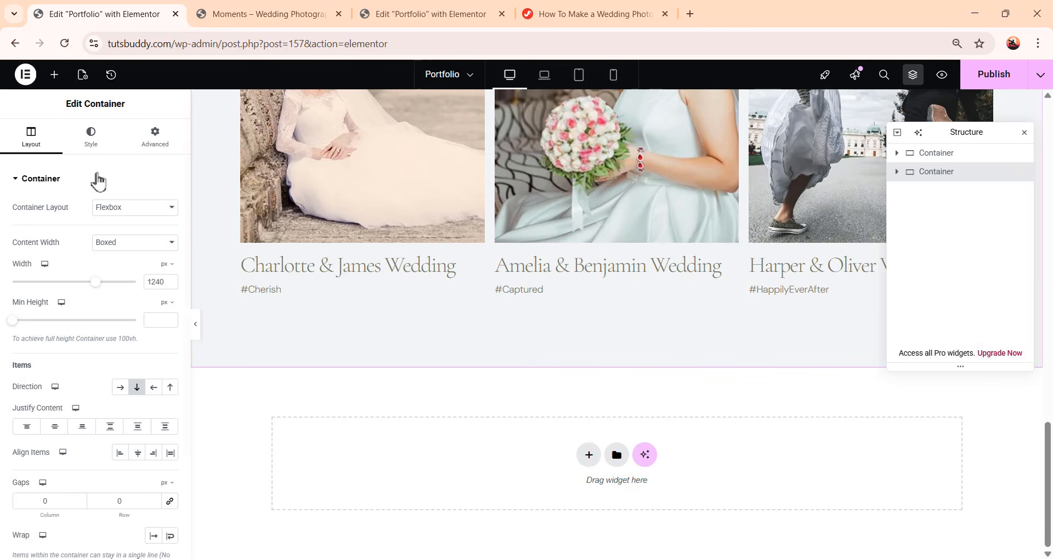
Add a new container below the portfolio section and set it to row direction with 0 gaps
left_click(54, 74)
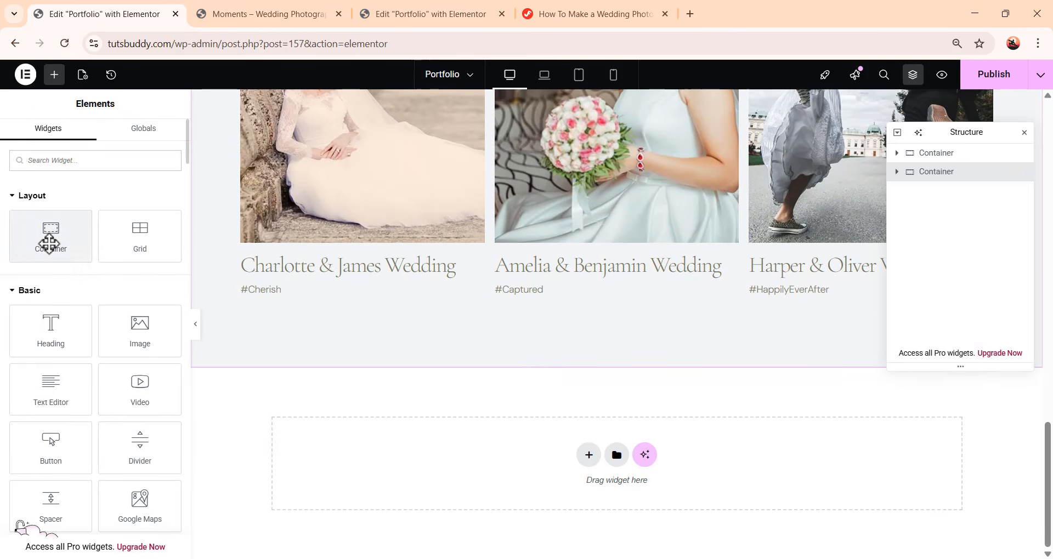
left_click_drag(49, 237, 587, 483)
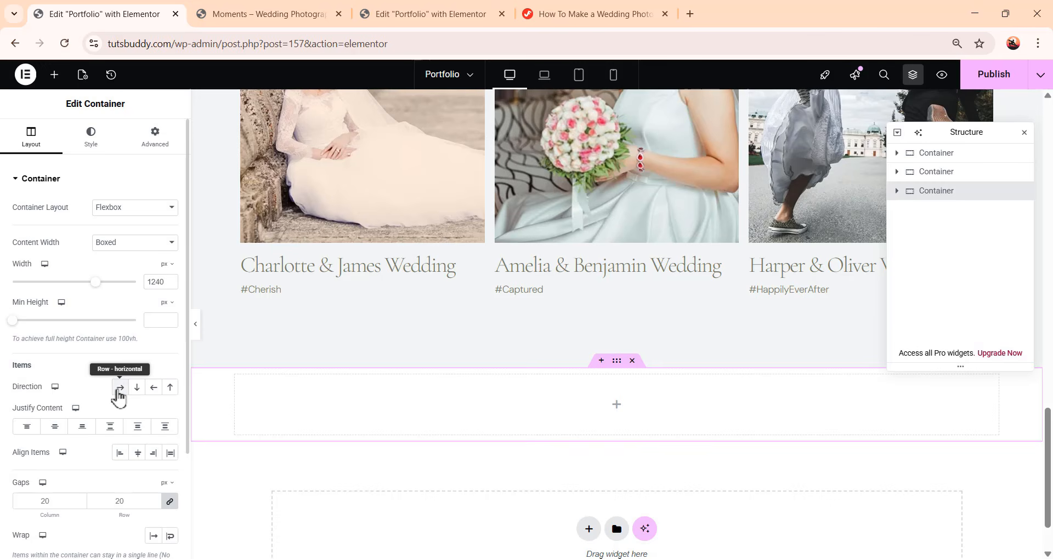
left_click(119, 389)
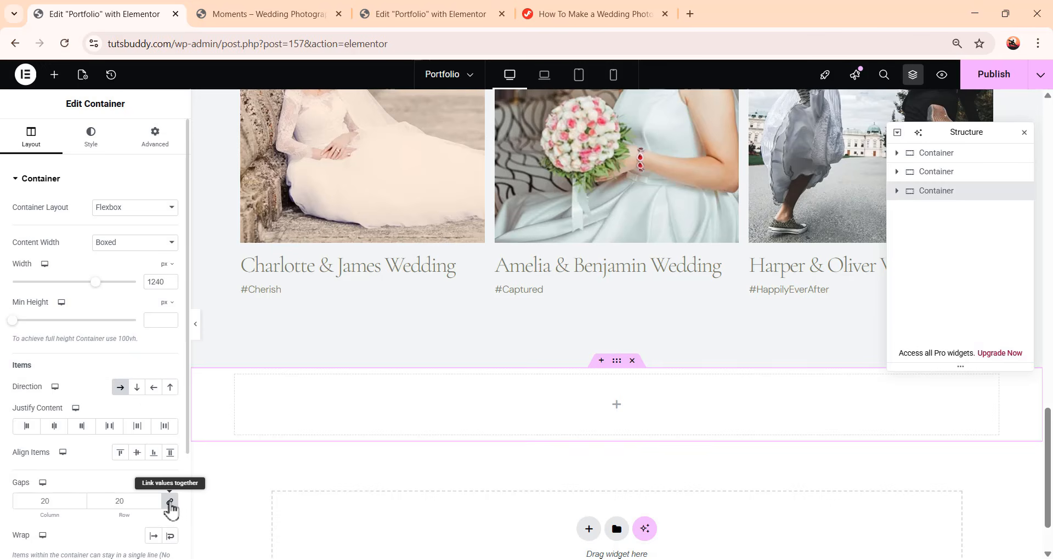
left_click(170, 502)
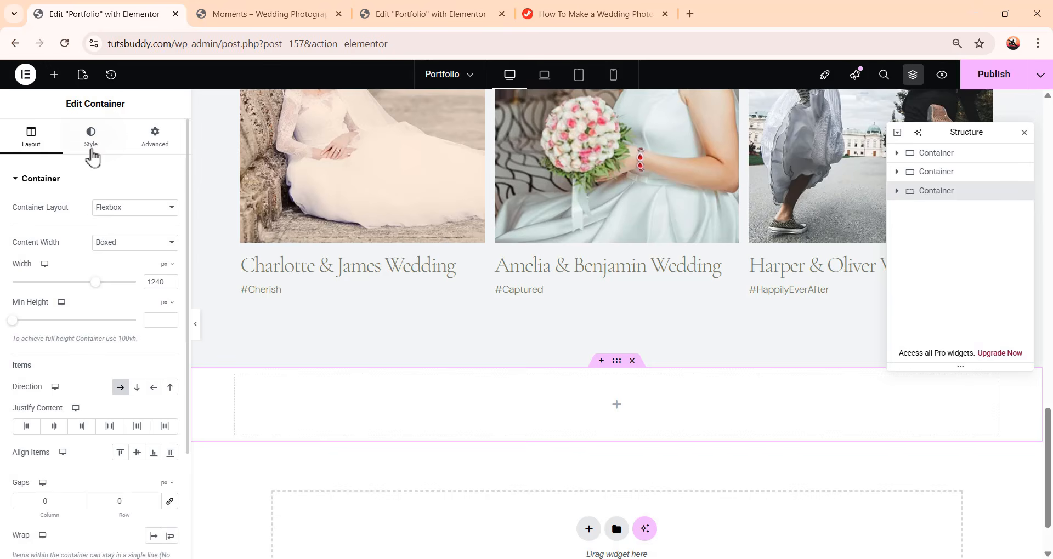
Give the new container a classic background using the White global colour
left_click(92, 155)
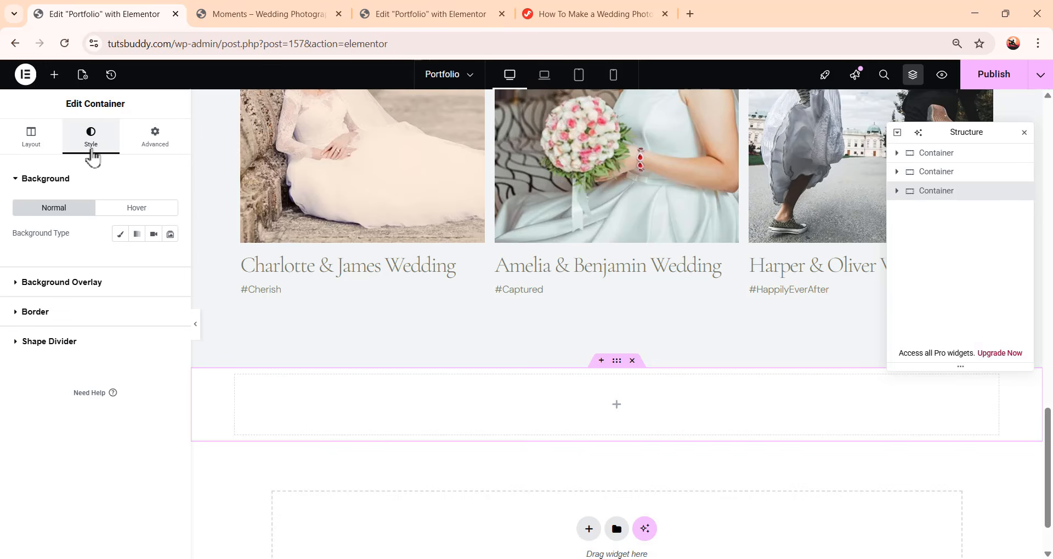
left_click(121, 235)
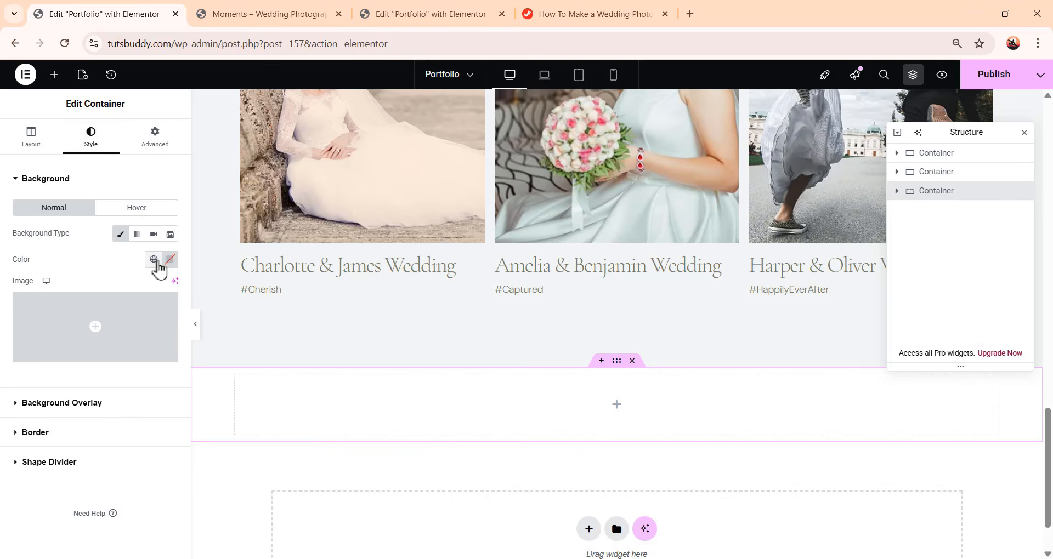
left_click(155, 262)
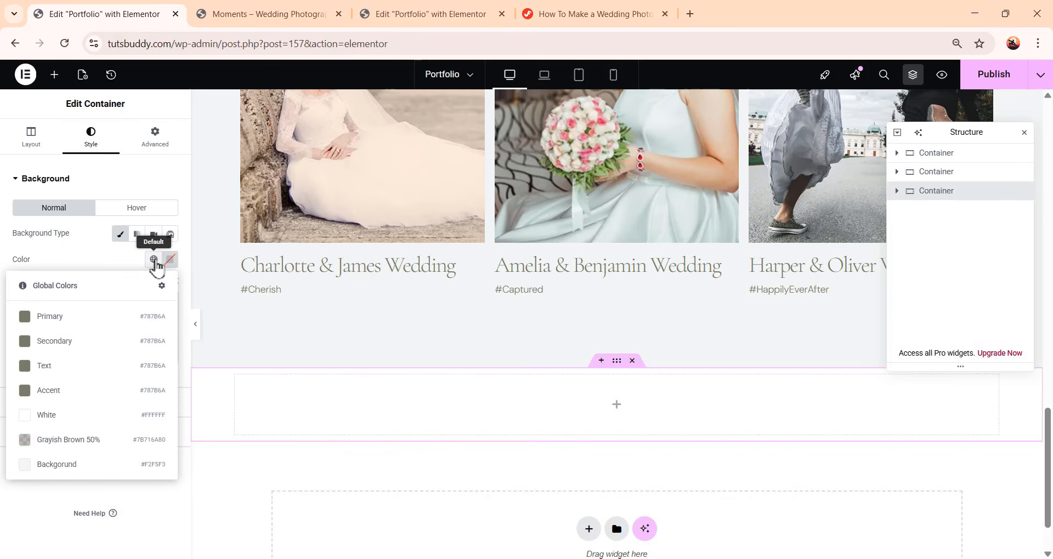
left_click(127, 422)
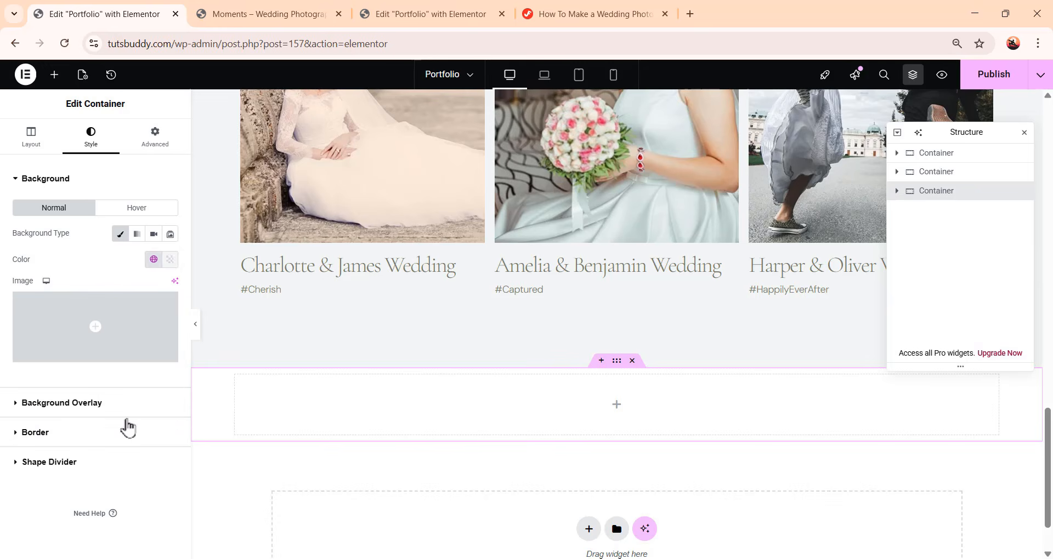
Set the new container's padding to 124 top, 20 right, 124 bottom and 20 left
scroll(695, 413, "down", 1)
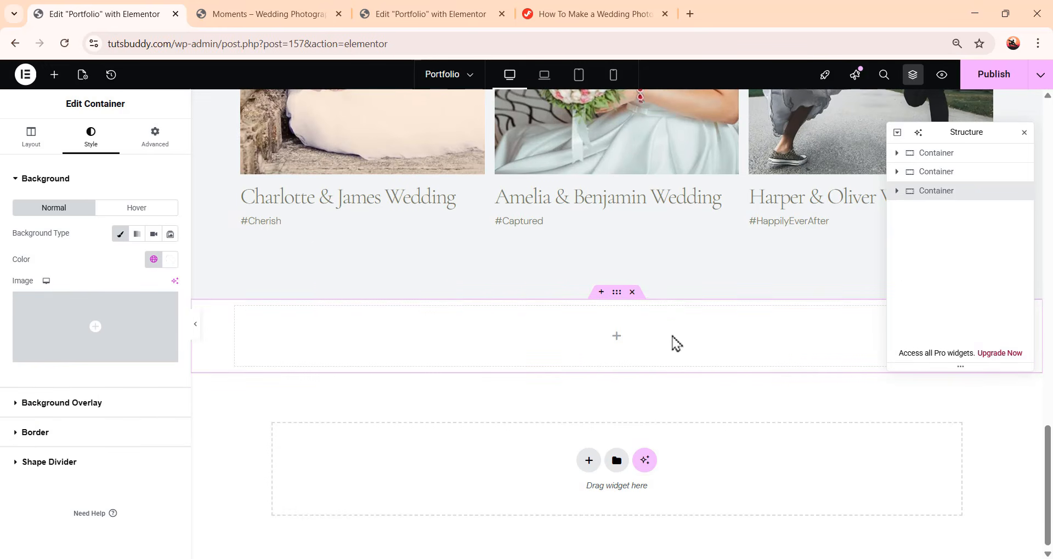
left_click(155, 137)
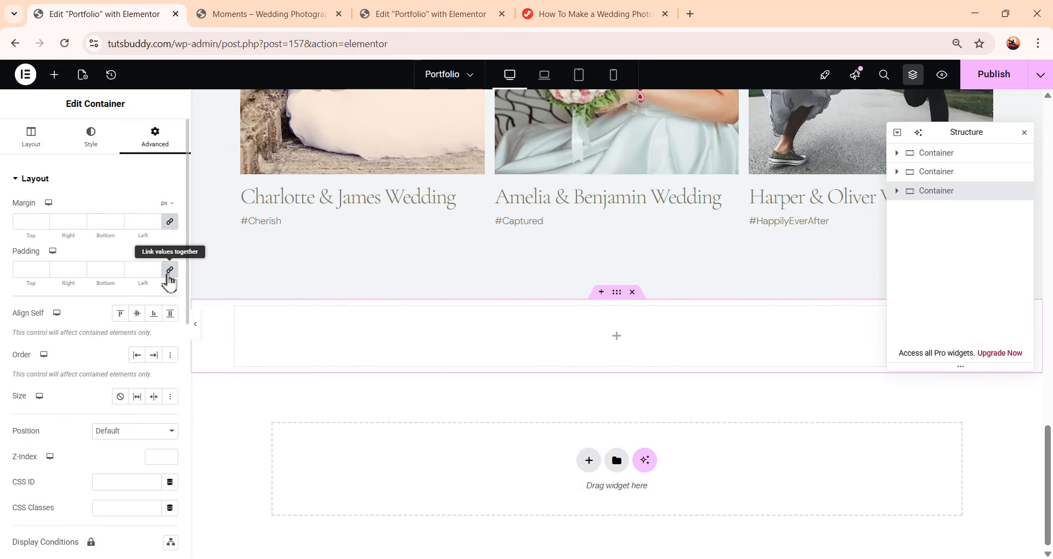
left_click(168, 274)
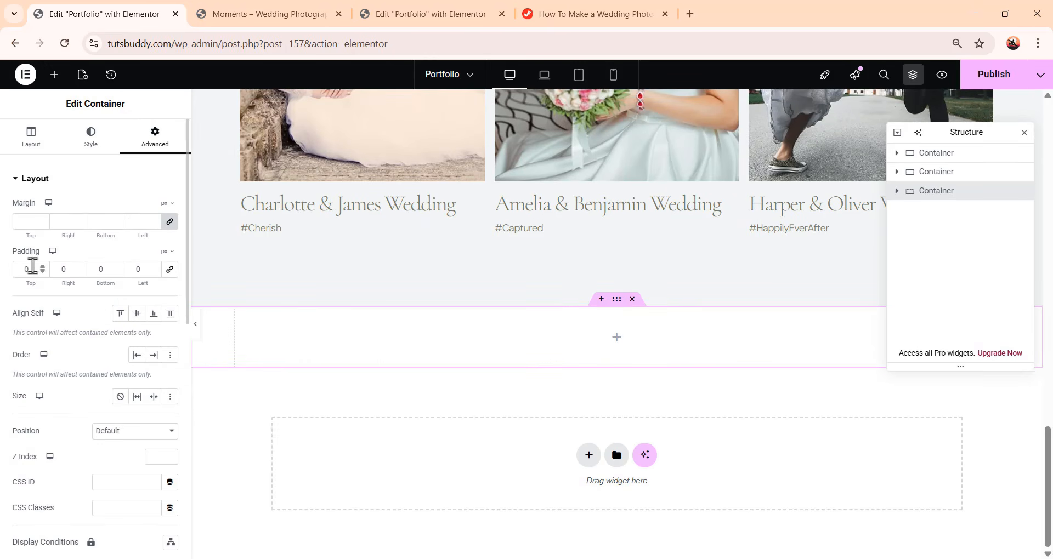
left_click_drag(33, 266, 6, 272)
type("124")
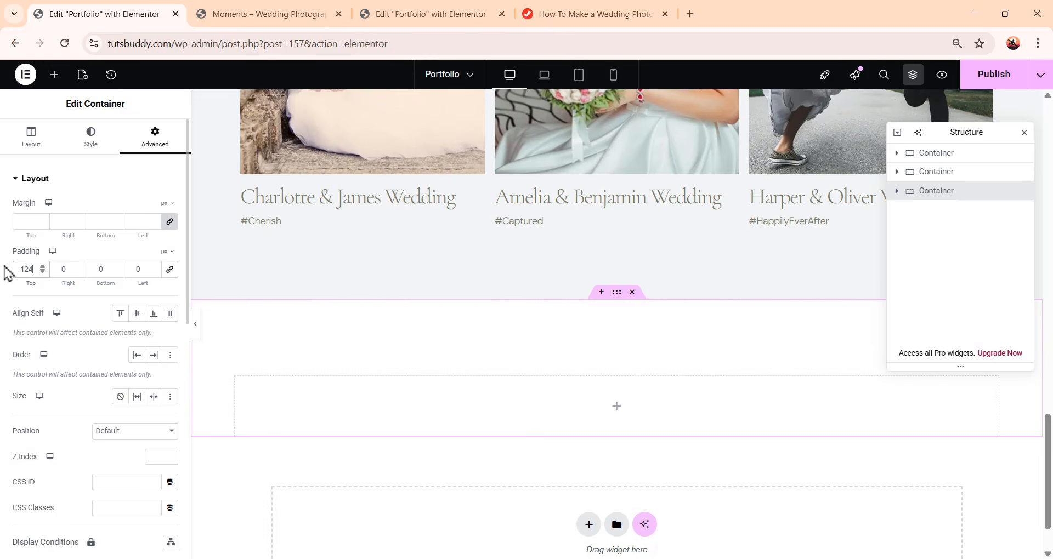
key("Tab")
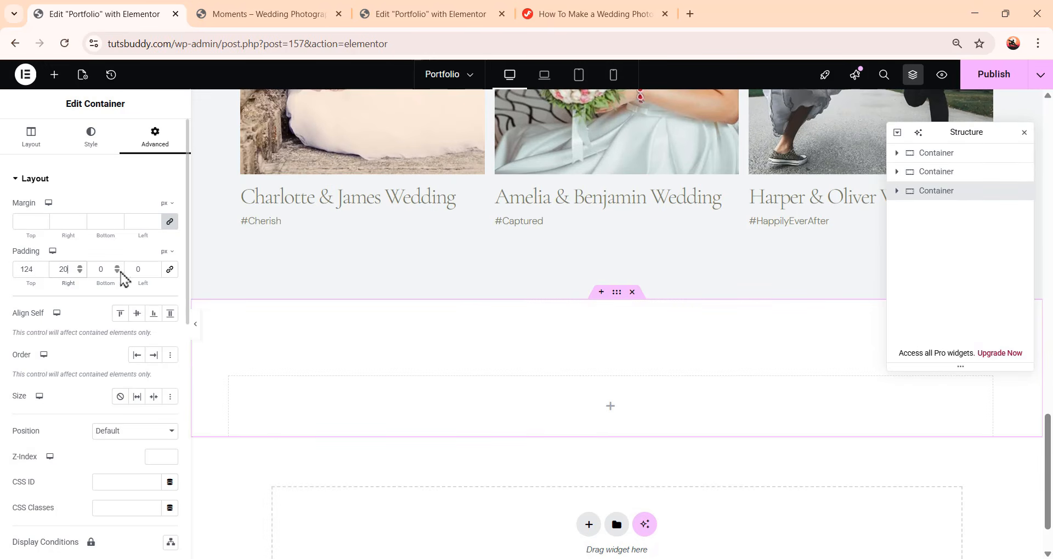
key("Tab")
type("124")
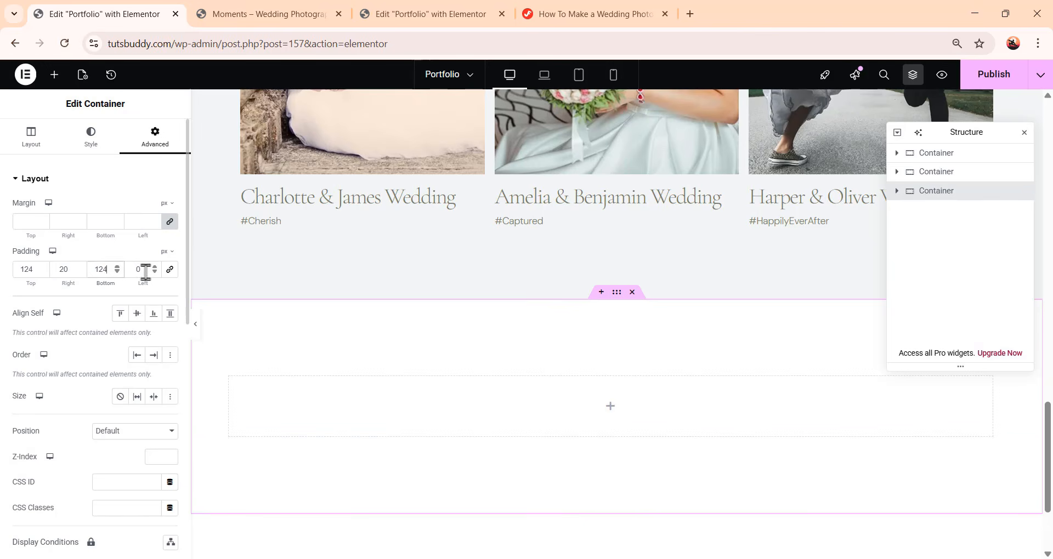
key("Tab")
type("20")
scroll(713, 313, "down", 3)
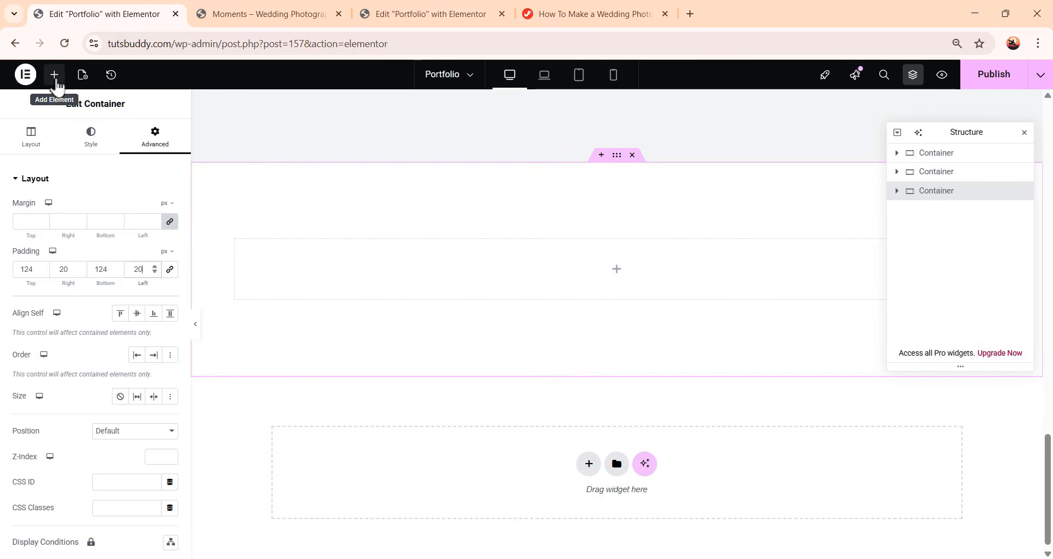
Add a container inside the new section and set its width to 284 px
left_click(54, 75)
left_click_drag(50, 235, 638, 285)
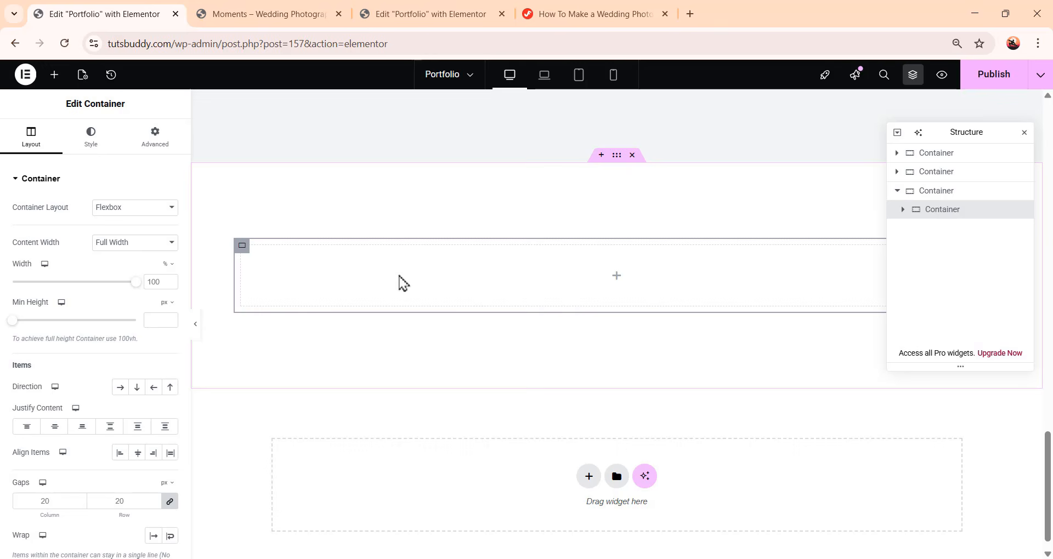
left_click(168, 266)
left_click(167, 268)
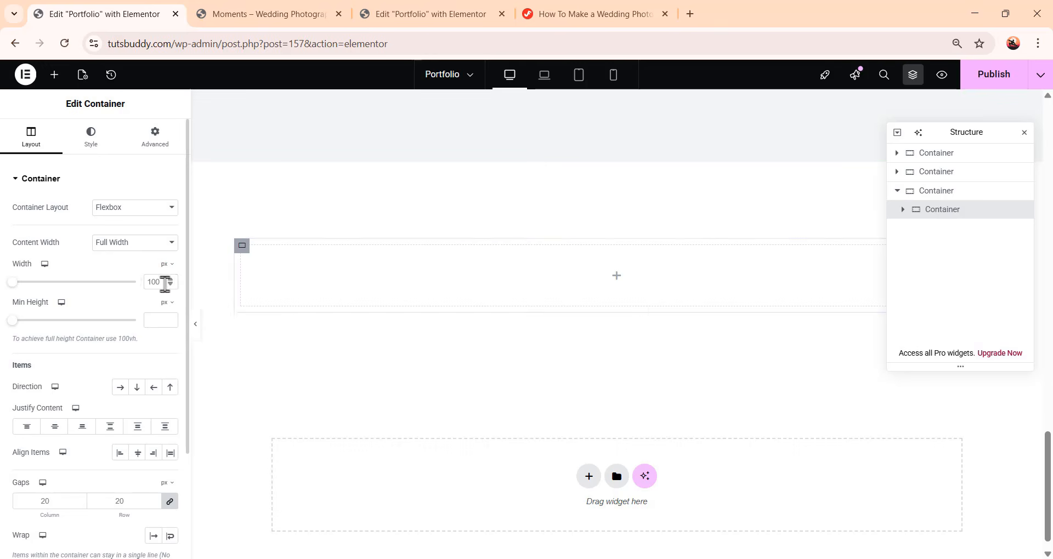
left_click(164, 282)
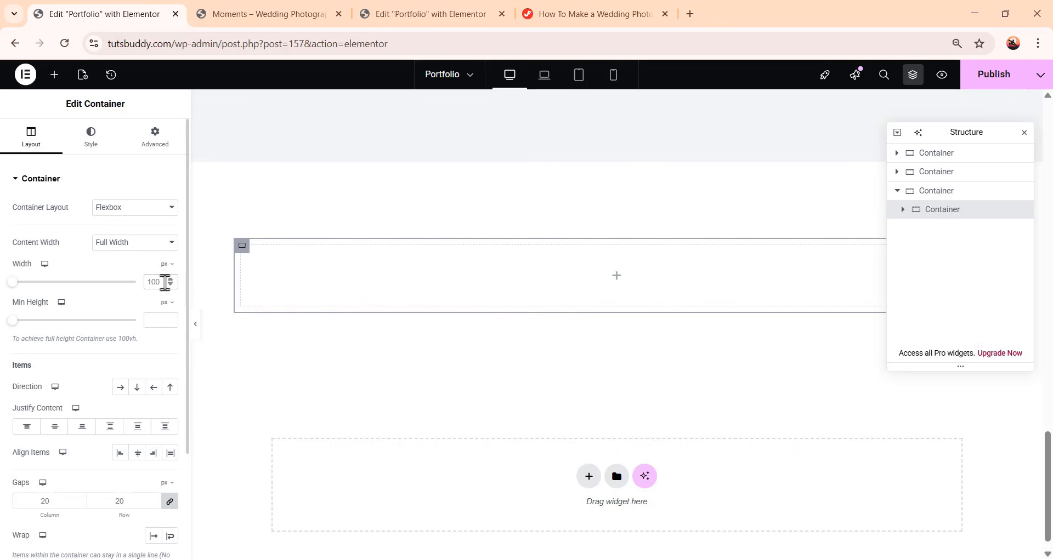
type("284")
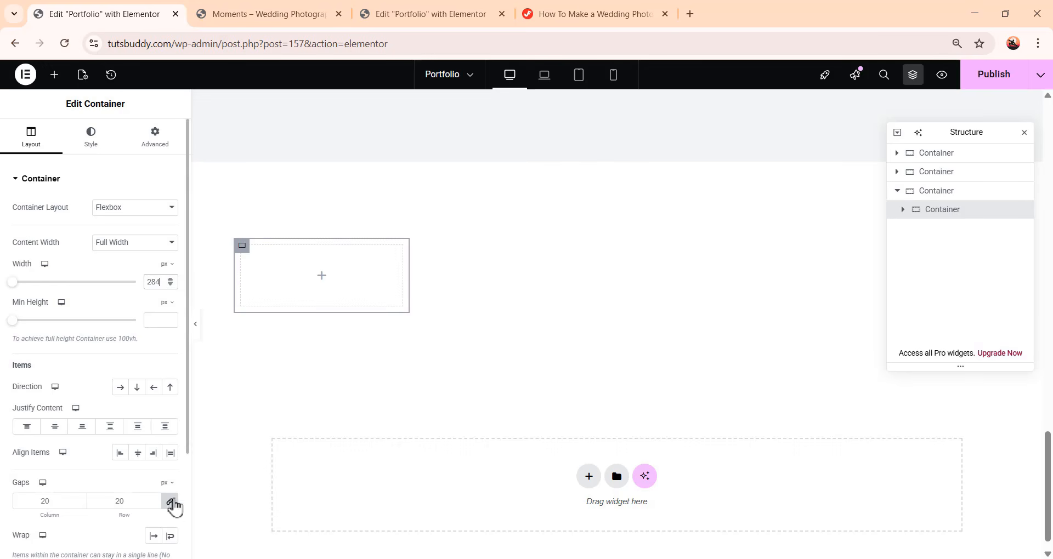
Set the inner container's gaps to 0 and its top padding to 120 px
left_click(170, 501)
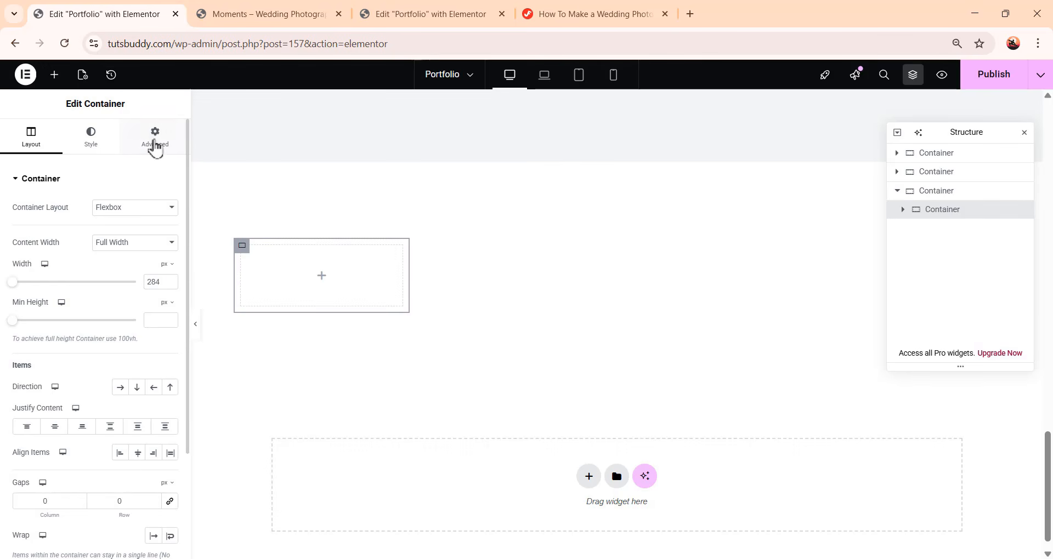
left_click(154, 139)
left_click(170, 271)
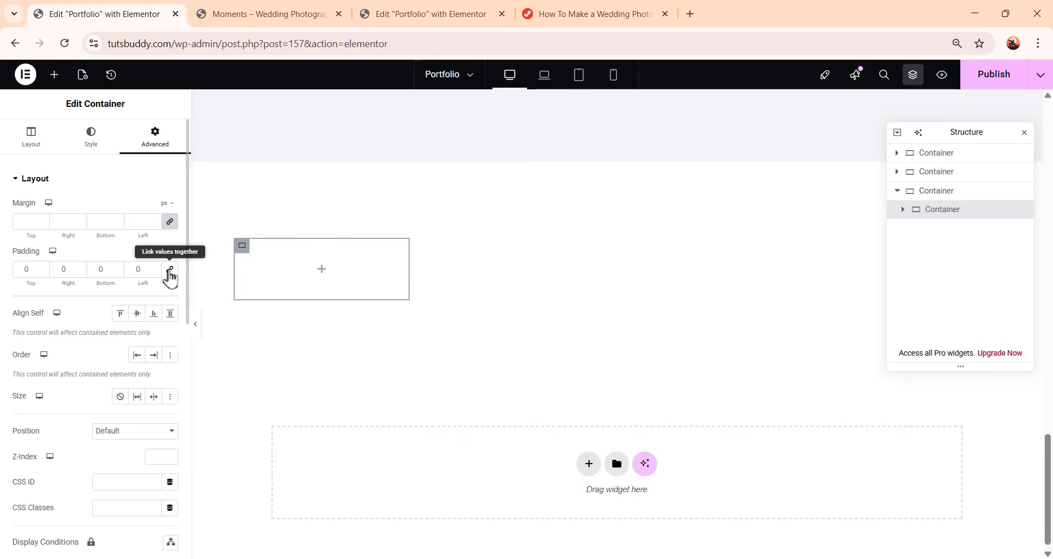
left_click_drag(38, 271, 13, 270)
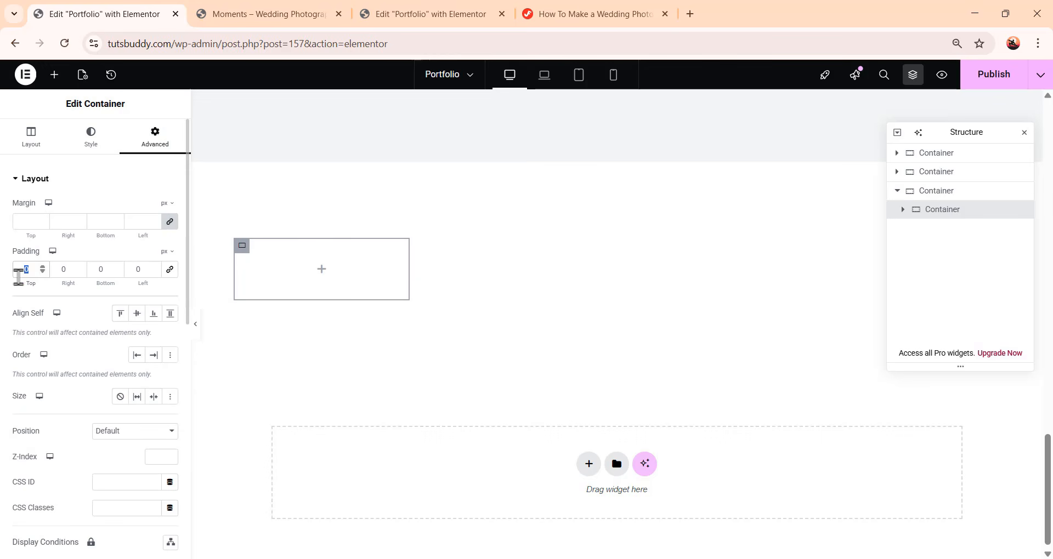
type("120")
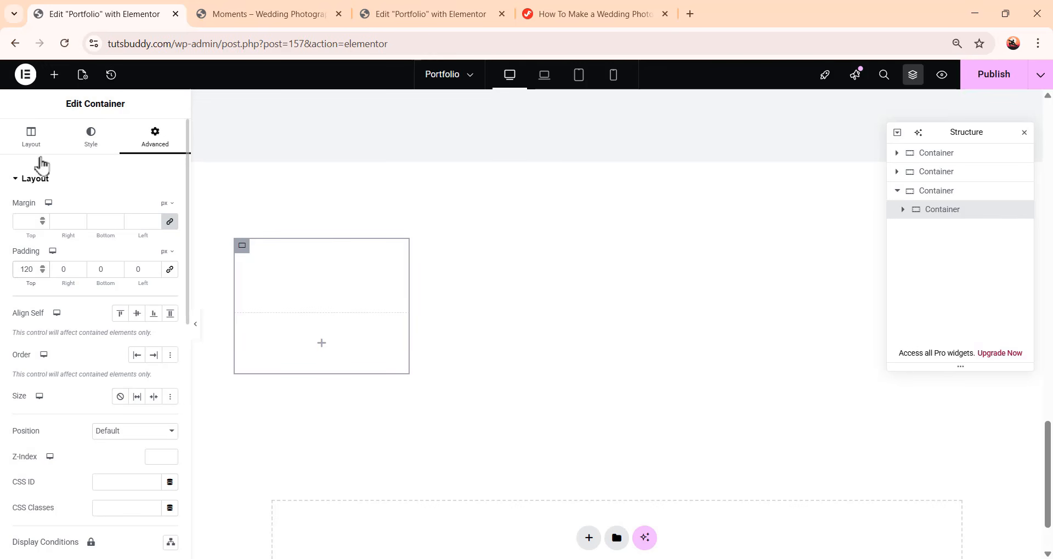
Add a Heading widget to the inner container with the title "Our Photography Team"
left_click(54, 74)
left_click_drag(69, 317, 345, 354)
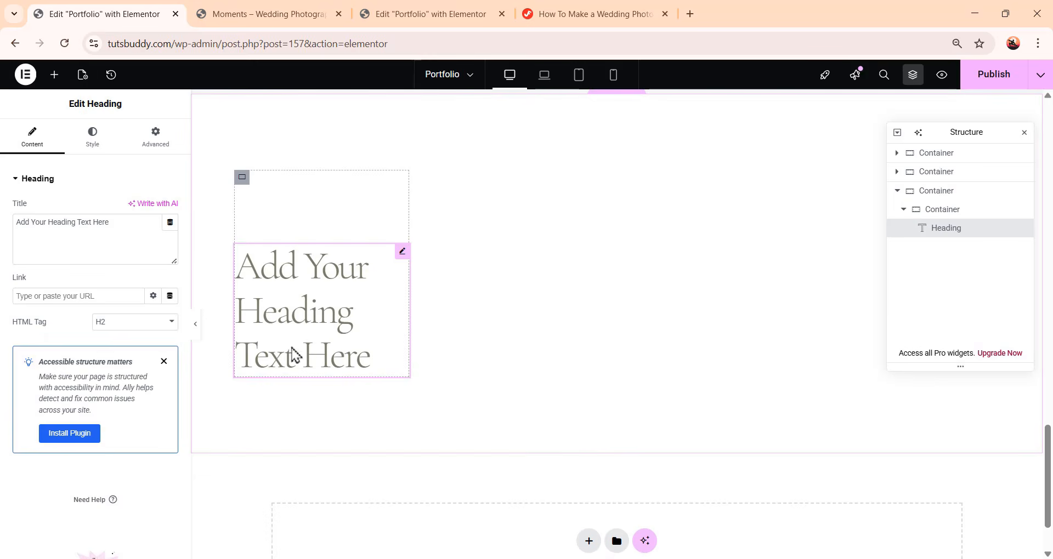
left_click_drag(122, 225, 3, 231)
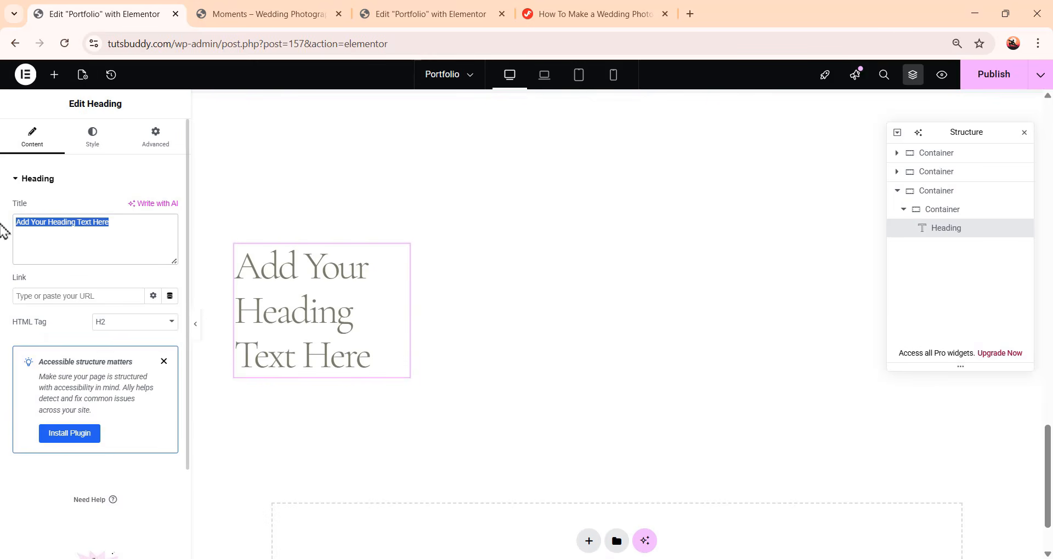
type("Our Photography Team")
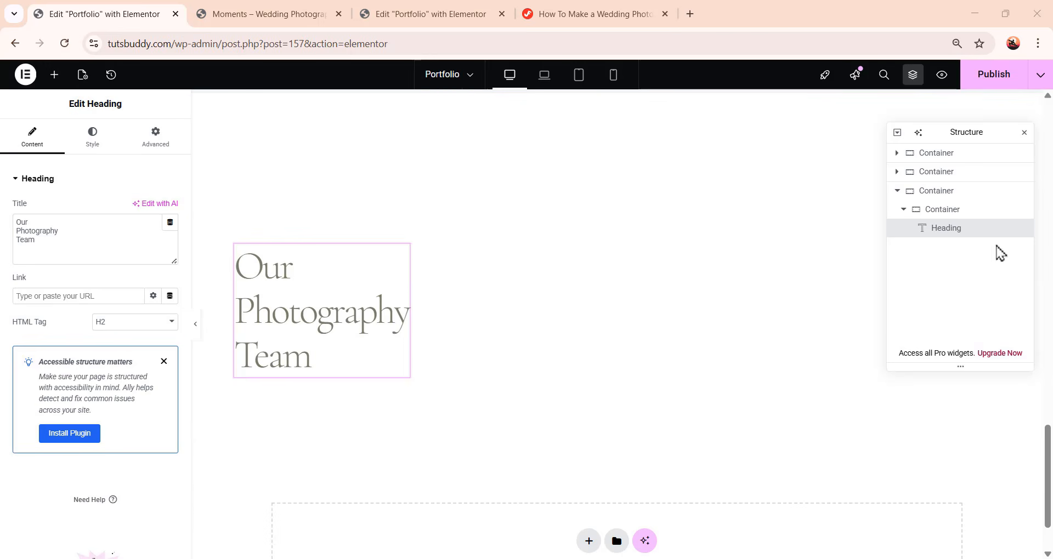
Add a new container after the heading's container within the section
left_click(904, 210)
right_click(934, 211)
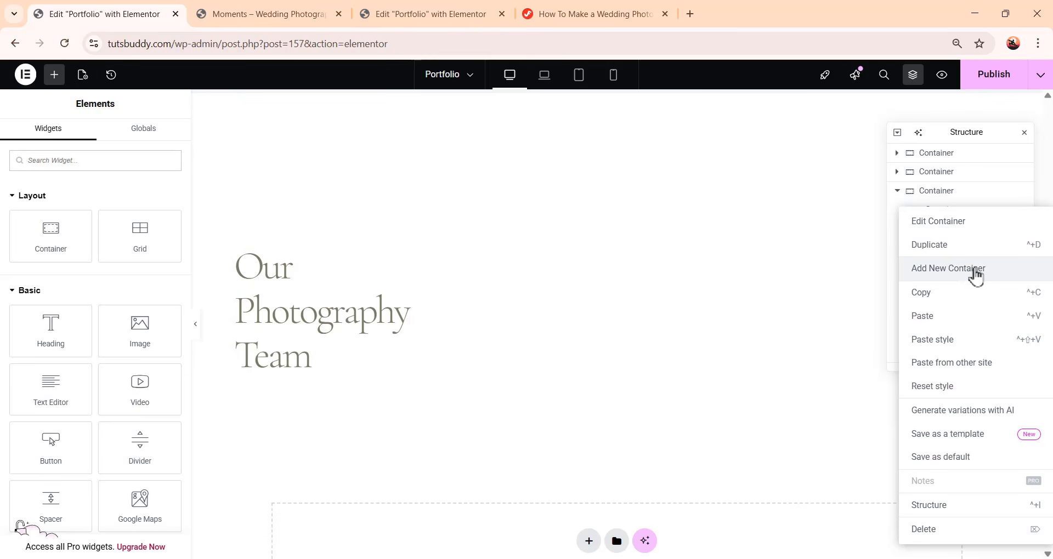
left_click(974, 274)
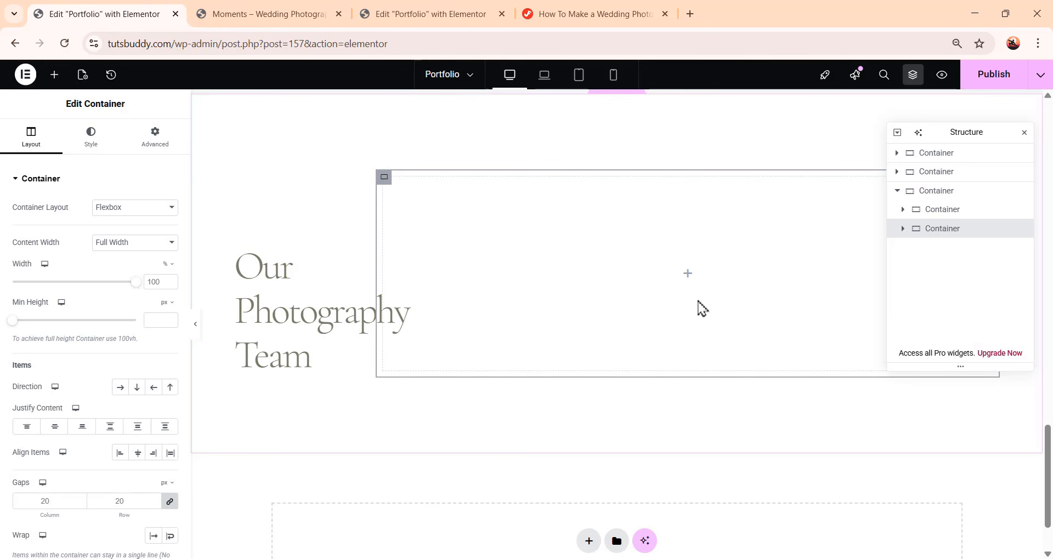
Set the new container's width to 20%, its direction to row and its gaps to 0
double_click(159, 282)
type("20")
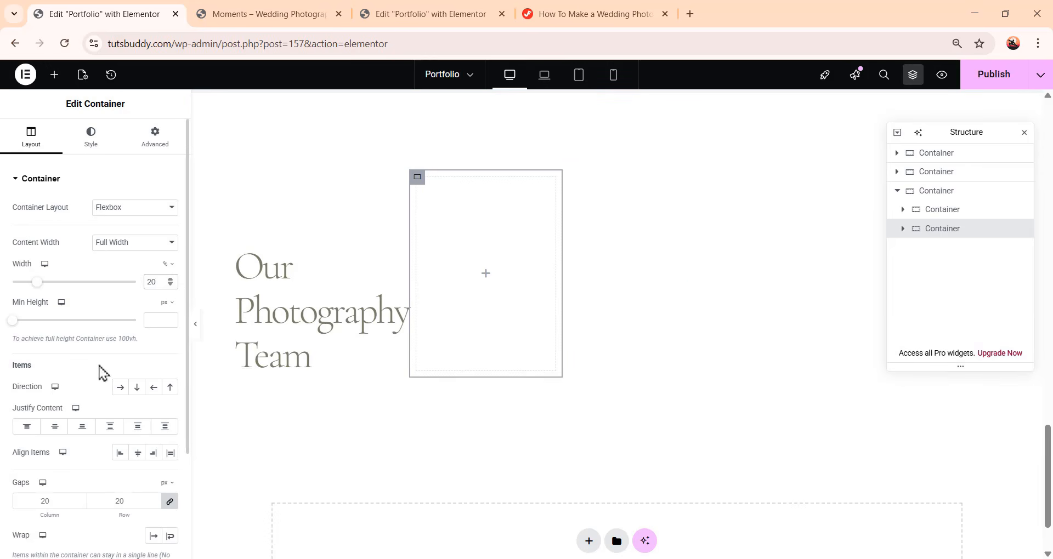
left_click(121, 388)
left_click(170, 502)
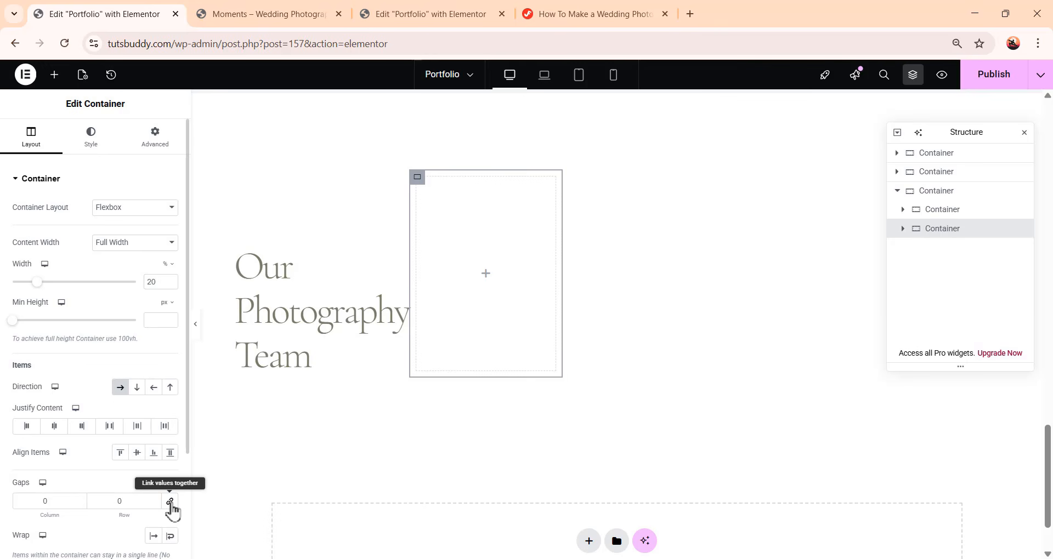
Set the new container's left margin to 115 px and its size to Grow
left_click(159, 148)
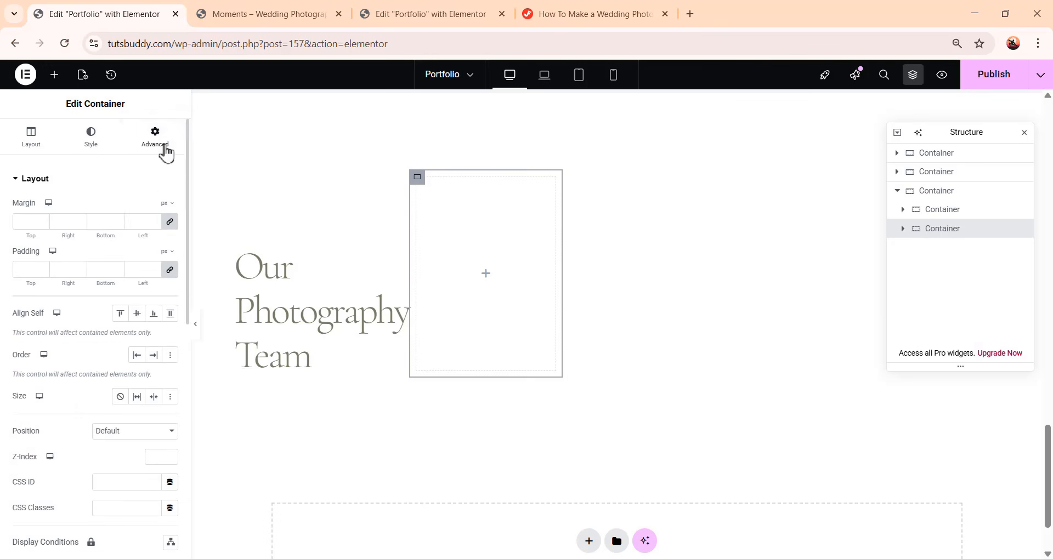
left_click(170, 222)
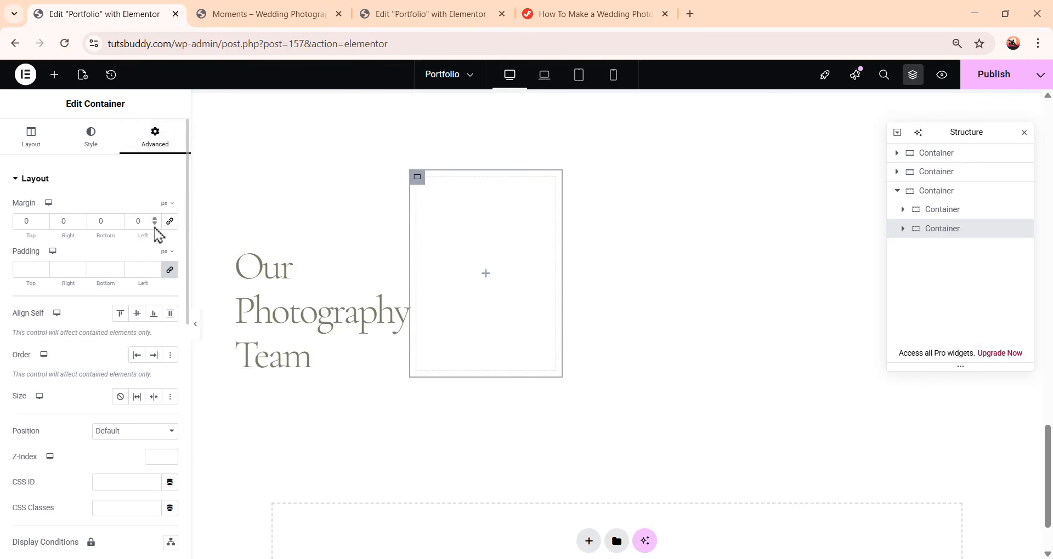
left_click_drag(147, 221, 130, 221)
type("115")
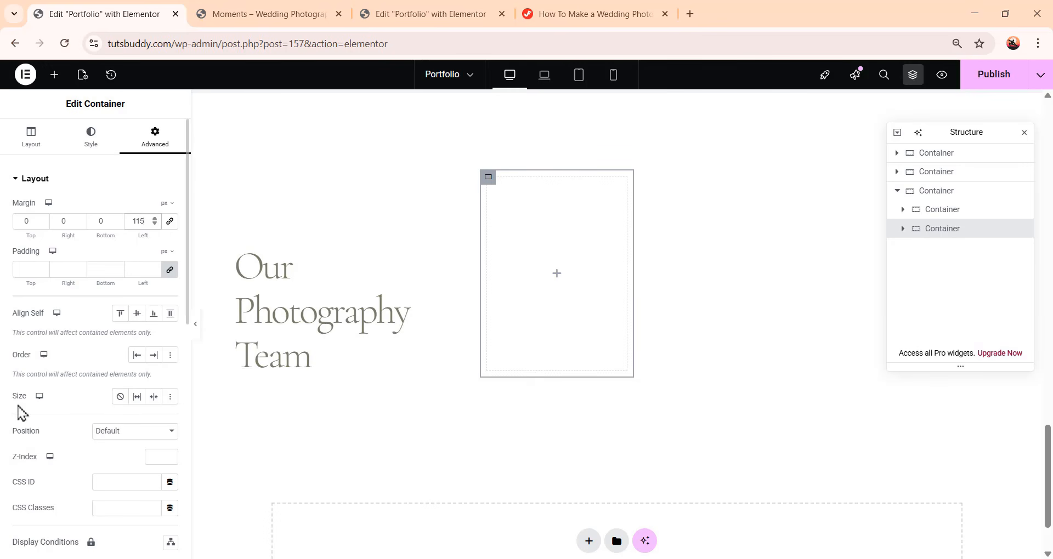
left_click(137, 398)
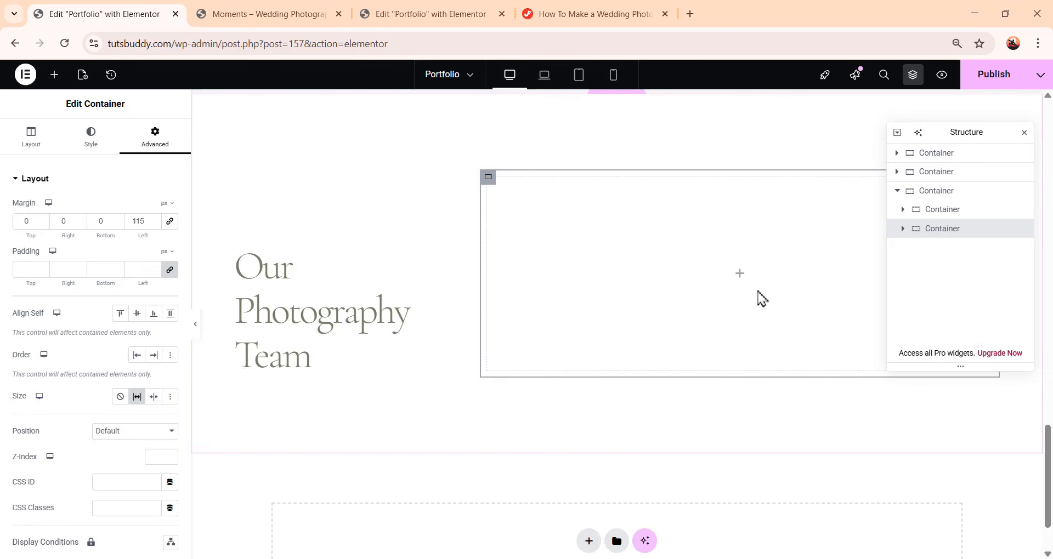
Add a container inside the new container and set its gaps to 0
left_click(54, 75)
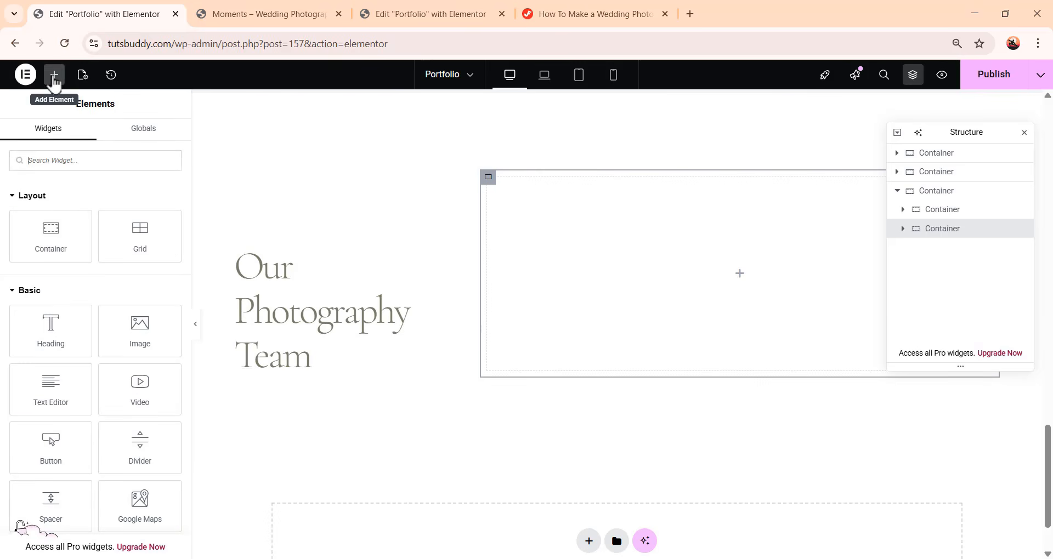
left_click_drag(49, 219, 731, 281)
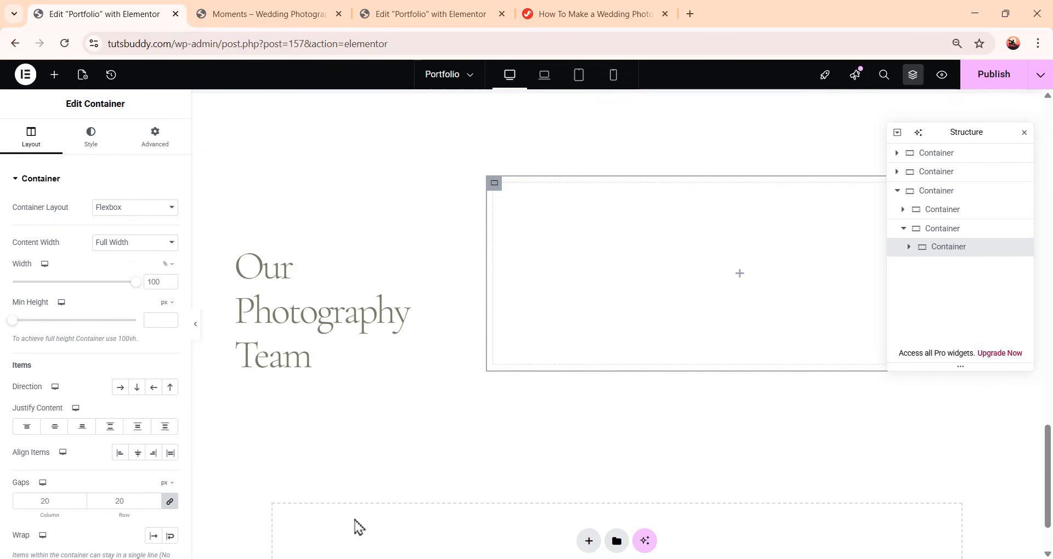
left_click(170, 503)
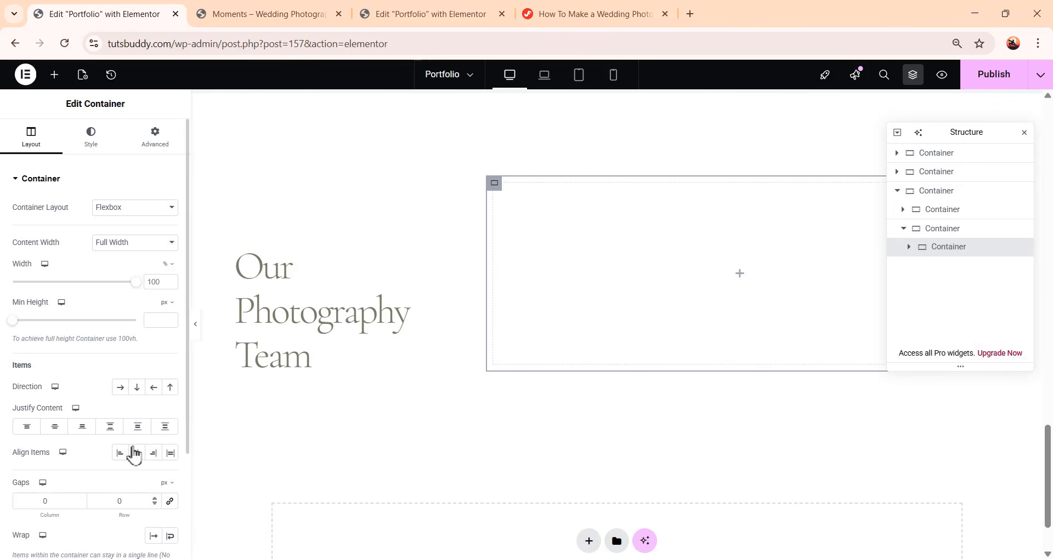
left_click(153, 144)
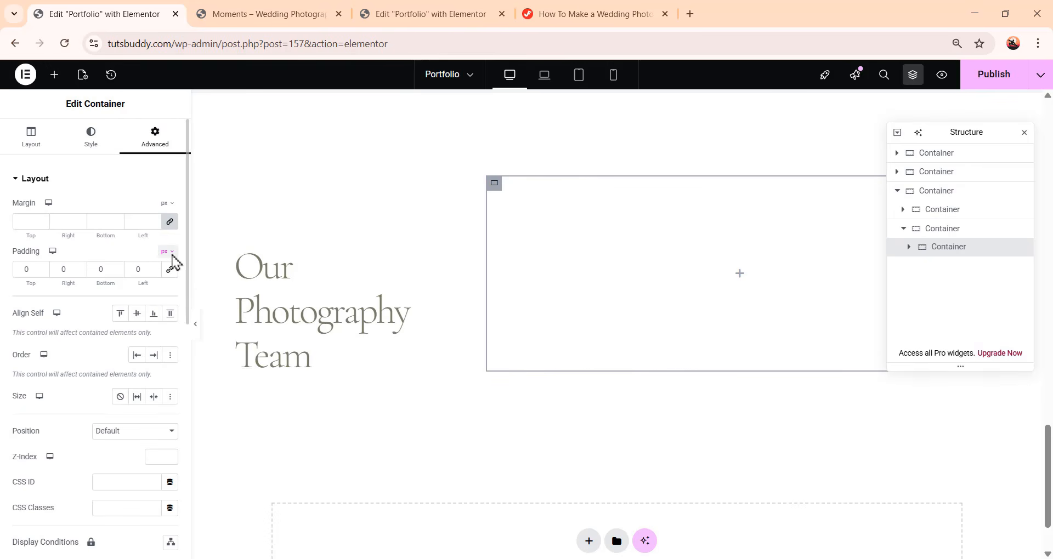
Add an Image widget to the innermost container and choose the photo of the woman in a black hat
left_click(54, 74)
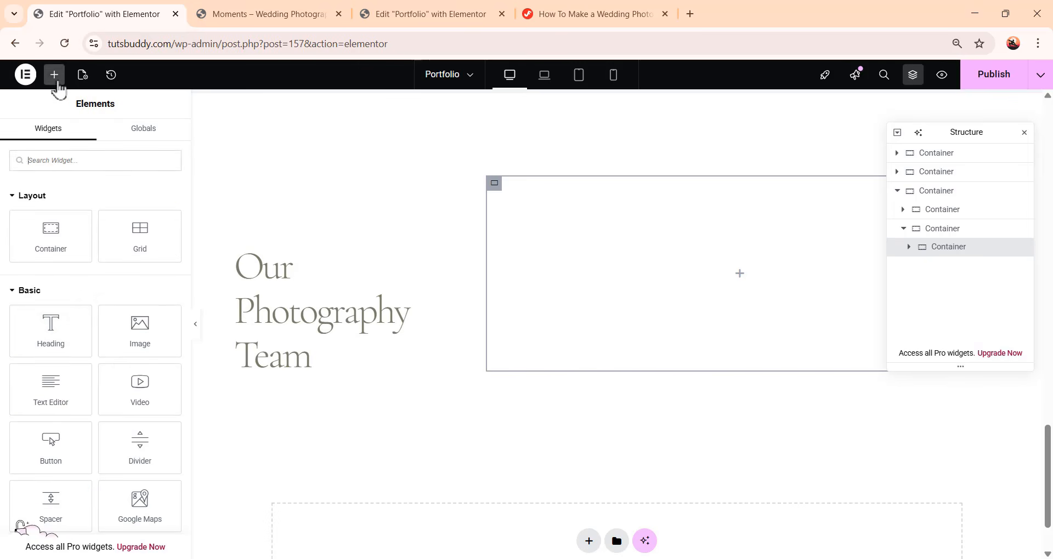
left_click_drag(130, 340, 743, 289)
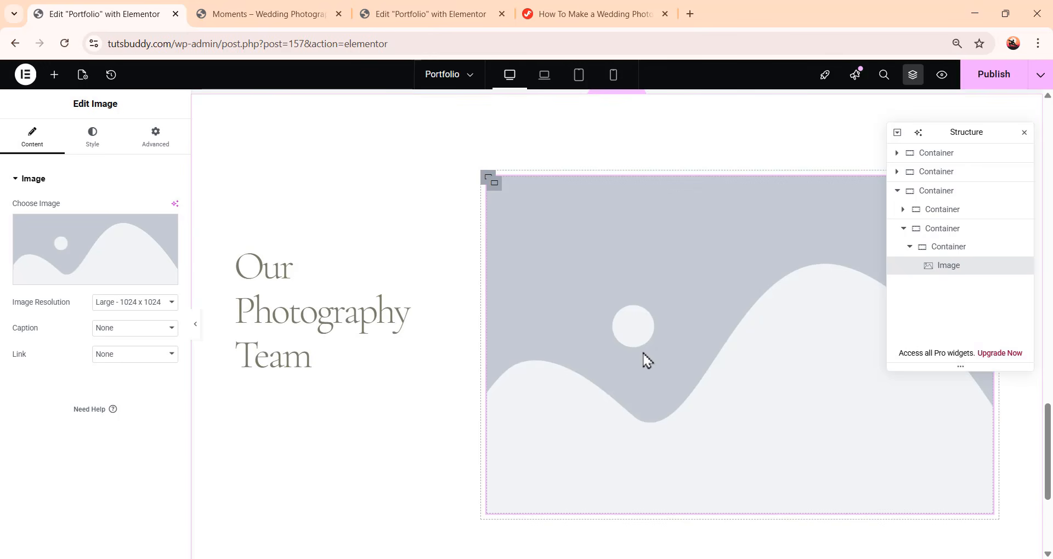
left_click(83, 264)
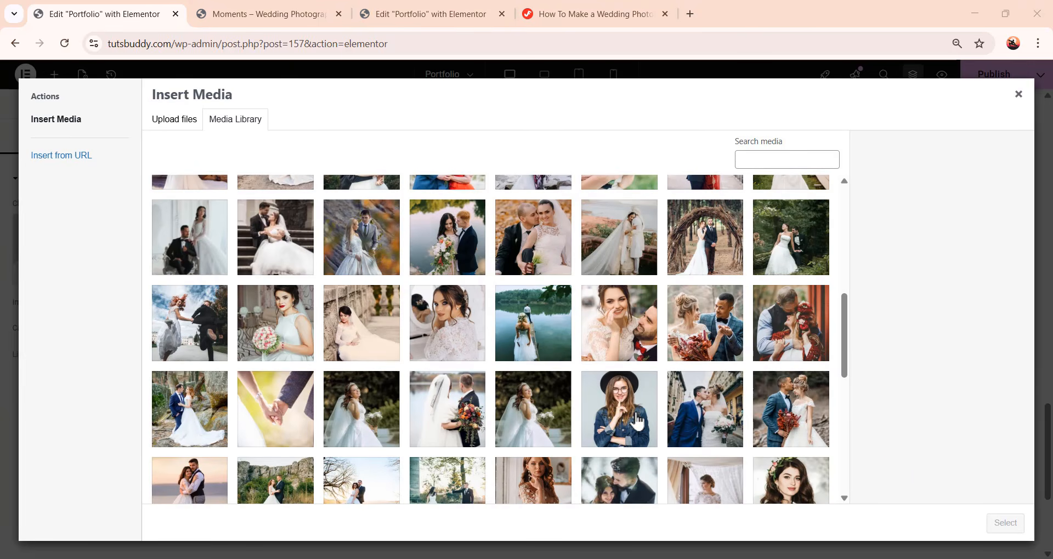
left_click(636, 422)
left_click(1006, 523)
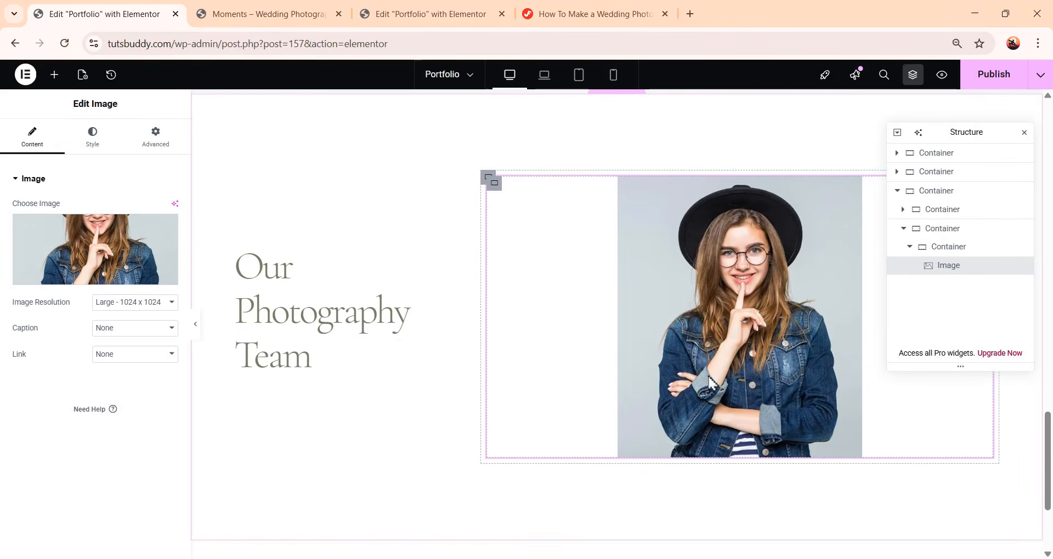
Align the image left and set its width to 397 px
left_click(90, 144)
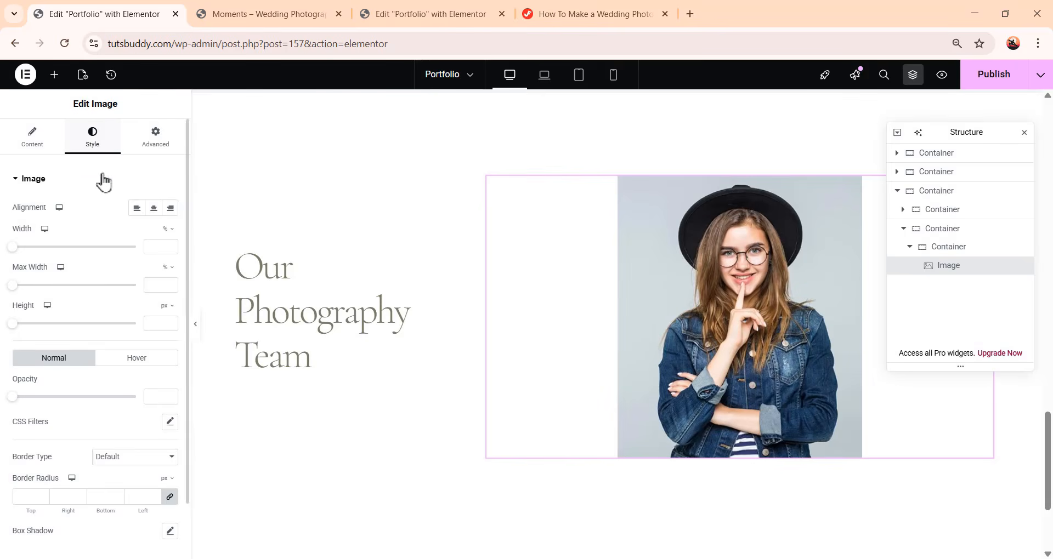
left_click(136, 211)
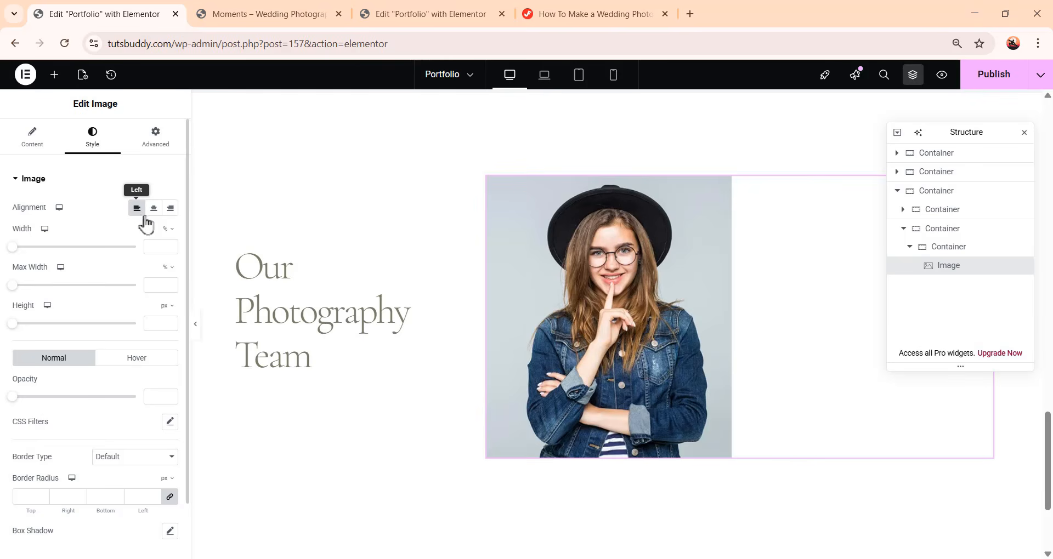
left_click(167, 229)
left_click(166, 229)
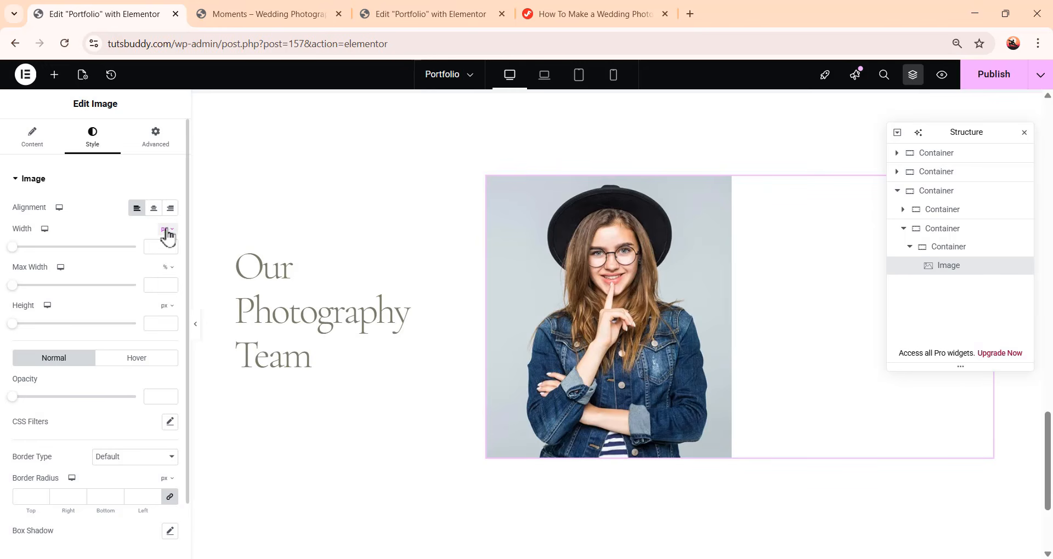
left_click(164, 246)
type("397")
Set the image's height to 457 px and its object fit to Cover
left_click(158, 323)
type("457")
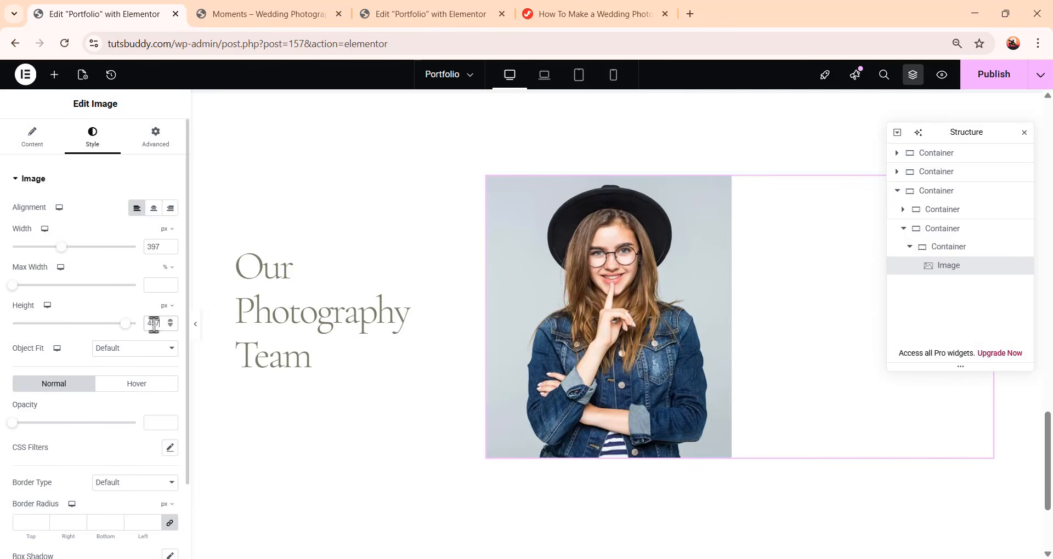
left_click(108, 352)
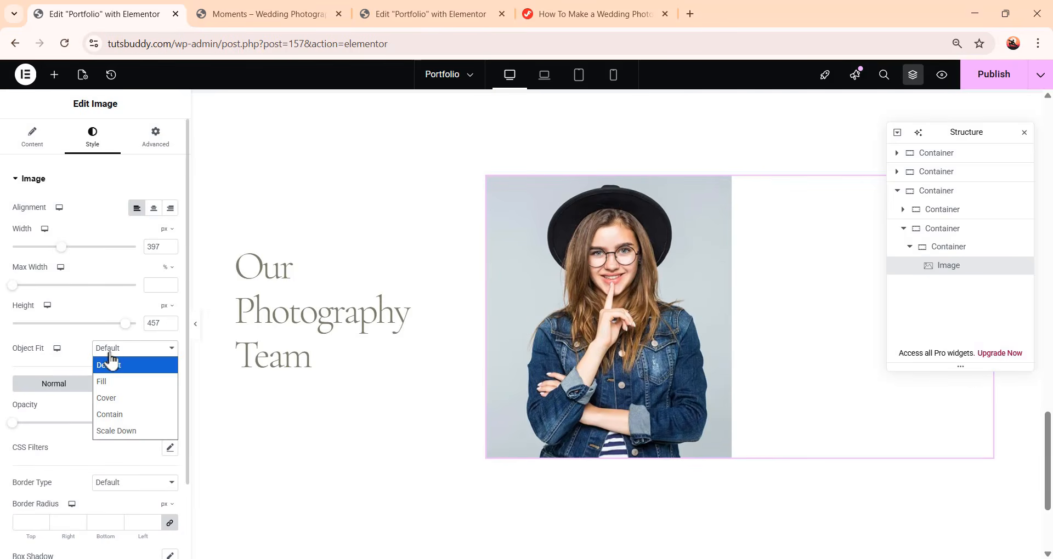
left_click(126, 404)
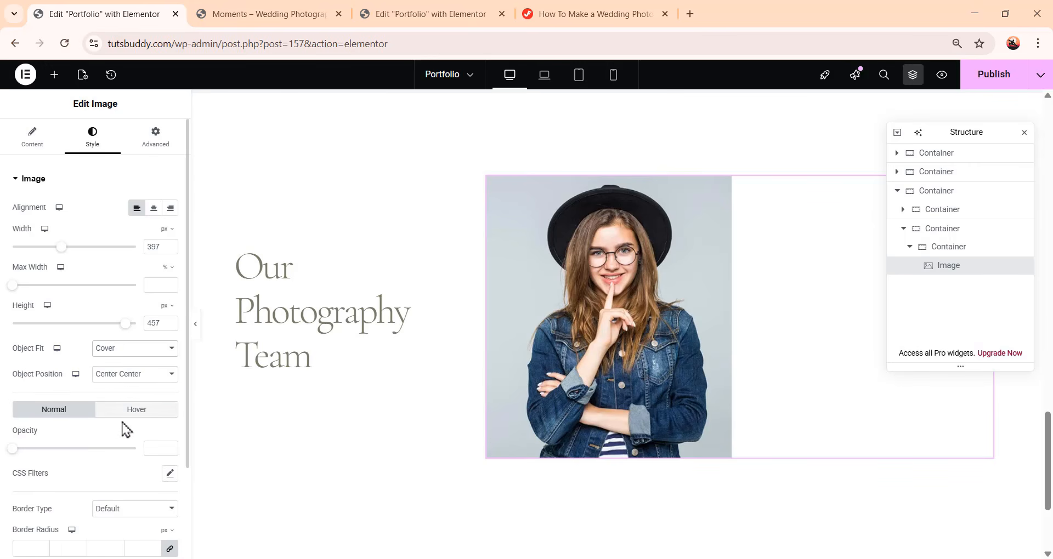
Set the image's bottom padding to 23 px
scroll(122, 425, "down", 2)
scroll(123, 425, "up", 3)
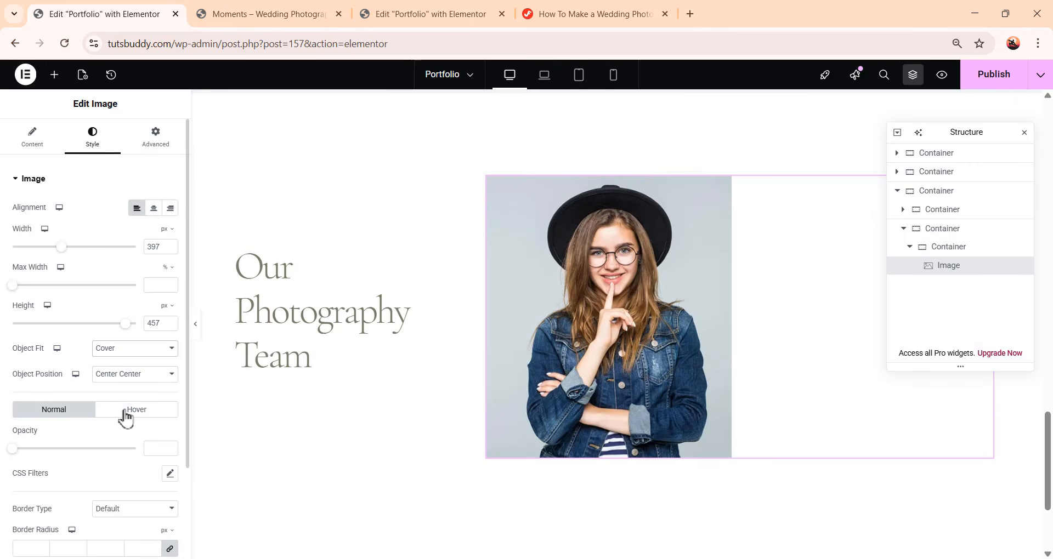
left_click(156, 151)
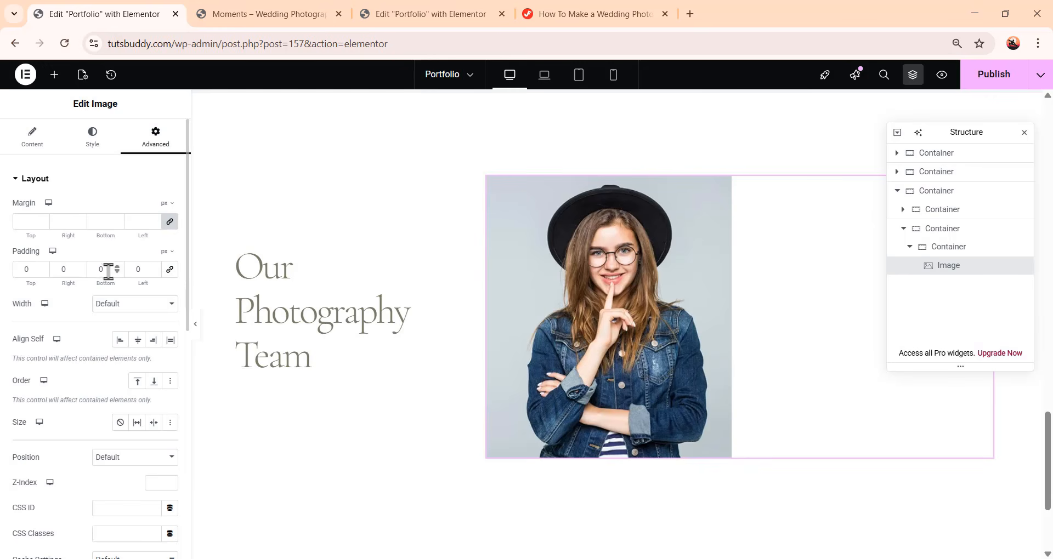
double_click(90, 269)
type("23")
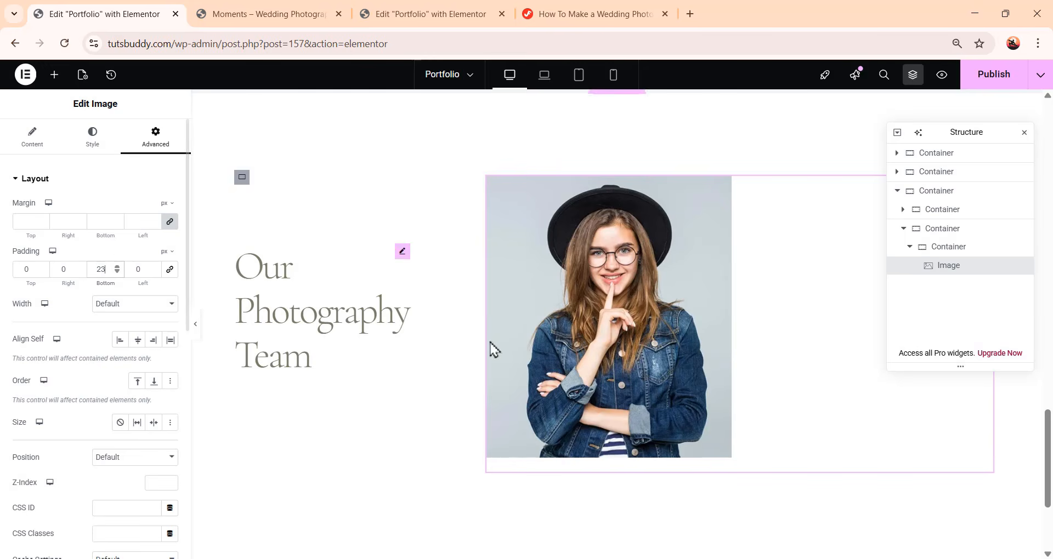
Add a Heading widget below the image and paste the team member's name as its title
scroll(583, 397, "down", 3)
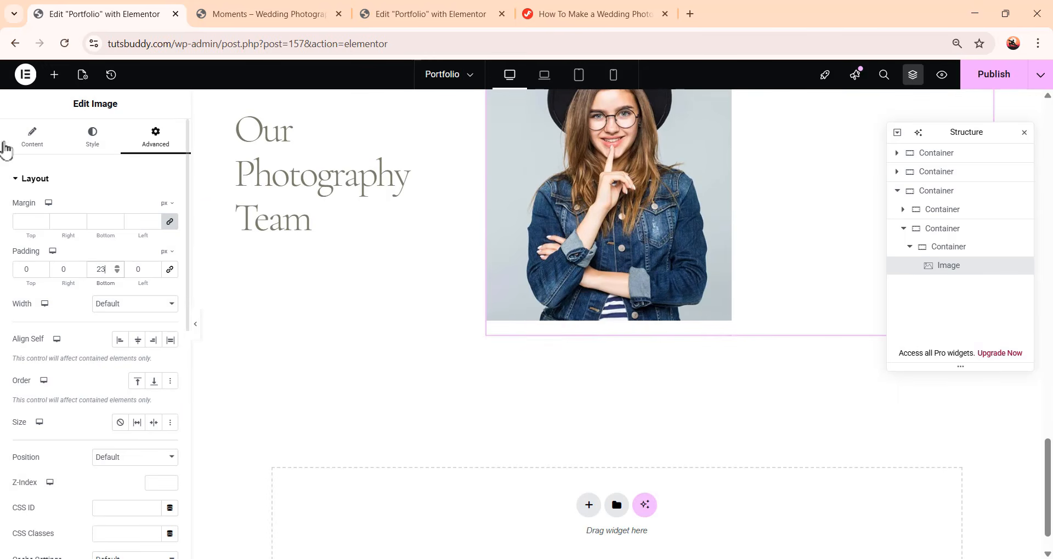
left_click(54, 75)
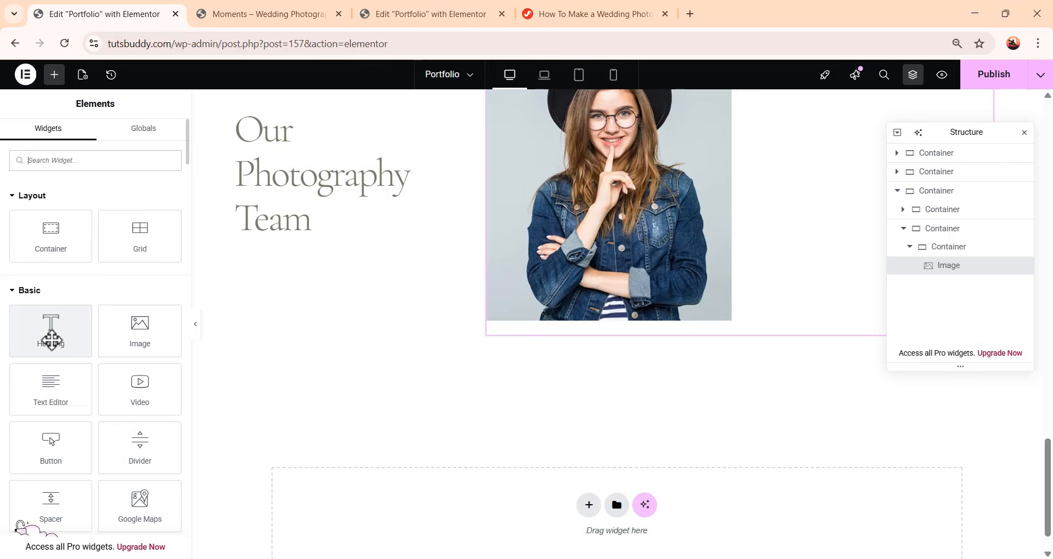
left_click(59, 338)
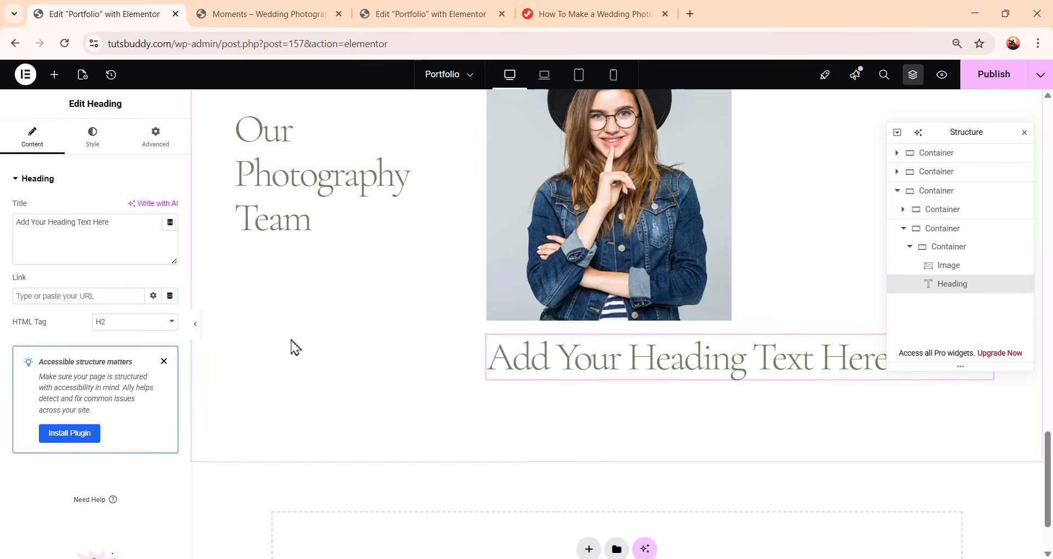
left_click_drag(132, 227, 3, 230)
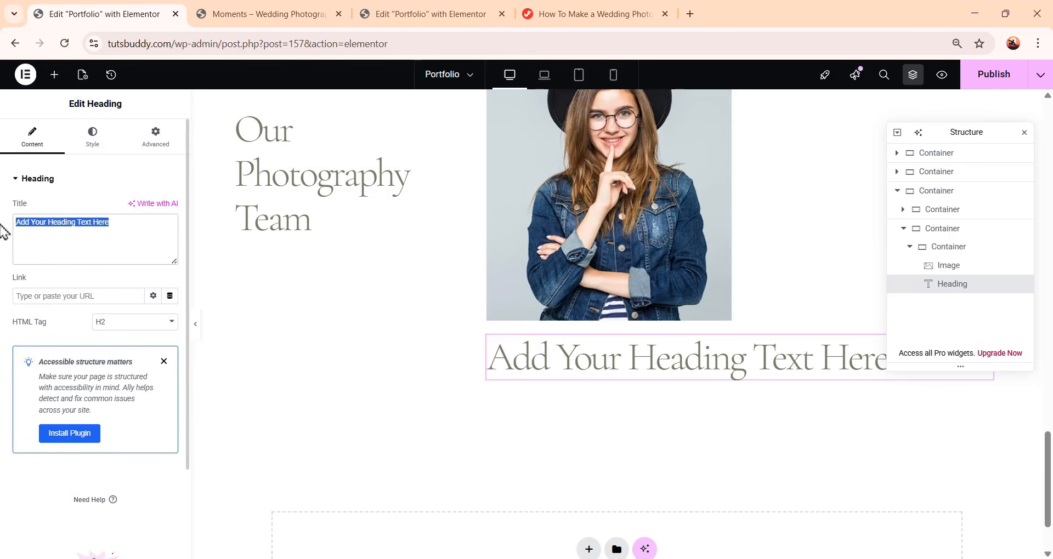
type("Rosie Koller")
Apply the Heading 36 global font to the name heading
left_click(92, 137)
left_click(38, 138)
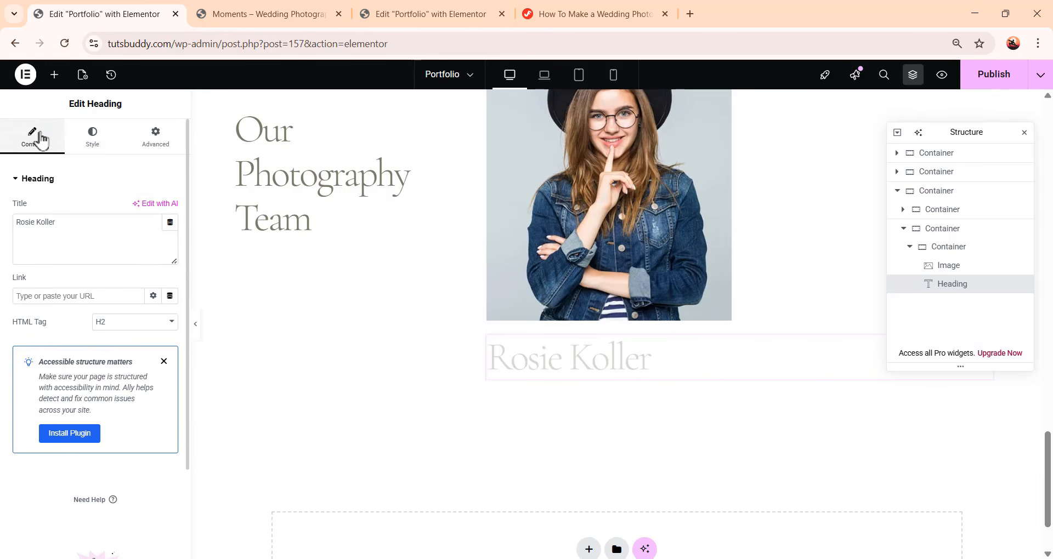
left_click(101, 146)
left_click(154, 244)
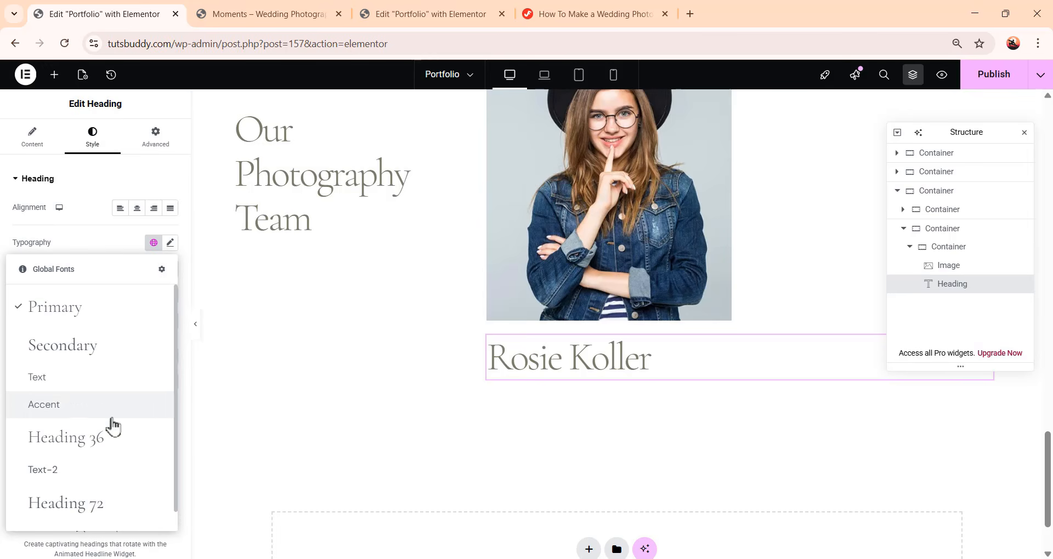
left_click(104, 442)
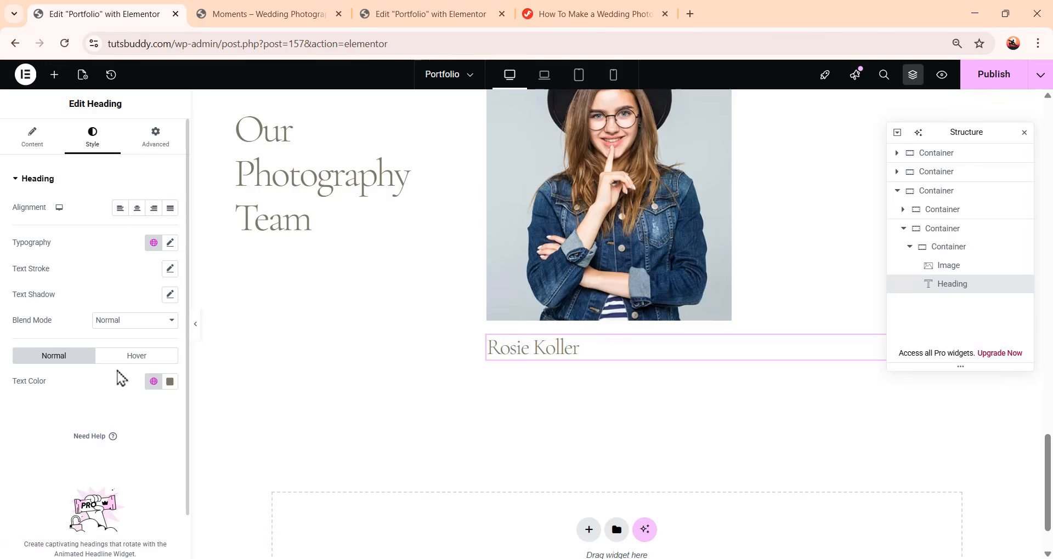
Set the name heading's bottom padding to 8 px
left_click(160, 143)
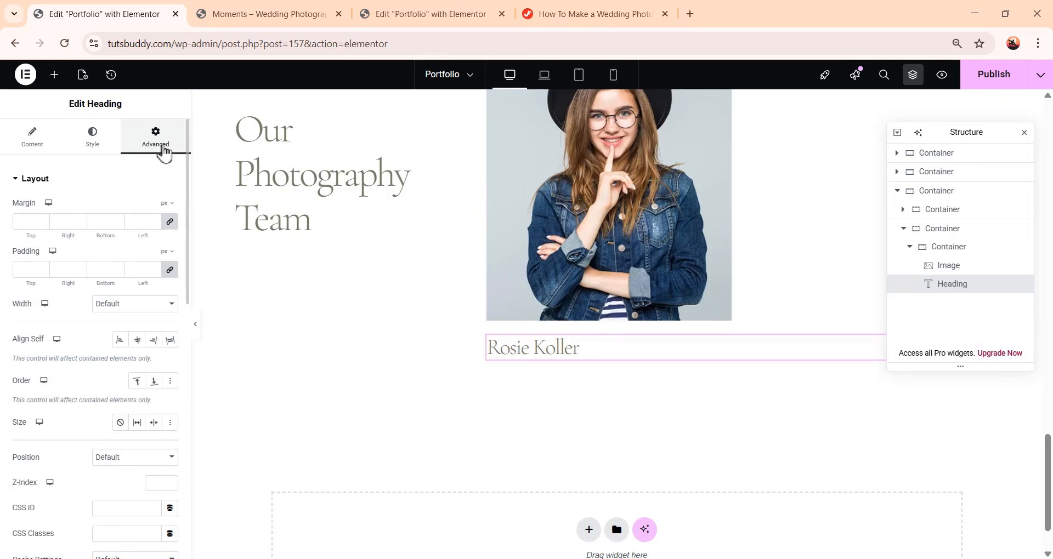
left_click(170, 270)
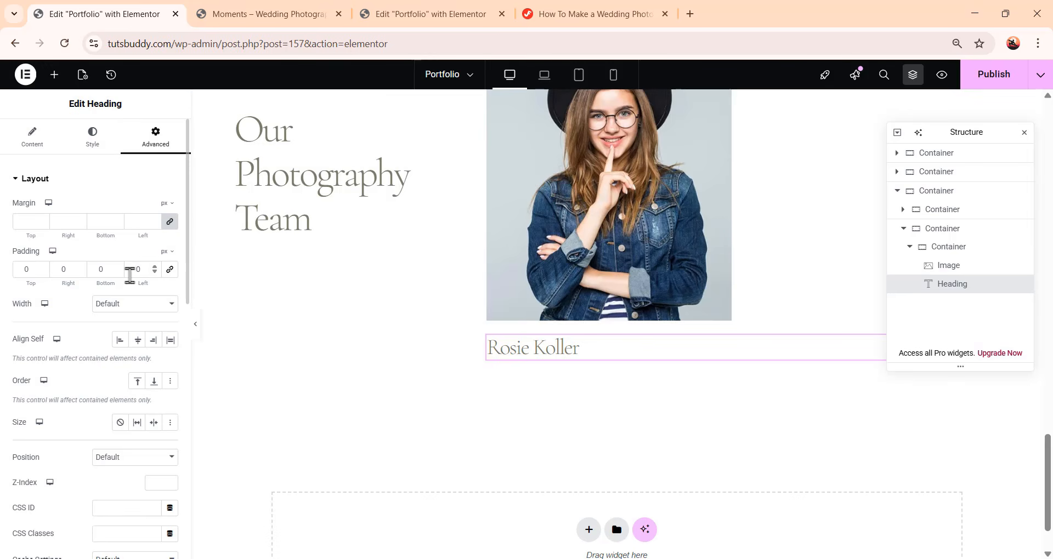
left_click_drag(106, 270, 91, 269)
type("8")
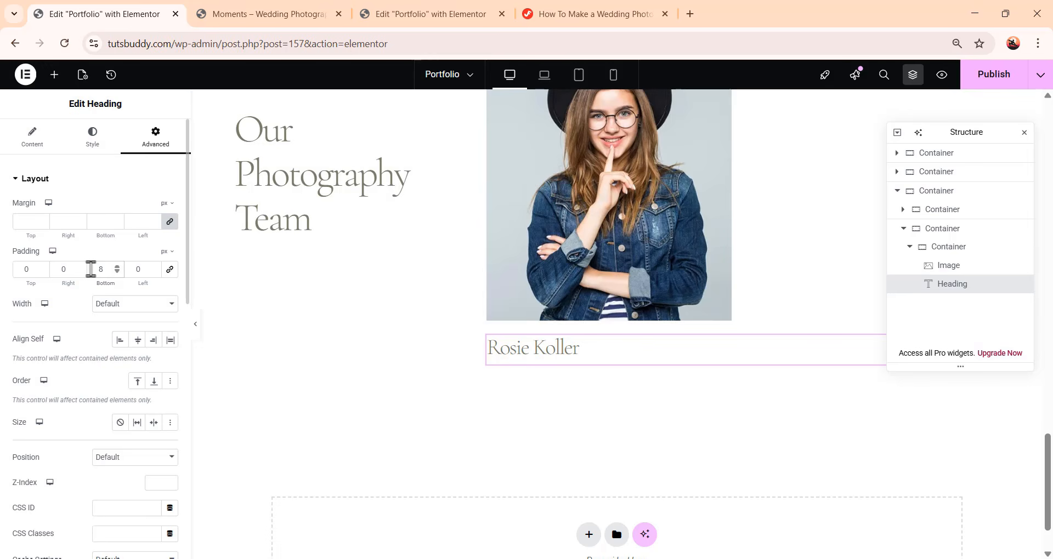
Add a Text Editor widget below the name heading and replace its text with CEO
left_click(54, 74)
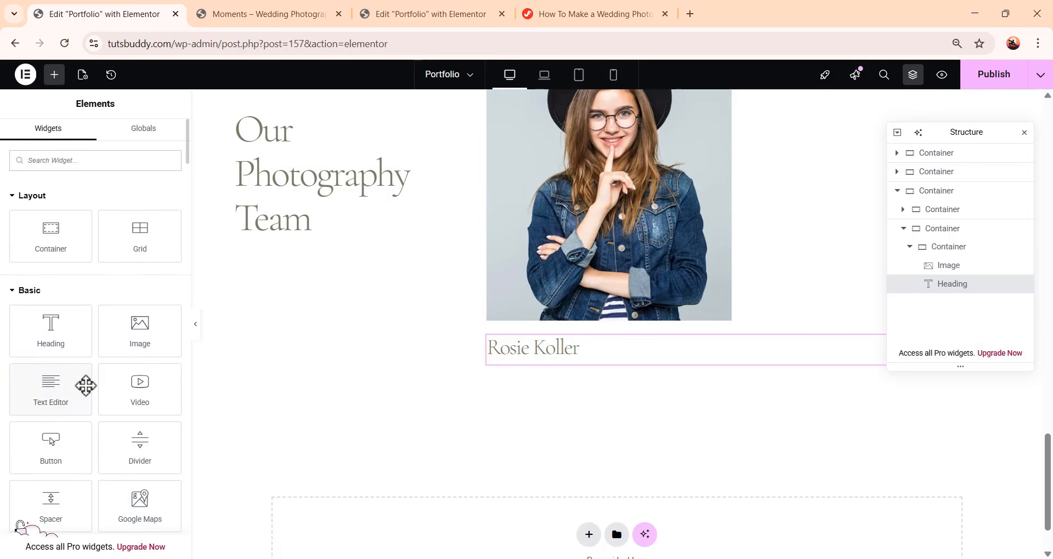
left_click(59, 399)
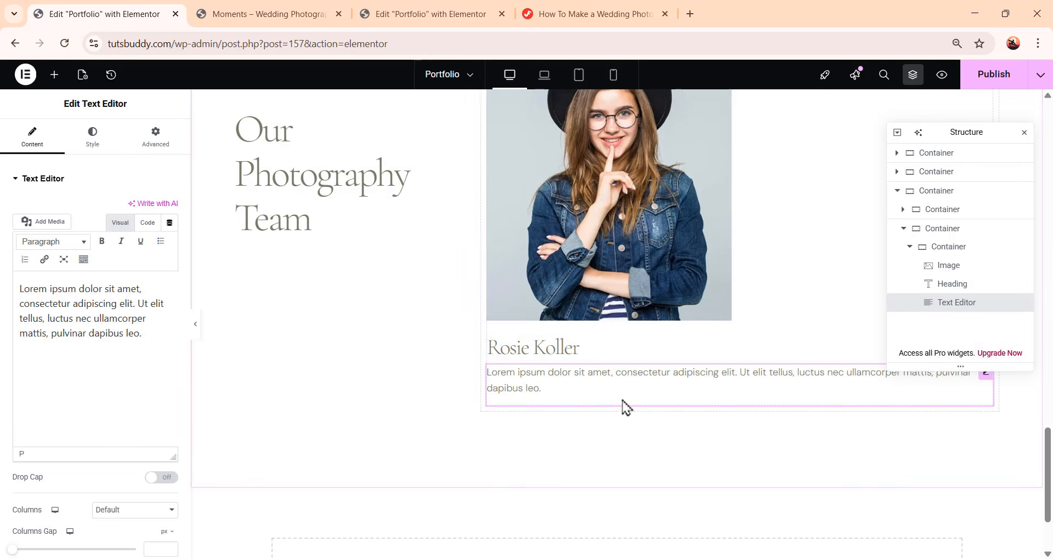
scroll(689, 364, "down", 1)
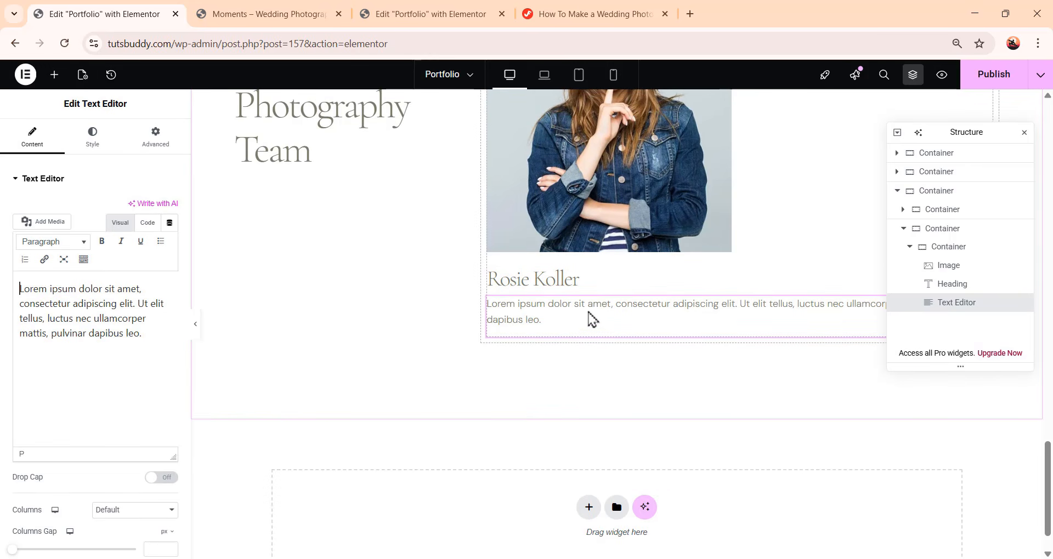
left_click_drag(144, 335, 21, 271)
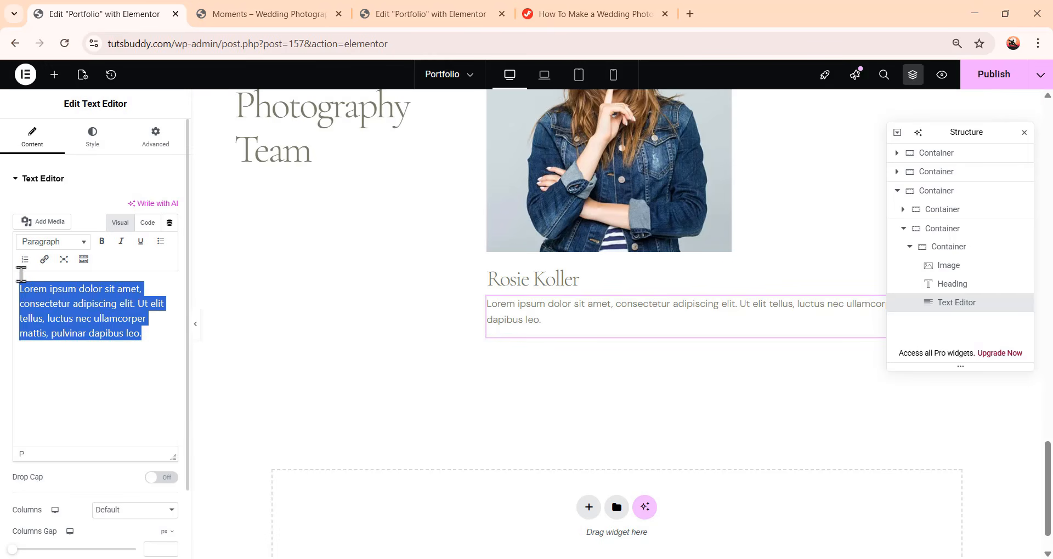
type("CEO")
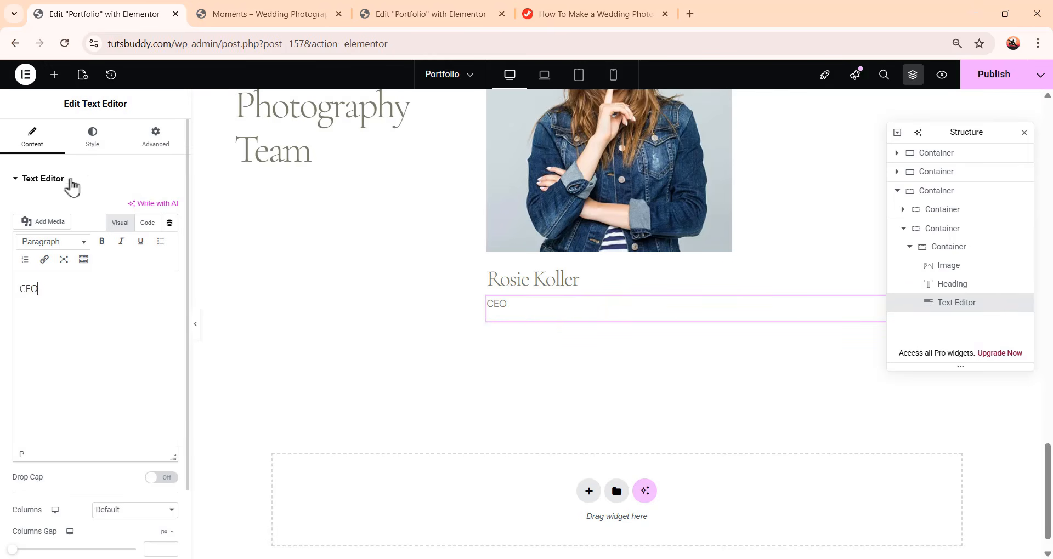
Set the CEO text's global font to Text-2 and its colour to Grayish Brown 50%
left_click(93, 143)
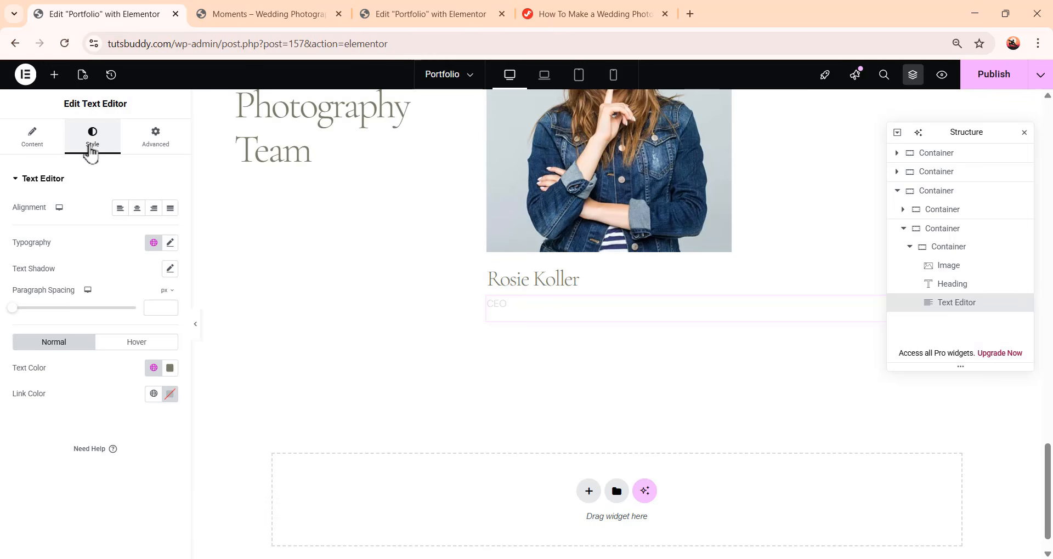
left_click(154, 244)
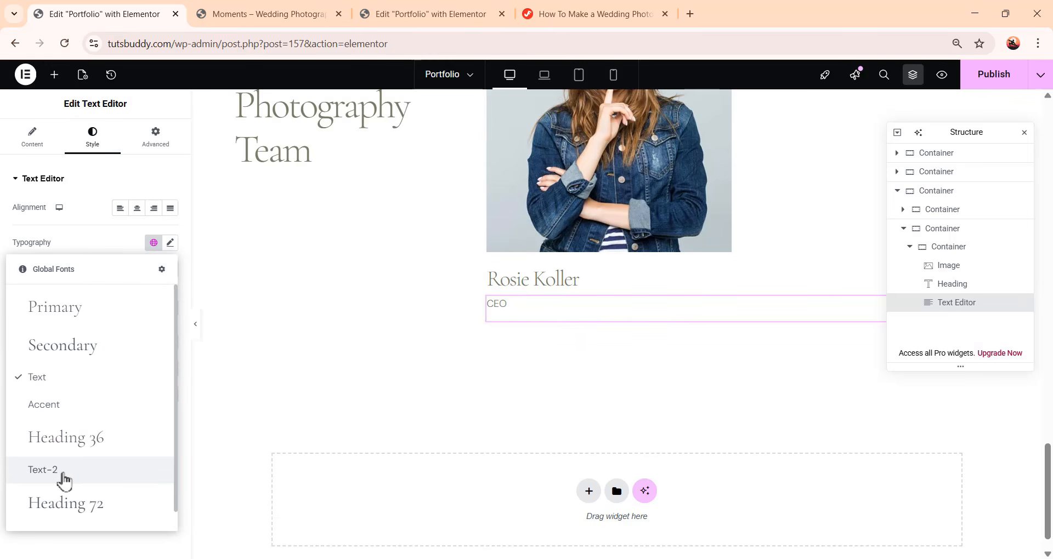
left_click(63, 473)
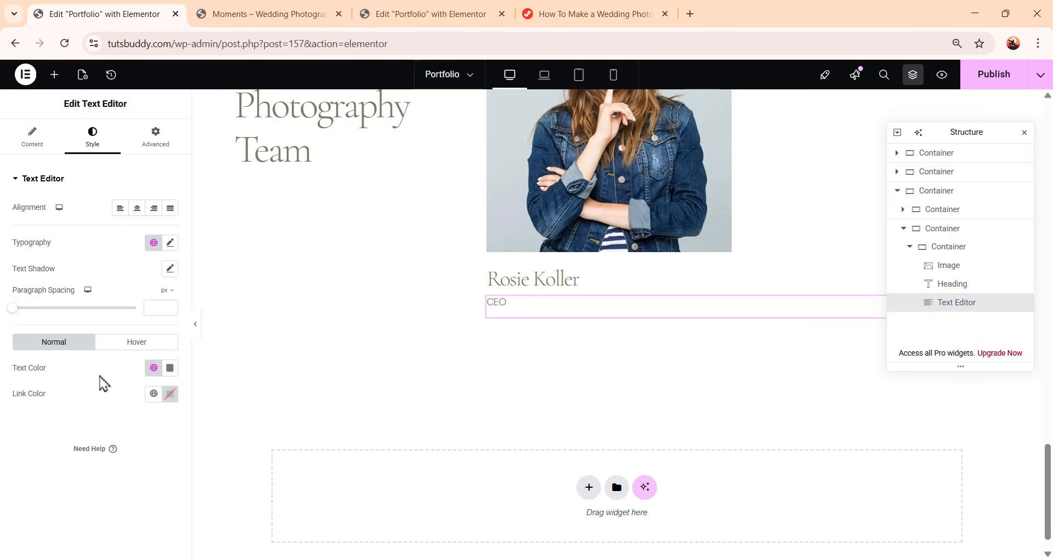
left_click(154, 368)
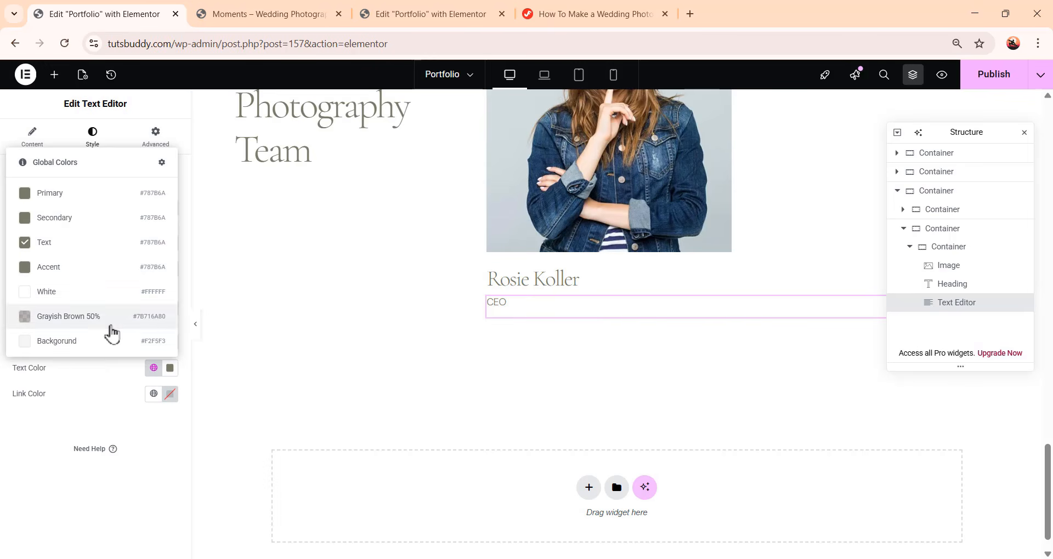
left_click(112, 322)
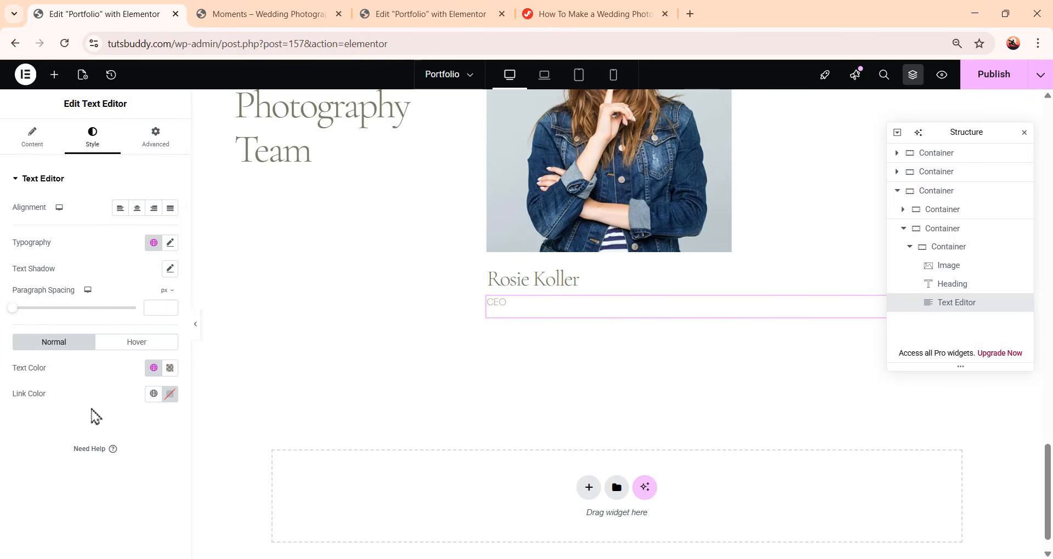
Set the CEO text's bottom padding to 40 px
left_click(156, 137)
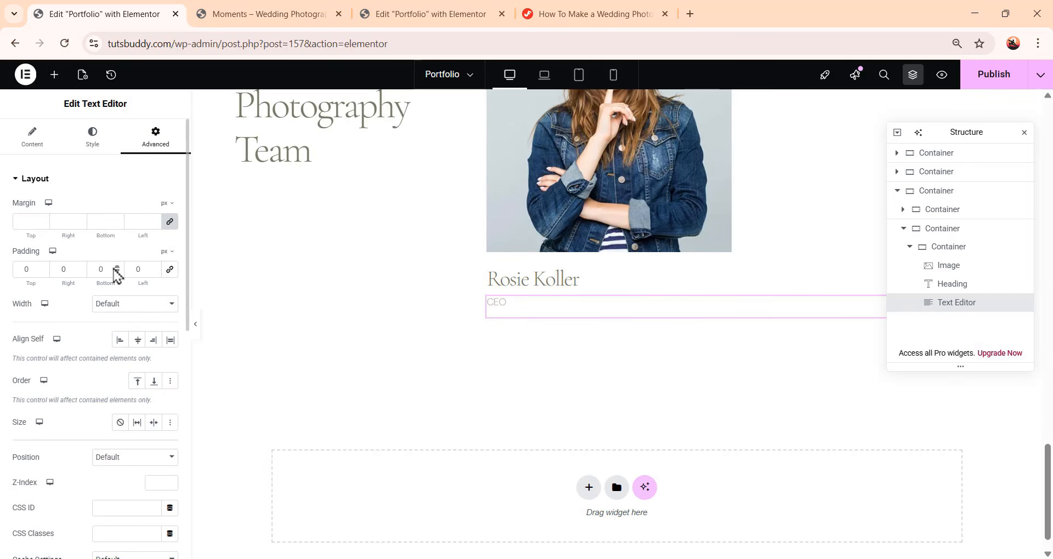
left_click_drag(107, 269, 87, 268)
type("40")
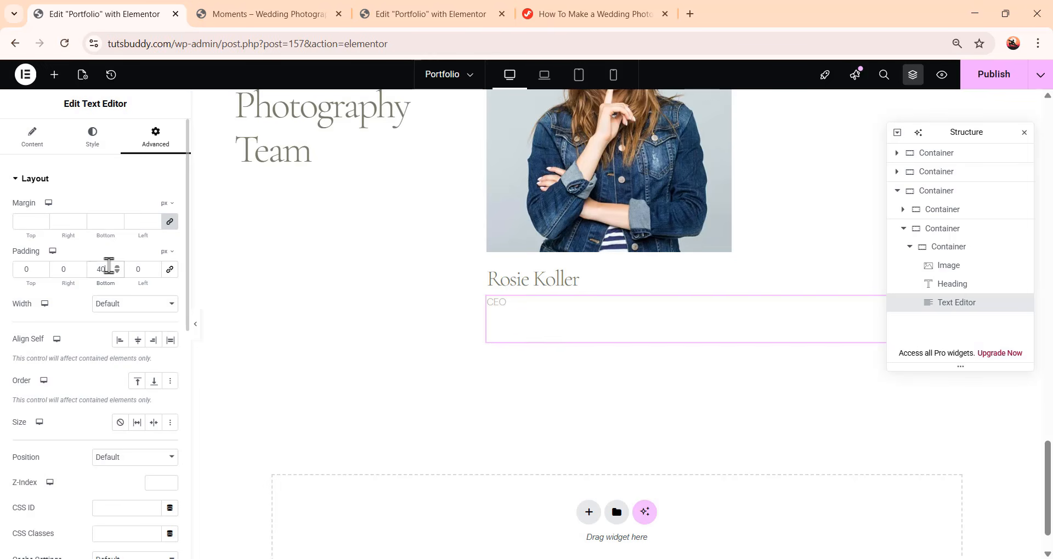
scroll(679, 346, "up", 3)
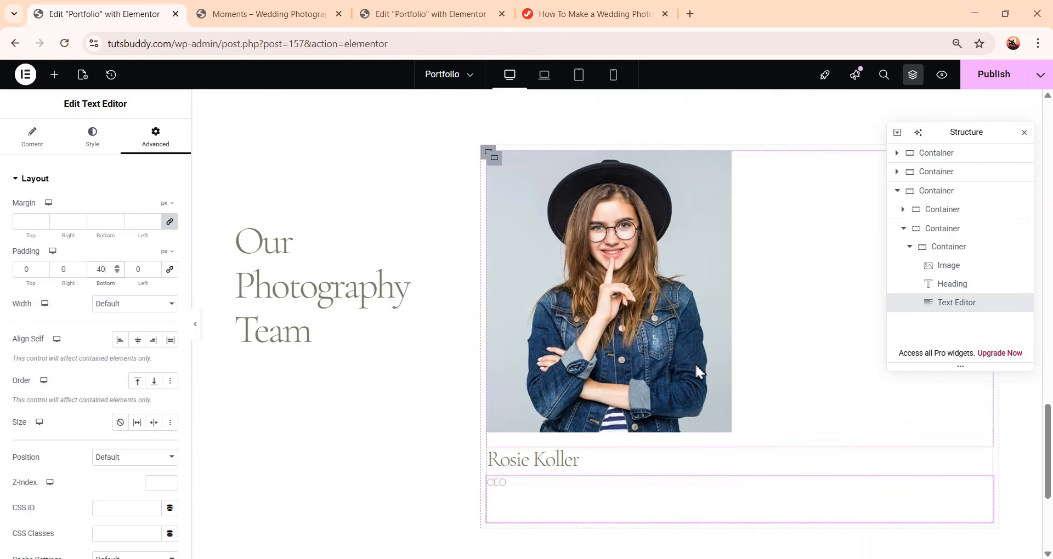
scroll(696, 363, "down", 2)
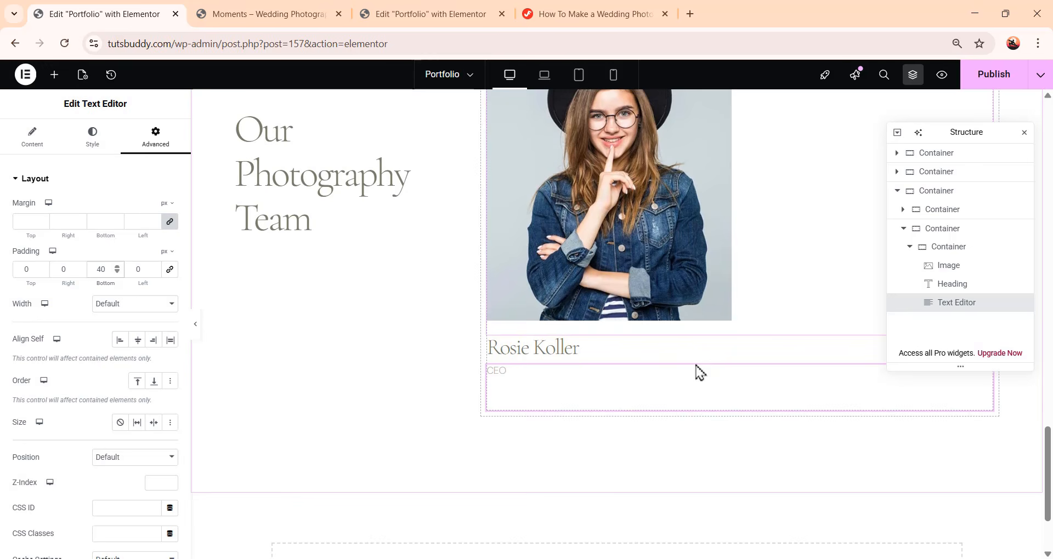
Add an Image widget below the CEO text and choose the photo of the smiling woman in a green jacket
left_click(55, 81)
left_click_drag(140, 332, 653, 410)
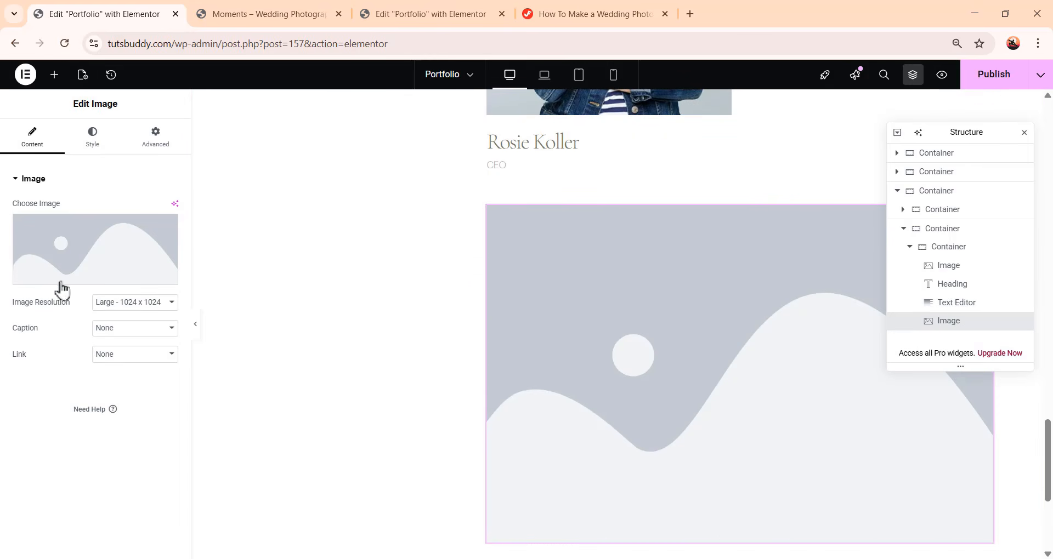
left_click(87, 261)
scroll(529, 406, "down", 5)
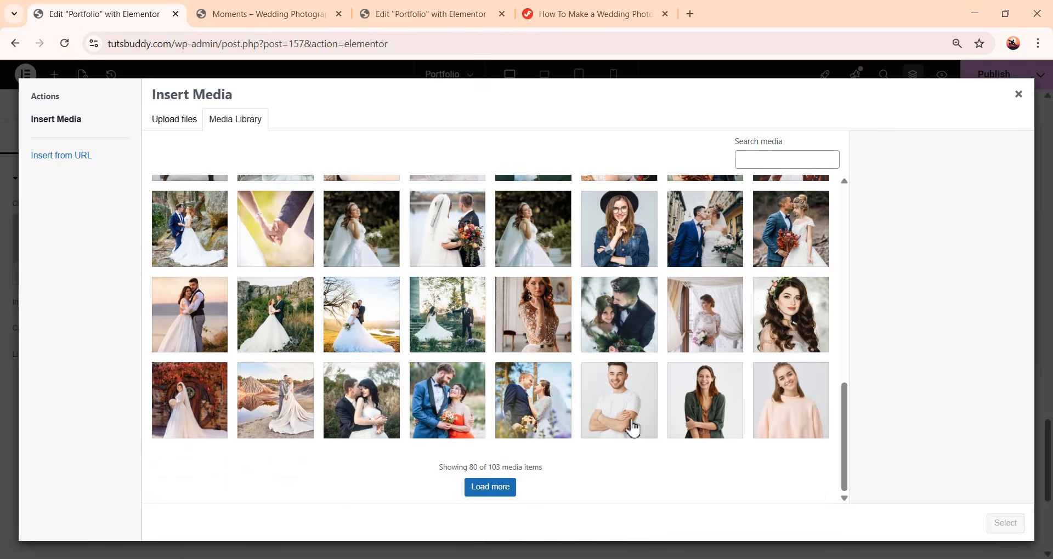
left_click(729, 405)
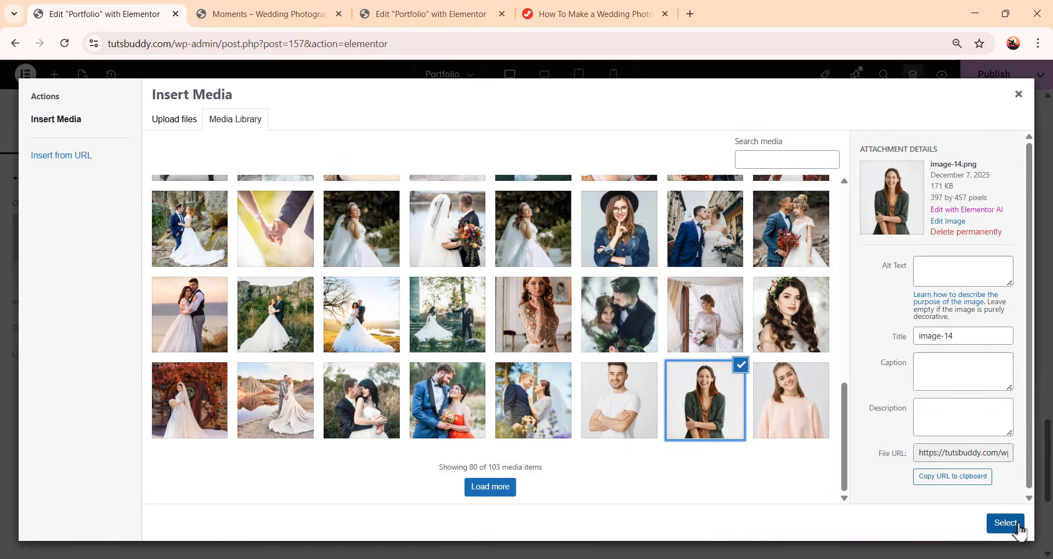
left_click(1009, 524)
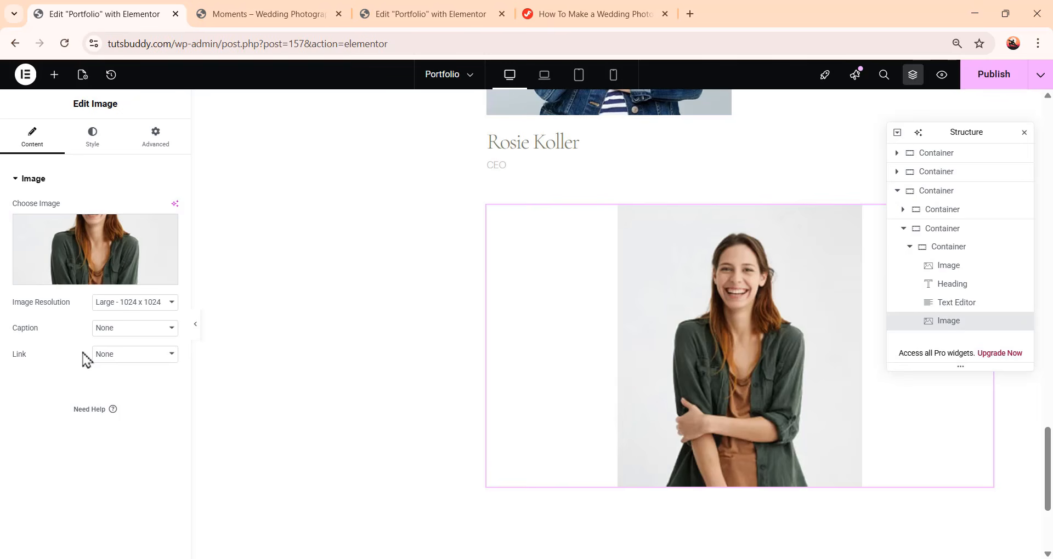
Align the second image left and set its width to 397 px
left_click(94, 141)
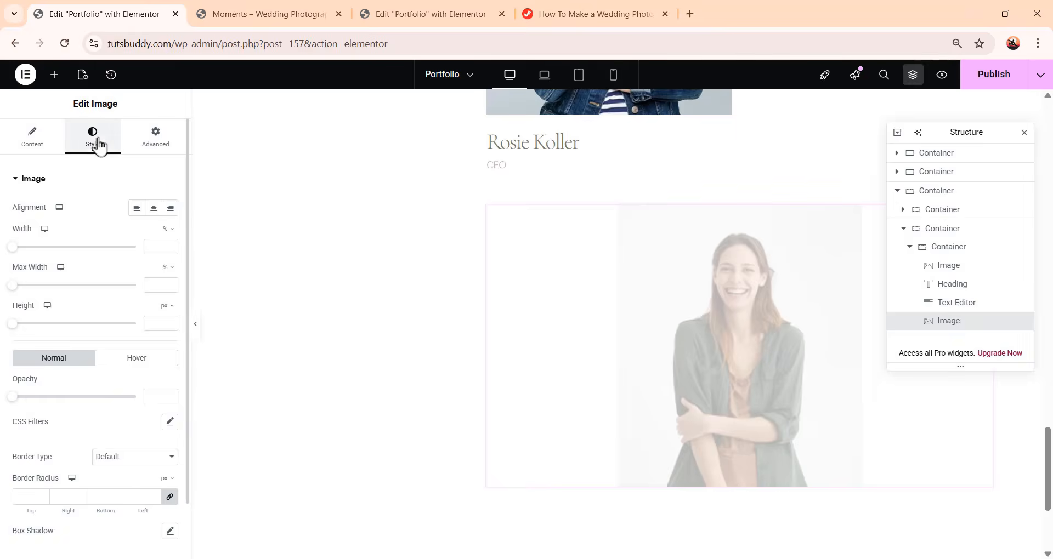
left_click(138, 211)
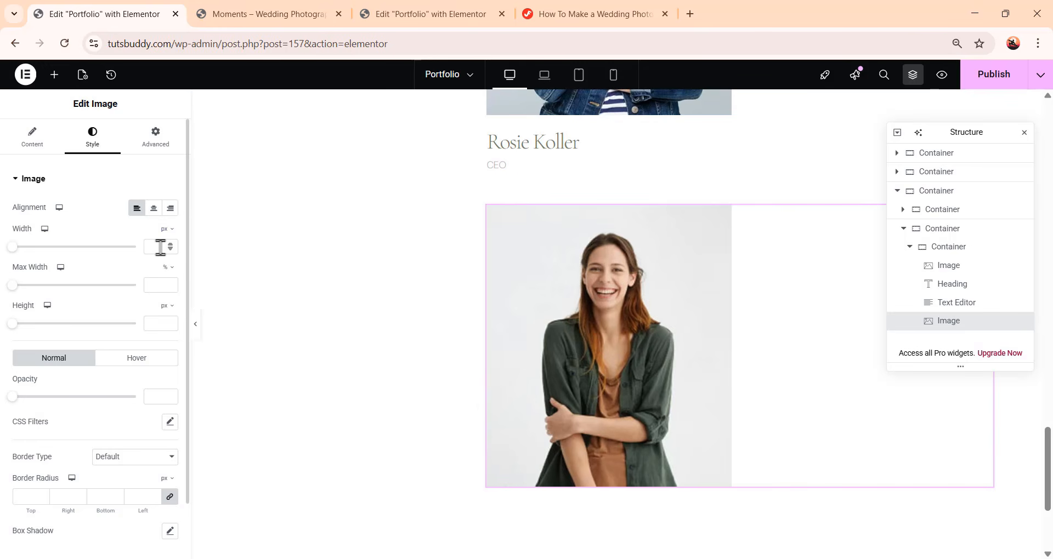
type("397457")
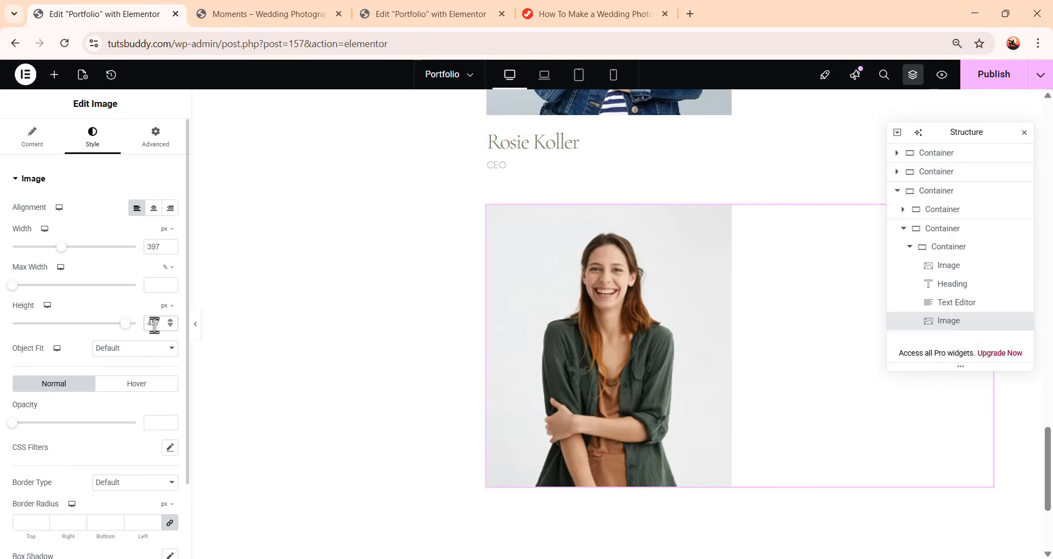
Set the second image's height to 457 px and its object fit to Cover
left_click(139, 348)
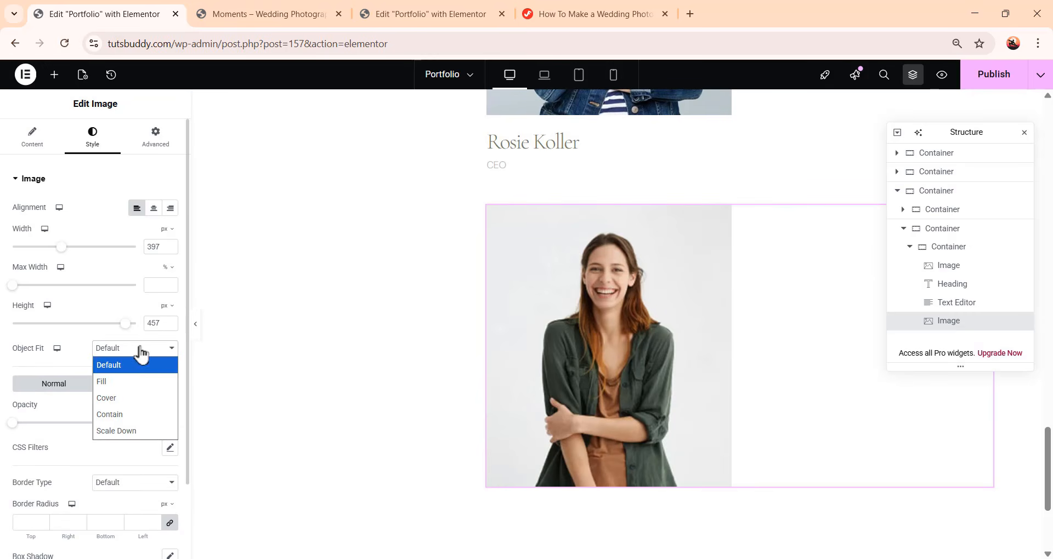
left_click(139, 398)
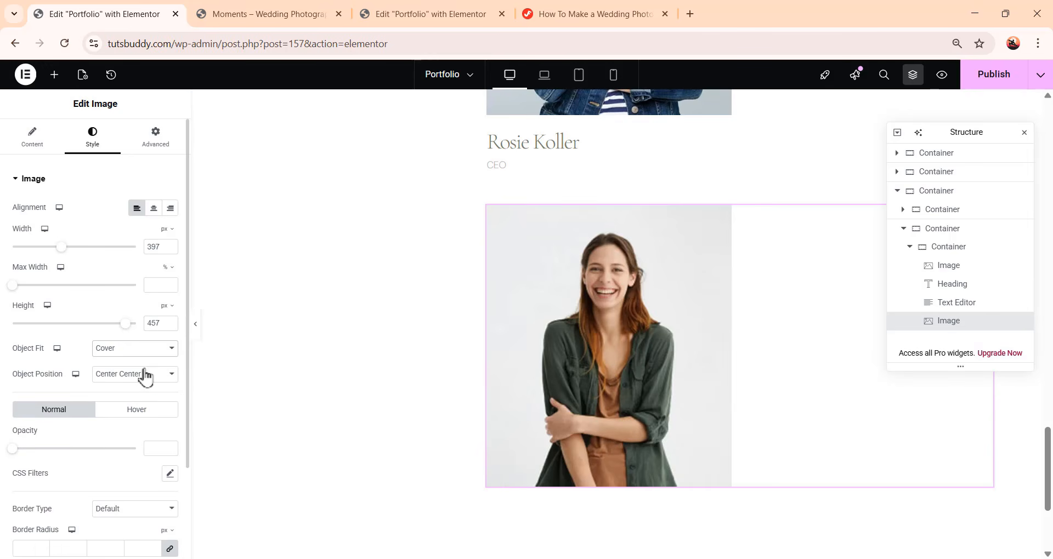
Set the second image's bottom padding to 23 px
left_click(158, 145)
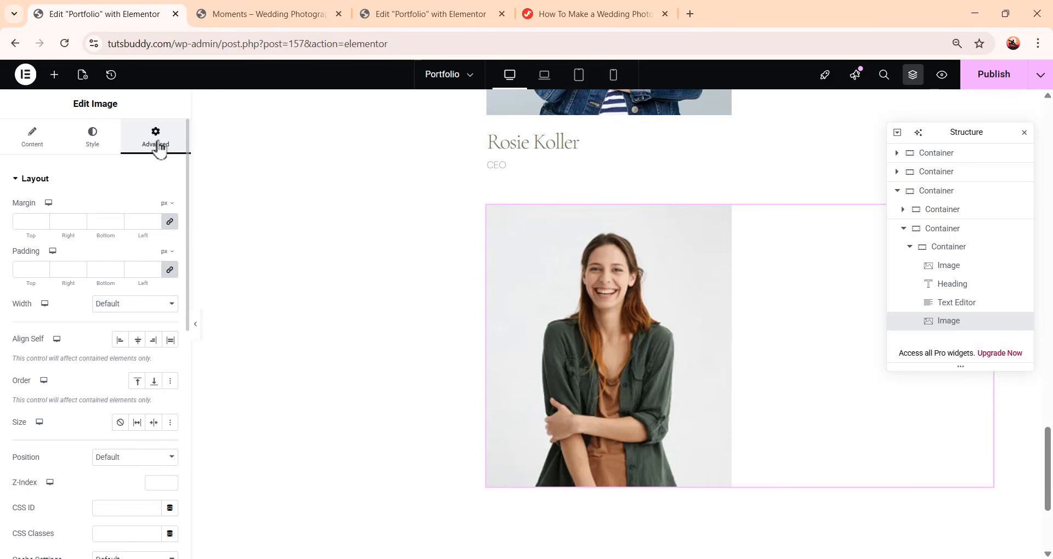
left_click(169, 274)
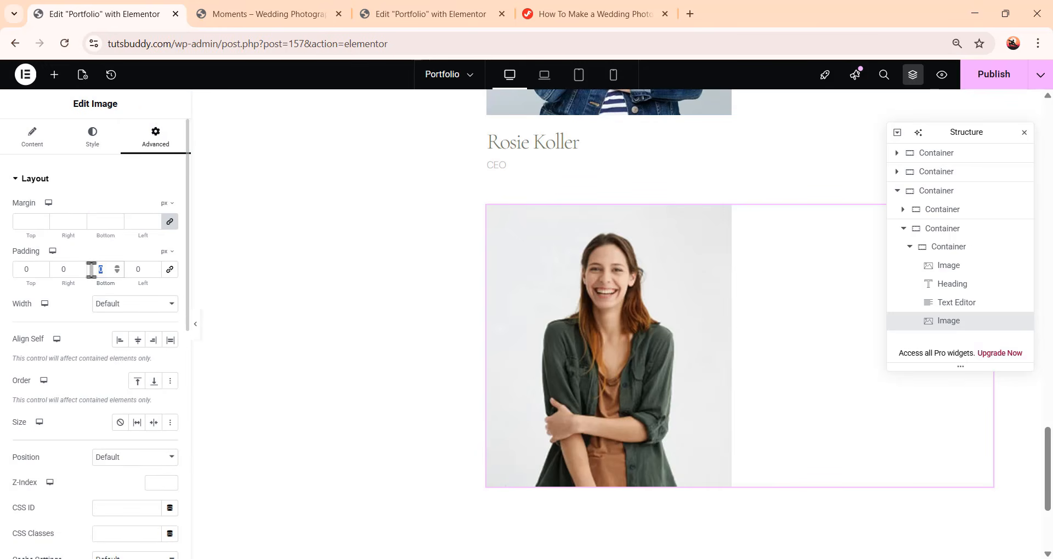
type("23")
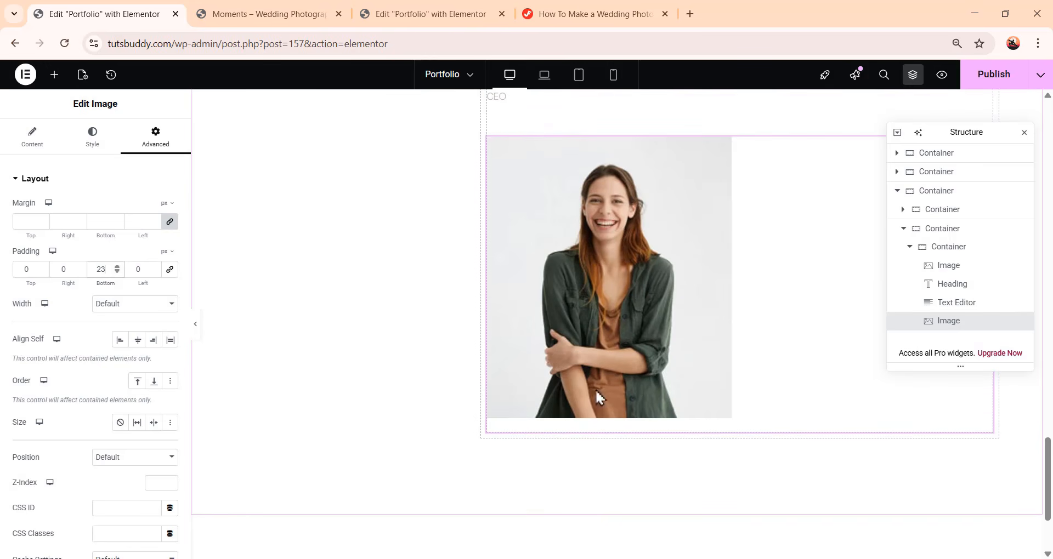
Add a Heading widget below the second image and paste the second team member's name as its title
left_click(54, 74)
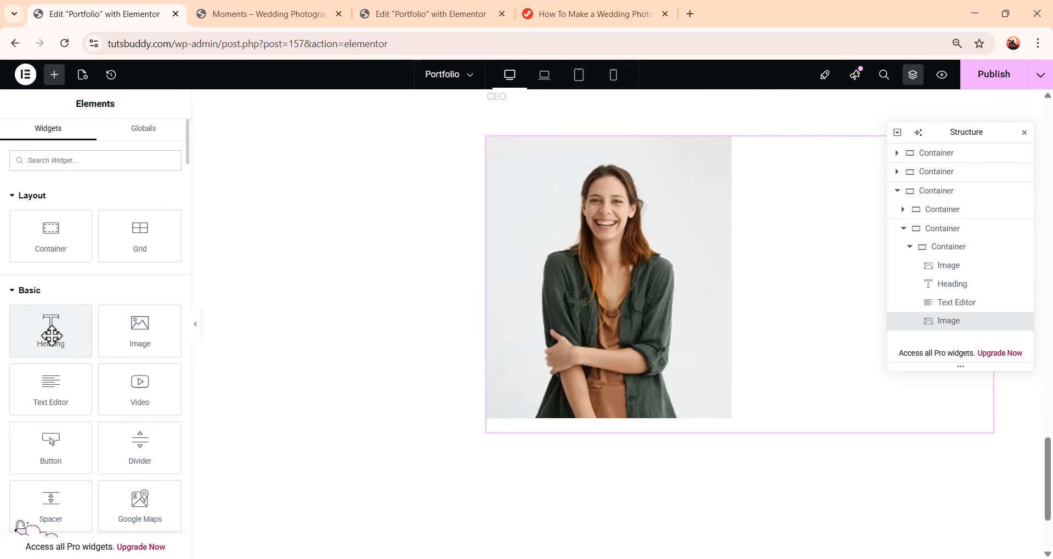
left_click_drag(51, 331, 639, 418)
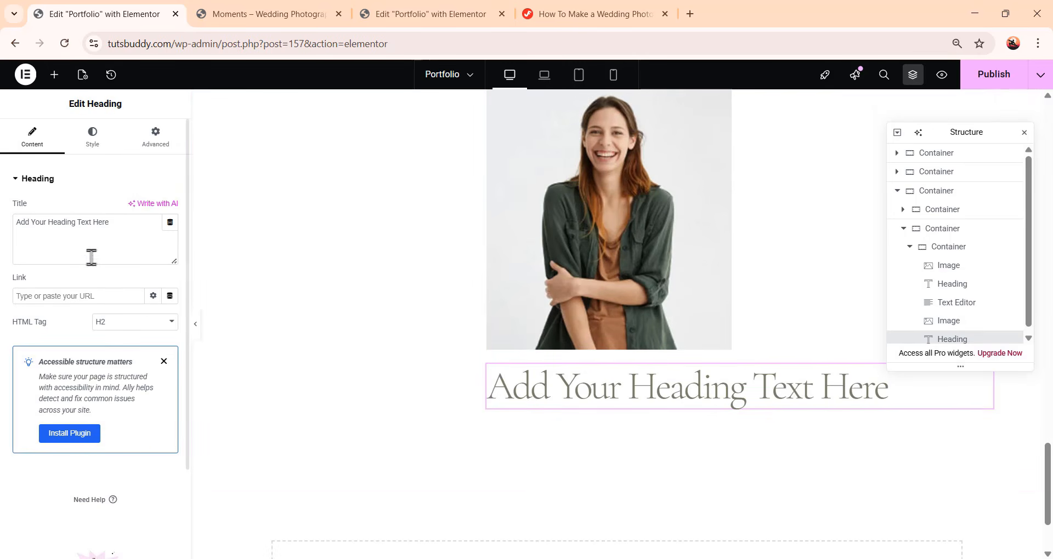
left_click_drag(113, 223, 3, 233)
type("Brooklyn Simmons")
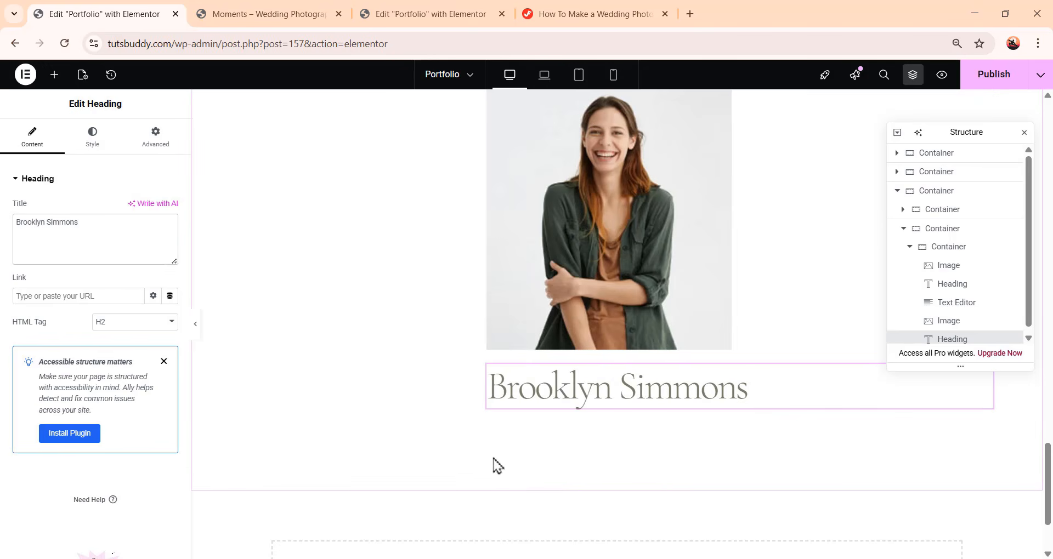
Copy the first member's name heading and paste its style onto the new name heading
scroll(634, 455, "up", 1)
scroll(688, 482, "up", 4)
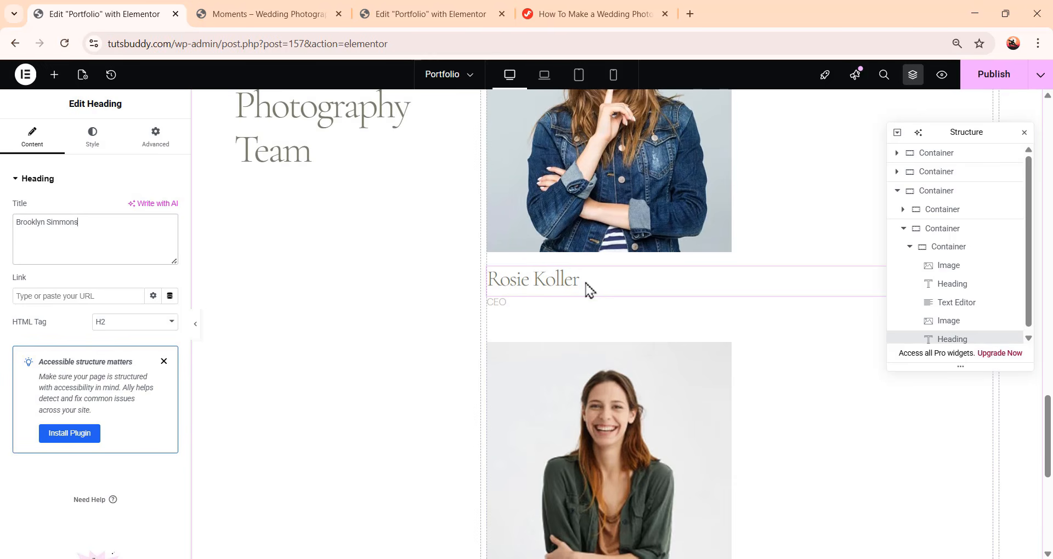
left_click(541, 288)
right_click(973, 290)
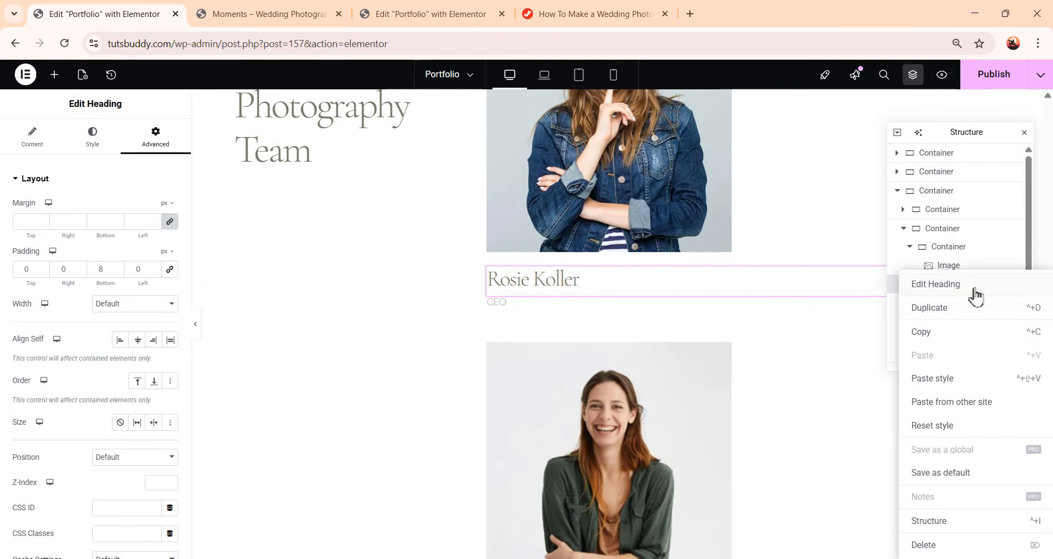
left_click(961, 333)
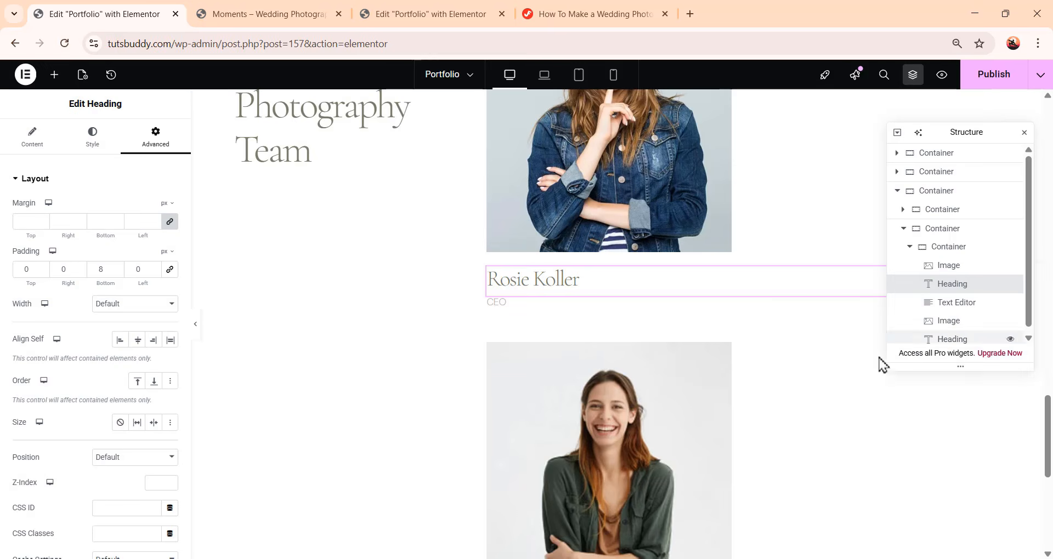
scroll(736, 371, "down", 5)
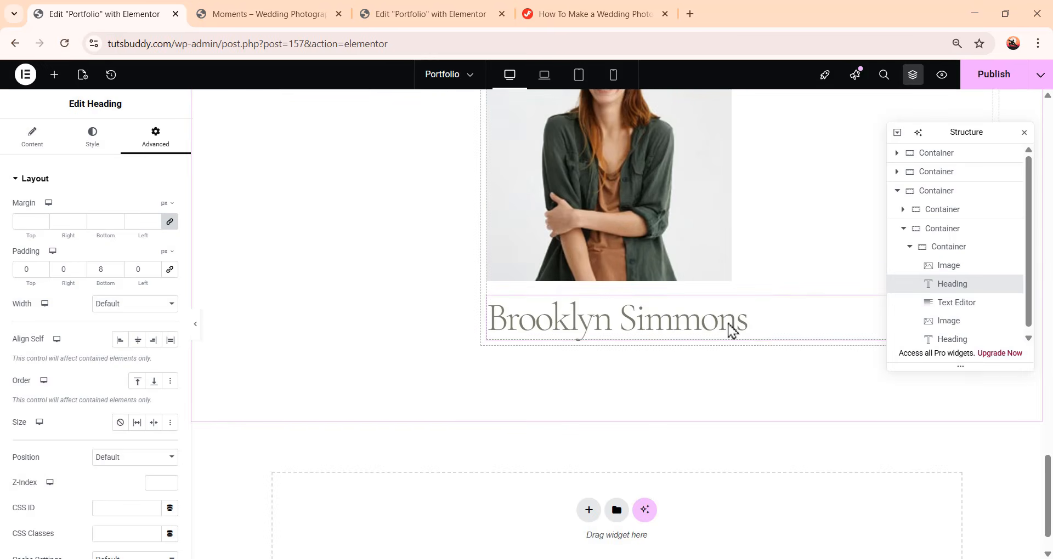
left_click(730, 330)
right_click(950, 340)
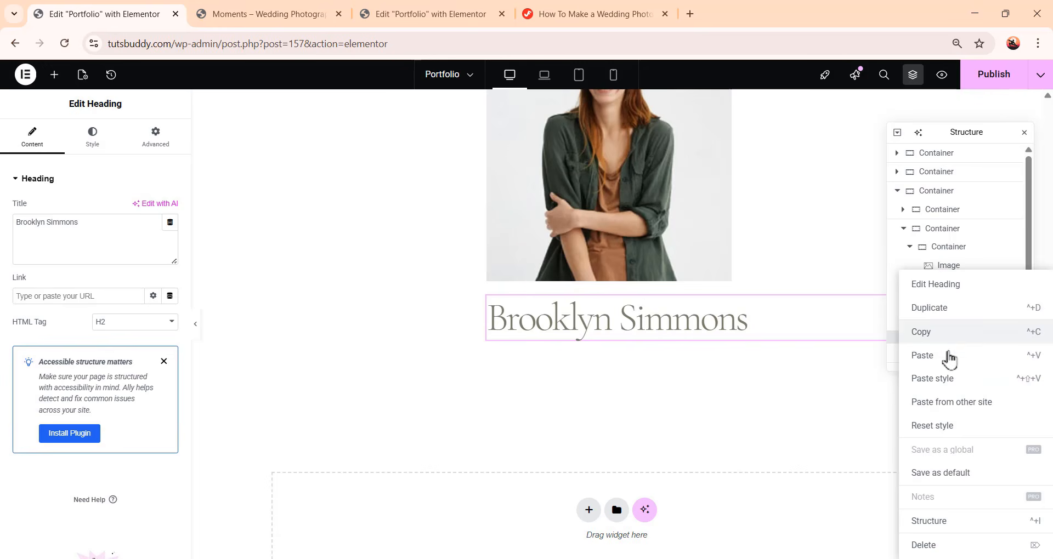
left_click(950, 388)
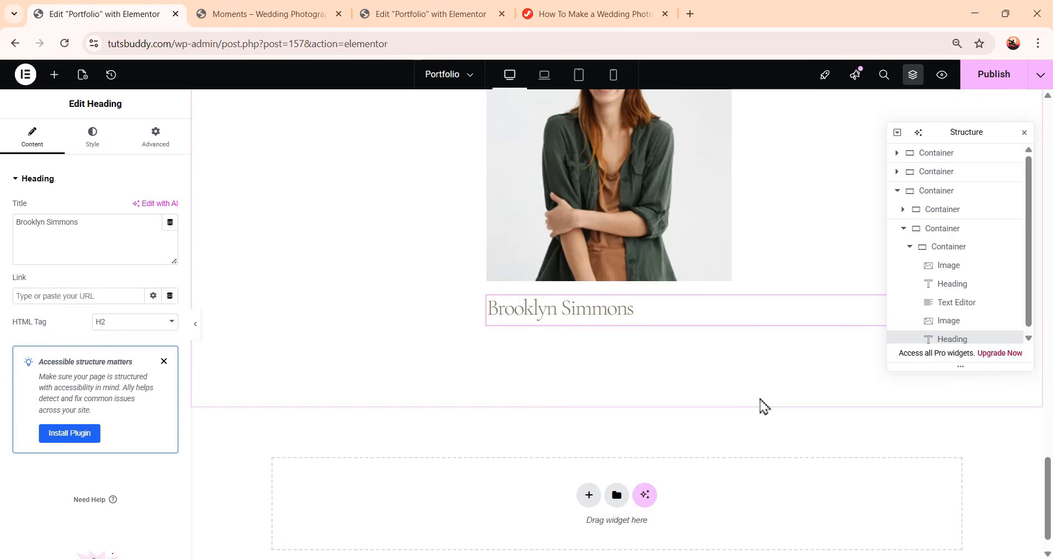
Add a Text Editor widget below the new heading and replace its text with Makeup Artist
scroll(754, 420, "up", 1)
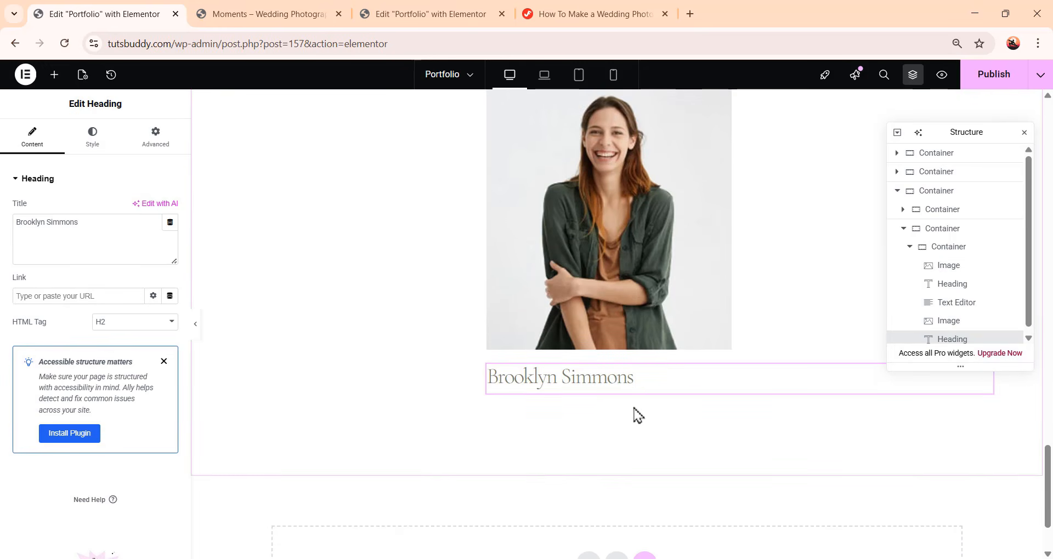
scroll(630, 411, "up", 2)
scroll(593, 186, "down", 2)
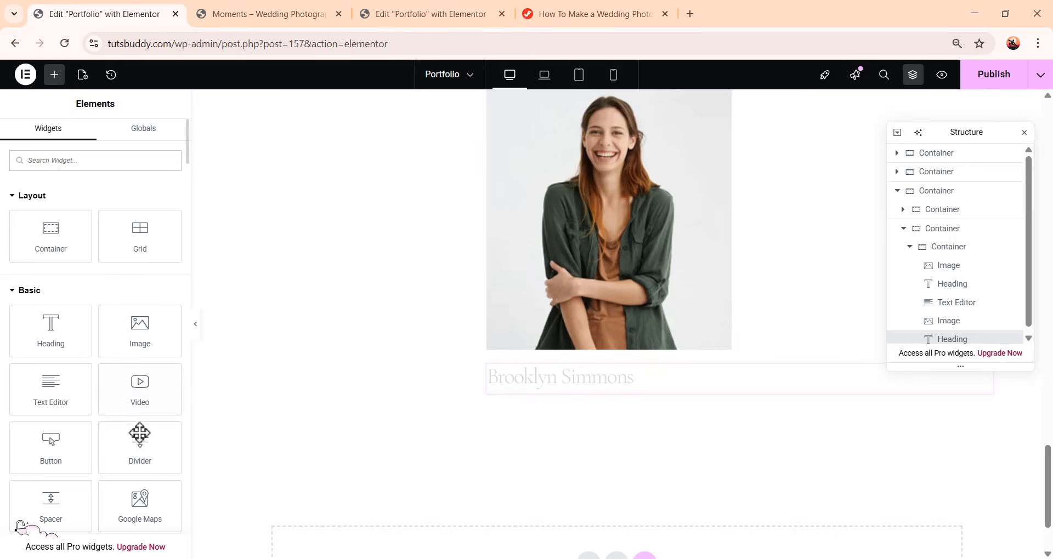
left_click_drag(52, 388, 664, 398)
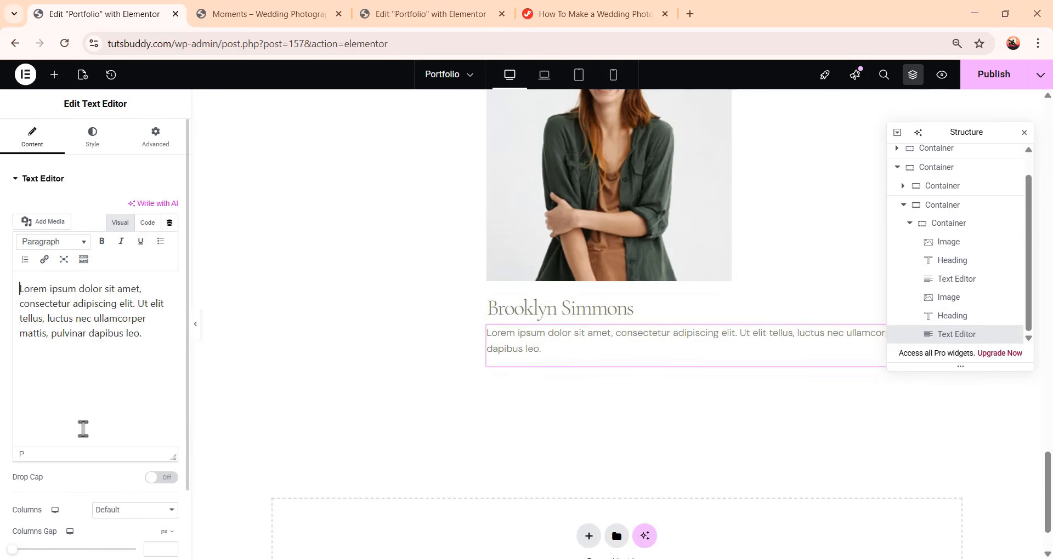
key("ctrl+a")
type("Makeup Artist")
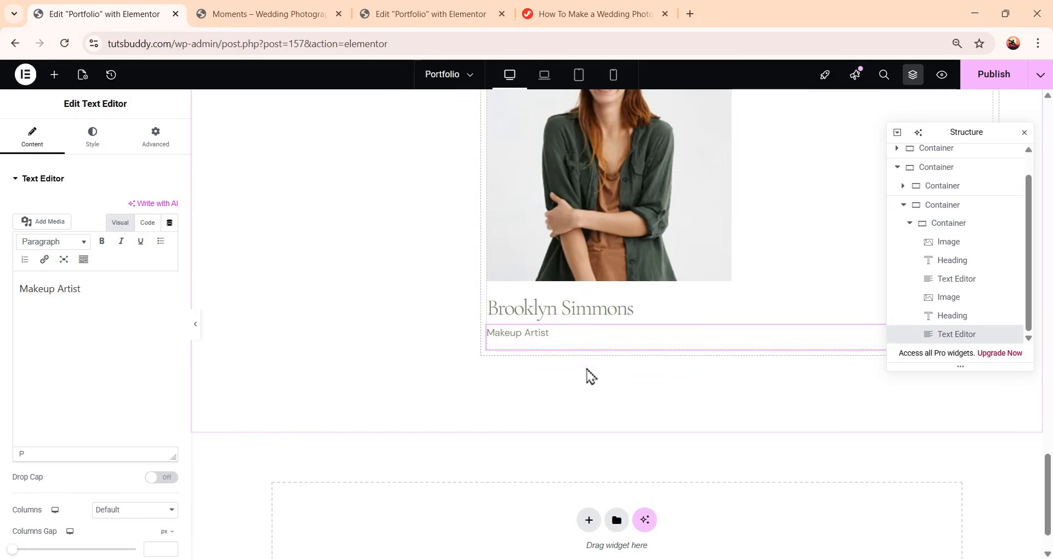
Copy the CEO text widget and paste its style onto the Makeup Artist text
scroll(597, 384, "up", 5)
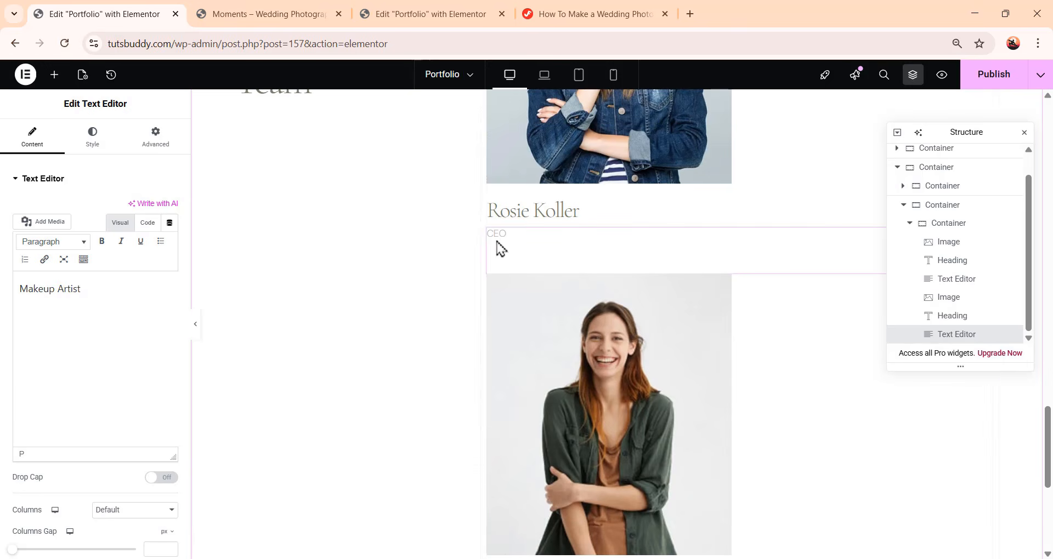
left_click(503, 241)
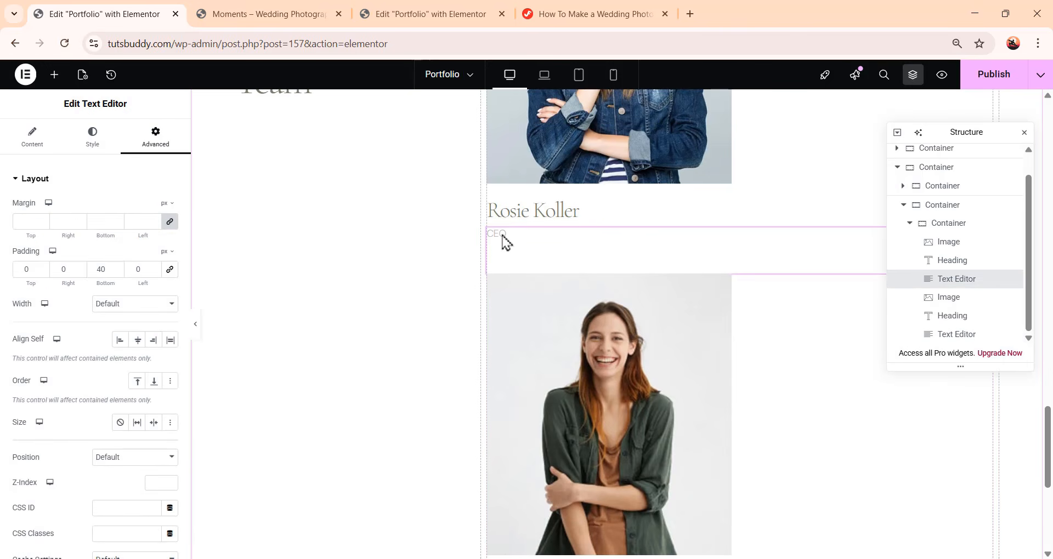
right_click(980, 291)
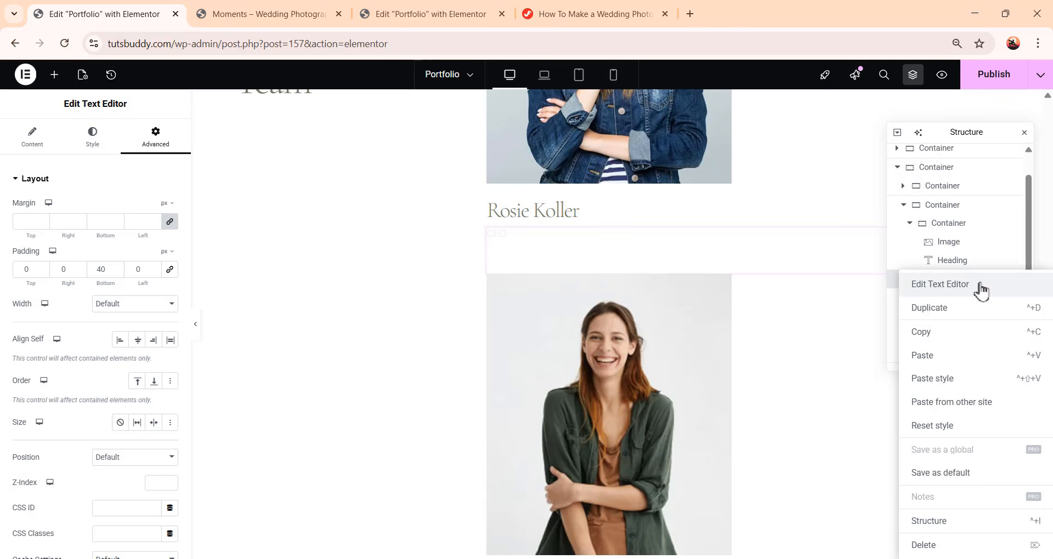
left_click(977, 333)
scroll(650, 416, "down", 5)
left_click(525, 336)
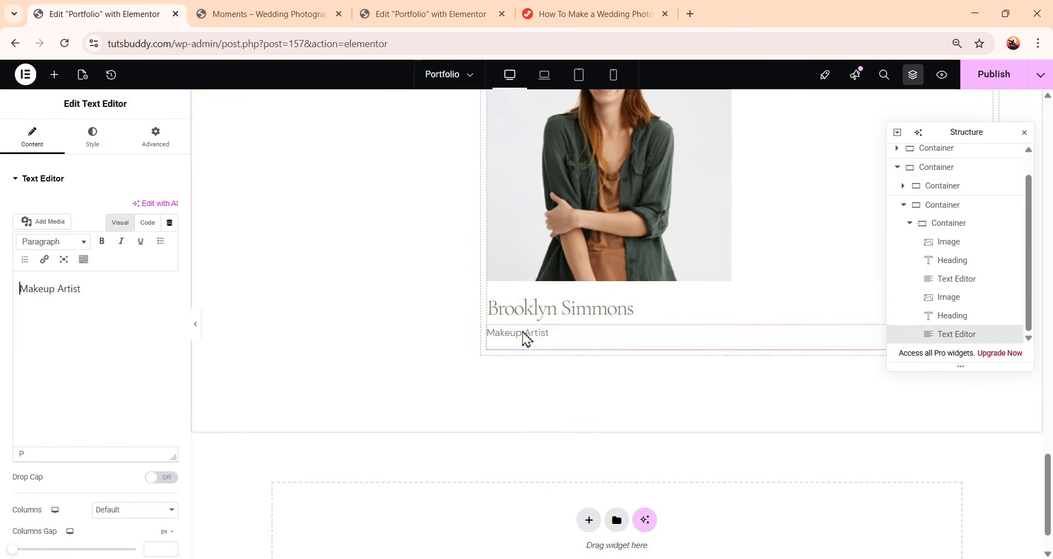
right_click(948, 340)
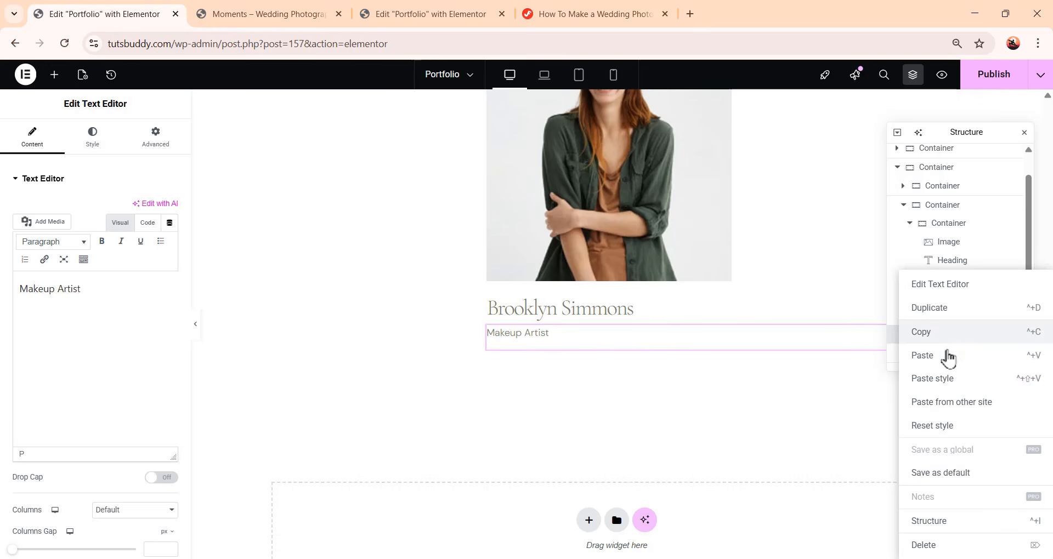
left_click(948, 386)
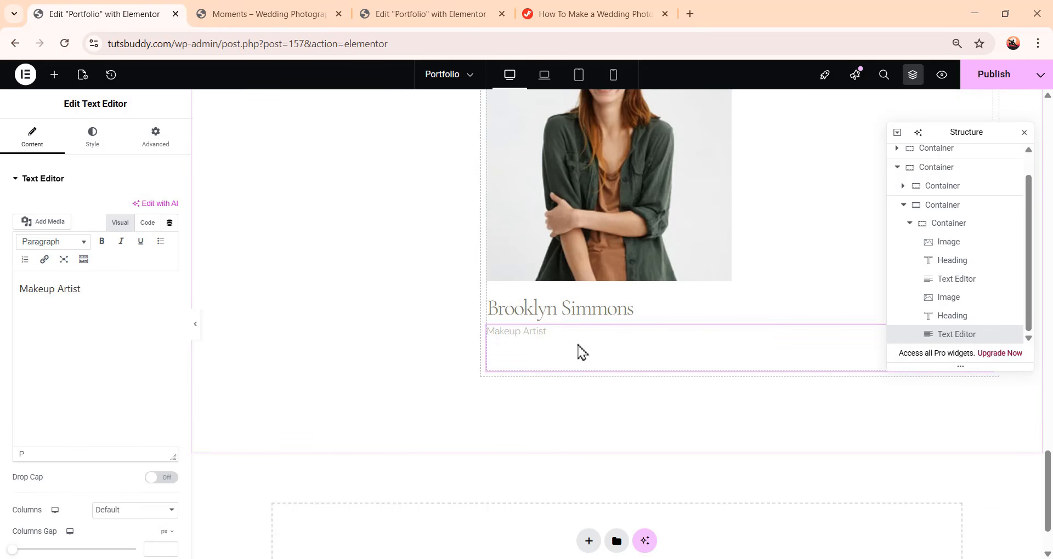
Duplicate the container holding the team member photos, names and roles
scroll(559, 307, "up", 5)
scroll(643, 356, "down", 3)
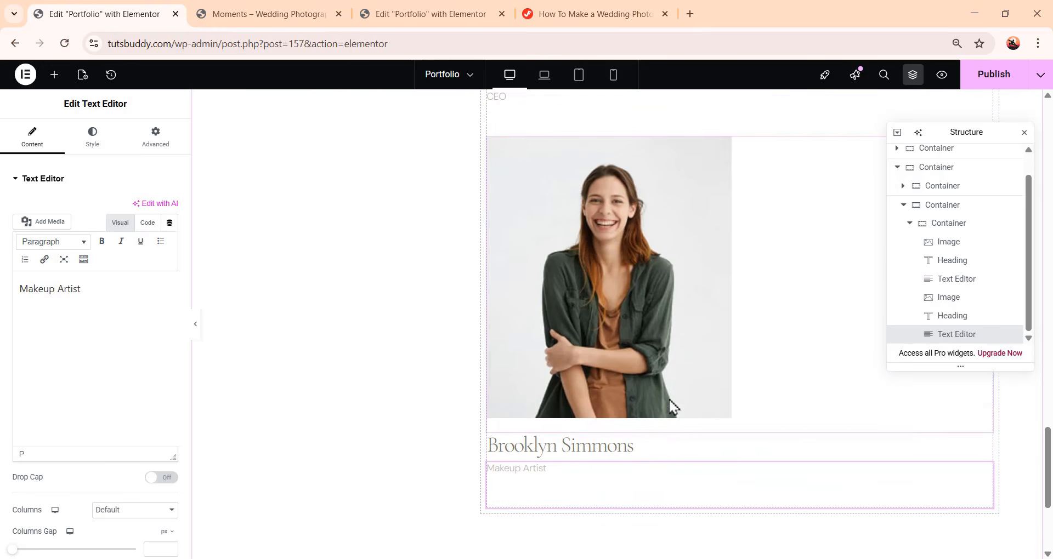
left_click(910, 223)
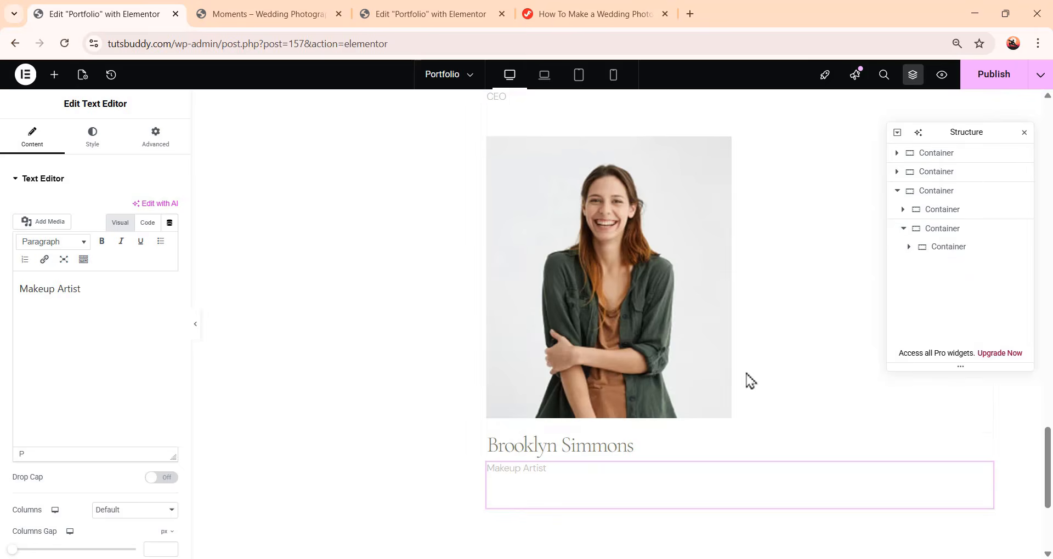
scroll(750, 380, "up", 2)
left_click(903, 228)
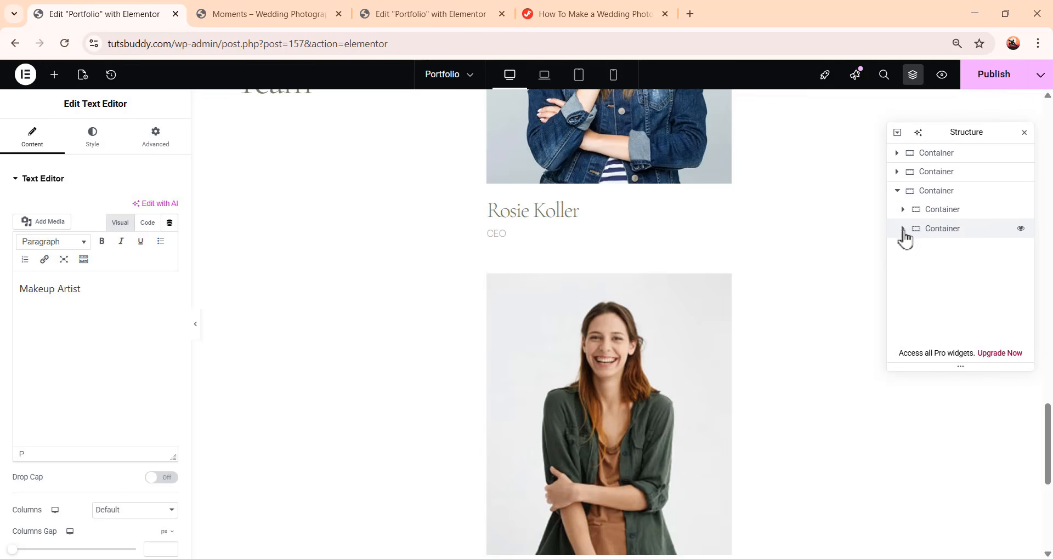
left_click(939, 230)
scroll(759, 404, "down", 5)
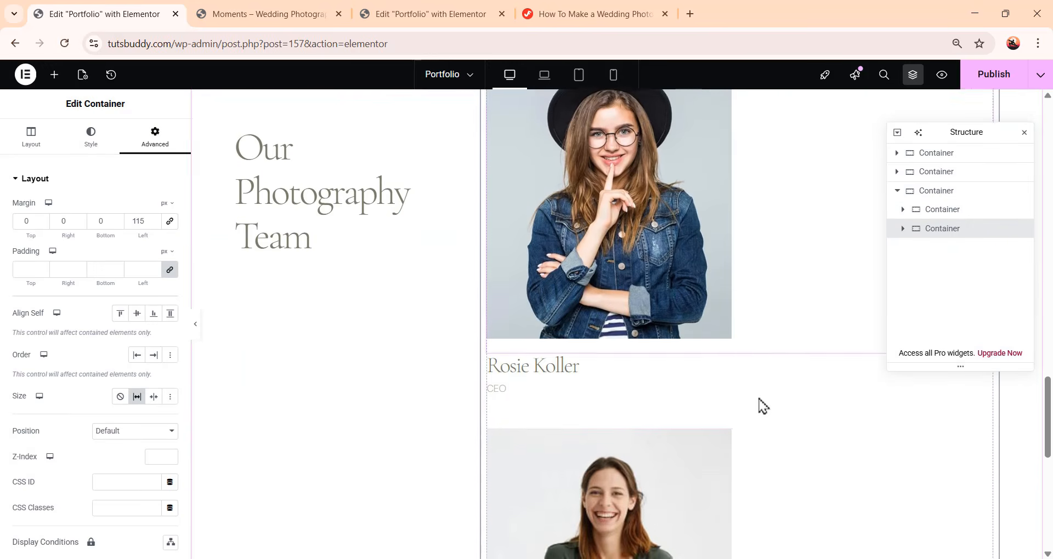
scroll(765, 416, "up", 2)
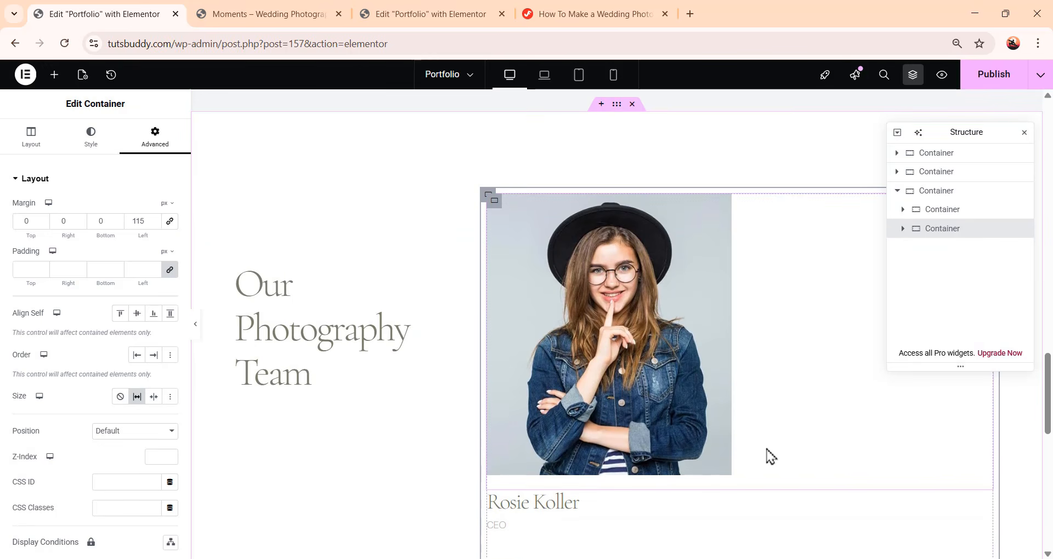
scroll(768, 455, "down", 2)
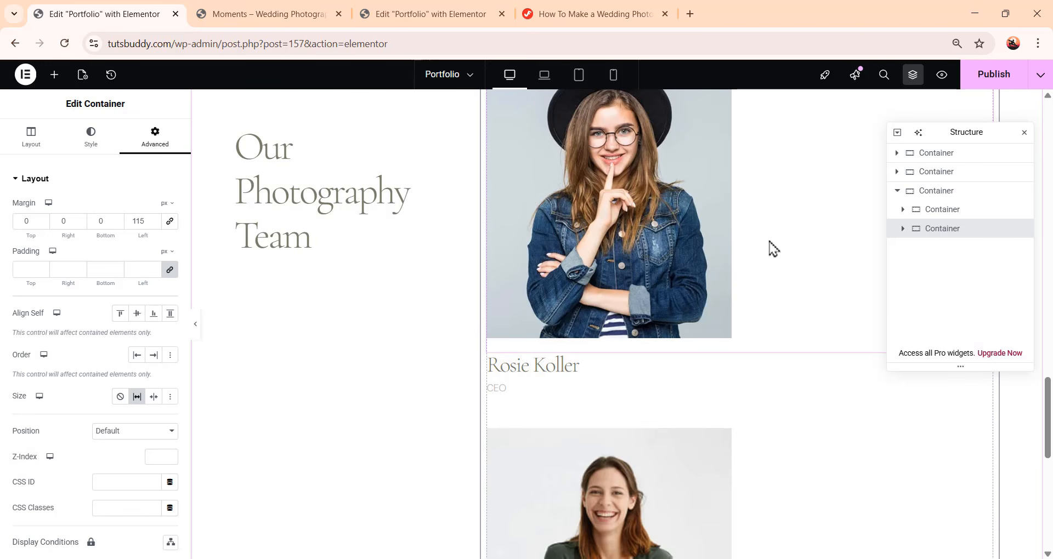
right_click(941, 229)
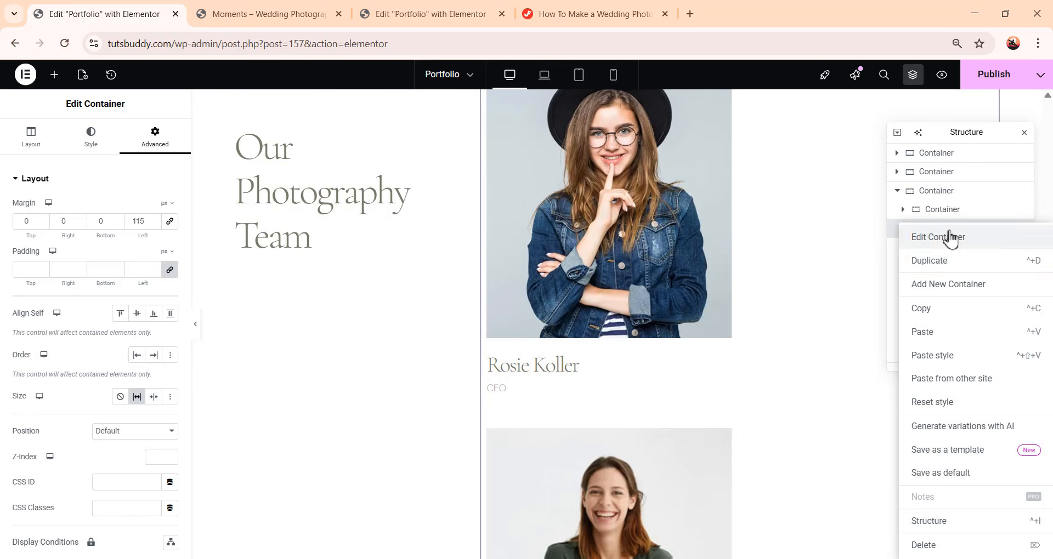
left_click(959, 262)
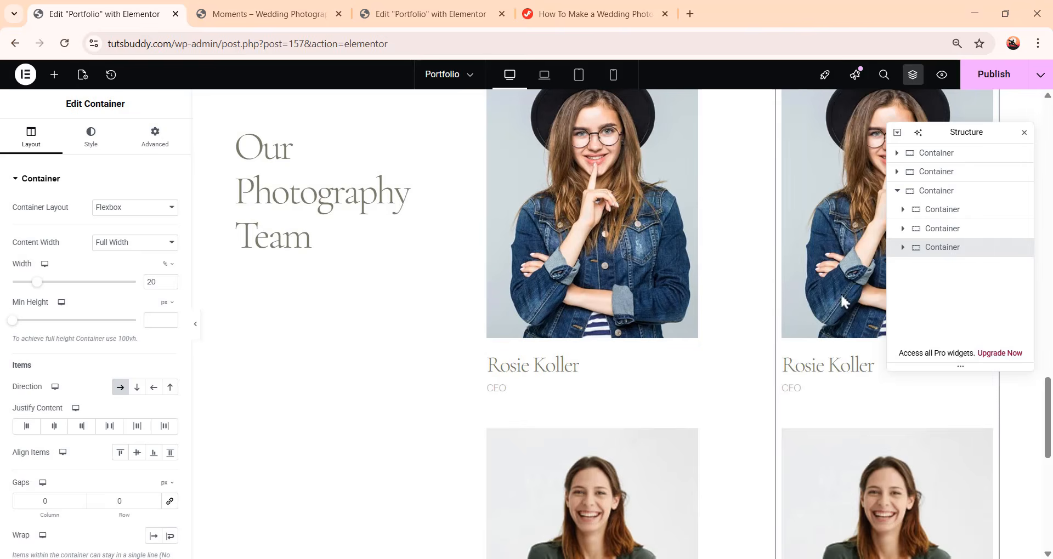
left_click_drag(933, 143, 312, 301)
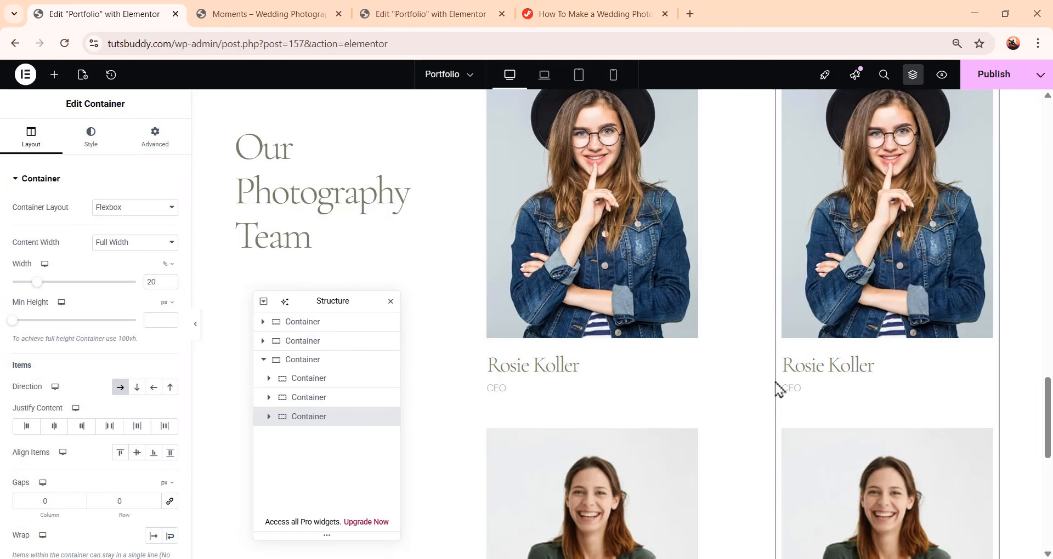
scroll(795, 388, "up", 2)
scroll(878, 365, "down", 4)
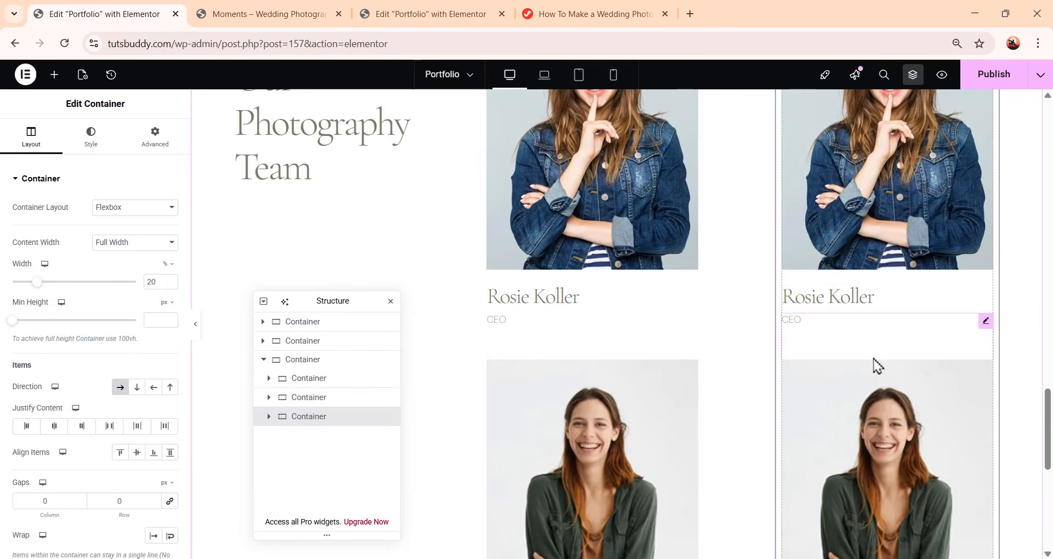
Give the duplicated team column container a top padding of 132 px so it sits lower than the first column
scroll(721, 459, "up", 3)
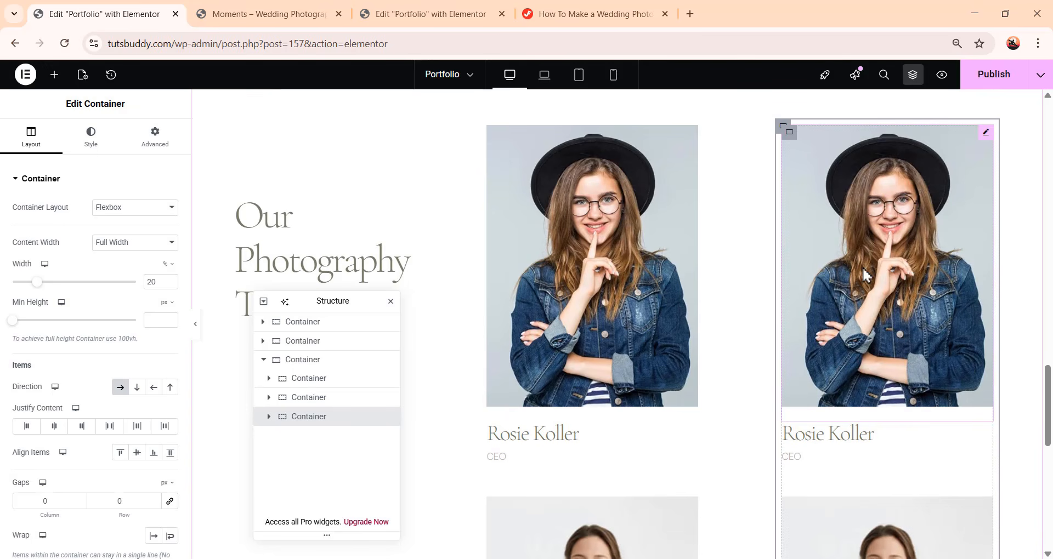
left_click(149, 144)
left_click(170, 271)
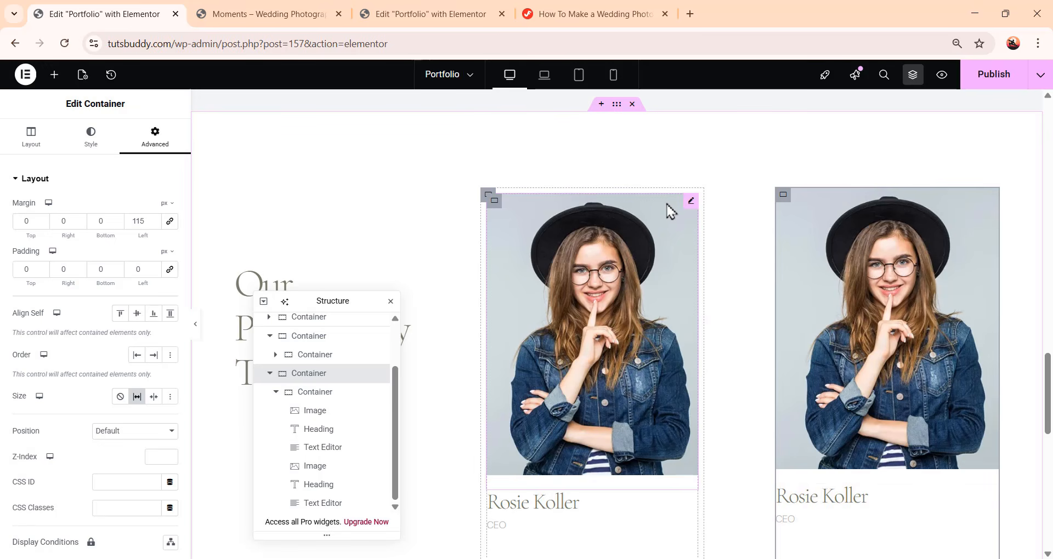
left_click(311, 336)
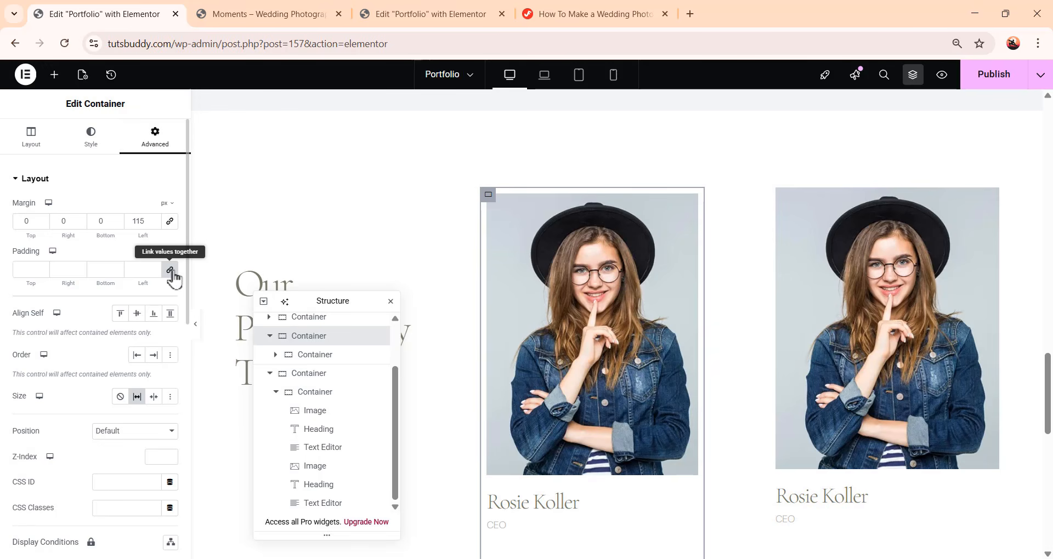
left_click(797, 320)
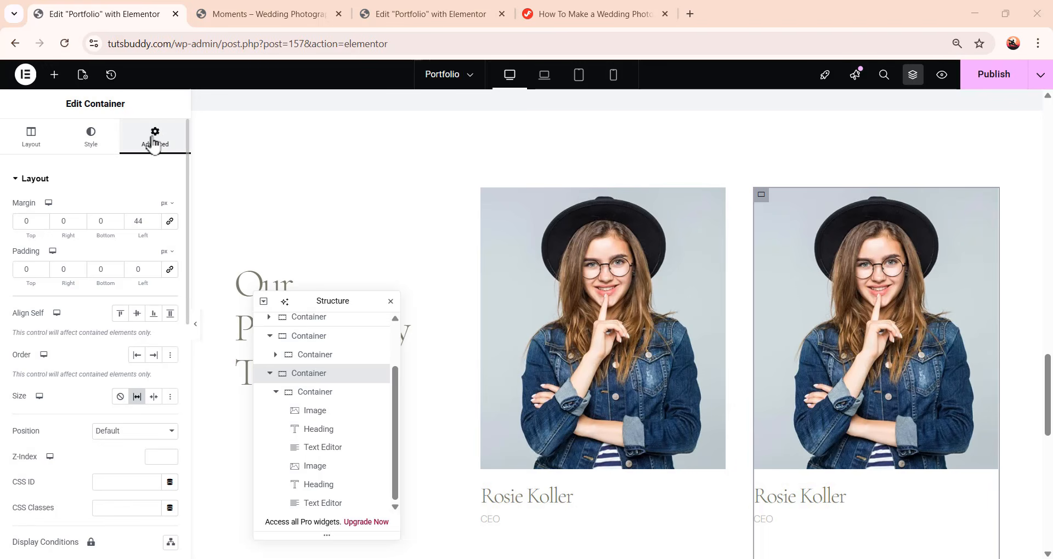
double_click(31, 267)
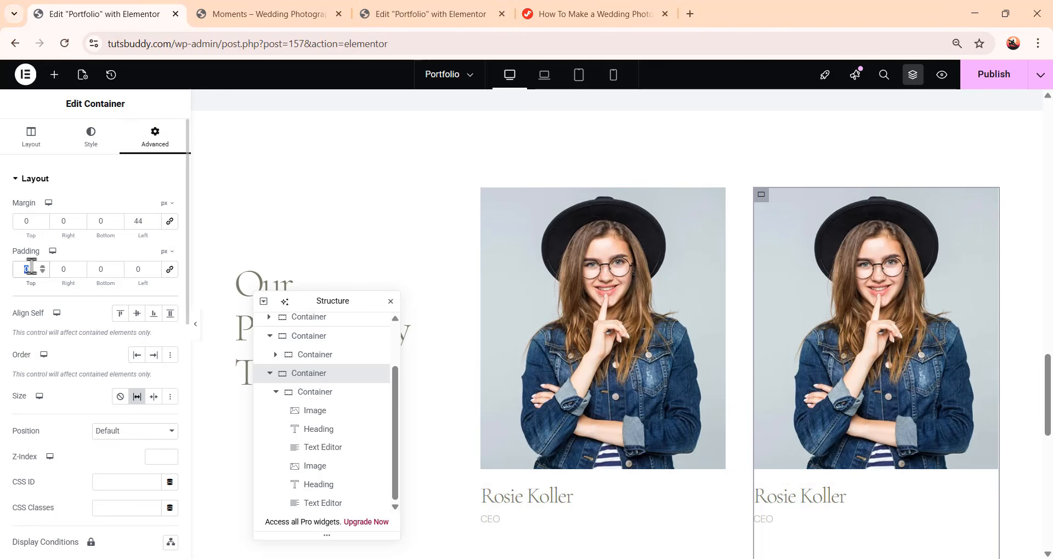
type("130")
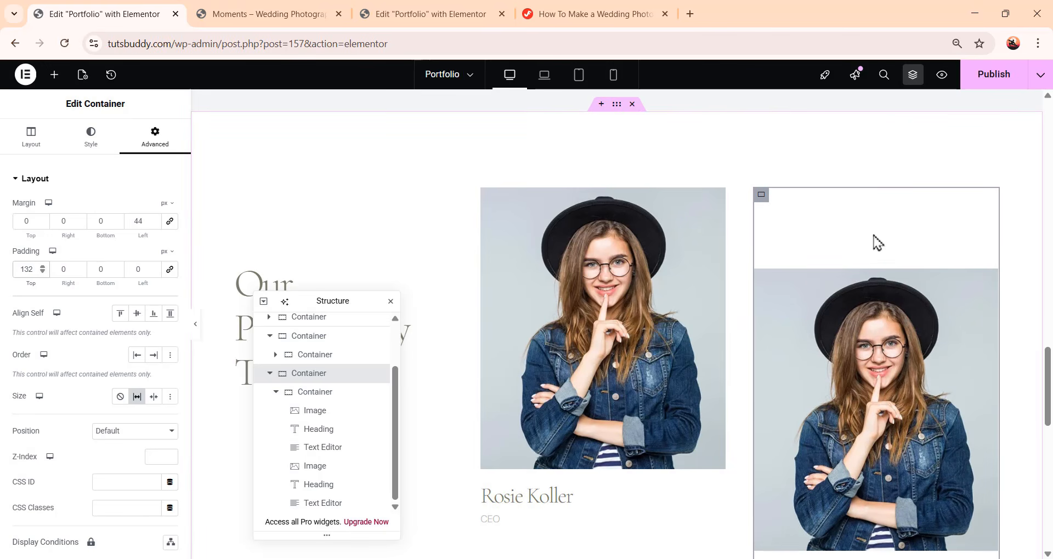
Replace the first photo in the duplicated column with the woman in the pink sweater image
scroll(878, 242, "down", 10)
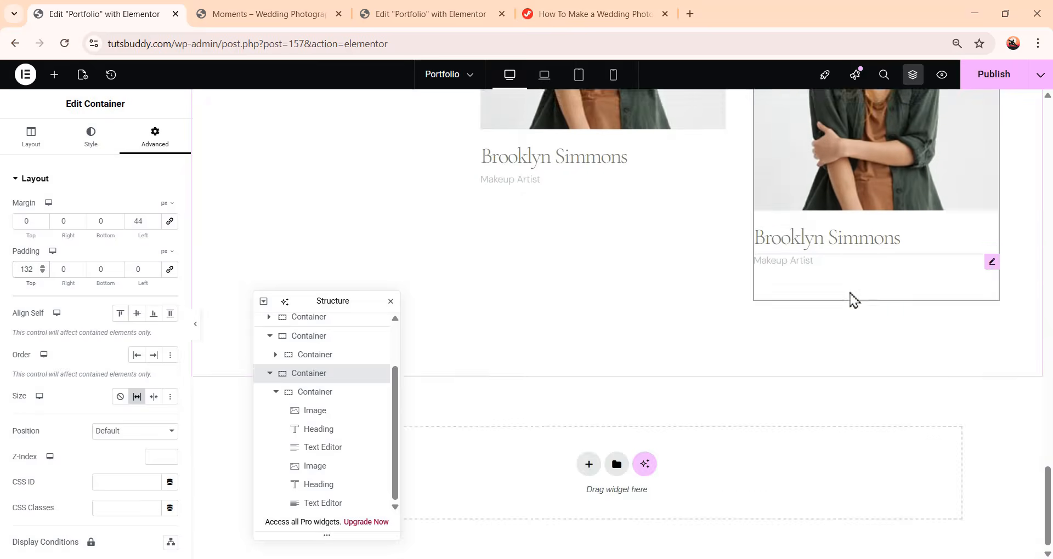
scroll(854, 301, "up", 10)
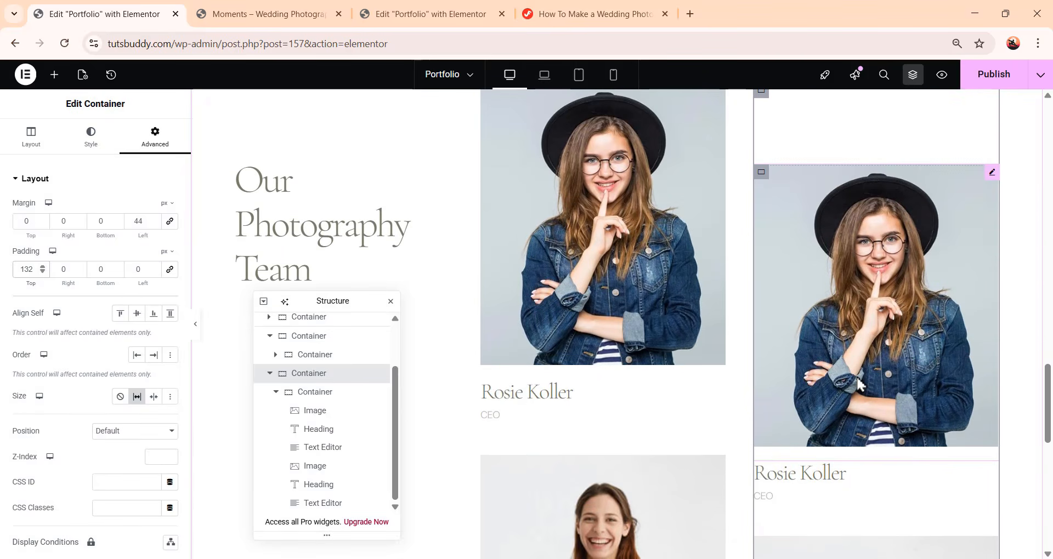
left_click(899, 297)
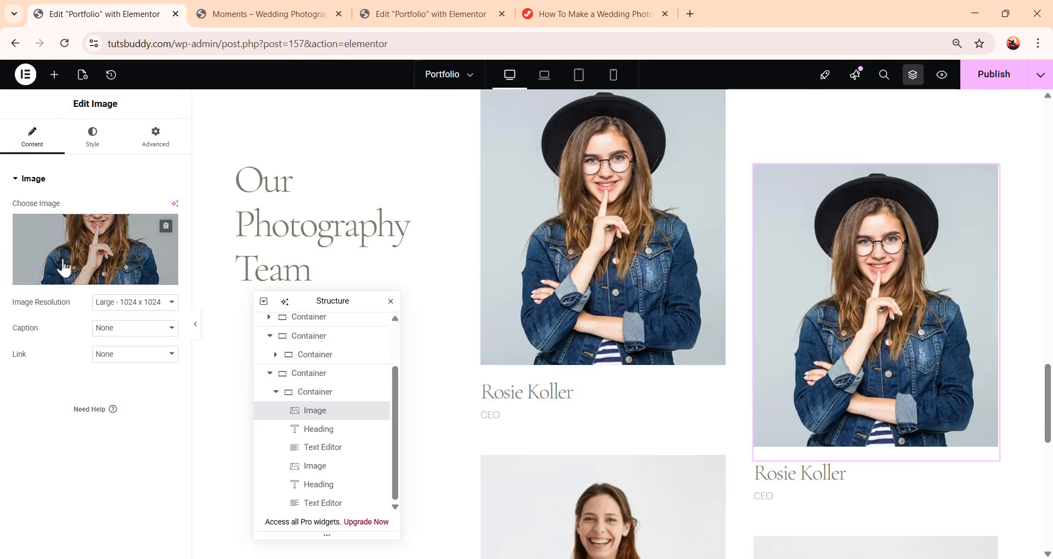
left_click(96, 265)
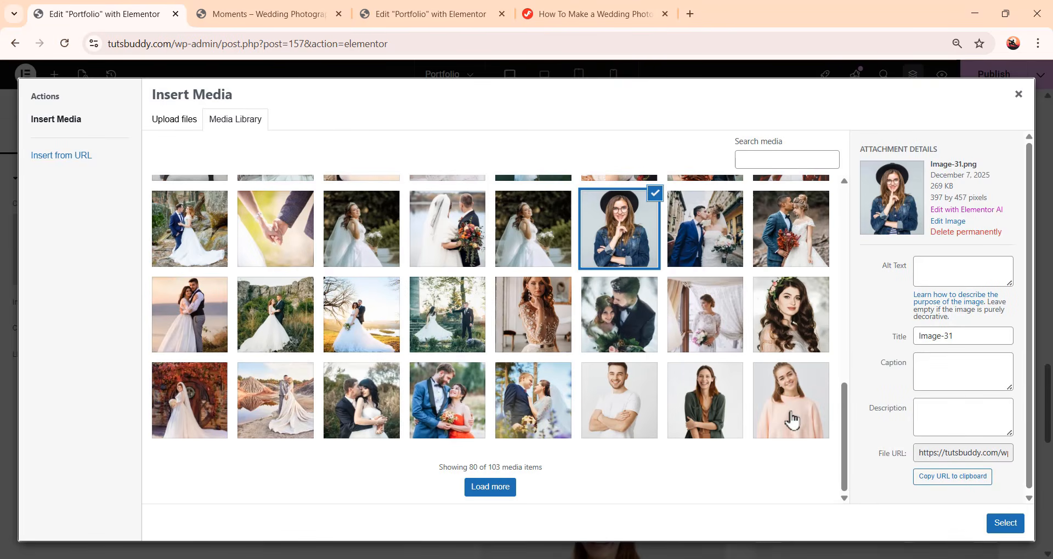
left_click(792, 418)
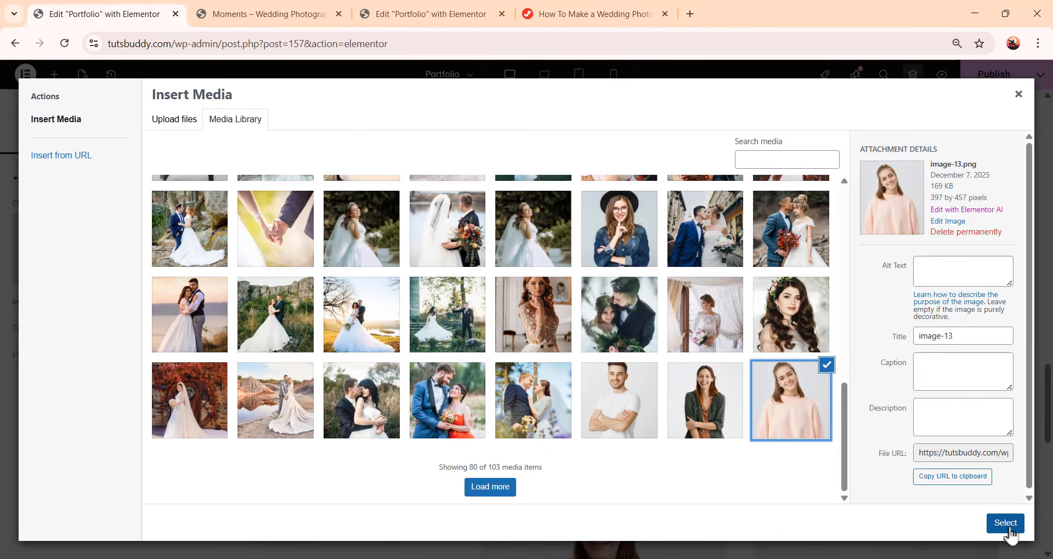
left_click(1005, 522)
Replace the second photo in the duplicated column with the smiling man in the white T-shirt image
scroll(877, 416, "down", 5)
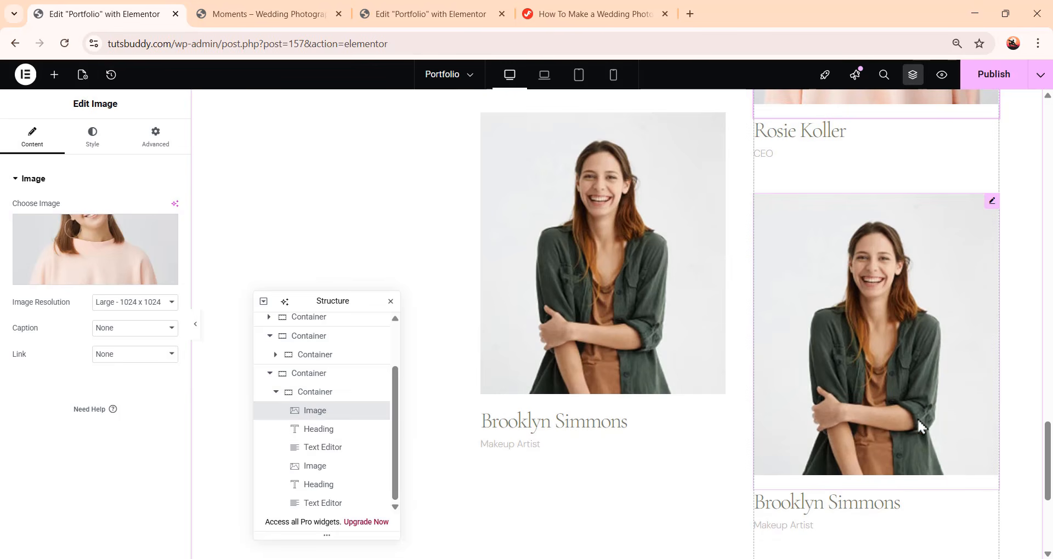
left_click(898, 390)
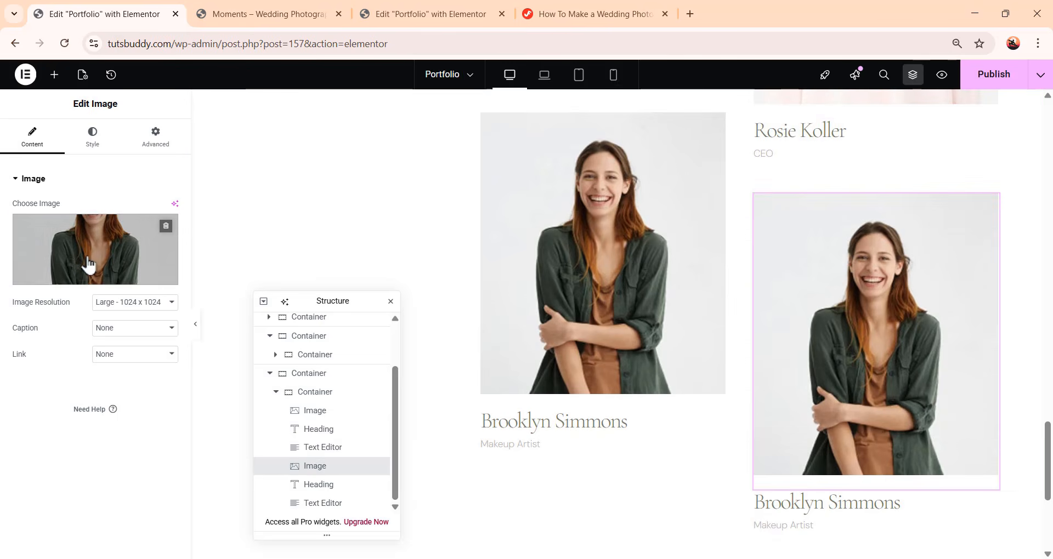
left_click(92, 255)
left_click(680, 431)
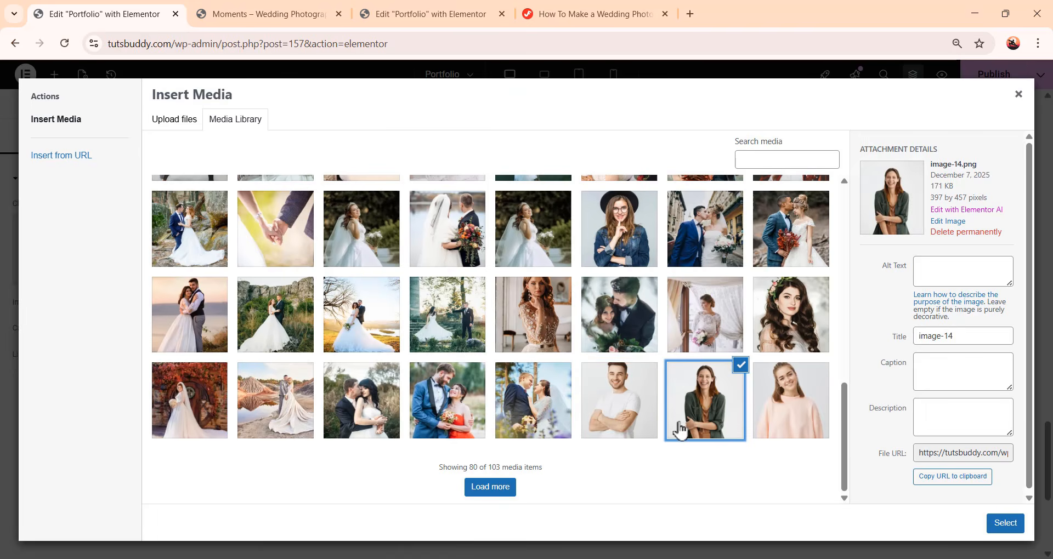
left_click(627, 422)
left_click(1005, 523)
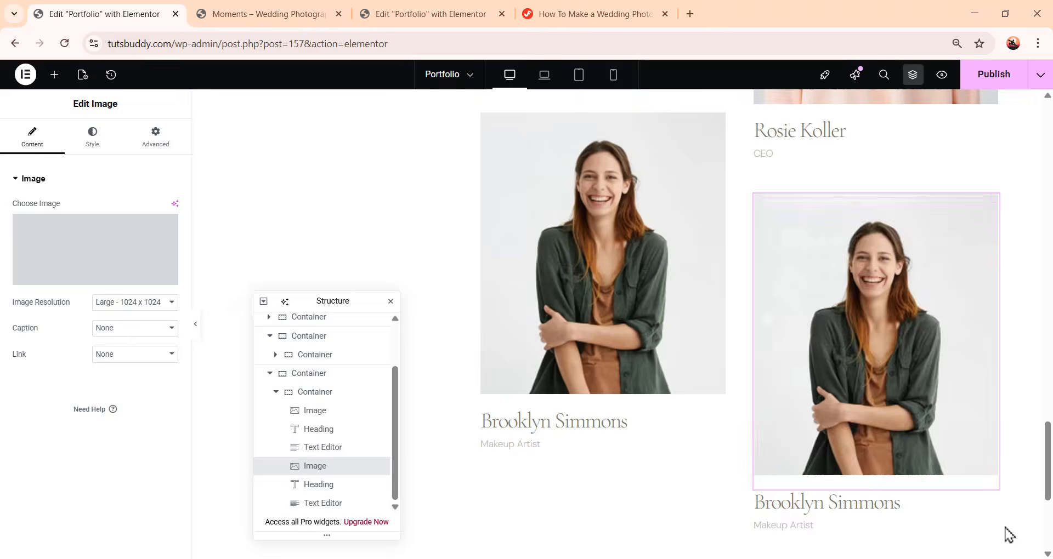
Change the duplicated column's names and roles to Ronald Richards, Event Manager, Jacob Jones and Florist
scroll(885, 409, "up", 6)
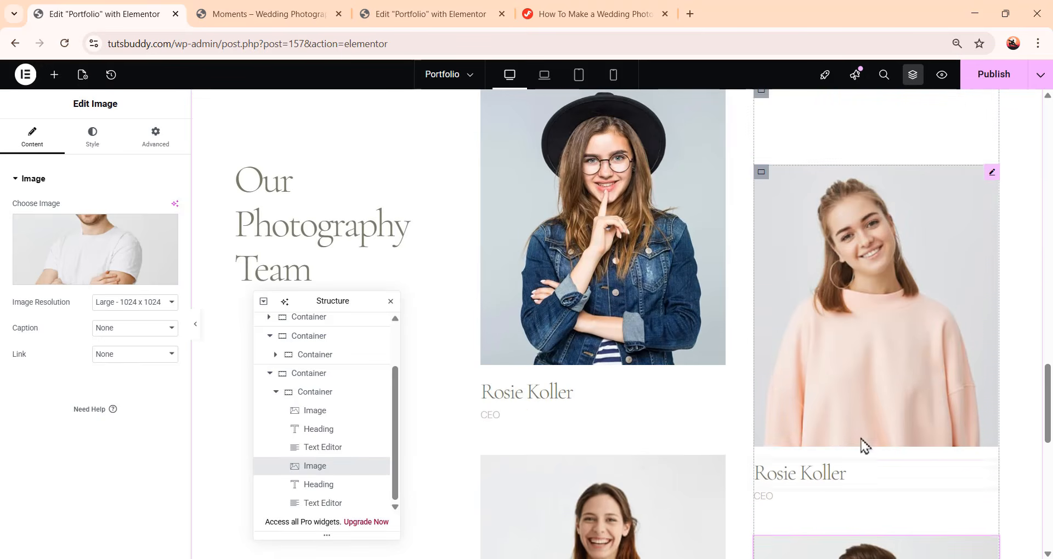
scroll(743, 468, "down", 2)
scroll(828, 430, "down", 6)
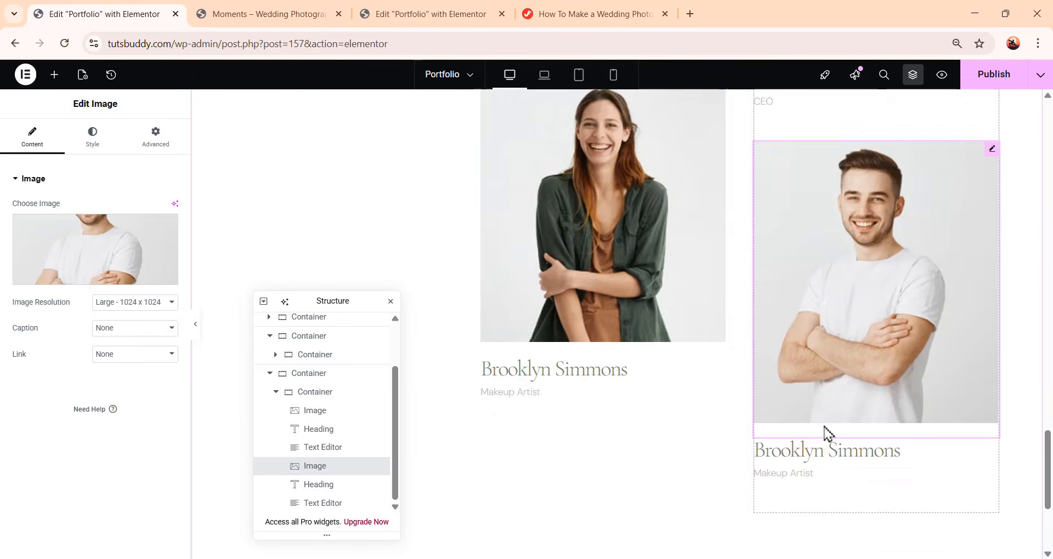
left_click(832, 309)
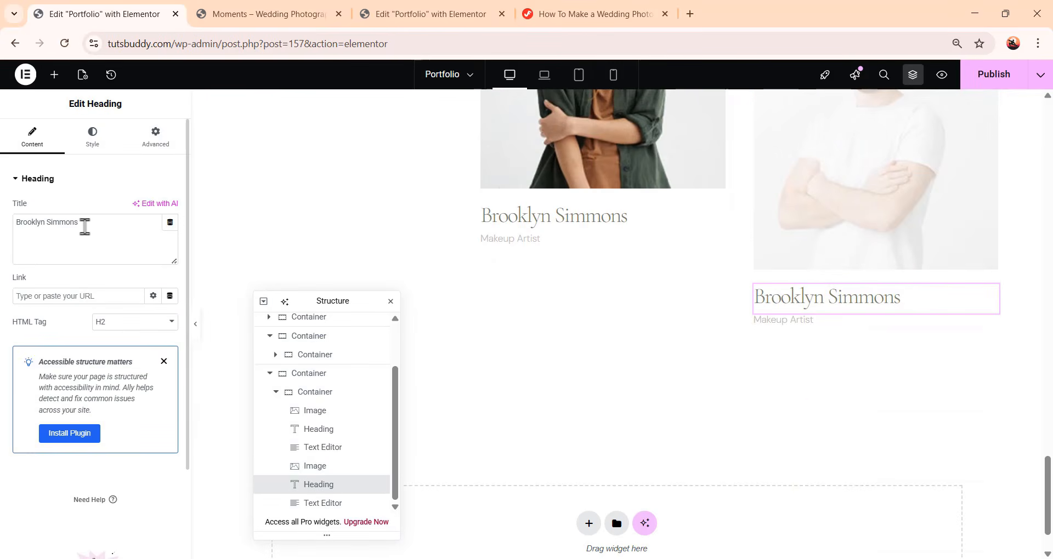
left_click_drag(84, 224, 7, 215)
left_click(122, 255)
Scroll through the photography team section to review both columns of members
scroll(834, 435, "up", 5)
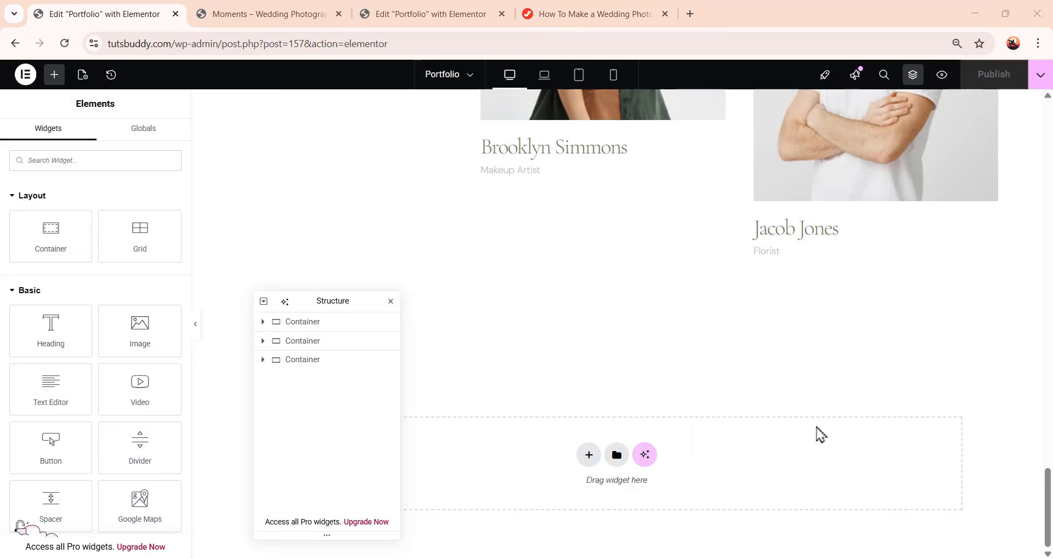
scroll(814, 430, "up", 7)
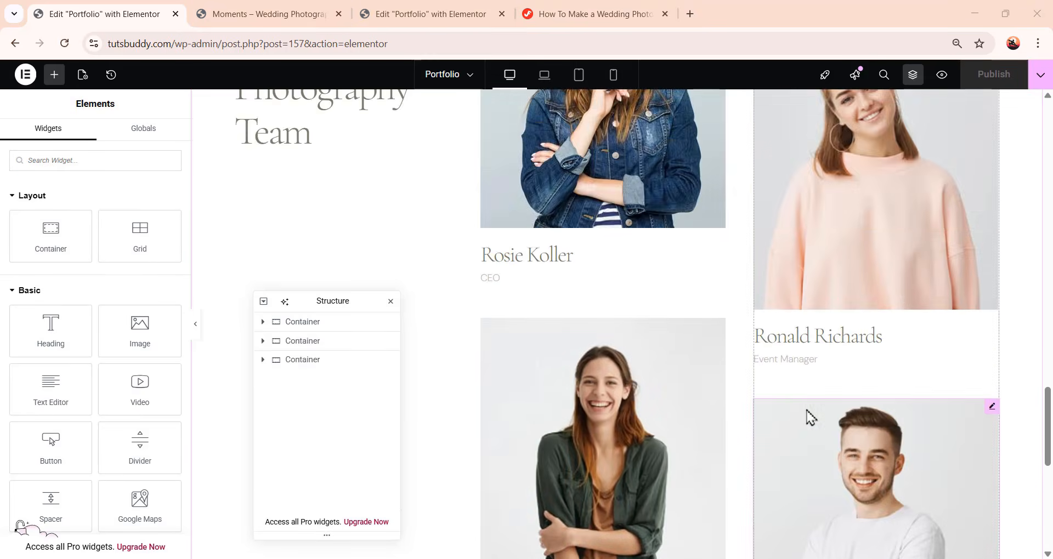
scroll(810, 418, "up", 3)
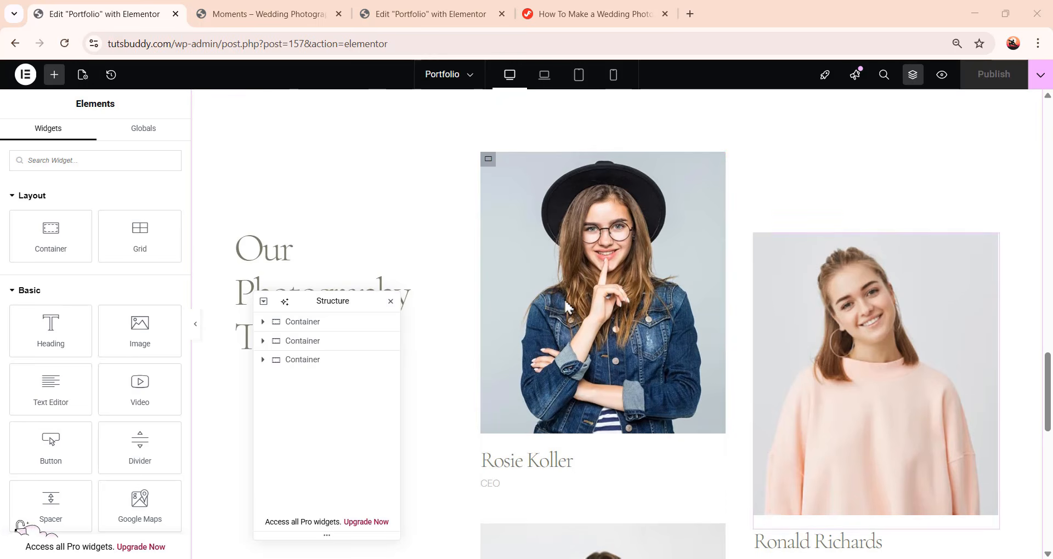
scroll(773, 351, "down", 1)
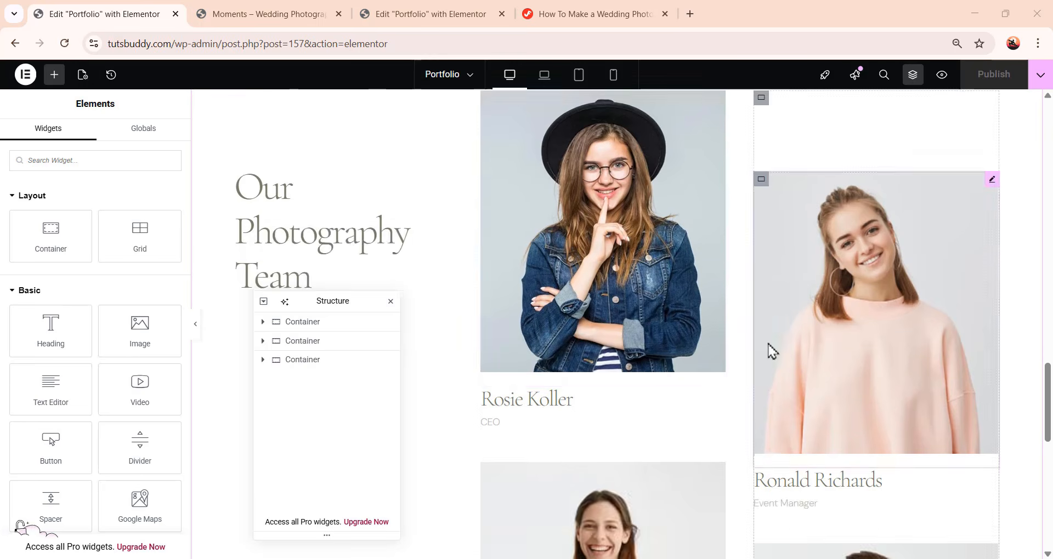
scroll(772, 351, "down", 7)
scroll(806, 414, "up", 4)
scroll(870, 376, "down", 1)
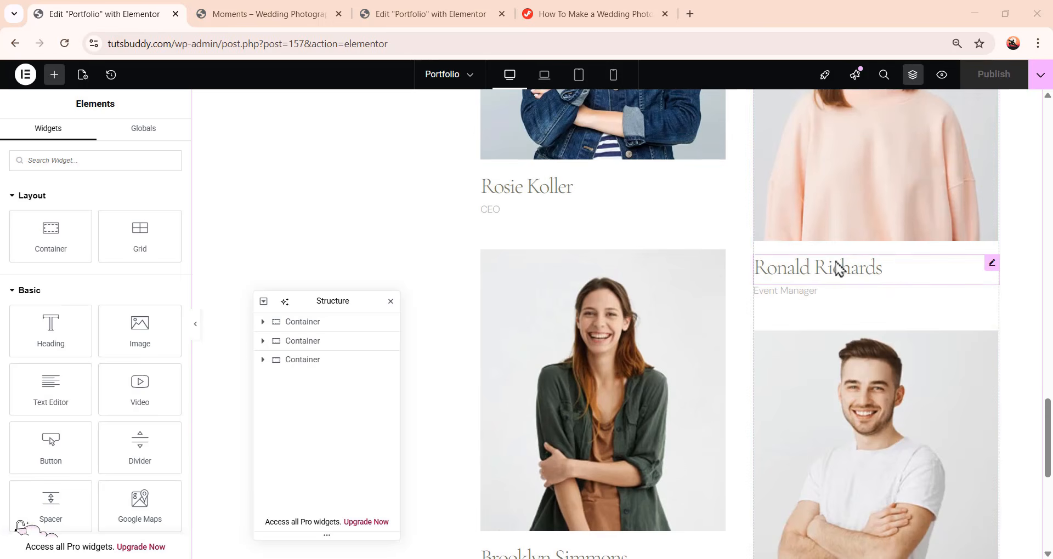
scroll(802, 274, "down", 5)
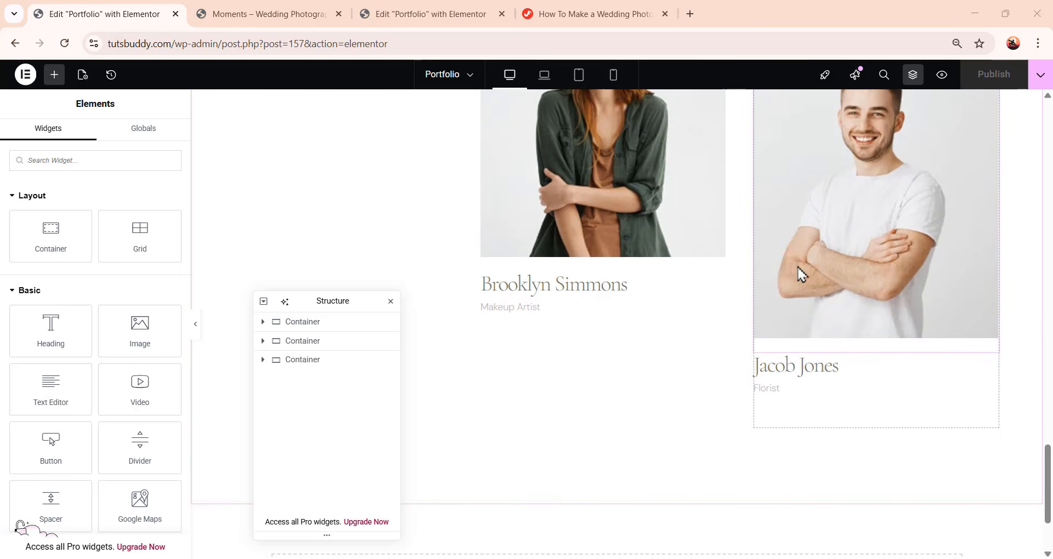
scroll(802, 274, "down", 3)
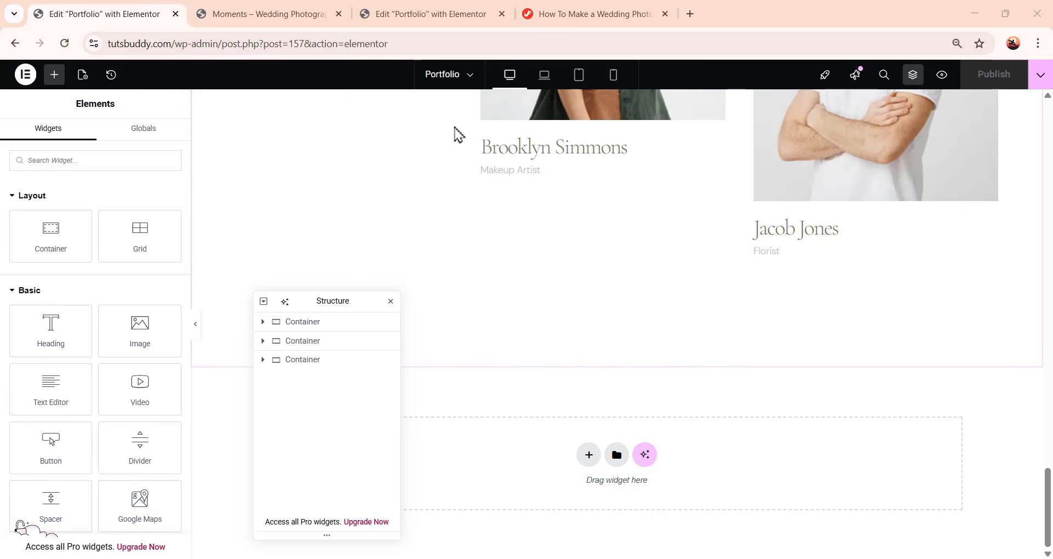
Switch to the Home page and copy its Call to Action section container
left_click(449, 76)
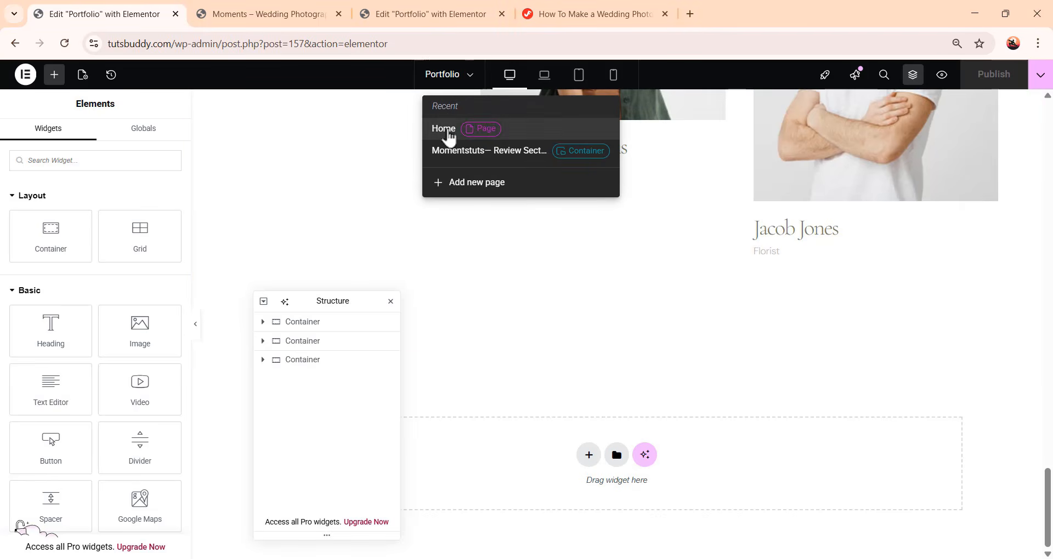
left_click(445, 131)
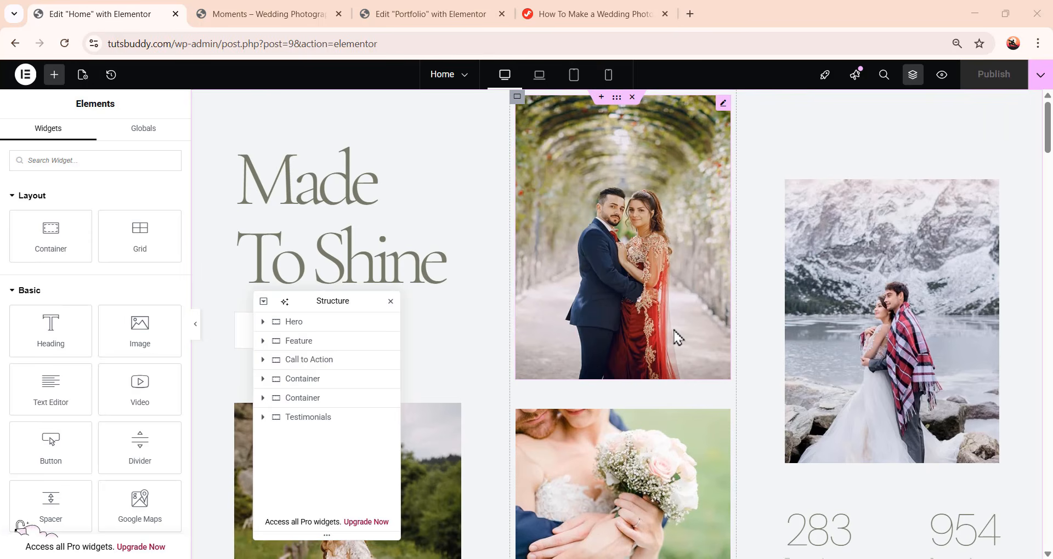
scroll(679, 337, "down", 20)
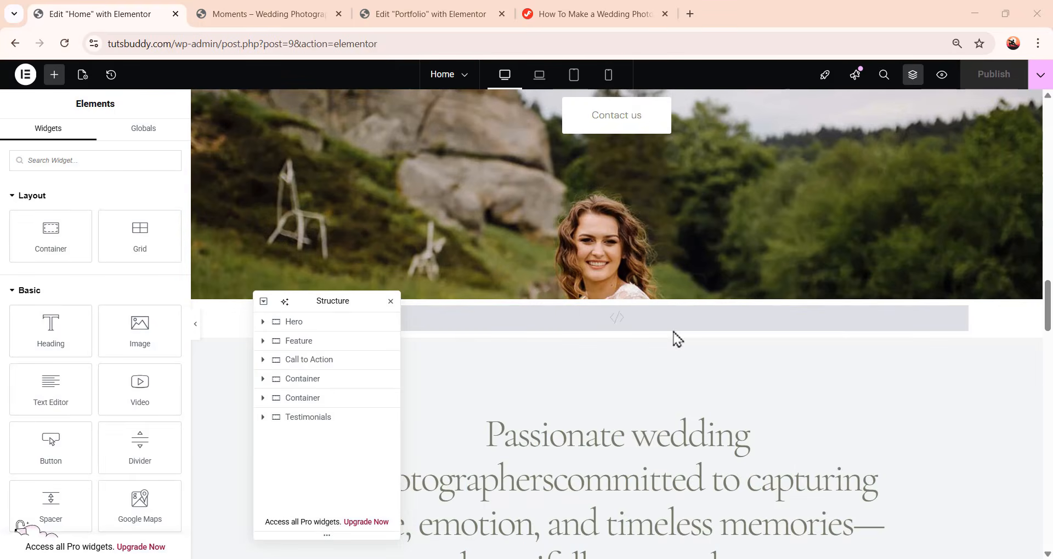
scroll(678, 338, "up", 3)
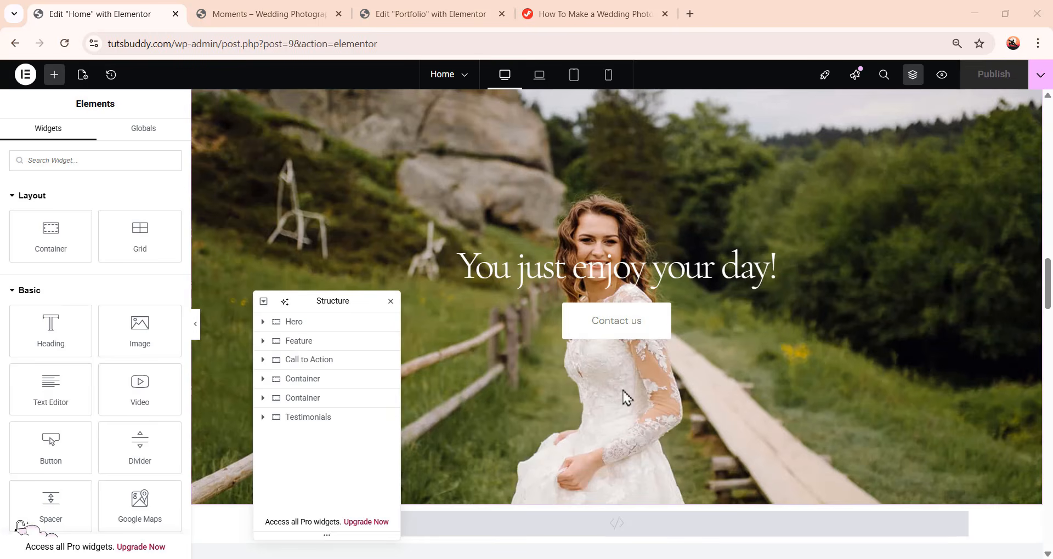
scroll(627, 398, "up", 1)
left_click(618, 144)
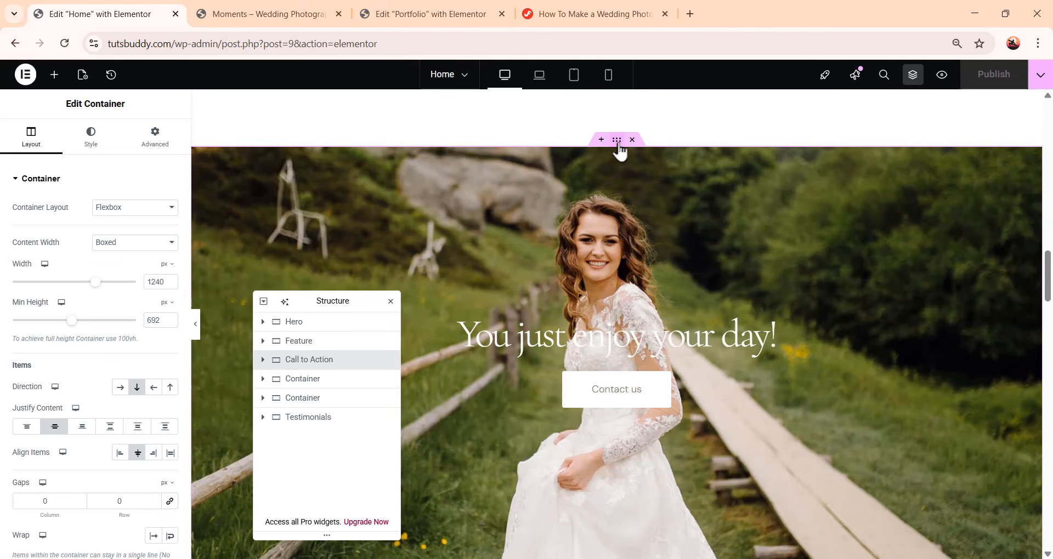
right_click(618, 144)
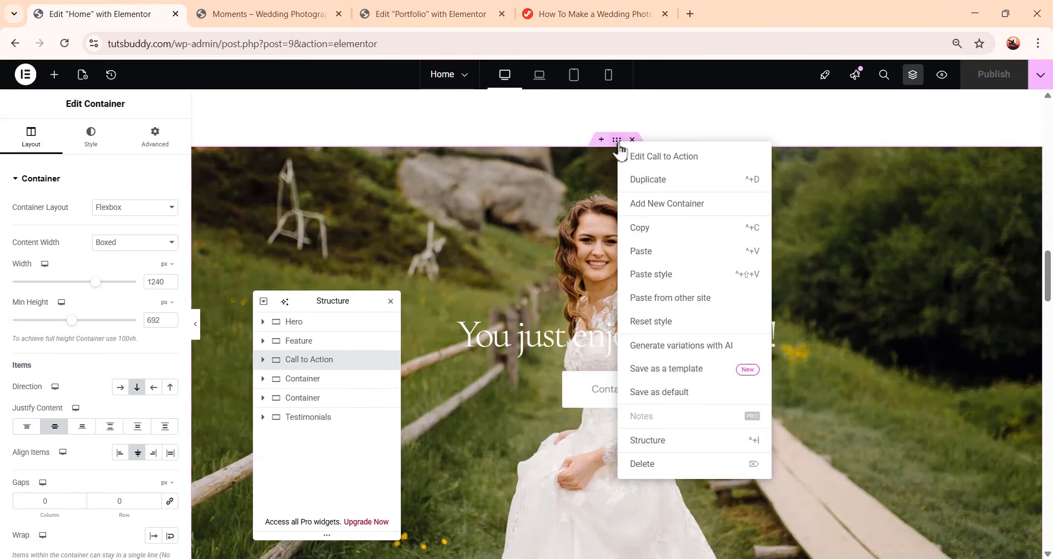
left_click(640, 228)
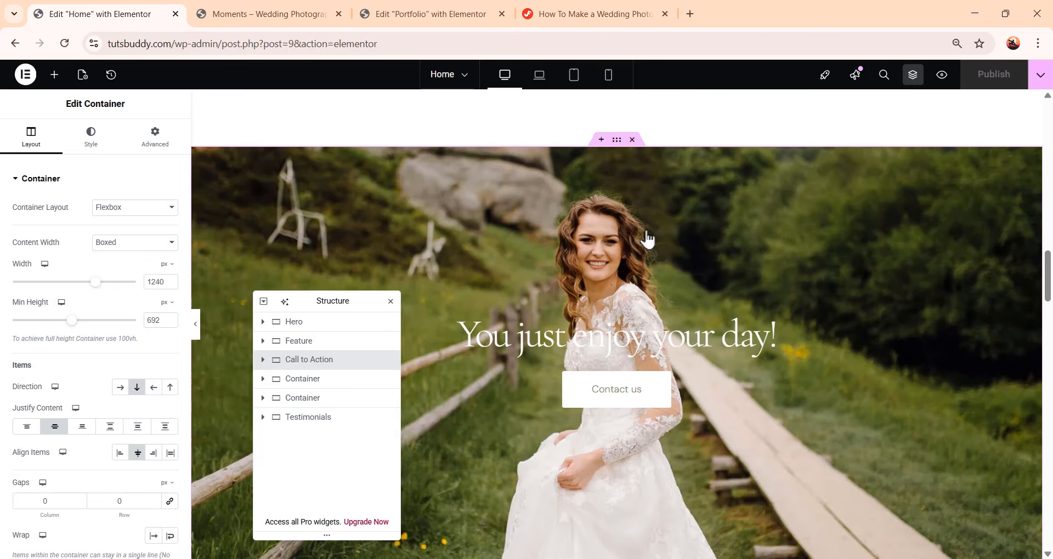
Return to editing the Portfolio page
left_click(452, 84)
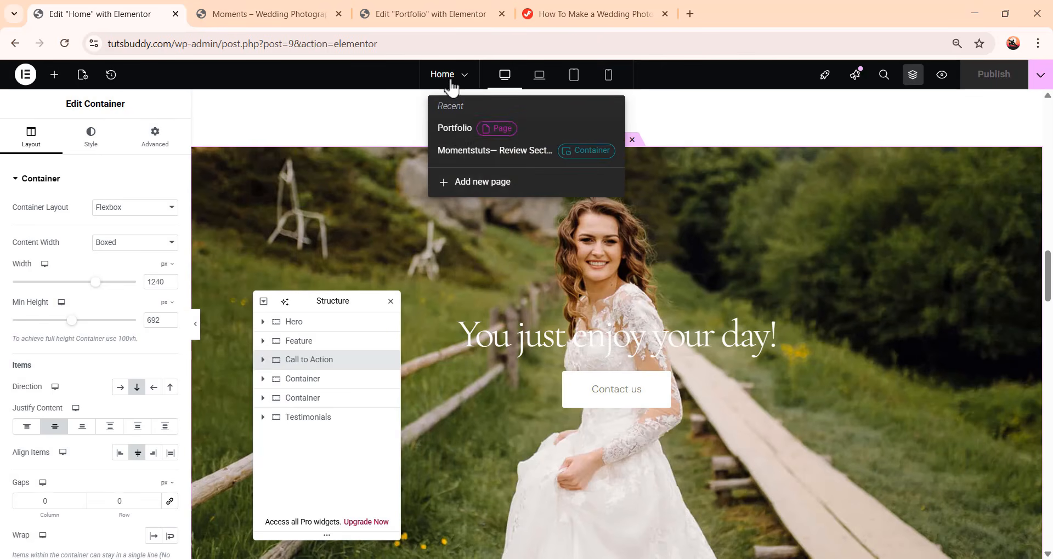
left_click(455, 129)
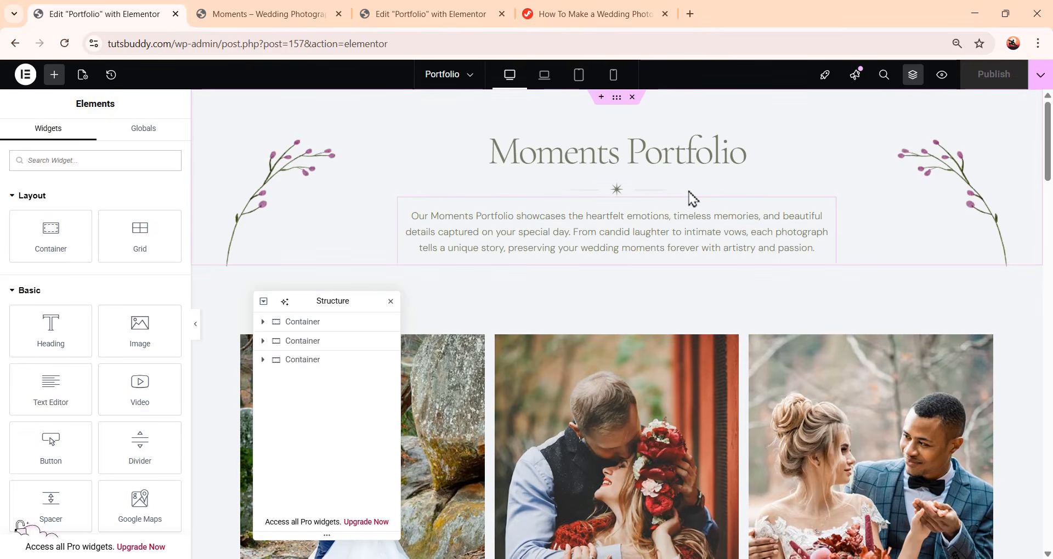
scroll(713, 192, "down", 20)
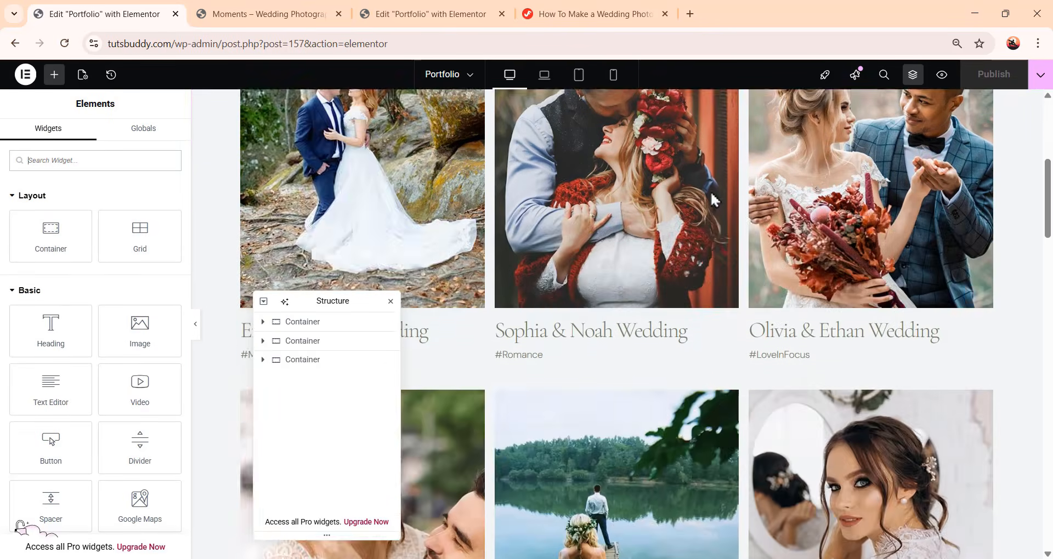
Paste the copied Call to Action section at the bottom of the Portfolio page
scroll(713, 203, "down", 10)
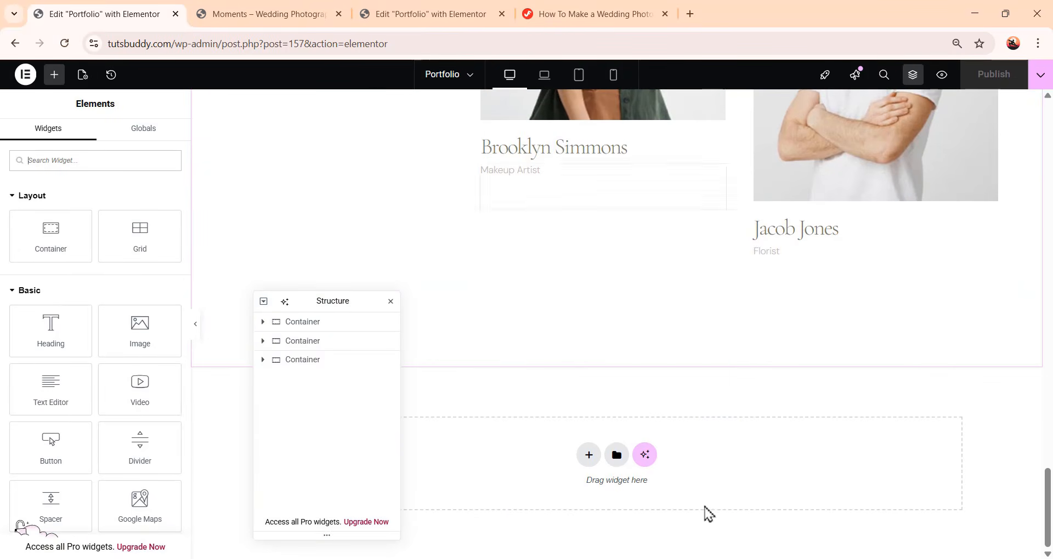
right_click(706, 461)
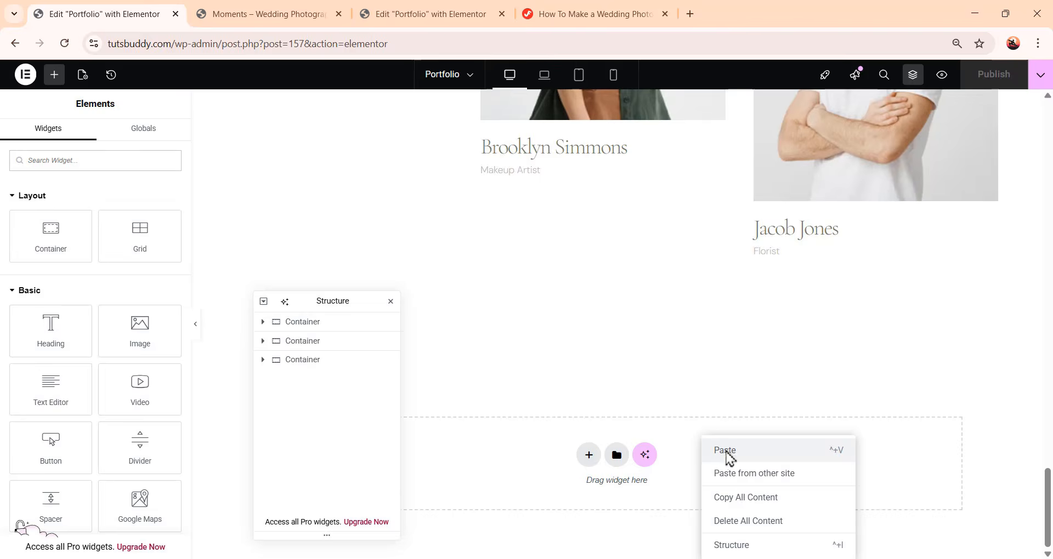
left_click(727, 457)
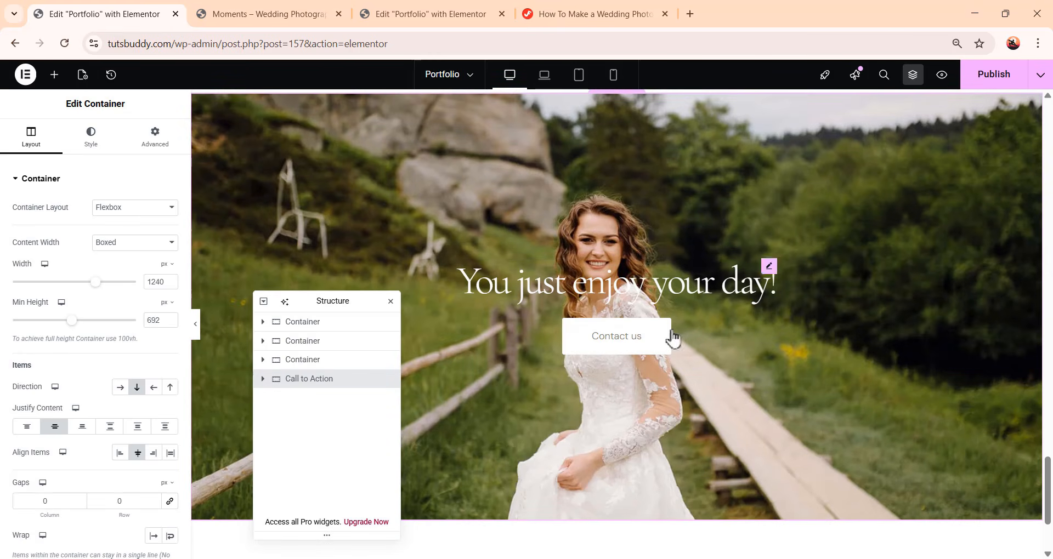
Scroll through the Portfolio page to review all its sections, including the pasted Call to Action
scroll(685, 392, "up", 3)
scroll(713, 414, "down", 3)
scroll(767, 438, "up", 10)
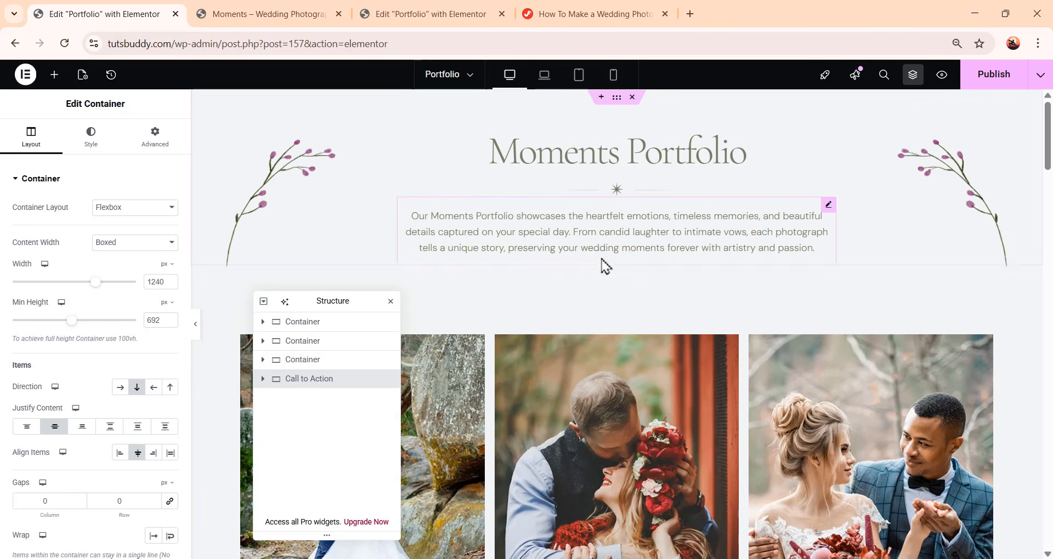
scroll(707, 247, "down", 4)
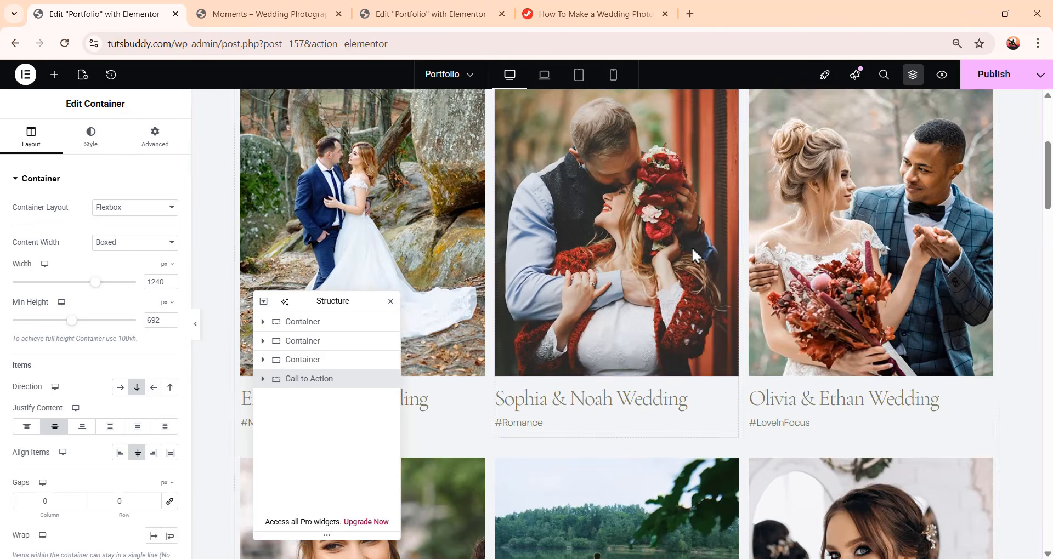
scroll(759, 347, "down", 15)
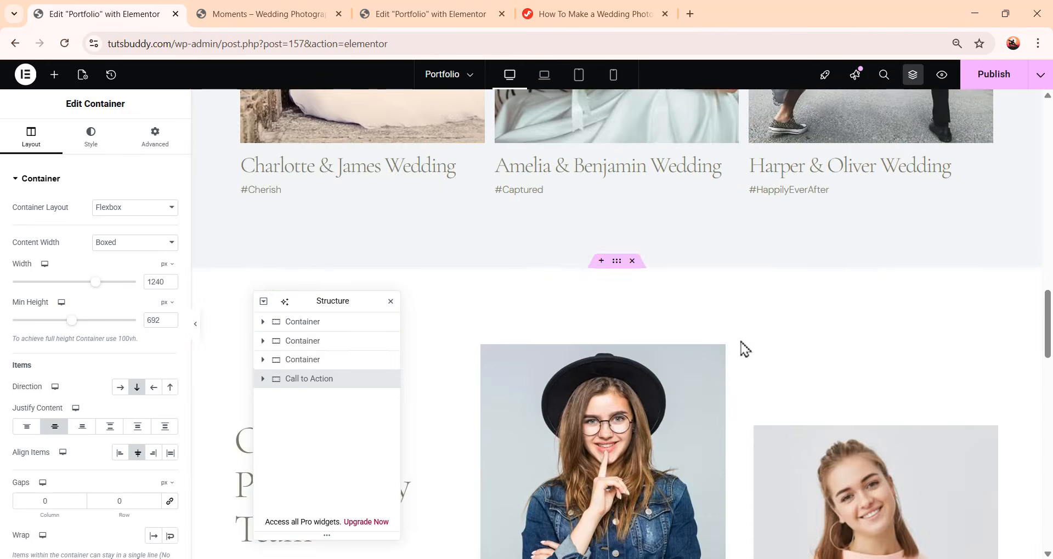
scroll(751, 329, "down", 5)
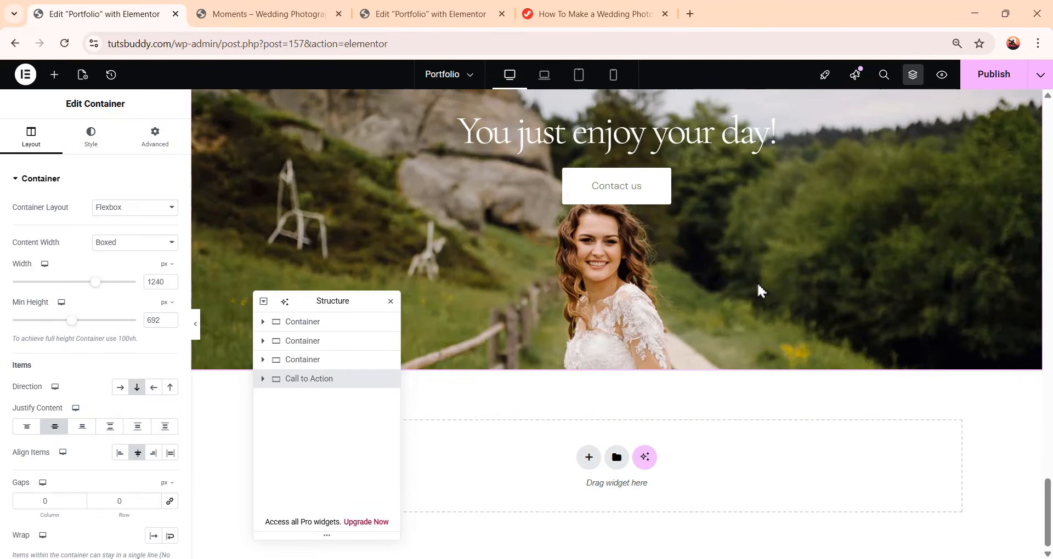
scroll(730, 307, "up", 3)
scroll(729, 328, "down", 3)
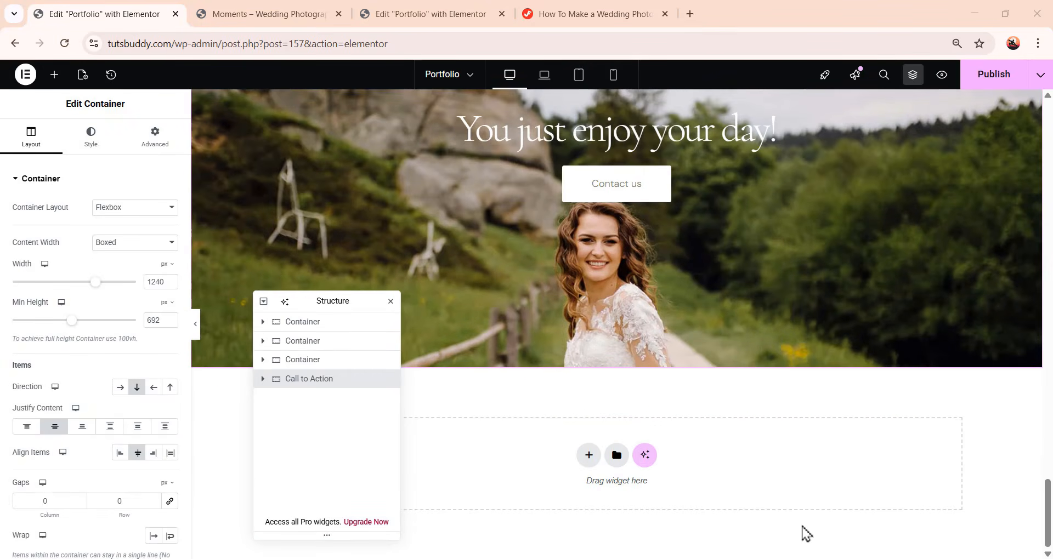
scroll(702, 458, "up", 12)
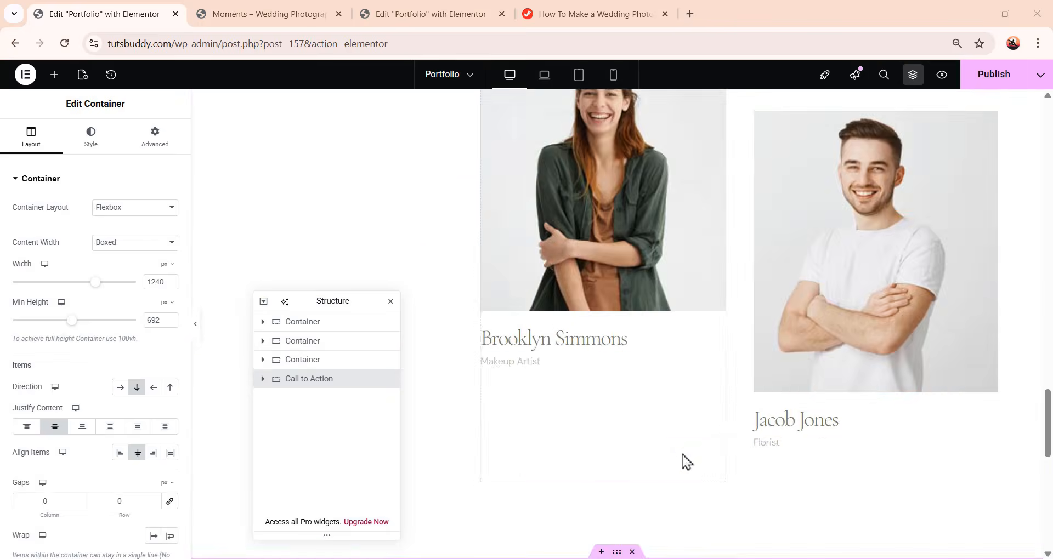
scroll(598, 452, "up", 10)
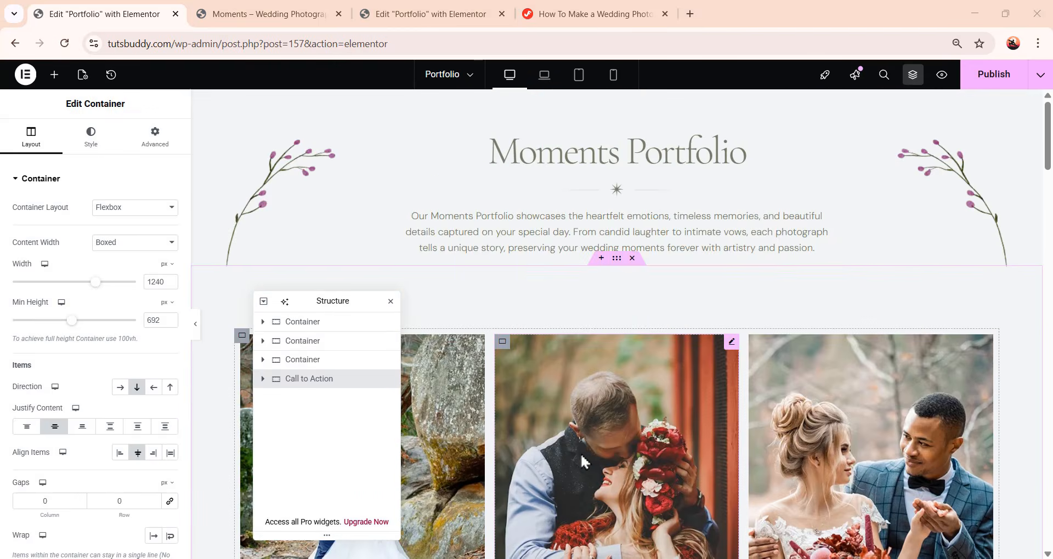
scroll(580, 453, "down", 5)
left_click_drag(353, 300, 463, 364)
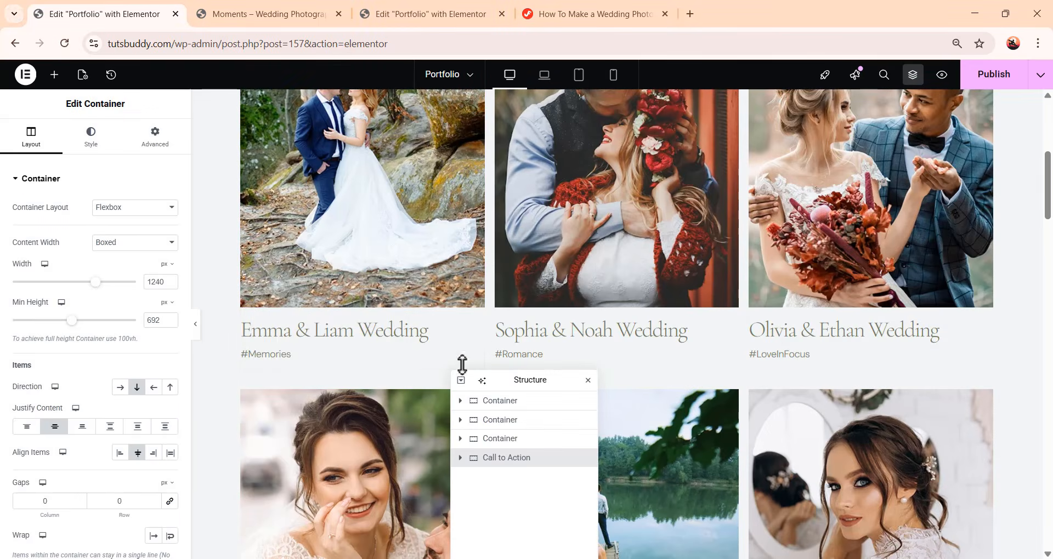
scroll(367, 307, "up", 3)
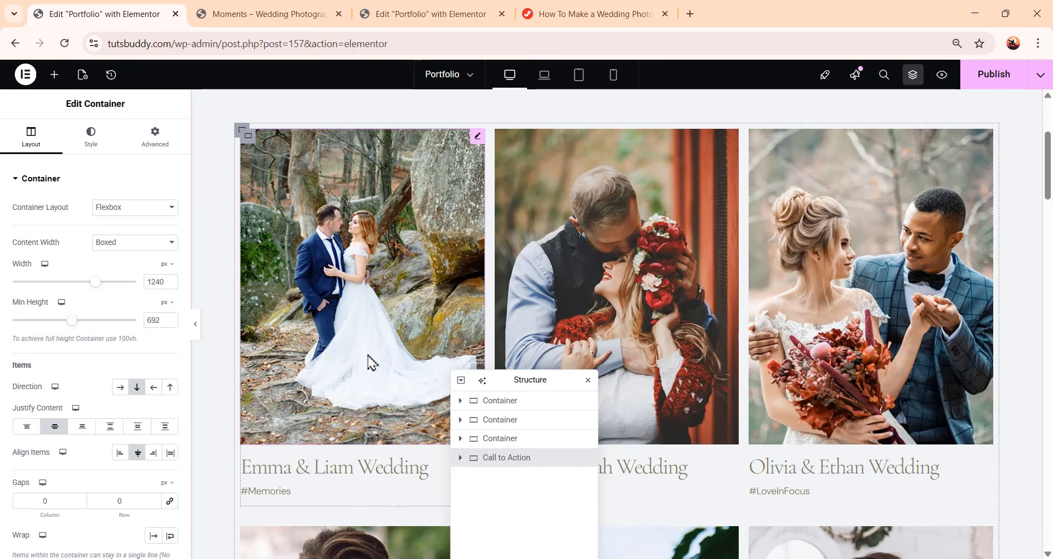
Publish the Portfolio page changes and exit the editor to the WordPress pages list
left_click(991, 82)
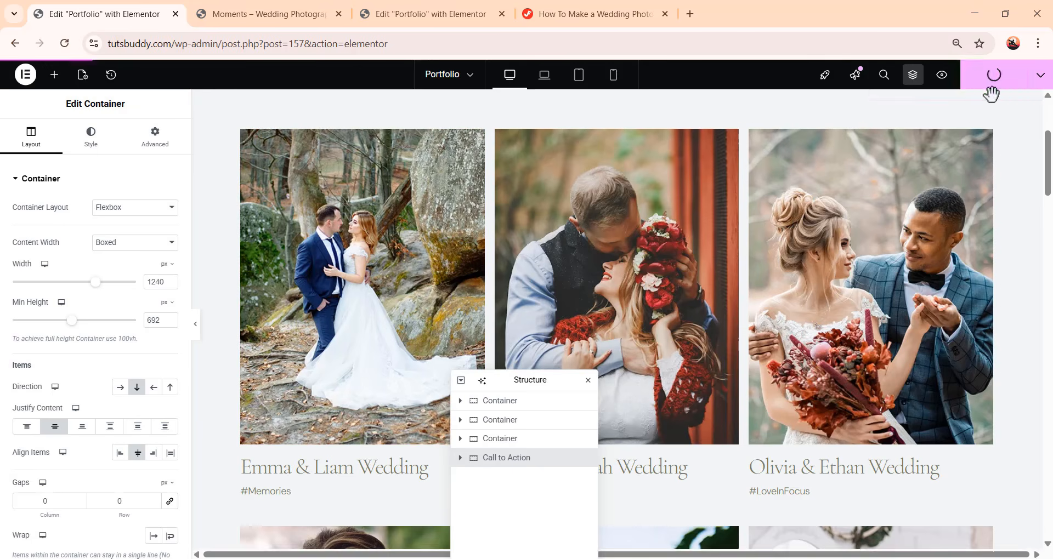
left_click(25, 77)
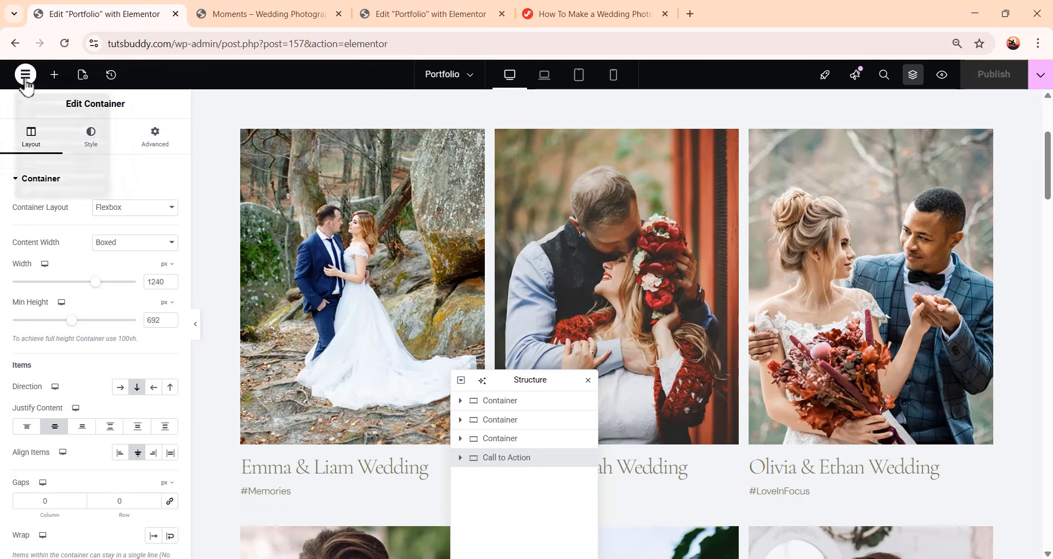
left_click(57, 241)
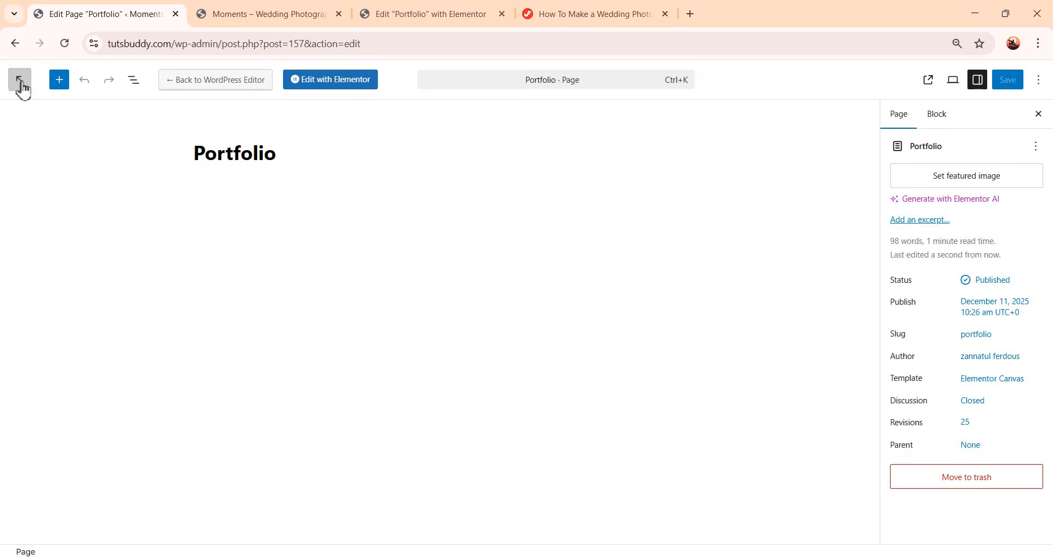
left_click(21, 87)
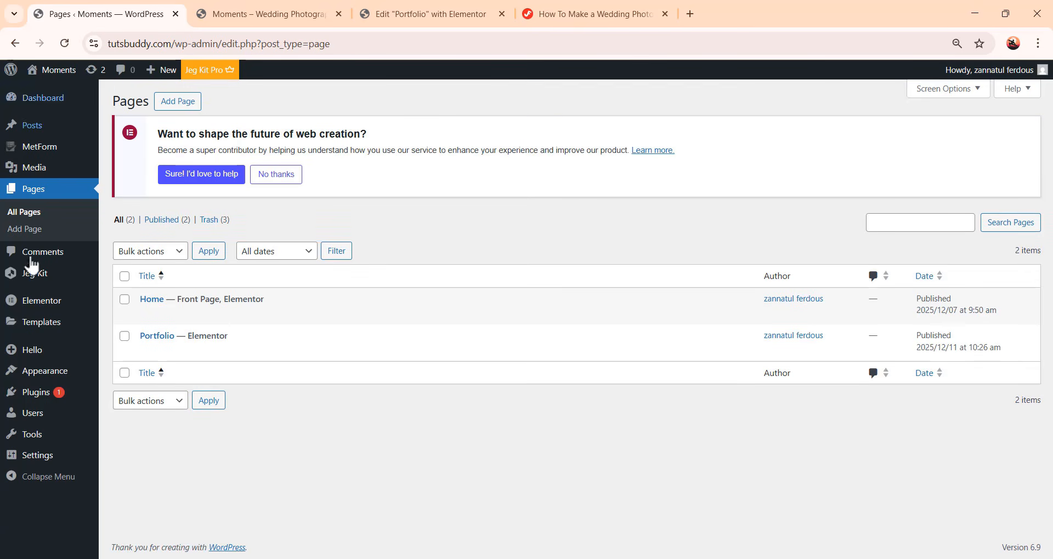
Create a new page titled Single Portfolio and publish it
mouse_move(195, 315)
mouse_move(217, 332)
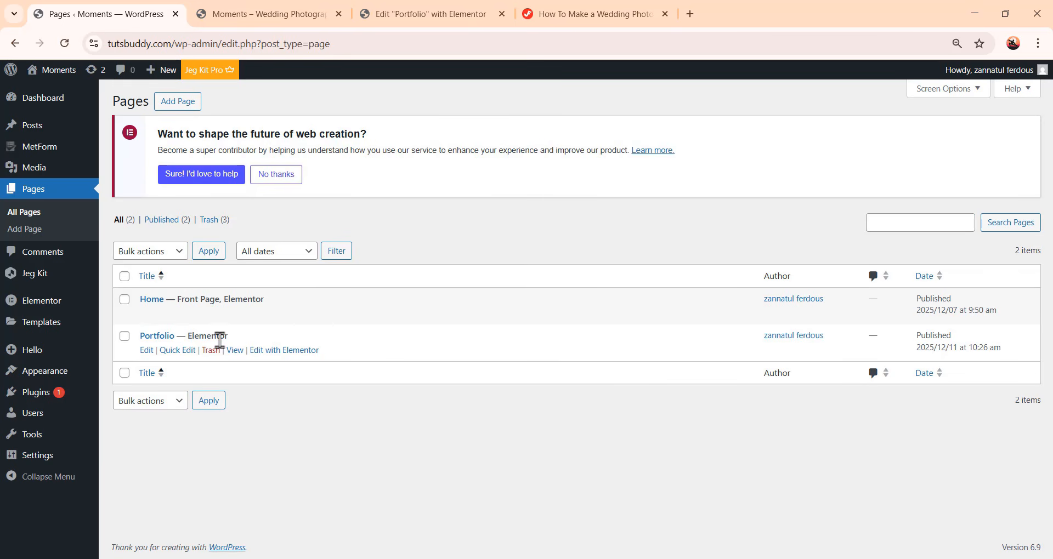
left_click(178, 103)
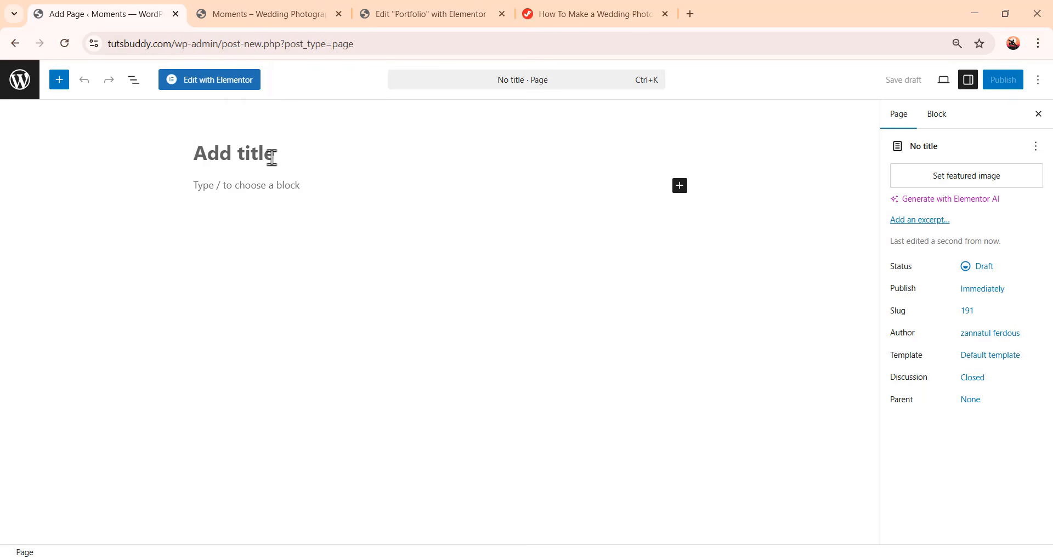
type("Singl")
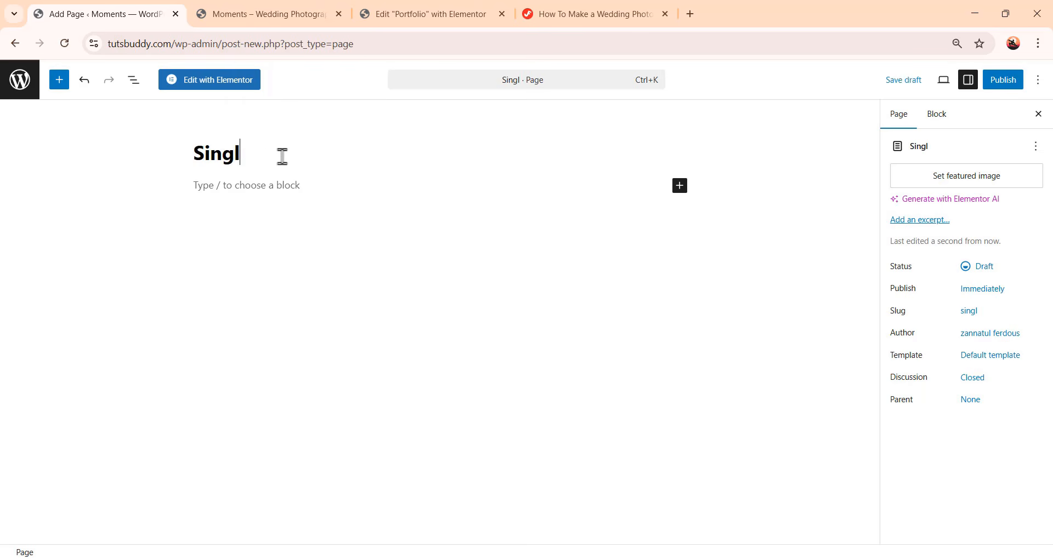
type("e Portfolio")
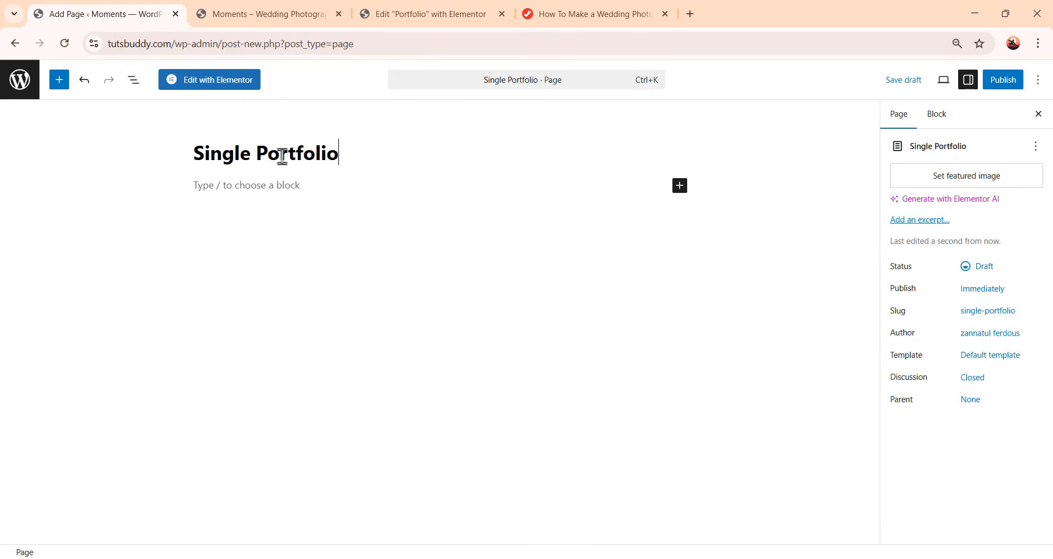
left_click(1011, 87)
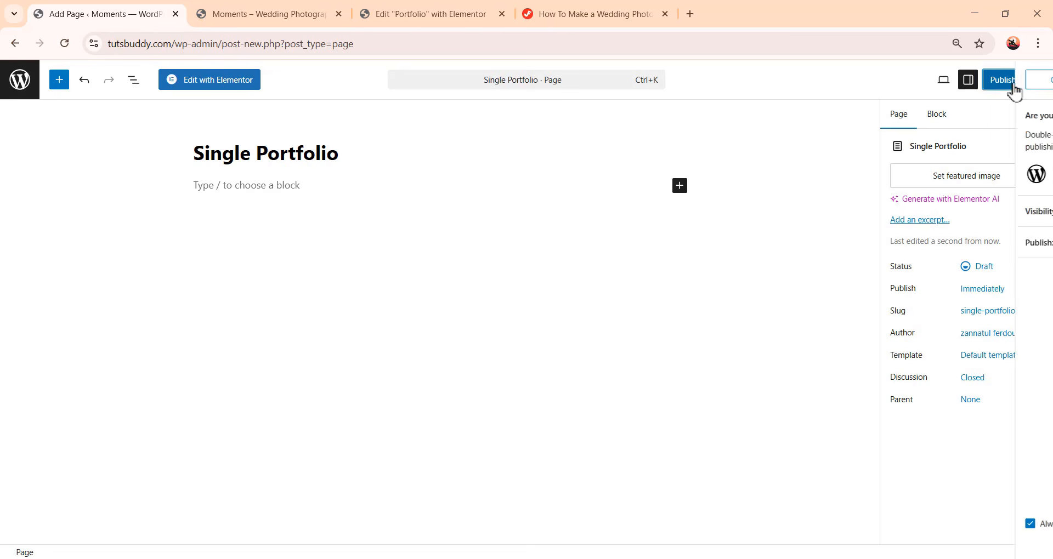
left_click(1009, 86)
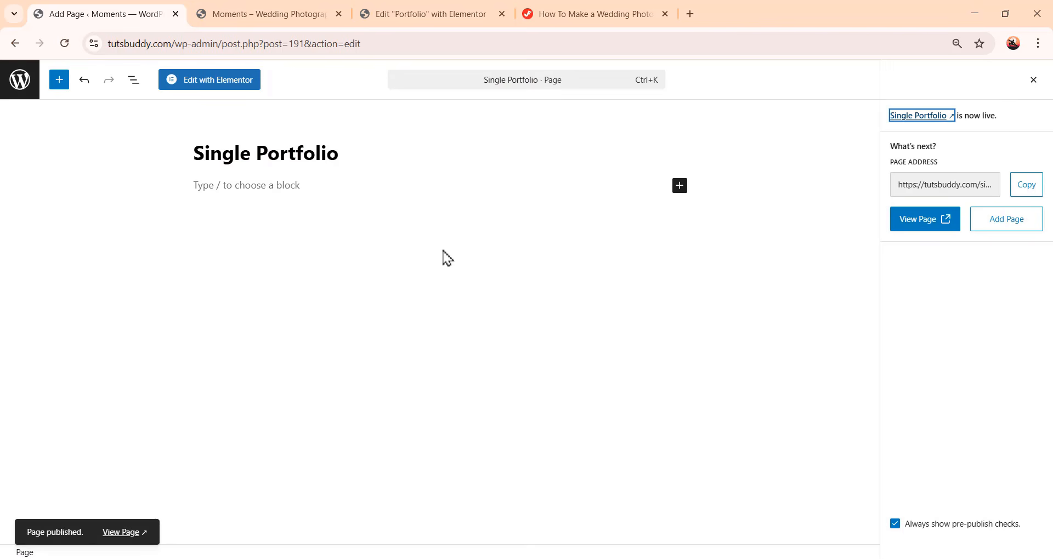
Open the Single Portfolio page in Elementor and set its page layout to Elementor Canvas
left_click(210, 88)
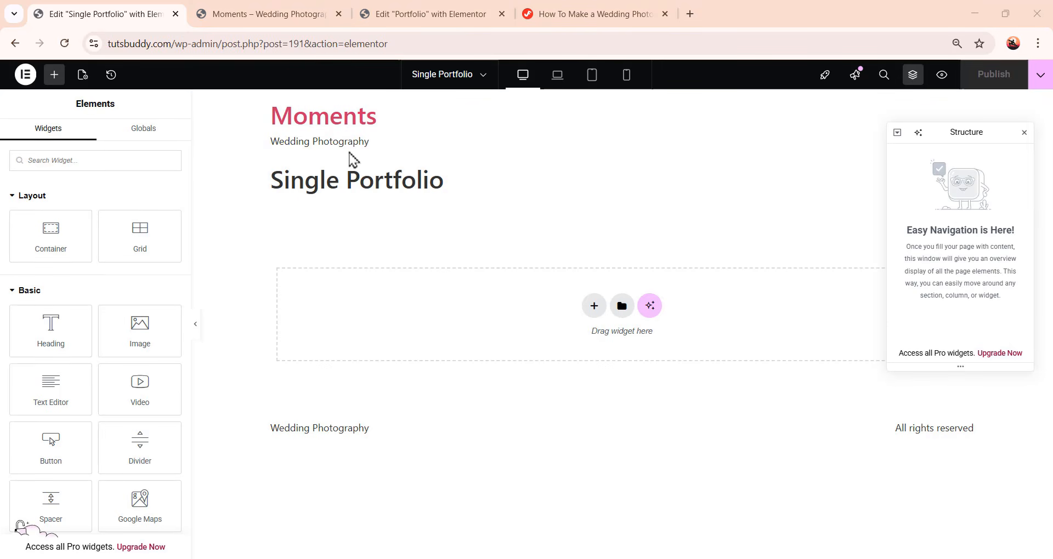
left_click(82, 74)
scroll(30, 545, "down", 1)
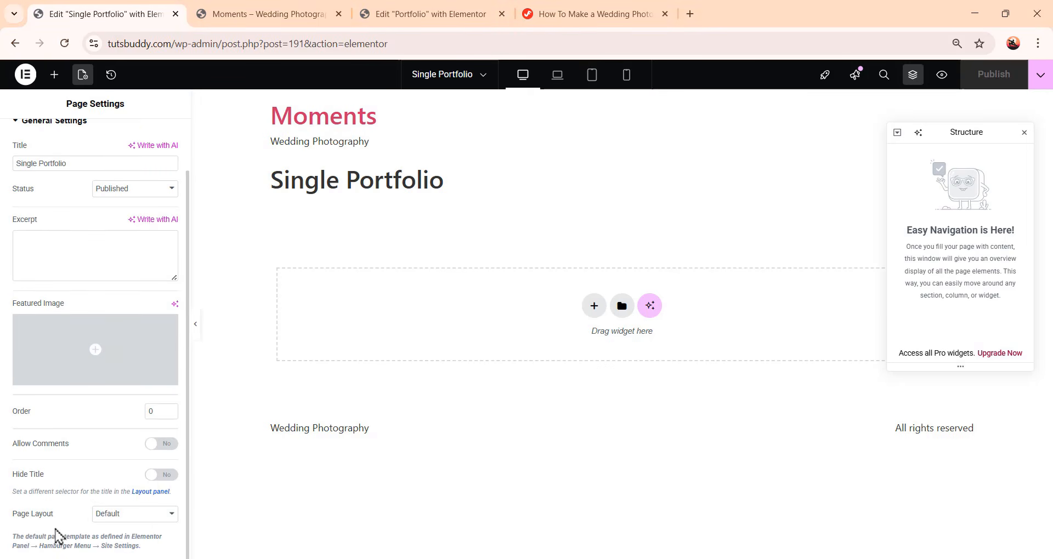
left_click(117, 518)
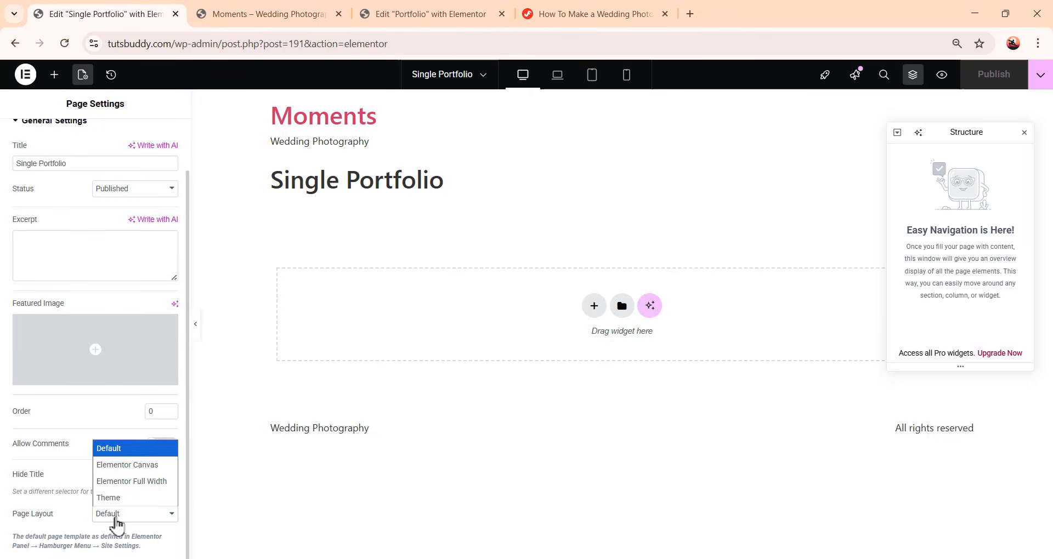
left_click(132, 466)
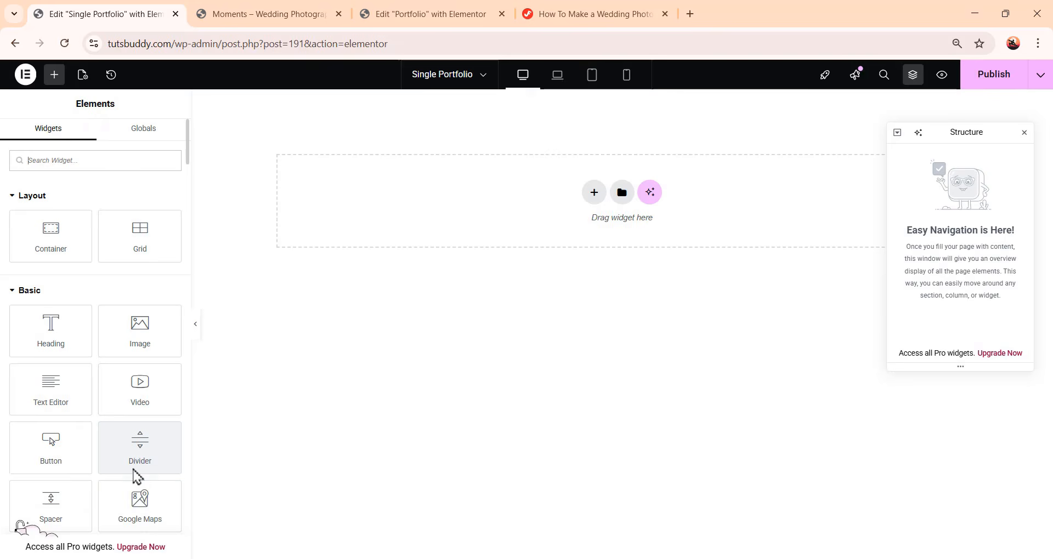
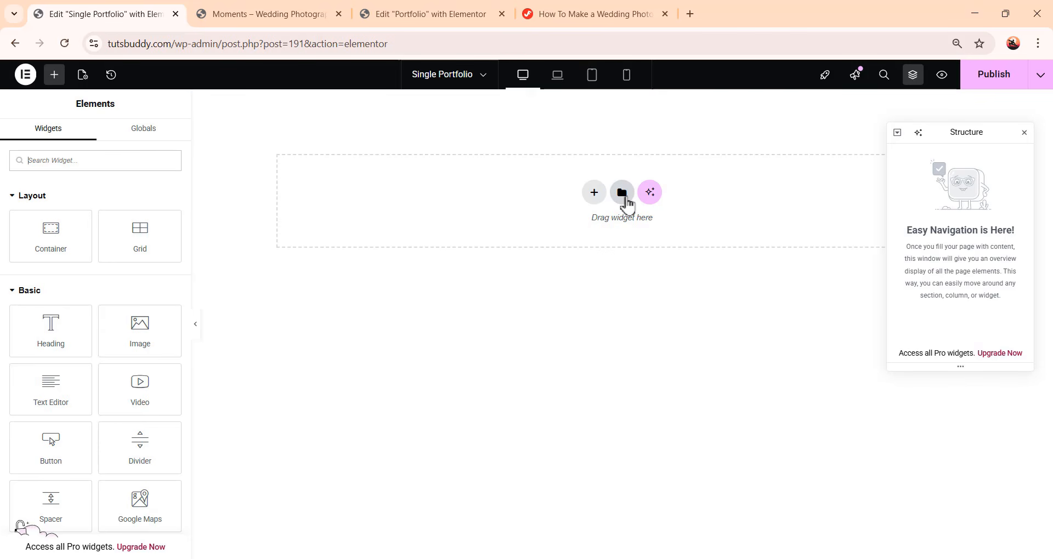
Import the portfolio-single.json file from the Moments-Assets Templates folder into the template library
left_click(622, 193)
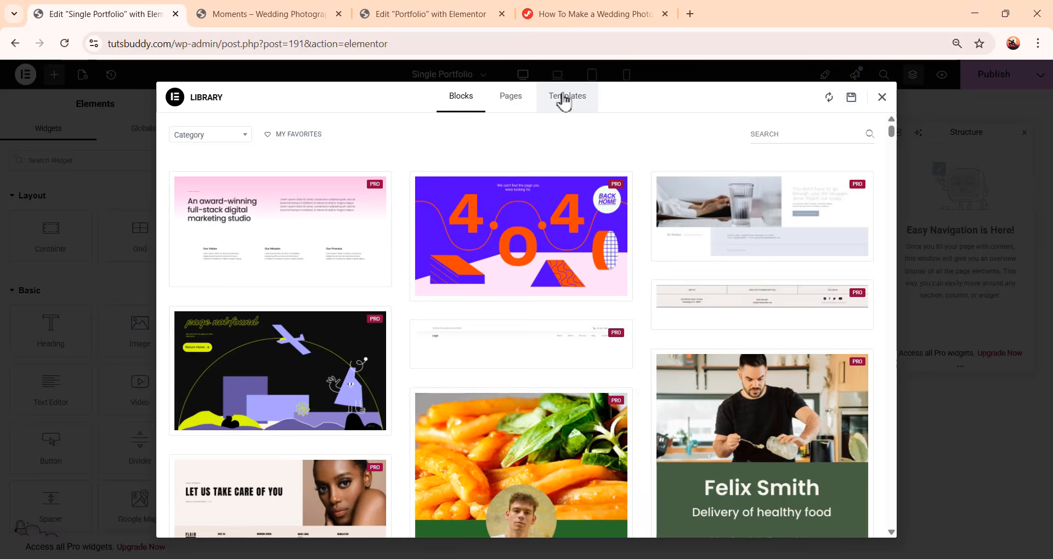
left_click(565, 102)
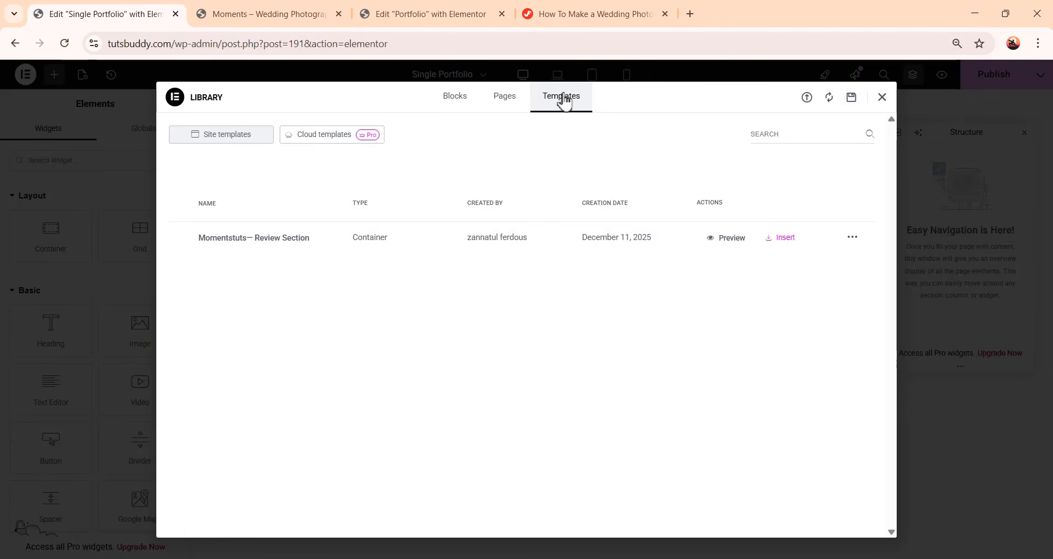
left_click(808, 103)
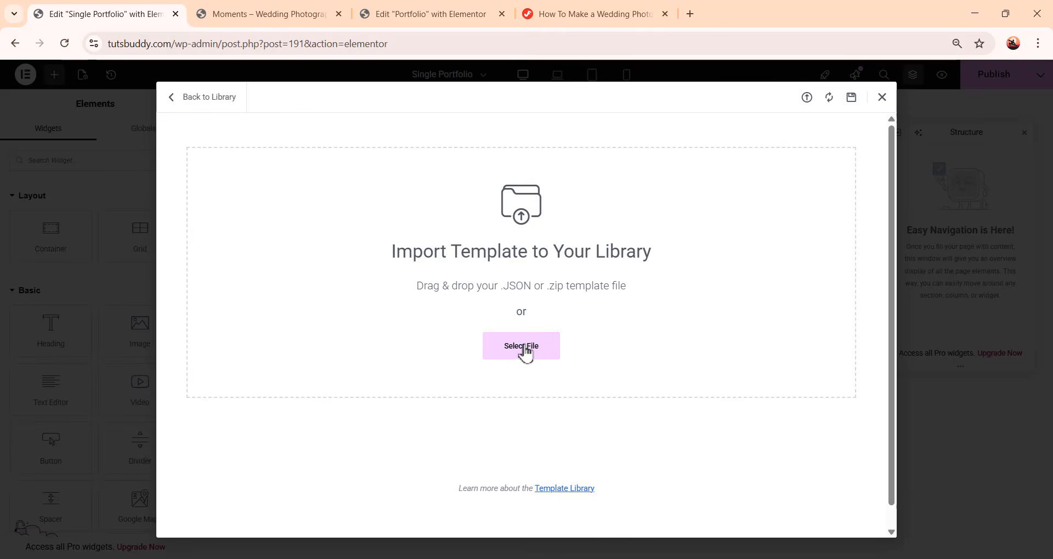
left_click(527, 354)
left_click(60, 242)
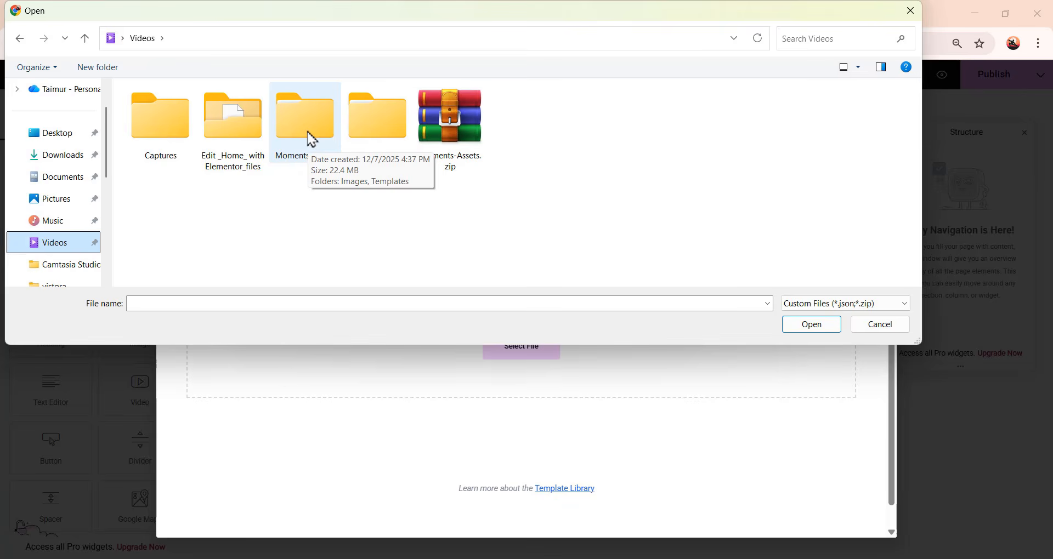
double_click(312, 139)
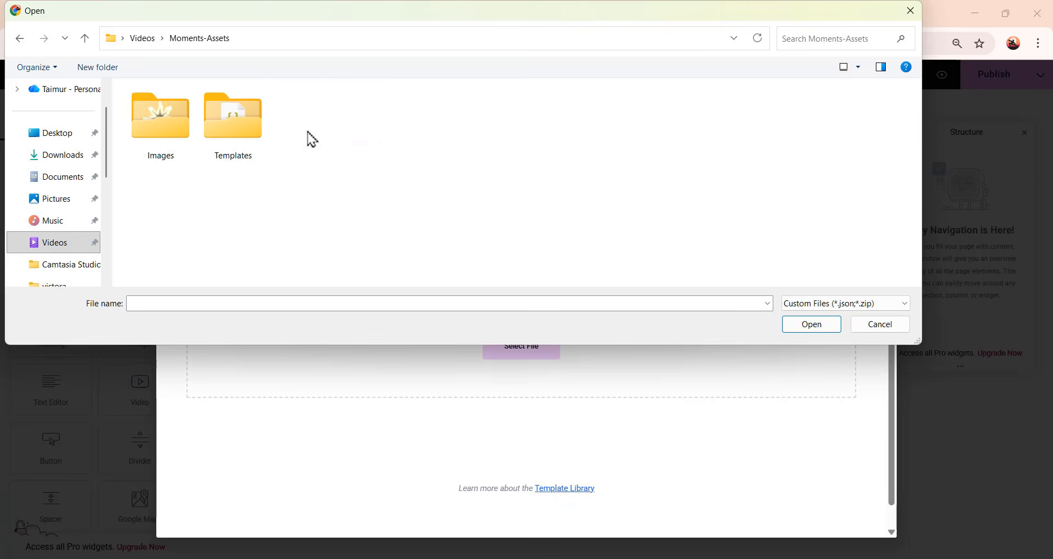
double_click(229, 133)
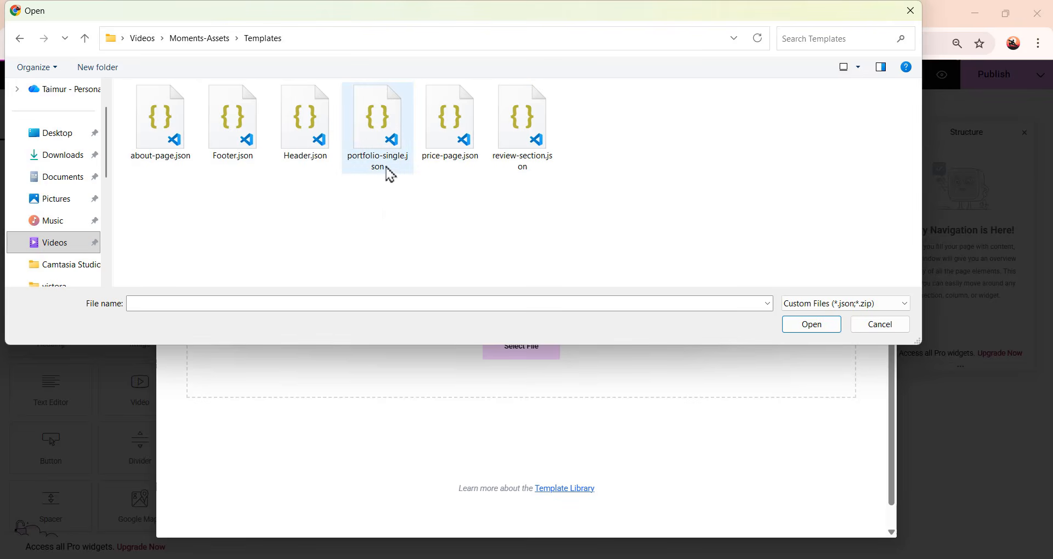
left_click(390, 143)
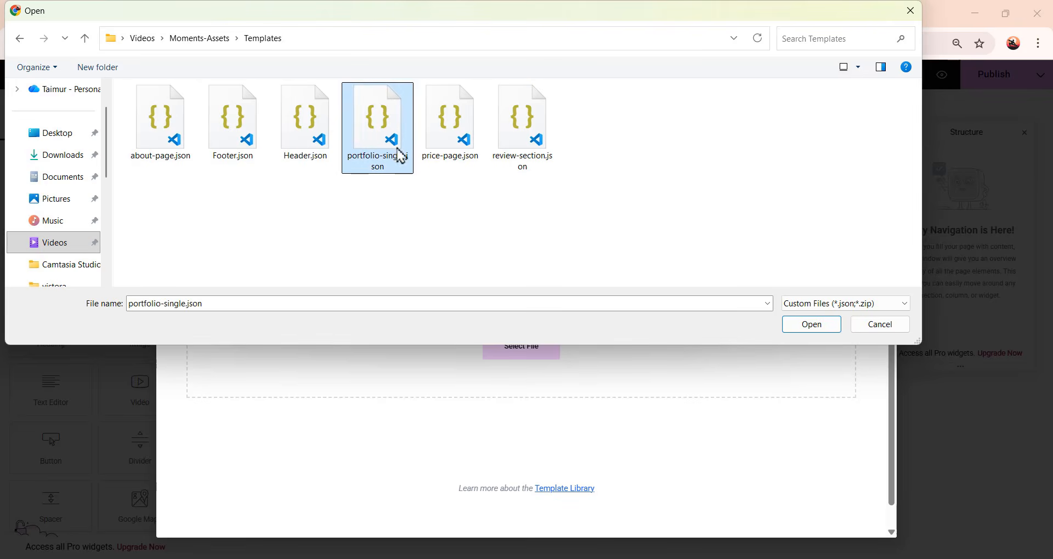
left_click(812, 325)
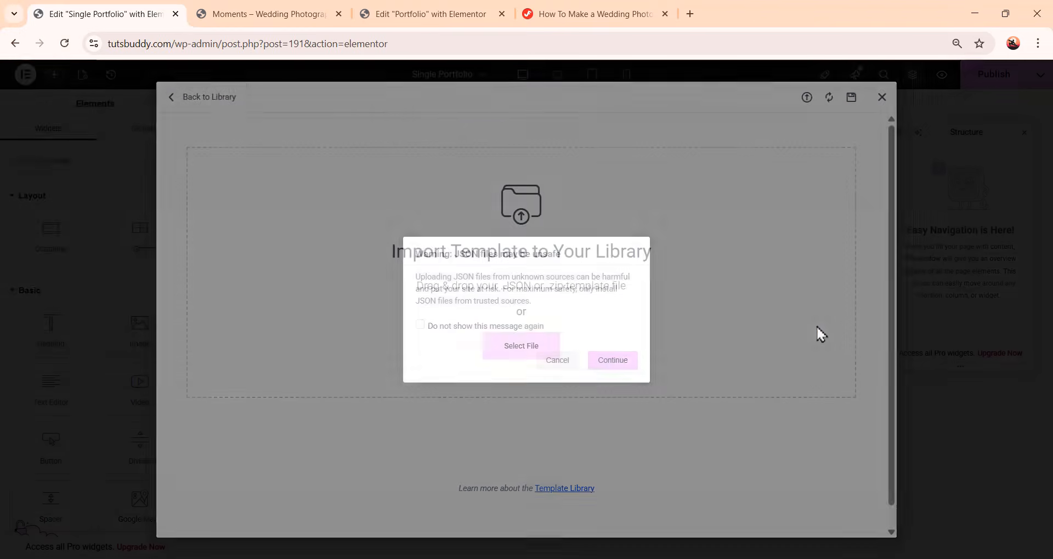
left_click(619, 364)
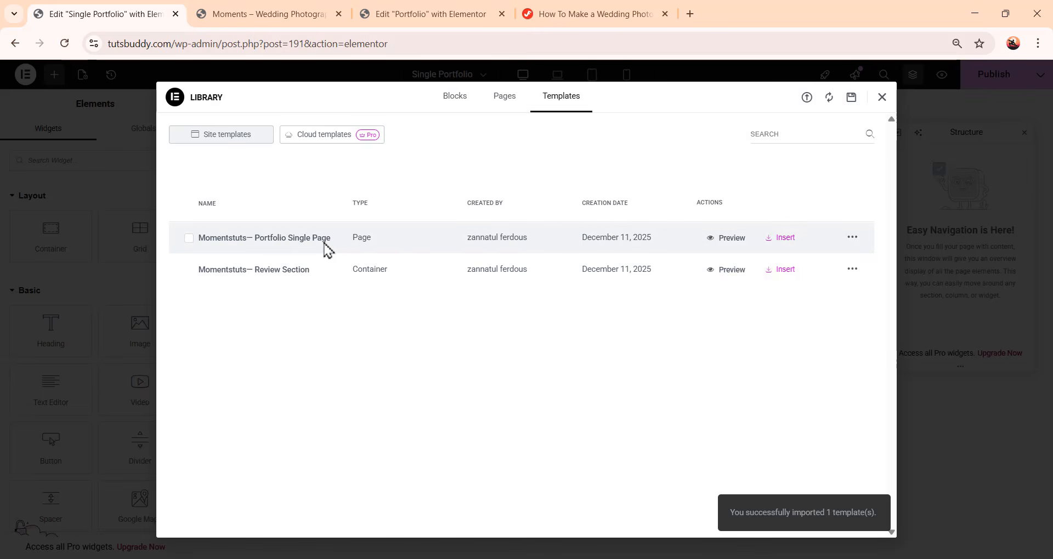
Insert the Momentstuts— Portfolio Single Page template, applying its page settings too
left_click(782, 238)
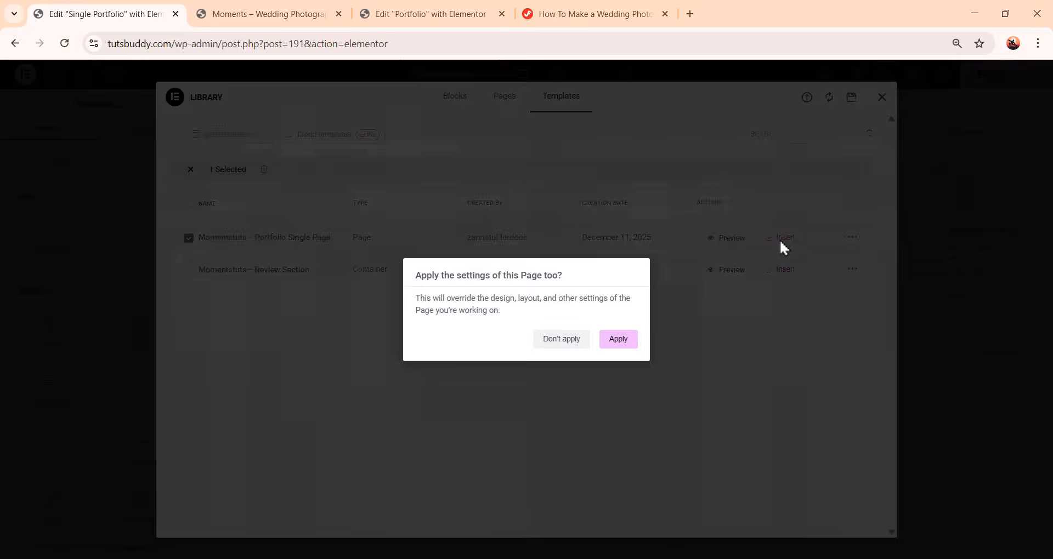
left_click(620, 340)
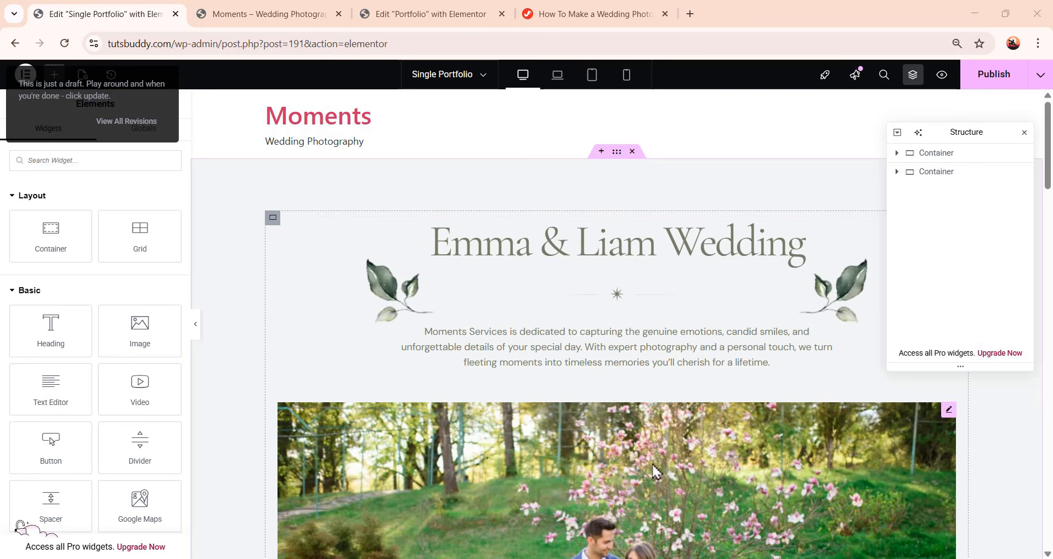
scroll(695, 397, "down", 10)
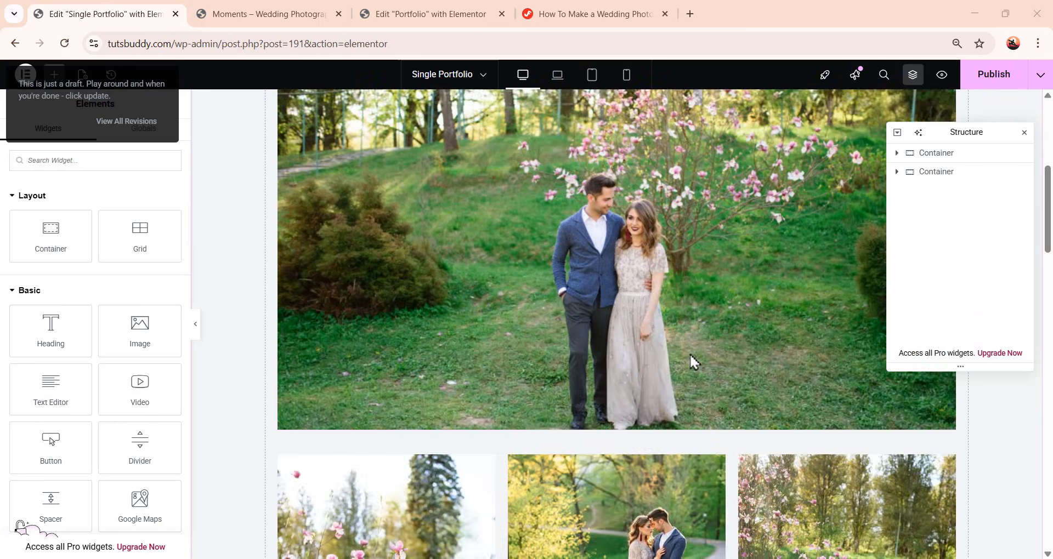
scroll(689, 356, "down", 14)
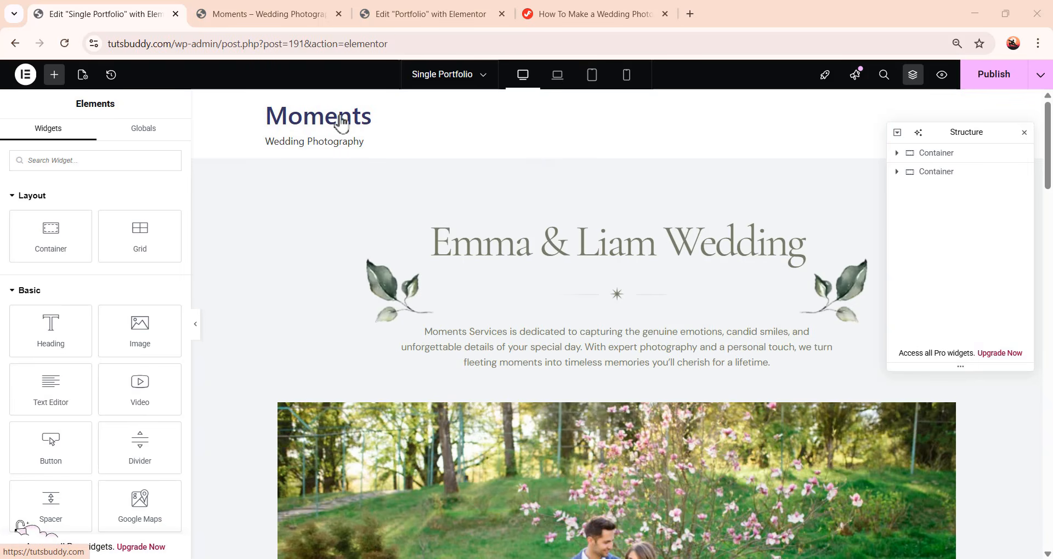
Set the page layout to Elementor Canvas in the page settings
left_click(83, 76)
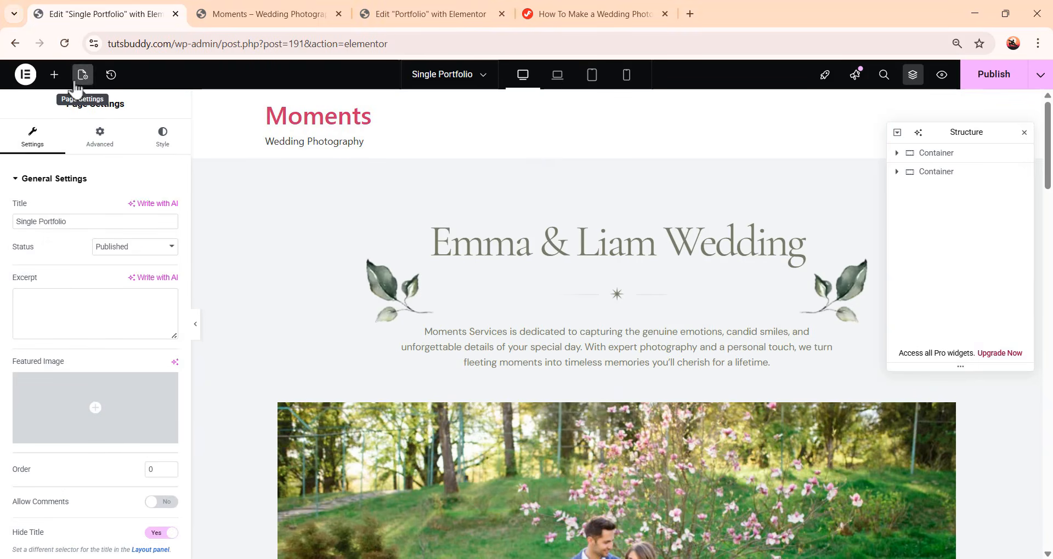
scroll(82, 329, "down", 1)
left_click(122, 516)
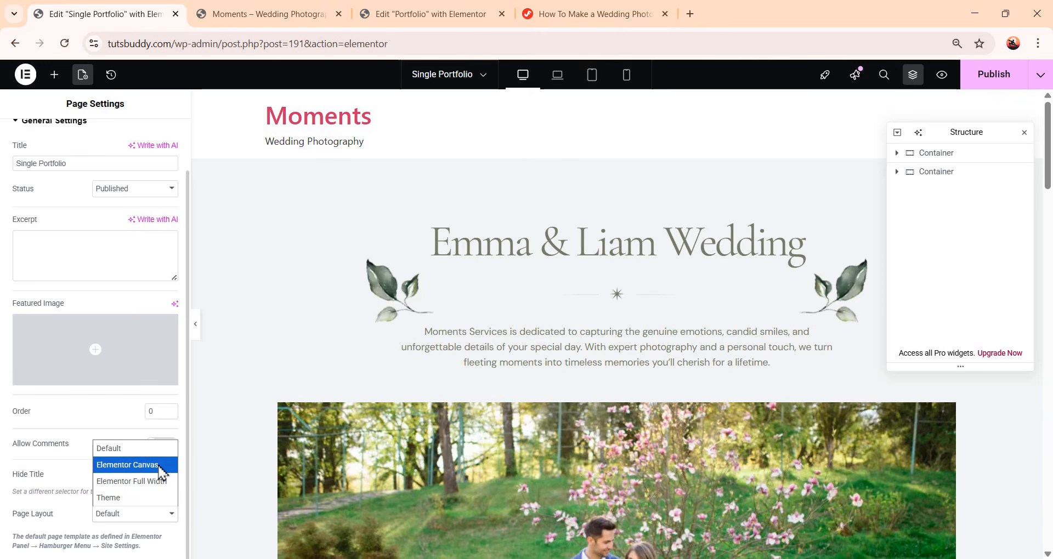
left_click(127, 465)
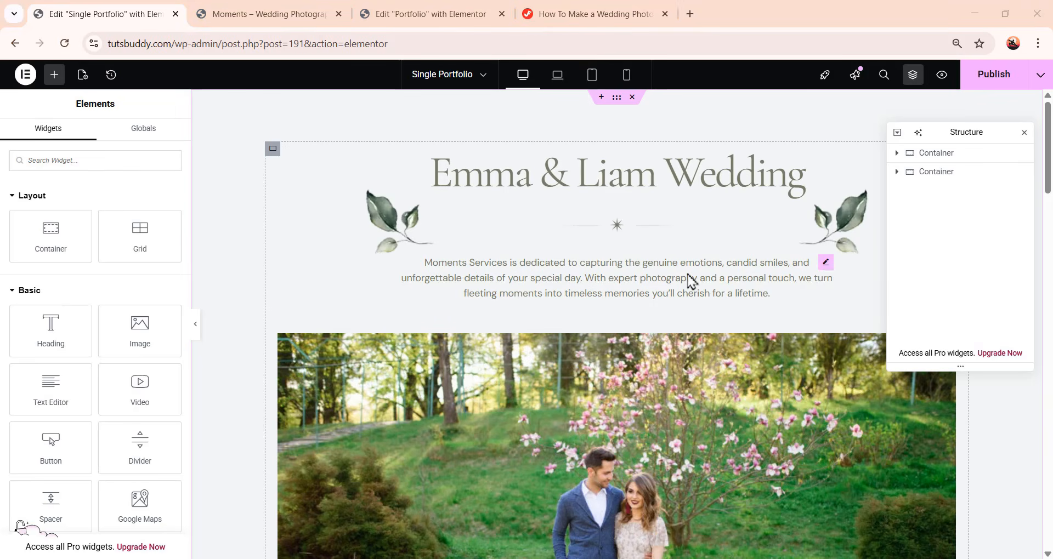
Try retitling the heading as "Ethan & Lias Wedding", then undo the edit
scroll(653, 306, "down", 15)
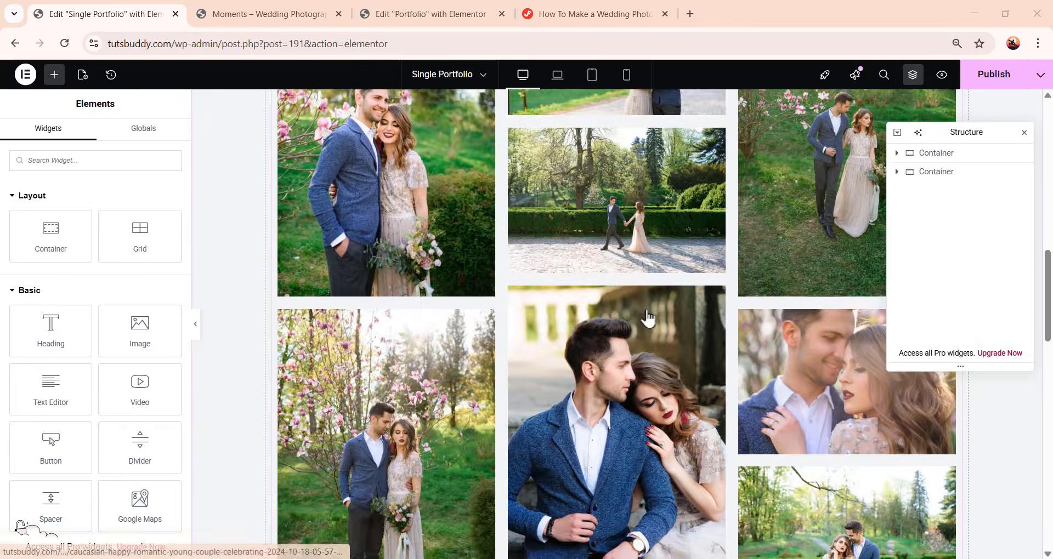
scroll(631, 391, "up", 15)
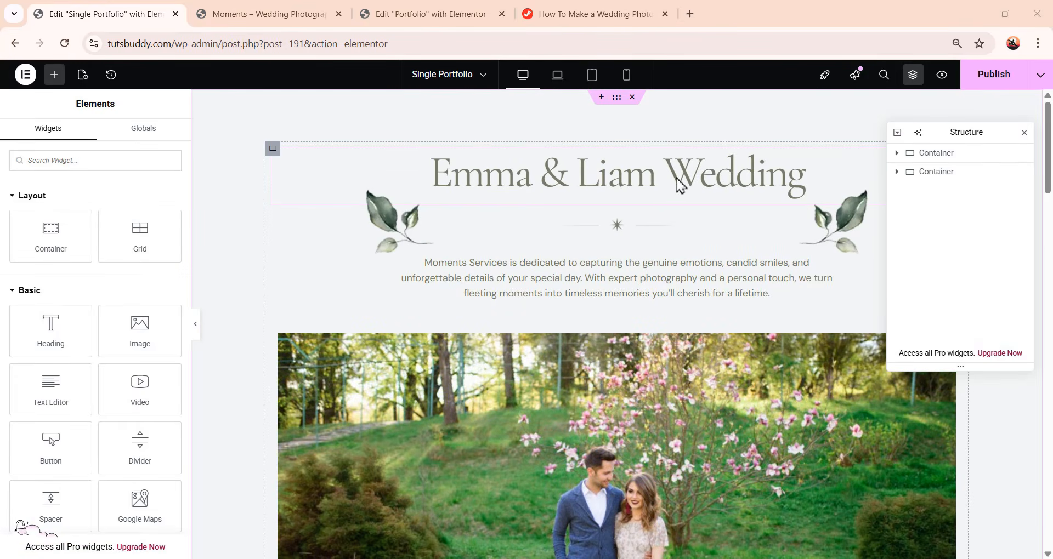
left_click(680, 186)
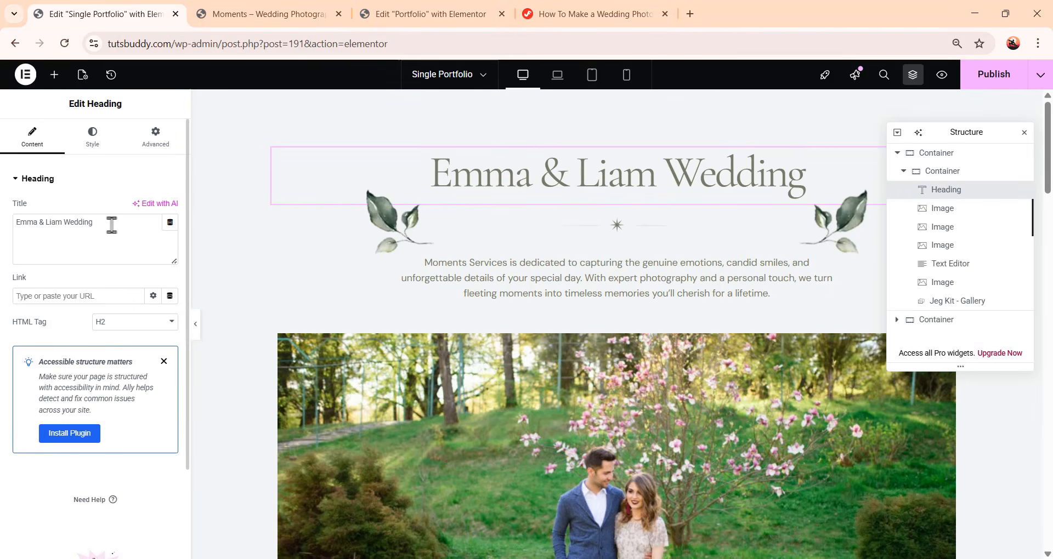
left_click_drag(111, 225, 3, 222)
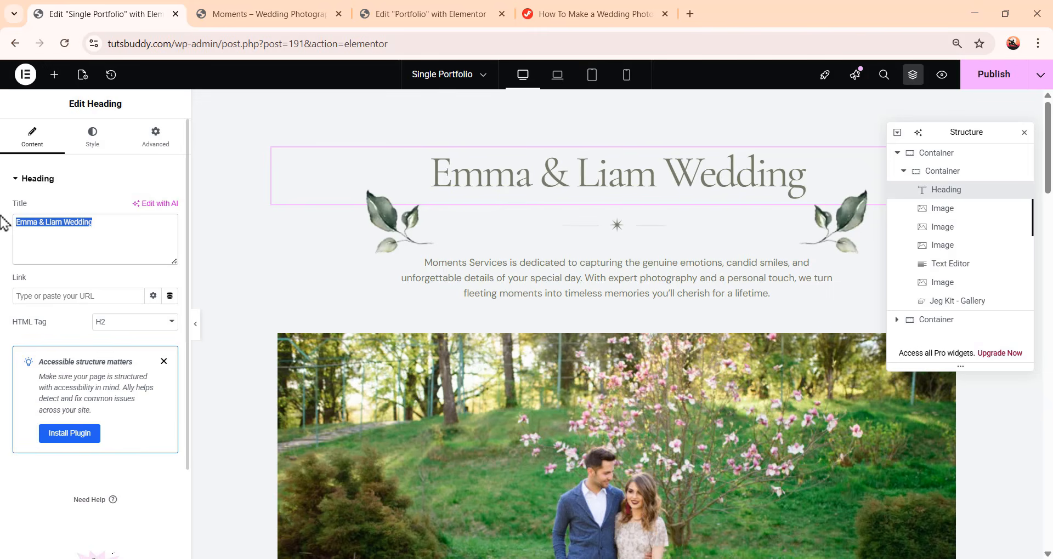
type("Ethan &")
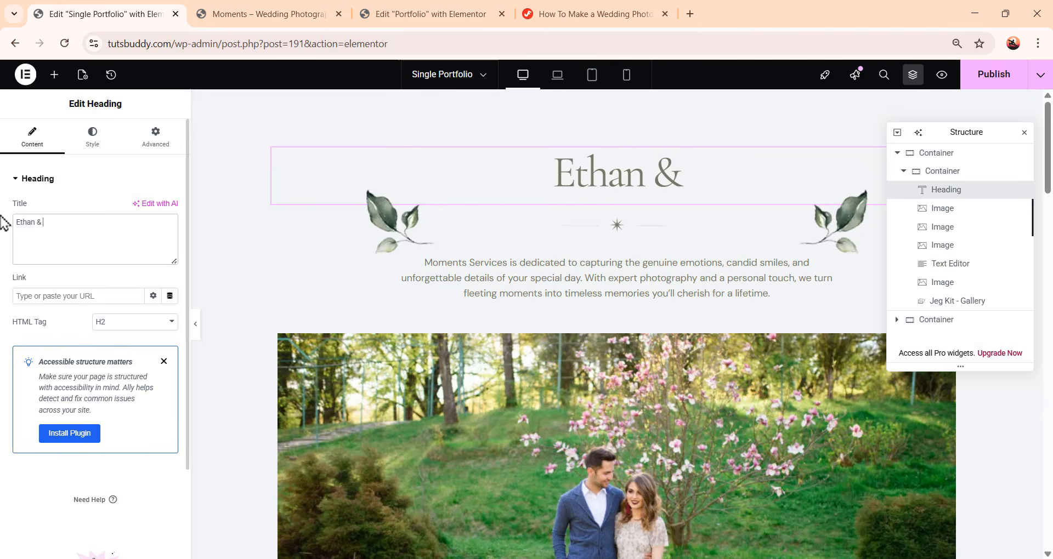
type(" Lias Wedding")
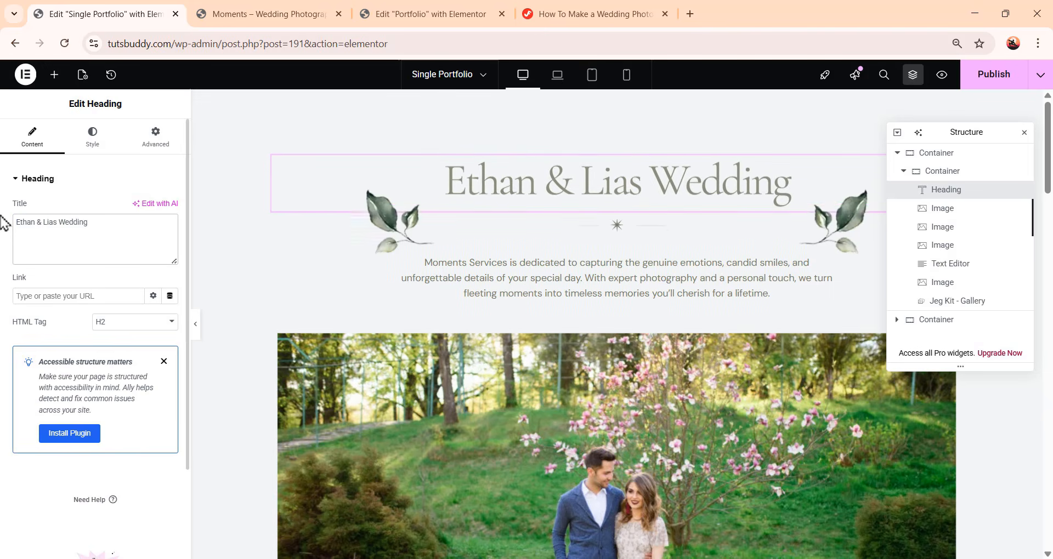
key("ctrl+z")
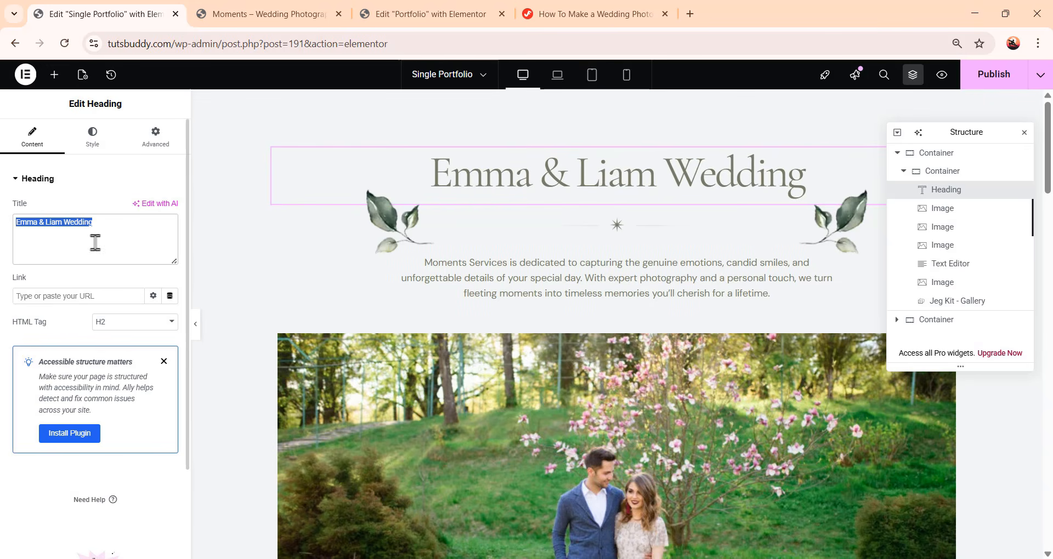
Replace the large photo below the intro text with the couple-on-stone-steps photo from the media library
scroll(548, 247, "down", 4)
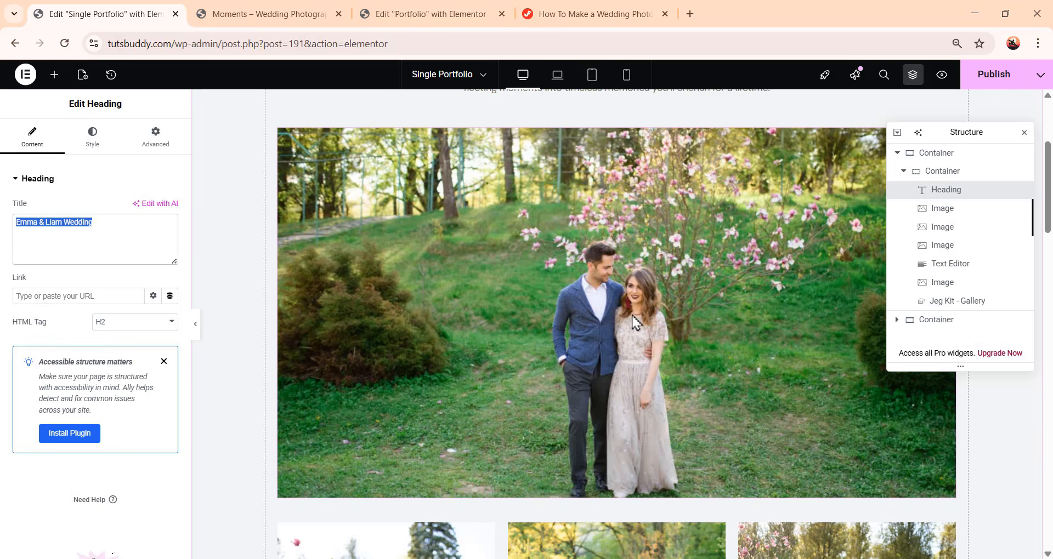
scroll(636, 343, "down", 5)
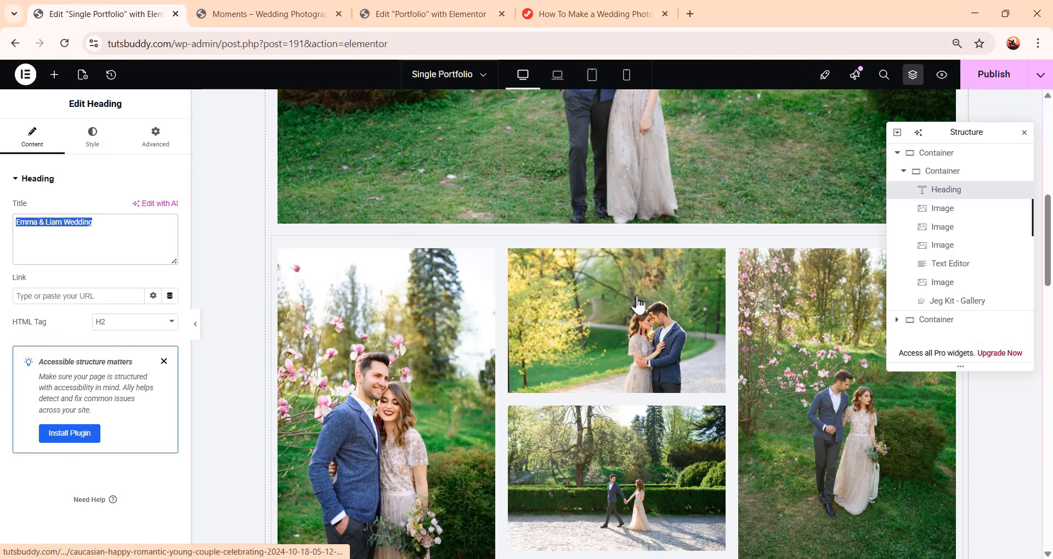
left_click(678, 173)
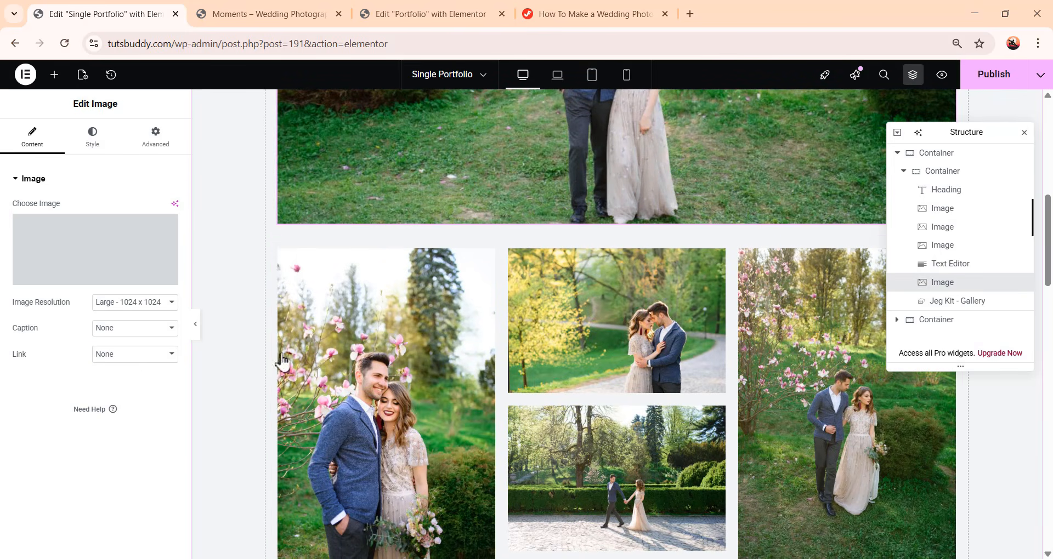
left_click(118, 258)
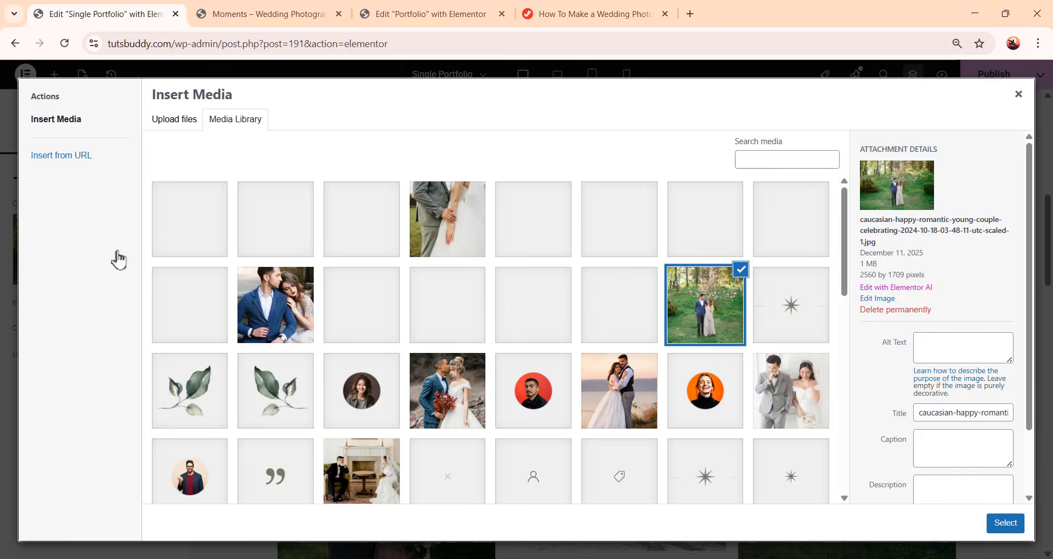
scroll(461, 417, "down", 15)
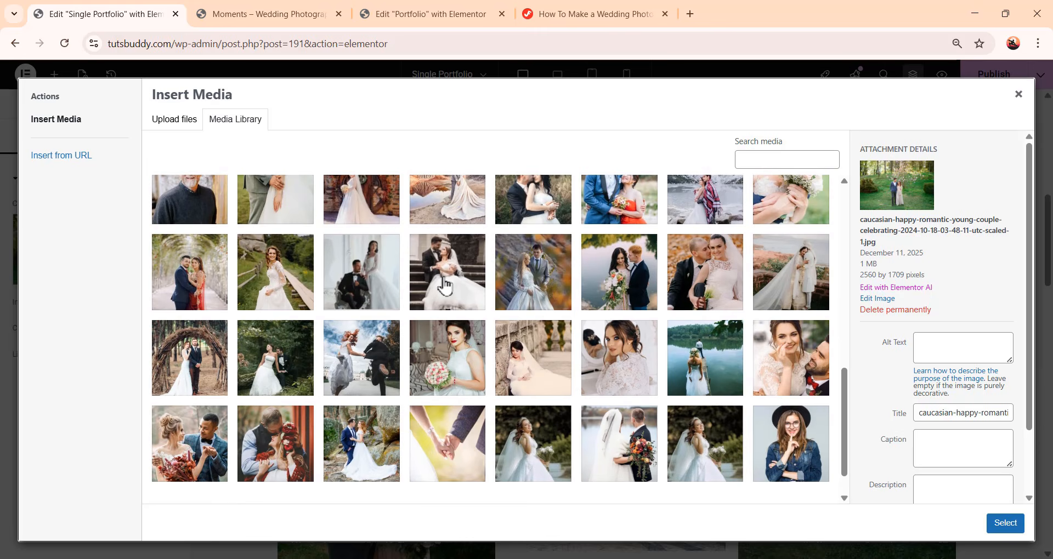
left_click(445, 287)
left_click(1005, 523)
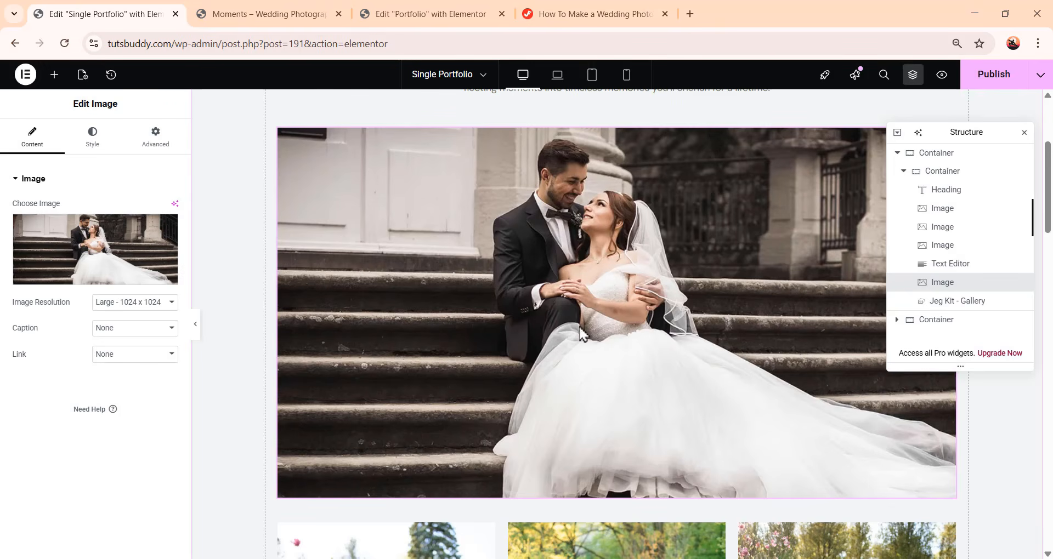
Review the customized Single Portfolio page and publish it
scroll(567, 341, "down", 15)
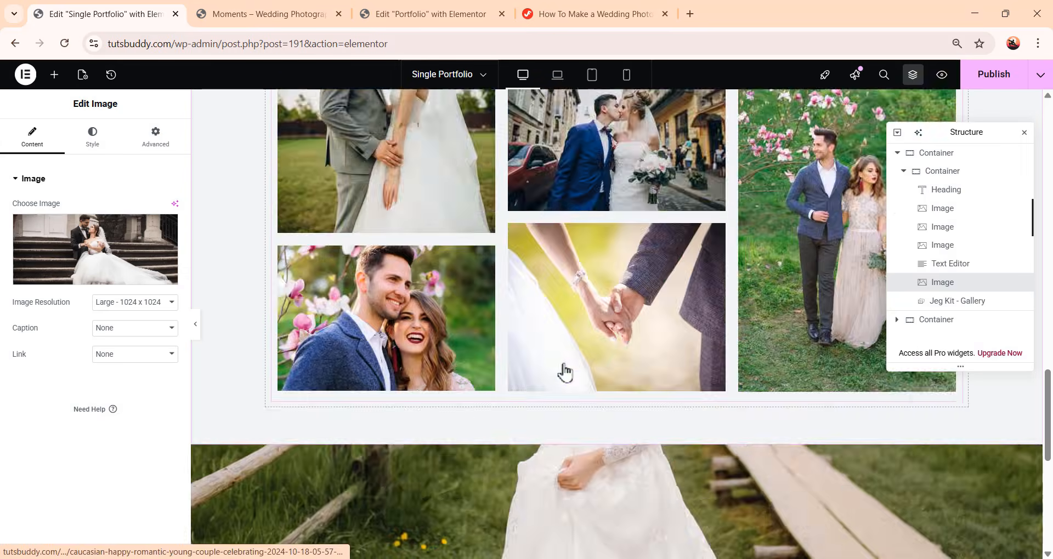
scroll(497, 433, "up", 10)
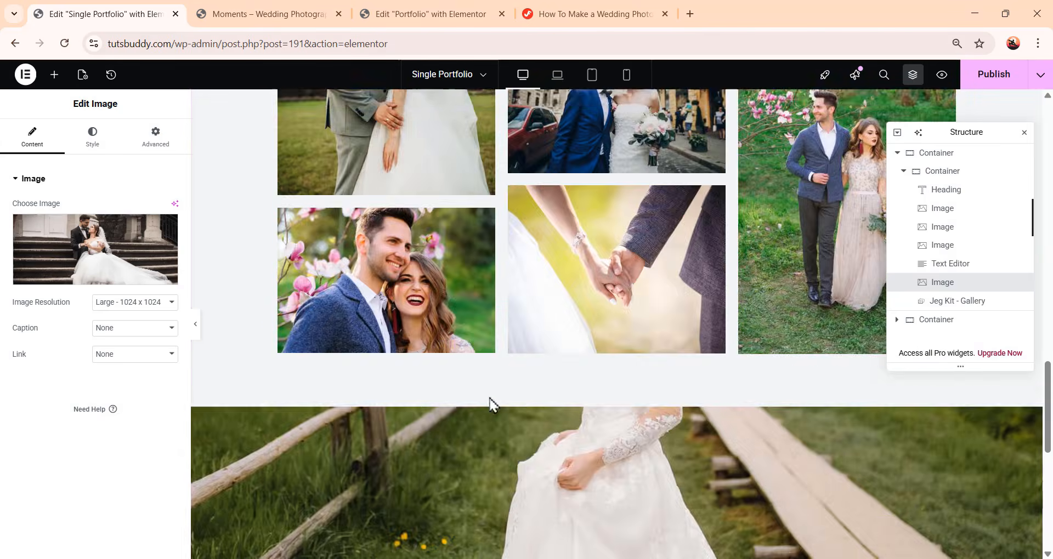
scroll(536, 394, "down", 10)
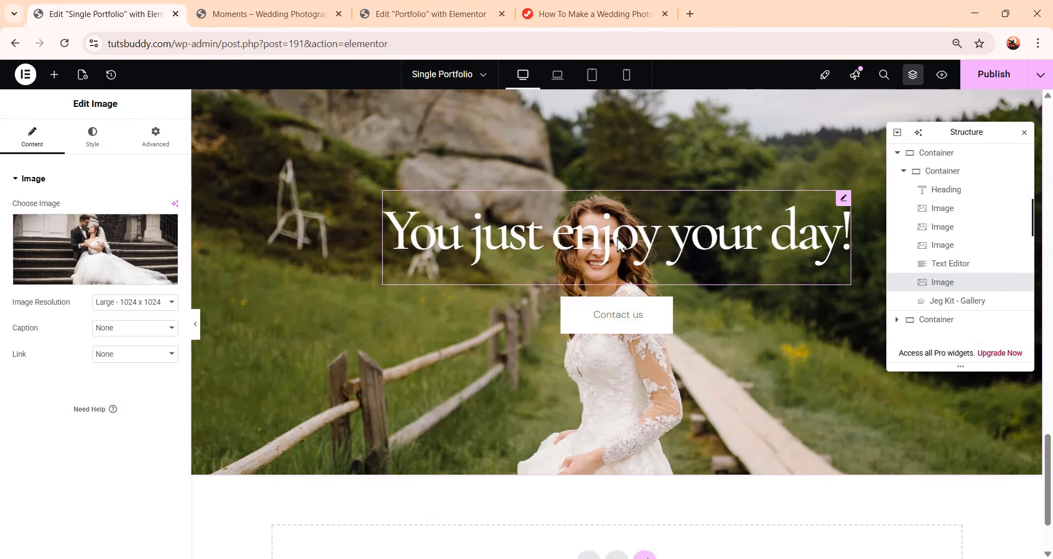
scroll(772, 284, "up", 20)
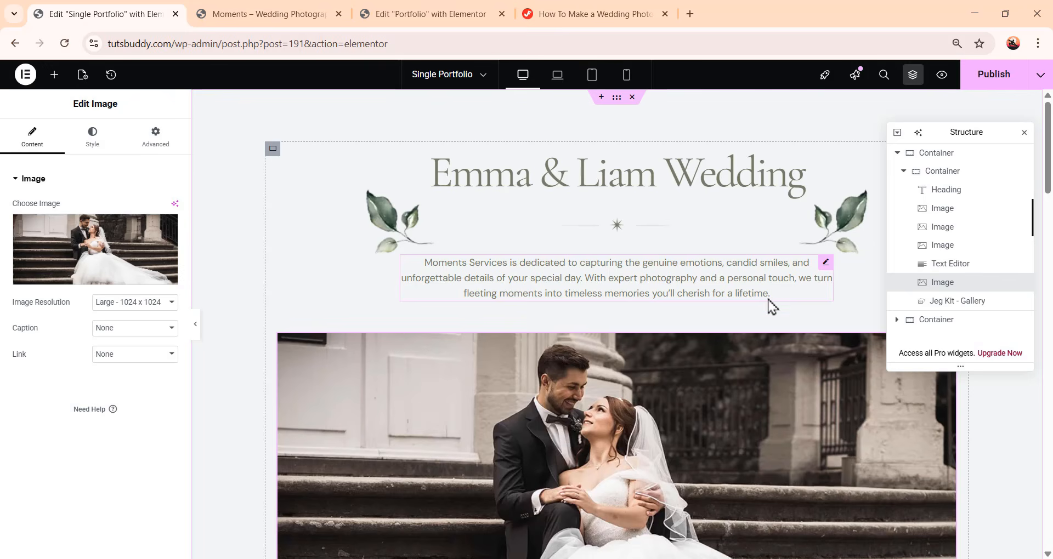
left_click(996, 79)
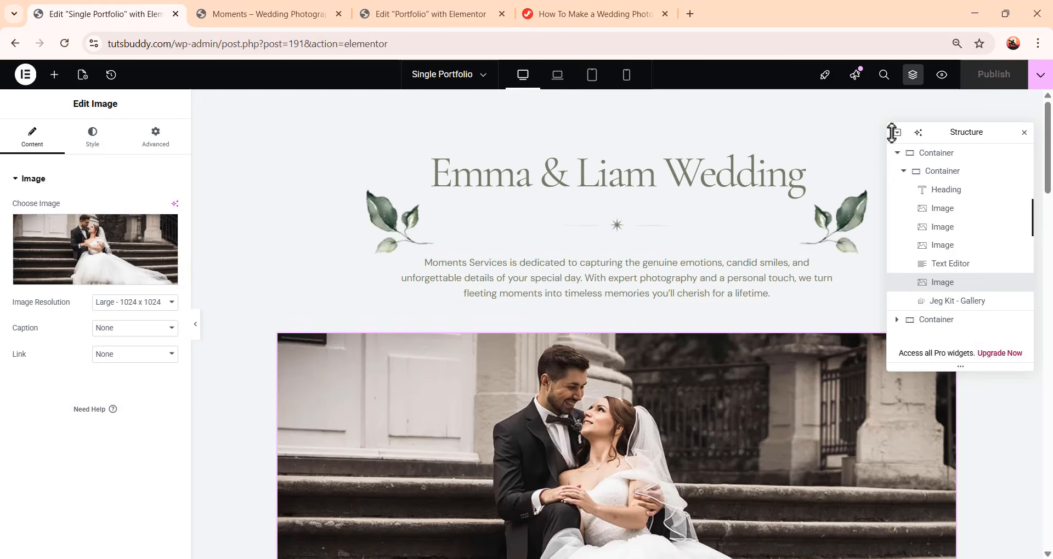
Switch to the Portfolio page, link the Emma & Liam Wedding card container to the Single Portfolio page using the a (link) HTML tag, and publish
left_click(446, 78)
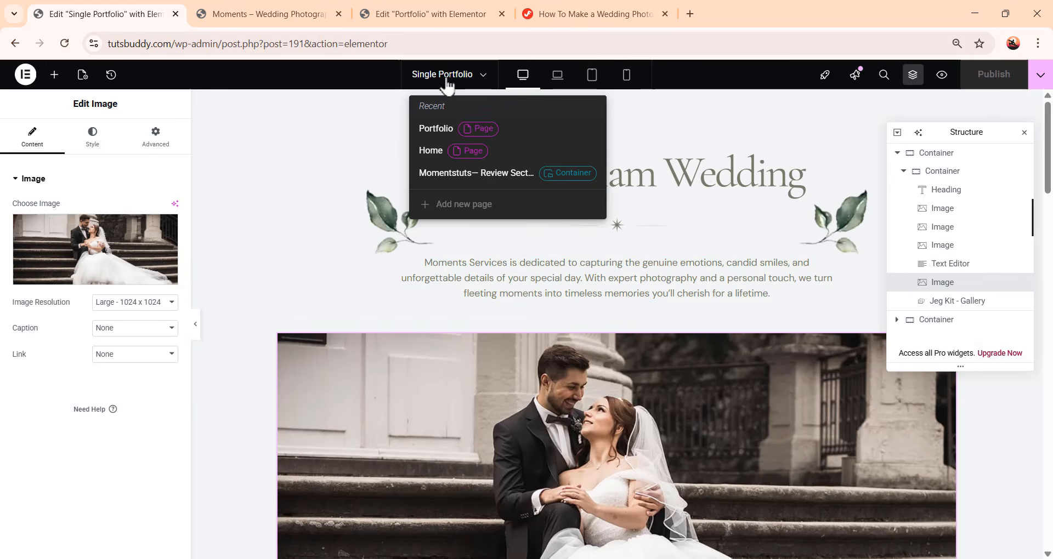
left_click(443, 132)
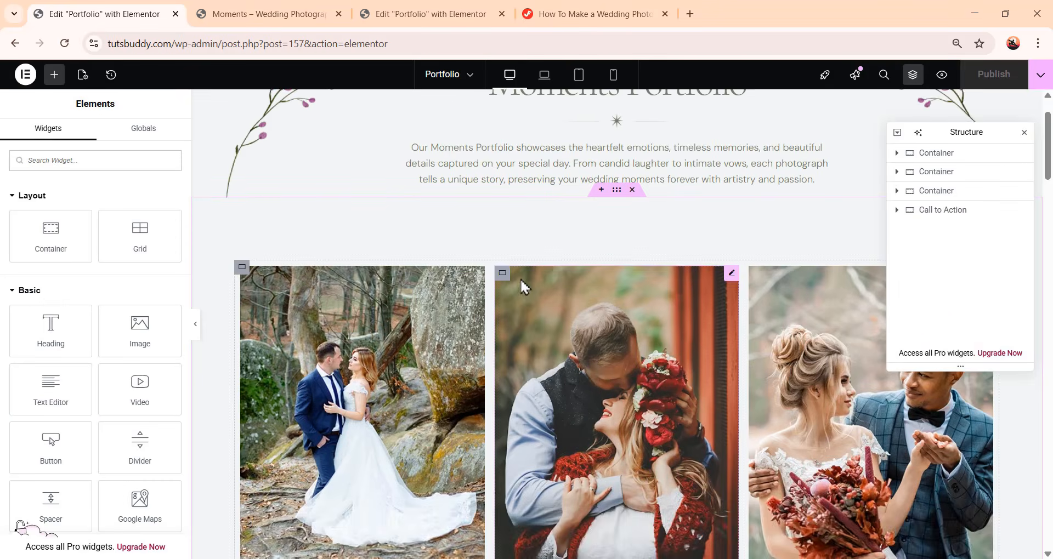
scroll(518, 276, "down", 3)
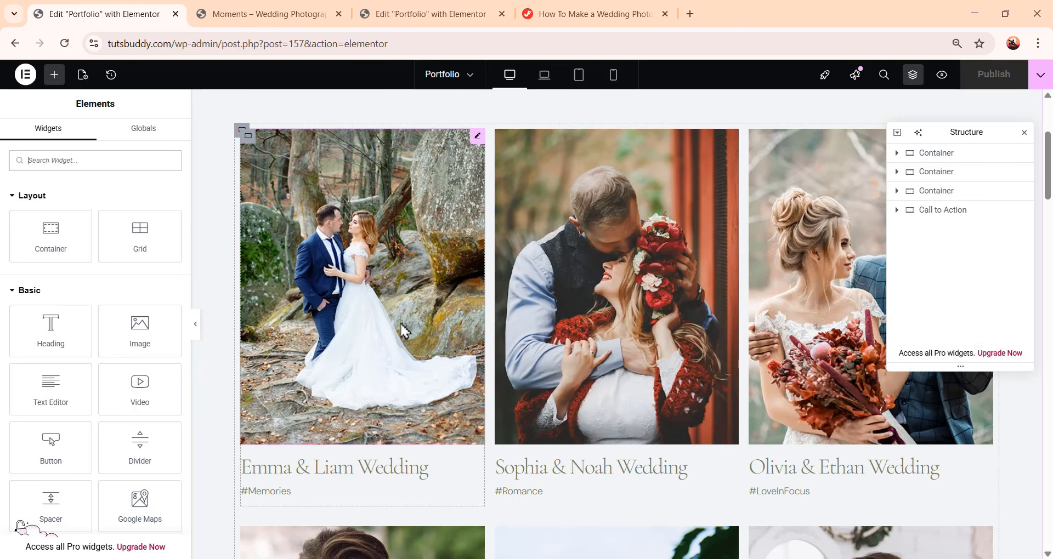
left_click(247, 137)
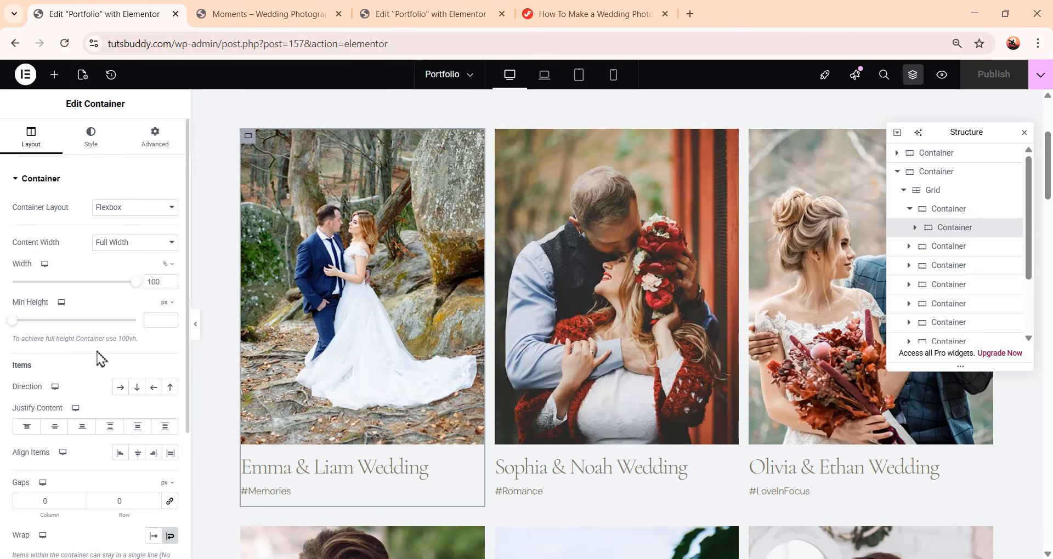
scroll(101, 359, "down", 3)
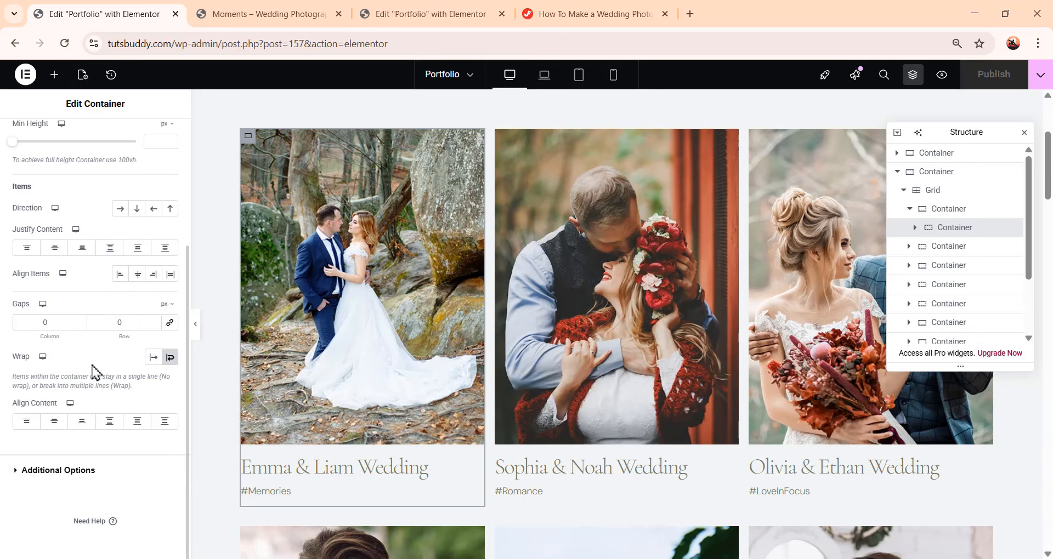
left_click(54, 472)
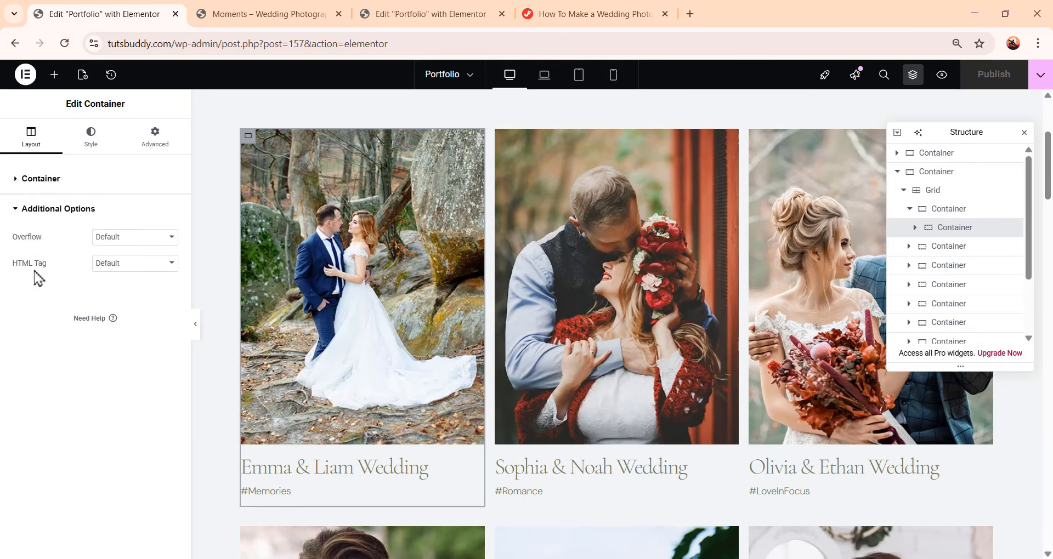
left_click(127, 268)
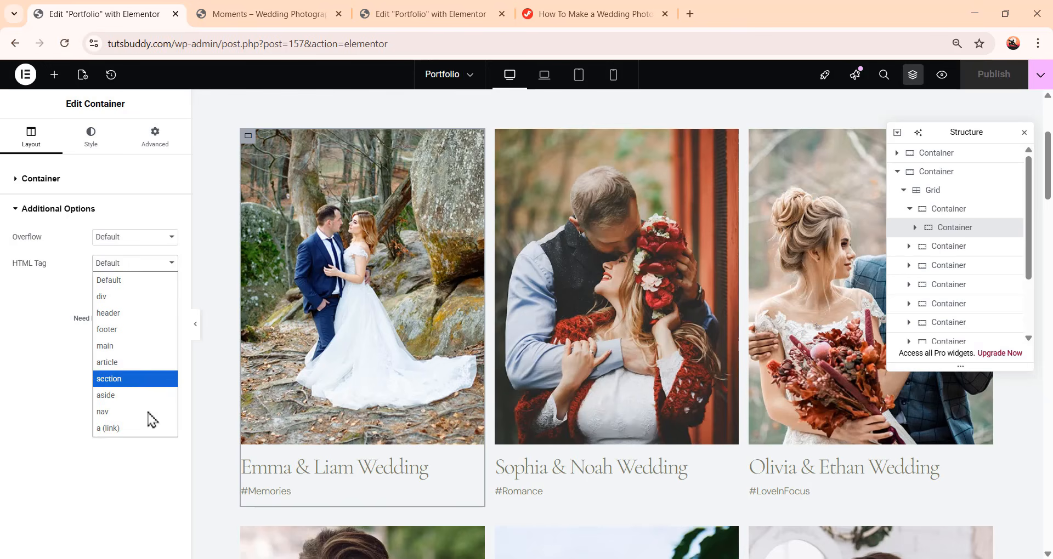
left_click(144, 429)
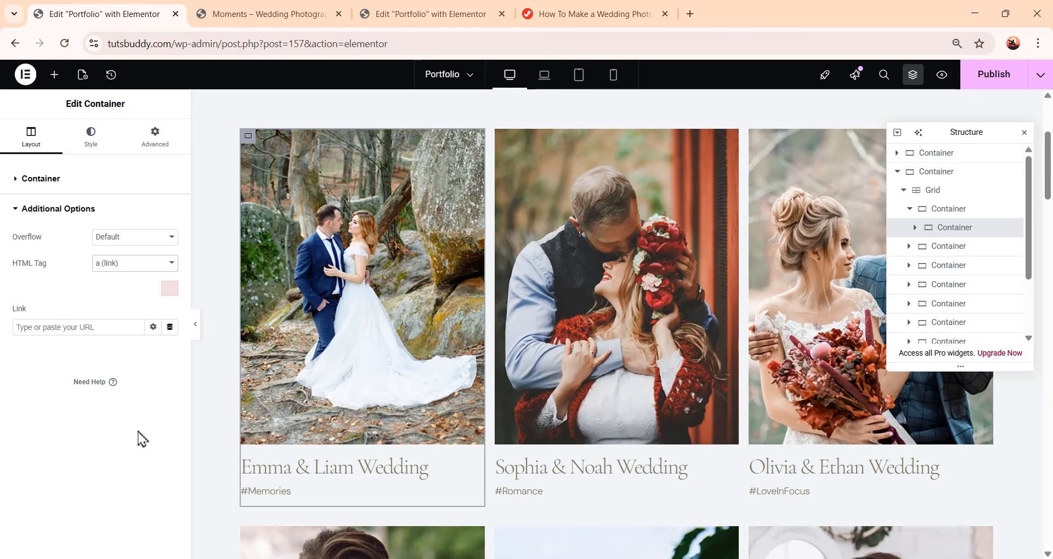
left_click(51, 327)
type("Single")
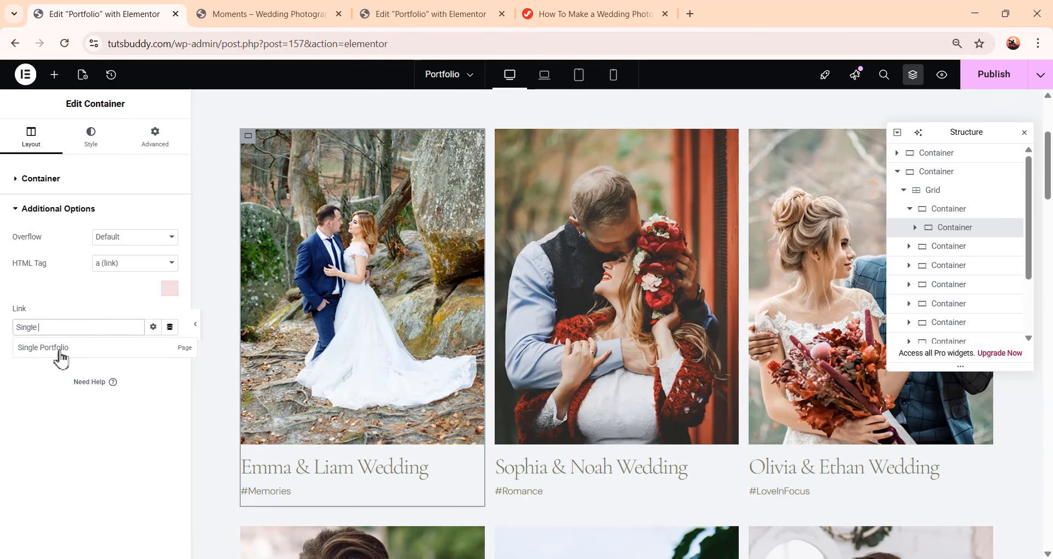
left_click(65, 351)
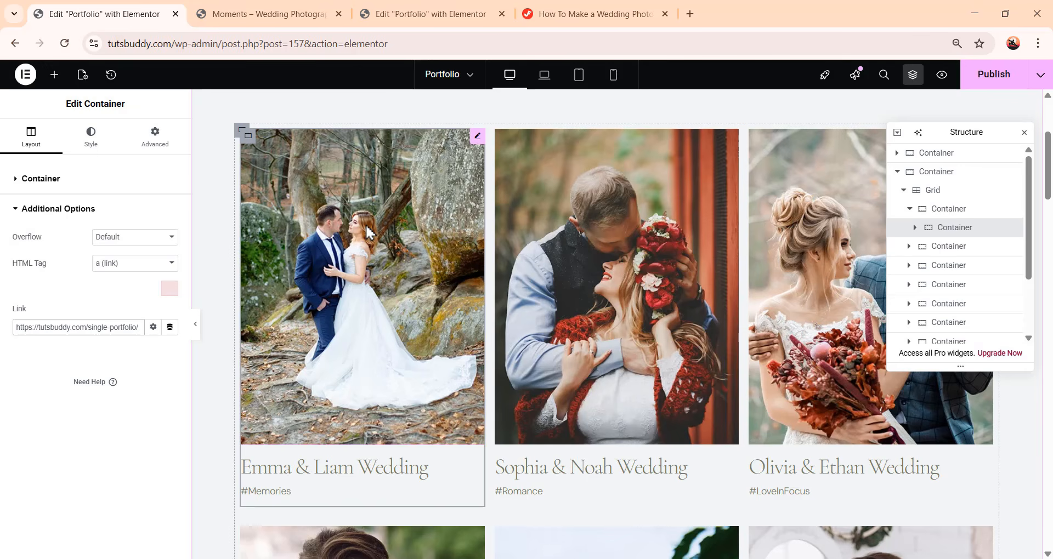
left_click(1013, 71)
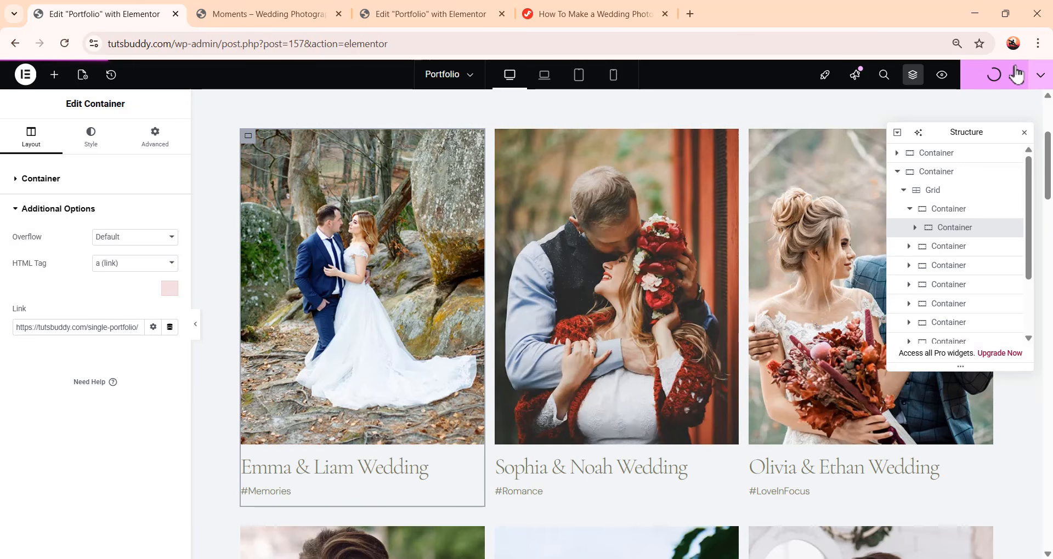
Preview the Portfolio page and follow the Emma & Liam Wedding card to check its link
left_click(942, 75)
scroll(552, 208, "down", 3)
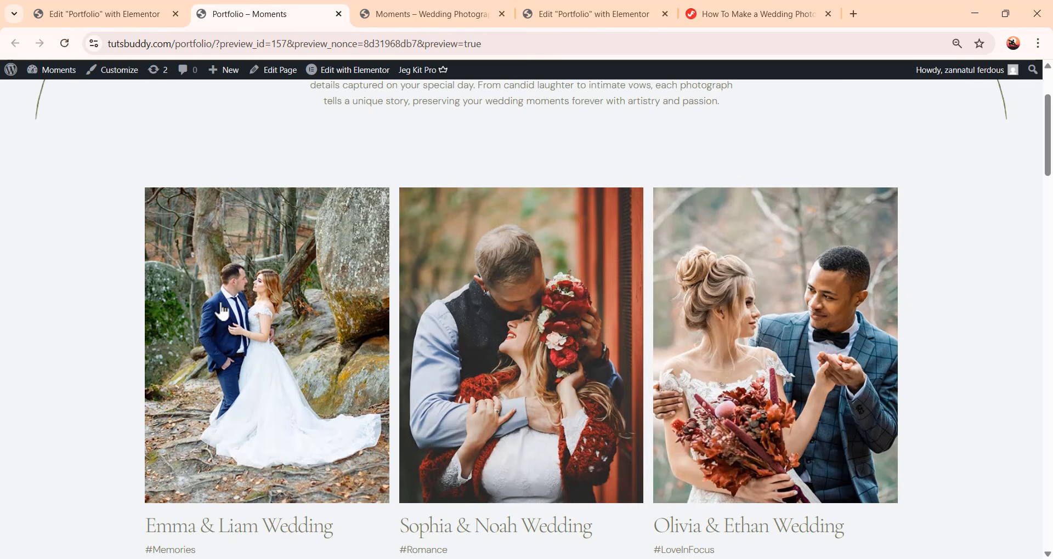
left_click(315, 272)
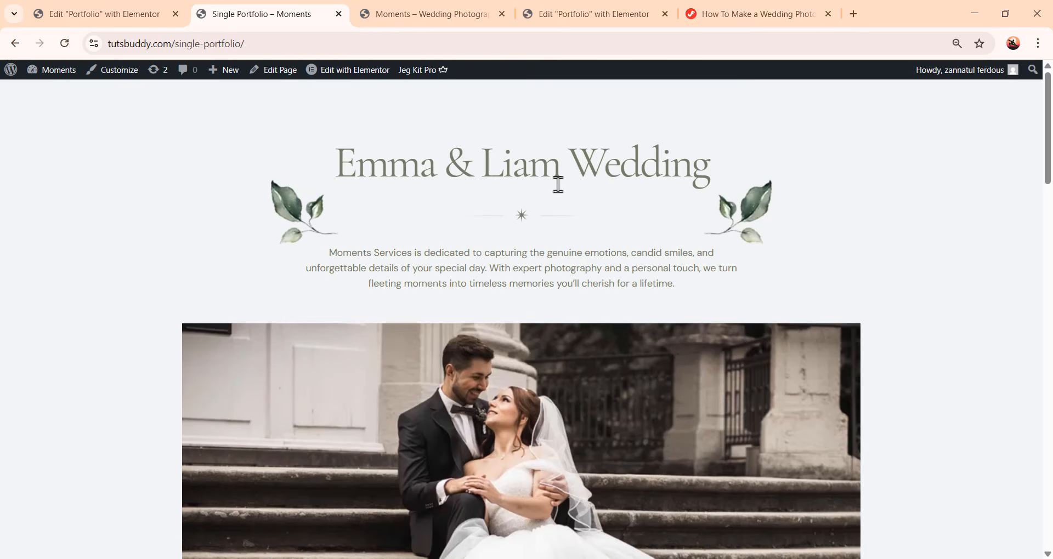
scroll(565, 229, "down", 15)
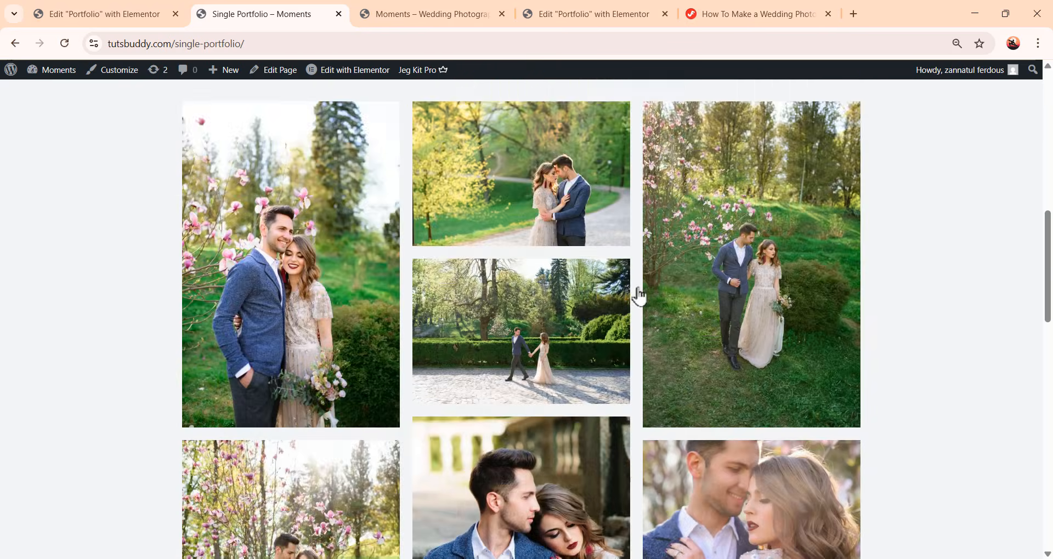
scroll(691, 343, "up", 15)
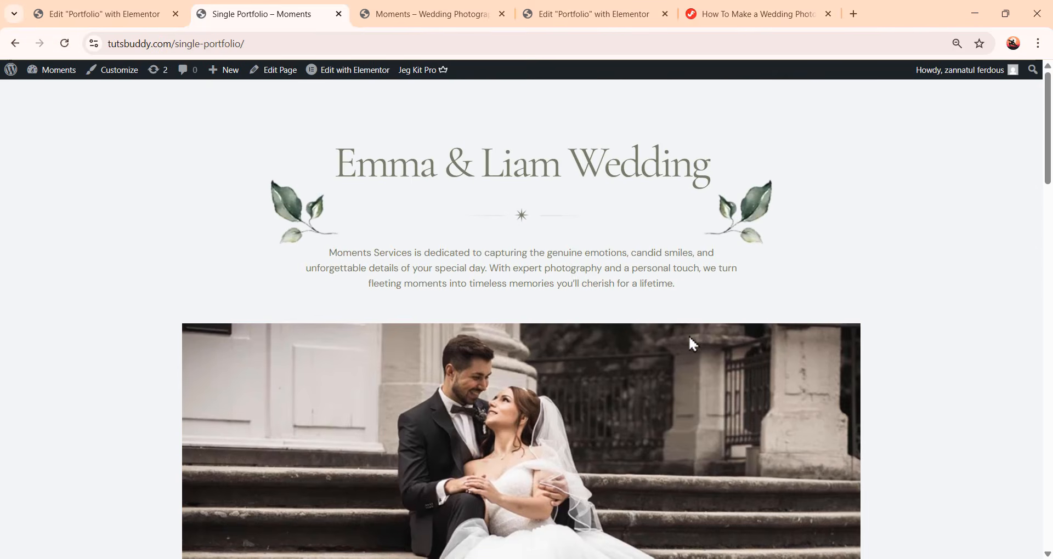
left_click(149, 20)
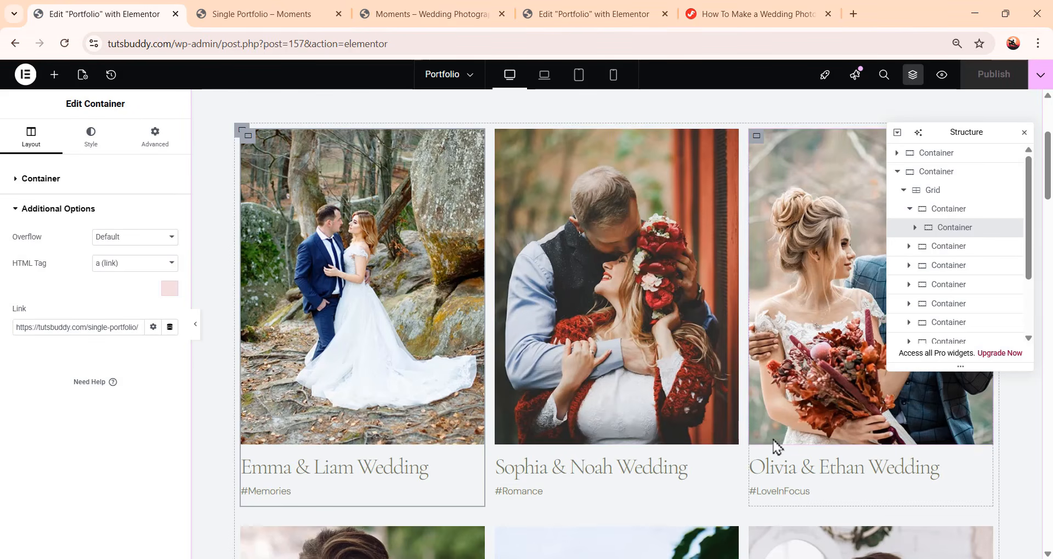
Link the Sophia & Noah Wedding card container to the Single Portfolio page using the a (link) HTML tag
scroll(571, 231, "down", 3)
scroll(607, 364, "up", 3)
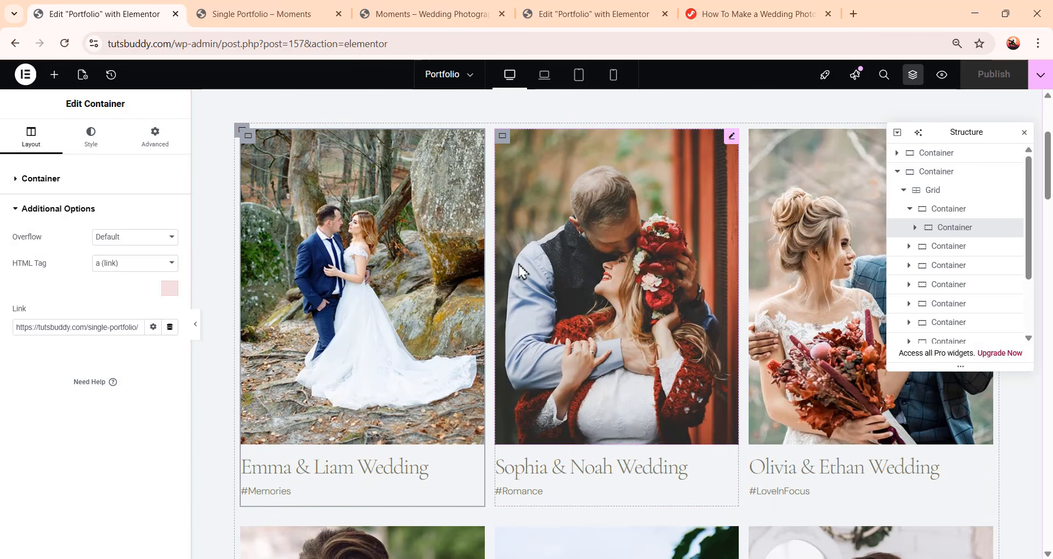
left_click(502, 140)
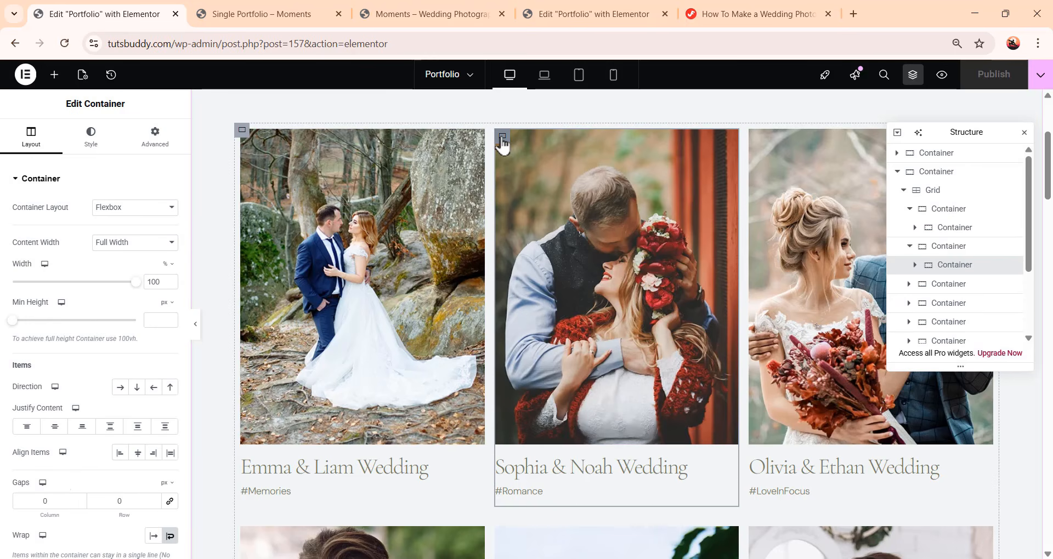
scroll(63, 480, "down", 3)
left_click(59, 471)
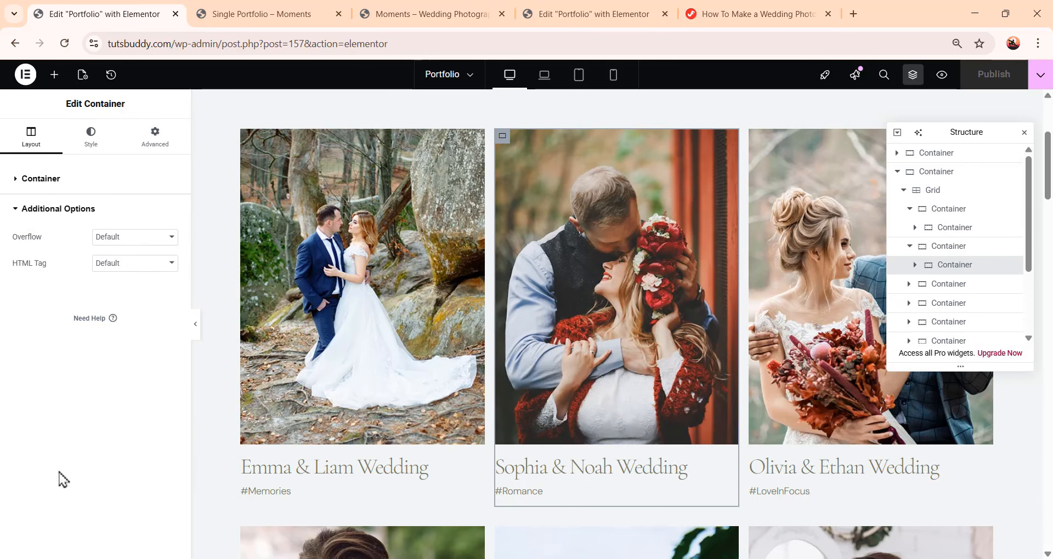
left_click(118, 265)
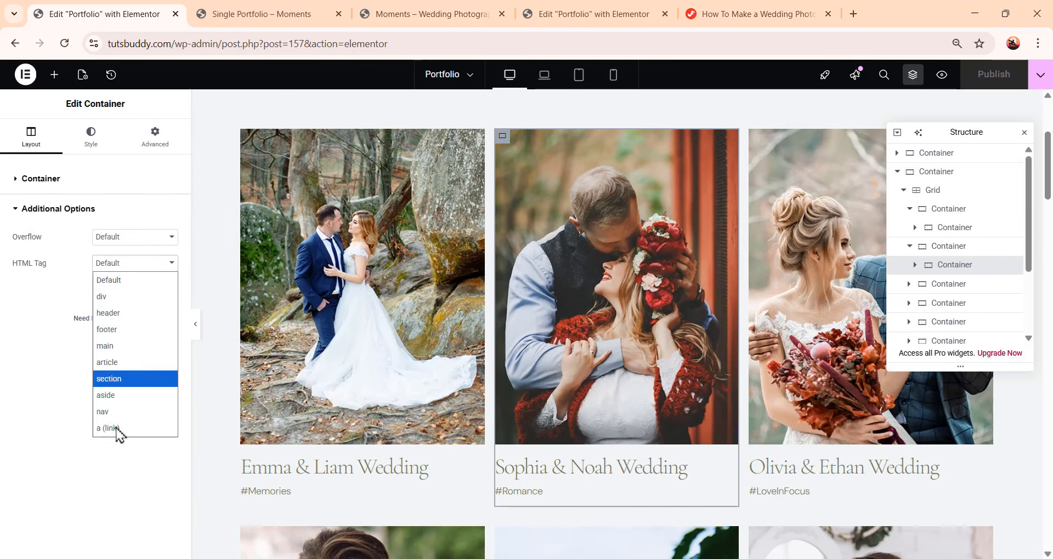
left_click(126, 428)
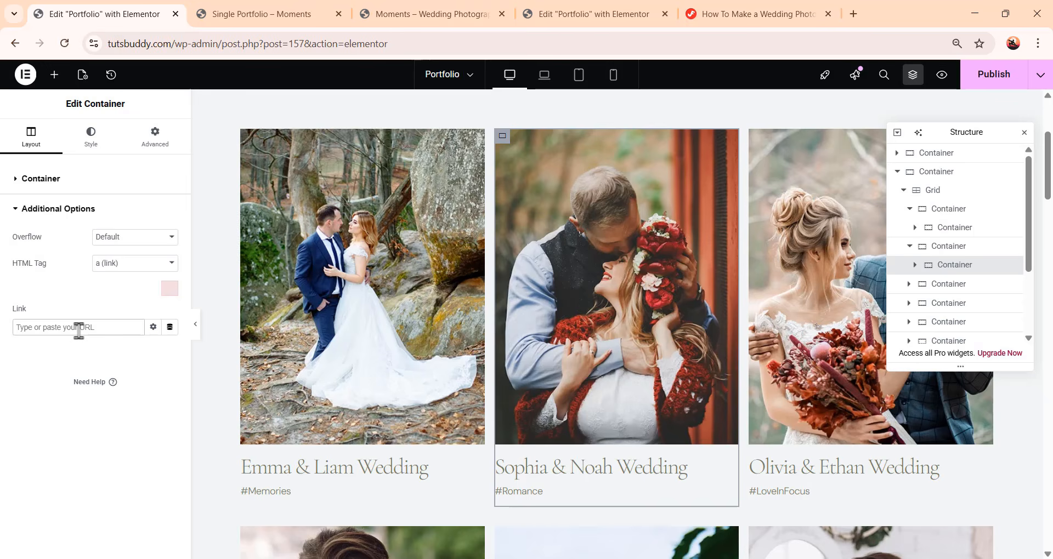
type("single")
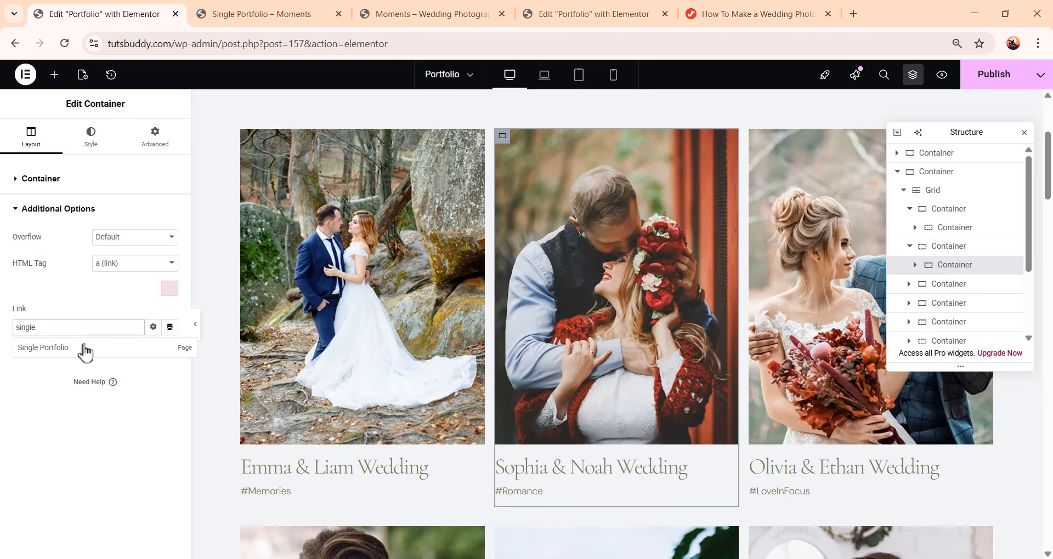
left_click(84, 349)
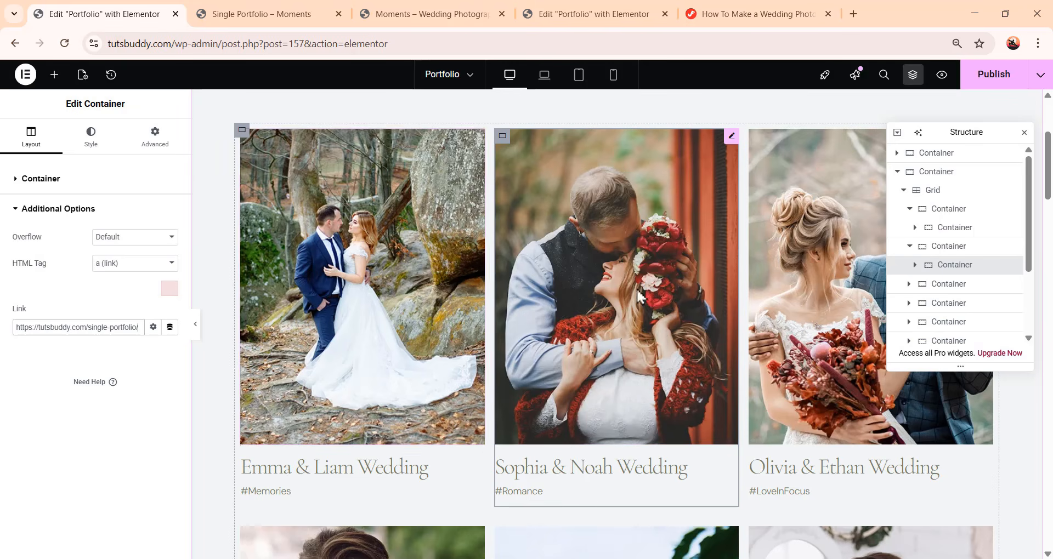
Insert the Momentstuts— Portfolio Single Page template at the bottom of the Portfolio page
scroll(607, 392, "down", 10)
scroll(604, 405, "down", 20)
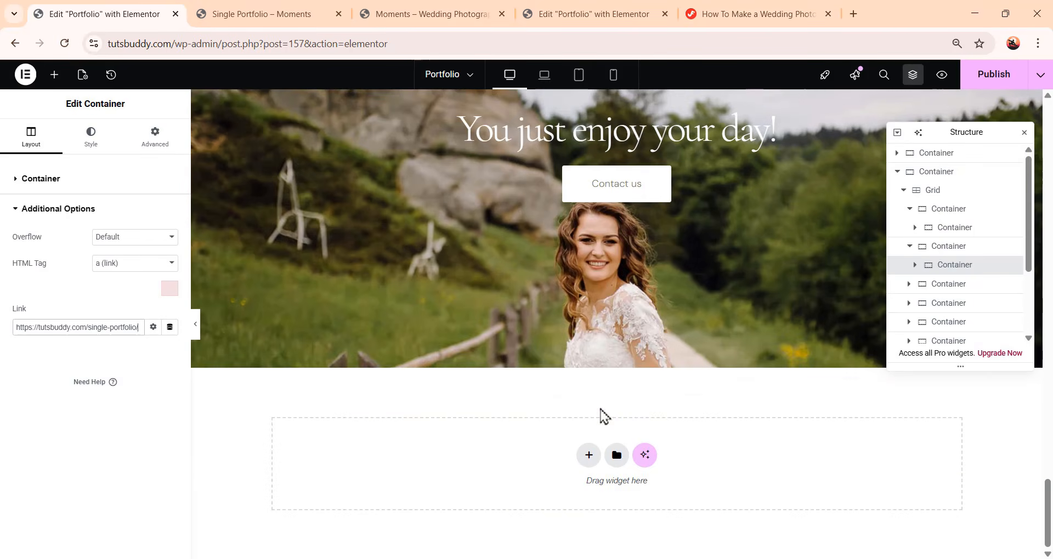
left_click(617, 457)
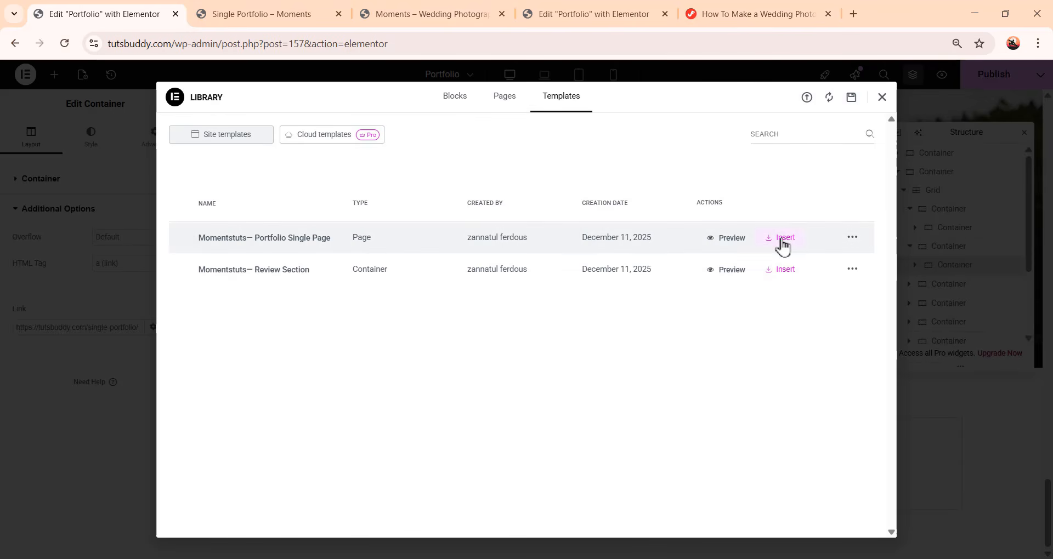
left_click(782, 247)
left_click(620, 346)
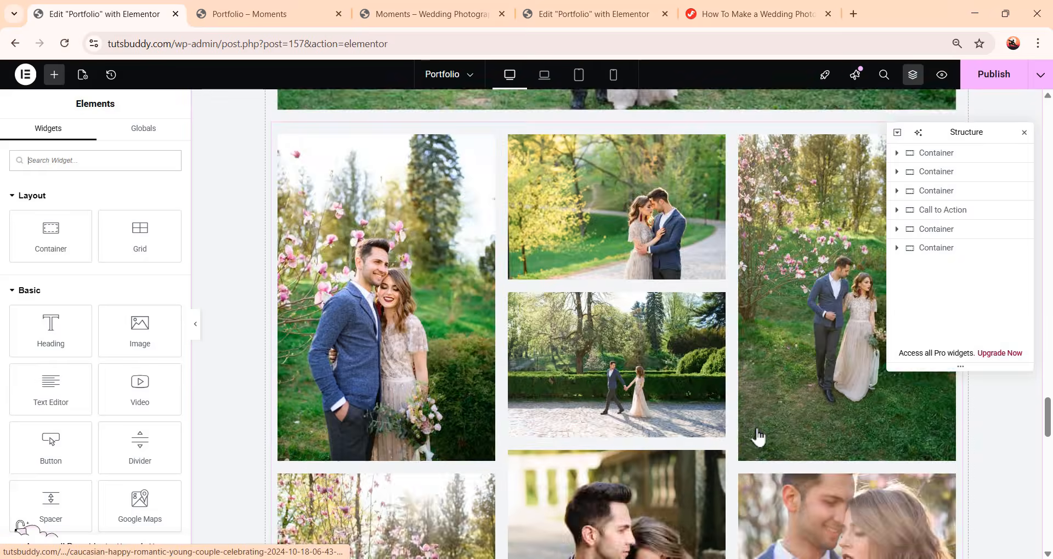
Delete the two inserted template containers and publish the Portfolio page
scroll(758, 438, "up", 10)
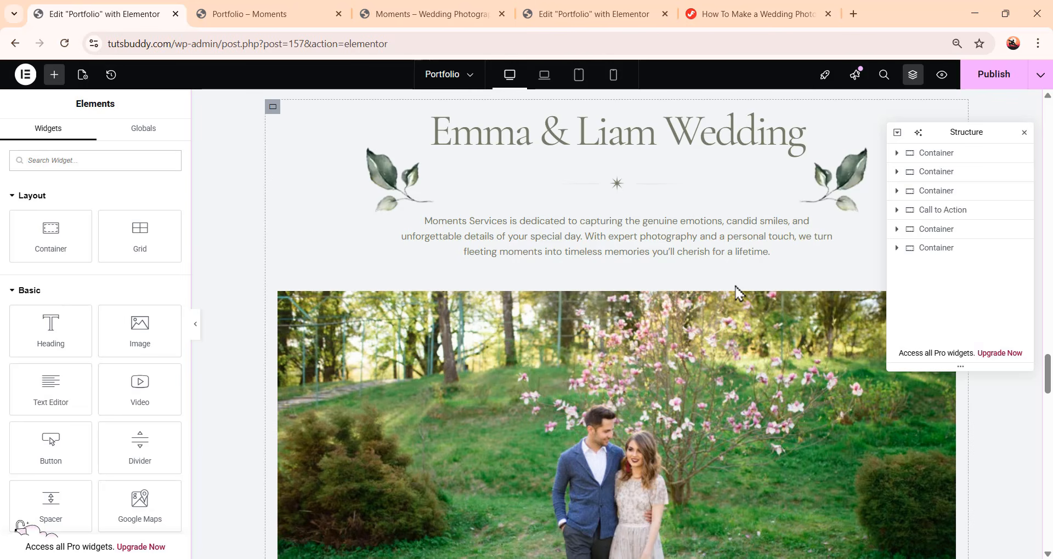
scroll(796, 288, "up", 3)
right_click(938, 248)
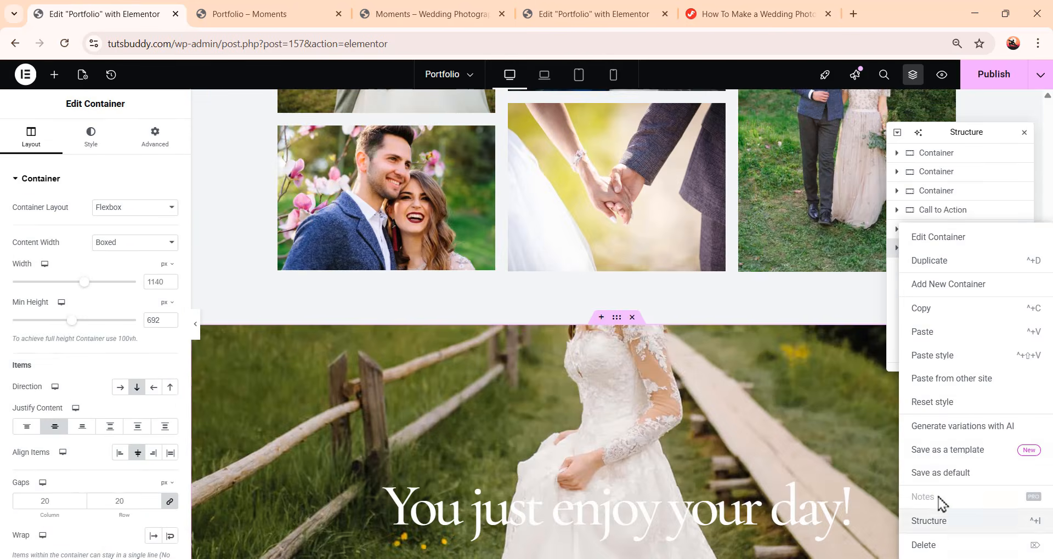
left_click(978, 546)
right_click(972, 235)
left_click(978, 546)
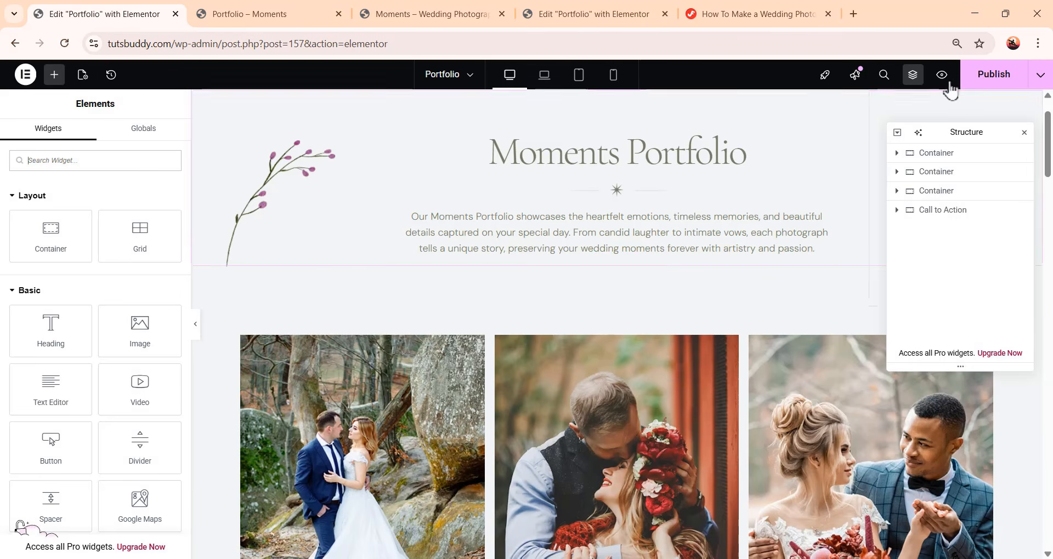
left_click(981, 84)
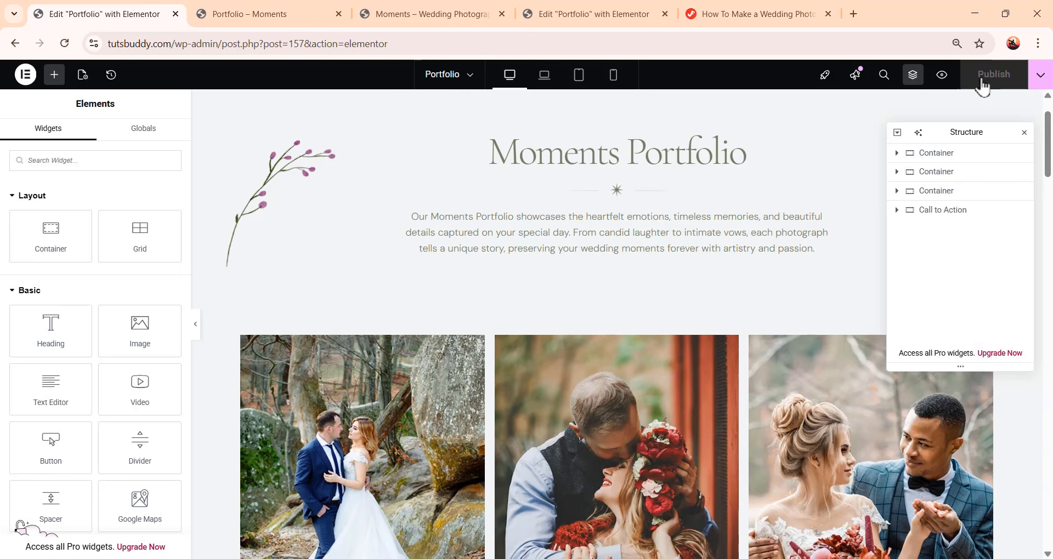
Leave the editor and create and publish a new page titled Pricing
left_click(25, 75)
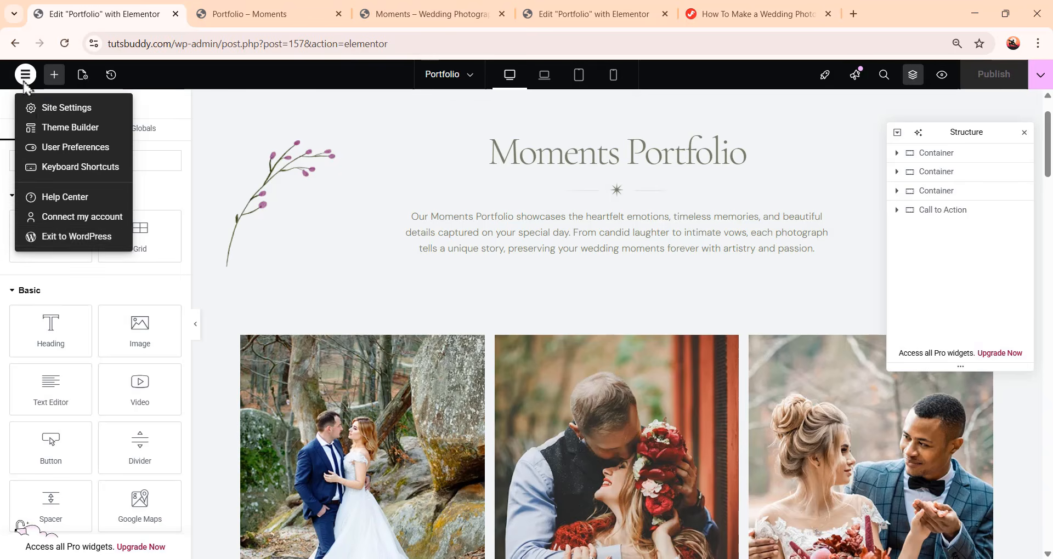
left_click(54, 244)
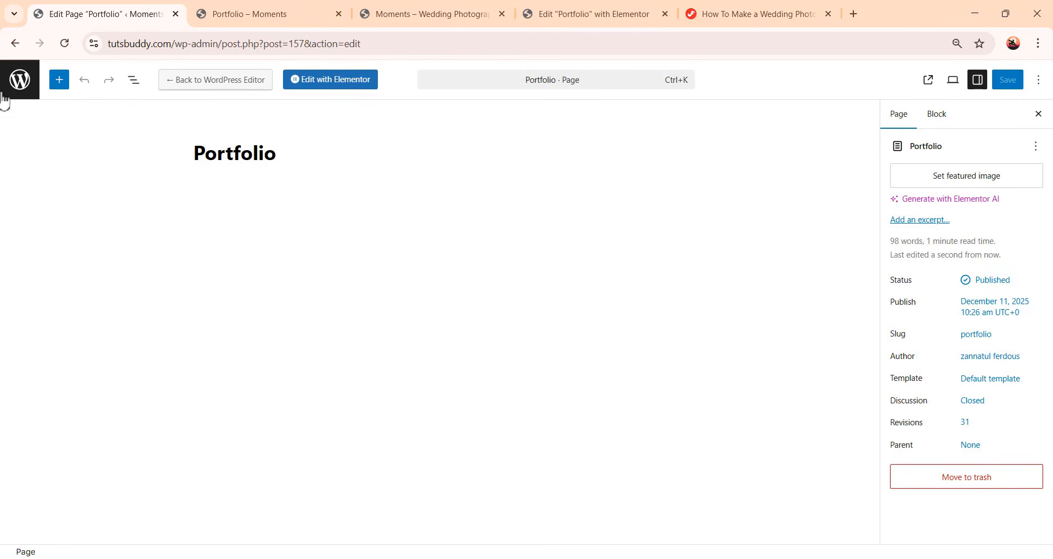
left_click(21, 82)
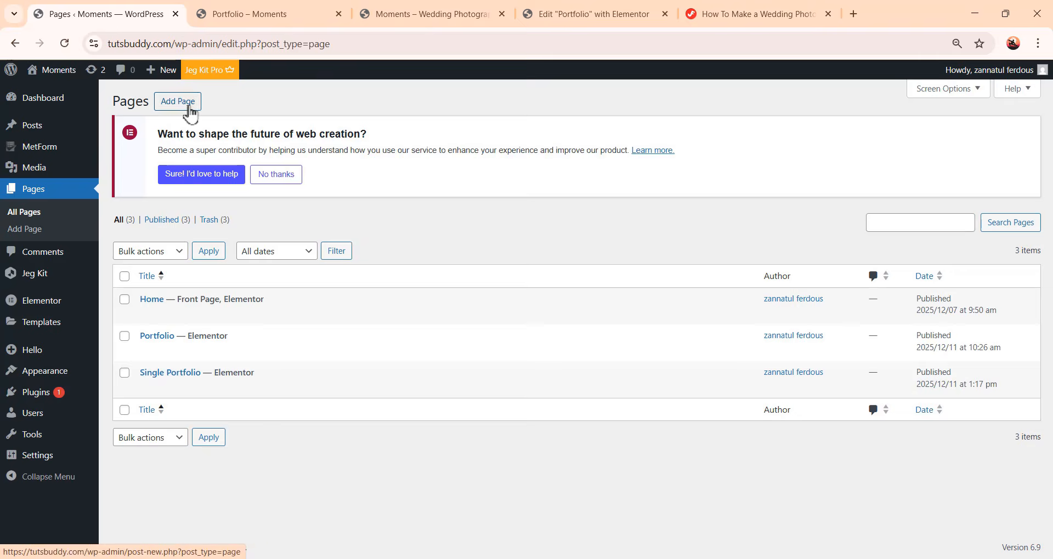
left_click(184, 104)
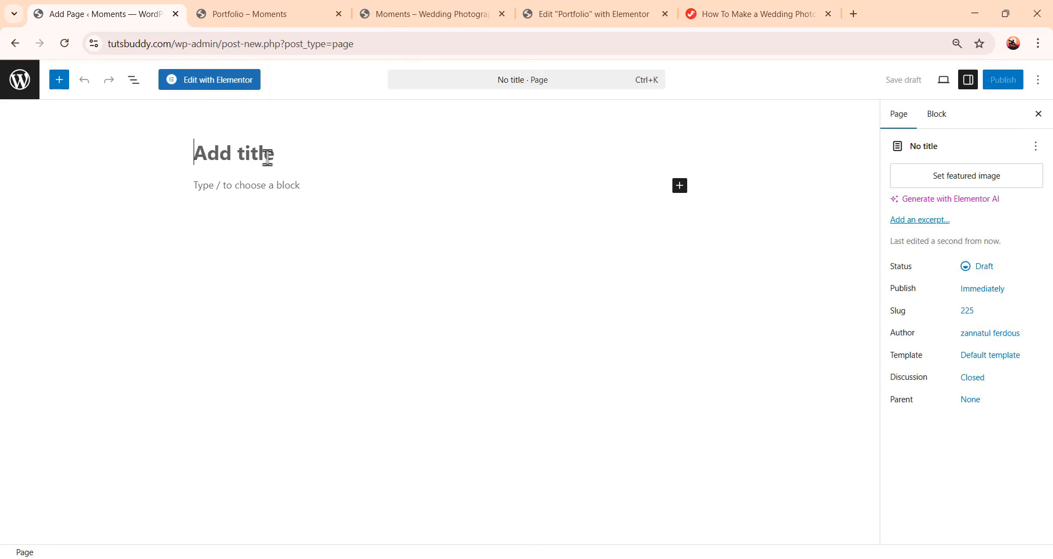
type("Pricing")
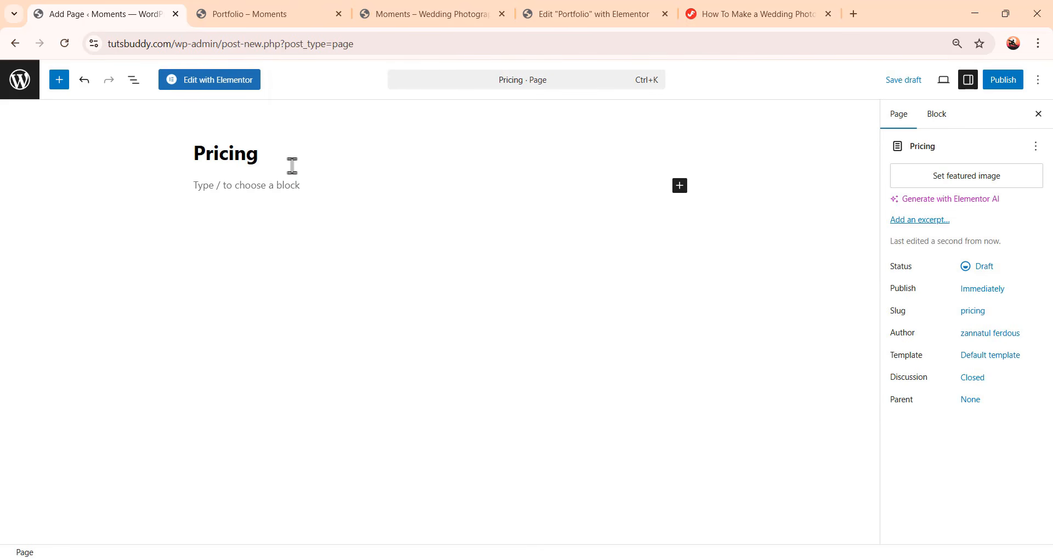
left_click(1007, 82)
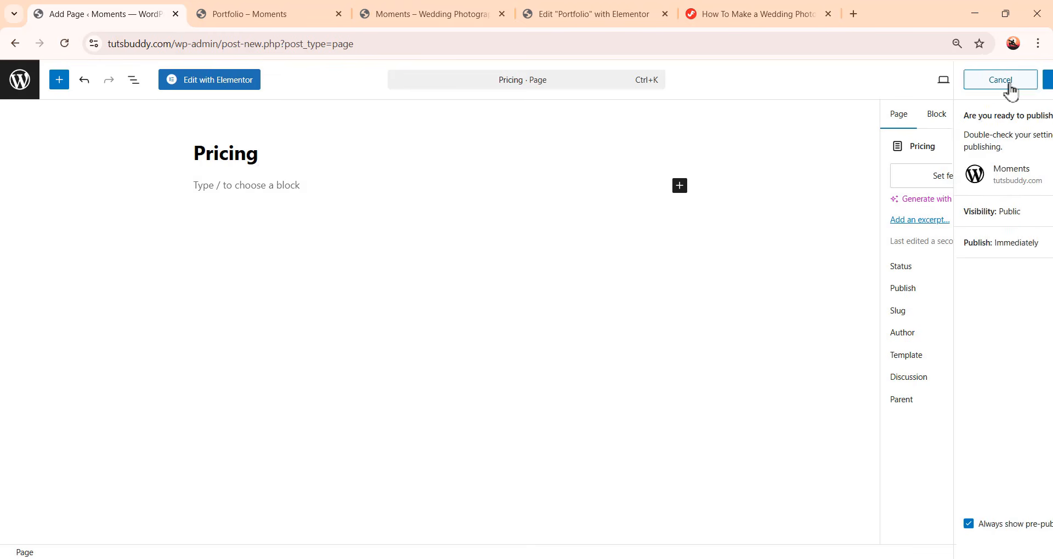
left_click(1011, 82)
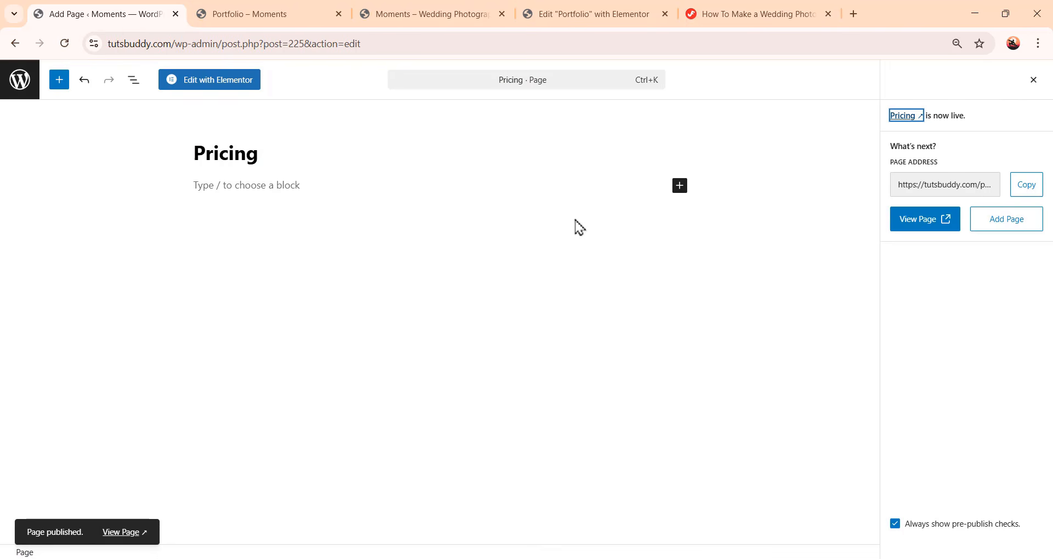
Open the Pricing page in Elementor and set its page layout to Elementor Canvas
left_click(222, 93)
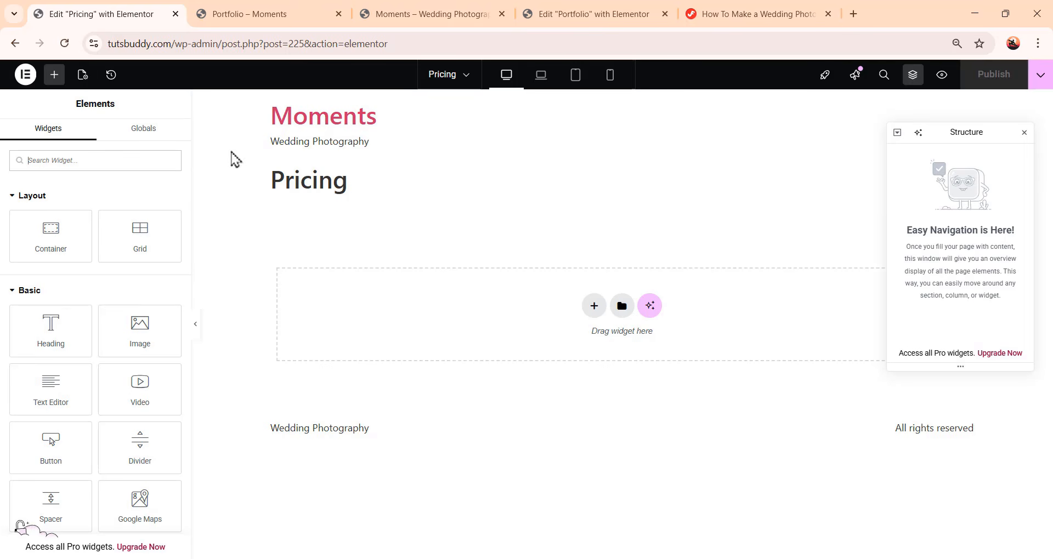
left_click(82, 74)
scroll(109, 395, "down", 1)
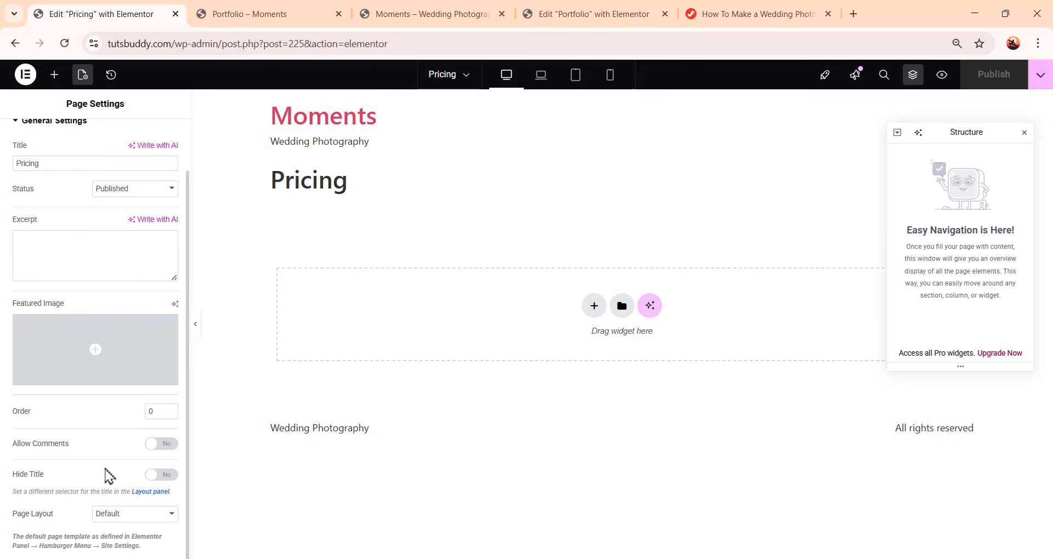
left_click(127, 517)
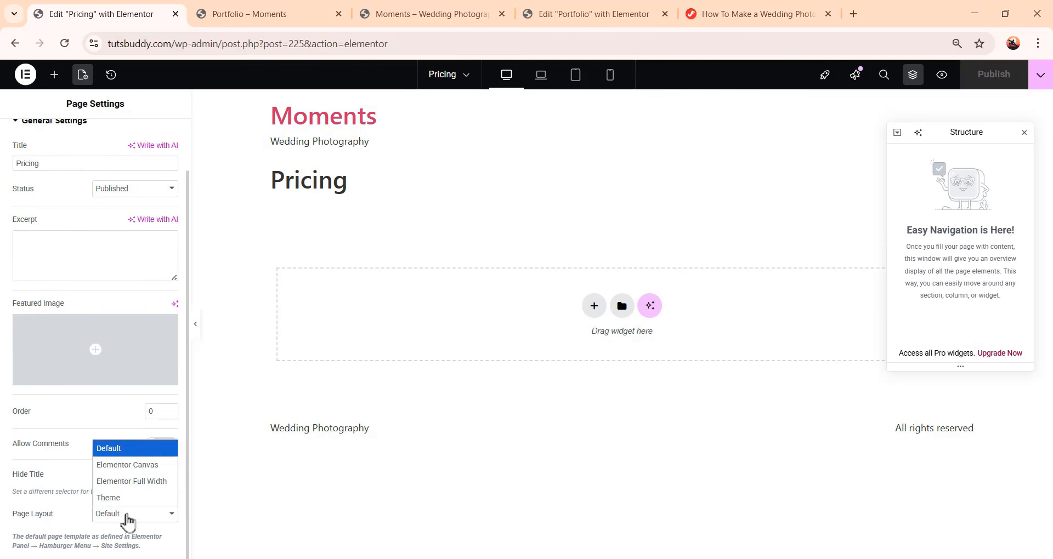
left_click(158, 470)
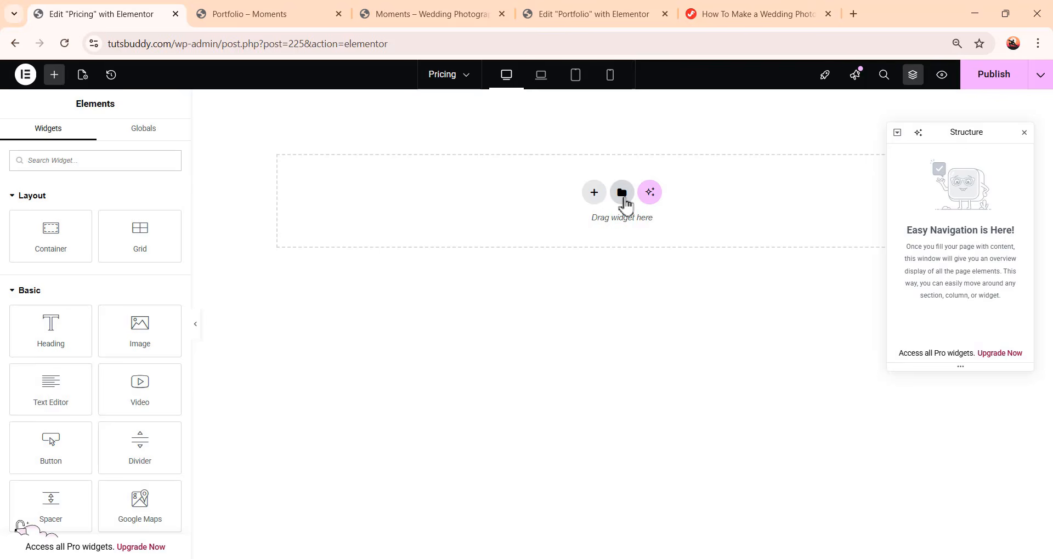
Import price-page.json into the template library and insert the Momentstuts— Price Page template, applying its page settings
left_click(622, 192)
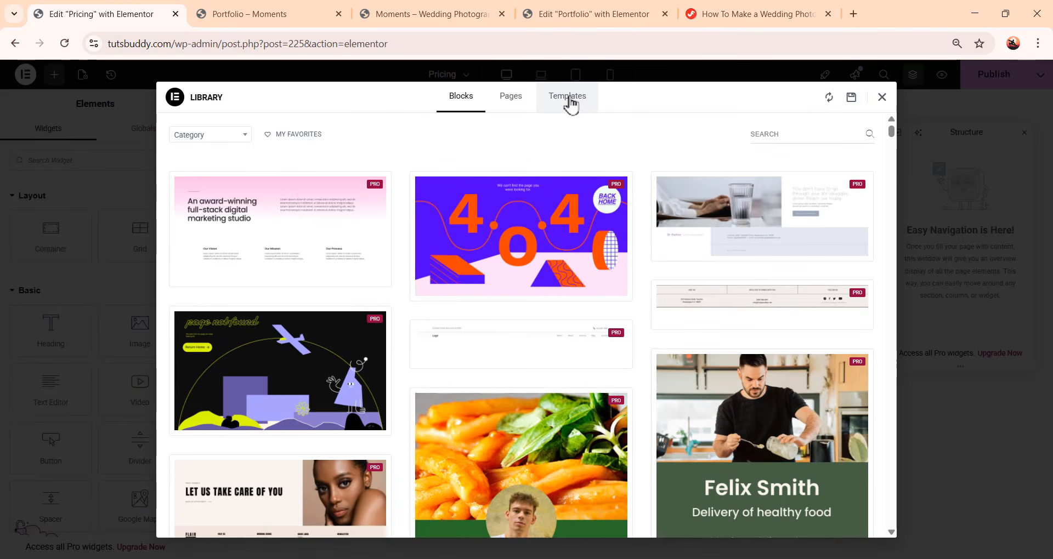
left_click(570, 101)
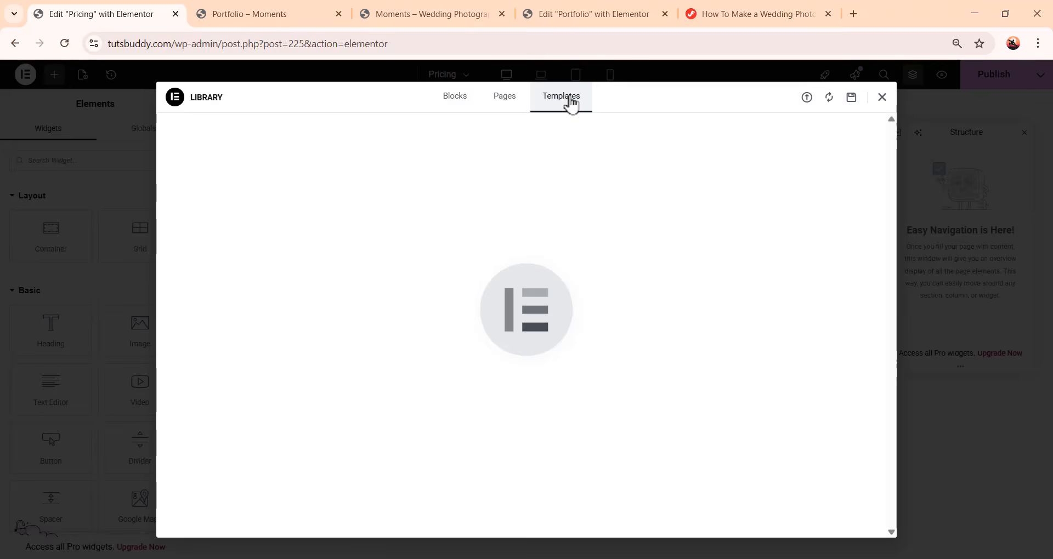
left_click(808, 102)
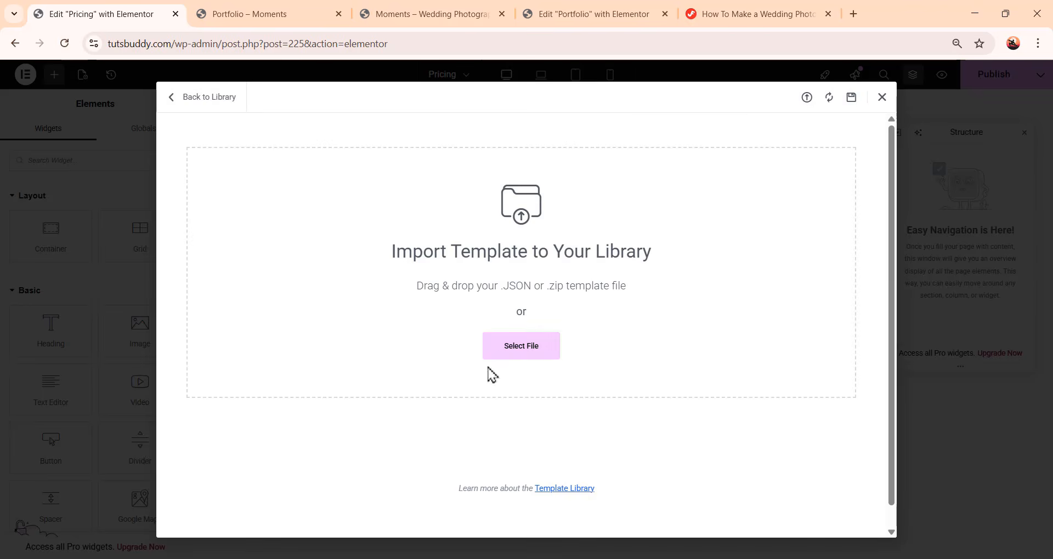
left_click(516, 362)
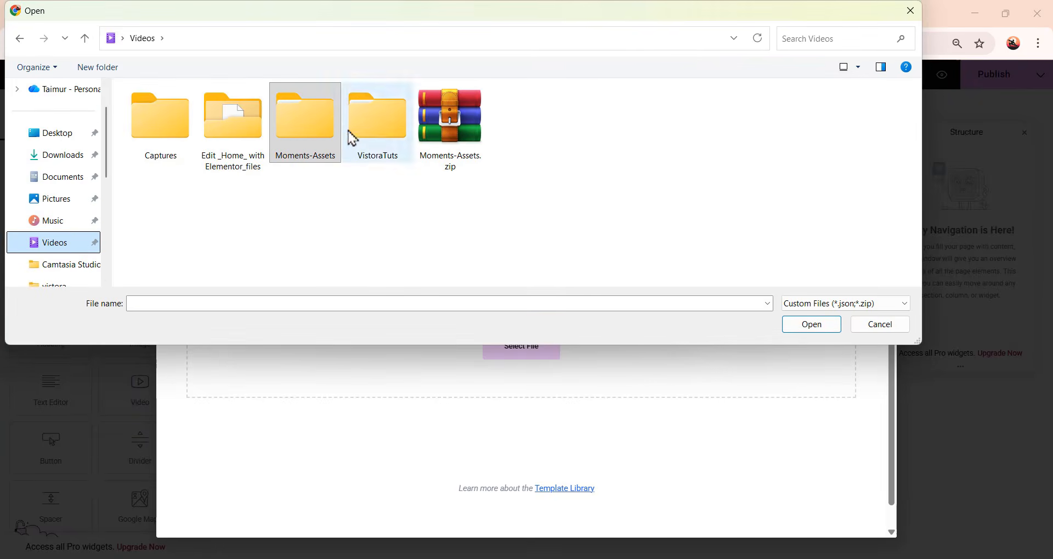
double_click(314, 134)
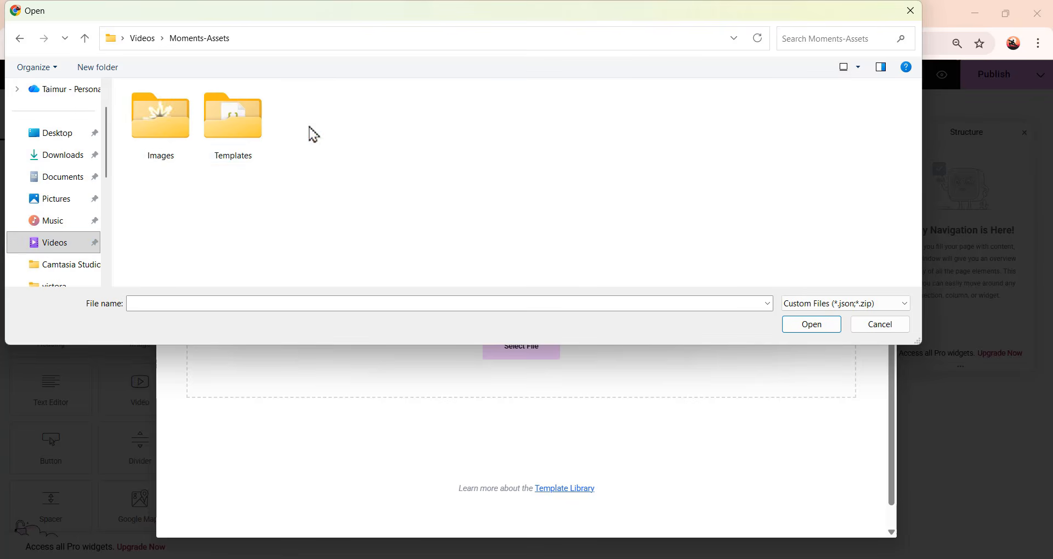
double_click(230, 143)
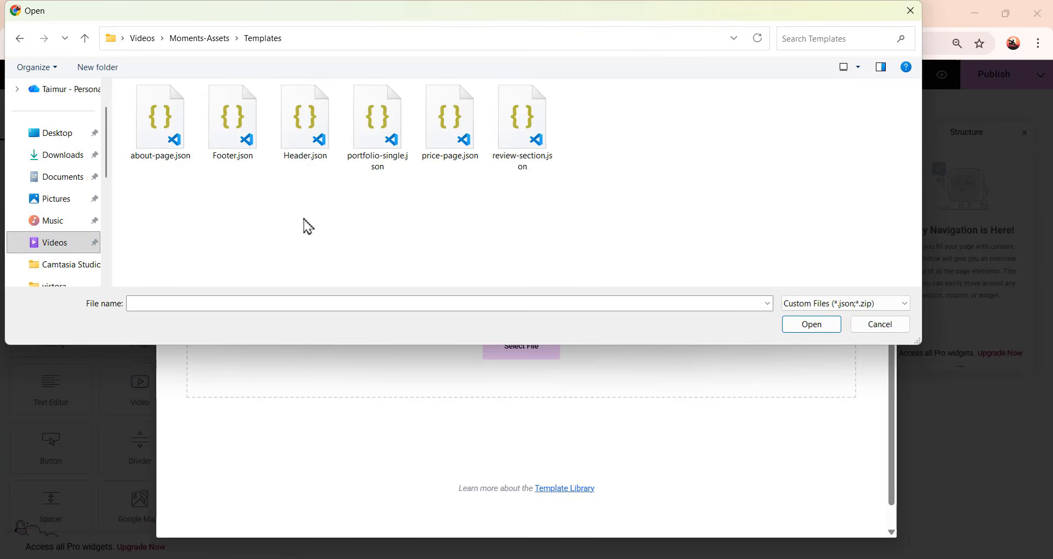
double_click(449, 148)
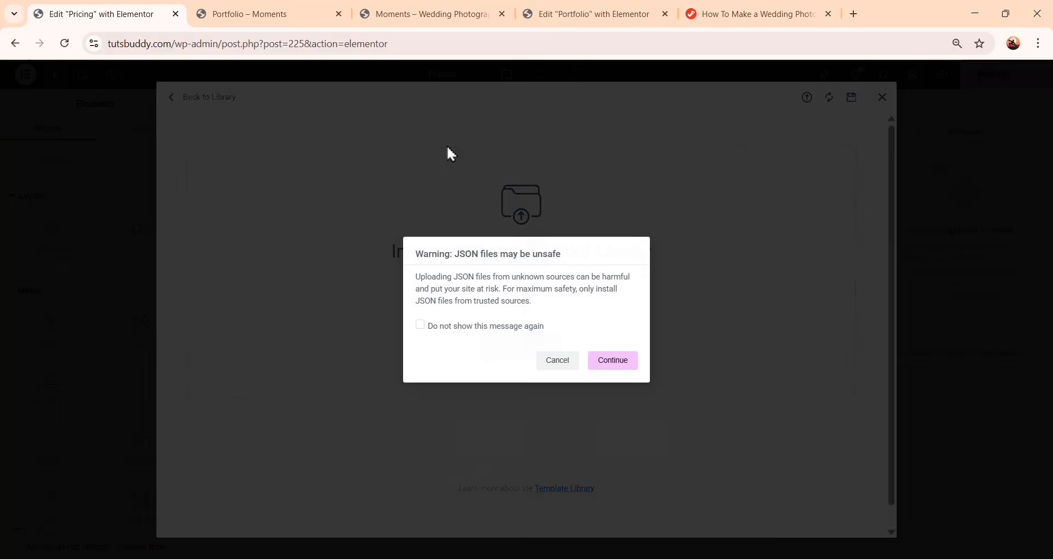
left_click(627, 371)
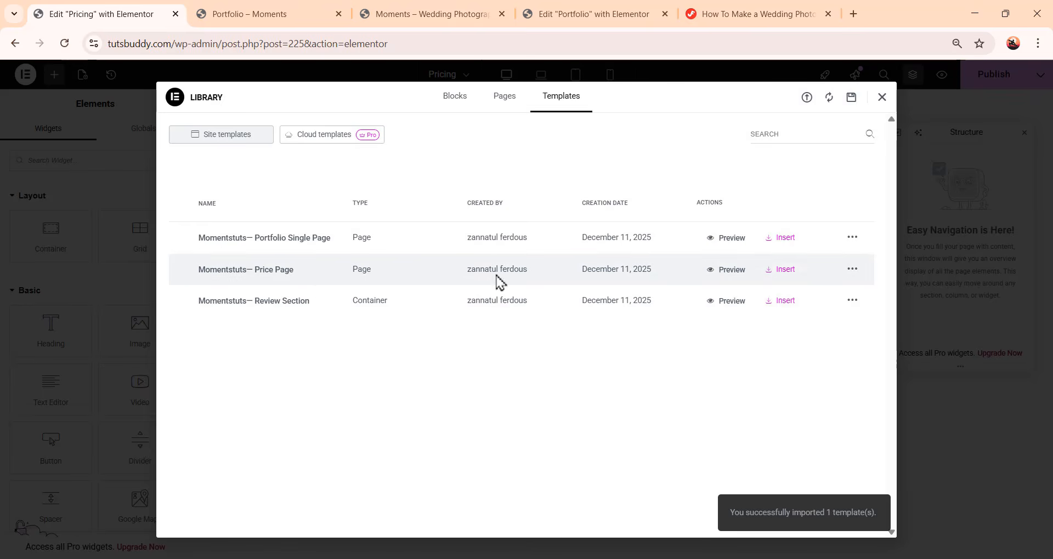
left_click(786, 277)
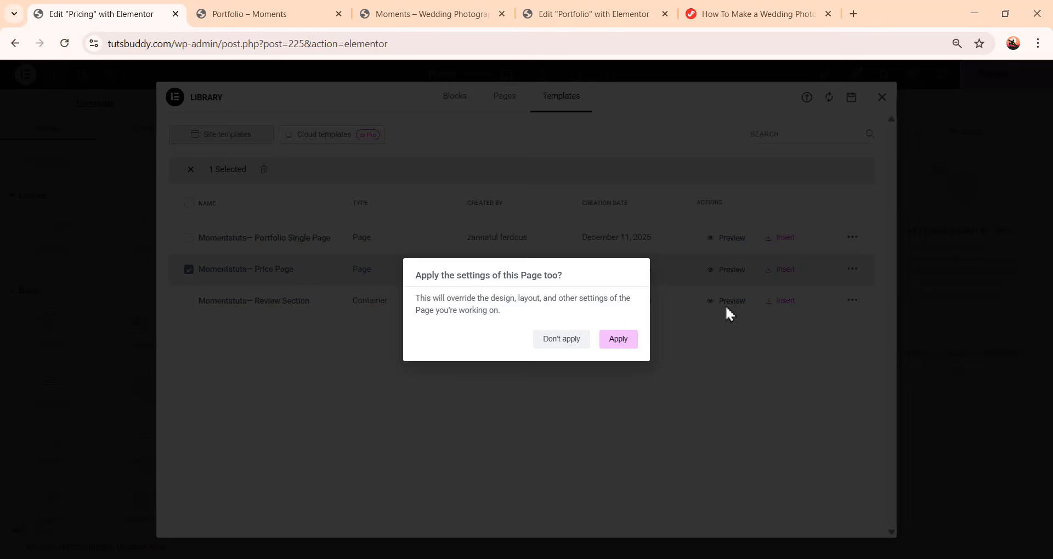
left_click(617, 340)
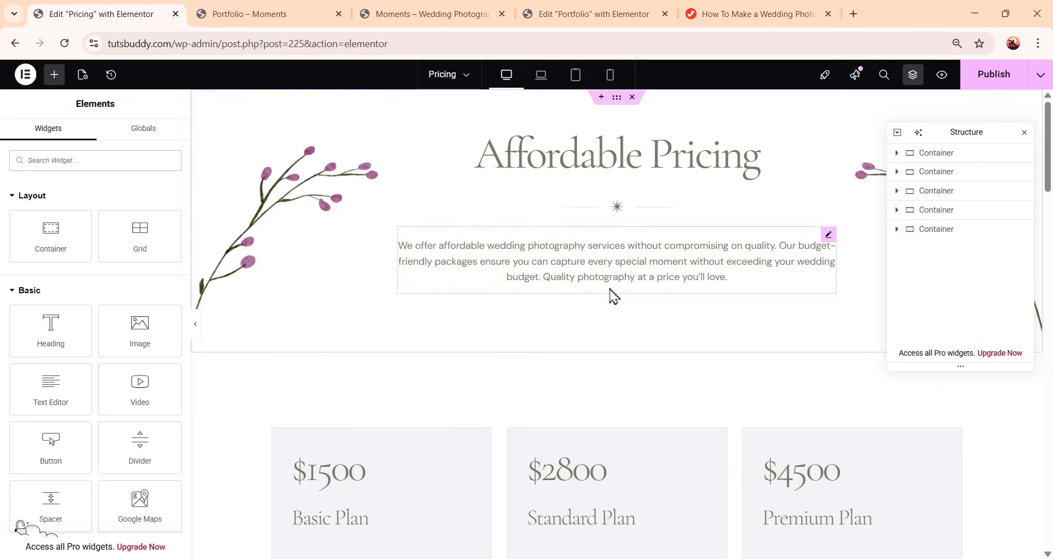
Examine the Basic Plan card's price and plan headings and its icon list items
scroll(613, 296, "down", 5)
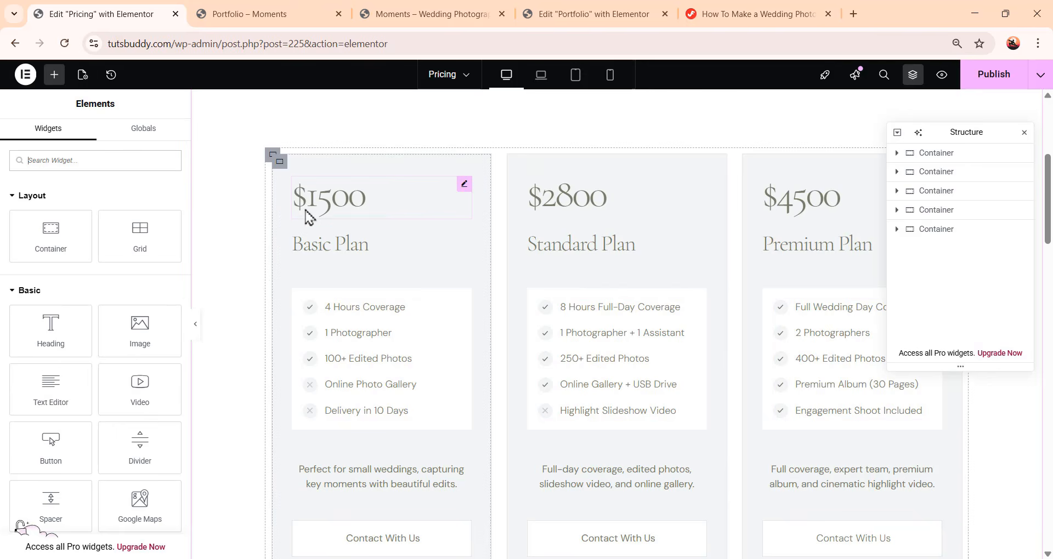
left_click(329, 206)
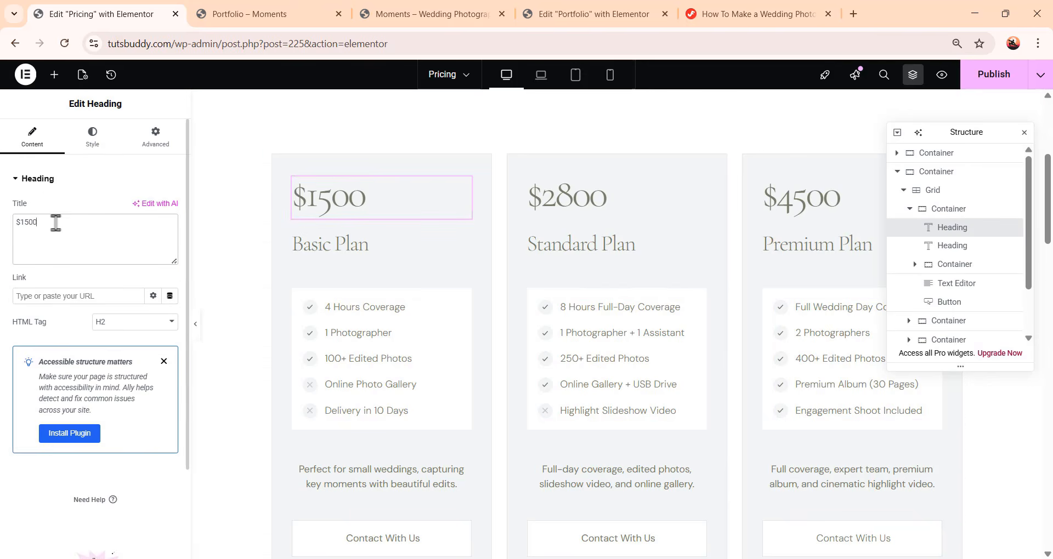
left_click(400, 251)
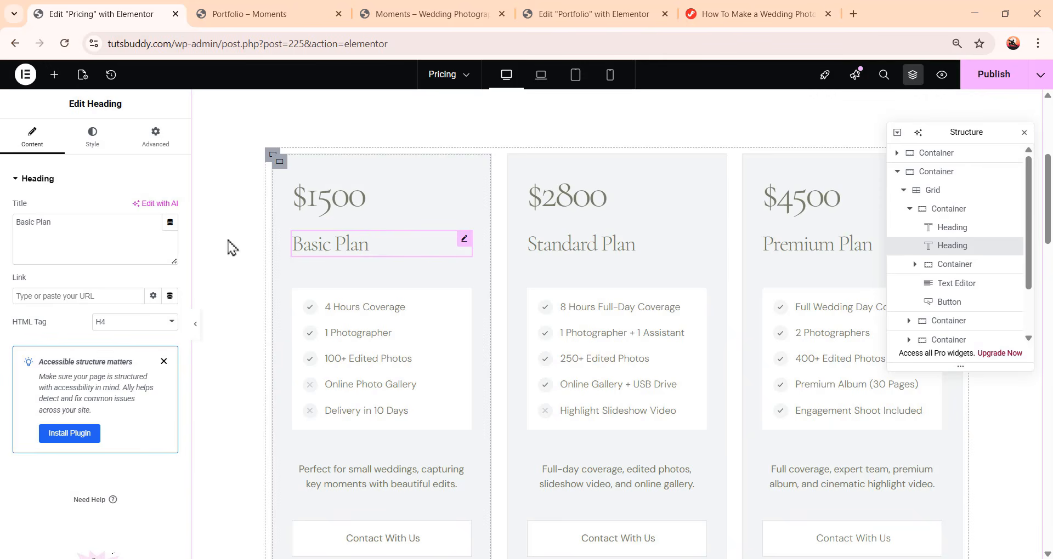
left_click(355, 248)
left_click_drag(104, 234, 2, 236)
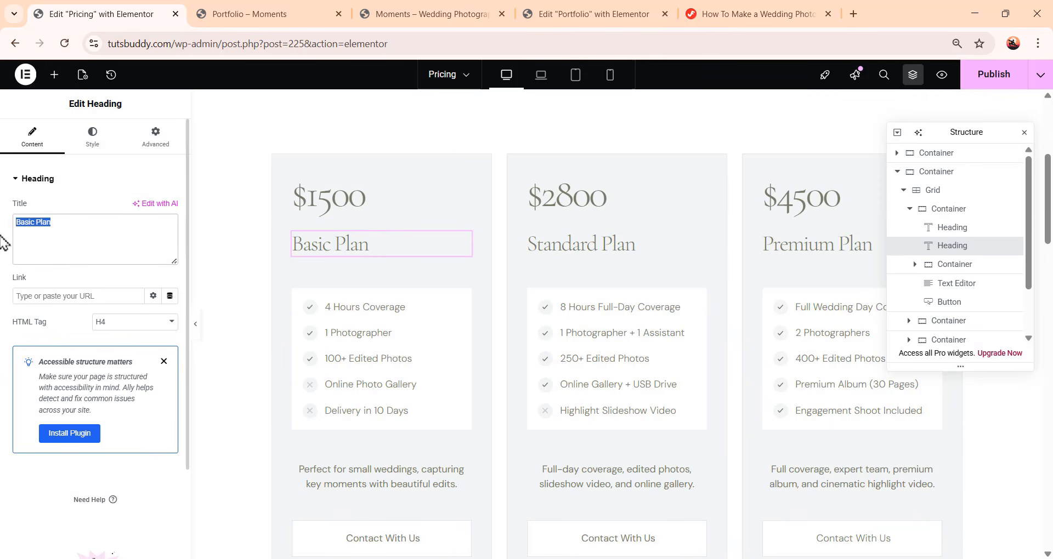
left_click(131, 242)
scroll(588, 297, "down", 1)
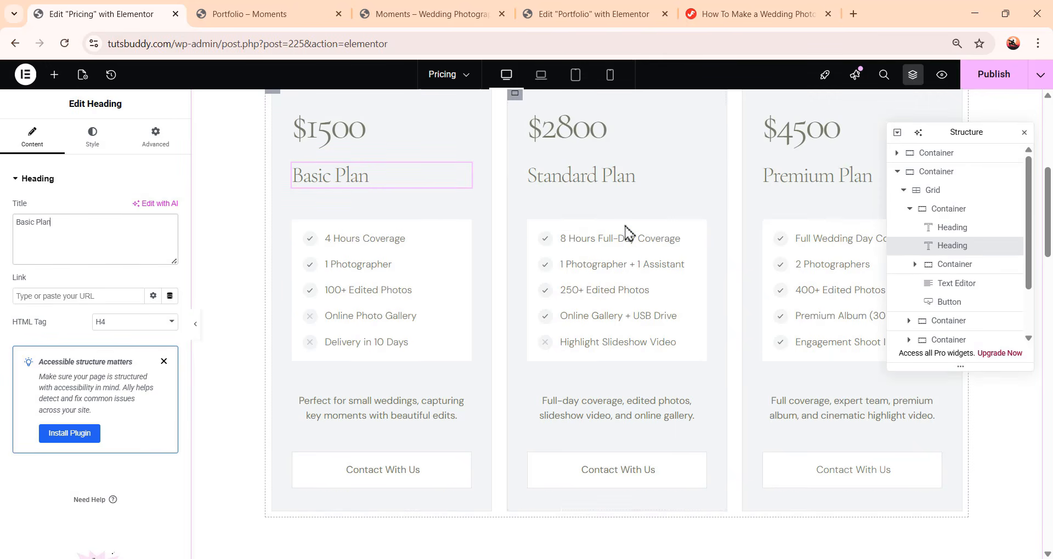
left_click(354, 248)
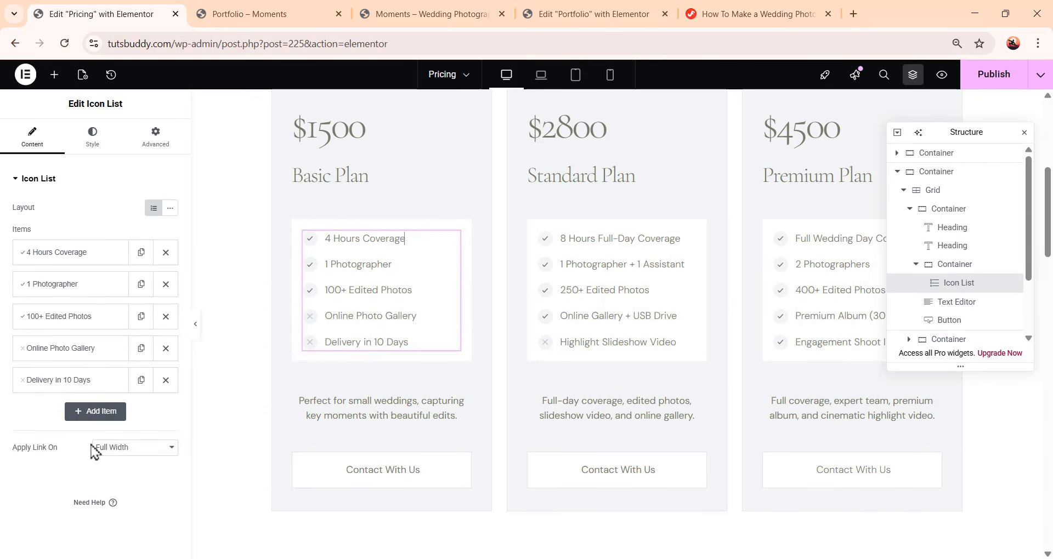
left_click(77, 257)
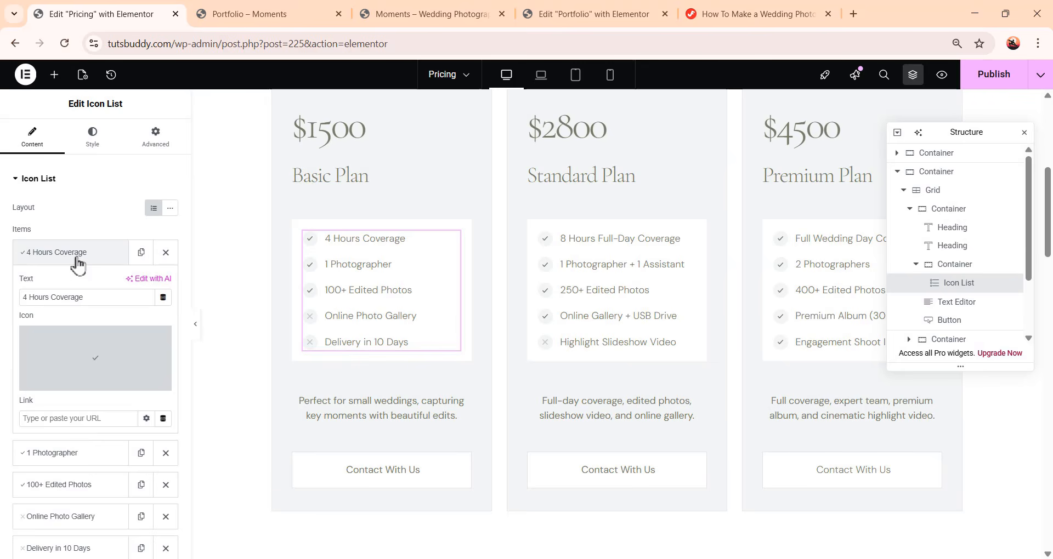
left_click(78, 257)
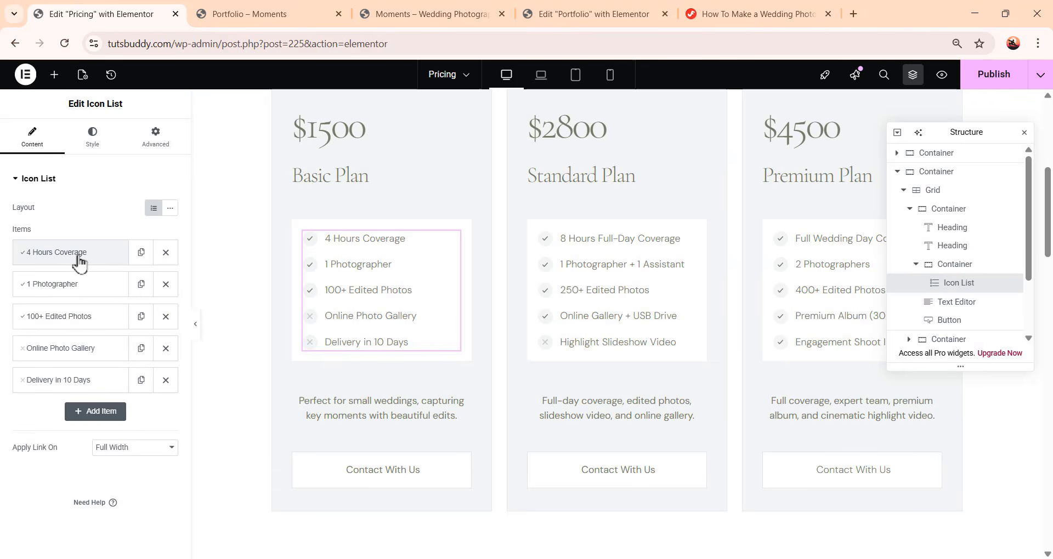
left_click(77, 256)
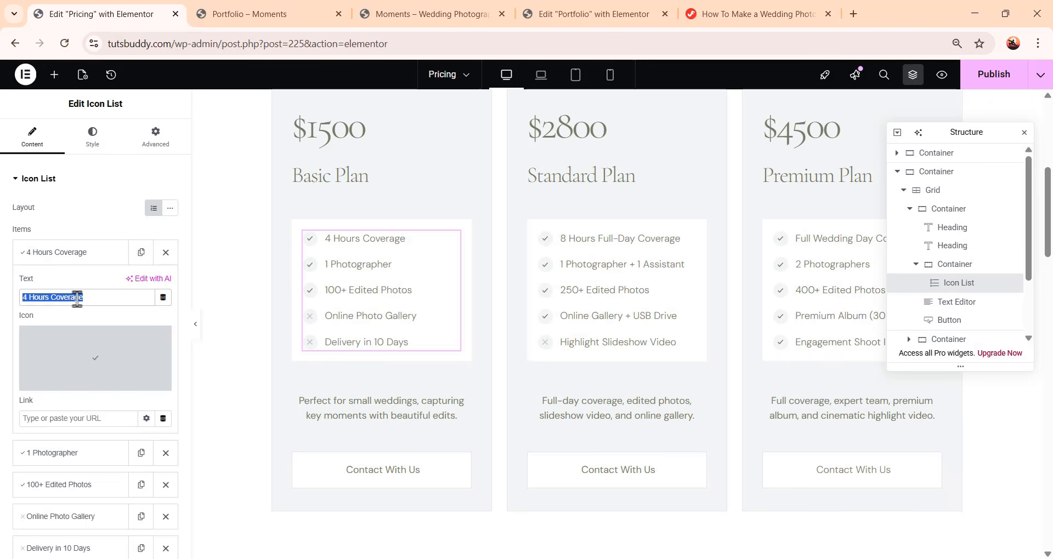
left_click(101, 293)
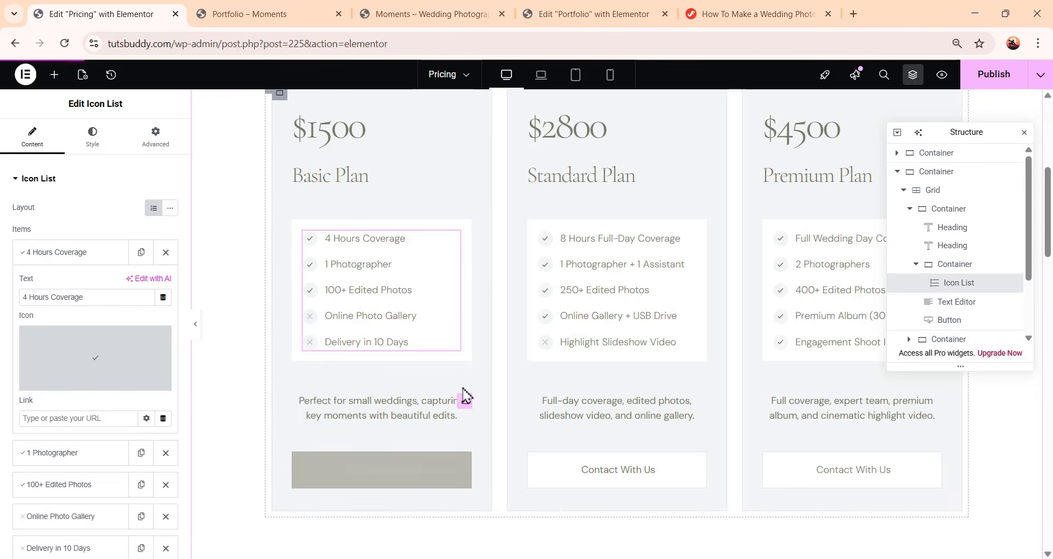
Scroll through the page to review the question section below the pricing cards
scroll(674, 407, "up", 2)
scroll(652, 433, "down", 7)
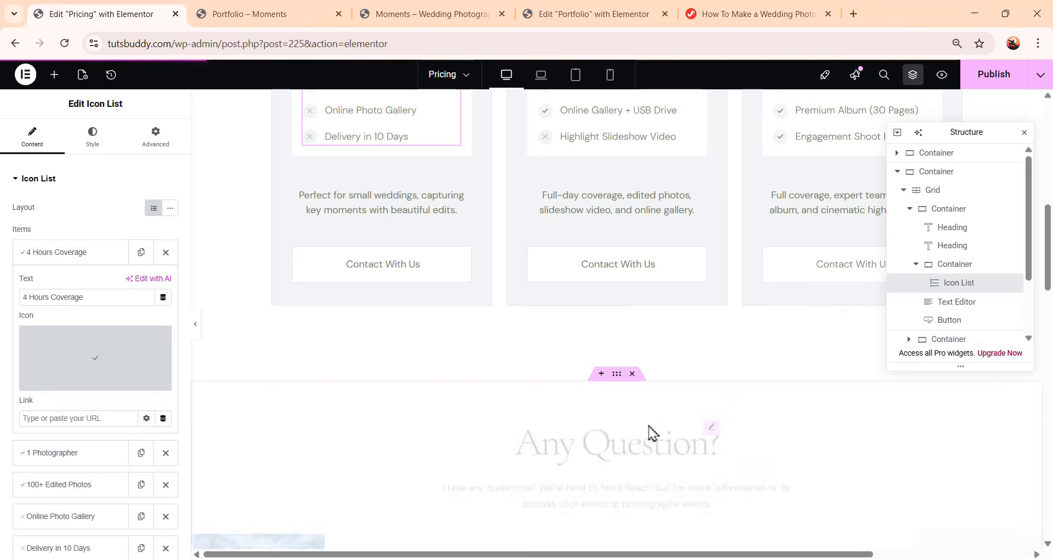
scroll(651, 432, "down", 5)
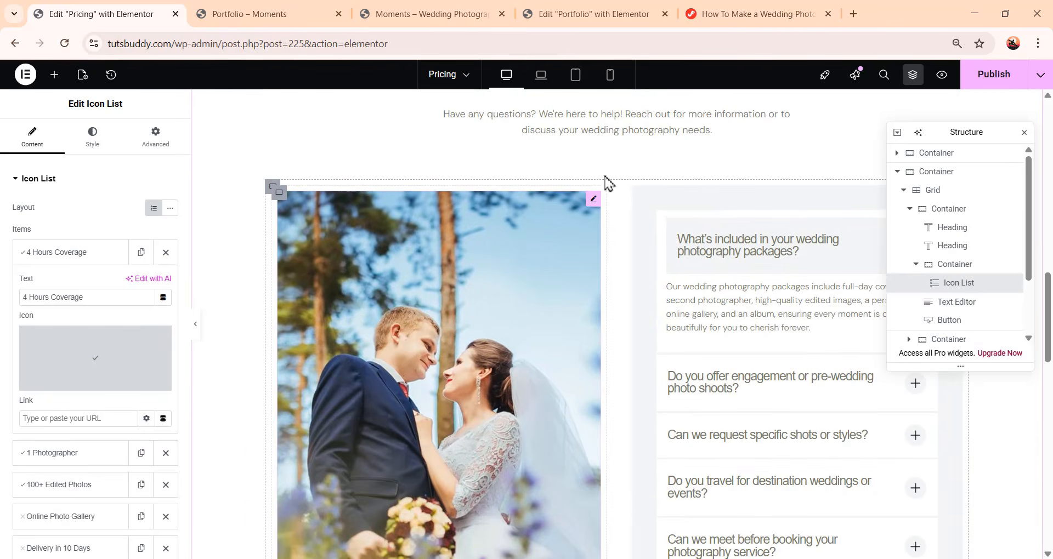
scroll(713, 417, "up", 2)
scroll(674, 368, "down", 7)
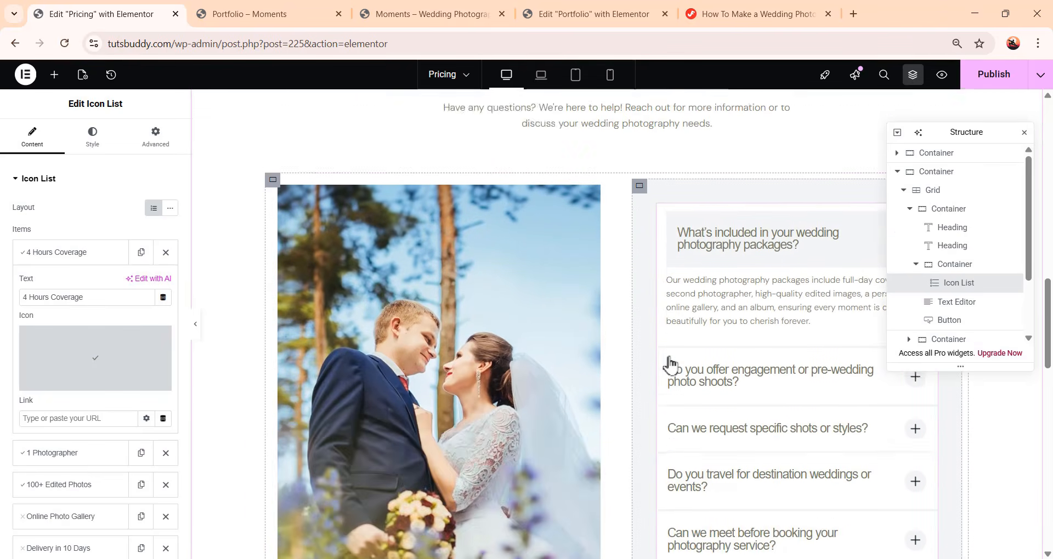
scroll(548, 384, "up", 3)
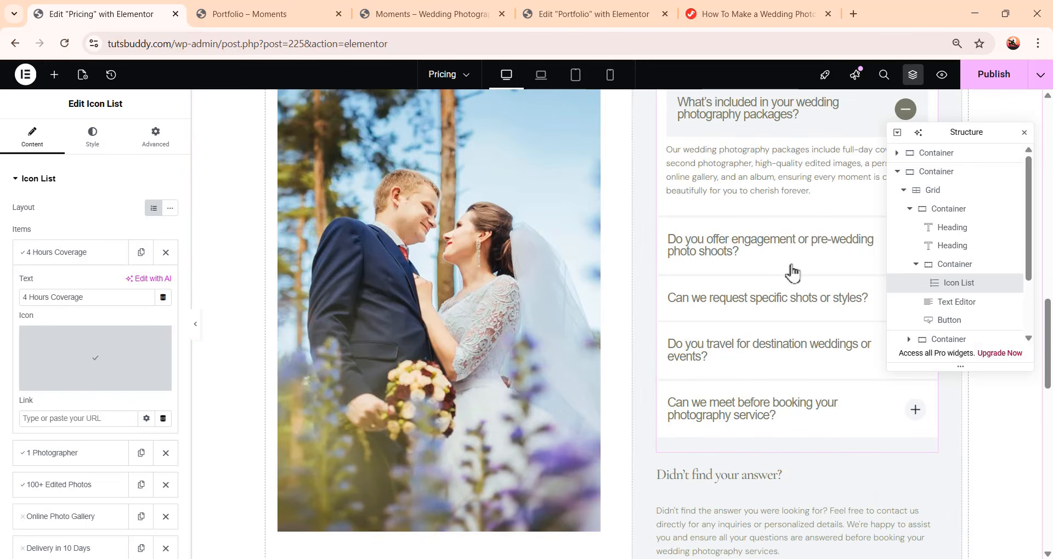
Preview the Pricing page in laptop, tablet and mobile views, then return to desktop view
scroll(616, 475, "up", 3)
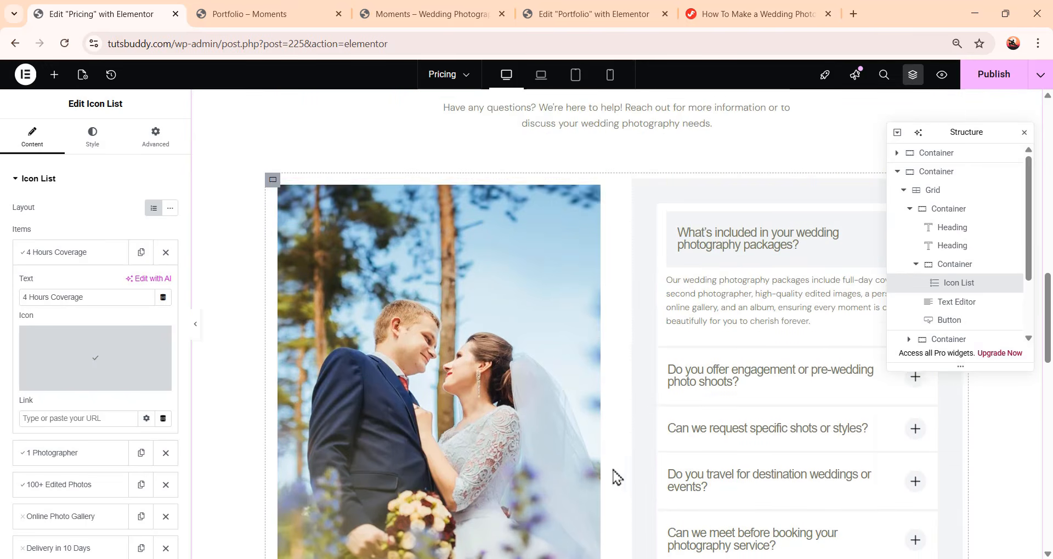
left_click(477, 372)
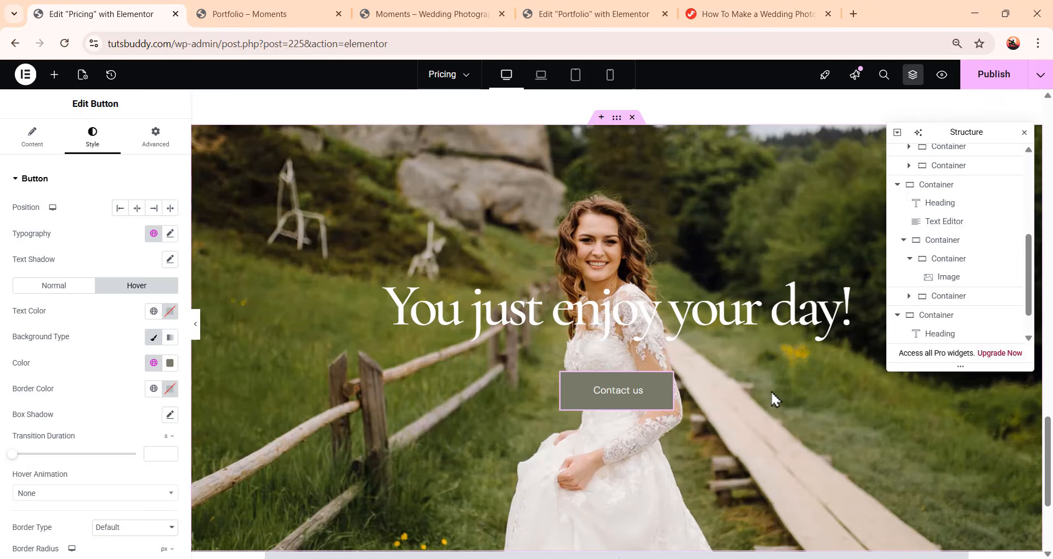
scroll(790, 402, "down", 15)
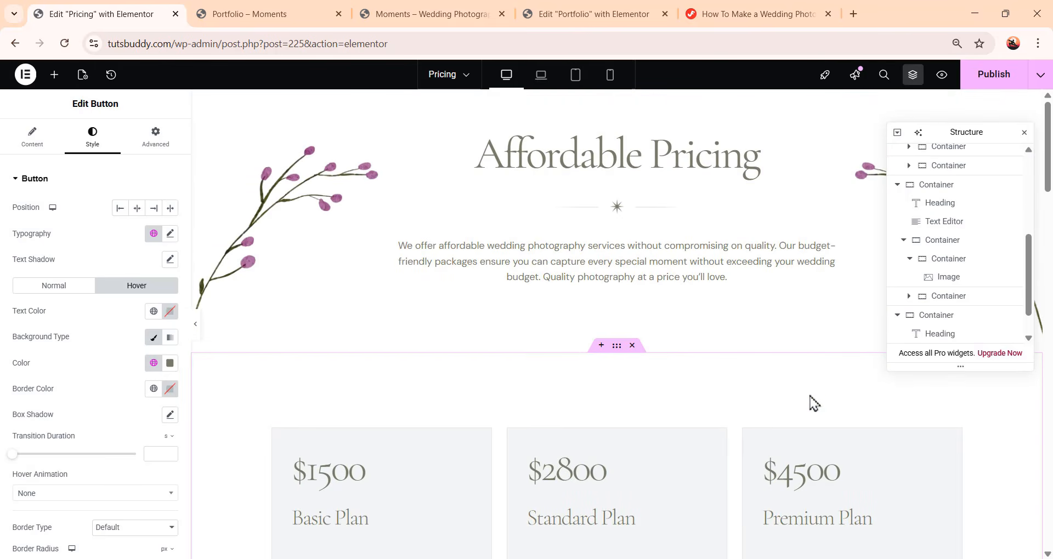
left_click(540, 77)
scroll(554, 216, "down", 10)
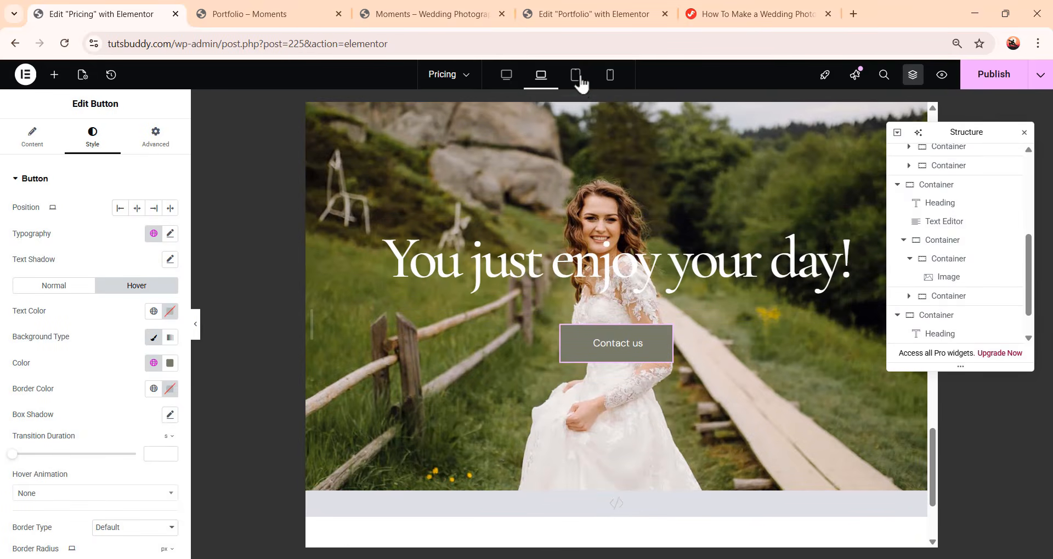
left_click(576, 76)
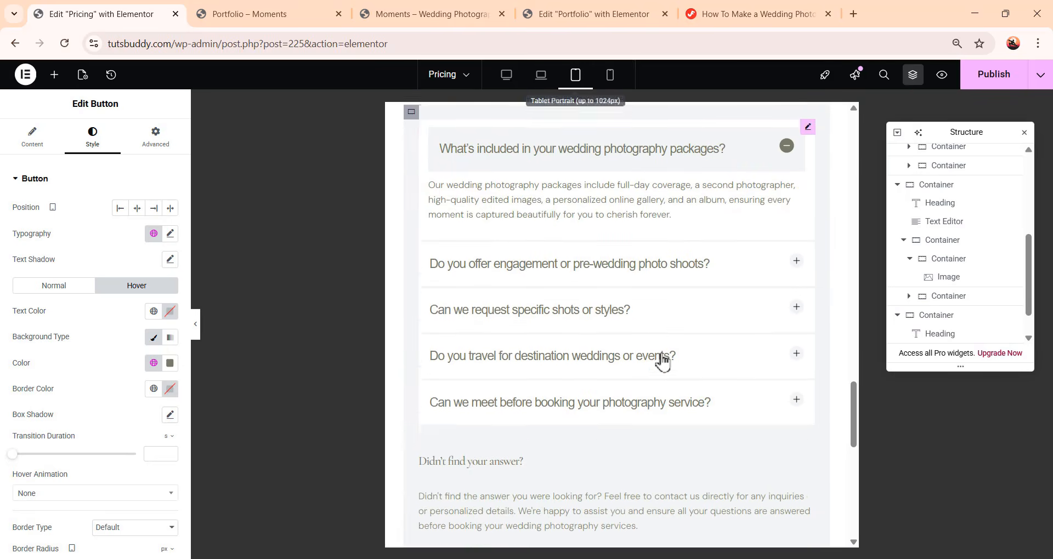
scroll(668, 368, "up", 10)
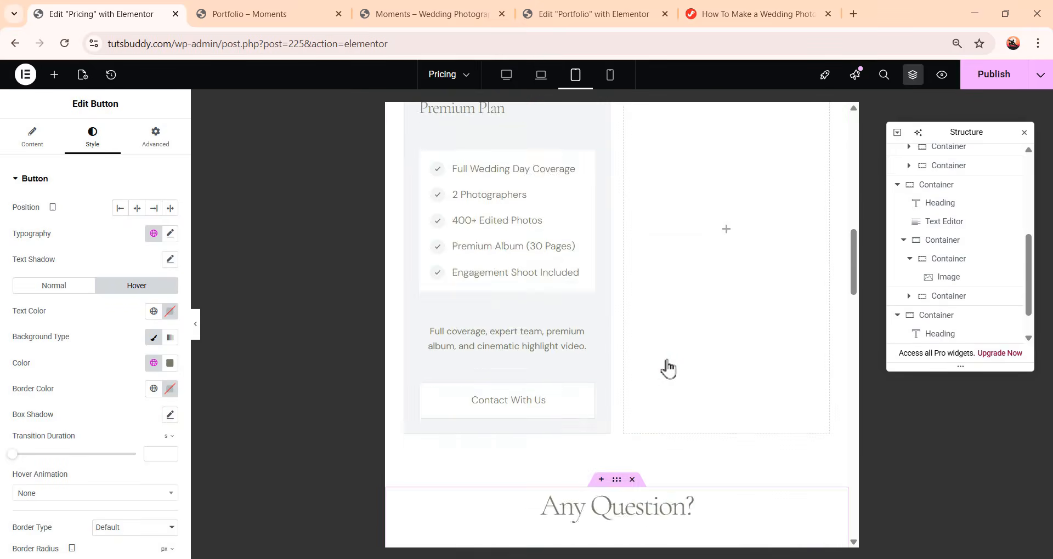
left_click(610, 77)
scroll(649, 430, "down", 10)
scroll(649, 430, "down", 10)
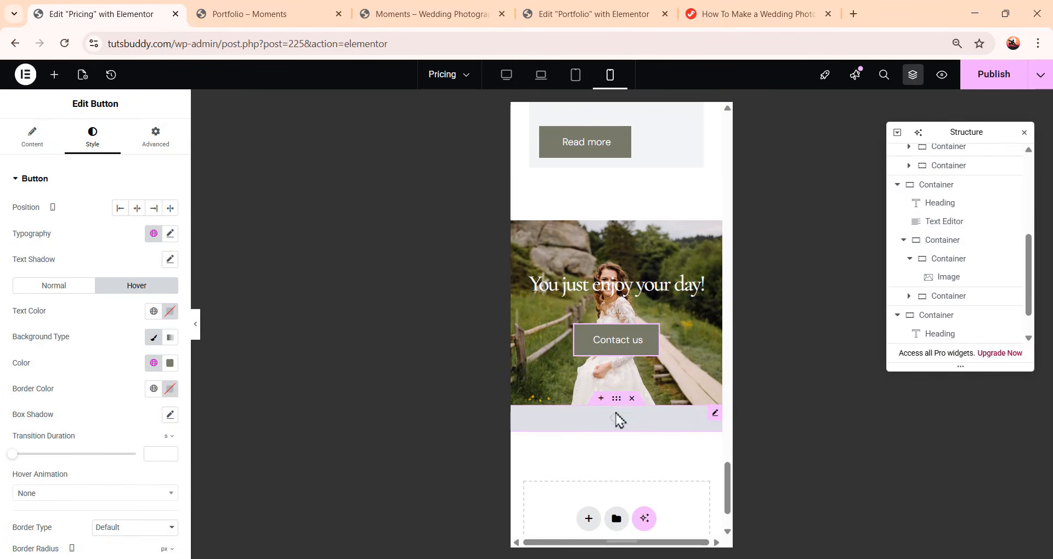
left_click(510, 78)
scroll(765, 354, "up", 5)
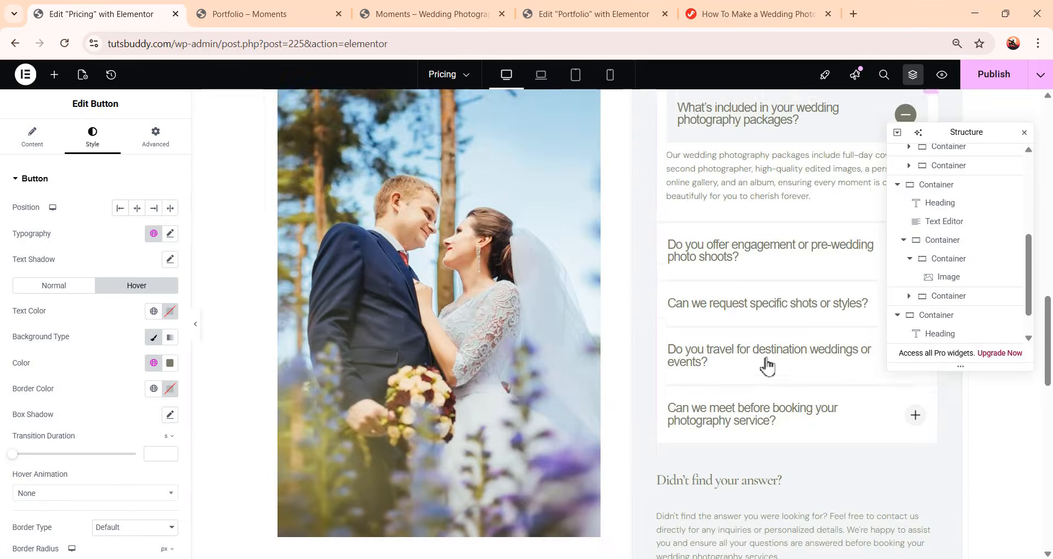
scroll(767, 367, "up", 10)
Publish the Pricing page changes and exit Elementor to the WordPress pages list
left_click(996, 83)
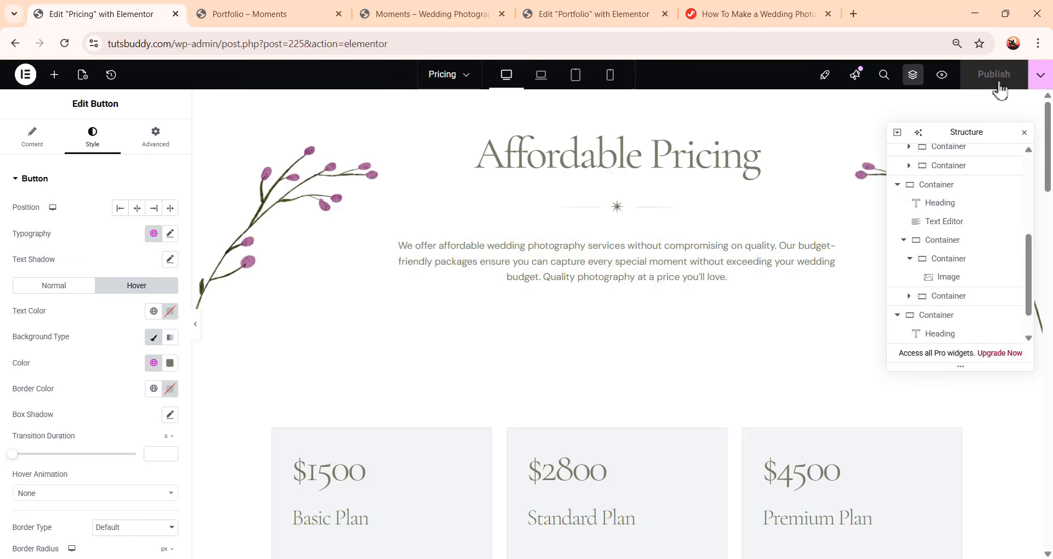
left_click(25, 75)
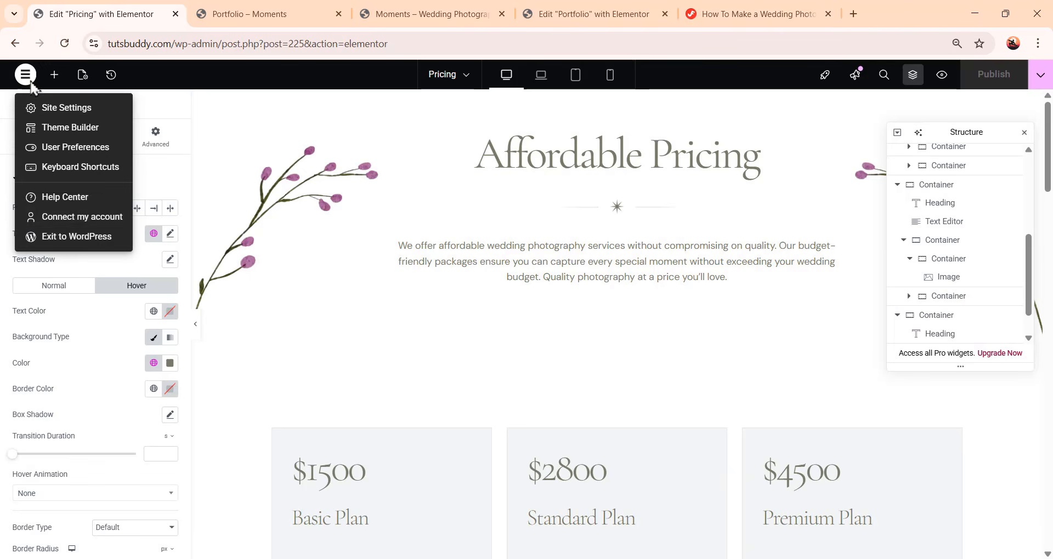
left_click(90, 248)
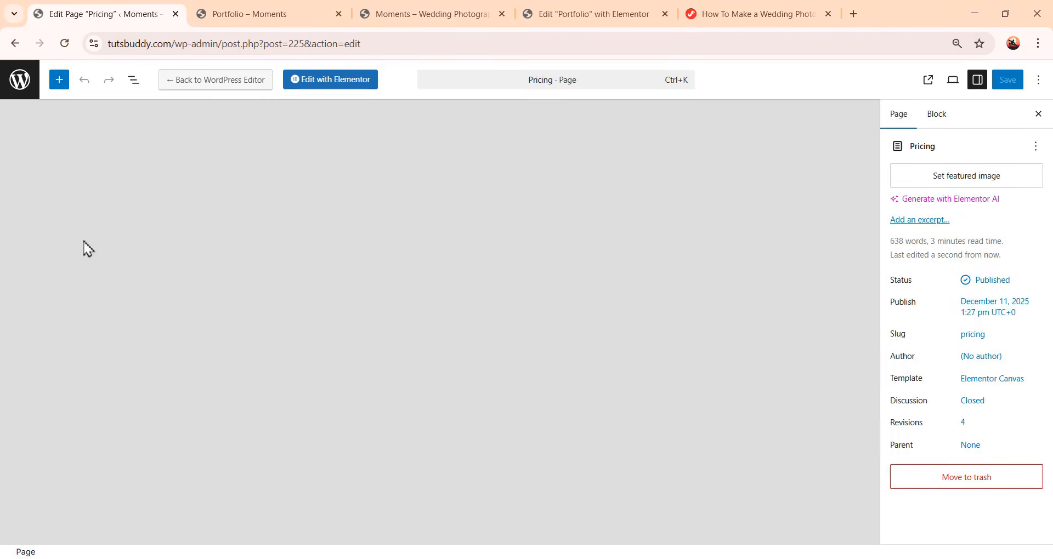
left_click(23, 87)
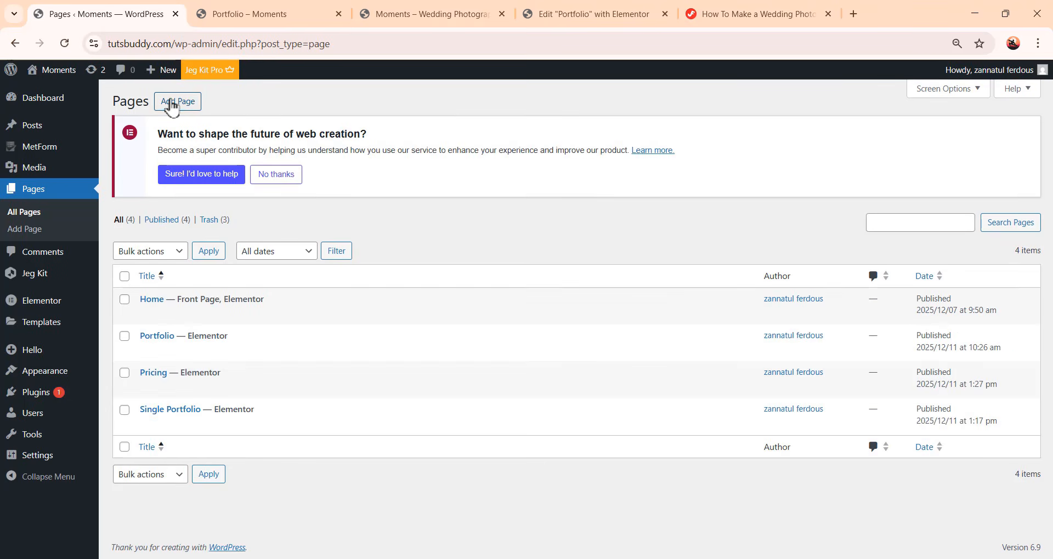
Add a new page titled About Page and publish it
left_click(172, 101)
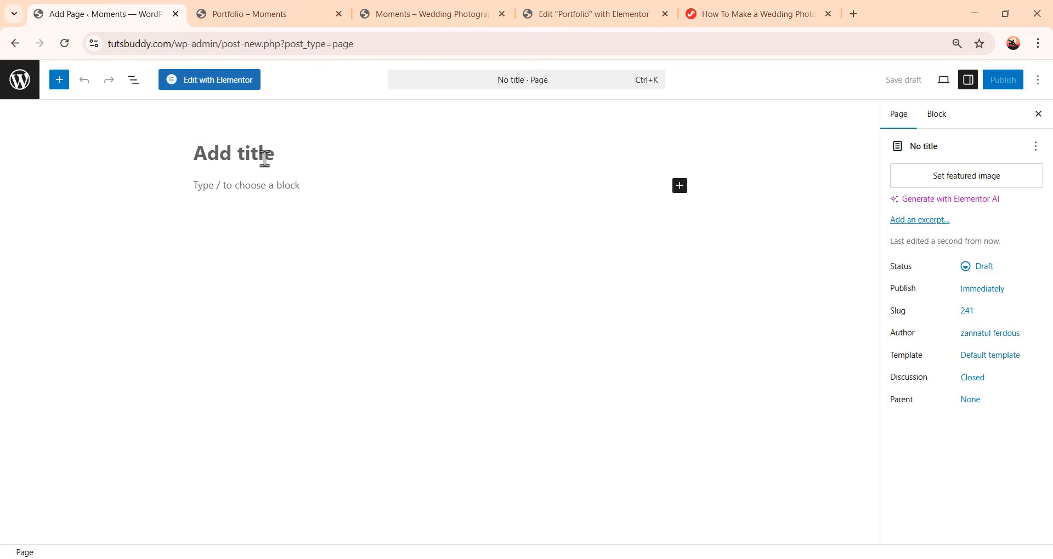
type("About Page")
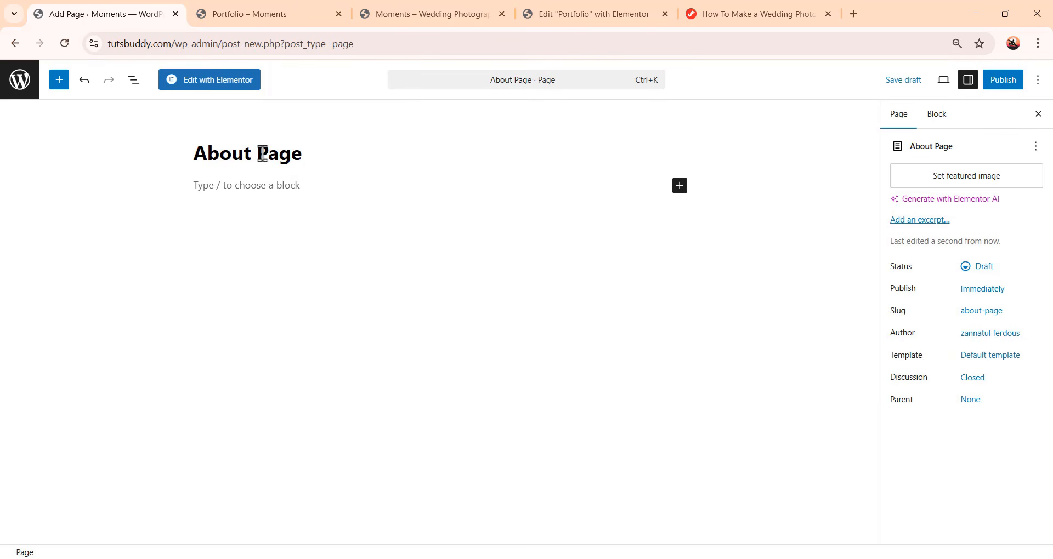
left_click(1009, 83)
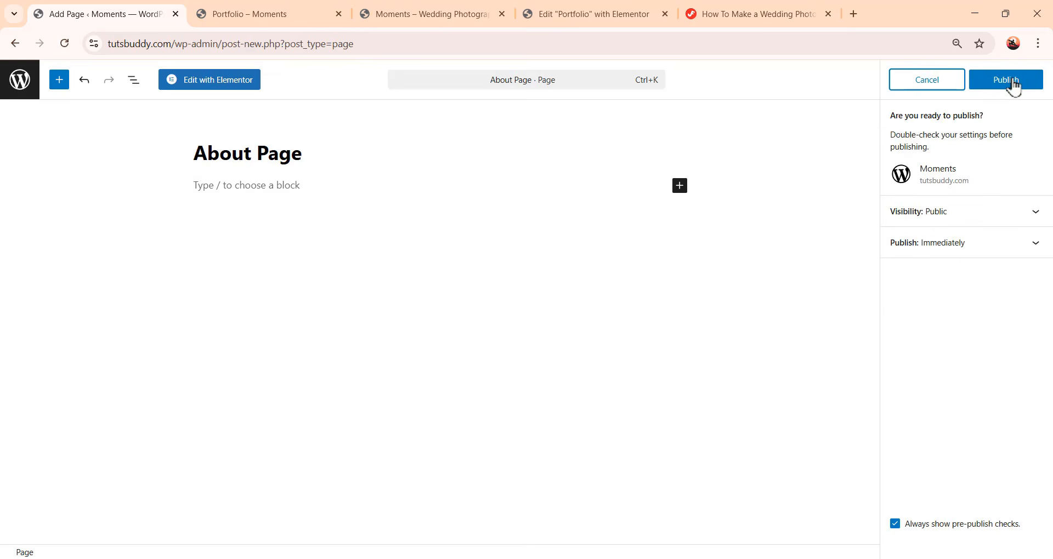
left_click(1012, 84)
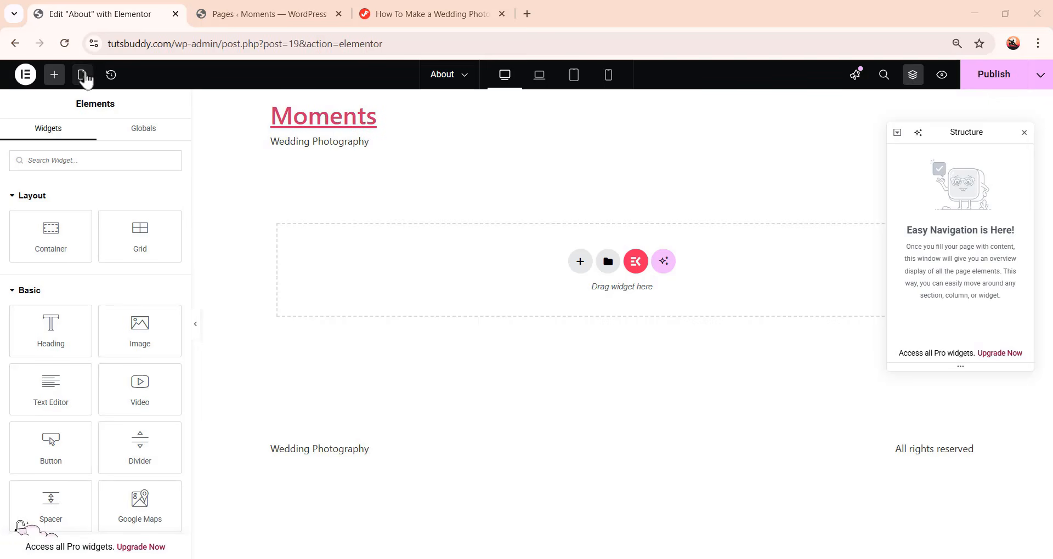
Open the page settings and set the page layout to Elementor Canvas
left_click(84, 75)
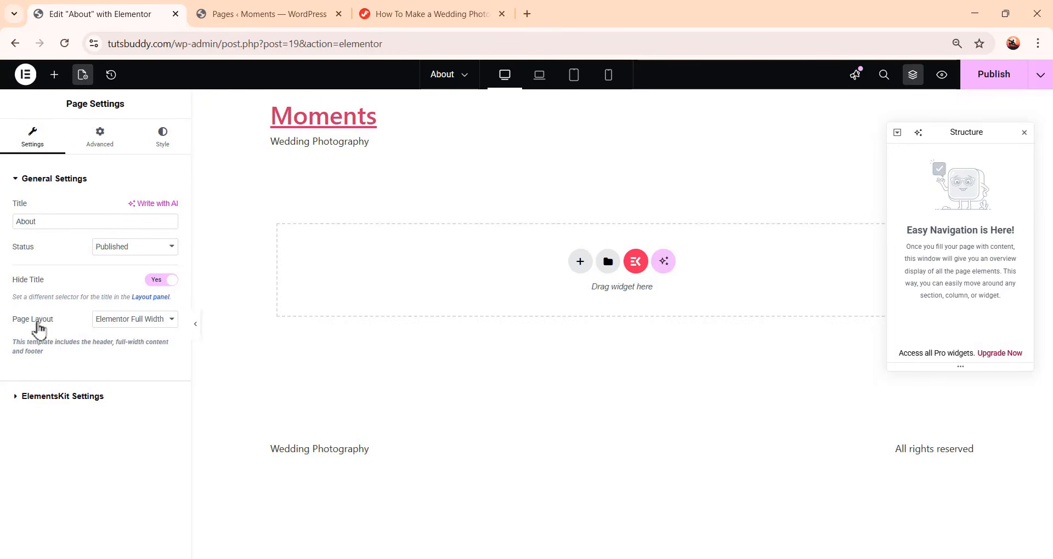
left_click(147, 323)
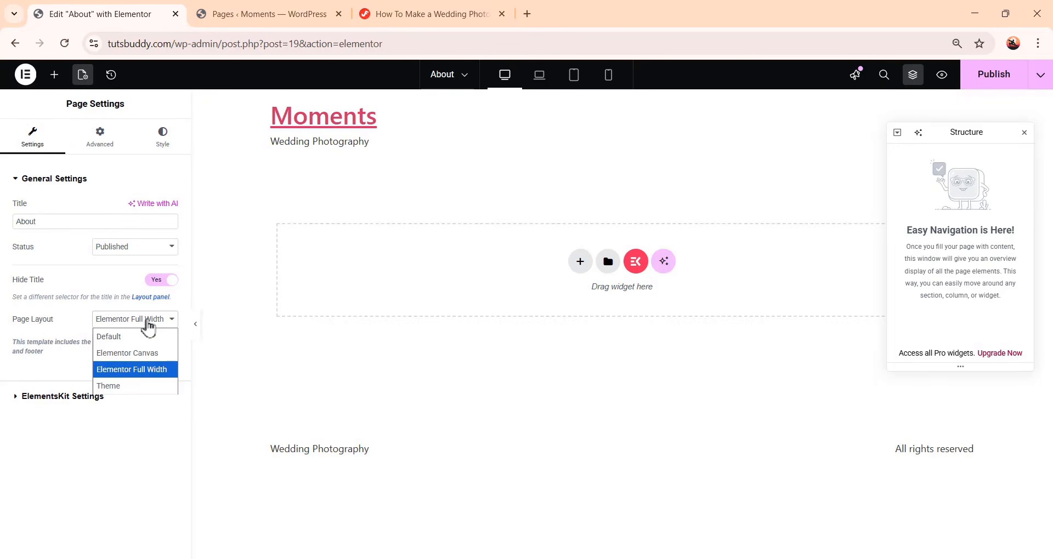
left_click(154, 355)
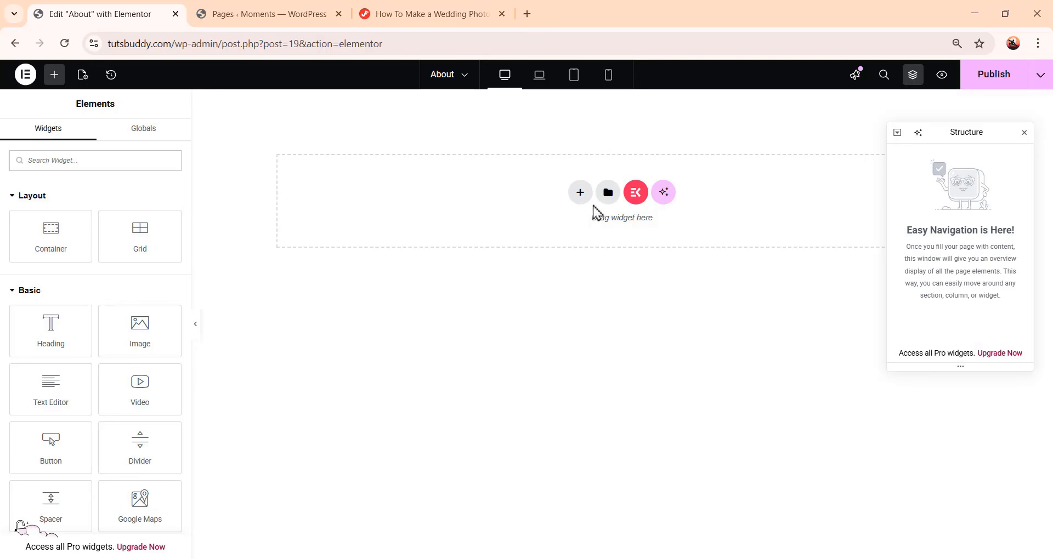
Import about-page.json into the template library and insert the Momentstuts— About Page template, applying its page settings
left_click(607, 196)
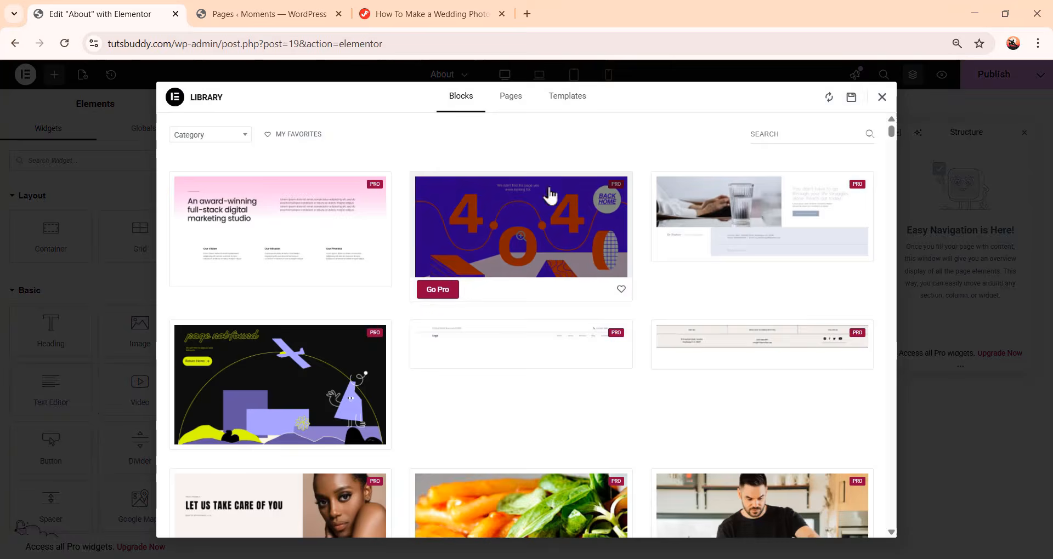
left_click(563, 104)
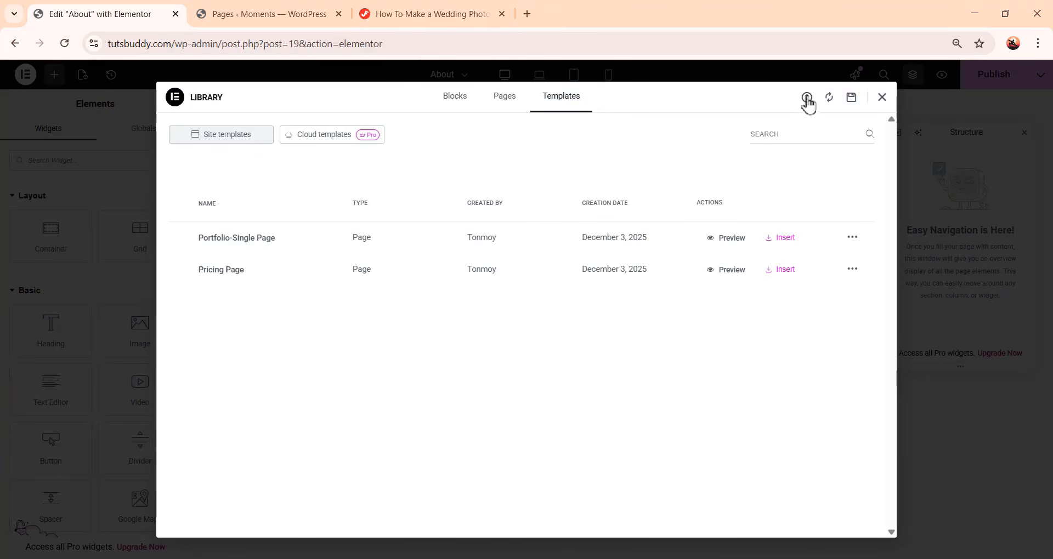
left_click(806, 98)
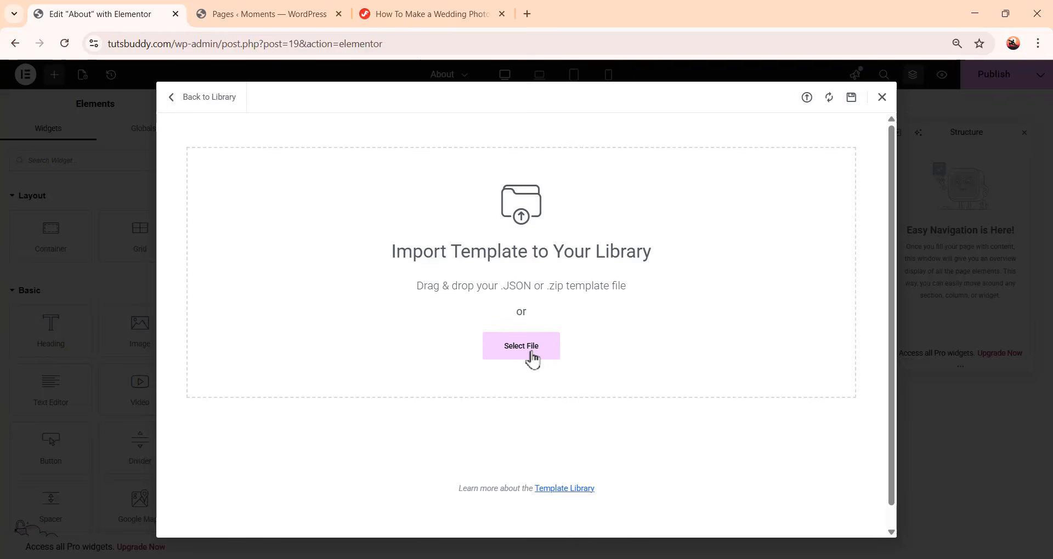
left_click(532, 359)
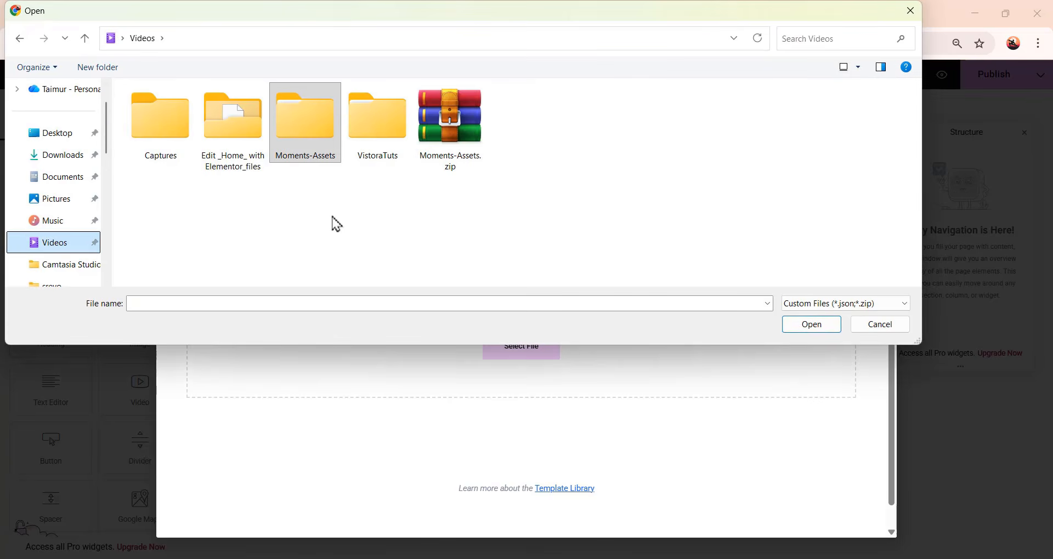
left_click(304, 155)
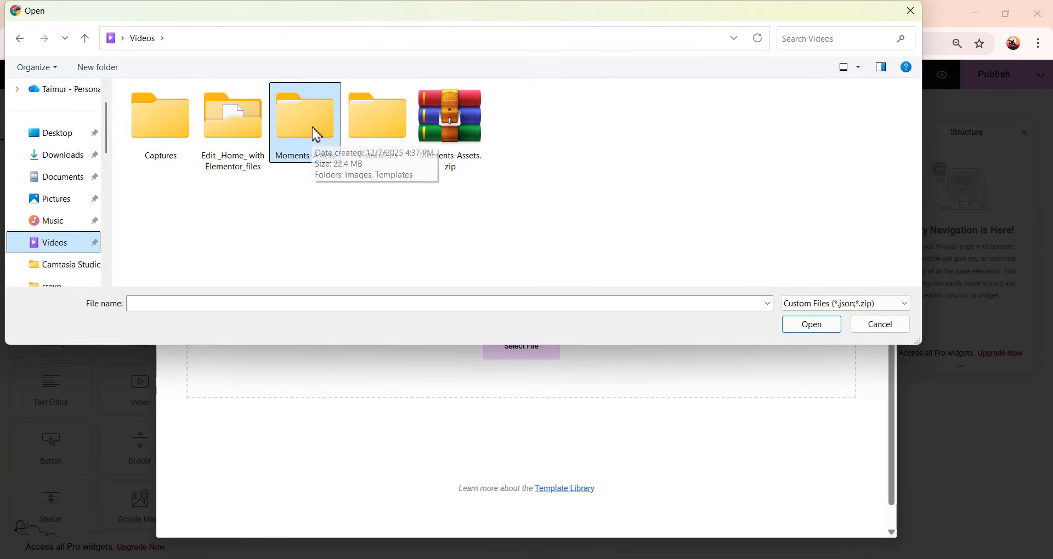
double_click(314, 133)
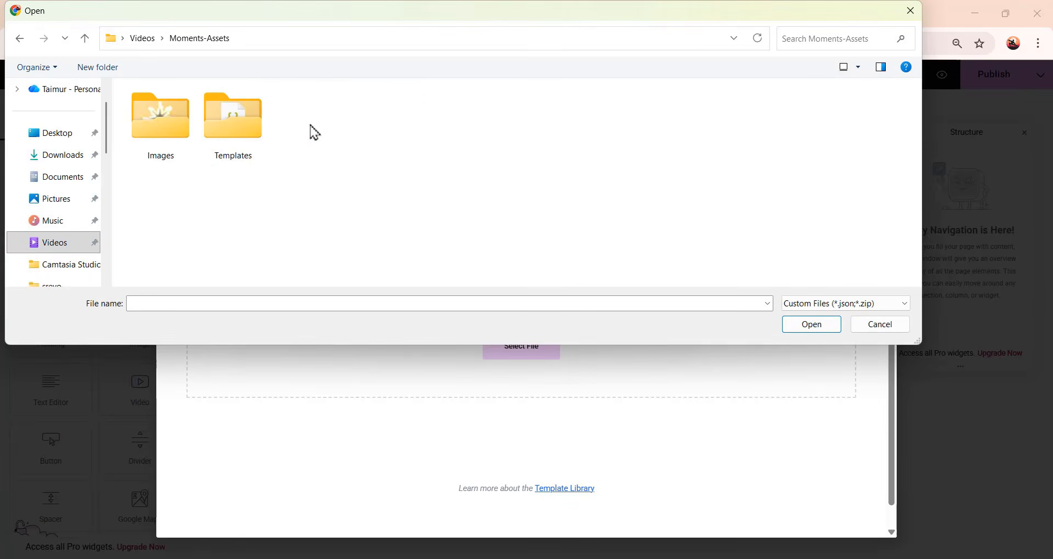
double_click(247, 140)
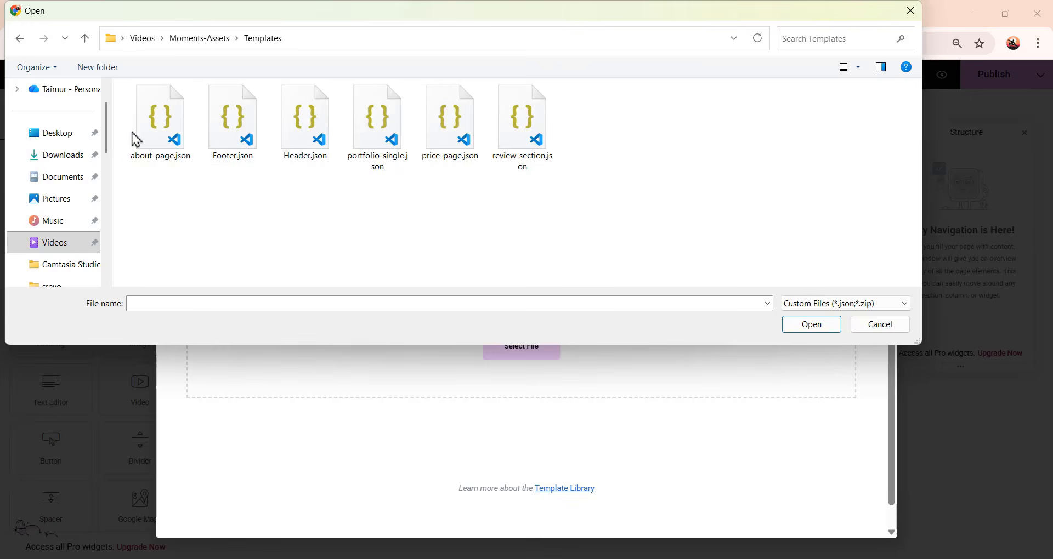
left_click(158, 141)
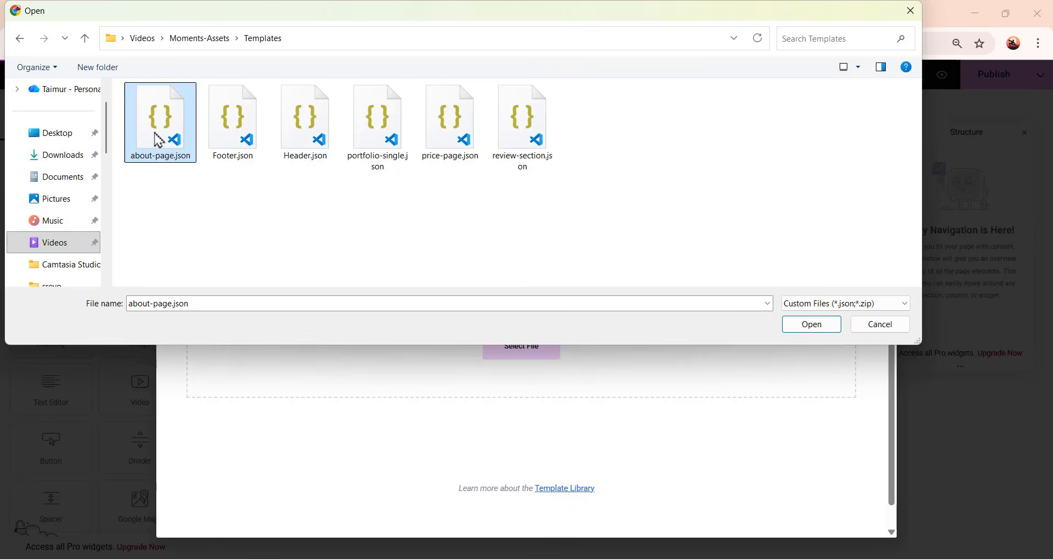
left_click(811, 326)
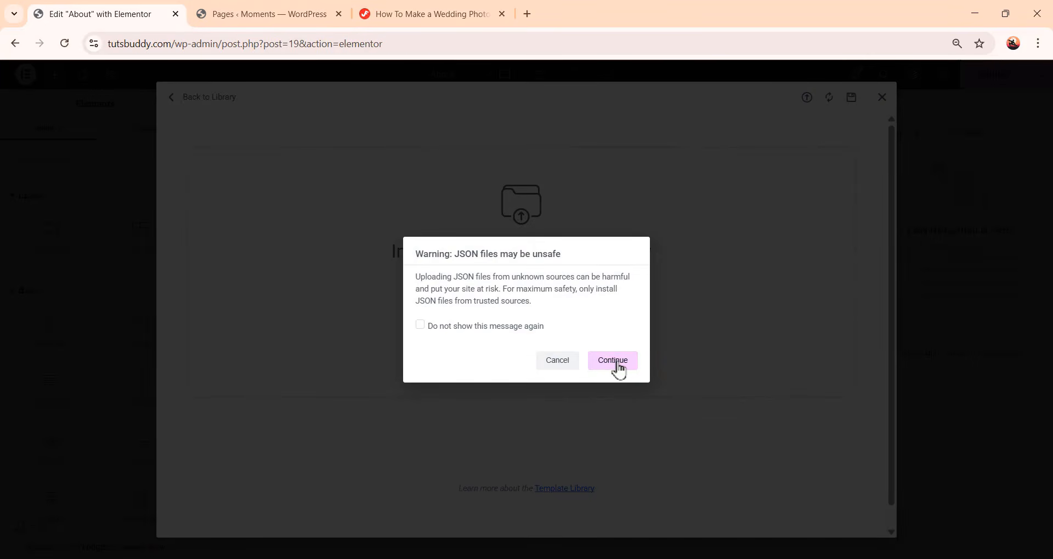
left_click(618, 365)
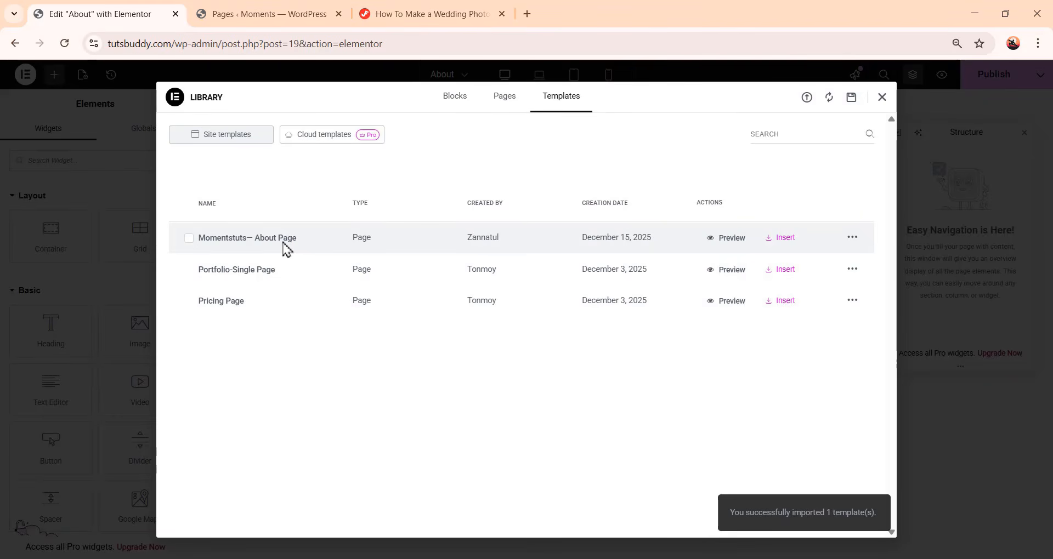
left_click(783, 239)
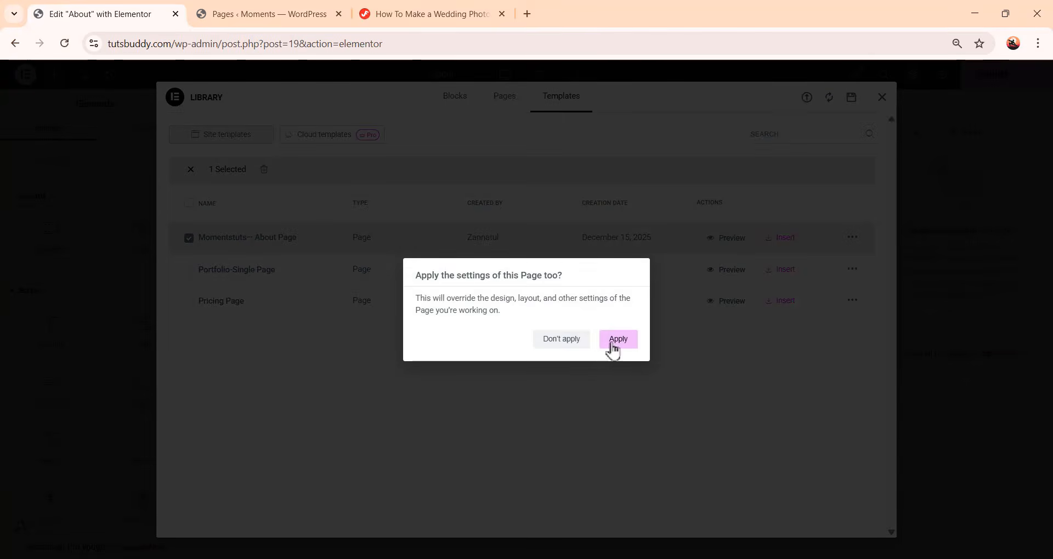
left_click(616, 343)
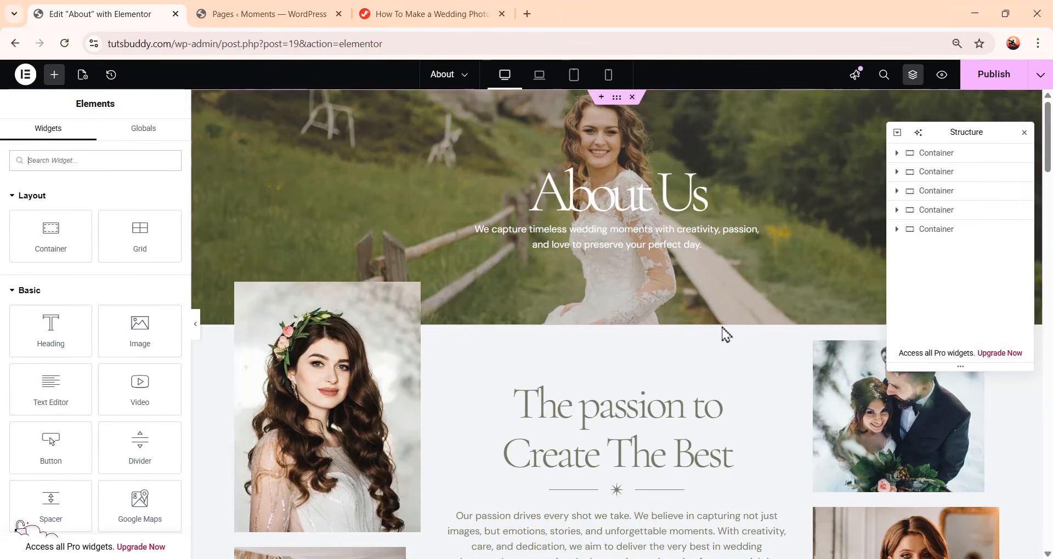
Review the imported About page's hero and passion sections
scroll(722, 331, "down", 3)
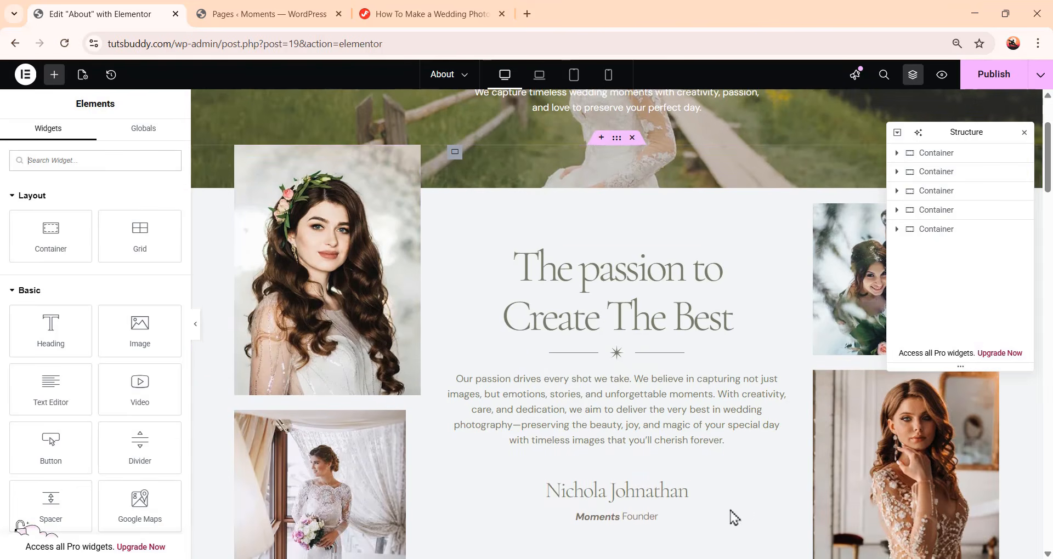
scroll(740, 510, "down", 1)
scroll(587, 494, "down", 1)
scroll(526, 303, "up", 3)
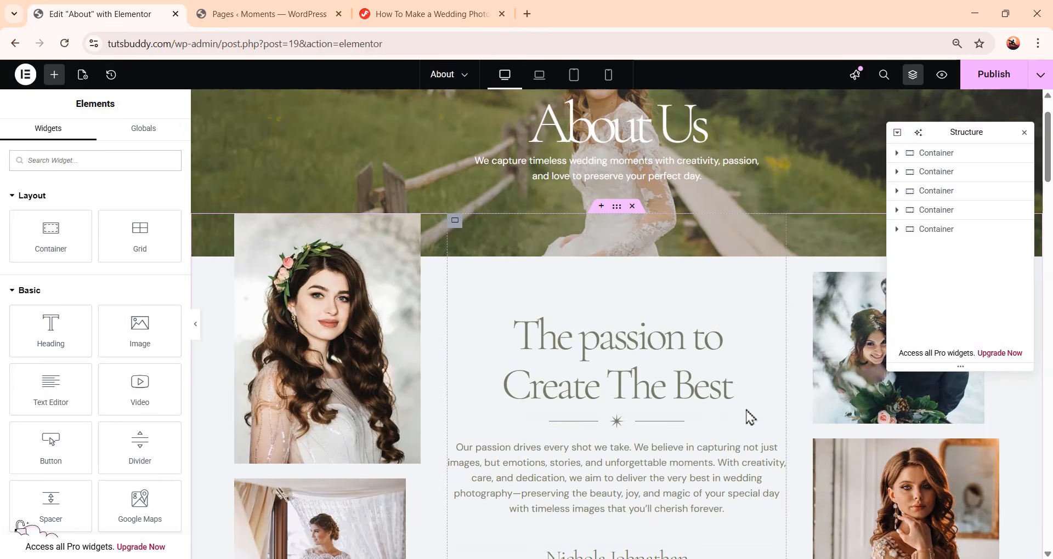
scroll(749, 417, "down", 3)
scroll(754, 413, "up", 4)
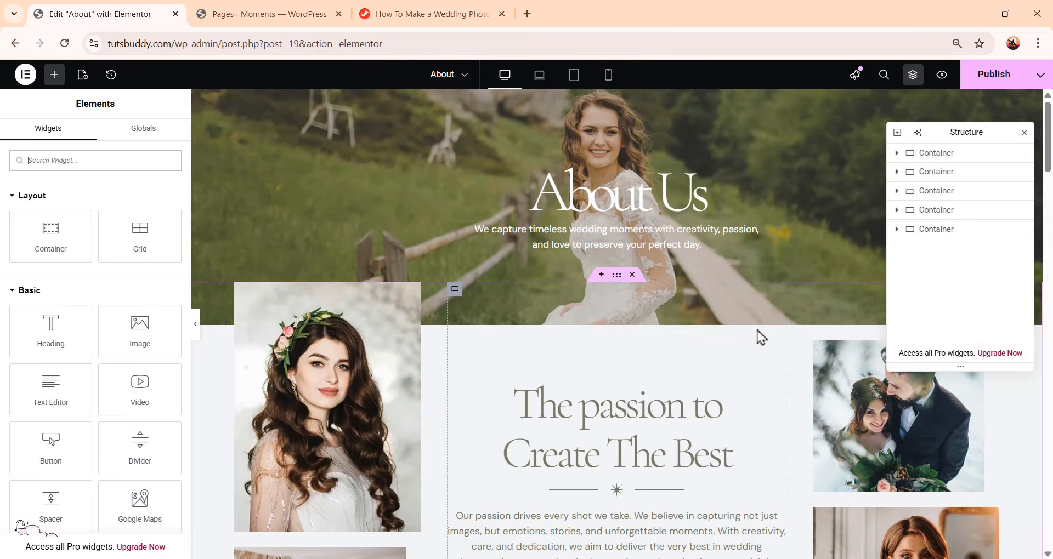
Select the About Us heading and inspect its title text
left_click(601, 211)
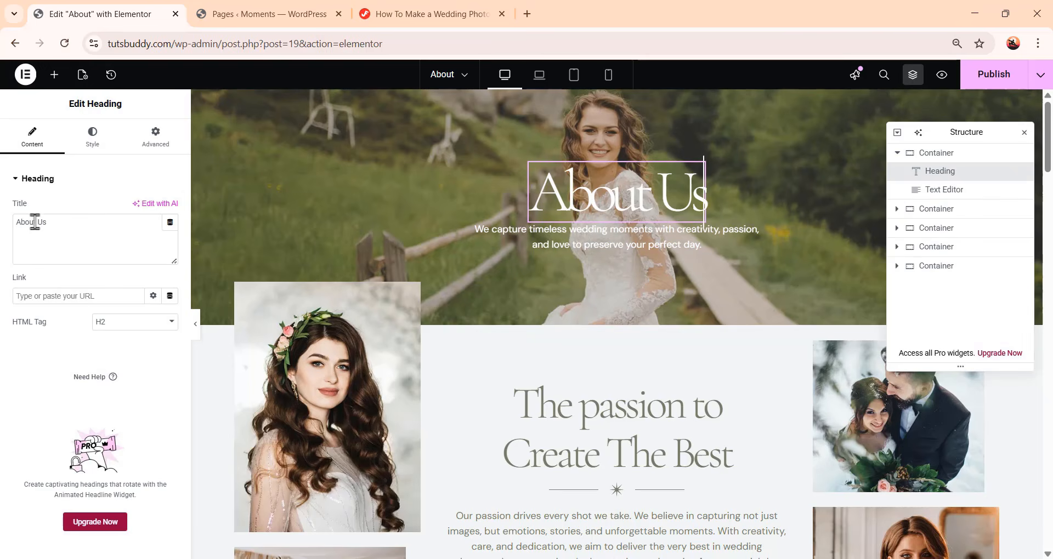
left_click_drag(56, 222, 3, 217)
left_click(113, 254)
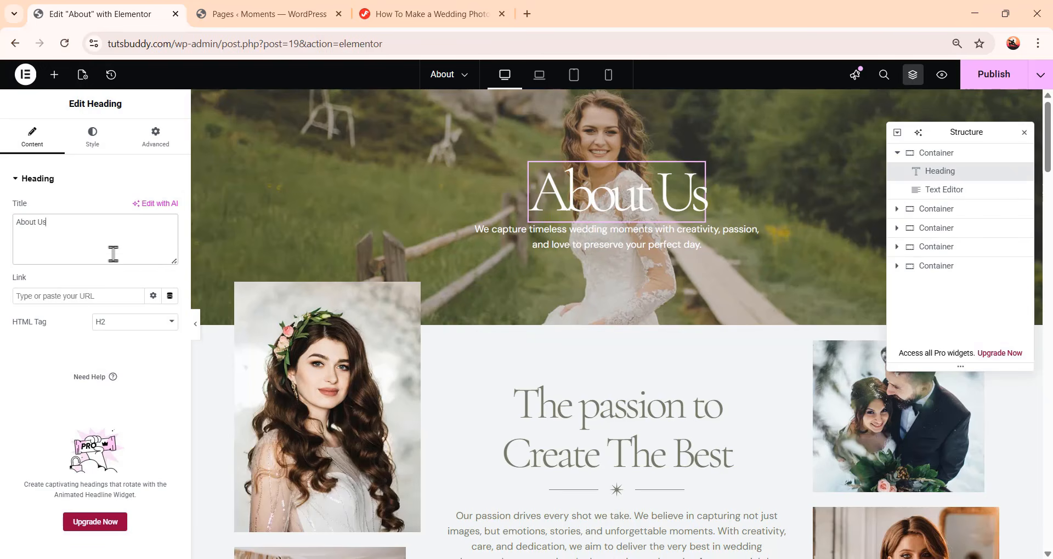
scroll(617, 270, "down", 5)
scroll(671, 331, "up", 3)
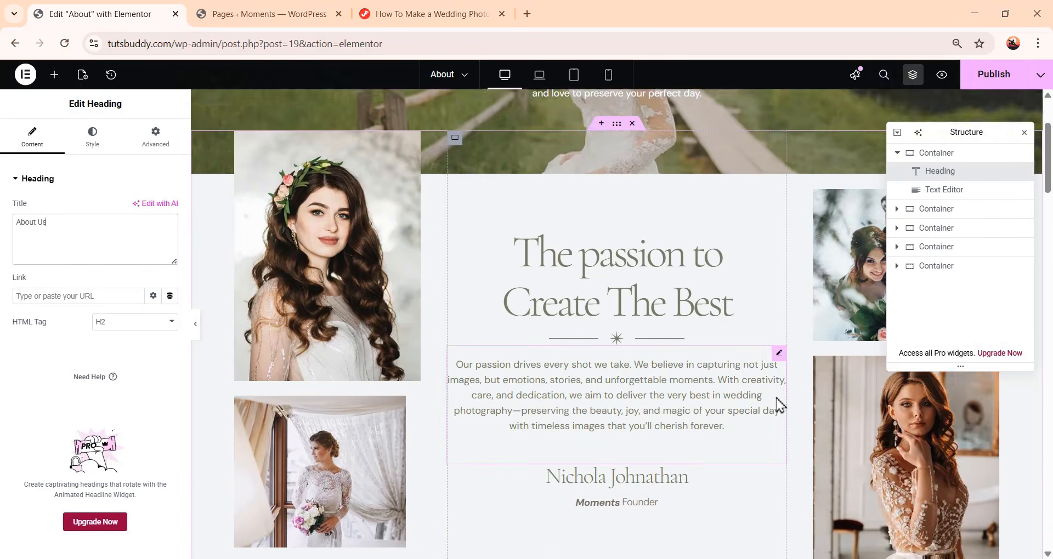
Select the bride portrait image, open its media chooser, and close the library without changing it
left_click(919, 486)
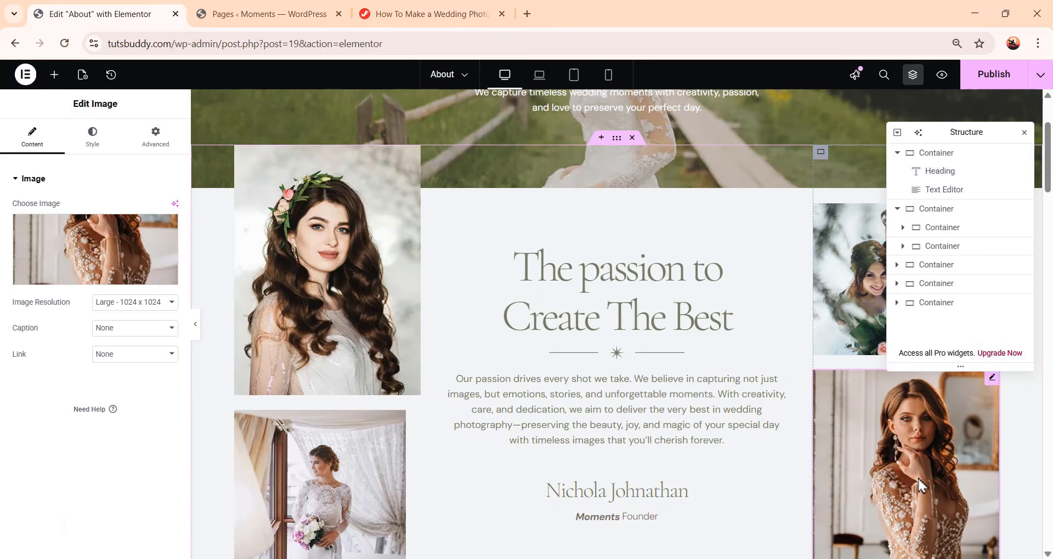
left_click(79, 249)
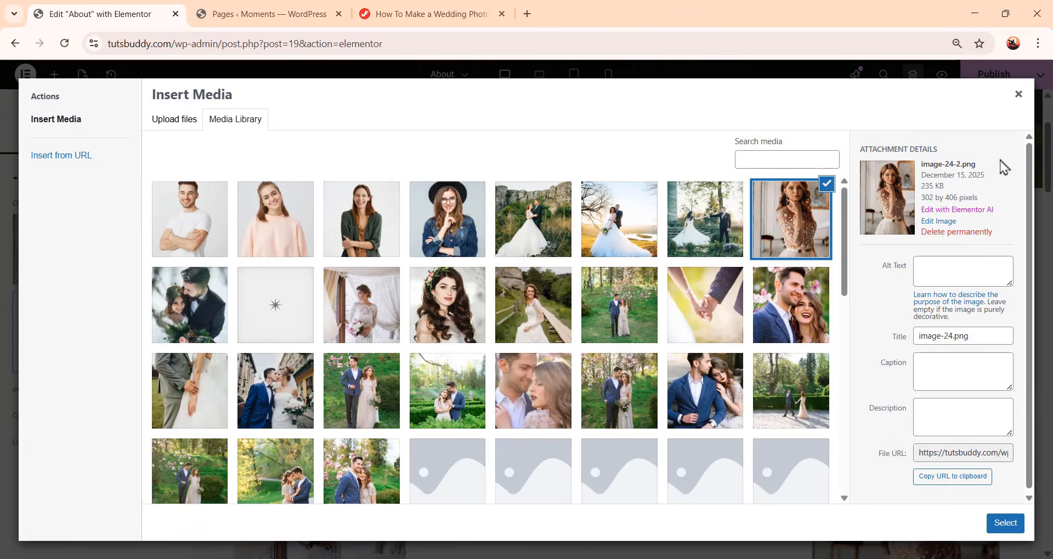
left_click(1019, 95)
Scroll through the rest of the About page to review its intro, gallery, team and closing banner sections
scroll(630, 259, "down", 10)
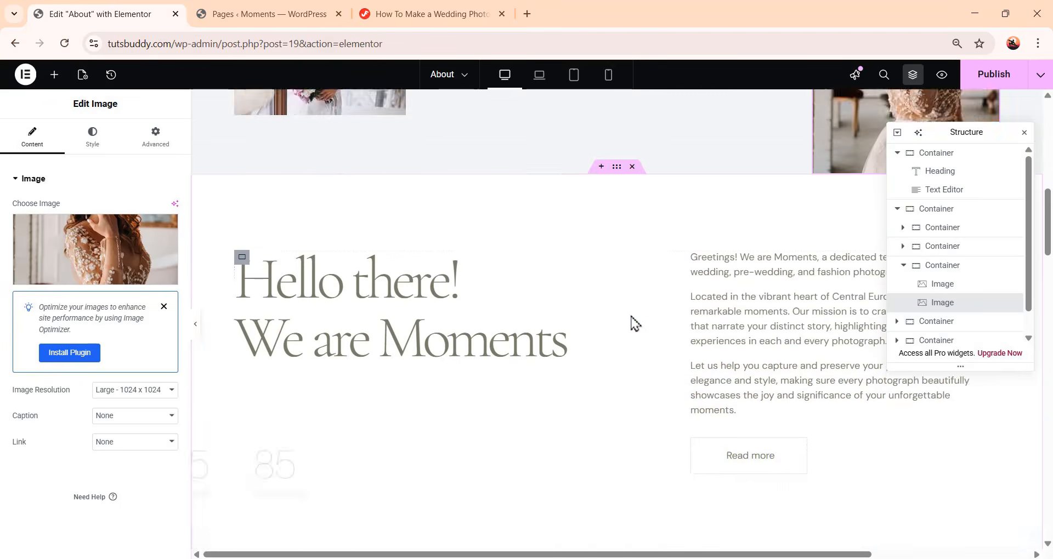
scroll(669, 368, "down", 1)
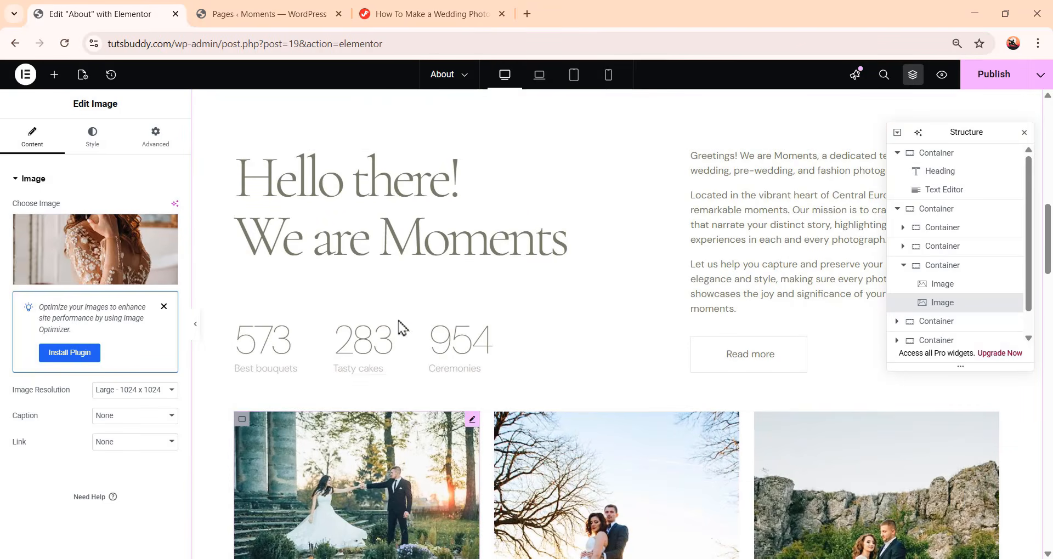
scroll(562, 382, "down", 1)
scroll(565, 384, "down", 3)
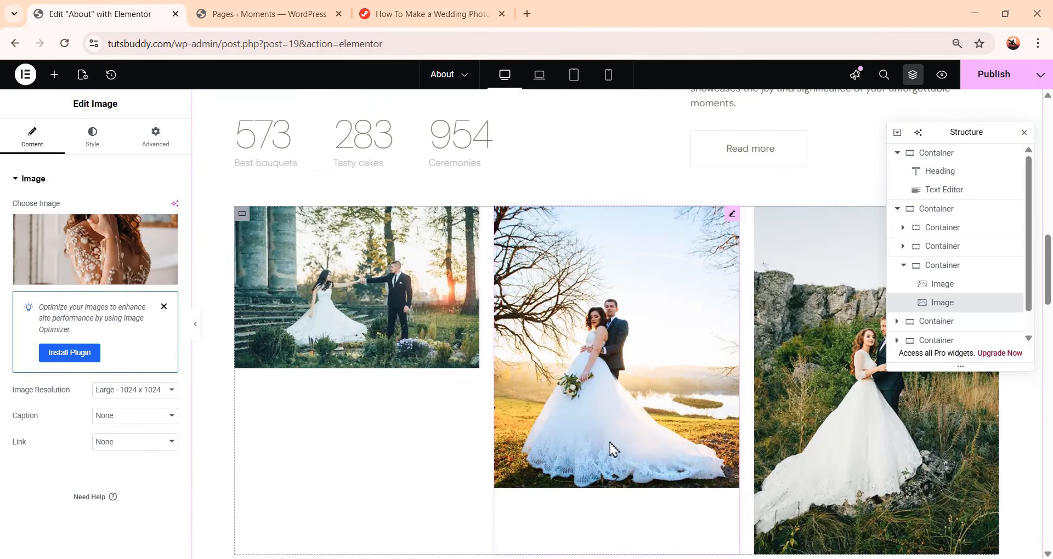
scroll(611, 447, "down", 3)
scroll(653, 416, "down", 1)
scroll(675, 338, "down", 10)
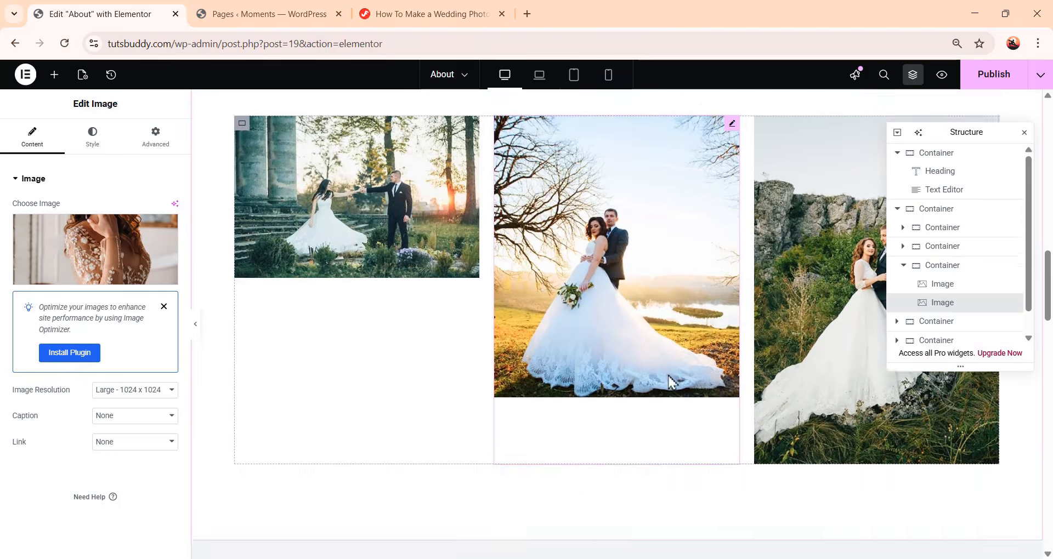
scroll(669, 379, "down", 2)
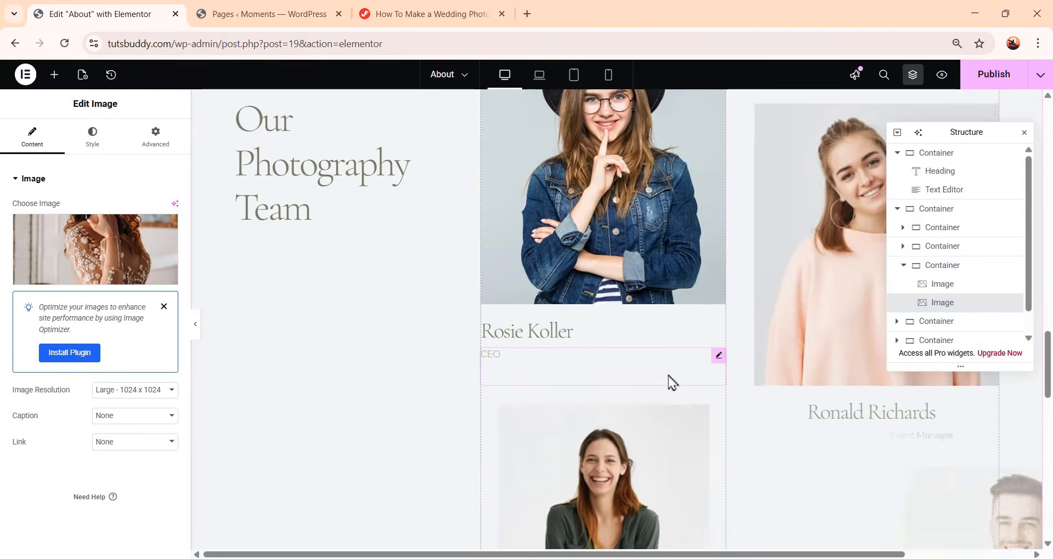
scroll(665, 395, "up", 2)
scroll(622, 351, "down", 10)
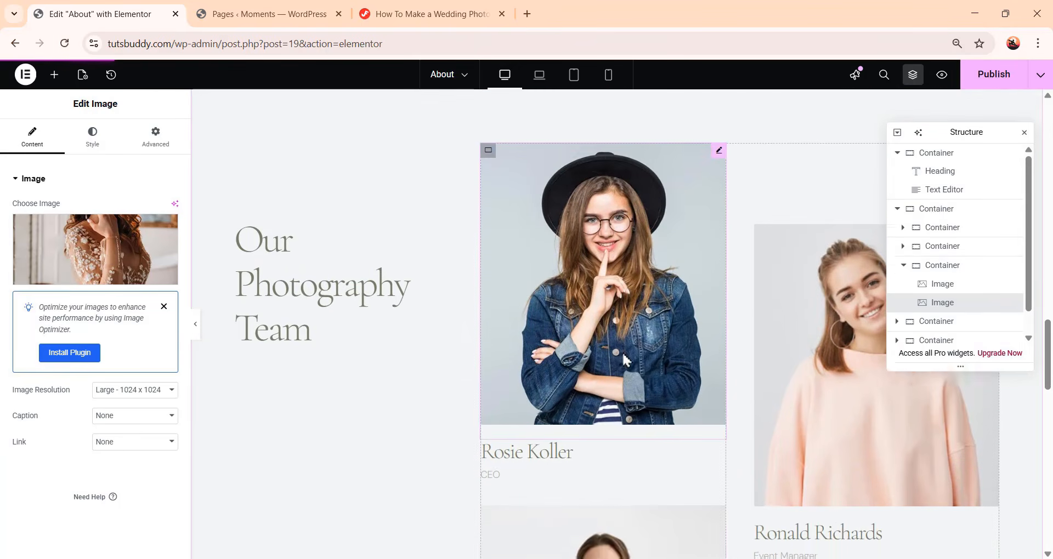
scroll(647, 359, "down", 5)
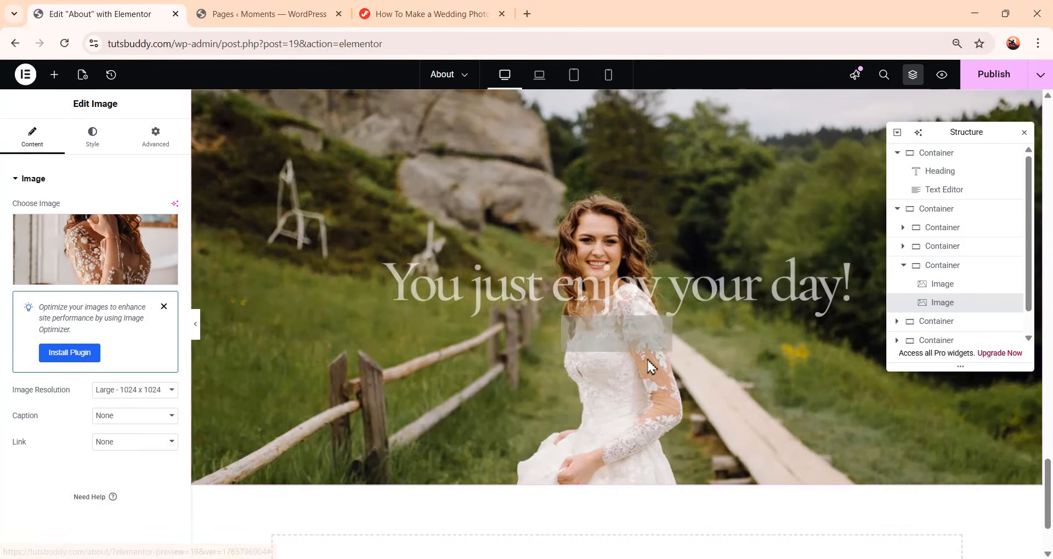
scroll(685, 353, "up", 2)
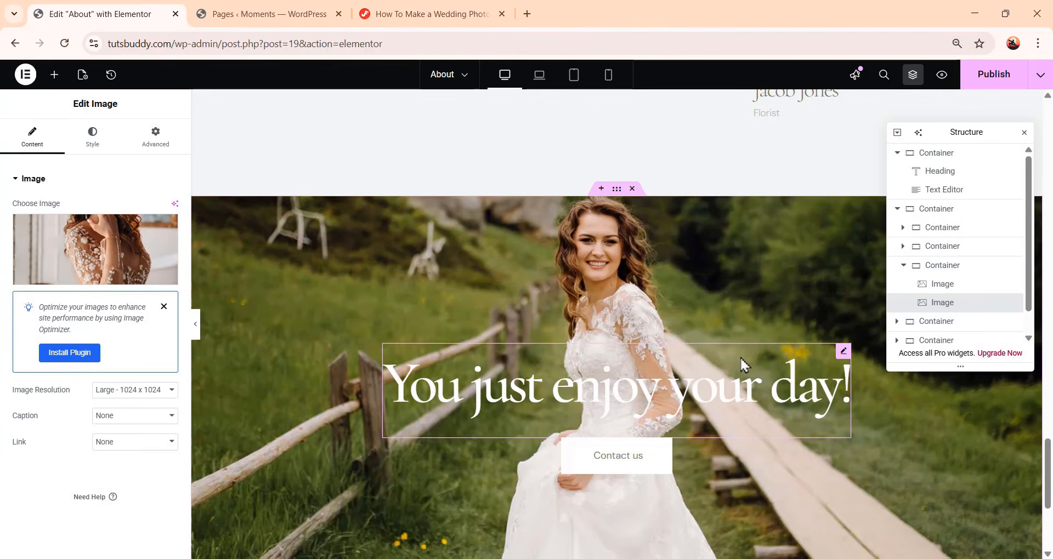
scroll(738, 360, "down", 5)
scroll(754, 362, "up", 5)
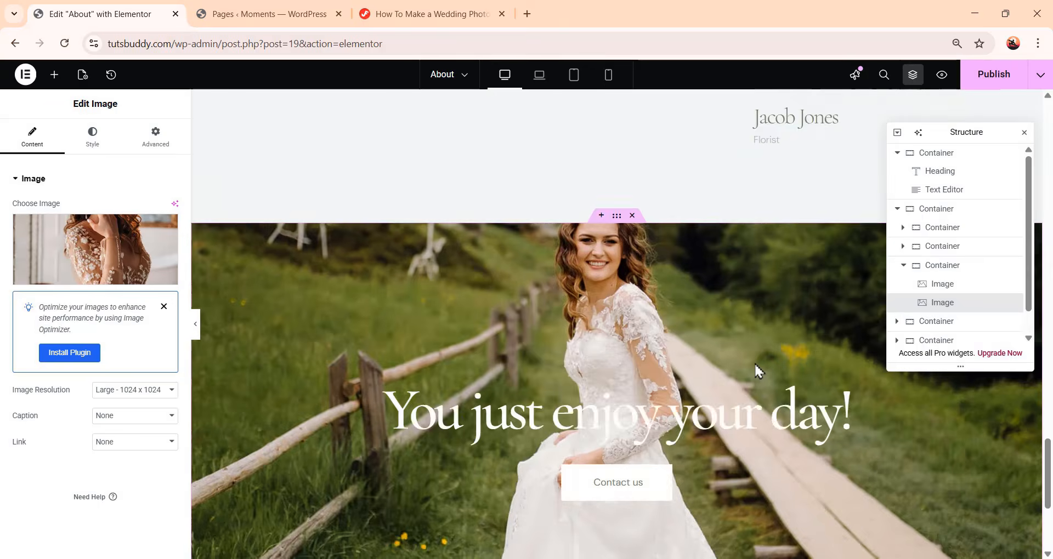
scroll(755, 363, "down", 5)
scroll(758, 372, "up", 15)
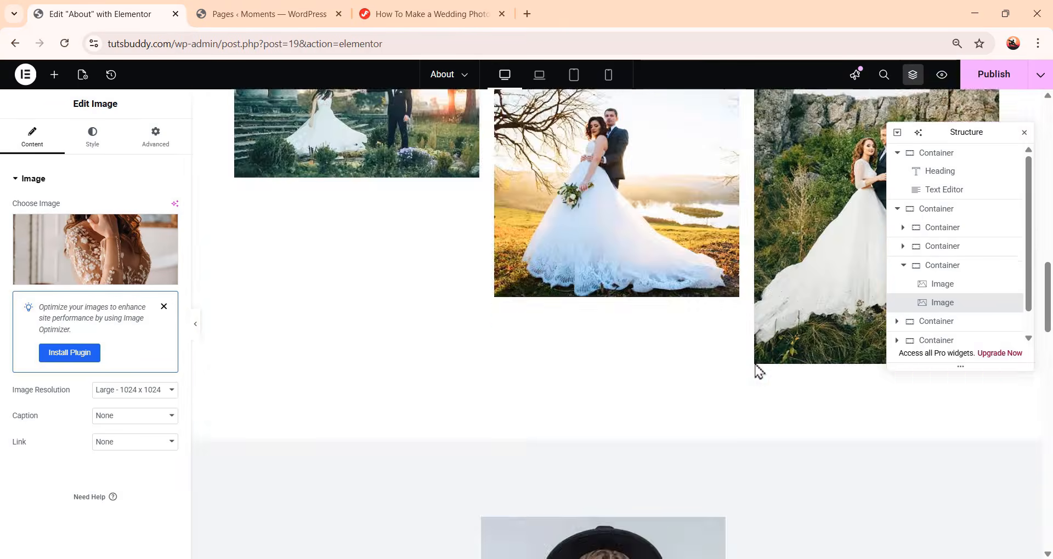
scroll(758, 371, "up", 5)
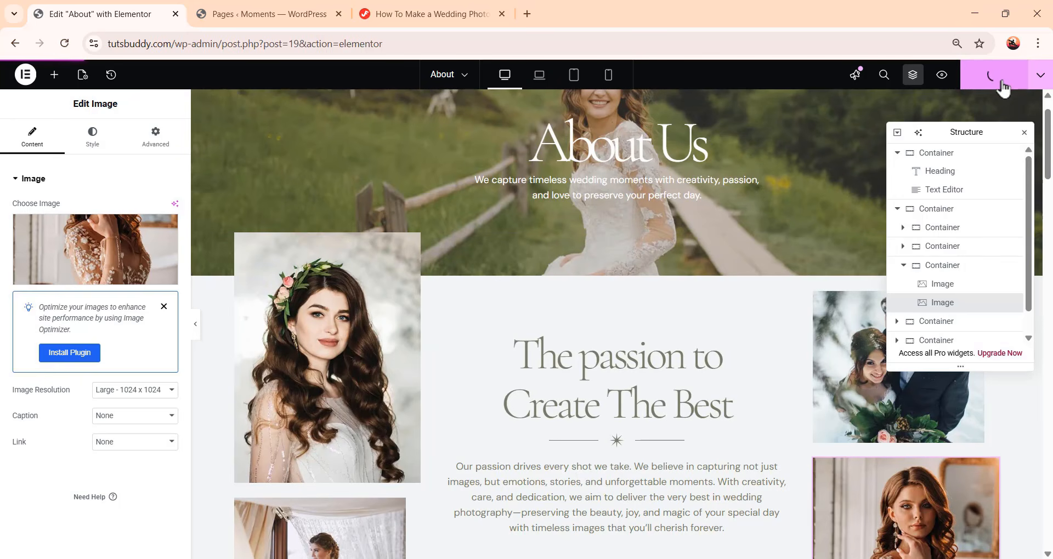
scroll(764, 209, "up", 1)
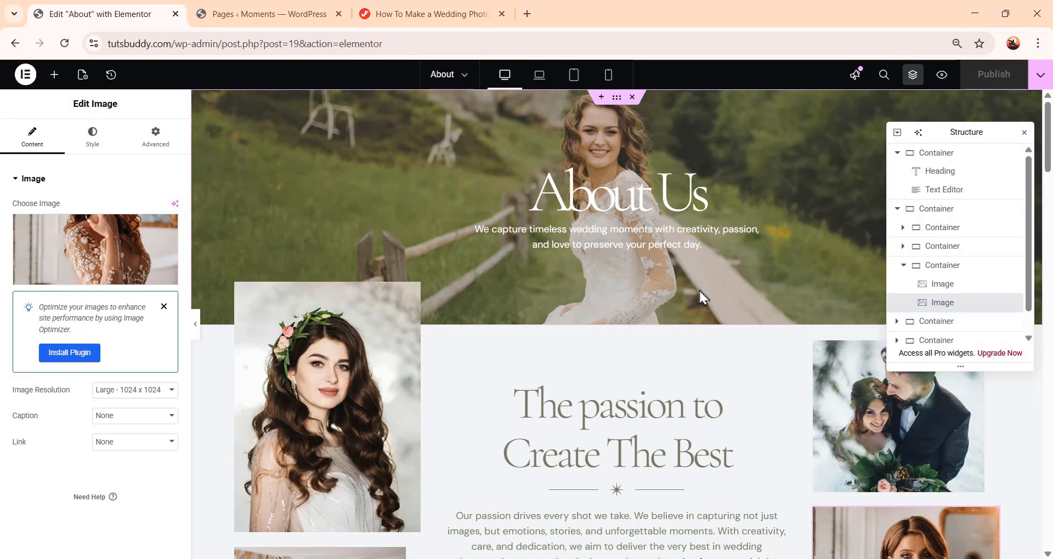
Exit Elementor to WordPress and return to the pages list
left_click(22, 79)
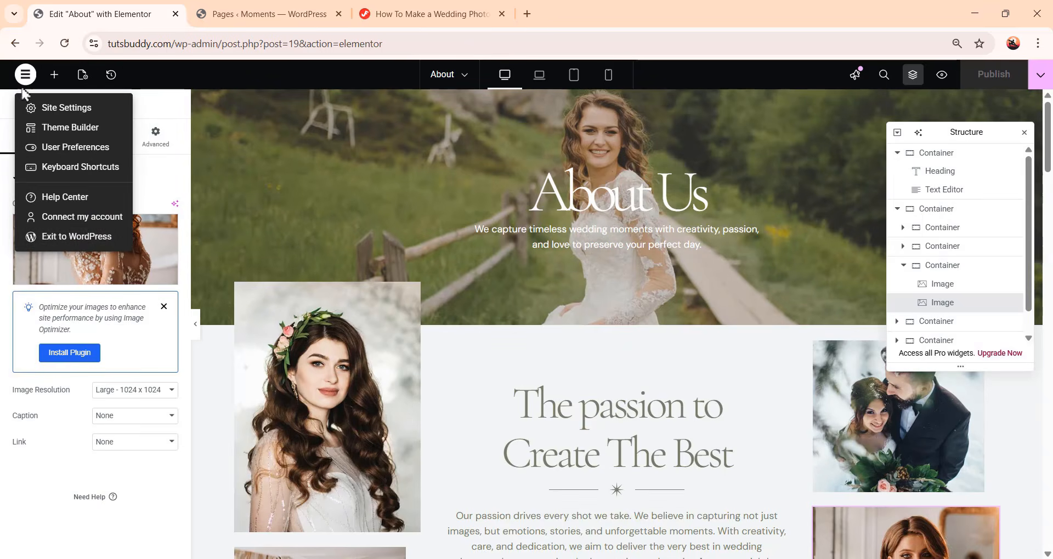
left_click(90, 245)
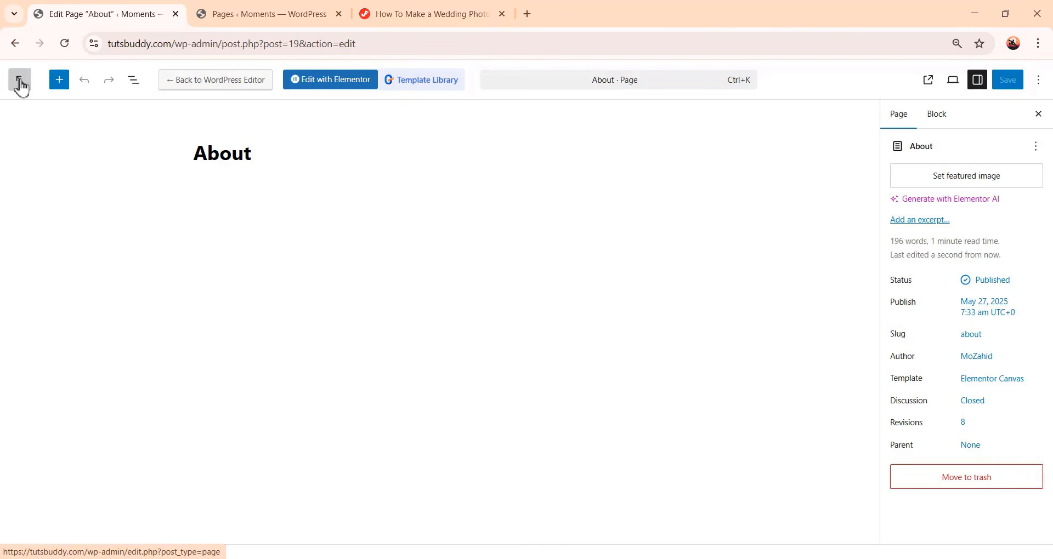
left_click(21, 83)
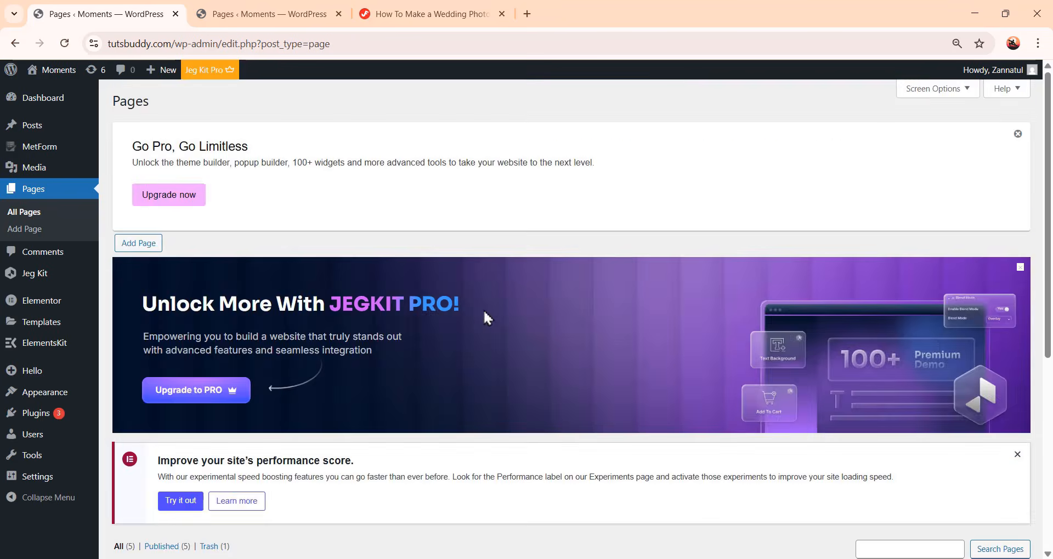
Add a new page titled Contact and publish it
scroll(488, 317, "down", 5)
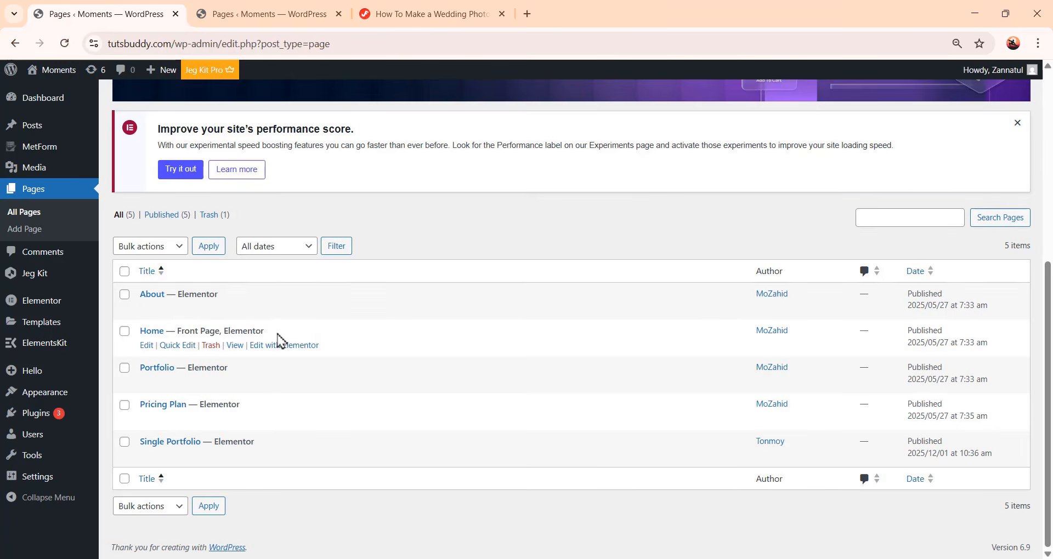
scroll(278, 338, "up", 6)
left_click(158, 246)
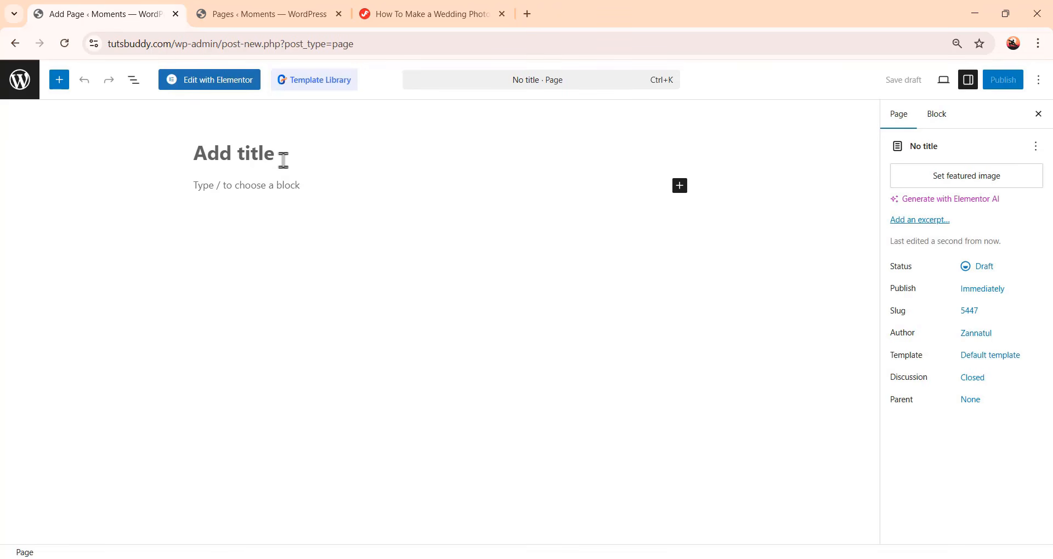
type("Contact")
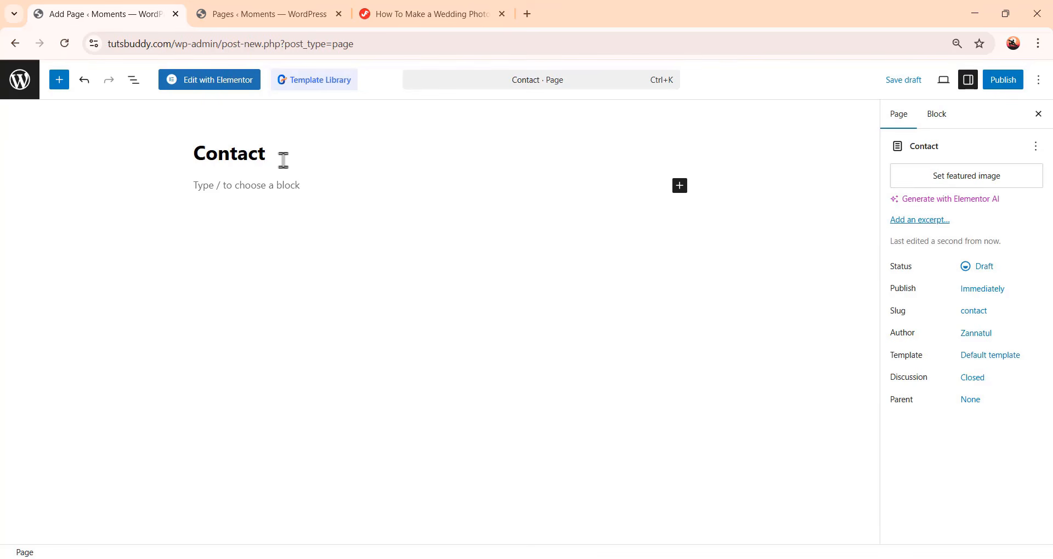
left_click(1015, 83)
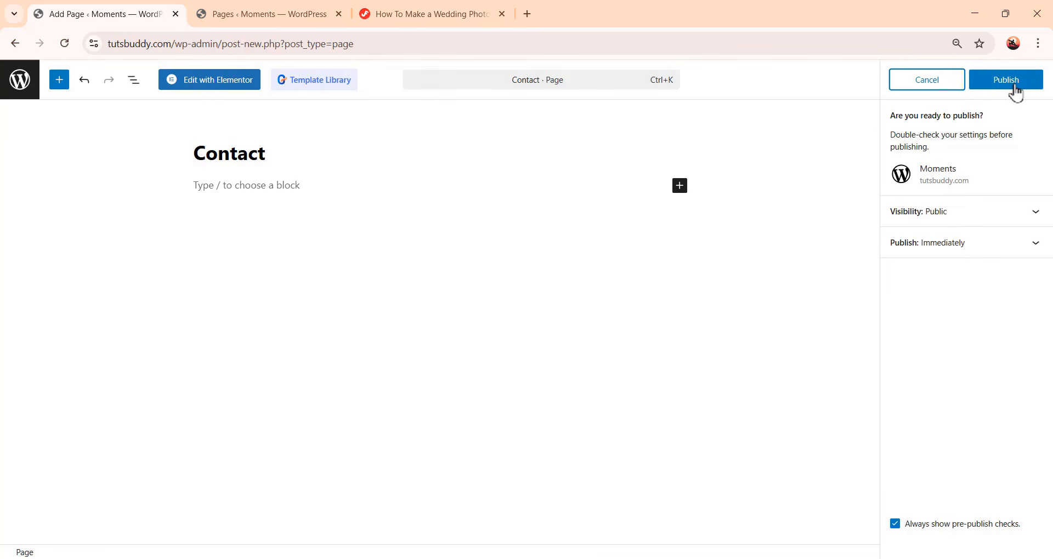
left_click(1015, 87)
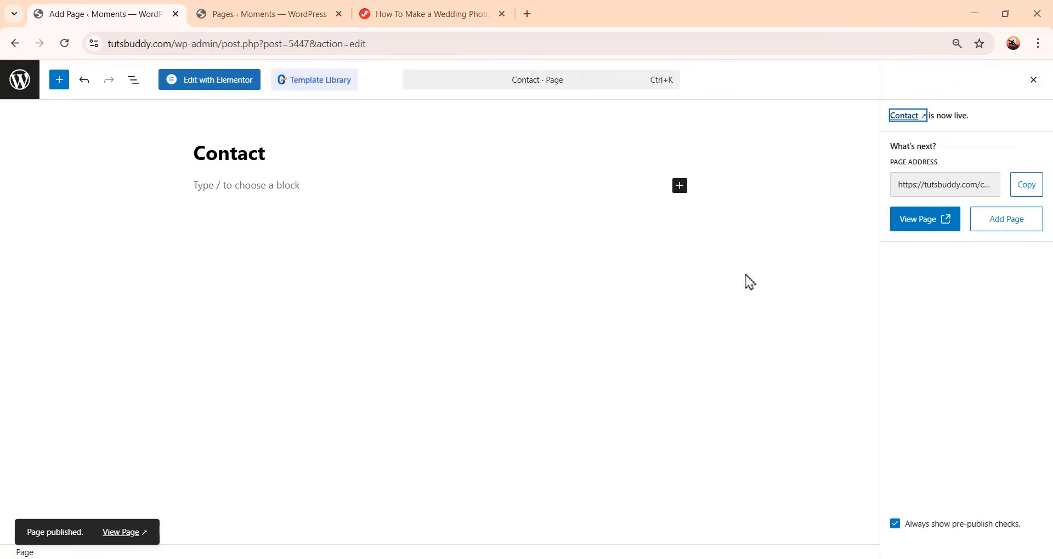
Open the Contact page in Elementor and set its page layout to Elementor Canvas
left_click(217, 88)
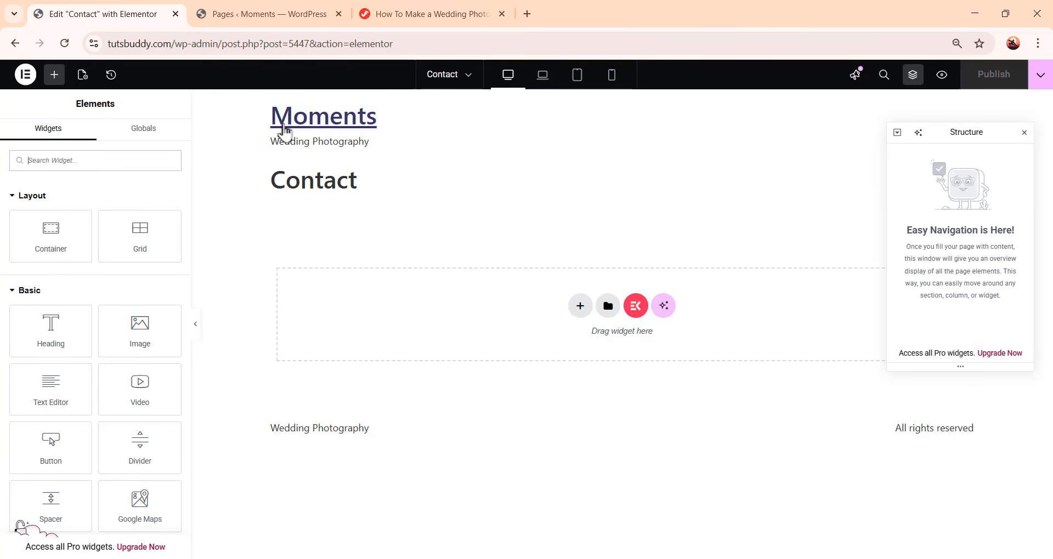
left_click(82, 75)
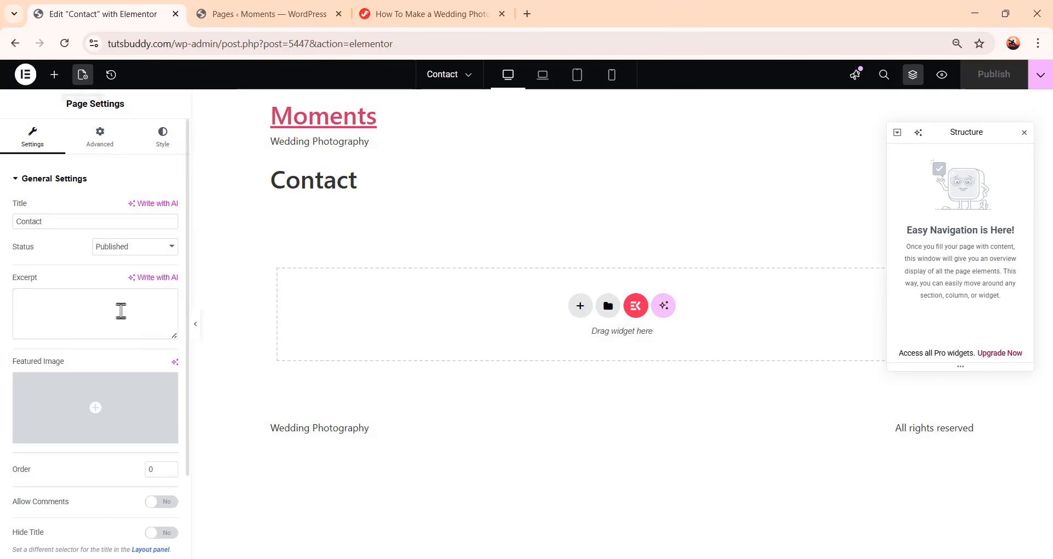
scroll(120, 311, "down", 2)
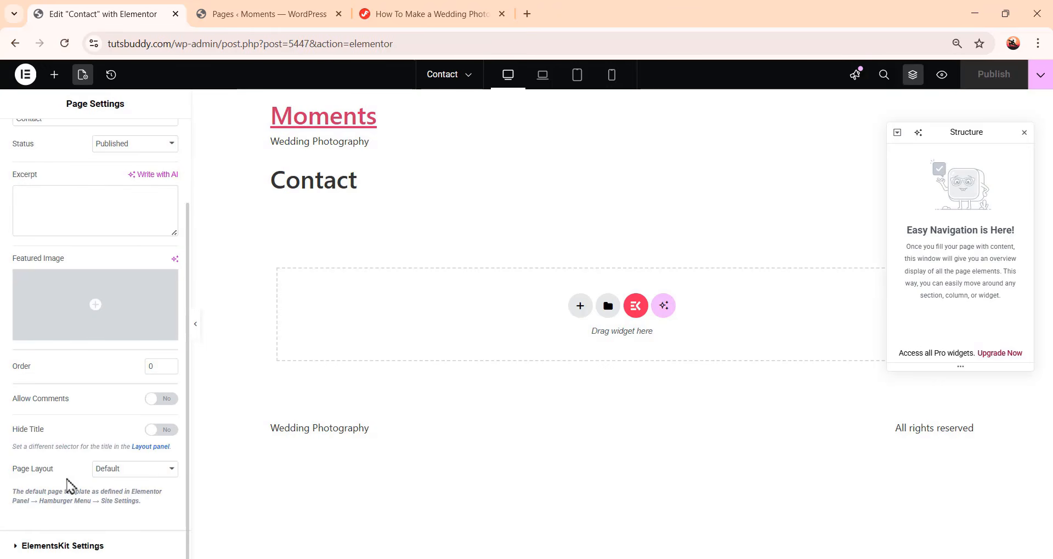
left_click(114, 473)
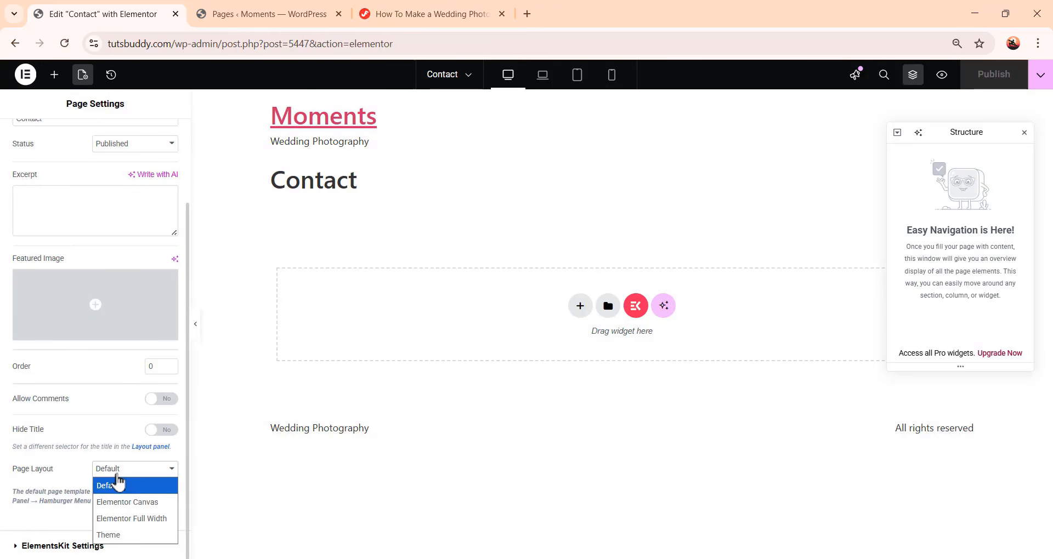
left_click(130, 502)
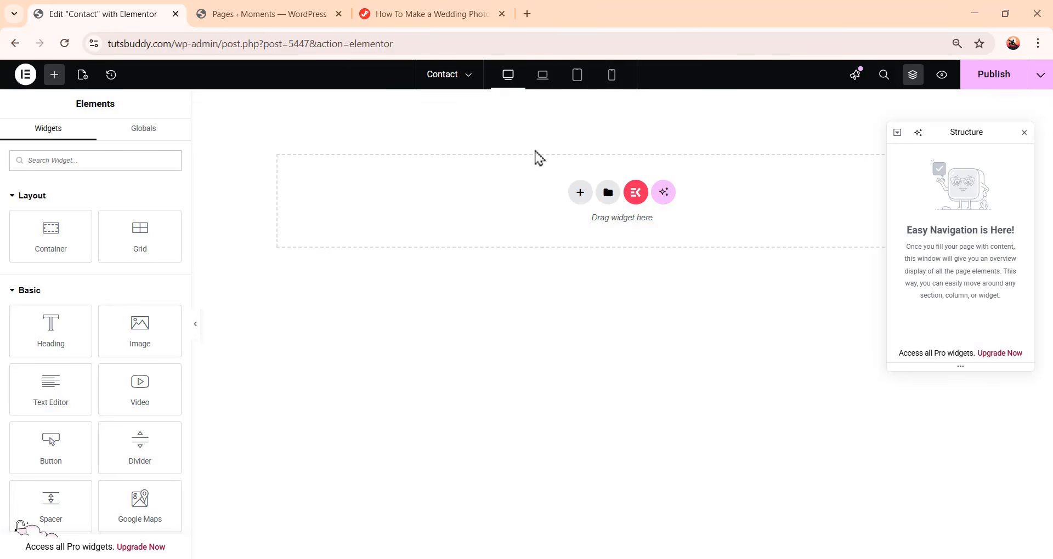
Switch to the Portfolio page, saving the Contact page, and copy its top header container
left_click(441, 75)
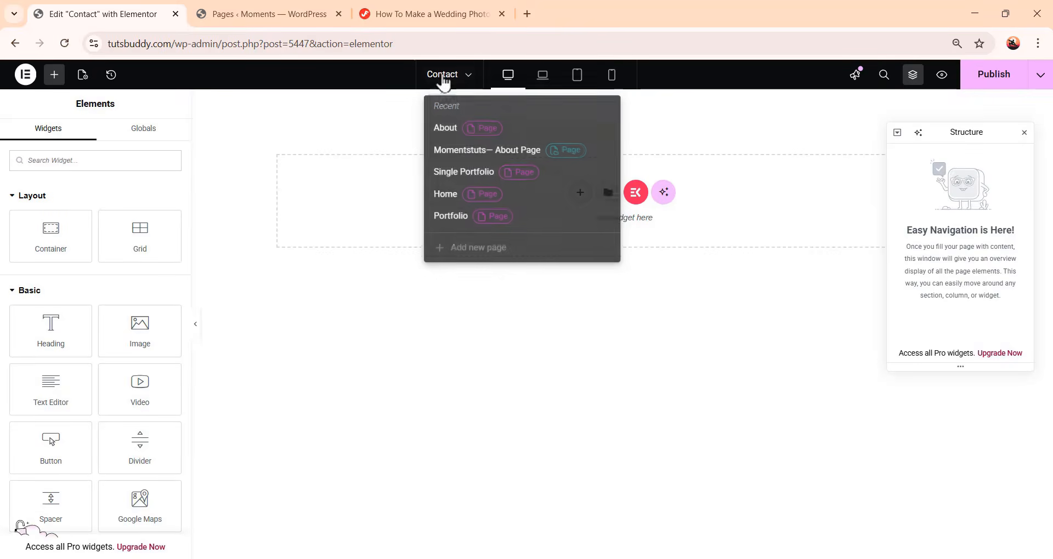
left_click(460, 220)
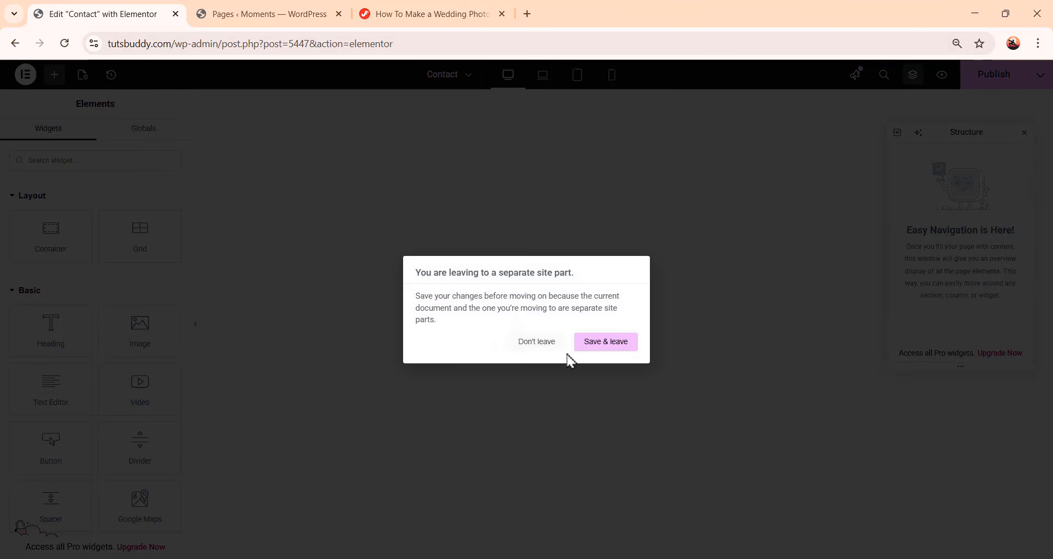
left_click(605, 343)
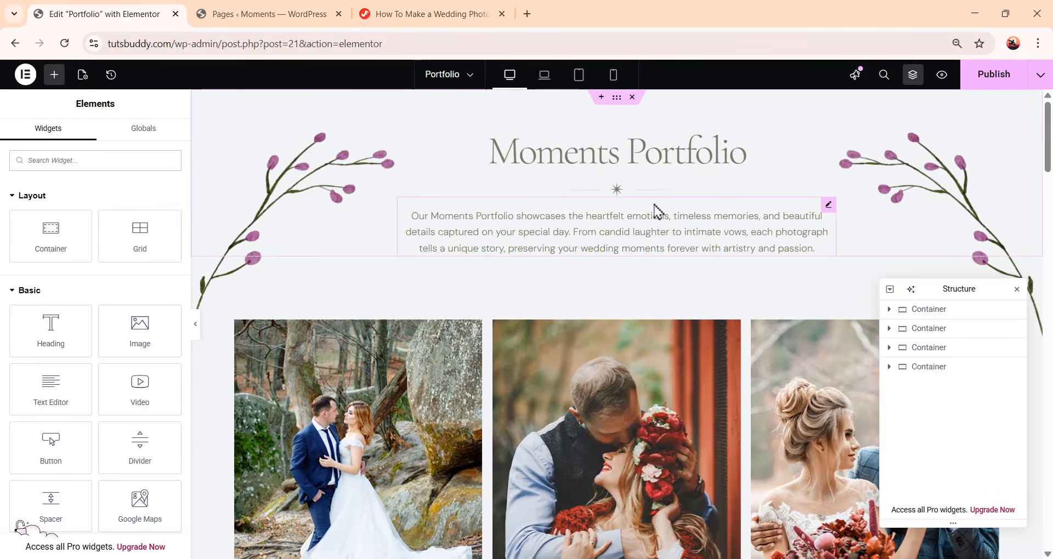
left_click(618, 100)
right_click(620, 102)
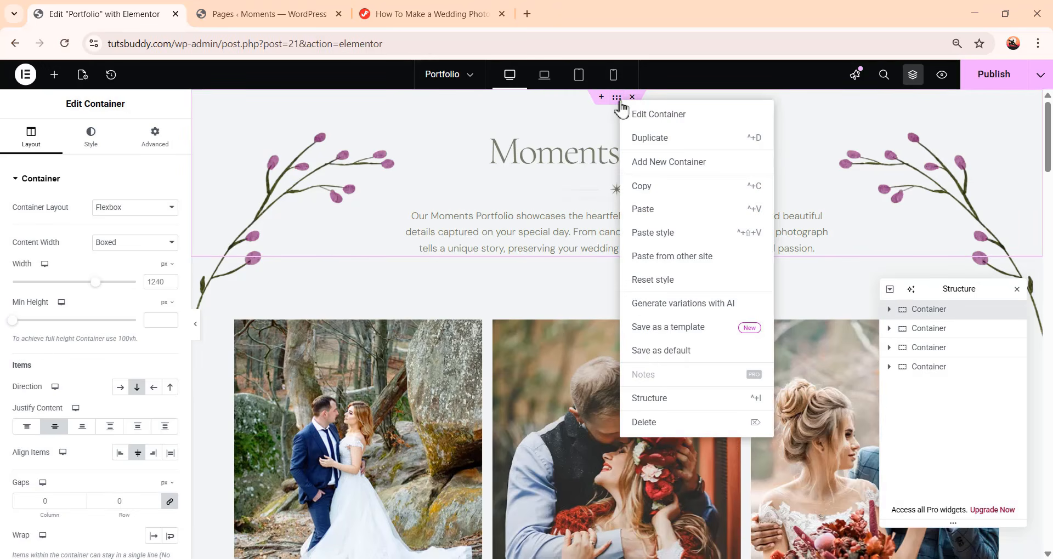
left_click(695, 188)
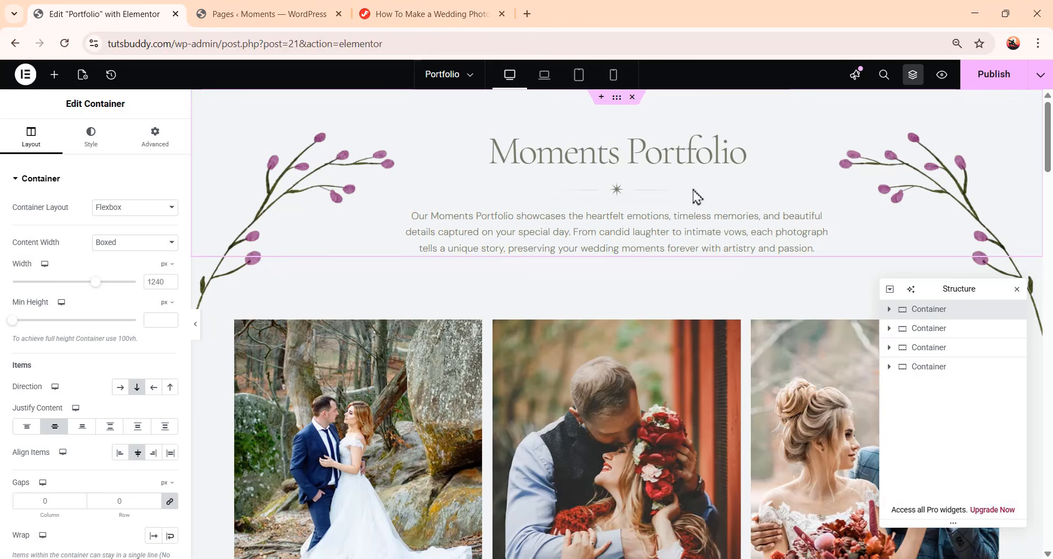
Return to the Contact page, saving Portfolio, and paste the copied header container into the empty page
left_click(454, 76)
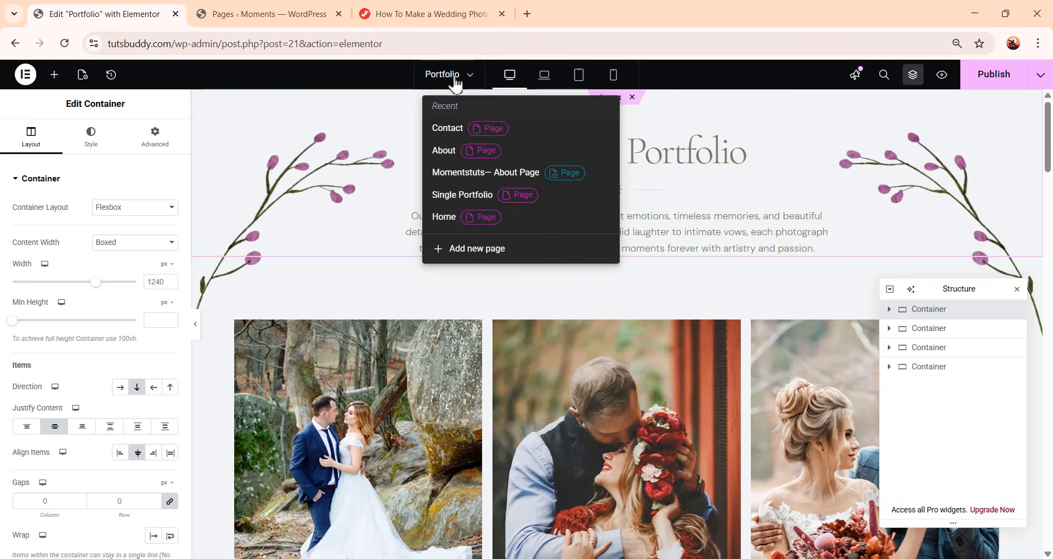
left_click(448, 129)
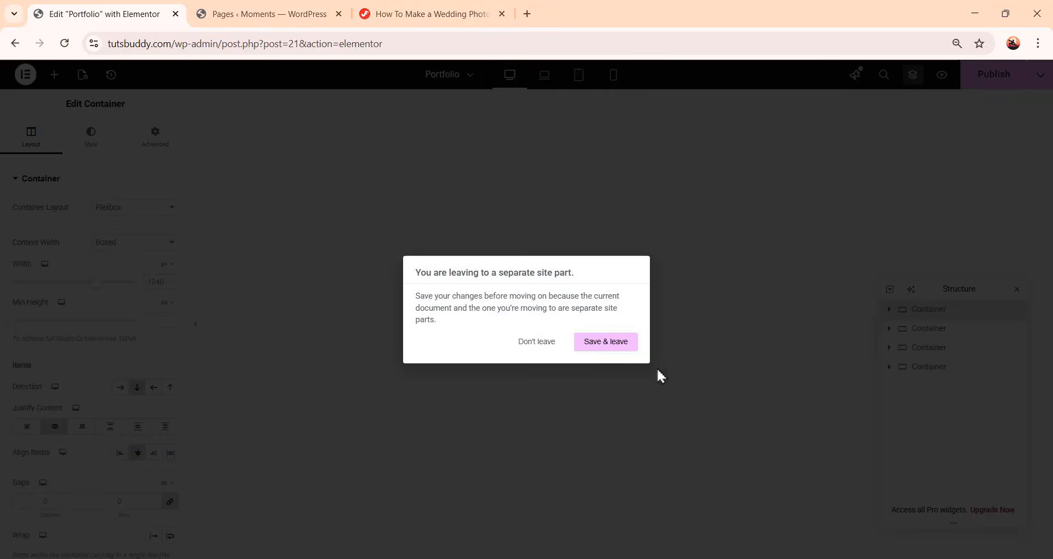
left_click(607, 350)
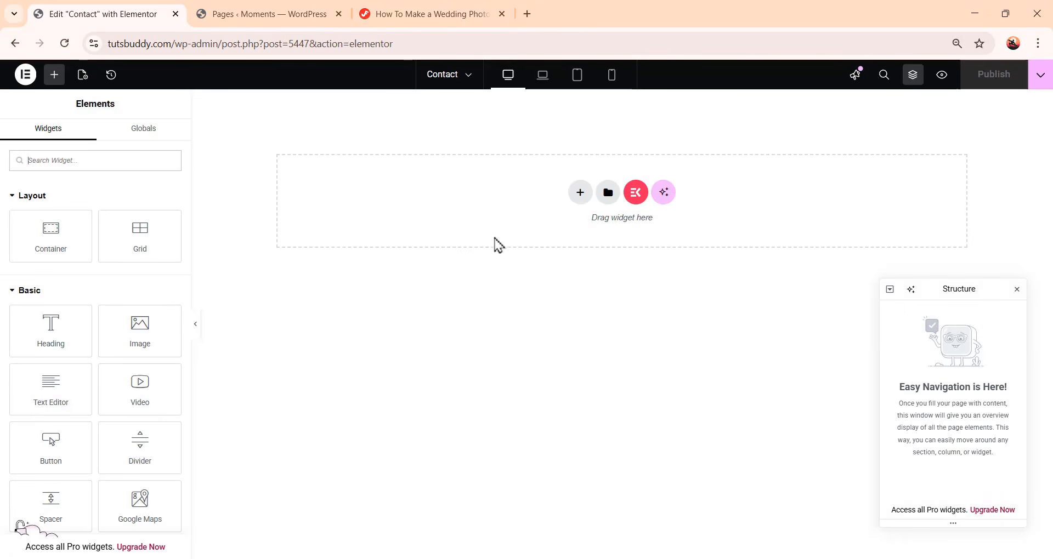
right_click(508, 183)
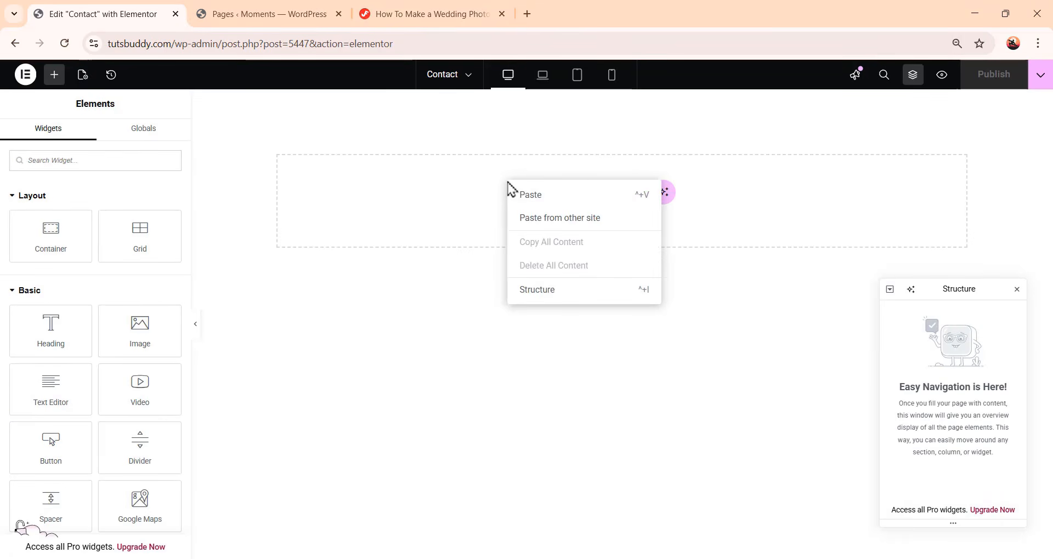
left_click(534, 203)
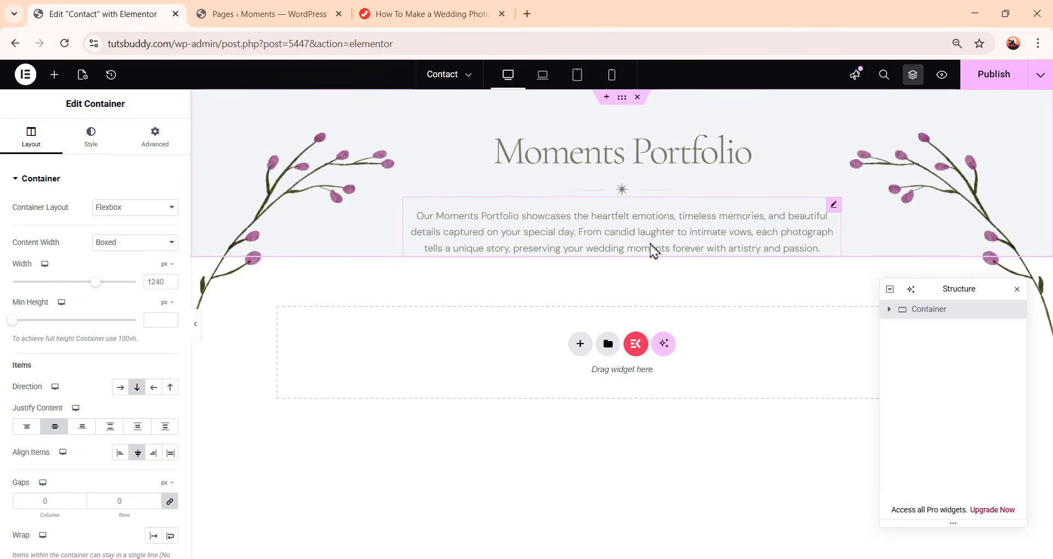
Delete the paragraph text widget from the pasted header container
left_click(686, 240)
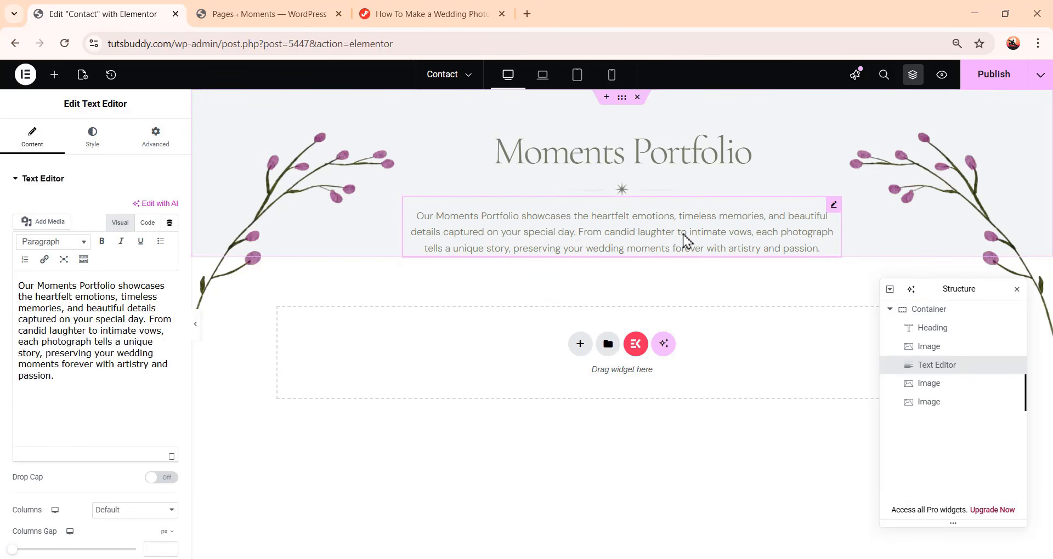
right_click(956, 367)
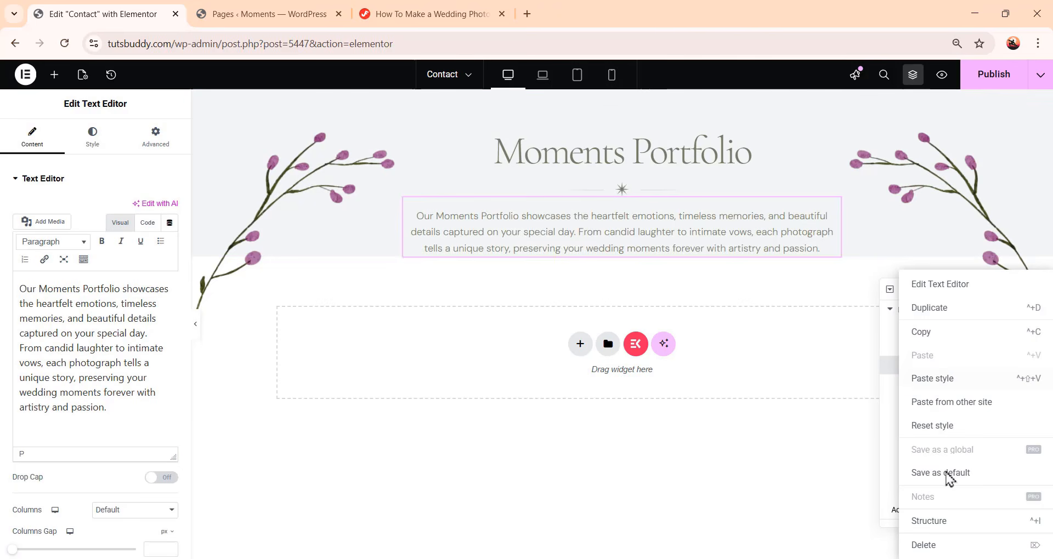
left_click(952, 554)
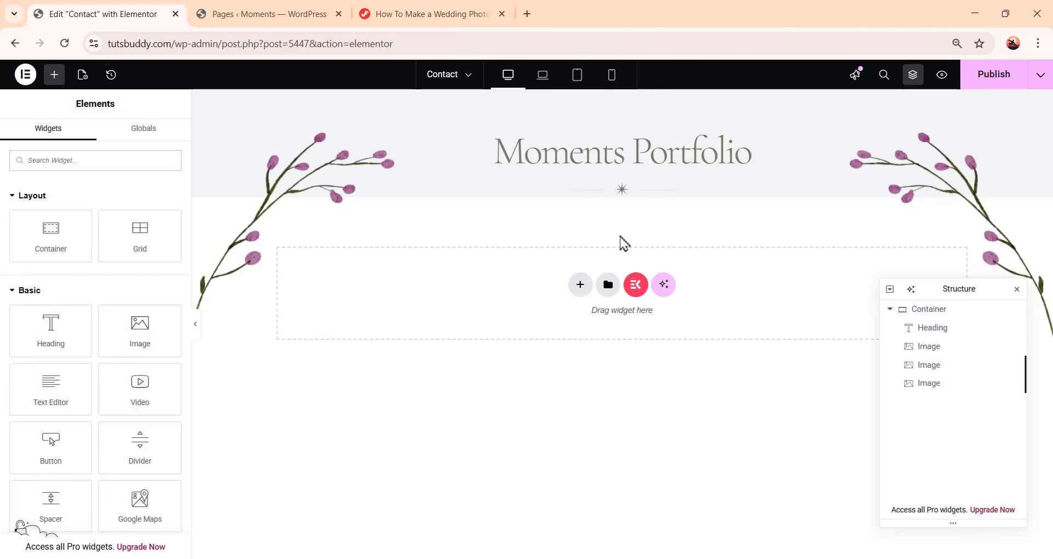
Replace the heading title with "Plan Your <br> Wedding Photography Today"
left_click(607, 164)
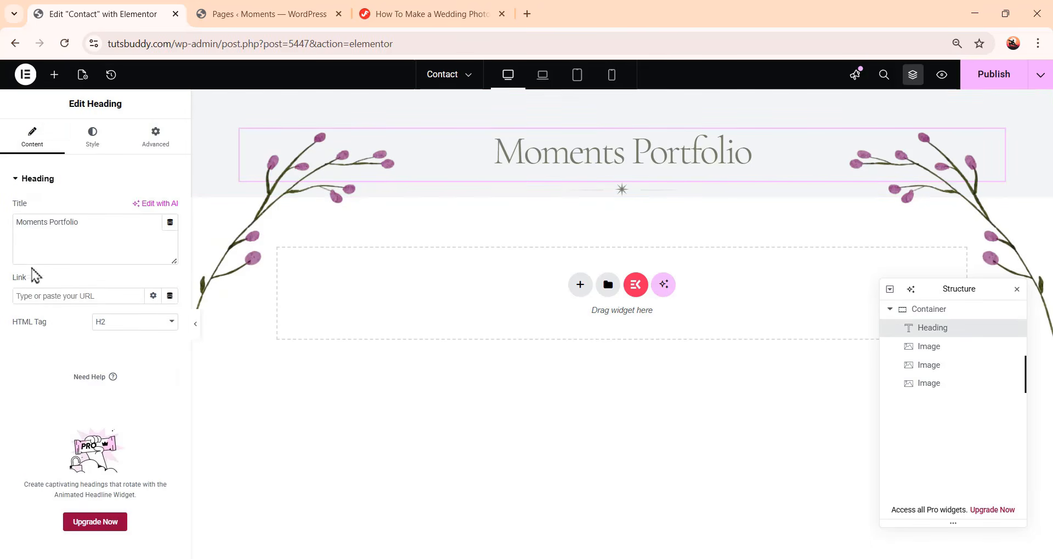
left_click_drag(91, 221, 3, 215)
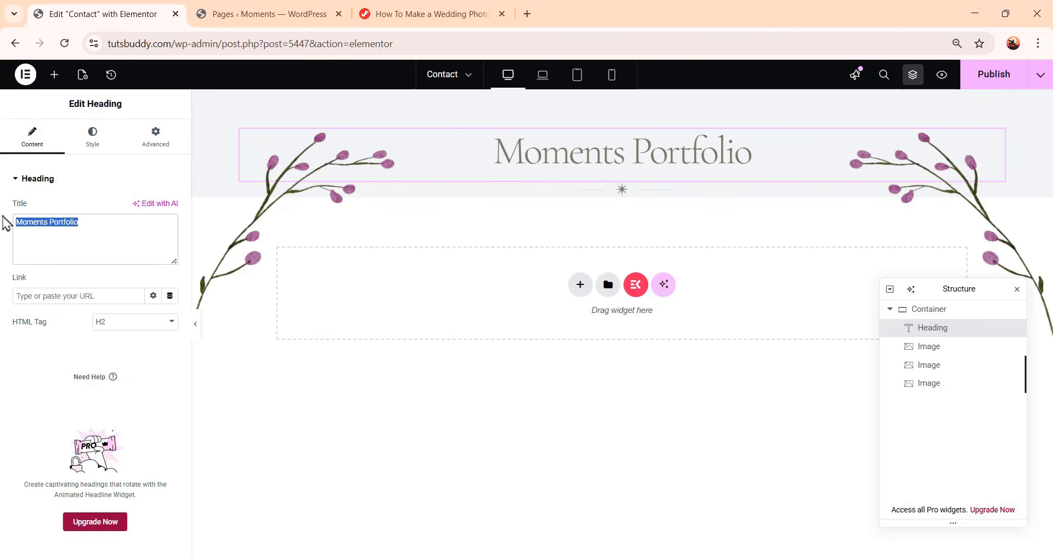
key("ctrl+v")
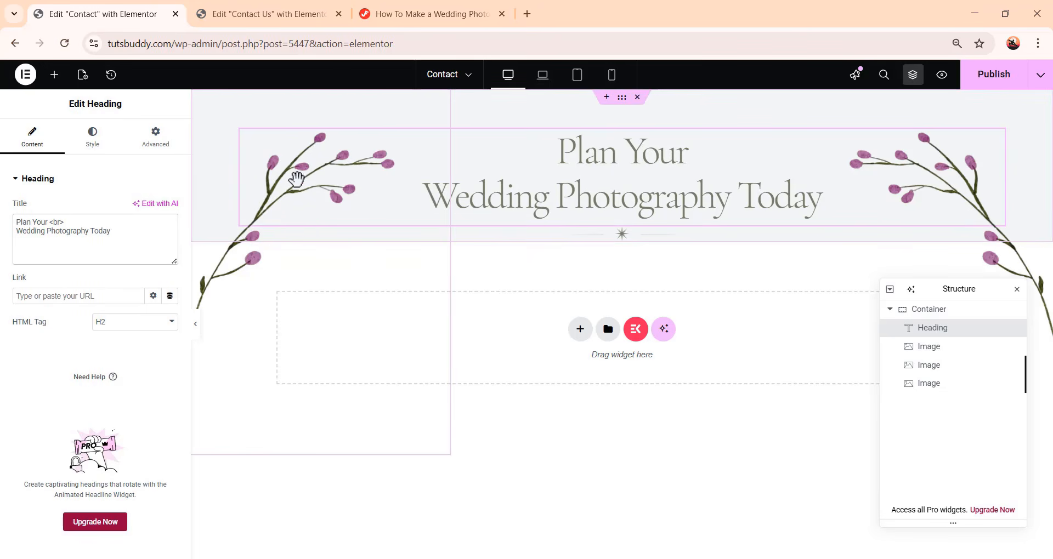
Replace the left flower image with the image-5-1-1 branch graphic from the media library
left_click(295, 174)
left_click(83, 253)
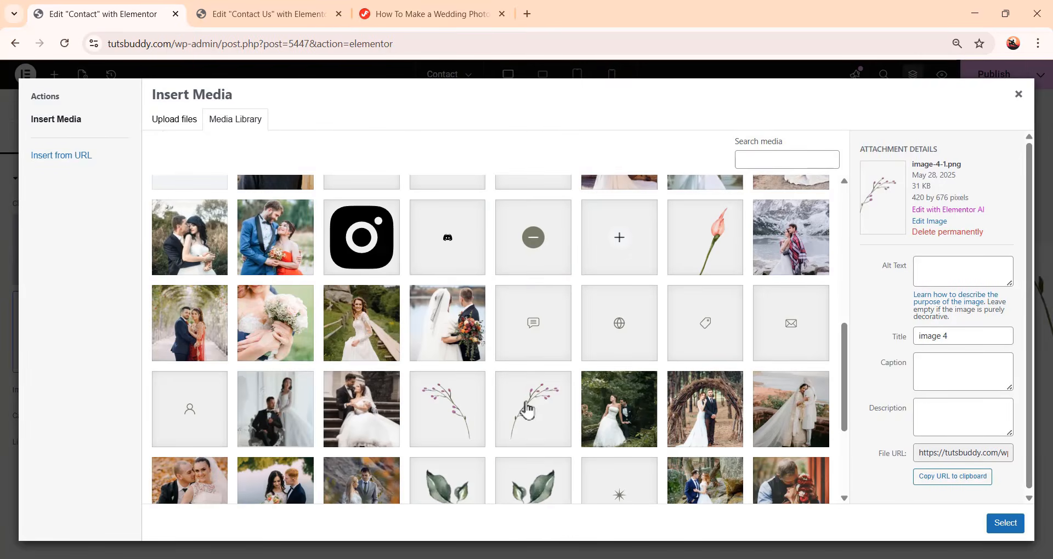
left_click(529, 408)
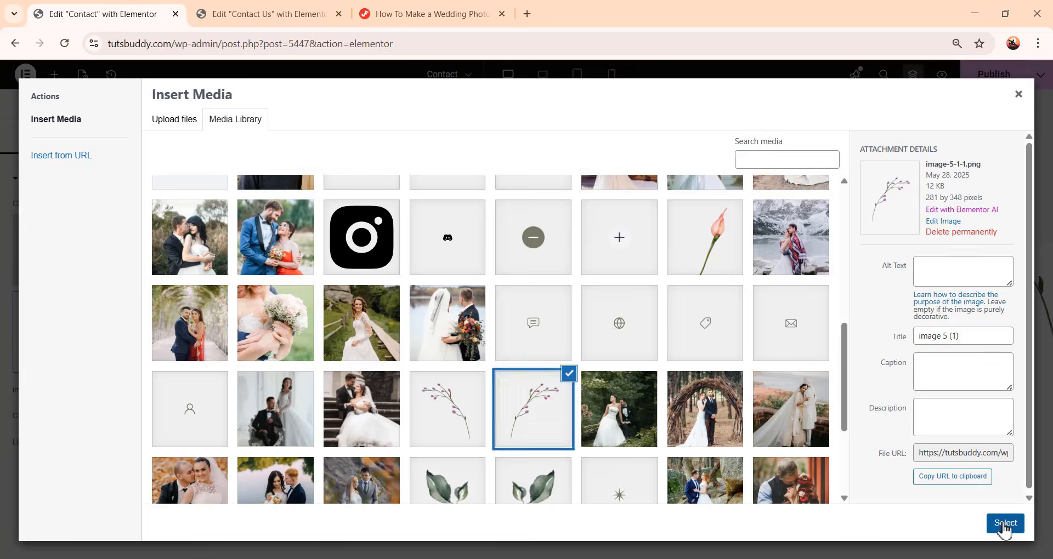
left_click(1006, 522)
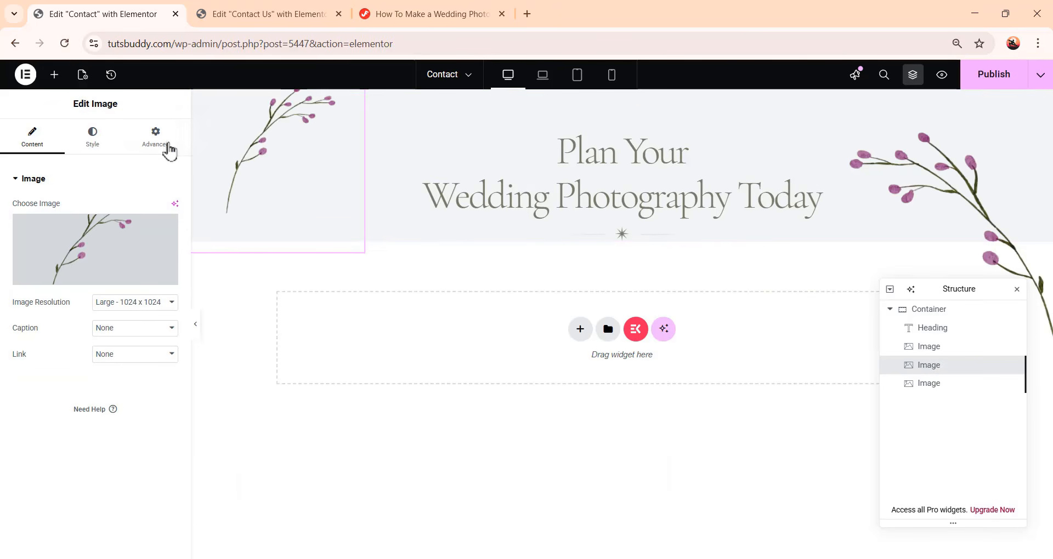
Set the left flower image's vertical offset to -50 px
left_click(165, 147)
scroll(103, 348, "down", 2)
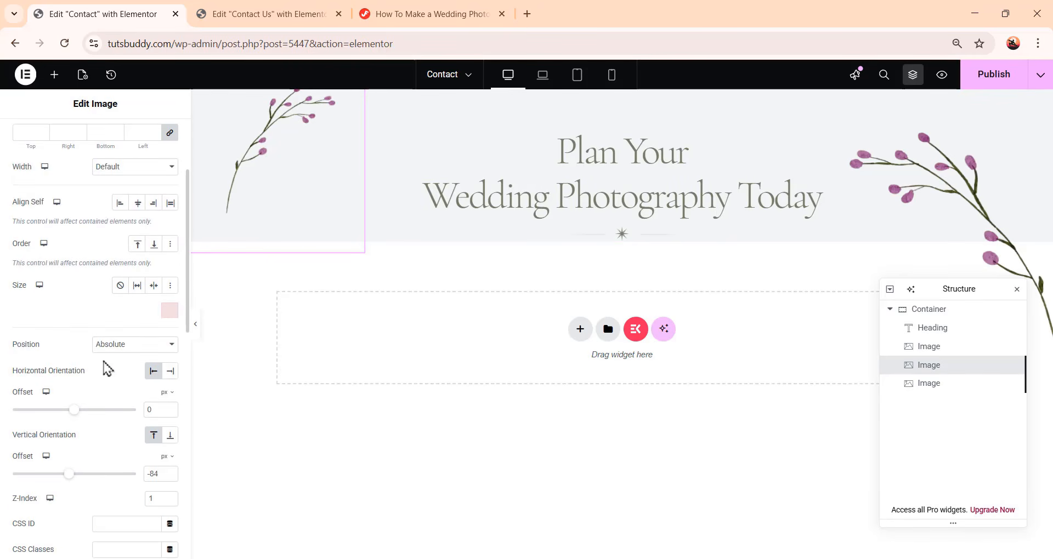
scroll(102, 356, "down", 2)
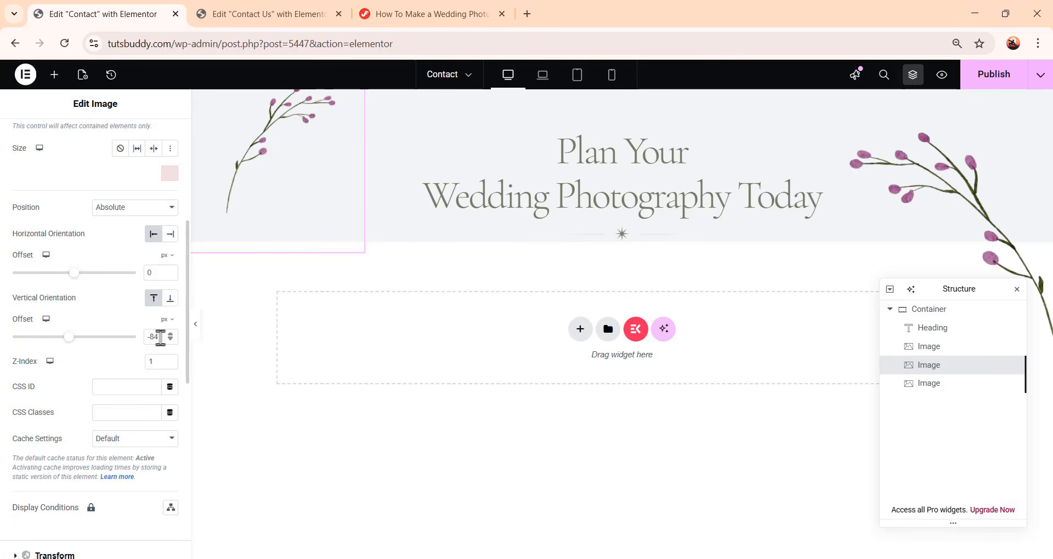
left_click_drag(159, 340, 142, 341)
type("-50")
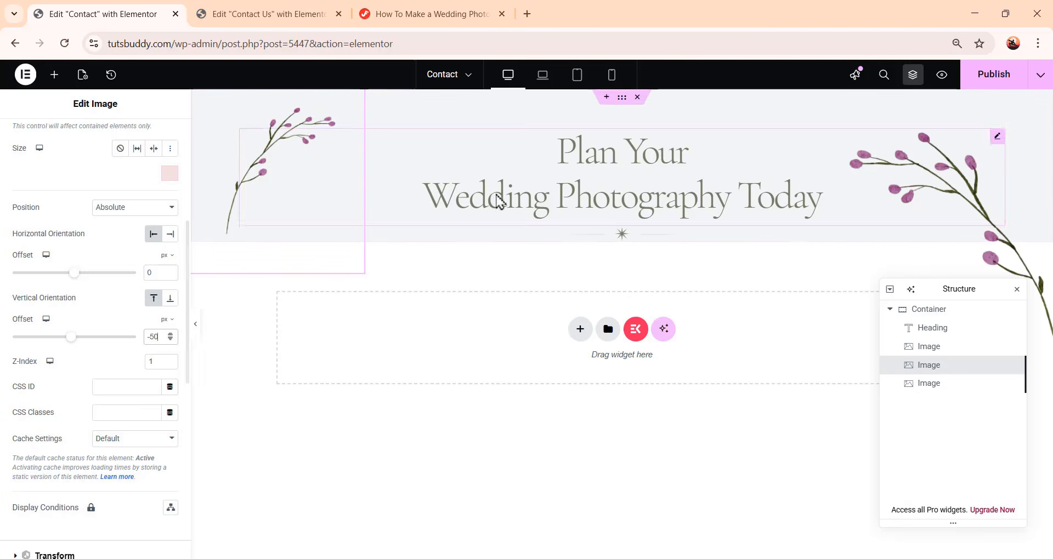
Replace the right flower image with the image-5-1 branch graphic from the media library
left_click(967, 189)
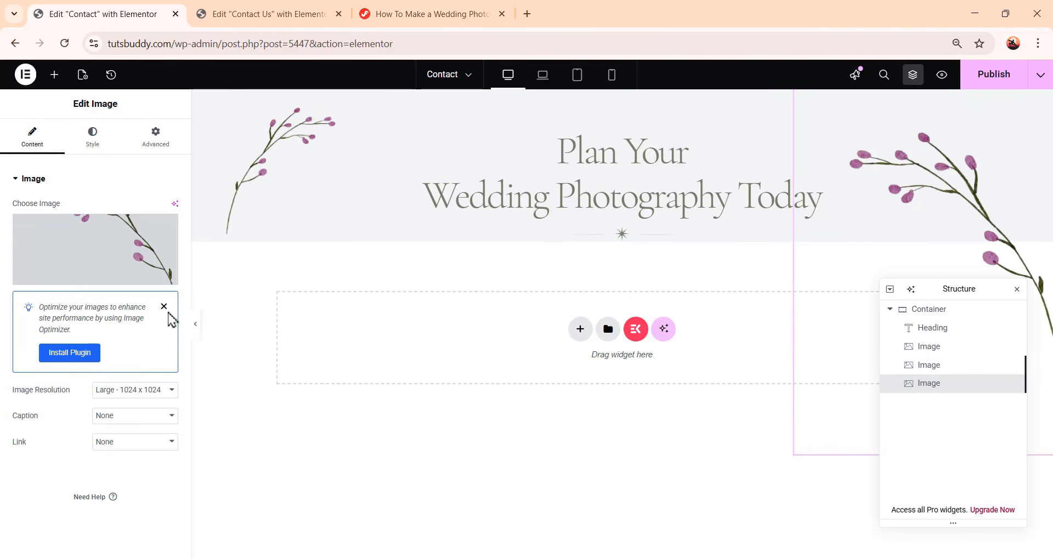
left_click(106, 246)
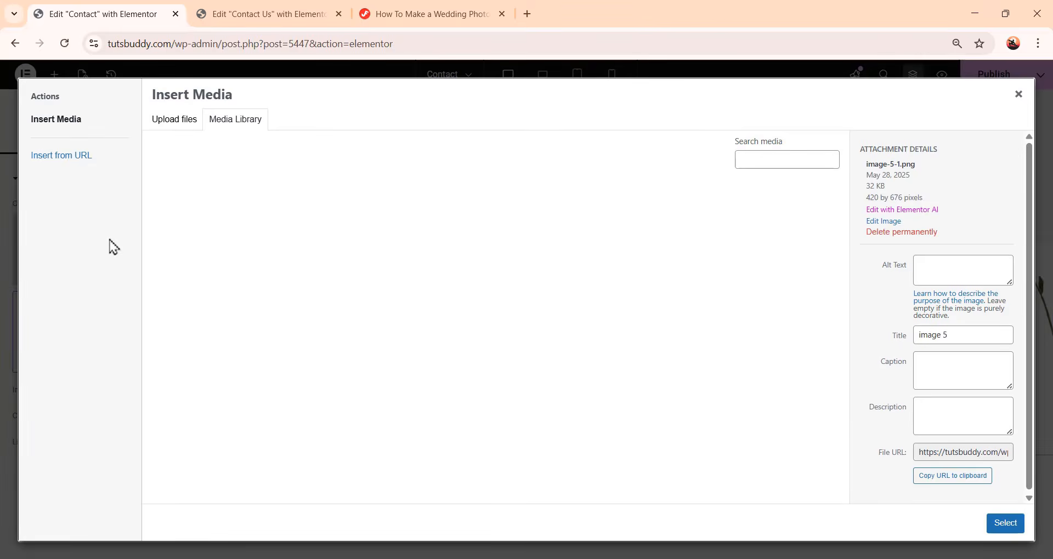
scroll(559, 313, "down", 10)
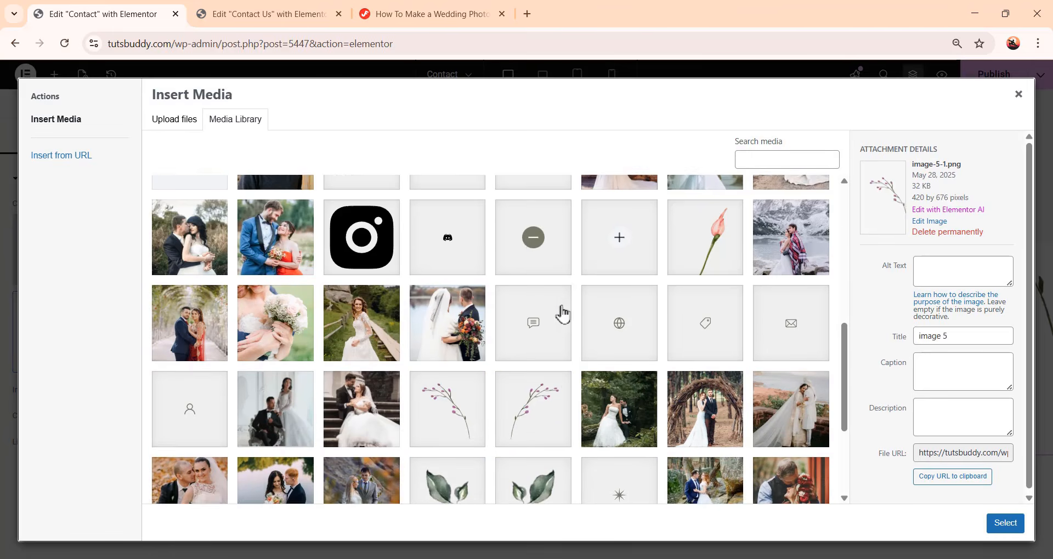
left_click(450, 348)
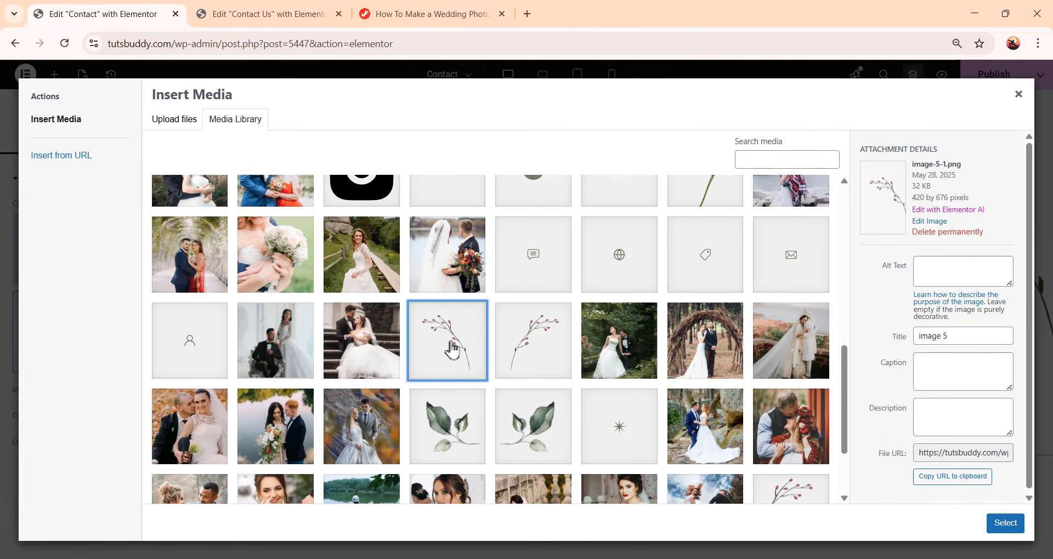
left_click(1005, 523)
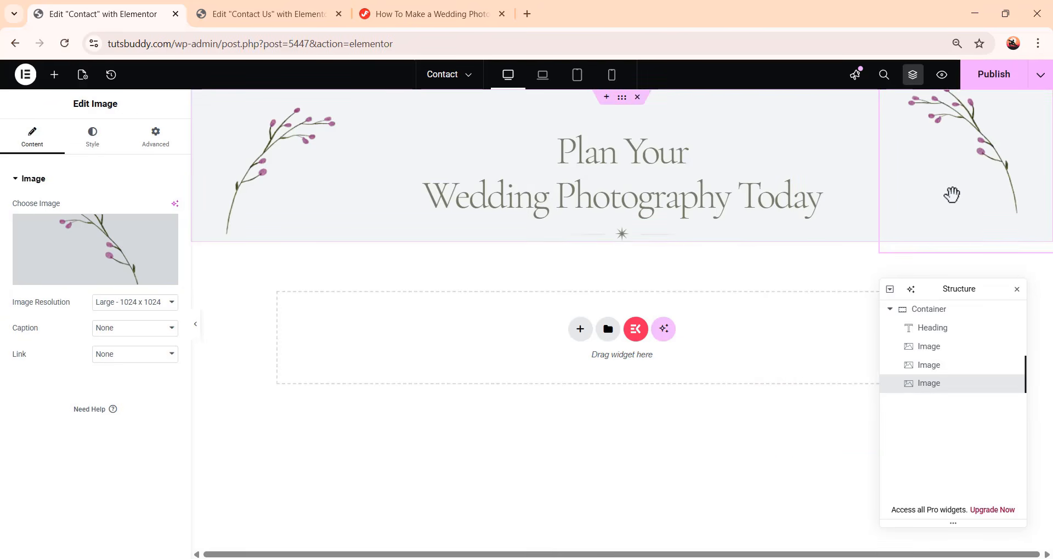
Set the right flower image's vertical offset to -50 px
left_click(159, 144)
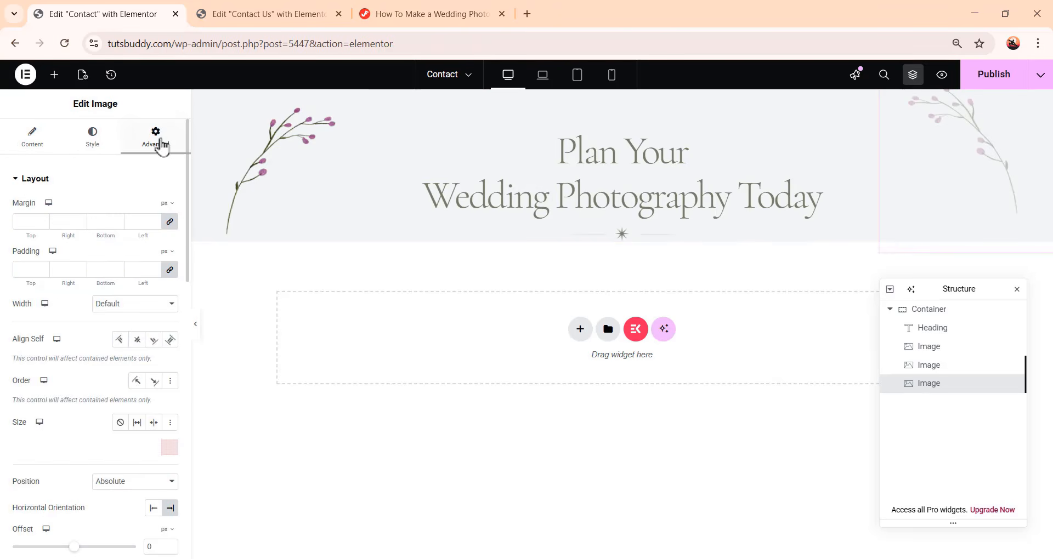
scroll(112, 296, "down", 6)
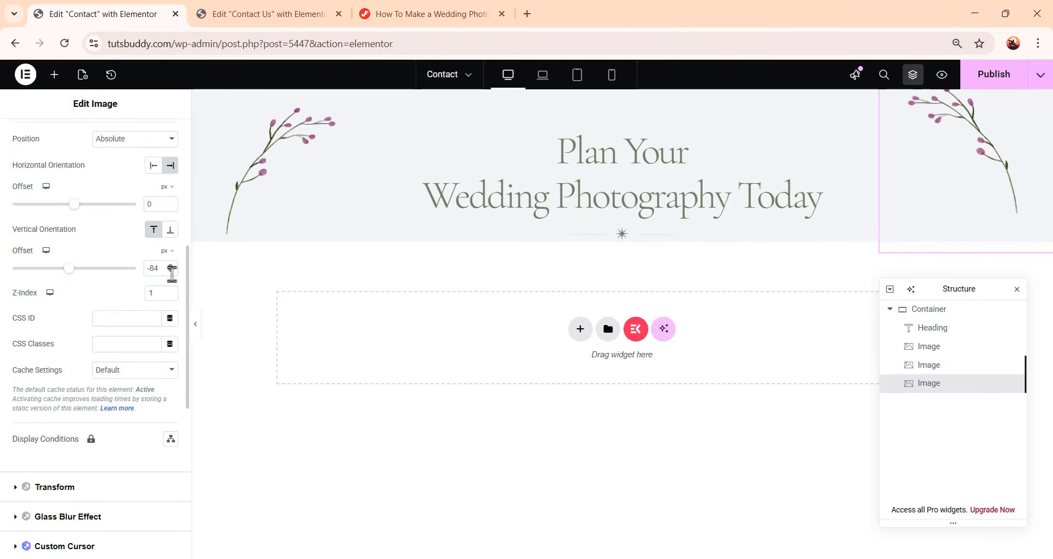
left_click_drag(165, 267, 129, 270)
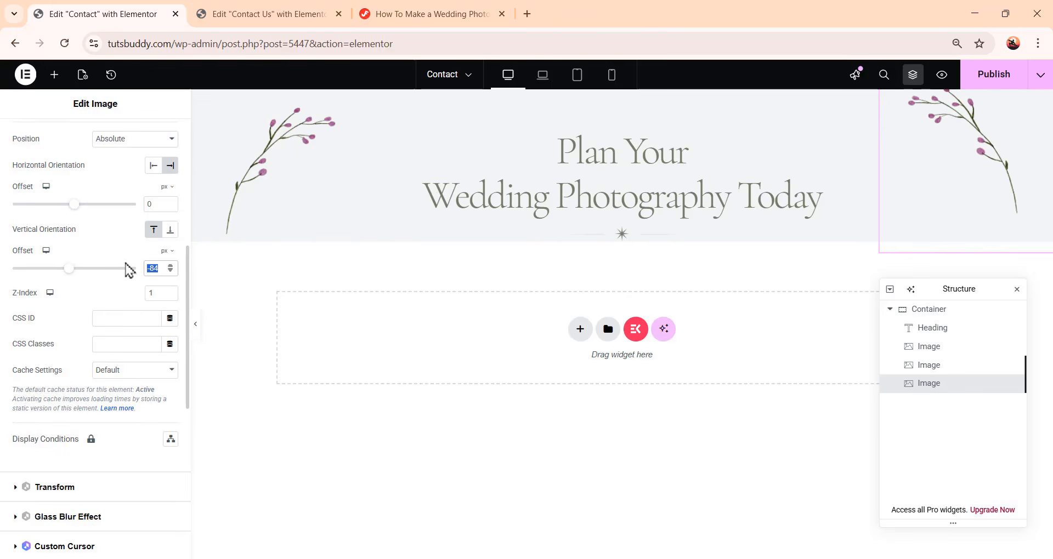
type("-50")
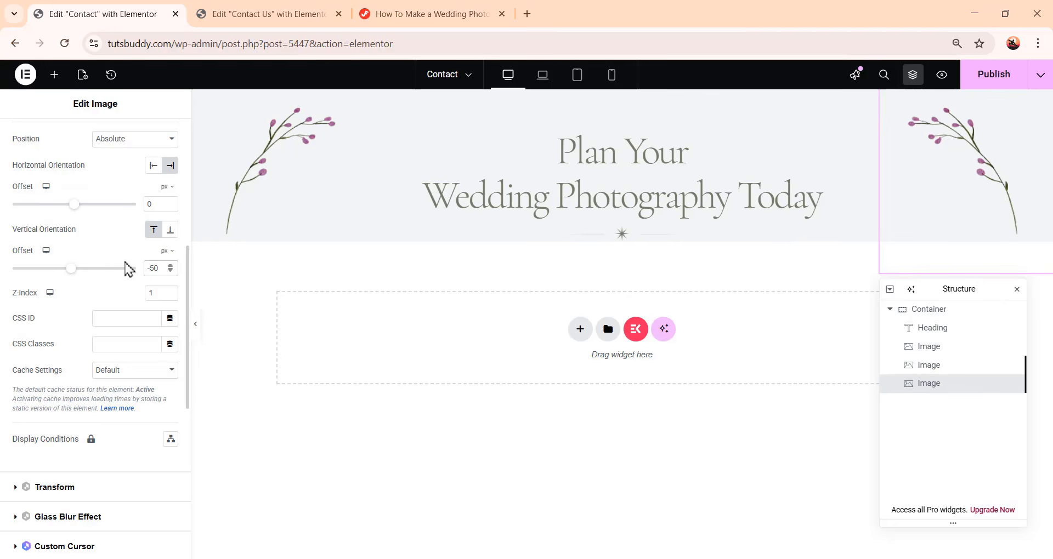
Set the heading's bottom padding to 32 px
left_click(669, 201)
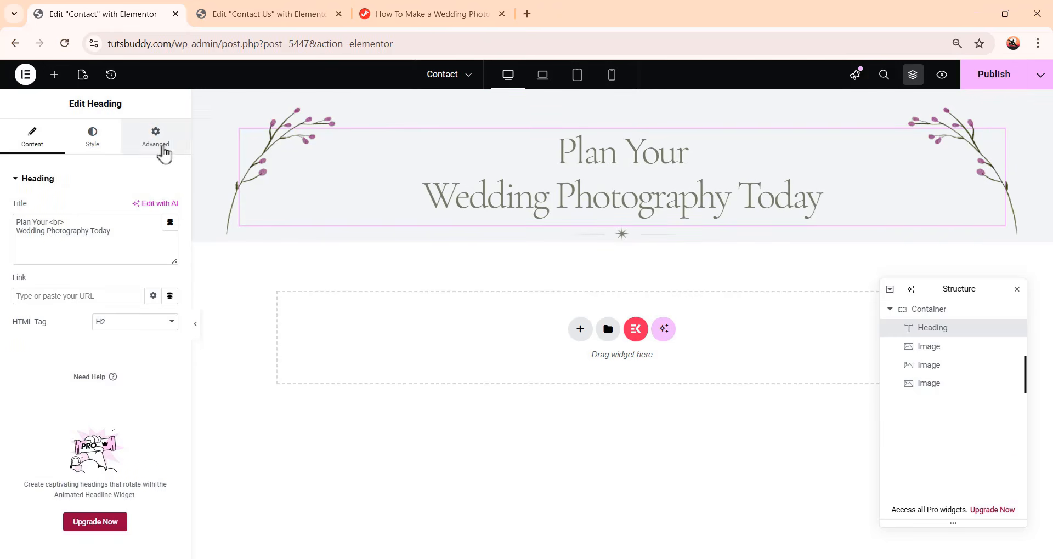
left_click(161, 147)
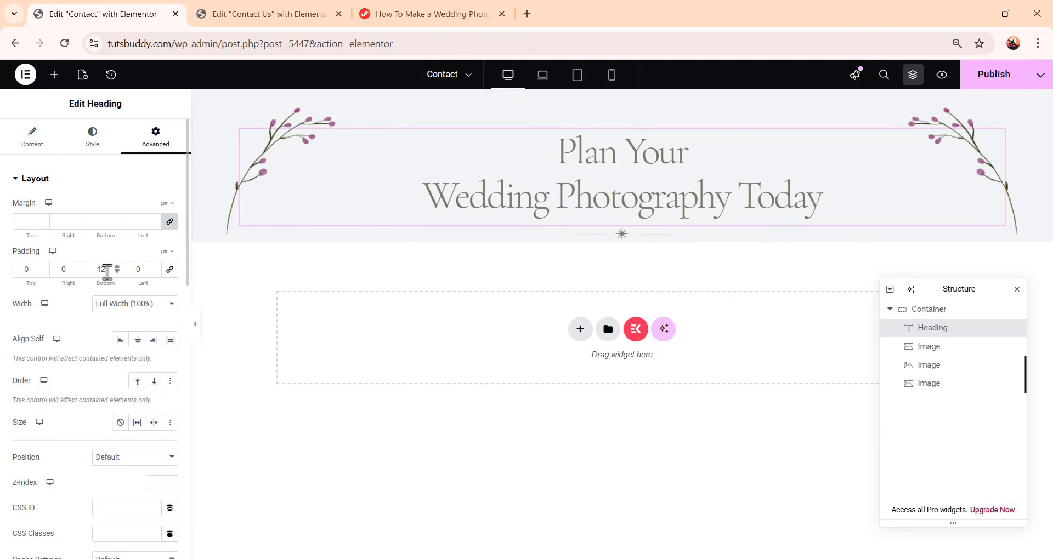
double_click(90, 267)
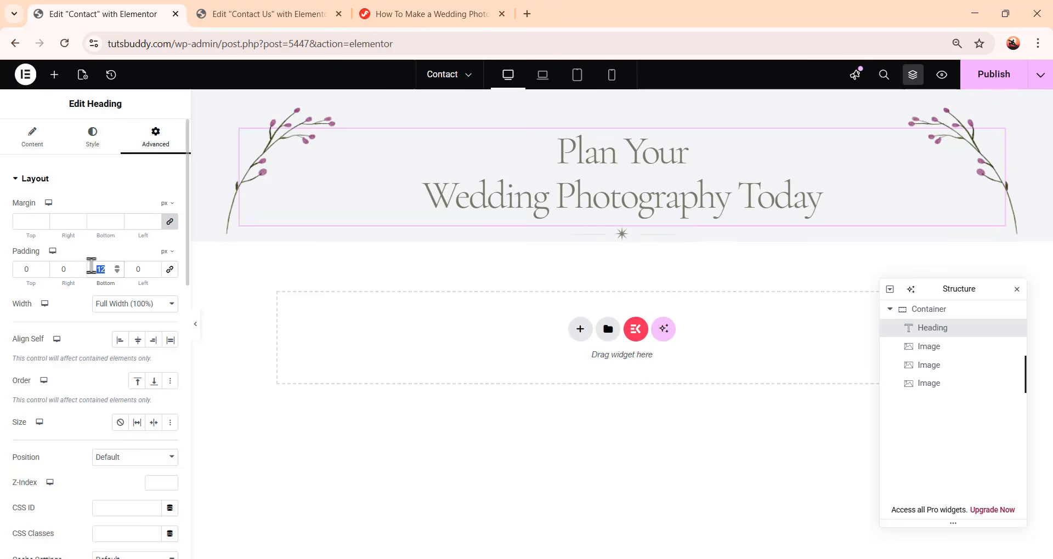
type("32")
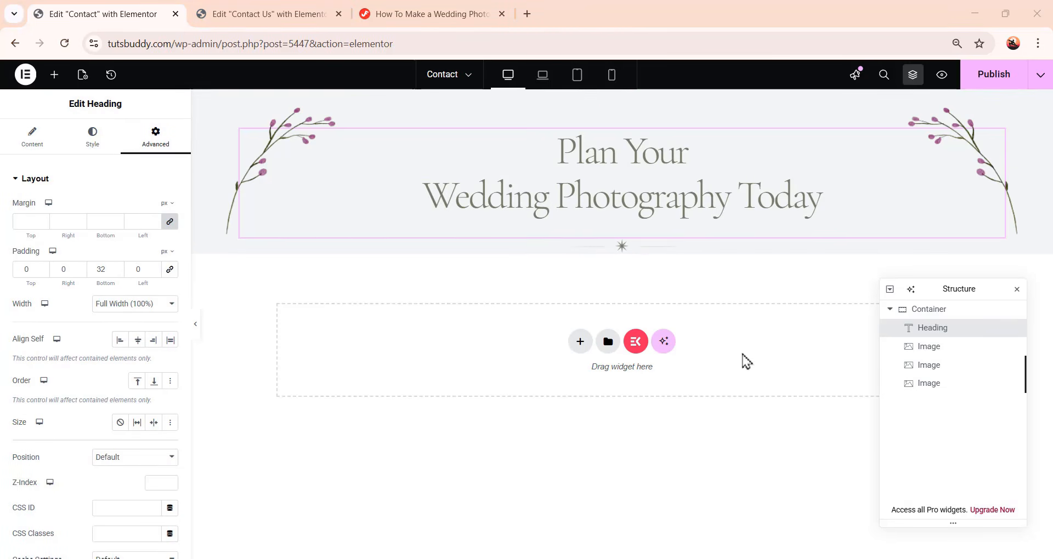
Set the header container's top padding to 72 px and bottom padding to 81 px
left_click(938, 310)
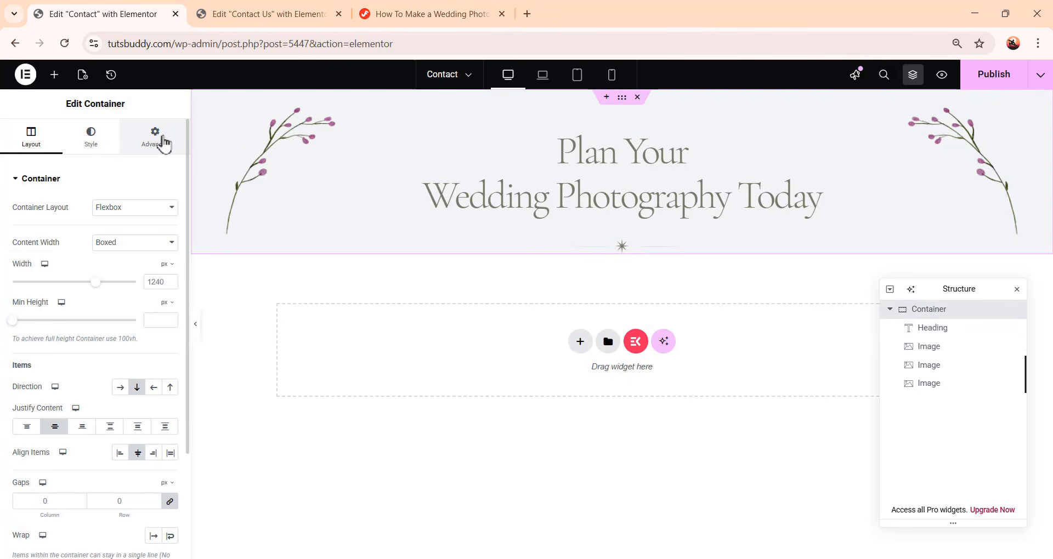
left_click(155, 139)
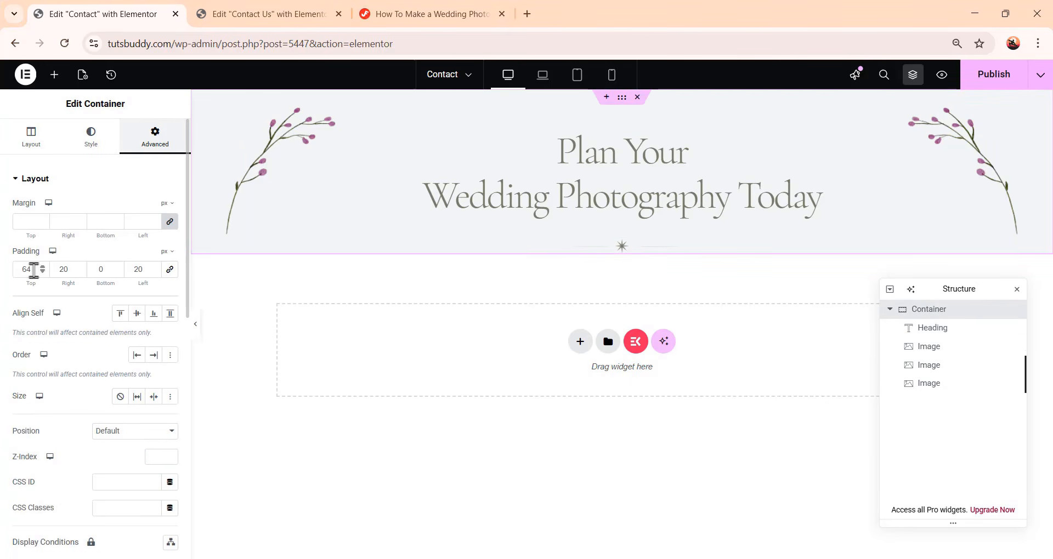
left_click_drag(35, 269, 13, 273)
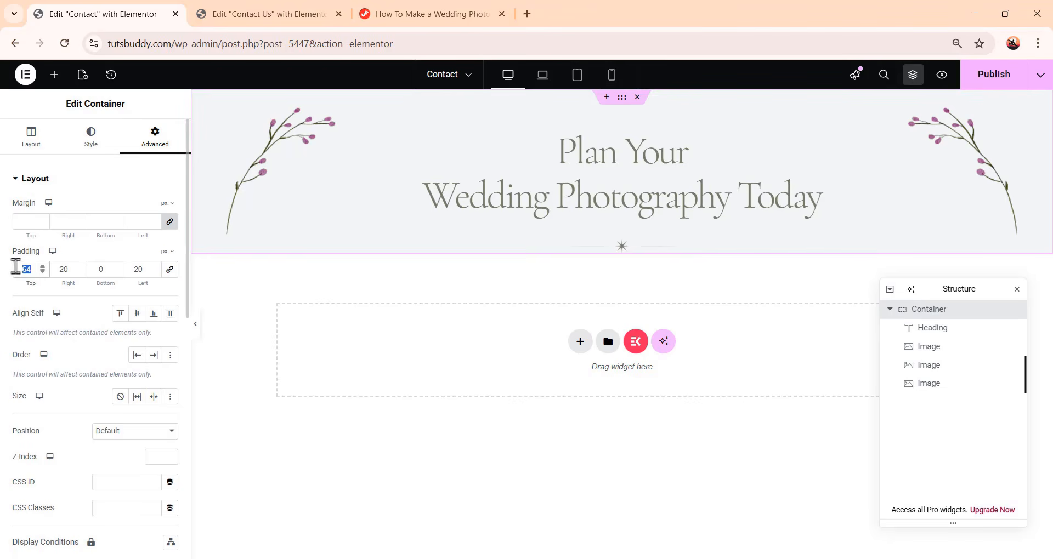
type("72")
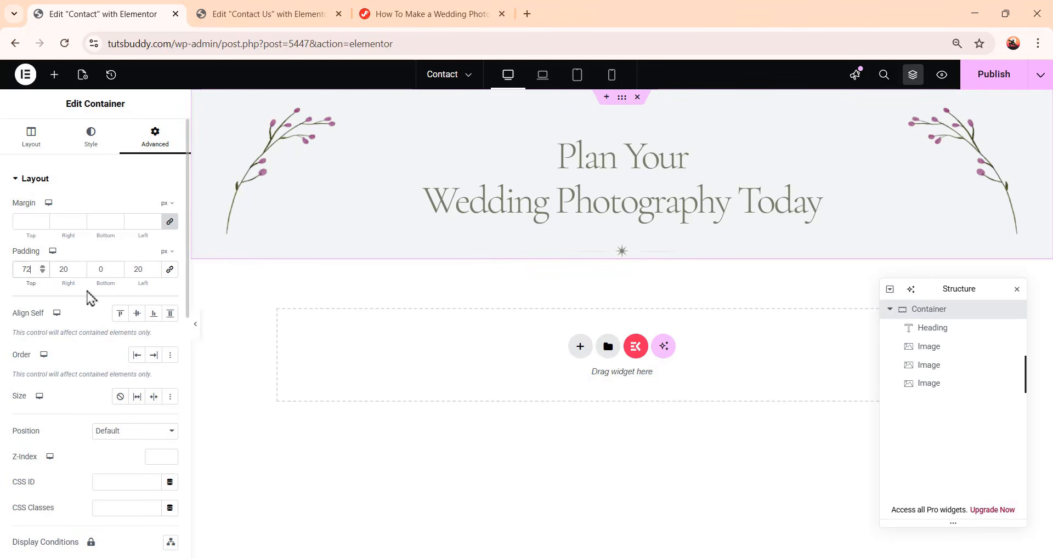
left_click_drag(110, 269, 75, 269)
type("81")
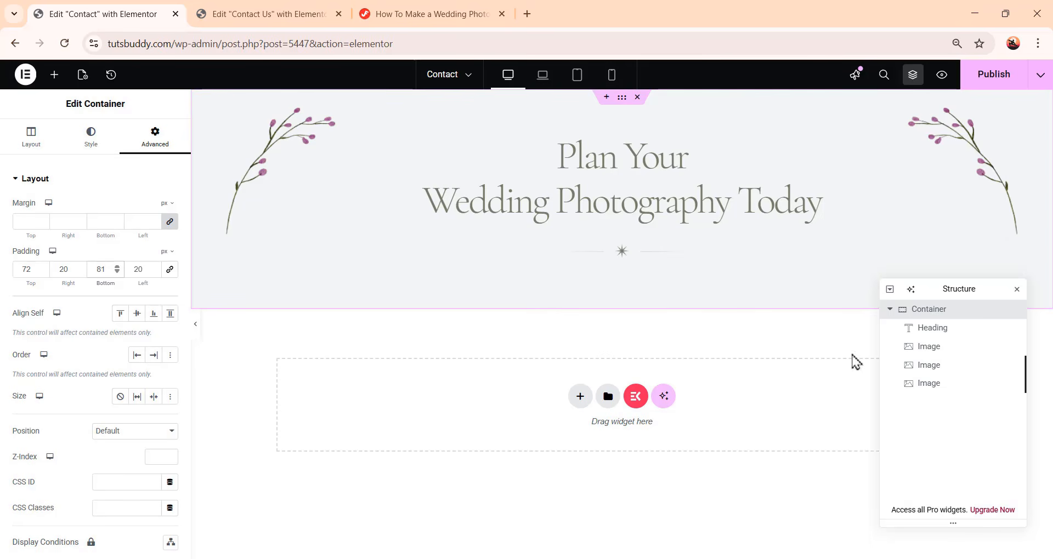
Add a new container below the header and rename it "Contact section"
left_click(889, 310)
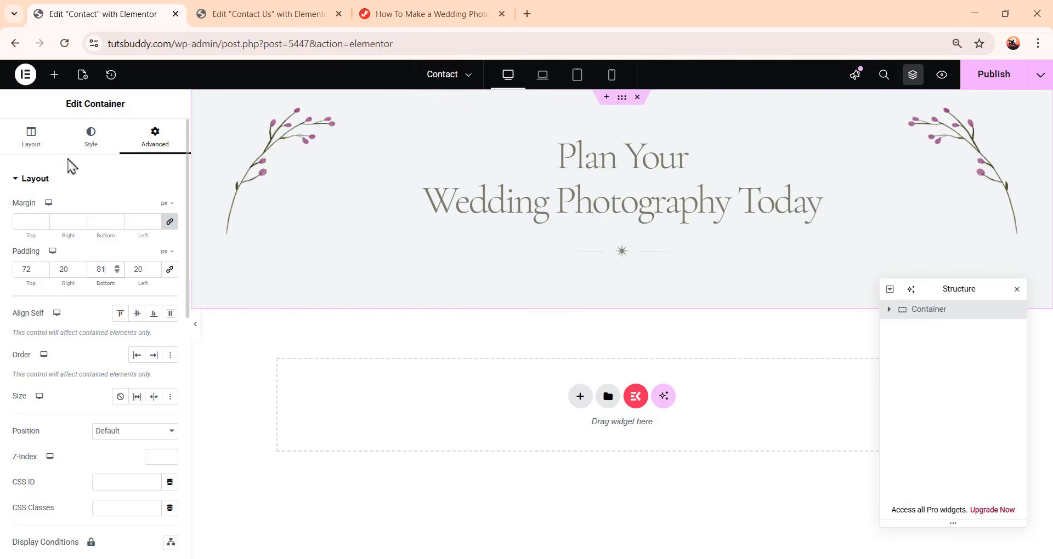
left_click(54, 75)
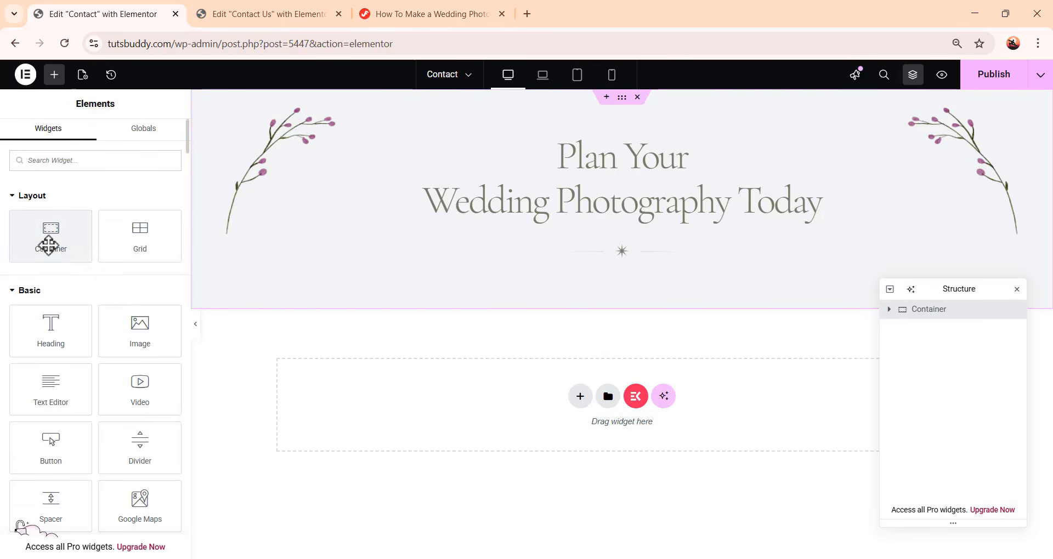
left_click_drag(48, 242, 652, 425)
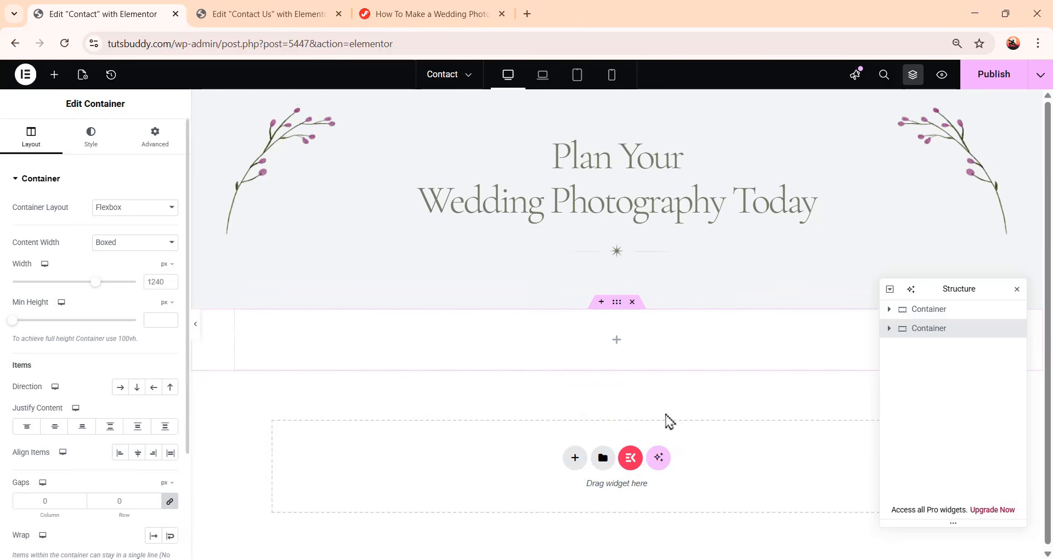
double_click(936, 329)
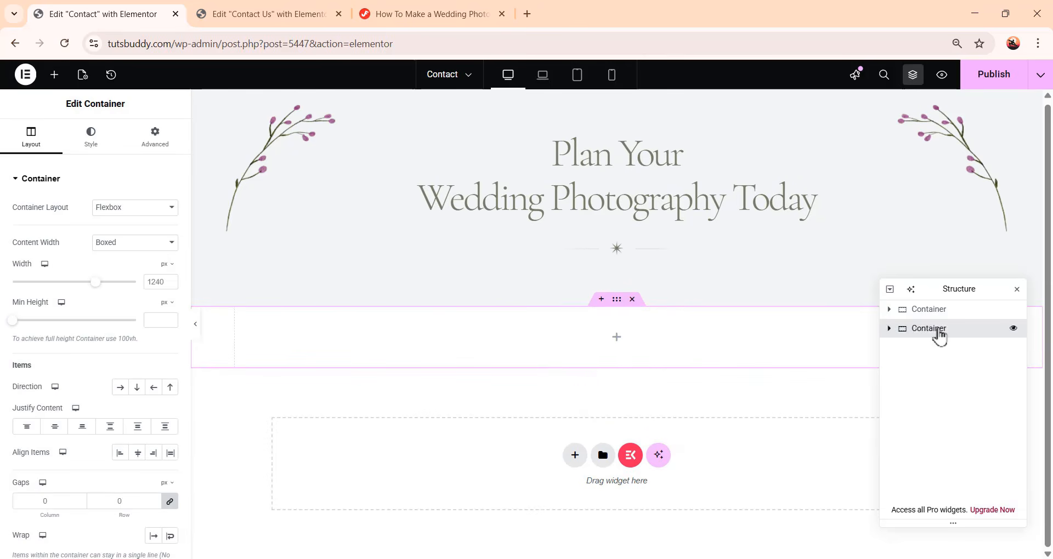
type("Con")
left_click(961, 441)
Set the Contact section's padding to 112 px top and bottom and 20 px on the left and right
left_click(157, 281)
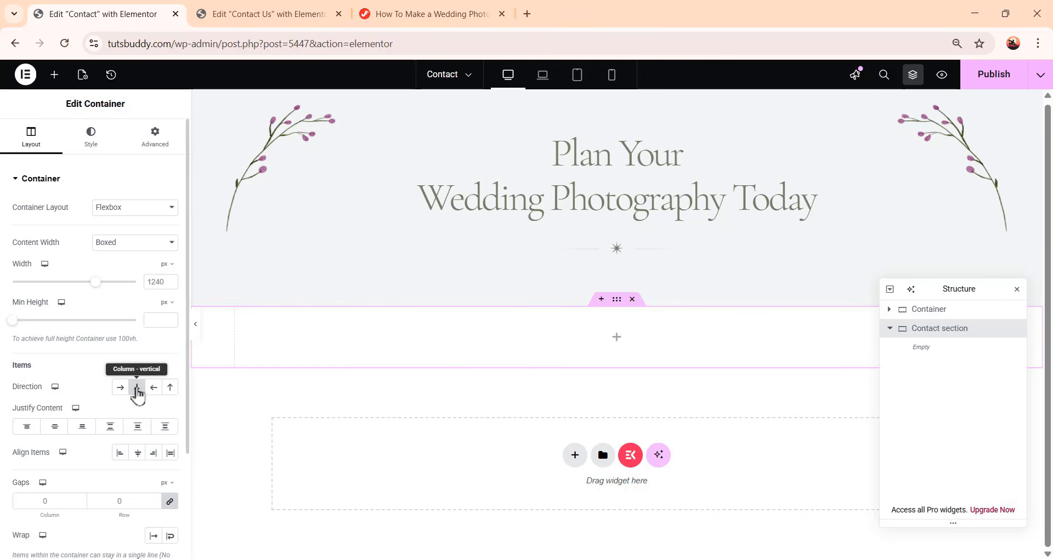
left_click(137, 389)
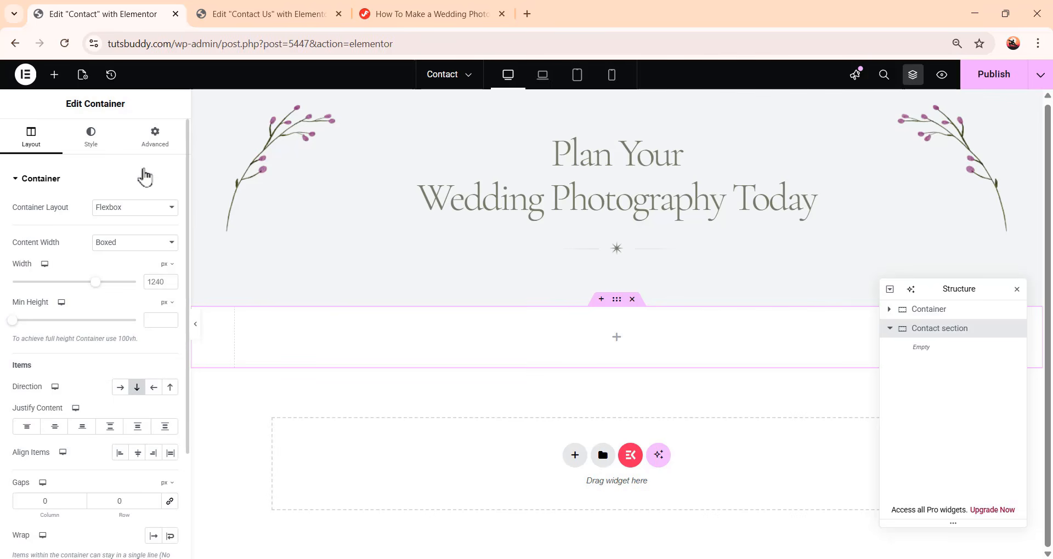
left_click(151, 154)
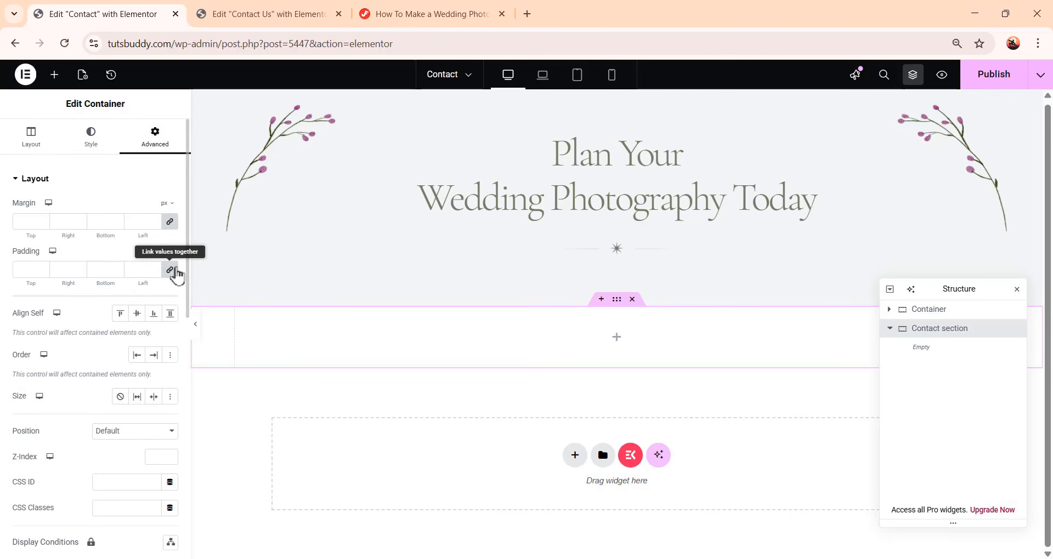
left_click(173, 270)
left_click_drag(30, 269, 14, 267)
type("112")
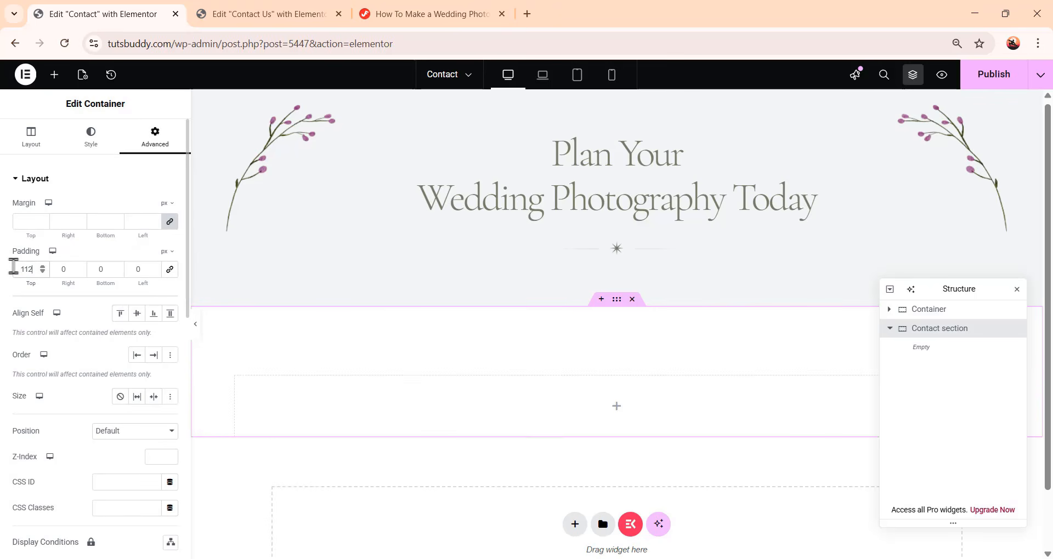
left_click_drag(69, 269, 60, 269)
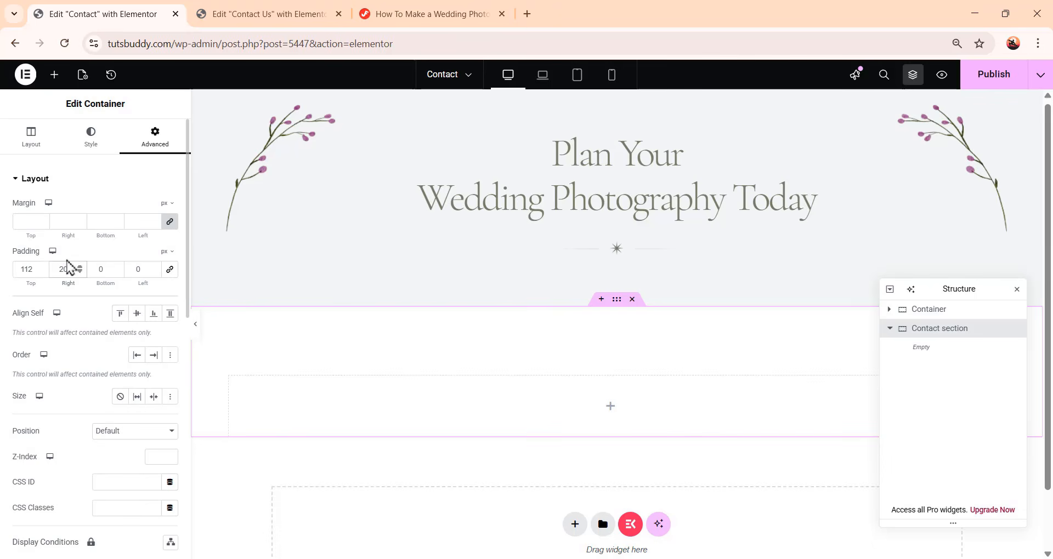
left_click_drag(107, 269, 97, 270)
type("112")
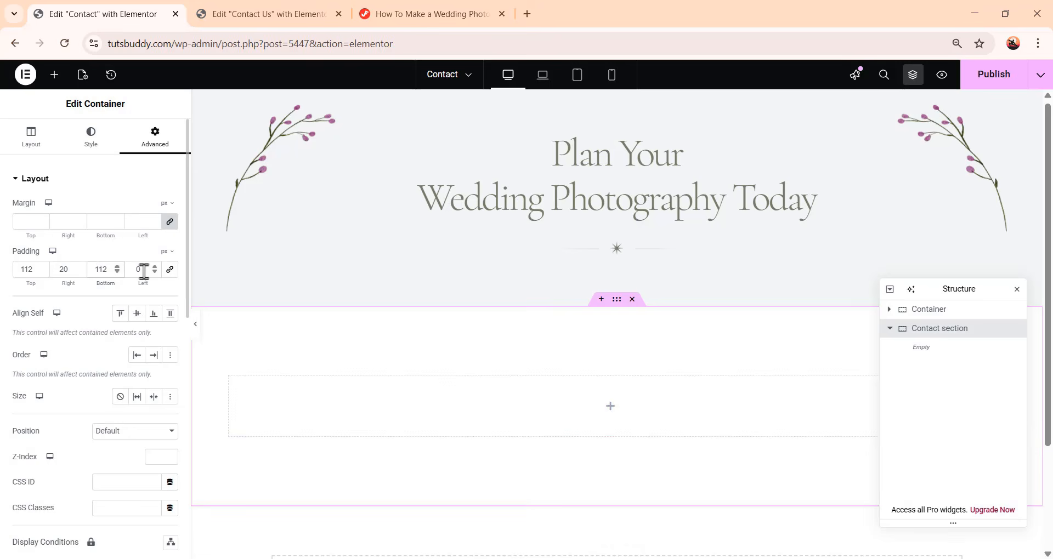
left_click_drag(141, 269, 133, 268)
Add an inner row-direction container to the Contact section with the global bg color background
scroll(651, 434, "down", 2)
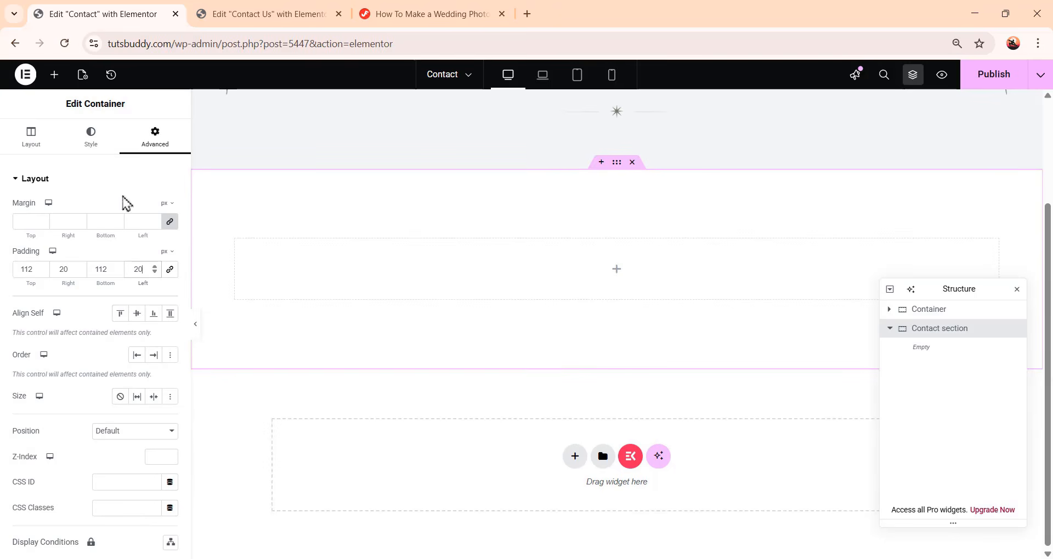
left_click(54, 75)
left_click_drag(49, 262, 615, 279)
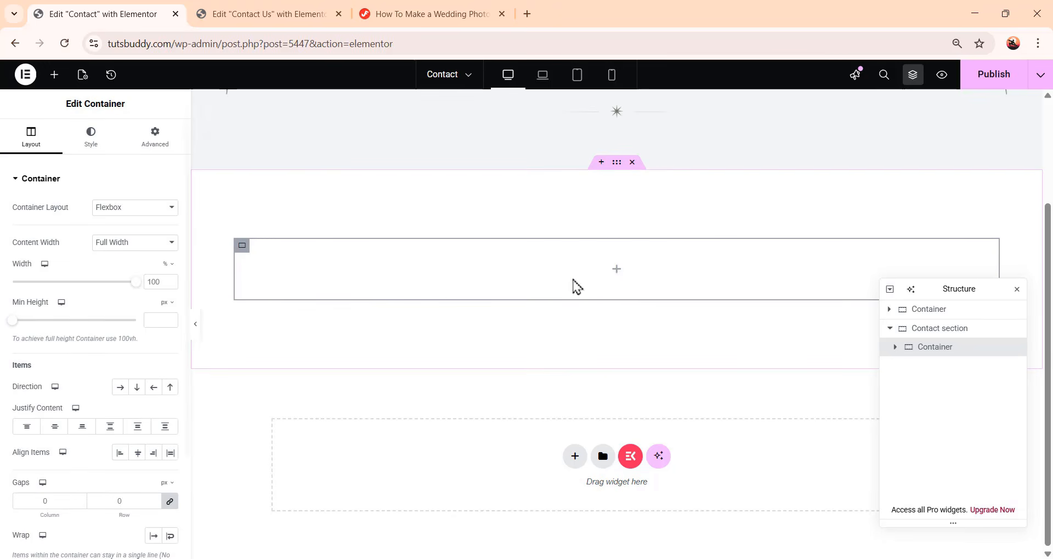
left_click(123, 388)
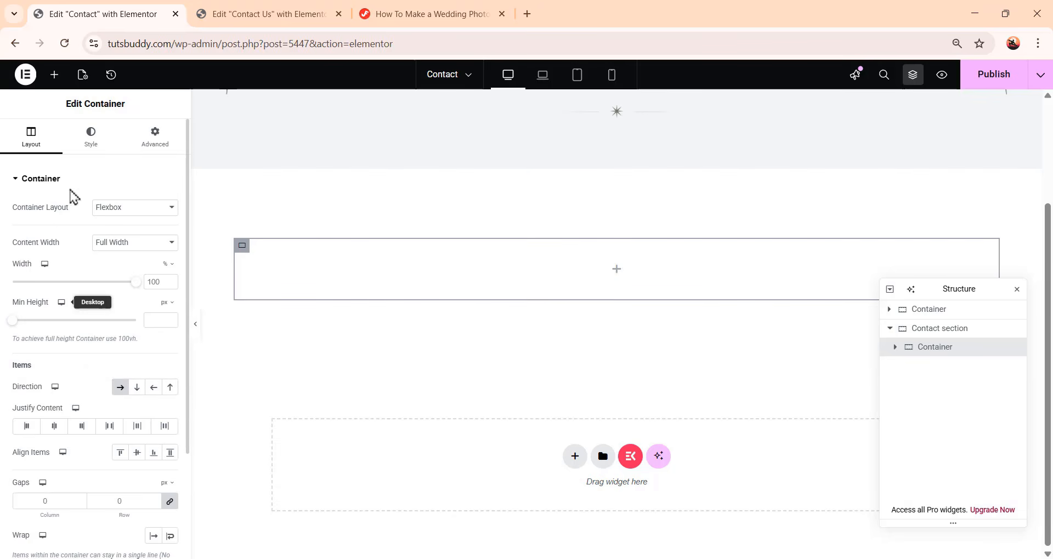
left_click(92, 139)
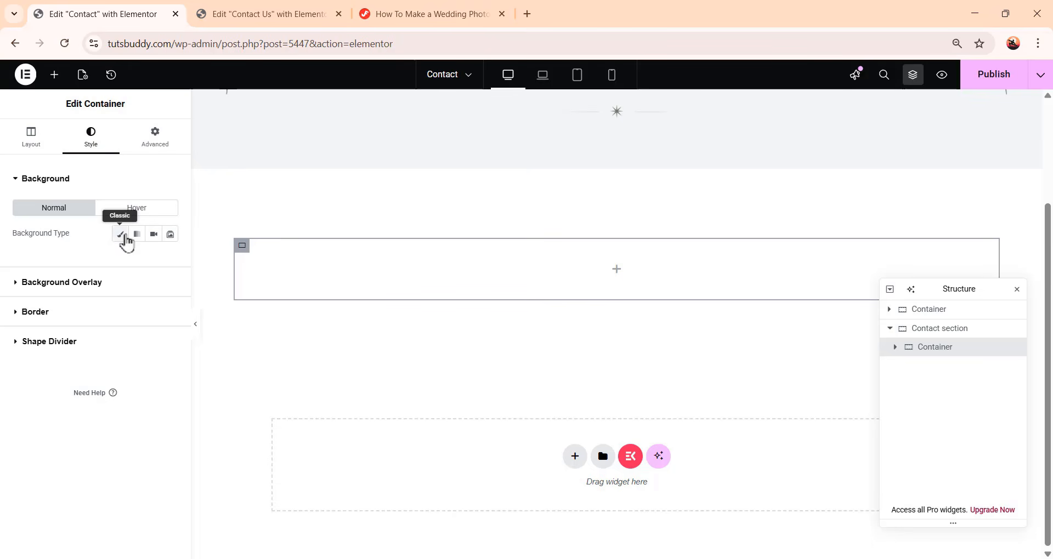
left_click(120, 234)
left_click(153, 260)
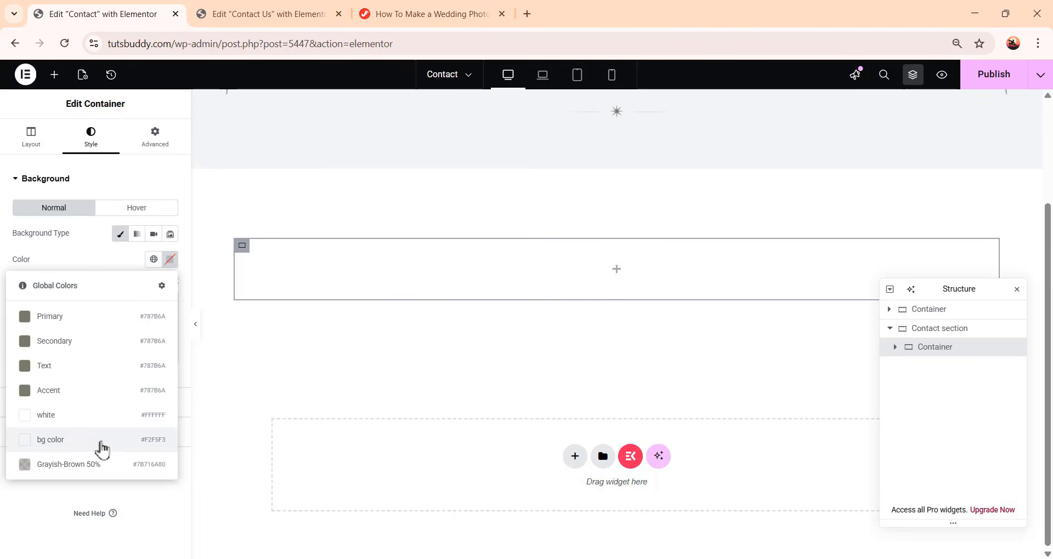
left_click(101, 443)
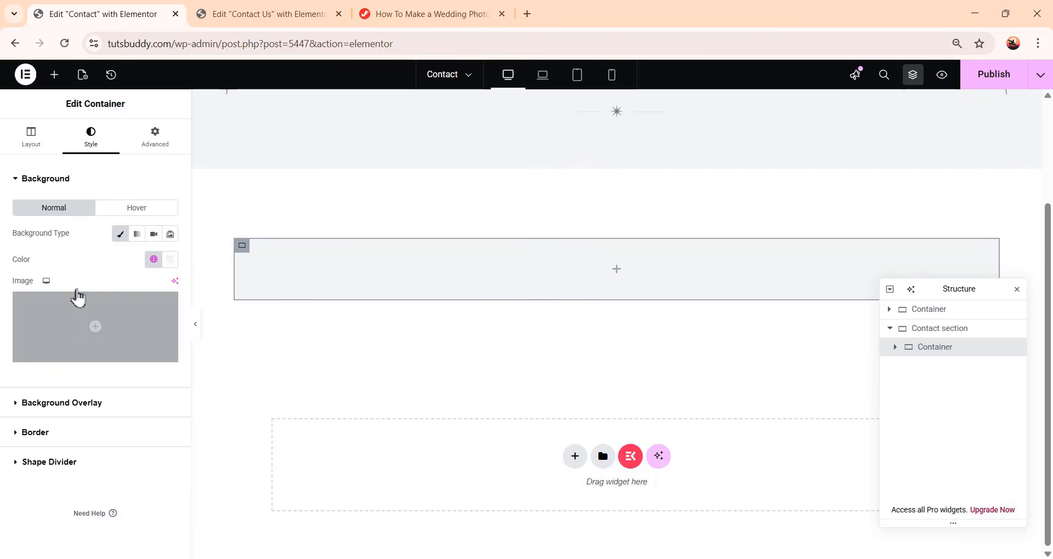
Set the inner container's padding to 56 px on all sides
left_click(151, 143)
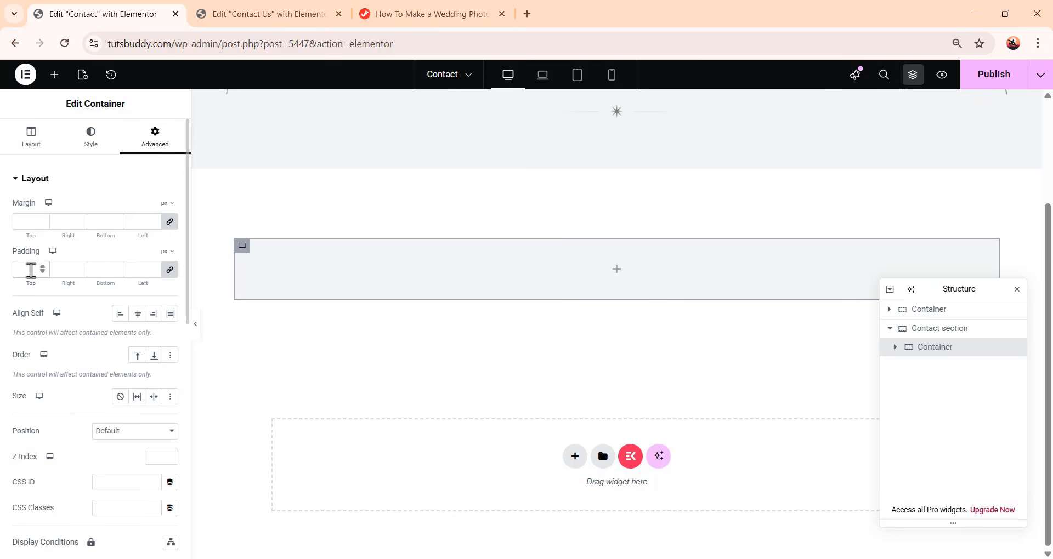
left_click(30, 269)
type("56")
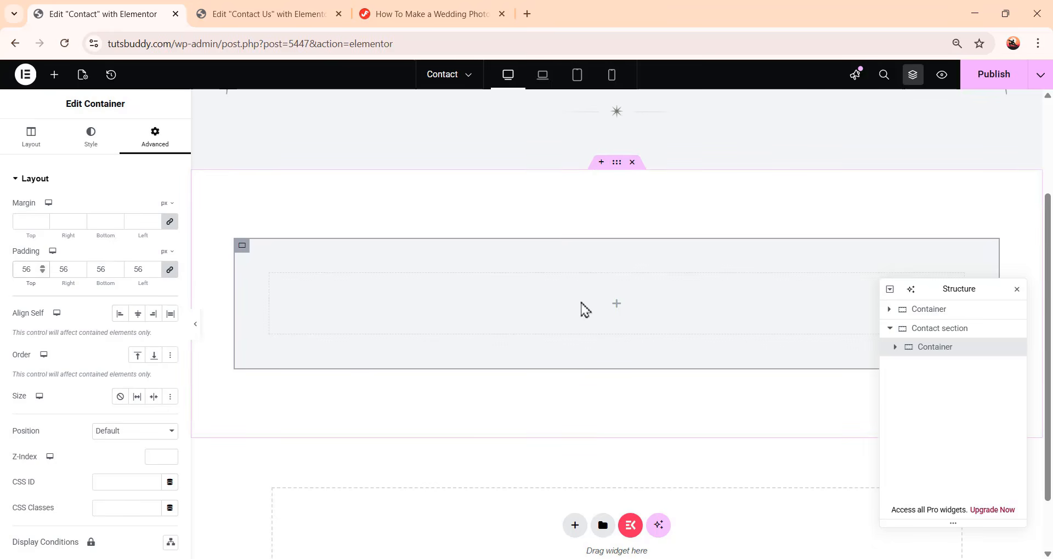
Add a nested container inside the inner container and set its width to 30%
left_click(53, 78)
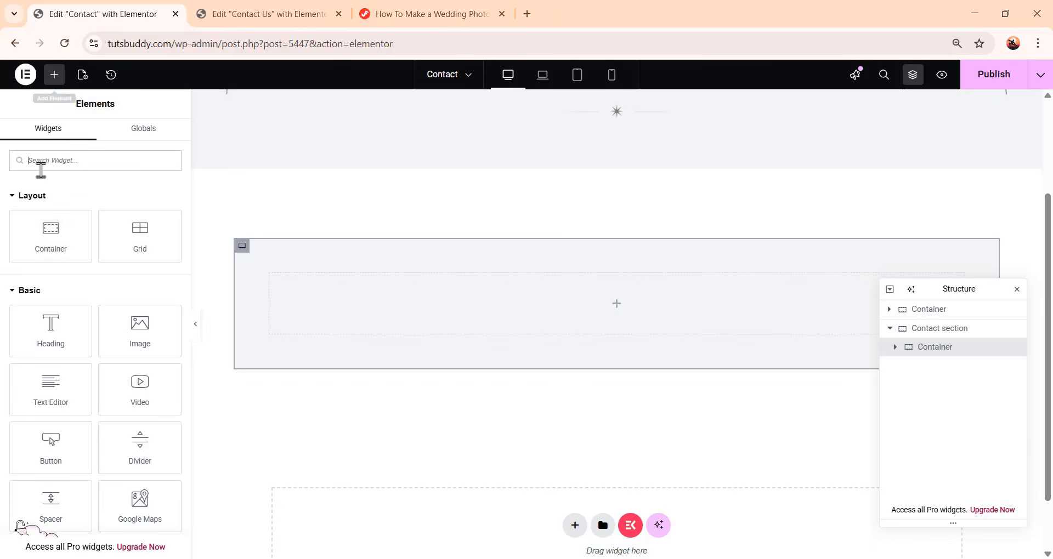
left_click_drag(49, 233, 631, 305)
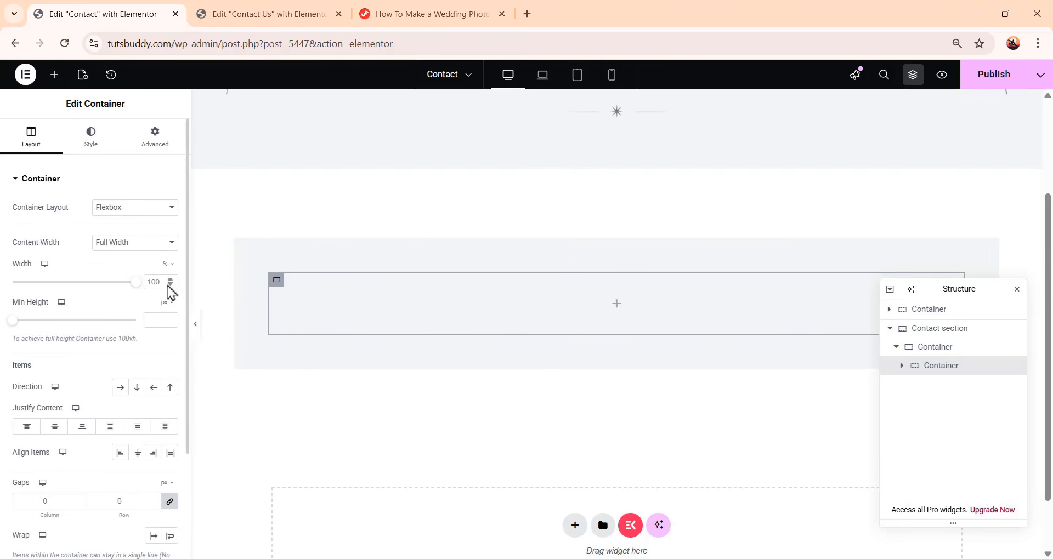
type("30")
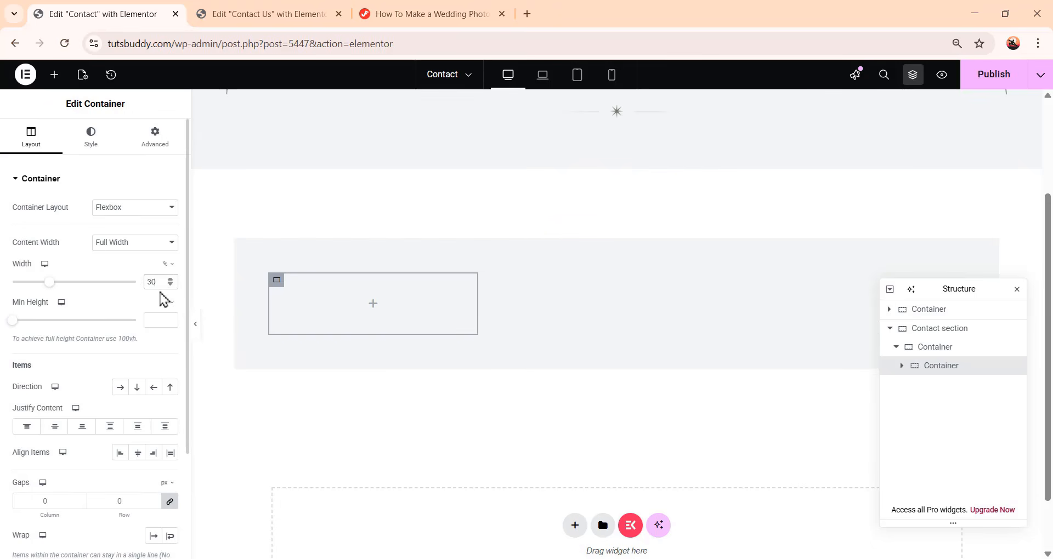
Set the nested container's right margin to 68 px and its size to Grow
left_click(155, 144)
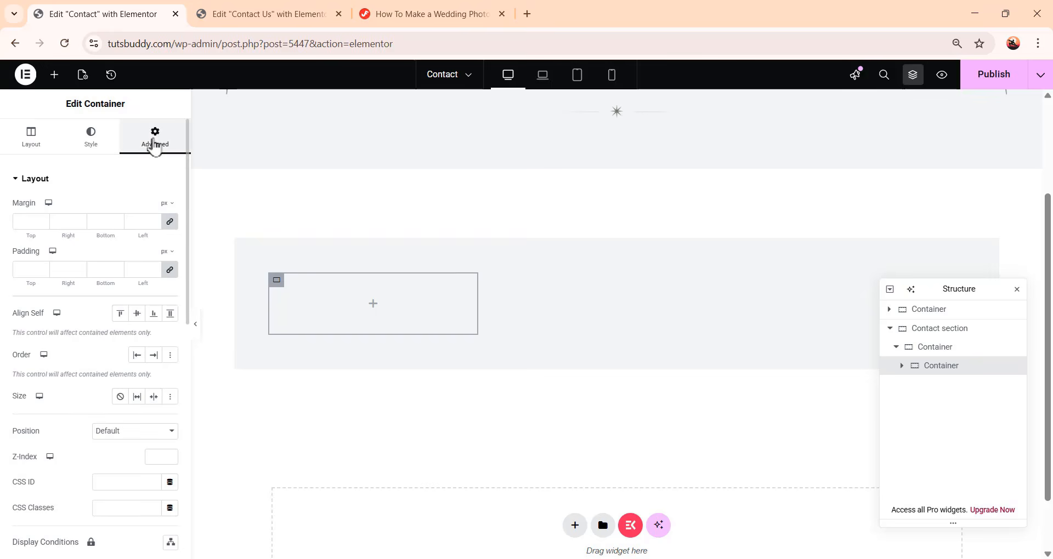
left_click(170, 222)
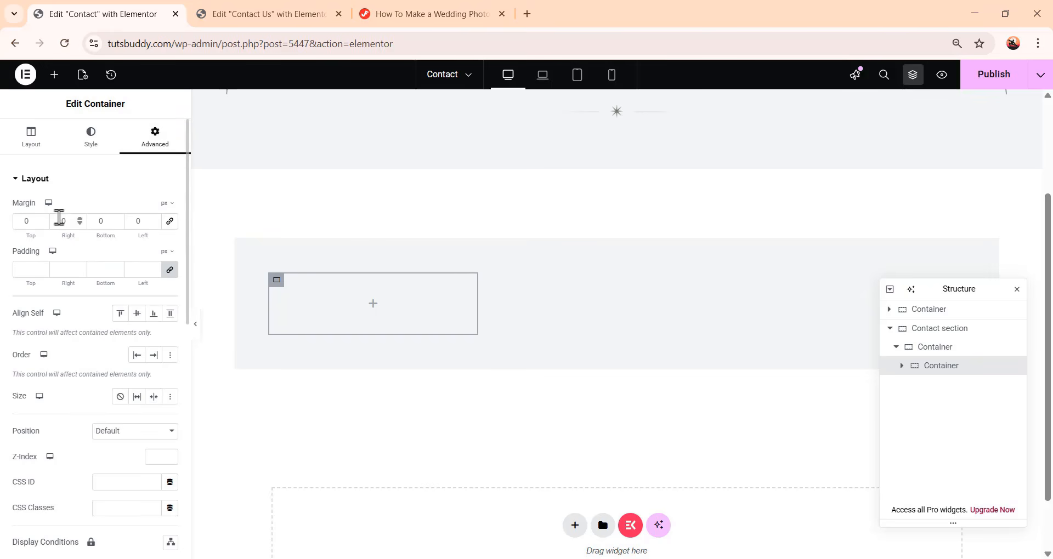
left_click(61, 219)
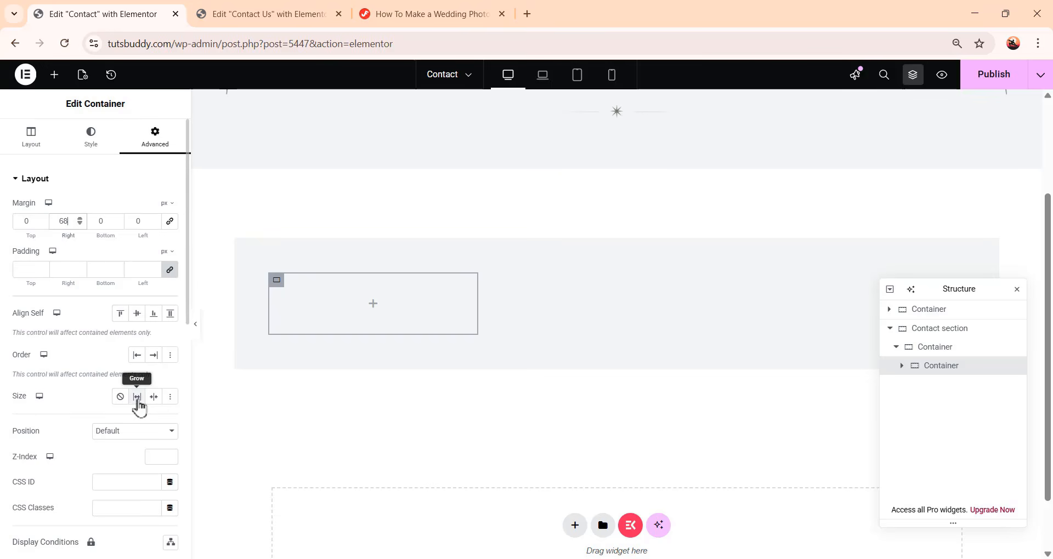
left_click(136, 400)
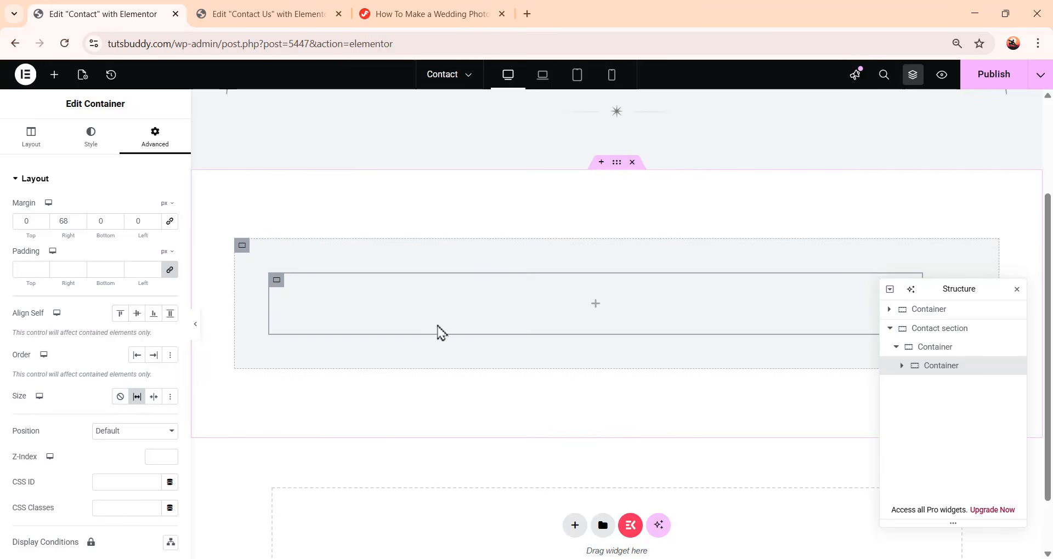
Add a heading to the nested container and replace its title with "Drop a Message"
left_click(54, 75)
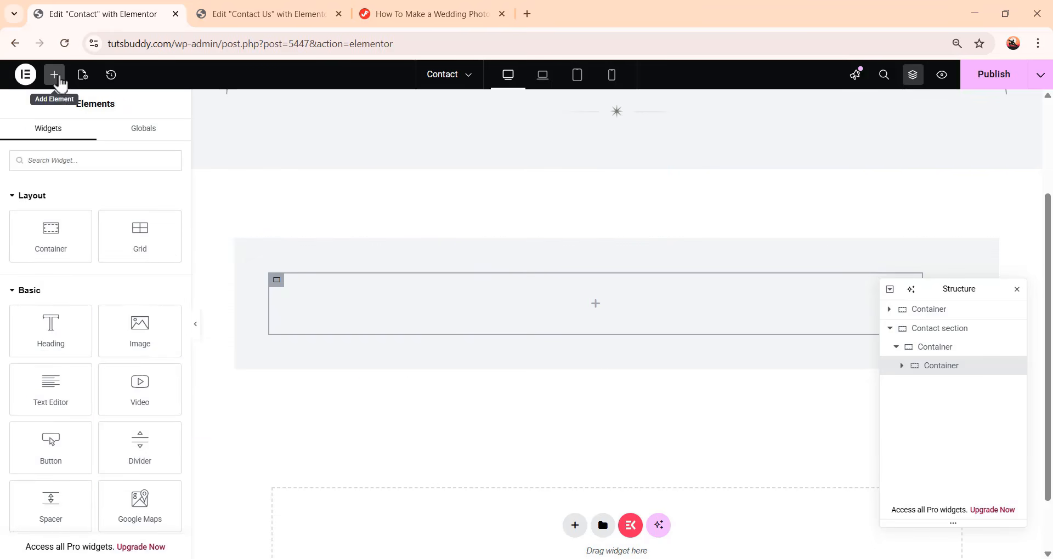
left_click_drag(42, 329, 607, 310)
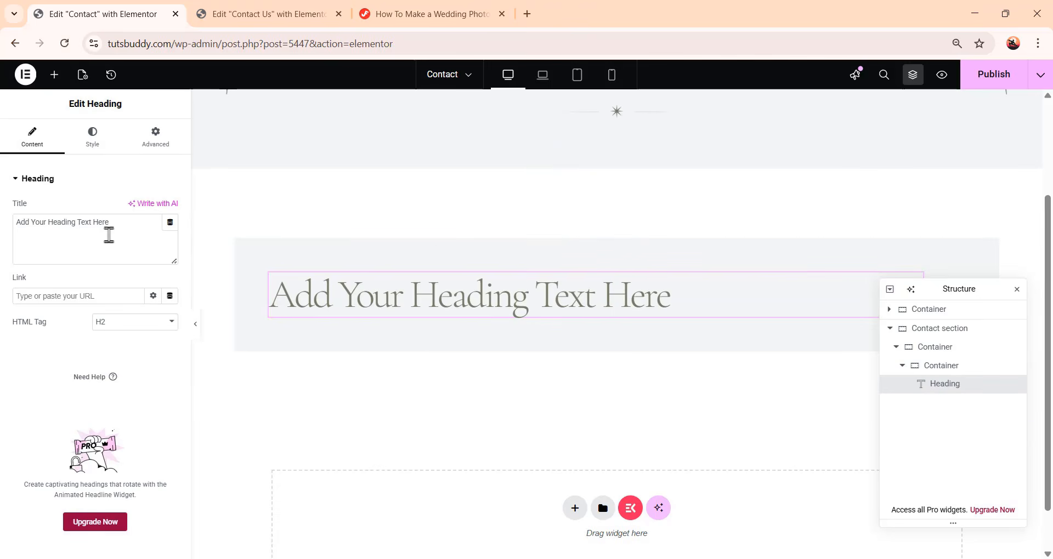
left_click_drag(123, 224, 3, 230)
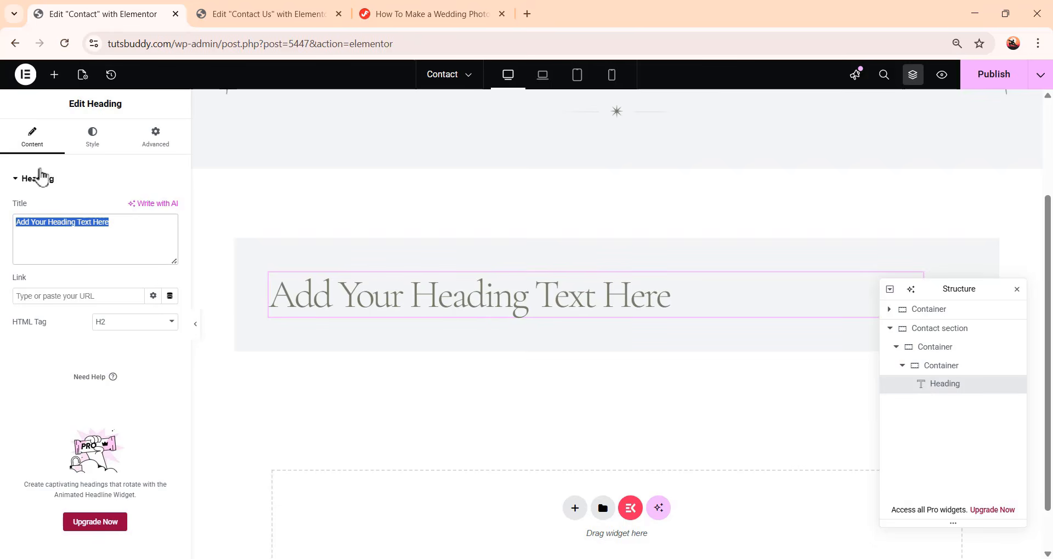
type("Drop a Message")
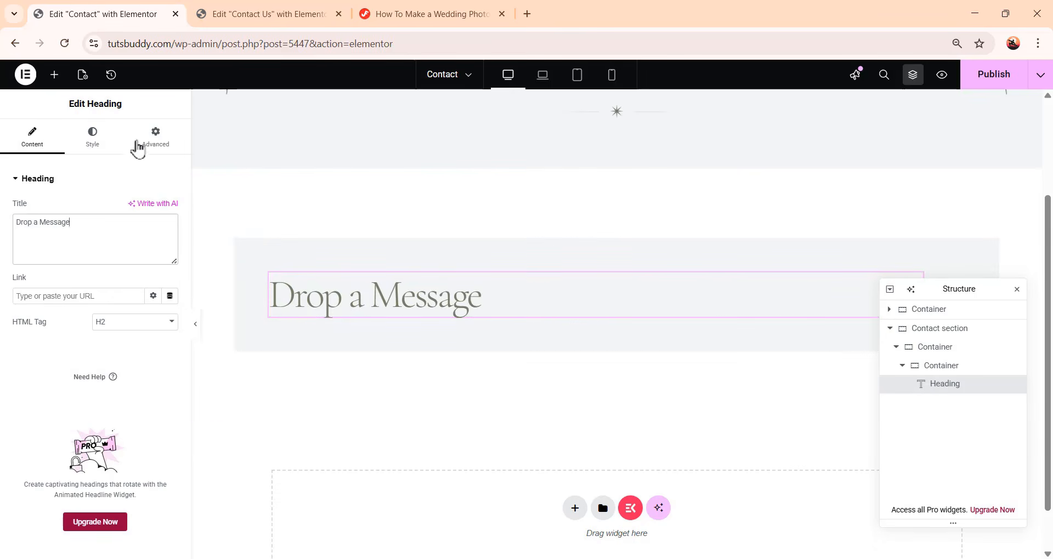
Set the heading's bottom padding to 48 px, with the other padding sides left at 0
left_click(147, 149)
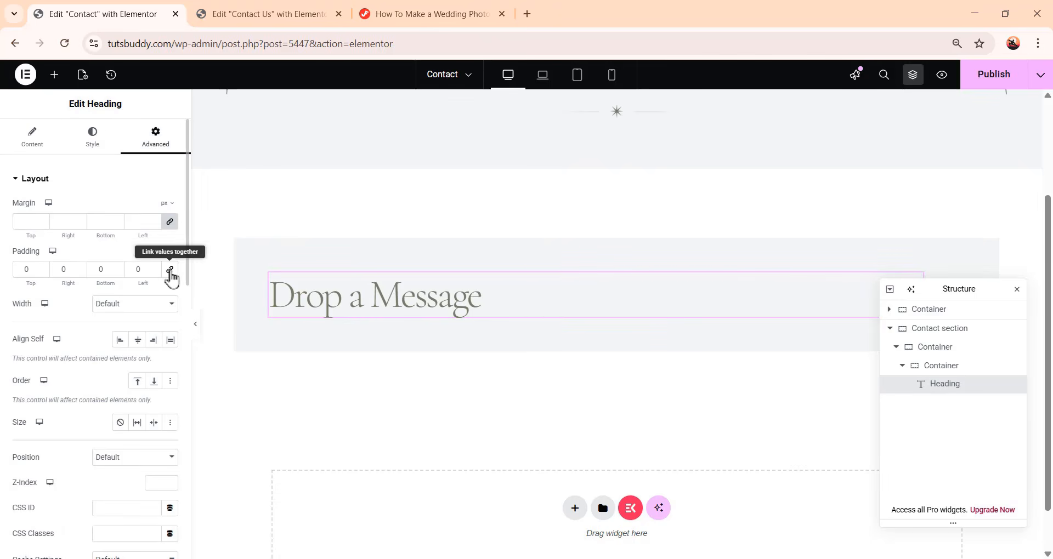
left_click(169, 270)
double_click(96, 269)
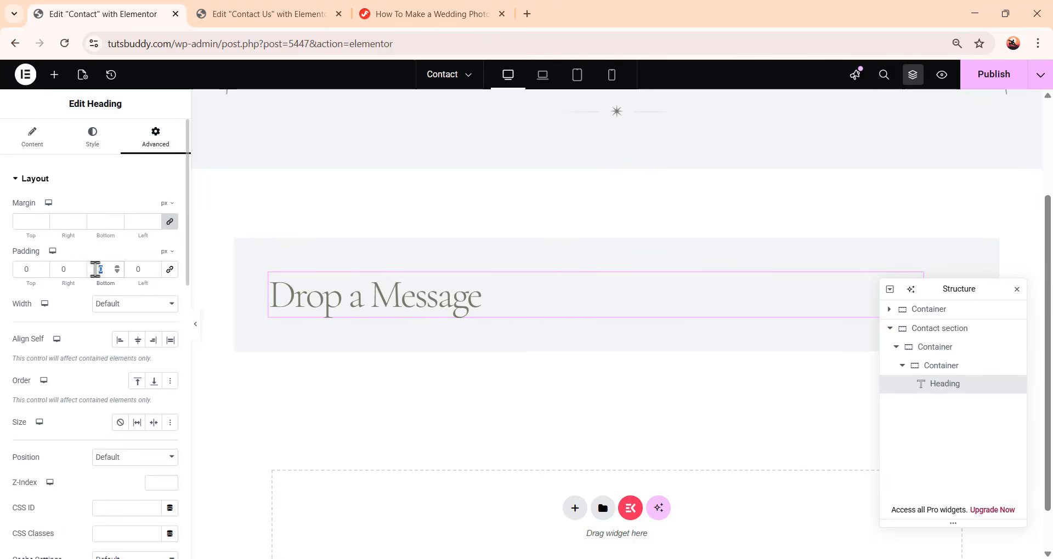
type("48")
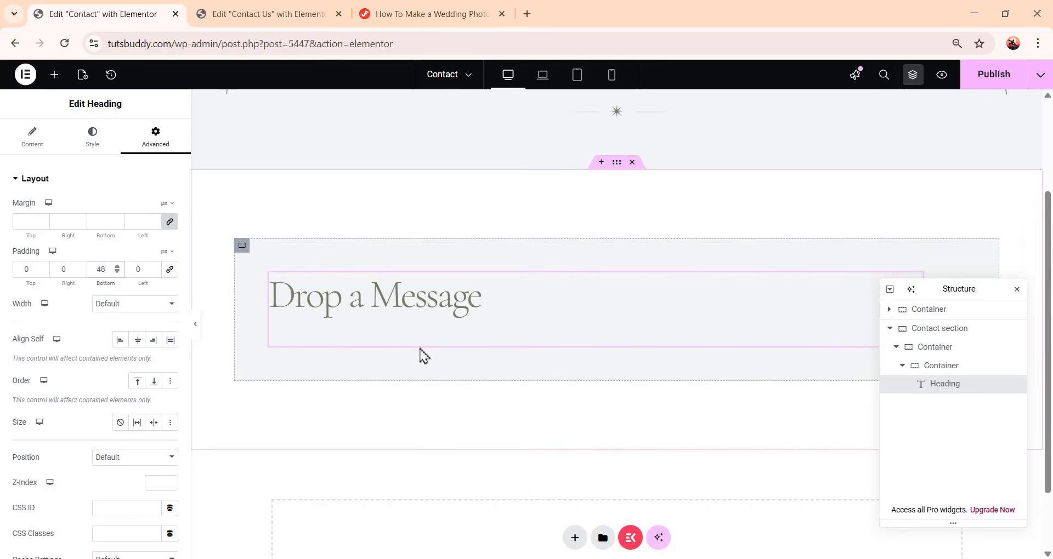
Add a MetForm widget below the "Drop a Message" heading in the nested container
scroll(420, 355, "down", 1)
left_click(54, 74)
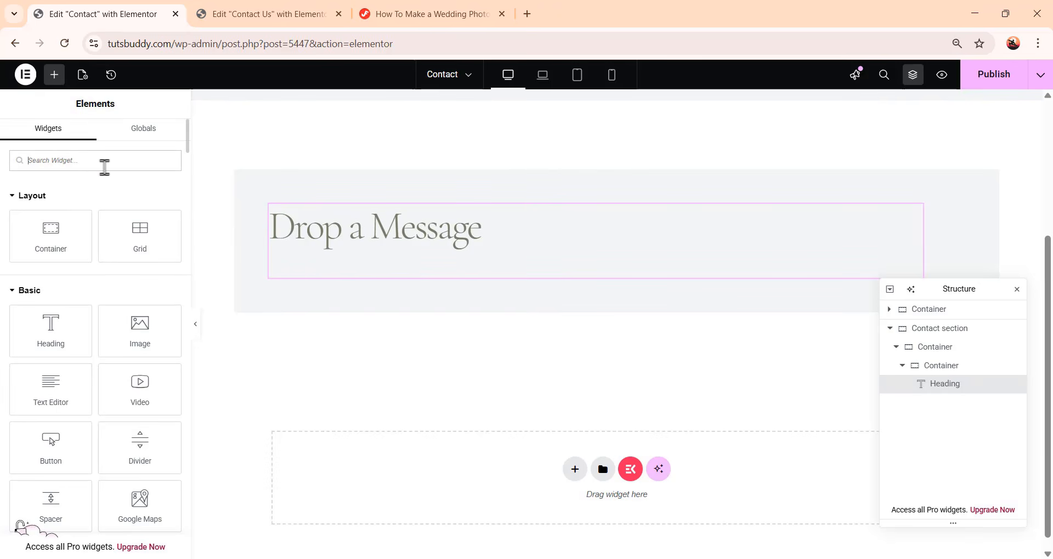
type("met")
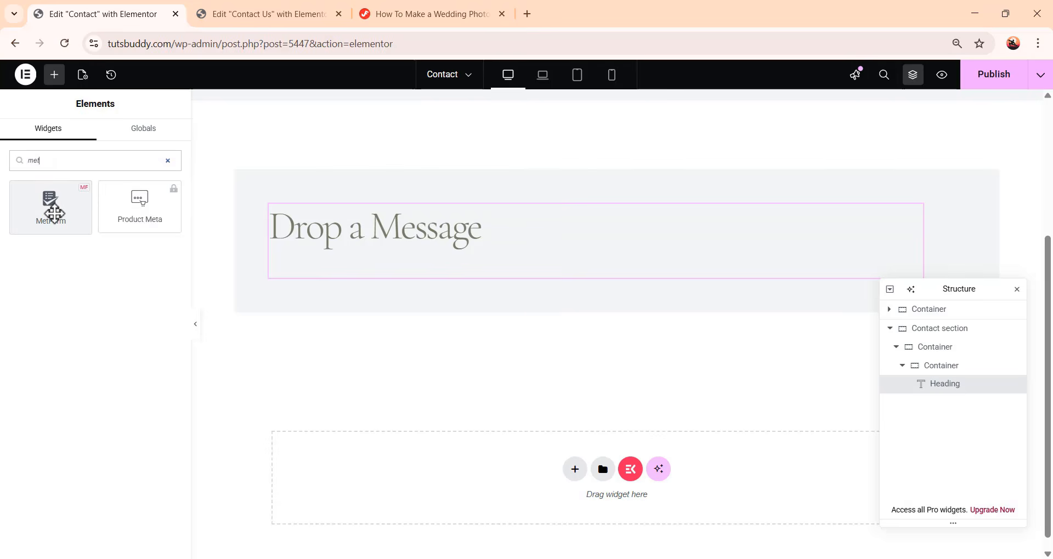
left_click(55, 214)
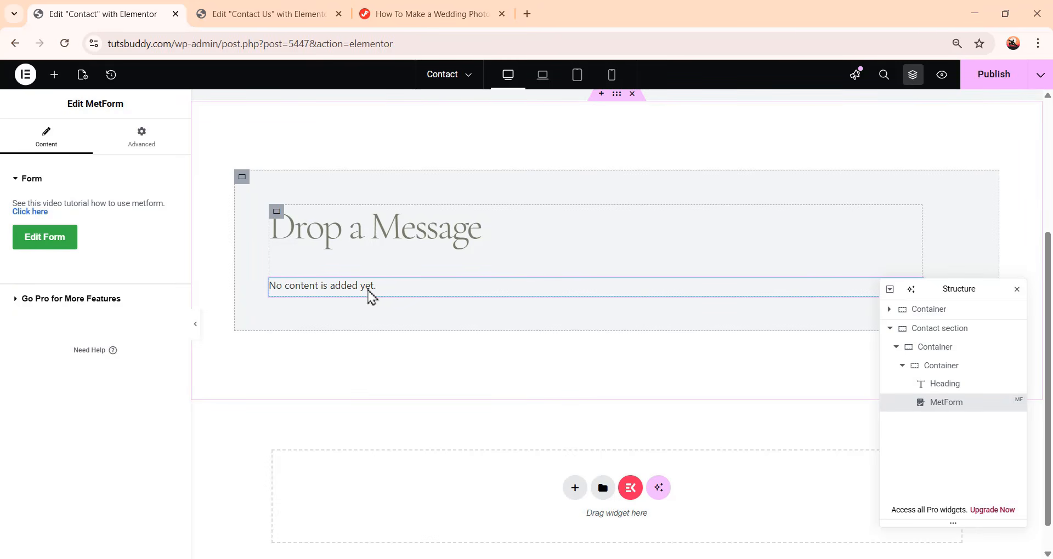
Create a new form from scratch for the MetForm widget and open it in the form editor
left_click(57, 247)
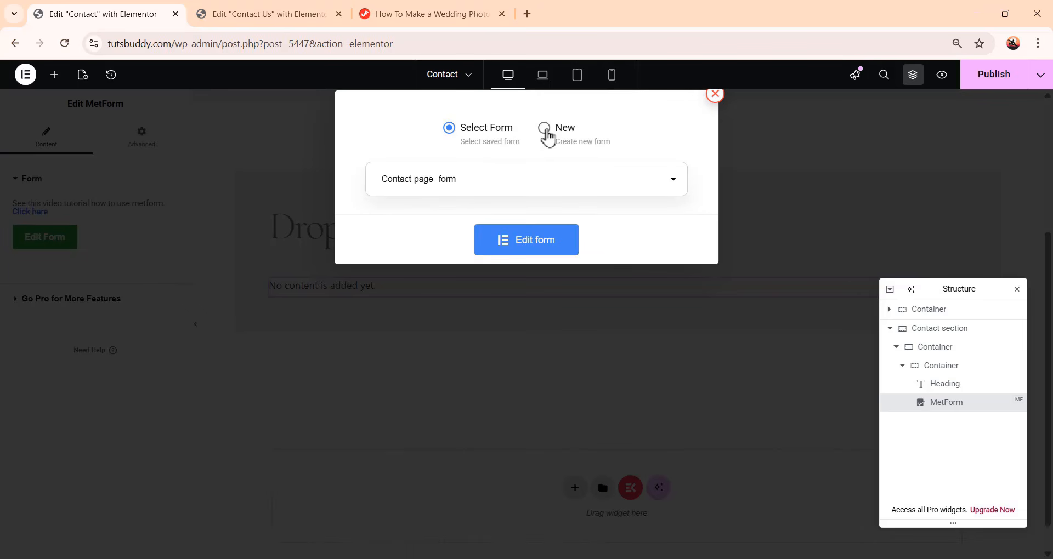
left_click(548, 132)
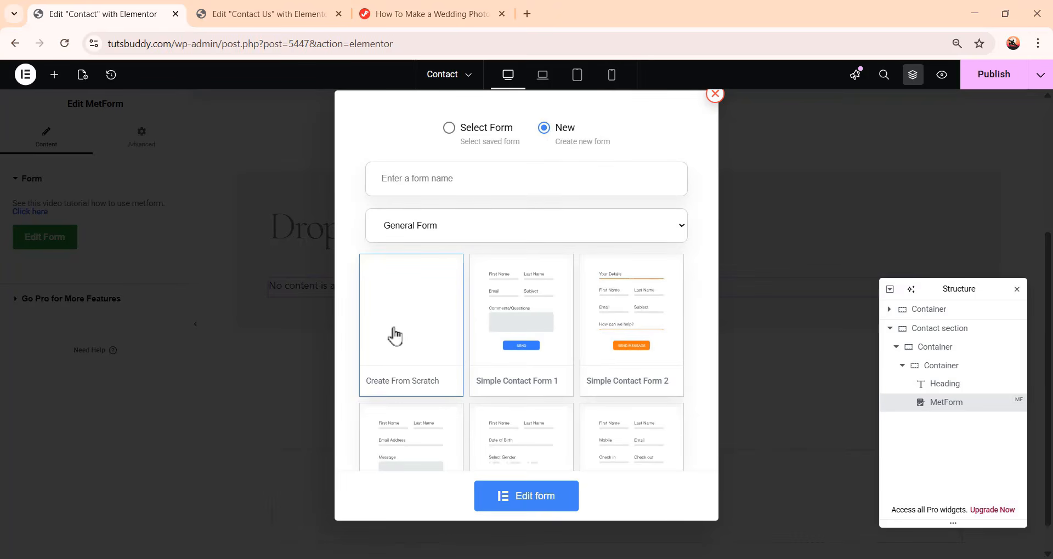
left_click(554, 502)
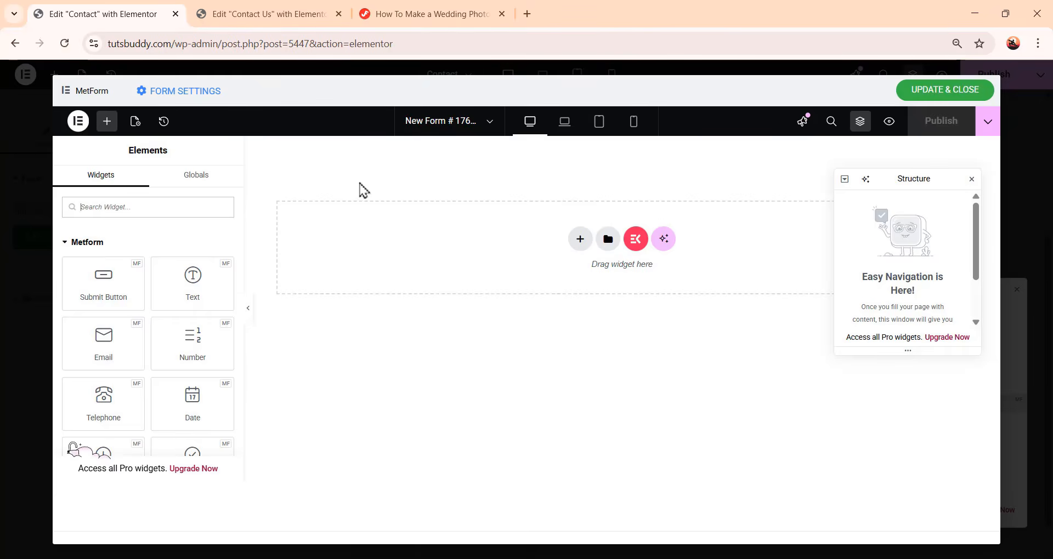
Add a container to the empty form canvas
left_click(135, 208)
type("c")
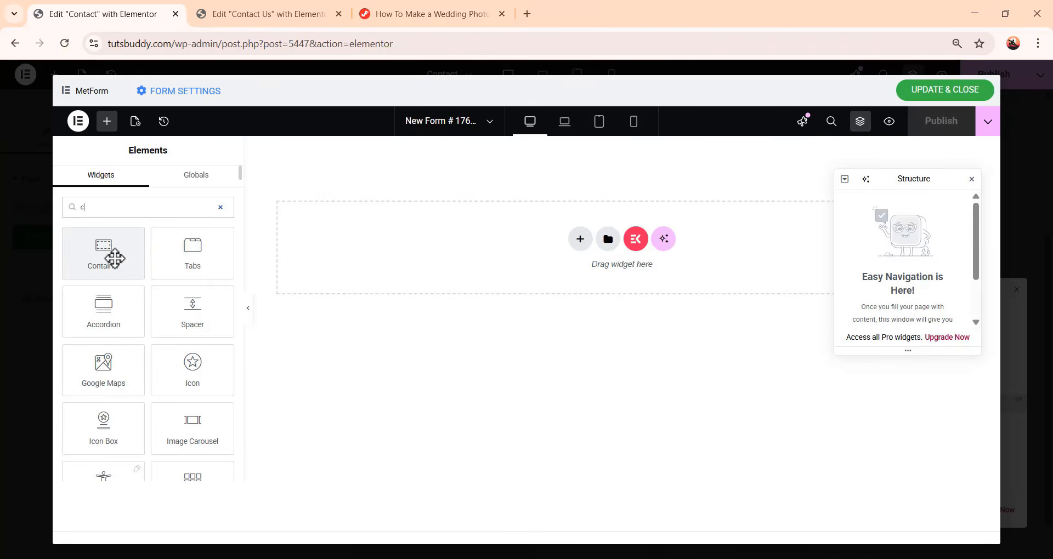
left_click_drag(114, 254, 625, 264)
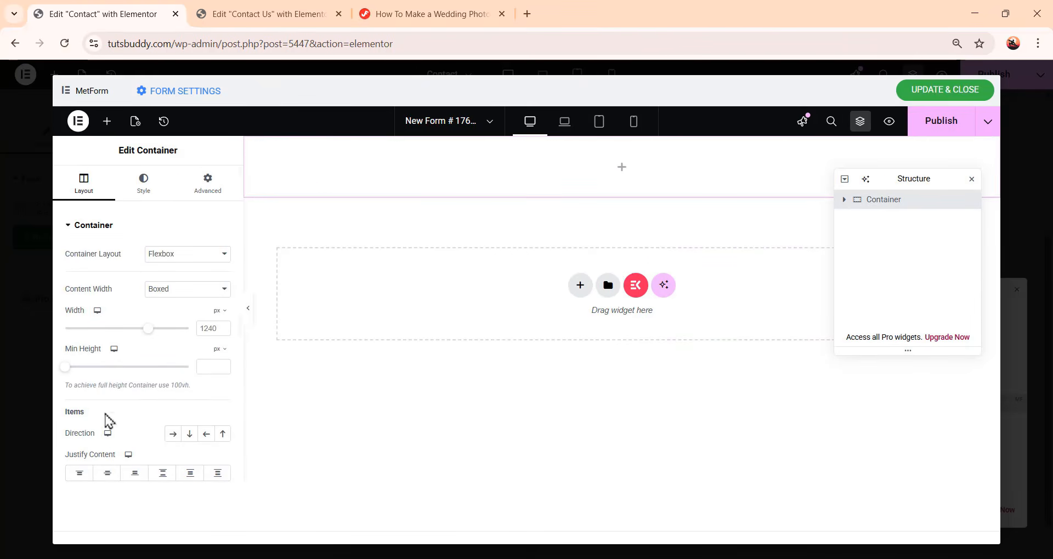
Set the form container's direction to row
scroll(143, 451, "down", 1)
left_click(172, 366)
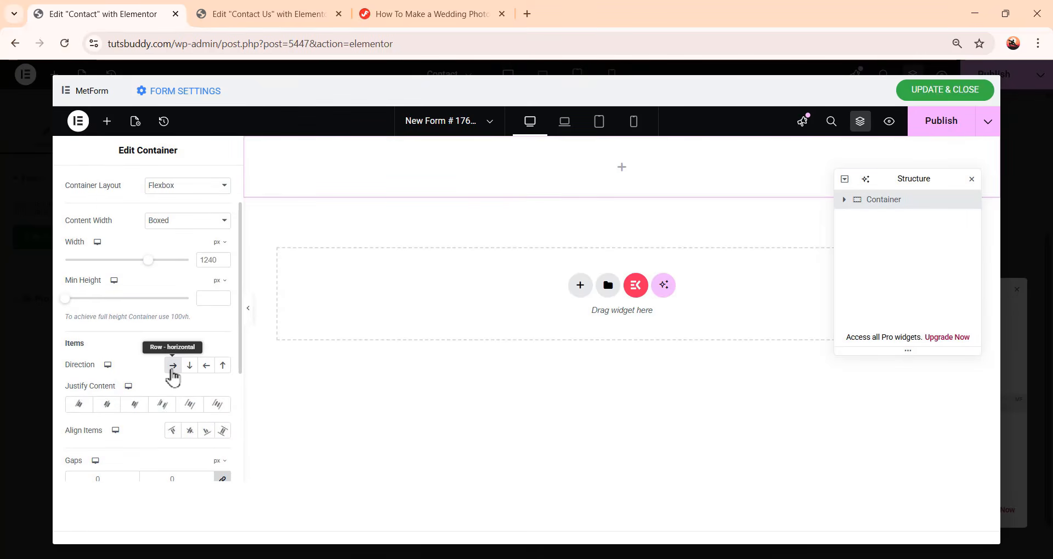
scroll(144, 382, "up", 1)
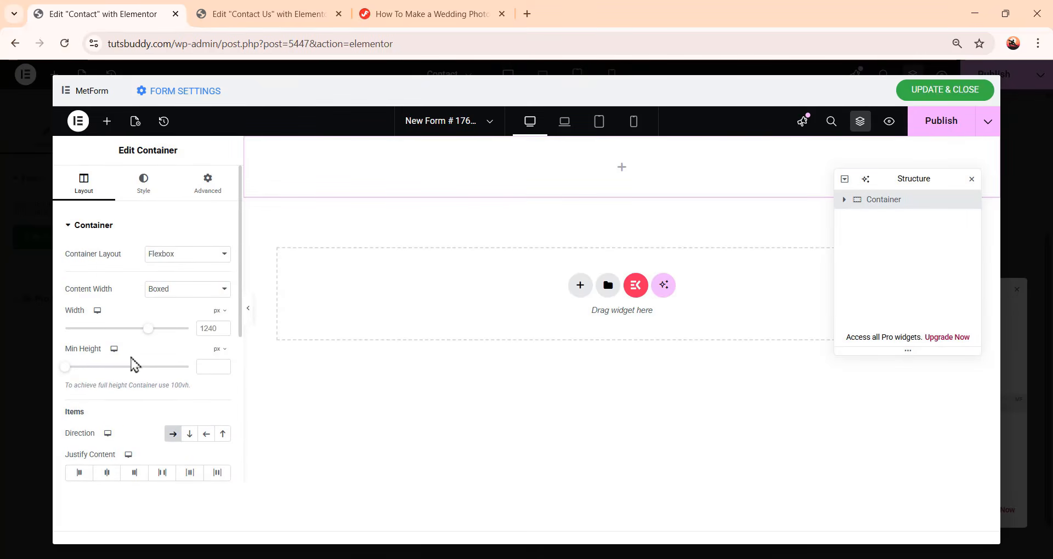
Add a nested container inside the form's container
left_click(107, 121)
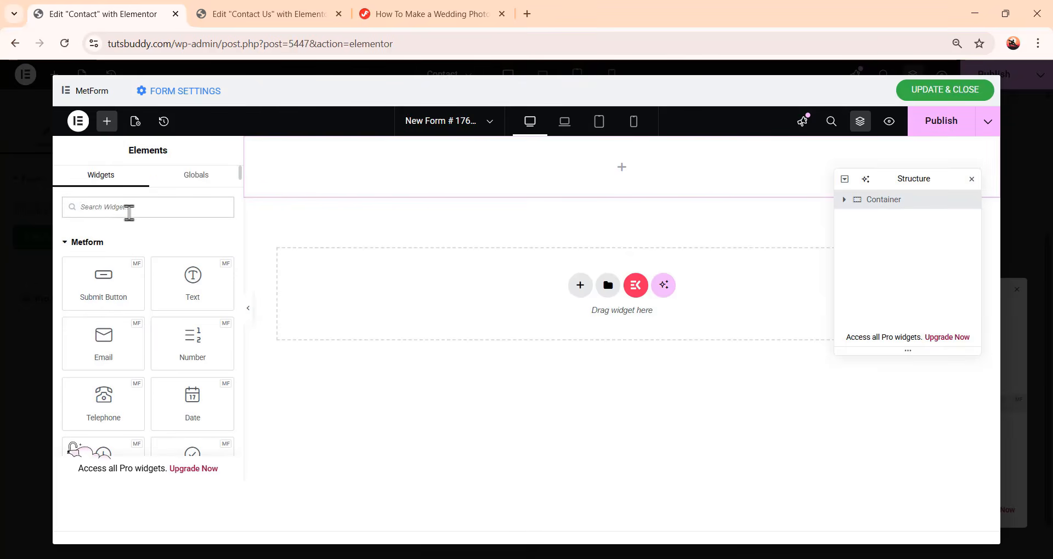
left_click(129, 213)
type("c")
left_click_drag(110, 247, 665, 172)
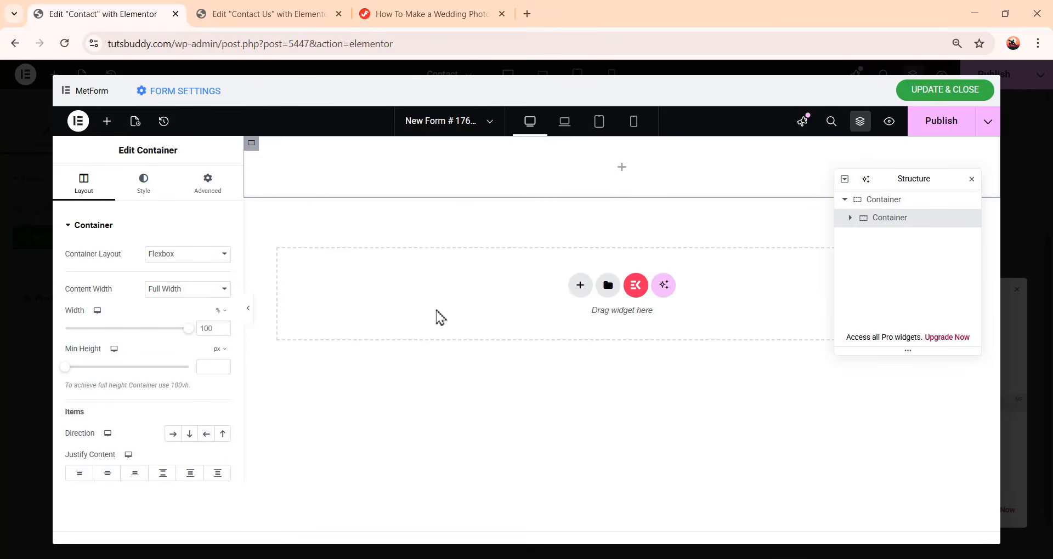
Set the nested form container's width to 50% and its right margin to 24 px
double_click(214, 328)
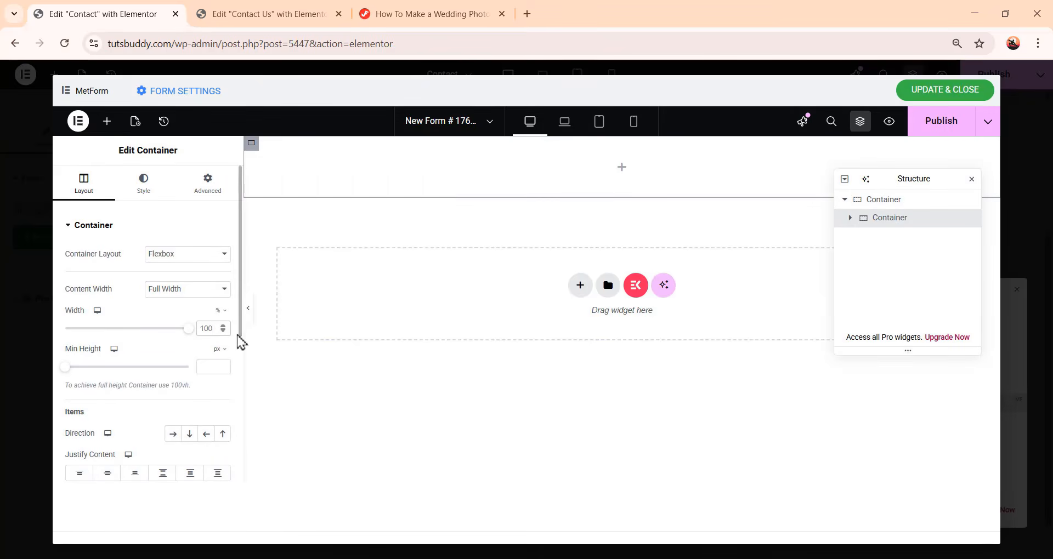
type("50")
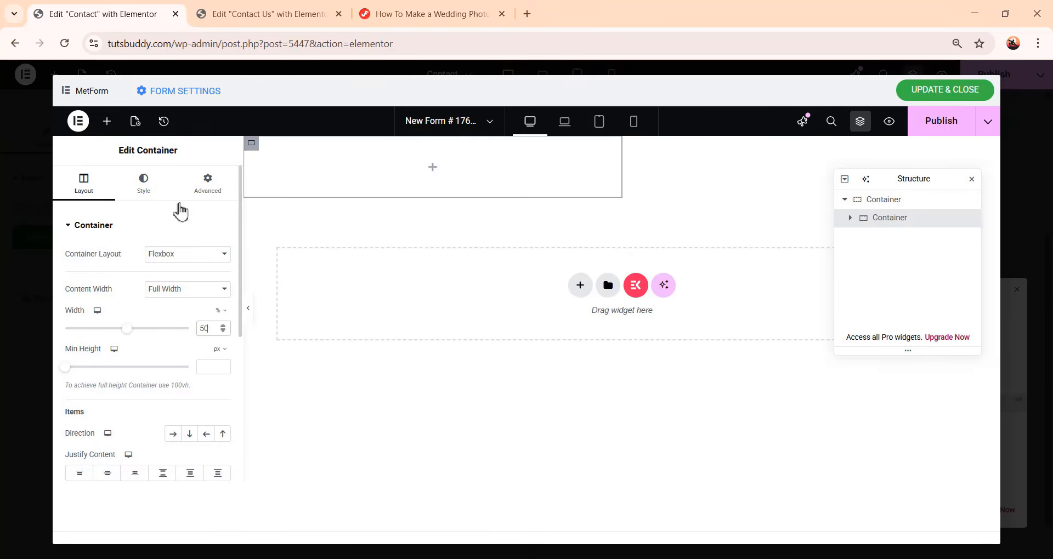
left_click(201, 193)
left_click(222, 269)
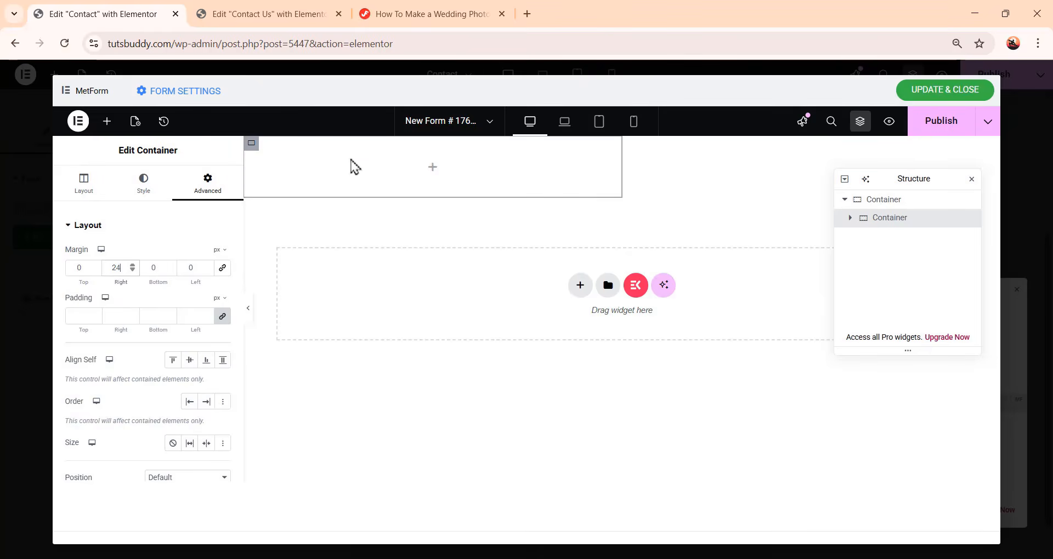
Add a First Name (Listing) field to the nested form container
left_click(107, 121)
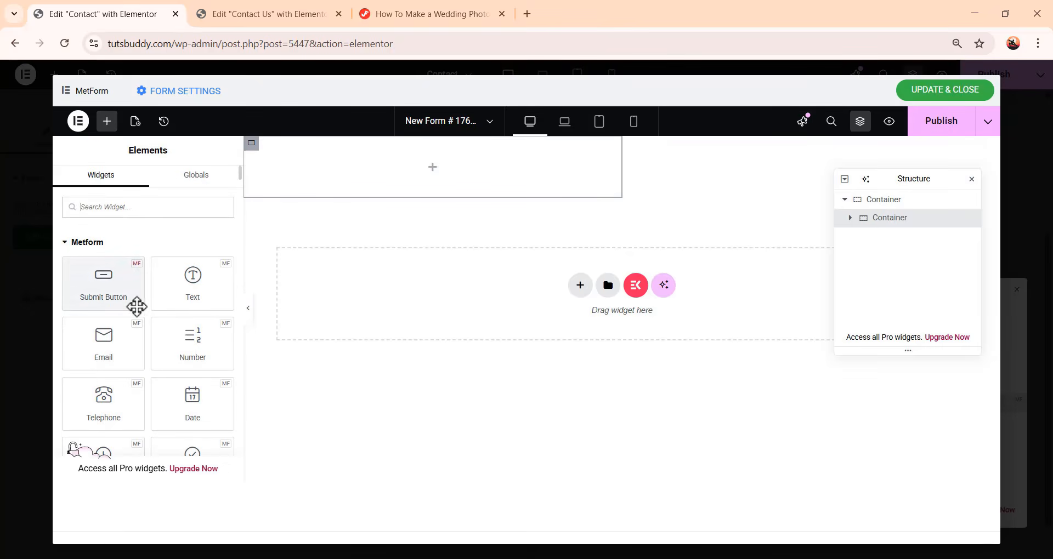
scroll(137, 318, "down", 3)
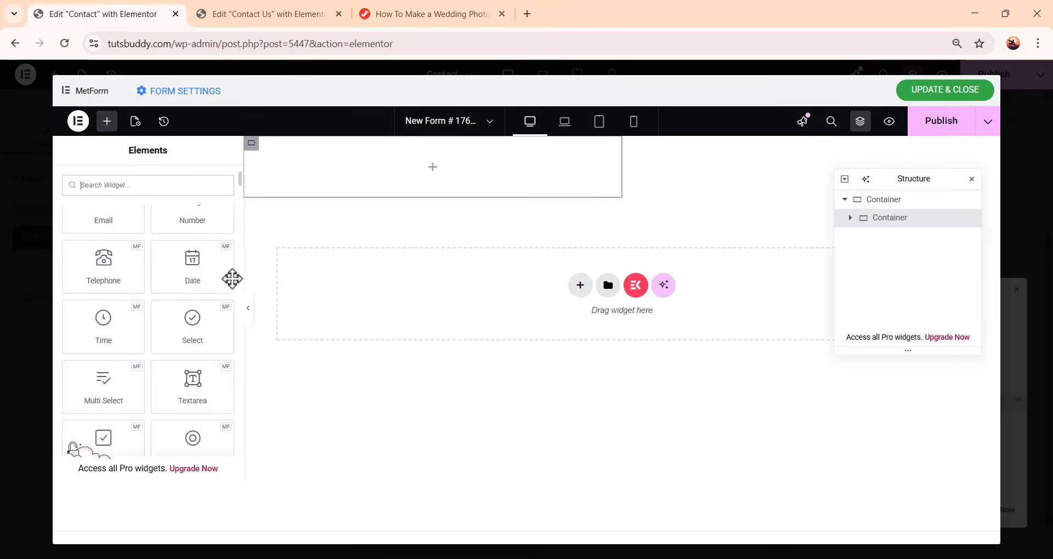
scroll(160, 392, "up", 3)
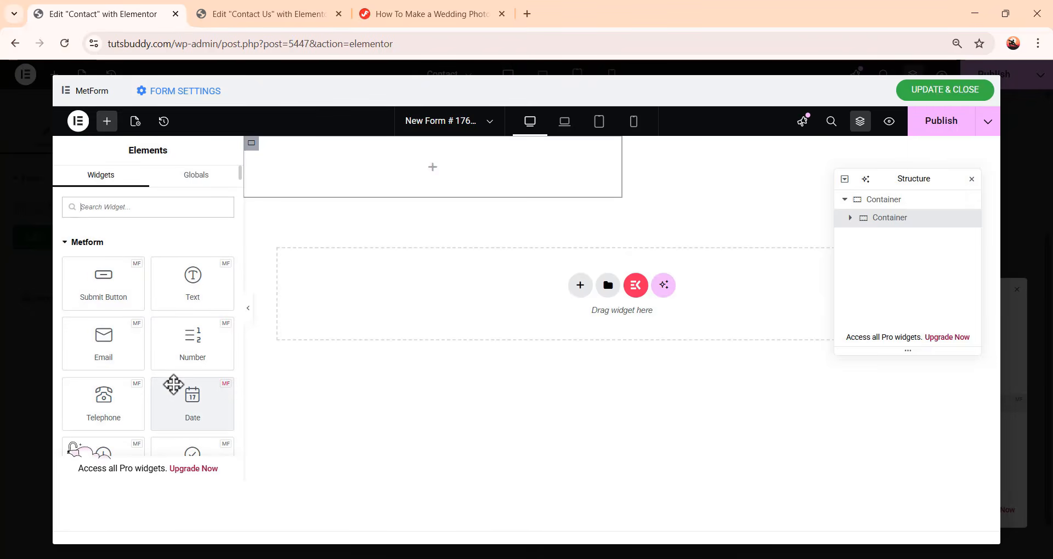
scroll(204, 325, "down", 3)
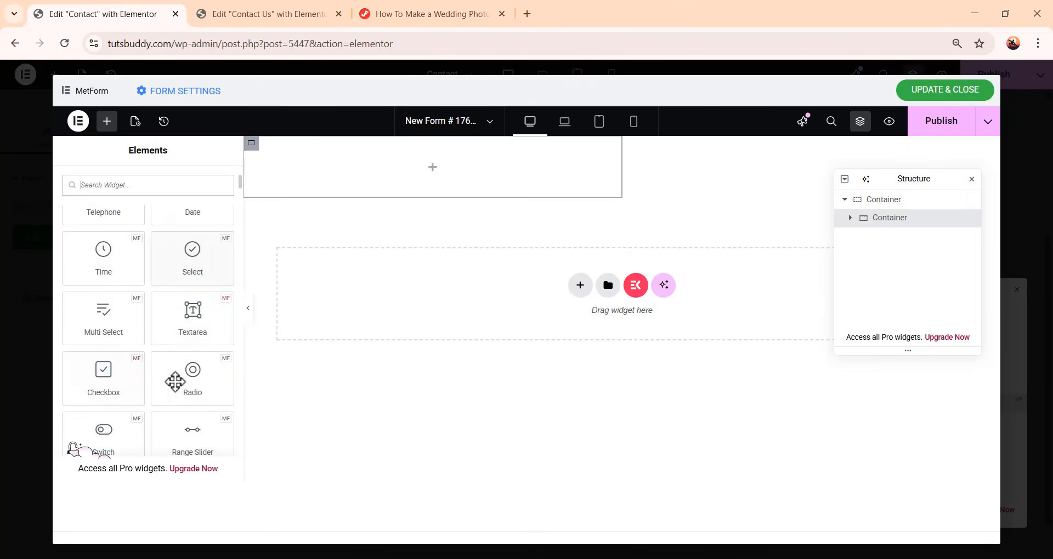
scroll(159, 370, "up", 3)
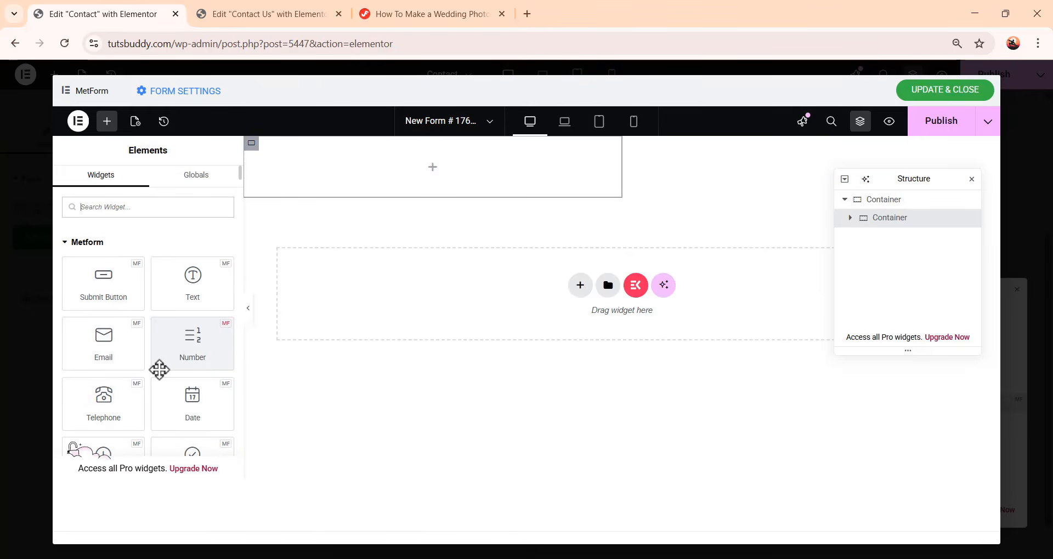
scroll(133, 360, "down", 3)
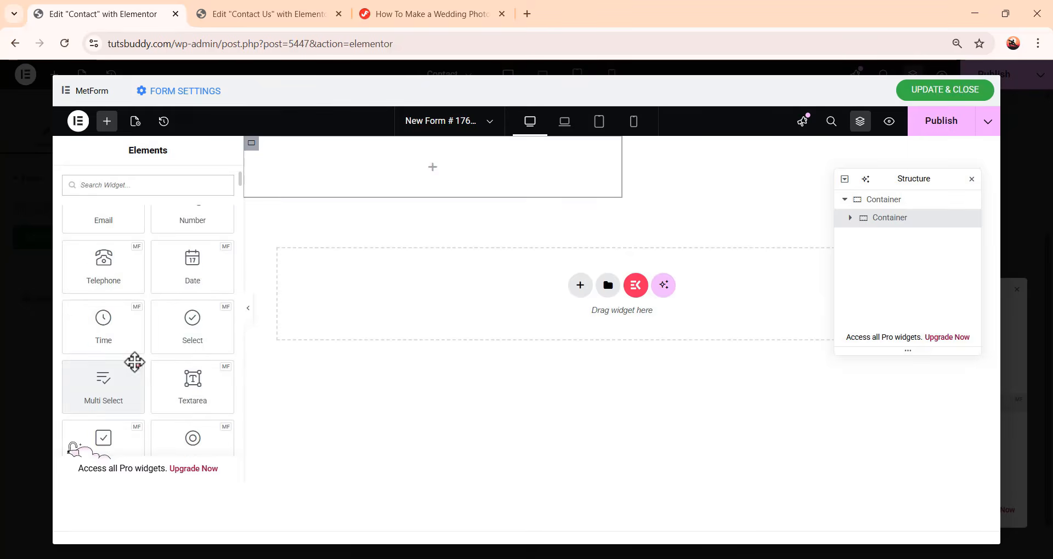
scroll(134, 362, "down", 2)
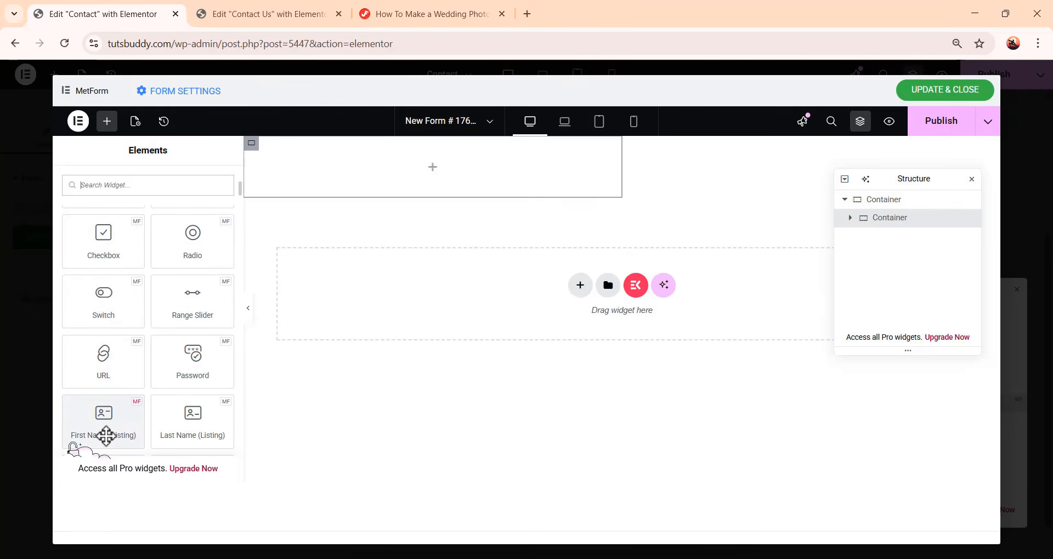
left_click(107, 436)
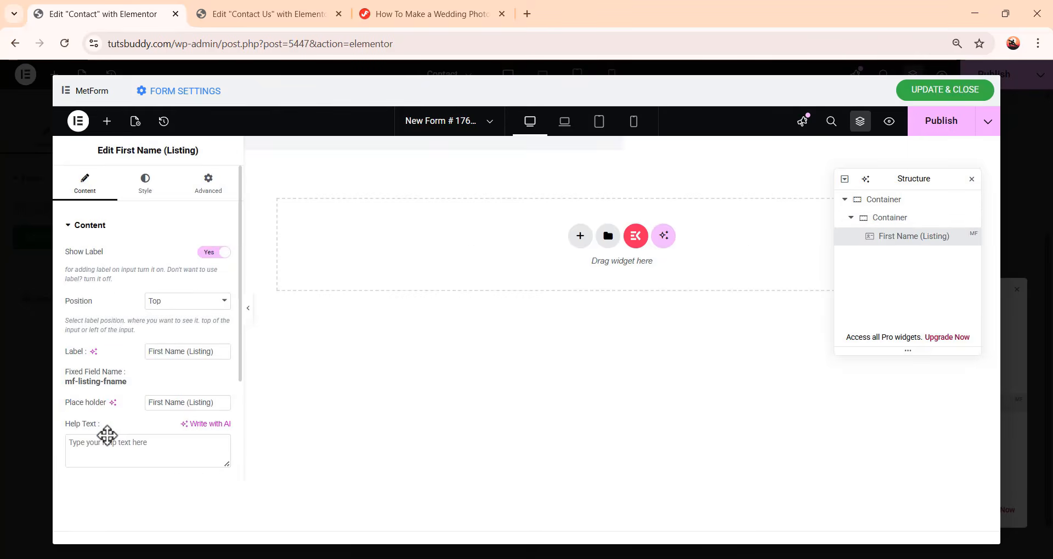
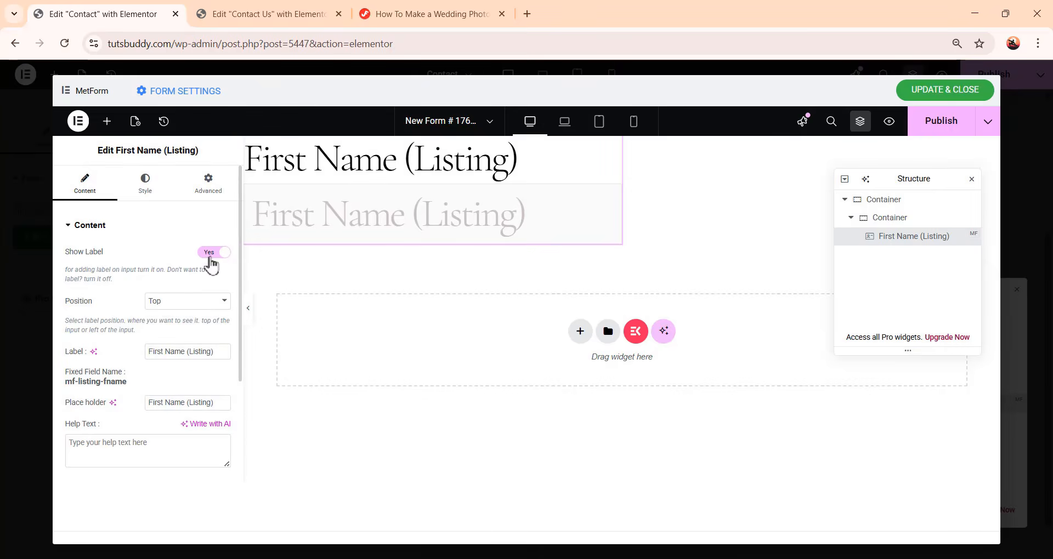
Hide the field's label and change its placeholder to First Name
left_click(211, 253)
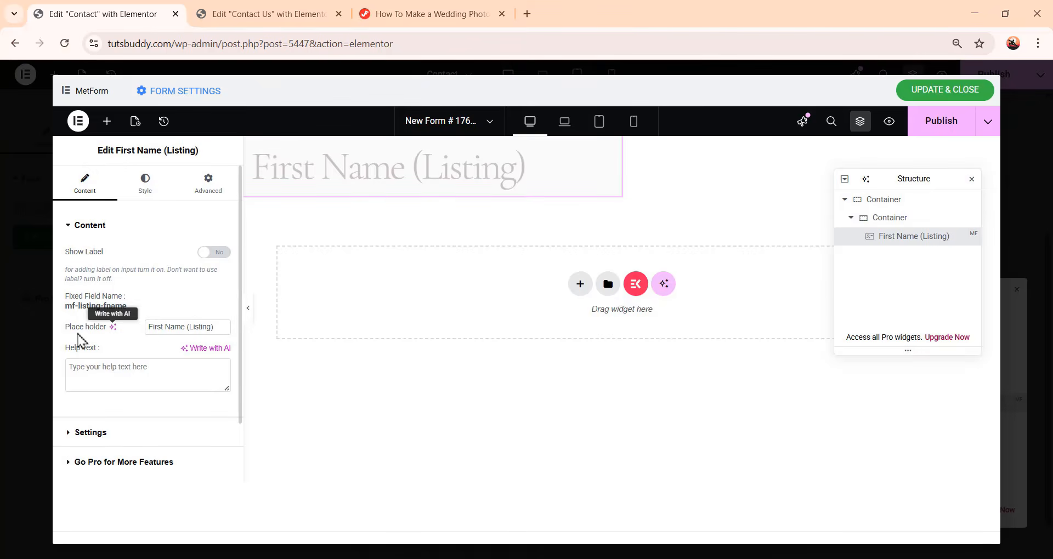
left_click_drag(187, 327, 221, 328)
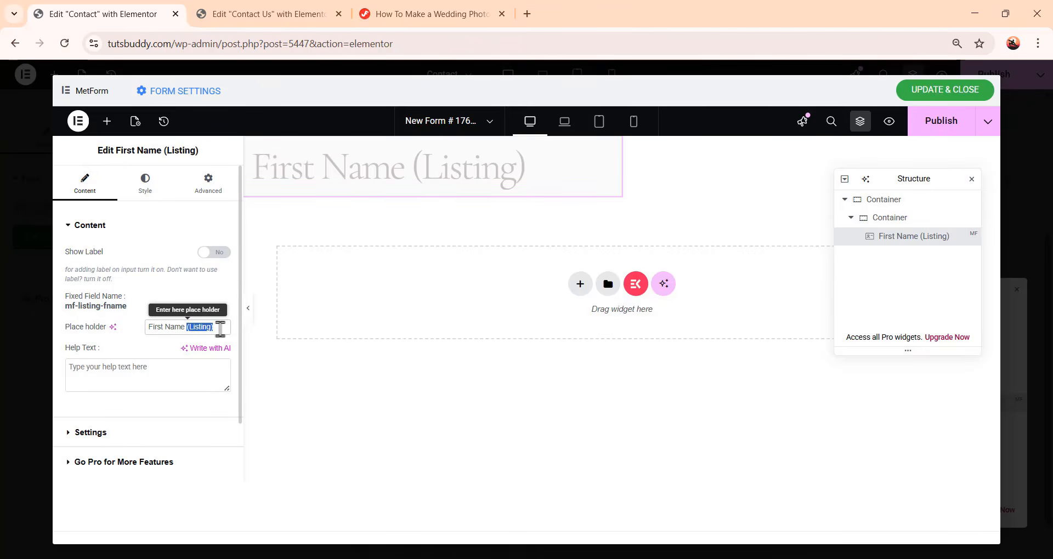
key("BackSpace")
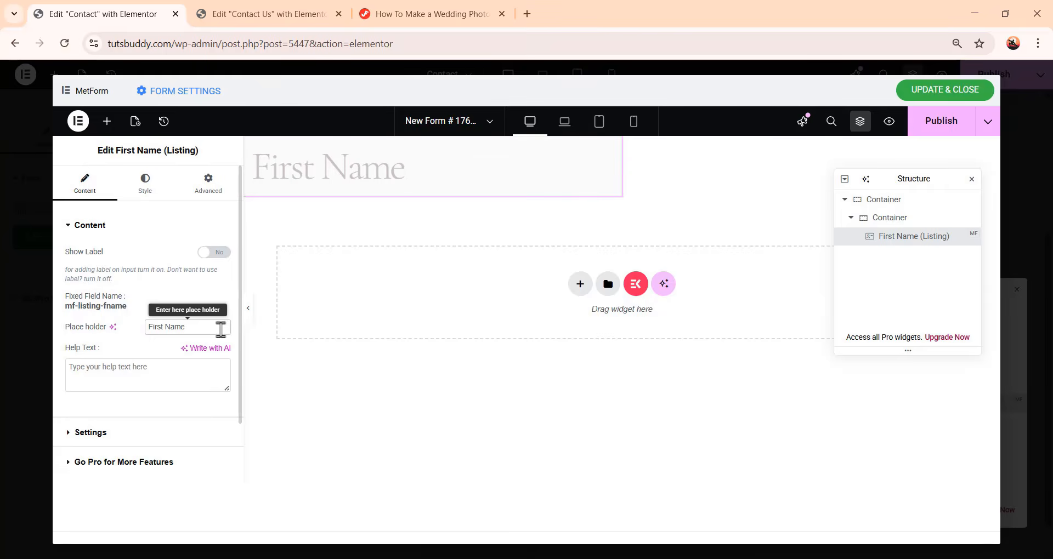
Make the First Name field required
left_click(91, 433)
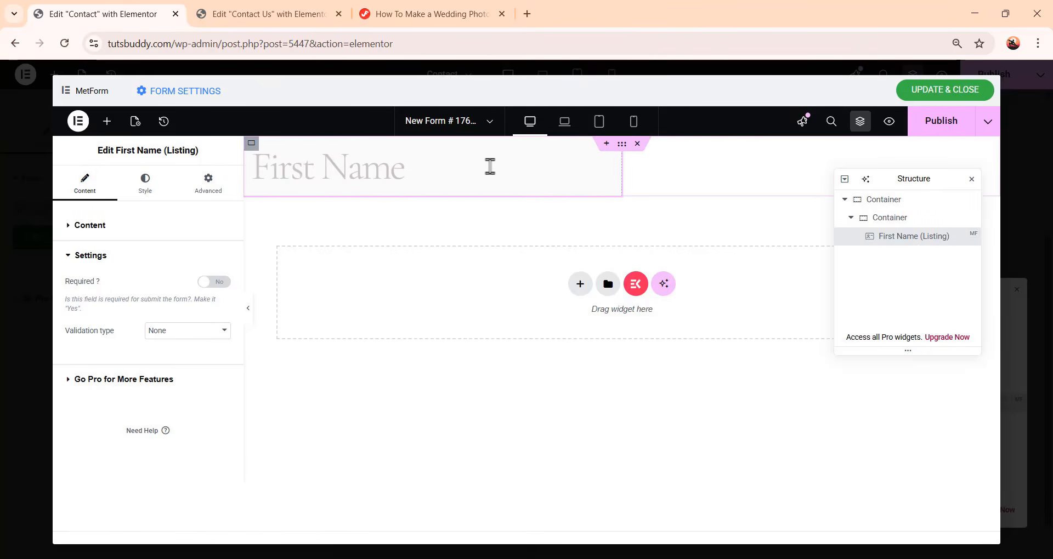
left_click(225, 282)
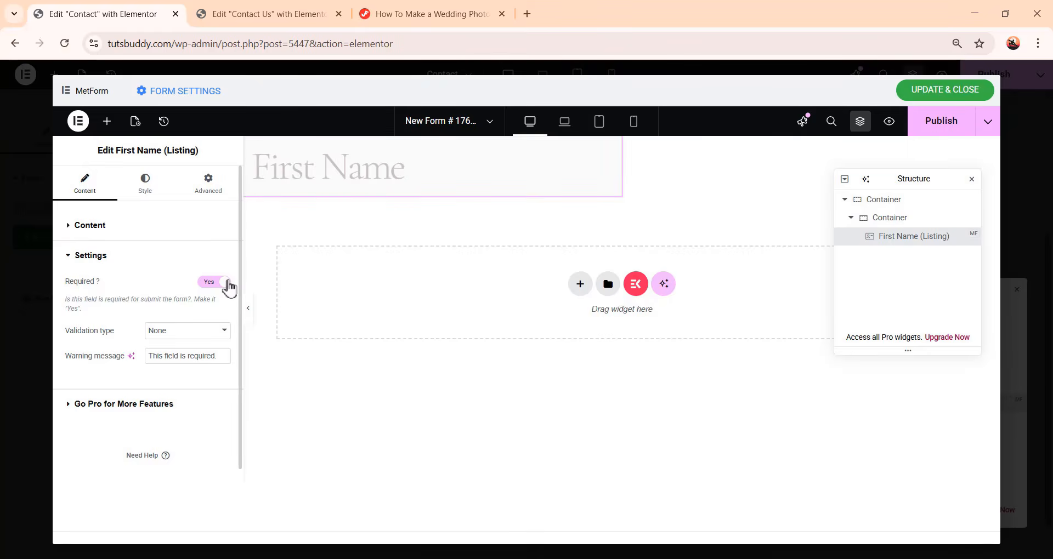
Set the input padding to 0 top, 10 right, 16 bottom and 32 left px
left_click(152, 197)
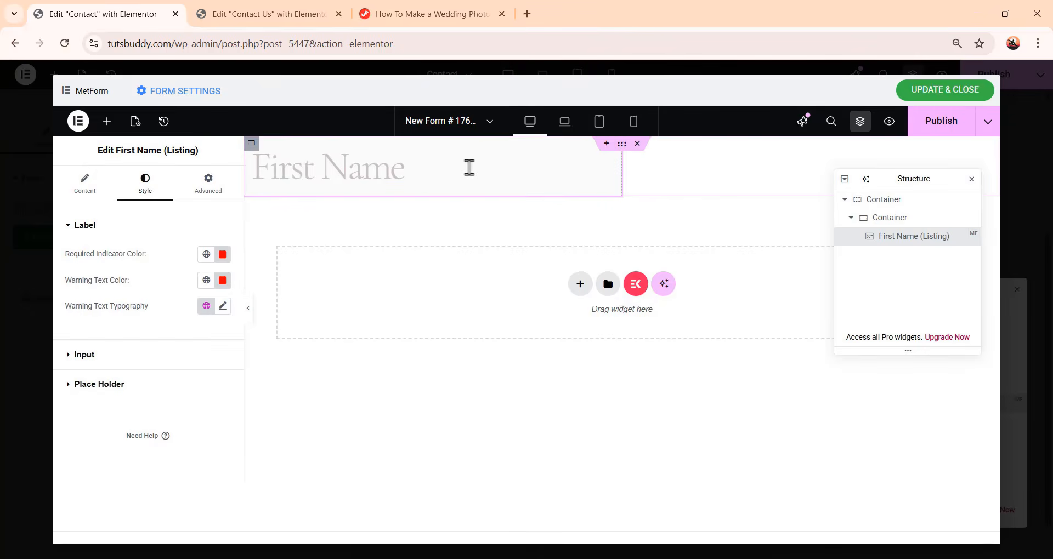
left_click(85, 357)
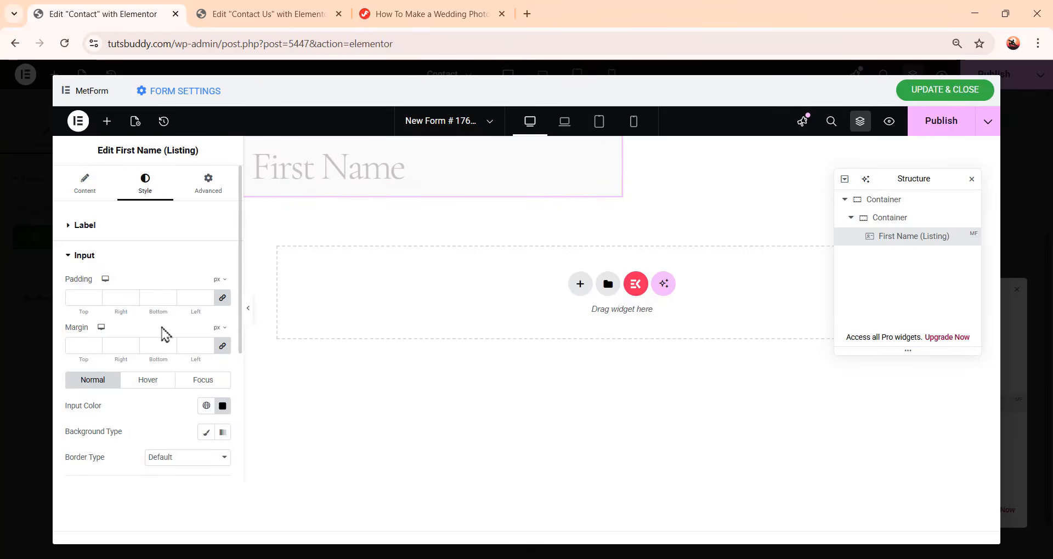
left_click(223, 300)
left_click_drag(122, 299, 105, 302)
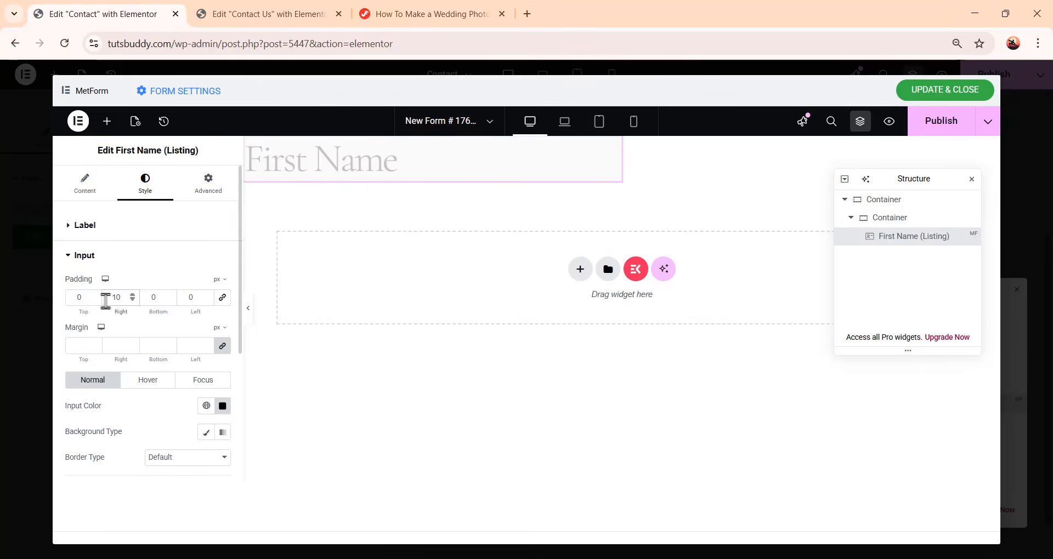
left_click_drag(157, 297, 147, 298)
type("16")
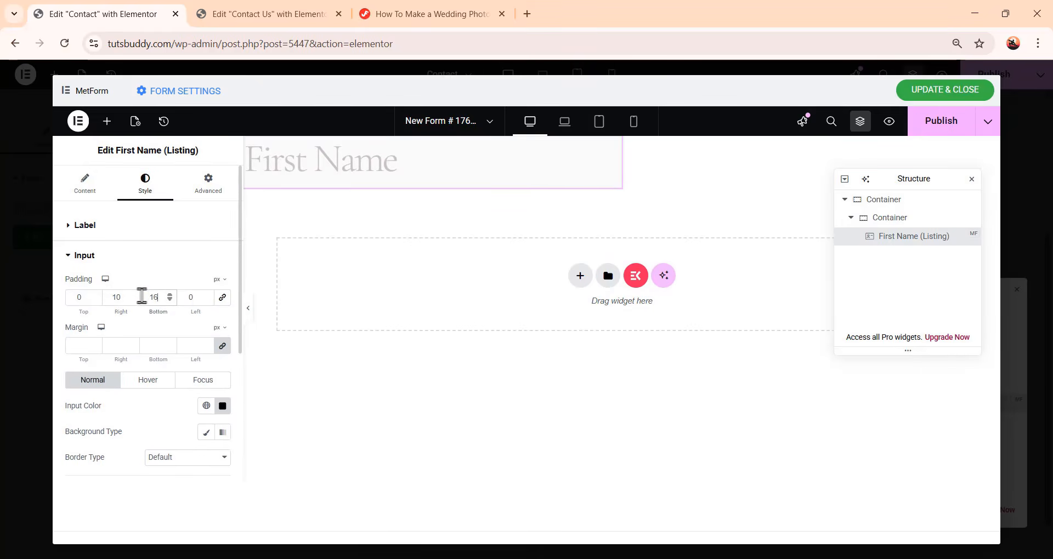
left_click_drag(199, 297, 186, 297)
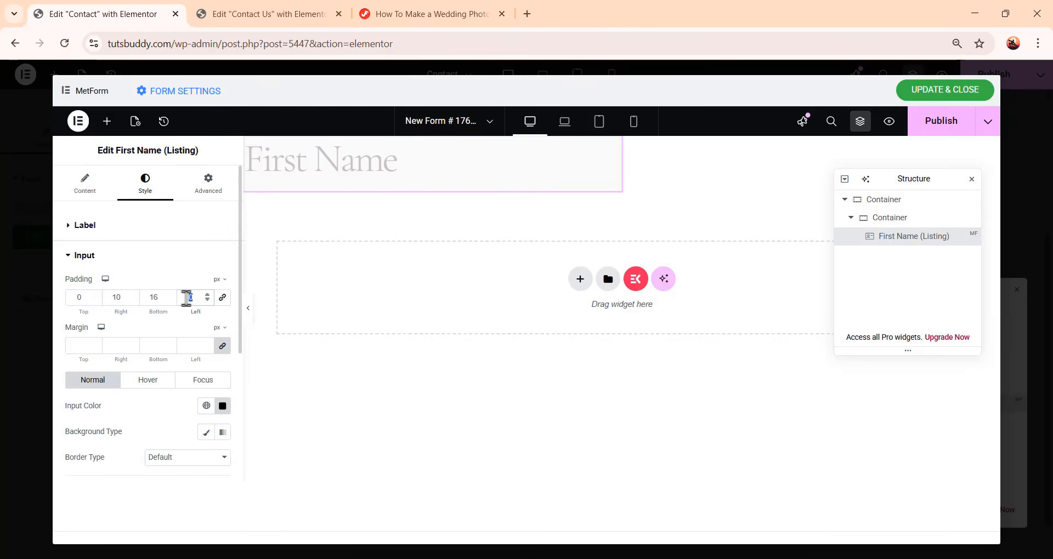
type("32")
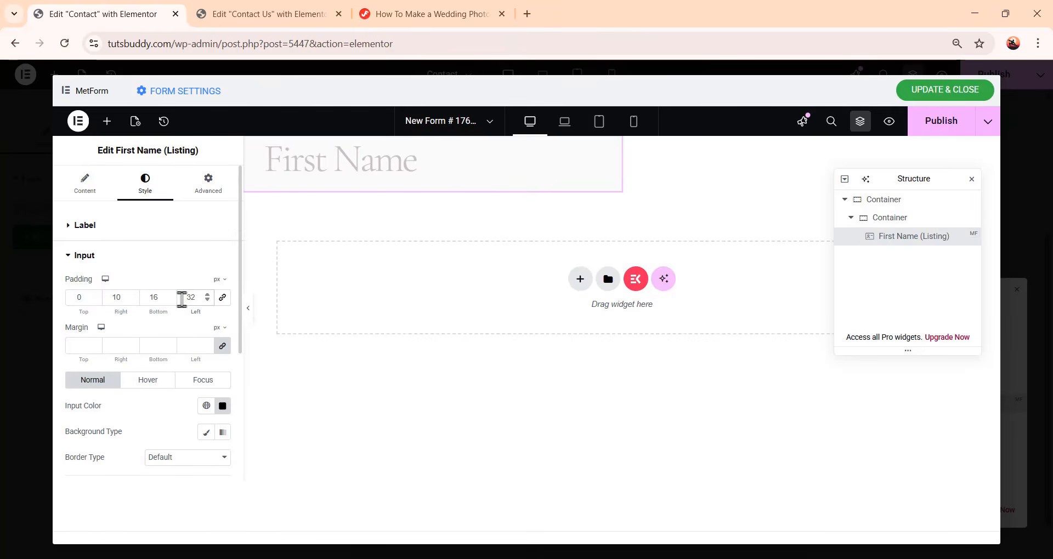
Set the input margins to 0 and the input text color to the global Primary color
left_click(222, 347)
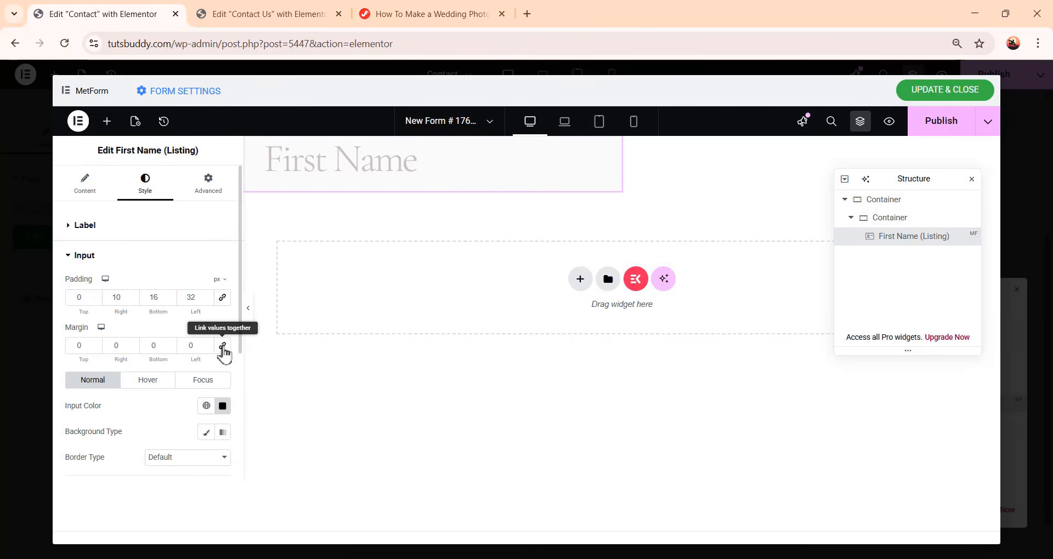
scroll(85, 282, "down", 3)
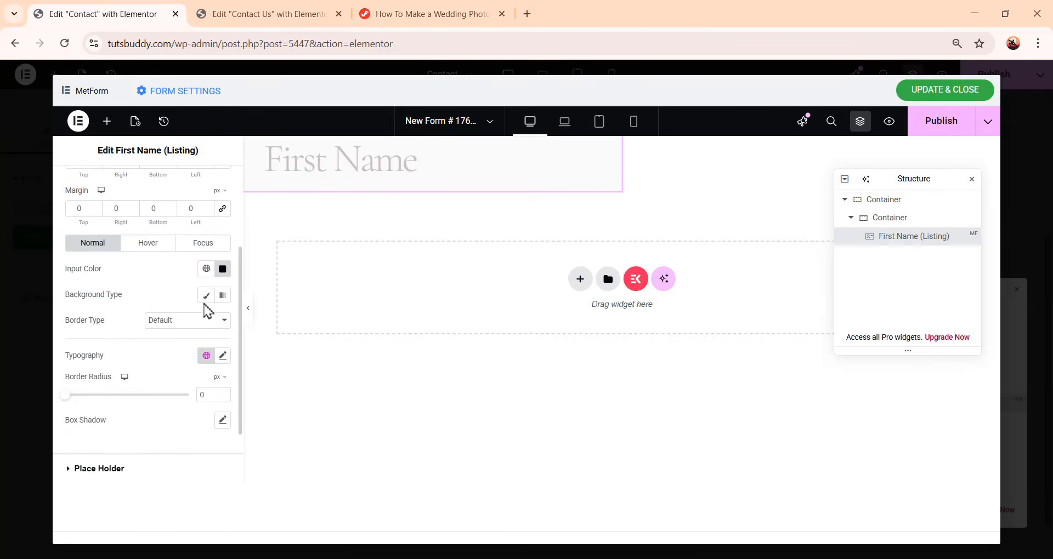
left_click(206, 269)
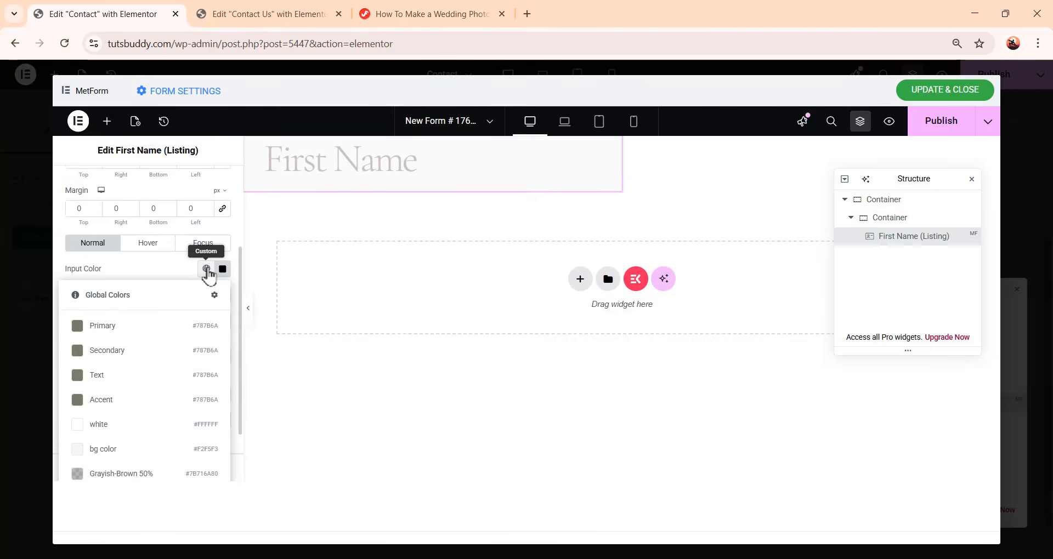
left_click(185, 328)
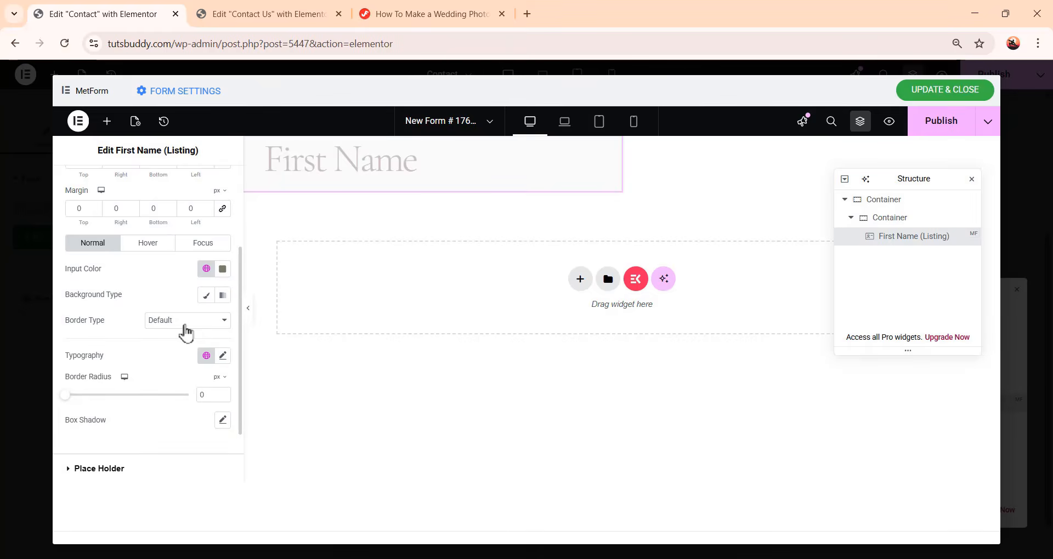
Give the input a classic background with the fully transparent color #542C2C00
left_click(206, 297)
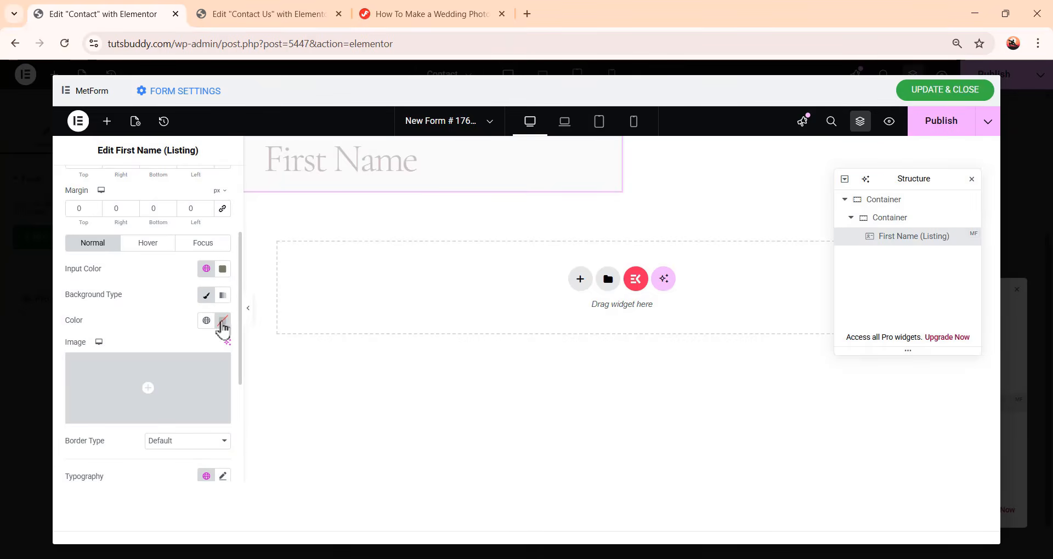
left_click(222, 323)
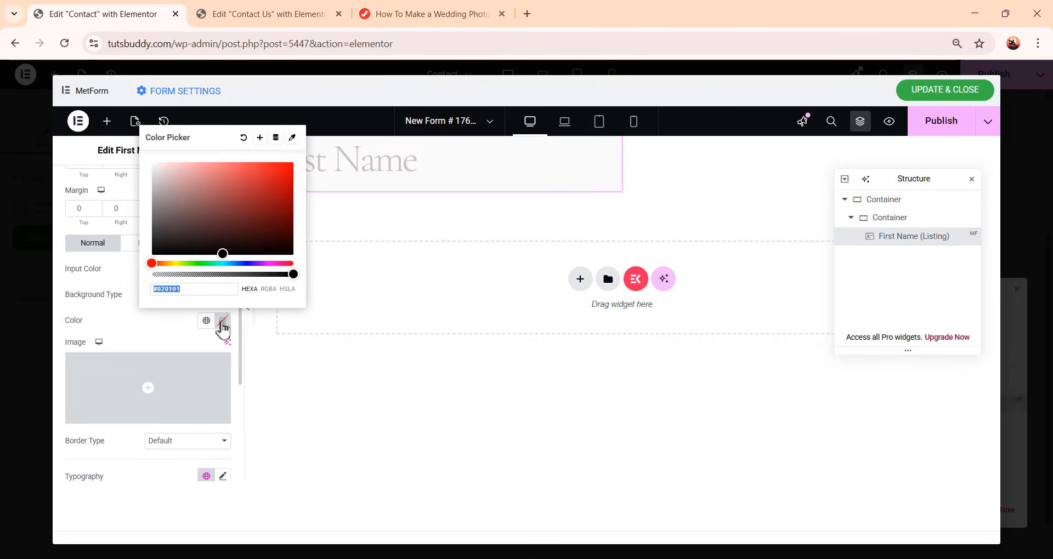
left_click(204, 210)
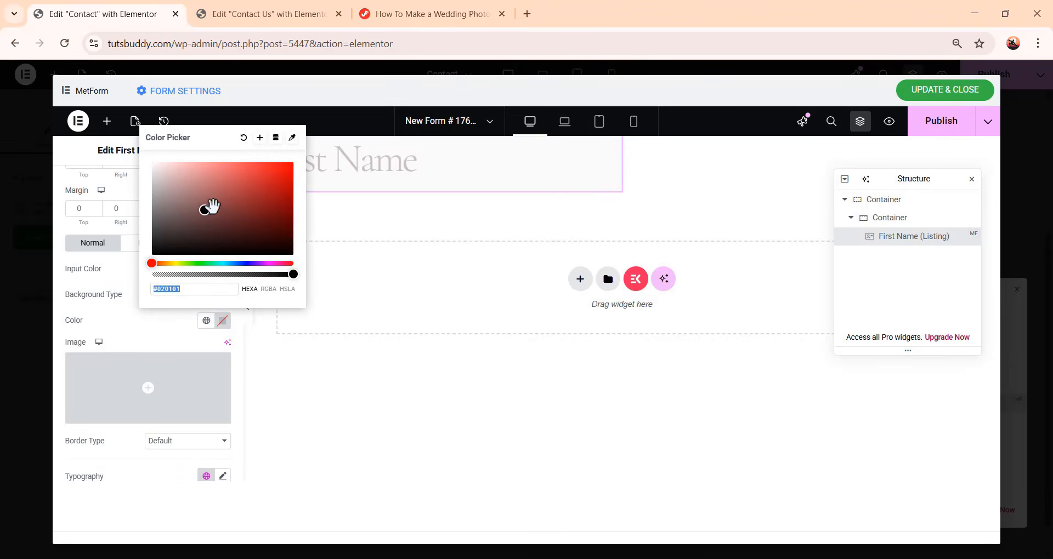
left_click_drag(204, 210, 187, 239)
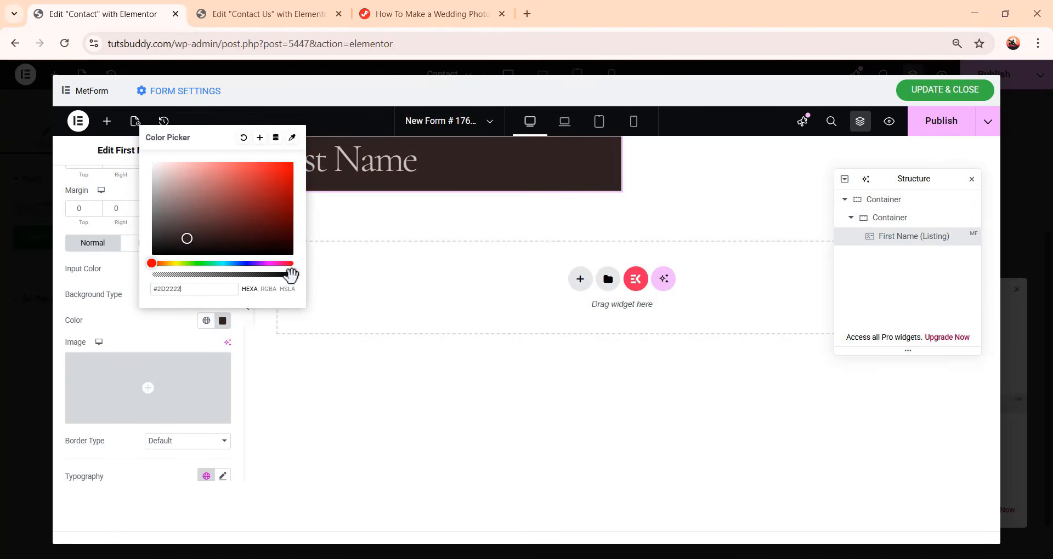
left_click_drag(292, 276, 138, 278)
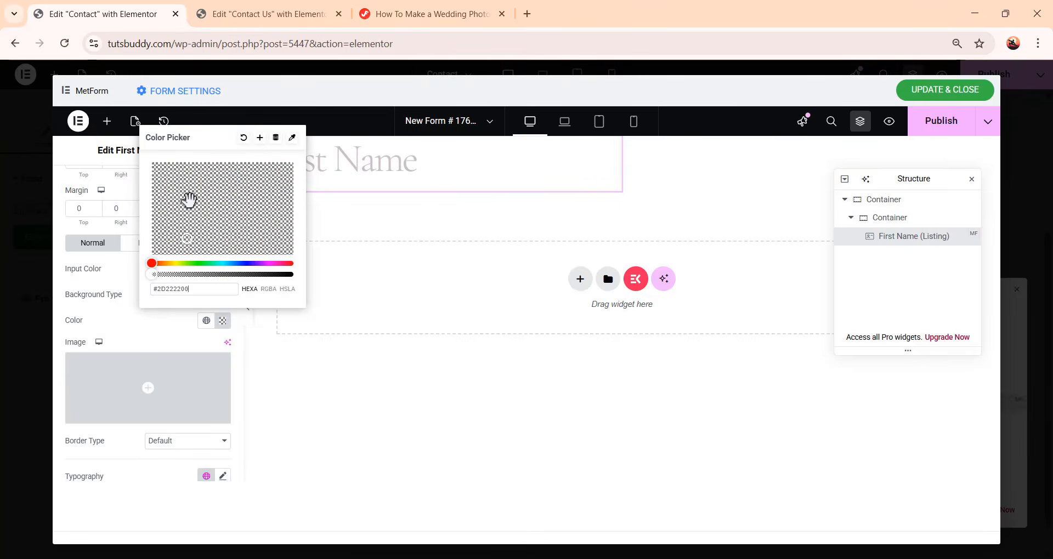
left_click_drag(188, 199, 220, 225)
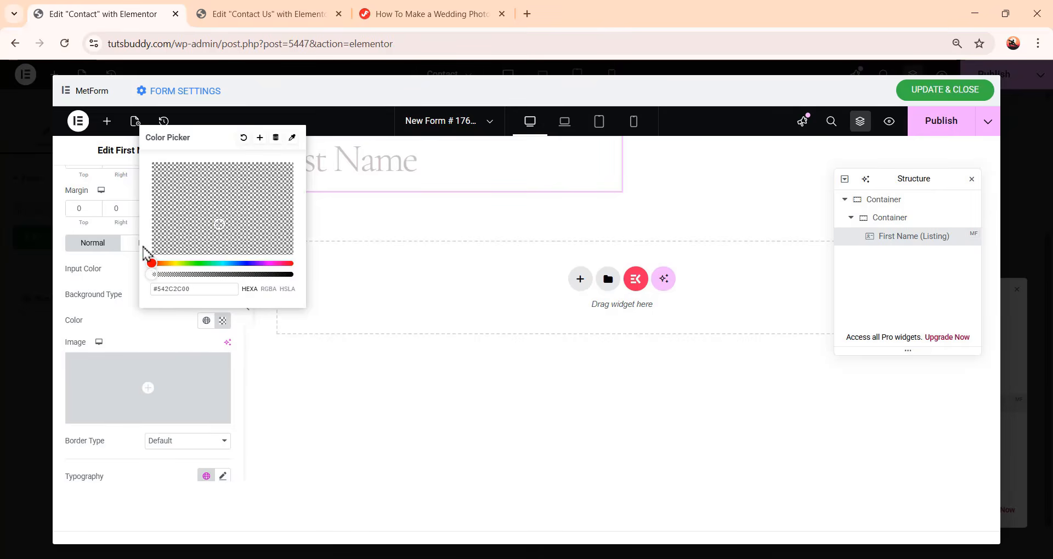
left_click(97, 340)
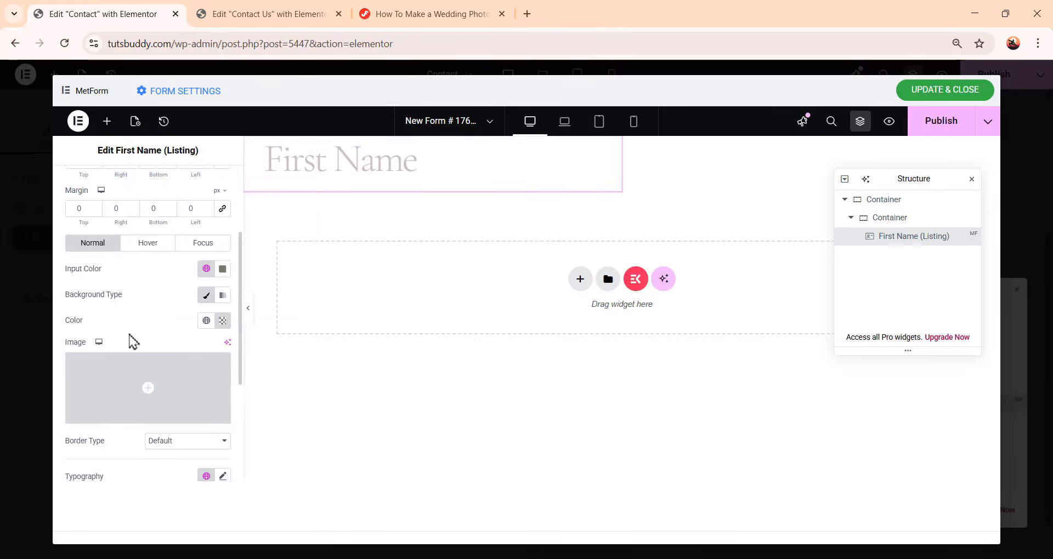
Set the input typography to DM Sans, size 18 px, weight 400 (Normal)
scroll(130, 340, "down", 4)
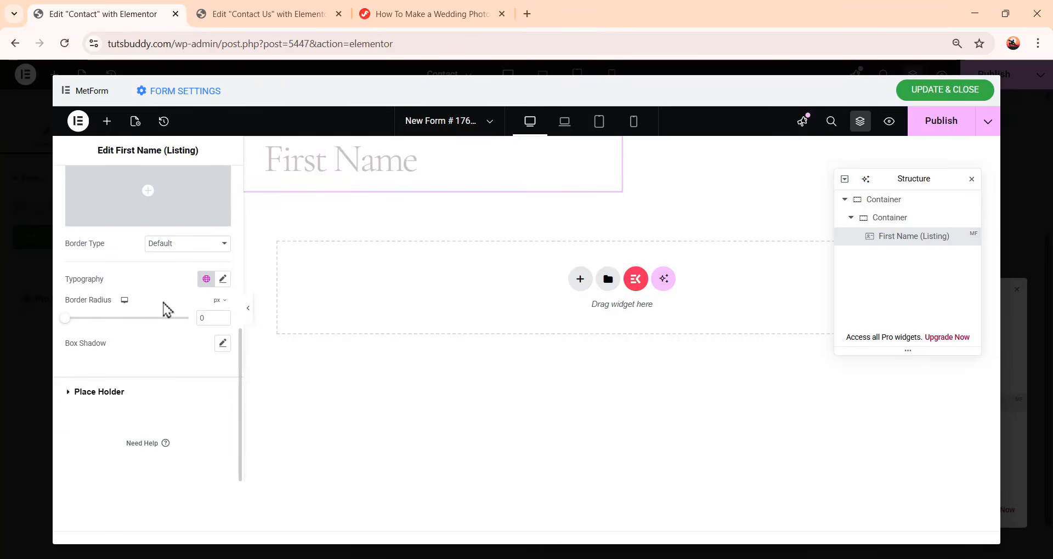
left_click(223, 280)
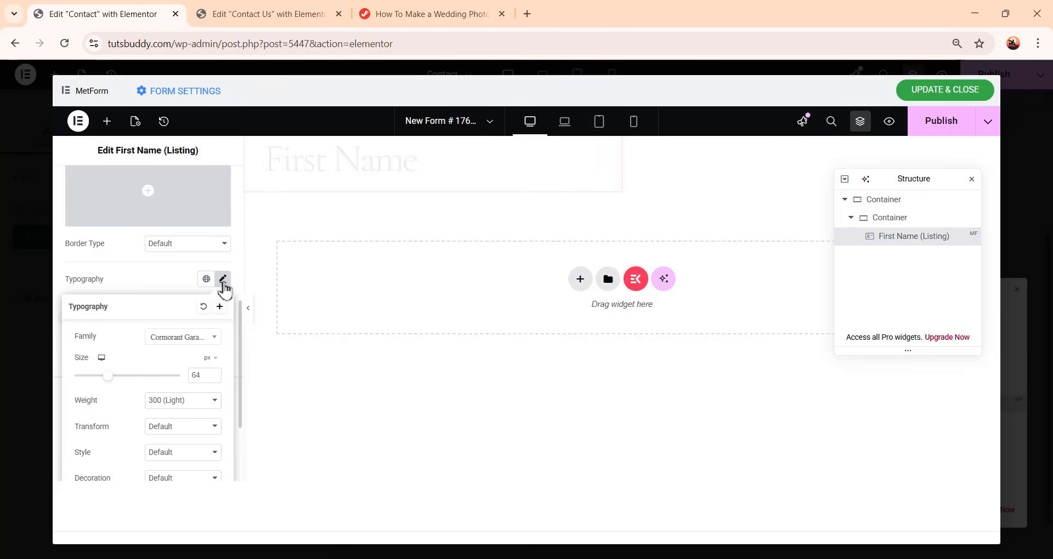
left_click(185, 348)
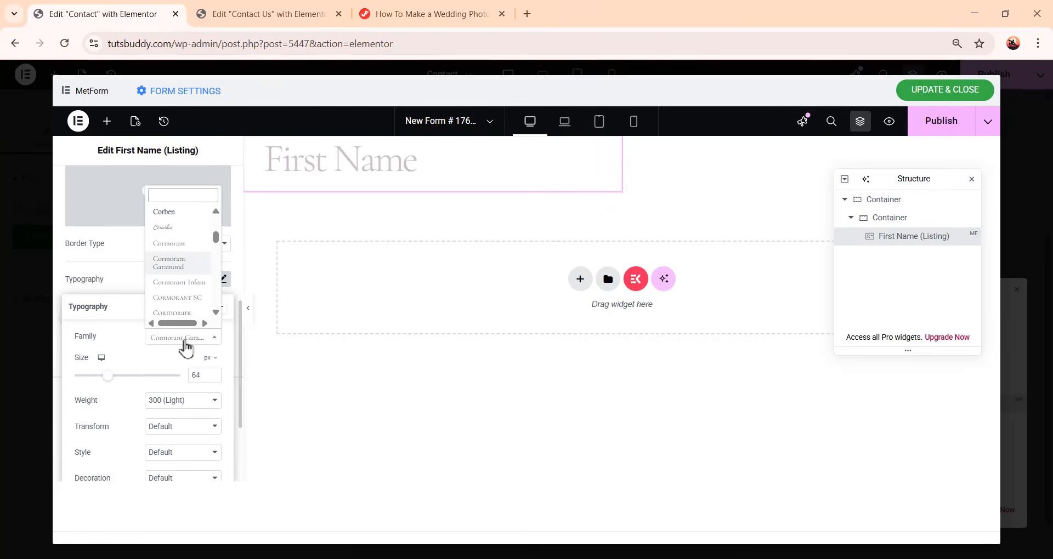
type("dm s")
left_click(195, 289)
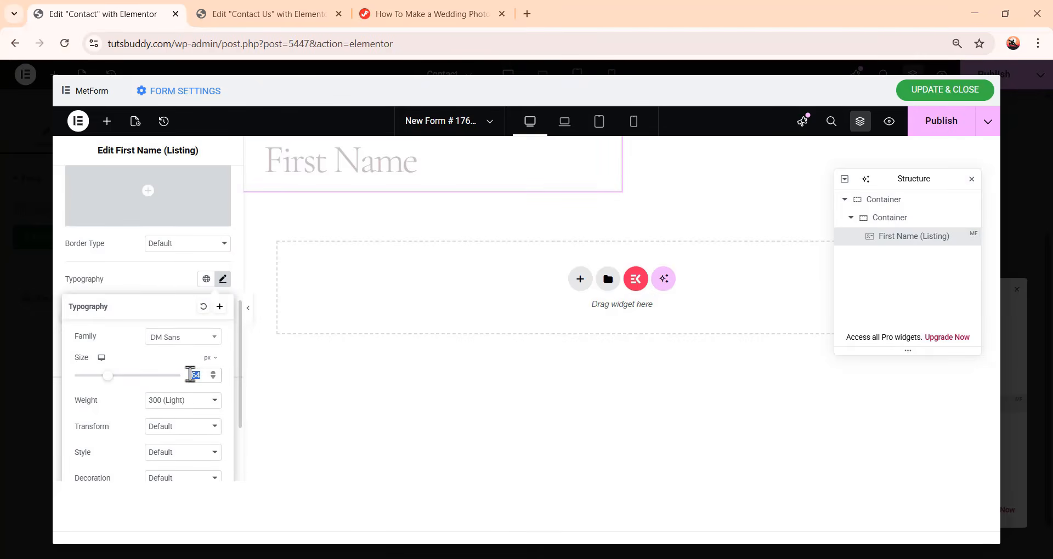
type("18")
left_click(182, 401)
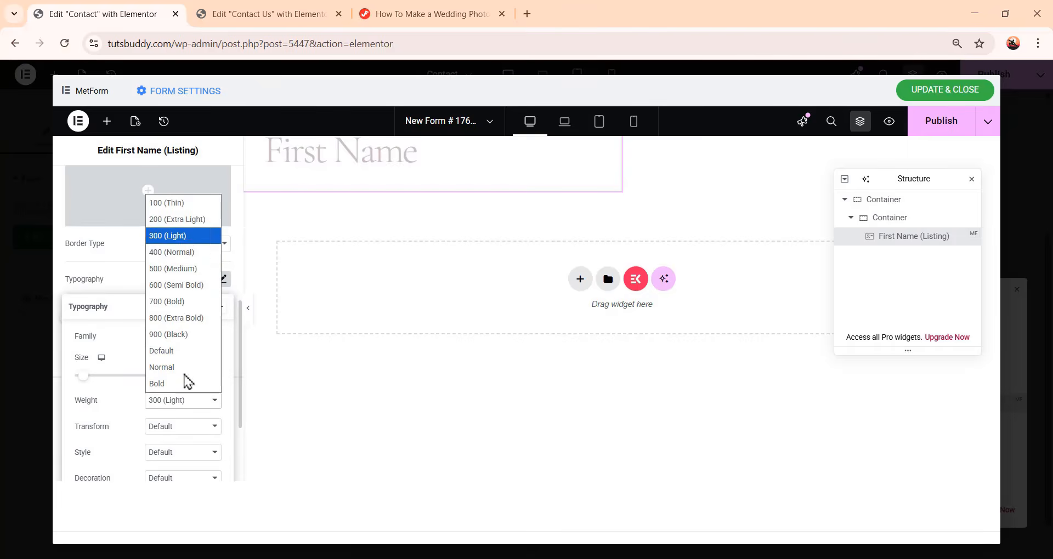
left_click(200, 263)
Set the input line height to 26 px and clear the letter spacing
scroll(188, 383, "down", 2)
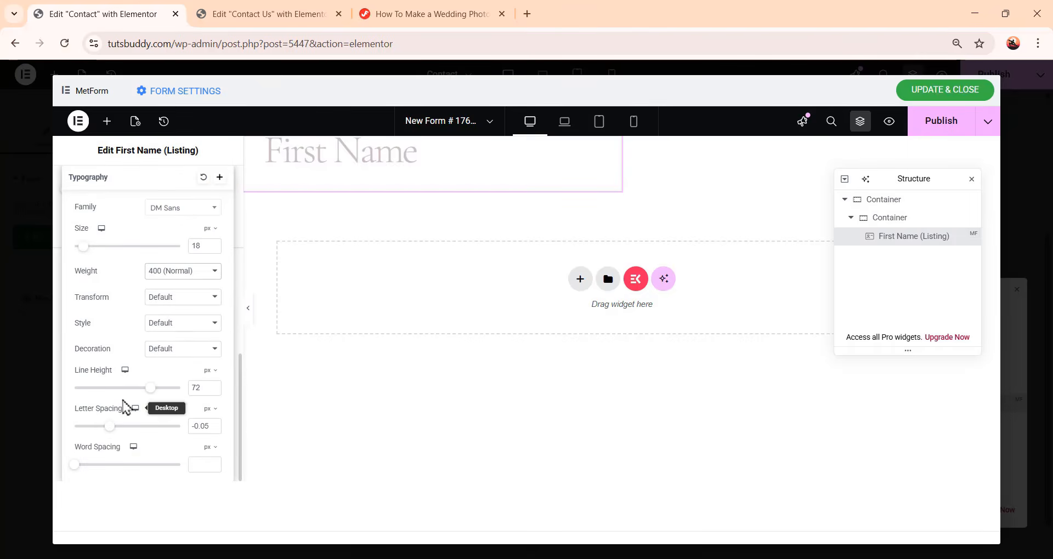
double_click(200, 388)
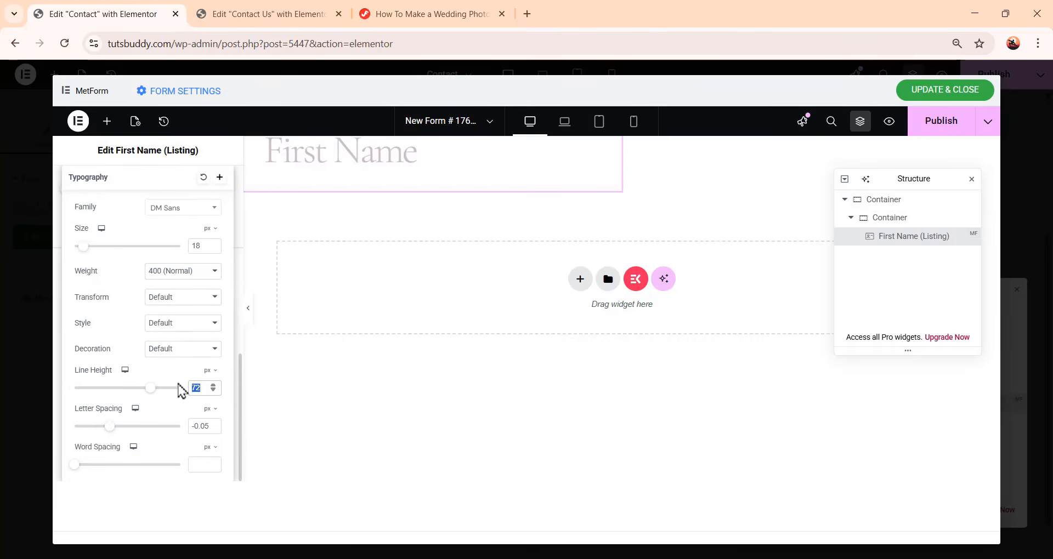
type("26")
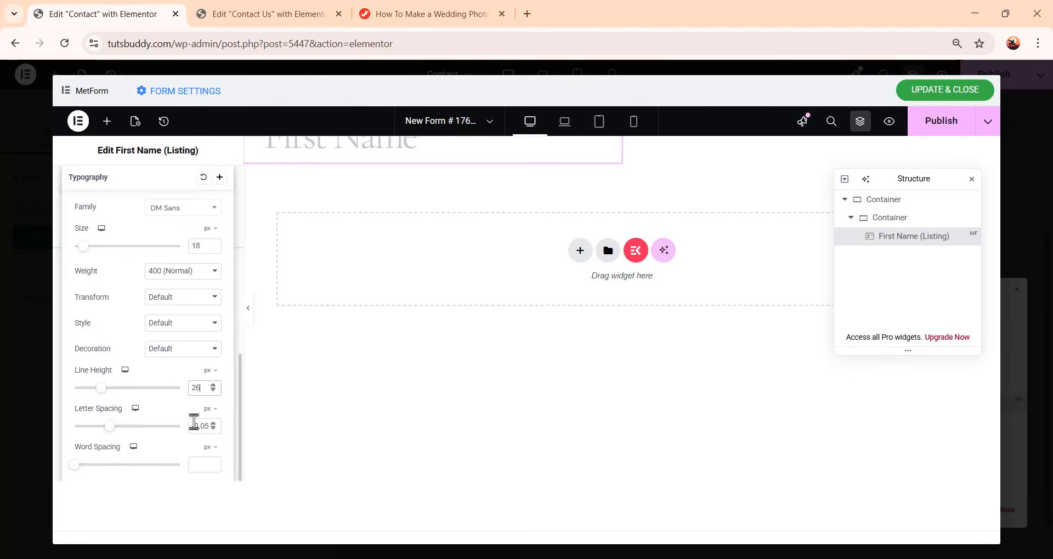
left_click_drag(210, 425, 162, 429)
key("BackSpace")
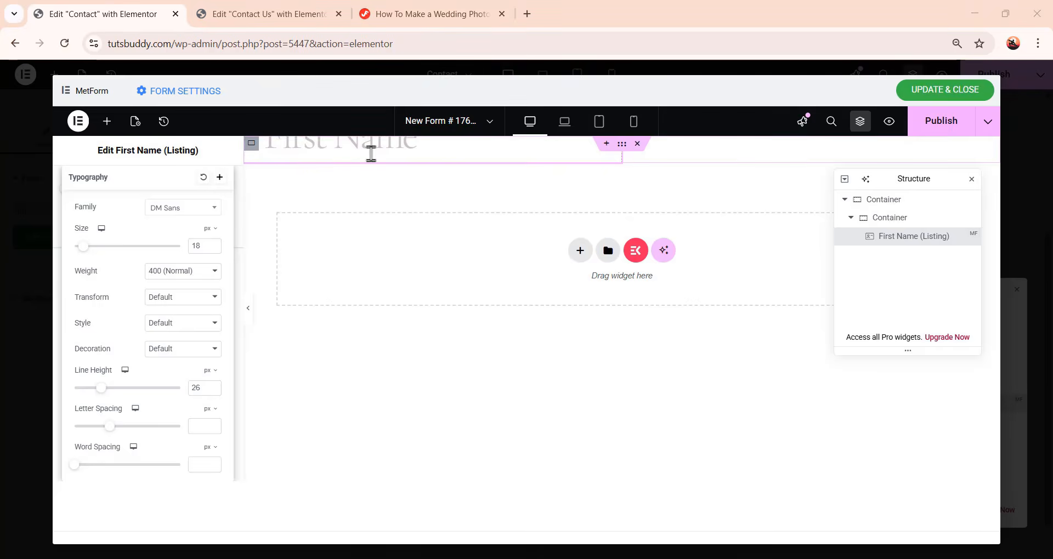
scroll(159, 335, "up", 1)
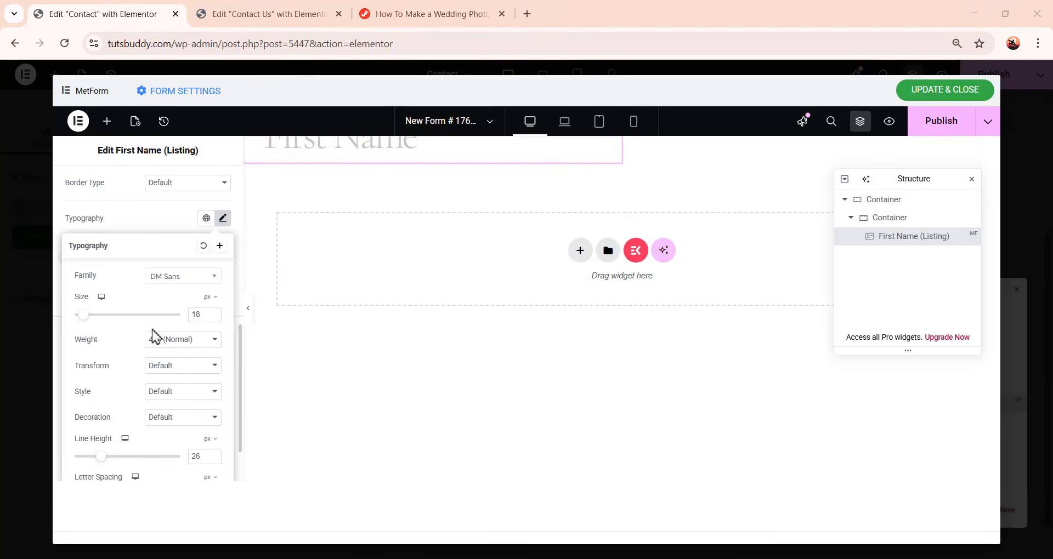
left_click(180, 225)
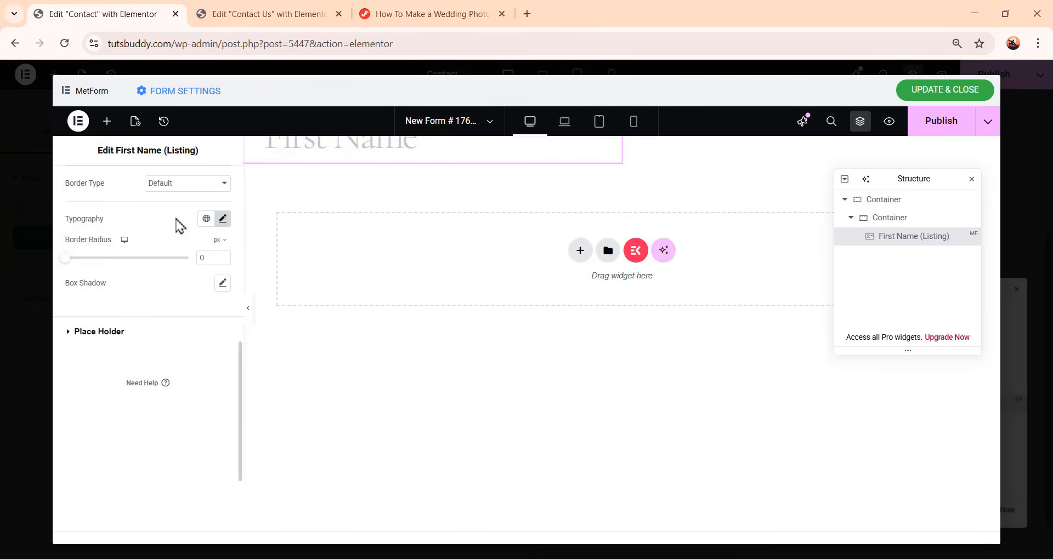
Set the First Name placeholder typography to DM Sans at 18 px
left_click(110, 332)
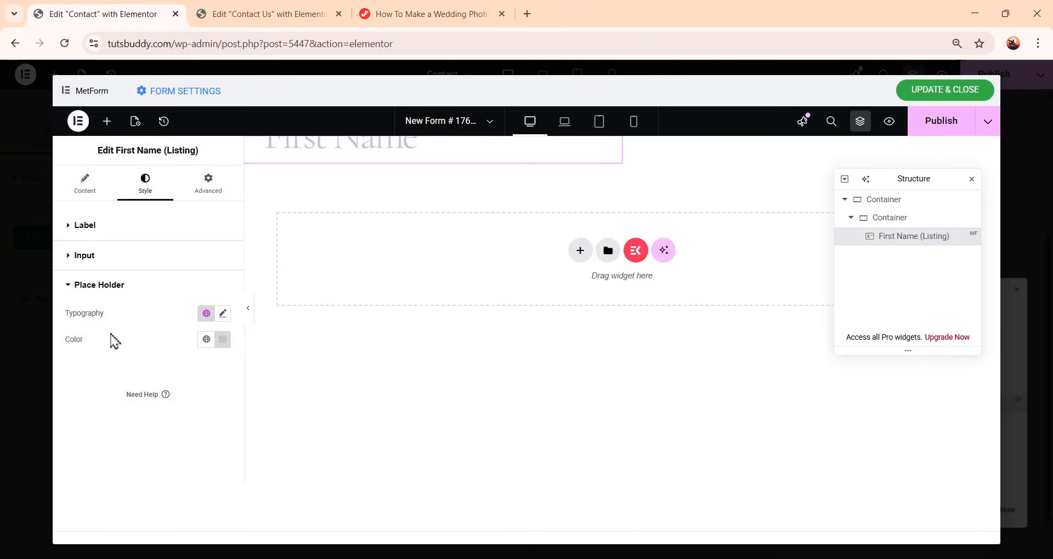
left_click(223, 314)
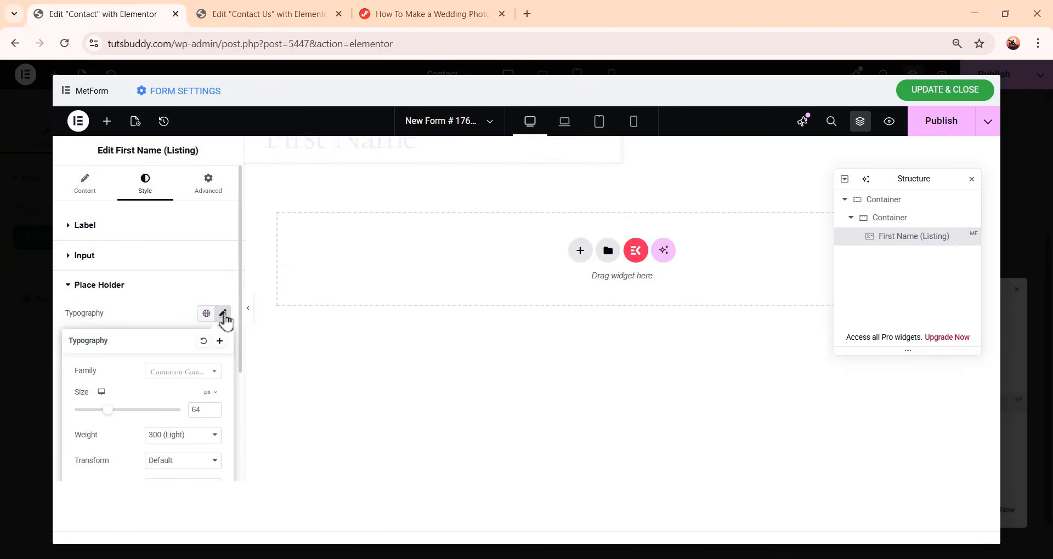
left_click(180, 372)
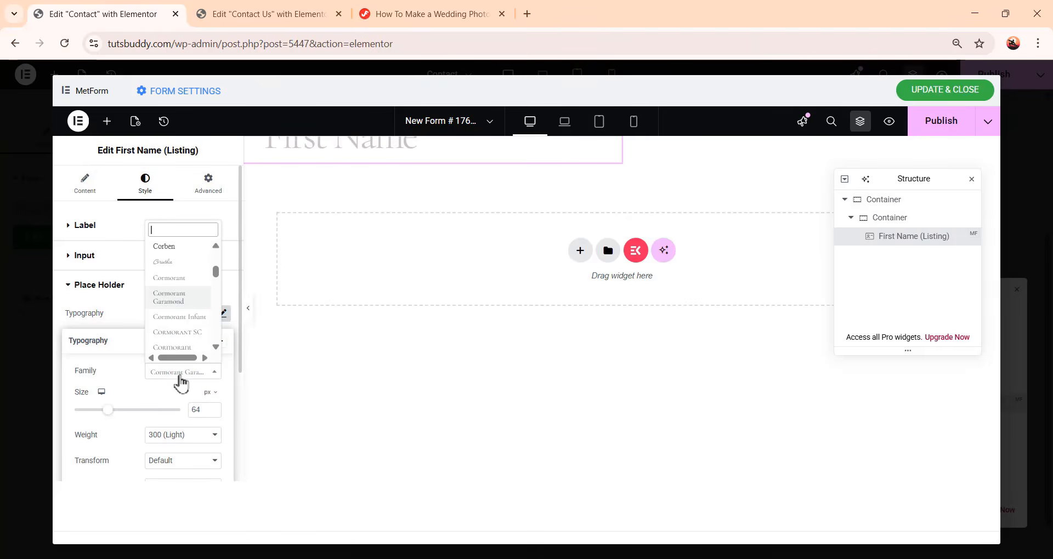
type("dm")
left_click(192, 320)
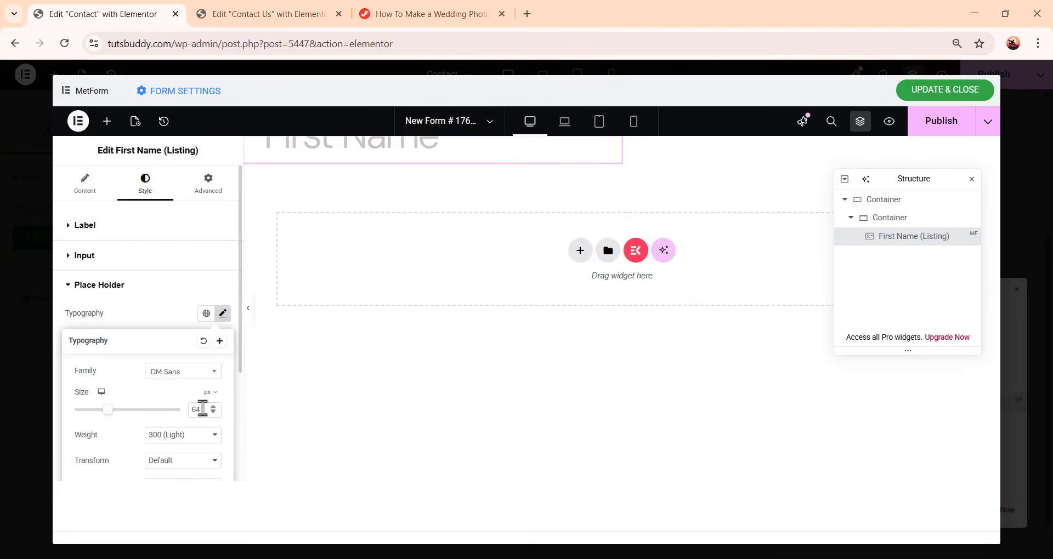
left_click_drag(203, 410, 189, 418)
type("18")
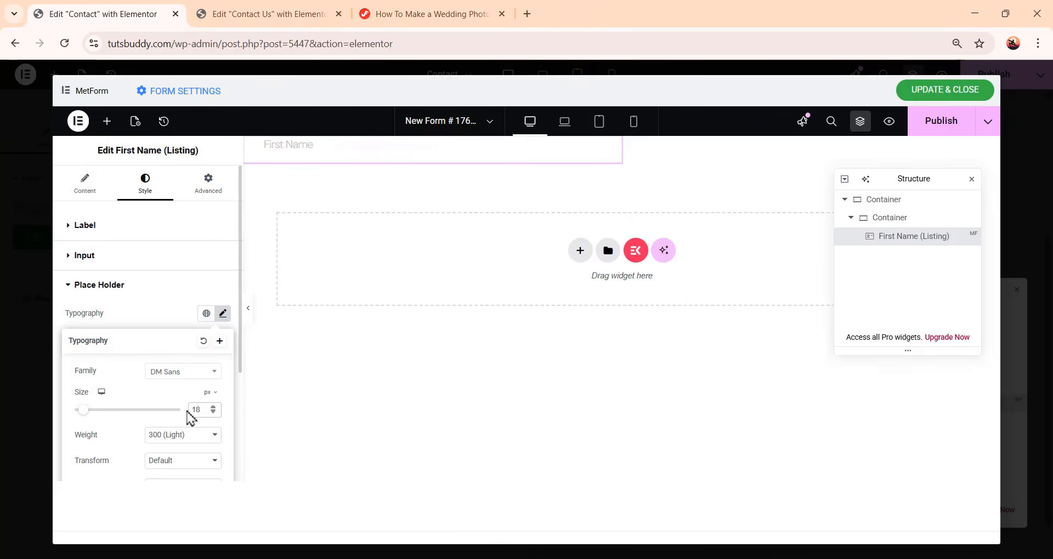
Set the placeholder weight to 400 (Normal), line height to 26 px and letter spacing to 0.3 px
scroll(190, 417, "down", 3)
left_click(179, 274)
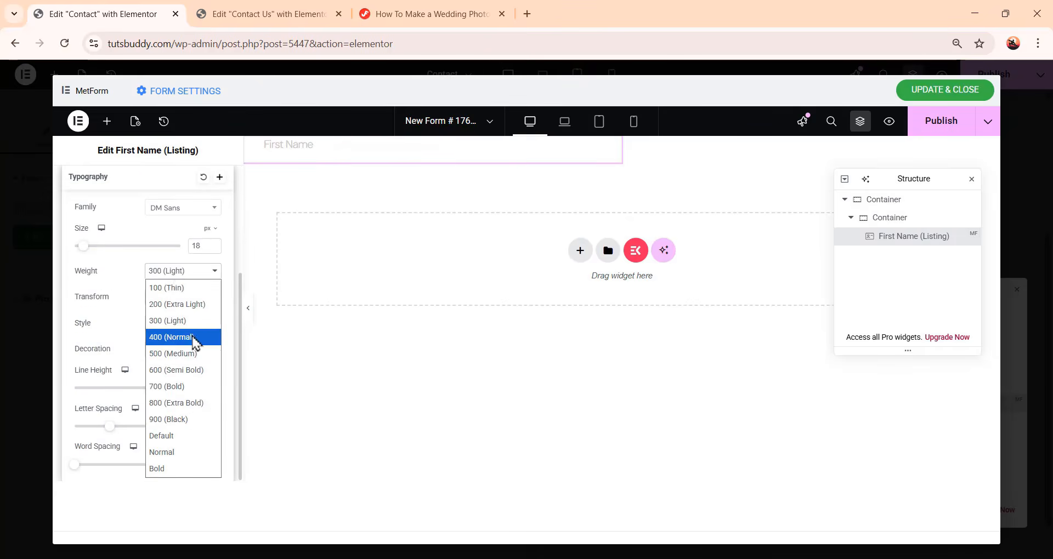
left_click(194, 343)
left_click_drag(202, 387, 189, 386)
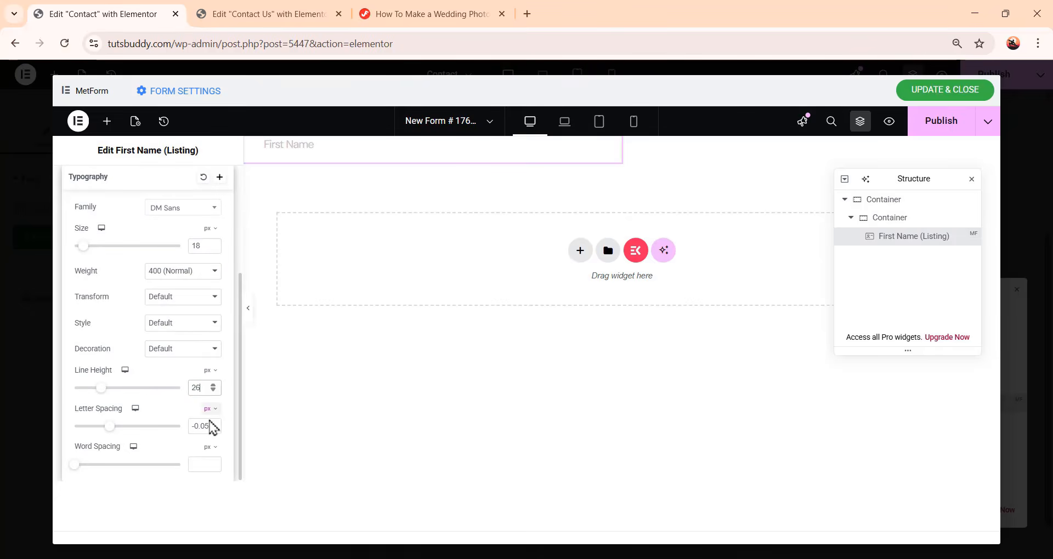
left_click_drag(210, 428, 188, 427)
type("0.3")
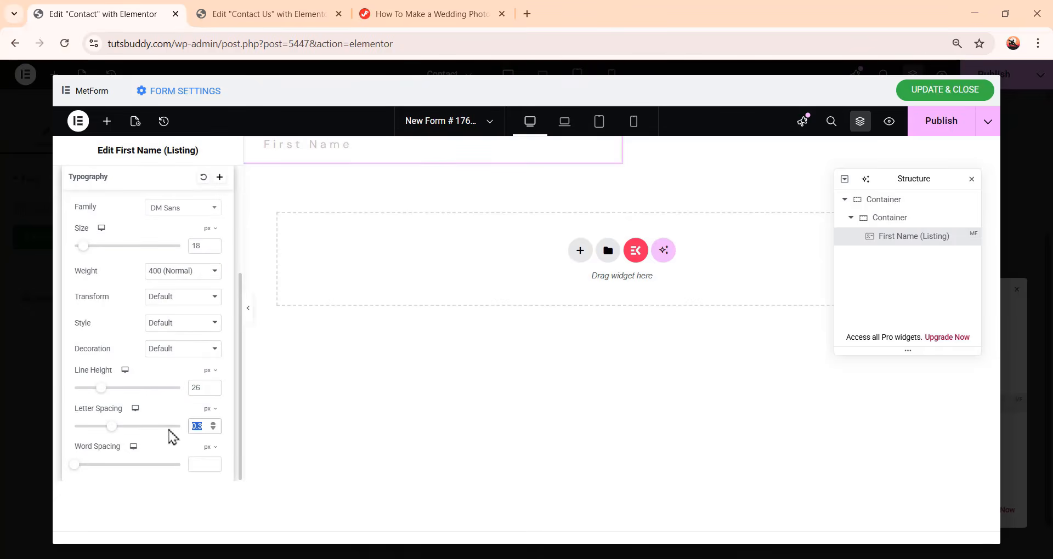
scroll(164, 398, "up", 2)
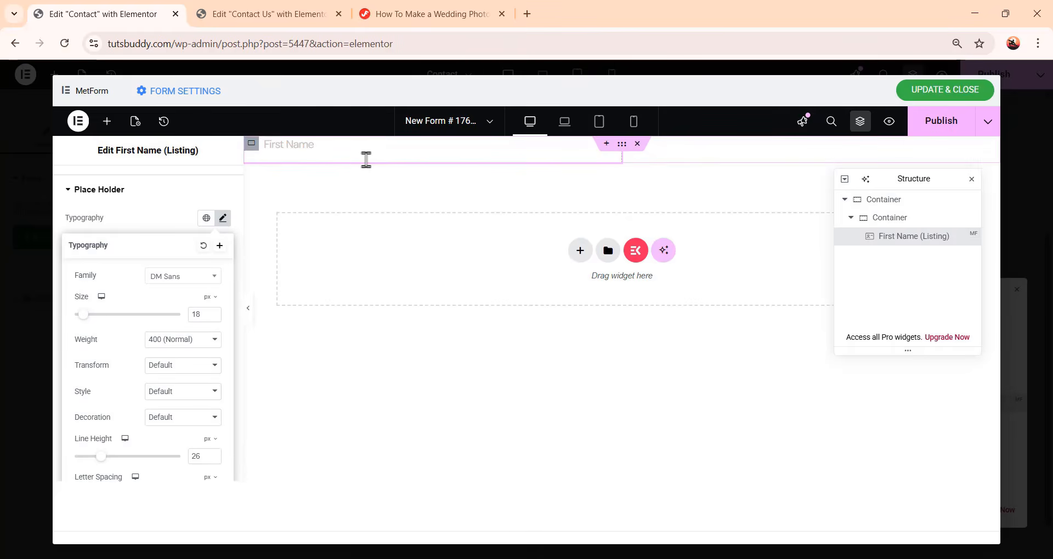
left_click(184, 228)
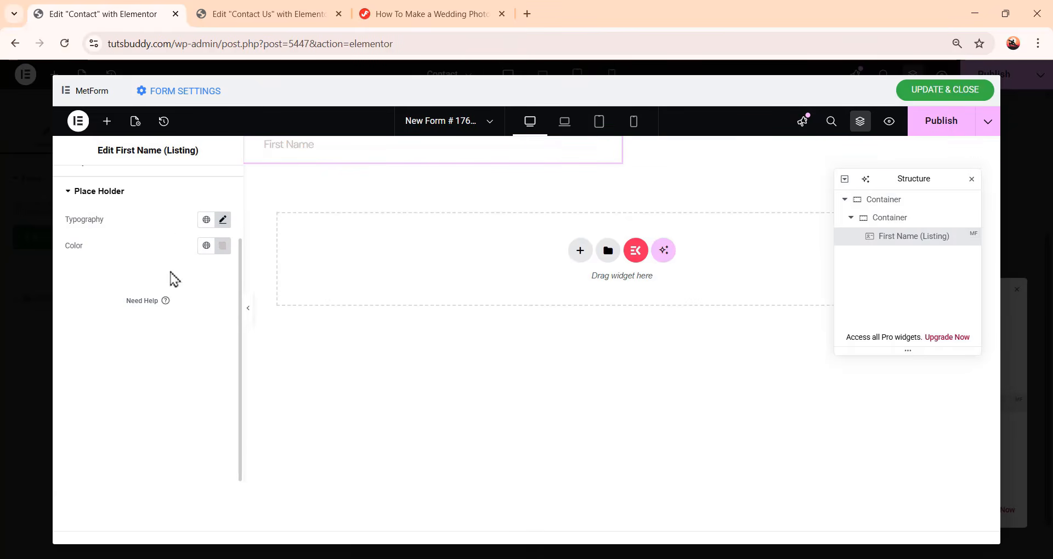
Set the placeholder color to the global Primary color
left_click(206, 247)
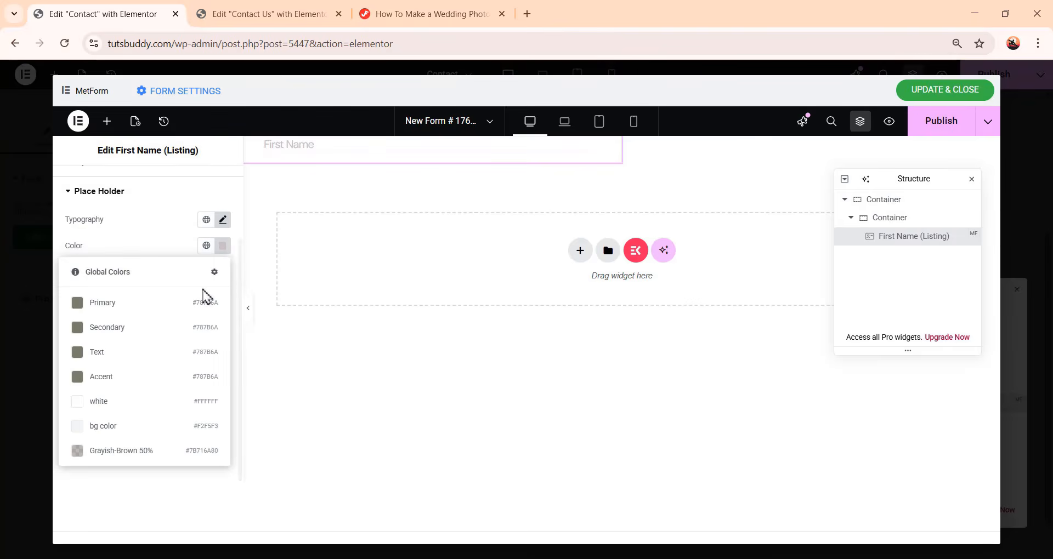
left_click(202, 307)
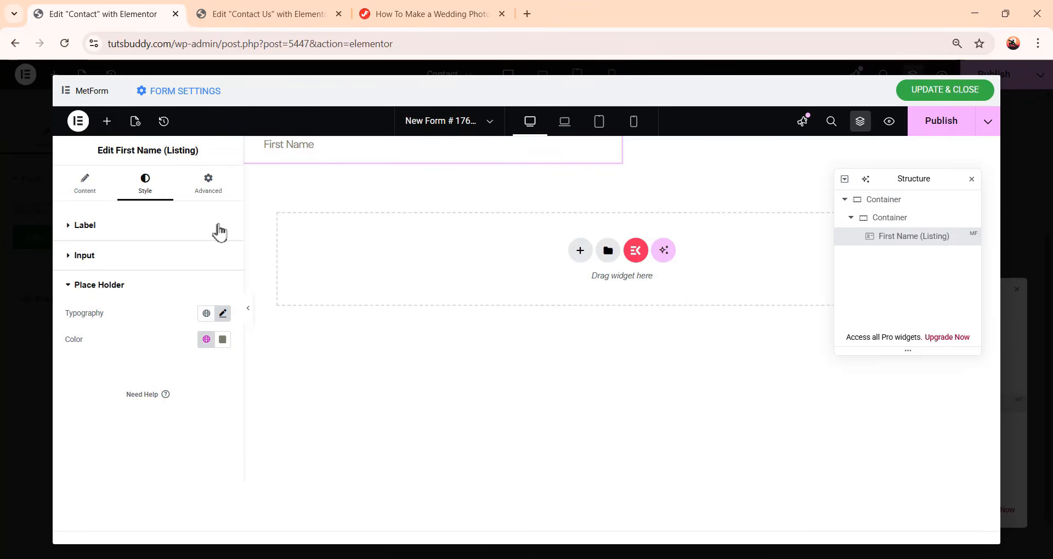
Give the First Name widget a solid border with widths unlinked and only a 1 px bottom edge
left_click(215, 193)
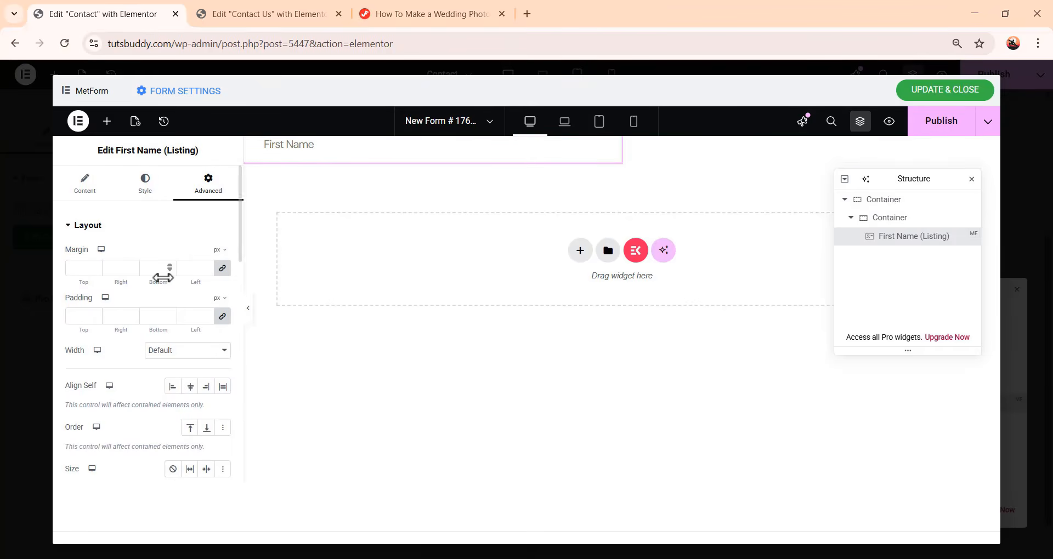
scroll(151, 318, "down", 10)
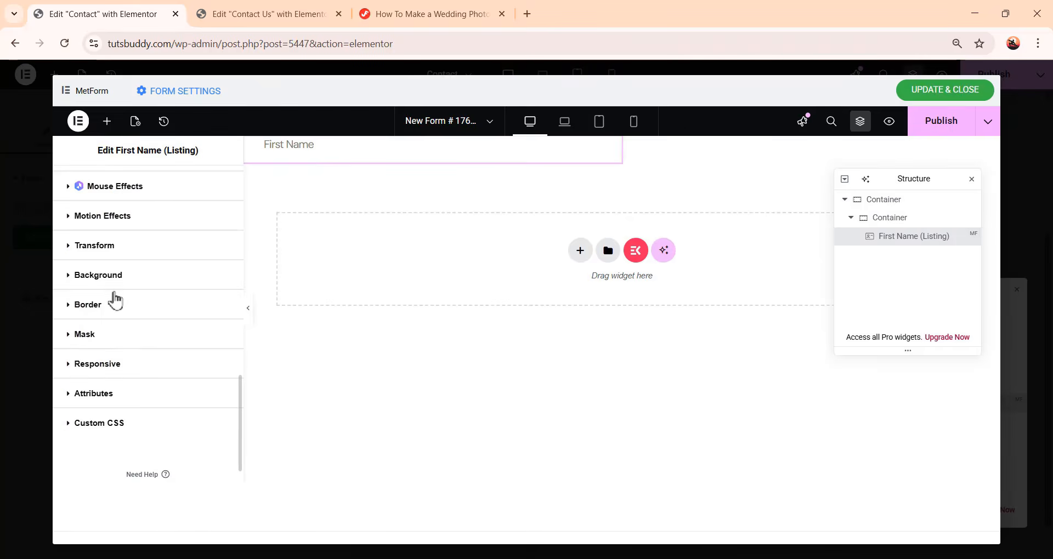
left_click(82, 306)
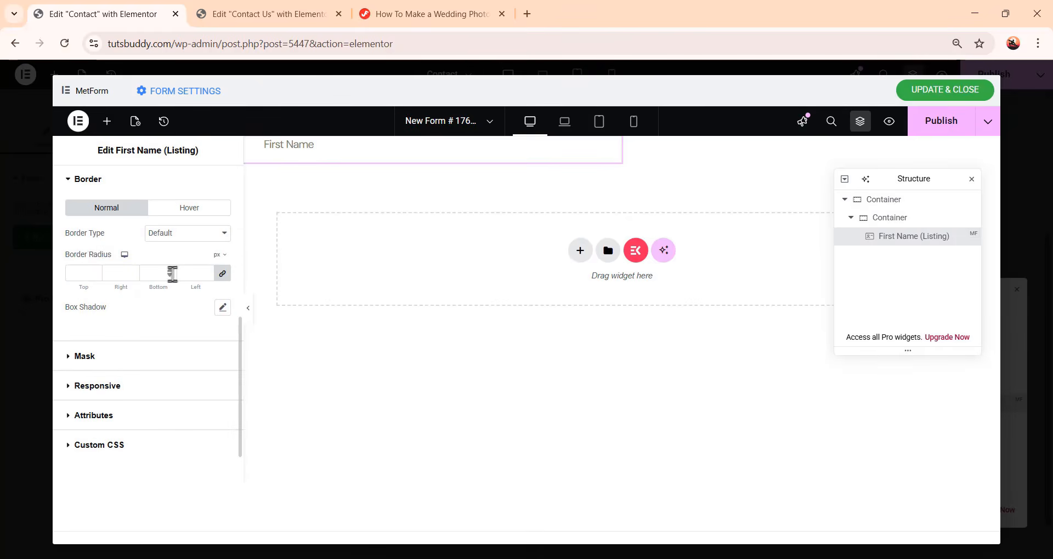
left_click(166, 237)
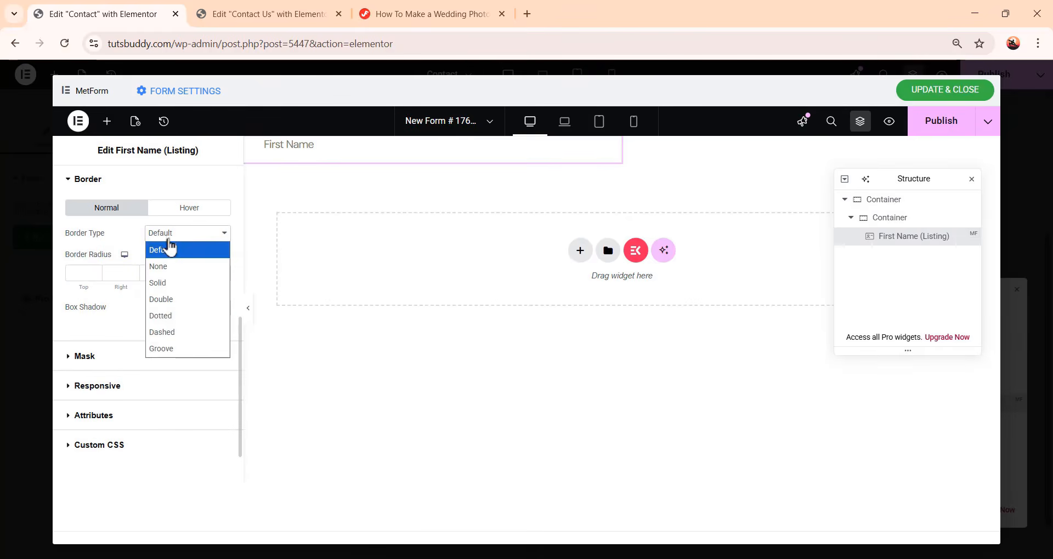
left_click(175, 283)
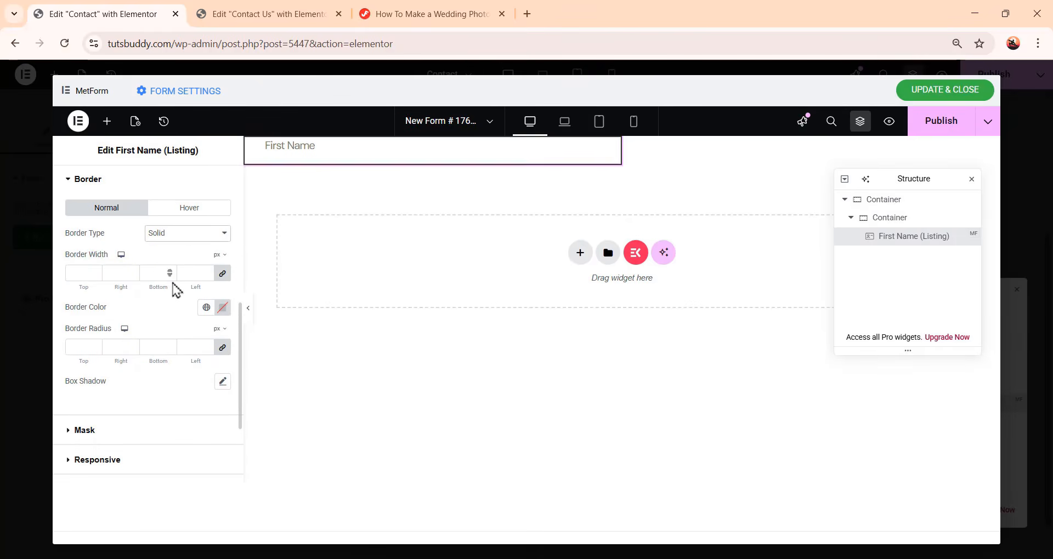
left_click(221, 276)
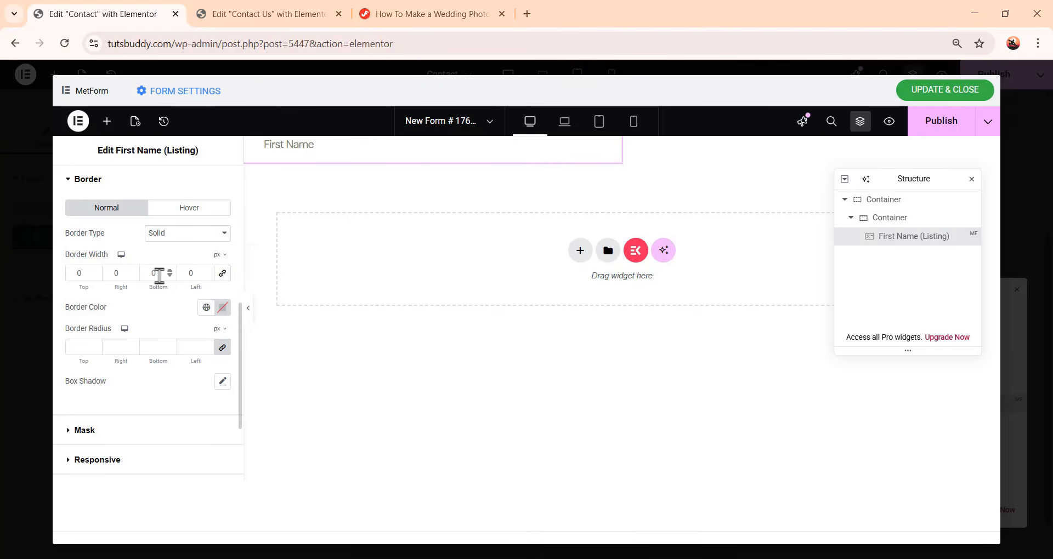
left_click_drag(159, 274, 142, 272)
type("1")
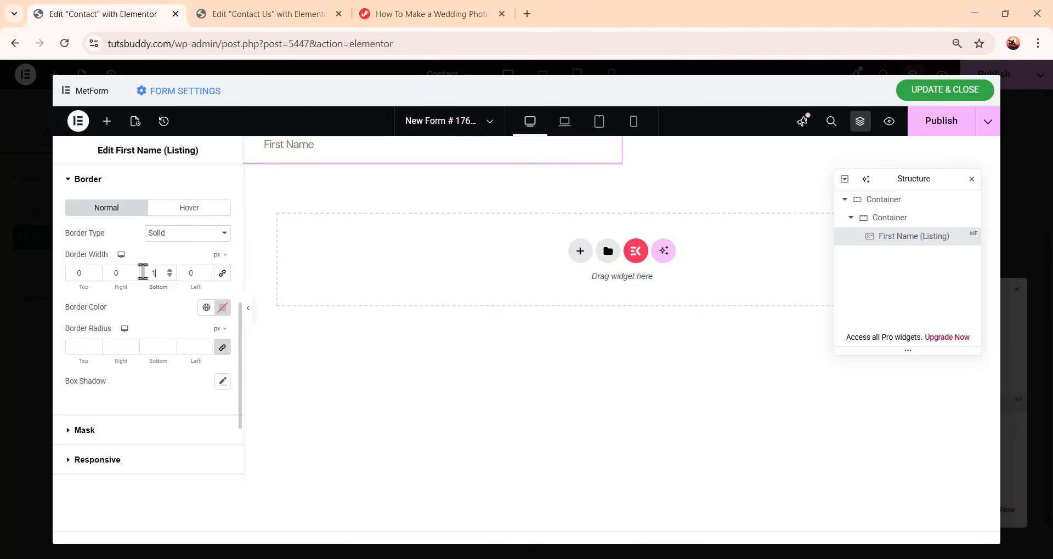
Set the widget's border color to #787b6a1f
left_click(222, 310)
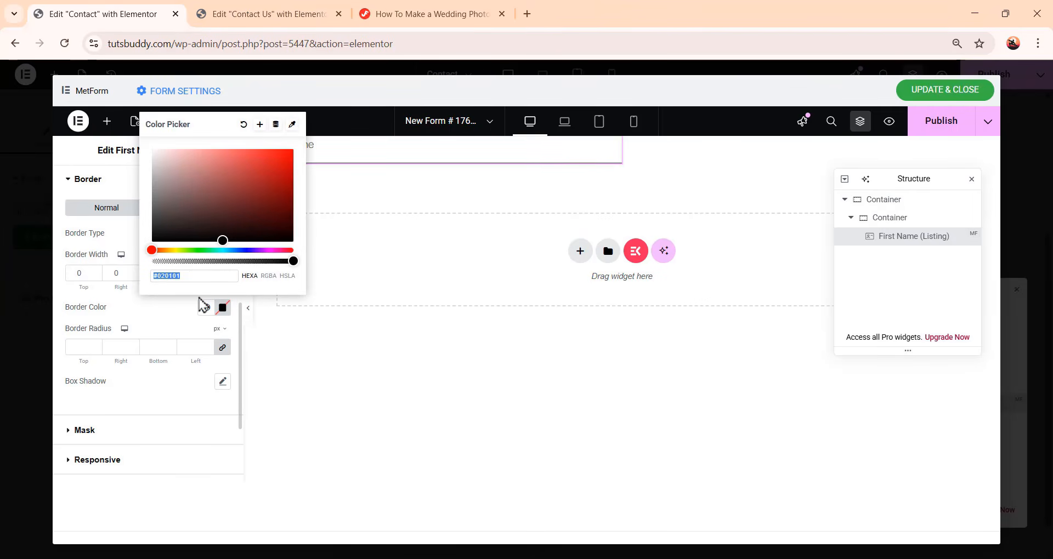
type("787b6a1f")
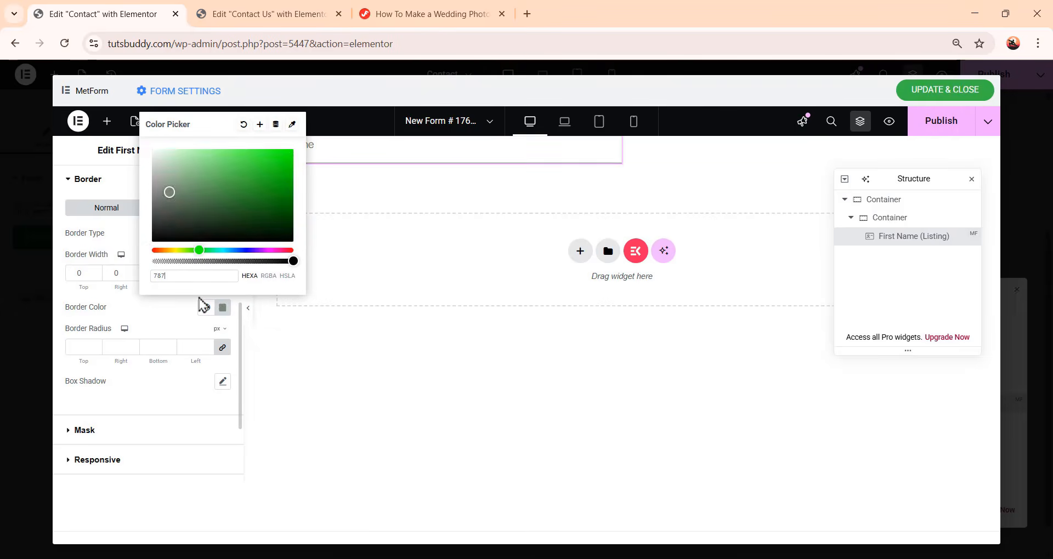
left_click(186, 314)
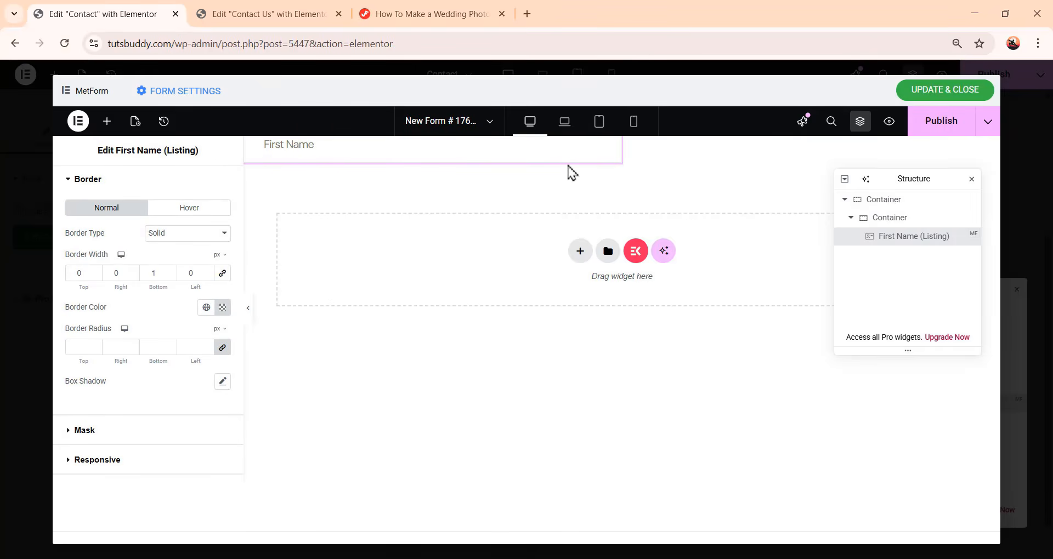
Add an Icon widget below the First Name field from a widget search for icon
left_click(924, 241)
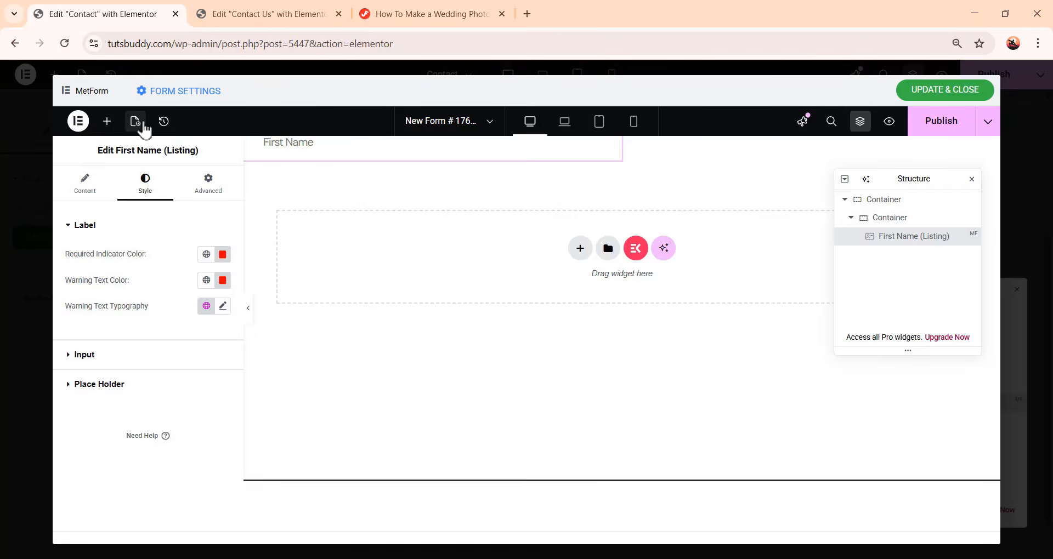
left_click(106, 123)
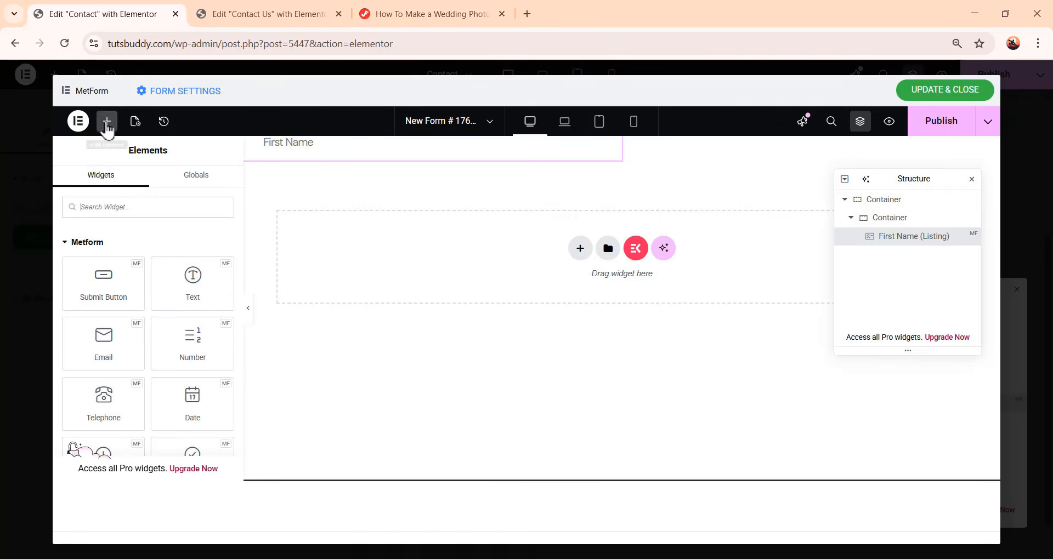
left_click(136, 205)
type("icon")
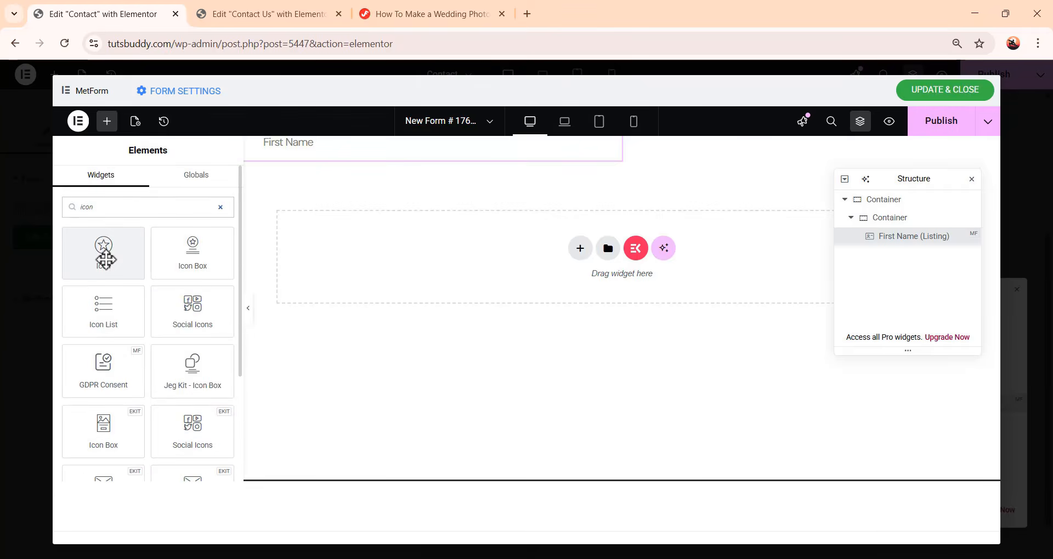
left_click(105, 259)
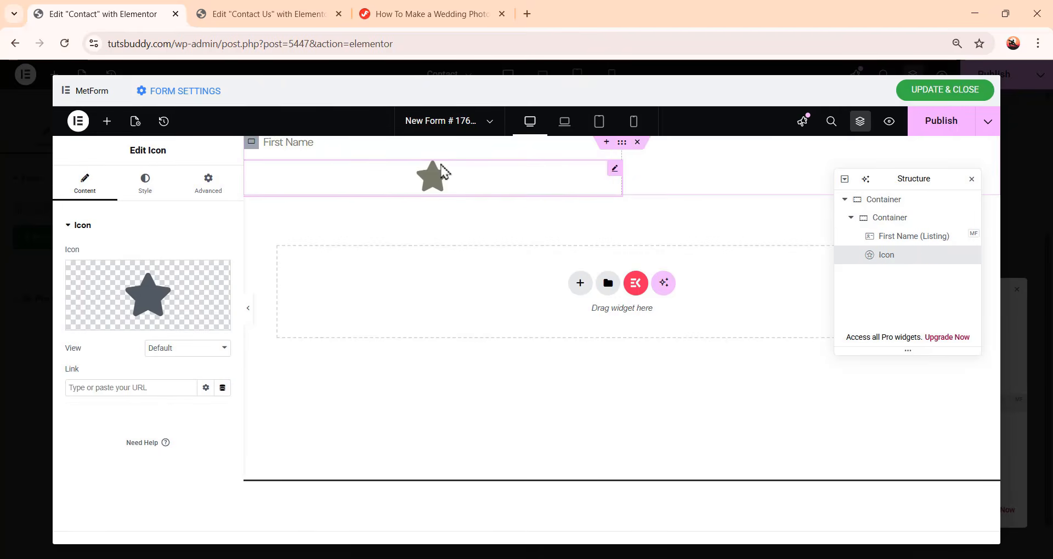
Replace the icon with the person SVG uploaded in the media library
mouse_move(99, 278)
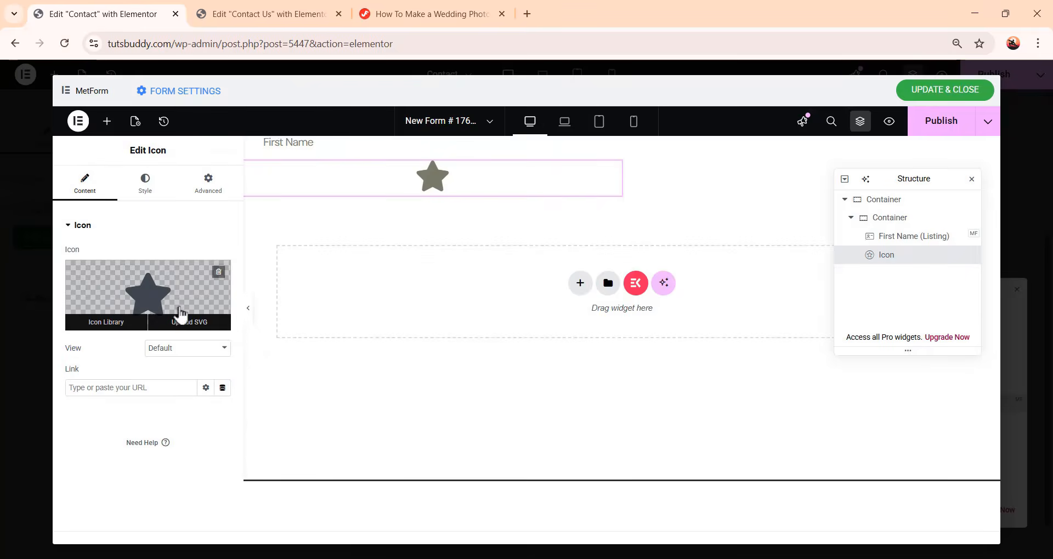
left_click(191, 328)
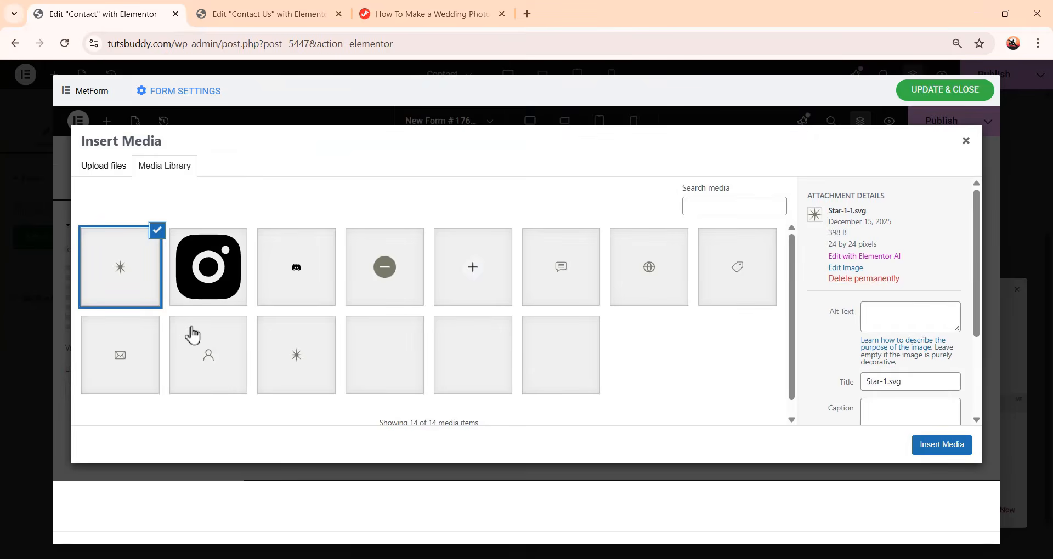
left_click(220, 373)
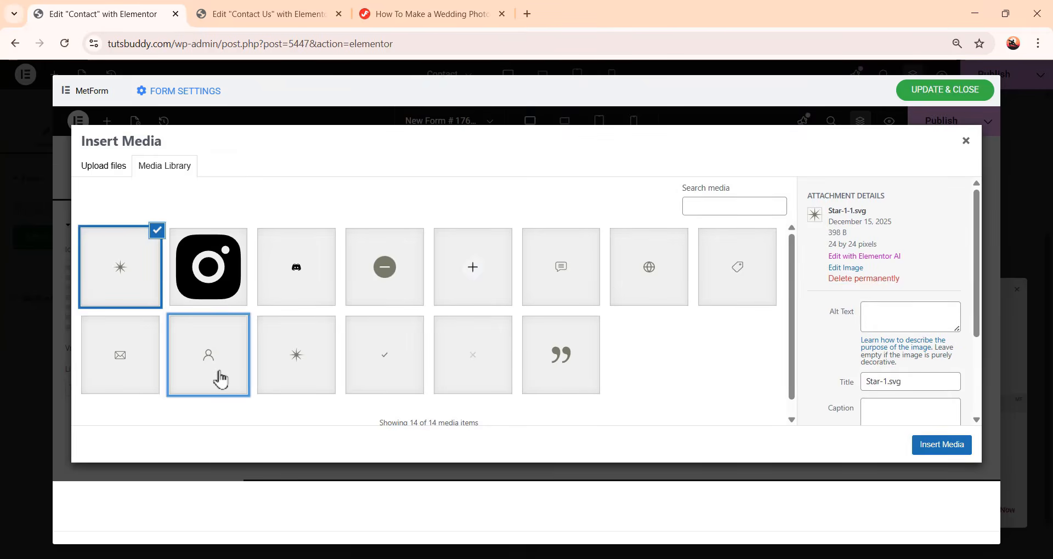
left_click(942, 445)
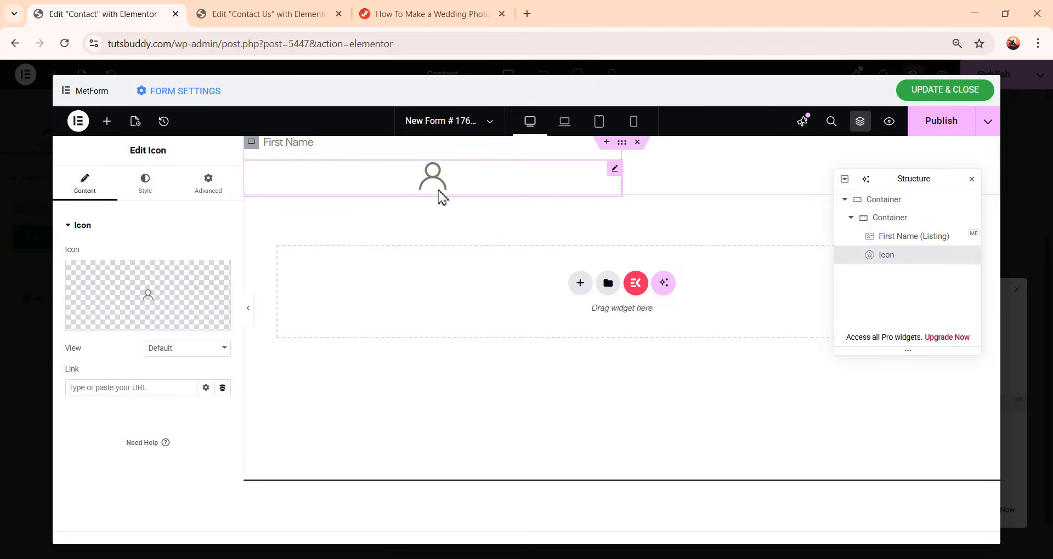
Set the icon size to 20 px
left_click(144, 196)
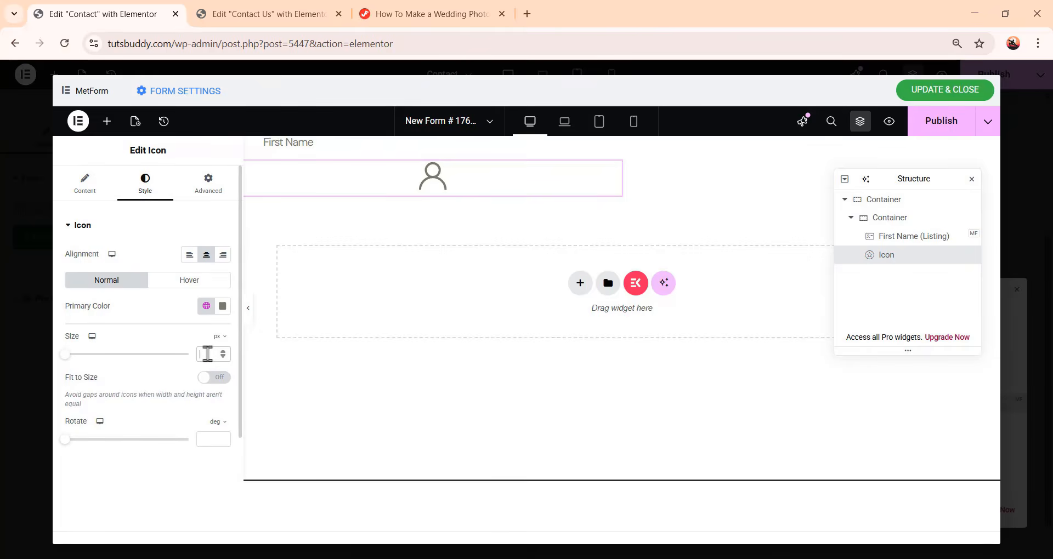
left_click(207, 354)
type("20")
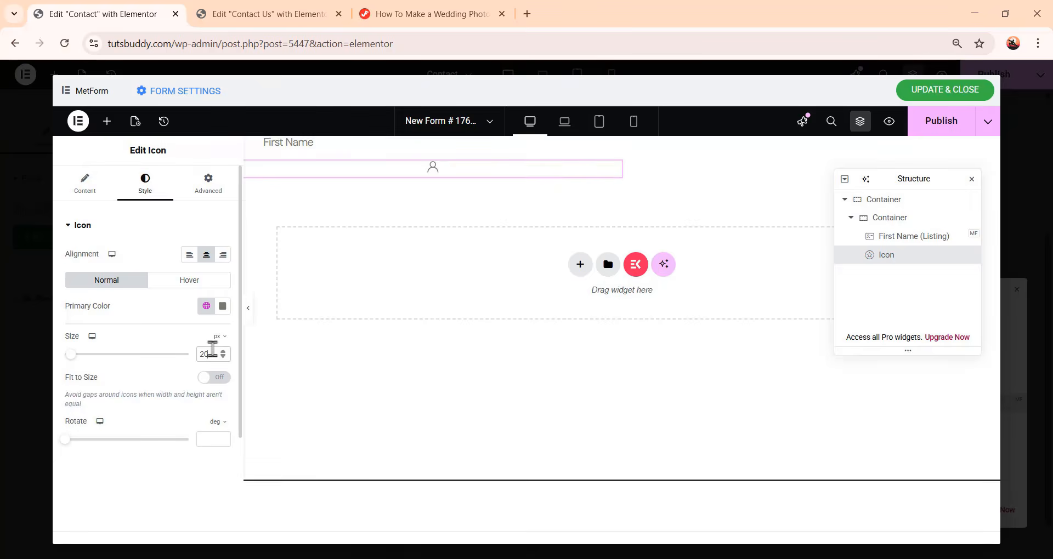
Set the icon widget's position to Absolute
left_click(219, 198)
scroll(112, 244, "down", 5)
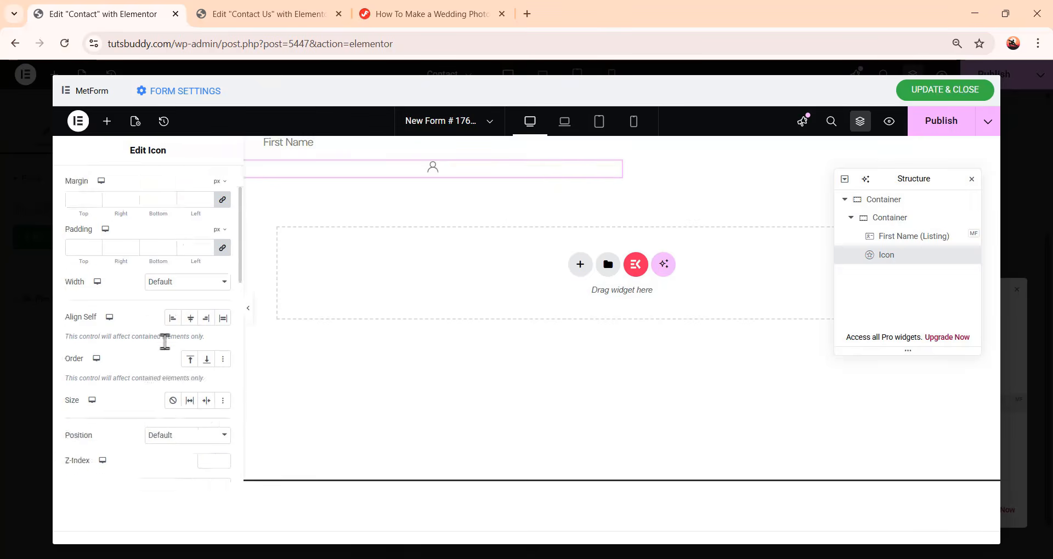
left_click(203, 233)
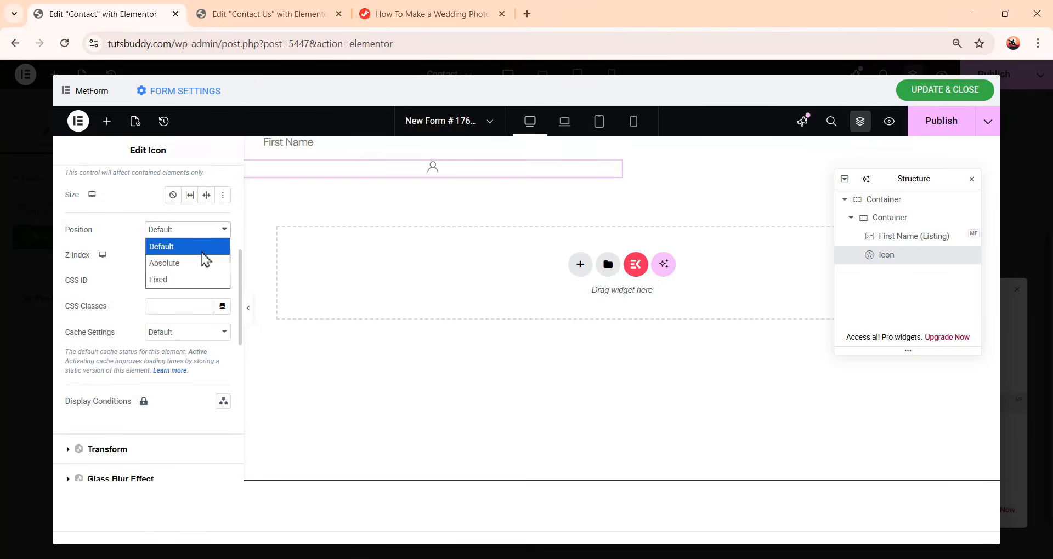
left_click(202, 265)
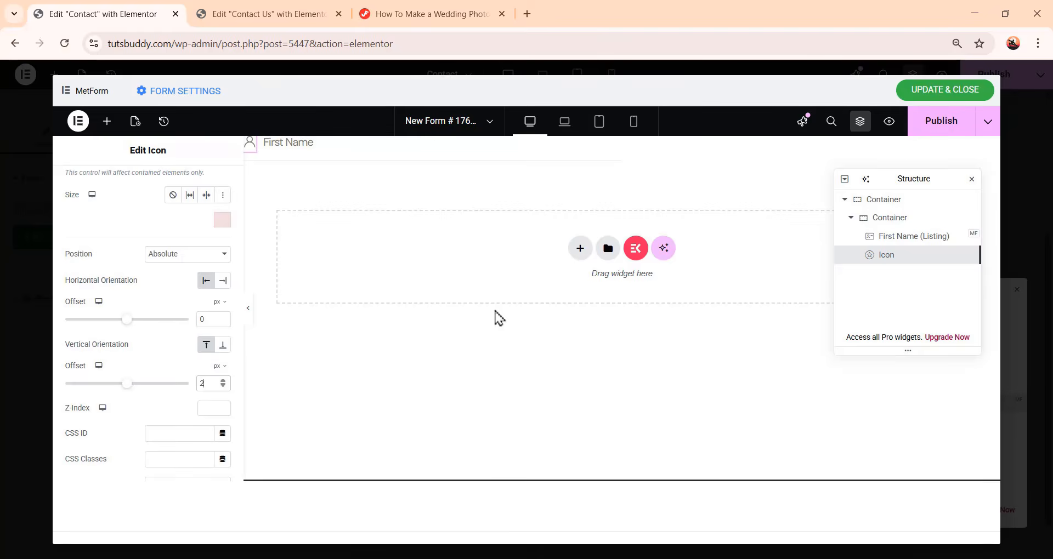
Duplicate the column container holding the First Name field and its icon
mouse_move(646, 149)
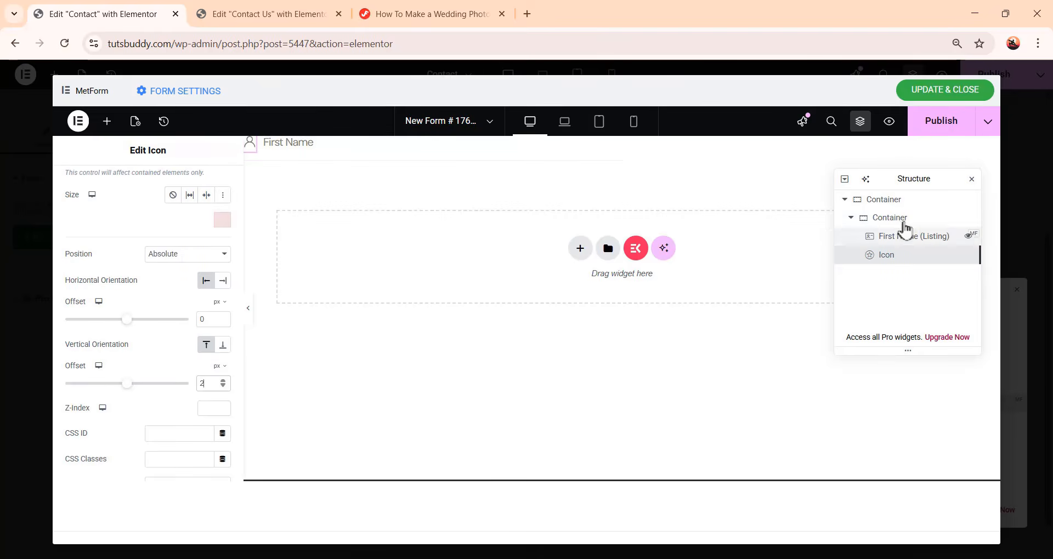
left_click(854, 219)
left_click(900, 226)
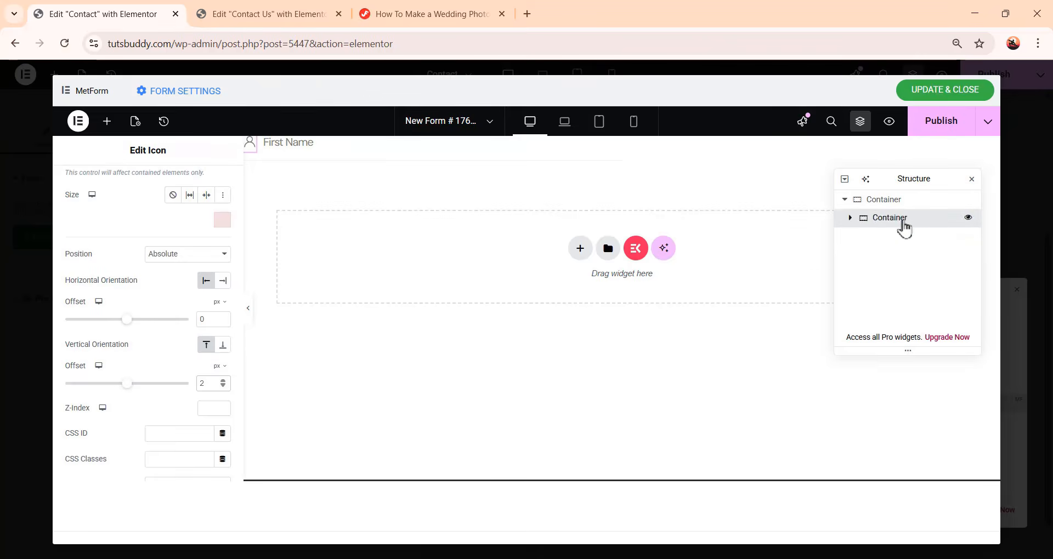
right_click(902, 227)
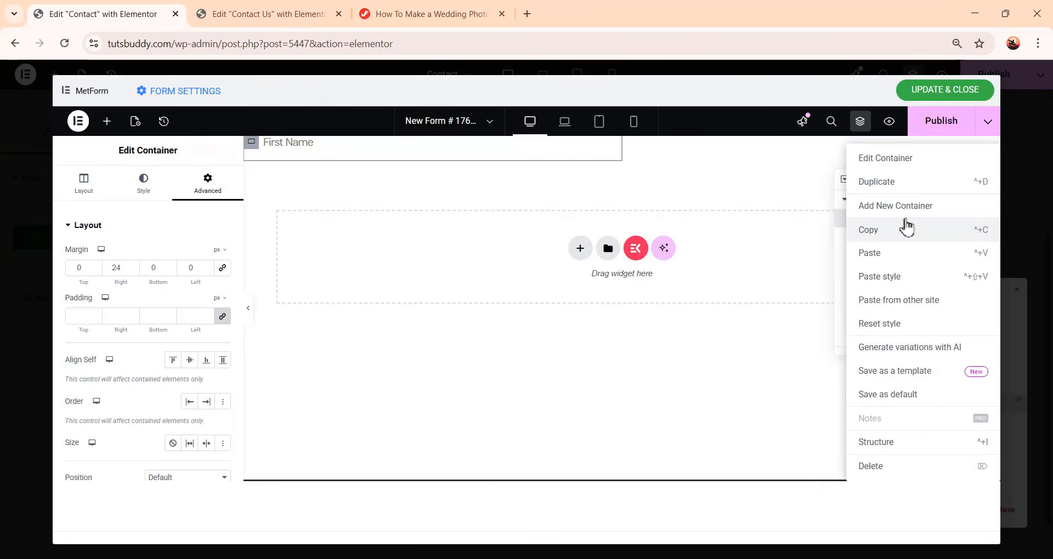
left_click(920, 189)
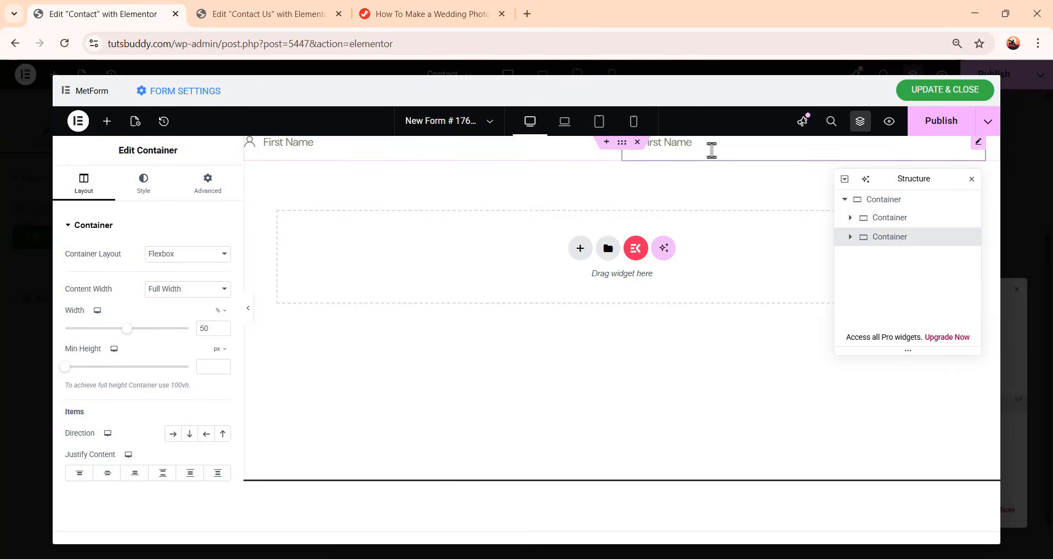
Set the placeholder of the duplicated name field to Last Name
left_click(851, 237)
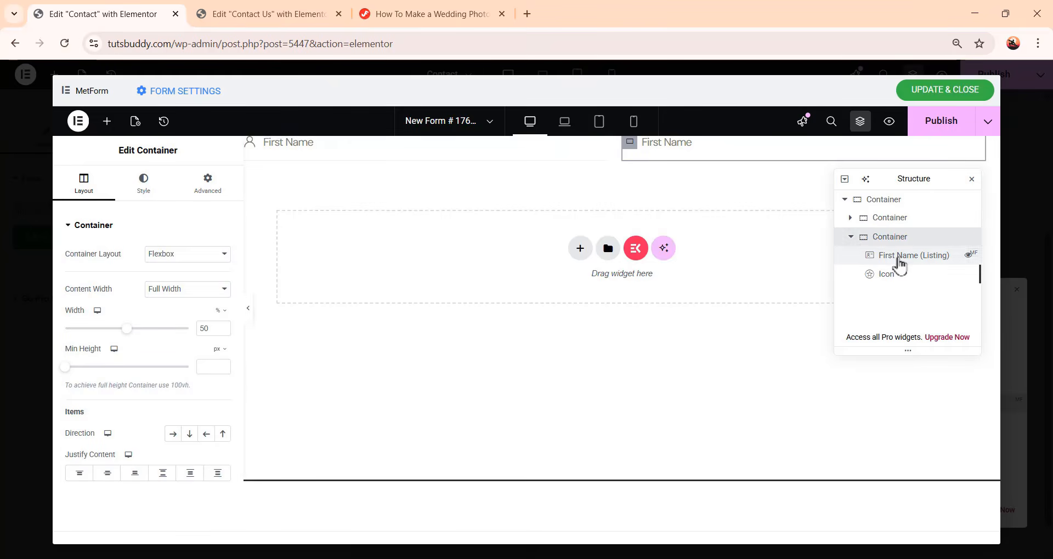
left_click(899, 257)
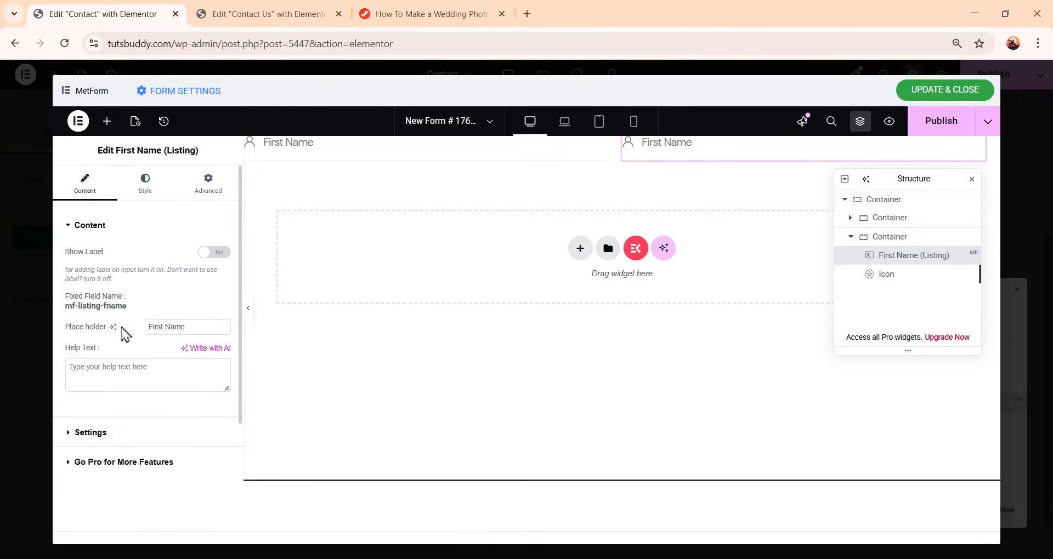
left_click_drag(202, 329, 129, 329)
left_click(164, 327)
type("Last")
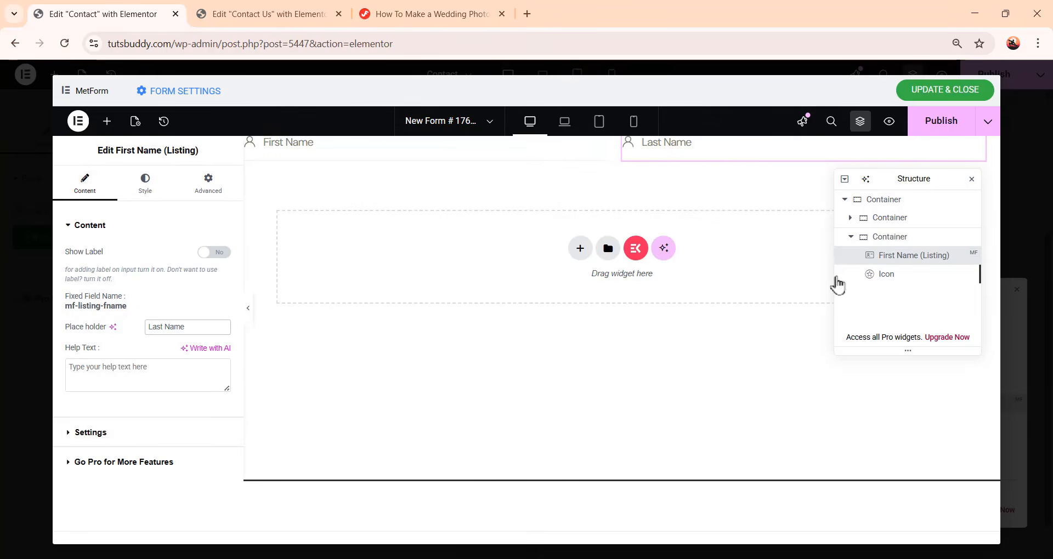
Duplicate the whole row containing the First Name and Last Name fields
left_click(851, 237)
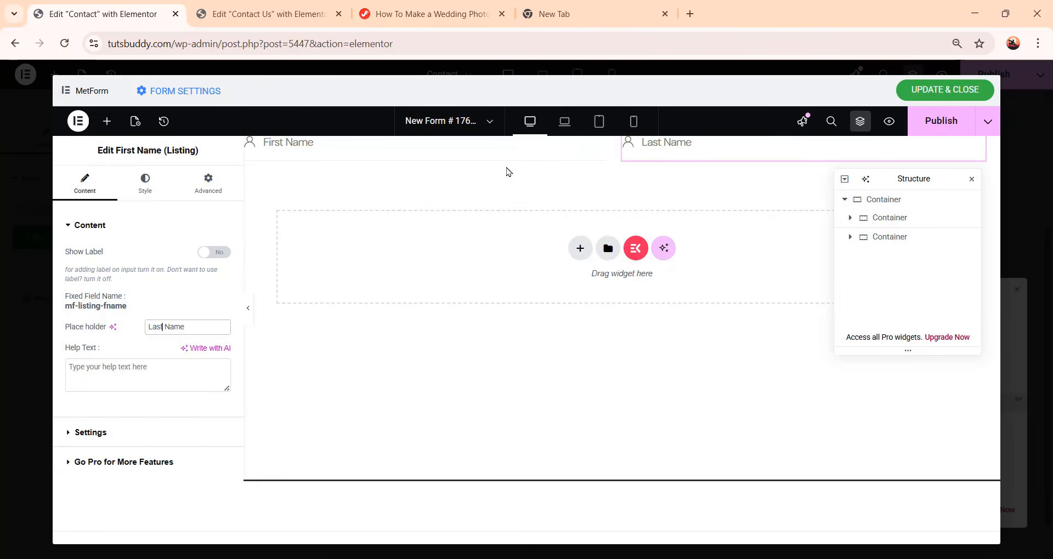
left_click(490, 185)
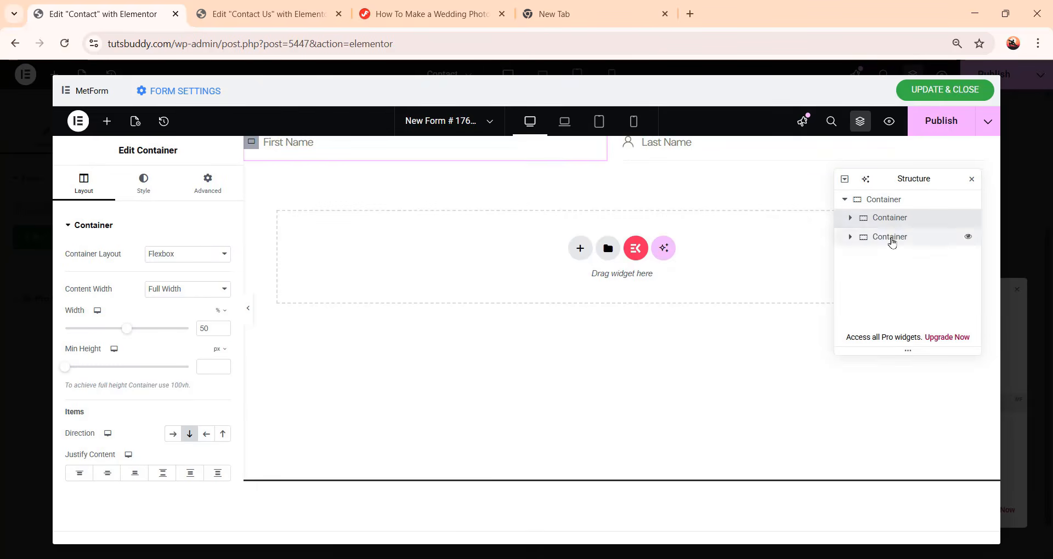
left_click(927, 200)
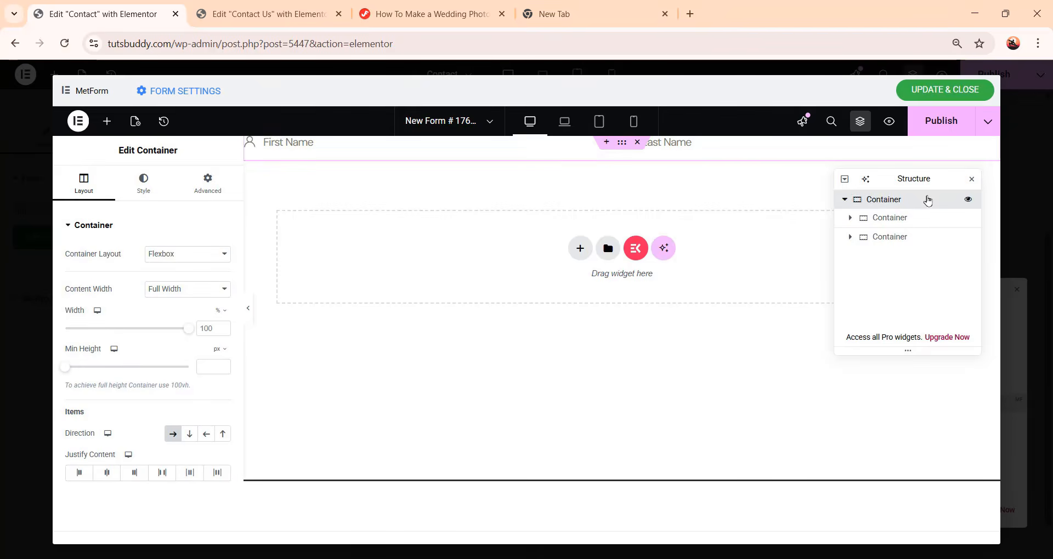
right_click(927, 200)
left_click(920, 237)
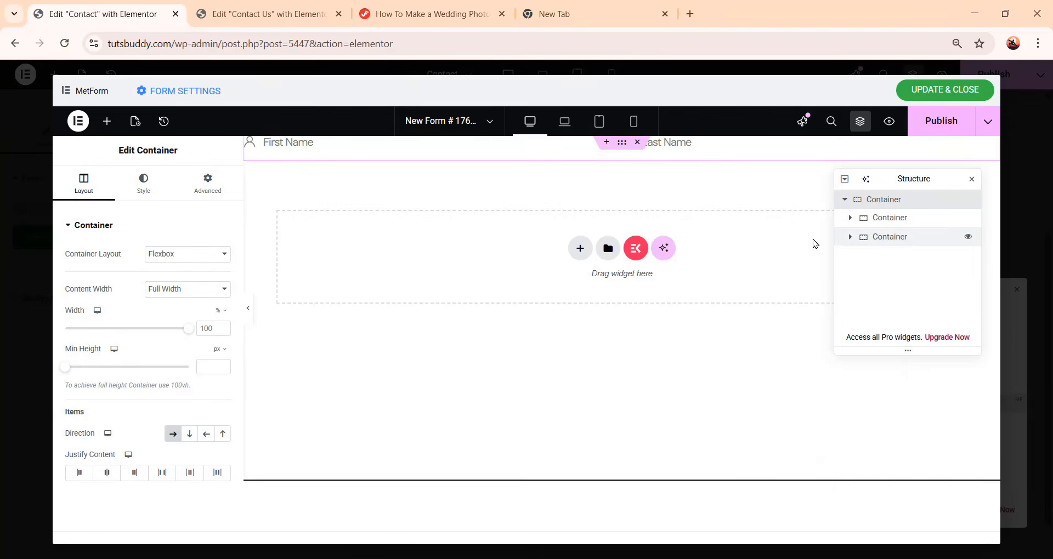
right_click(543, 253)
left_click(559, 261)
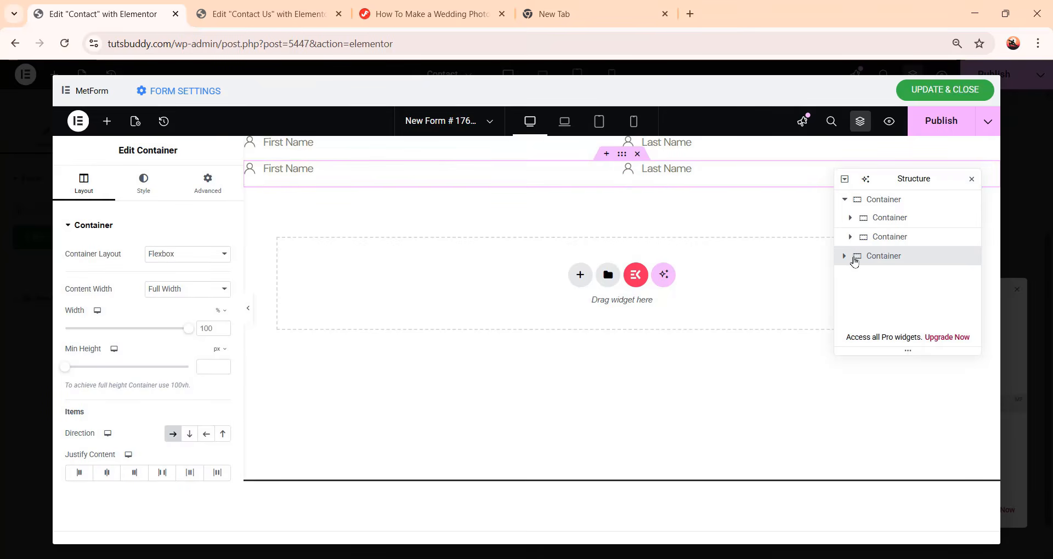
Add a MetForm Email widget to the new row's first column and turn off its label
left_click(845, 257)
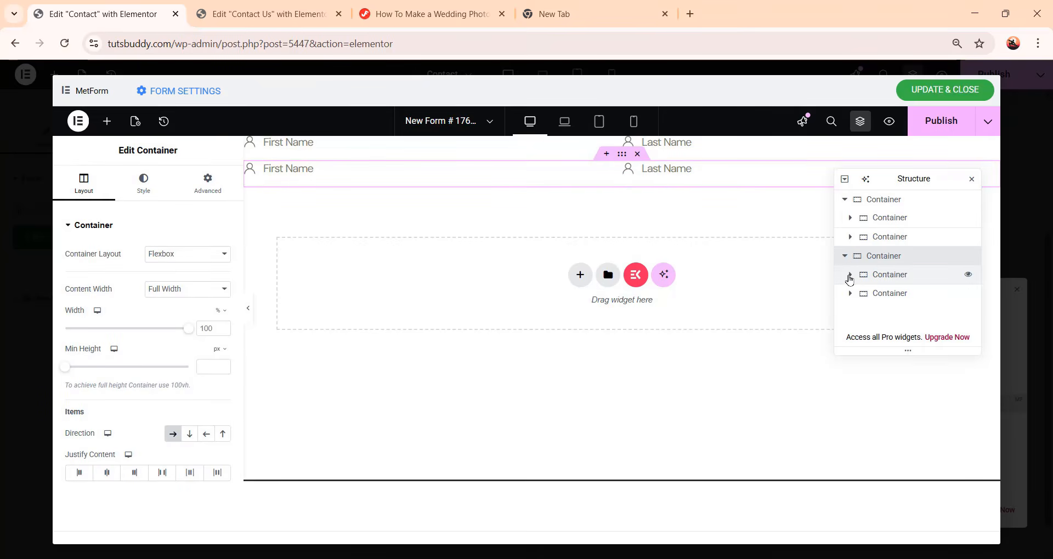
left_click(905, 290)
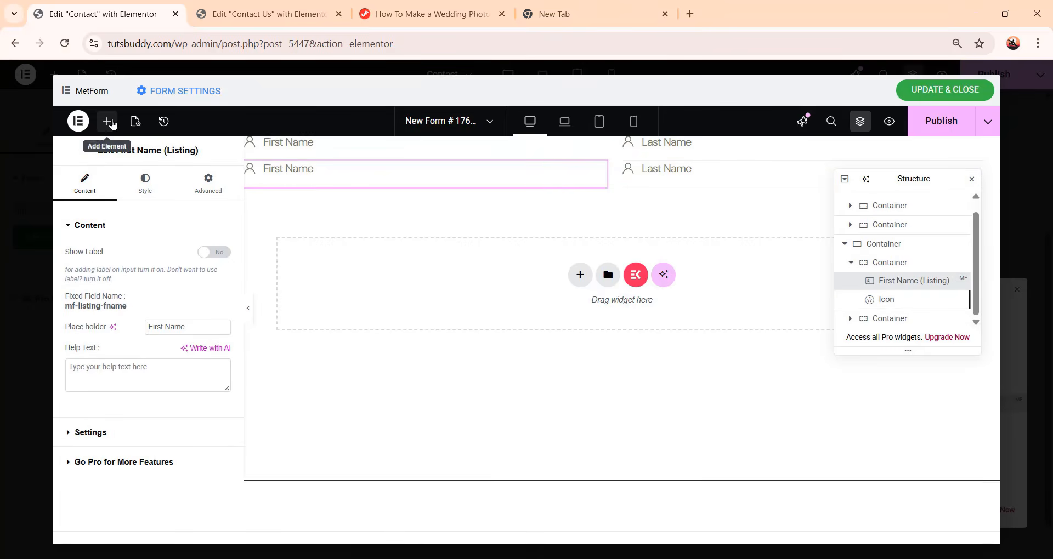
left_click(107, 121)
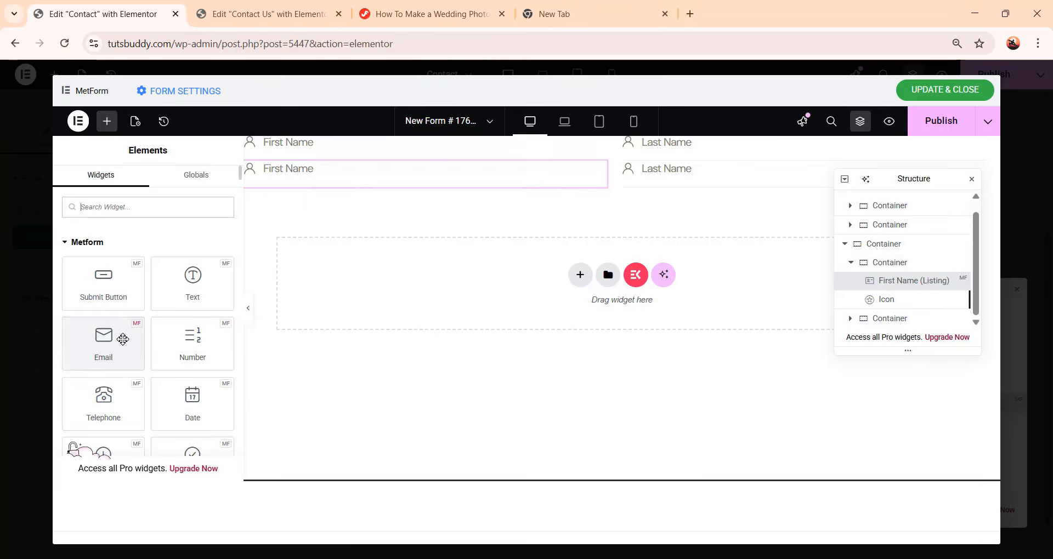
left_click(123, 340)
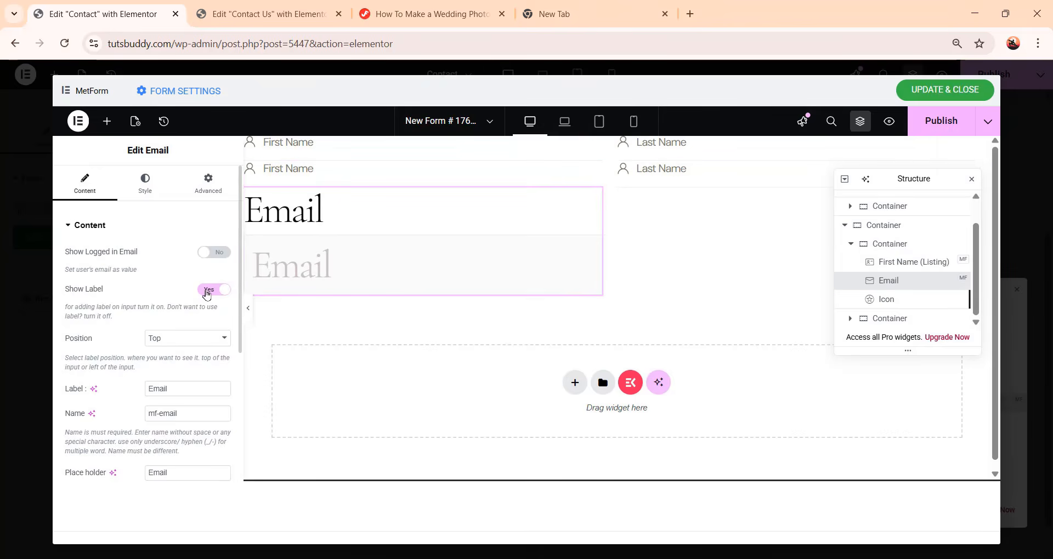
left_click(208, 291)
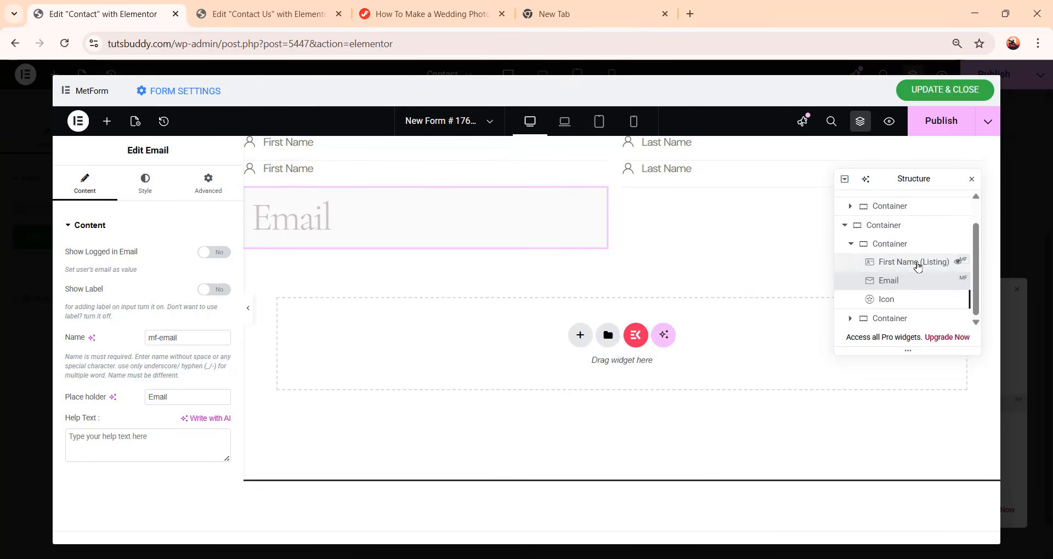
Copy the First Name field in that column and paste its style onto the Email field
left_click(918, 268)
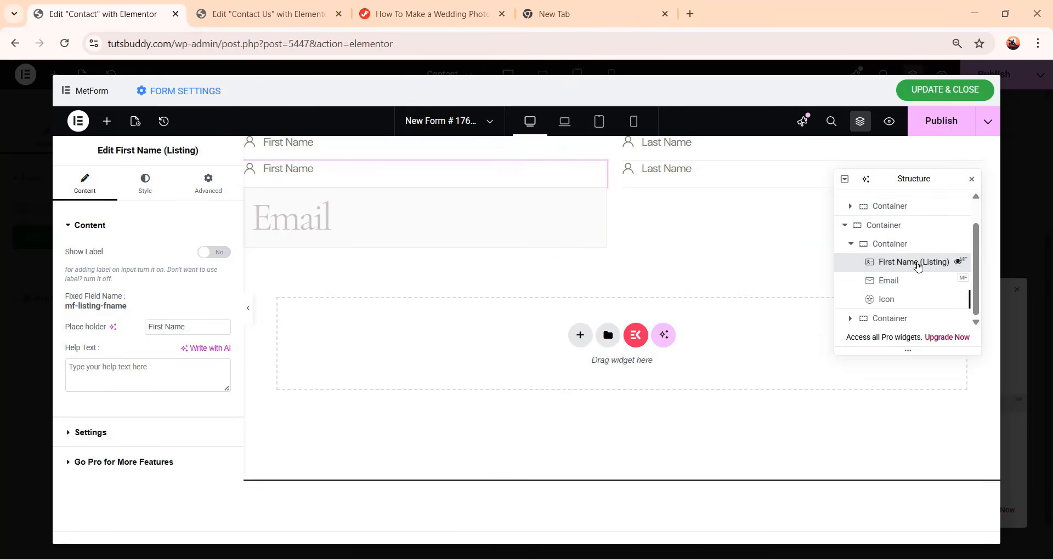
right_click(917, 267)
left_click(923, 261)
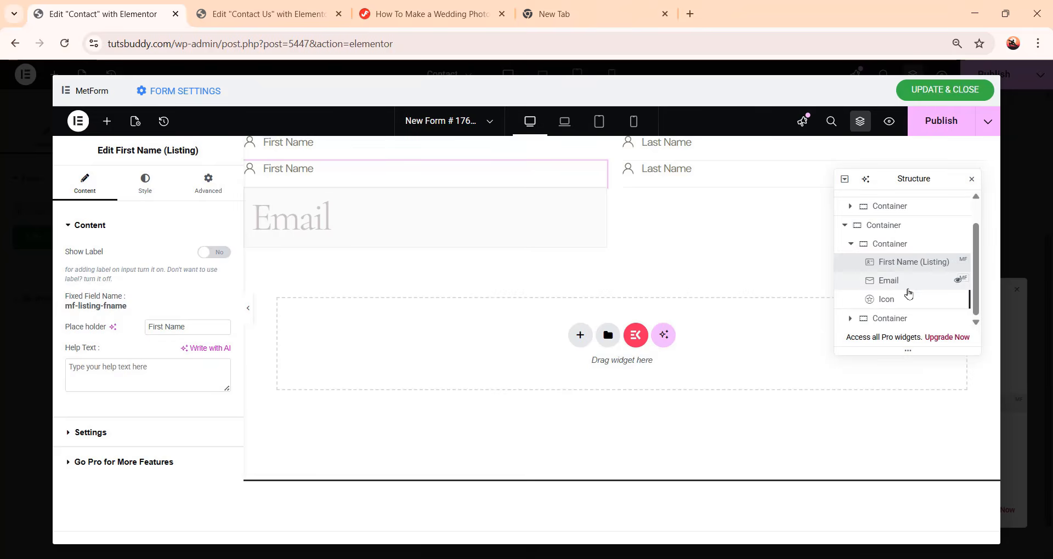
left_click(913, 286)
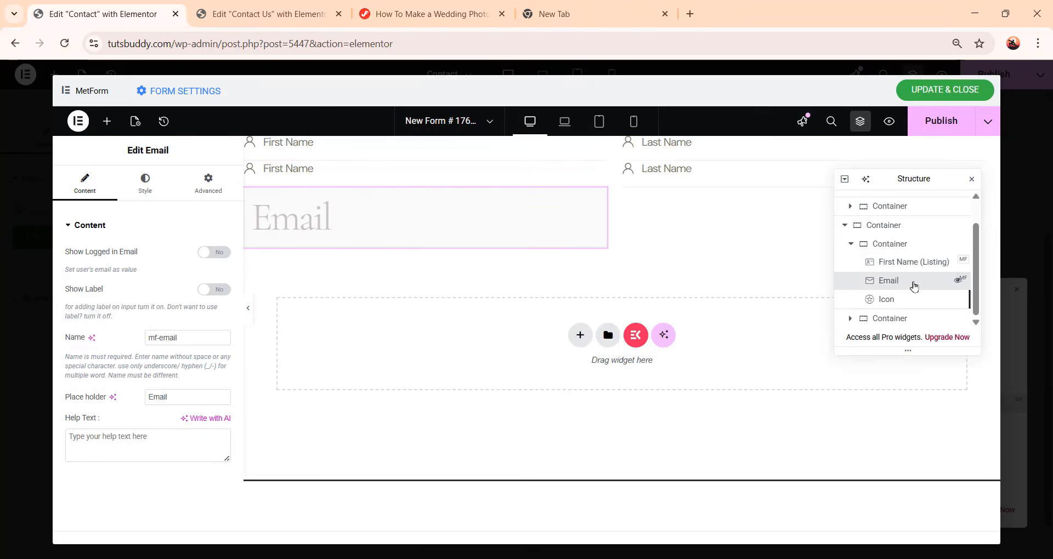
right_click(914, 286)
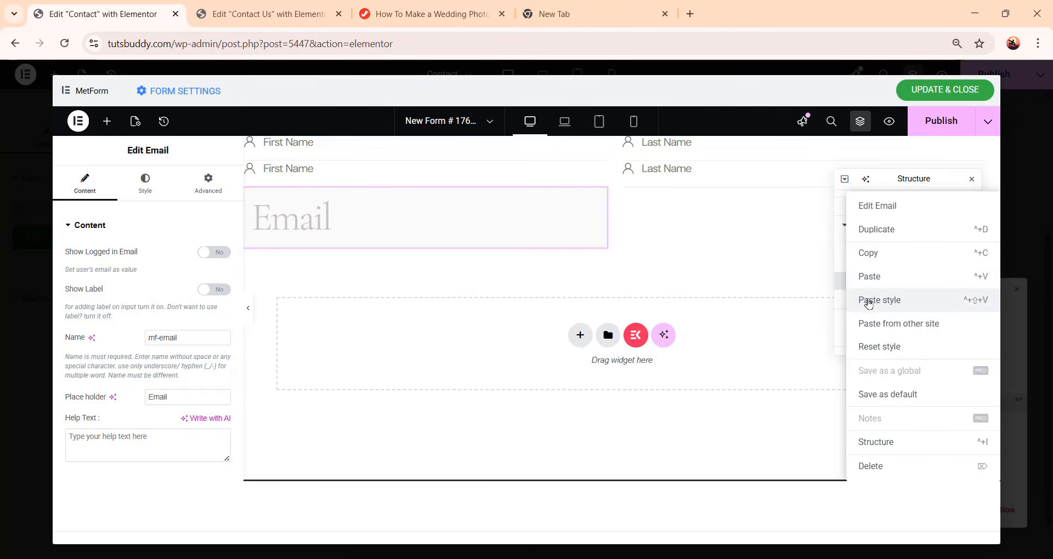
left_click(871, 305)
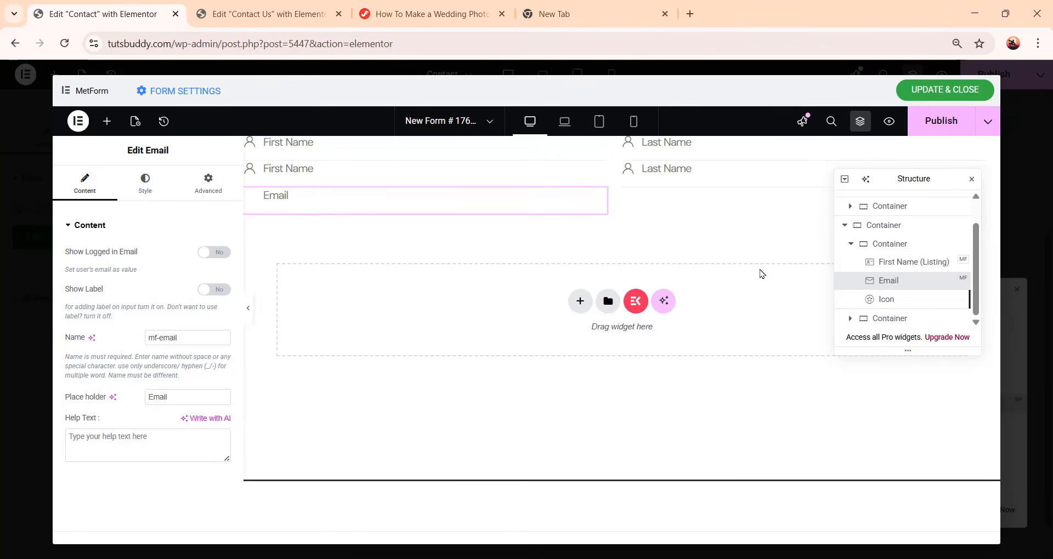
Delete the leftover First Name field from the new row's first column
left_click(914, 264)
right_click(915, 266)
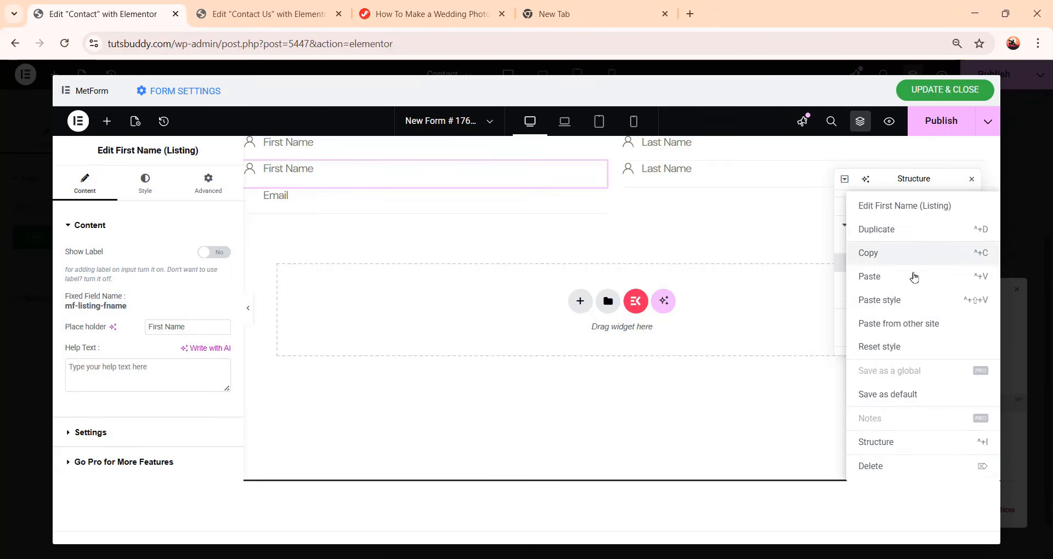
left_click(910, 468)
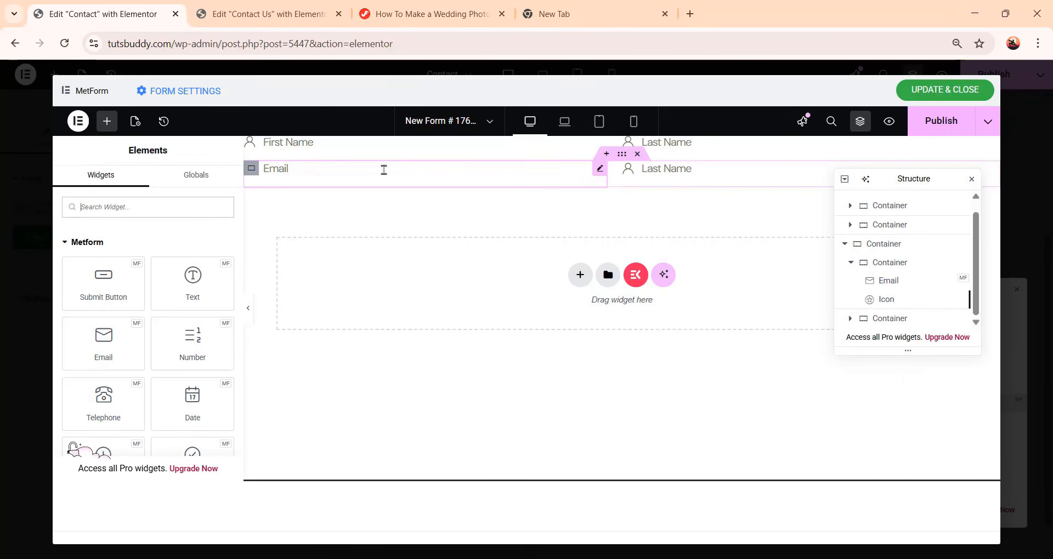
Set the Email field's placeholder to Enter email
left_click(383, 169)
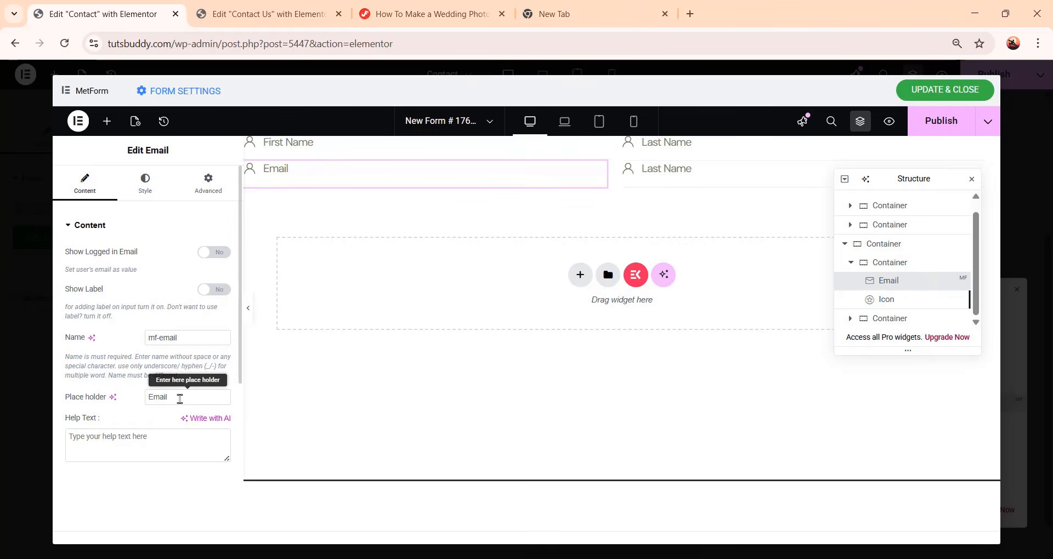
left_click_drag(176, 399, 103, 401)
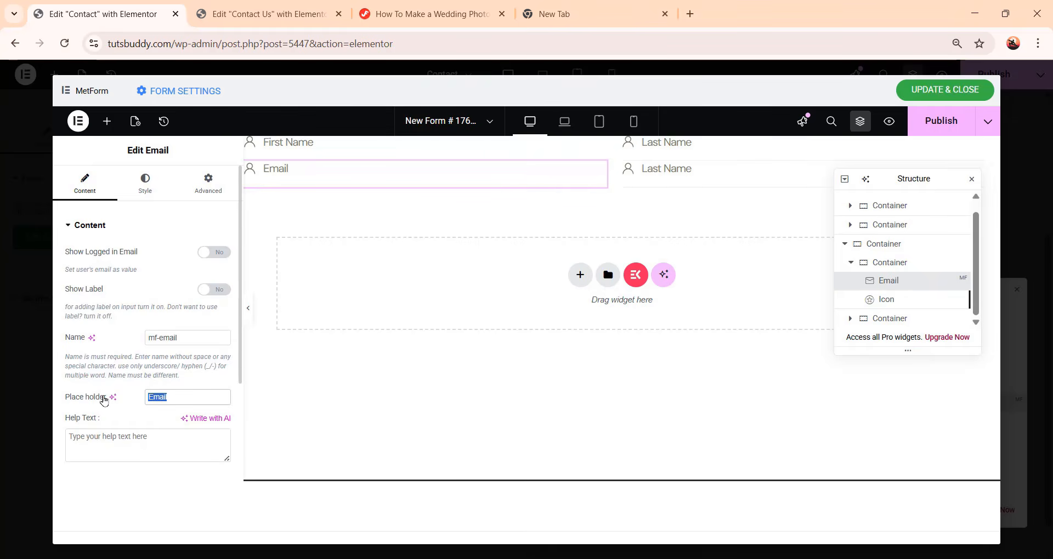
type("Enter e")
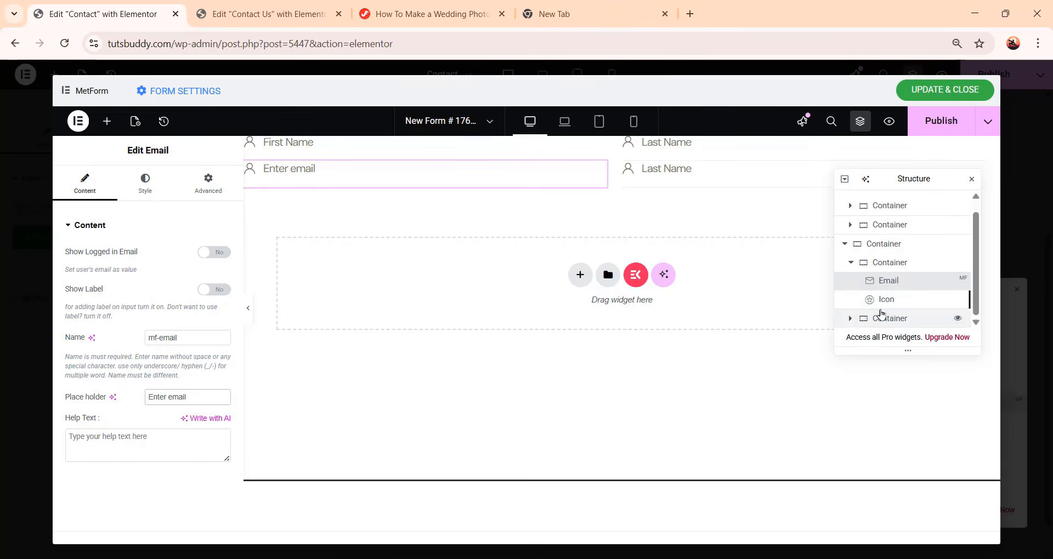
Replace the icon beside the Email field with the email SVG from the media library
left_click(918, 305)
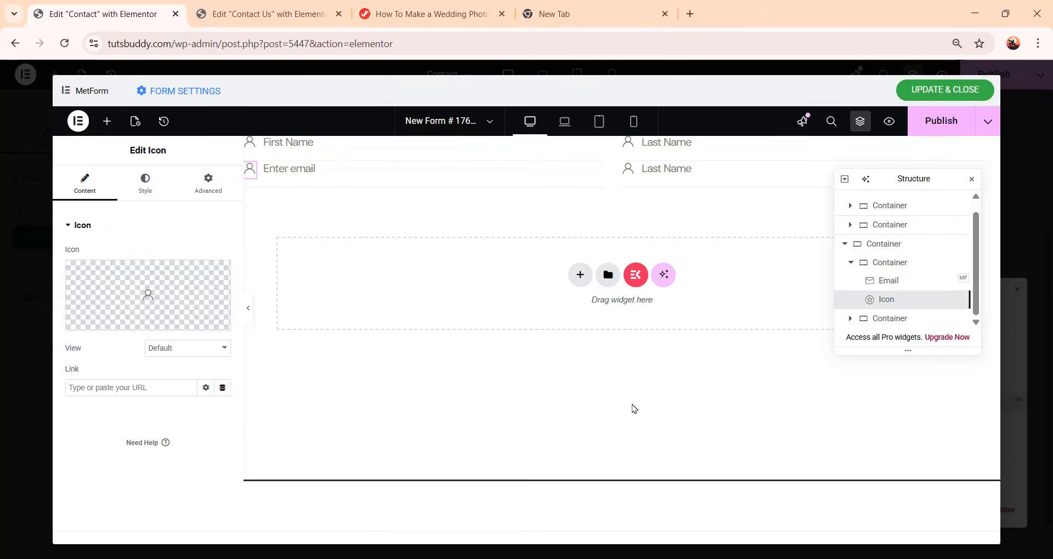
mouse_move(156, 304)
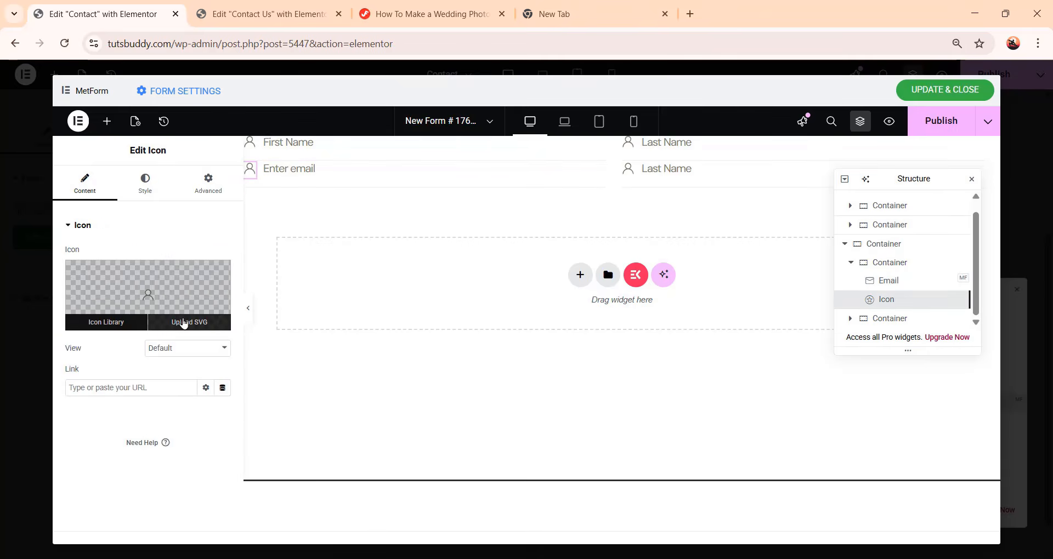
left_click(183, 324)
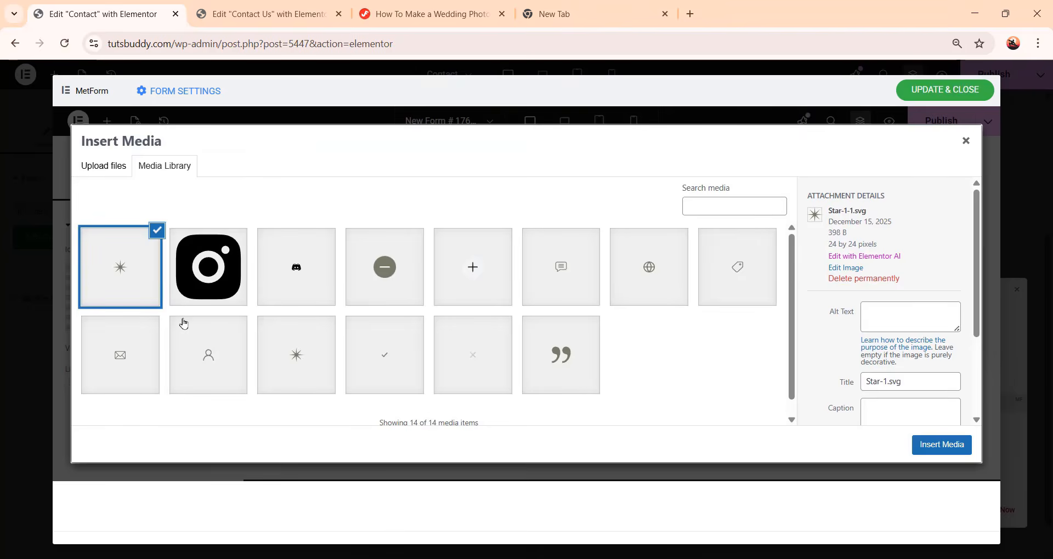
left_click(140, 357)
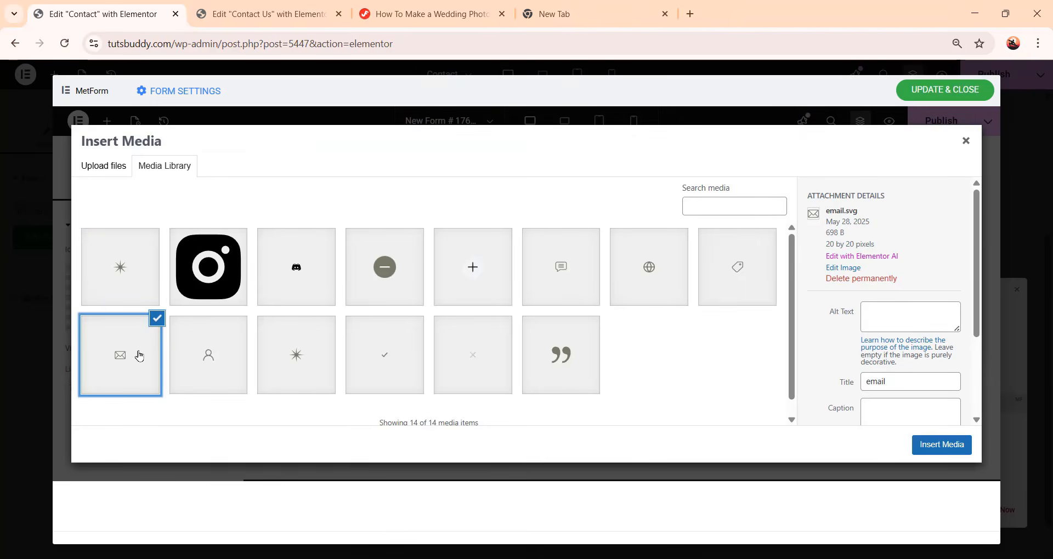
left_click(948, 449)
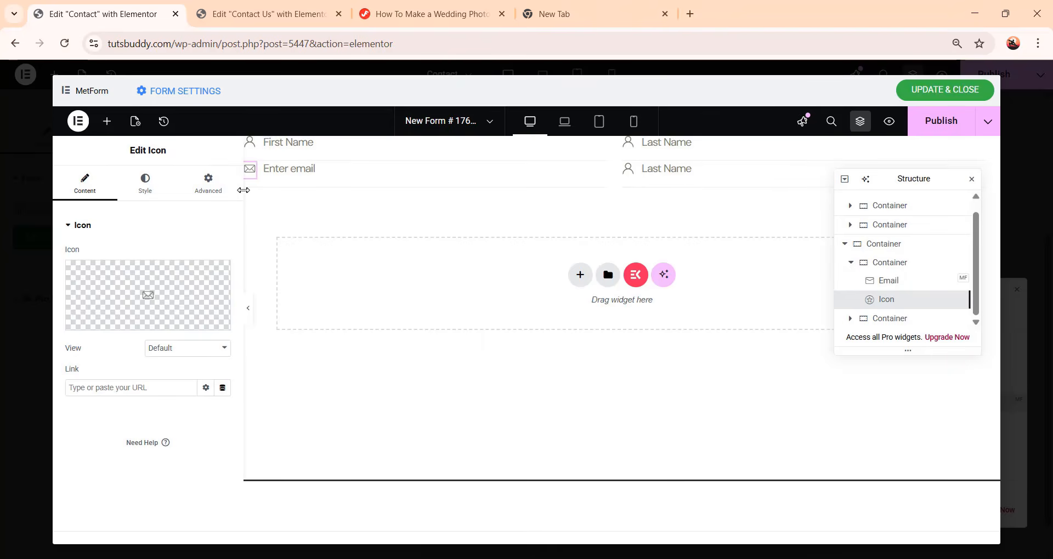
Set the placeholder of the new row's second field to Subject
left_click(707, 176)
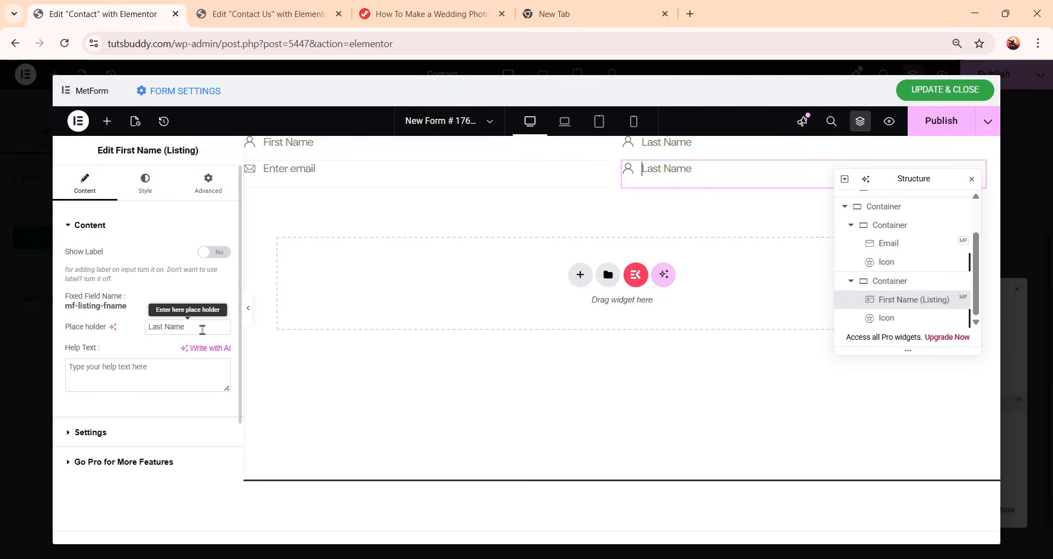
left_click_drag(202, 330, 104, 328)
type("Su")
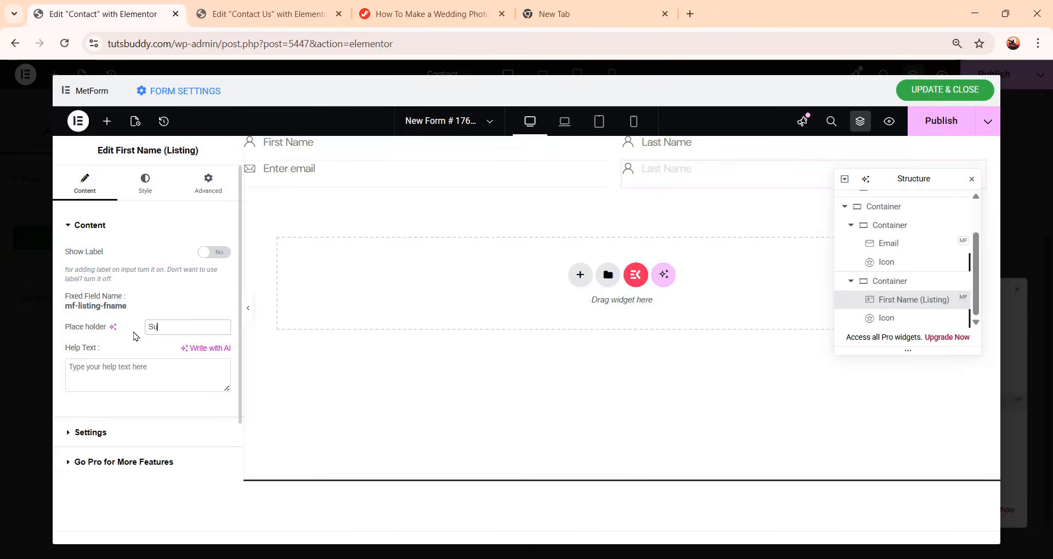
type("bject")
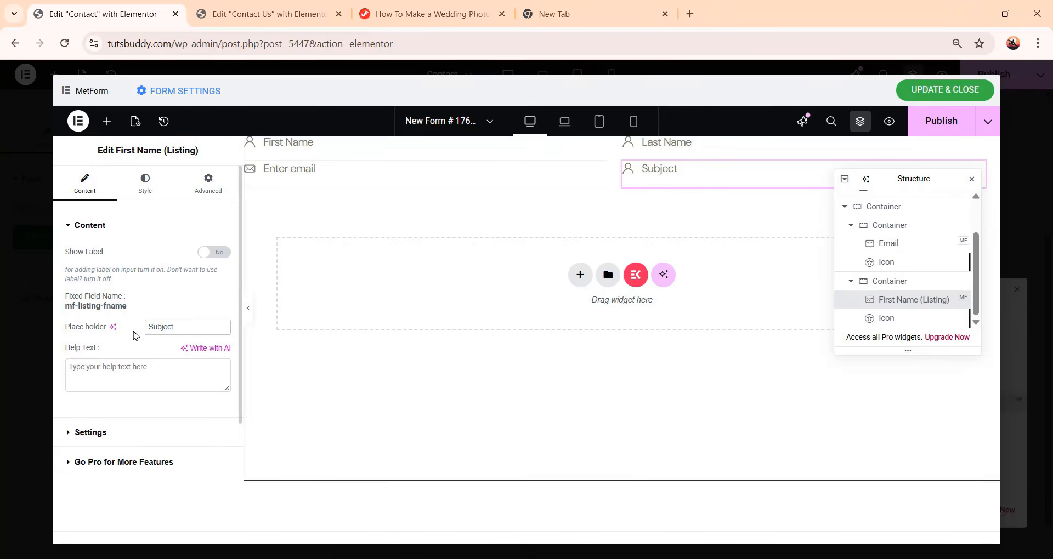
Replace the Subject field's icon with the tag SVG from the media library
left_click(901, 321)
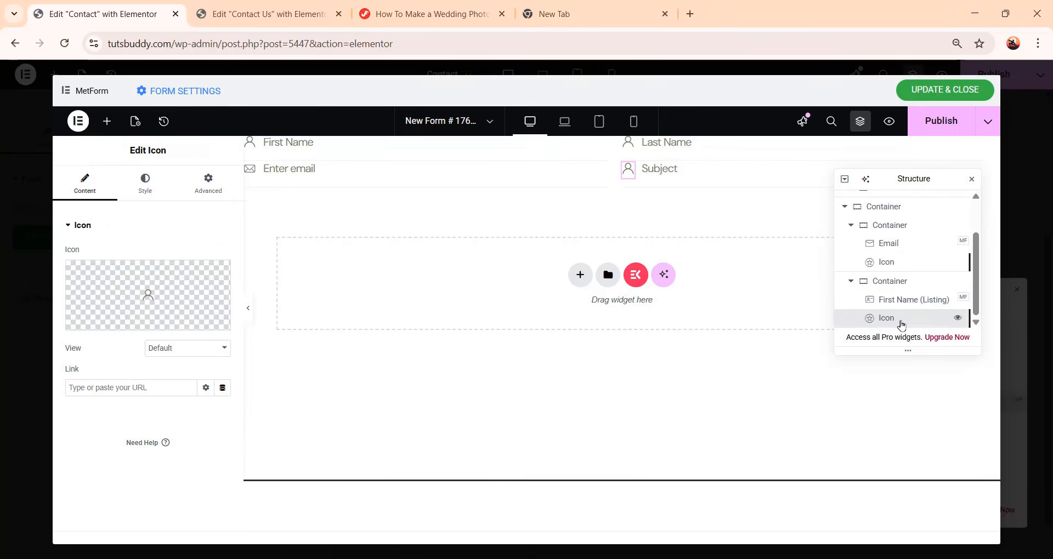
mouse_move(168, 305)
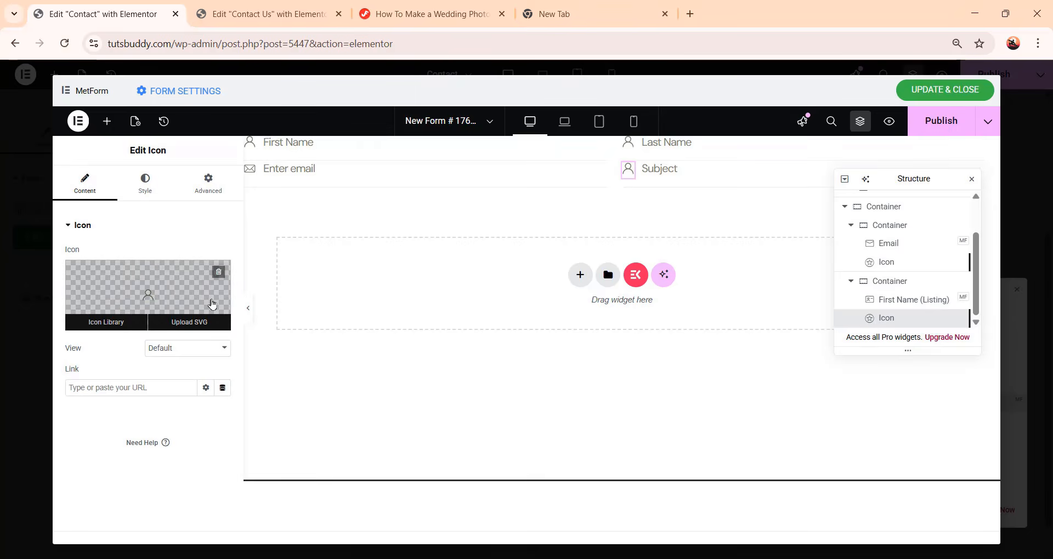
left_click(196, 325)
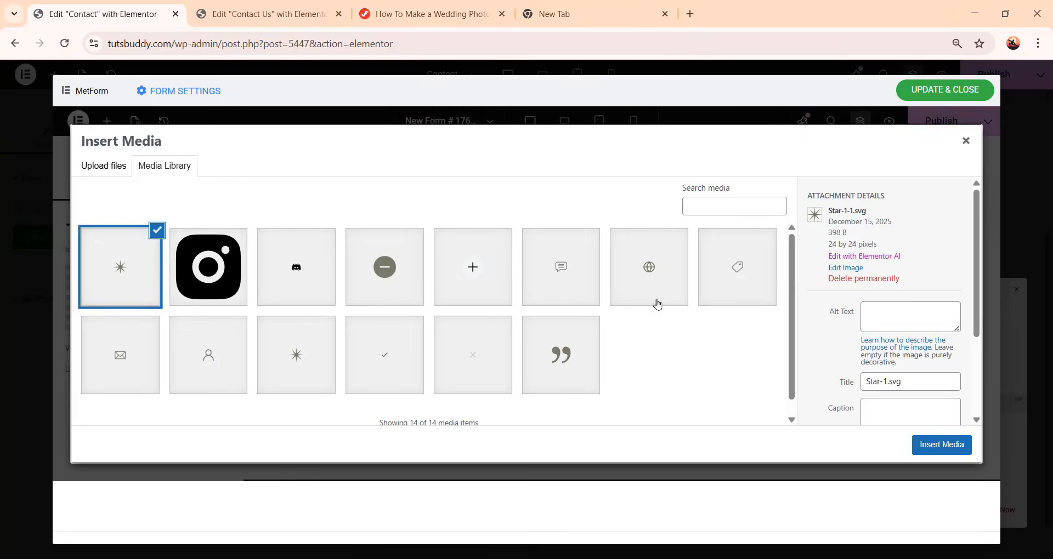
left_click(713, 280)
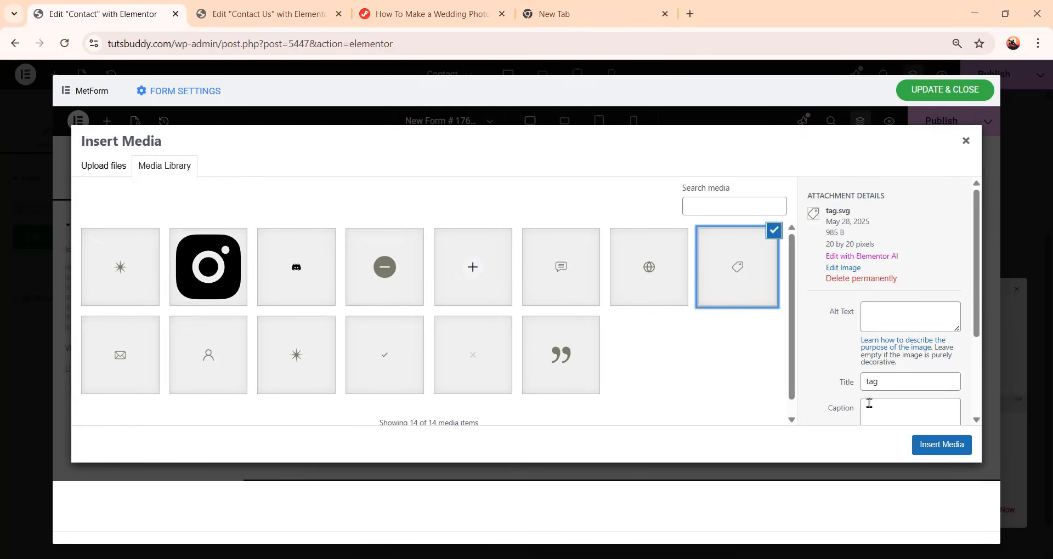
left_click(938, 446)
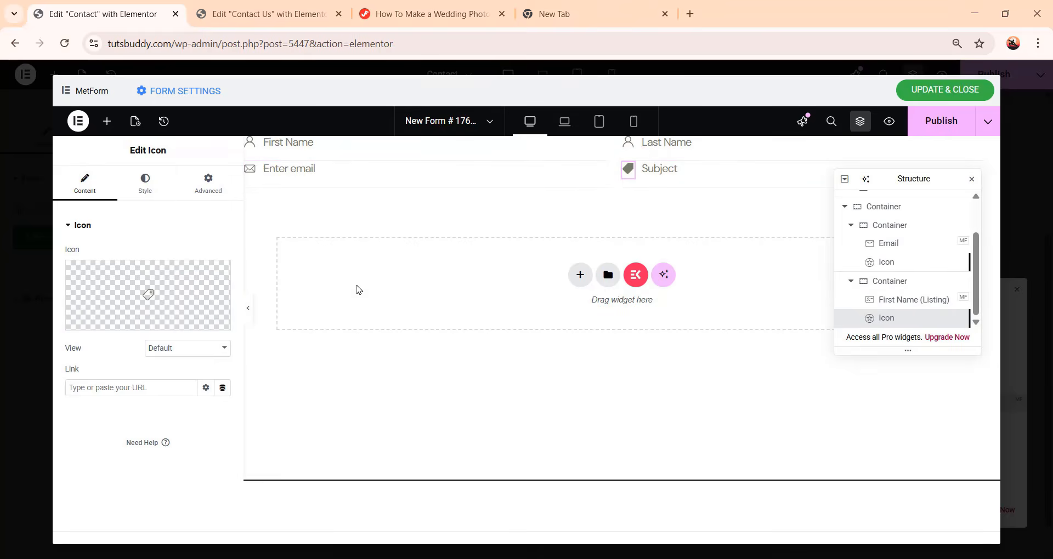
Set the Subject icon's primary color to the global white color
left_click(142, 190)
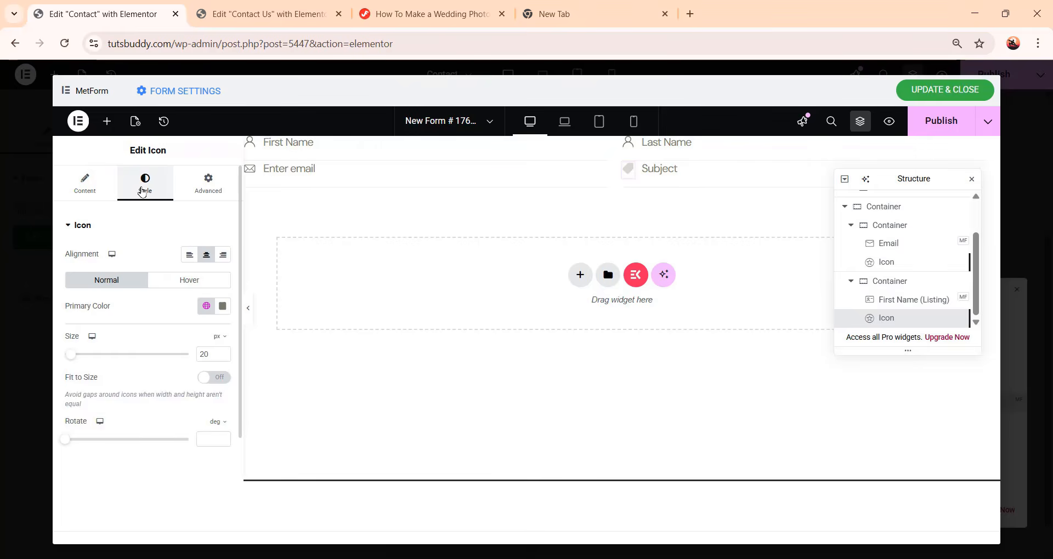
left_click(206, 307)
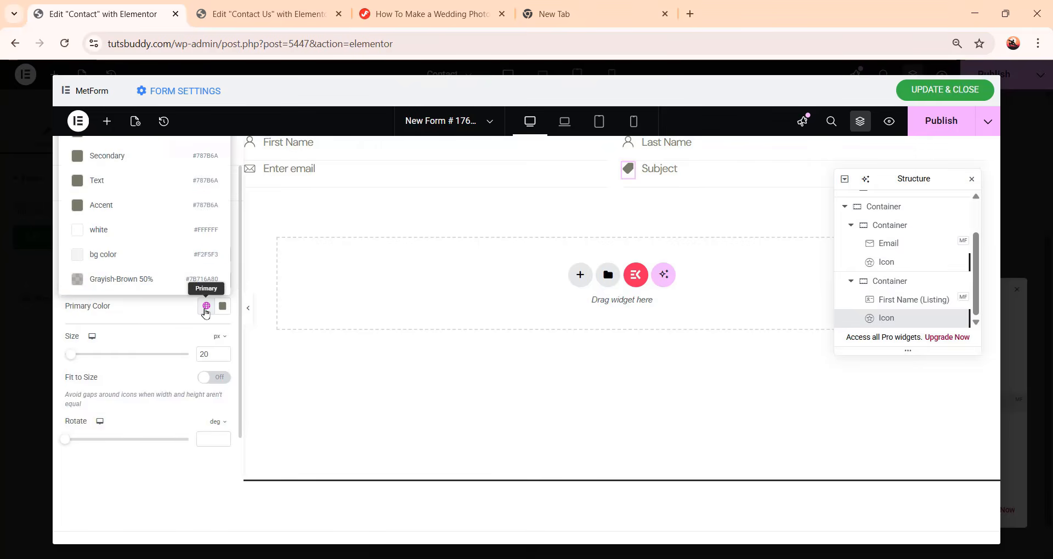
left_click(160, 236)
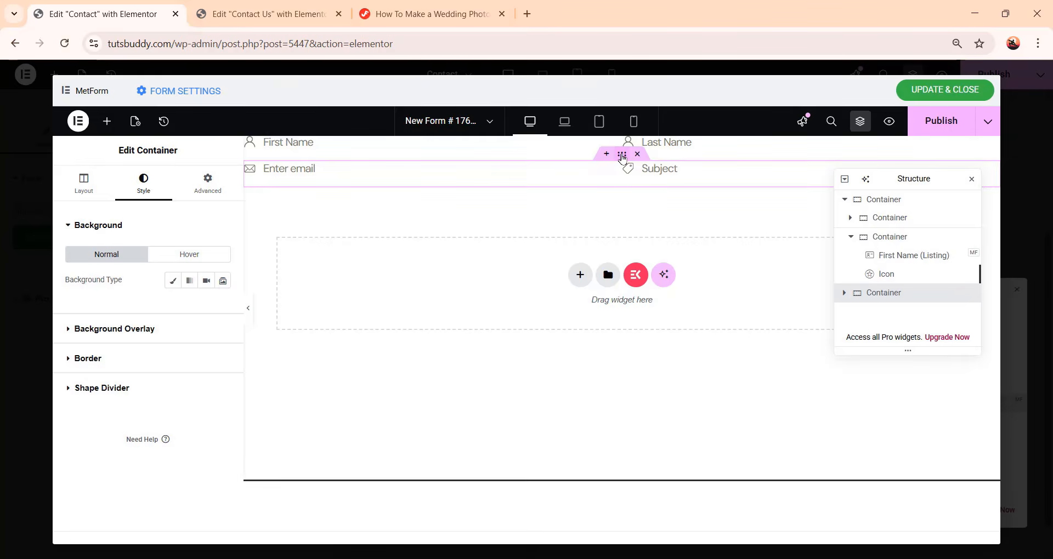
Set the Email/Subject row container's top margin to 47 px
left_click(214, 192)
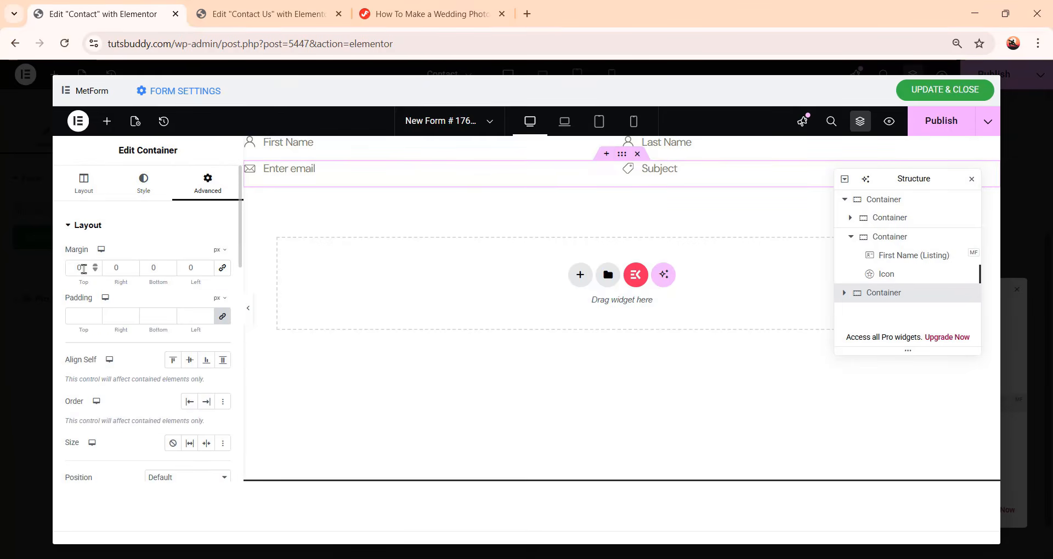
double_click(68, 268)
type("47")
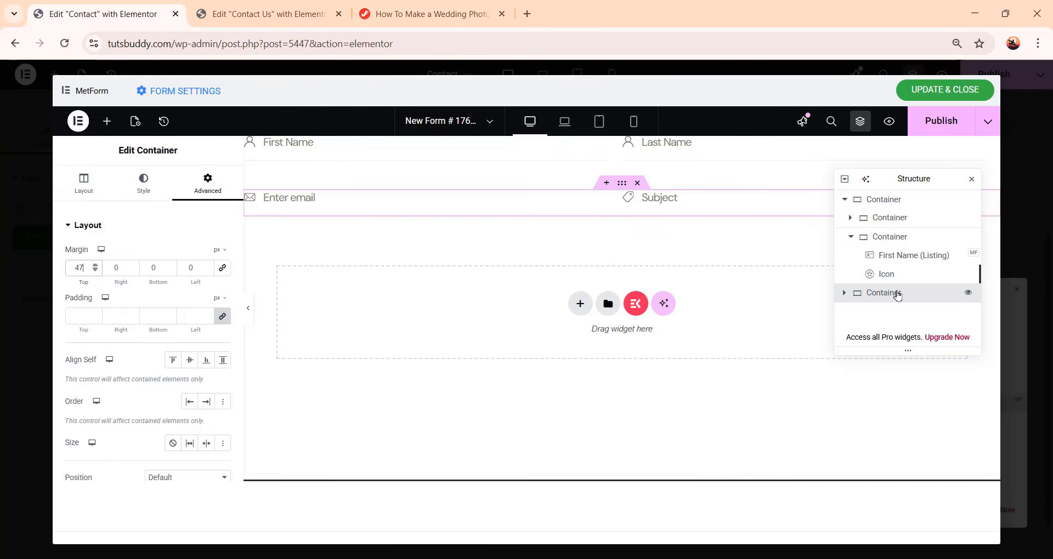
Duplicate the Email/Subject row and set the duplicate's first column width to 100%
right_click(897, 295)
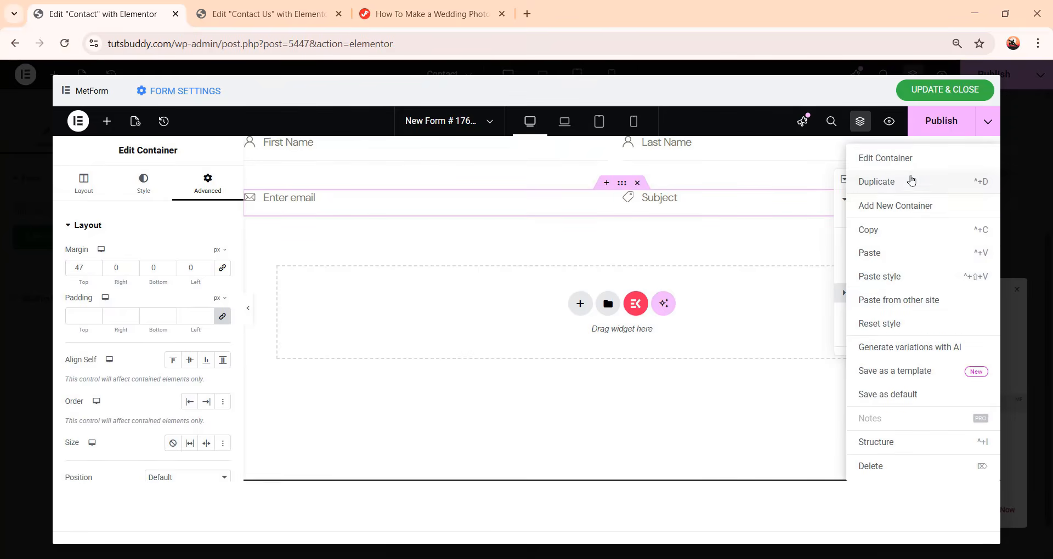
left_click(913, 187)
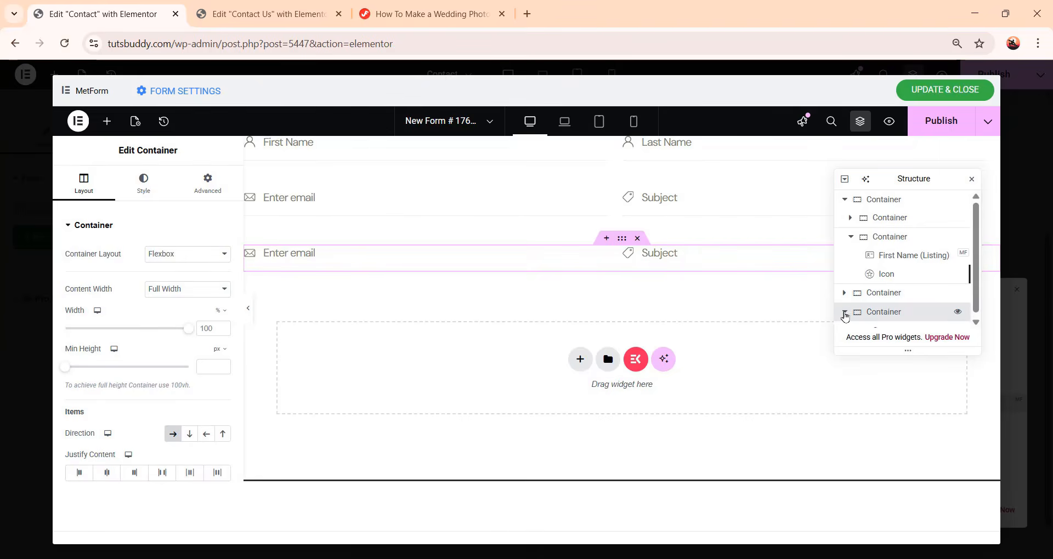
left_click(845, 312)
scroll(907, 304, "down", 1)
left_click(909, 306)
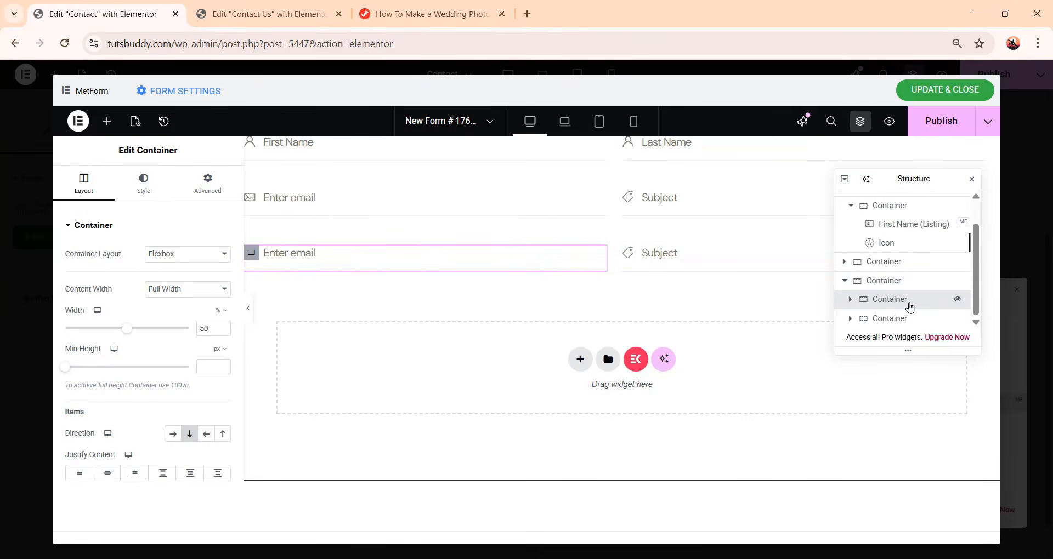
double_click(211, 329)
type("10")
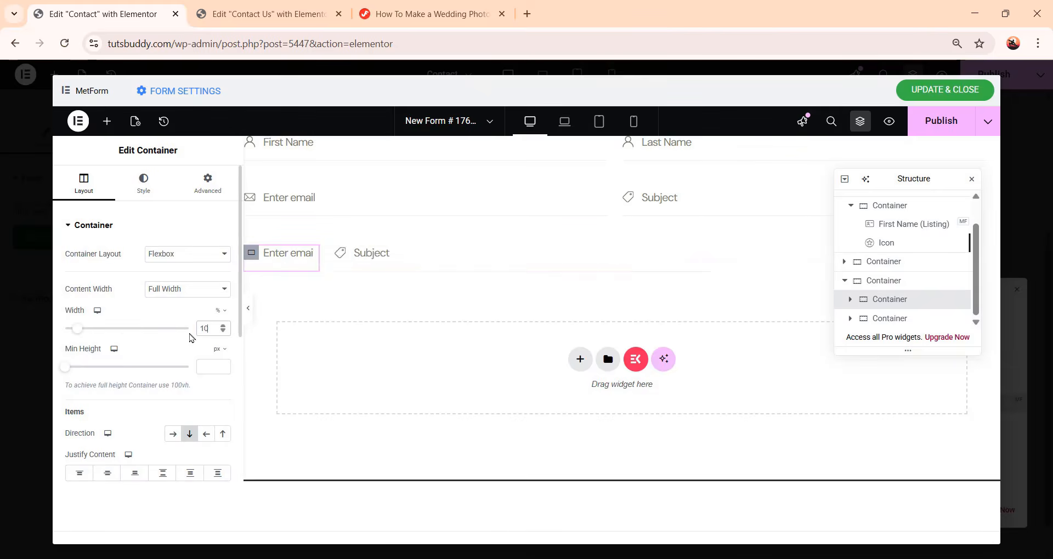
type("0")
Delete the second column from the duplicated row
left_click(907, 323)
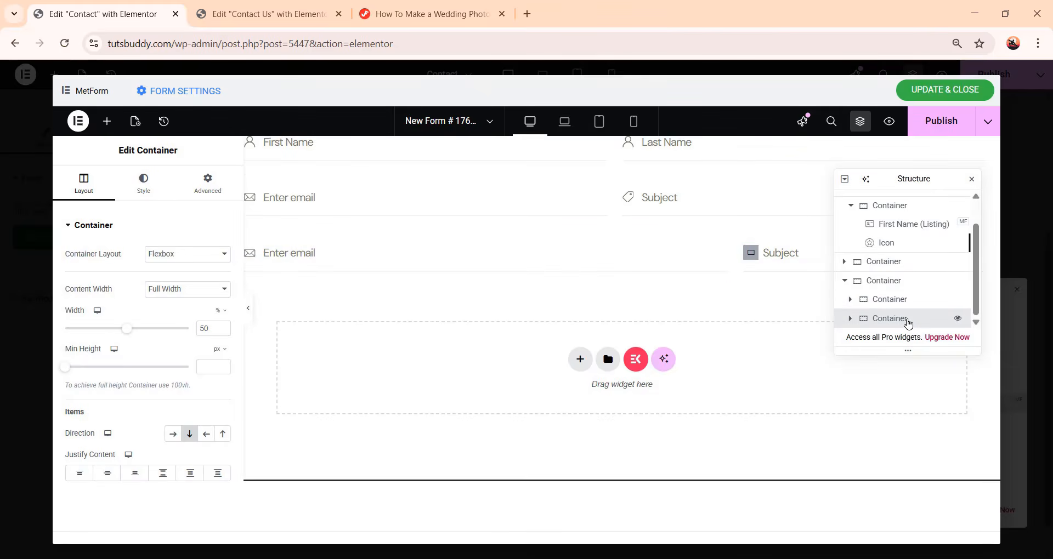
right_click(908, 322)
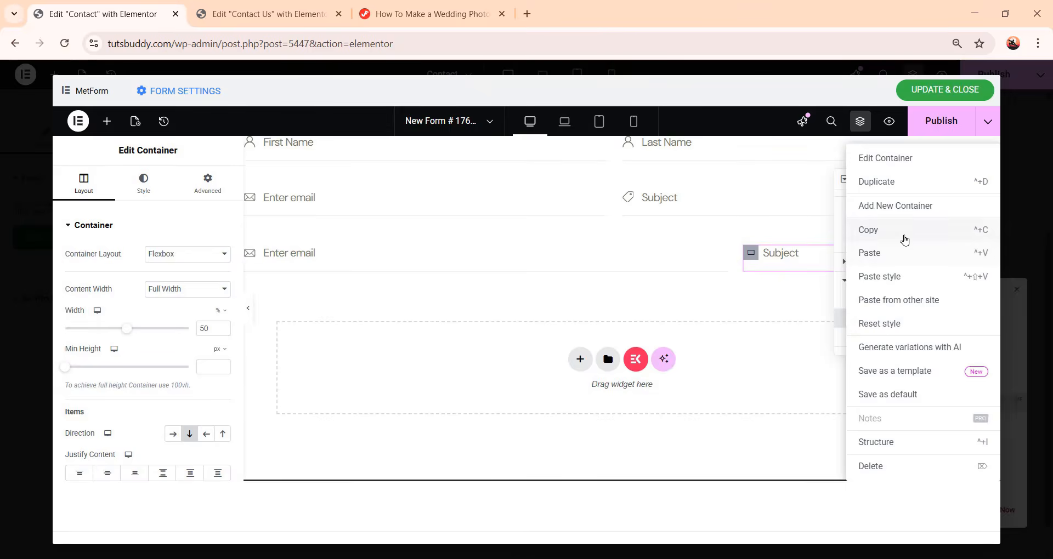
left_click(924, 469)
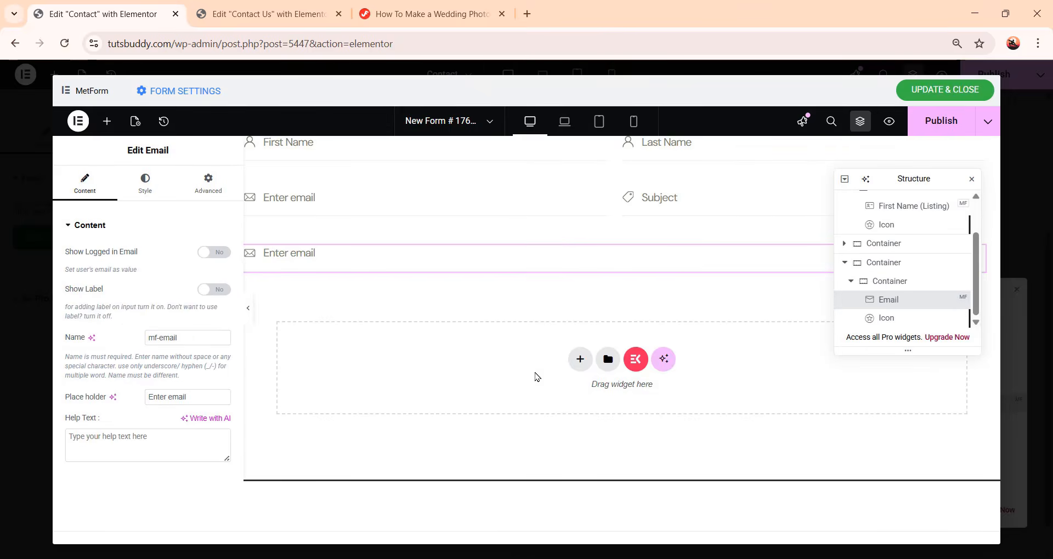
Add a MetForm Text widget into the duplicated row's column
left_click(107, 121)
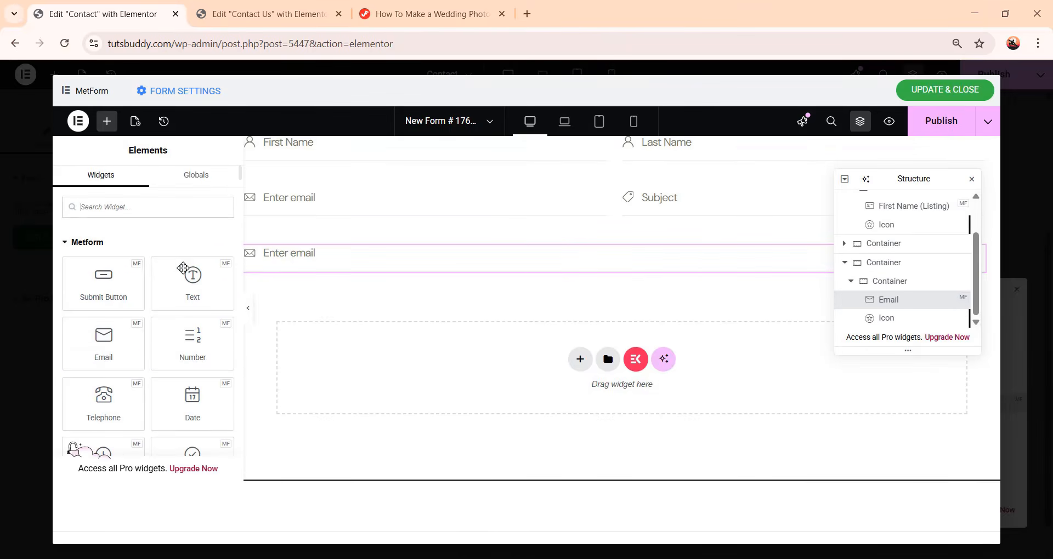
left_click(193, 287)
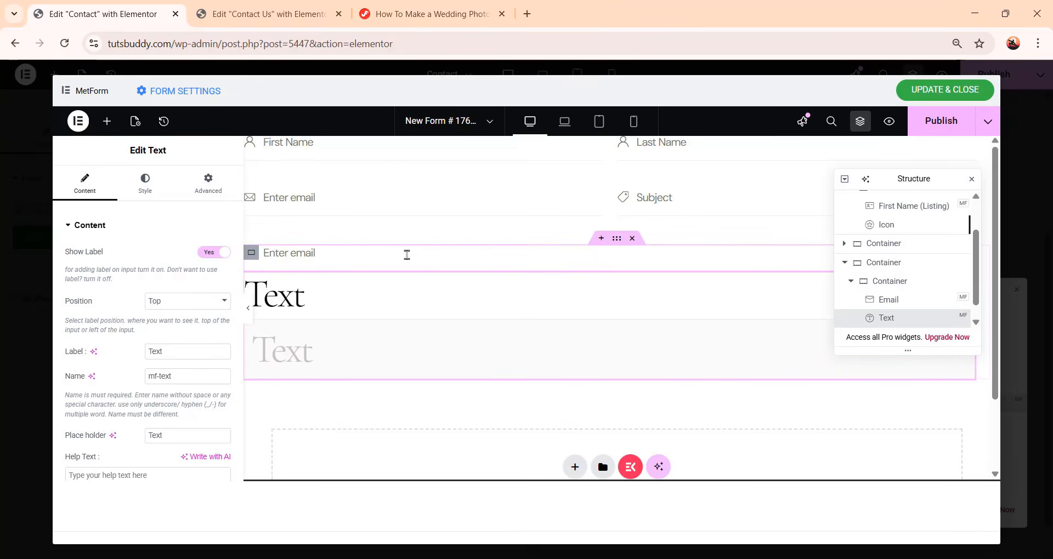
Copy the Email field's style onto the new Text field and turn off its label
left_click(894, 300)
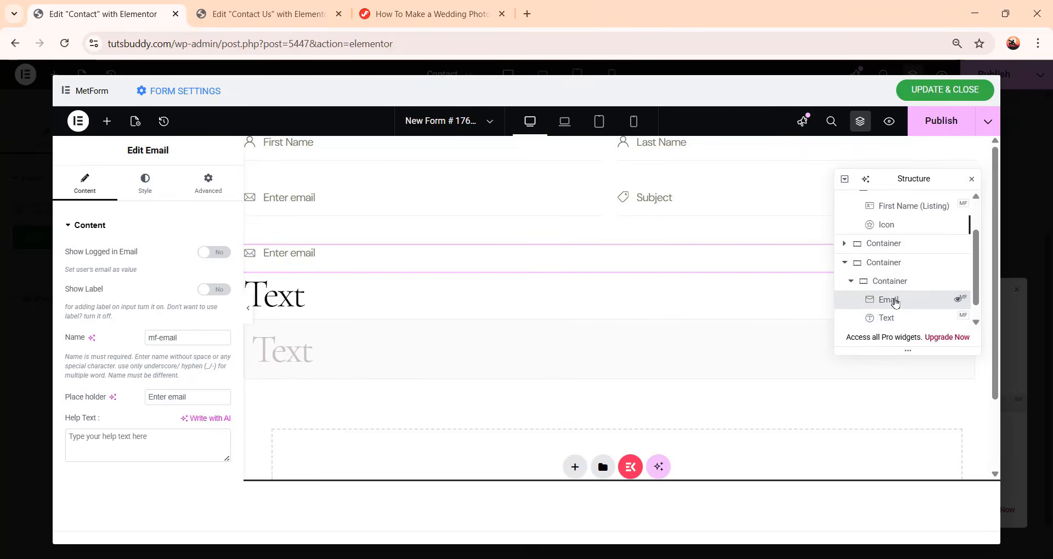
right_click(895, 302)
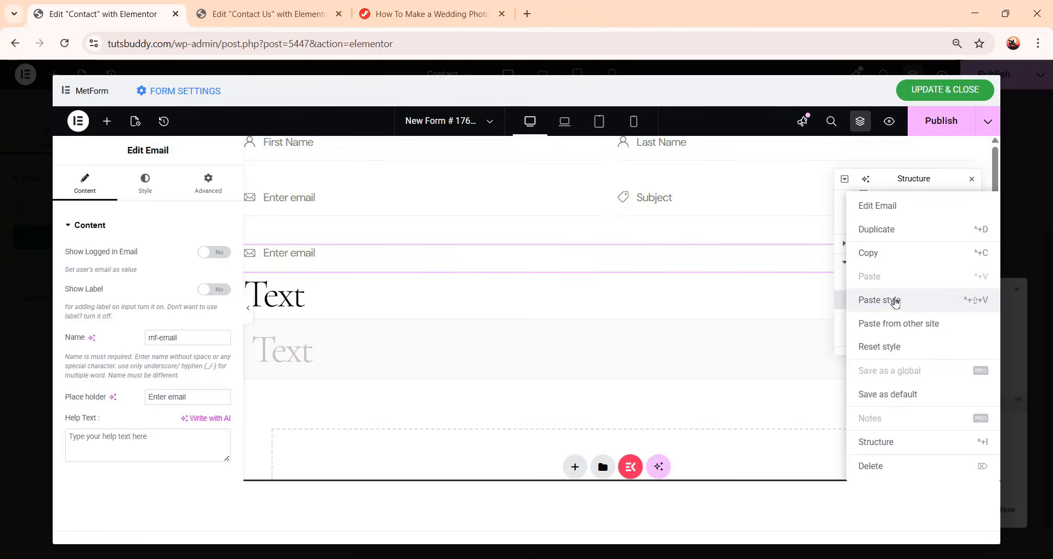
left_click(916, 253)
left_click(916, 321)
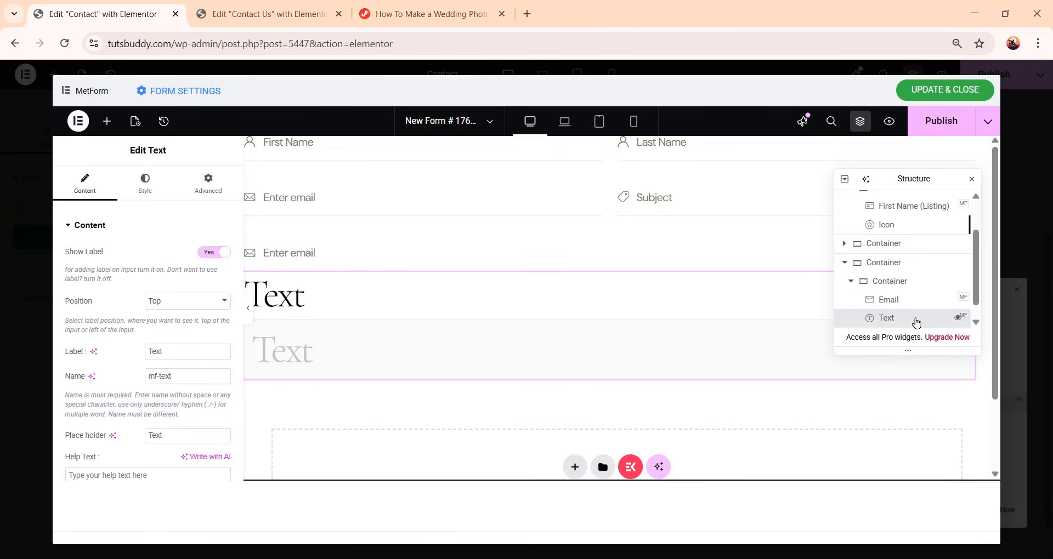
right_click(916, 321)
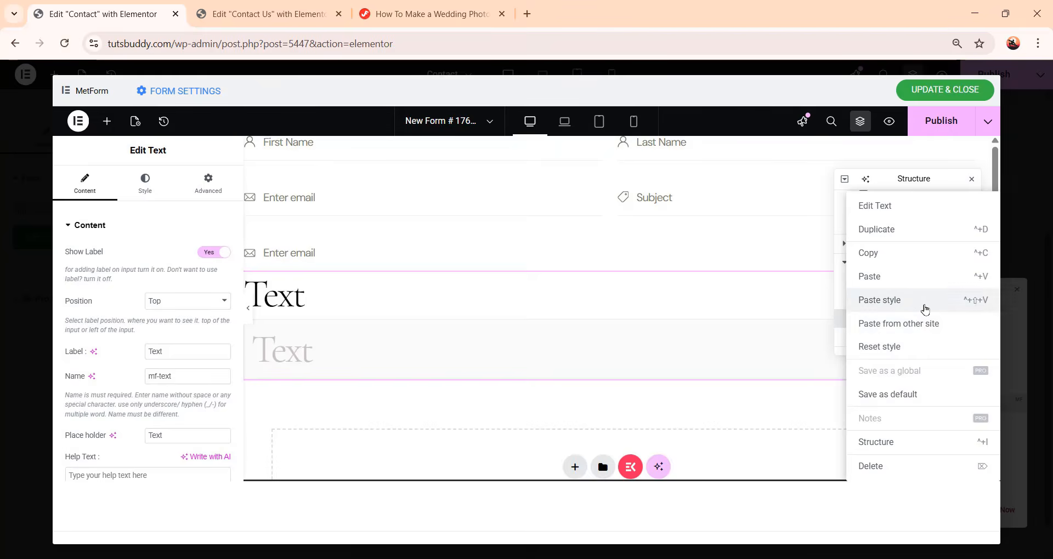
left_click(924, 301)
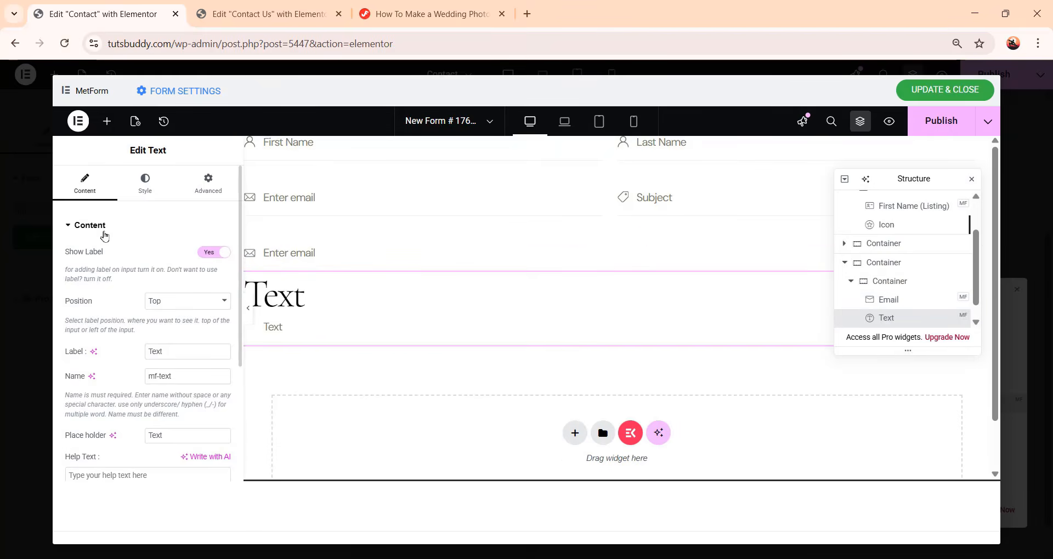
left_click(209, 254)
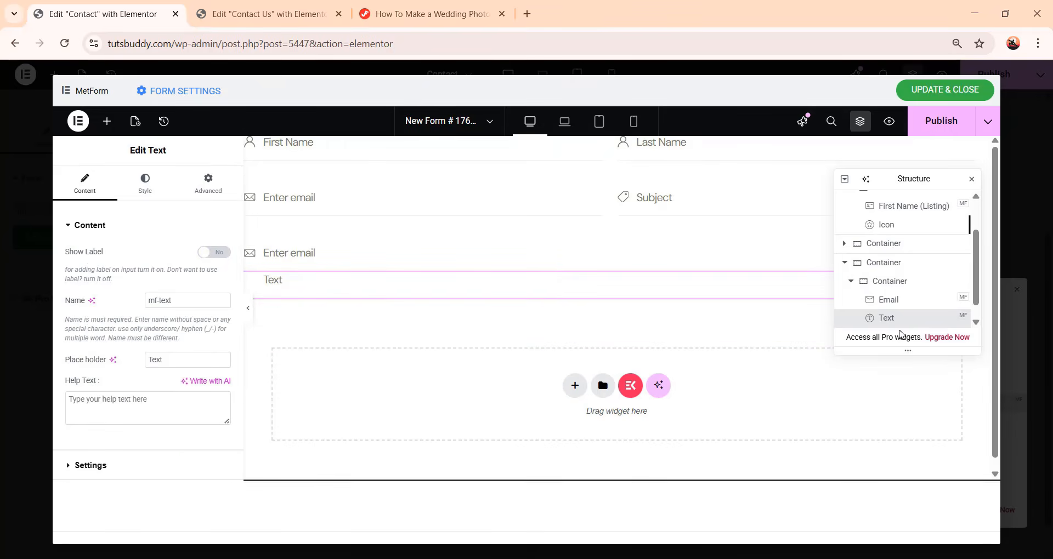
Delete the Email field from the duplicated row
left_click(933, 303)
right_click(933, 305)
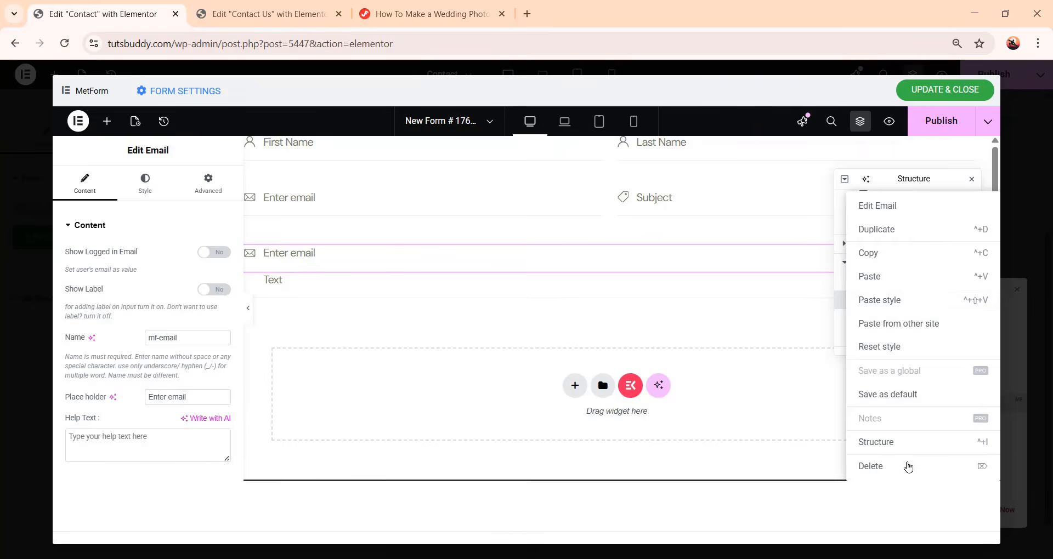
left_click(912, 474)
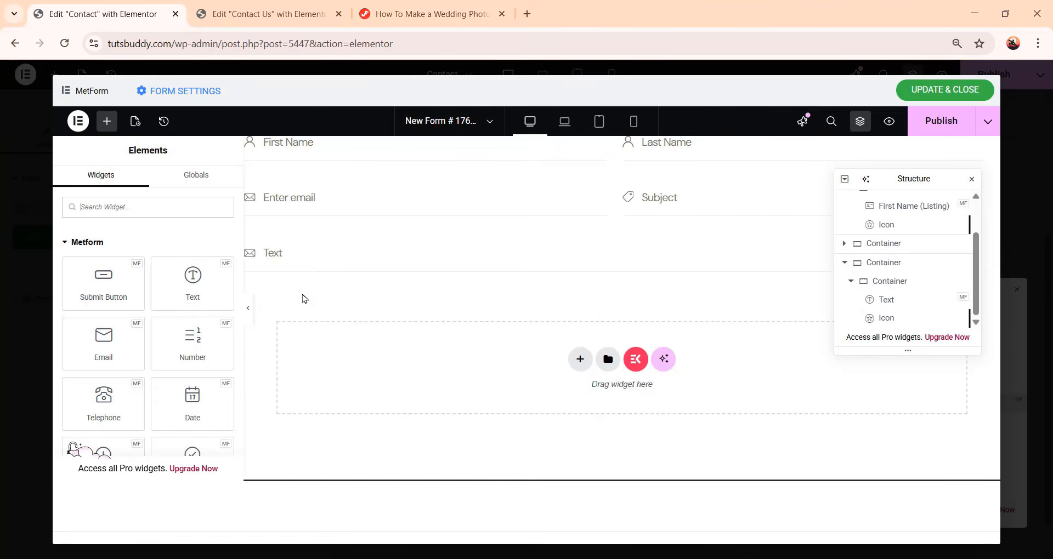
Replace the duplicated row's icon with the globe SVG from the media library
left_click(901, 318)
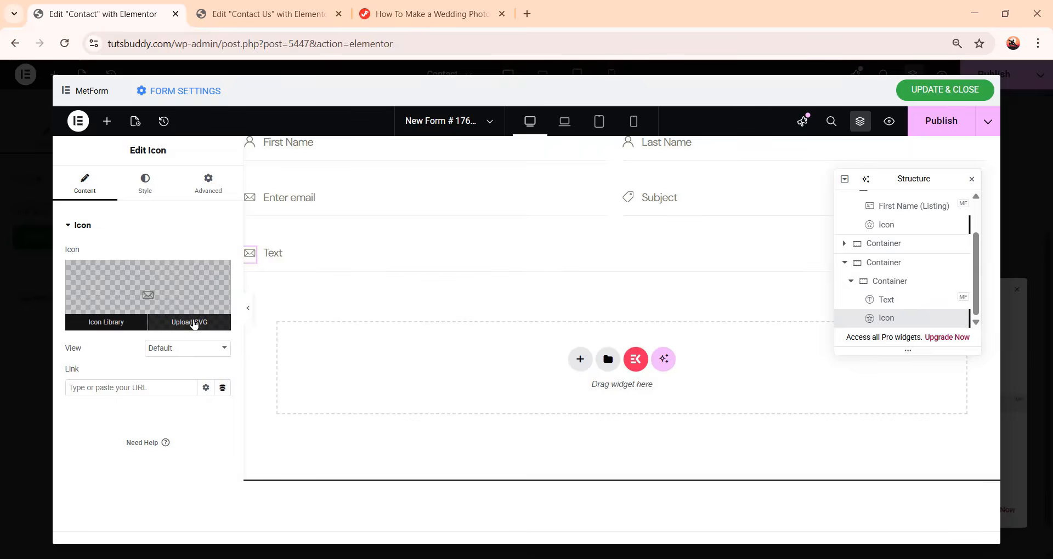
left_click(192, 323)
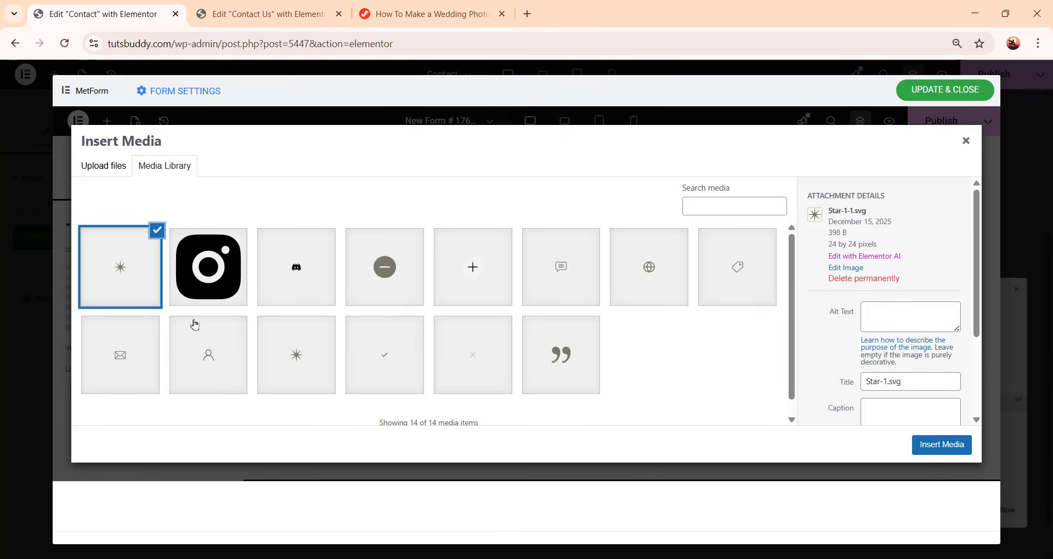
left_click(639, 268)
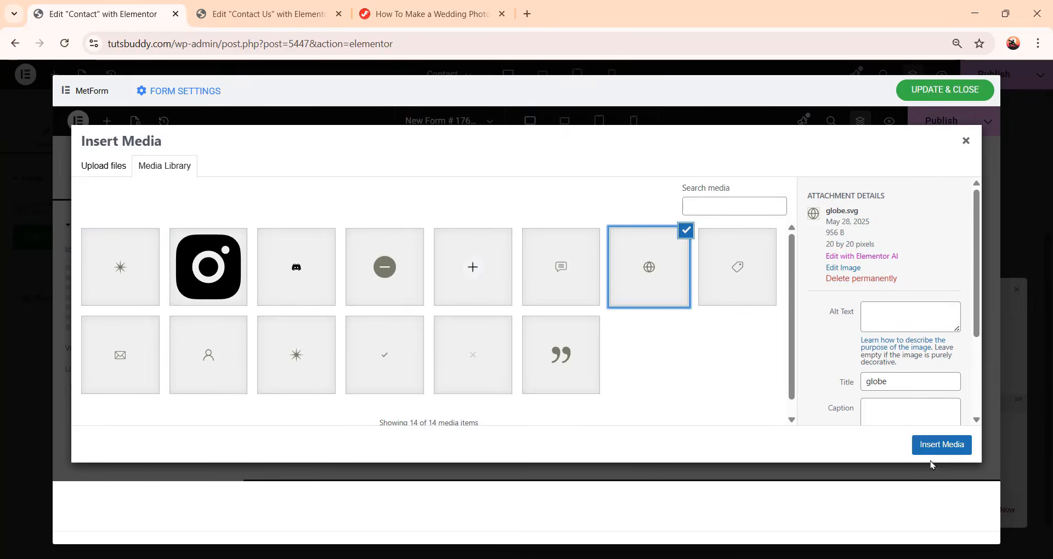
left_click(943, 449)
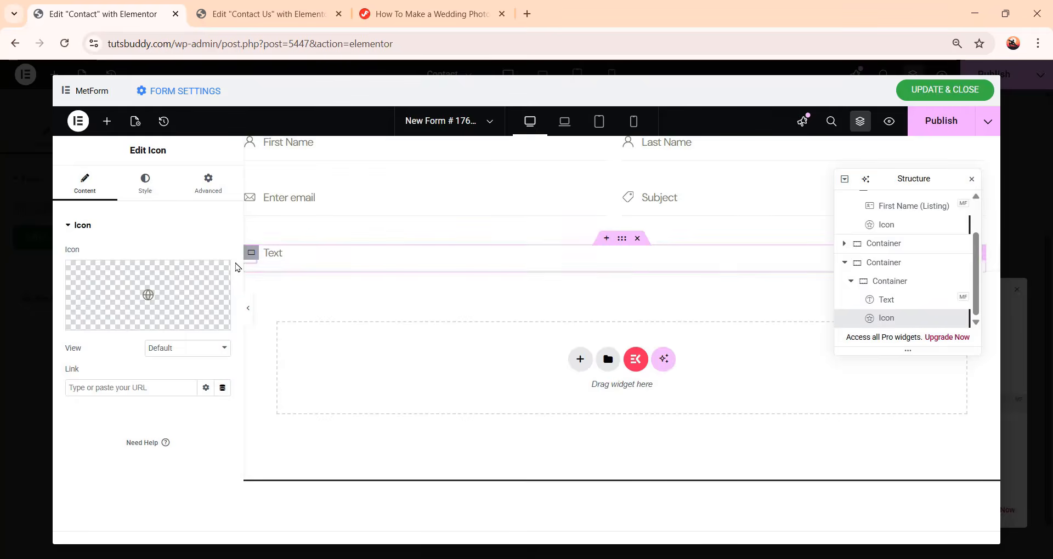
Set the globe icon's primary color to the global bg color
mouse_move(121, 301)
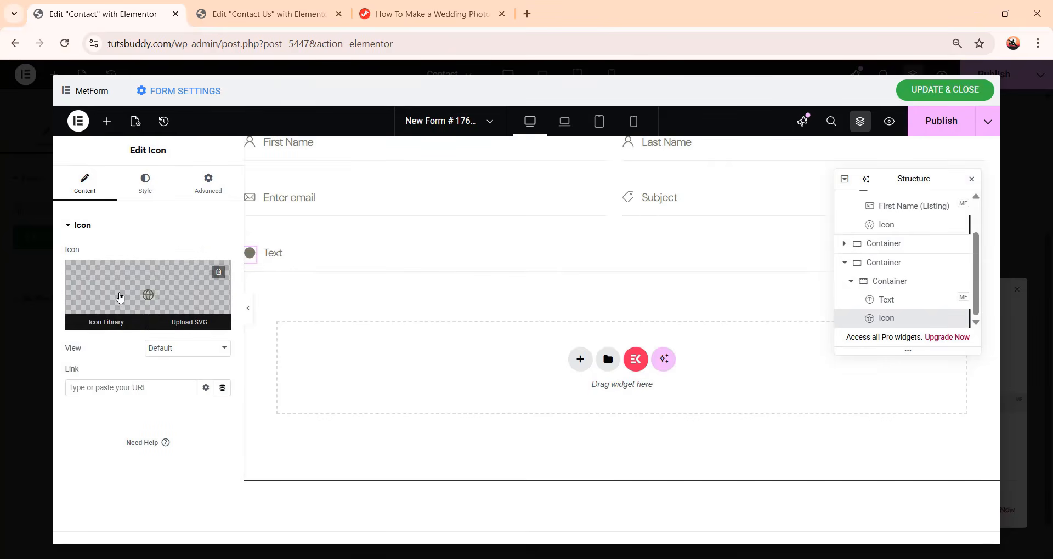
left_click(145, 183)
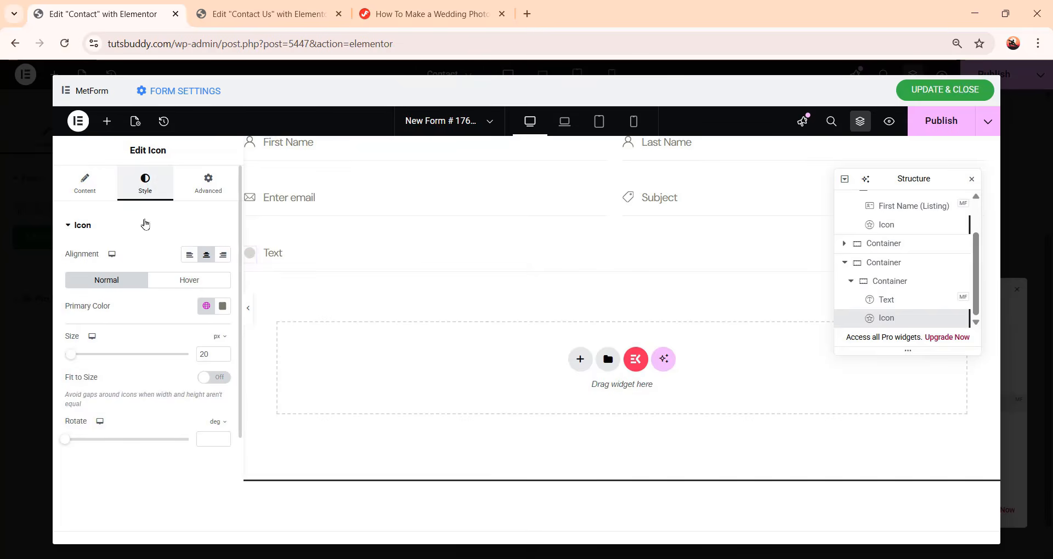
left_click(207, 308)
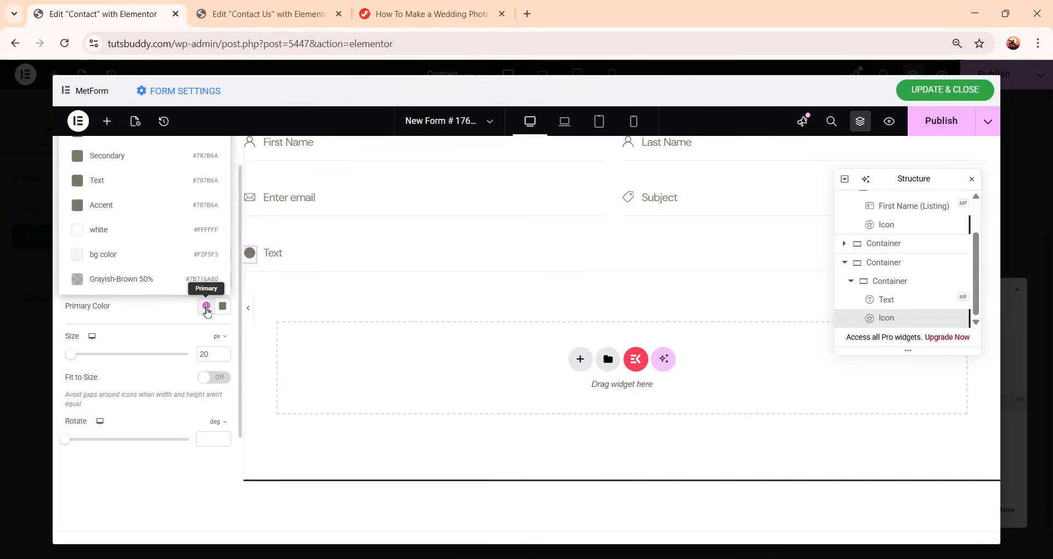
left_click(158, 253)
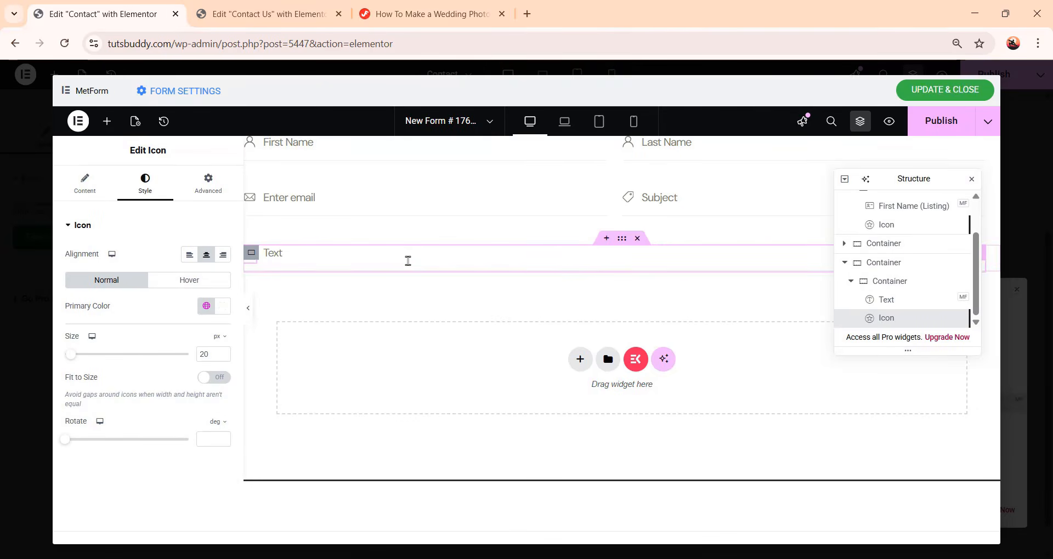
Duplicate the row containing the globe-icon Text field
left_click(851, 283)
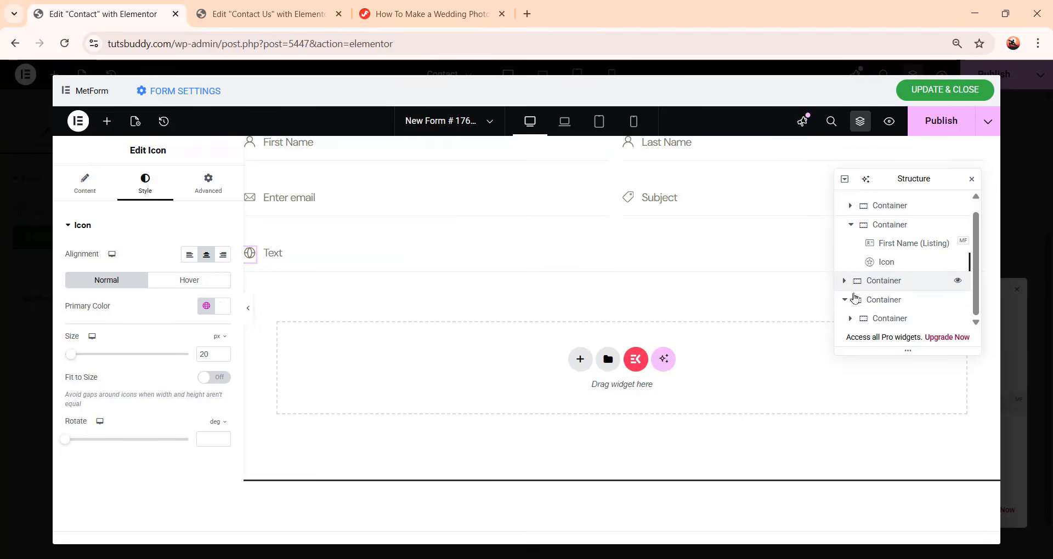
left_click(845, 306)
left_click(849, 232)
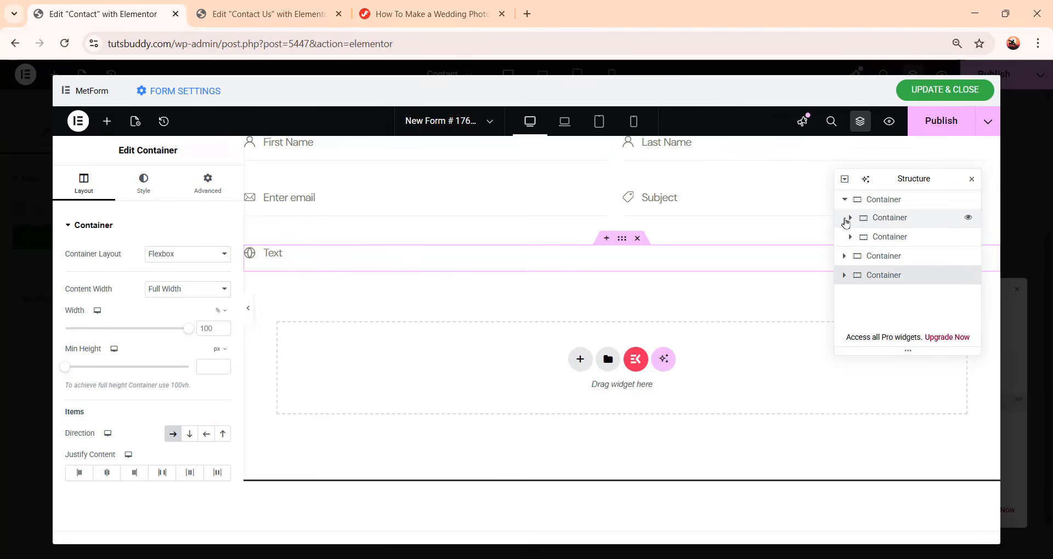
left_click(845, 214)
left_click(844, 203)
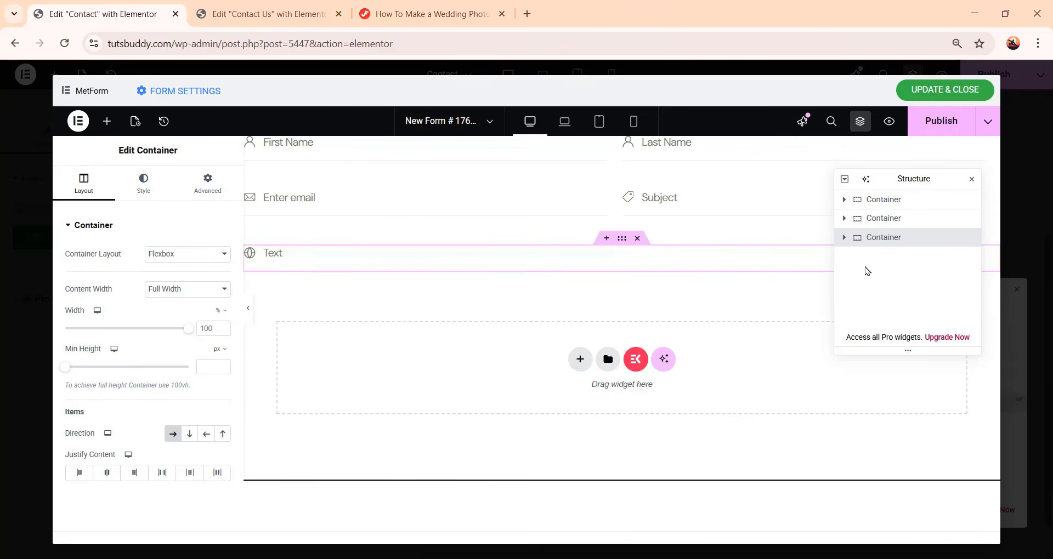
right_click(872, 239)
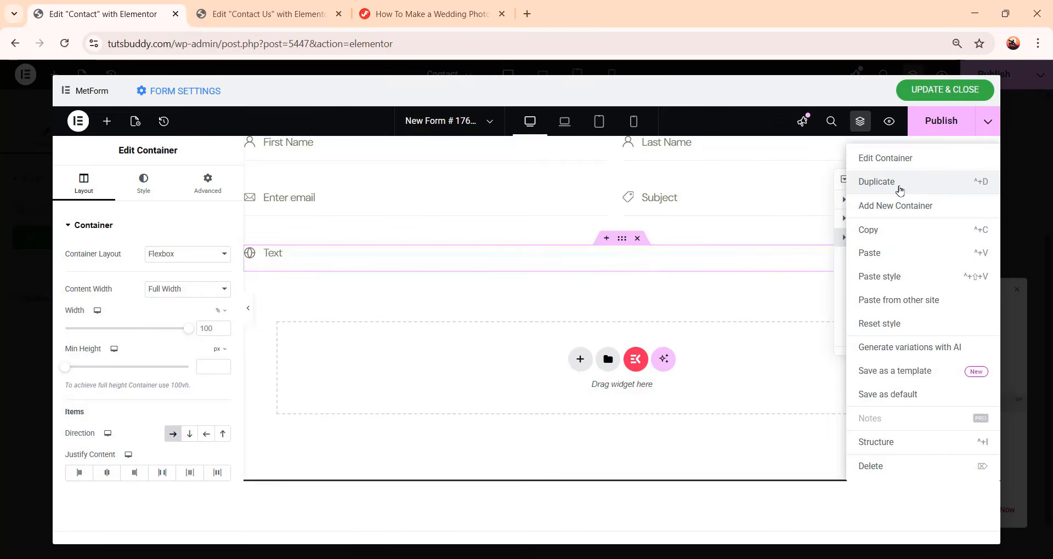
left_click(900, 190)
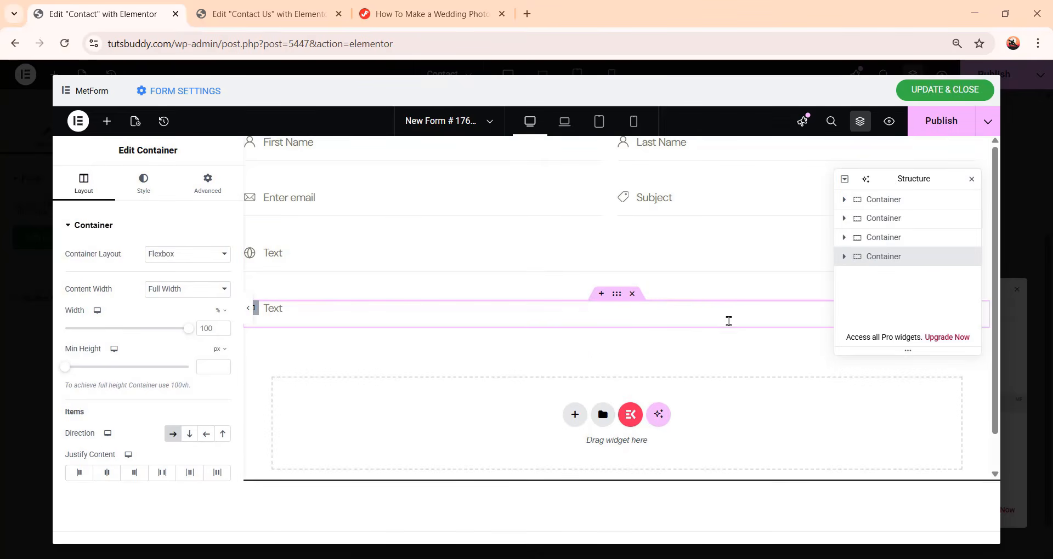
Add a Textarea widget into the duplicated row and turn off its label
left_click(848, 258)
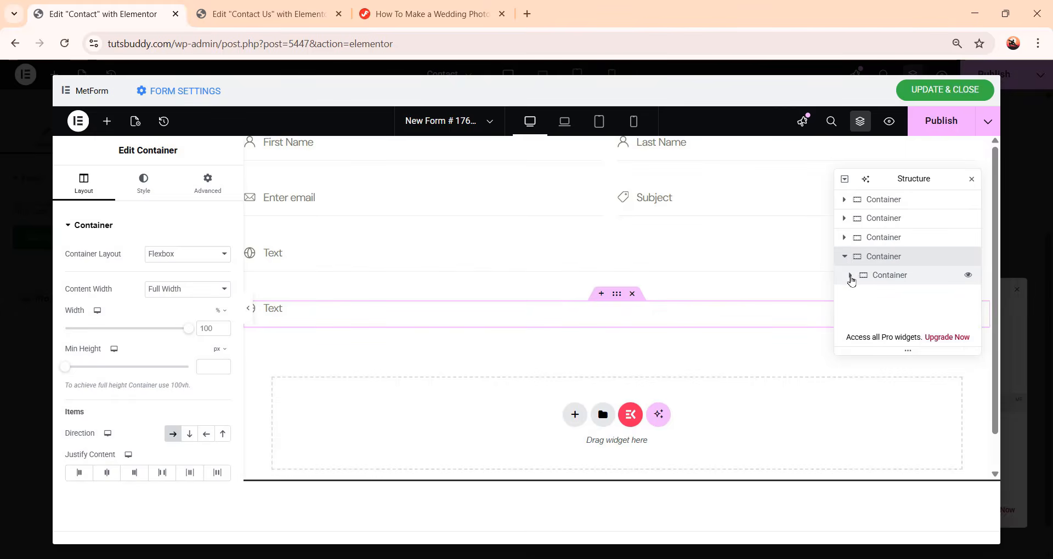
left_click(850, 277)
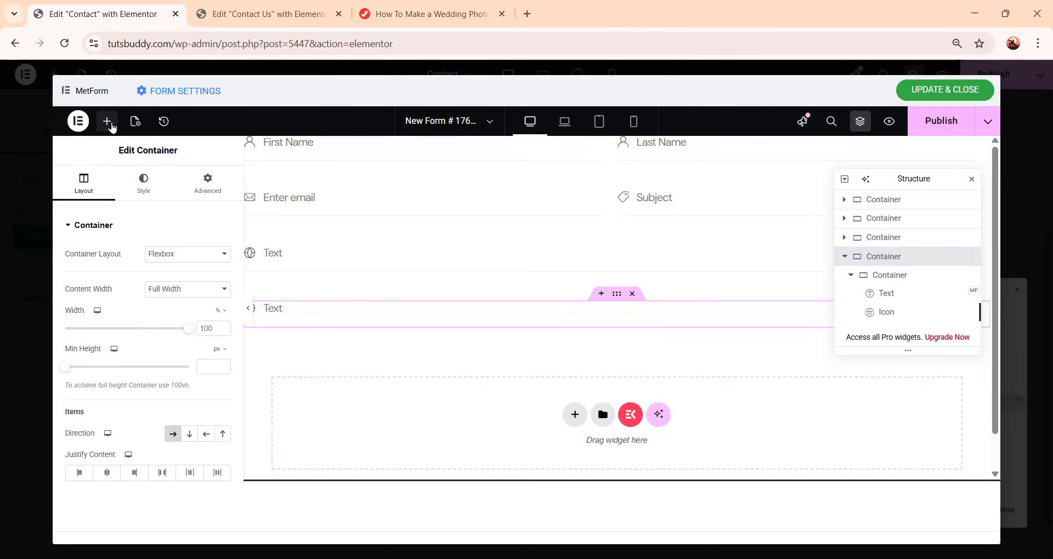
left_click(108, 124)
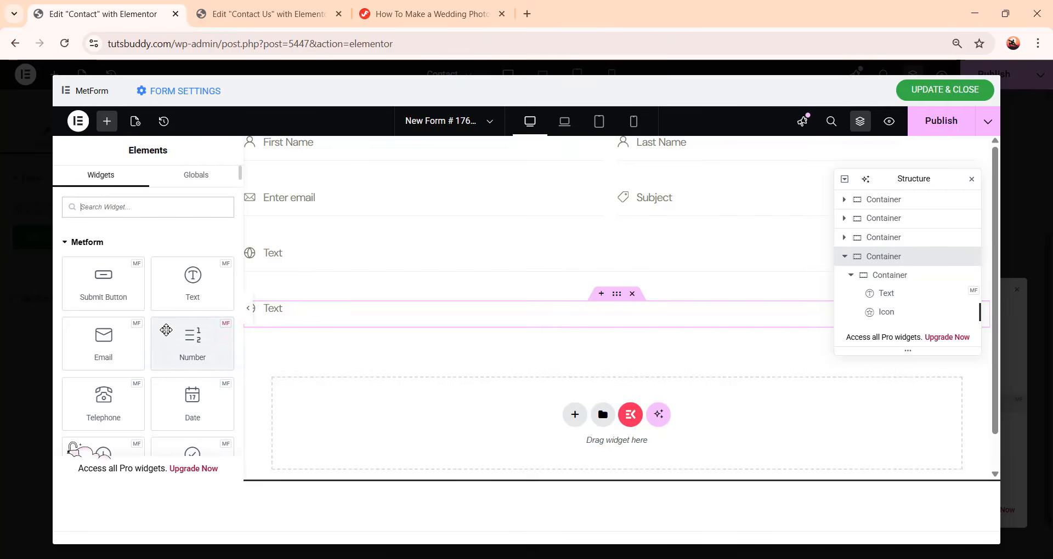
scroll(164, 329, "down", 3)
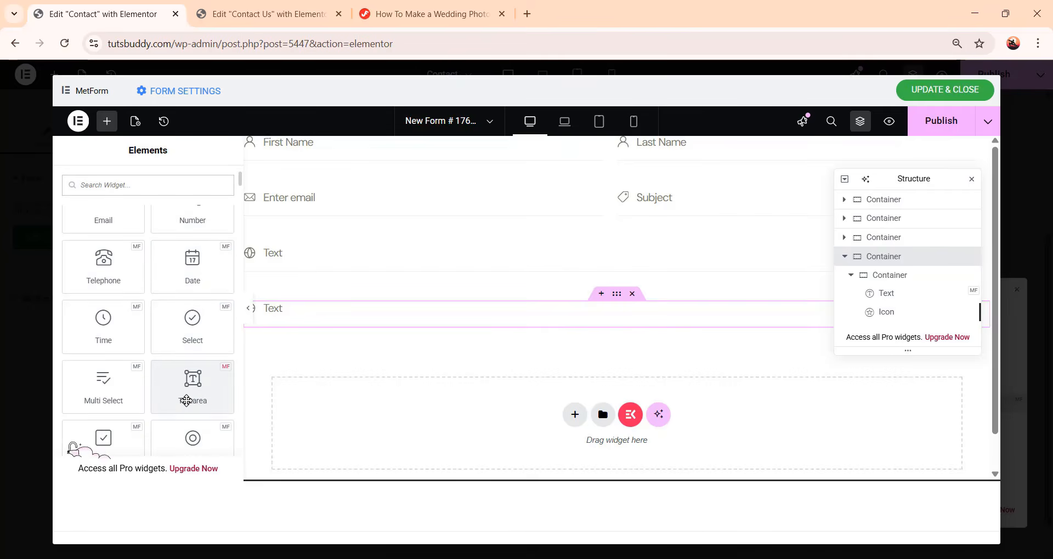
left_click(199, 376)
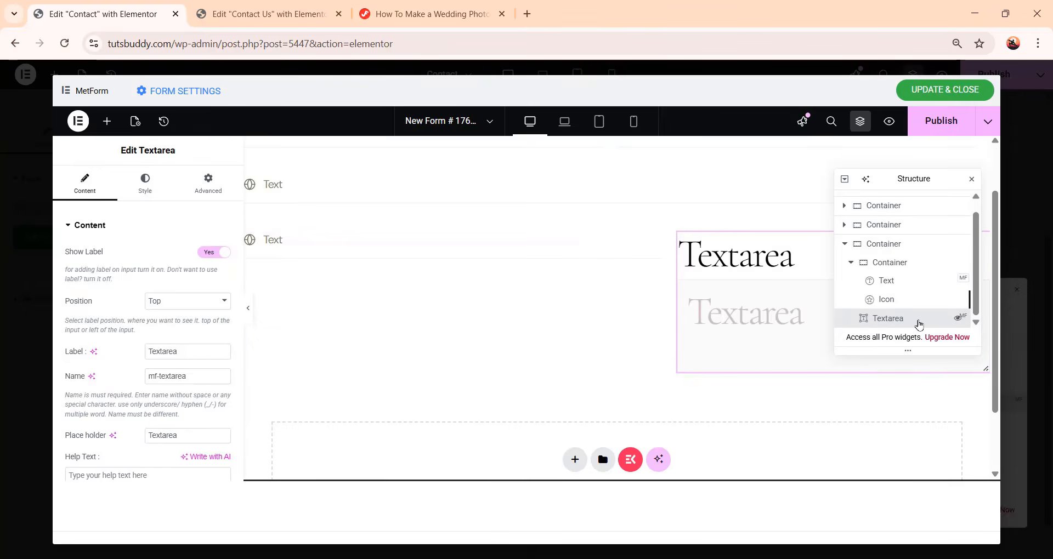
left_click_drag(918, 324, 913, 268)
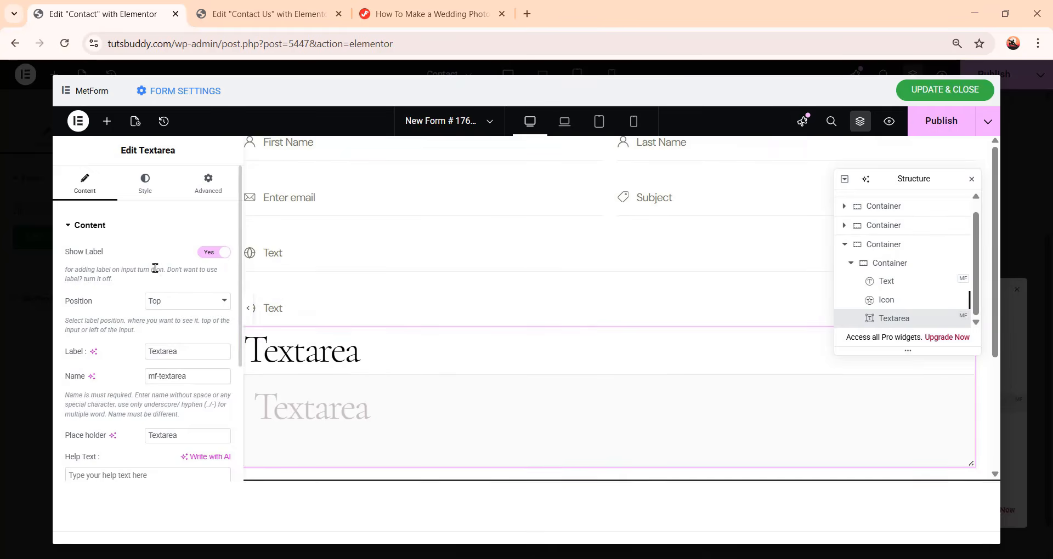
left_click(209, 253)
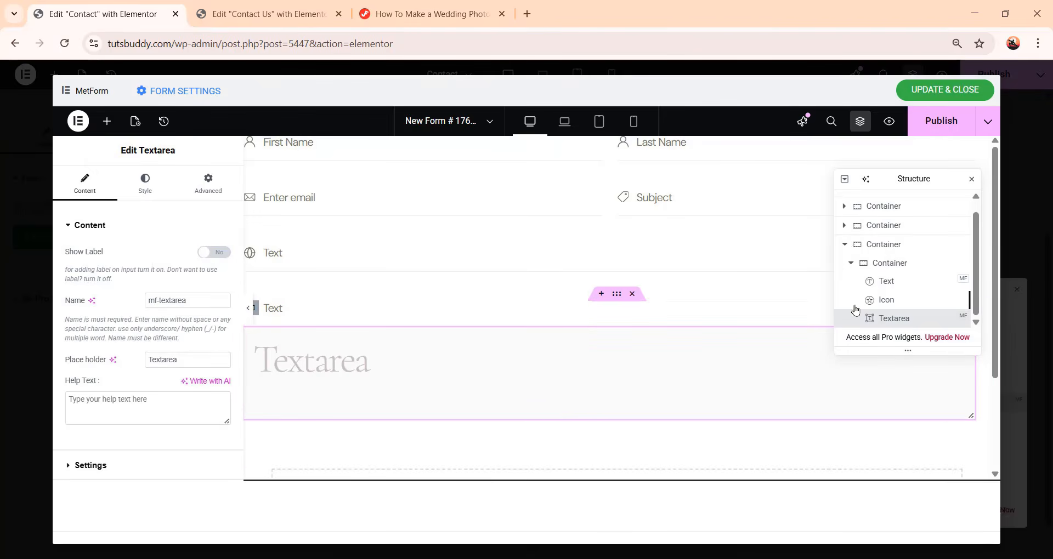
Copy the Text field's style and paste it onto the new Textarea
left_click(887, 282)
right_click(888, 282)
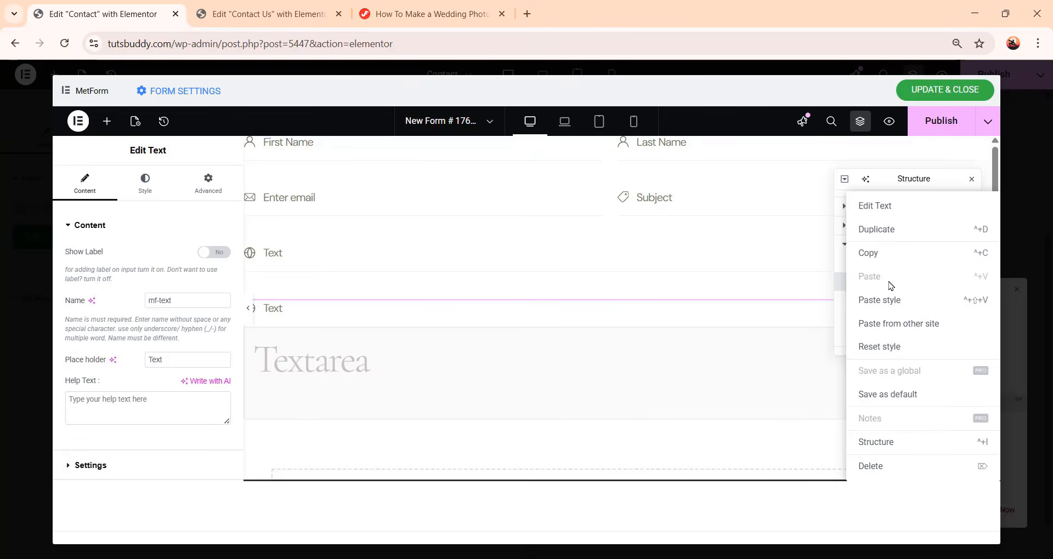
left_click(894, 253)
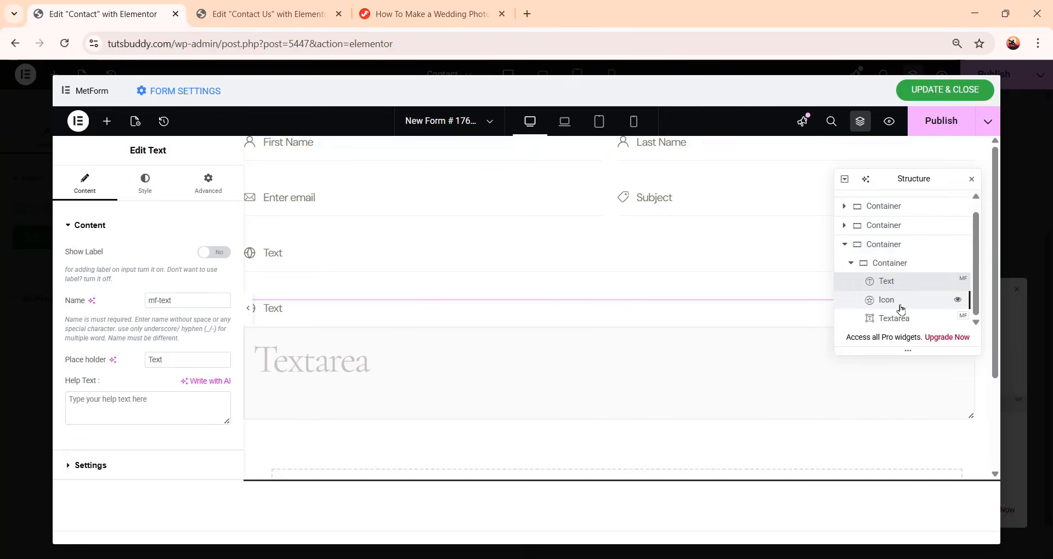
left_click(904, 321)
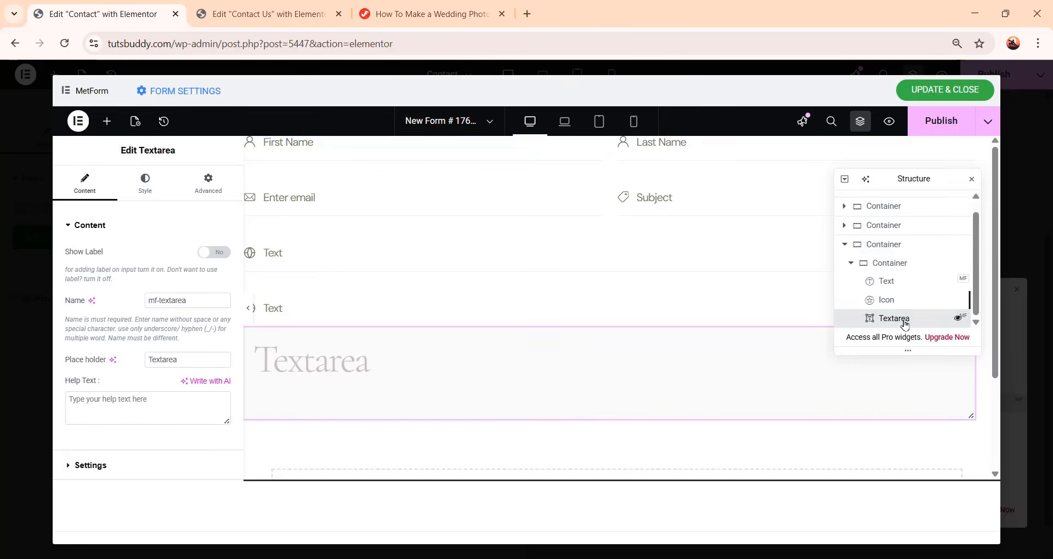
right_click(905, 323)
left_click(907, 303)
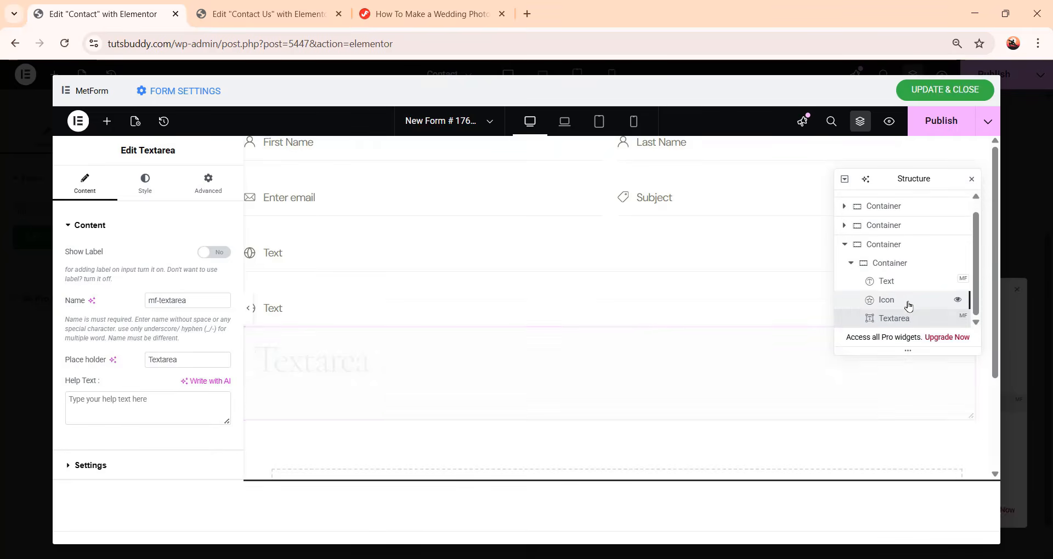
Delete the Text field from the duplicated row
left_click(916, 284)
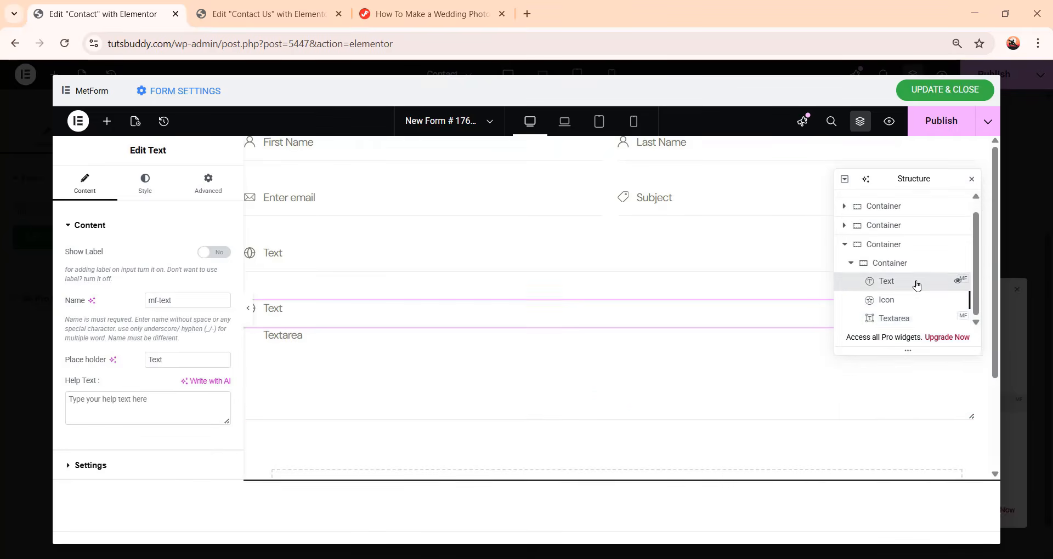
right_click(916, 284)
left_click(917, 464)
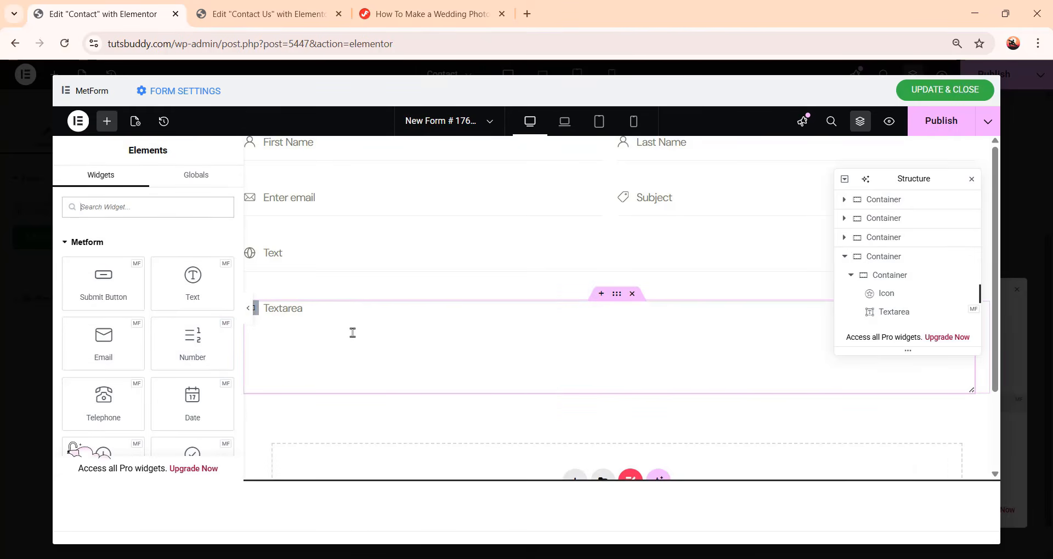
Replace the row's icon with the comment-1 SVG from the media library
left_click(925, 295)
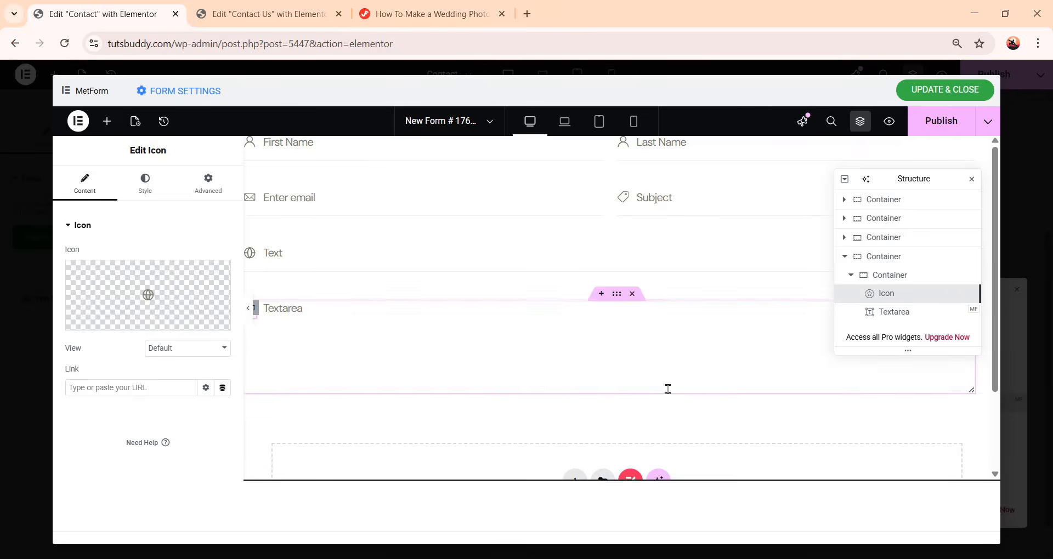
mouse_move(189, 324)
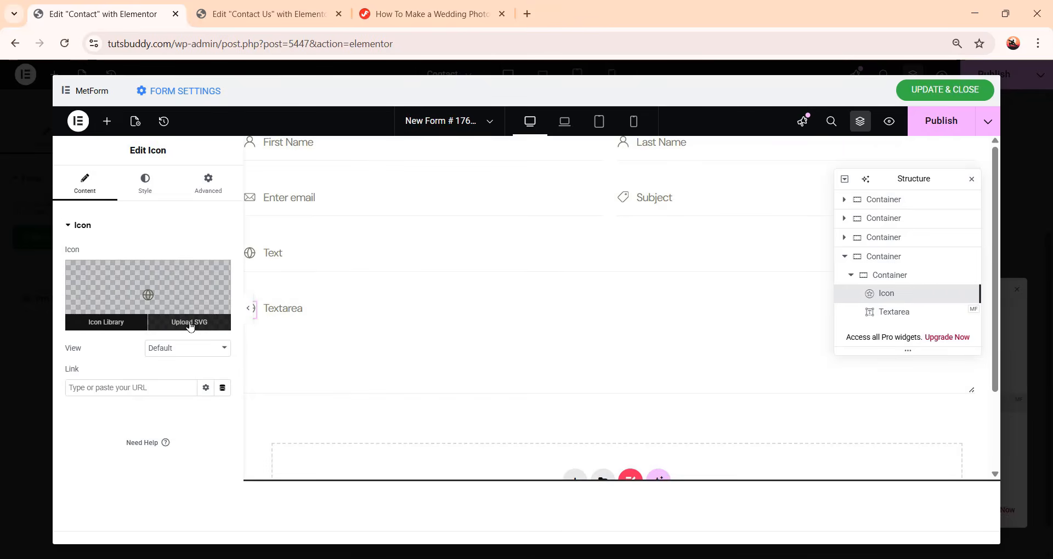
left_click(190, 325)
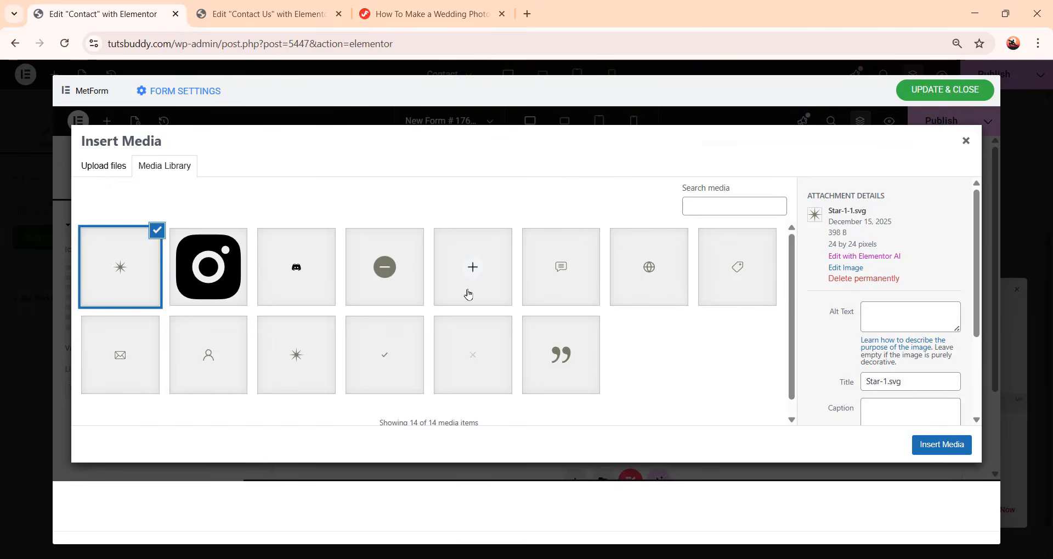
left_click(553, 274)
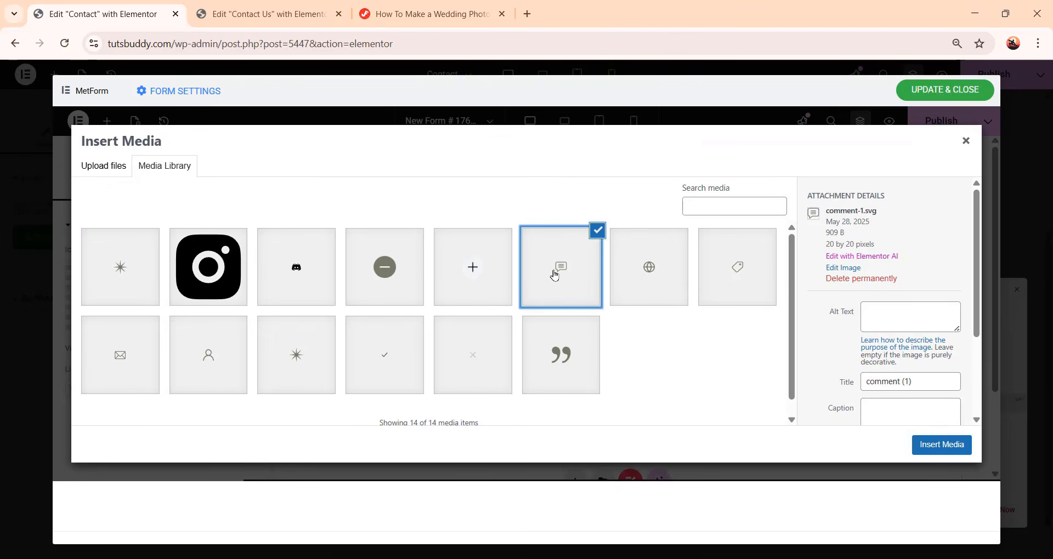
left_click(956, 451)
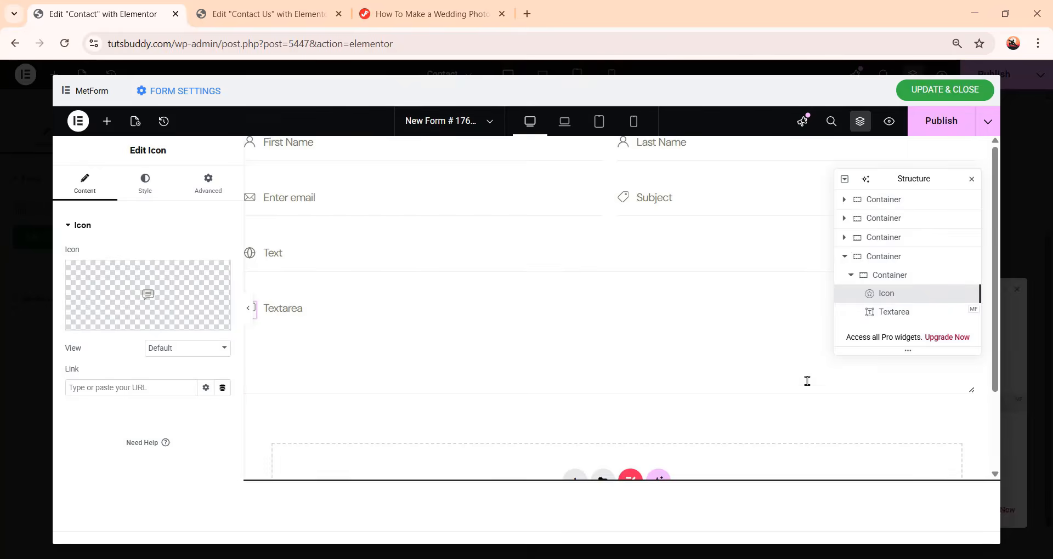
Set the Textarea's placeholder to Message
left_click(301, 313)
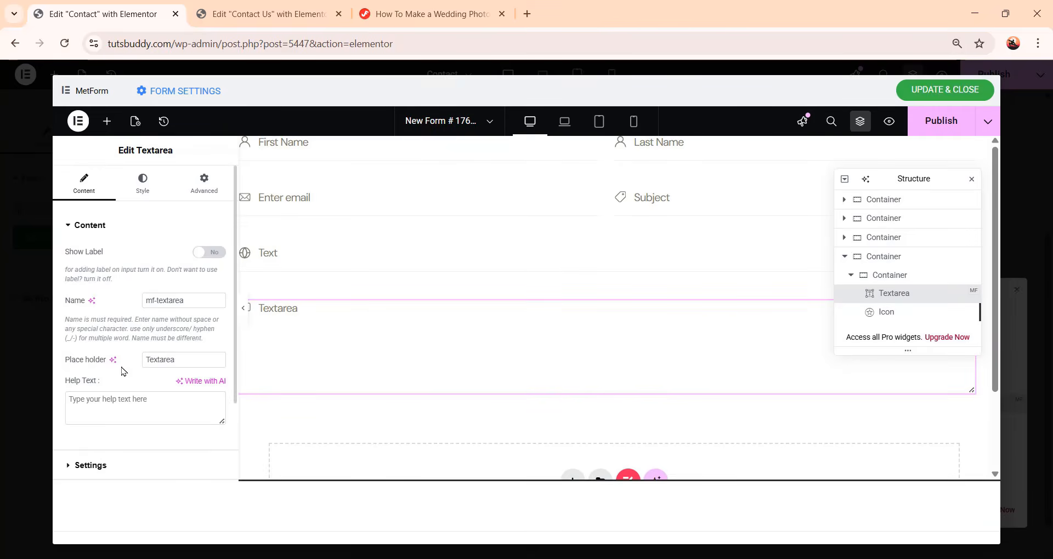
left_click_drag(187, 362, 69, 367)
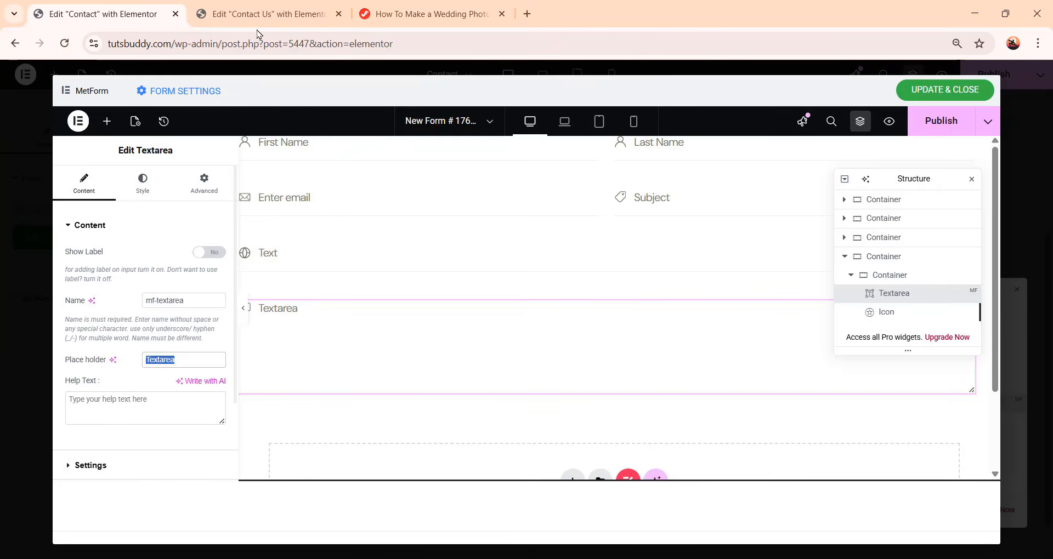
type("Message")
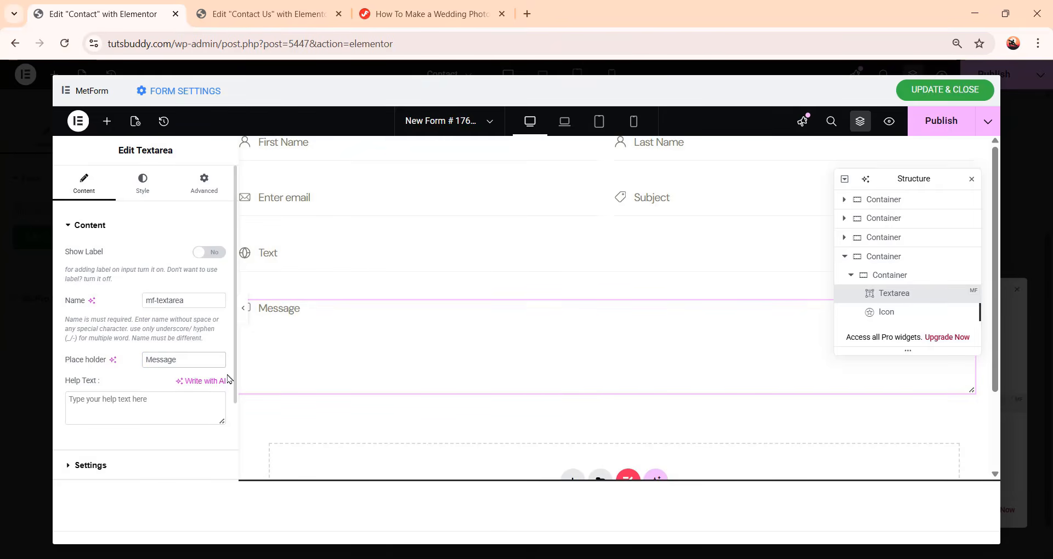
Add a full-width Submit Button below the message field and label it Send Message
scroll(430, 397, "down", 2)
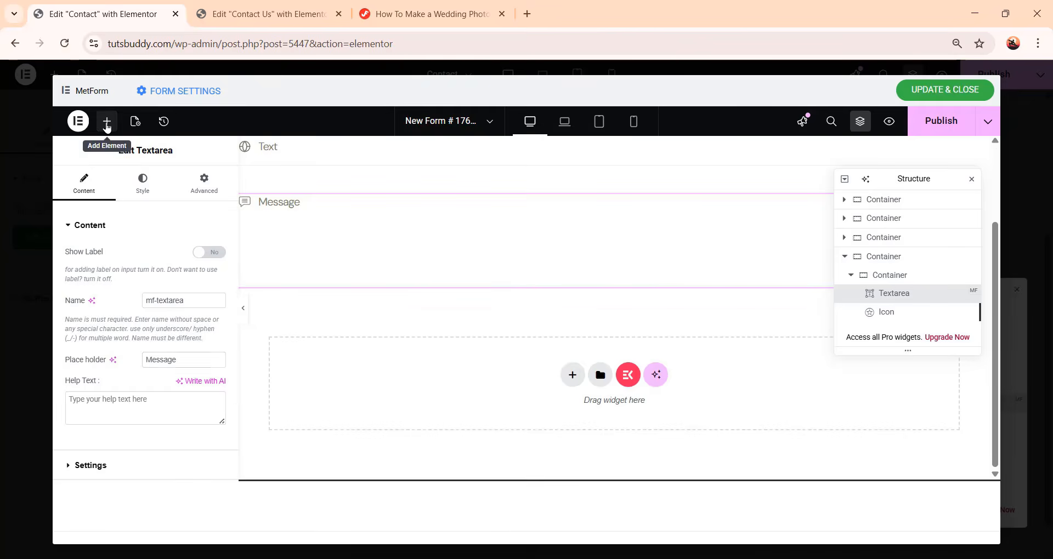
left_click(105, 121)
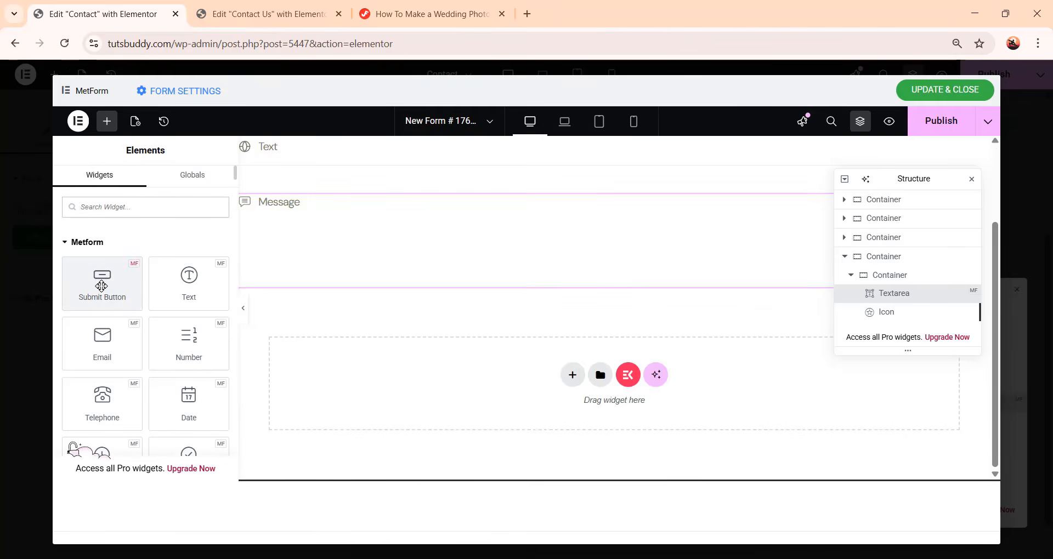
left_click(102, 285)
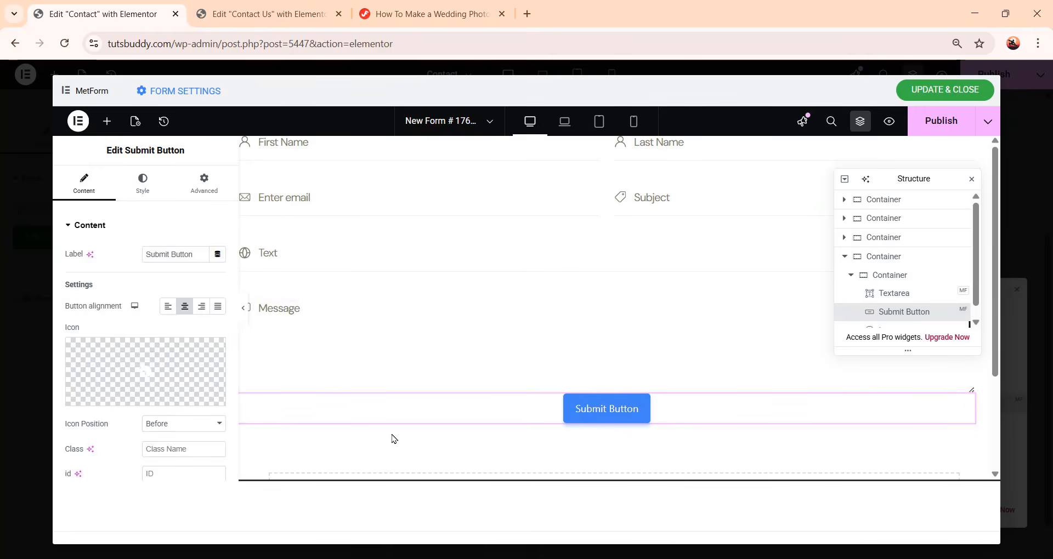
left_click(217, 309)
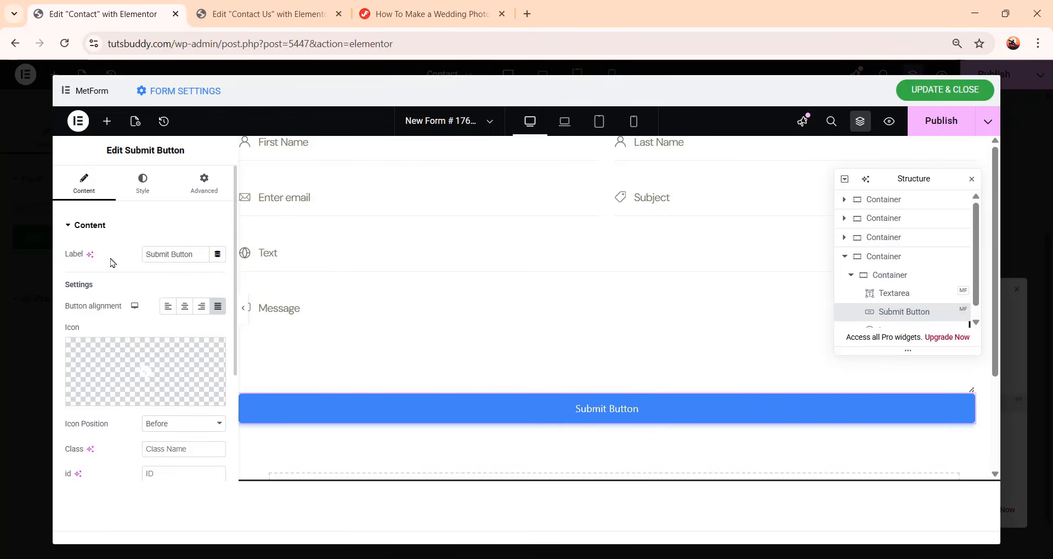
left_click_drag(199, 255, 76, 257)
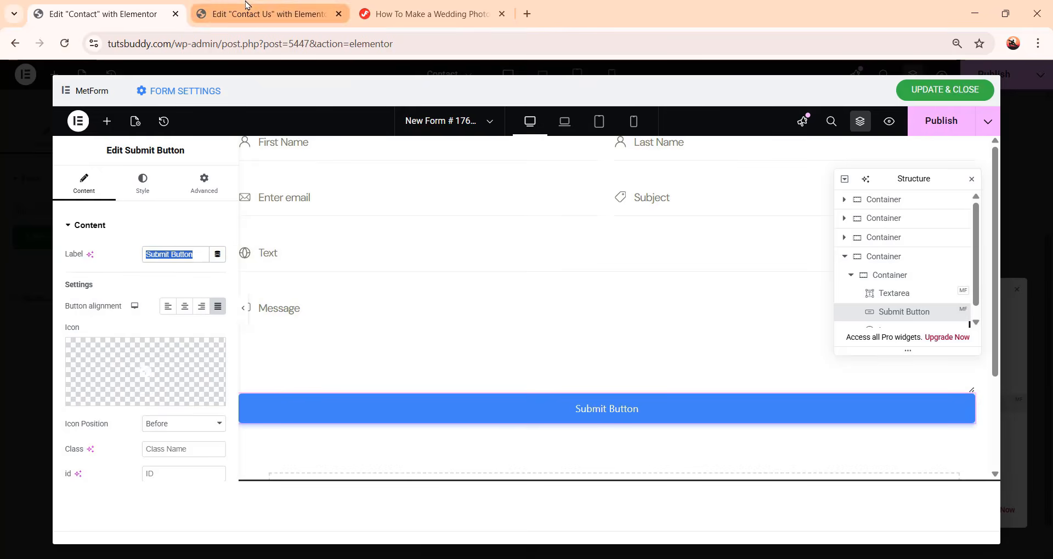
type("Send Message")
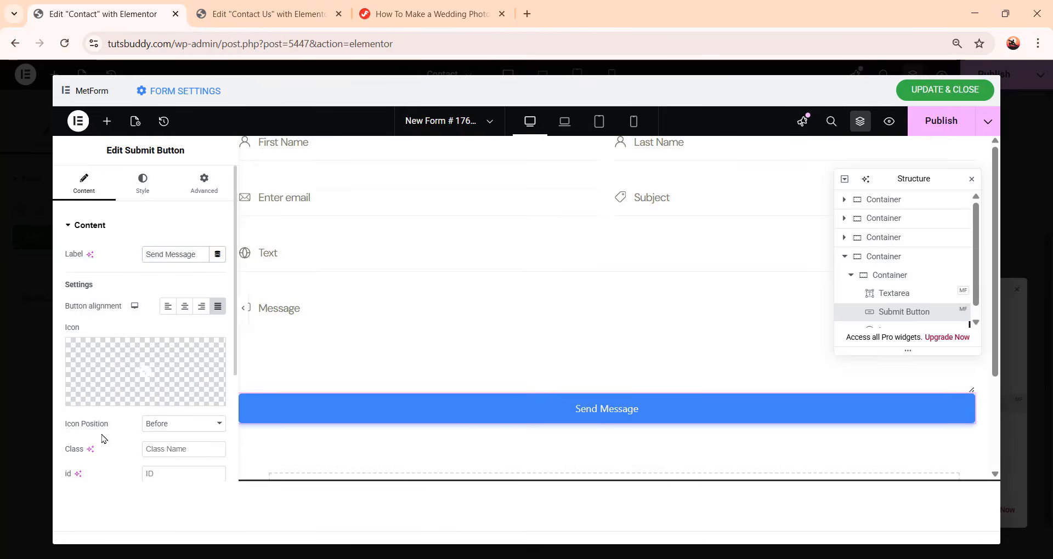
Give the Submit button a classic background in the Primary global colour
left_click(143, 194)
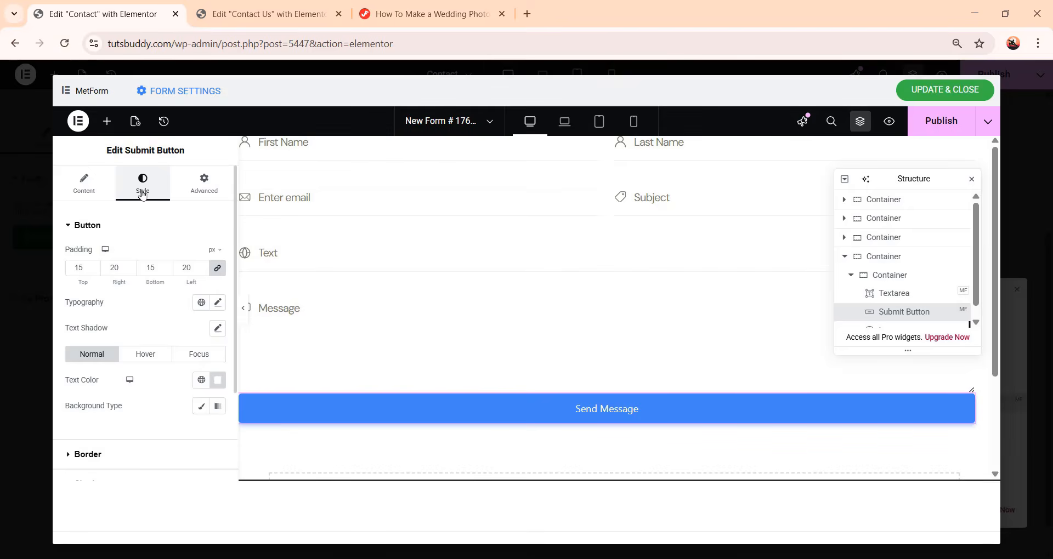
scroll(141, 323, "down", 1)
scroll(140, 324, "up", 1)
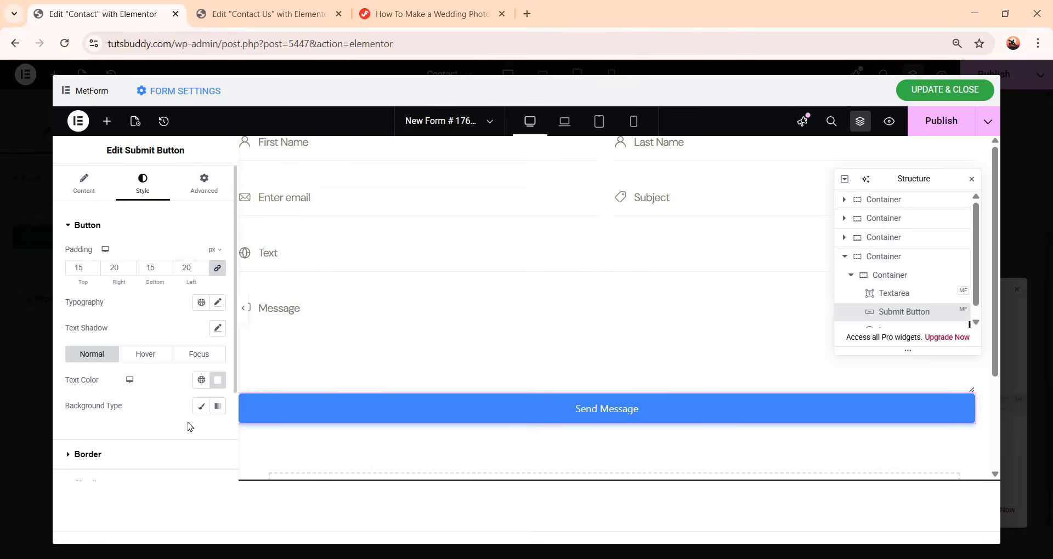
left_click(201, 406)
scroll(202, 412, "down", 1)
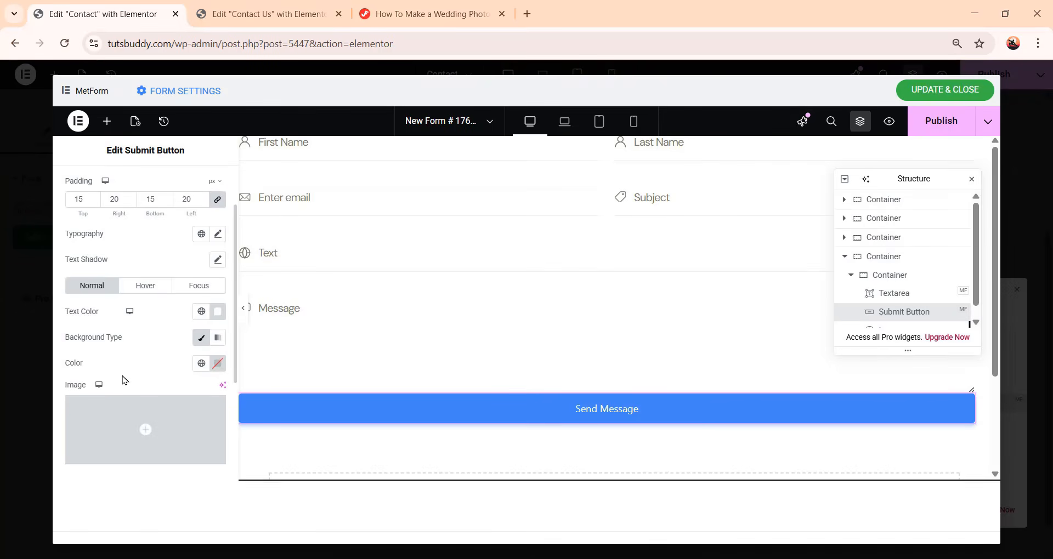
left_click(201, 363)
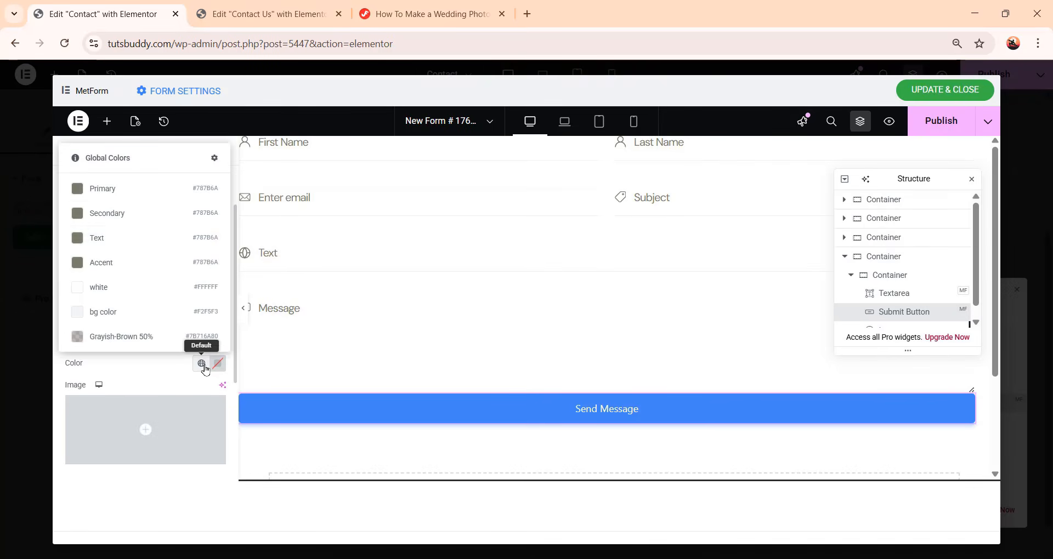
left_click(141, 192)
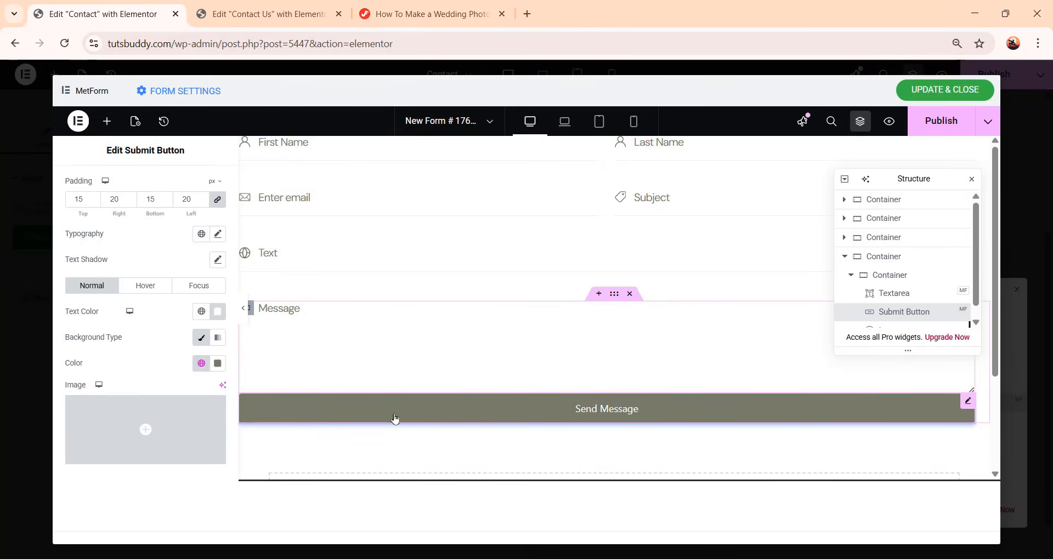
Set the button's hover text colour to Primary and hover background to white, then update and close the form editor
left_click(142, 287)
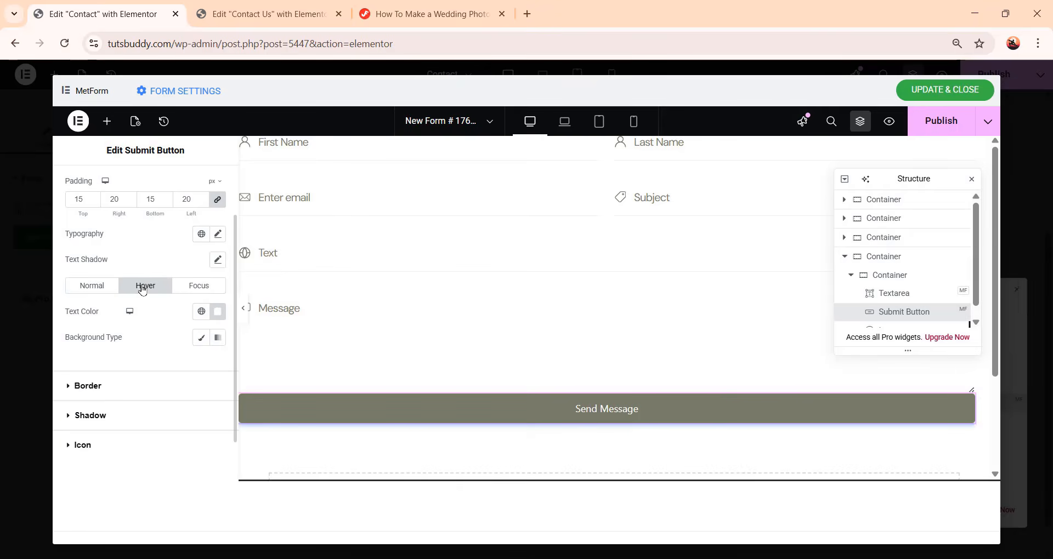
left_click(201, 312)
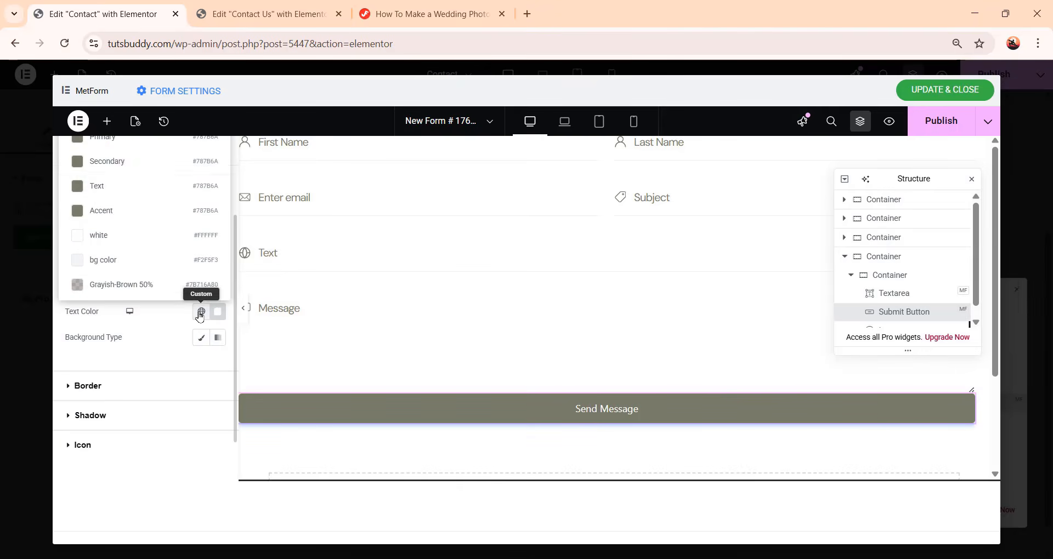
left_click(134, 152)
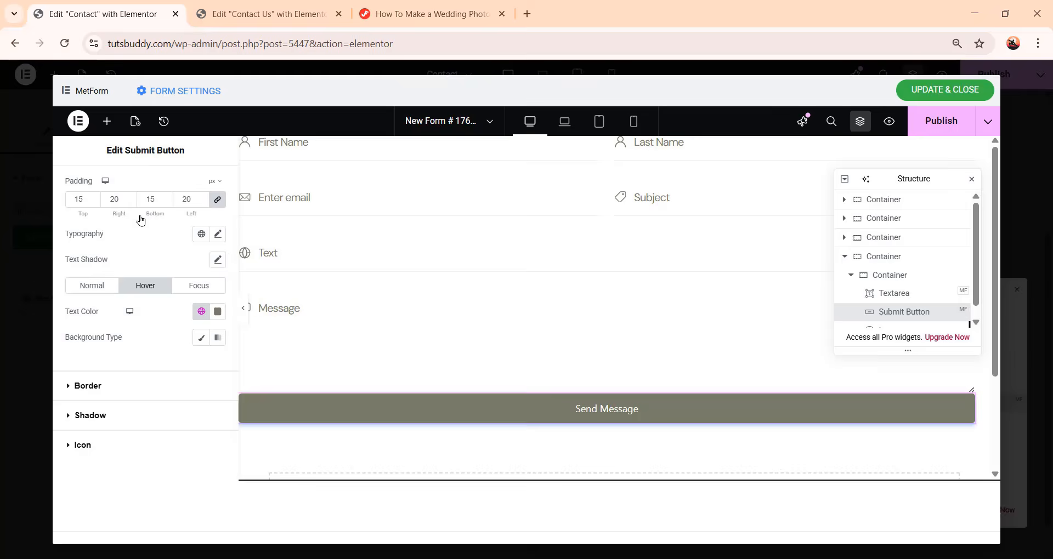
left_click(202, 338)
left_click(201, 364)
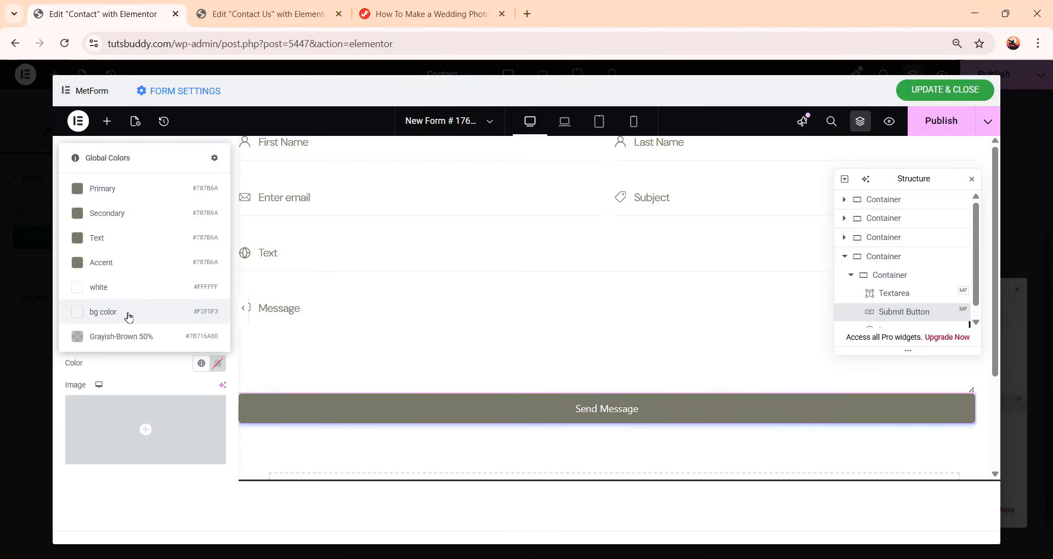
left_click(138, 293)
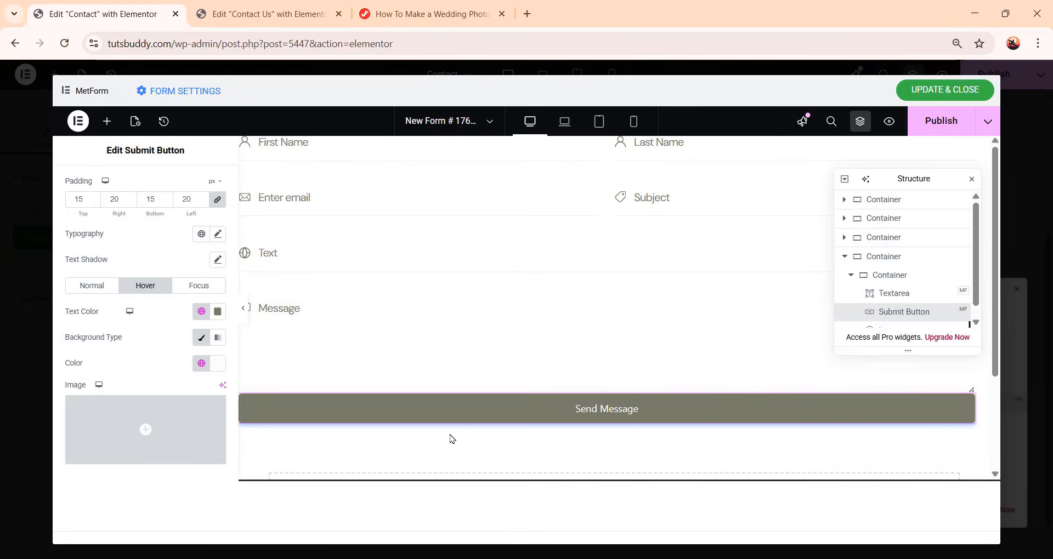
left_click(956, 133)
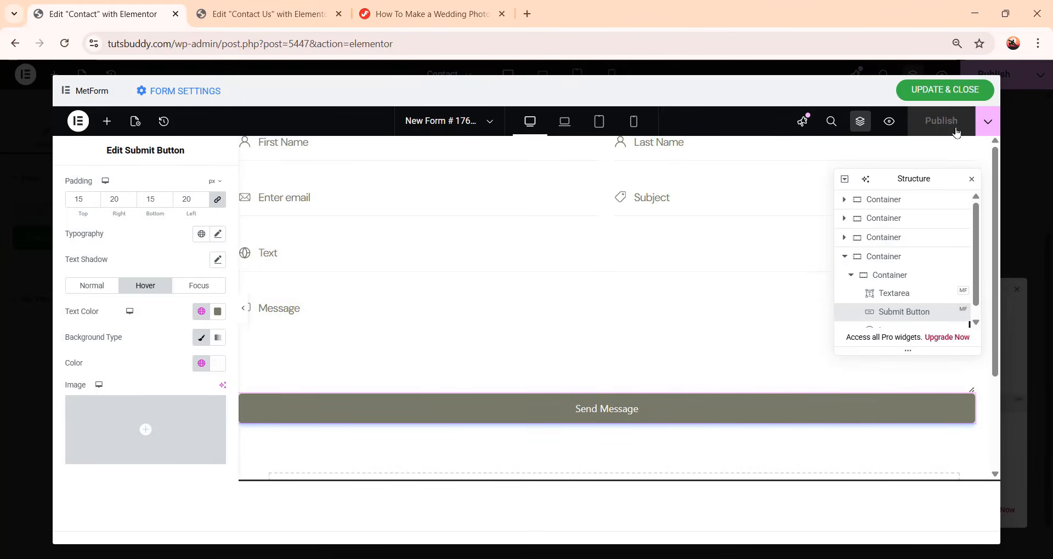
left_click(958, 94)
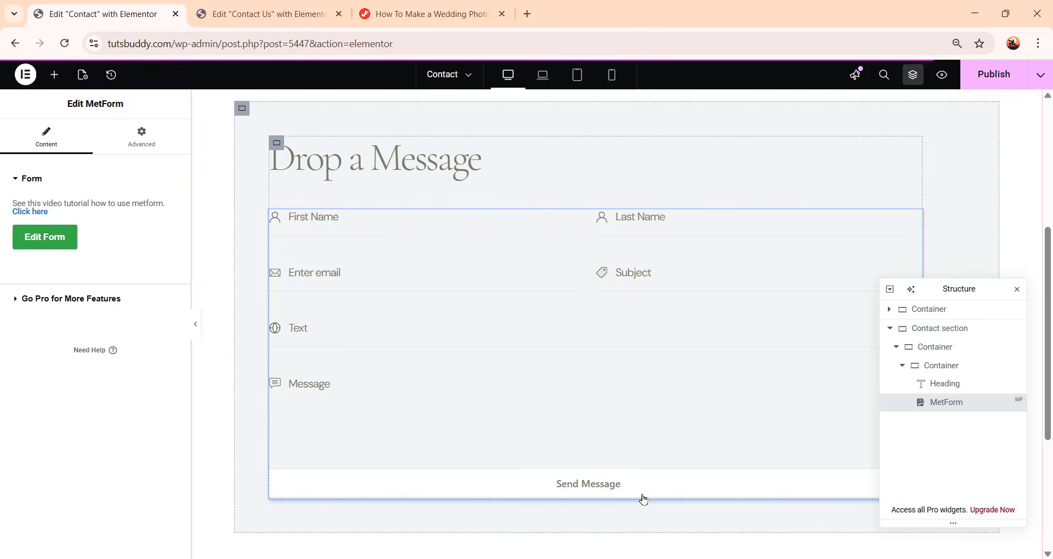
Reopen the MetForm editor and enable the admin notification mail in the form settings
left_click(63, 235)
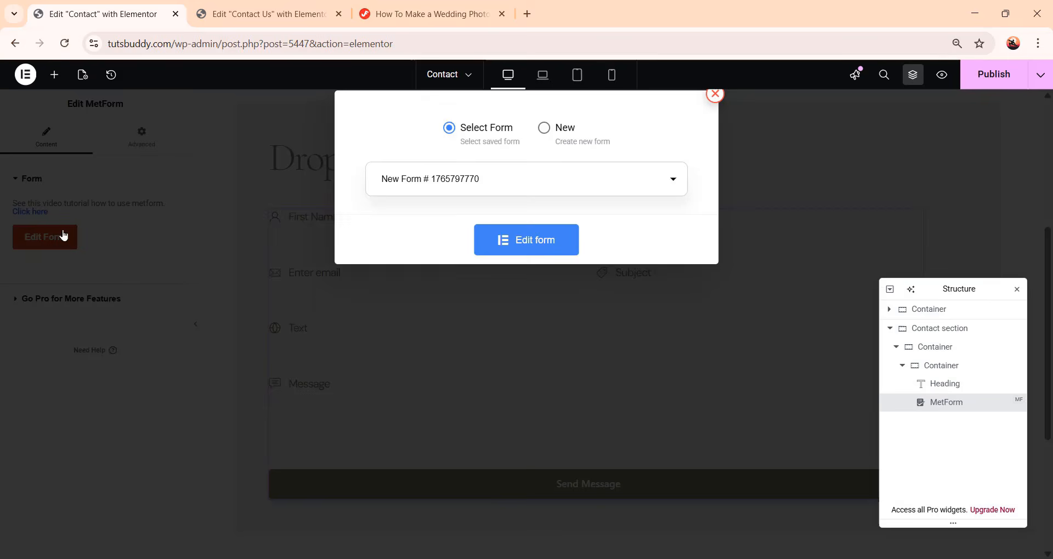
left_click(536, 243)
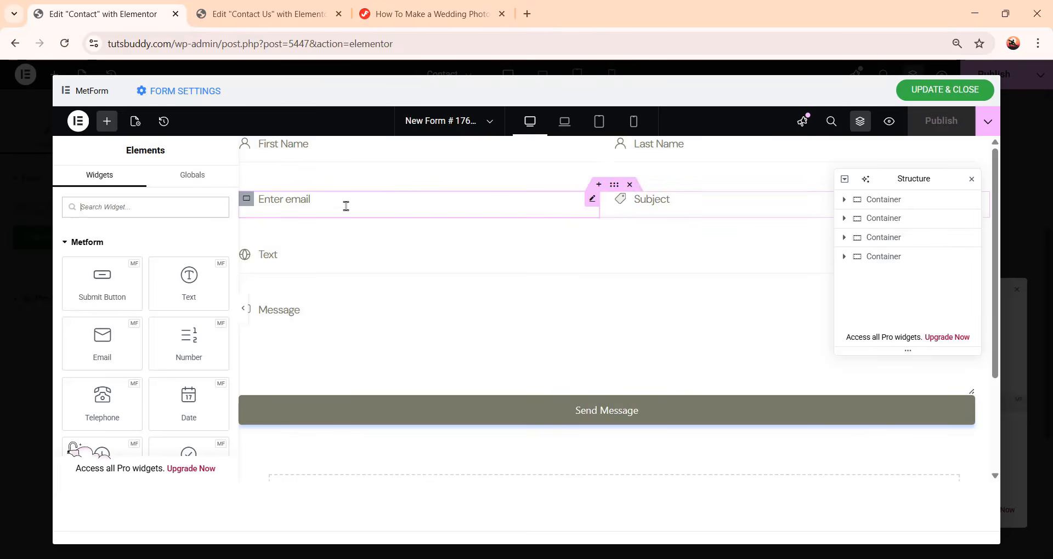
left_click(349, 205)
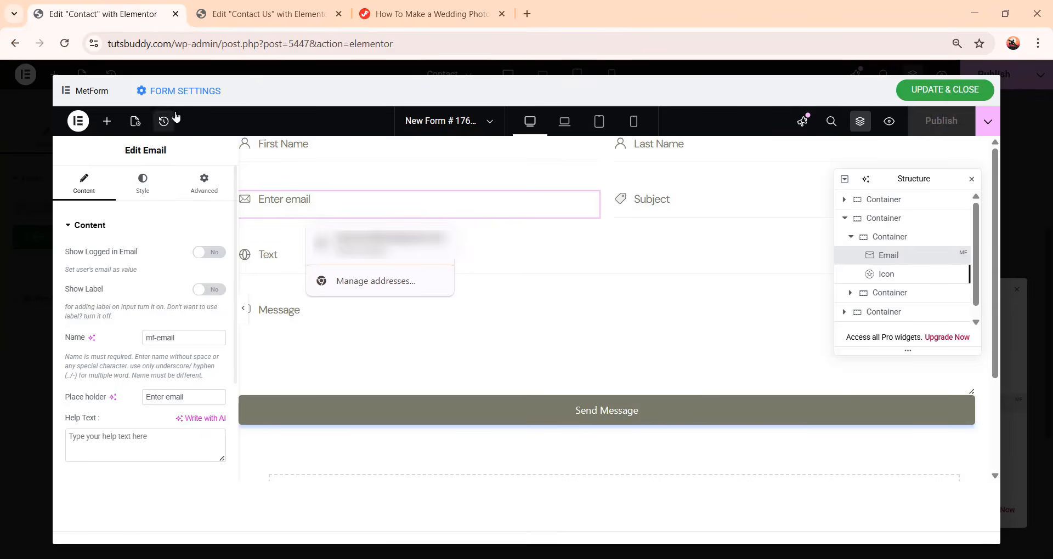
left_click(196, 93)
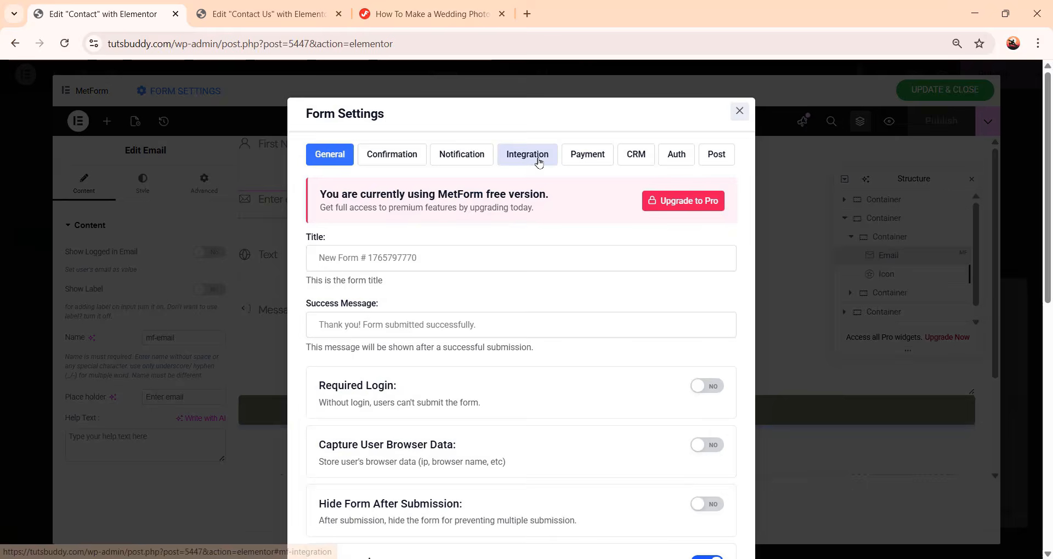
left_click(462, 155)
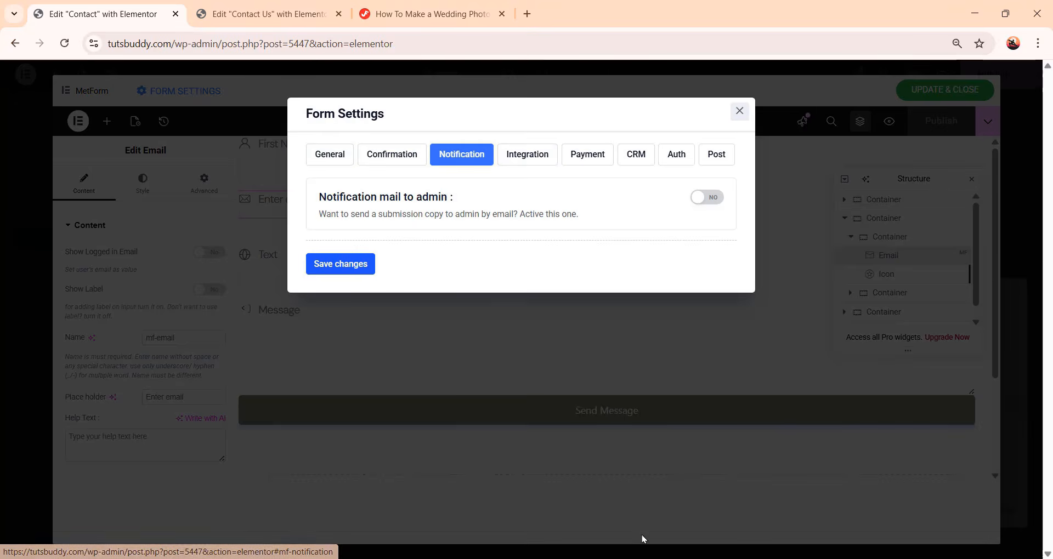
left_click(712, 197)
Set the notification email subject to Portfolio Website, fill in the admin's recipient e-mail address, and save changes
scroll(679, 271, "down", 1)
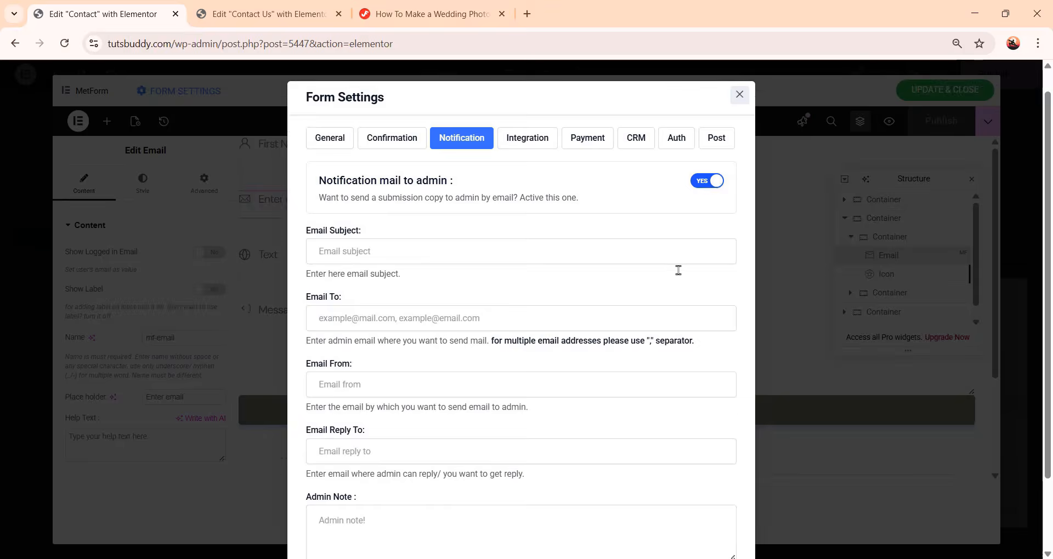
scroll(679, 271, "down", 1)
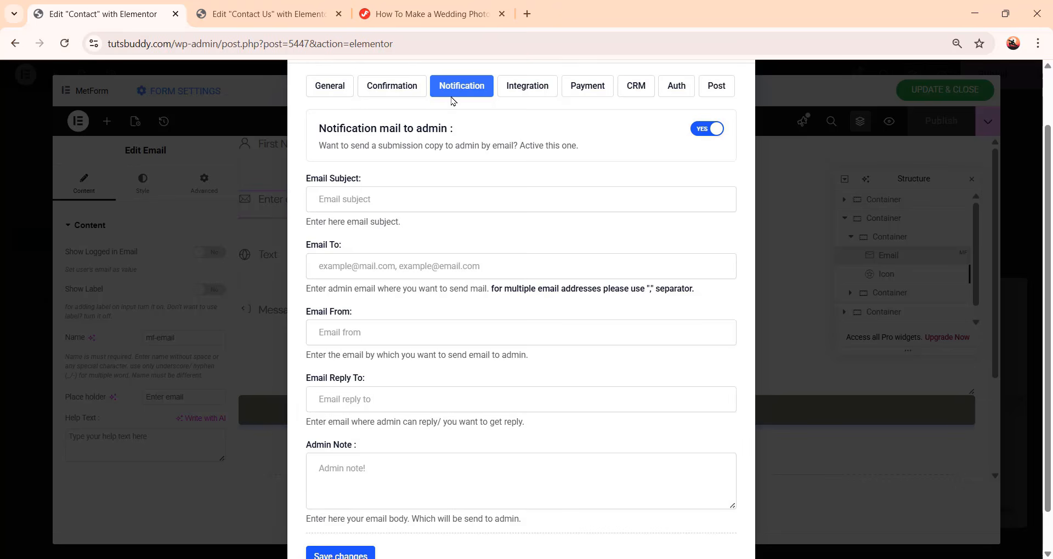
left_click(451, 202)
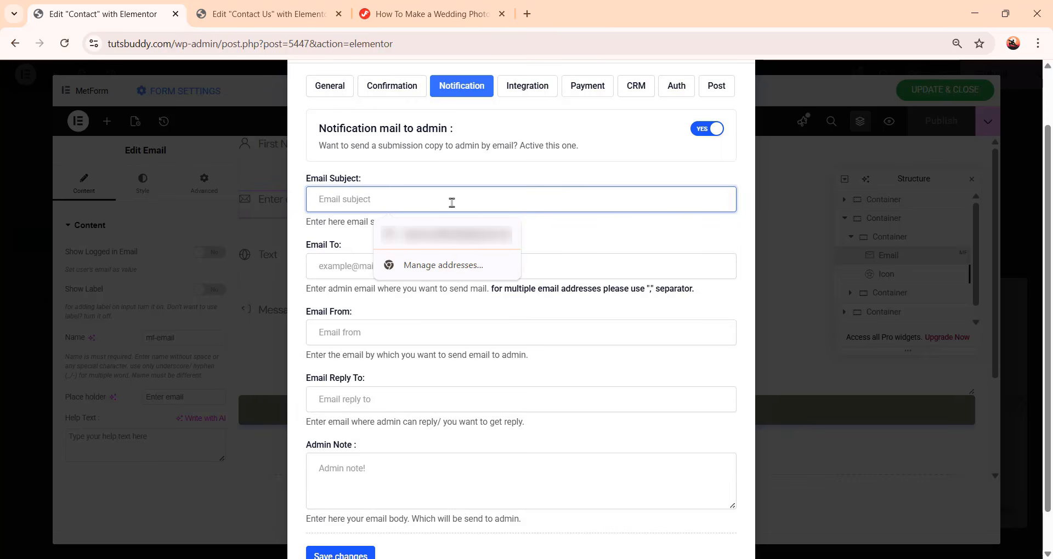
type("Portfolio Website")
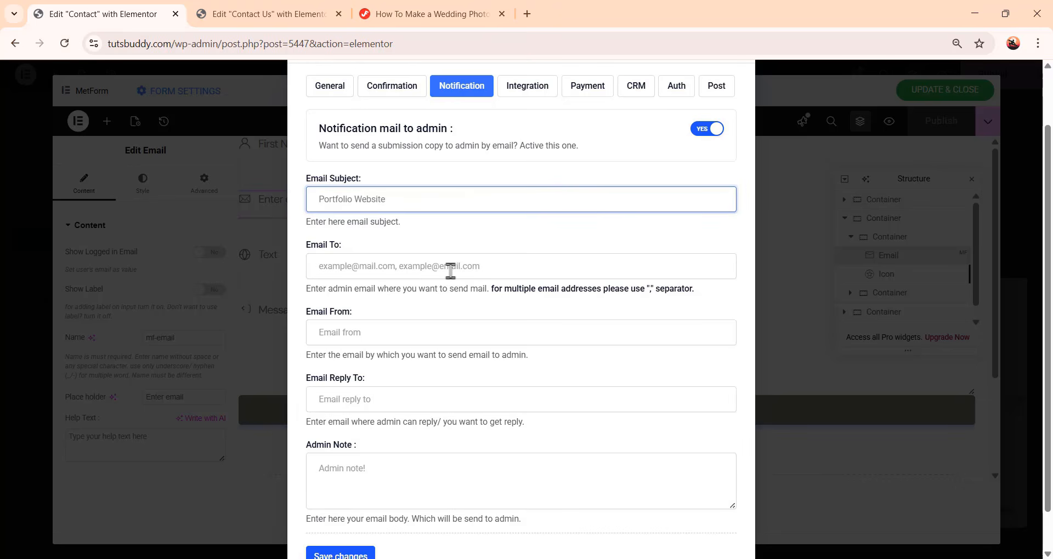
left_click(489, 274)
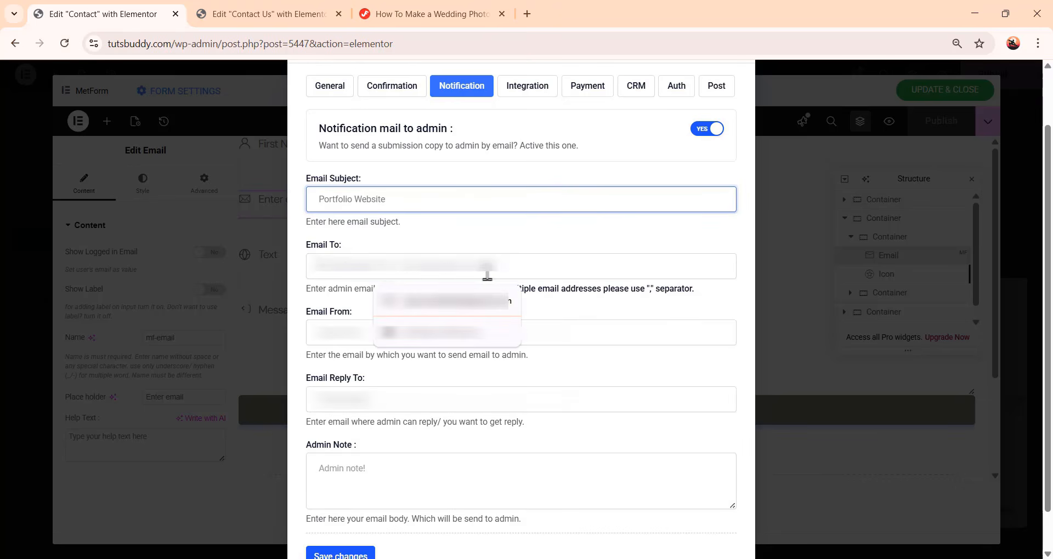
left_click(485, 306)
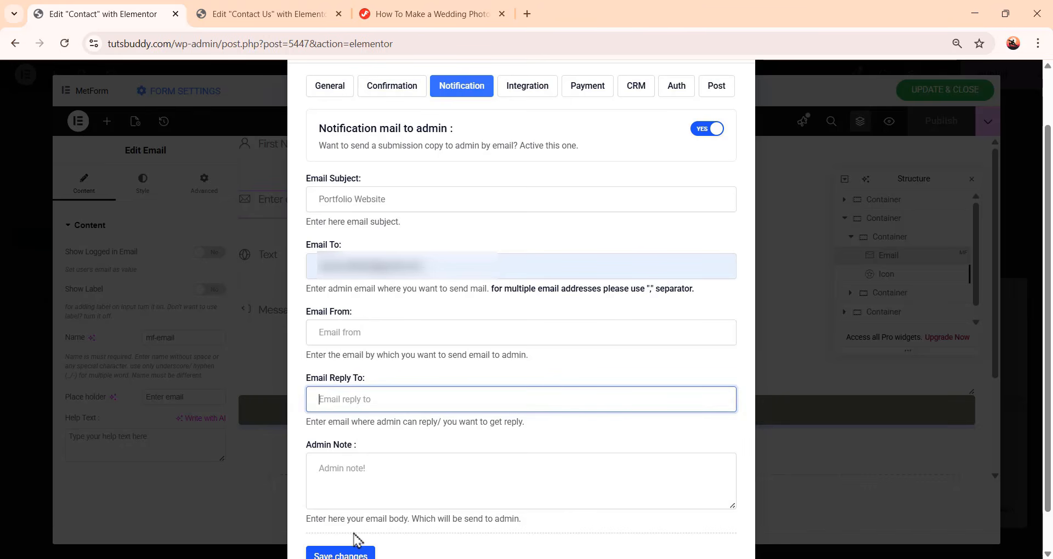
scroll(354, 542, "down", 1)
left_click(344, 516)
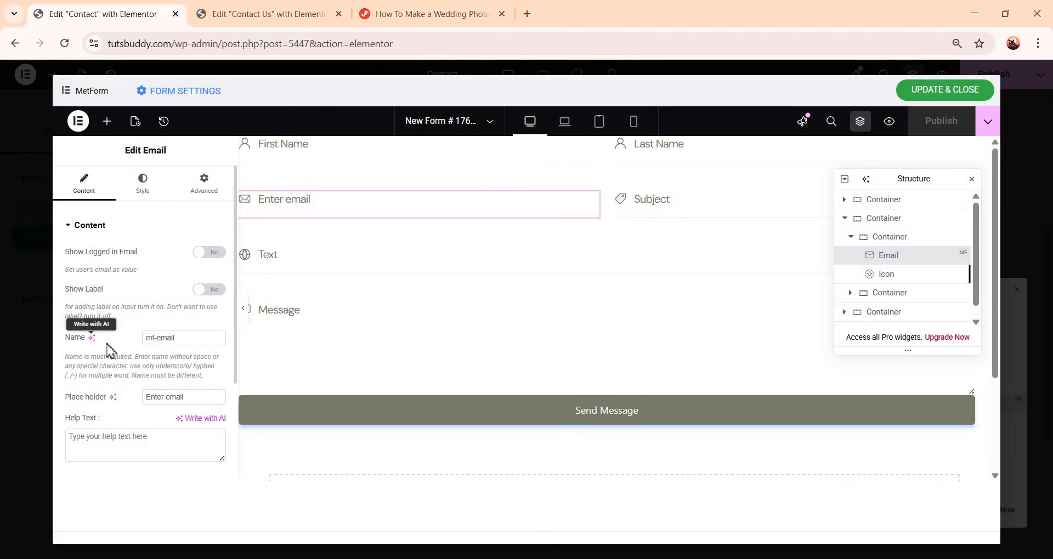
Copy the email field's name mf-email into the Email From and Email Reply To settings, save, and update the form
left_click(185, 339)
left_click_drag(185, 339, 106, 349)
key("ctrl+c")
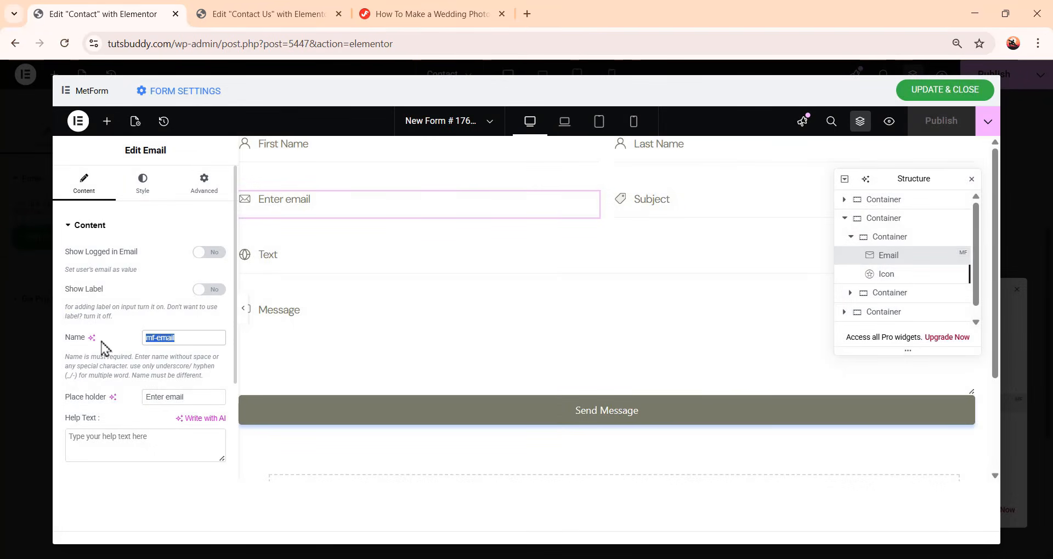
left_click(208, 97)
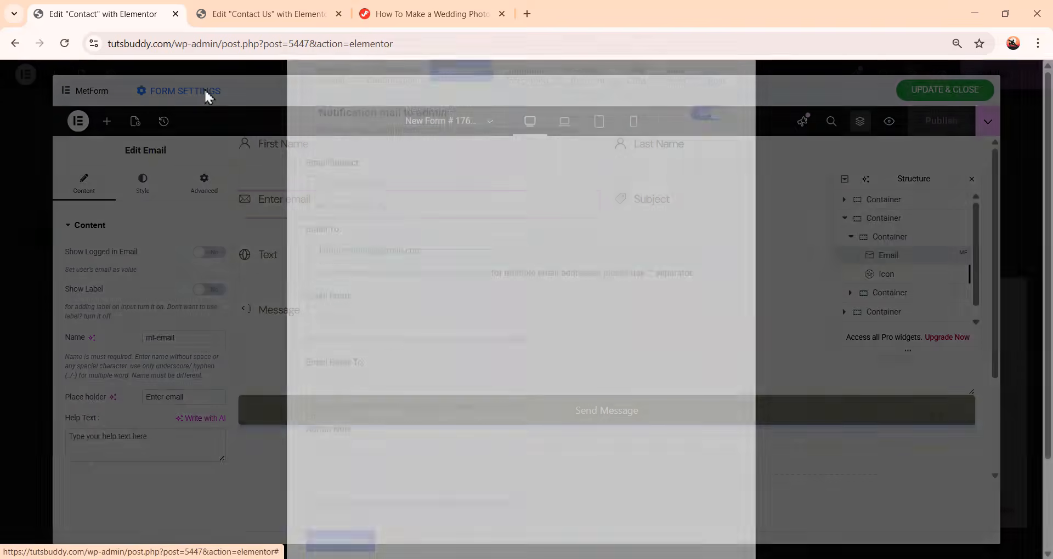
scroll(334, 272, "down", 2)
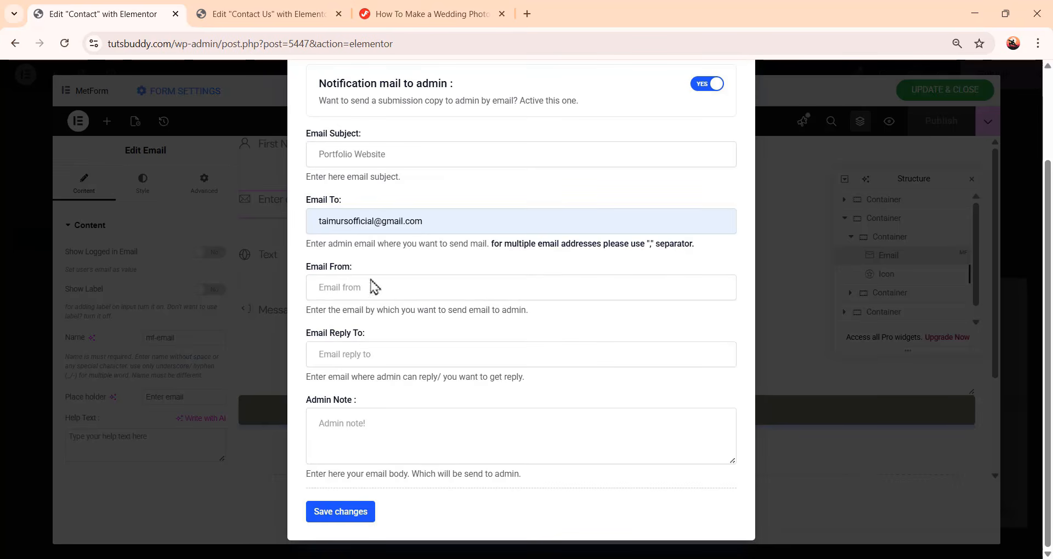
left_click(382, 293)
key("ctrl+v")
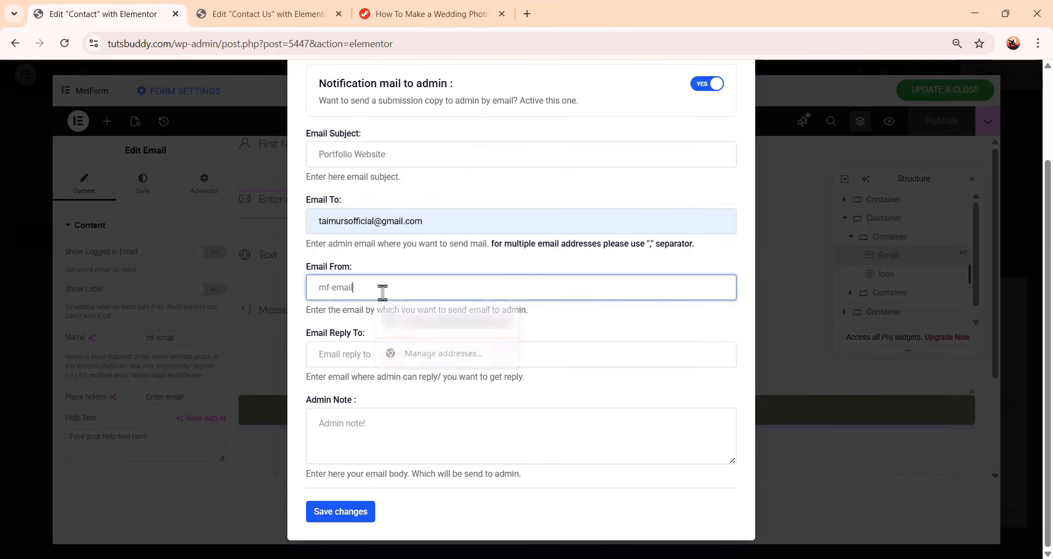
left_click(378, 356)
key("ctrl+v")
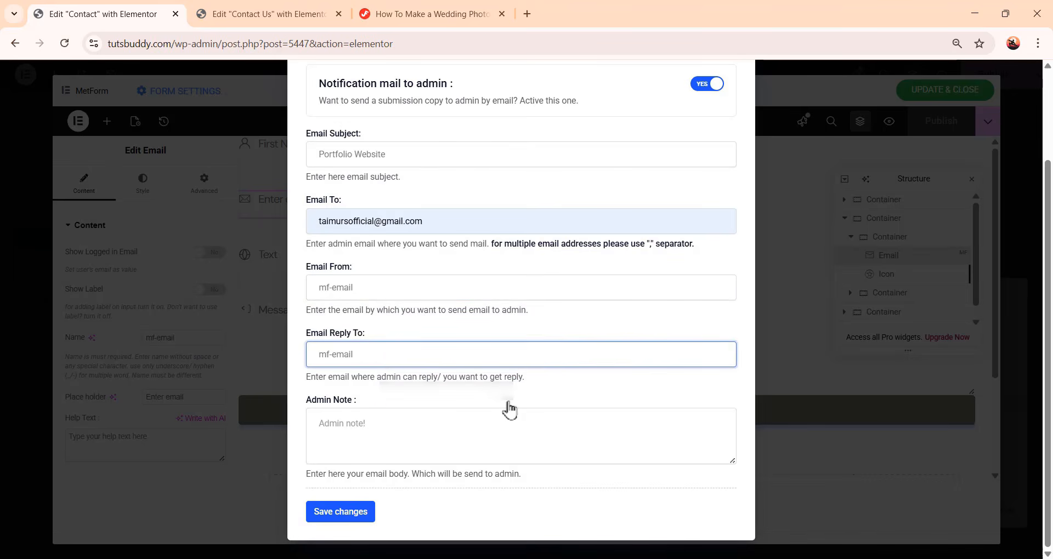
scroll(374, 332, "up", 2)
scroll(475, 324, "down", 1)
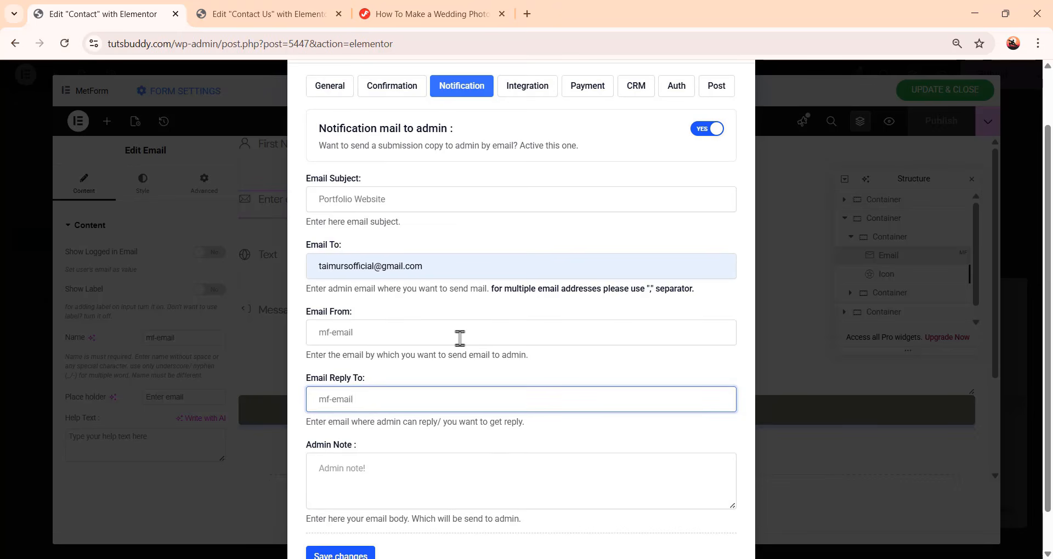
scroll(460, 339, "down", 1)
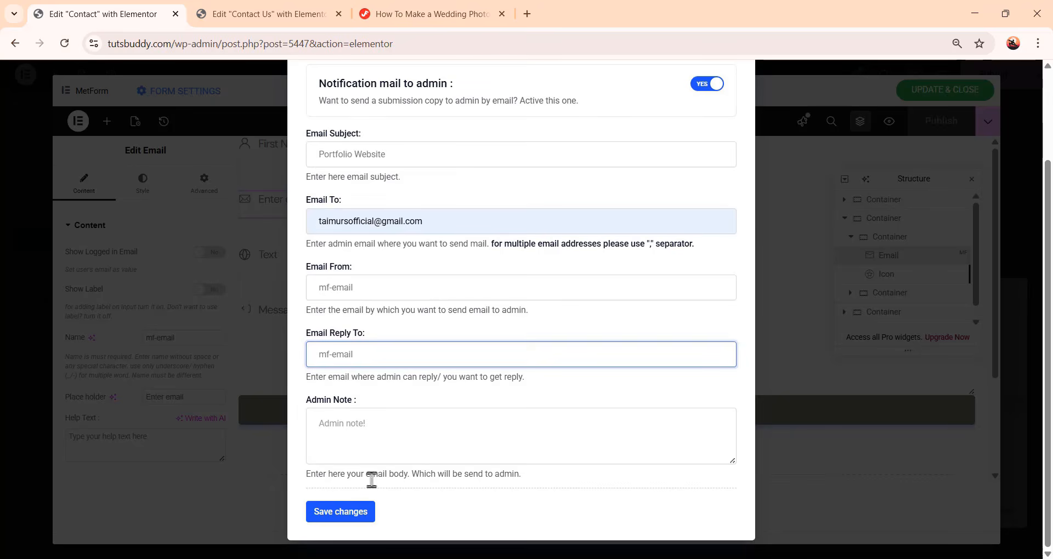
left_click(349, 512)
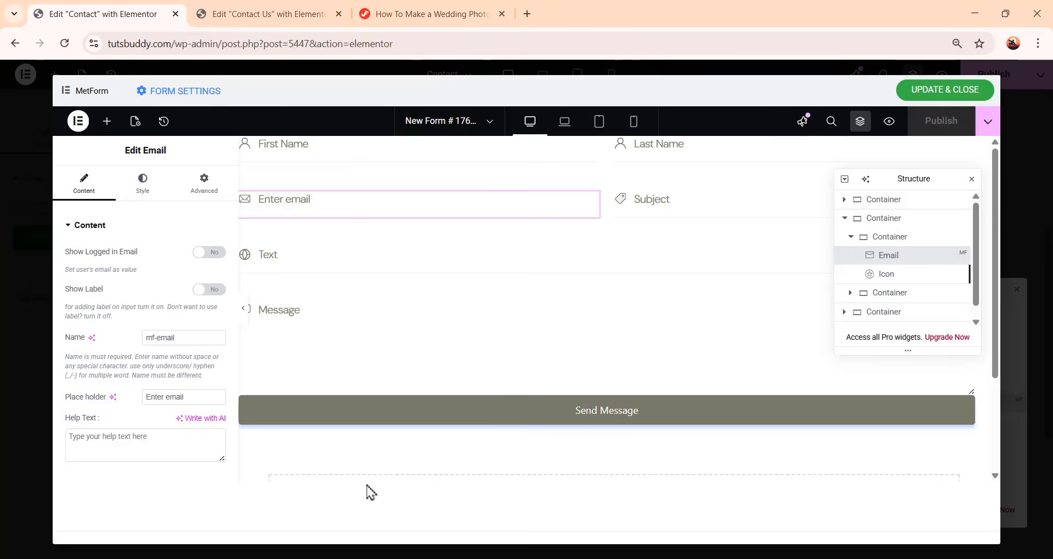
left_click(945, 90)
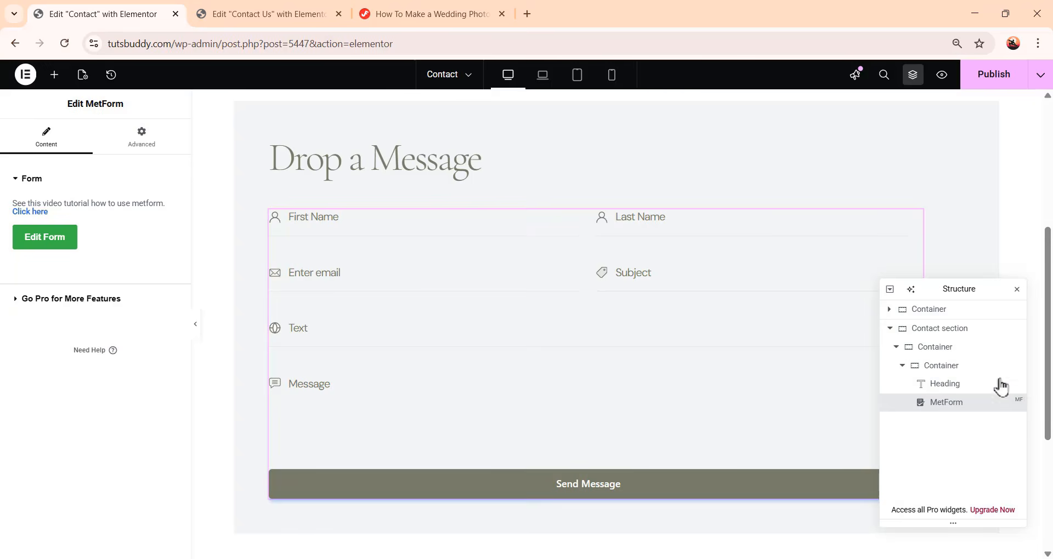
Duplicate the container holding the Drop a Message heading and MetForm
left_click(902, 366)
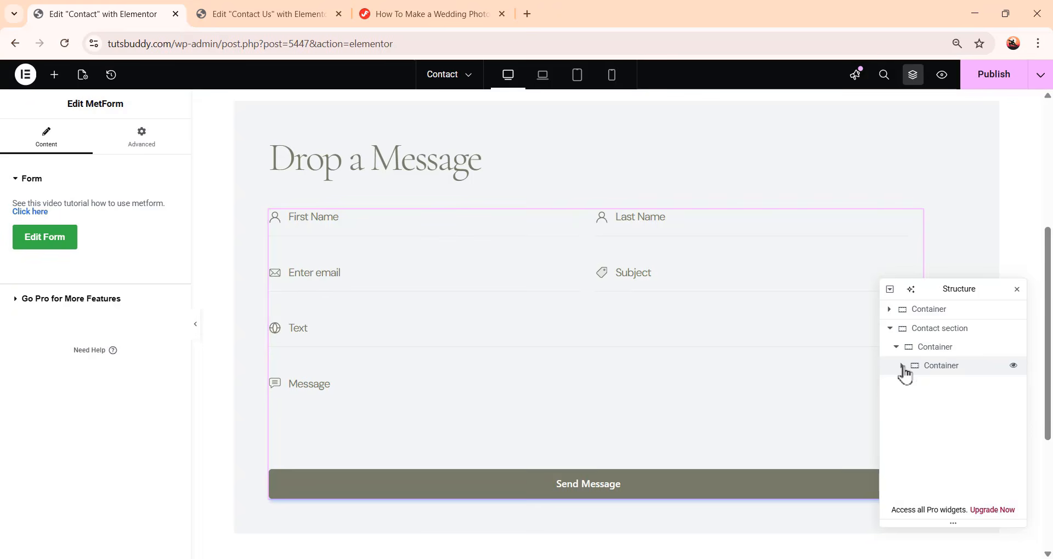
left_click(932, 372)
right_click(932, 372)
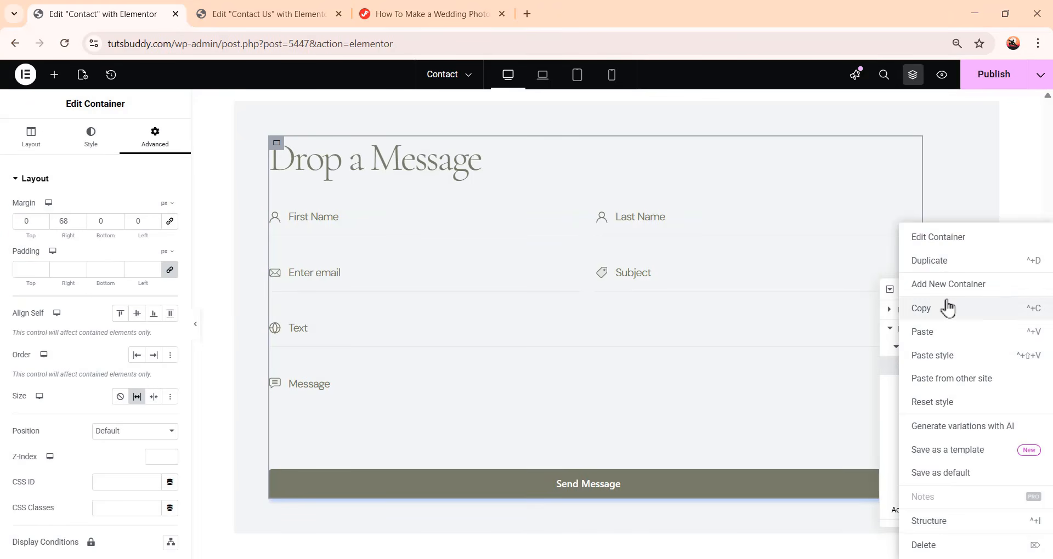
left_click(978, 263)
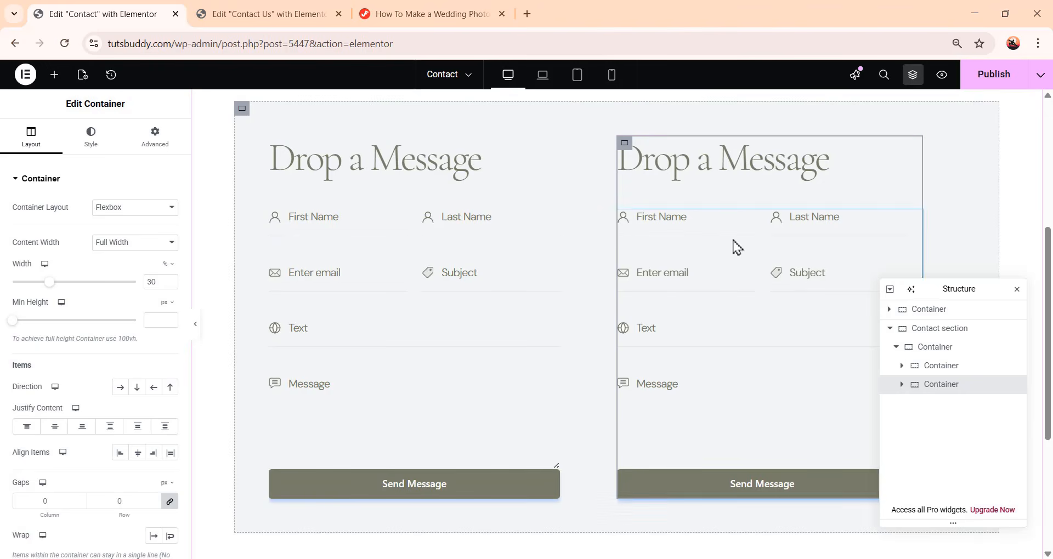
Delete the heading and the MetForm widget from the duplicated container, leaving it empty
left_click(901, 385)
left_click(964, 410)
right_click(966, 412)
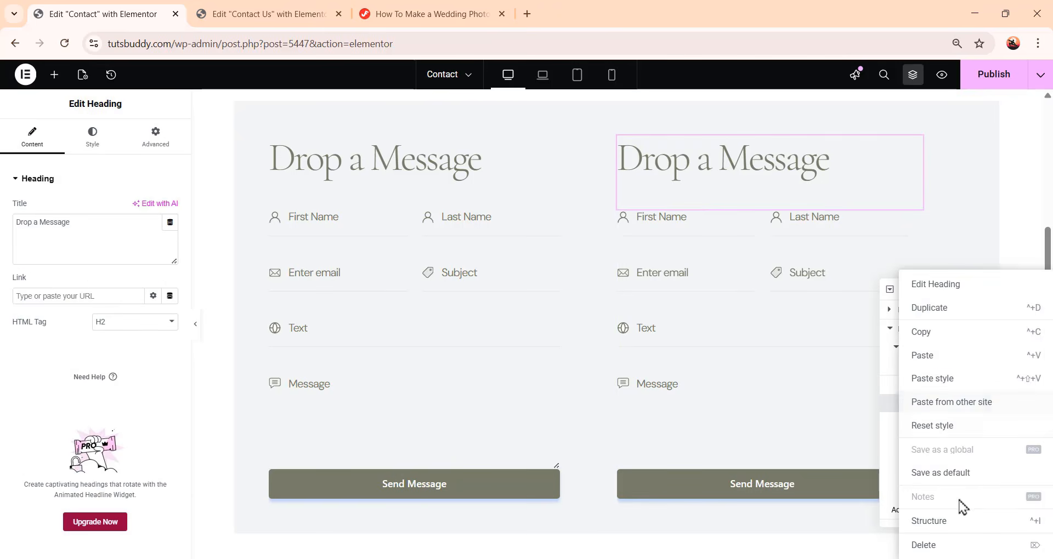
left_click(969, 545)
right_click(964, 410)
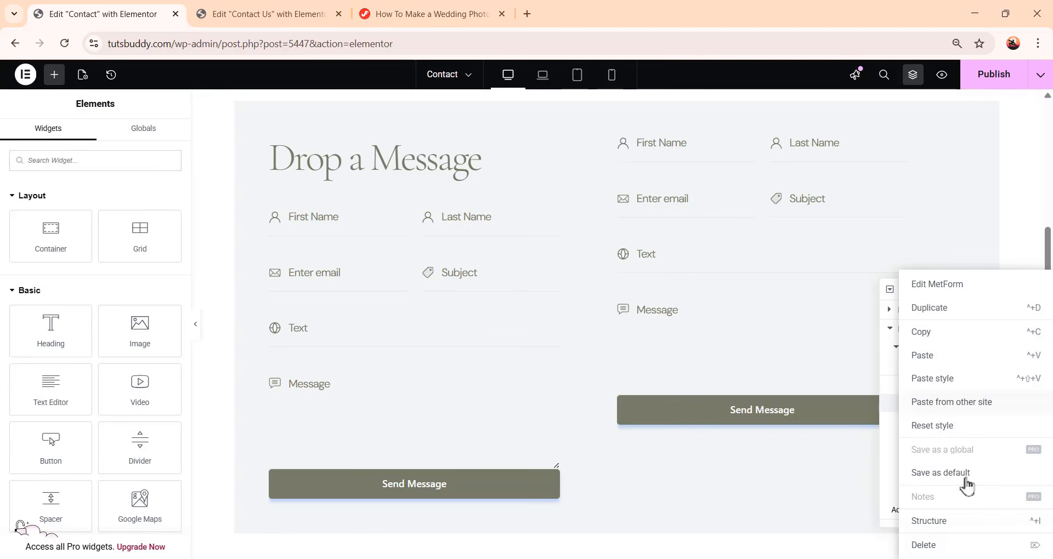
left_click(967, 545)
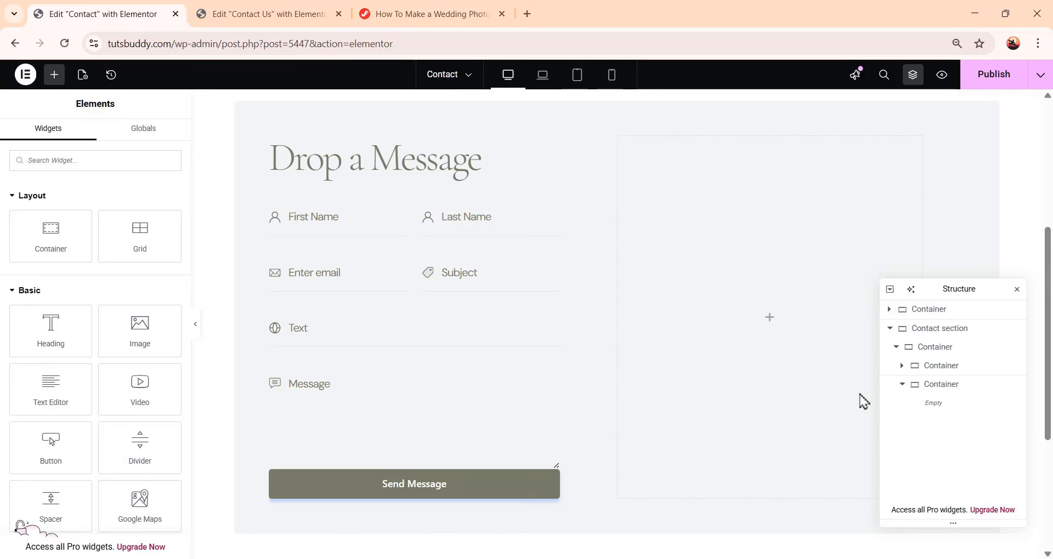
Add an Image widget to the empty container and choose the bride-and-groom photo Rectangle-52.png from the media library
left_click(954, 386)
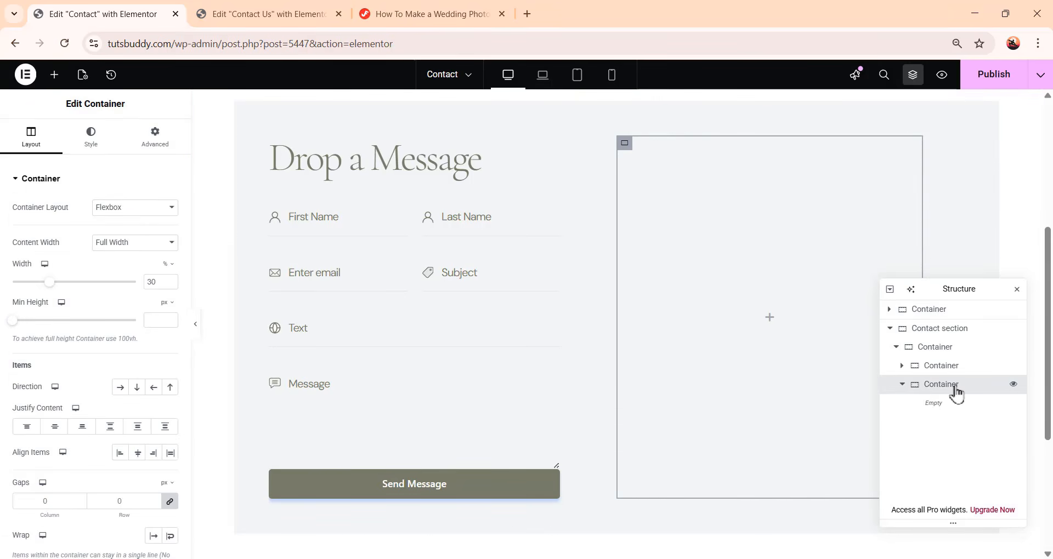
left_click(54, 74)
left_click(153, 339)
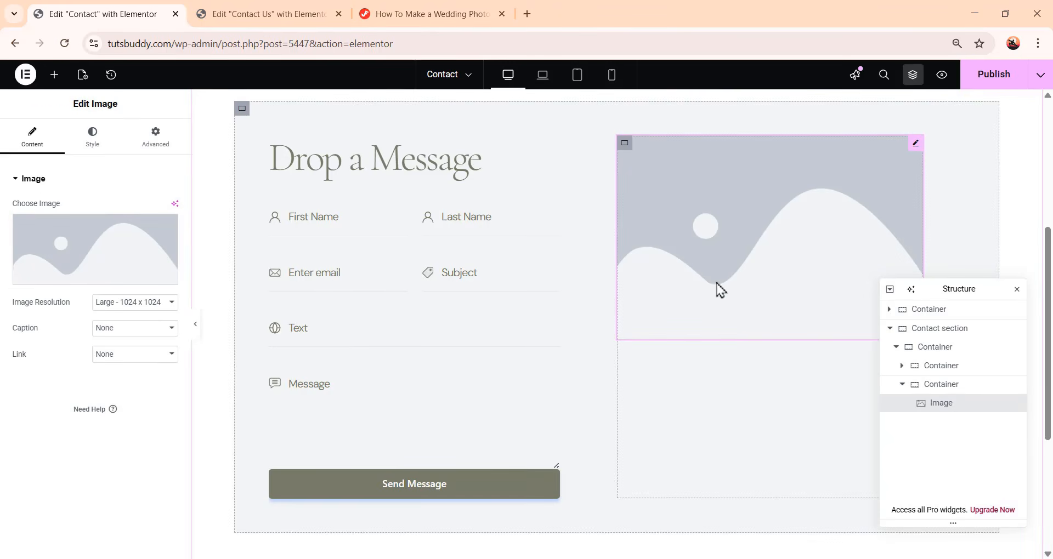
left_click(88, 279)
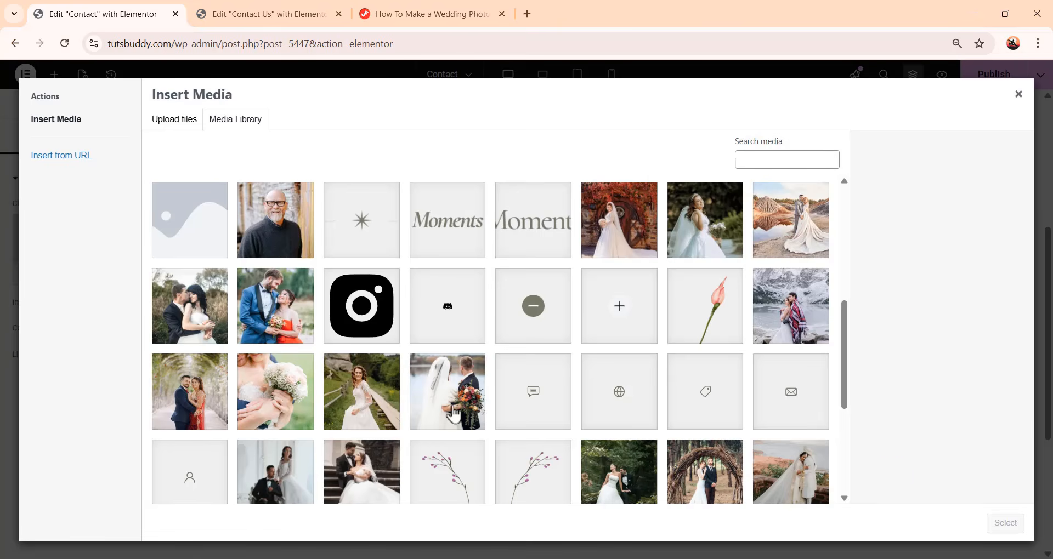
left_click(453, 415)
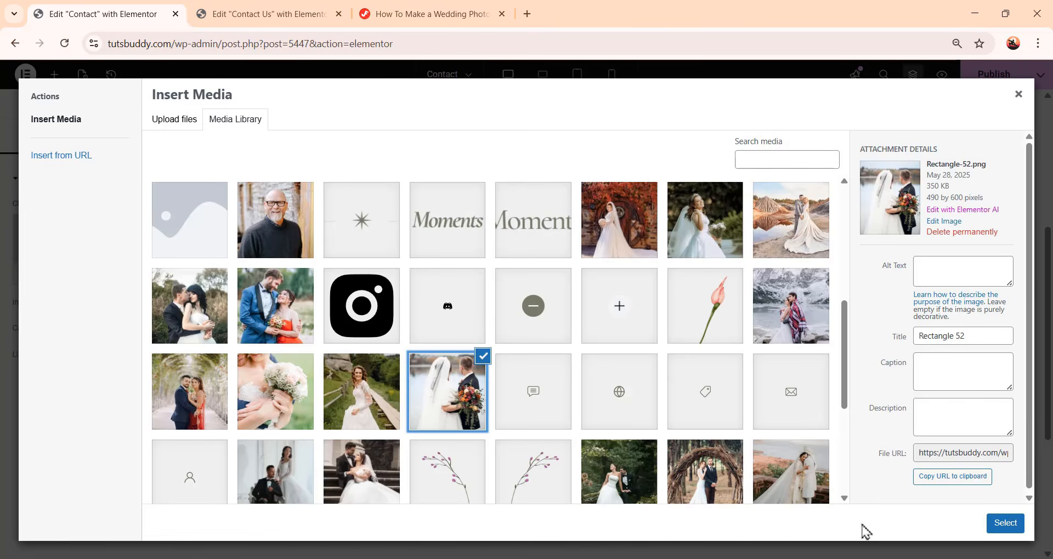
left_click(1005, 523)
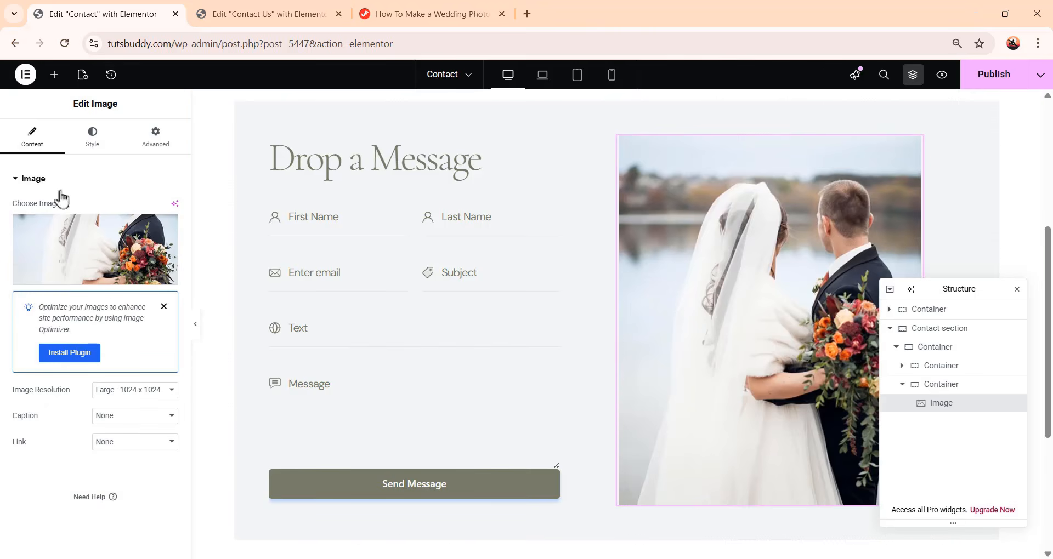
Style the image with 100% width, 600 px height and Cover object fit
left_click(88, 144)
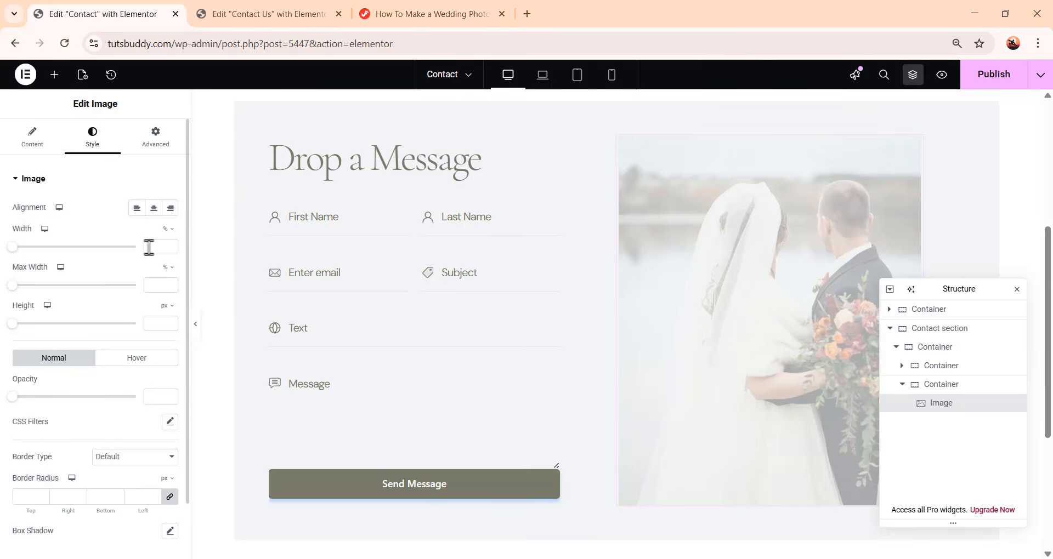
left_click(150, 247)
type("100")
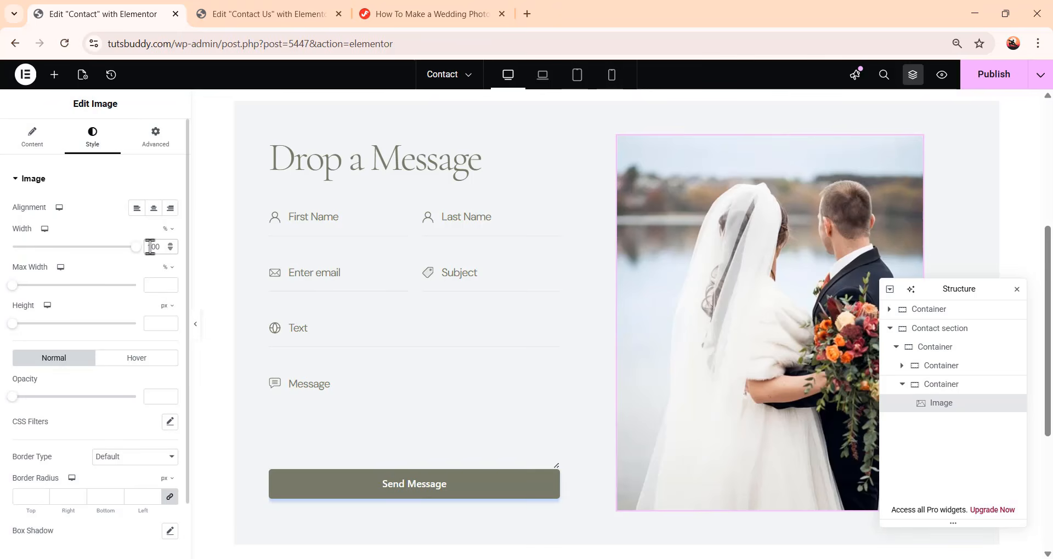
left_click(154, 323)
type("500")
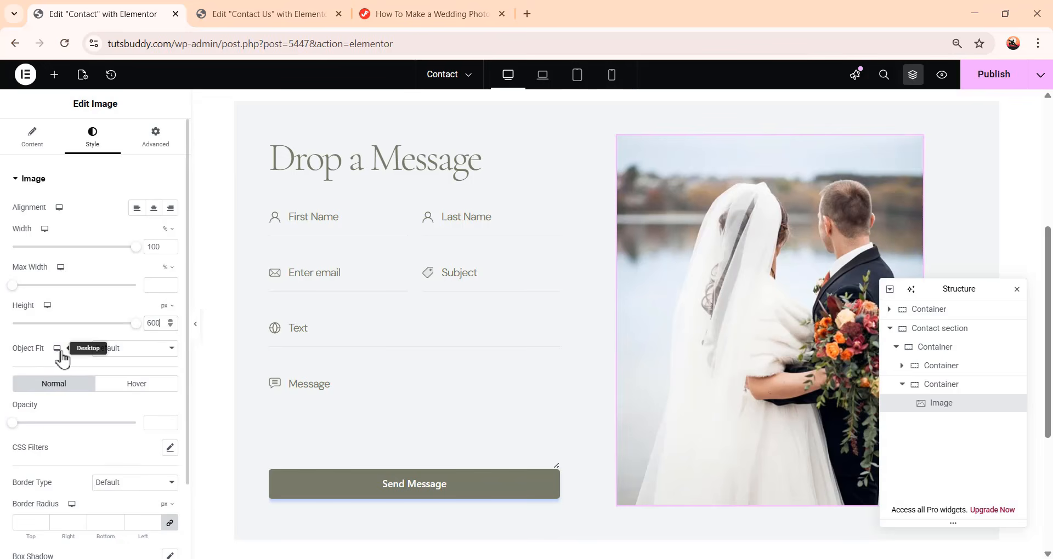
left_click(116, 354)
left_click(115, 404)
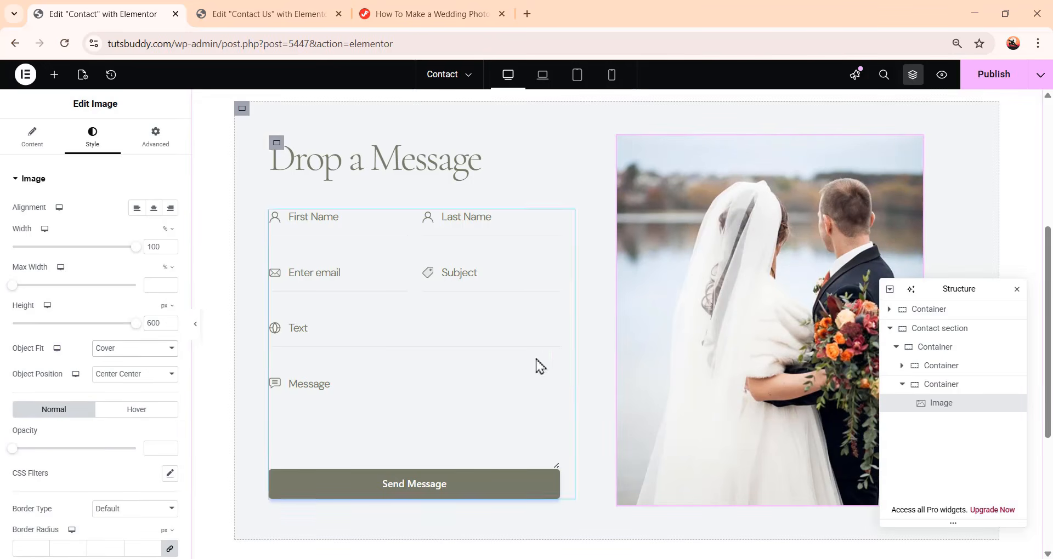
Add a new container below the Contact section and set its content width to Full Width
scroll(611, 447, "up", 3)
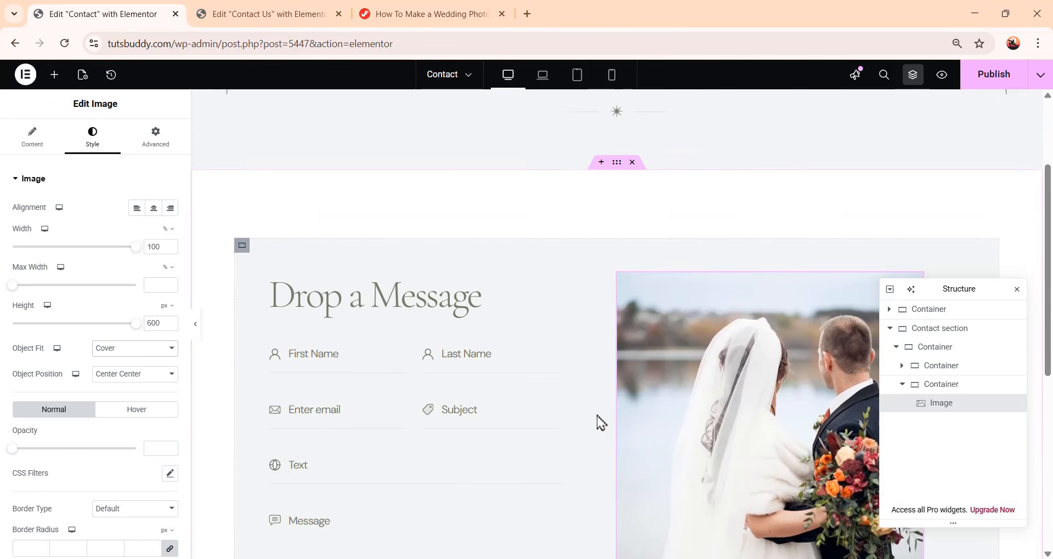
scroll(603, 420, "down", 5)
scroll(573, 411, "up", 4)
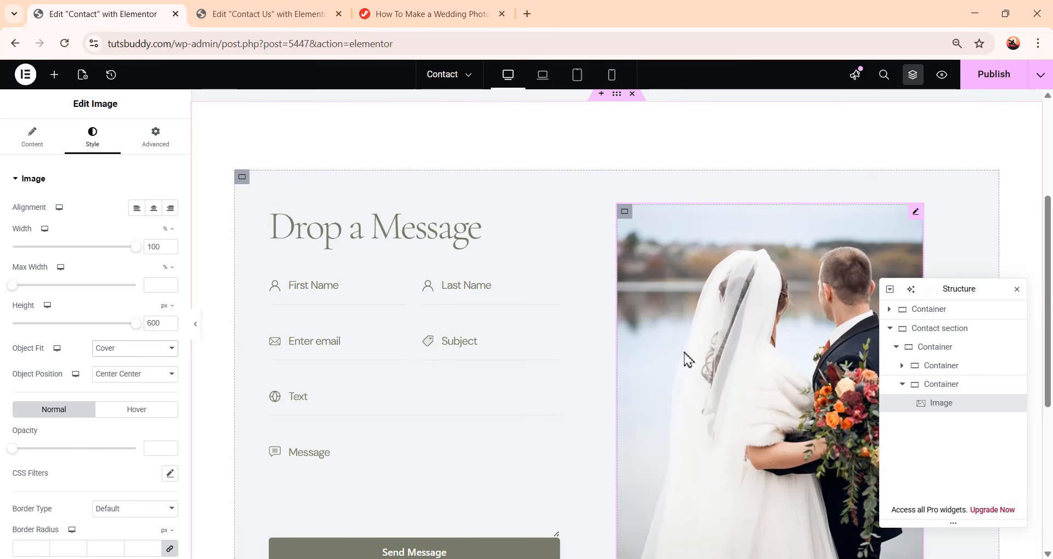
left_click(892, 335)
left_click(890, 329)
scroll(618, 378, "down", 6)
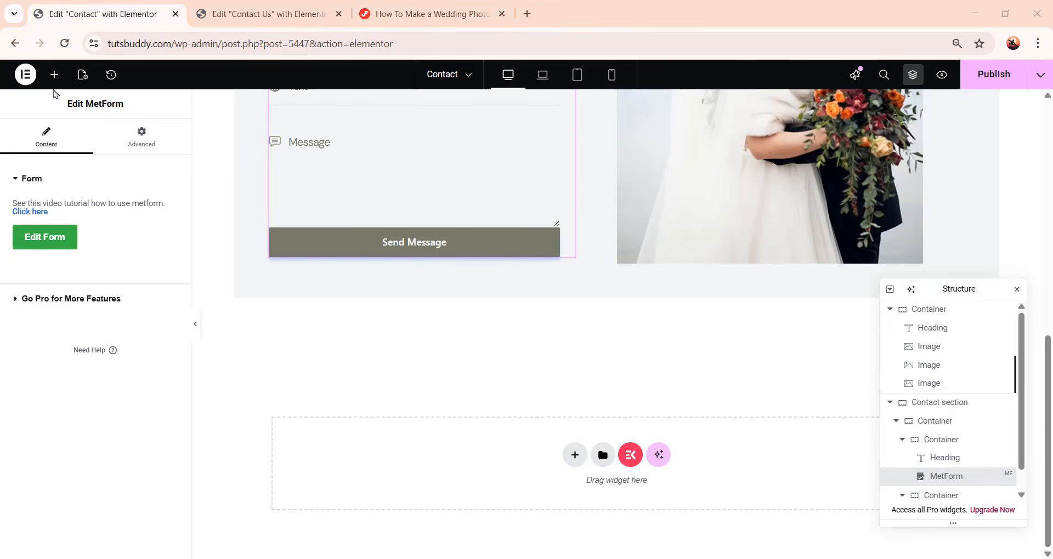
left_click(55, 75)
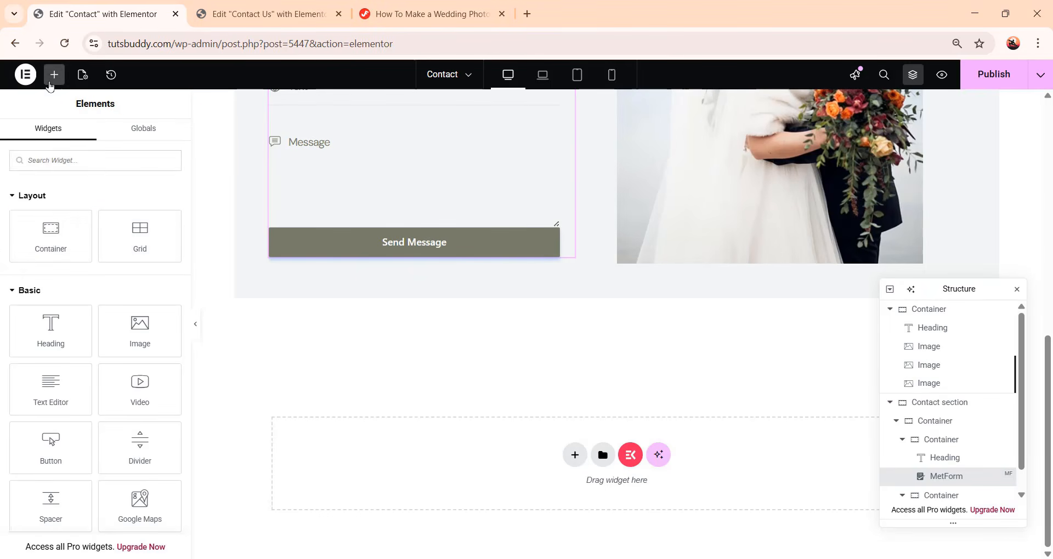
left_click_drag(50, 236, 550, 475)
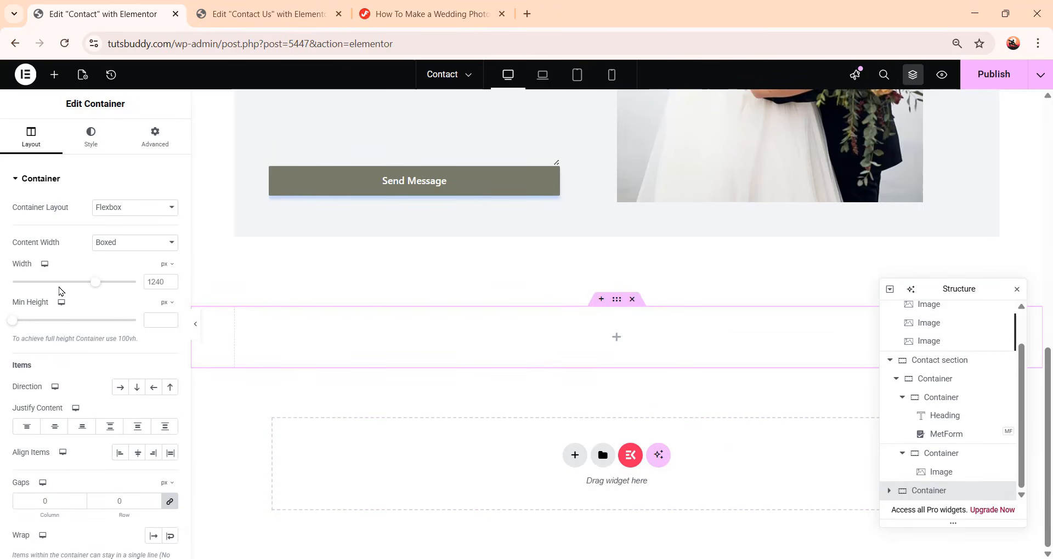
left_click(118, 244)
left_click(128, 276)
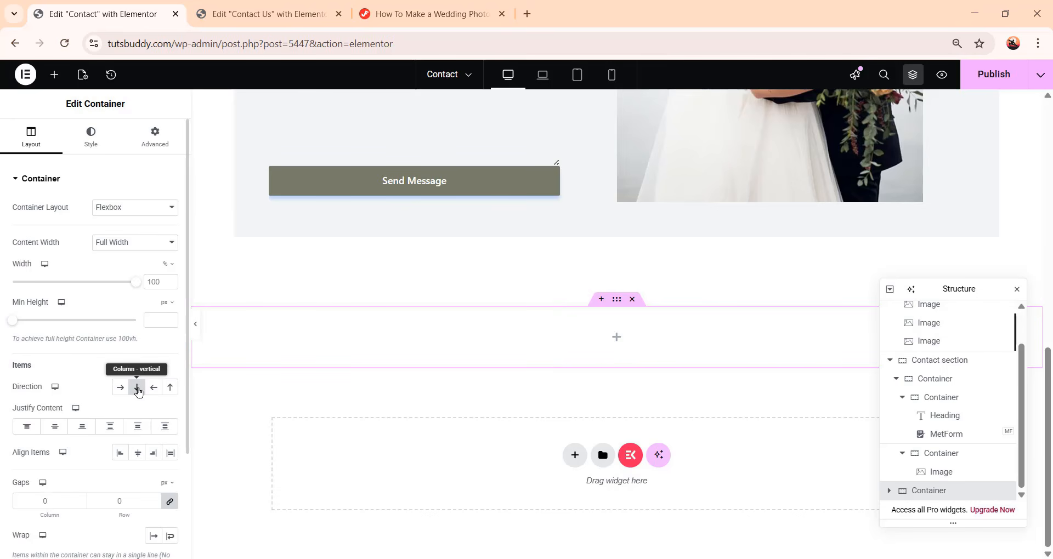
Give the new container a classic background using the global bg color
left_click(92, 134)
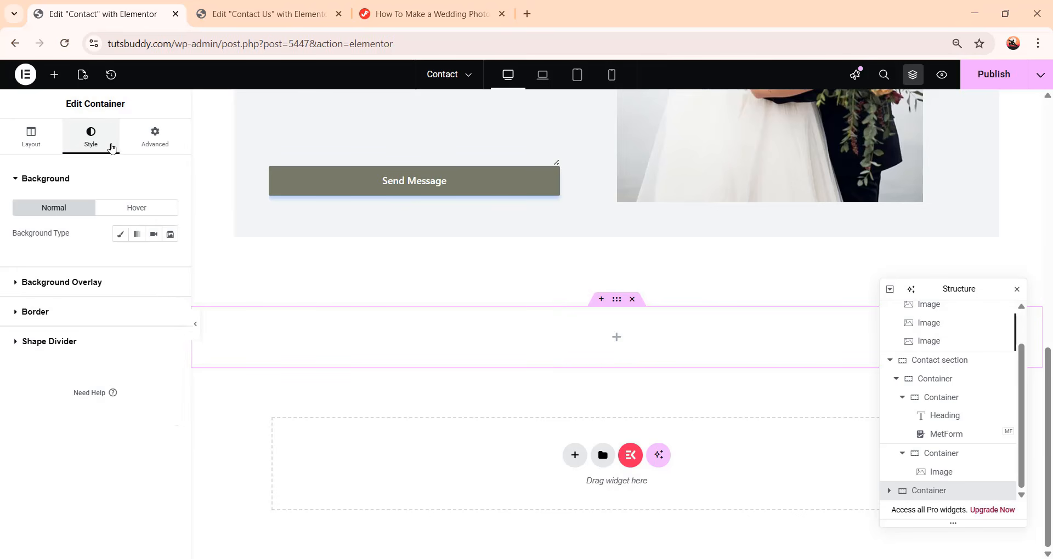
left_click(120, 234)
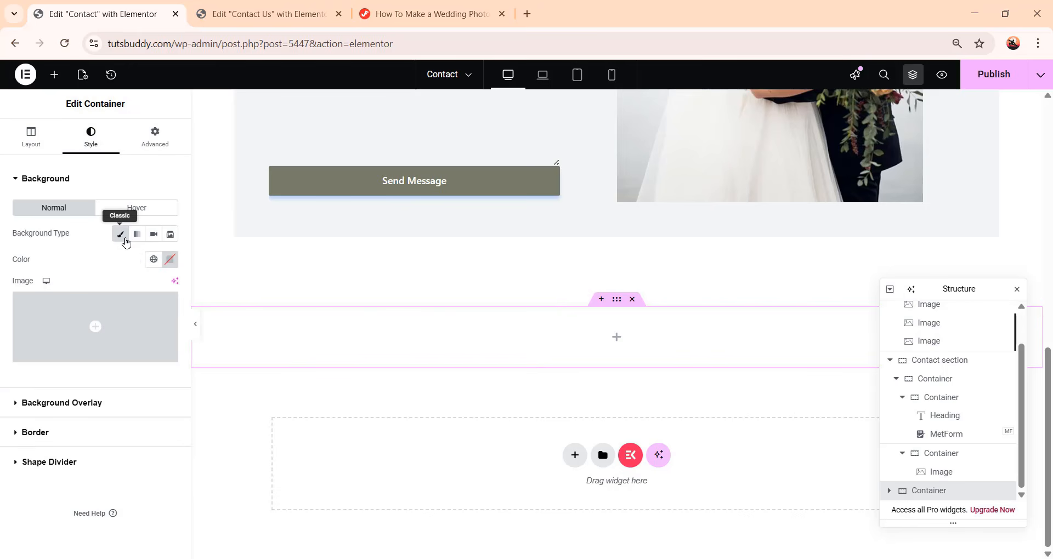
left_click(153, 259)
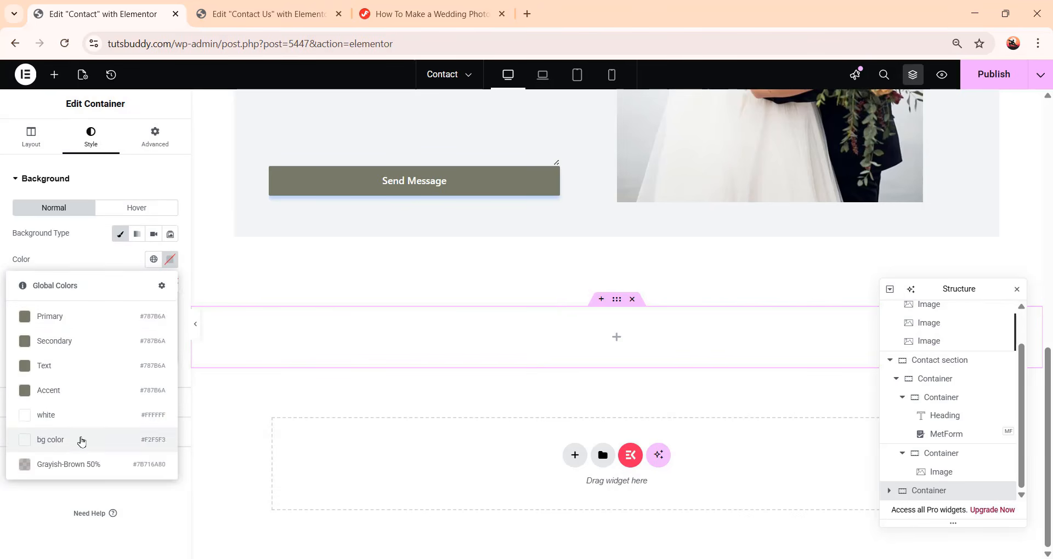
left_click(80, 440)
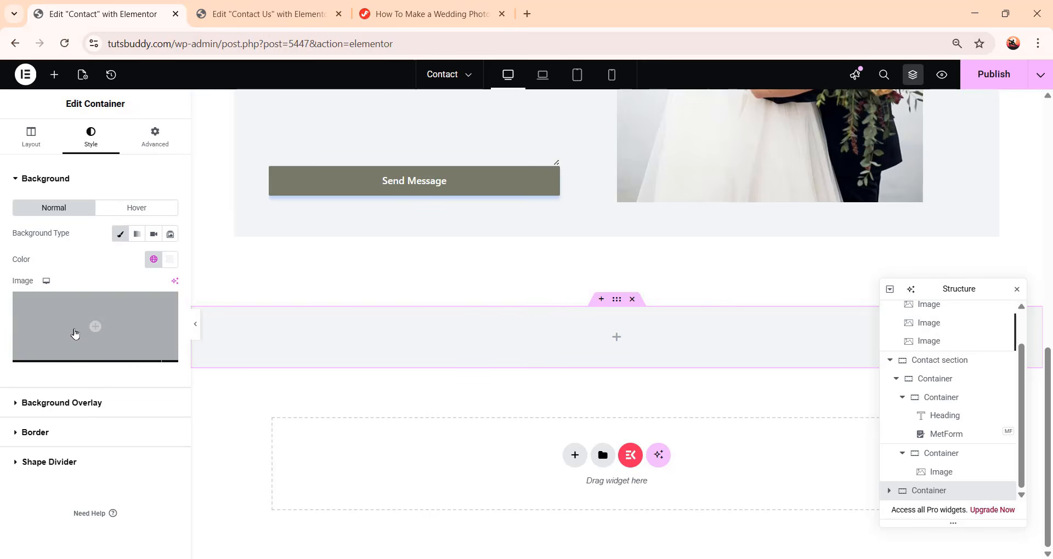
Set the new container's padding to 112 px top and bottom and 20 px left and right
left_click(148, 142)
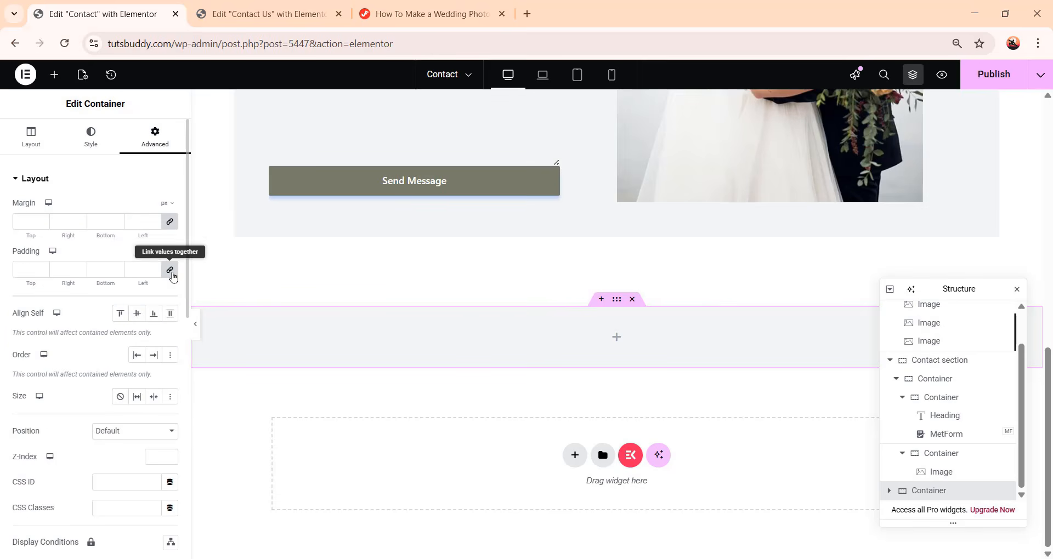
left_click(170, 269)
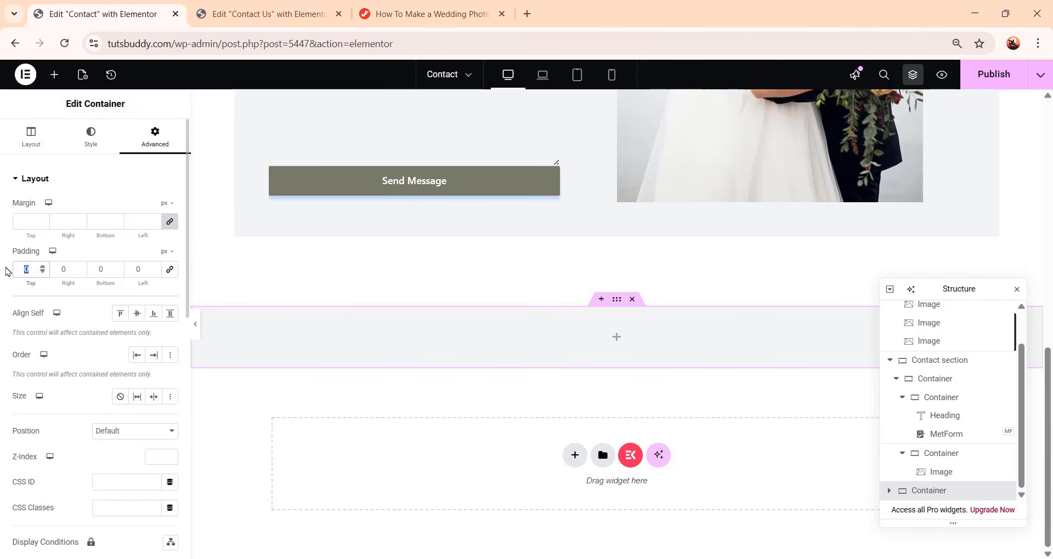
type("112")
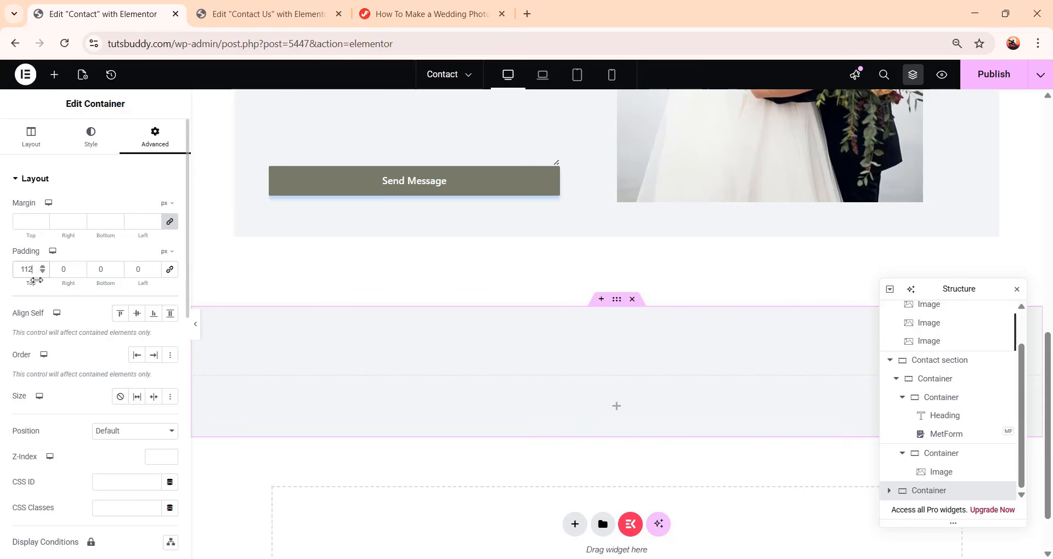
key("Tab")
left_click(102, 272)
type("112")
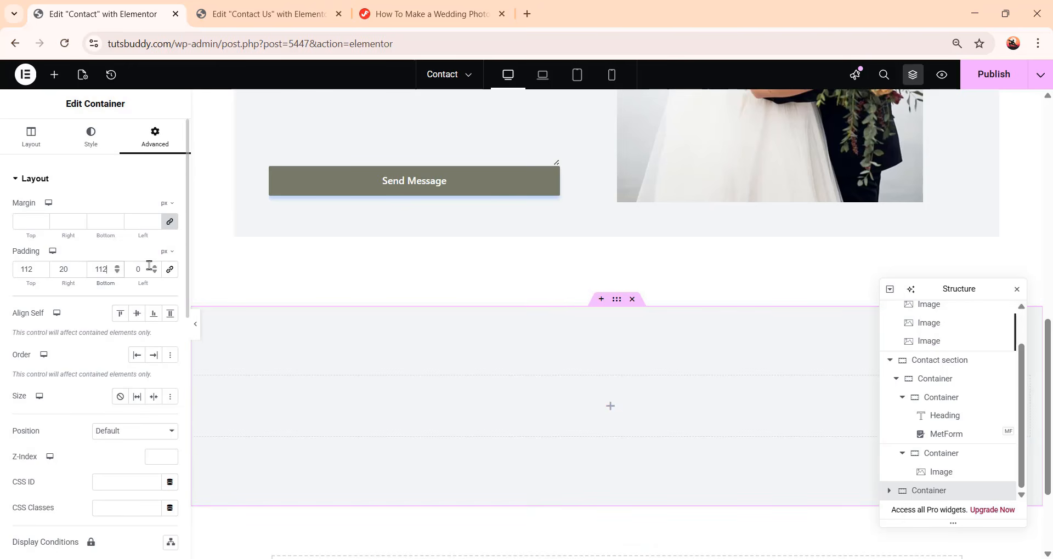
key("Tab")
scroll(580, 364, "down", 1)
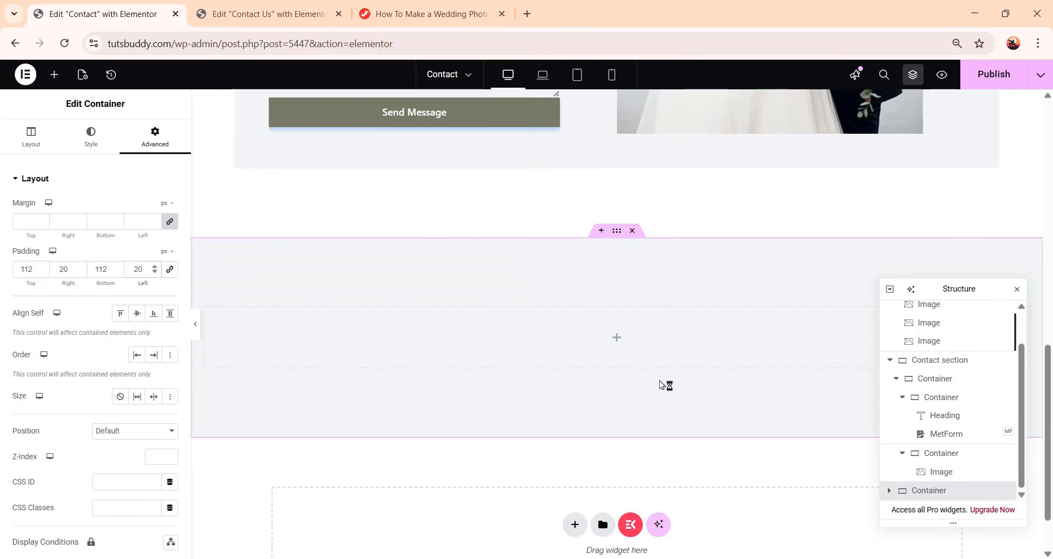
Search for the map widget and place a Google Maps widget inside the new container
left_click(54, 75)
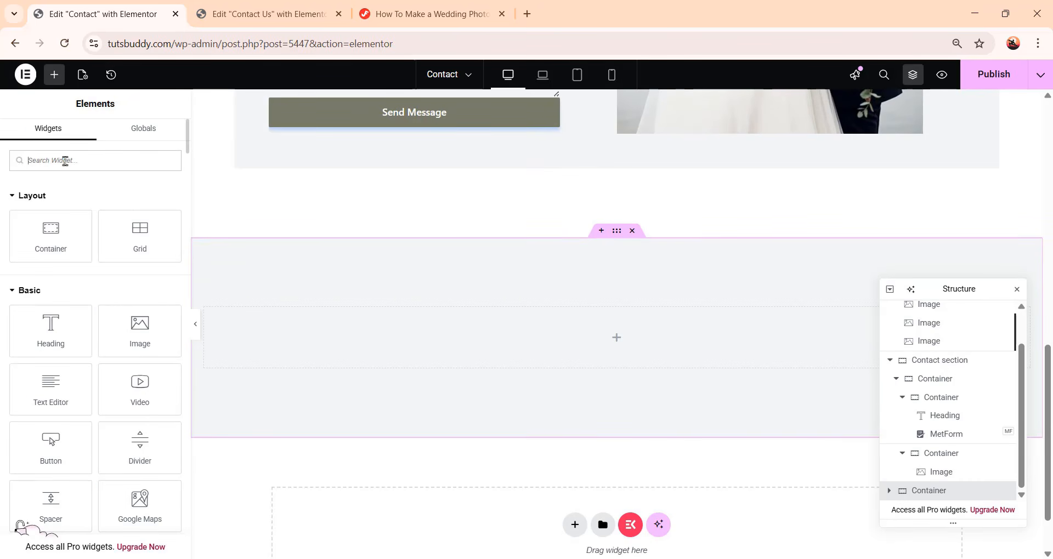
type("map")
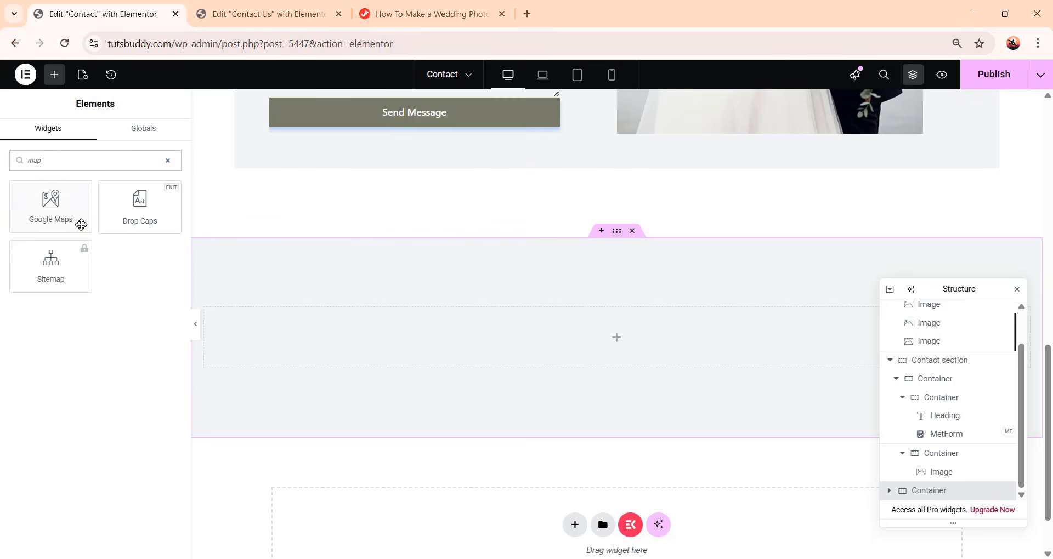
left_click_drag(55, 212, 616, 337)
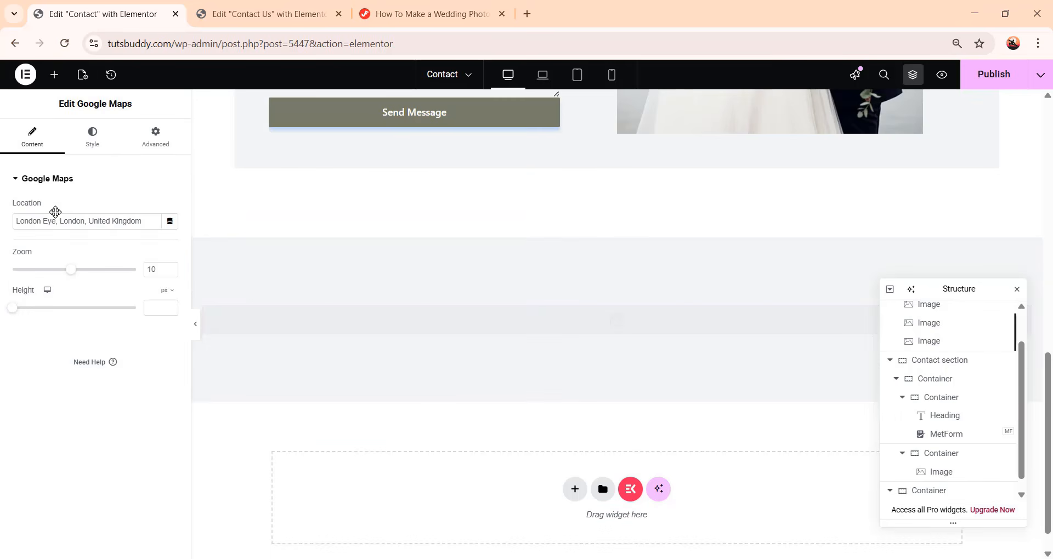
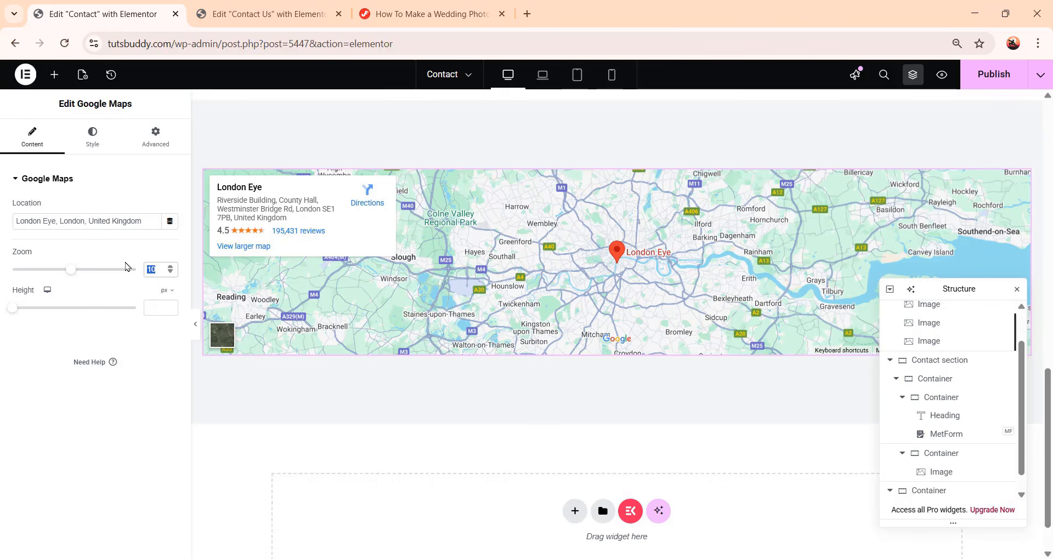
Set the Google Maps zoom to 6 and its height to 566 px
type("6")
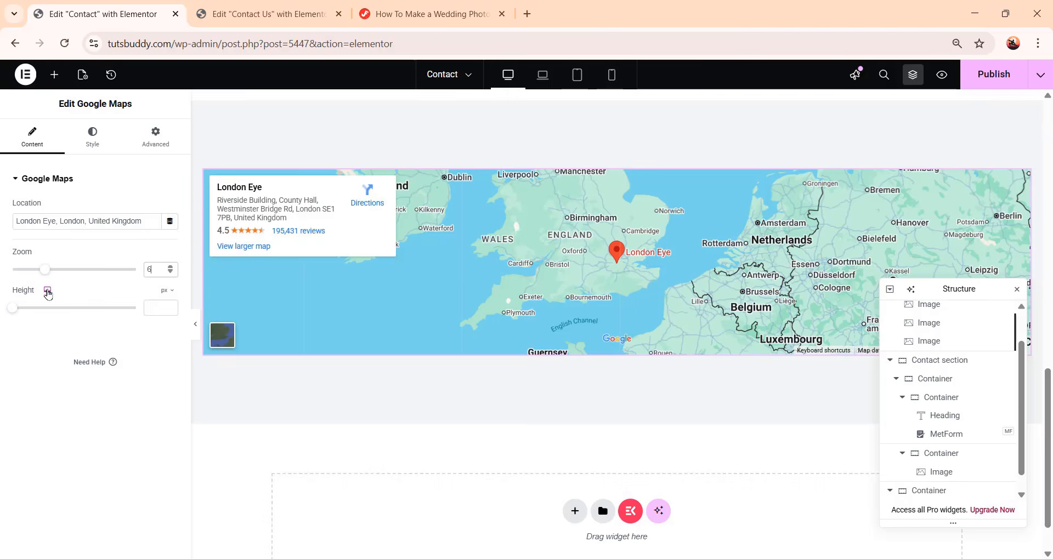
left_click(156, 308)
type("5")
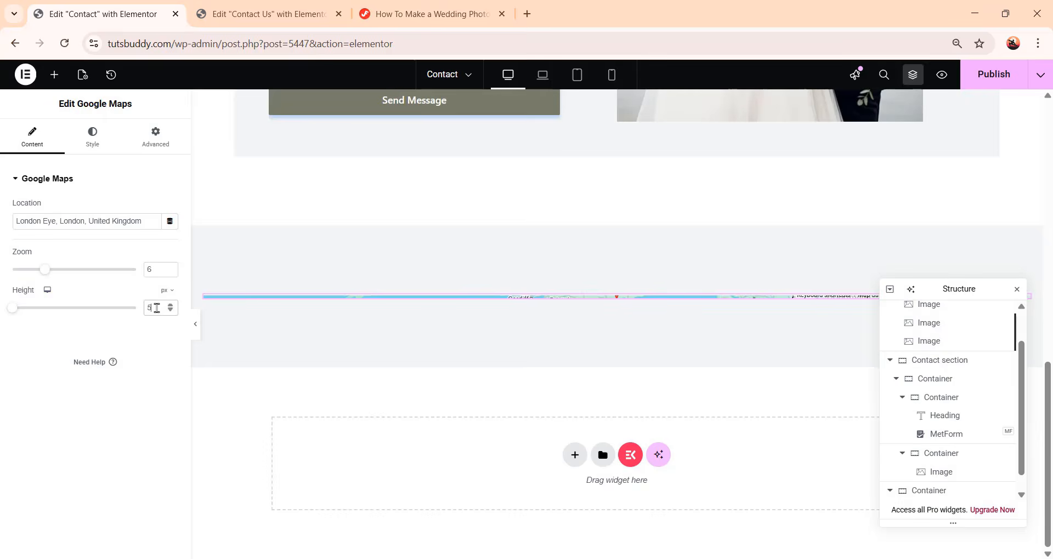
type("60")
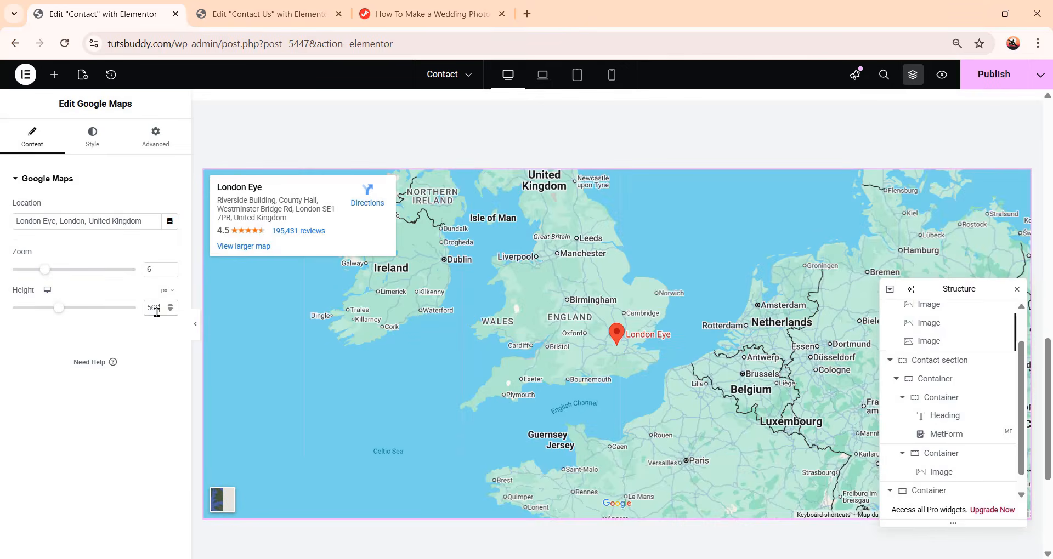
Review the whole Contact page layout and publish it
scroll(745, 311, "down", 3)
scroll(746, 311, "up", 5)
scroll(747, 313, "down", 3)
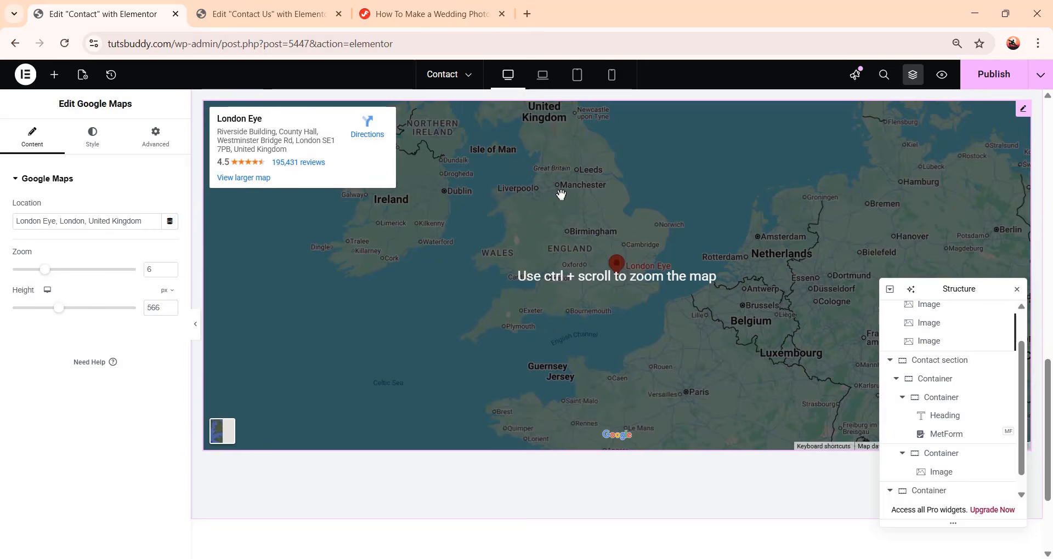
scroll(933, 472, "up", 2)
scroll(713, 416, "up", 2)
scroll(713, 415, "up", 10)
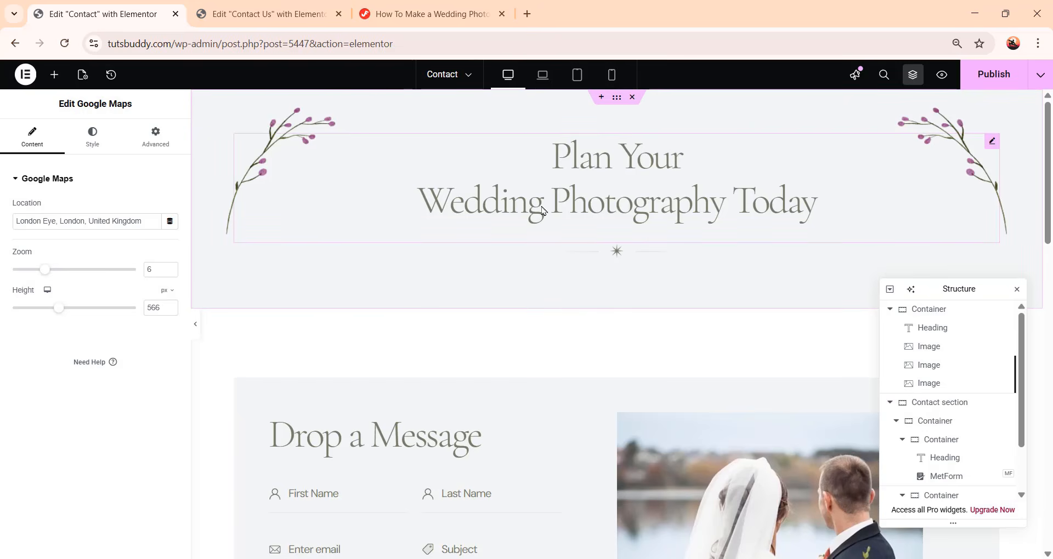
scroll(653, 223, "down", 5)
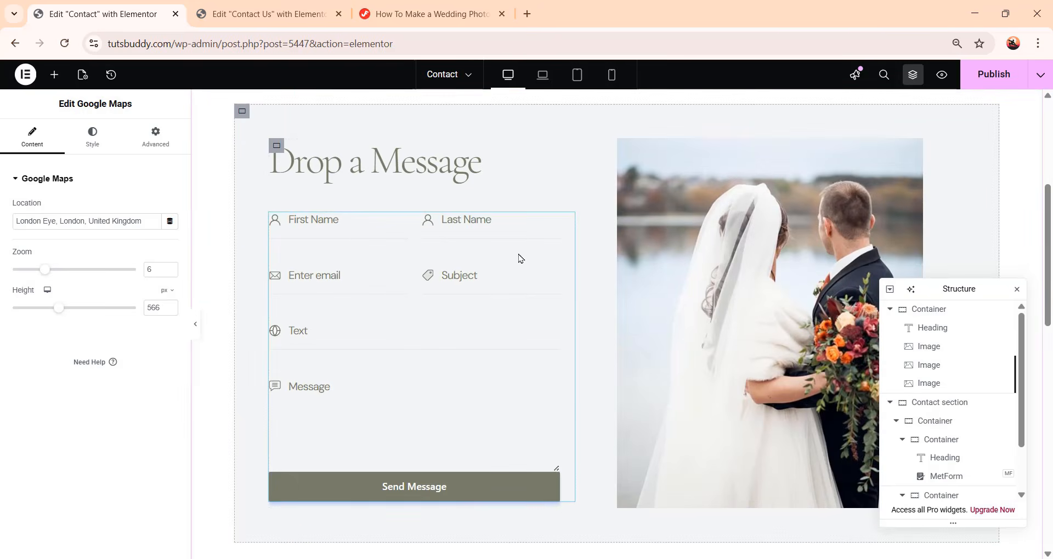
scroll(618, 337, "down", 6)
scroll(618, 336, "down", 5)
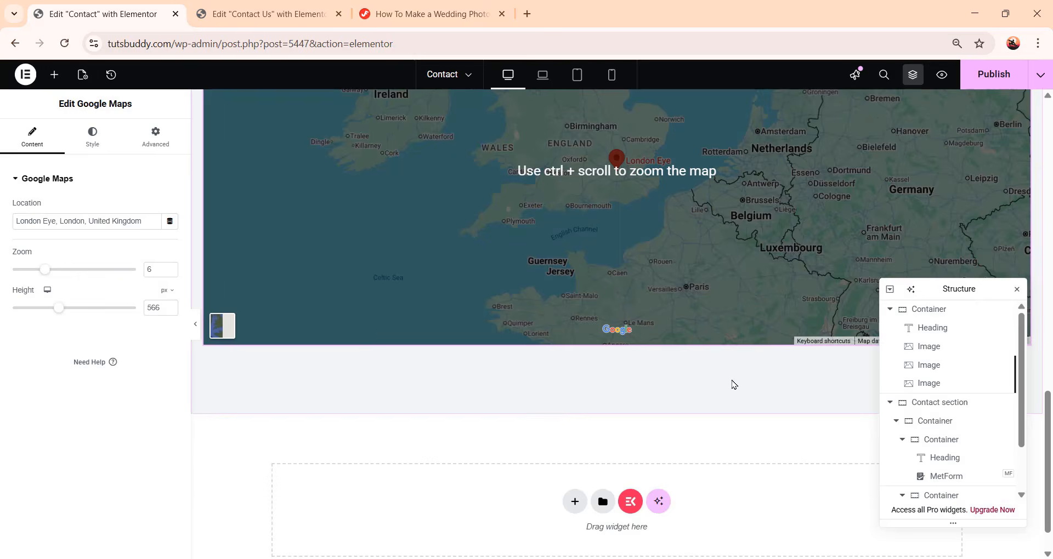
scroll(734, 383, "up", 8)
scroll(733, 384, "up", 8)
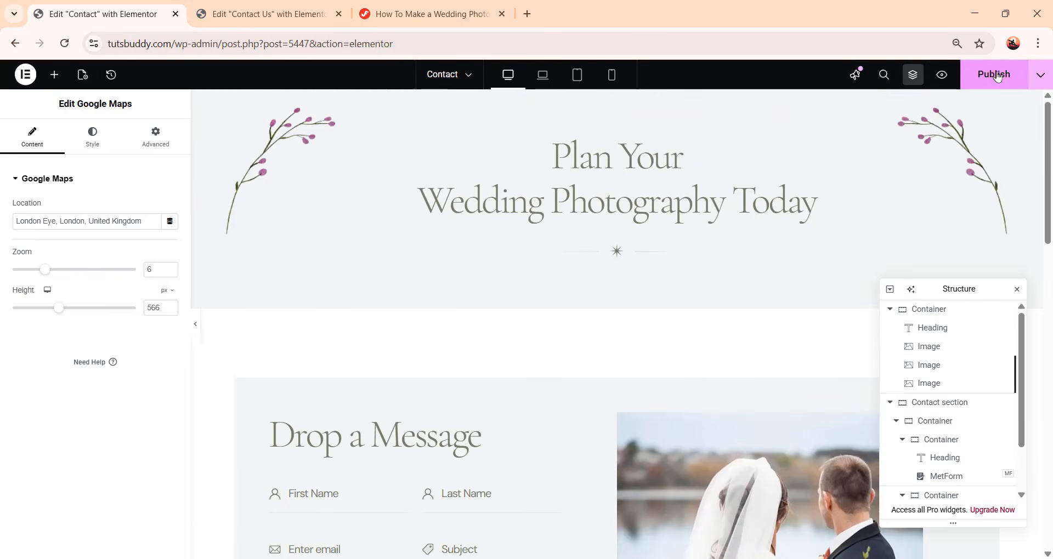
left_click(997, 77)
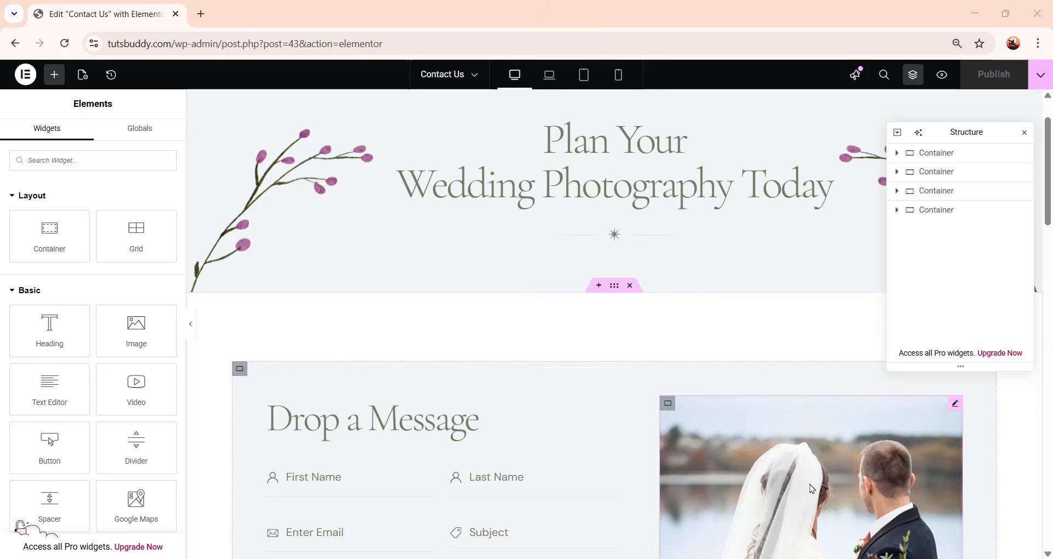
Check the Contact Us page in laptop view and switch the editor to tablet view
left_click(550, 77)
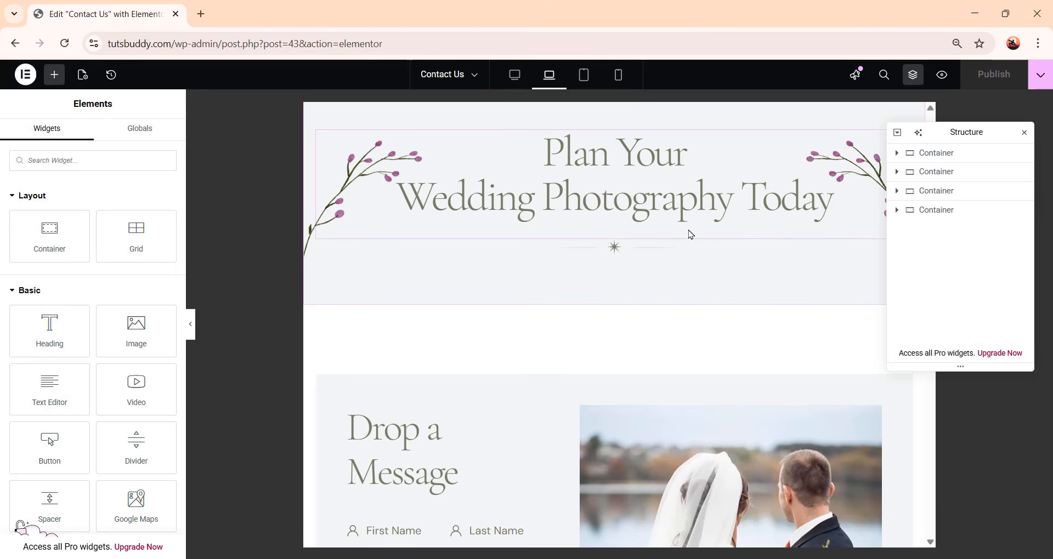
scroll(776, 274, "down", 15)
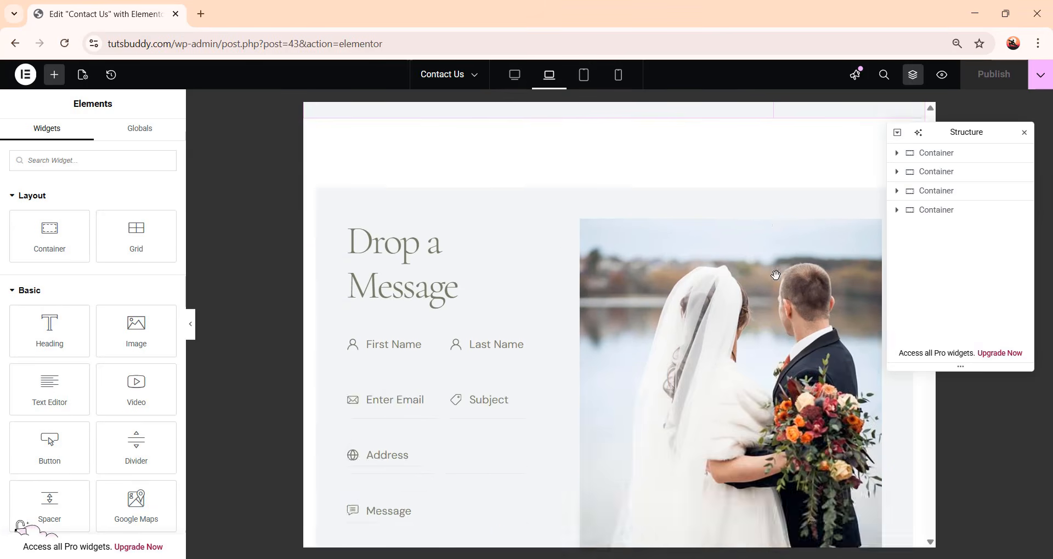
scroll(762, 359, "up", 10)
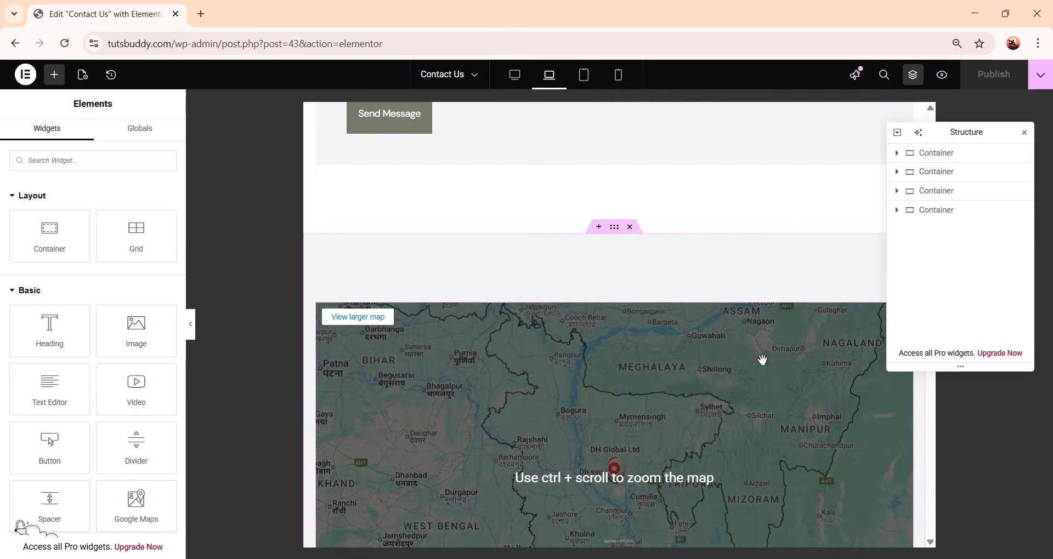
scroll(765, 365, "up", 4)
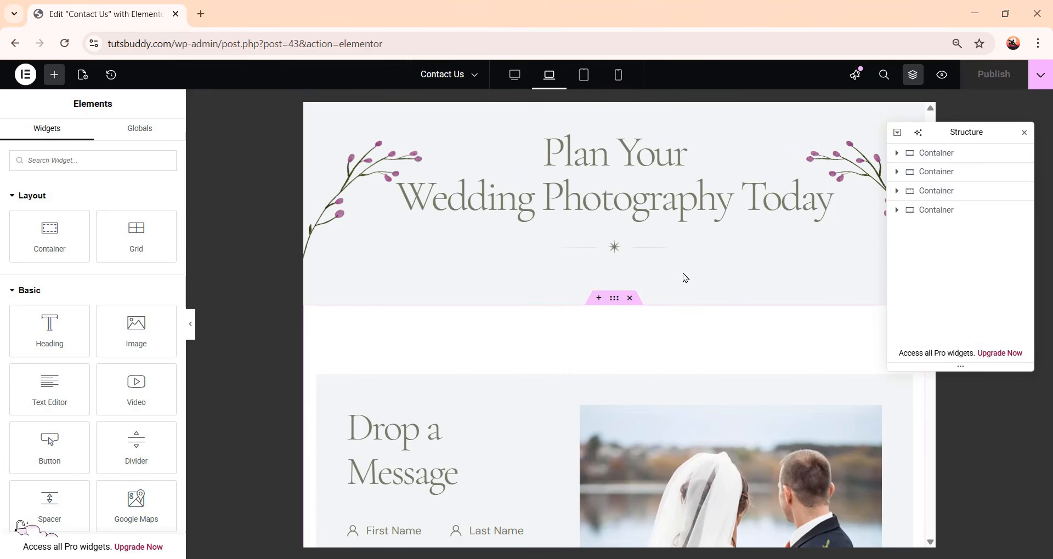
left_click(584, 77)
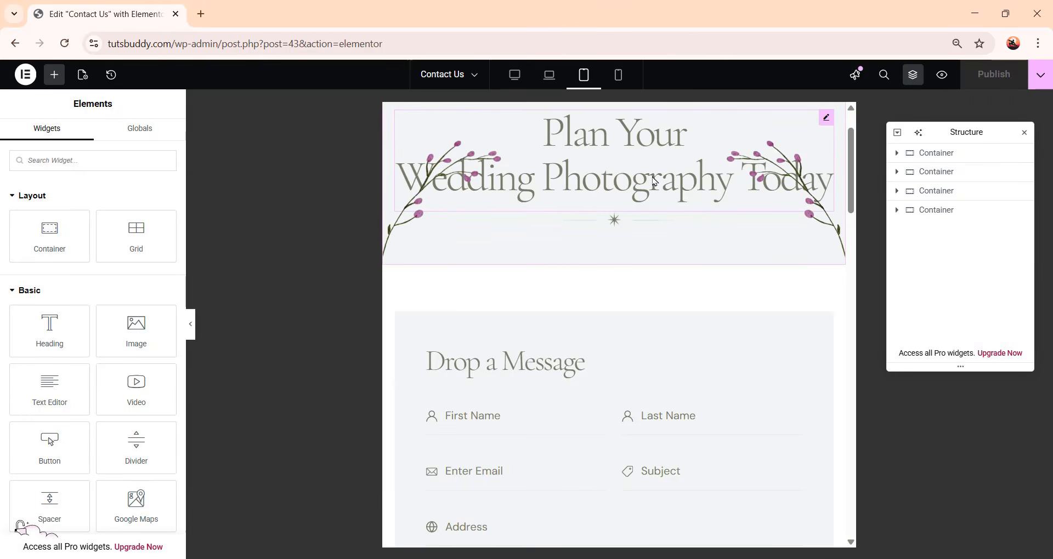
Set the hero heading's tablet typography size to 48 px and line height to 60 px
left_click(647, 198)
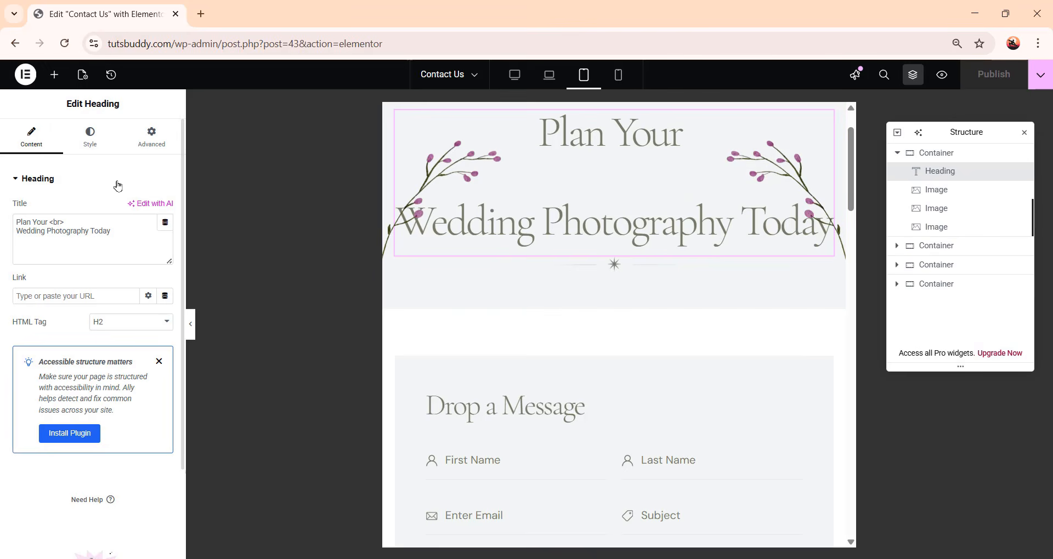
left_click(93, 147)
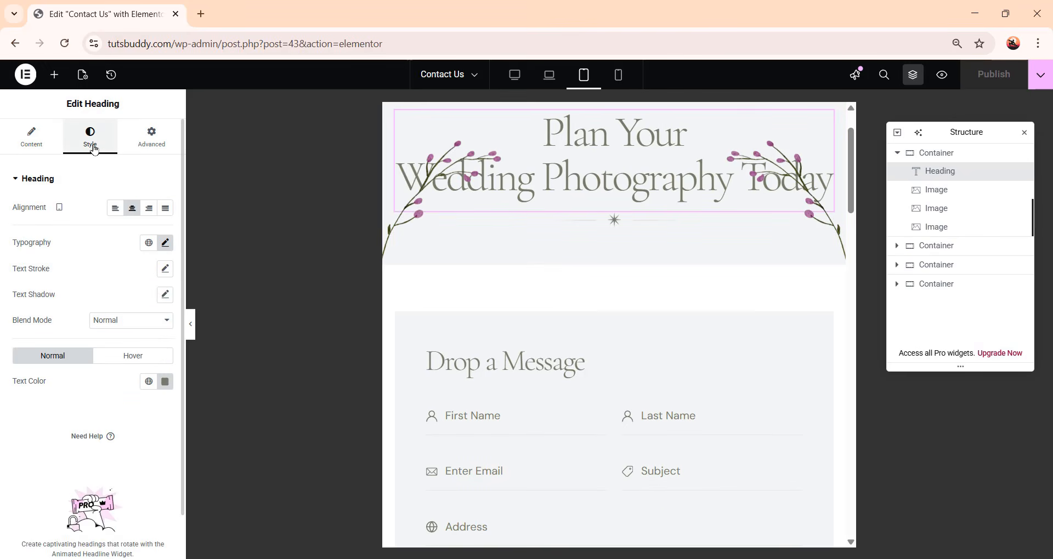
left_click(166, 247)
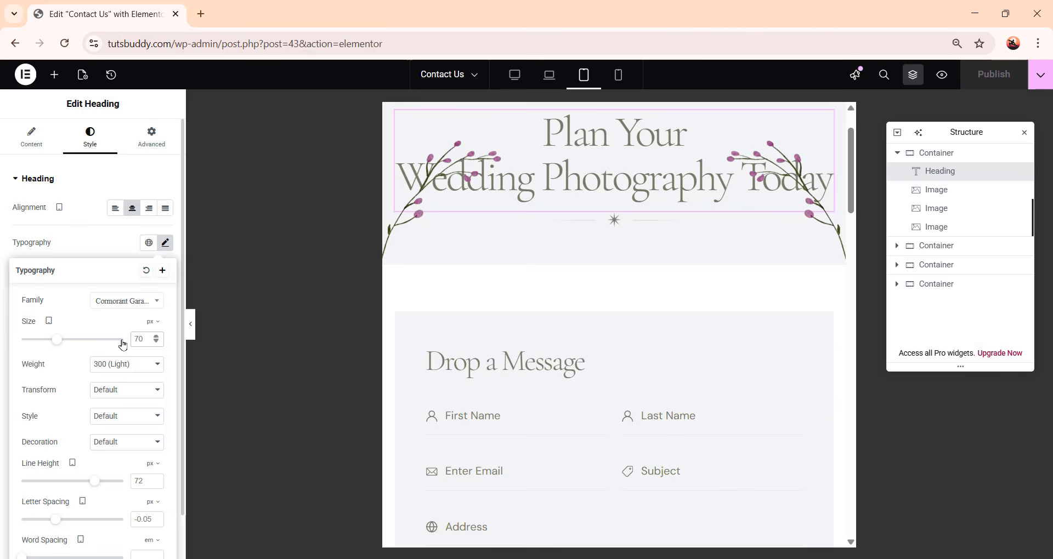
key("Delete")
key("Delete")
type("48")
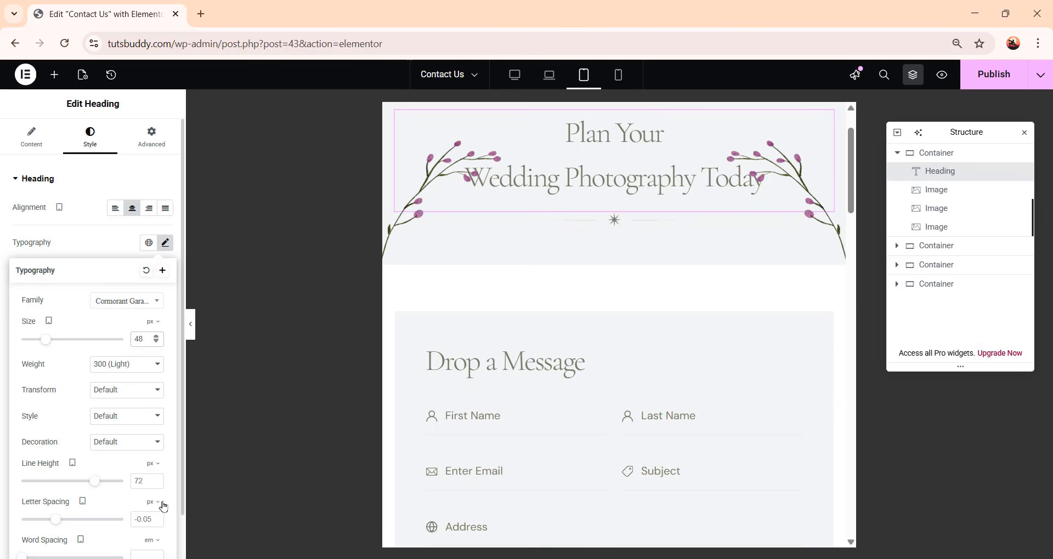
left_click(135, 481)
key("Delete")
key("Delete")
type("60")
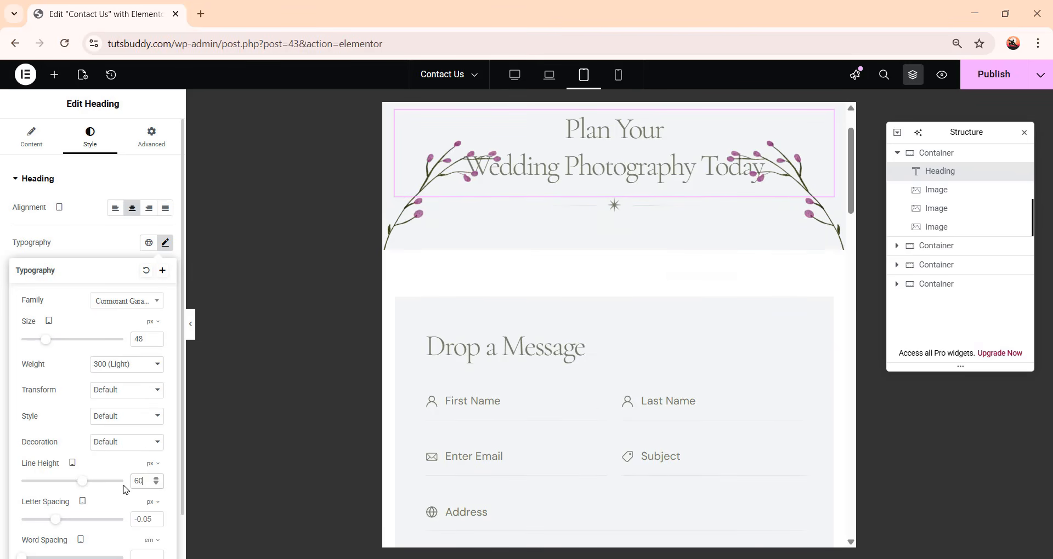
left_click(554, 226)
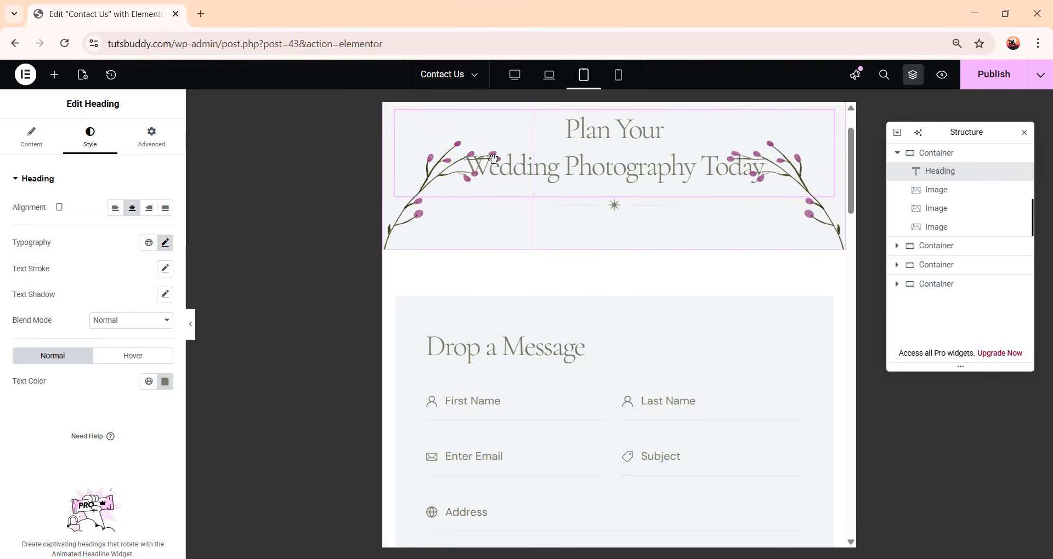
Set the second floral image's tablet width to 120 px
left_click(412, 225)
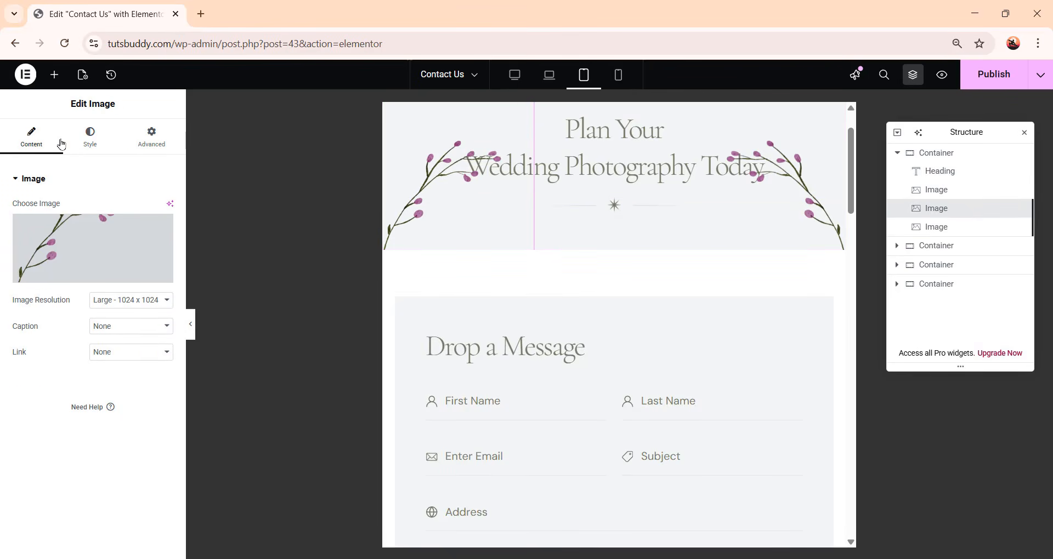
left_click(98, 139)
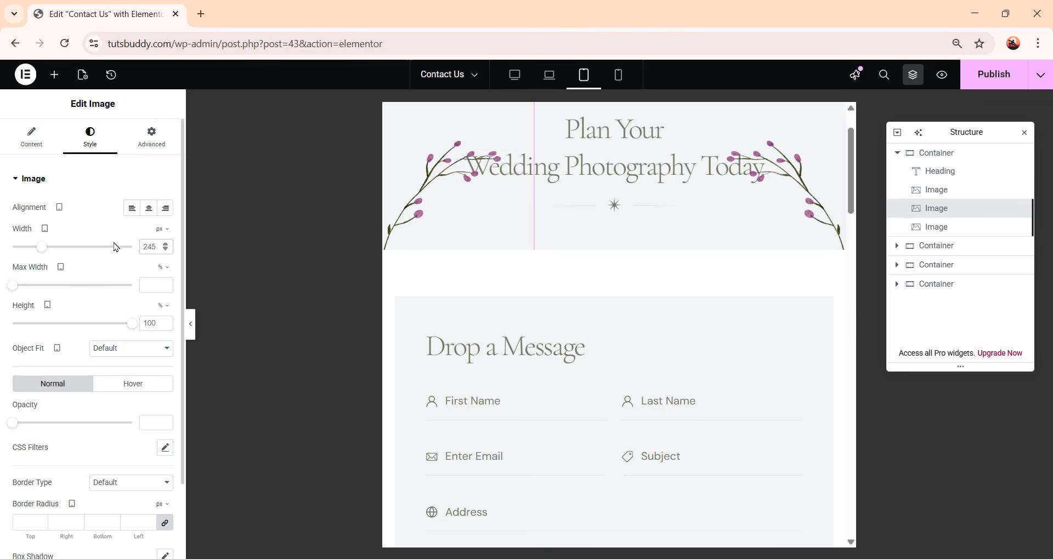
type("120")
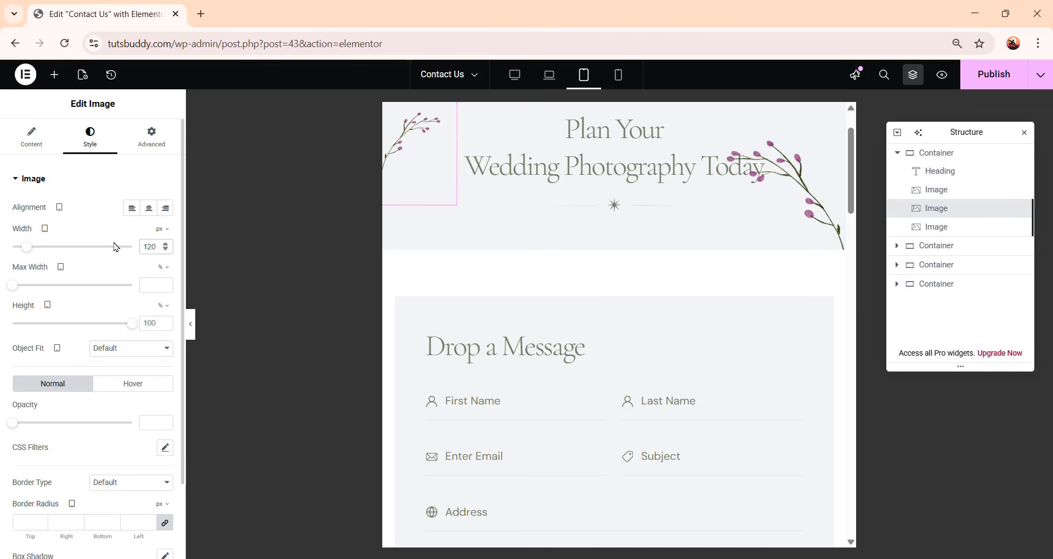
Set that floral image's horizontal offset to 10 px and vertical offset to 140 px
left_click(151, 143)
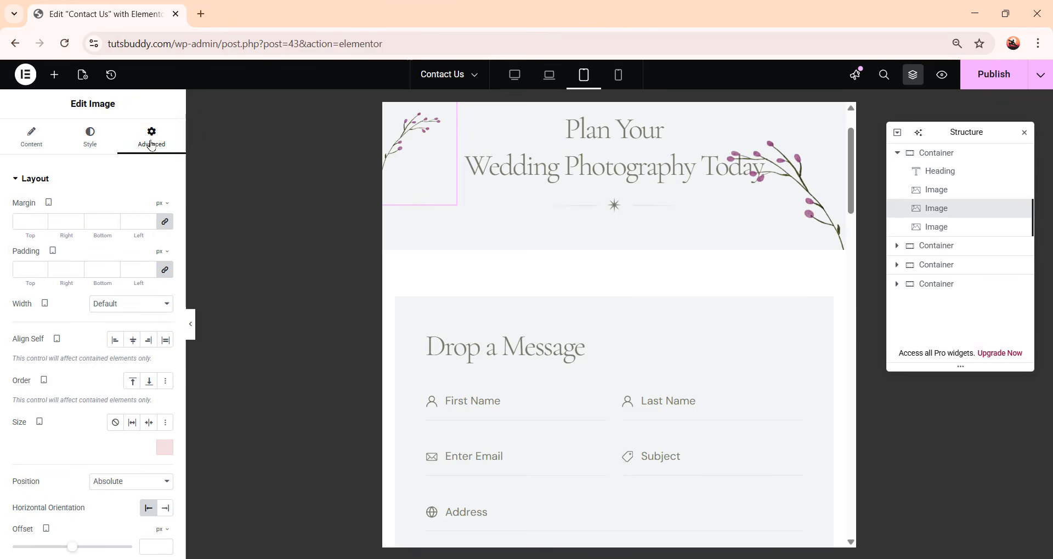
scroll(132, 382, "down", 5)
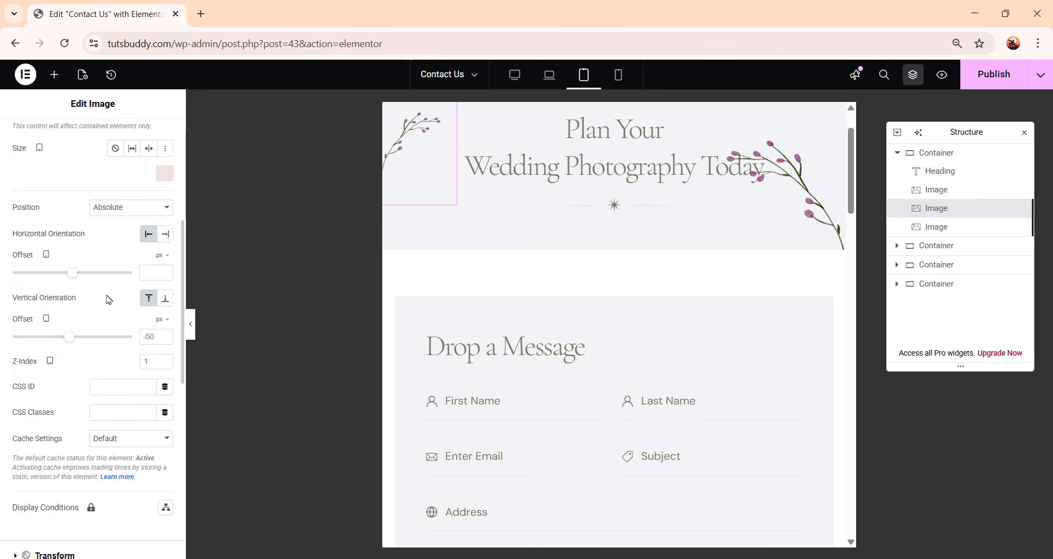
left_click(147, 274)
type("10")
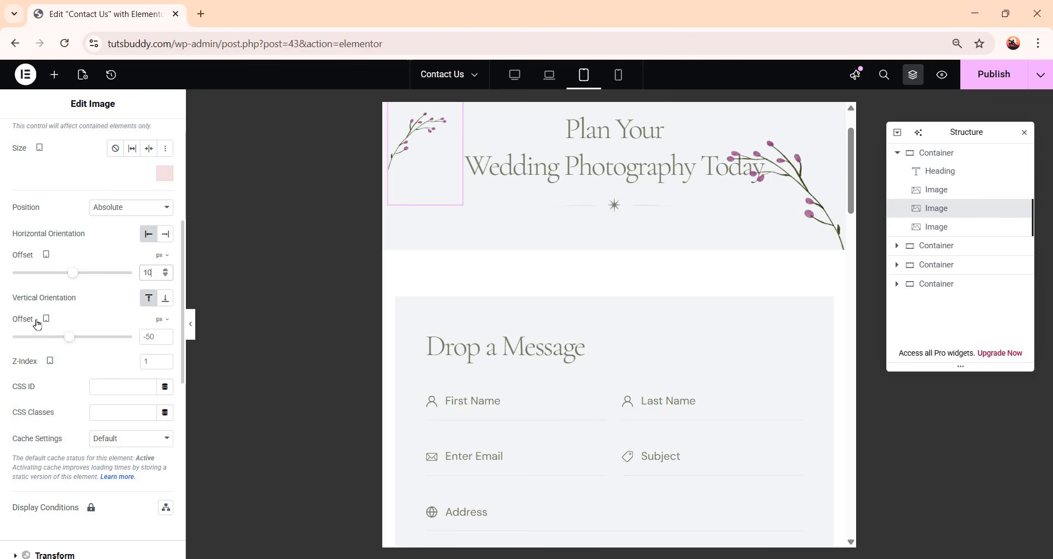
left_click(163, 342)
type("140")
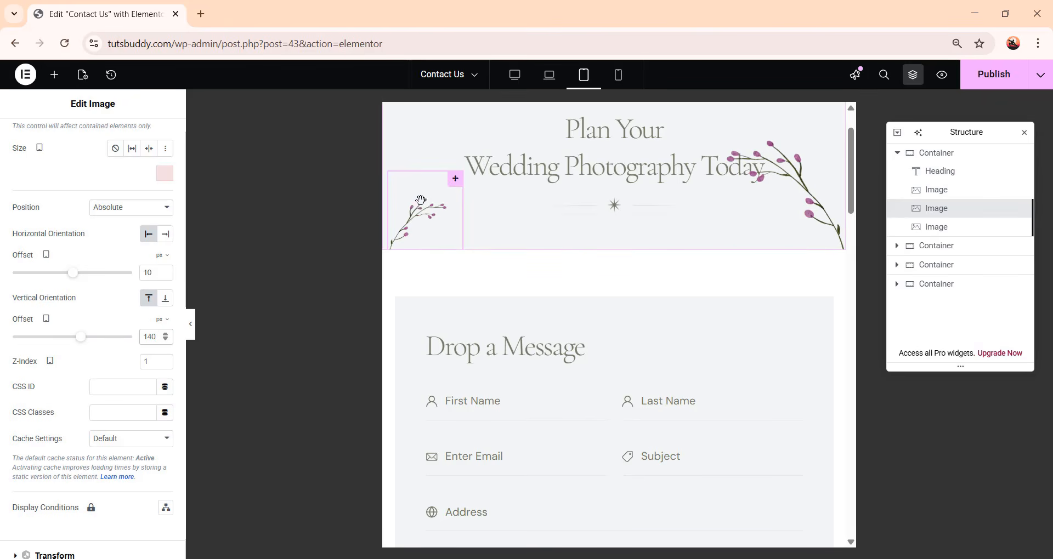
Copy the second floral image and paste its style onto the third floral image
right_click(959, 210)
left_click(933, 266)
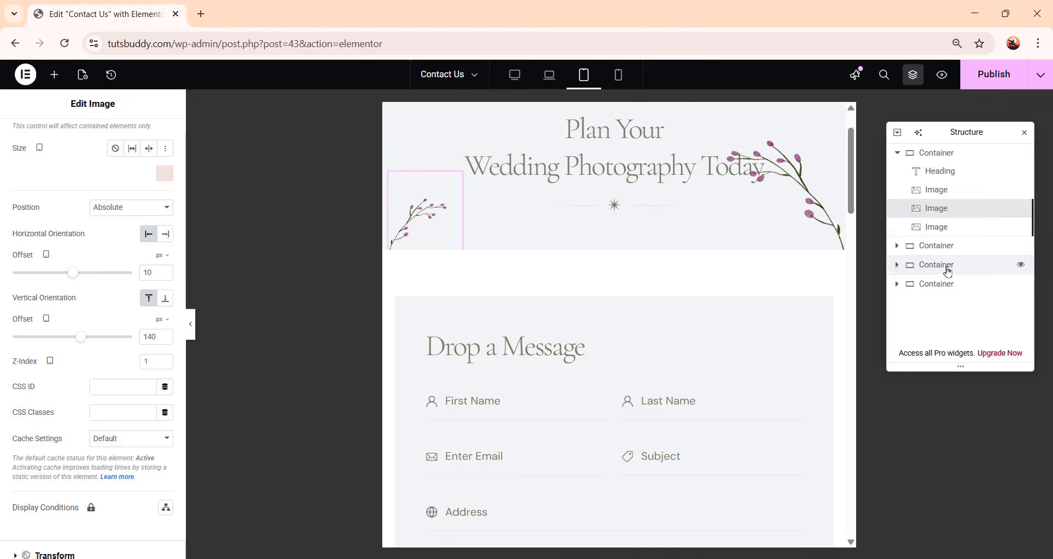
left_click(956, 235)
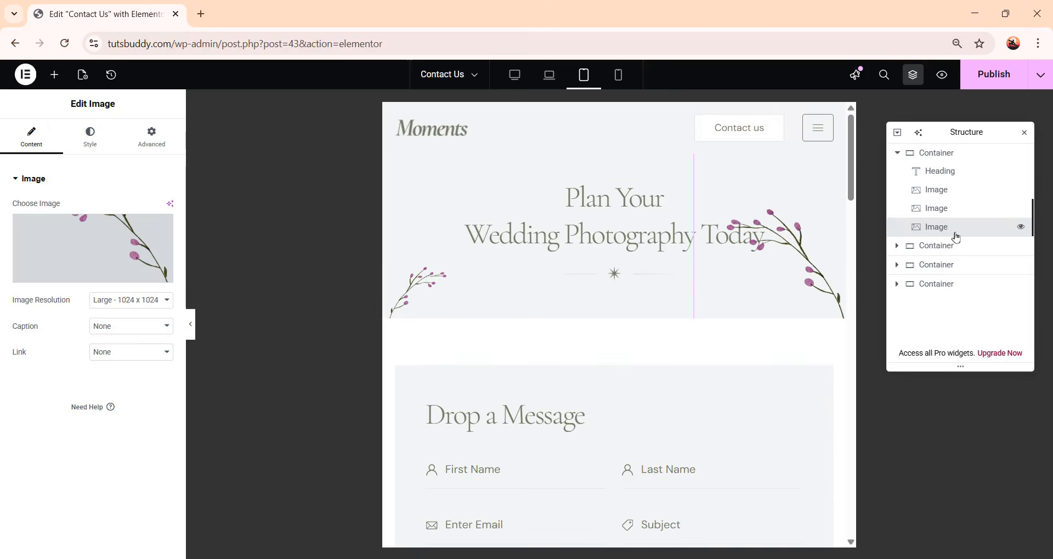
right_click(955, 236)
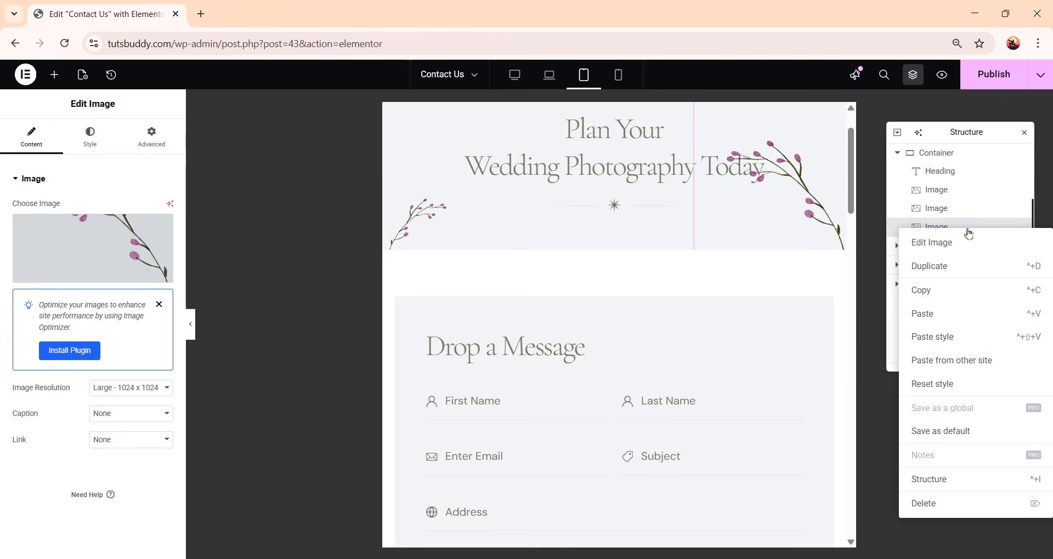
left_click(957, 339)
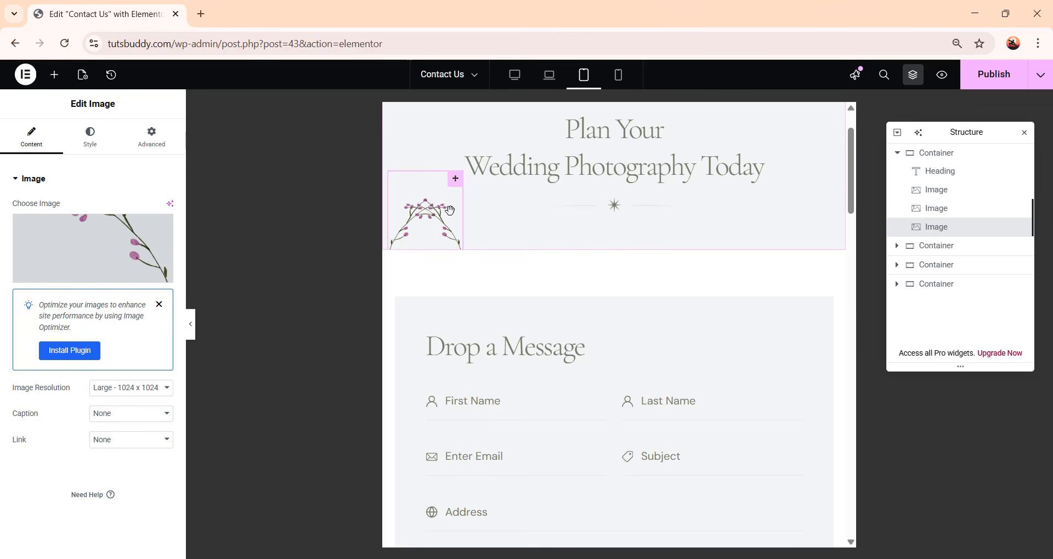
Set the third floral image's horizontal orientation to Right
left_click(147, 135)
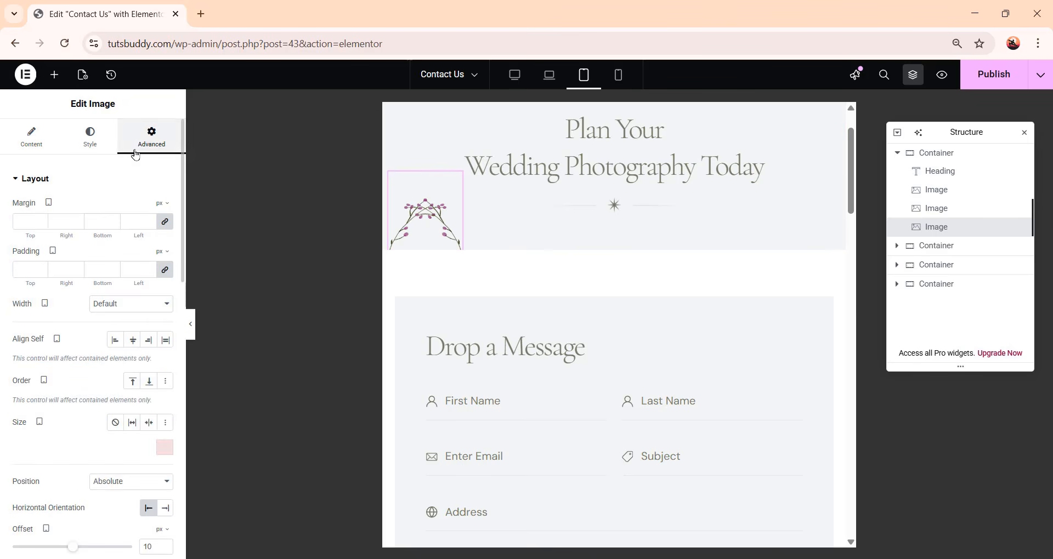
scroll(100, 272, "down", 5)
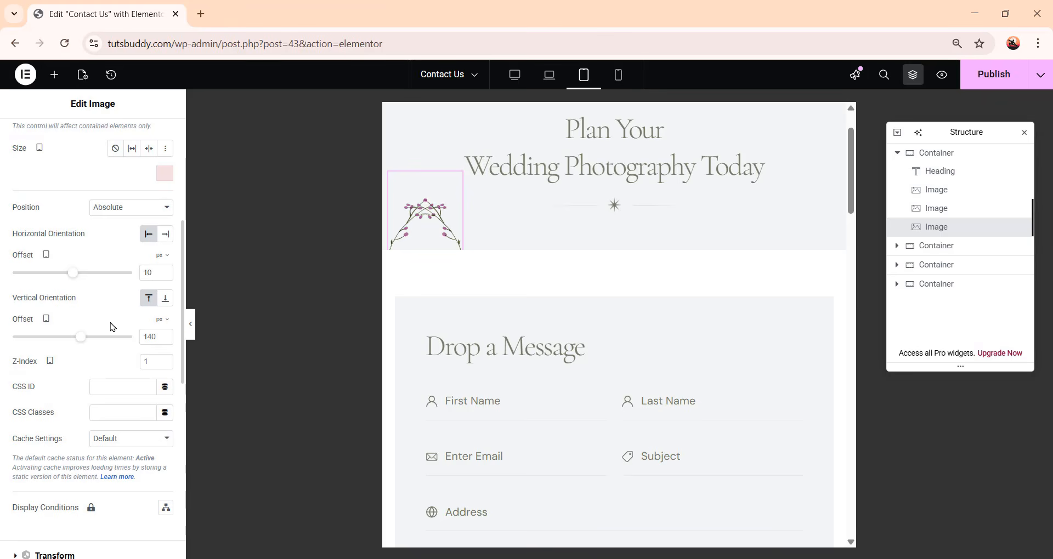
left_click(165, 234)
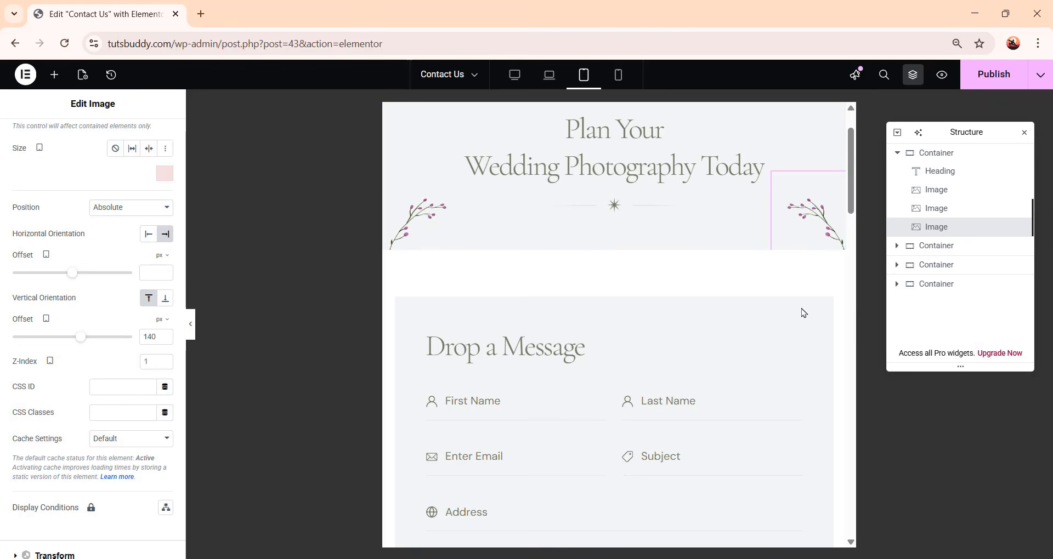
scroll(802, 307, "down", 1)
scroll(802, 308, "down", 2)
scroll(674, 351, "up", 2)
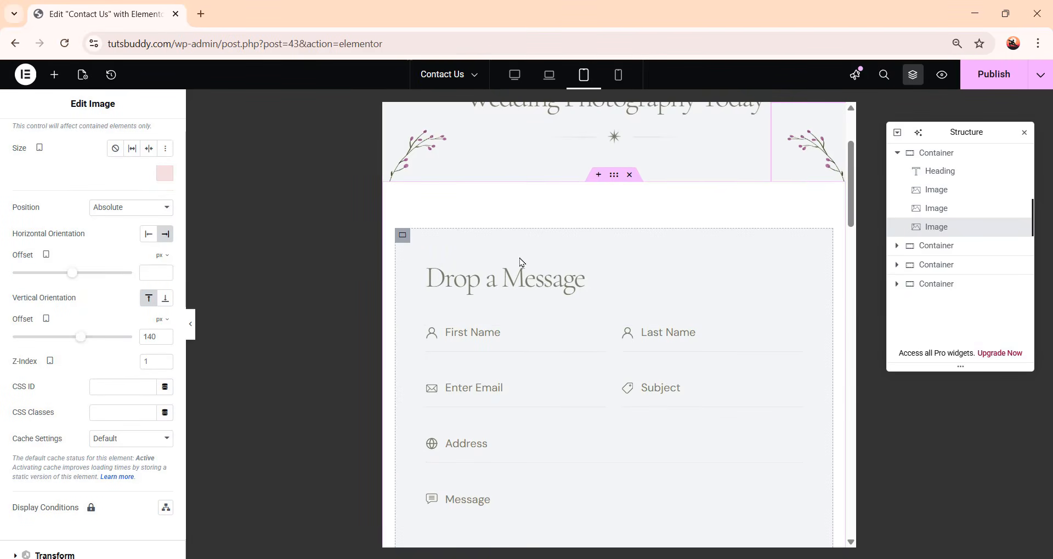
Set the form container's tablet padding to 40 px on all sides
left_click(403, 235)
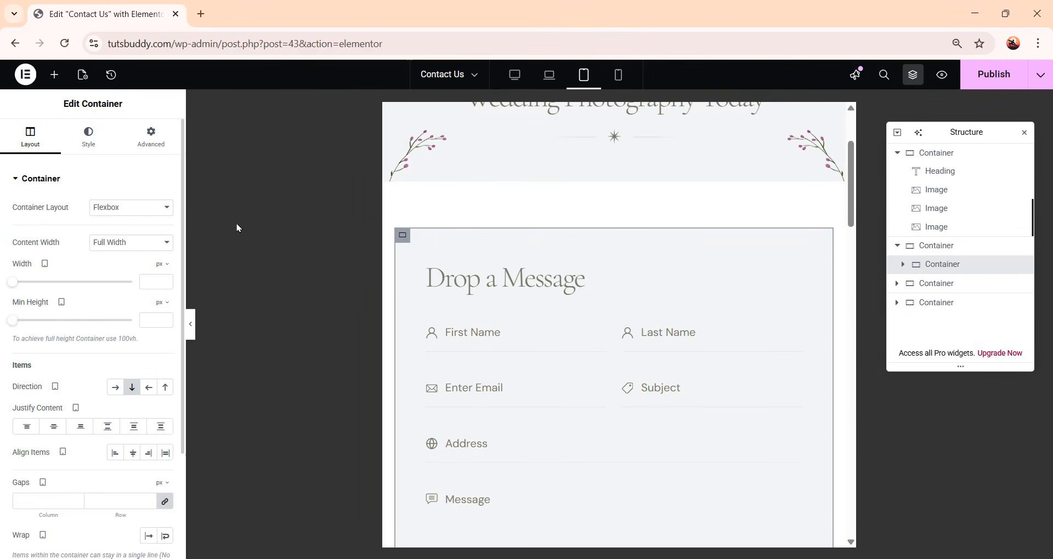
left_click(163, 136)
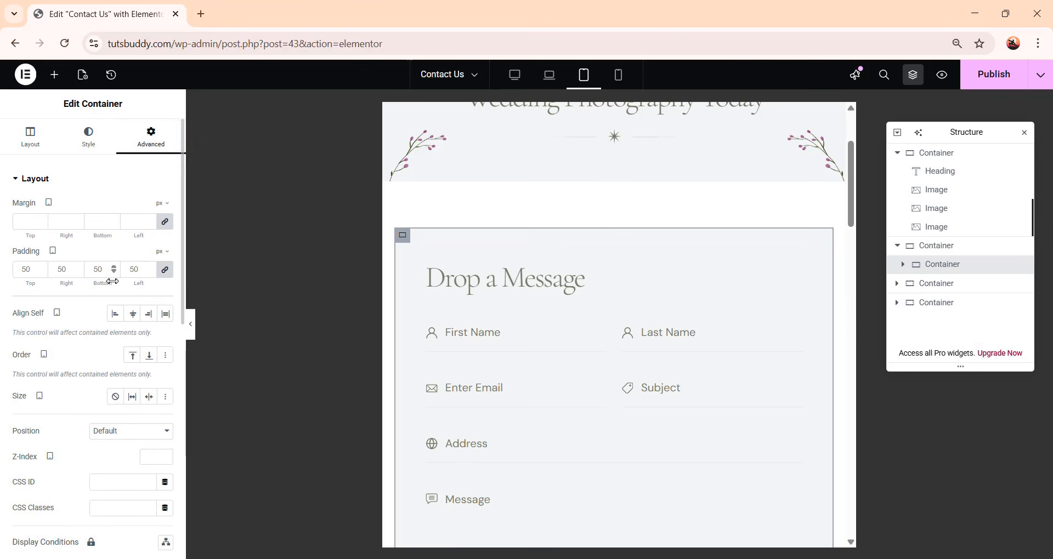
double_click(100, 269)
type("40")
Set the width of the container holding the side photo to 100%
scroll(618, 362, "down", 6)
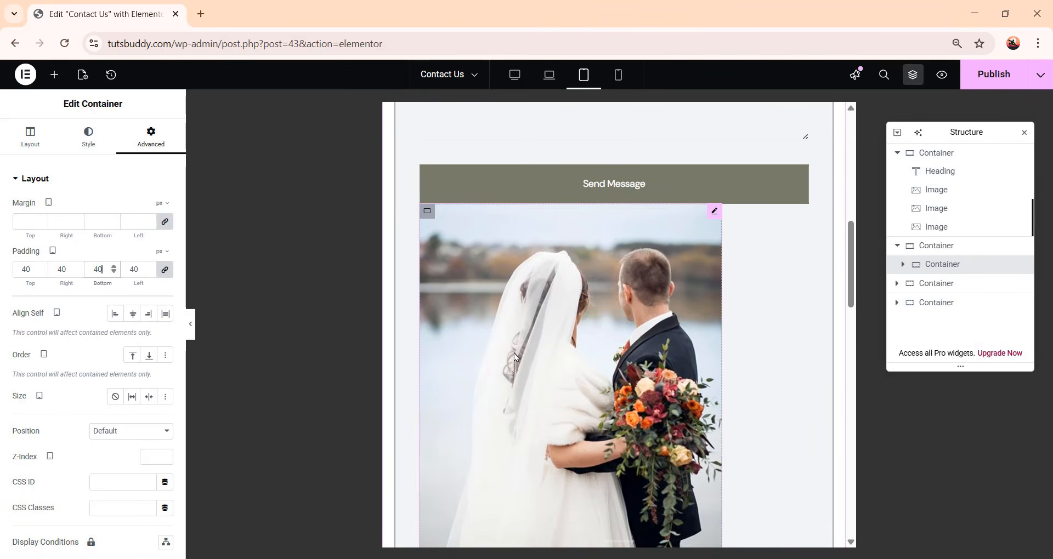
left_click(606, 403)
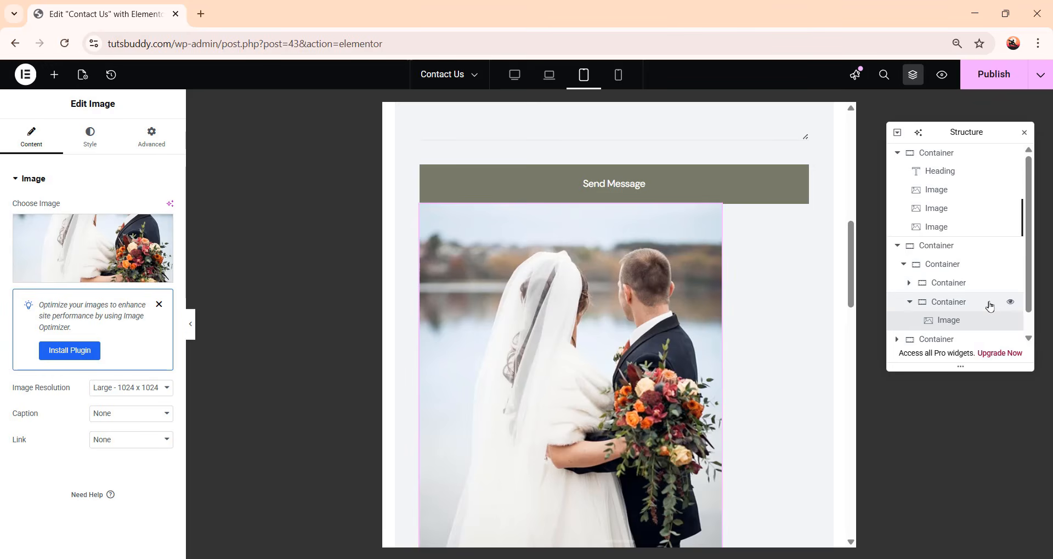
left_click(989, 305)
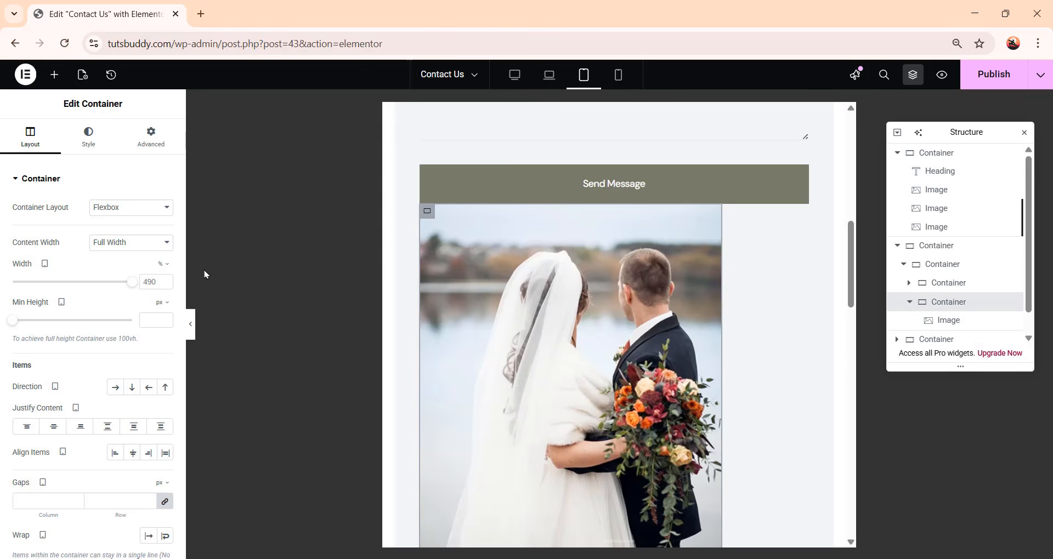
type("100")
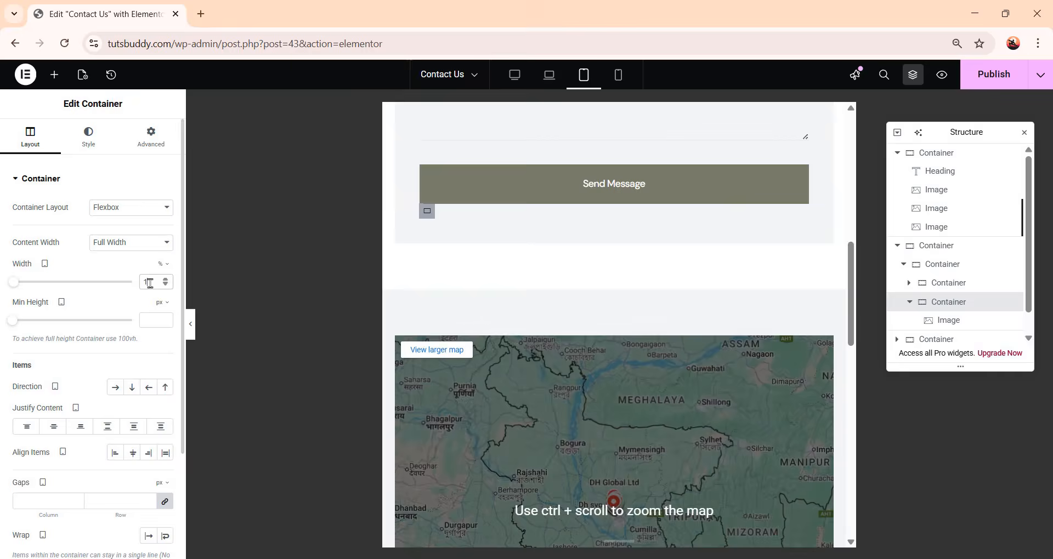
Unlink the side photo's margins and set its top margin to 40 px
left_click(948, 322)
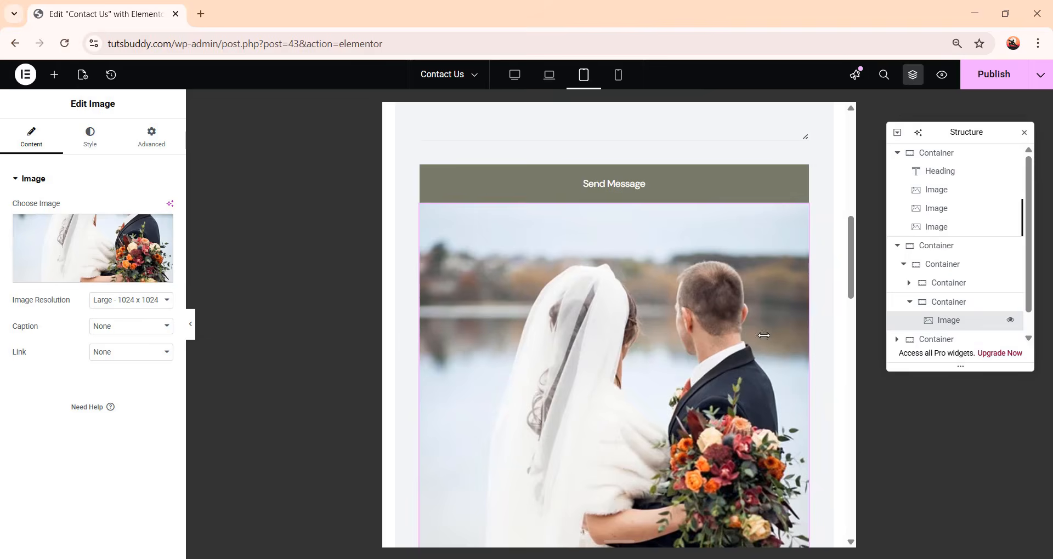
left_click(147, 149)
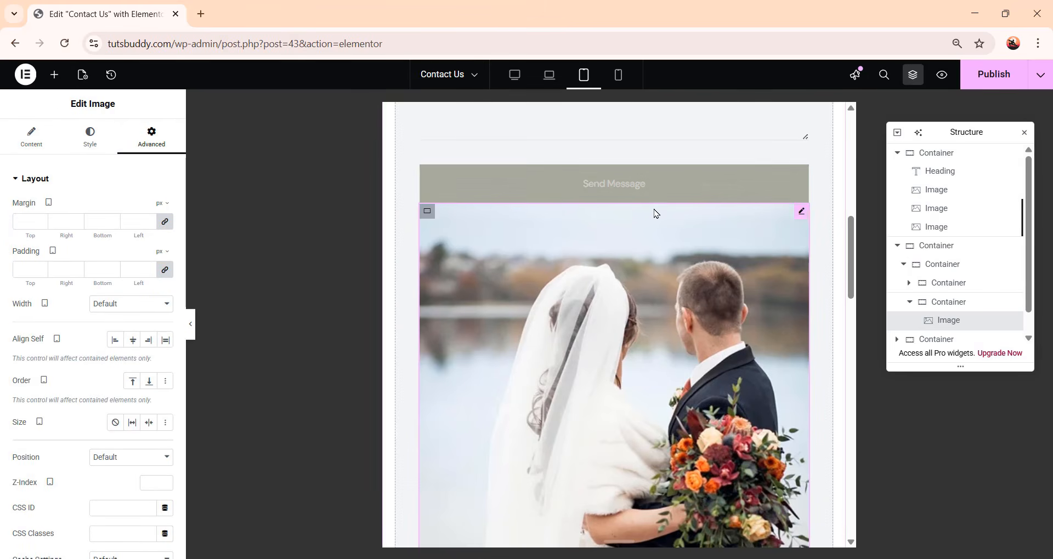
left_click(165, 227)
left_click_drag(35, 220, 11, 222)
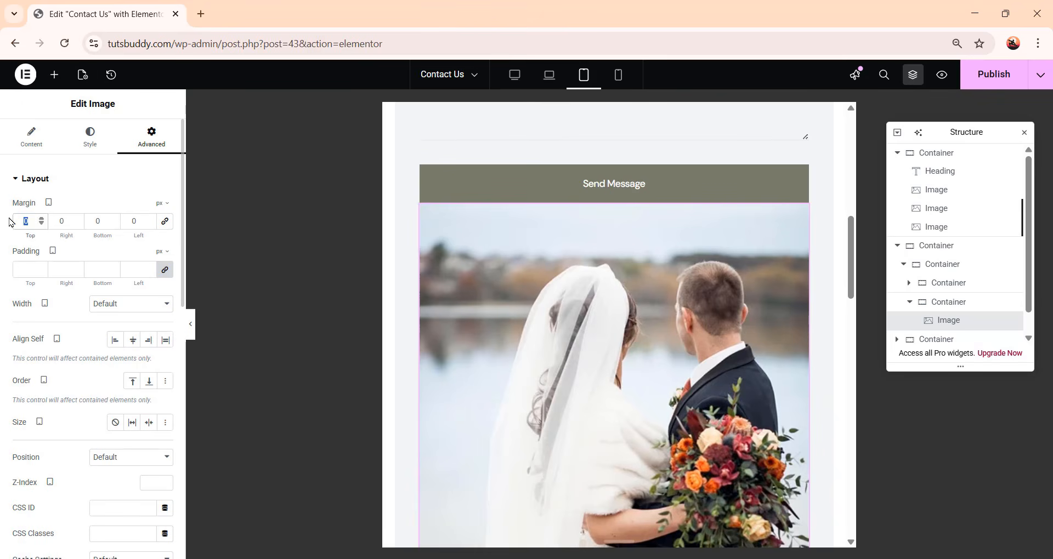
type("40")
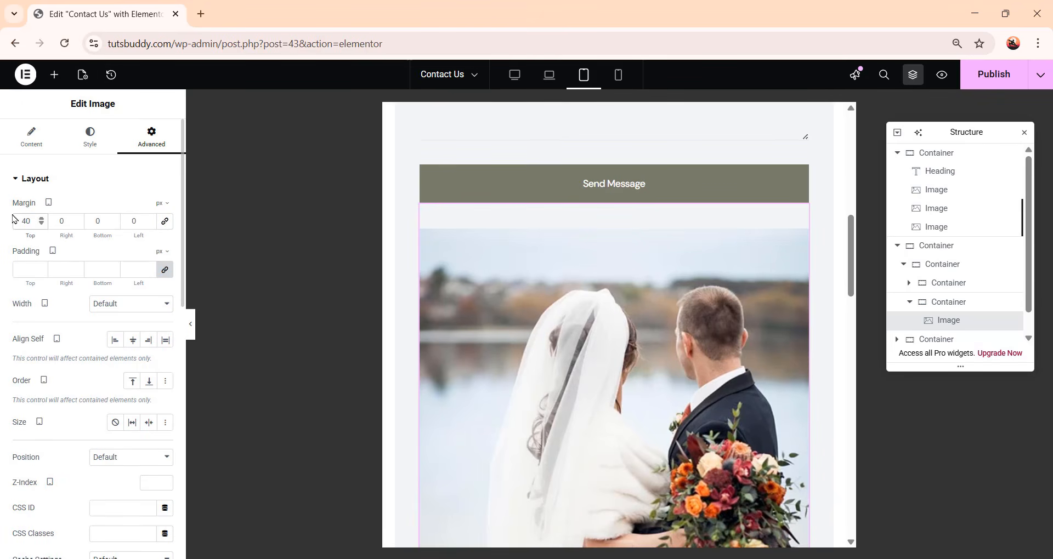
scroll(747, 346, "down", 10)
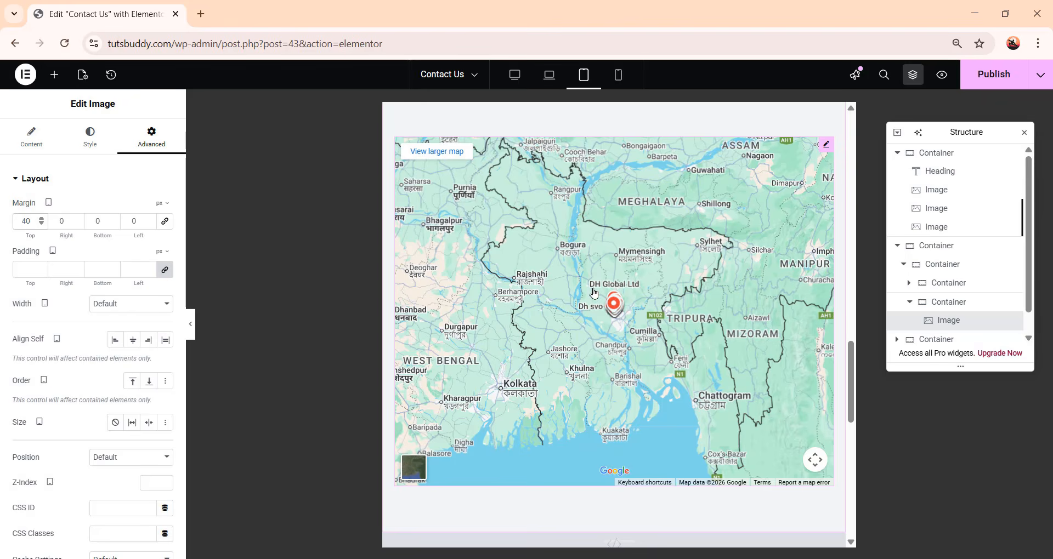
left_click(614, 302)
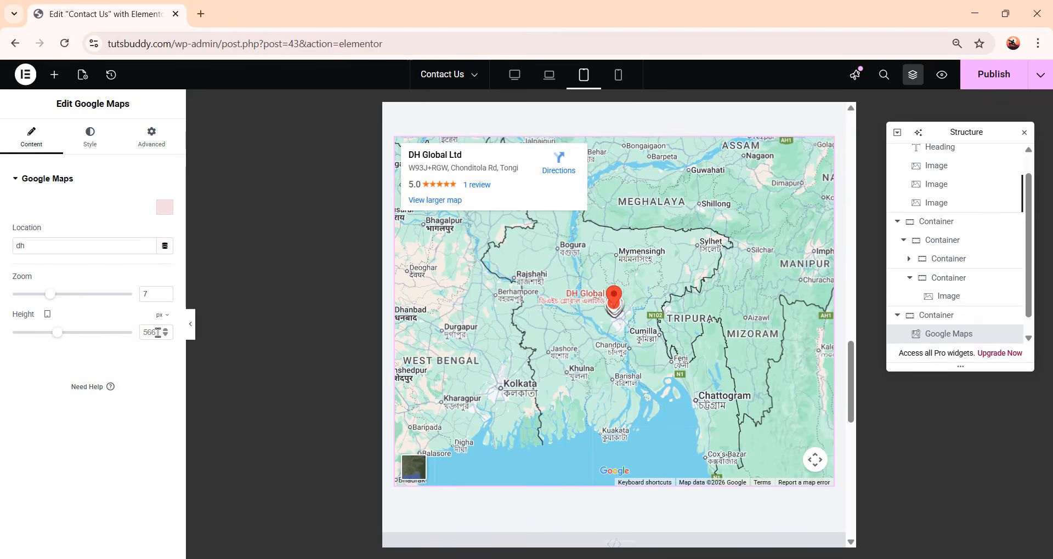
left_click_drag(158, 332, 138, 326)
type("400")
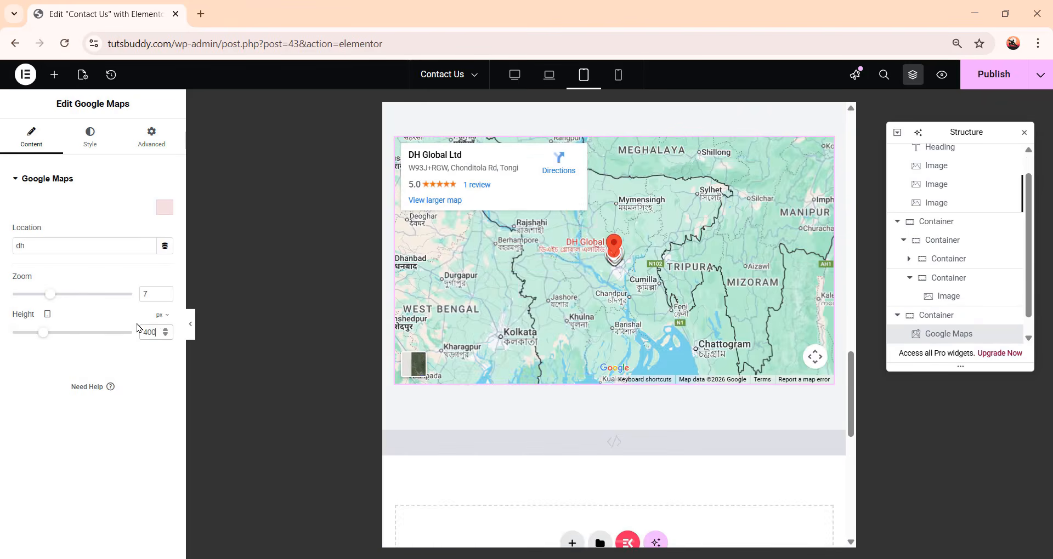
Publish the page's changes
scroll(704, 330, "up", 2)
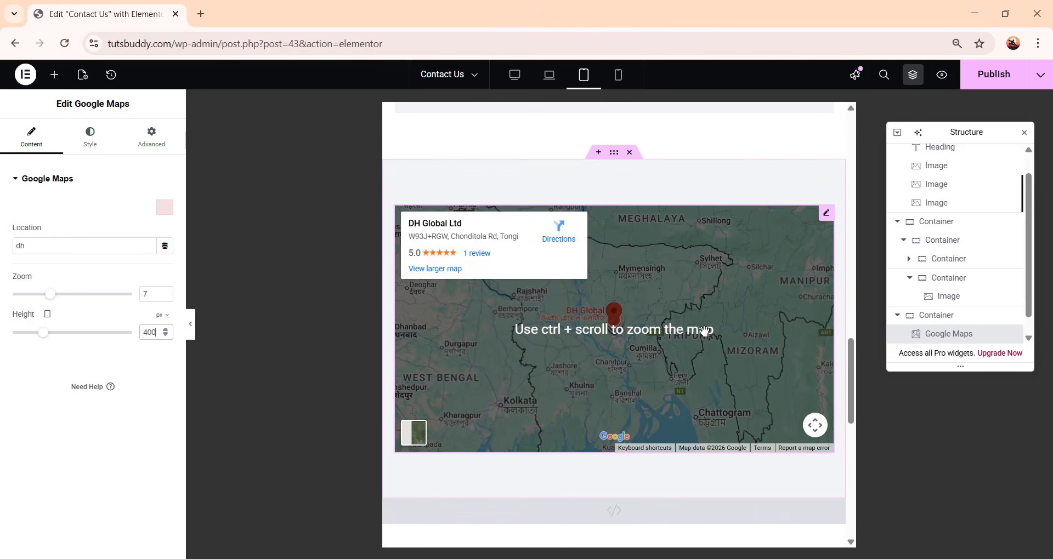
scroll(704, 331, "up", 15)
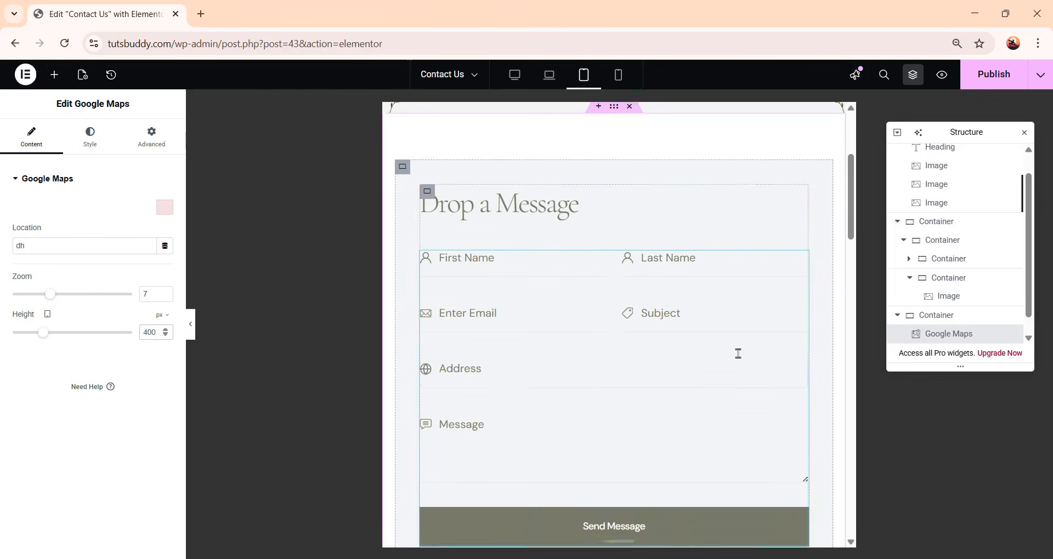
scroll(739, 354, "up", 3)
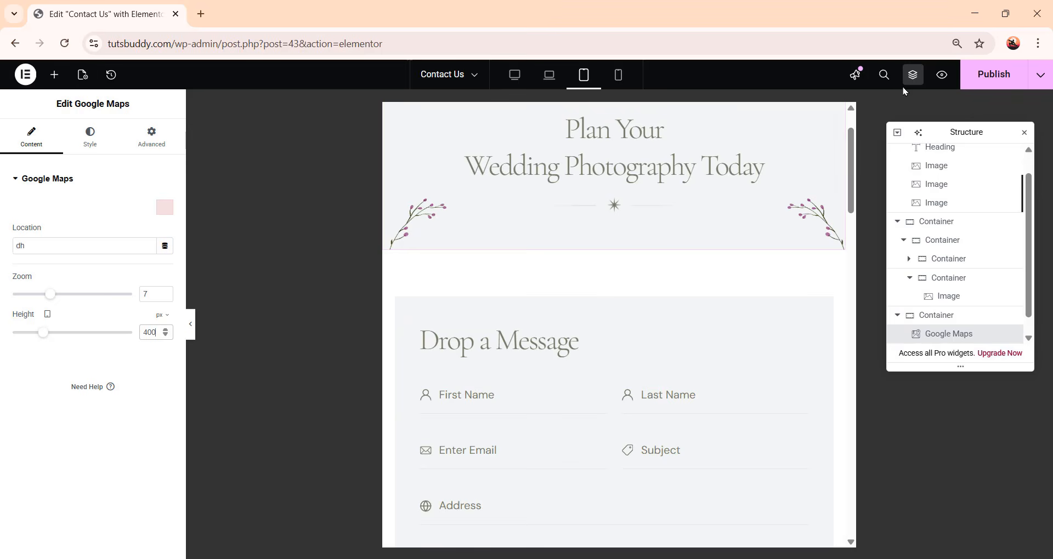
left_click(994, 82)
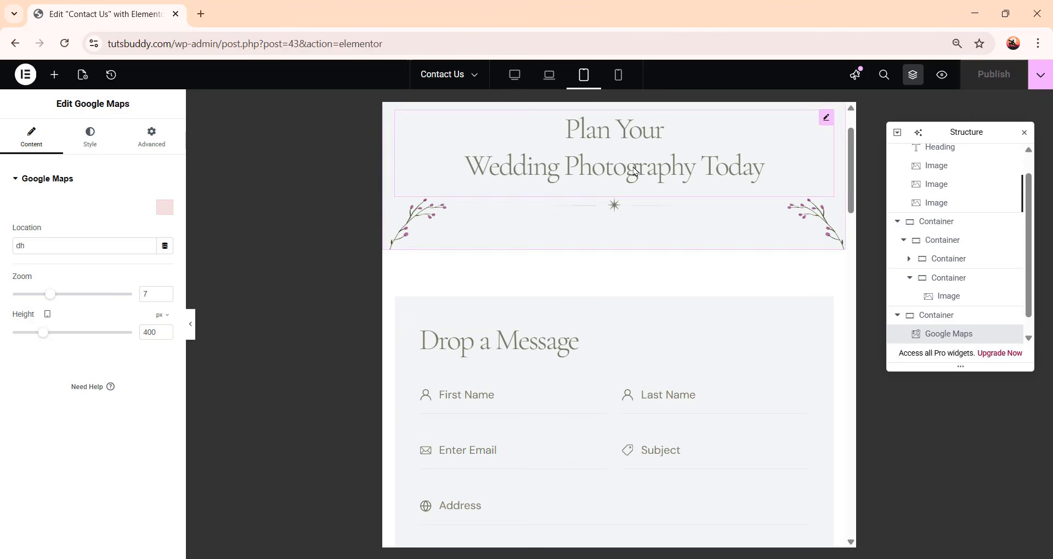
In mobile view, set the page heading's typography size to 40 px and line height to 52 px
left_click(618, 77)
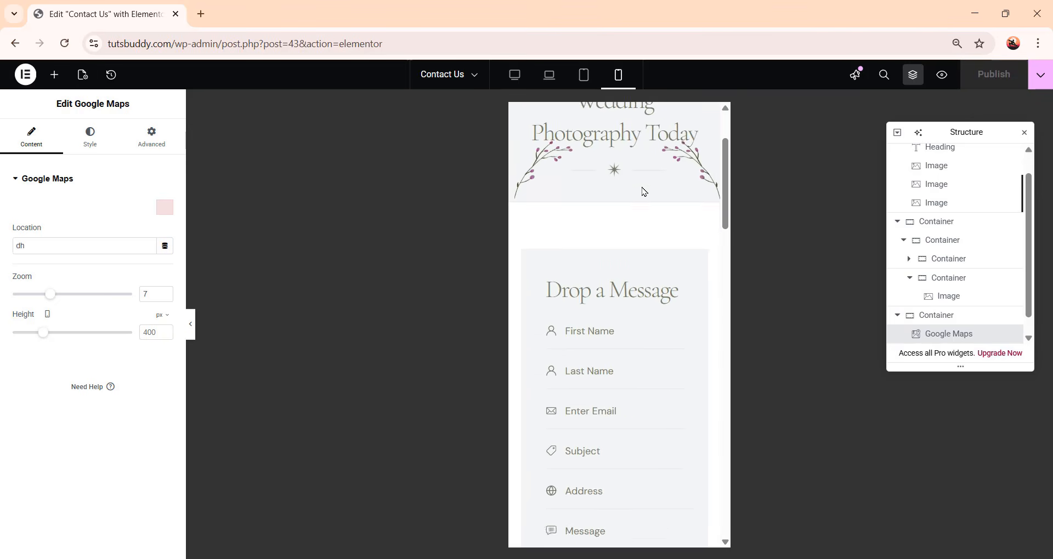
left_click(647, 190)
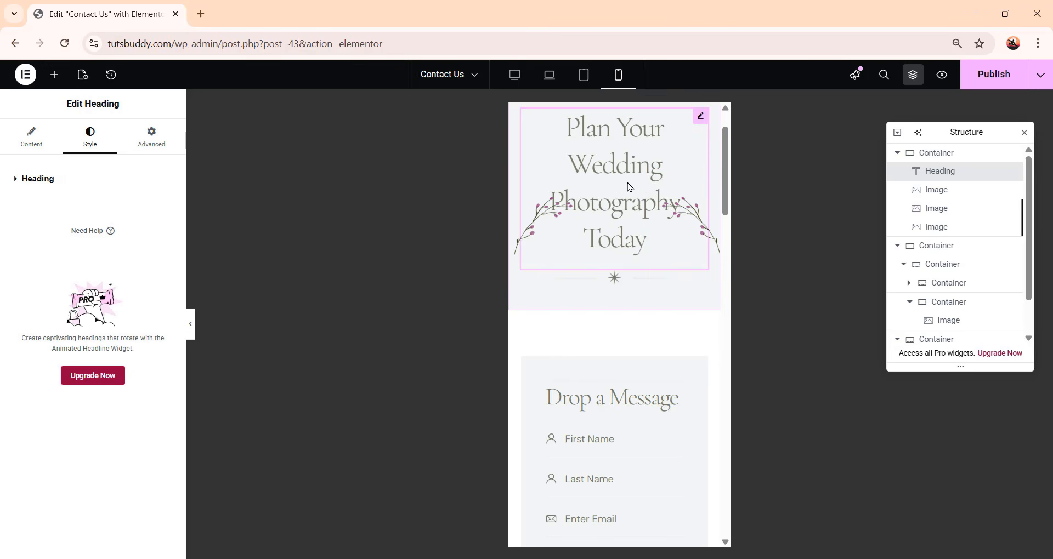
left_click(627, 214)
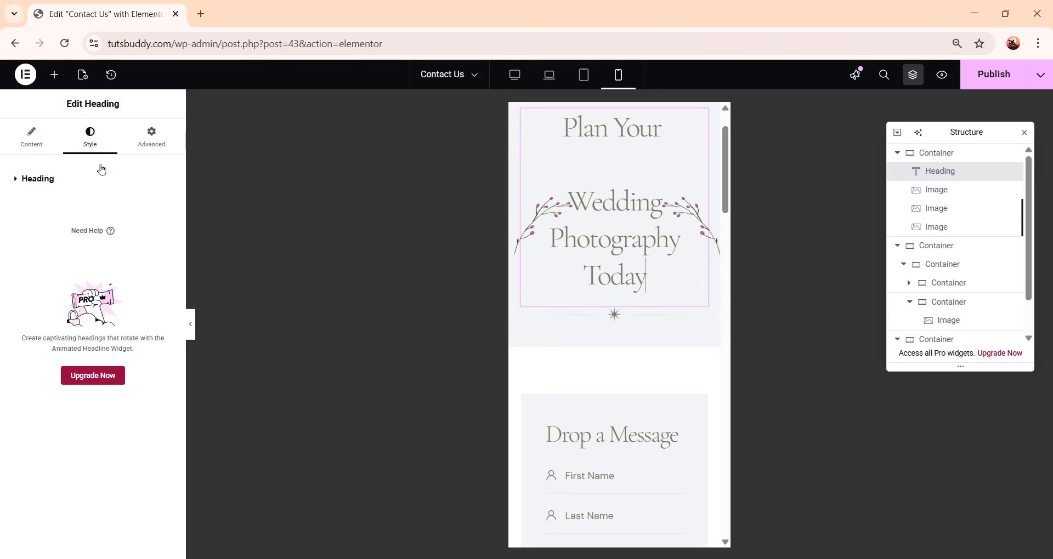
left_click(95, 144)
left_click(41, 181)
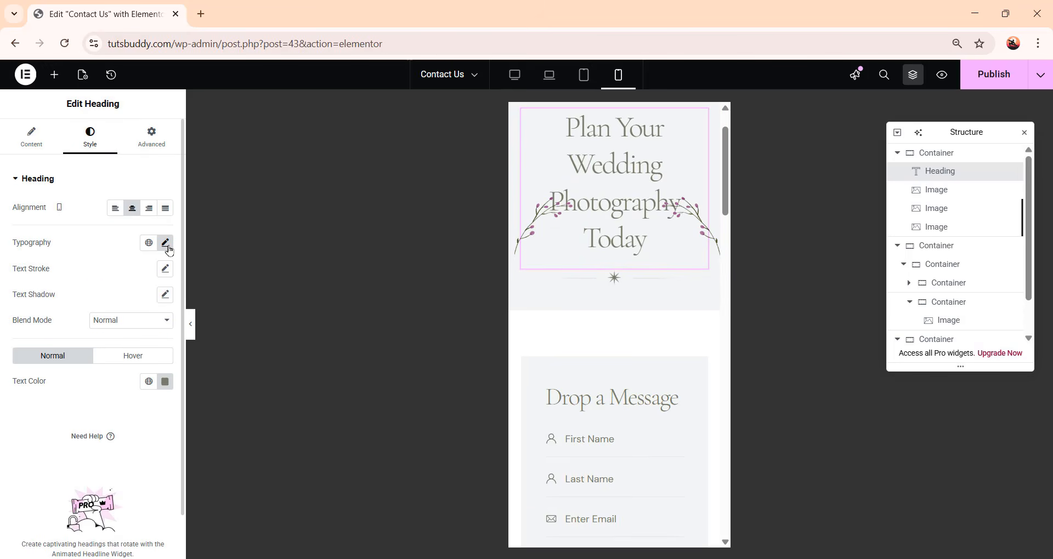
left_click(167, 247)
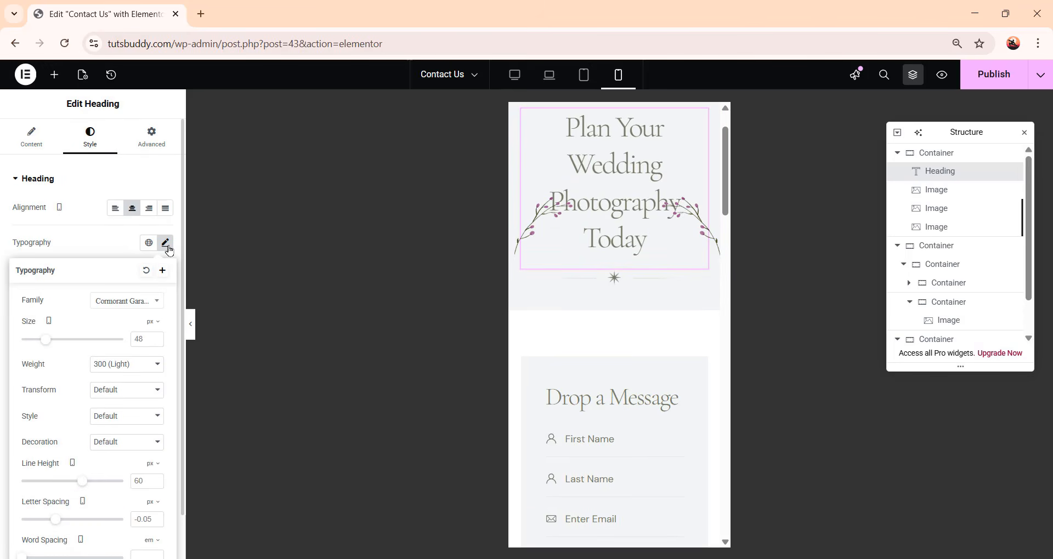
double_click(139, 338)
type("39")
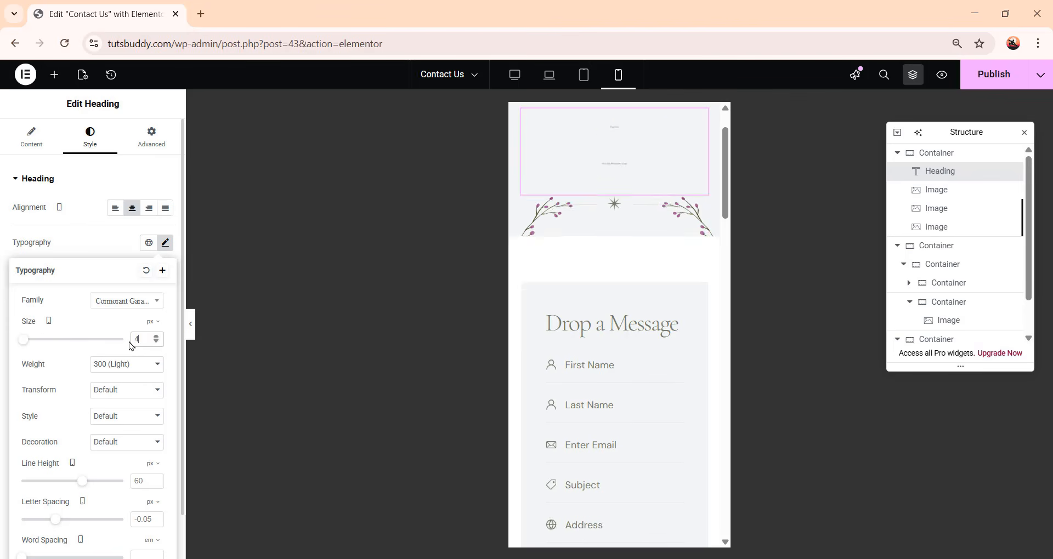
scroll(144, 416, "down", 1)
left_click(135, 432)
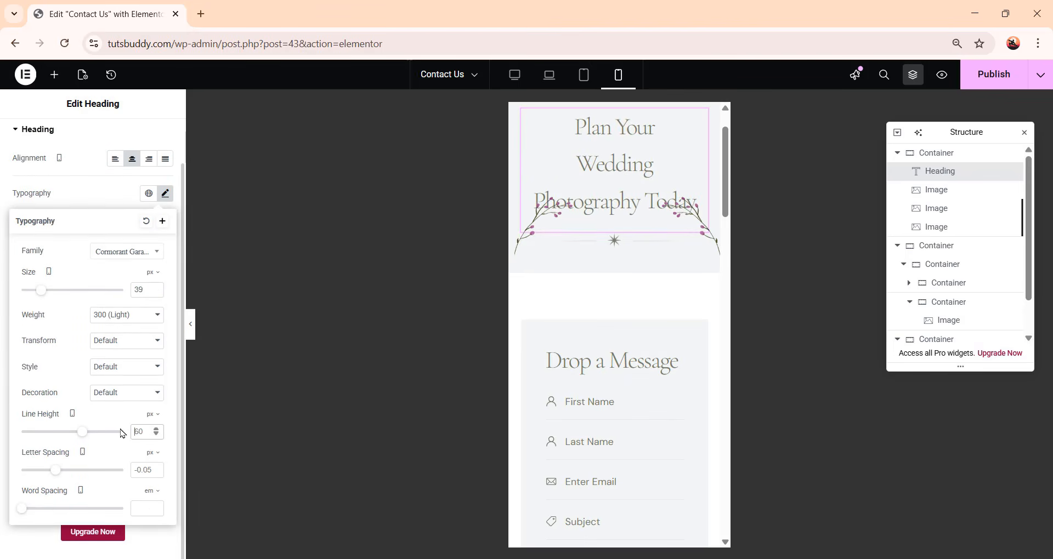
left_click_drag(143, 432, 121, 433)
type("52")
double_click(139, 290)
type("40")
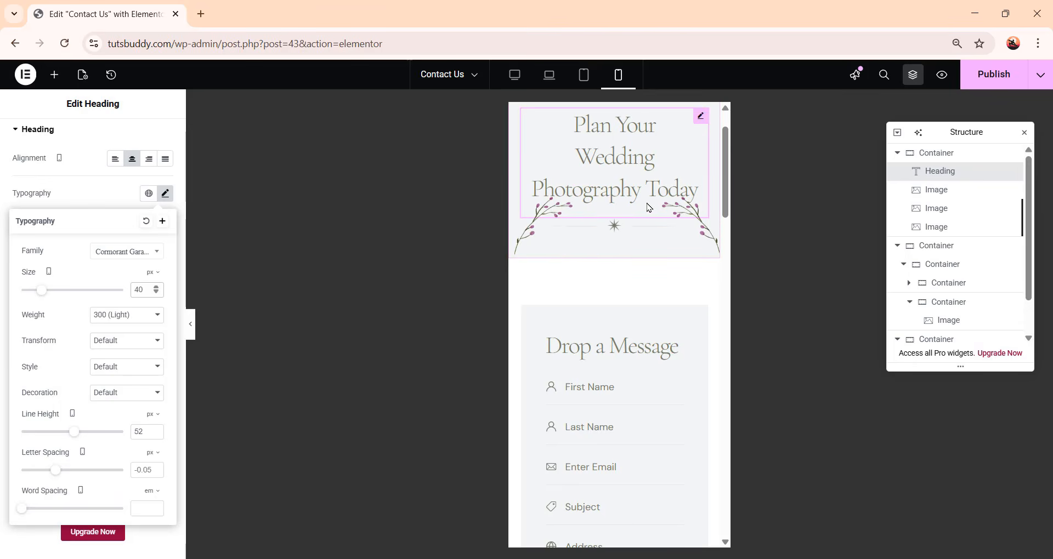
Hide the left floral image on mobile portrait
left_click(530, 242)
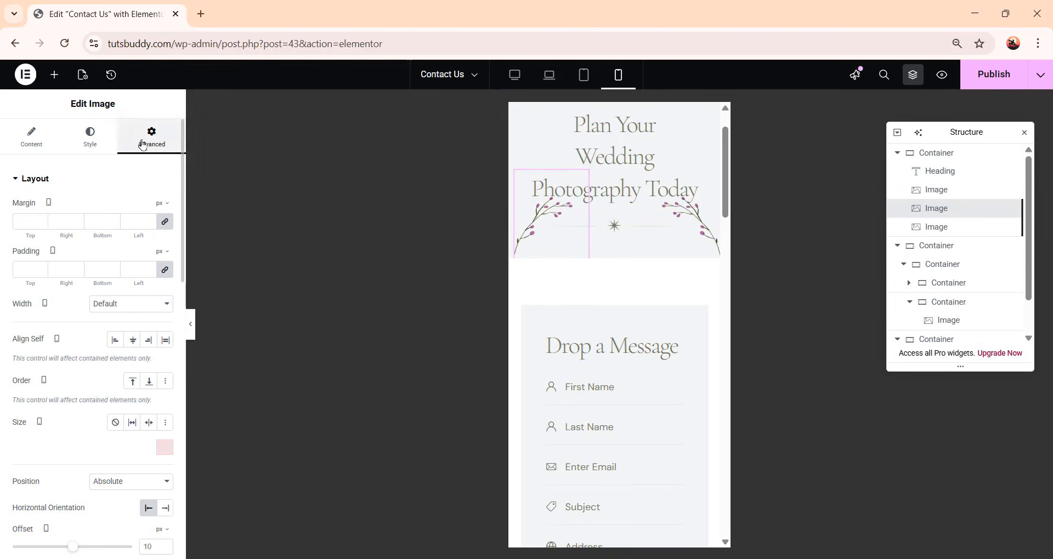
scroll(111, 269, "down", 10)
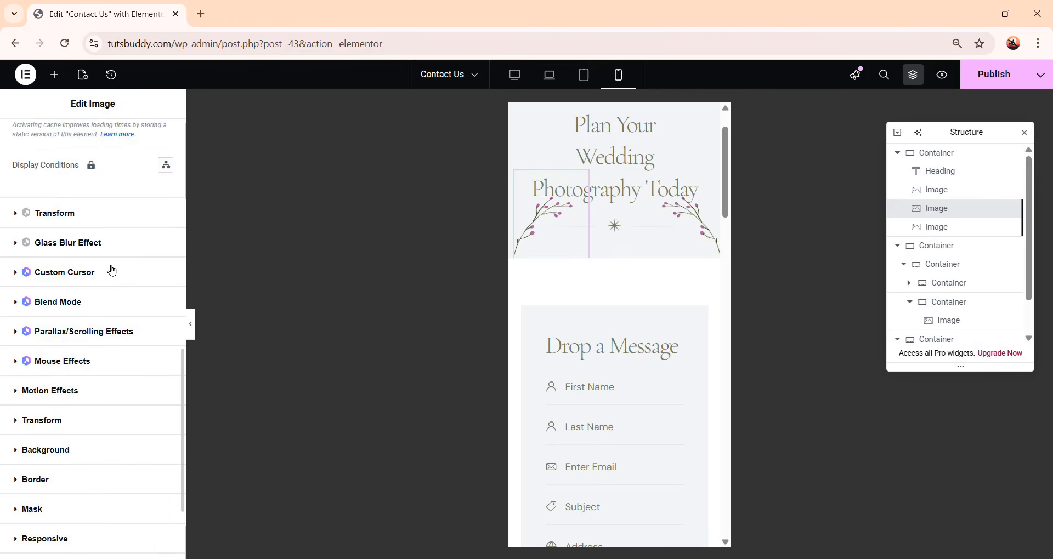
scroll(111, 268, "down", 2)
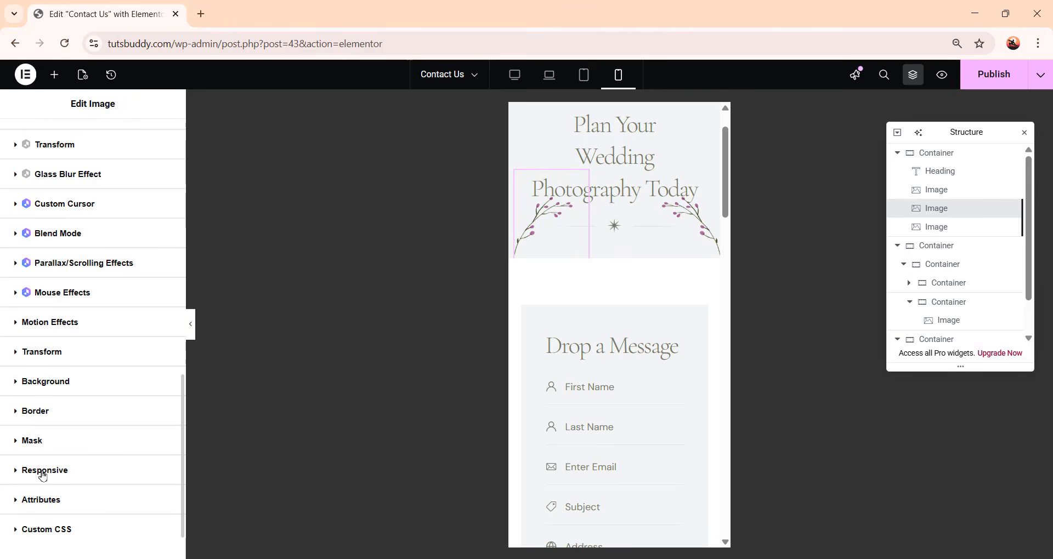
left_click(64, 473)
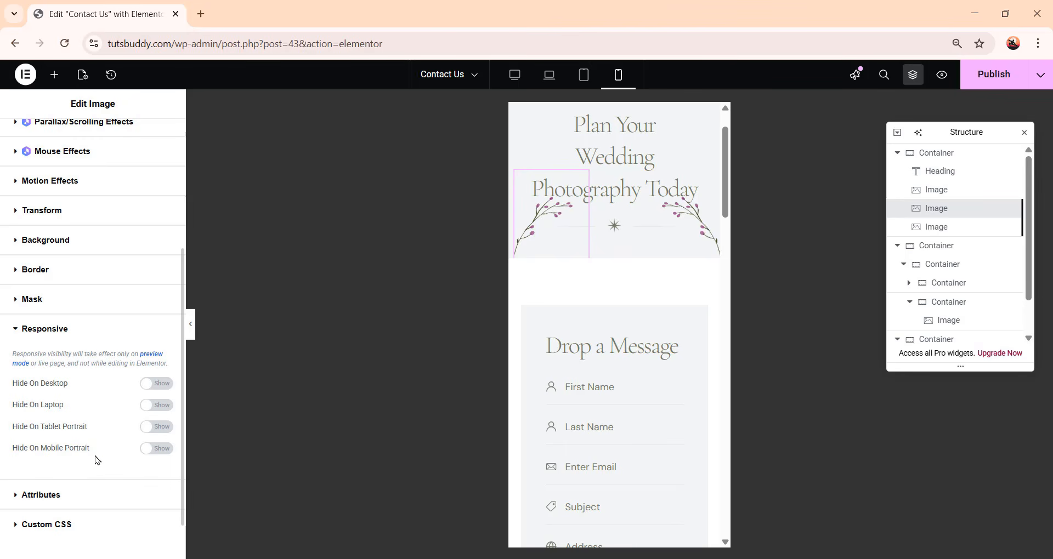
left_click(161, 452)
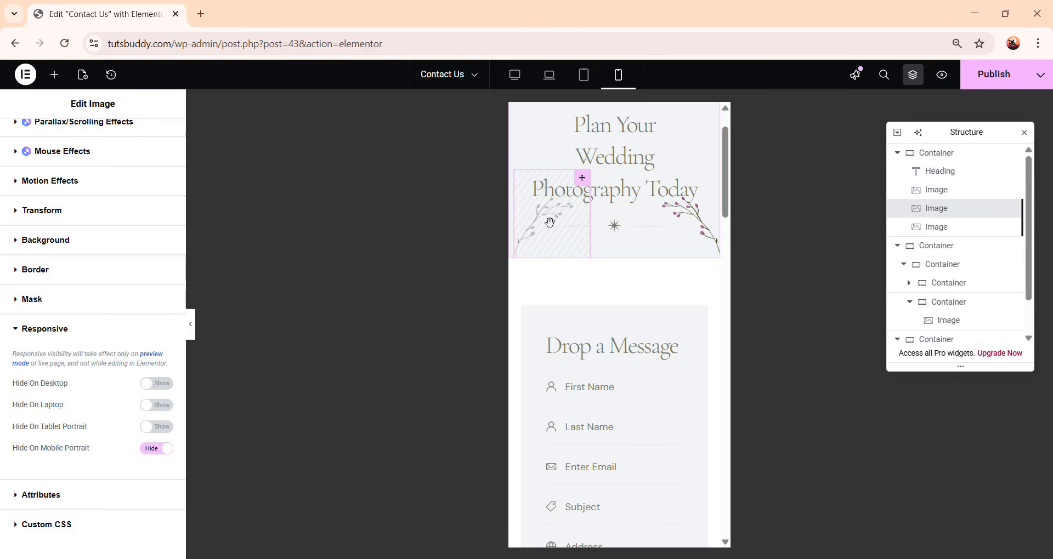
Hide the right floral image on mobile portrait as well
left_click(683, 226)
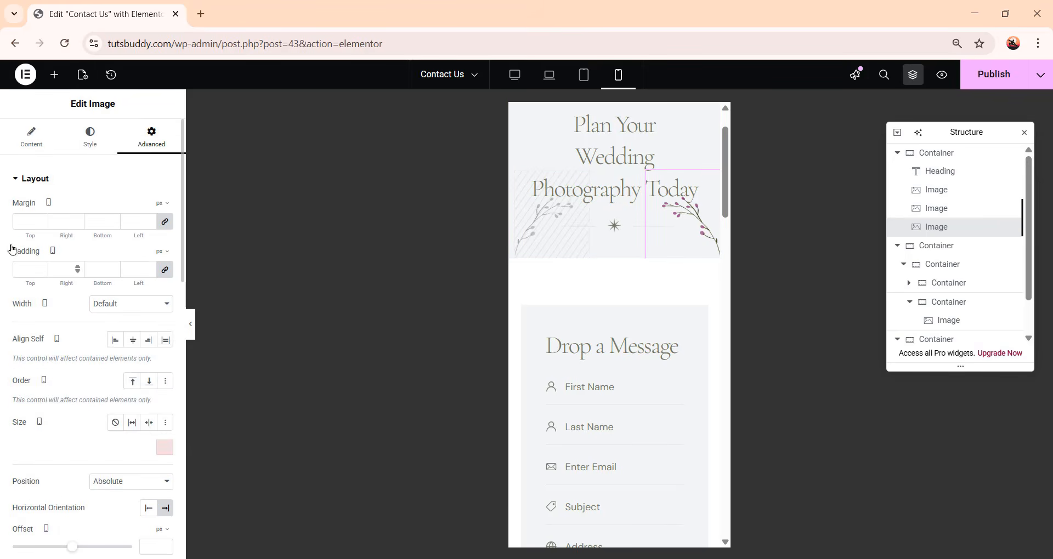
scroll(59, 362, "down", 5)
scroll(60, 362, "down", 5)
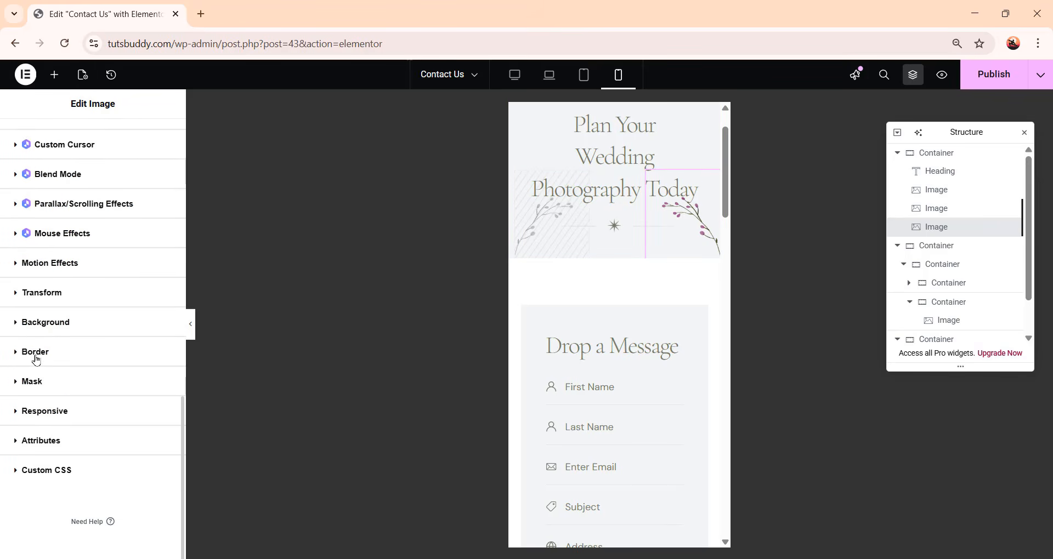
left_click(44, 411)
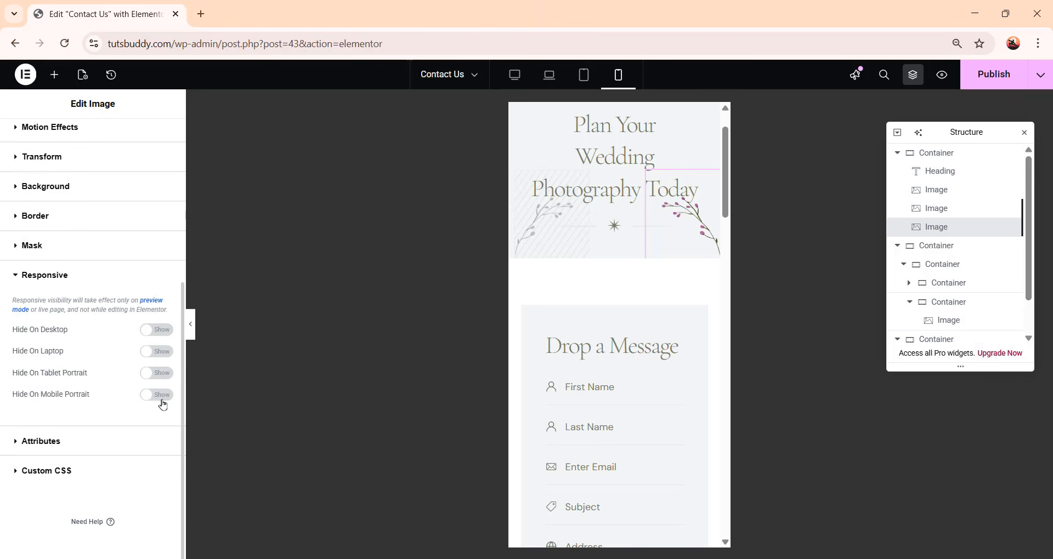
left_click(162, 396)
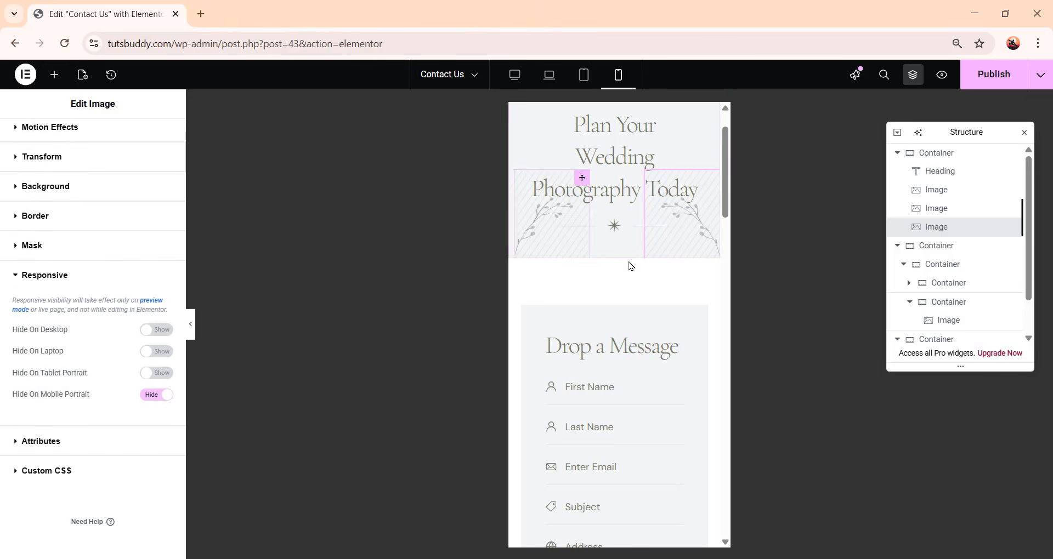
scroll(646, 303, "down", 3)
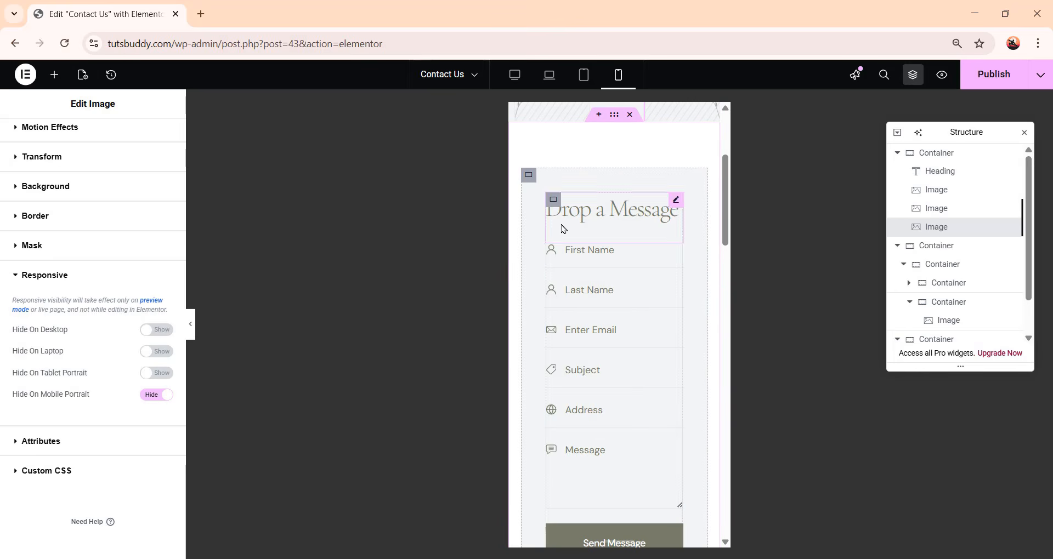
Set the form container's mobile padding to 16 px on all sides
left_click(530, 175)
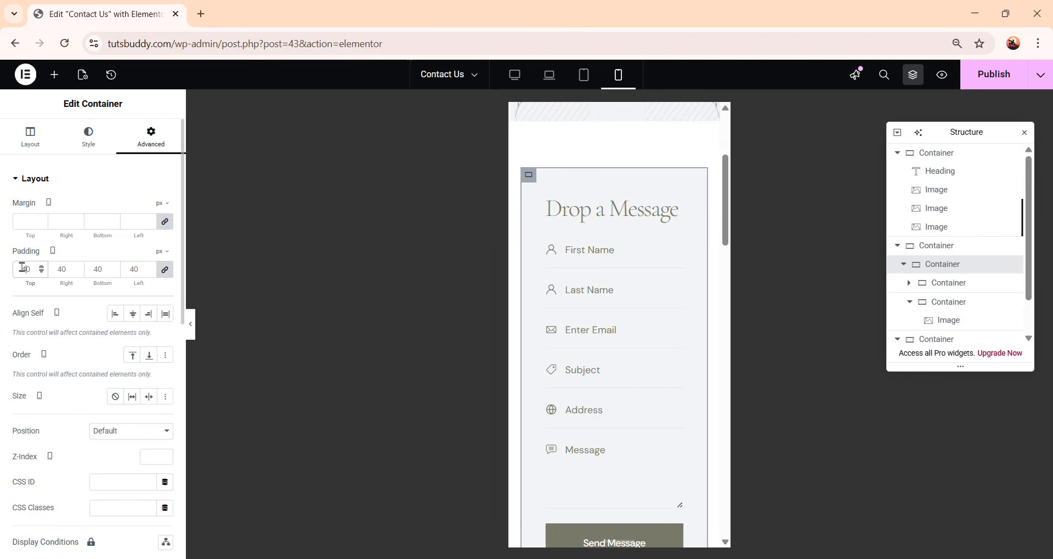
type("16")
scroll(621, 391, "down", 6)
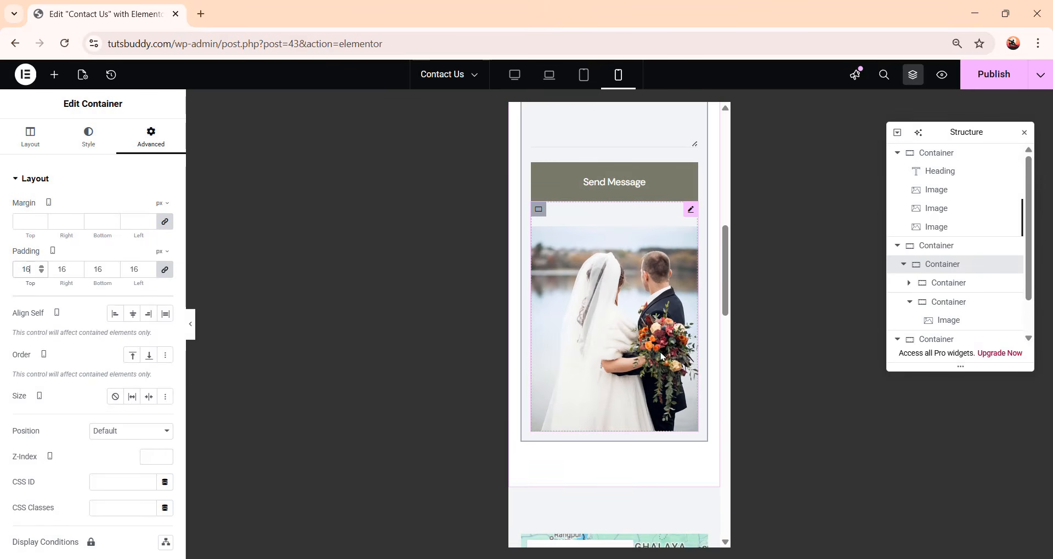
Set the Google Map's height on mobile to 250 px
scroll(594, 391, "down", 6)
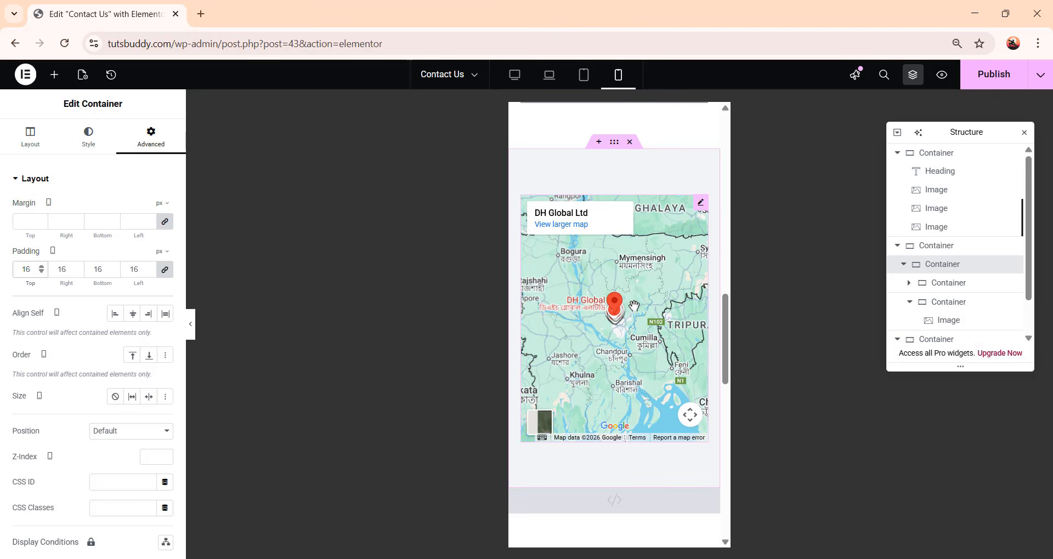
left_click(633, 306)
left_click(701, 202)
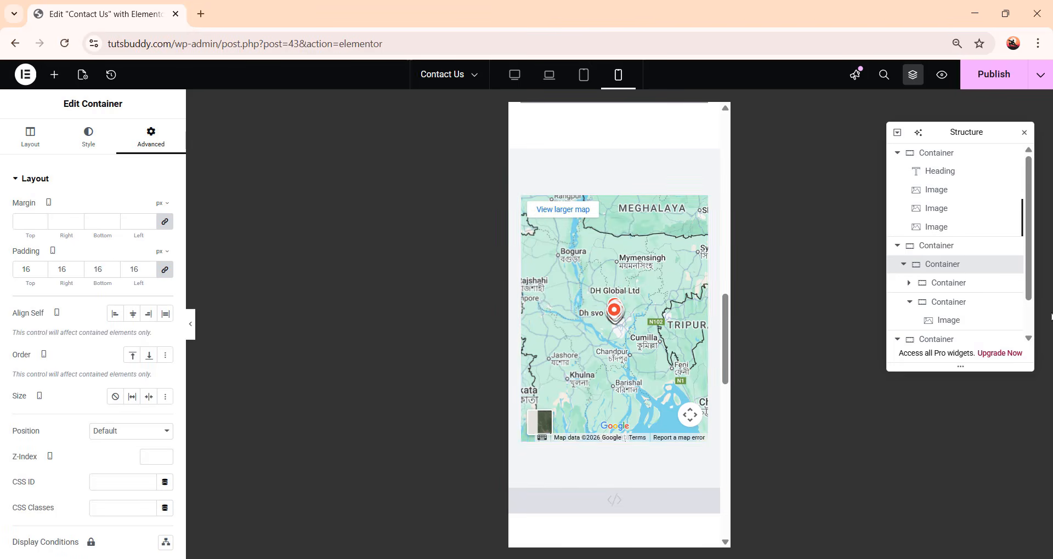
left_click(159, 332)
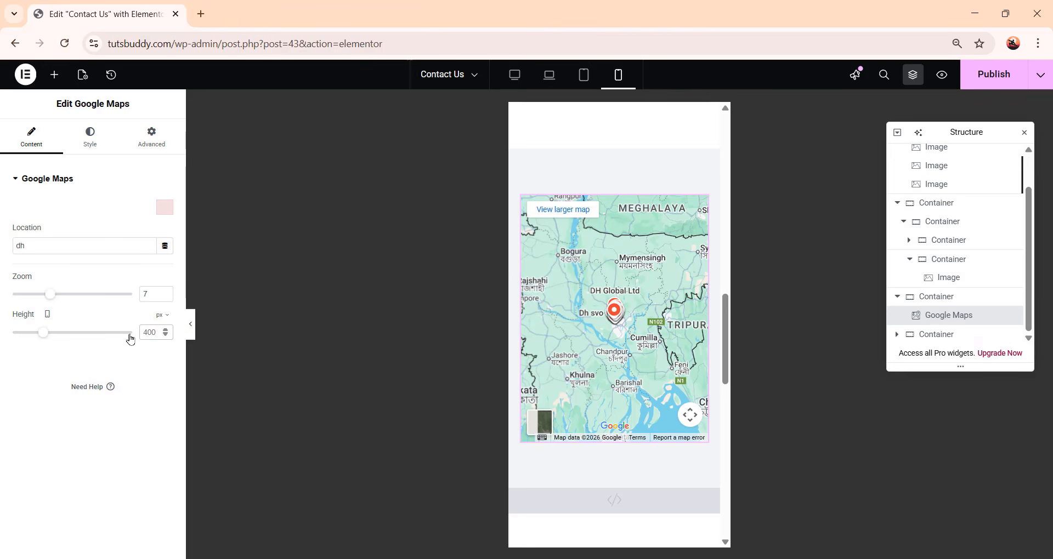
type("250")
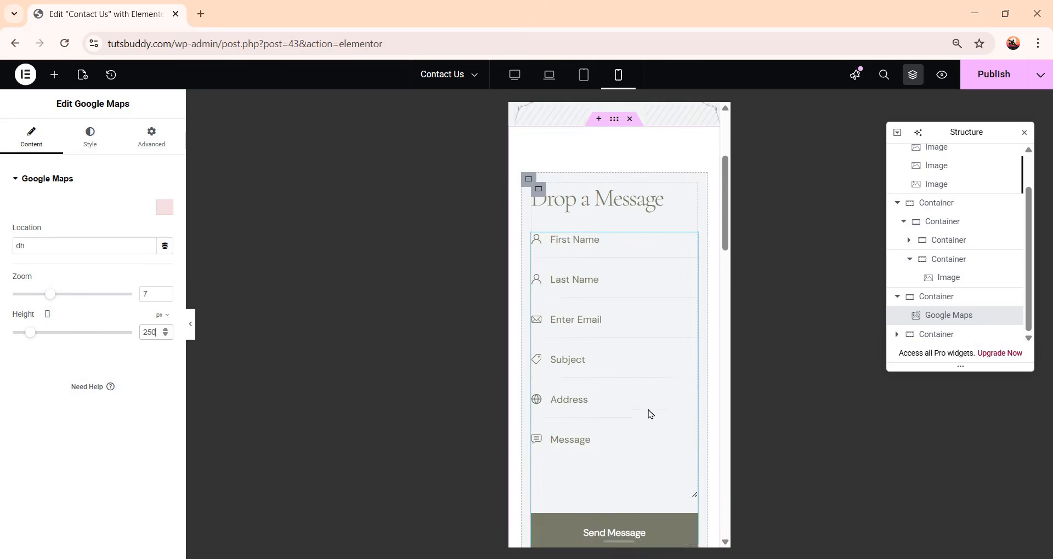
Publish the updated Contact Us page
scroll(650, 414, "up", 3)
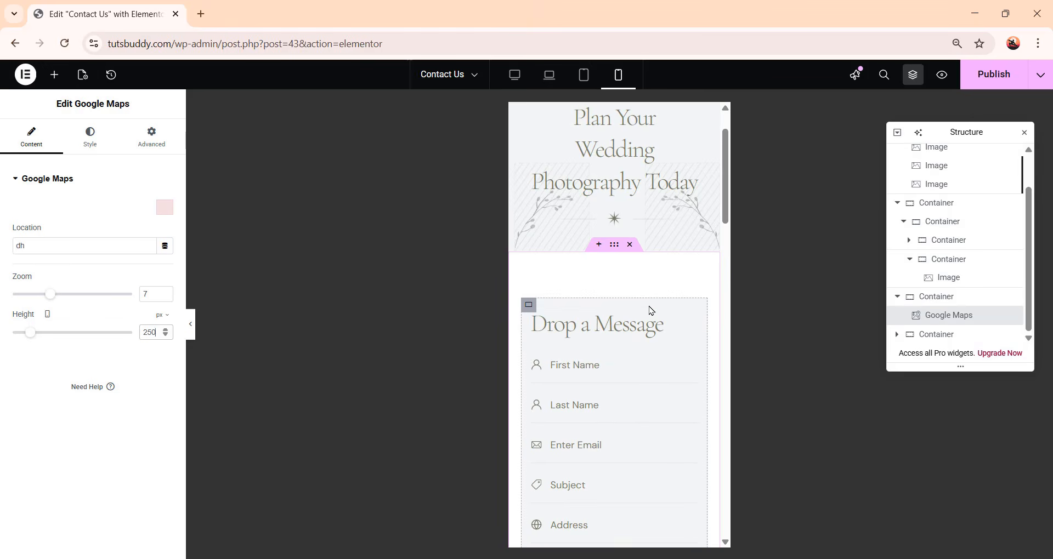
left_click(1005, 77)
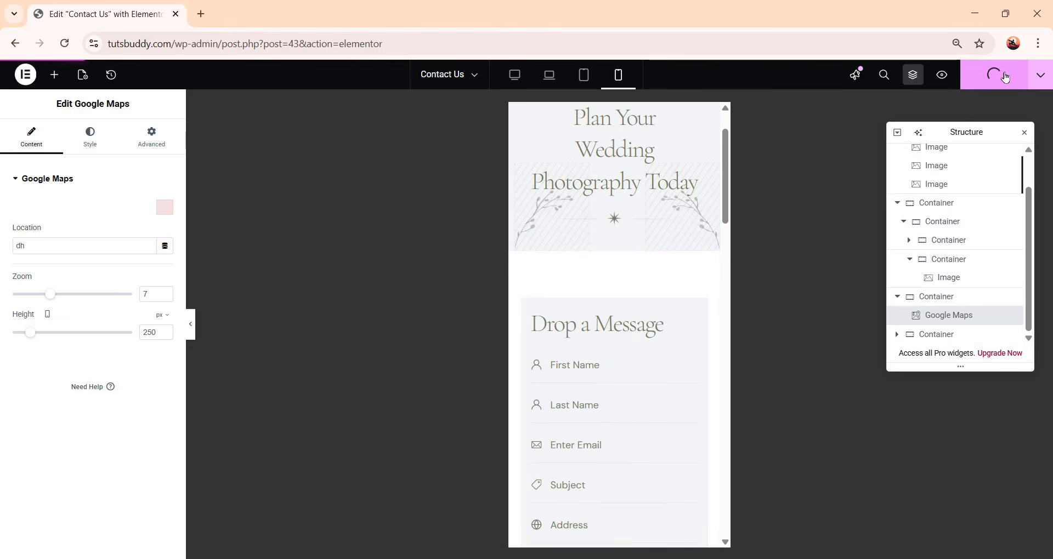
Switch to the Contact page editor tab and exit to the WordPress pages dashboard
left_click(522, 78)
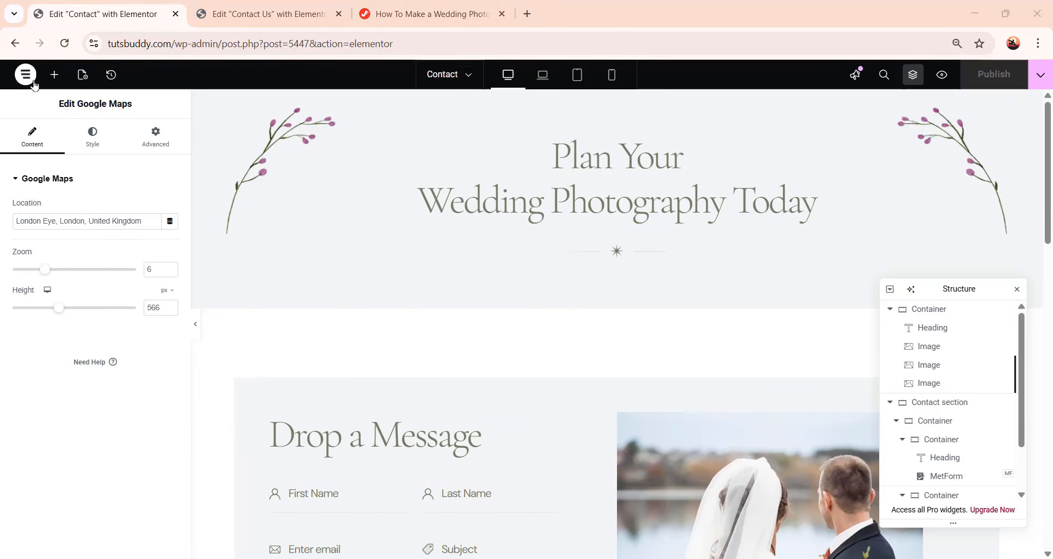
left_click(26, 75)
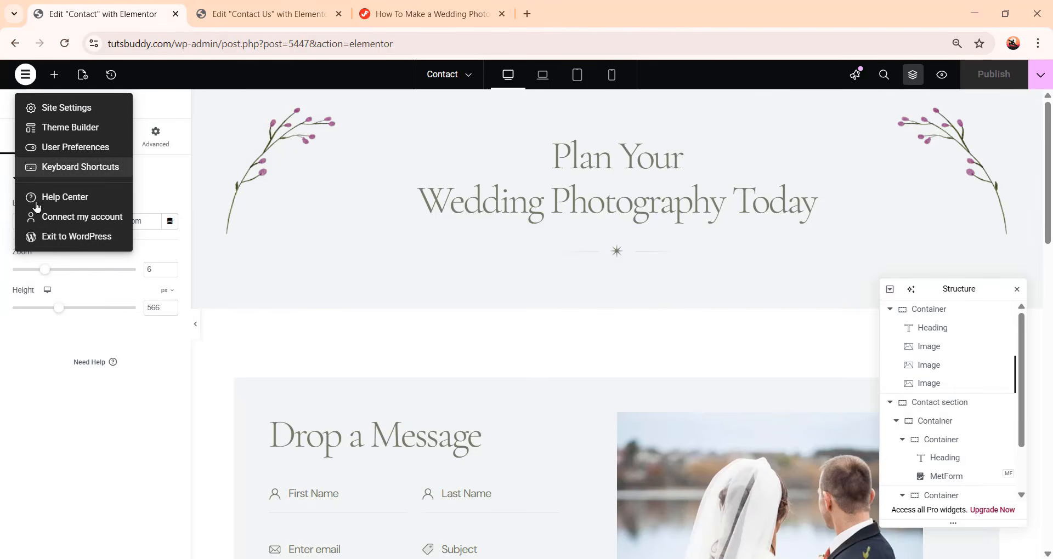
left_click(73, 237)
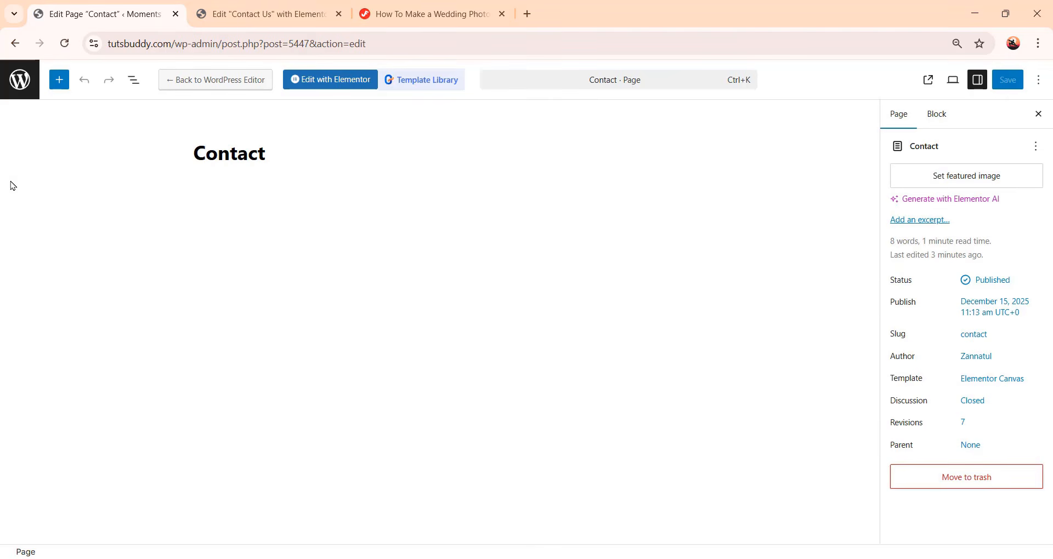
left_click(19, 83)
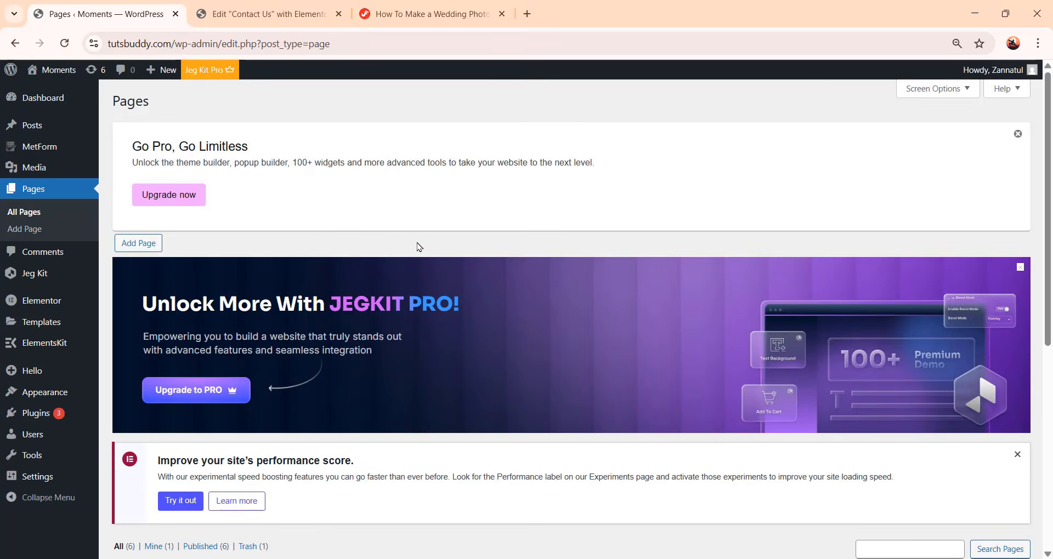
Open the Floating Elements list under Templates
scroll(437, 249, "down", 6)
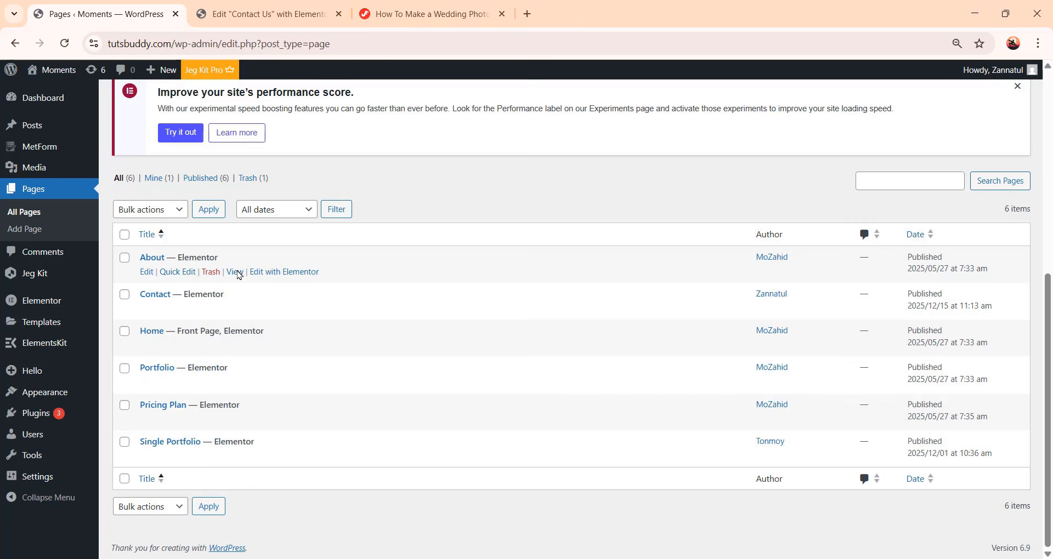
scroll(491, 405, "up", 3)
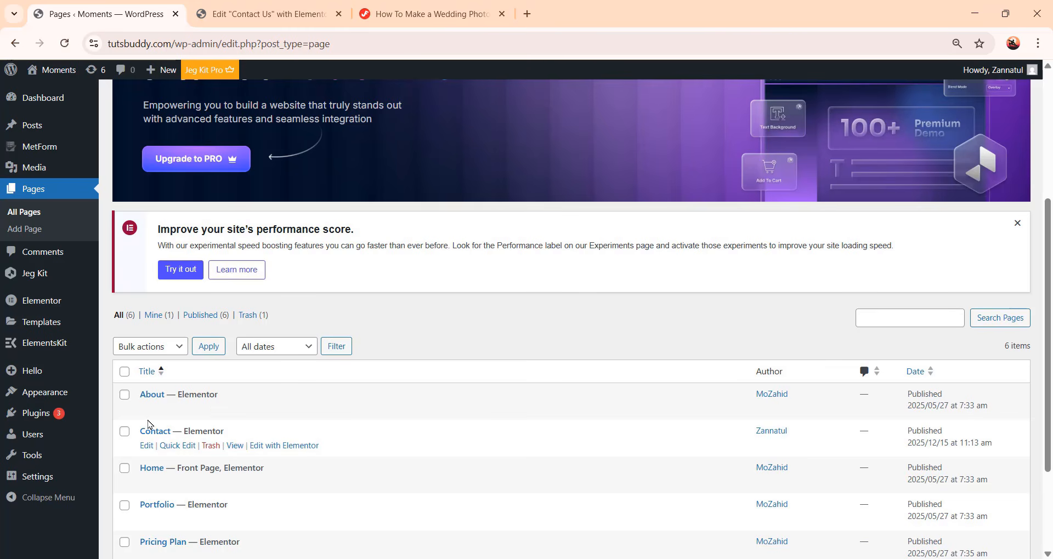
mouse_move(51, 327)
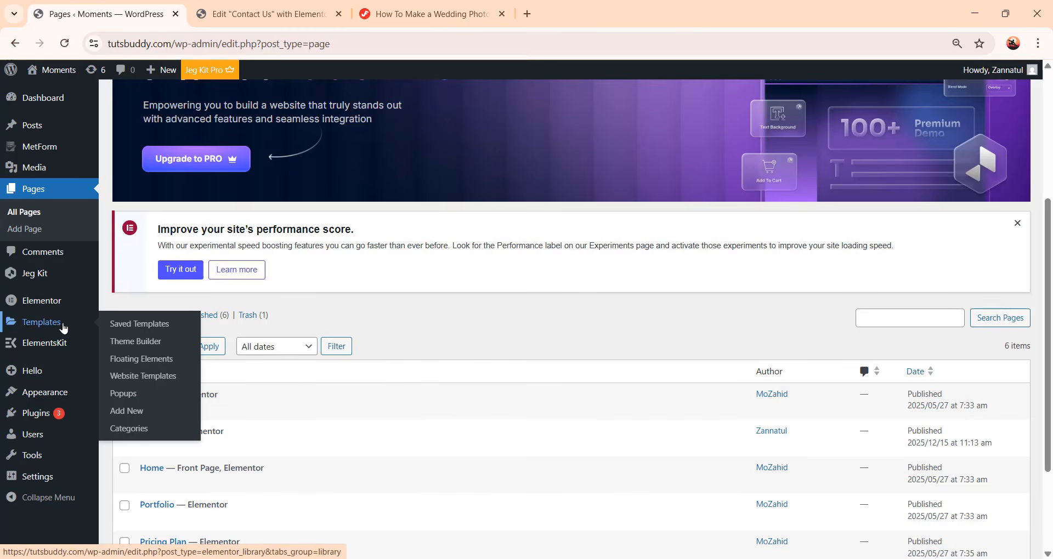
left_click(128, 362)
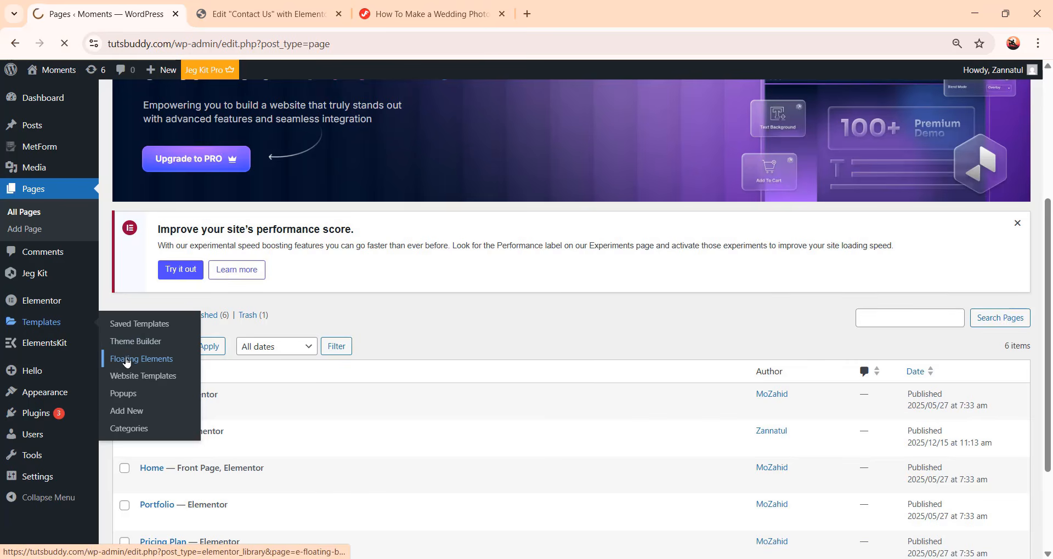
Create a new Floating Buttons element named Whatsapp
scroll(513, 344, "down", 3)
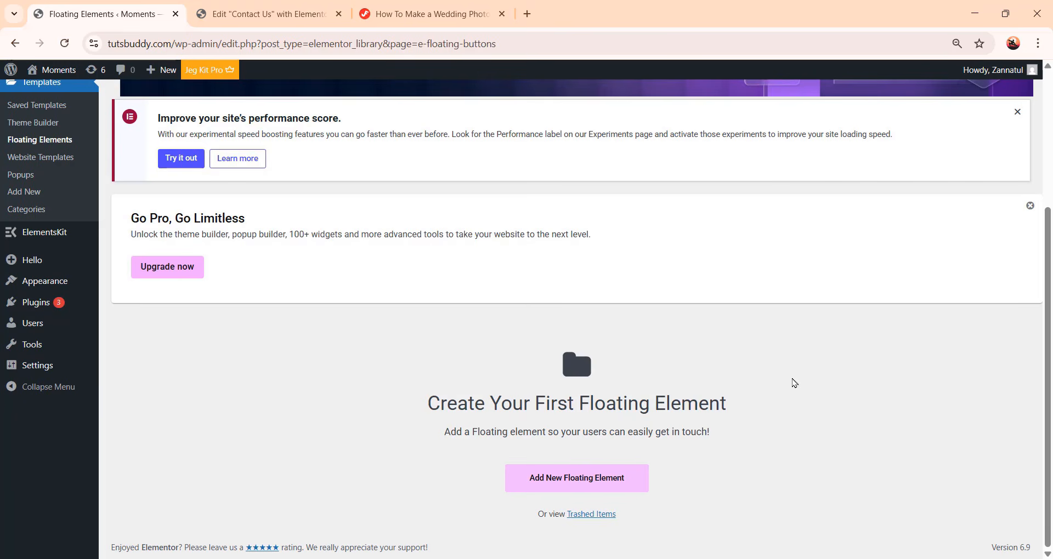
left_click(610, 489)
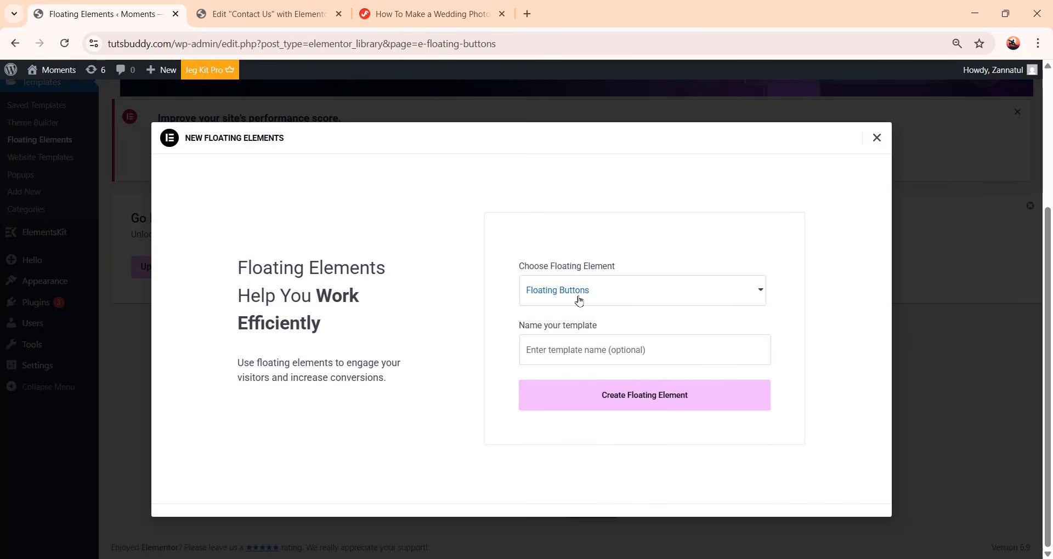
left_click(582, 360)
type("Whatsapp")
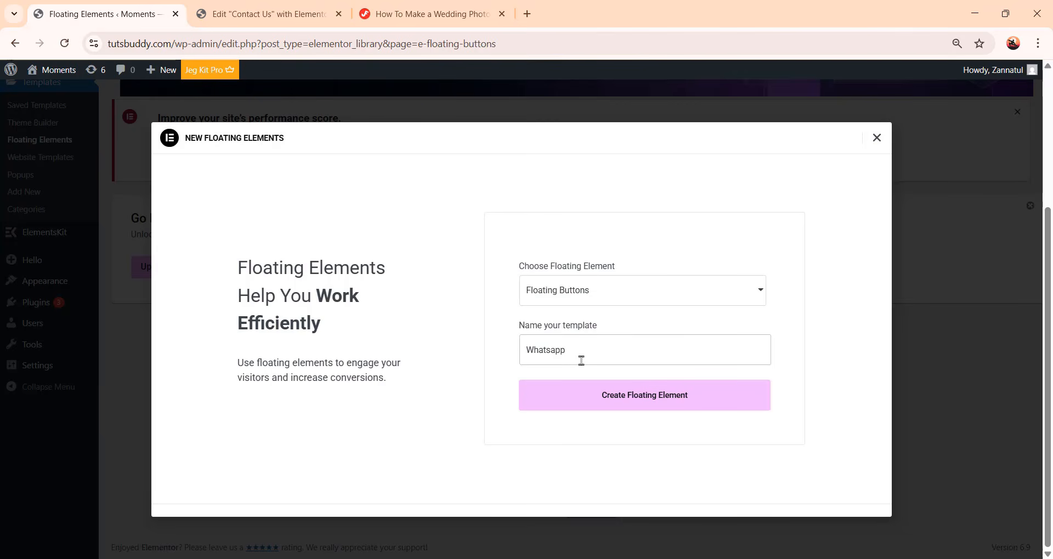
left_click(627, 409)
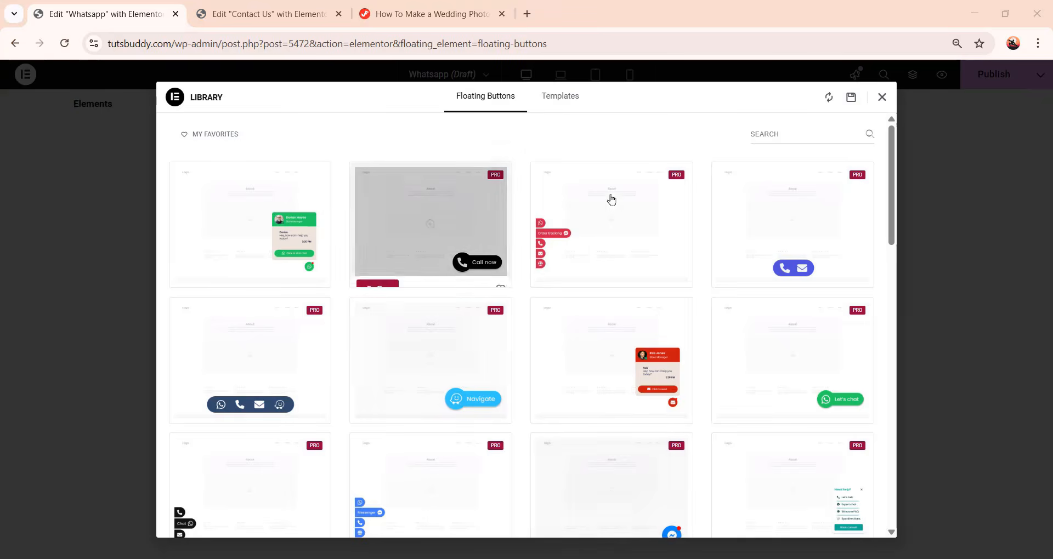
Insert the first floating chat template, connecting to the template library when asked
mouse_move(275, 229)
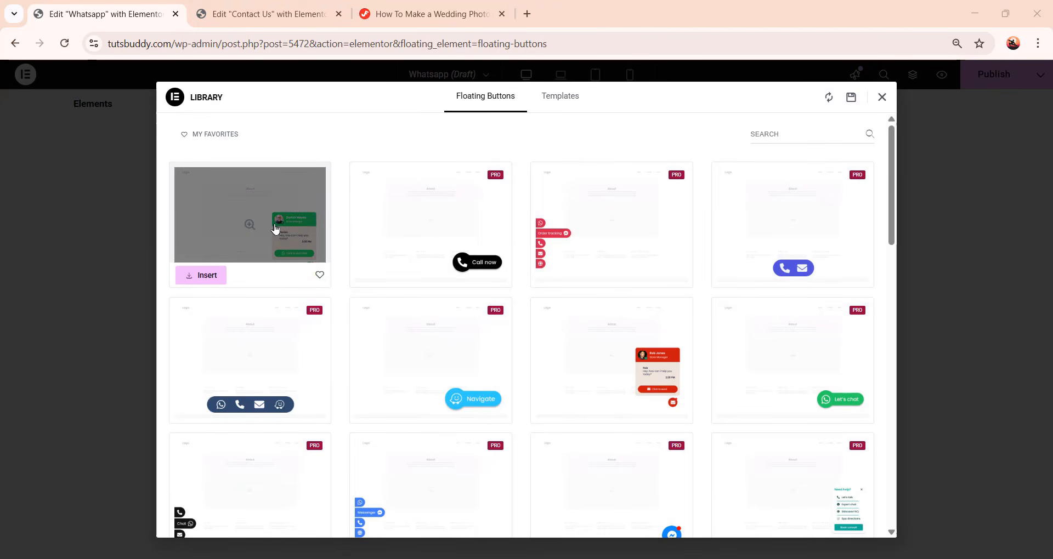
left_click(212, 277)
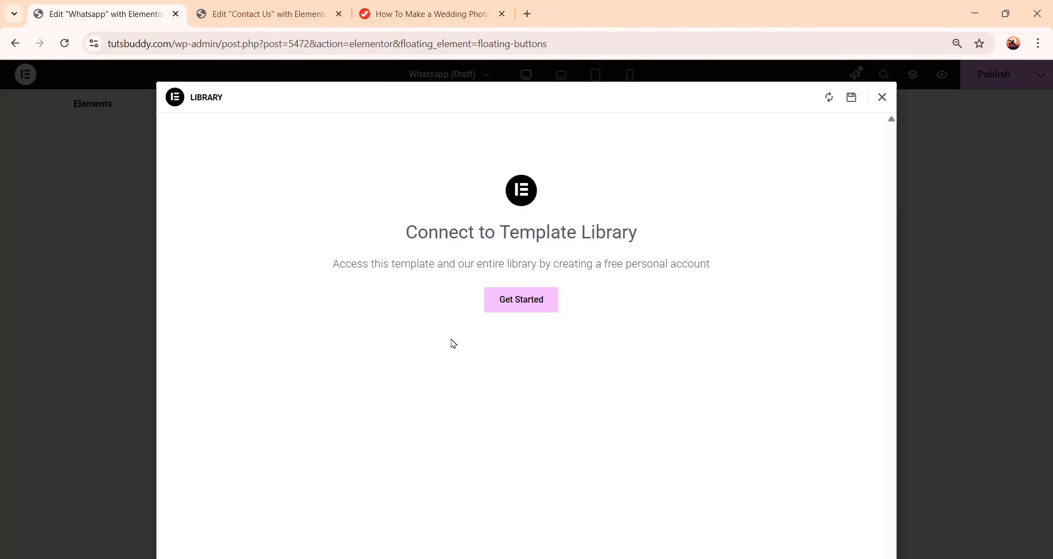
left_click(530, 303)
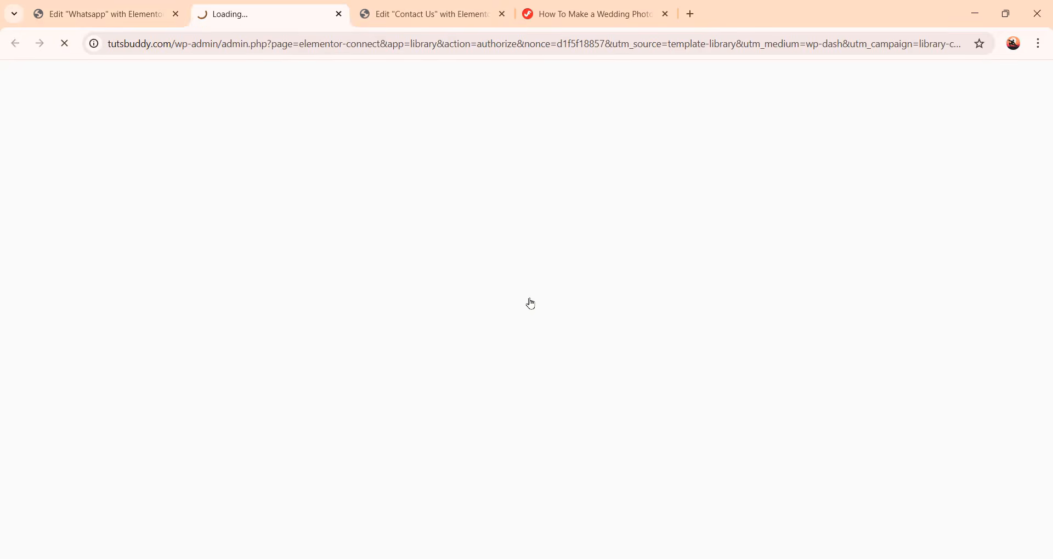
left_click(576, 427)
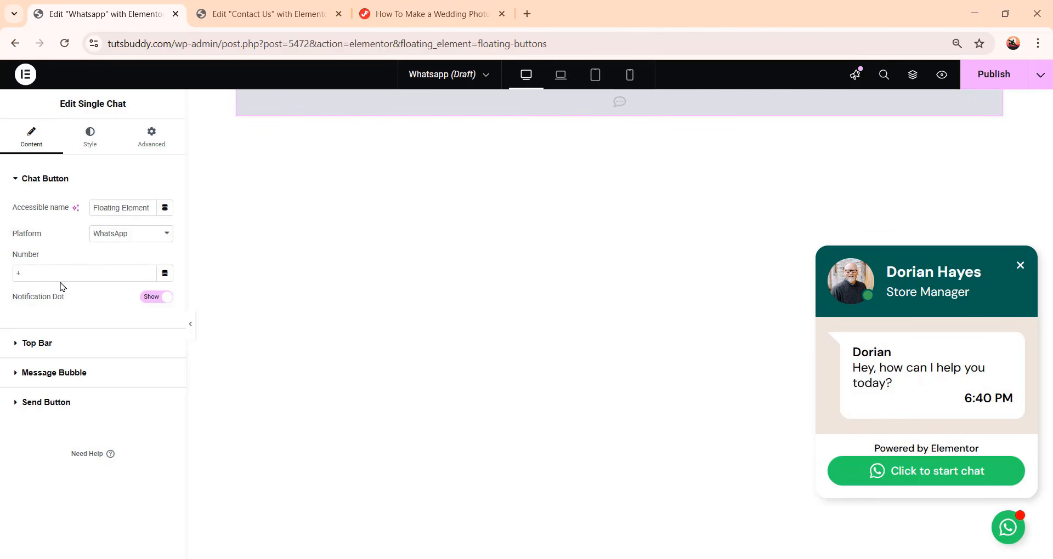
In the chat's top bar, enter the person's full name as the name and set the title to Web Developer
left_click(29, 352)
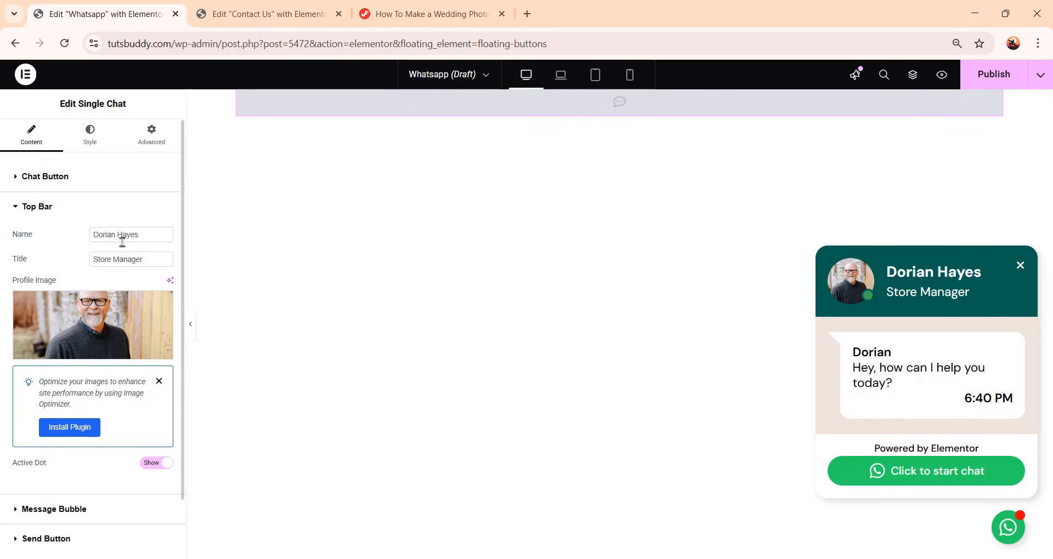
left_click_drag(123, 236, 127, 236)
left_click(139, 235)
double_click(141, 234)
left_click_drag(140, 235, 81, 235)
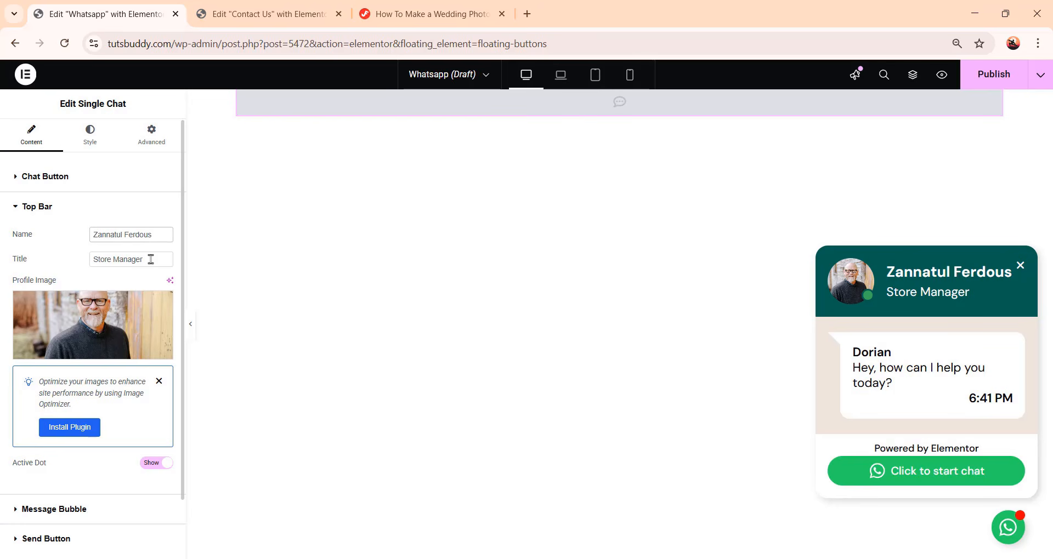
left_click_drag(151, 258, 52, 264)
type("Web Deeveloper")
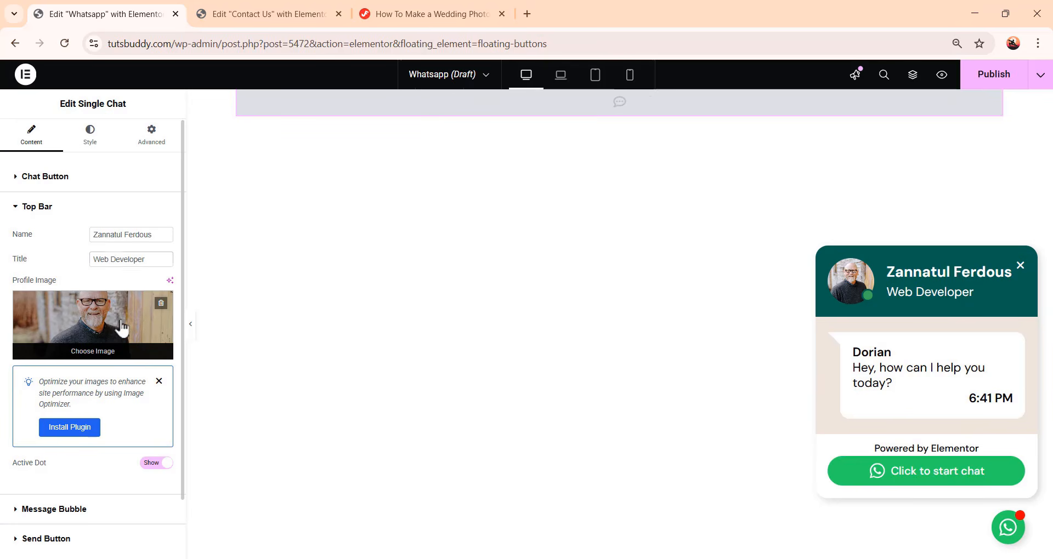
Replace the top bar profile image with the portrait of a woman in a pink sweater from the media library
left_click(122, 329)
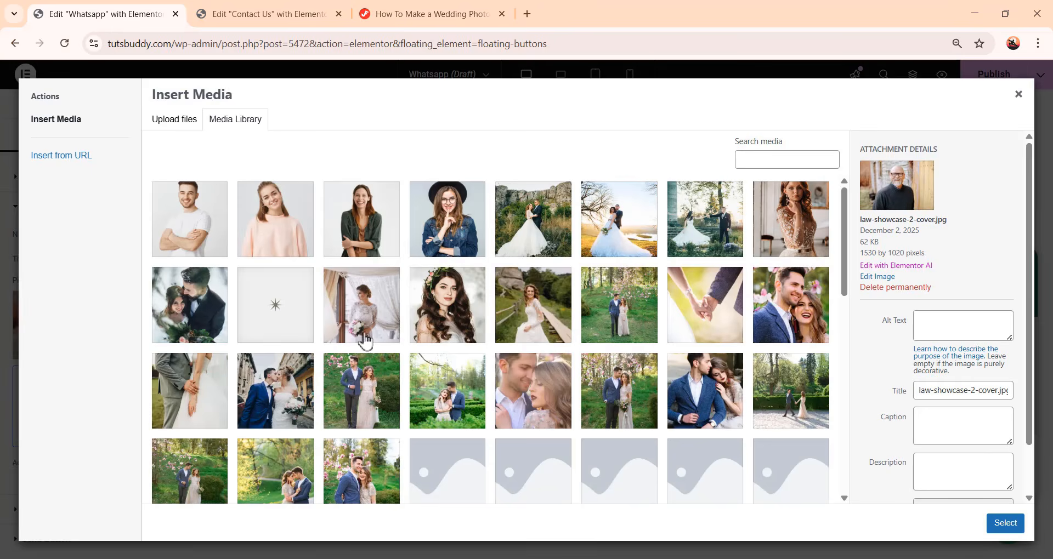
scroll(643, 343, "down", 10)
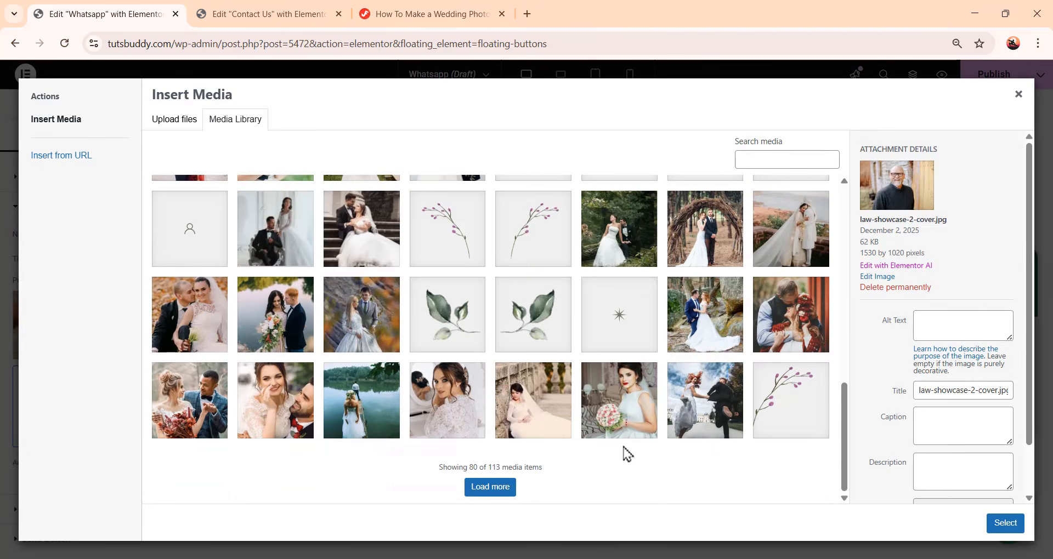
scroll(625, 450, "up", 9)
scroll(628, 438, "up", 1)
left_click(289, 232)
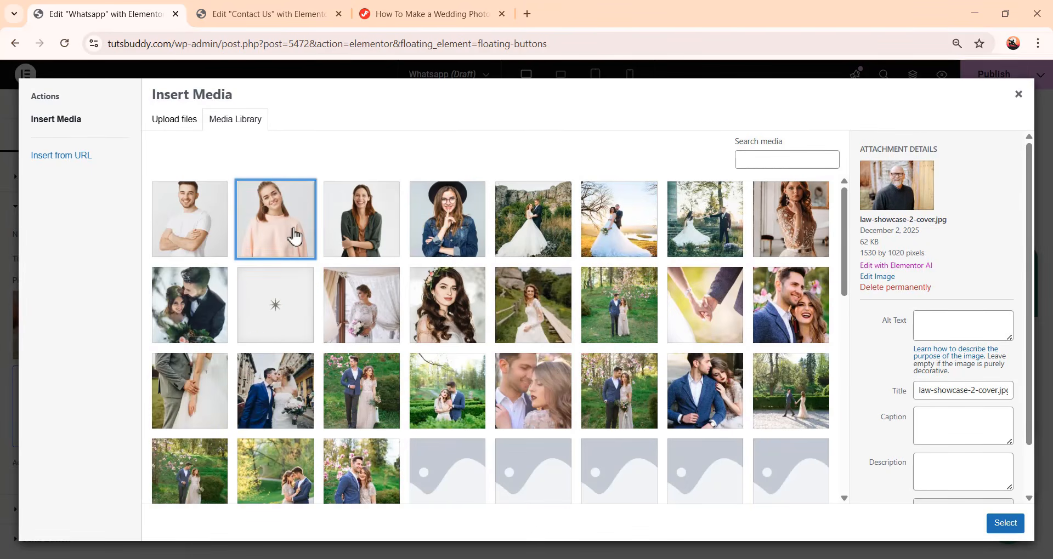
left_click(1005, 524)
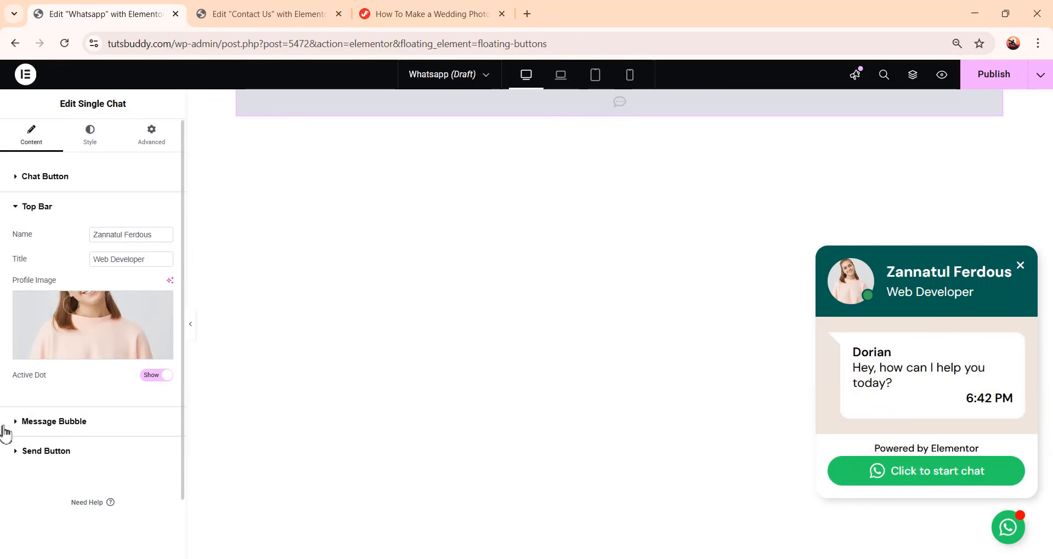
left_click(64, 430)
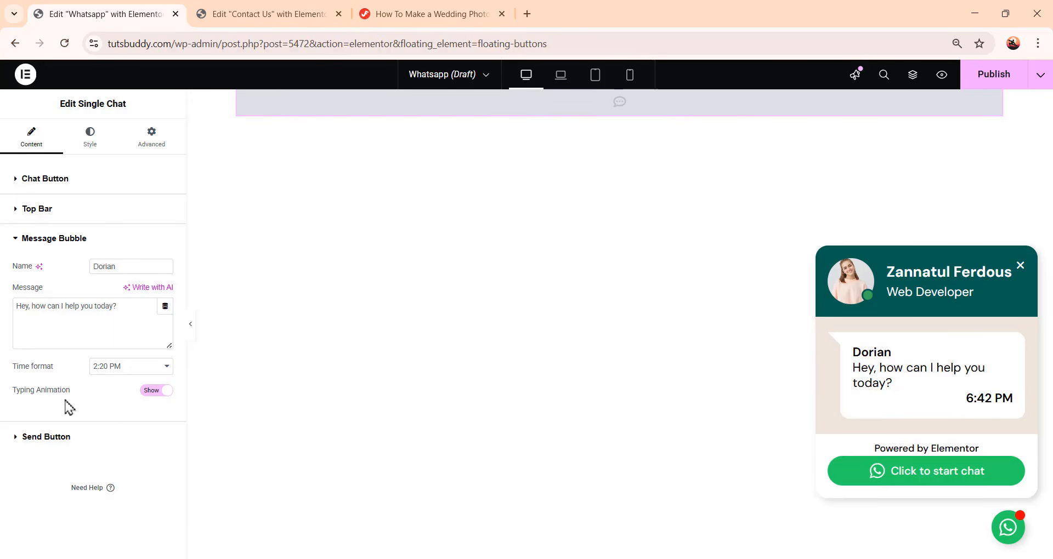
left_click(154, 394)
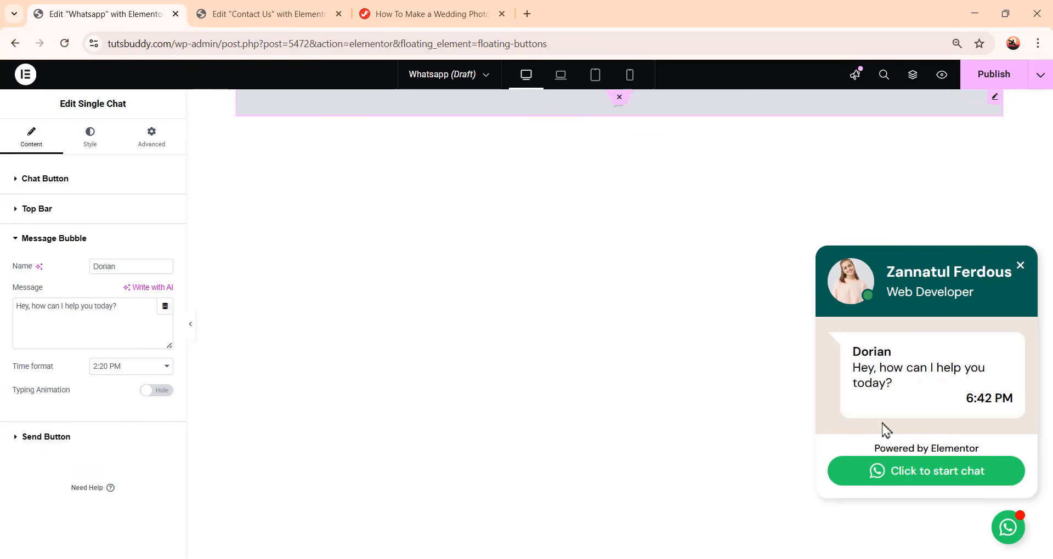
left_click(159, 391)
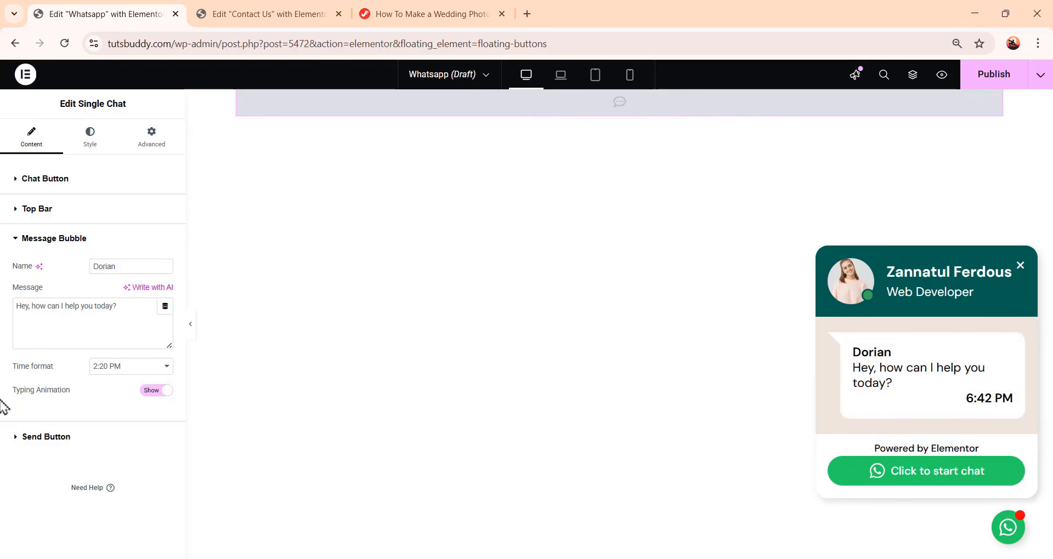
left_click(40, 243)
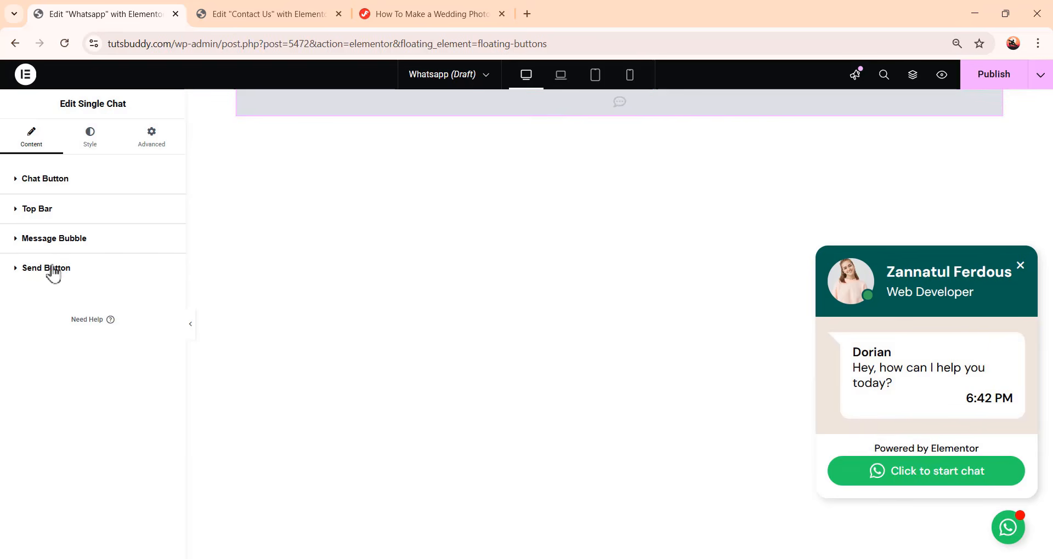
Enter the WhatsApp phone number, with country code +91, in the chat button's Number field
left_click(55, 185)
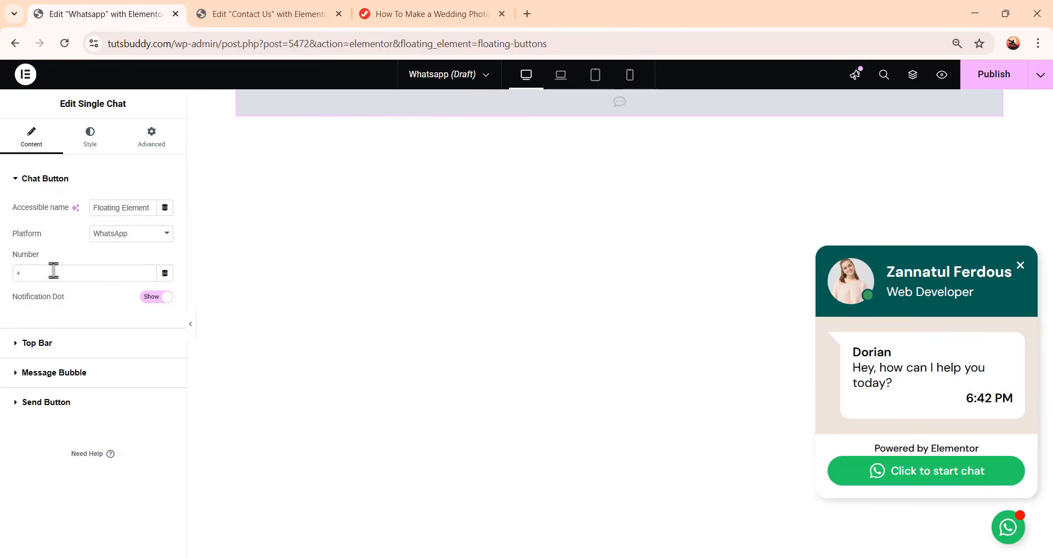
left_click(73, 273)
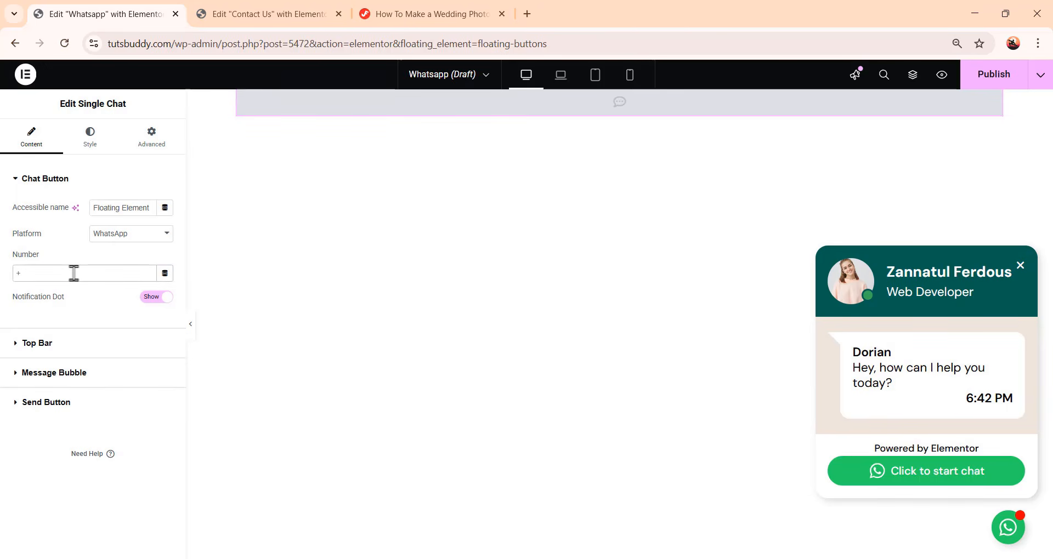
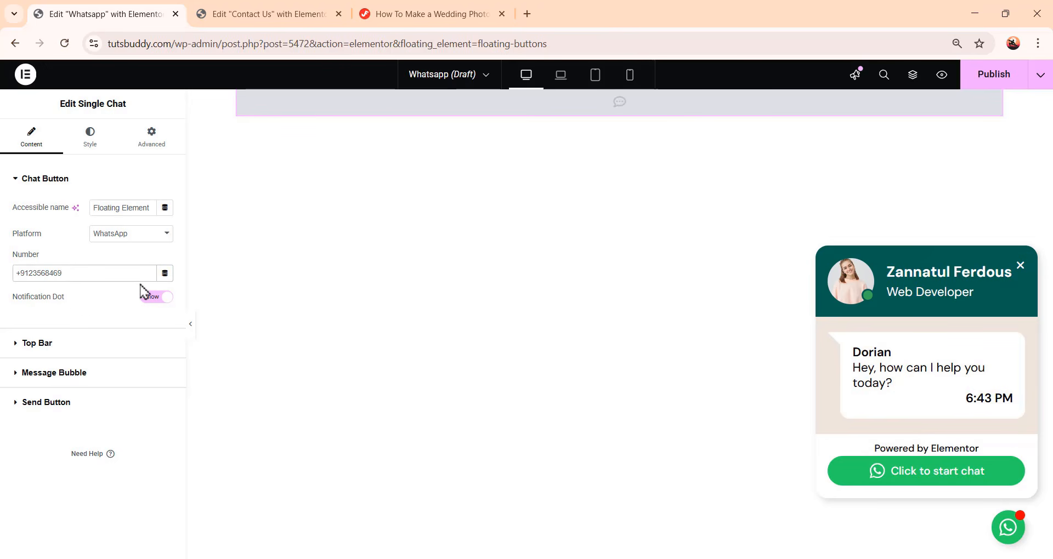
Publish the Whatsapp floating element and exit to the WordPress dashboard's Floating Elements list
left_click(991, 74)
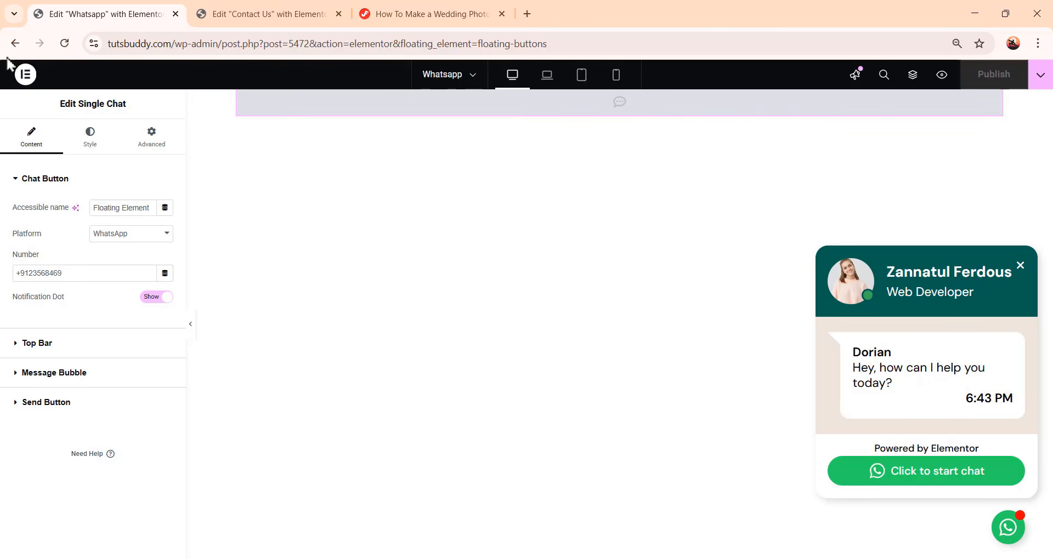
left_click(25, 76)
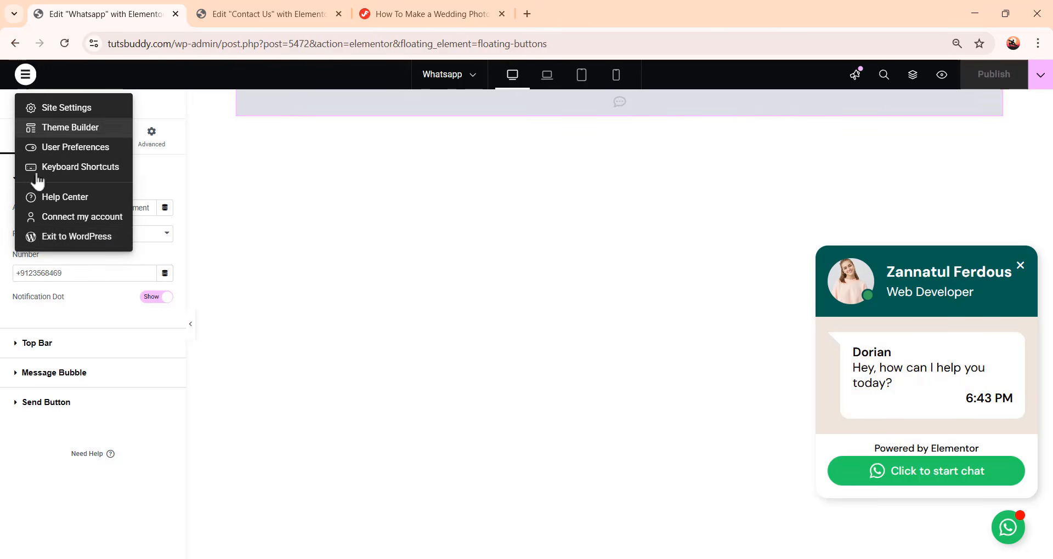
left_click(79, 237)
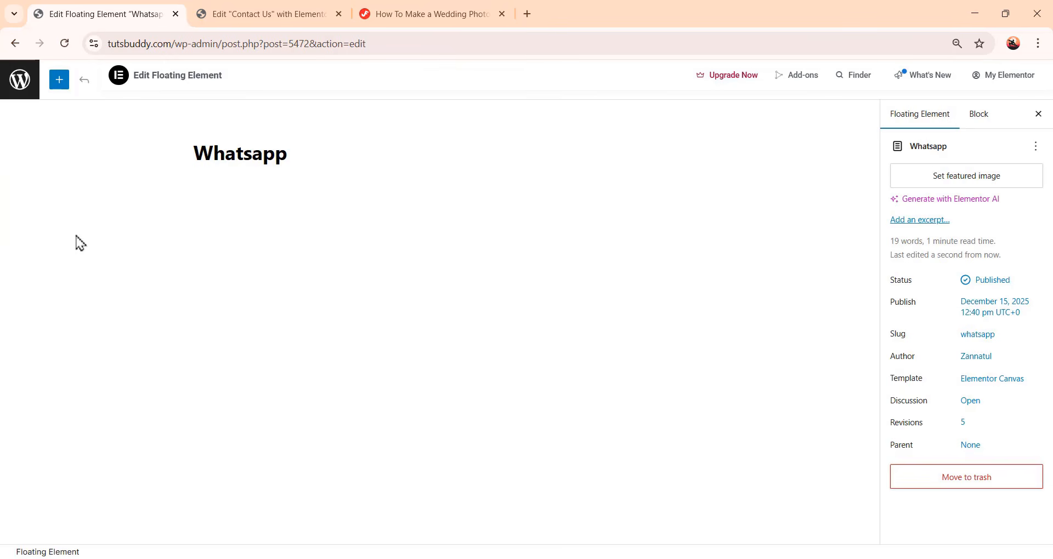
left_click(20, 80)
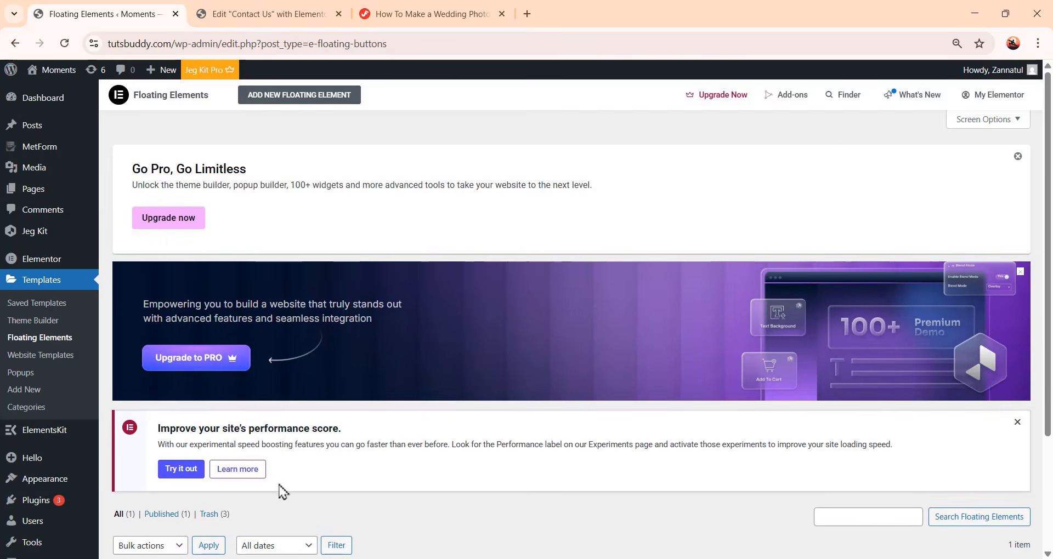
Set the Whatsapp floating element to display across the entire site
scroll(282, 492, "down", 3)
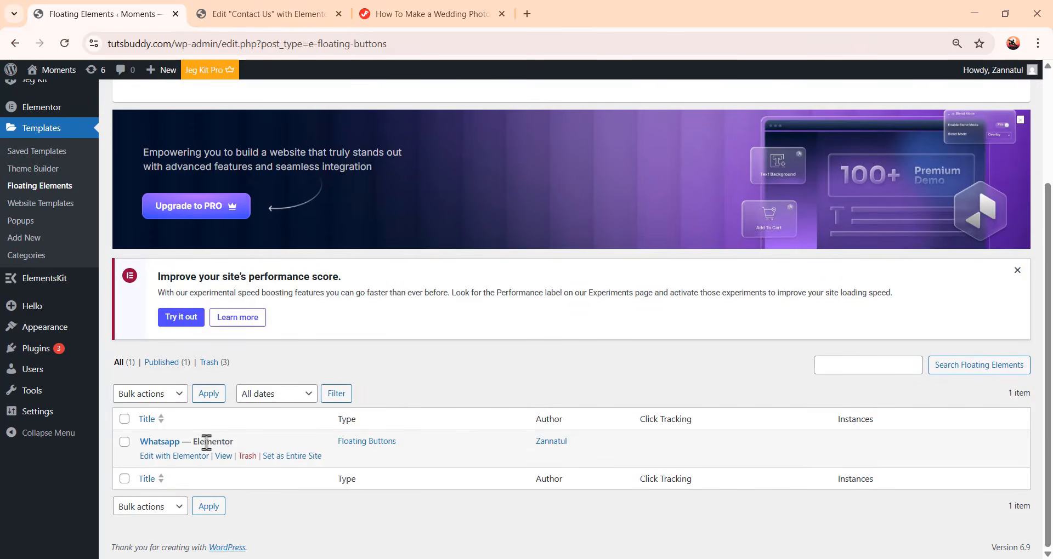
scroll(257, 488, "up", 1)
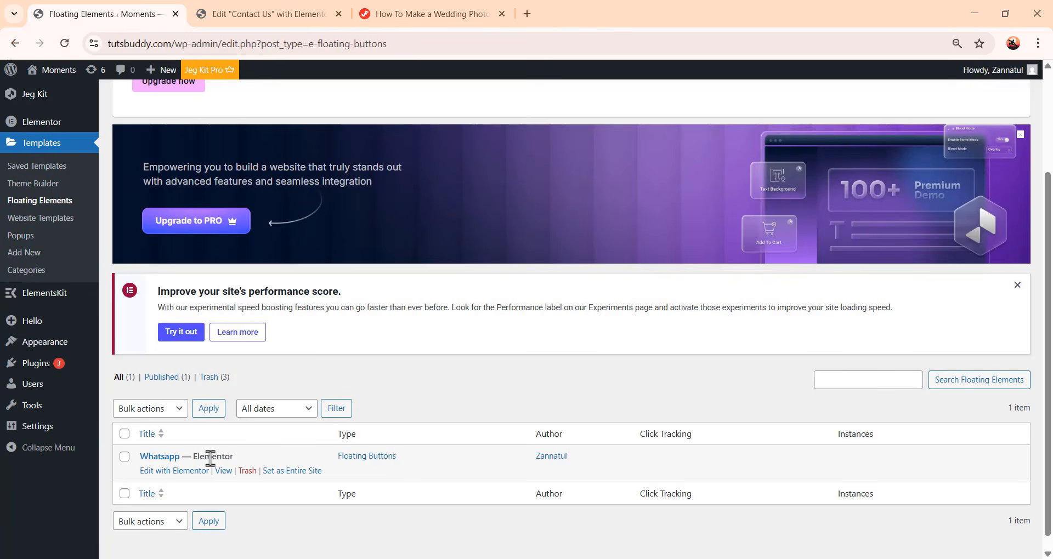
left_click(289, 477)
scroll(246, 449, "down", 1)
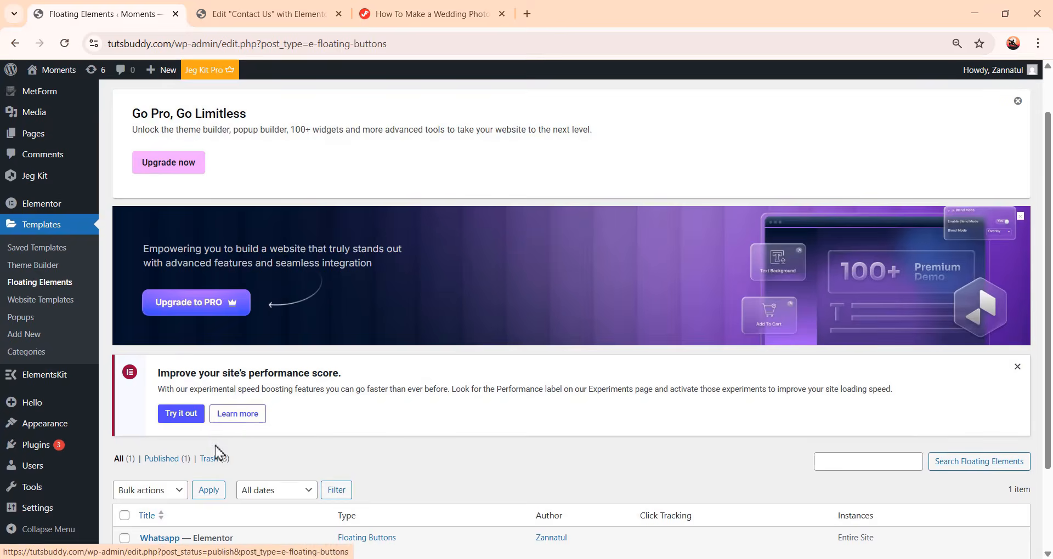
scroll(264, 503, "down", 1)
scroll(22, 348, "up", 3)
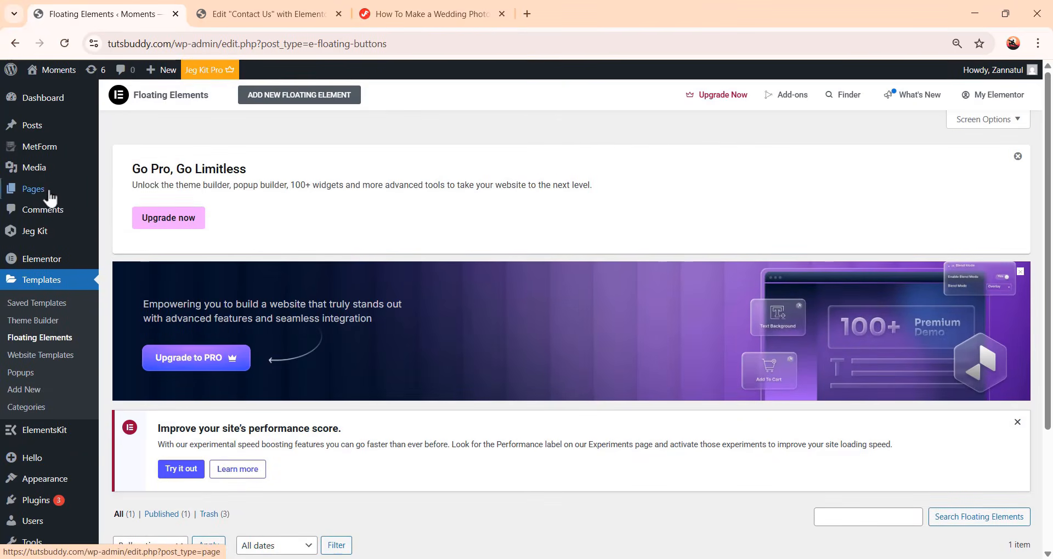
Open the Home page on the live site to check the floating WhatsApp button, then return to Pages
mouse_move(44, 198)
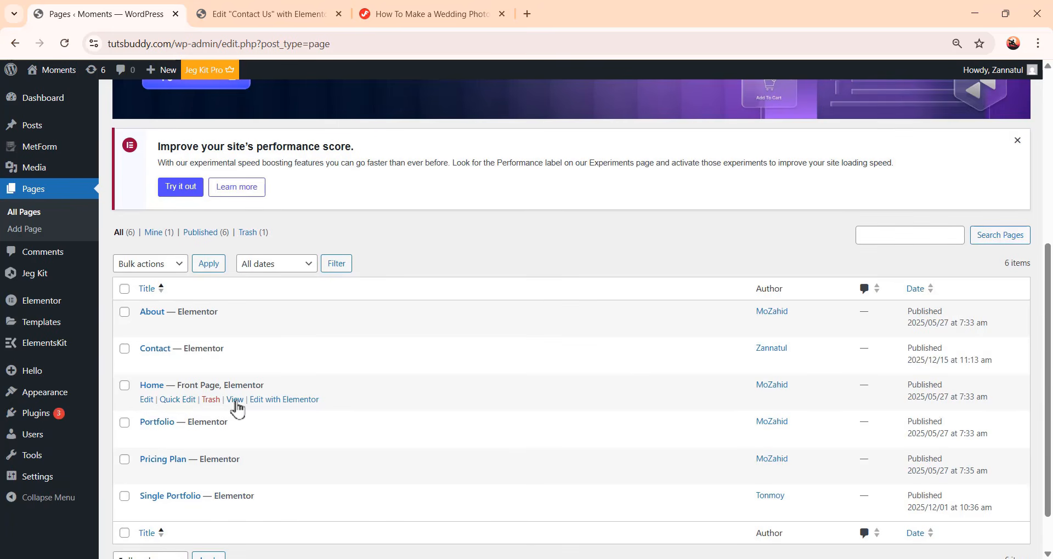
left_click(237, 402)
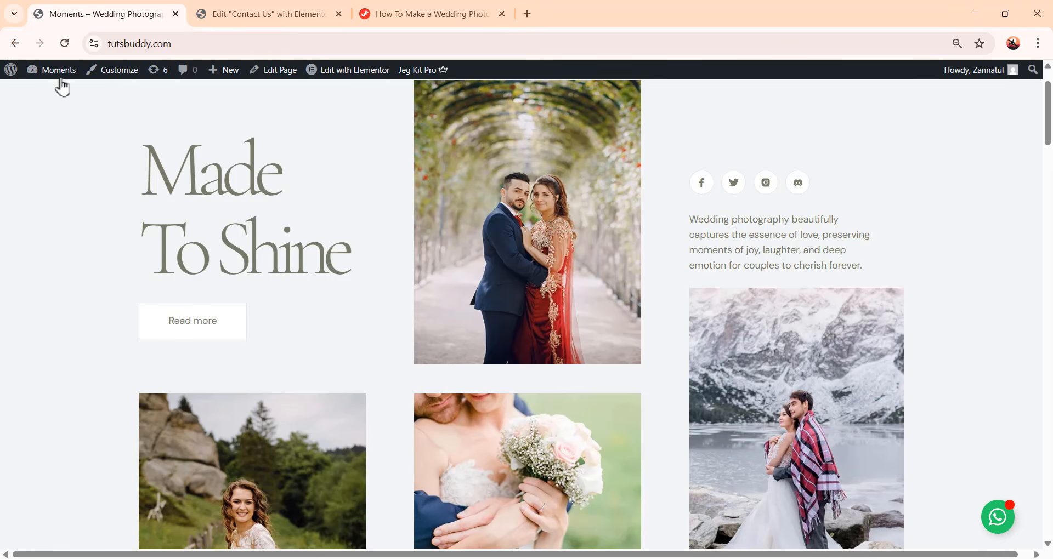
mouse_move(55, 71)
left_click(62, 103)
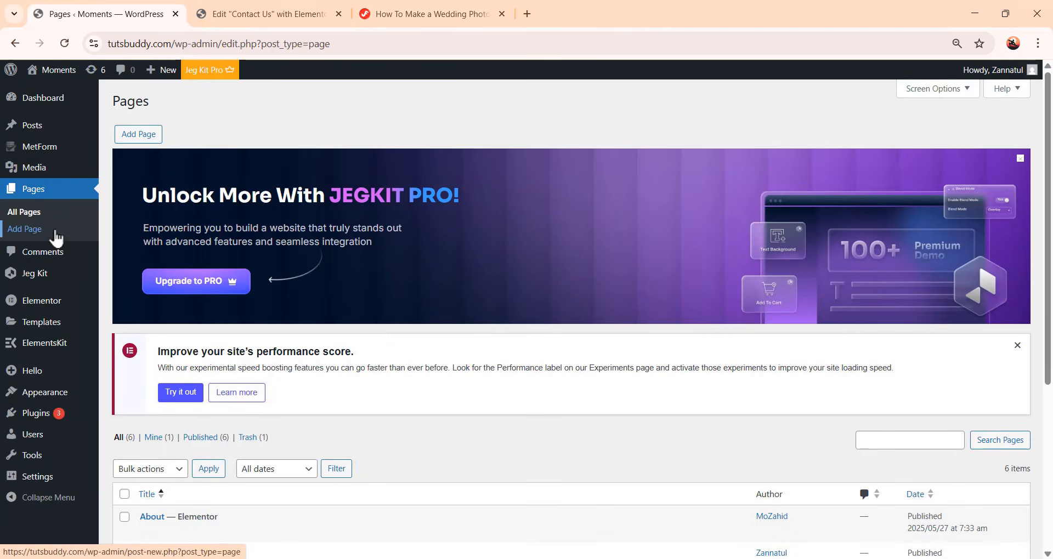
Open the Menus screen and rename the main menu to Menu
scroll(432, 346, "down", 4)
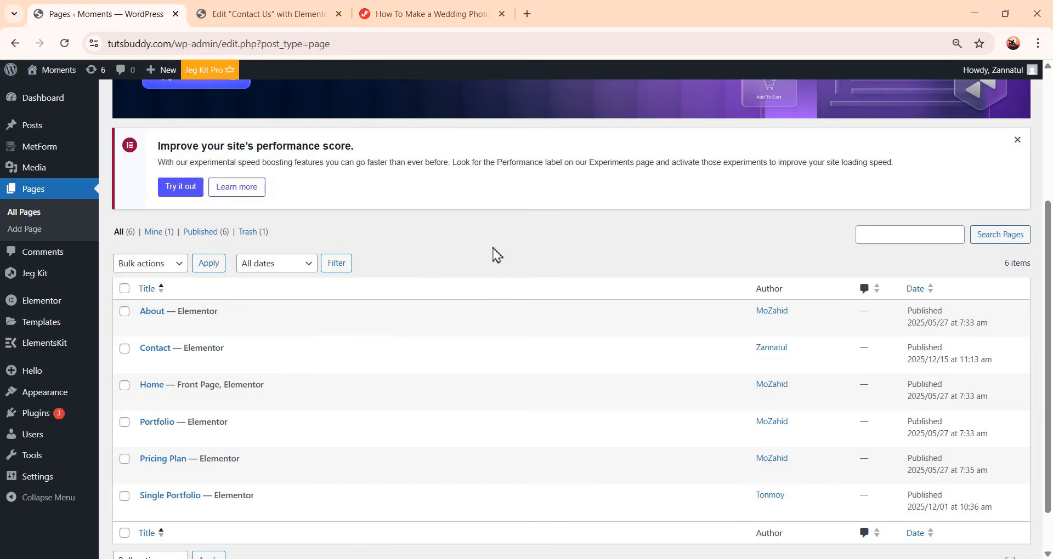
scroll(496, 255, "down", 1)
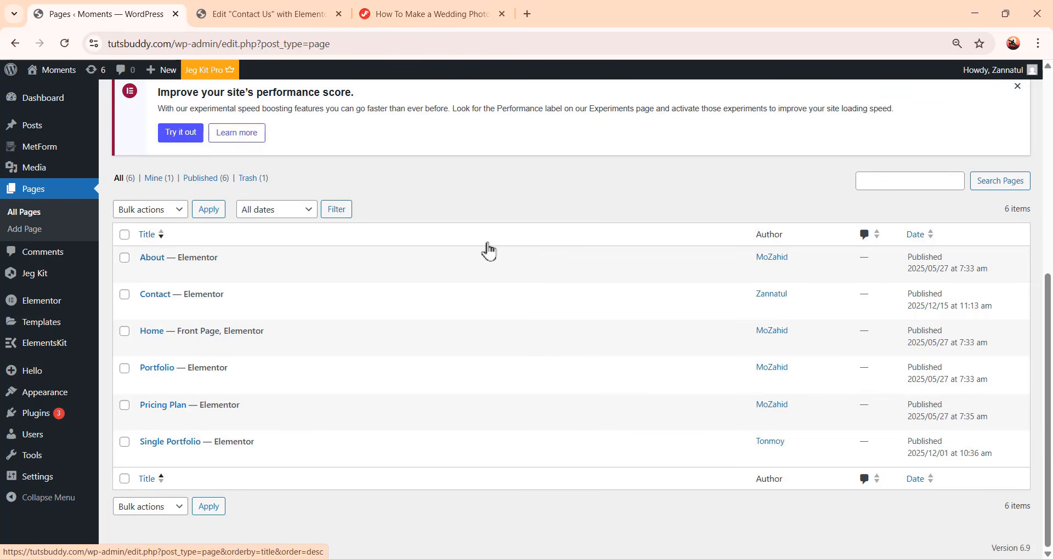
mouse_move(207, 289)
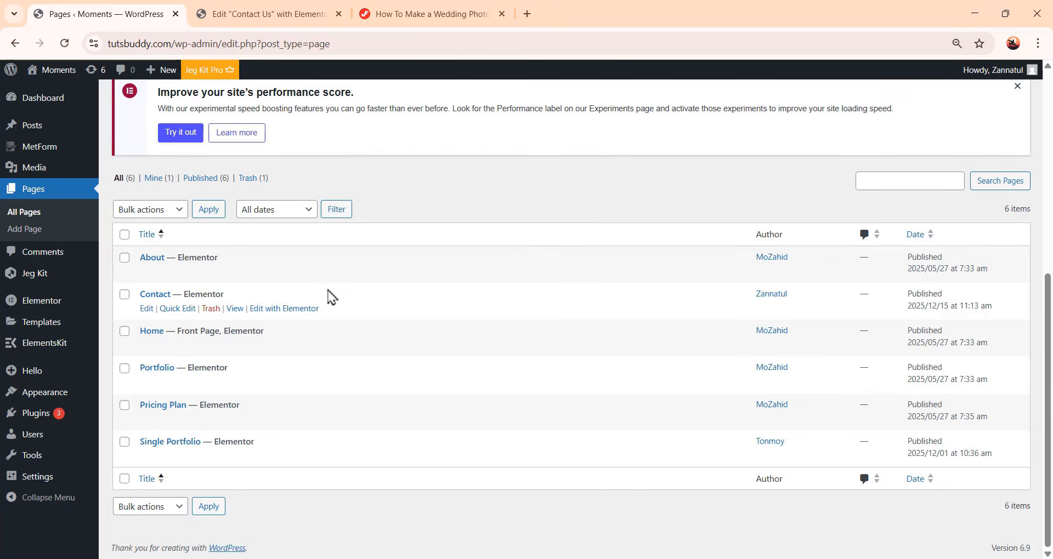
mouse_move(301, 272)
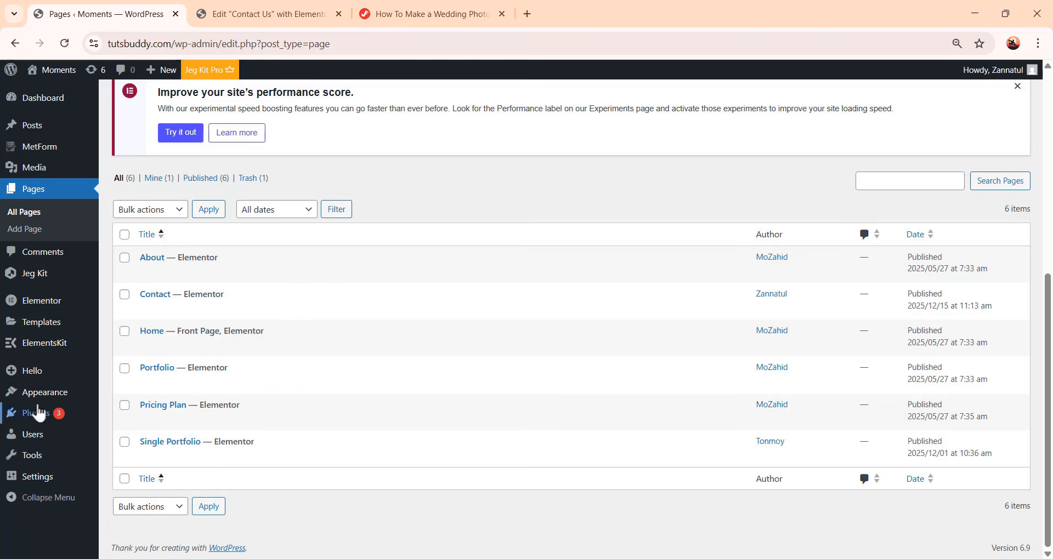
mouse_move(47, 404)
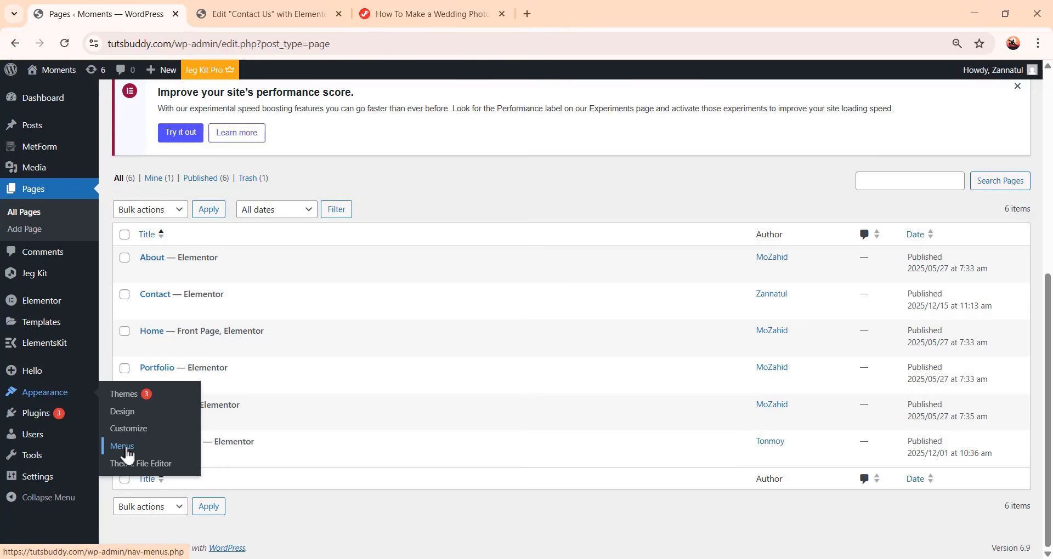
left_click(121, 446)
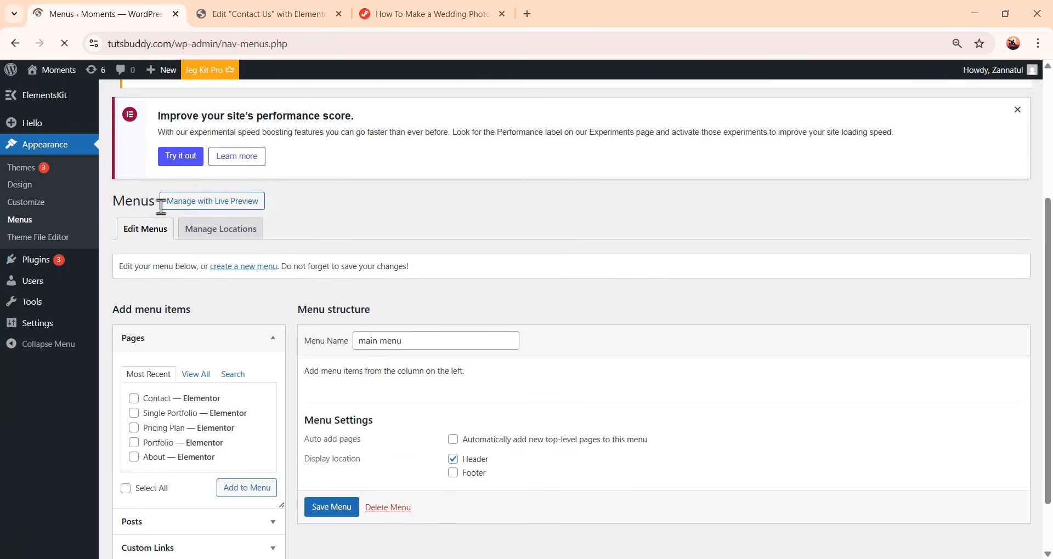
scroll(592, 274, "down", 2)
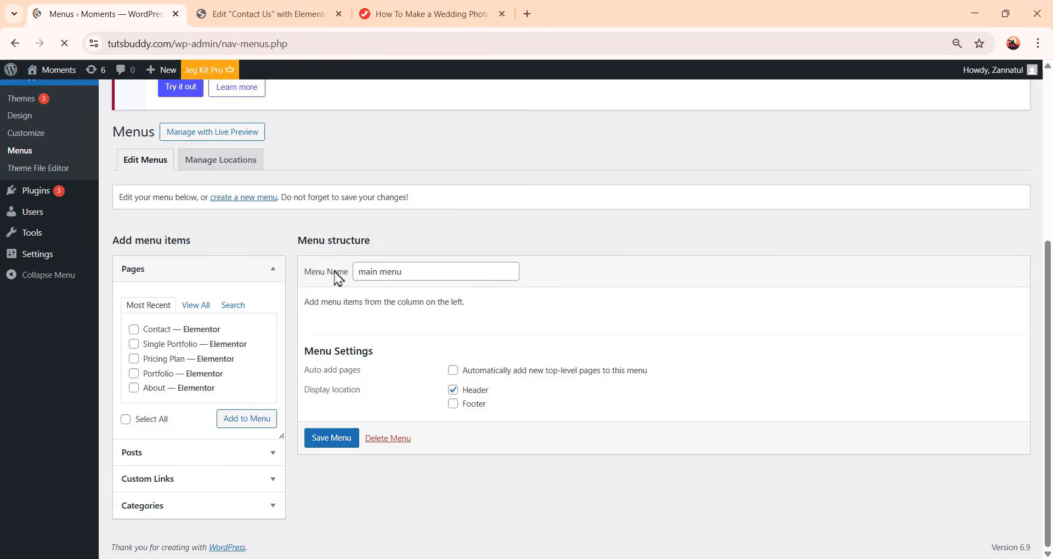
triple_click(426, 269)
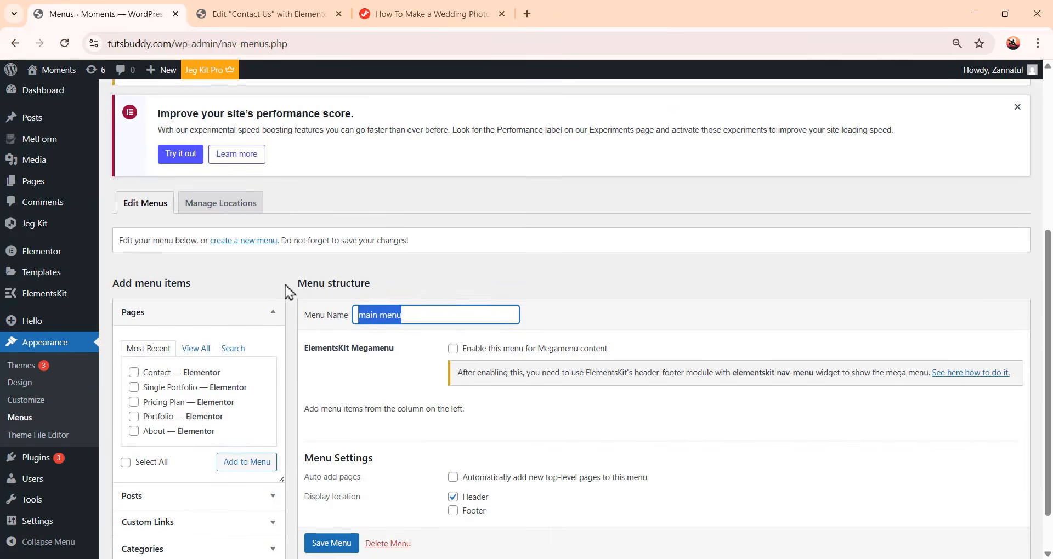
type("Menu")
Enable ElementsKit Megamenu content for the menu and add all pages to it
left_click(452, 349)
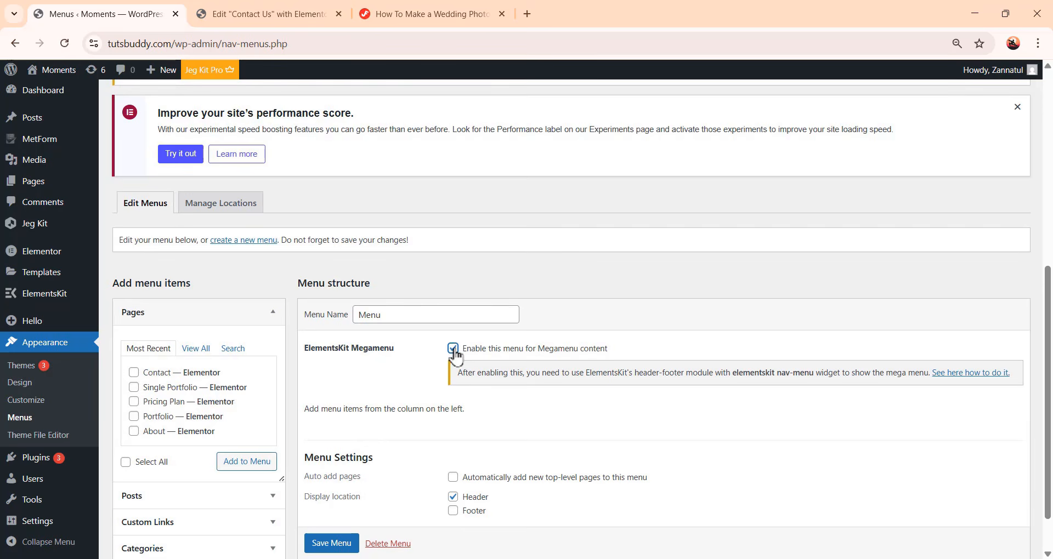
scroll(455, 356, "down", 1)
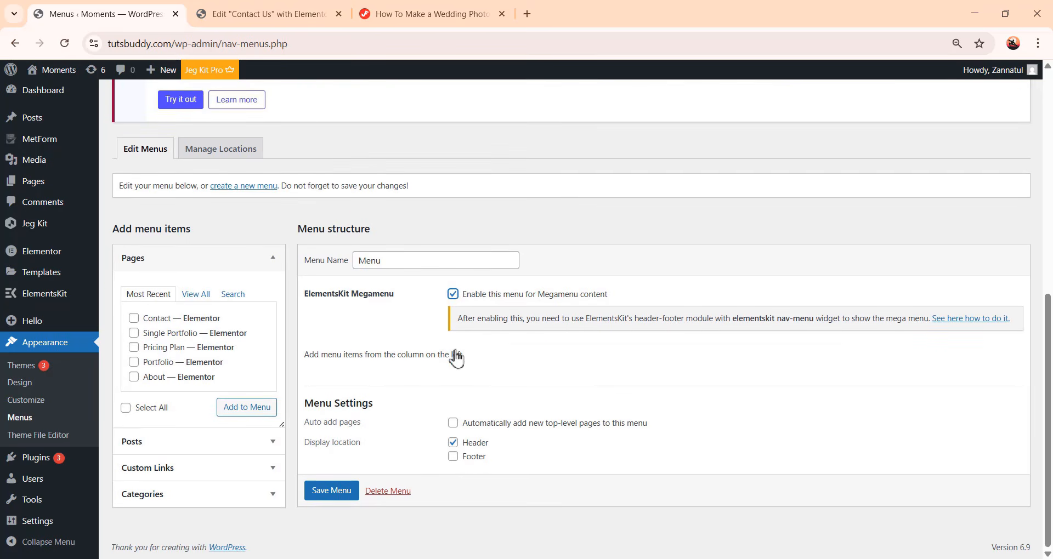
left_click(196, 299)
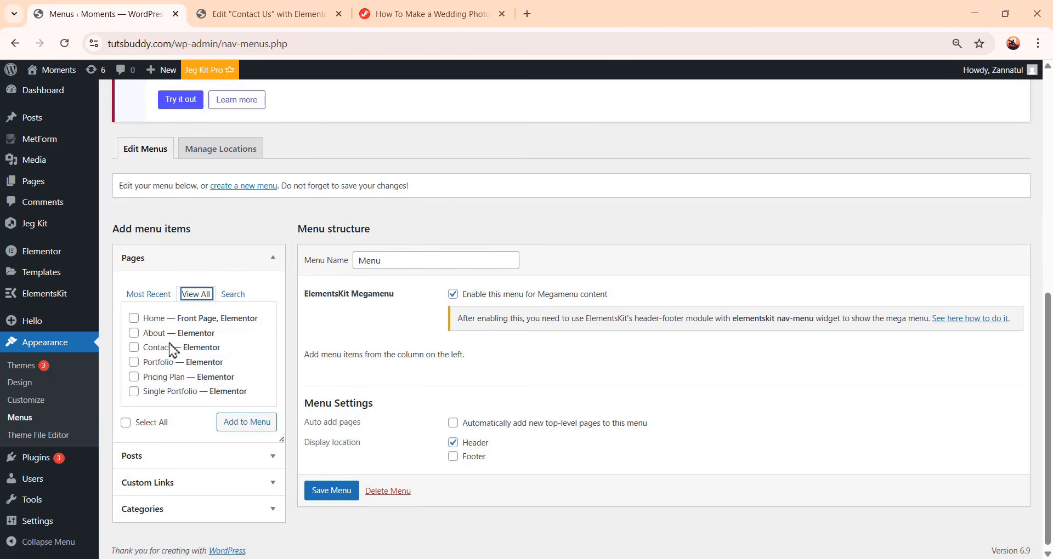
left_click(134, 318)
left_click(134, 333)
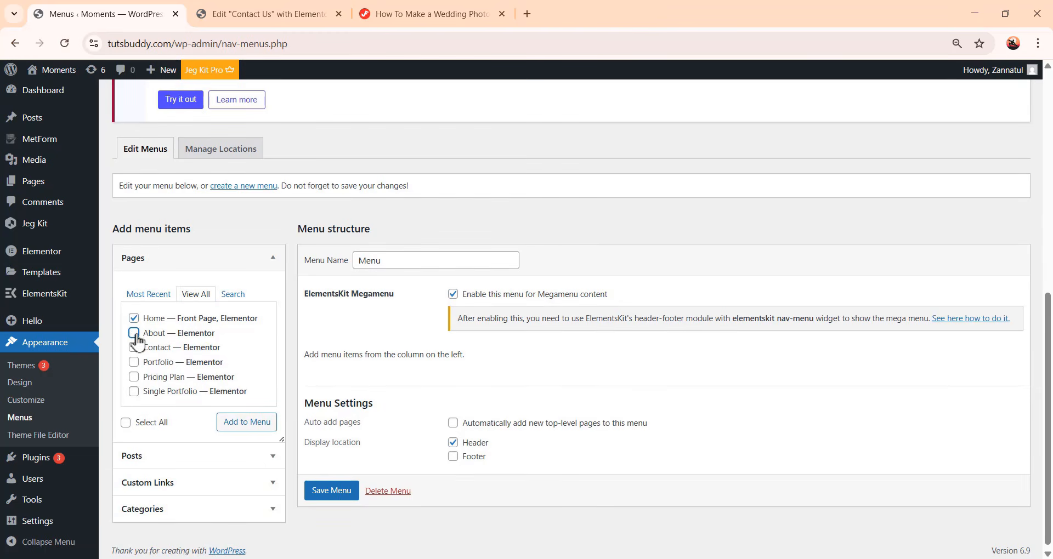
left_click(134, 347)
left_click(125, 422)
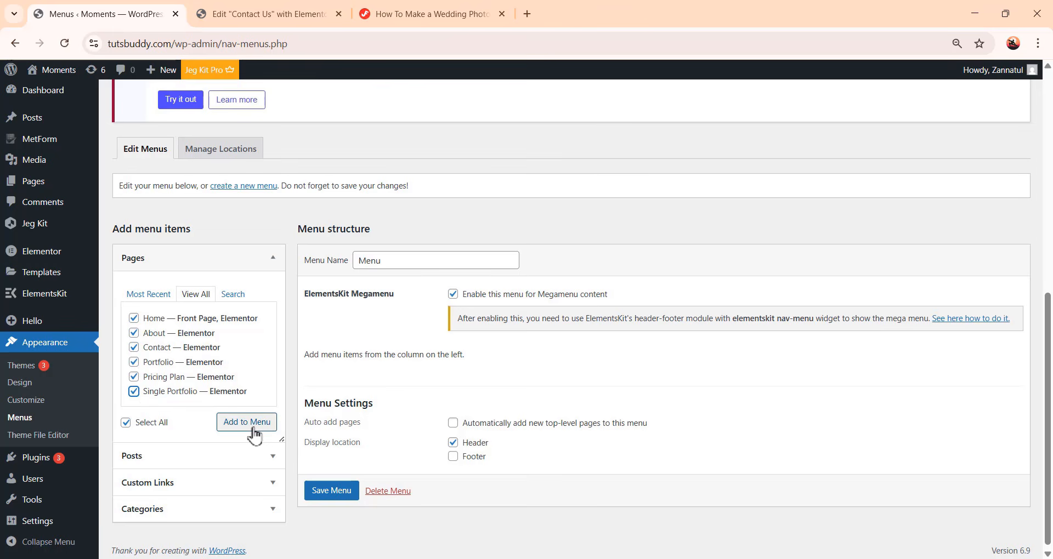
left_click(255, 428)
Reorder the menu items as Home, Portfolio, Single Portfolio, Pricing Plan, About, Contact
scroll(536, 341, "down", 3)
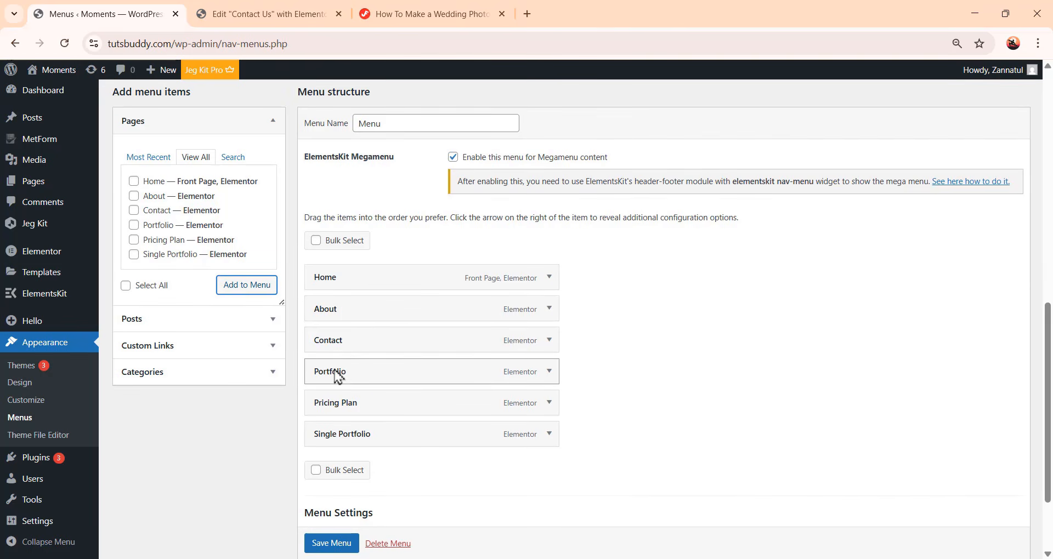
left_click_drag(334, 375, 305, 307)
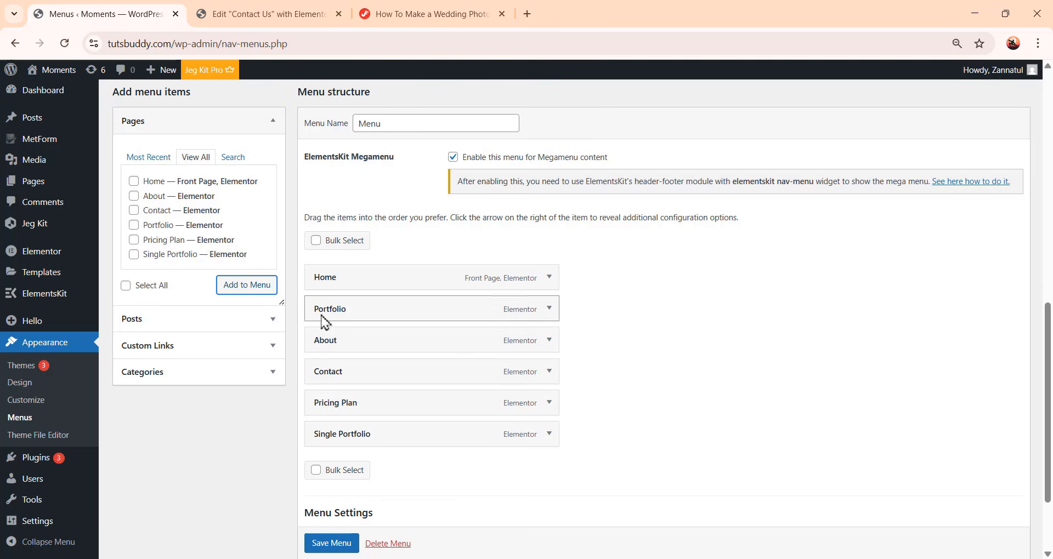
left_click_drag(347, 437, 332, 345)
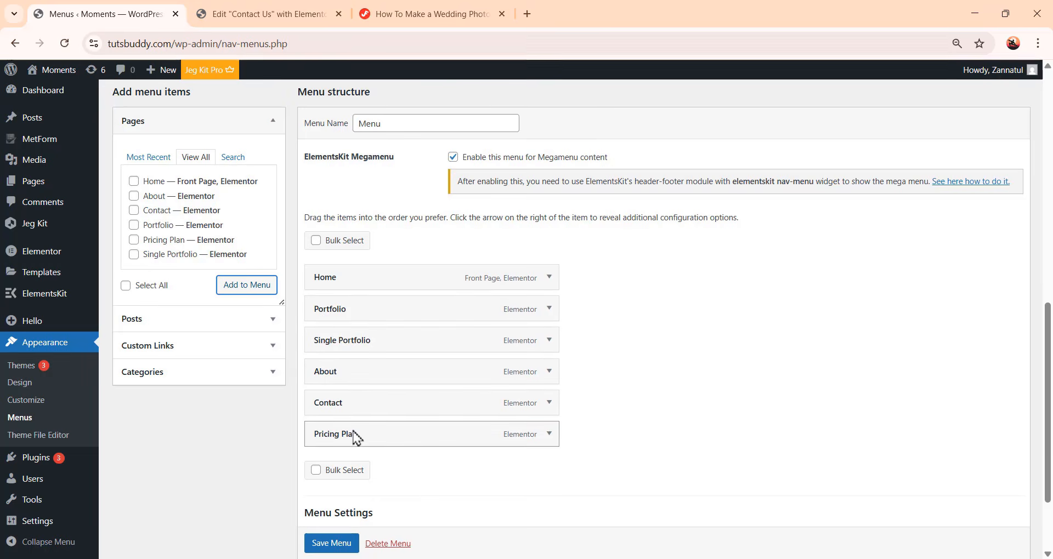
left_click_drag(352, 428, 336, 369)
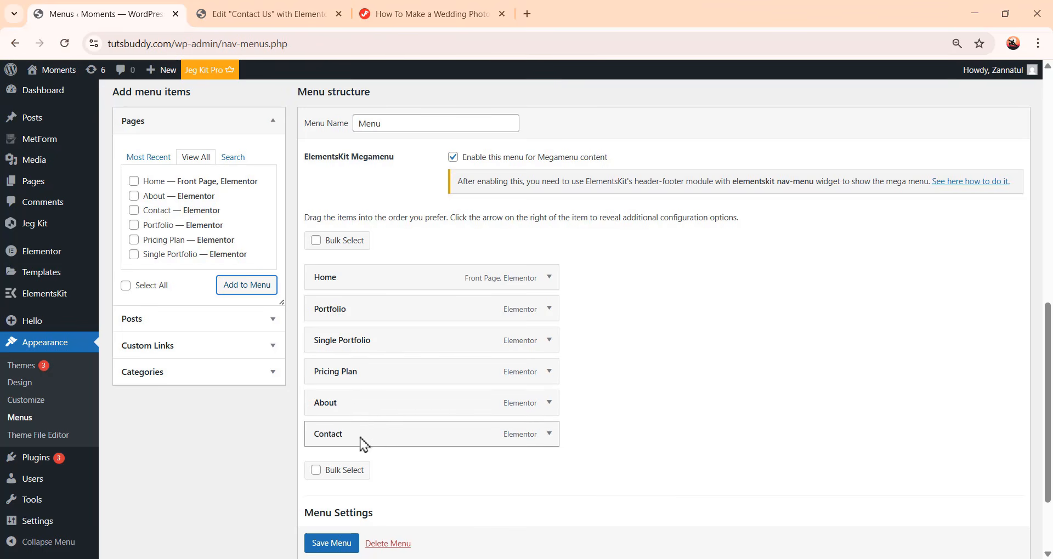
mouse_move(364, 444)
left_mouse_down()
mouse_move(350, 406)
mouse_move(357, 434)
left_mouse_up()
Add the Footer display location to the menu and save it
scroll(406, 439, "down", 1)
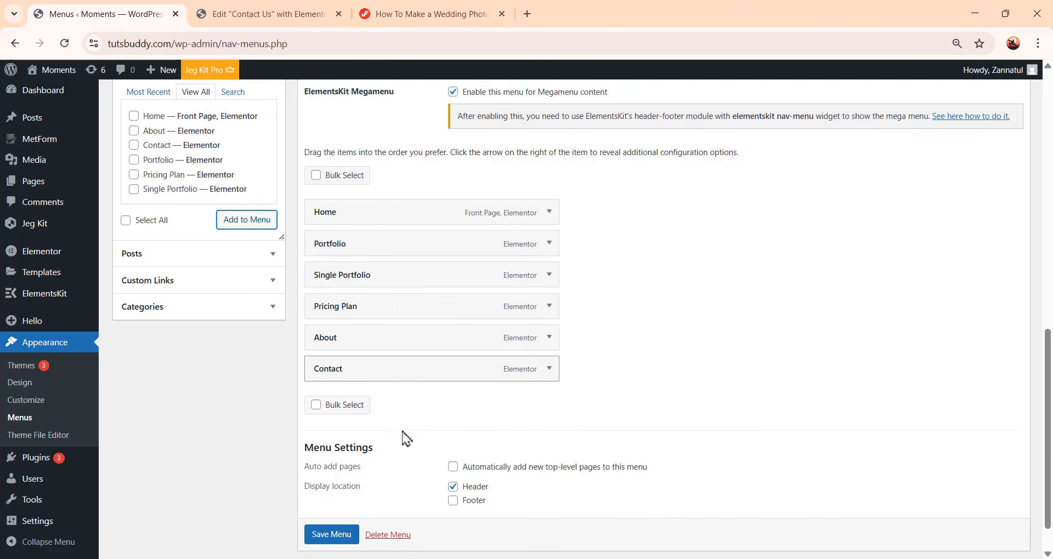
left_click(453, 499)
left_click(337, 535)
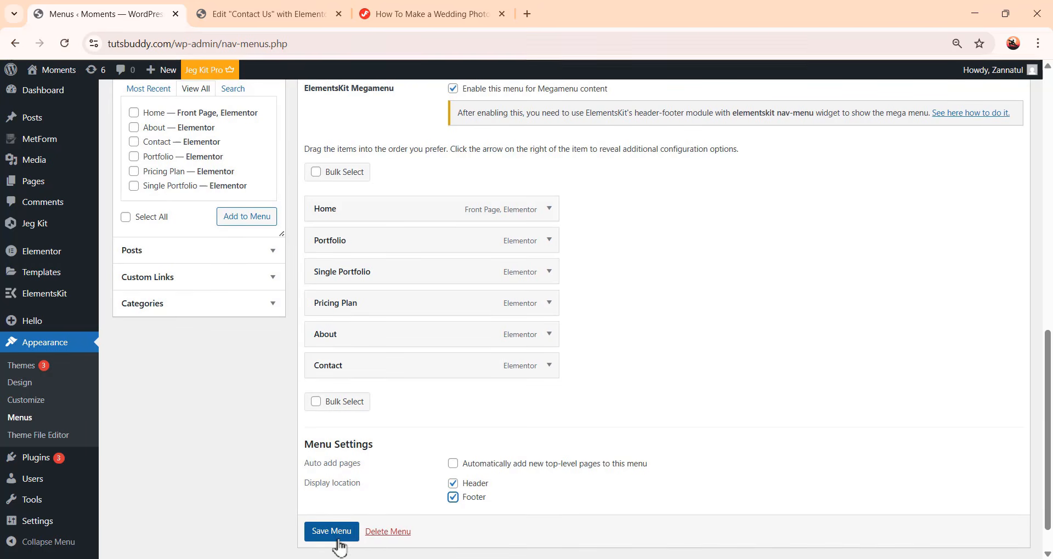
scroll(533, 354, "down", 2)
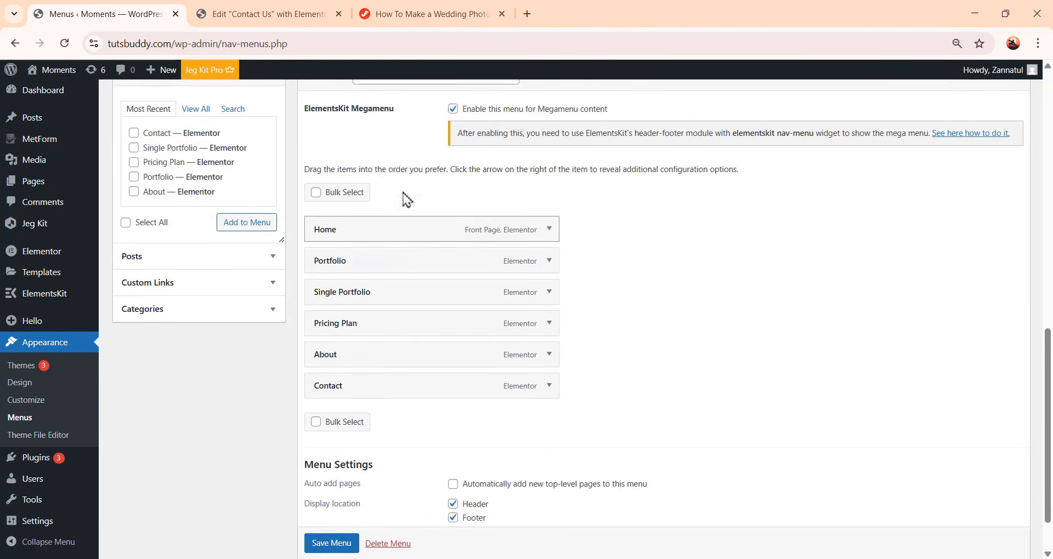
mouse_move(499, 265)
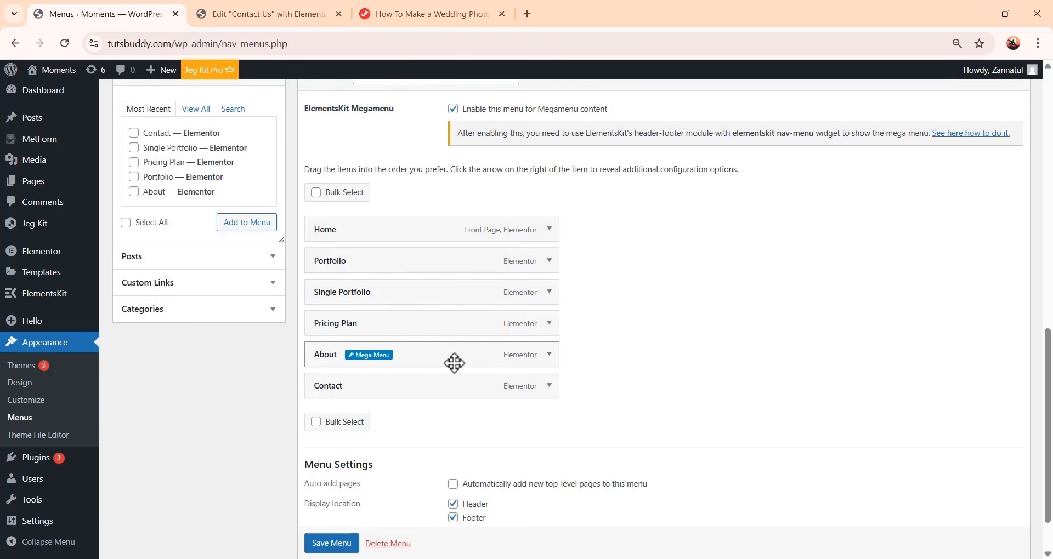
Add a new ElementsKit template titled Header, of type Header for the entire site, activate it and open it for editing
mouse_move(46, 305)
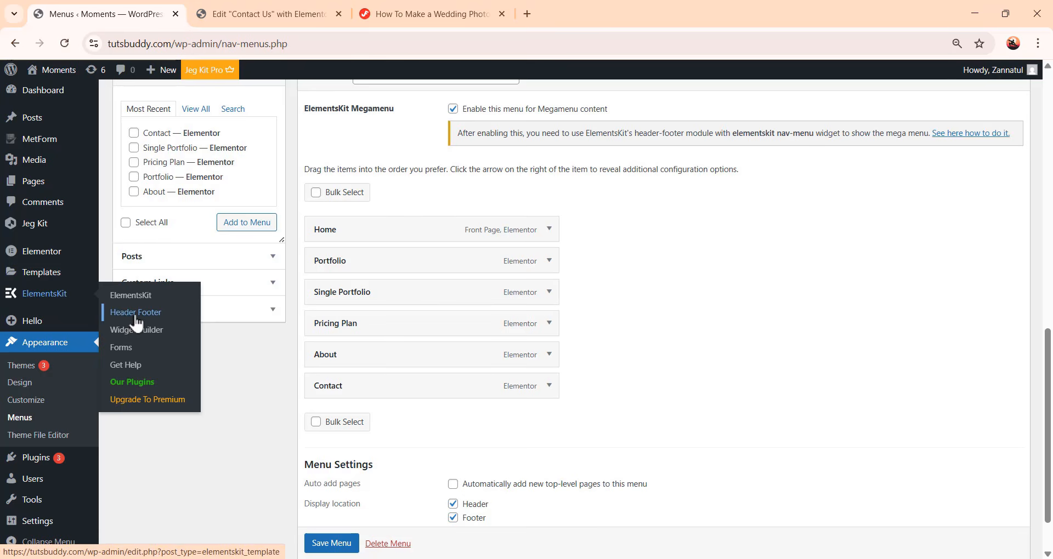
scroll(582, 297, "down", 4)
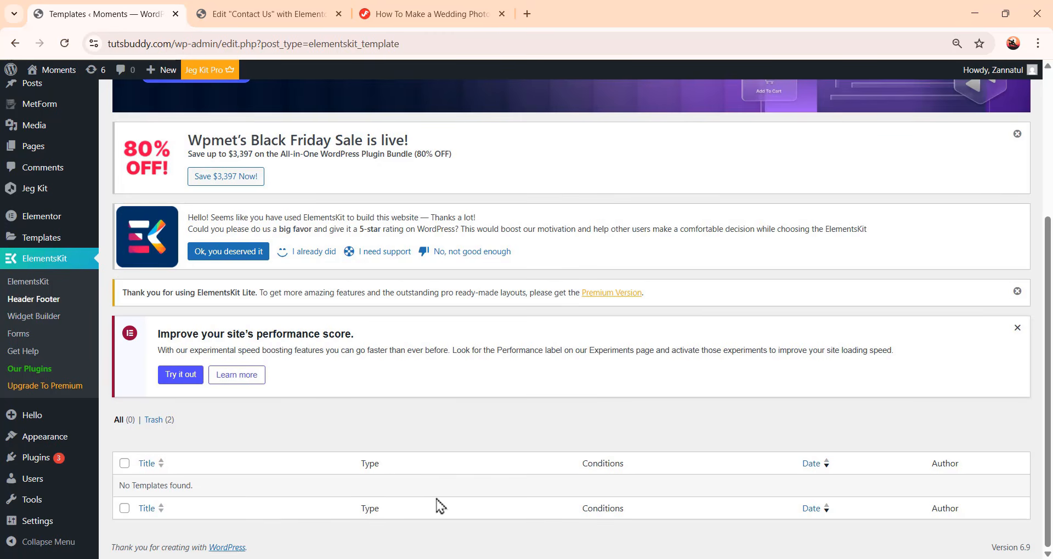
scroll(440, 506, "up", 4)
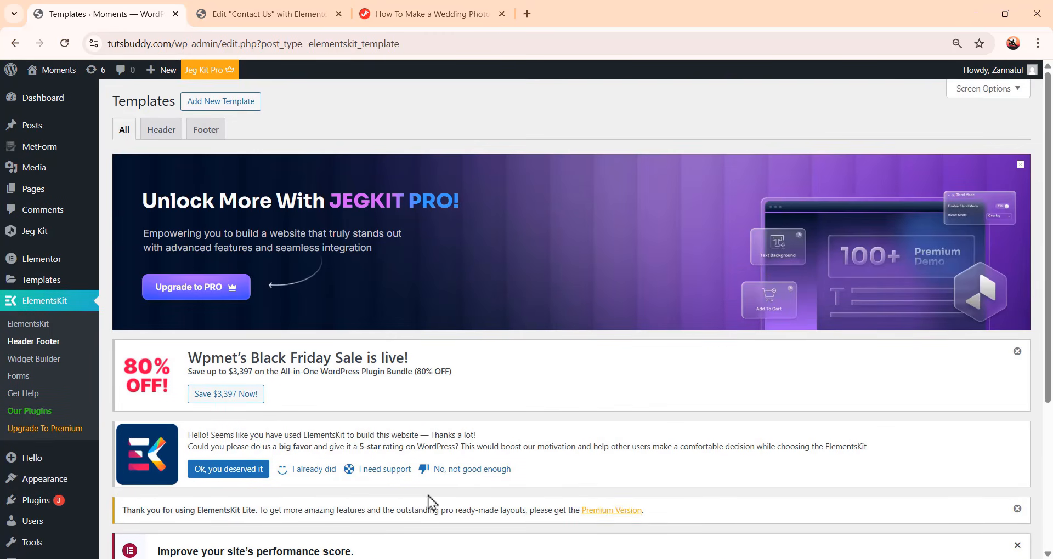
left_click(226, 106)
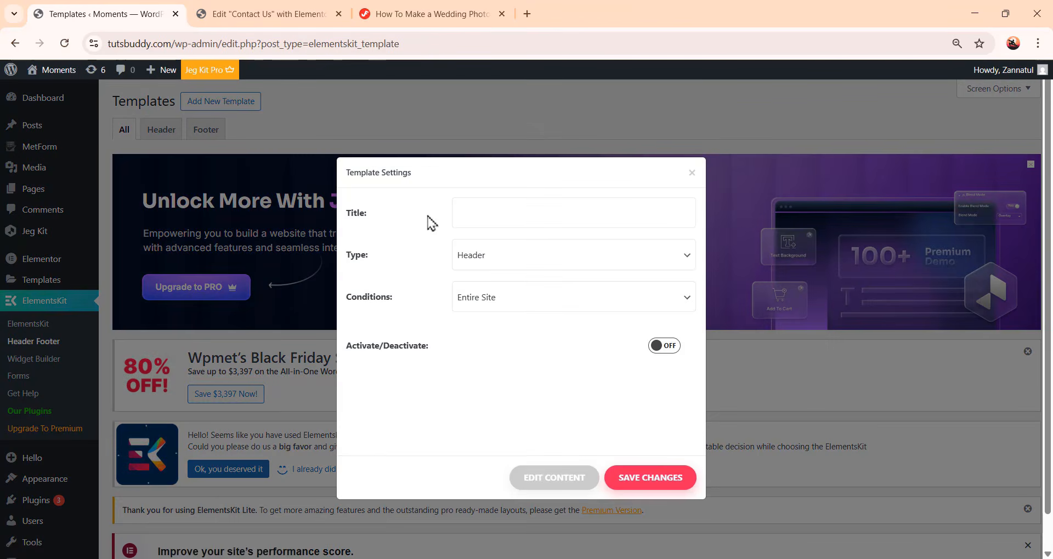
left_click(472, 217)
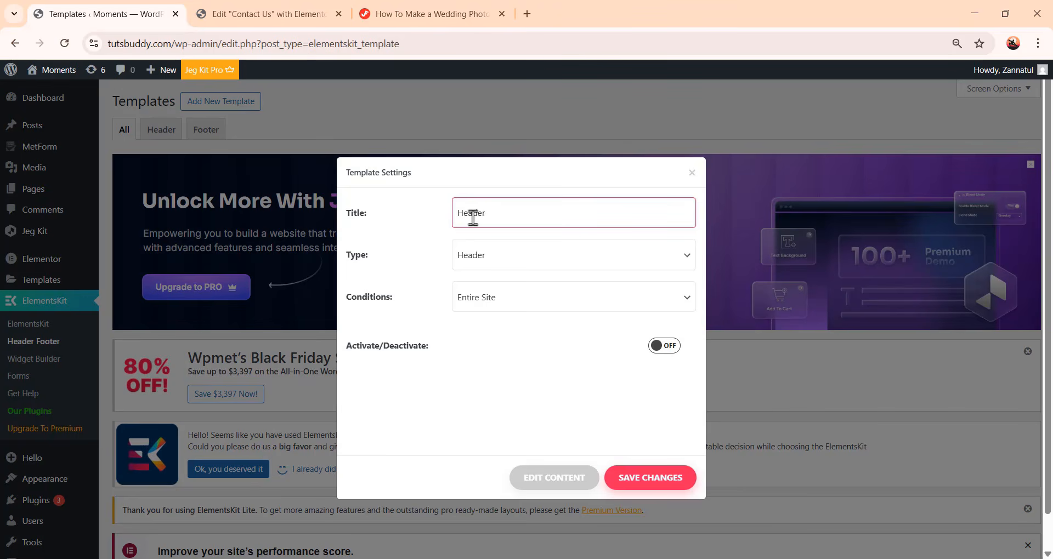
left_click(488, 262)
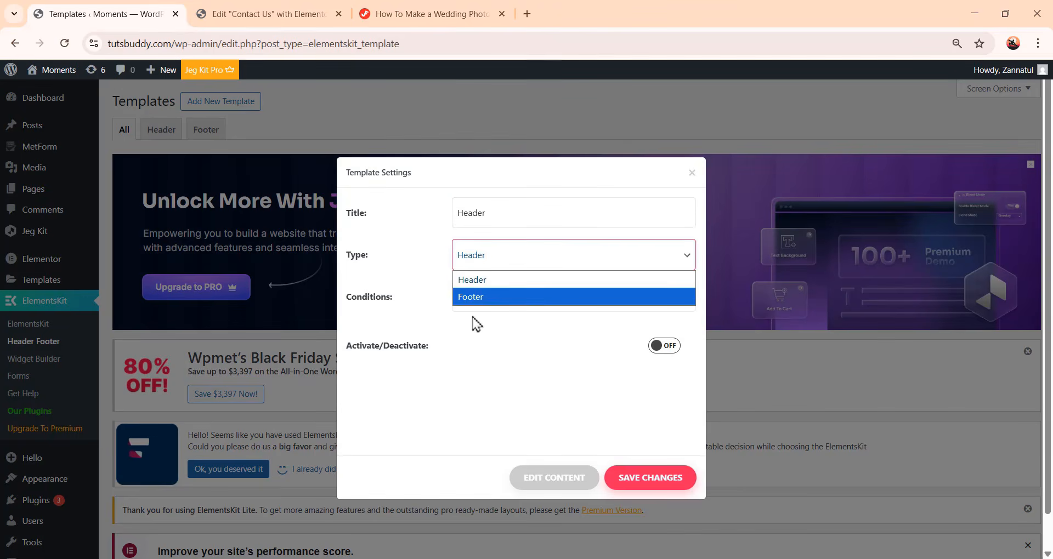
left_click(521, 283)
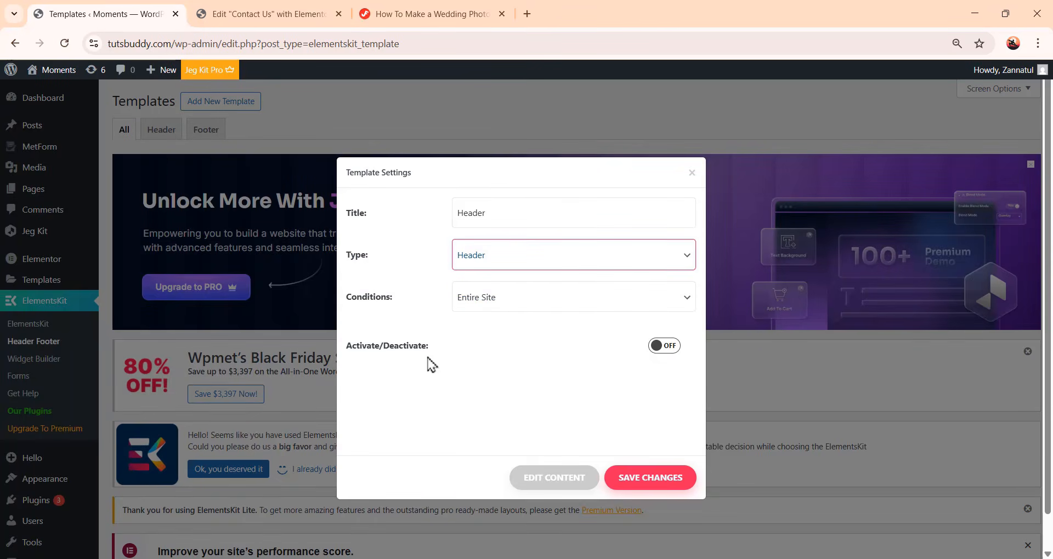
left_click(673, 347)
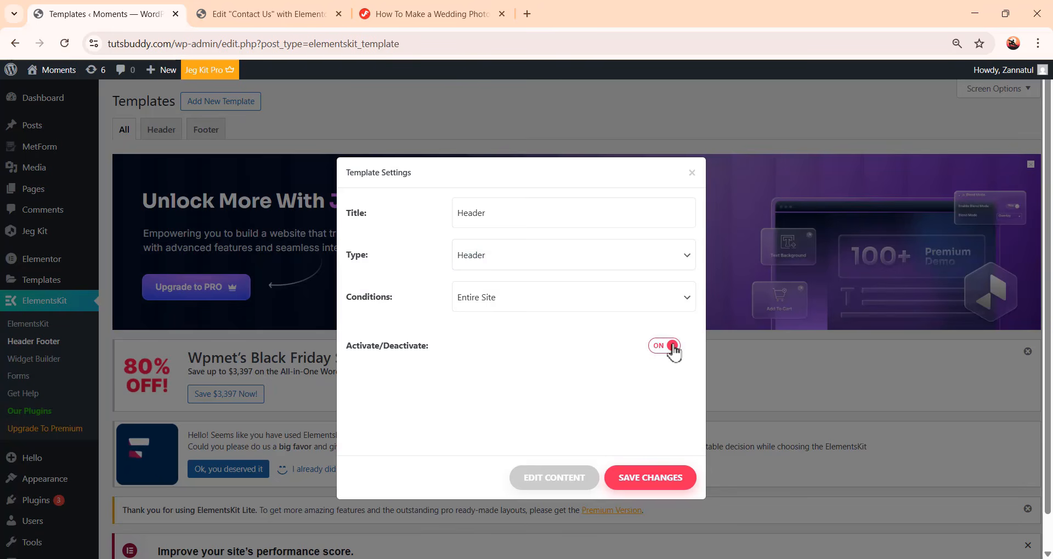
left_click(563, 483)
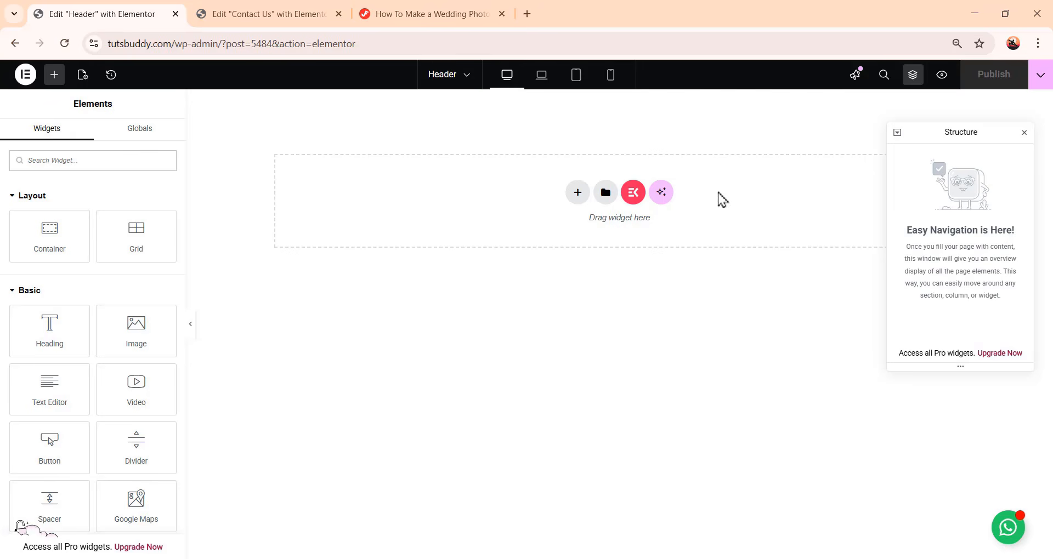
Import the Header.json file from Moments-Assets/Templates into the Elementor template library
left_click(606, 194)
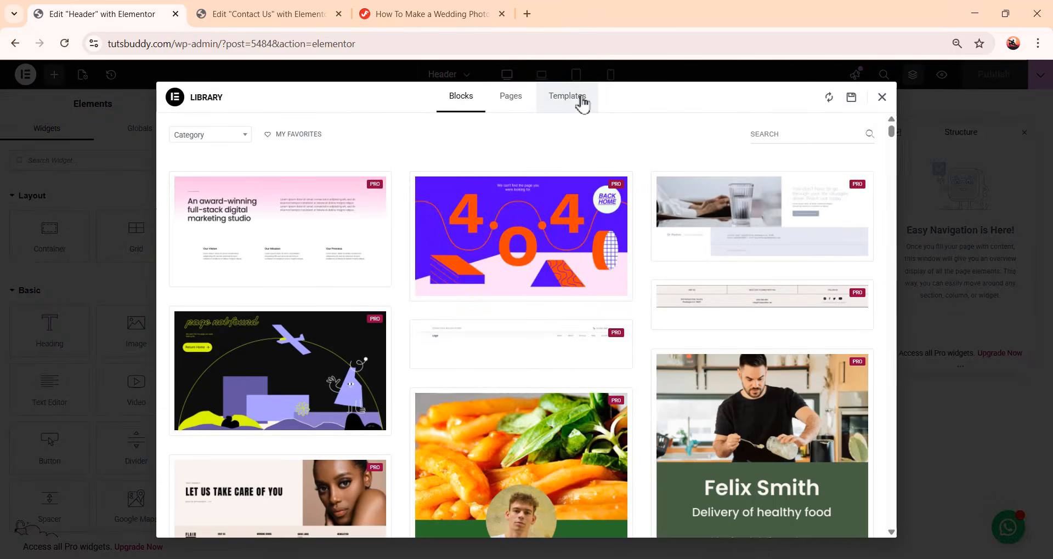
left_click(581, 100)
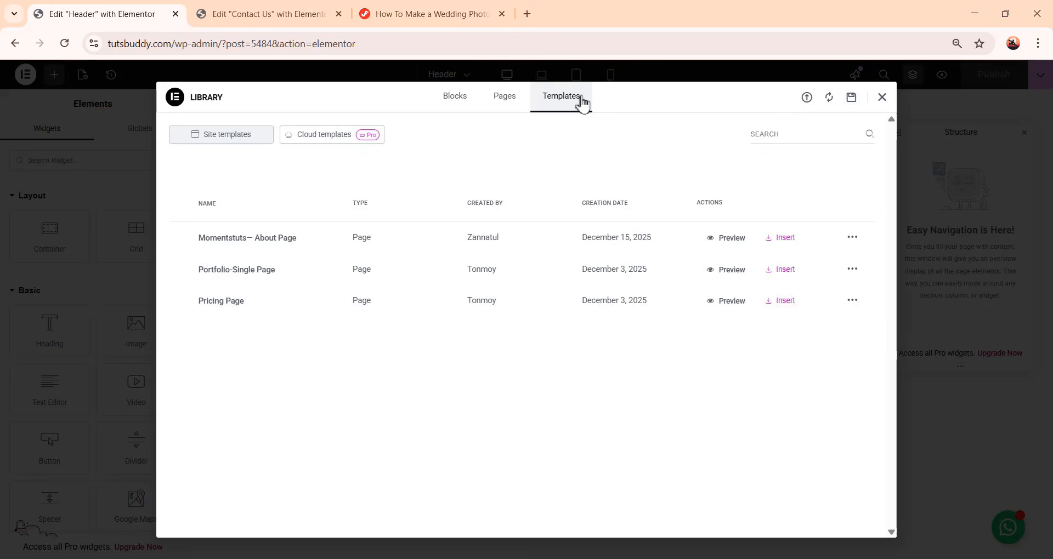
left_click(807, 99)
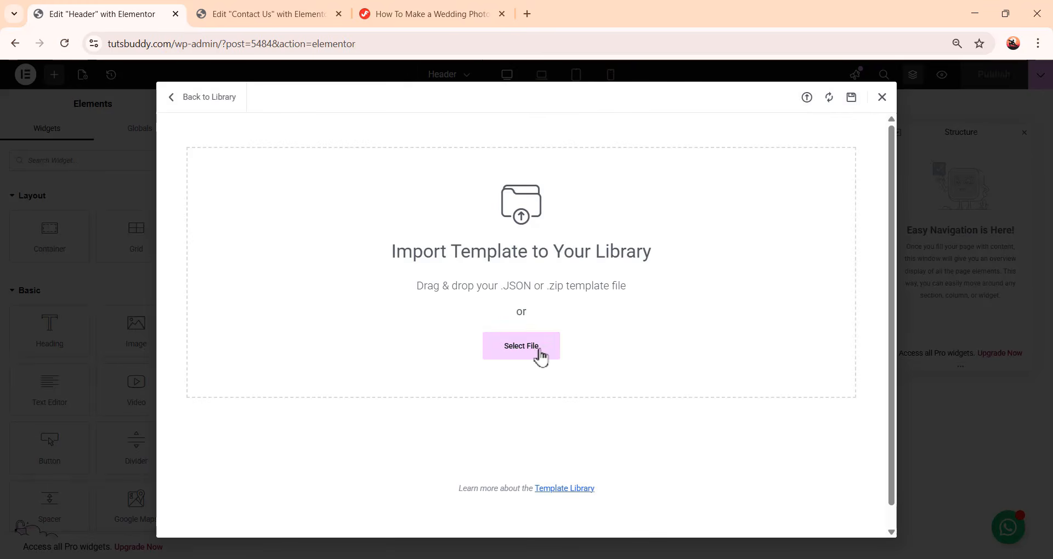
left_click(536, 356)
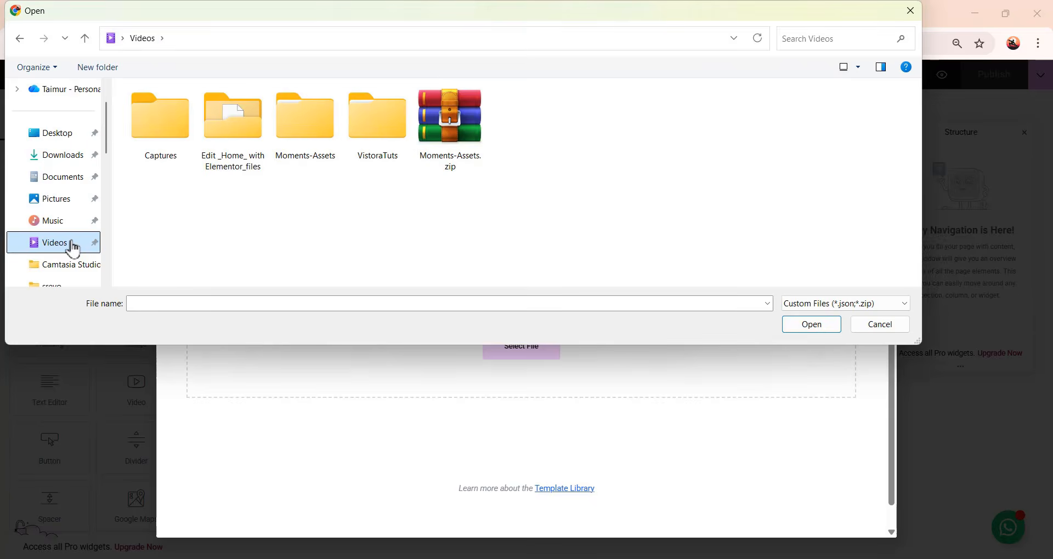
double_click(321, 135)
double_click(251, 142)
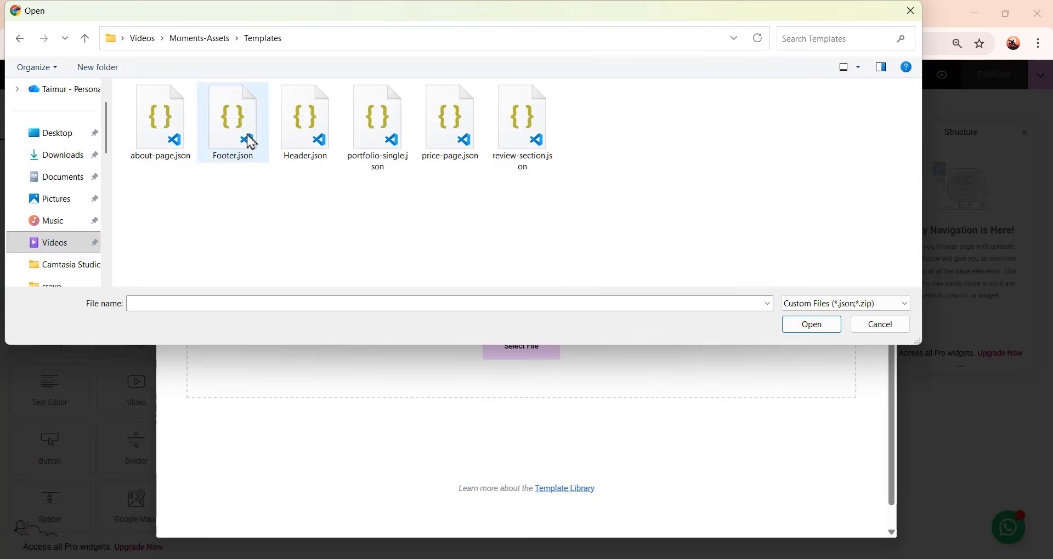
left_click(307, 140)
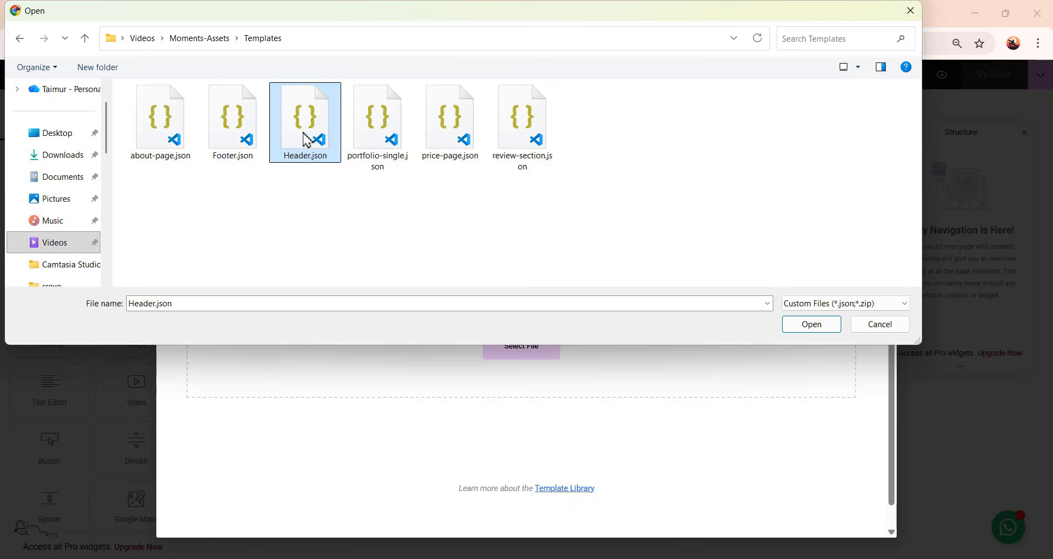
left_click(807, 328)
Insert the MomentsTuts— Header Section template into the header, applying its page settings
left_click(613, 360)
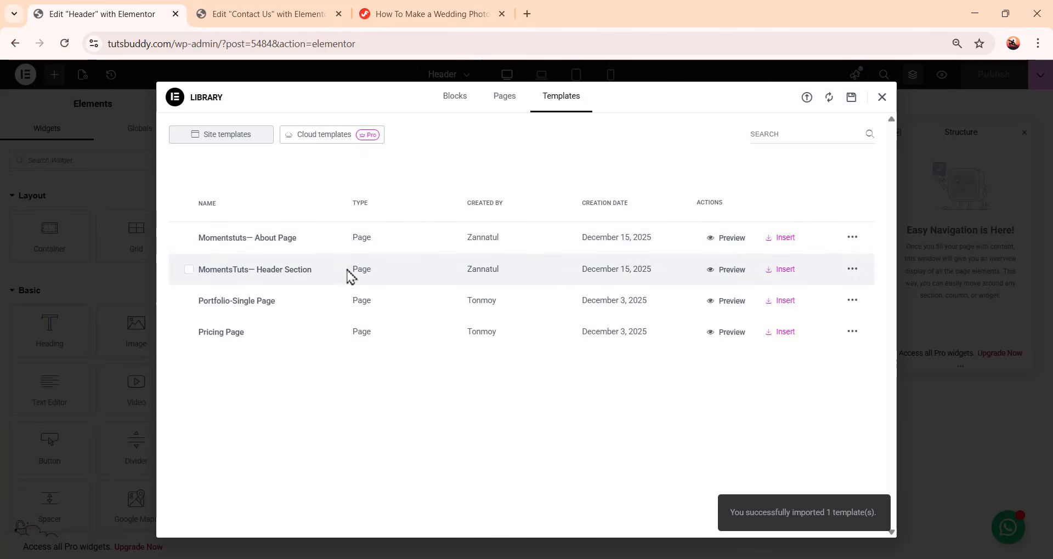
left_click(784, 271)
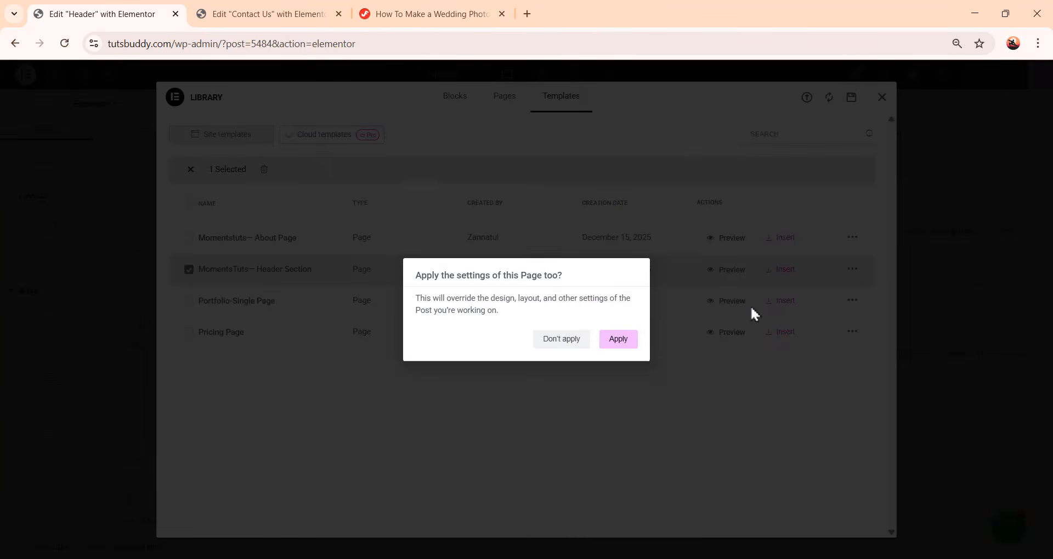
left_click(615, 351)
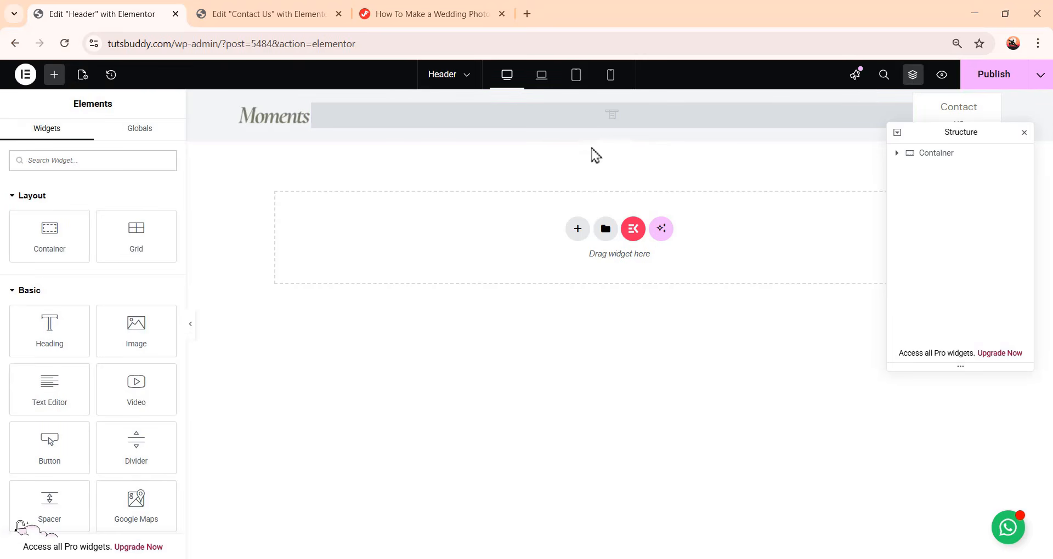
Set the header's ElementsKit Nav Menu widget to use Menu, publish the header and exit to the dashboard
left_click(621, 117)
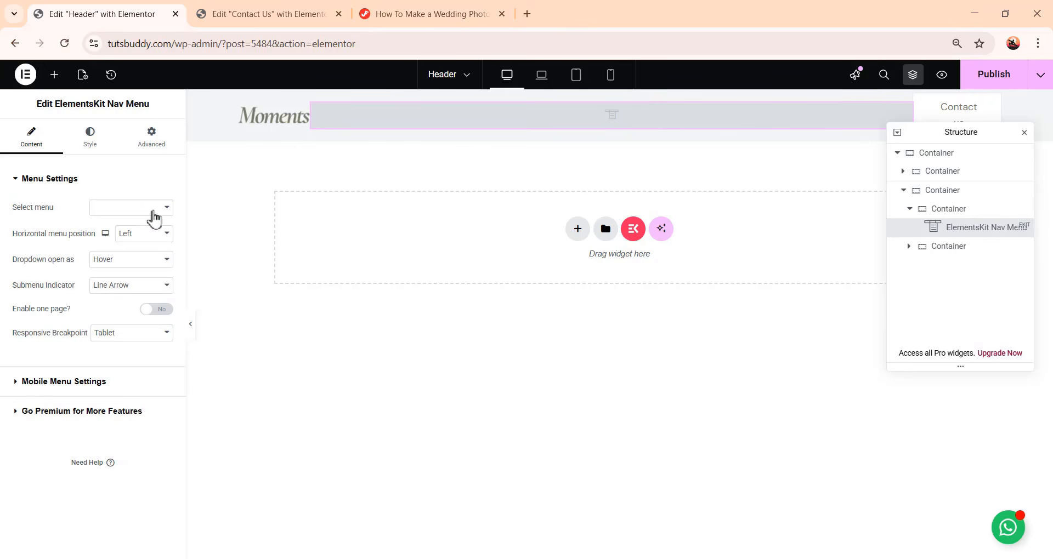
left_click(149, 211)
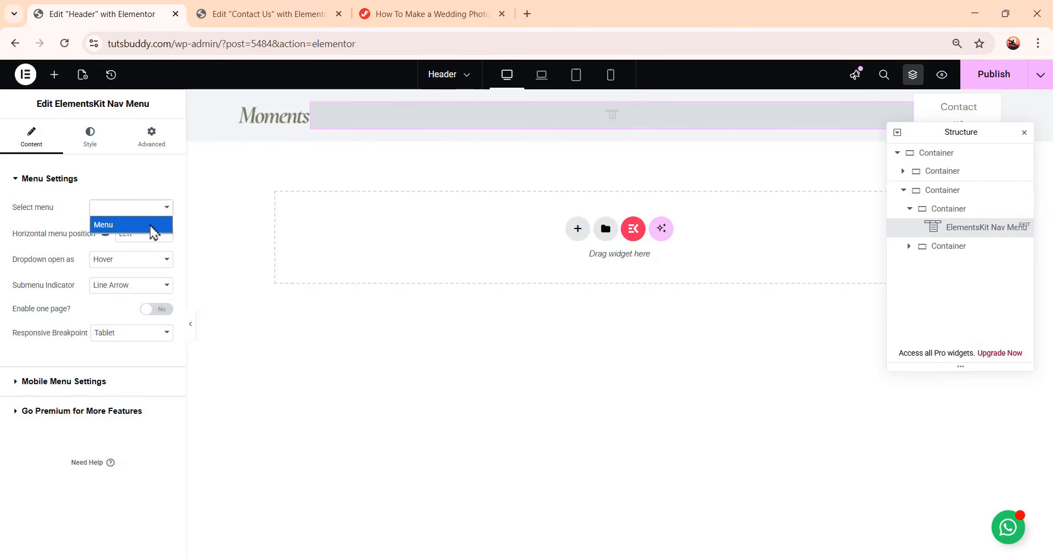
left_click(151, 226)
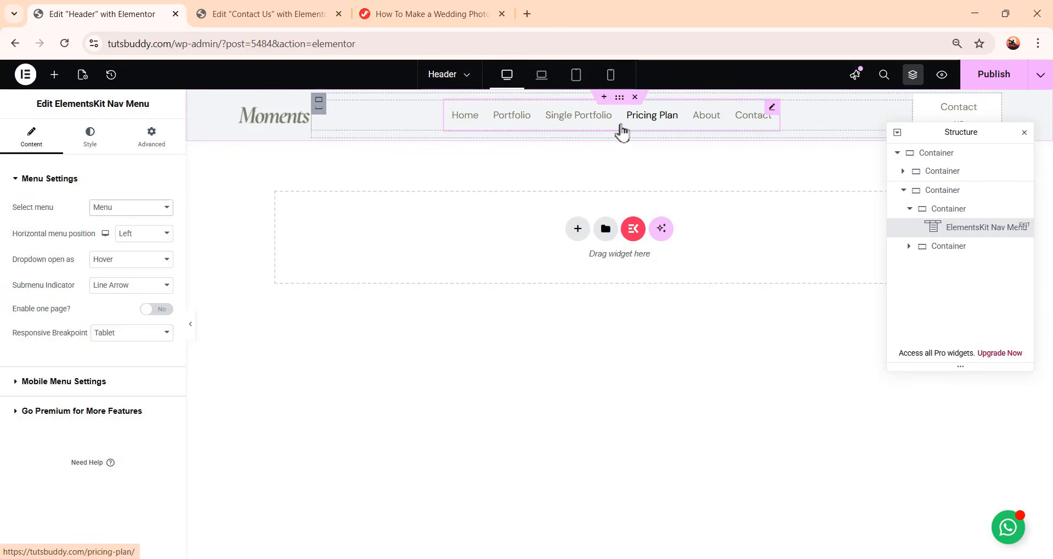
left_click(1003, 82)
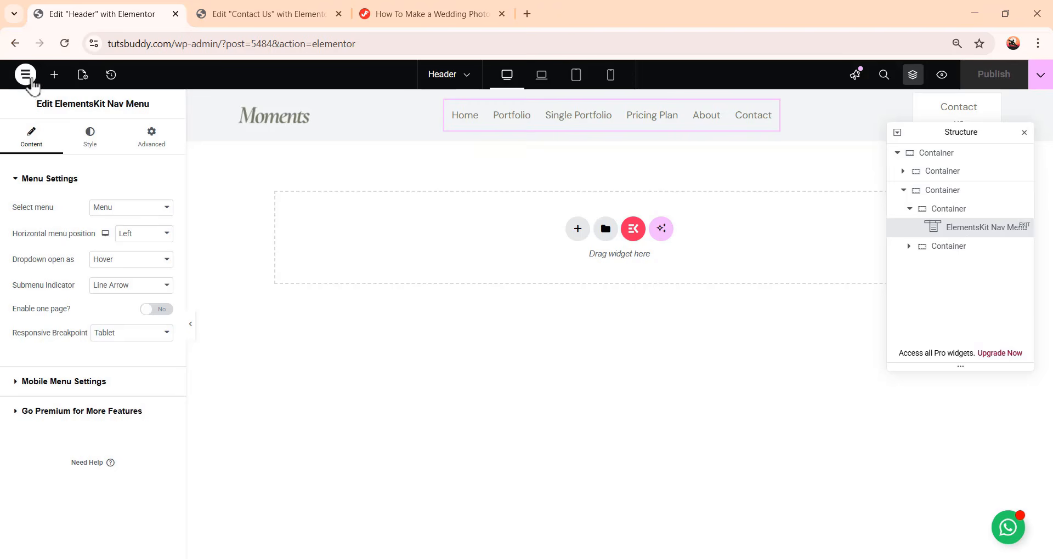
left_click(25, 74)
left_click(51, 237)
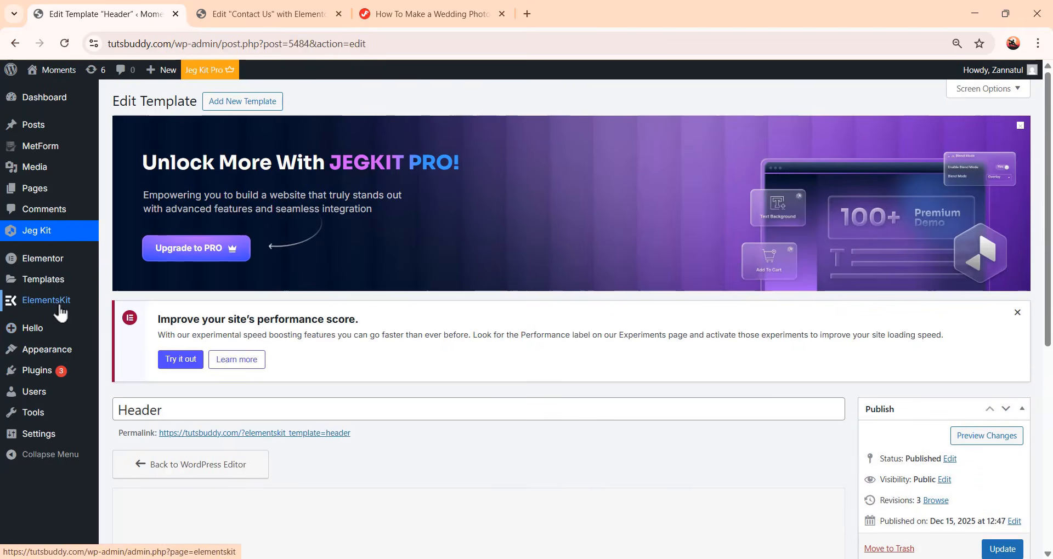
Add a new ElementsKit template titled Footer, of type Footer for the entire site, activate it and open it for editing
mouse_move(61, 307)
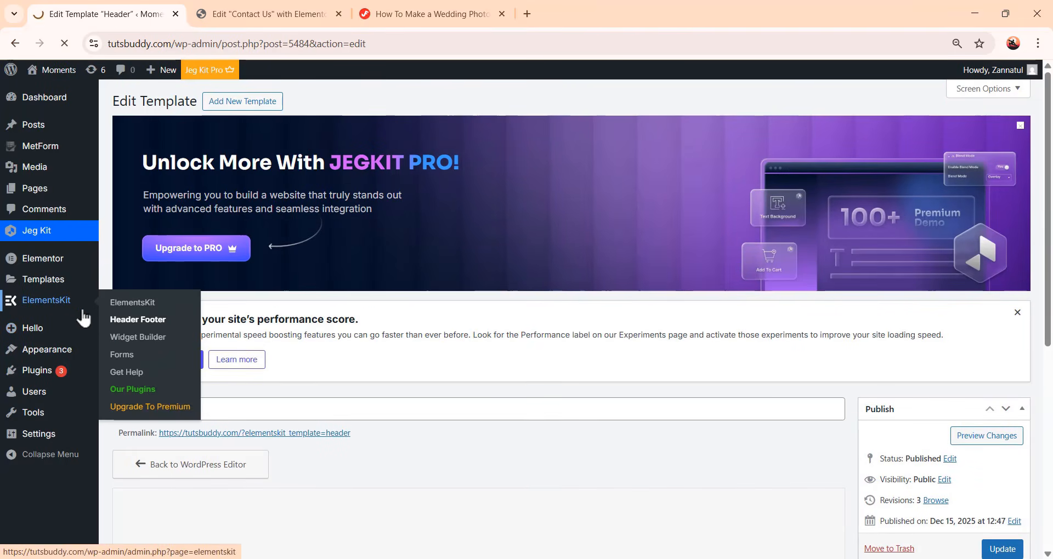
left_click(135, 323)
scroll(433, 370, "down", 3)
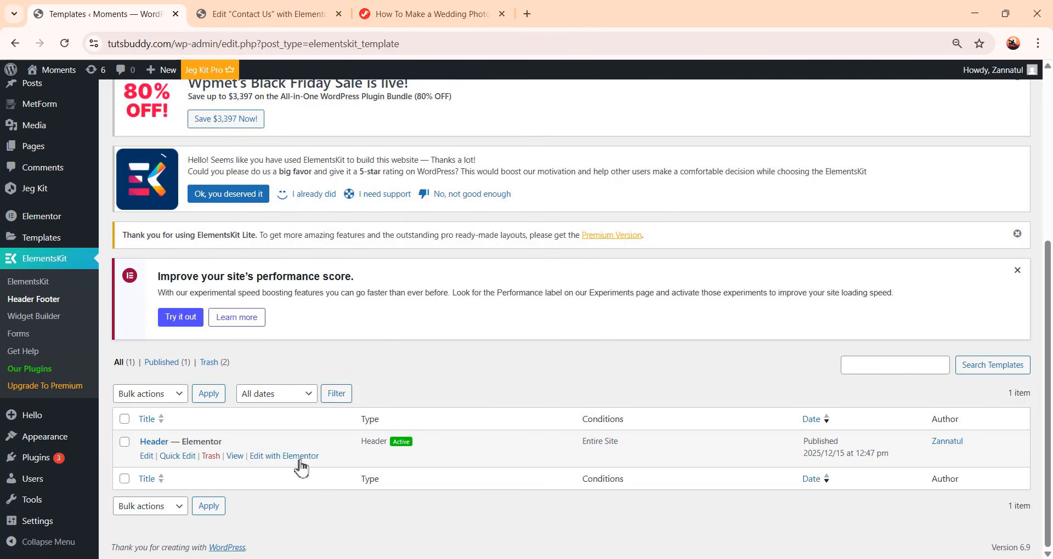
scroll(374, 437, "up", 5)
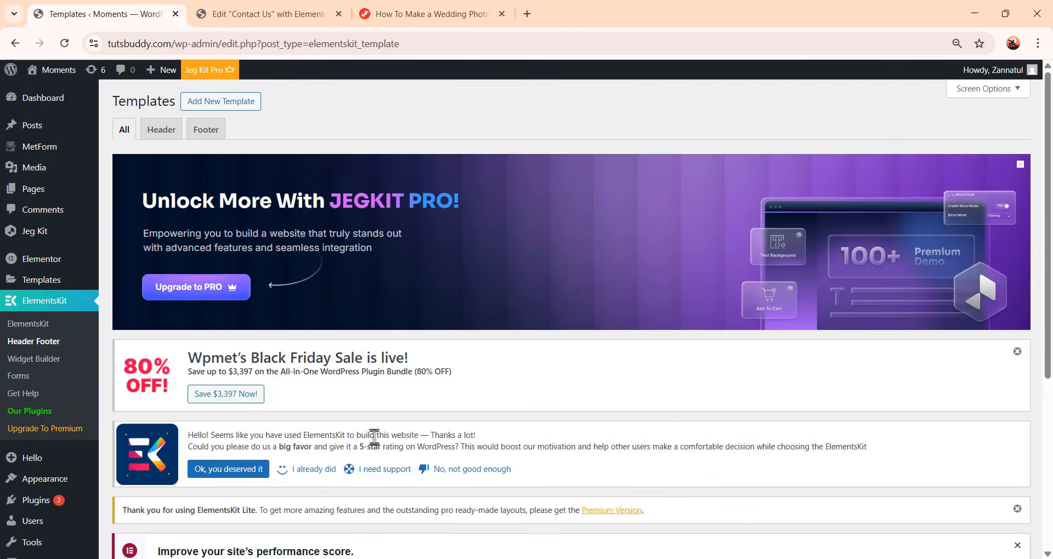
left_click(216, 107)
left_click(524, 216)
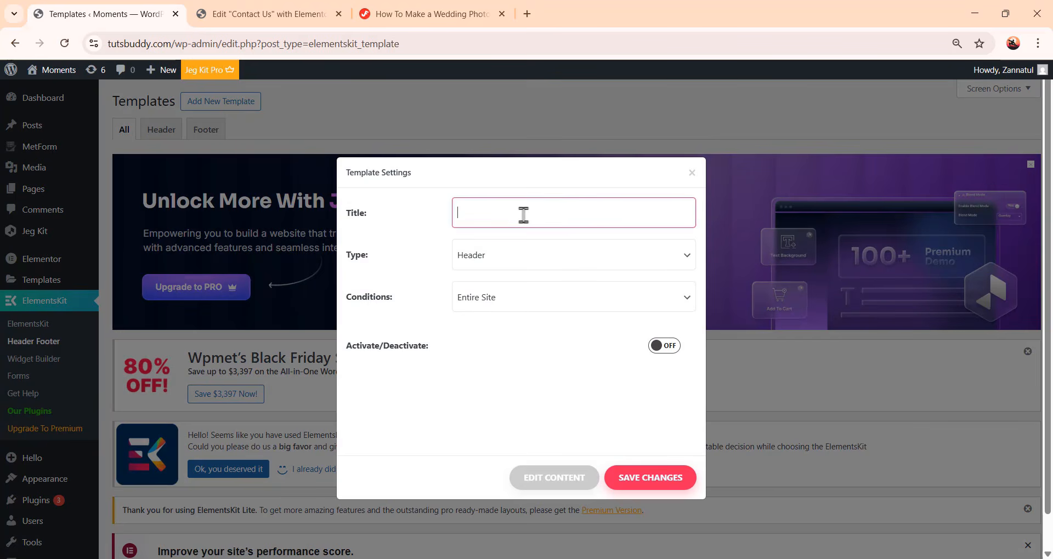
type("Footer")
left_click(528, 253)
left_click(534, 298)
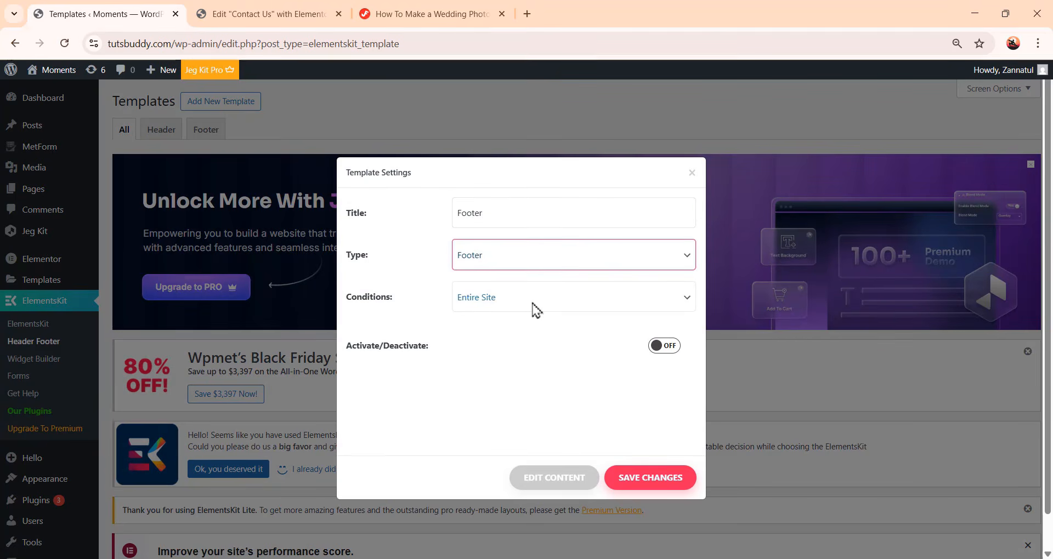
left_click(680, 347)
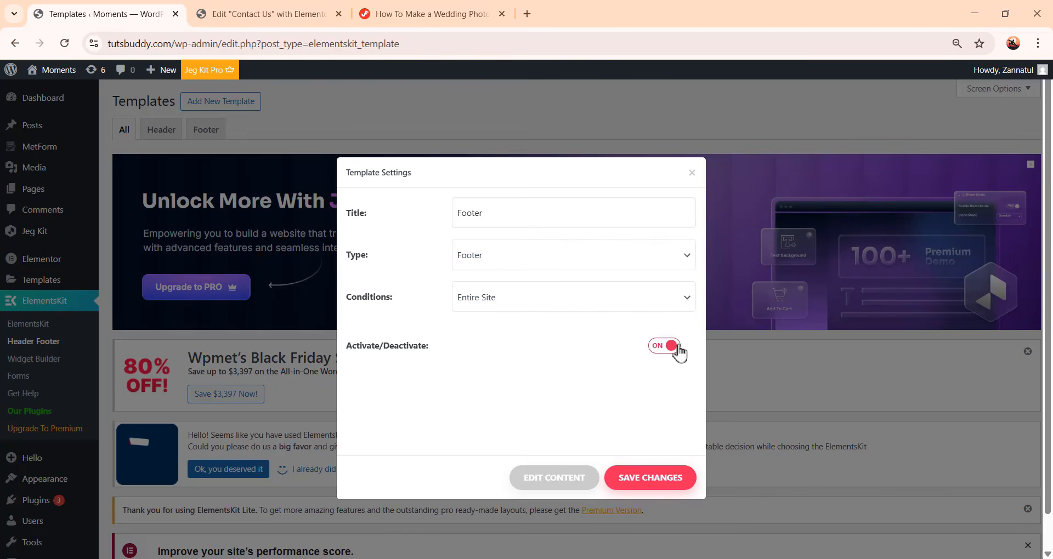
left_click(551, 478)
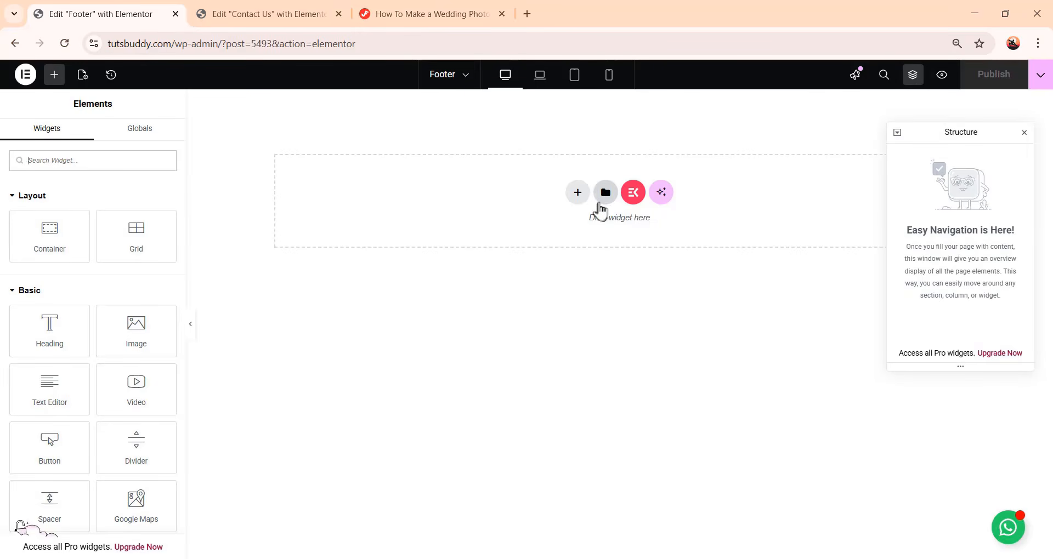
Import the Footer.json file from Moments-Assets/Templates into the Elementor template library
left_click(601, 201)
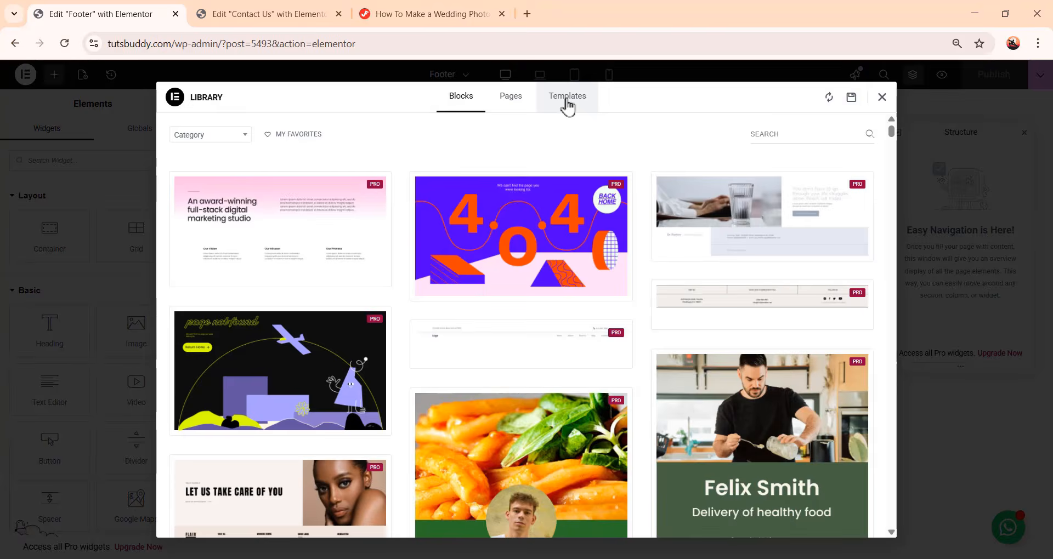
left_click(566, 106)
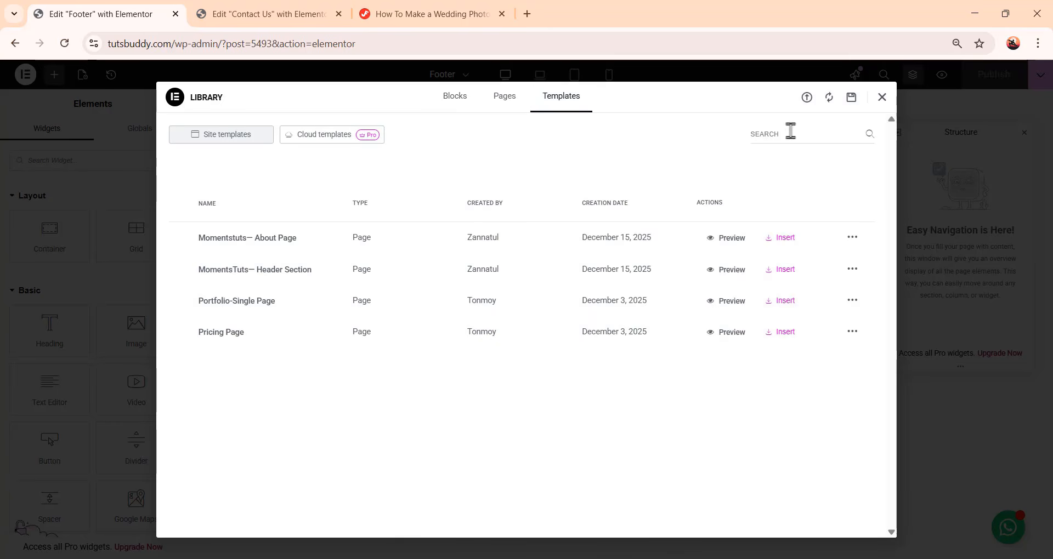
left_click(807, 99)
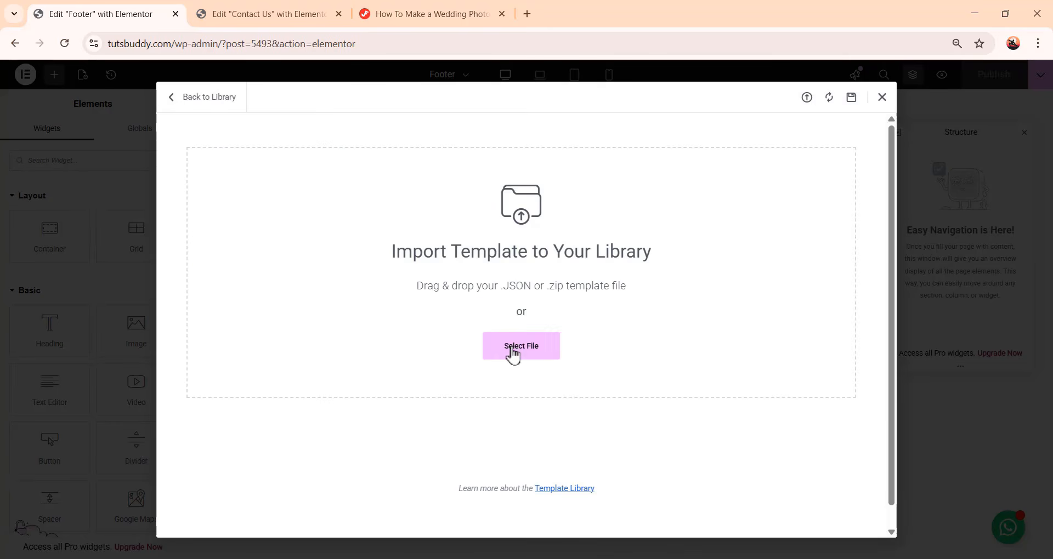
left_click(515, 352)
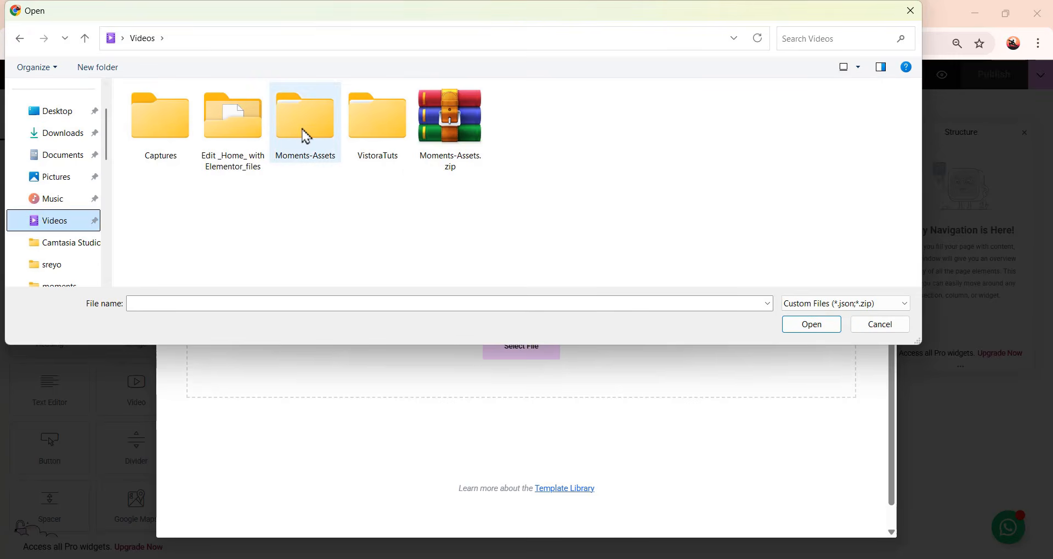
double_click(303, 135)
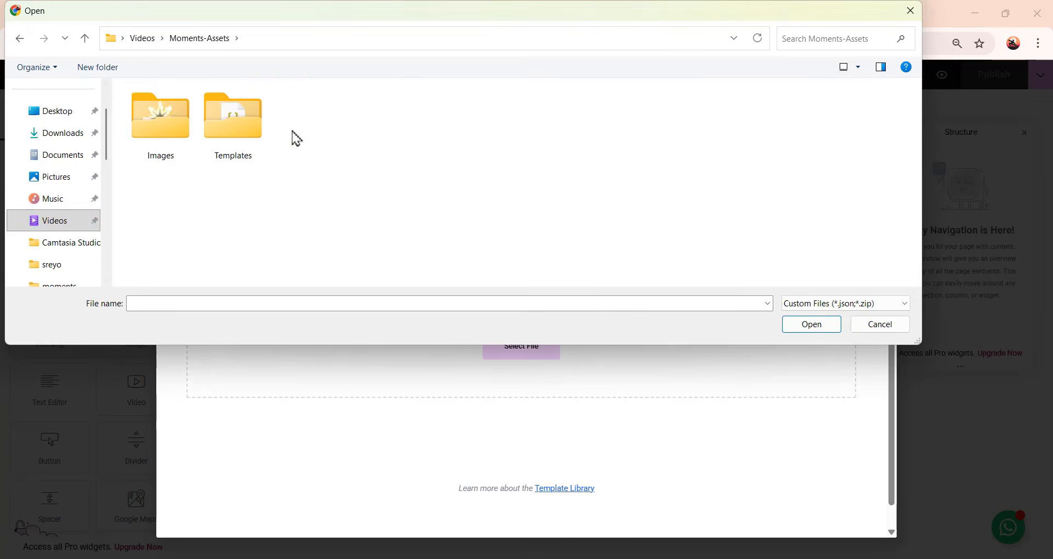
double_click(242, 145)
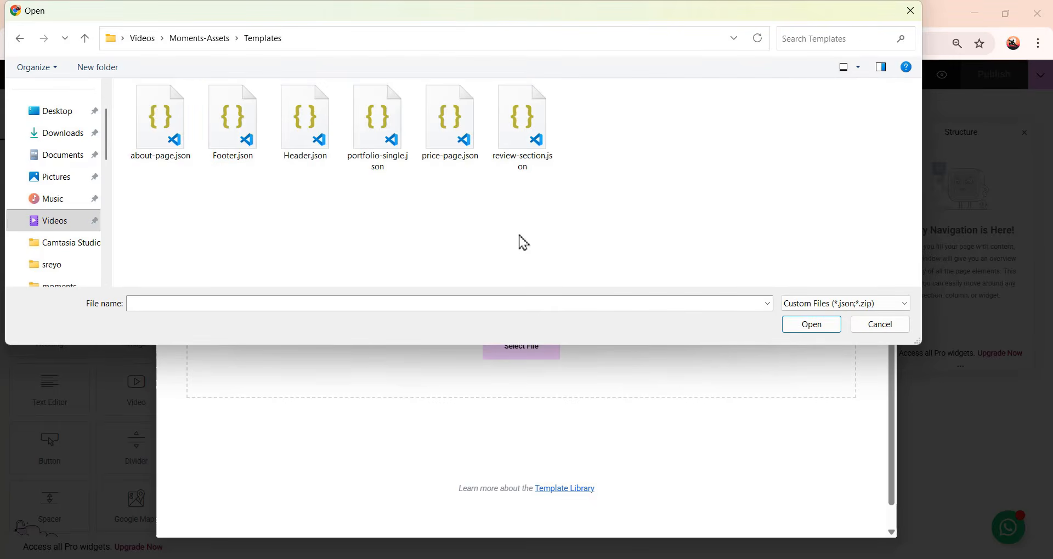
left_click(232, 132)
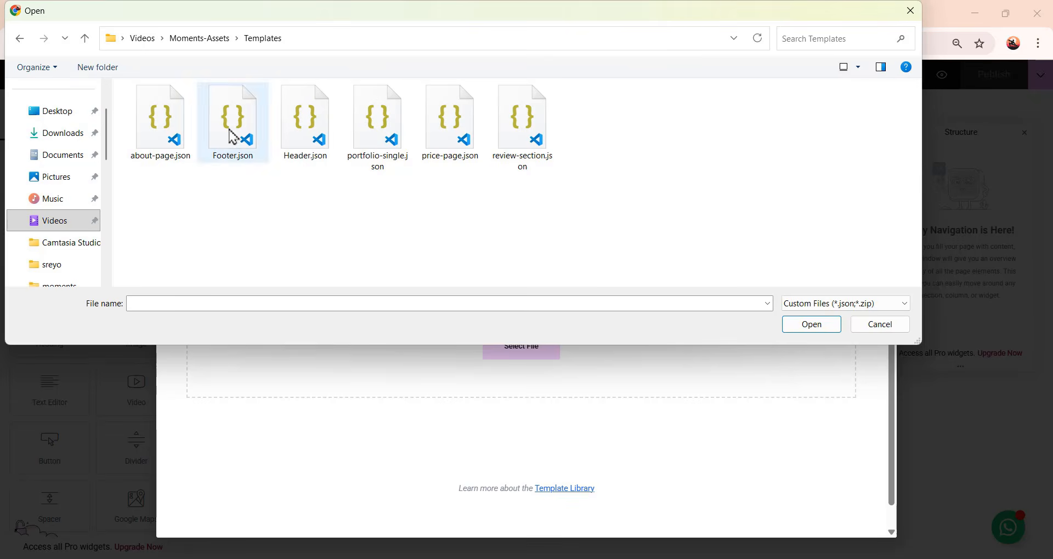
left_click(821, 331)
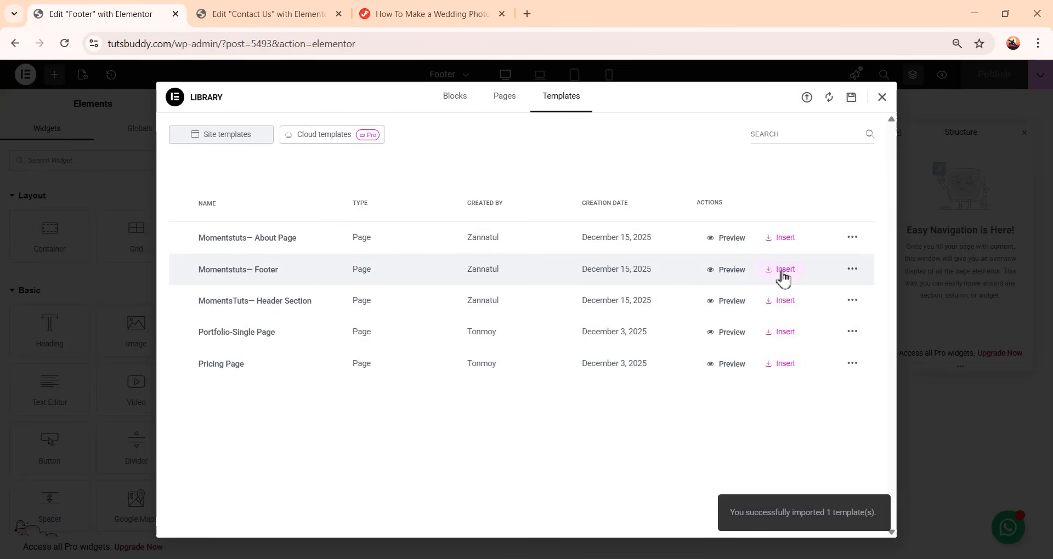
Insert the Momentstuts— Footer template into the footer, applying its page settings, and publish it
left_click(781, 271)
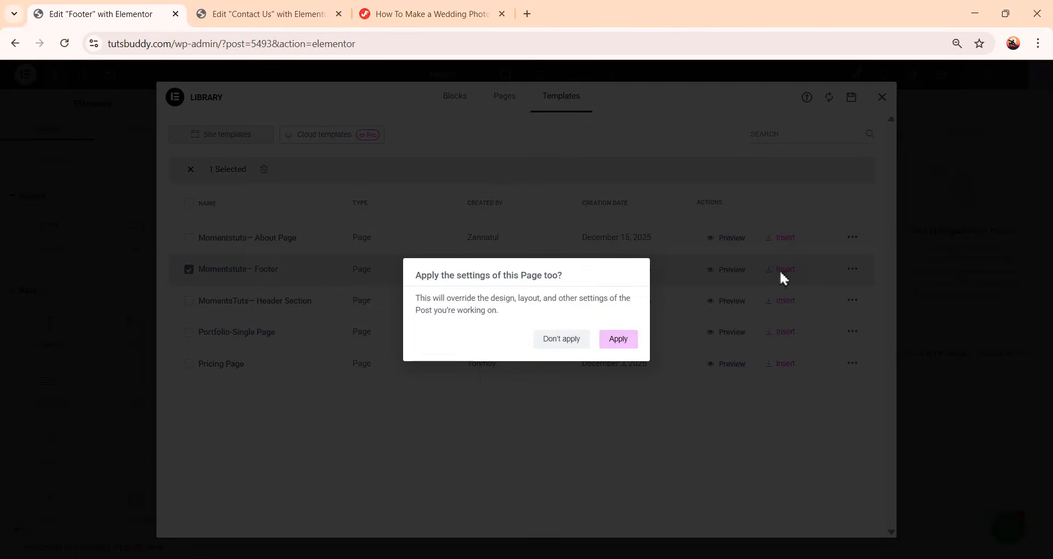
left_click(618, 339)
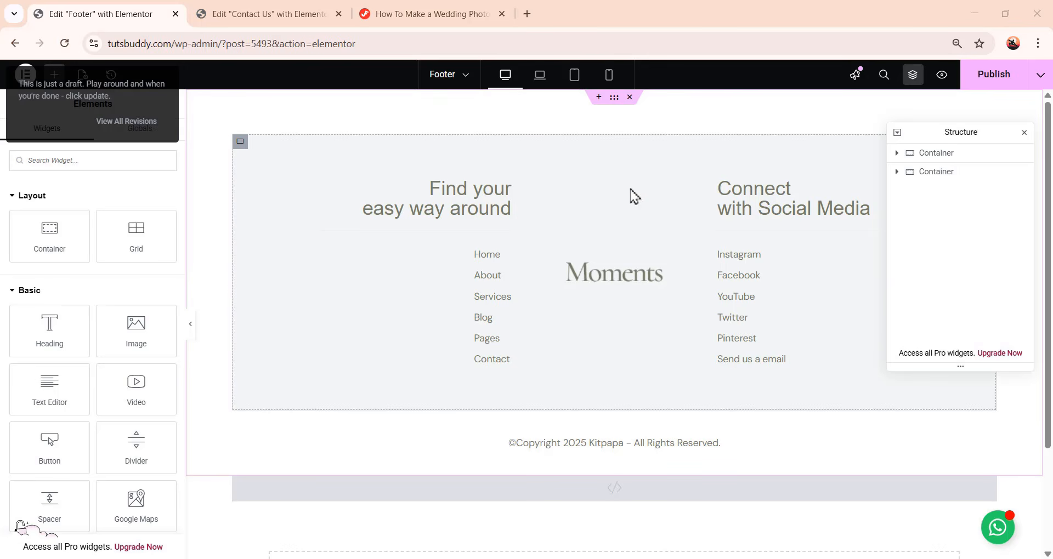
left_click(1013, 76)
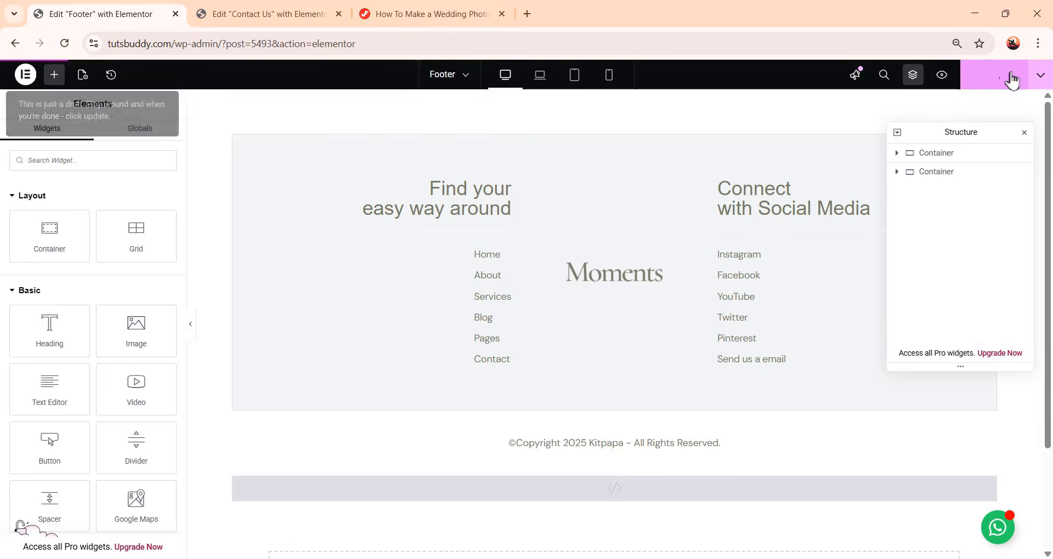
Exit the footer editor to the dashboard and open the Home page with Elementor
left_click(25, 75)
left_click(62, 236)
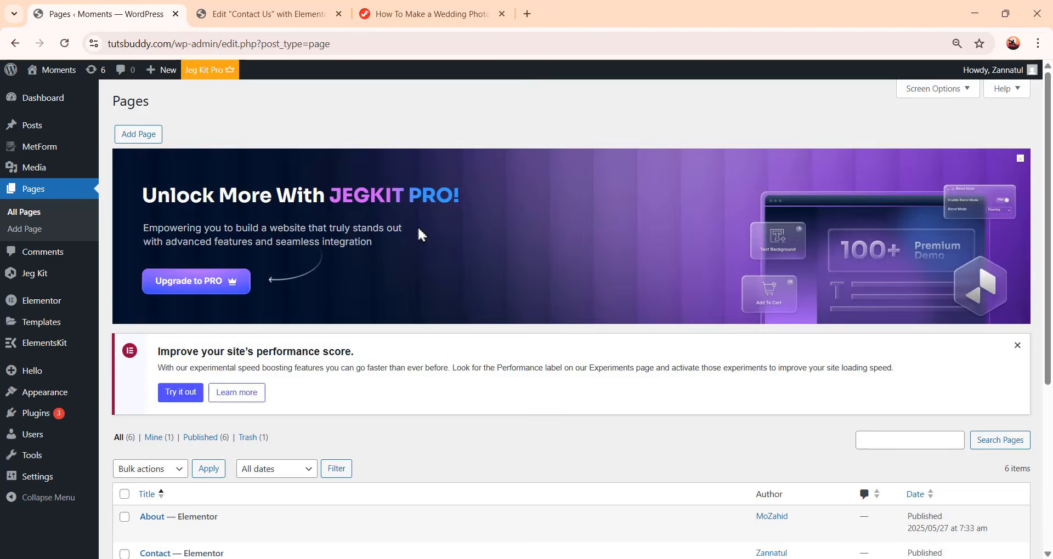
scroll(417, 232, "down", 5)
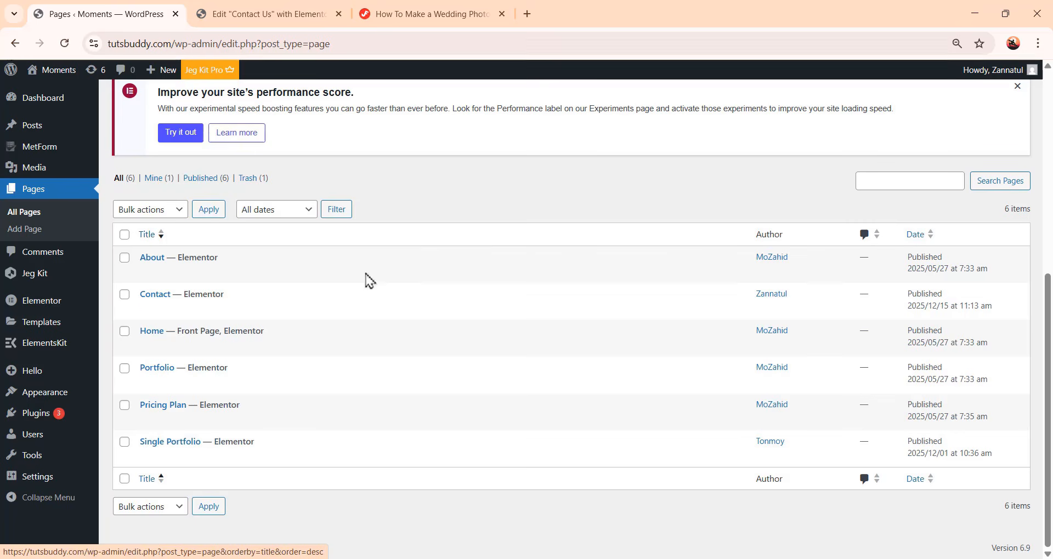
mouse_move(236, 349)
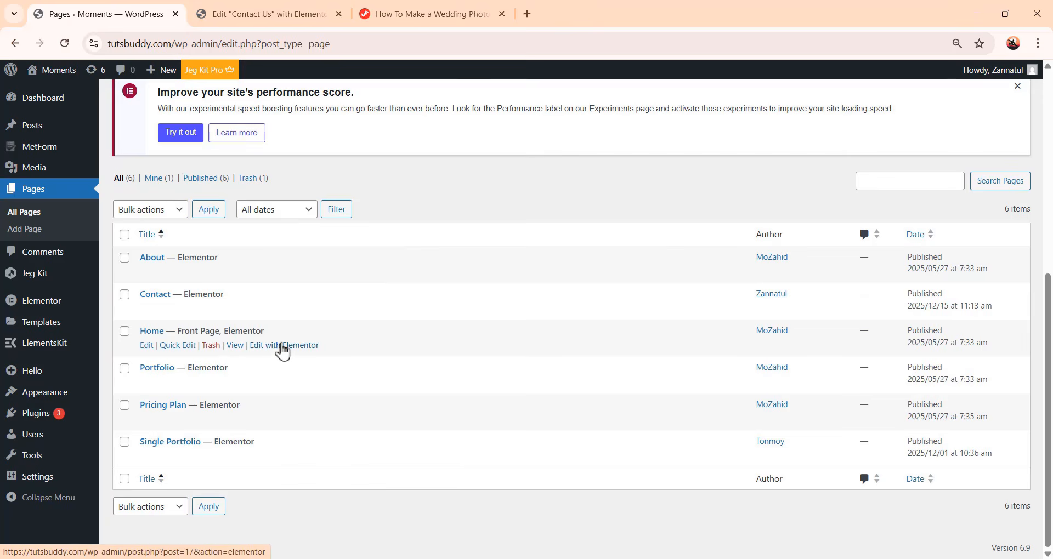
left_click(283, 346)
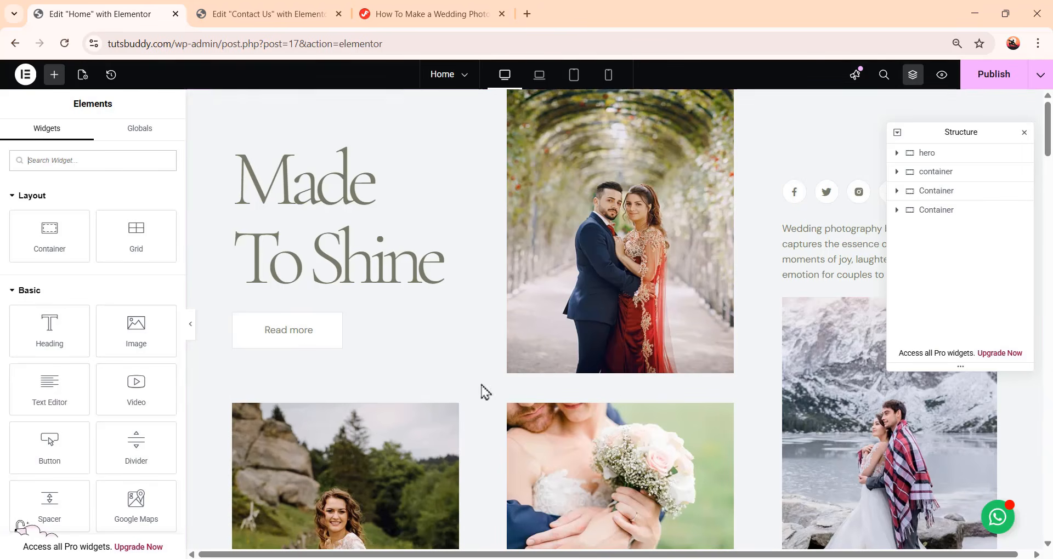
Set the Home page's layout to Theme and publish the update
left_click(82, 75)
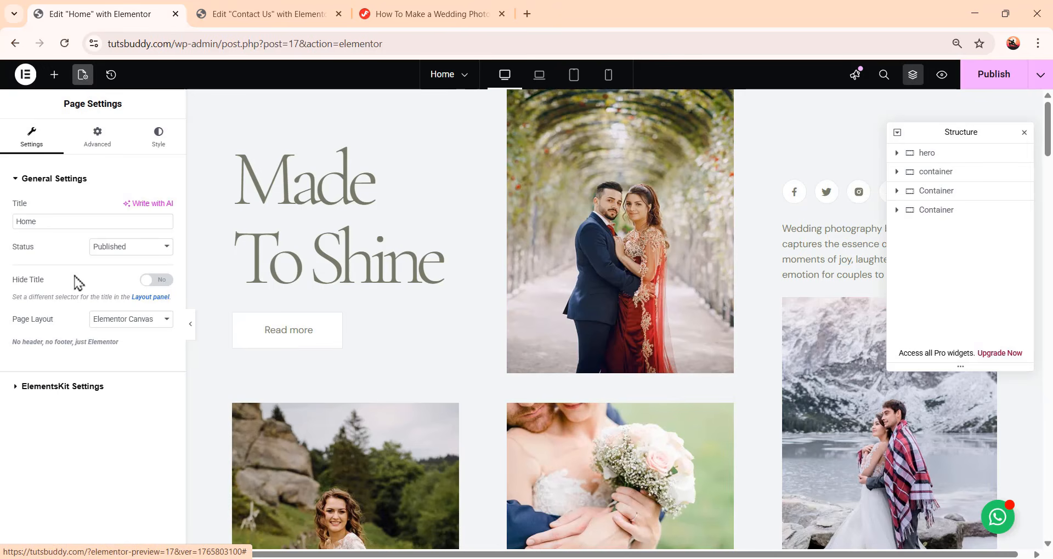
left_click(136, 322)
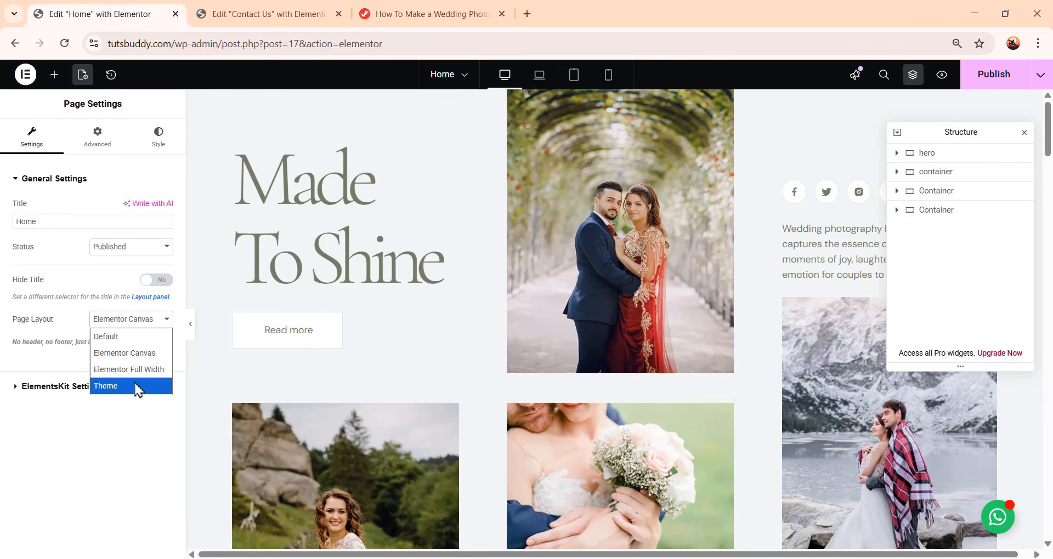
left_click(144, 372)
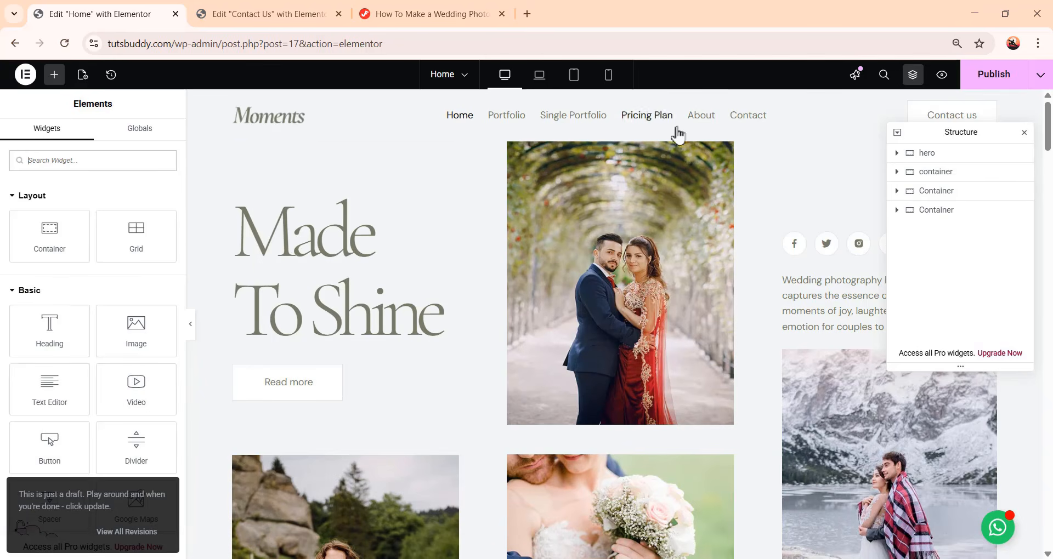
scroll(687, 248, "down", 20)
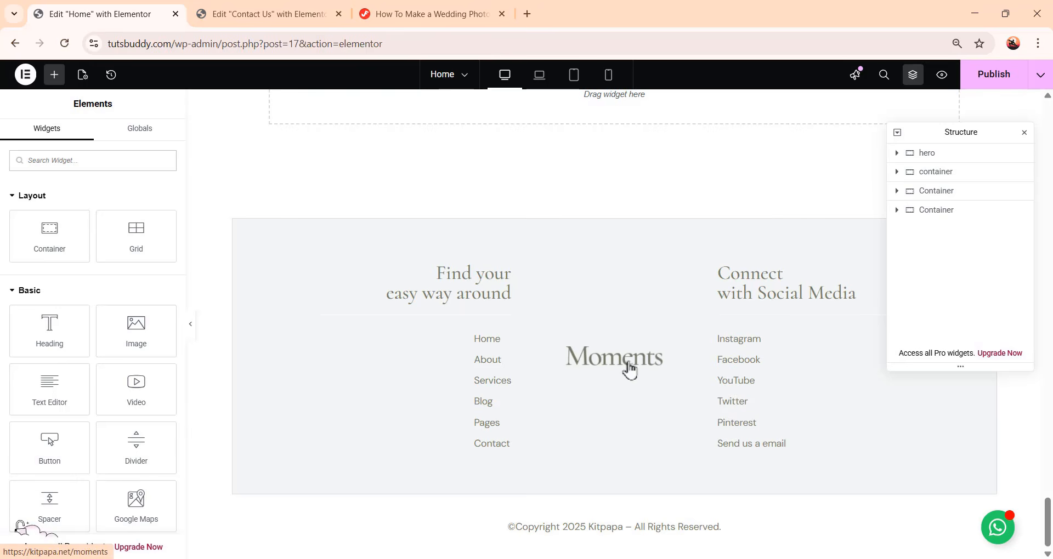
left_click(1013, 72)
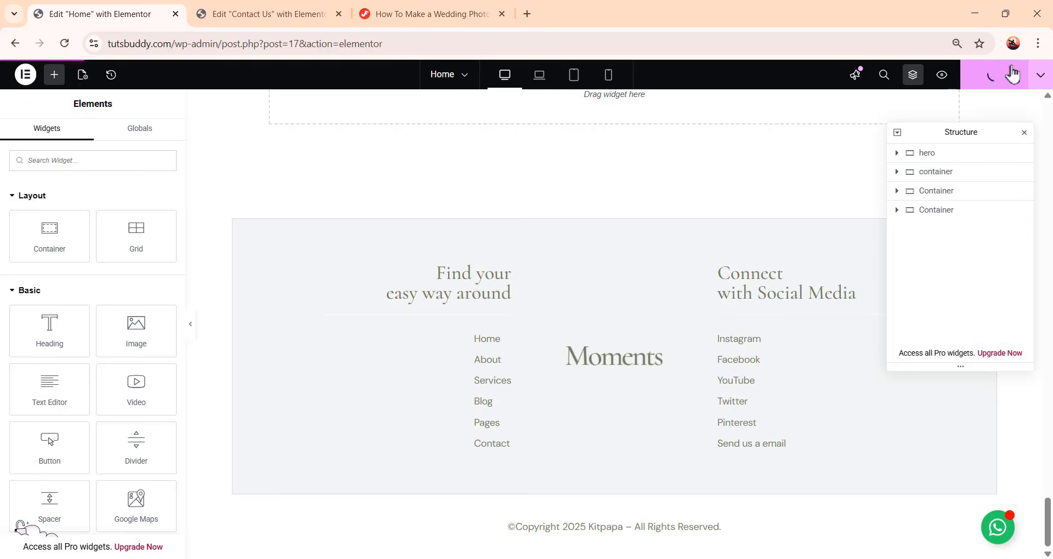
Open the live site in a new browser tab from the admin bar
scroll(594, 330, "up", 20)
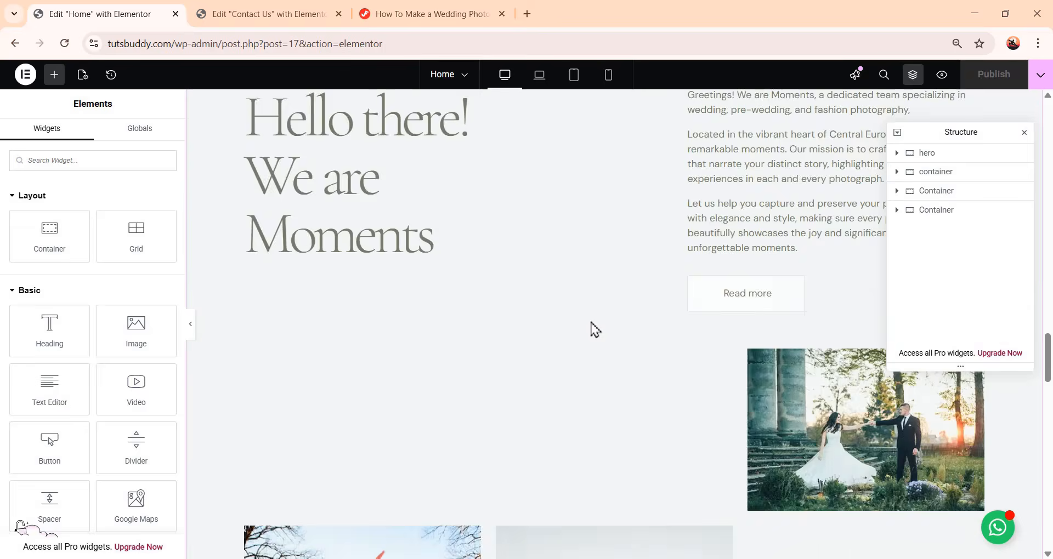
scroll(591, 325, "up", 20)
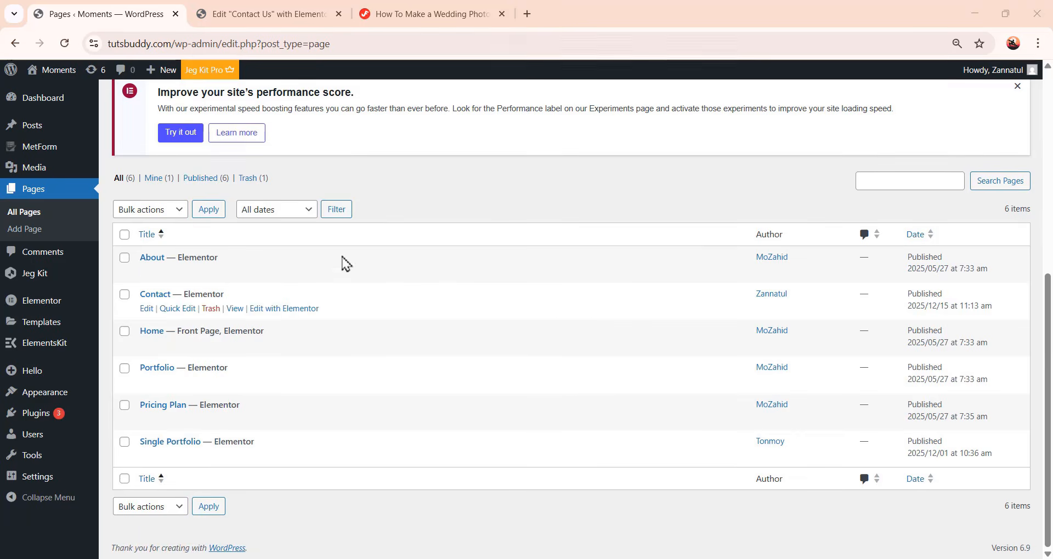
mouse_move(58, 72)
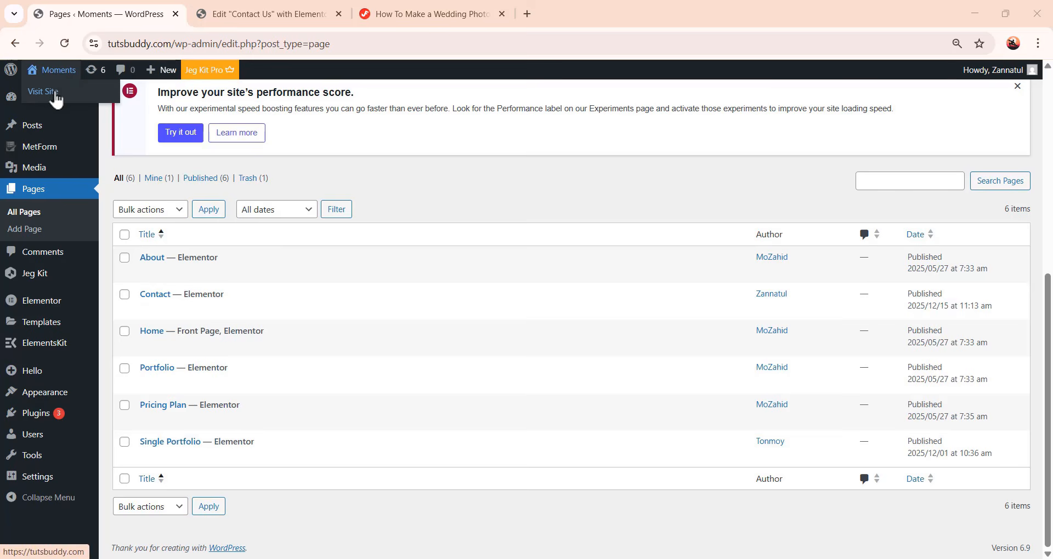
right_click(55, 94)
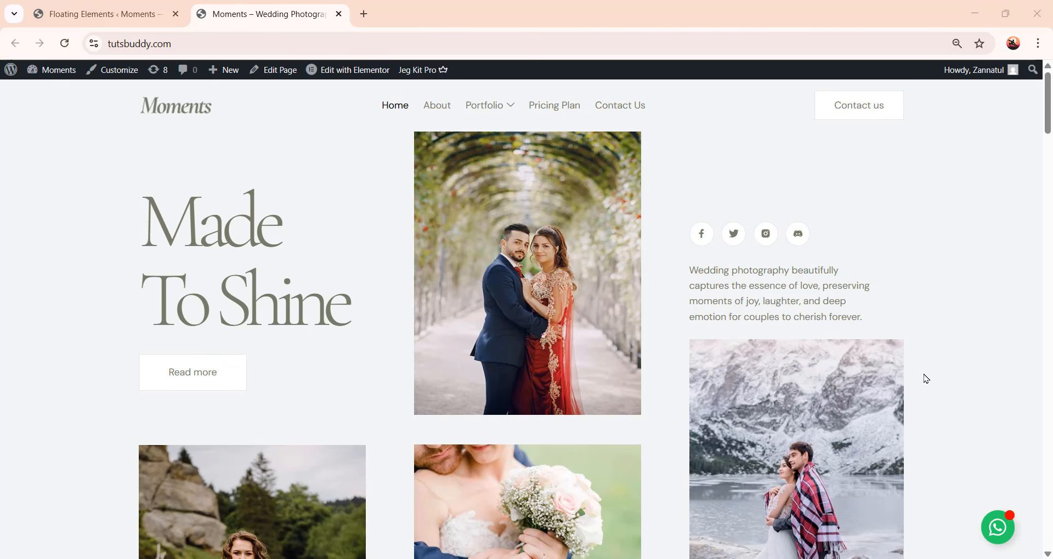
Scroll through the home page to check the header and footer
scroll(732, 289, "down", 15)
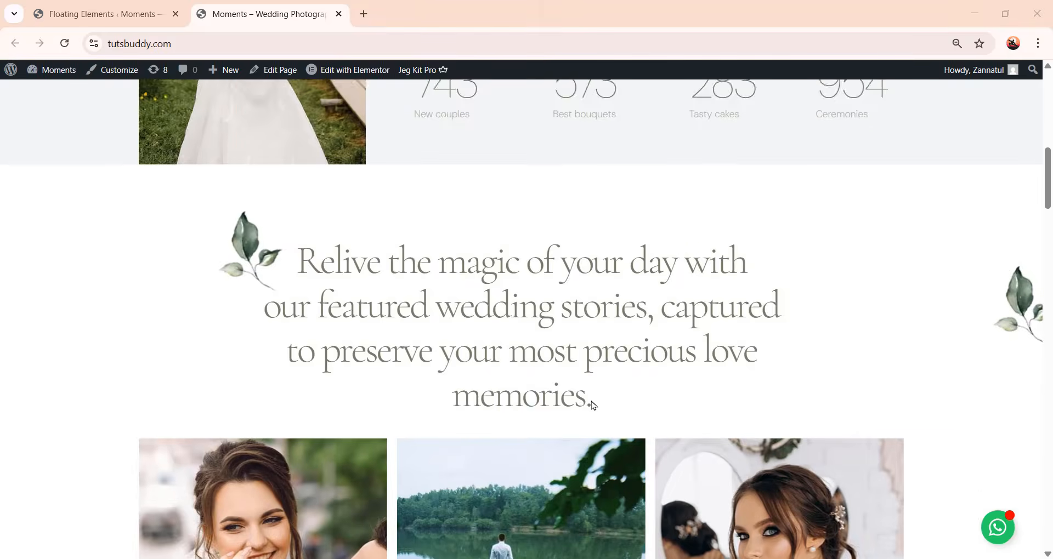
scroll(593, 404, "down", 15)
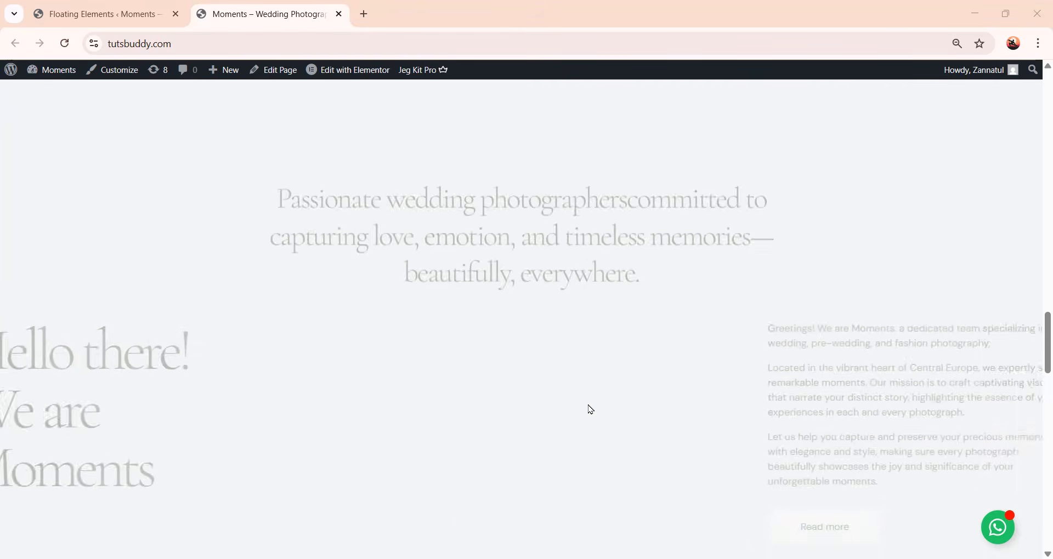
scroll(591, 418, "down", 10)
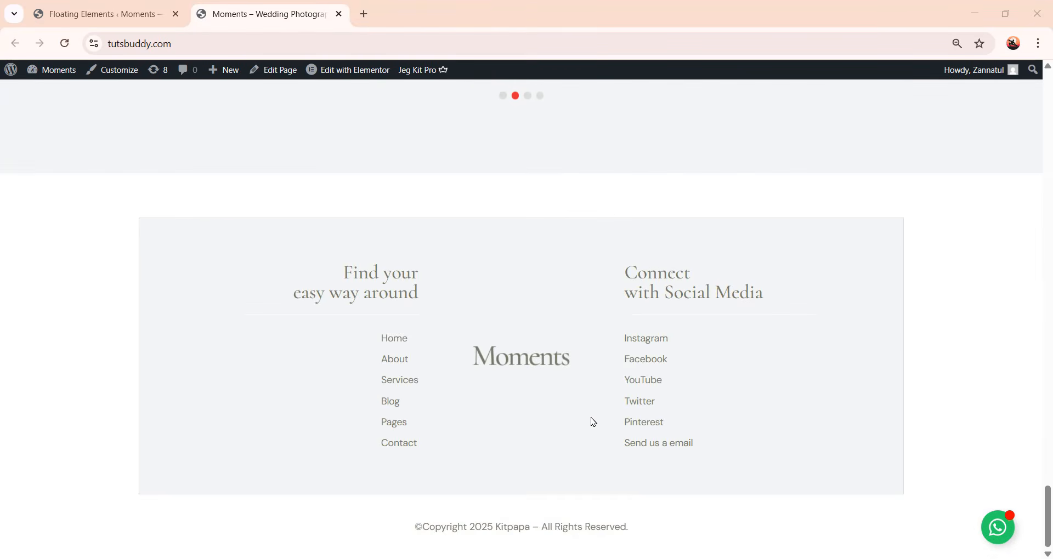
scroll(589, 419, "up", 15)
scroll(594, 423, "up", 20)
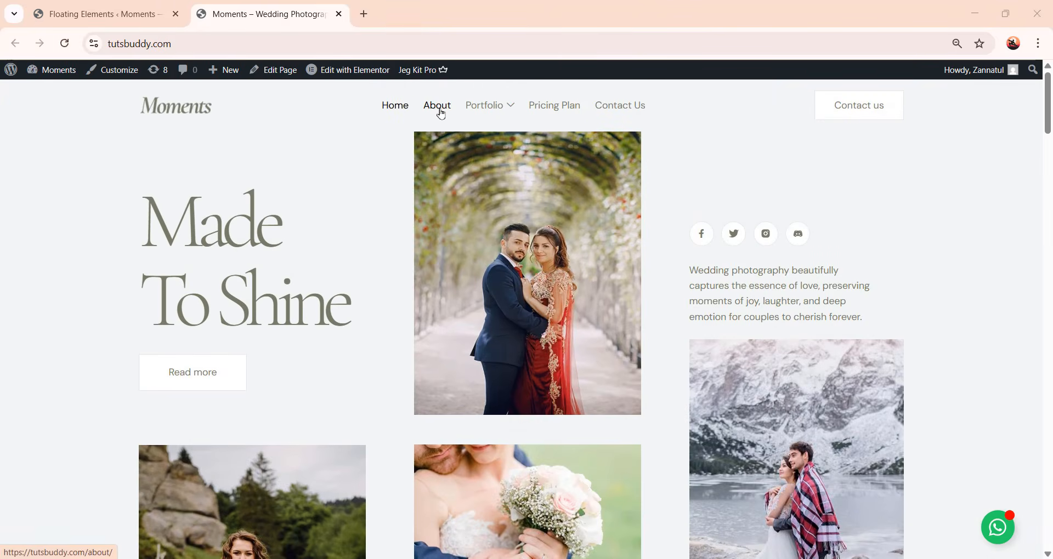
Open the About page and scroll through it to check the header and footer
left_click(441, 112)
scroll(673, 281, "down", 10)
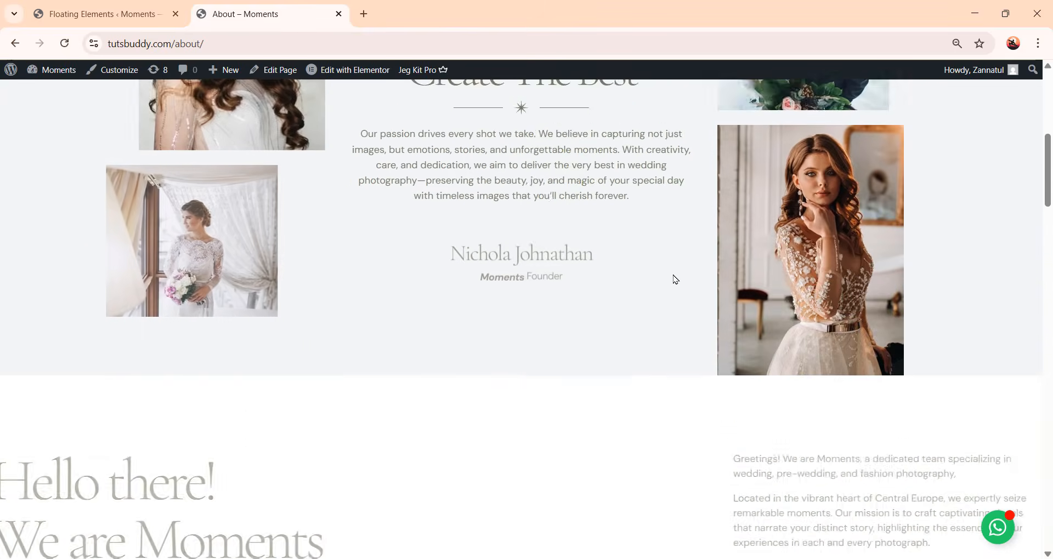
scroll(675, 282, "down", 15)
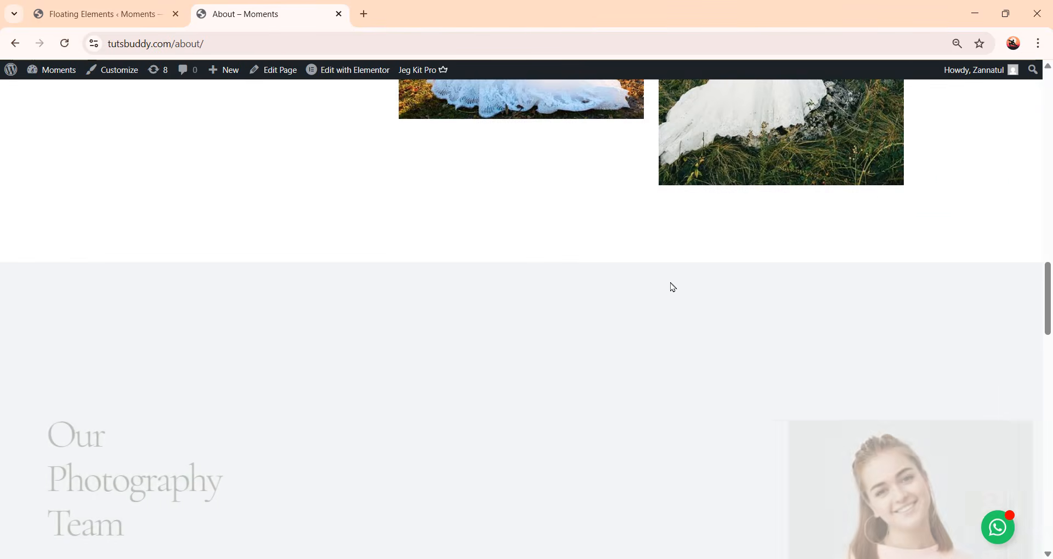
scroll(663, 310, "down", 10)
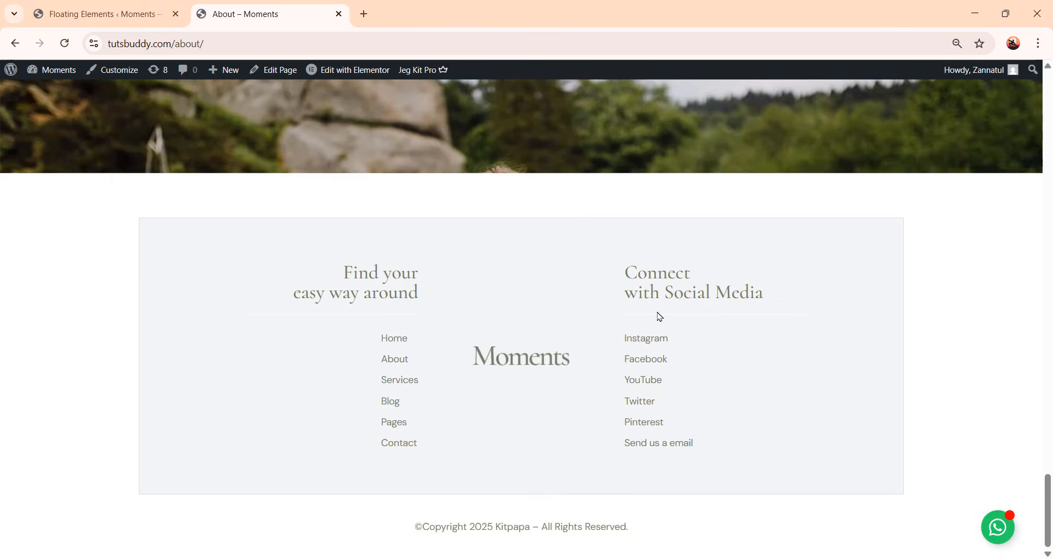
scroll(663, 311, "up", 15)
scroll(660, 318, "up", 15)
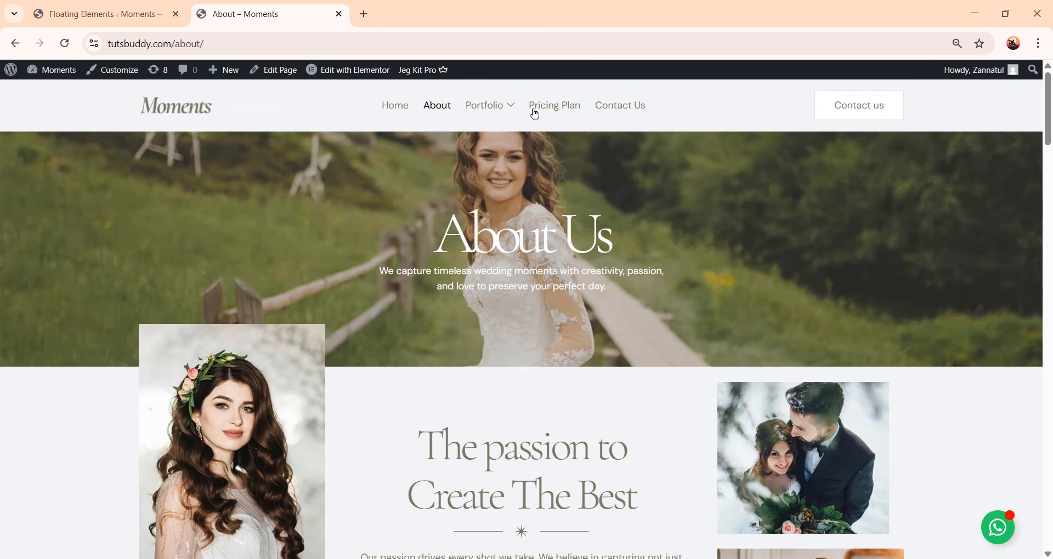
Open the Pricing Plan page and scroll through its content
left_click(542, 109)
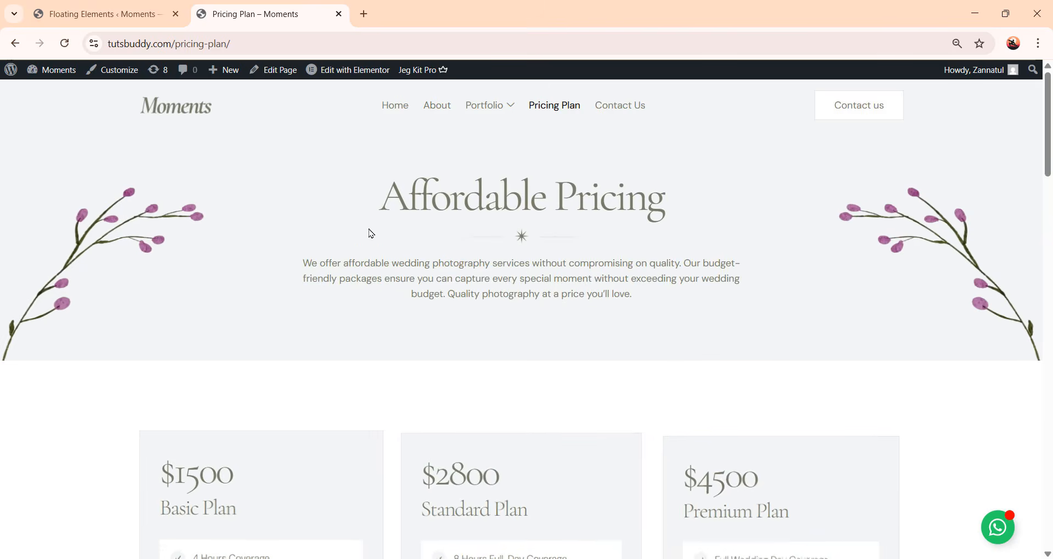
scroll(679, 331, "down", 5)
scroll(470, 301, "down", 2)
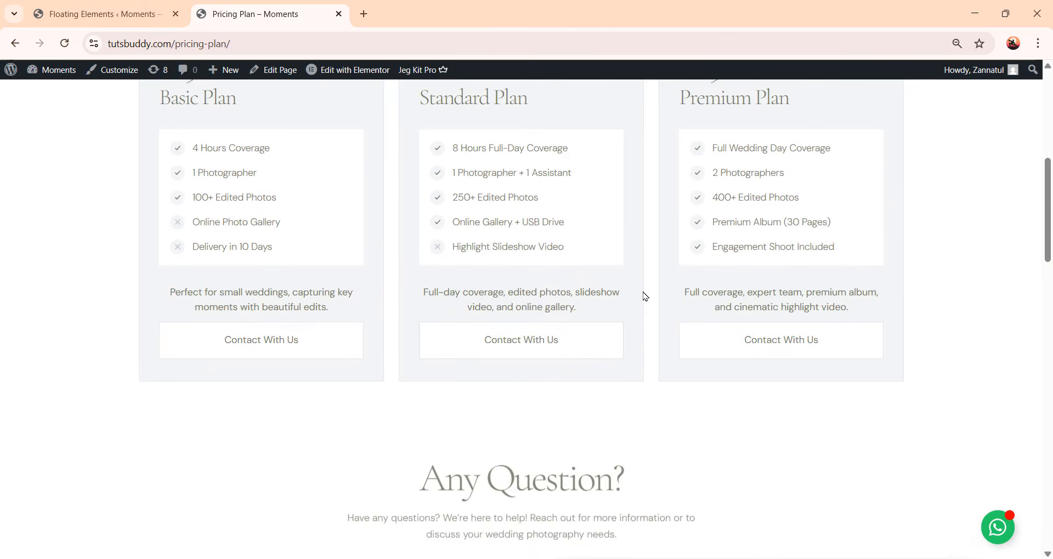
scroll(252, 335, "up", 2)
scroll(608, 373, "down", 15)
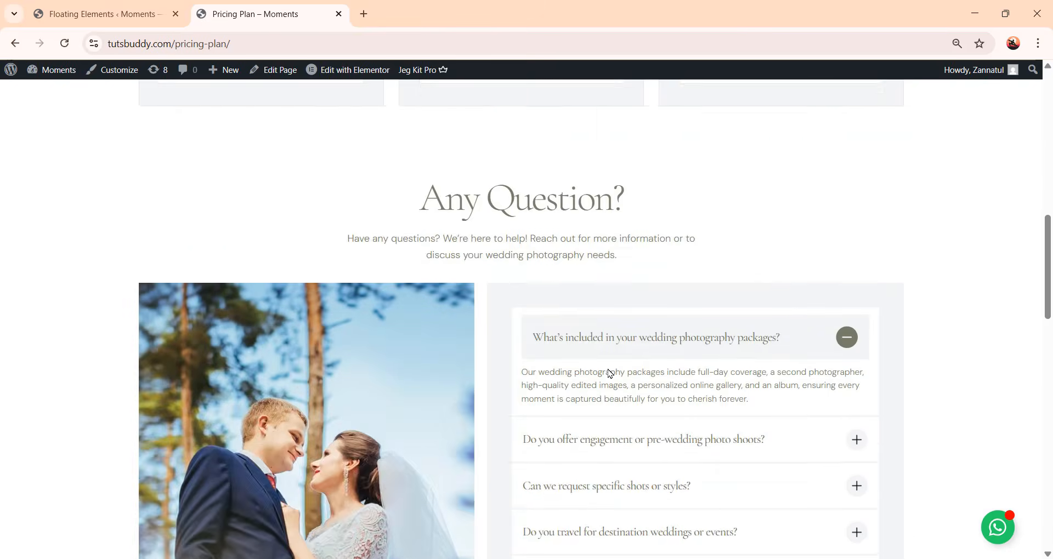
Scroll further through the Pricing Plan page's FAQ and call-to-action sections
scroll(401, 275, "up", 5)
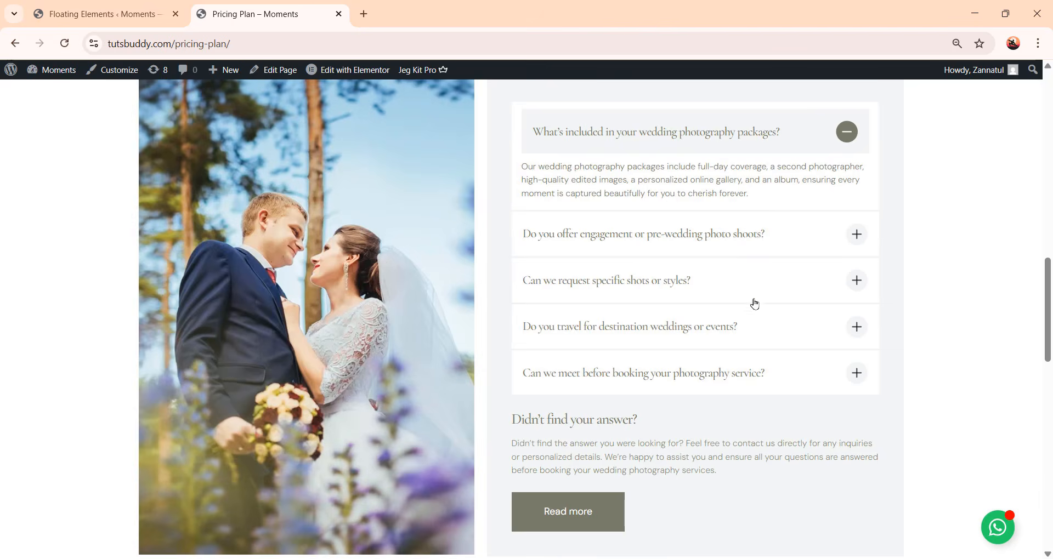
scroll(754, 303, "down", 8)
scroll(707, 301, "up", 3)
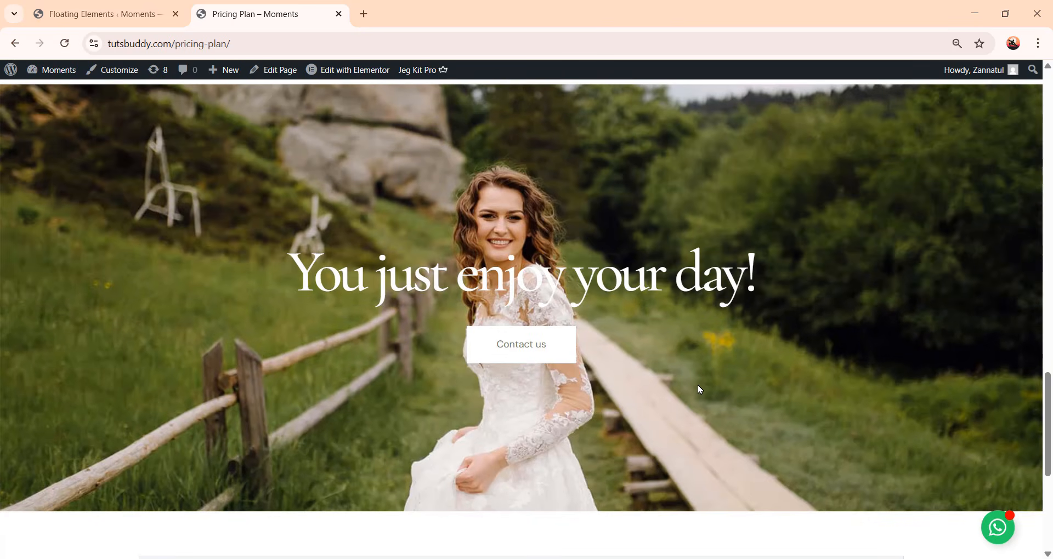
scroll(700, 389, "down", 5)
scroll(586, 424, "up", 20)
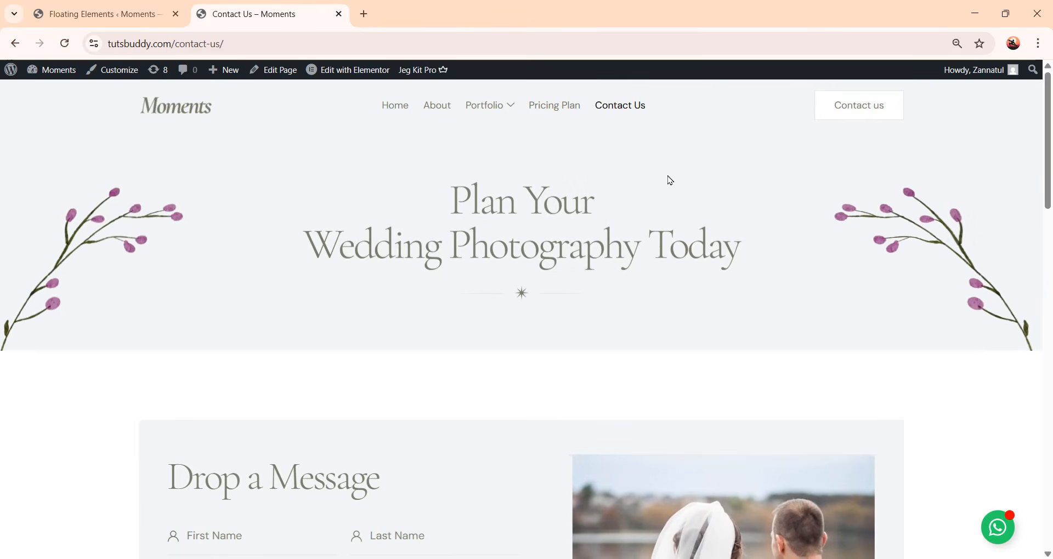
Scroll through the Contact Us page to check its form, map, header and footer
scroll(768, 266, "down", 5)
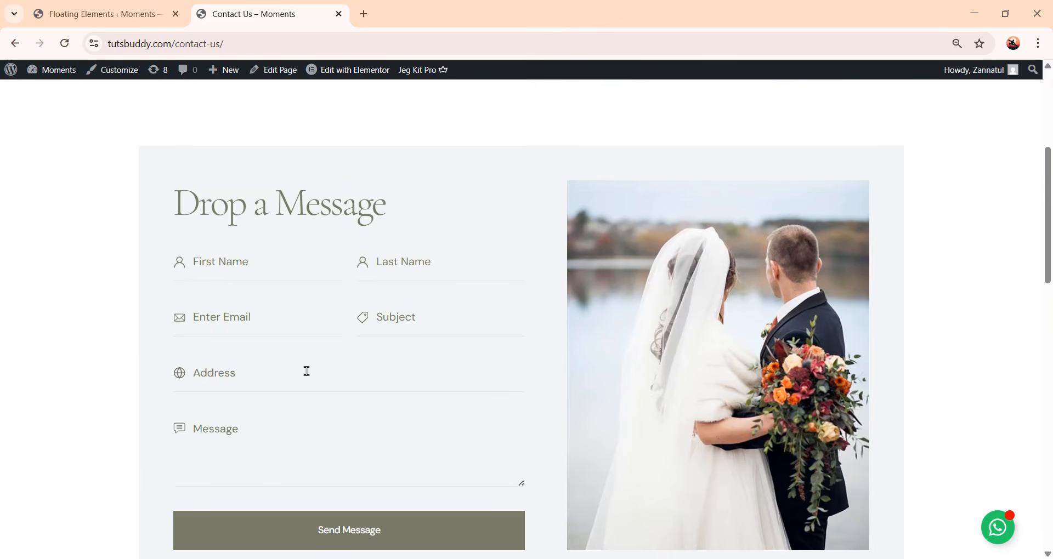
scroll(414, 337, "down", 10)
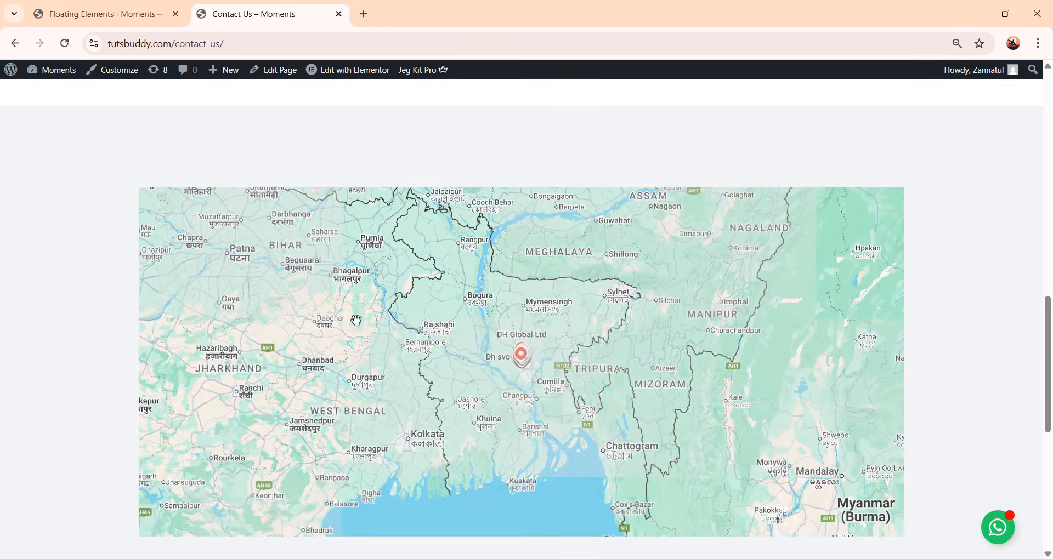
scroll(625, 372, "down", 7)
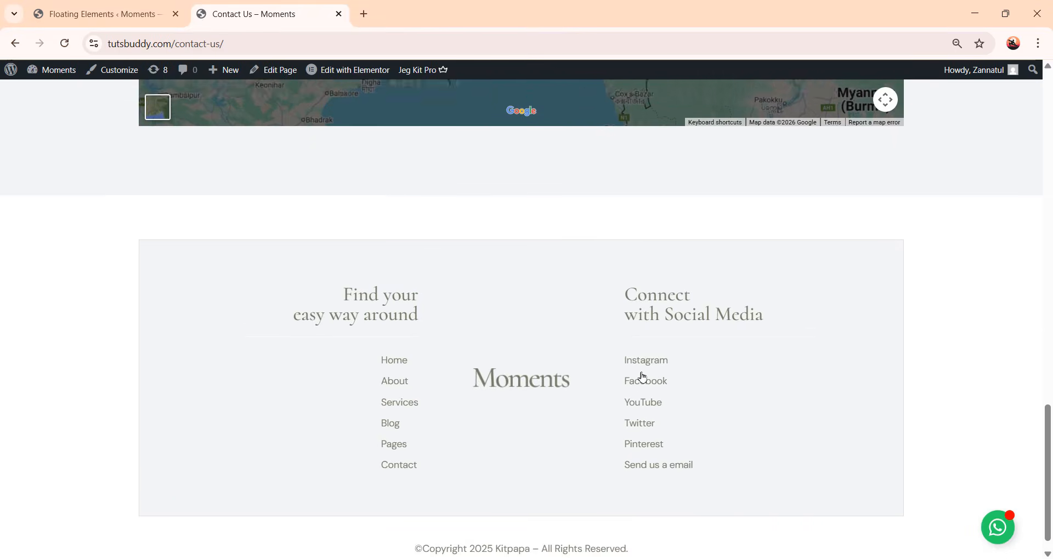
scroll(658, 370, "up", 20)
scroll(671, 376, "up", 3)
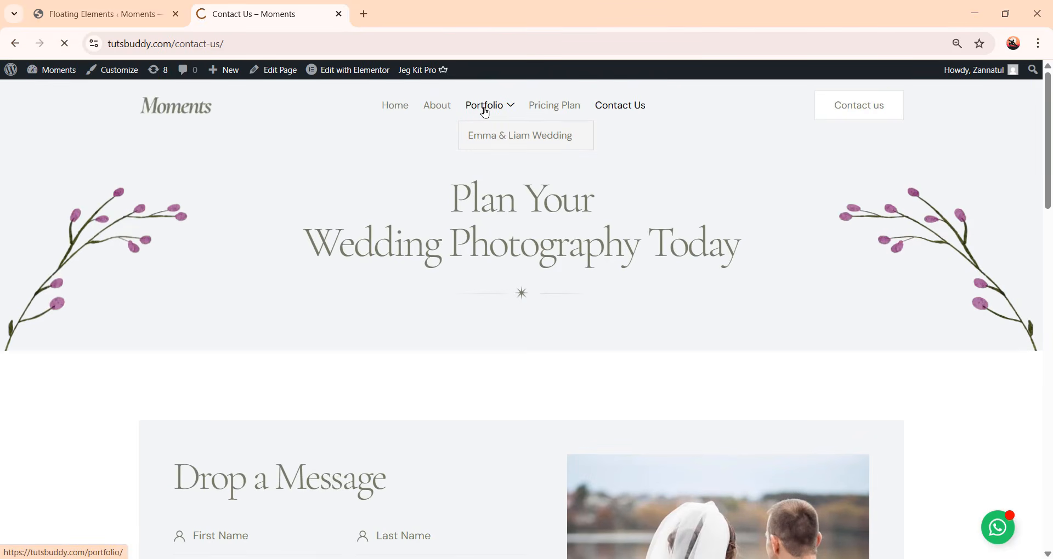
Scroll through the Portfolio page to check its galleries, team section and footer
scroll(743, 235, "down", 13)
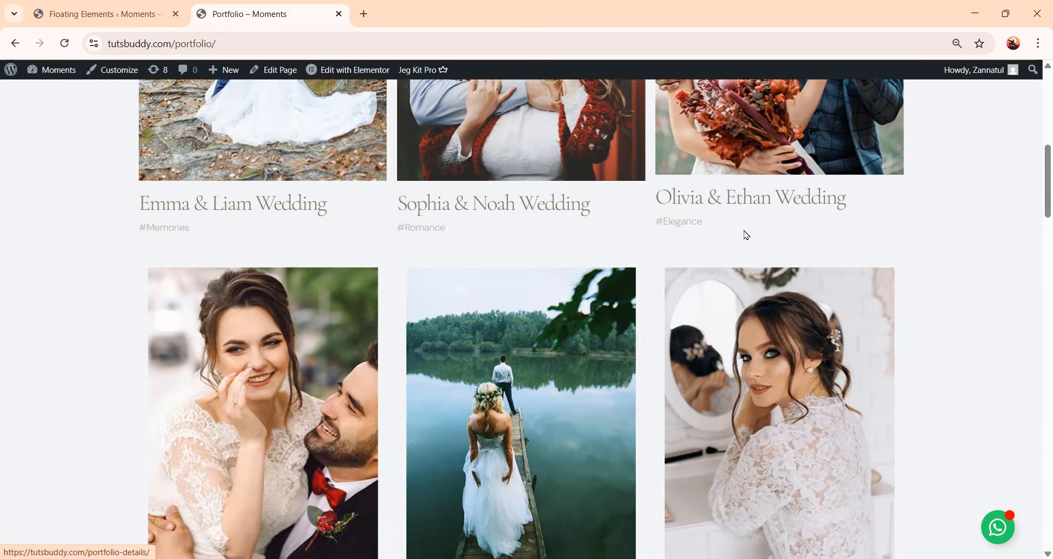
scroll(744, 237, "down", 10)
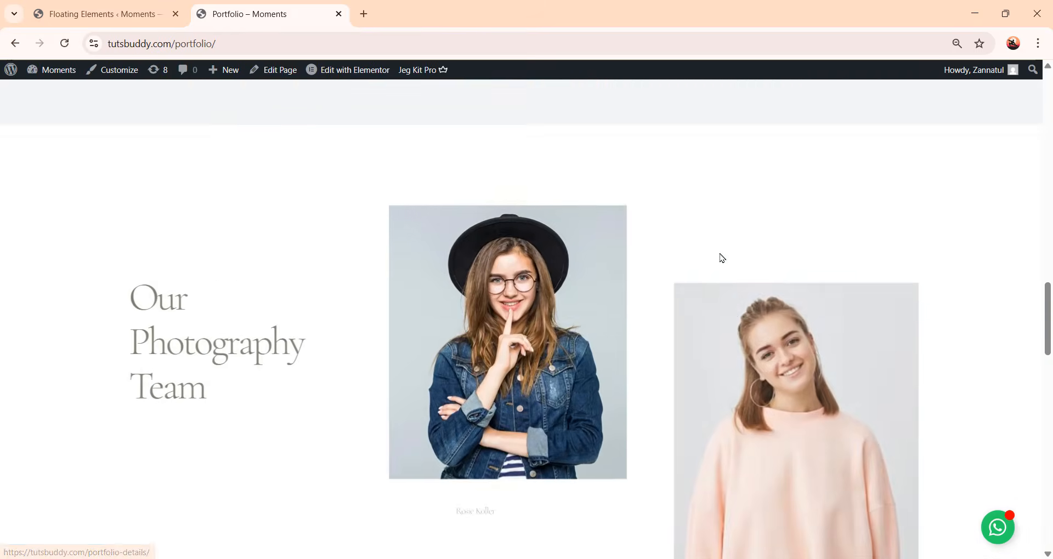
scroll(720, 258, "up", 8)
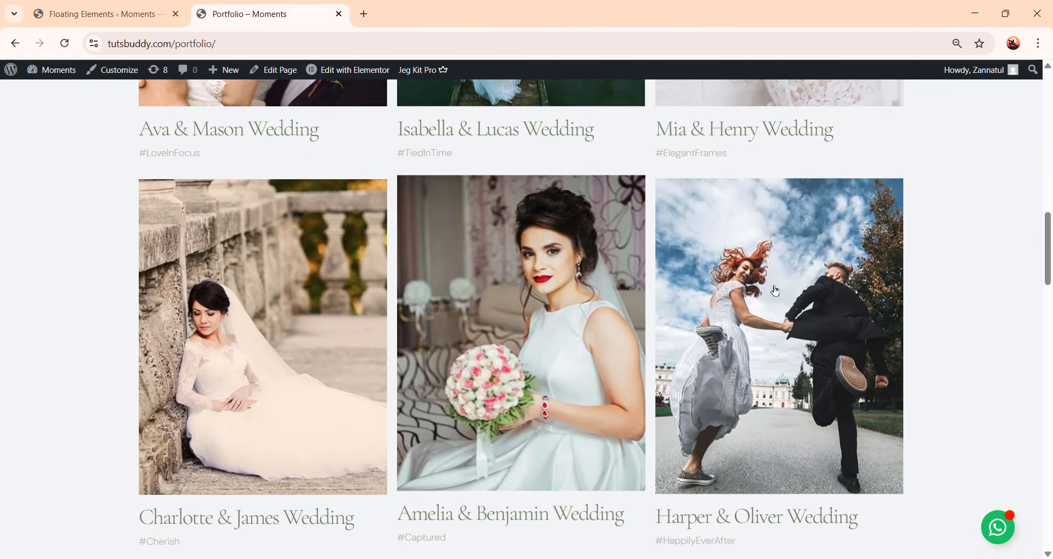
scroll(752, 320, "down", 1)
scroll(752, 320, "down", 6)
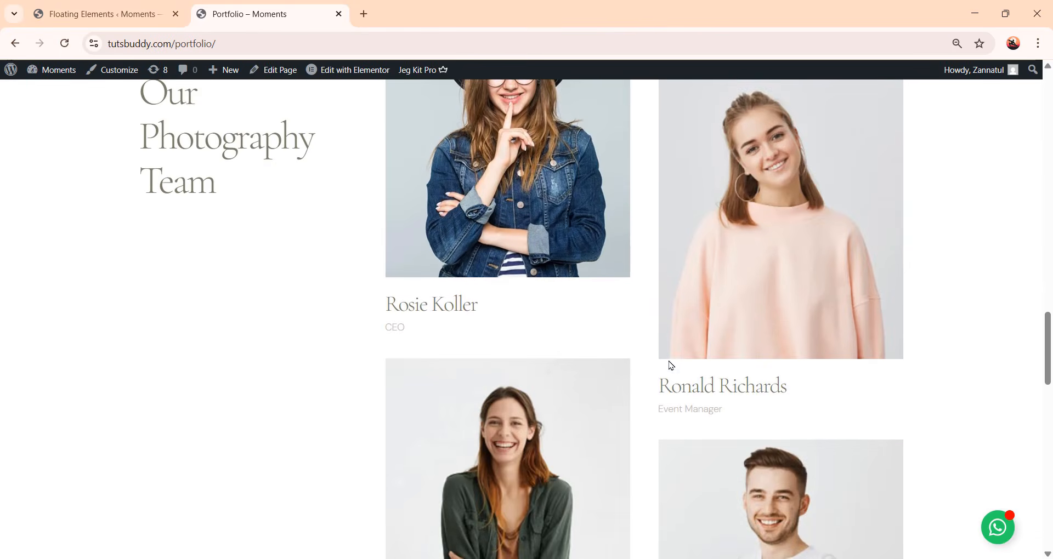
scroll(670, 366, "down", 8)
scroll(652, 336, "down", 6)
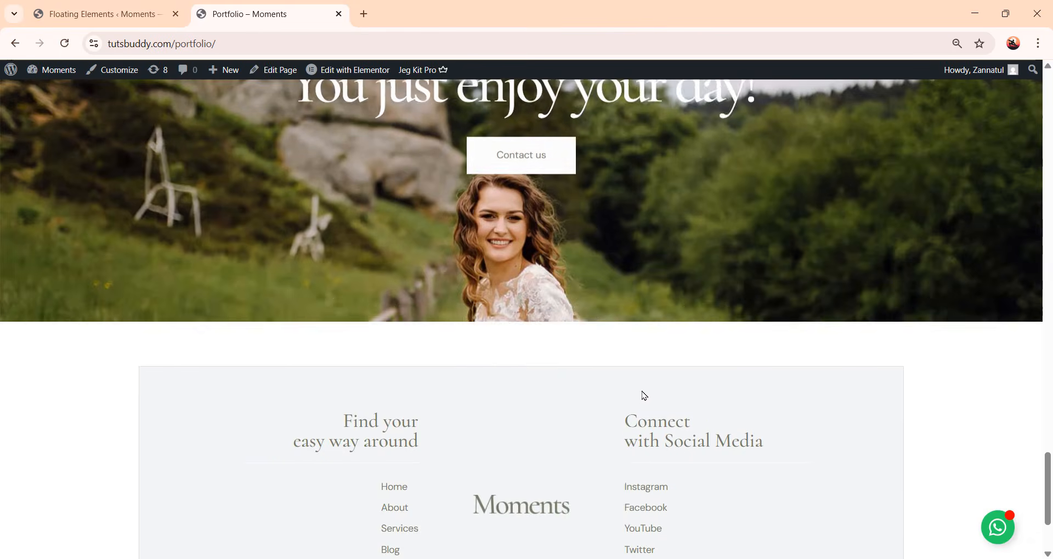
scroll(639, 399, "up", 9)
scroll(644, 396, "up", 15)
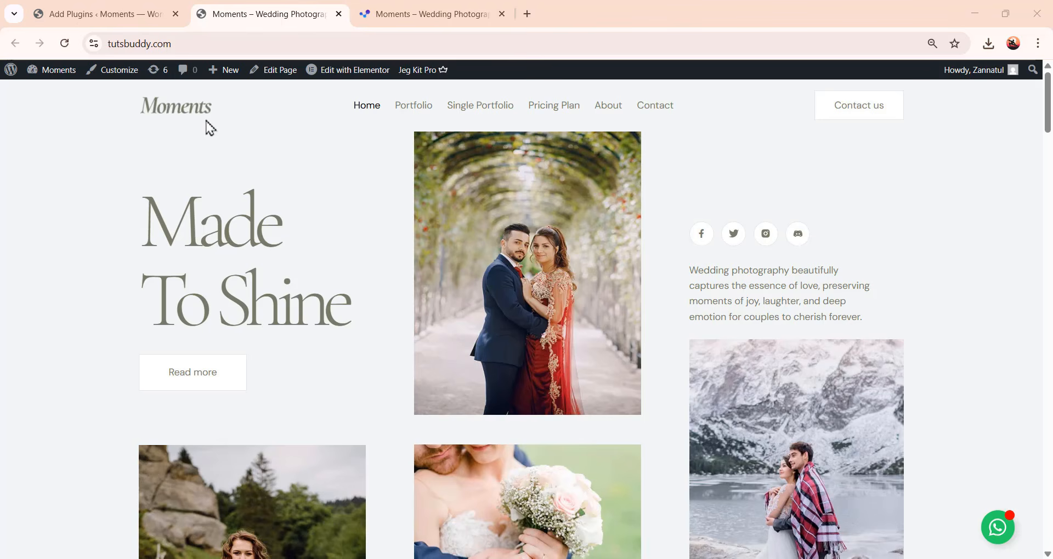
Open a new browser tab and go to logomakr.com
left_click(527, 14)
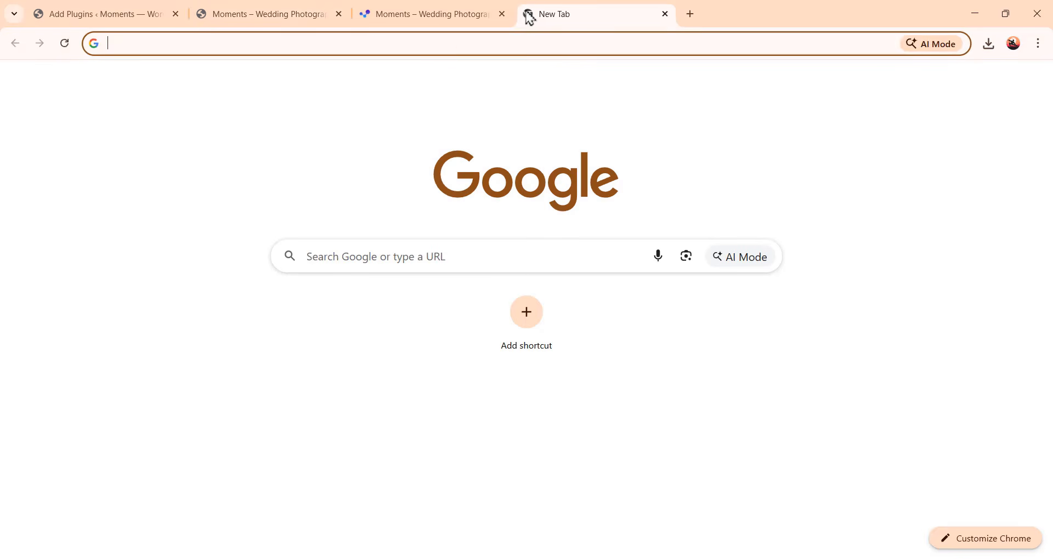
left_click(458, 43)
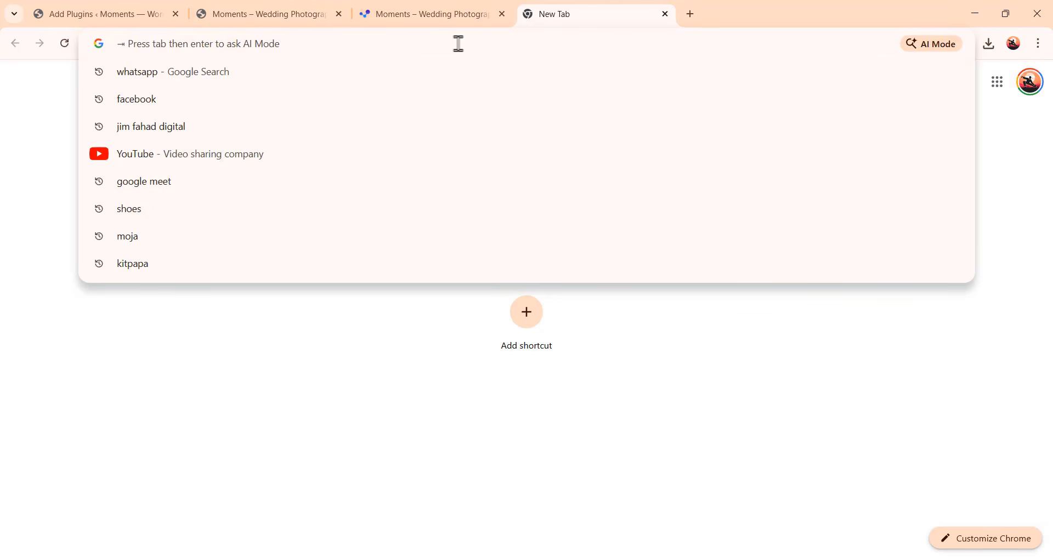
type("logo")
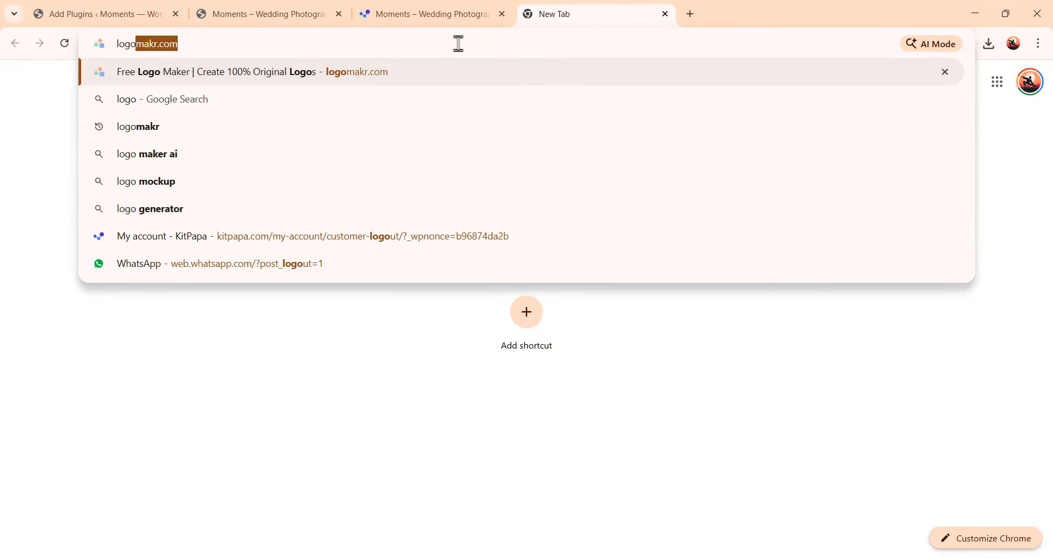
type("makr.co")
key("Return")
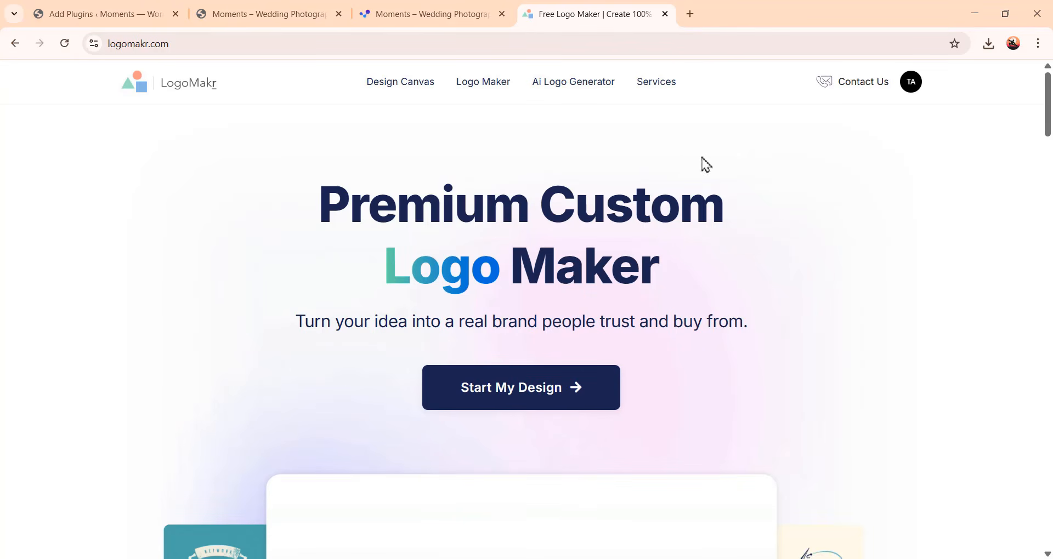
Start a new logo design on a blank canvas from scratch and dismiss the introductory tour
scroll(832, 271, "down", 8)
scroll(787, 313, "up", 8)
left_click(565, 400)
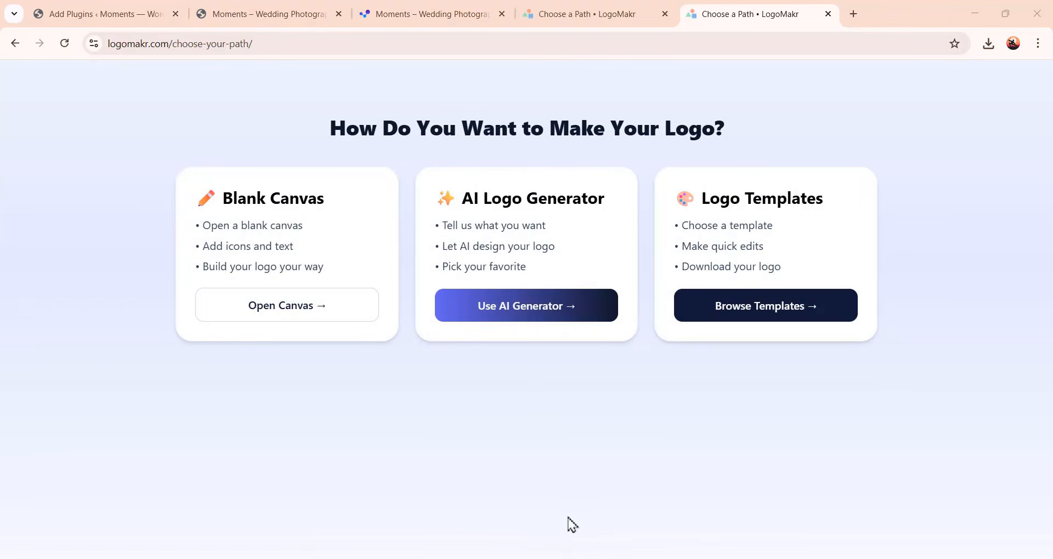
left_click(263, 320)
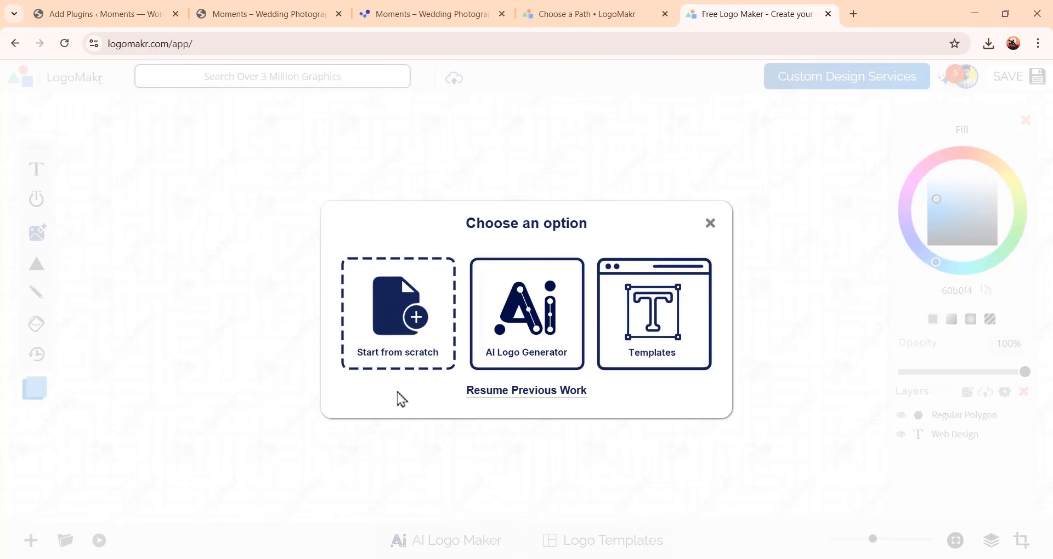
left_click(411, 340)
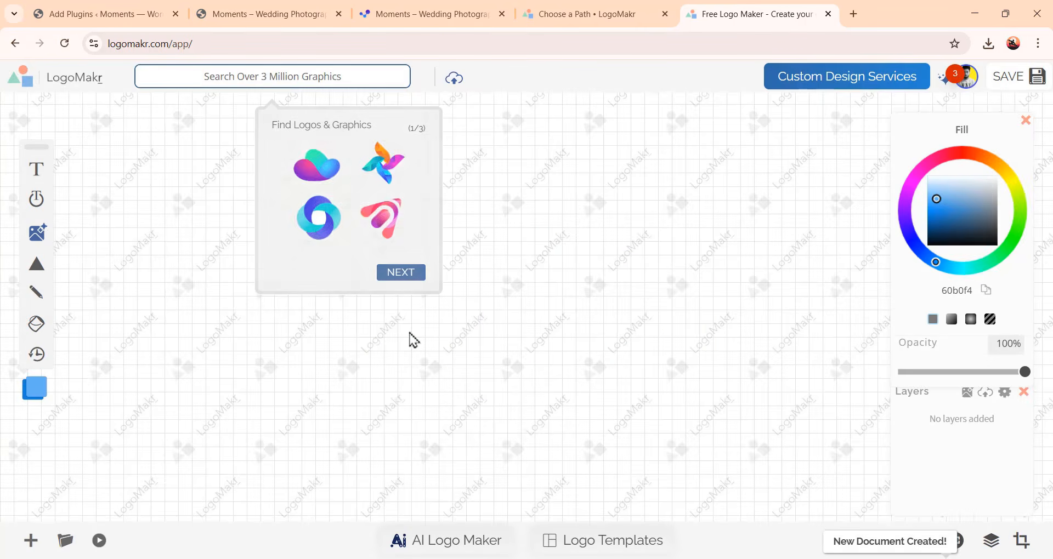
left_click(398, 274)
left_click(321, 221)
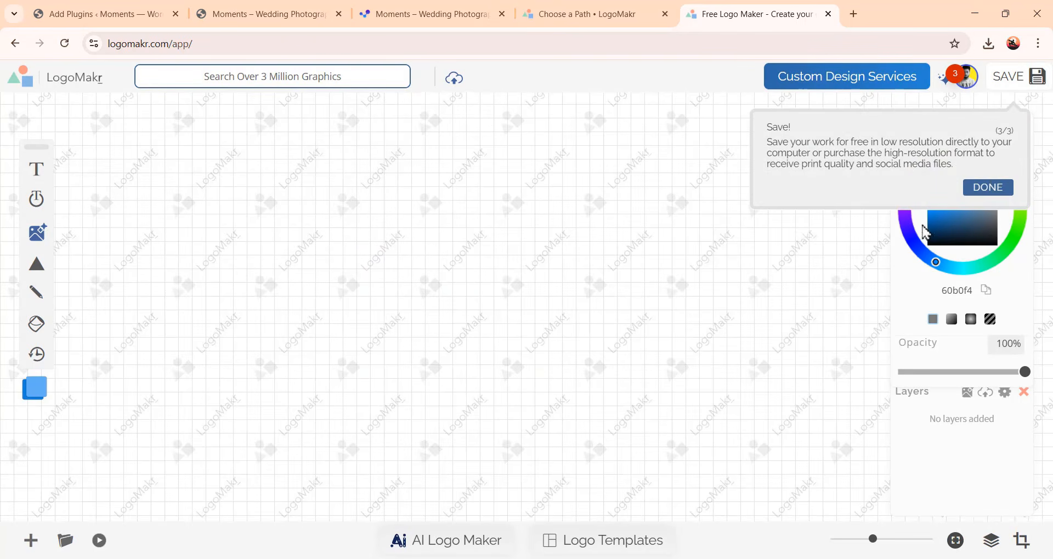
left_click(990, 189)
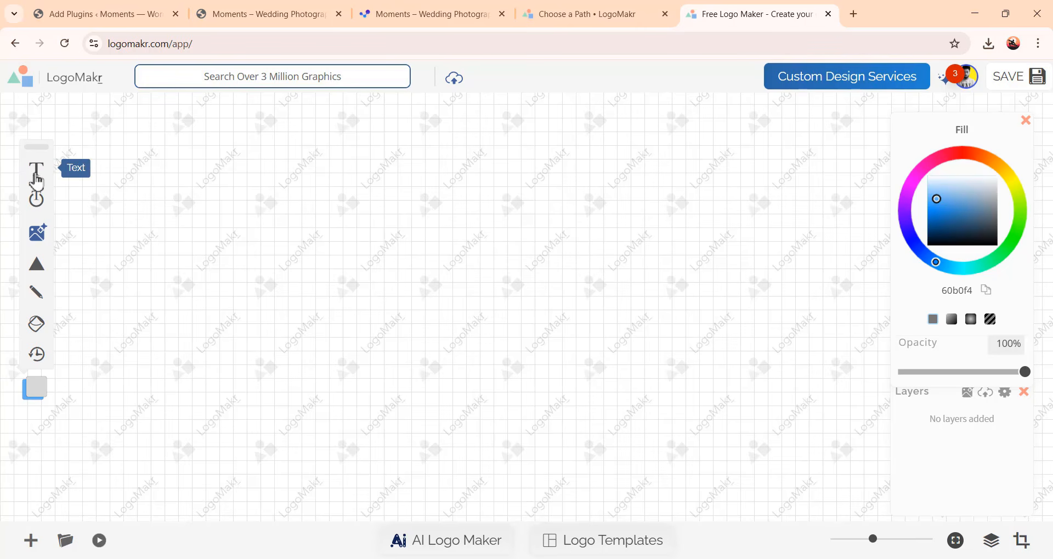
Add a text layer reading WEB and set its fill colour to red d31f1f
left_click(36, 179)
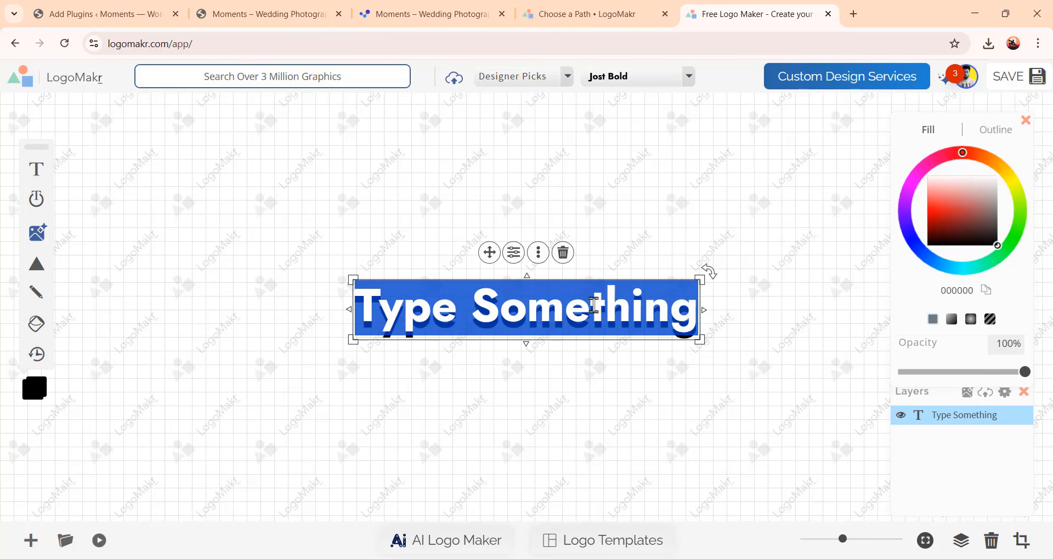
type("WEB")
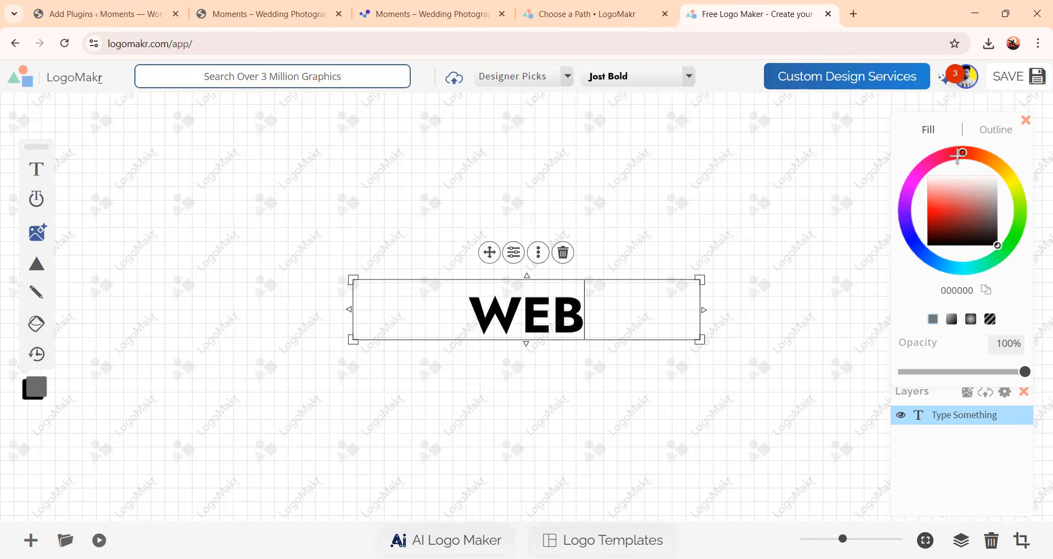
mouse_move(957, 213)
left_mouse_down()
mouse_move(943, 191)
mouse_move(966, 227)
mouse_move(942, 228)
mouse_move(959, 217)
mouse_move(960, 229)
mouse_move(946, 213)
left_mouse_up()
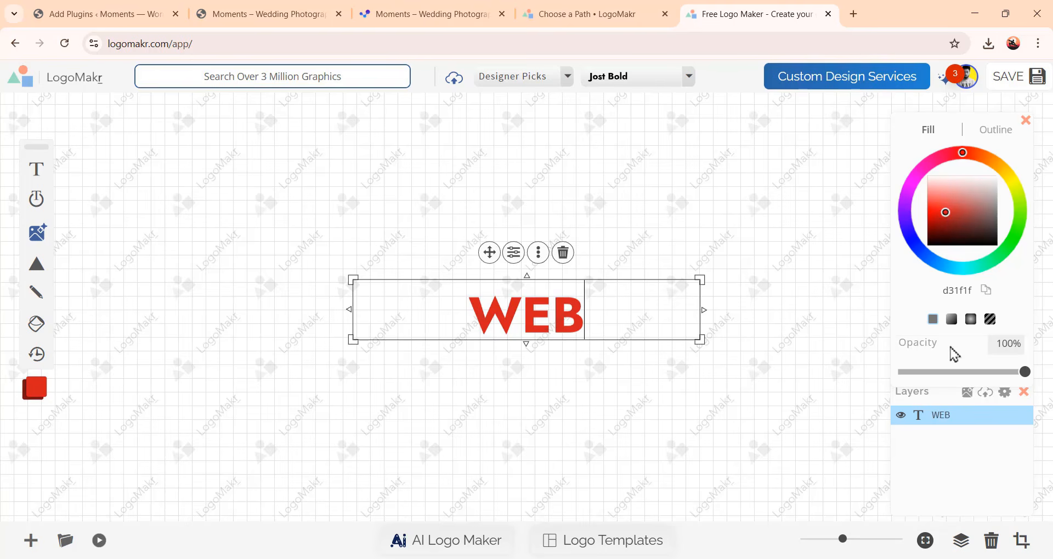
left_click_drag(1024, 373, 1051, 389)
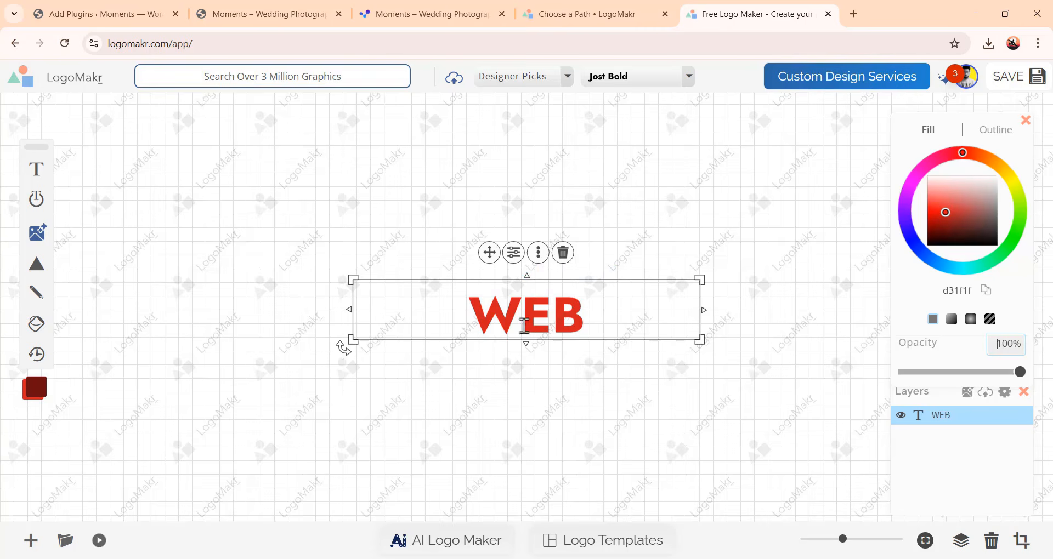
Add a spiral shape, set its fill to black 000000 and its opacity to 23%
mouse_move(39, 280)
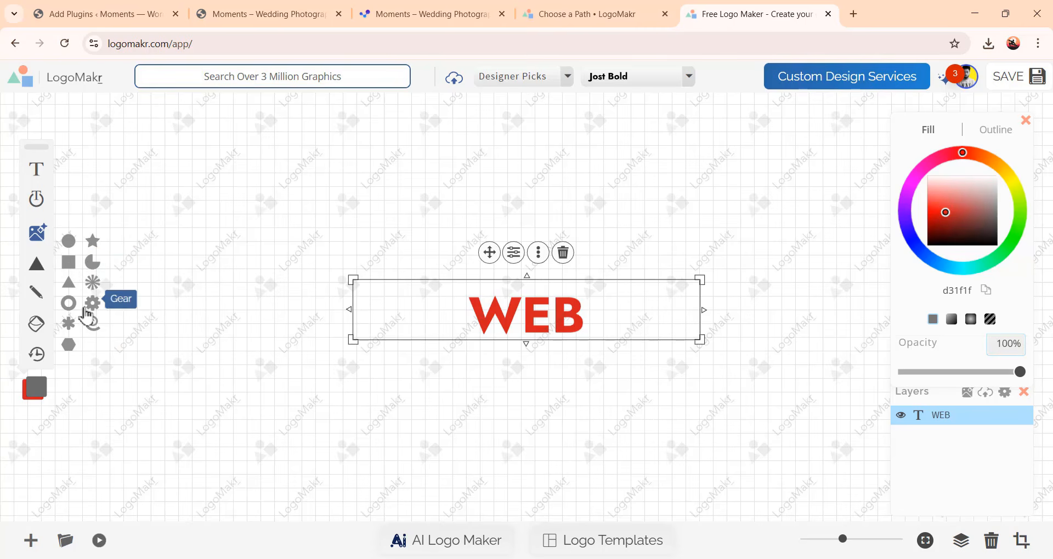
left_click(91, 325)
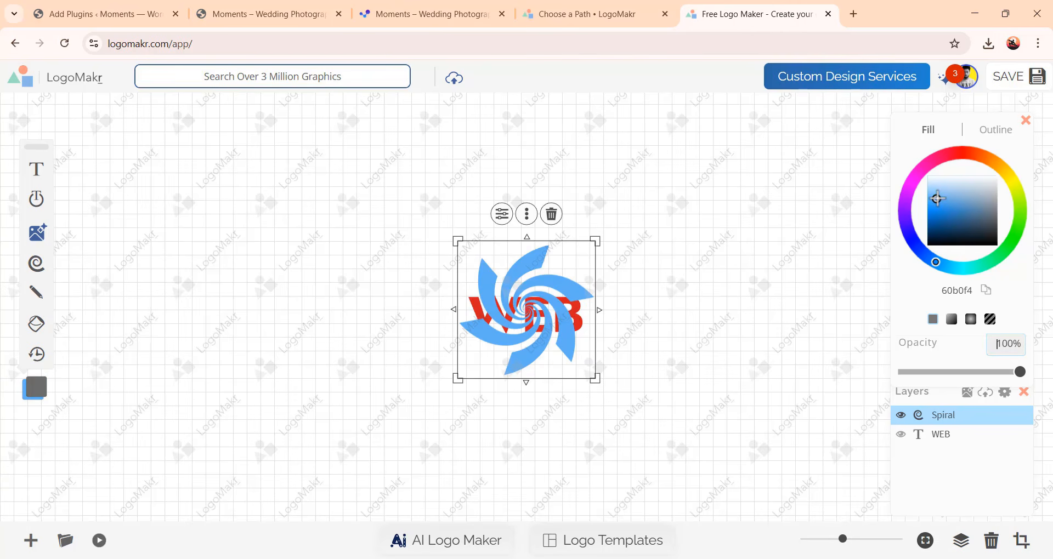
mouse_move(937, 198)
left_mouse_down()
mouse_move(935, 228)
mouse_move(952, 225)
mouse_move(962, 184)
mouse_move(971, 209)
mouse_move(974, 186)
mouse_move(947, 190)
mouse_move(952, 340)
left_mouse_up()
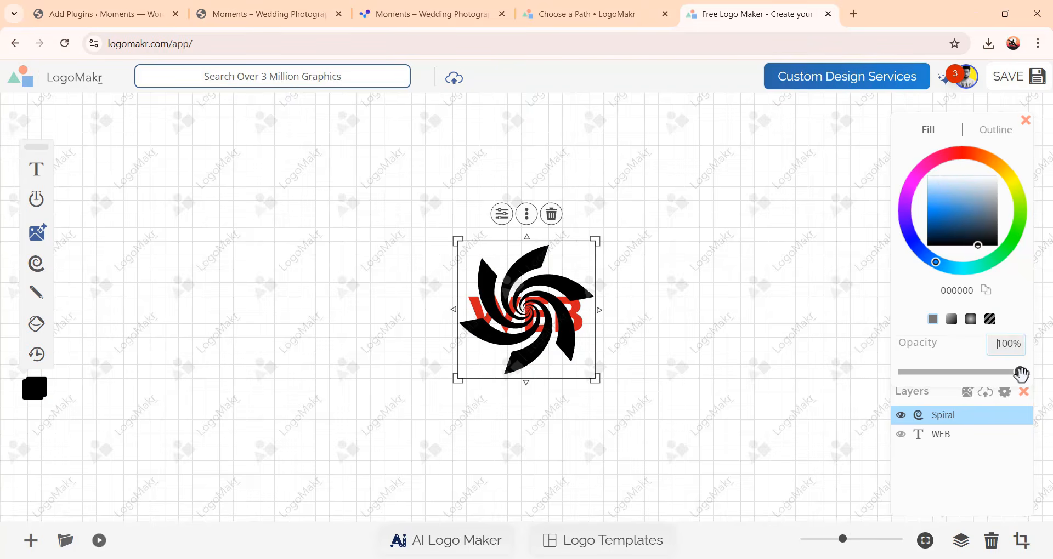
left_click_drag(1020, 372, 932, 392)
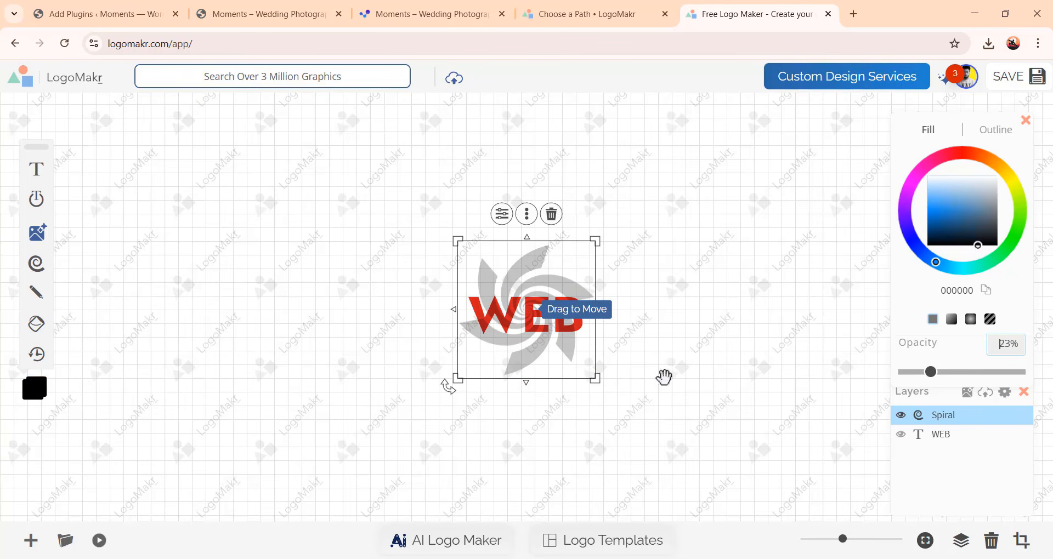
Save the logo and download the free low-resolution PNG after accepting the legal terms
left_click(1015, 87)
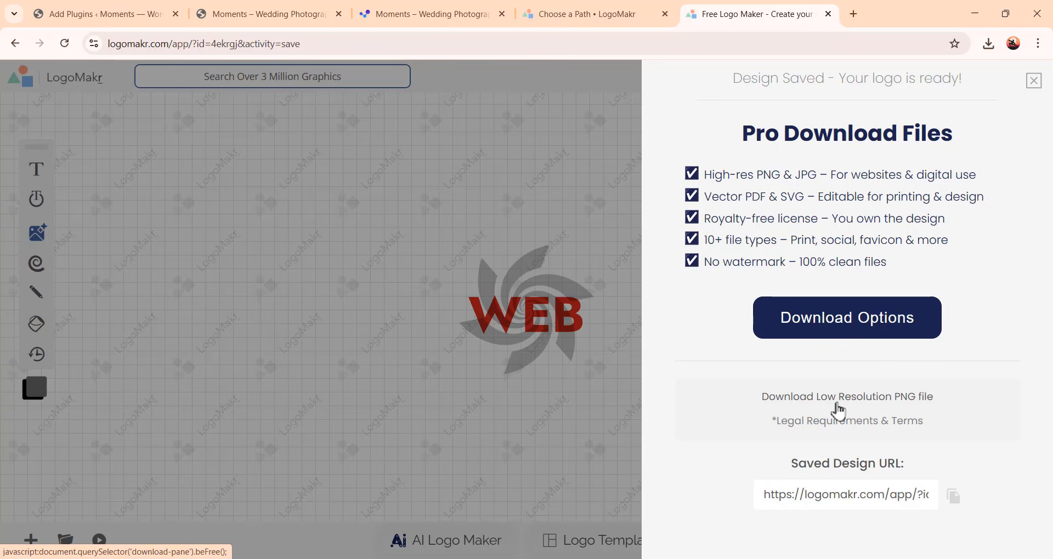
left_click(882, 407)
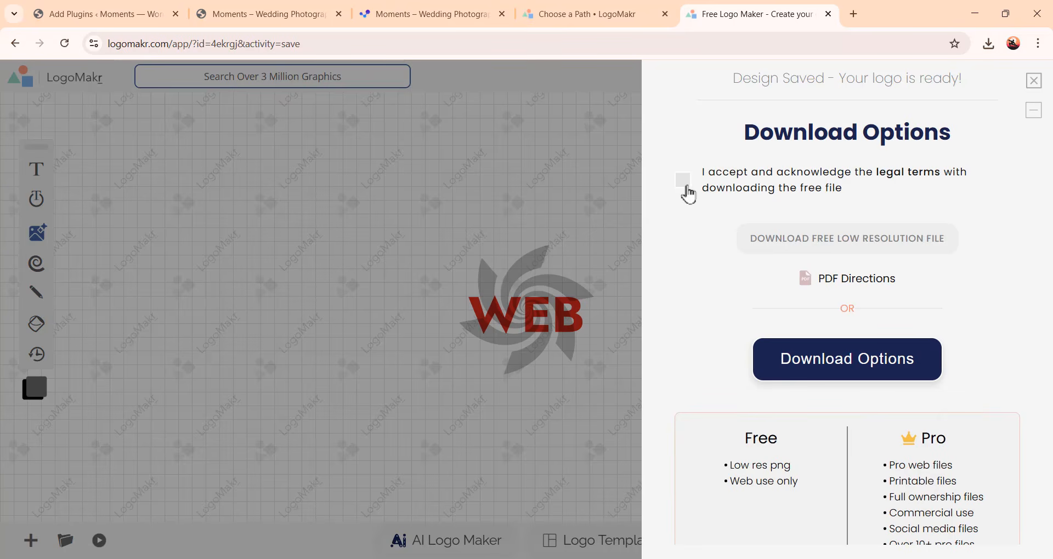
left_click(683, 184)
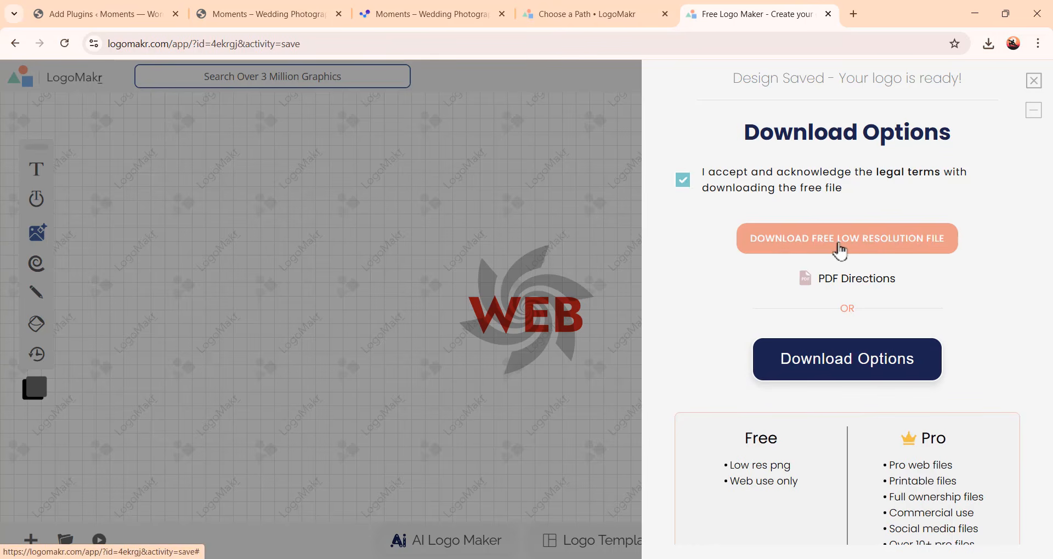
left_click(898, 251)
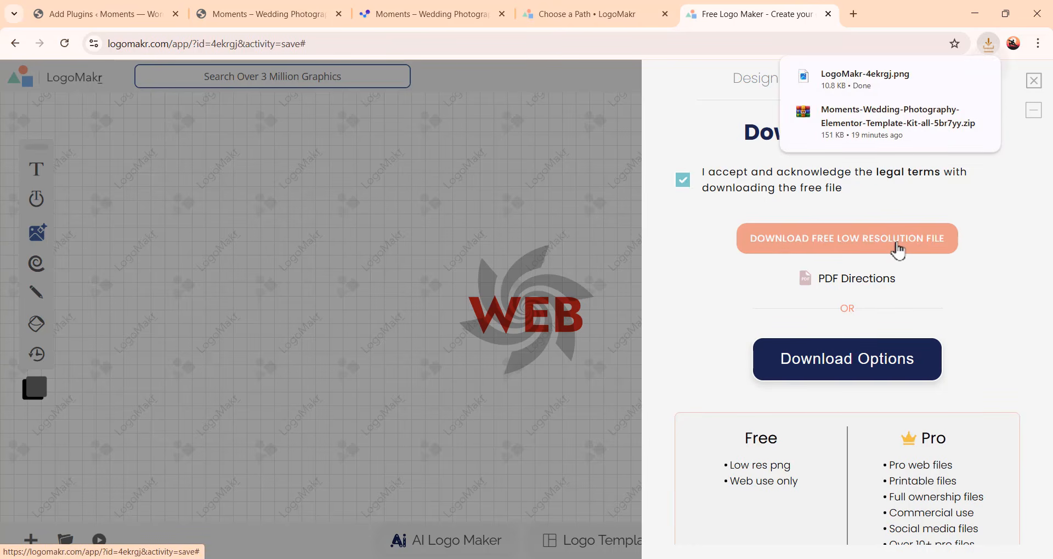